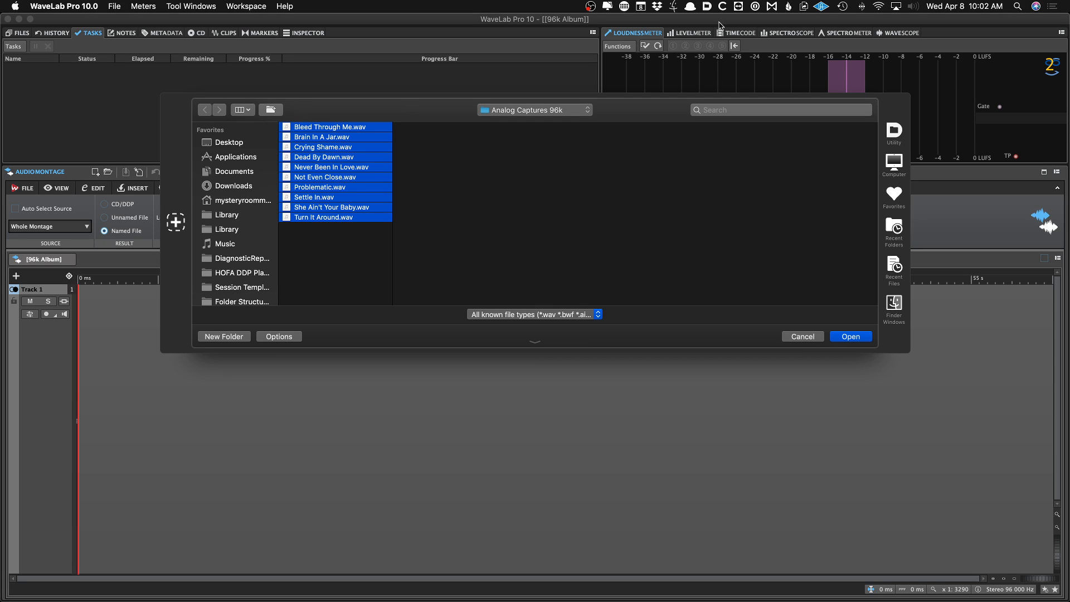
# Locate the Analog Captures 96k folder of PG Is A Genius and open all ten WAV files for insertion
pyautogui.press('super+Tab')
pyautogui.press('super+Tab')
pyautogui.press('super+Tab')
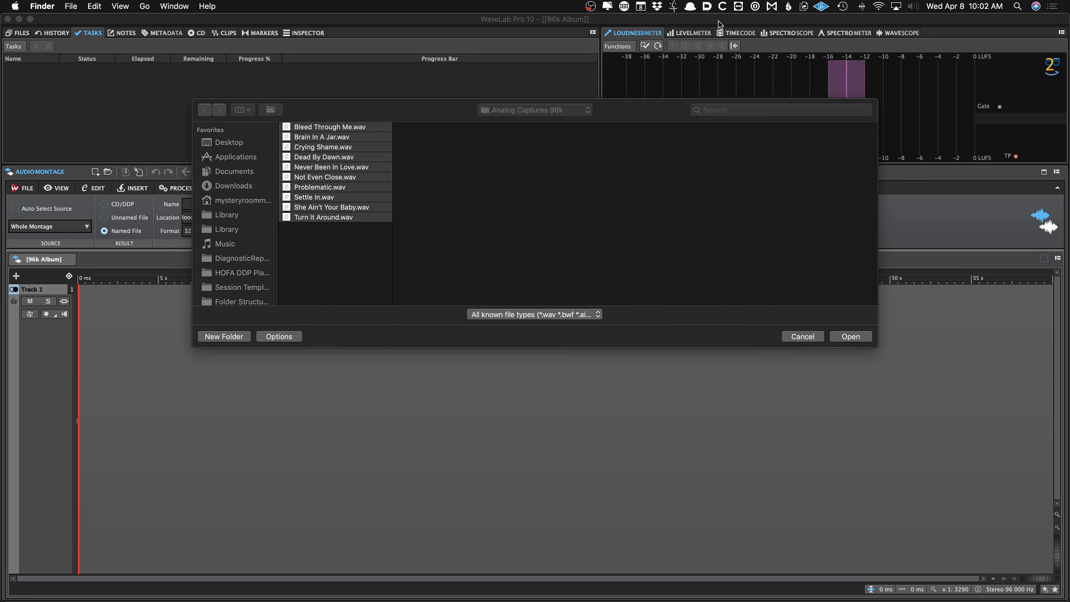
pyautogui.press('super+n')
pyautogui.scroll(-5, 277, 400)
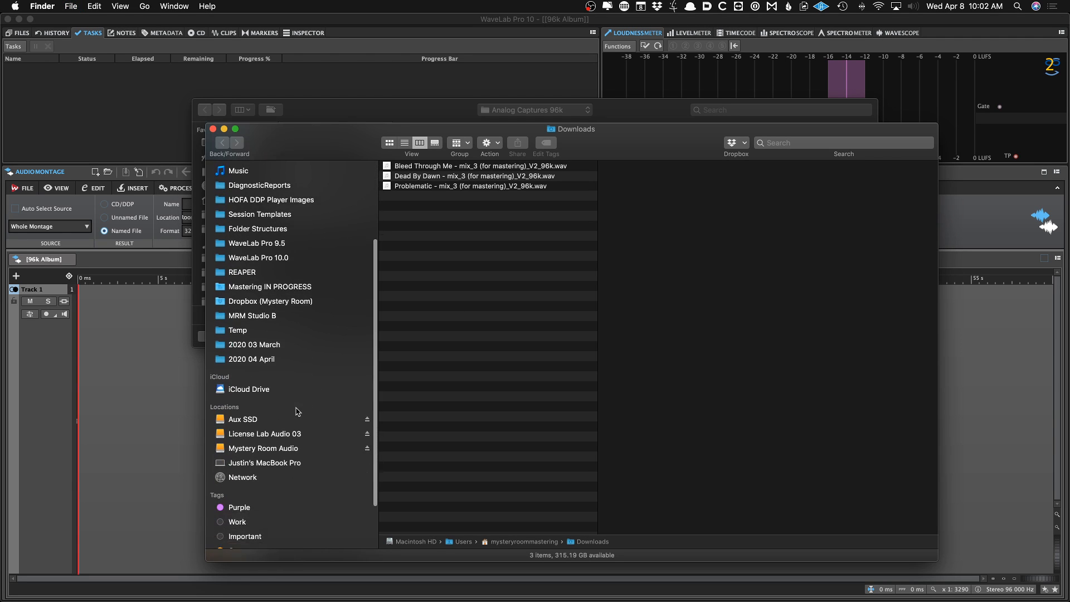
pyautogui.click(276, 403)
pyautogui.scroll(-10, 440, 390)
pyautogui.click(441, 490)
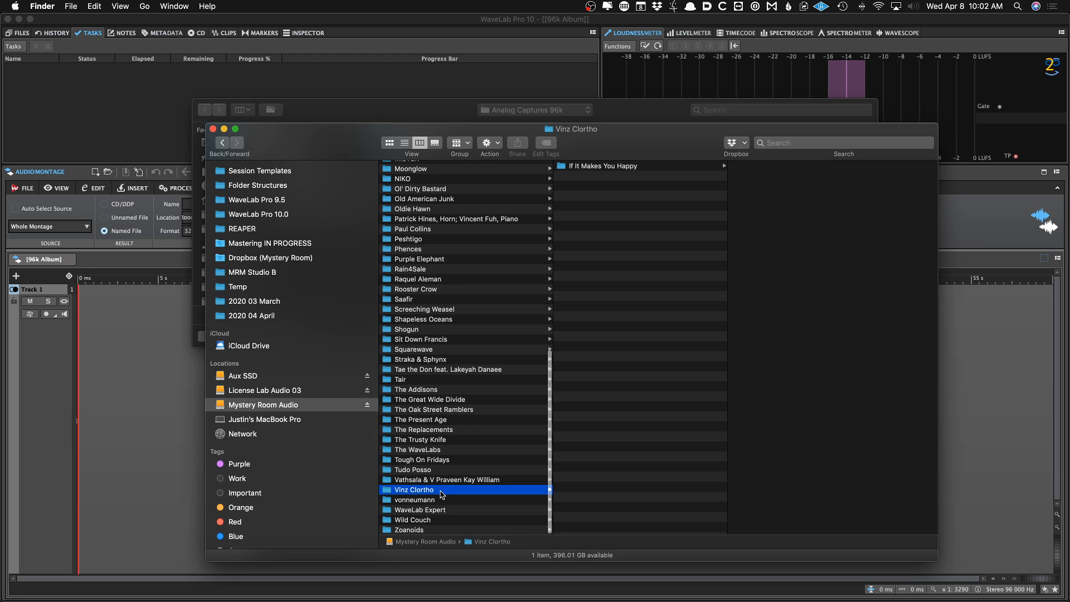
pyautogui.press('Down')
pyautogui.press('Down')
pyautogui.press('Down')
pyautogui.press('Up')
pyautogui.press('Up')
pyautogui.press('Up')
pyautogui.press('Up')
pyautogui.press('Up')
pyautogui.press('Up')
pyautogui.press('Up')
pyautogui.press('Right')
pyautogui.press('Down')
pyautogui.press('Right')
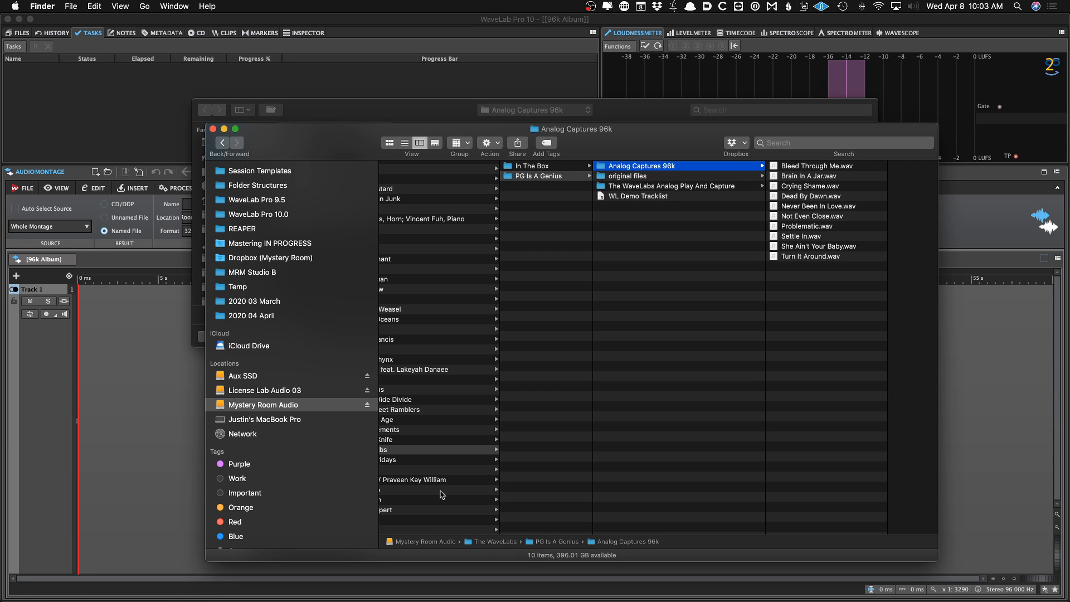
pyautogui.press('super+Tab')
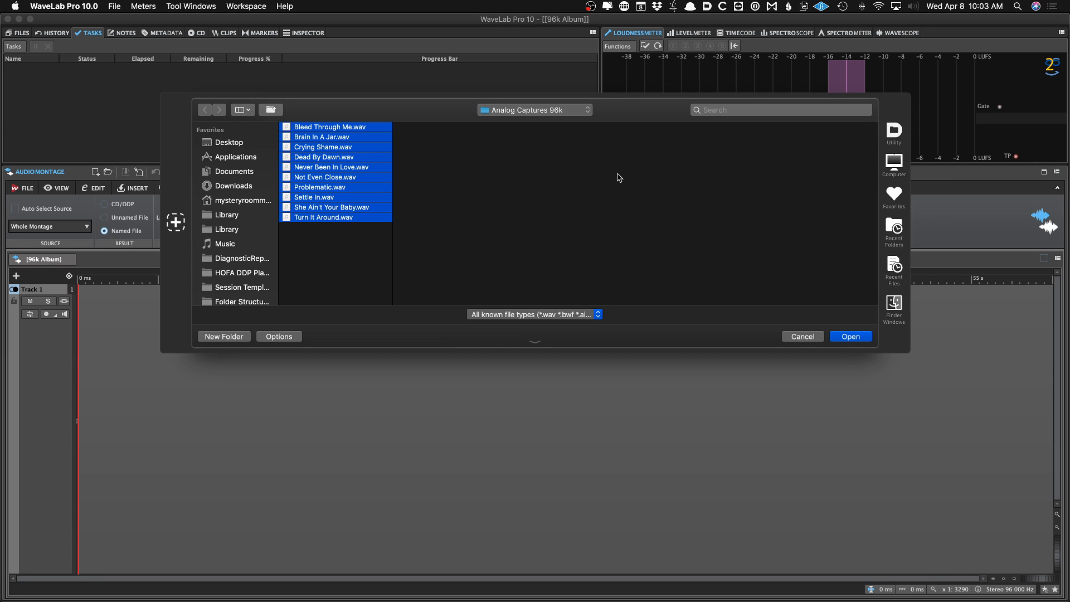
pyautogui.press('Return')
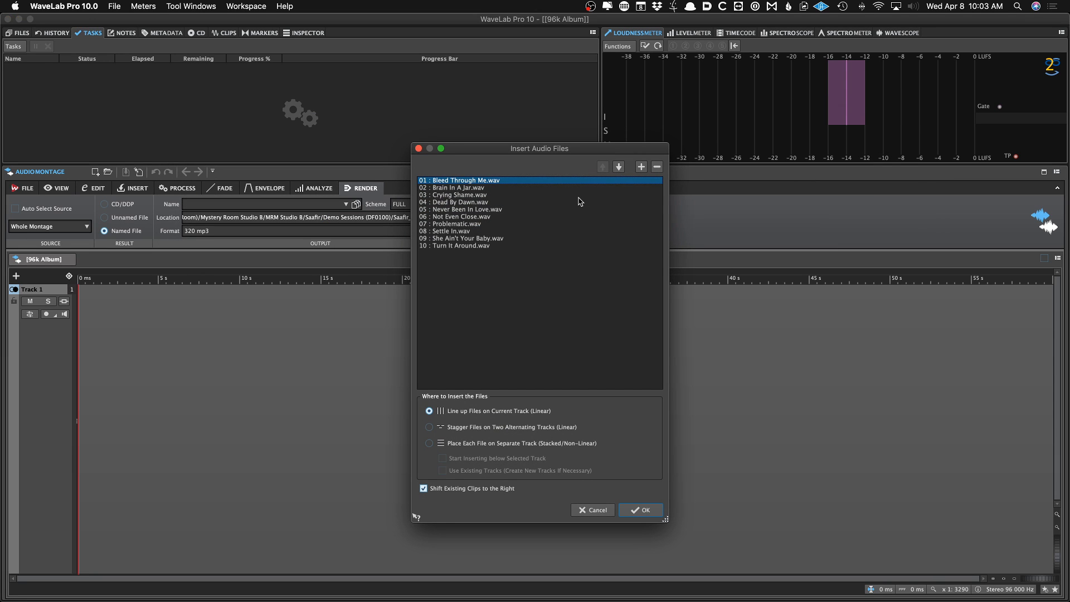
# Open the WL Demo Tracklist document to read the intended track order
pyautogui.press('super+Tab')
pyautogui.press('super+Tab')
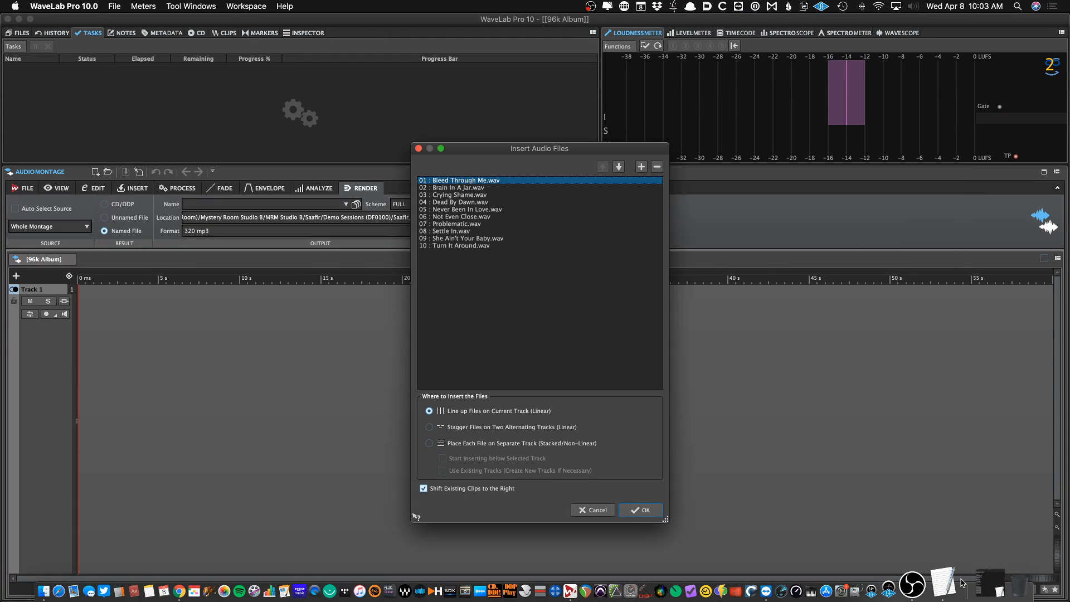
pyautogui.click(948, 581)
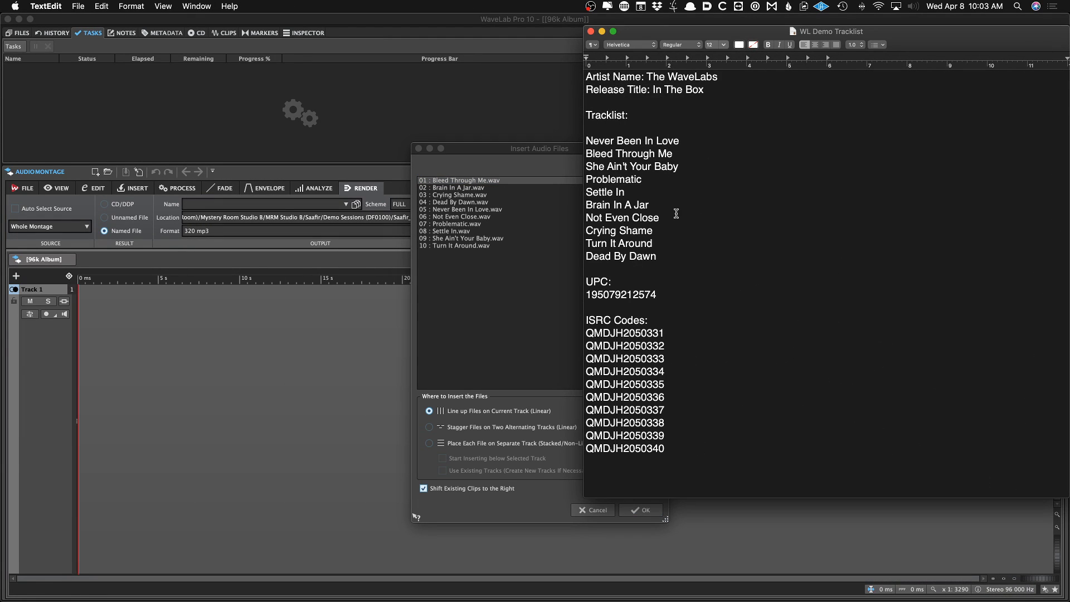
# Reorder the files in the insert list, starting with Crying Shame, Brain In A Jar and Bleed Through Me
pyautogui.click(495, 171)
pyautogui.moveTo(483, 196); pyautogui.dragTo(483, 186)
pyautogui.click(484, 200)
pyautogui.press('Down')
pyautogui.press('super+Down')
pyautogui.press('super+Down')
pyautogui.press('super+Up')
pyautogui.press('Down')
pyautogui.press('super+Down')
pyautogui.press('super+Down')
pyautogui.press('Up')
pyautogui.press('Up')
pyautogui.press('Up')
pyautogui.press('Up')
pyautogui.press('Up')
pyautogui.press('super+Down')
pyautogui.press('super+Down')
pyautogui.press('super+Down')
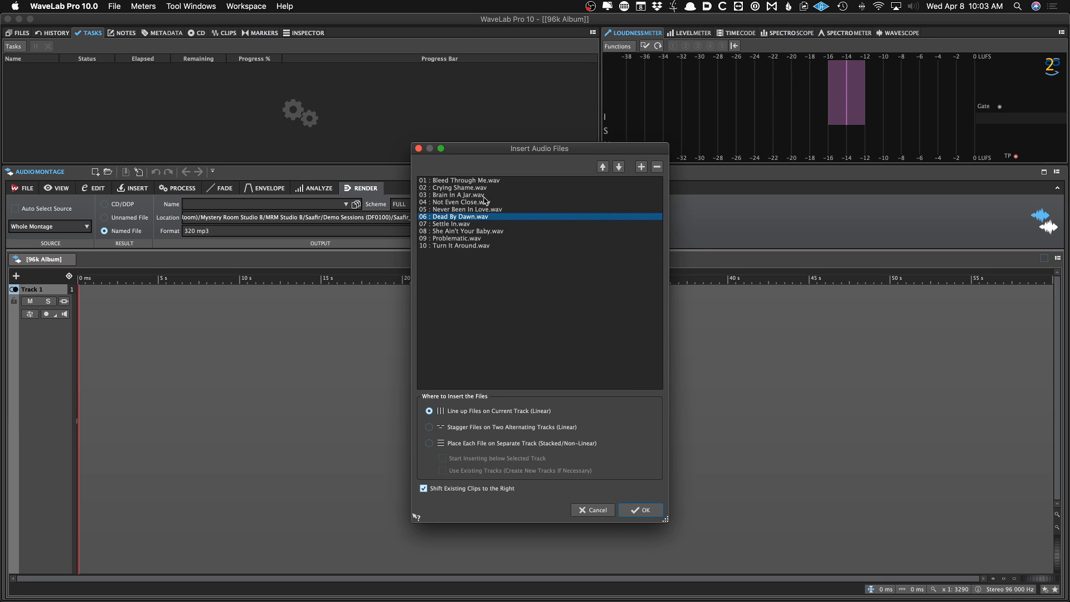
pyautogui.press('Down')
pyautogui.press('super+Down')
pyautogui.press('super+Down')
pyautogui.click(467, 181)
pyautogui.press('super+Down')
pyautogui.press('super+Down')
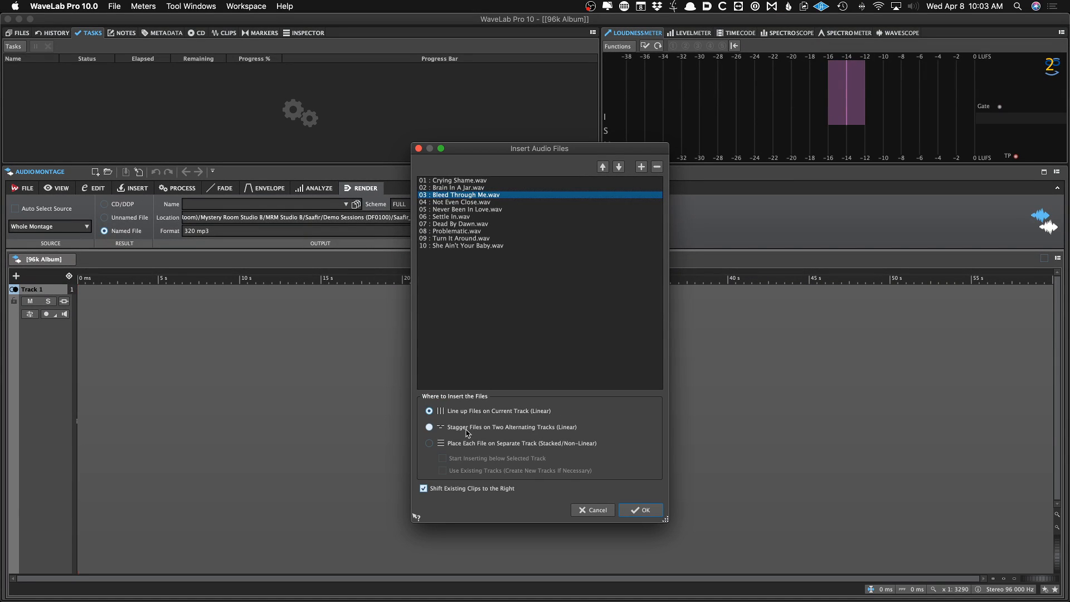
# Choose to stagger the files on two alternating tracks and insert them into the montage
pyautogui.click(468, 509)
pyautogui.click(641, 510)
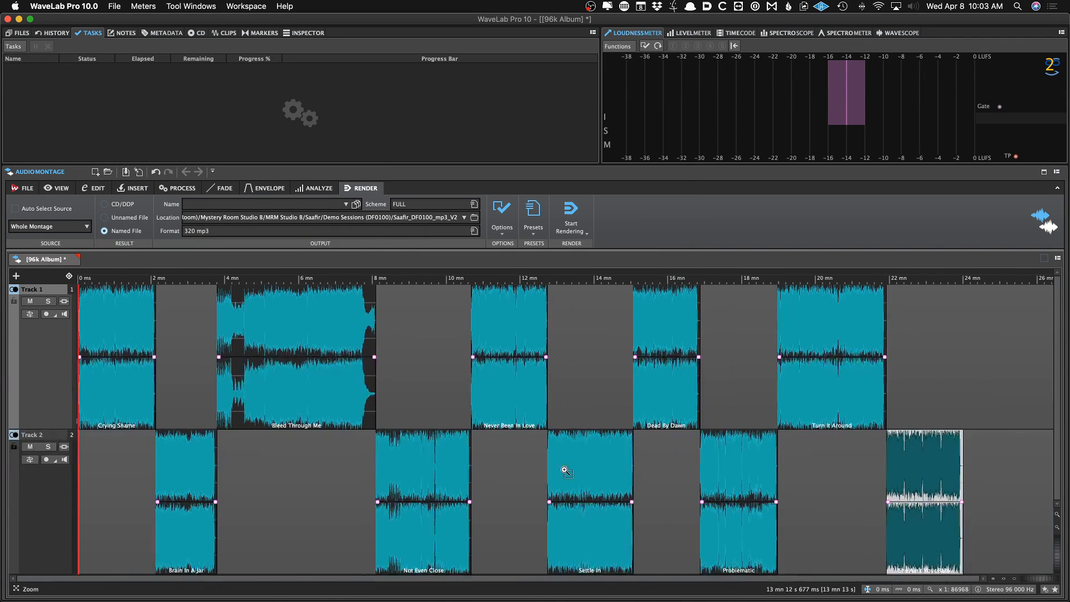
# Save the montage as 'The WaveLabs – PG Is A Genius 6496 DIGITAL MASTER V1' in the Analog Captures 96k folder
pyautogui.press('super+s')
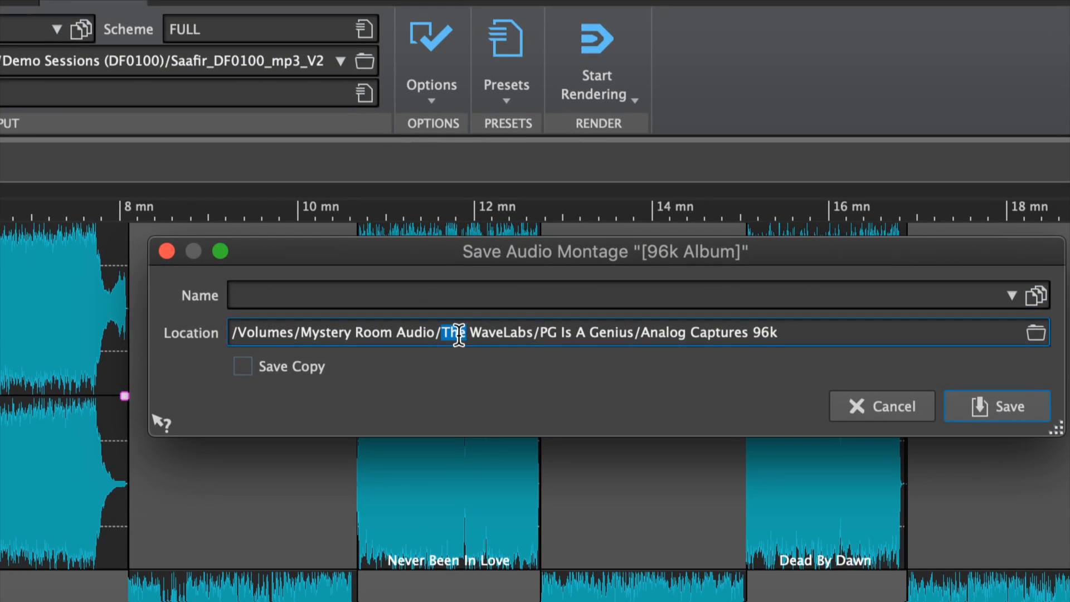
pyautogui.click(525, 301)
pyautogui.write('The WaveLabs')
pyautogui.write('–')
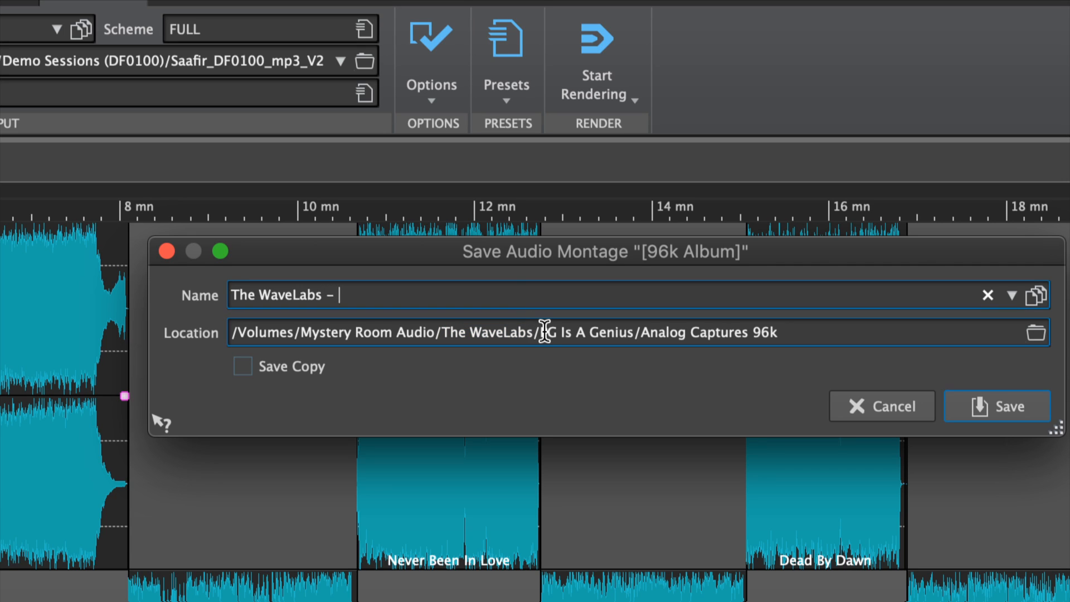
pyautogui.moveTo(540, 333); pyautogui.dragTo(600, 323)
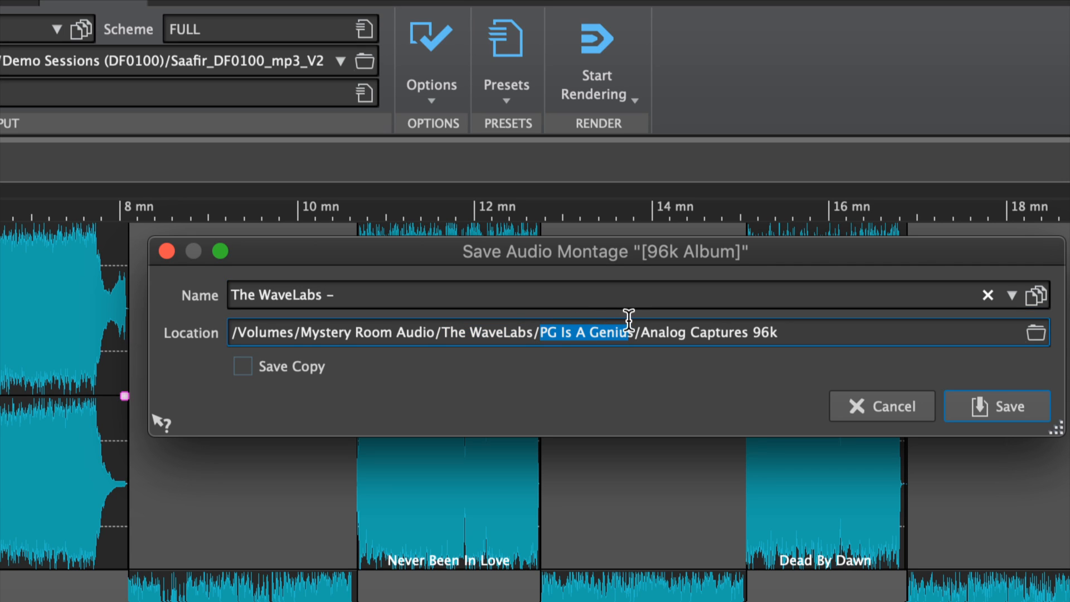
pyautogui.press('super+c')
pyautogui.click(604, 297)
pyautogui.press('super+v')
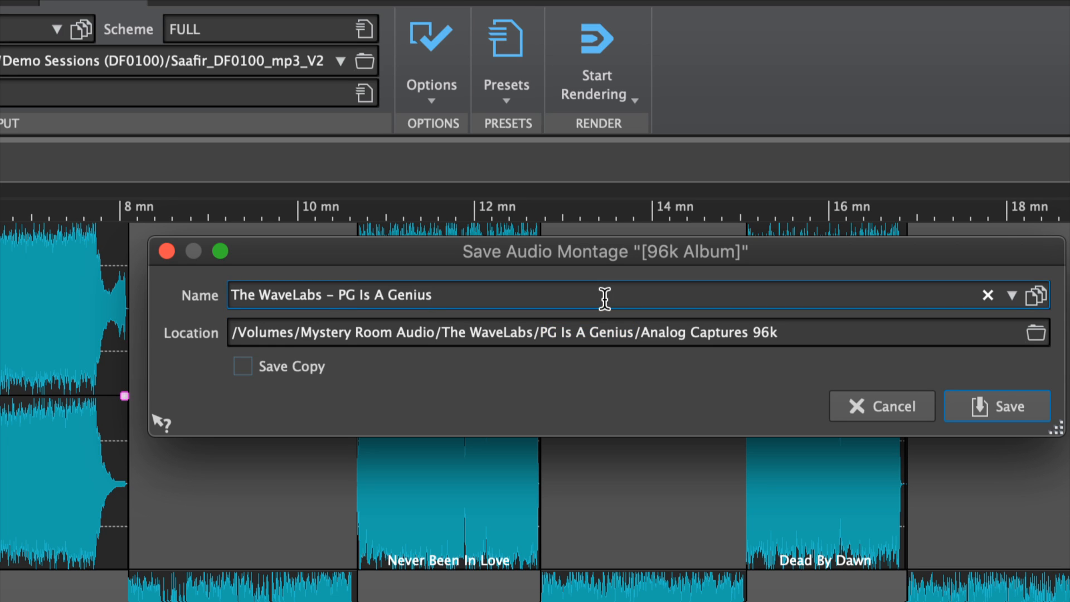
pyautogui.write('Analog Play And Capture')
pyautogui.hotkey('alt', 'BackSpace')
pyautogui.hotkey('alt', 'BackSpace')
pyautogui.hotkey('alt', 'BackSpace')
pyautogui.hotkey('alt', 'BackSpace')
pyautogui.write('6496 DIGITAL MASTER V1_')
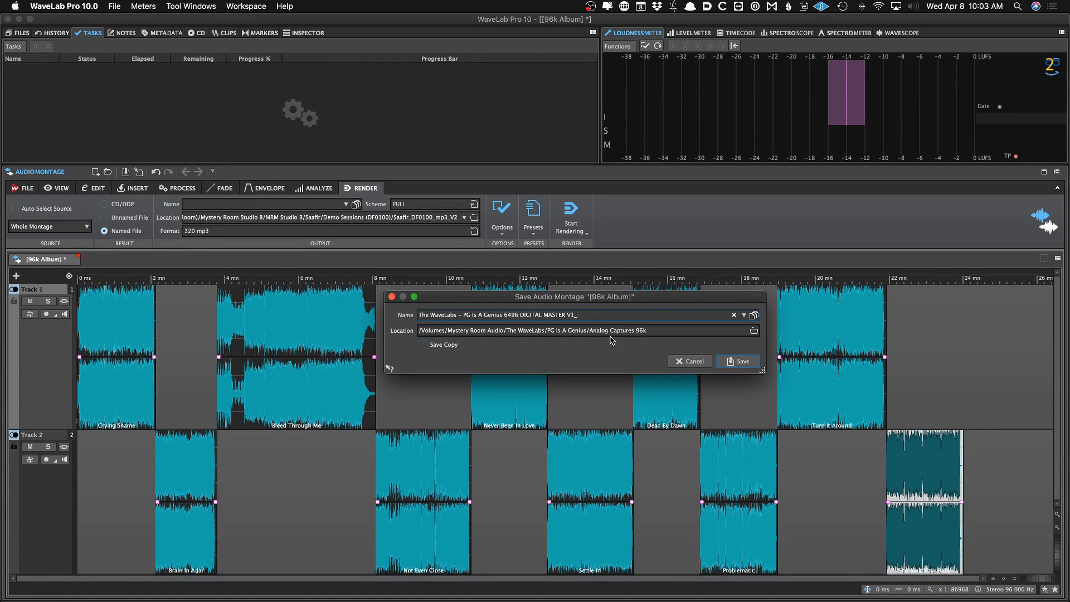
pyautogui.click(730, 362)
# Play the transition from Crying Shame into Brain In A Jar
pyautogui.click(154, 441)
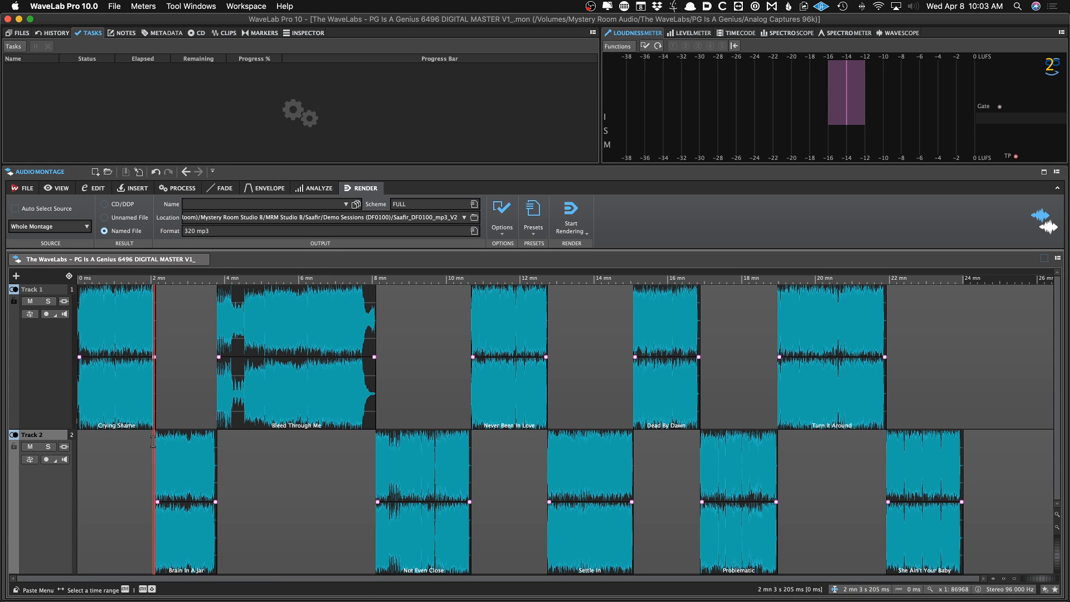
pyautogui.scroll(5, 154, 441)
pyautogui.scroll(4, 154, 442)
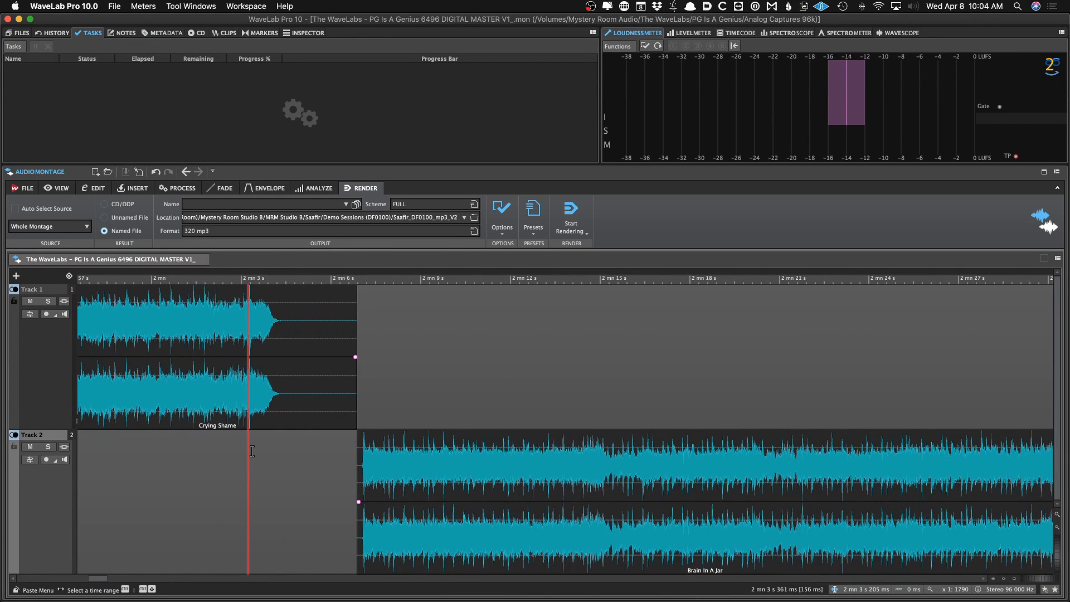
pyautogui.scroll(1, 251, 451)
pyautogui.click(220, 468)
pyautogui.press('space')
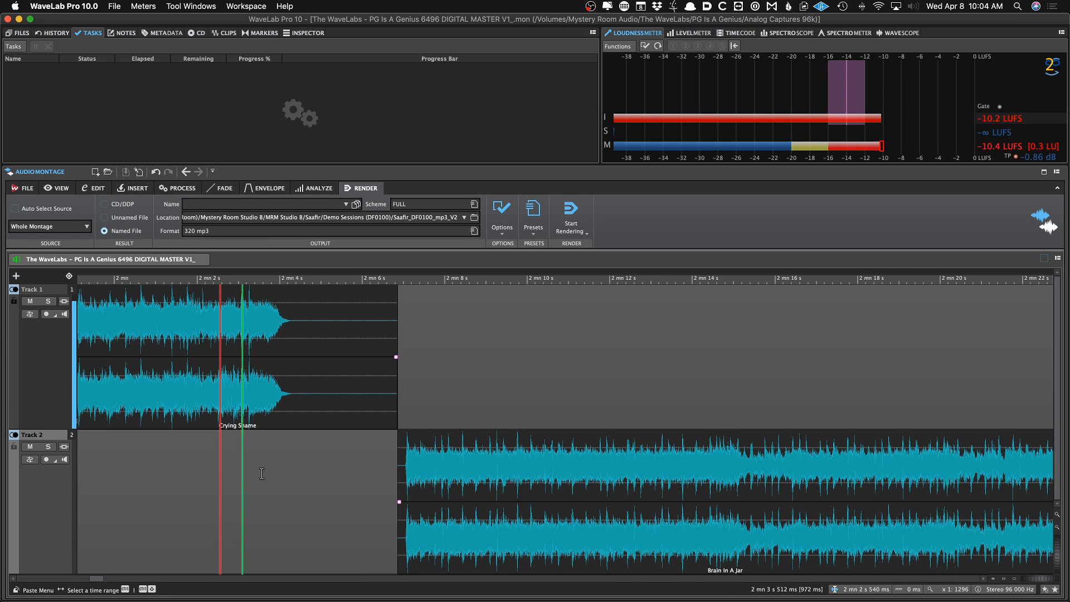
pyautogui.press('space')
# Adjust the start of the Brain In A Jar clip to meet the end of Crying Shame, and save
pyautogui.click(479, 548)
pyautogui.scroll(7, 412, 483)
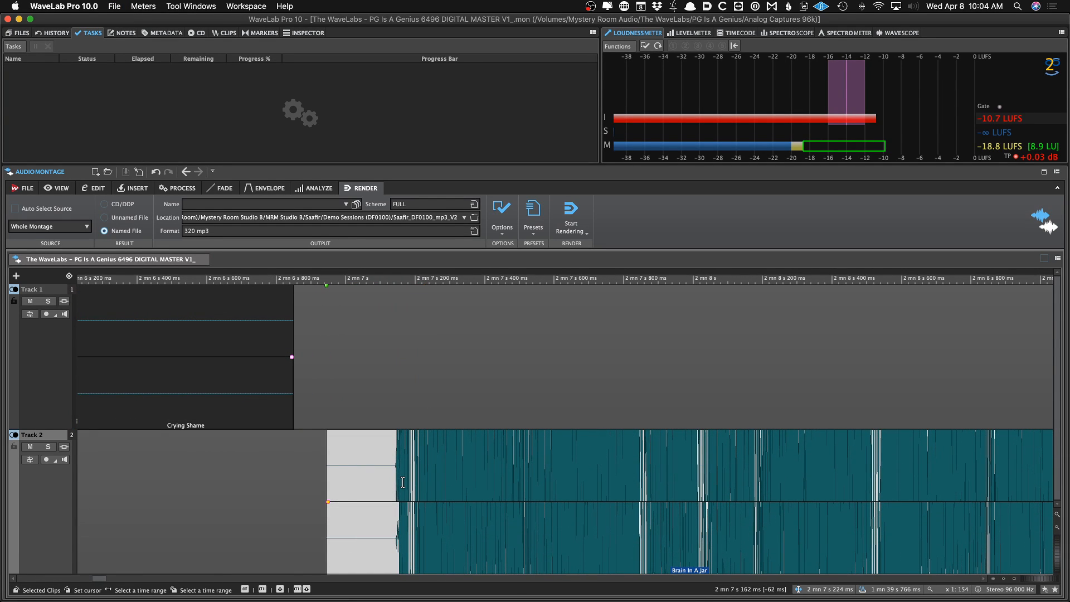
pyautogui.moveTo(397, 480); pyautogui.dragTo(334, 492)
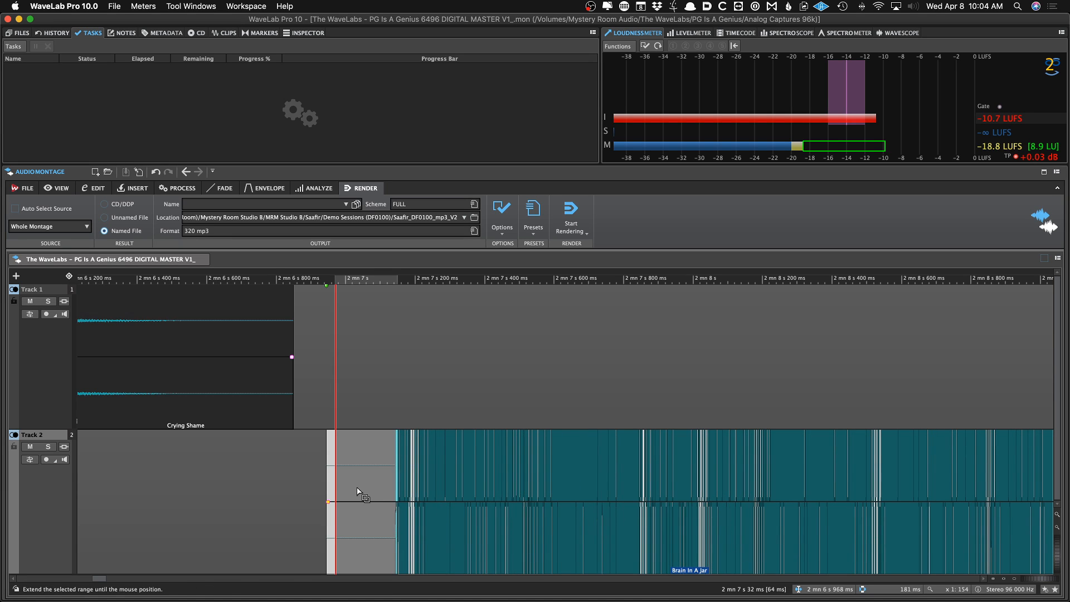
pyautogui.click(305, 480)
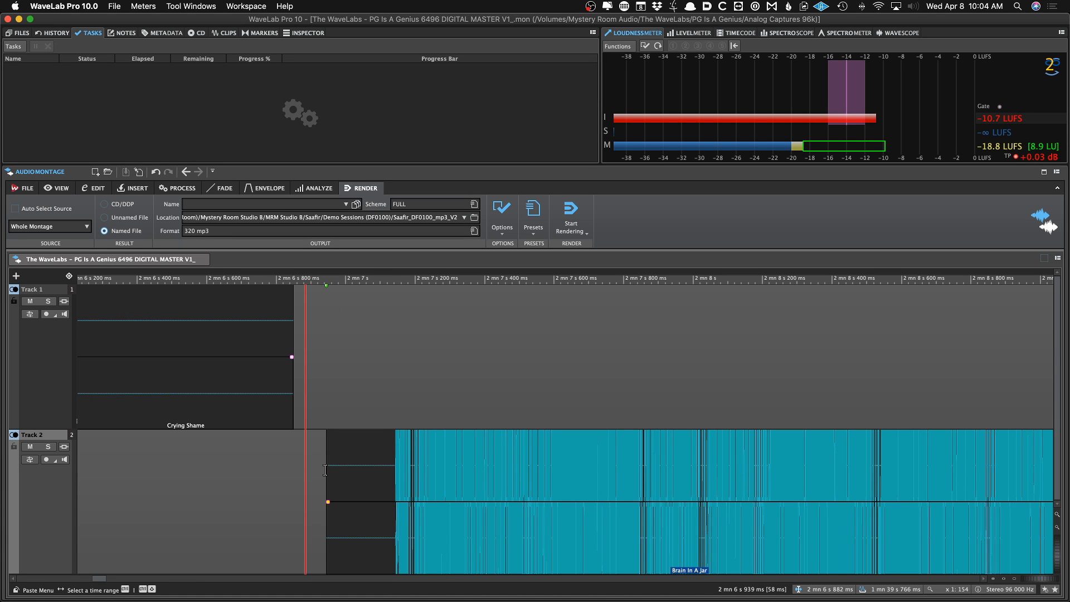
pyautogui.scroll(-5, 325, 470)
pyautogui.moveTo(371, 520); pyautogui.dragTo(366, 522)
pyautogui.scroll(-8, 365, 522)
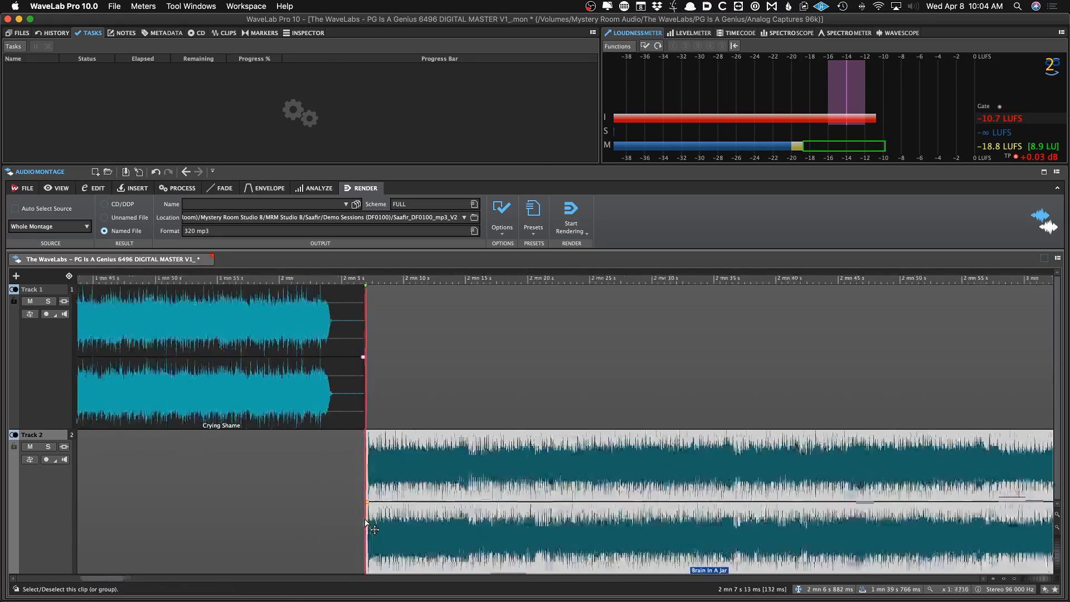
pyautogui.scroll(-5, 365, 523)
pyautogui.press('super+s')
# Shape a fade-out at the end of Brain In A Jar
pyautogui.click(211, 412)
pyautogui.scroll(4, 212, 412)
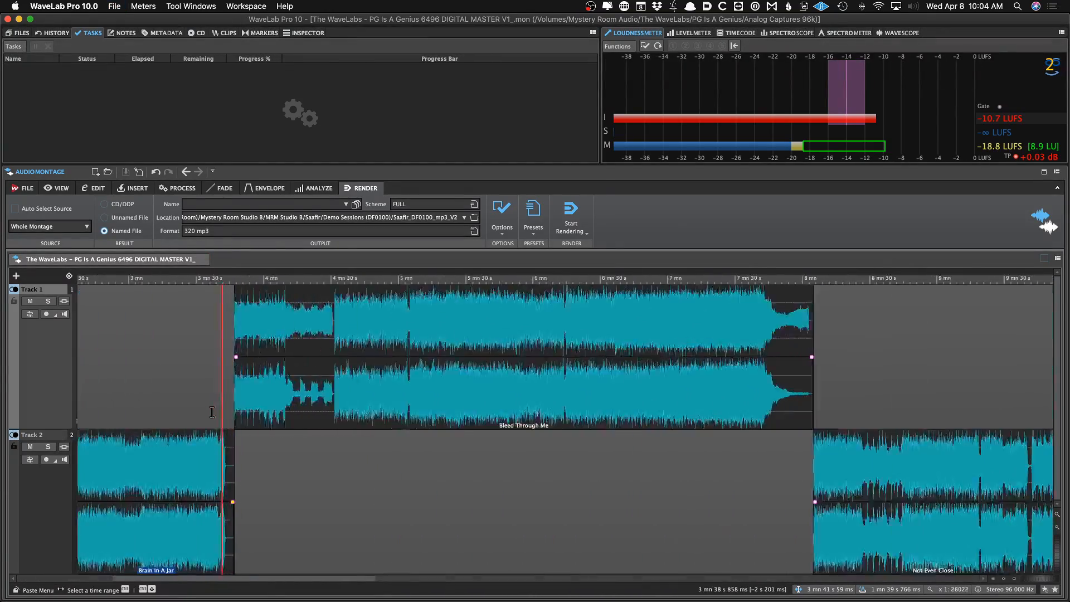
pyautogui.scroll(8, 212, 411)
pyautogui.press('space')
pyautogui.press('space')
pyautogui.moveTo(785, 477); pyautogui.dragTo(576, 502)
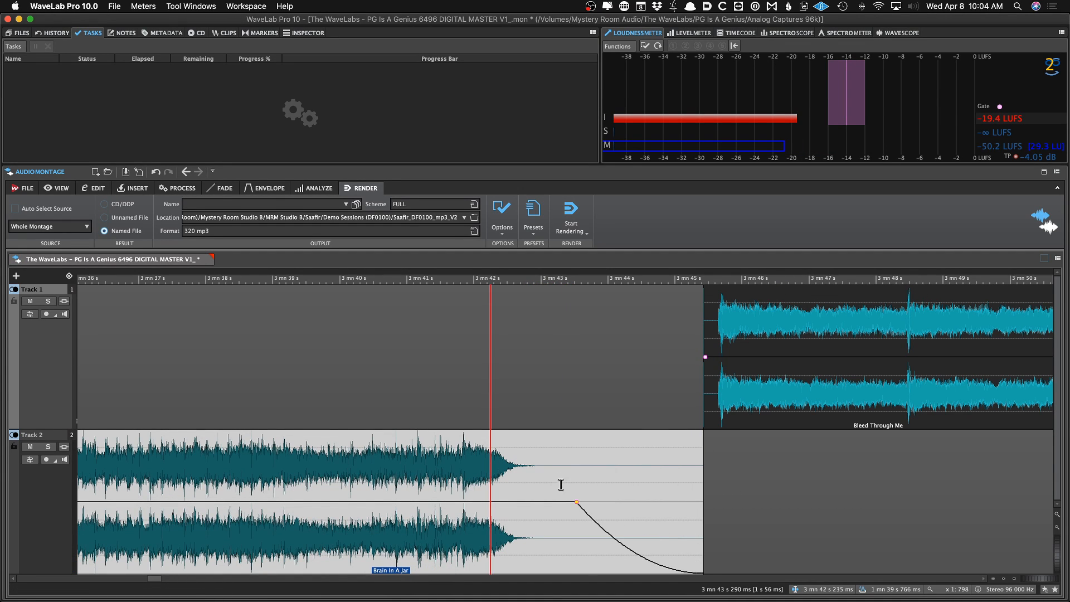
# Preview the Bleed Through Me to Not Even Close transition and adjust Not Even Close's start, then save
pyautogui.click(719, 393)
pyautogui.scroll(-7, 703, 392)
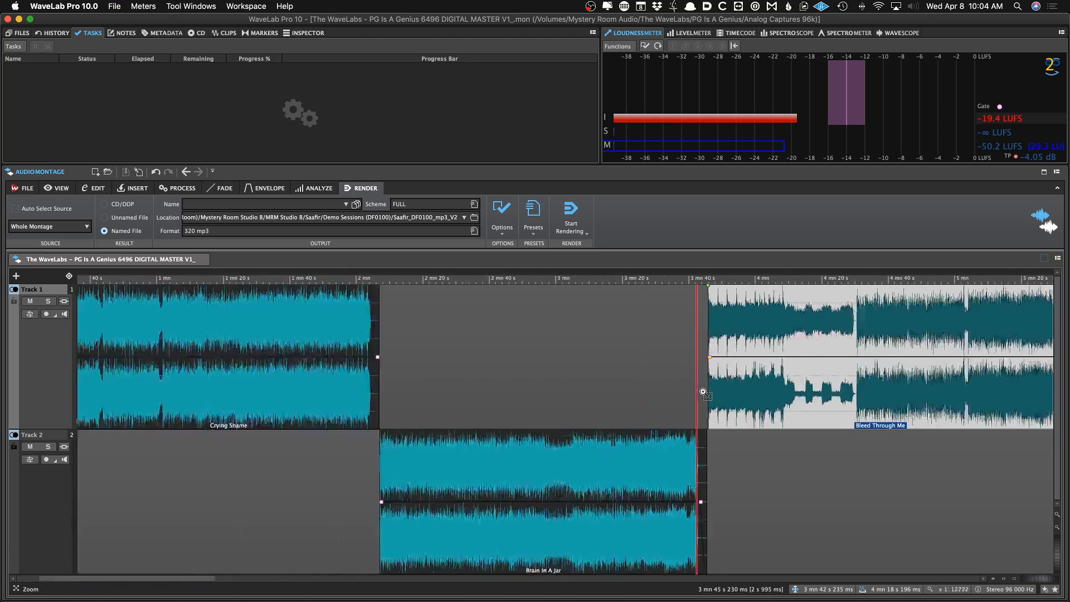
pyautogui.scroll(-5, 703, 391)
pyautogui.hscroll(5, 706, 406)
pyautogui.click(532, 440)
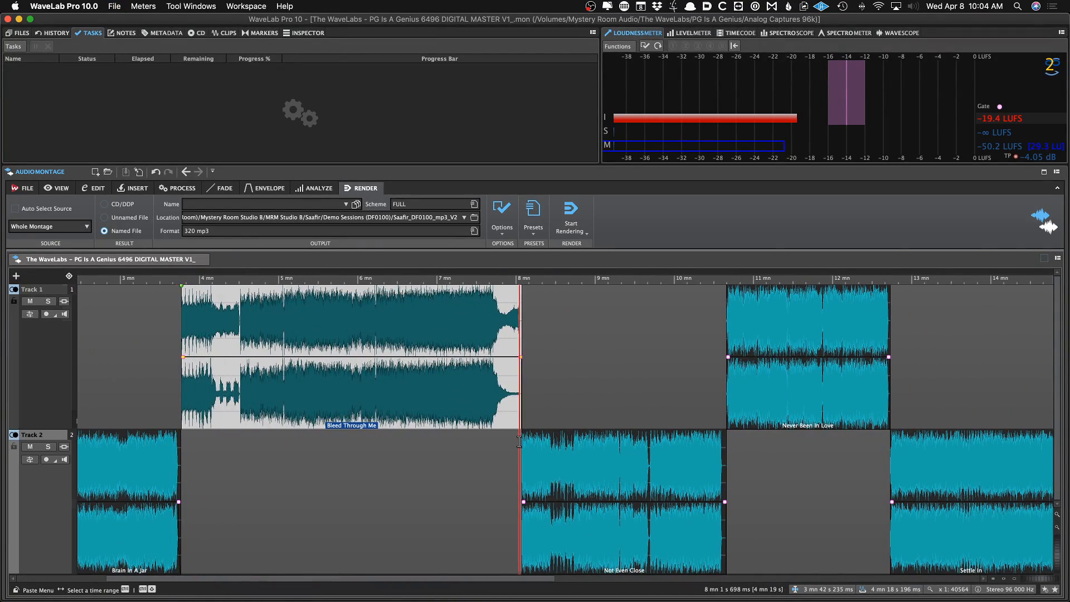
pyautogui.scroll(15, 531, 440)
pyautogui.press('space')
pyautogui.moveTo(823, 524); pyautogui.dragTo(771, 531)
pyautogui.press('super+s')
# Nudge Not Even Close slightly later to set the gap after Bleed Through Me, and save
pyautogui.scroll(-1, 687, 531)
pyautogui.scroll(-1, 688, 530)
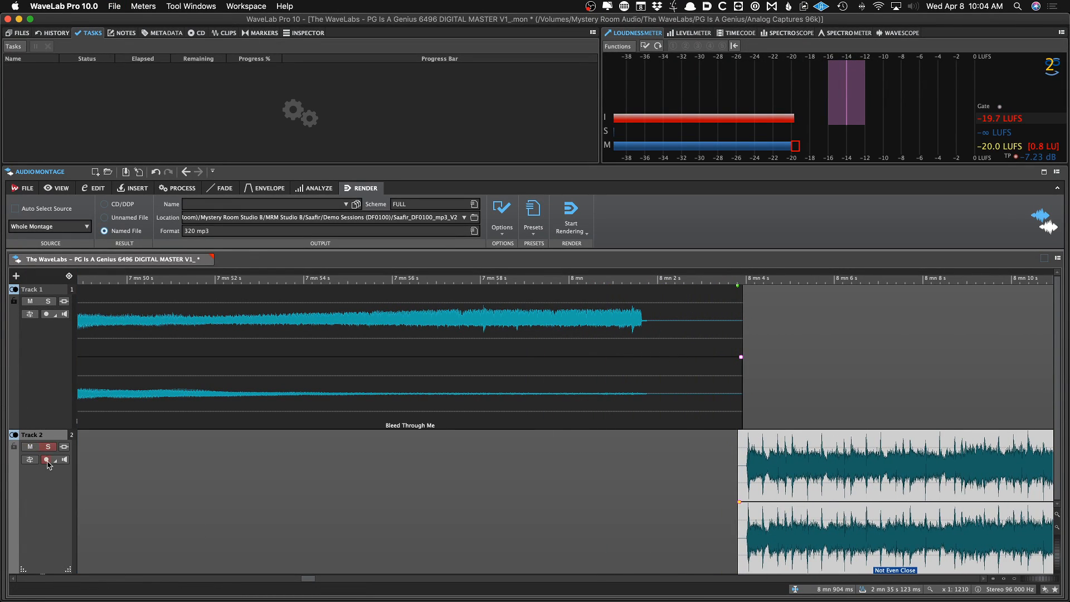
pyautogui.scroll(-3, 301, 434)
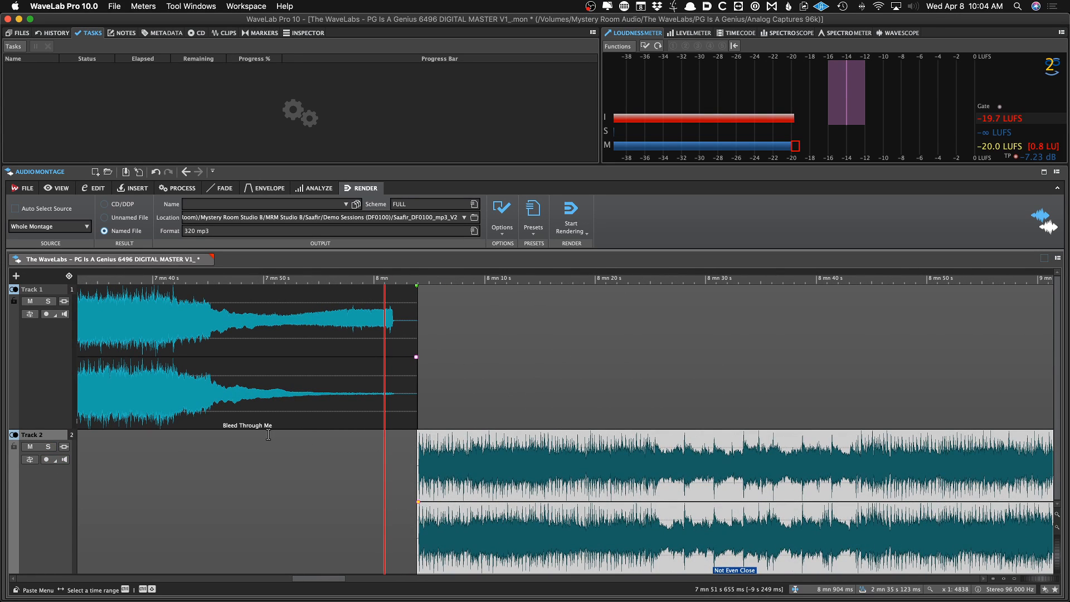
pyautogui.moveTo(438, 518); pyautogui.dragTo(445, 518)
pyautogui.press('super+s')
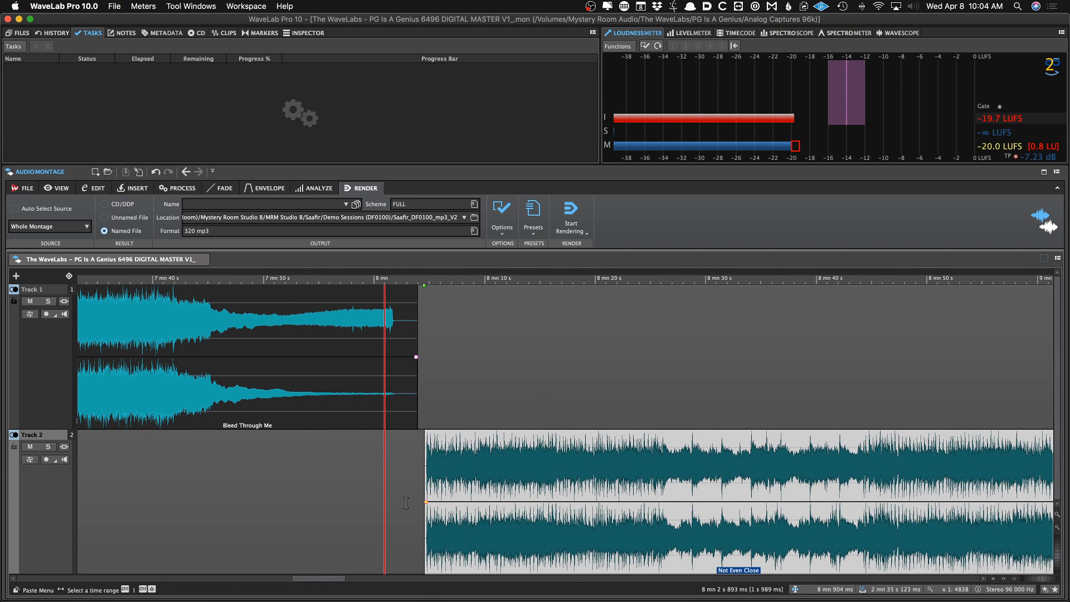
# Nudge Never Been In Love slightly later after the end of Not Even Close
pyautogui.scroll(-5, 406, 502)
pyautogui.click(468, 404)
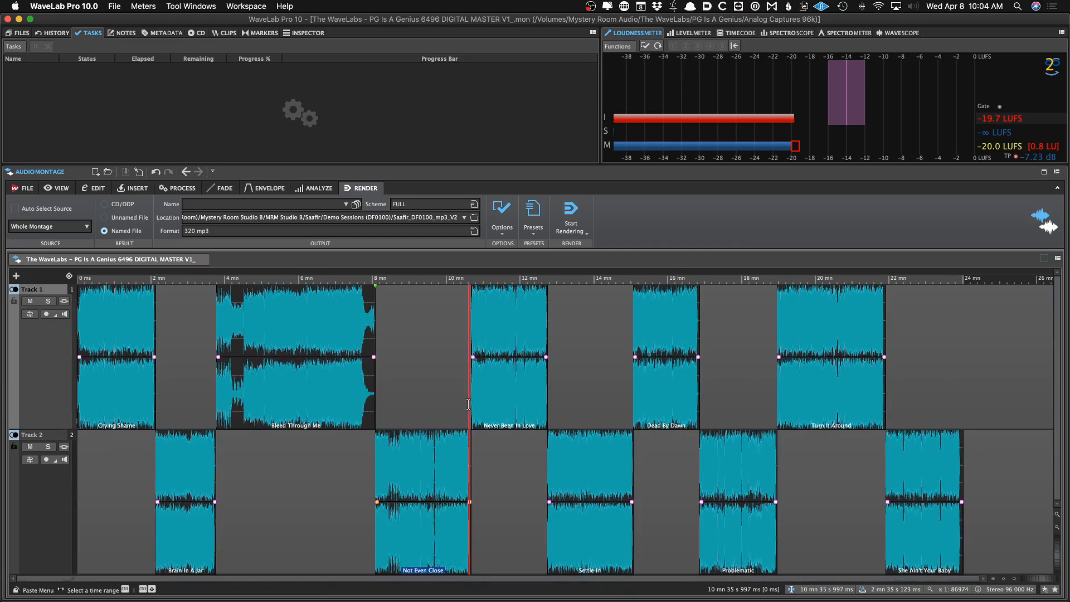
pyautogui.scroll(5, 468, 403)
pyautogui.moveTo(625, 411); pyautogui.dragTo(632, 415)
pyautogui.scroll(-4, 619, 420)
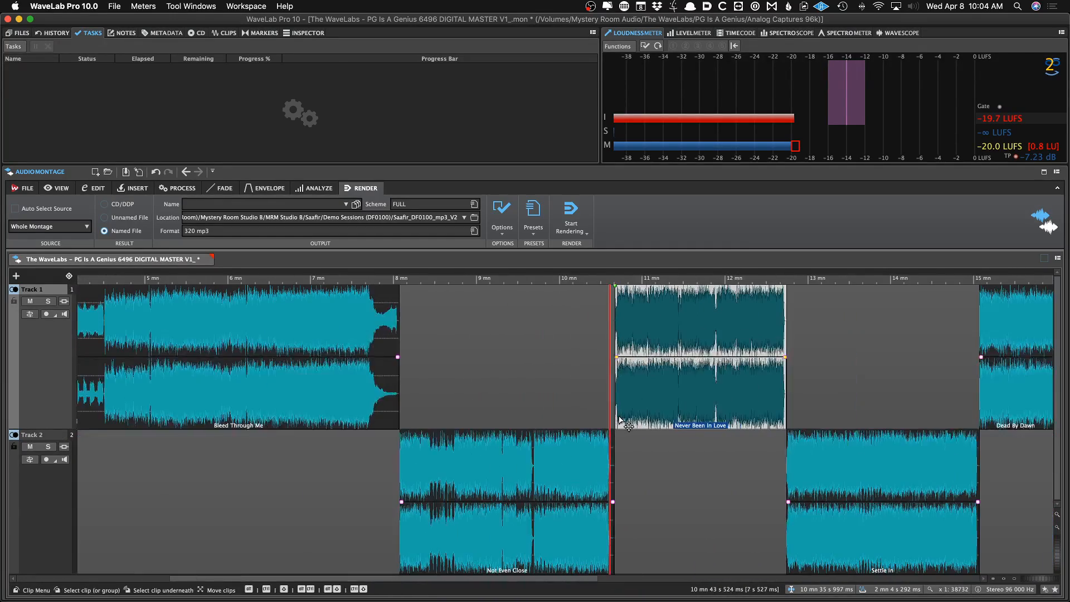
# Nudge Settle In slightly later after the end of Never Been In Love, and save
pyautogui.click(780, 441)
pyautogui.scroll(5, 777, 445)
pyautogui.hscroll(3, 773, 457)
pyautogui.moveTo(724, 521); pyautogui.dragTo(730, 520)
pyautogui.press('super+s')
# Nudge Dead By Dawn slightly later after the end of Settle In, and save
pyautogui.hscroll(5, 724, 520)
pyautogui.scroll(-2, 725, 520)
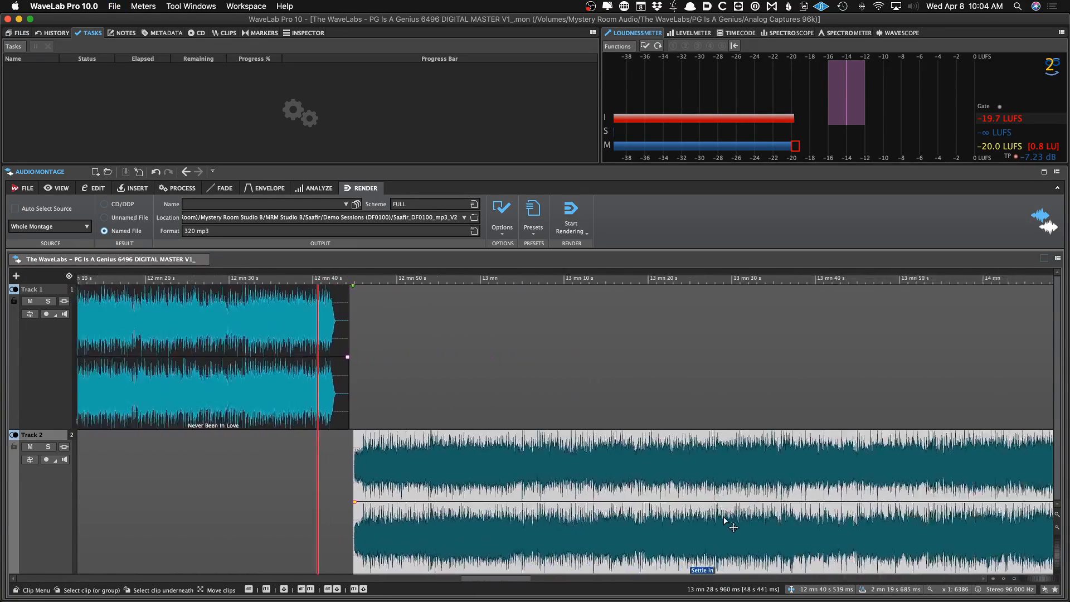
pyautogui.hscroll(5, 724, 519)
pyautogui.click(777, 421)
pyautogui.moveTo(777, 423); pyautogui.dragTo(784, 423)
pyautogui.scroll(-10, 783, 423)
pyautogui.click(711, 405)
pyautogui.press('super+s')
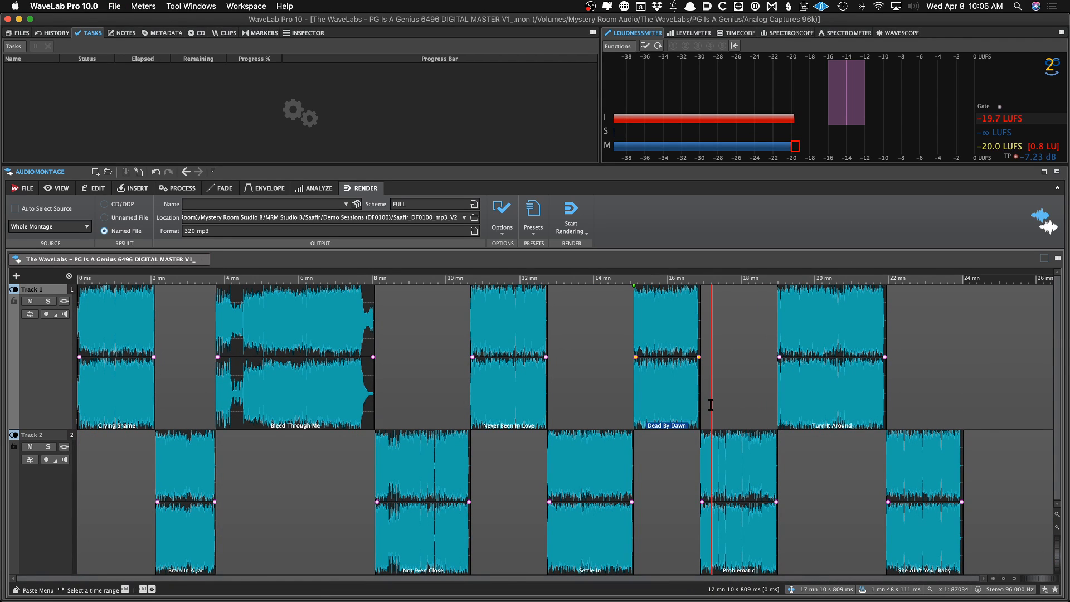
# Generate CD track markers for all clips in the montage and save
pyautogui.press('w')
pyautogui.press('Return')
pyautogui.press('super+s')
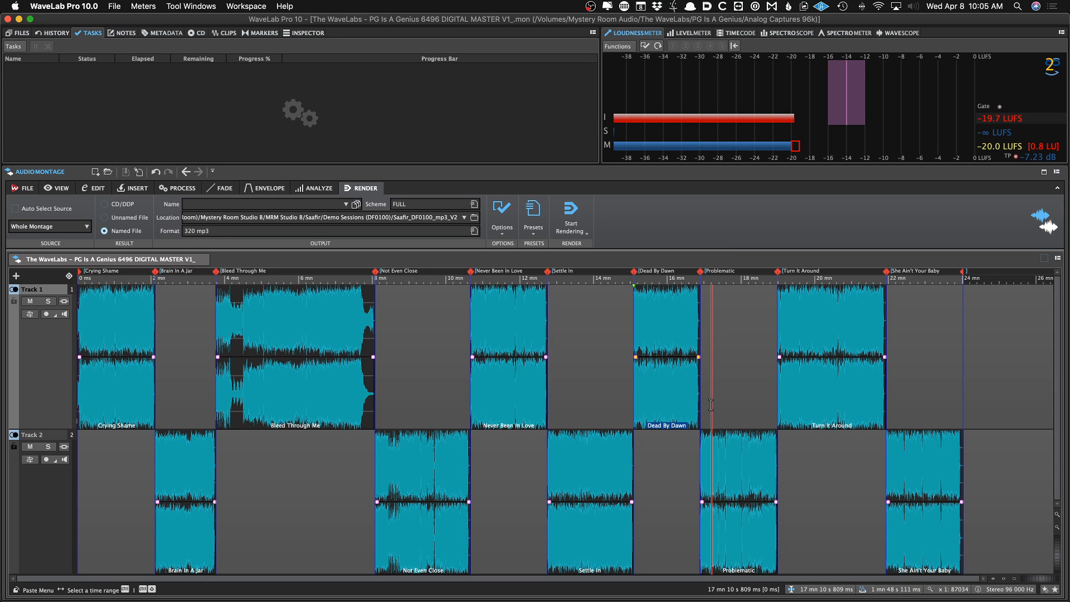
# Stop playback and set the album CD-Text title to PG Is A Genius and the performer to The WaveLabs
pyautogui.press('space')
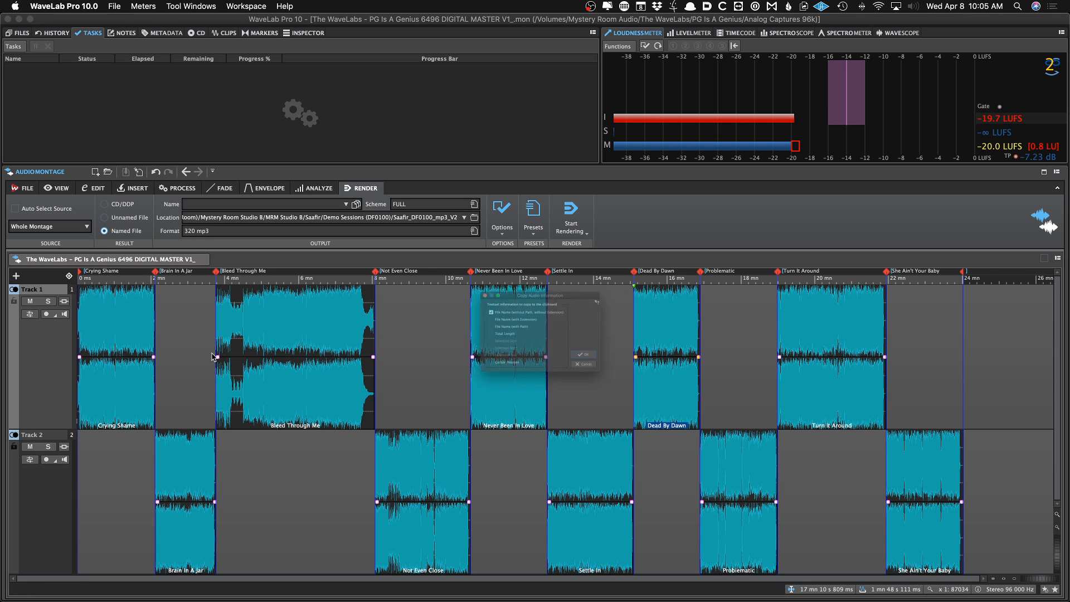
pyautogui.press('super+t')
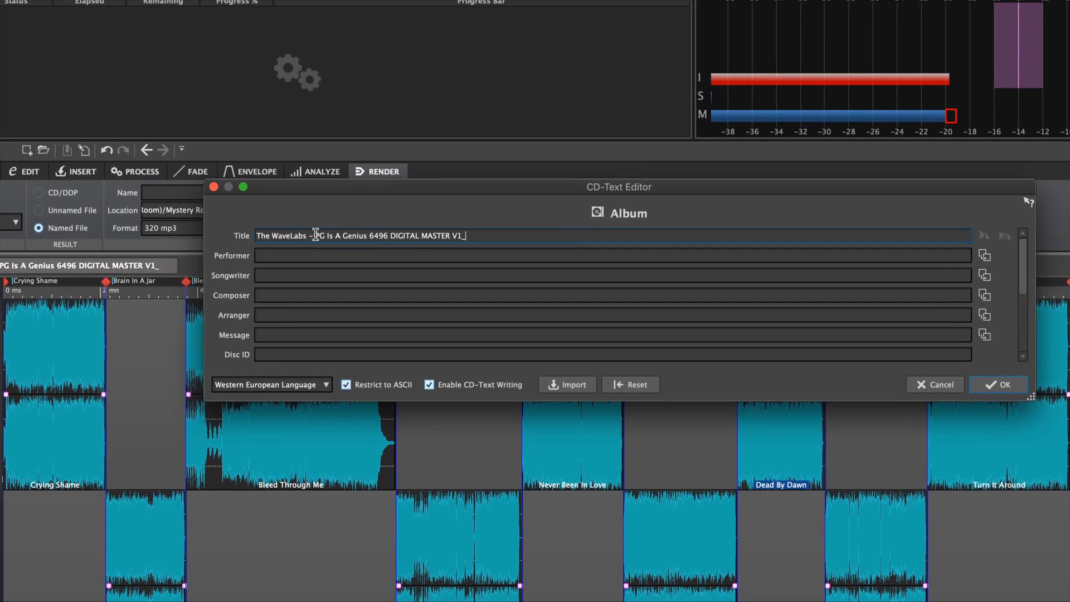
pyautogui.press('BackSpace')
pyautogui.moveTo(310, 237); pyautogui.dragTo(470, 234)
pyautogui.press('BackSpace')
pyautogui.click(325, 252)
pyautogui.write('The WaveLabs - PG Is A Genius 6496 DIGITAL MASTER V1_')
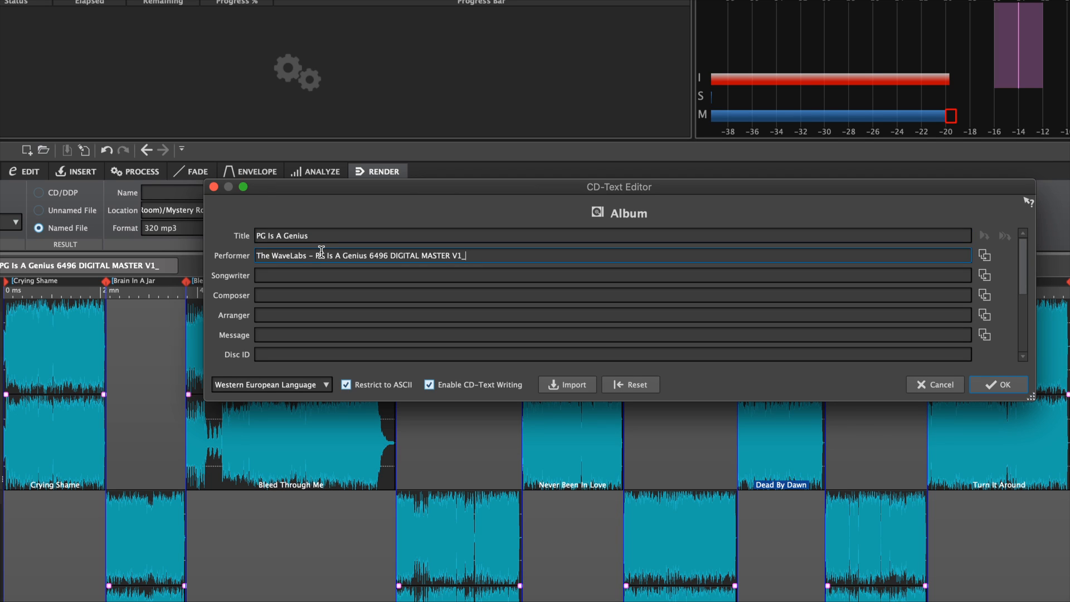
pyautogui.moveTo(311, 254); pyautogui.dragTo(526, 252)
pyautogui.press('BackSpace')
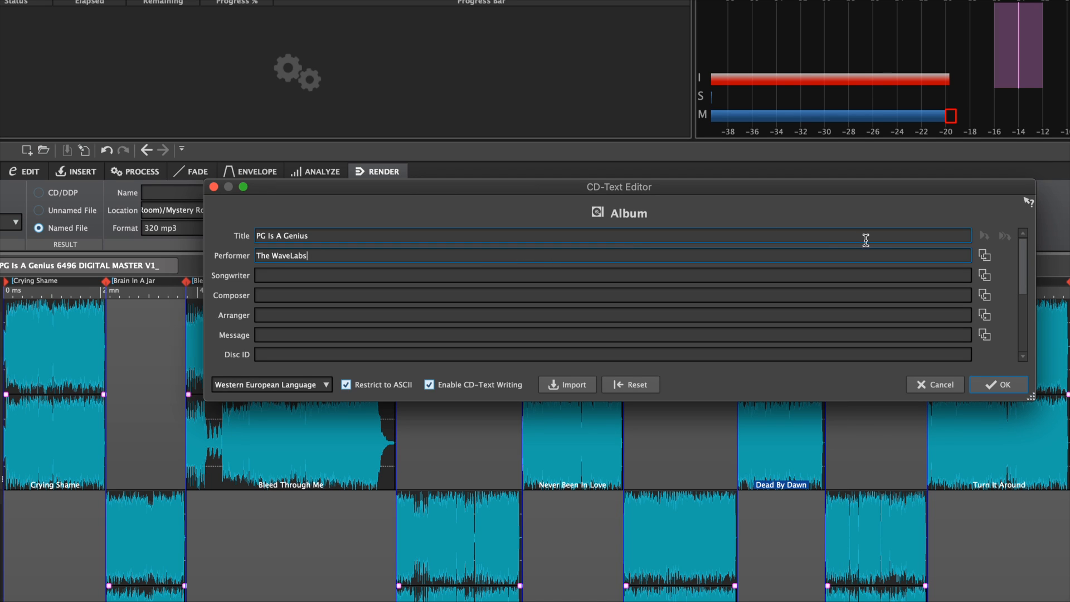
# Step through the track CD-Text entries to track 10, confirm the CD-Text editor and save the montage
pyautogui.click(1004, 236)
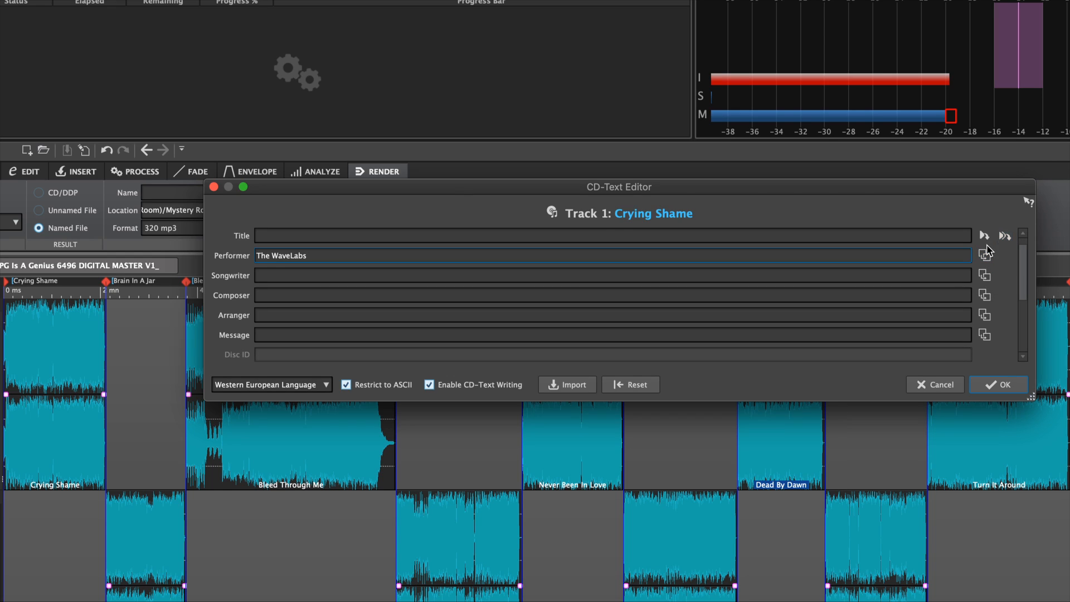
pyautogui.click(943, 237)
pyautogui.scroll(-9, 919, 237)
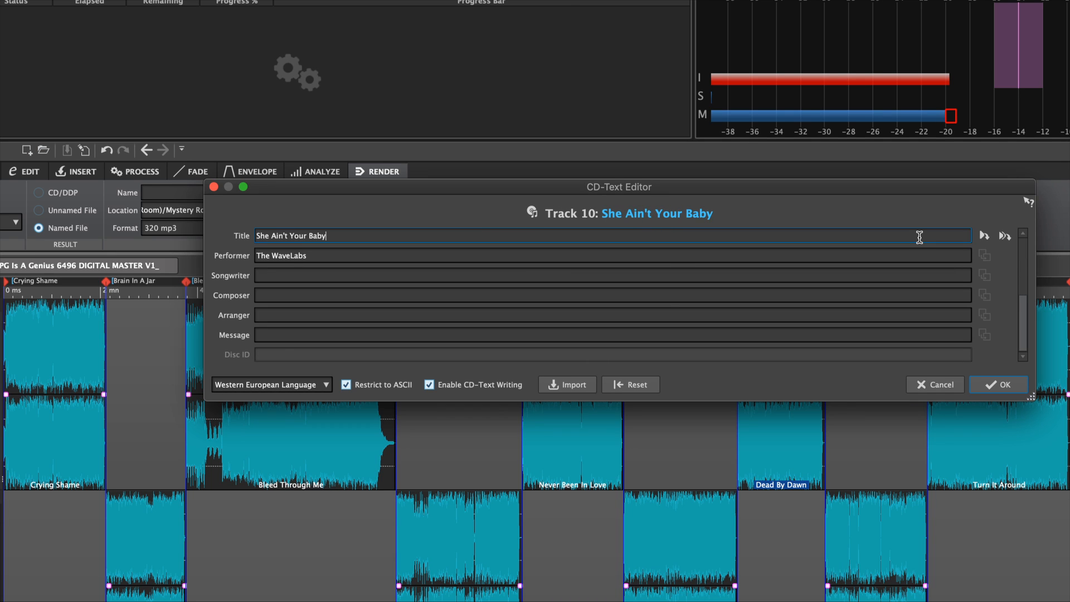
pyautogui.press('Return')
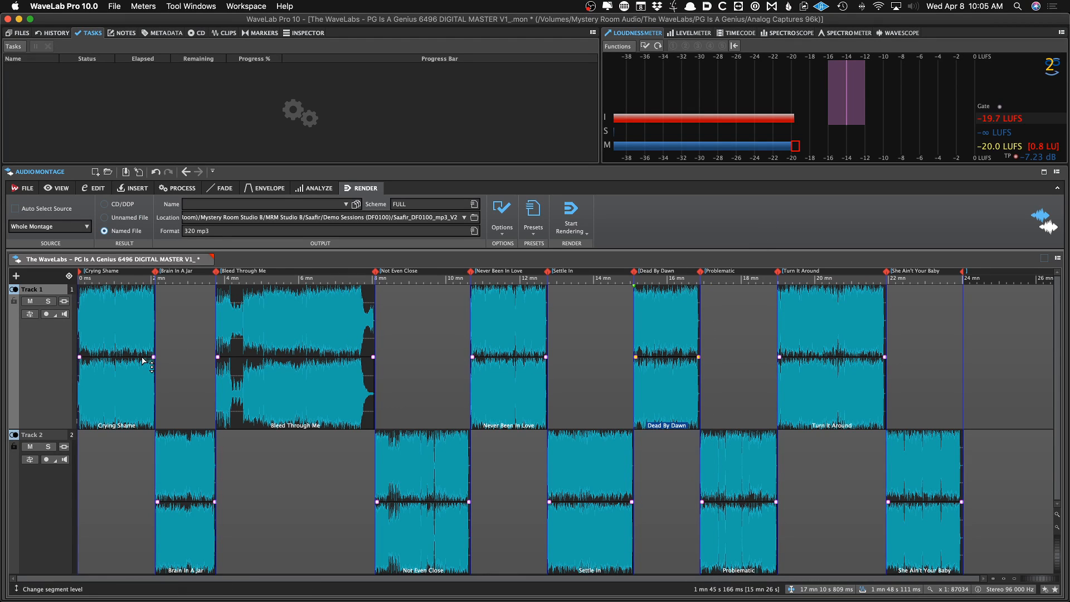
pyautogui.press('super+s')
# Open the CD track list and generate ISRC codes for all tracks with the CD Wizard's ISRC Only preset
pyautogui.click(167, 351)
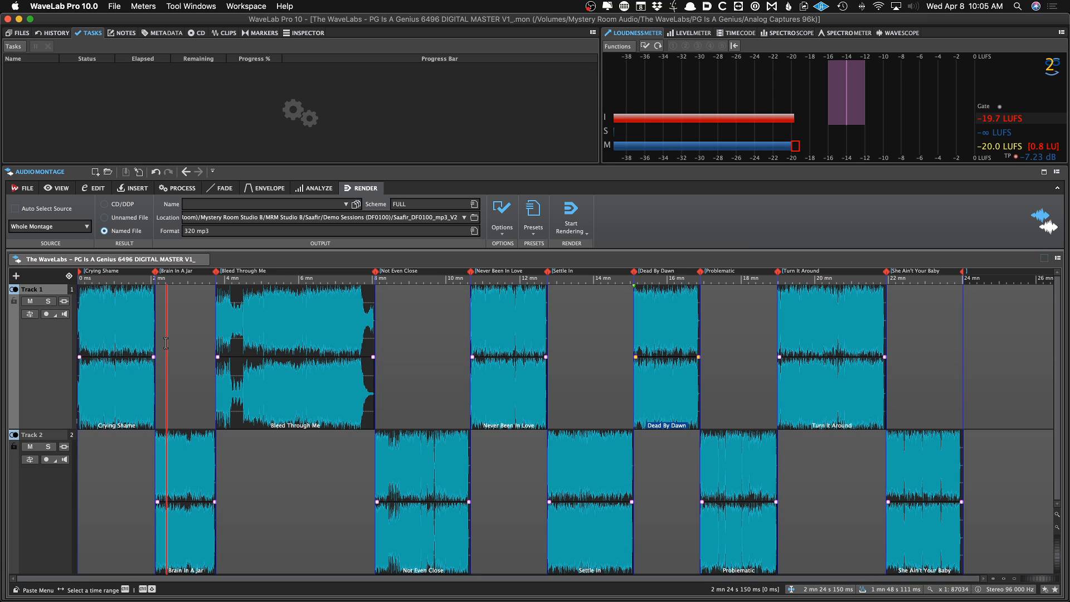
pyautogui.click(200, 32)
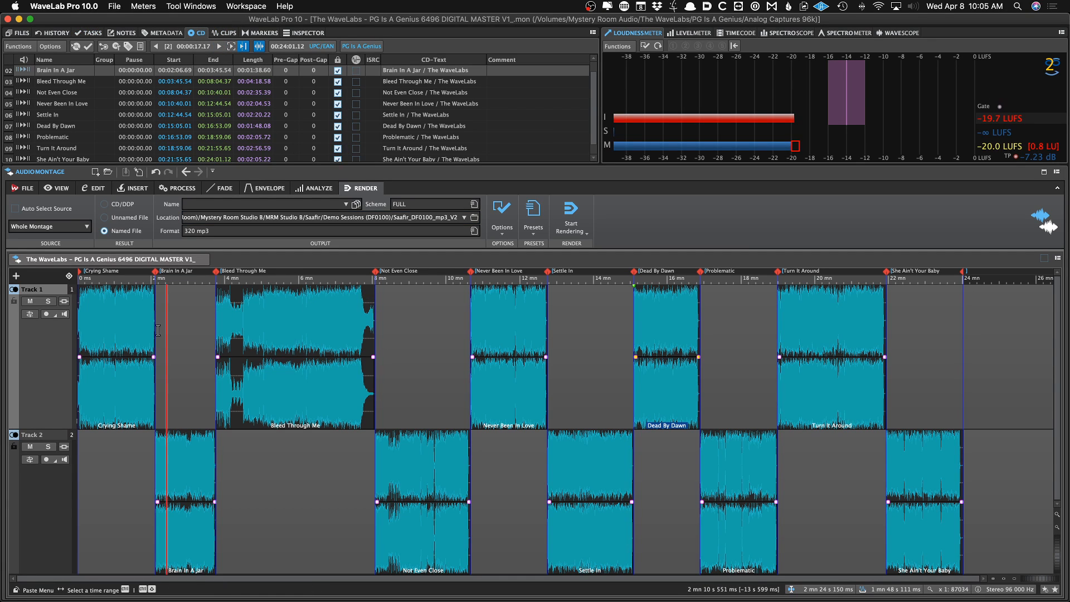
pyautogui.press('super+Tab')
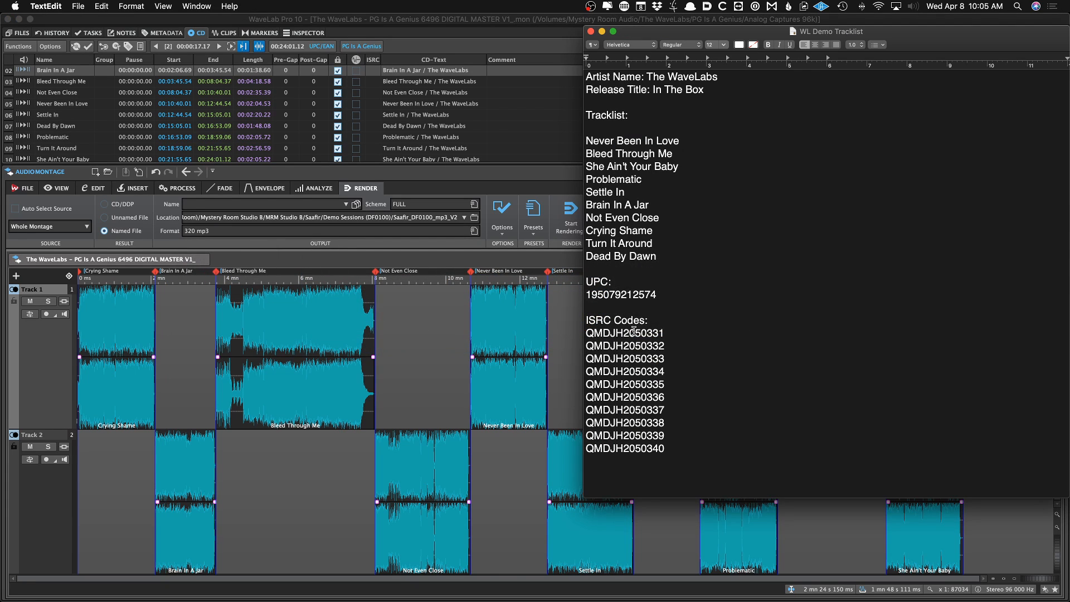
pyautogui.doubleClick(633, 332)
pyautogui.press('super+c')
pyautogui.click(435, 365)
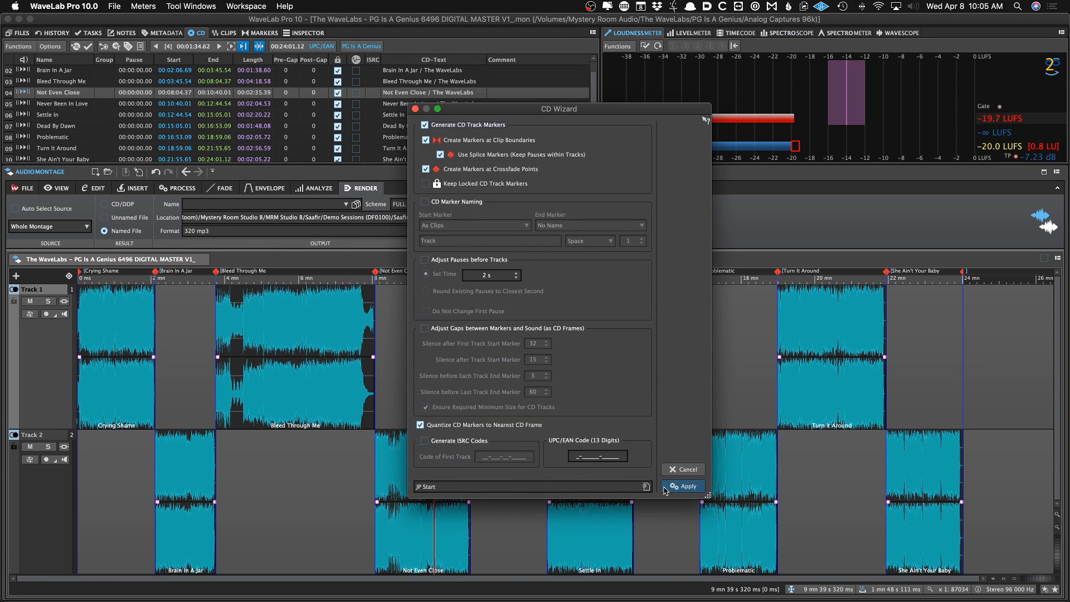
pyautogui.click(646, 486)
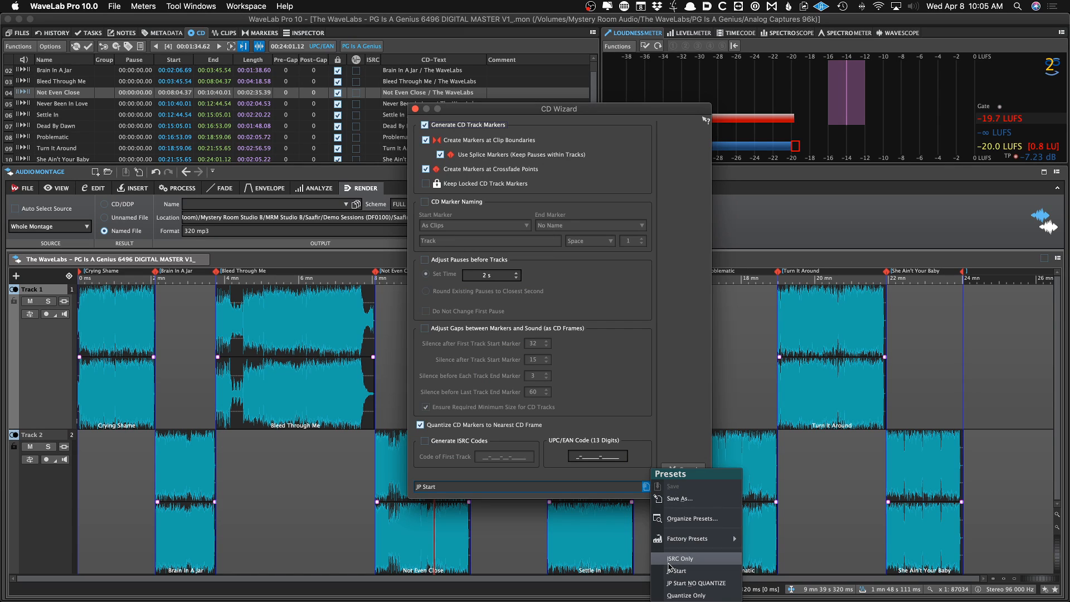
pyautogui.click(680, 558)
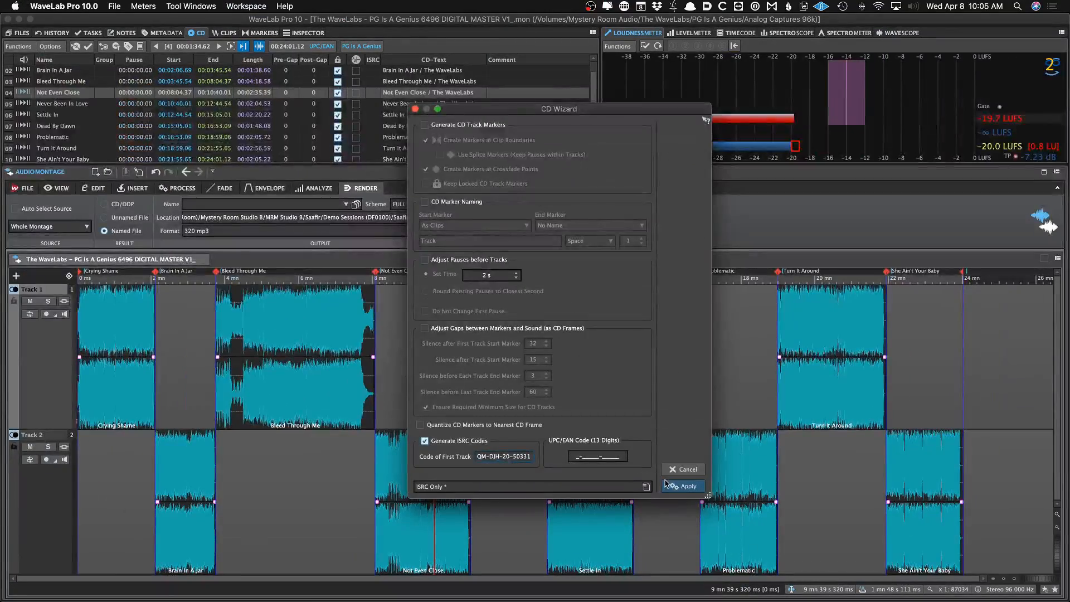
pyautogui.click(680, 487)
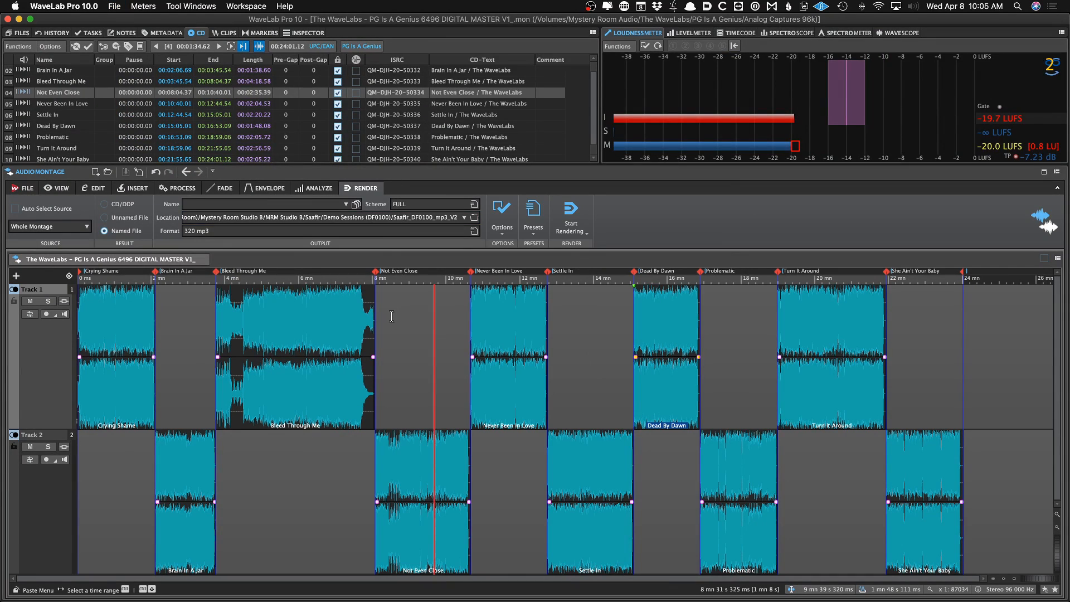
# Load the 01 Limitless LimNo6 plug-in chain onto the montage output and save
pyautogui.click(203, 317)
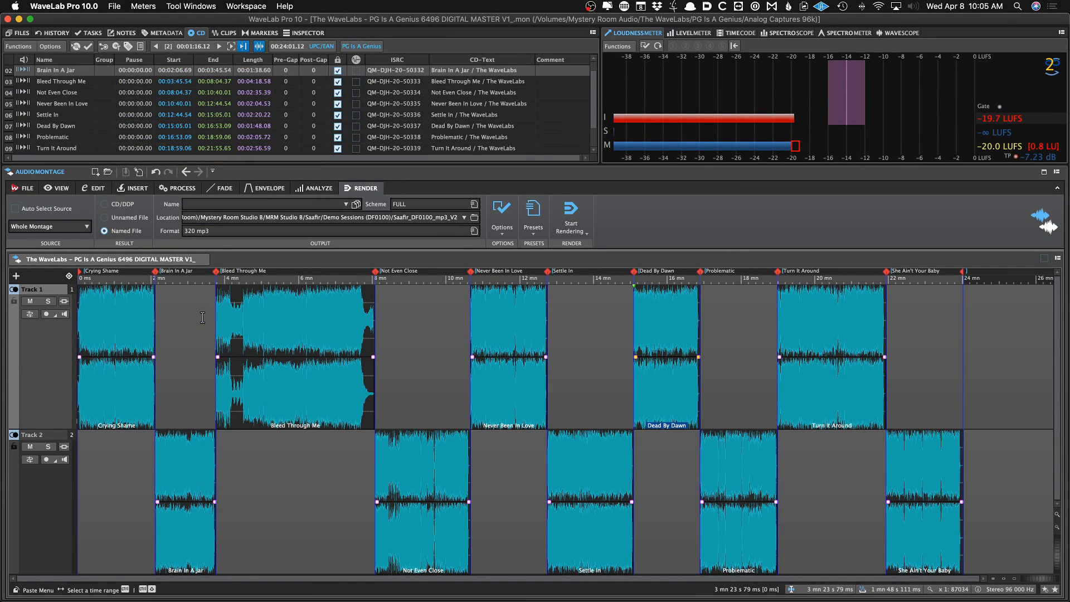
pyautogui.press('super+shift+o')
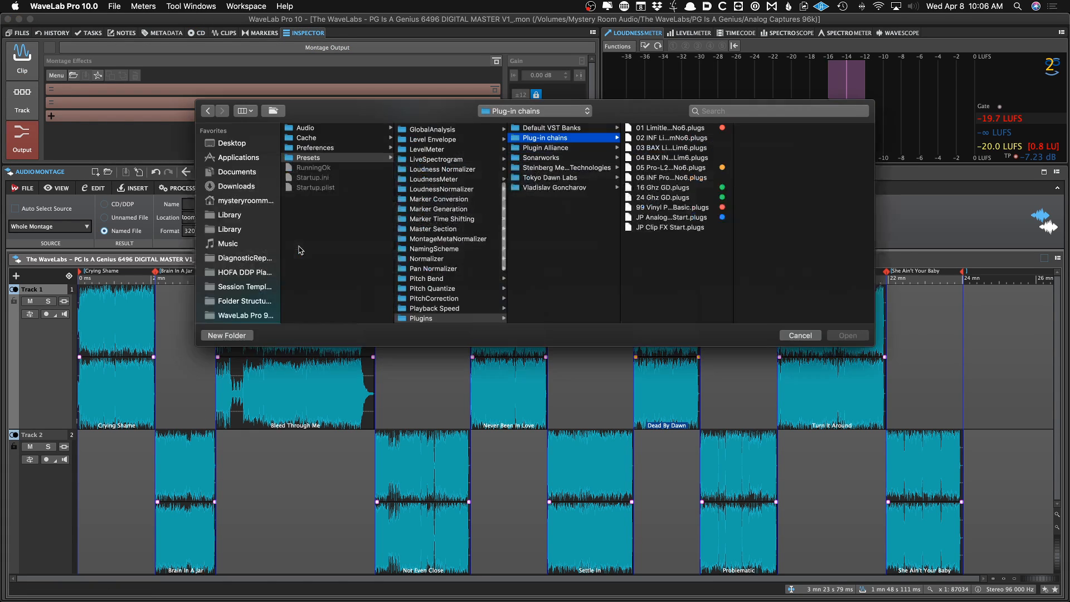
pyautogui.doubleClick(656, 129)
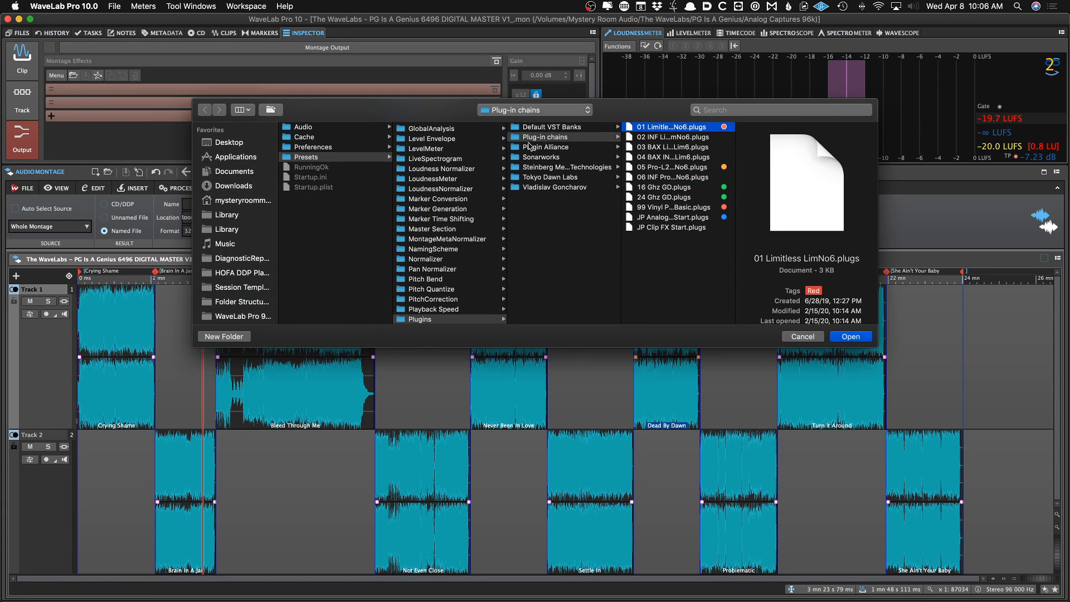
pyautogui.press('super+s')
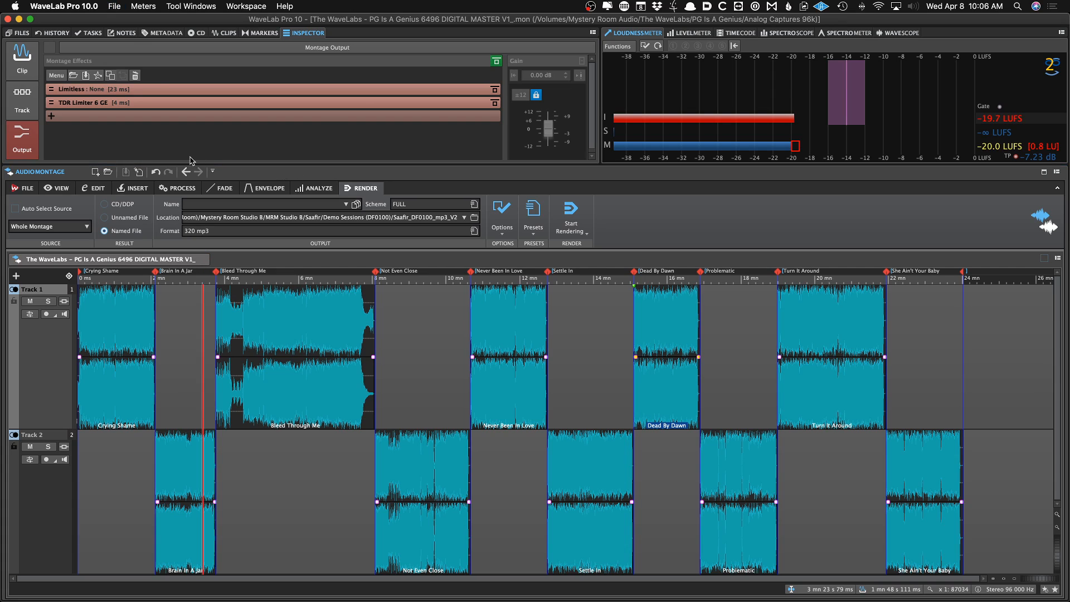
# Inspect the Limitless plug-in settings and audition the montage at a few positions
pyautogui.click(188, 300)
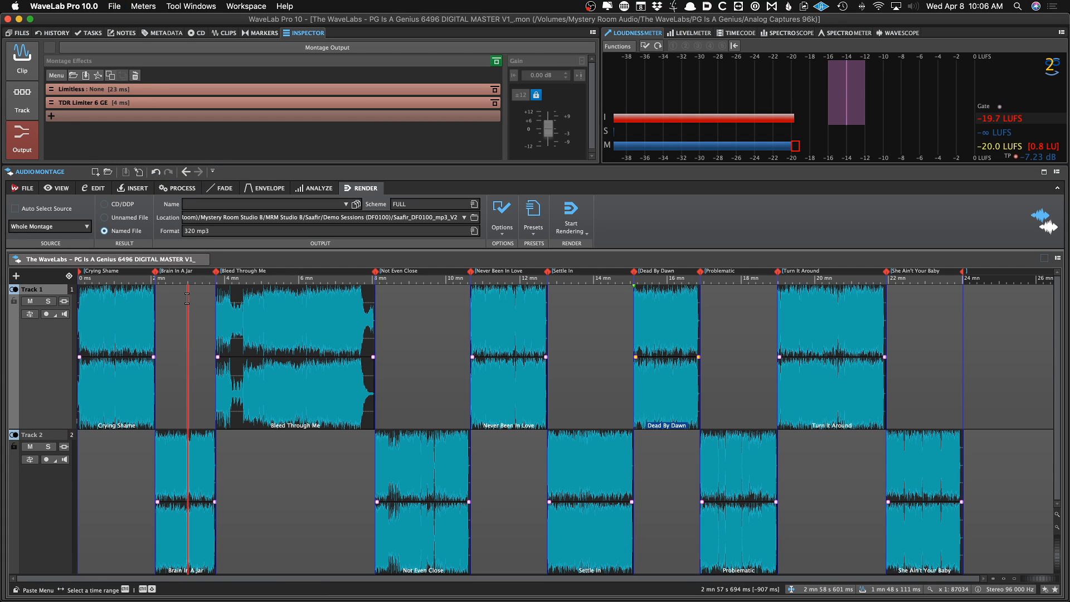
pyautogui.click(196, 89)
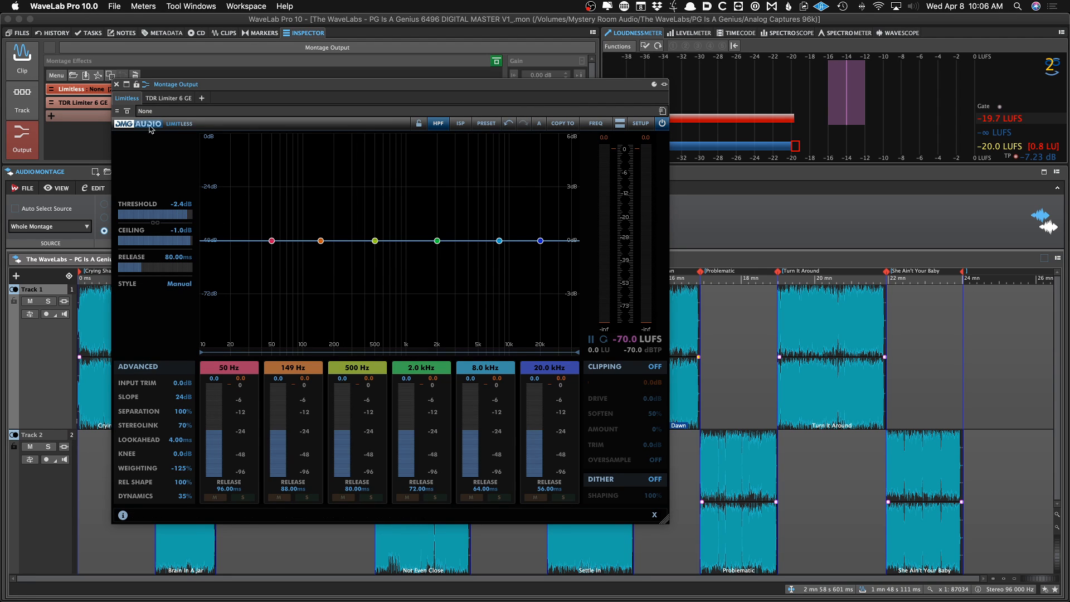
pyautogui.click(116, 84)
pyautogui.press('space')
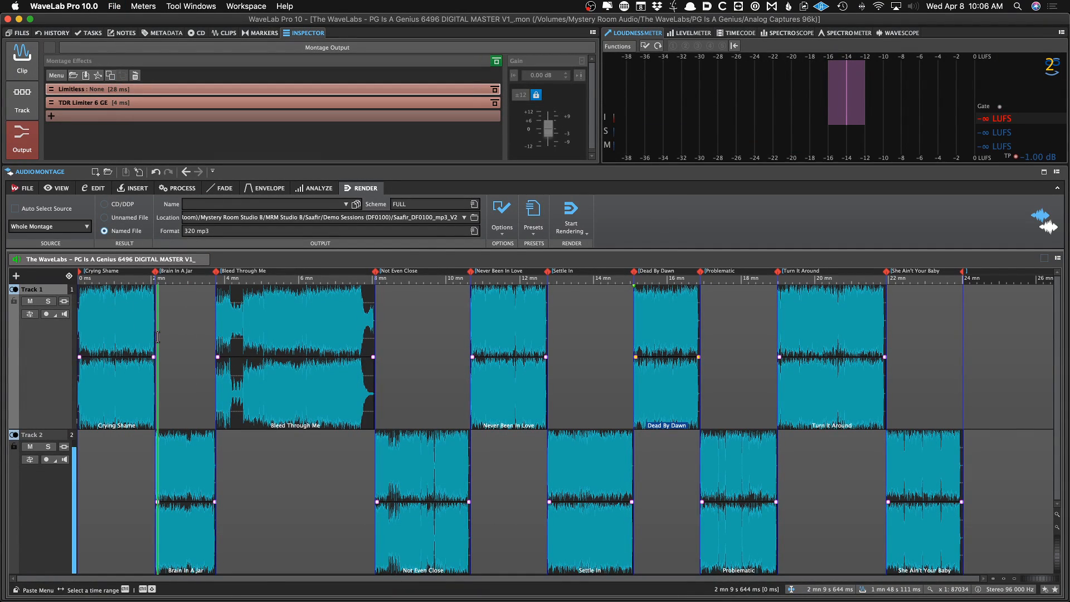
pyautogui.click(281, 319)
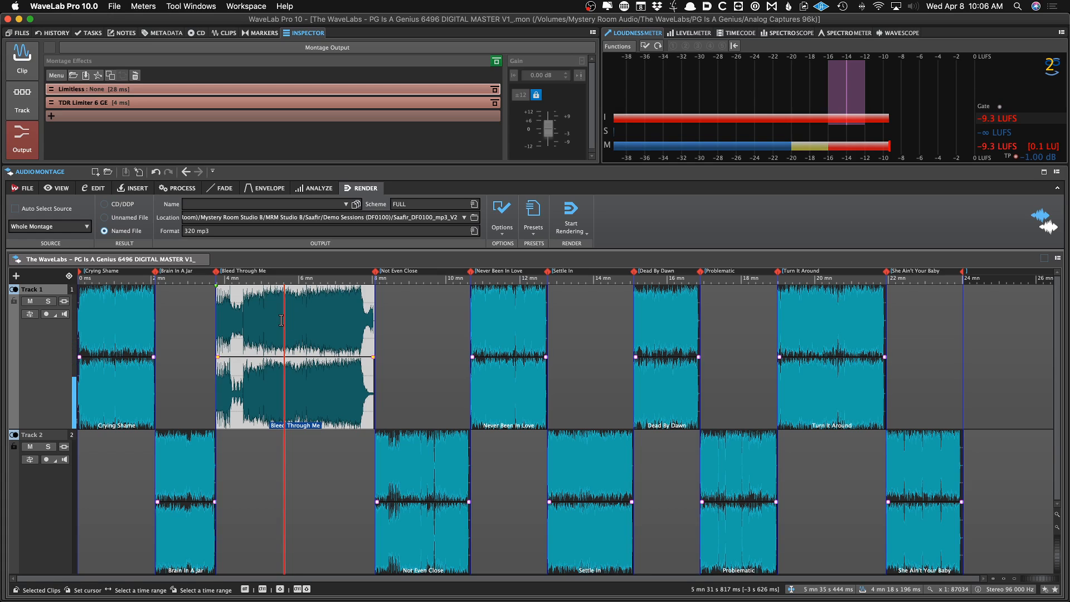
pyautogui.click(458, 353)
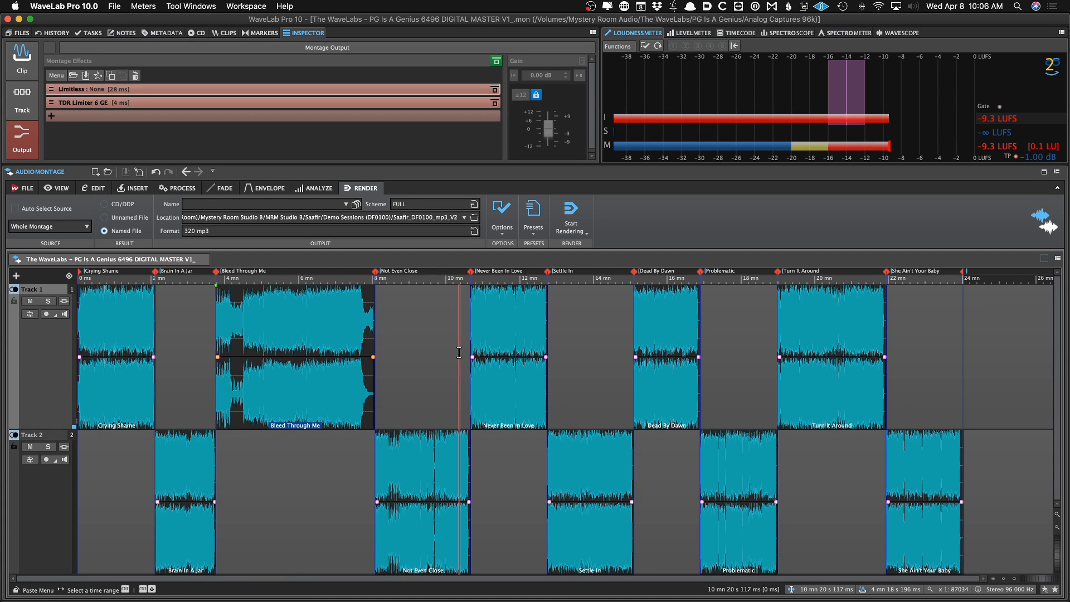
# Pick a 32-Bit Float WAV render preset and set the output location to a new 96k Renders folder
pyautogui.click(533, 212)
pyautogui.click(556, 280)
pyautogui.click(464, 217)
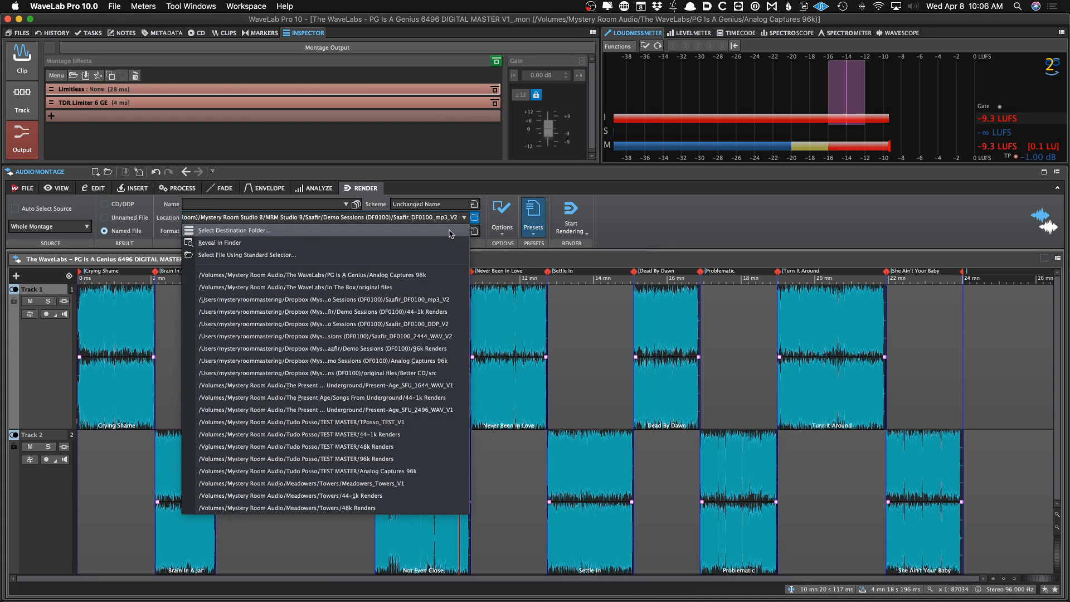
pyautogui.click(451, 233)
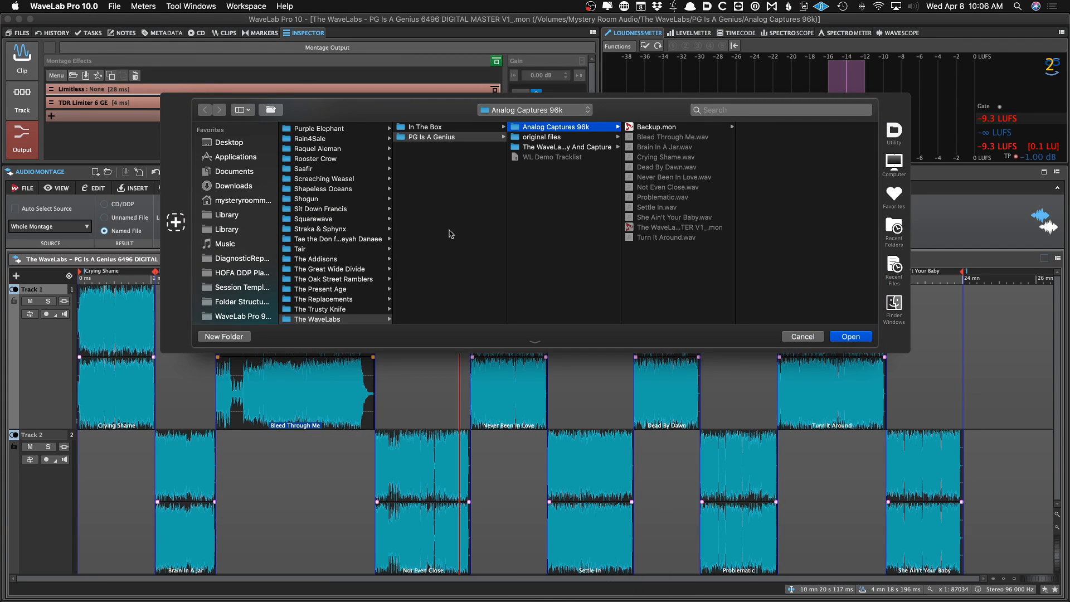
pyautogui.click(451, 234)
pyautogui.press('super+shift+n')
pyautogui.write('96k Renders')
pyautogui.press('Return')
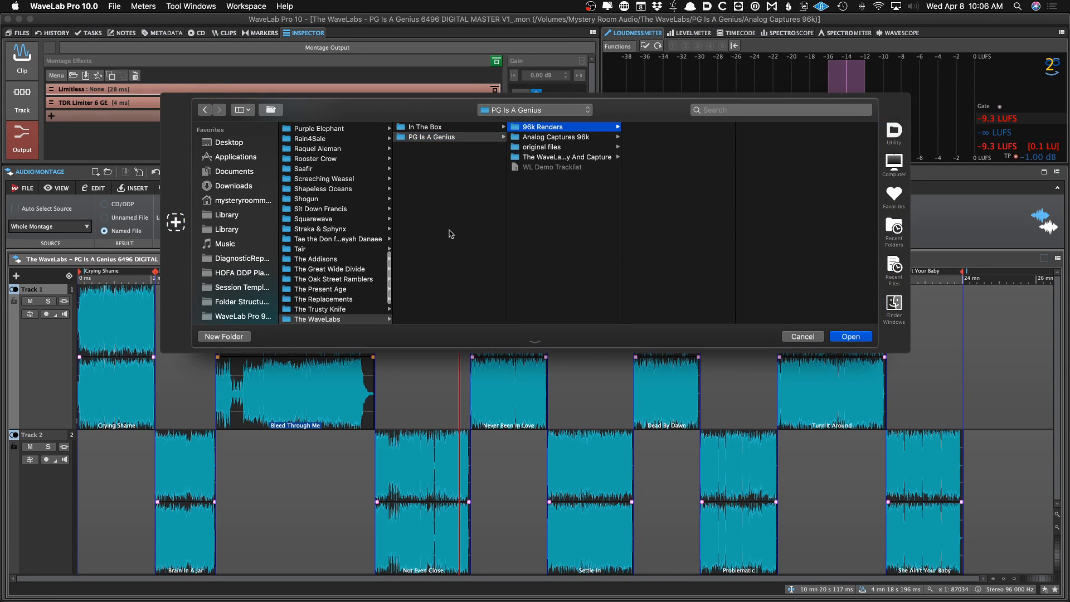
pyautogui.press('Return')
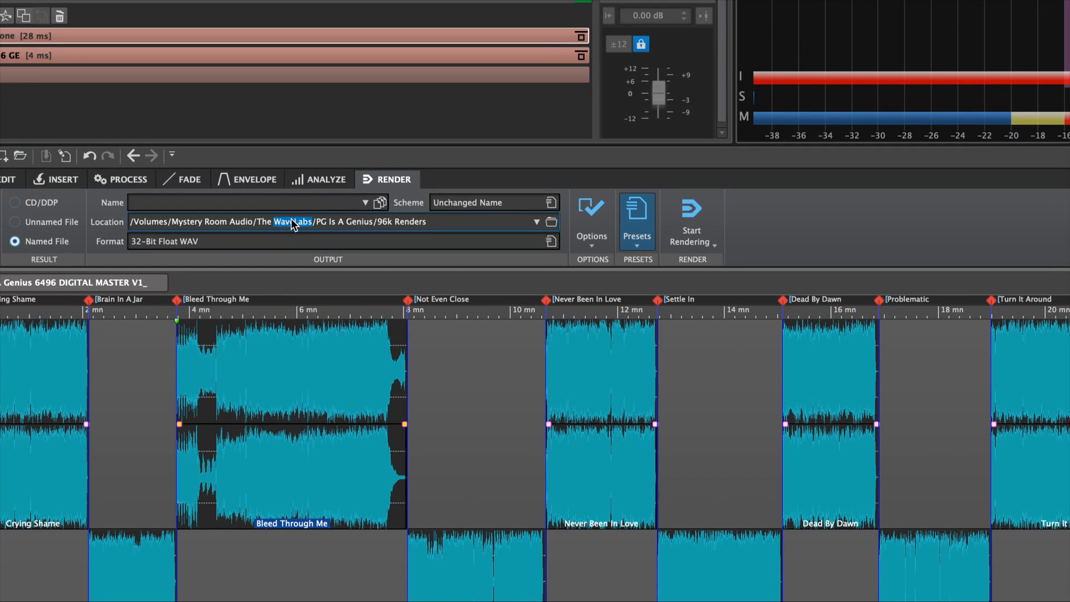
# Name the render output WaveLabs_PG_V1 and start rendering the whole montage
pyautogui.click(290, 205)
pyautogui.write('WaveLabs')
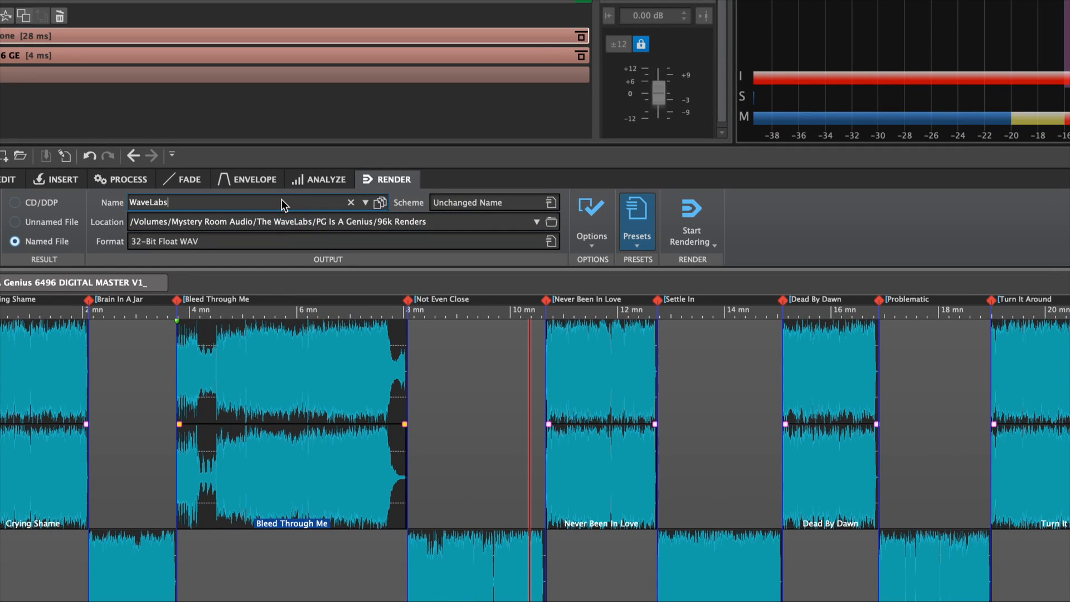
pyautogui.write('_PG_V1')
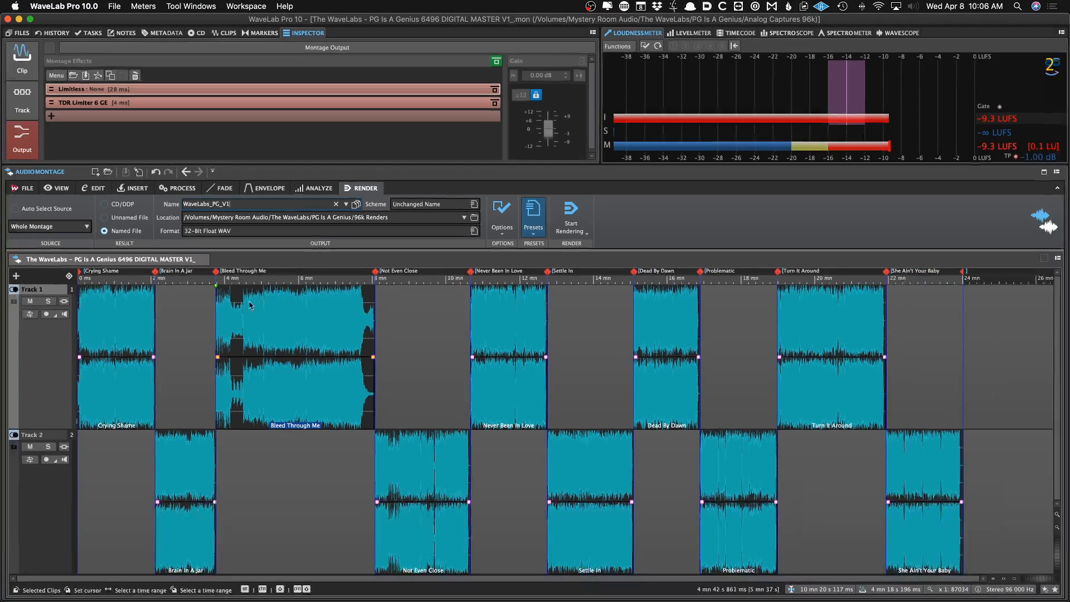
pyautogui.click(153, 365)
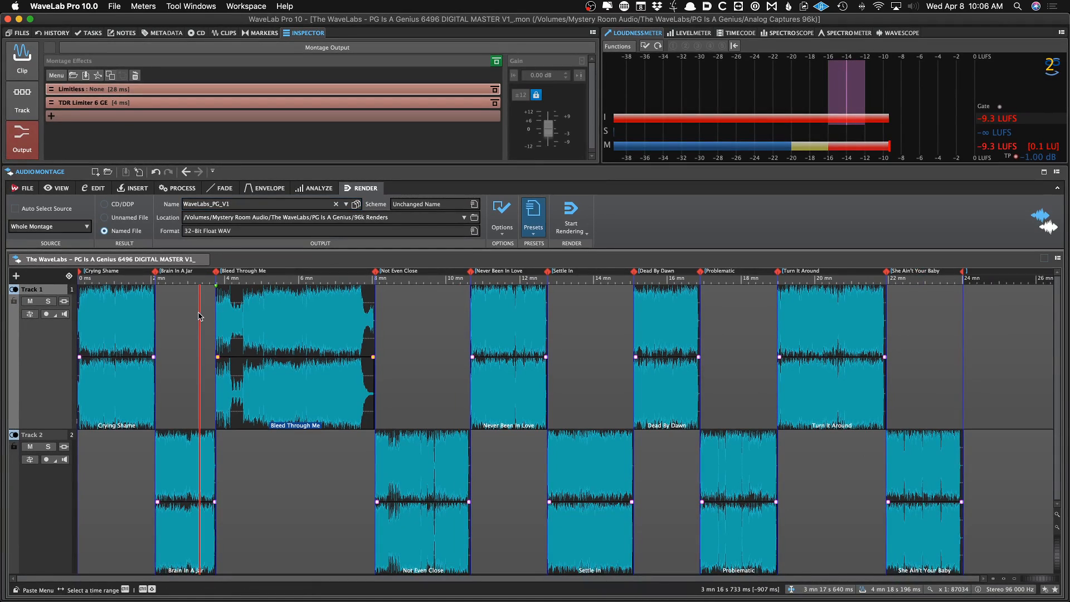
pyautogui.press('super+r')
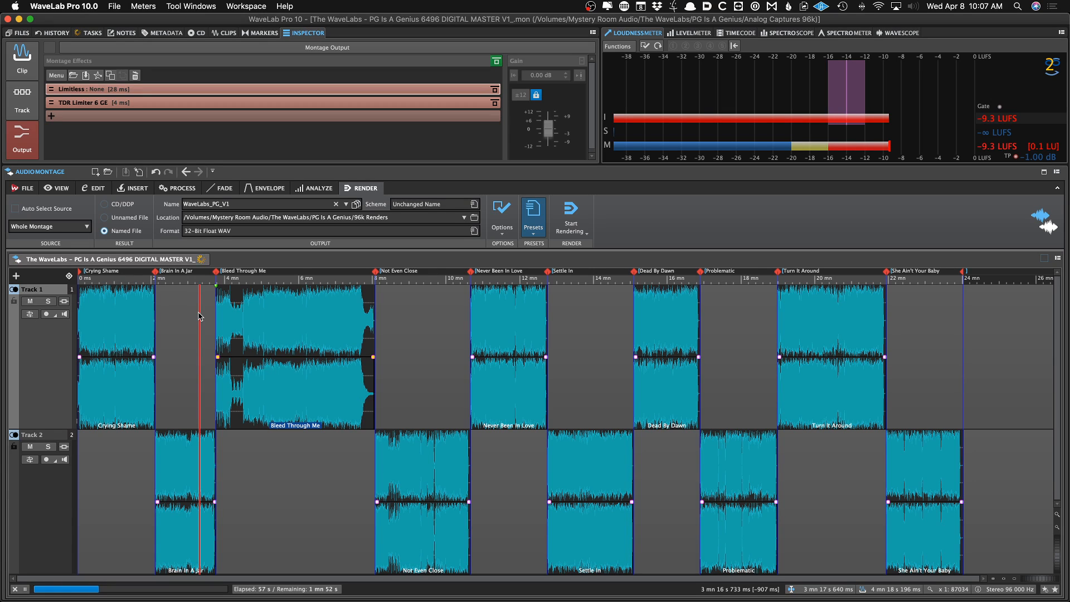
# Cancel the render, remove the Limitless and TDR Limiter plug-ins from the montage output, and save
pyautogui.click(15, 589)
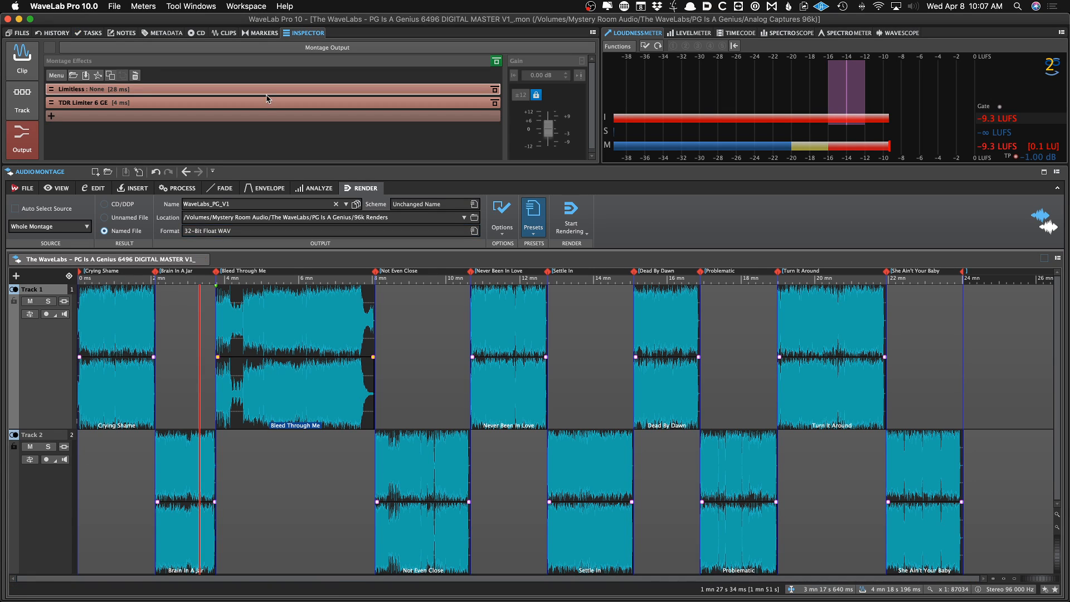
pyautogui.click(257, 103)
pyautogui.click(258, 53)
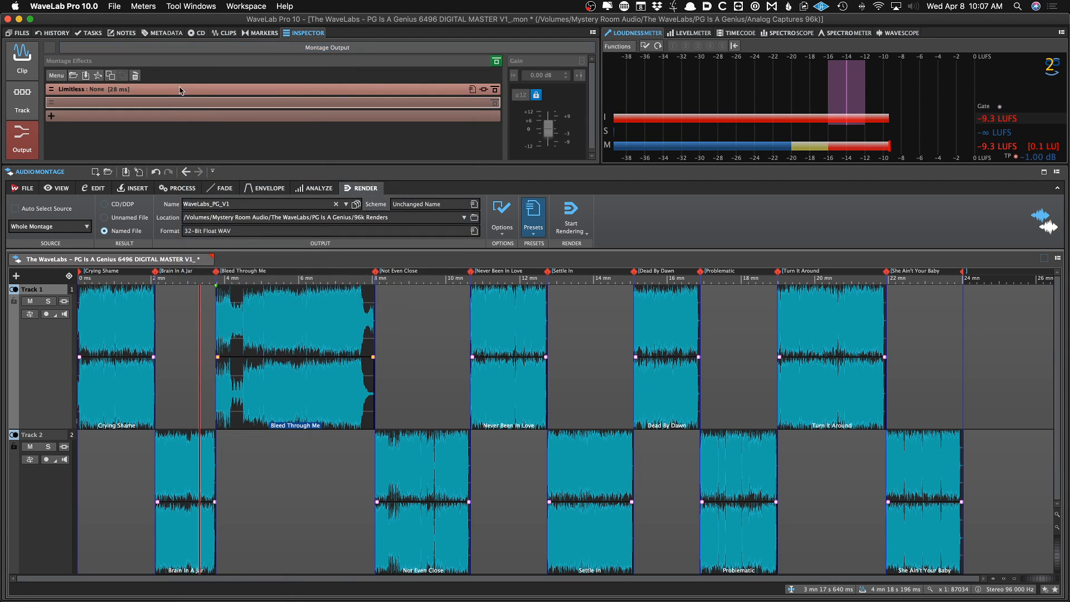
pyautogui.click(181, 89)
pyautogui.click(208, 54)
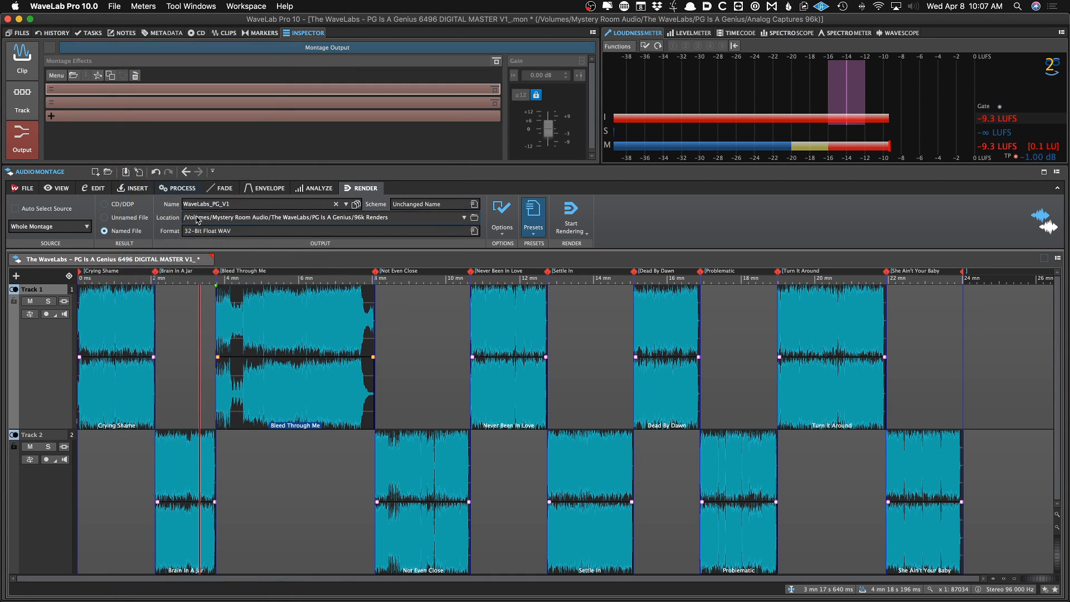
pyautogui.press('super+s')
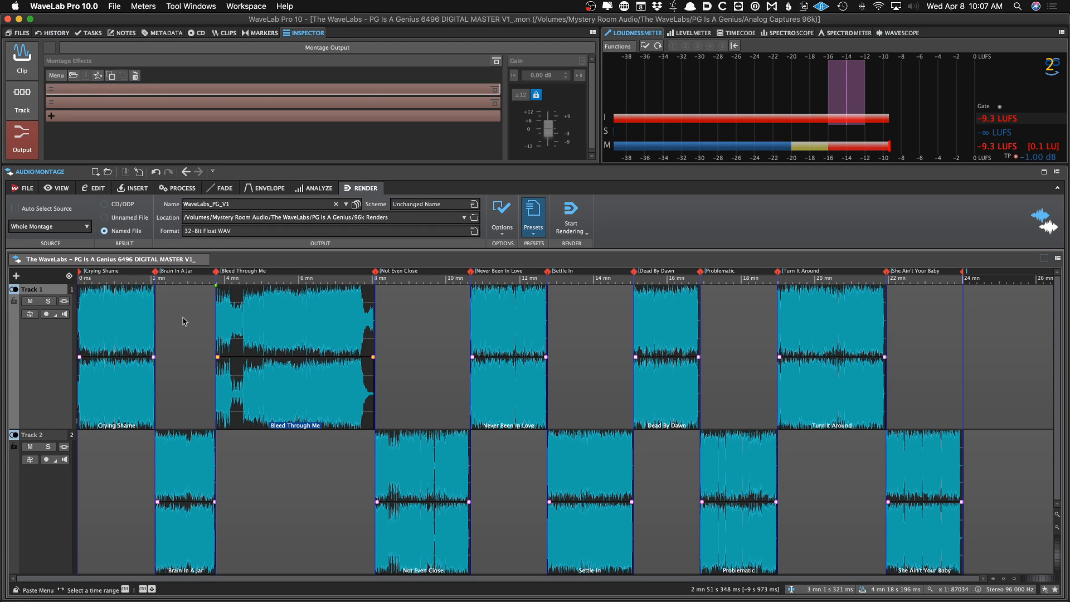
# Render the whole montage again and return to the master montage tab
pyautogui.press('super+r')
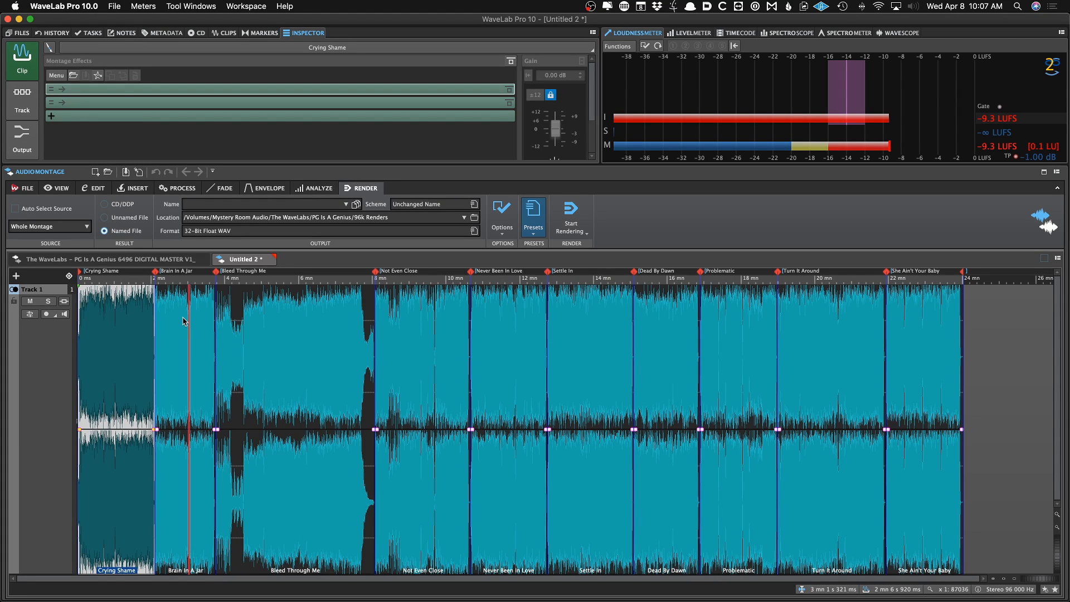
pyautogui.click(178, 259)
pyautogui.press('Return')
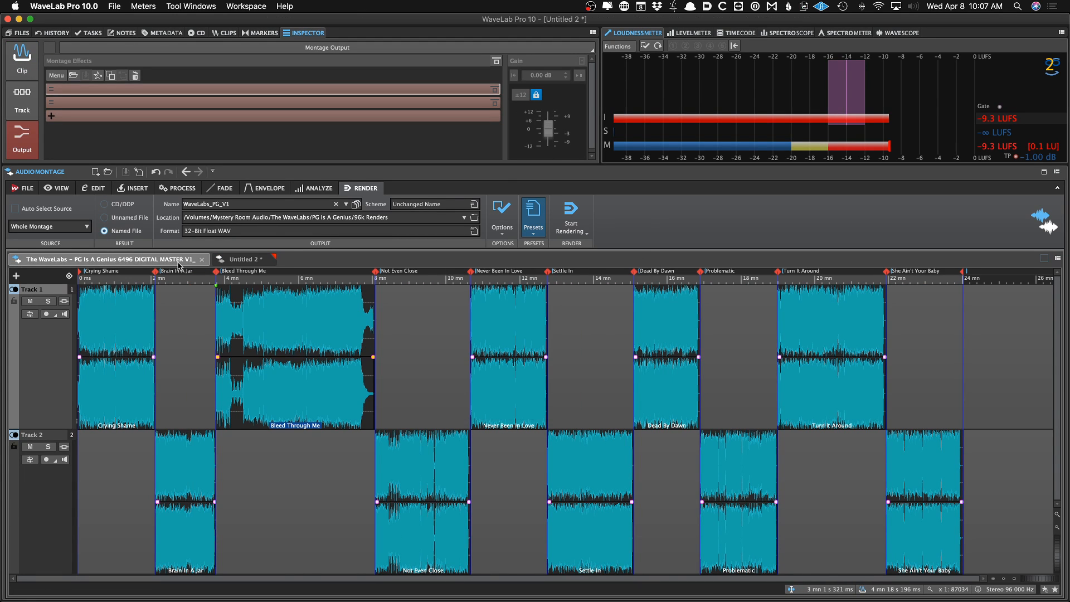
# Save the untitled montage as The WaveLabs – PG Is A Genius 2496 DIGITAL MASTER V1 in the 96k Renders folder
pyautogui.click(245, 260)
pyautogui.press('super+s')
pyautogui.write('The WaveLabs - PG Is A Genius 6496 DIGITAL MASTER V1_')
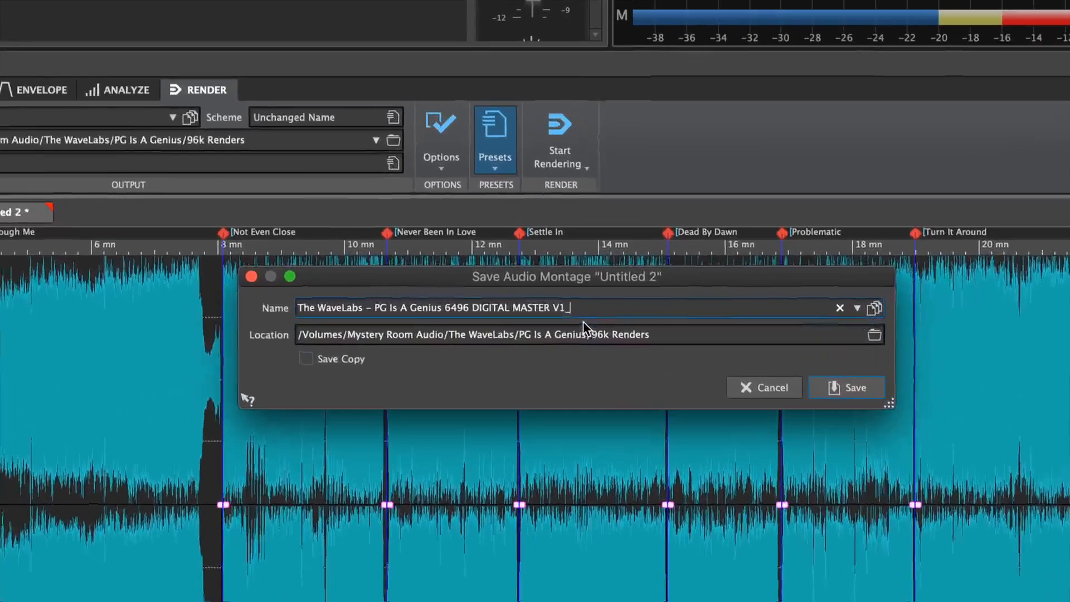
pyautogui.press('BackSpace')
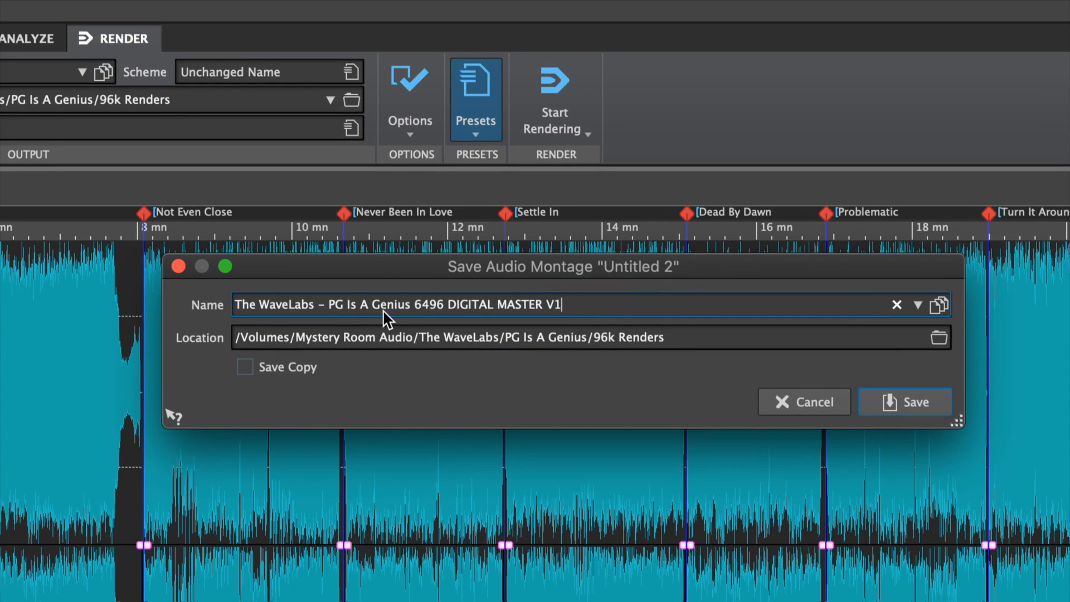
pyautogui.hotkey('shift', 'Right')
pyautogui.hotkey('shift', 'Right')
pyautogui.hotkey('shift', 'Right')
pyautogui.write('246')
pyautogui.press('BackSpace')
pyautogui.write('96')
pyautogui.press('Return')
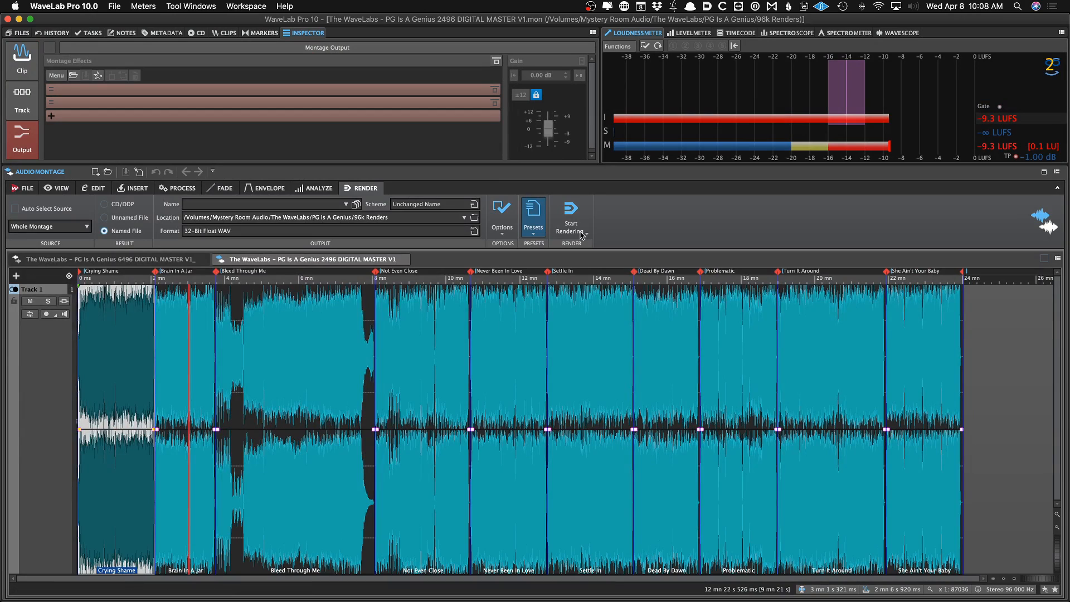
# Add Ghz Good Dither 3 at 24-bit to the montage output
pyautogui.press('super+o')
pyautogui.doubleClick(664, 198)
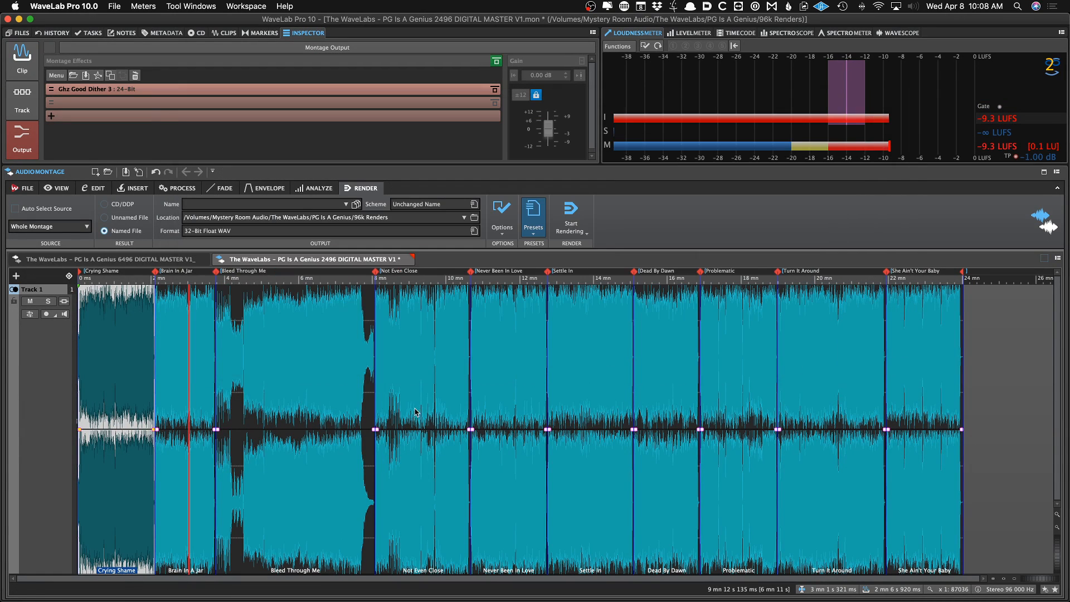
pyautogui.click(305, 408)
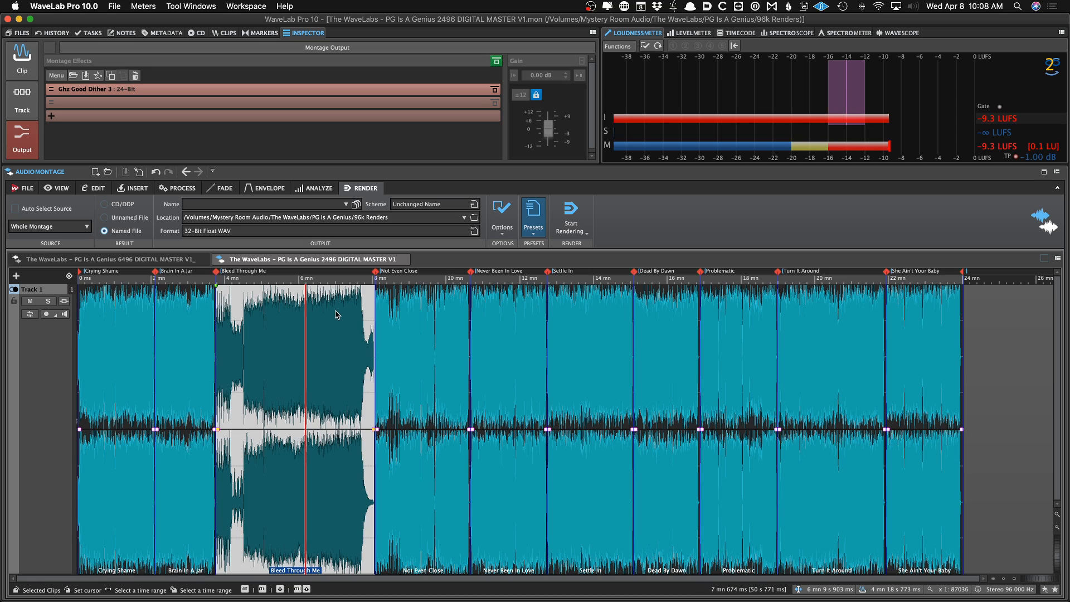
# Switch to iZotope RX 7 and pick the Downsample batch processing preset
pyautogui.moveTo(379, 600)
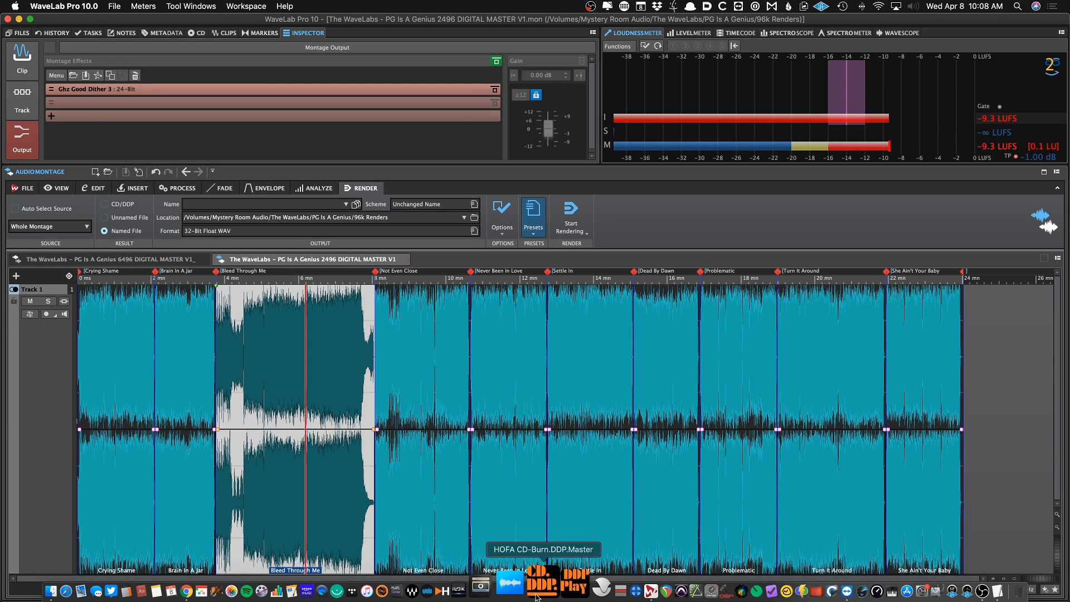
pyautogui.click(609, 592)
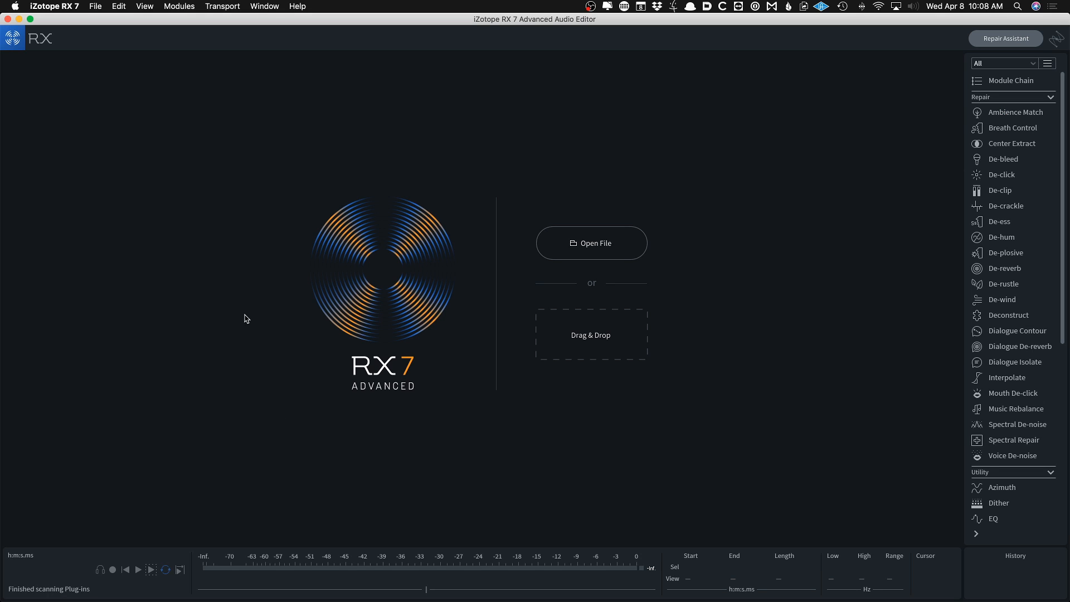
pyautogui.click(305, 204)
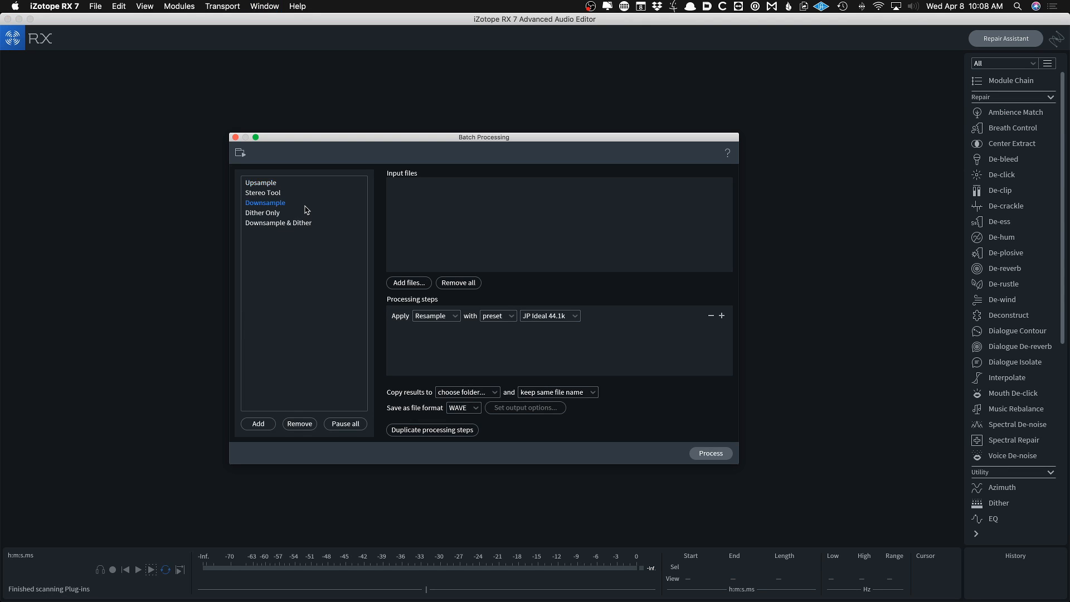
# Add WaveLabs_PG_V1.wav from the 96k Renders folder as the batch input file
pyautogui.click(414, 285)
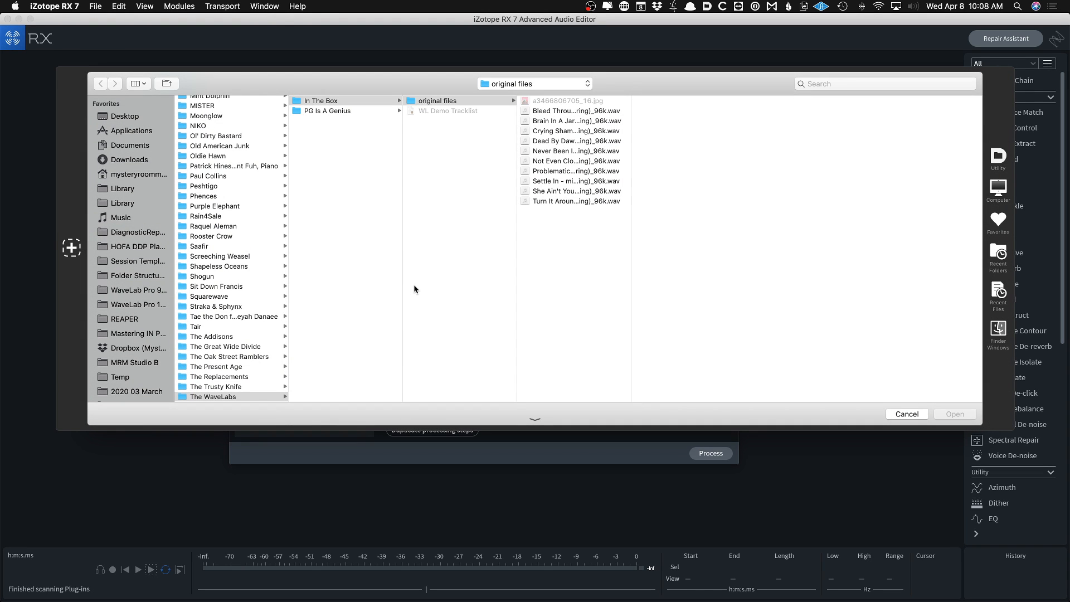
pyautogui.press('Left')
pyautogui.press('Down')
pyautogui.press('Right')
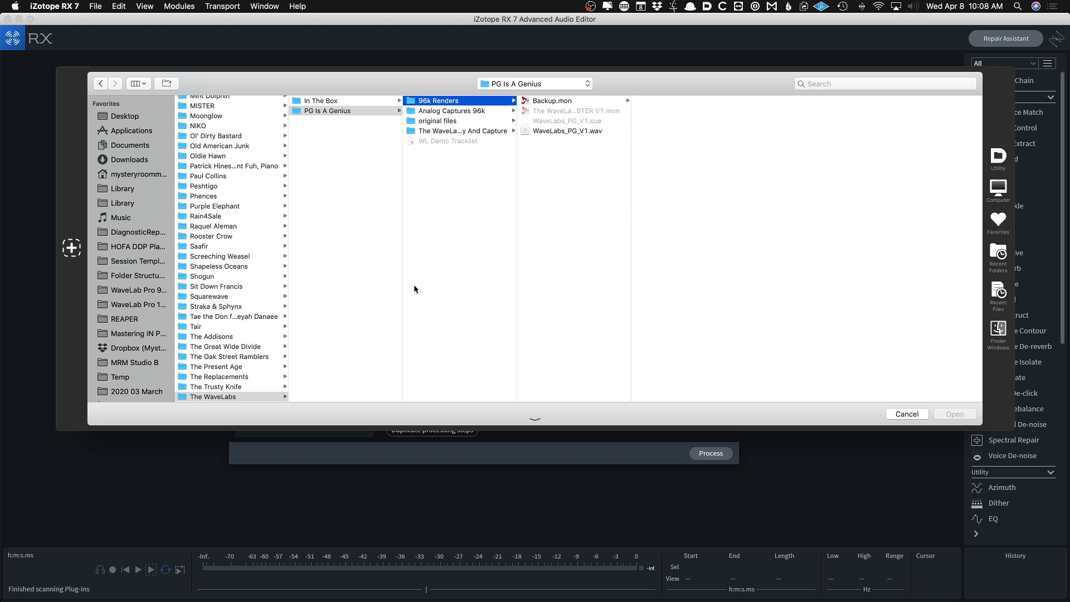
pyautogui.press('Right')
pyautogui.press('Down')
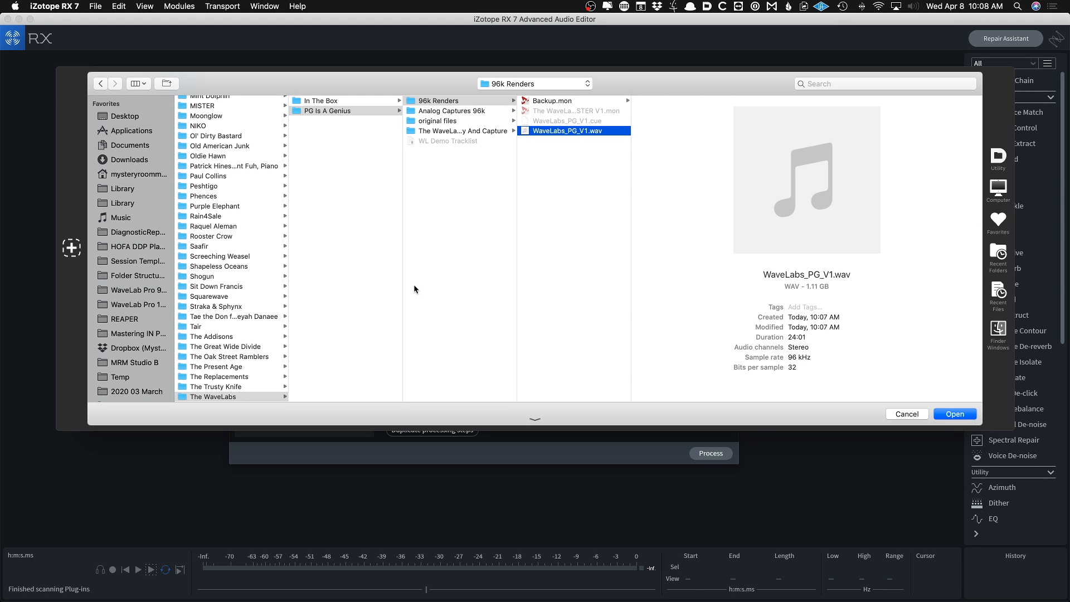
pyautogui.press('Return')
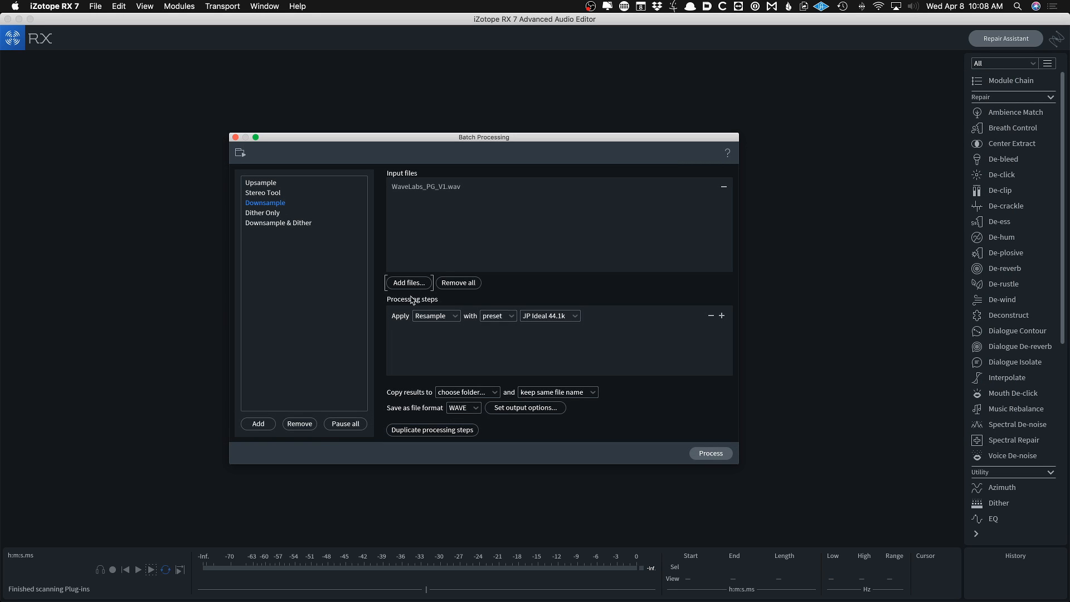
# Set the batch output to a new folder named 44-1k Renders inside PG Is A Genius
pyautogui.click(451, 393)
pyautogui.click(465, 430)
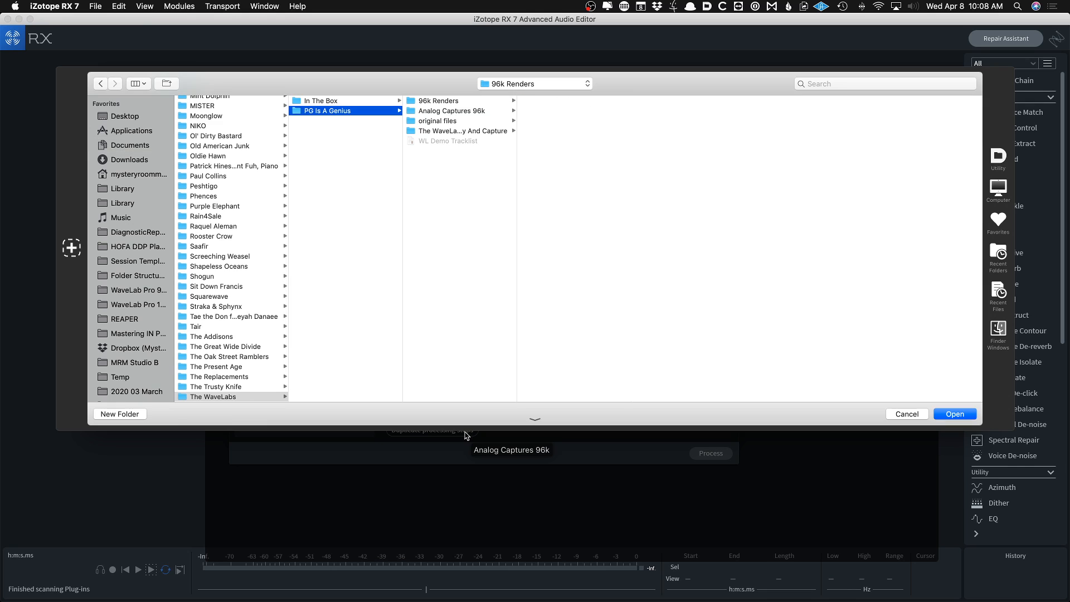
pyautogui.press('super+shift+n')
pyautogui.write('44-1k Renders')
pyautogui.press('Return')
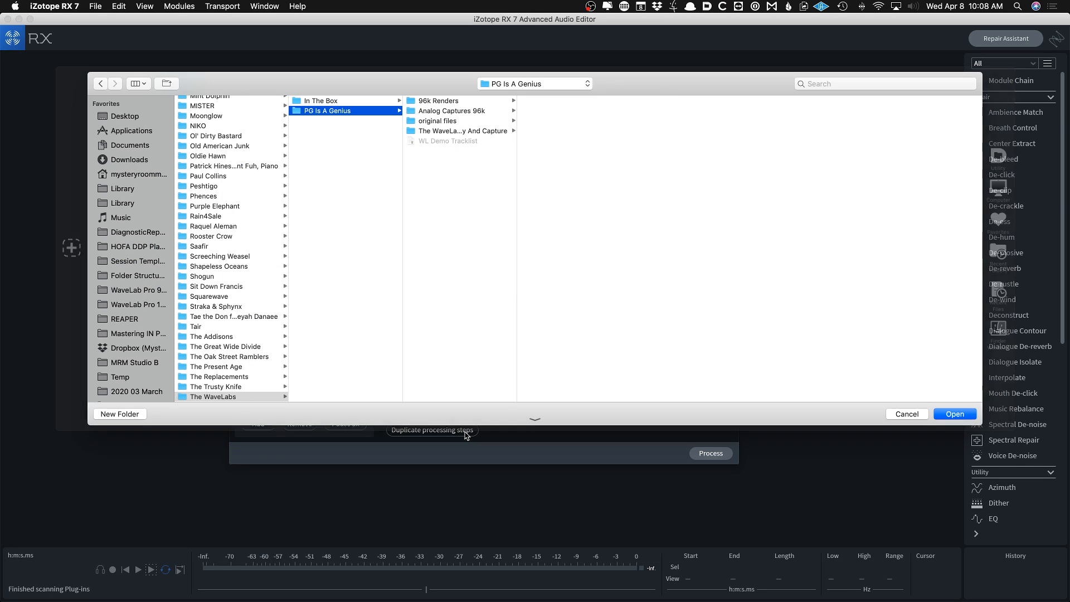
pyautogui.press('Return')
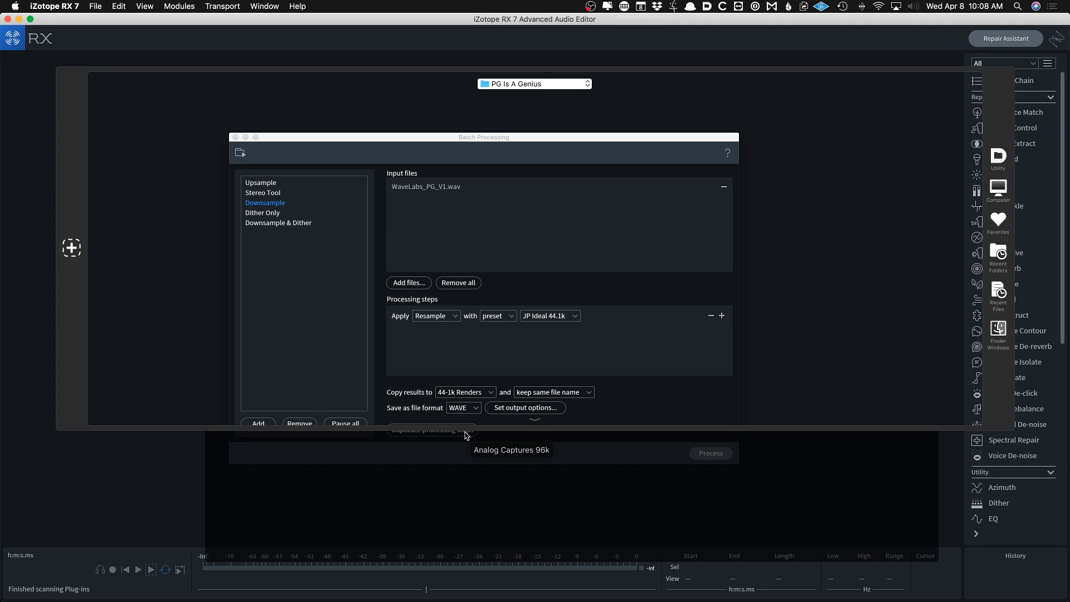
# Start batch processing the file with the JP Ideal 44.1k resample preset
pyautogui.click(707, 453)
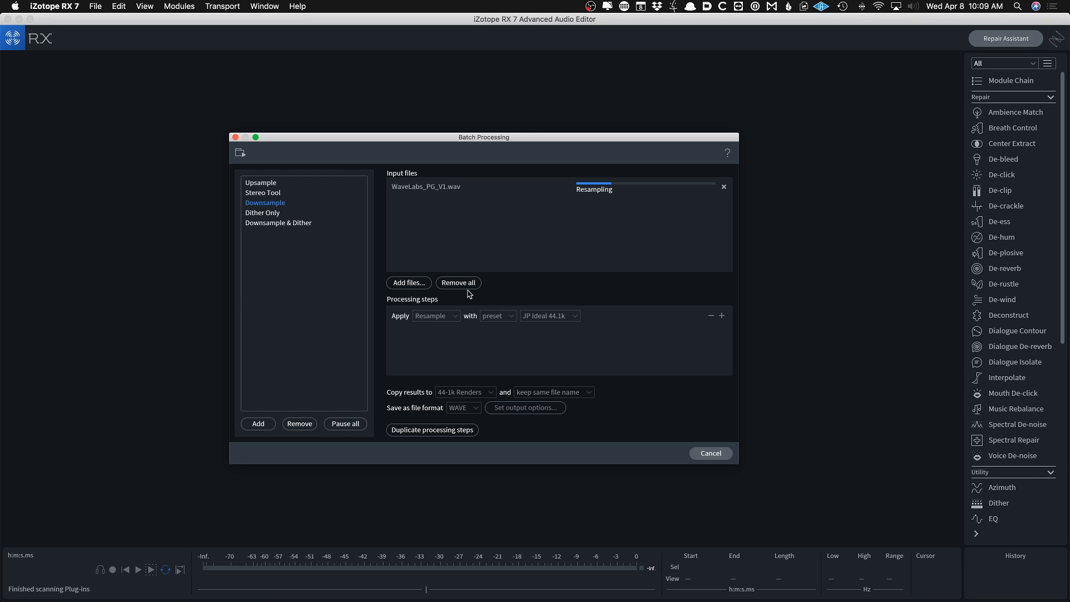
pyautogui.press('super+Tab')
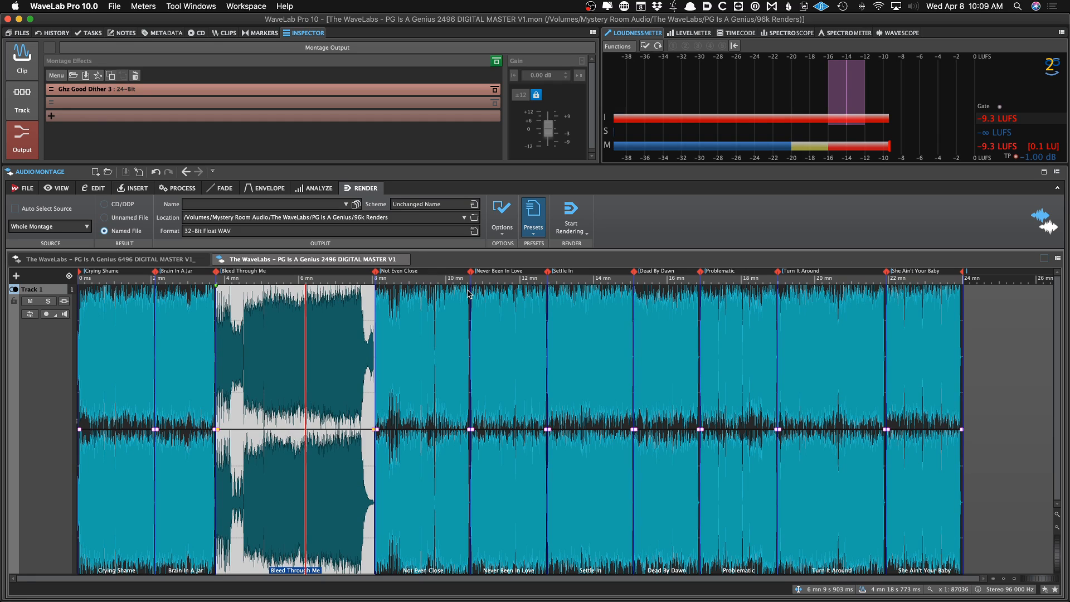
pyautogui.press('super+Tab')
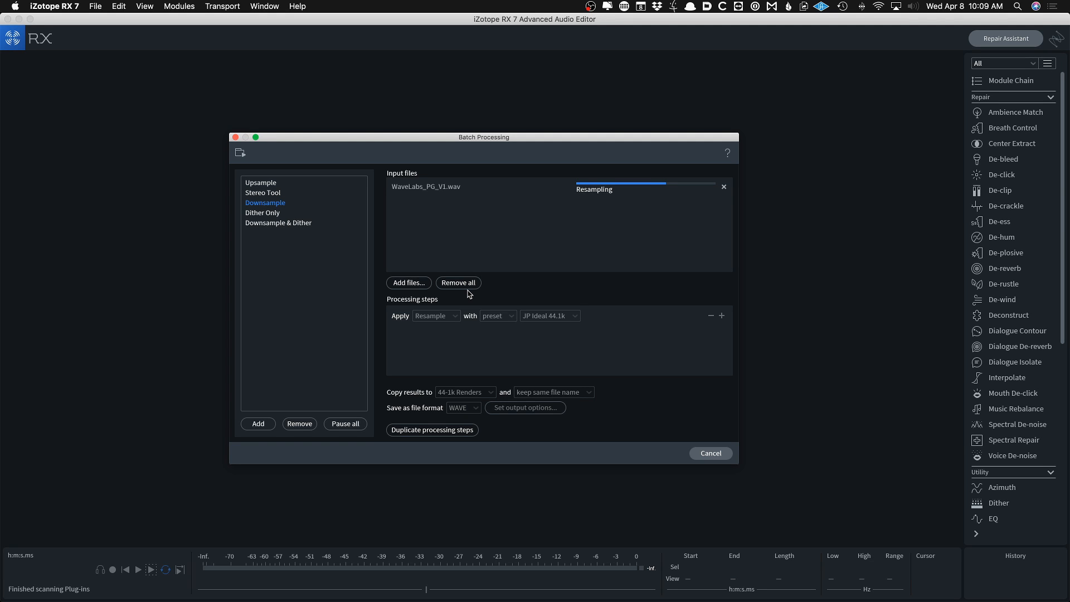
pyautogui.press('super+Tab')
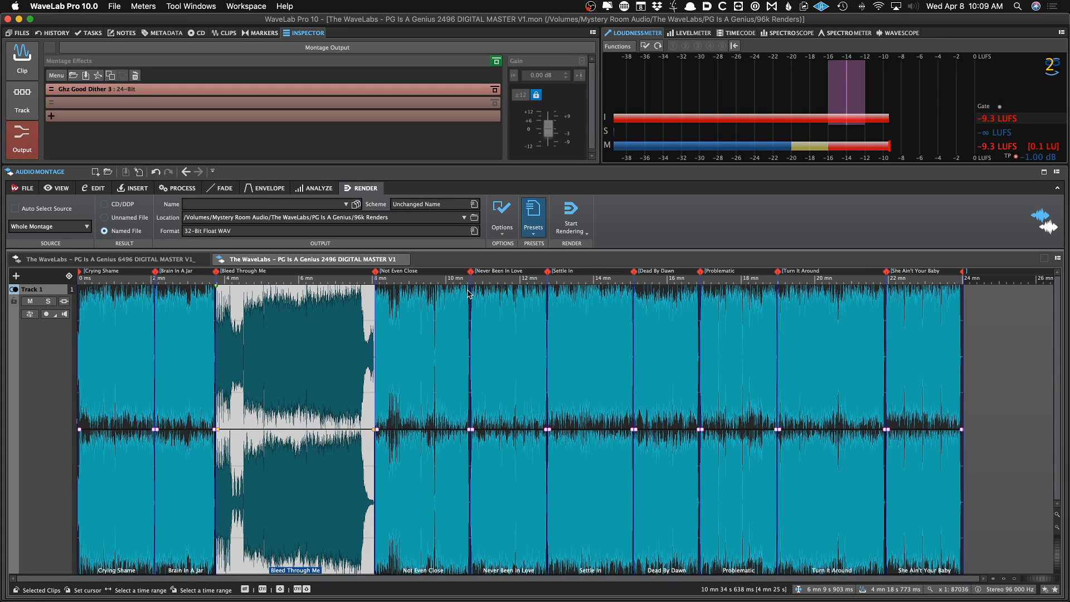
pyautogui.press('super+Tab')
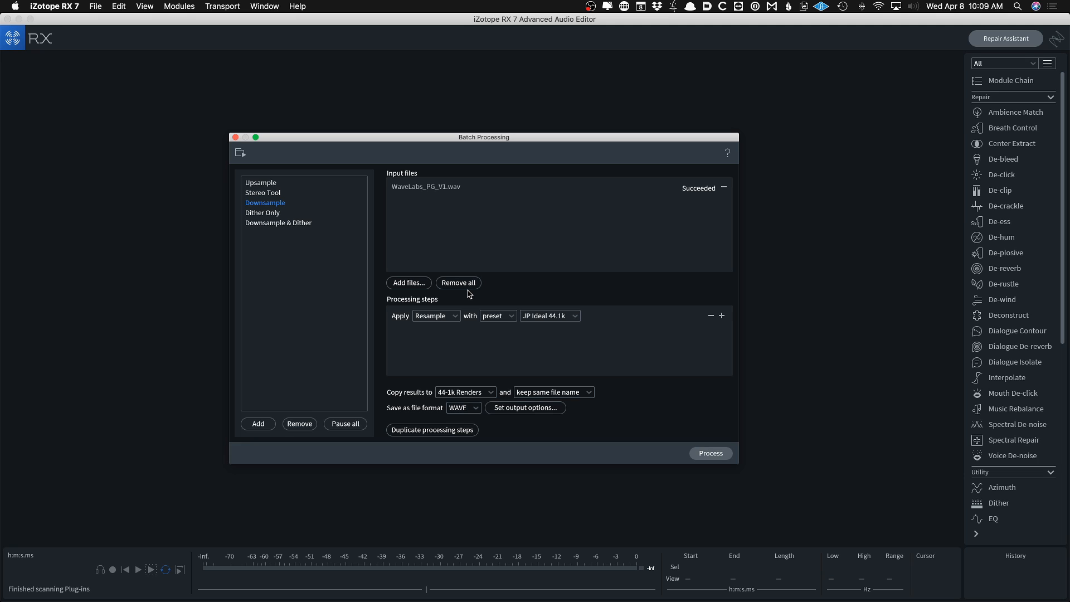
pyautogui.press('super+Tab')
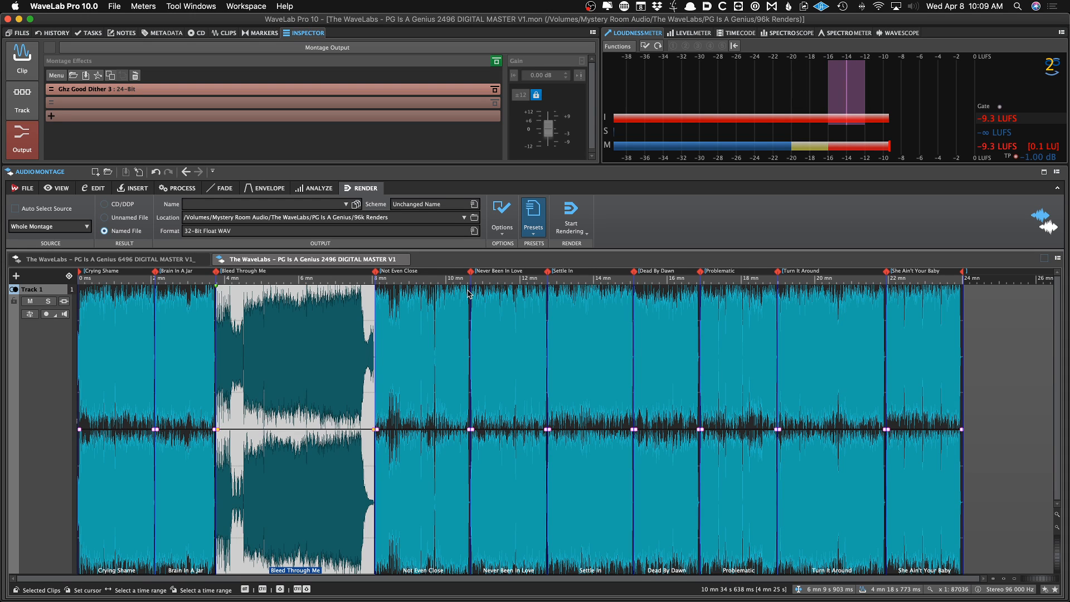
# Duplicate the montage with new audio files taken from the 44-1k Renders folder
pyautogui.press('super+shift+d')
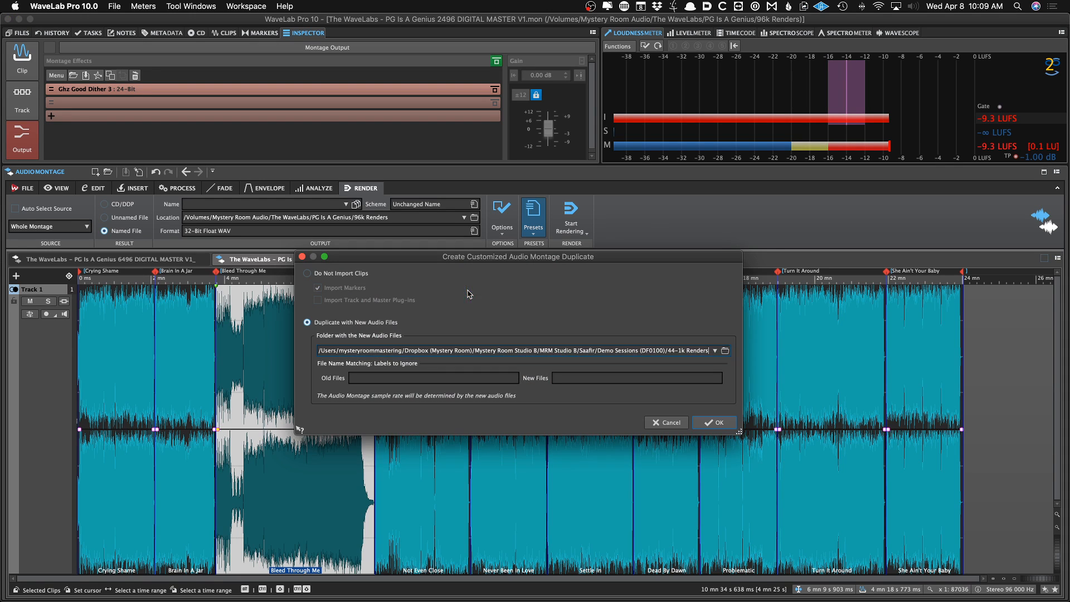
pyautogui.click(724, 351)
pyautogui.click(708, 338)
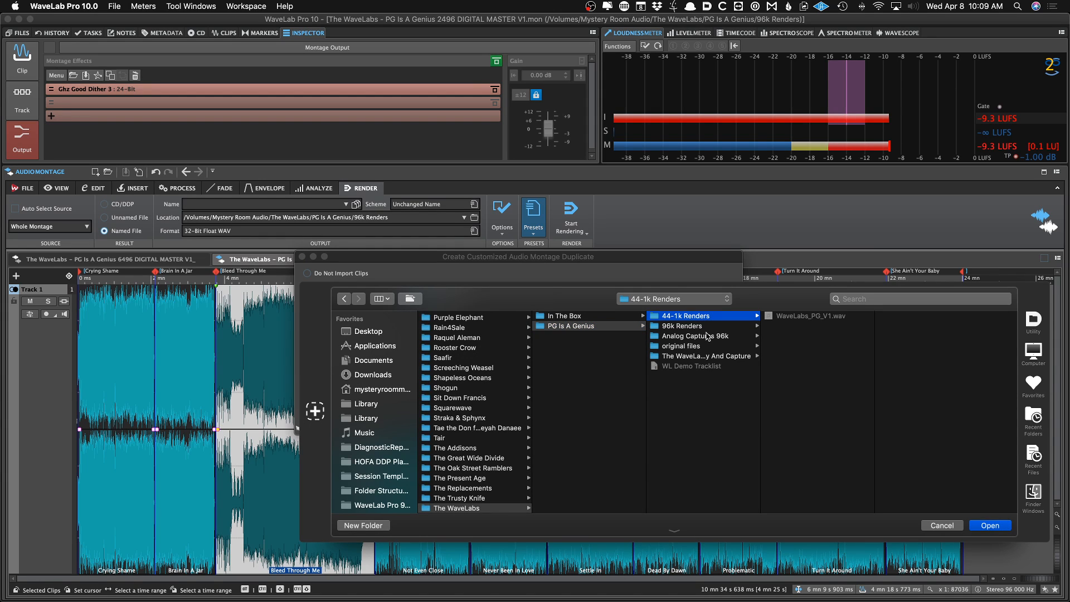
pyautogui.press('Return')
pyautogui.press('Return')
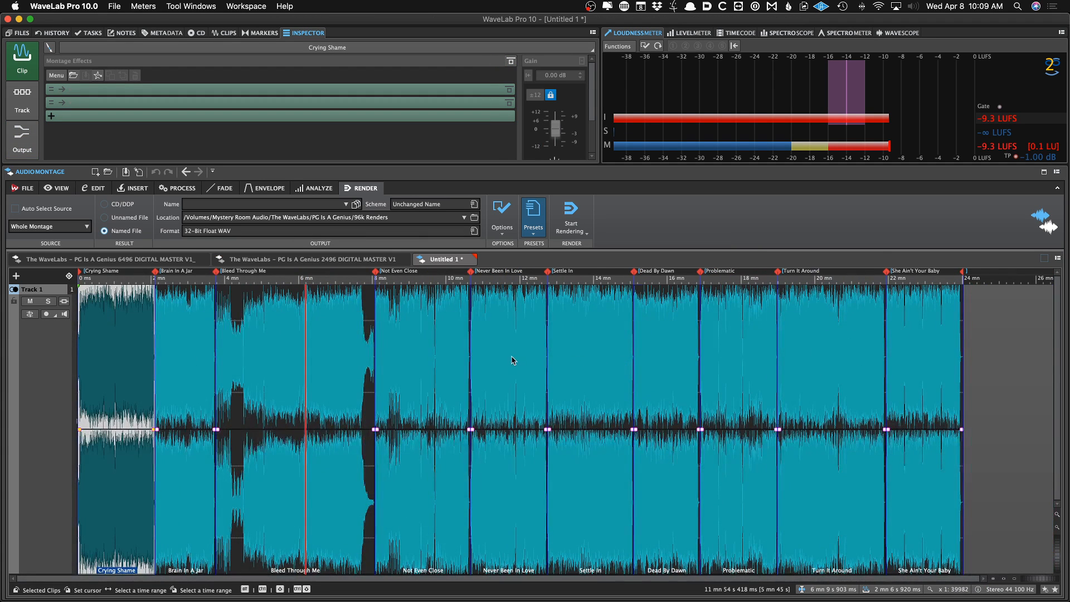
# Save the new montage as The WaveLabs – PG Is A Genius 2444 DIGITAL MASTER V1 in 44-1k Renders
pyautogui.click(305, 261)
pyautogui.press('super+shift+c')
pyautogui.press('Return')
pyautogui.hotkey('ctrl', 'Tab')
pyautogui.press('super+s')
pyautogui.press('super+v')
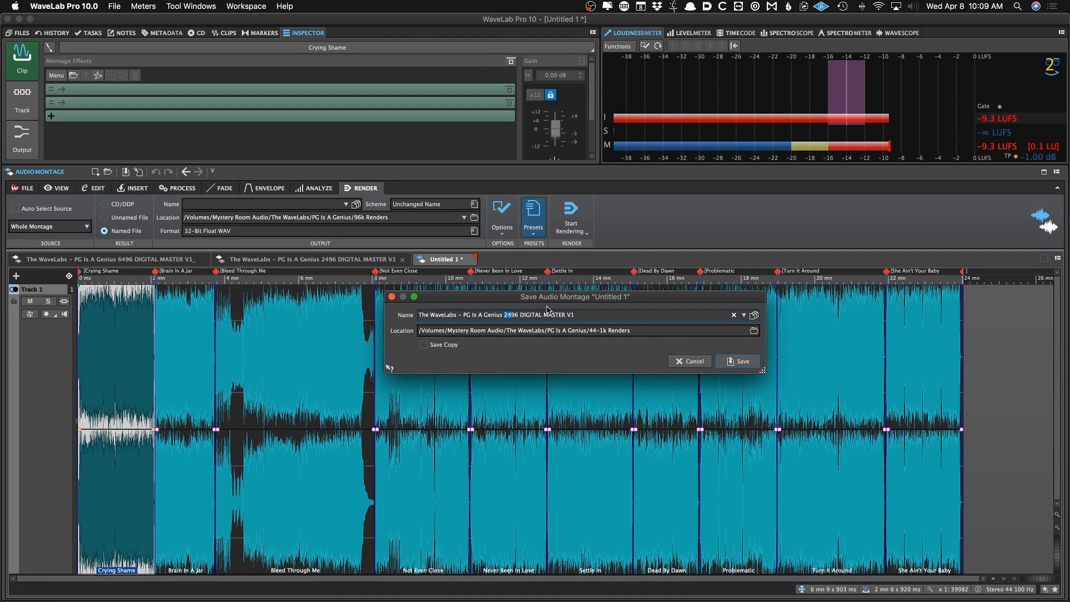
pyautogui.write('2444')
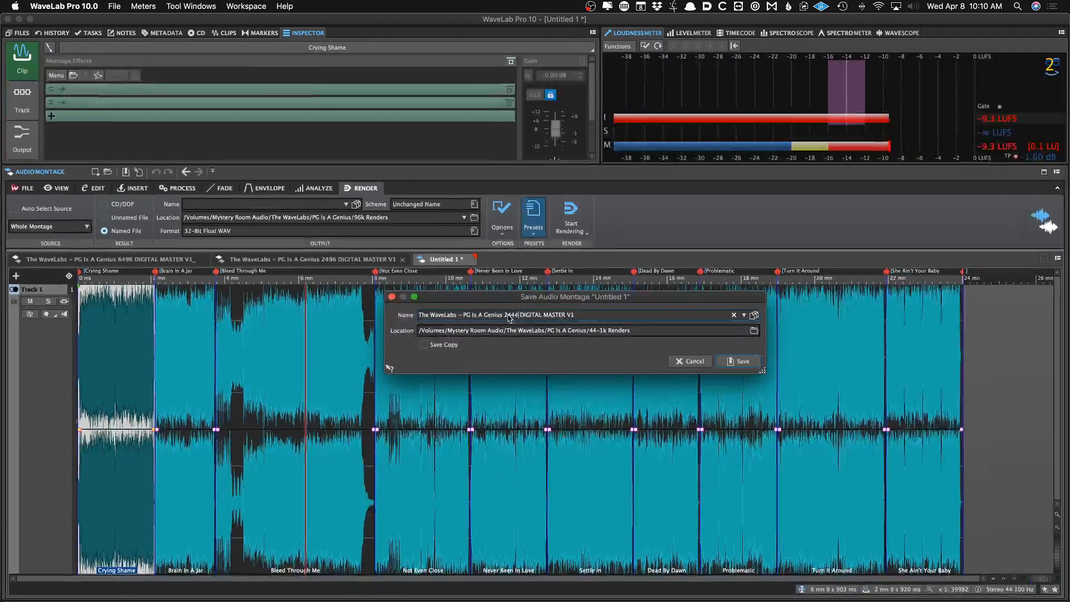
pyautogui.press('Escape')
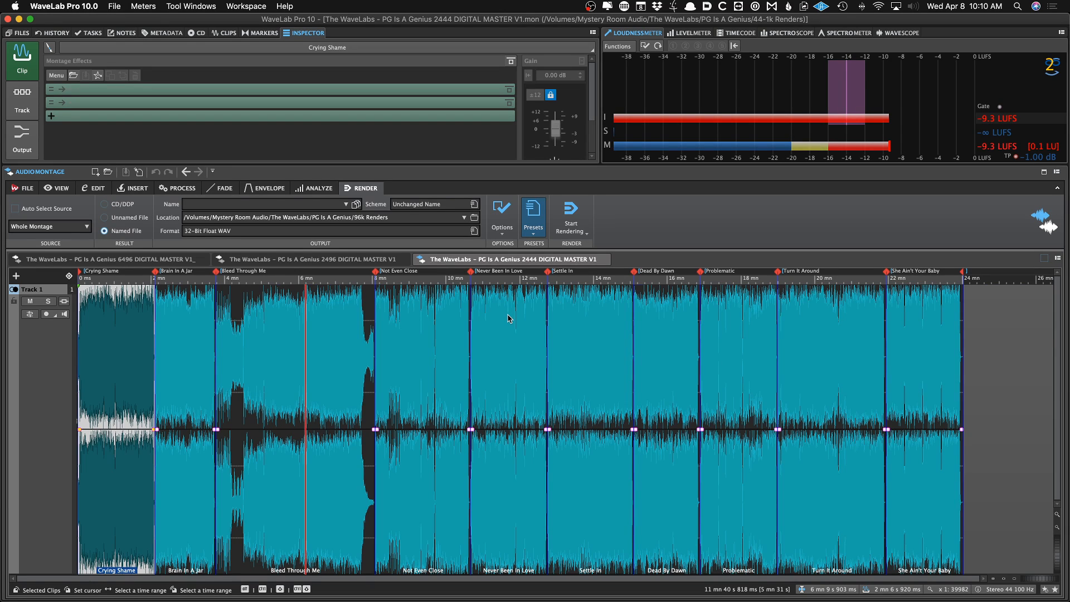
# Check the montage output effects and apply the 24-Bit WAV Tracks render preset
pyautogui.click(22, 138)
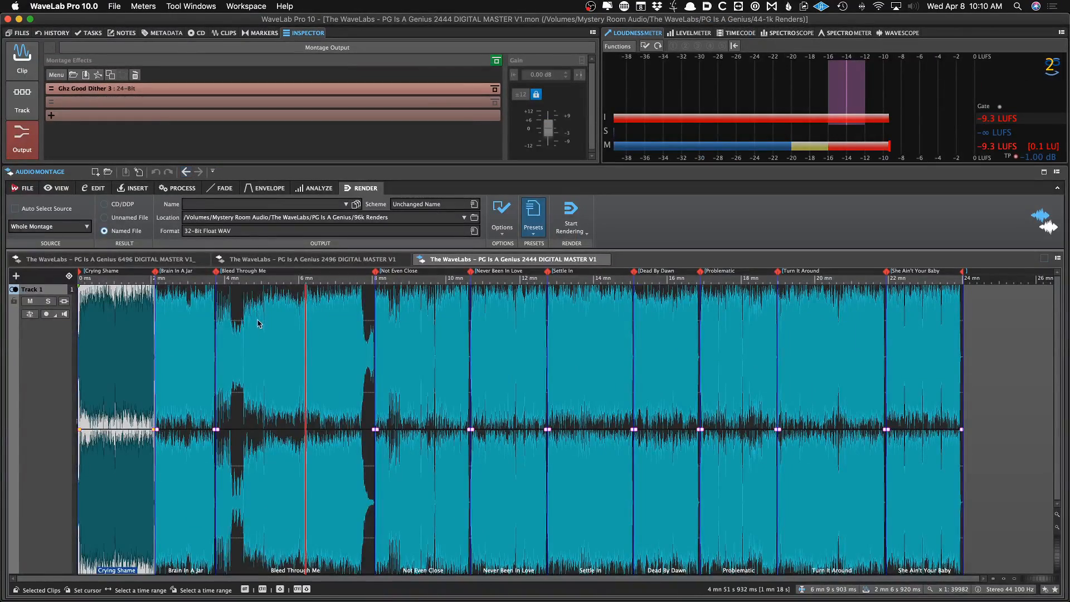
pyautogui.click(312, 427)
pyautogui.click(539, 219)
pyautogui.click(548, 313)
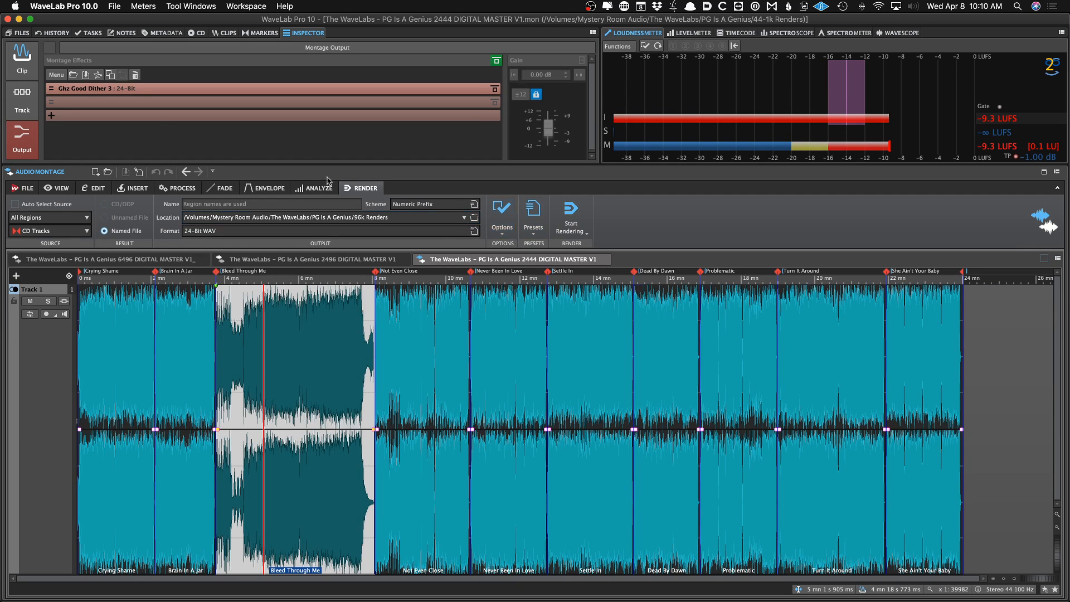
# Set the render location to a WaveLabs_PG_2444_WAV_V1 folder inside PG Is A Genius
pyautogui.press('f')
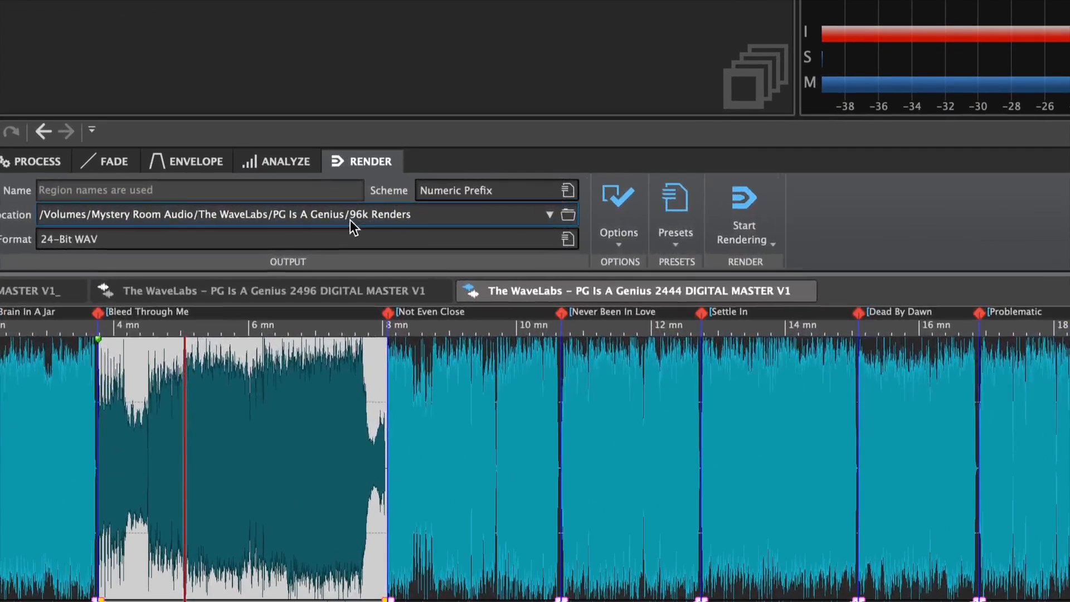
pyautogui.moveTo(355, 217); pyautogui.dragTo(415, 219)
pyautogui.press('super+v')
pyautogui.press('BackSpace')
pyautogui.press('BackSpace')
pyautogui.press('BackSpace')
pyautogui.press('BackSpace')
pyautogui.press('Left')
pyautogui.press('Left')
pyautogui.write('2444_WAV_')
pyautogui.press('Right')
pyautogui.press('Right')
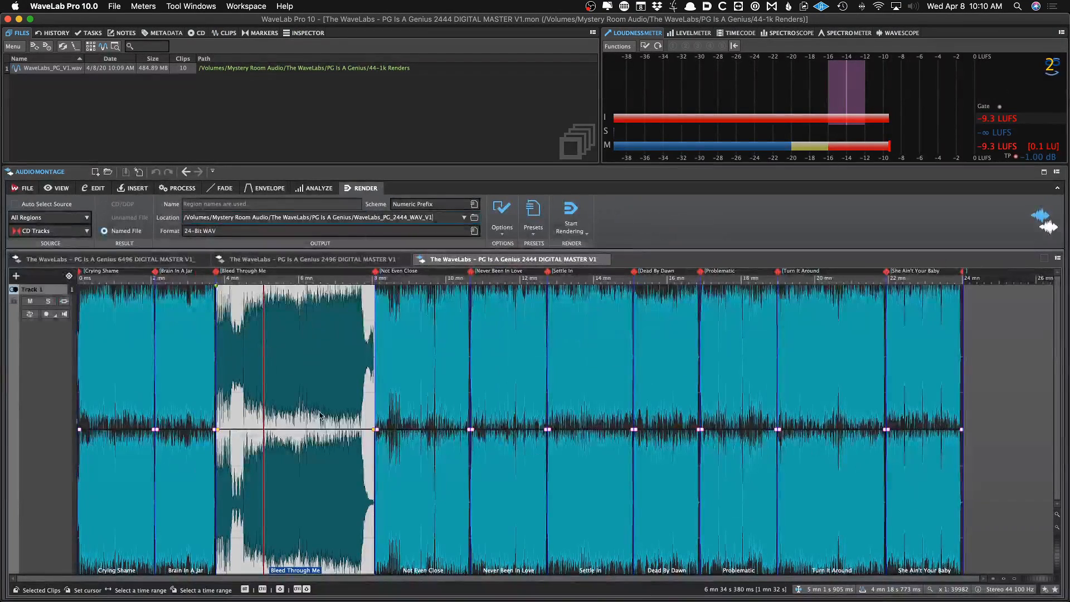
pyautogui.click(261, 540)
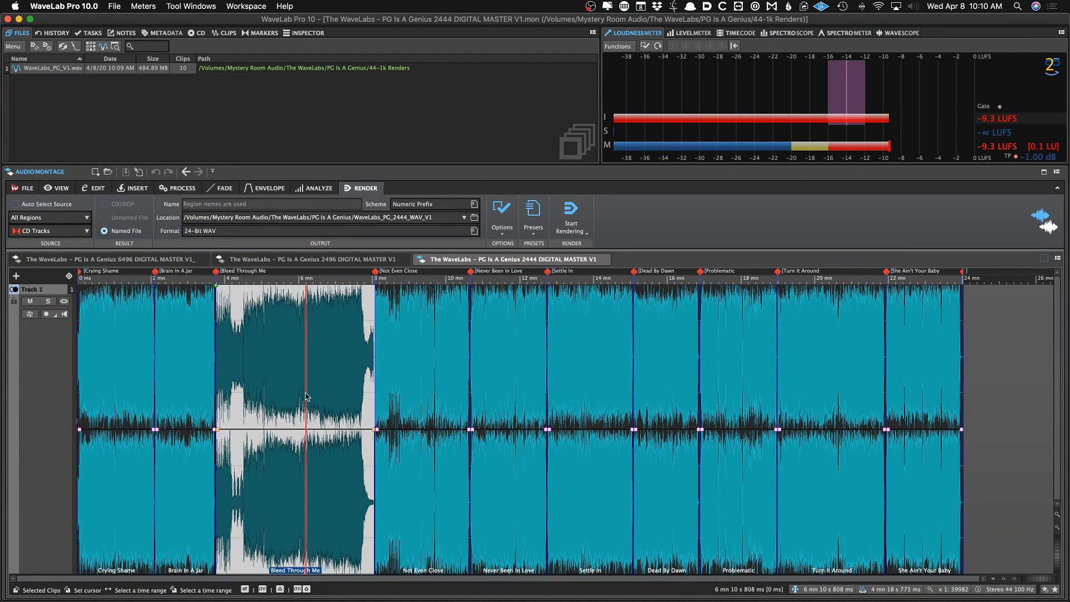
# Reapply the 24-Bit WAV Tracks preset and render all CD track regions
pyautogui.click(537, 210)
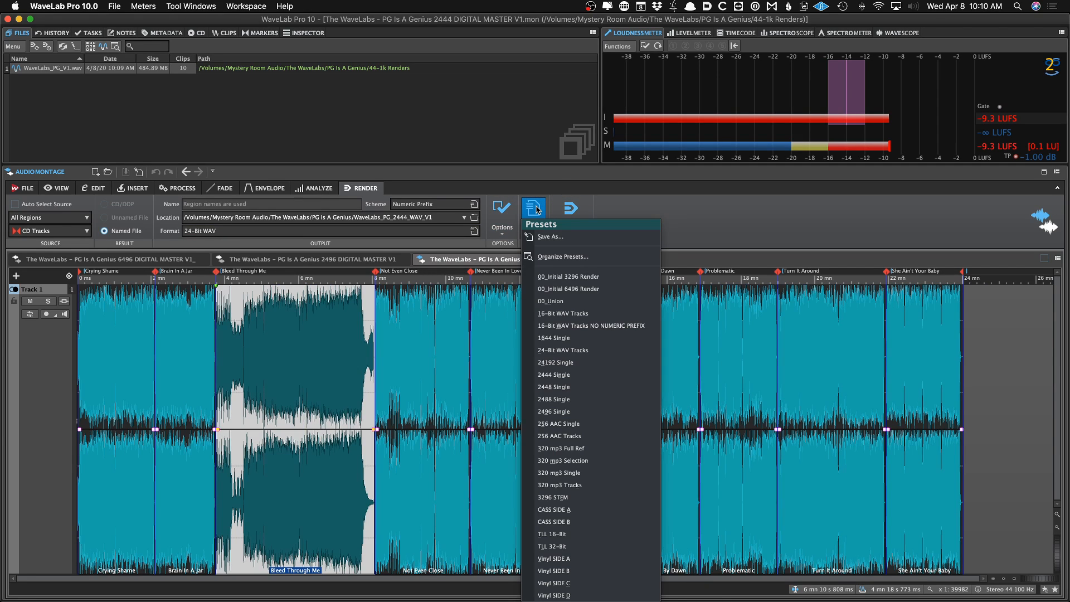
pyautogui.click(563, 350)
pyautogui.click(320, 360)
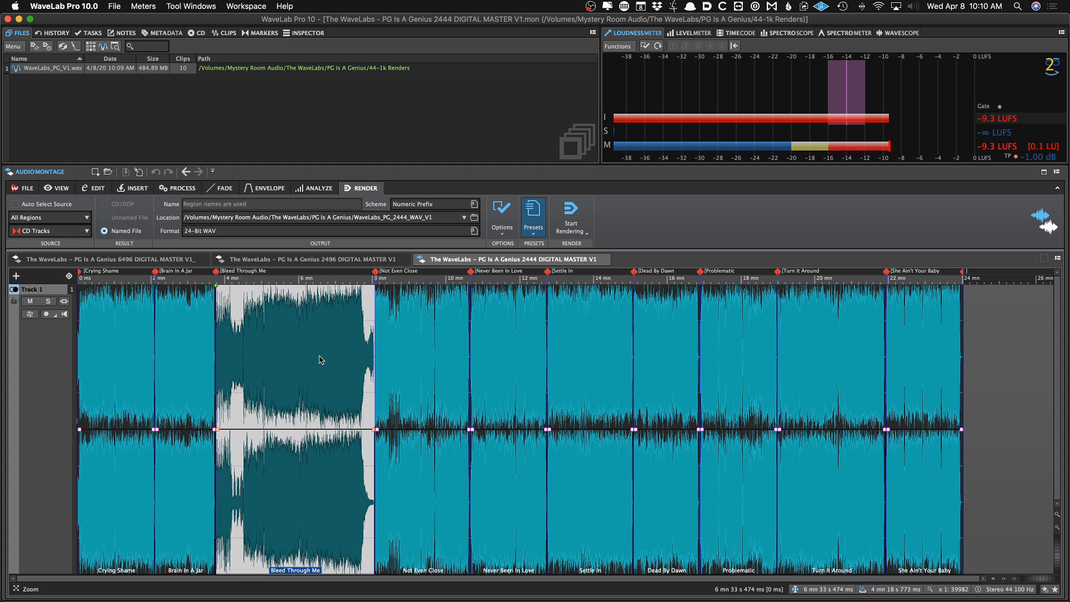
pyautogui.press('super+r')
# Switch to Finder and inspect the rendered track files in the WaveLabs_PG_2444_WAV_V1 folder
pyautogui.moveTo(111, 586)
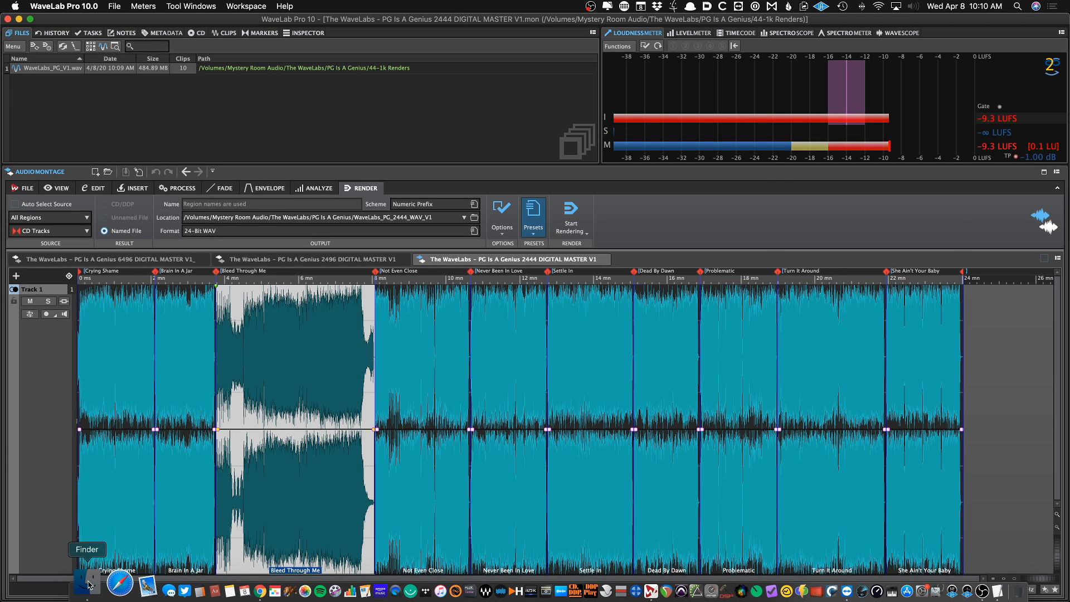
pyautogui.click(62, 585)
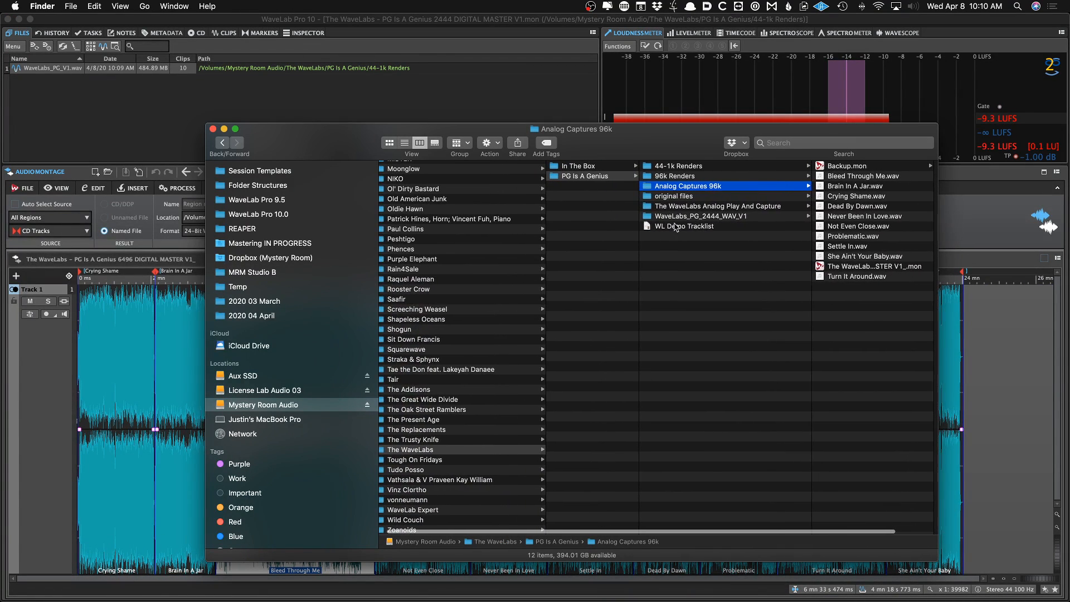
pyautogui.click(719, 215)
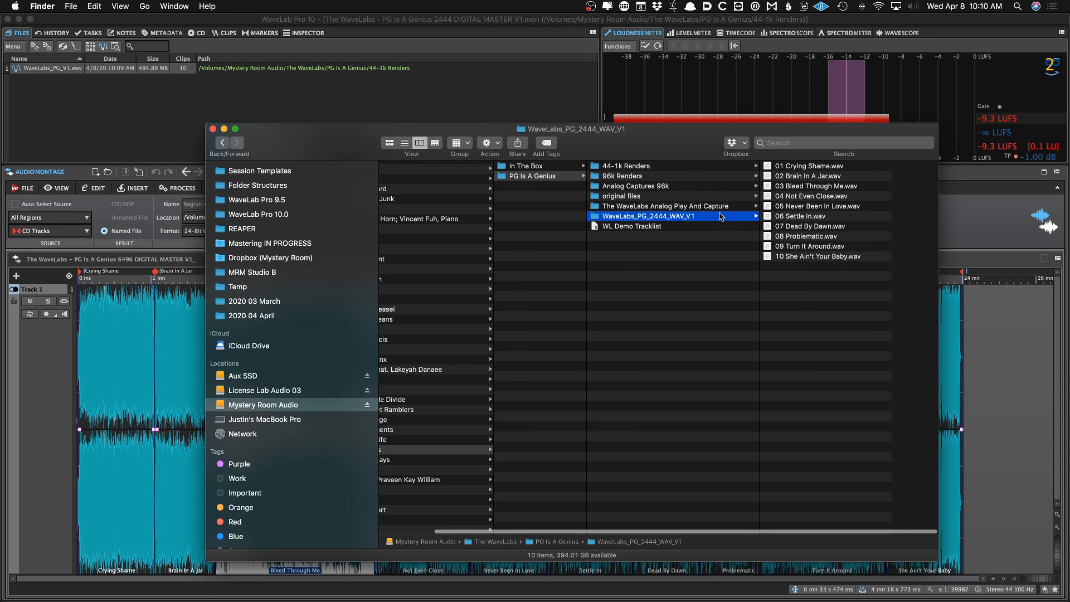
pyautogui.press('Right')
pyautogui.press('Down')
pyautogui.press('Down')
pyautogui.press('Down')
pyautogui.press('Down')
pyautogui.press('Down')
pyautogui.press('Down')
pyautogui.press('Down')
pyautogui.press('Down')
pyautogui.press('Down')
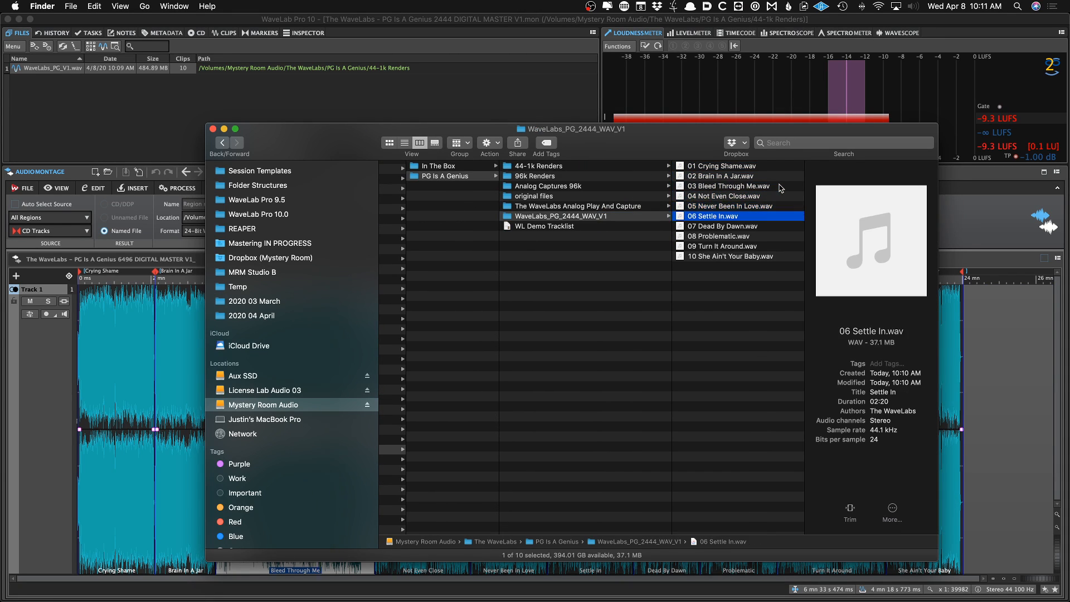
pyautogui.press('Up')
pyautogui.press('Up')
pyautogui.press('Up')
pyautogui.press('Up')
pyautogui.press('Up')
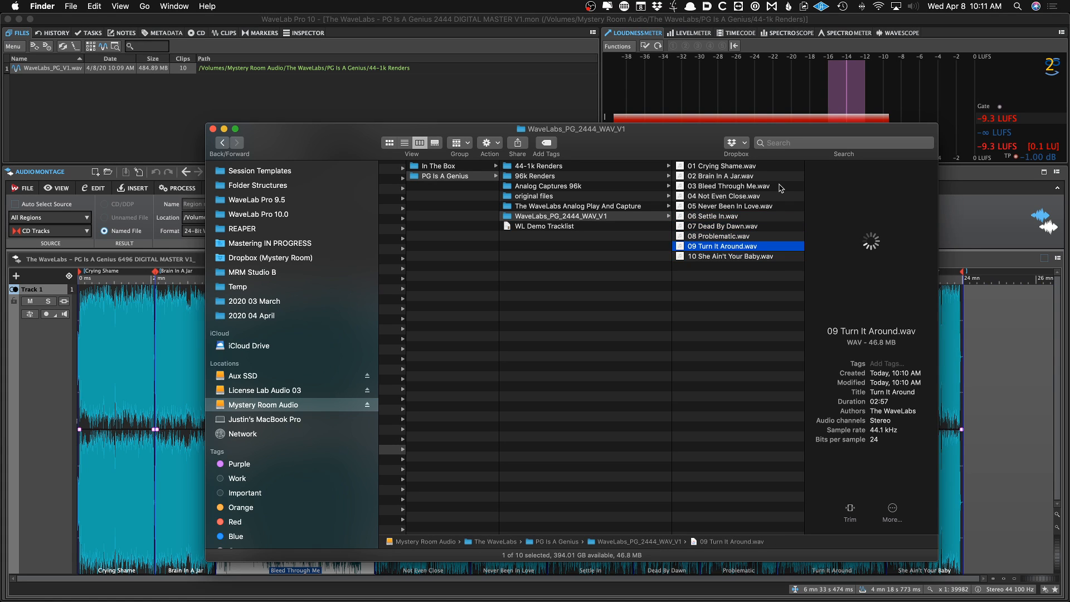
pyautogui.press('Up')
pyautogui.press('Up')
pyautogui.press('Up')
pyautogui.press('Up')
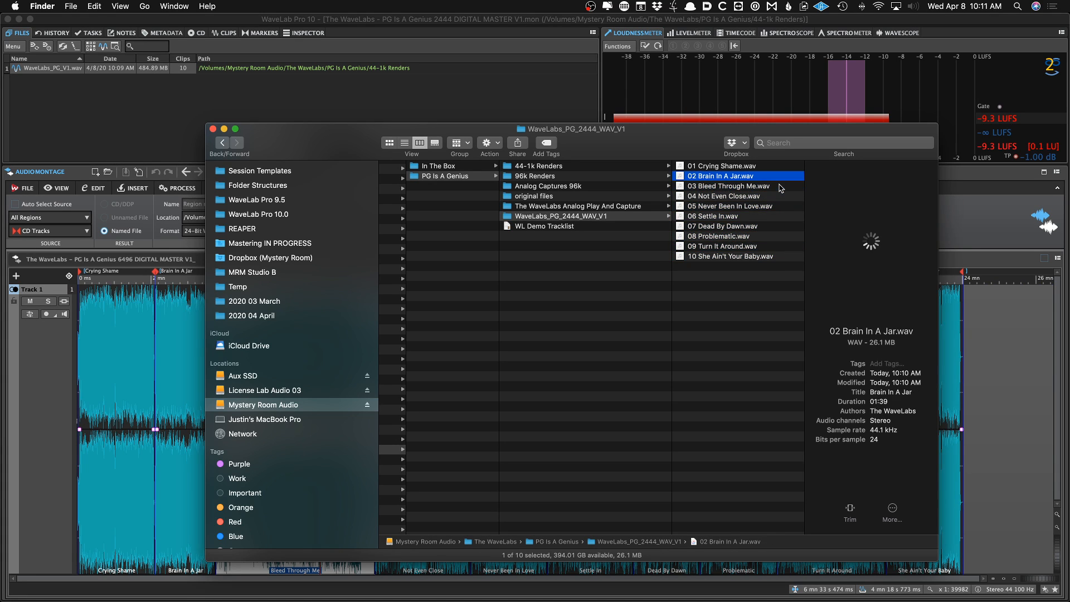
pyautogui.press('space')
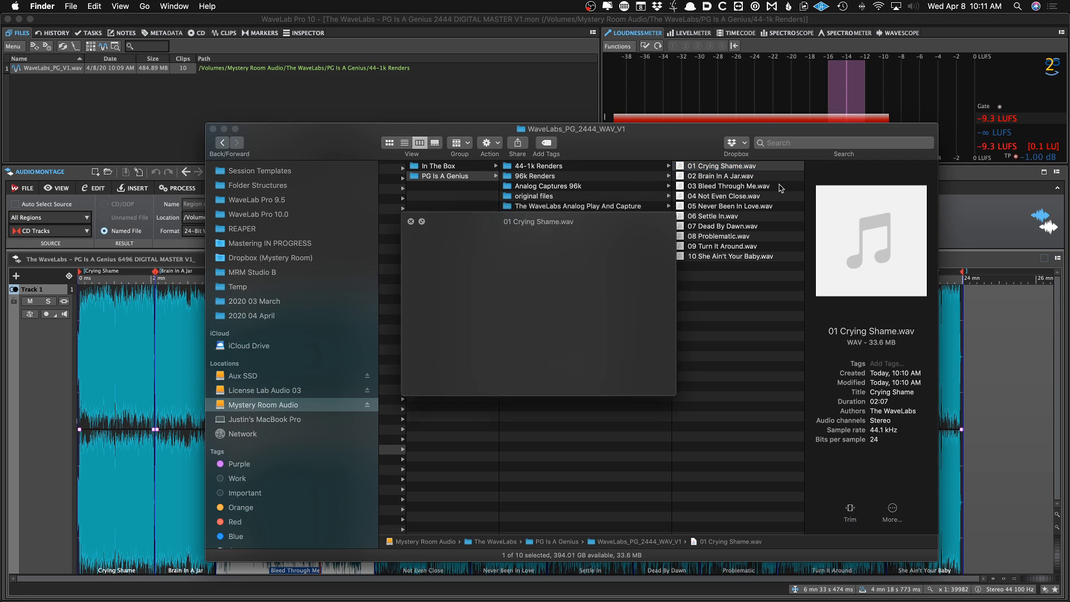
pyautogui.press('space')
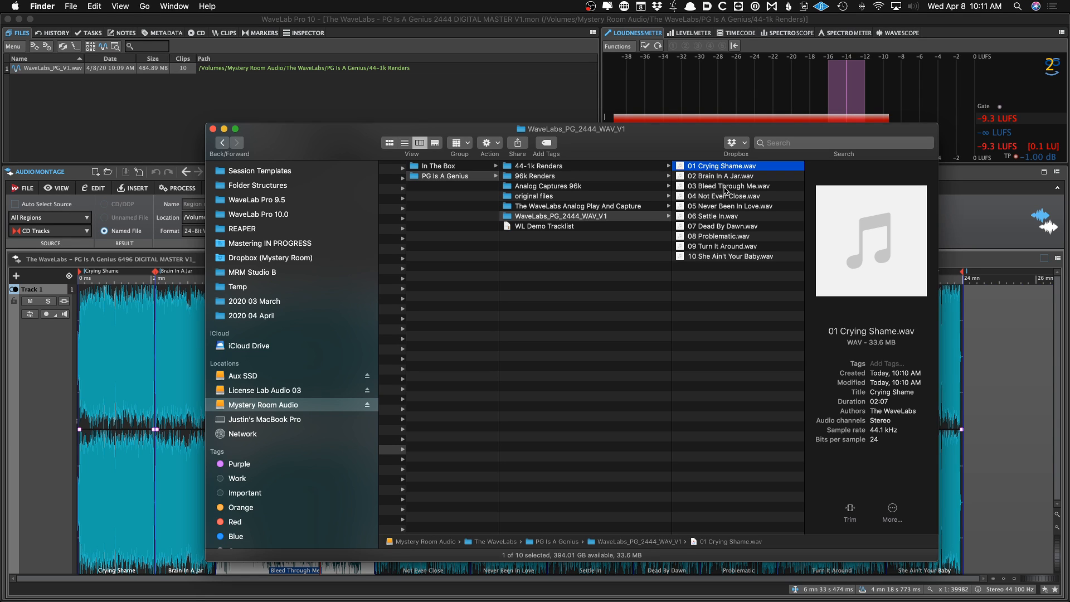
# Switch back and save the montage as The WaveLabs – PG Is A Genius 1644 DIGITAL MASTER V1
pyautogui.press('super+Tab')
pyautogui.click(294, 345)
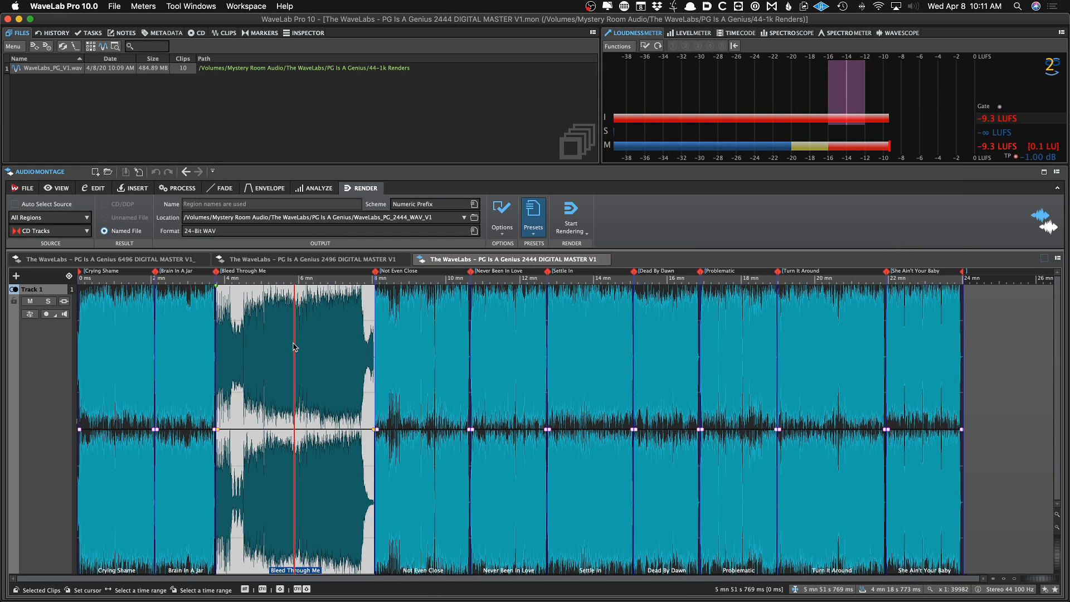
pyautogui.press('super+shift+s')
pyautogui.doubleClick(510, 314)
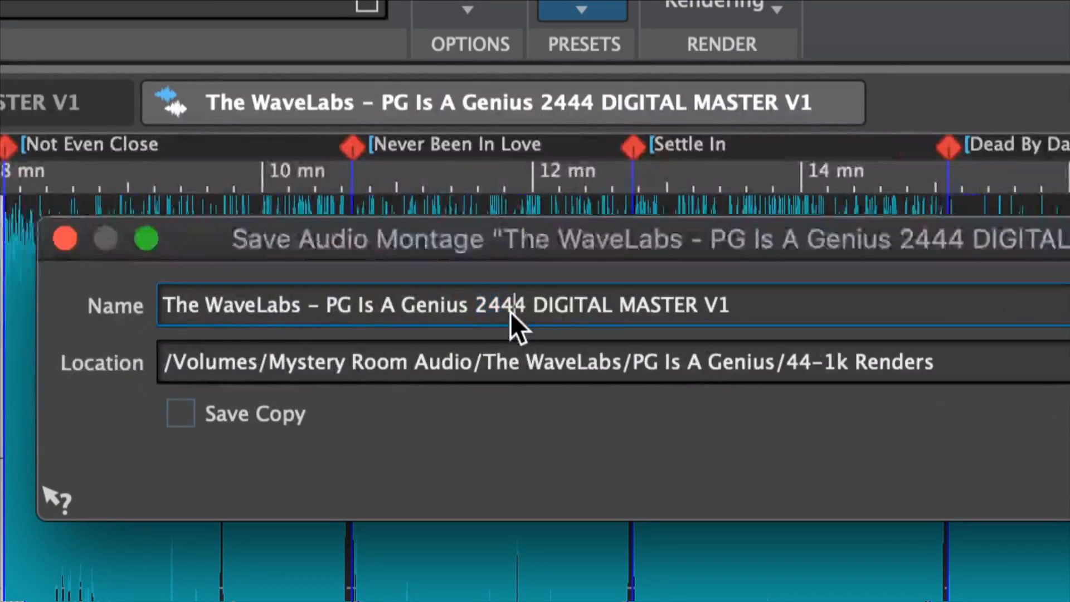
pyautogui.doubleClick(514, 315)
pyautogui.write('1644')
pyautogui.press('Return')
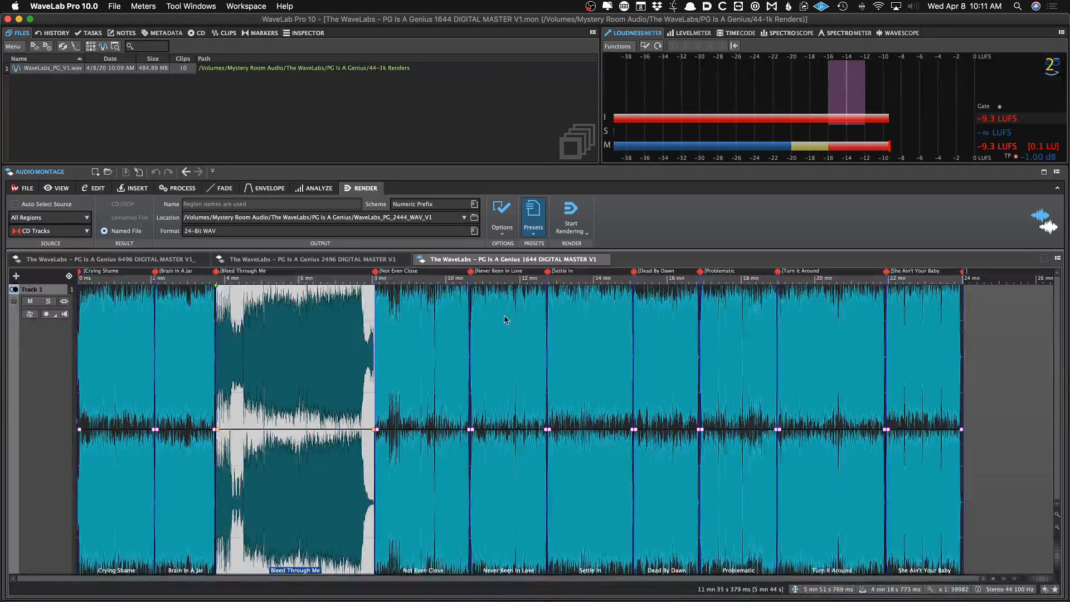
# Open the inspector to check the montage output effects chain
pyautogui.press('i')
pyautogui.press('super+o')
pyautogui.doubleClick(649, 188)
pyautogui.click(254, 378)
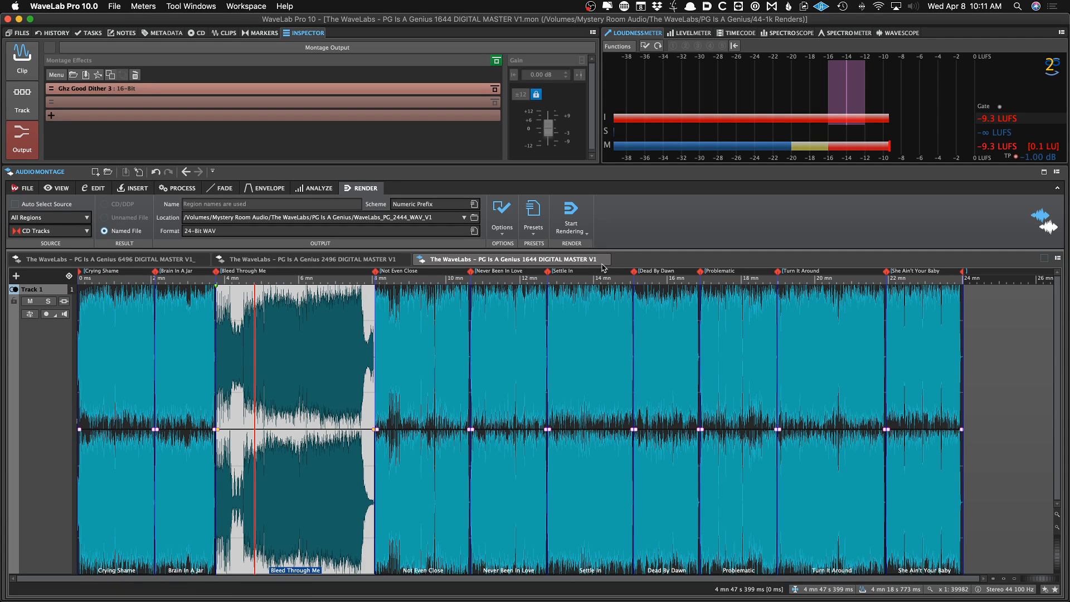
# Write a DDP image of the montage to a WaveLabs_PG_DDP_WAV_V1 folder inside PG Is A Genius
pyautogui.press('super+d')
pyautogui.click(744, 183)
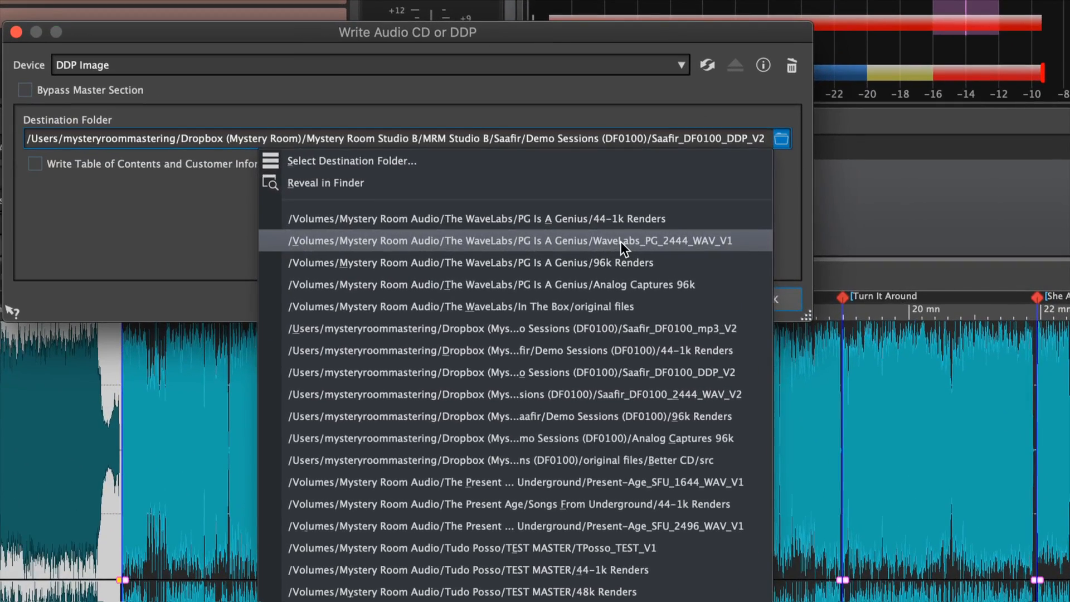
pyautogui.click(636, 240)
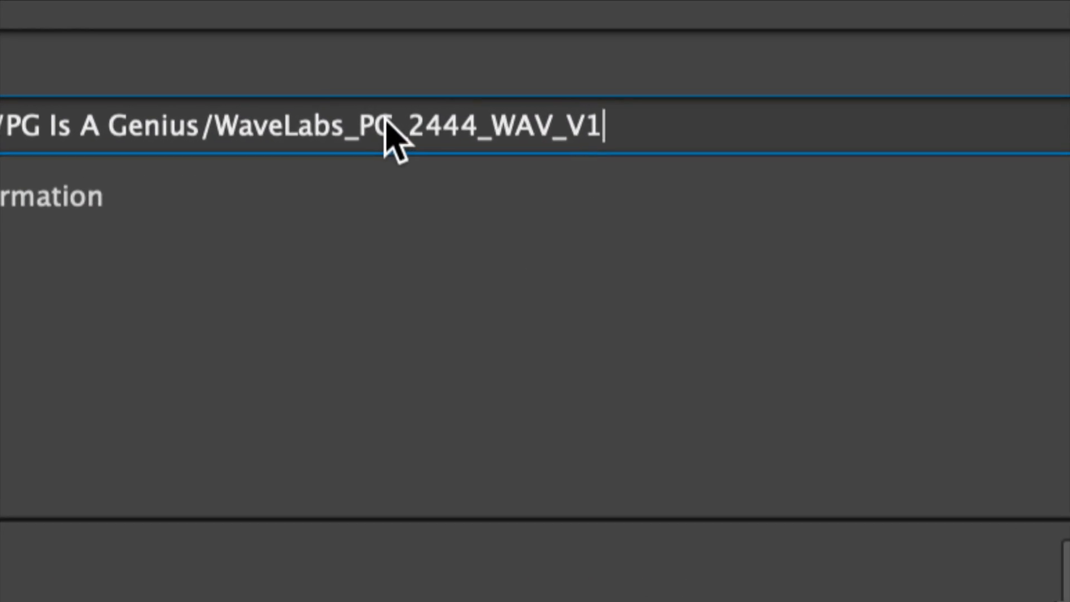
pyautogui.hotkey('shift', 'Left')
pyautogui.hotkey('shift', 'Left')
pyautogui.hotkey('shift', 'Left')
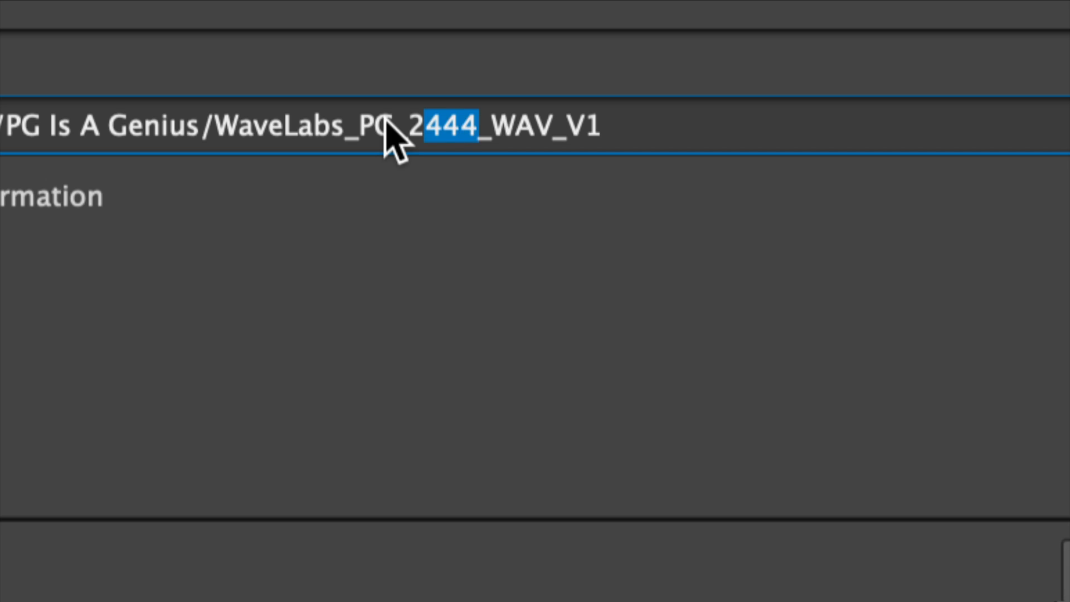
pyautogui.write('DDP')
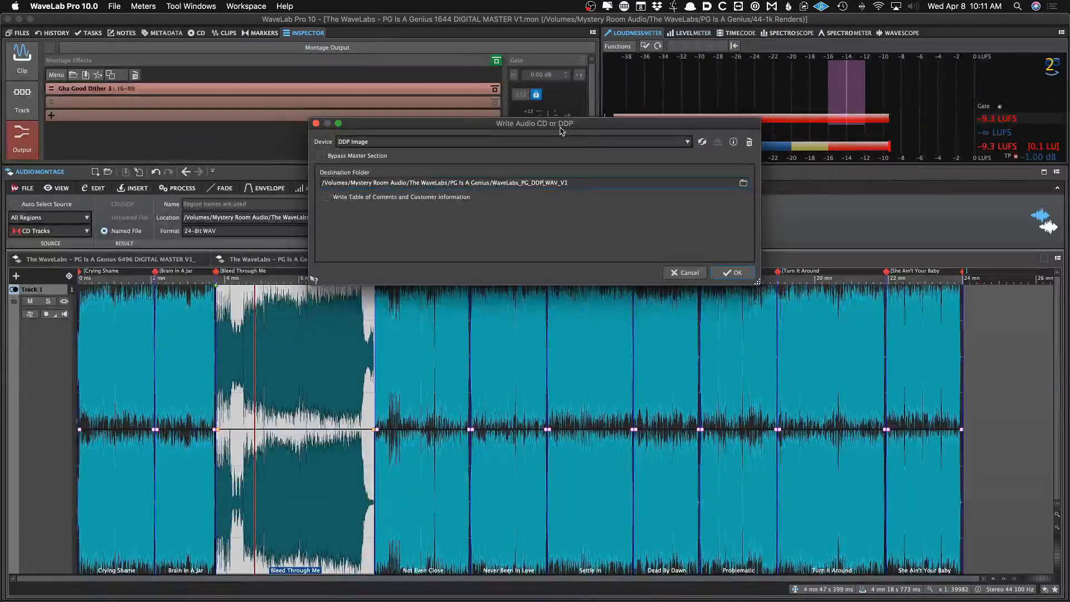
pyautogui.press('Return')
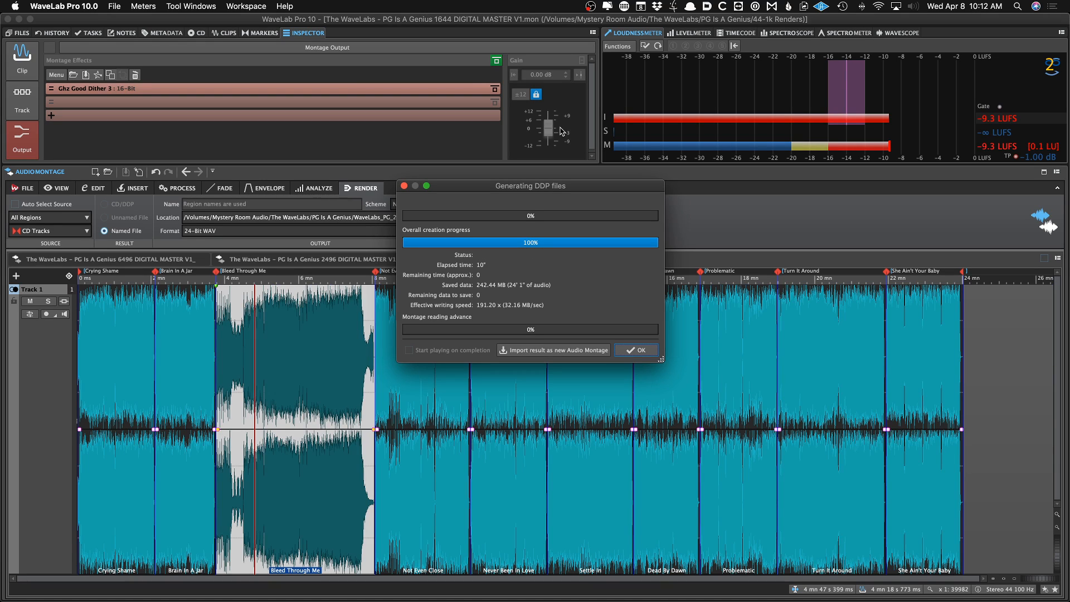
pyautogui.click(634, 350)
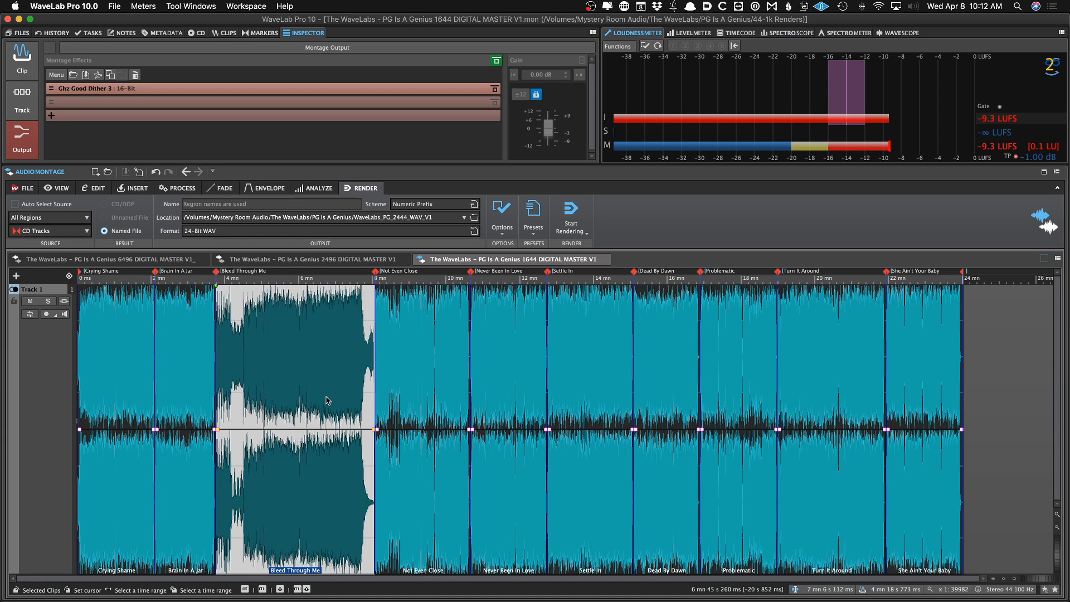
# Switch to HOFA DDP Player Maker and load the WaveLabs_PG_DDP_WAV_V1 image to check it
pyautogui.click(550, 589)
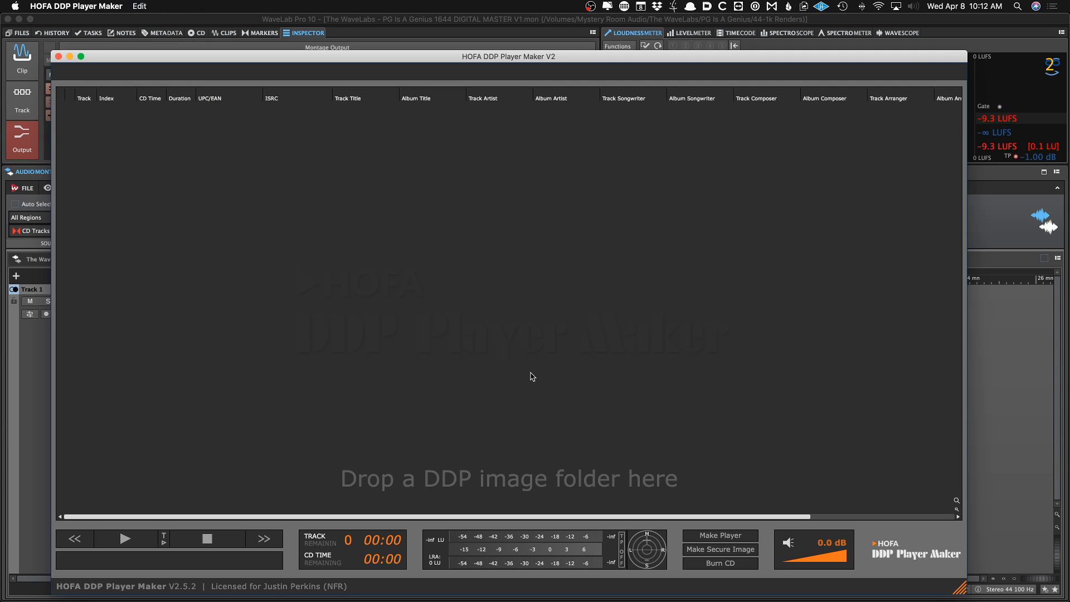
pyautogui.click(533, 377)
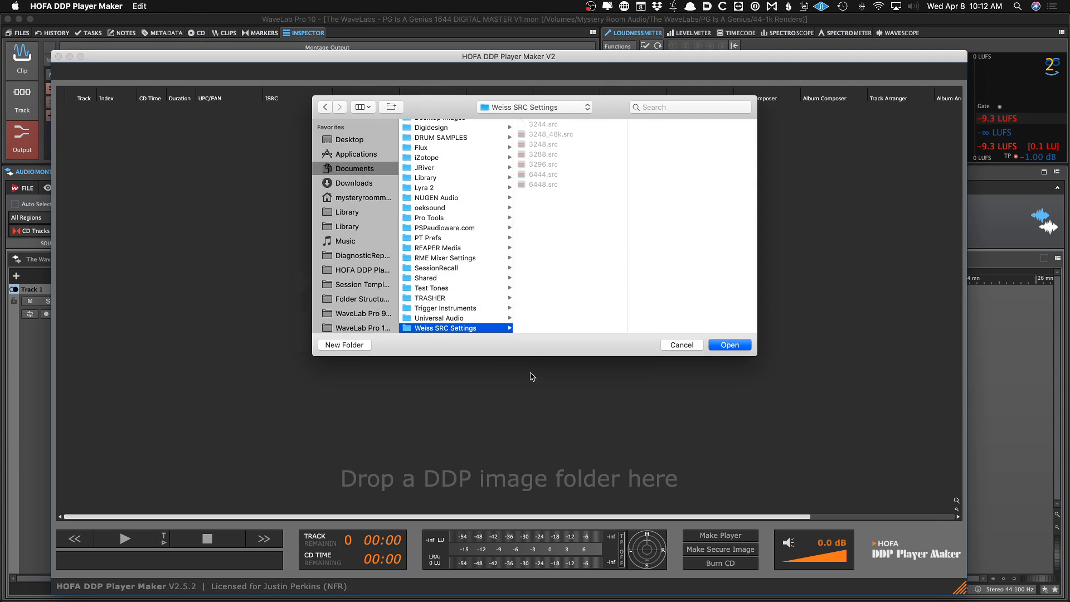
pyautogui.press('Down')
pyautogui.press('Down')
pyautogui.press('Down')
pyautogui.press('Down')
pyautogui.press('Down')
pyautogui.press('Down')
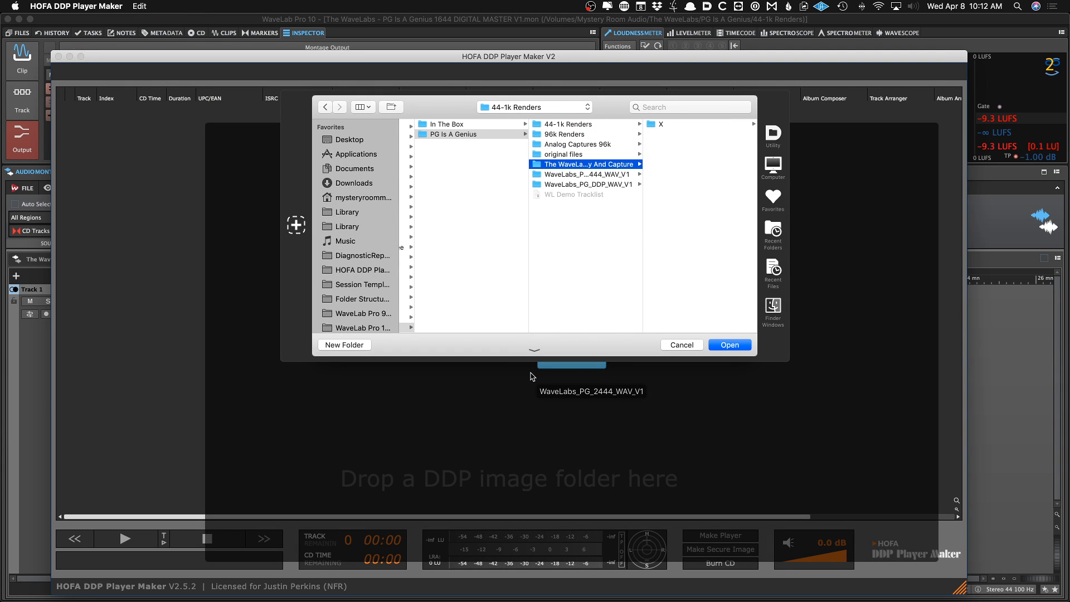
pyautogui.press('Return')
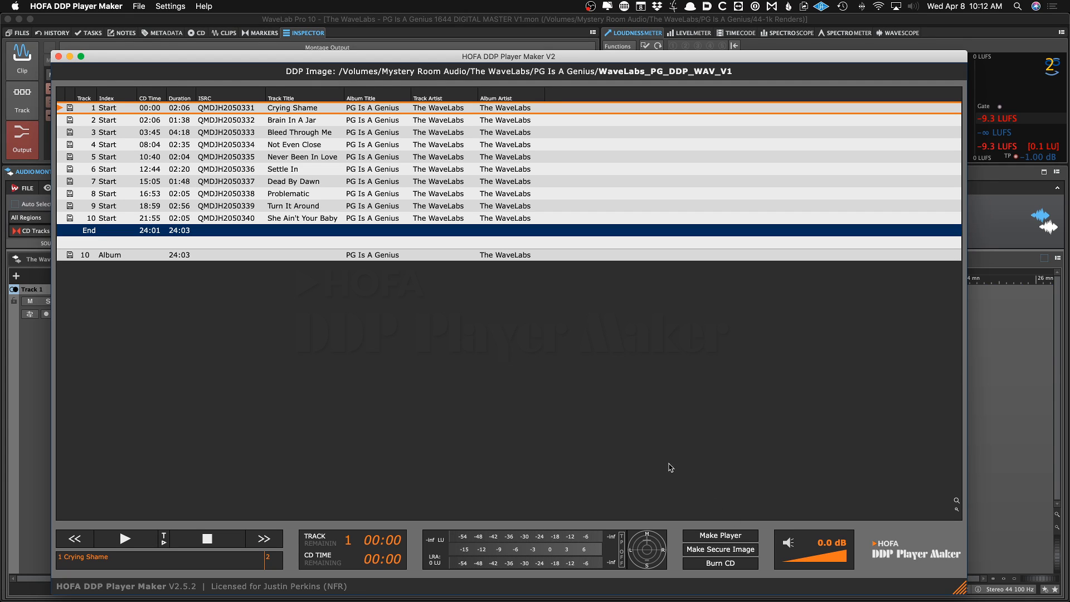
# Switch back and save the montage as The WaveLabs – PG Is A Genius 6444 DIGITAL MASTER V1 for mp3 encode
pyautogui.press('super+Tab')
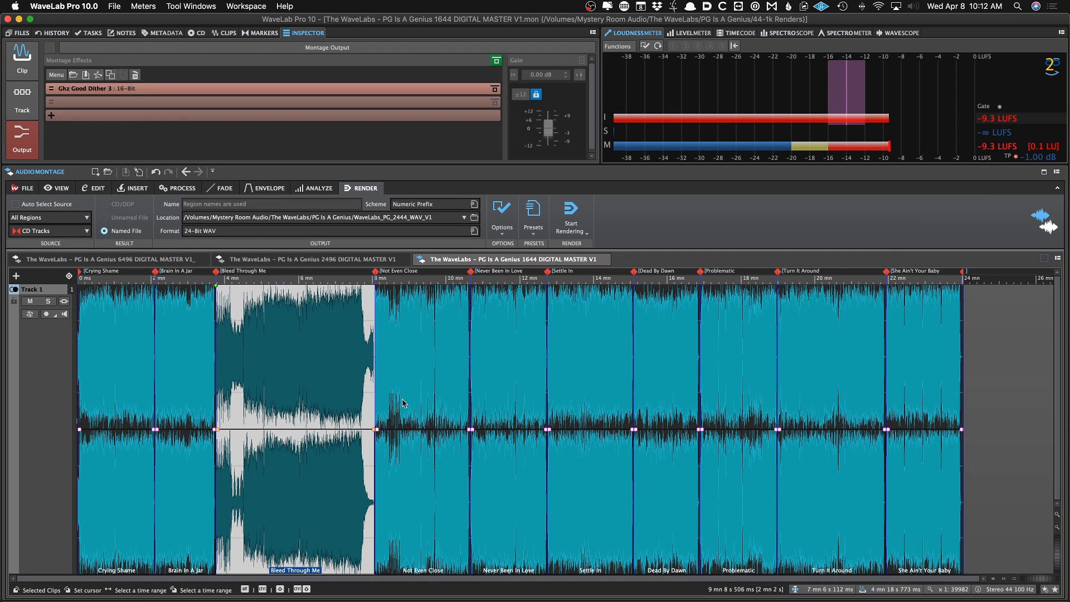
pyautogui.click(342, 391)
pyautogui.press('super+shift+s')
pyautogui.write('for mp3 encode')
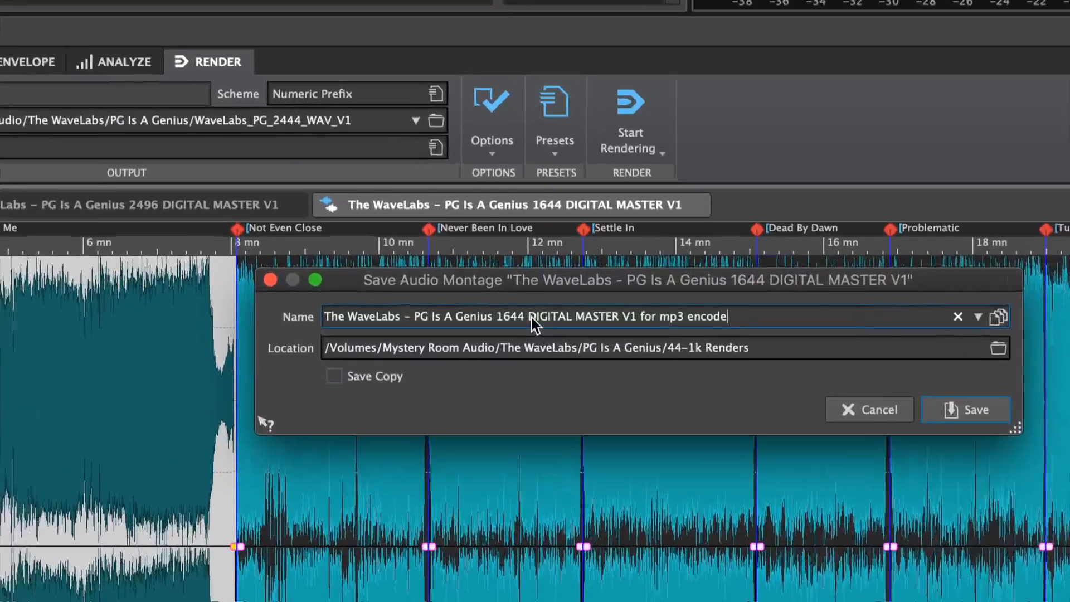
pyautogui.moveTo(503, 315); pyautogui.dragTo(513, 315)
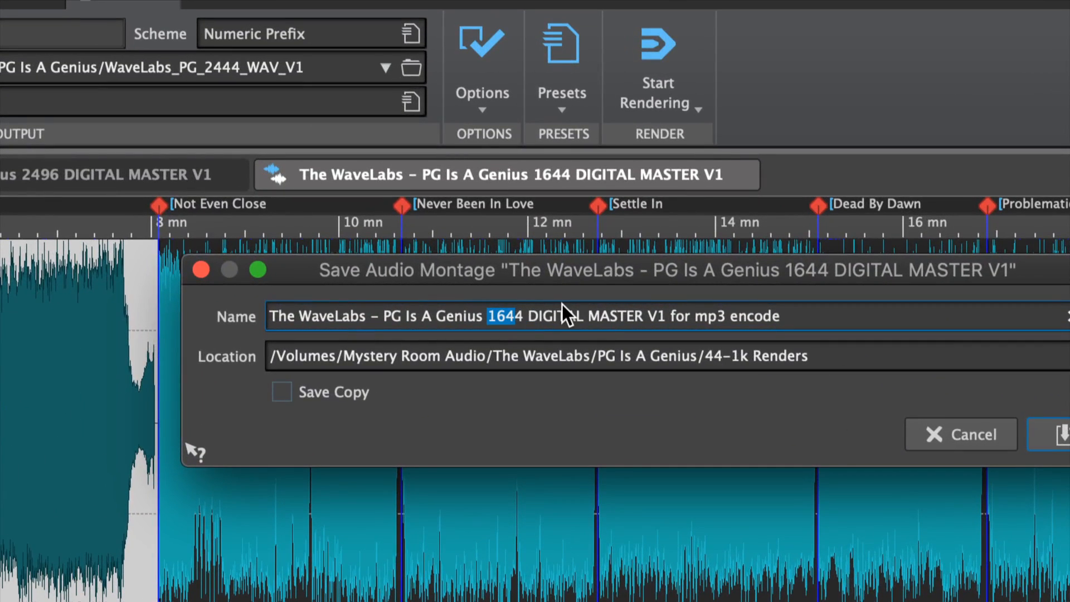
pyautogui.write('644')
pyautogui.press('Return')
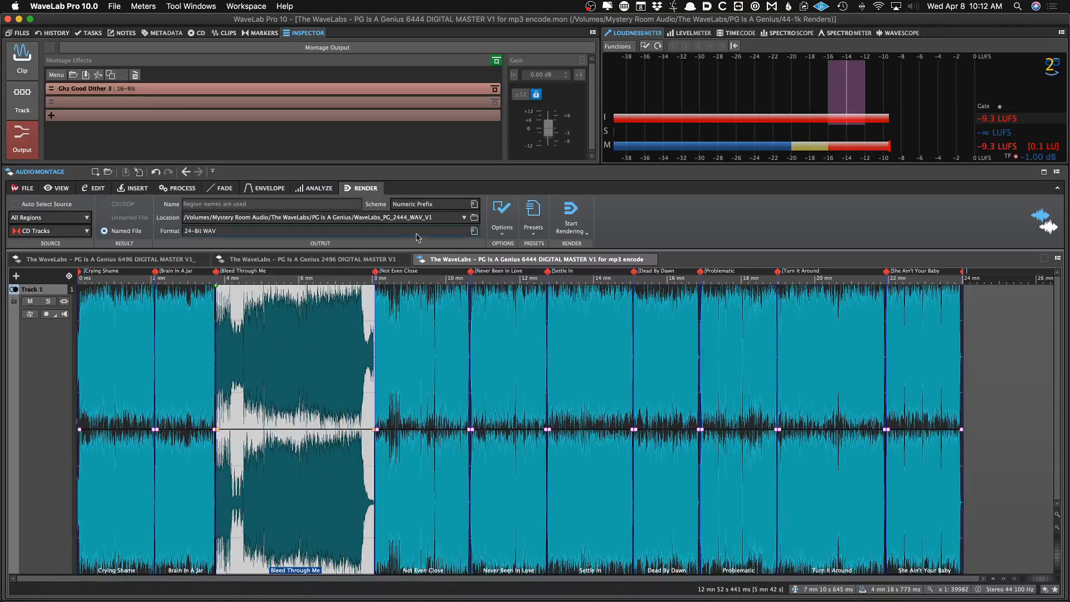
# Remove the dither plug-in from the montage output effects and save the montage
pyautogui.click(135, 75)
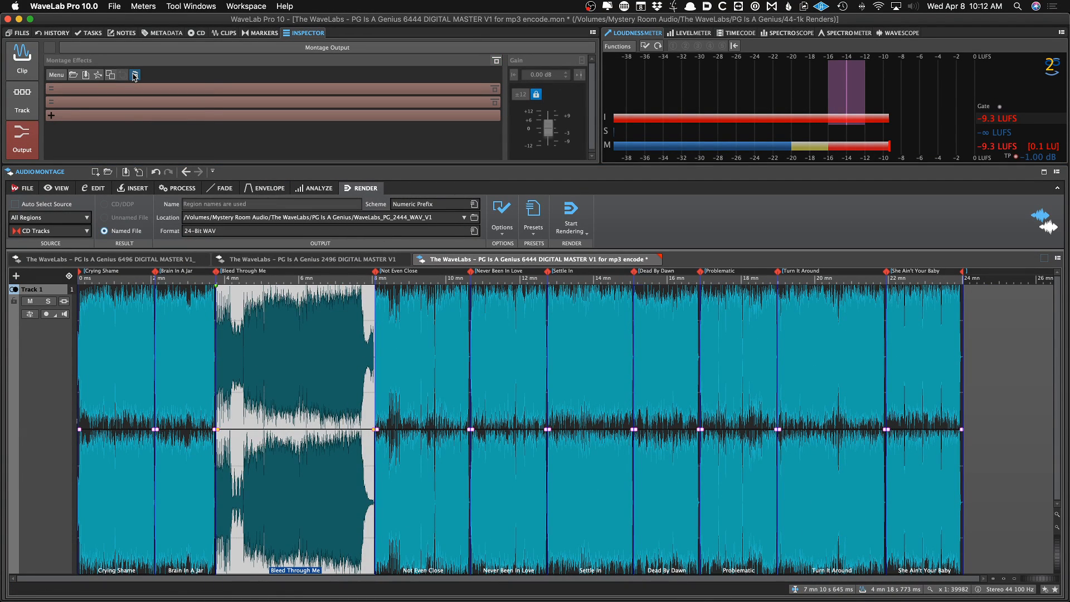
pyautogui.press('super+s')
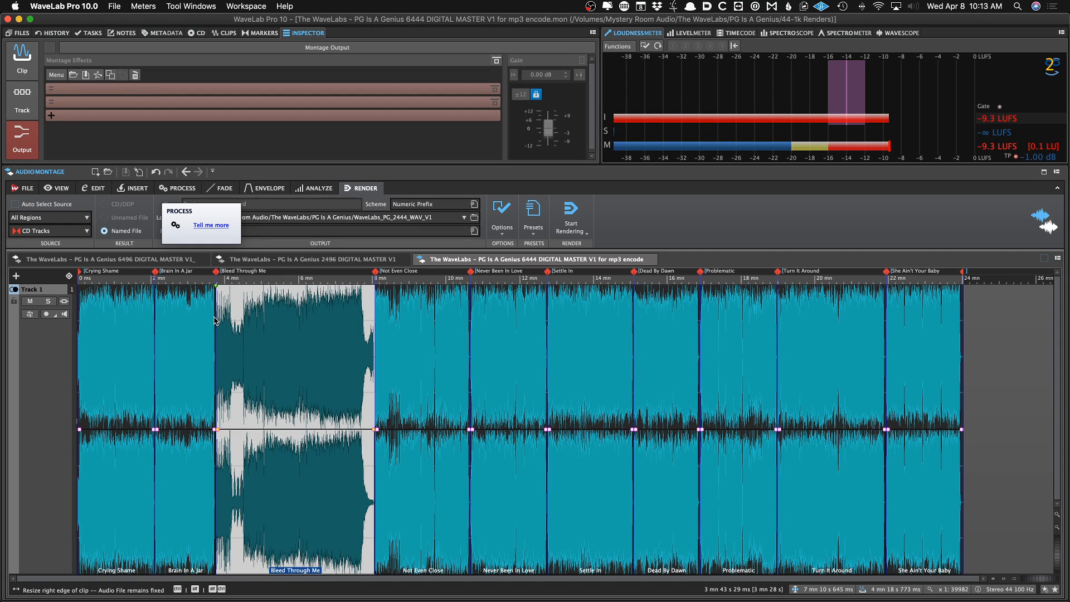
pyautogui.click(341, 352)
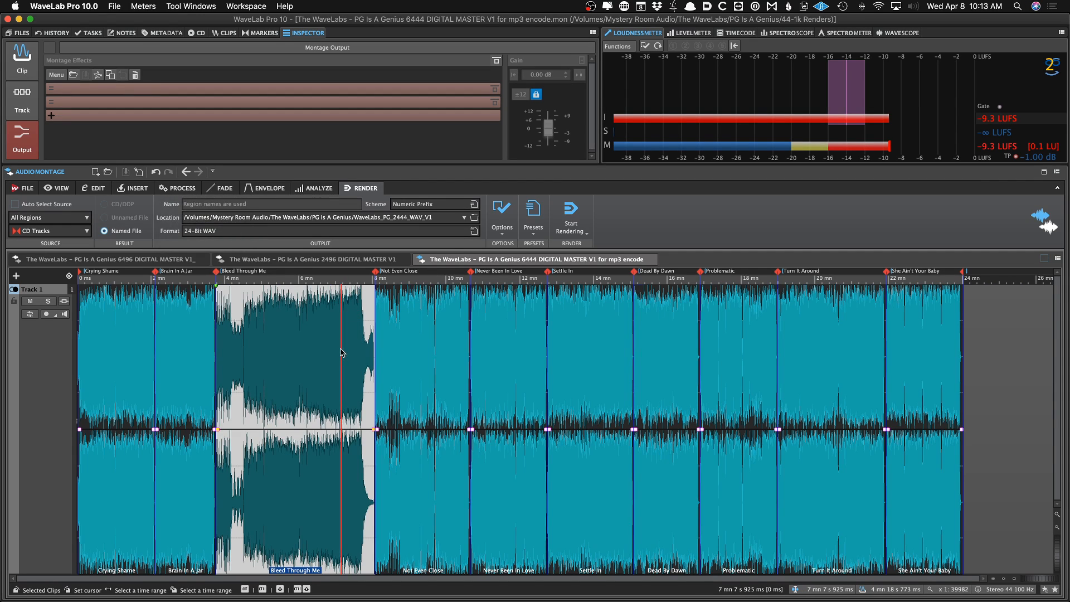
pyautogui.press('super+m')
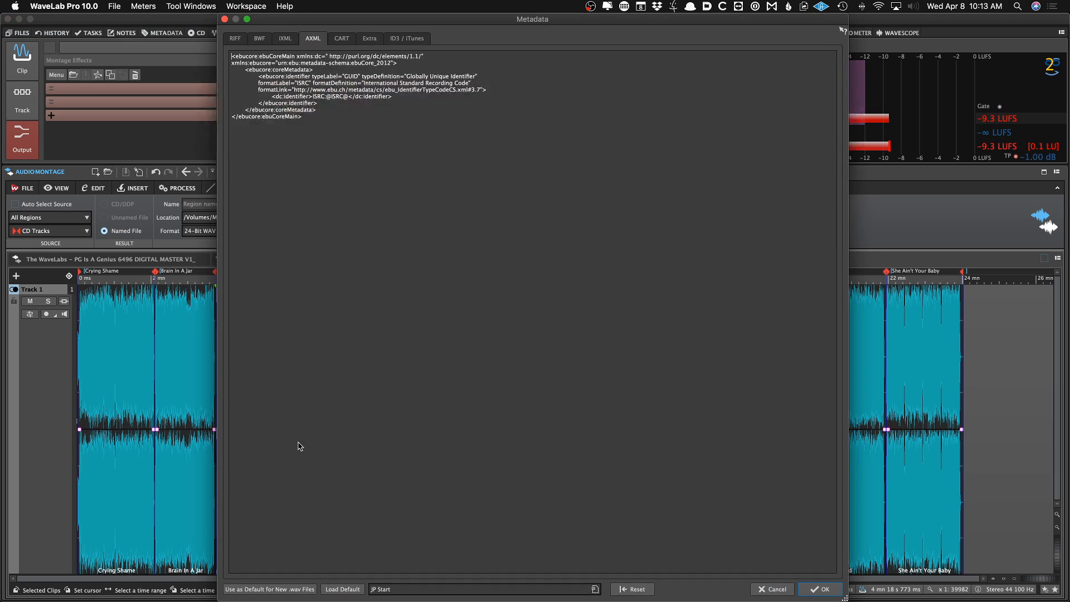
pyautogui.click(406, 38)
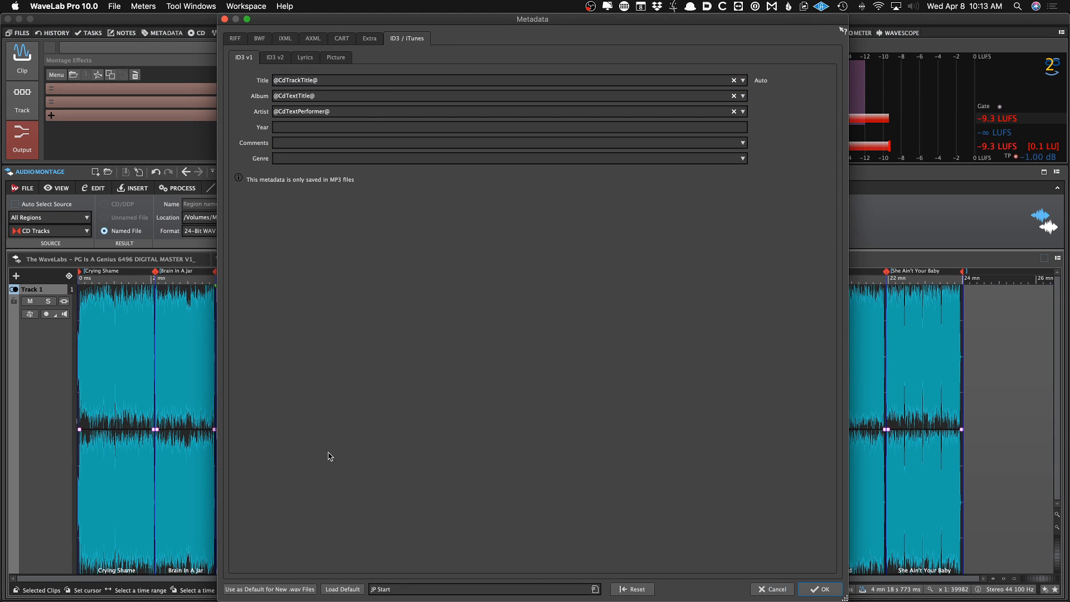
pyautogui.click(275, 57)
pyautogui.click(334, 58)
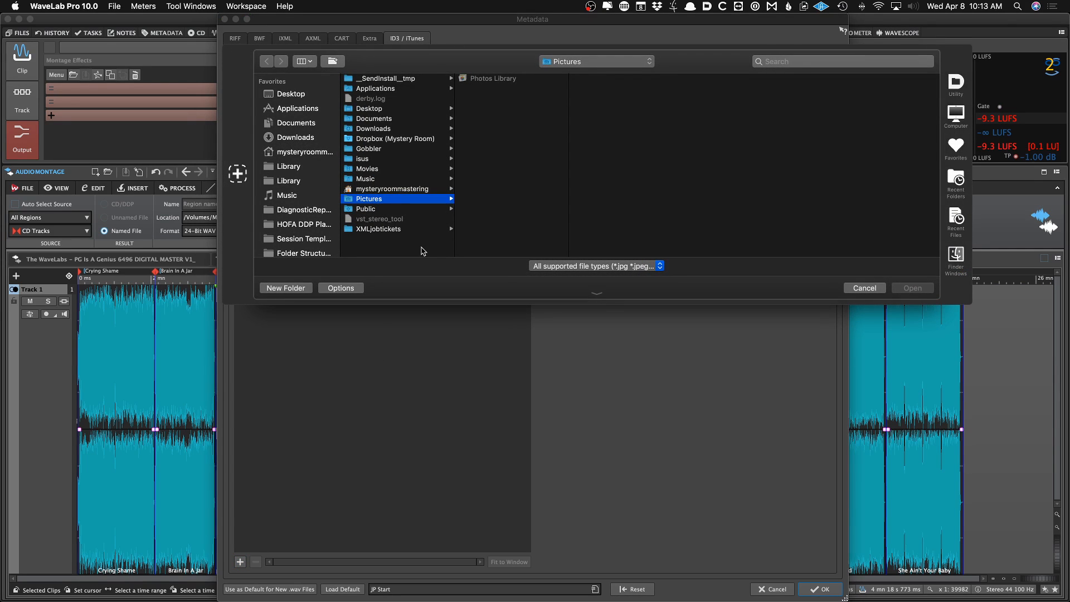
pyautogui.press('Up')
pyautogui.press('Up')
pyautogui.press('Up')
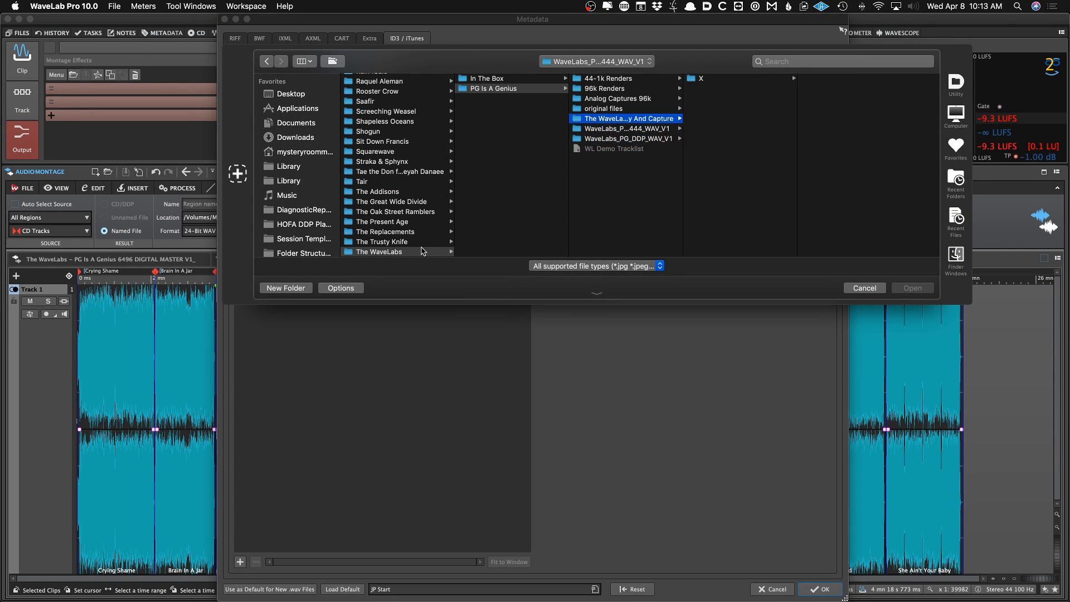
pyautogui.press('Right')
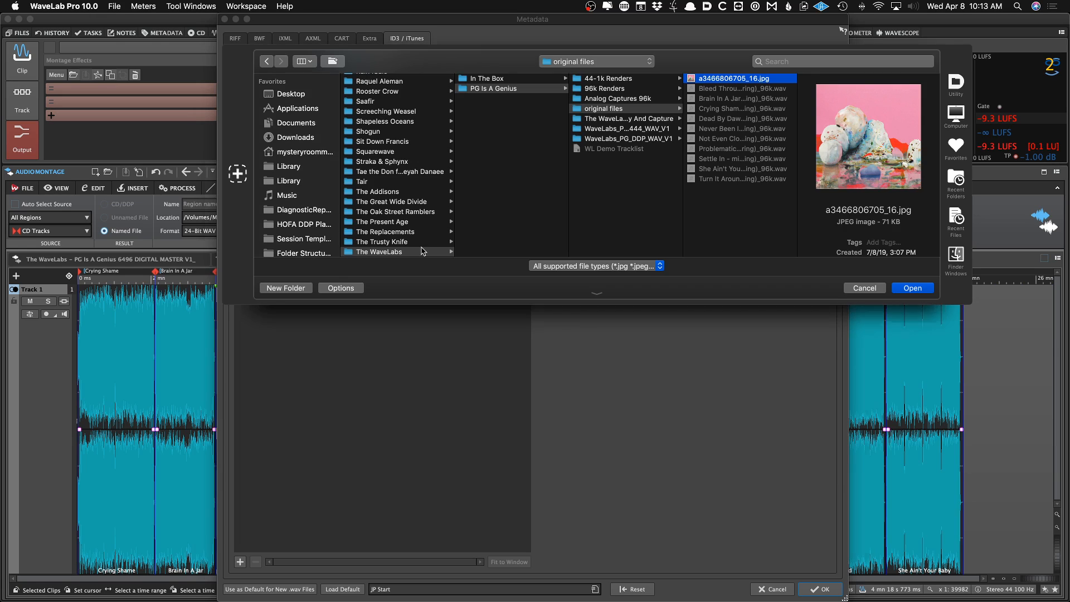
pyautogui.press('Return')
pyautogui.click(819, 589)
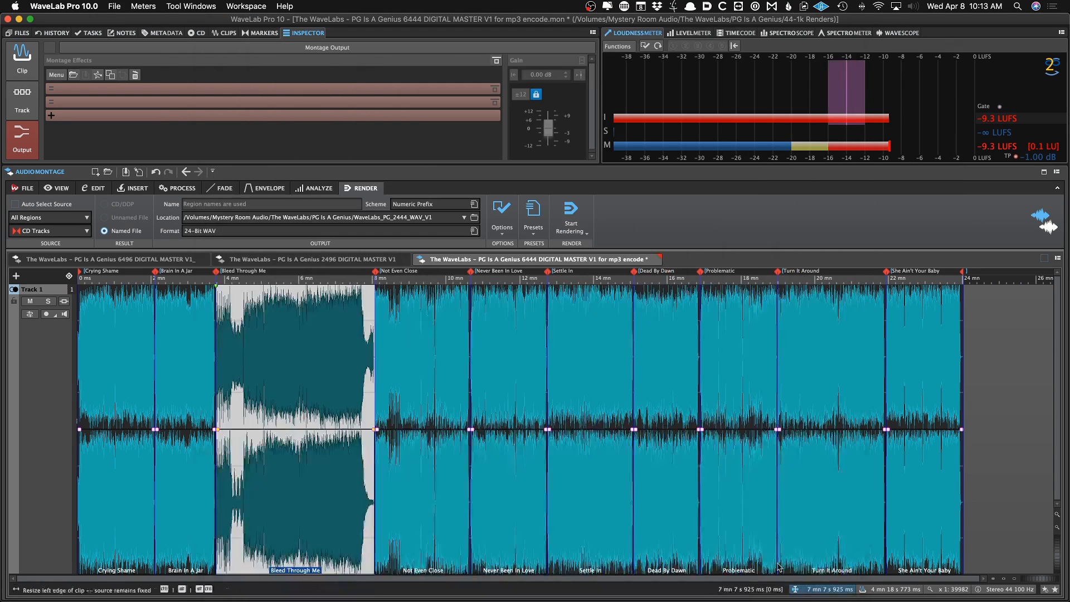
# Load the 320 mp3 Tracks render preset
pyautogui.click(533, 211)
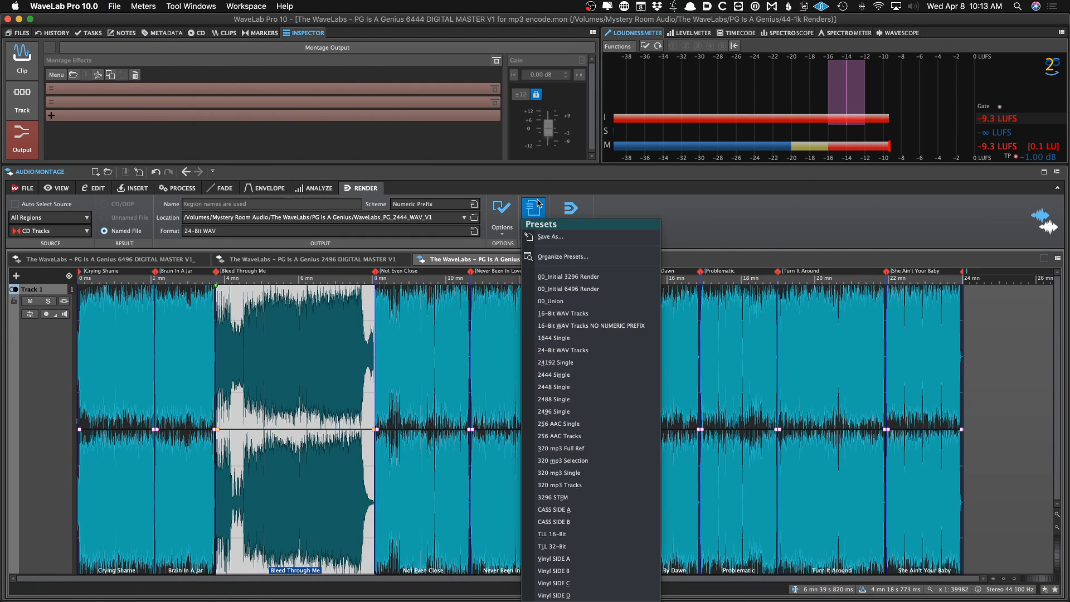
pyautogui.click(595, 483)
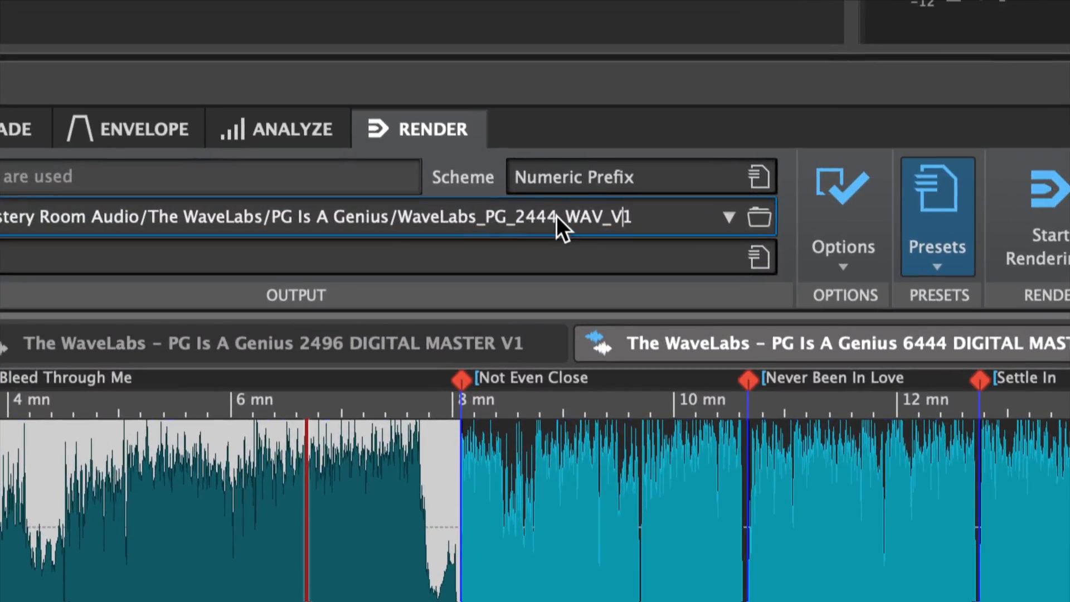
# Change the render location folder name from the 2444_WAV part to mp3, making it WaveLabs_PG_mp3_V1
pyautogui.press('Right')
pyautogui.press('Left')
pyautogui.press('Left')
pyautogui.press('Left')
pyautogui.hotkey('shift', 'Left')
pyautogui.hotkey('shift', 'Left')
pyautogui.hotkey('shift', 'Left')
pyautogui.hotkey('shift', 'Left')
pyautogui.hotkey('shift', 'Left')
pyautogui.hotkey('shift', 'Left')
pyautogui.hotkey('shift', 'Left')
pyautogui.hotkey('shift', 'Left')
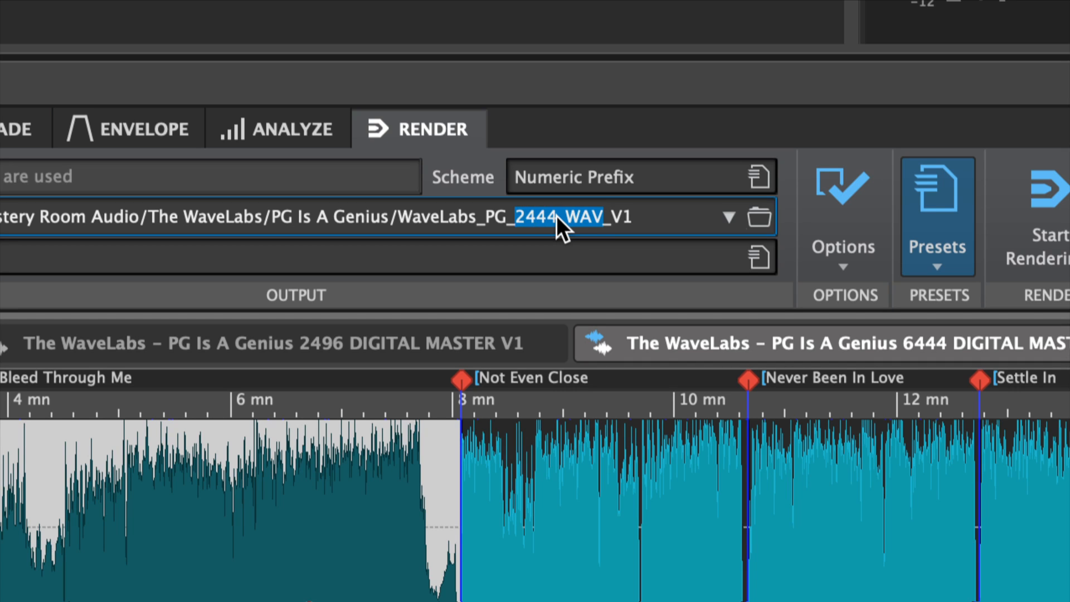
pyautogui.write('mp3')
pyautogui.press('Right')
pyautogui.press('Right')
pyautogui.press('Right')
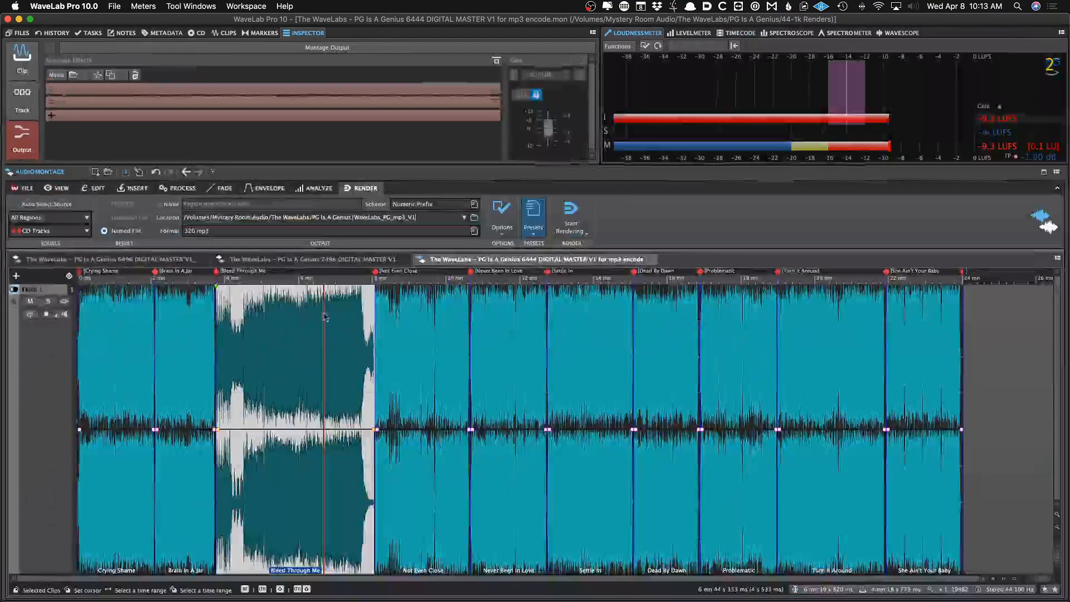
pyautogui.click(221, 551)
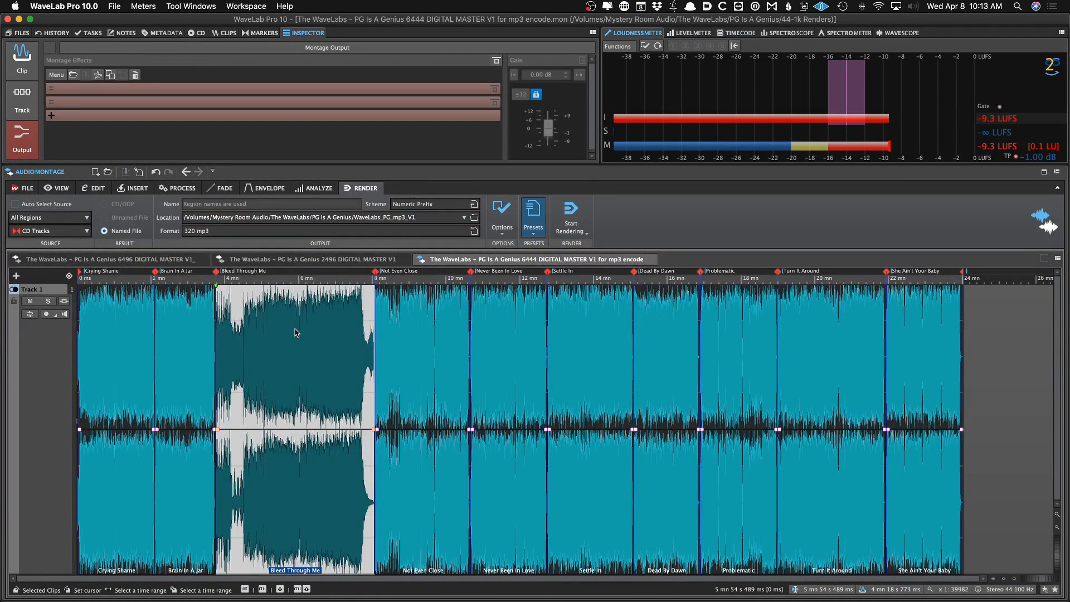
# Render the montage's CD tracks as 320 mp3 files
pyautogui.press('super+r')
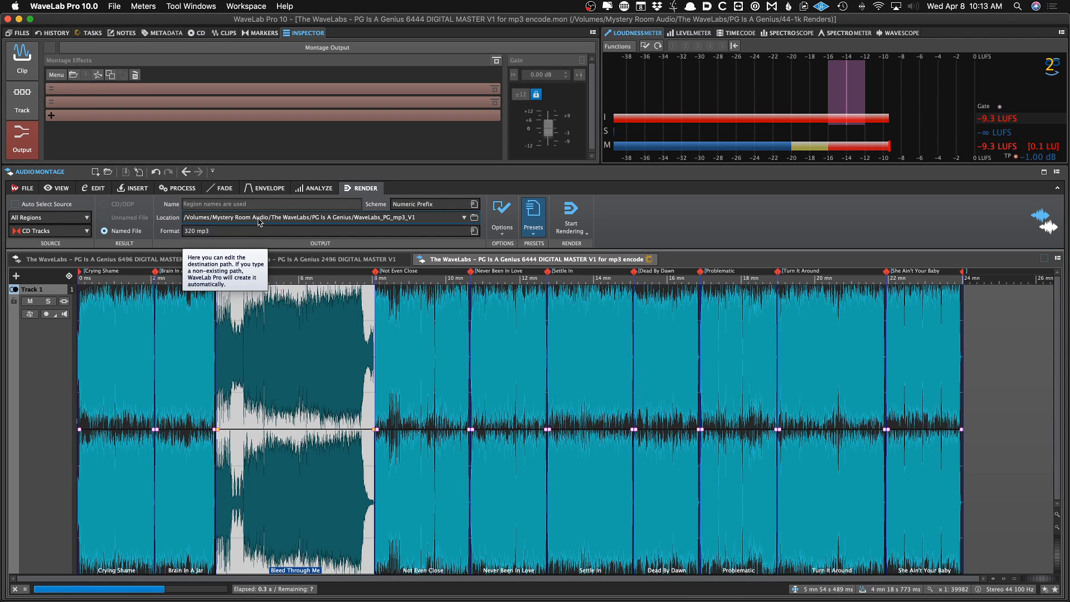
pyautogui.moveTo(527, 596)
pyautogui.click(487, 583)
# Load all mp3 files from the WaveLabs_PG_mp3_V1 folder into the Meta tag editor to check their tags
pyautogui.press('super+Tab')
pyautogui.press('super+Tab')
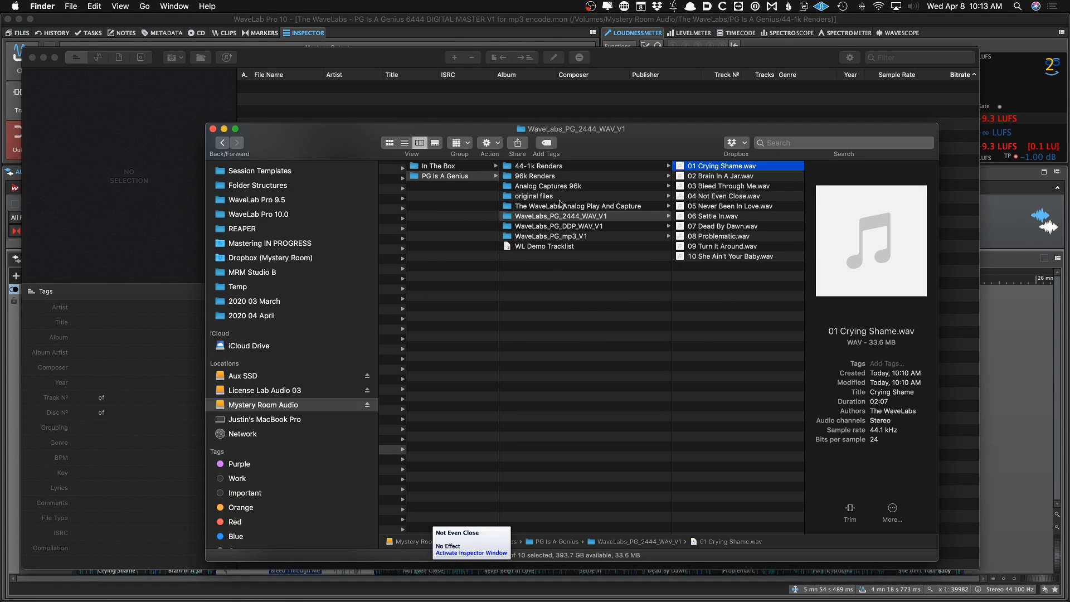
pyautogui.click(568, 235)
pyautogui.moveTo(627, 141); pyautogui.dragTo(645, 254)
pyautogui.click(704, 289)
pyautogui.press('super+a')
pyautogui.moveTo(704, 289); pyautogui.dragTo(496, 174)
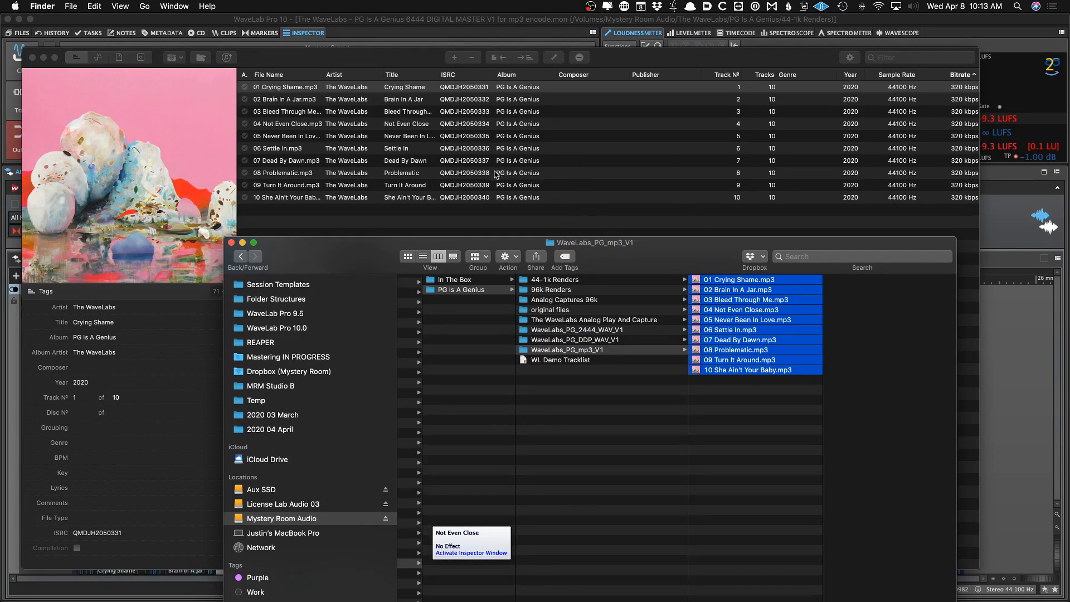
pyautogui.click(464, 208)
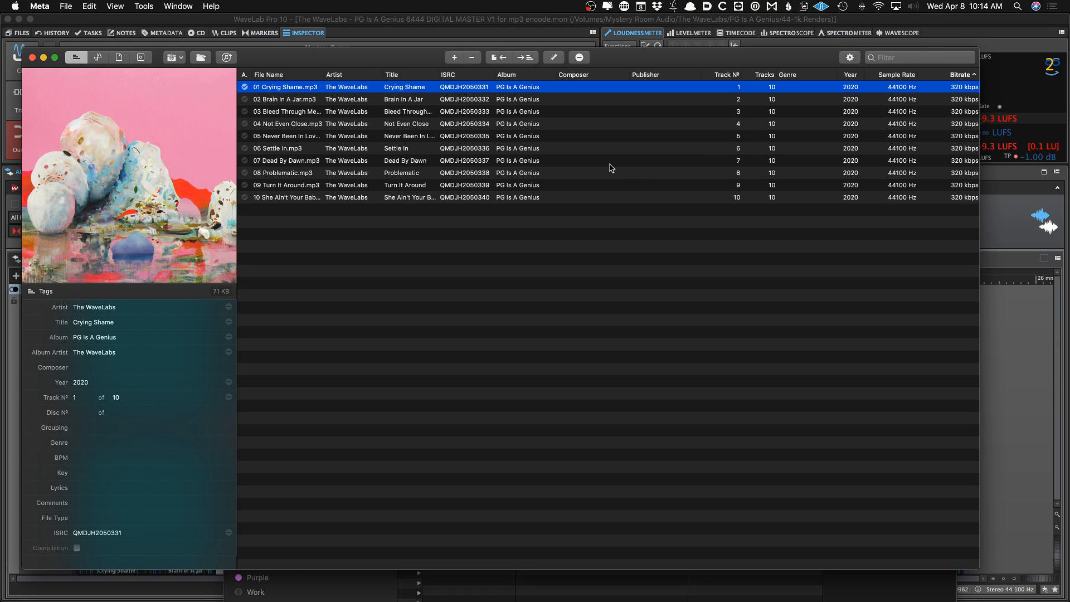
# Browse the render folders in Finder and preview the mp3 files' artwork and details
pyautogui.press('super+Tab')
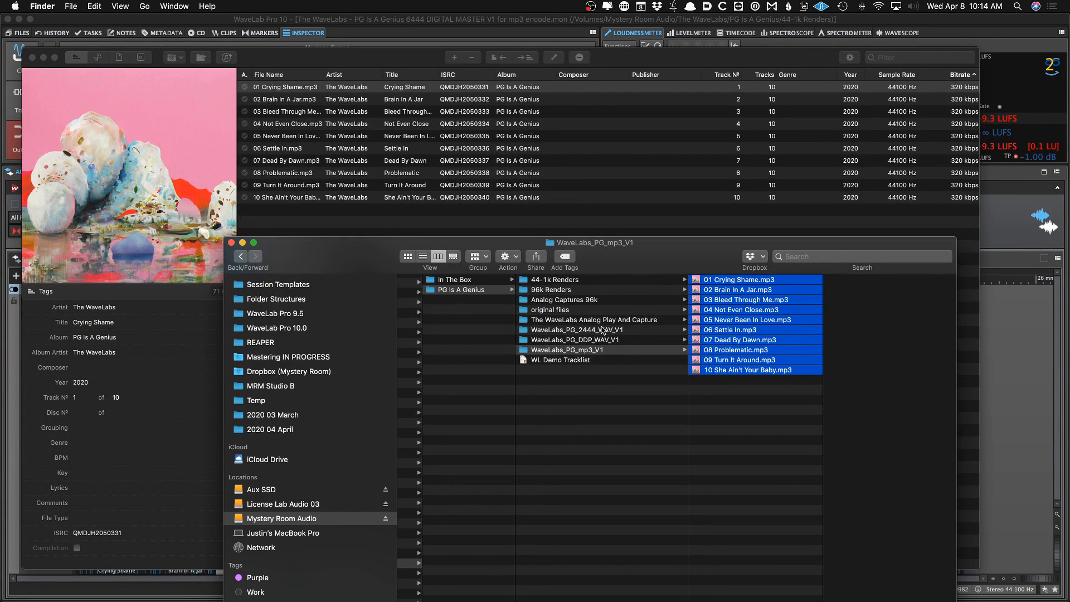
pyautogui.click(602, 329)
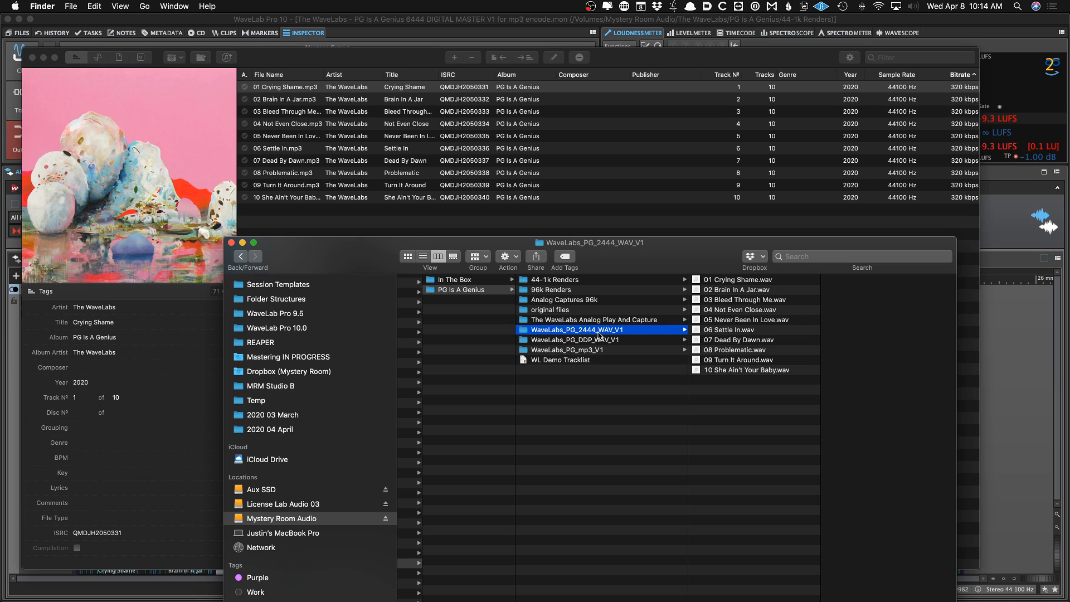
pyautogui.press('Down')
pyautogui.press('Down')
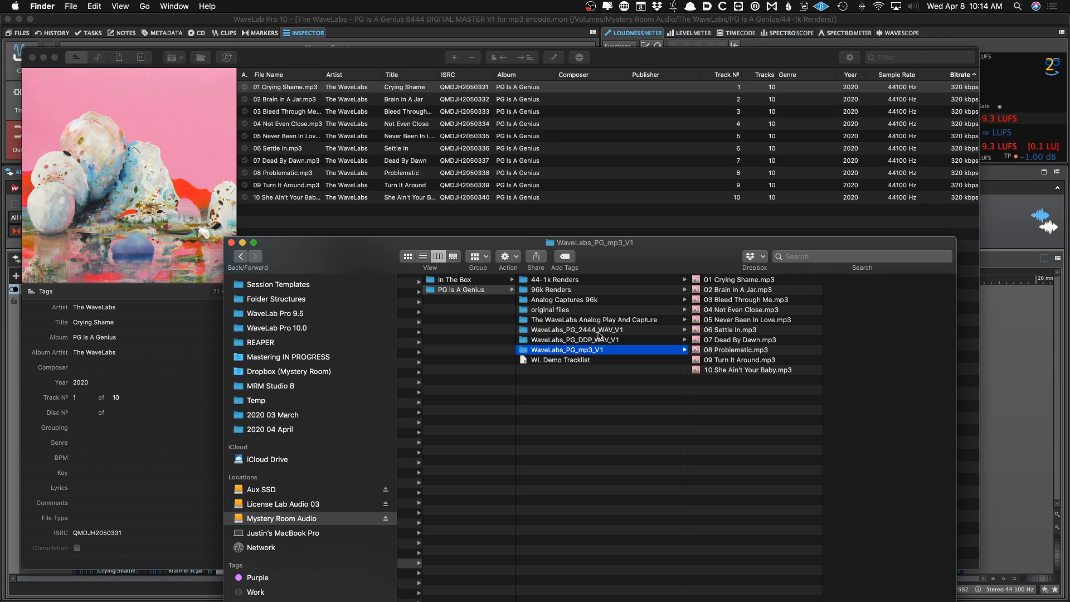
pyautogui.press('Right')
pyautogui.press('Down')
pyautogui.press('Down')
pyautogui.press('Down')
pyautogui.press('Down')
pyautogui.press('Down')
pyautogui.press('Down')
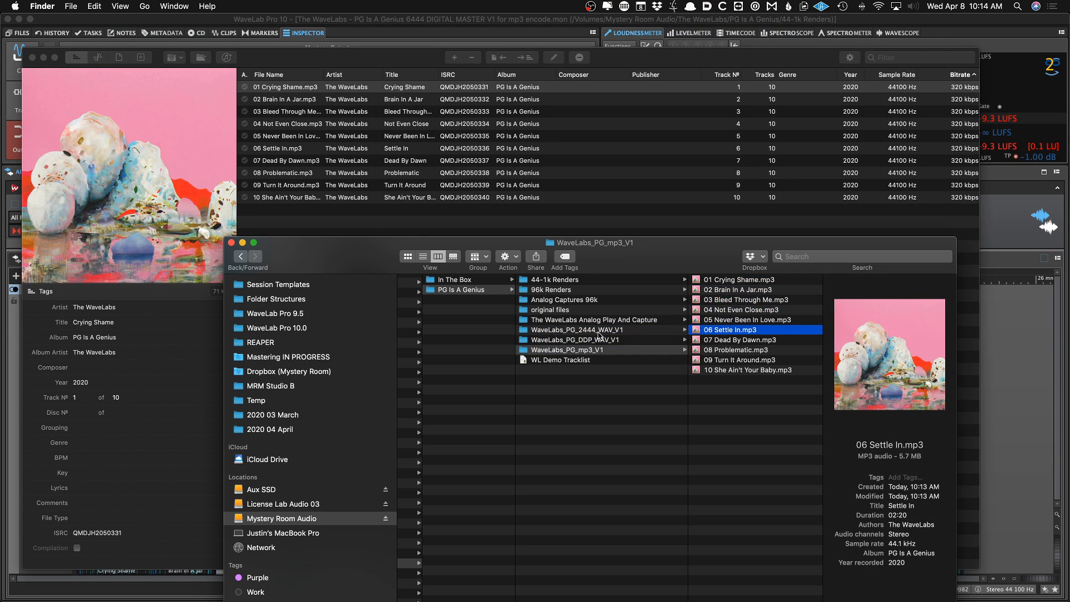
pyautogui.press('Left')
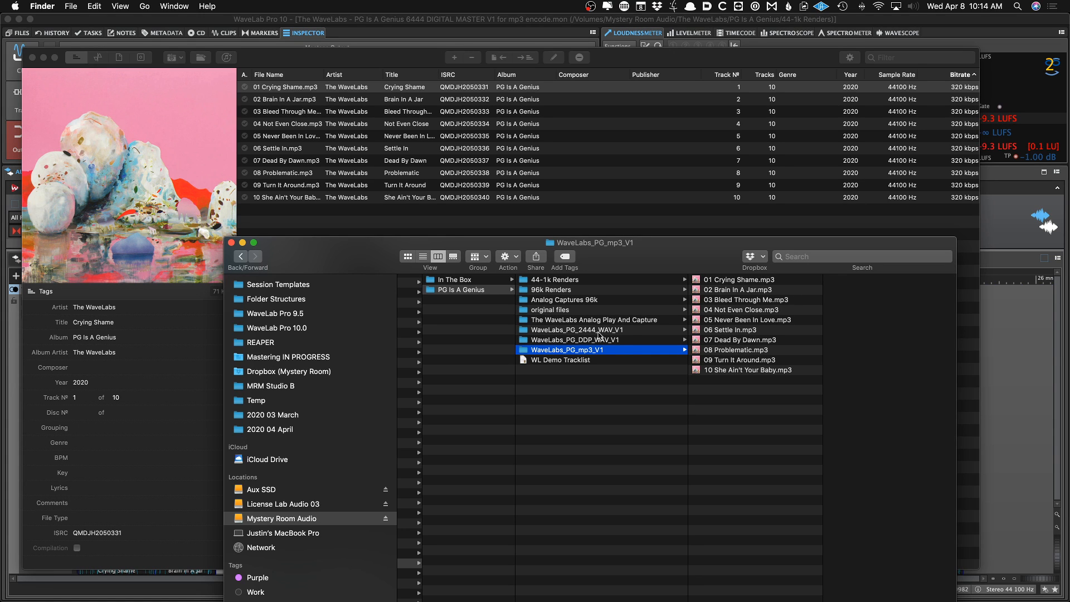
# Open the 6496 DIGITAL MASTER V1 montage and inspect the clip effects of several clips
pyautogui.press('super+Tab')
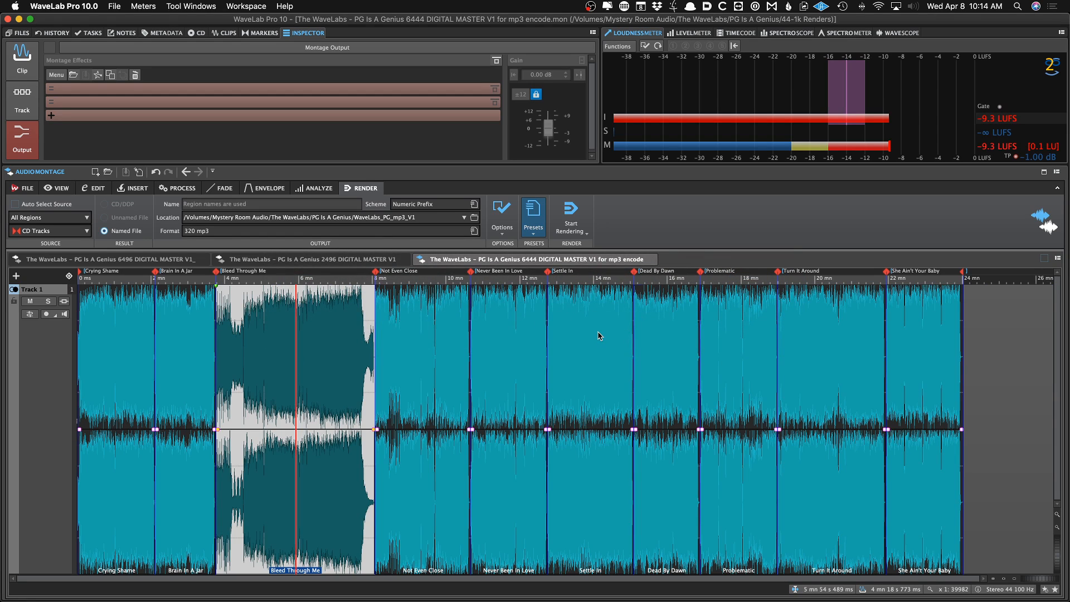
pyautogui.click(82, 265)
pyautogui.click(120, 327)
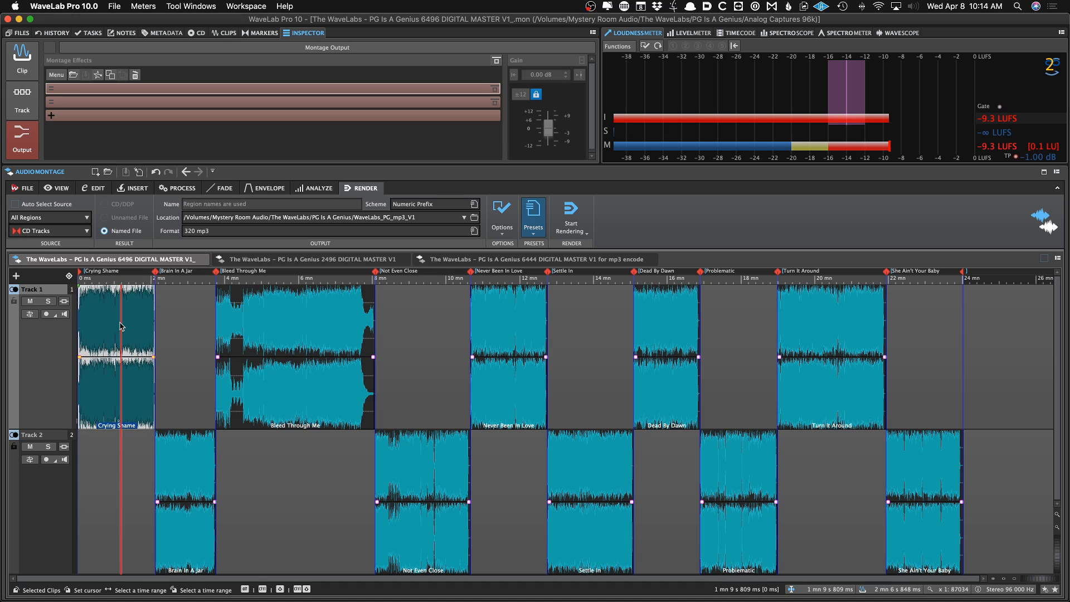
pyautogui.click(23, 56)
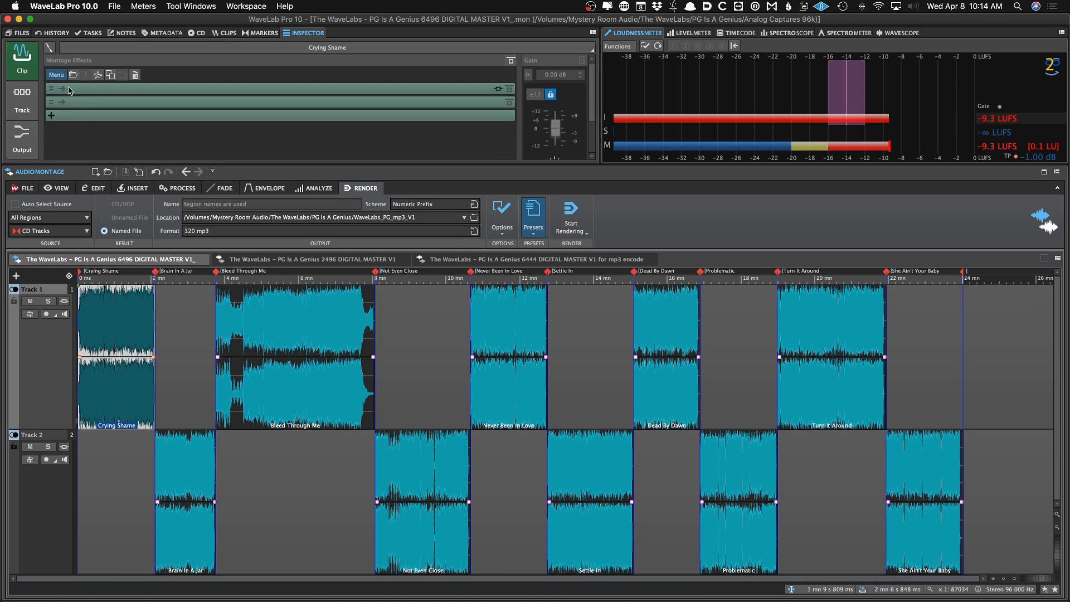
pyautogui.click(185, 305)
pyautogui.click(118, 340)
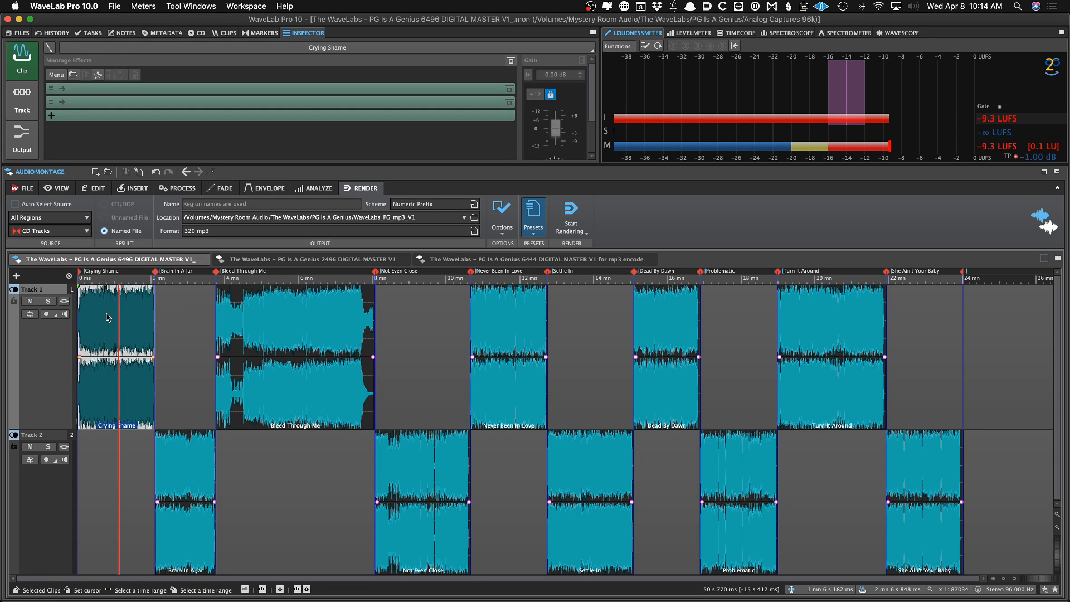
pyautogui.click(232, 315)
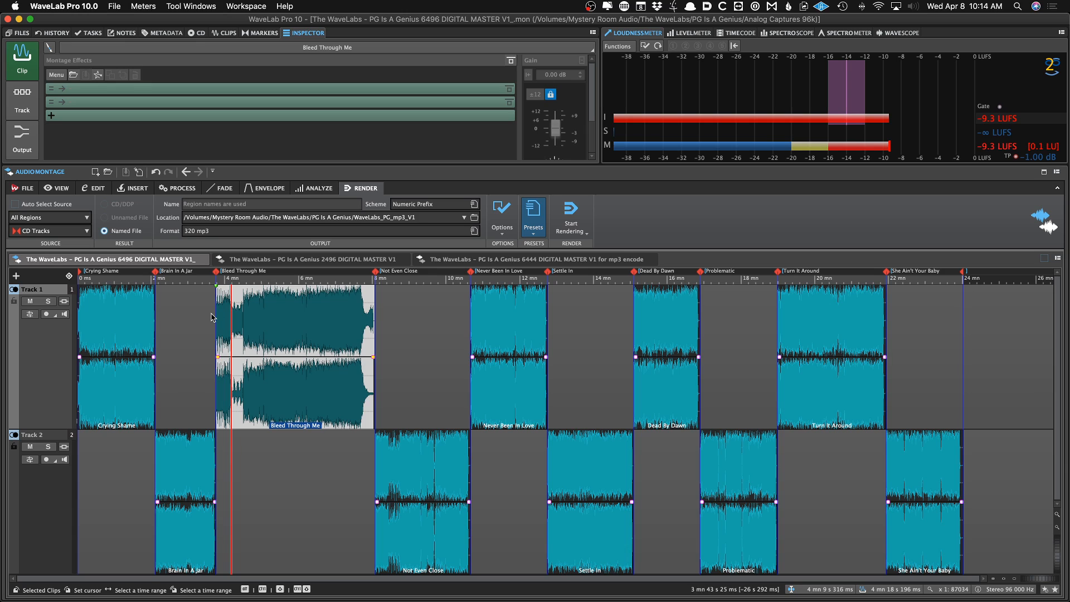
pyautogui.click(393, 451)
pyautogui.click(132, 379)
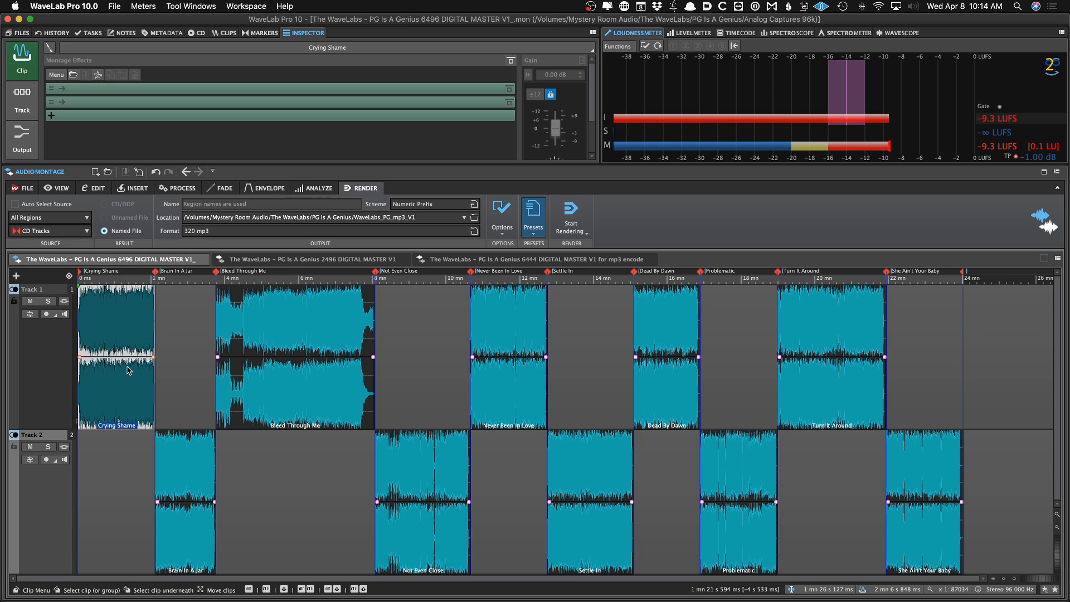
# Try lowering the Crying Shame clip's volume envelope by 0.5 dB, and undo it
pyautogui.moveTo(123, 357); pyautogui.dragTo(123, 363)
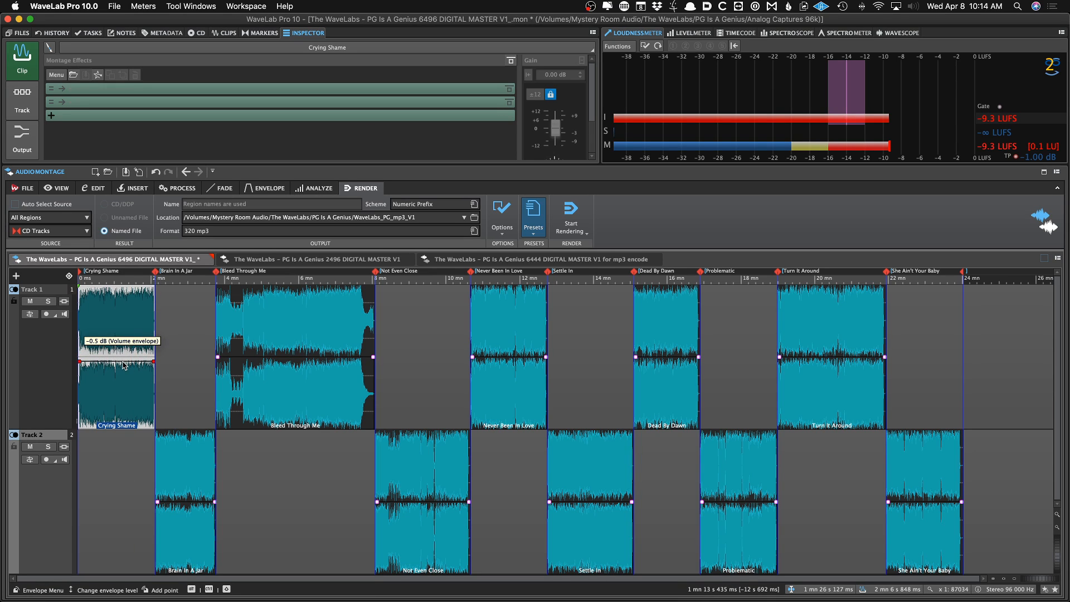
pyautogui.press('super+z')
pyautogui.click(188, 350)
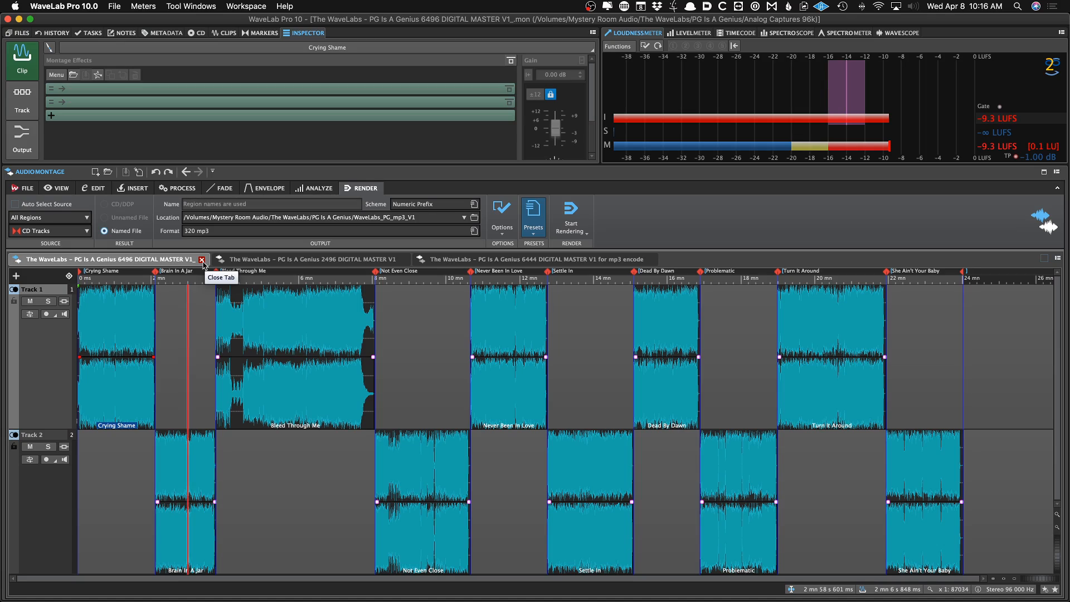
# Examine the clip boundaries between Crying Shame and Brain In A Jar up close
pyautogui.scroll(10, 148, 392)
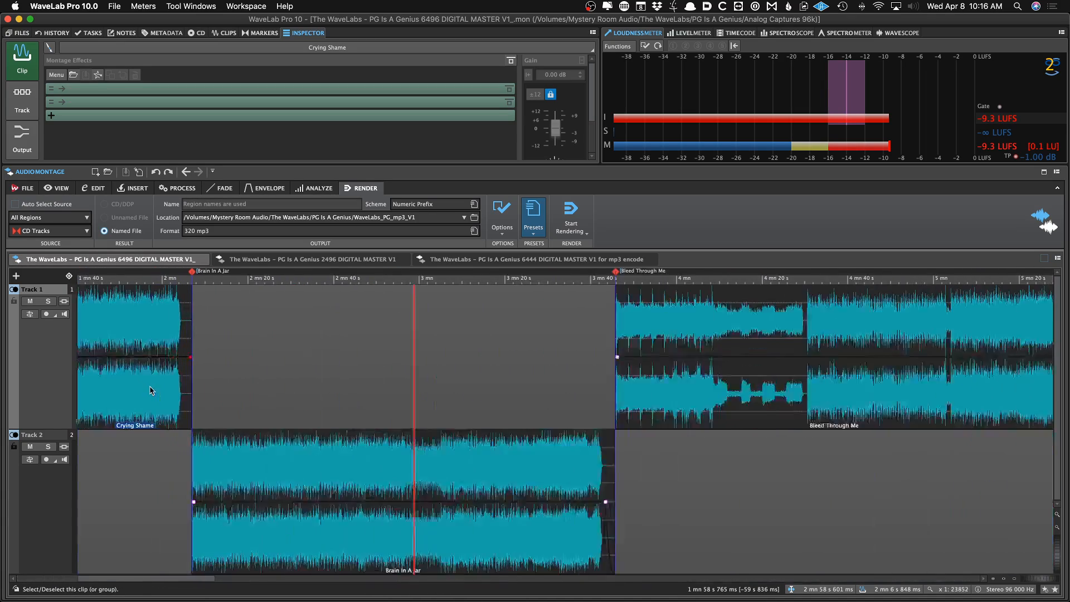
pyautogui.scroll(8, 211, 463)
pyautogui.scroll(-10, 215, 456)
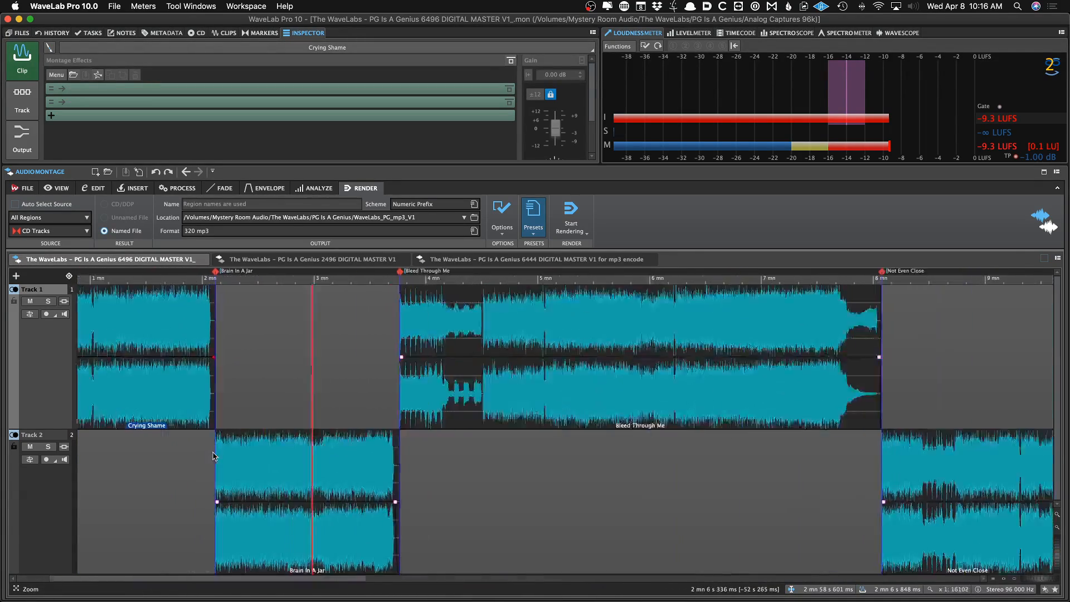
pyautogui.click(216, 424)
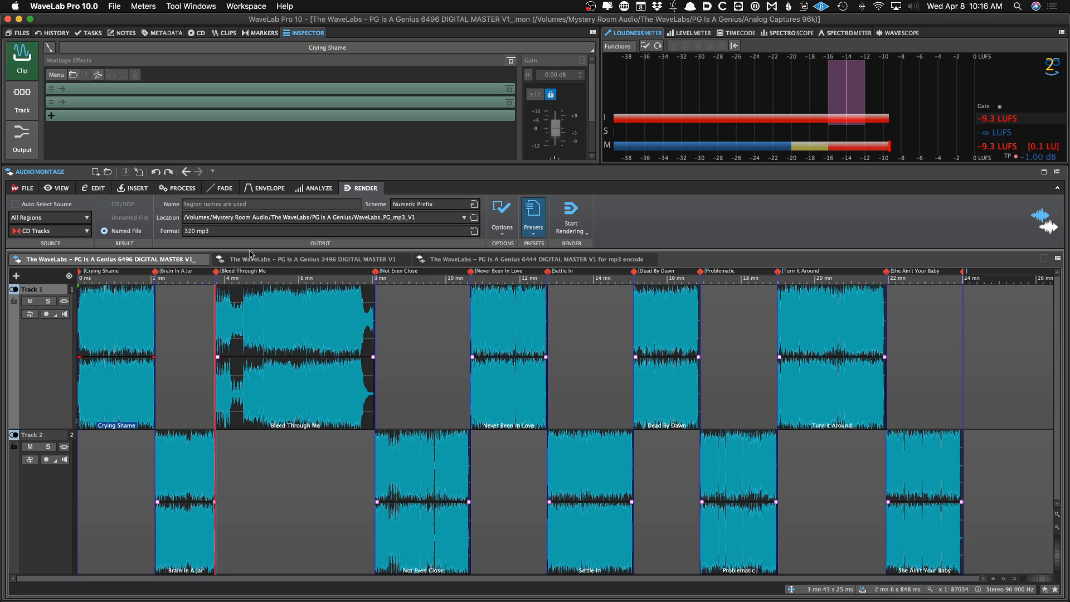
# Hide WaveLab, close the Finder and tracklist windows, and bring WaveLab back from the Dock
pyautogui.press('super+h')
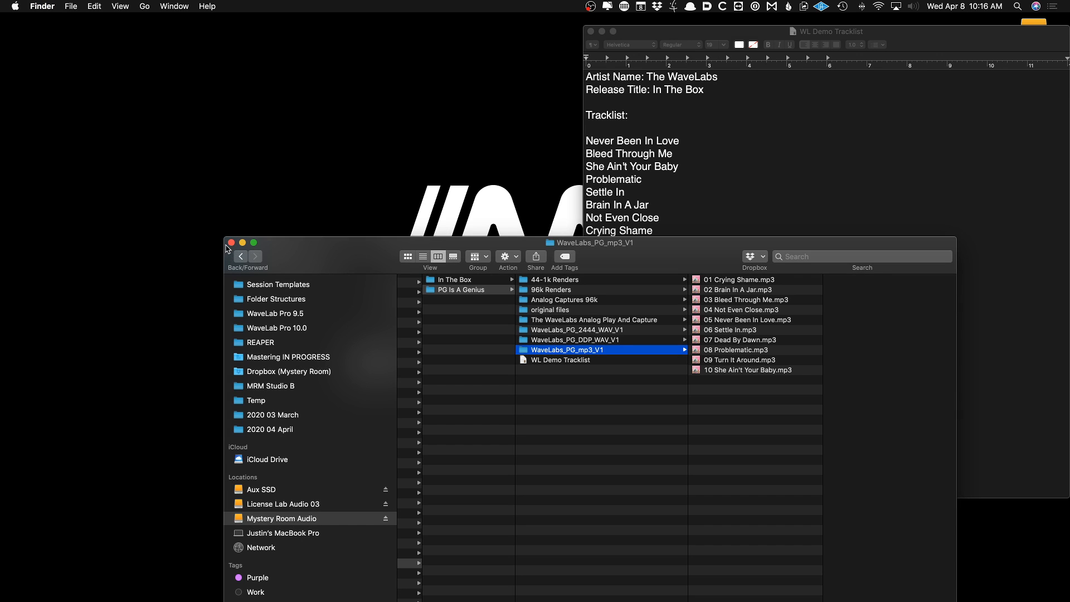
pyautogui.click(231, 242)
pyautogui.click(602, 32)
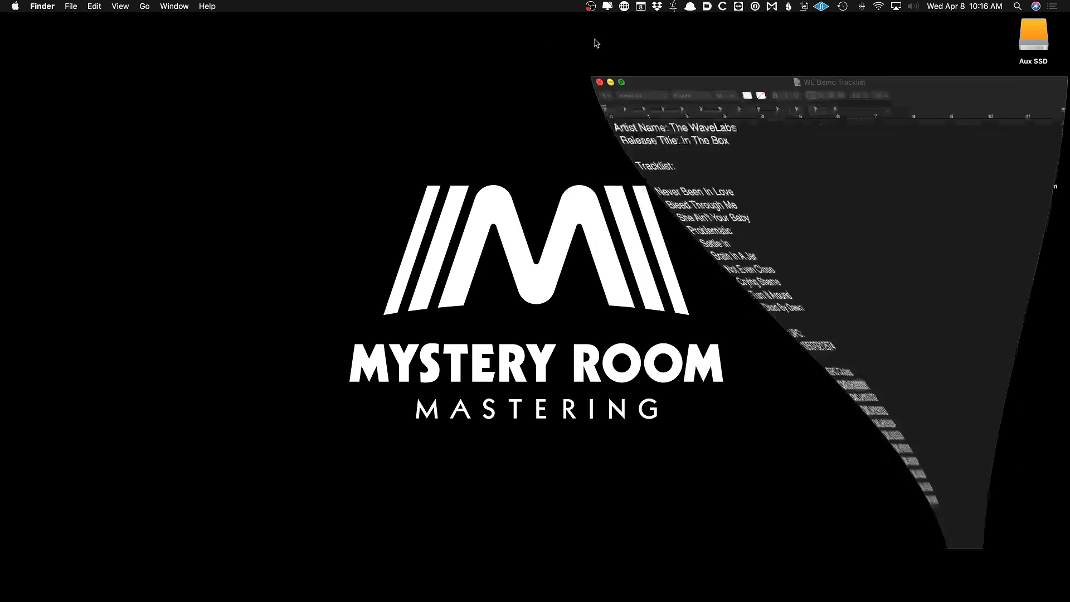
pyautogui.moveTo(495, 599)
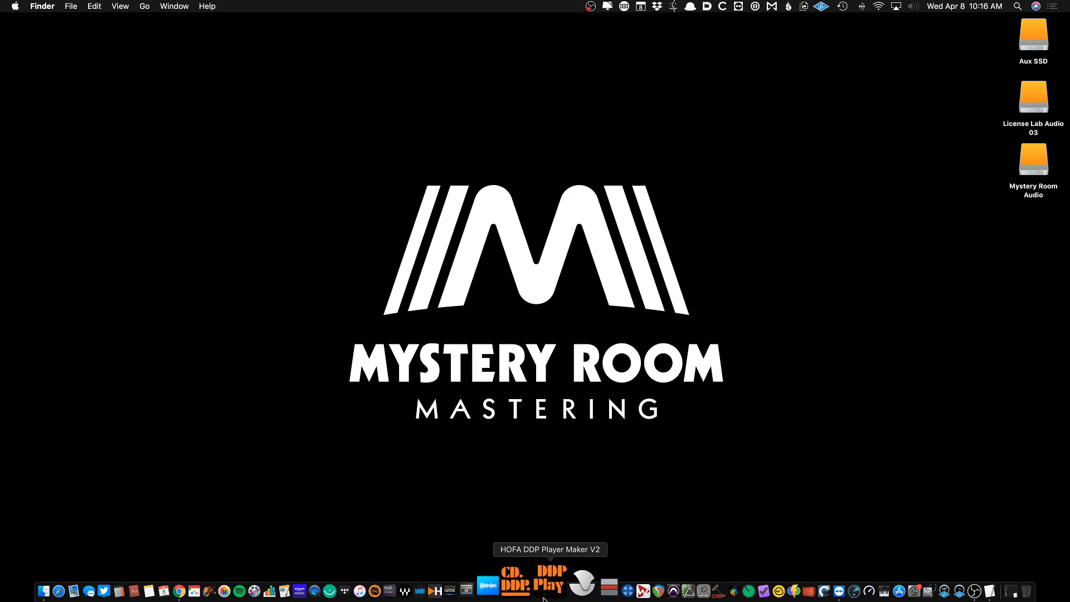
pyautogui.click(603, 588)
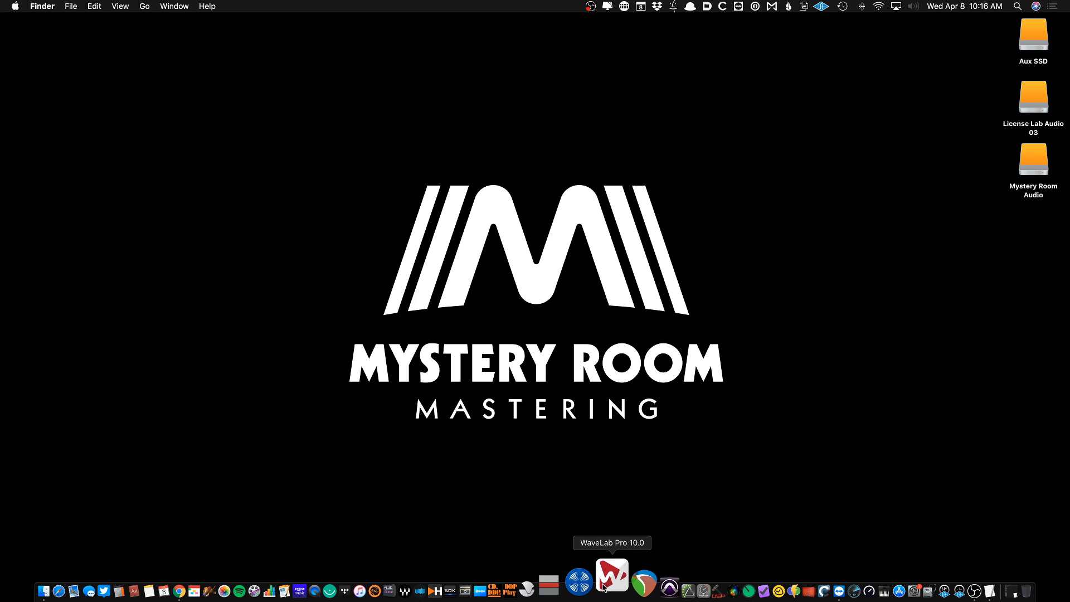
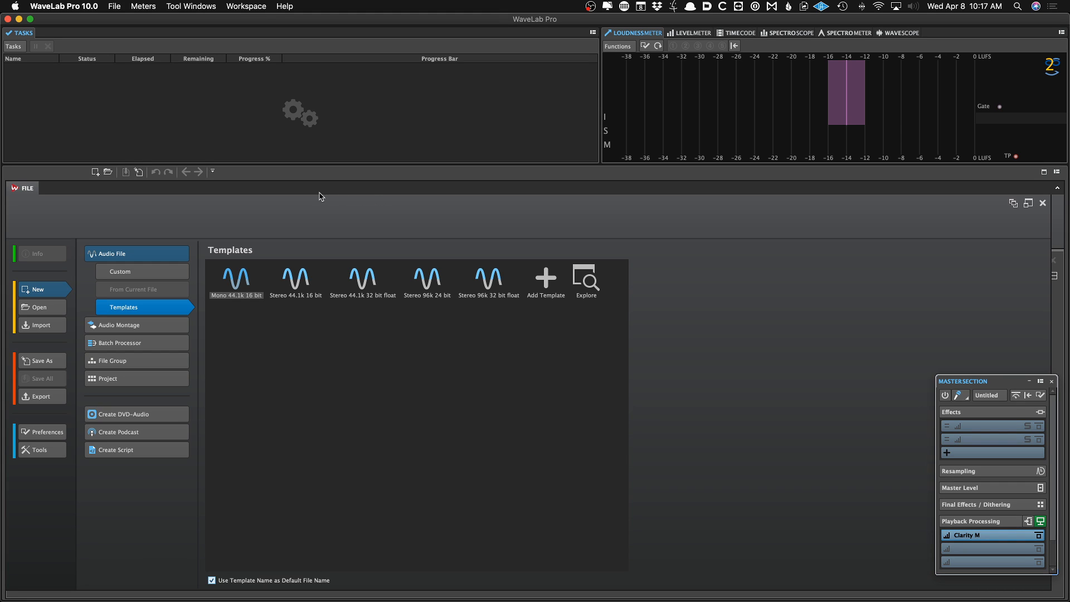
# Open the recent audio file 07 Dead By Dawn.wav, then close it
pyautogui.rightClick(268, 191)
pyautogui.moveTo(271, 199)
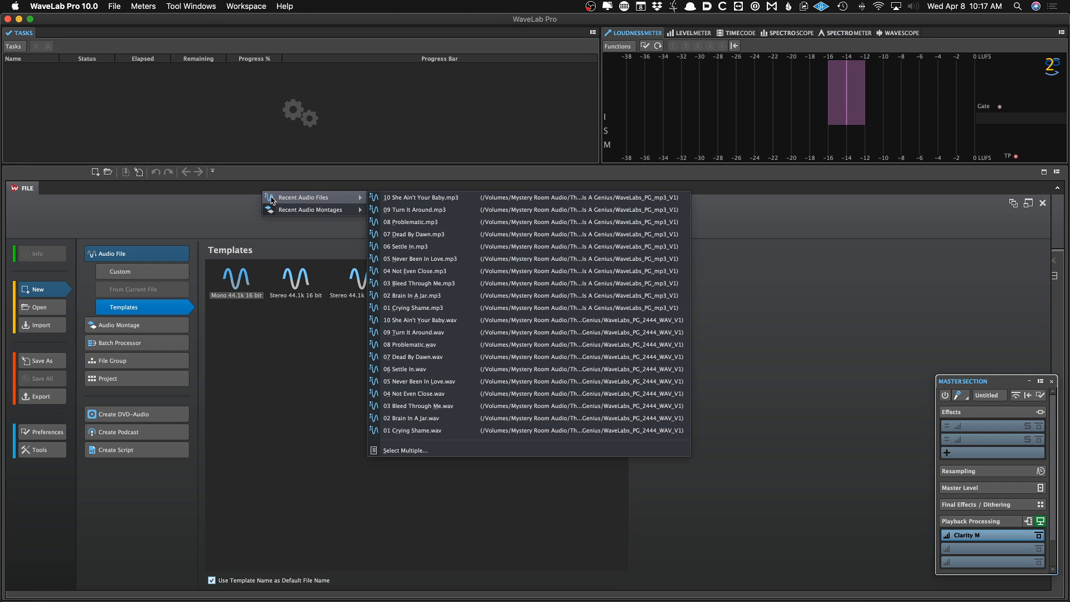
pyautogui.click(454, 357)
pyautogui.click(185, 334)
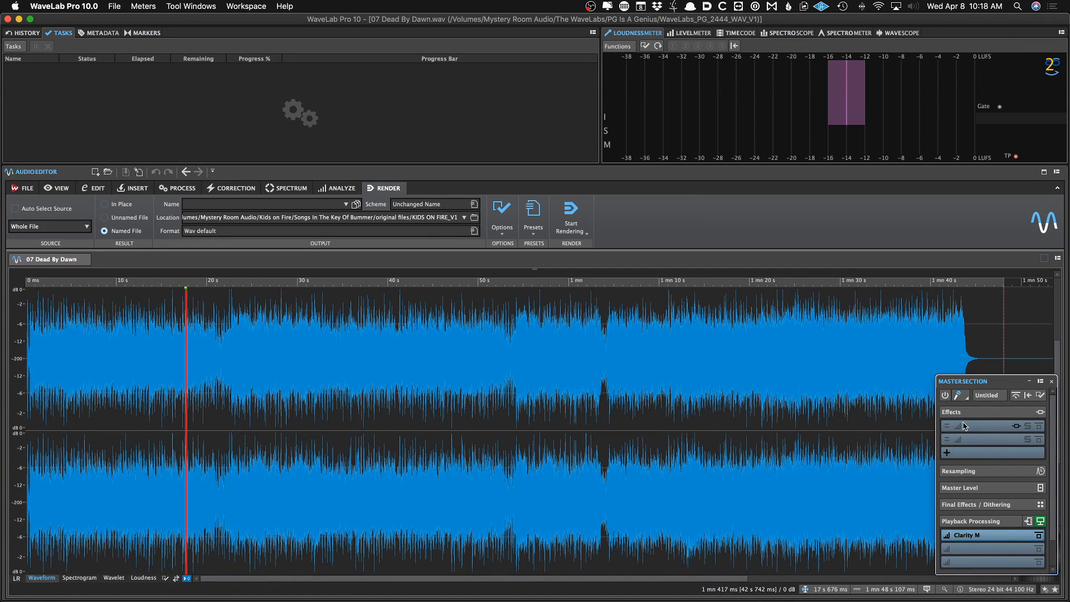
pyautogui.click(1051, 383)
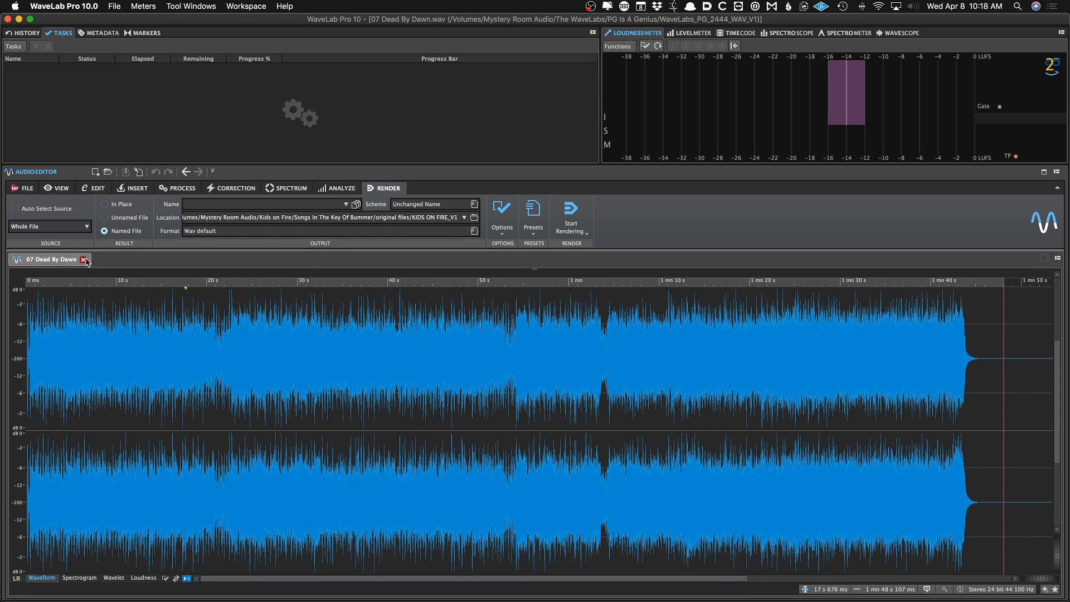
pyautogui.click(87, 259)
# Open the recent montage PG Is A Genius 6496 DIGITAL MASTER V1_, then close it
pyautogui.rightClick(99, 265)
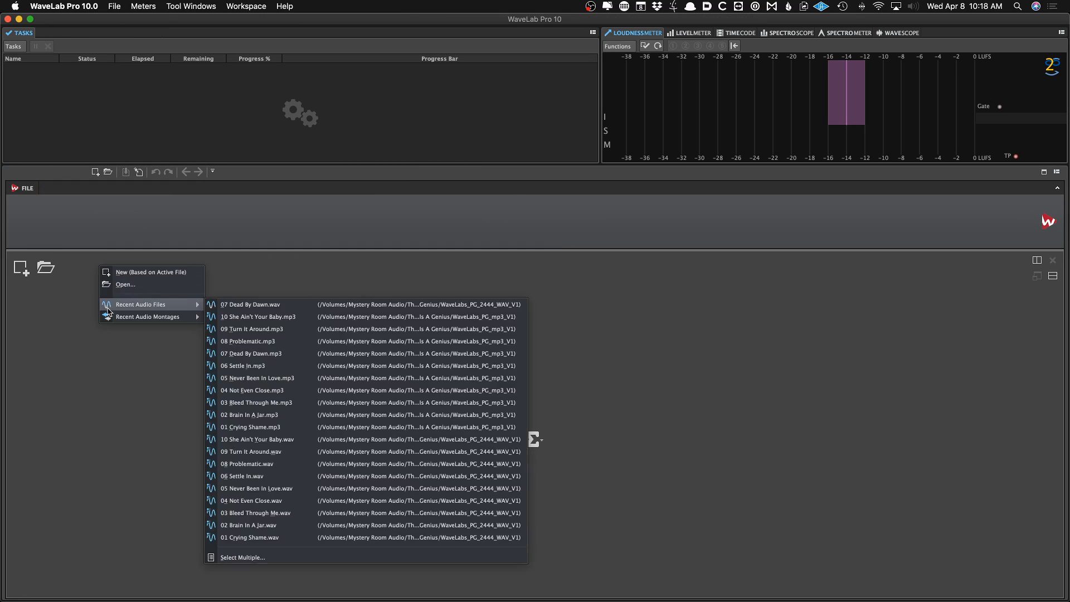
pyautogui.moveTo(108, 317)
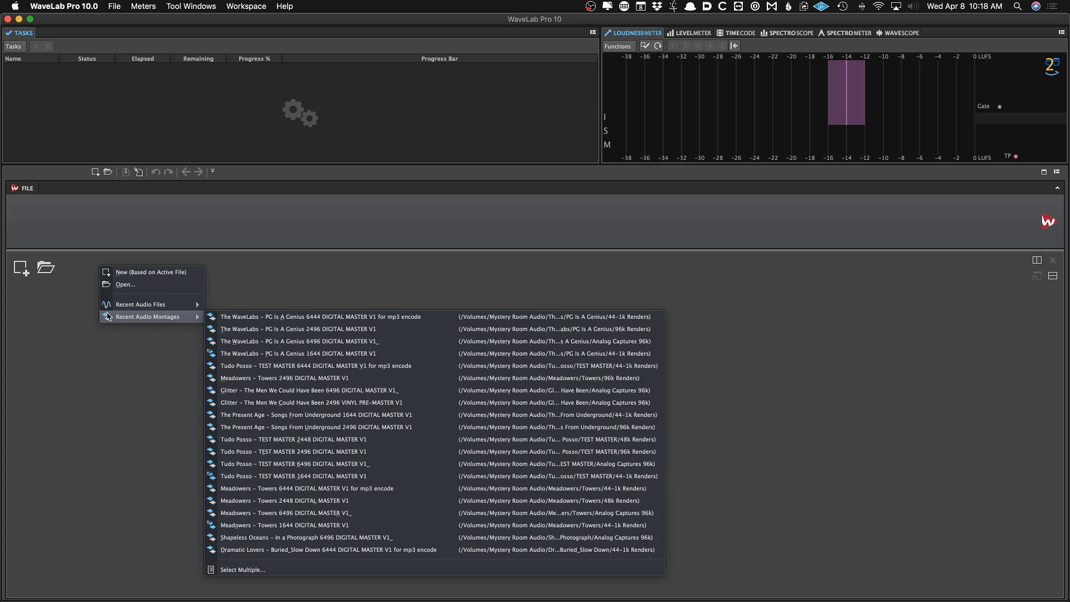
pyautogui.click(221, 340)
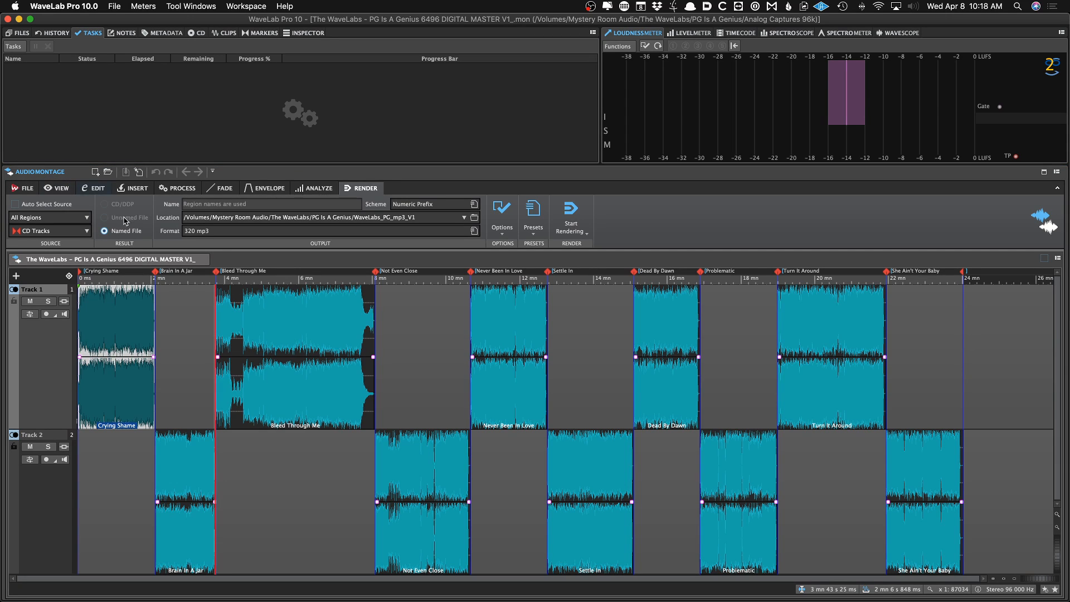
pyautogui.click(203, 259)
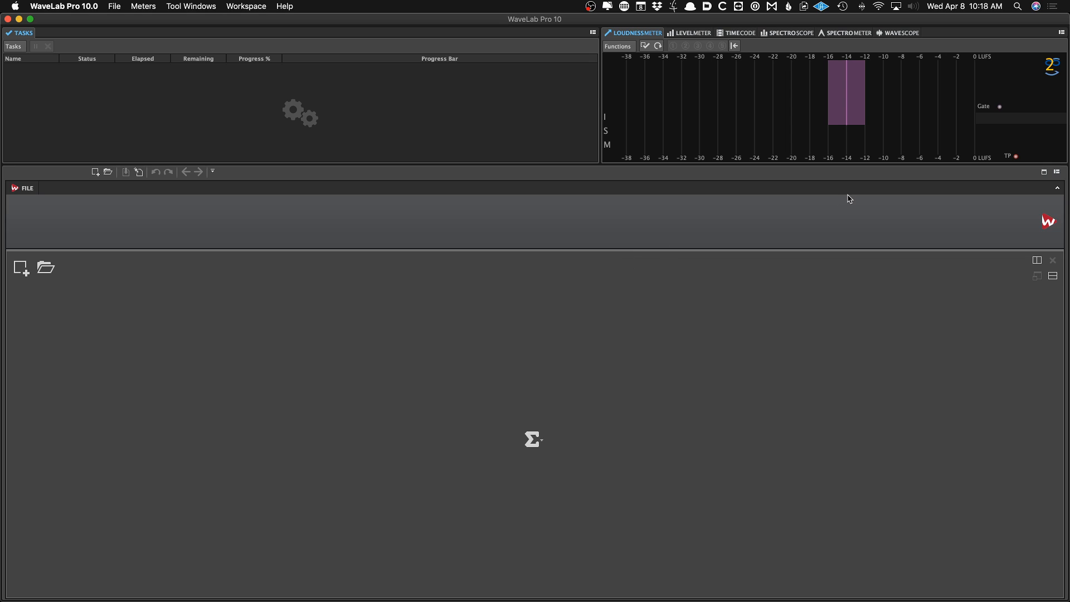
# Open the global General preferences and open the setting folder in Finder, then close that window
pyautogui.press('super+comma')
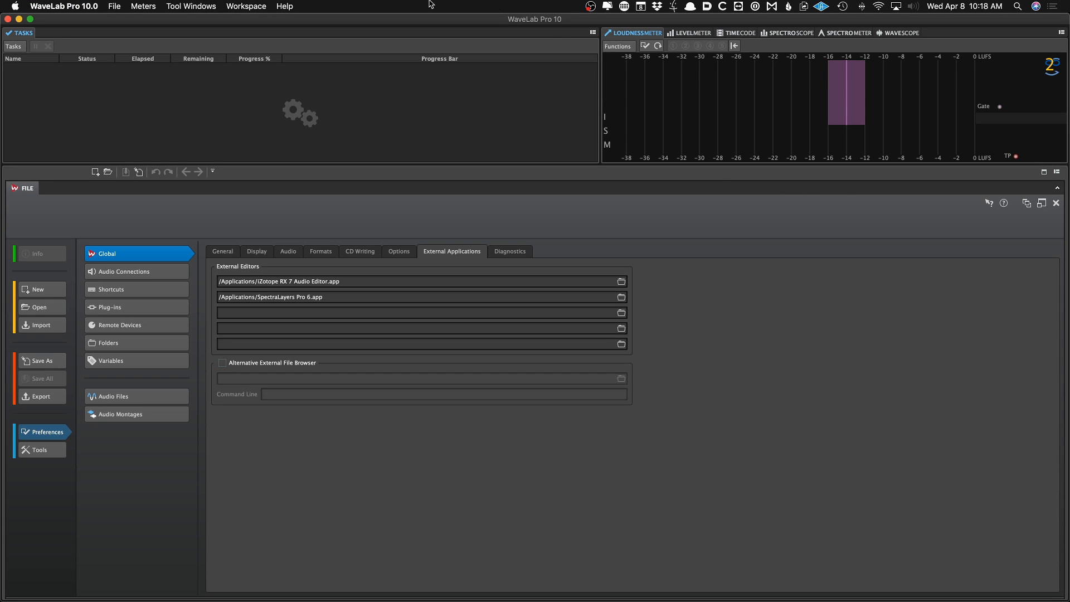
pyautogui.click(52, 5)
pyautogui.click(70, 41)
pyautogui.click(223, 251)
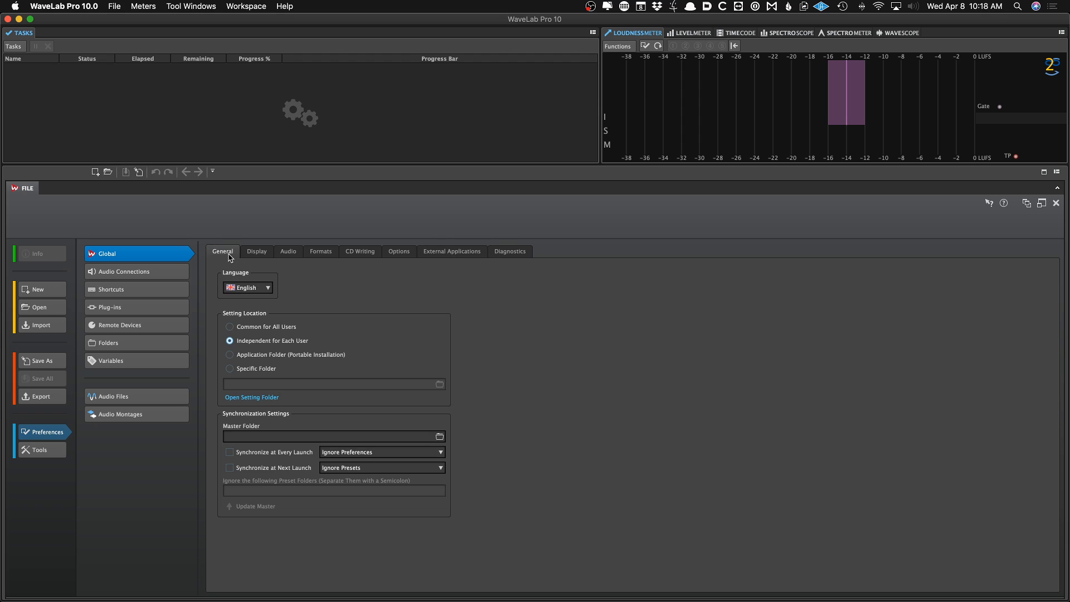
pyautogui.click(242, 397)
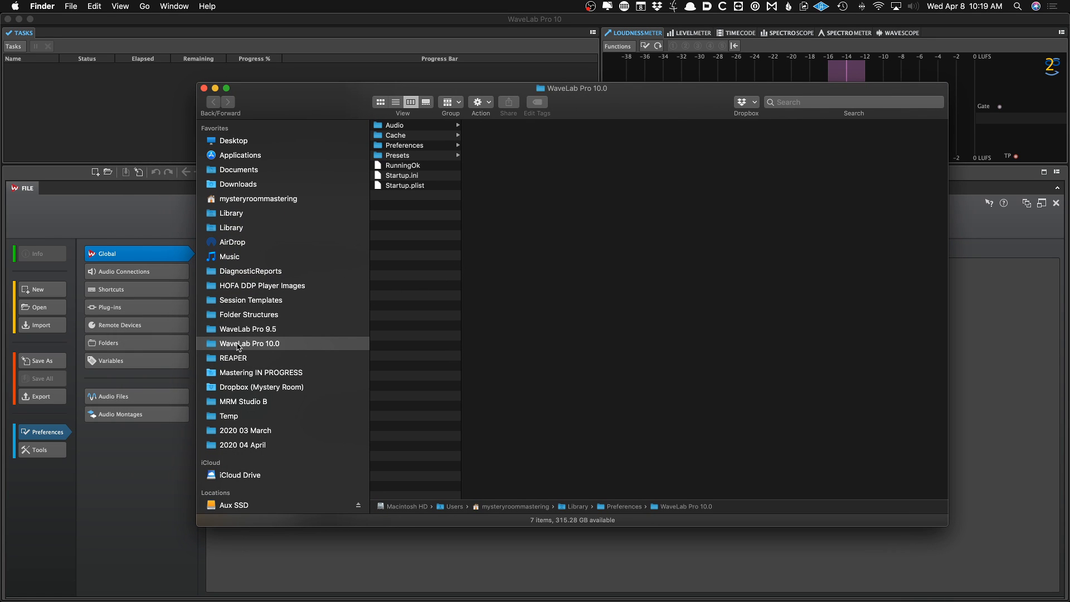
pyautogui.click(204, 88)
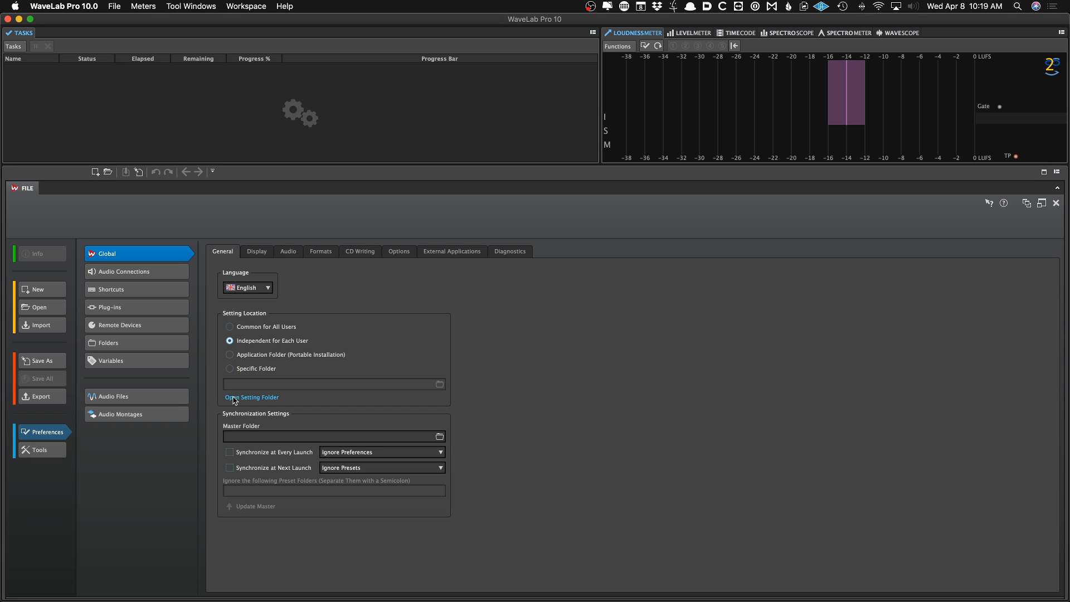
# Reopen the setting folder and remove the WaveLab Pro 10.0 favourite from the Finder sidebar
pyautogui.click(242, 399)
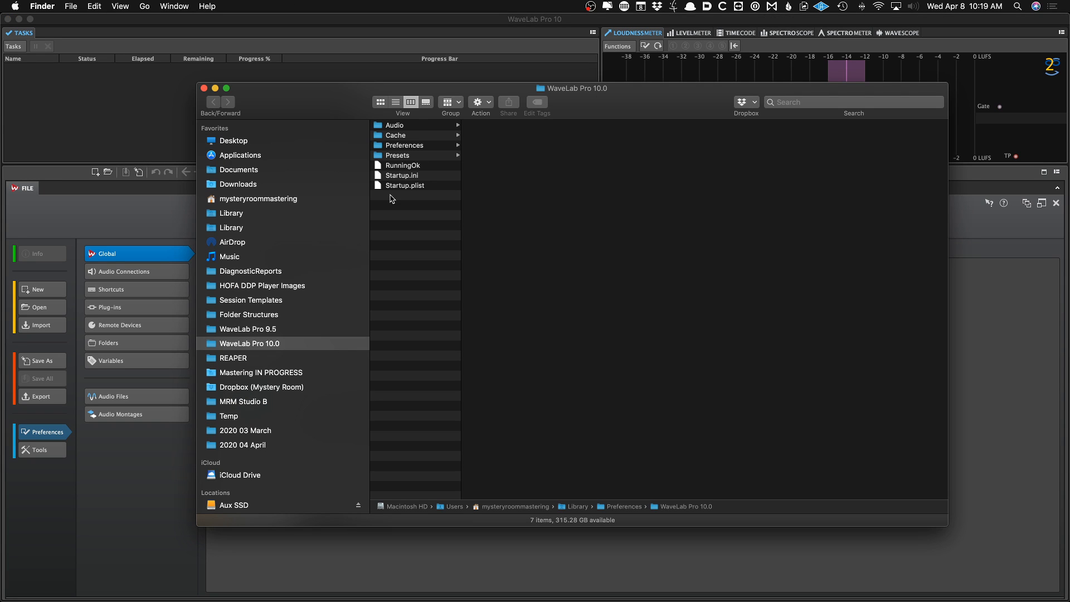
pyautogui.moveTo(343, 105); pyautogui.dragTo(393, 110)
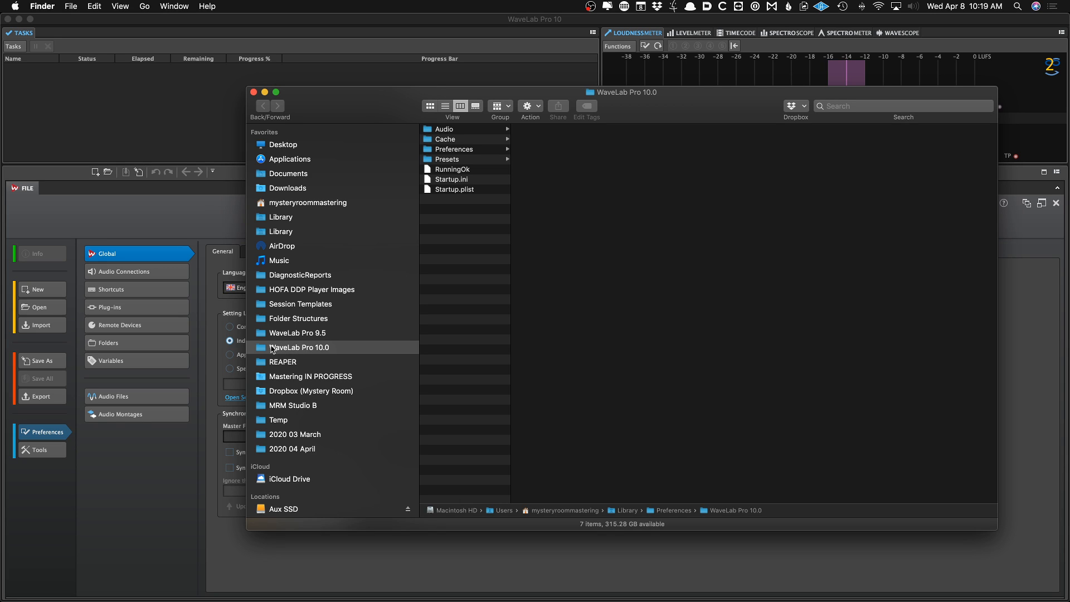
pyautogui.moveTo(265, 350); pyautogui.dragTo(557, 351)
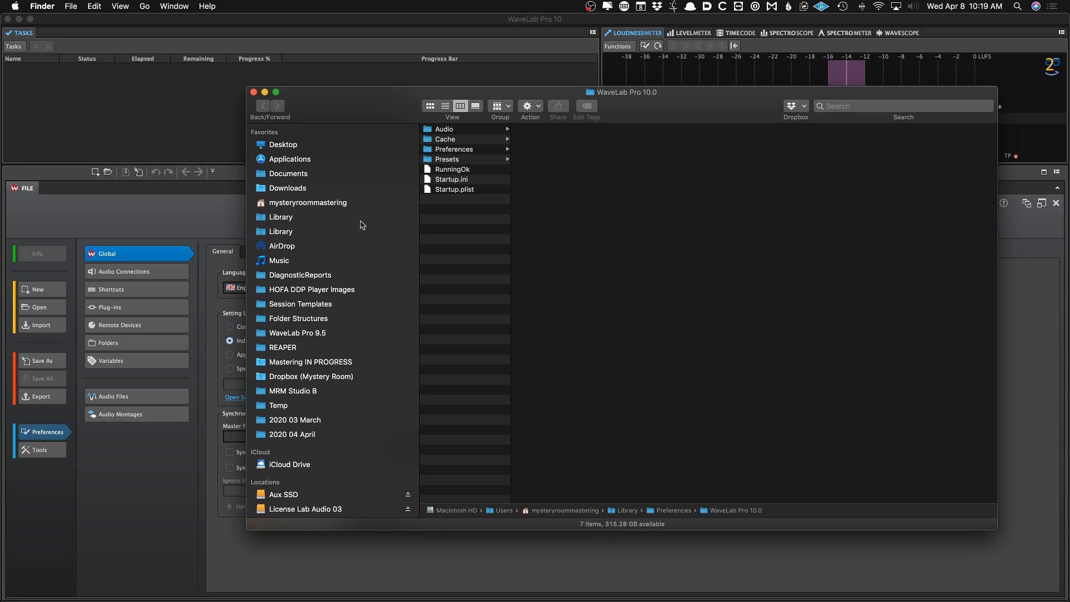
pyautogui.click(181, 147)
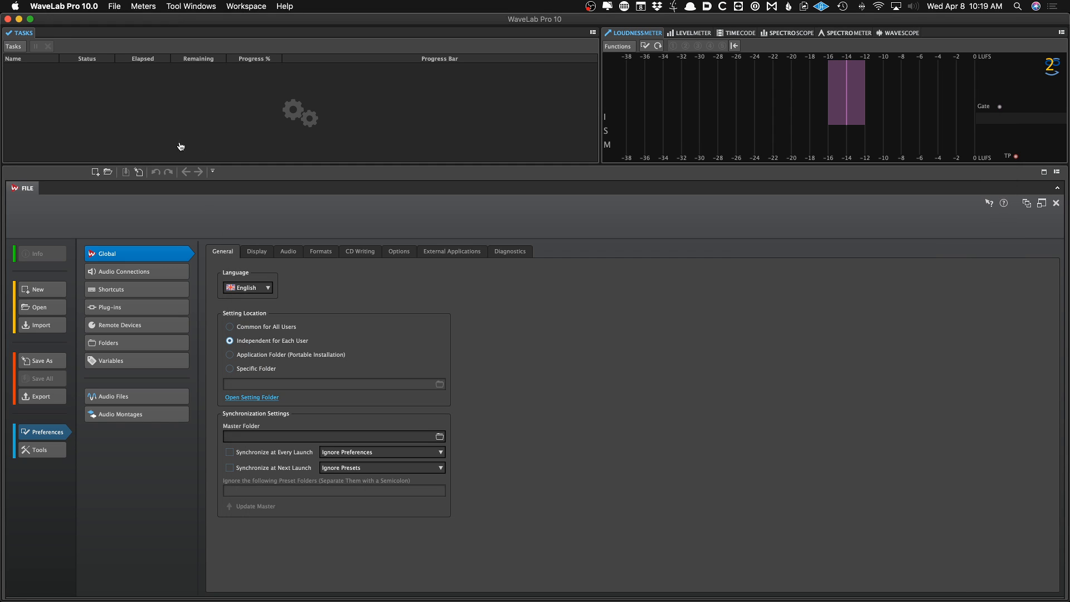
# Reopen the setting folder and show its enclosing Preferences folder
pyautogui.click(255, 399)
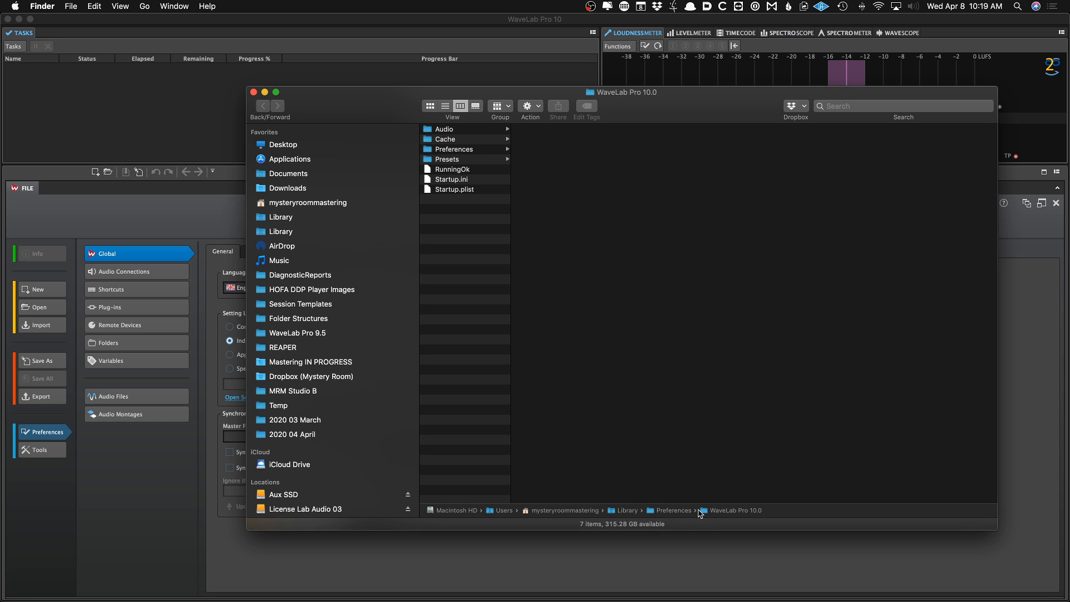
pyautogui.rightClick(653, 511)
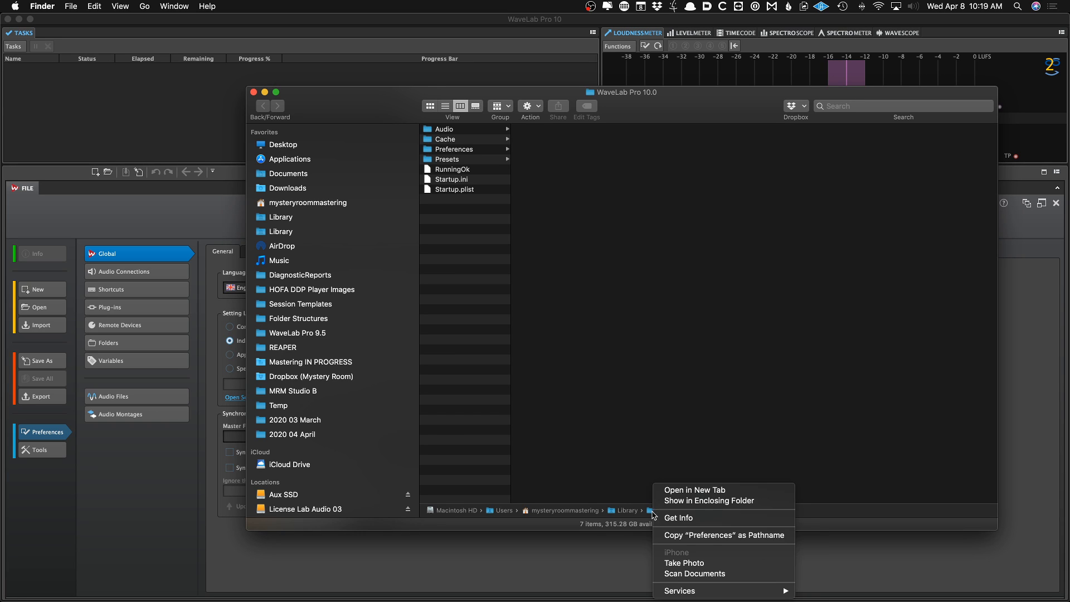
pyautogui.click(686, 500)
pyautogui.scroll(-10, 505, 362)
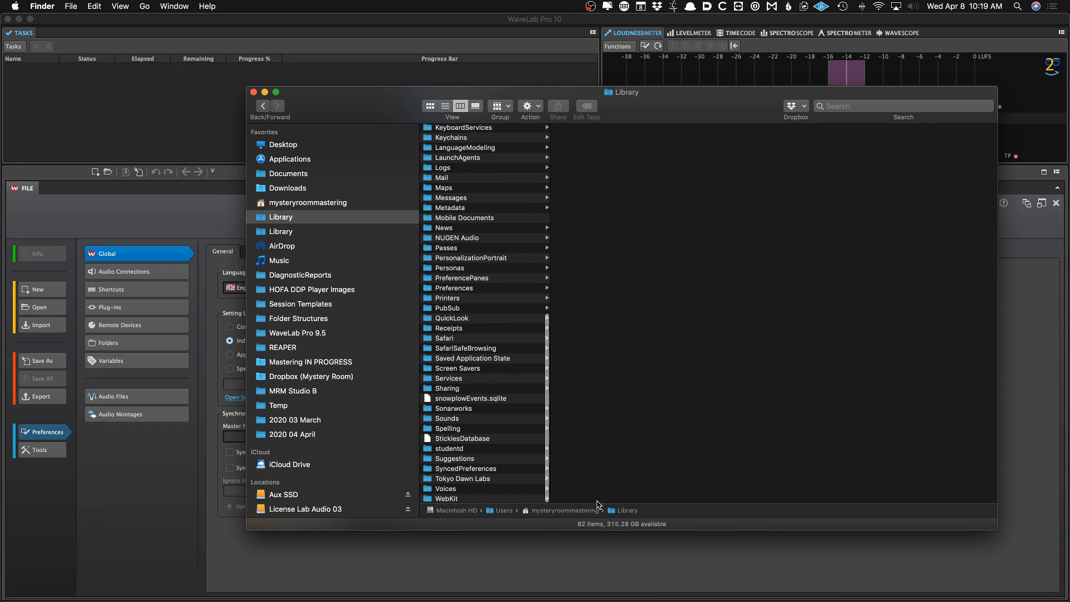
pyautogui.click(231, 307)
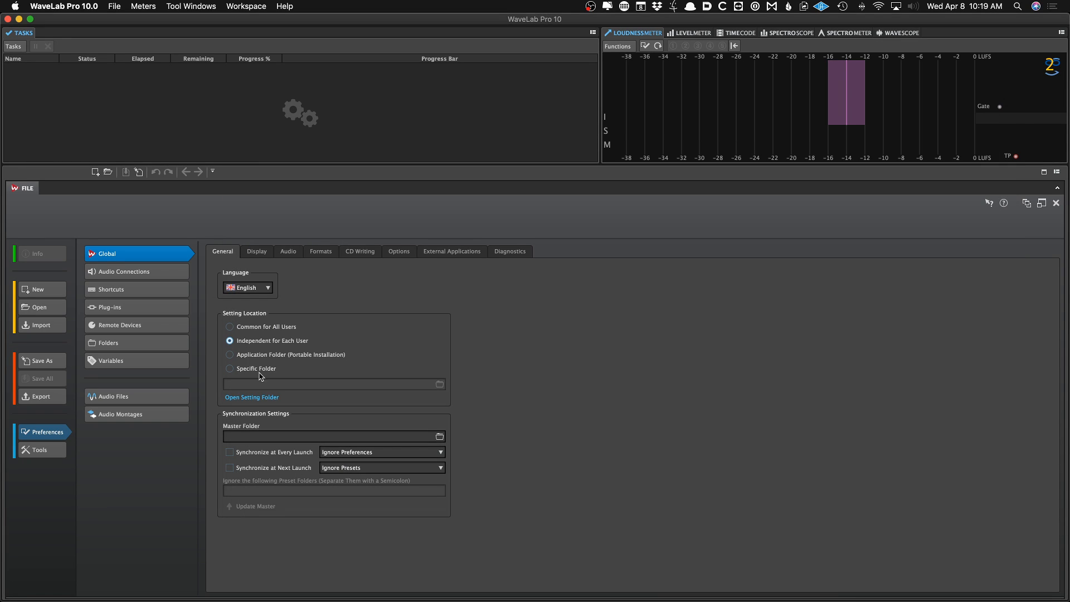
# Reopen the setting folder and add the WaveLab Pro 10.0 preferences folder to the Finder sidebar favourites
pyautogui.click(253, 398)
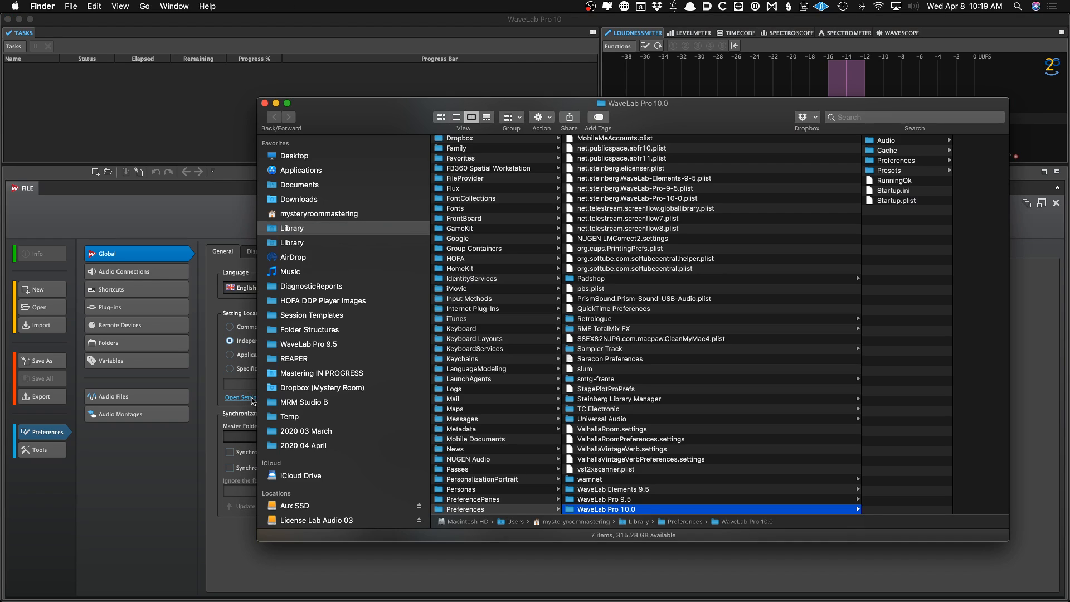
pyautogui.scroll(-2, 571, 512)
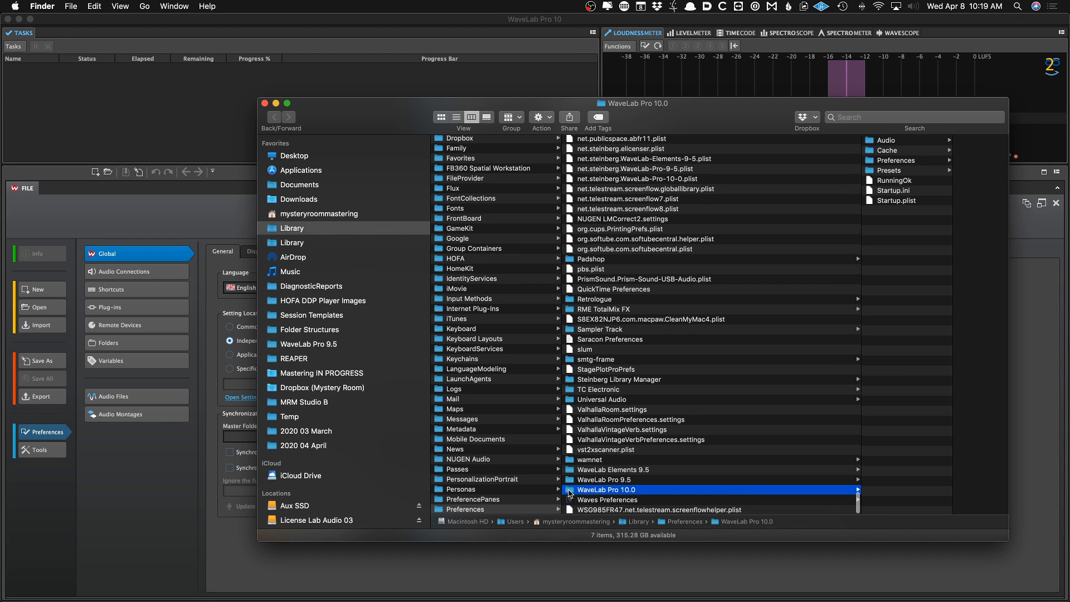
pyautogui.moveTo(570, 493); pyautogui.dragTo(297, 359)
pyautogui.click(298, 359)
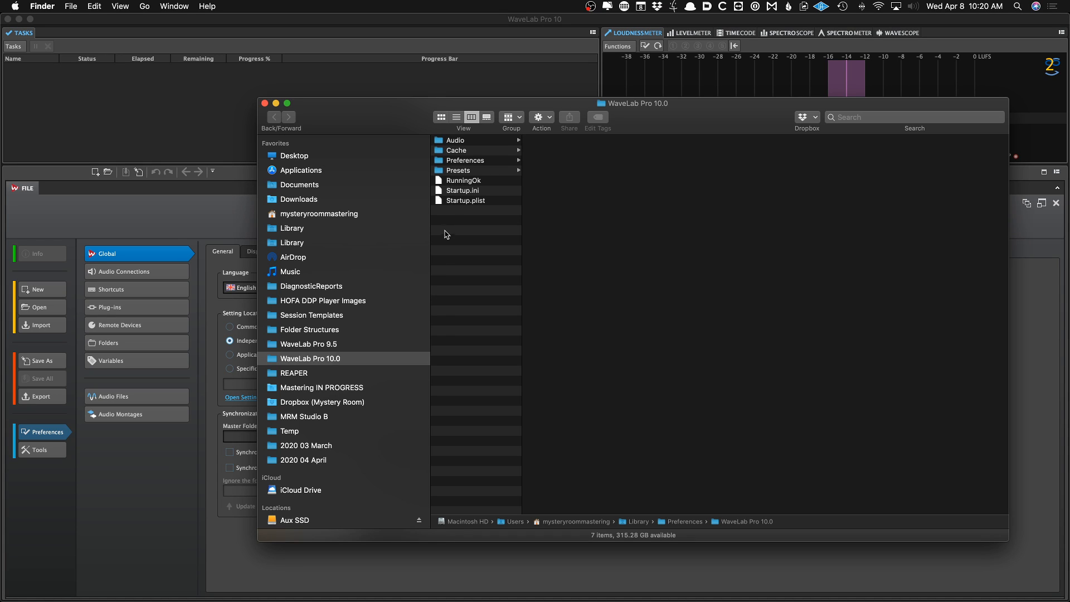
# Browse the Presets and Preferences subfolders of the WaveLab Pro 10.0 setting folder
pyautogui.click(459, 171)
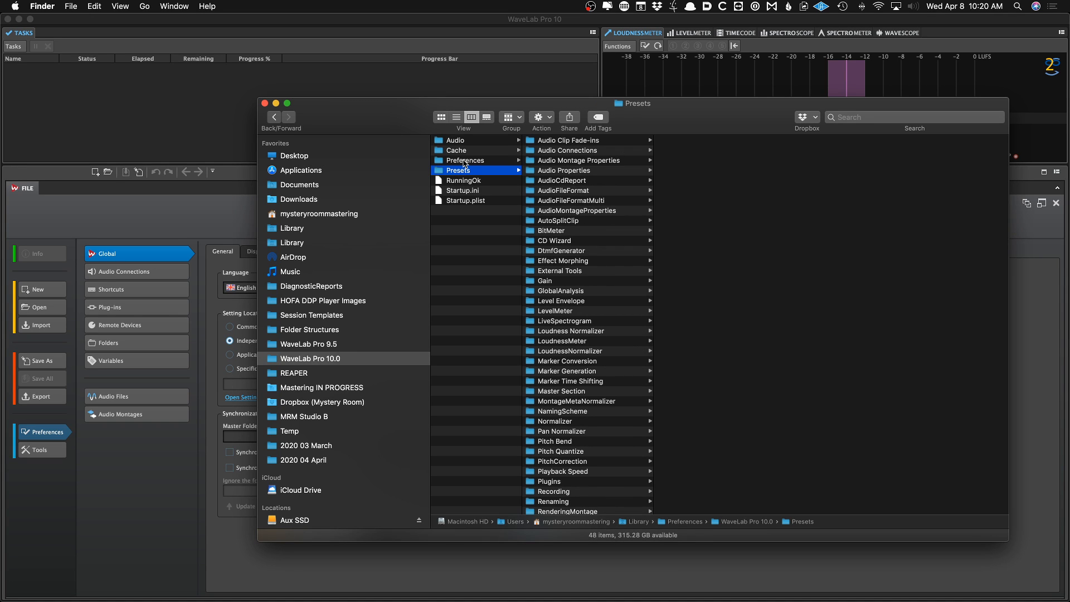
pyautogui.click(465, 161)
pyautogui.click(463, 170)
pyautogui.click(231, 243)
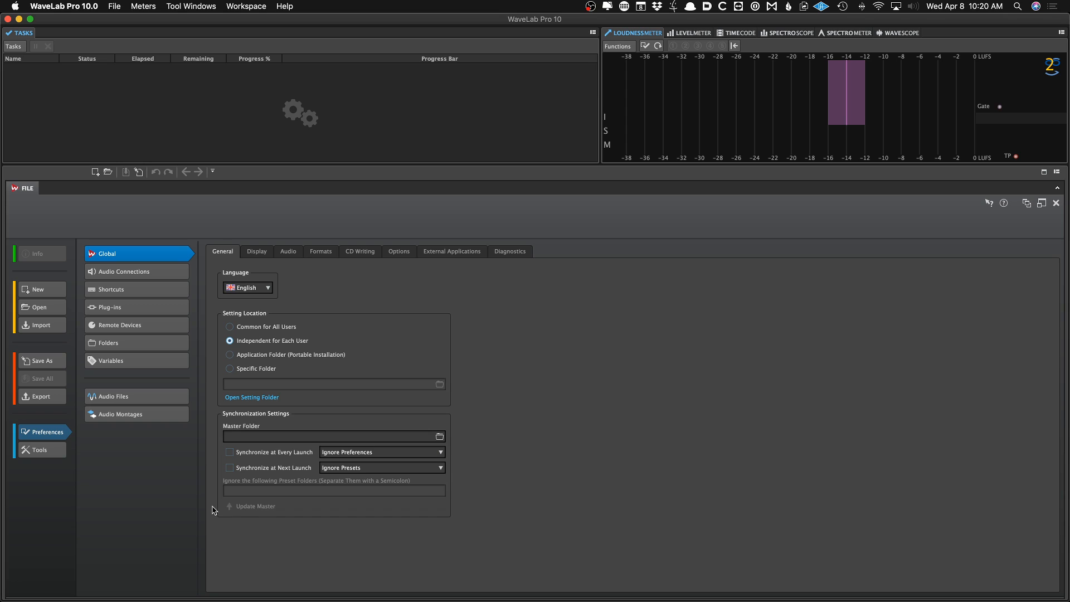
pyautogui.click(267, 397)
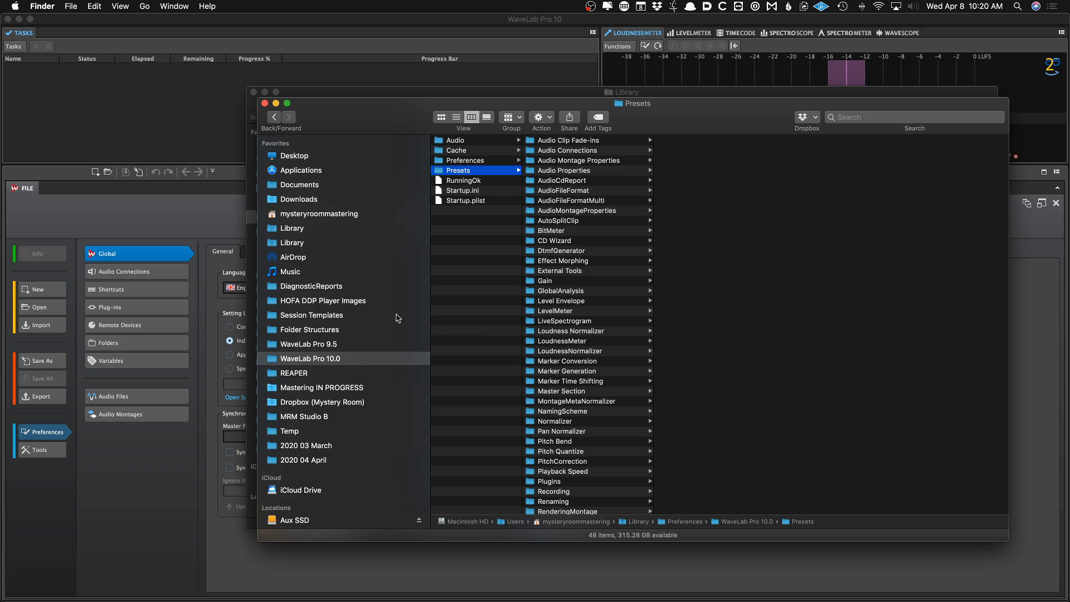
pyautogui.click(221, 237)
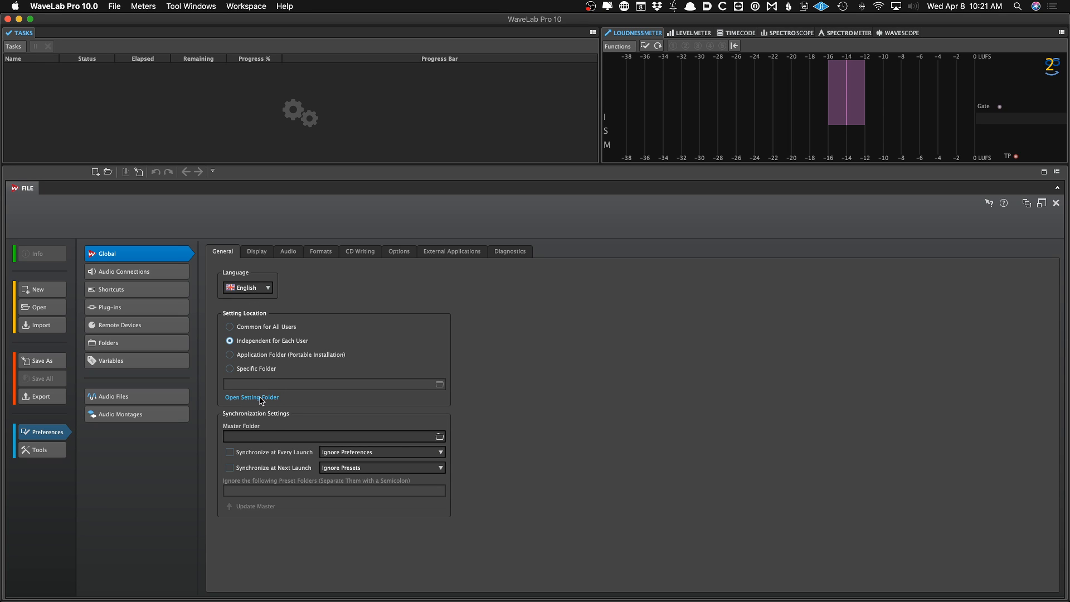
# Reopen the PG Is A Genius 6496 DIGITAL MASTER V1_ montage from the recent audio montages list
pyautogui.click(256, 253)
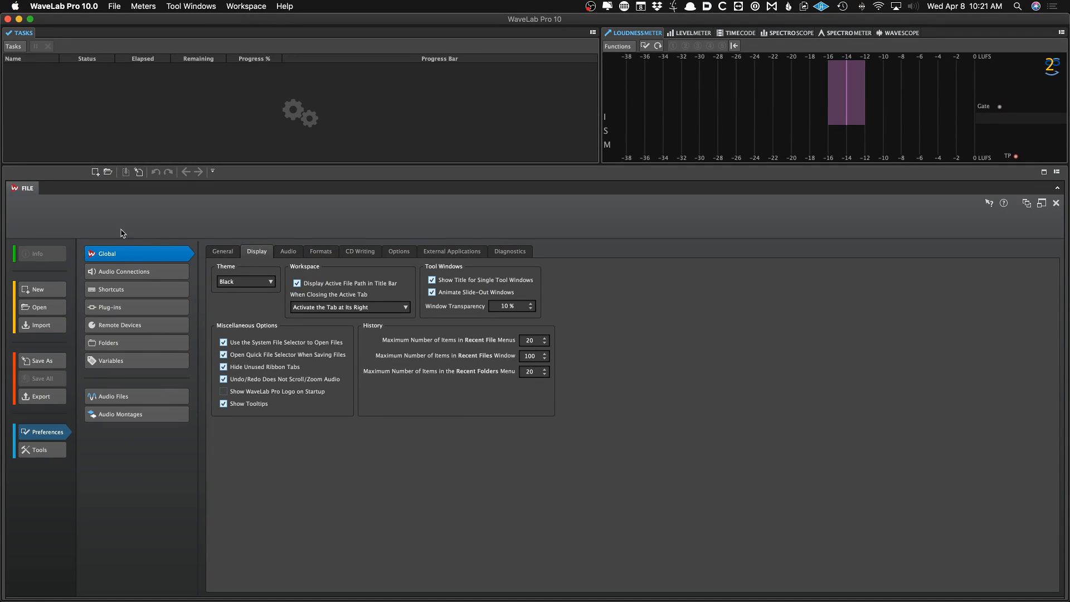
pyautogui.rightClick(96, 192)
pyautogui.moveTo(106, 196)
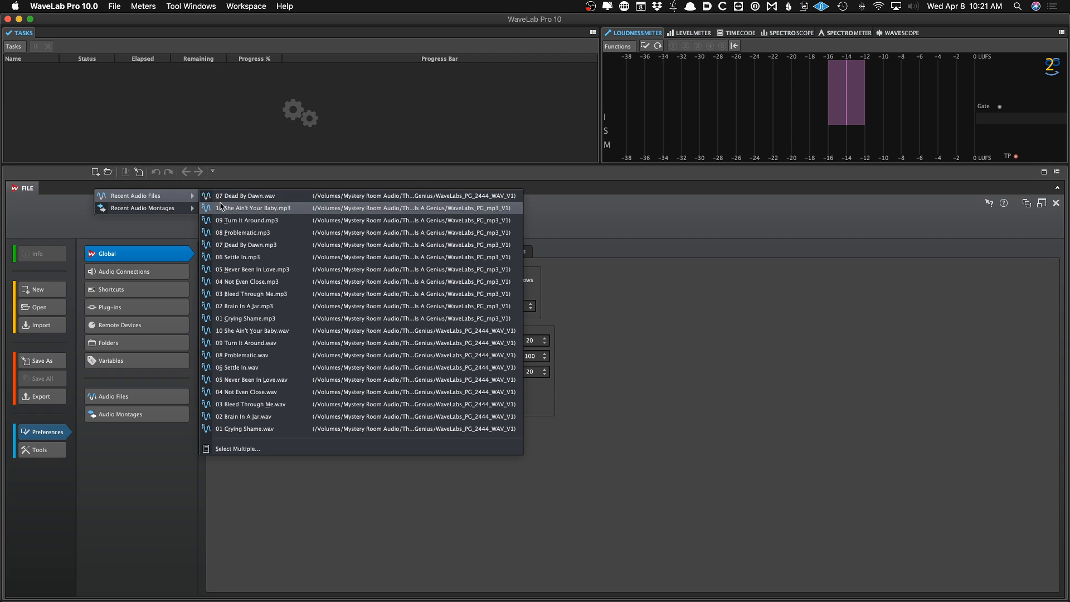
pyautogui.moveTo(167, 207)
pyautogui.click(211, 207)
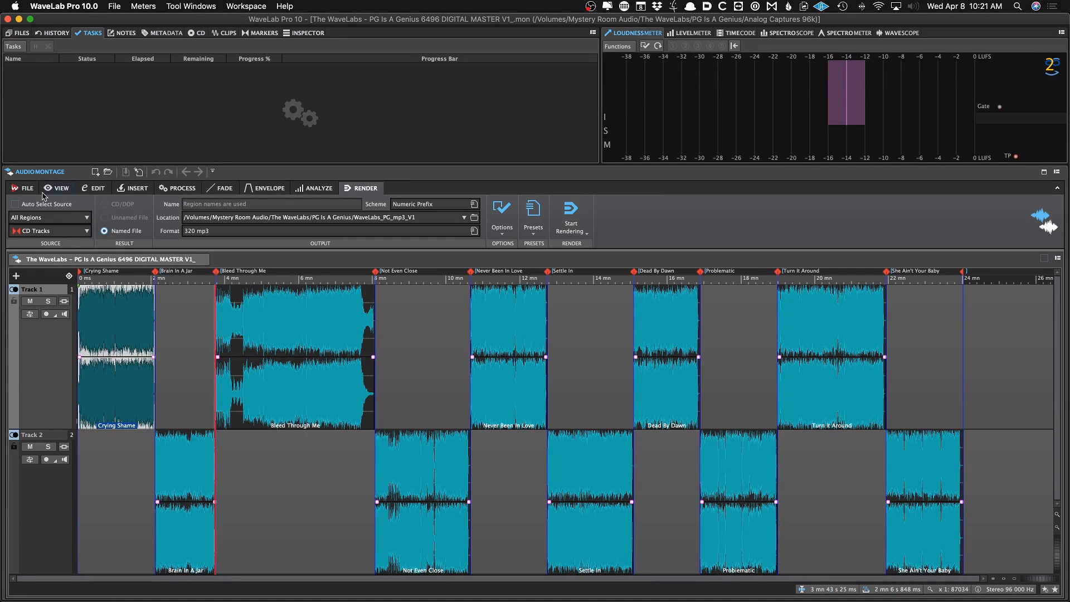
# Browse the New and Open file pages for audio montages, then return to the montage
pyautogui.click(28, 189)
pyautogui.click(66, 296)
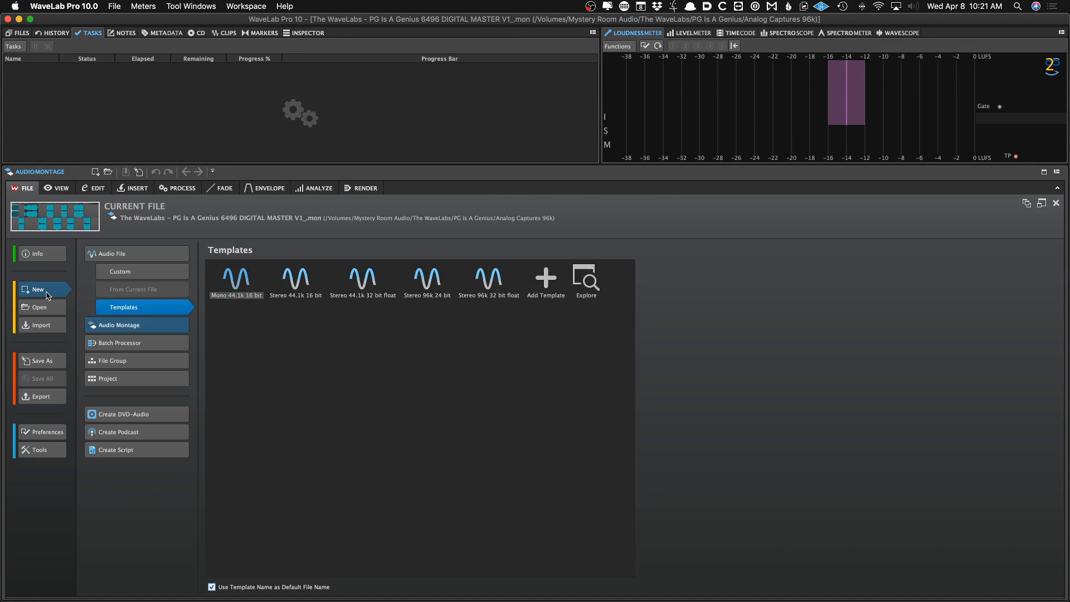
pyautogui.click(60, 313)
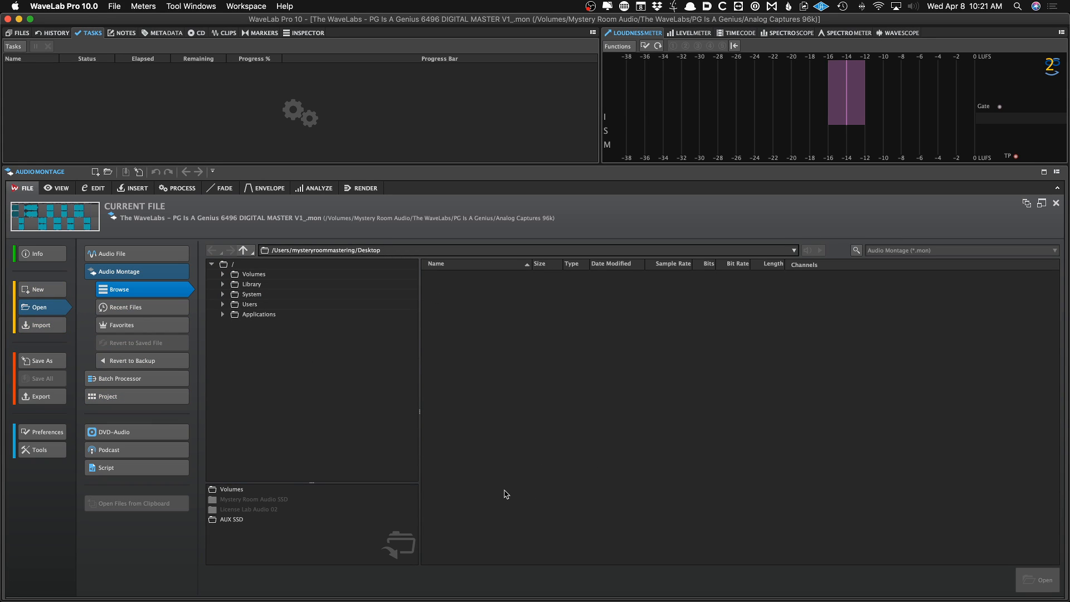
pyautogui.click(82, 225)
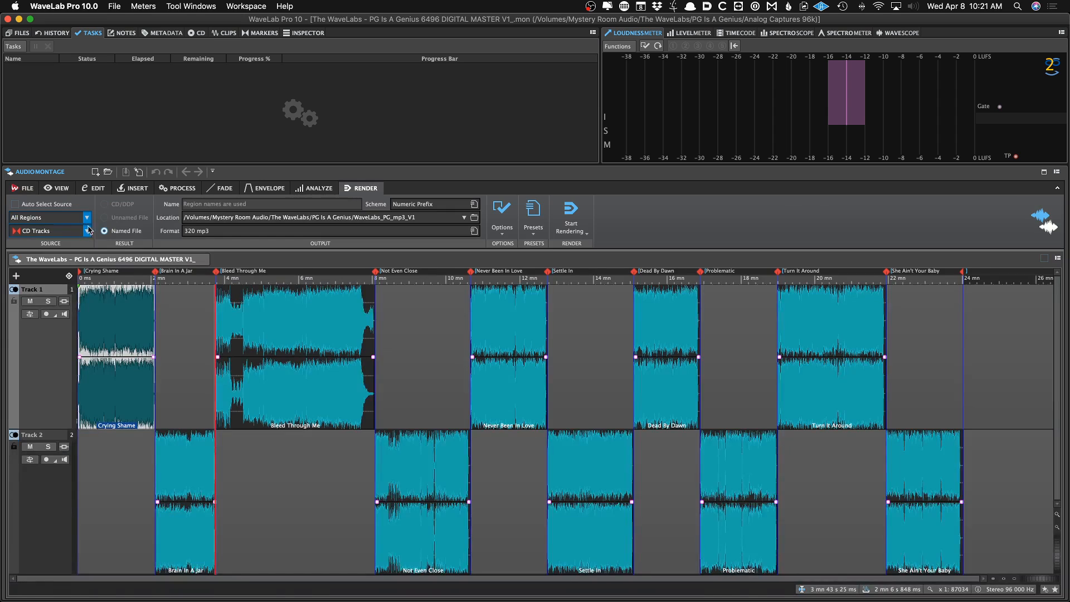
pyautogui.rightClick(169, 367)
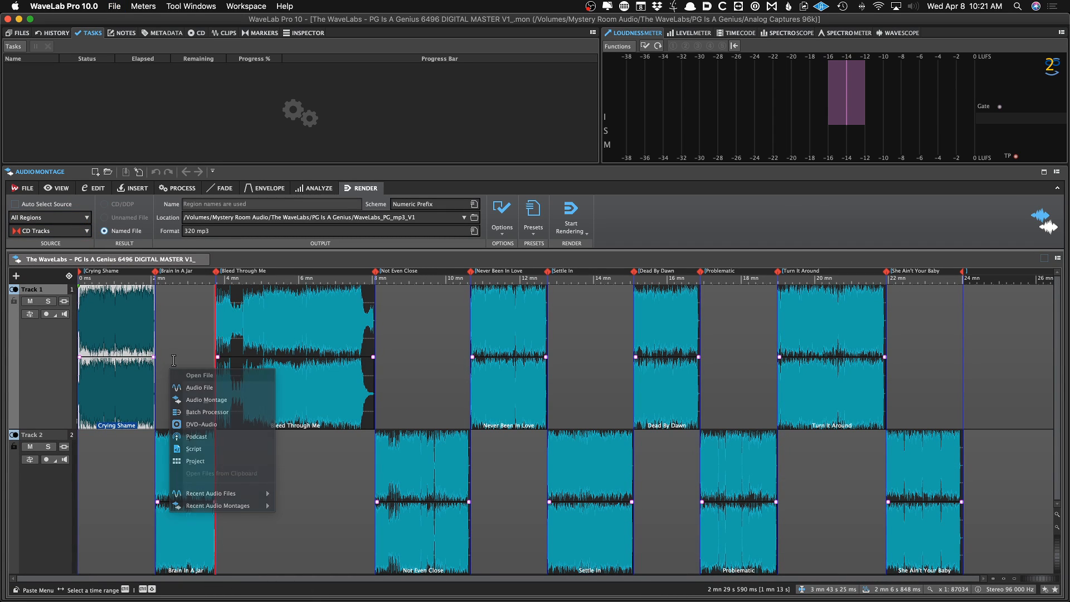
pyautogui.click(172, 363)
pyautogui.rightClick(174, 361)
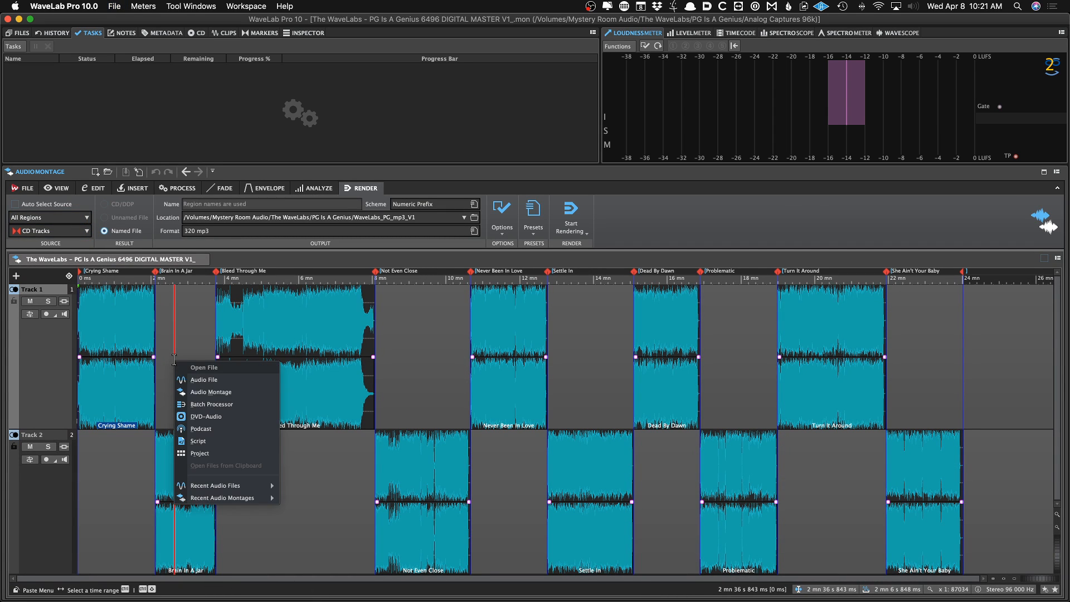
pyautogui.click(184, 390)
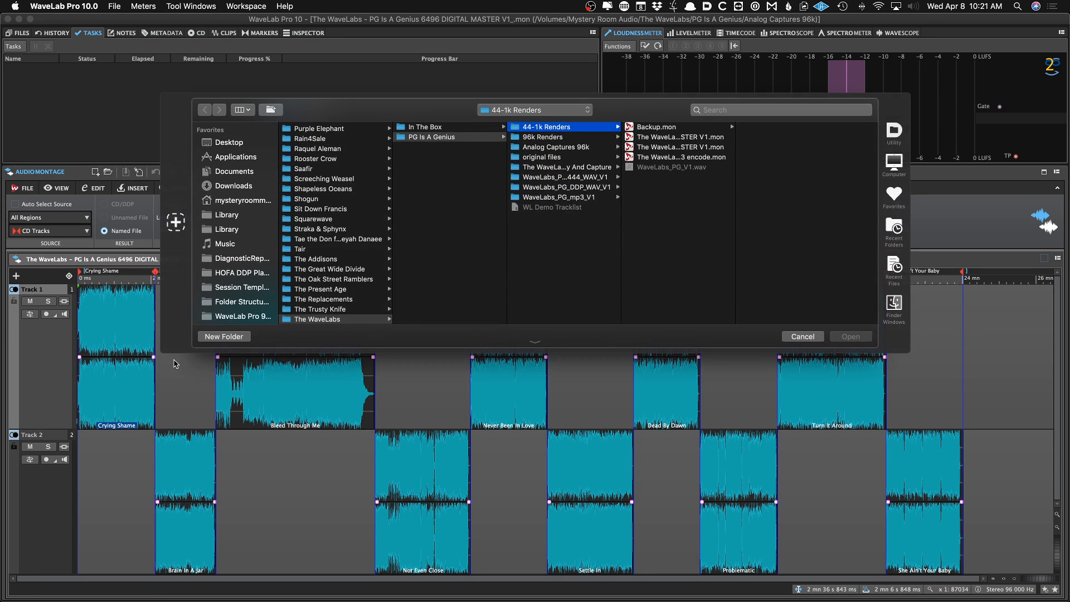
pyautogui.click(802, 336)
# Browse the Audio Connections and Global Display preference pages, reading the help for the miscellaneous options
pyautogui.click(25, 189)
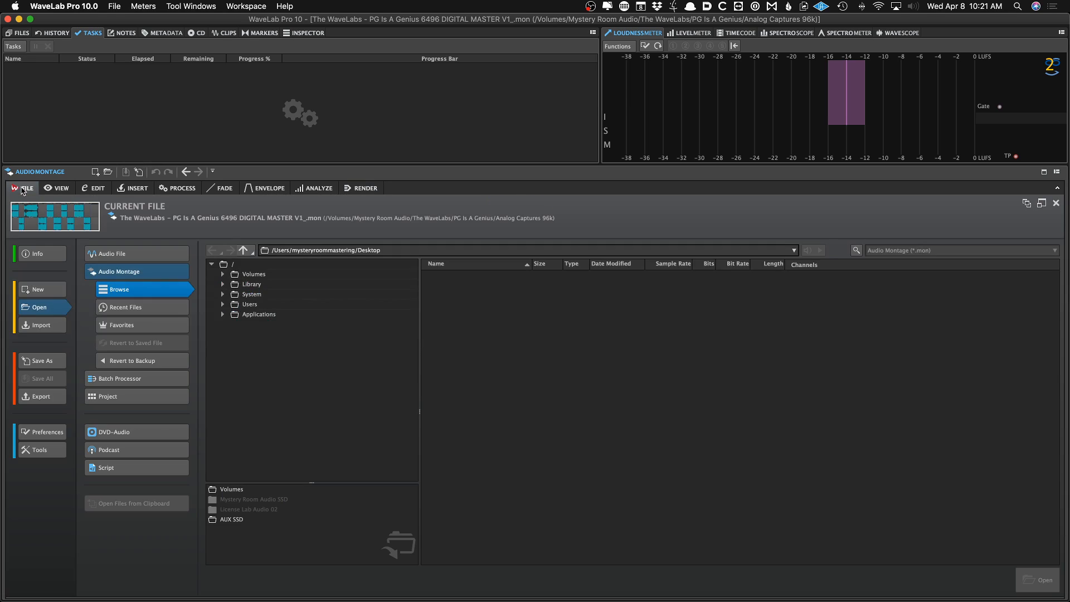
pyautogui.press('super+comma')
pyautogui.click(142, 272)
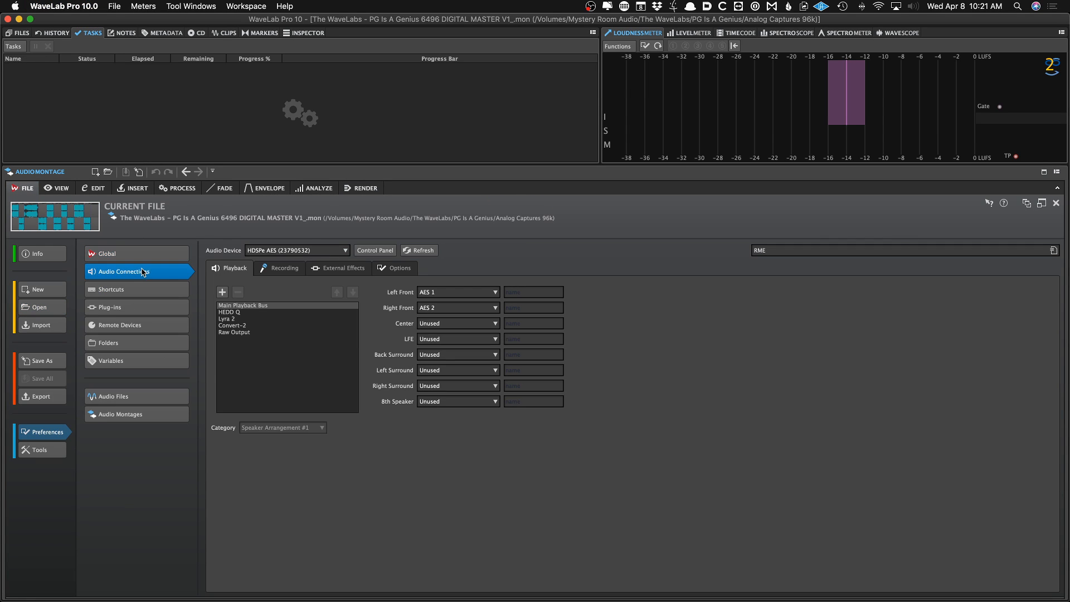
pyautogui.click(111, 253)
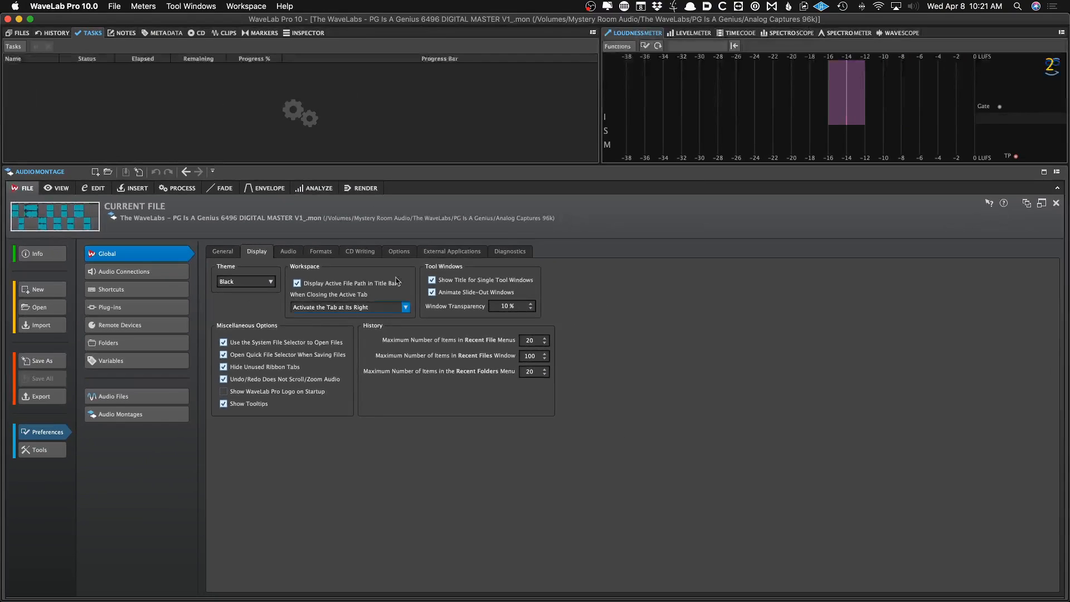
pyautogui.moveTo(989, 208)
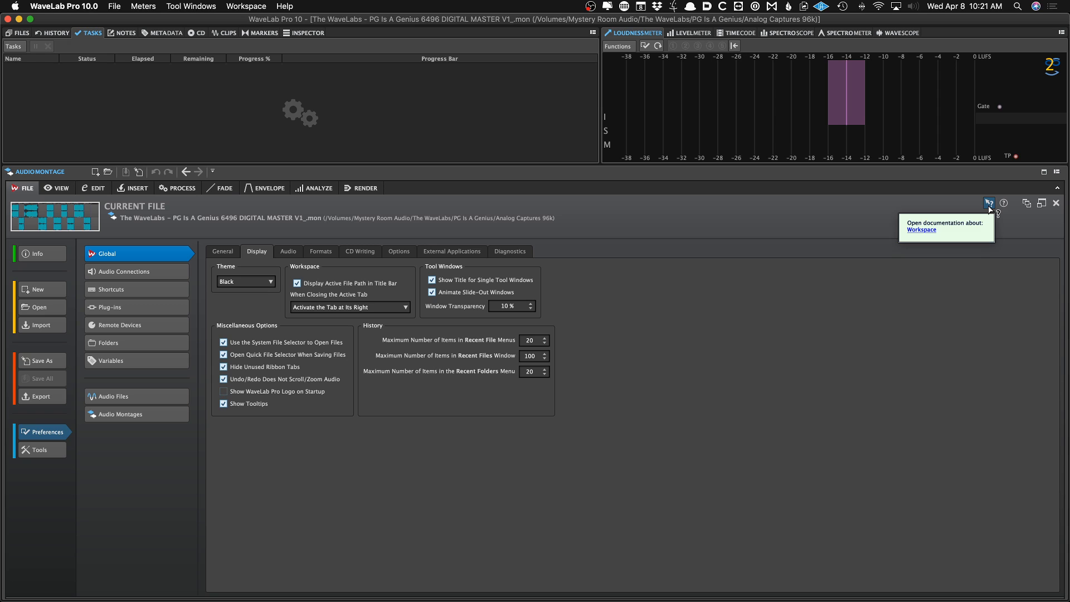
pyautogui.moveTo(438, 365)
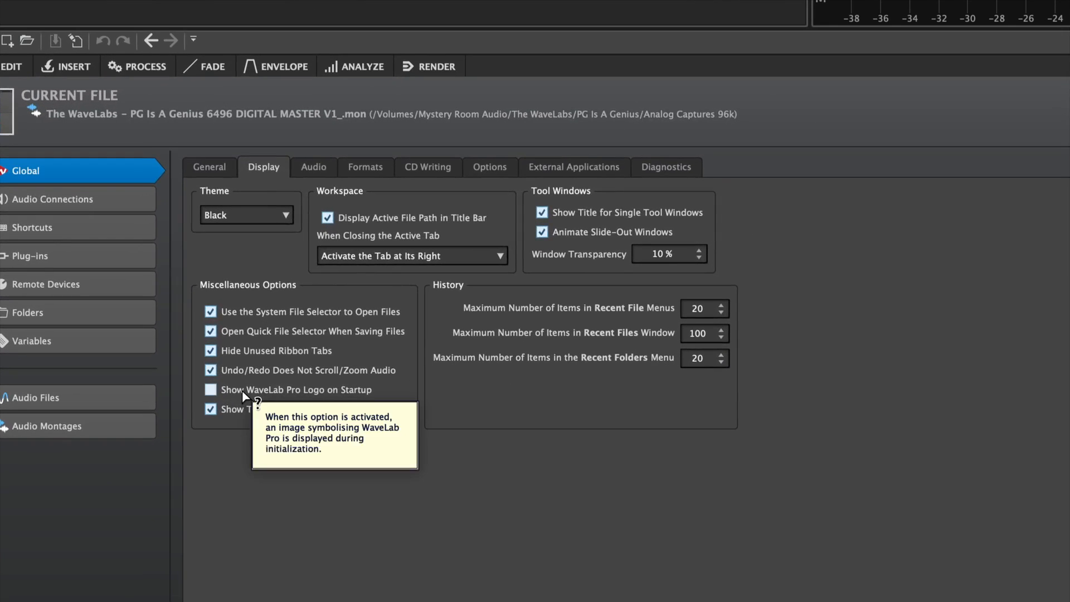
pyautogui.moveTo(299, 354)
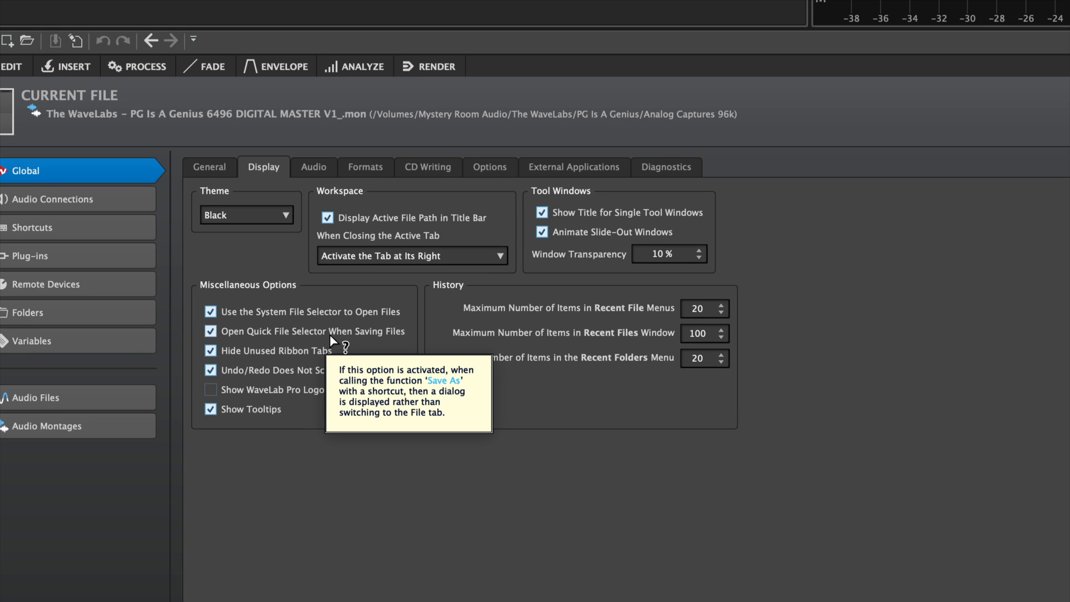
pyautogui.moveTo(277, 369)
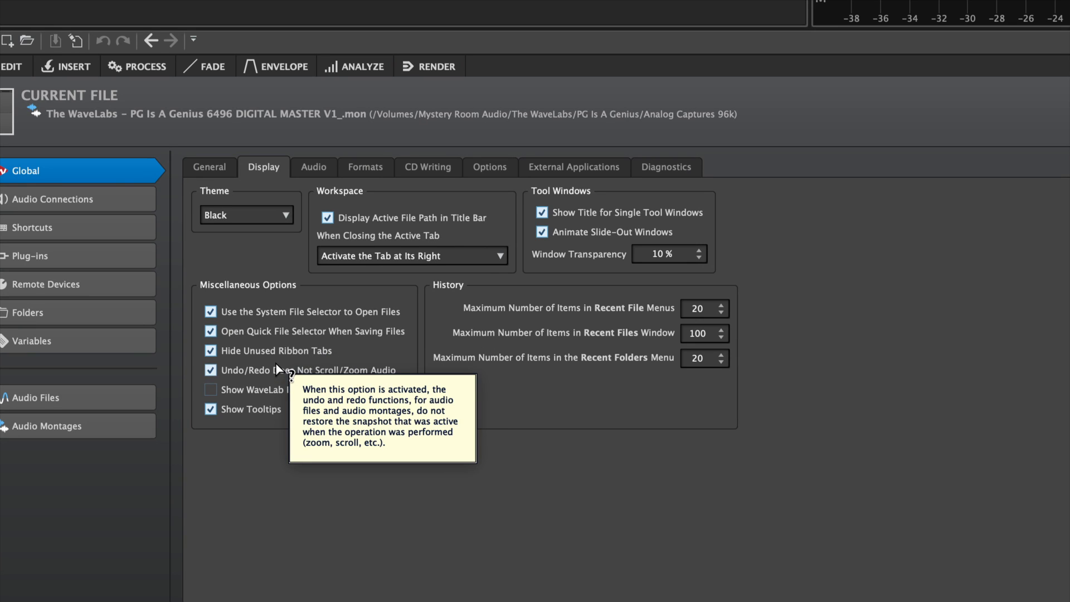
pyautogui.moveTo(269, 313)
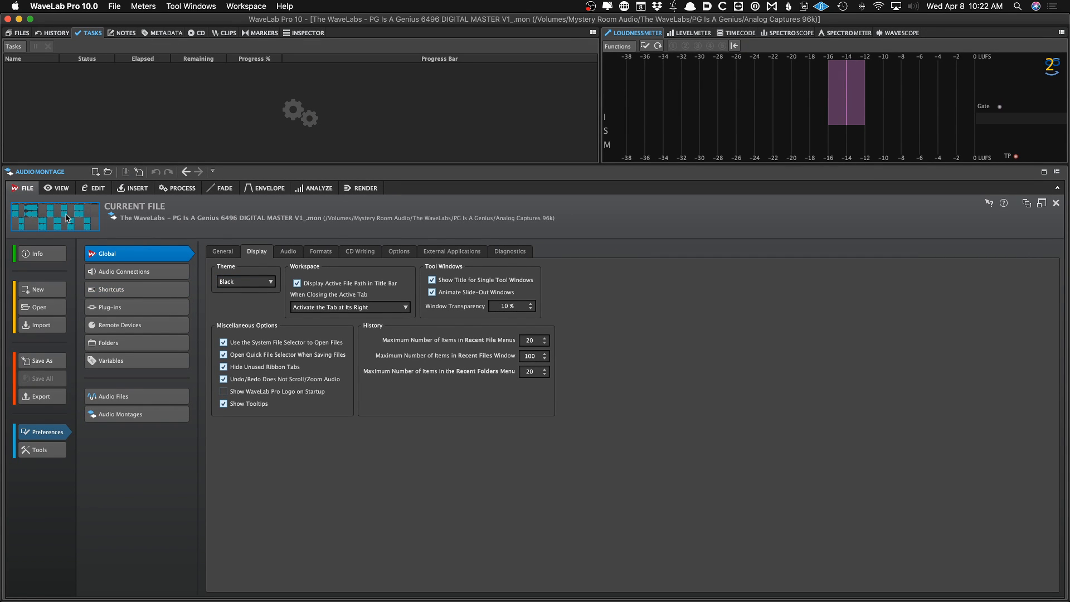
# Open the recent audio file 07 Dead By Dawn.wav from the montage's recent files list
pyautogui.click(361, 187)
pyautogui.rightClick(263, 262)
pyautogui.moveTo(281, 300)
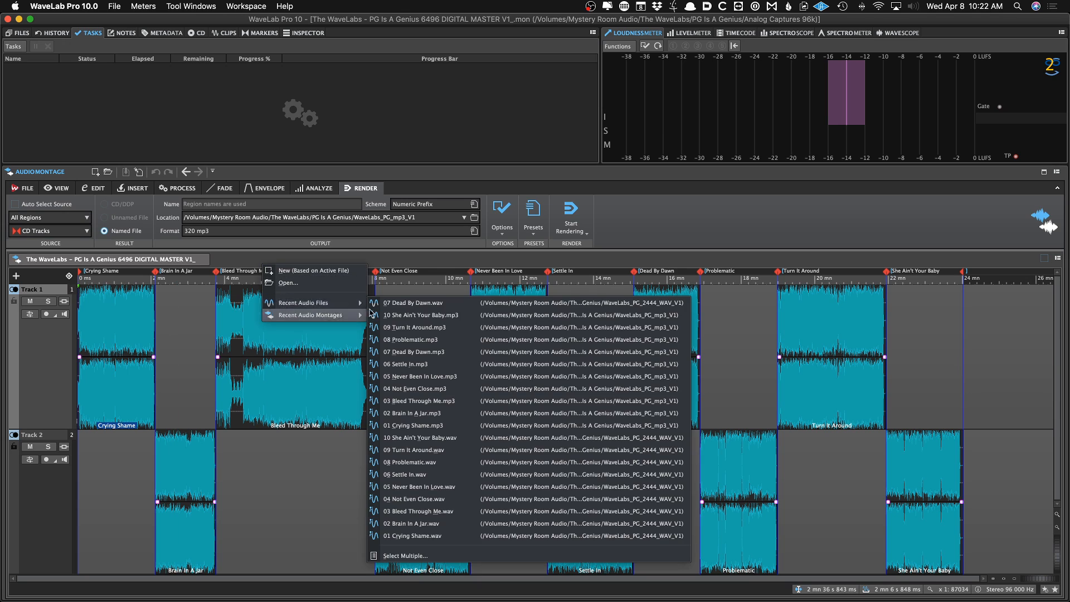
pyautogui.click(393, 304)
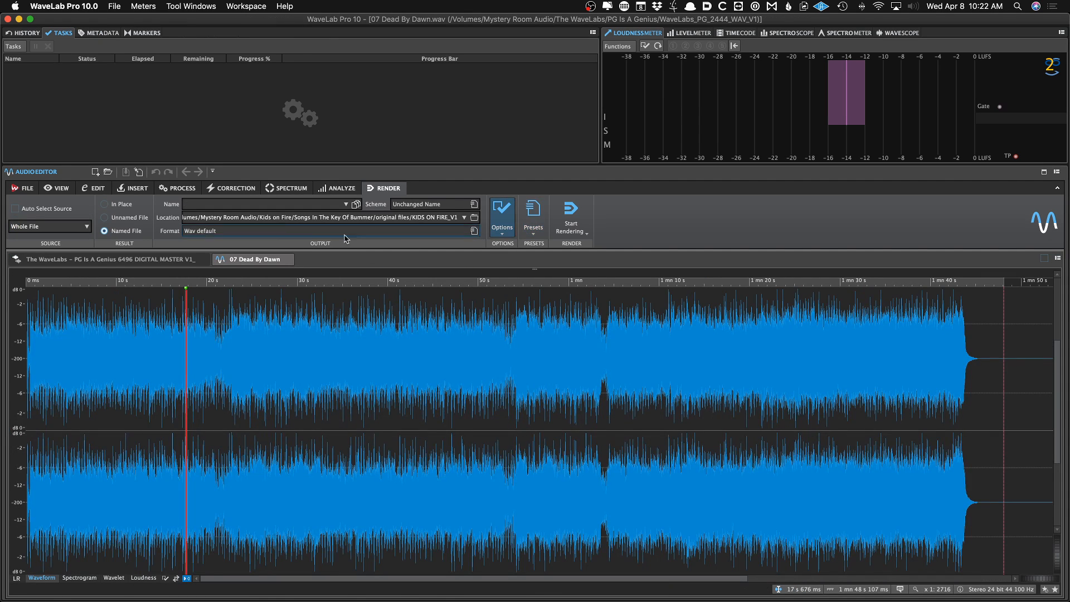
# Try the Recover history command on the Dead By Dawn audio file and dismiss its prompt
pyautogui.click(29, 190)
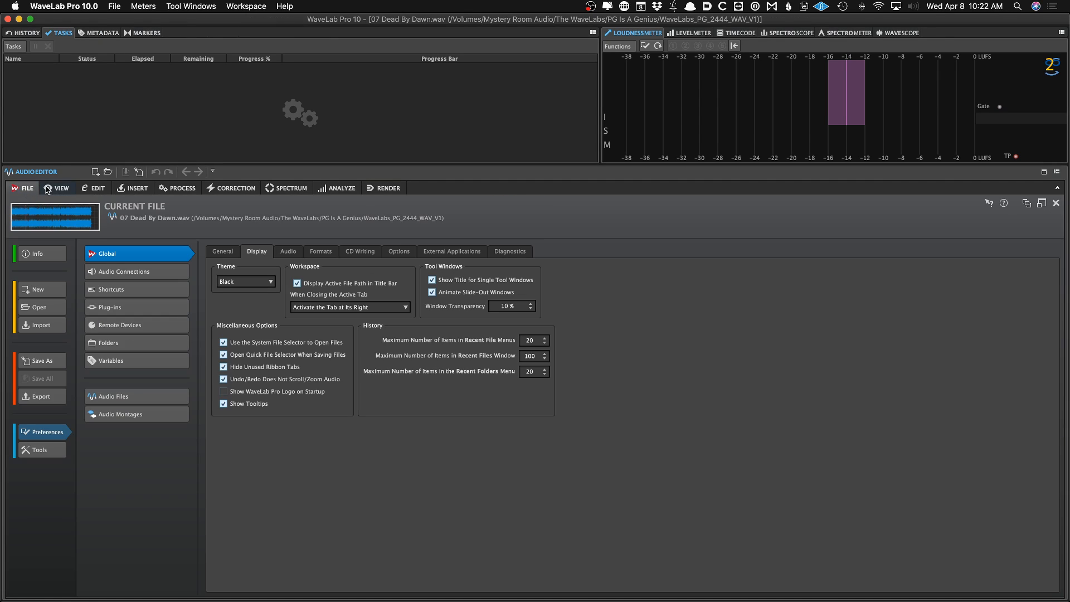
pyautogui.click(56, 188)
pyautogui.click(93, 188)
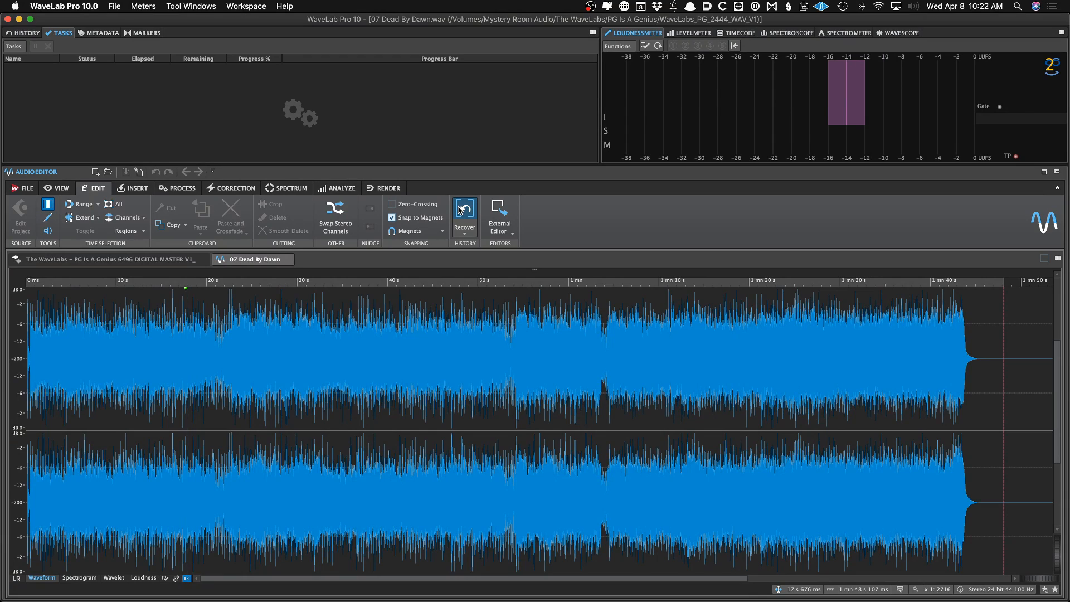
pyautogui.click(461, 209)
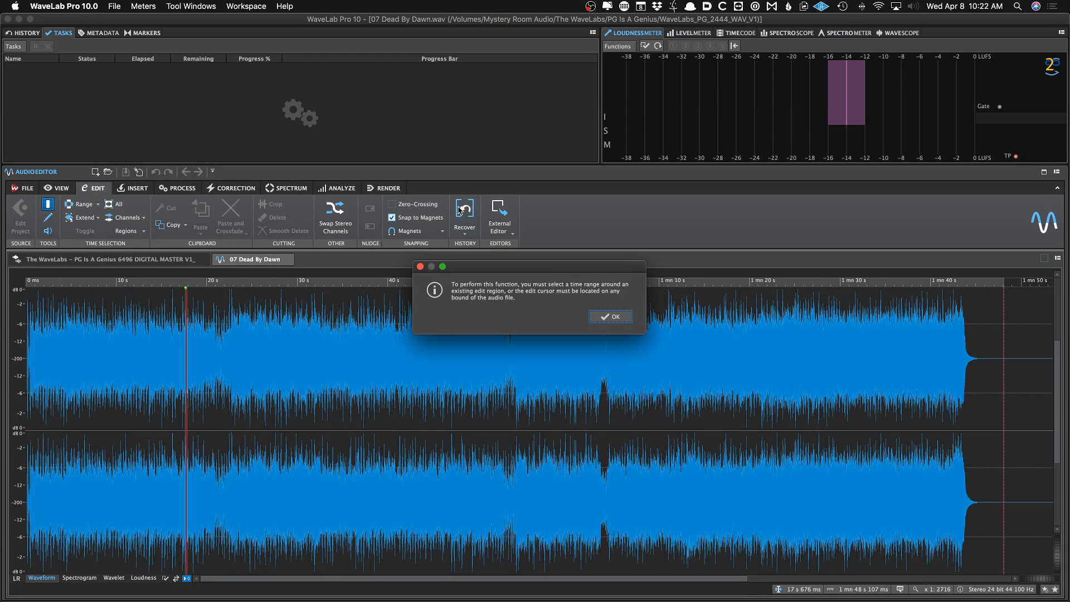
pyautogui.click(611, 316)
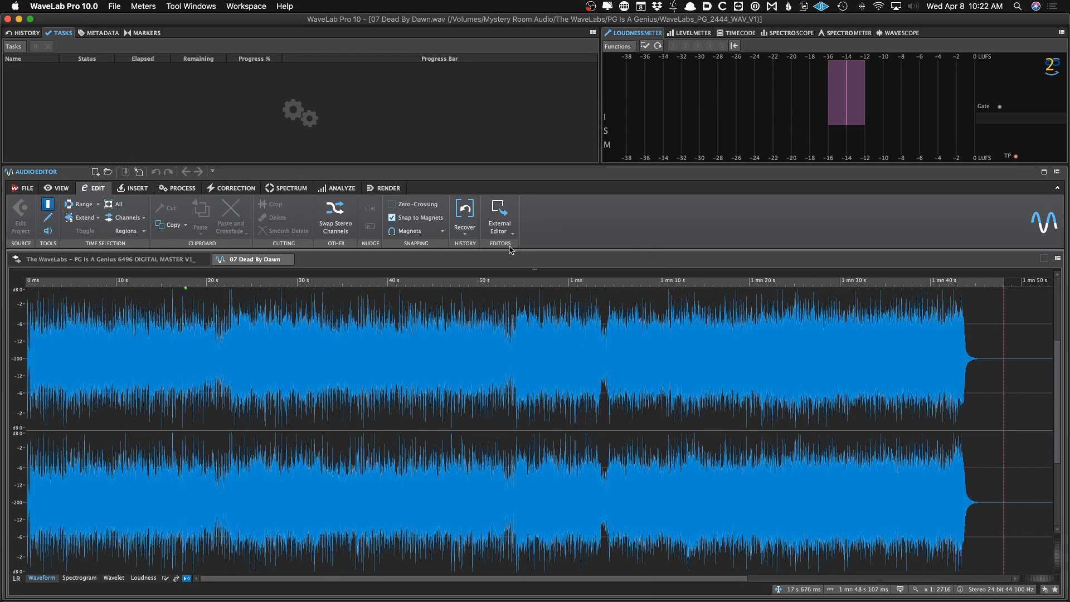
pyautogui.click(465, 235)
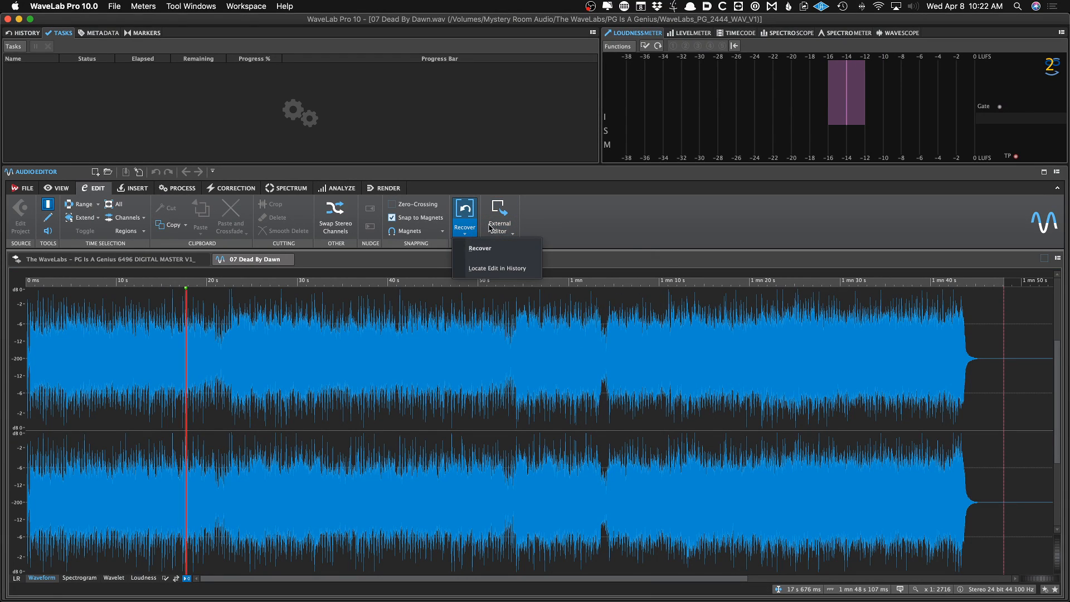
pyautogui.click(557, 214)
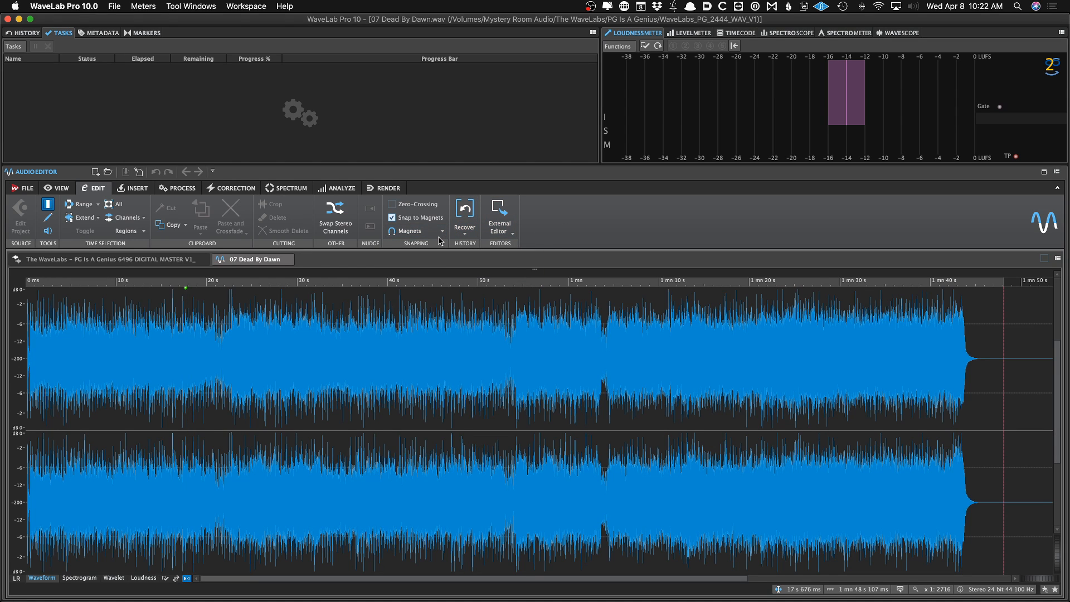
pyautogui.press('Down')
pyautogui.press('Down')
pyautogui.press('Down')
pyautogui.press('Up')
pyautogui.press('Up')
pyautogui.press('Up')
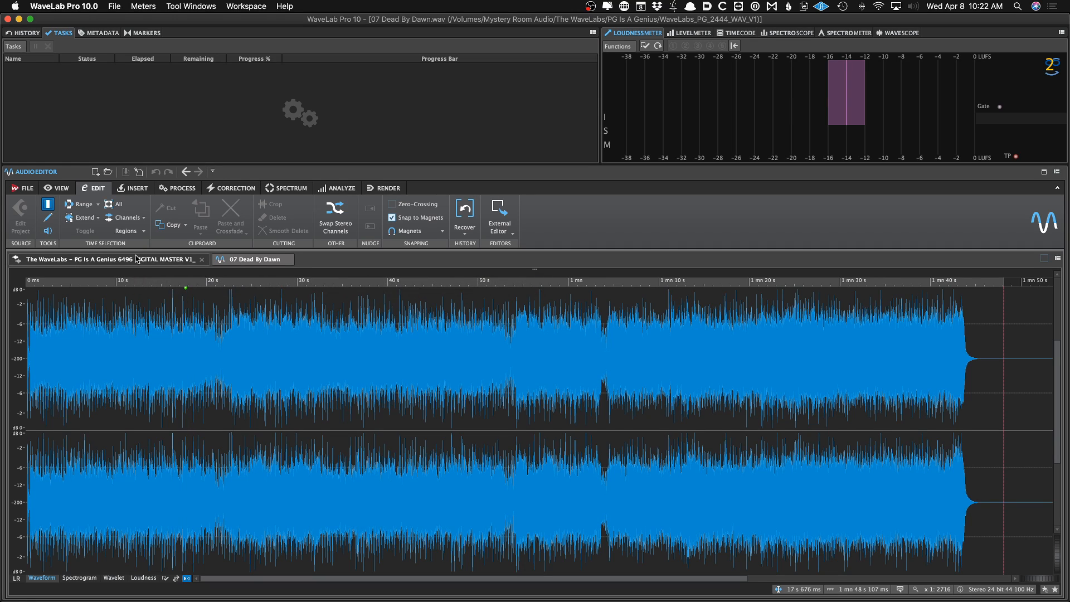
# Back in the montage, set global audio preferences to Best resample conversion quality and 64 bit float plug-in processing
pyautogui.click(119, 261)
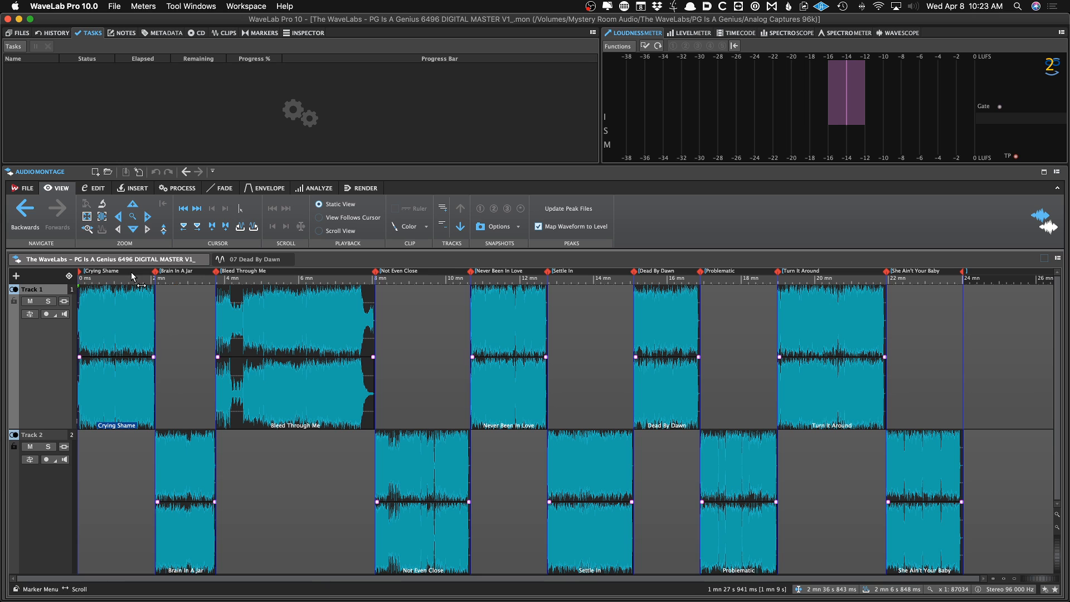
pyautogui.press('super+comma')
pyautogui.click(288, 251)
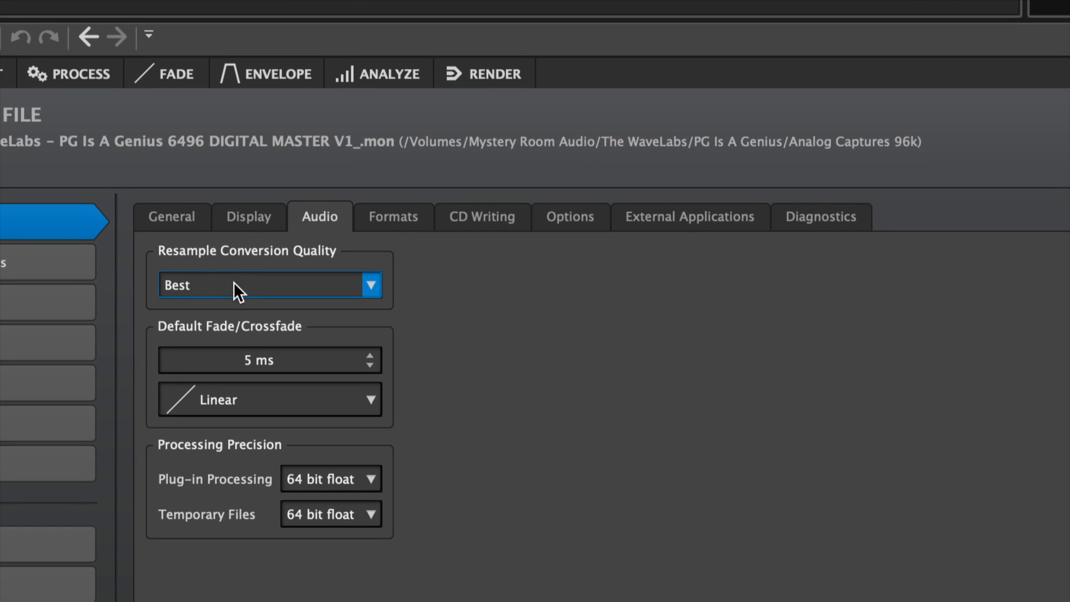
pyautogui.click(325, 488)
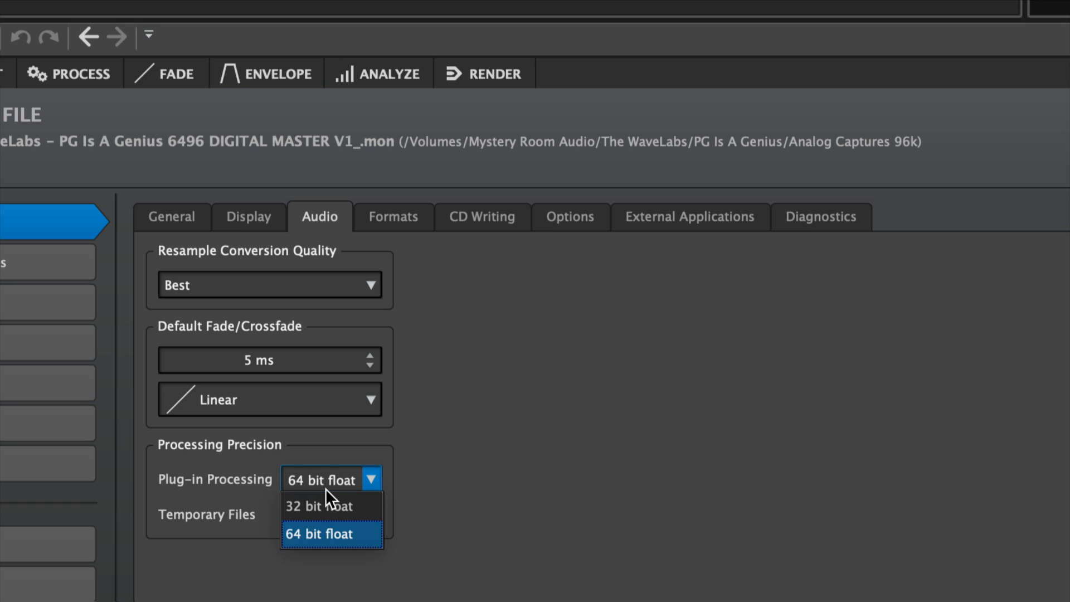
pyautogui.click(316, 540)
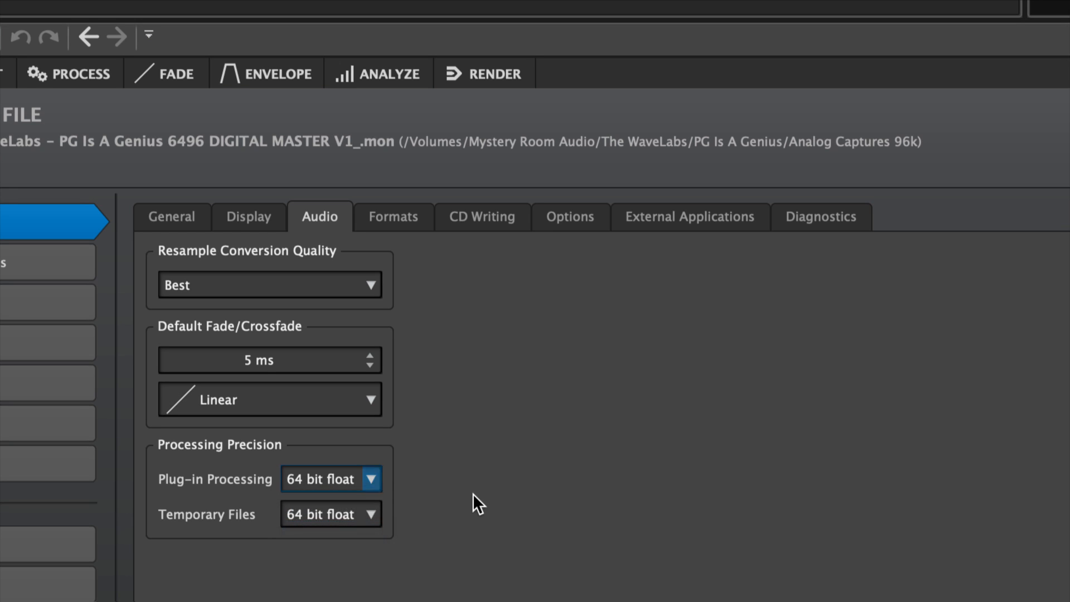
pyautogui.click(238, 266)
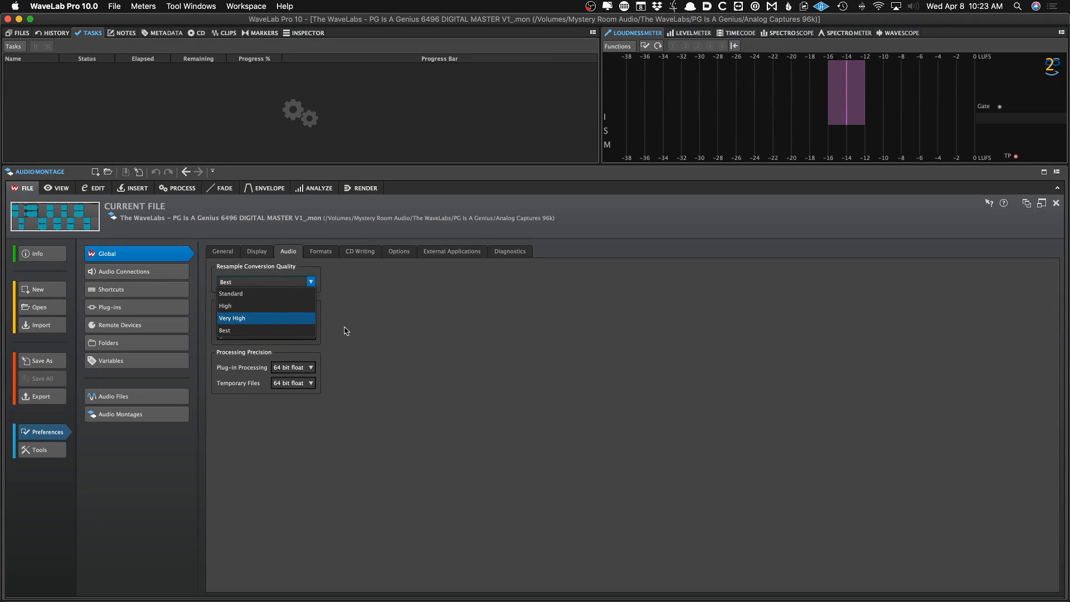
pyautogui.click(451, 396)
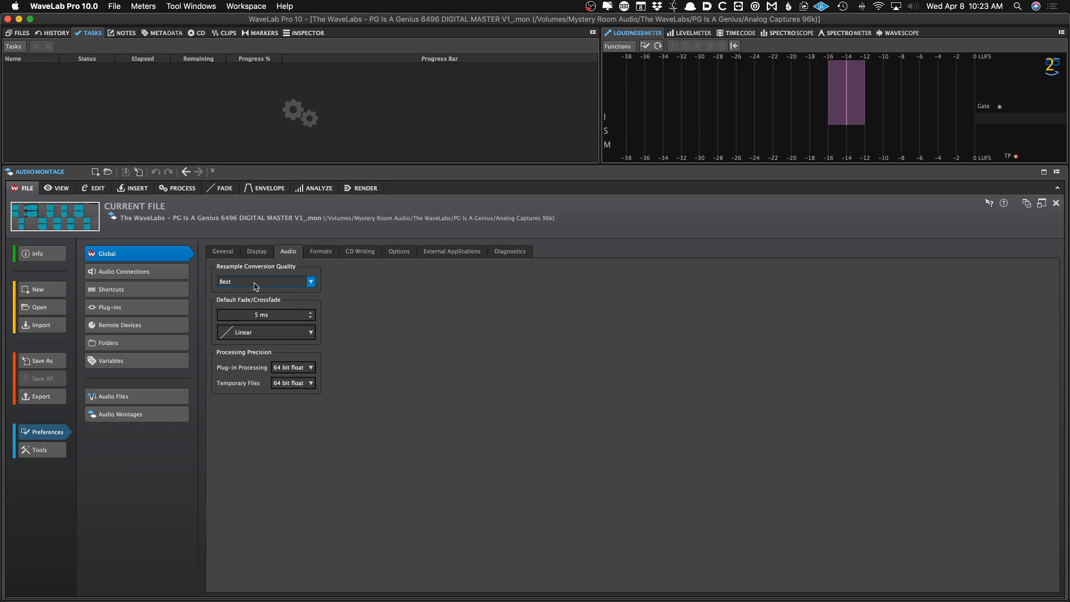
pyautogui.click(232, 287)
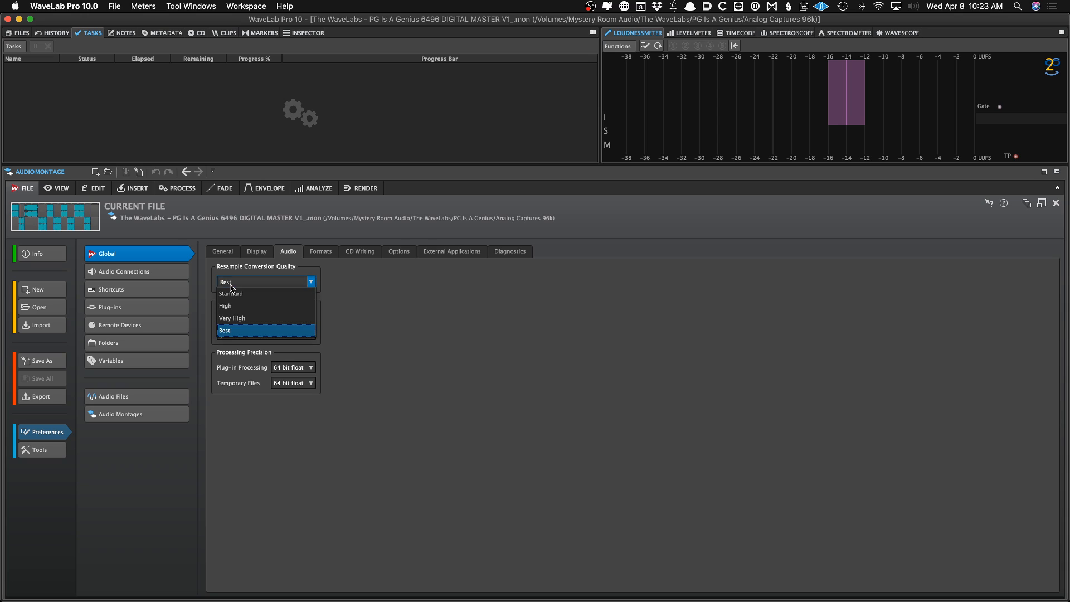
pyautogui.click(237, 332)
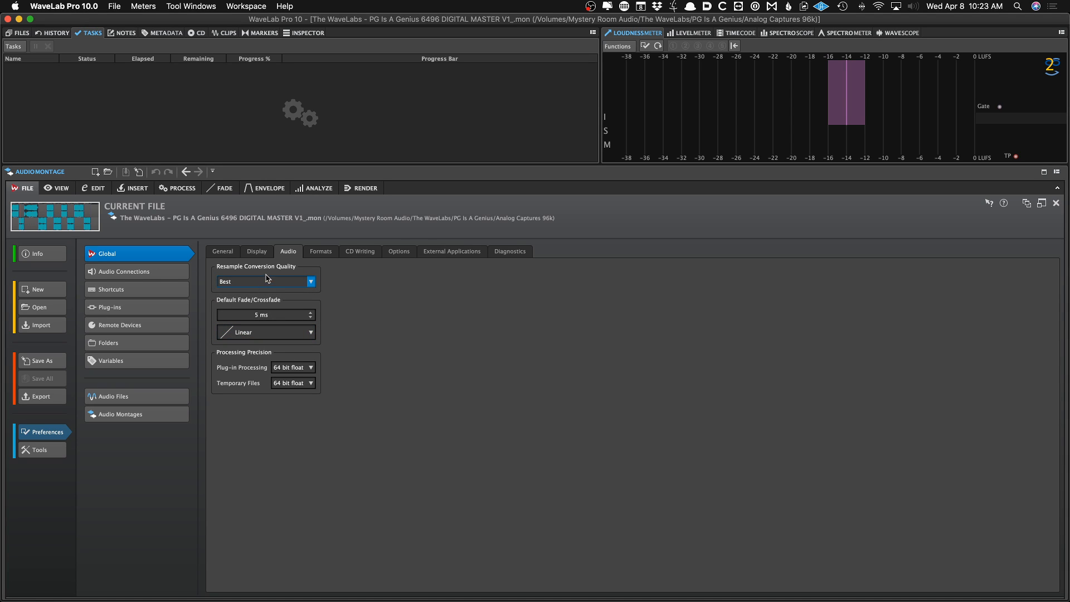
# Review the Formats and CD Writing preference pages, including burnproof and DDP creation settings
pyautogui.click(315, 253)
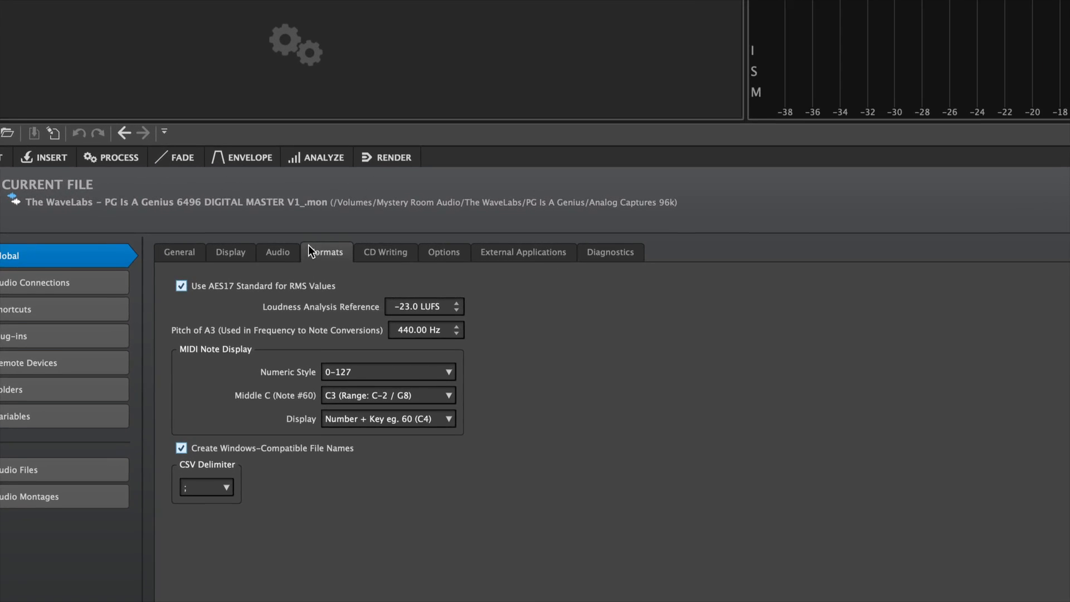
pyautogui.click(352, 251)
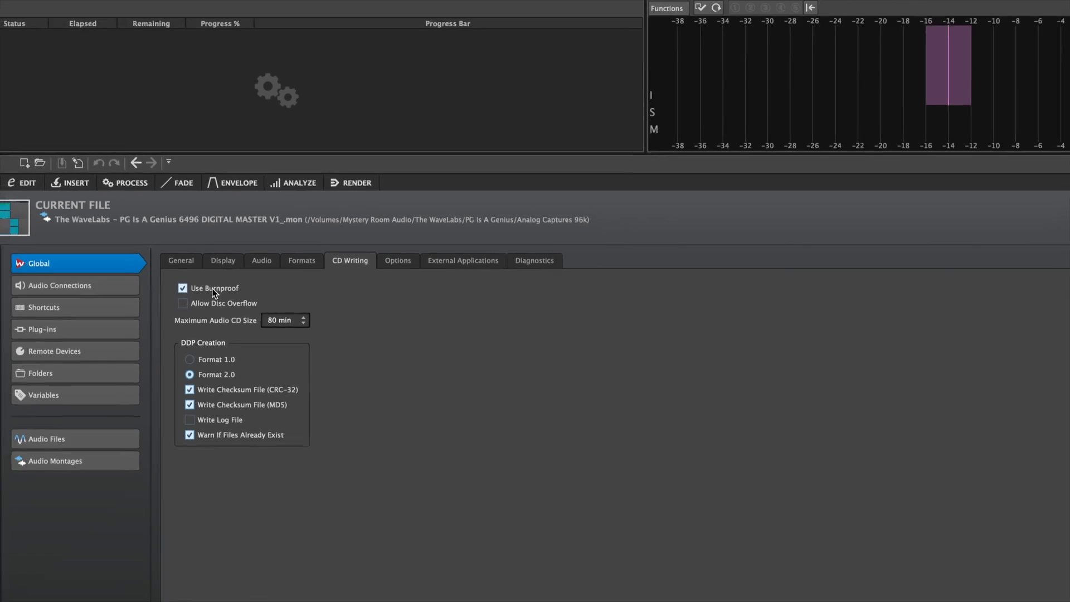
pyautogui.click(988, 204)
pyautogui.click(227, 288)
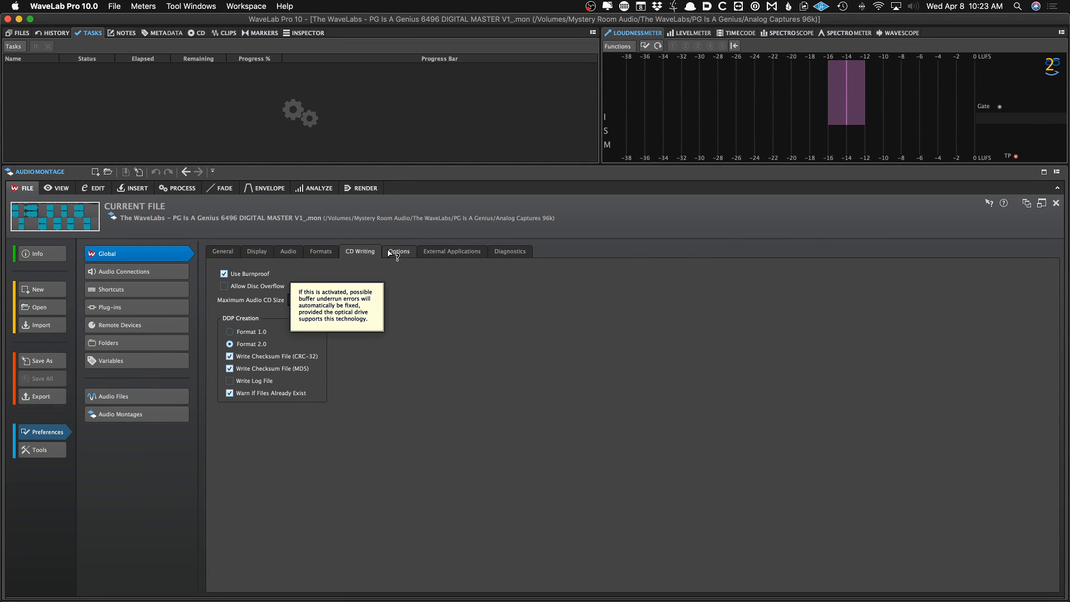
# Examine the Options preference page settings with the context help for the task monitor and completion sound
pyautogui.click(410, 251)
pyautogui.click(207, 288)
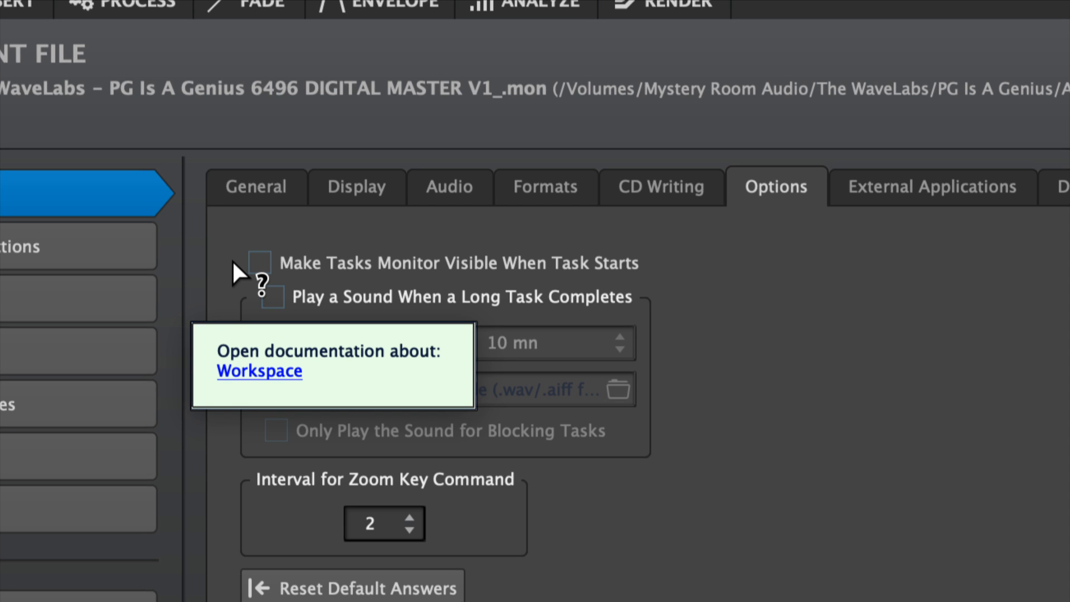
pyautogui.click(232, 259)
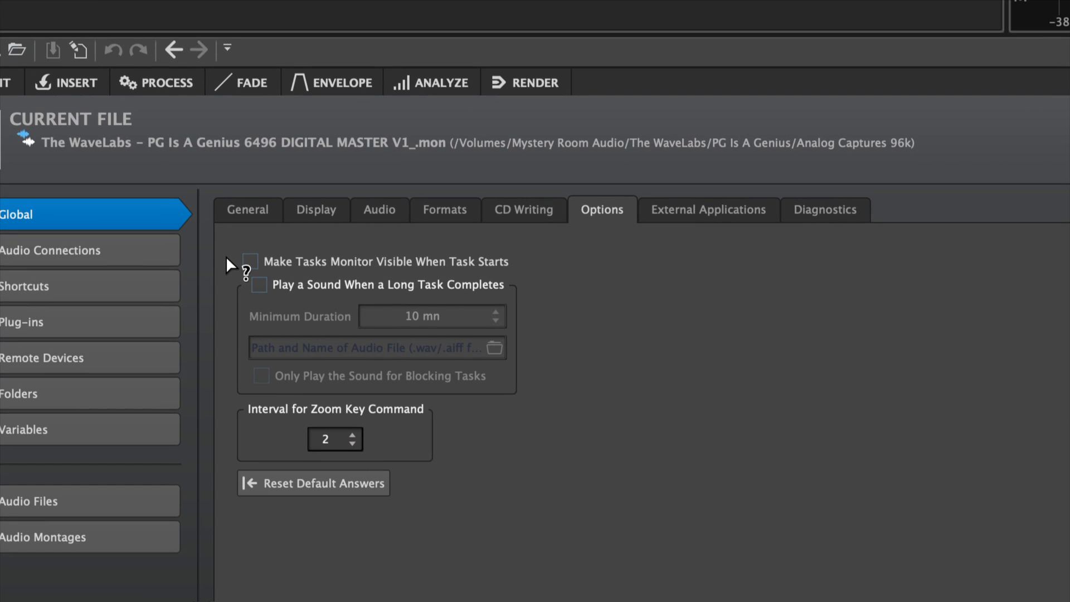
pyautogui.click(296, 297)
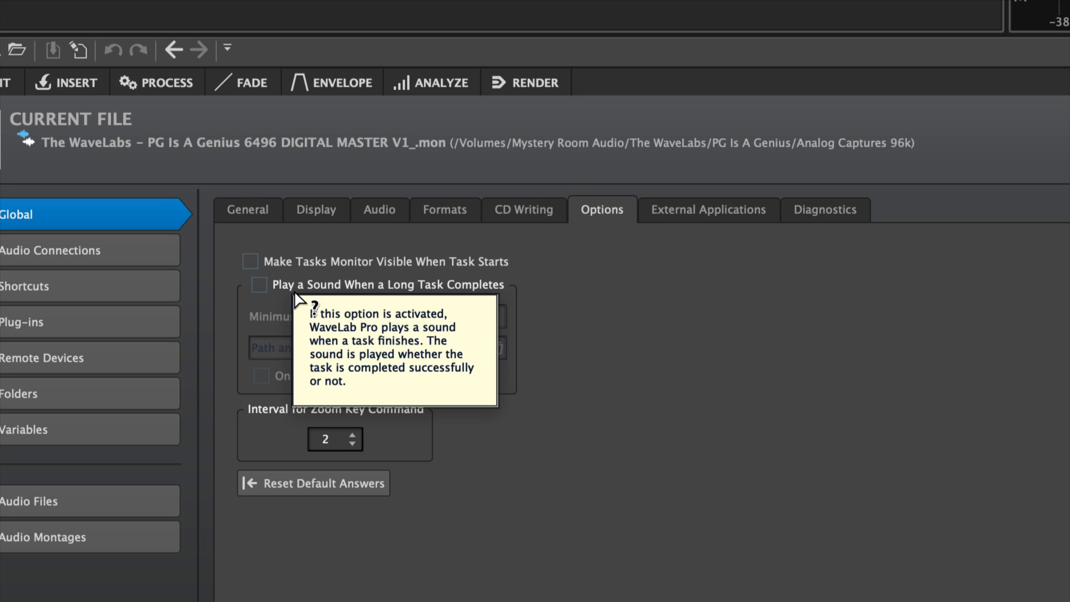
pyautogui.click(627, 284)
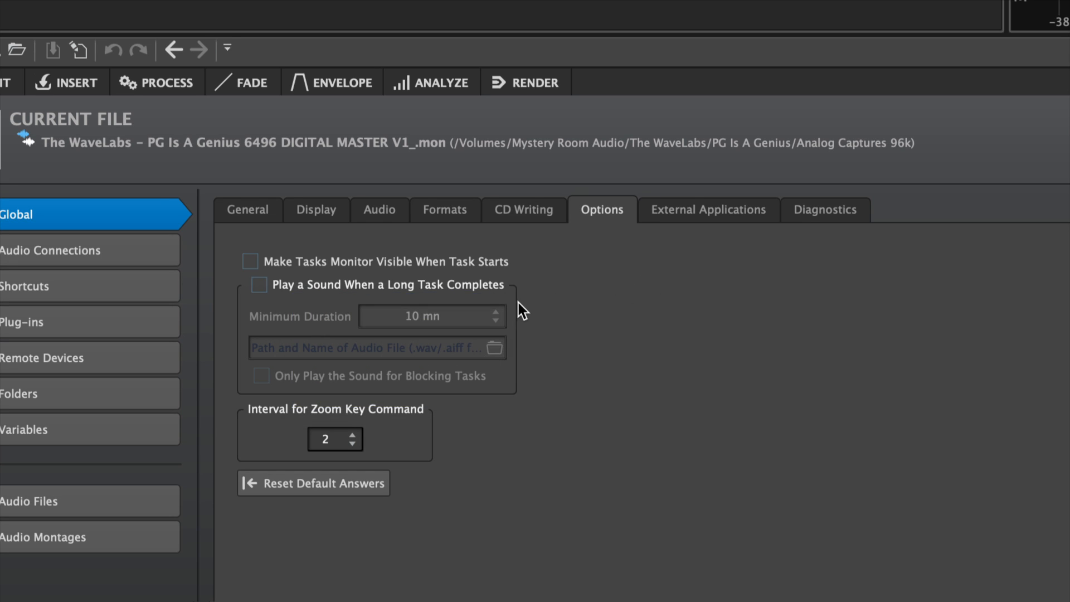
# Review the External Applications preference page and its listed external editors
pyautogui.click(694, 210)
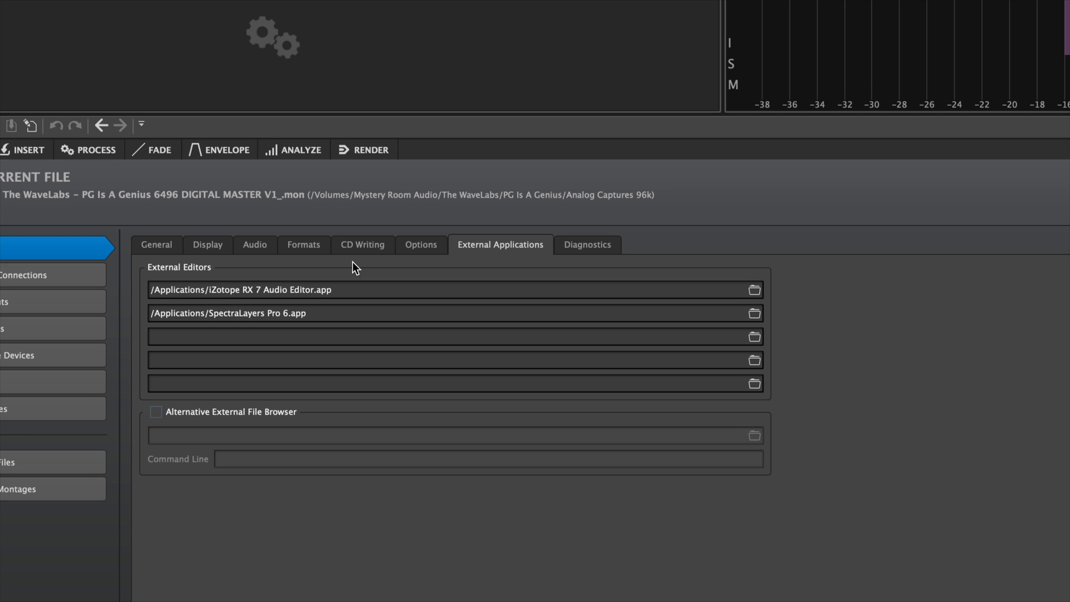
pyautogui.click(300, 314)
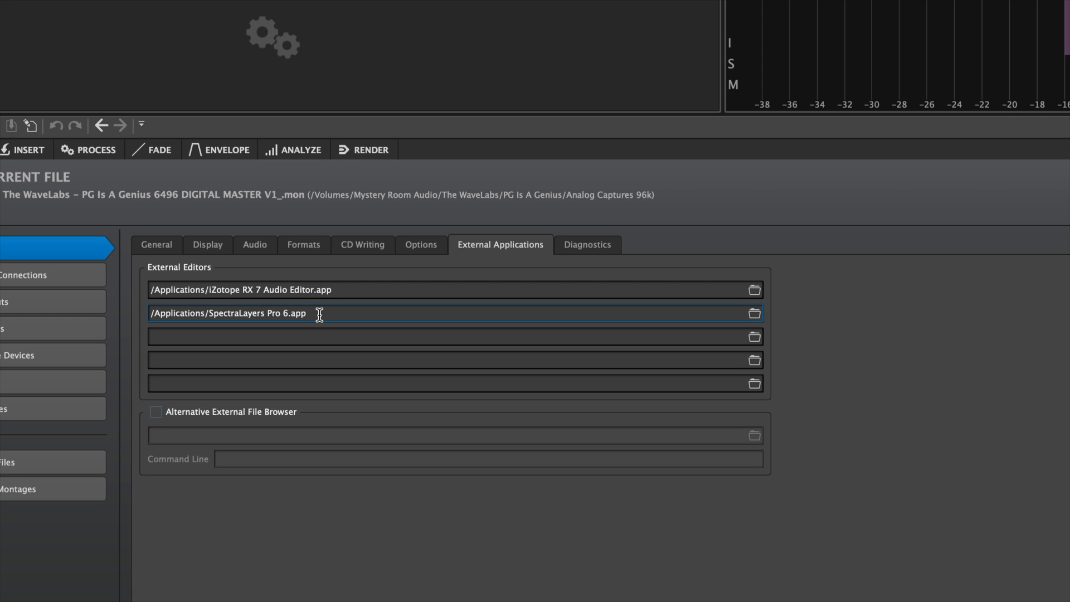
pyautogui.click(262, 289)
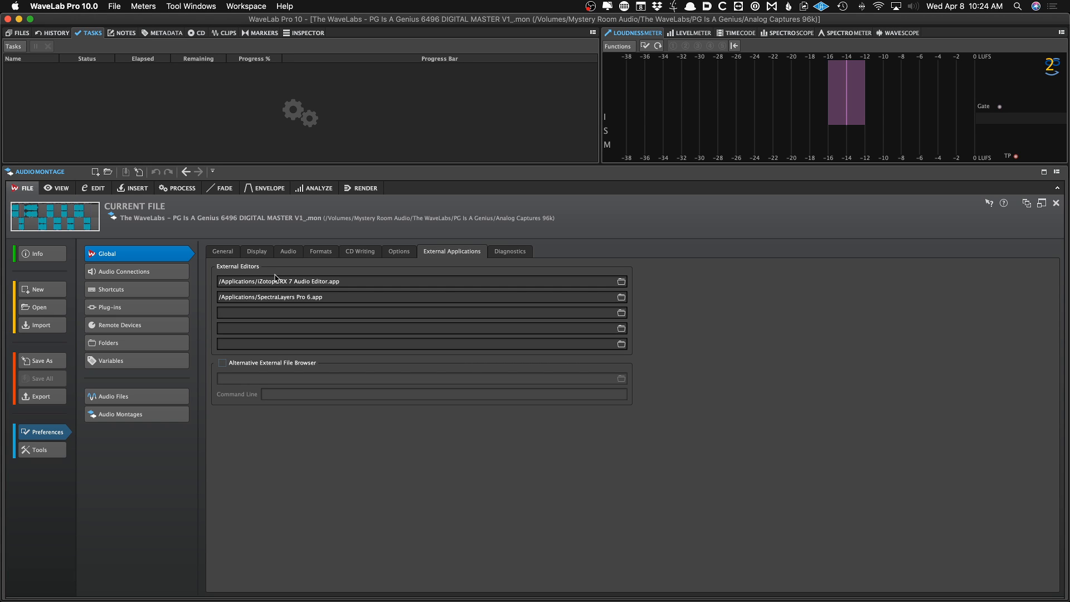
pyautogui.click(271, 297)
# On the Audio Connections page, select the HDSPe AES audio device and check its Control Panel buffer settings
pyautogui.click(172, 273)
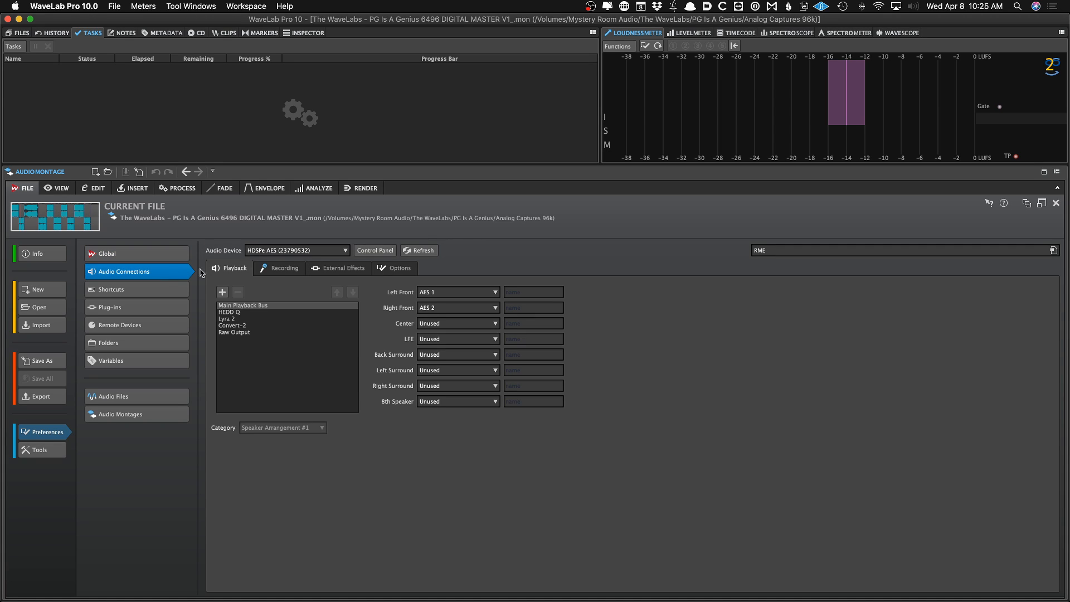
pyautogui.click(299, 252)
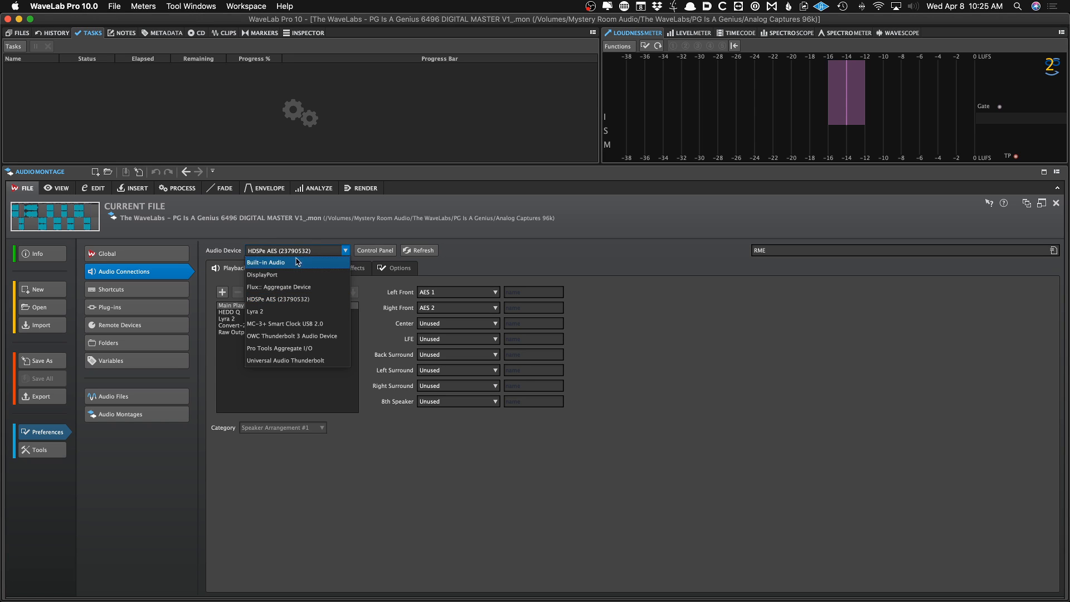
pyautogui.click(296, 299)
pyautogui.click(375, 250)
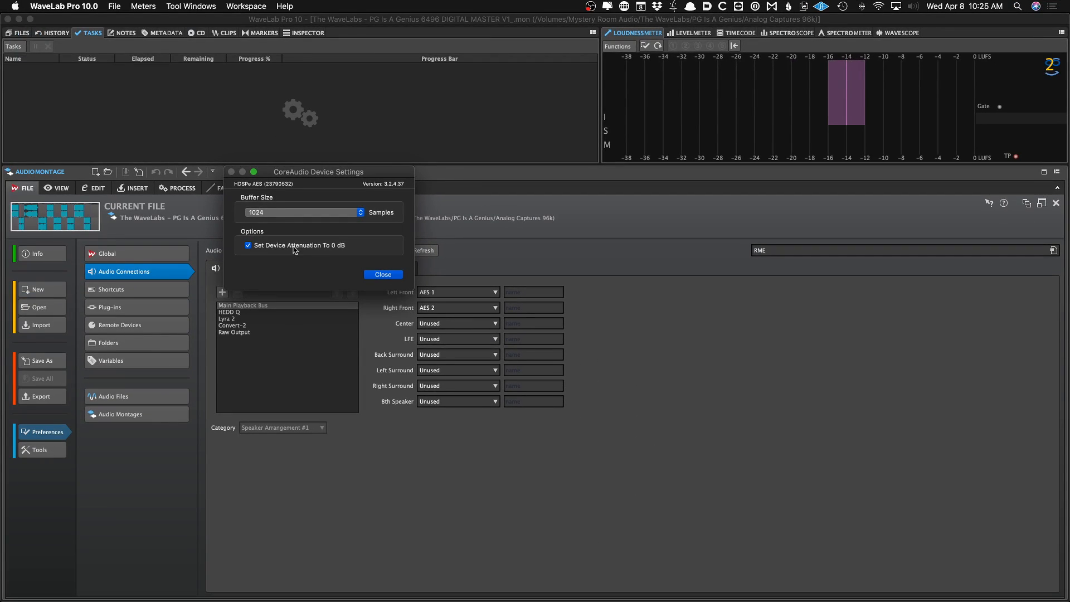
pyautogui.click(372, 274)
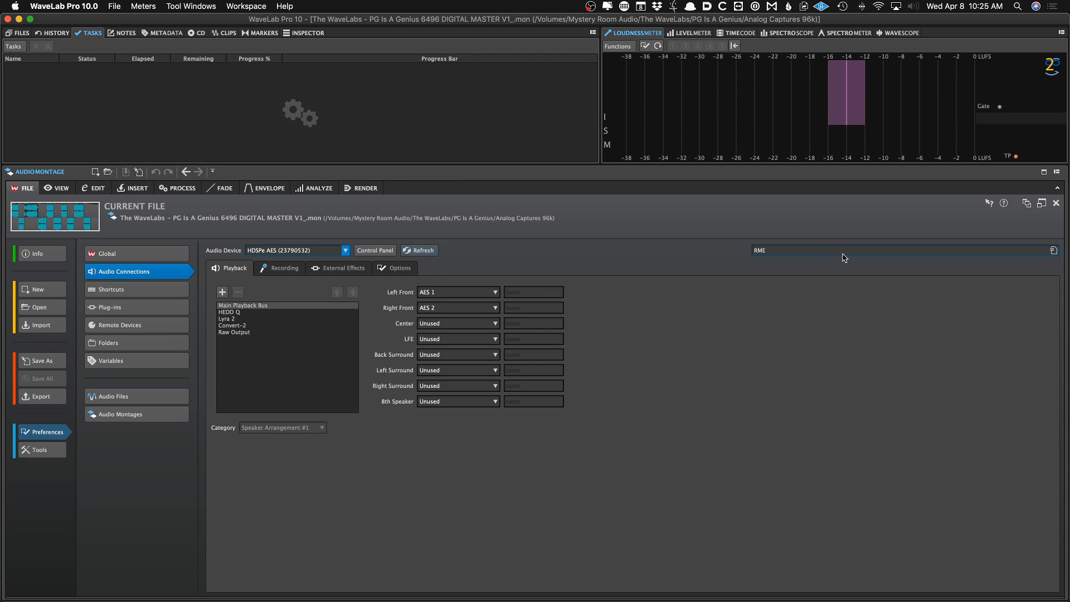
# Load the RME connections preset and step through each playback bus to inspect its output assignments and category
pyautogui.click(810, 252)
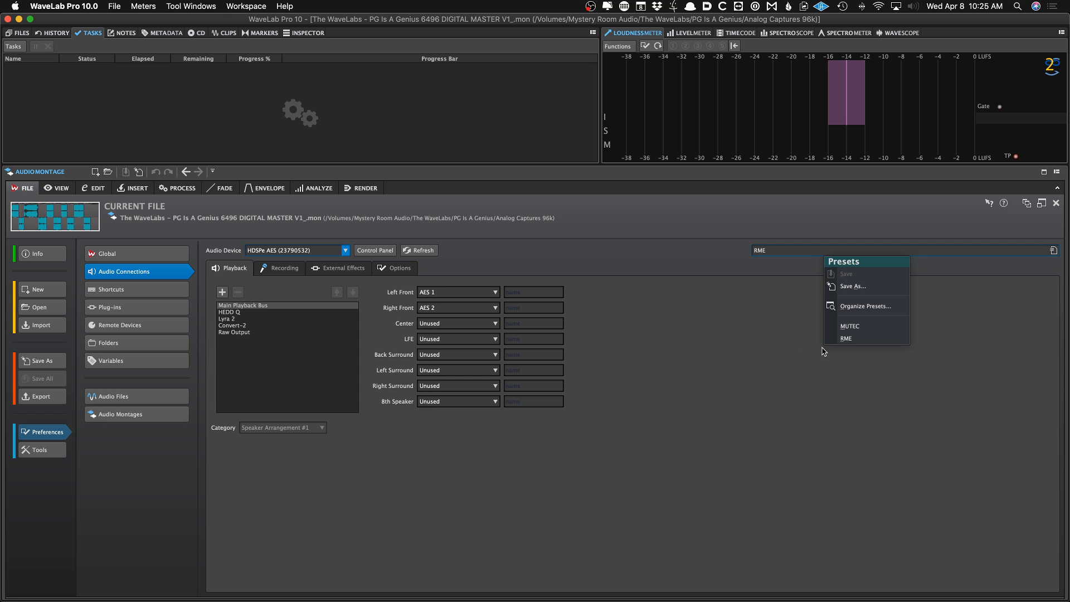
pyautogui.click(789, 343)
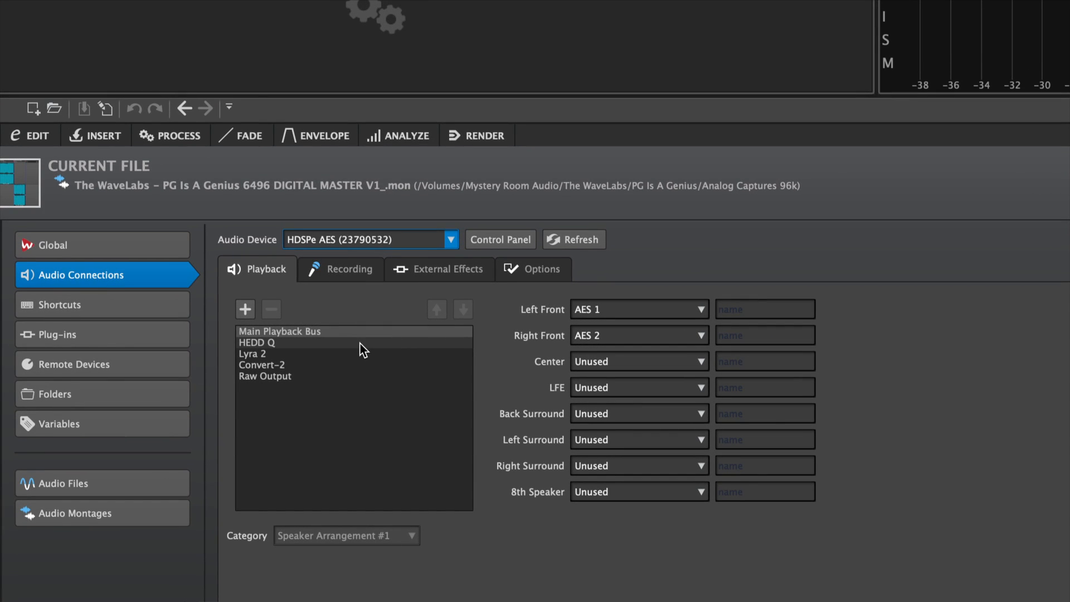
pyautogui.click(363, 343)
pyautogui.click(358, 354)
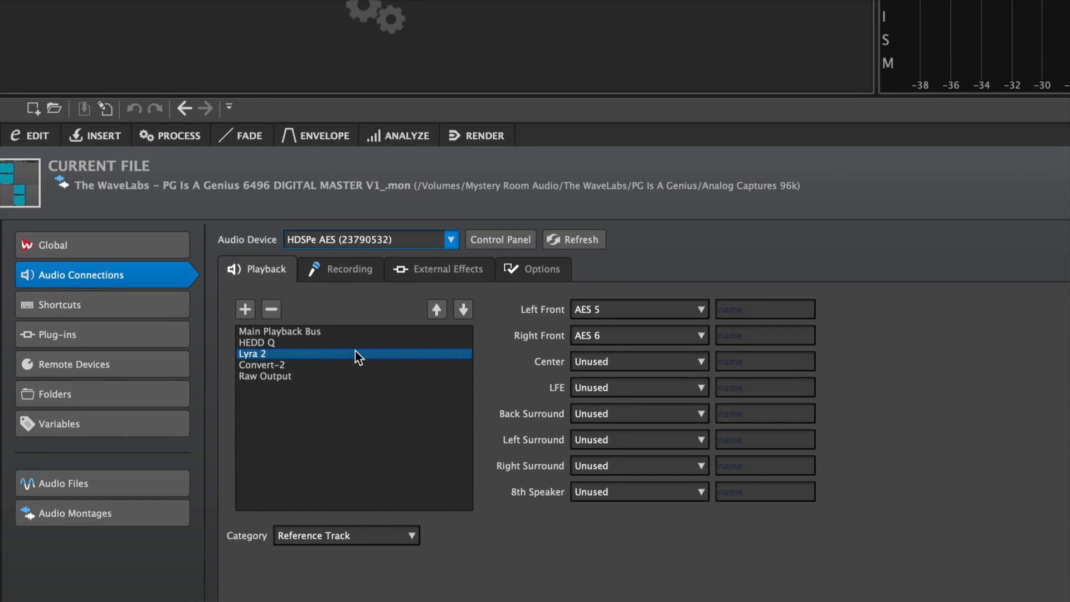
pyautogui.click(349, 364)
pyautogui.click(351, 354)
pyautogui.click(349, 343)
pyautogui.click(338, 354)
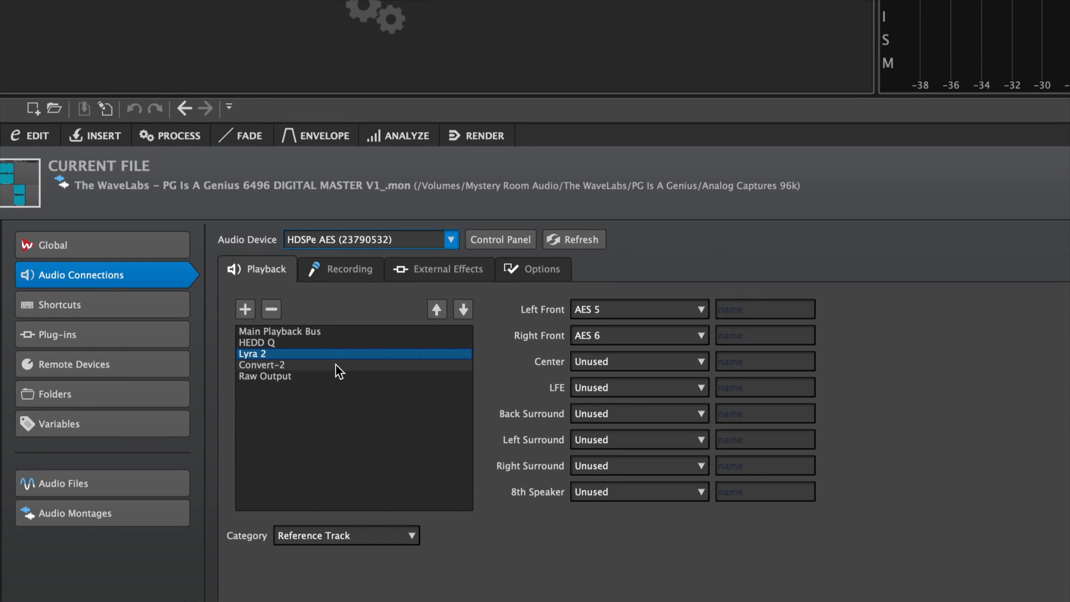
pyautogui.click(336, 365)
pyautogui.click(332, 354)
pyautogui.click(328, 343)
pyautogui.click(319, 353)
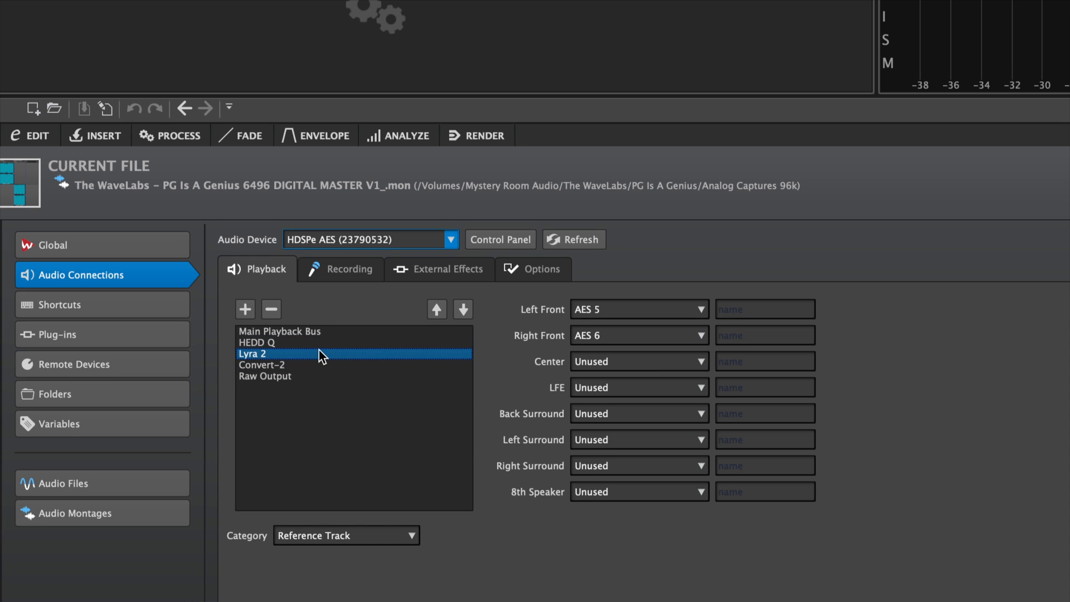
pyautogui.click(315, 365)
pyautogui.click(320, 345)
pyautogui.click(306, 364)
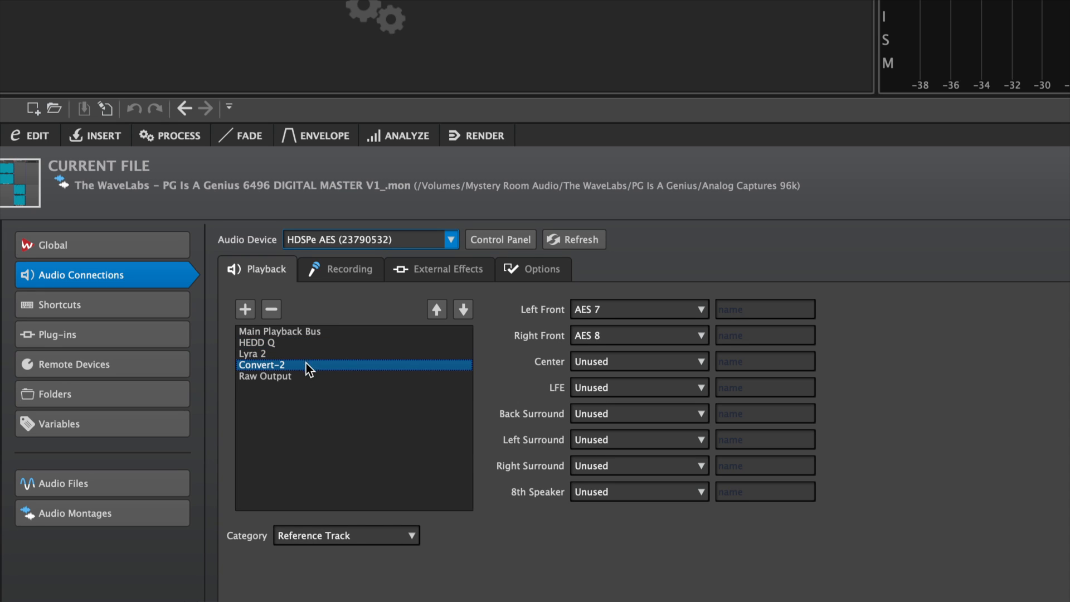
pyautogui.click(305, 343)
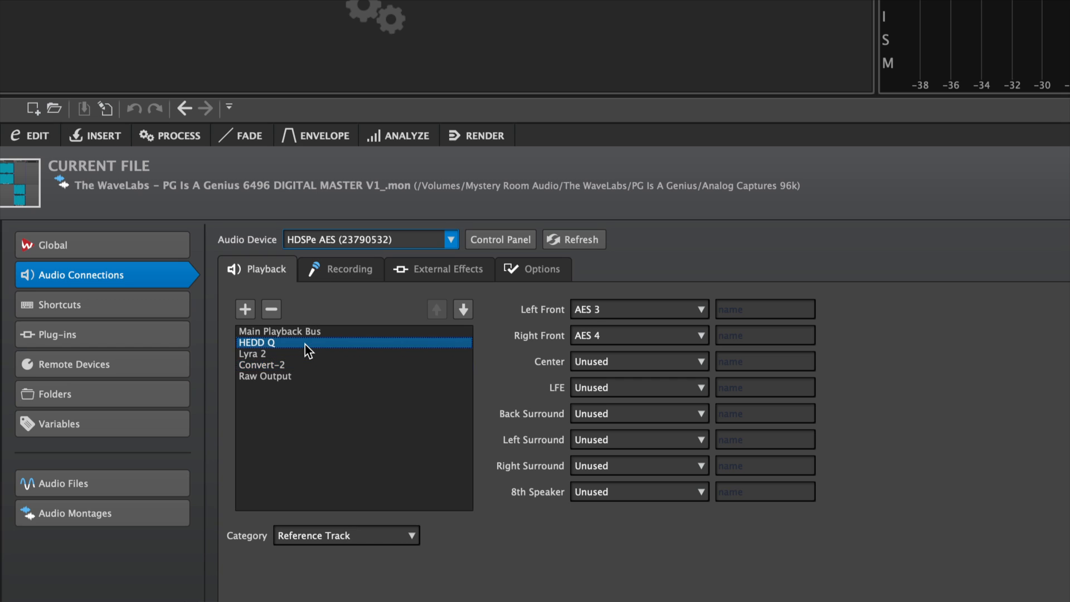
pyautogui.click(300, 353)
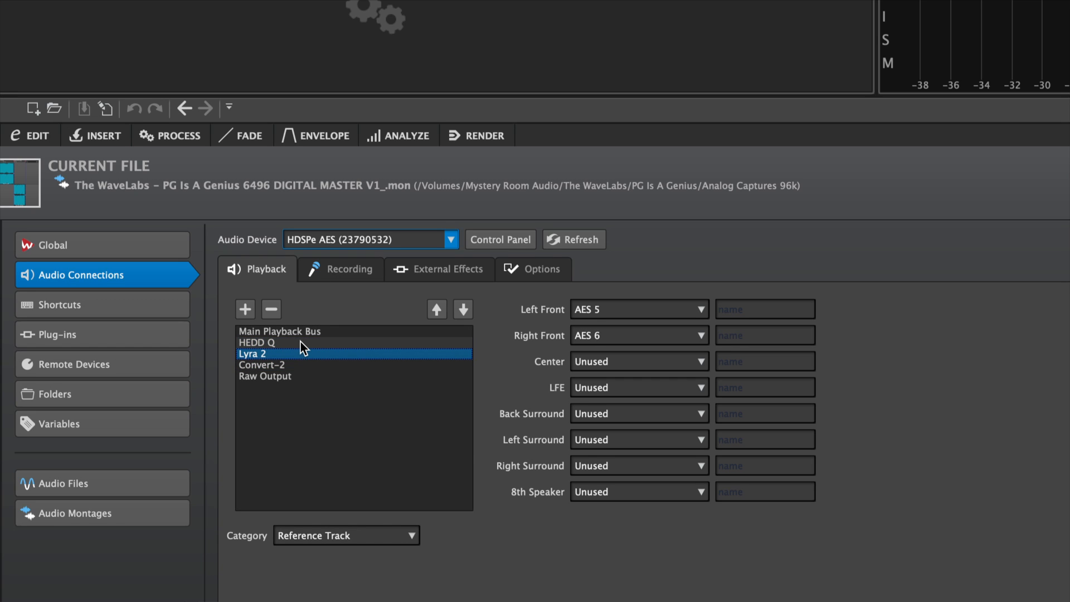
pyautogui.click(285, 376)
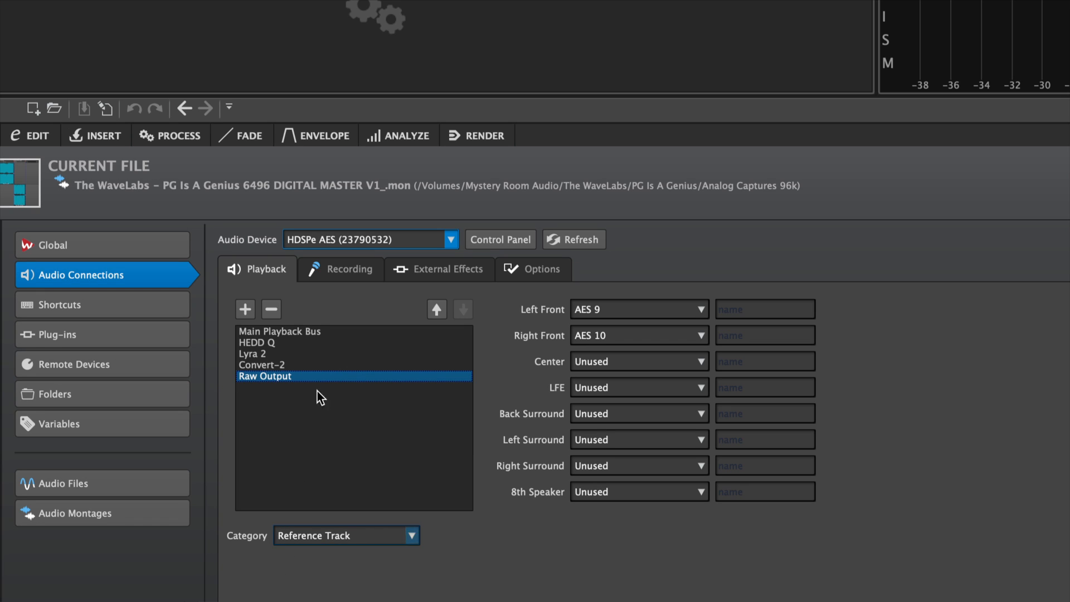
pyautogui.click(272, 330)
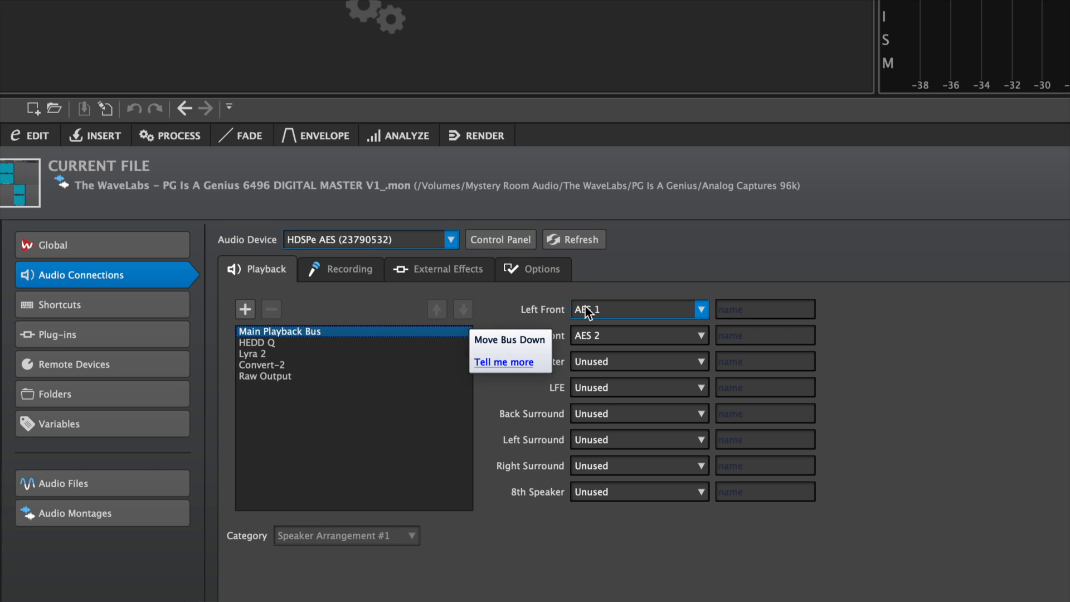
pyautogui.click(339, 343)
pyautogui.click(321, 353)
pyautogui.click(297, 342)
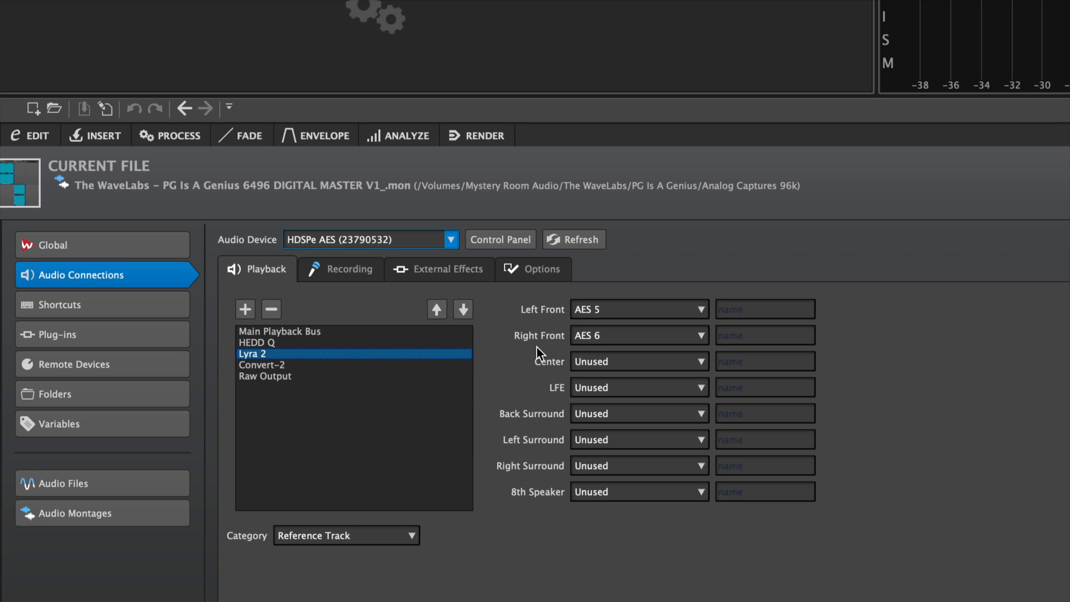
pyautogui.click(373, 375)
pyautogui.click(399, 365)
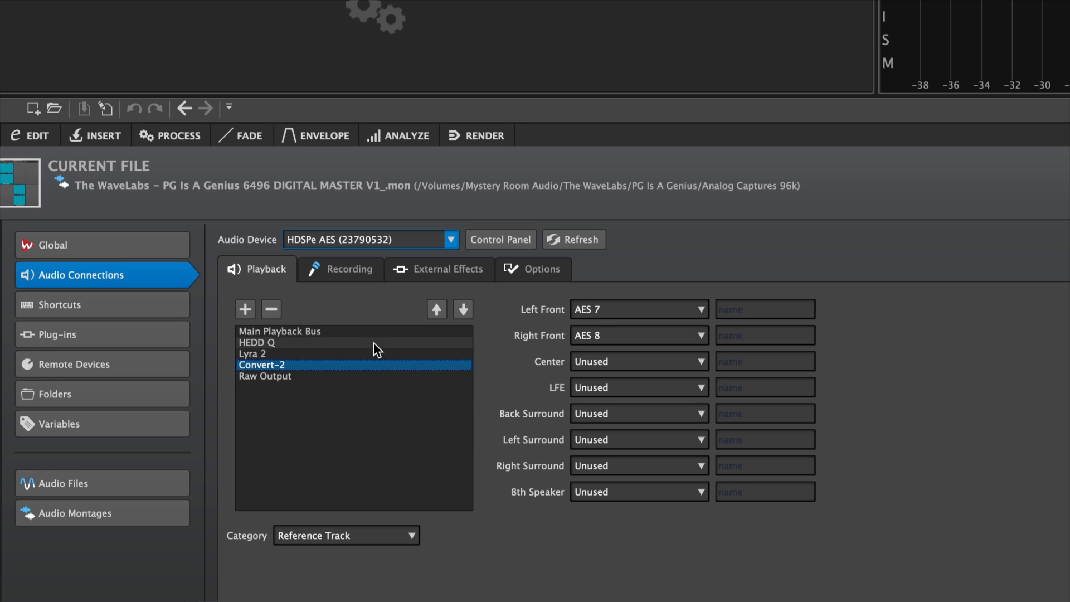
# Inspect the recording buses' input assignments, then the External Effects and Options connection pages
pyautogui.click(321, 275)
pyautogui.click(276, 342)
pyautogui.click(276, 351)
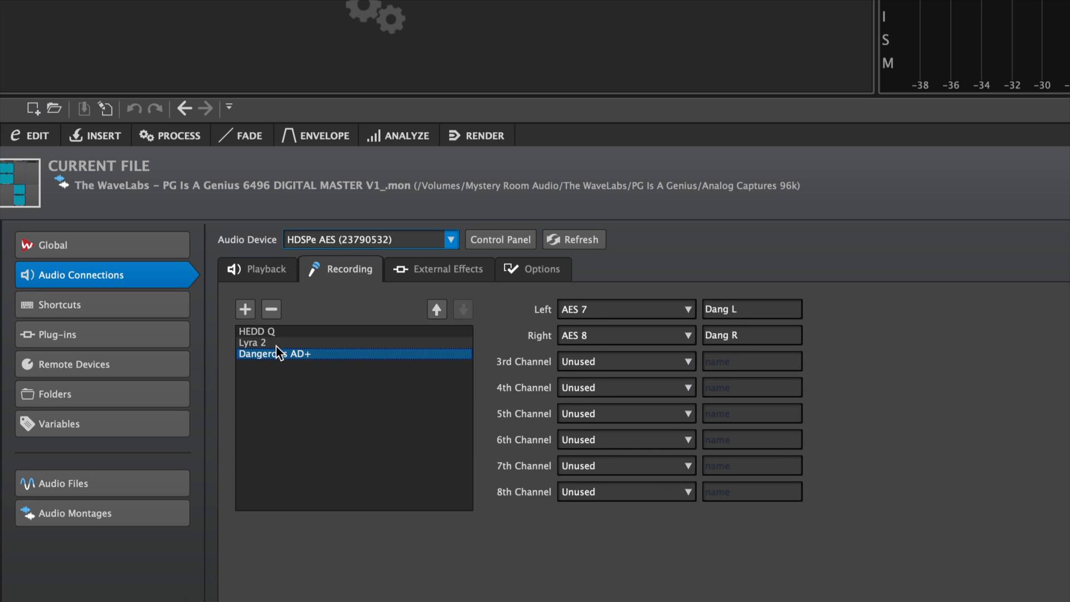
pyautogui.click(275, 345)
pyautogui.click(278, 334)
pyautogui.click(274, 342)
pyautogui.click(274, 353)
pyautogui.click(277, 342)
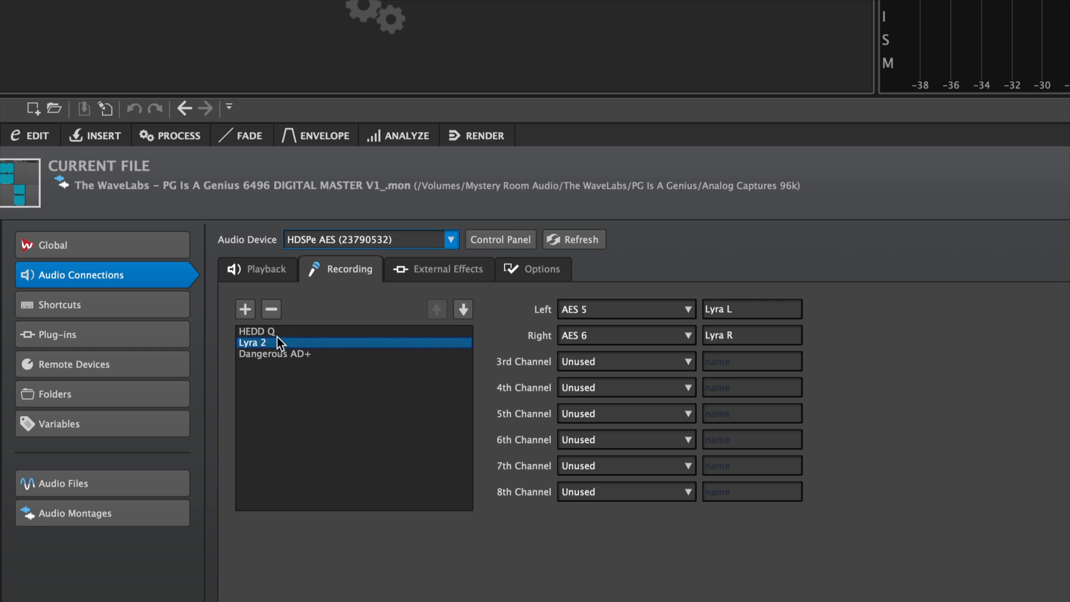
pyautogui.click(276, 333)
pyautogui.click(422, 280)
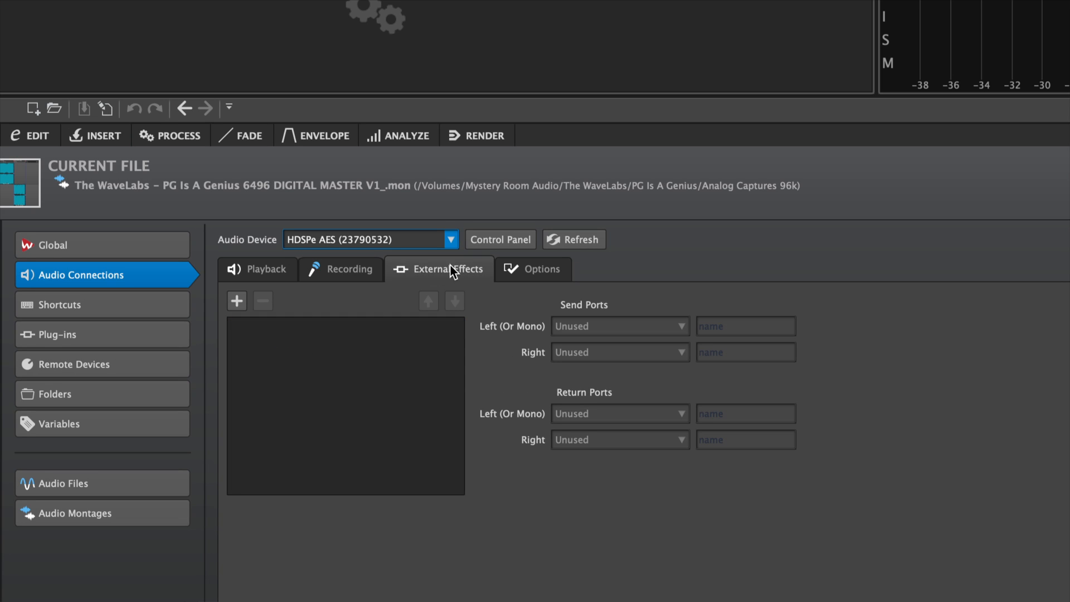
pyautogui.click(522, 268)
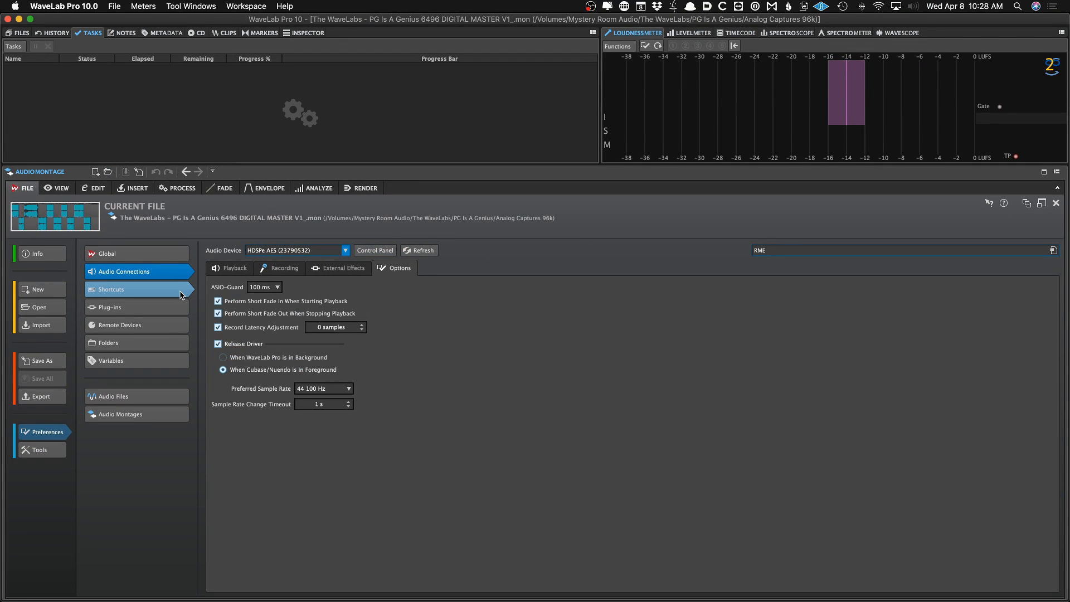
# Open the Shortcuts preferences and search the command list for Insert Au
pyautogui.click(180, 290)
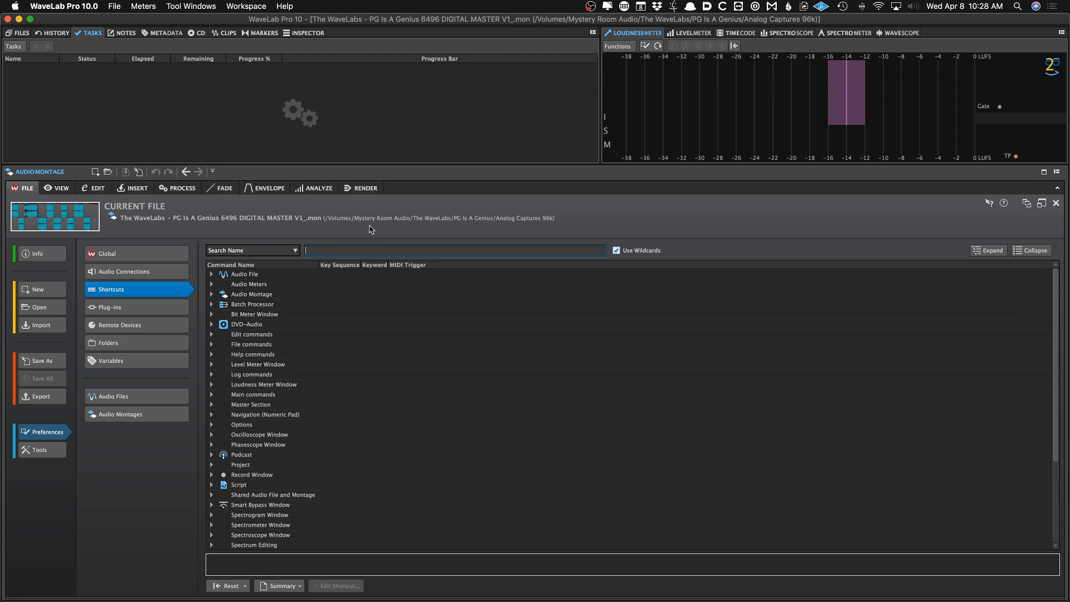
pyautogui.write('Insert')
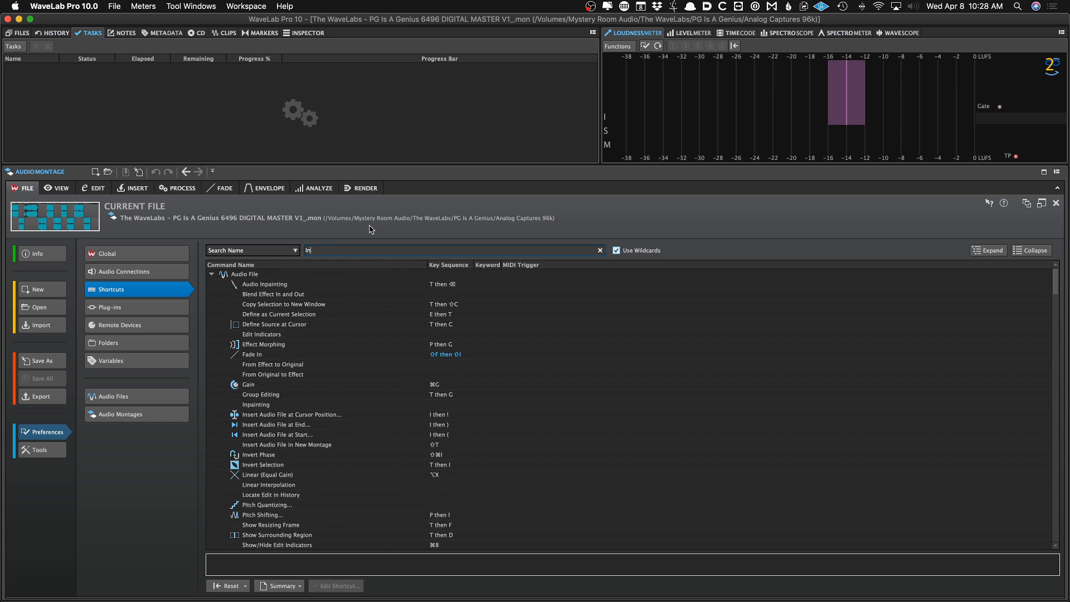
pyautogui.write(' Au')
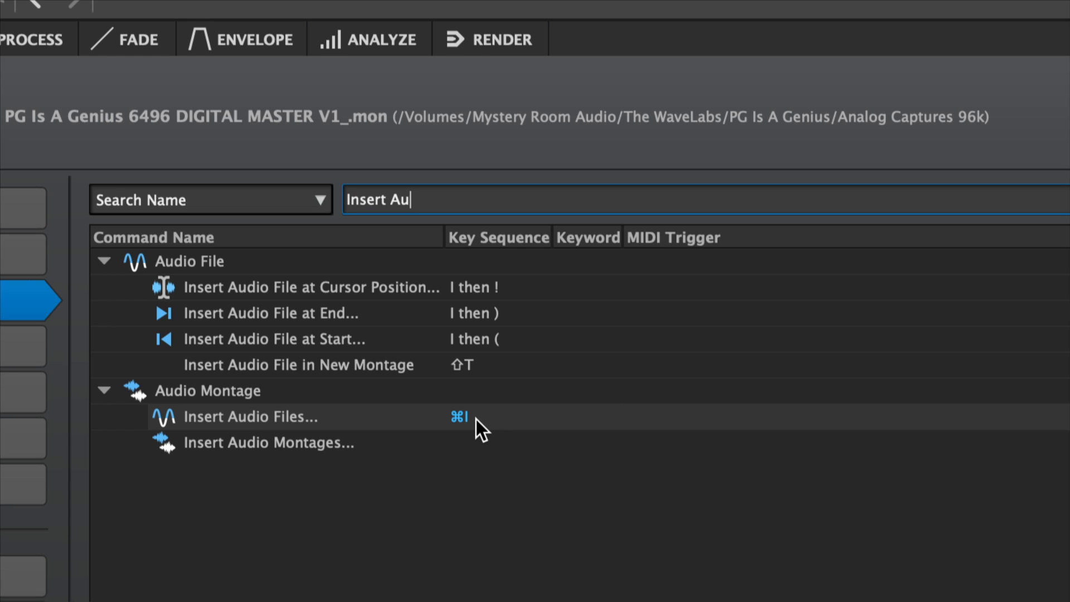
pyautogui.press('super+a')
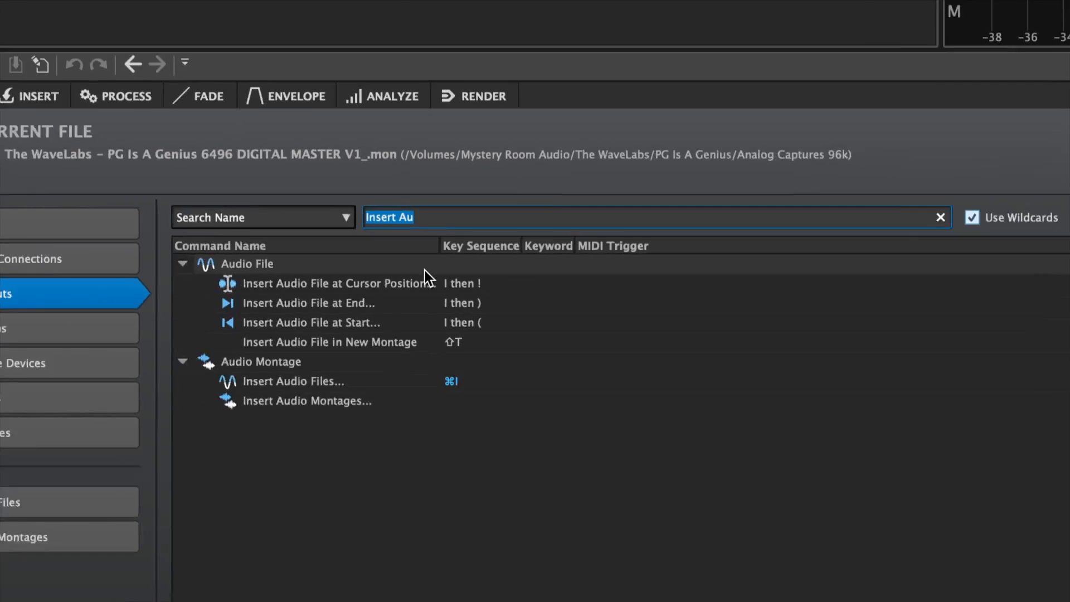
pyautogui.press('BackSpace')
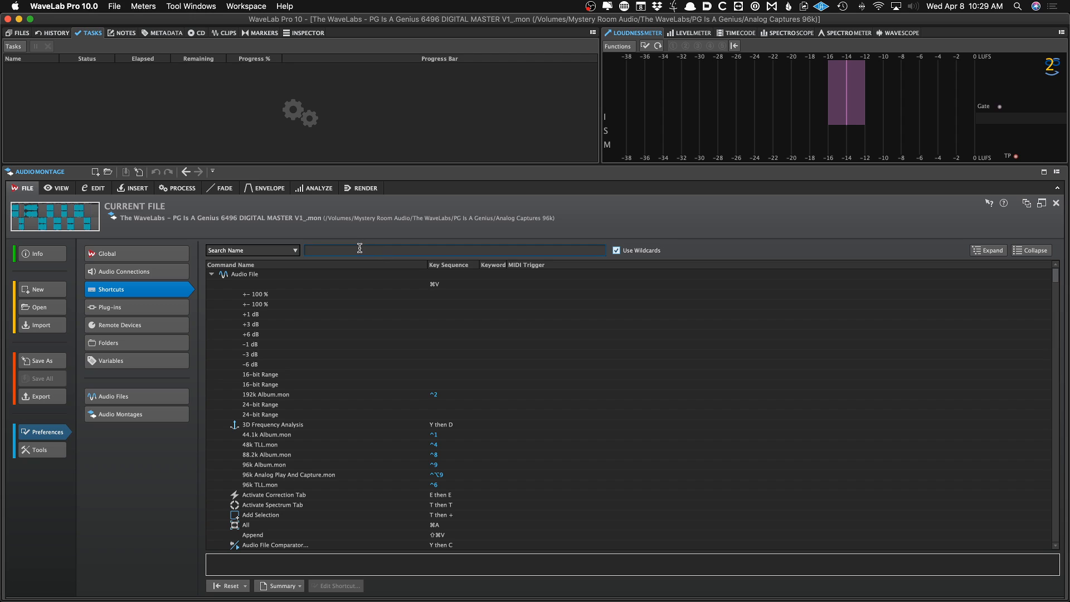
pyautogui.write('Audi')
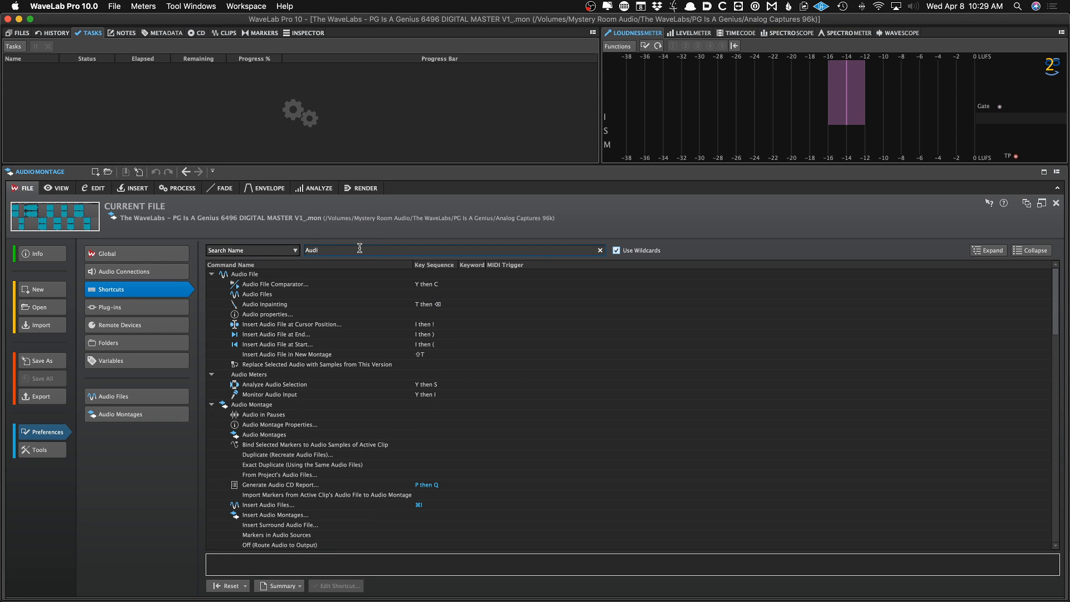
pyautogui.press('super+a')
pyautogui.write('Ins')
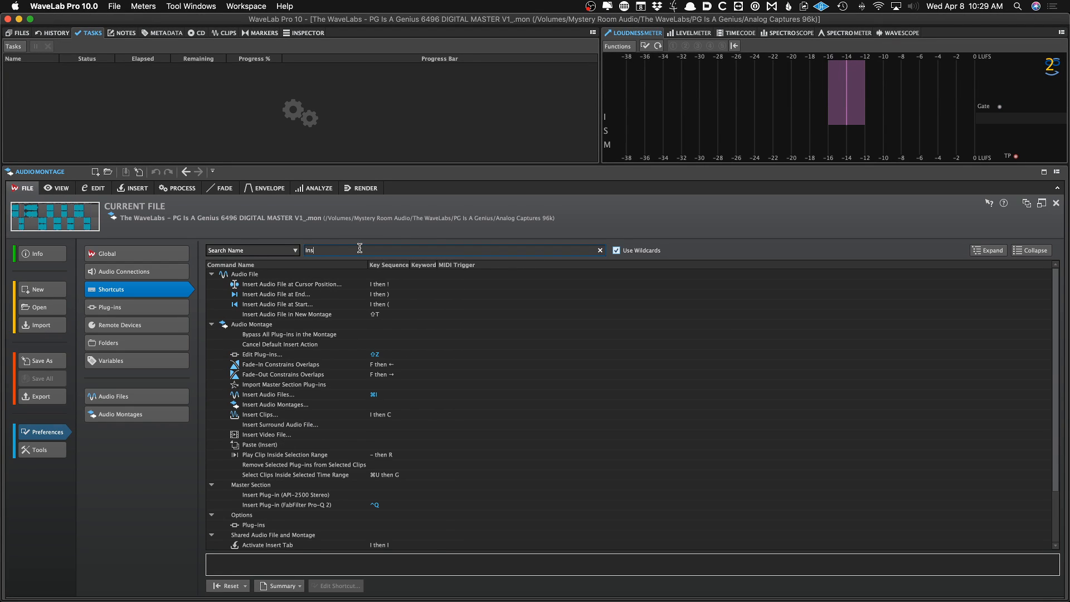
pyautogui.write('ert Au')
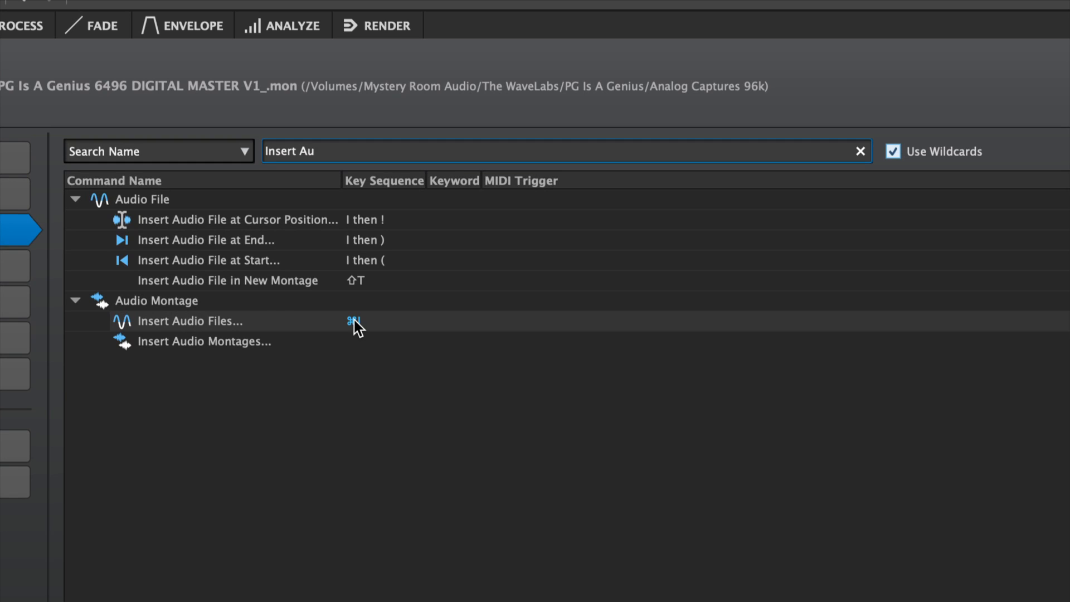
# Redefine the Insert Audio Files shortcut as Cmd+I in its shortcut definitions
pyautogui.doubleClick(358, 328)
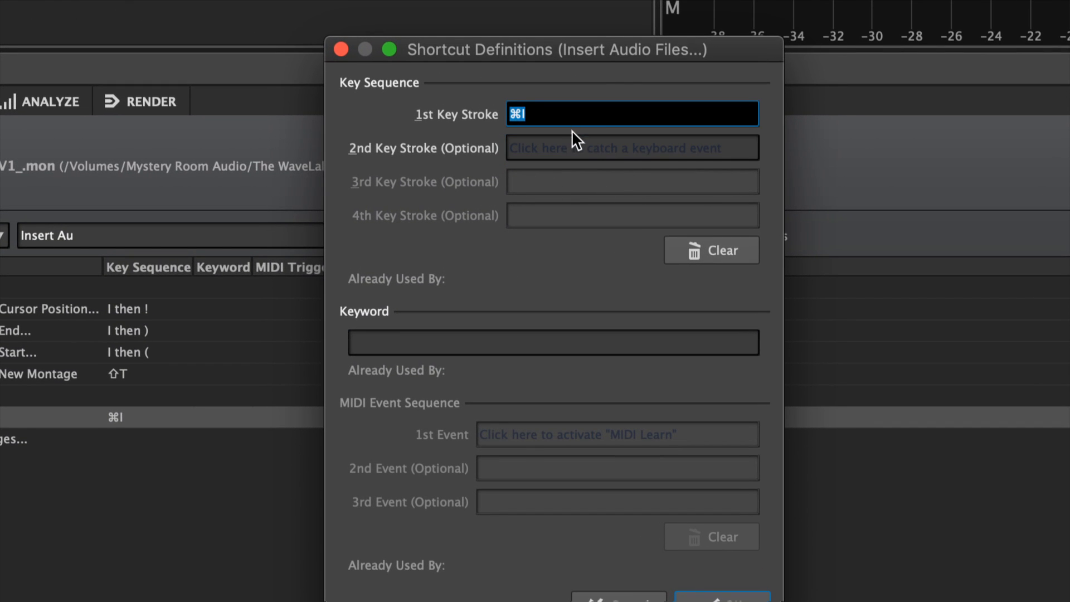
pyautogui.click(695, 245)
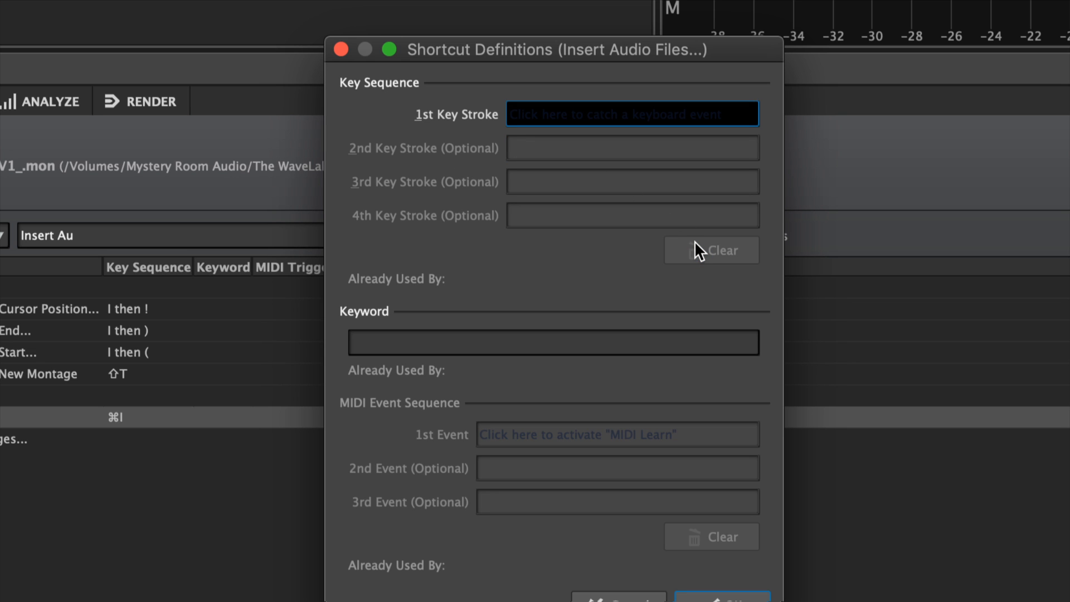
pyautogui.press('super+i')
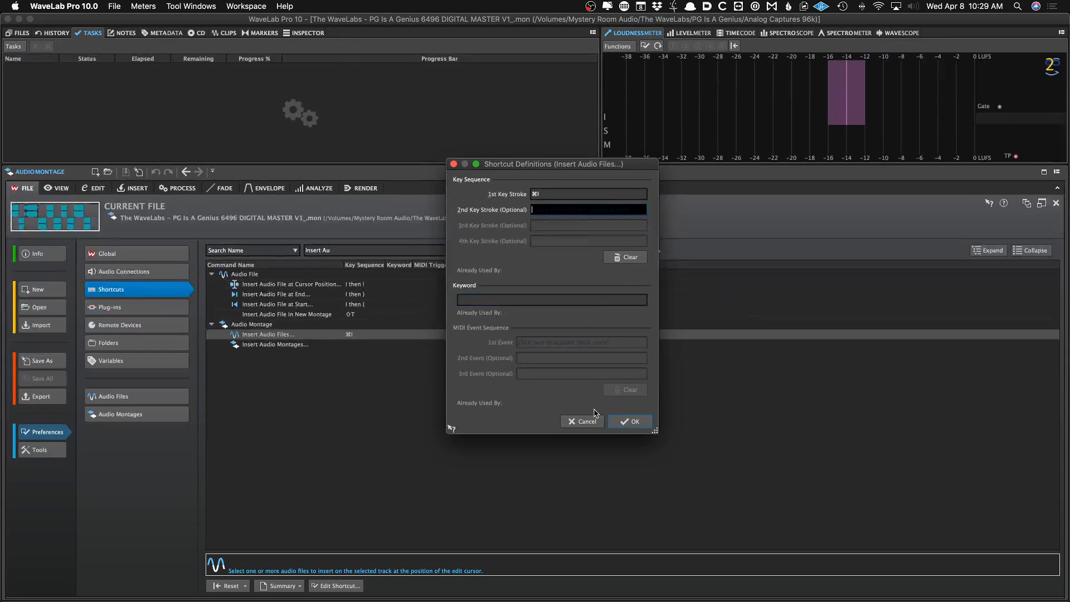
pyautogui.click(625, 421)
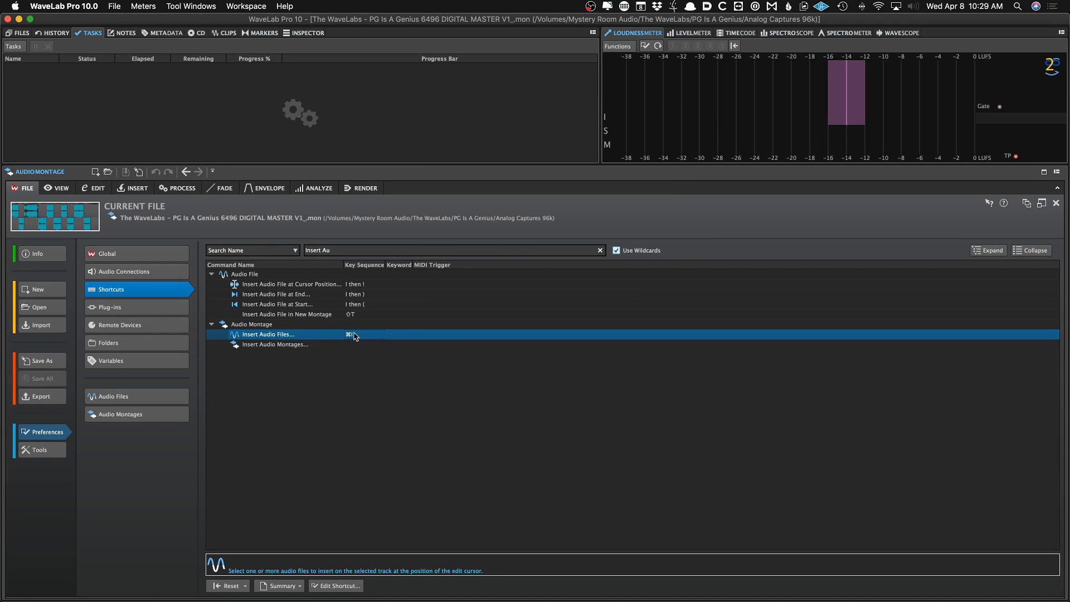
pyautogui.click(351, 251)
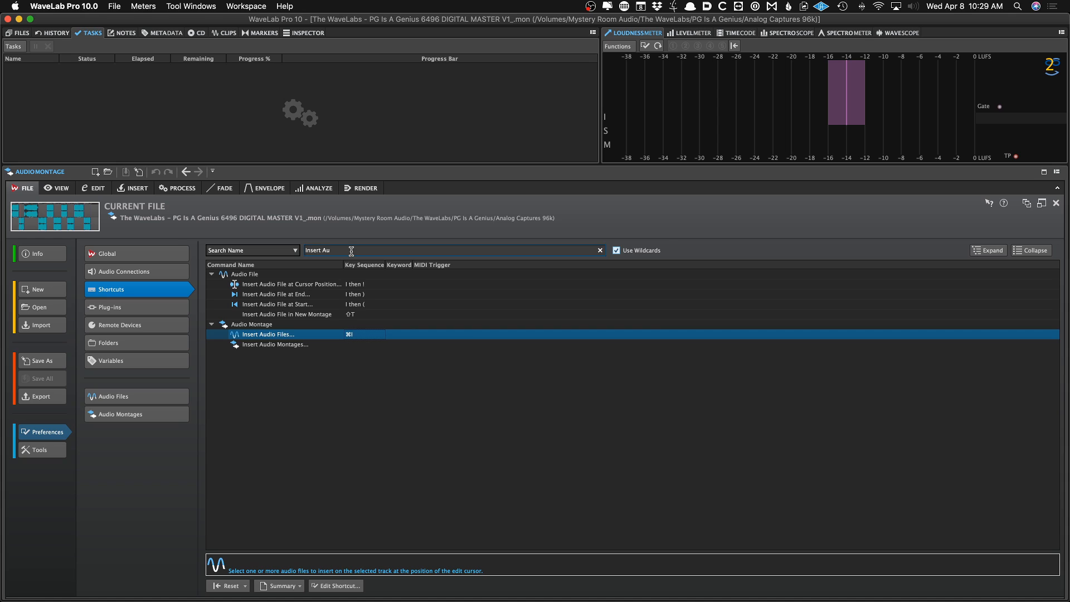
# Clear the shortcut search and review the General settings of the Plug-ins preferences
pyautogui.click(351, 251)
pyautogui.press('BackSpace')
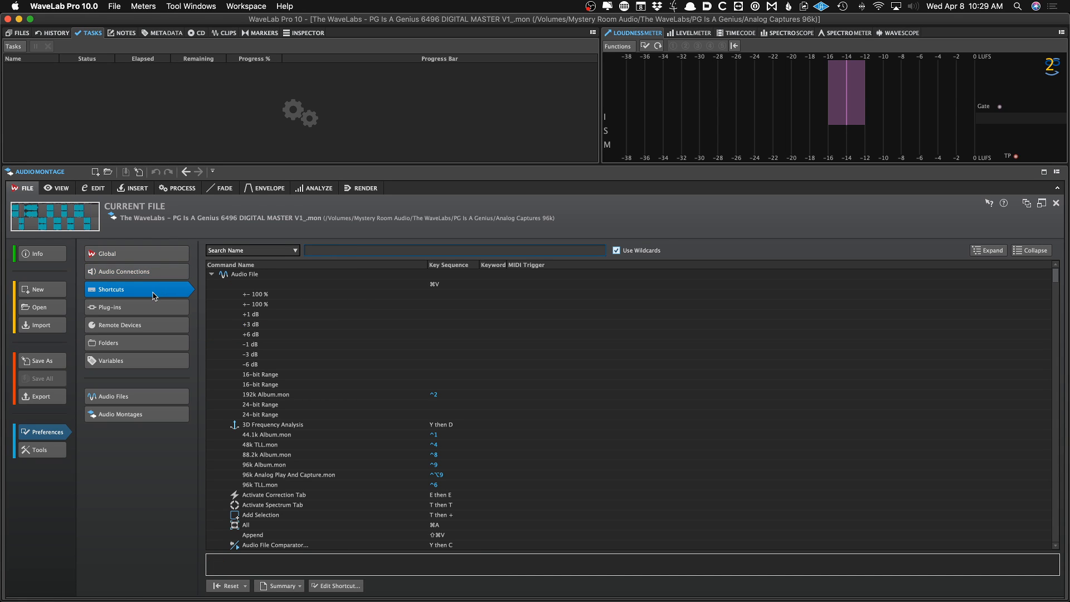
pyautogui.click(148, 310)
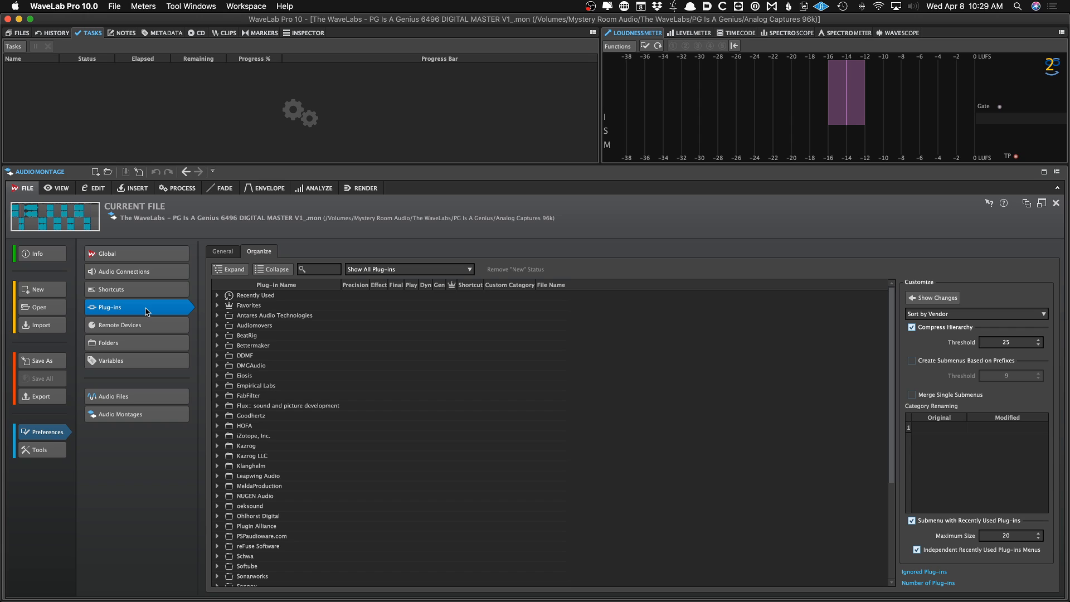
pyautogui.click(223, 251)
pyautogui.click(244, 315)
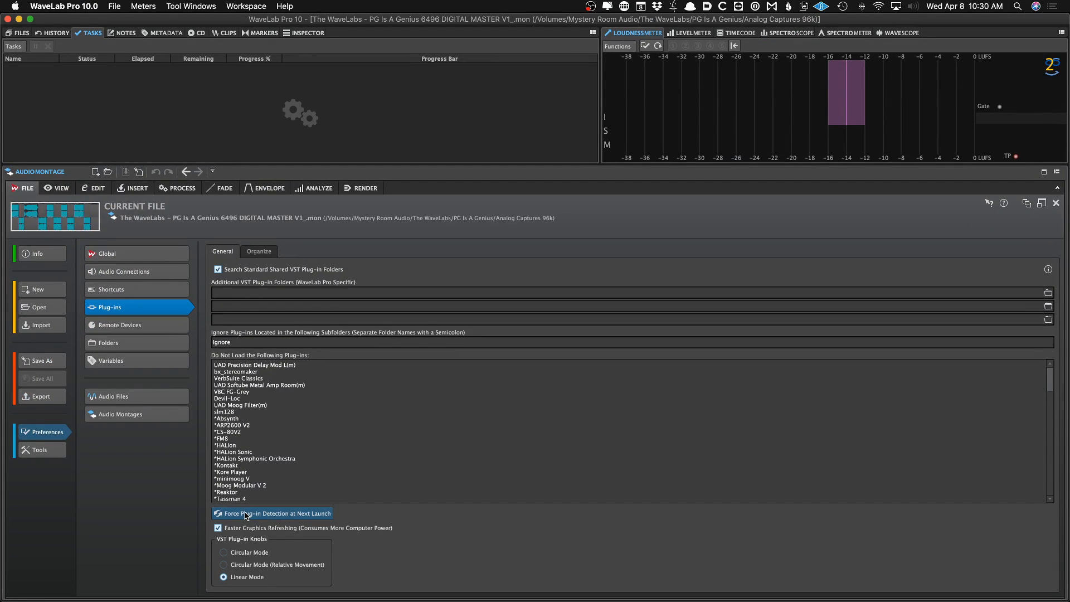
pyautogui.click(258, 251)
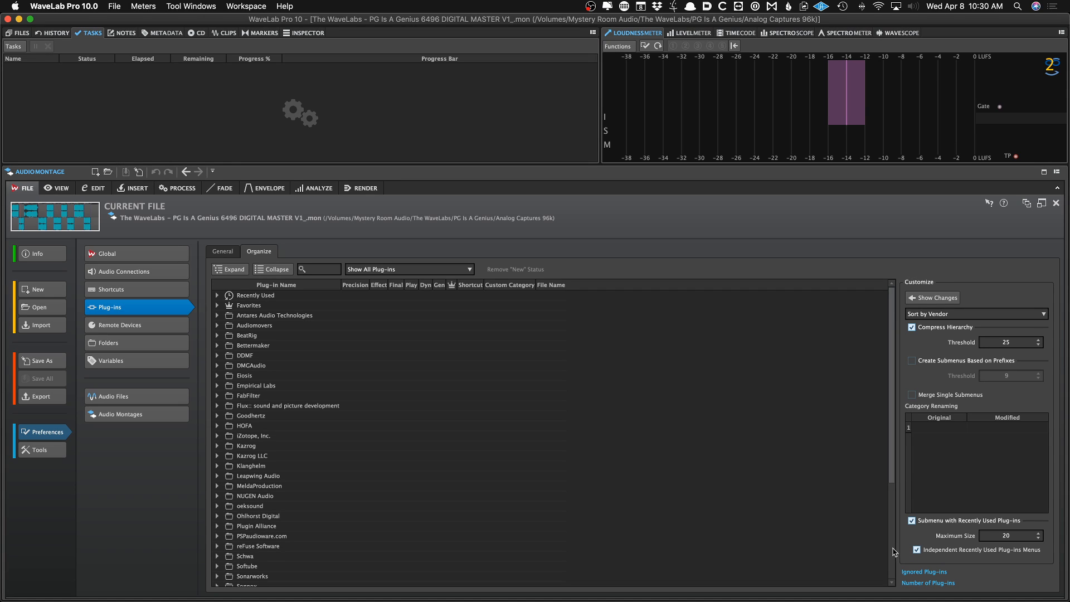
# Check the Sort by Vendor setting and browse the vendor folders in the plug-in Organize list
pyautogui.click(940, 315)
pyautogui.click(1005, 289)
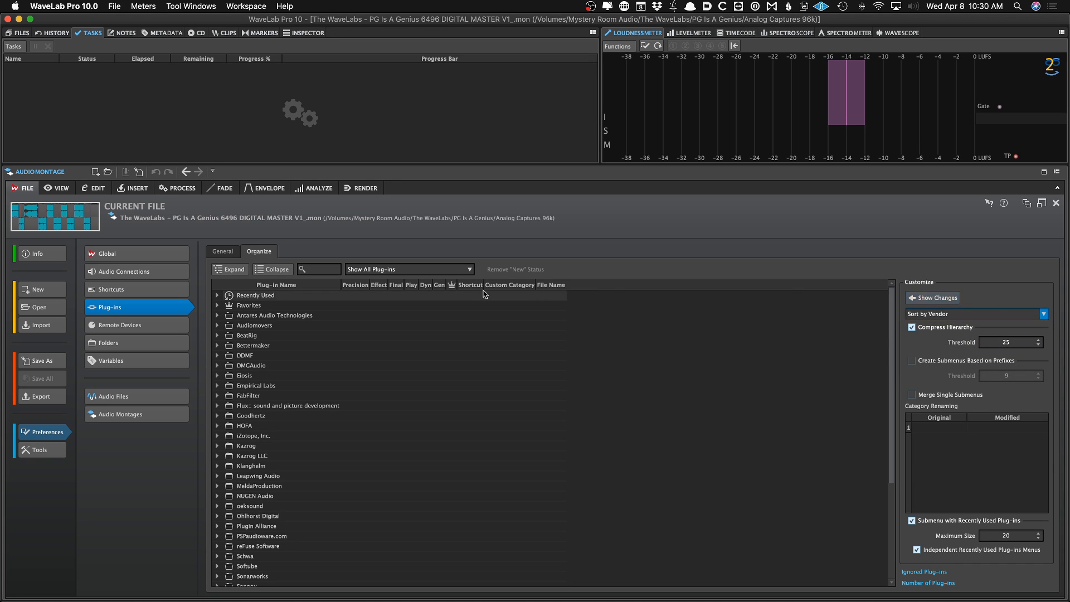
pyautogui.scroll(-5, 297, 333)
pyautogui.scroll(5, 300, 333)
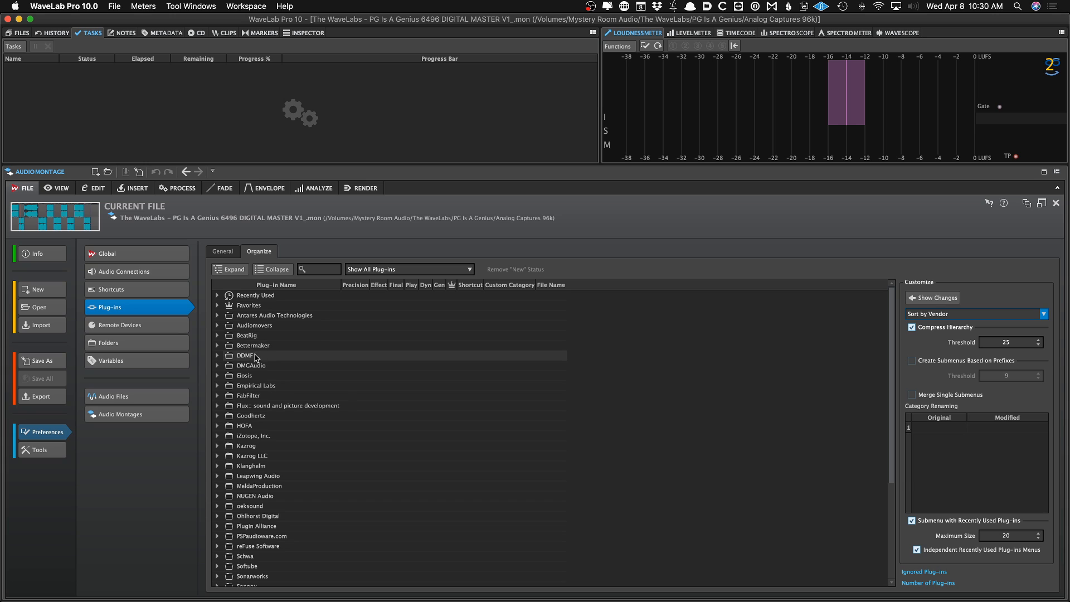
pyautogui.scroll(-3, 231, 340)
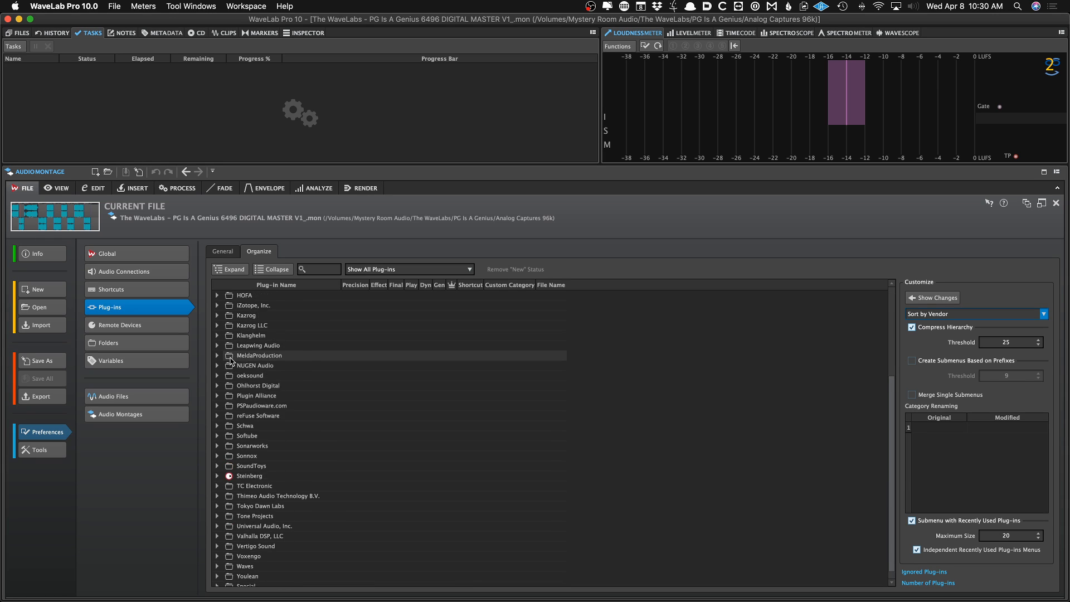
pyautogui.scroll(3, 231, 356)
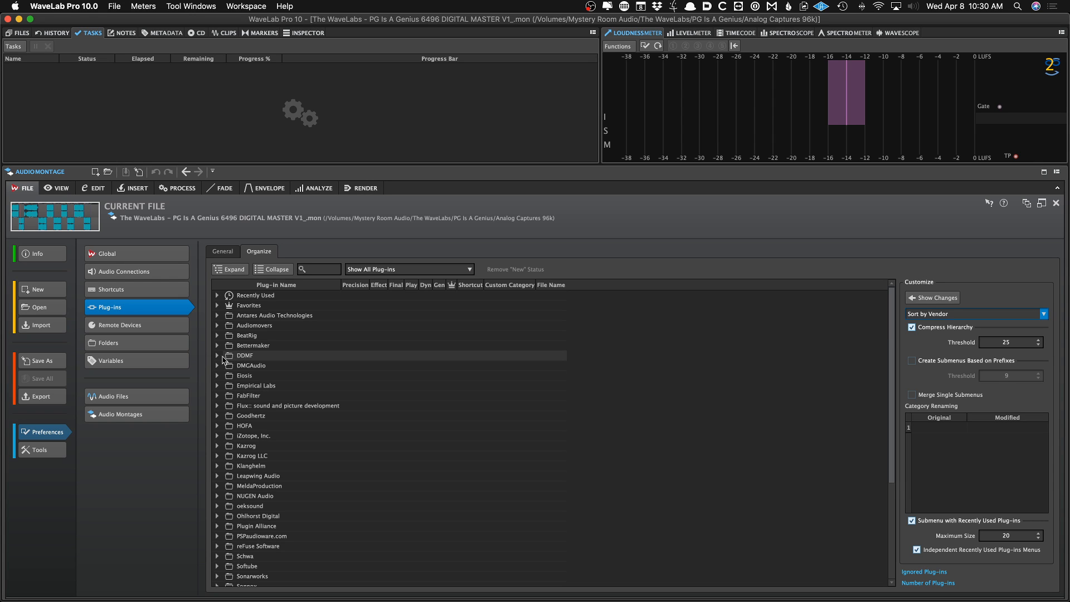
# Expand DMGAudio and toggle the VST2 EQuilibrium Effect option on and back off
pyautogui.click(216, 366)
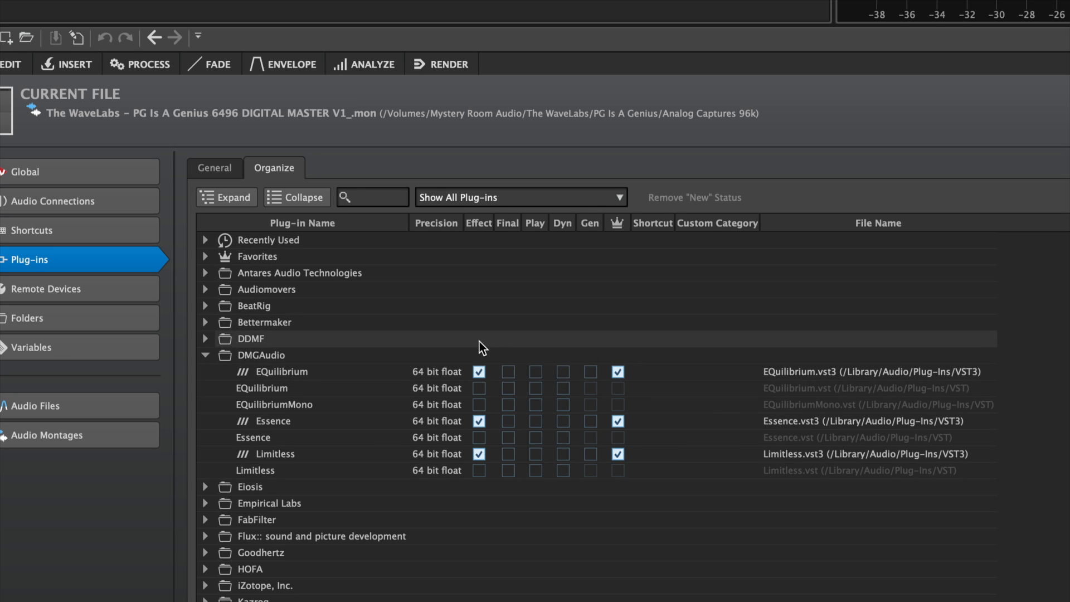
pyautogui.click(479, 388)
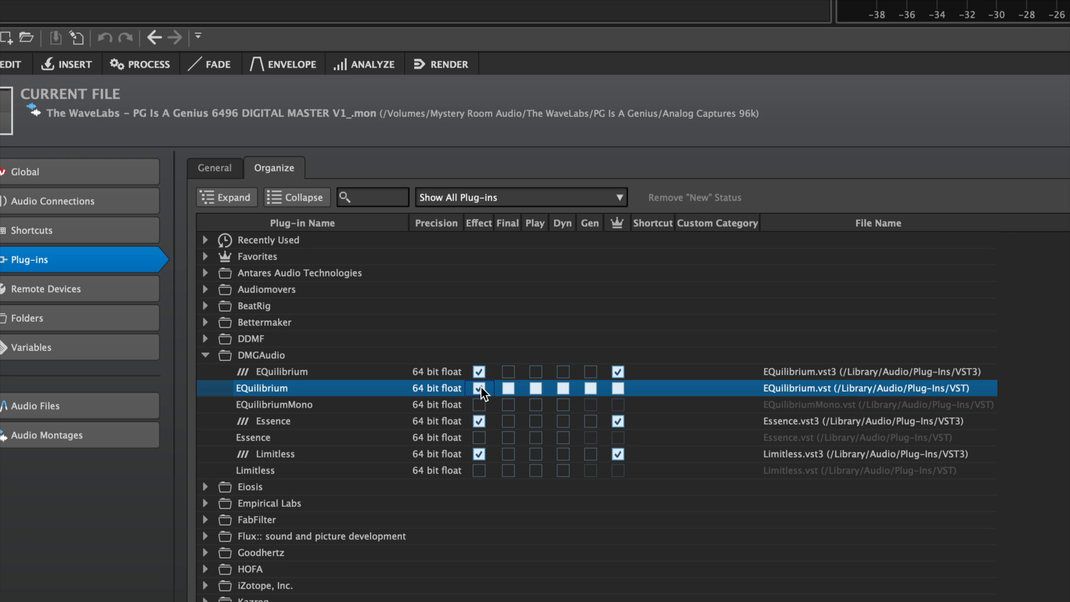
pyautogui.click(479, 387)
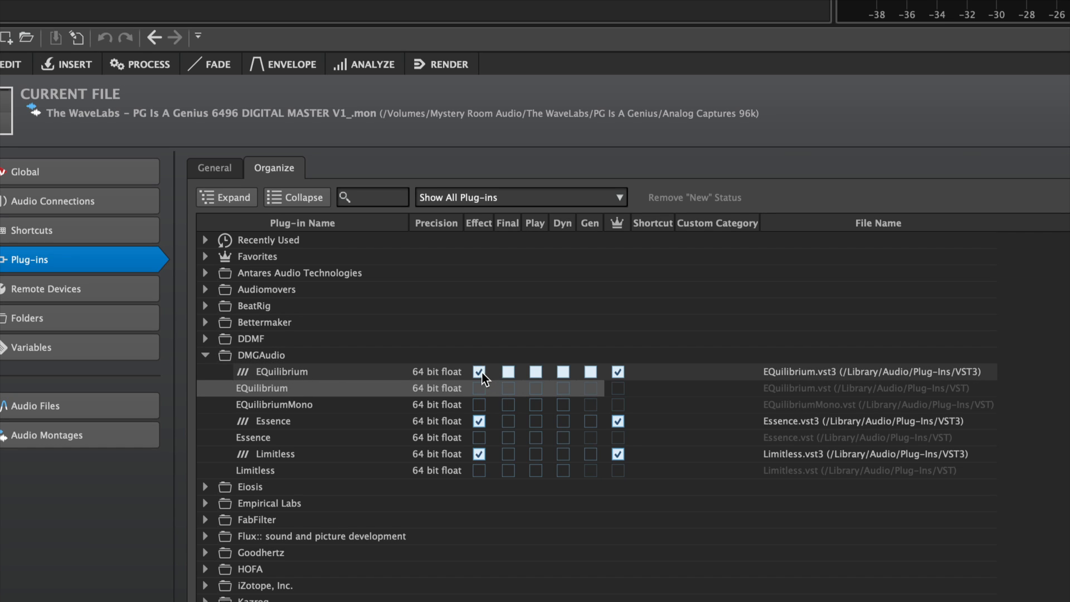
pyautogui.click(282, 376)
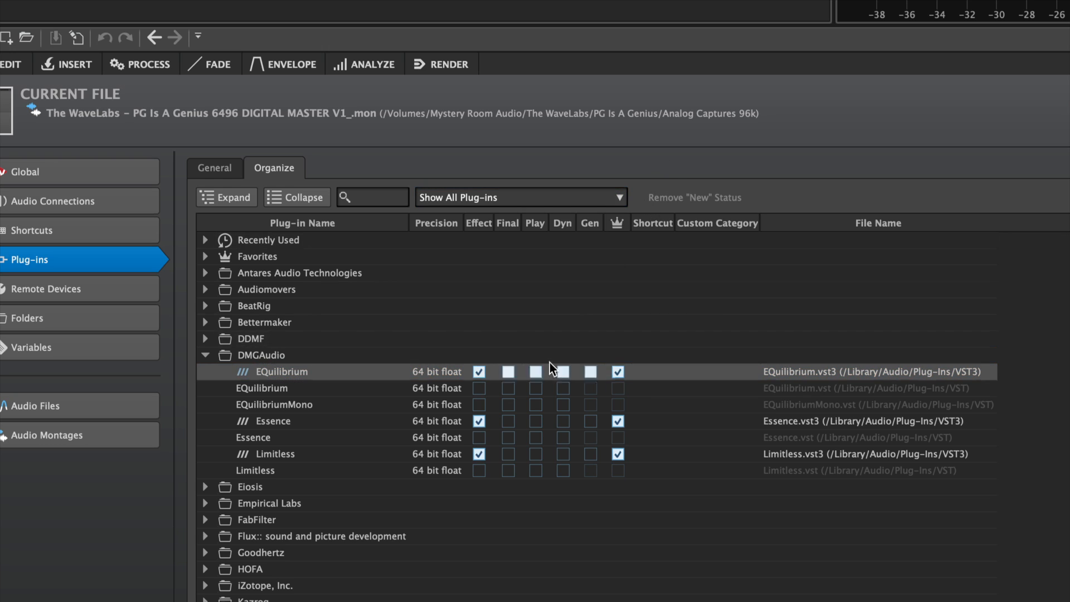
pyautogui.click(207, 354)
# Expand the oeksound folder to inspect the soothe and spiff plug-in entries, then collapse it
pyautogui.scroll(-5, 207, 353)
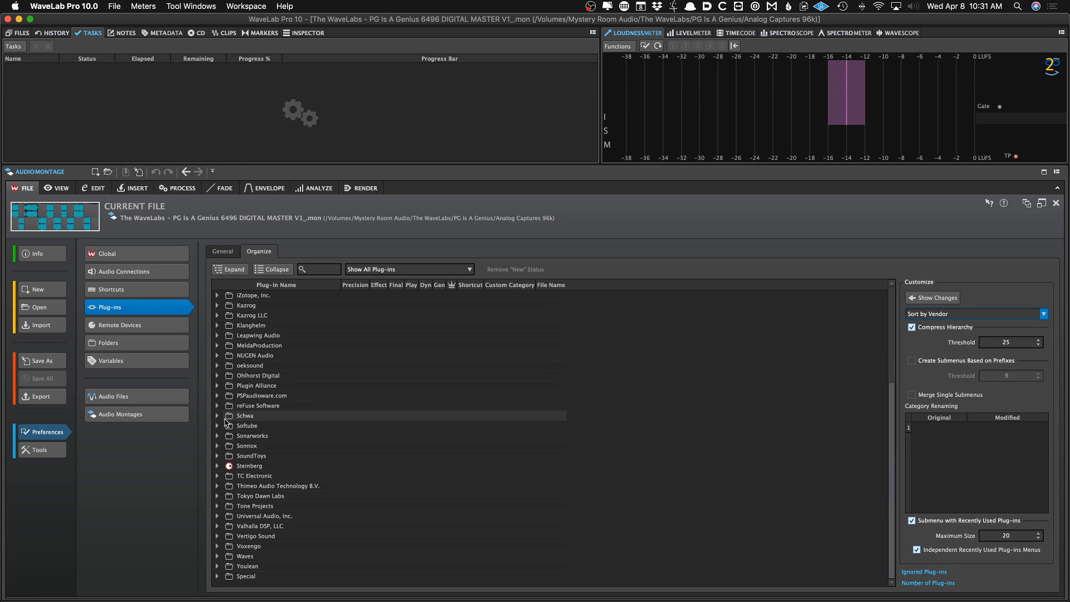
pyautogui.scroll(1, 225, 422)
pyautogui.scroll(1, 225, 421)
pyautogui.click(217, 405)
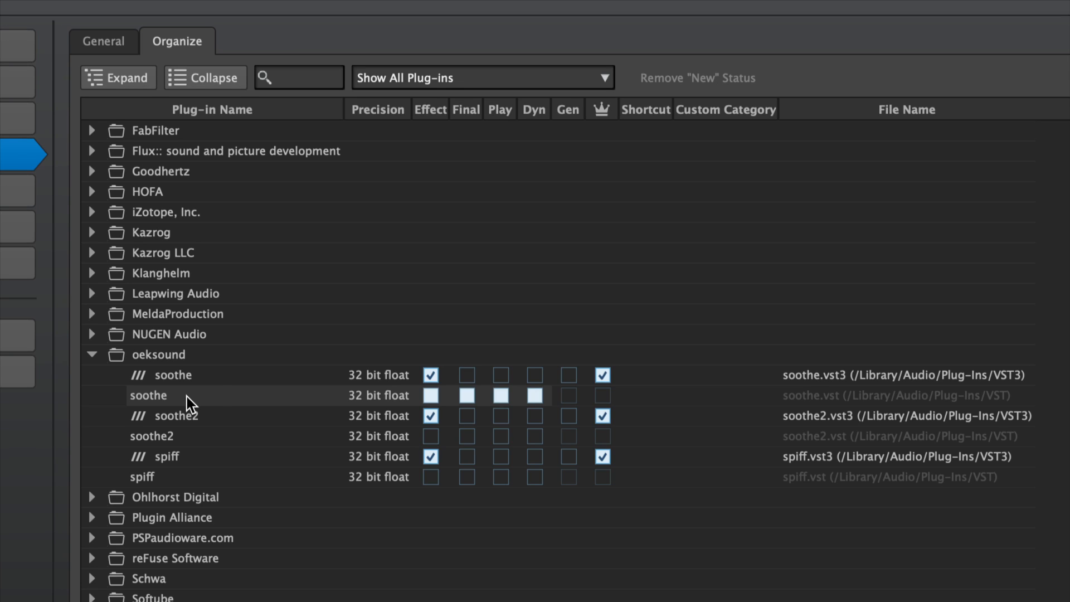
pyautogui.click(156, 372)
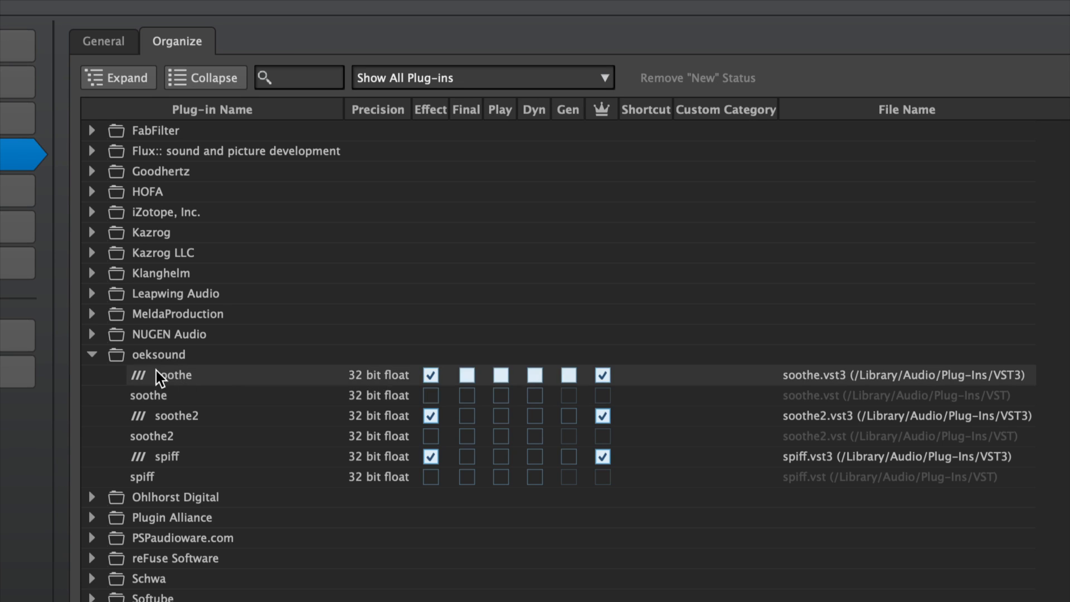
pyautogui.click(92, 354)
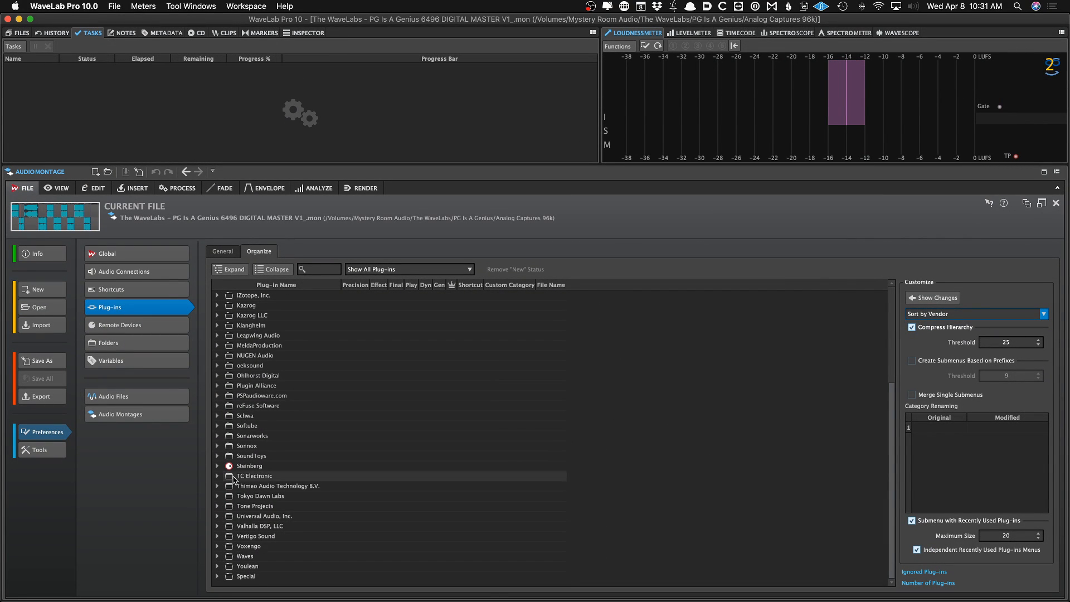
pyautogui.scroll(5, 215, 372)
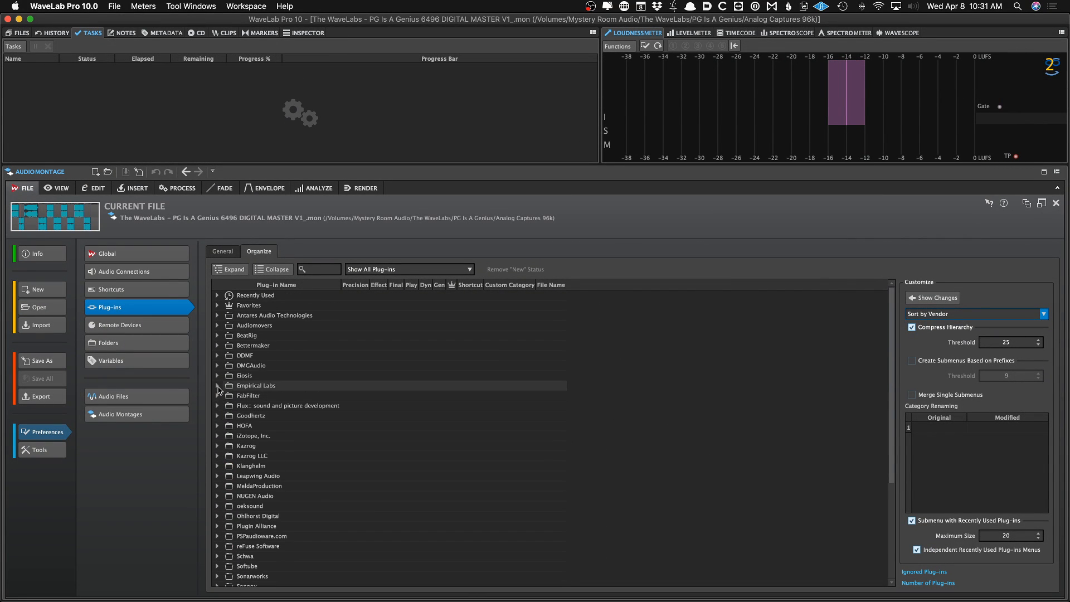
# Review the Remote Devices page and the Audio File and Audio Montage open and save folder settings
pyautogui.click(166, 328)
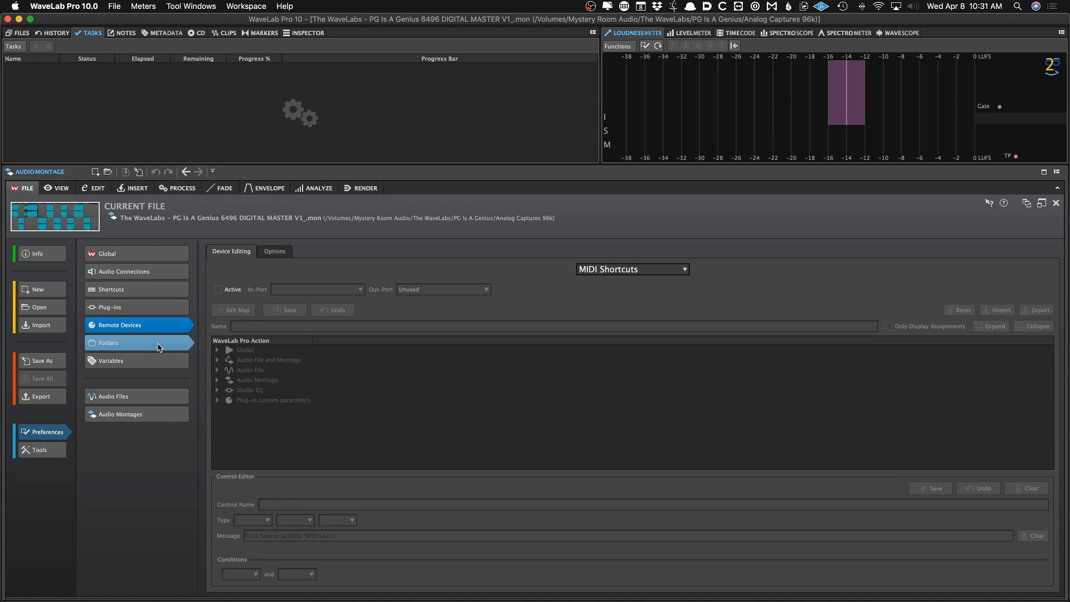
pyautogui.click(160, 348)
pyautogui.scroll(2, 323, 354)
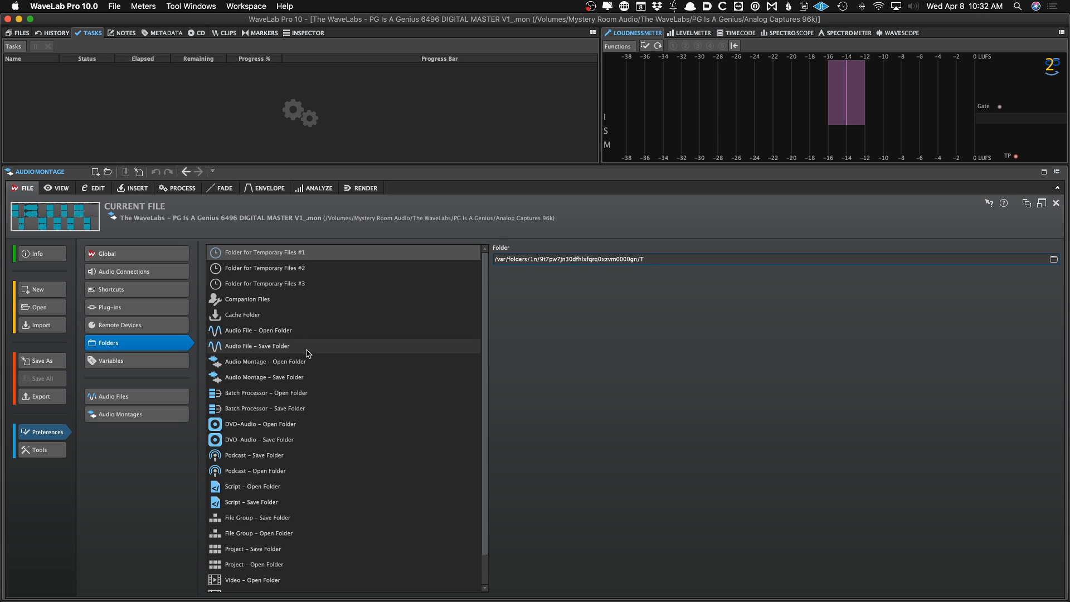
pyautogui.click(308, 347)
pyautogui.click(309, 334)
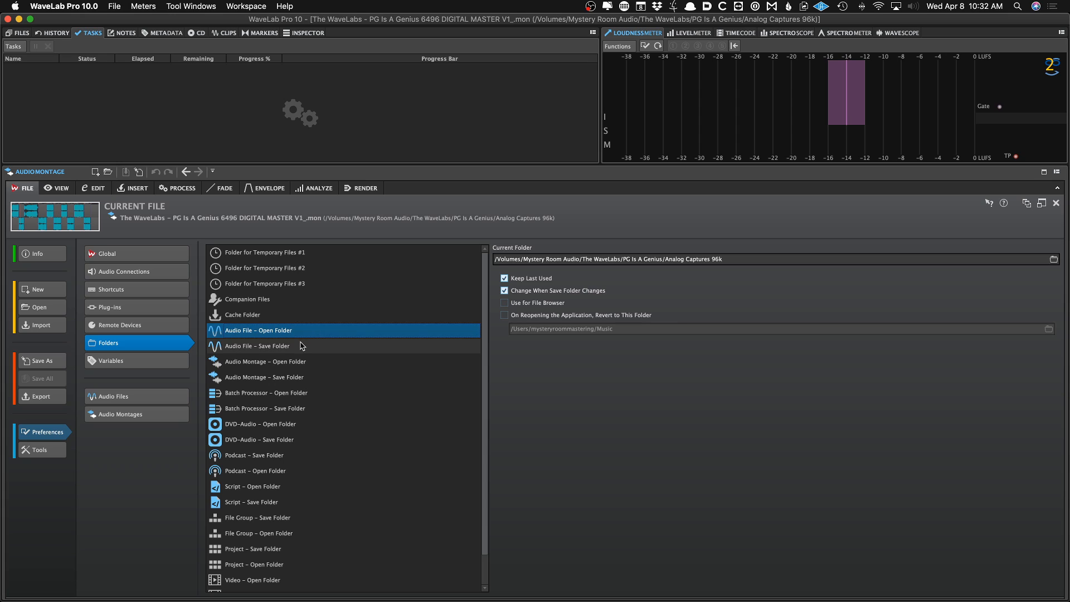
pyautogui.click(306, 346)
pyautogui.click(309, 362)
pyautogui.click(313, 377)
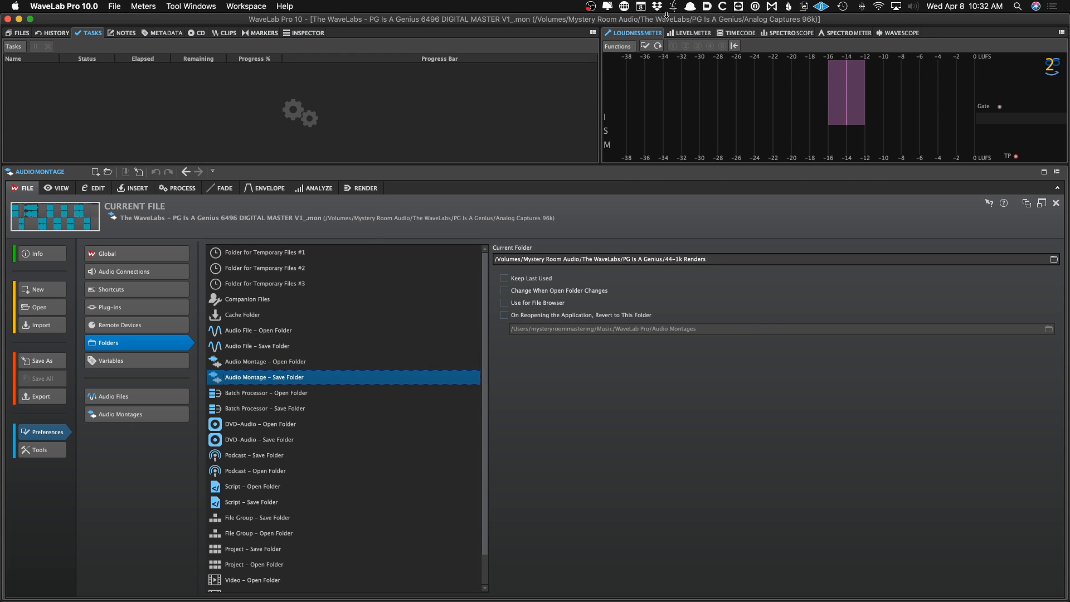
# Inspect the Auto Variables table in the Variables preferences
pyautogui.click(706, 6)
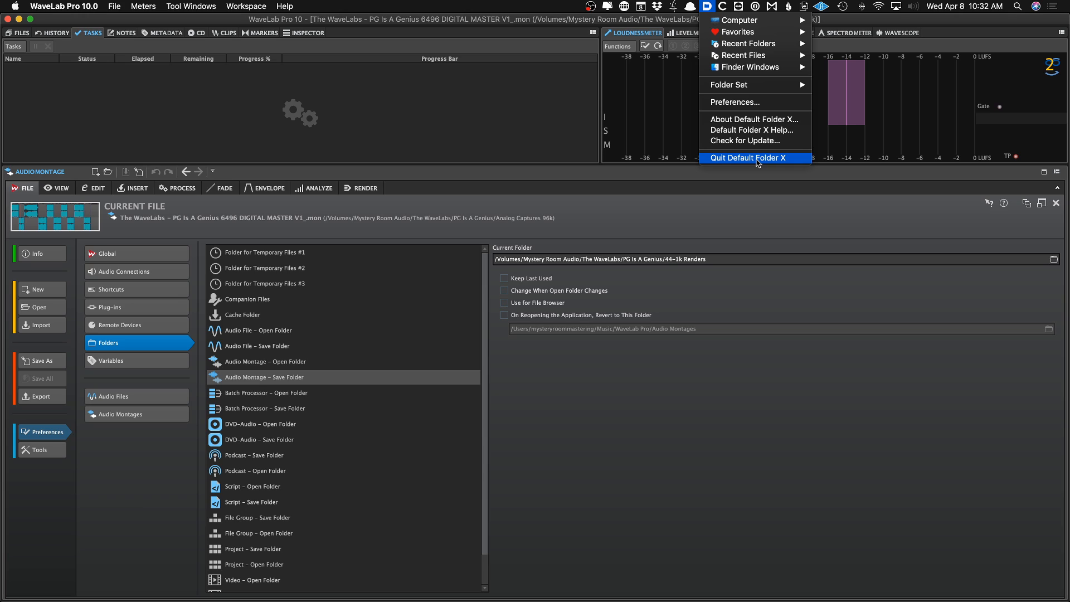
pyautogui.click(661, 205)
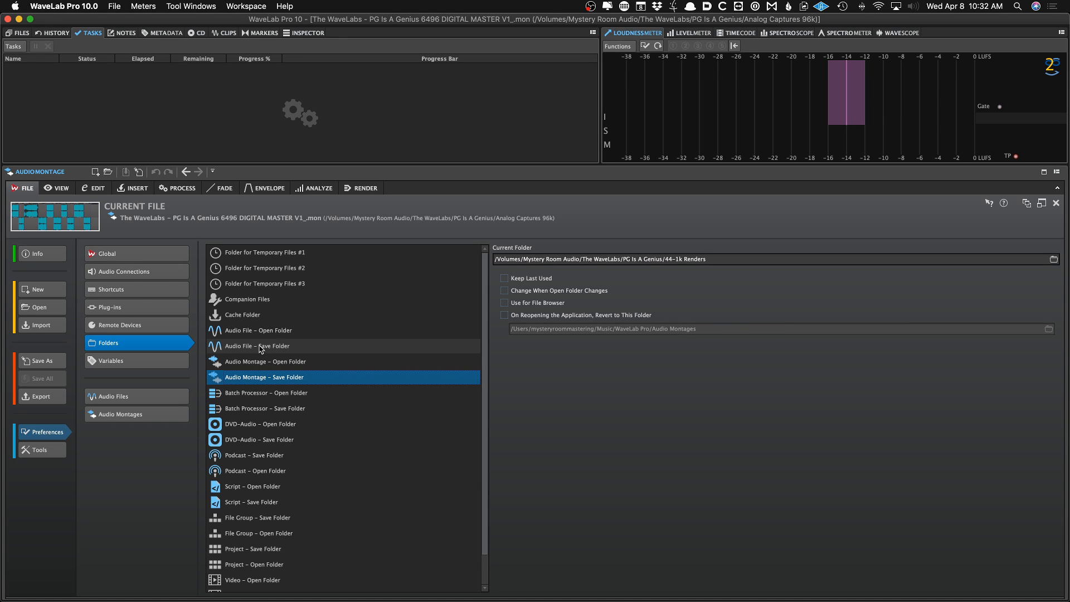
pyautogui.click(181, 361)
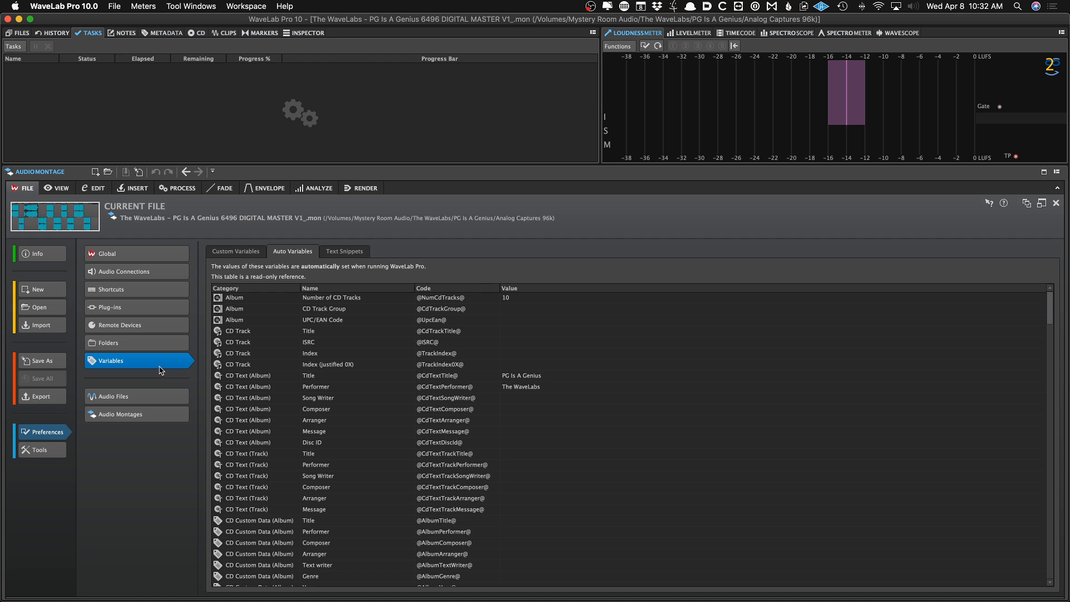
pyautogui.scroll(-4, 307, 351)
pyautogui.scroll(-8, 307, 351)
pyautogui.scroll(6, 301, 352)
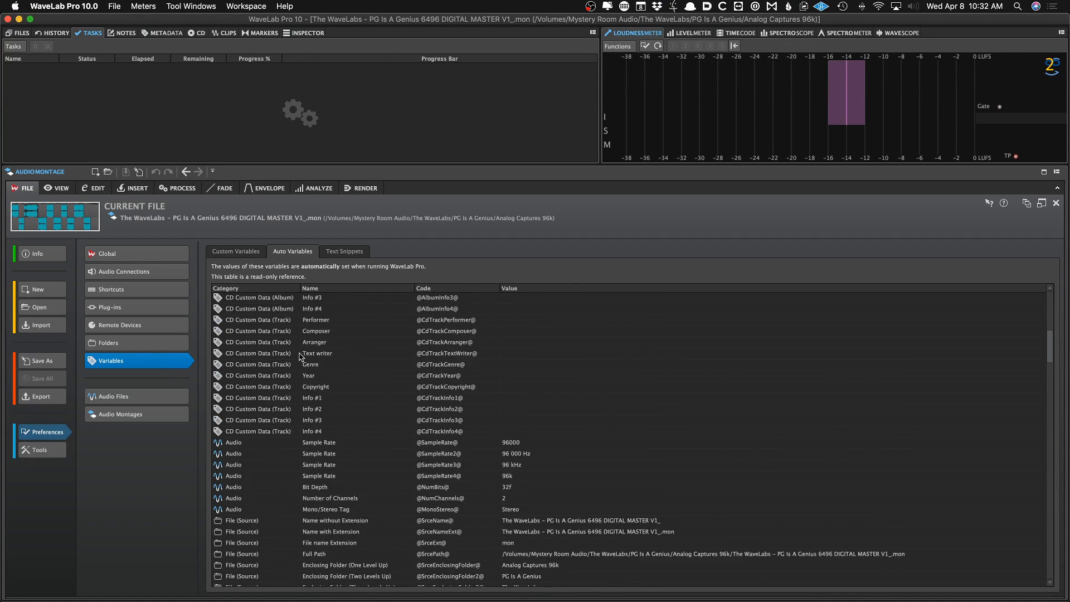
# Open the Audio Files preferences and read the help tooltips for the Editing tab display options
pyautogui.click(155, 397)
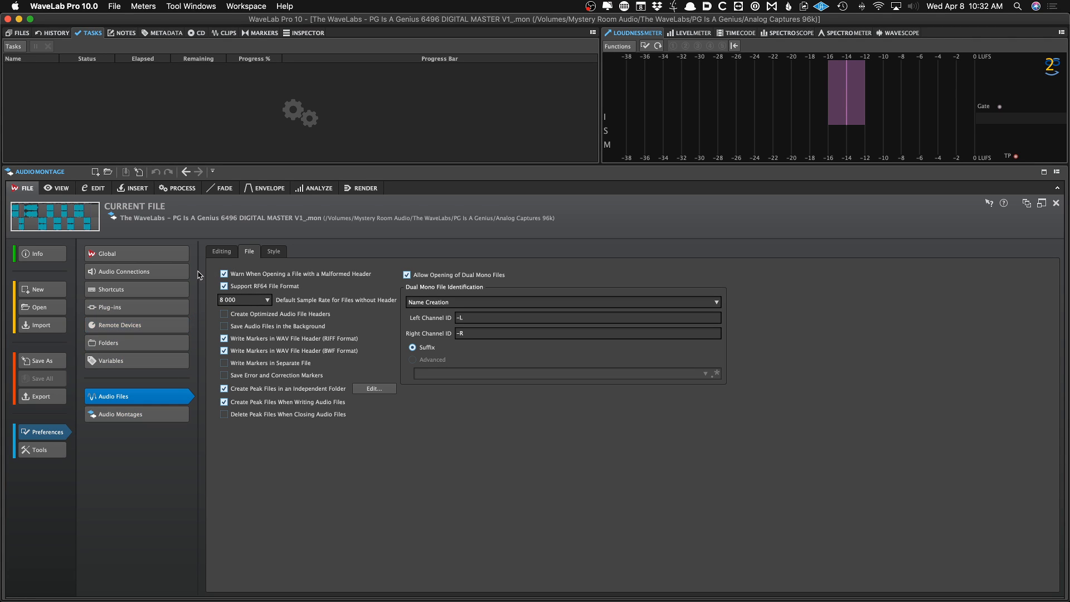
pyautogui.click(221, 252)
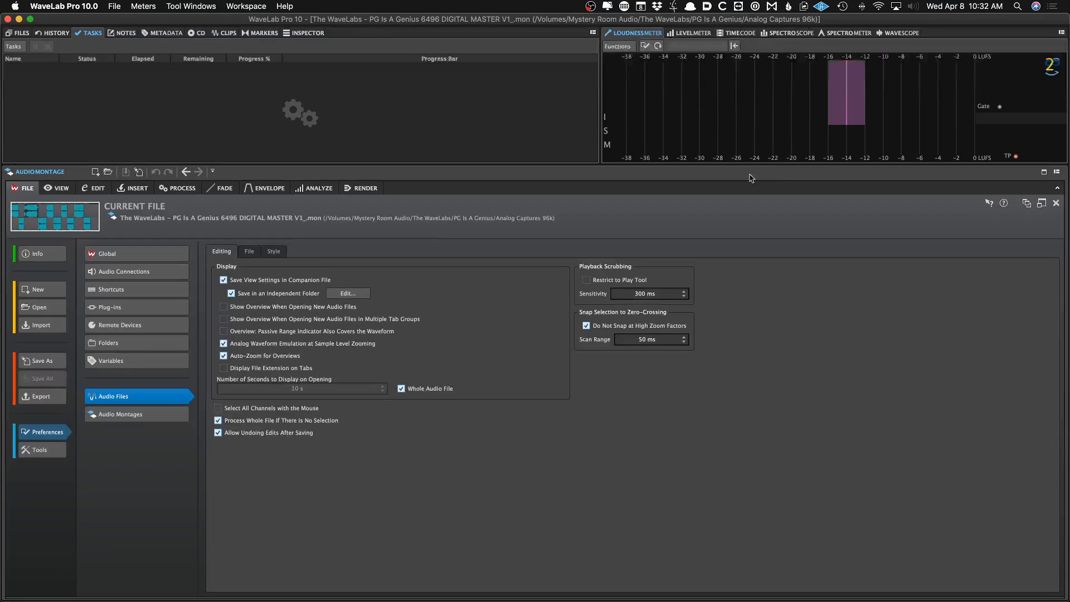
pyautogui.click(988, 202)
pyautogui.click(346, 319)
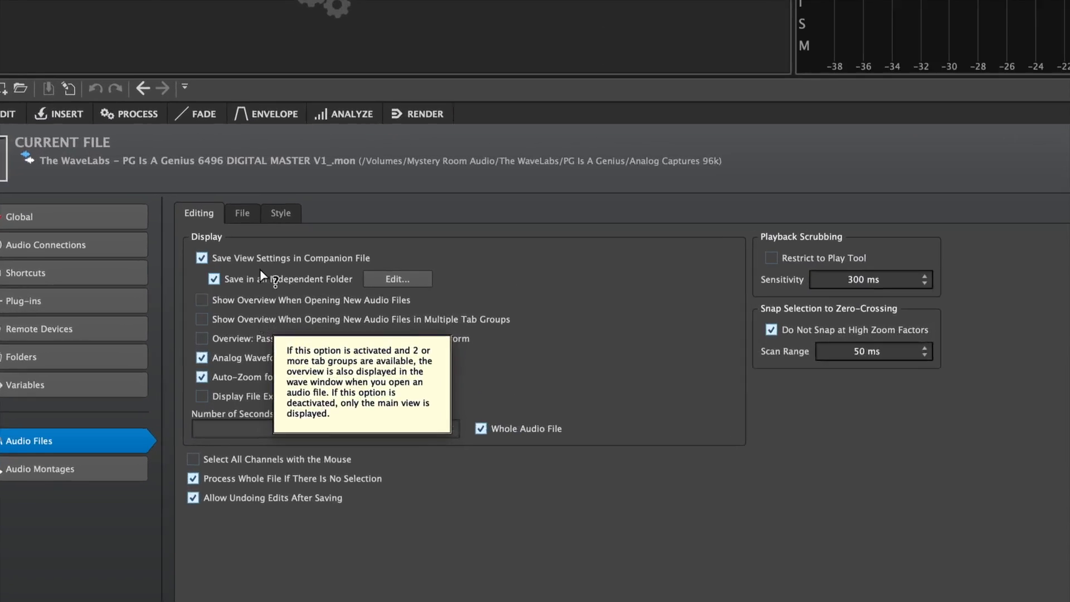
pyautogui.click(252, 256)
pyautogui.click(247, 279)
pyautogui.click(241, 317)
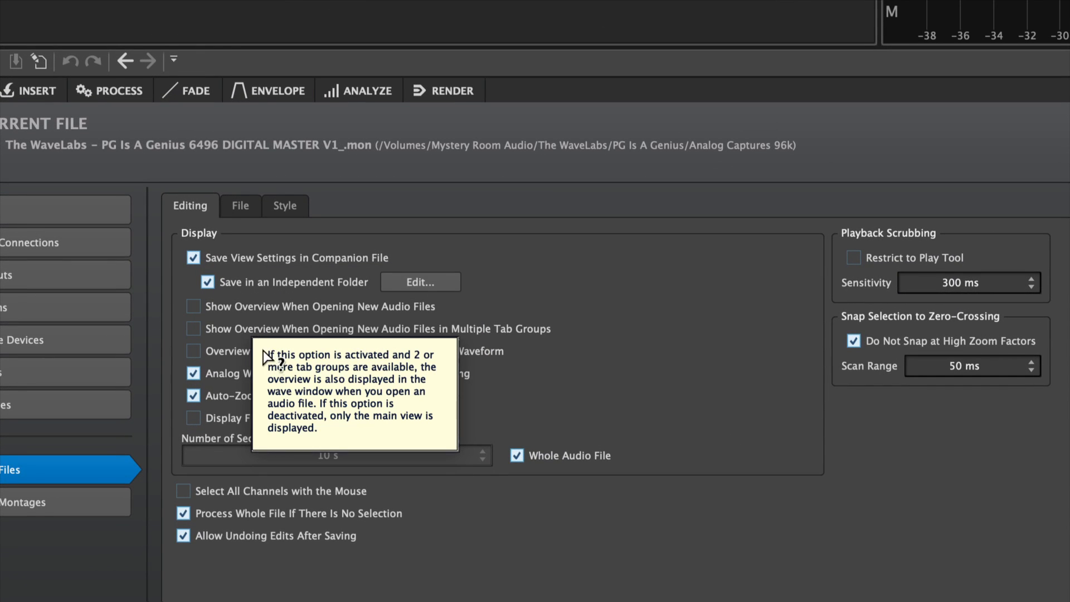
pyautogui.click(218, 373)
pyautogui.click(219, 330)
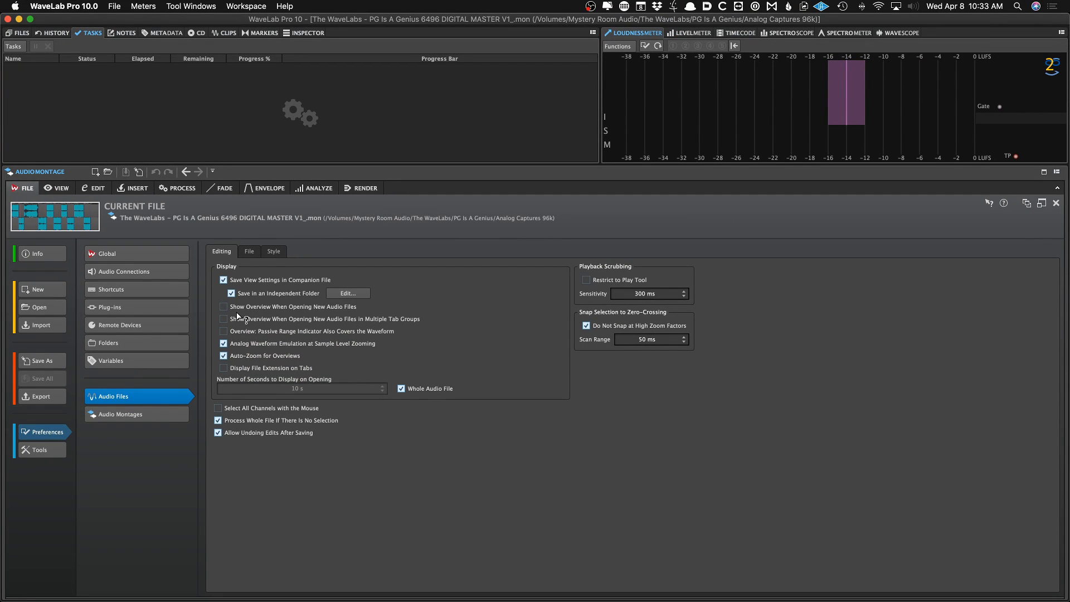
pyautogui.click(237, 316)
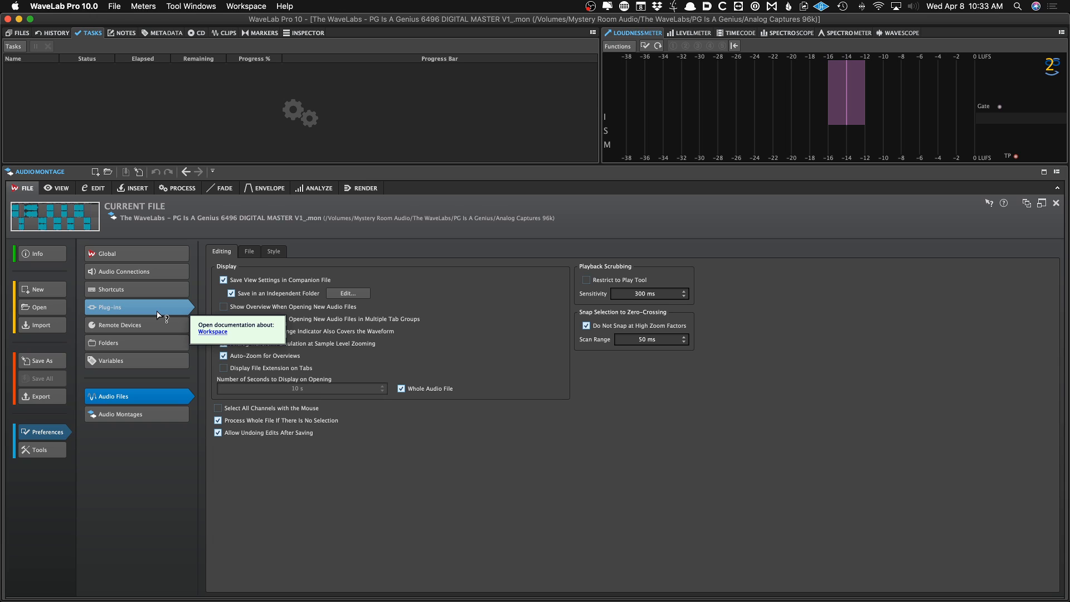
pyautogui.click(252, 293)
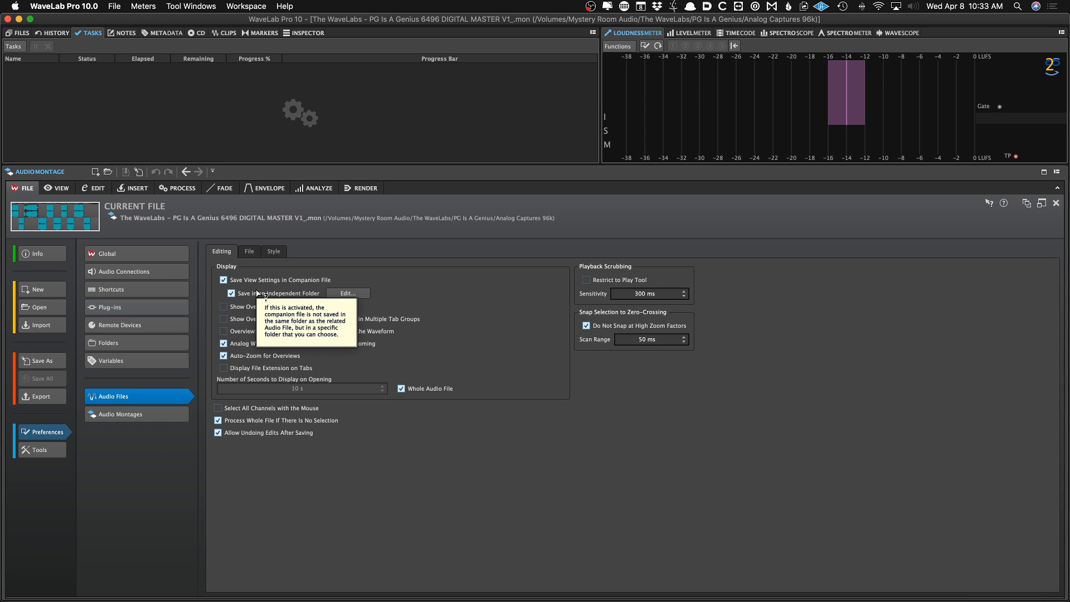
pyautogui.click(226, 319)
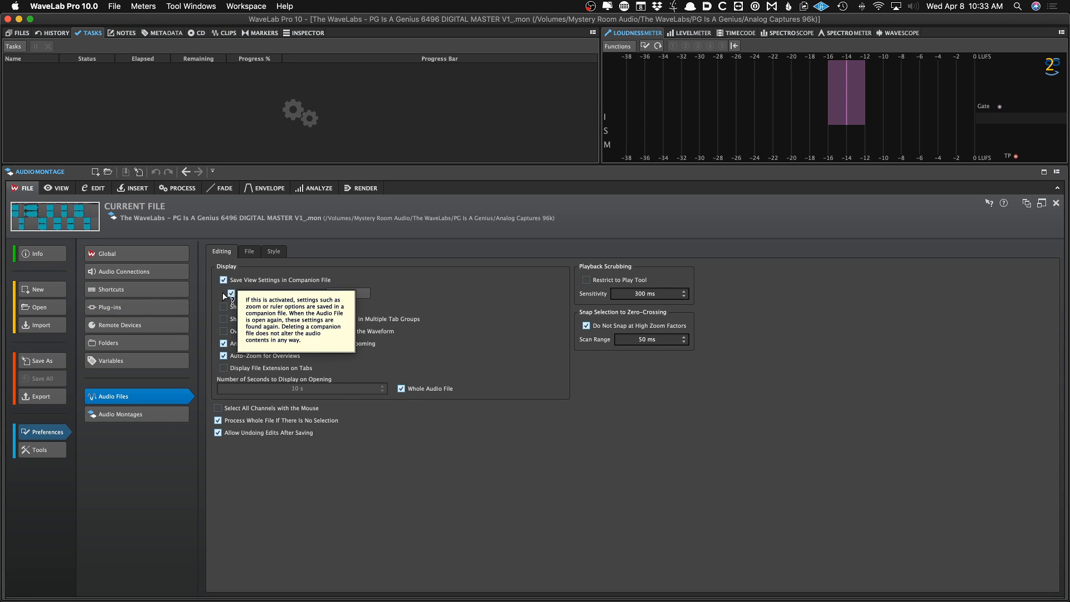
pyautogui.click(226, 309)
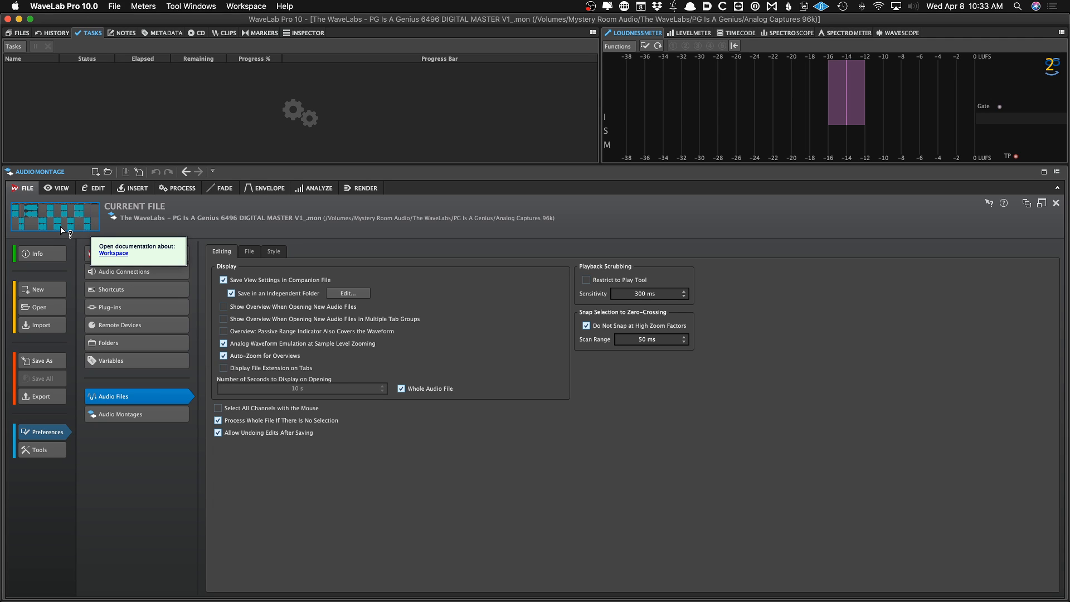
# Inspect the peak files independent folder path from the File tab, cancelling the folder dialog
pyautogui.click(248, 252)
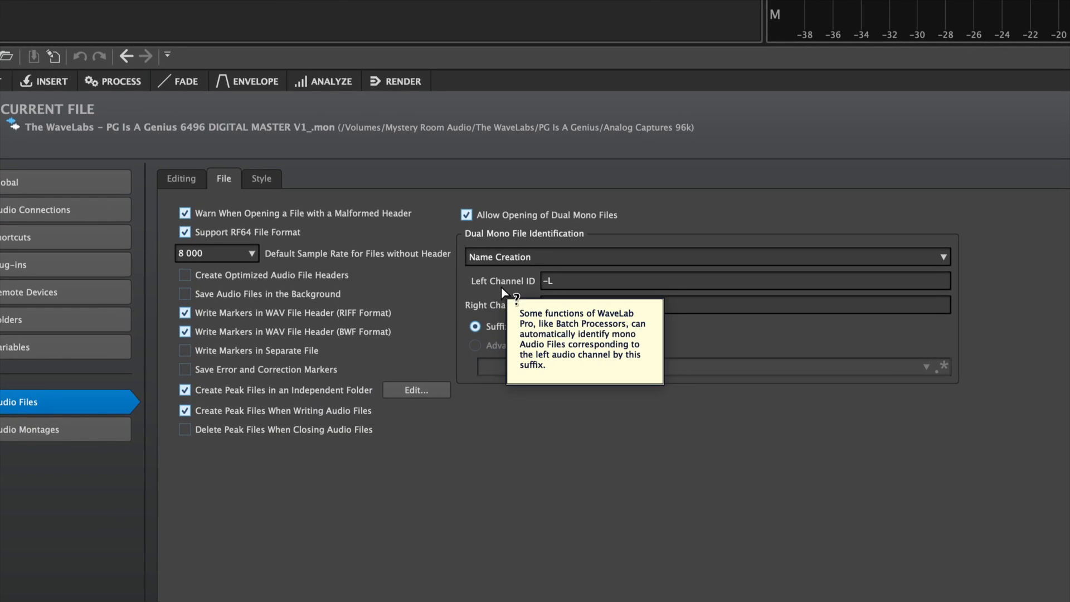
pyautogui.moveTo(230, 391)
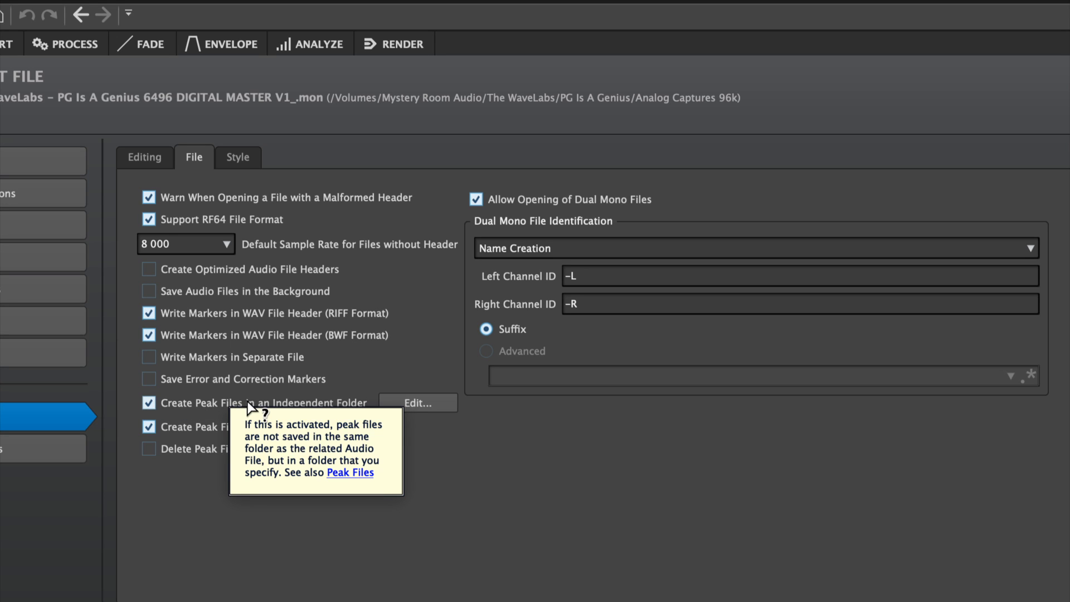
pyautogui.moveTo(408, 404)
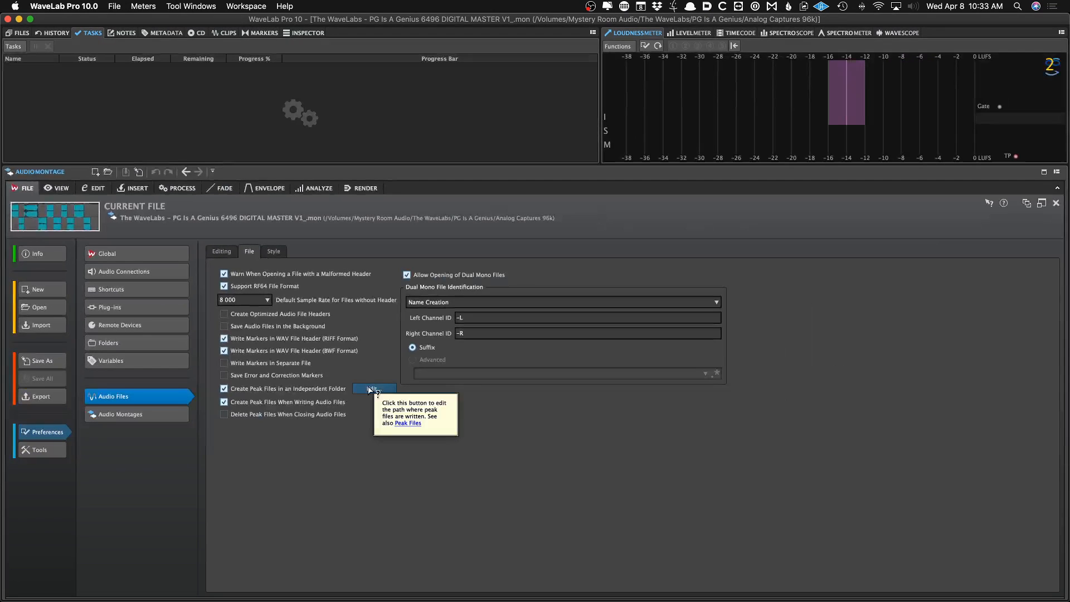
pyautogui.click(368, 390)
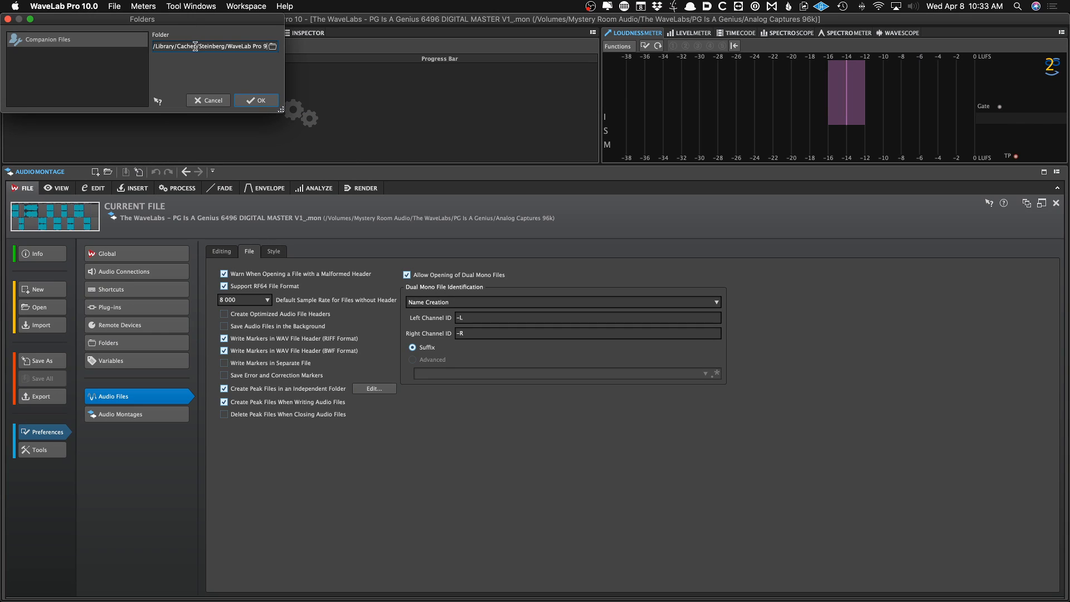
pyautogui.moveTo(192, 47); pyautogui.dragTo(236, 49)
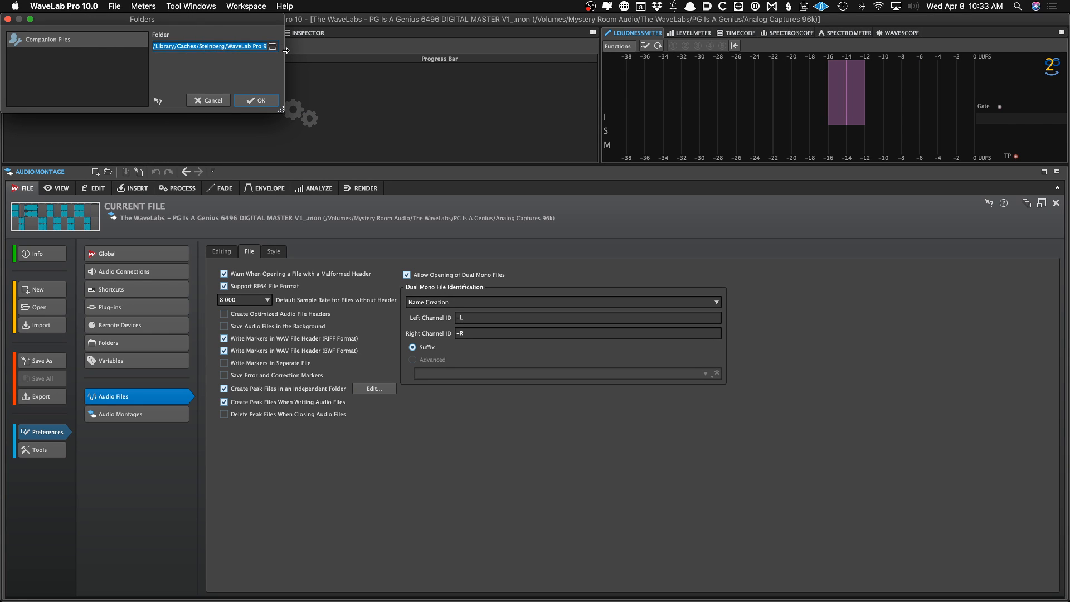
pyautogui.click(218, 99)
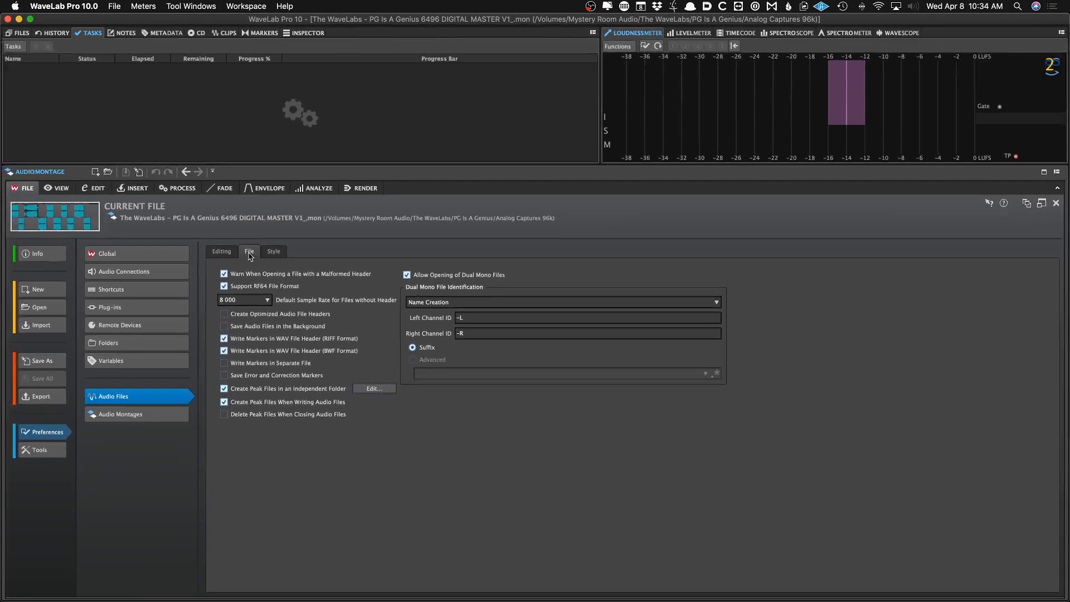
# Review the Audio Files Style tab, then open the Audio Montages preferences and browse its tabs
pyautogui.click(277, 252)
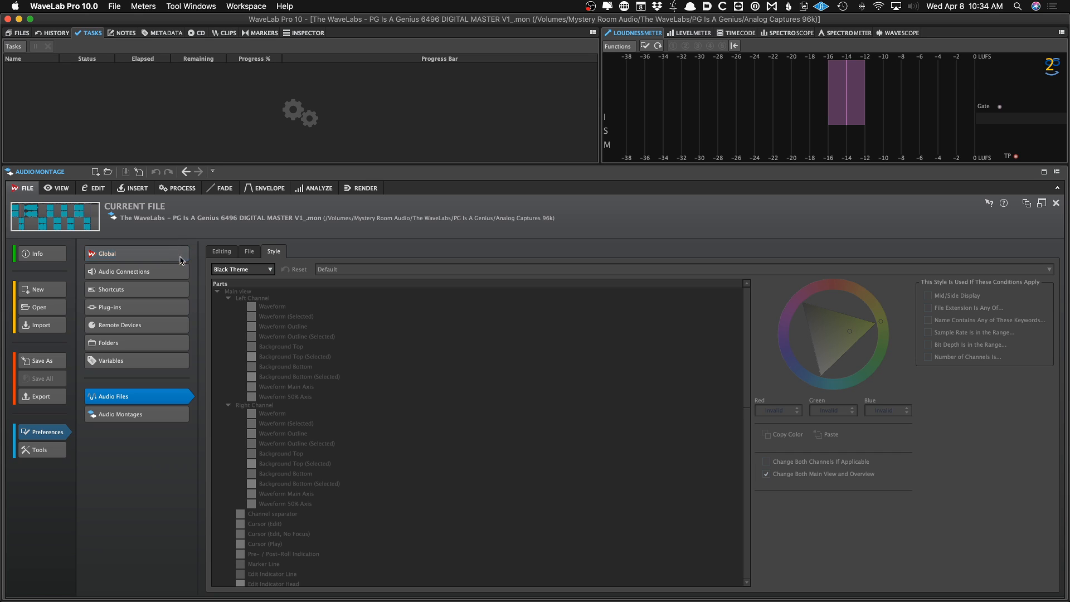
pyautogui.click(144, 414)
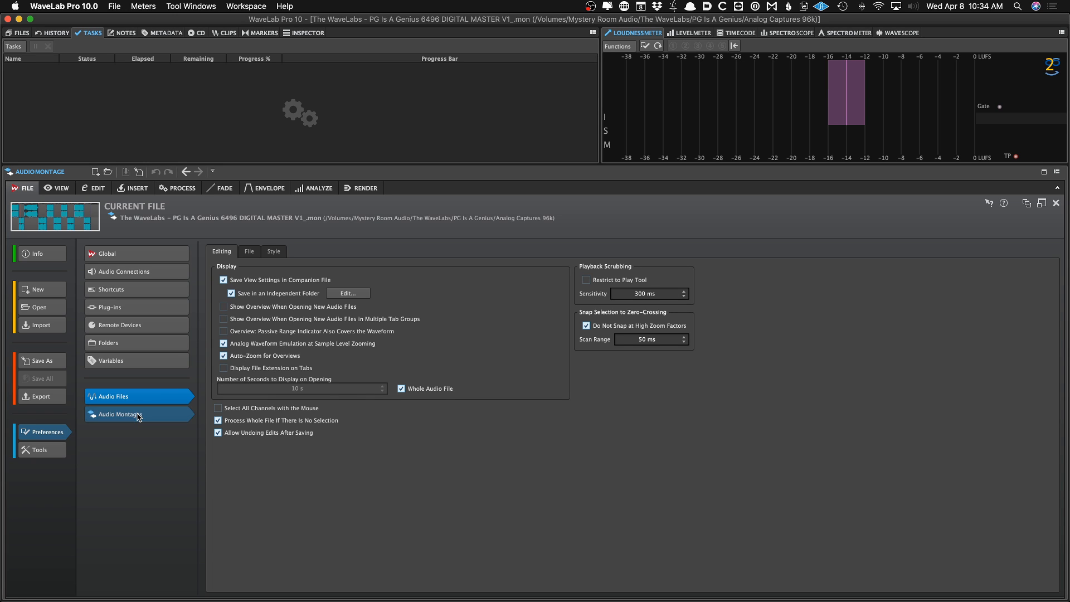
pyautogui.click(139, 416)
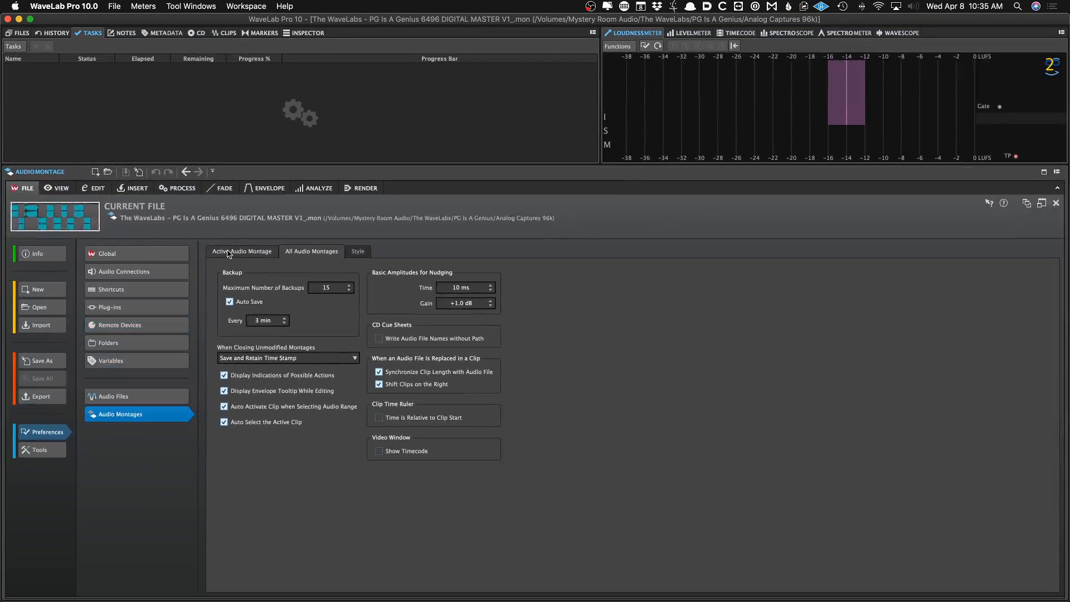
pyautogui.click(241, 251)
pyautogui.click(291, 250)
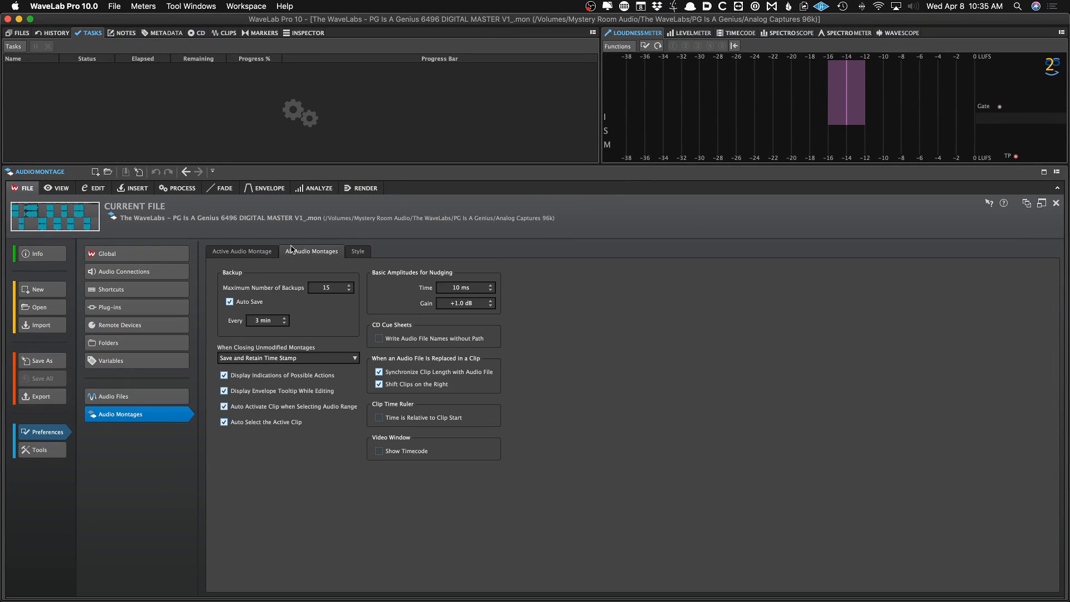
# Inspect the Default Gap field on the Active Audio Montage tab
pyautogui.click(265, 251)
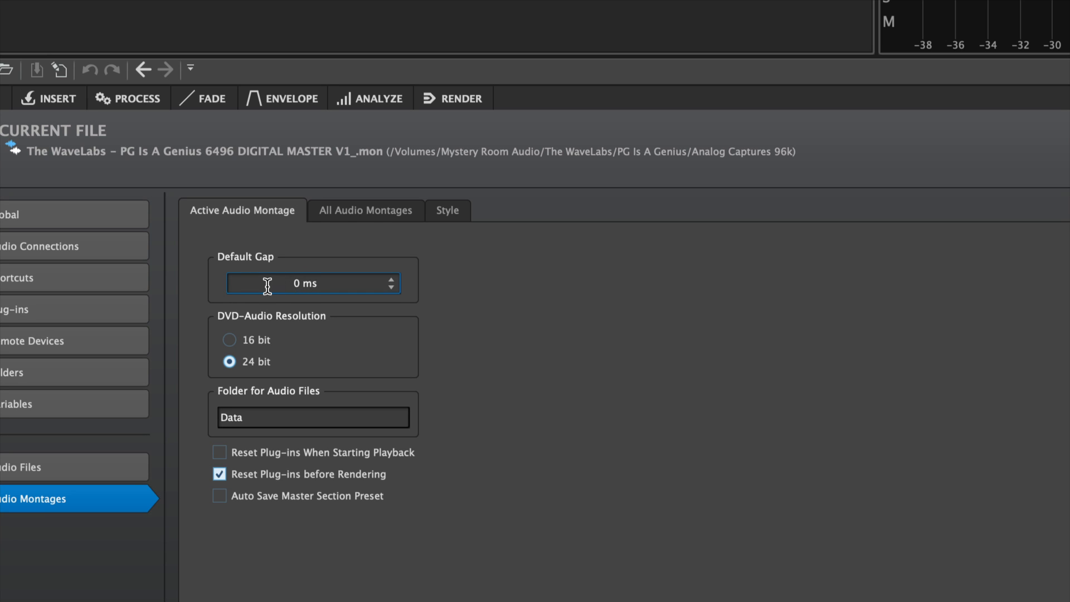
pyautogui.click(299, 278)
pyautogui.click(310, 279)
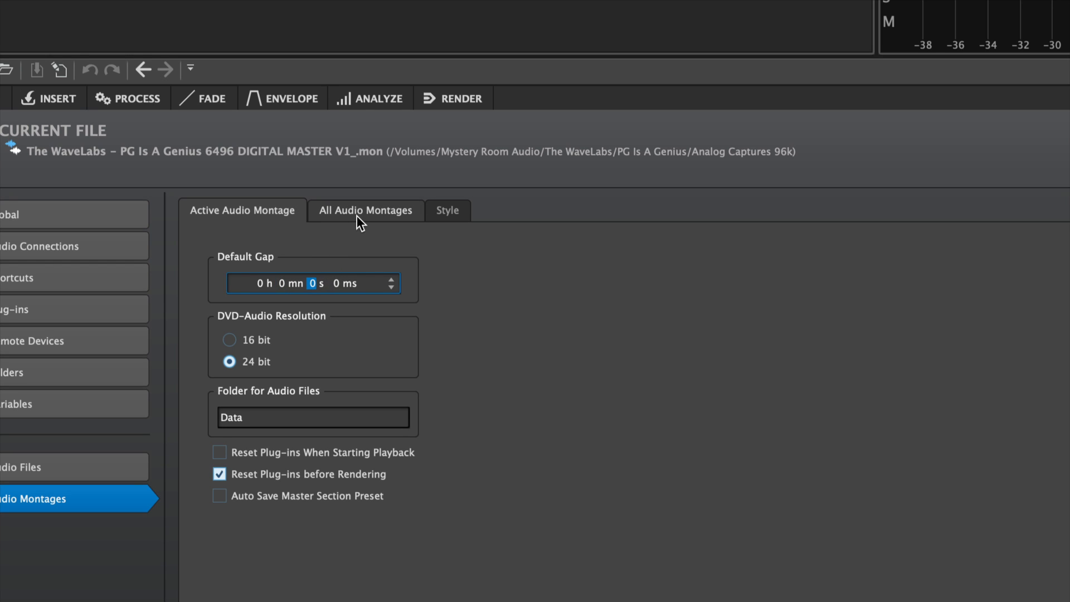
pyautogui.click(328, 243)
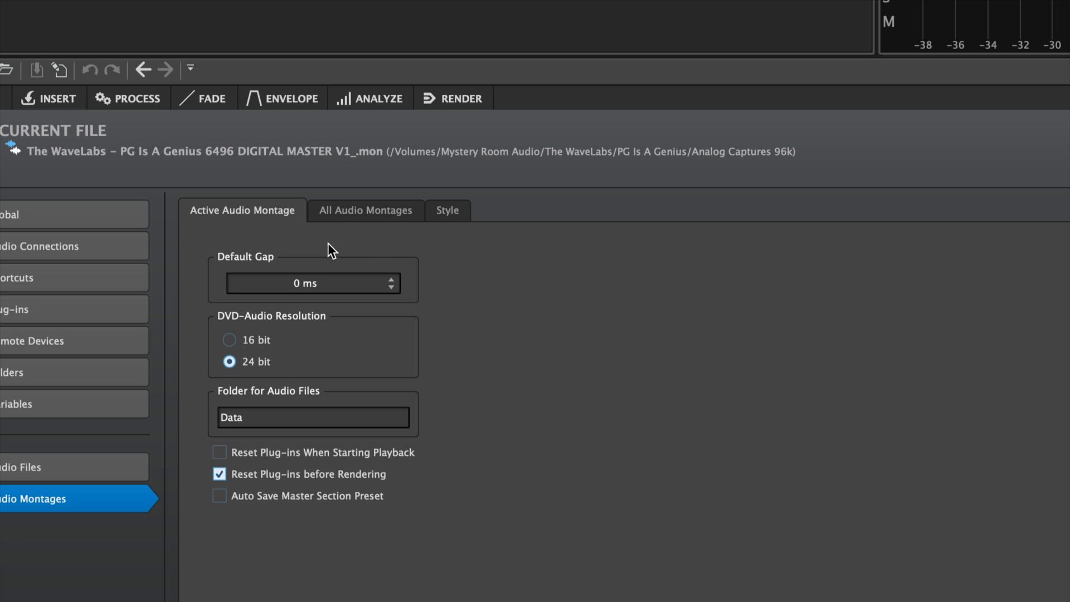
# Review the All Audio Montages backup and nudging time and gain settings
pyautogui.click(376, 216)
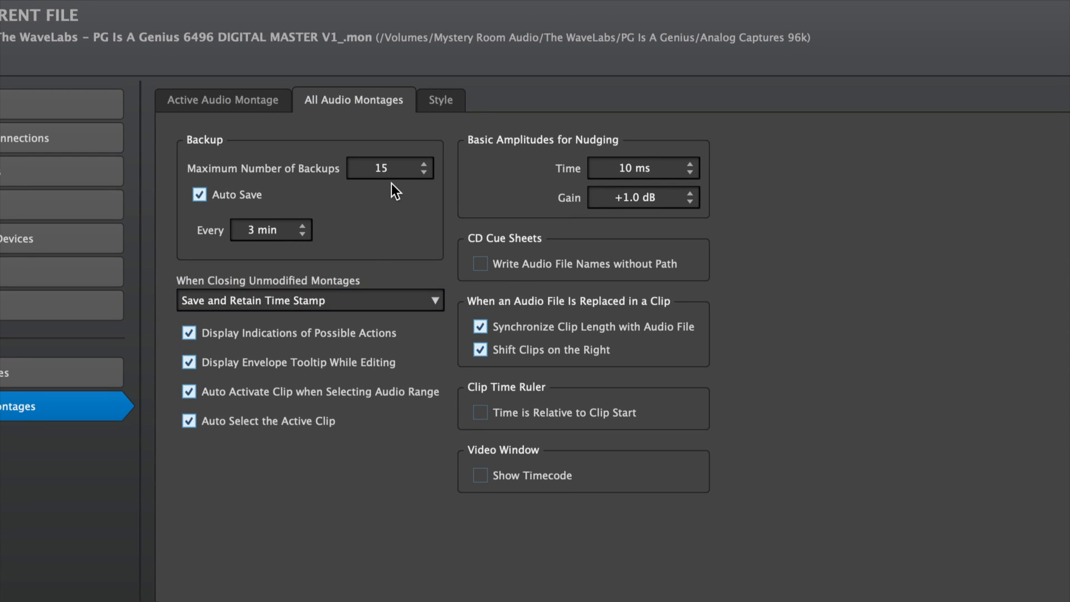
pyautogui.press('Tab')
pyautogui.click(649, 170)
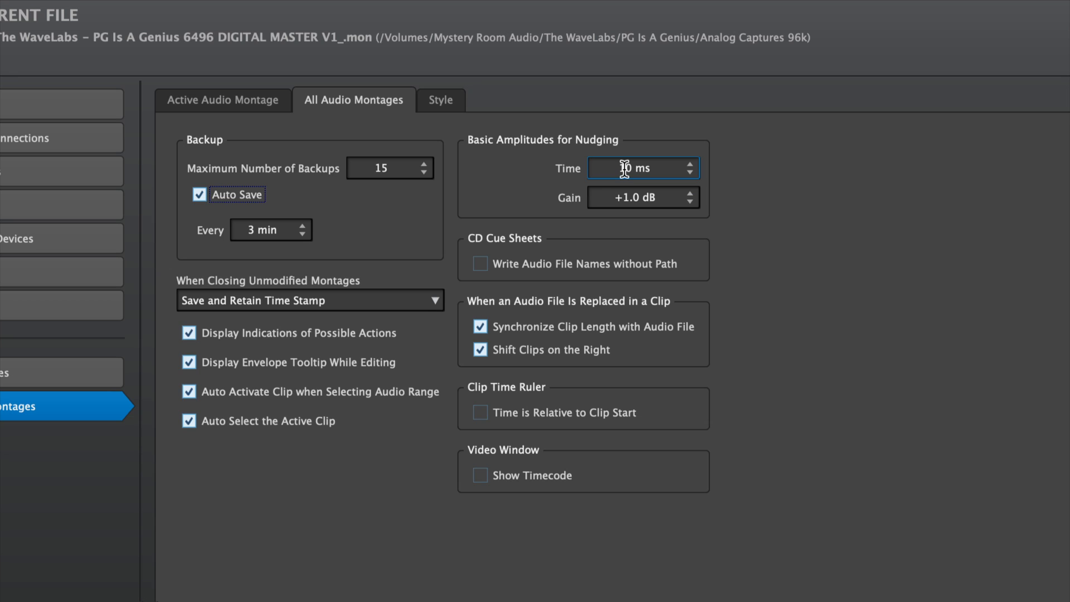
pyautogui.click(622, 195)
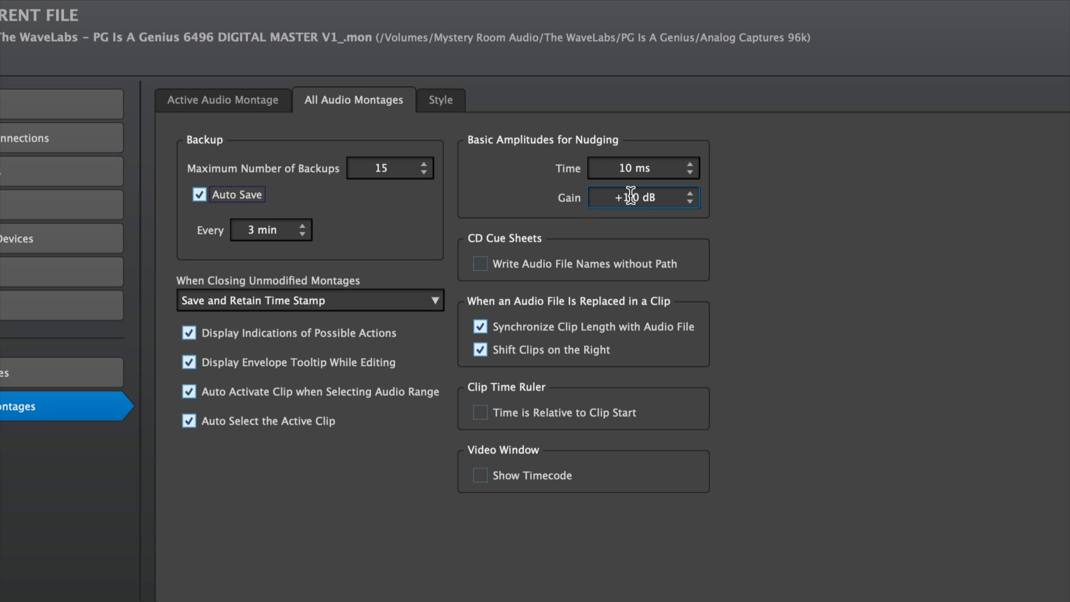
pyautogui.click(688, 202)
pyautogui.click(721, 212)
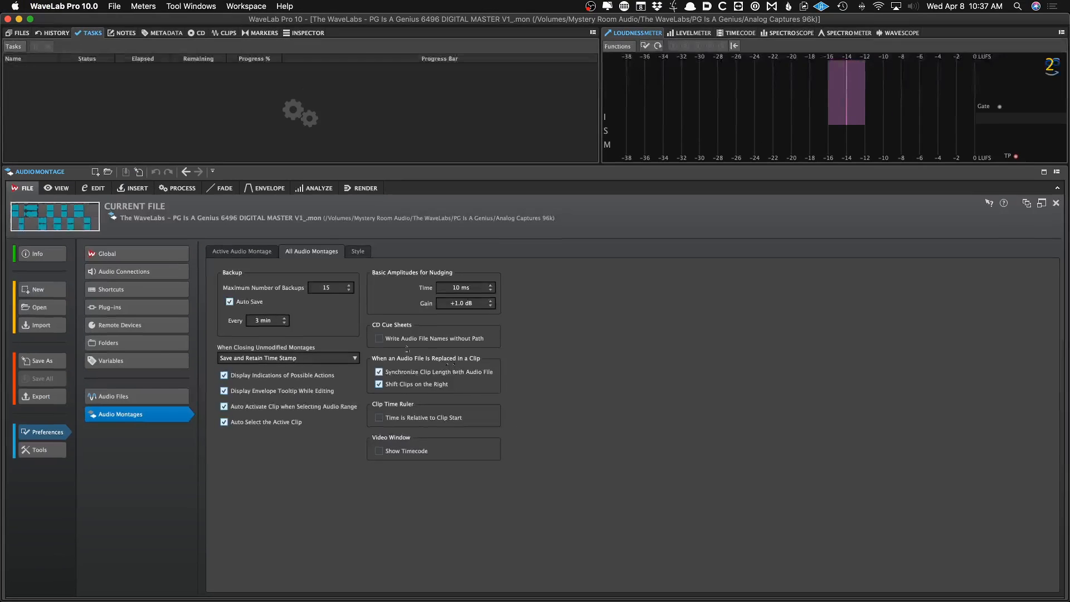
# Look at the Audio Montages Style tab and the Global External Applications editors list
pyautogui.click(358, 251)
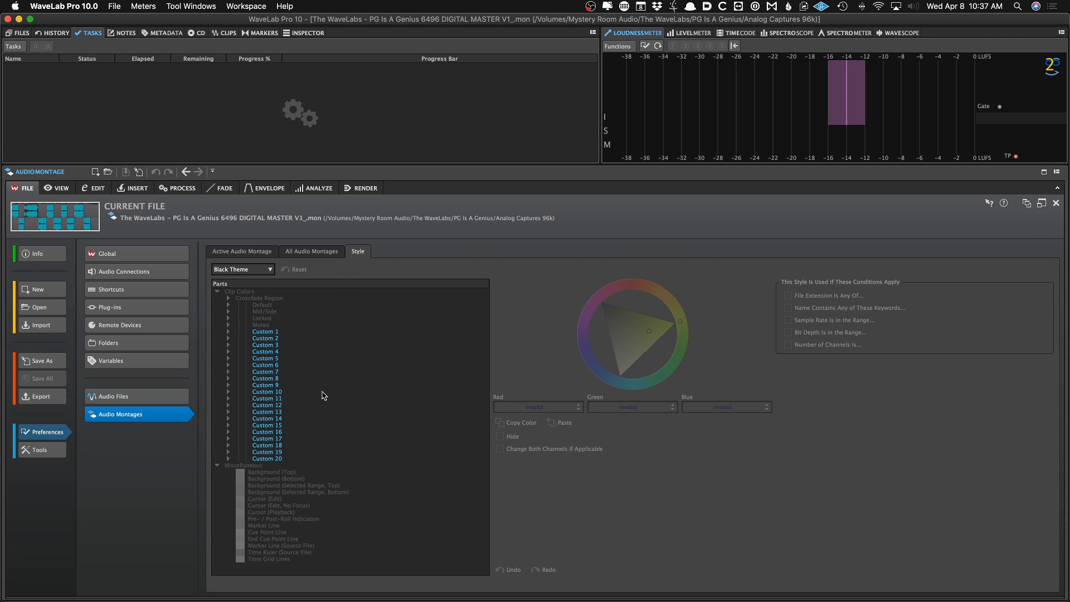
pyautogui.click(162, 253)
pyautogui.click(156, 269)
pyautogui.click(155, 254)
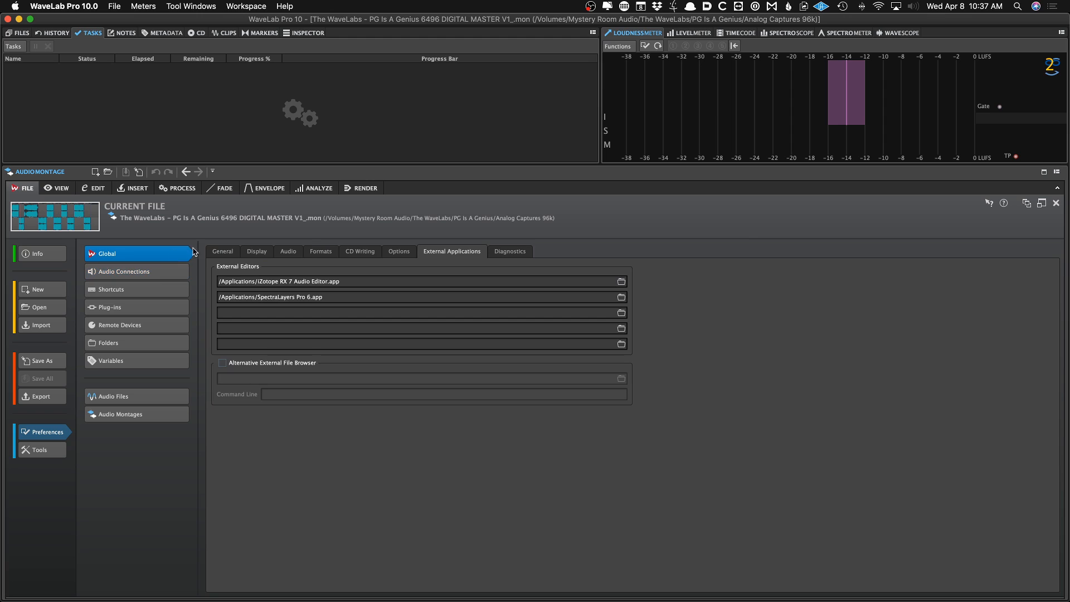
# Open the Global Display theme list and leave the Black theme selected
pyautogui.click(256, 252)
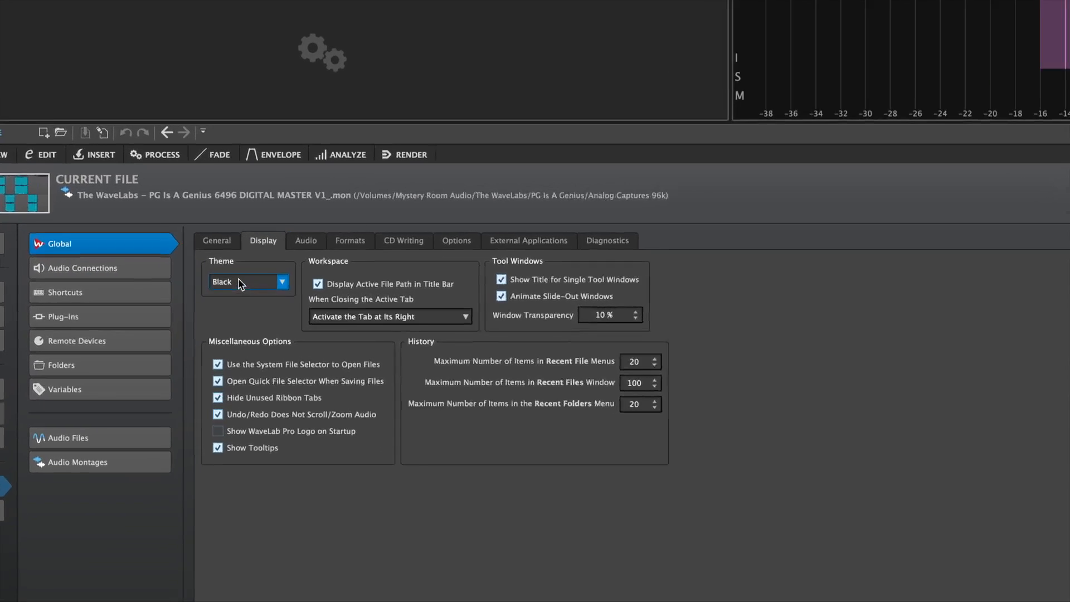
pyautogui.click(239, 280)
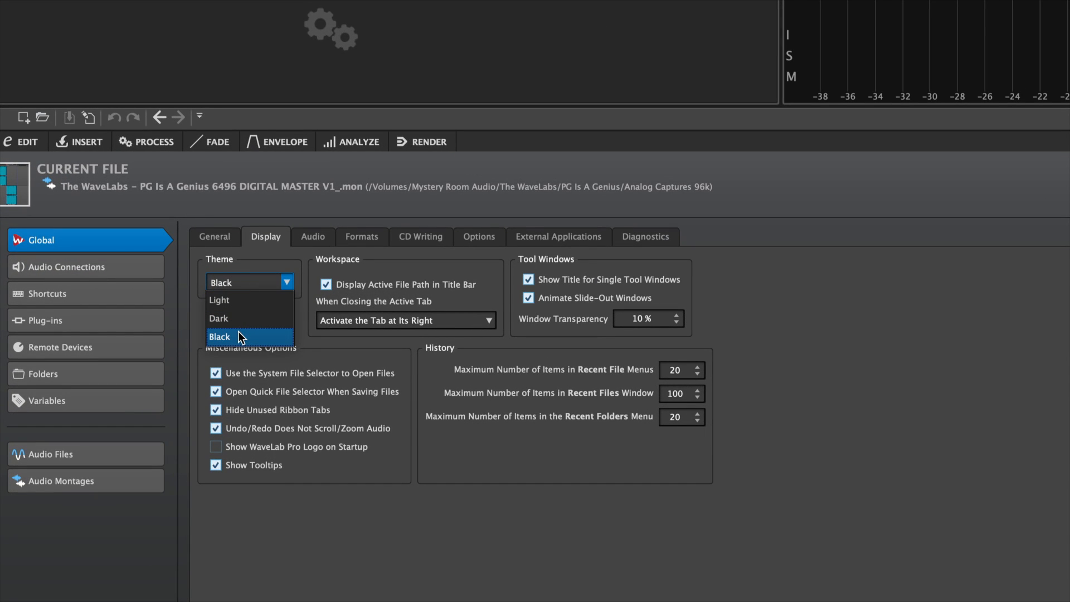
pyautogui.click(772, 310)
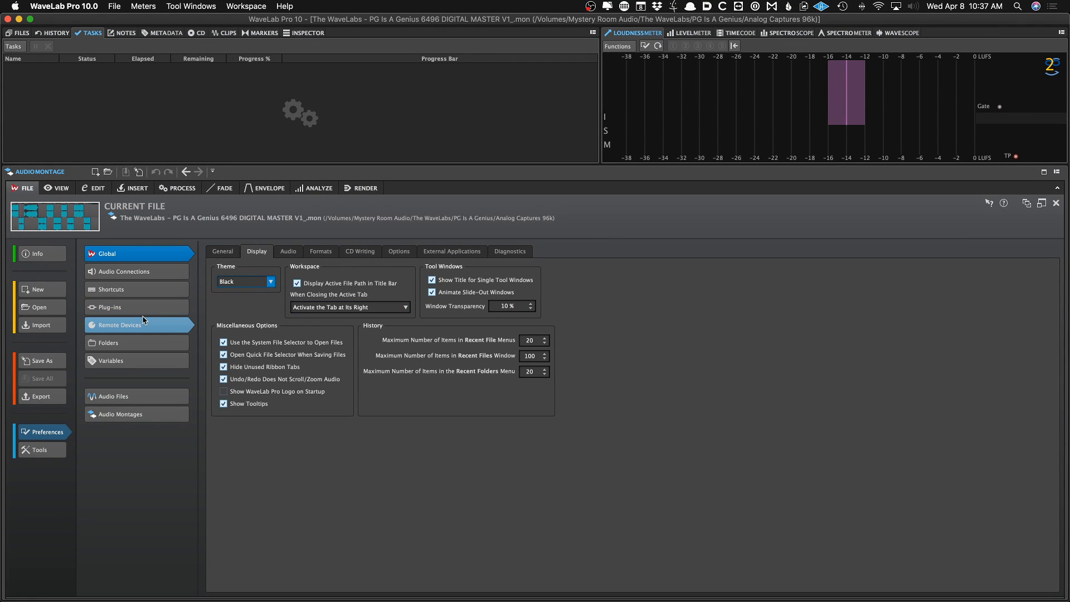
# Leave preferences for the montage view and close the 07 Dead By Dawn file tab
pyautogui.click(84, 225)
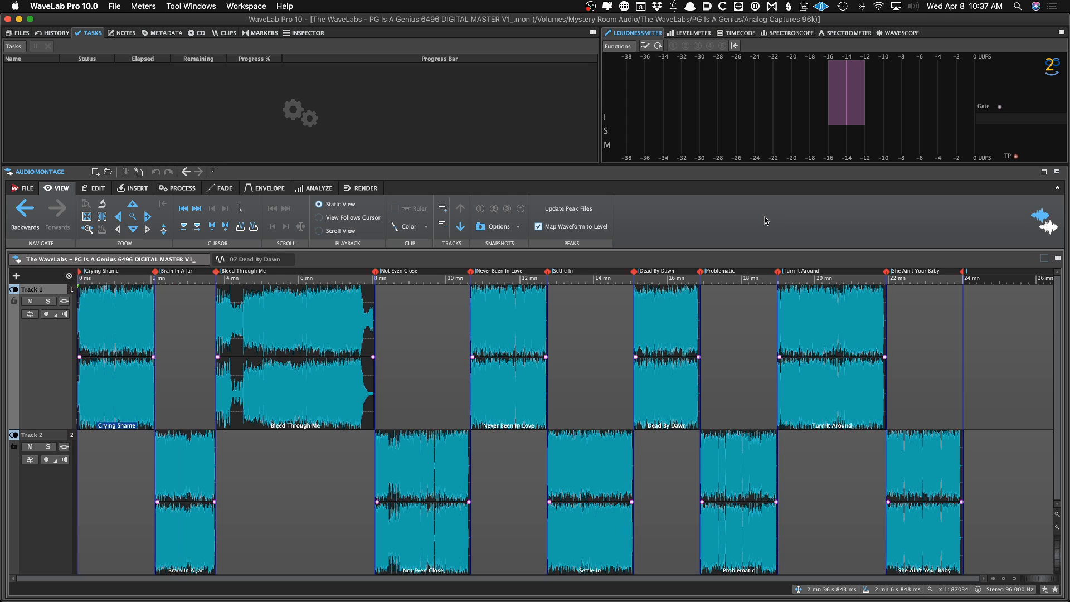
pyautogui.click(1056, 172)
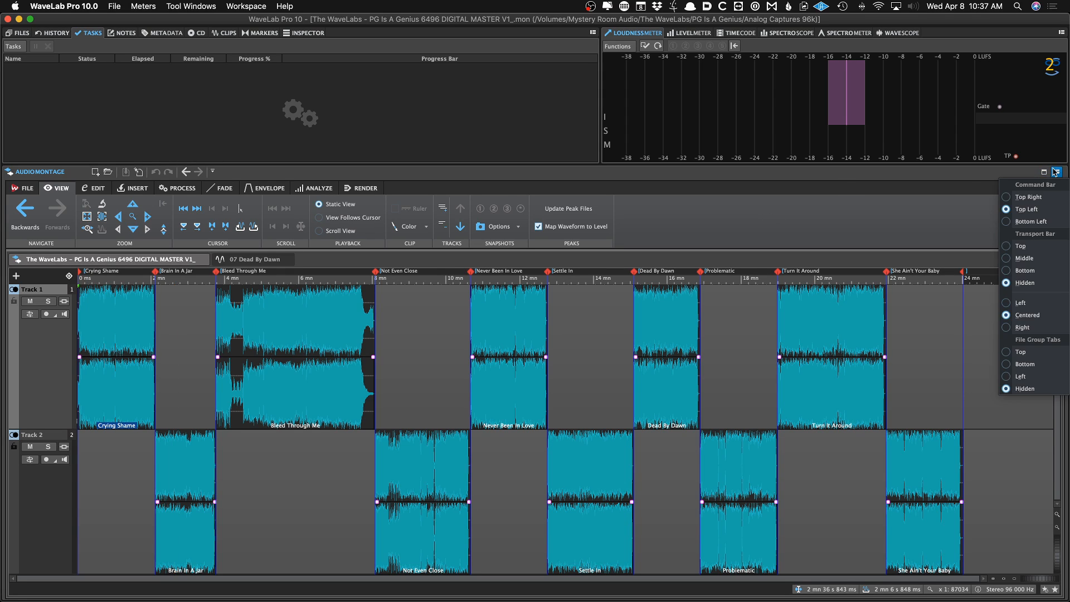
pyautogui.click(875, 233)
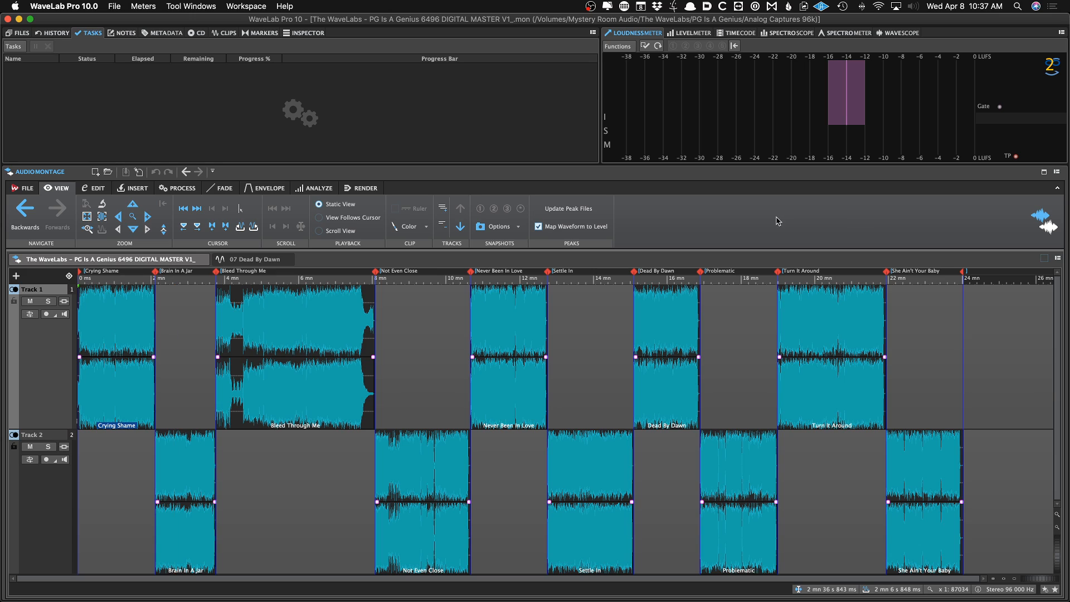
pyautogui.click(286, 259)
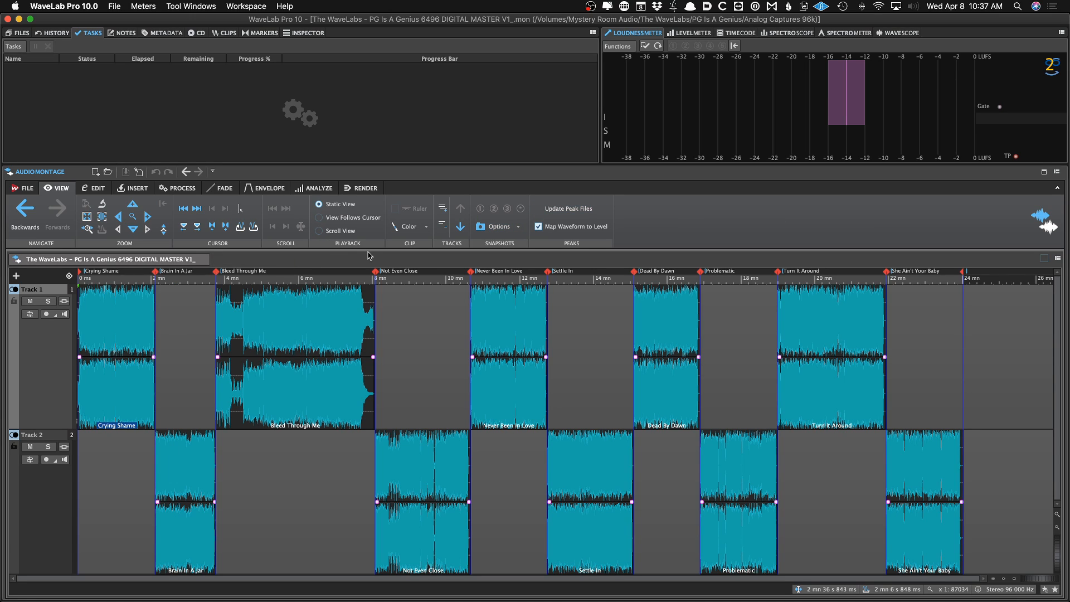
# Move the transport bar to the bottom of the montage window
pyautogui.click(1056, 171)
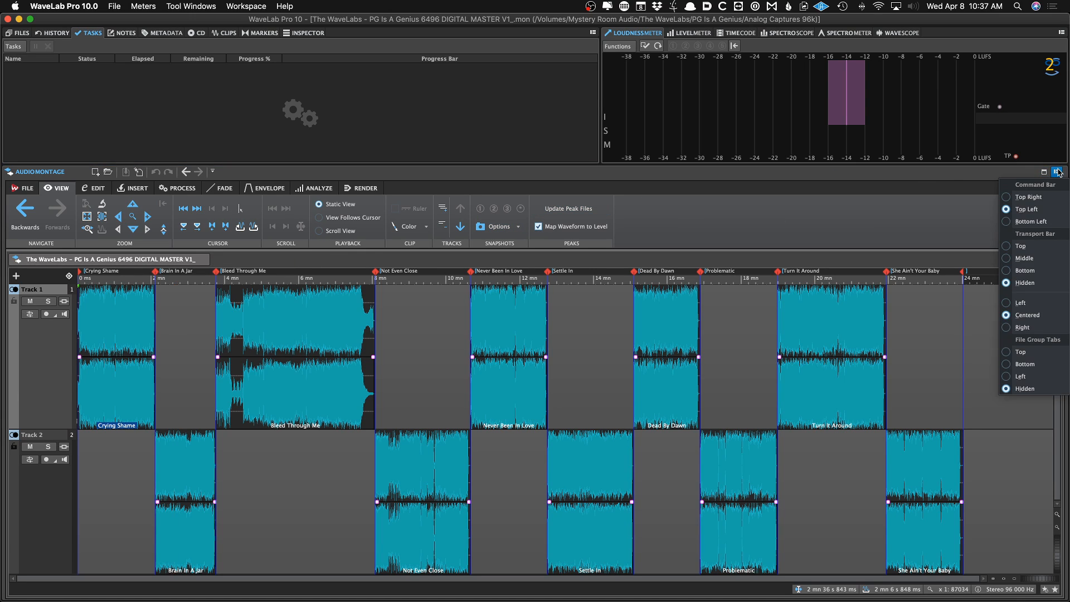
pyautogui.click(1056, 172)
pyautogui.click(1055, 173)
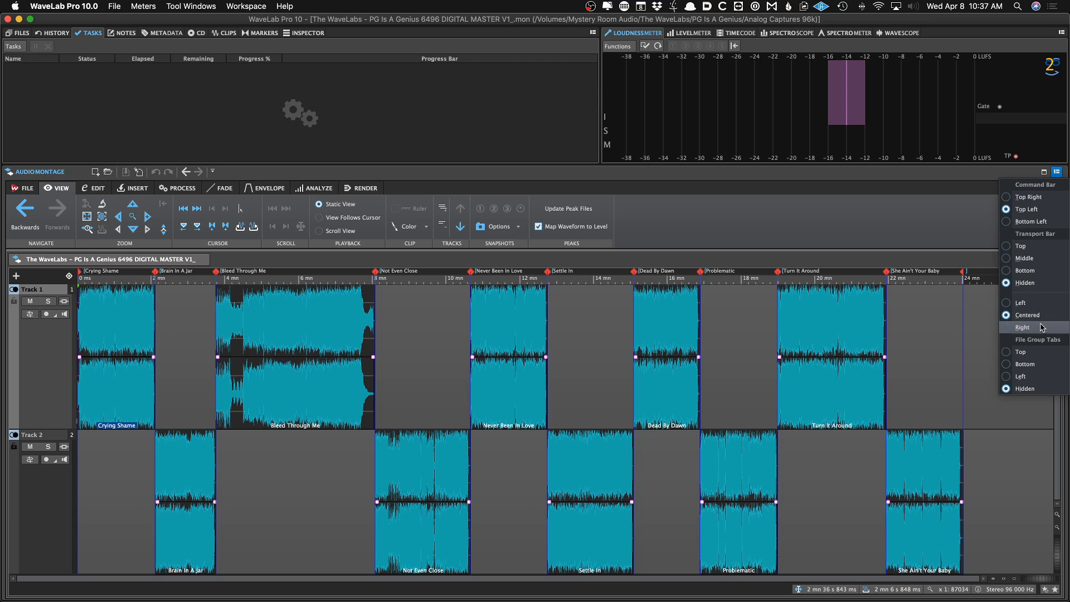
pyautogui.click(1035, 271)
pyautogui.click(519, 524)
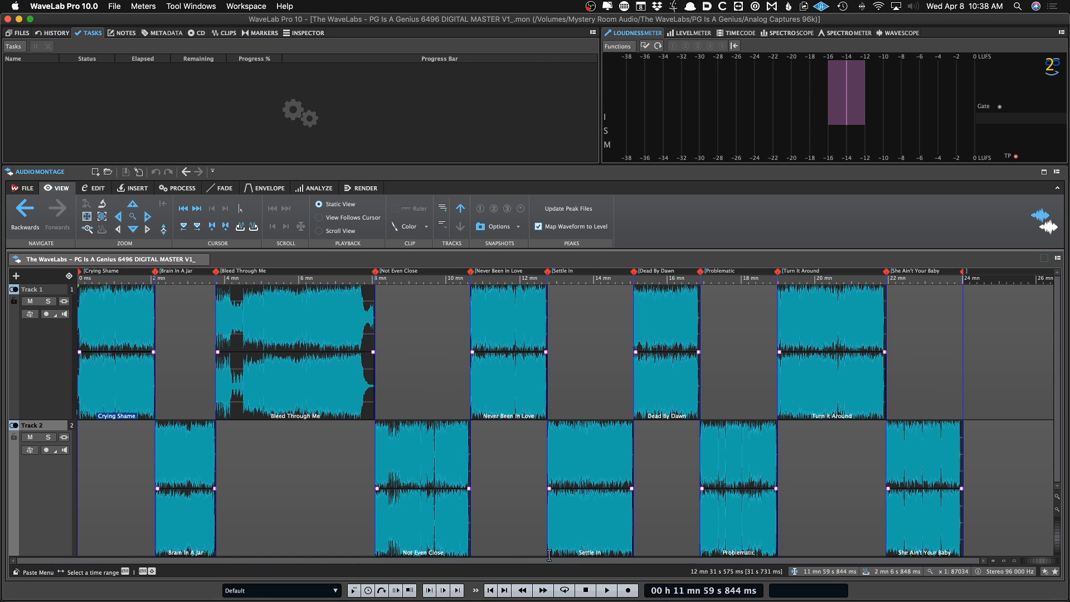
# Place the cursor inside Never Been In Love and audition playback against the loudness meter
pyautogui.click(512, 528)
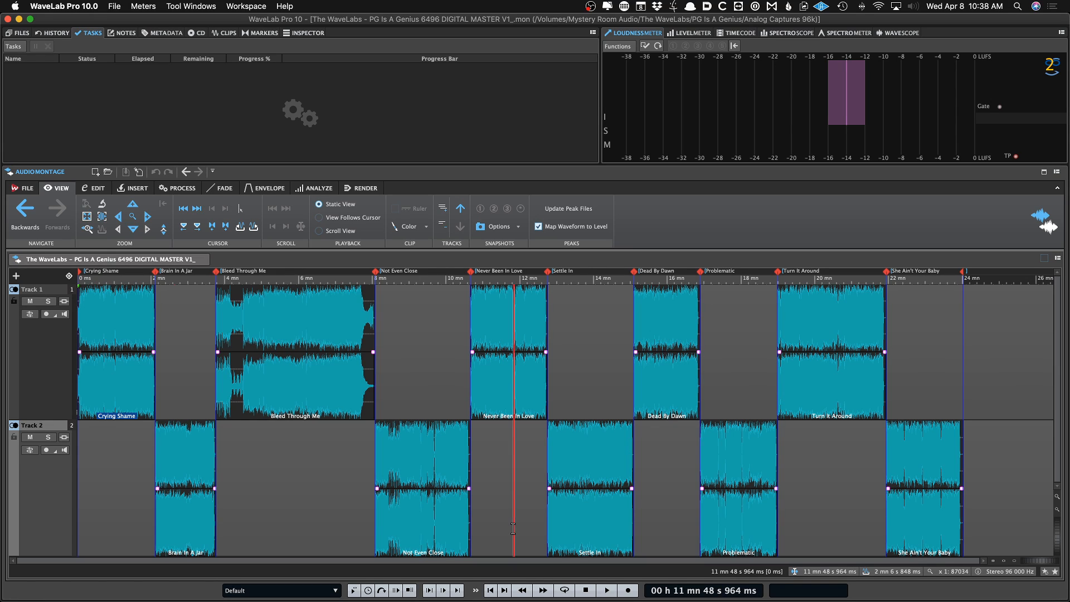
pyautogui.press('space')
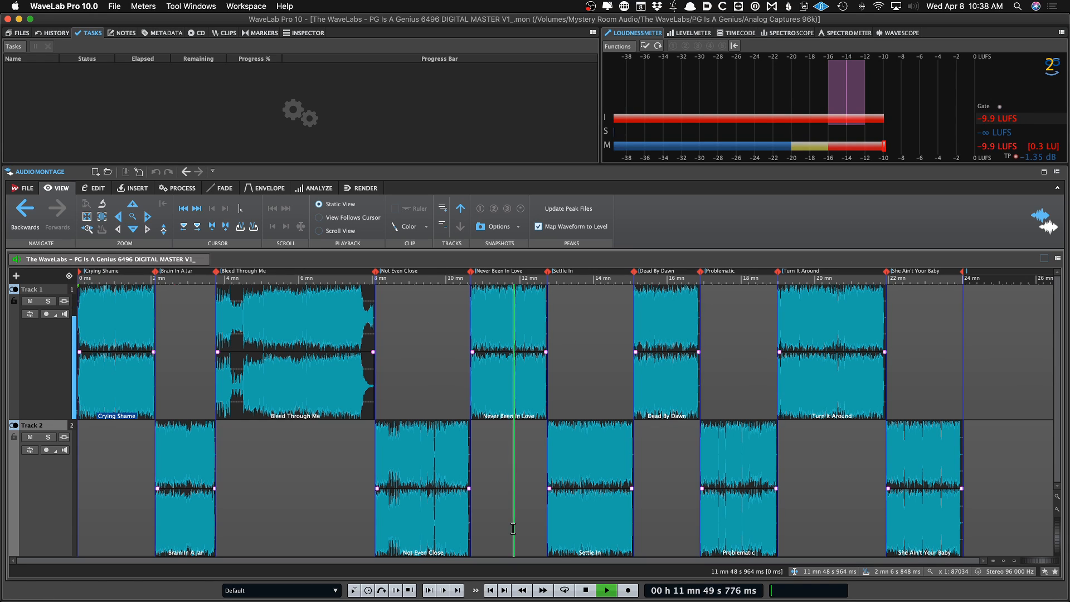
pyautogui.press('space')
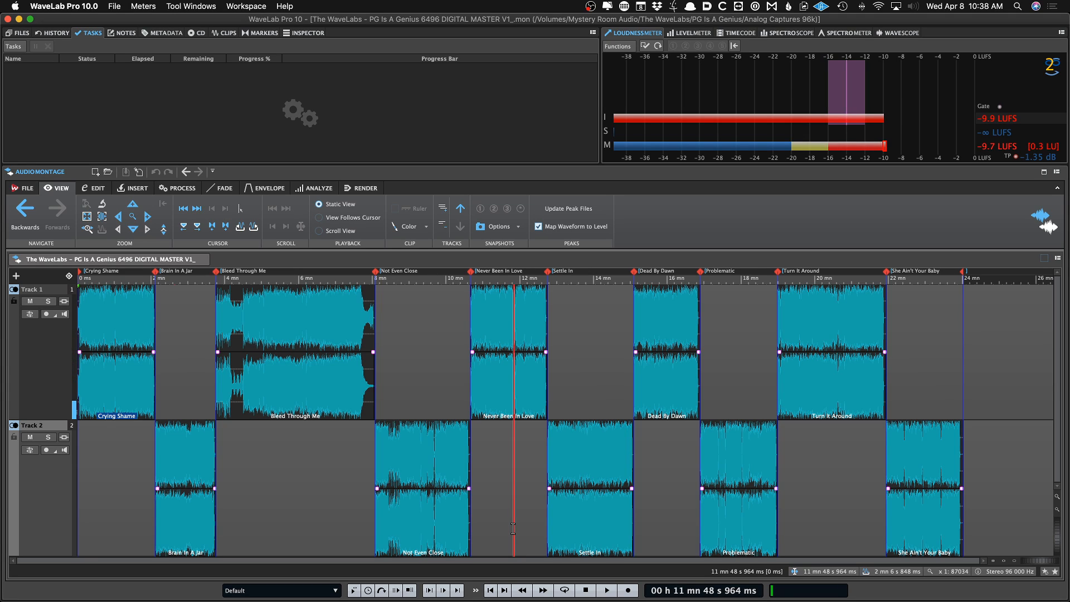
pyautogui.press('space')
pyautogui.press('space')
# Zoom into the start of Not Even Close and audition the gap after Bleed Through Me
pyautogui.click(380, 357)
pyautogui.scroll(10, 378, 356)
pyautogui.scroll(8, 379, 357)
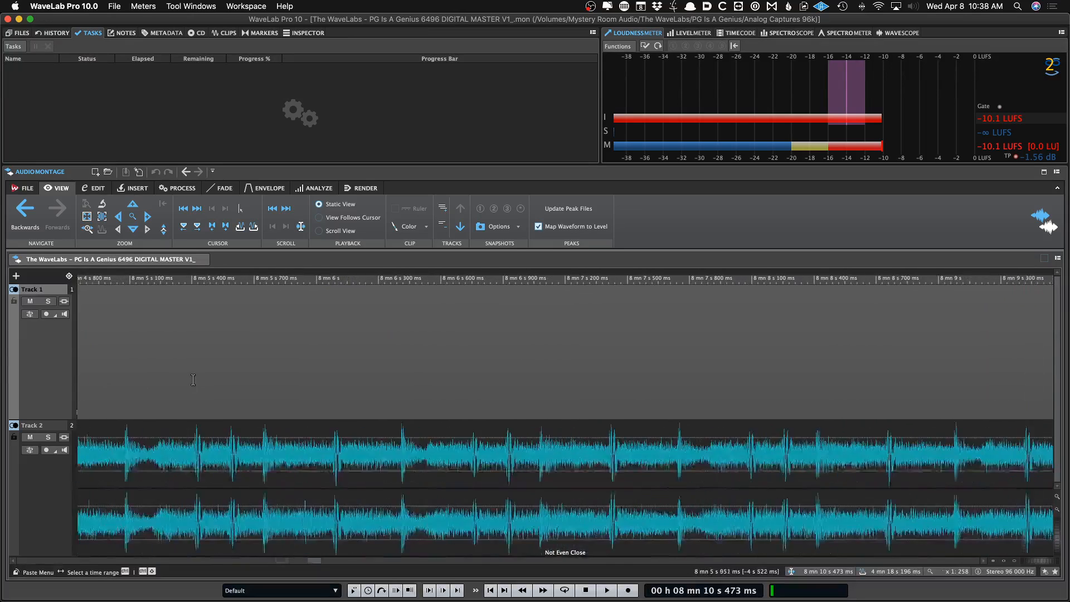
pyautogui.click(449, 377)
pyautogui.press('space')
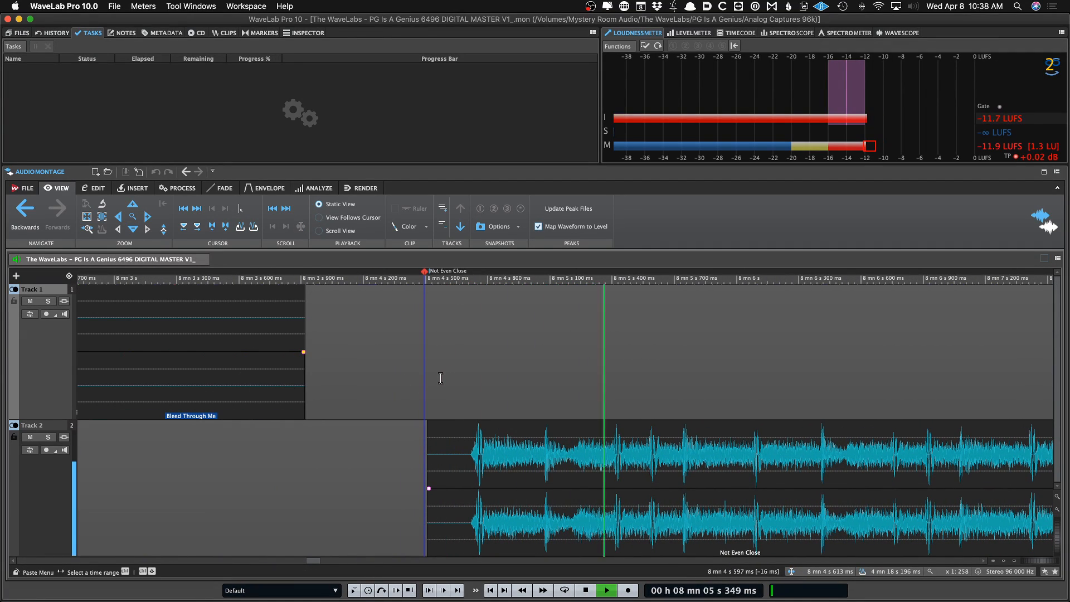
pyautogui.press('space')
pyautogui.press('space')
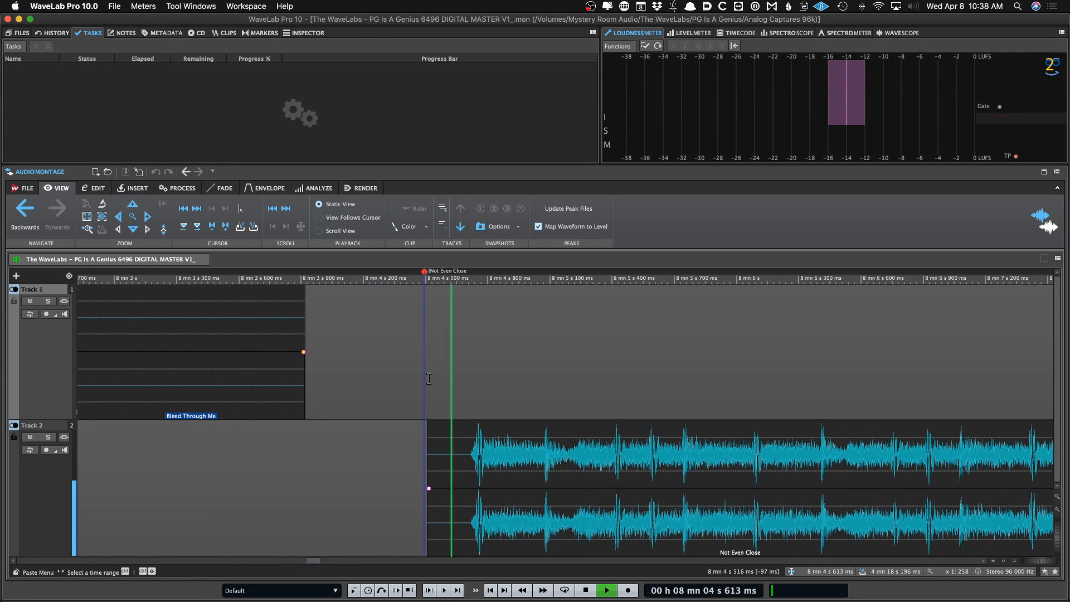
pyautogui.click(421, 379)
pyautogui.press('space')
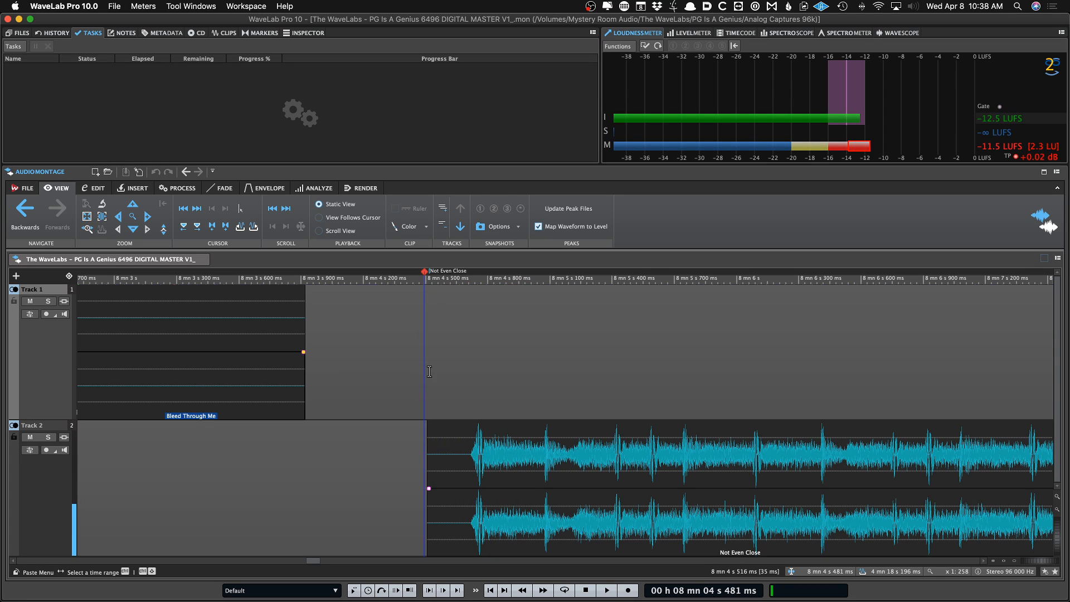
# Inspect the transport's return-to-start-position options and audition again from Not Even Close's start
pyautogui.rightClick(589, 595)
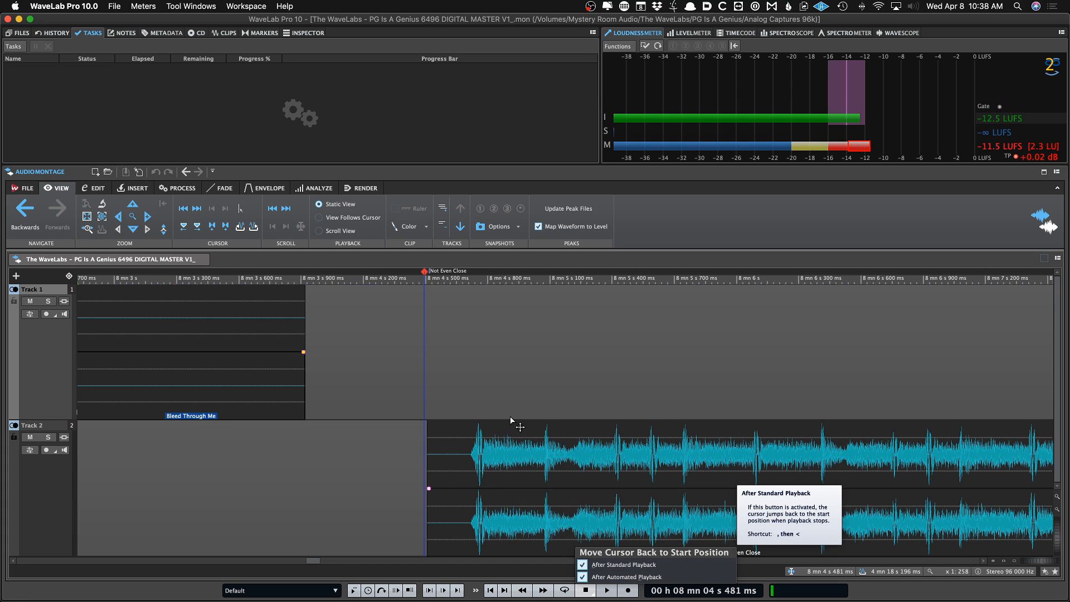
pyautogui.click(418, 389)
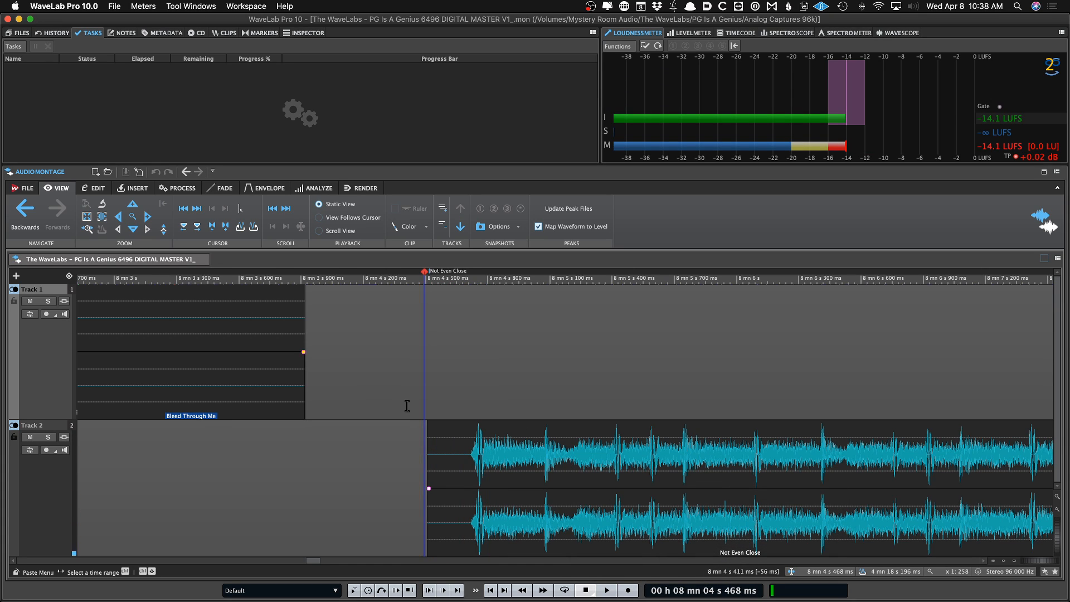
pyautogui.click(429, 402)
pyautogui.press('space')
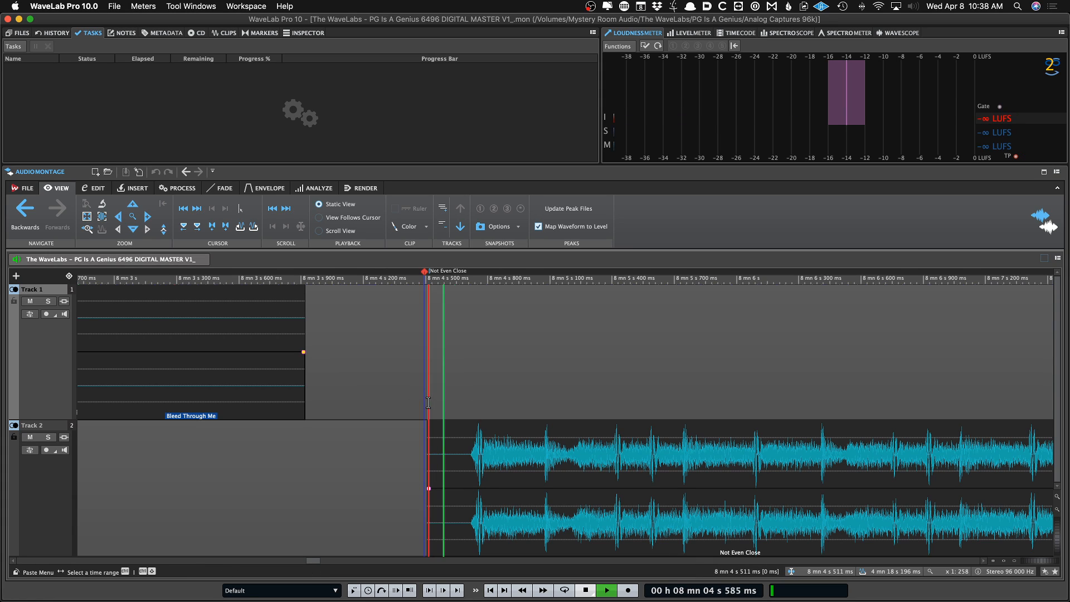
pyautogui.press('space')
pyautogui.click(565, 590)
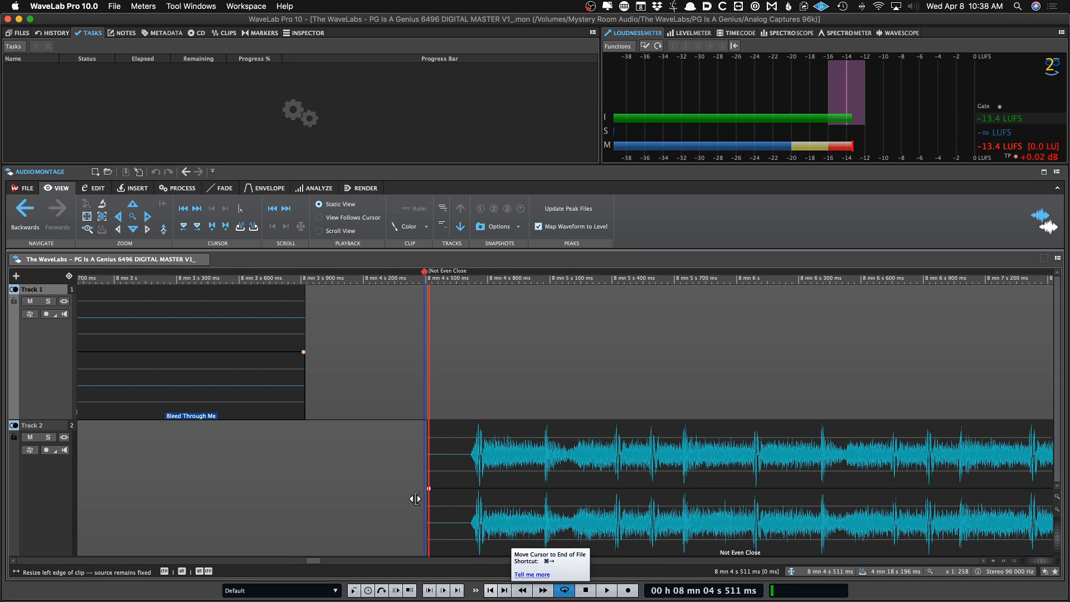
# Step the cursor back and forth between clip boundaries across the montage
pyautogui.click(399, 490)
pyautogui.press('super+Left')
pyautogui.press('super+Left')
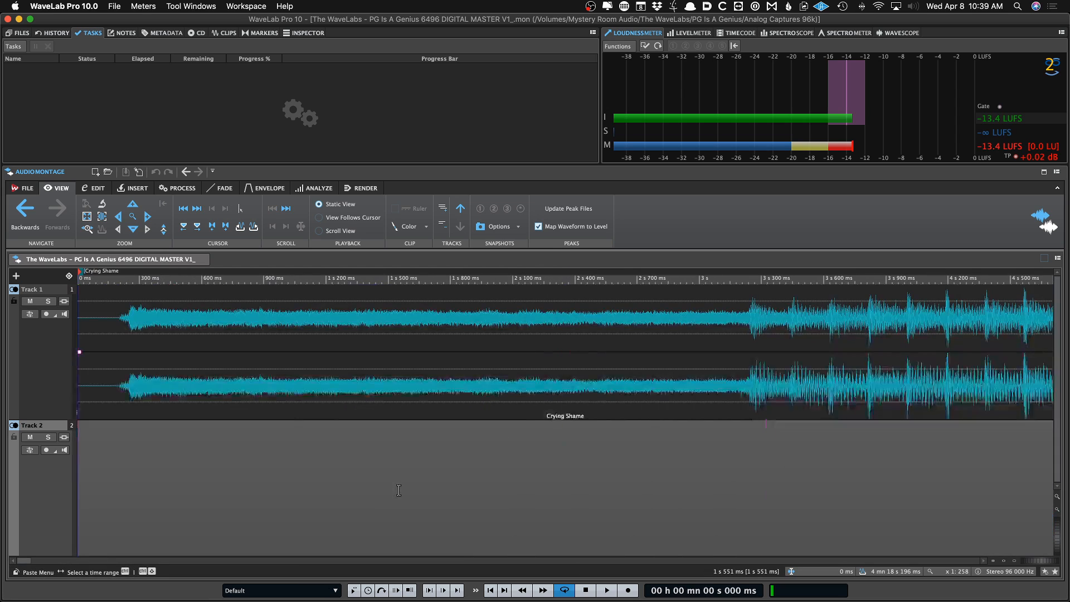
pyautogui.press('super+Right')
pyautogui.press('super+Right')
pyautogui.press('super+Left')
pyautogui.press('super+Left')
pyautogui.press('super+Left')
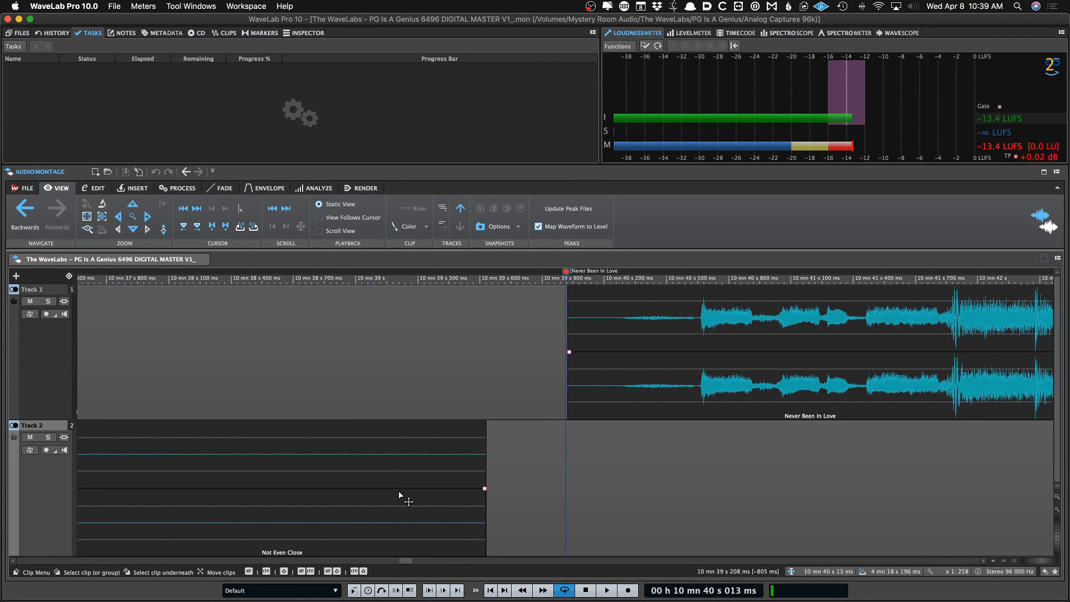
pyautogui.press('super+Right')
pyautogui.press('super+Right')
pyautogui.press('super+Right')
# Hide the transport bar again through the montage layout options
pyautogui.click(1056, 171)
pyautogui.click(1052, 286)
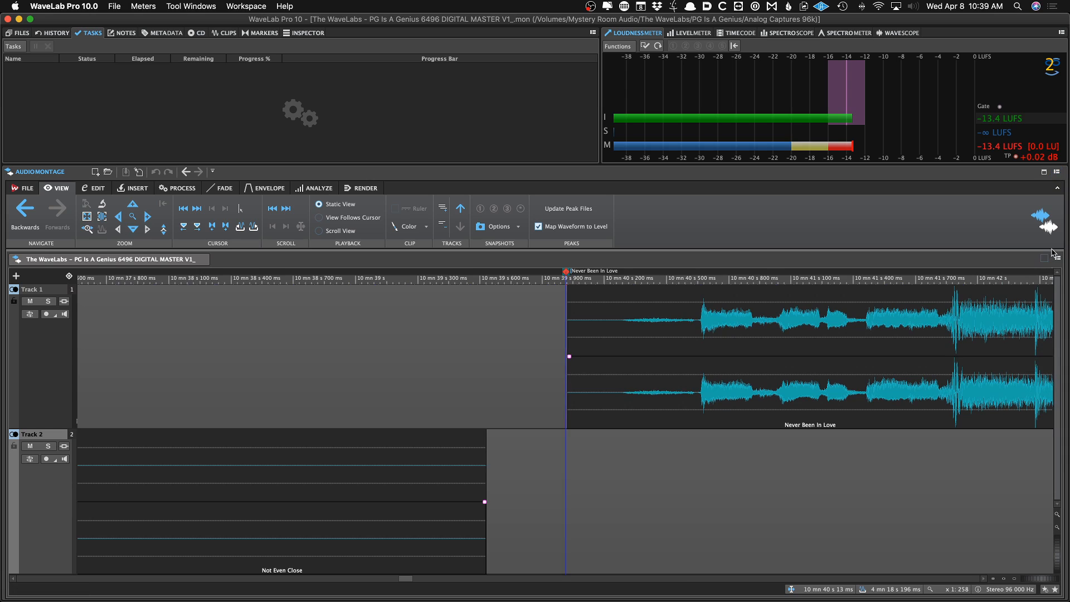
# Show the file group tabs at the top, inspect their tab menu, and hide them again
pyautogui.click(1056, 172)
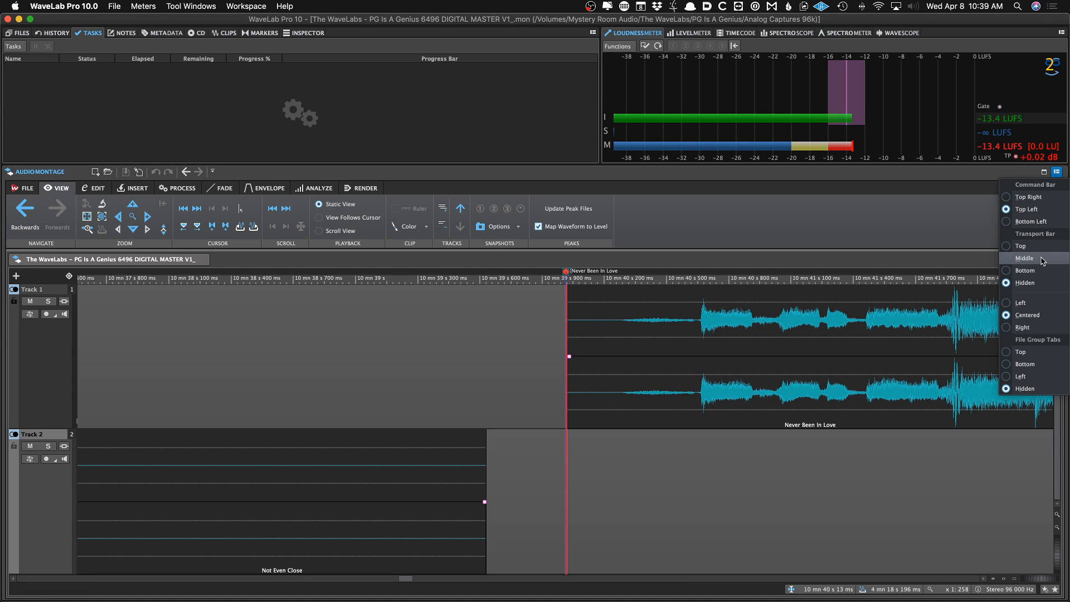
pyautogui.click(1040, 354)
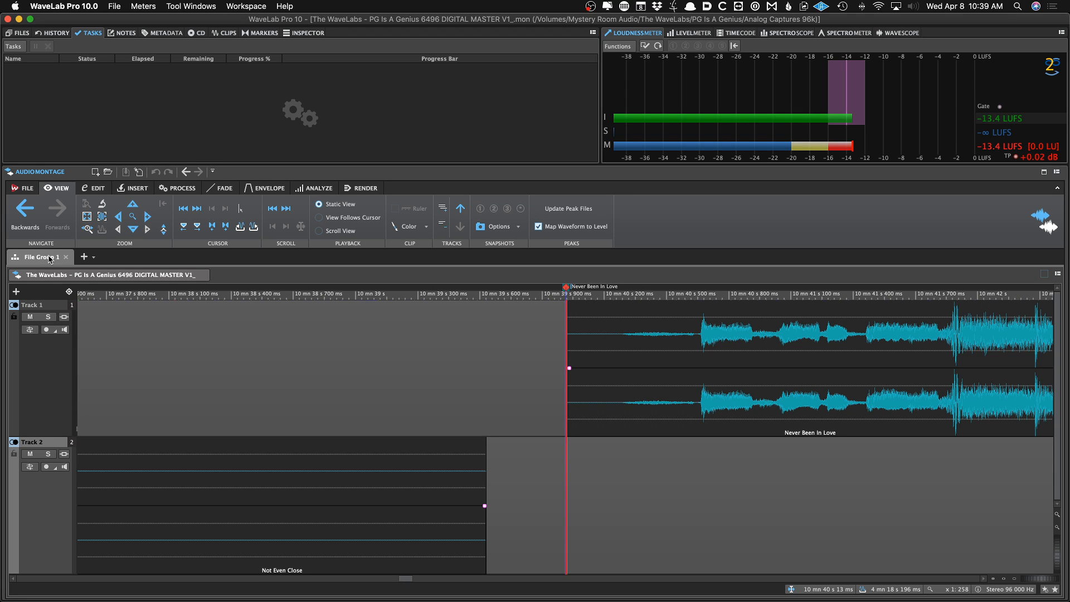
pyautogui.click(1056, 275)
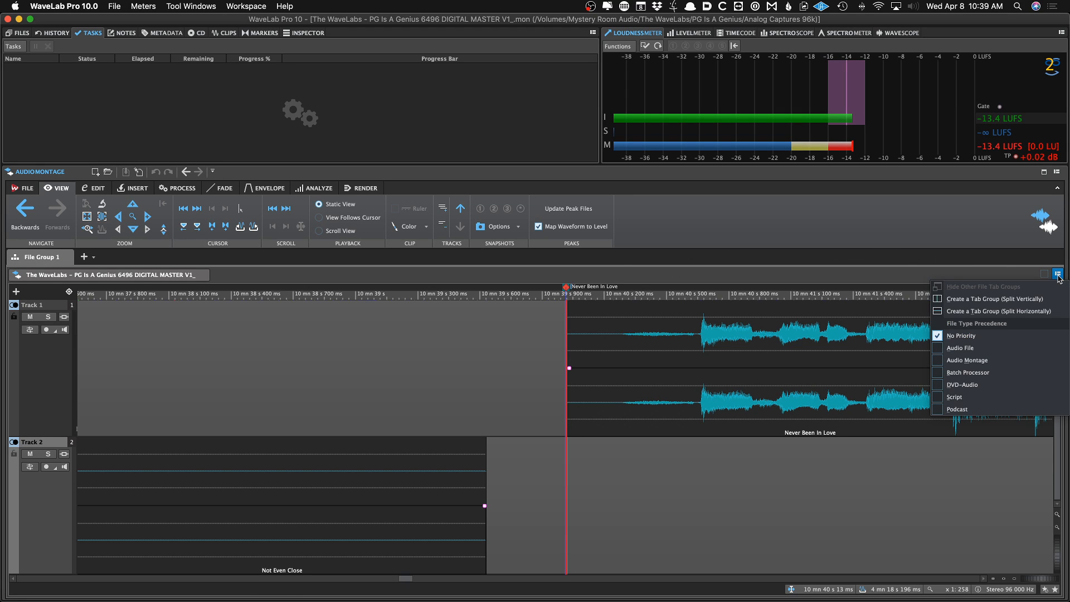
pyautogui.click(996, 234)
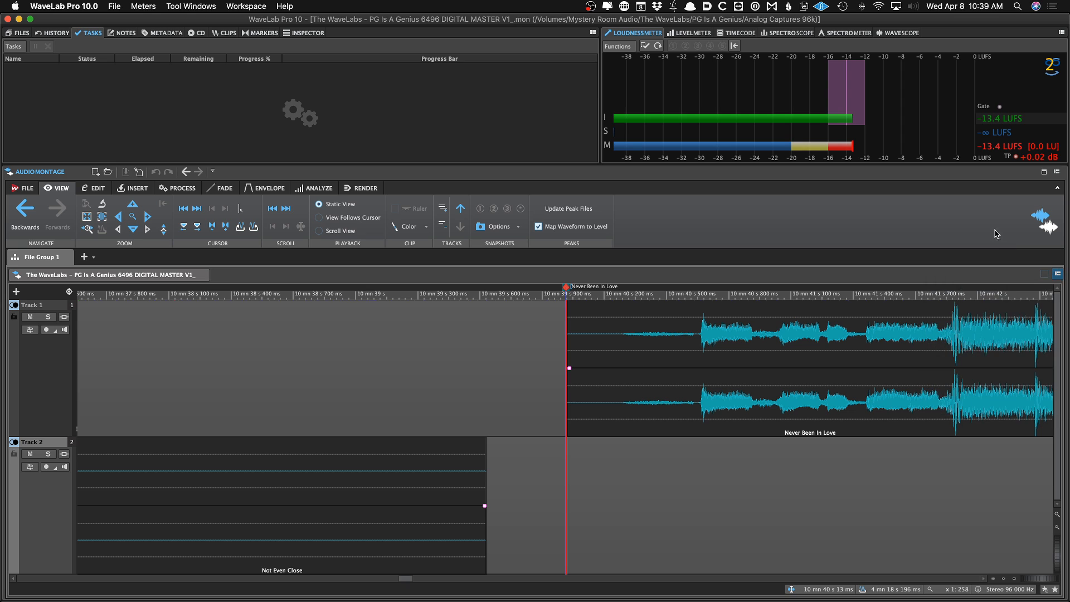
pyautogui.click(1057, 173)
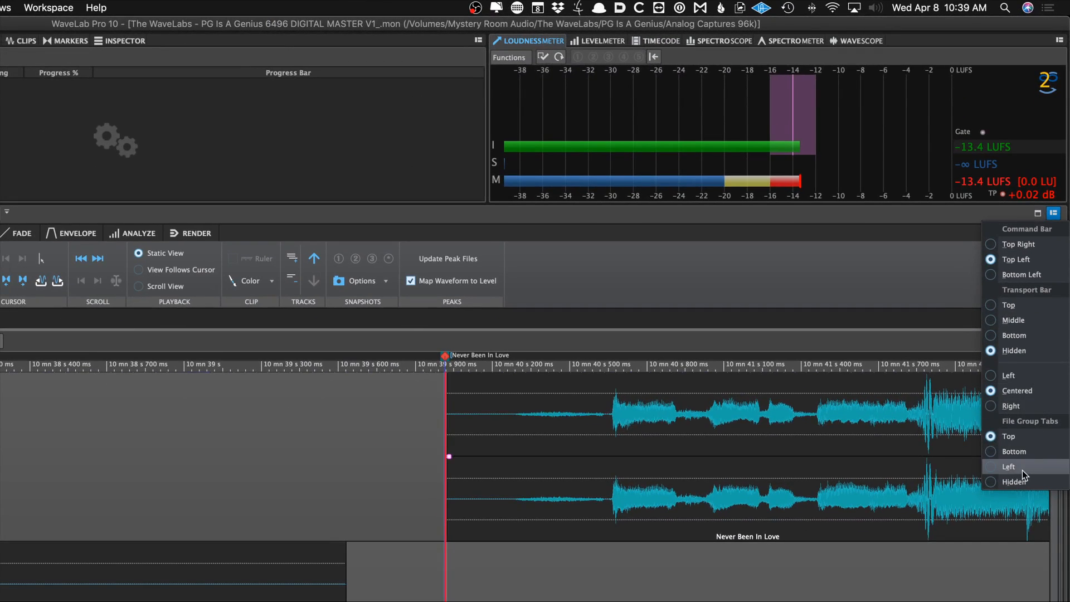
pyautogui.click(1024, 480)
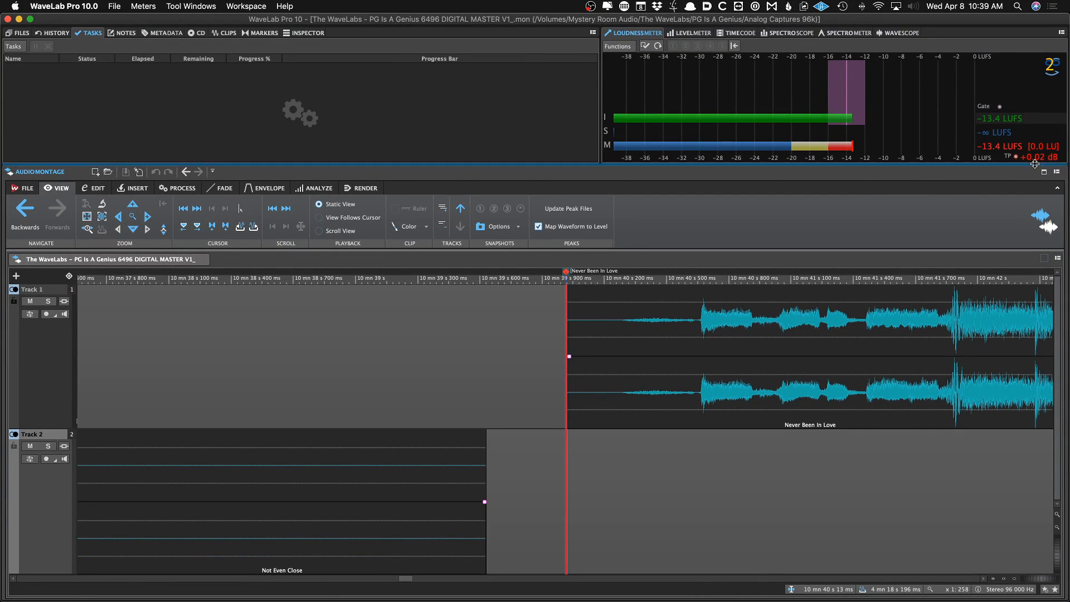
pyautogui.click(1057, 172)
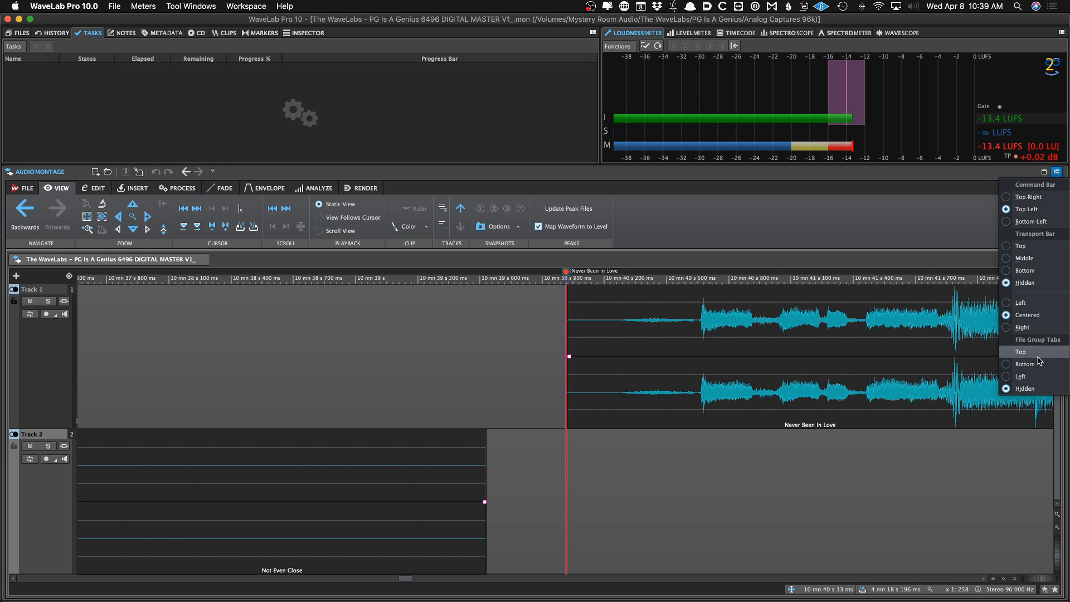
pyautogui.click(546, 348)
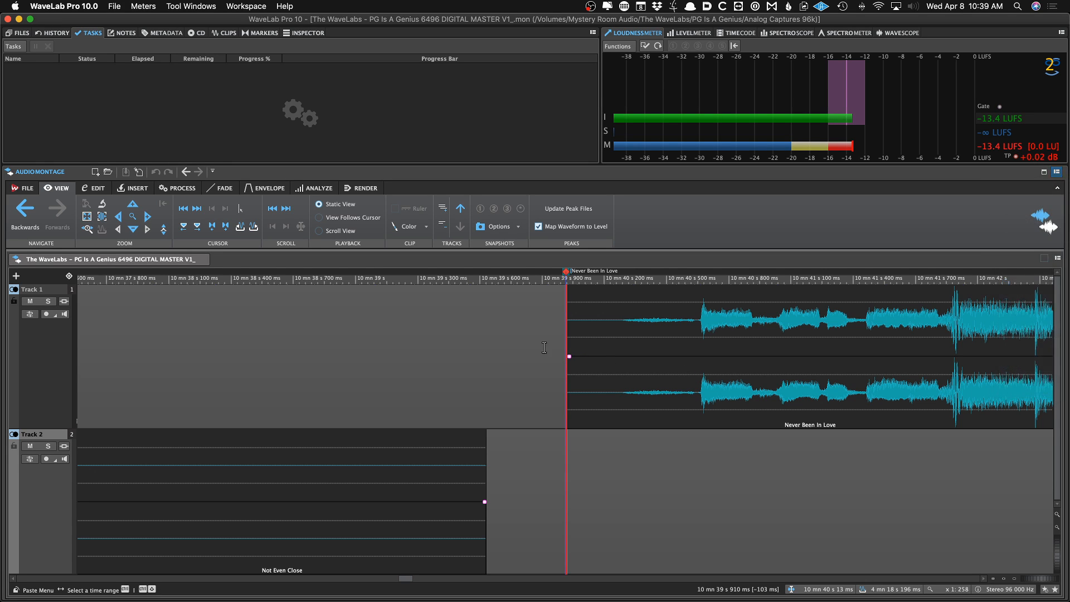
# Zoom out and scroll to survey the clips on both montage tracks
pyautogui.scroll(-10, 550, 314)
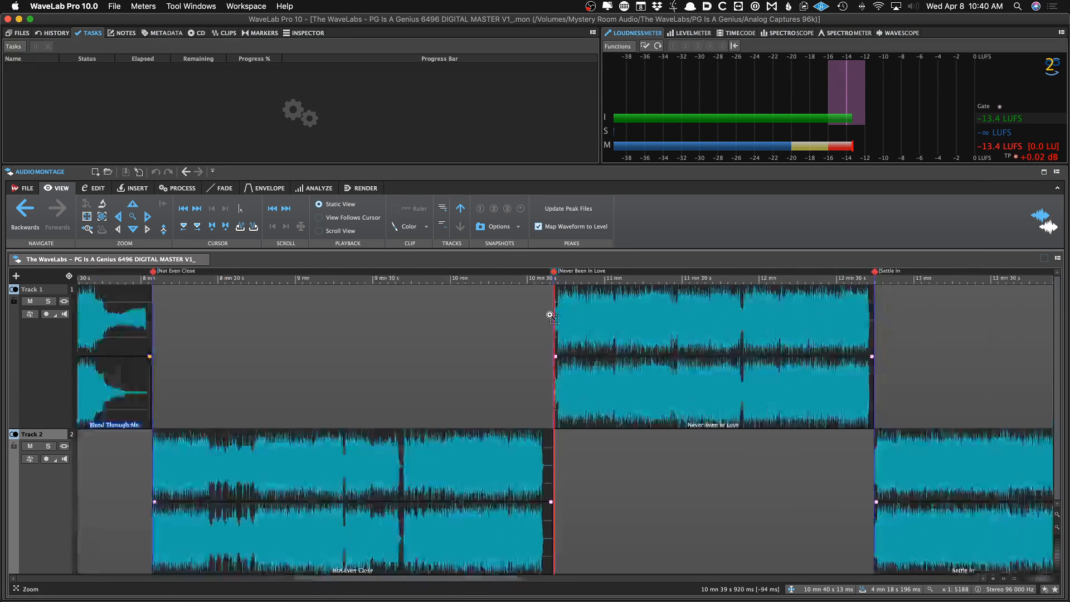
pyautogui.click(341, 303)
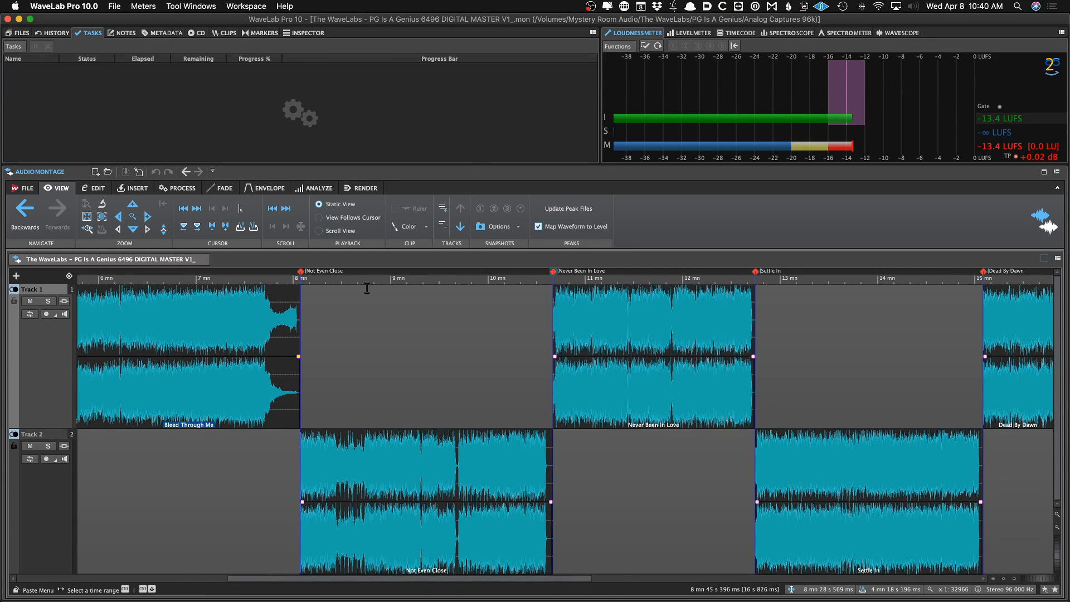
pyautogui.scroll(-1, 365, 326)
pyautogui.hscroll(-6, 345, 320)
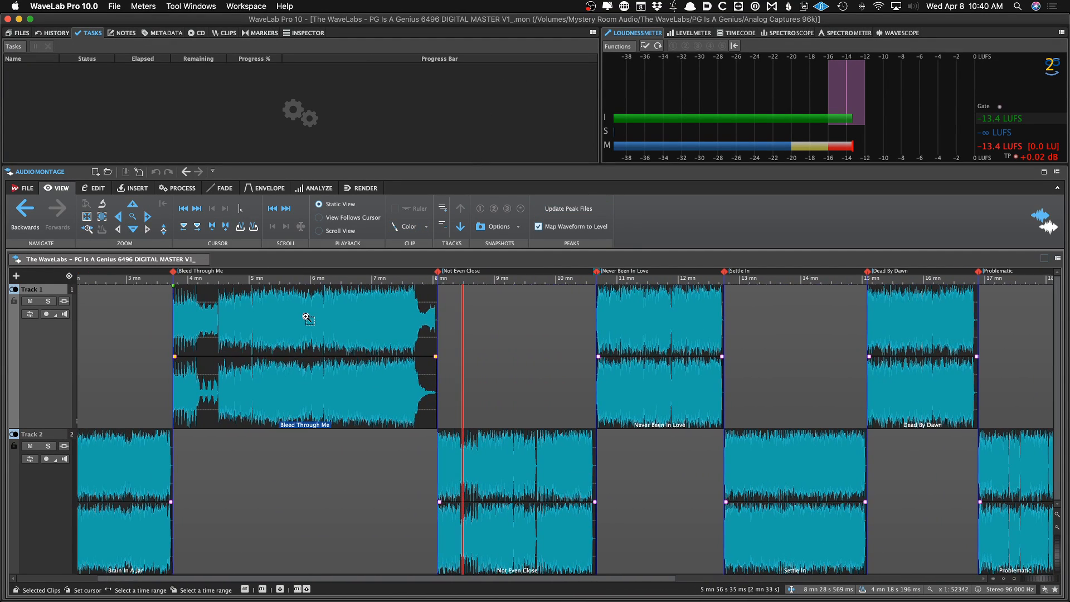
pyautogui.click(137, 315)
pyautogui.hscroll(-2, 137, 314)
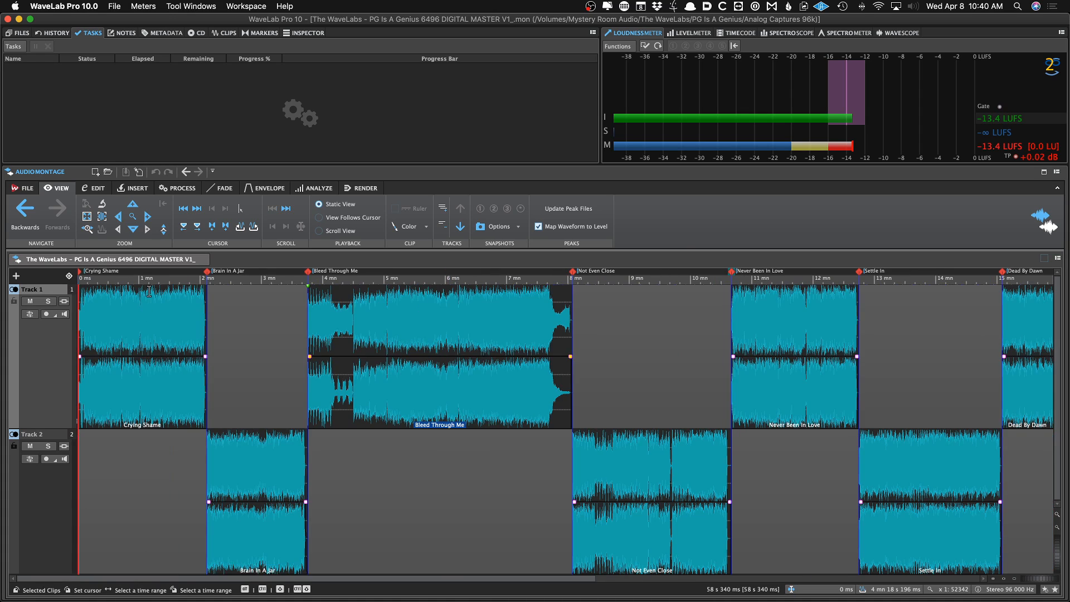
# Close the montage, open recent audio file 08 Problematic.wav, and place the cursor near 29 s
pyautogui.click(201, 259)
pyautogui.rightClick(173, 357)
pyautogui.moveTo(195, 387)
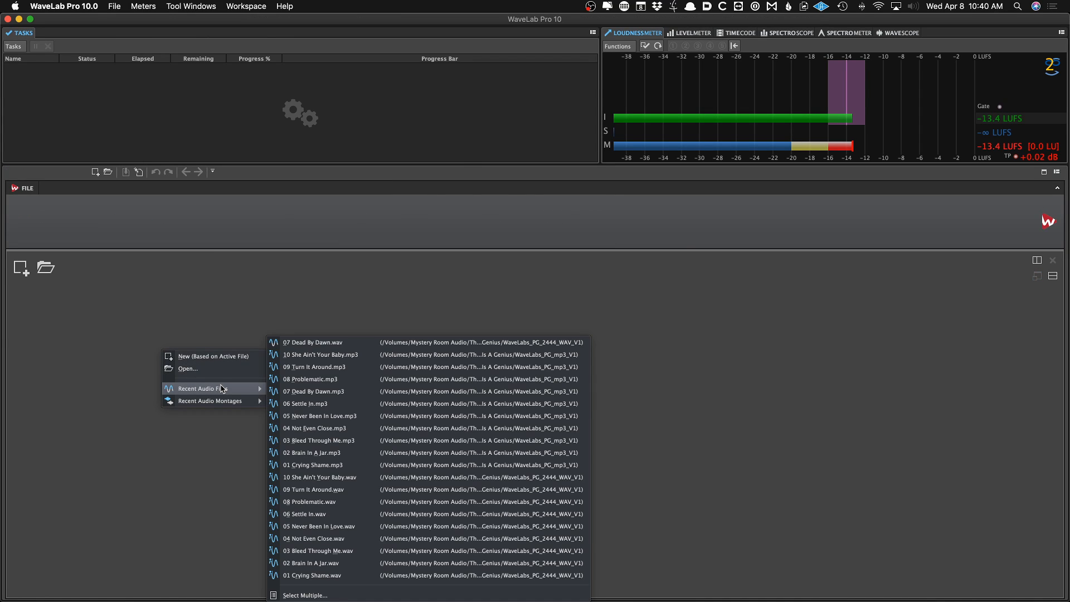
pyautogui.click(351, 503)
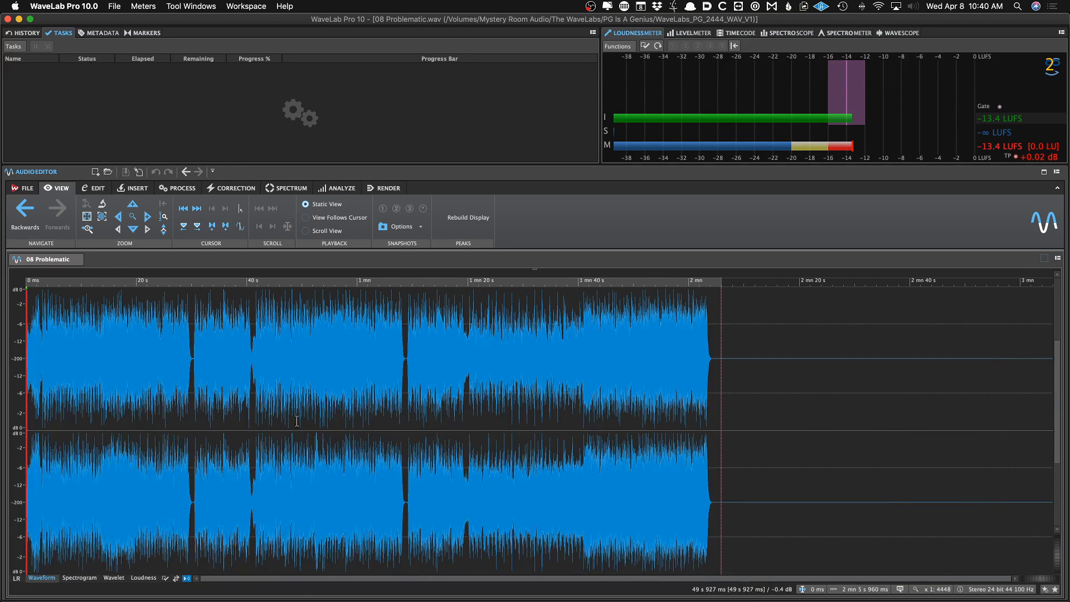
pyautogui.click(284, 415)
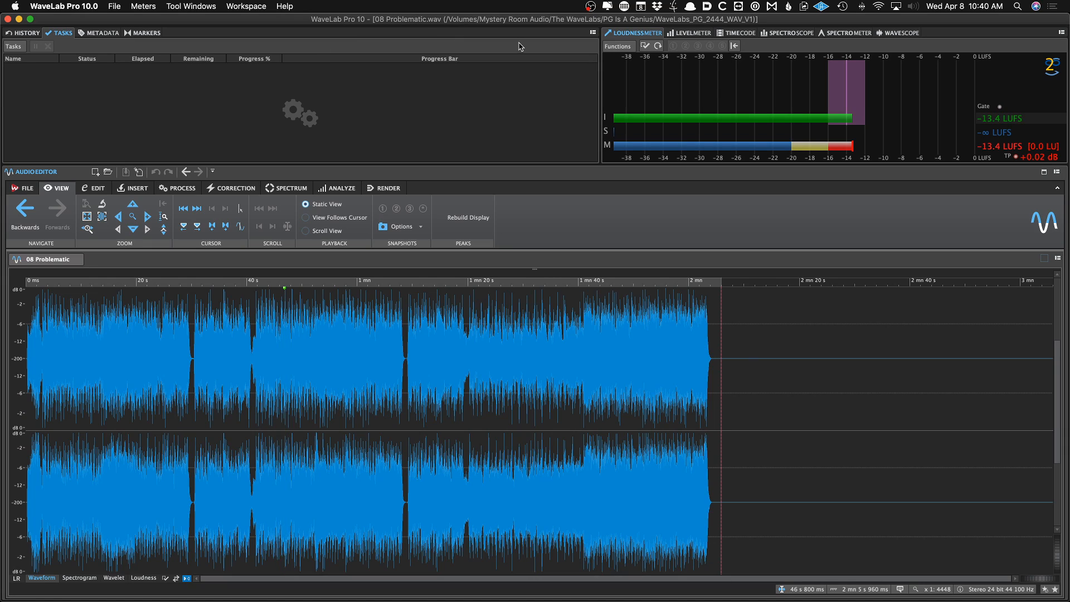
pyautogui.click(186, 368)
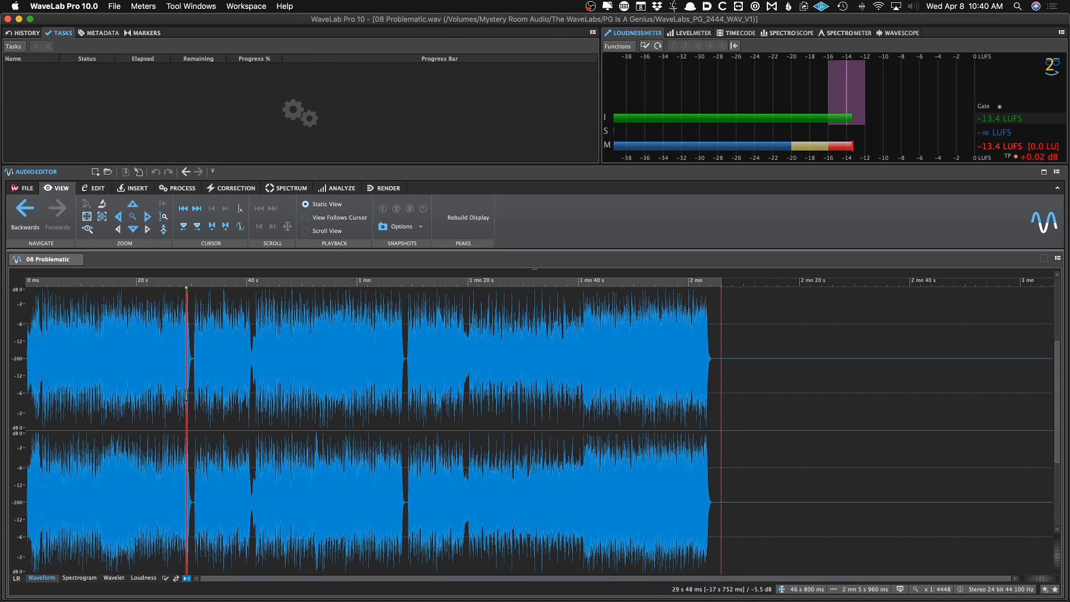
# Play the track from around 20 s while checking the level meter readings
pyautogui.click(141, 379)
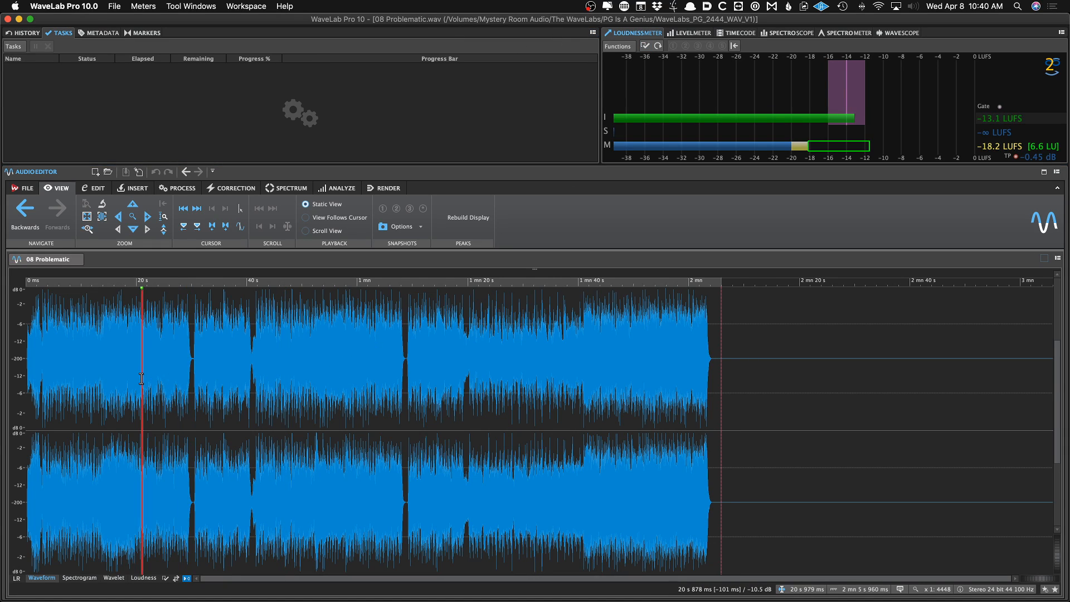
pyautogui.press('space')
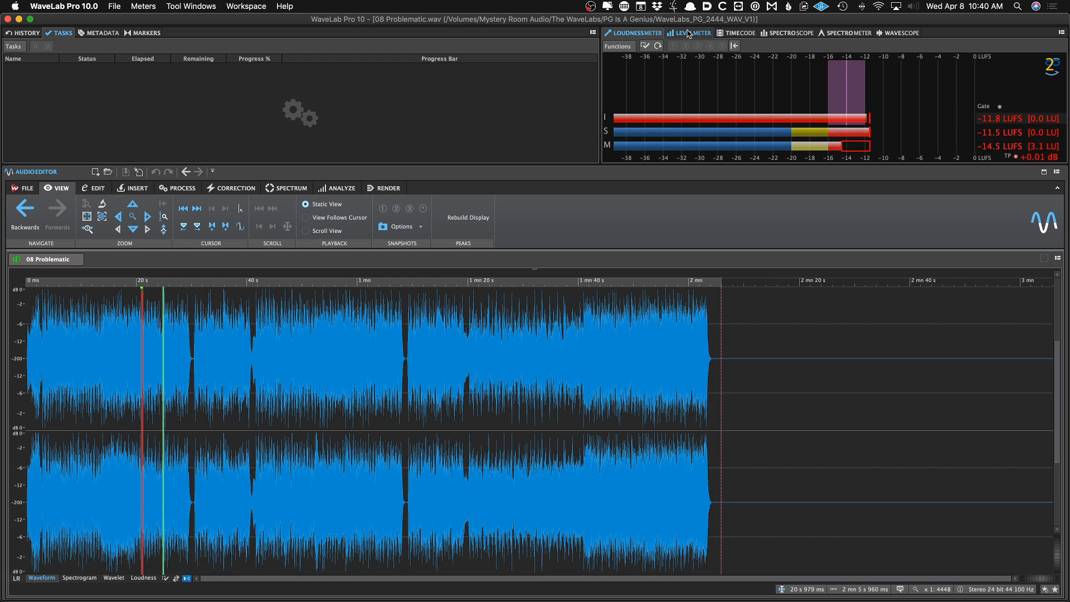
pyautogui.click(683, 34)
pyautogui.click(314, 362)
pyautogui.press('space')
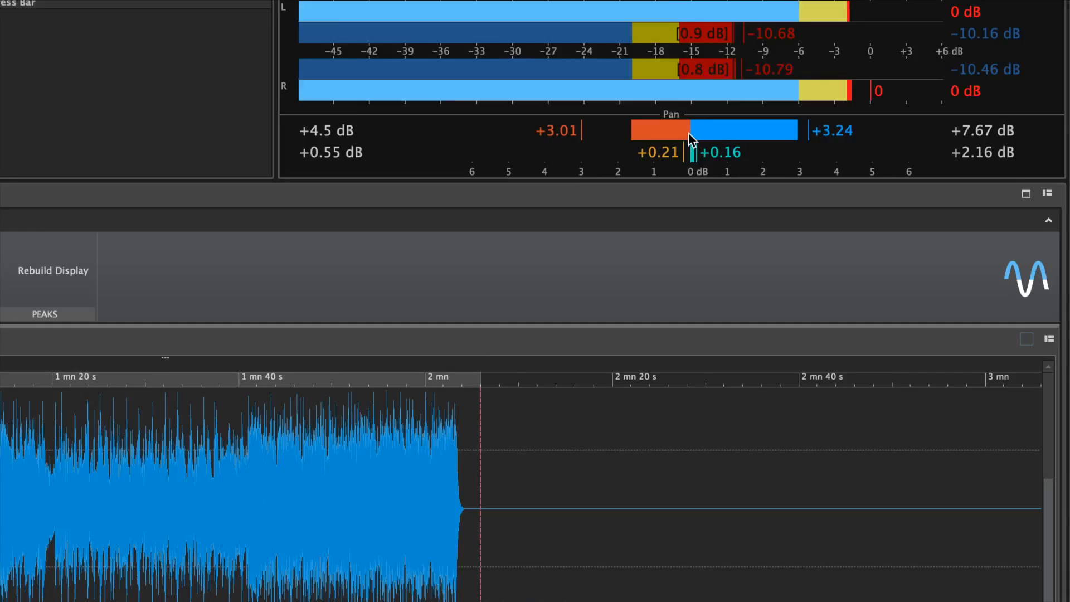
pyautogui.press('space')
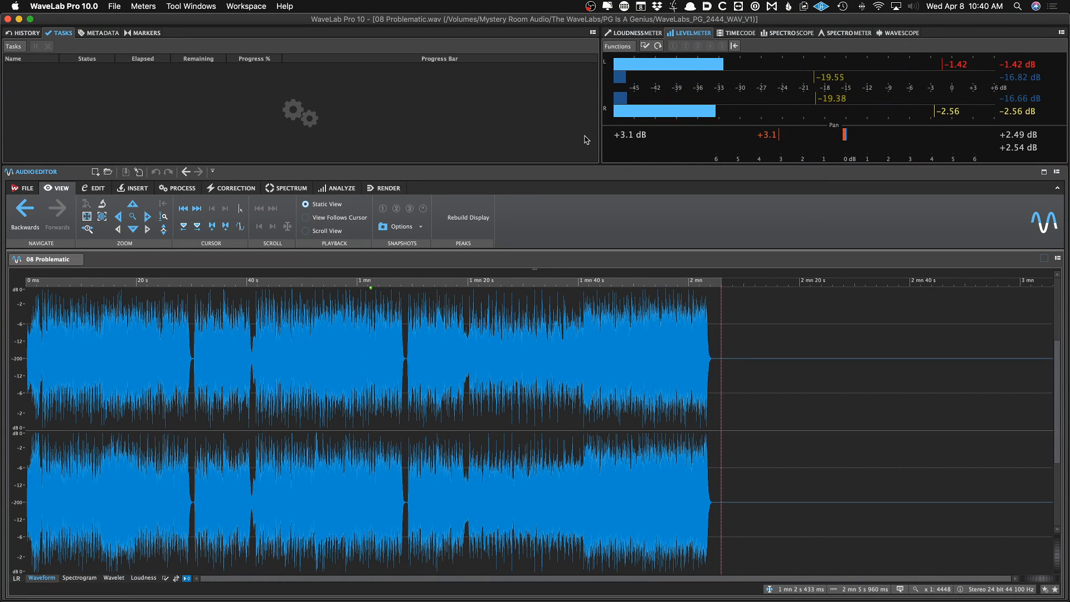
# Return to the loudness meter and audition the track from around 35 s, leaving the cursor near 28 s
pyautogui.click(624, 32)
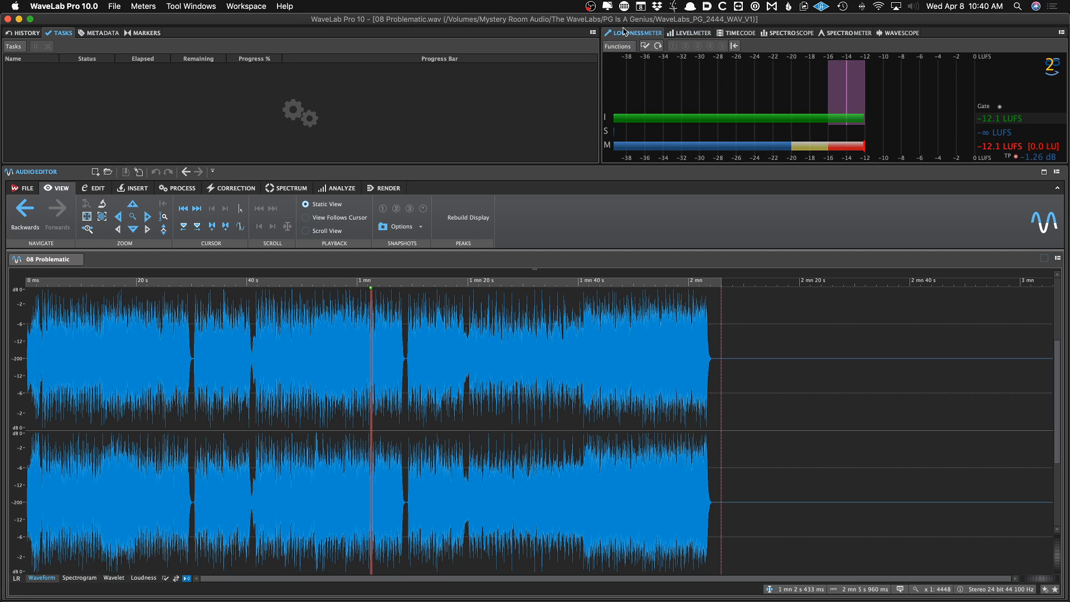
pyautogui.click(221, 339)
pyautogui.press('space')
pyautogui.click(180, 334)
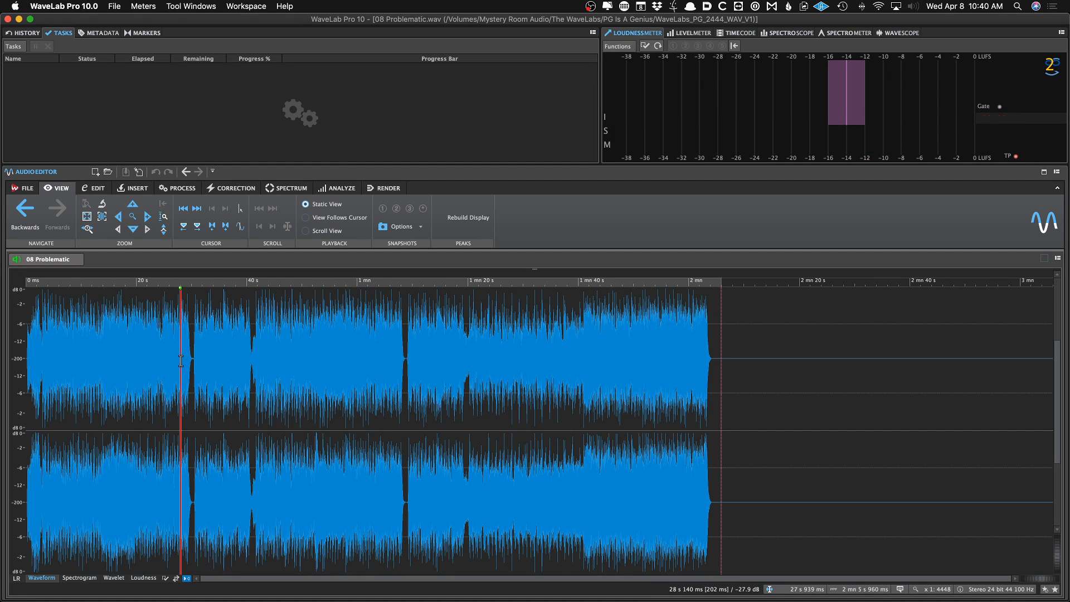
# Reopen the recent audio montage The WaveLabs - PG Is A Genius 6496 DIGITAL MASTER V1
pyautogui.rightClick(102, 260)
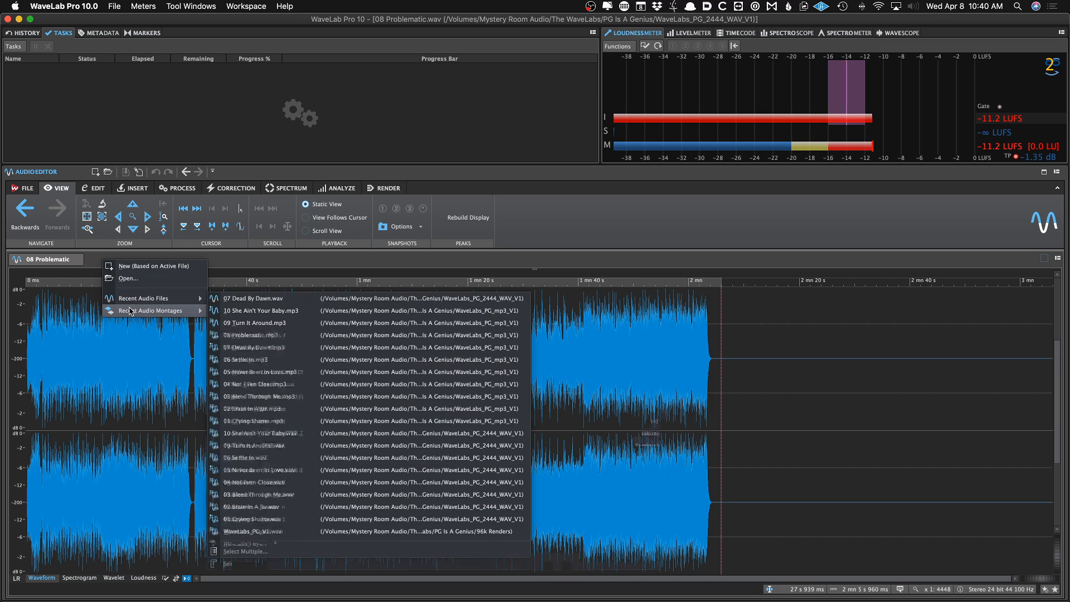
pyautogui.moveTo(150, 310)
pyautogui.click(234, 308)
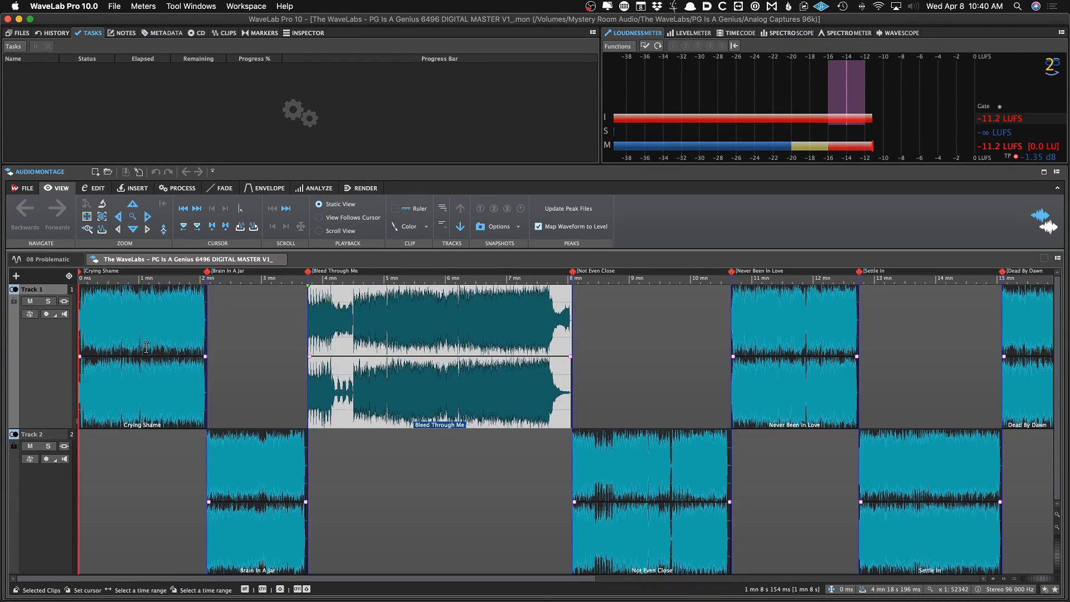
# Switch between the 08 Problematic and montage tabs and resume playback of the audio file
pyautogui.click(54, 262)
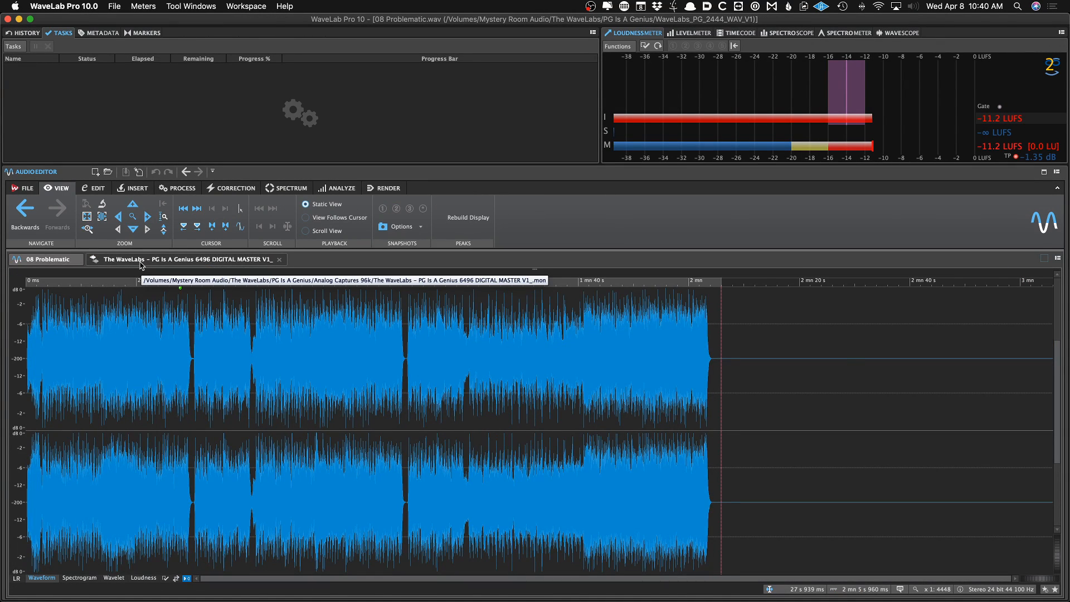
pyautogui.click(141, 261)
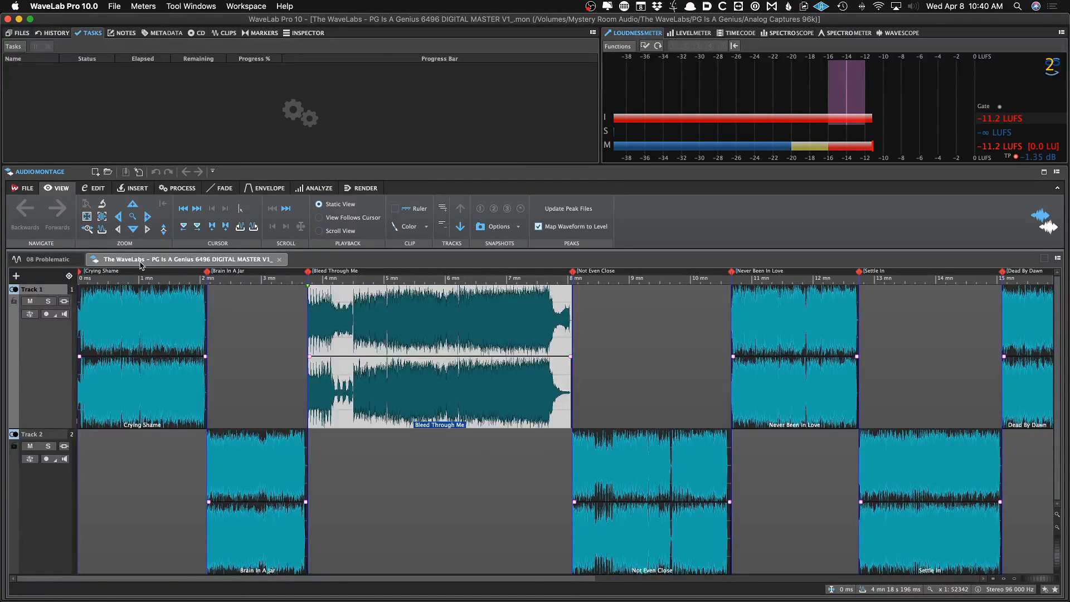
pyautogui.hotkey('ctrl', 'Tab')
pyautogui.hotkey('ctrl', 'Tab')
pyautogui.hotkey('ctrl', 'Tab')
pyautogui.hotkey('ctrl', 'Tab')
pyautogui.press('space')
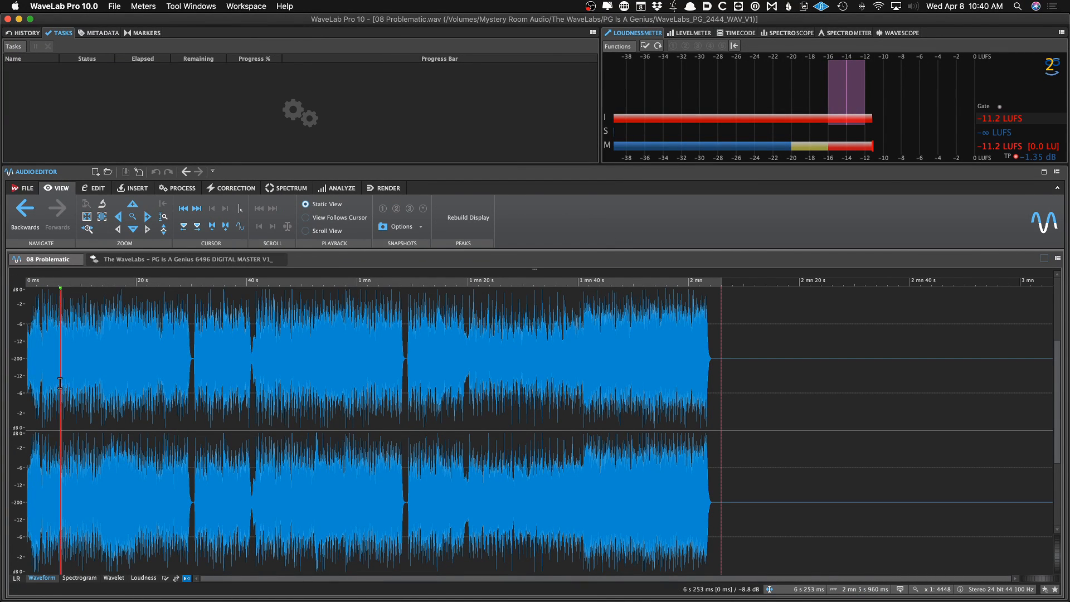
# Play from about 24 s, comparing the level meter with the loudness meter
pyautogui.click(151, 361)
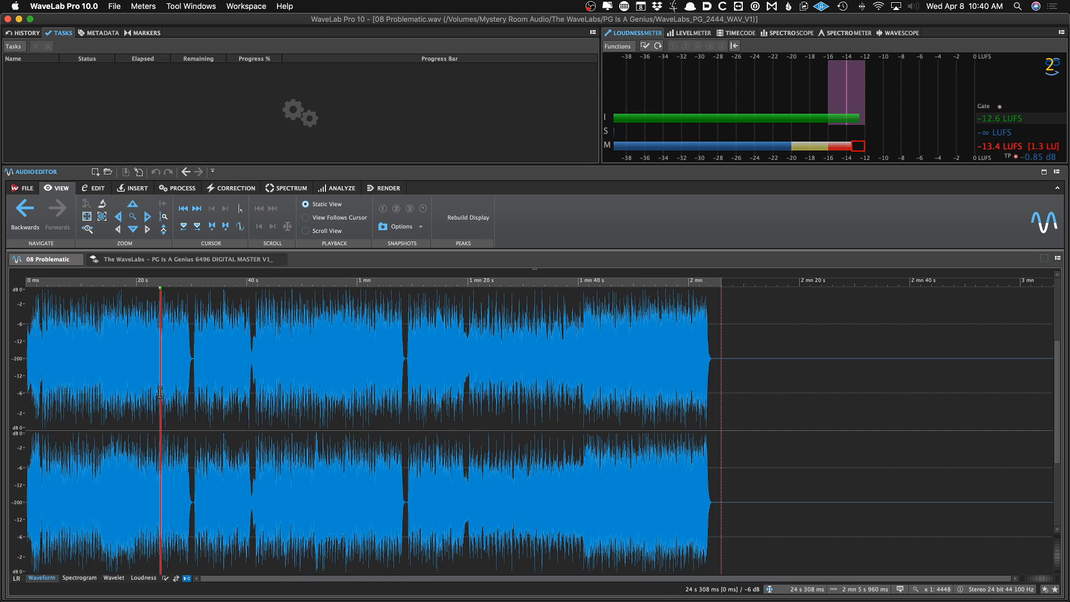
pyautogui.click(684, 35)
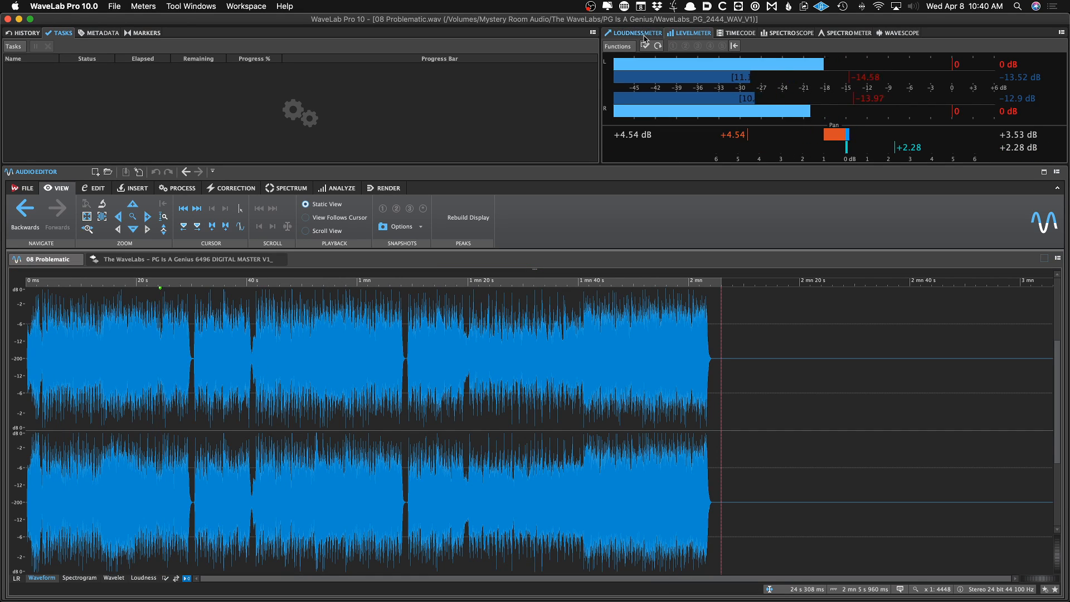
pyautogui.click(643, 35)
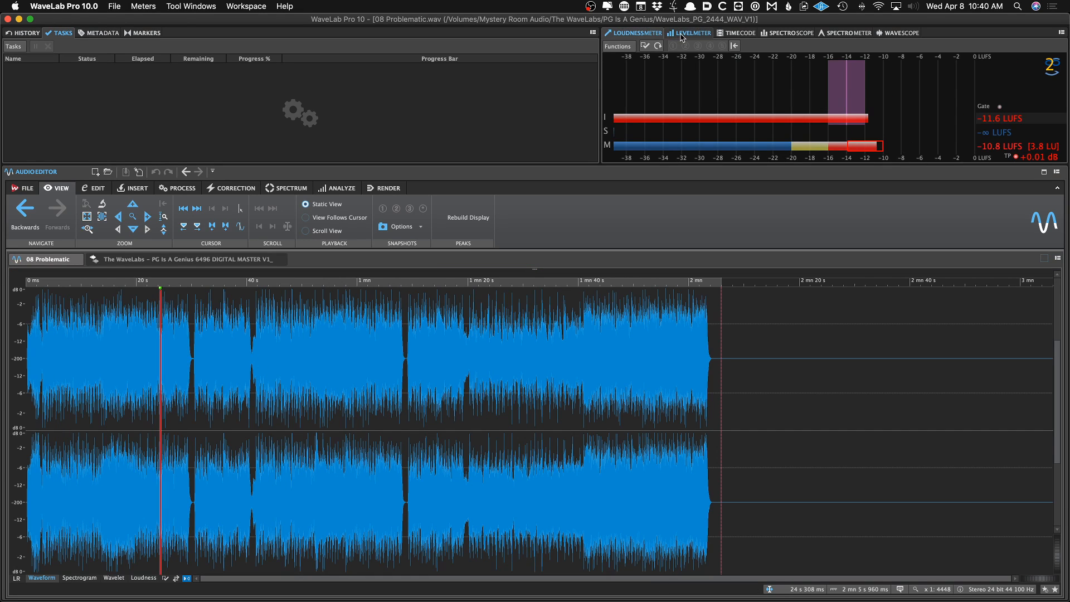
pyautogui.rightClick(655, 93)
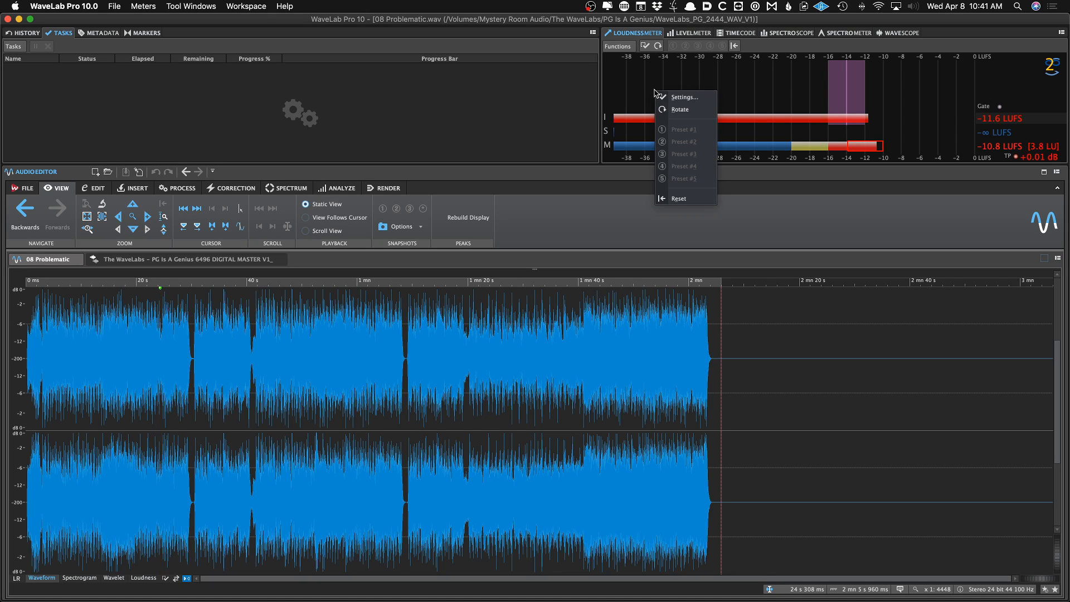
pyautogui.click(680, 97)
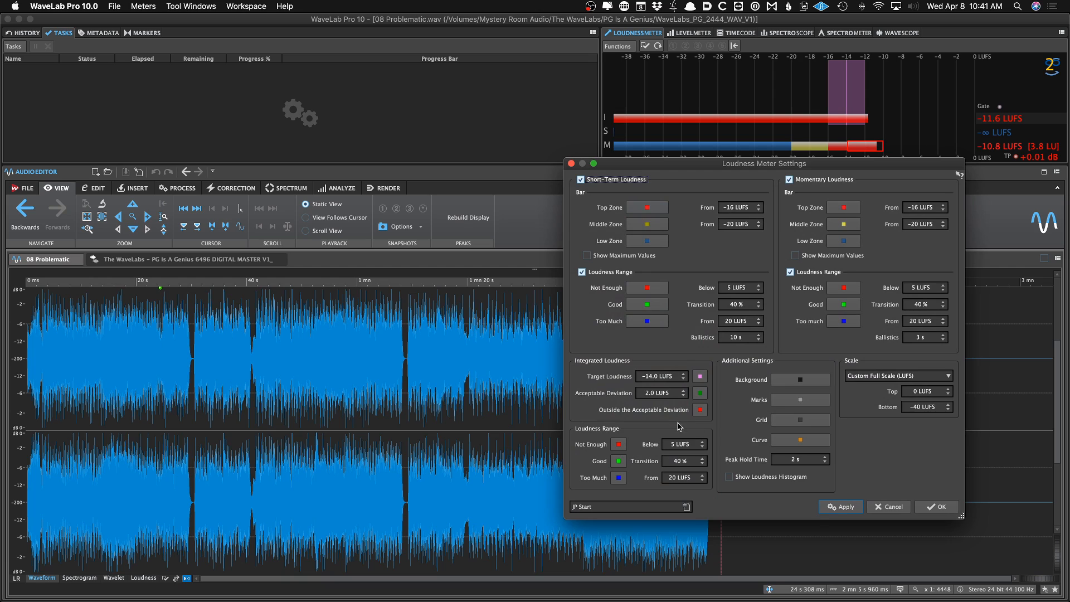
pyautogui.click(667, 511)
pyautogui.moveTo(729, 575)
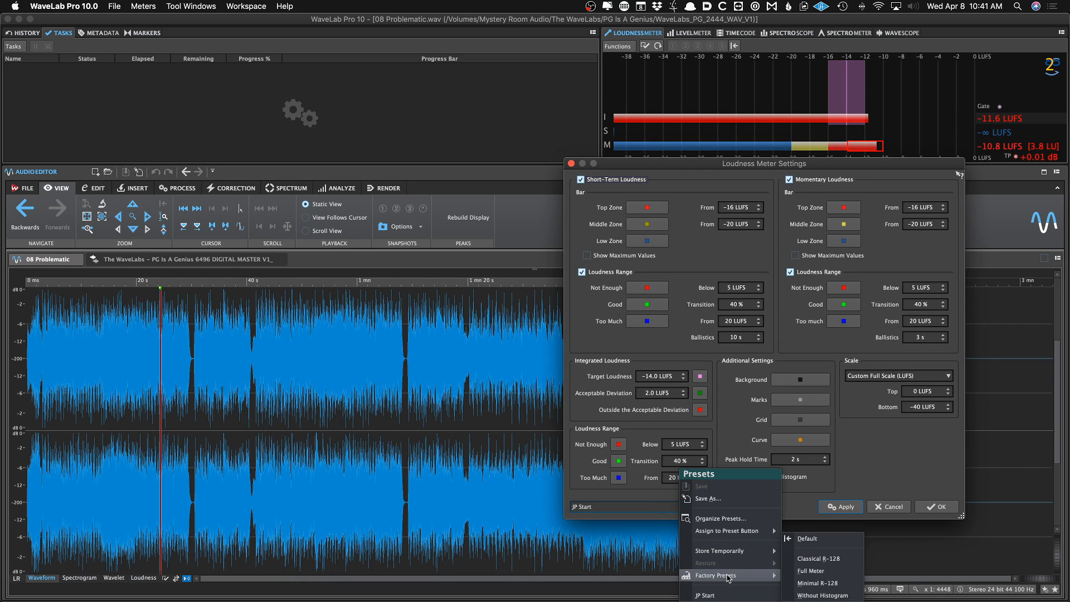
pyautogui.click(818, 558)
pyautogui.click(889, 507)
# Load the Default factory preset into the loudness meter settings, apply it and close the dialog
pyautogui.click(147, 413)
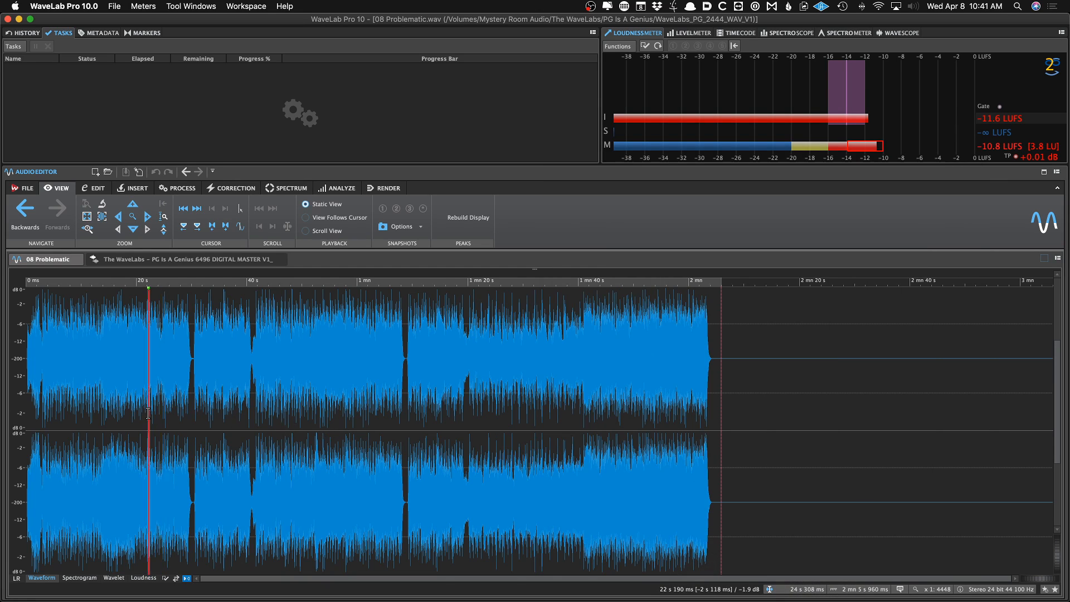
pyautogui.press('space')
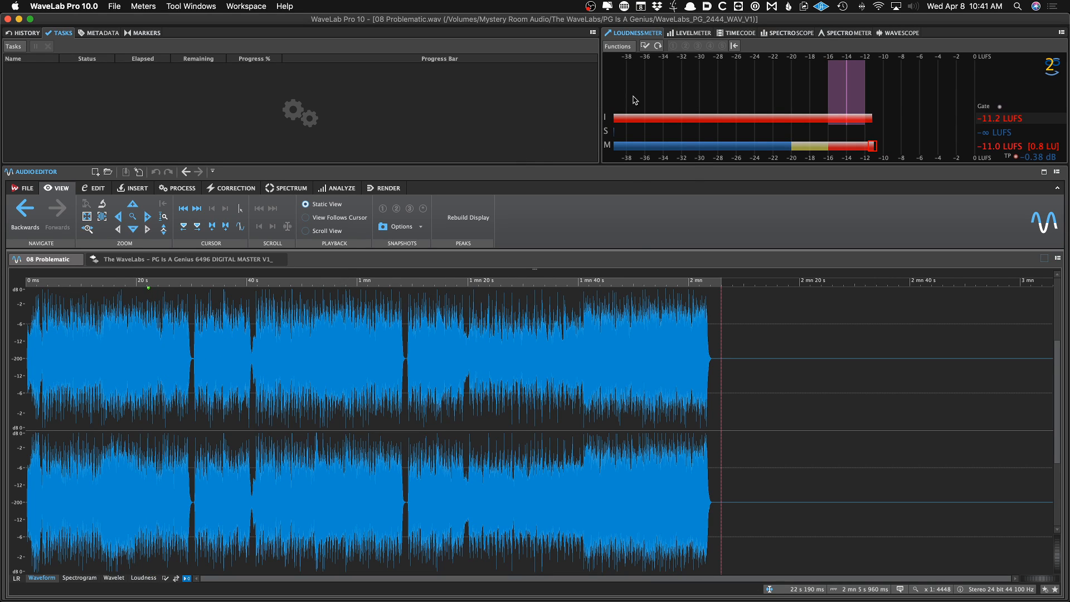
pyautogui.rightClick(633, 100)
pyautogui.click(641, 178)
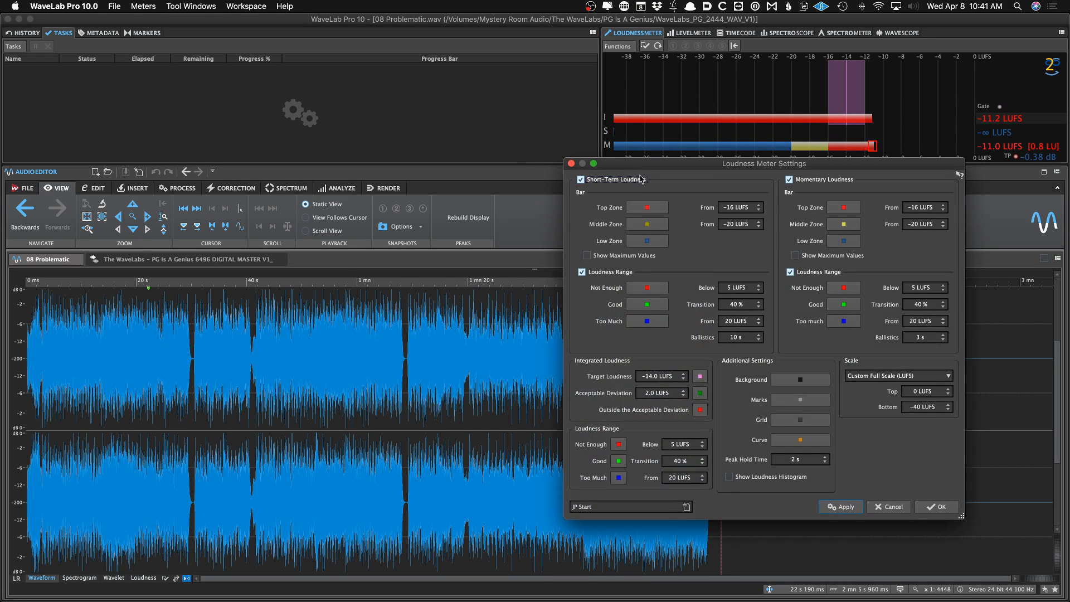
pyautogui.click(677, 507)
pyautogui.moveTo(723, 575)
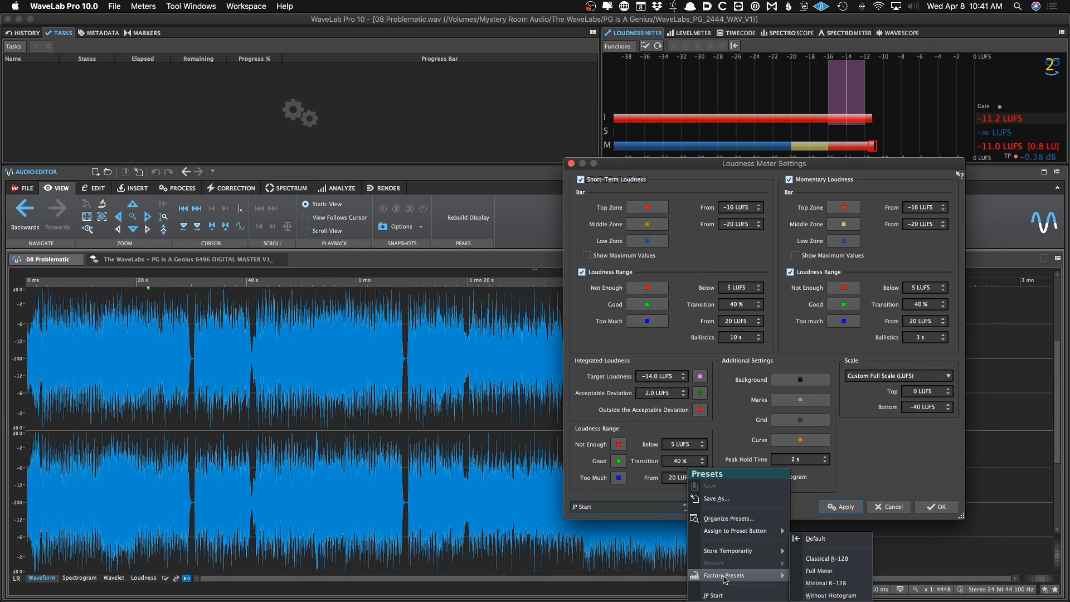
pyautogui.click(832, 539)
pyautogui.click(842, 506)
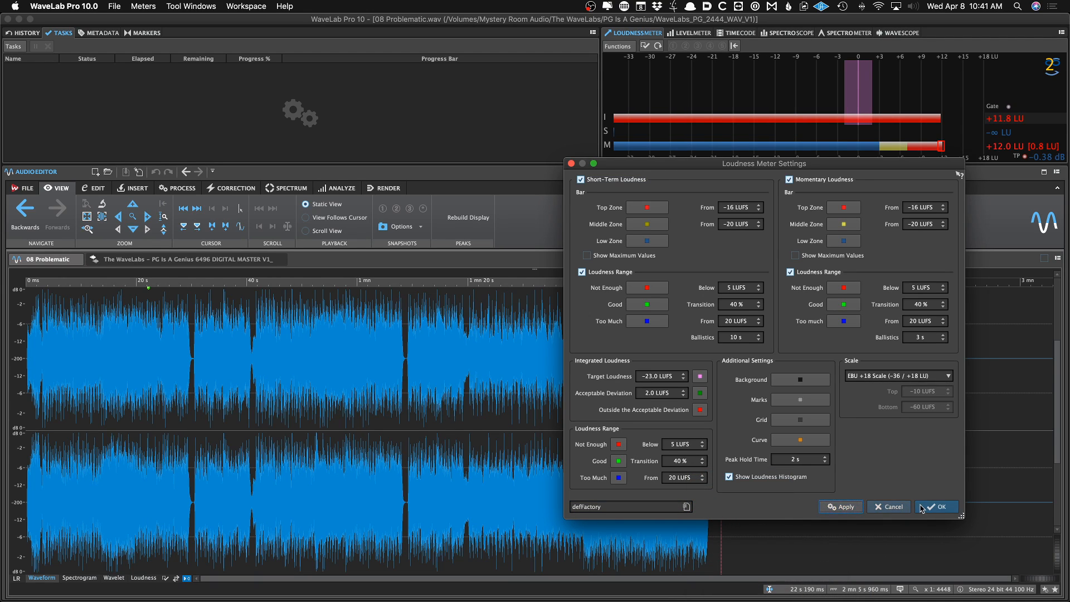
pyautogui.click(937, 506)
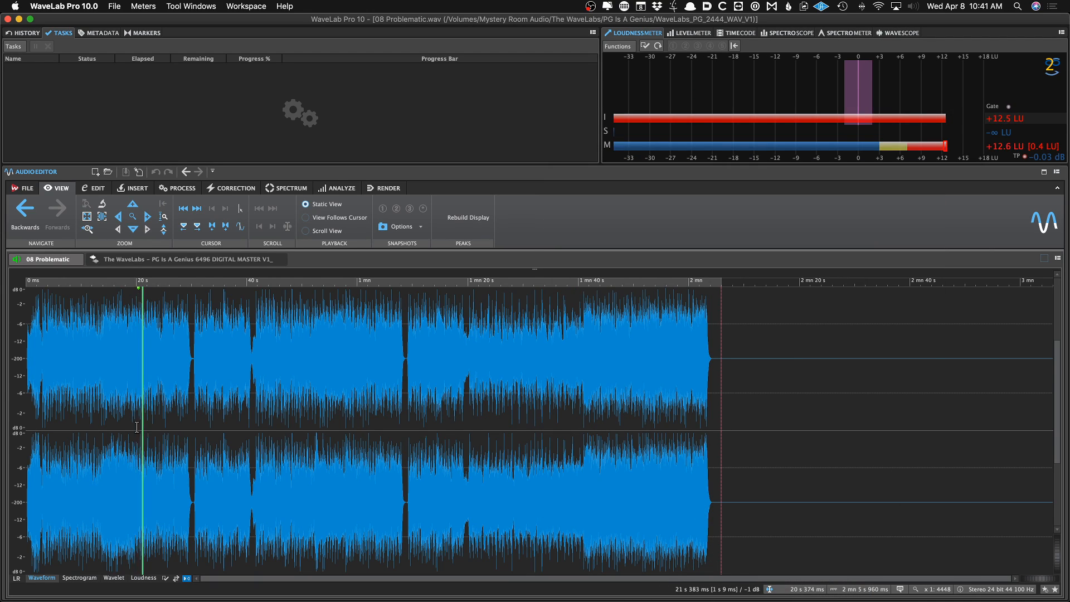
# Audition the track from several positions between about 8 s and 28 s while watching the loudness meter
pyautogui.press('space')
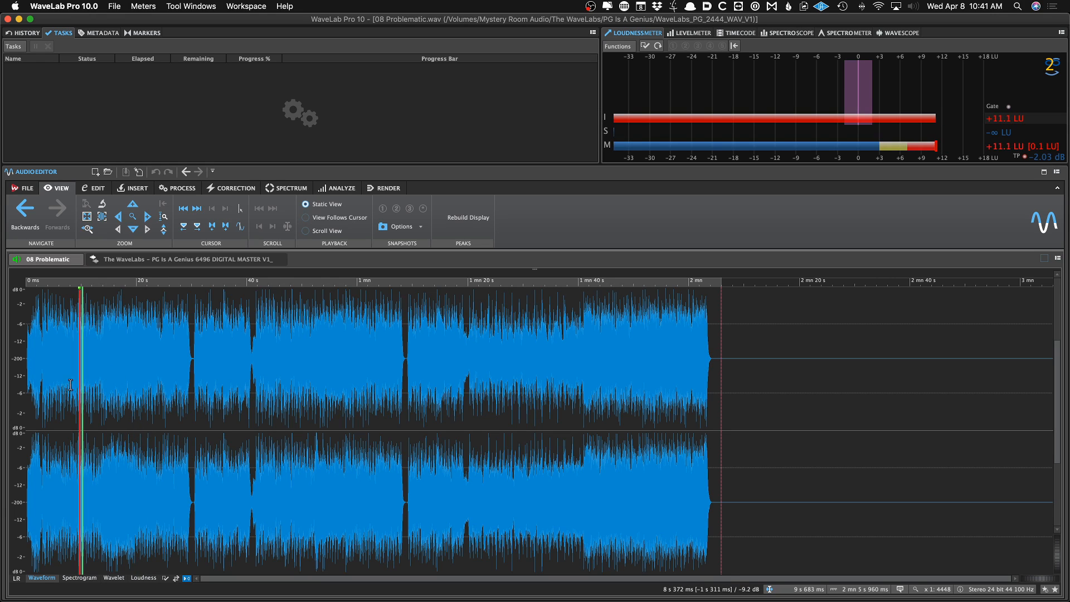
pyautogui.click(181, 386)
pyautogui.press('space')
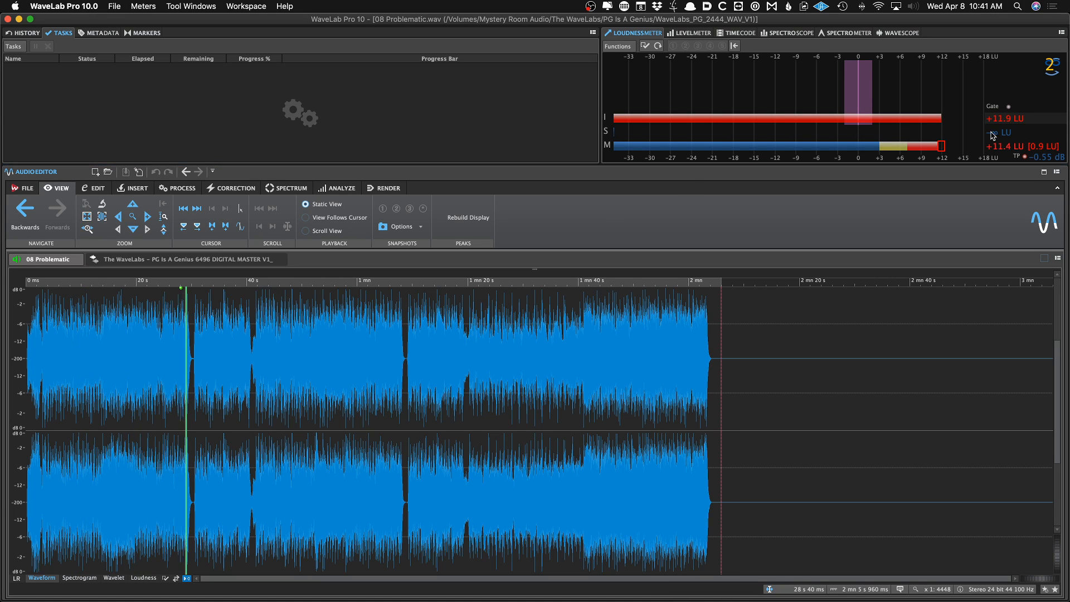
pyautogui.press('space')
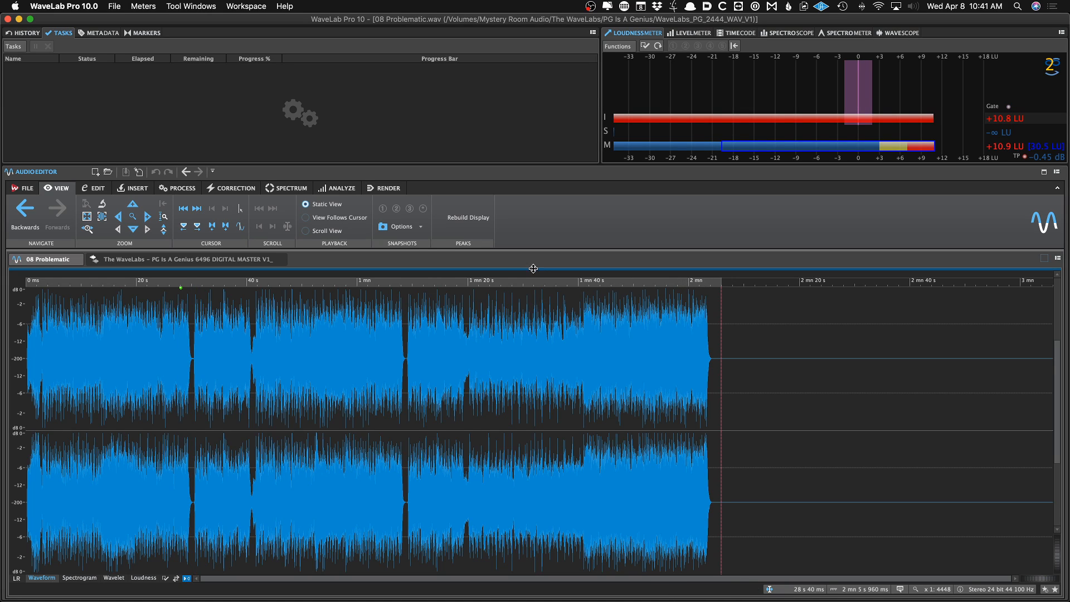
pyautogui.click(128, 405)
pyautogui.press('space')
pyautogui.press('space')
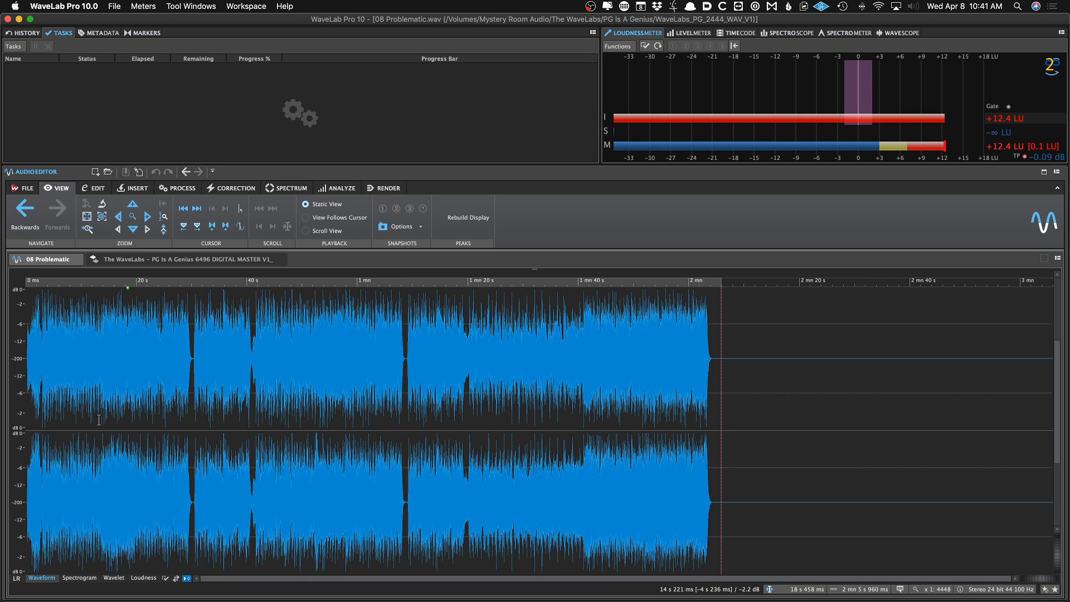
pyautogui.click(98, 425)
pyautogui.press('space')
pyautogui.press('space')
pyautogui.click(120, 418)
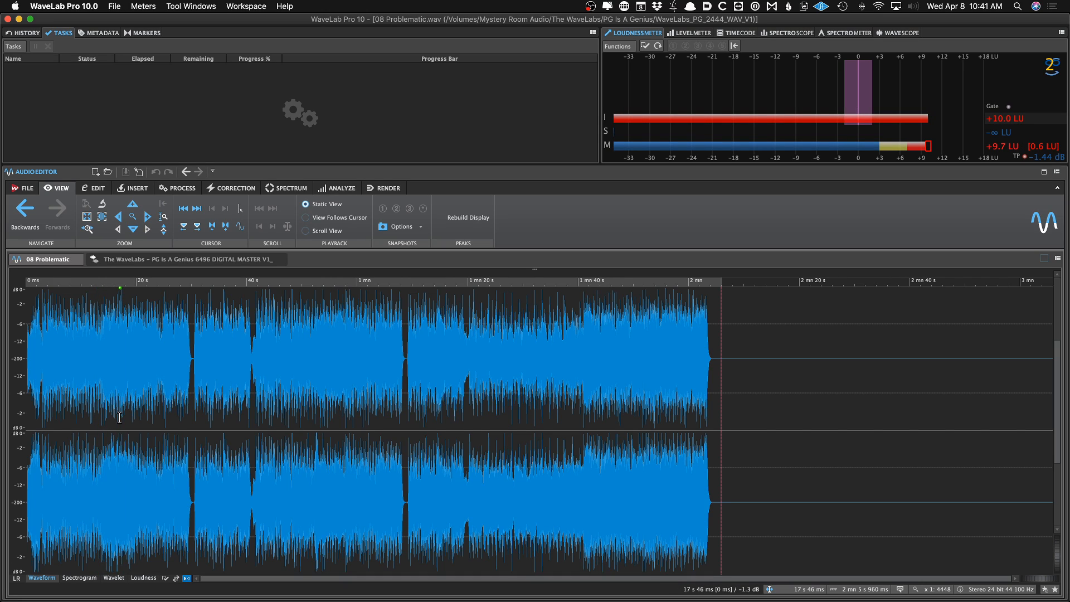
pyautogui.press('space')
pyautogui.press('space')
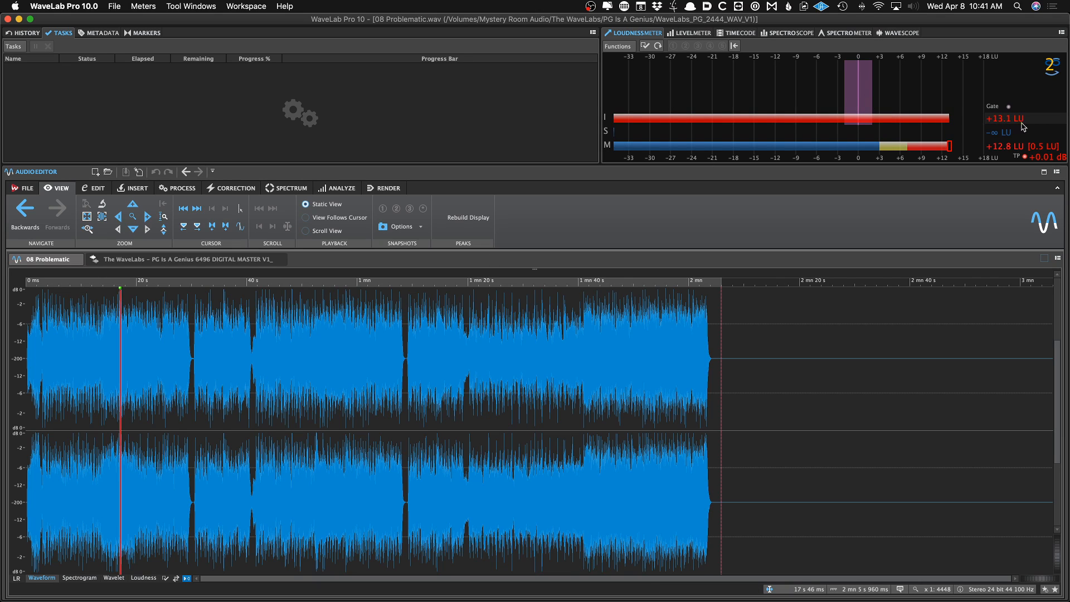
# Open the loudness meter settings to review them and dismiss them without changes
pyautogui.rightClick(811, 97)
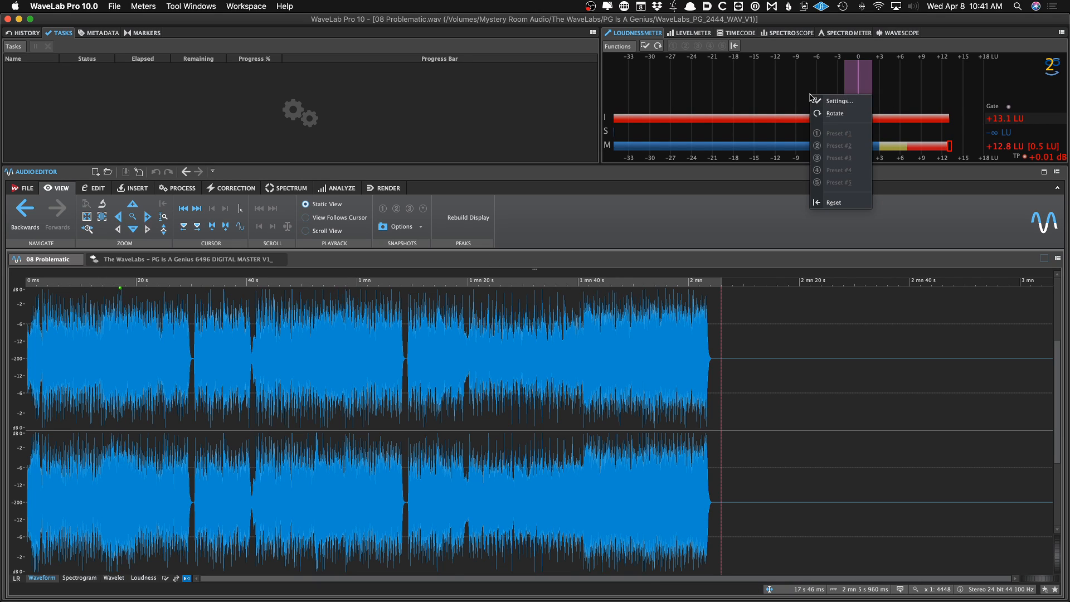
pyautogui.click(842, 100)
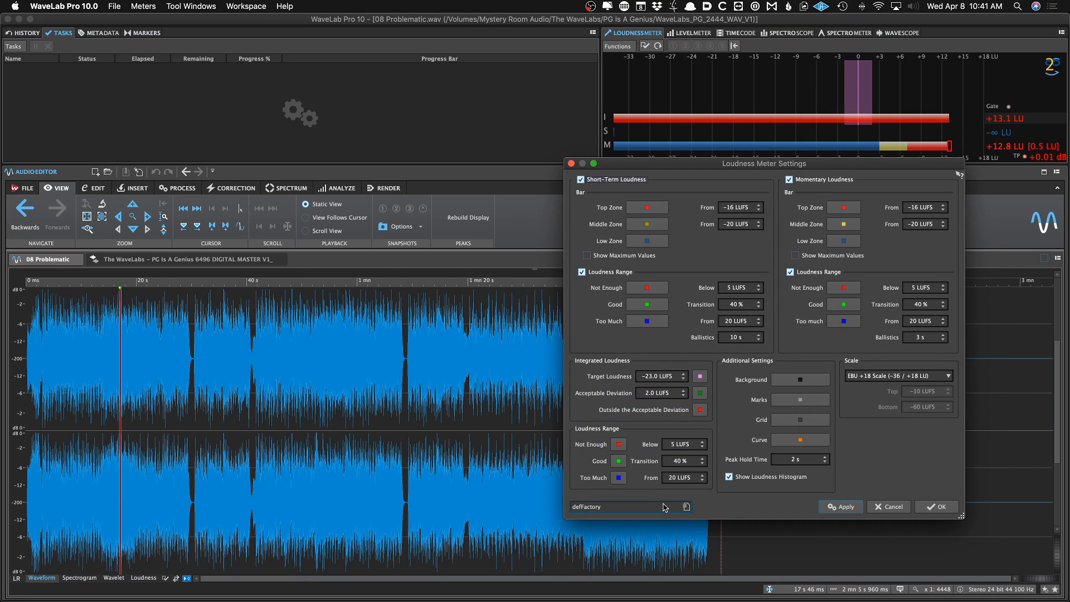
pyautogui.click(886, 506)
pyautogui.rightClick(725, 65)
pyautogui.press('Escape')
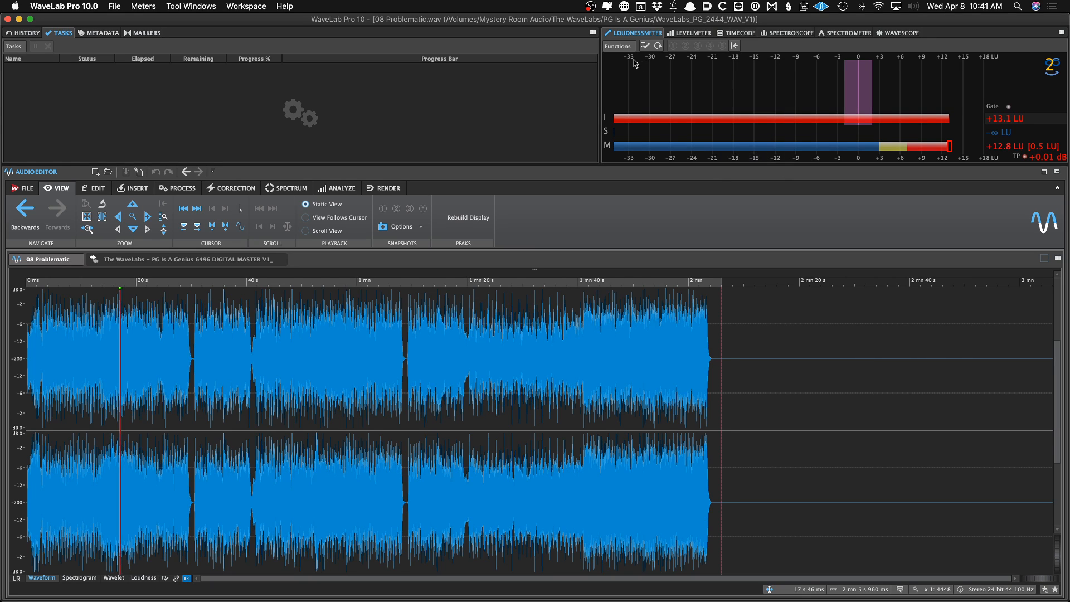
# Load the JP Start preset into the loudness meter settings, apply it and close the dialog
pyautogui.click(624, 49)
pyautogui.click(626, 60)
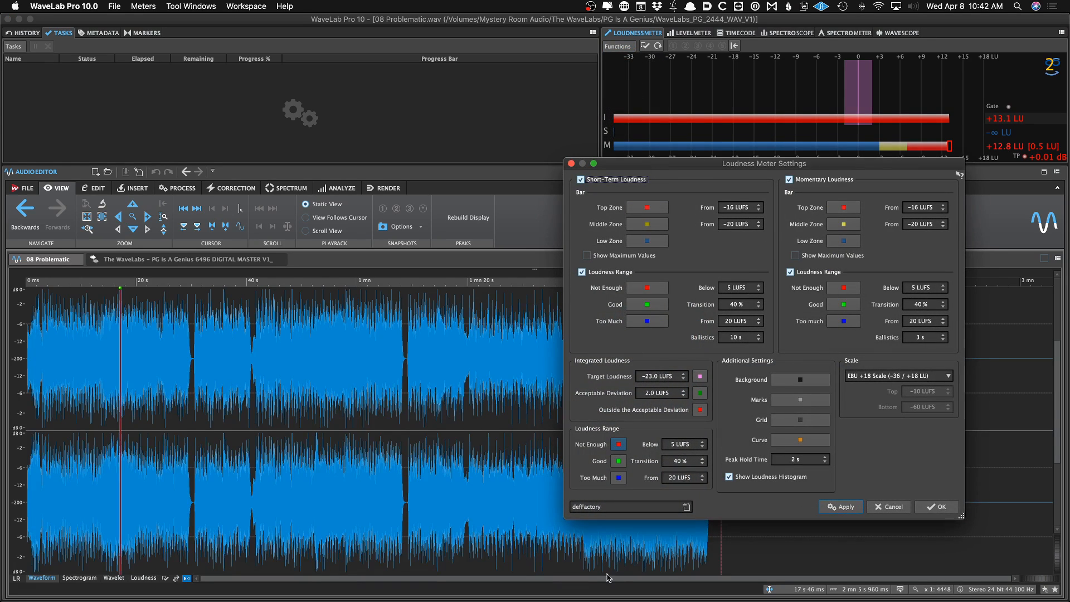
pyautogui.click(608, 507)
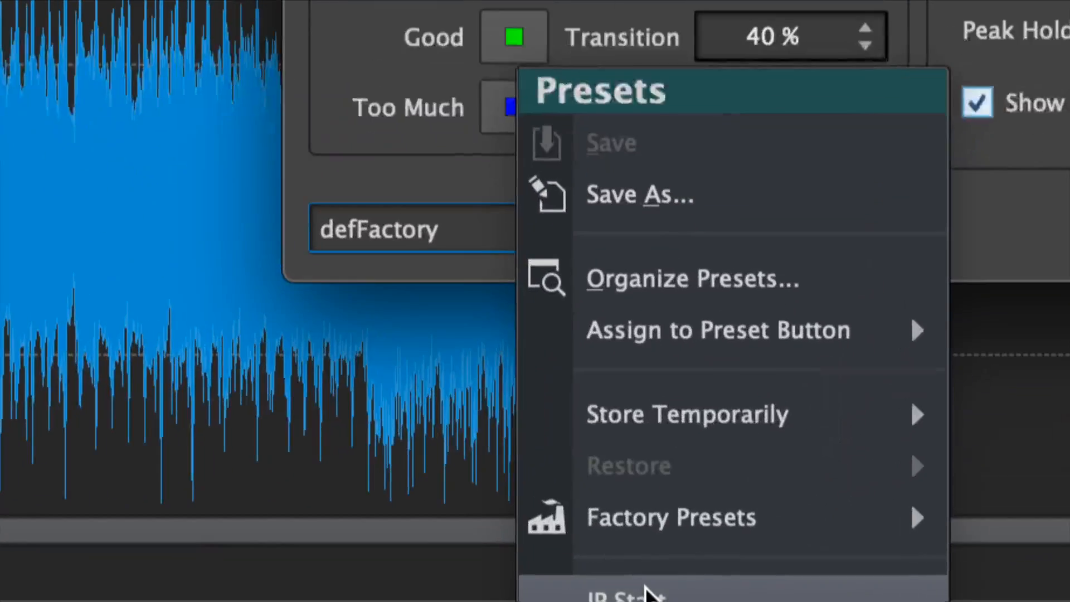
pyautogui.click(646, 593)
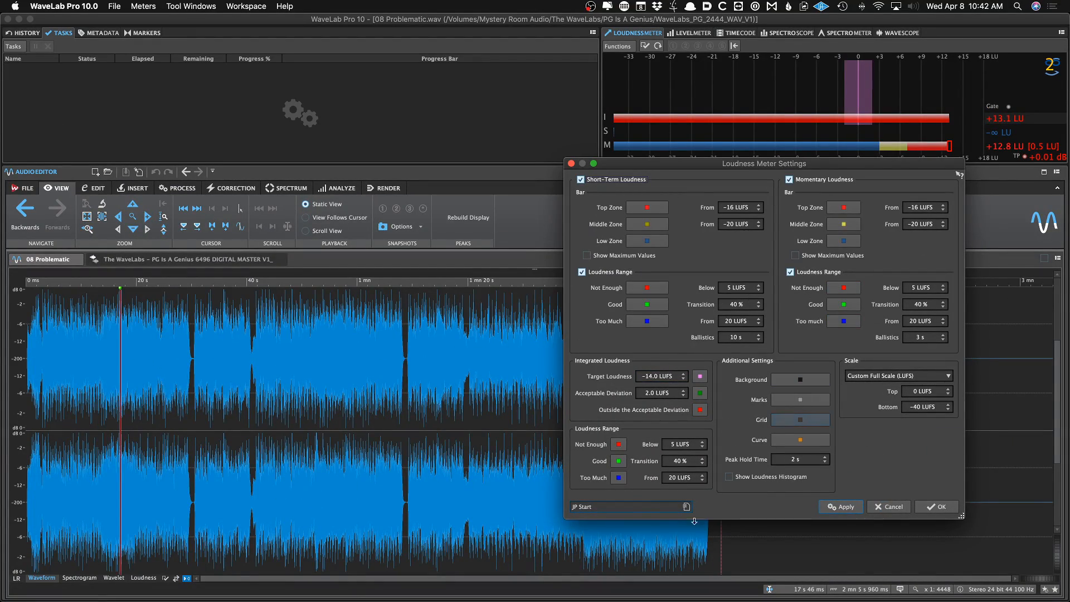
pyautogui.click(840, 506)
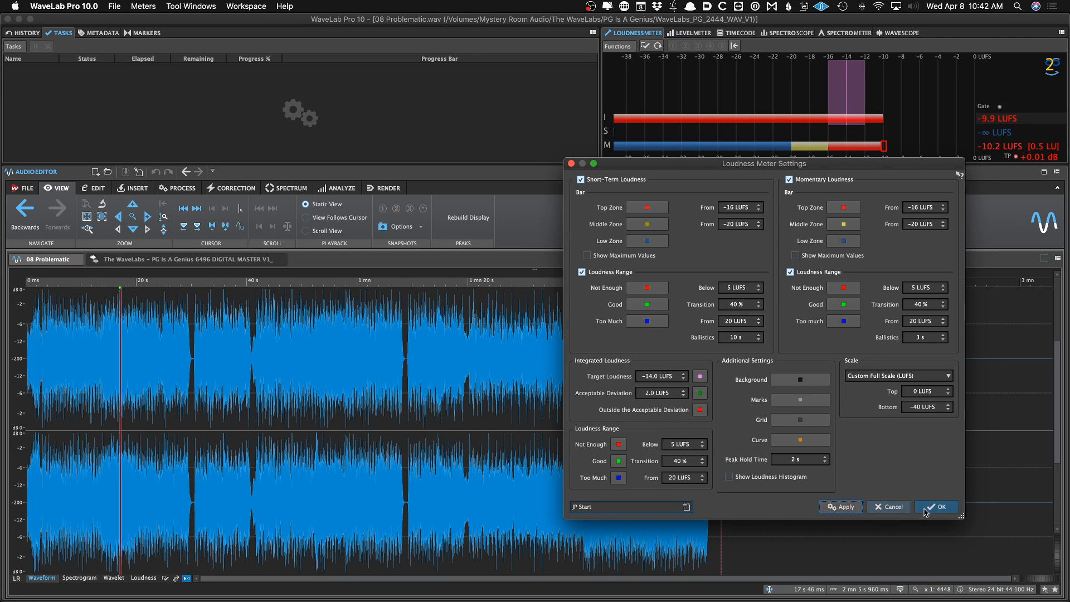
pyautogui.press('Return')
# Play the track from about 41 s and switch to the level meter view
pyautogui.press('space')
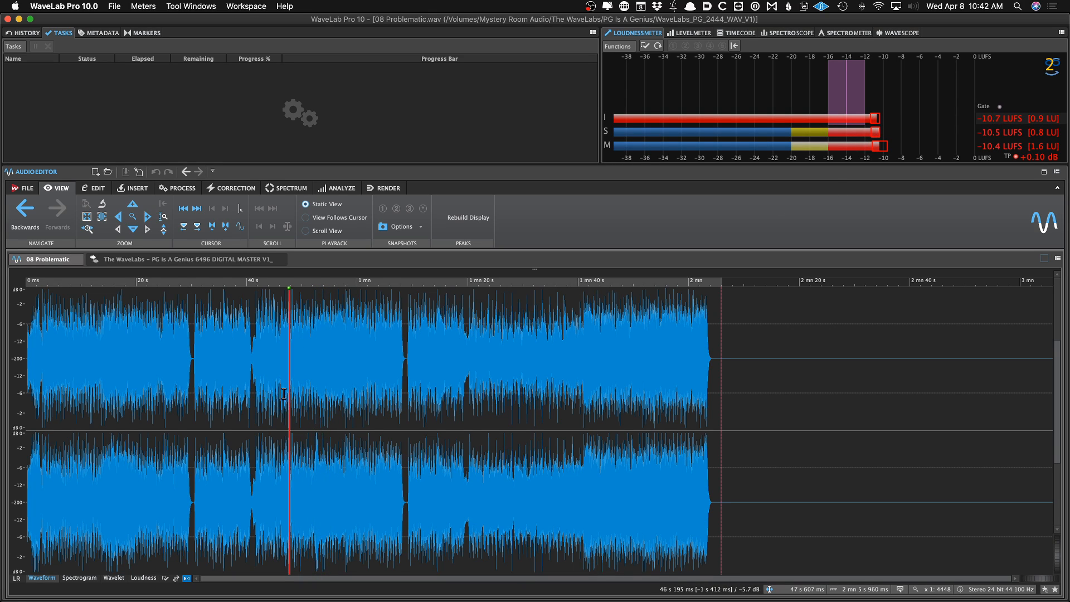
pyautogui.click(253, 393)
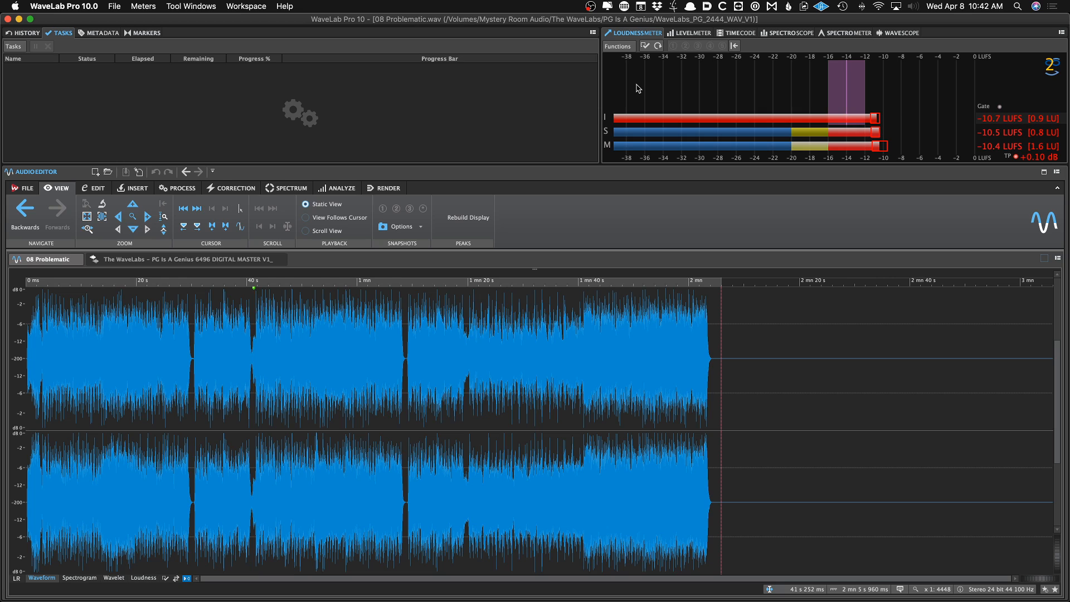
pyautogui.click(685, 35)
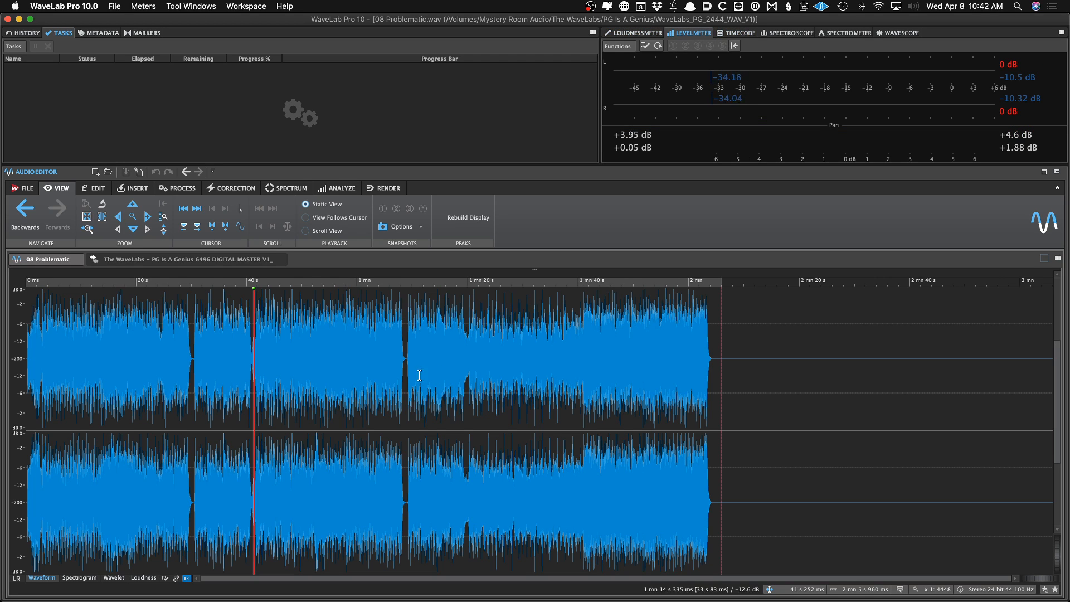
# Switch to the PG Is A Genius digital master montage and show the timecode meter
pyautogui.click(198, 259)
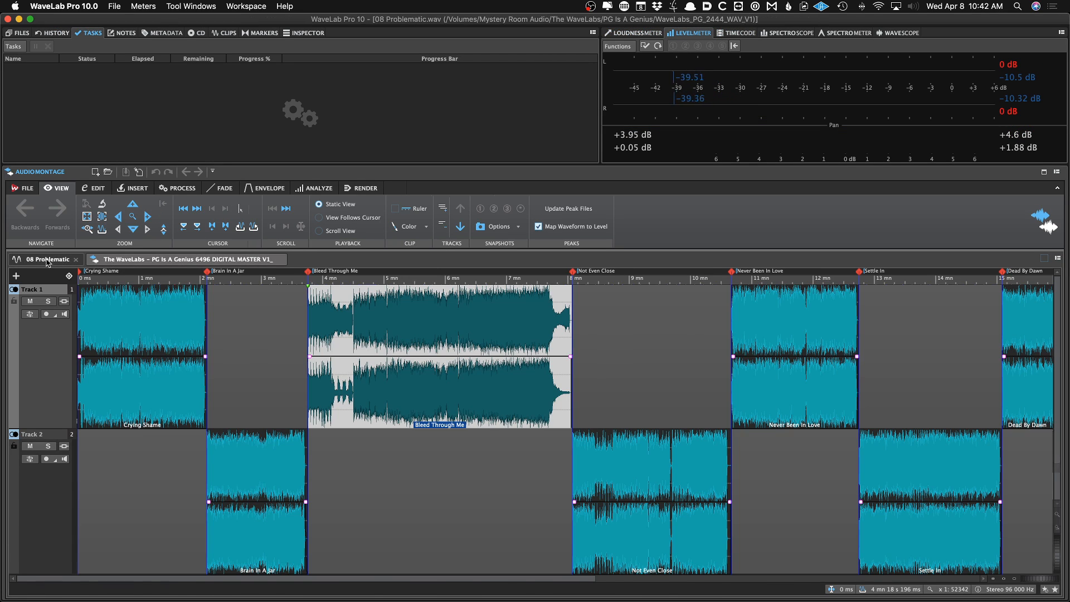
pyautogui.click(47, 260)
pyautogui.click(125, 263)
pyautogui.click(749, 35)
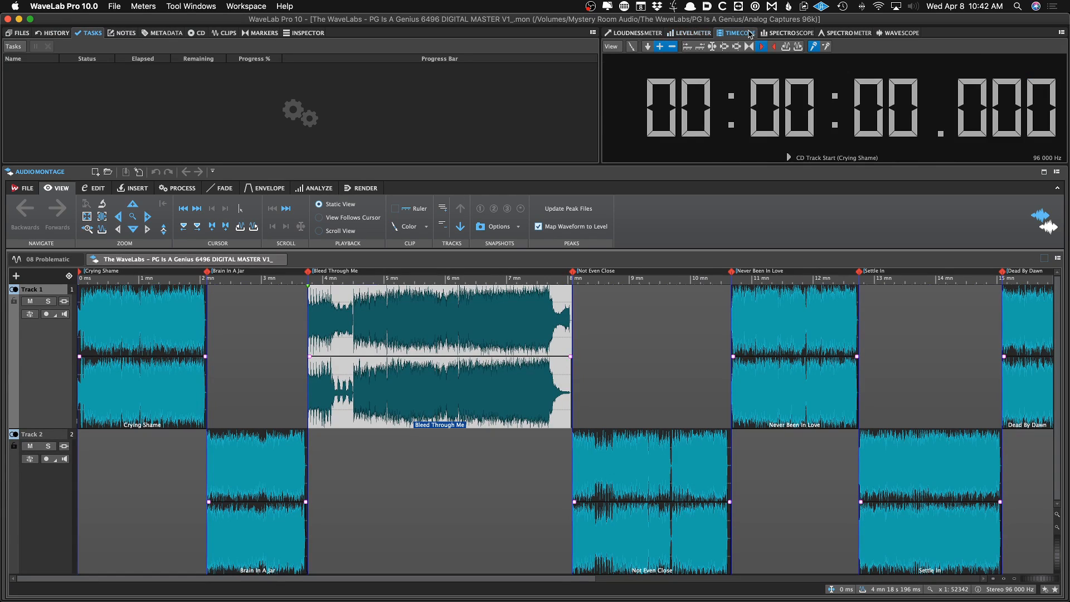
# Audition the Crying Shame clip in the montage, starting and stopping playback
pyautogui.click(170, 337)
pyautogui.press('space')
pyautogui.press('space')
pyautogui.click(243, 339)
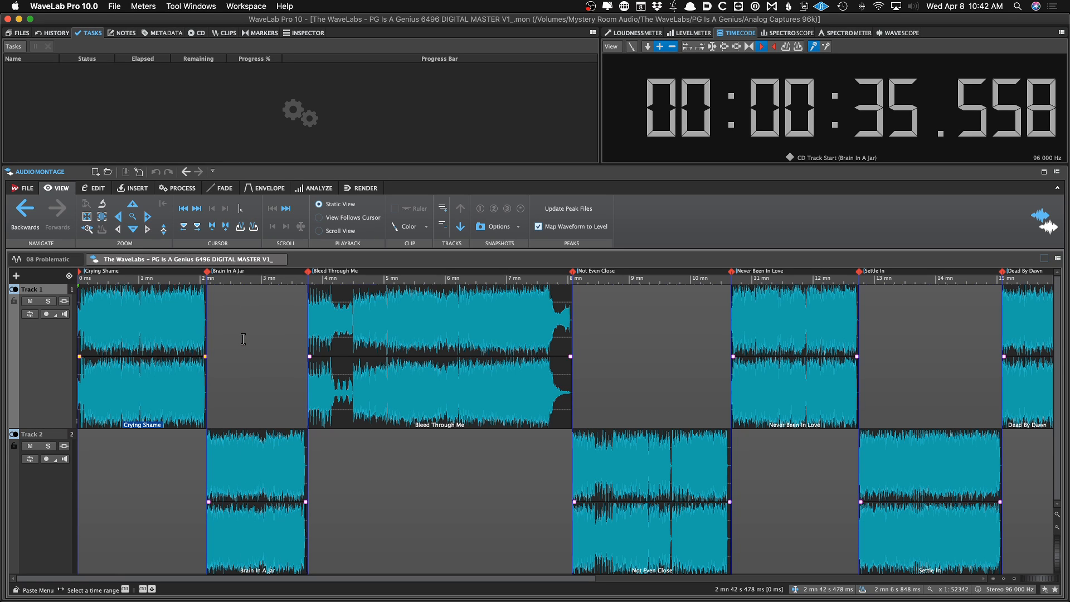
# Audition the Bleed Through Me clip from several positions while watching the timecode meter
pyautogui.click(371, 328)
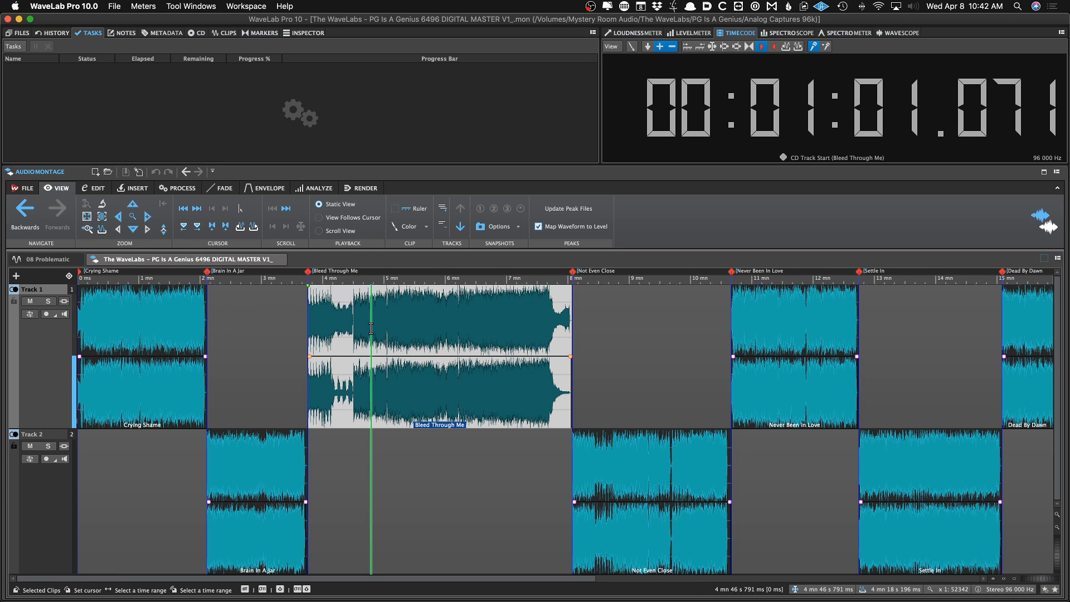
pyautogui.hscroll(1, 371, 328)
pyautogui.scroll(-3, 371, 328)
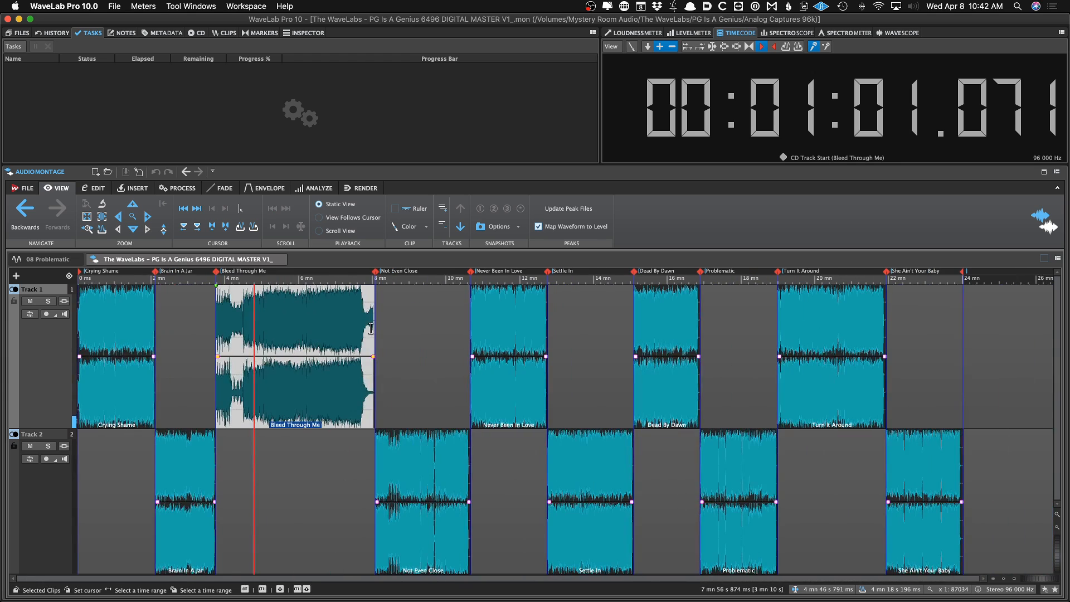
pyautogui.click(318, 329)
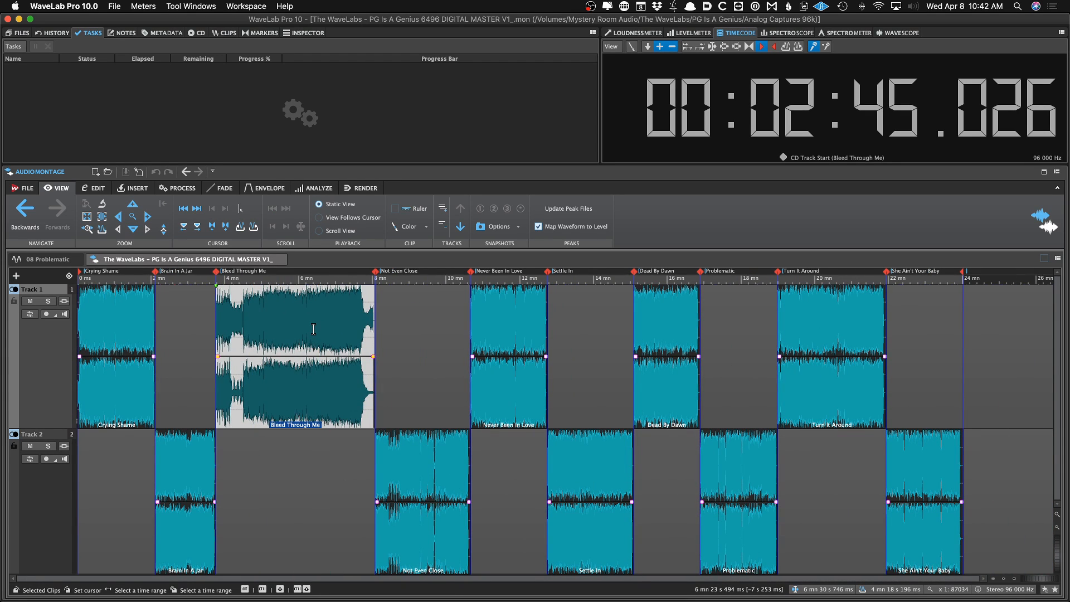
pyautogui.scroll(3, 313, 329)
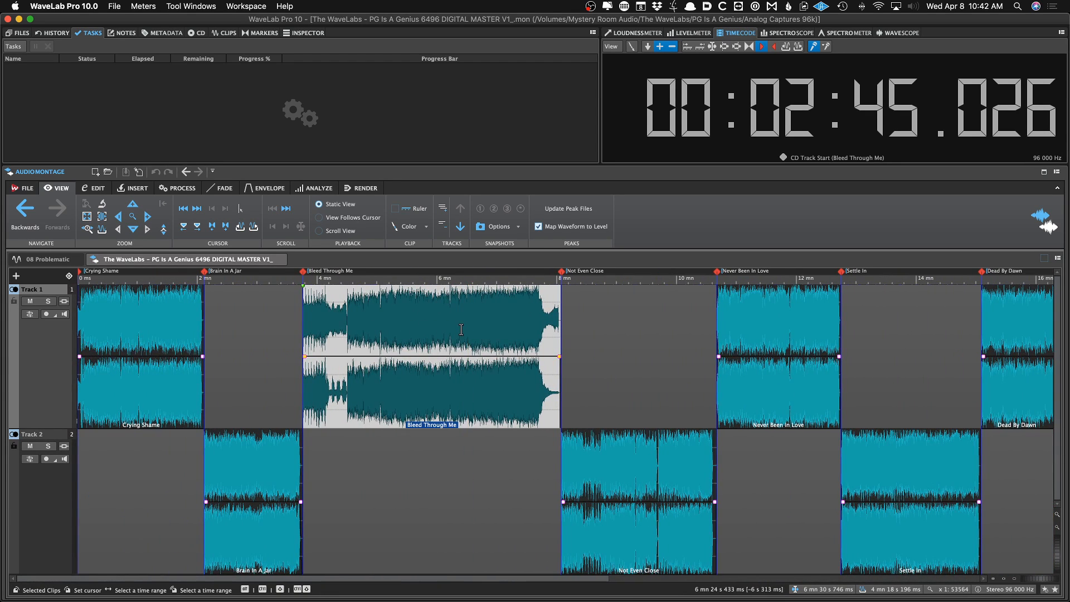
pyautogui.click(464, 327)
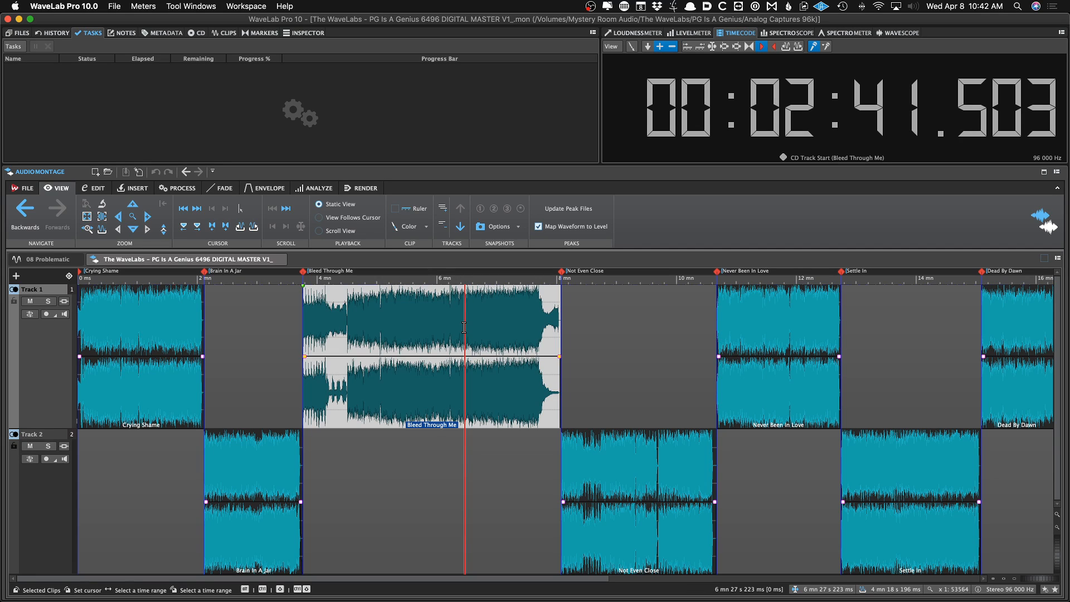
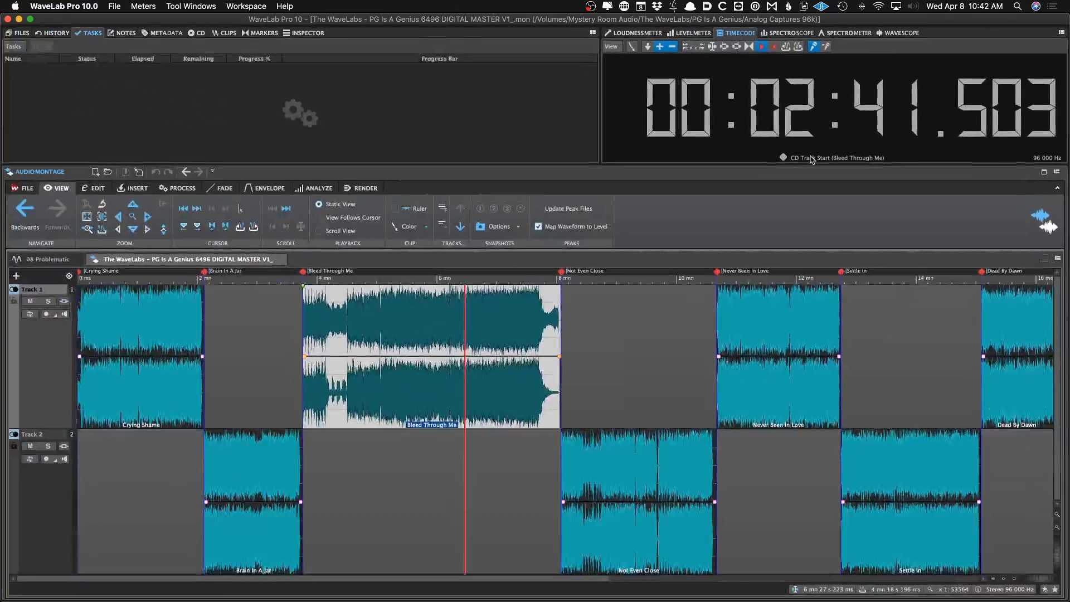
# Switch the timecode display to Clip Start and audition the Bleed Through Me clip again
pyautogui.press('space')
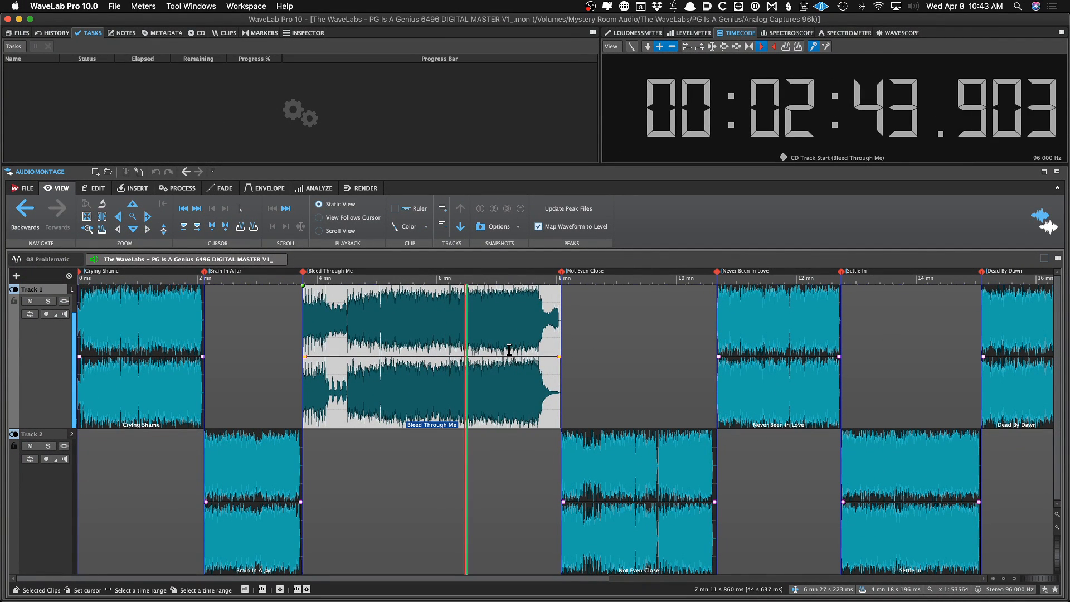
pyautogui.press('space')
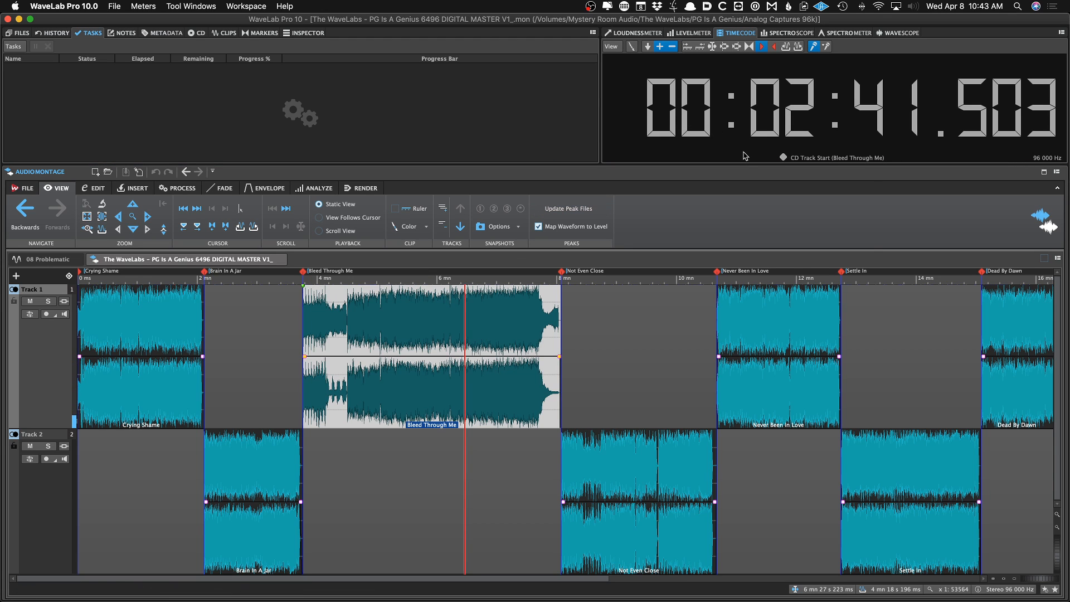
pyautogui.rightClick(745, 156)
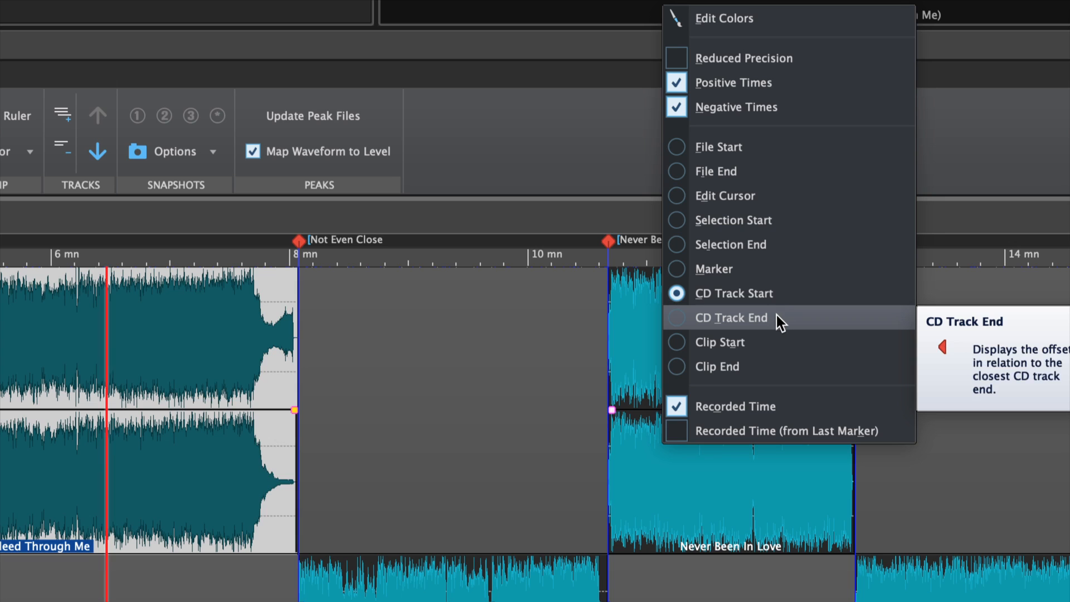
pyautogui.click(764, 339)
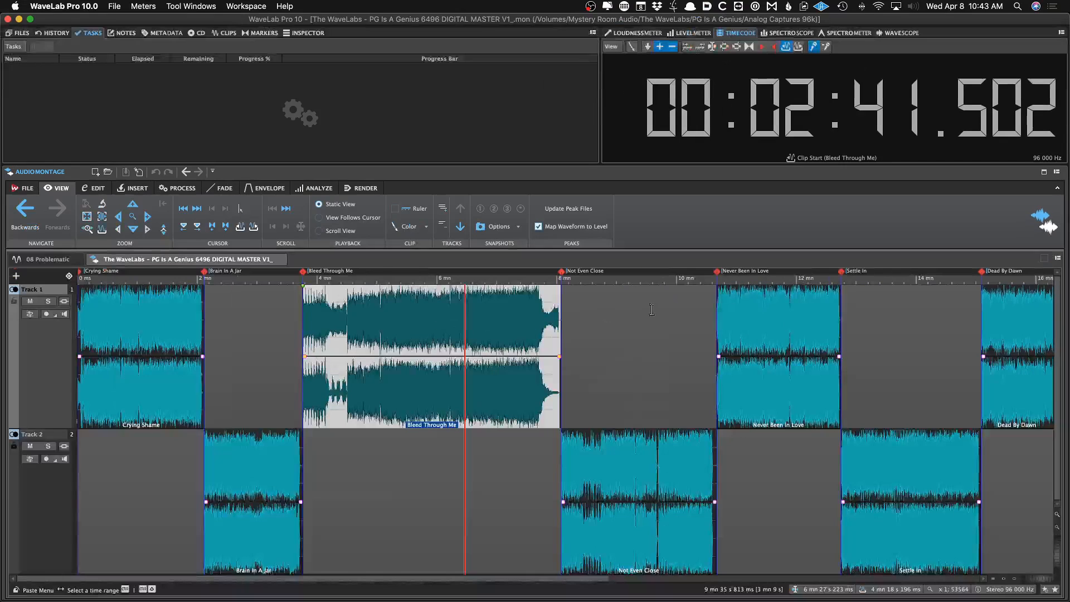
pyautogui.press('space')
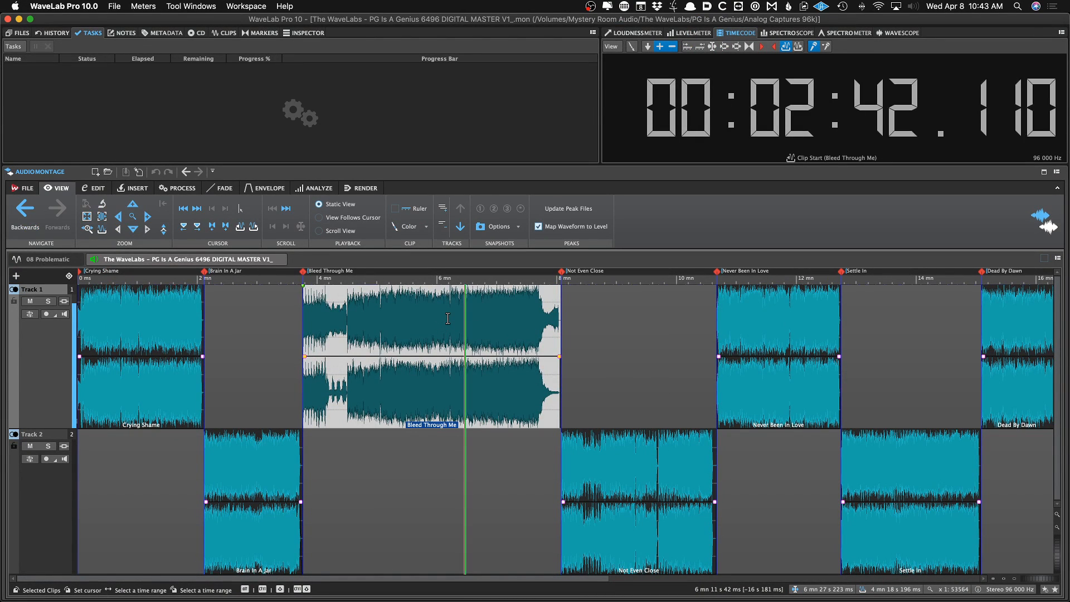
pyautogui.press('space')
# Set the timecode display to File Start and start playback of Bleed Through Me
pyautogui.rightClick(693, 150)
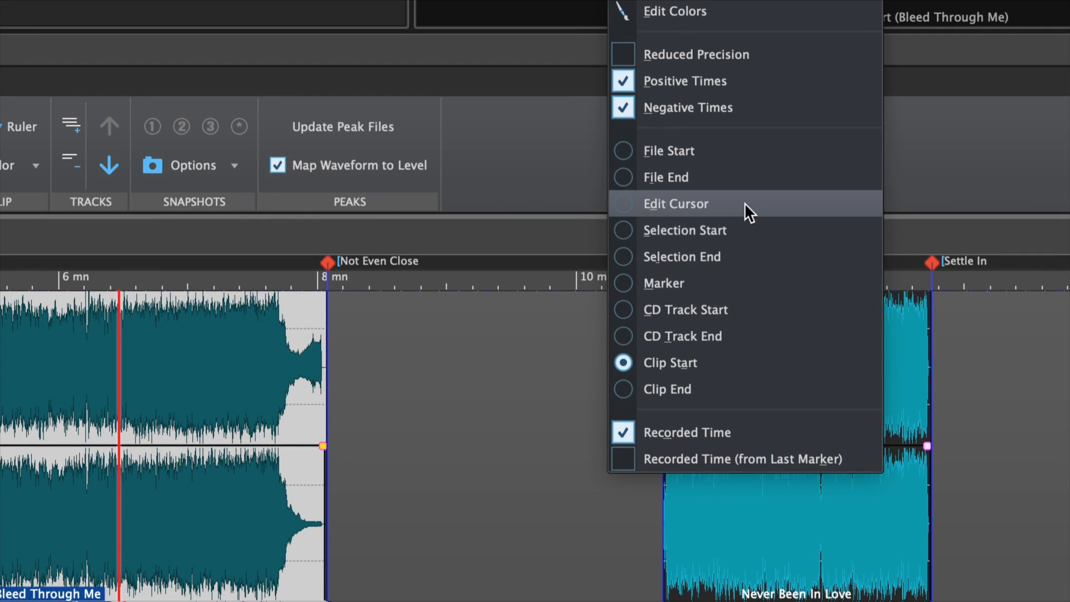
pyautogui.click(741, 156)
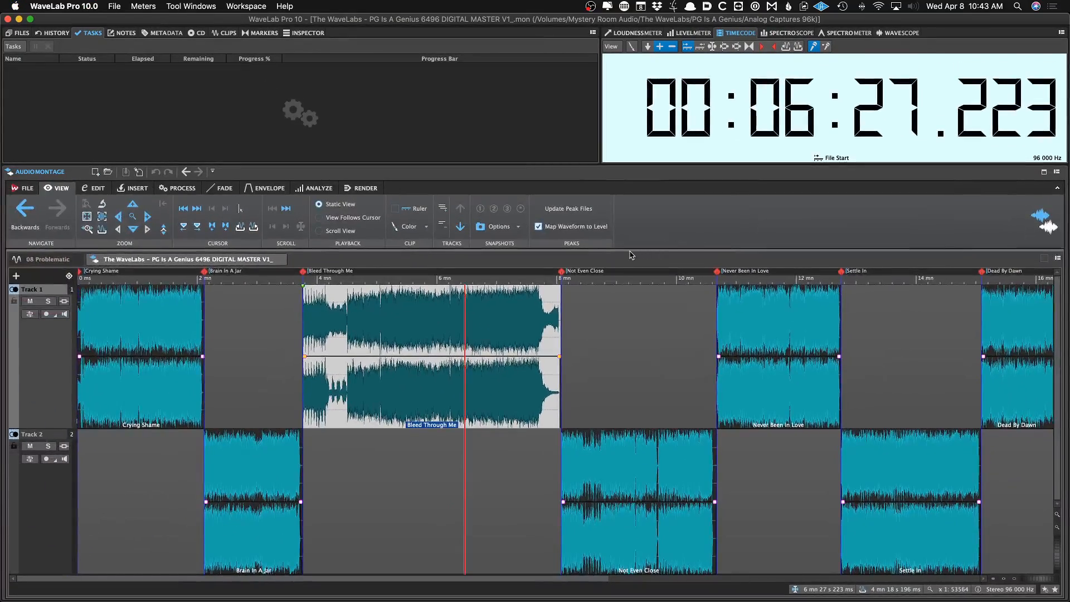
pyautogui.press('space')
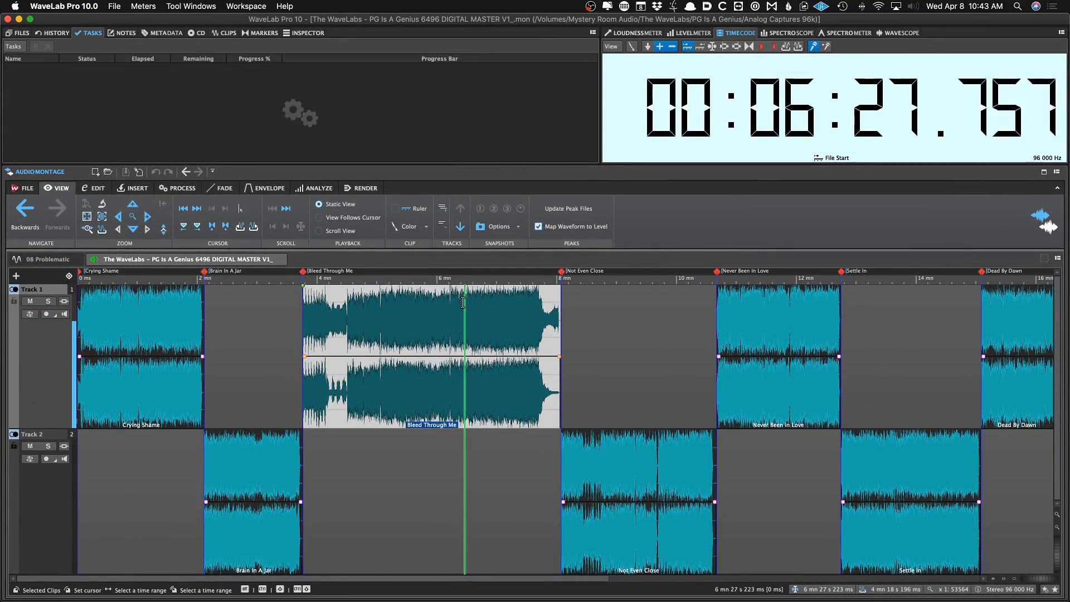
# Zoom into the Bleed Through Me clip during playback and stop playback
pyautogui.scroll(3, 465, 304)
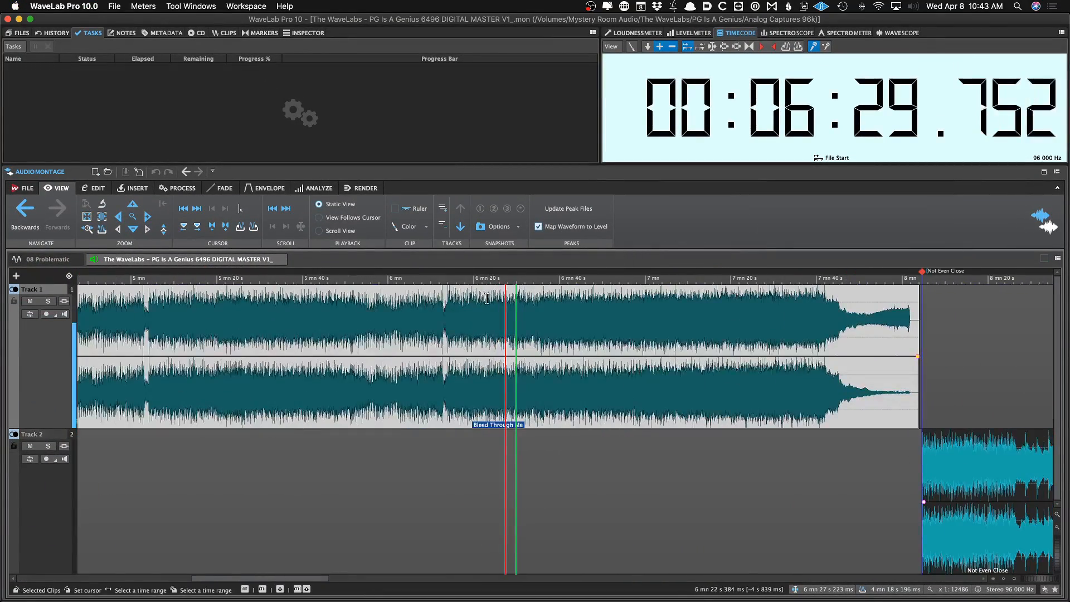
pyautogui.scroll(3, 513, 296)
pyautogui.scroll(-8, 528, 294)
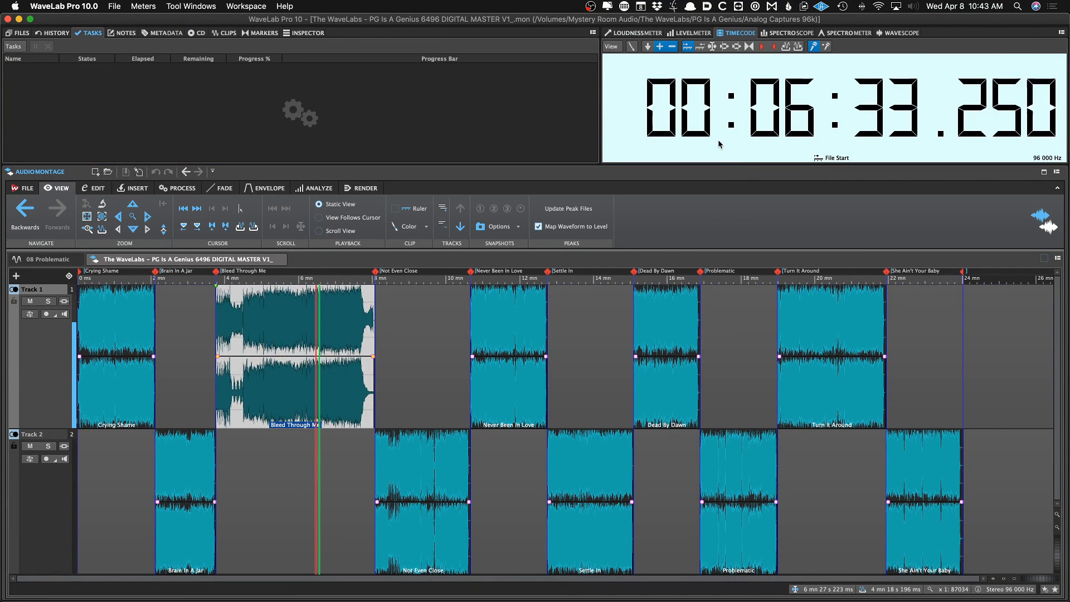
pyautogui.press('space')
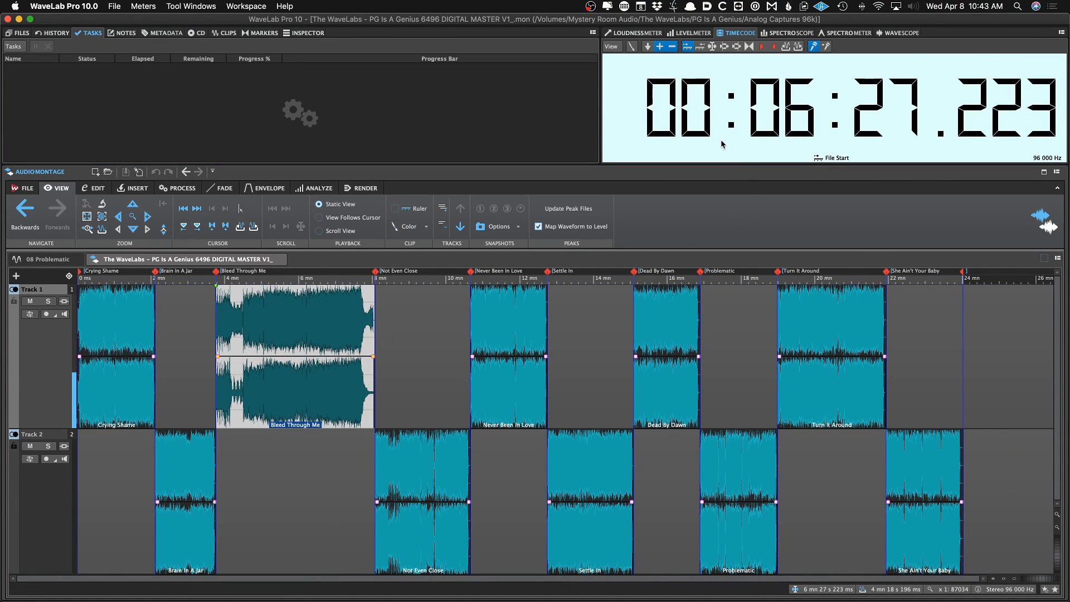
# Open the 08 Problematic file, toggle its playback, and return to the montage
pyautogui.click(50, 260)
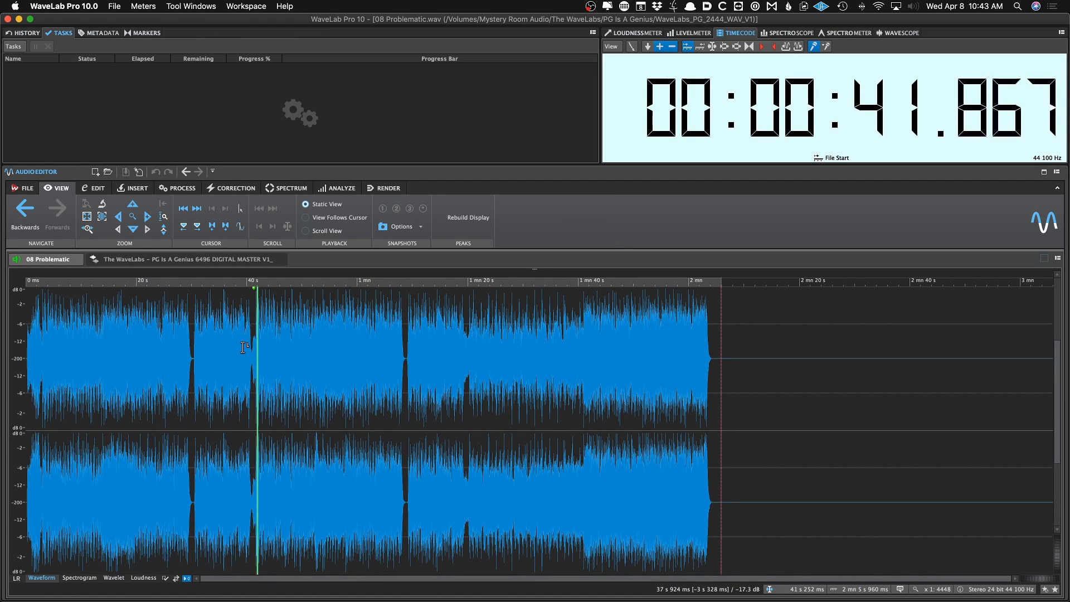
pyautogui.press('space')
pyautogui.click(236, 261)
# Set the timecode display to CD Track Start and audition the Settle In and Problematic clips
pyautogui.rightClick(698, 142)
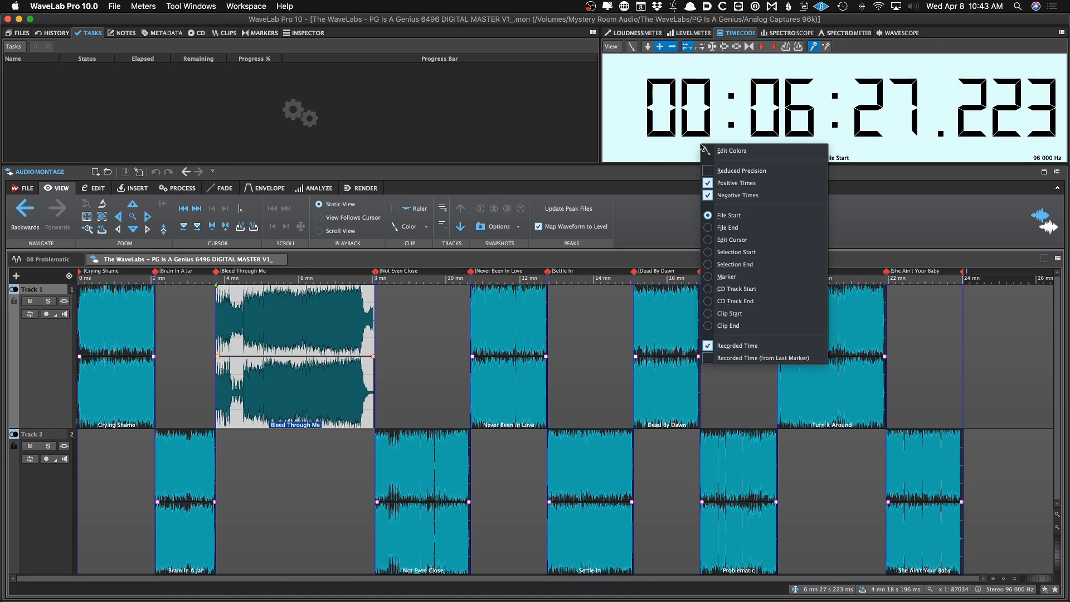
pyautogui.click(784, 290)
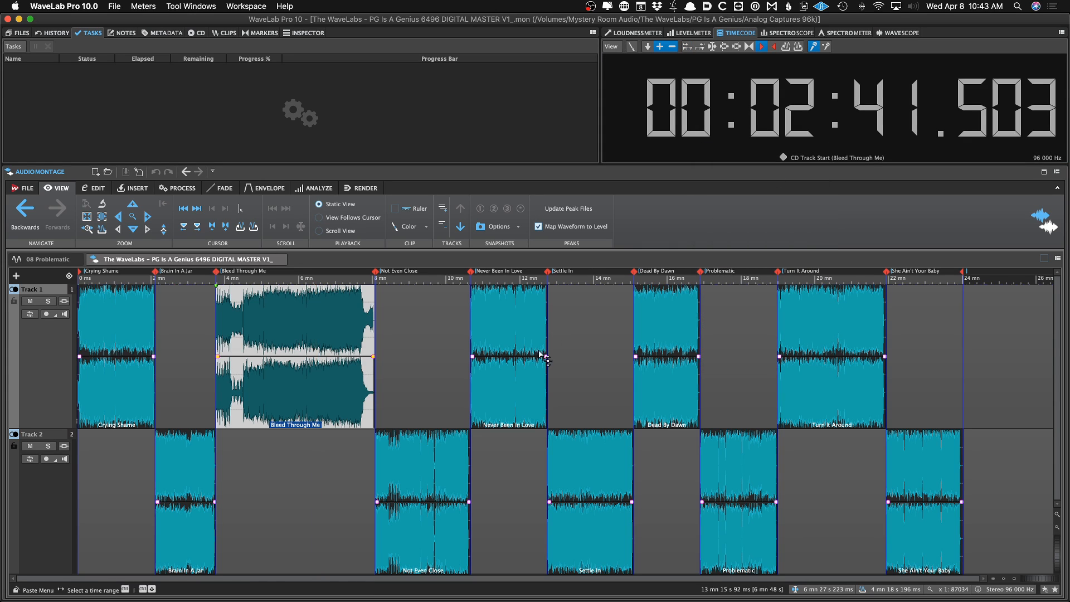
pyautogui.click(502, 335)
pyautogui.click(587, 340)
pyautogui.press('space')
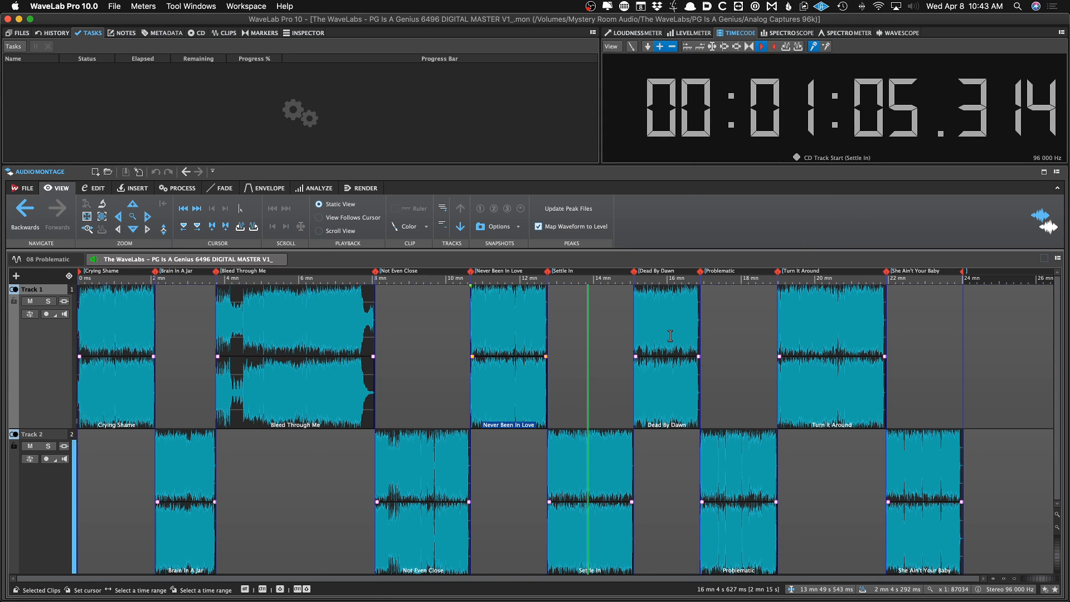
pyautogui.click(670, 334)
pyautogui.click(717, 335)
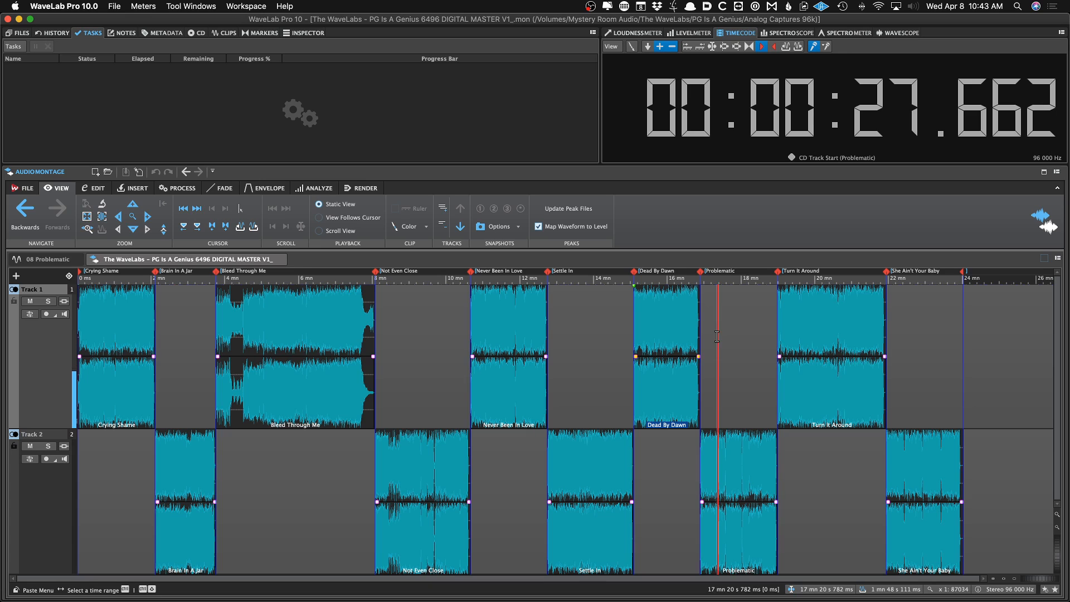
# Cycle the meter panel through the Spectroscope, Spectrometer and Wavescope views
pyautogui.click(791, 35)
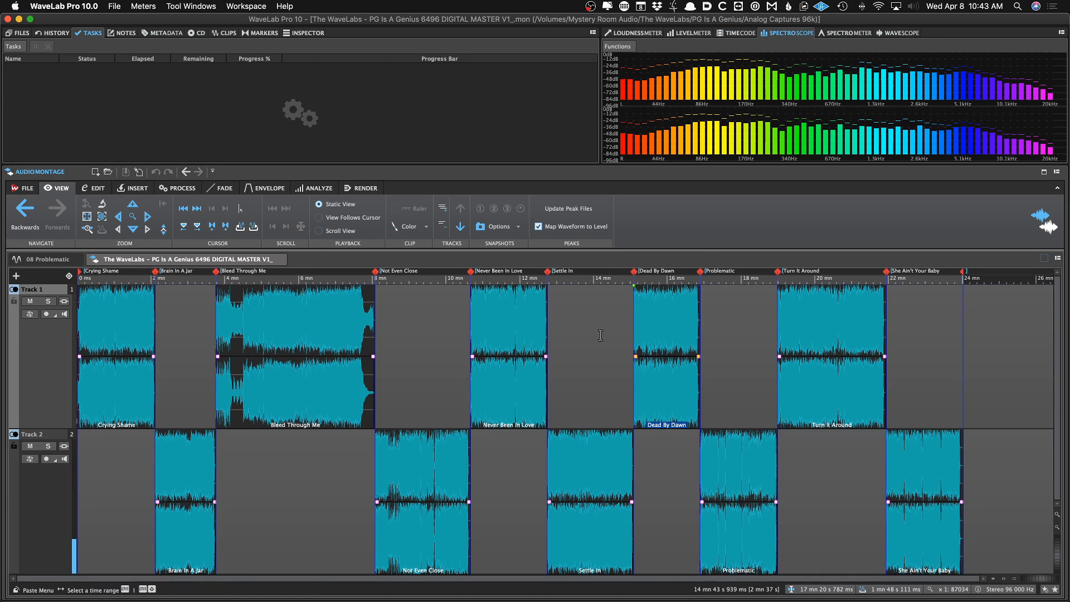
pyautogui.click(584, 341)
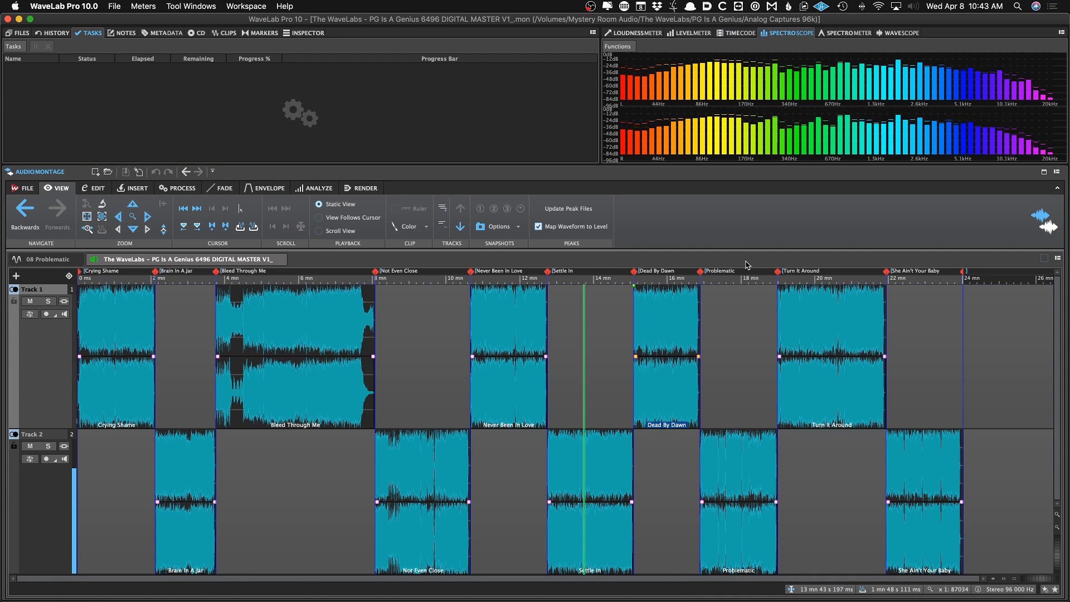
pyautogui.click(844, 34)
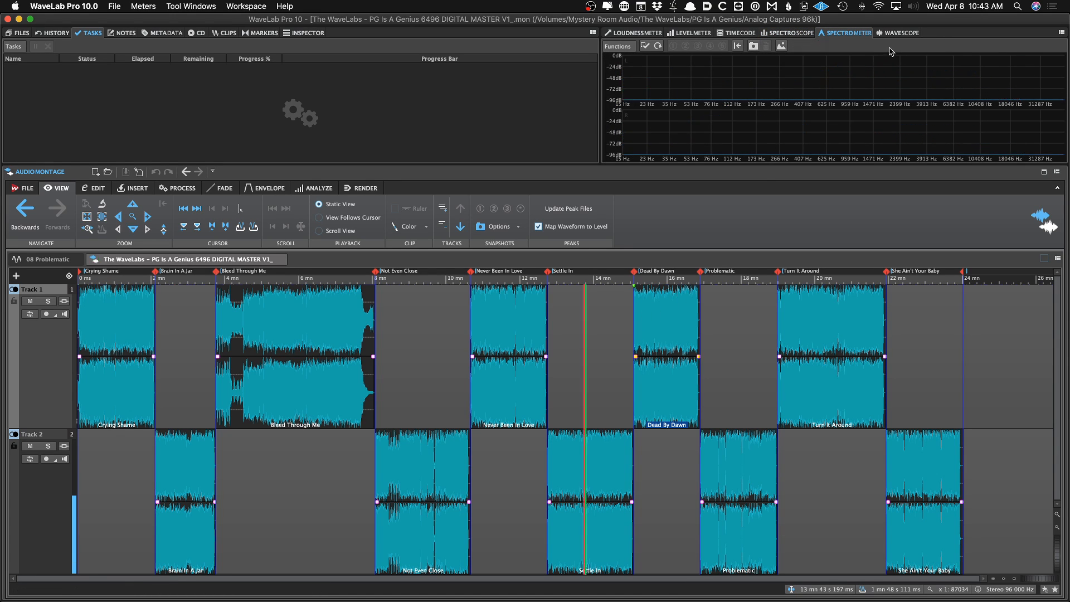
pyautogui.click(898, 33)
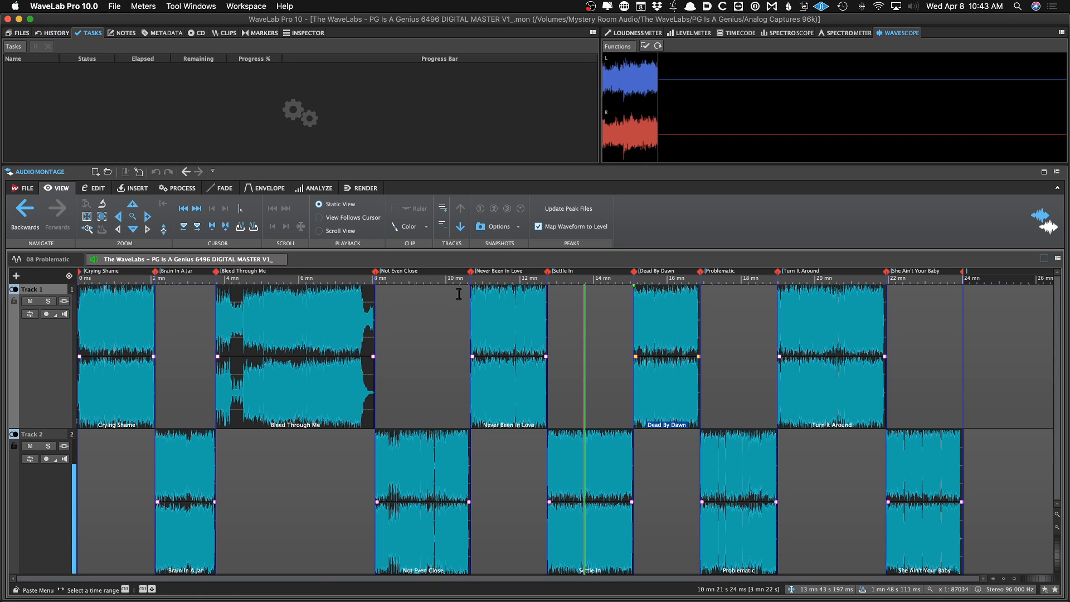
# Play the montage and open the Phasescope meter window
pyautogui.press('space')
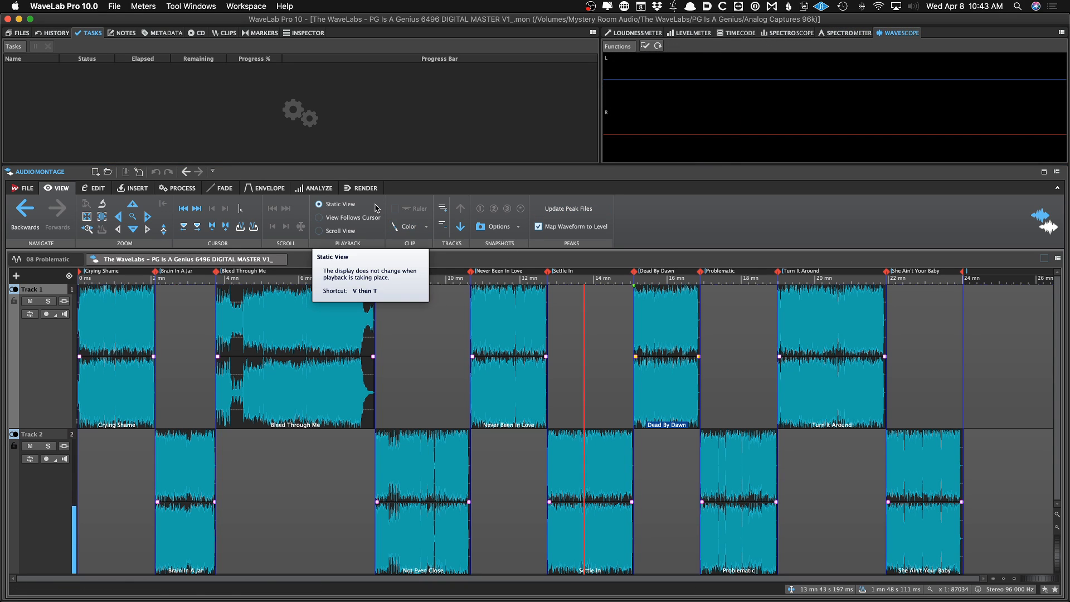
pyautogui.press('p')
pyautogui.press('space')
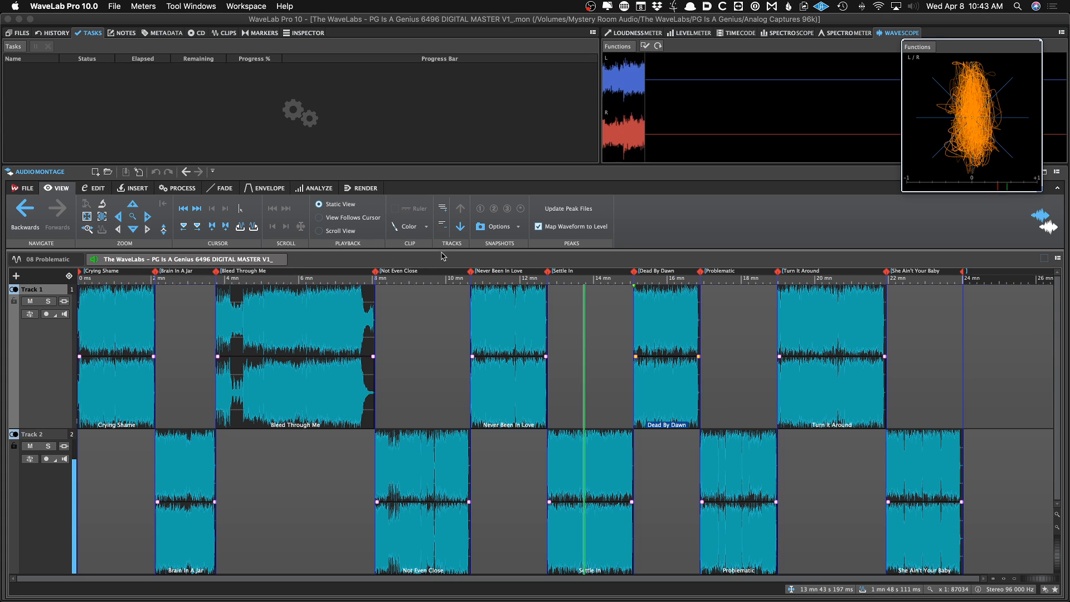
pyautogui.press('space')
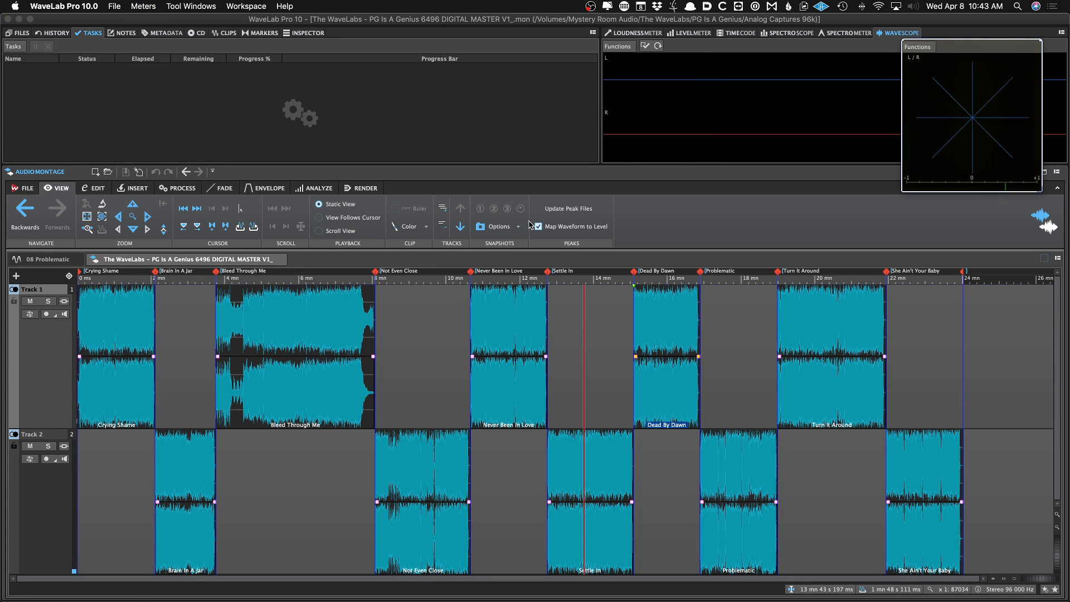
# Open the Bit Meter floating window
pyautogui.click(140, 6)
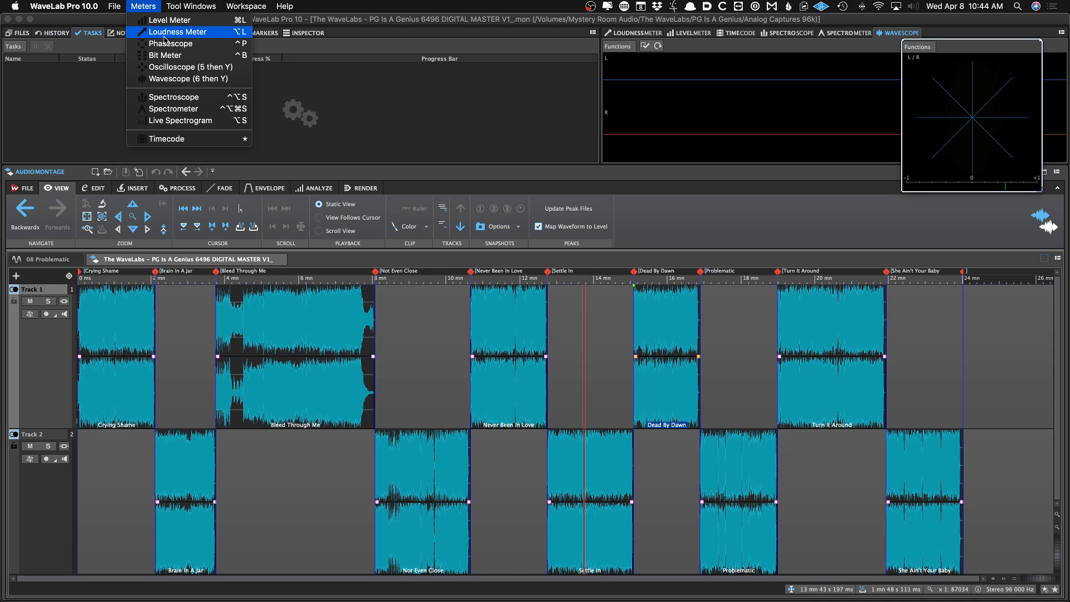
pyautogui.moveTo(192, 11)
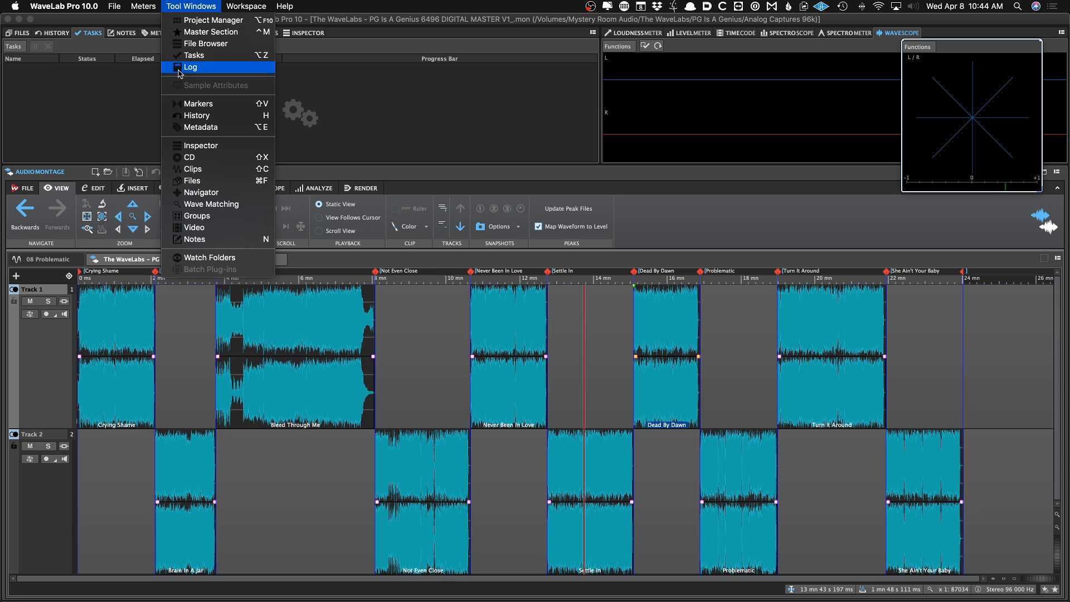
pyautogui.moveTo(143, 5)
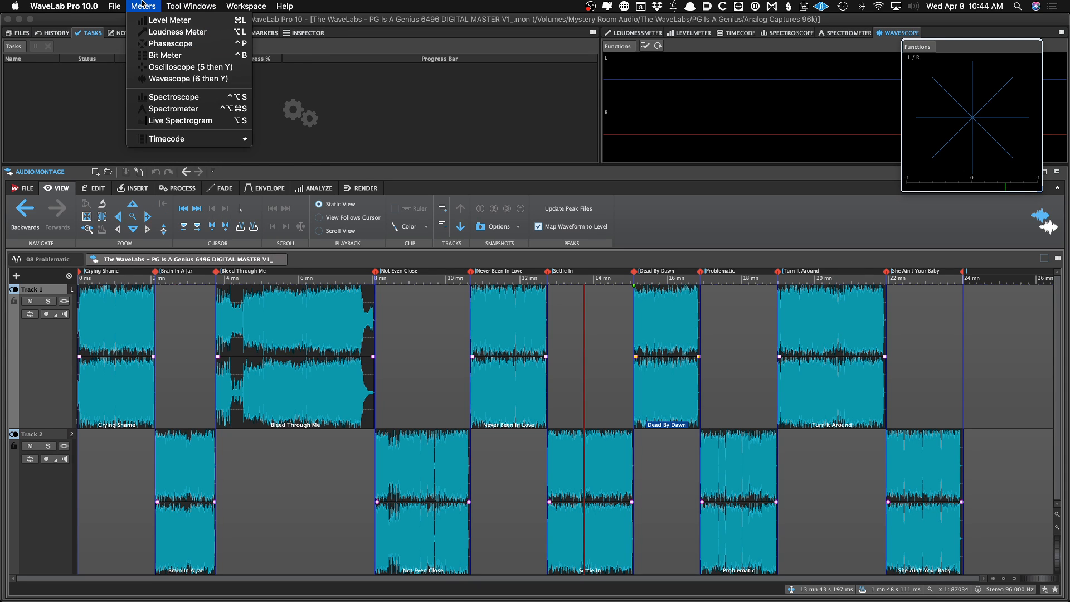
pyautogui.click(177, 56)
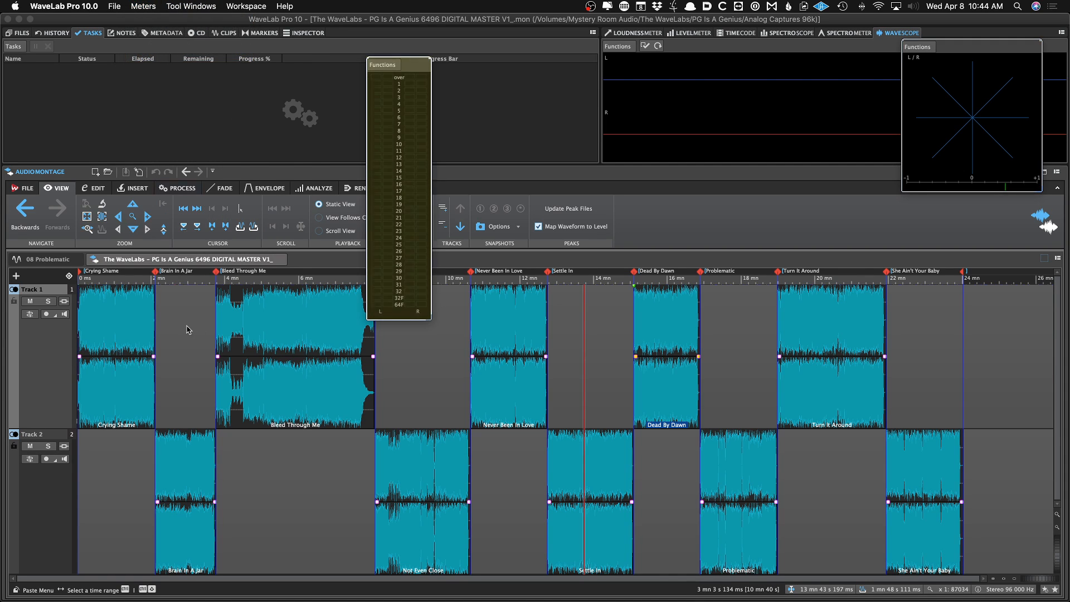
# Play Brain In A Jar with the Bit Meter open and display the Inspector's montage output settings
pyautogui.press('space')
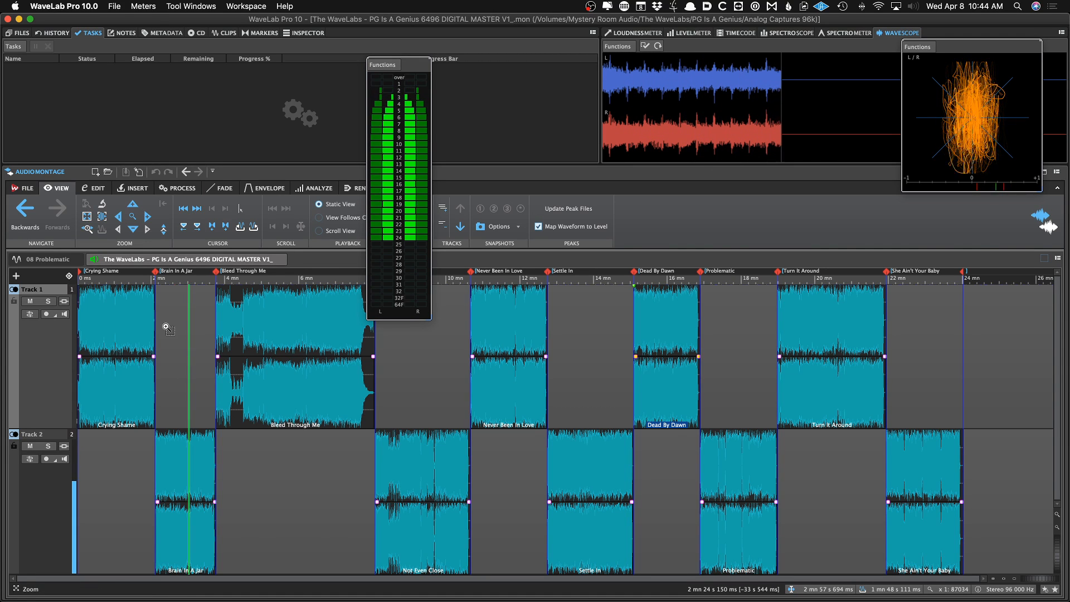
pyautogui.press('e')
pyautogui.click(192, 259)
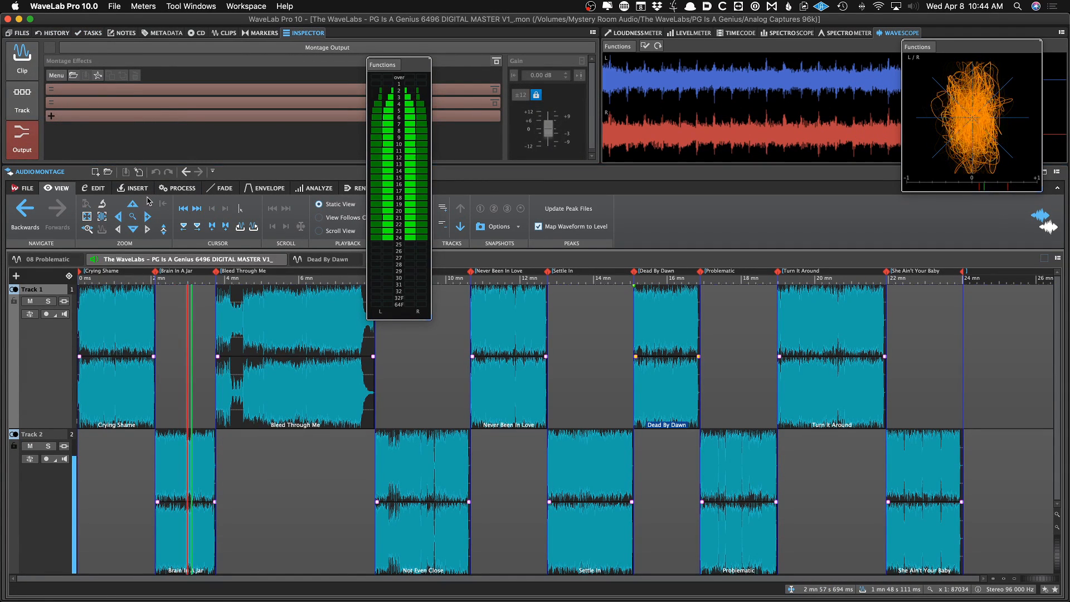
pyautogui.press('space')
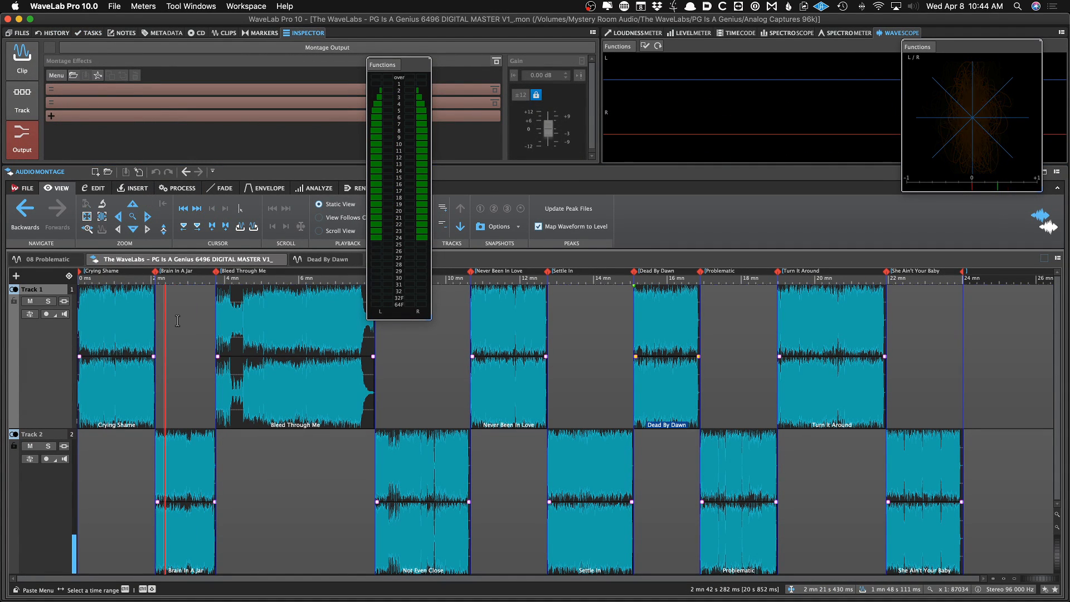
pyautogui.press('space')
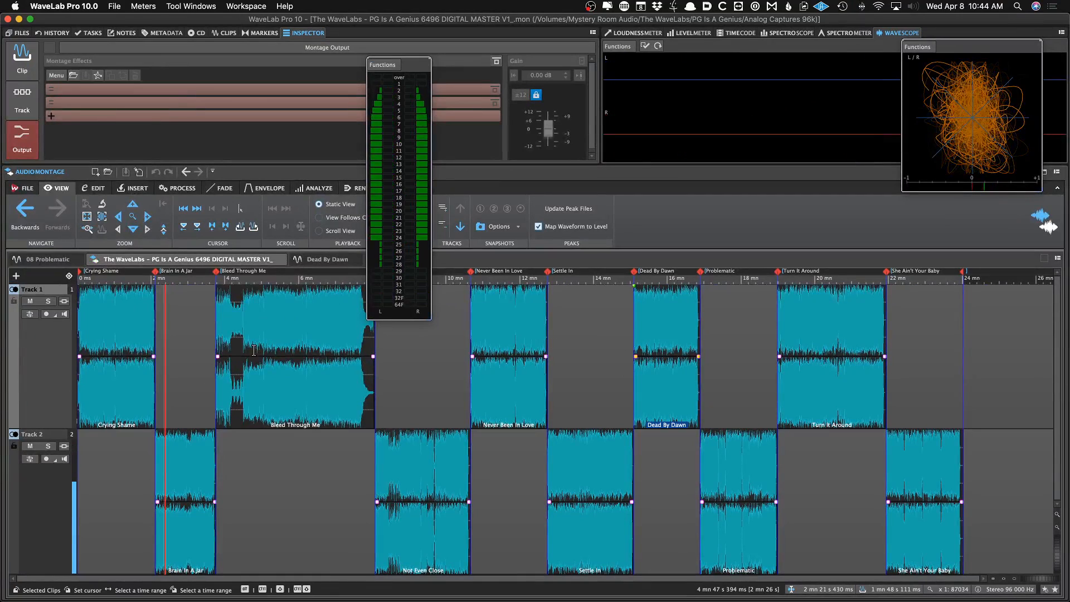
pyautogui.click(121, 578)
pyautogui.press('space')
pyautogui.rightClick(513, 258)
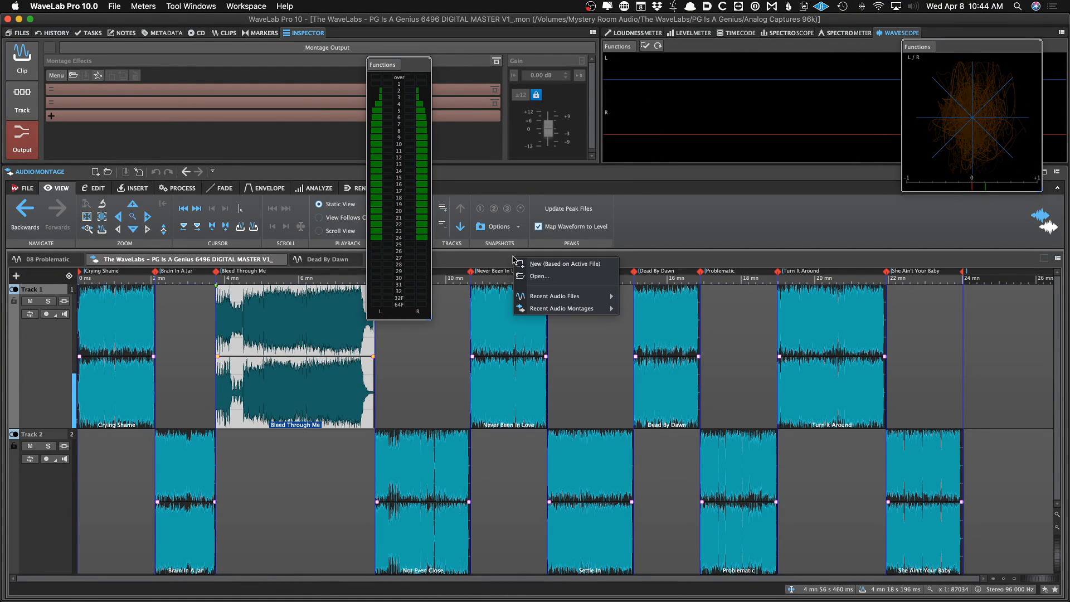
pyautogui.moveTo(534, 302)
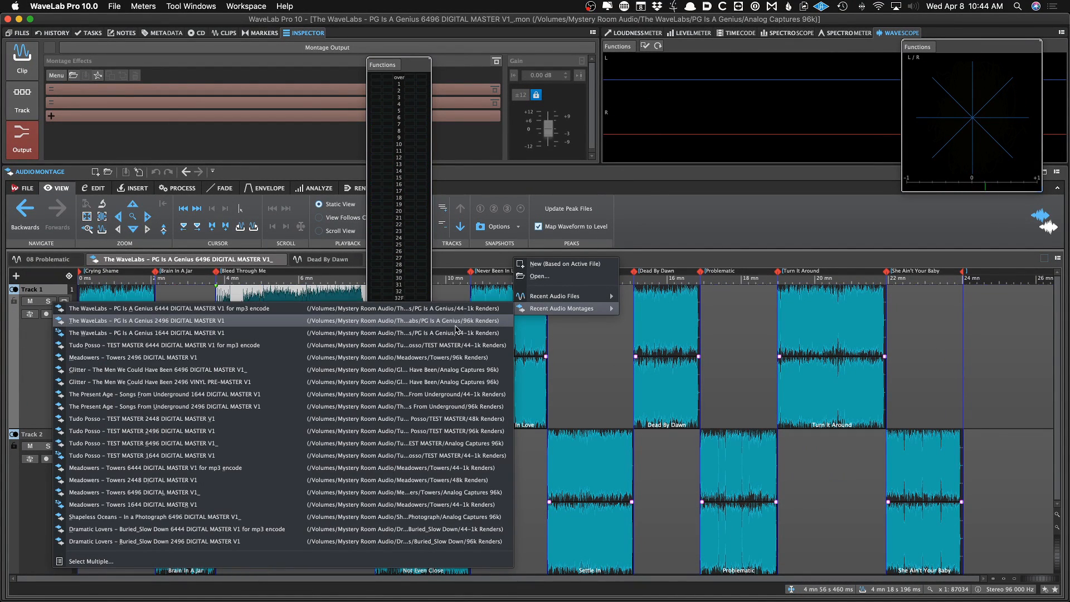
pyautogui.click(731, 211)
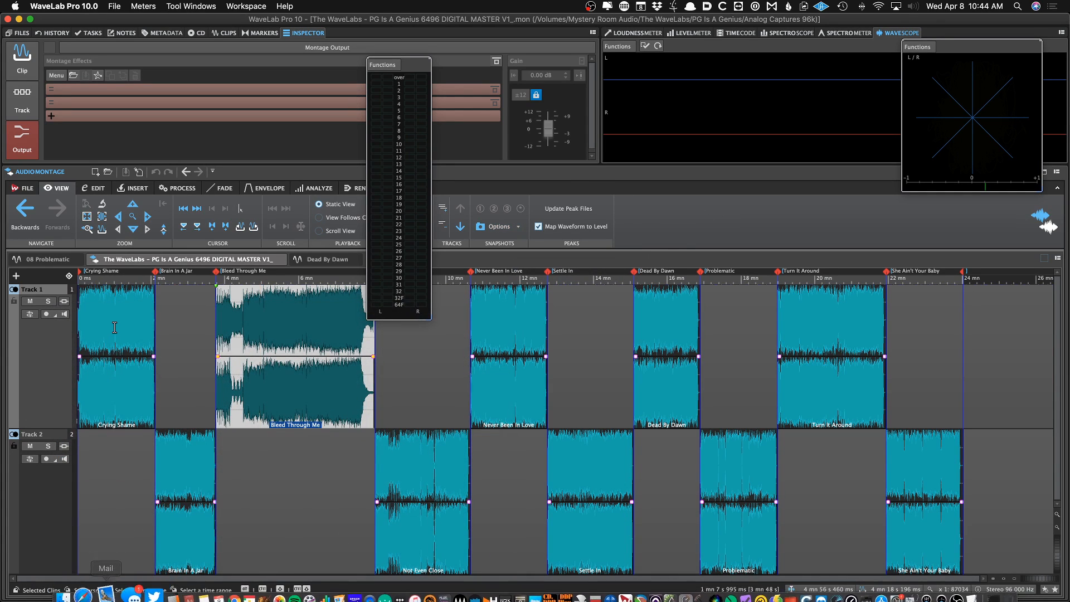
# Play the montage from within the Brain In A Jar clip
pyautogui.click(196, 324)
pyautogui.press('space')
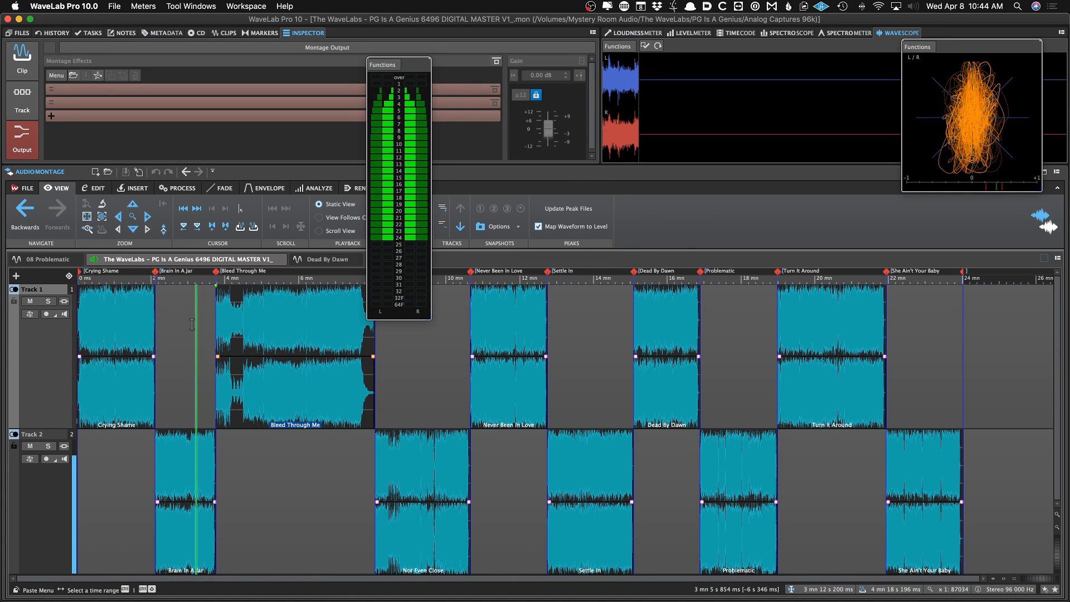
# Load the "01 Limiter...No6" plug-in chain preset into the montage output effects
pyautogui.press('super+o')
pyautogui.click(664, 188)
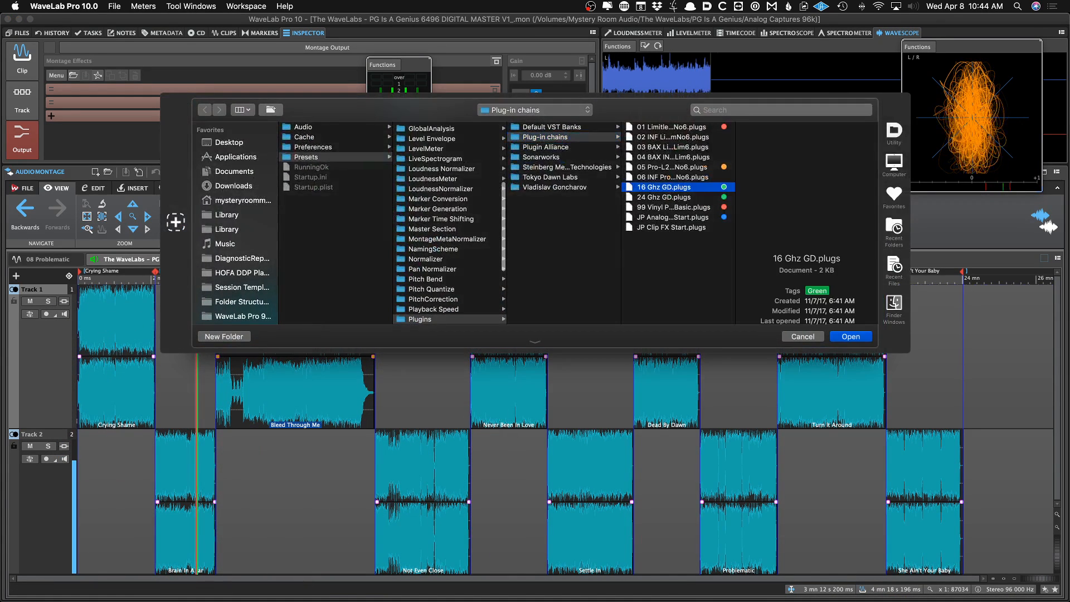
pyautogui.doubleClick(663, 127)
pyautogui.click(188, 348)
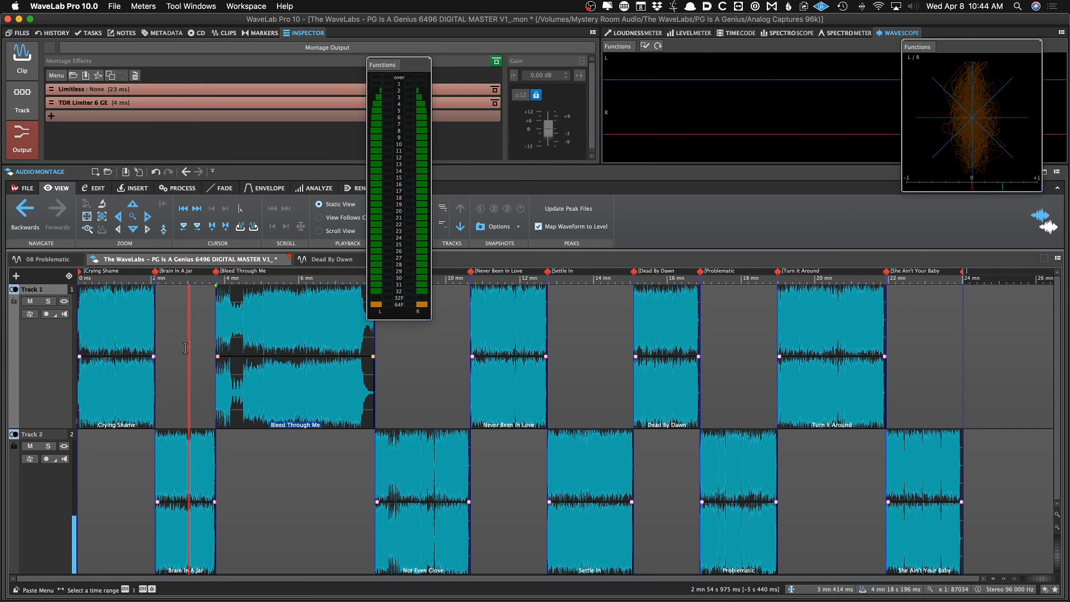
# Play the montage briefly, then close the Phasescope and Bit Meter windows
pyautogui.press('space')
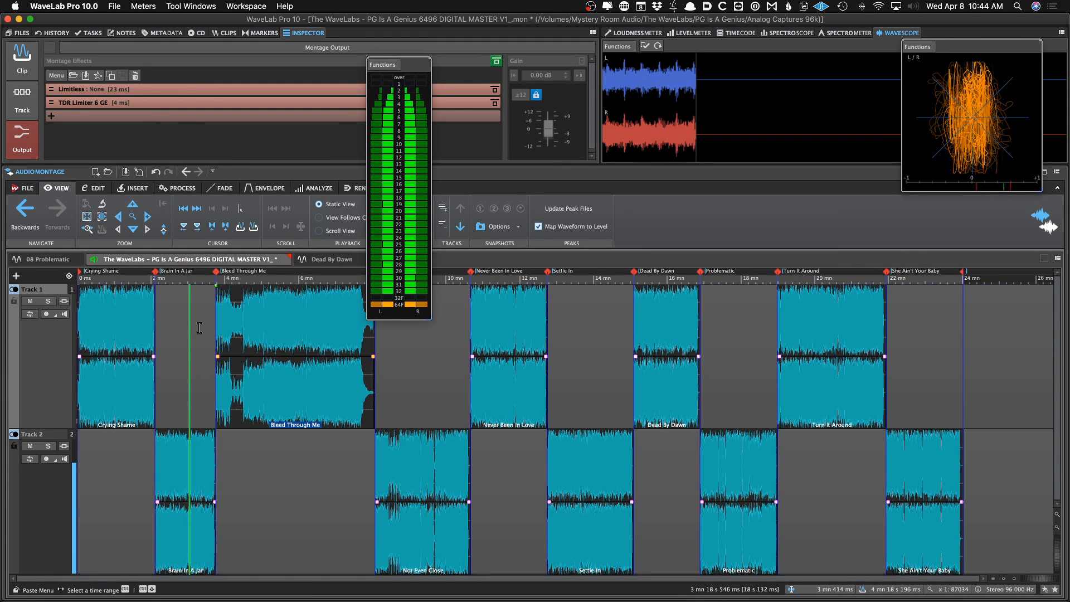
pyautogui.press('space')
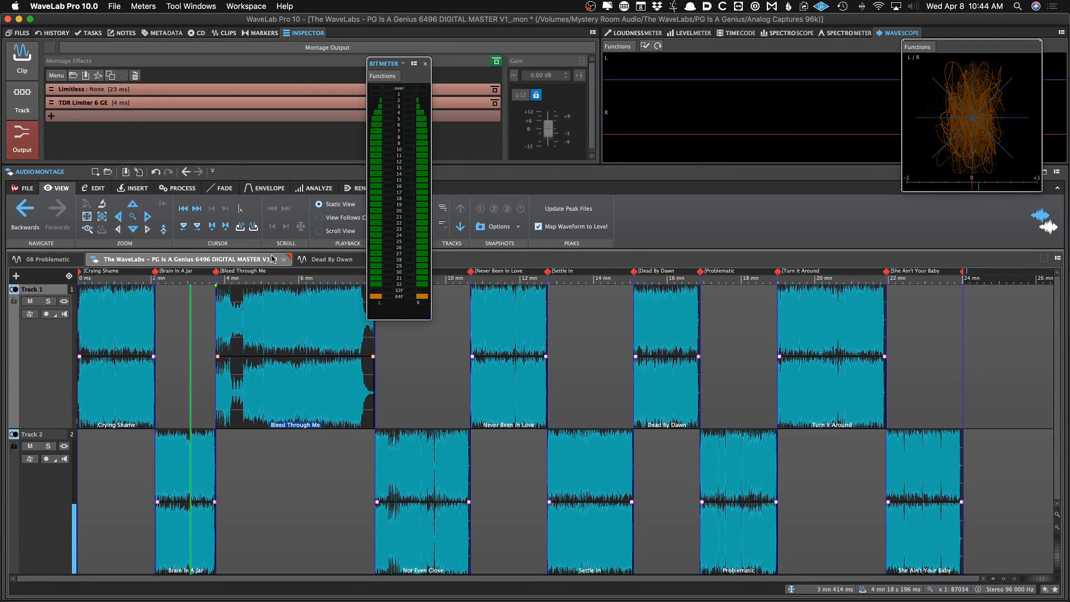
pyautogui.press('b')
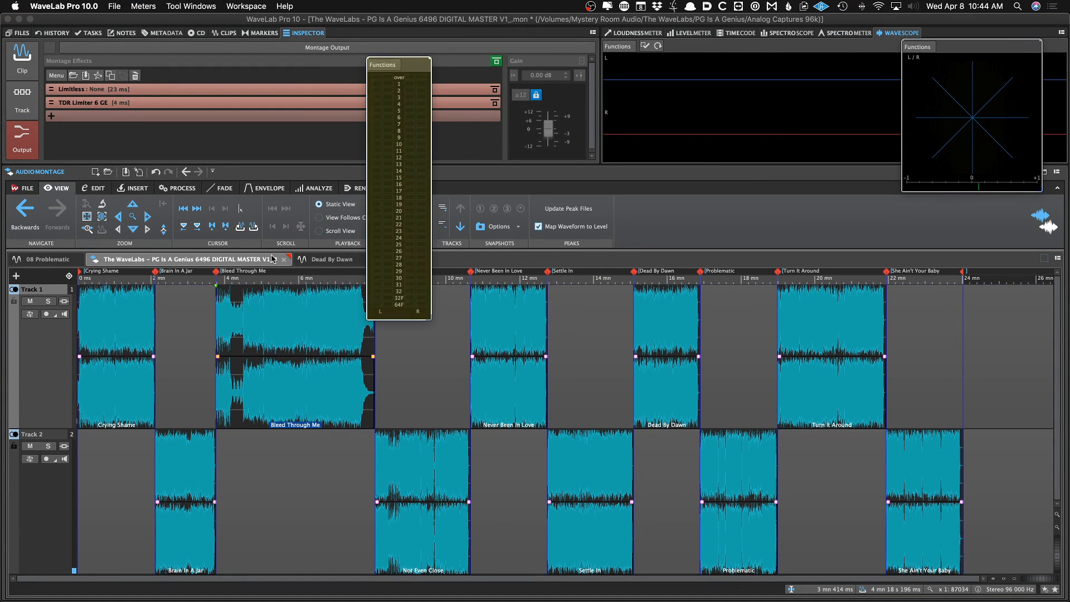
pyautogui.press('p')
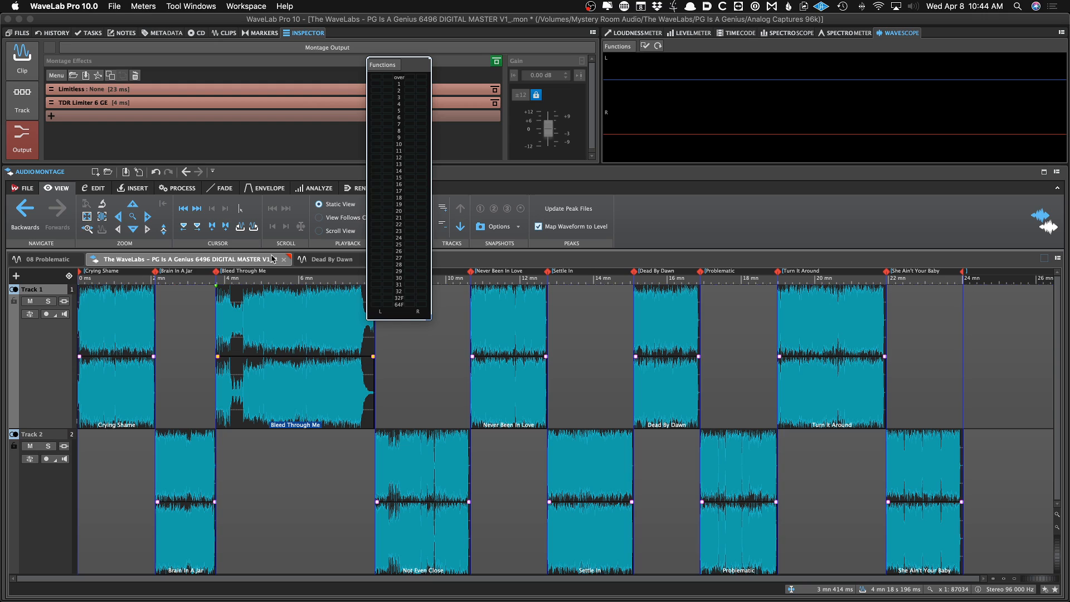
pyautogui.press('b')
pyautogui.press('b')
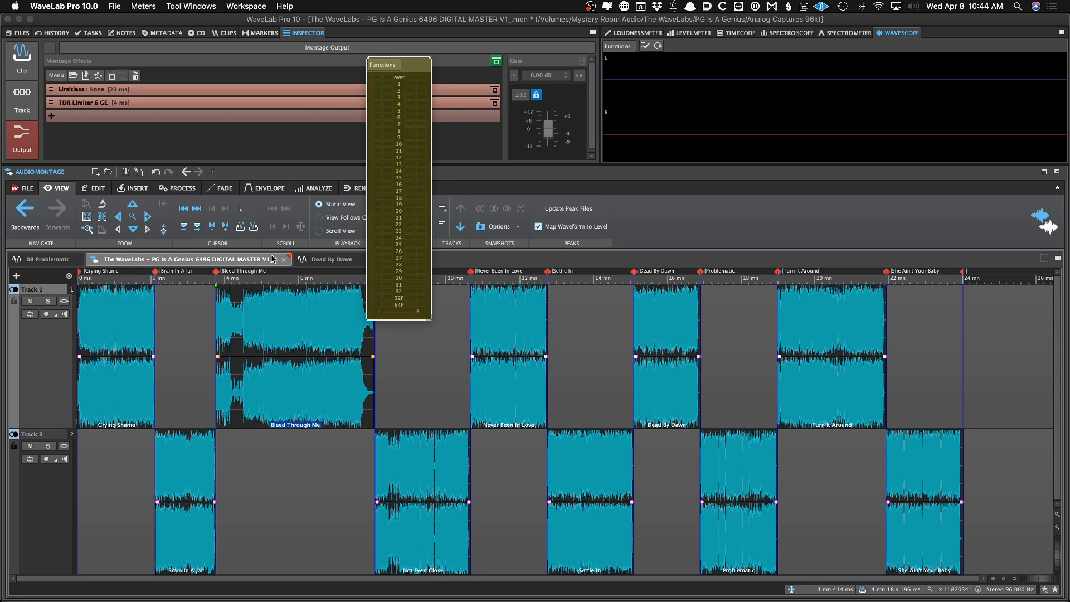
pyautogui.press('b')
pyautogui.press('b')
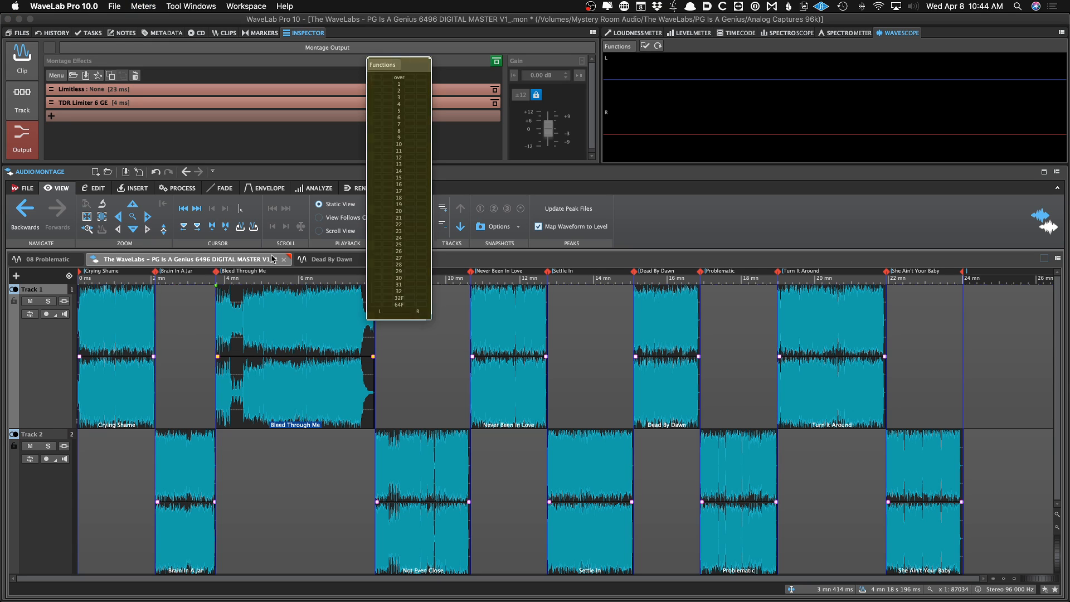
pyautogui.press('b')
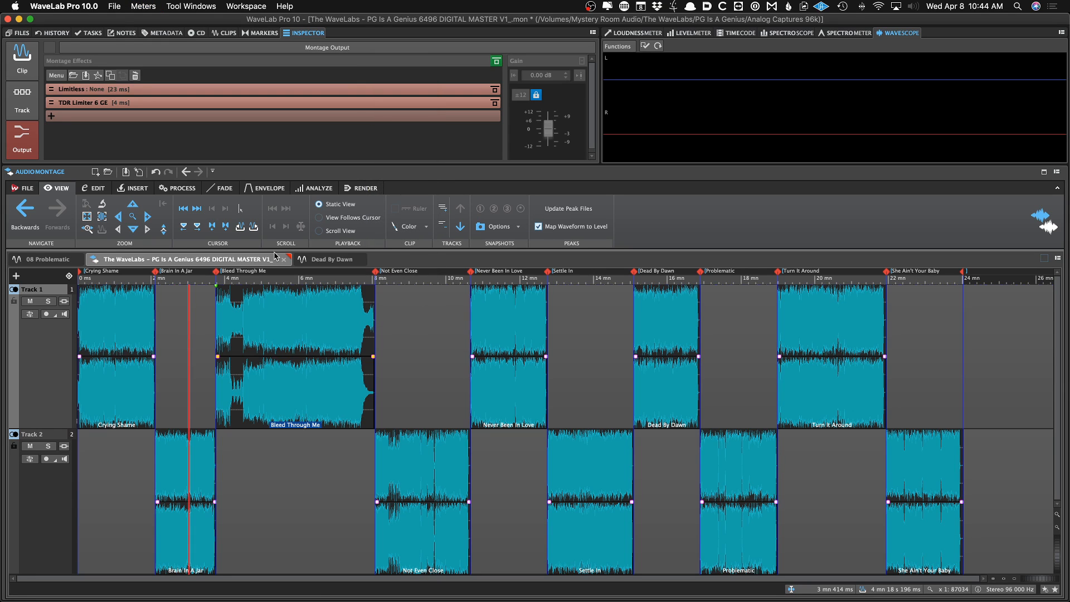
# Save the montage and briefly play it from within Brain In A Jar
pyautogui.click(186, 313)
pyautogui.press('super+s')
pyautogui.click(178, 305)
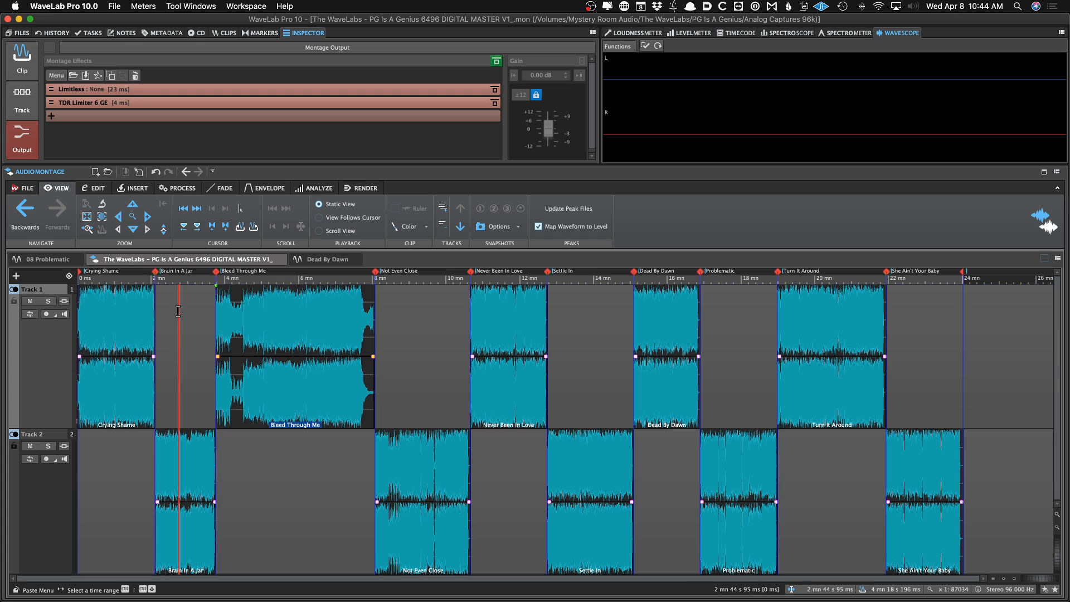
pyautogui.press('space')
pyautogui.press('space')
# Switch to the 08 Problematic audio file and close all other open tabs
pyautogui.click(48, 259)
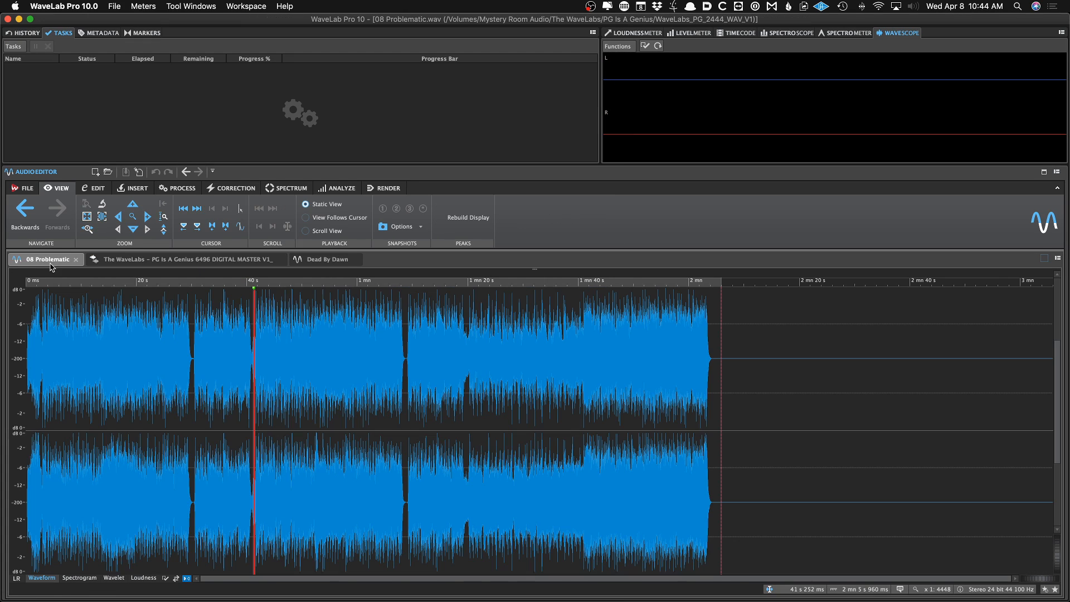
pyautogui.click(27, 188)
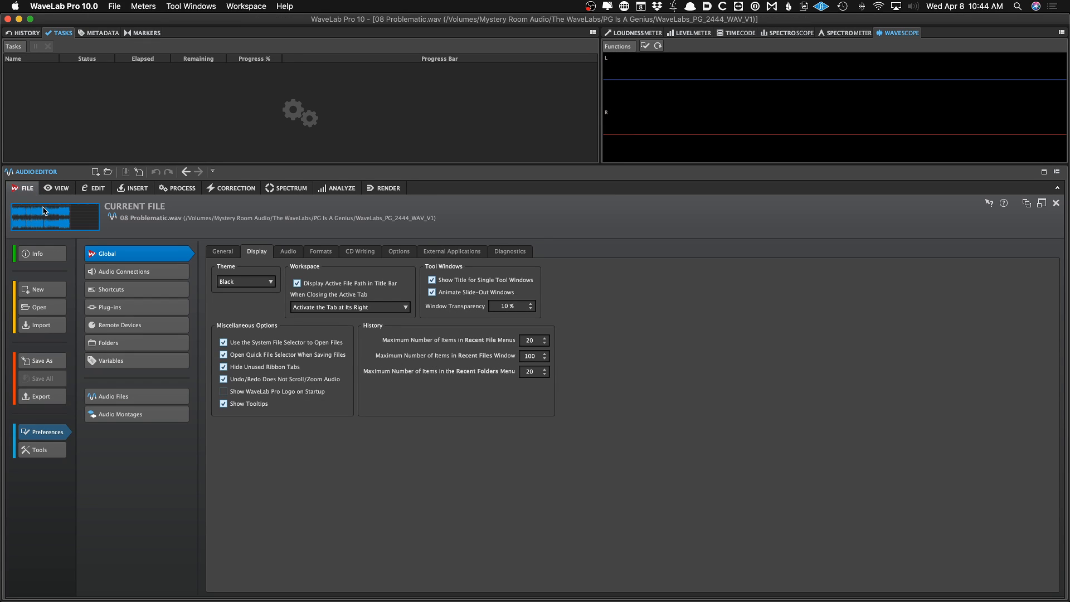
pyautogui.click(69, 226)
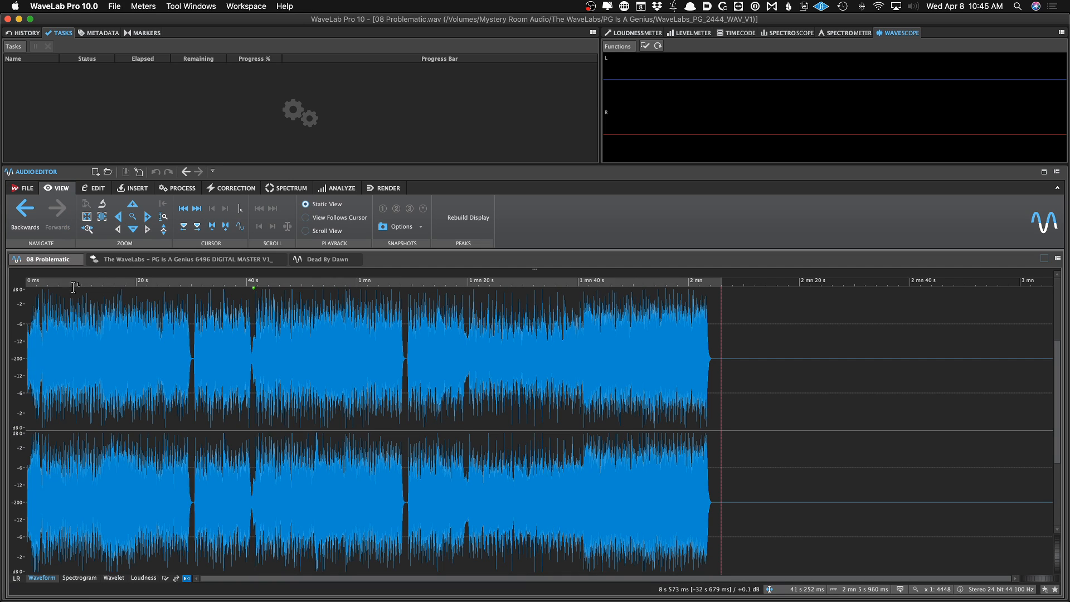
pyautogui.rightClick(56, 266)
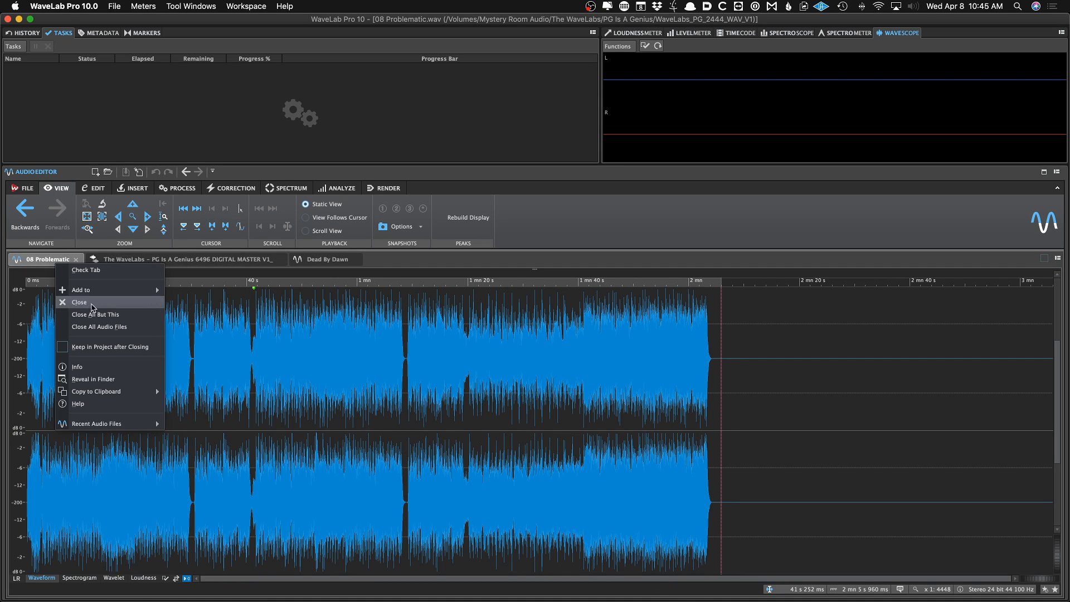
pyautogui.click(101, 315)
pyautogui.click(67, 368)
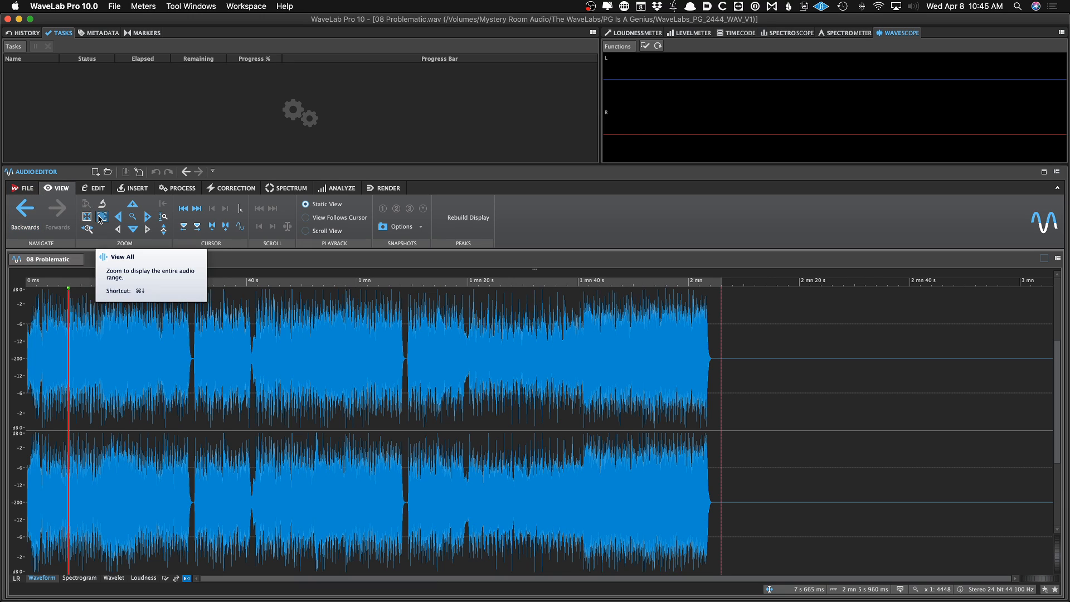
pyautogui.click(128, 371)
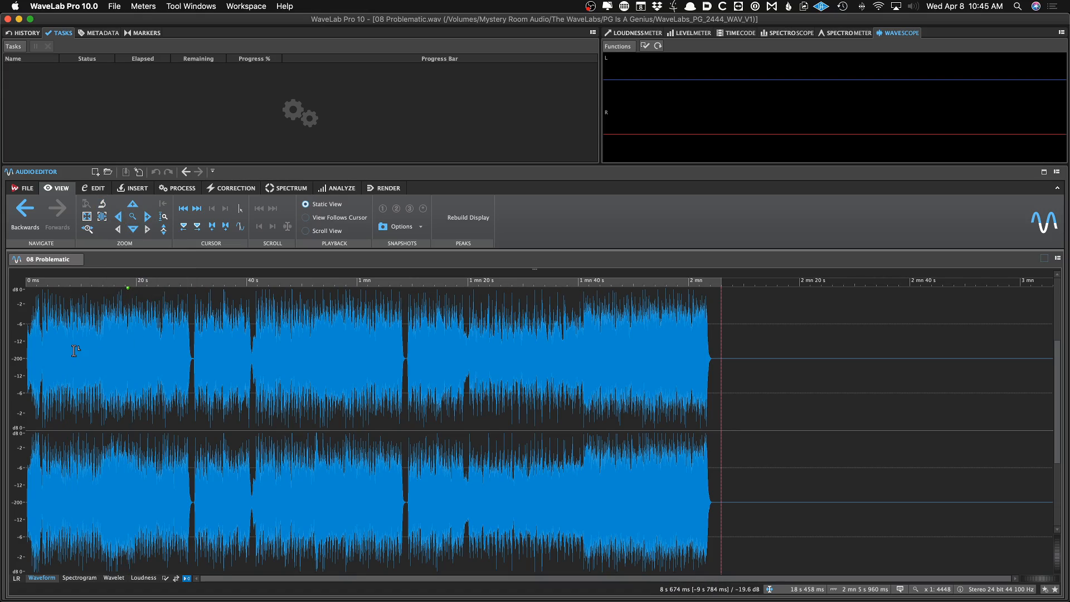
# Zoom in and out across the 08 Problematic waveform to examine its detail
pyautogui.scroll(5, 74, 351)
pyautogui.scroll(-5, 74, 350)
pyautogui.scroll(10, 307, 367)
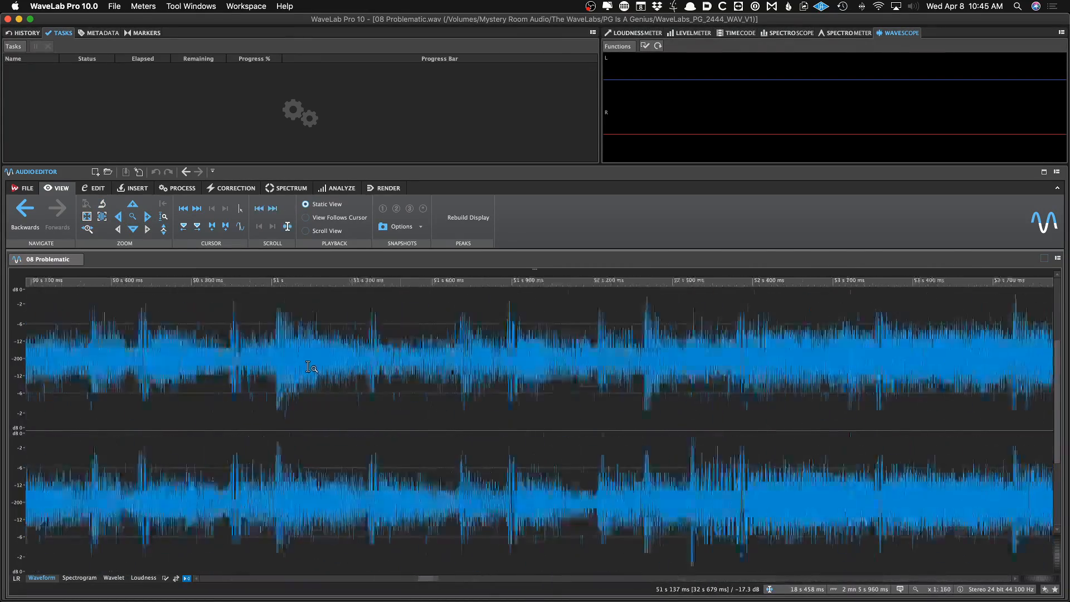
pyautogui.scroll(-10, 307, 367)
pyautogui.scroll(9, 303, 366)
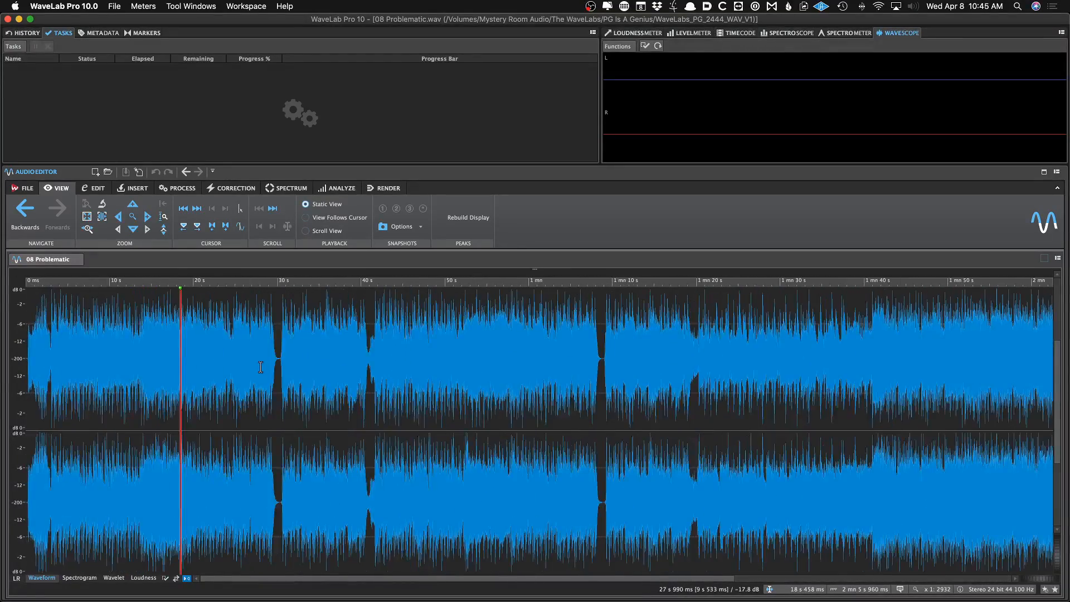
pyautogui.scroll(3, 362, 359)
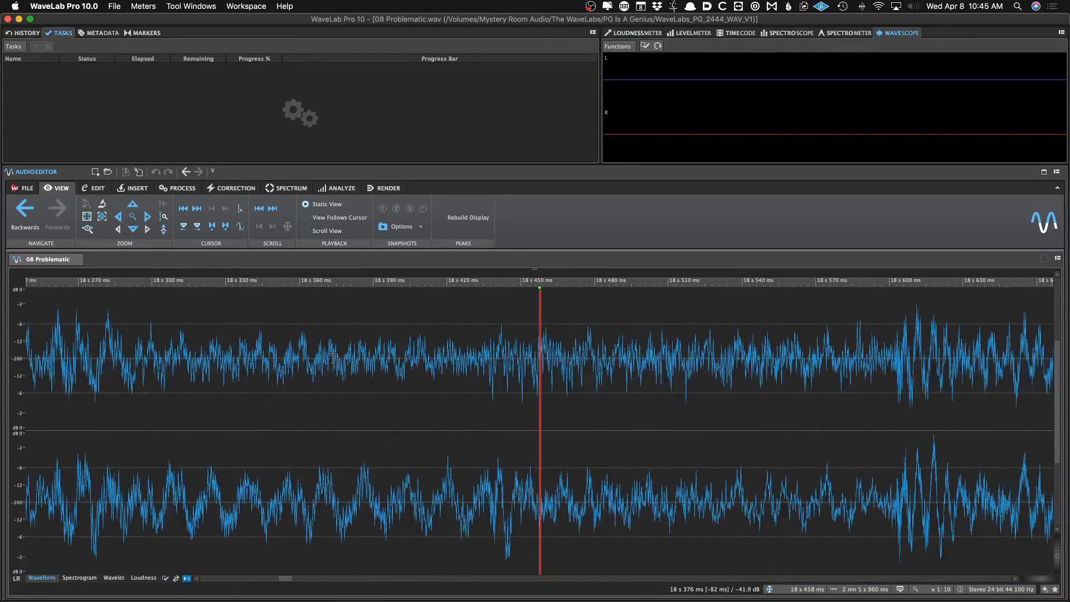
pyautogui.scroll(-6, 335, 357)
pyautogui.scroll(-6, 328, 358)
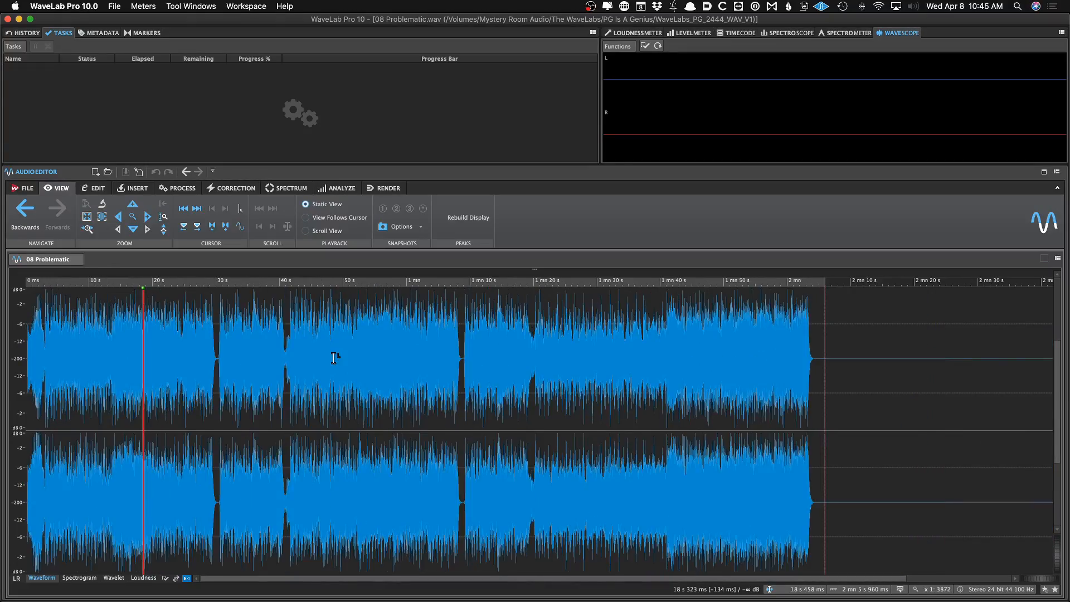
pyautogui.scroll(8, 217, 351)
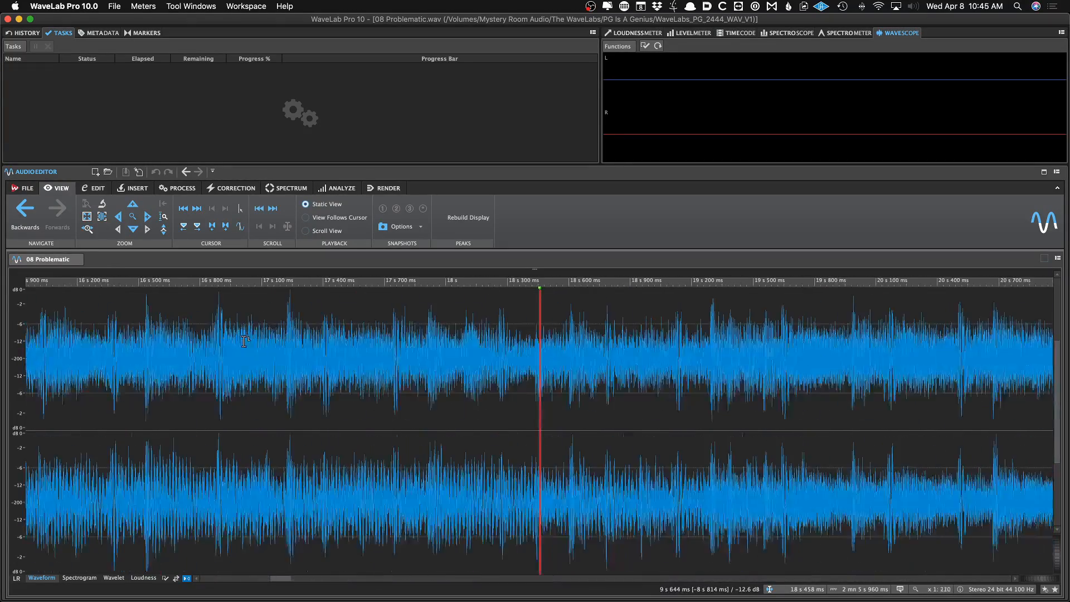
pyautogui.scroll(-2, 178, 282)
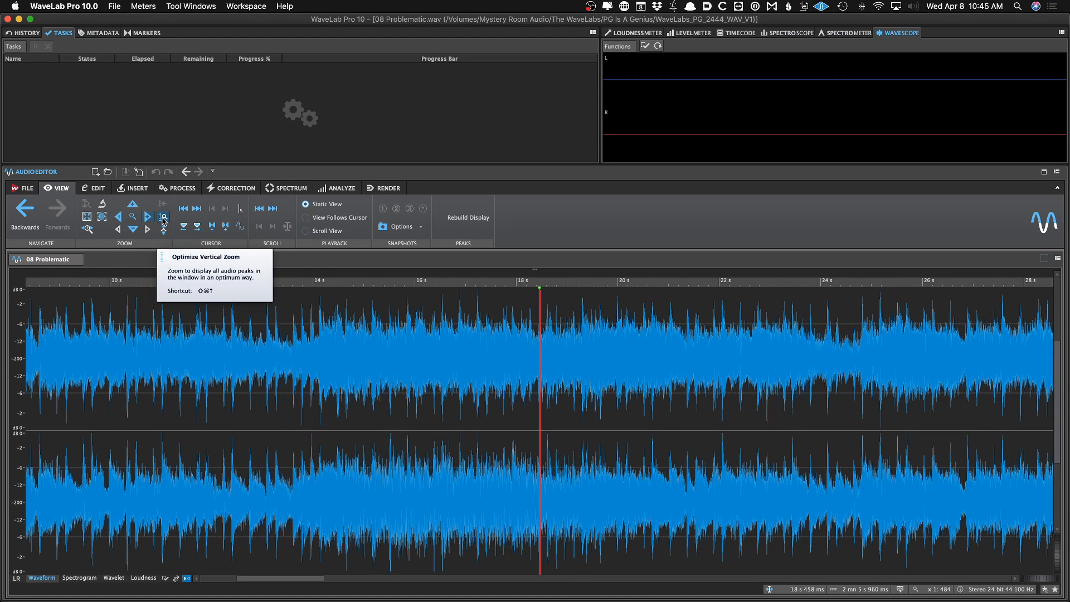
pyautogui.click(187, 213)
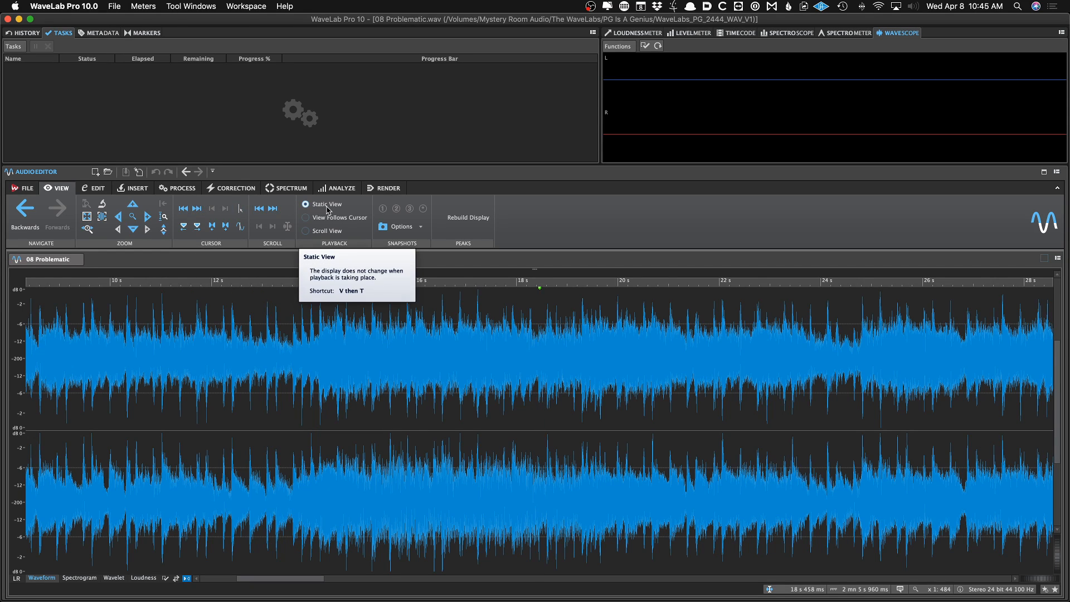
# Play 08 Problematic from about 27 s with the Loudness Meter displayed
pyautogui.click(983, 353)
pyautogui.press('space')
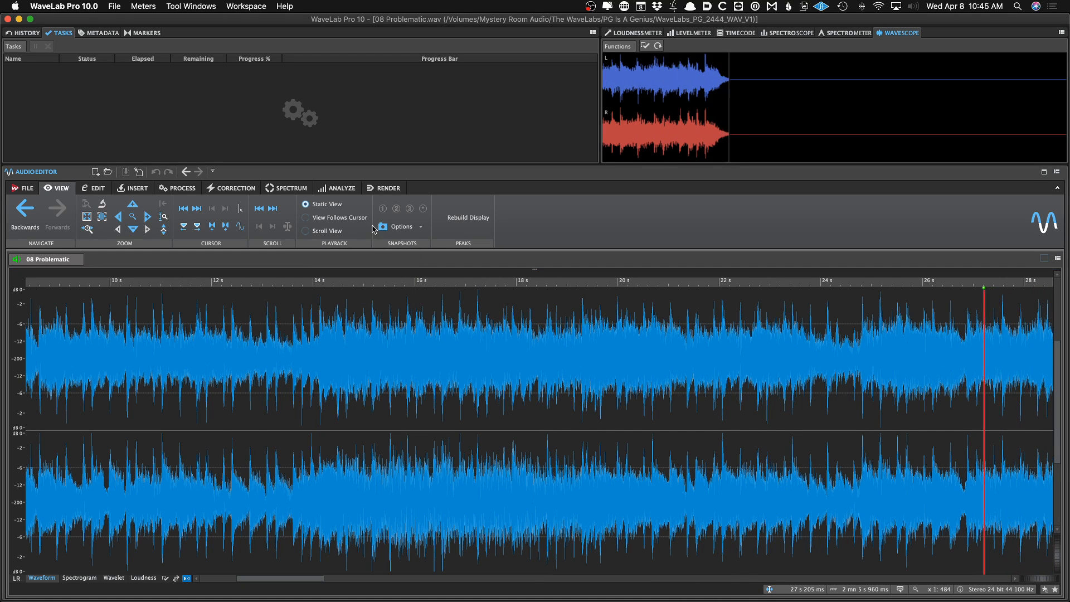
pyautogui.click(635, 33)
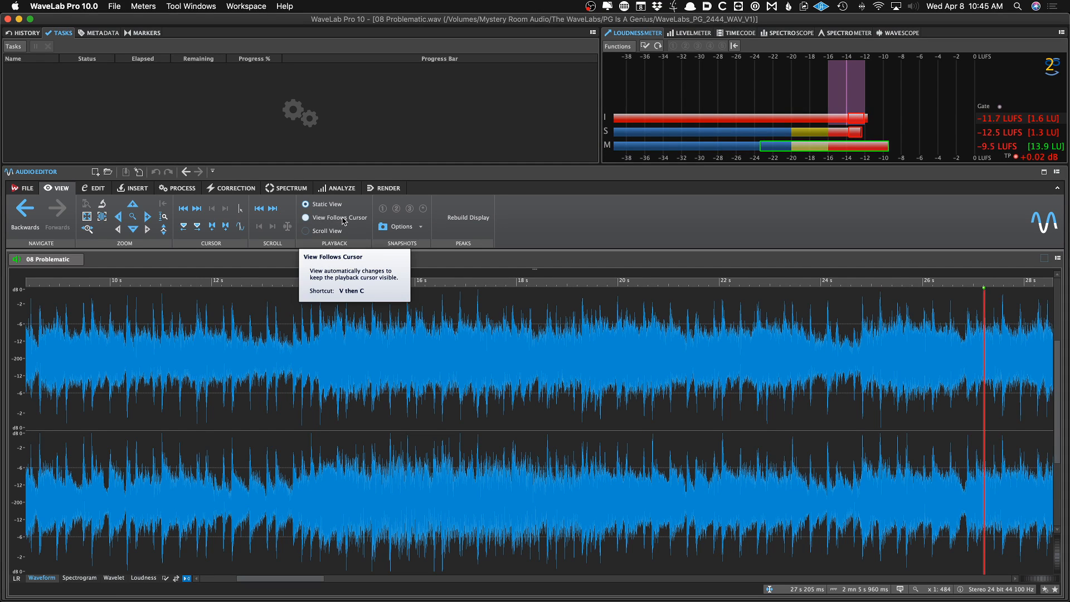
# Audition 08 Problematic from several positions between about 38 s and 55 s
pyautogui.click(343, 220)
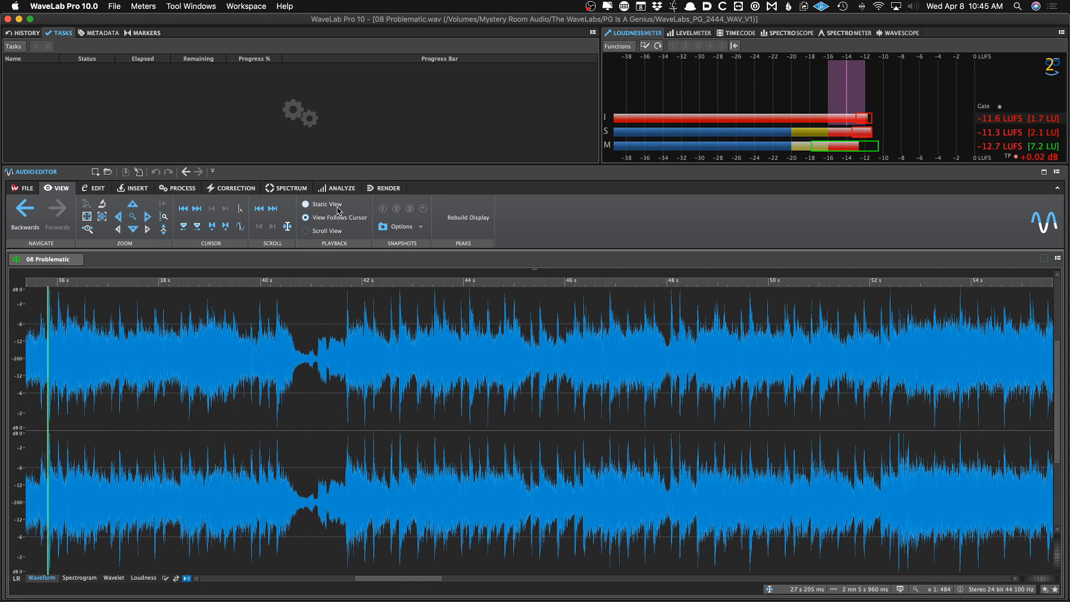
pyautogui.click(337, 207)
pyautogui.click(324, 384)
pyautogui.click(633, 384)
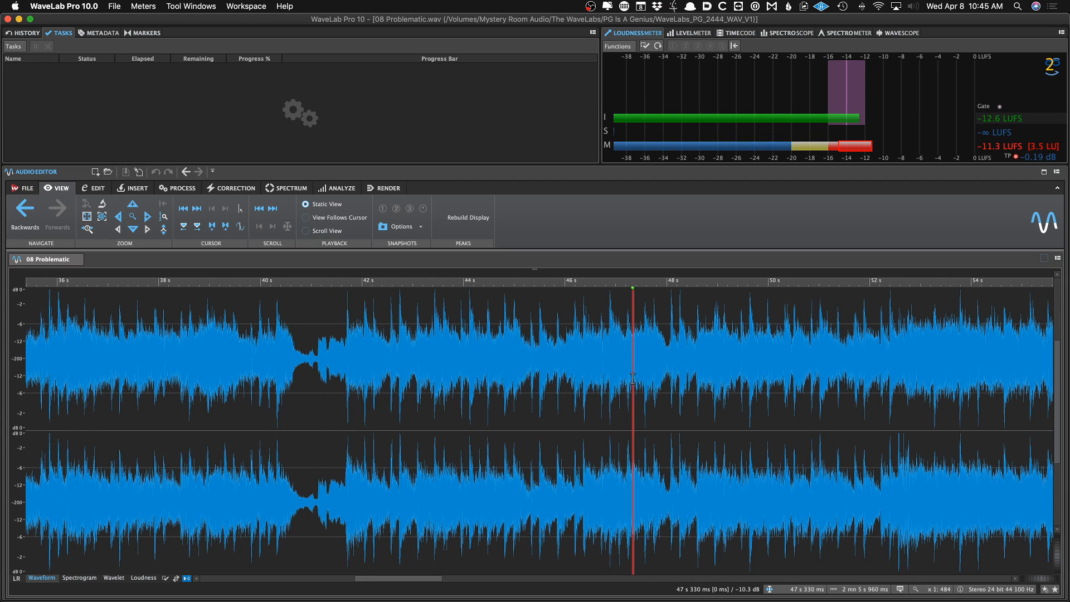
pyautogui.click(1020, 386)
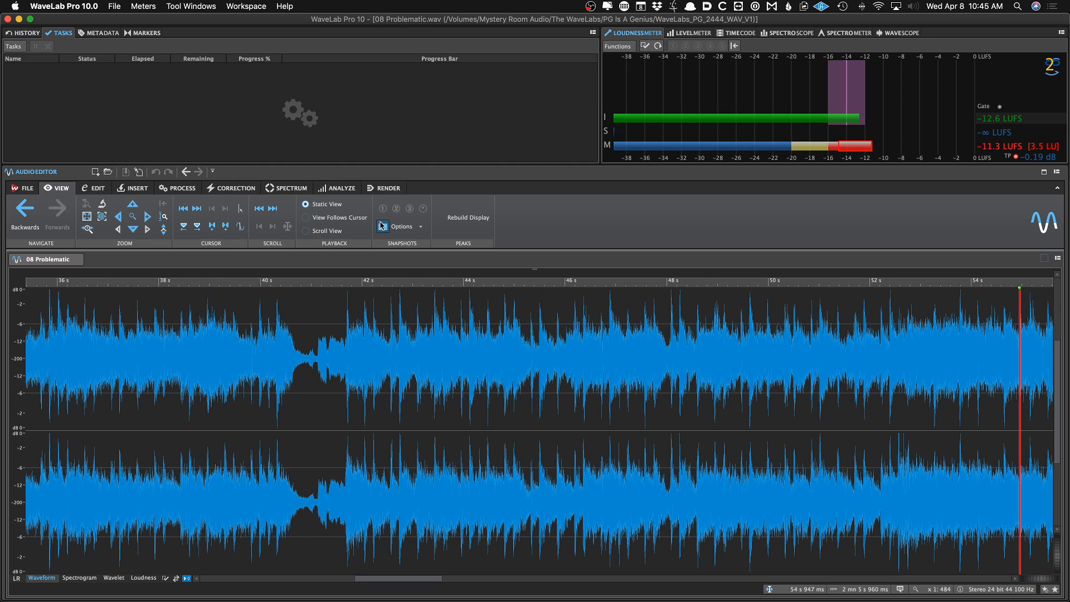
# Try selecting only the left channel, then both channels, and clear the selection
pyautogui.click(94, 191)
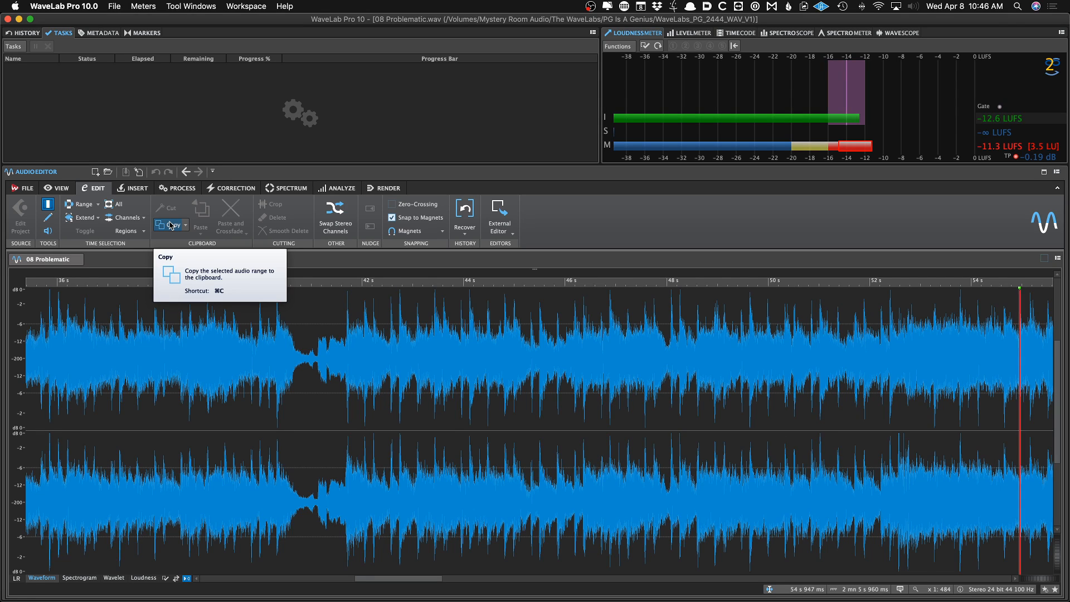
pyautogui.click(136, 218)
pyautogui.click(134, 243)
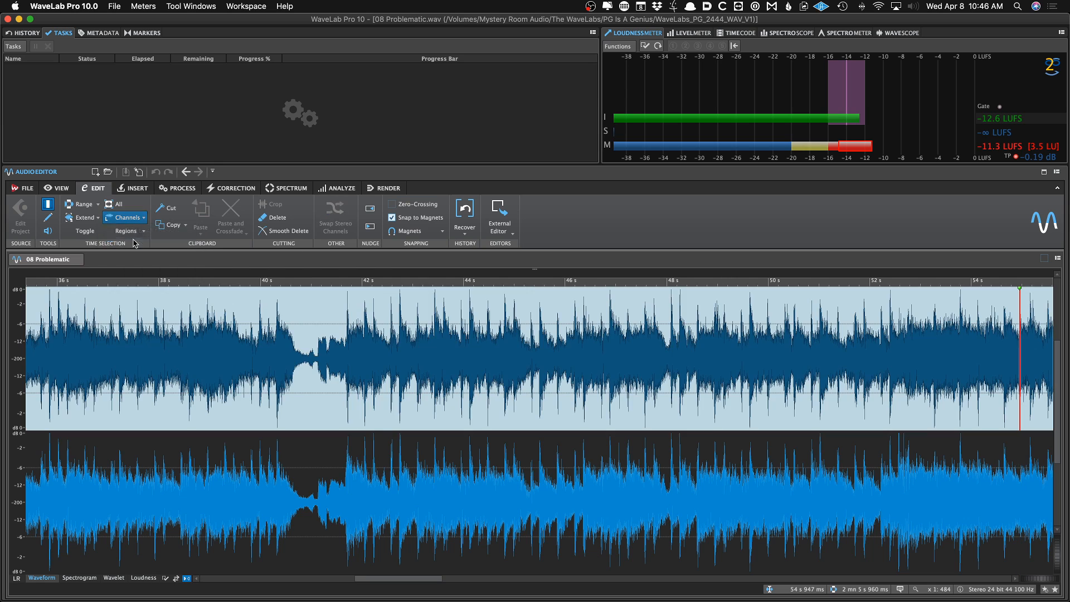
pyautogui.click(137, 217)
pyautogui.click(151, 235)
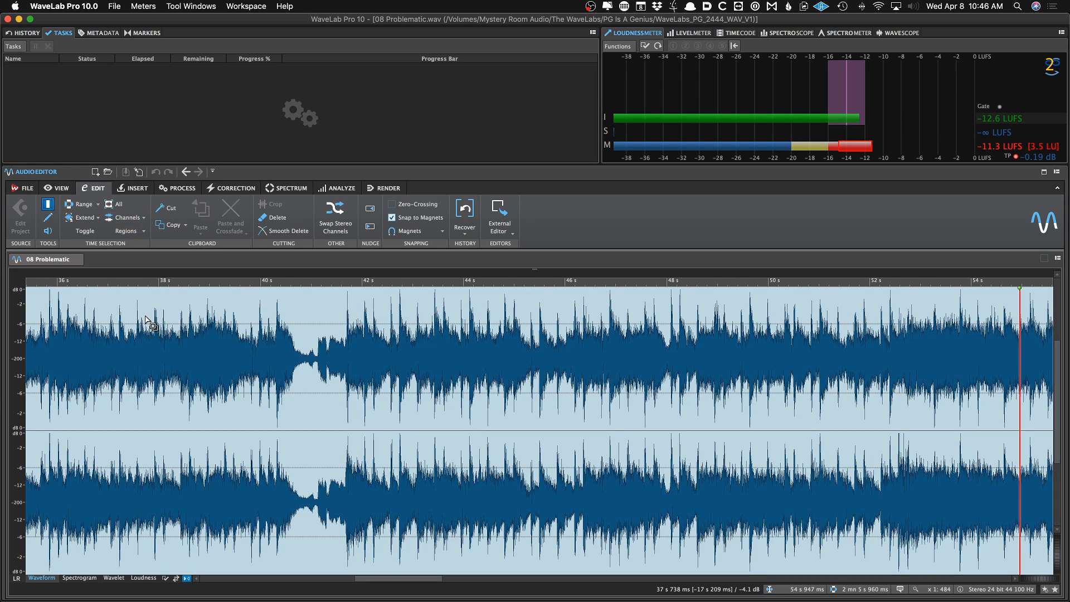
pyautogui.click(144, 319)
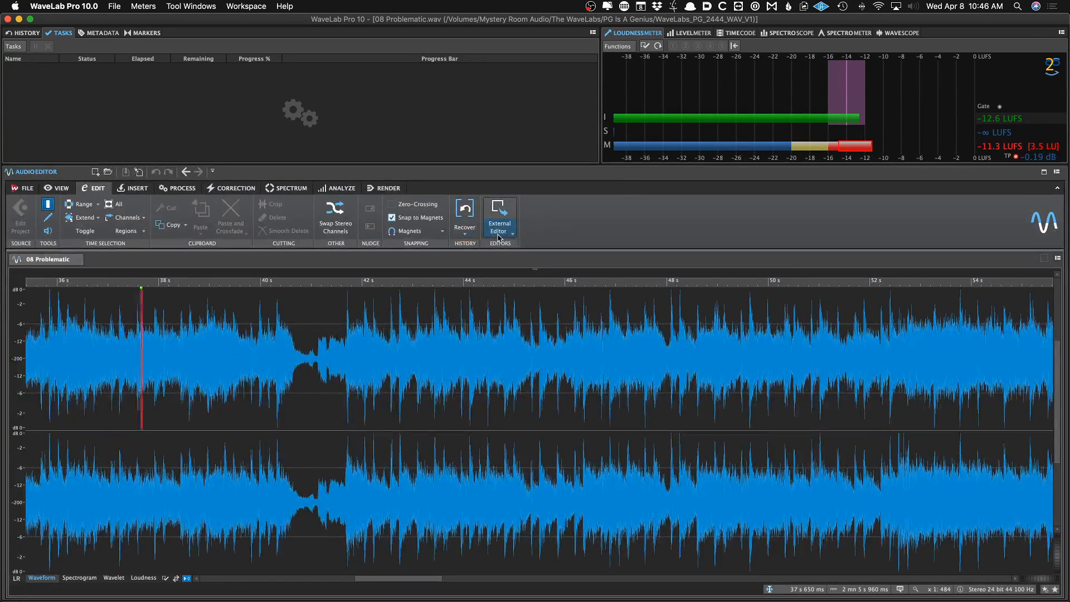
# Review the external editors available for the selected region around 44 s
pyautogui.click(504, 233)
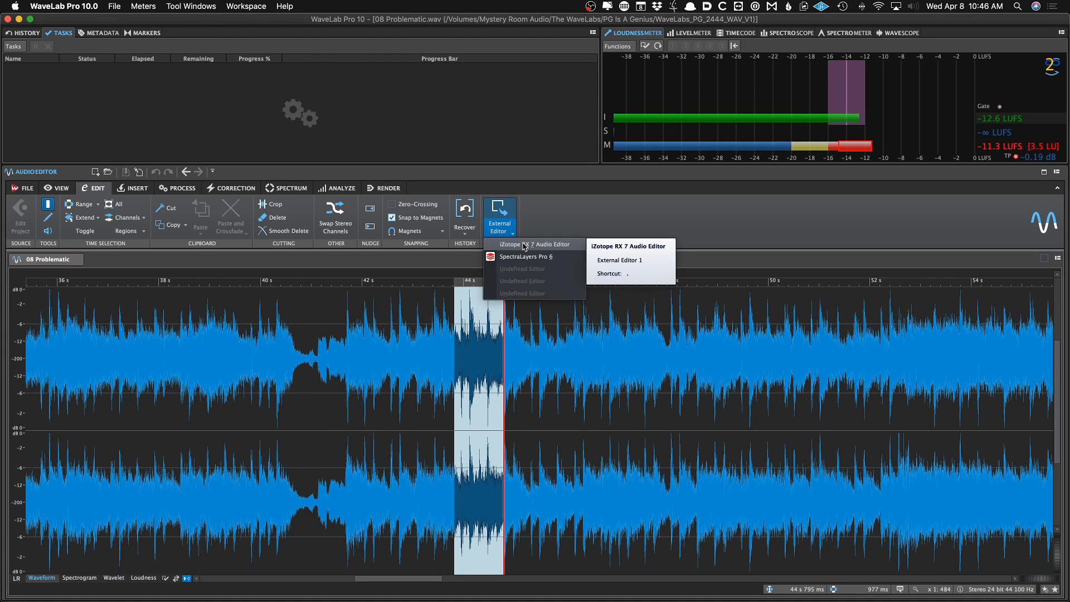
pyautogui.click(568, 222)
# Review the marker insertion options while placing the cursor around 37 s in 08 Problematic
pyautogui.click(137, 188)
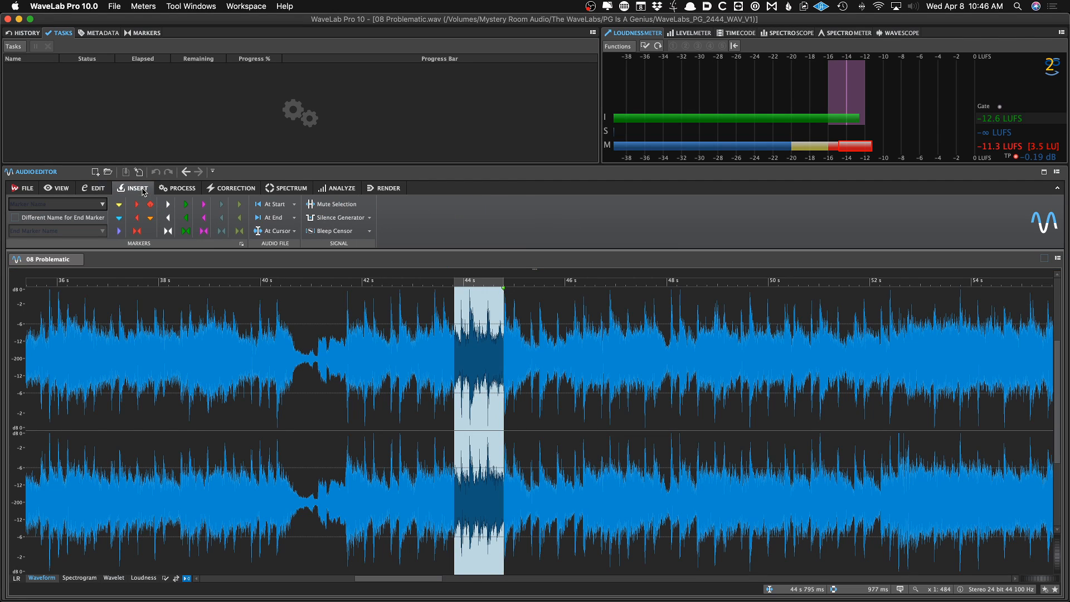
pyautogui.click(163, 407)
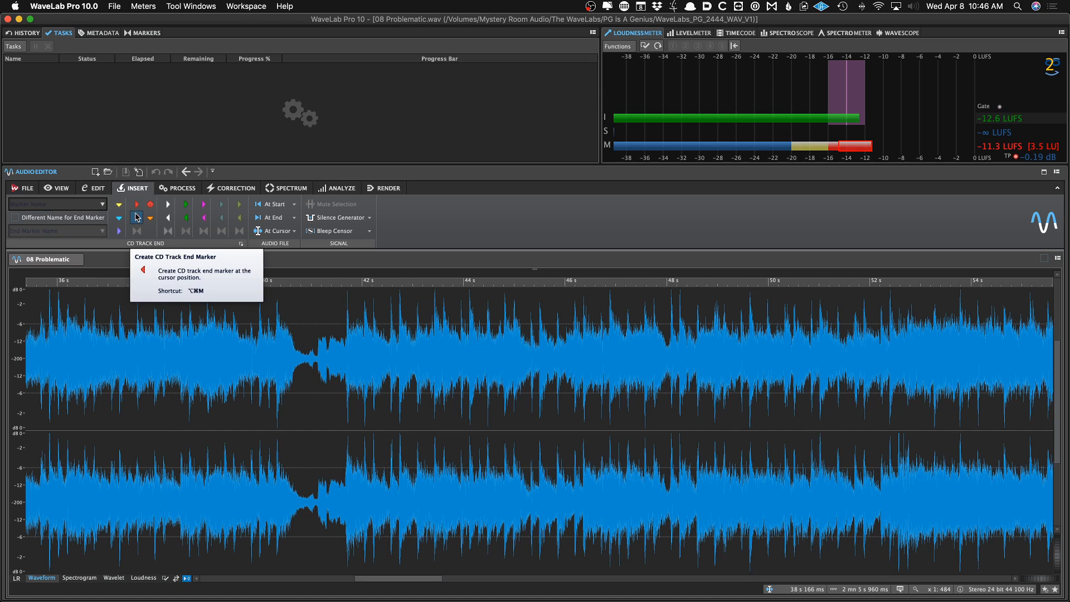
pyautogui.click(123, 382)
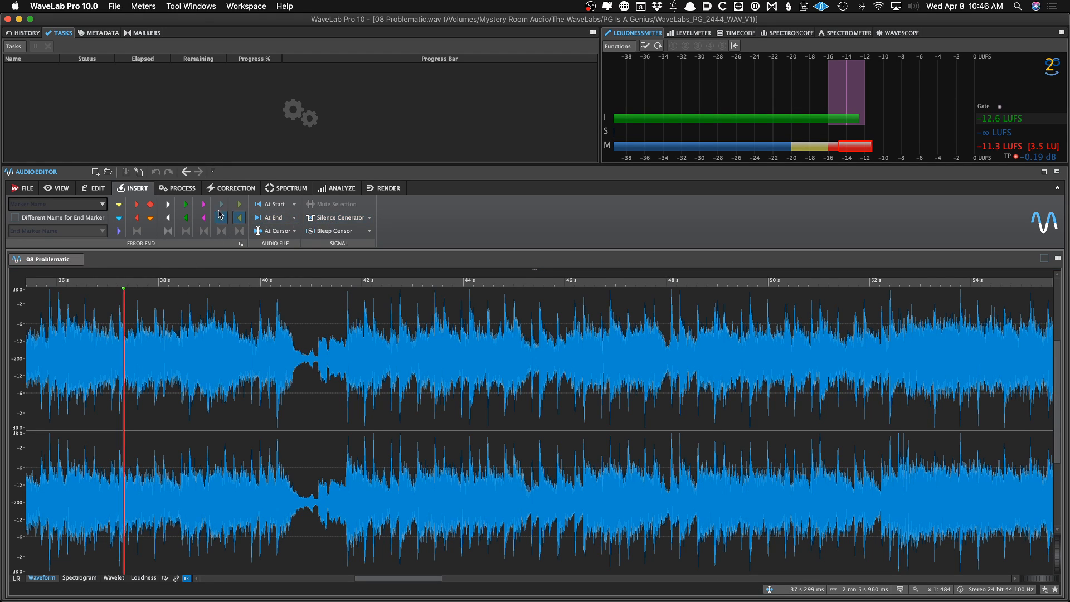
# Try applying a gain preset to the region from about 37 s to 38.4 s, then undo it
pyautogui.click(177, 188)
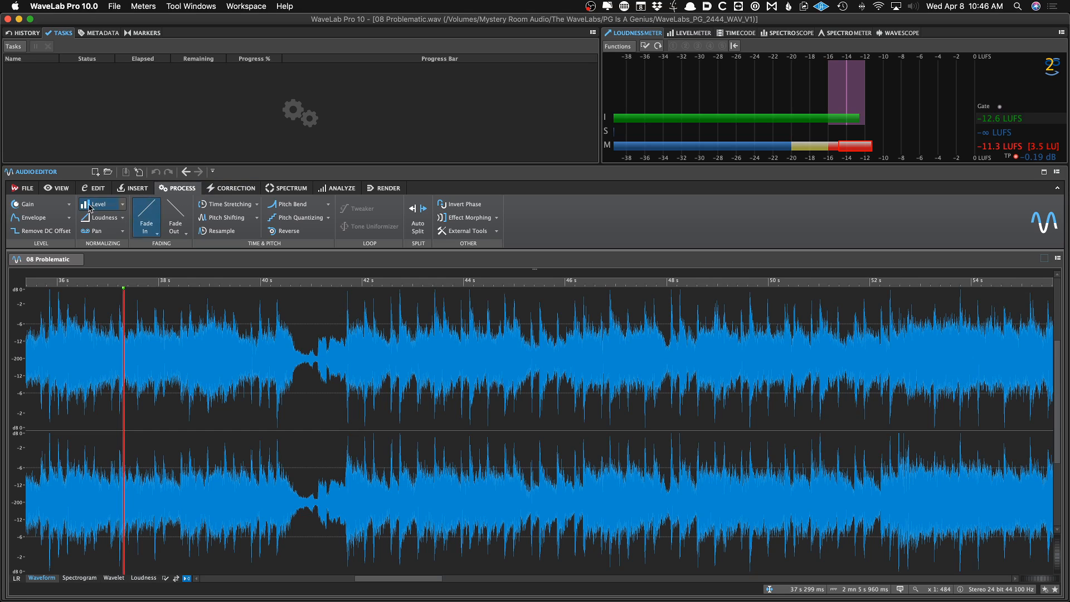
pyautogui.moveTo(108, 346); pyautogui.dragTo(180, 368)
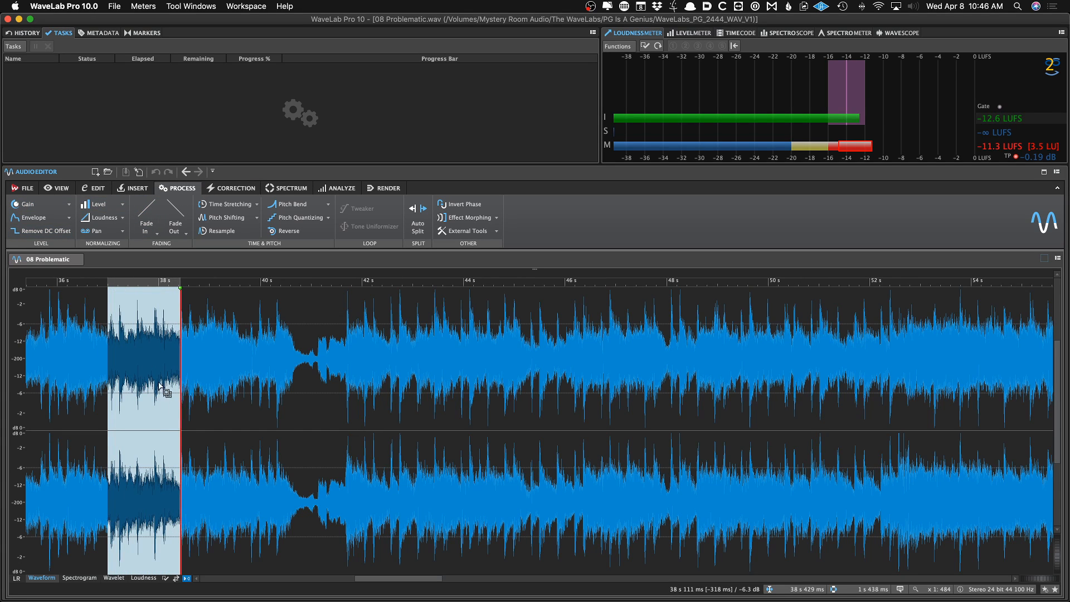
pyautogui.click(67, 207)
pyautogui.click(67, 252)
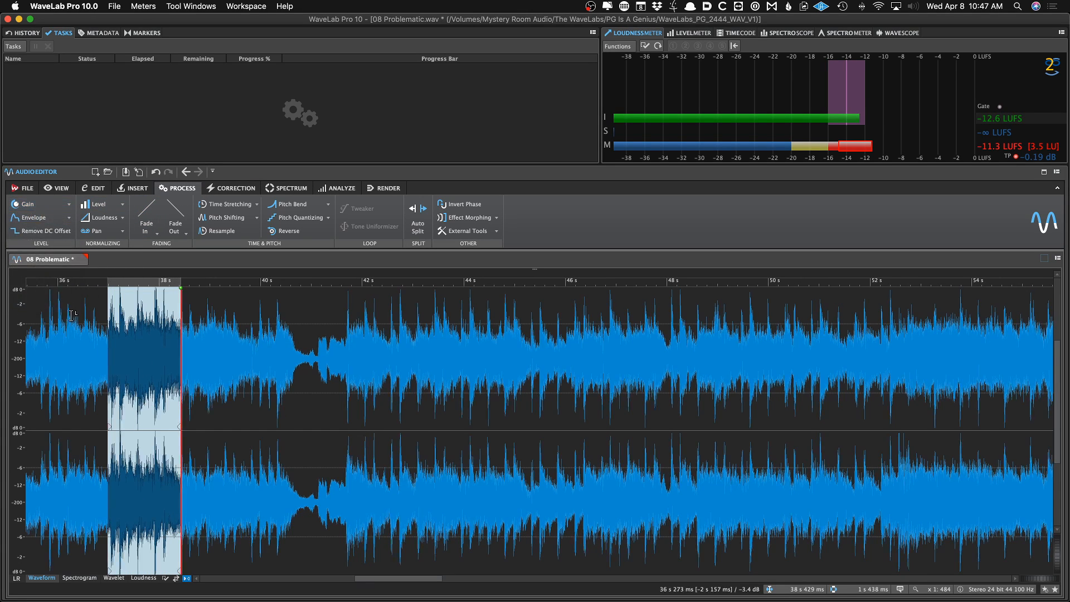
pyautogui.press('super+z')
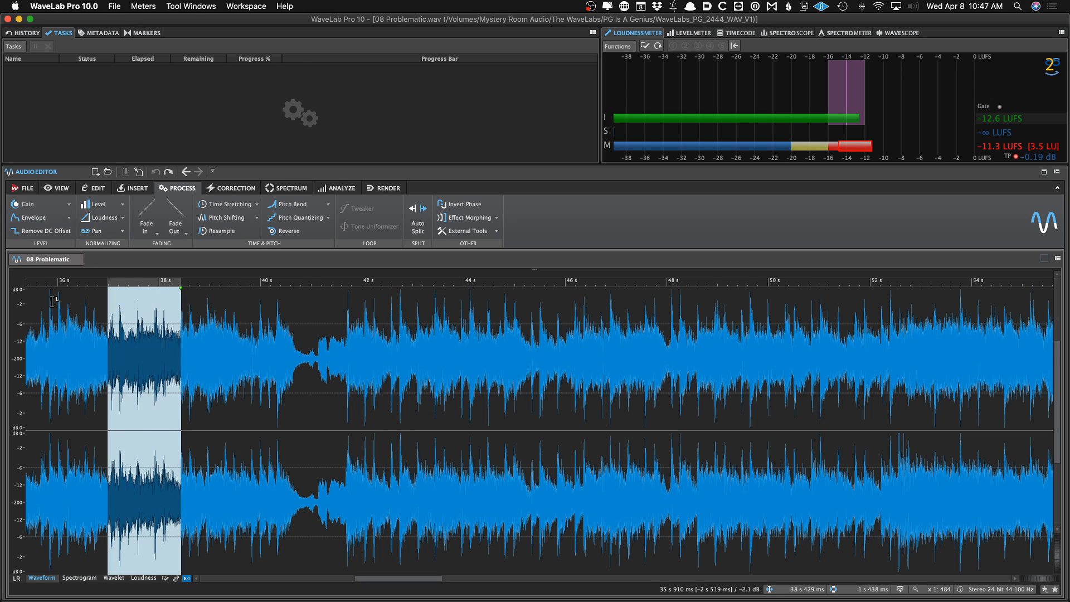
# Open the Envelope dialog and the Level normalizer presets, closing both without applying anything
pyautogui.click(42, 217)
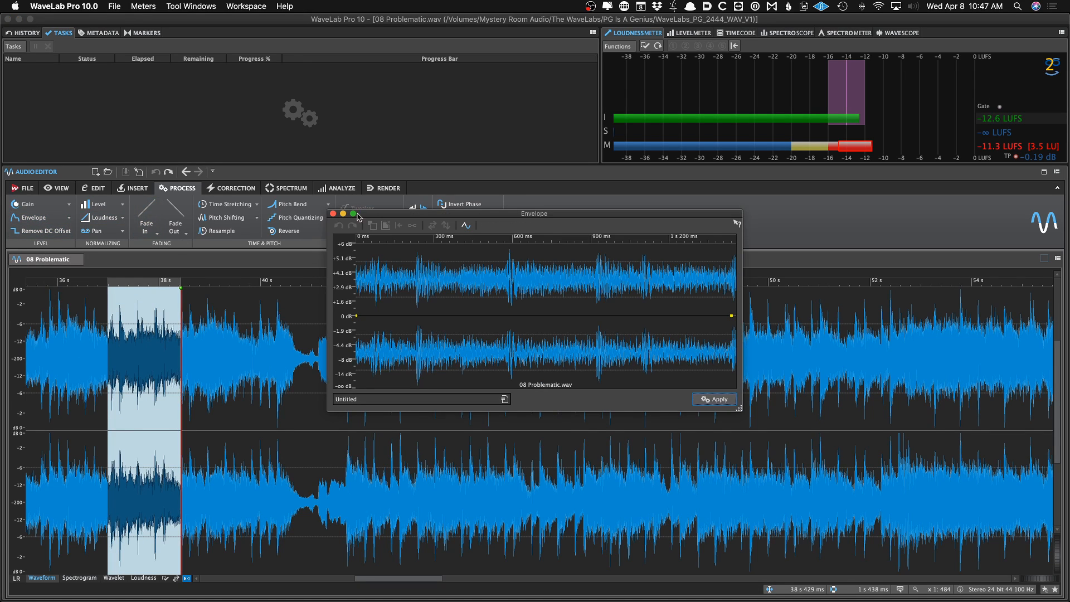
pyautogui.click(334, 214)
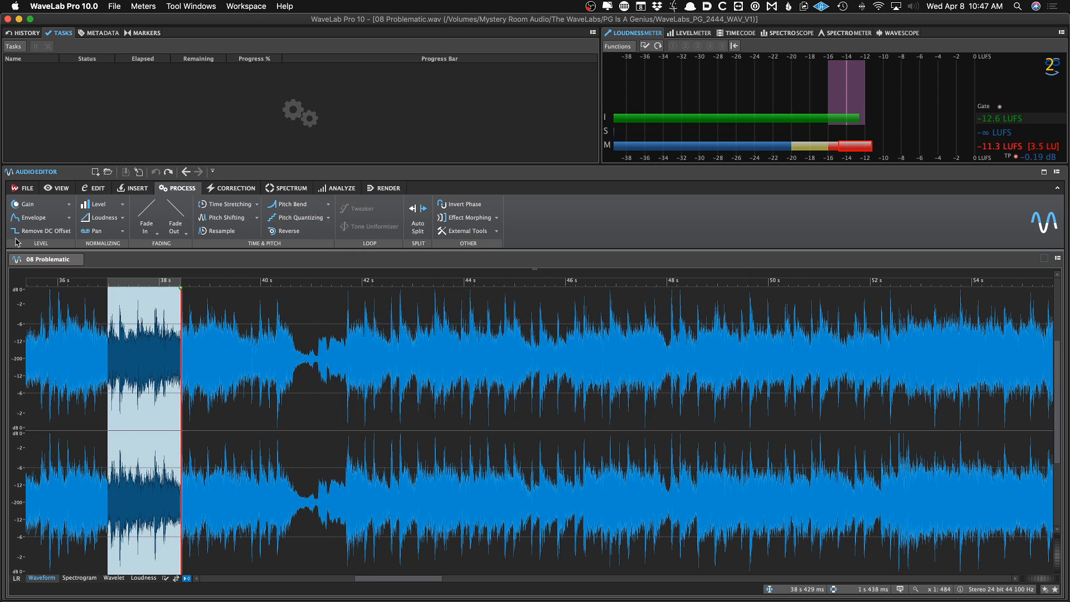
pyautogui.click(121, 205)
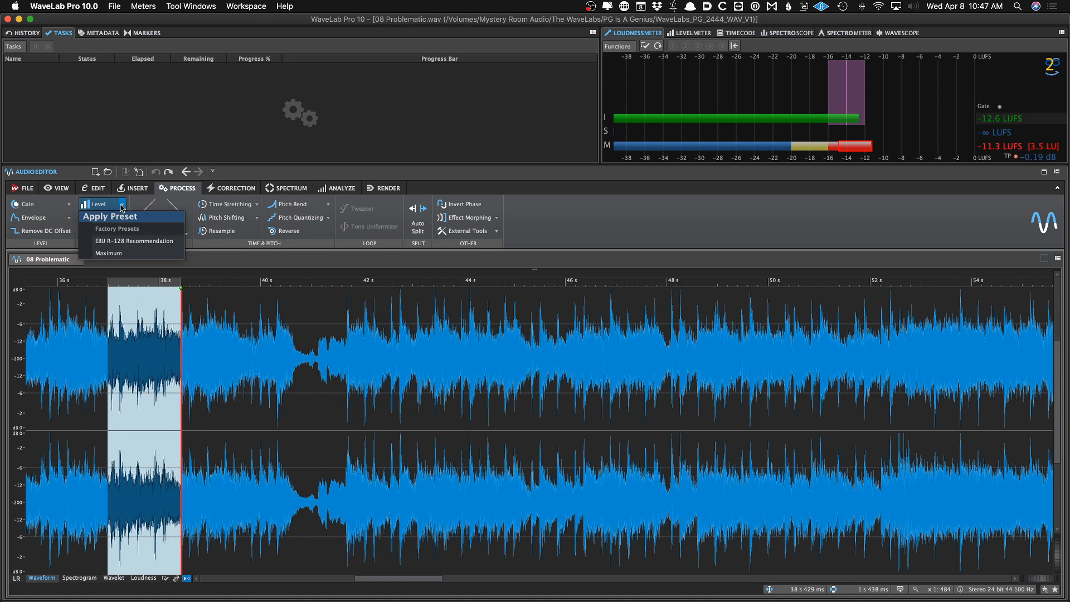
pyautogui.click(96, 355)
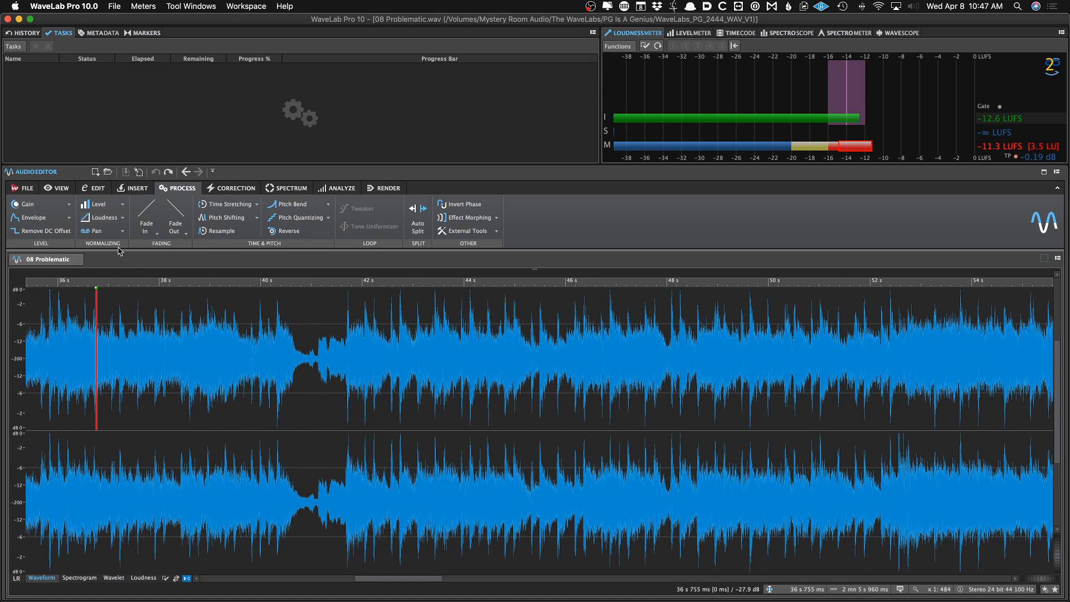
# Open the Loudness Normalizer and Pan Normalizer dialogs and close them without applying
pyautogui.click(103, 218)
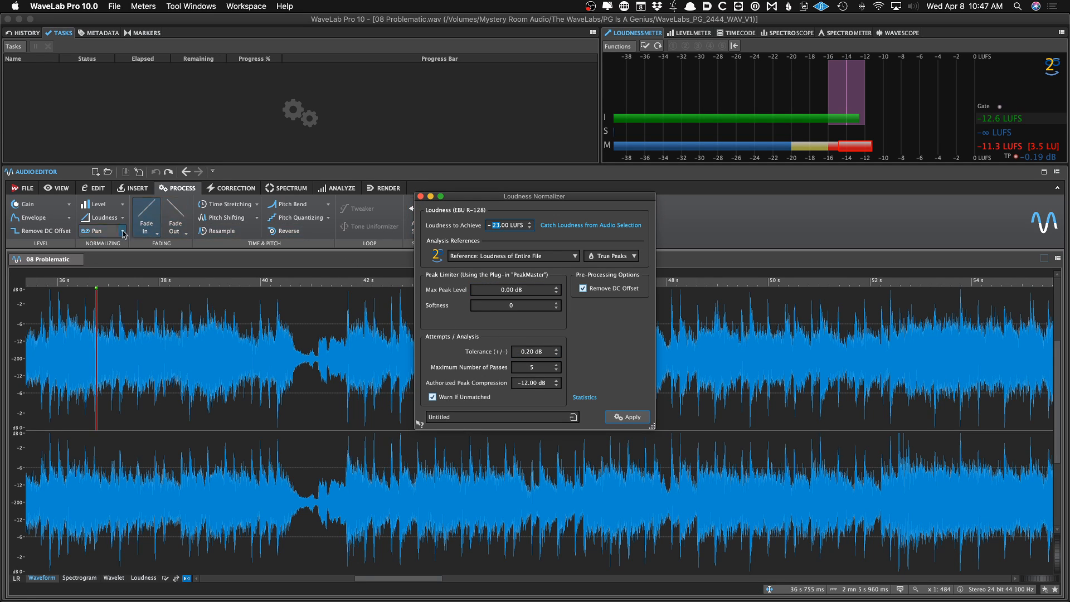
pyautogui.click(420, 197)
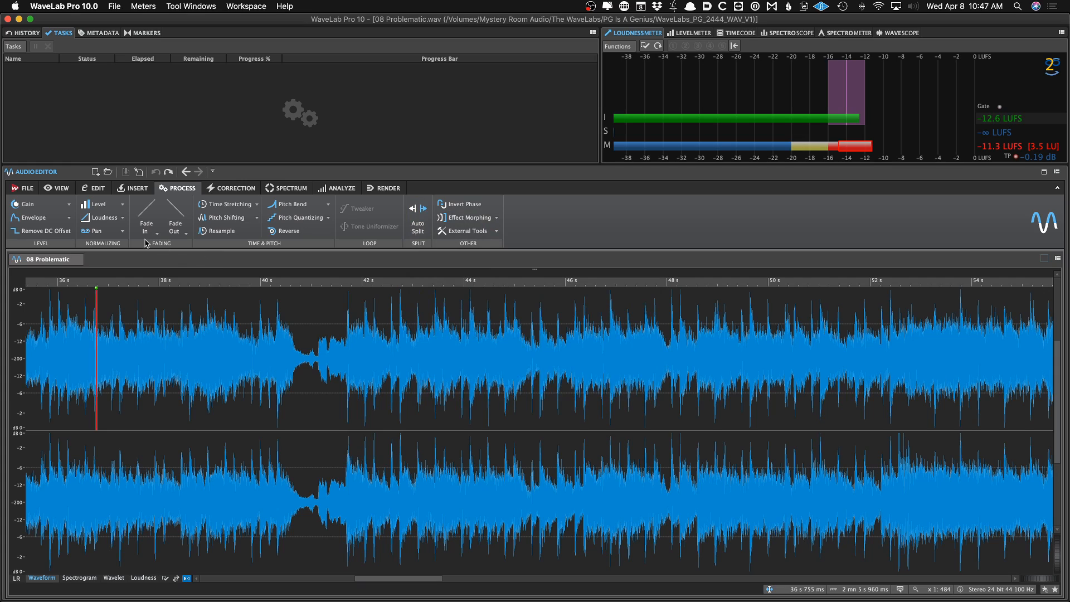
pyautogui.click(113, 235)
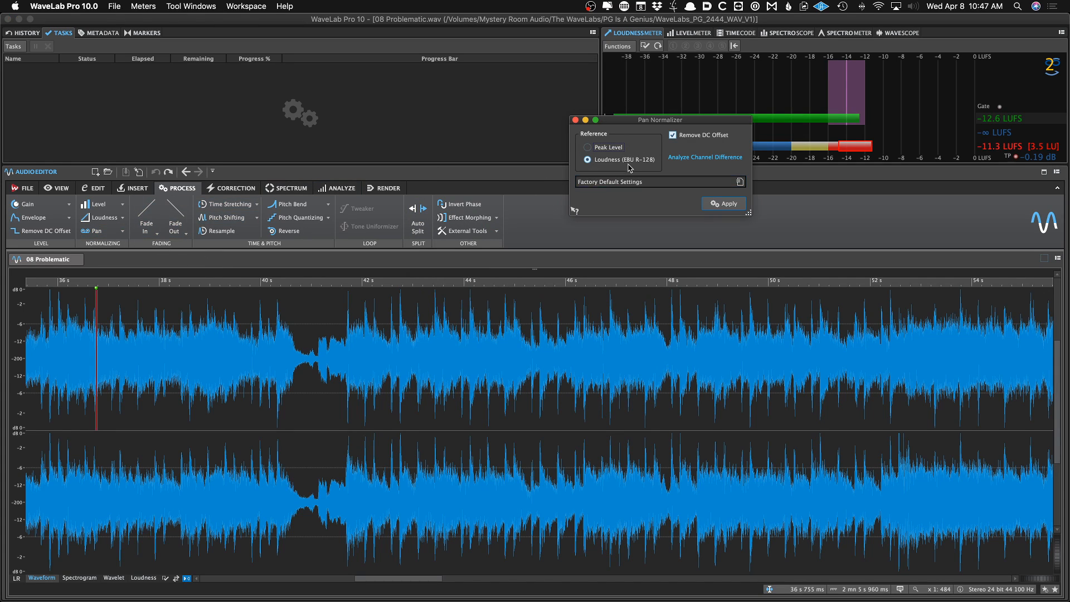
pyautogui.moveTo(644, 125); pyautogui.dragTo(619, 136)
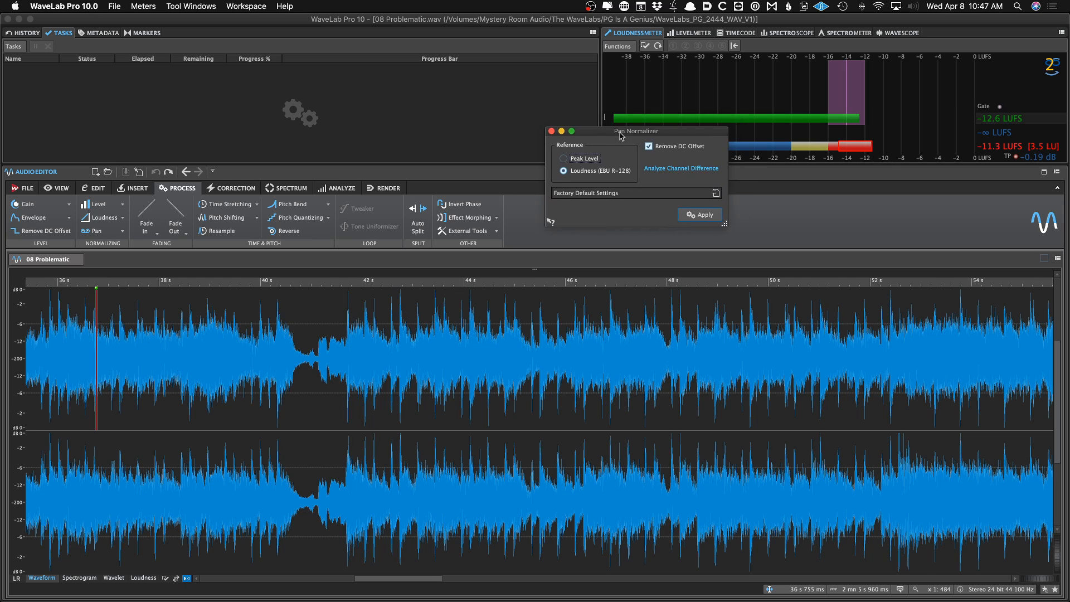
pyautogui.click(550, 132)
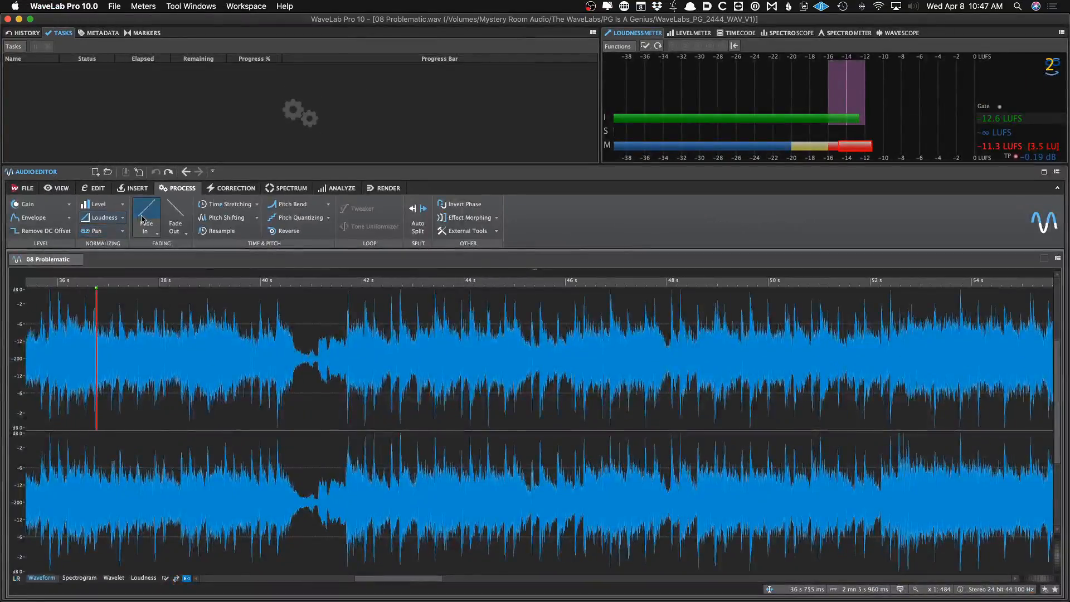
# Jump to the start of the file and inspect the transition around 3 s by placing the cursor there
pyautogui.click(196, 199)
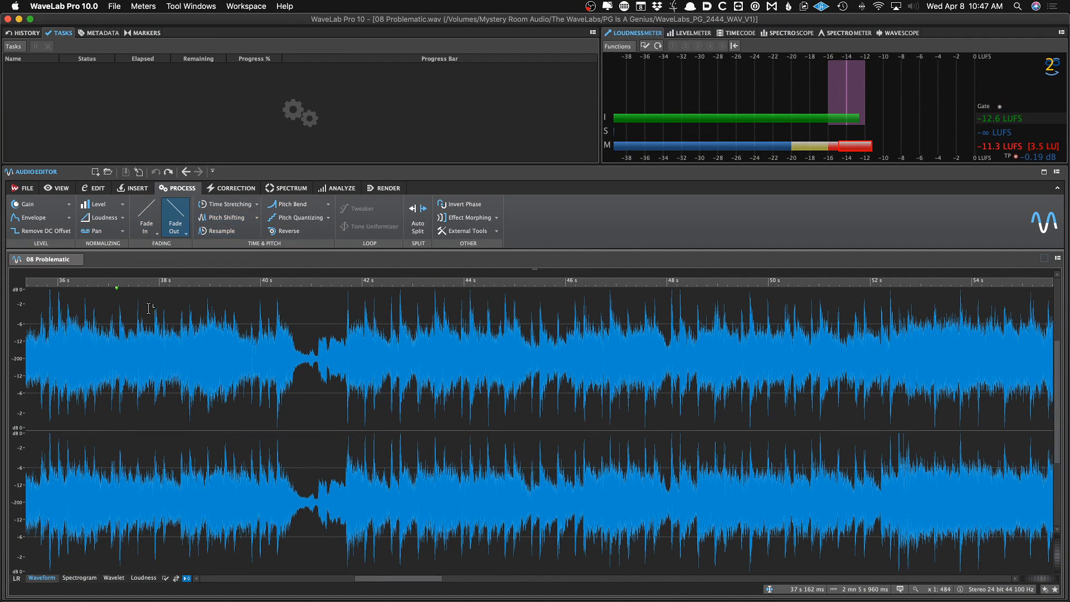
pyautogui.moveTo(134, 321); pyautogui.dragTo(11, 403)
pyautogui.click(85, 405)
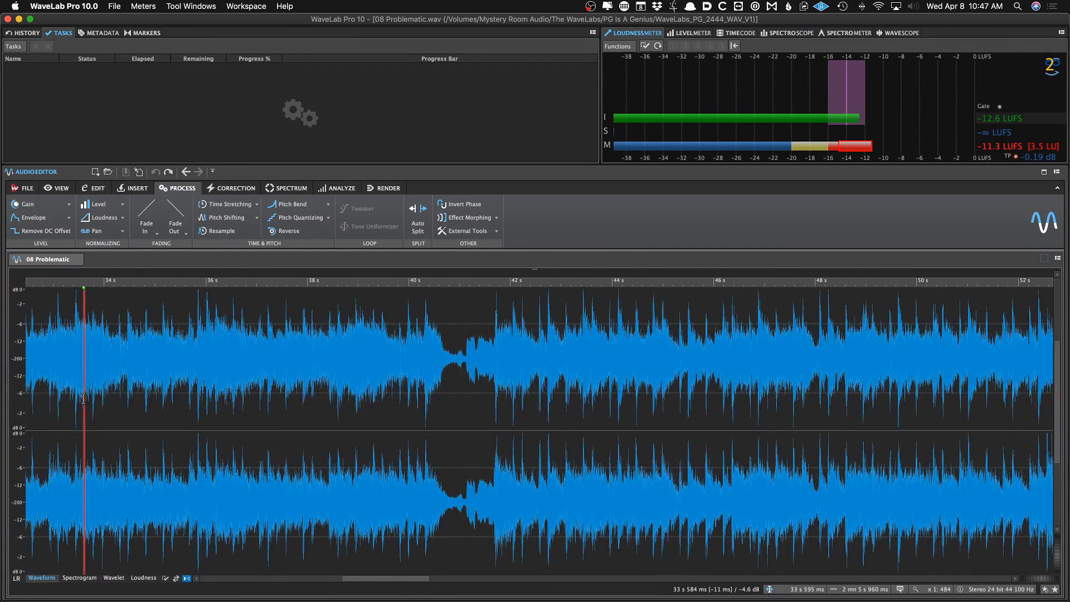
pyautogui.press('Home')
pyautogui.keyDown('shift'); pyautogui.click(86, 394); pyautogui.keyUp('shift')
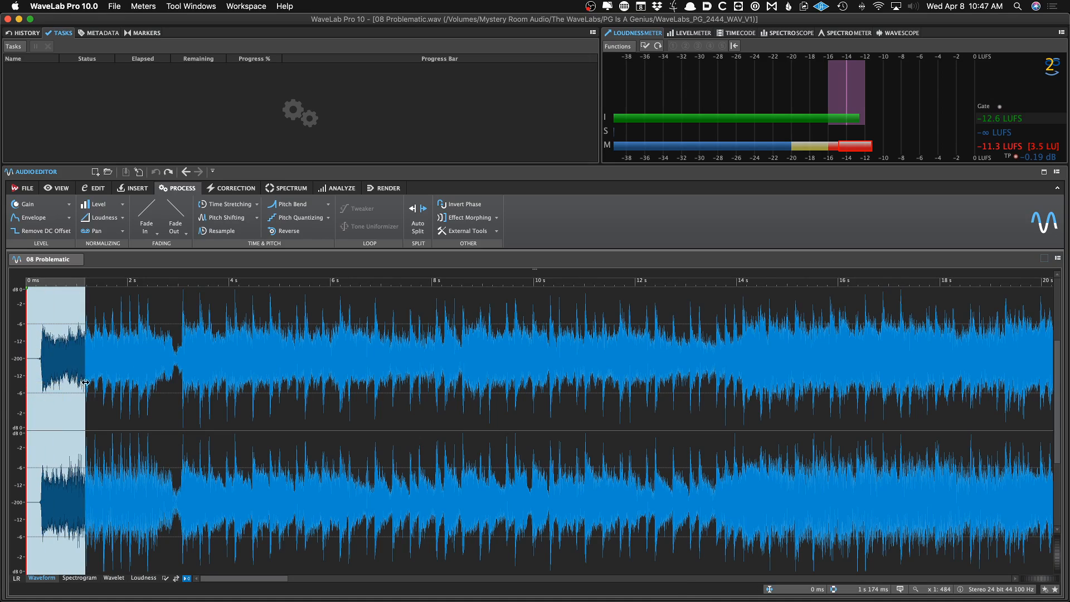
pyautogui.click(140, 373)
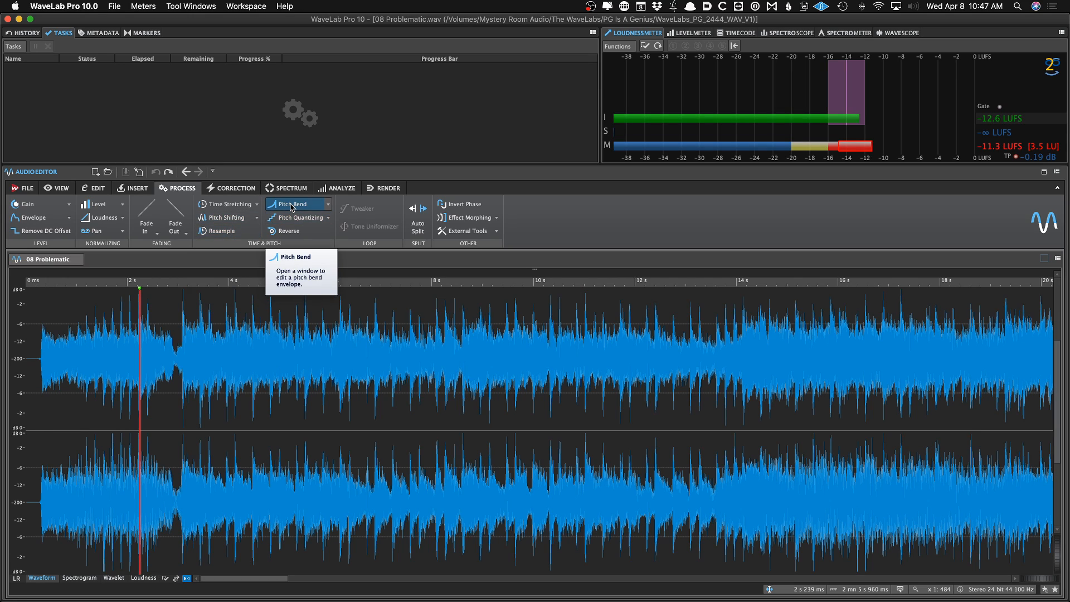
pyautogui.click(216, 394)
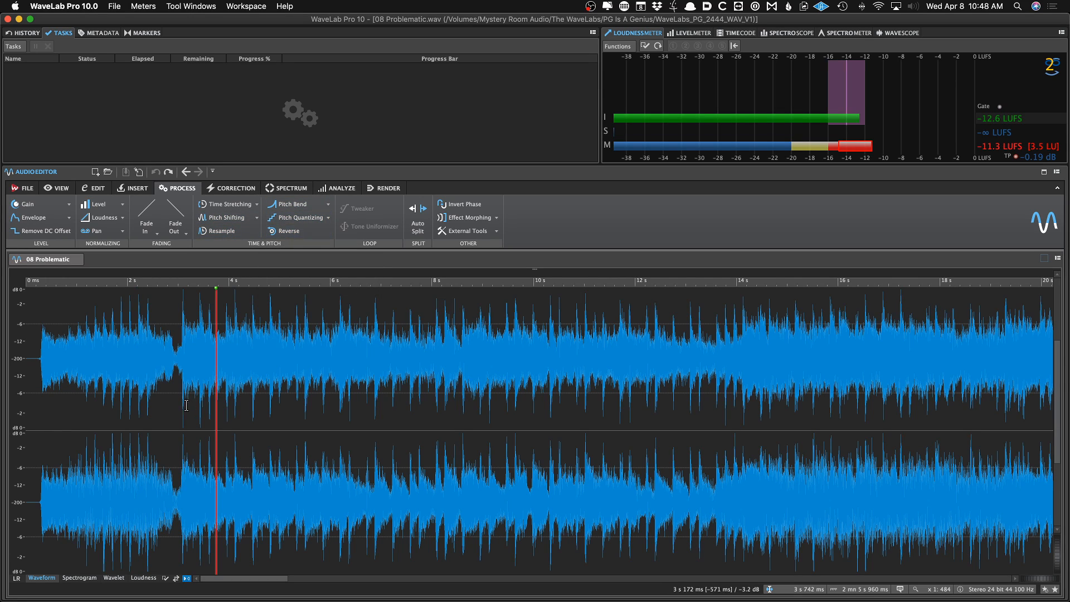
pyautogui.moveTo(183, 401); pyautogui.dragTo(201, 404)
pyautogui.click(173, 408)
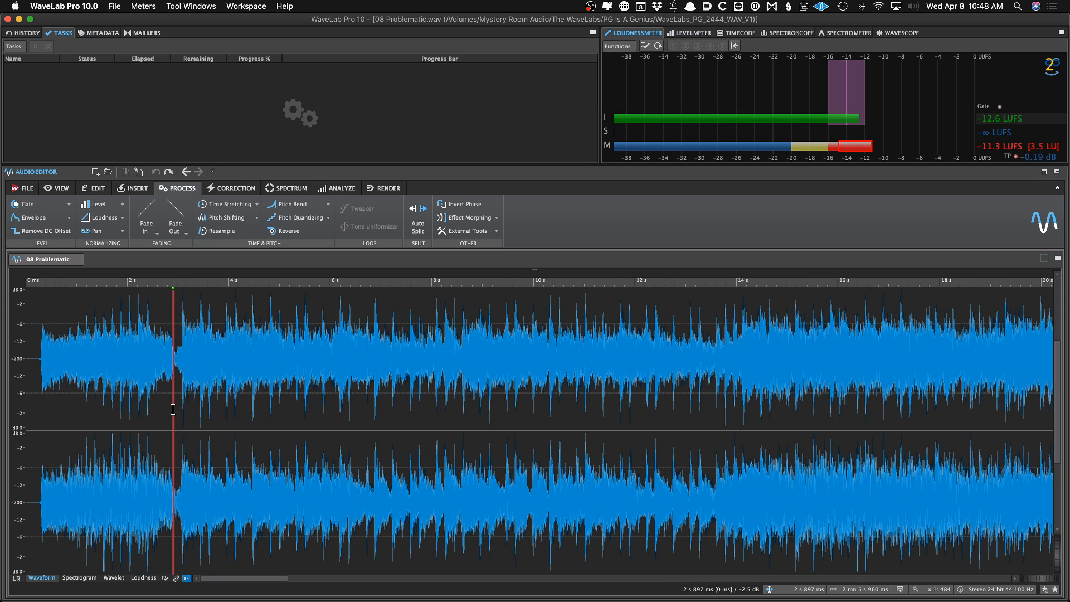
# Try reversing the region from about 3.4 s to 4 s, then undo the reversal
pyautogui.scroll(3, 174, 410)
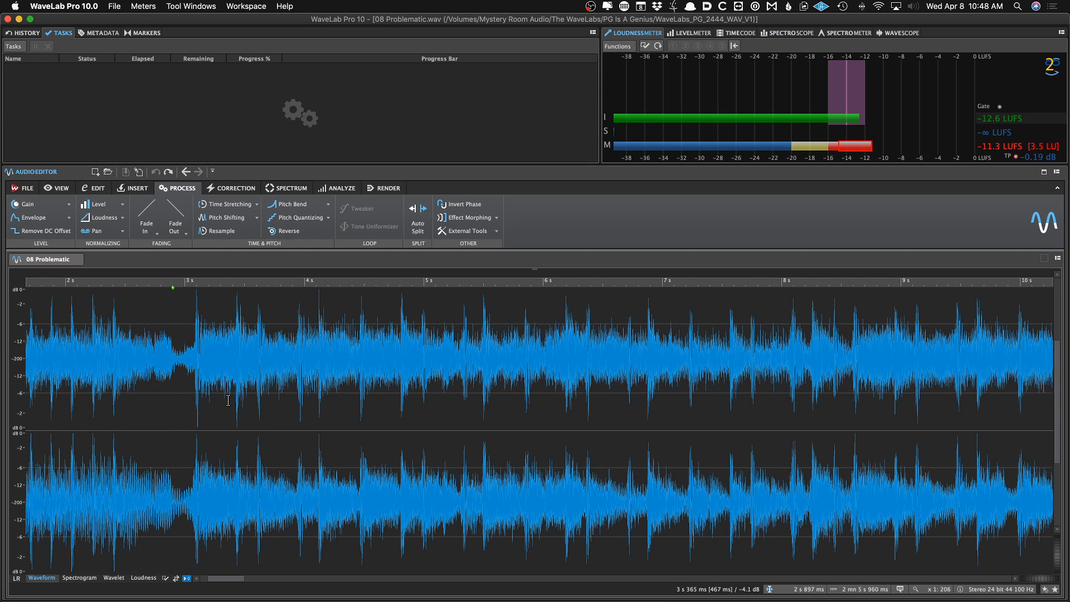
pyautogui.moveTo(228, 346); pyautogui.dragTo(308, 301)
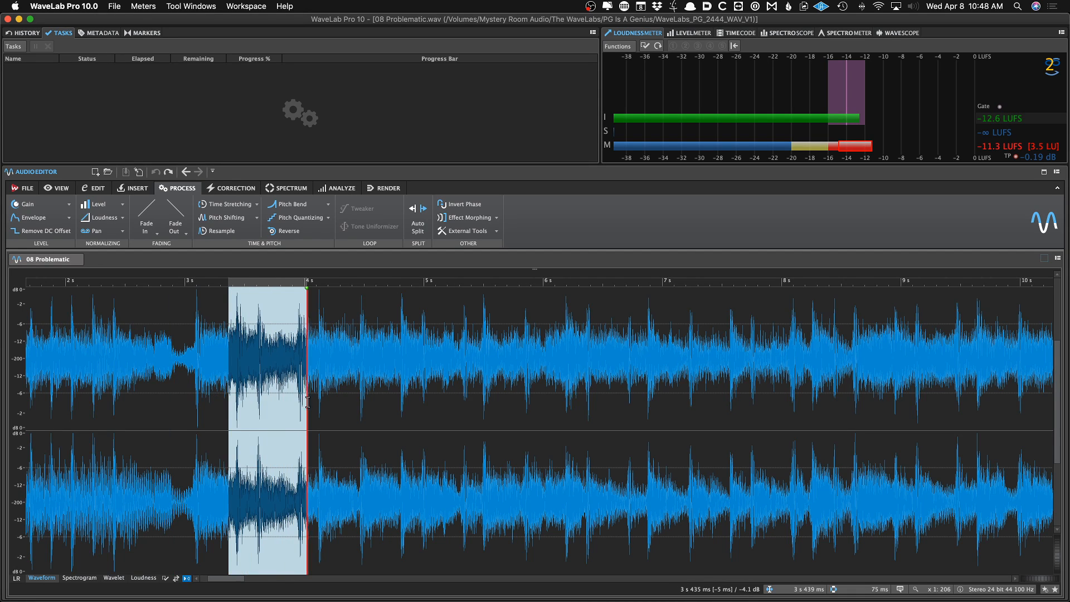
pyautogui.click(287, 231)
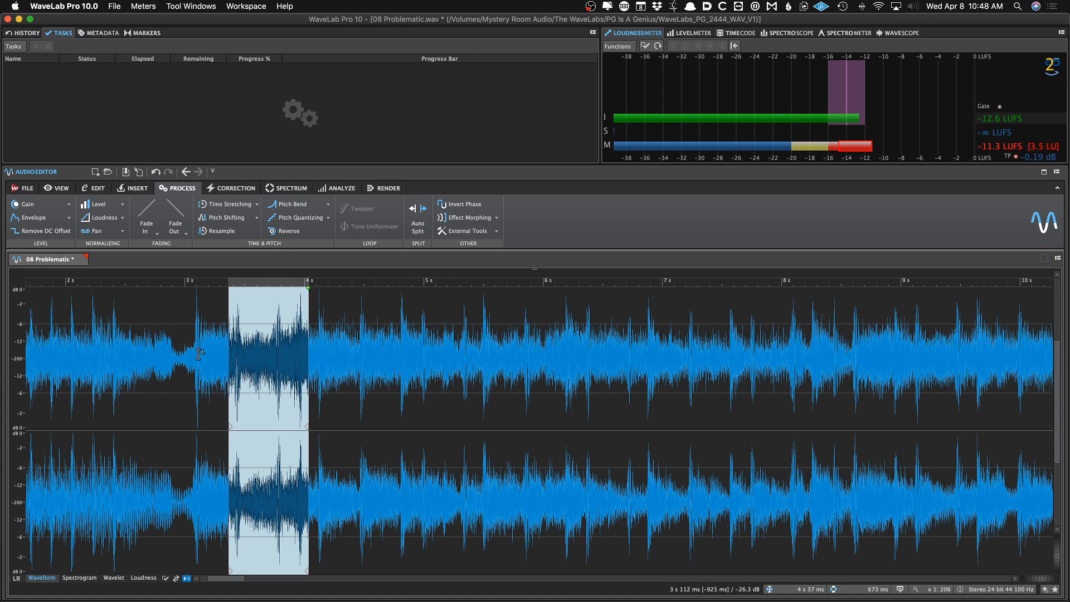
pyautogui.click(183, 374)
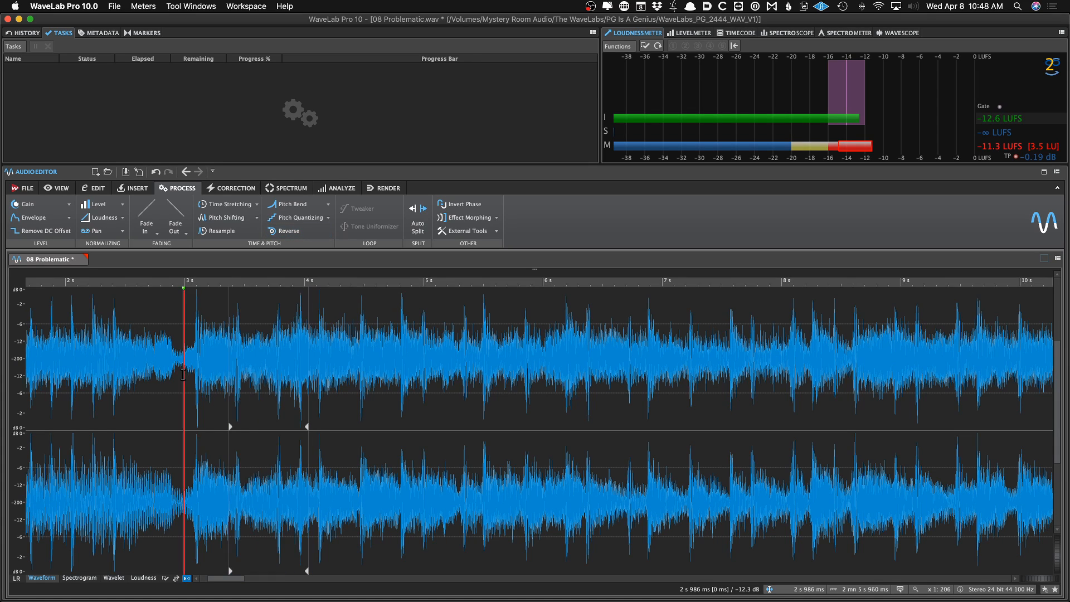
pyautogui.press('super+z')
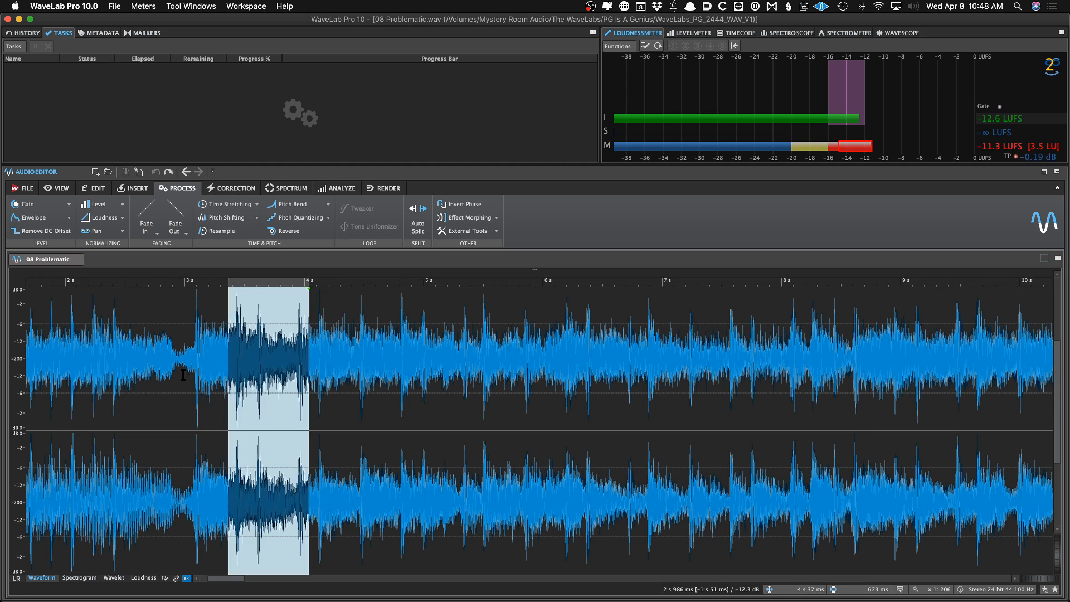
# Open the Auto Split dialog and cancel it without splitting
pyautogui.click(183, 376)
pyautogui.moveTo(214, 385); pyautogui.dragTo(295, 323)
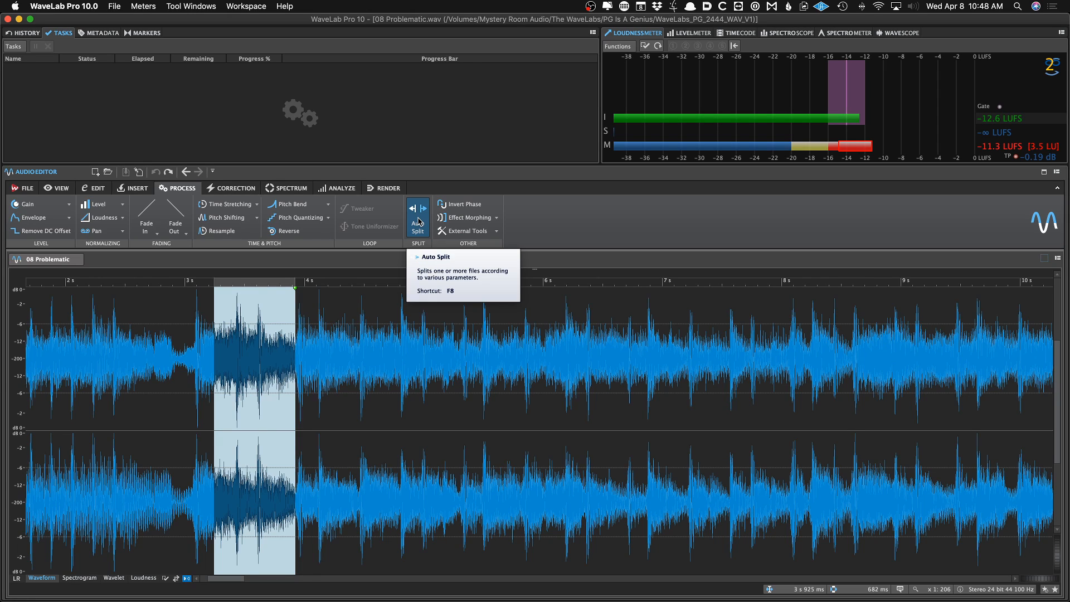
pyautogui.click(390, 312)
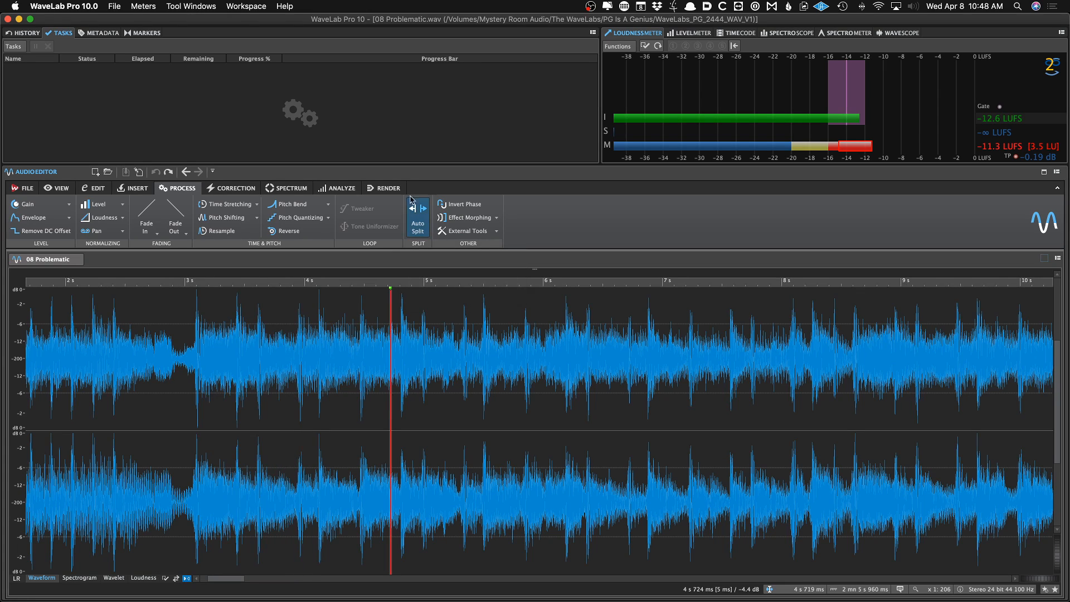
pyautogui.click(397, 322)
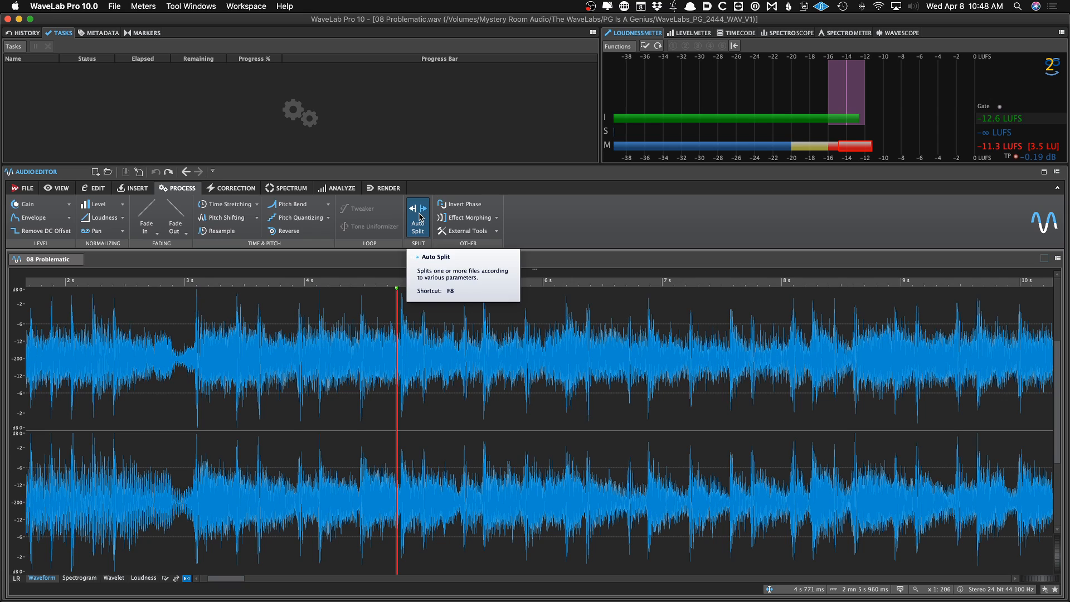
pyautogui.click(419, 218)
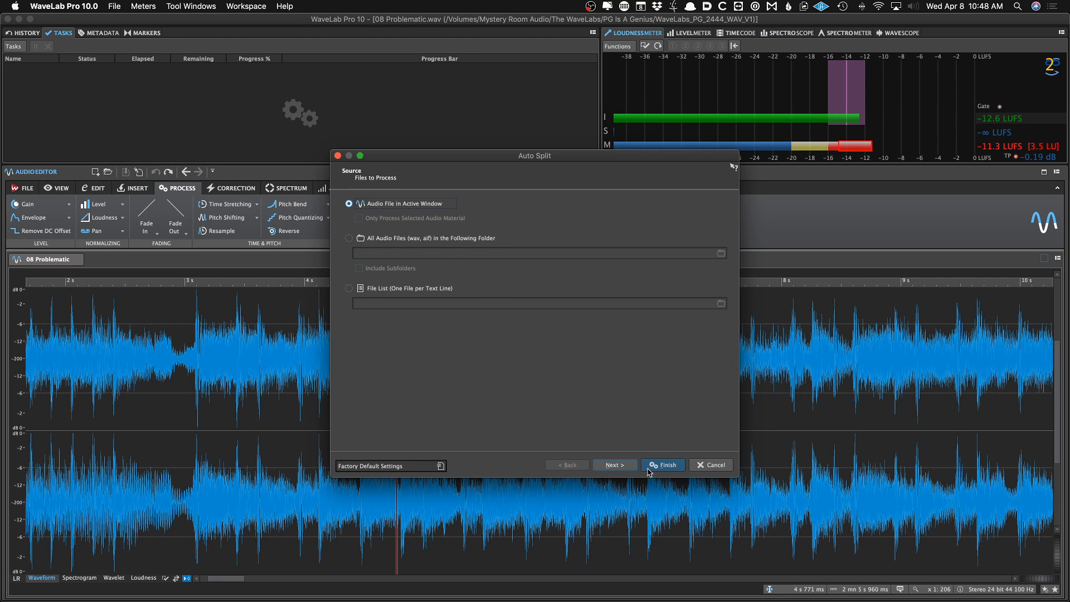
pyautogui.click(709, 465)
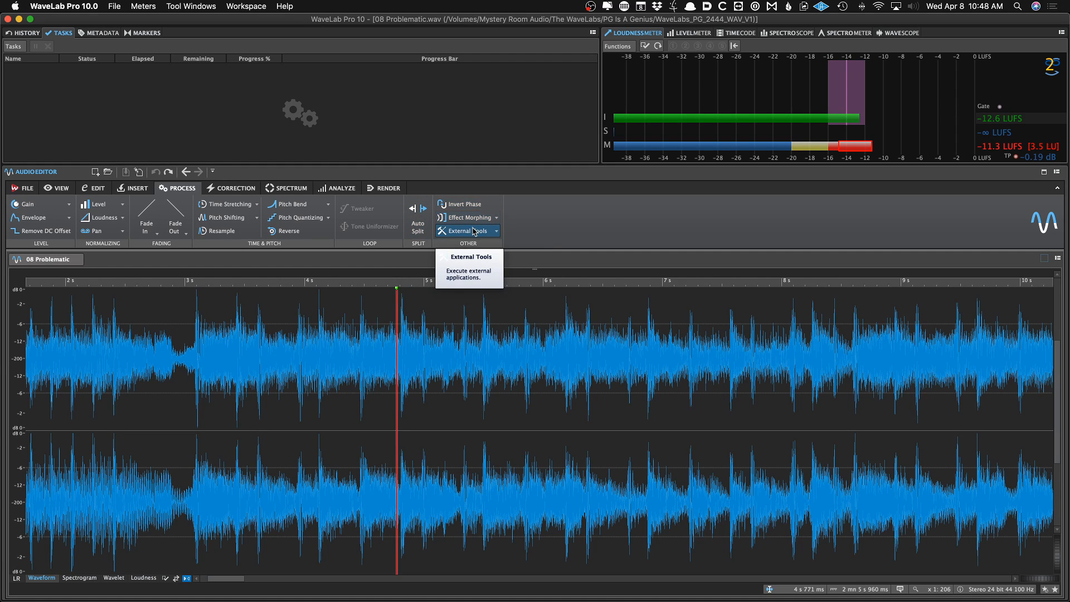
# Open the error correction tools and place the cursor near 2.9 s
pyautogui.click(247, 191)
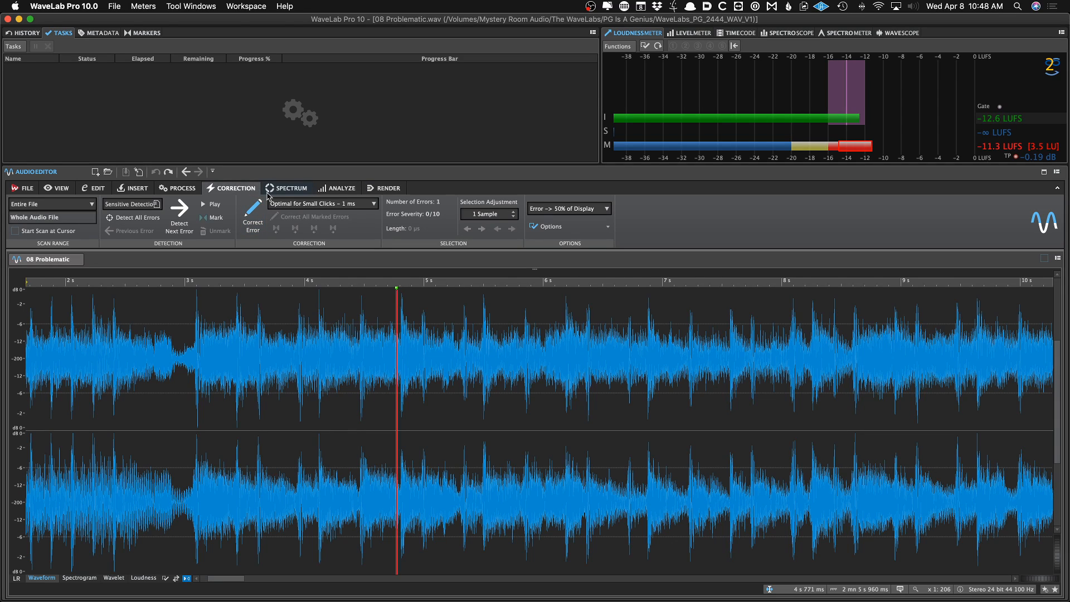
pyautogui.click(163, 382)
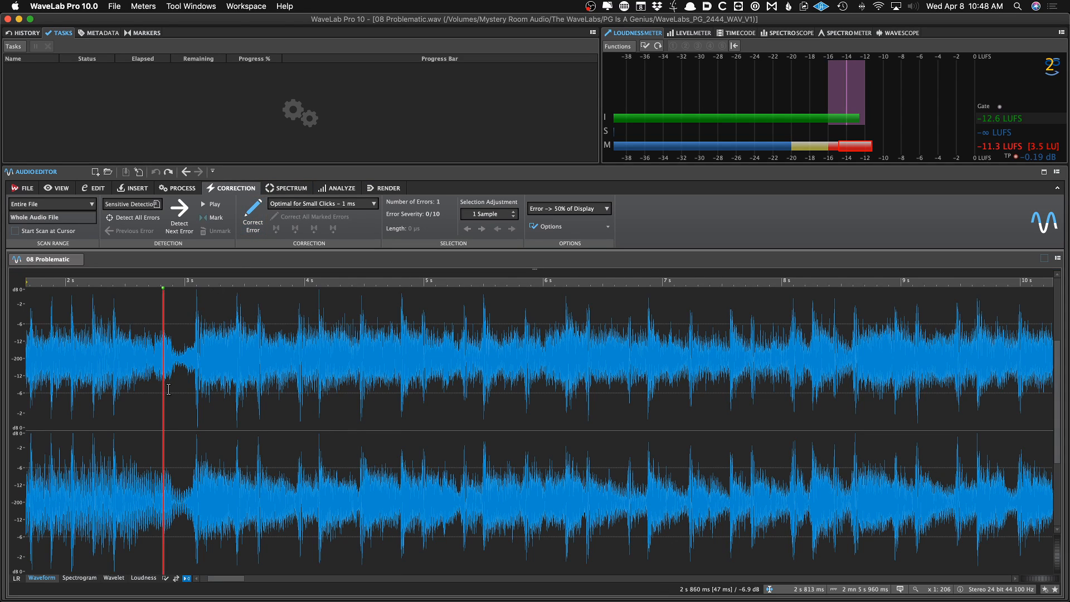
pyautogui.click(177, 389)
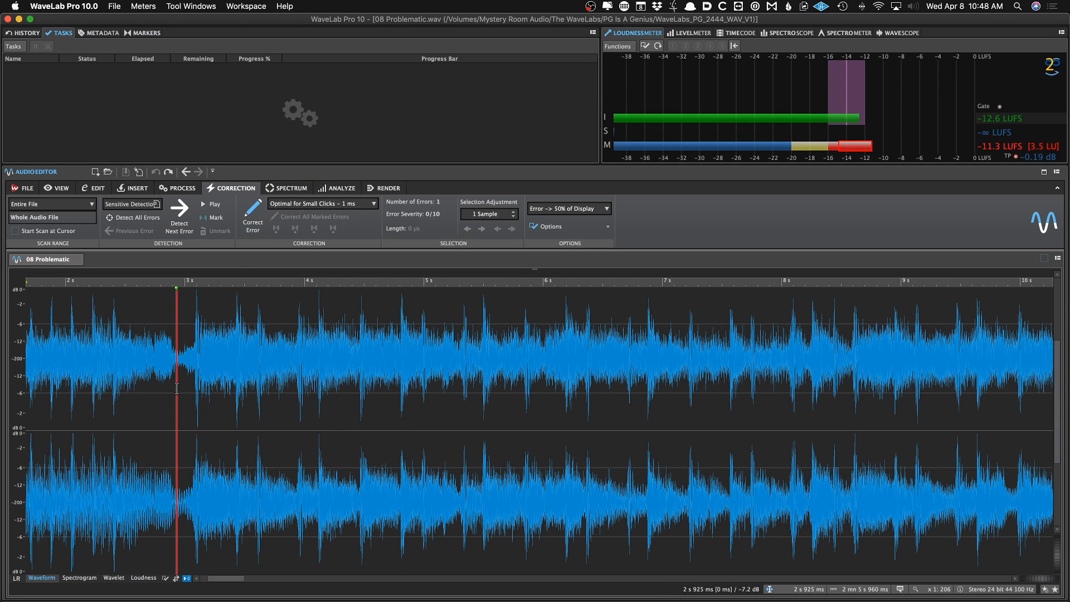
# Examine the beginning of the file by switching between spectrogram and waveform views at different zoom levels
pyautogui.click(284, 187)
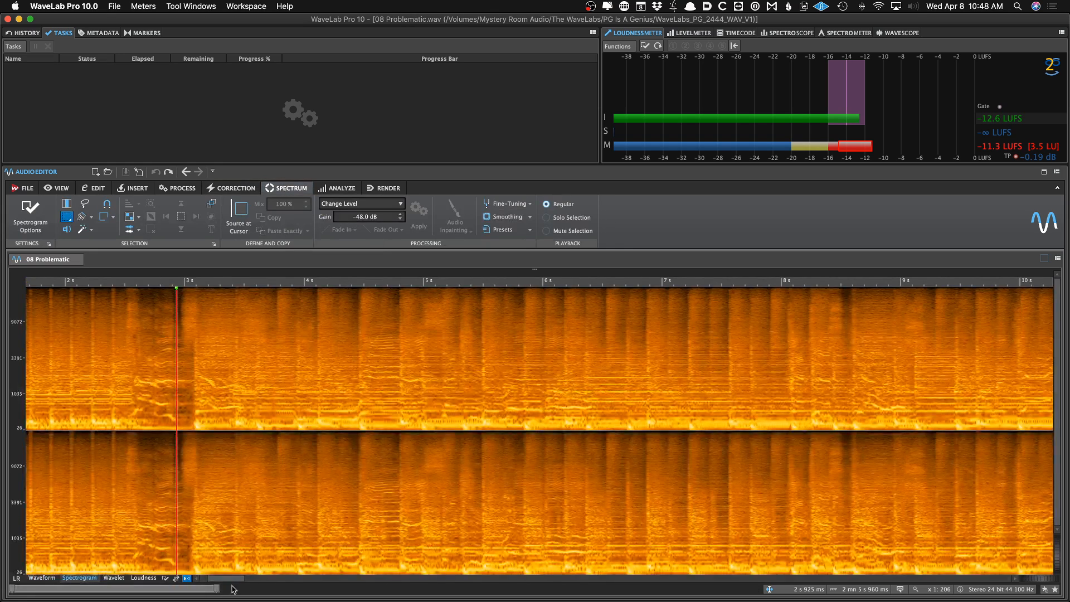
pyautogui.click(42, 578)
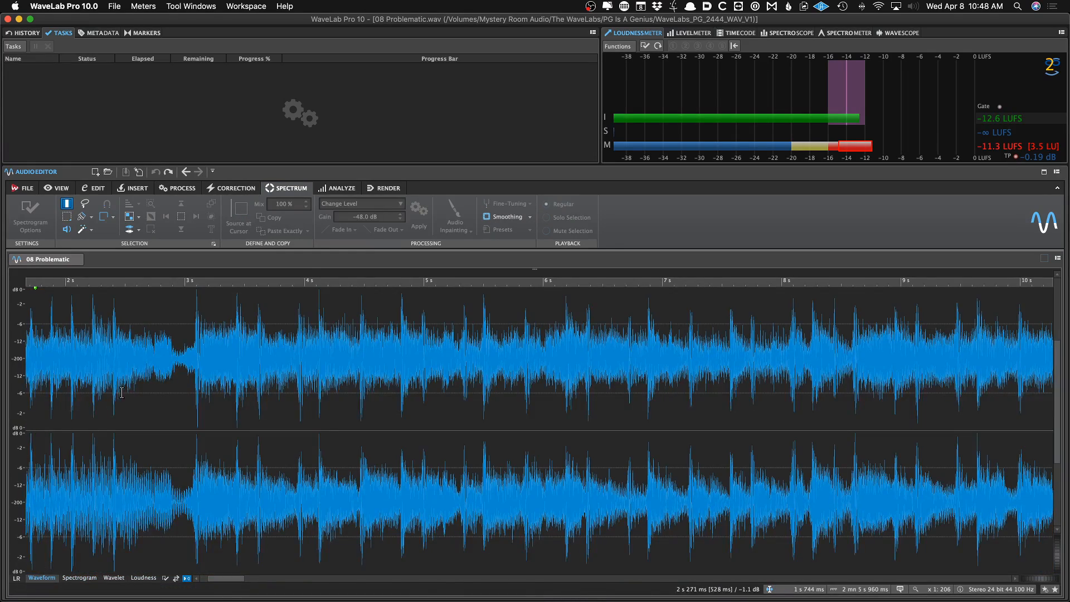
pyautogui.scroll(-5, 113, 422)
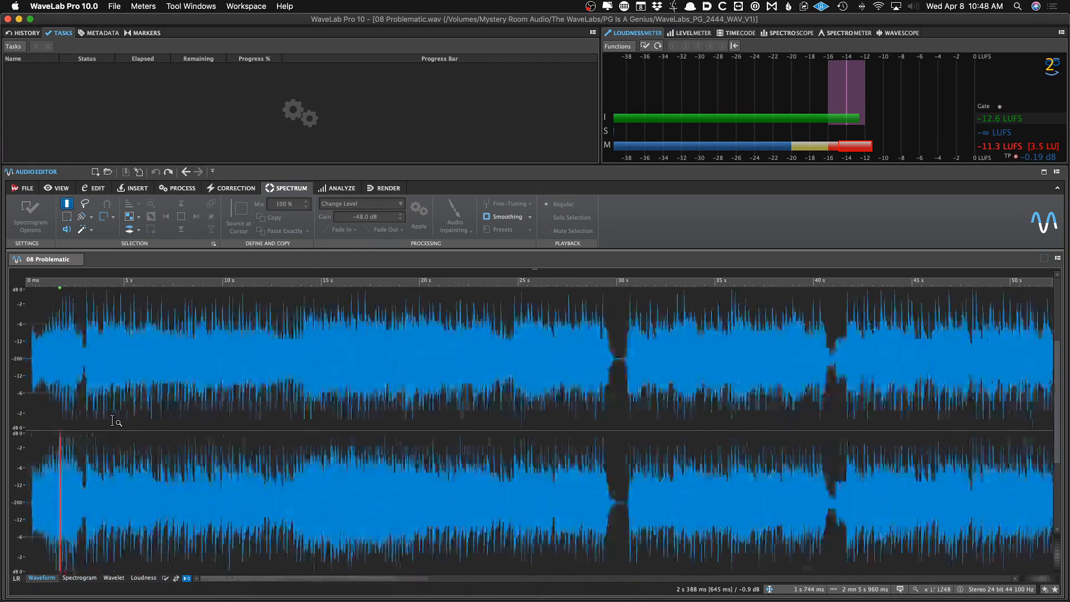
pyautogui.scroll(-1, 113, 422)
pyautogui.click(76, 578)
pyautogui.click(134, 385)
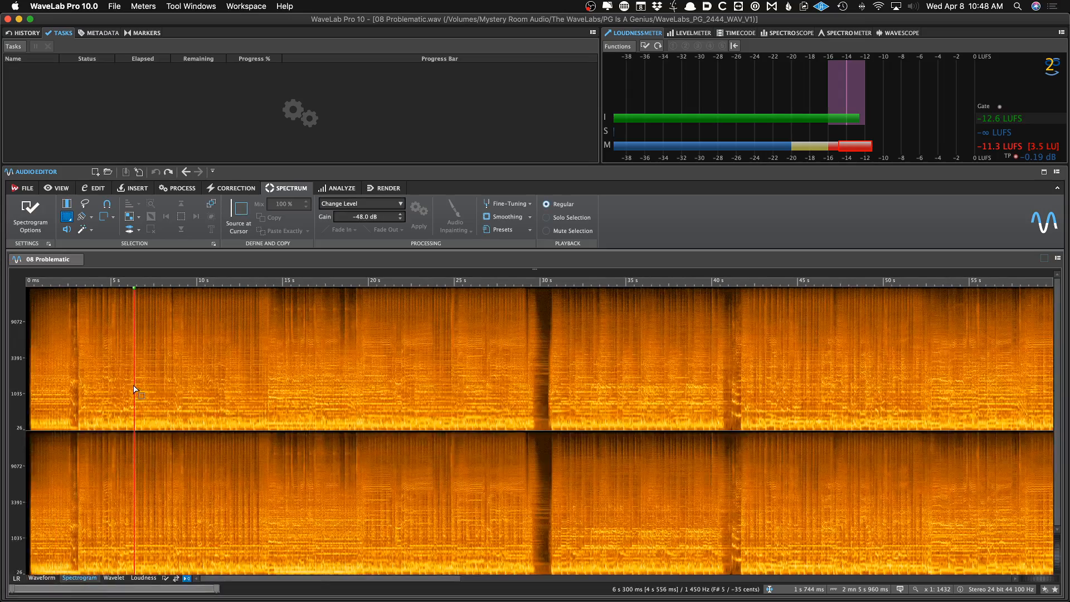
pyautogui.scroll(5, 134, 386)
pyautogui.scroll(-3, 134, 385)
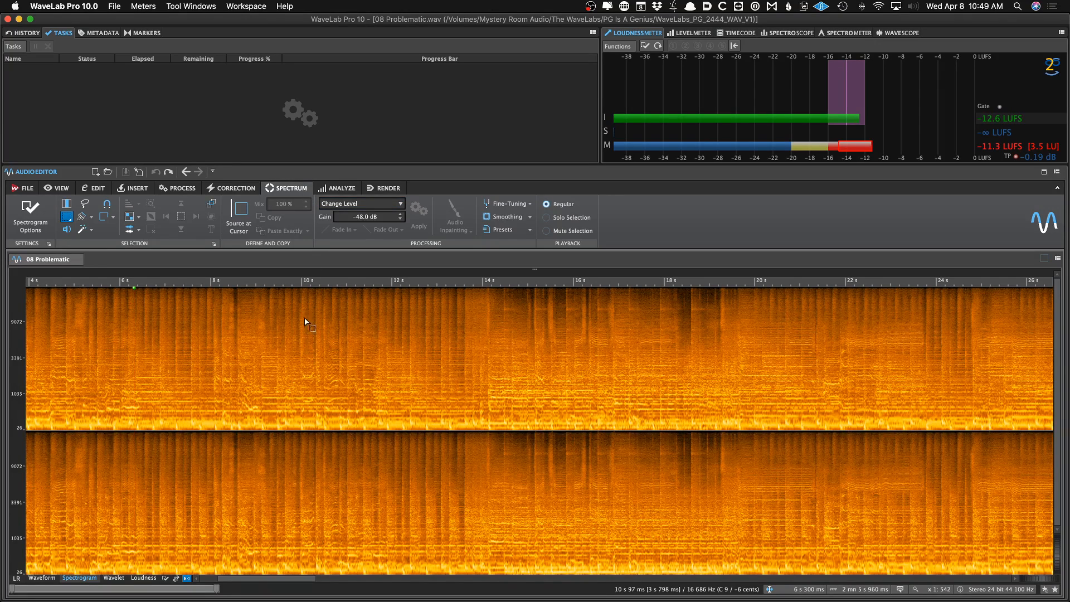
# Zoom out to the whole song in the waveform view and run a Global Analysis on the file
pyautogui.click(337, 187)
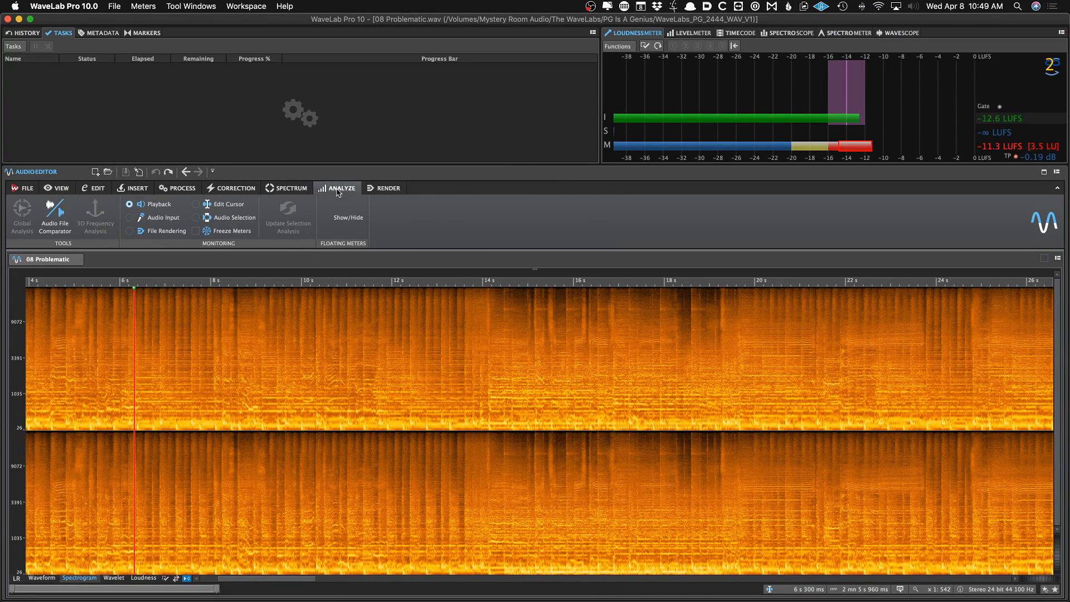
pyautogui.click(41, 577)
pyautogui.click(78, 408)
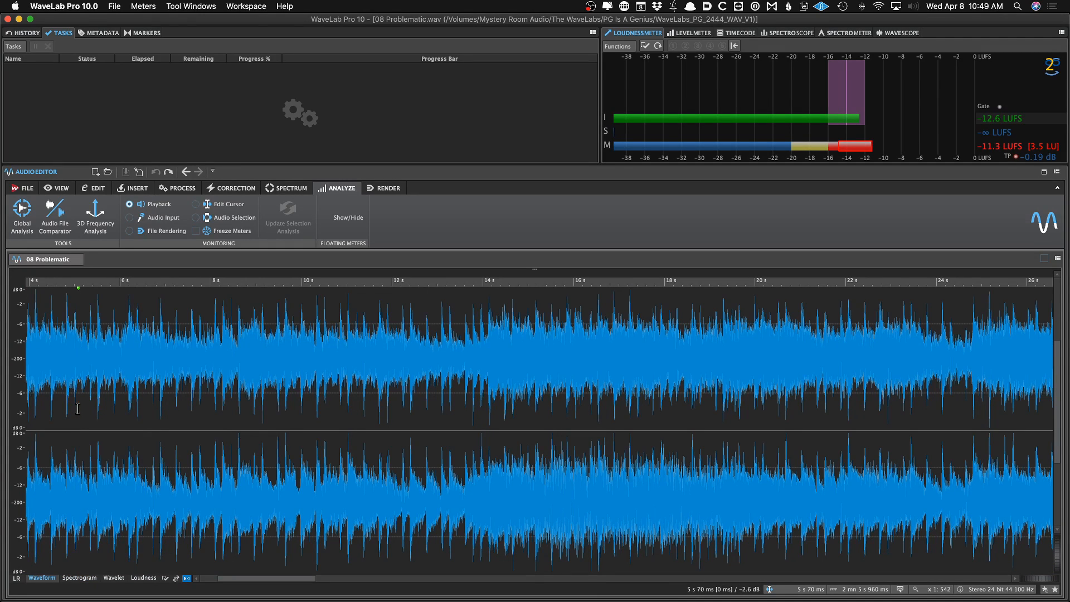
pyautogui.scroll(-3, 81, 409)
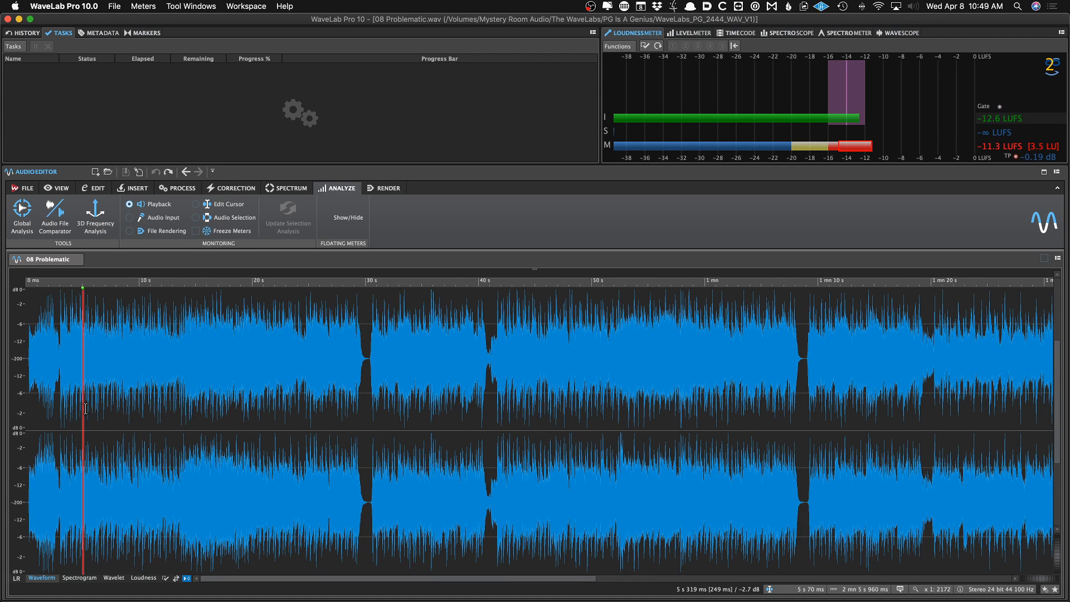
pyautogui.scroll(-2, 89, 401)
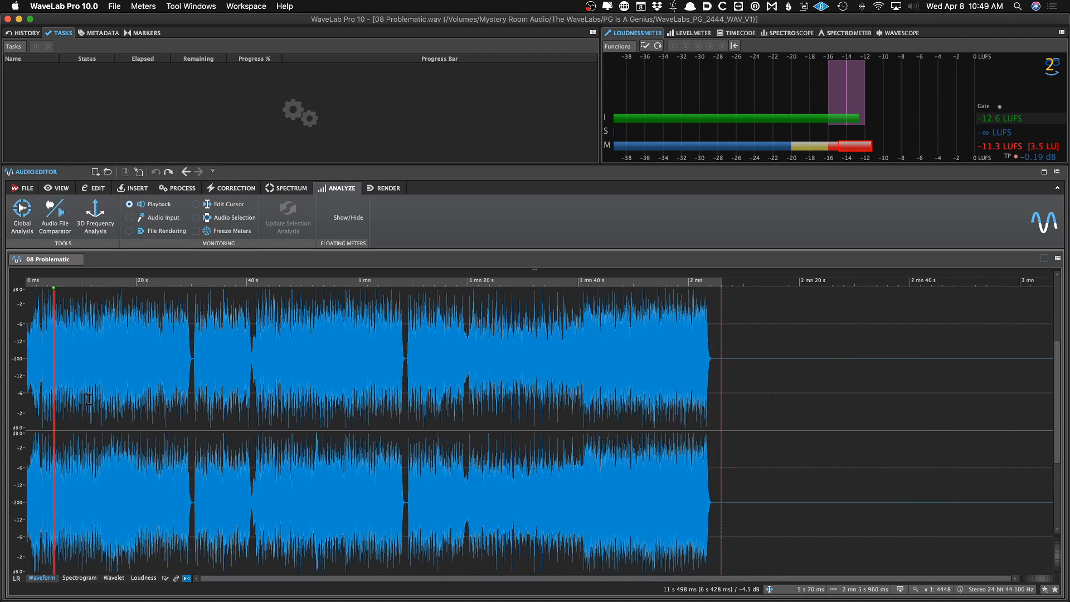
pyautogui.scroll(1, 88, 398)
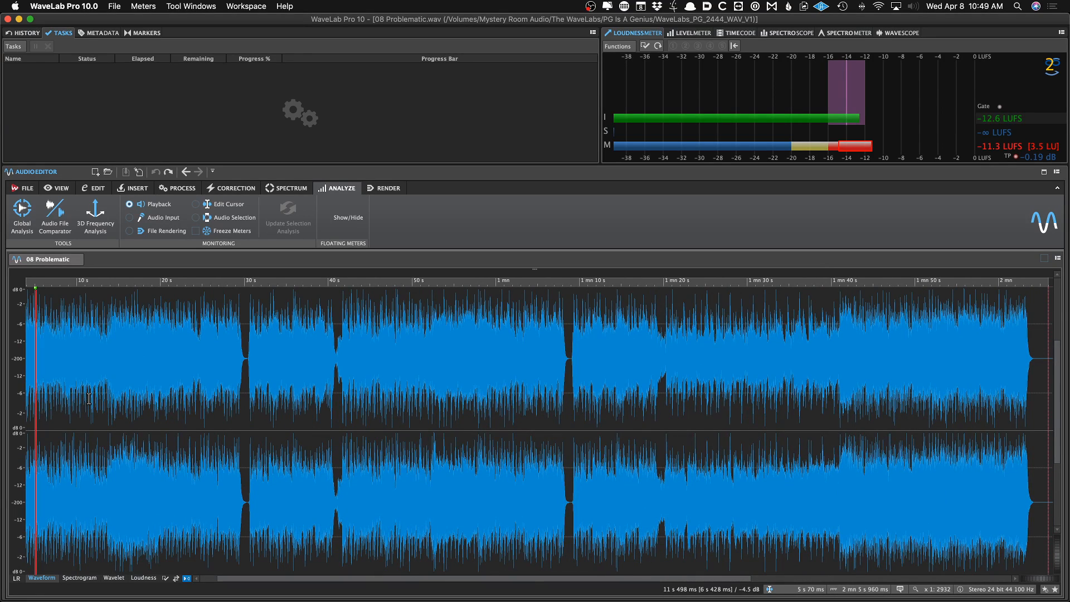
pyautogui.click(26, 218)
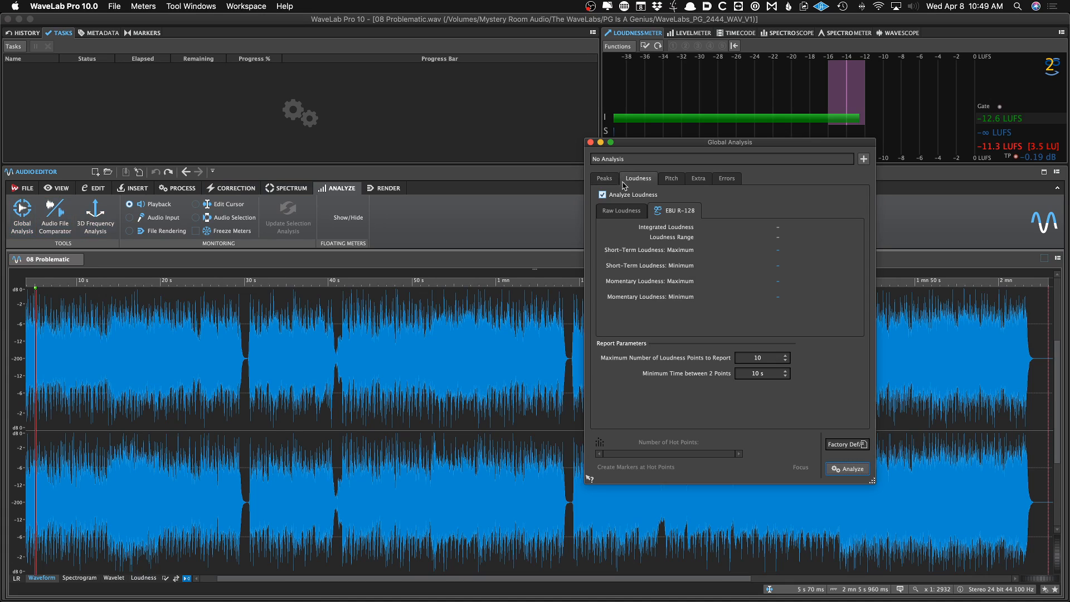
pyautogui.click(845, 473)
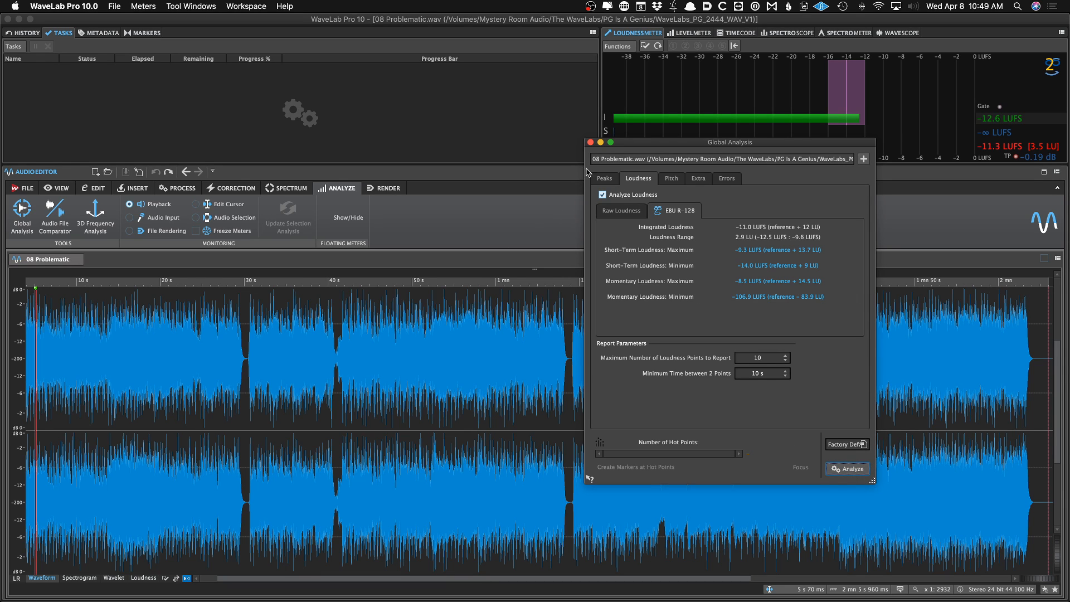
# Review the Global Analysis results on the Peaks, Loudness, Pitch, Extra and Errors pages
pyautogui.click(603, 178)
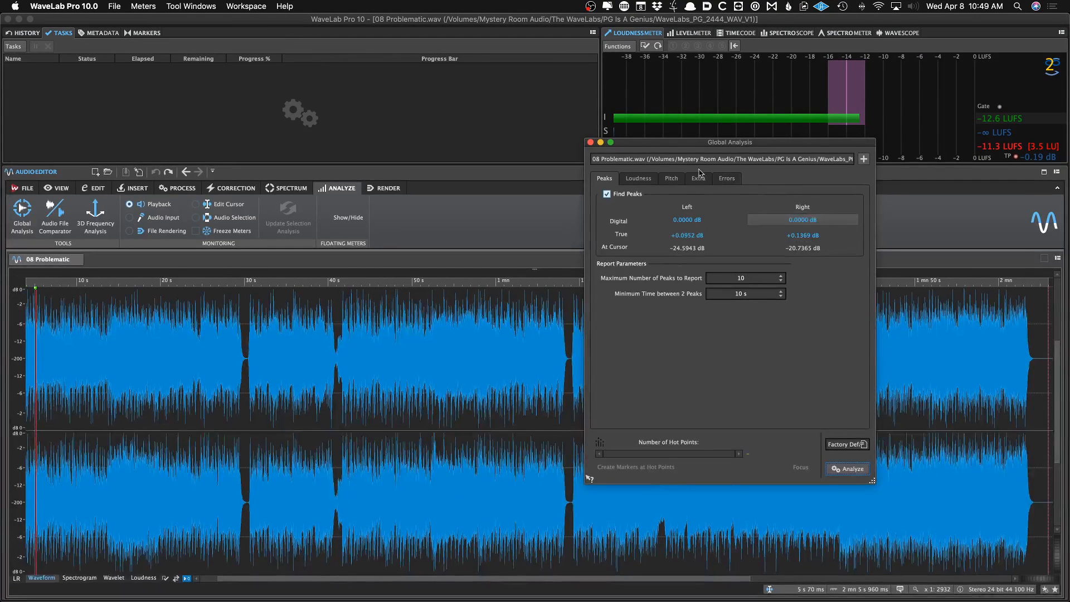
pyautogui.click(366, 119)
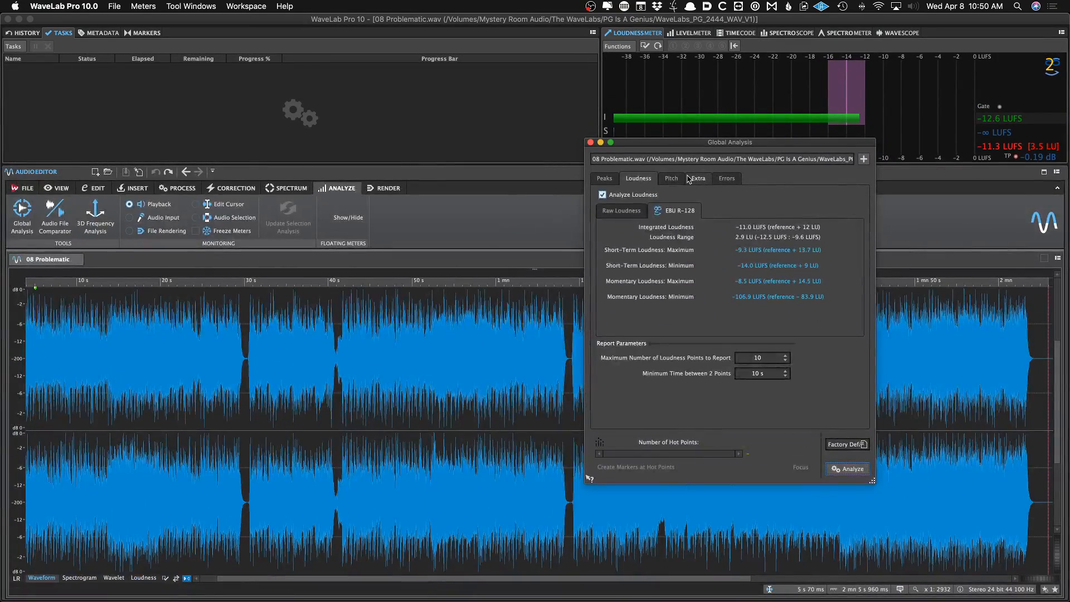
pyautogui.click(682, 178)
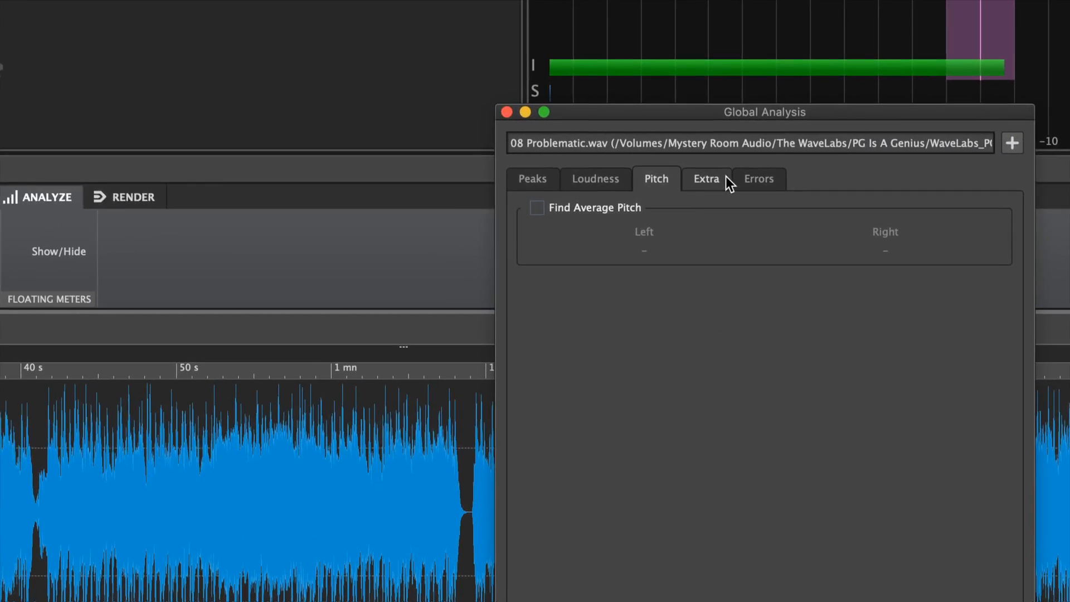
pyautogui.click(706, 179)
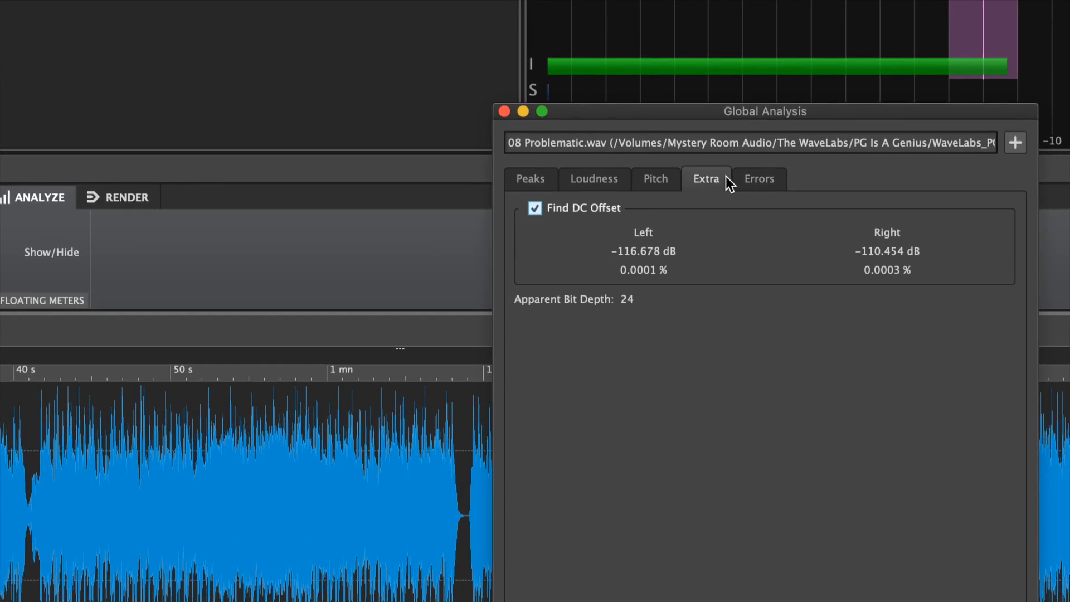
pyautogui.click(651, 182)
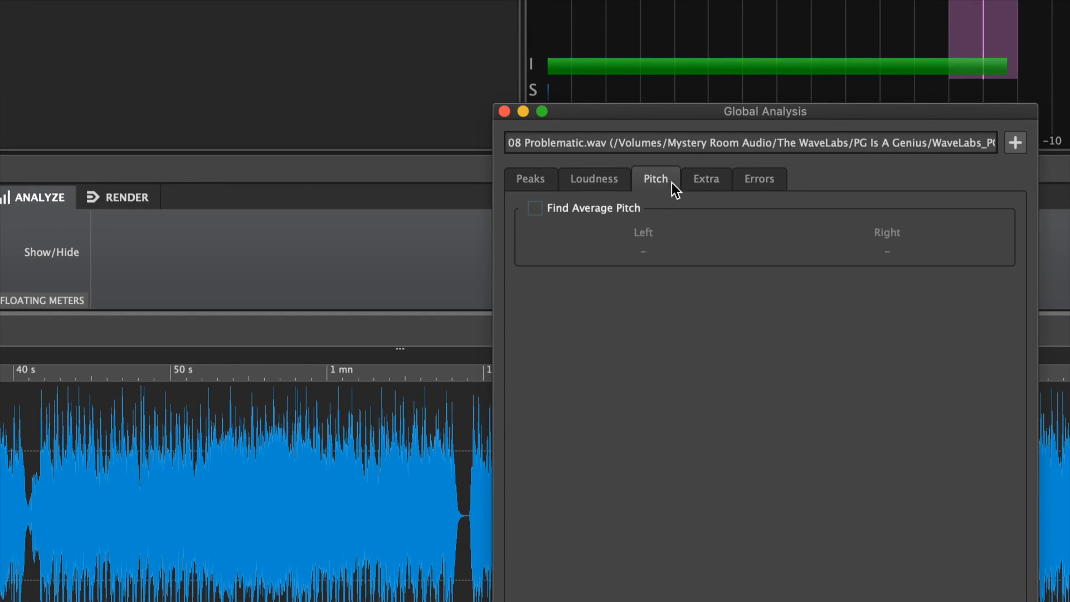
pyautogui.click(695, 181)
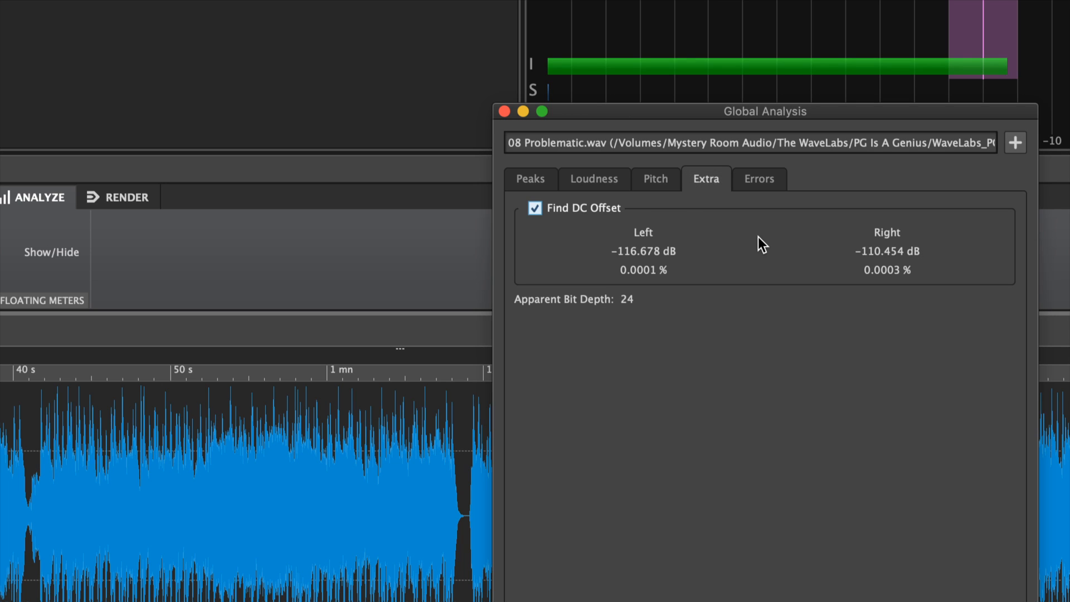
pyautogui.click(749, 186)
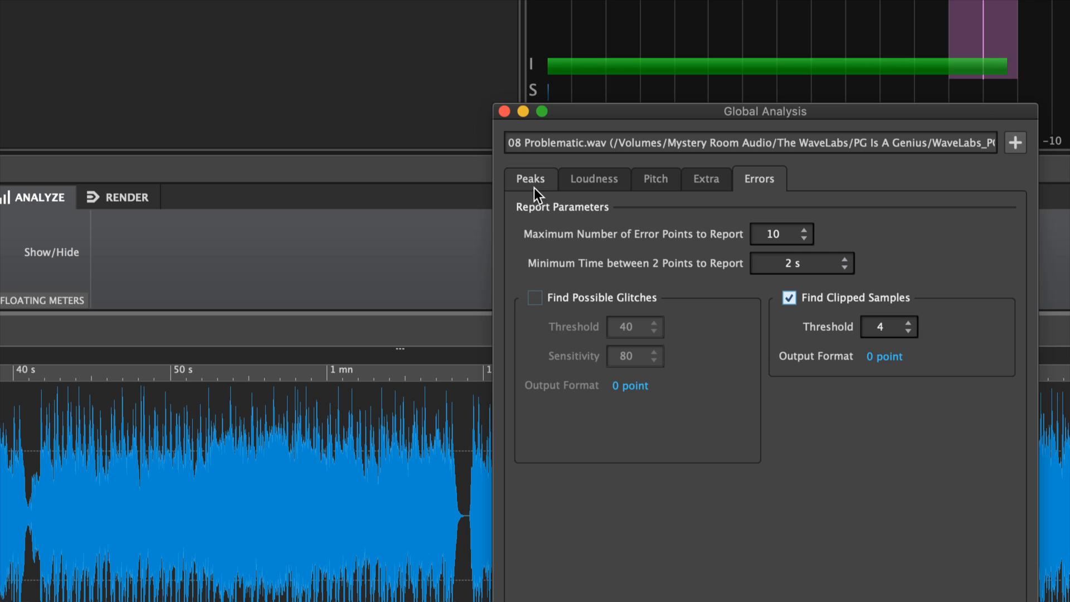
pyautogui.click(533, 187)
pyautogui.click(745, 181)
pyautogui.click(527, 186)
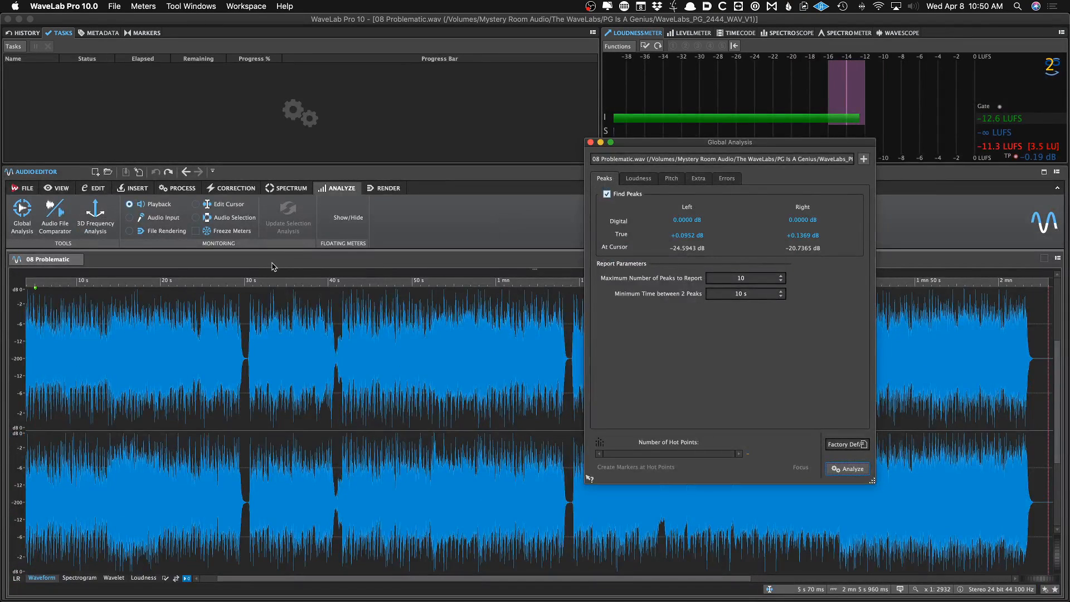
# Open 06 Settle In.wav from the recent audio files
pyautogui.rightClick(273, 261)
pyautogui.moveTo(297, 308)
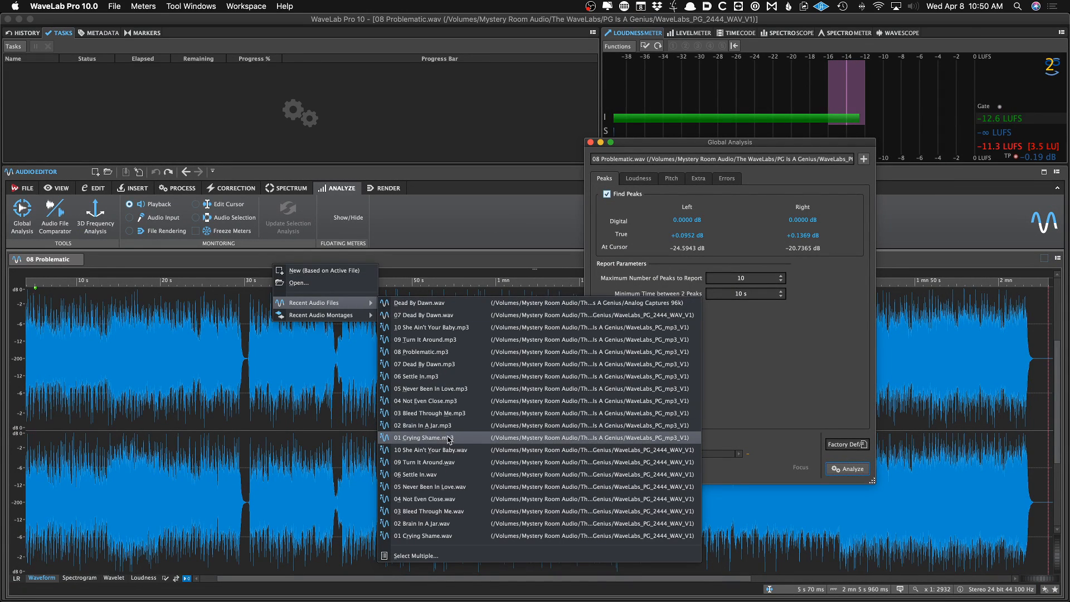
pyautogui.click(467, 474)
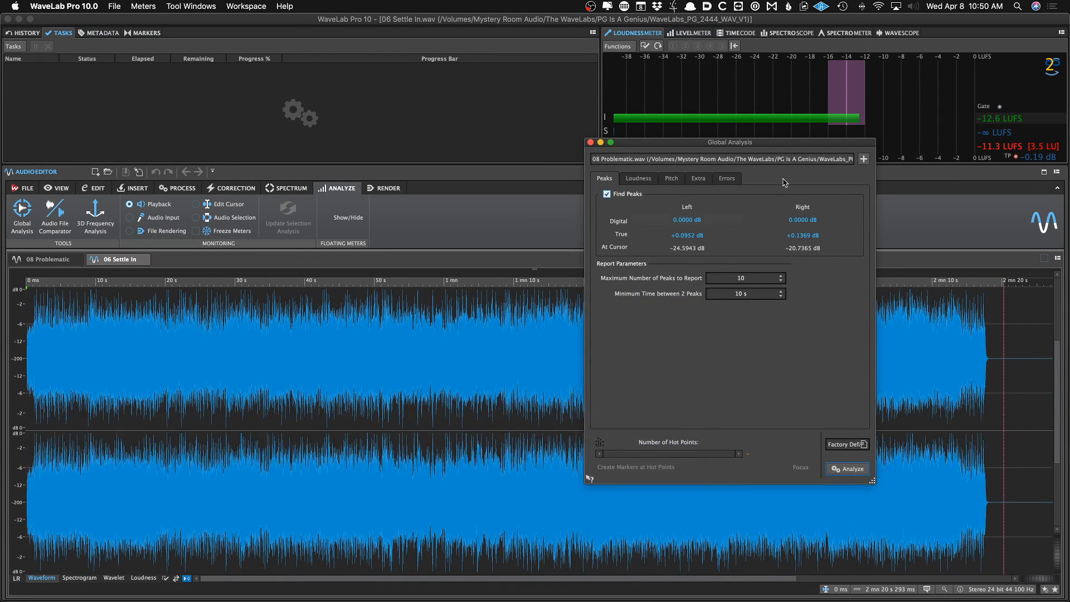
# Analyze 06 Settle In in a second Global Analysis window, then close both analysis windows
pyautogui.click(862, 158)
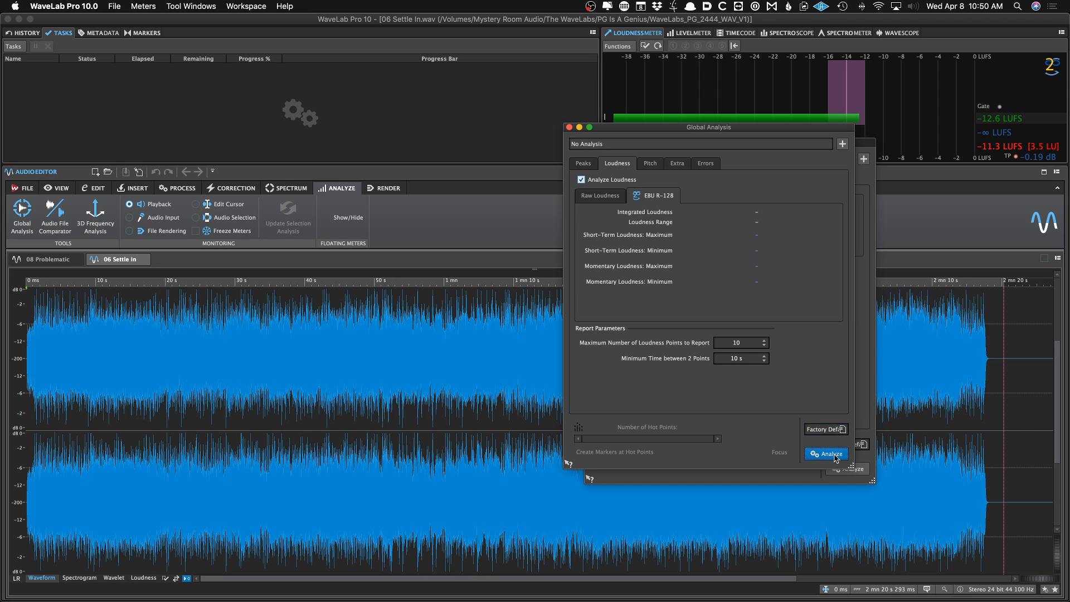
pyautogui.moveTo(722, 127); pyautogui.dragTo(929, 92)
pyautogui.click(794, 128)
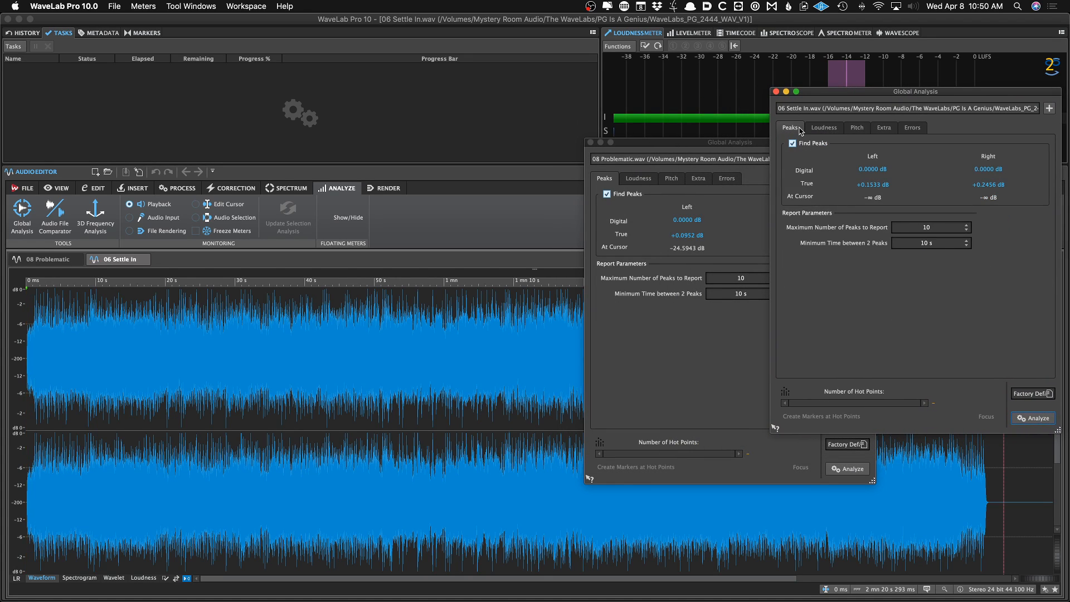
pyautogui.click(590, 143)
pyautogui.click(775, 91)
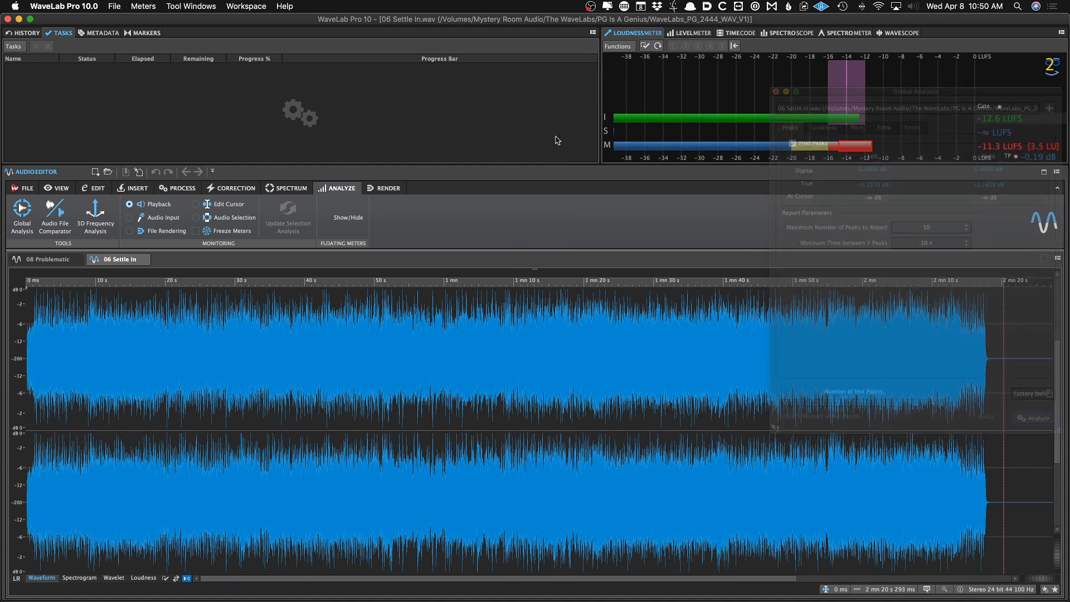
# Show the Master Section to check its effects chain, then hide it again
pyautogui.click(388, 190)
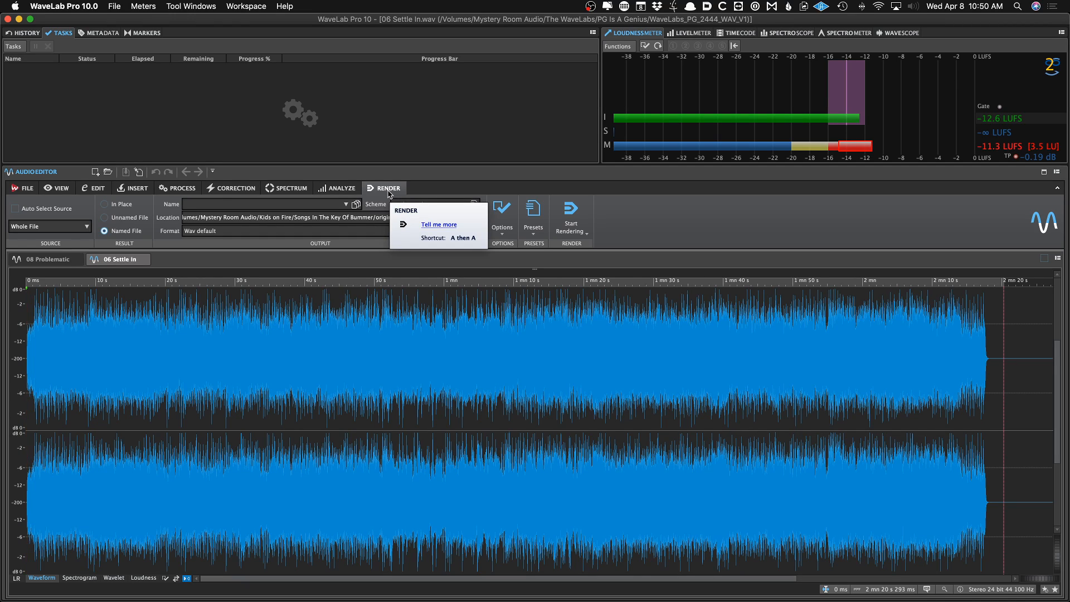
pyautogui.press('super+m')
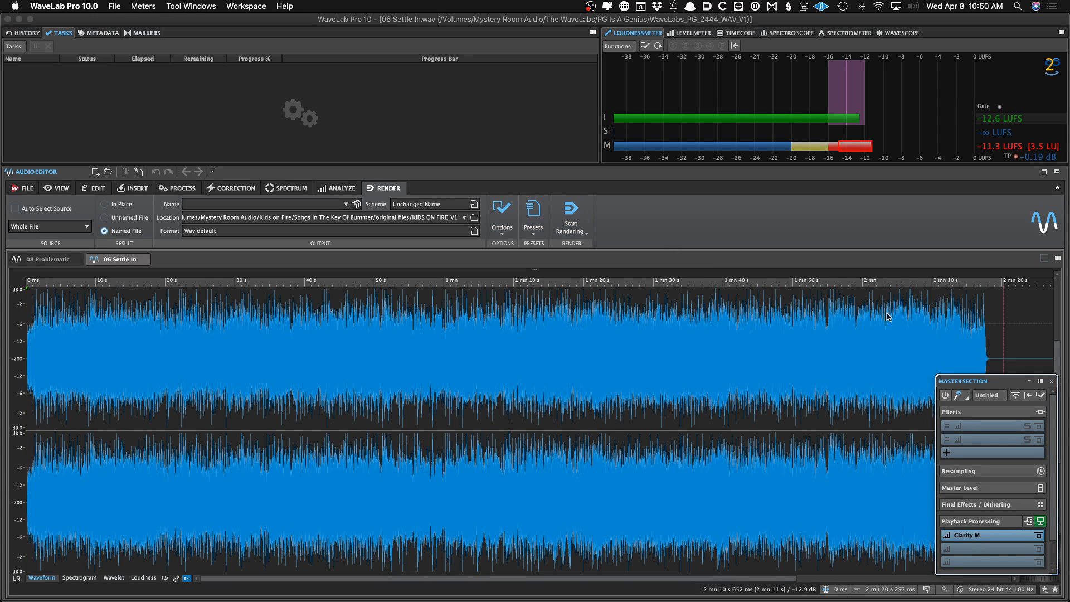
pyautogui.press('super+m')
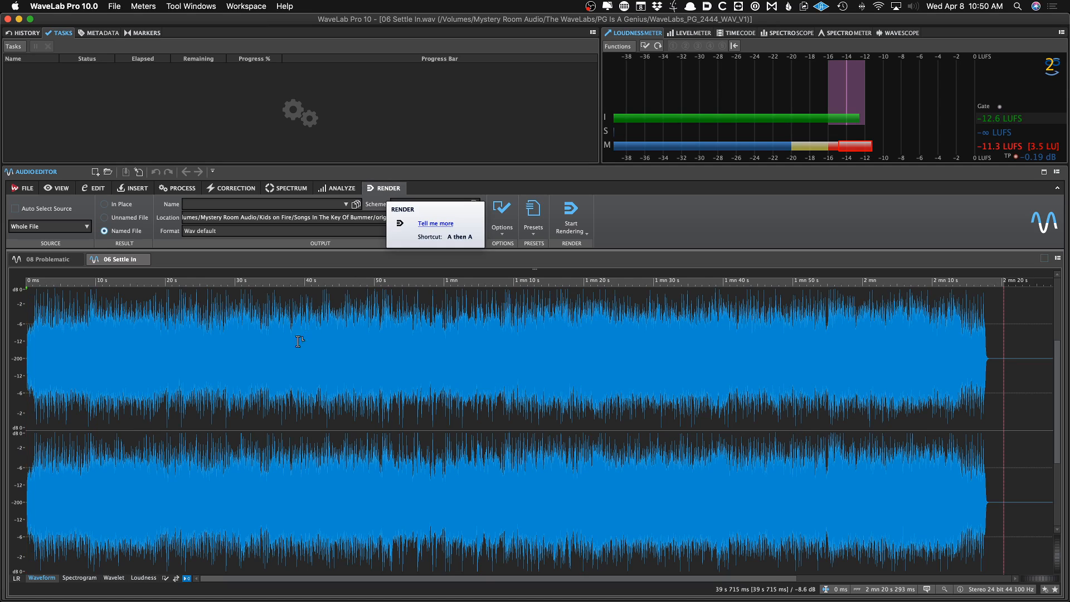
pyautogui.click(284, 378)
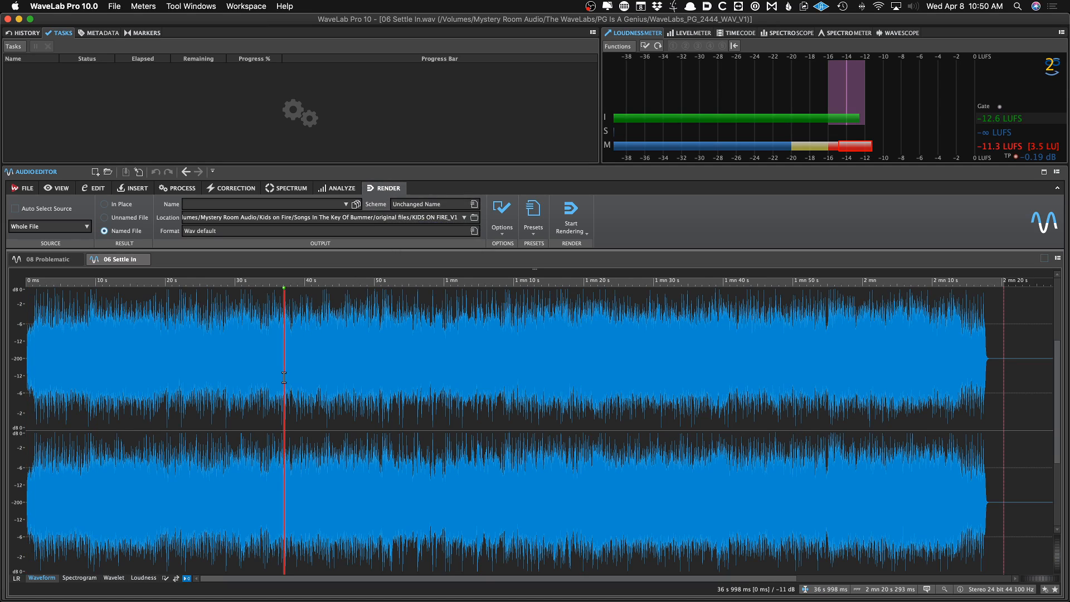
# Close both open file tabs and reopen 08 Problematic.wav from the recent audio files
pyautogui.click(143, 260)
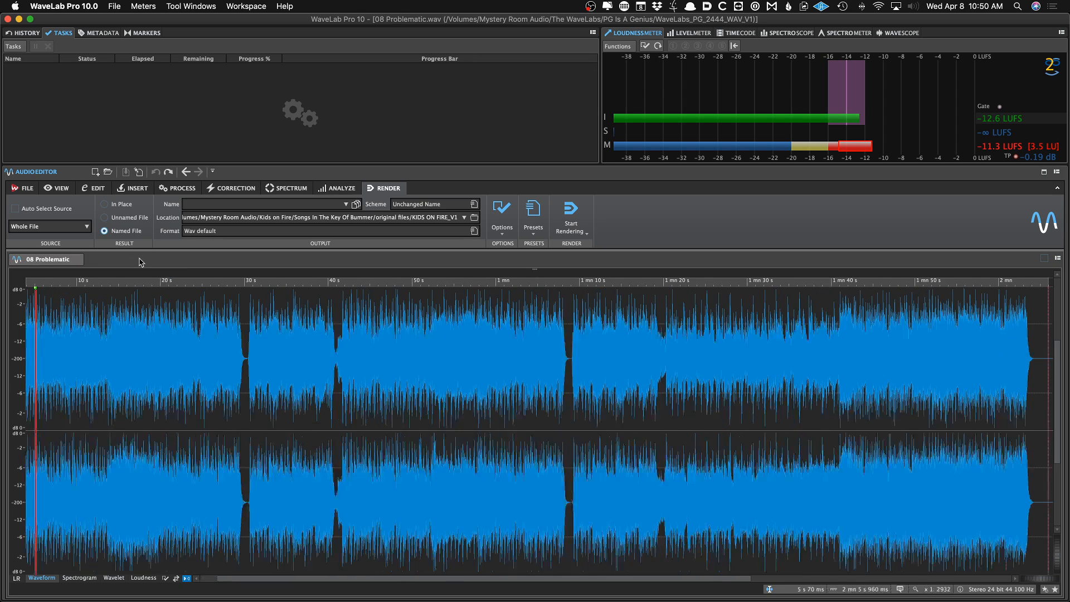
pyautogui.click(88, 260)
pyautogui.rightClick(79, 241)
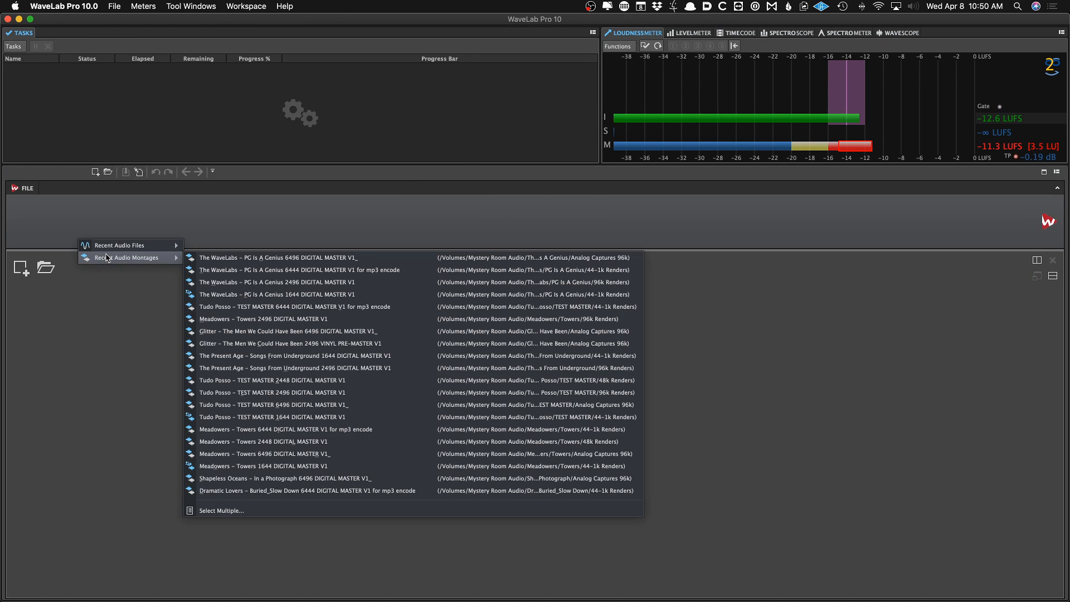
pyautogui.moveTo(170, 256)
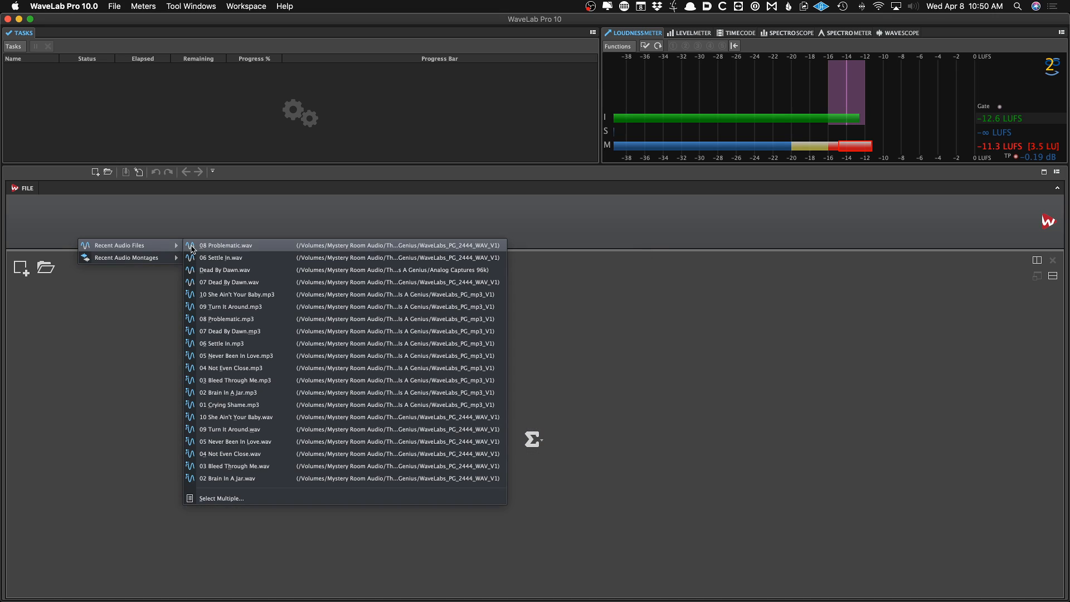
pyautogui.click(194, 246)
# Review the file's metadata and edit history, placing the cursor near 40 s
pyautogui.click(114, 34)
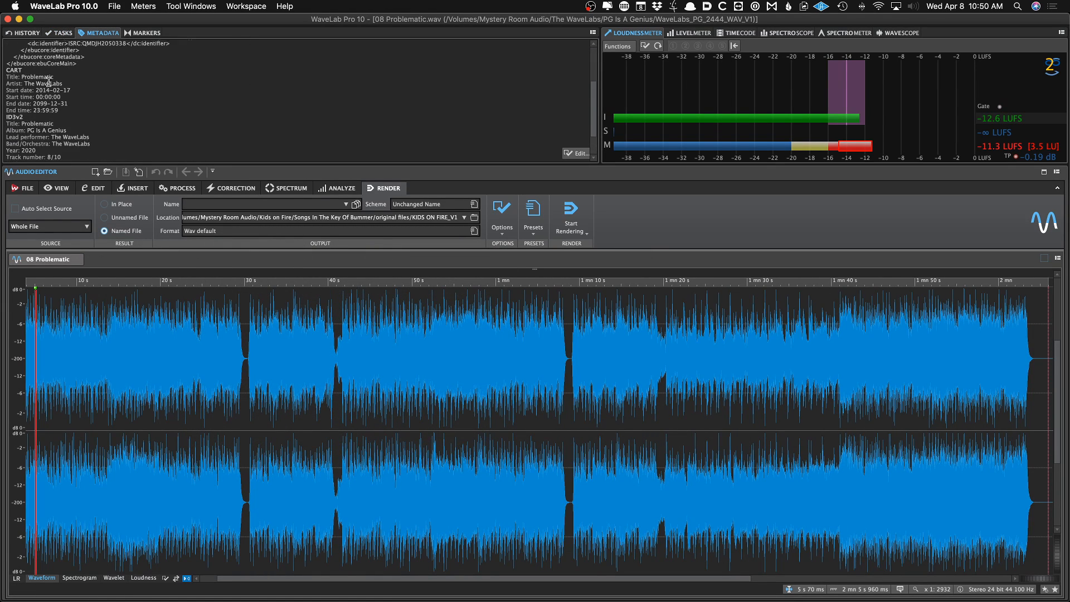
pyautogui.click(139, 33)
pyautogui.click(111, 35)
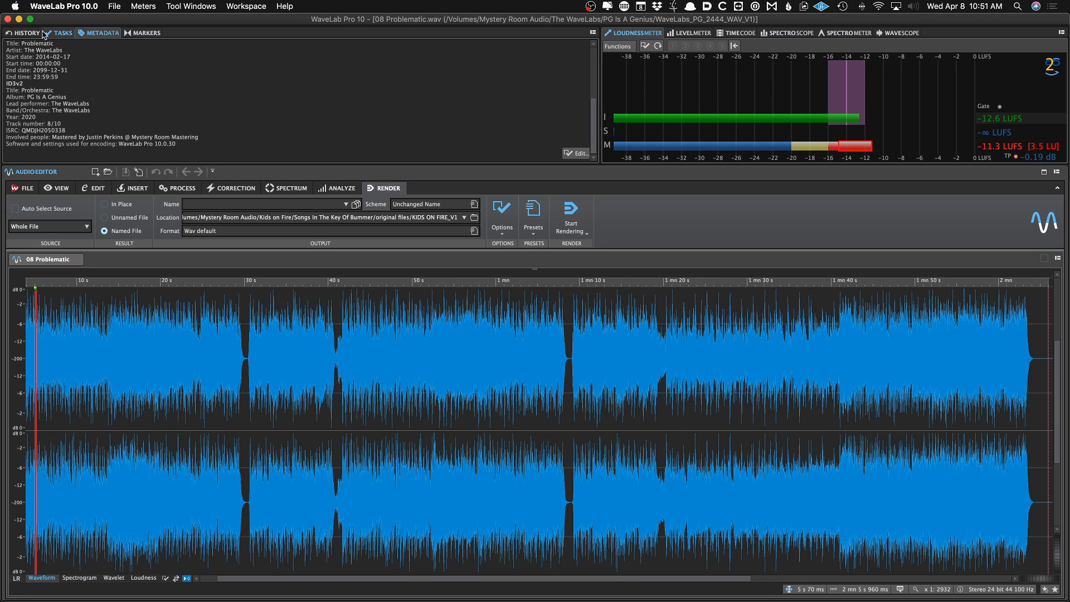
pyautogui.click(23, 32)
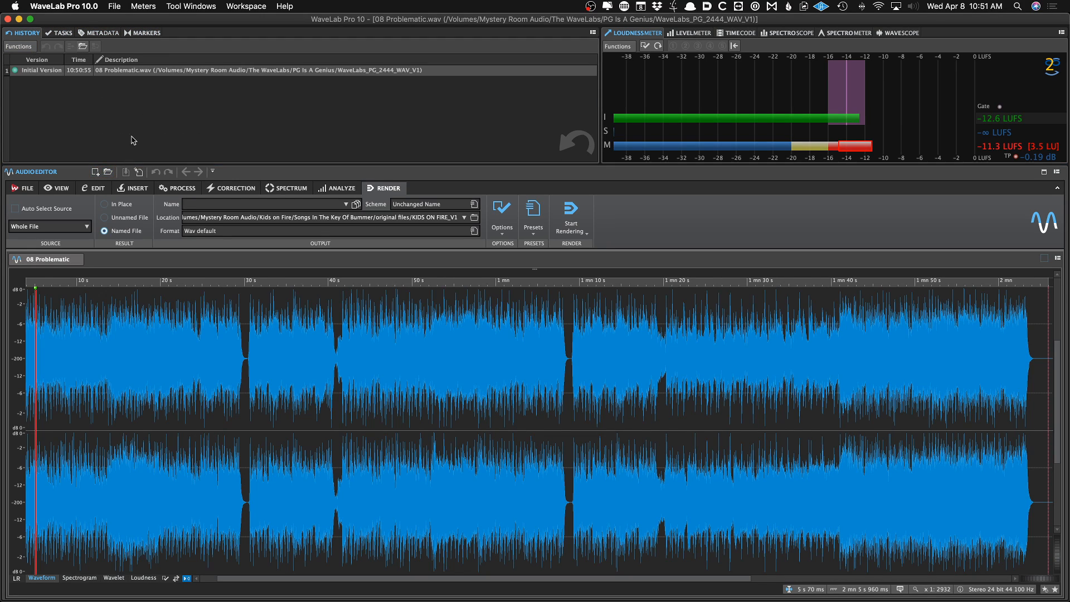
pyautogui.click(328, 360)
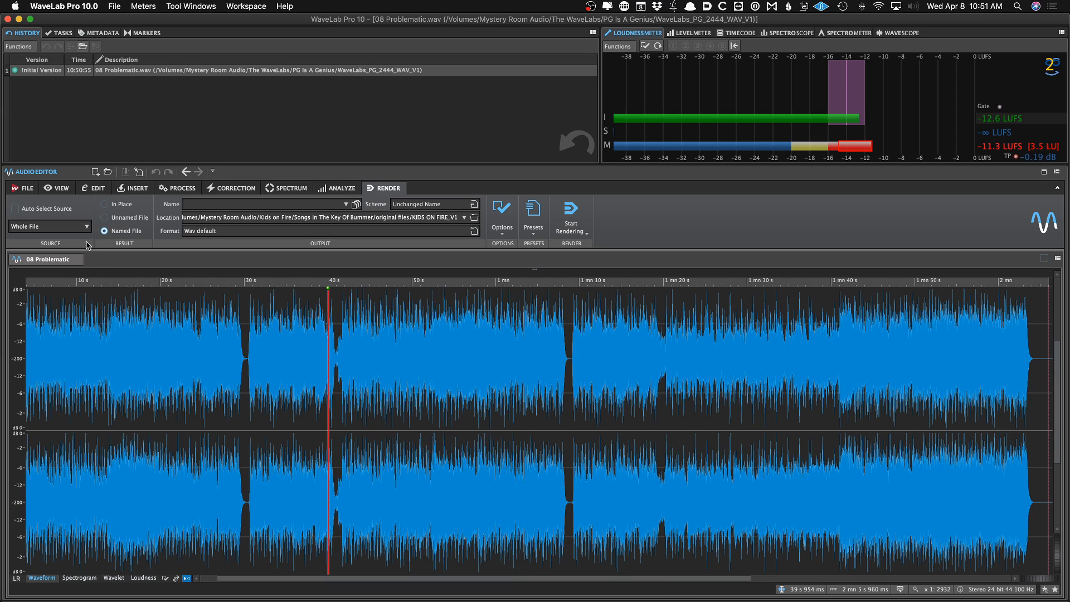
# Close the 08 Problematic audio file tab
pyautogui.click(74, 260)
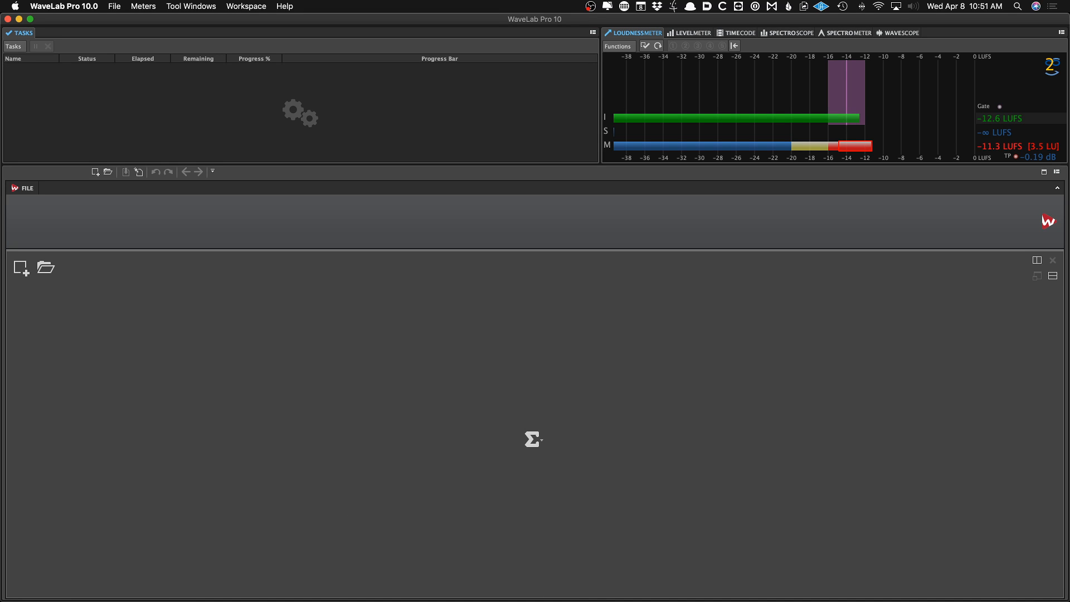
pyautogui.press('super+Tab')
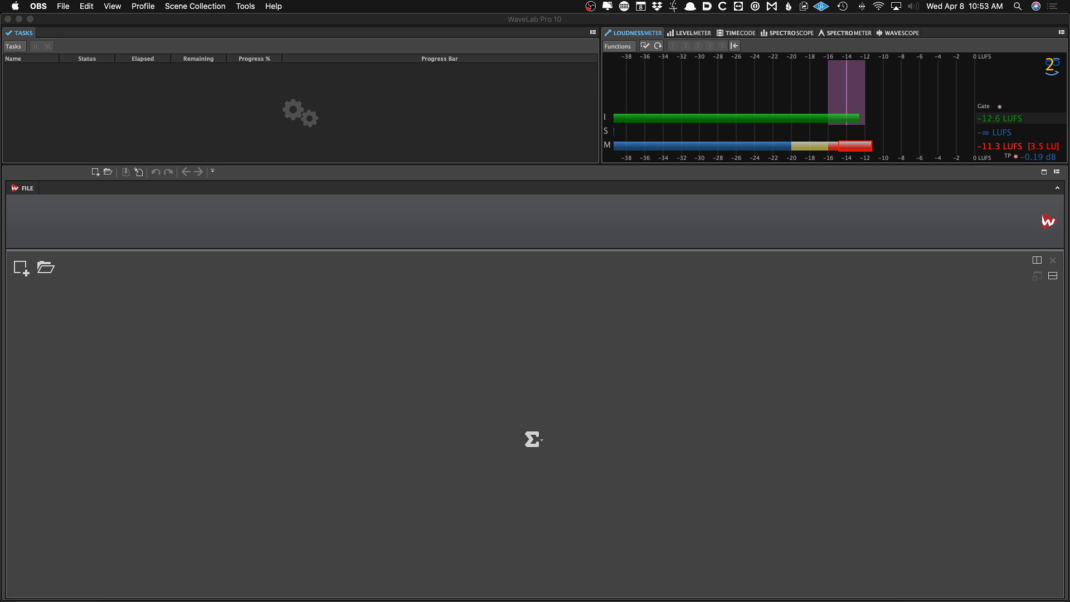
pyautogui.press('super+Tab')
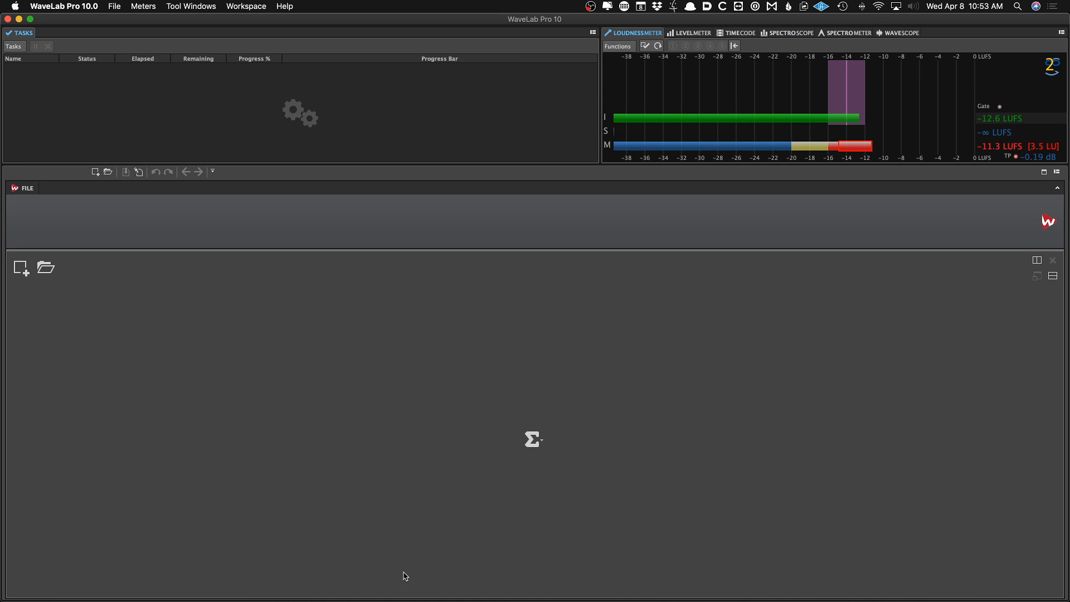
pyautogui.press('super+Tab')
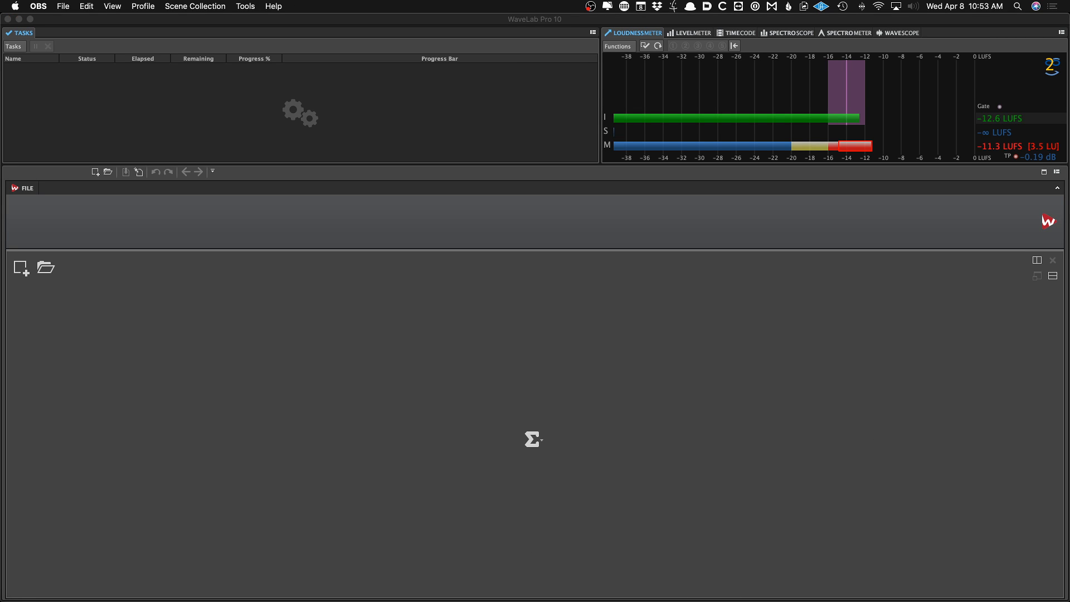
pyautogui.click(352, 319)
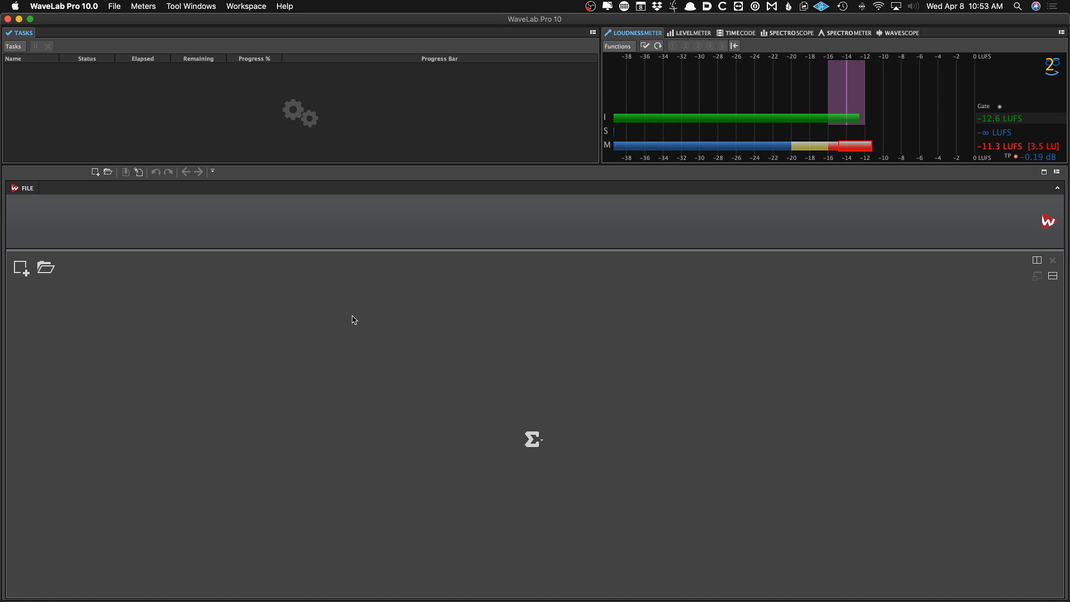
# Create a new audio montage from the 96k Album template and review its metadata
pyautogui.press('super+n')
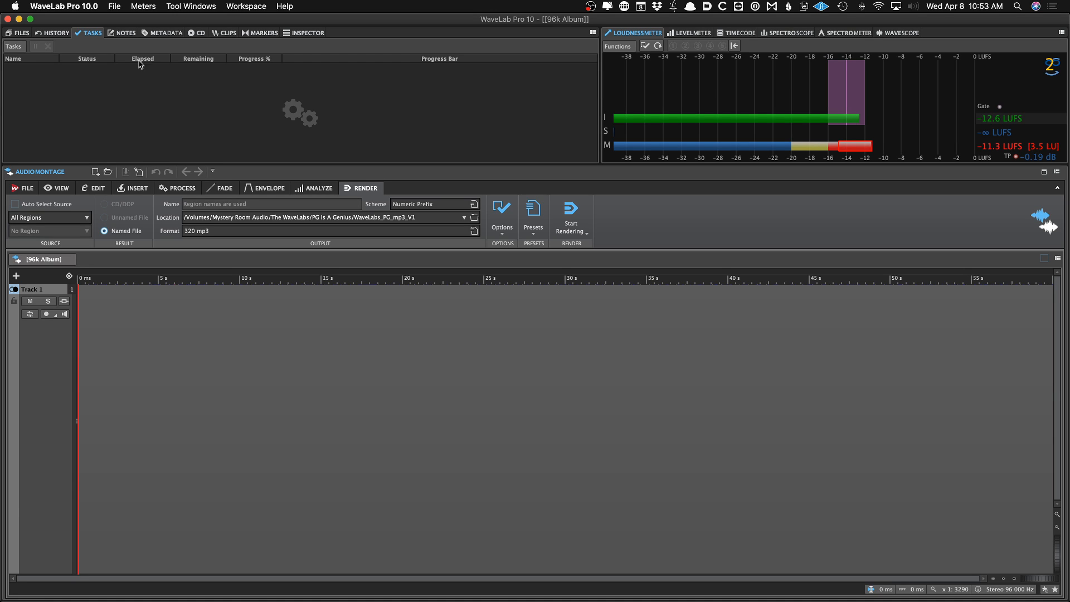
pyautogui.click(162, 34)
pyautogui.scroll(-3, 129, 95)
pyautogui.scroll(3, 131, 94)
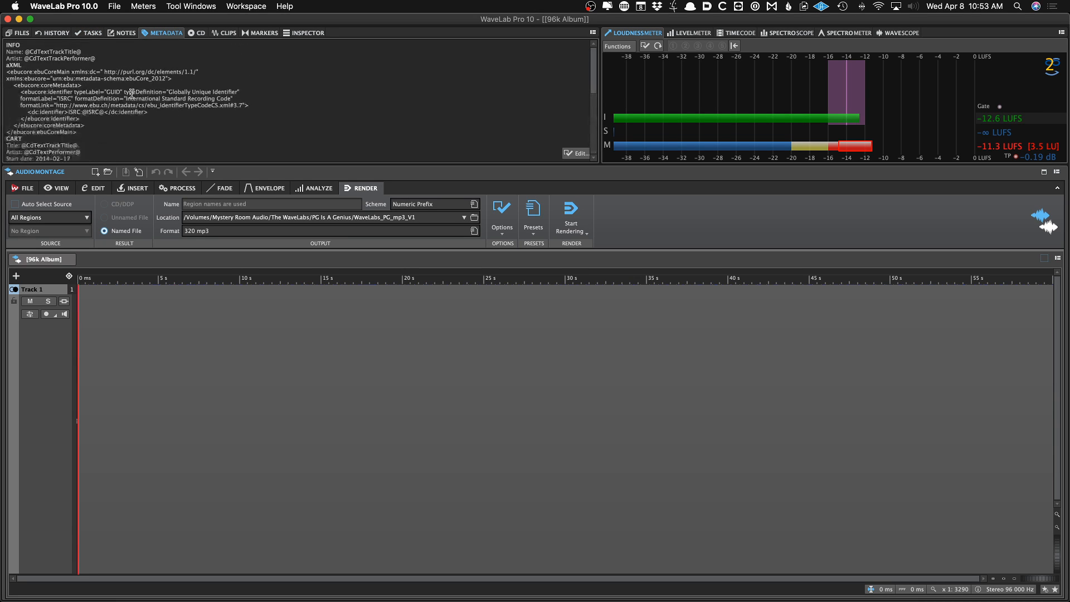
pyautogui.scroll(-3, 131, 94)
pyautogui.scroll(3, 131, 93)
# Open the CD Wizard to check its track marker options, then cancel it
pyautogui.press('w')
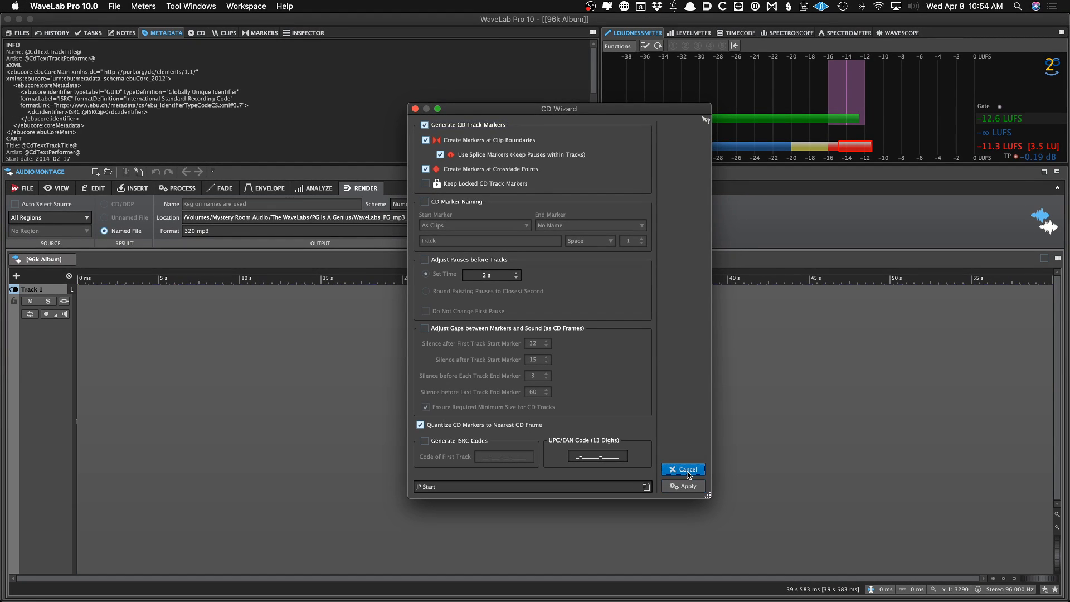
pyautogui.click(674, 491)
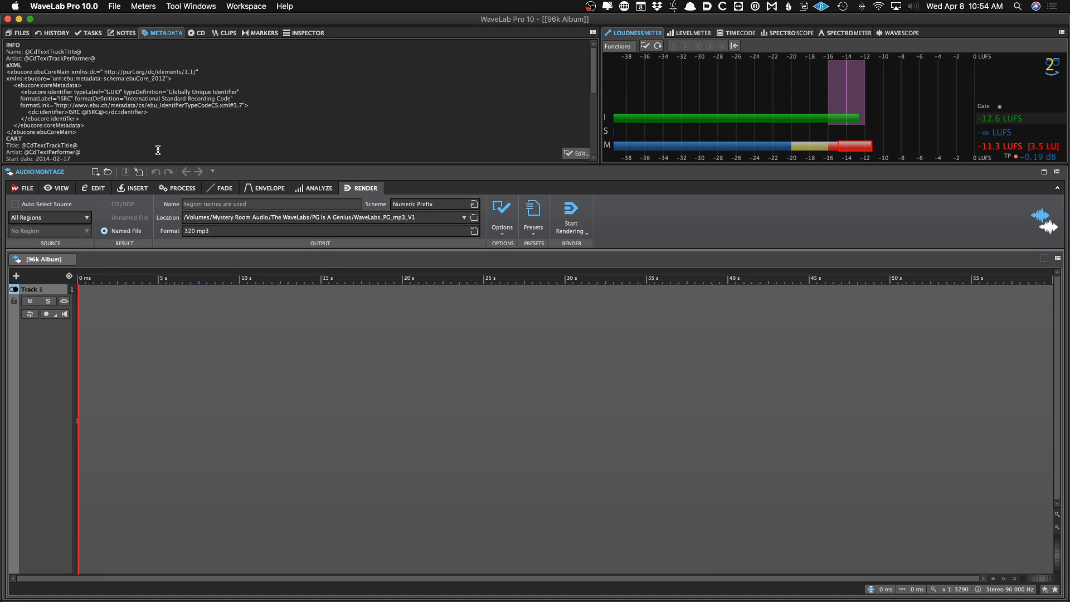
# Switch to Finder and browse the Mystery Room Audio drive's artist folders
pyautogui.moveTo(123, 600)
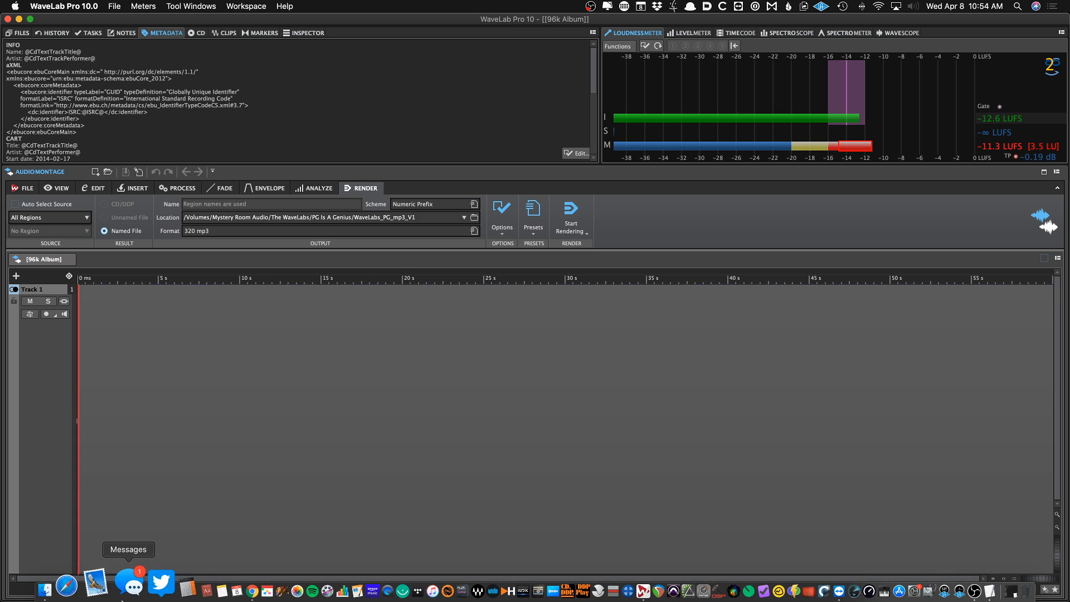
pyautogui.click(75, 586)
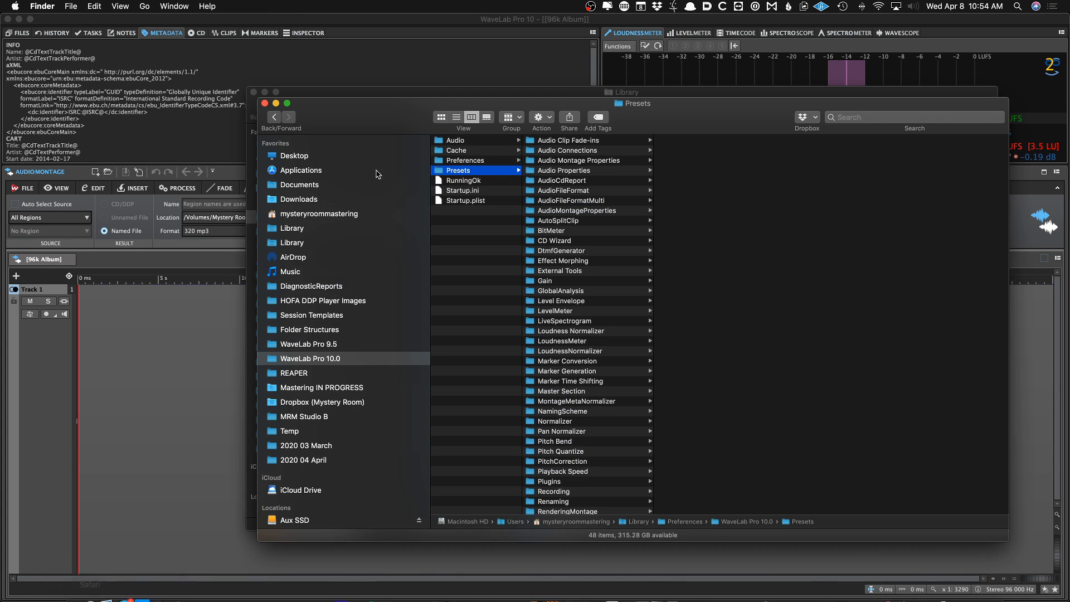
pyautogui.click(264, 103)
pyautogui.moveTo(348, 103); pyautogui.dragTo(347, 92)
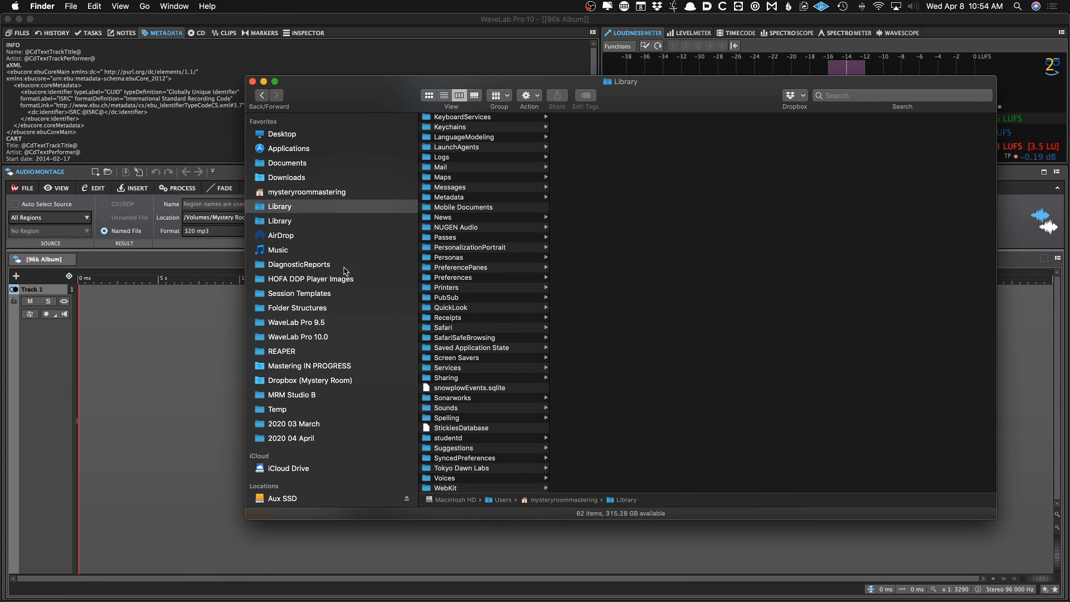
pyautogui.scroll(-5, 334, 334)
pyautogui.click(302, 365)
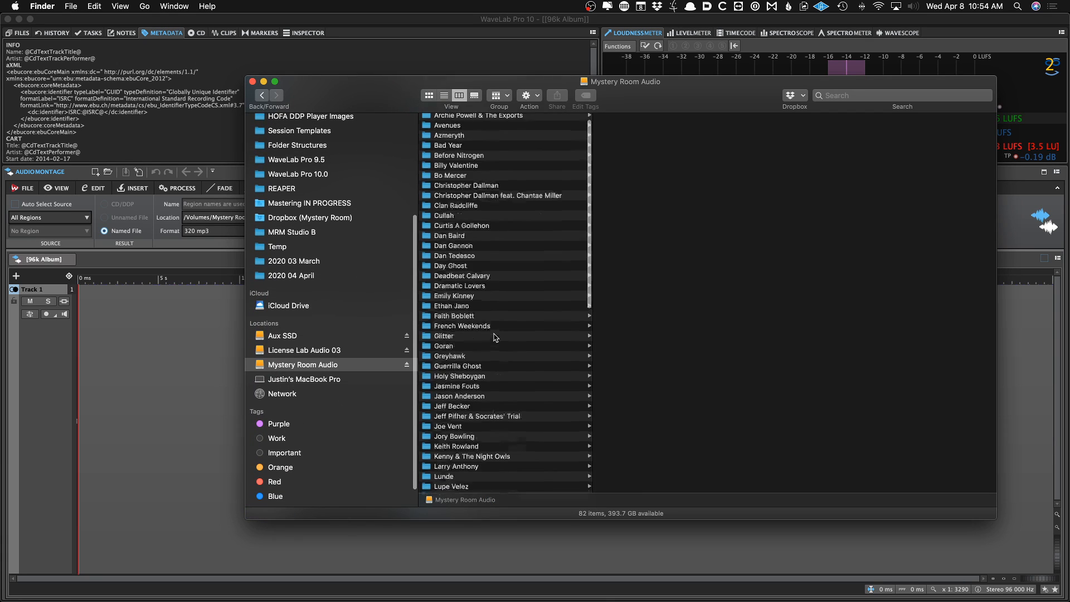
pyautogui.scroll(-10, 495, 337)
pyautogui.click(469, 459)
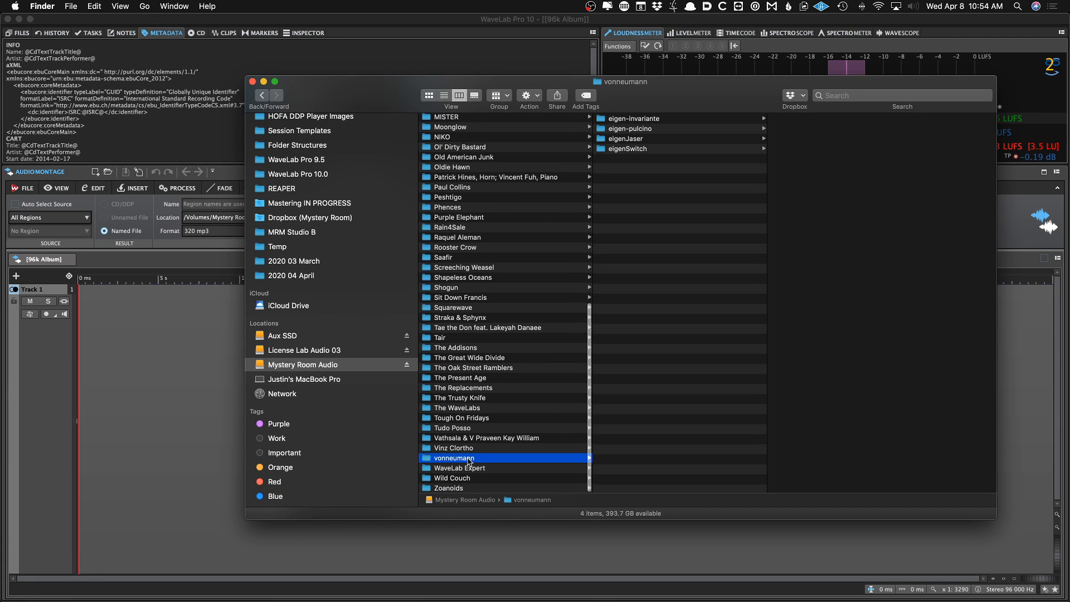
pyautogui.click(233, 384)
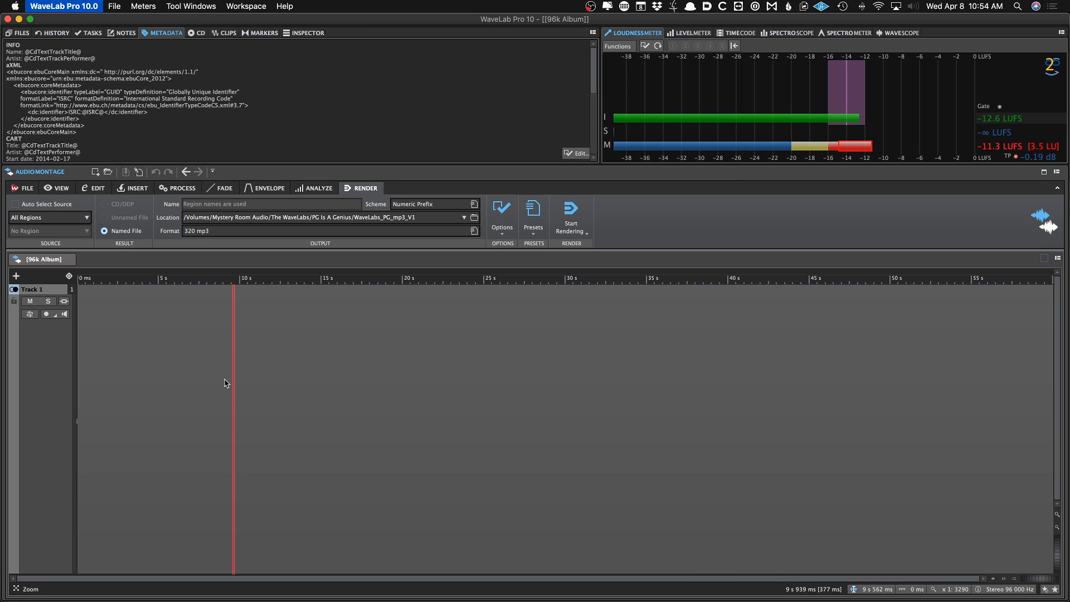
pyautogui.press('super+m')
pyautogui.moveTo(374, 98); pyautogui.dragTo(307, 83)
pyautogui.scroll(-1, 429, 428)
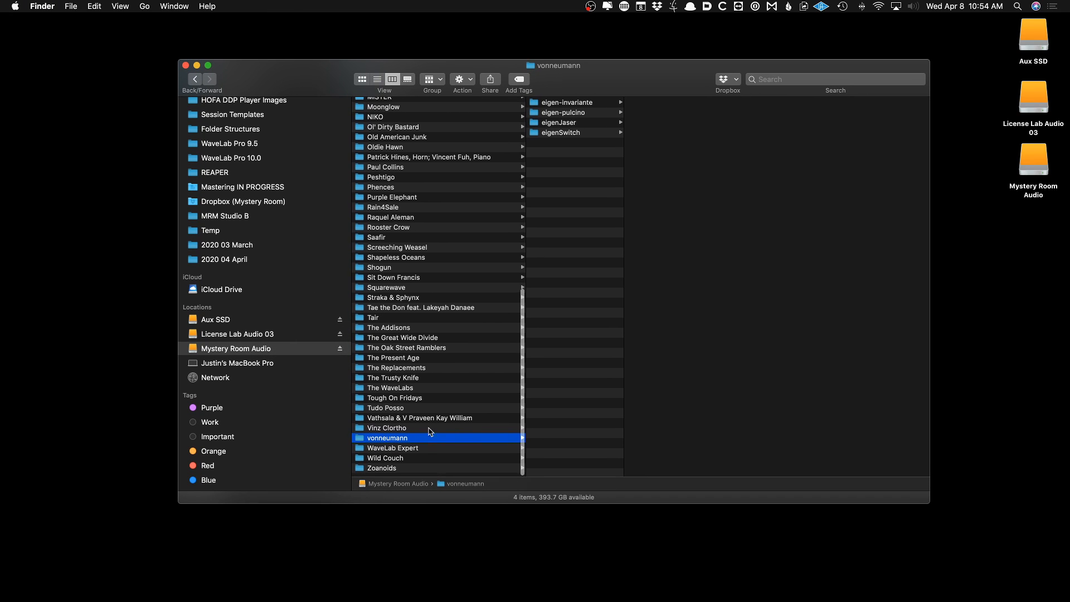
# Open The WaveLabs > In The Box > original files folder and inspect the 96k mix WAV files
pyautogui.click(424, 433)
pyautogui.click(426, 393)
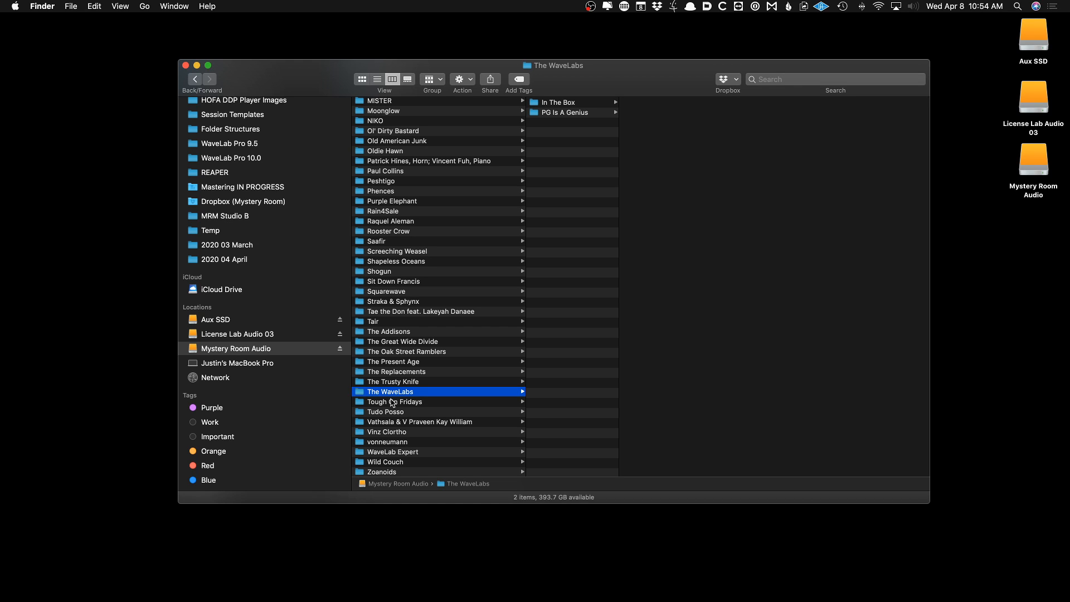
pyautogui.press('Right')
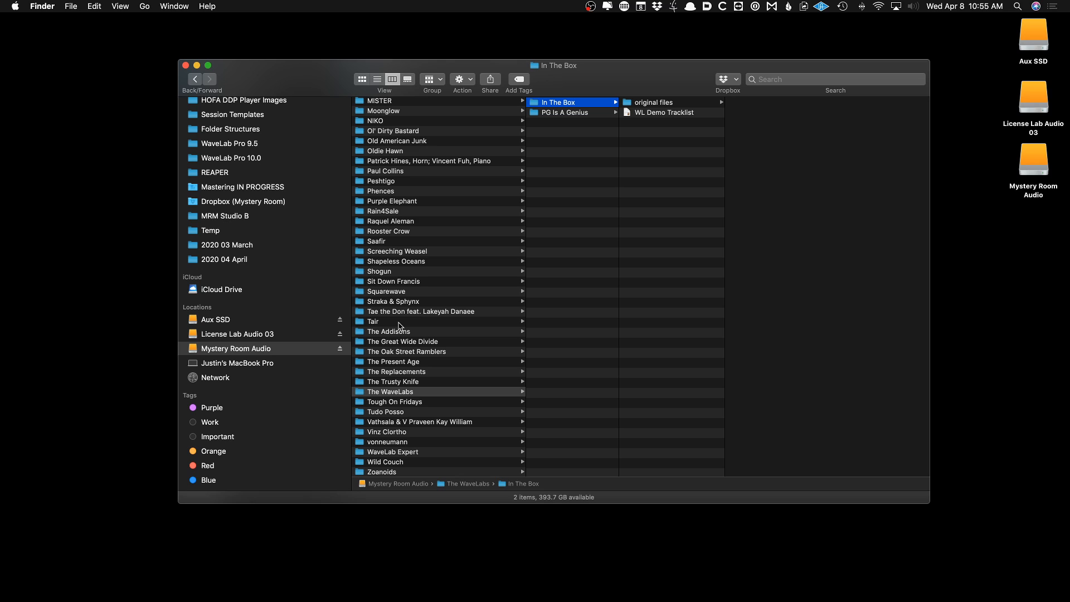
pyautogui.press('Right')
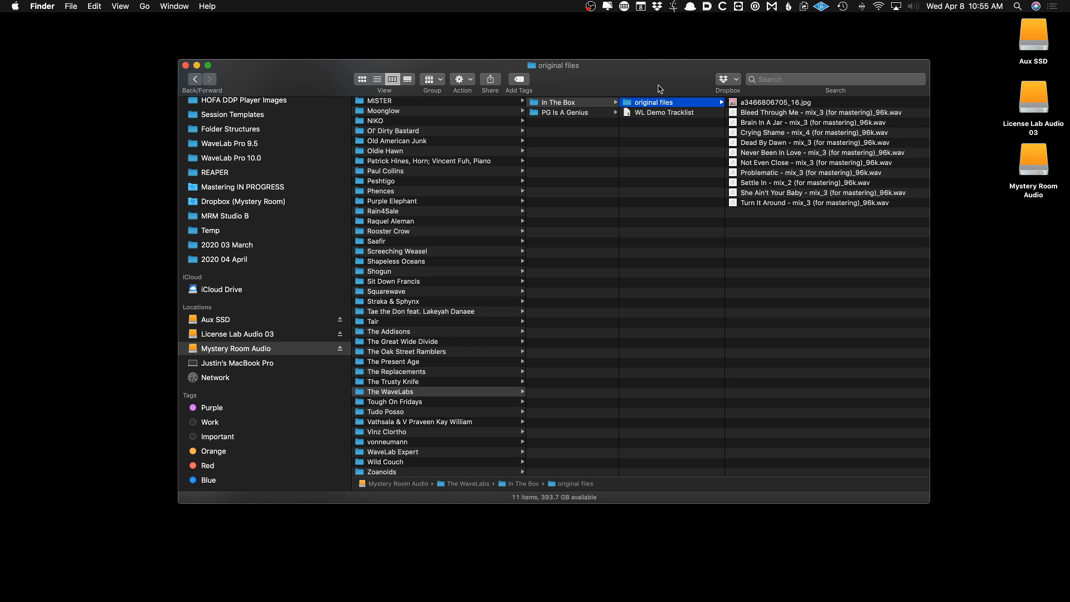
pyautogui.moveTo(664, 67); pyautogui.dragTo(576, 69)
pyautogui.hscroll(2, 596, 113)
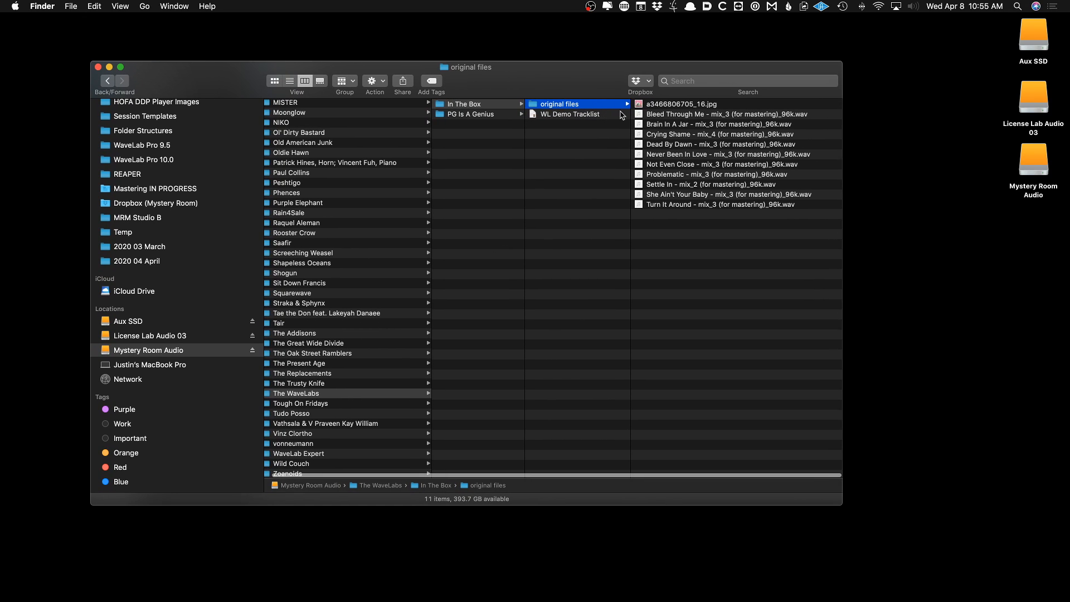
pyautogui.click(656, 114)
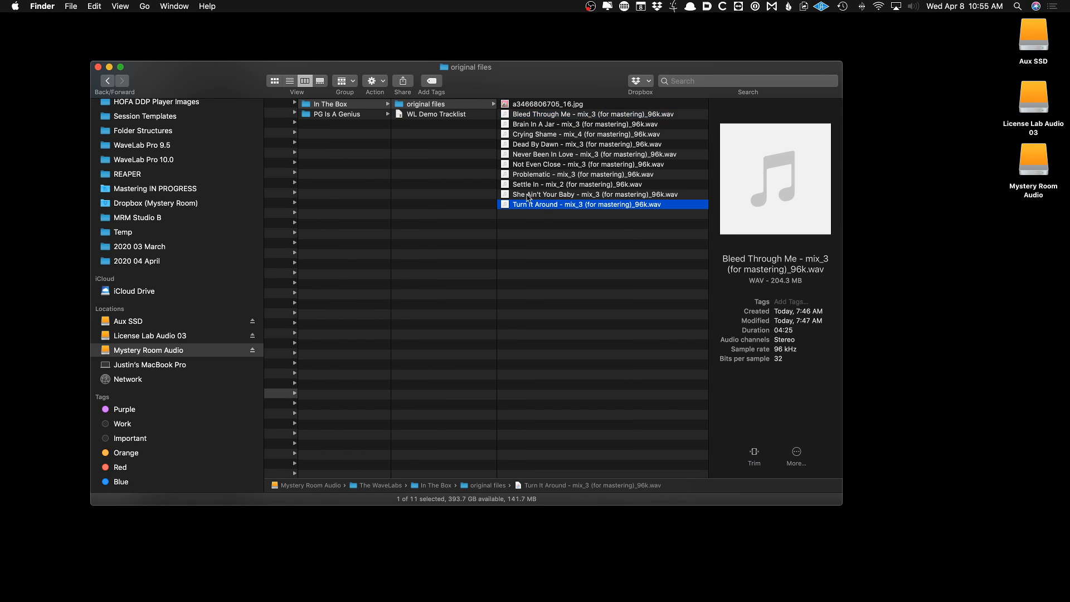
pyautogui.click(550, 204)
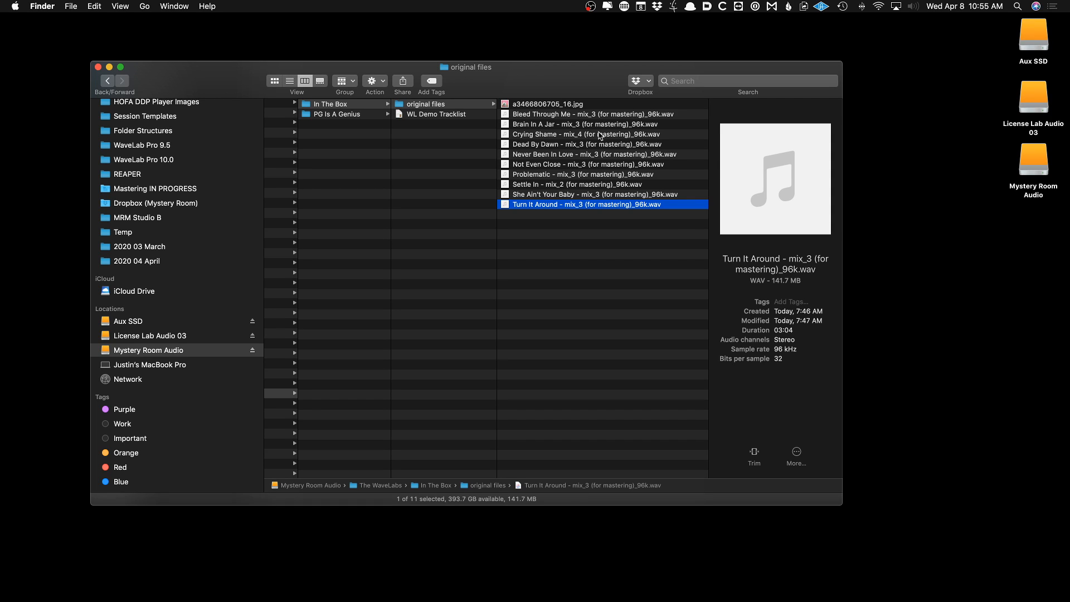
pyautogui.press('Left')
pyautogui.press('Left')
pyautogui.press('Left')
pyautogui.press('Right')
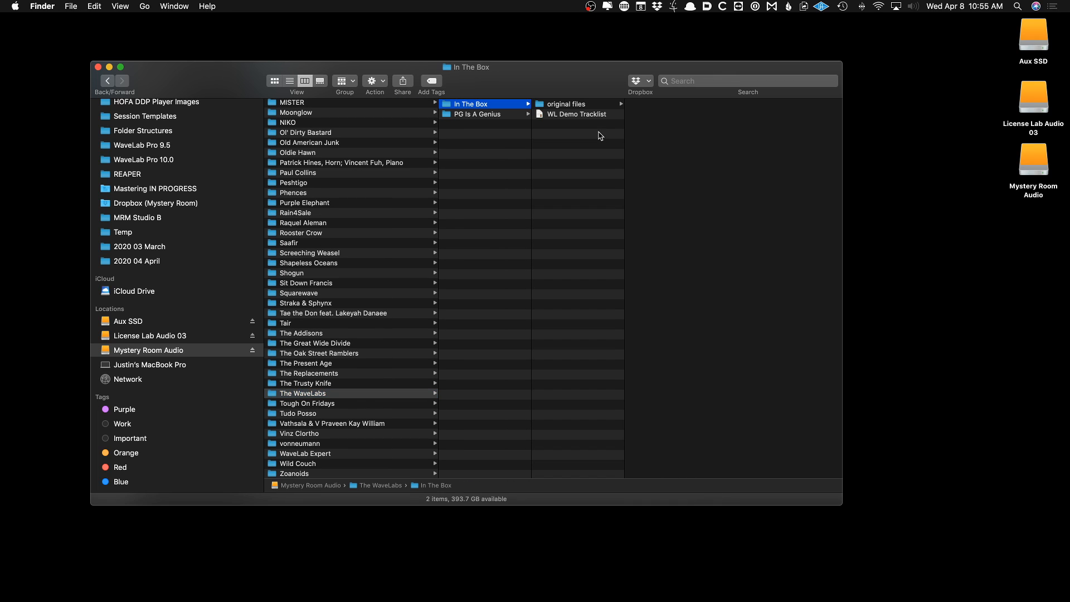
pyautogui.press('Right')
pyautogui.press('Left')
pyautogui.press('Left')
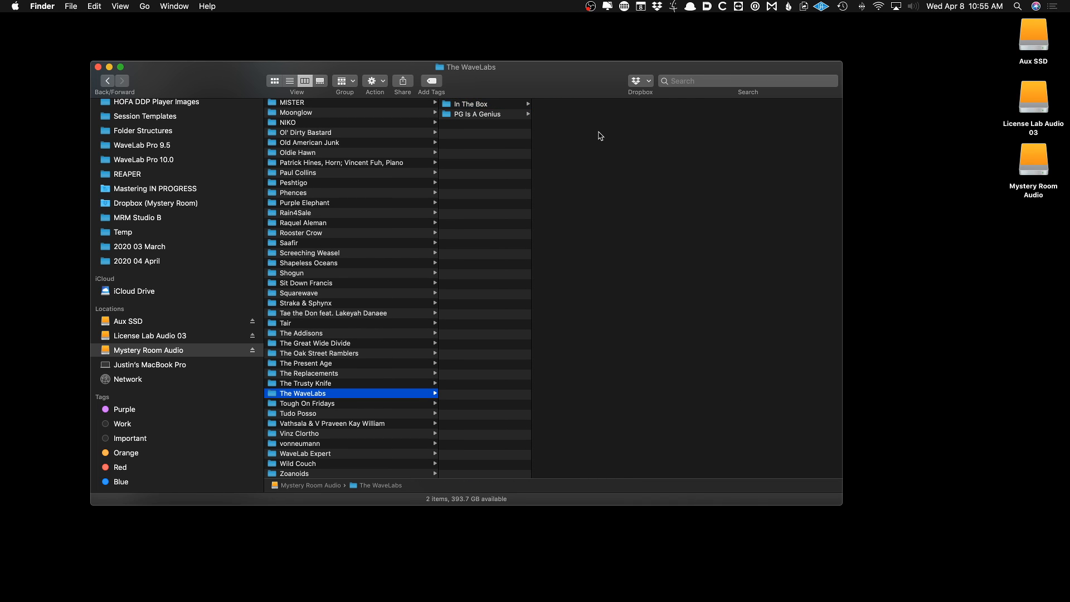
pyautogui.press('Right')
pyautogui.press('Right')
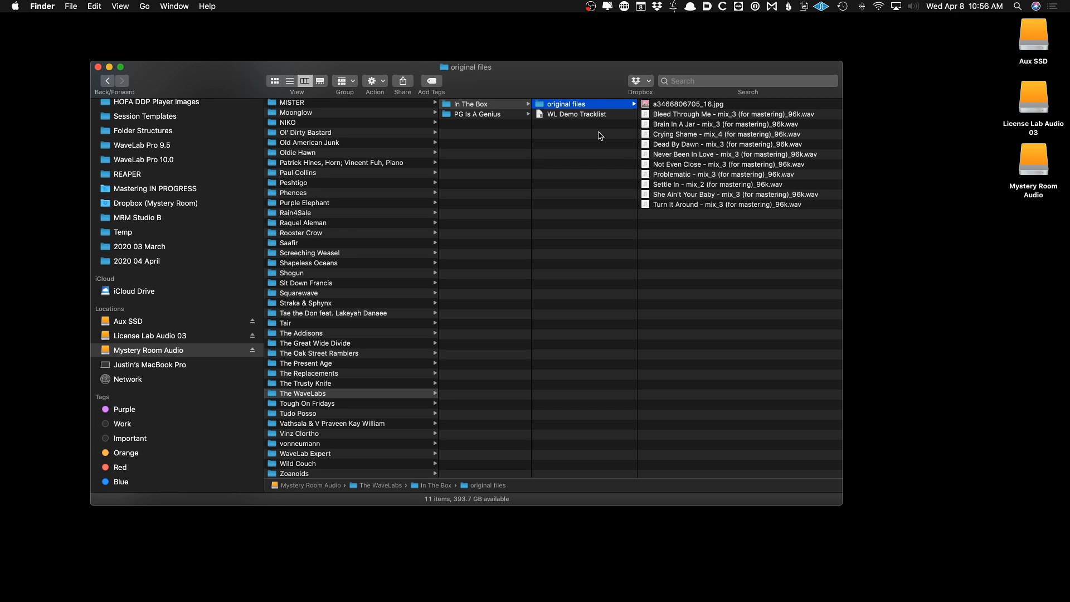
pyautogui.press('Right')
pyautogui.press('Down')
pyautogui.press('Down')
pyautogui.press('Down')
pyautogui.press('Down')
pyautogui.press('Down')
pyautogui.press('Down')
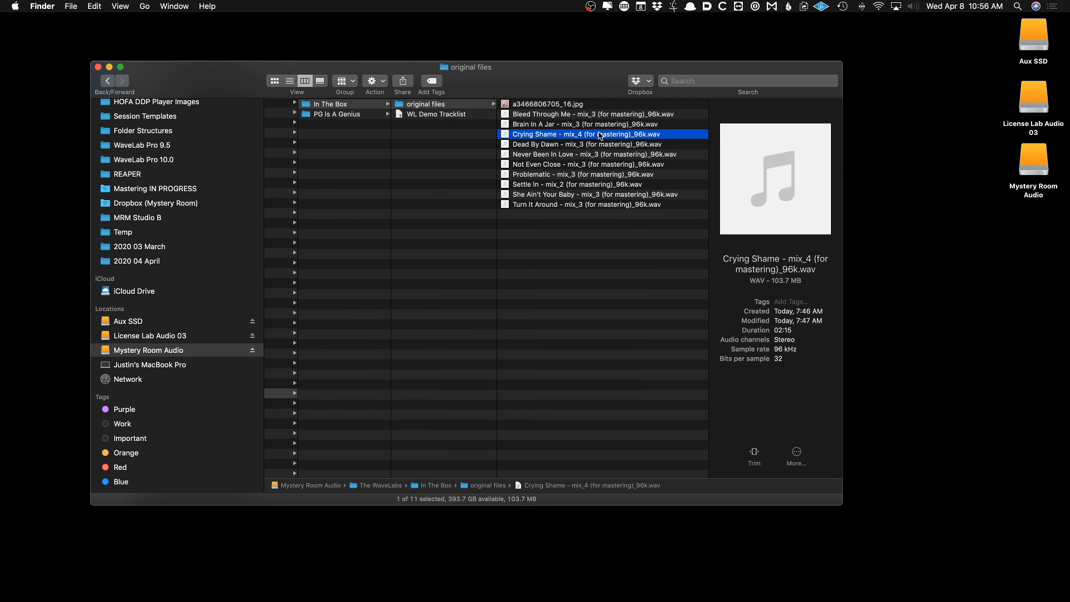
pyautogui.press('Left')
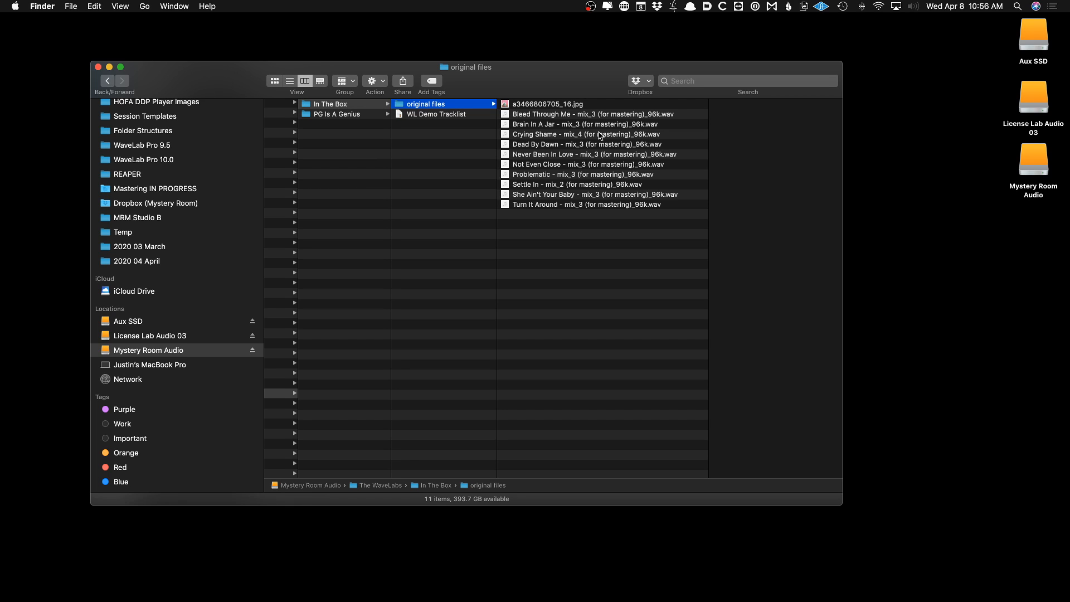
pyautogui.hscroll(-1, 371, 102)
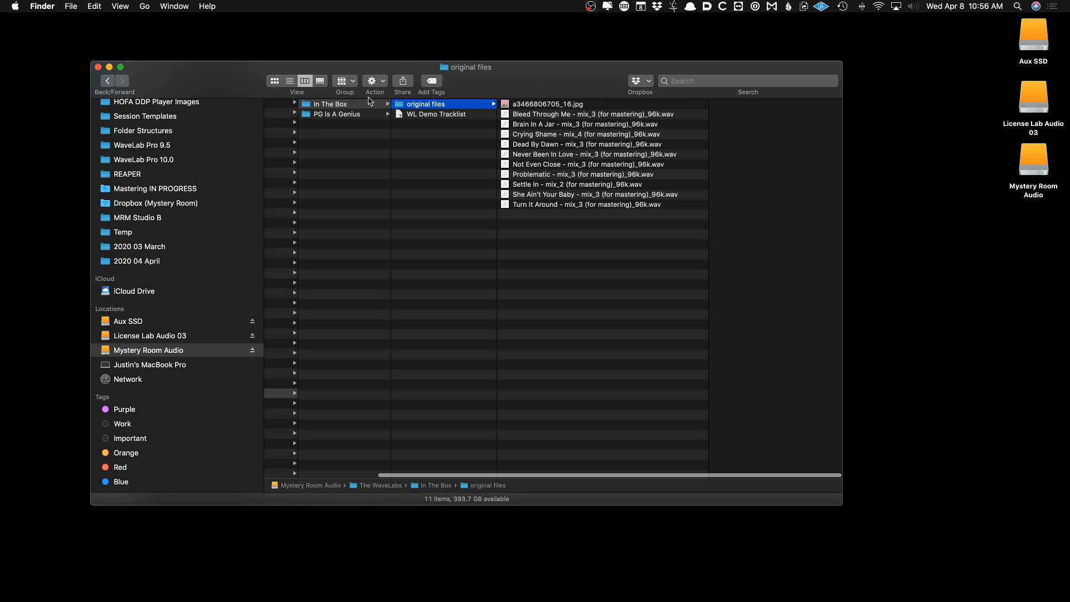
pyautogui.moveTo(522, 600)
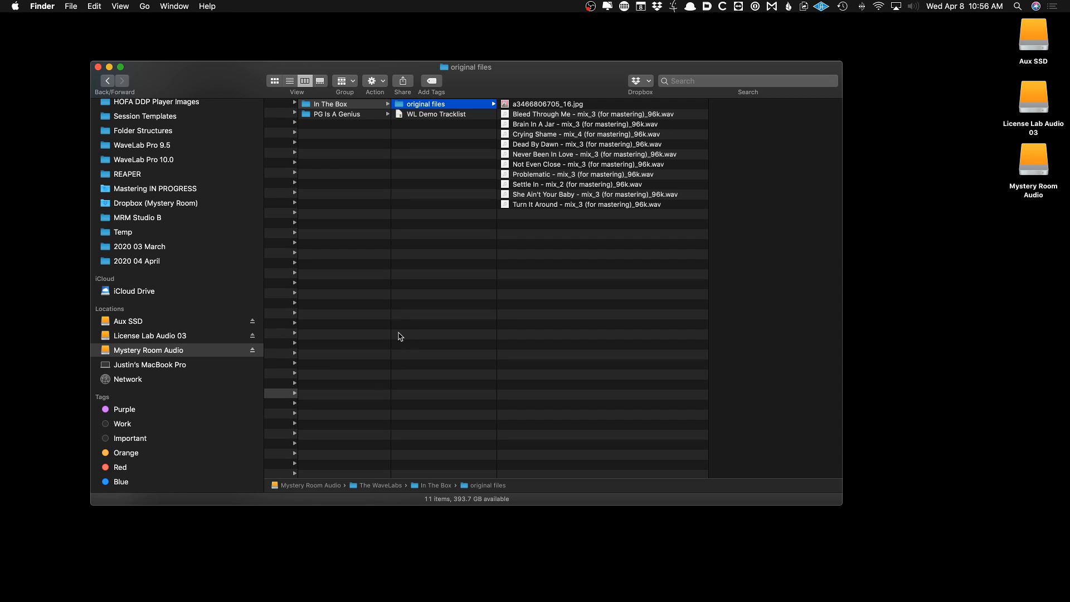
# Return to WaveLab, create a new empty audio montage, then close it
pyautogui.click(589, 585)
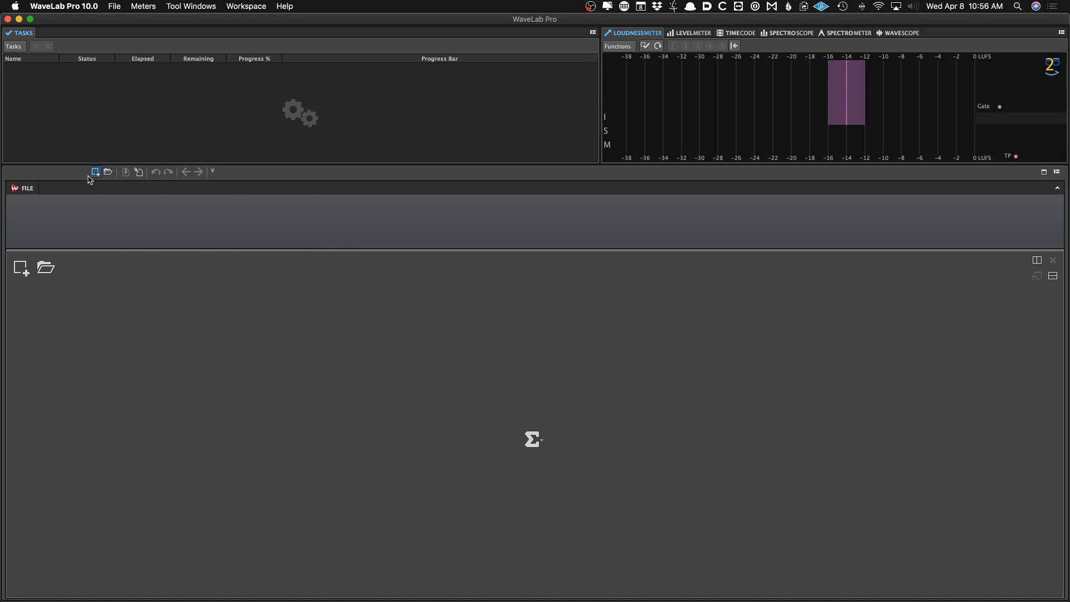
pyautogui.click(93, 175)
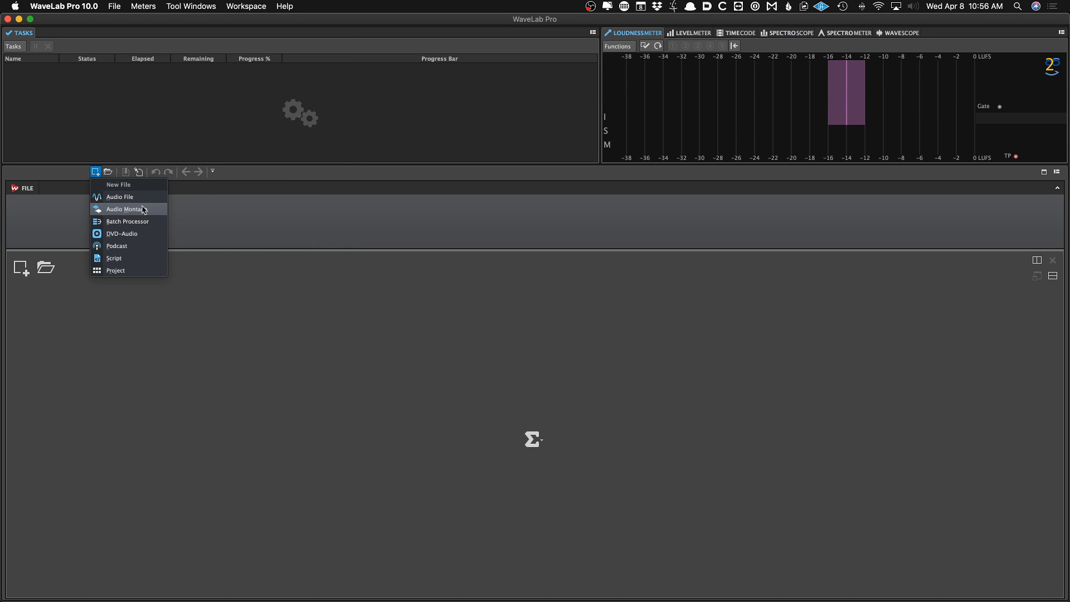
pyautogui.click(78, 170)
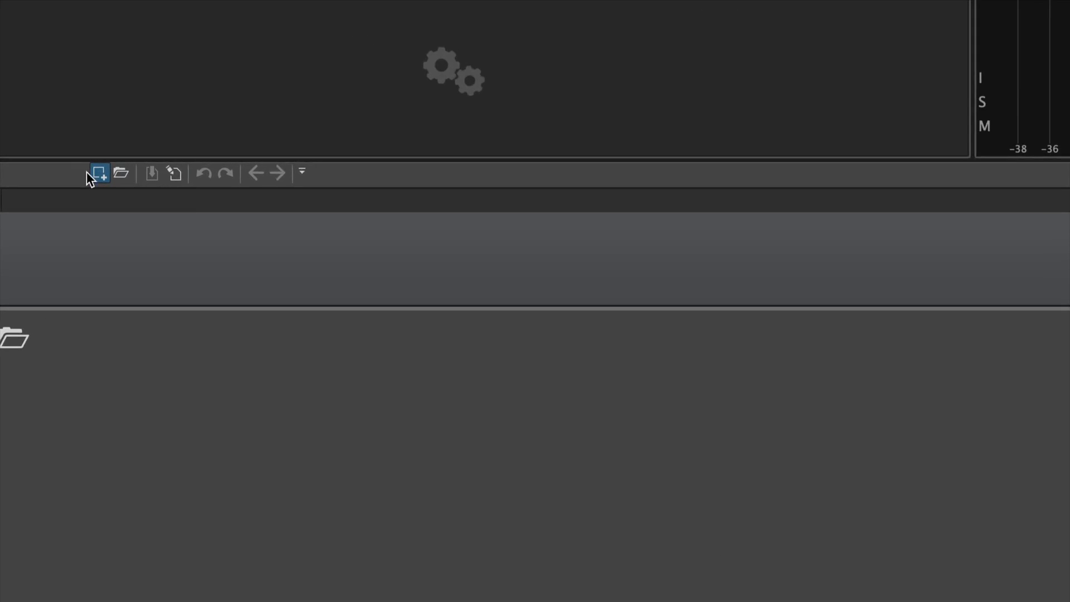
pyautogui.click(96, 166)
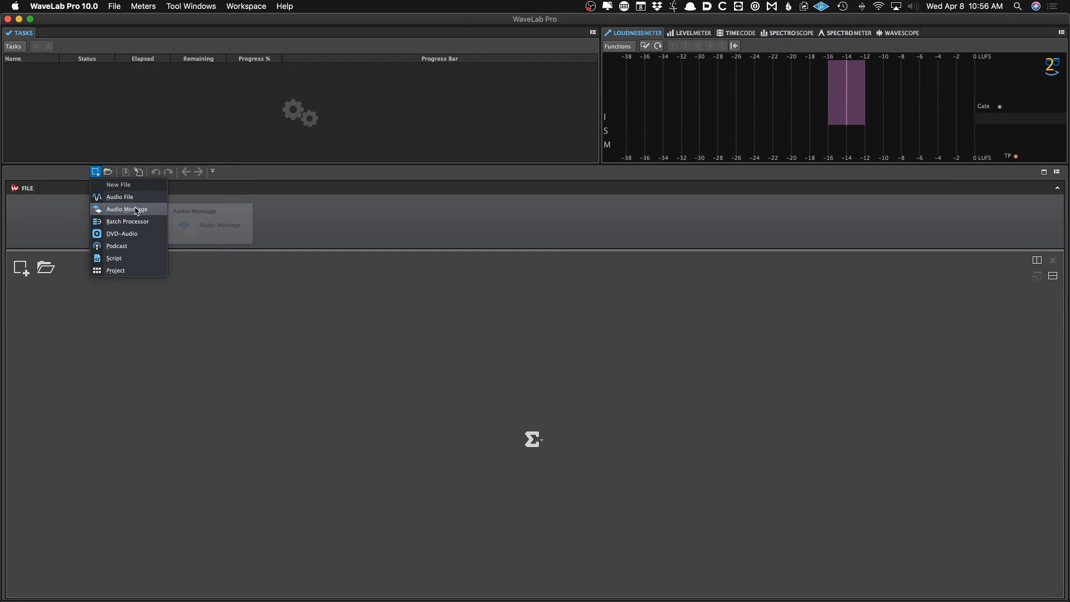
pyautogui.click(135, 210)
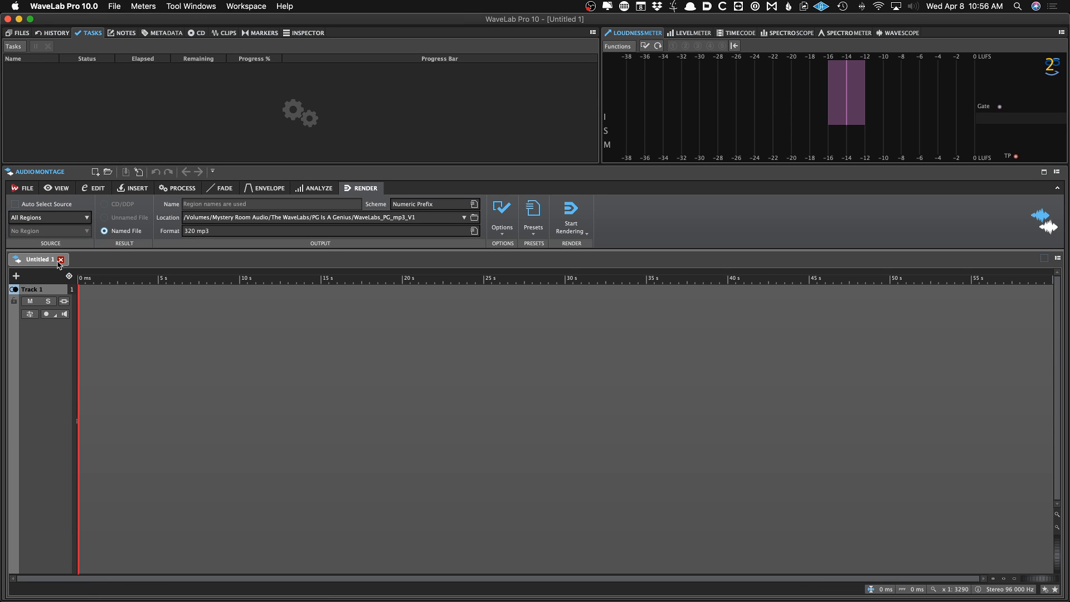
pyautogui.click(59, 261)
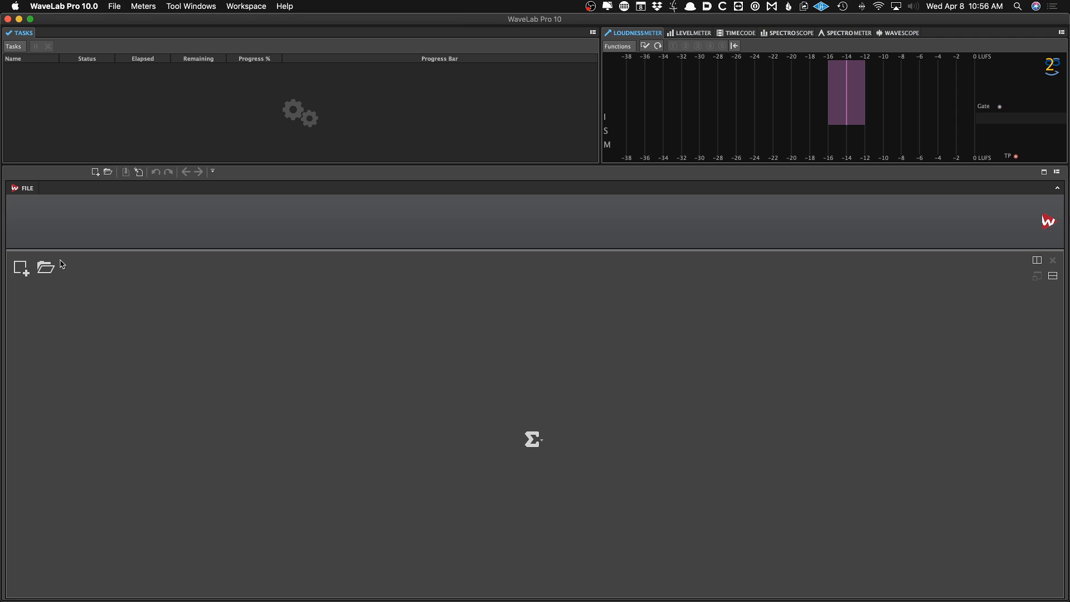
# Create a new audio montage from the default 96k Album template
pyautogui.click(21, 268)
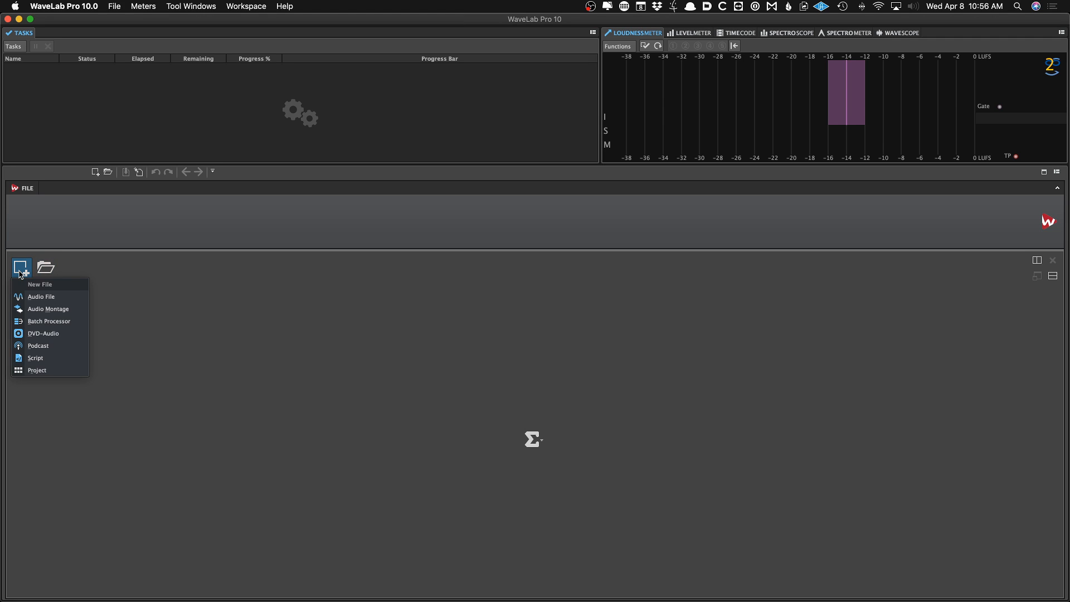
pyautogui.click(154, 244)
pyautogui.press('super+n')
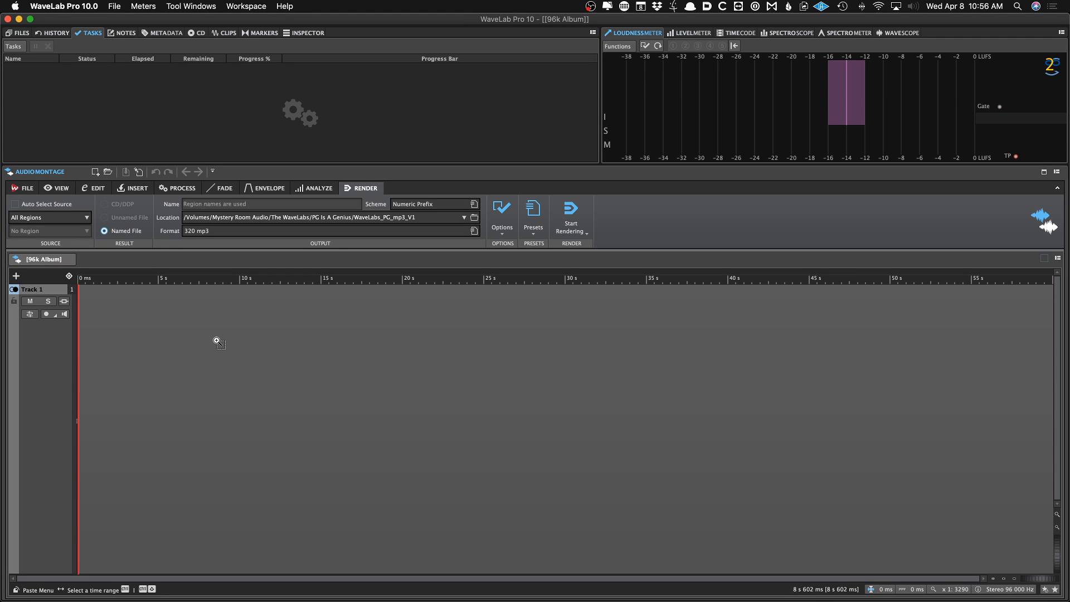
# Browse the audio montage templates and open the Add Template dialog, then cancel it
pyautogui.click(31, 190)
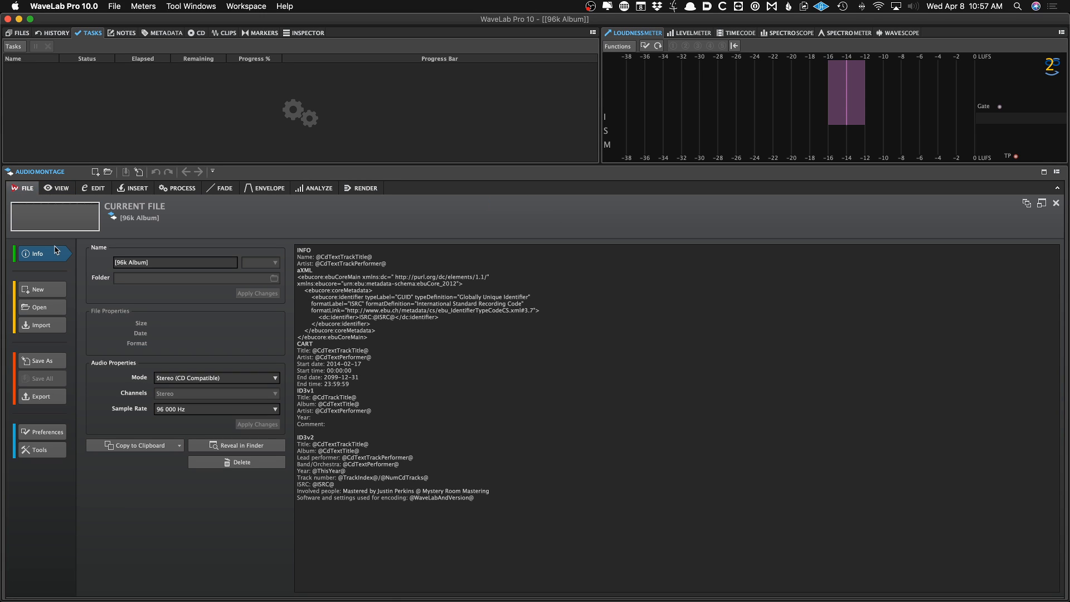
pyautogui.click(51, 363)
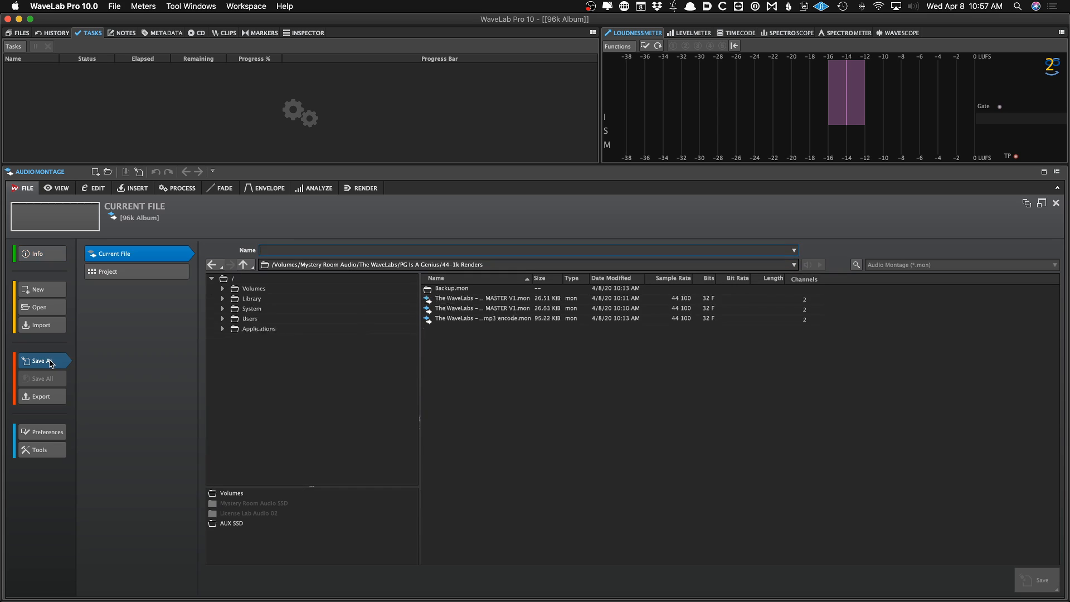
pyautogui.click(38, 293)
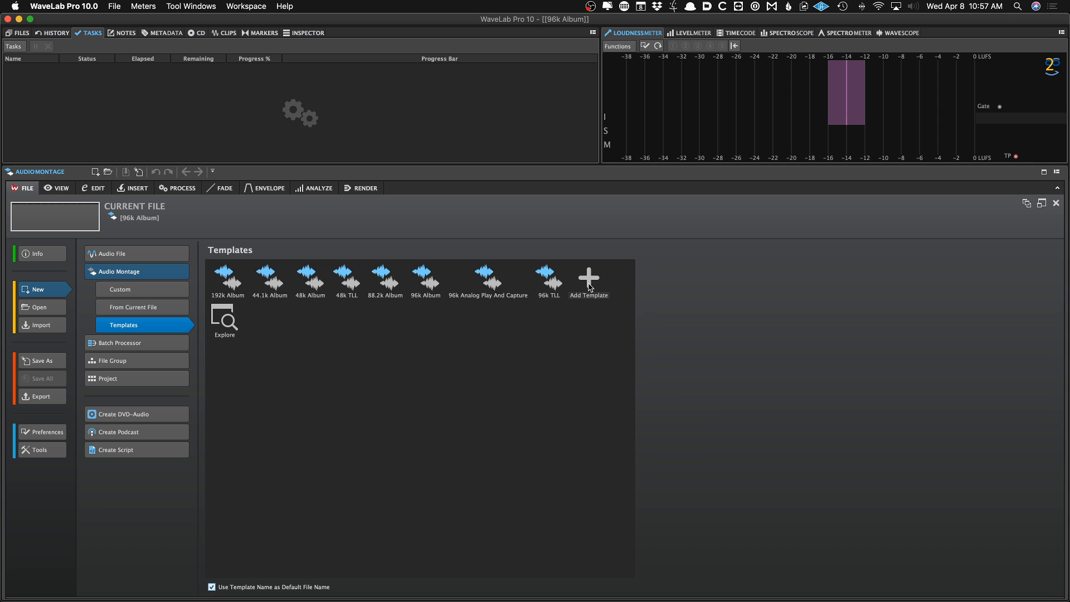
pyautogui.click(590, 287)
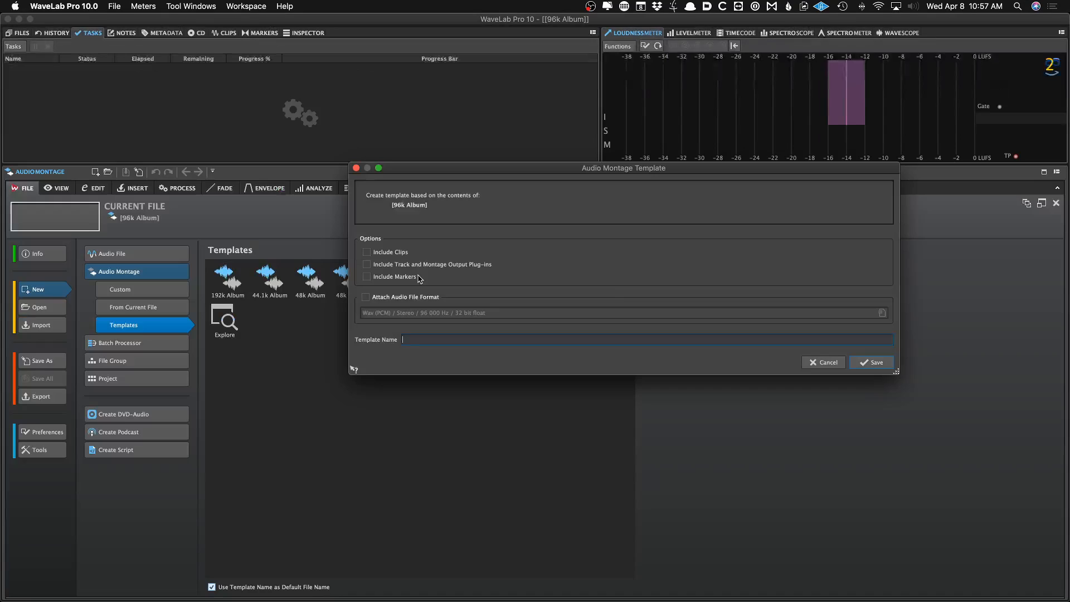
pyautogui.click(829, 363)
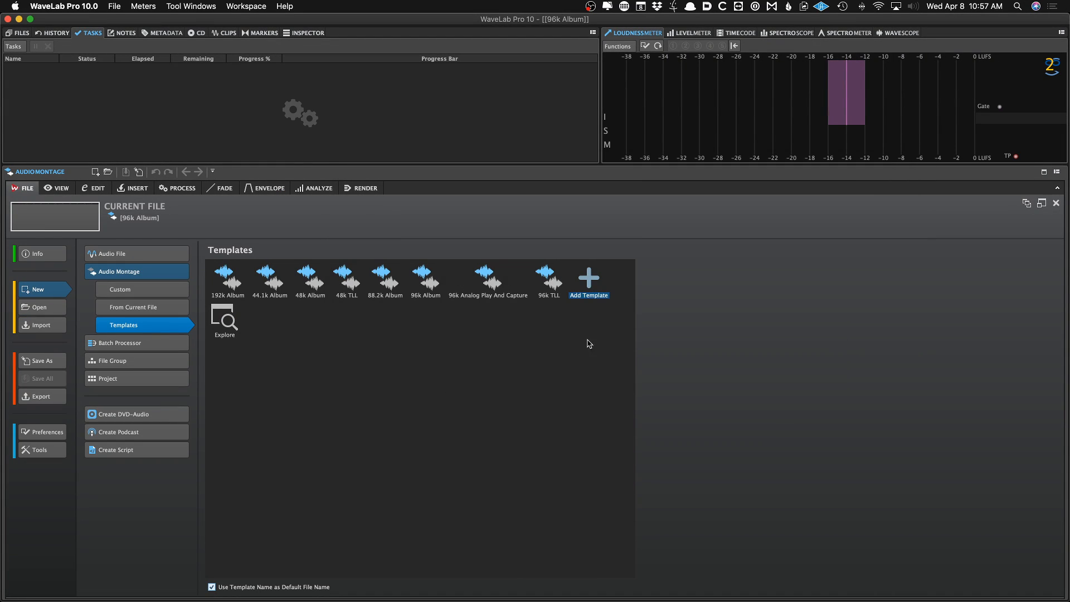
# Inspect the default and shortcut options of the 96k Album and 88.2k Album templates, then return to the montage
pyautogui.rightClick(420, 284)
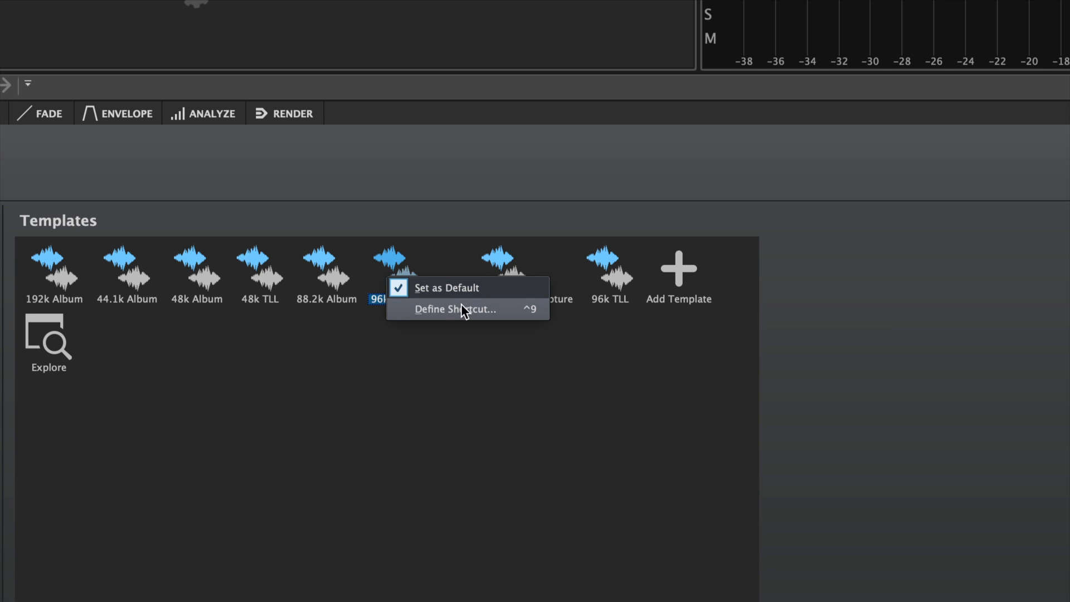
pyautogui.click(457, 223)
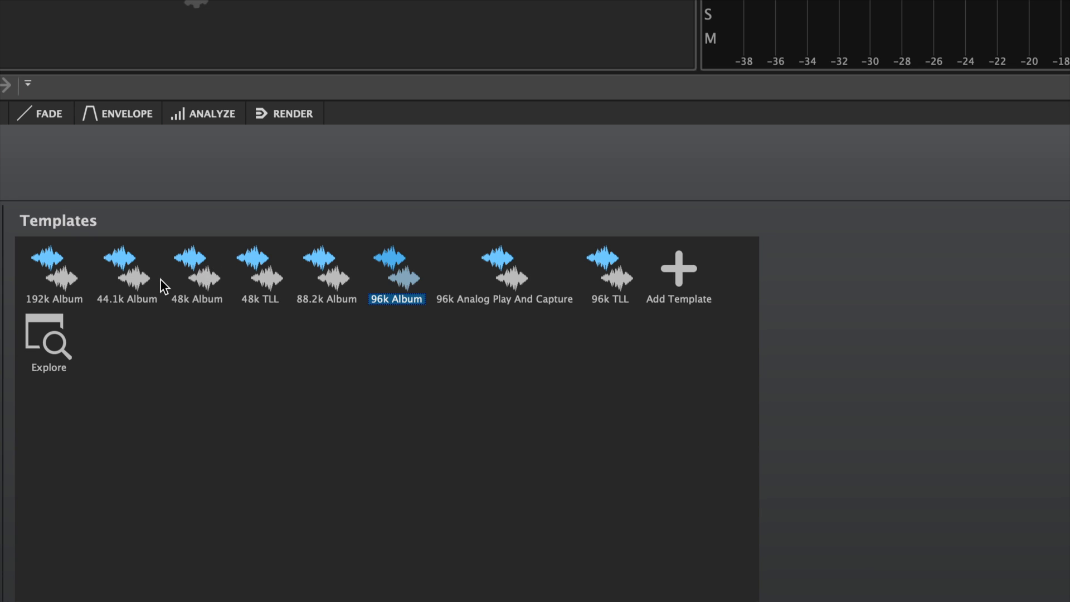
pyautogui.rightClick(326, 271)
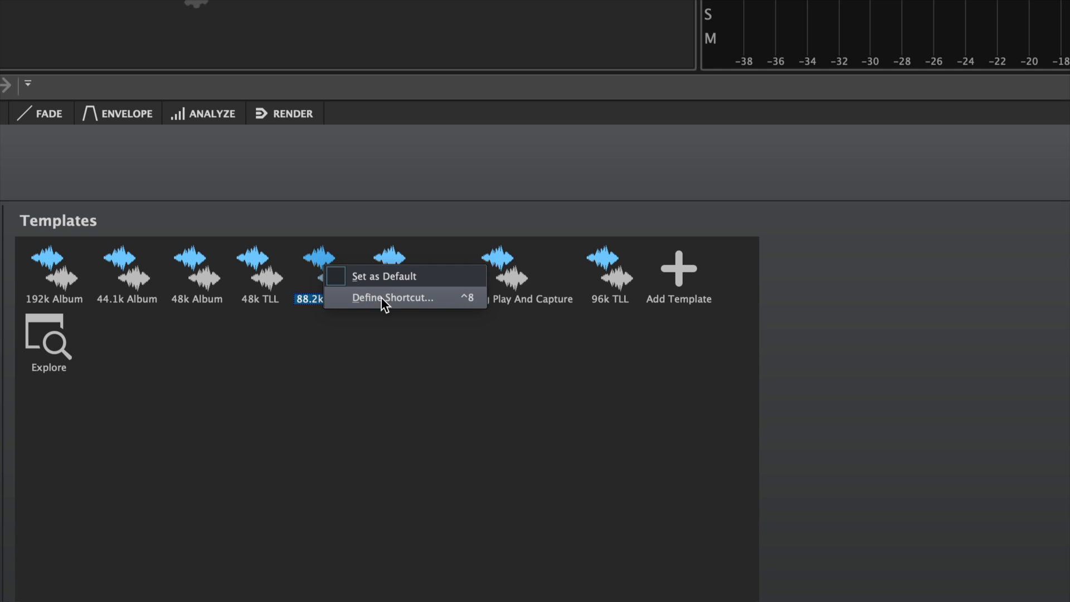
pyautogui.click(323, 195)
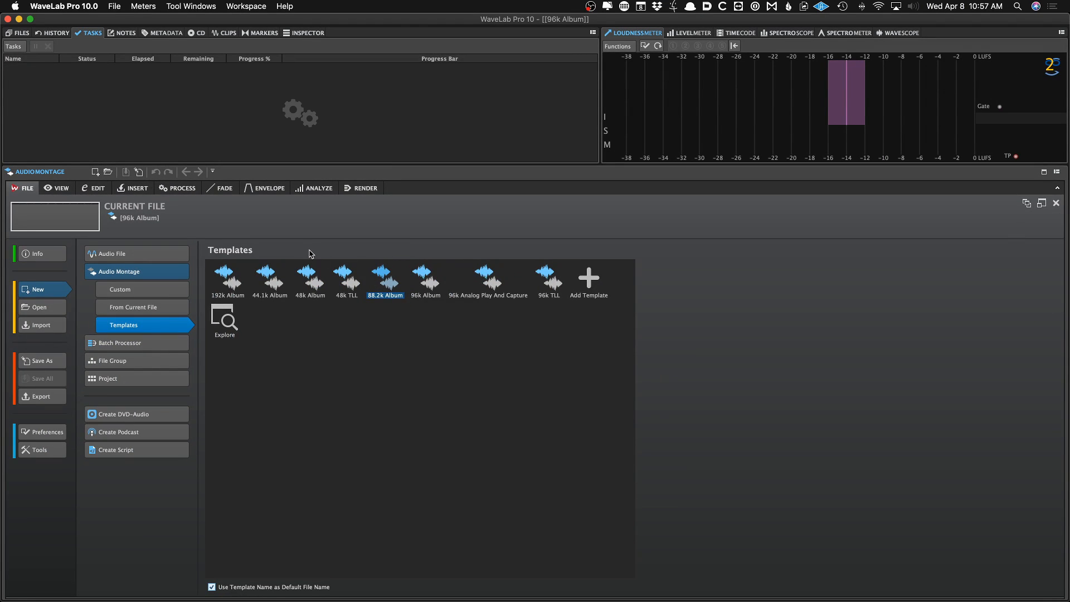
pyautogui.click(69, 223)
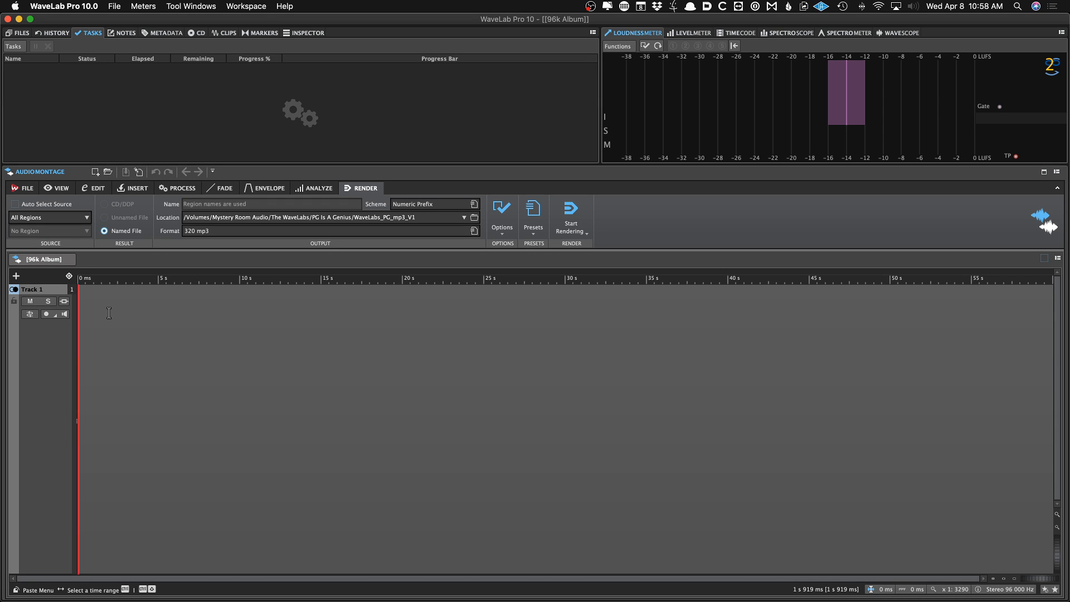
# Switch the meter panel to the Level Meter
pyautogui.click(695, 34)
pyautogui.click(736, 35)
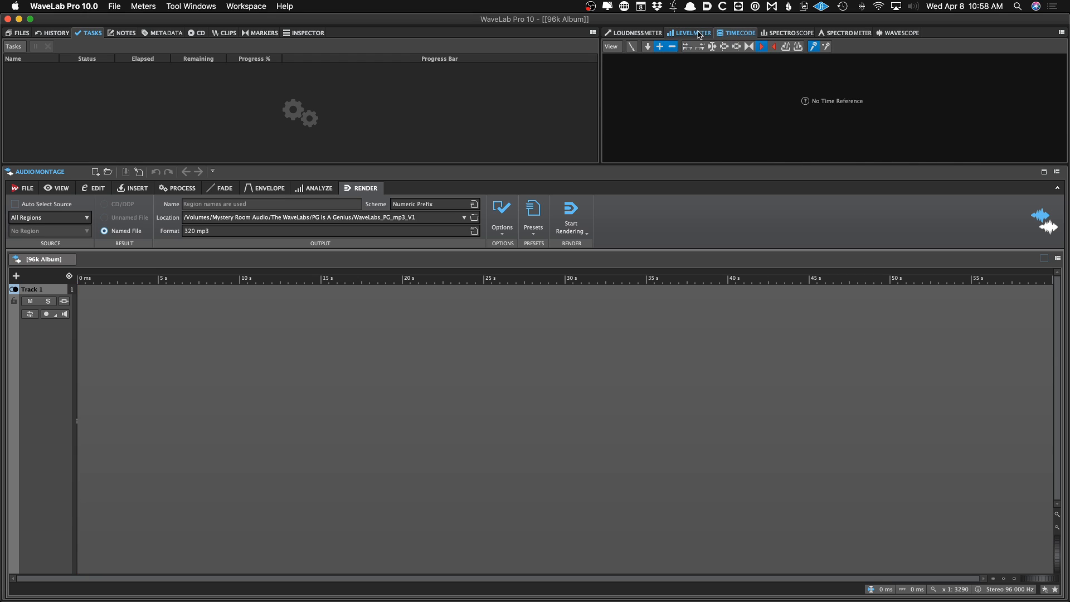
pyautogui.click(694, 34)
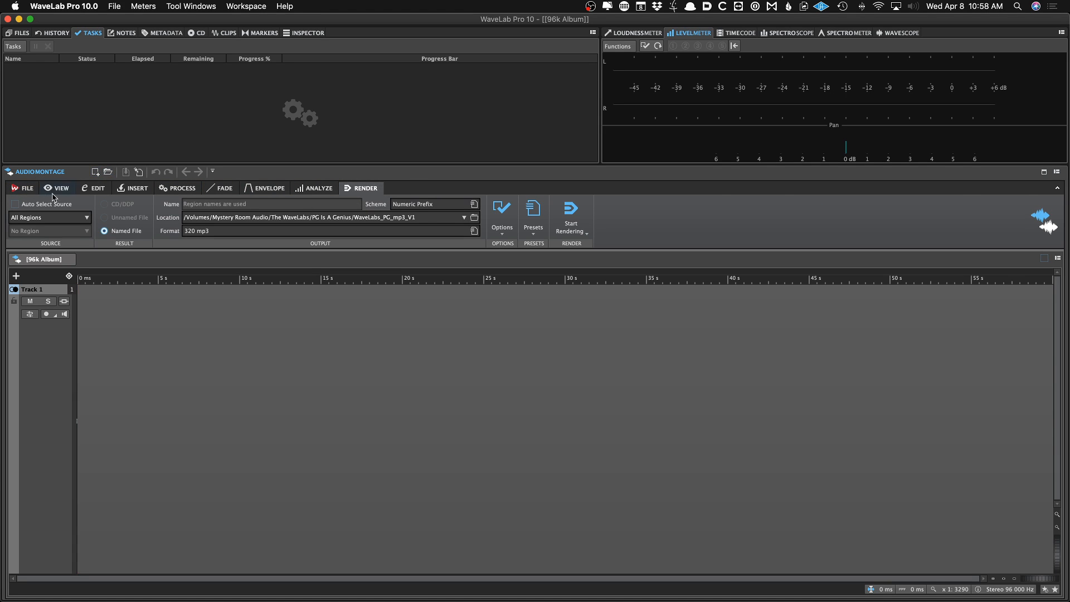
# Open the 08 Problematic WAV file in the audio editor
pyautogui.click(327, 188)
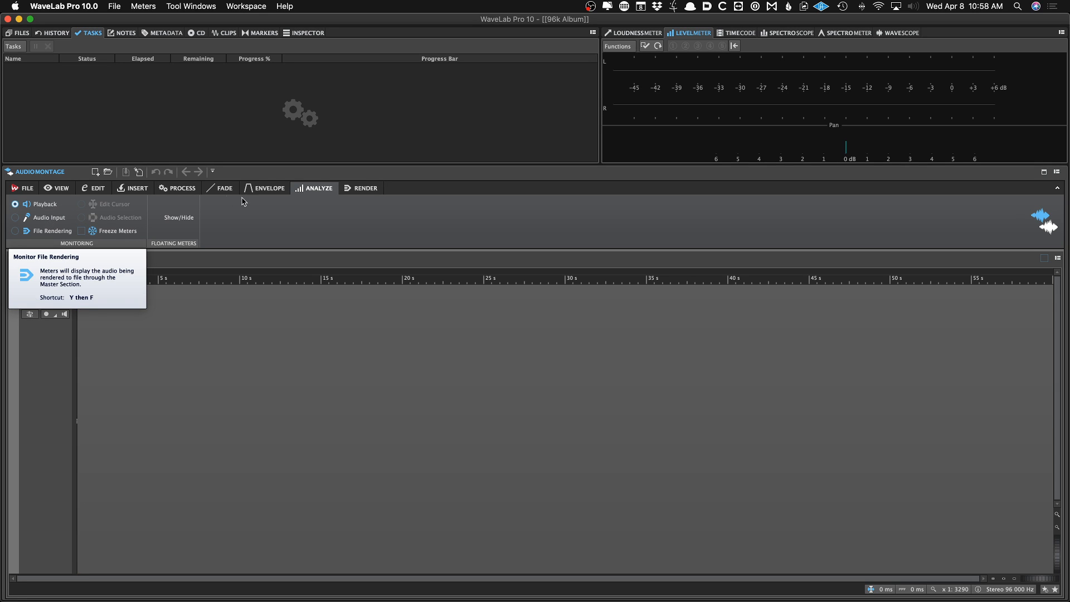
pyautogui.rightClick(267, 201)
pyautogui.moveTo(334, 206)
pyautogui.click(393, 207)
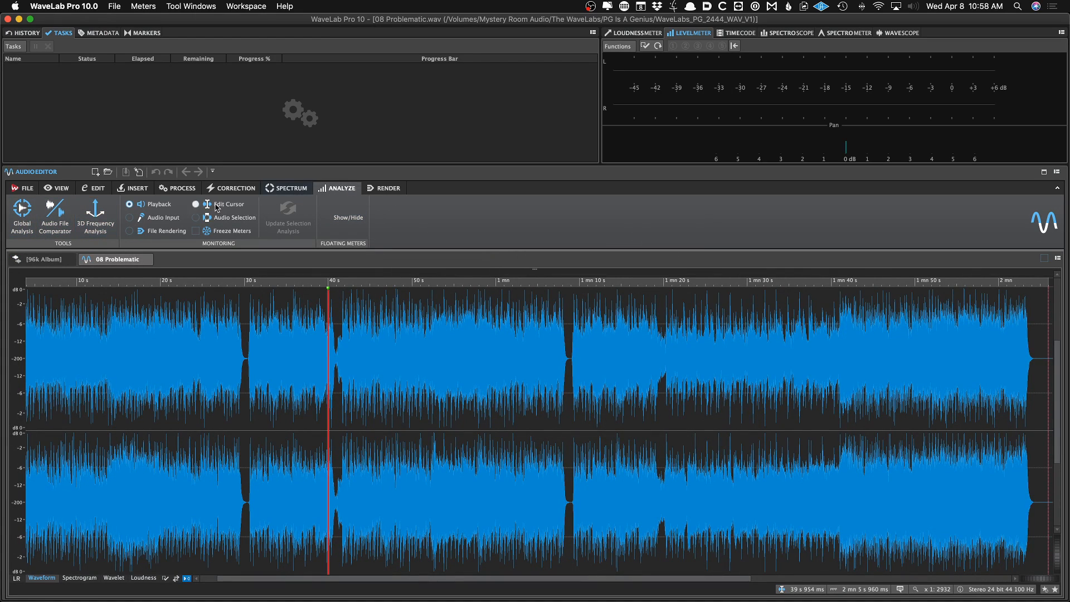
# Run a Global Analysis of the file's peaks, then close the analysis window and the file
pyautogui.click(23, 212)
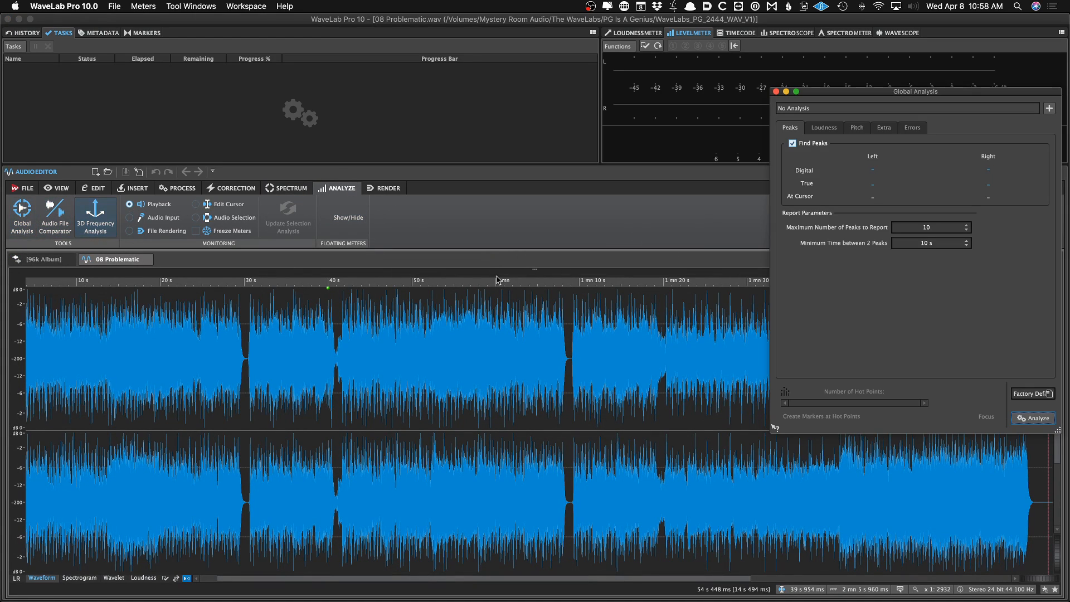
pyautogui.click(1034, 418)
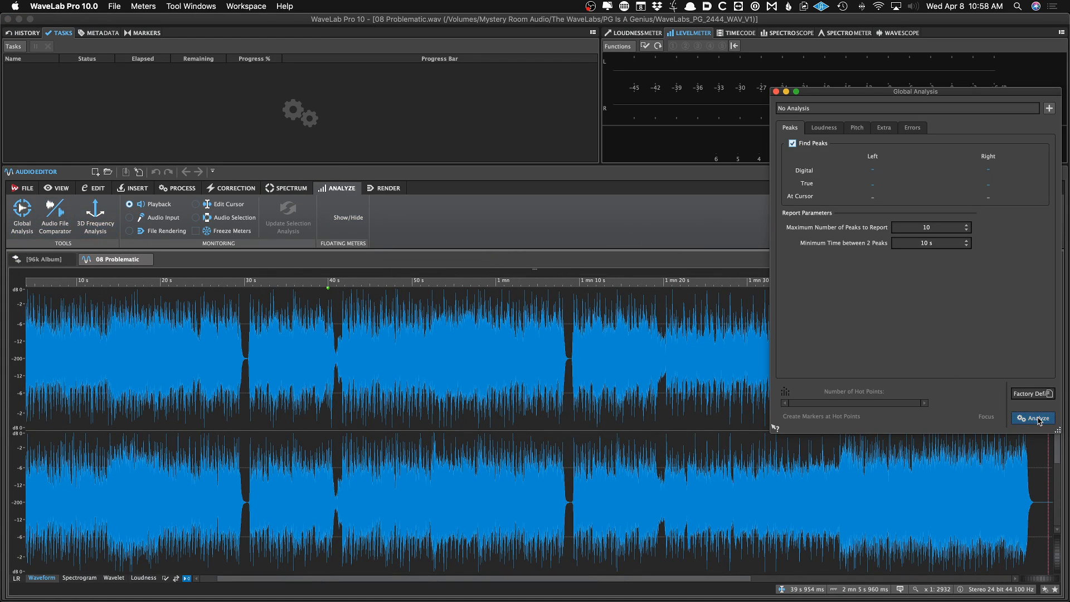
pyautogui.click(775, 92)
pyautogui.click(145, 259)
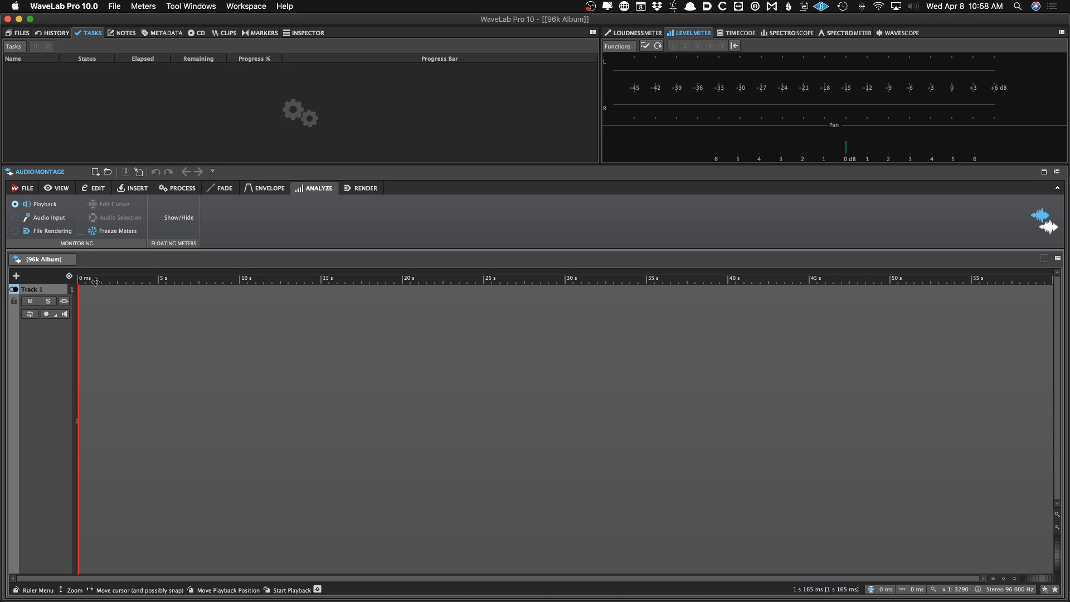
# Browse through the montage's ribbon tabs, ending on Render
pyautogui.click(270, 188)
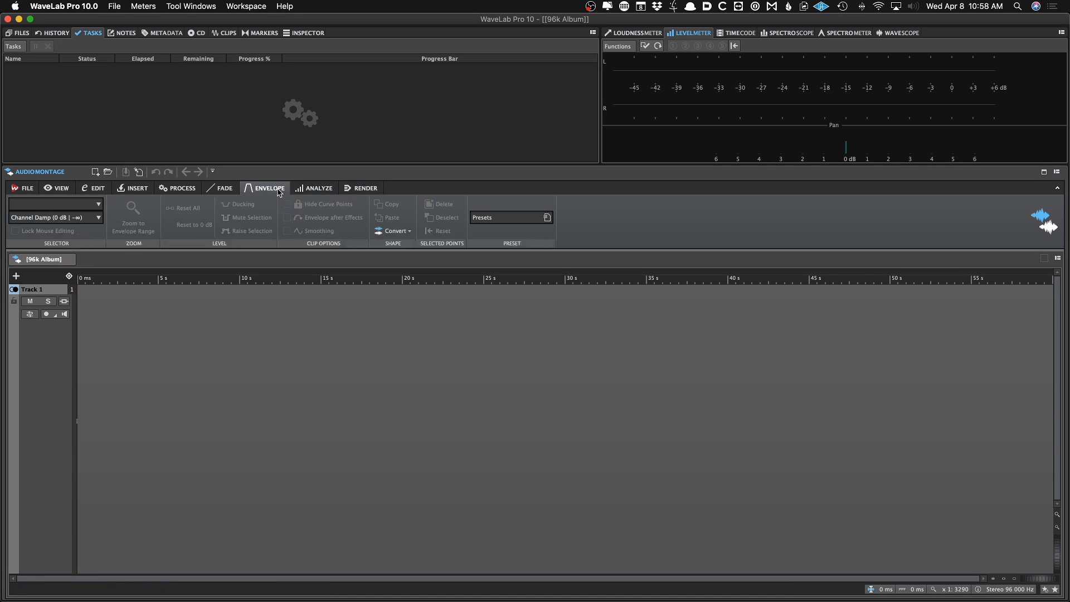
pyautogui.click(221, 188)
pyautogui.click(178, 188)
pyautogui.click(134, 189)
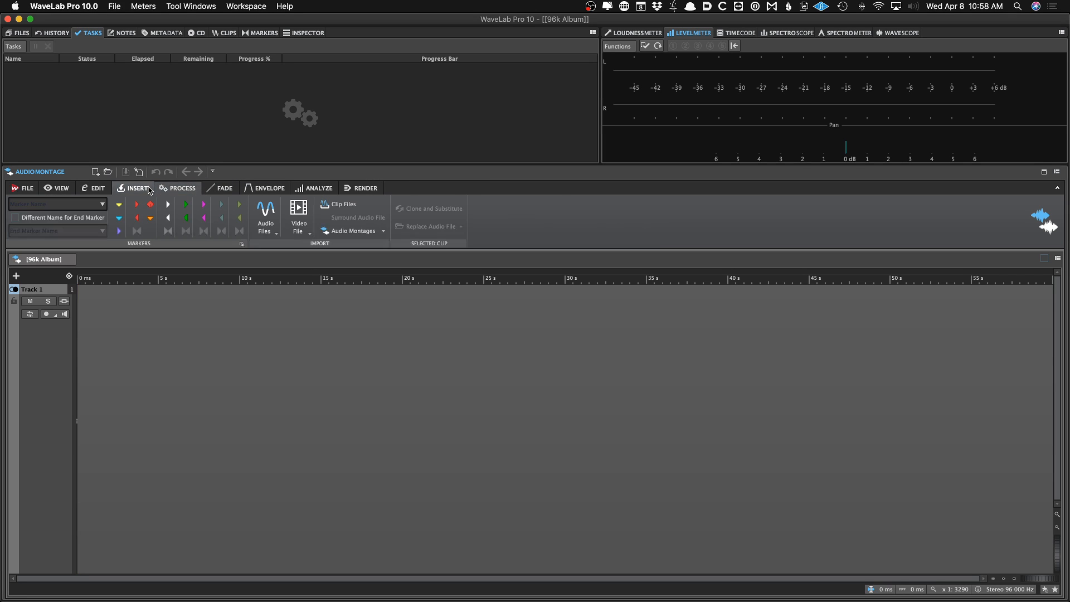
pyautogui.click(94, 189)
pyautogui.click(68, 192)
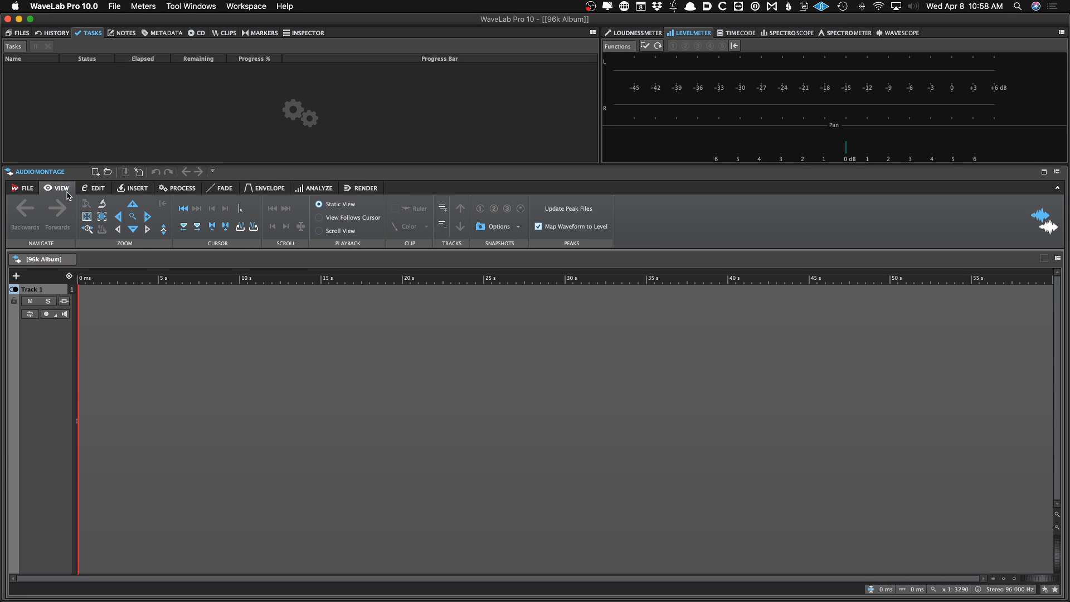
pyautogui.click(260, 189)
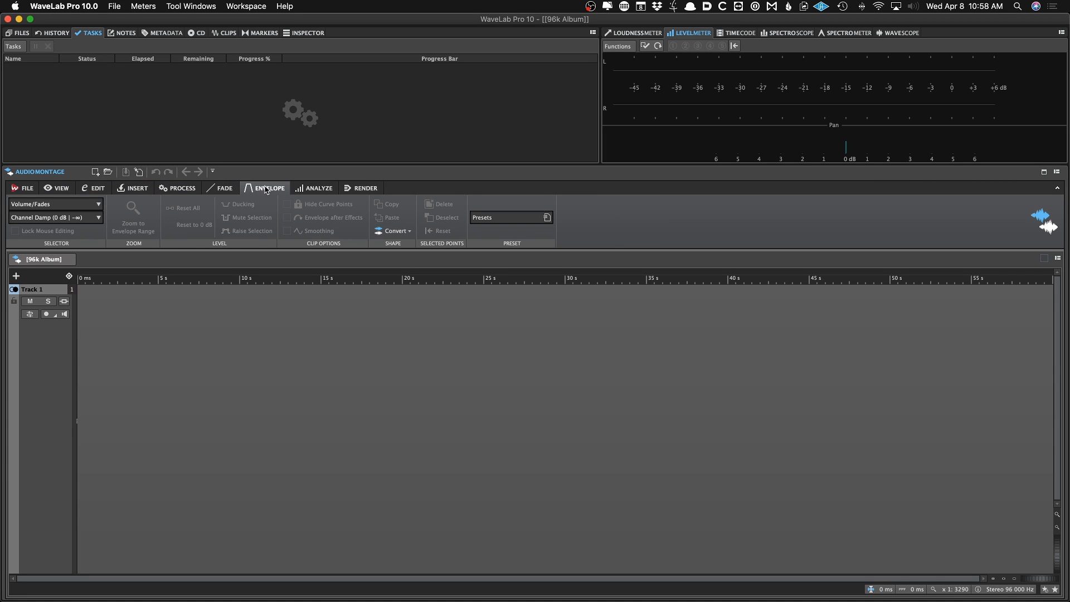
pyautogui.click(312, 189)
pyautogui.click(359, 189)
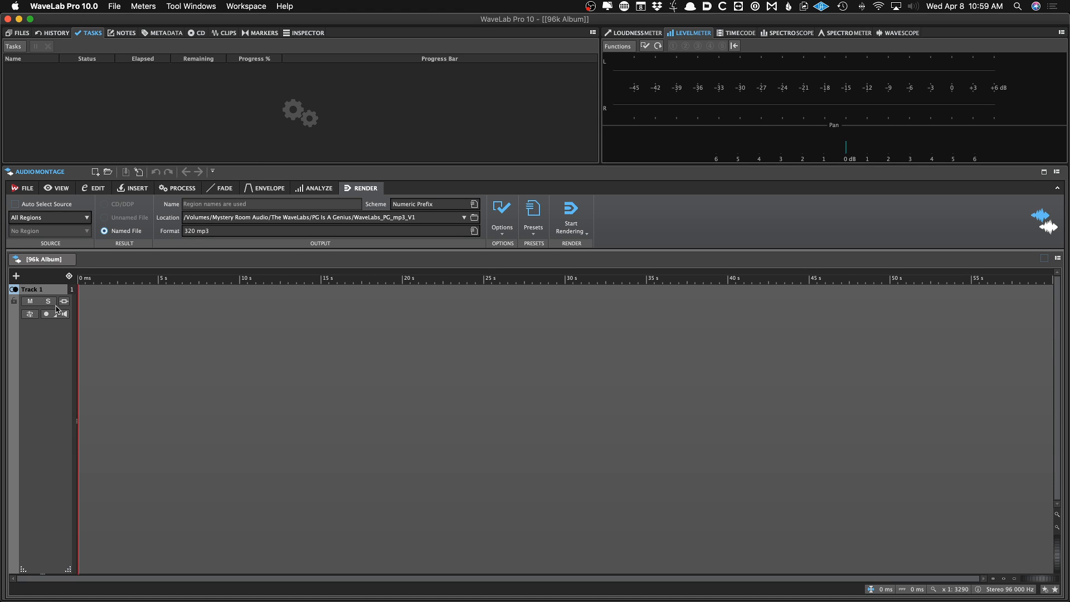
# Open the audio file insert browser and select all ten 96k WAVs in In The Box > original files
pyautogui.press('i')
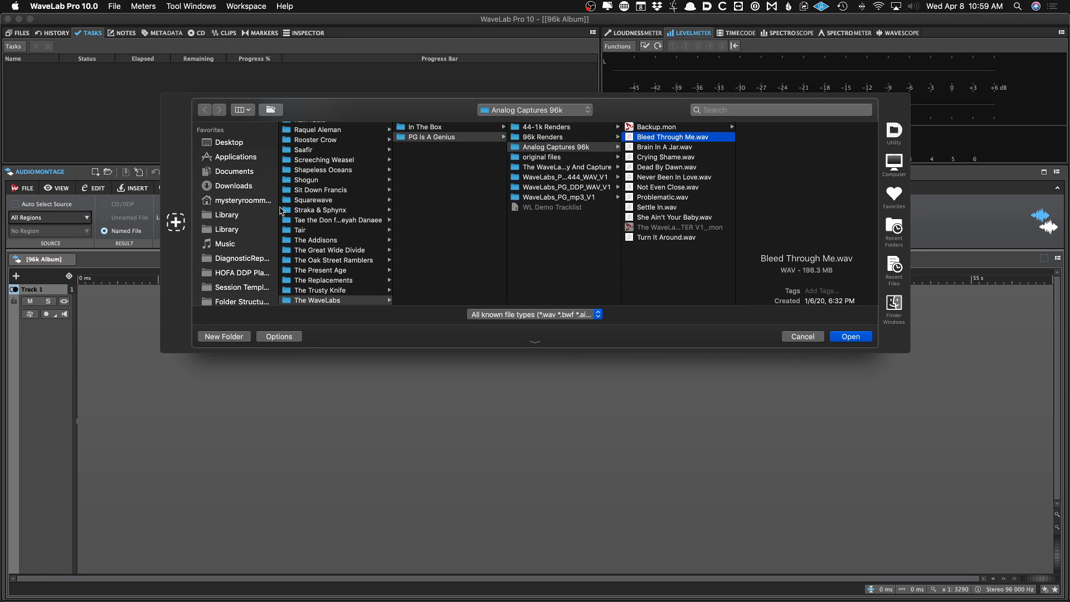
pyautogui.press('Left')
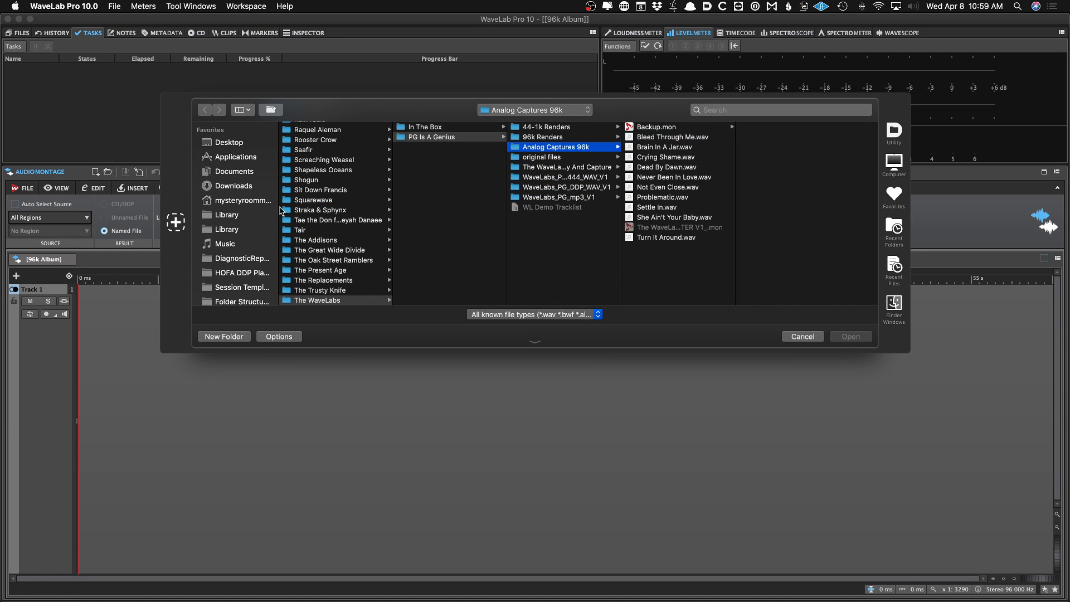
pyautogui.press('Left')
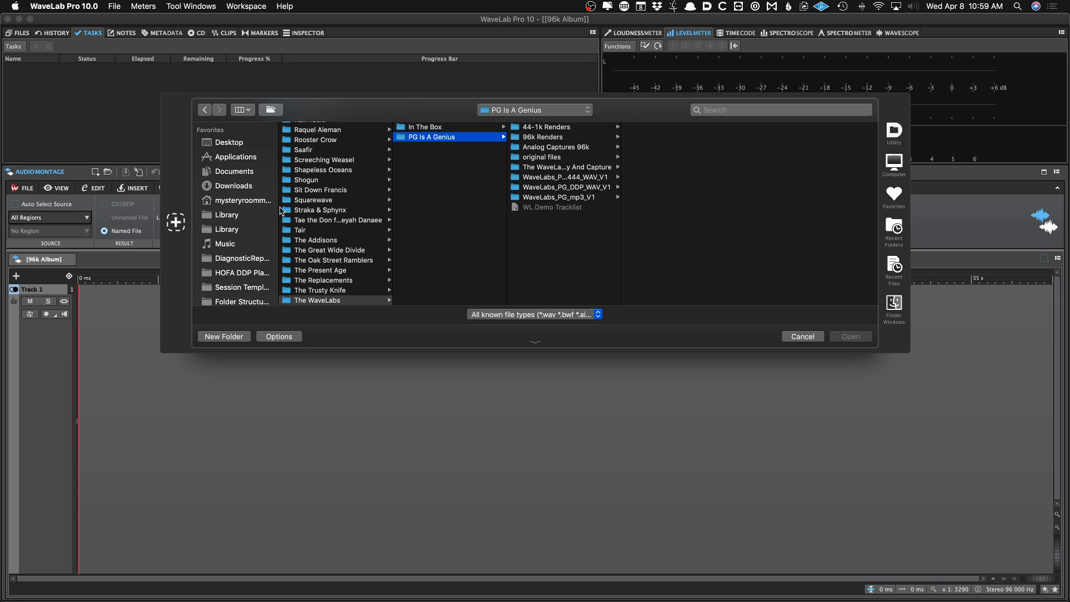
pyautogui.press('Up')
pyautogui.press('Right')
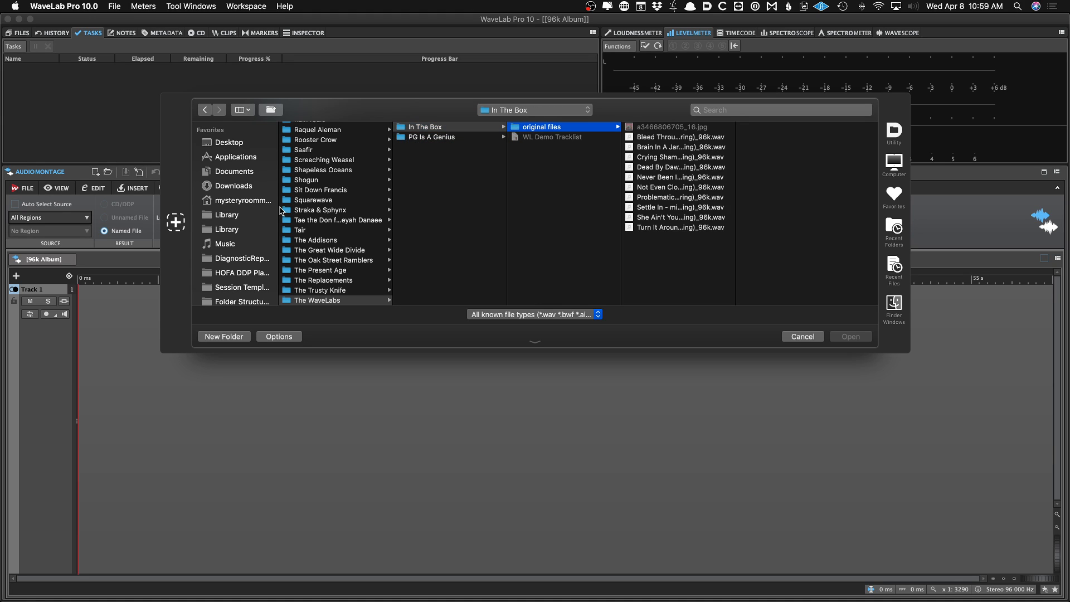
pyautogui.press('Right')
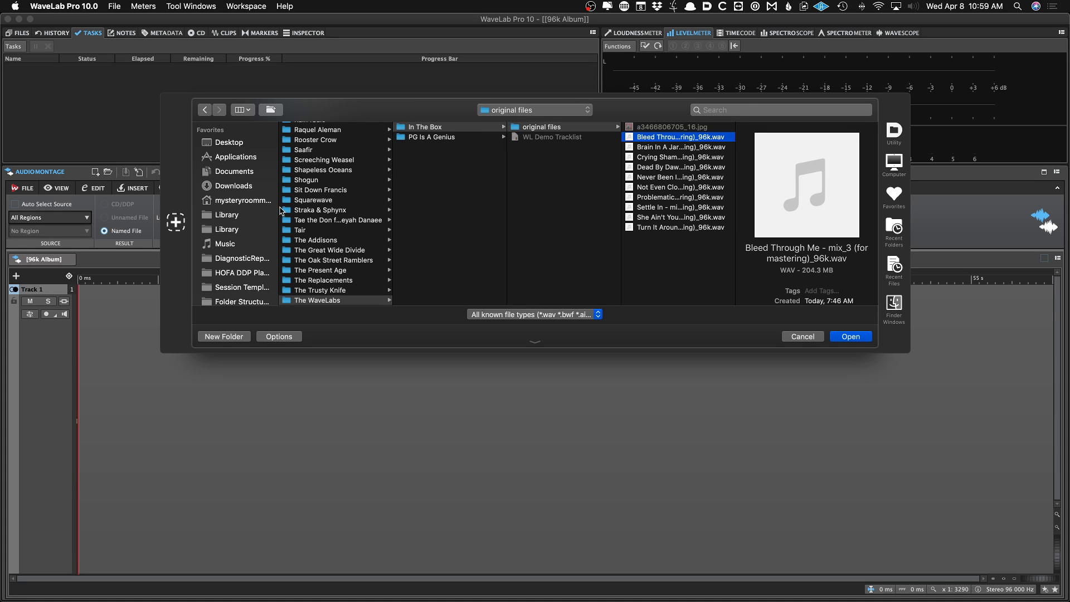
pyautogui.hotkey('shift', 'Down')
pyautogui.hotkey('shift', 'Down')
pyautogui.hotkey('shift', 'Down')
pyautogui.hotkey('shift', 'Down')
pyautogui.hotkey('shift', 'Down')
pyautogui.hotkey('shift', 'Down')
pyautogui.hotkey('shift', 'Down')
pyautogui.hotkey('shift', 'Down')
pyautogui.hotkey('shift', 'Down')
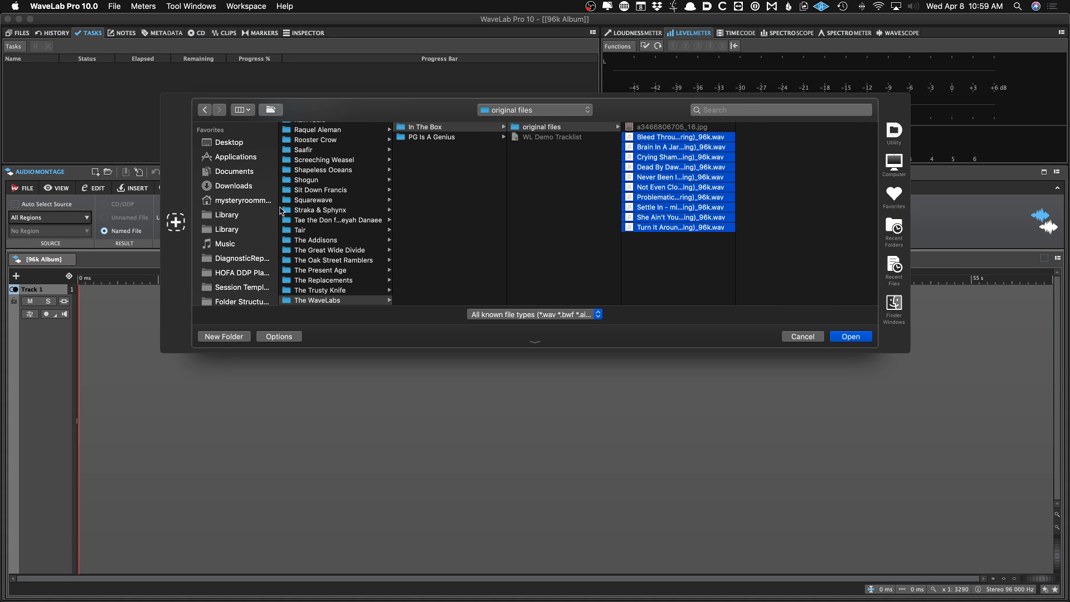
pyautogui.press('Return')
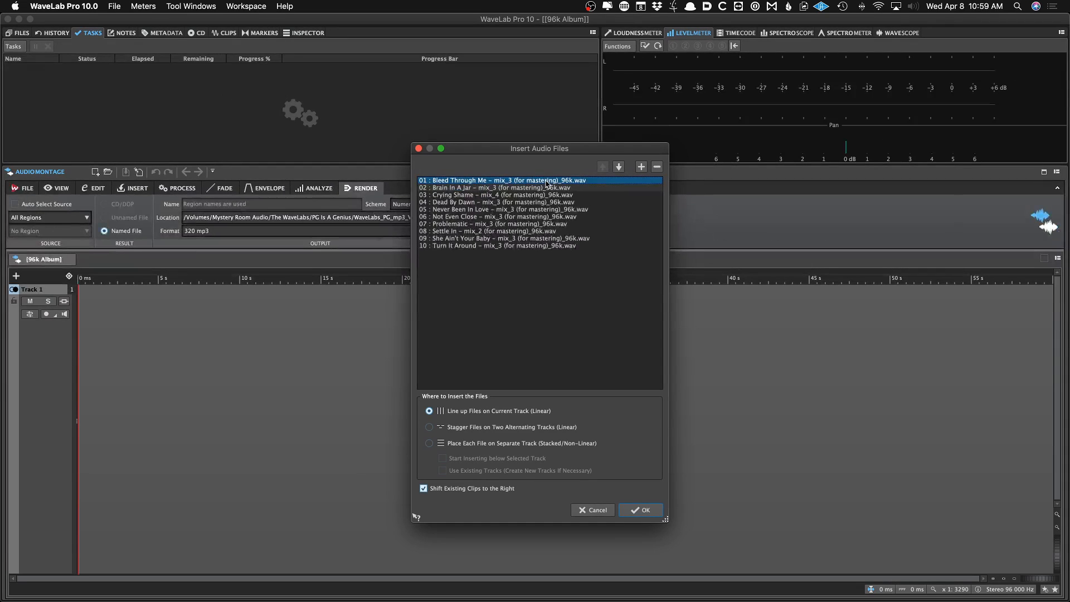
# Try reordering the insert list by moving Brain In A Jar up and down among the files
pyautogui.click(422, 195)
pyautogui.moveTo(508, 188)
pyautogui.mouseDown()
pyautogui.moveTo(500, 233)
pyautogui.moveTo(499, 204)
pyautogui.mouseUp()
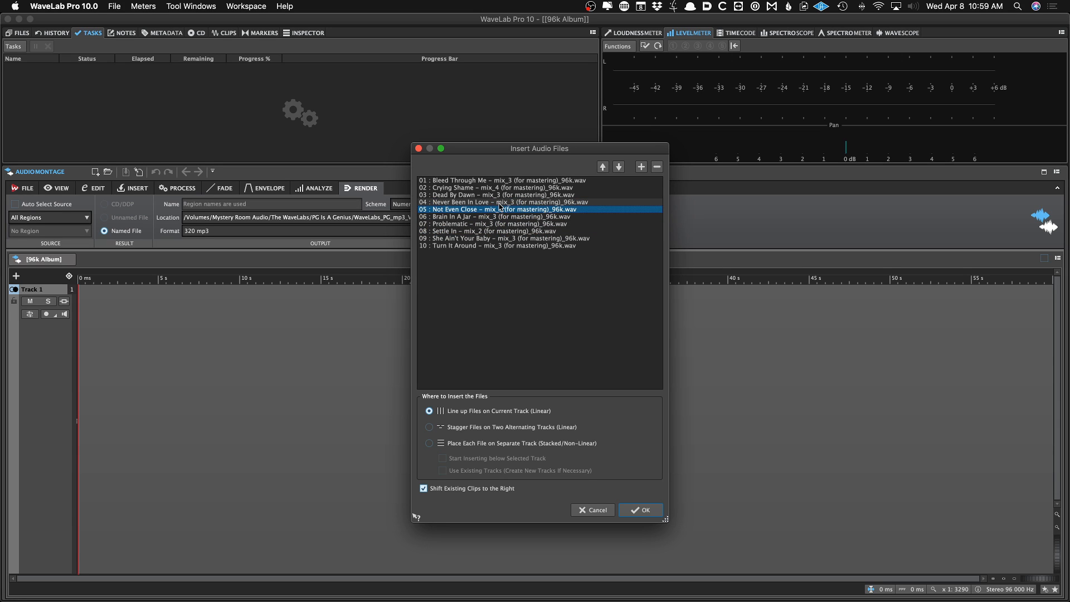
pyautogui.press('Up')
pyautogui.press('Up')
pyautogui.press('Up')
pyautogui.press('Up')
pyautogui.press('Down')
pyautogui.press('Down')
pyautogui.press('Down')
pyautogui.press('Down')
pyautogui.press('Down')
pyautogui.press('Up')
pyautogui.press('Up')
pyautogui.press('Up')
pyautogui.press('Up')
pyautogui.press('Up')
pyautogui.press('Down')
pyautogui.press('Down')
pyautogui.press('Down')
pyautogui.press('Down')
pyautogui.press('Down')
pyautogui.press('Down')
pyautogui.press('Down')
pyautogui.press('Down')
pyautogui.press('Down')
pyautogui.press('Up')
pyautogui.press('Up')
pyautogui.press('Up')
pyautogui.press('Up')
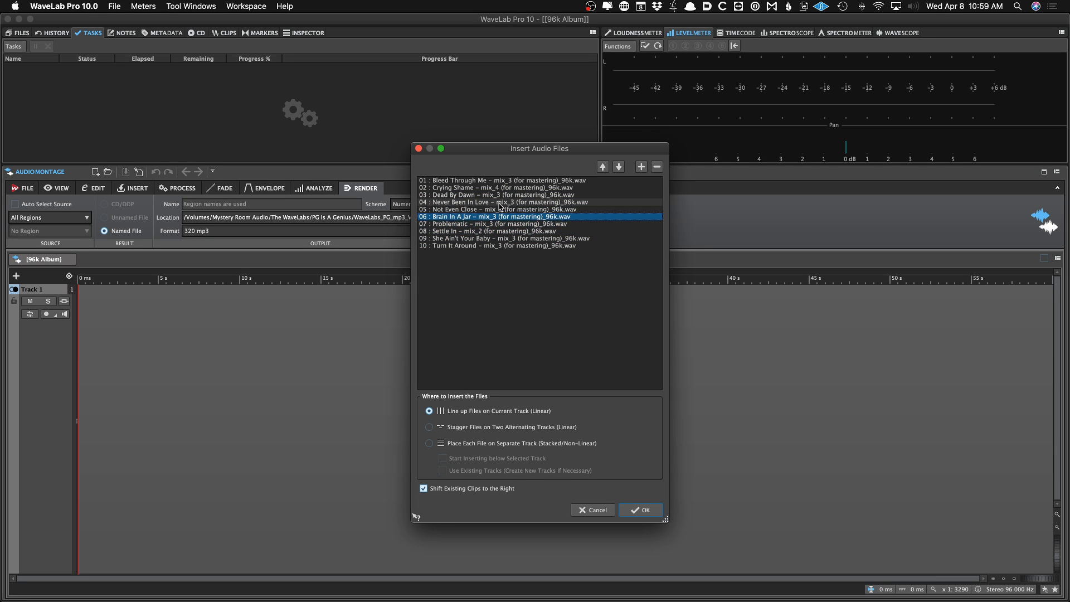
pyautogui.press('Up')
pyautogui.press('Up')
pyautogui.press('Up')
pyautogui.press('Up')
pyautogui.press('Up')
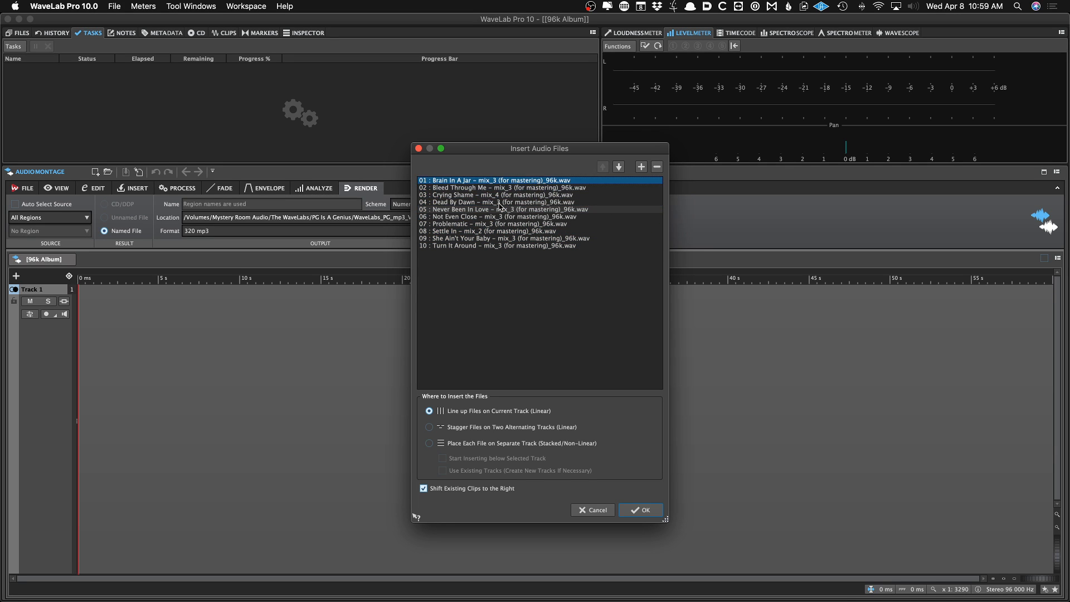
pyautogui.press('Down')
pyautogui.press('Down')
pyautogui.press('Down')
pyautogui.press('Down')
pyautogui.press('Down')
pyautogui.press('Up')
pyautogui.press('Up')
pyautogui.press('Up')
pyautogui.press('Up')
pyautogui.press('Up')
pyautogui.press('Down')
pyautogui.press('Down')
pyautogui.press('Down')
pyautogui.press('Down')
pyautogui.press('Down')
pyautogui.moveTo(702, 599)
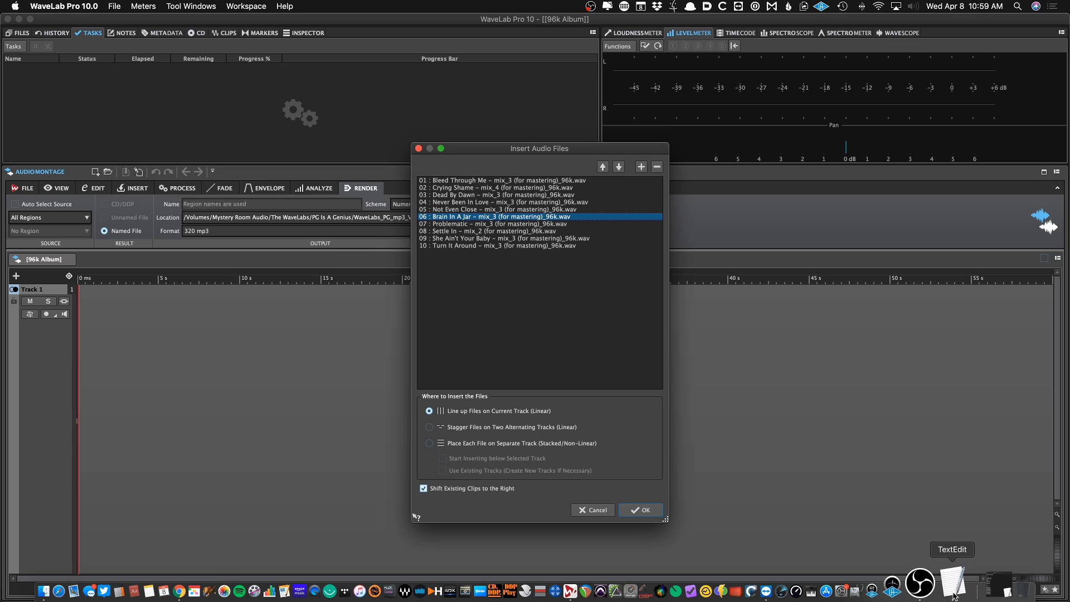
# Bring up the WL Demo Tracklist document beside the dialog and move Never Been In Love to the top of the list
pyautogui.click(989, 590)
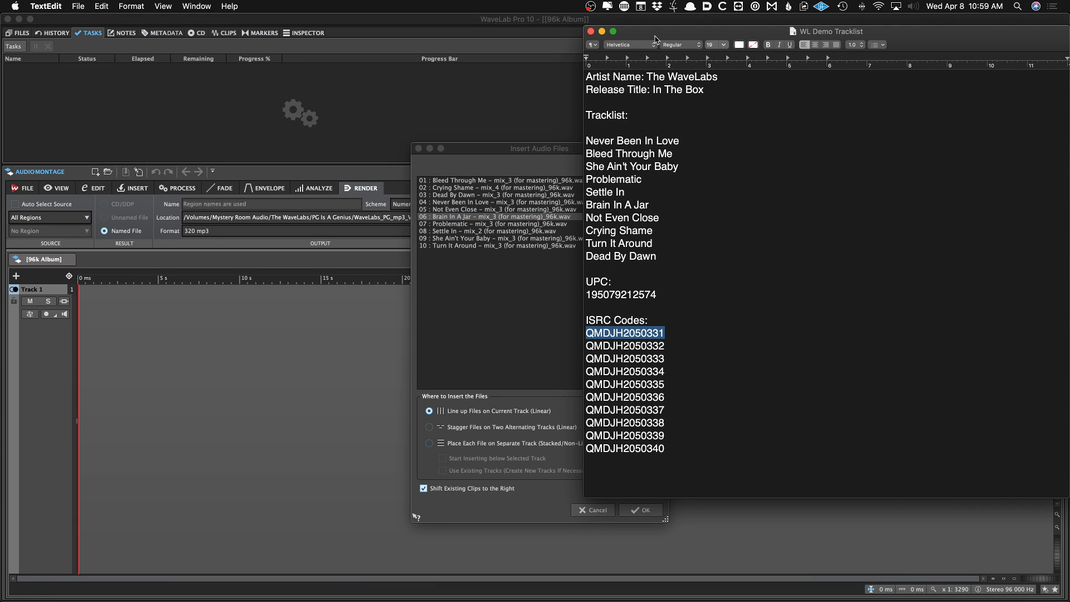
pyautogui.moveTo(674, 37); pyautogui.dragTo(721, 36)
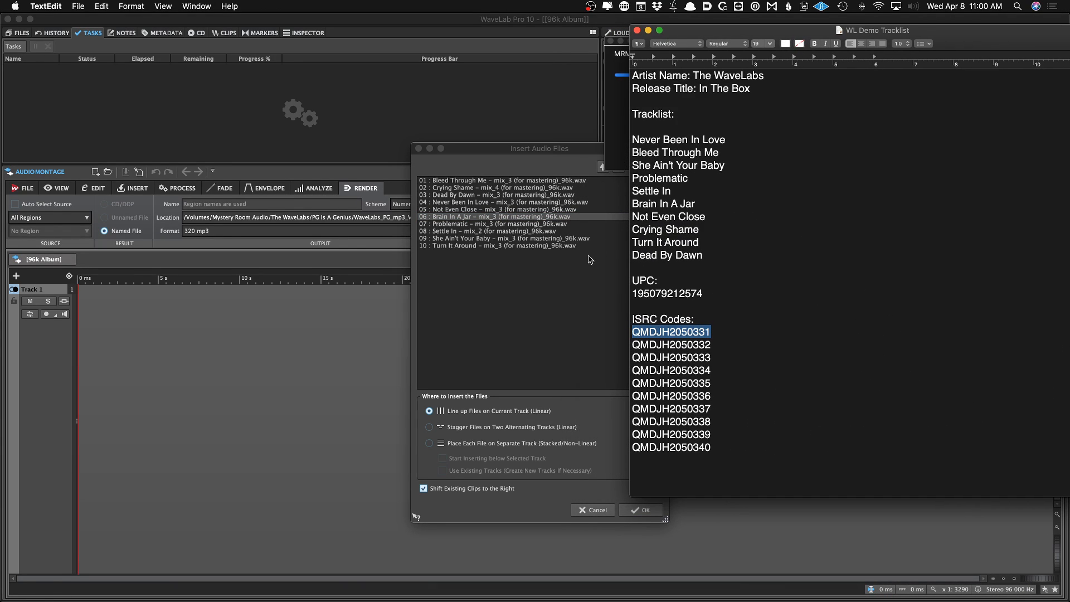
pyautogui.click(523, 210)
pyautogui.press('Up')
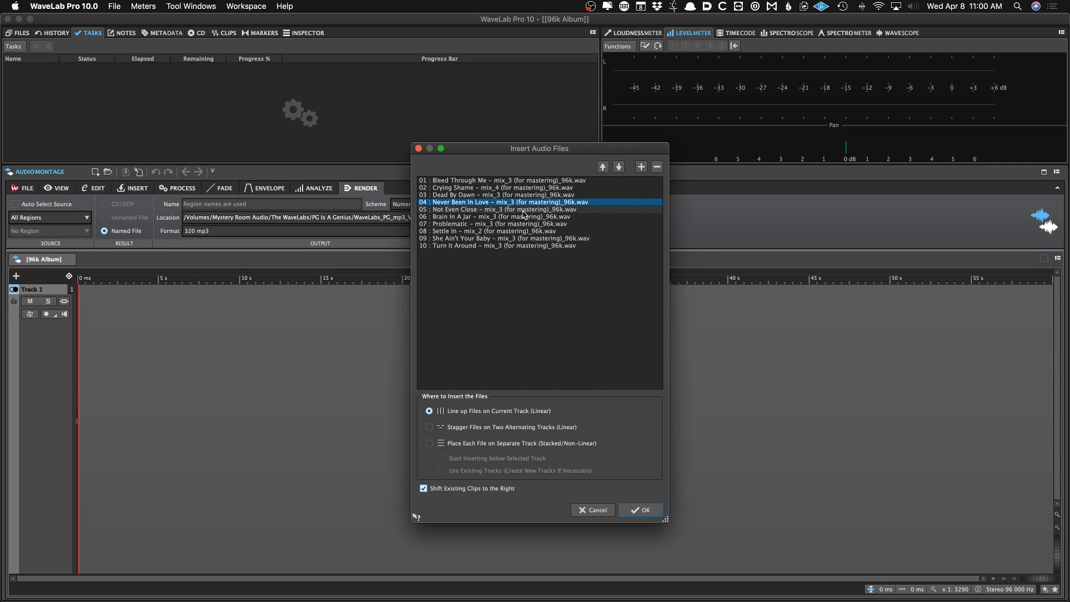
pyautogui.press('super+Up')
pyautogui.press('super+Up')
pyautogui.press('super+Up')
pyautogui.press('super+Tab')
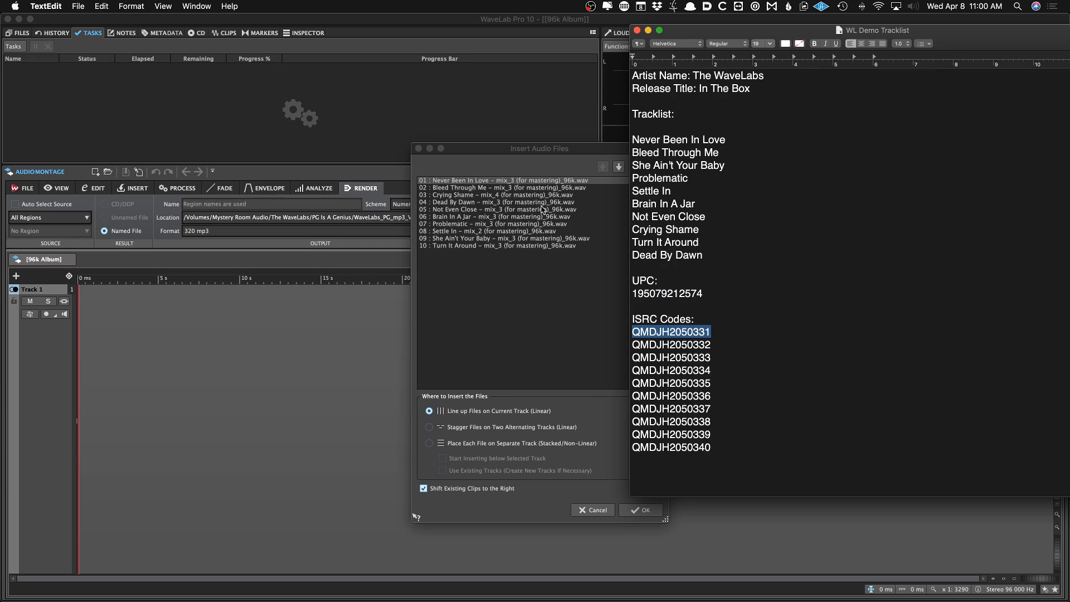
pyautogui.press('super+Tab')
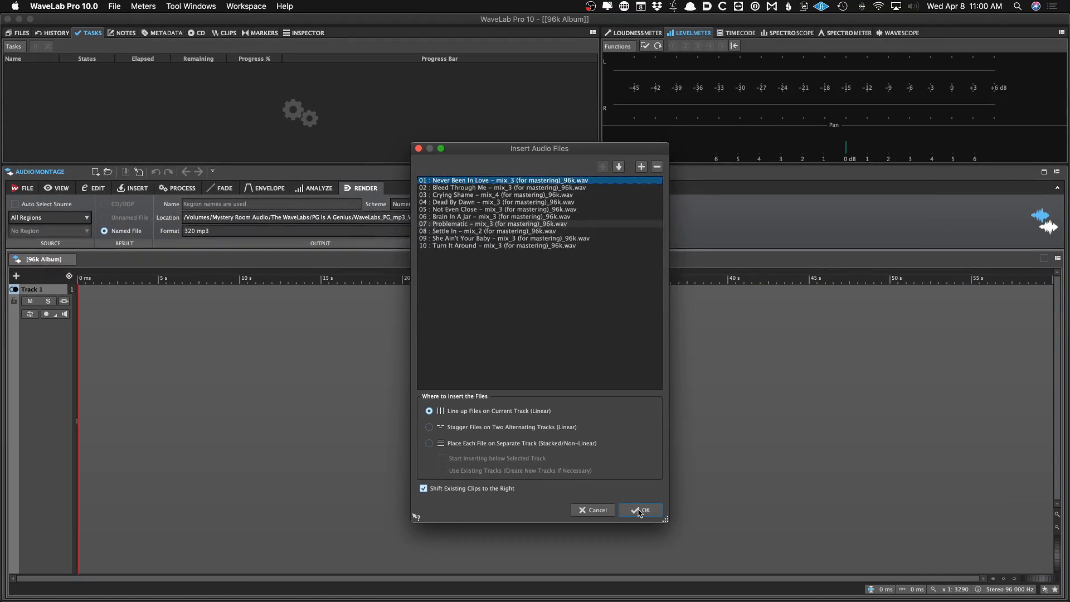
# Insert the files lined up on the current track, then undo the insertion
pyautogui.click(825, 596)
pyautogui.press('super+Down')
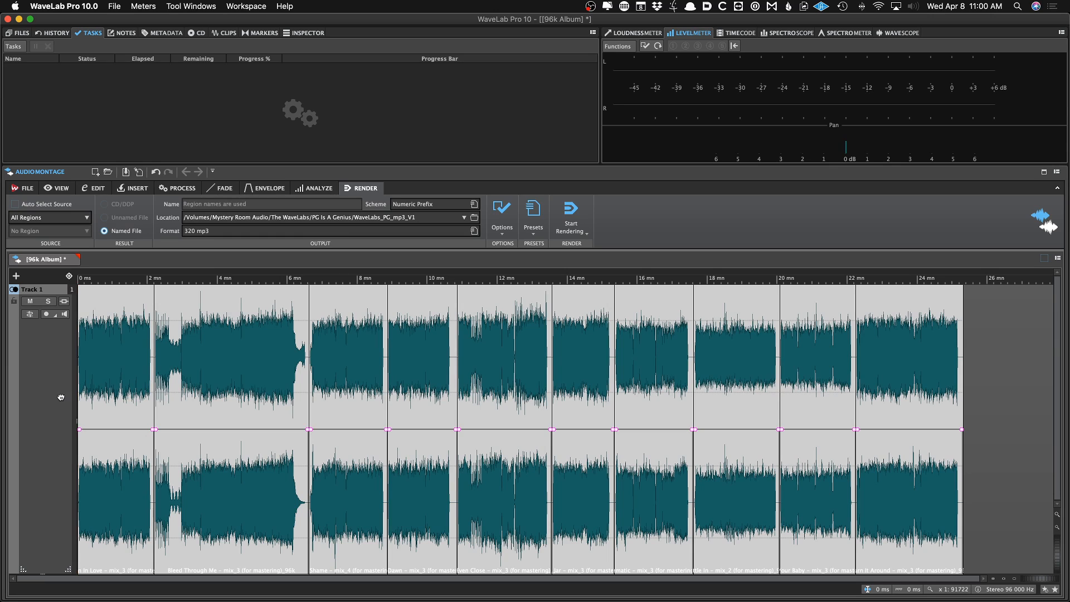
pyautogui.press('super+z')
# Reinsert all ten 96k WAVs from original files, placing each file on a separate track
pyautogui.press('super+i')
pyautogui.press('Down')
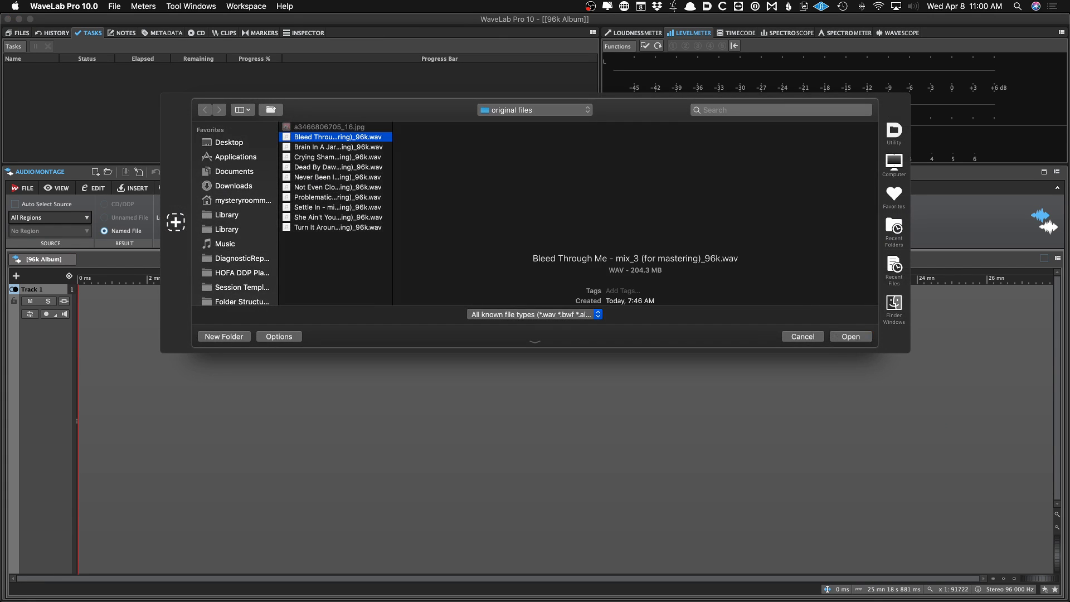
pyautogui.hotkey('shift', 'Down')
pyautogui.hotkey('shift', 'Down')
pyautogui.hotkey('shift', 'Down')
pyautogui.hotkey('shift', 'Down')
pyautogui.hotkey('shift', 'Down')
pyautogui.hotkey('shift', 'Down')
pyautogui.hotkey('shift', 'Down')
pyautogui.hotkey('shift', 'Down')
pyautogui.hotkey('shift', 'Down')
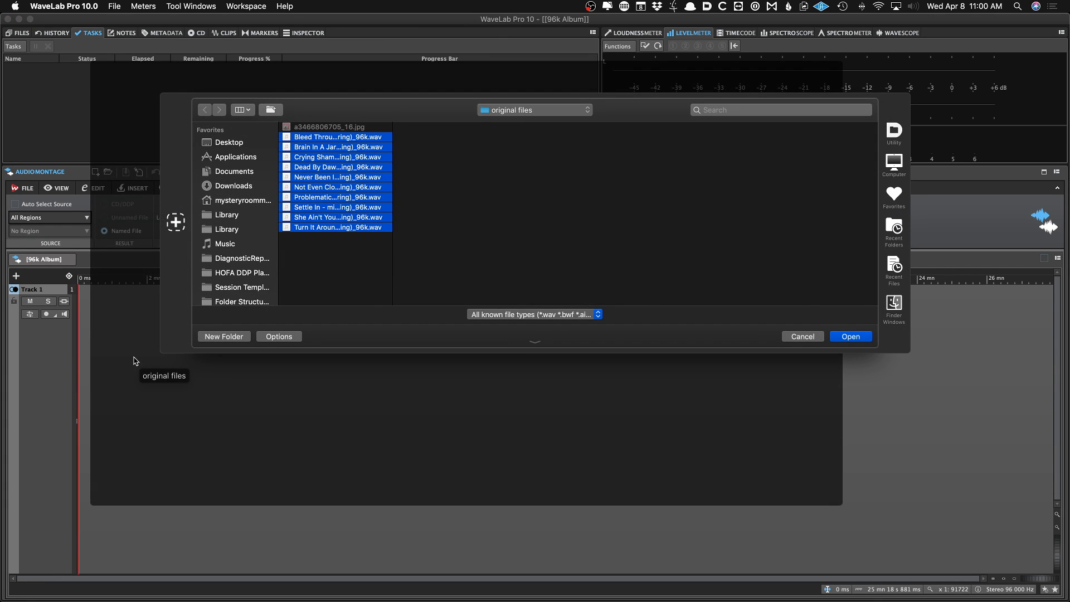
pyautogui.press('Return')
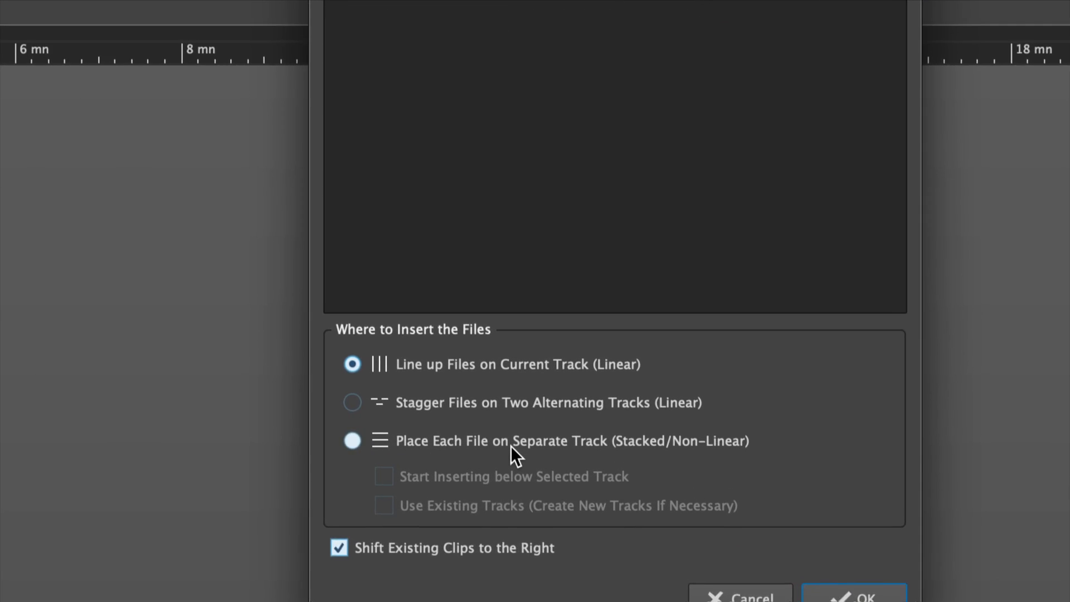
pyautogui.click(495, 445)
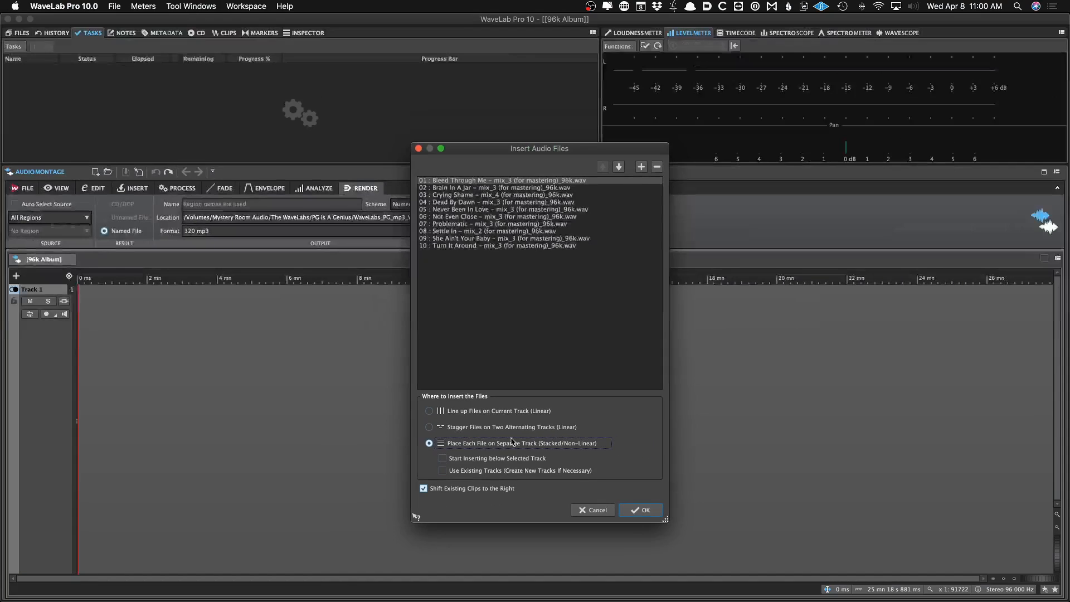
pyautogui.click(864, 596)
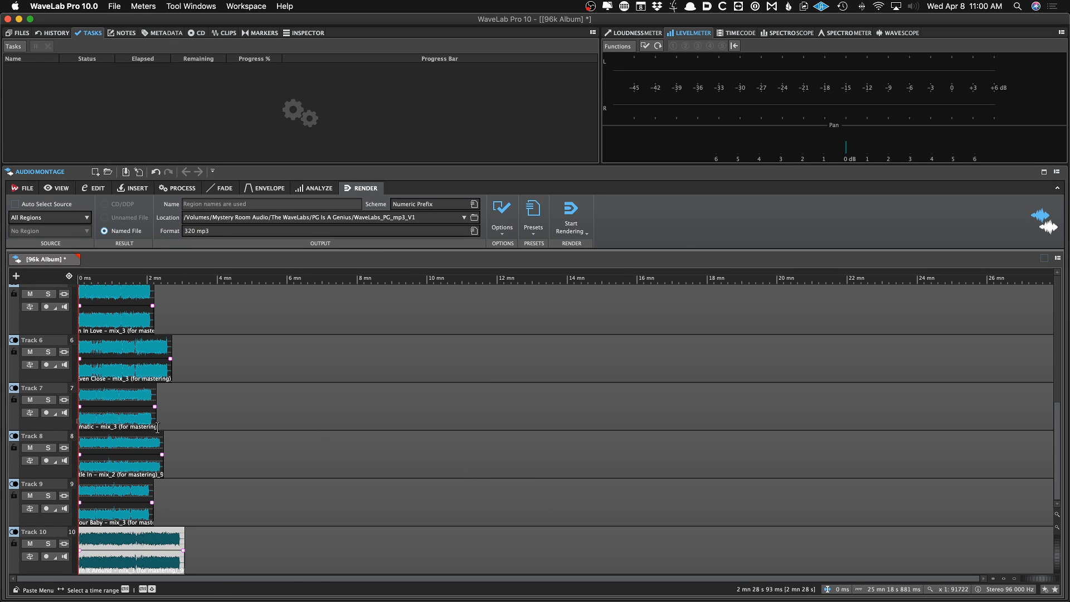
# Scroll through the stacked tracks and undo the separate-track insertion
pyautogui.scroll(10, 149, 436)
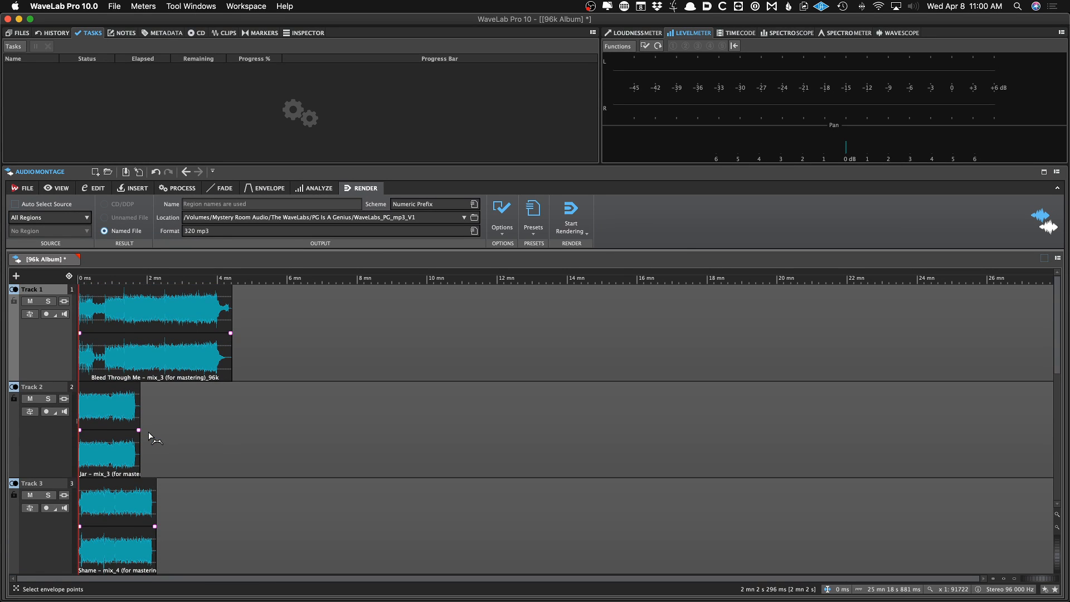
pyautogui.press('super+Down')
pyautogui.scroll(-5, 149, 432)
pyautogui.scroll(5, 149, 432)
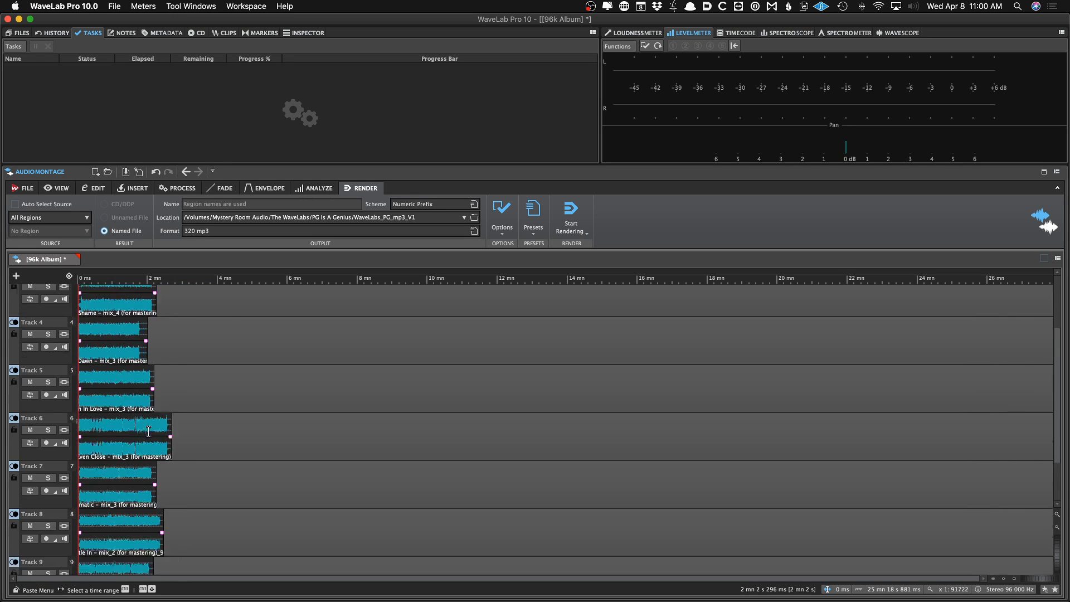
pyautogui.press('super+z')
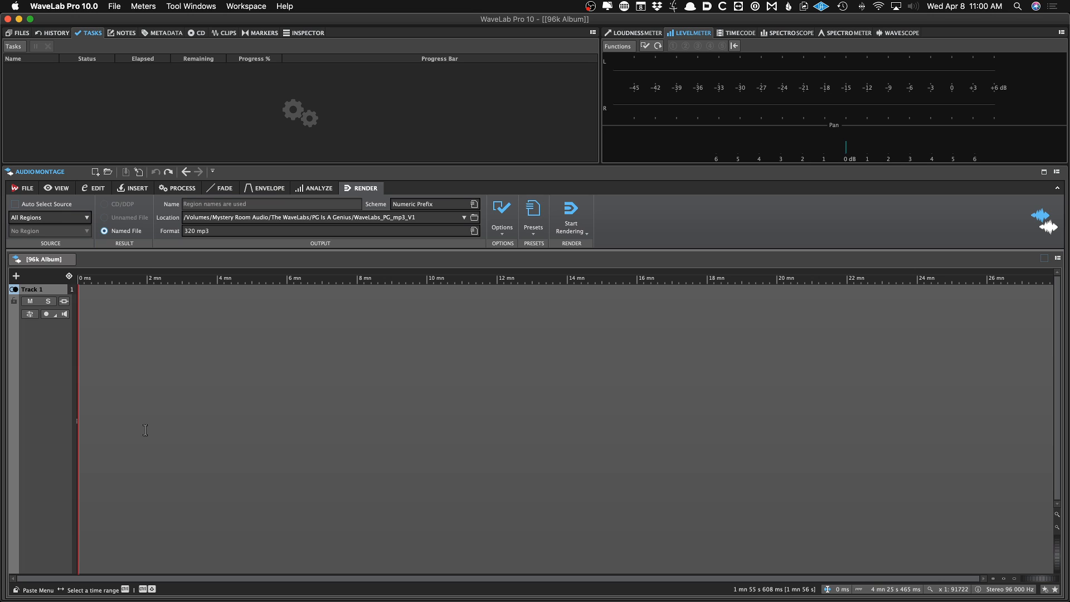
# Open the insert dialog again with all ten 96k WAVs and choose Stagger Files on Two Alternating Tracks
pyautogui.press('super+i')
pyautogui.press('Down')
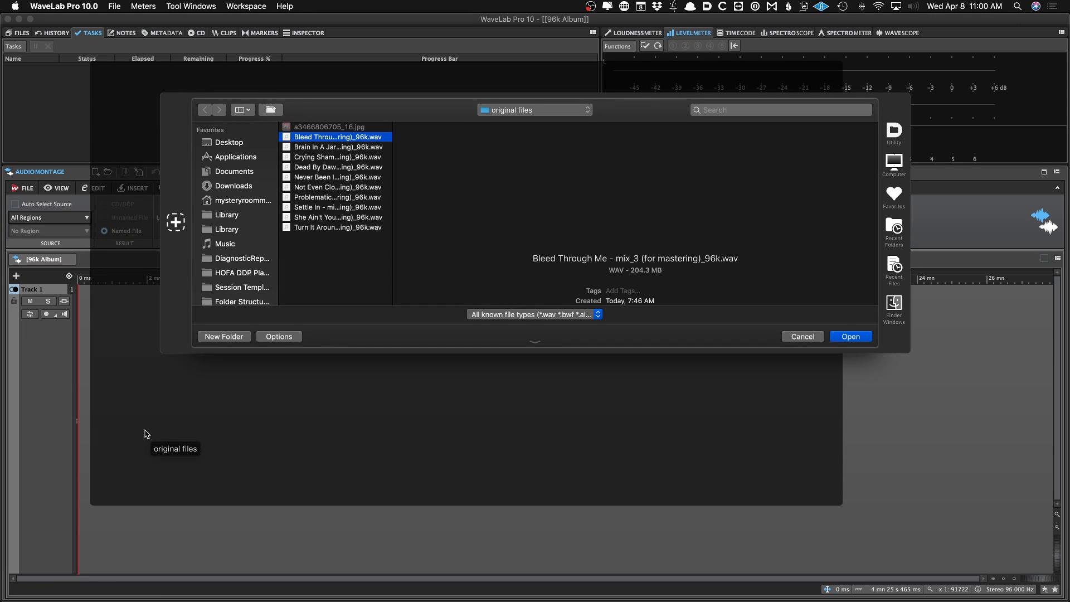
pyautogui.hotkey('shift', 'Down')
pyautogui.hotkey('shift', 'Down')
pyautogui.hotkey('shift', 'Down')
pyautogui.hotkey('shift', 'Down')
pyautogui.hotkey('shift', 'Down')
pyautogui.hotkey('shift', 'Down')
pyautogui.hotkey('shift', 'Down')
pyautogui.hotkey('shift', 'Down')
pyautogui.hotkey('shift', 'Down')
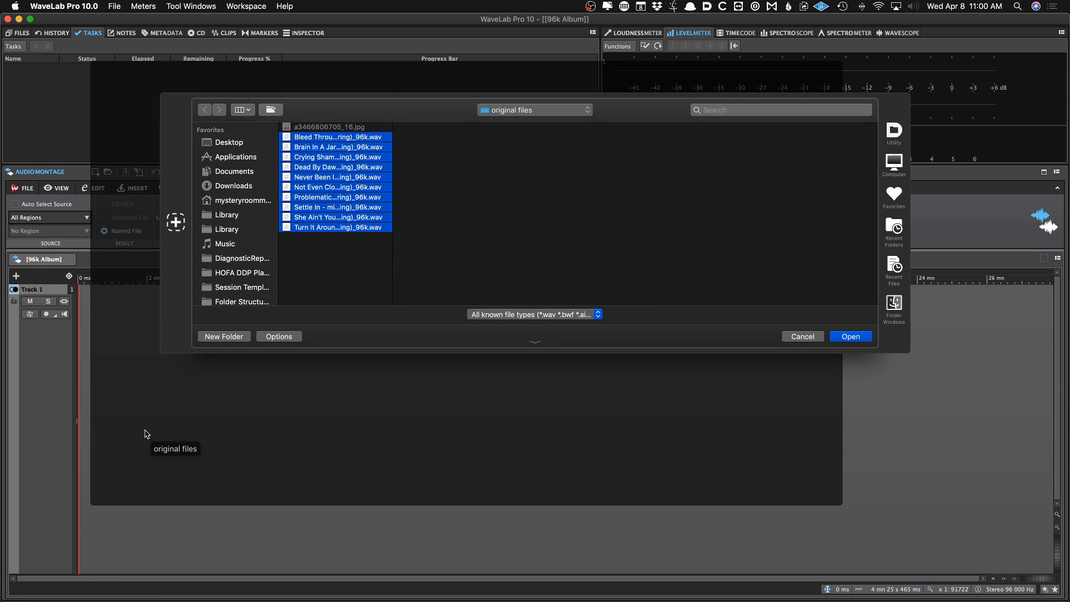
pyautogui.press('Return')
pyautogui.click(480, 428)
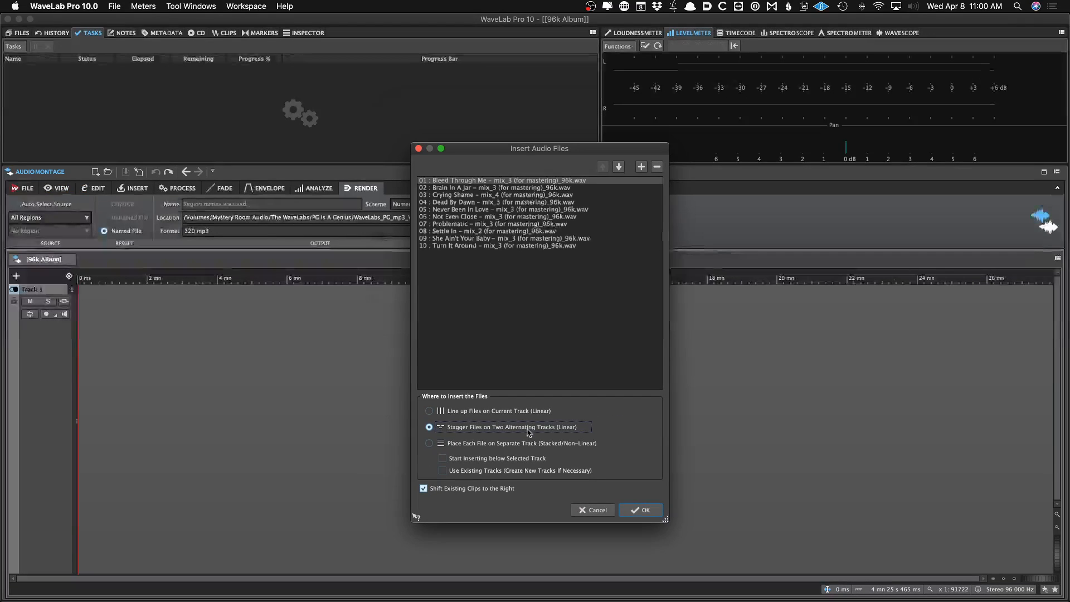
# Following the tracklist, move Never Been In Love to first and She Ain't Your Baby to third place
pyautogui.press('super+Tab')
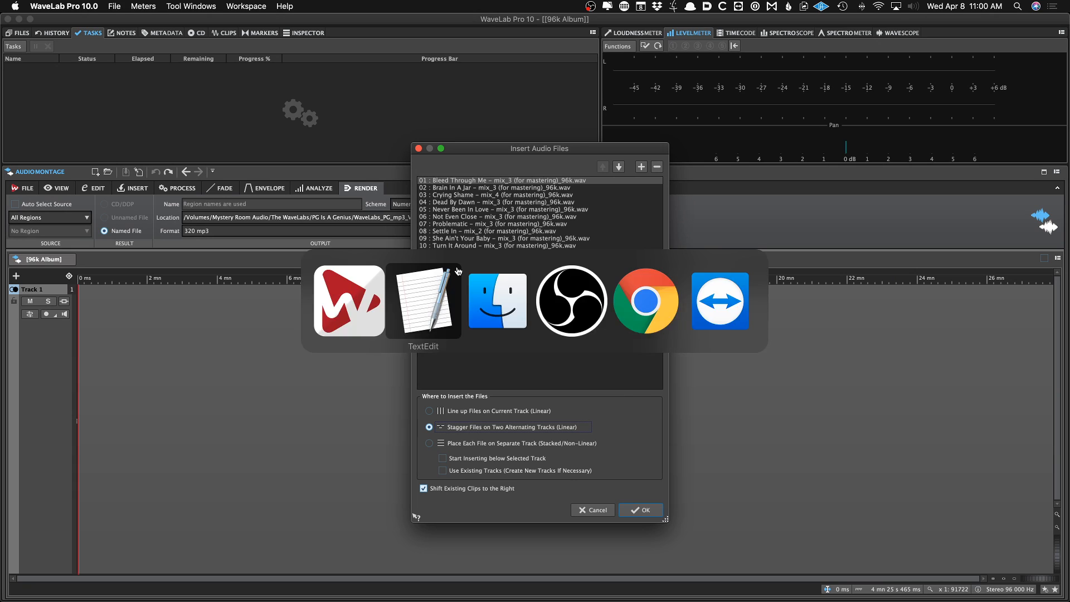
pyautogui.click(506, 238)
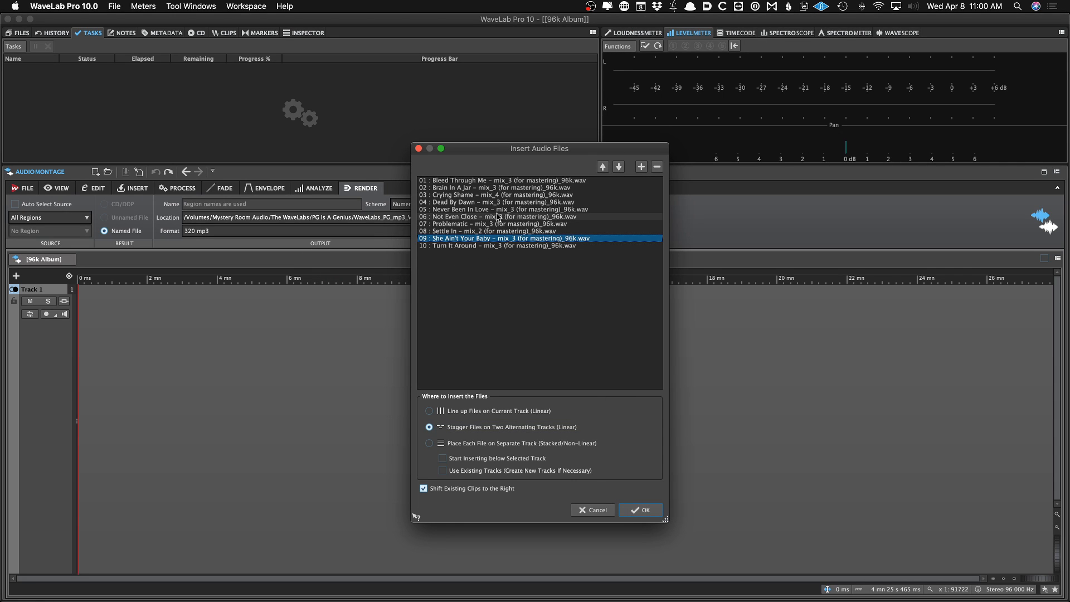
pyautogui.press('Up')
pyautogui.press('Up')
pyautogui.press('Up')
pyautogui.press('Up')
pyautogui.press('super+Up')
pyautogui.press('super+Up')
pyautogui.press('super+Up')
pyautogui.press('super+Up')
pyautogui.press('super+Tab')
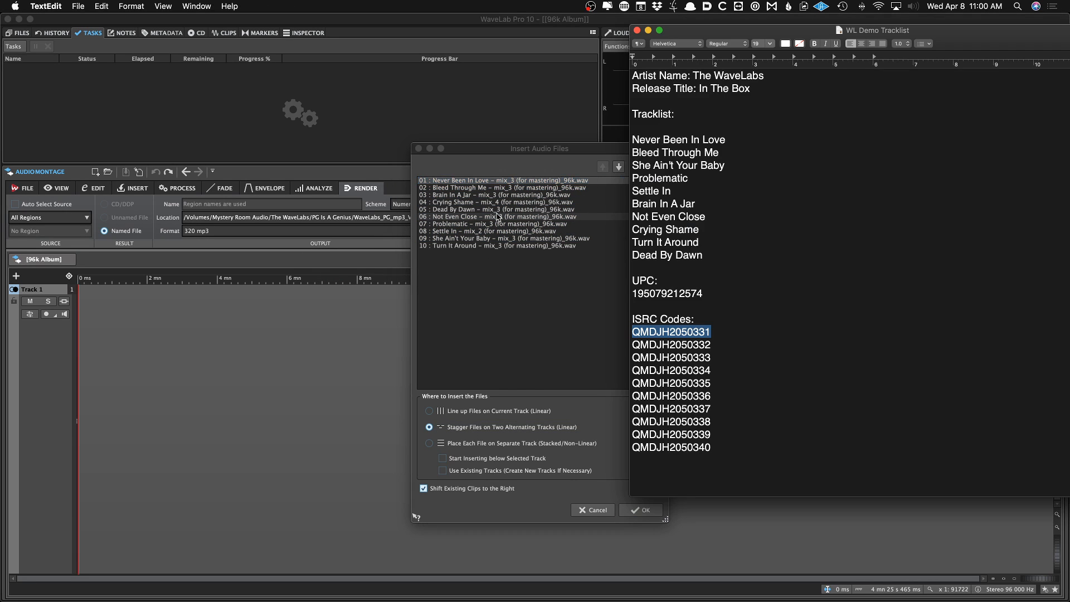
pyautogui.press('super+Tab')
pyautogui.press('Down')
pyautogui.press('super+Tab')
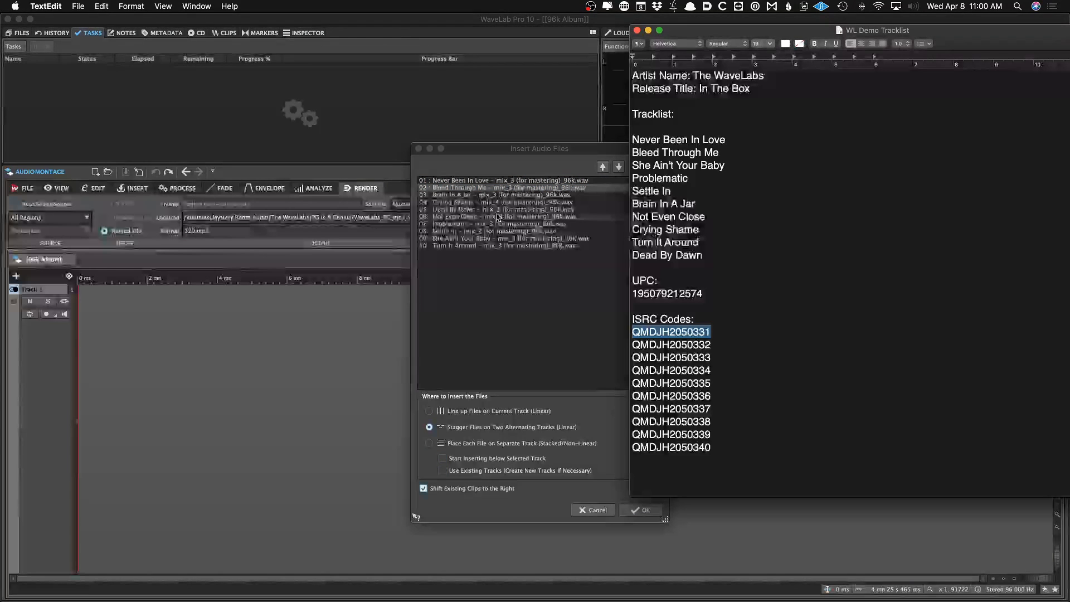
pyautogui.press('super+Tab')
pyautogui.press('Down')
pyautogui.press('Down')
pyautogui.press('Down')
pyautogui.press('Down')
pyautogui.press('Down')
pyautogui.press('Down')
pyautogui.press('Down')
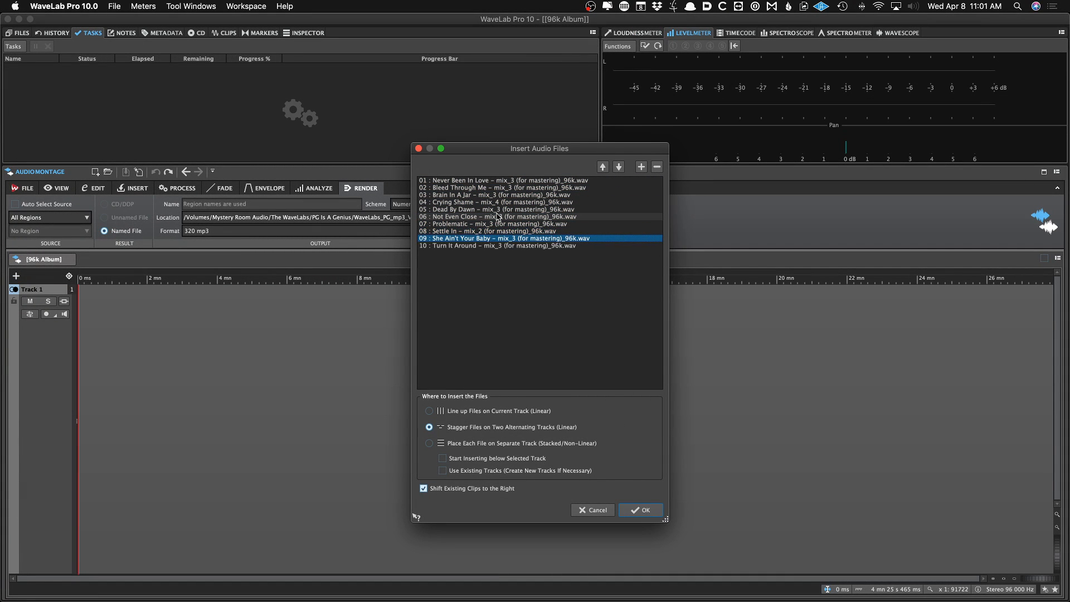
pyautogui.press('super+Up')
pyautogui.press('super+Up')
pyautogui.press('super+Up')
pyautogui.press('super+Up')
pyautogui.press('super+Up')
pyautogui.press('super+Up')
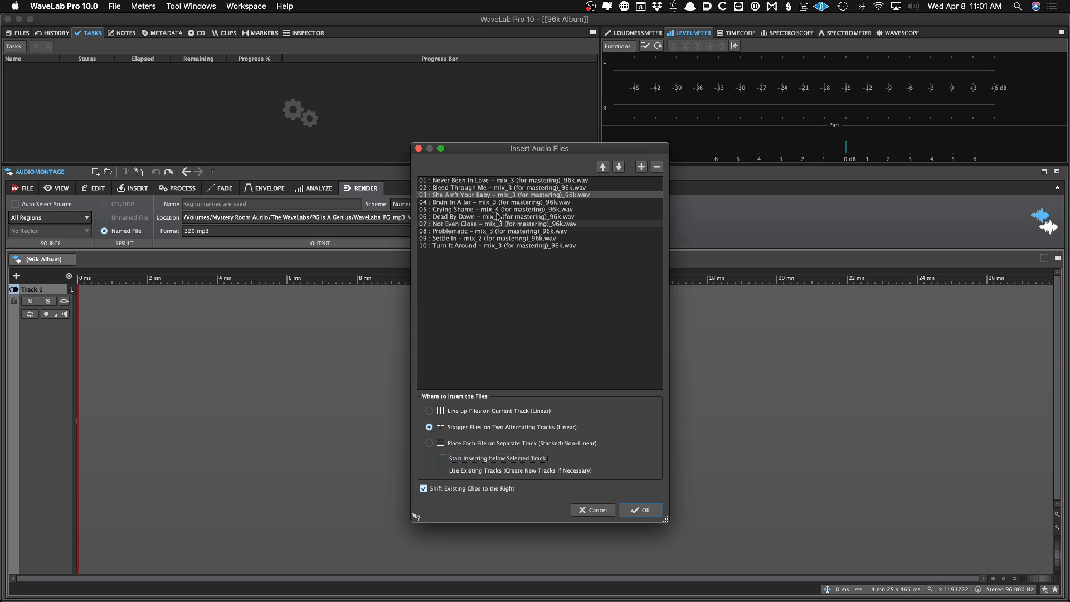
# Order the remaining files as Problematic, Settle In, Brain In A Jar, Not Even Close, Crying Shame, Turn It Around, Dead By Dawn
pyautogui.press('super+Tab')
pyautogui.press('super+Tab')
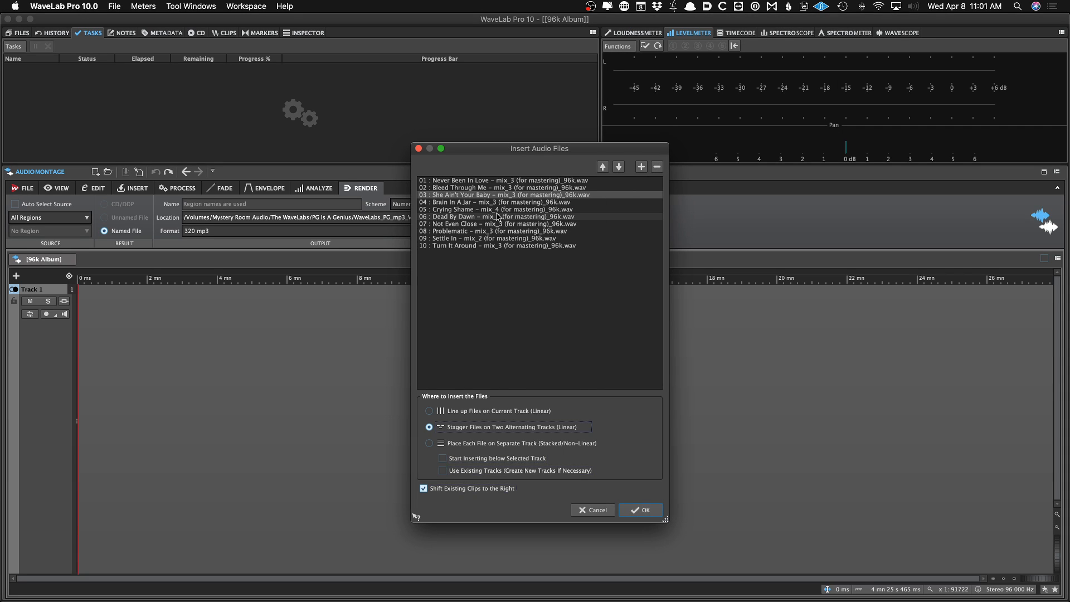
pyautogui.click(454, 239)
pyautogui.press('Up')
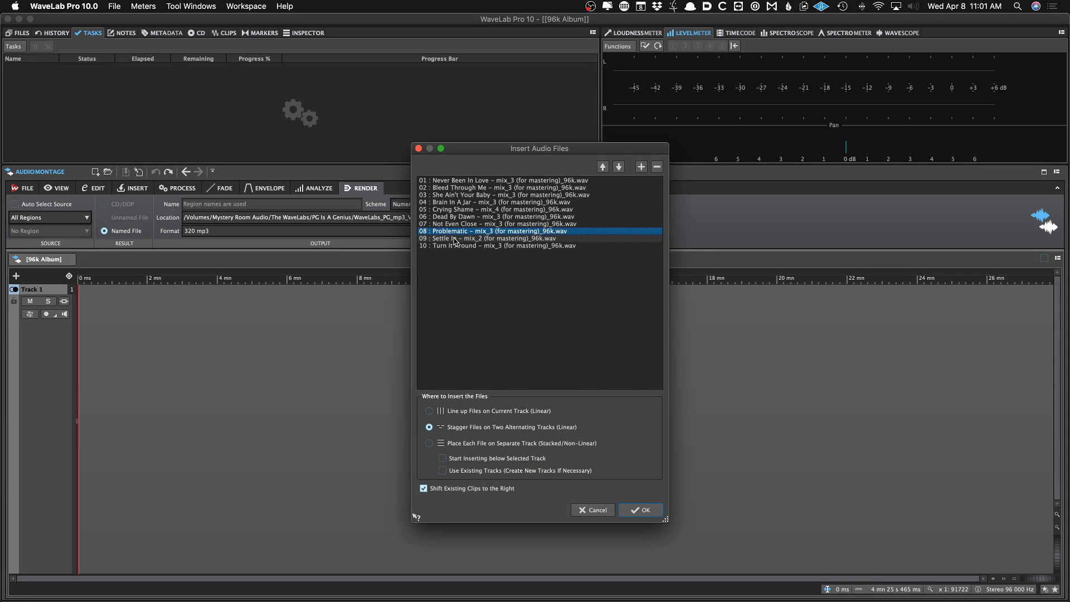
pyautogui.press('super+Up')
pyautogui.press('super+Up')
pyautogui.press('super+Up')
pyautogui.press('super+Up')
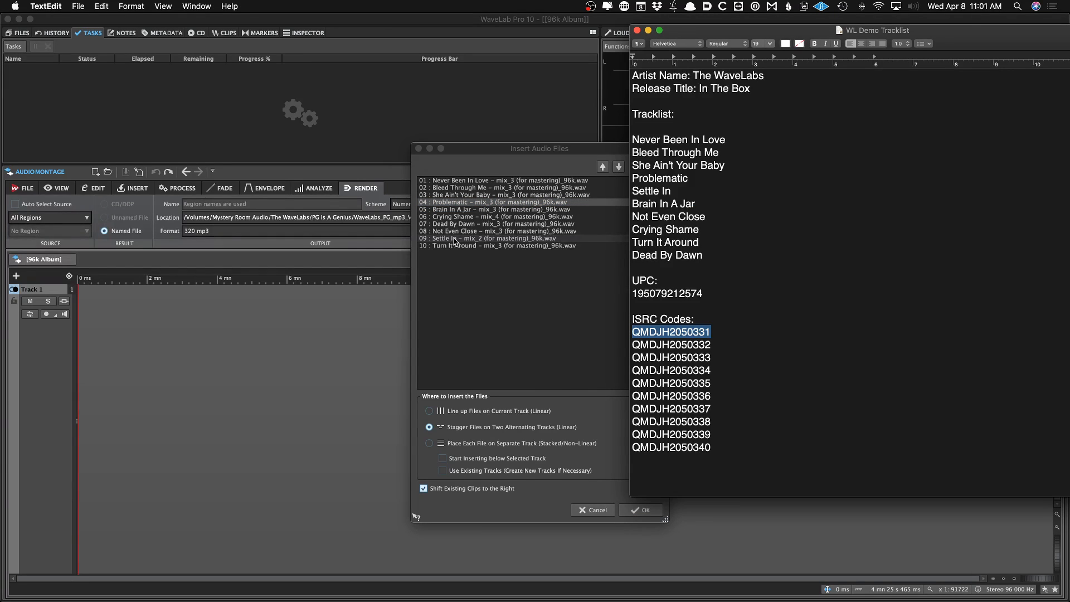
pyautogui.click(455, 239)
pyautogui.press('super+Up')
pyautogui.press('super+Up')
pyautogui.press('super+Up')
pyautogui.press('super+Up')
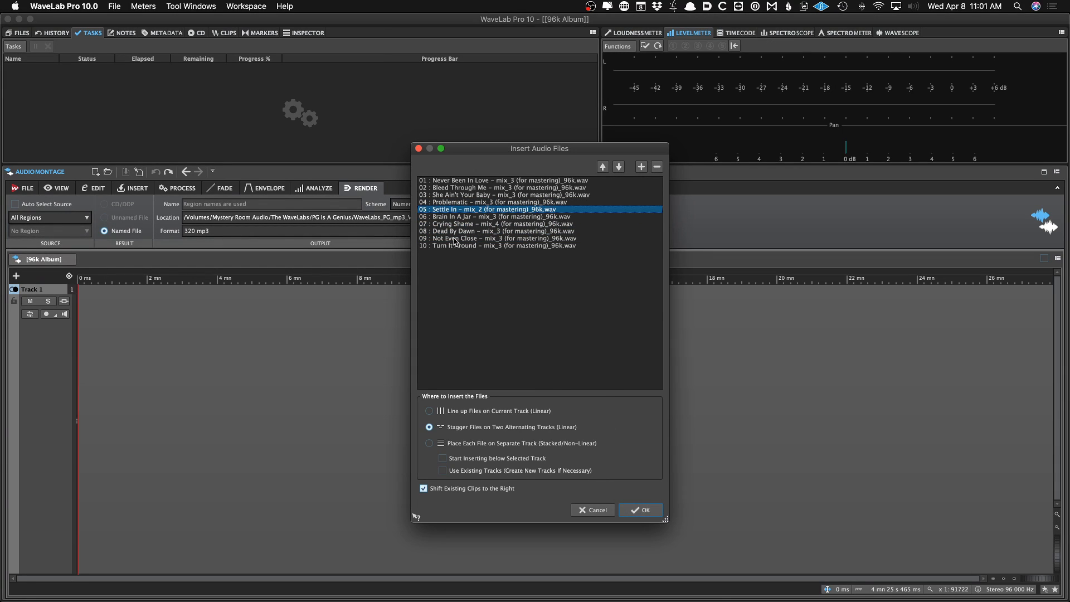
pyautogui.press('super+Tab')
pyautogui.click(454, 238)
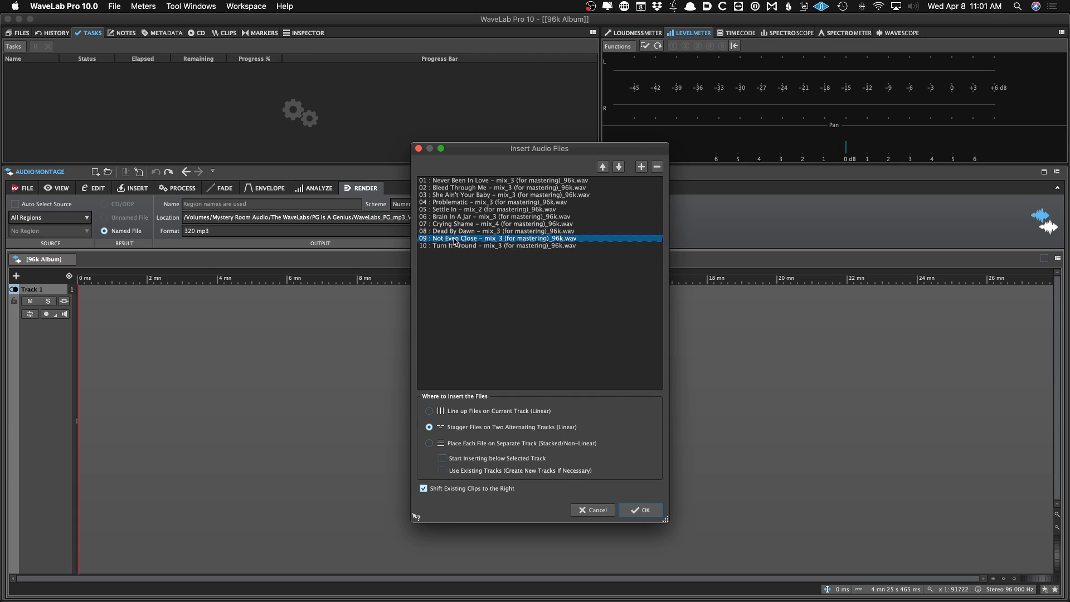
pyautogui.press('super+Tab')
pyautogui.click(454, 240)
pyautogui.press('super+Up')
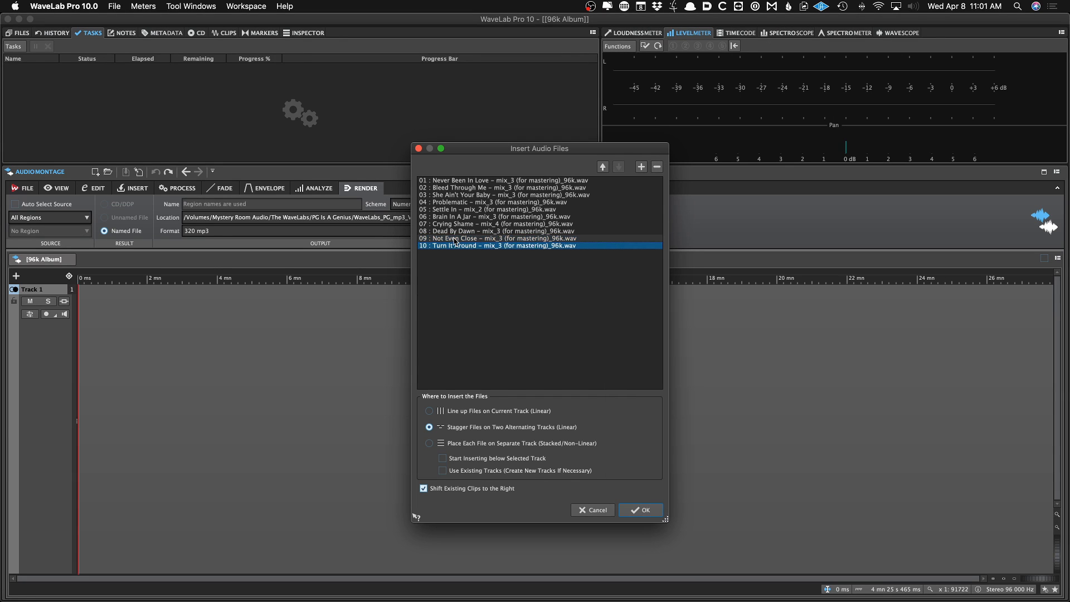
pyautogui.press('super+Up')
pyautogui.press('super+Tab')
pyautogui.press('super+Tab')
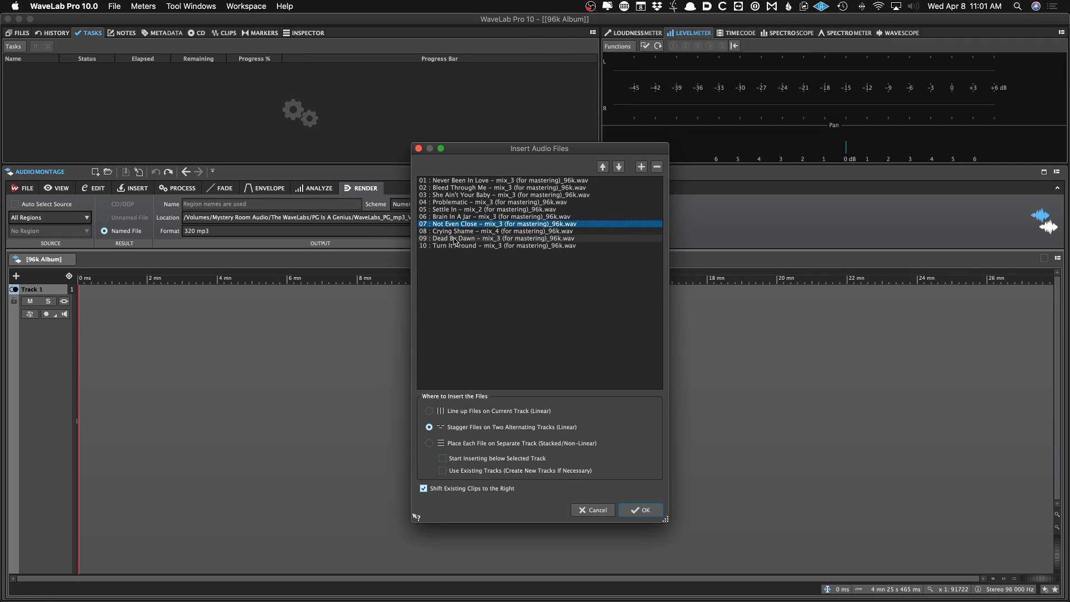
pyautogui.press('Down')
pyautogui.press('super+Tab')
pyautogui.press('super+Tab')
pyautogui.click(455, 238)
pyautogui.press('super+Down')
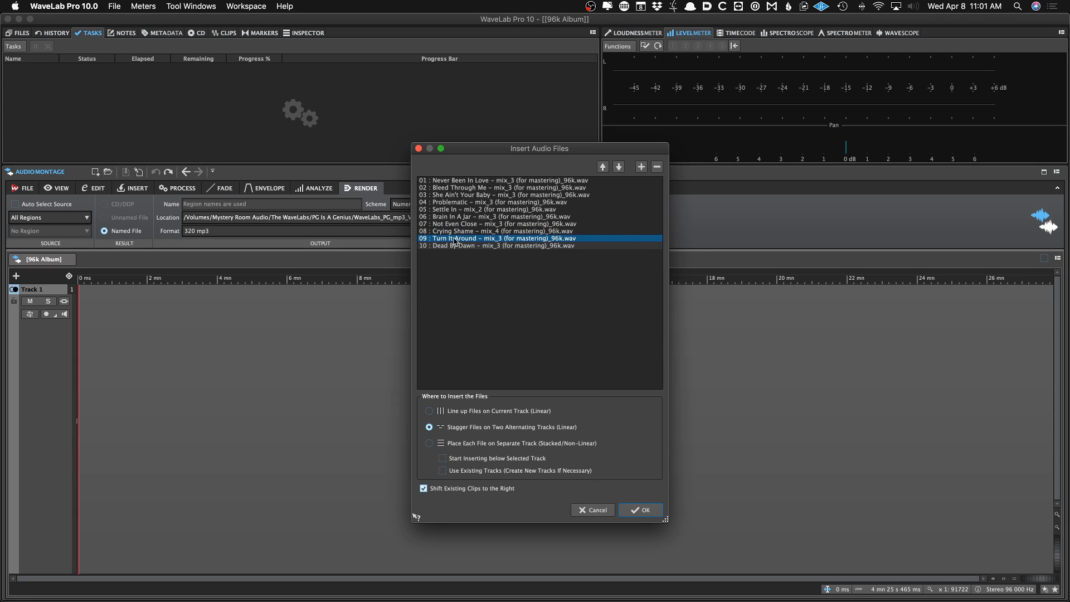
# Insert the ordered ten files staggered on two alternating tracks
pyautogui.press('Up')
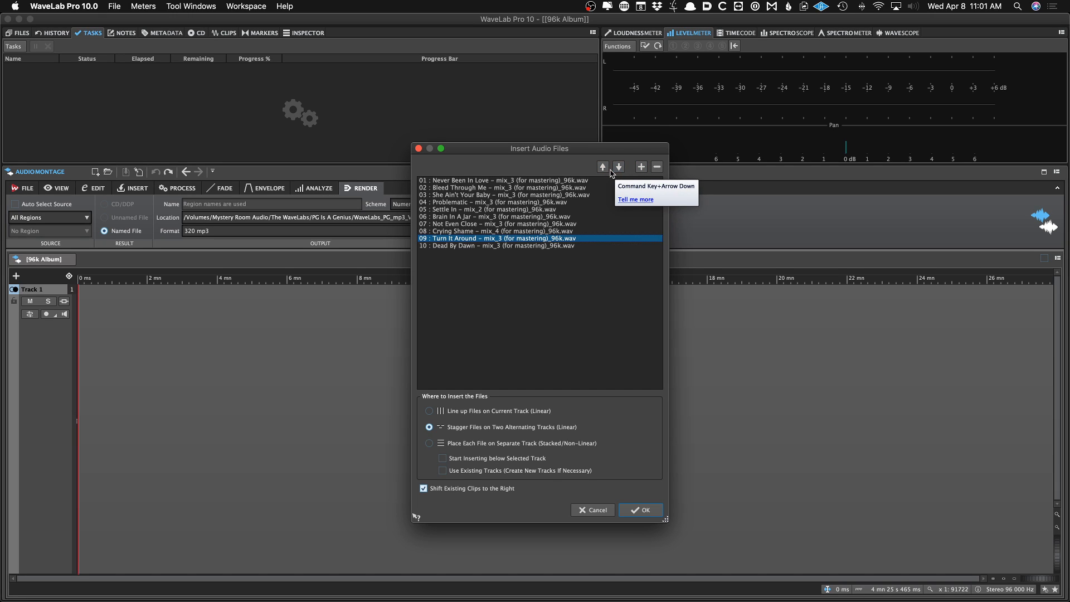
pyautogui.click(640, 510)
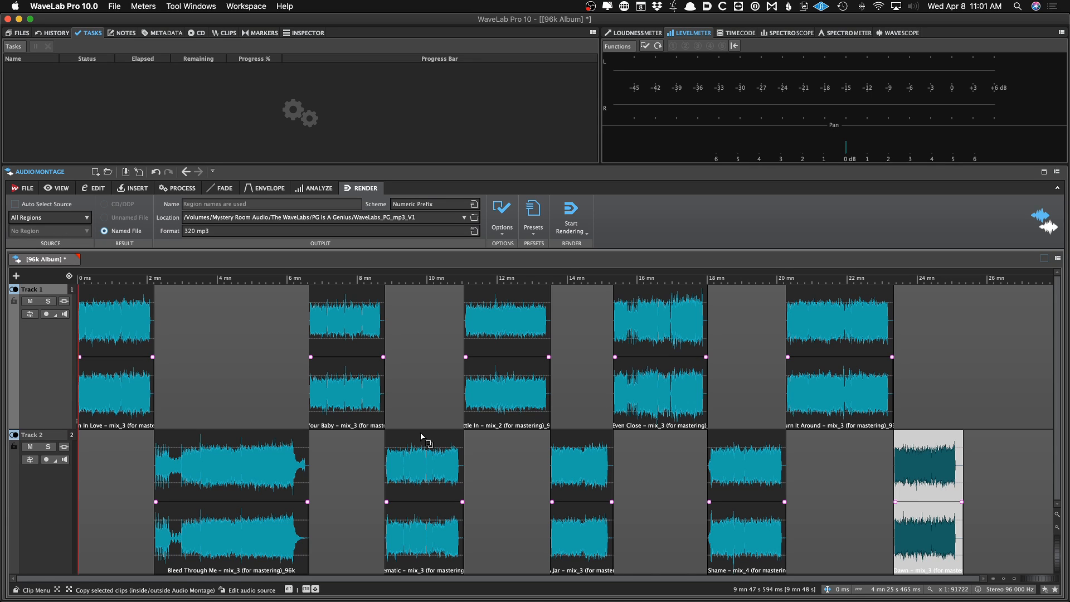
# Save the montage as The WaveLabs – In The Box 6496 DIGITAL MASTER V1_ in the original files folder
pyautogui.press('super+s')
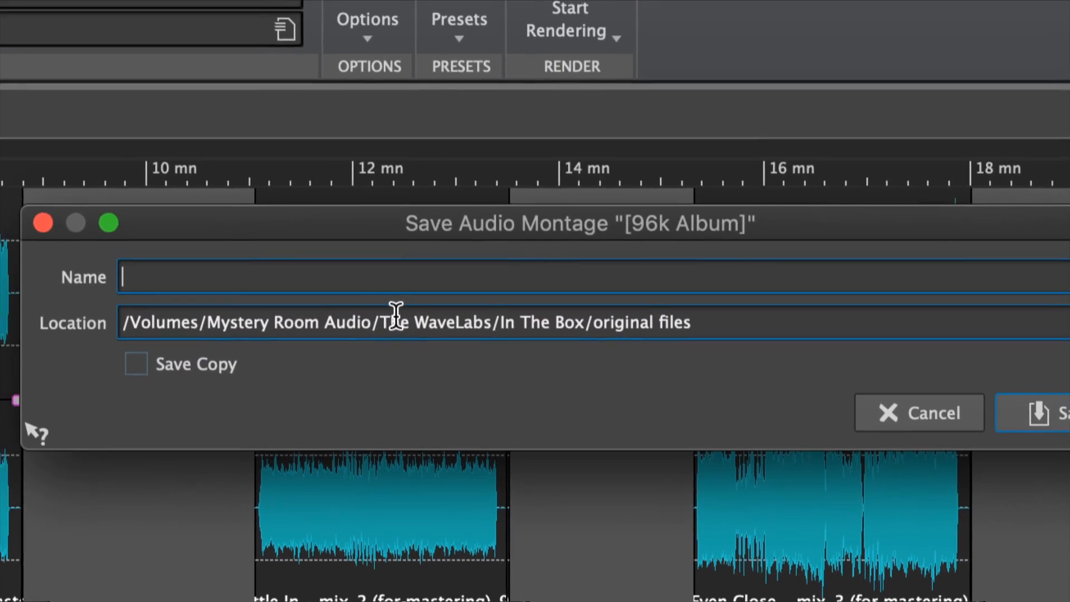
pyautogui.moveTo(381, 319); pyautogui.dragTo(474, 309)
pyautogui.press('super+c')
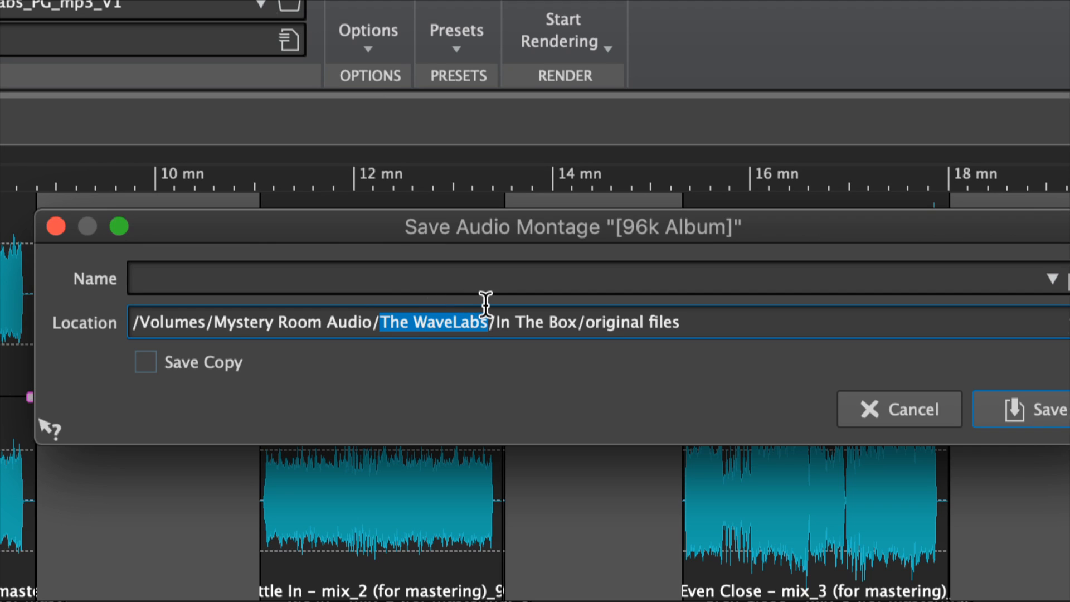
pyautogui.click(444, 280)
pyautogui.press('super+v')
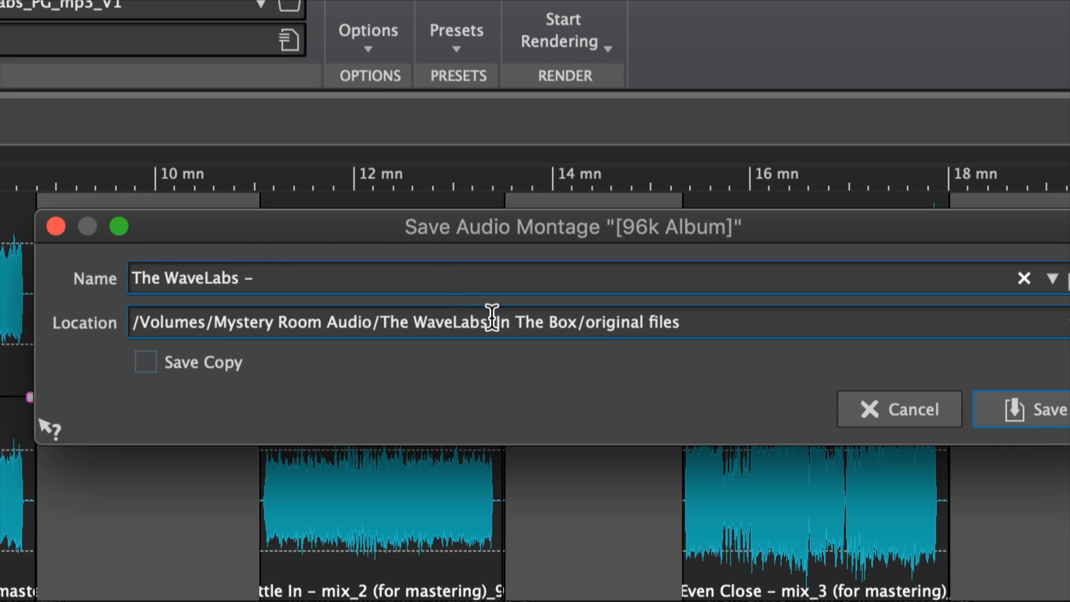
pyautogui.moveTo(494, 322); pyautogui.dragTo(561, 308)
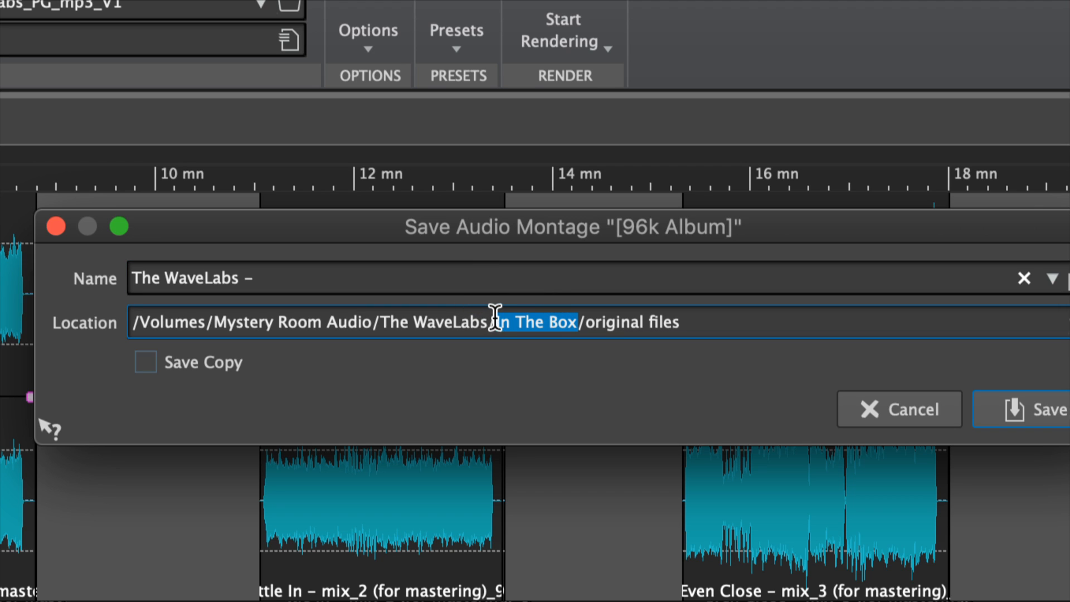
pyautogui.click(453, 290)
pyautogui.write('In The Box')
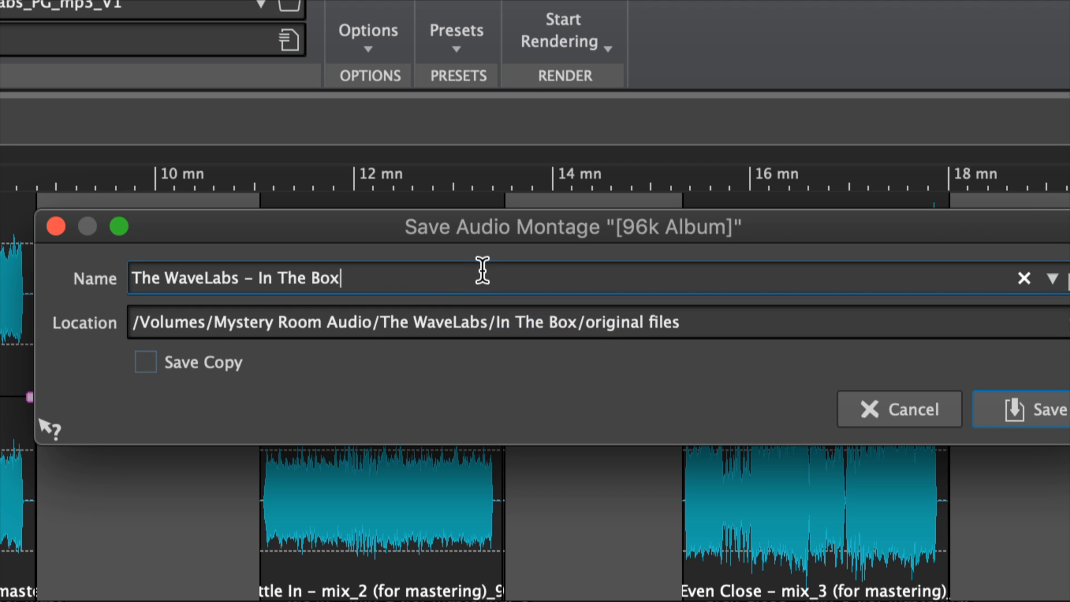
pyautogui.write('6496 DIGITAL MASTER V1_')
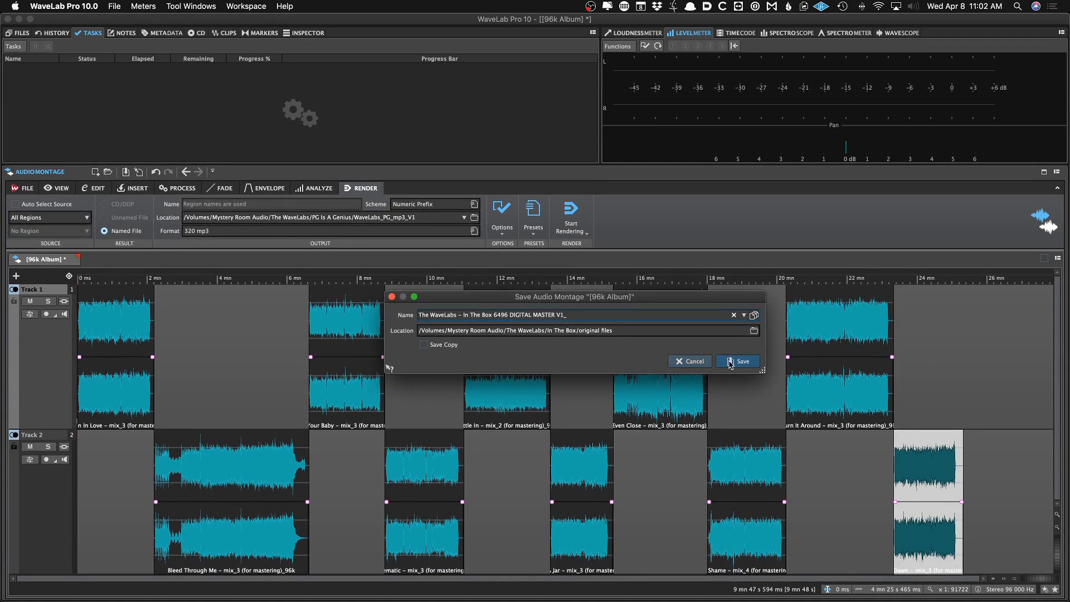
pyautogui.click(998, 404)
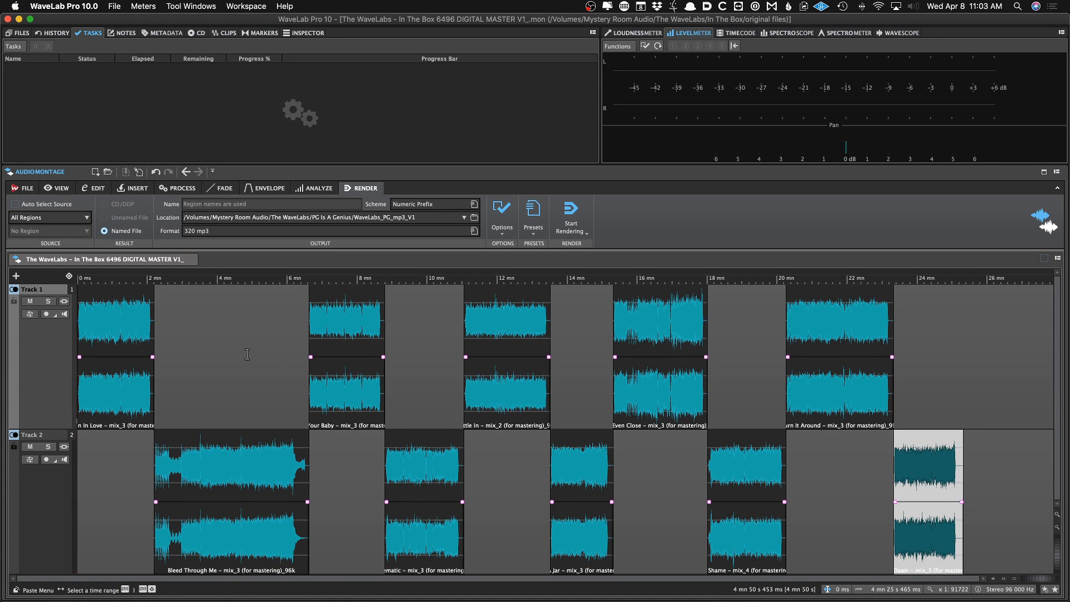
# Zoom in and out on the first clips of the montage to inspect the track spacing
pyautogui.click(217, 353)
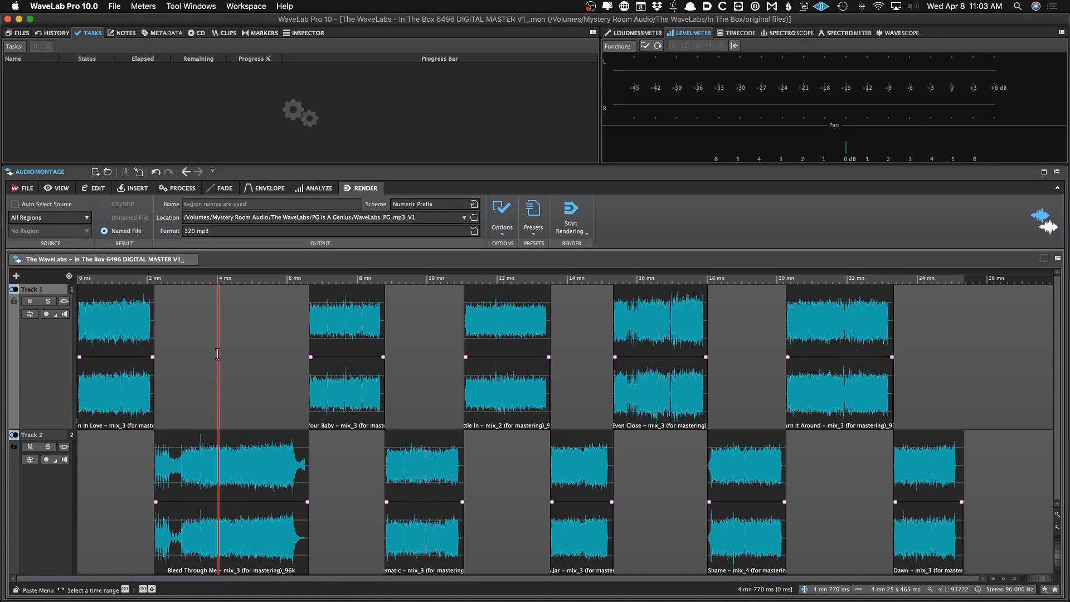
pyautogui.press('Home')
pyautogui.press('Up')
pyautogui.press('Up')
pyautogui.press('Up')
pyautogui.press('Up')
pyautogui.press('Up')
pyautogui.press('Up')
pyautogui.press('Up')
pyautogui.press('Up')
pyautogui.press('Up')
pyautogui.press('Up')
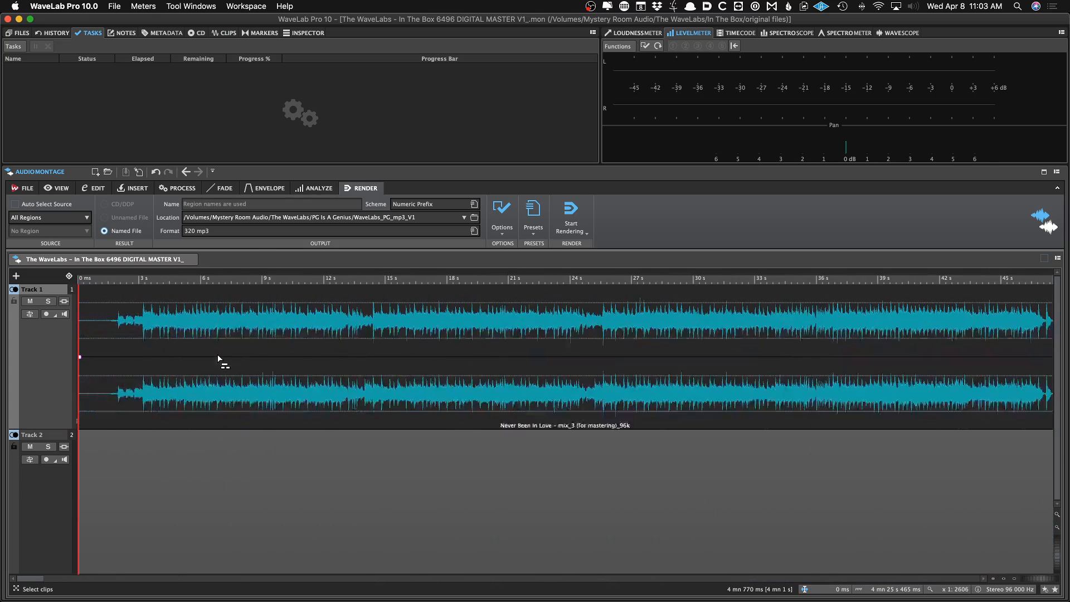
pyautogui.press('Down')
pyautogui.press('Down')
pyautogui.press('Down')
pyautogui.press('Down')
pyautogui.press('Down')
pyautogui.press('Down')
pyautogui.press('Down')
pyautogui.press('Down')
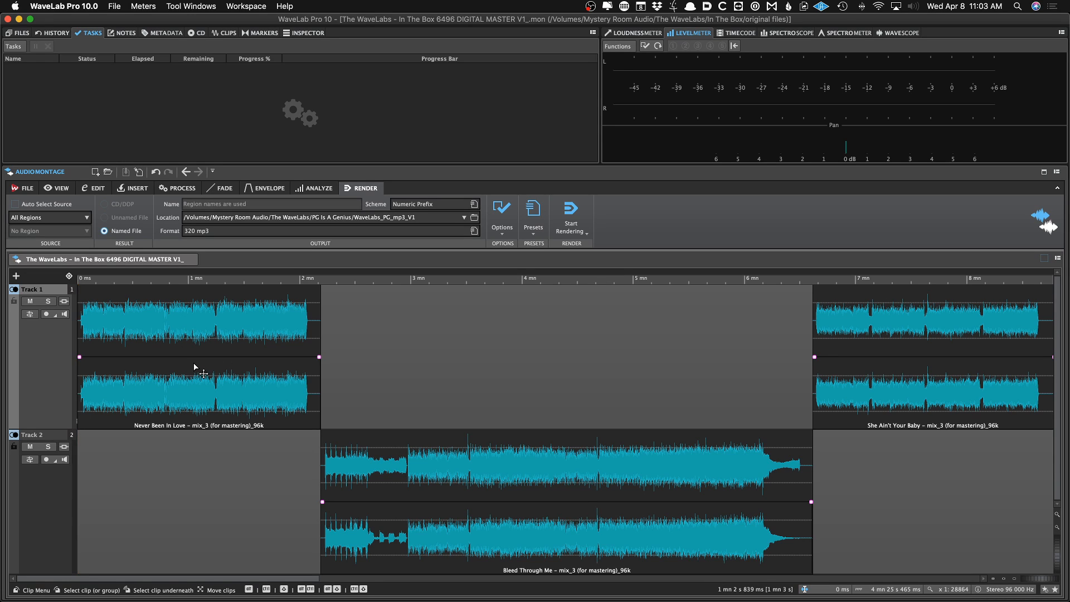
# Examine the silent lead-in at the start of Never Been In Love at close zoom
pyautogui.scroll(10, 194, 366)
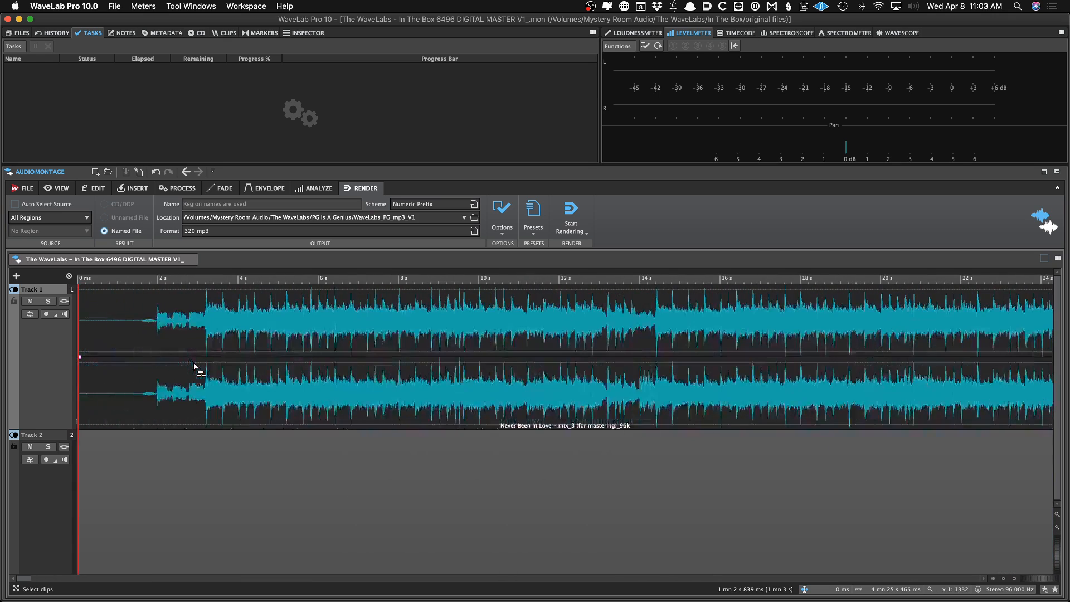
pyautogui.scroll(5, 194, 366)
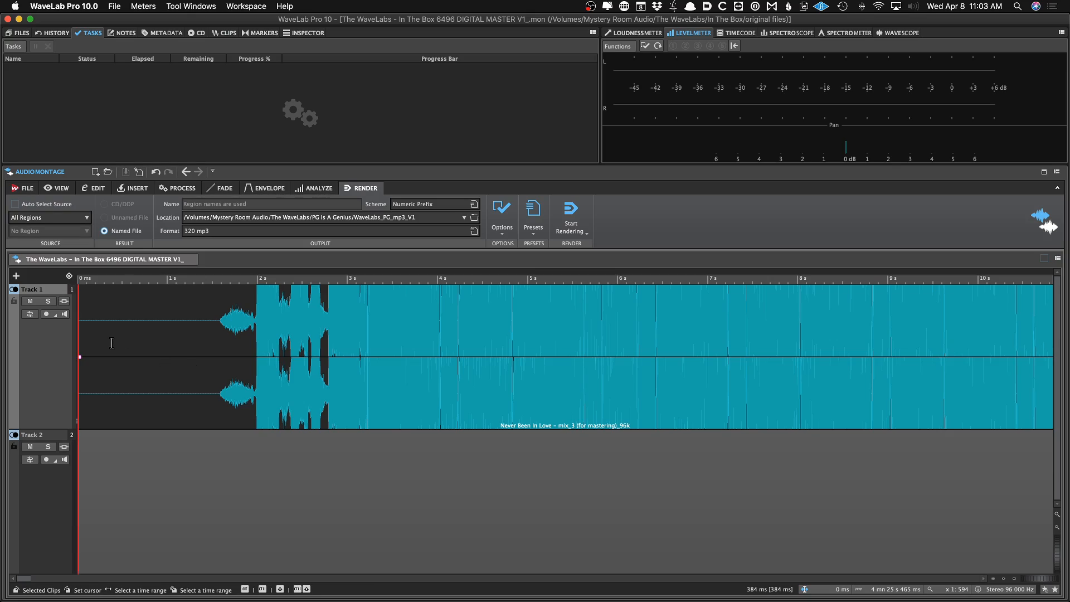
pyautogui.scroll(-5, 111, 342)
pyautogui.scroll(-10, 112, 344)
pyautogui.scroll(5, 113, 347)
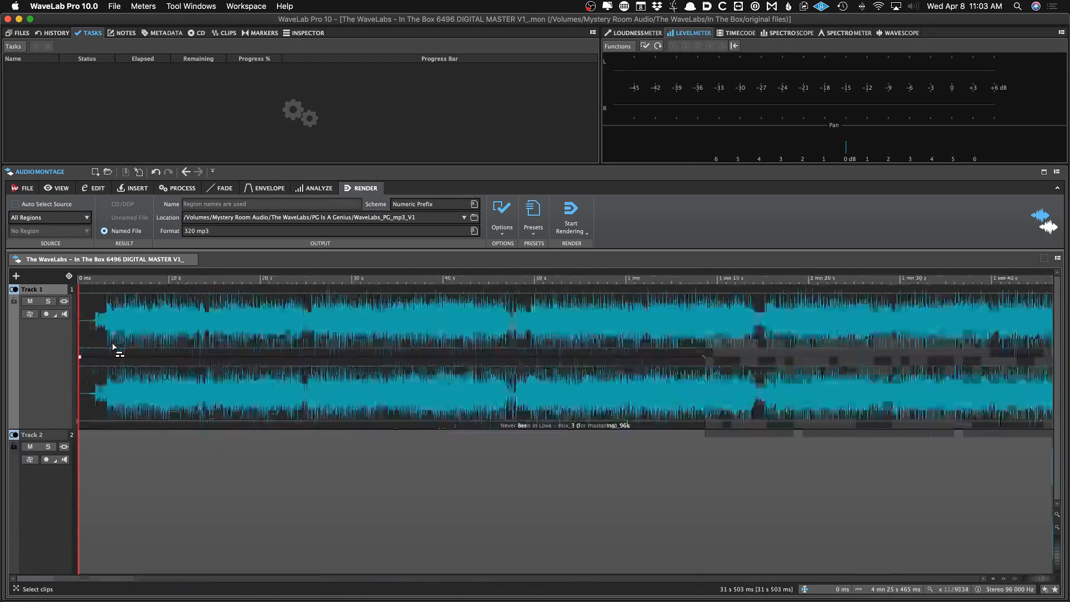
pyautogui.scroll(10, 113, 345)
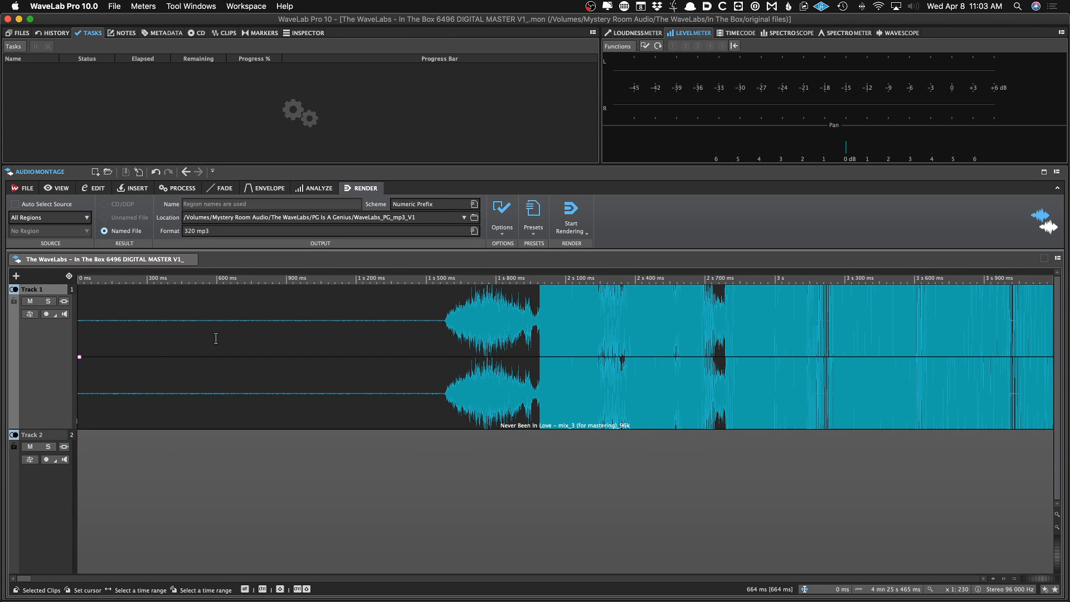
pyautogui.scroll(3, 92, 330)
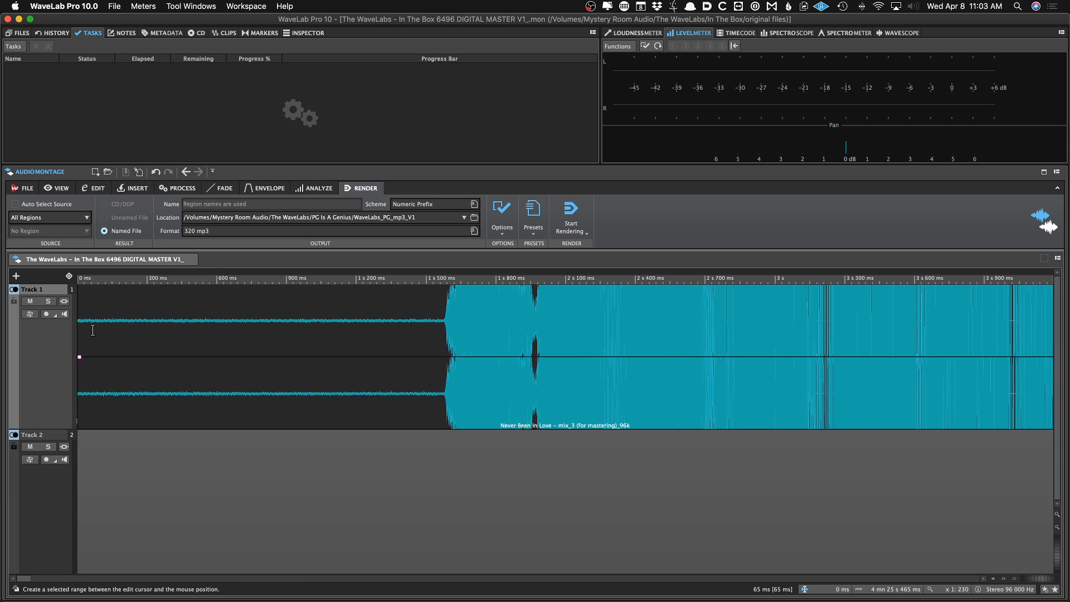
pyautogui.scroll(-3, 92, 329)
pyautogui.scroll(-5, 94, 331)
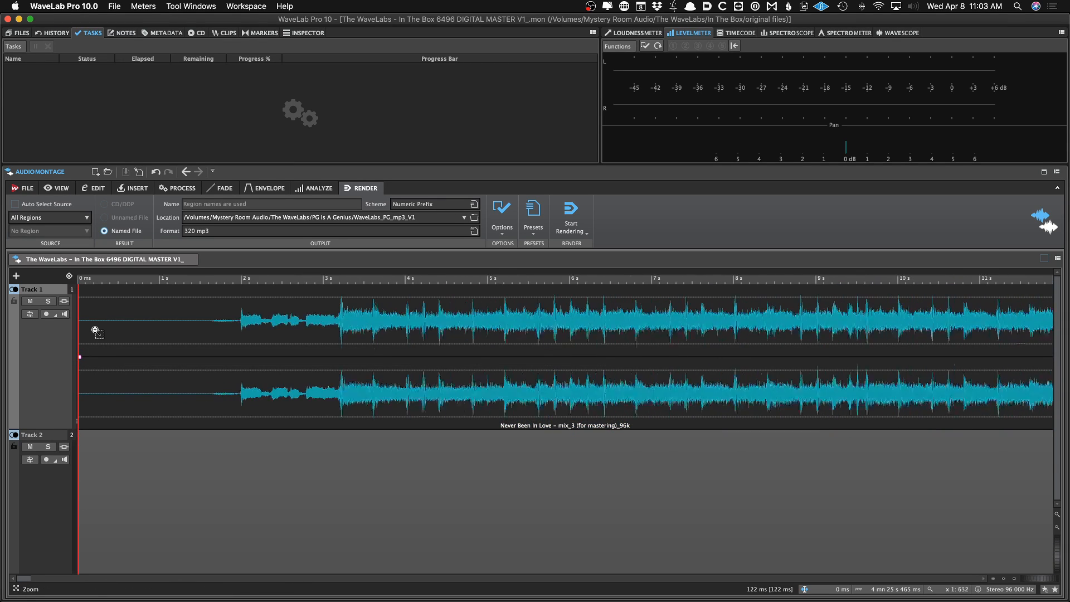
pyautogui.scroll(-5, 97, 332)
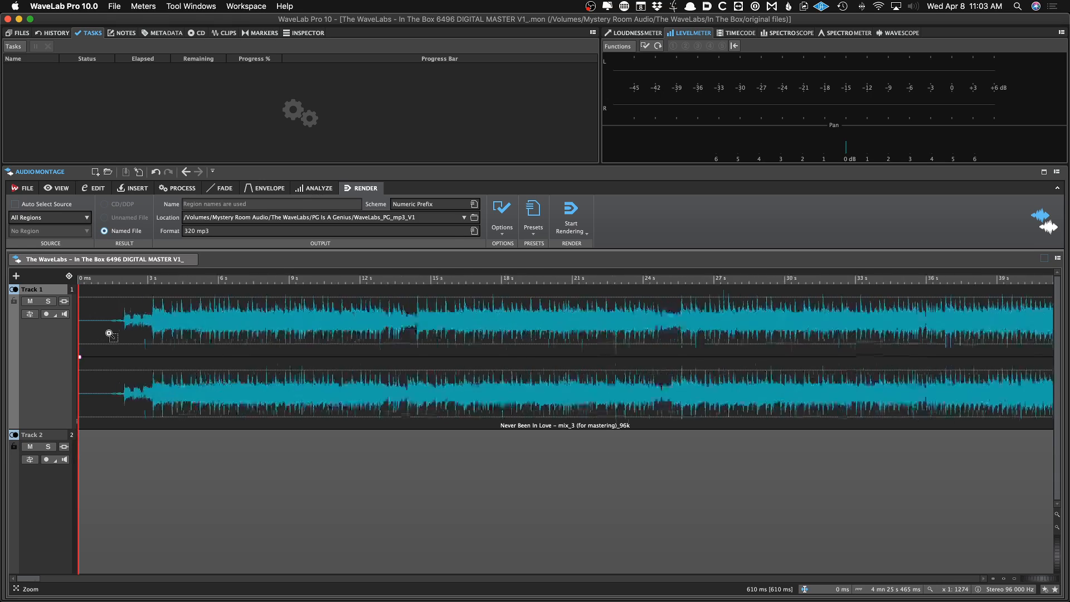
pyautogui.scroll(10, 110, 331)
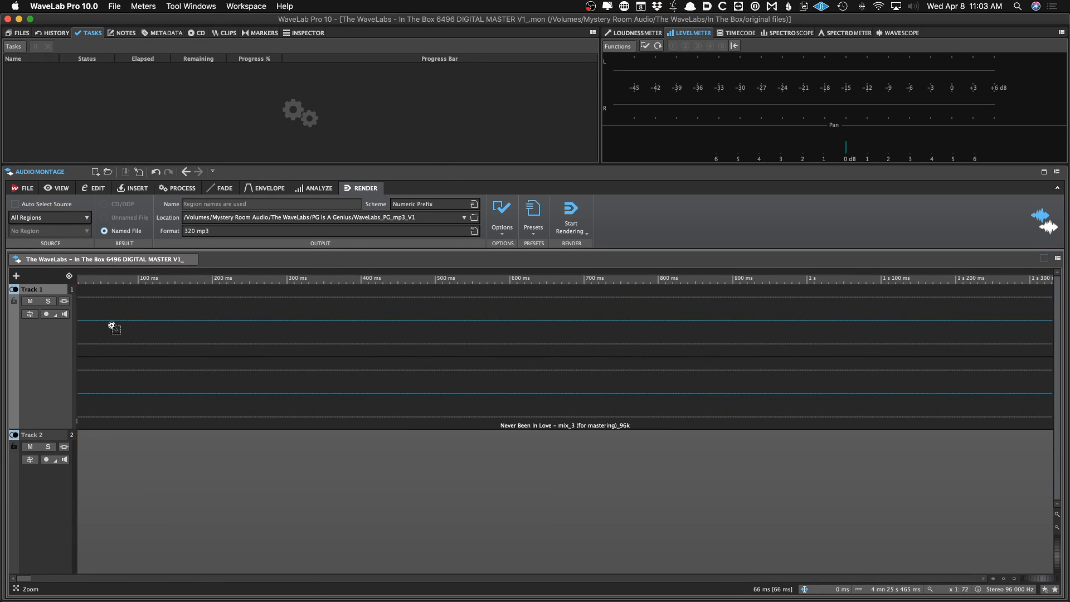
pyautogui.scroll(-5, 112, 327)
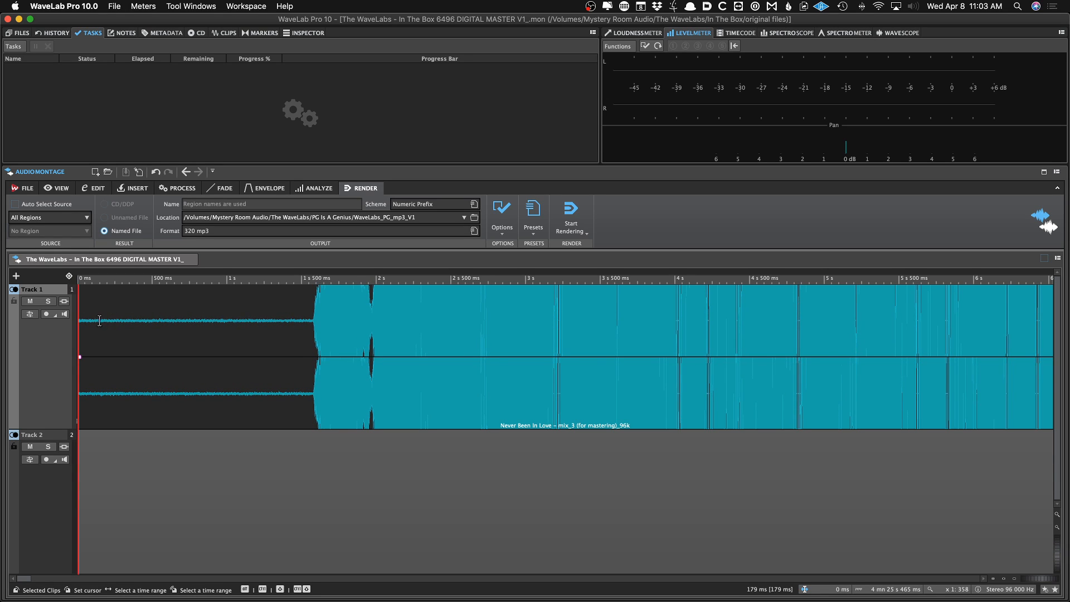
# Trim the leading silence from Never Been In Love, move the clip toward the montage start and save
pyautogui.moveTo(79, 355); pyautogui.dragTo(308, 344)
pyautogui.press('super+s')
pyautogui.scroll(3, 321, 365)
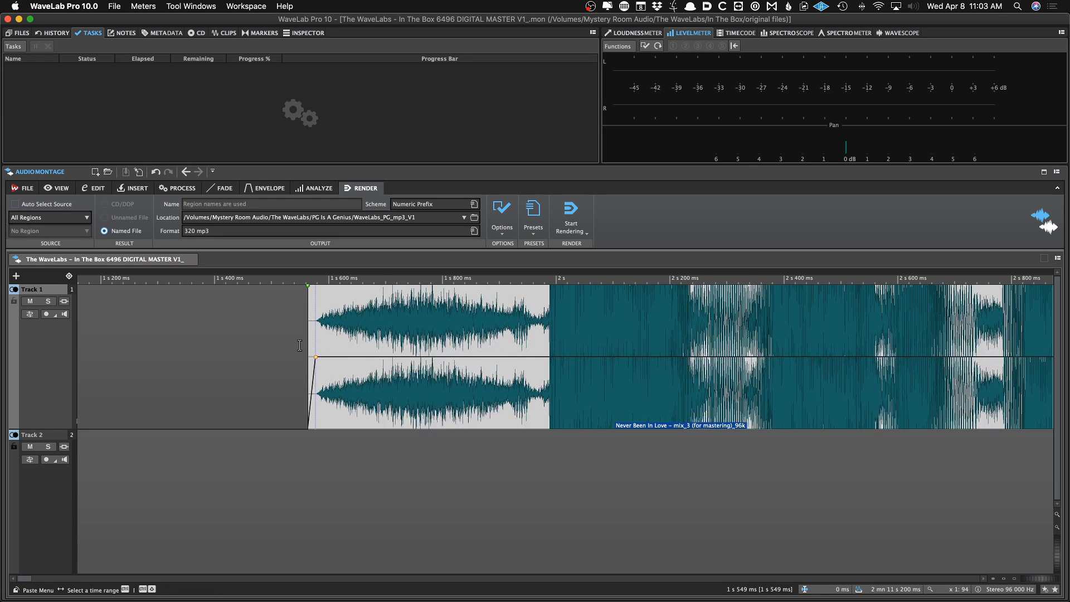
pyautogui.scroll(-3, 299, 345)
pyautogui.scroll(-4, 326, 363)
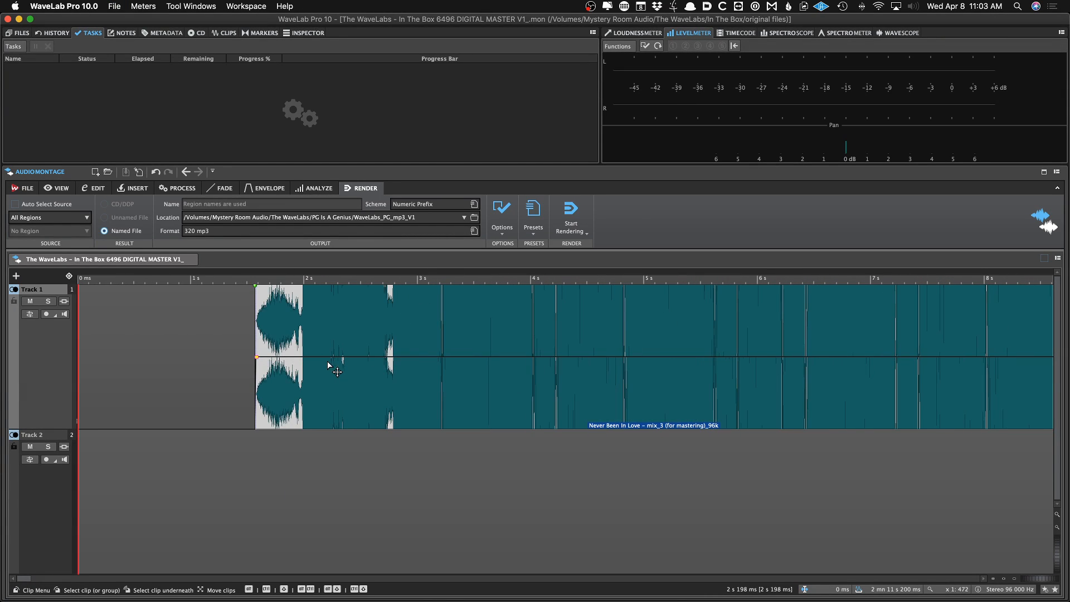
pyautogui.moveTo(334, 376); pyautogui.dragTo(179, 377)
pyautogui.scroll(8, 181, 381)
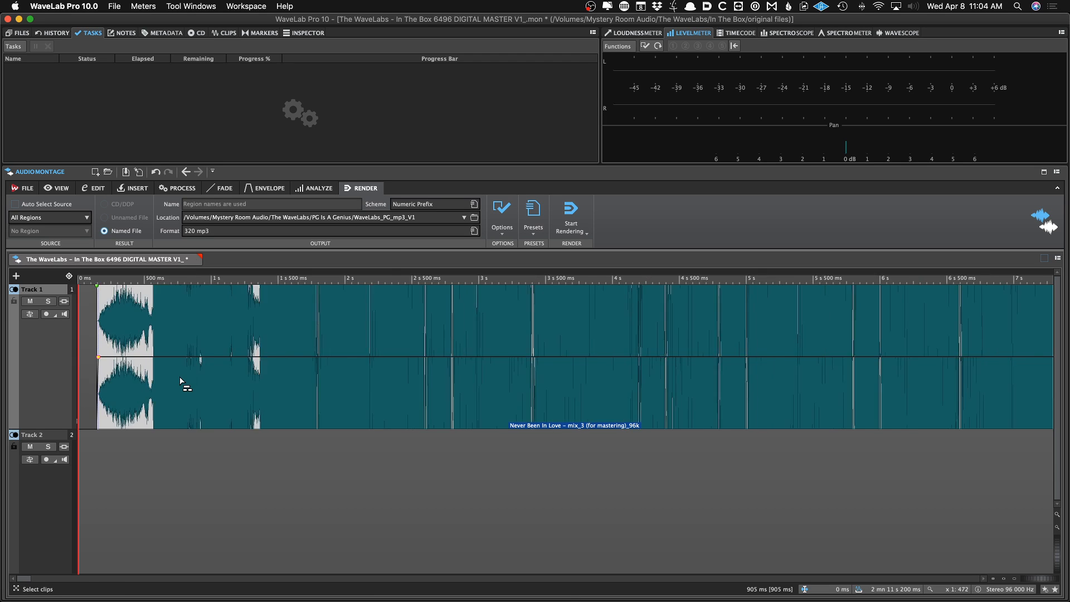
pyautogui.moveTo(247, 391); pyautogui.dragTo(276, 391)
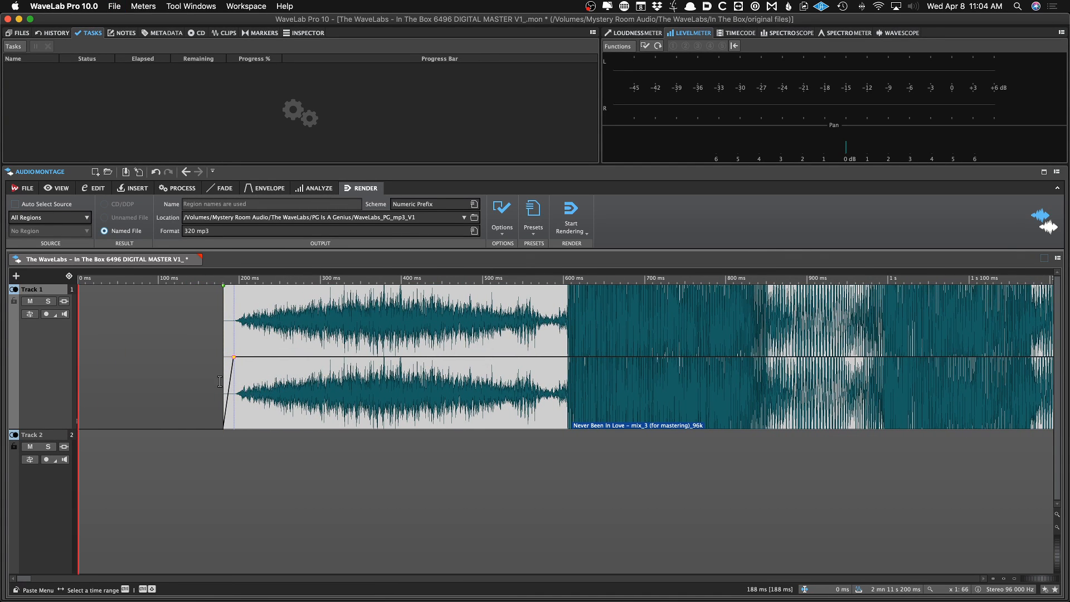
pyautogui.press('super+s')
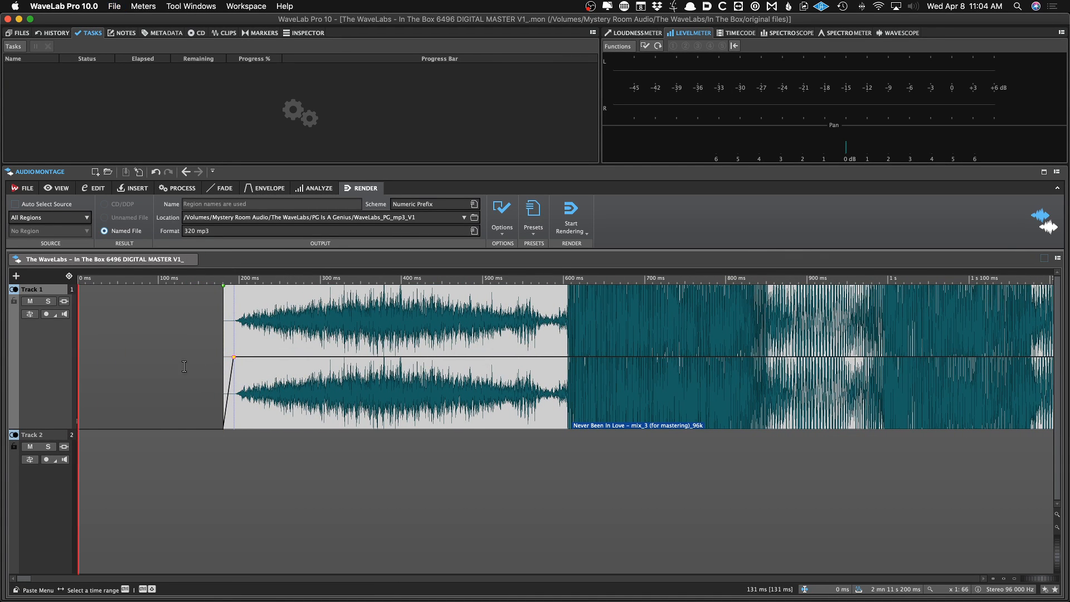
# Audition the opening, trim more from the clip's start, move it to begin about 200 ms in, and save
pyautogui.press('space')
pyautogui.press('space')
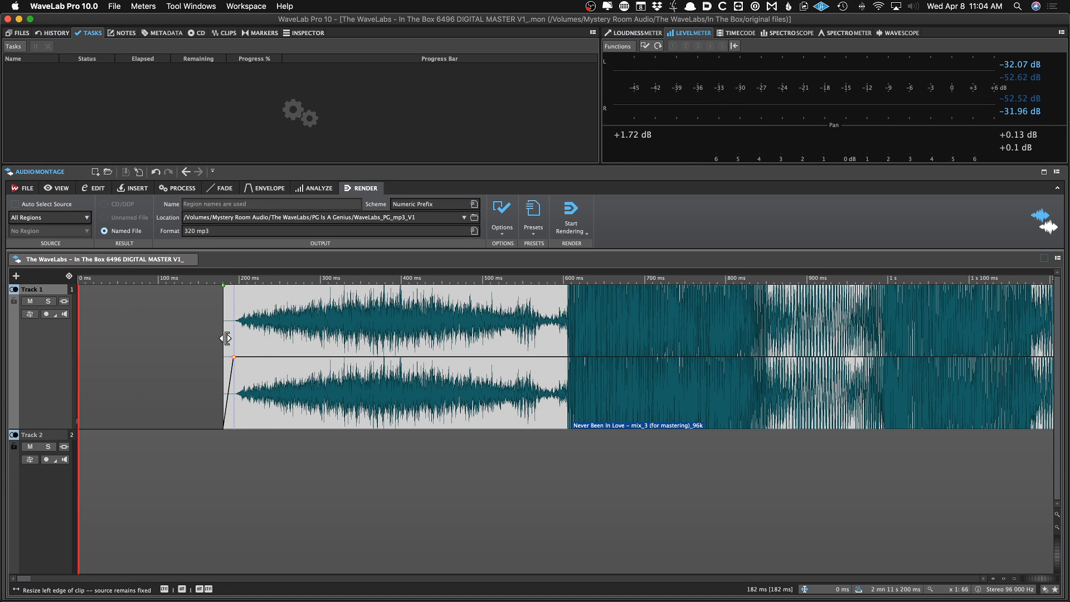
pyautogui.moveTo(227, 338); pyautogui.dragTo(554, 338)
pyautogui.moveTo(634, 378); pyautogui.dragTo(599, 378)
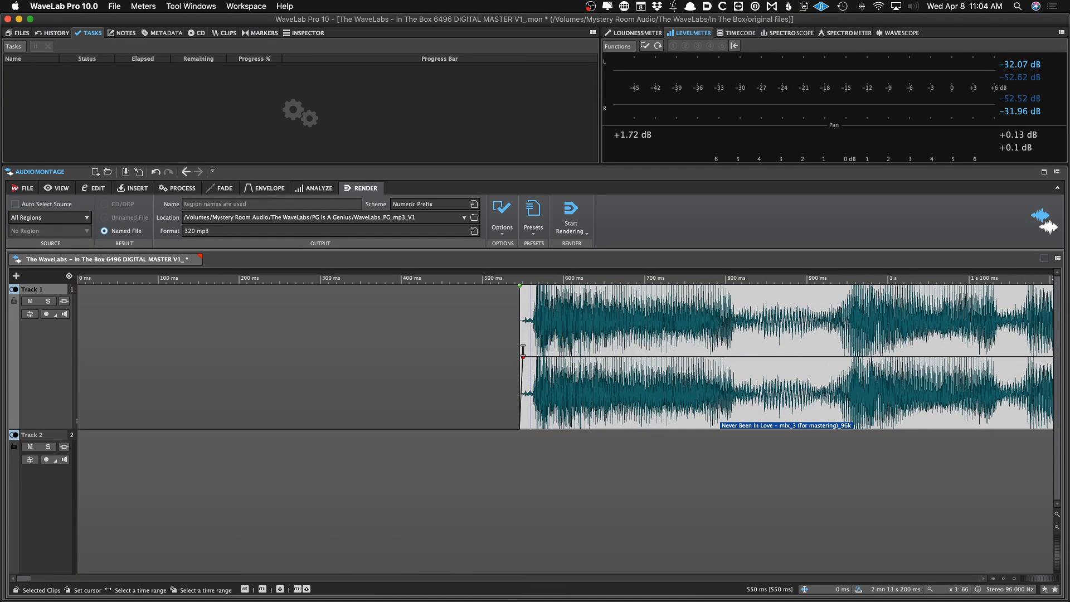
pyautogui.moveTo(521, 345); pyautogui.dragTo(528, 345)
pyautogui.moveTo(582, 375); pyautogui.dragTo(286, 374)
pyautogui.scroll(3, 249, 382)
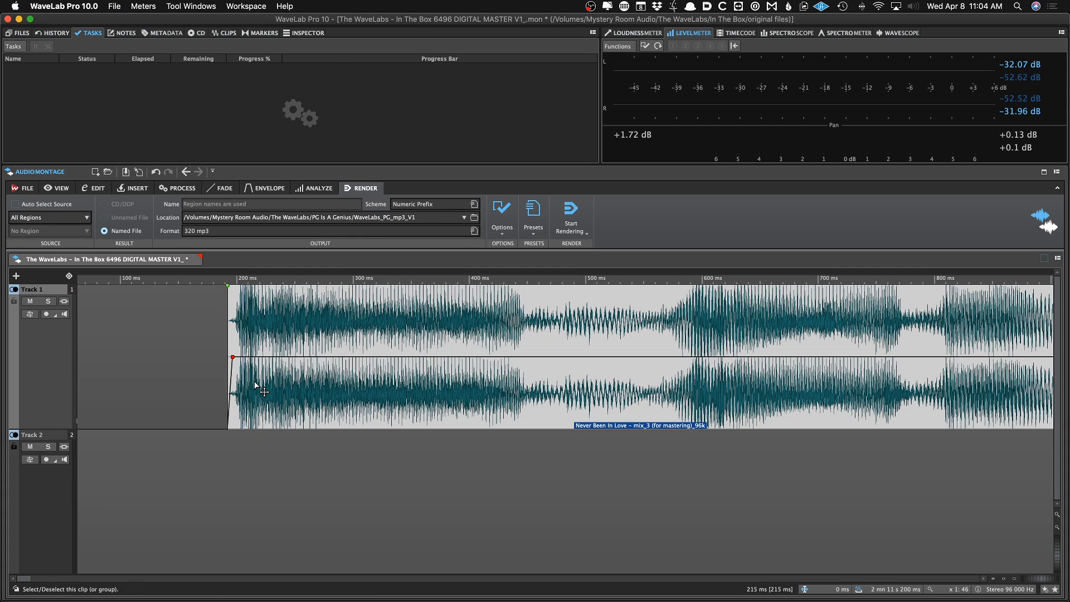
pyautogui.press('super+s')
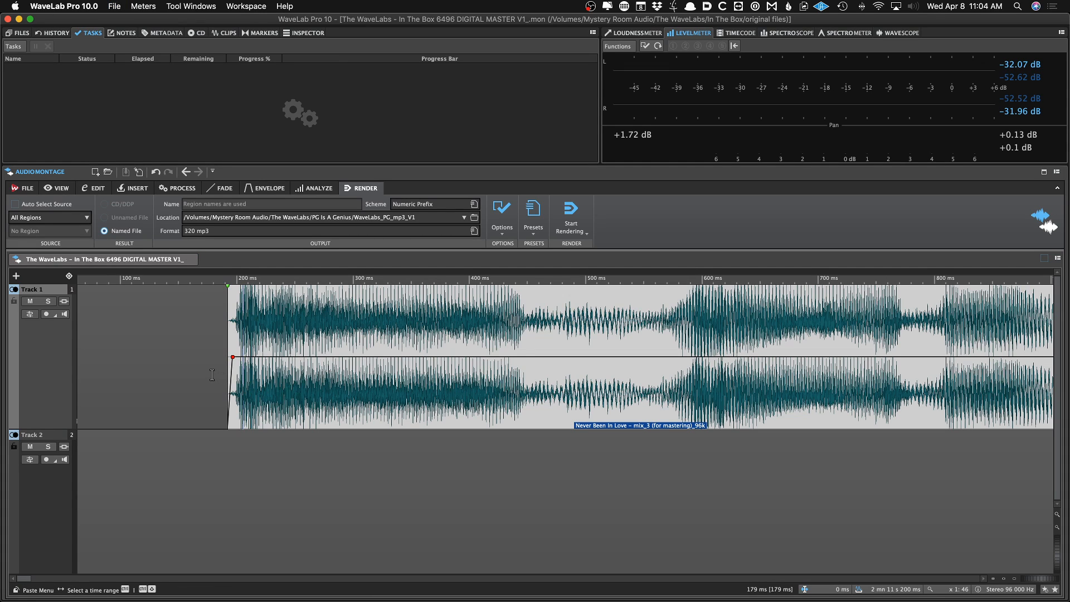
# Play back the end of Never Been In Love to check the transition into Bleed Through Me
pyautogui.scroll(-15, 209, 374)
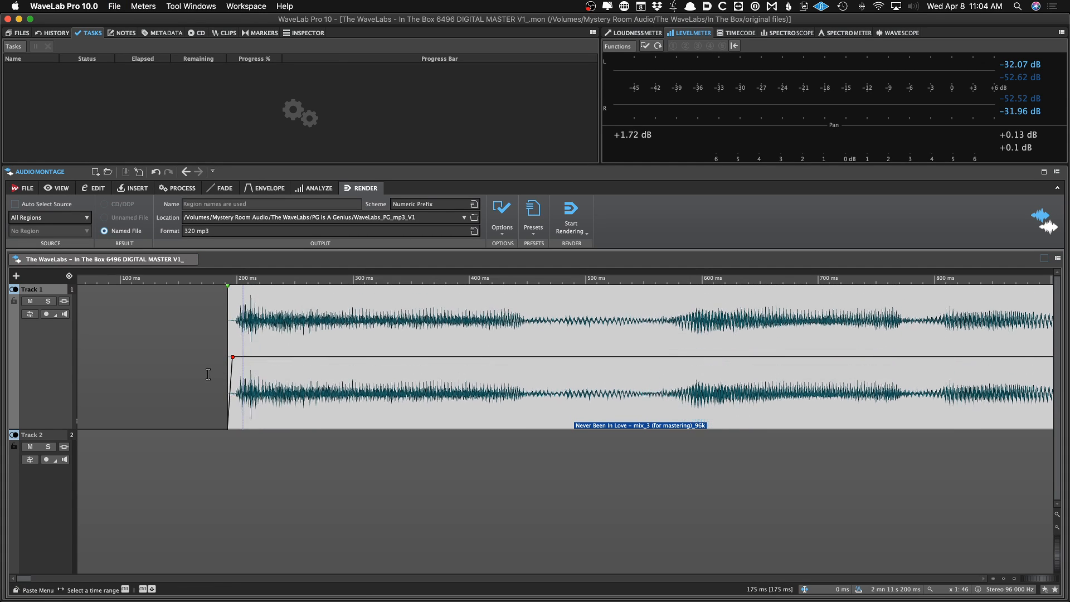
pyautogui.scroll(-5, 209, 375)
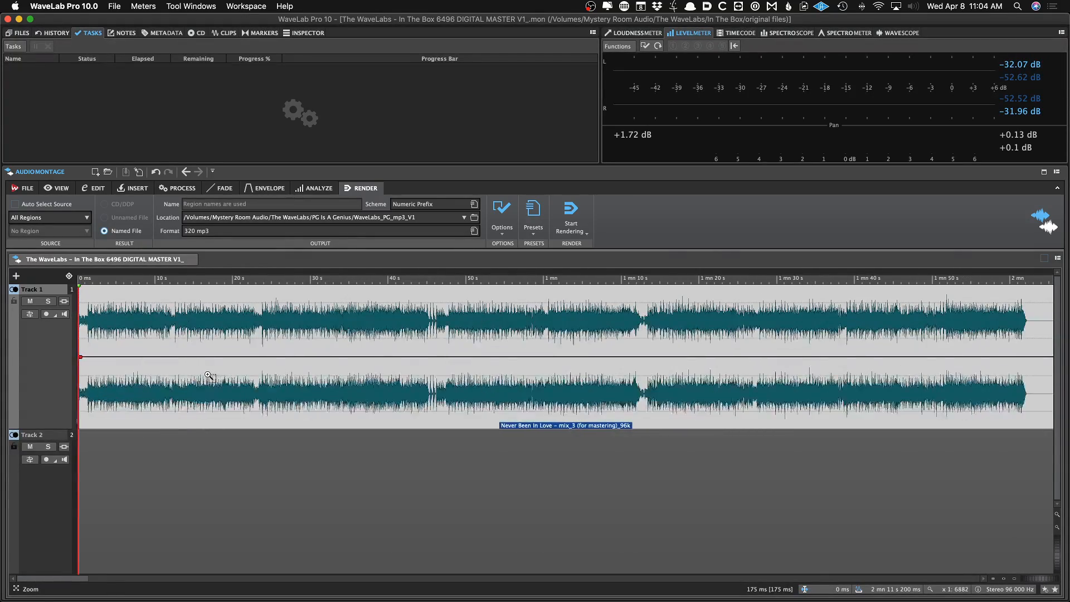
pyautogui.click(867, 450)
pyautogui.press('space')
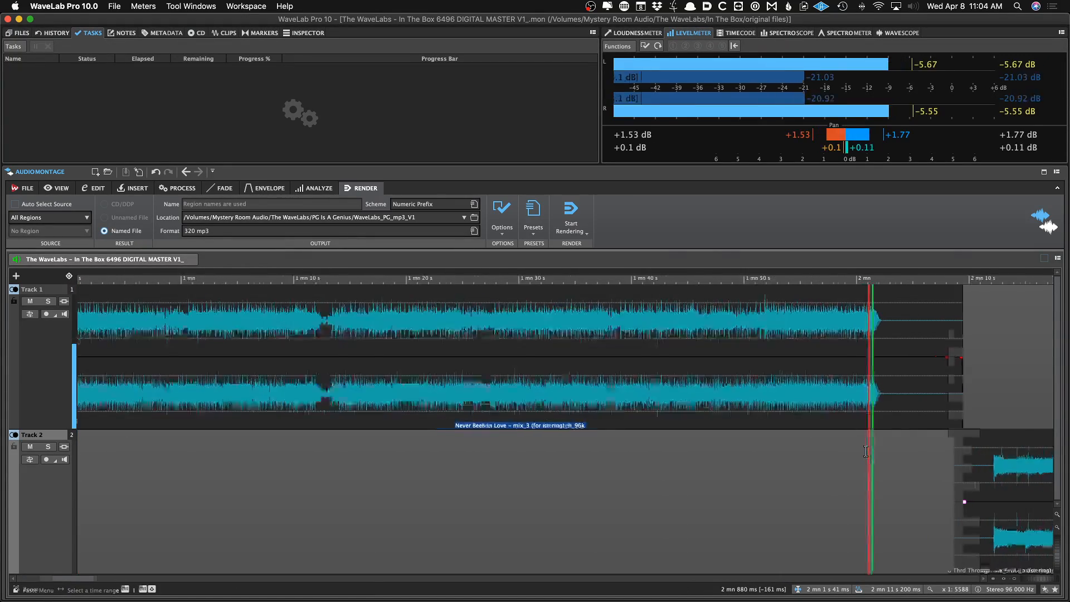
pyautogui.scroll(3, 825, 457)
pyautogui.click(687, 461)
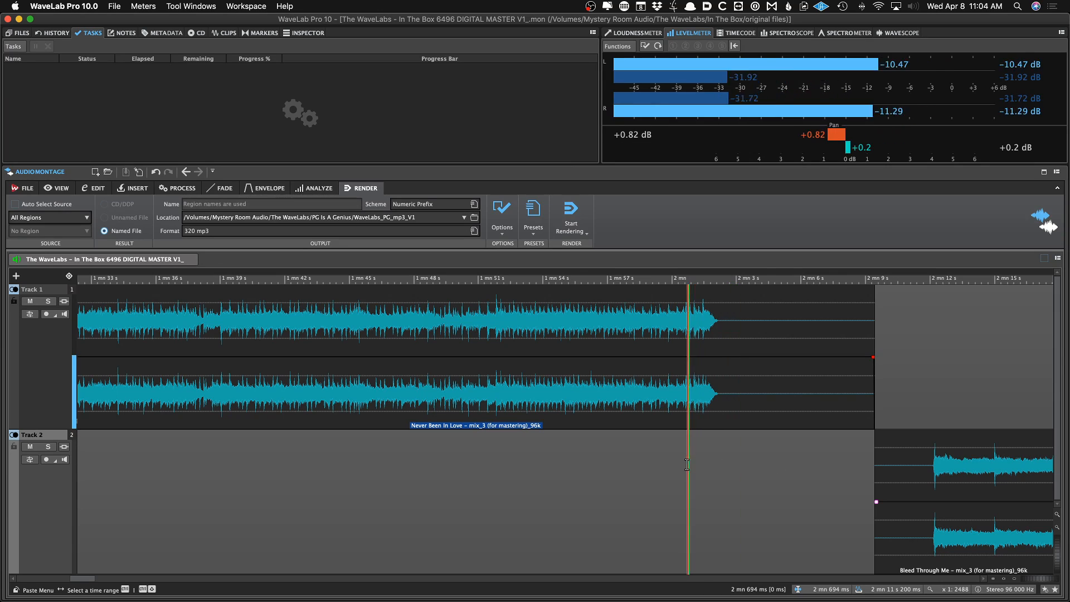
pyautogui.scroll(4, 697, 460)
pyautogui.press('space')
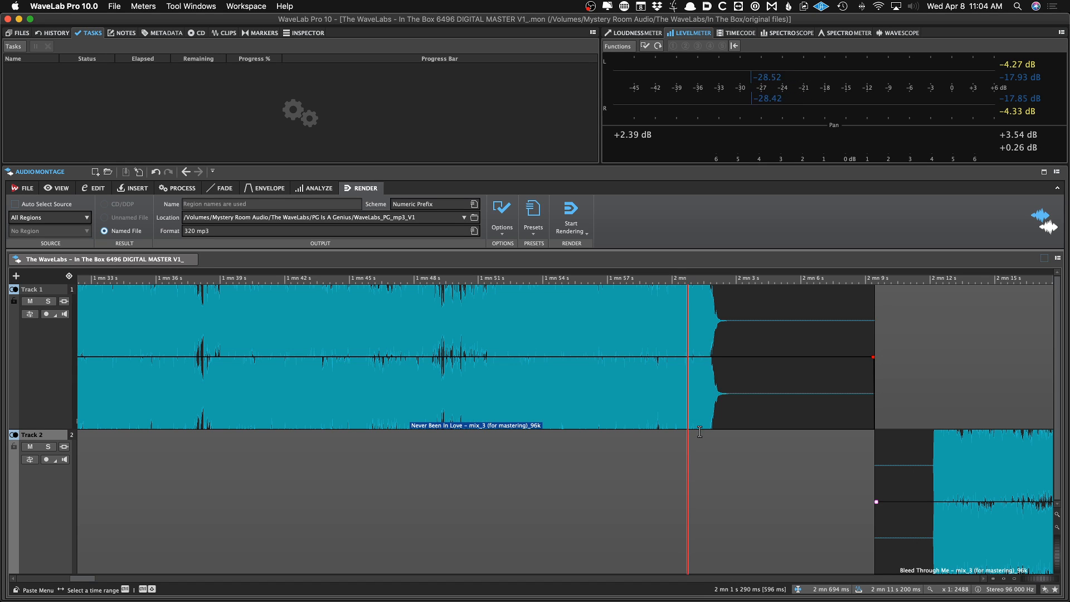
# Audition the end of Never Been In Love, add a fade-out starting at about 2 min 2 s, and save the montage
pyautogui.click(677, 448)
pyautogui.scroll(5, 724, 444)
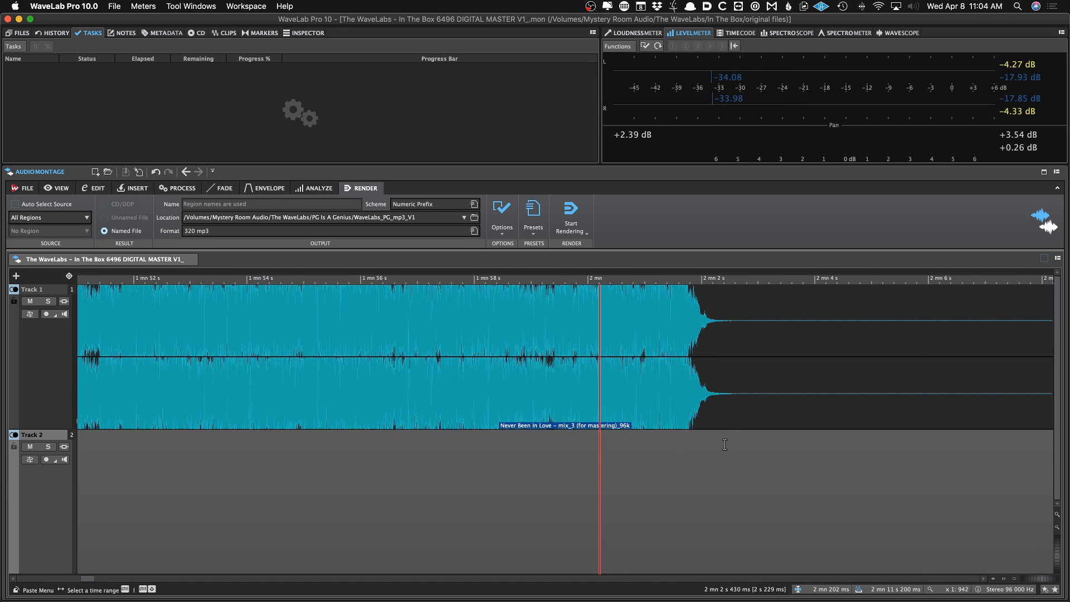
pyautogui.hscroll(3, 726, 444)
pyautogui.press('space')
pyautogui.hscroll(2, 729, 445)
pyautogui.hscroll(1, 730, 445)
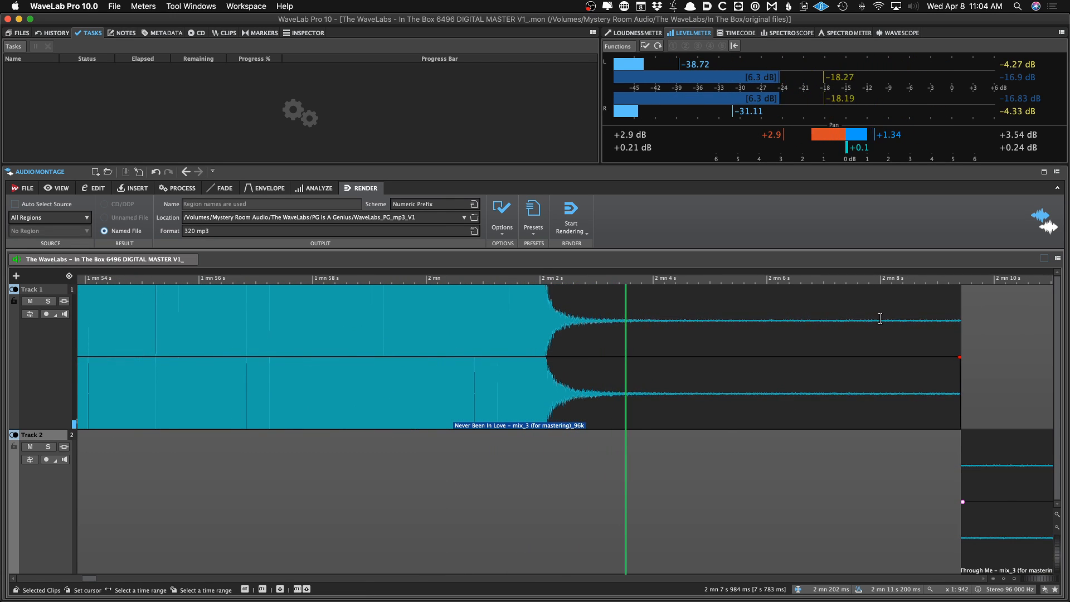
pyautogui.press('space')
pyautogui.moveTo(958, 327)
pyautogui.mouseDown()
pyautogui.moveTo(658, 370)
pyautogui.moveTo(530, 357)
pyautogui.moveTo(652, 359)
pyautogui.moveTo(549, 357)
pyautogui.mouseUp()
pyautogui.press('super+s')
pyautogui.press('super+s')
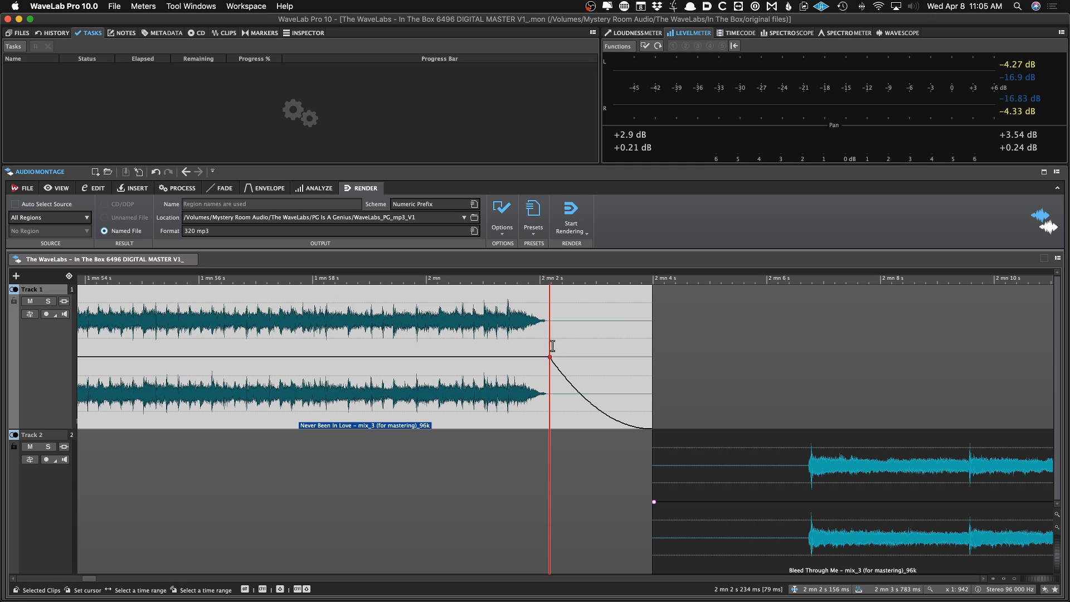
# Open the fade-out shape options for Never Been In Love and audition the fade from just before it begins
pyautogui.click(105, 189)
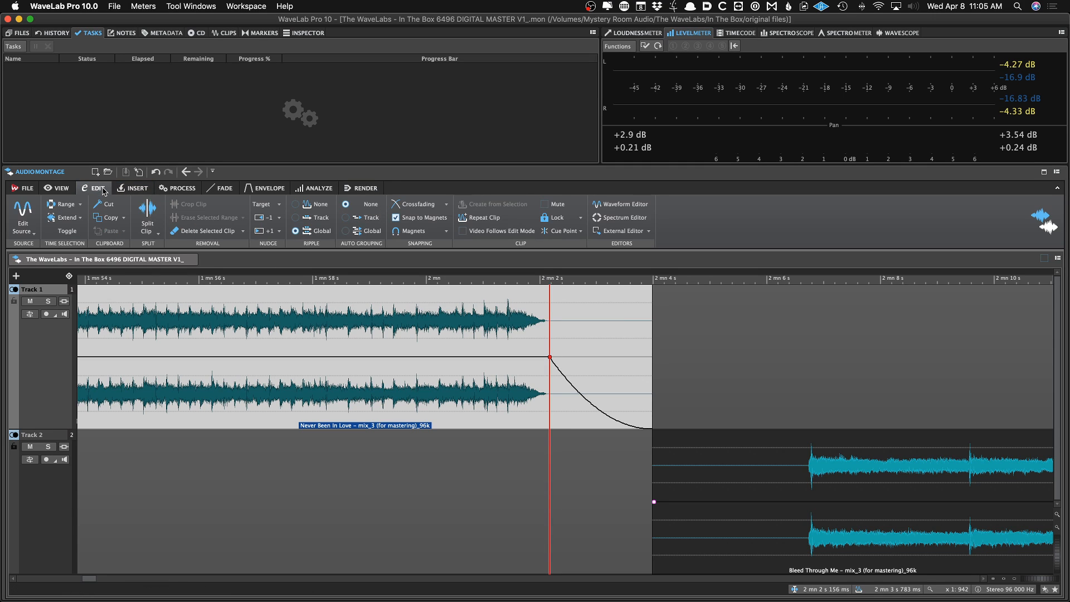
pyautogui.click(155, 193)
pyautogui.click(169, 192)
pyautogui.click(224, 189)
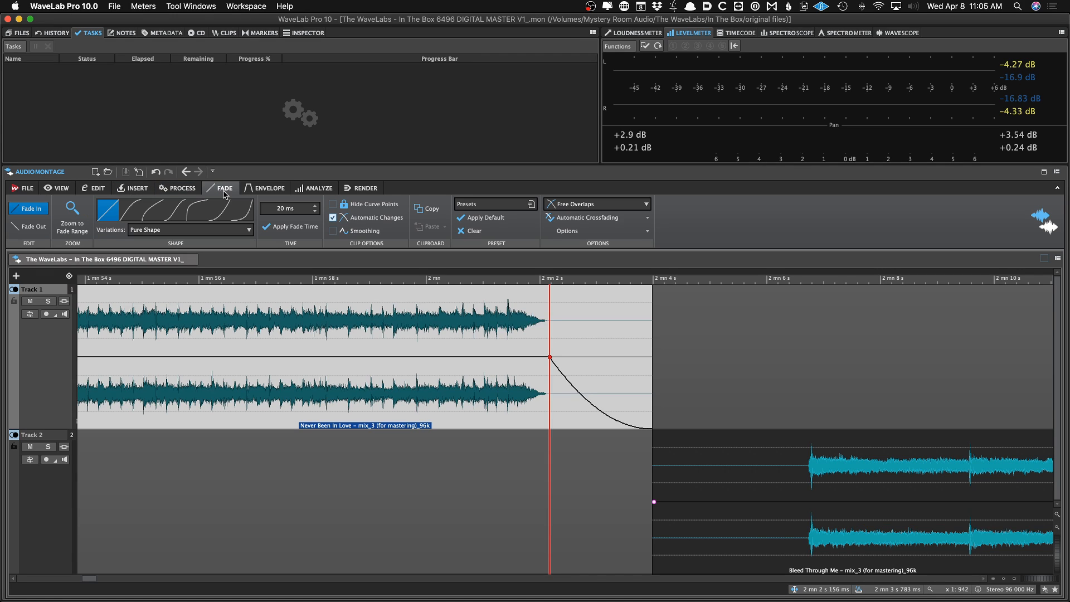
pyautogui.click(37, 226)
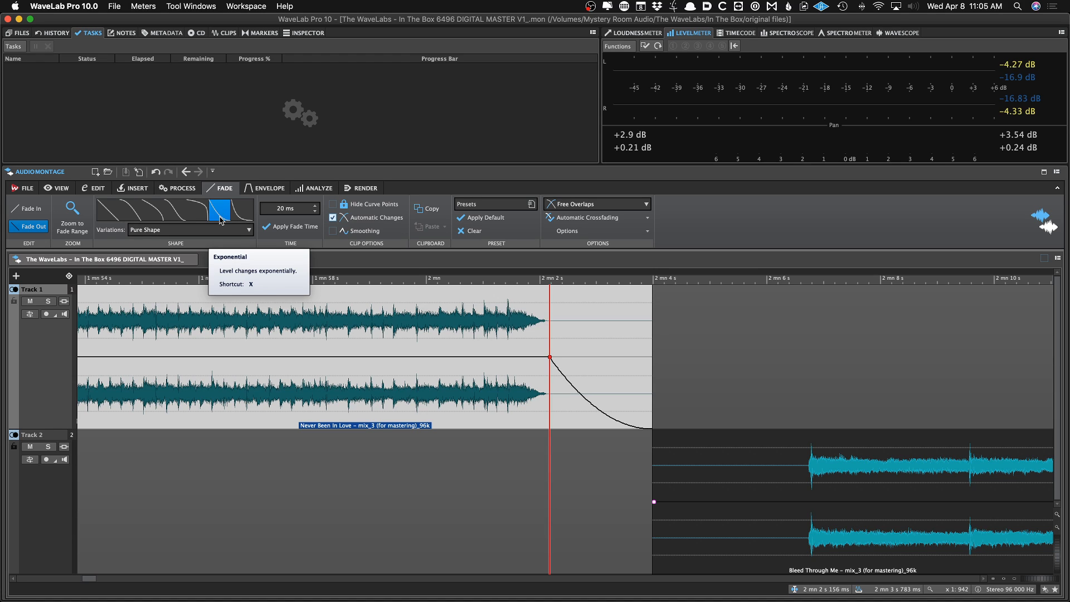
pyautogui.click(530, 340)
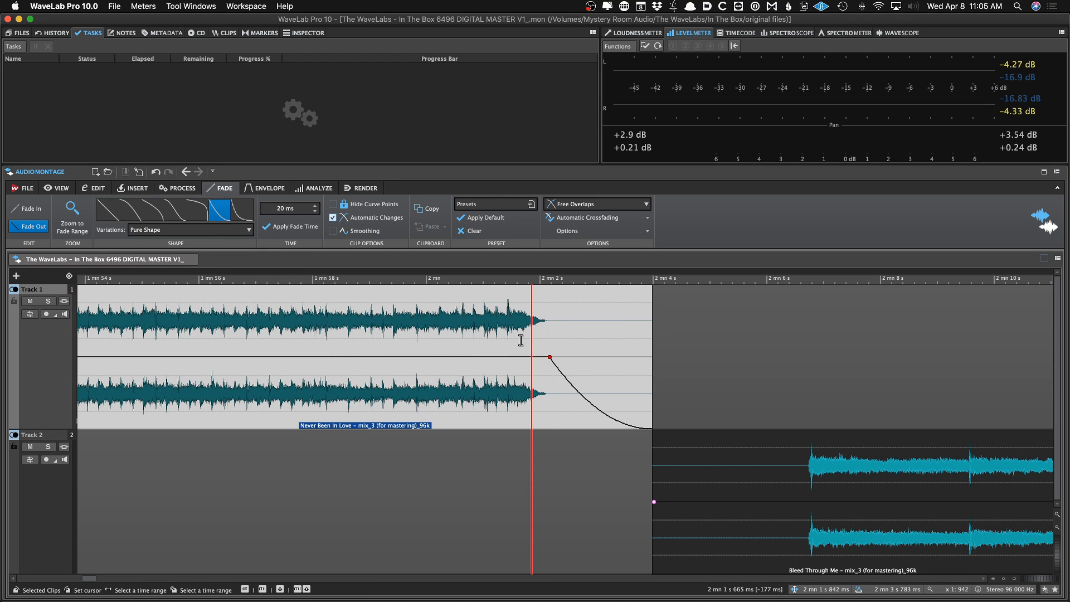
pyautogui.press('space')
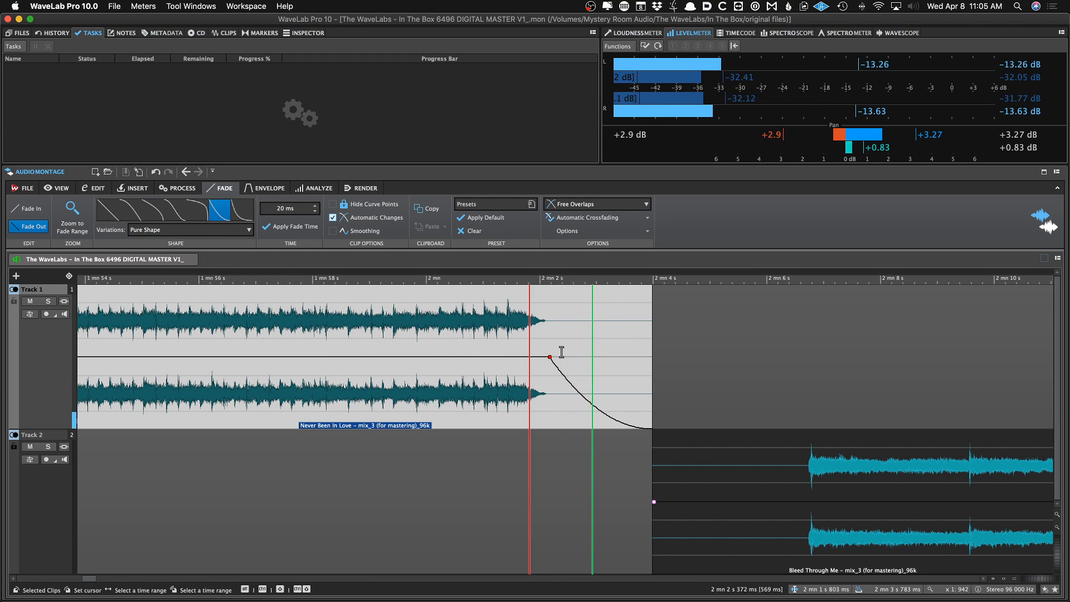
# Undo the last fade-out shape change and audition the fade again from just before it begins
pyautogui.press('super+z')
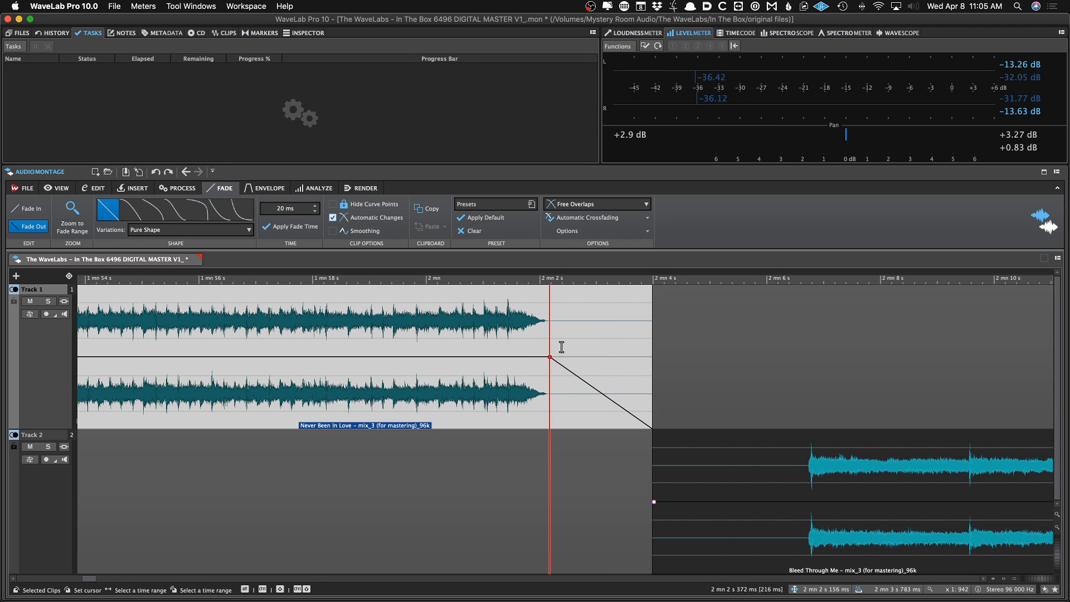
pyautogui.click(561, 346)
pyautogui.press('space')
pyautogui.press('space')
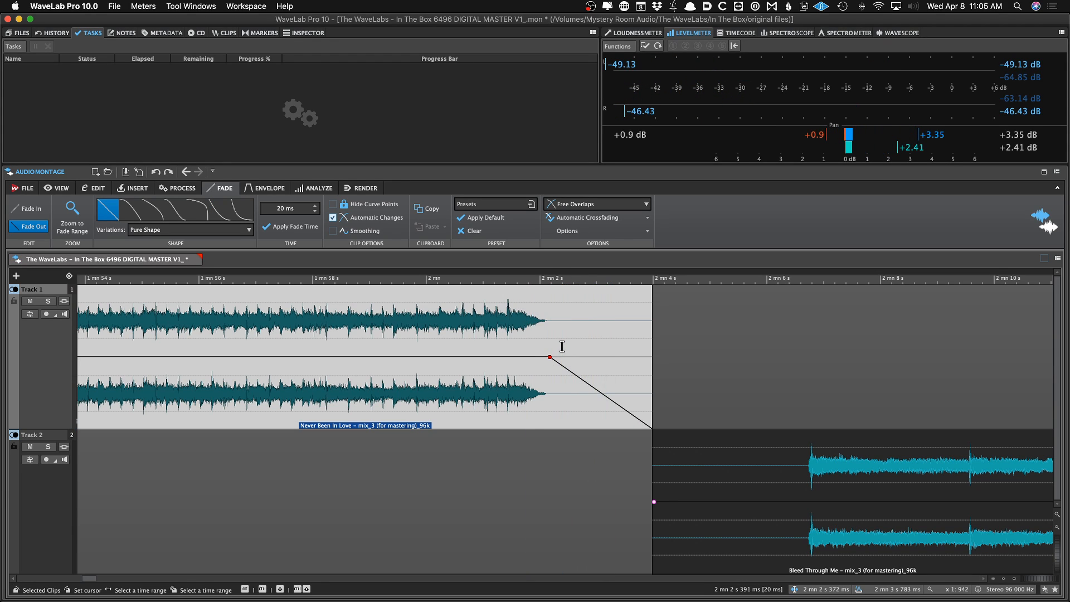
pyautogui.press('space')
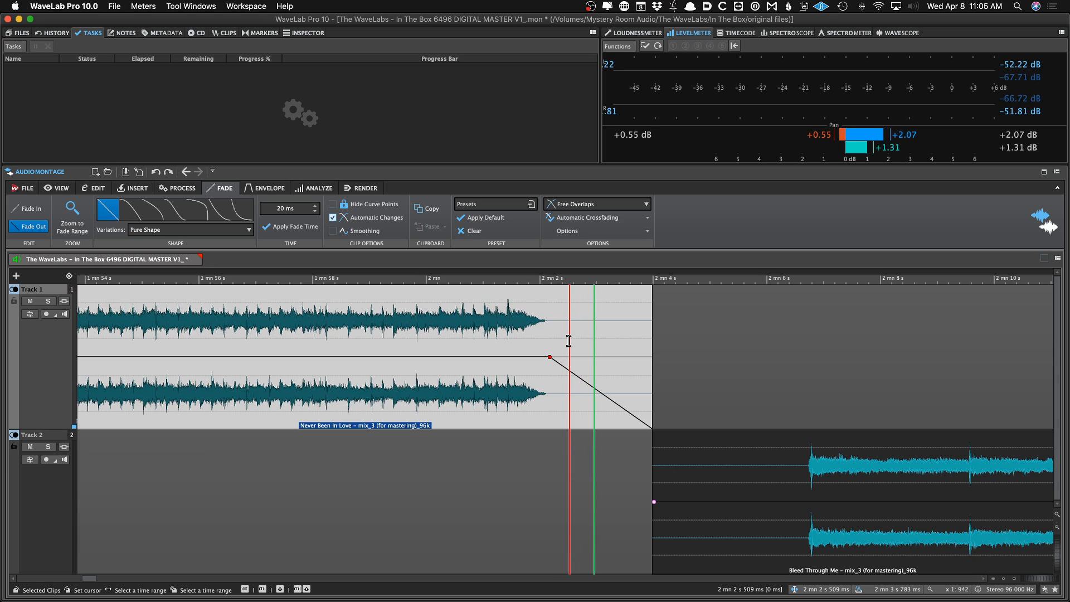
pyautogui.press('space')
# Redo the exponential fade-out shape on Never Been In Love and save the montage
pyautogui.press('super+shift+z')
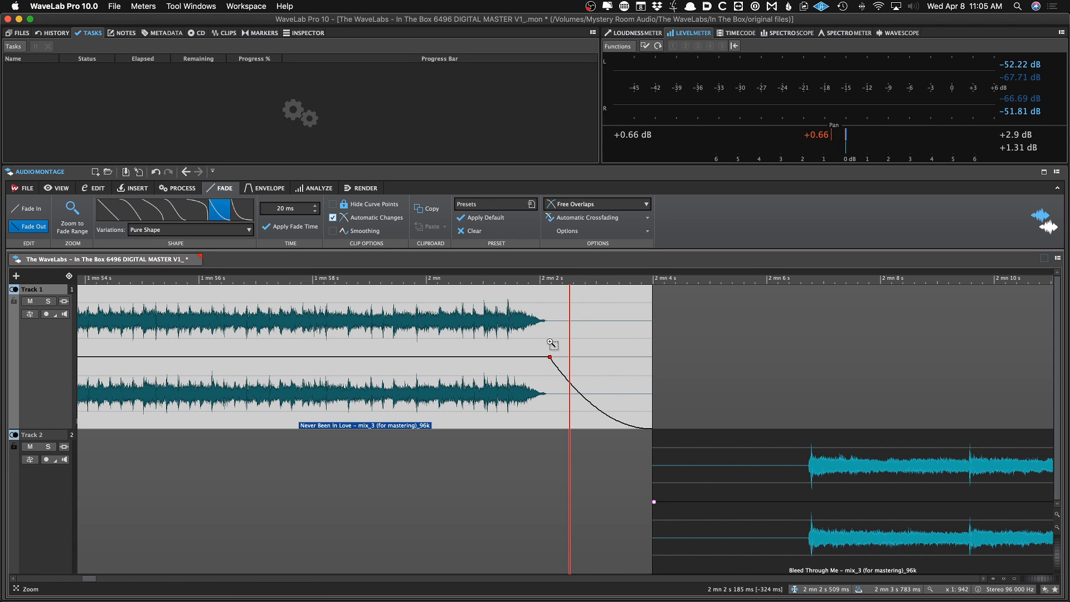
pyautogui.press('super+s')
pyautogui.click(545, 341)
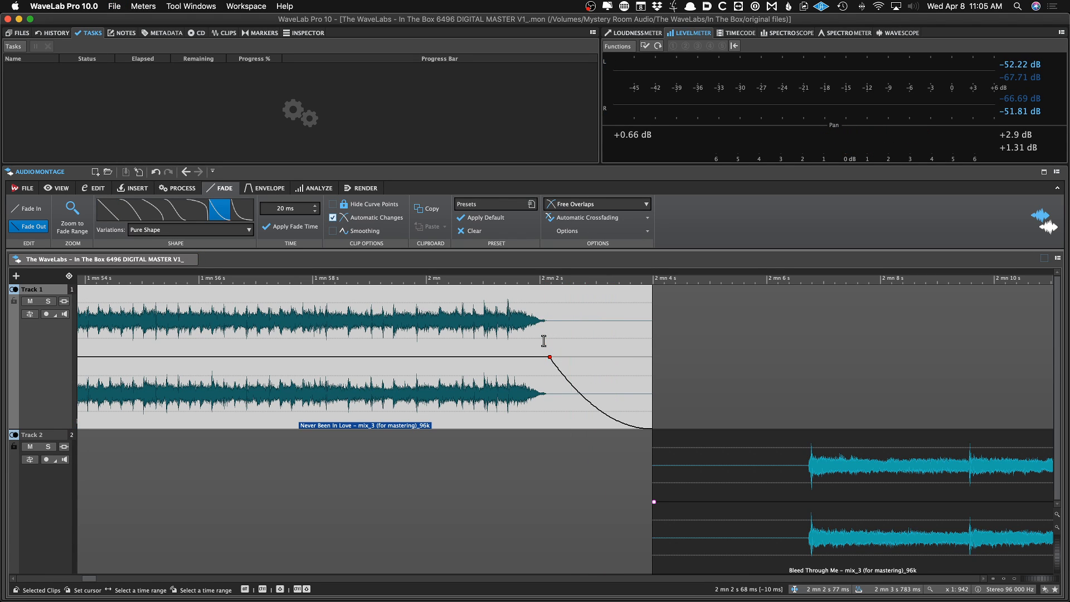
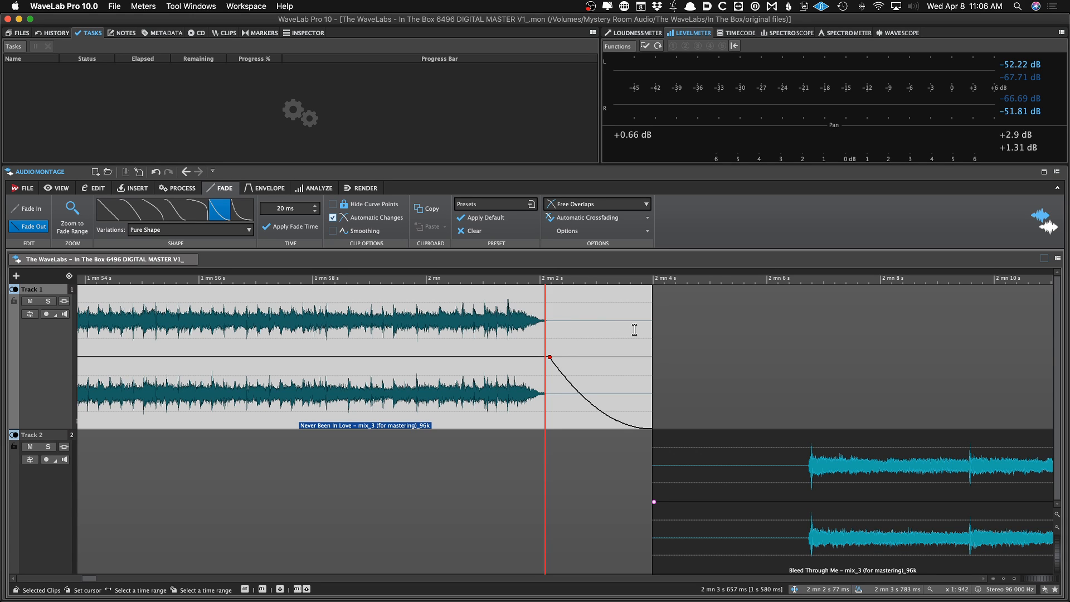
# Trim the end of the Never Been In Love clip slightly and audition it
pyautogui.moveTo(652, 327); pyautogui.dragTo(643, 327)
pyautogui.click(535, 334)
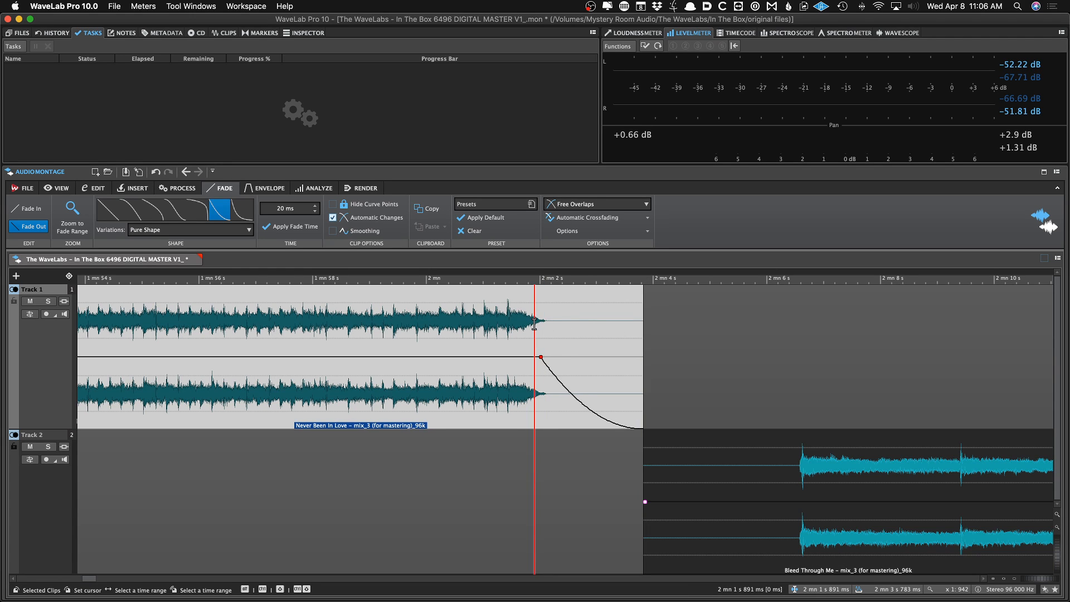
pyautogui.press('space')
pyautogui.press('space')
# Move the Bleed Through Me clip earlier, closer to the end of Never Been In Love
pyautogui.click(752, 542)
pyautogui.moveTo(751, 538); pyautogui.dragTo(703, 541)
pyautogui.scroll(4, 703, 541)
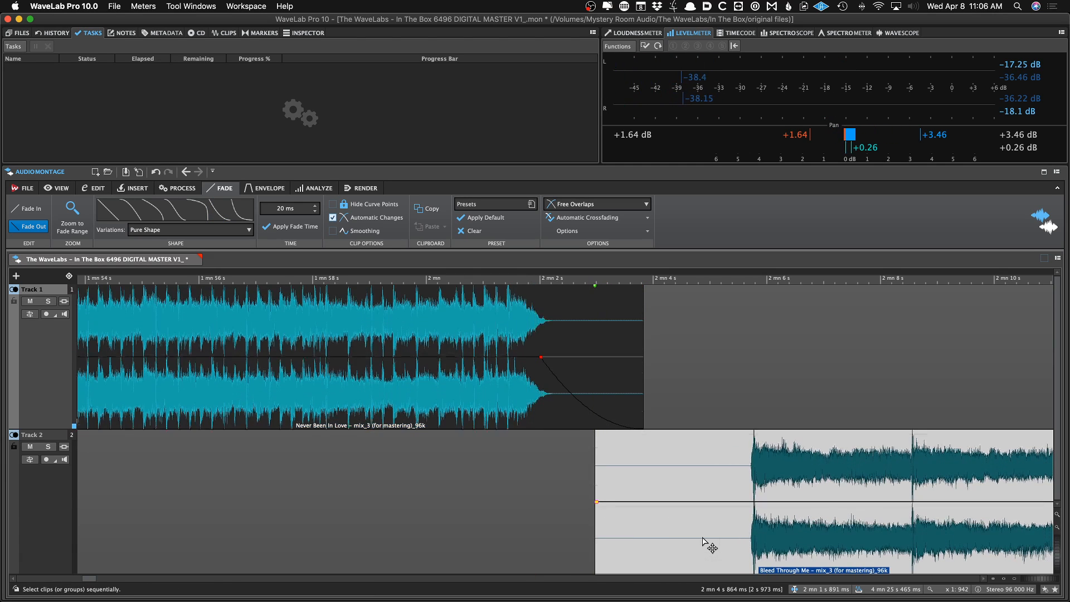
pyautogui.scroll(2, 702, 540)
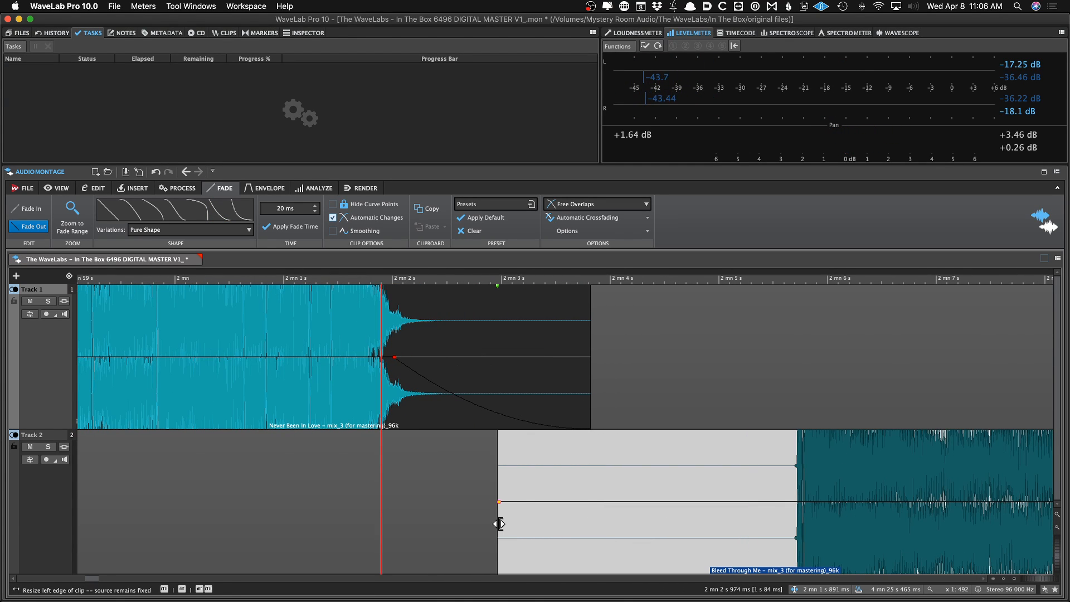
# Trim the start of the Bleed Through Me clip up to its audio onset
pyautogui.moveTo(500, 525); pyautogui.dragTo(796, 508)
pyautogui.scroll(3, 805, 512)
pyautogui.scroll(3, 803, 508)
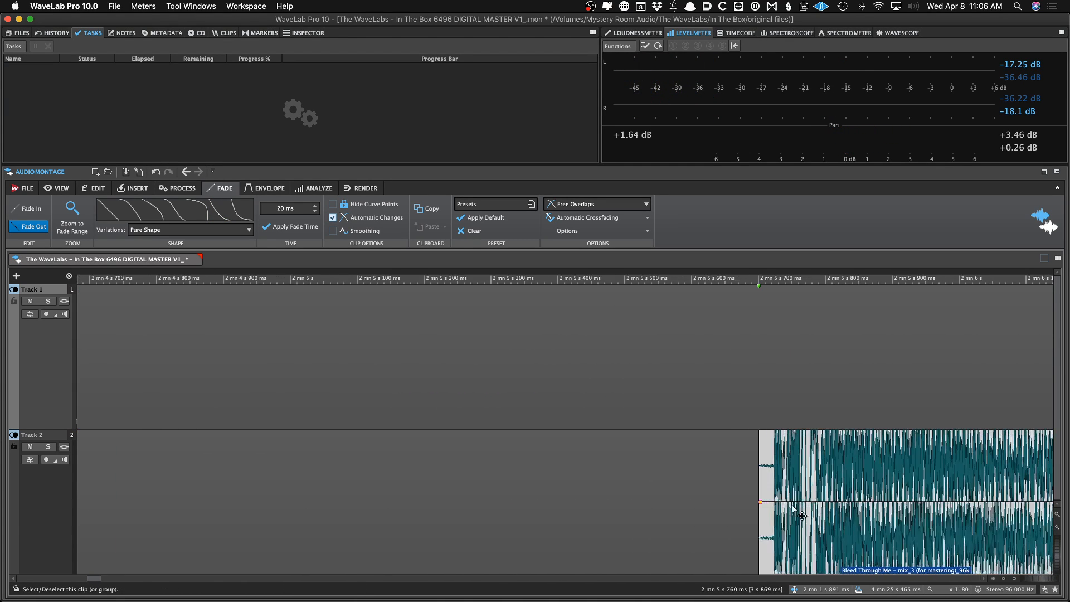
pyautogui.moveTo(758, 484); pyautogui.dragTo(767, 484)
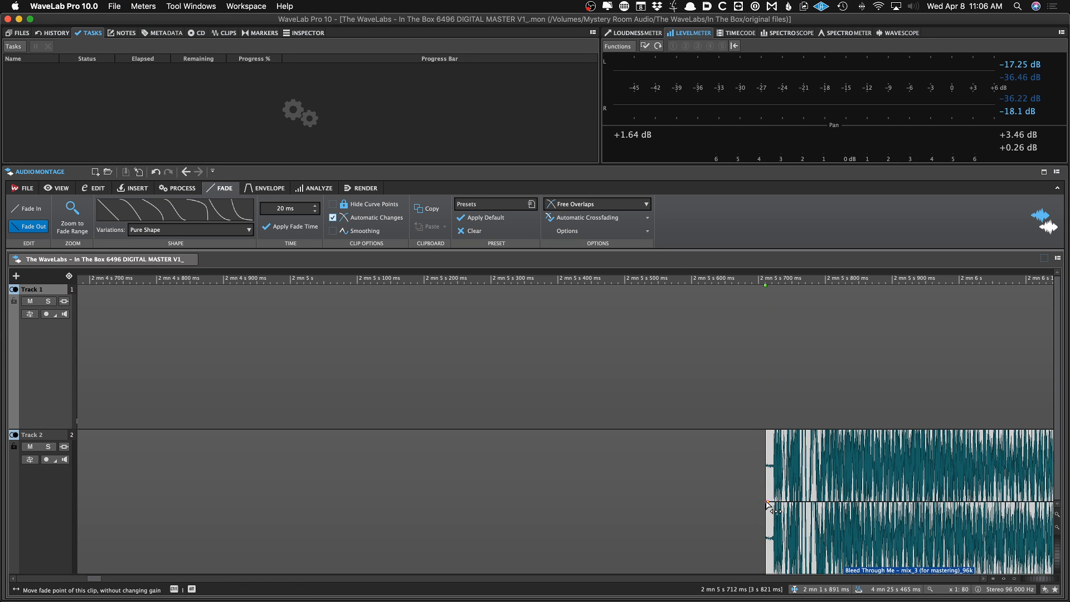
pyautogui.click(770, 503)
pyautogui.scroll(-5, 769, 503)
pyautogui.scroll(-2, 770, 504)
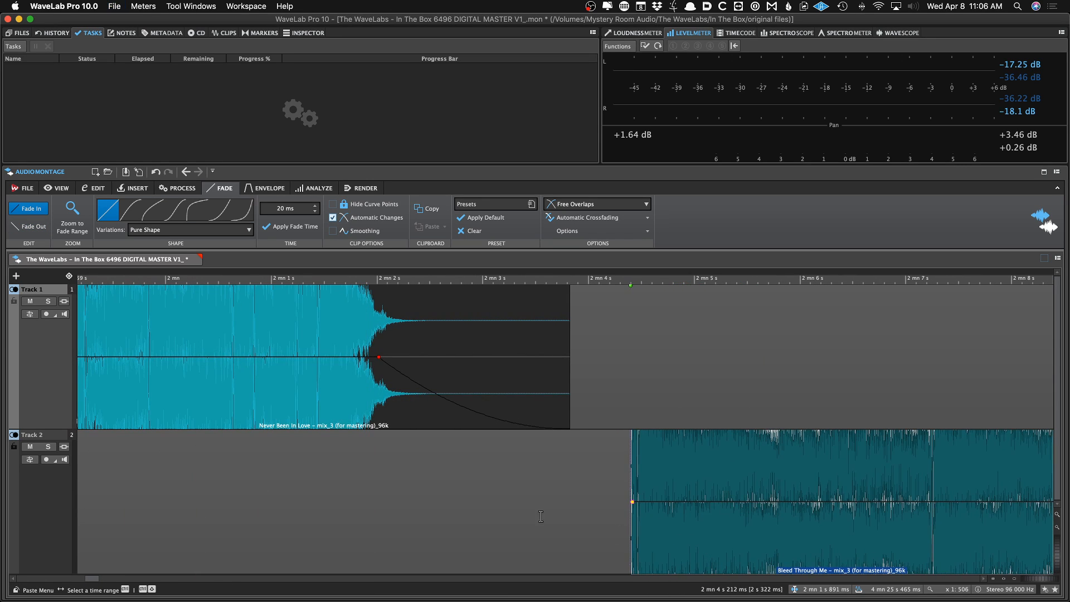
# Audition the transition from Never Been In Love into Bleed Through Me and save the montage
pyautogui.click(361, 505)
pyautogui.press('space')
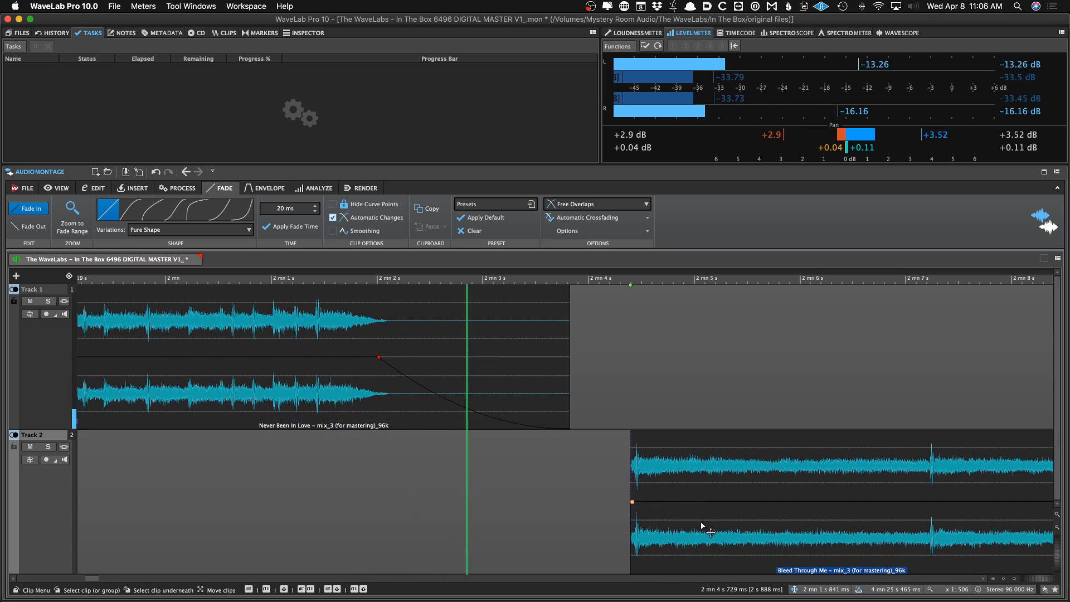
pyautogui.click(705, 528)
pyautogui.moveTo(704, 528); pyautogui.dragTo(708, 527)
pyautogui.click(249, 490)
pyautogui.press('space')
pyautogui.press('space')
pyautogui.press('super+s')
pyautogui.press('space')
pyautogui.scroll(-10, 532, 513)
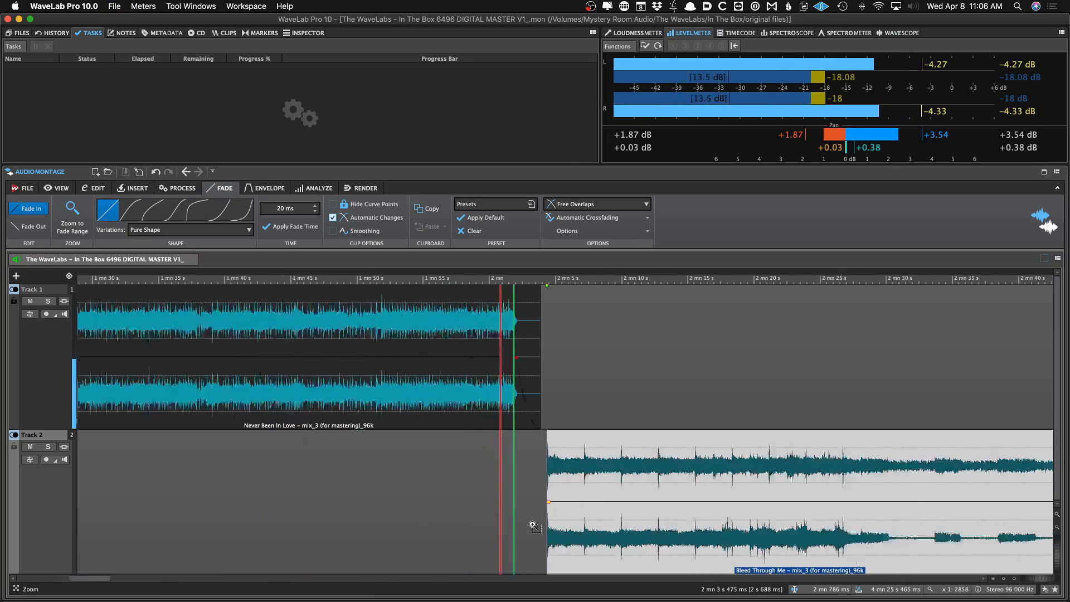
# Trim the end of the Bleed Through Me clip to just after its audio fades out
pyautogui.click(326, 415)
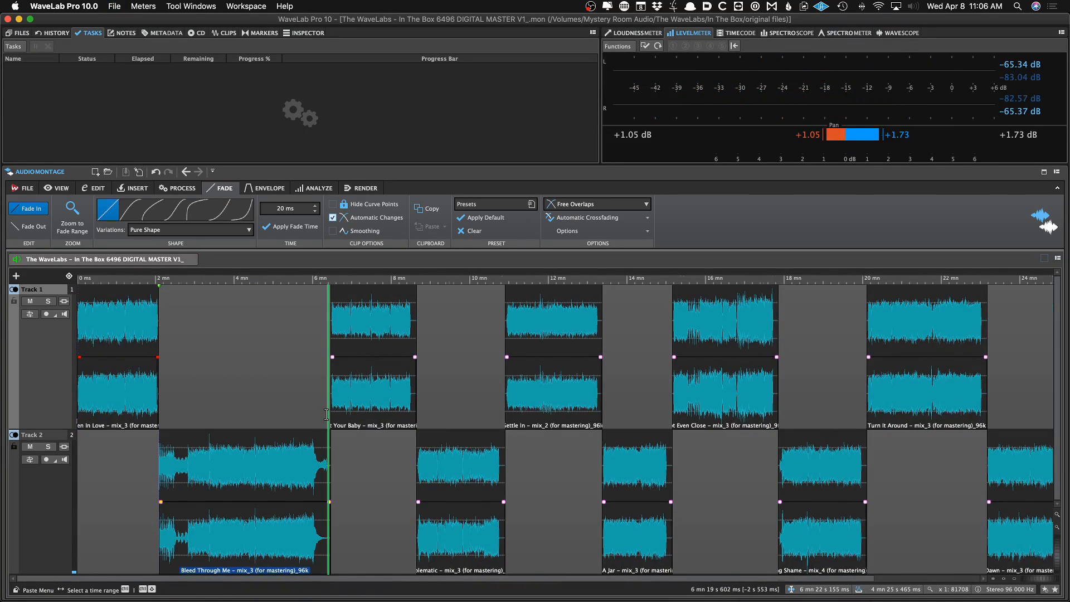
pyautogui.scroll(4, 321, 415)
pyautogui.scroll(3, 322, 415)
pyautogui.press('space')
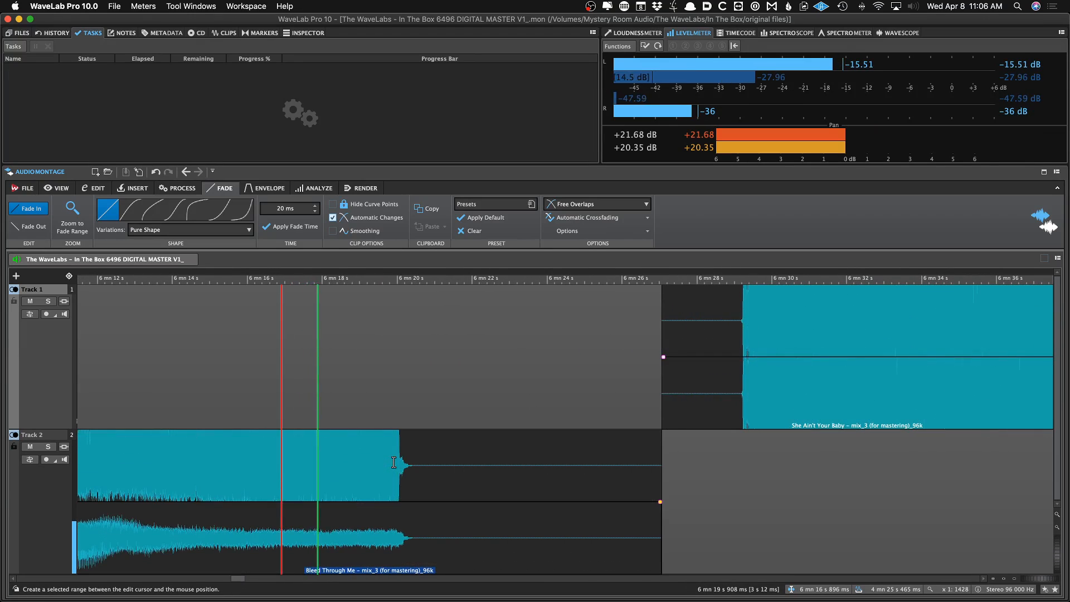
pyautogui.press('space')
pyautogui.moveTo(661, 473); pyautogui.dragTo(405, 502)
# Move the She Ain't Your Baby clip earlier toward the end of Bleed Through Me
pyautogui.moveTo(419, 389); pyautogui.dragTo(504, 372)
pyautogui.press('Up')
pyautogui.press('Up')
pyautogui.press('Up')
pyautogui.press('Up')
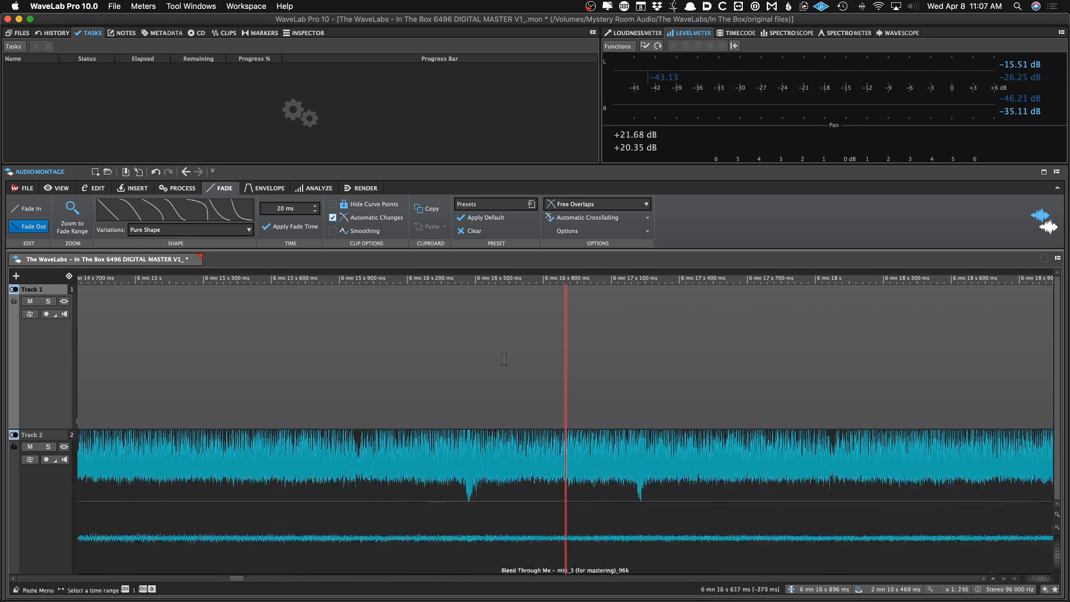
pyautogui.press('Down')
pyautogui.press('Down')
pyautogui.press('Down')
pyautogui.hotkey('shift', 'Down')
pyautogui.hotkey('shift', 'Down')
pyautogui.hotkey('shift', 'Down')
pyautogui.hotkey('shift', 'Down')
pyautogui.moveTo(903, 383); pyautogui.dragTo(735, 385)
pyautogui.click(729, 387)
# Trim the start of She Ain't Your Baby, align it with the end of Bleed Through Me, and save the montage
pyautogui.press('Up')
pyautogui.press('Up')
pyautogui.press('Up')
pyautogui.press('Up')
pyautogui.press('Up')
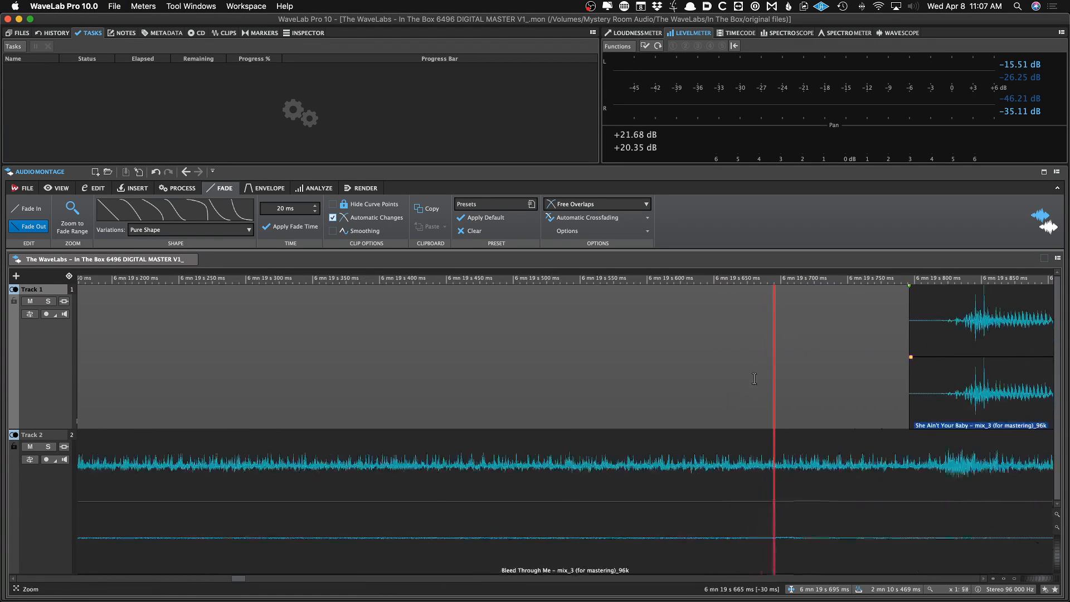
pyautogui.moveTo(914, 384); pyautogui.dragTo(953, 358)
pyautogui.scroll(-3, 967, 381)
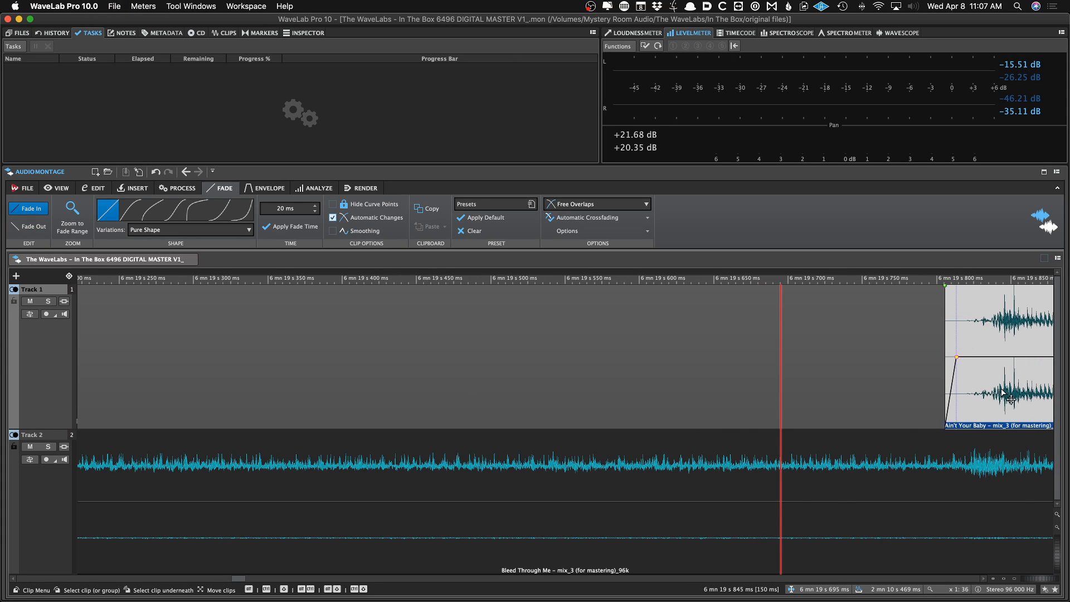
pyautogui.moveTo(1003, 392); pyautogui.dragTo(959, 393)
pyautogui.scroll(-5, 960, 392)
pyautogui.press('super+s')
pyautogui.scroll(-12, 960, 396)
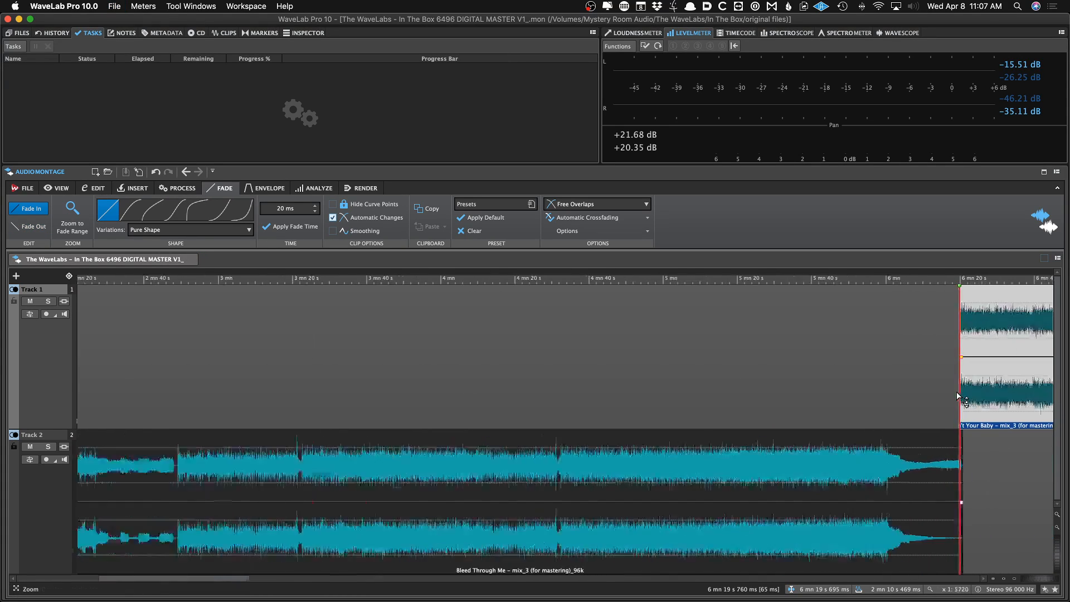
# Trim the end of She Ain't Your Baby just after its audio with a short fade-out and save the montage
pyautogui.scroll(6, 557, 424)
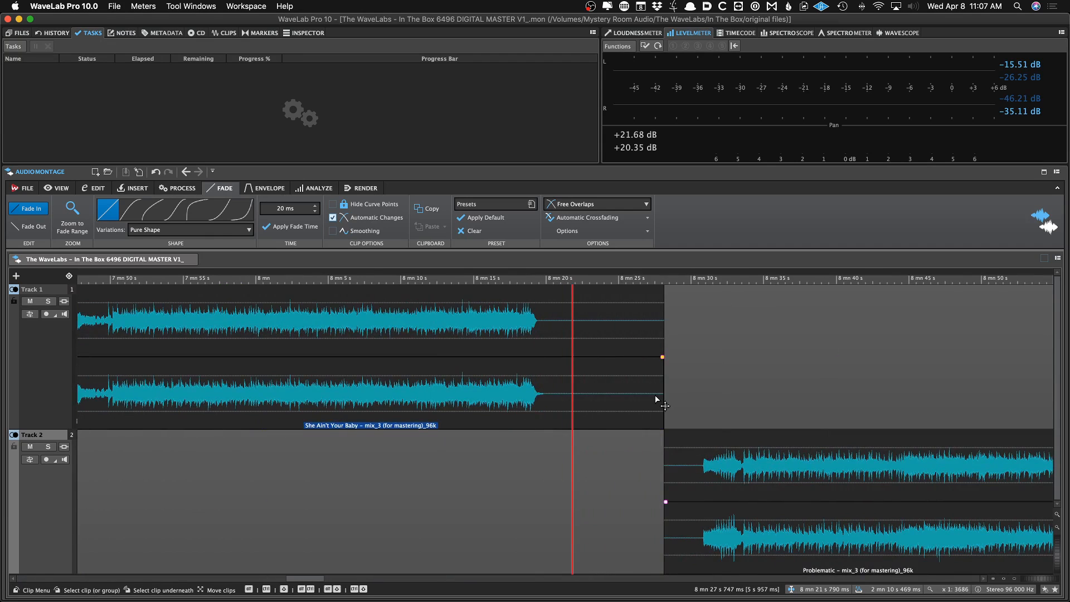
pyautogui.moveTo(590, 390); pyautogui.dragTo(541, 357)
pyautogui.press('super+s')
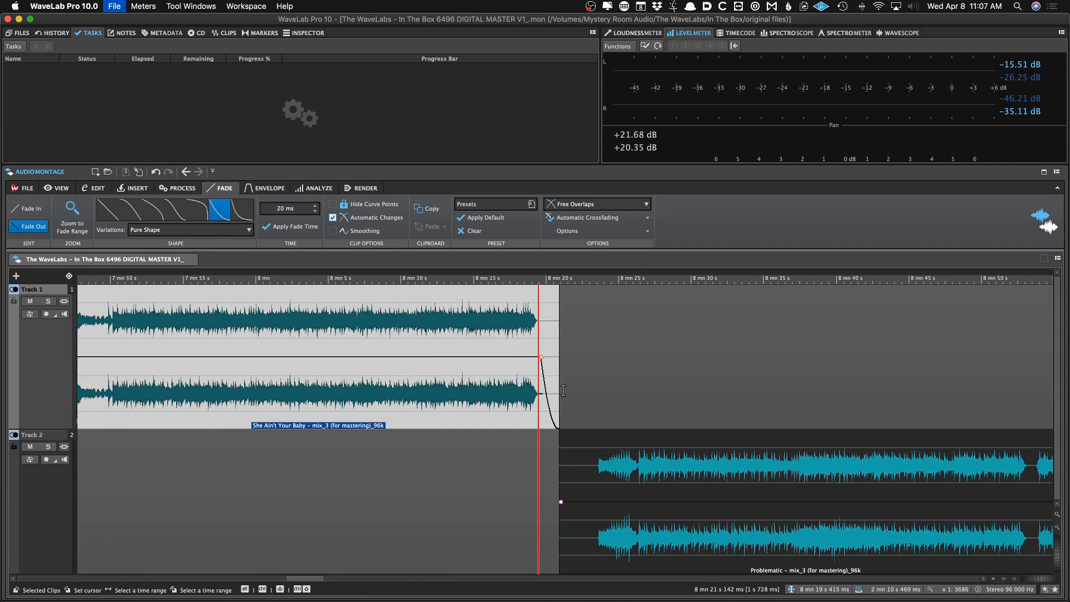
# Move the Problematic clip earlier and trim its start to the audio onset with an 8 ms fade-in
pyautogui.moveTo(635, 535); pyautogui.dragTo(601, 534)
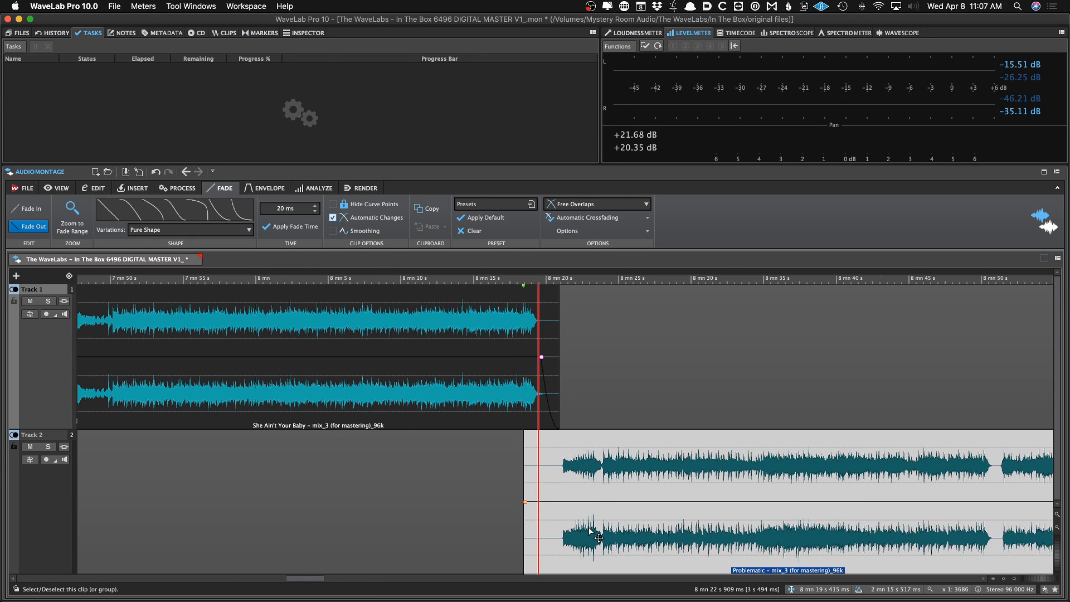
pyautogui.scroll(4, 601, 535)
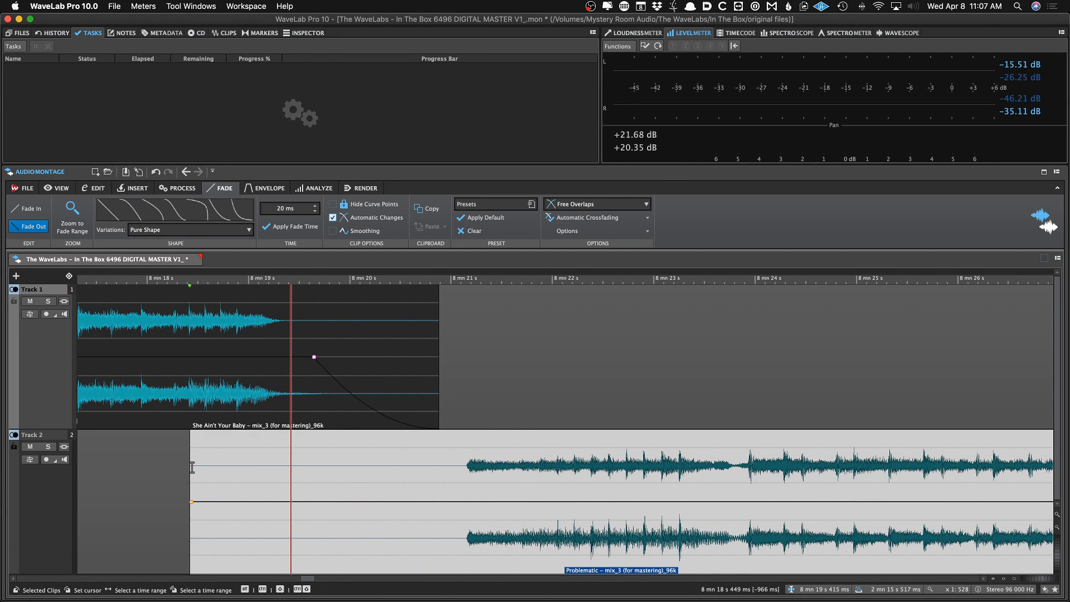
pyautogui.moveTo(192, 467); pyautogui.dragTo(472, 502)
pyautogui.scroll(3, 472, 480)
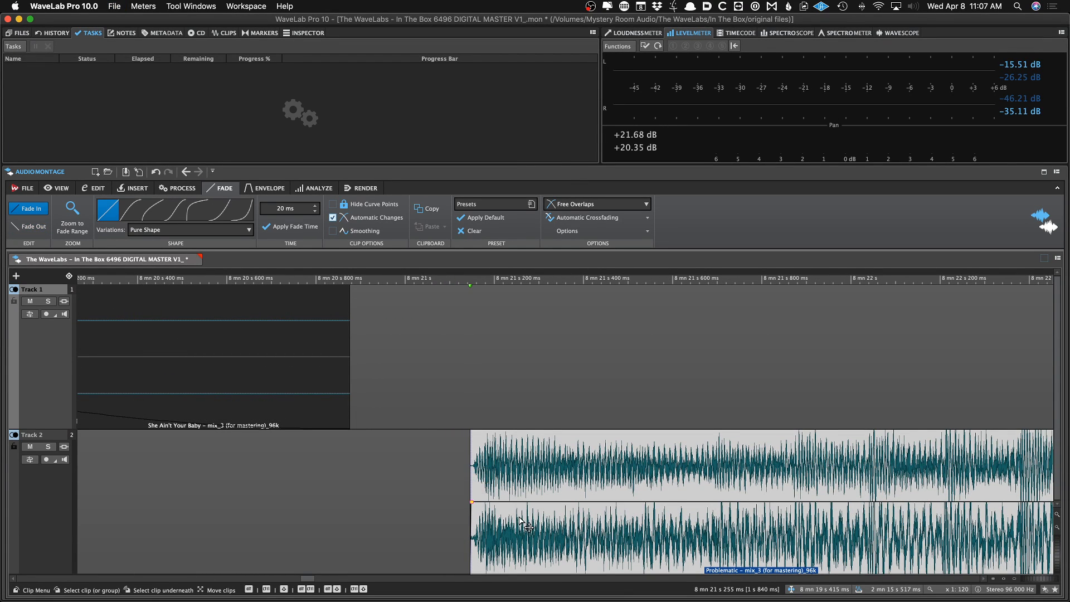
pyautogui.moveTo(523, 524); pyautogui.dragTo(481, 518)
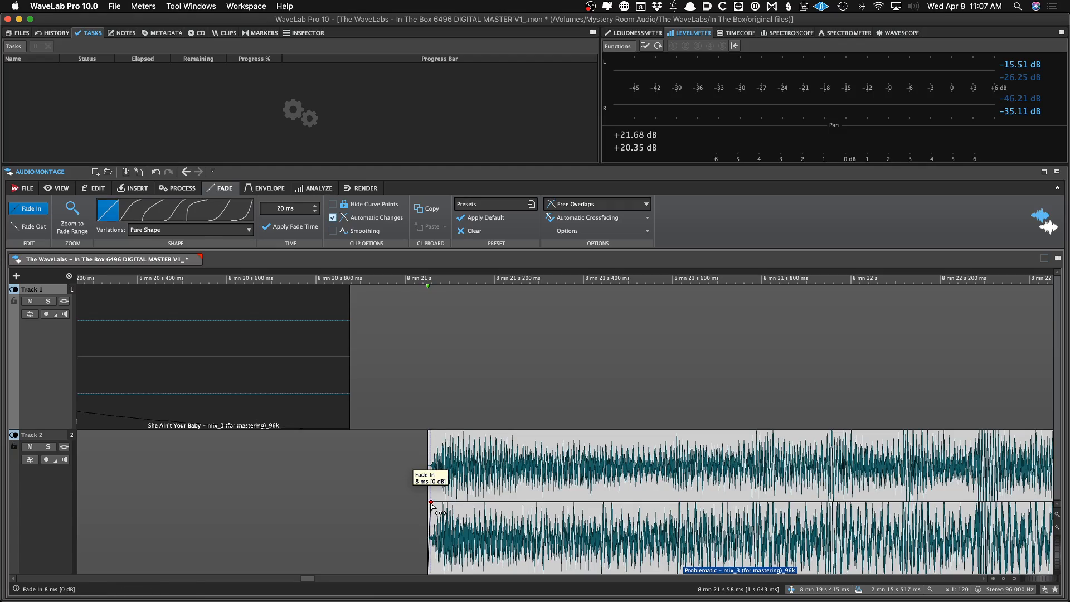
# Trim the end of the Problematic clip to just after its audio fades out
pyautogui.scroll(-6, 424, 479)
pyautogui.hscroll(15, 654, 482)
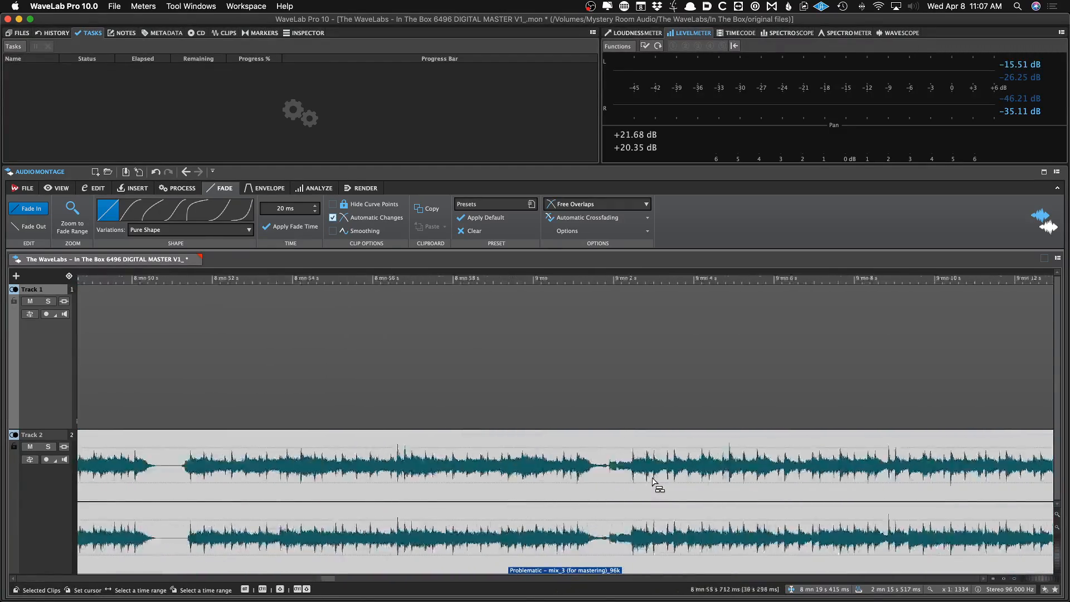
pyautogui.scroll(-3, 646, 479)
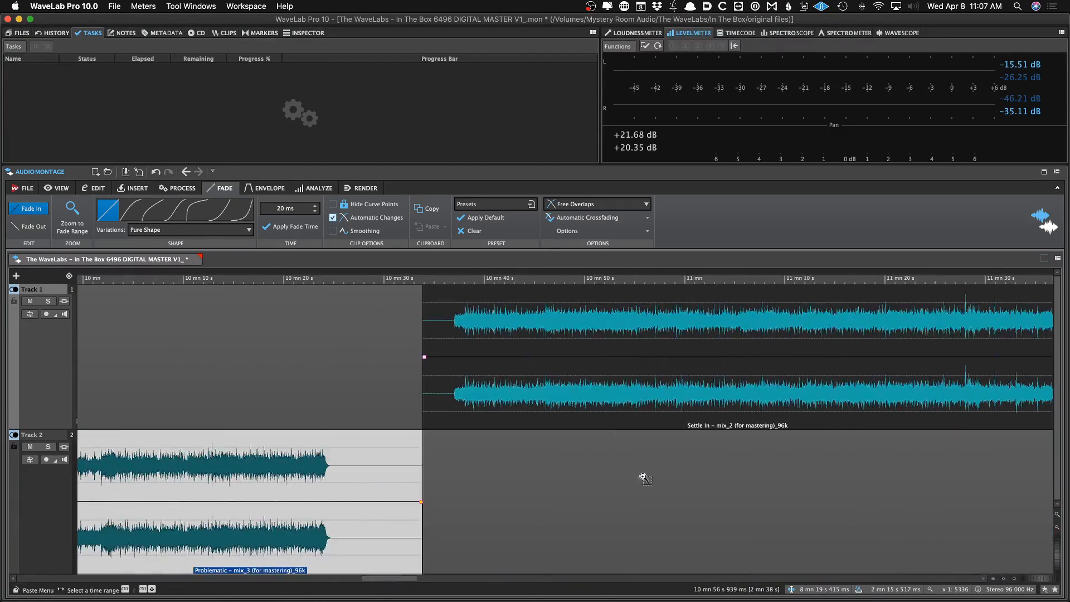
pyautogui.click(338, 416)
pyautogui.scroll(3, 339, 417)
pyautogui.moveTo(702, 451); pyautogui.dragTo(310, 502)
pyautogui.click(304, 393)
pyautogui.scroll(2, 313, 390)
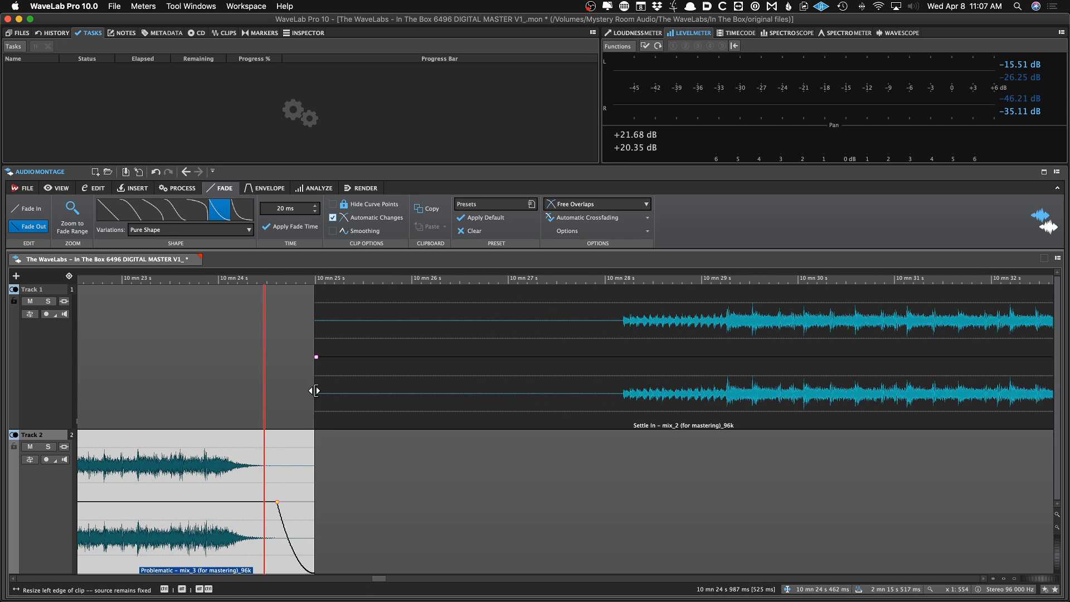
# Trim the start of Settle In to its audio onset with a 2 ms fade-in and save the montage
pyautogui.moveTo(315, 391); pyautogui.dragTo(402, 379)
pyautogui.press('super+s')
pyautogui.scroll(3, 386, 344)
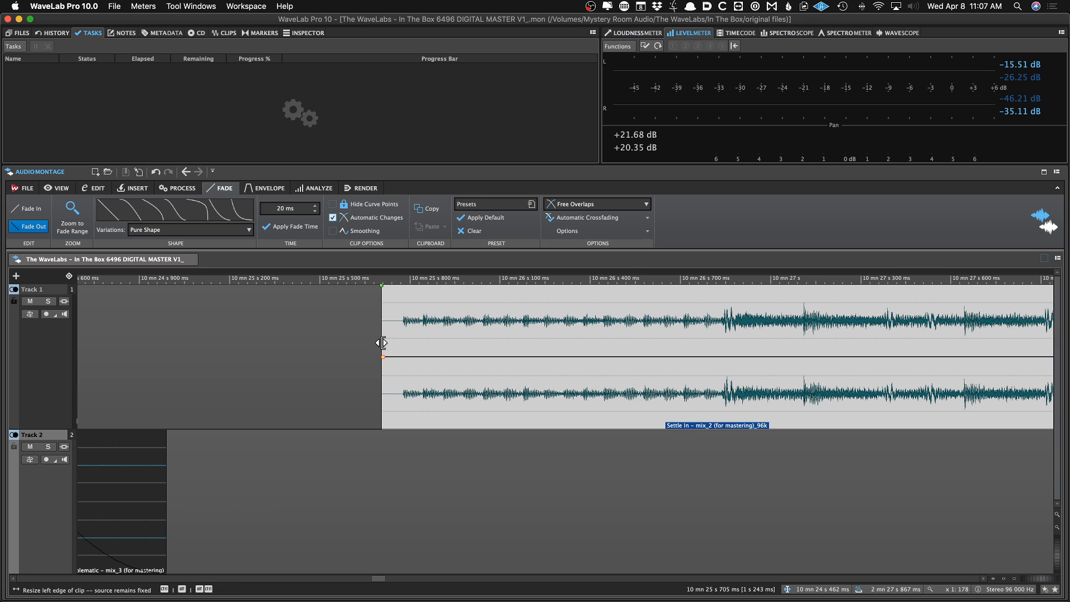
pyautogui.moveTo(382, 342); pyautogui.dragTo(399, 342)
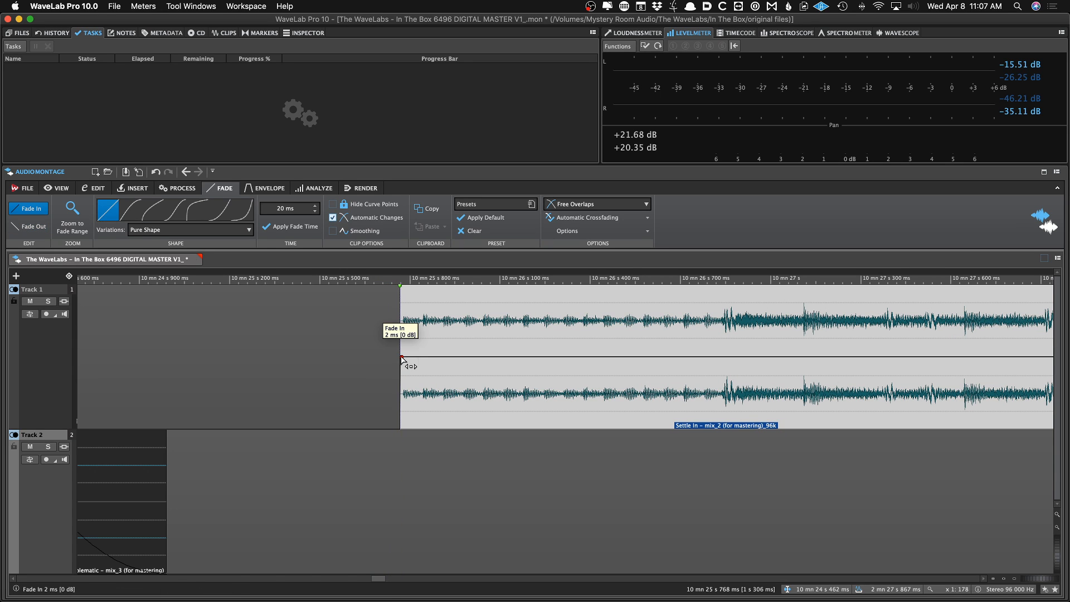
pyautogui.press('super+Down')
pyautogui.scroll(10, 522, 435)
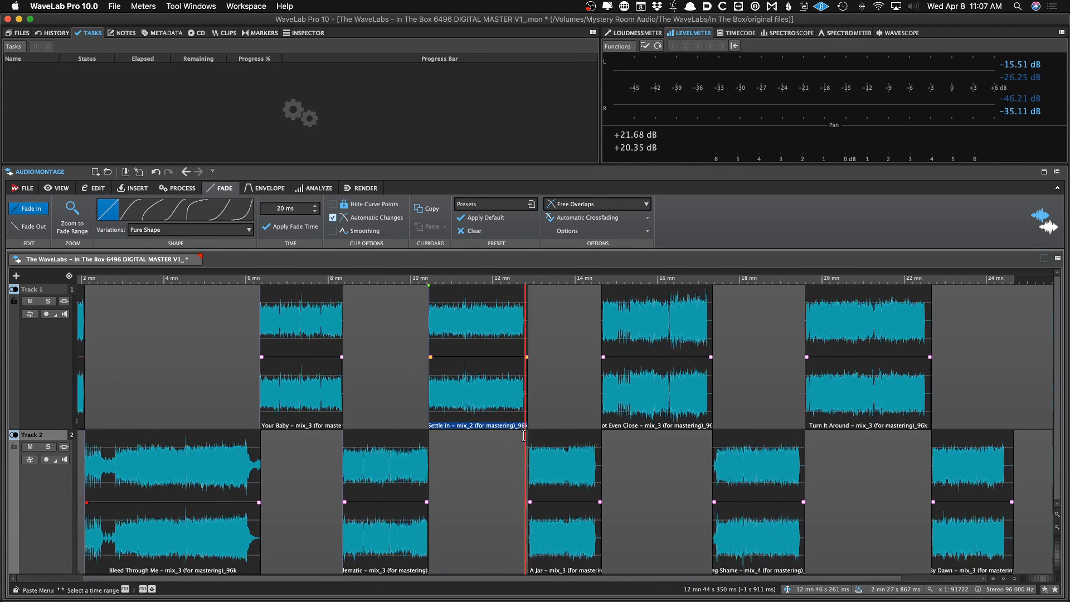
# Trim the start of the Brain In A Jar clip to its audio onset and save the montage
pyautogui.moveTo(689, 373); pyautogui.dragTo(537, 357)
pyautogui.click(508, 349)
pyautogui.press('space')
pyautogui.scroll(5, 552, 366)
pyautogui.moveTo(575, 454); pyautogui.dragTo(740, 469)
pyautogui.moveTo(763, 507); pyautogui.dragTo(636, 480)
pyautogui.click(603, 510)
pyautogui.scroll(5, 611, 510)
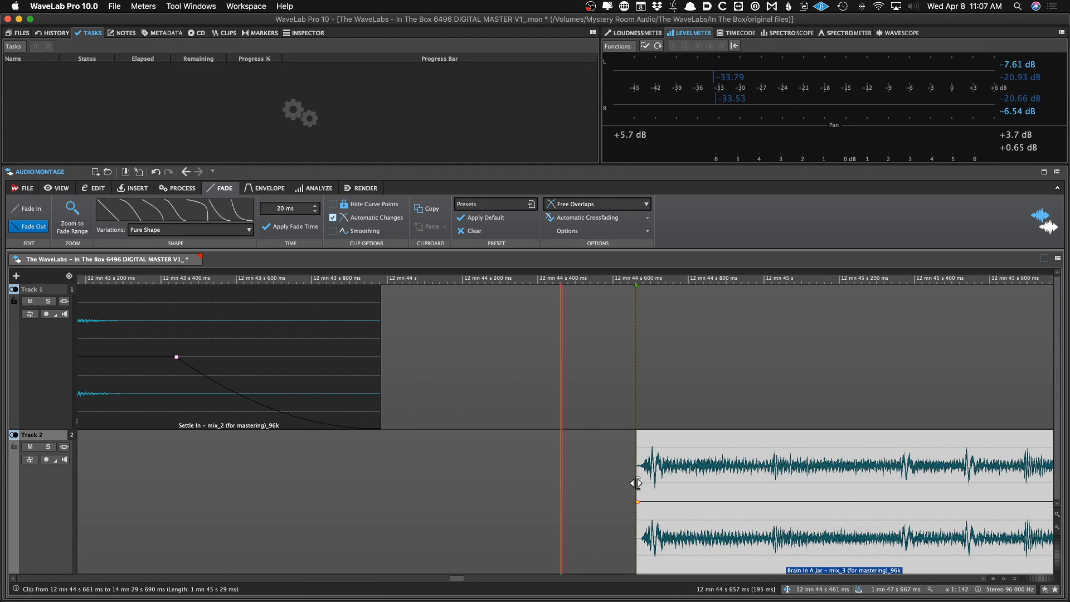
pyautogui.click(637, 502)
pyautogui.scroll(-15, 638, 503)
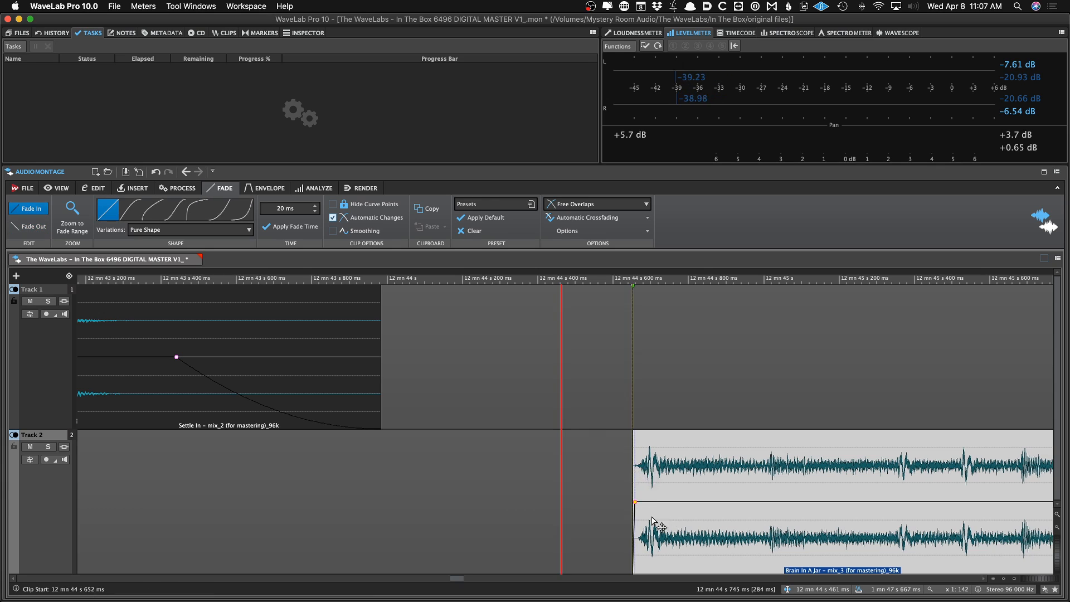
pyautogui.press('super+s')
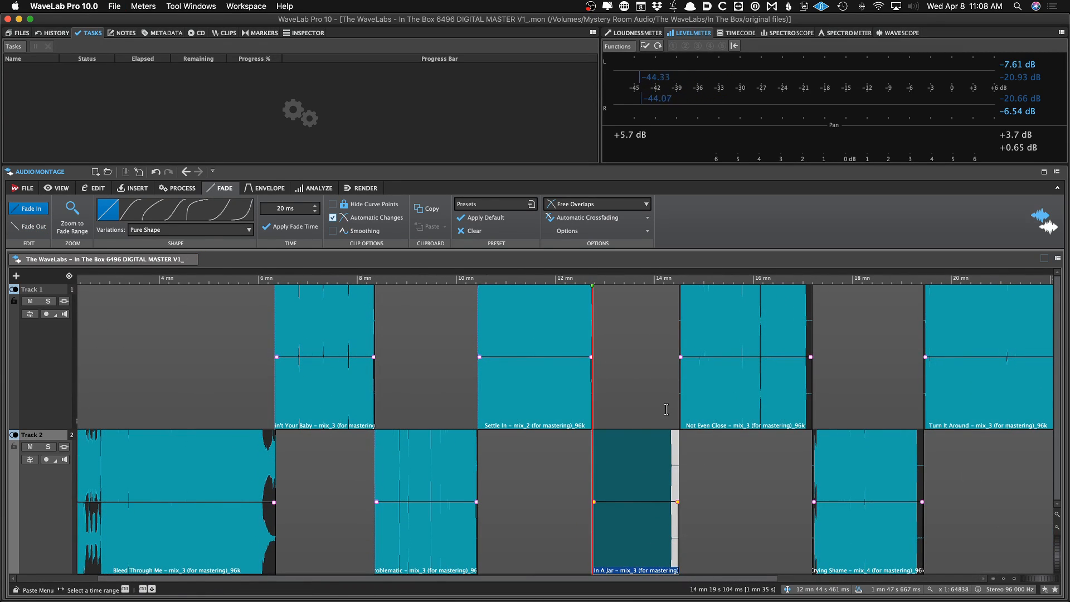
# Trim the end of the Brain In A Jar clip to just after its audio fades out
pyautogui.scroll(7, 597, 471)
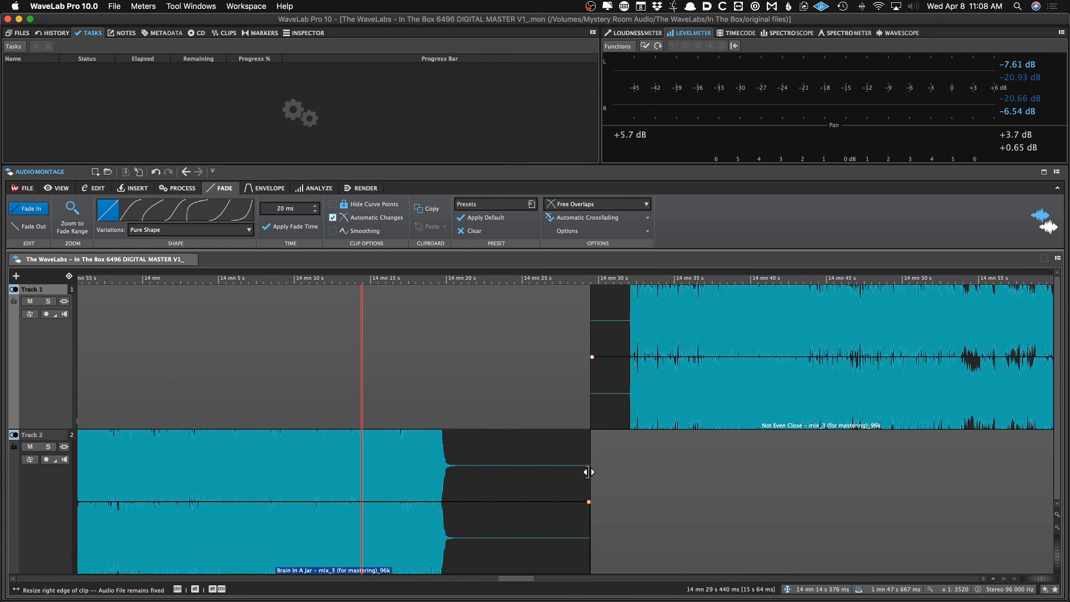
pyautogui.moveTo(589, 471); pyautogui.dragTo(459, 501)
pyautogui.scroll(2, 546, 405)
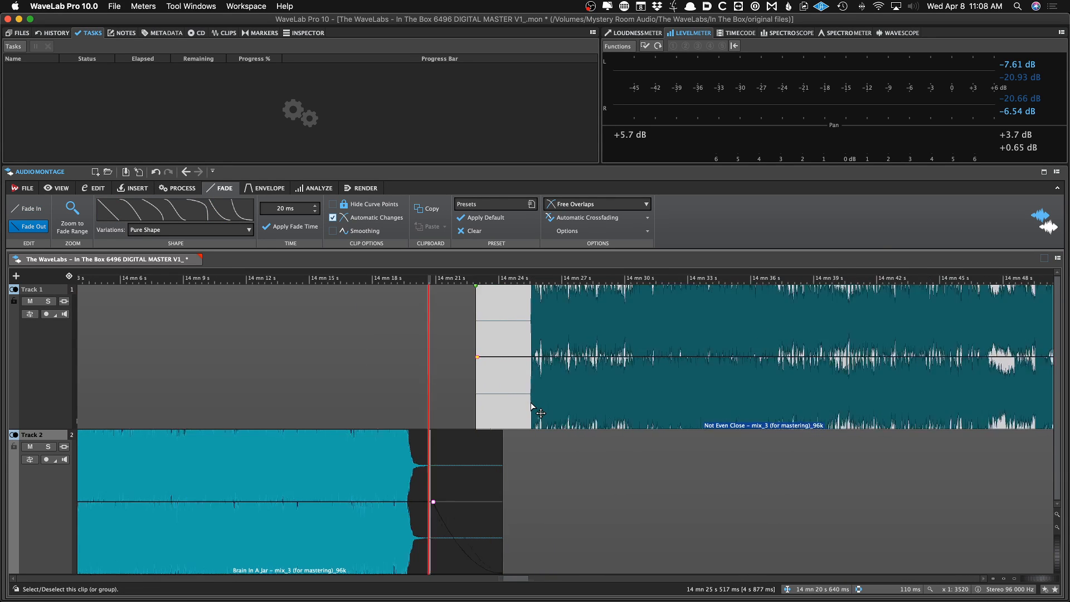
# Trim the start of the Not Even Close clip to its audio onset
pyautogui.moveTo(442, 389); pyautogui.dragTo(526, 388)
pyautogui.scroll(4, 525, 388)
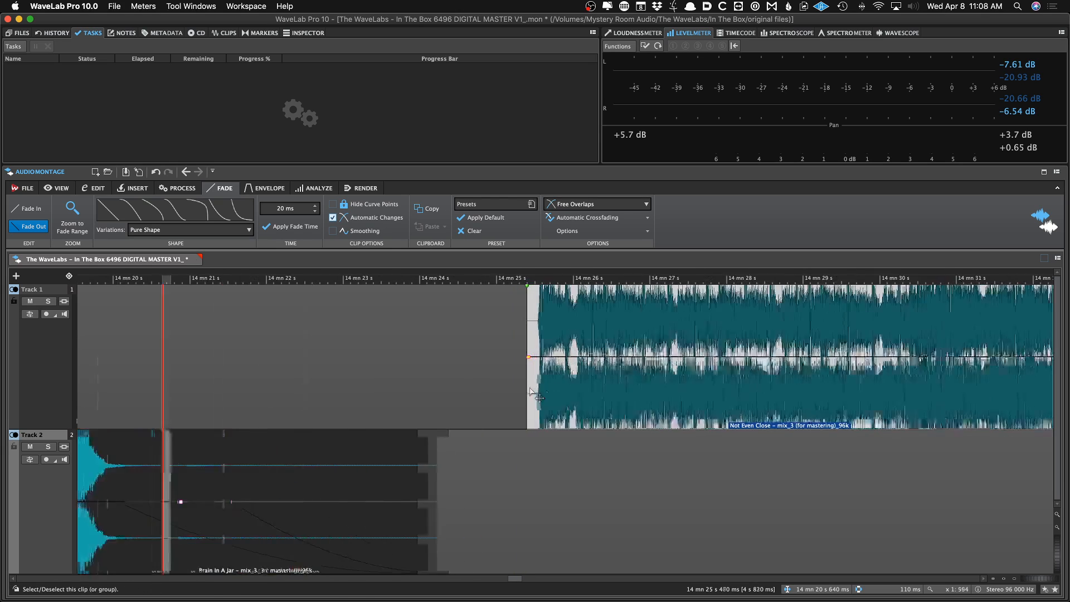
pyautogui.moveTo(486, 342); pyautogui.dragTo(500, 344)
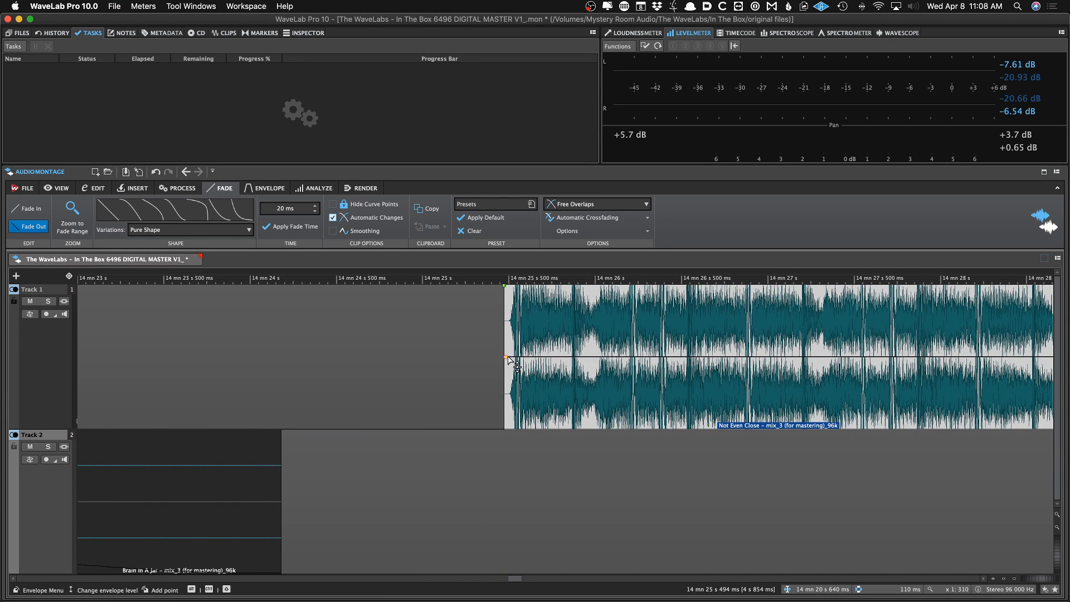
pyautogui.click(499, 344)
# Audition the transition from Brain In A Jar into Not Even Close
pyautogui.scroll(-2, 501, 346)
pyautogui.scroll(-1, 393, 372)
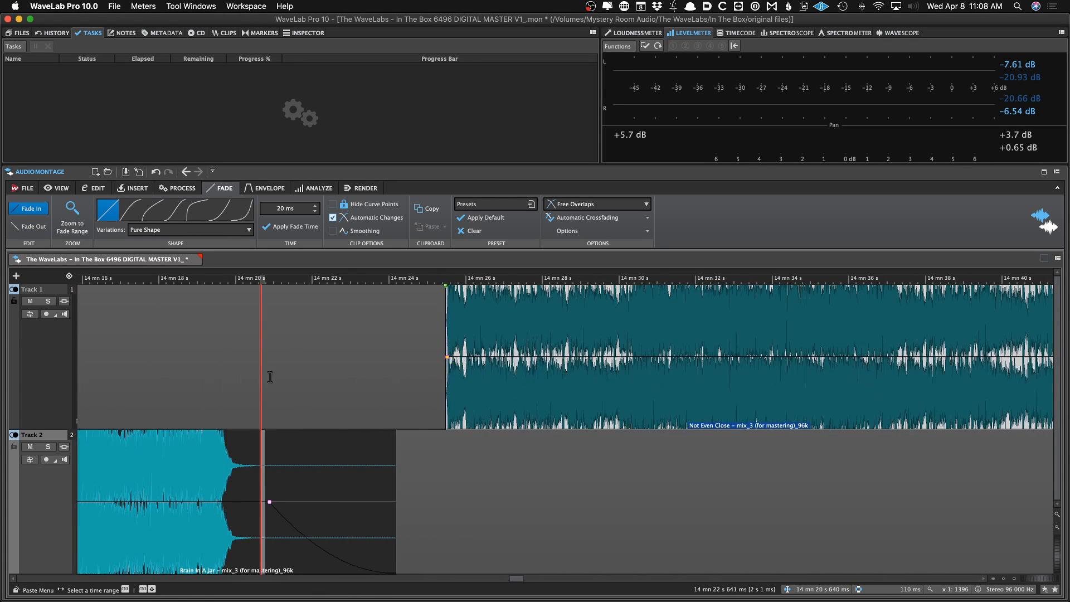
pyautogui.press('space')
pyautogui.scroll(-2, 484, 425)
pyautogui.hscroll(10, 490, 423)
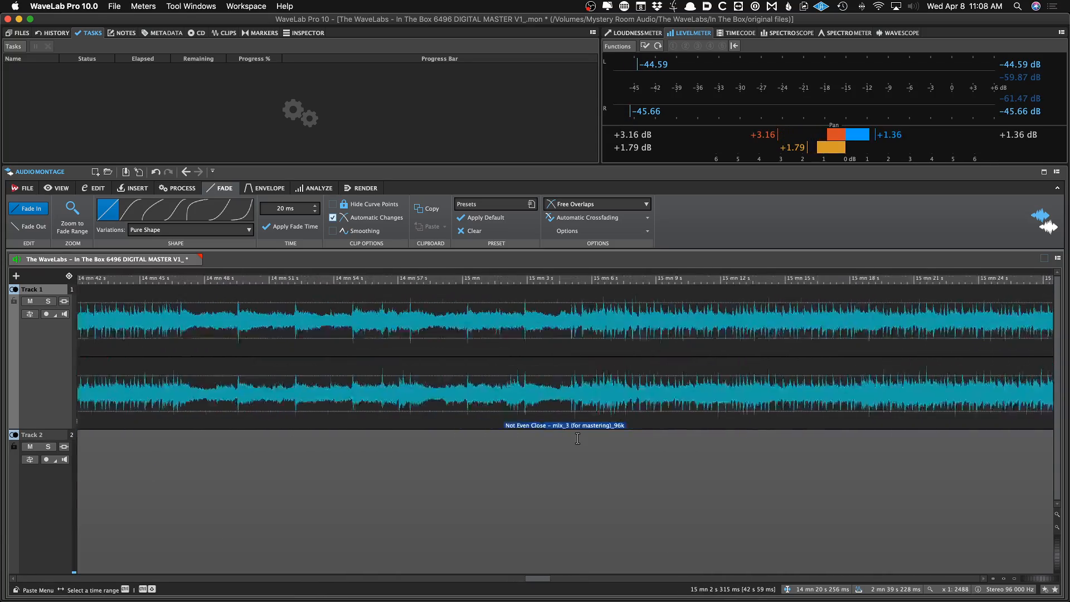
# Trim the end of the Not Even Close clip to just after its audio fades out and save the montage
pyautogui.hscroll(8, 582, 438)
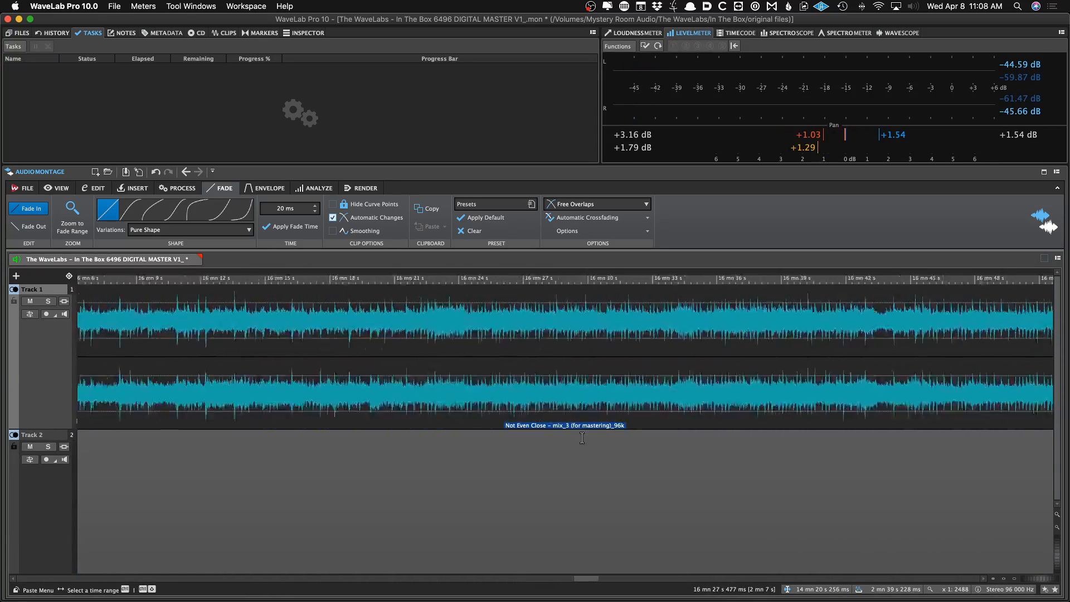
pyautogui.scroll(-3, 585, 440)
pyautogui.click(777, 470)
pyautogui.scroll(5, 782, 467)
pyautogui.scroll(1, 843, 434)
pyautogui.hscroll(5, 864, 419)
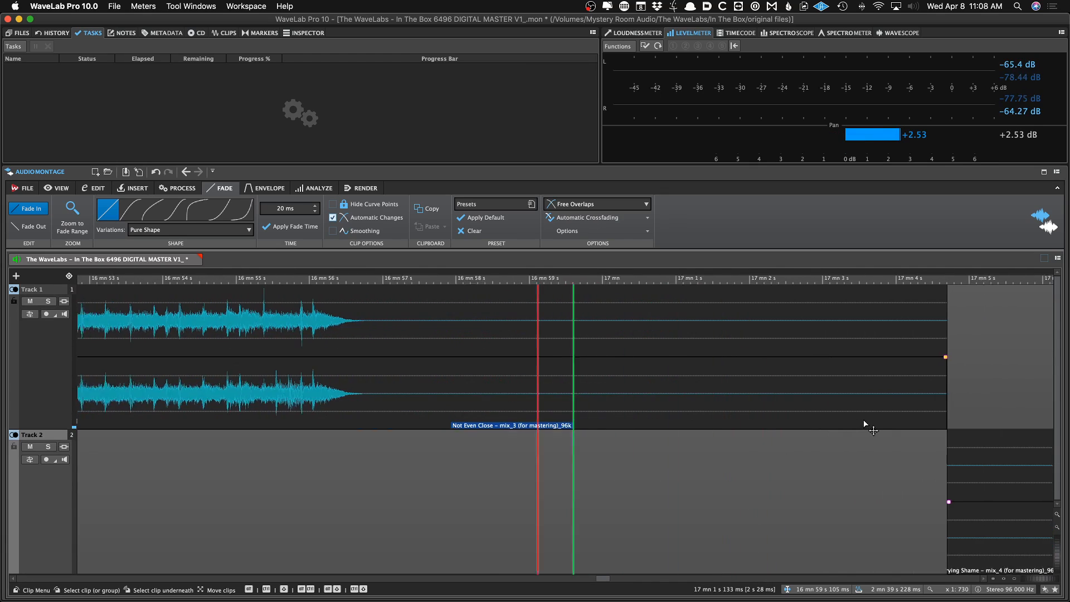
pyautogui.press('space')
pyautogui.moveTo(864, 388); pyautogui.dragTo(273, 357)
pyautogui.press('super+s')
pyautogui.click(232, 335)
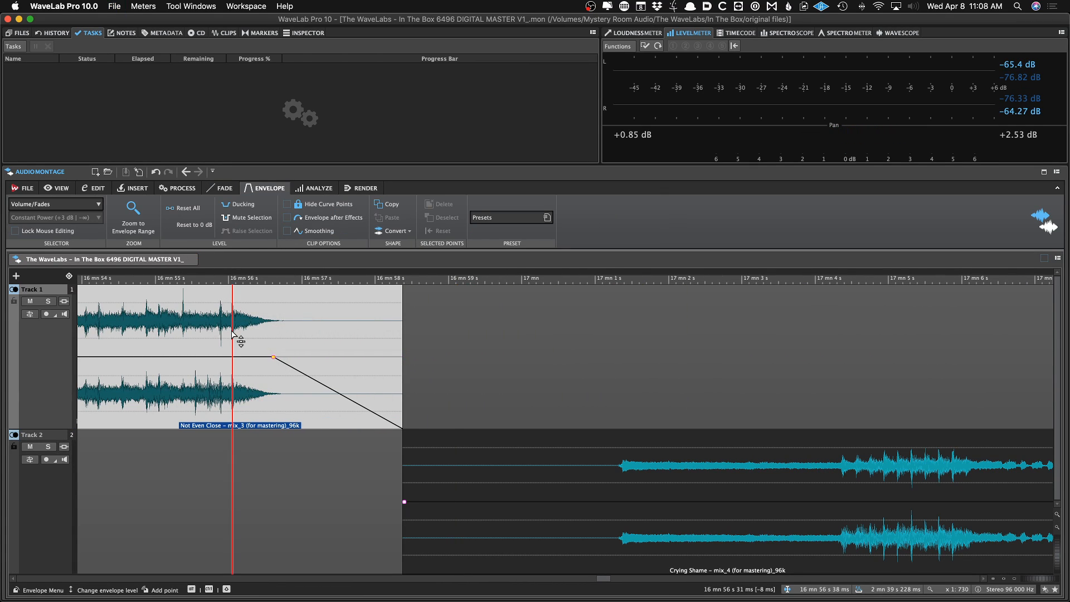
# Step through the clip boundaries to inspect the transitions between songs across both tracks
pyautogui.press('super+Right')
pyautogui.press('super+Right')
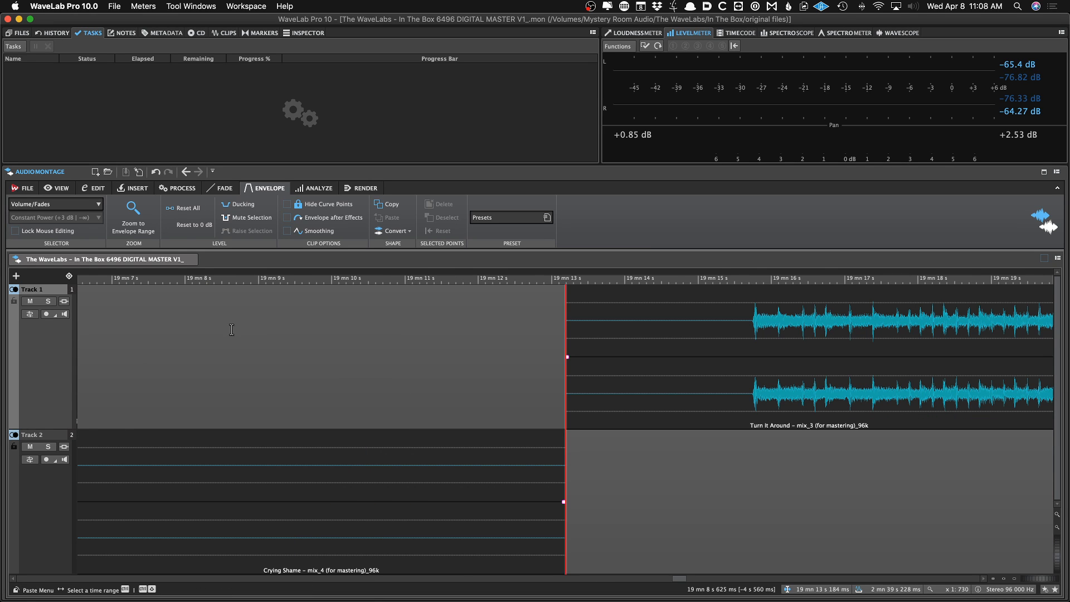
pyautogui.press('super+Left')
pyautogui.press('super+Right')
pyautogui.press('super+Left')
pyautogui.press('super+Left')
pyautogui.press('super+Left')
pyautogui.press('super+Left')
pyautogui.press('super+Left')
pyautogui.press('super+Left')
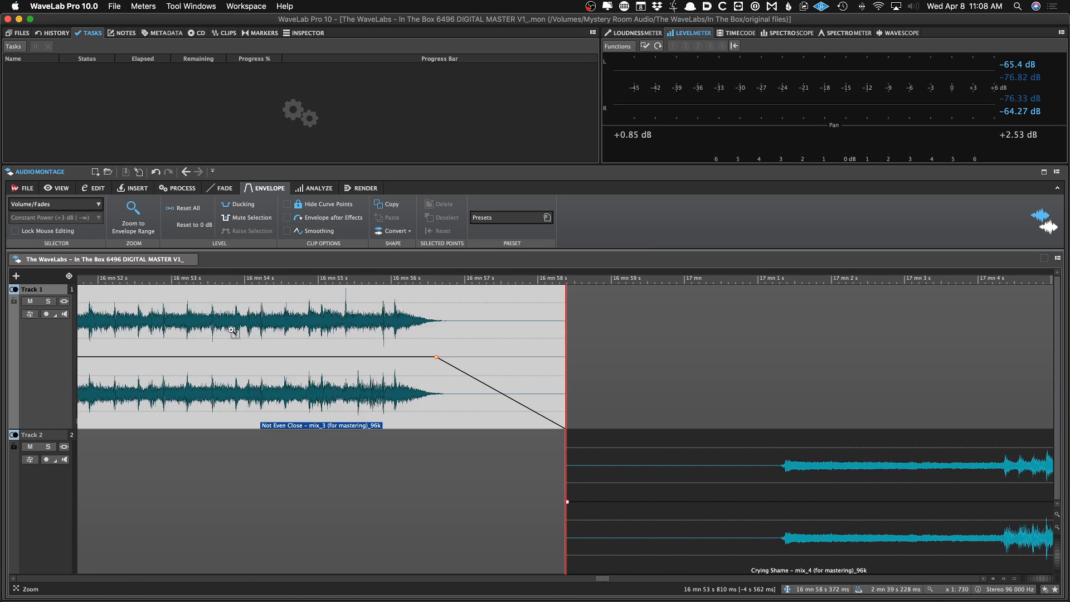
pyautogui.press('super+Left')
pyautogui.press('super+Left')
pyautogui.press('super+Left')
pyautogui.press('super+Left')
pyautogui.press('super+Left')
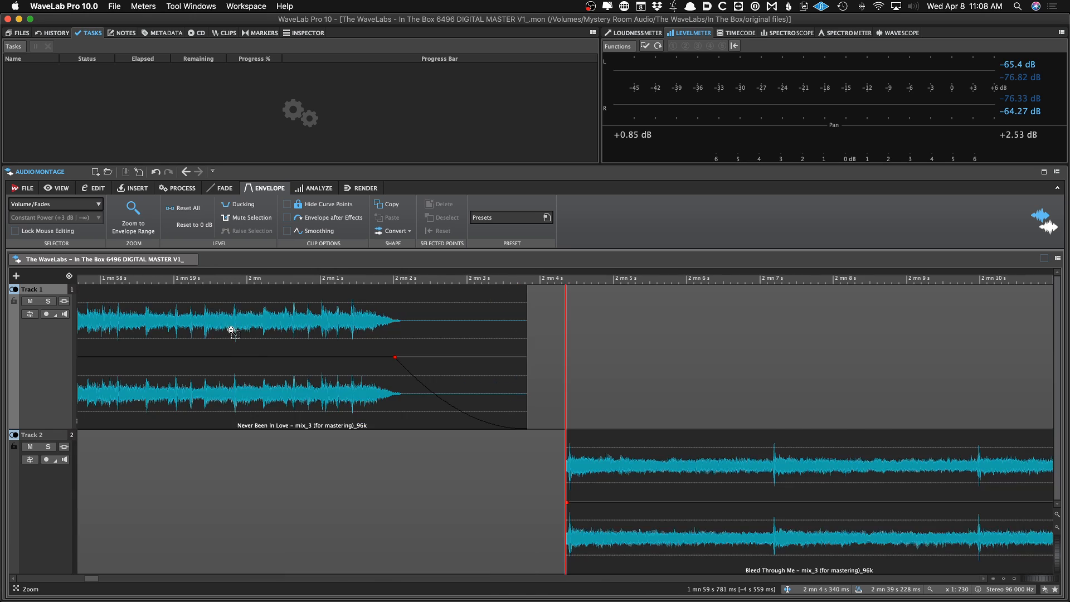
pyautogui.press('super+Right')
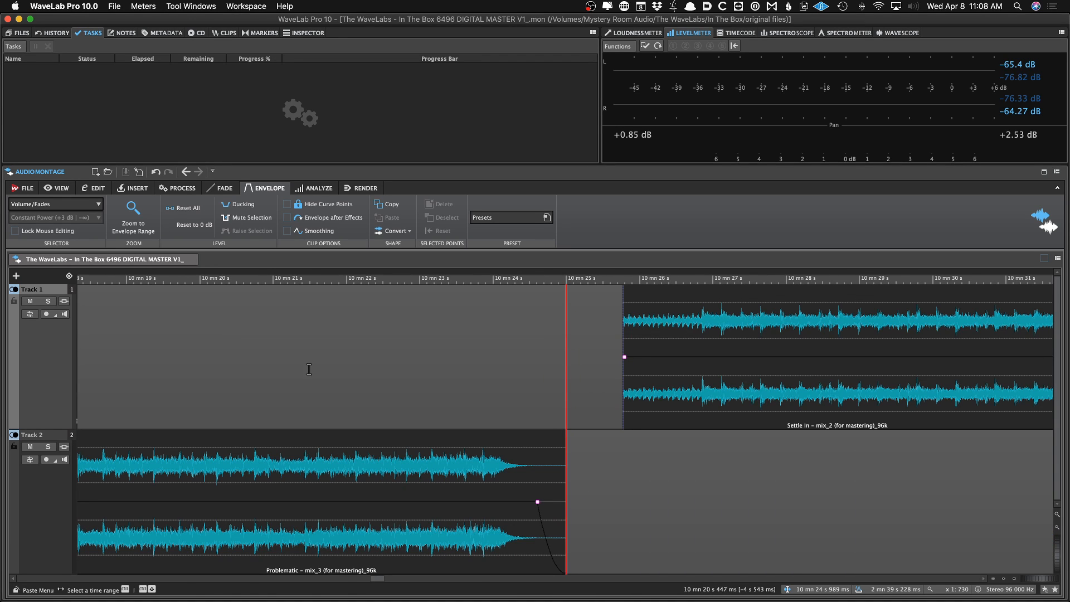
pyautogui.press('super+Right')
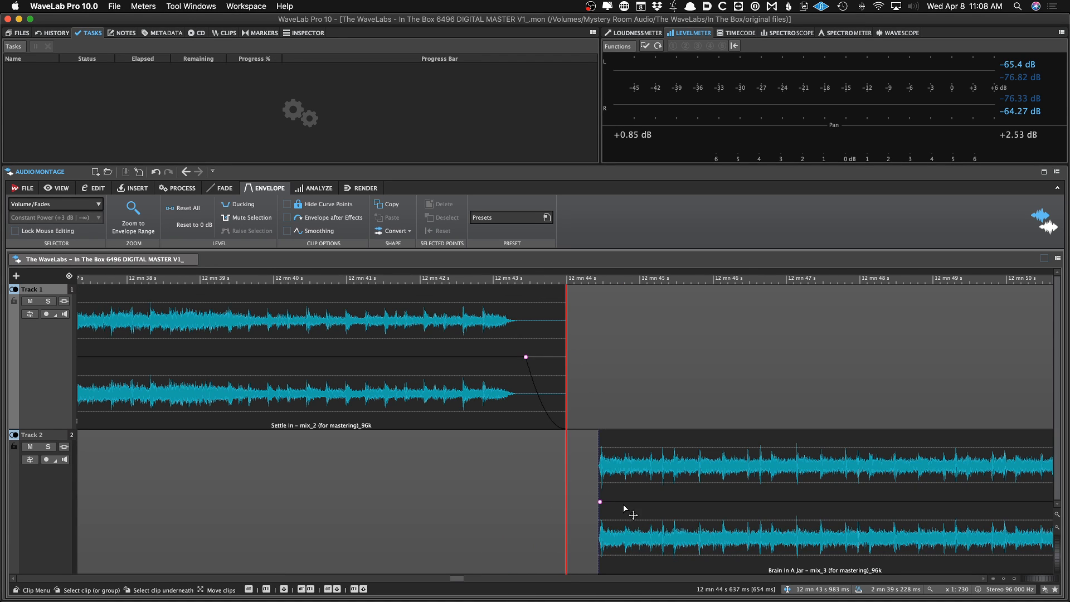
pyautogui.scroll(3, 621, 503)
pyautogui.press('super+Right')
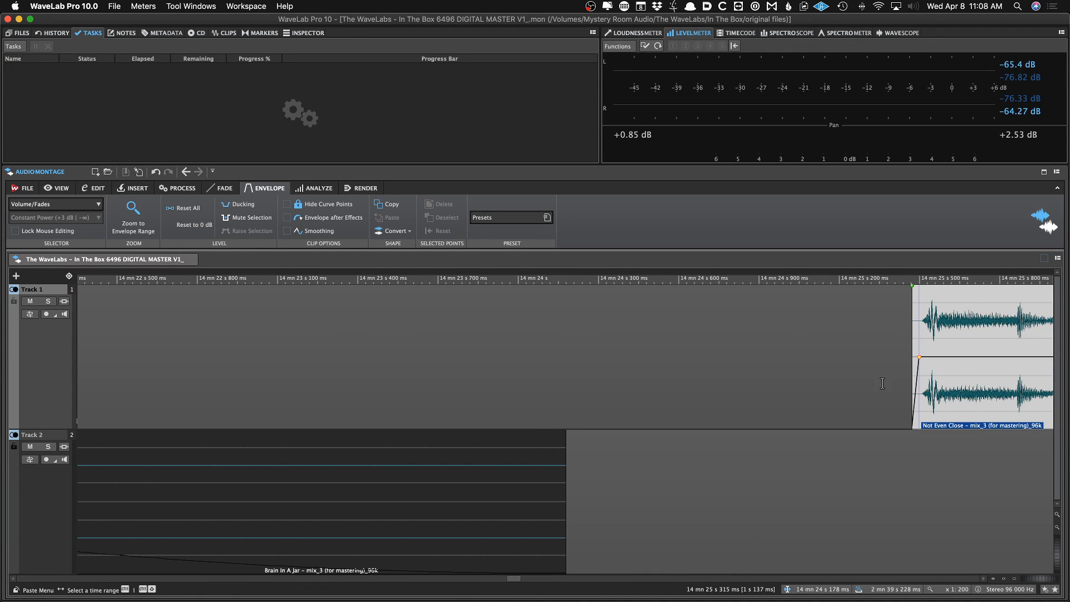
pyautogui.moveTo(881, 407); pyautogui.dragTo(690, 407)
pyautogui.press('super+z')
pyautogui.scroll(-7, 899, 388)
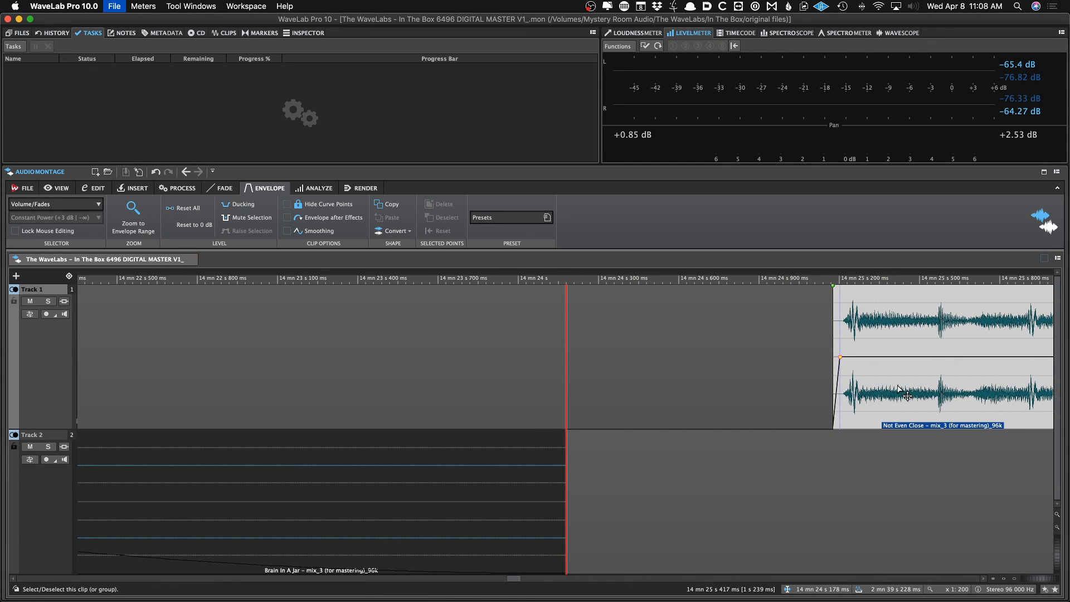
# Trim the start of the Crying Shame clip to its audio onset
pyautogui.press('super+Right')
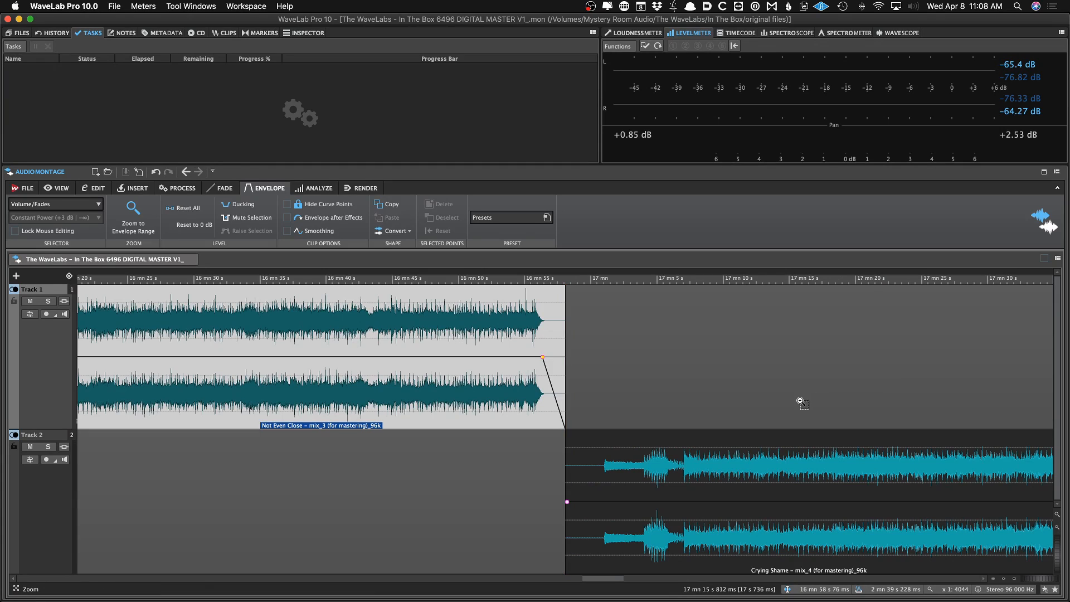
pyautogui.hotkey('shift', 'Up')
pyautogui.hotkey('shift', 'Up')
pyautogui.hotkey('shift', 'Up')
pyautogui.hotkey('shift', 'Up')
pyautogui.press('Up')
pyautogui.press('Up')
pyautogui.press('Up')
pyautogui.press('Up')
pyautogui.press('Up')
pyautogui.press('Up')
pyautogui.press('Up')
pyautogui.press('Up')
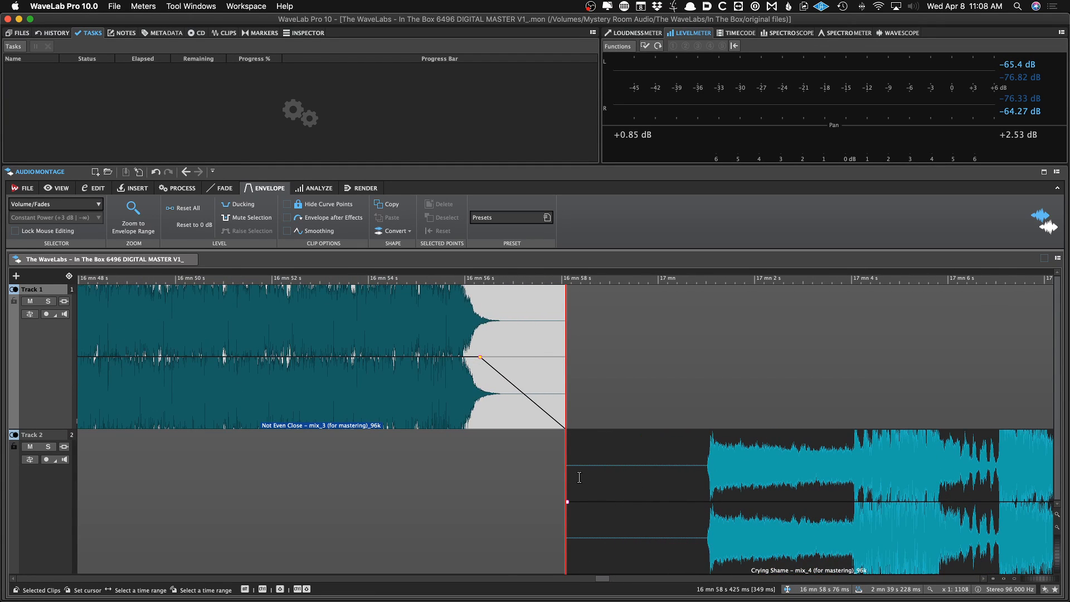
pyautogui.moveTo(567, 477); pyautogui.dragTo(655, 478)
pyautogui.moveTo(677, 535); pyautogui.dragTo(654, 533)
pyautogui.click(635, 503)
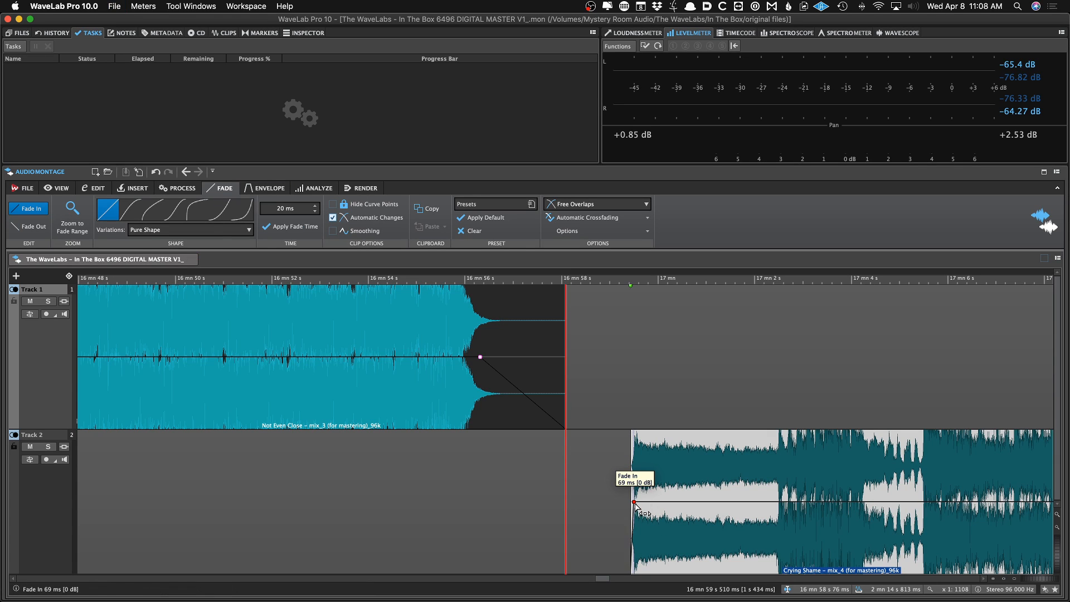
# Trim the end of the Crying Shame clip to just after its audio fades out and save the montage
pyautogui.scroll(-5, 636, 505)
pyautogui.scroll(-10, 636, 504)
pyautogui.hscroll(5, 636, 505)
pyautogui.click(703, 451)
pyautogui.scroll(10, 703, 450)
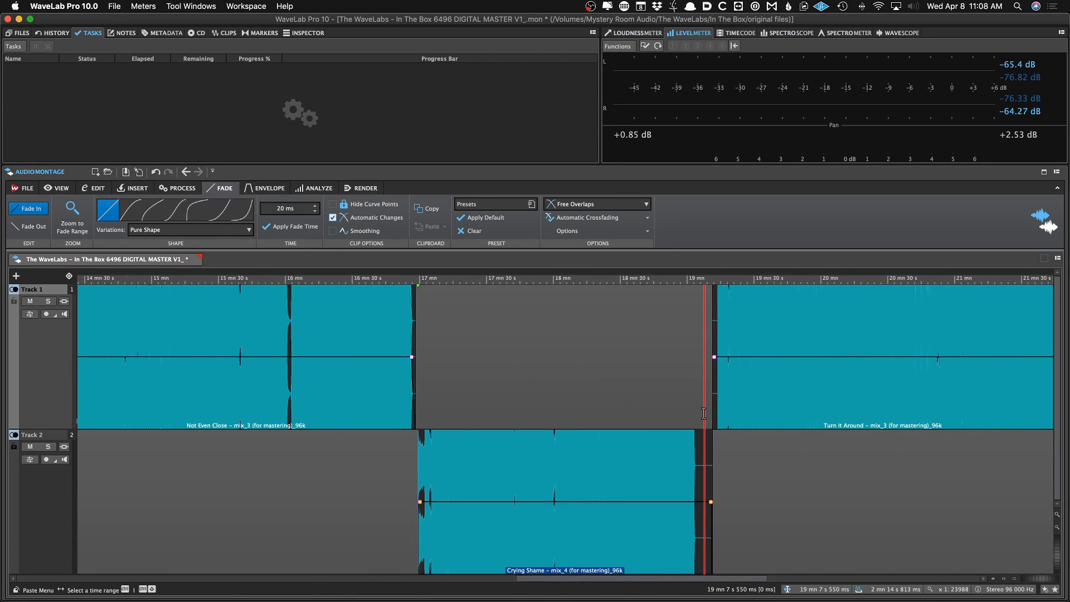
pyautogui.moveTo(812, 501); pyautogui.dragTo(560, 504)
pyautogui.press('super+s')
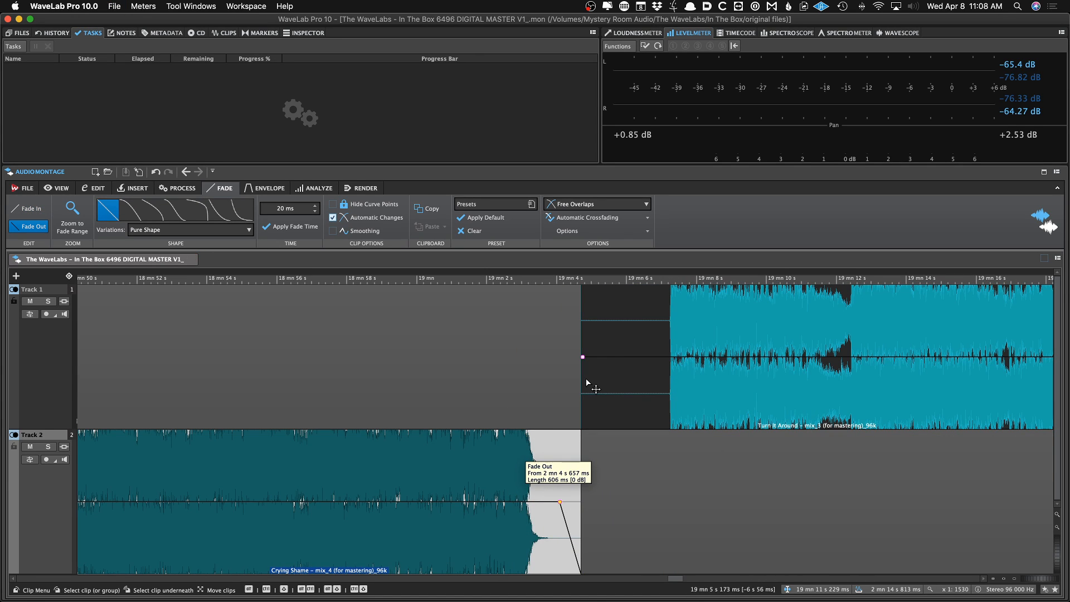
# Trim the start of the Turn It Around clip to its audio onset
pyautogui.moveTo(582, 378); pyautogui.dragTo(666, 373)
pyautogui.scroll(10, 702, 368)
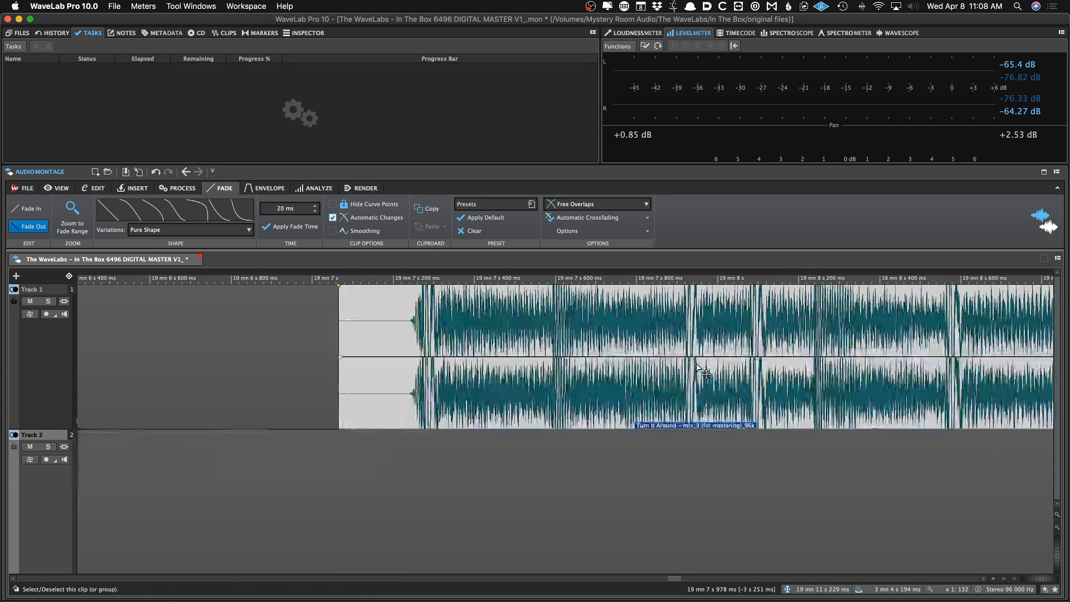
pyautogui.scroll(2, 302, 332)
pyautogui.scroll(3, 303, 332)
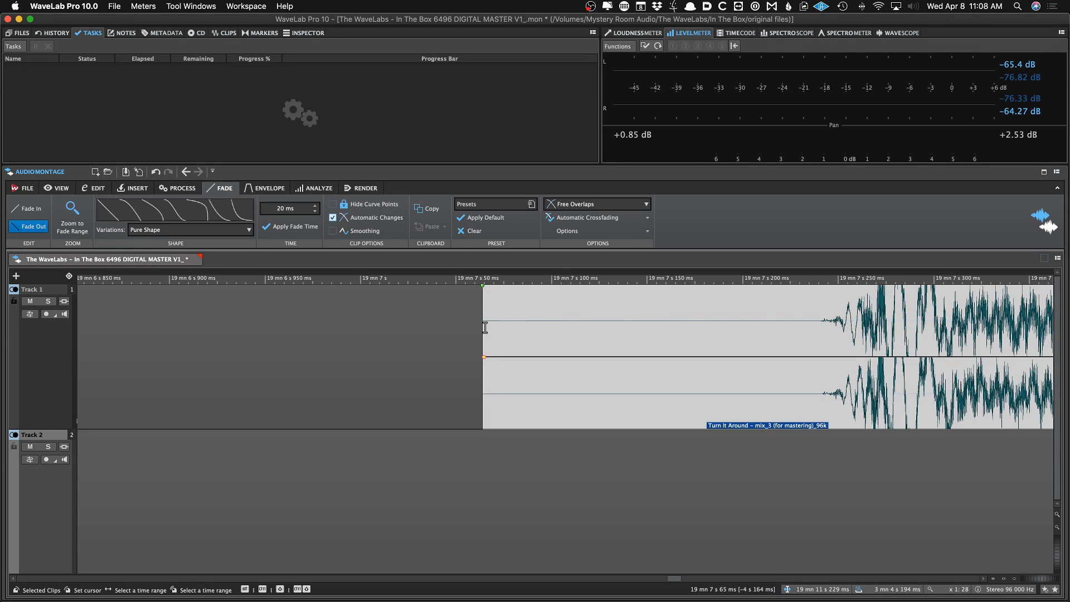
pyautogui.moveTo(484, 328); pyautogui.dragTo(834, 348)
pyautogui.click(840, 344)
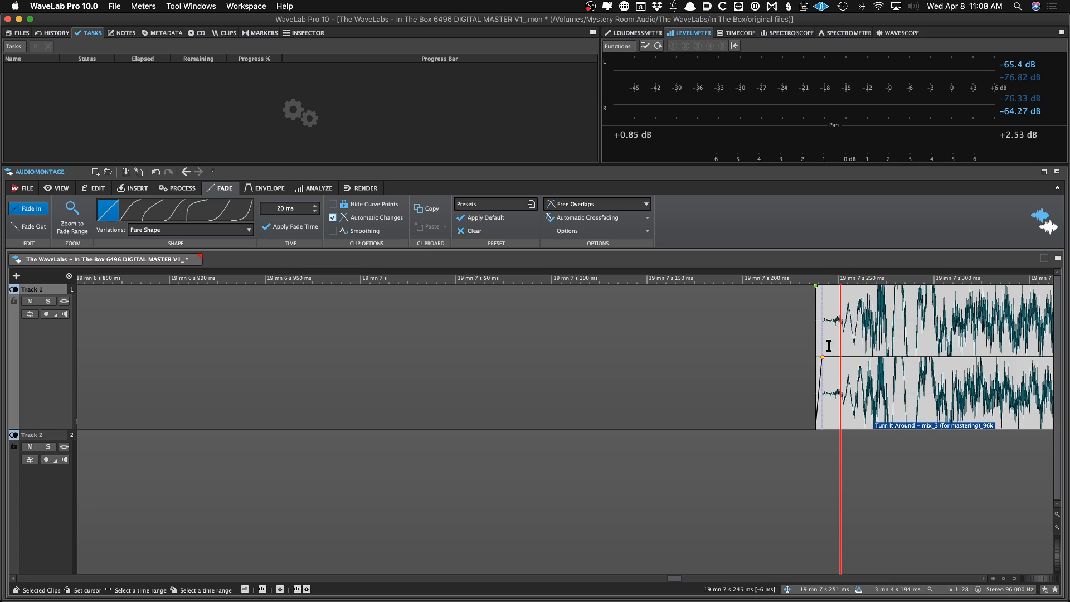
pyautogui.scroll(-6, 829, 348)
pyautogui.moveTo(893, 435); pyautogui.dragTo(860, 434)
pyautogui.scroll(-8, 870, 432)
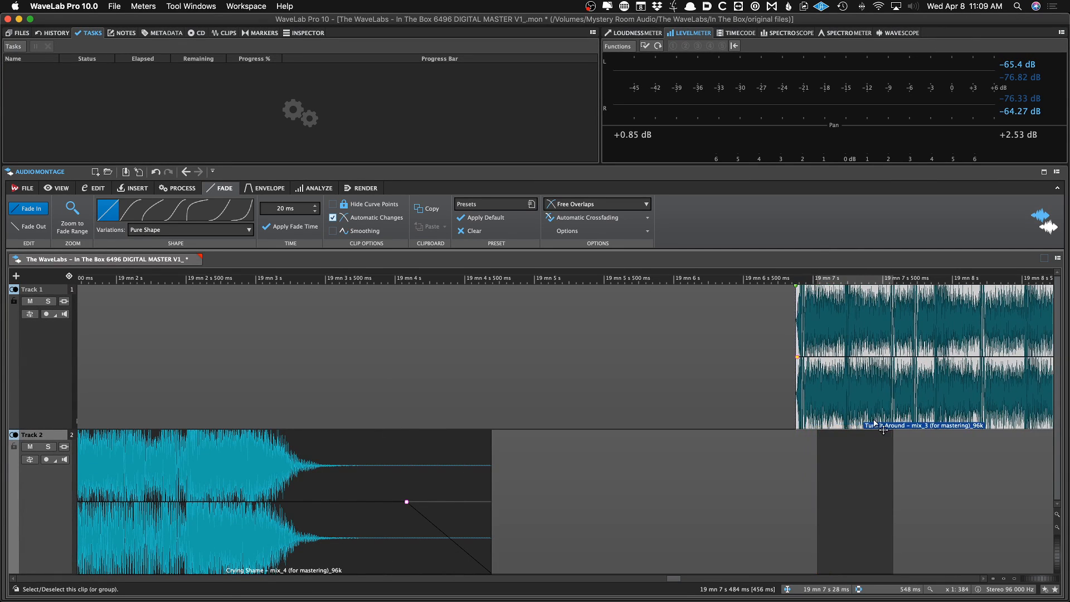
# Trim the end of the Turn It Around clip to just after its audio fades out and save the montage
pyautogui.hscroll(10, 873, 425)
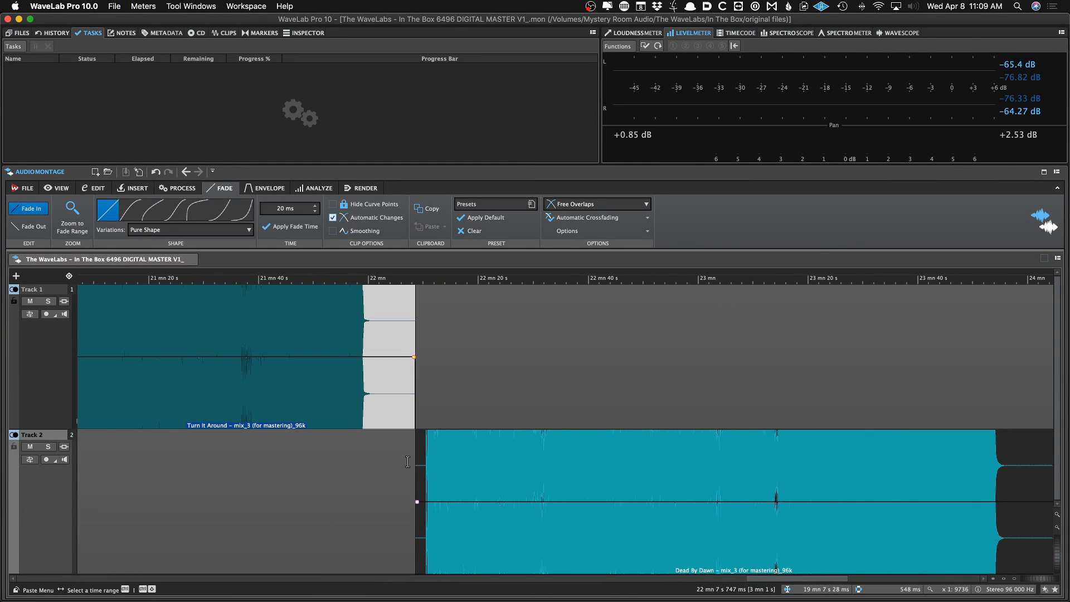
pyautogui.click(361, 461)
pyautogui.scroll(6, 372, 458)
pyautogui.click(589, 382)
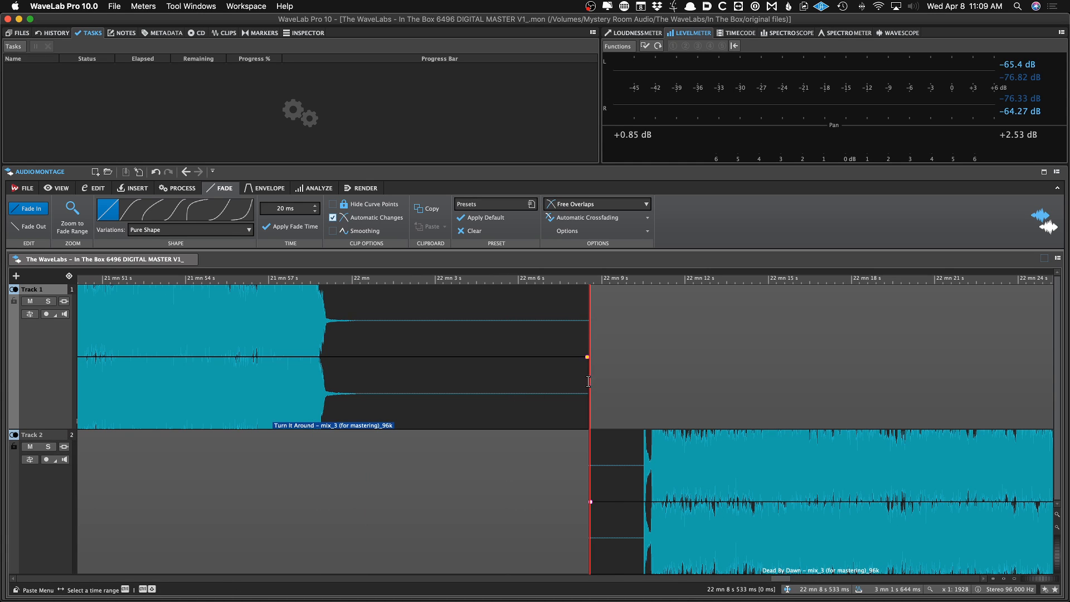
pyautogui.moveTo(587, 372); pyautogui.dragTo(340, 356)
pyautogui.press('super+s')
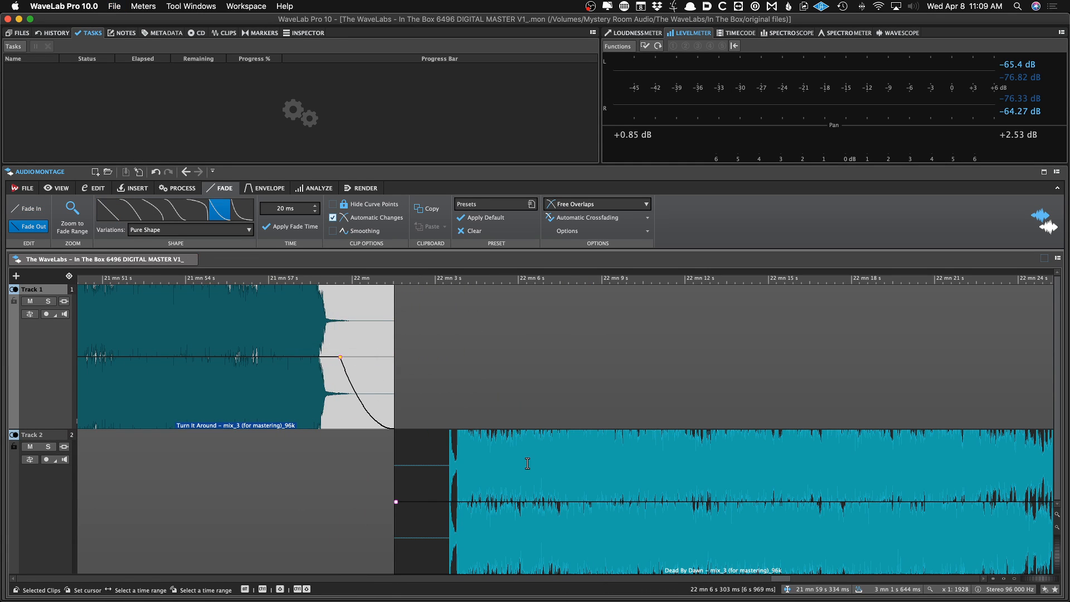
# Trim the start of the Dead By Dawn clip to its audio onset and save the montage
pyautogui.scroll(2, 615, 574)
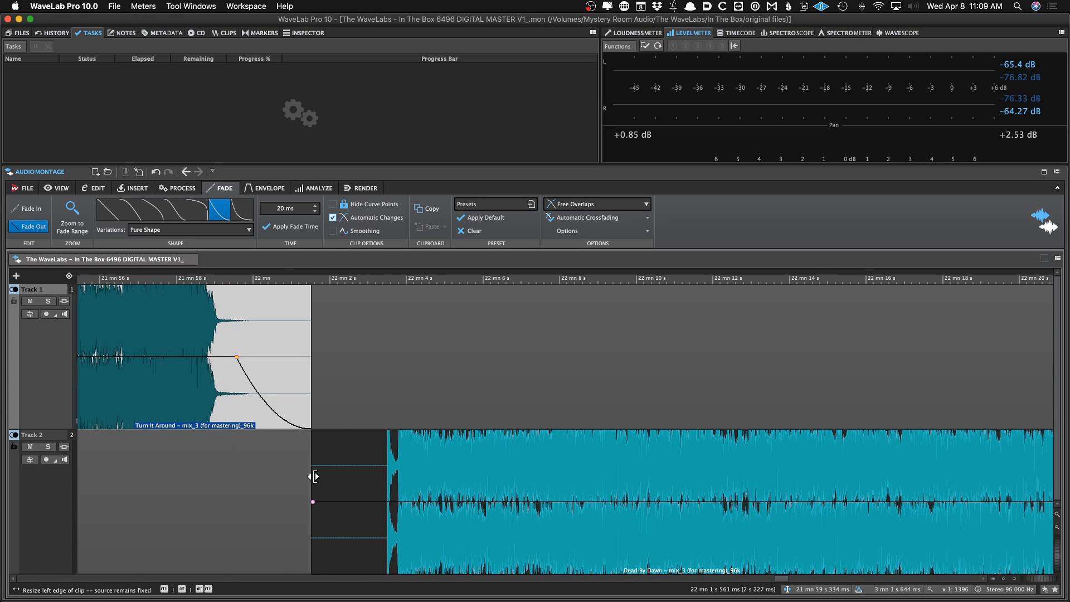
pyautogui.moveTo(314, 476); pyautogui.dragTo(368, 519)
pyautogui.click(340, 514)
pyautogui.scroll(12, 340, 514)
pyautogui.press('super+s')
pyautogui.moveTo(298, 476); pyautogui.dragTo(324, 504)
pyautogui.scroll(6, 303, 478)
pyautogui.scroll(-10, 329, 507)
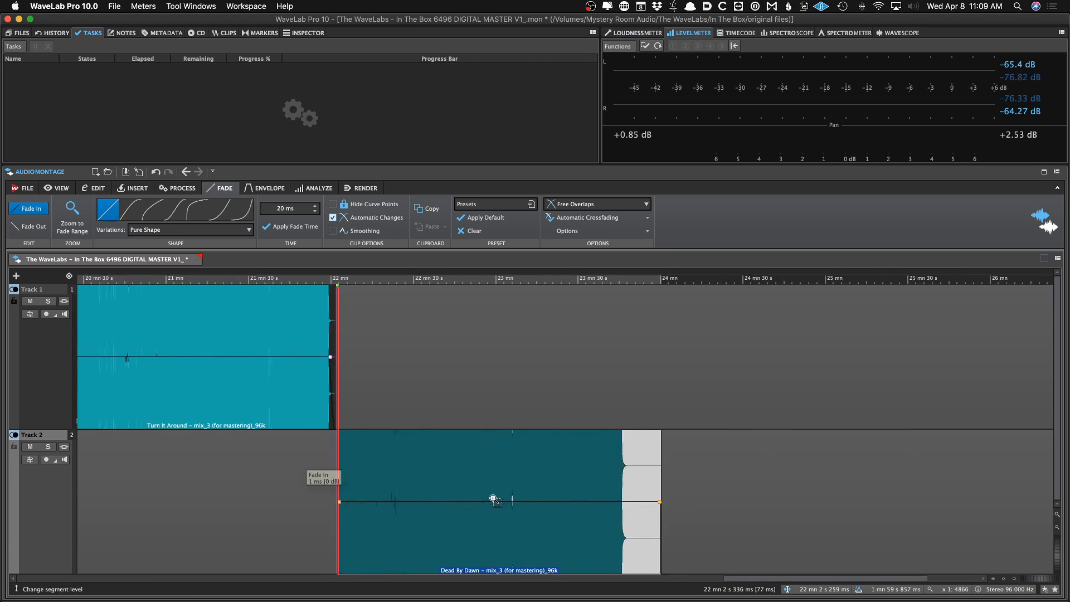
# Trim the end of the Dead By Dawn clip to just after its audio fades out
pyautogui.scroll(8, 707, 456)
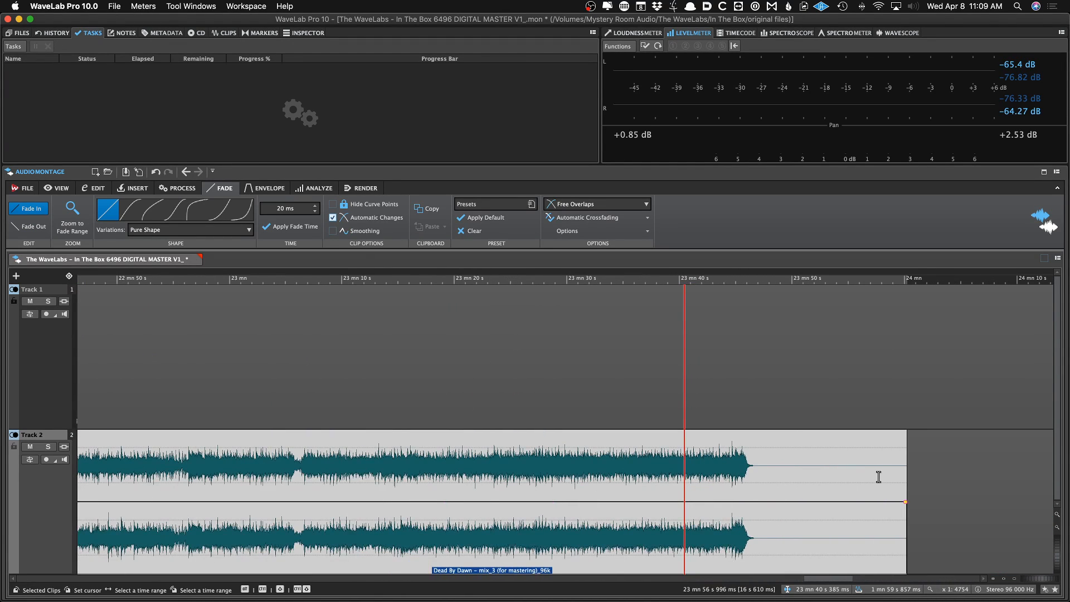
pyautogui.moveTo(904, 475); pyautogui.dragTo(755, 501)
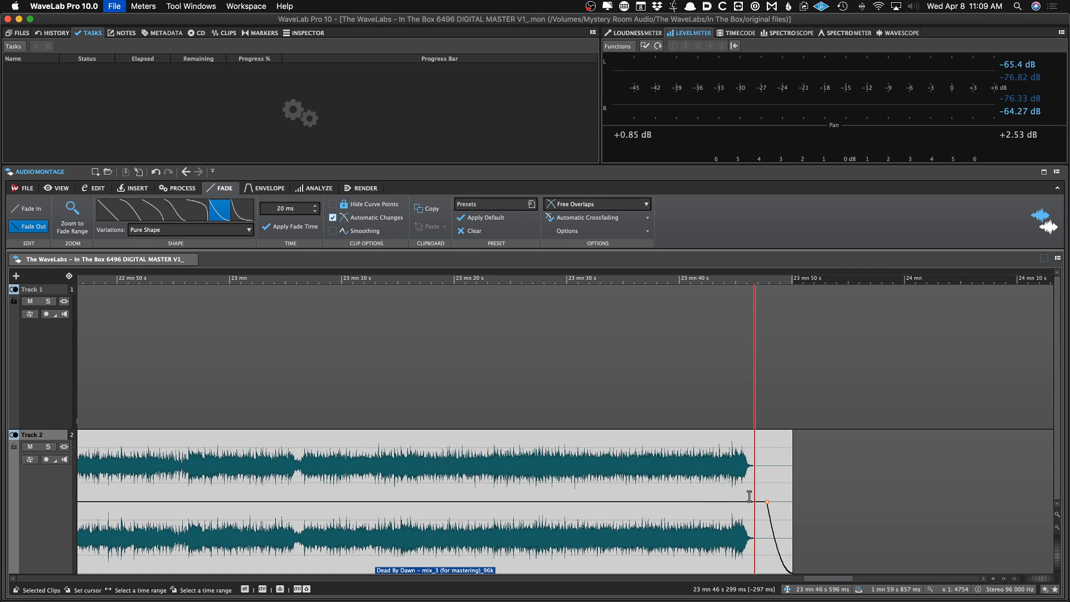
pyautogui.scroll(-5, 747, 496)
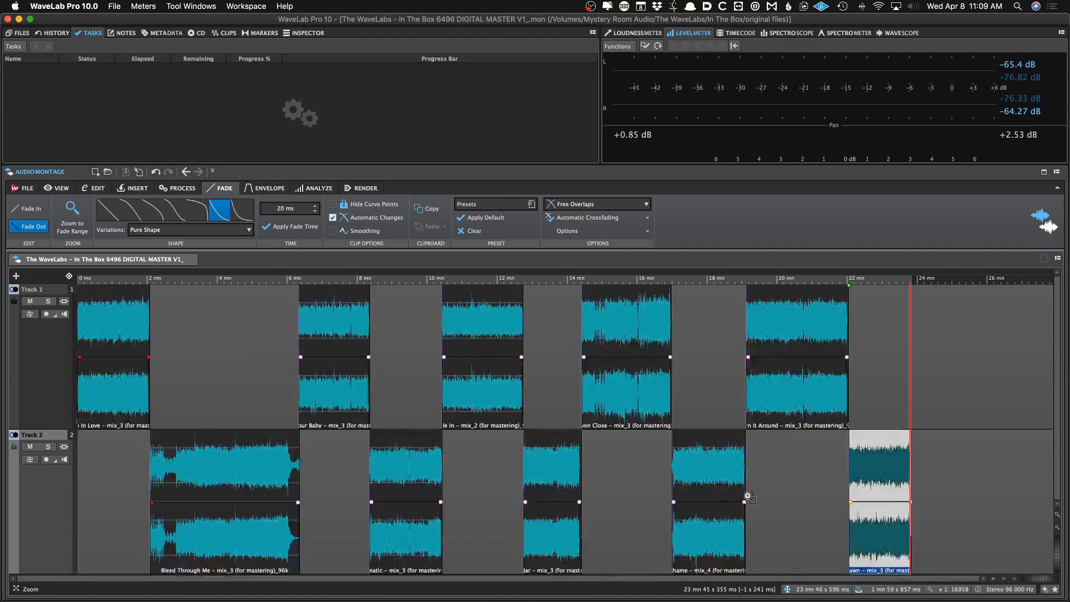
pyautogui.click(489, 488)
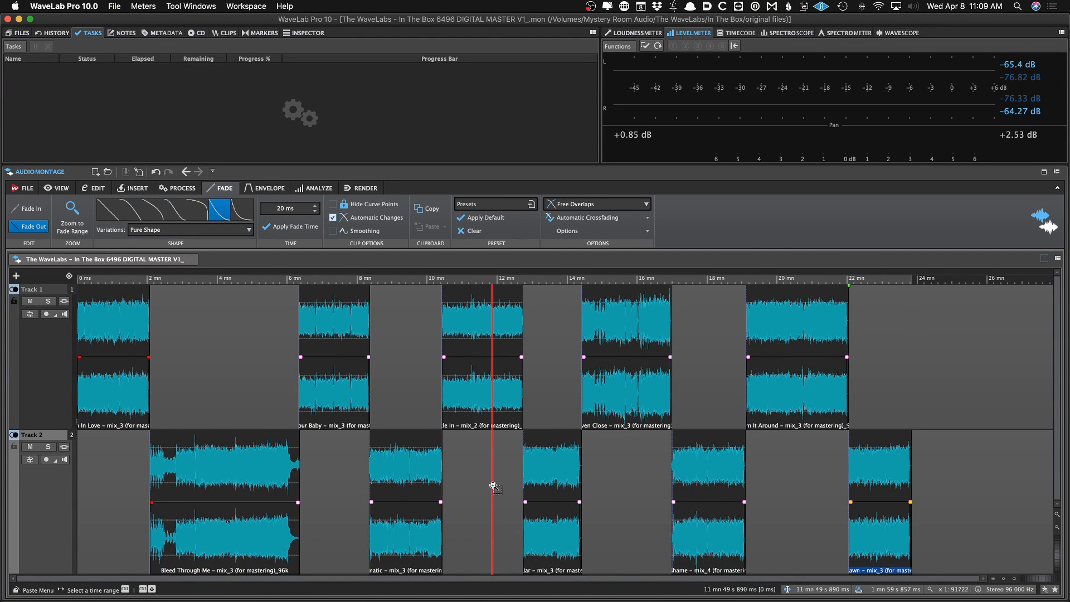
pyautogui.click(115, 476)
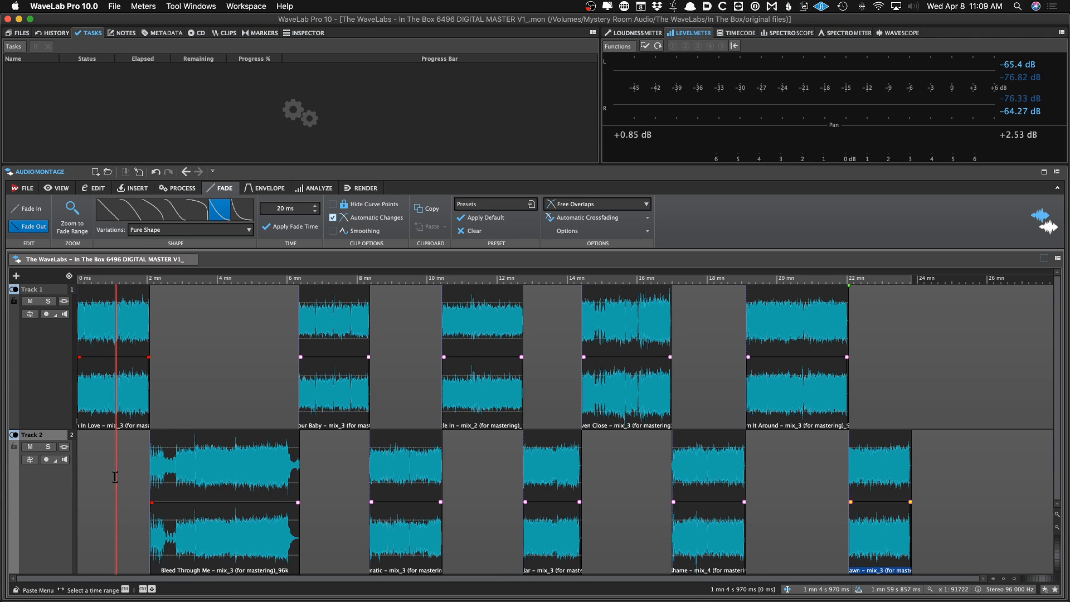
pyautogui.click(137, 436)
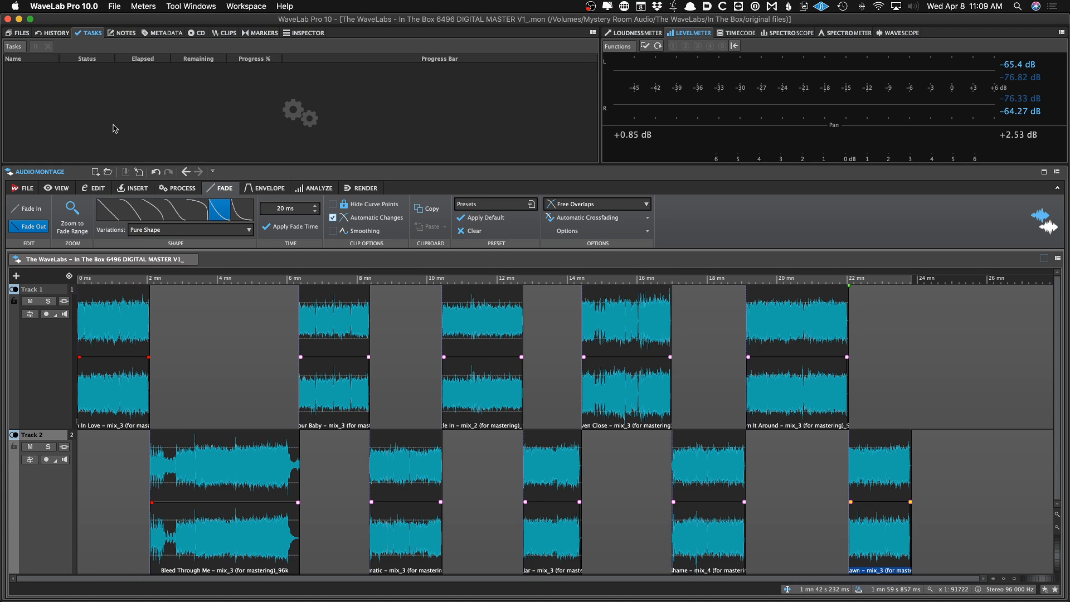
pyautogui.click(197, 33)
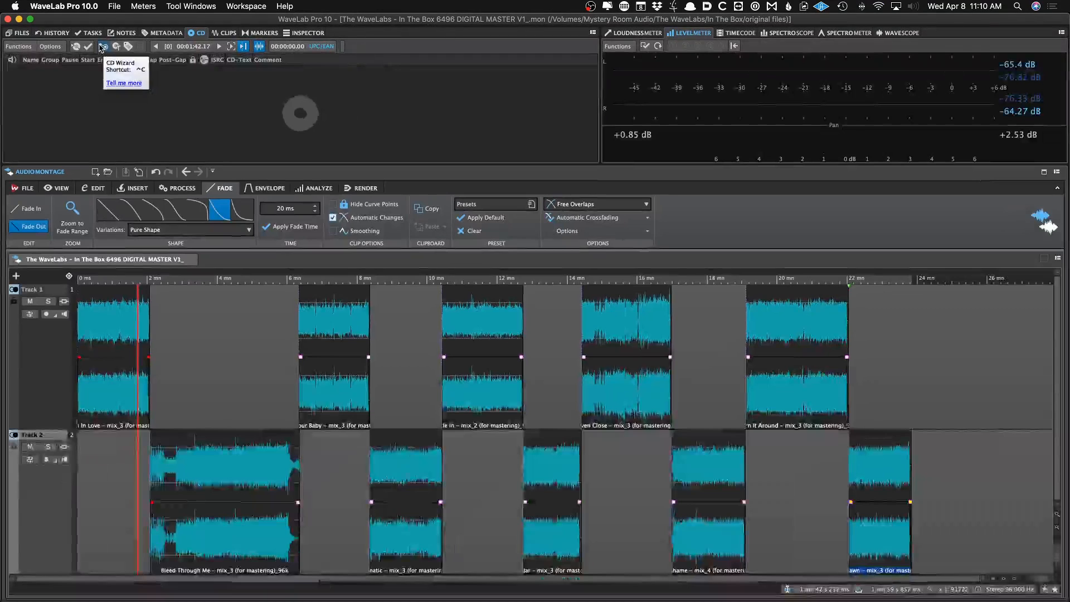
pyautogui.click(18, 47)
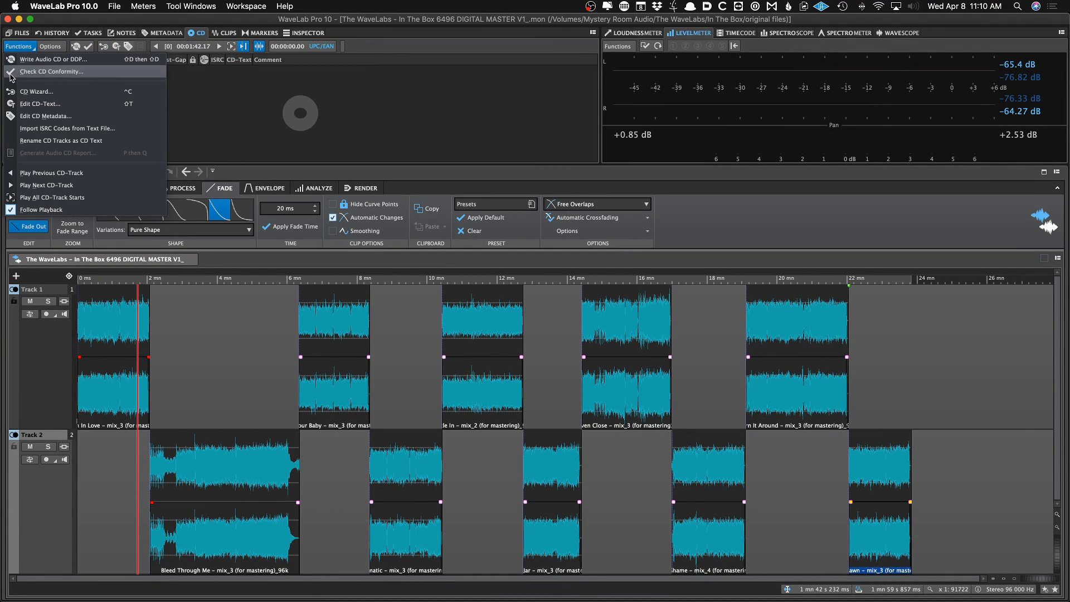
pyautogui.click(28, 92)
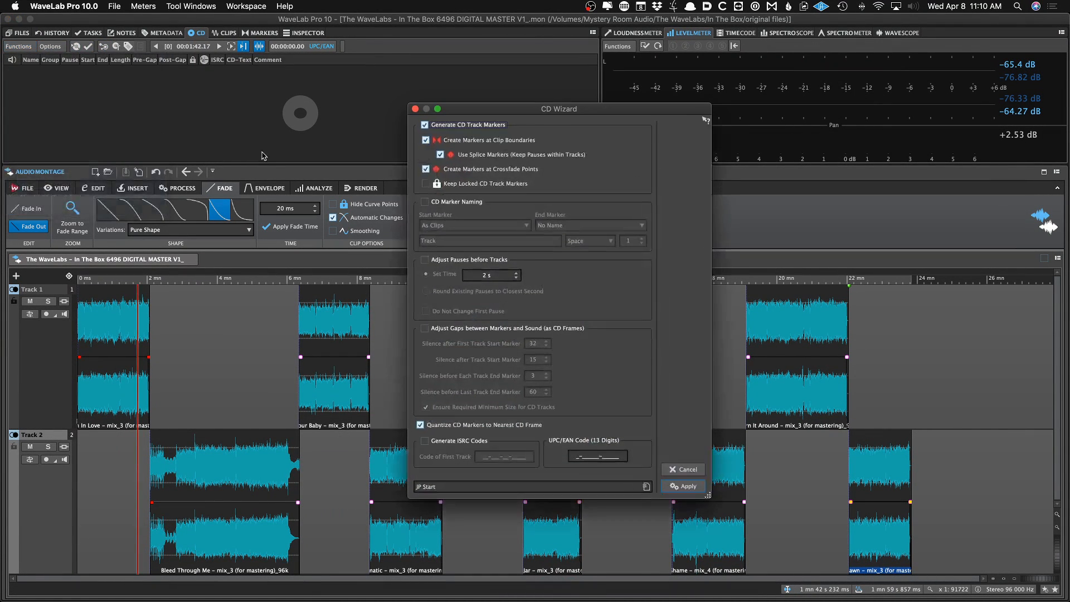
pyautogui.click(684, 470)
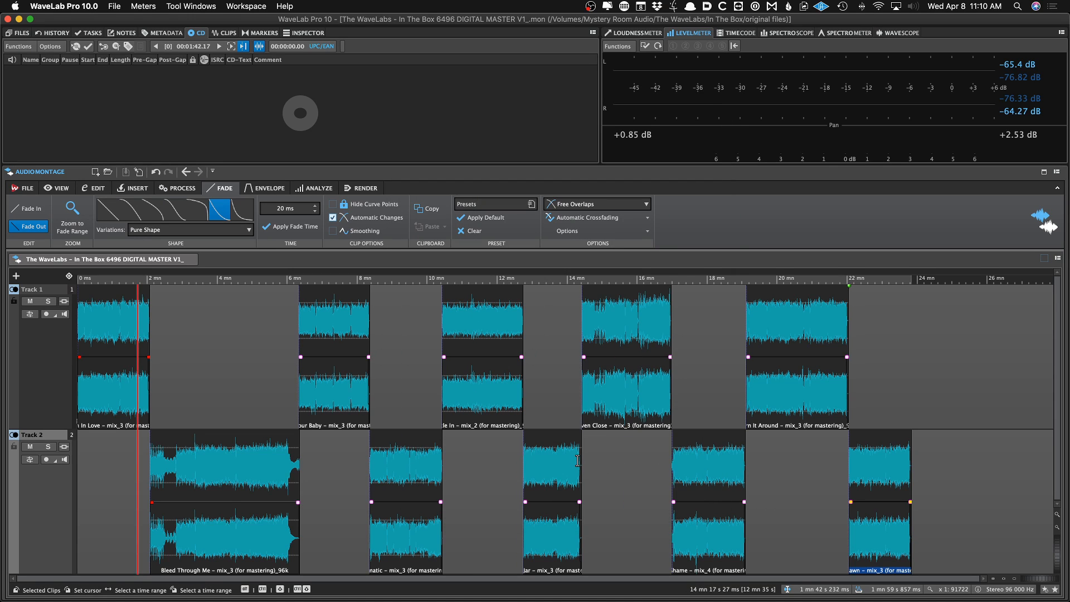
# Open the CD Wizard and load the JP Start preset
pyautogui.press('w')
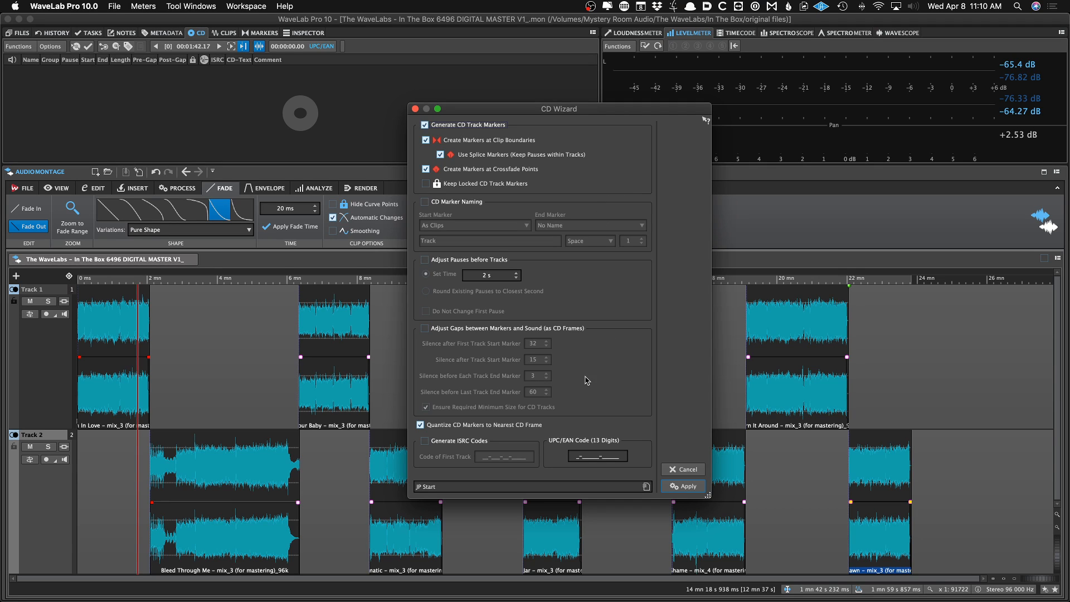
pyautogui.click(549, 487)
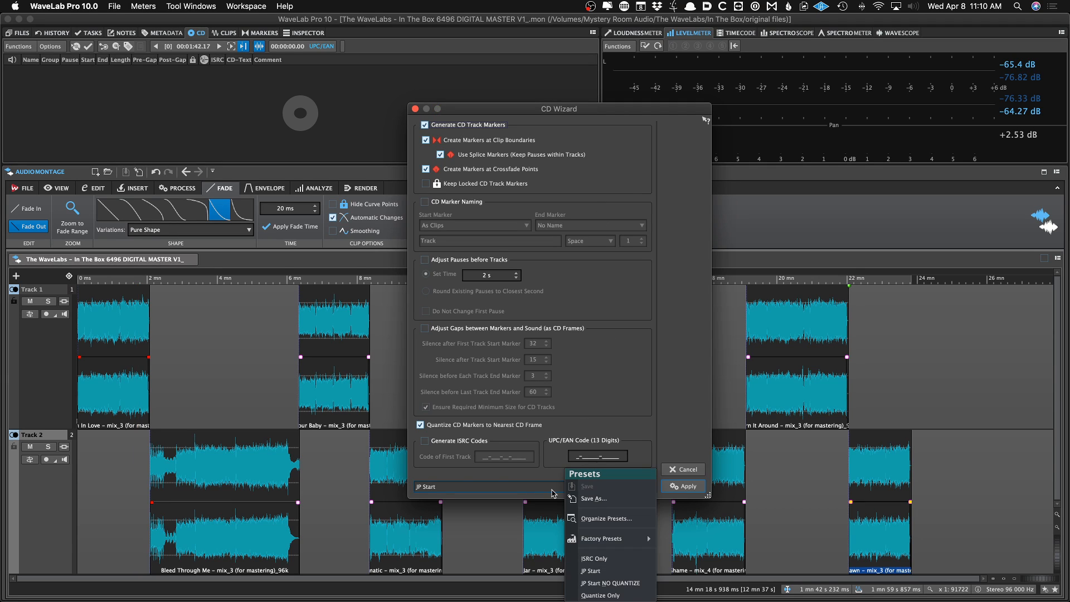
pyautogui.click(622, 576)
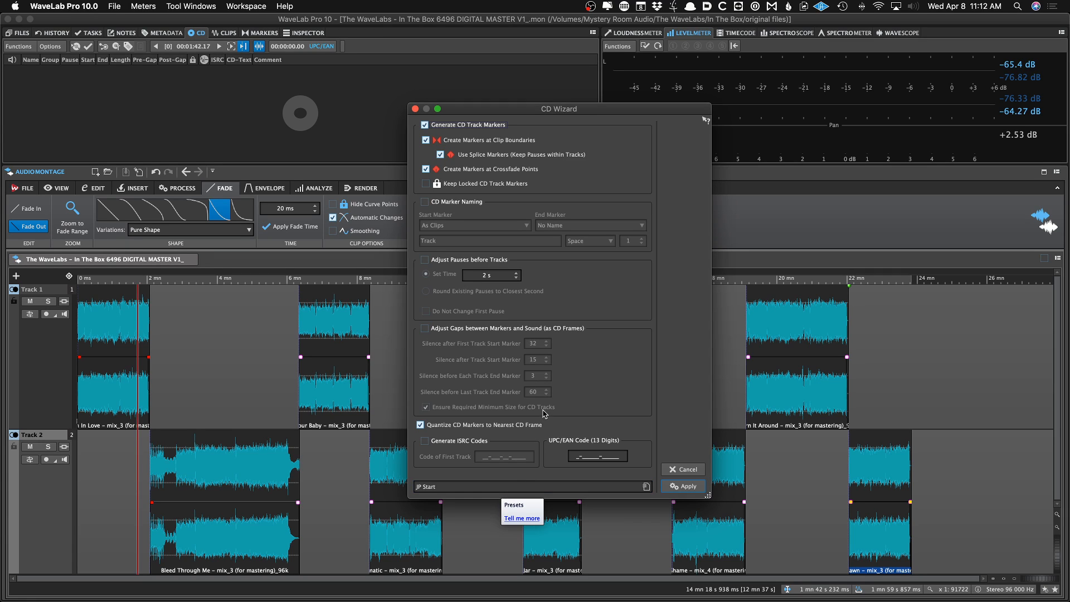
pyautogui.click(645, 486)
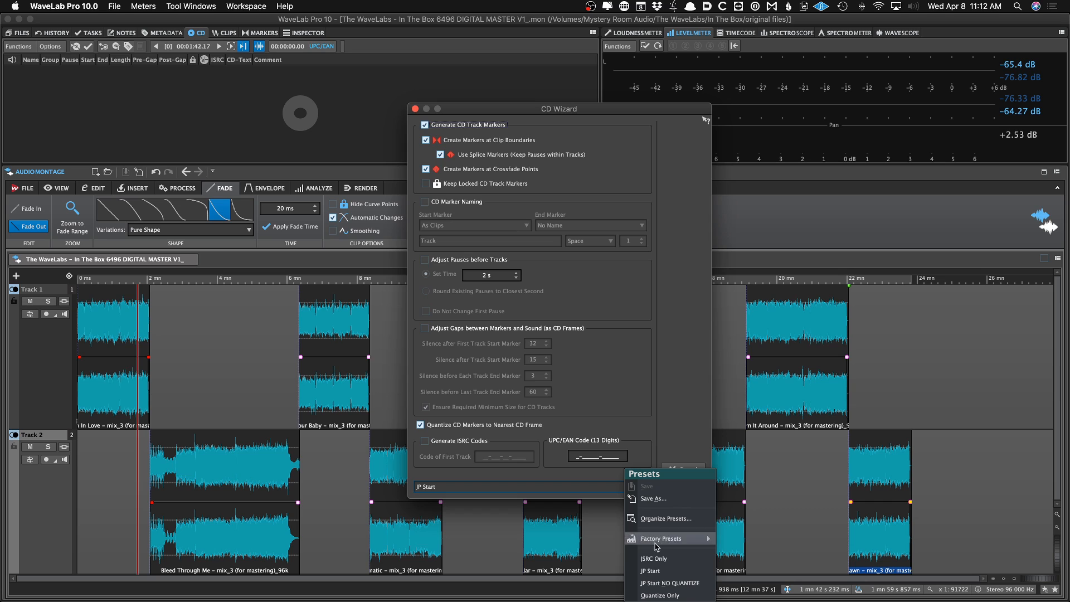
pyautogui.click(660, 571)
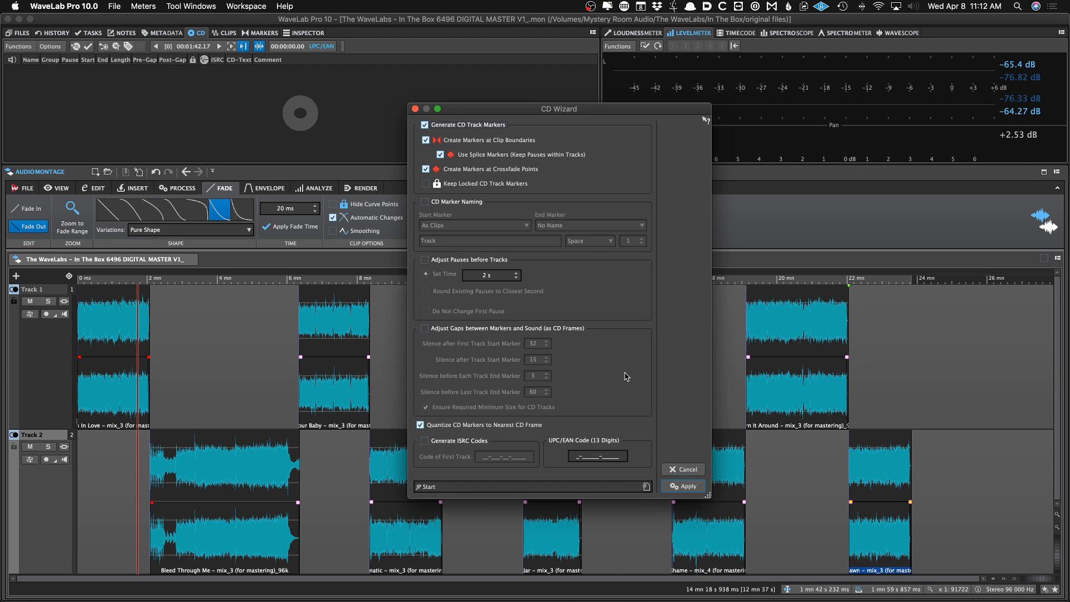
# Enable ISRC code generation and paste QMDJH2050331 from the tracklist as the first track's code
pyautogui.press('super+Tab')
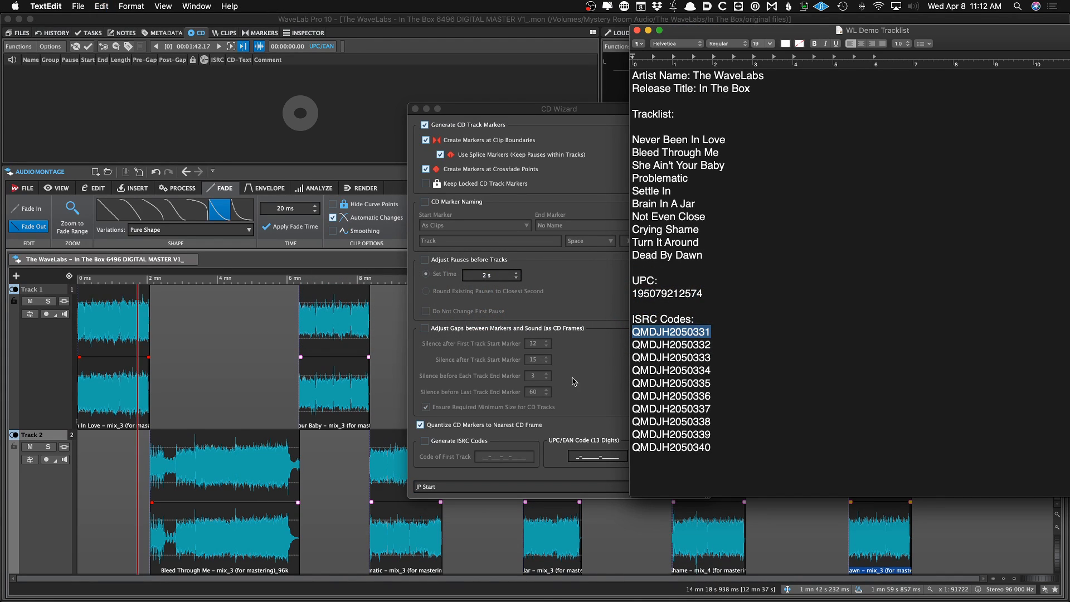
pyautogui.click(425, 440)
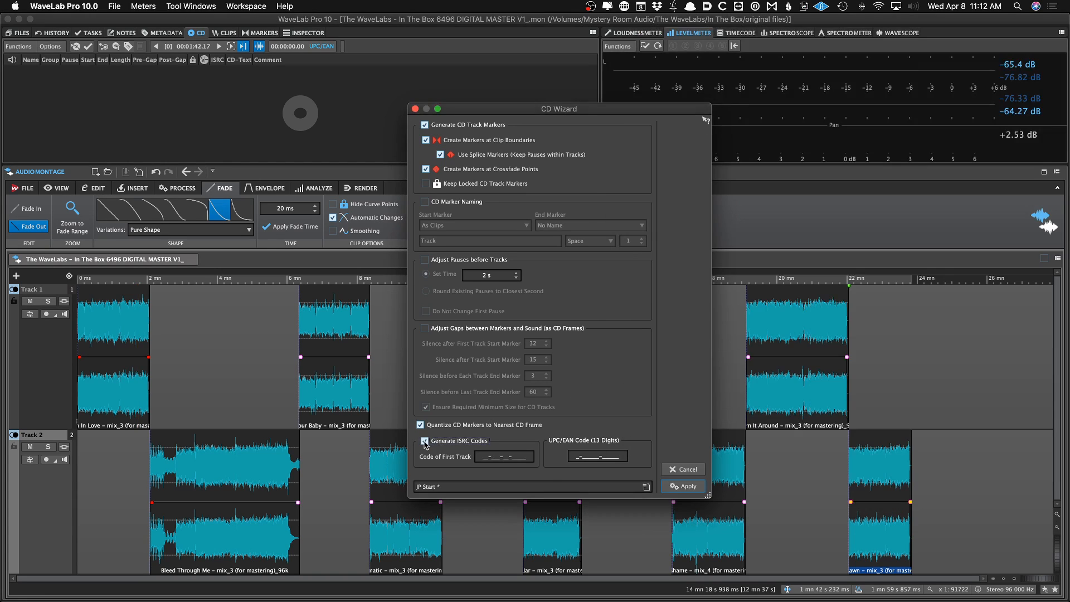
pyautogui.click(488, 457)
pyautogui.write('QM-DJH-20-50331')
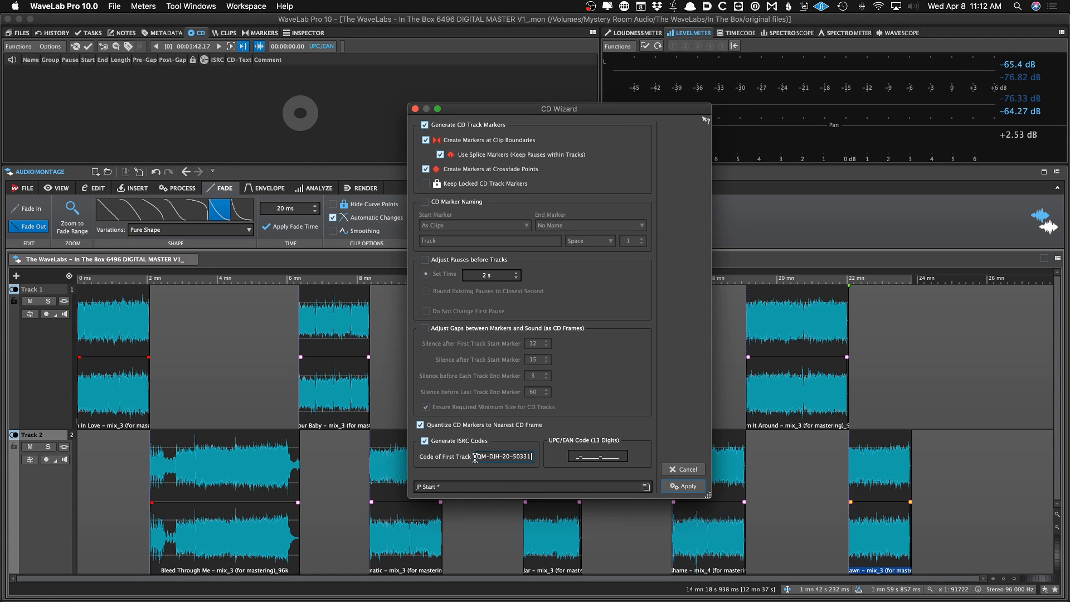
pyautogui.click(486, 487)
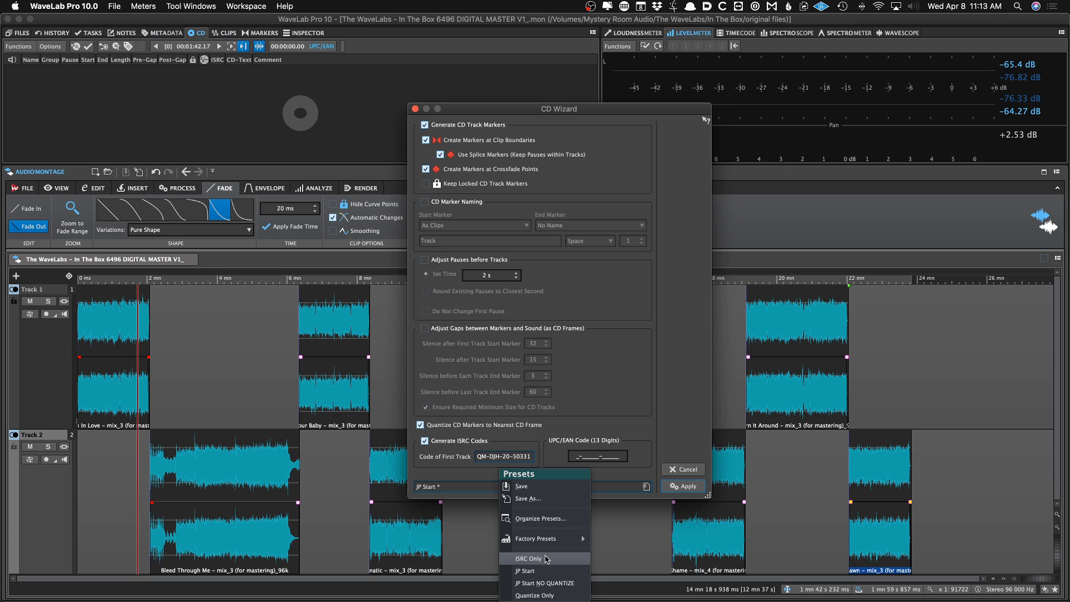
pyautogui.click(607, 423)
pyautogui.press('super+Tab')
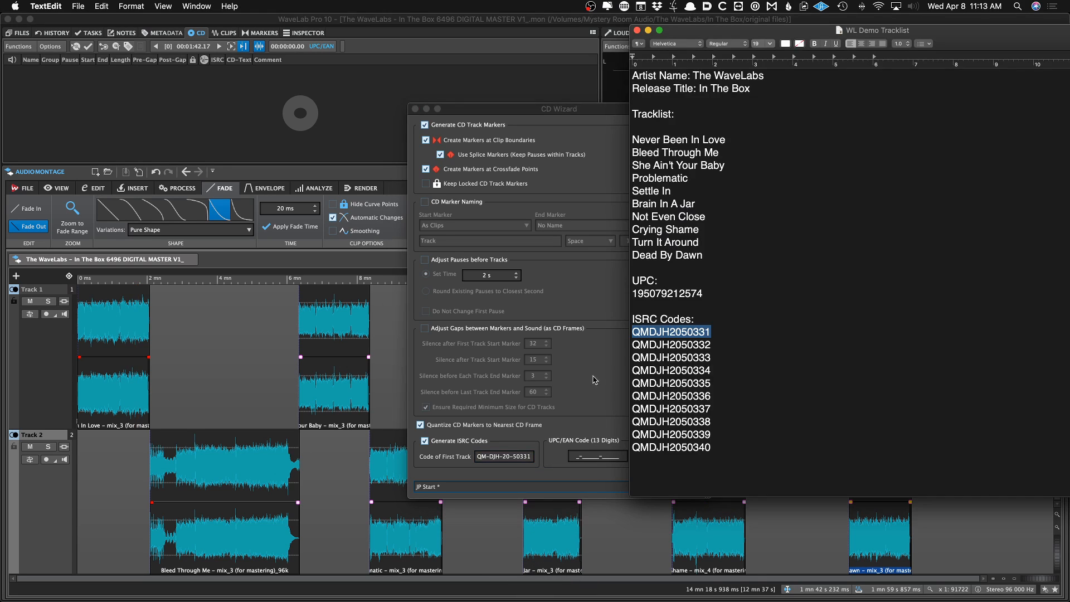
pyautogui.doubleClick(640, 294)
pyautogui.press('super+x')
pyautogui.press('super+Tab')
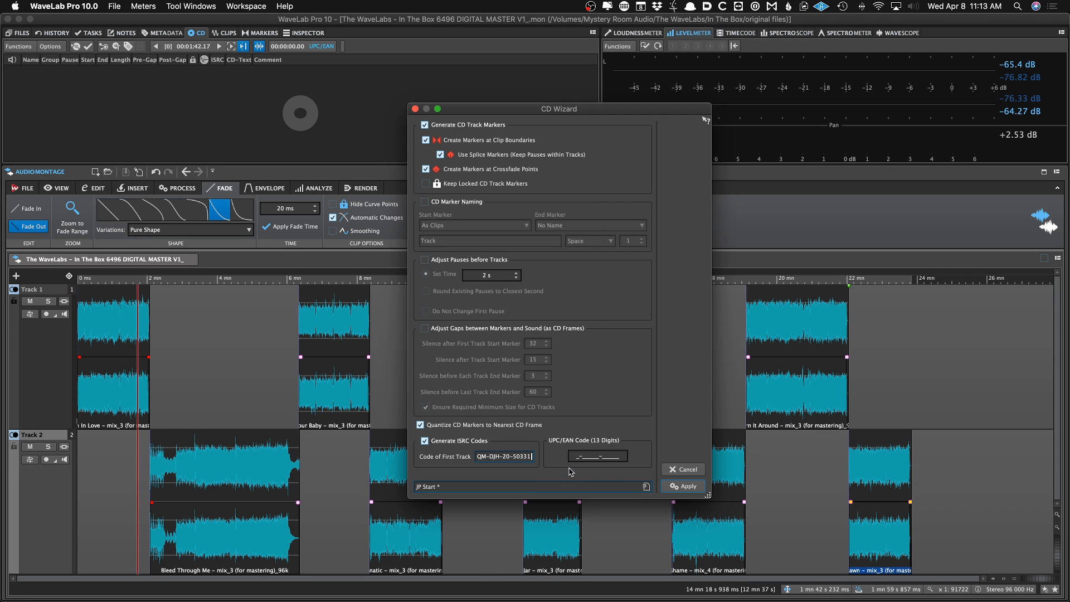
pyautogui.click(572, 458)
pyautogui.press('super+v')
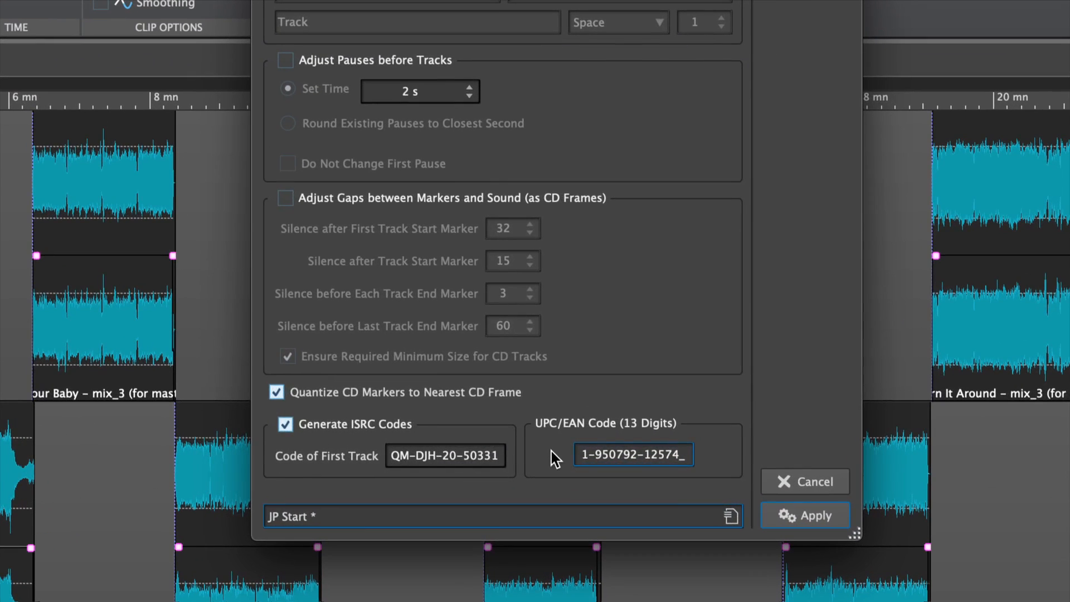
pyautogui.press('super+z')
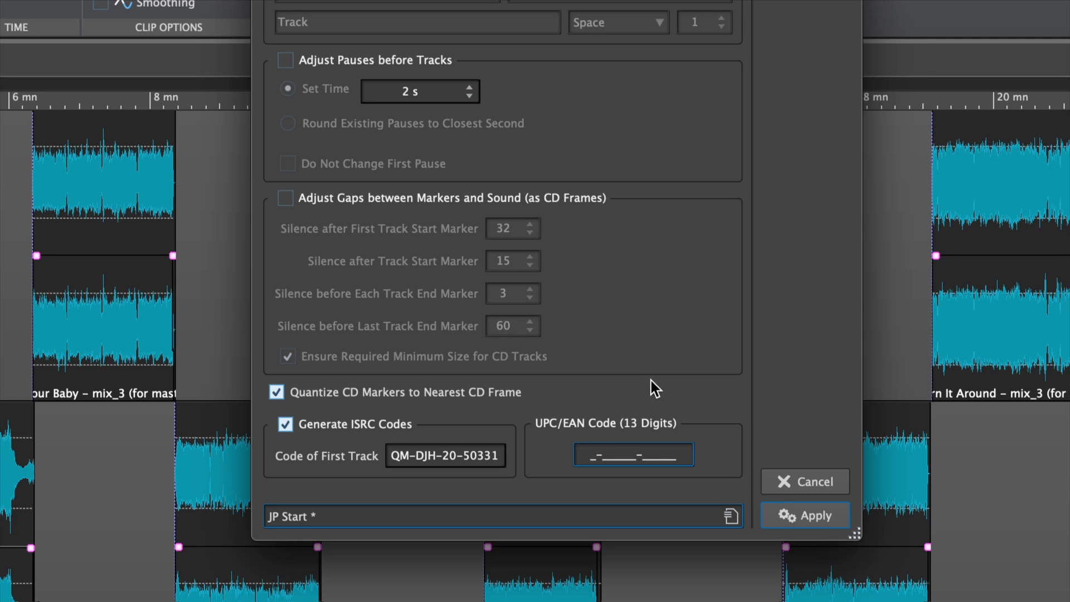
pyautogui.press('super+v')
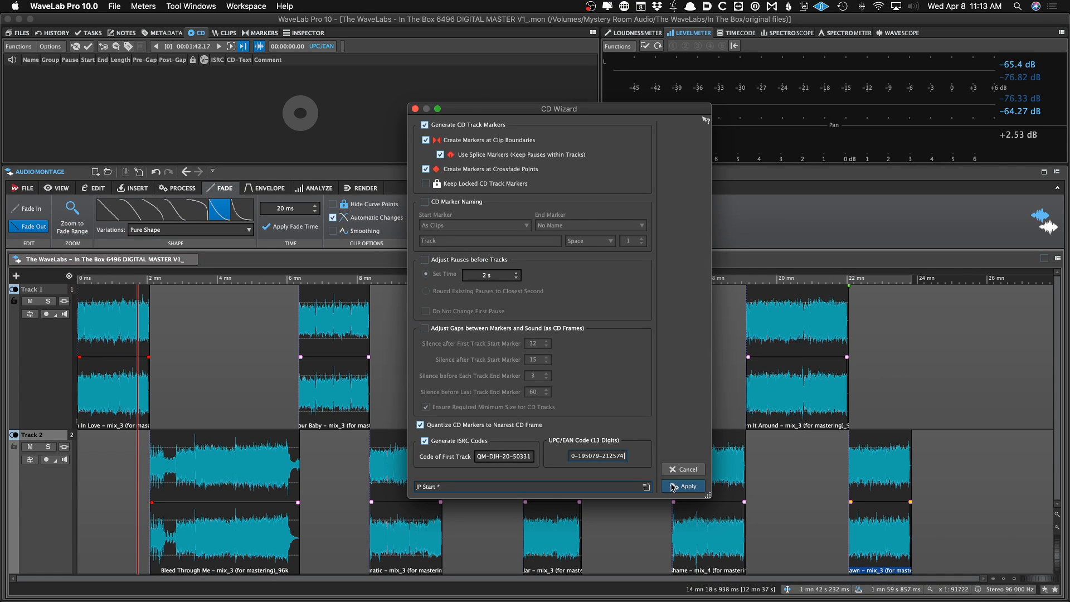
# Apply the CD Wizard to generate the CD markers and save the montage
pyautogui.click(686, 486)
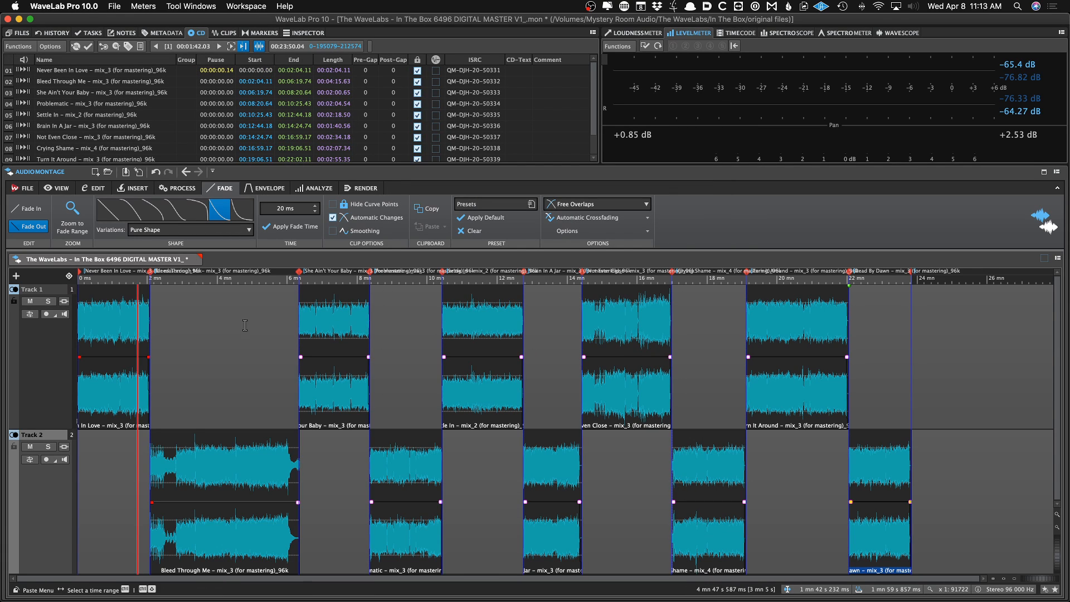
pyautogui.press('super+s')
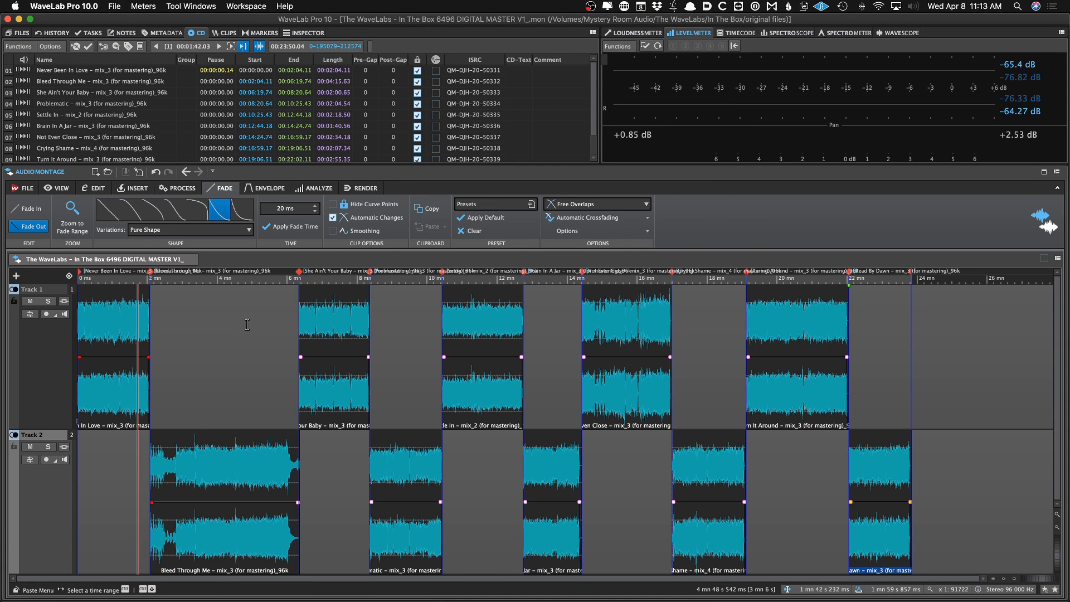
# Zoom in on the start of the montage to examine where the first CD track marker sits relative to the audio
pyautogui.click(252, 331)
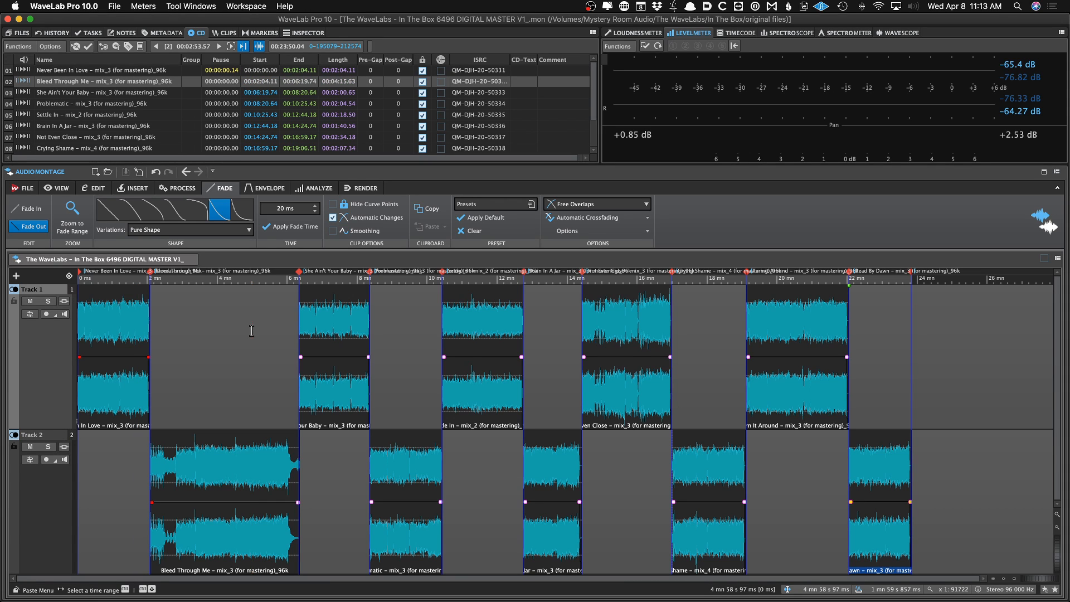
pyautogui.press('Home')
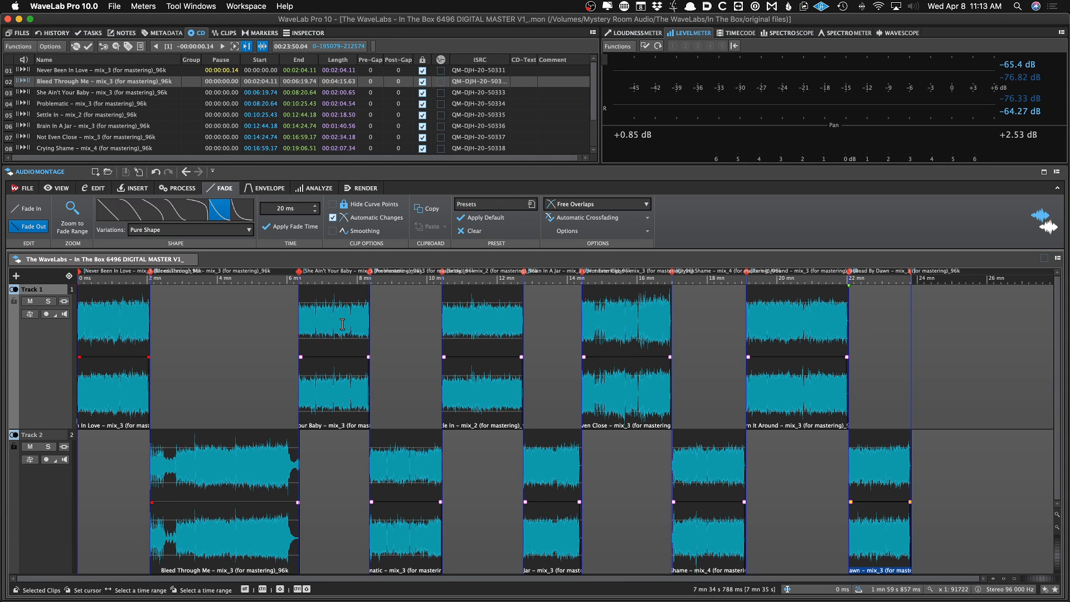
pyautogui.press('Up')
pyautogui.press('Up')
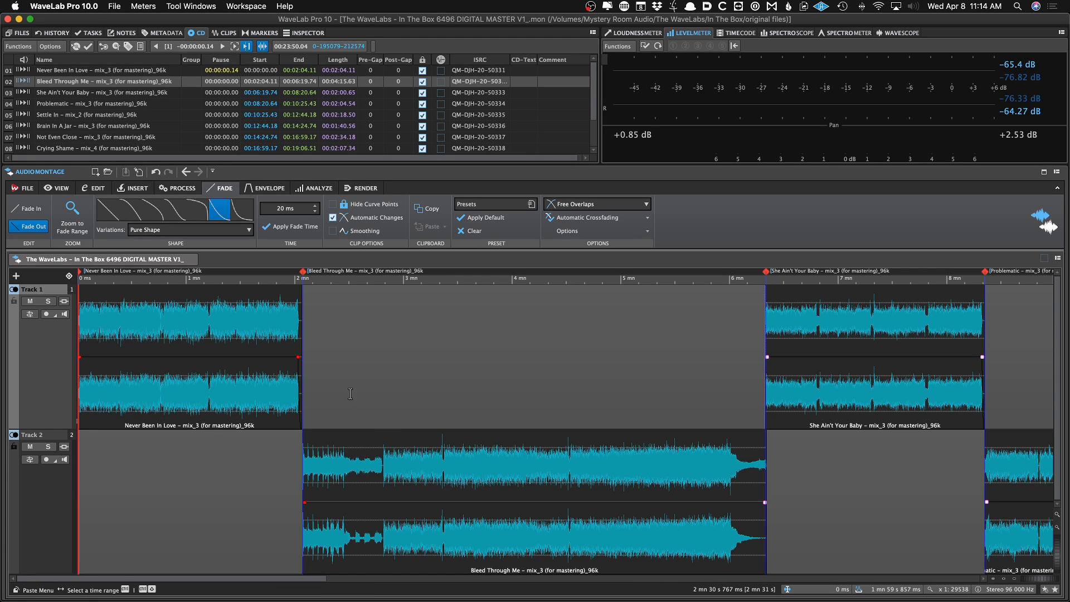
pyautogui.scroll(-5, 348, 394)
pyautogui.click(245, 350)
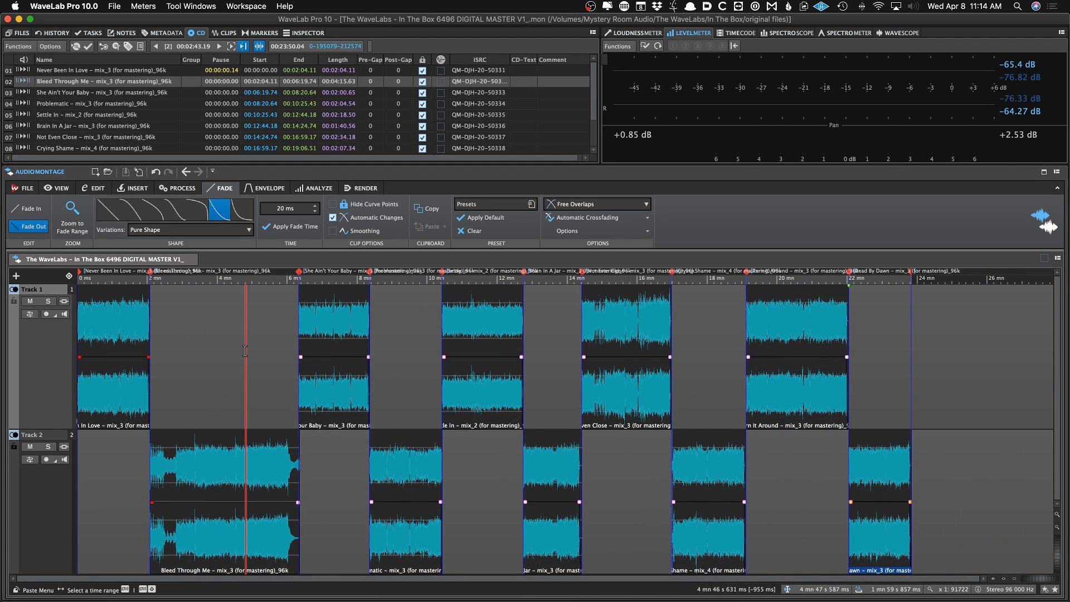
pyautogui.press('Home')
pyautogui.press('Up')
pyautogui.press('Up')
pyautogui.press('Up')
pyautogui.press('Up')
pyautogui.press('Up')
pyautogui.press('Up')
pyautogui.press('Up')
pyautogui.press('Up')
pyautogui.press('Up')
pyautogui.press('Up')
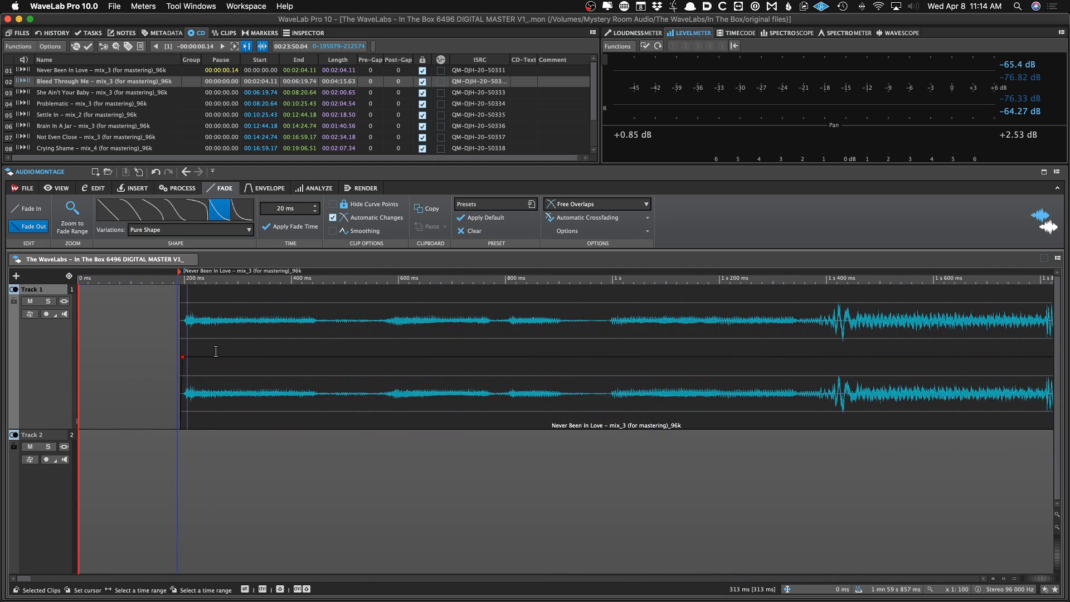
pyautogui.press('Up')
pyautogui.press('Up')
pyautogui.press('Up')
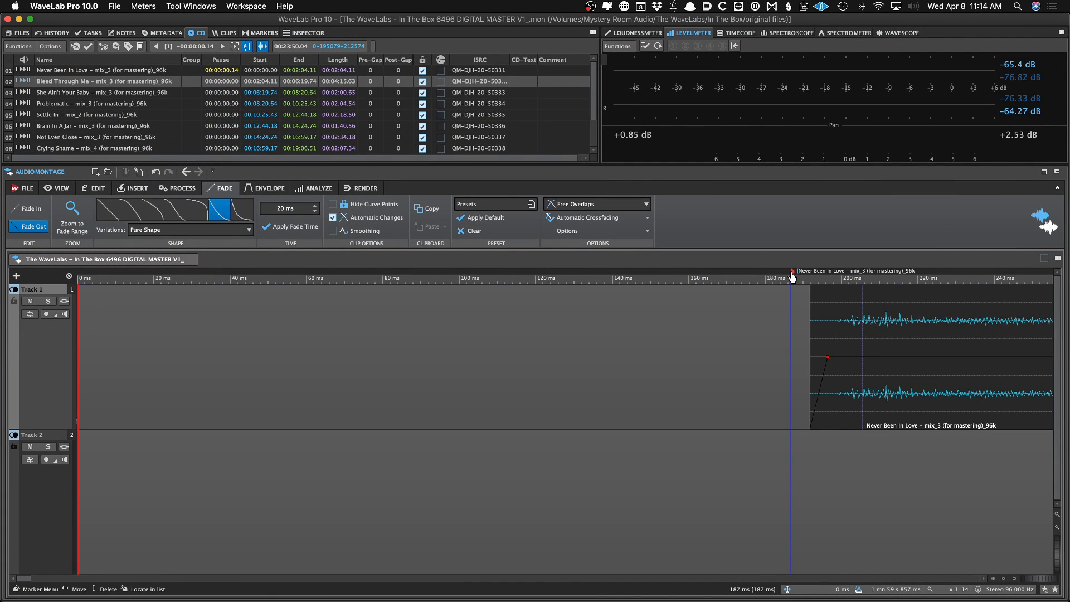
pyautogui.scroll(-15, 697, 316)
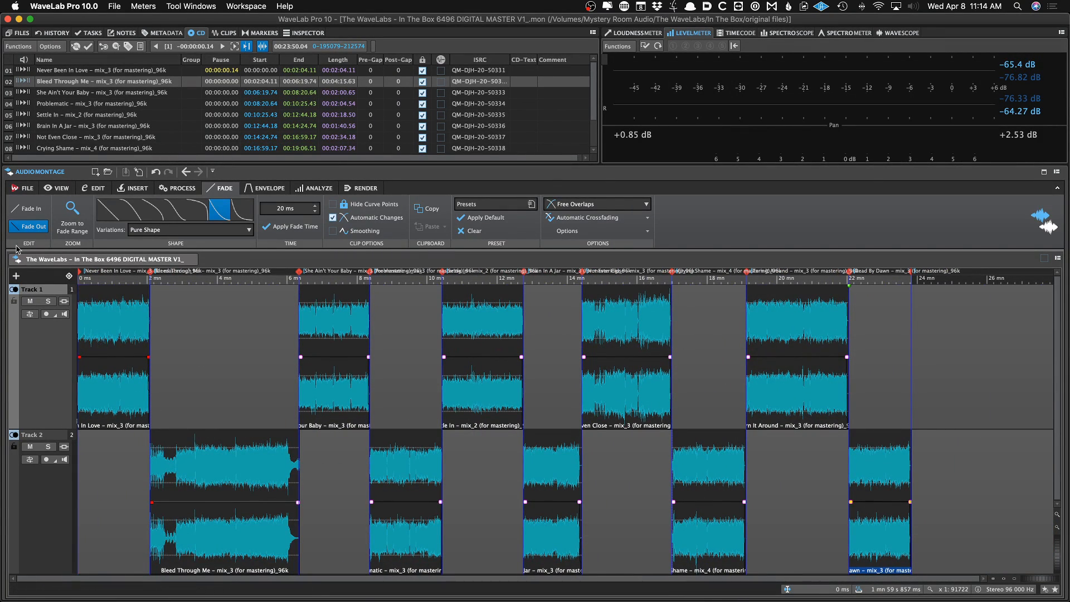
# Move all CD track start and splice markers by -200 ms, quantized to CD frames, with the JP Start preset, then save
pyautogui.click(262, 32)
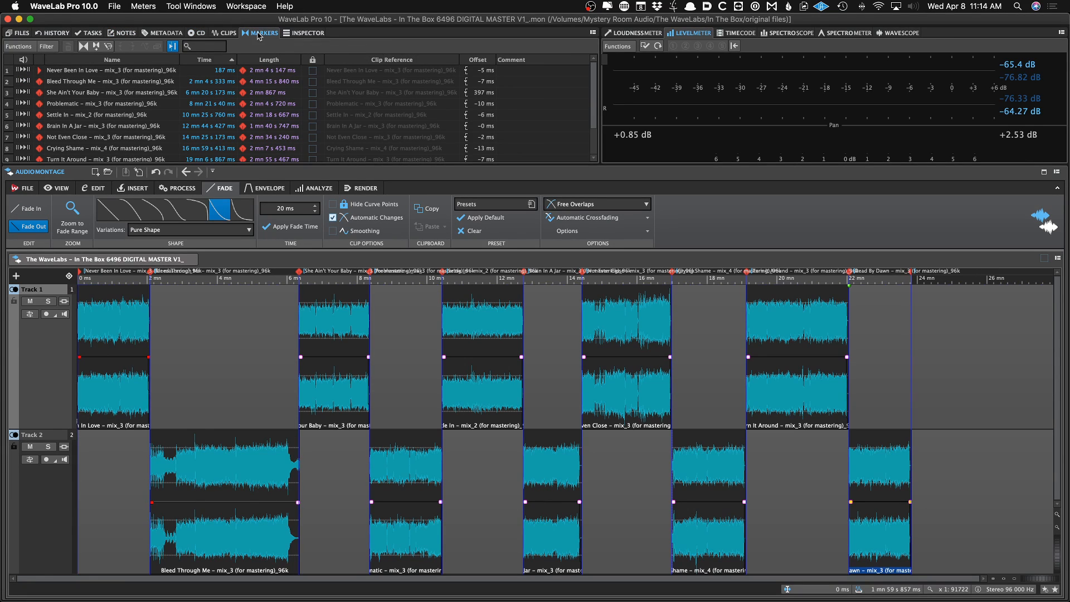
pyautogui.click(19, 47)
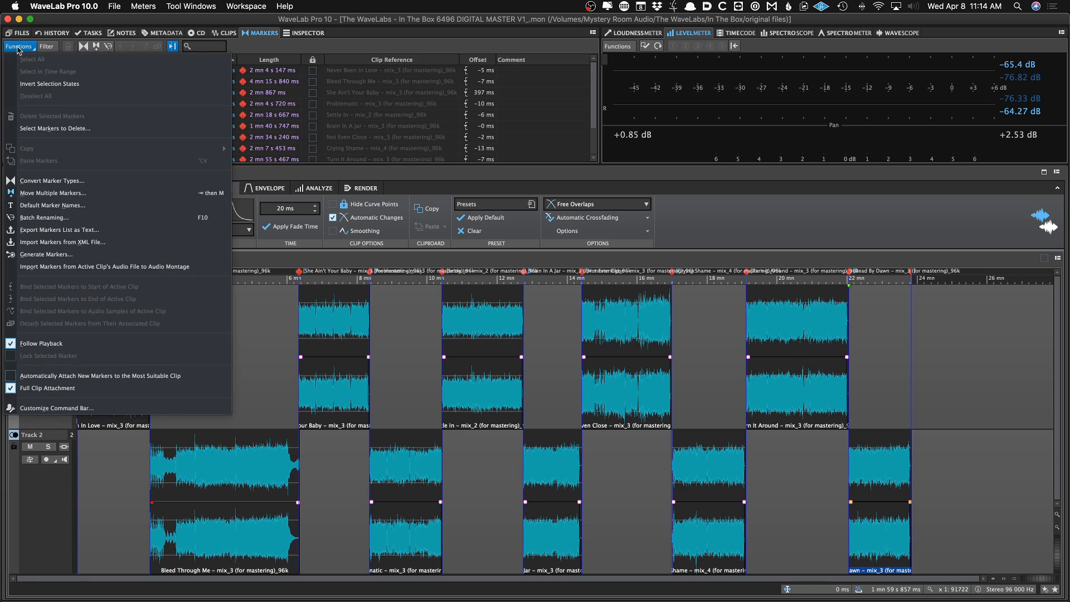
pyautogui.click(51, 194)
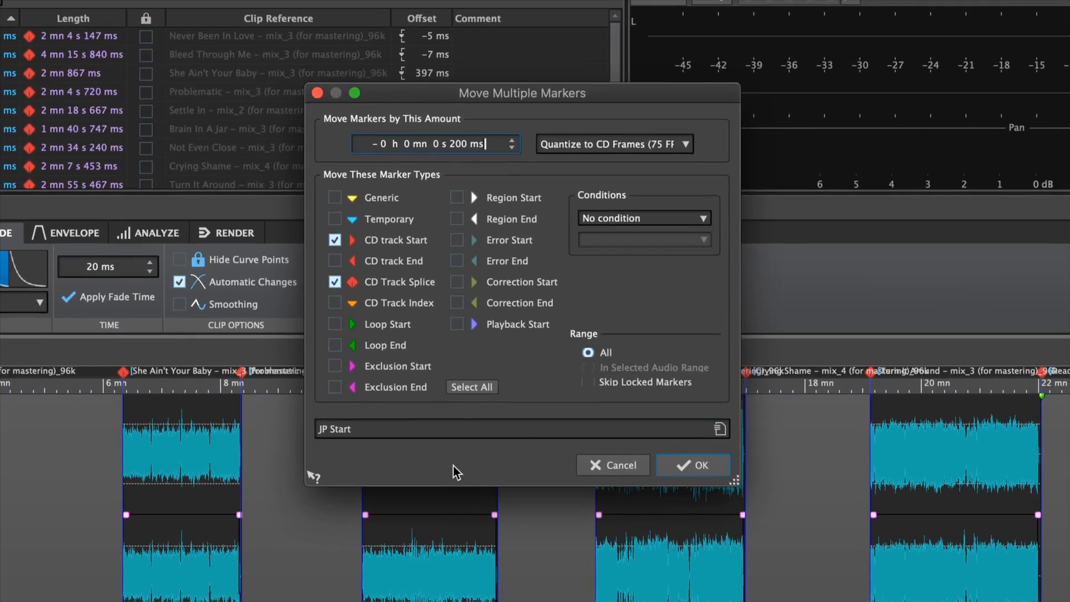
pyautogui.click(436, 424)
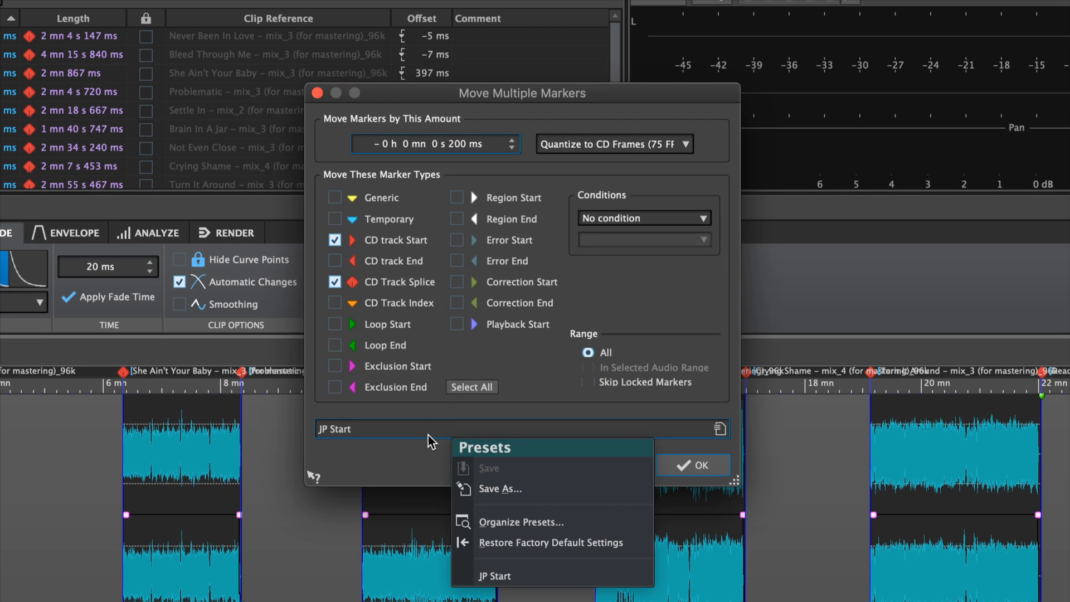
pyautogui.click(545, 575)
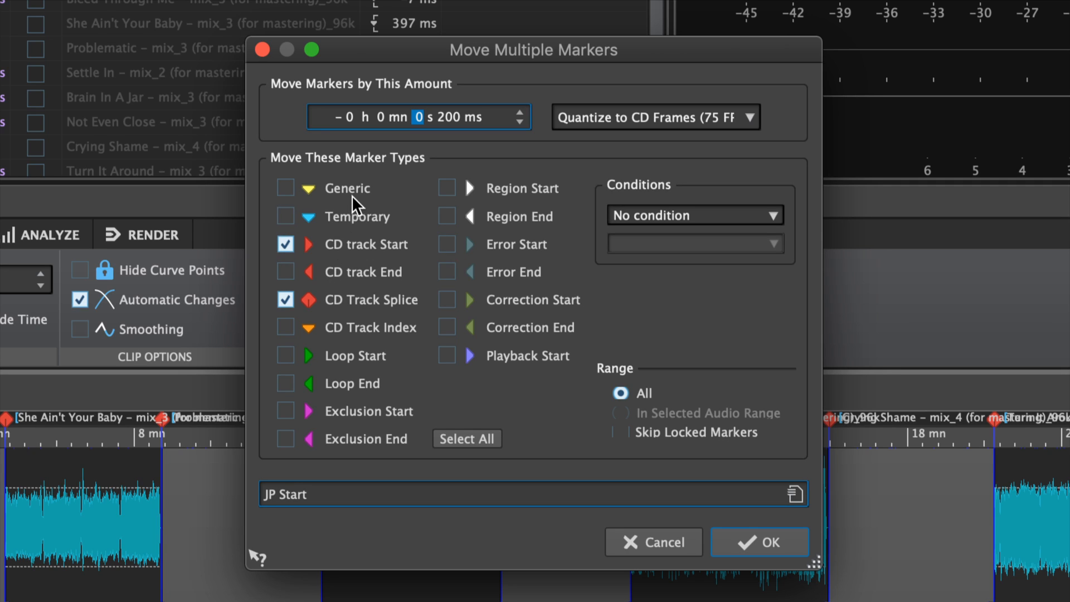
pyautogui.click(329, 269)
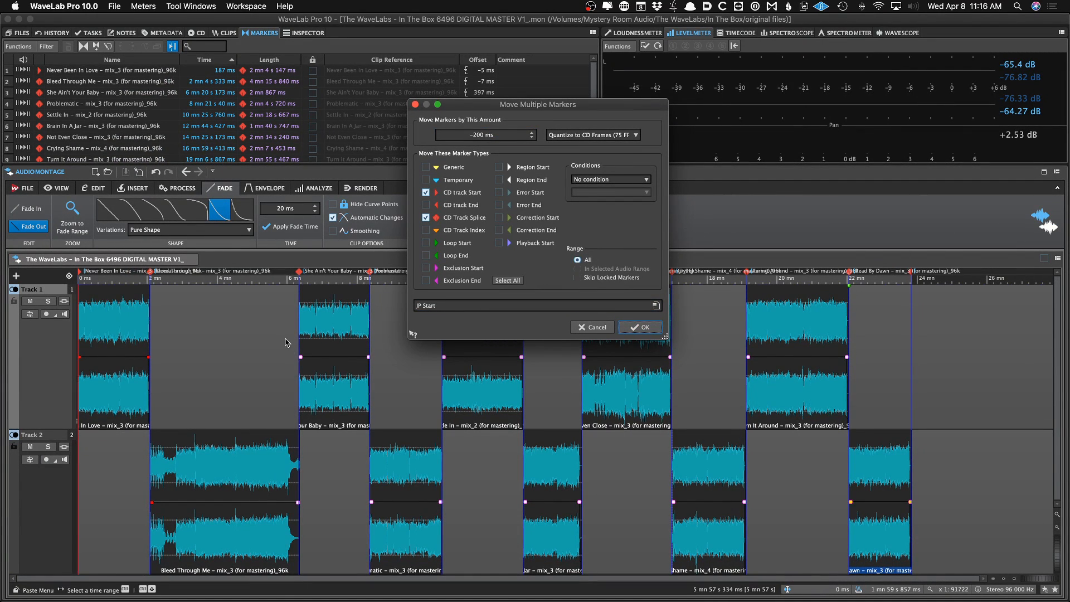
pyautogui.click(642, 327)
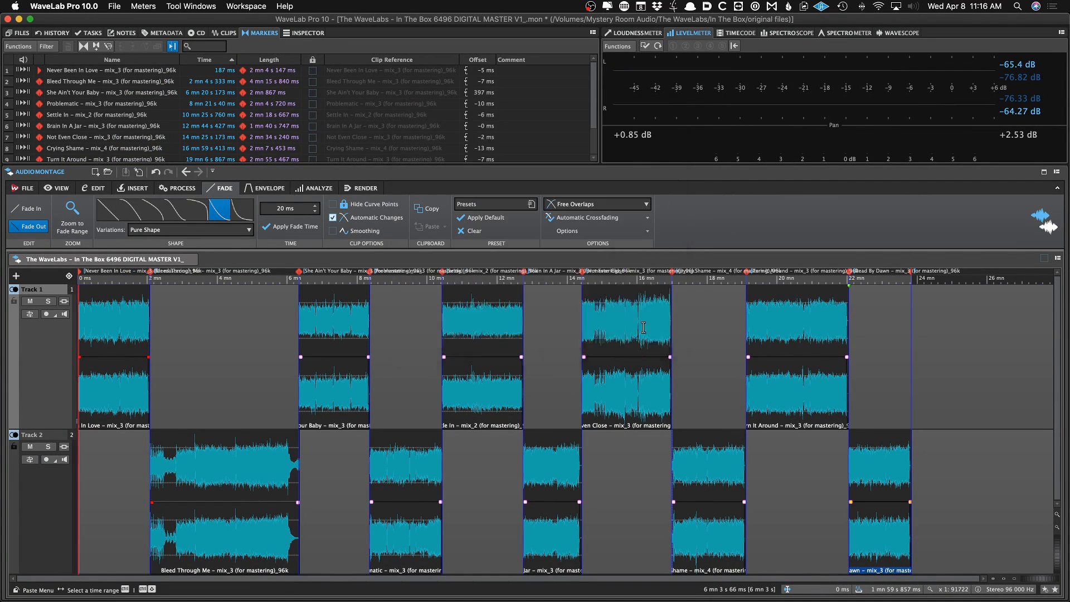
pyautogui.press('super+s')
# Zoom in on the first and second track starts to examine the shifted CD marker positions
pyautogui.press('Up')
pyautogui.press('Up')
pyautogui.press('Up')
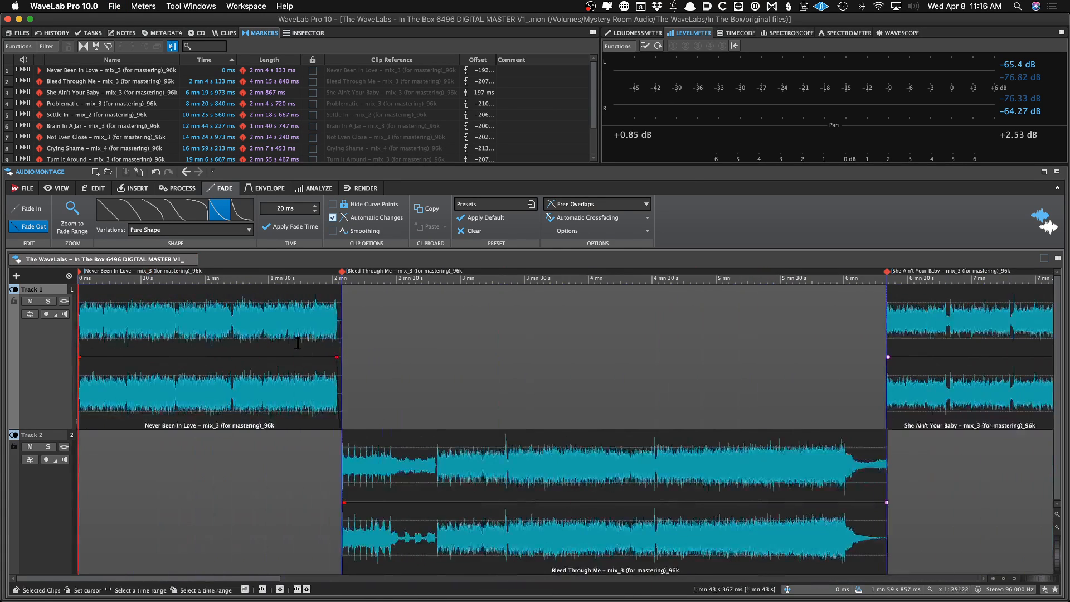
pyautogui.press('Up')
pyautogui.press('Up')
pyautogui.press('Up')
pyautogui.press('Up')
pyautogui.press('Up')
pyautogui.press('Up')
pyautogui.press('Up')
pyautogui.press('Up')
pyautogui.press('Up')
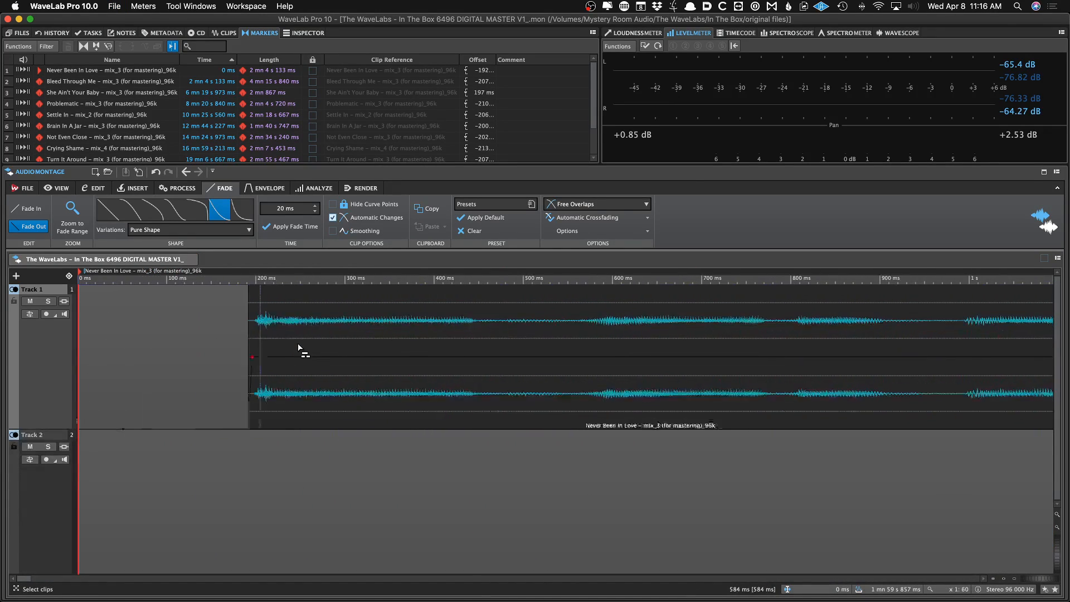
pyautogui.click(78, 82)
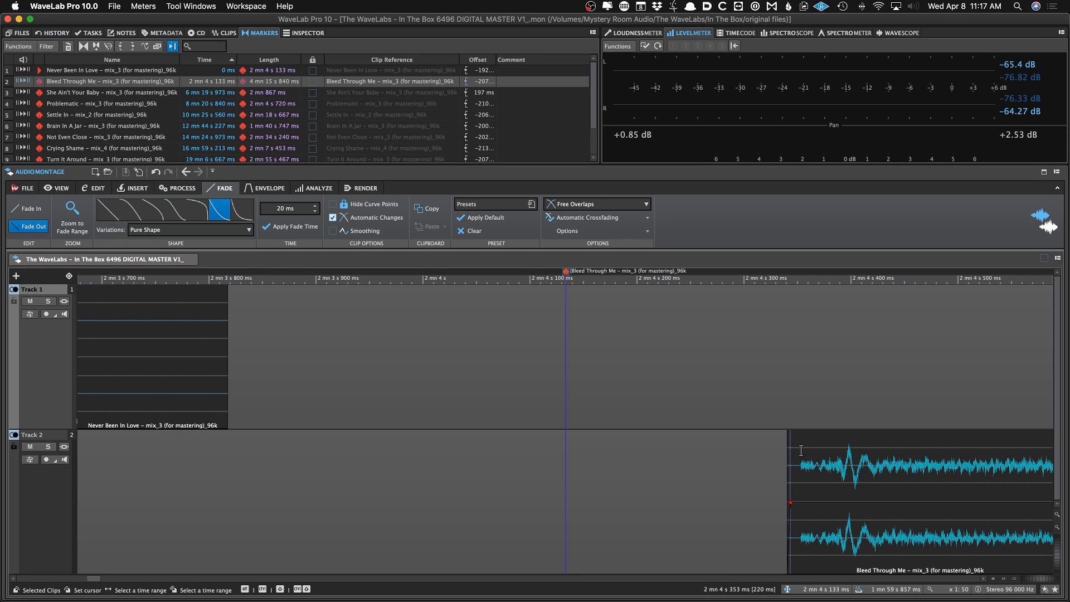
pyautogui.click(233, 33)
pyautogui.click(258, 32)
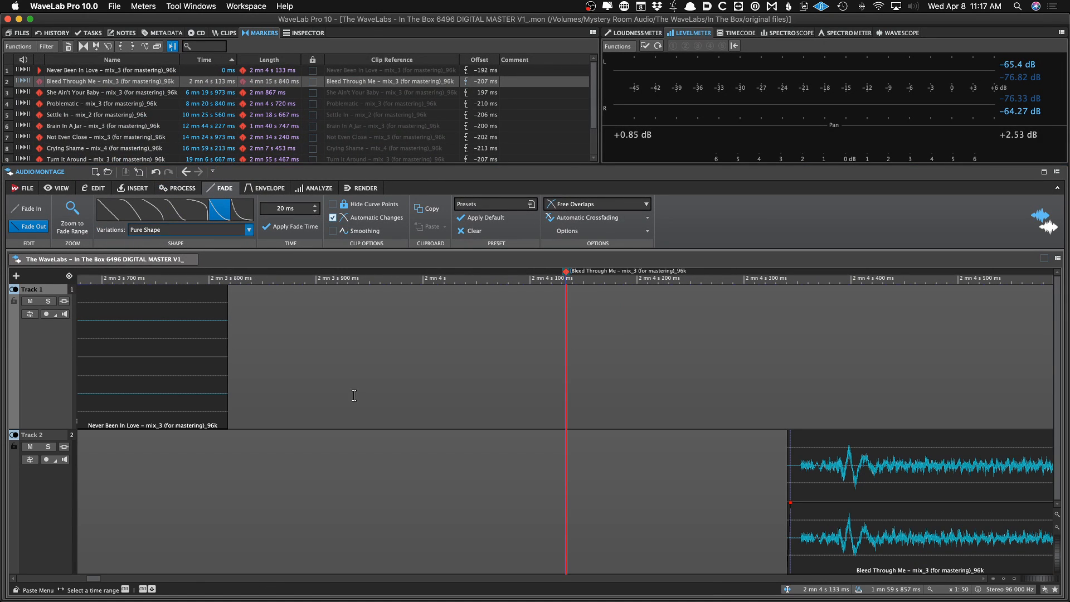
pyautogui.scroll(-8, 361, 400)
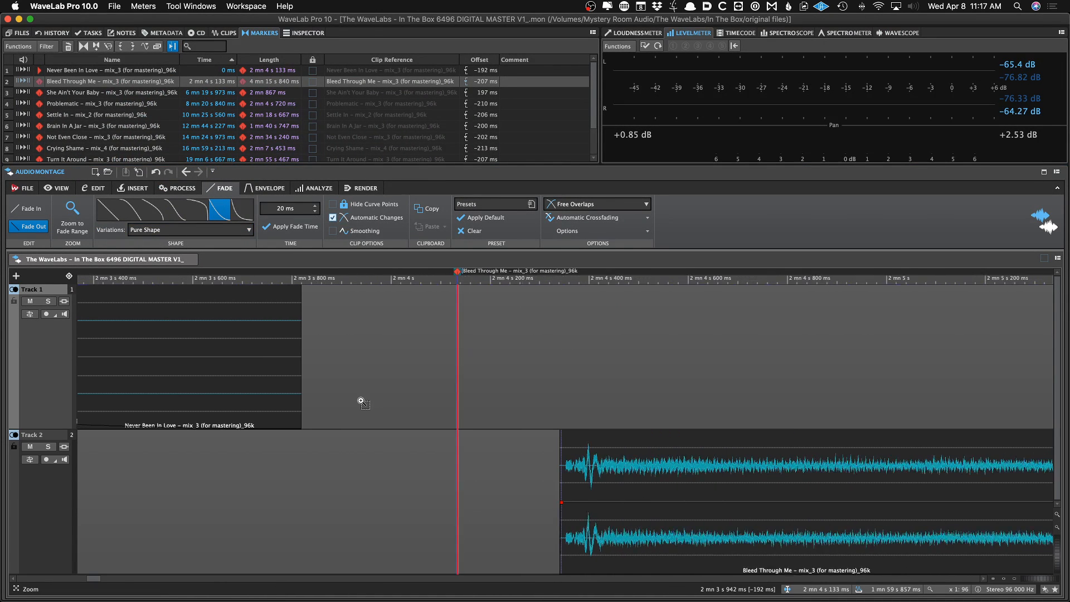
# Jump to the third track's CD start marker and zoom in to examine its position relative to the audio
pyautogui.scroll(-2, 361, 400)
pyautogui.scroll(6, 361, 400)
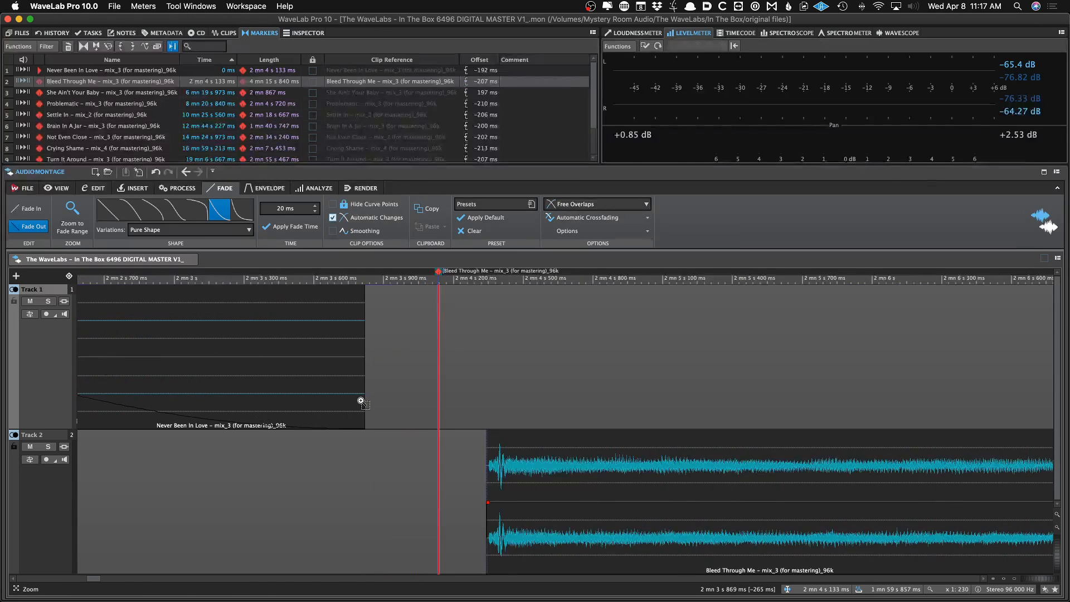
pyautogui.press('Home')
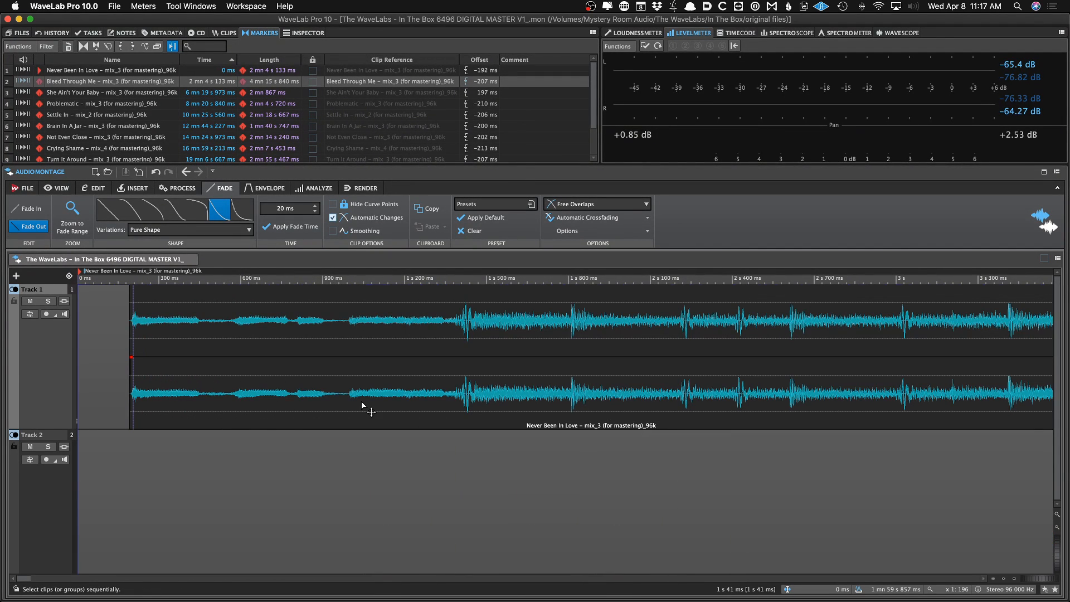
pyautogui.press('super+Right')
pyautogui.press('super+Right')
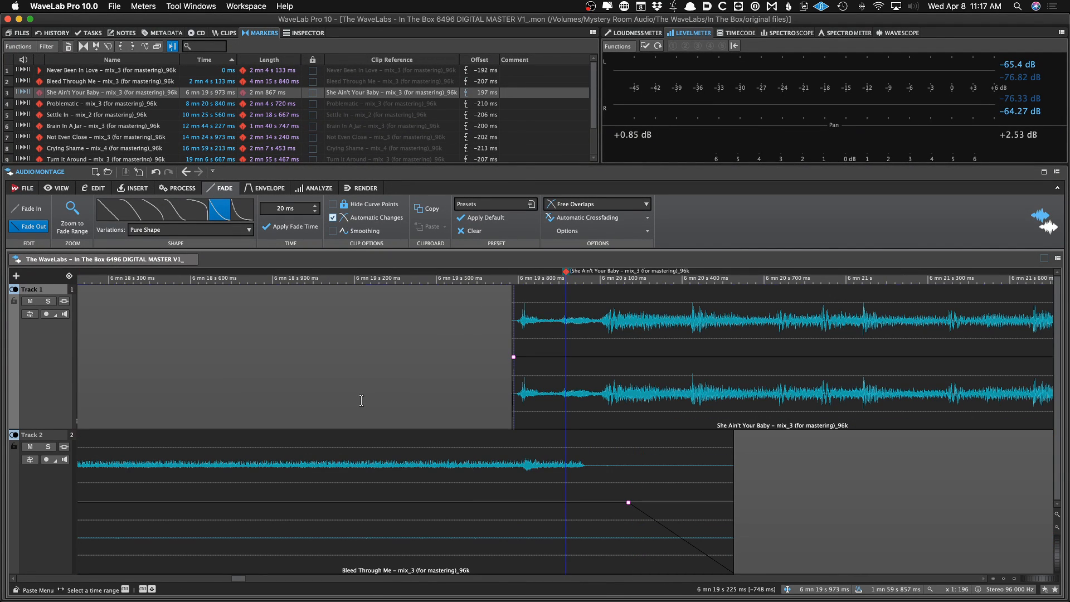
pyautogui.scroll(2, 363, 403)
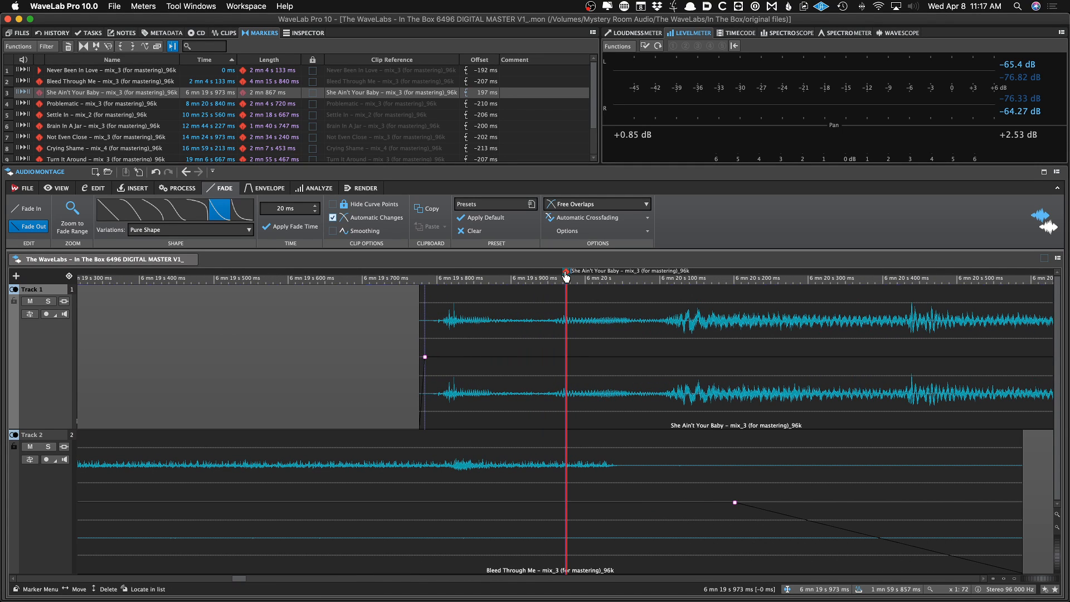
# Move the third track's CD start marker earlier to about 15 ms into the clip and audition the start
pyautogui.moveTo(566, 275); pyautogui.dragTo(434, 271)
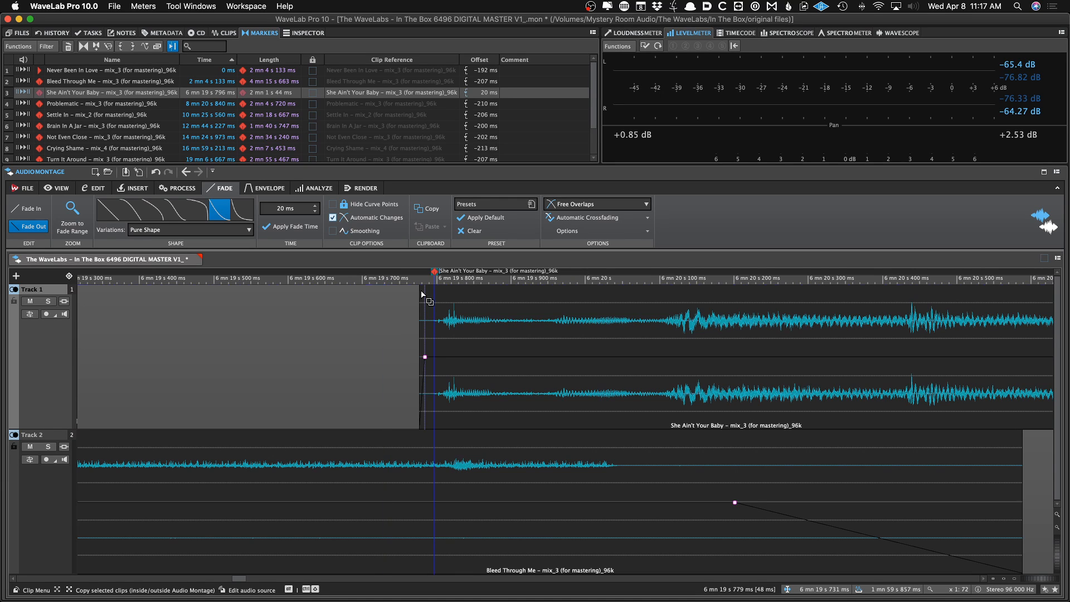
pyautogui.moveTo(434, 274); pyautogui.dragTo(430, 275)
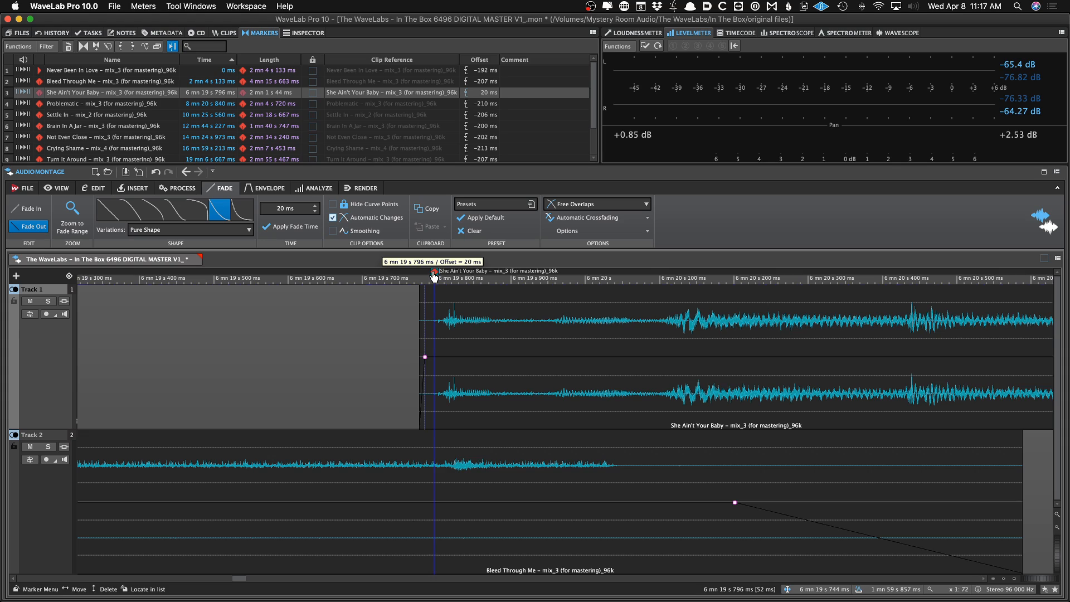
pyautogui.click(414, 309)
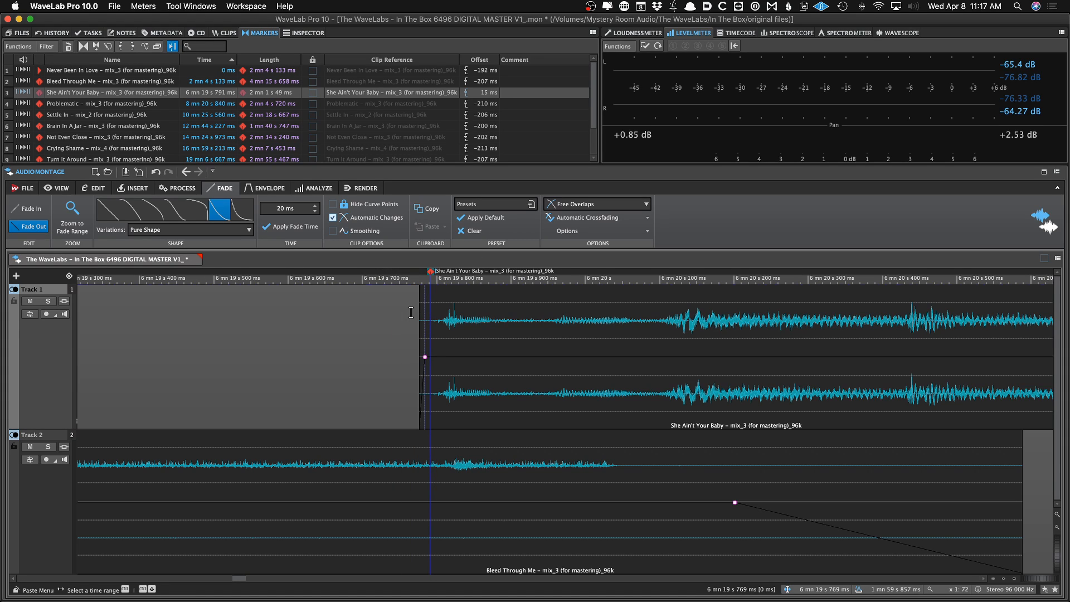
pyautogui.hotkey('ctrl', 'Right')
pyautogui.press('space')
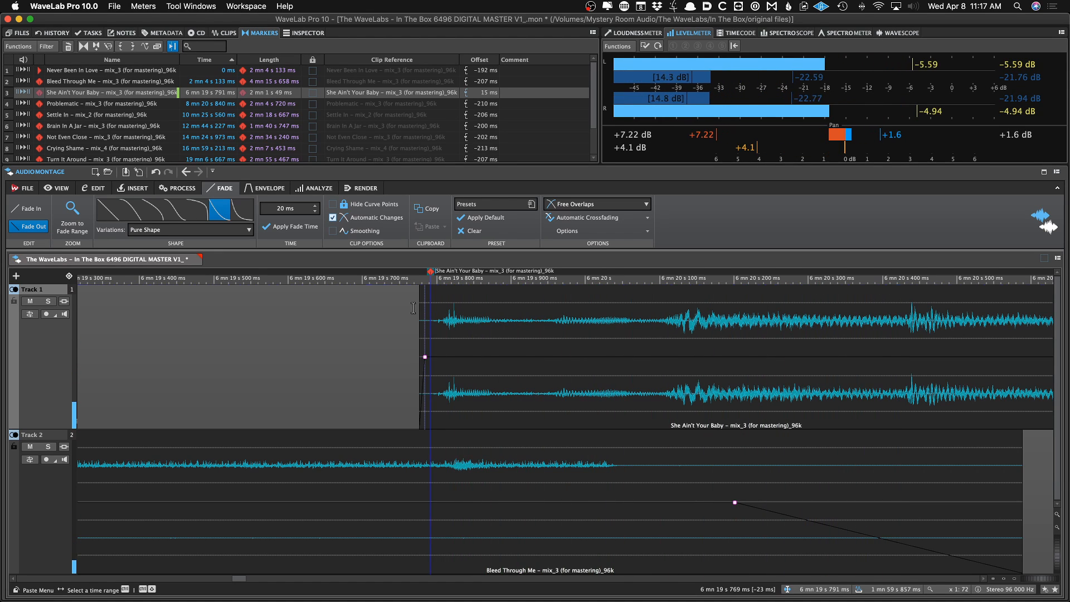
pyautogui.press('space')
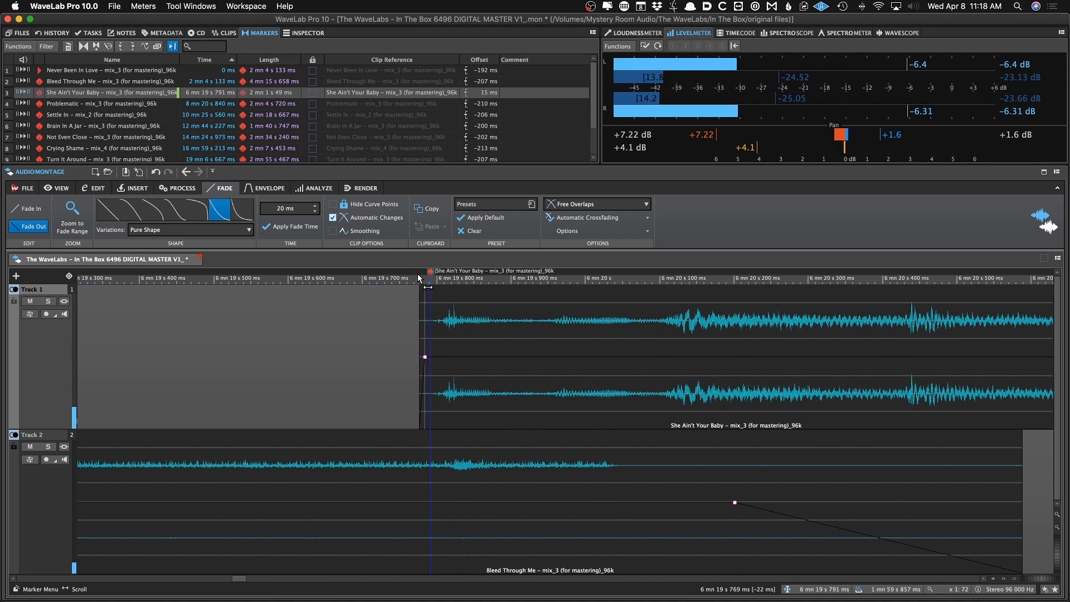
# Move the third track's CD start marker later to about 318 ms into the clip, then save the montage
pyautogui.moveTo(622, 288); pyautogui.dragTo(656, 288)
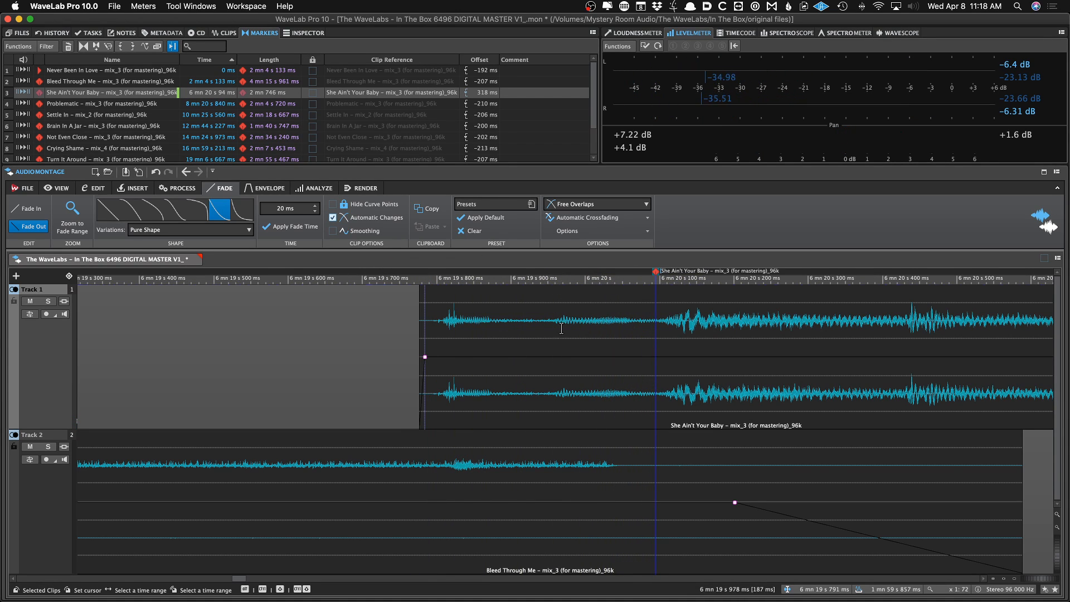
pyautogui.click(343, 355)
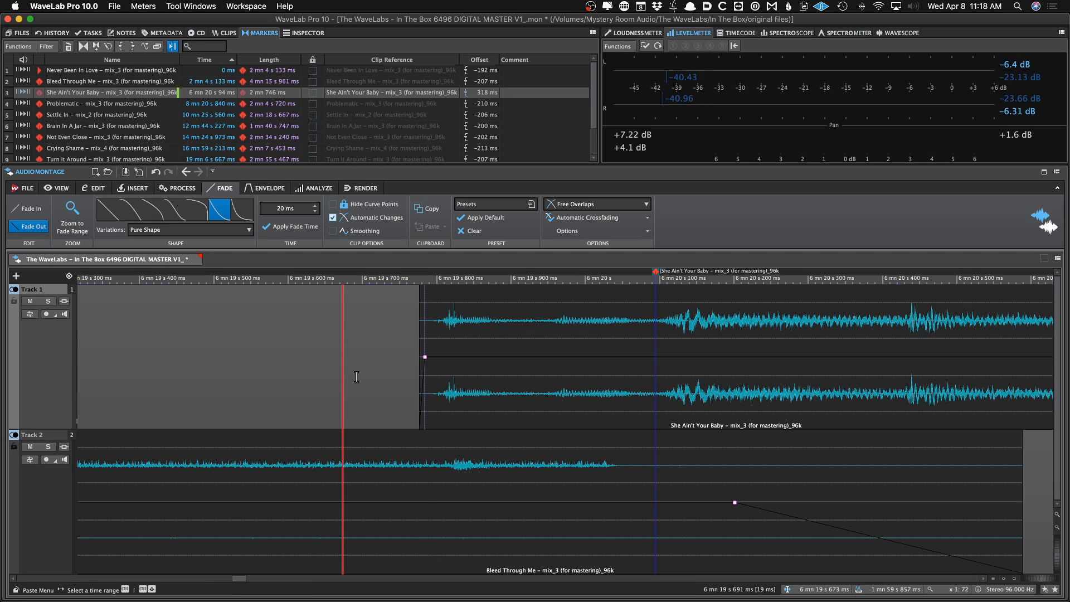
pyautogui.click(322, 372)
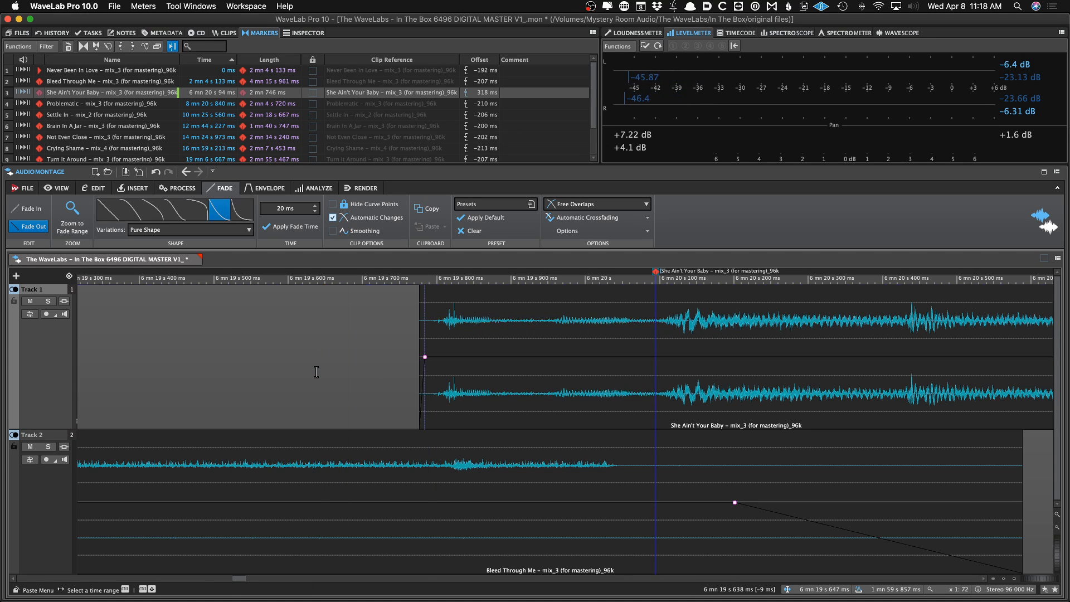
pyautogui.press('super+s')
pyautogui.click(299, 372)
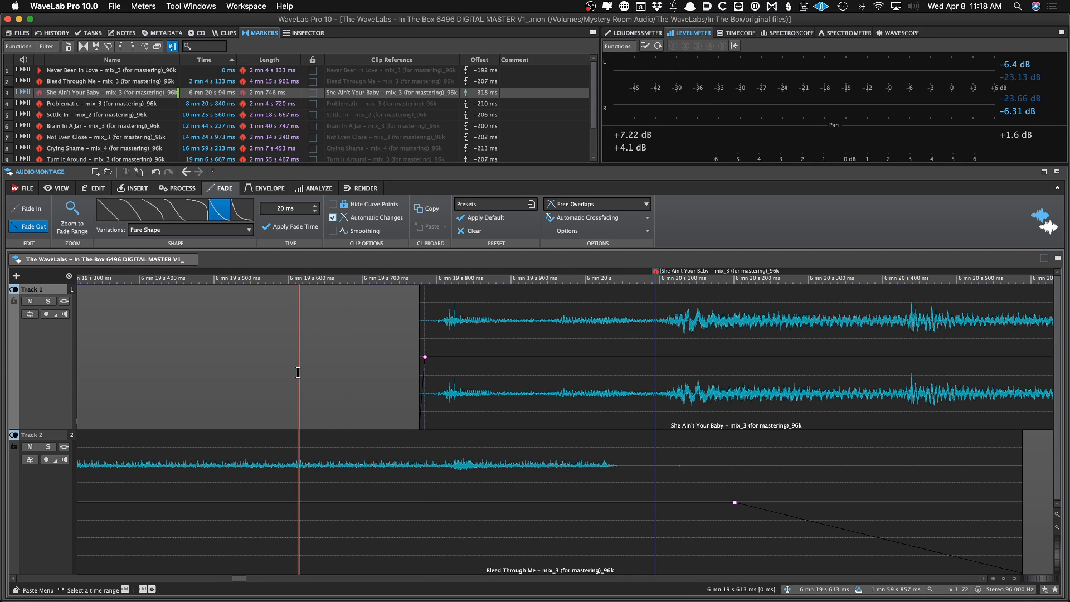
# Audition the third track's start, quantize the CD markers with the CD Wizard's Quantize Only preset, and save
pyautogui.press('super+Right')
pyautogui.press('space')
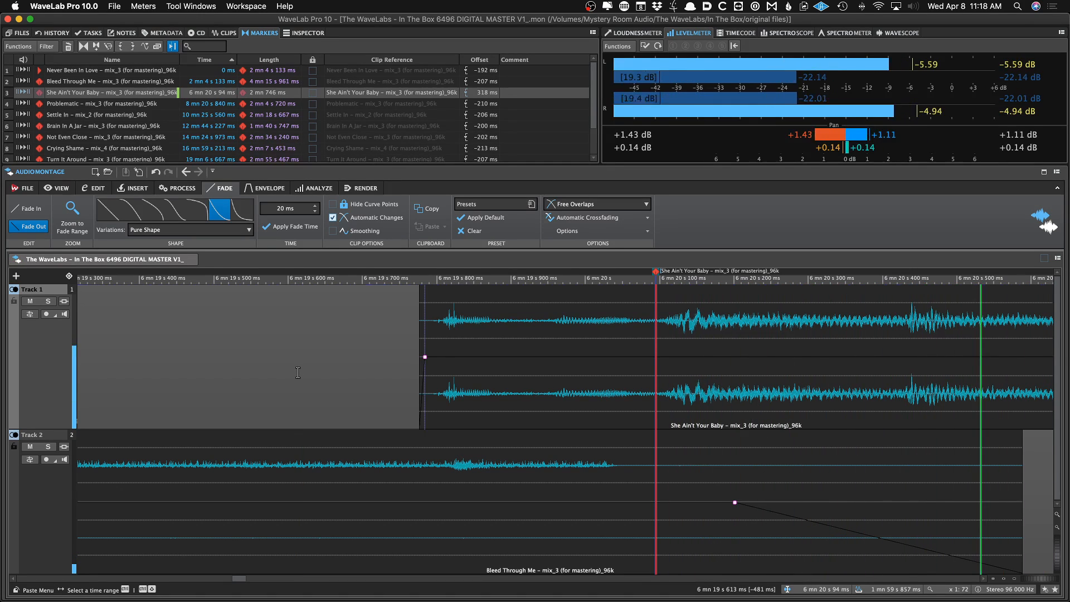
pyautogui.press('space')
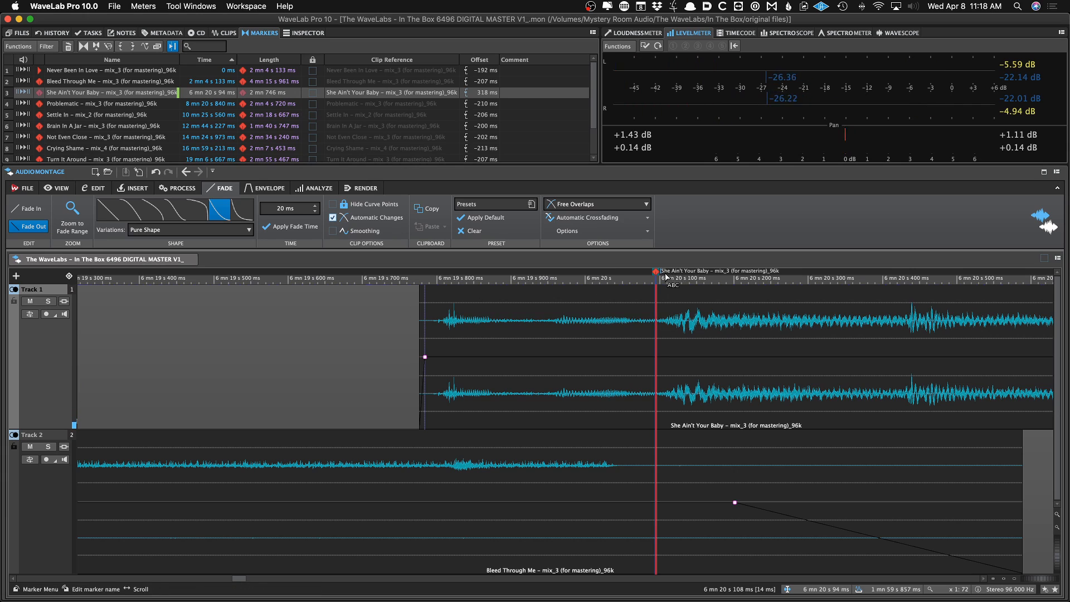
pyautogui.click(654, 273)
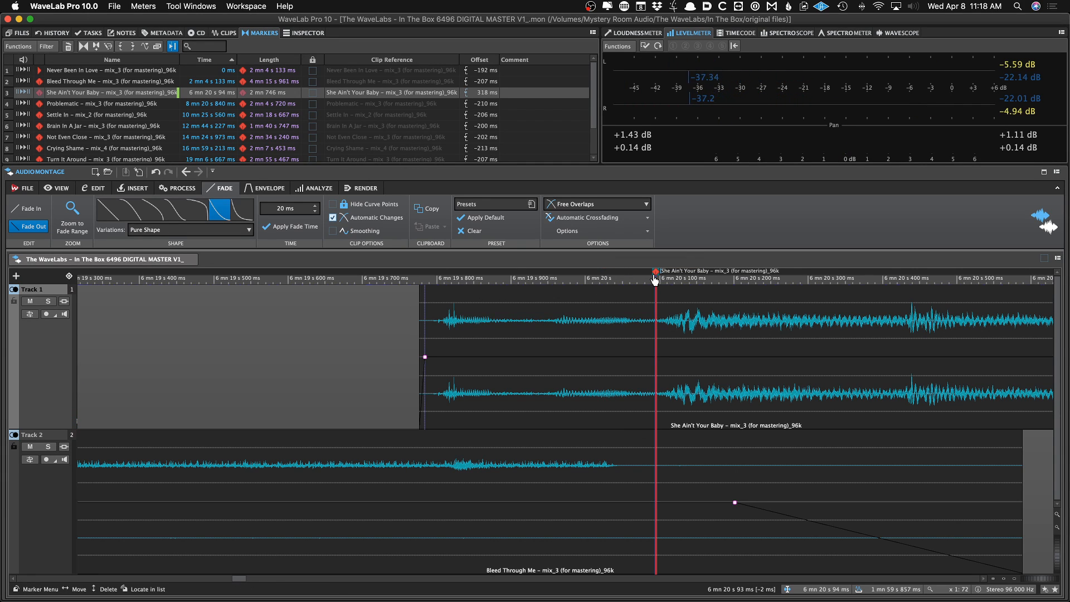
pyautogui.click(539, 486)
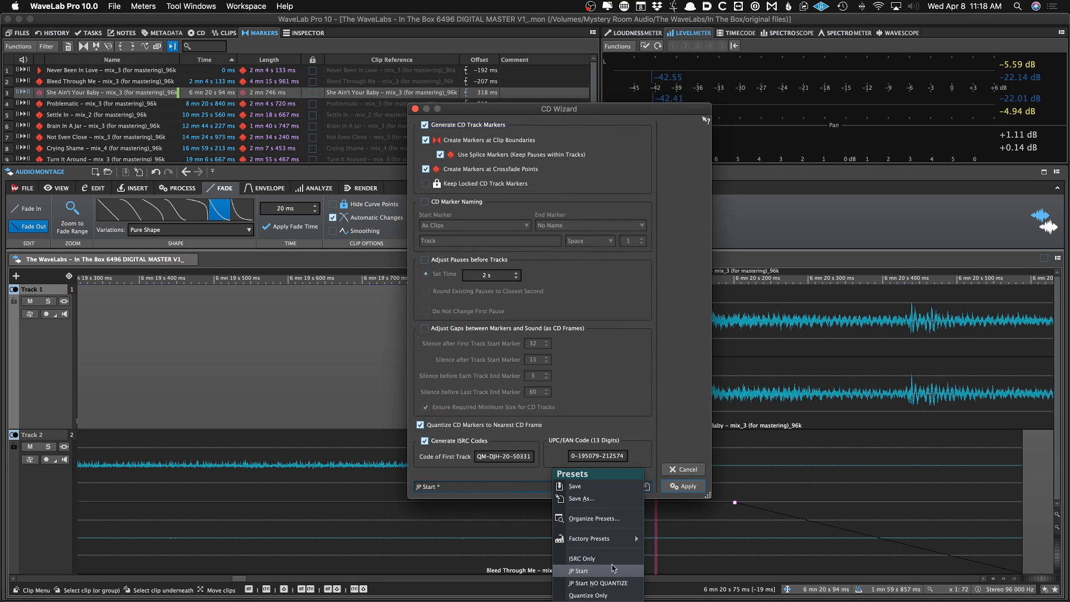
pyautogui.click(610, 595)
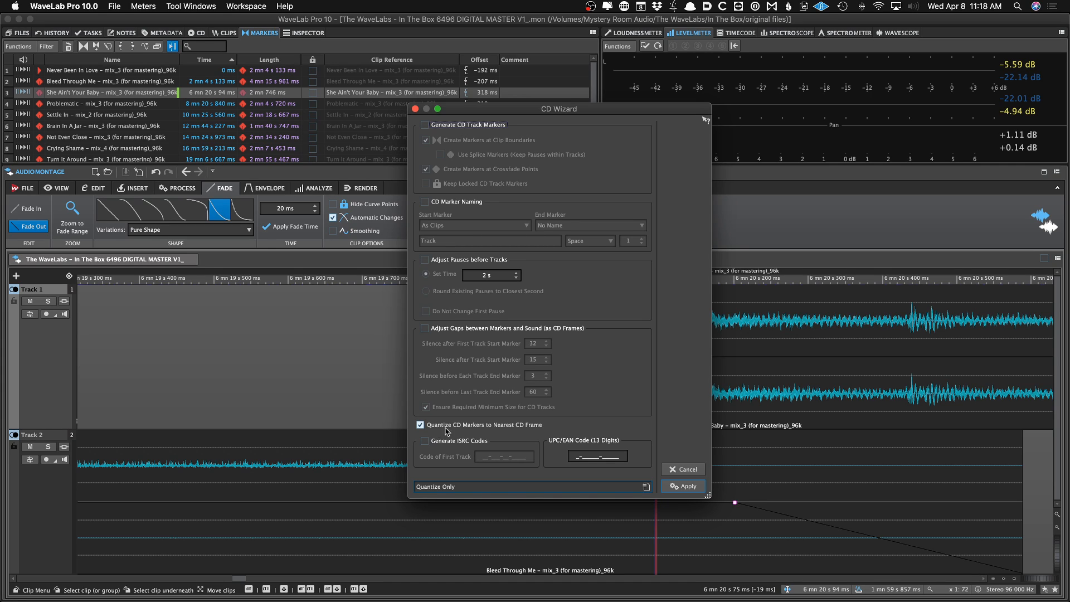
pyautogui.click(685, 486)
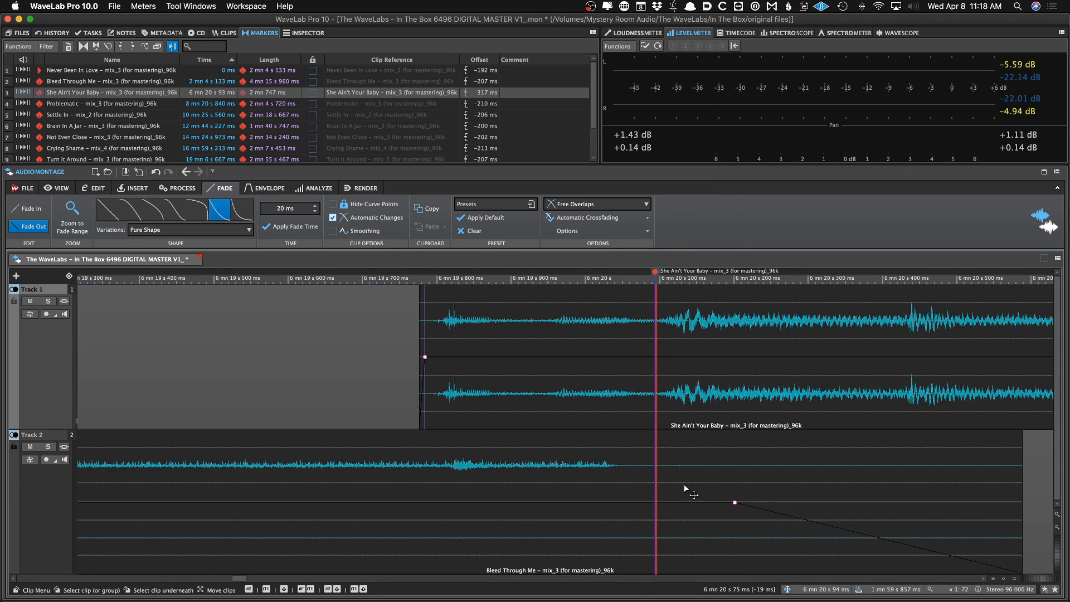
pyautogui.press('super+s')
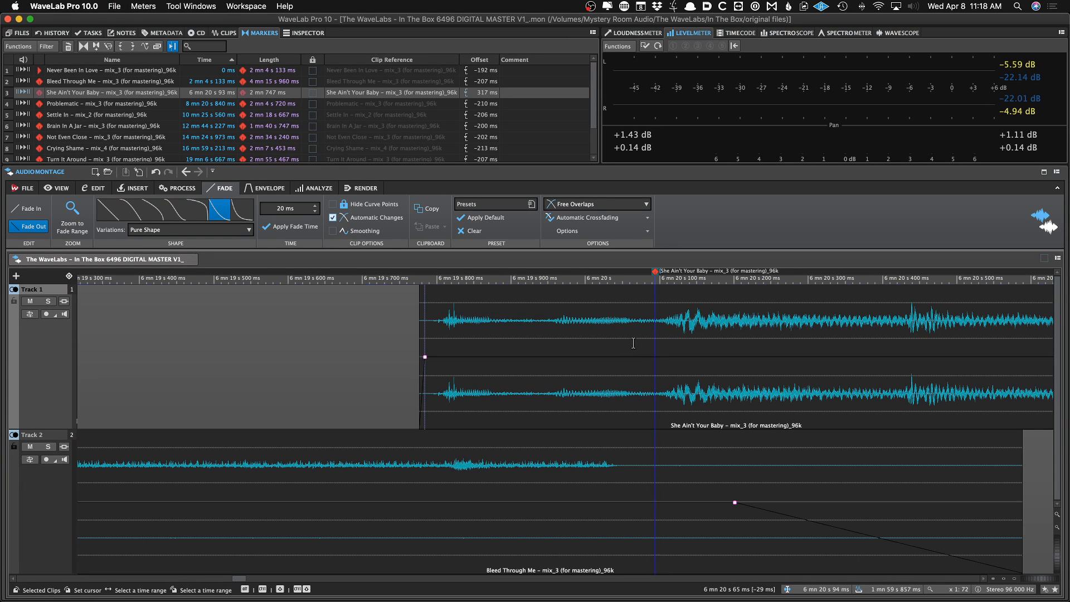
# Reopen the CD Wizard and apply the Quantize Only preset again
pyautogui.press('w')
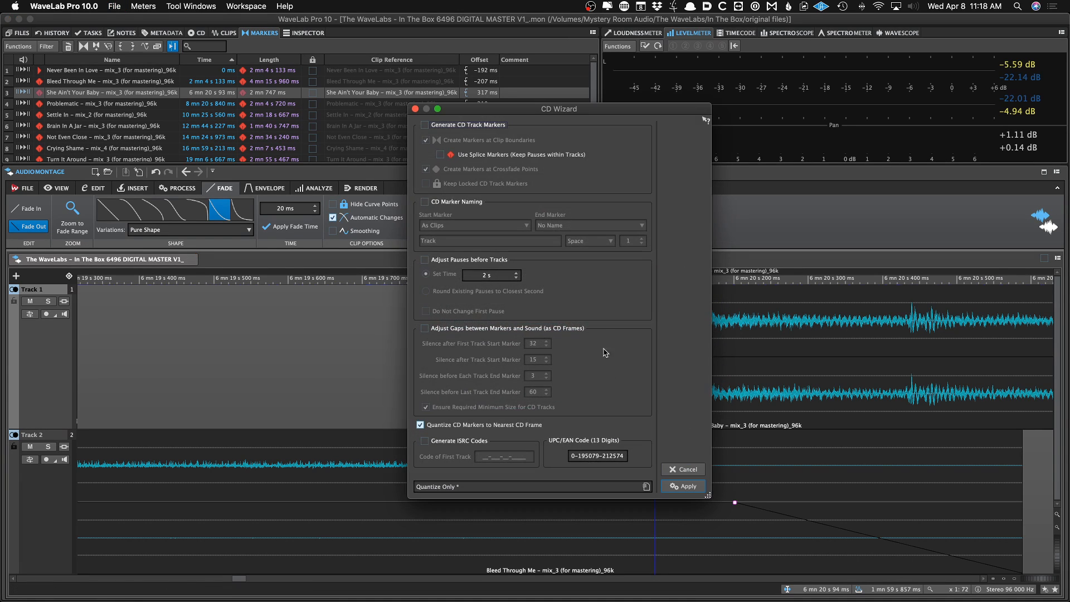
pyautogui.click(644, 486)
pyautogui.click(643, 487)
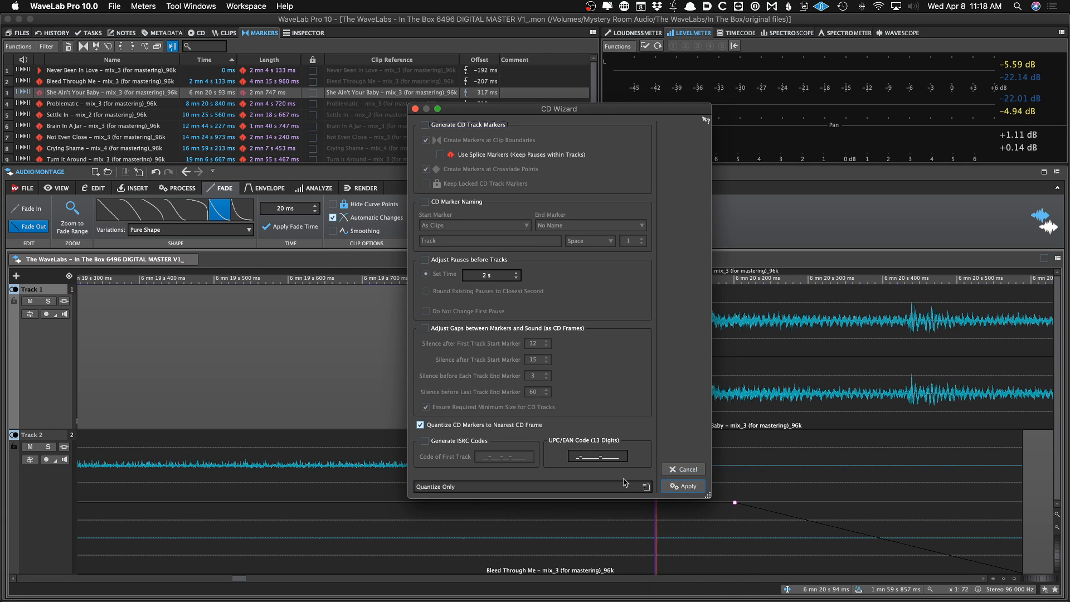
pyautogui.click(665, 485)
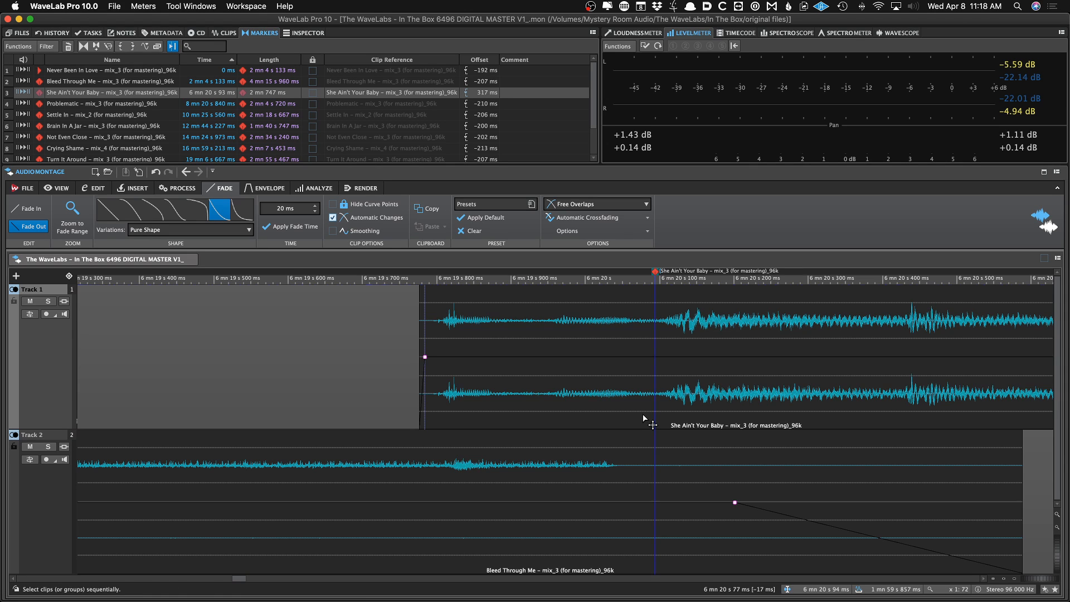
# Move the fourth track's CD start marker later to about 166 ms before the clip start
pyautogui.hotkey('ctrl', 'Right')
pyautogui.scroll(-5, 642, 413)
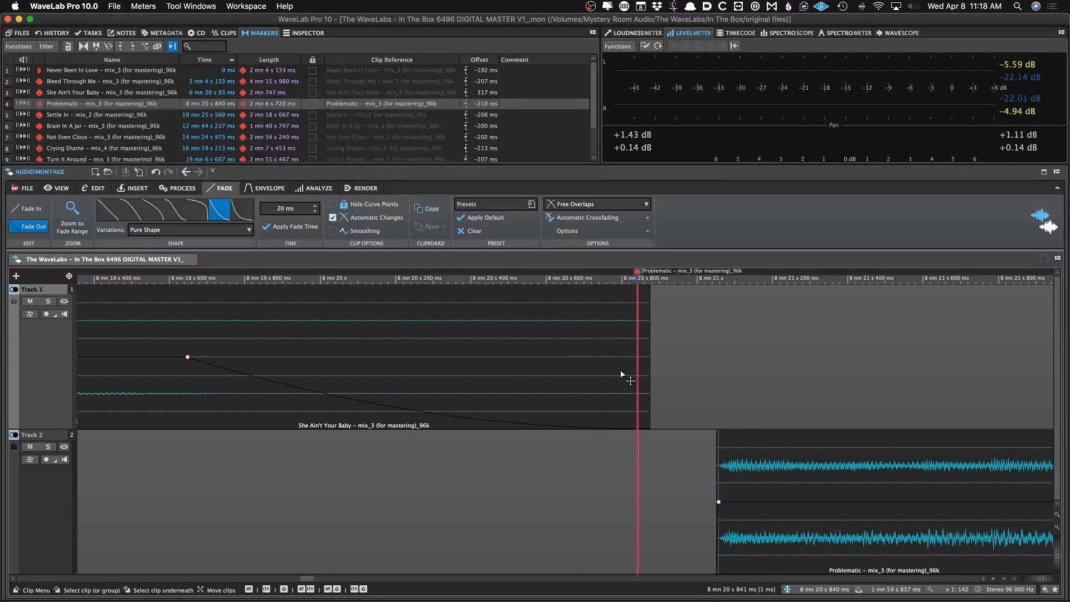
pyautogui.scroll(4, 636, 287)
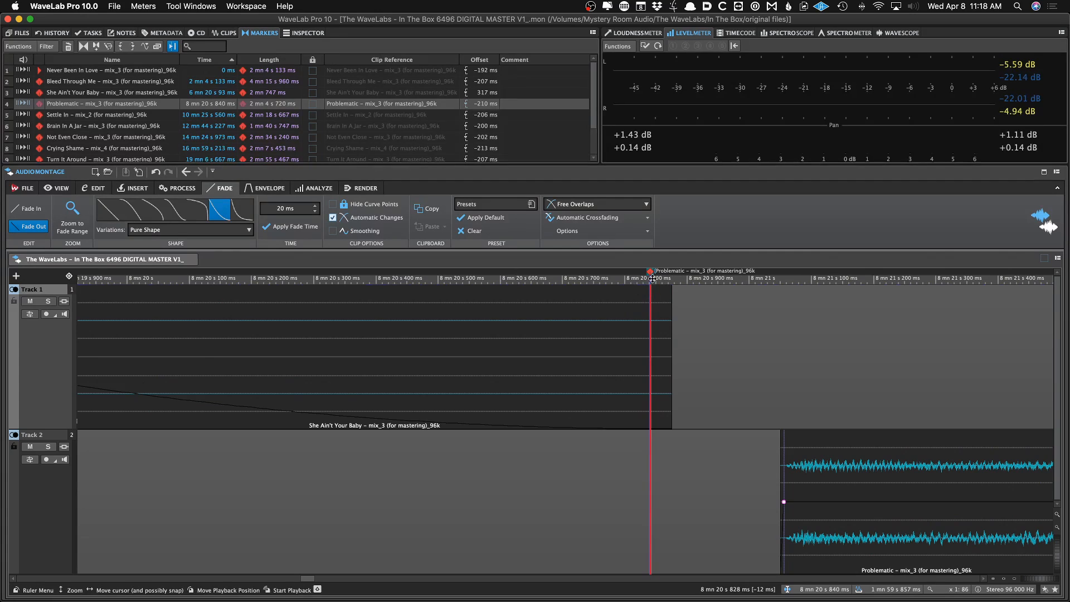
pyautogui.moveTo(650, 277); pyautogui.dragTo(677, 279)
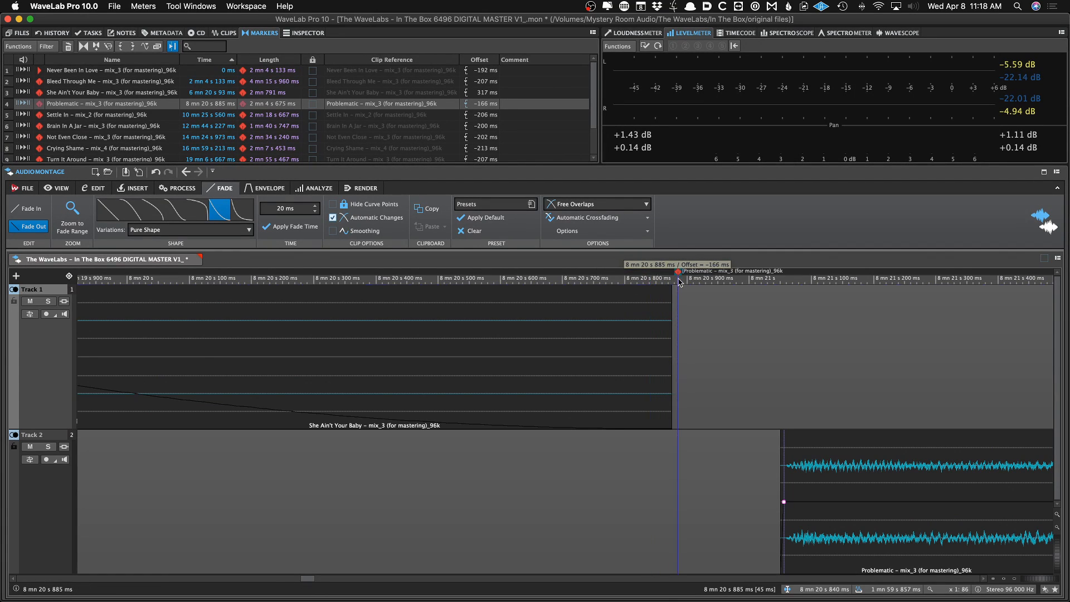
# Jump to the sixth track's start, audition the transition into it, and save the montage
pyautogui.press('super+Right')
pyautogui.press('super+Right')
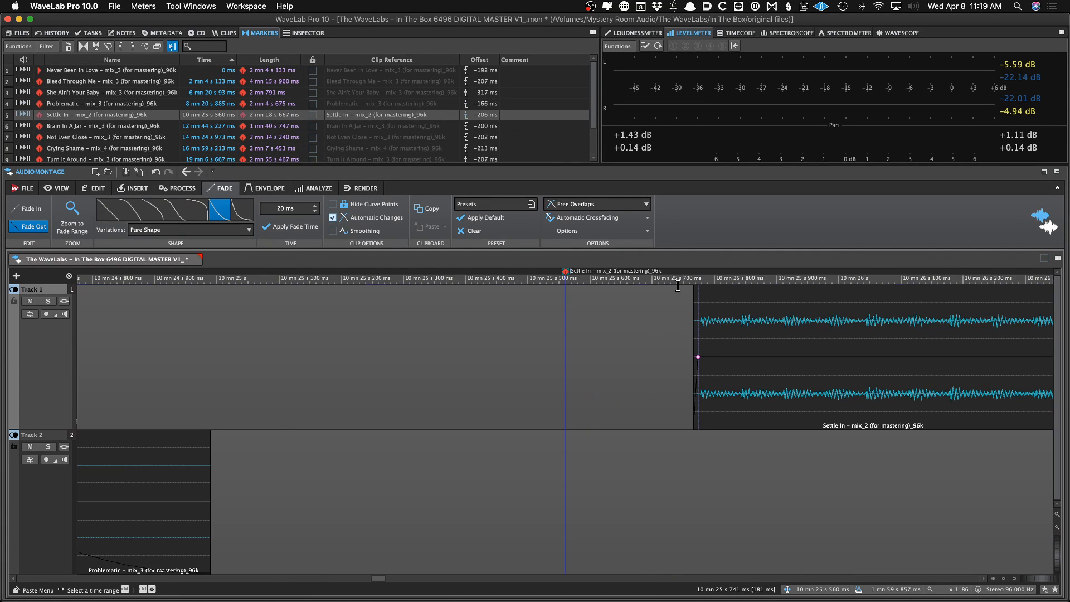
pyautogui.scroll(-3, 678, 285)
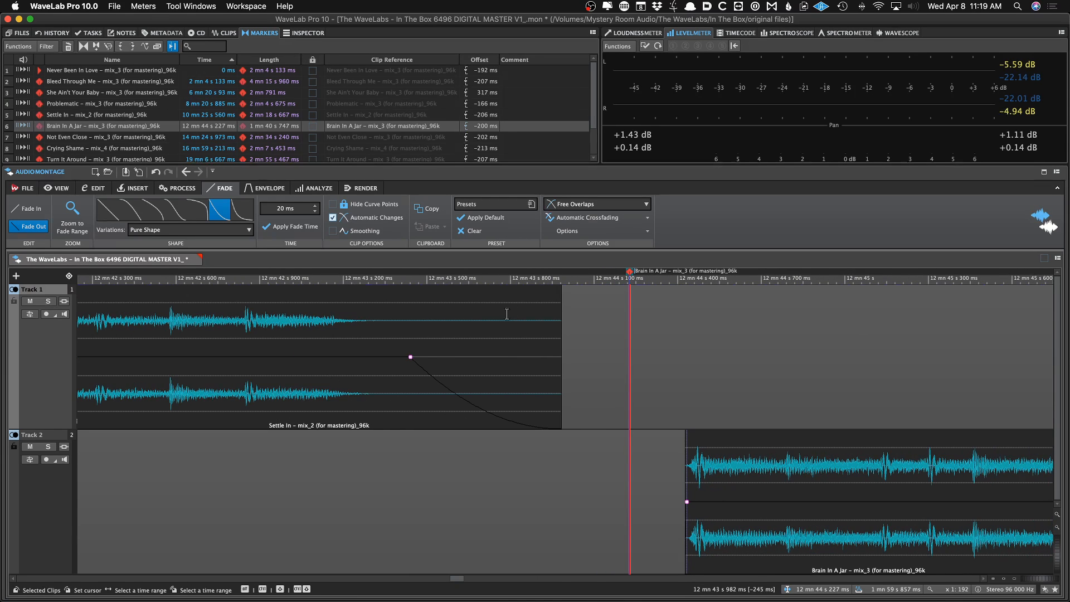
pyautogui.click(357, 319)
pyautogui.press('space')
pyautogui.press('space')
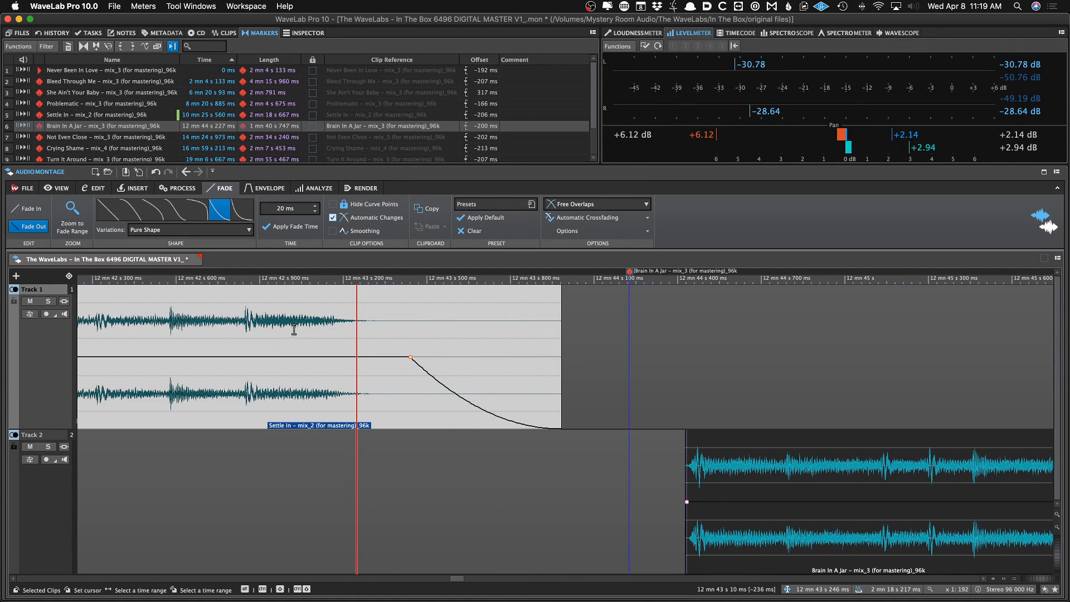
pyautogui.press('super+s')
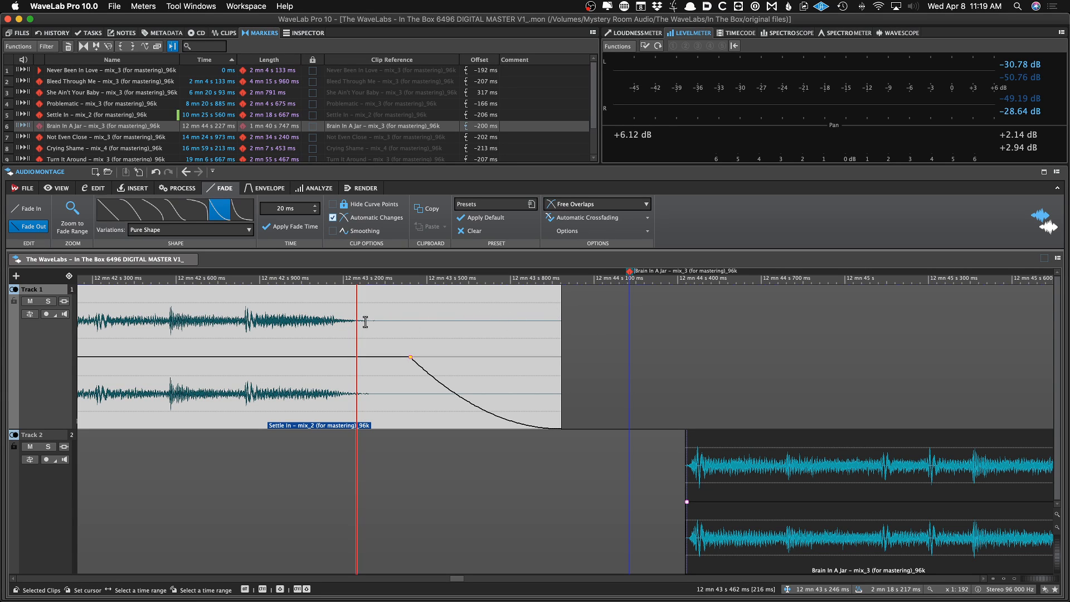
# Select time ranges in the gap before the sixth track's start marker to examine its length, then jump ahead to the ninth track
pyautogui.moveTo(562, 314)
pyautogui.mouseDown()
pyautogui.moveTo(626, 315)
pyautogui.moveTo(564, 324)
pyautogui.moveTo(576, 349)
pyautogui.moveTo(602, 322)
pyautogui.moveTo(649, 319)
pyautogui.moveTo(625, 316)
pyautogui.mouseUp()
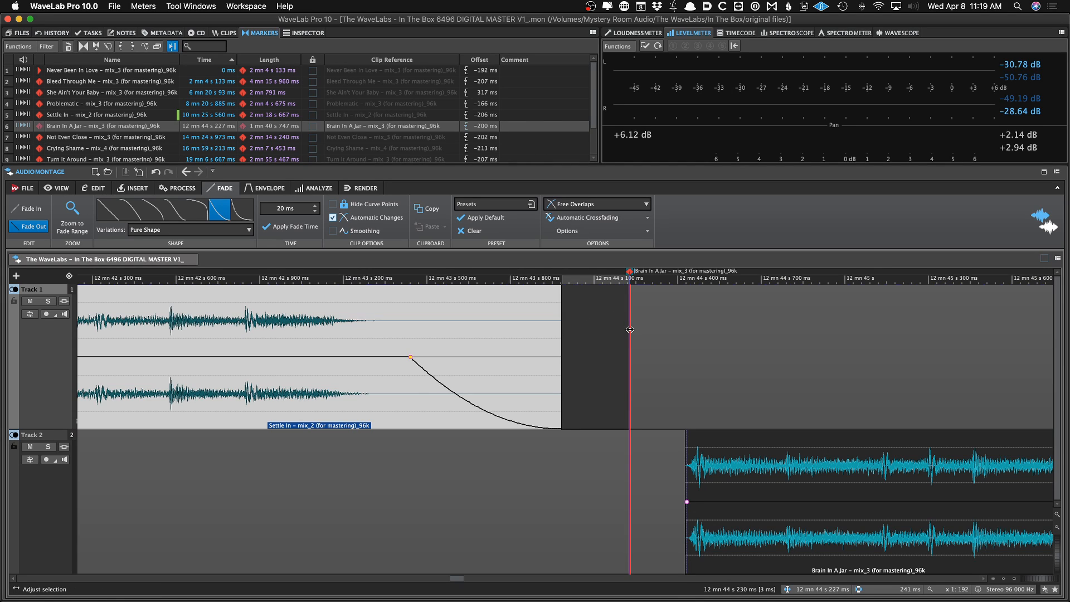
pyautogui.click(574, 303)
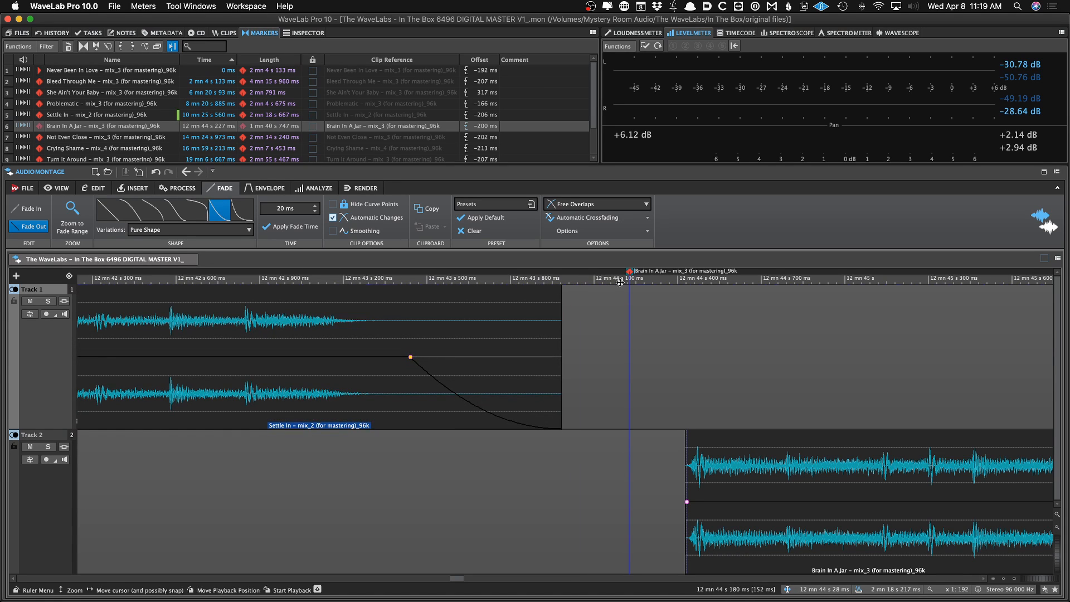
pyautogui.moveTo(563, 292); pyautogui.dragTo(672, 309)
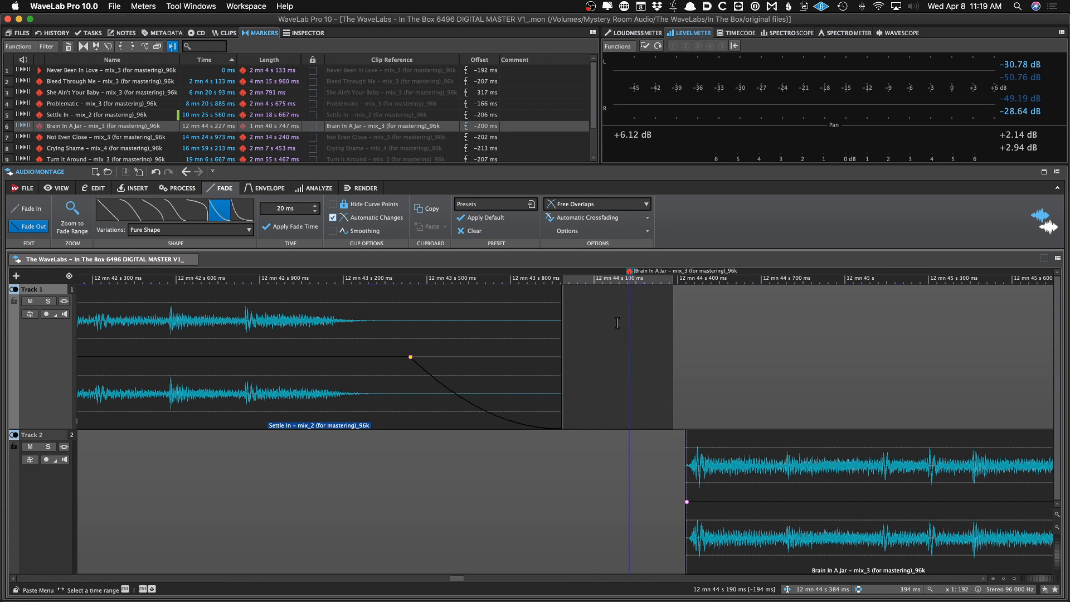
pyautogui.click(577, 322)
pyautogui.click(567, 323)
pyautogui.moveTo(566, 323); pyautogui.dragTo(677, 327)
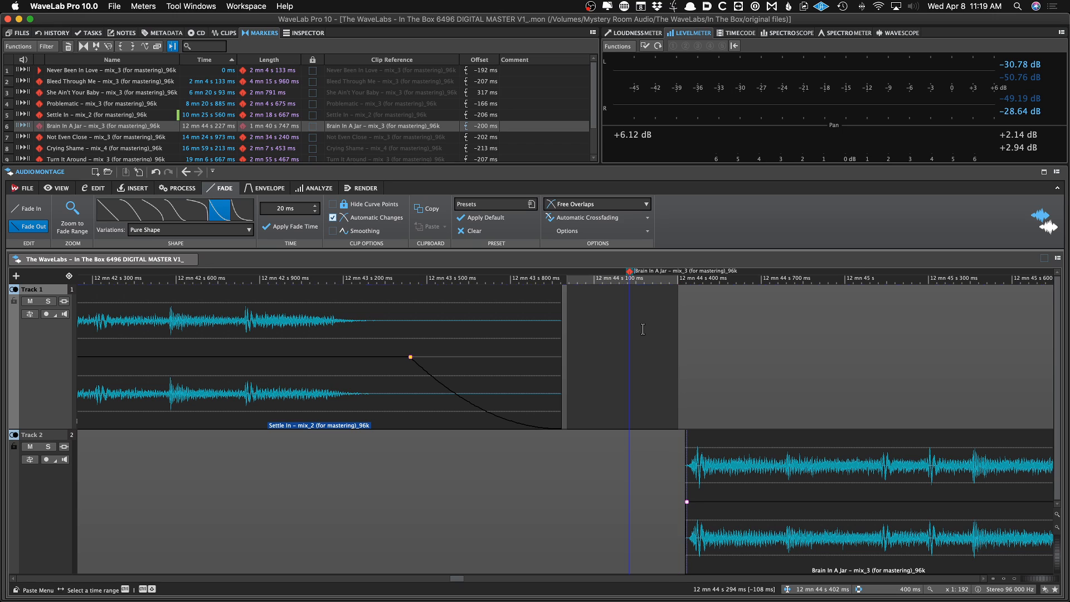
pyautogui.click(588, 326)
pyautogui.press('super+Right')
pyautogui.press('super+Right')
pyautogui.press('super+Right')
pyautogui.press('super+Right')
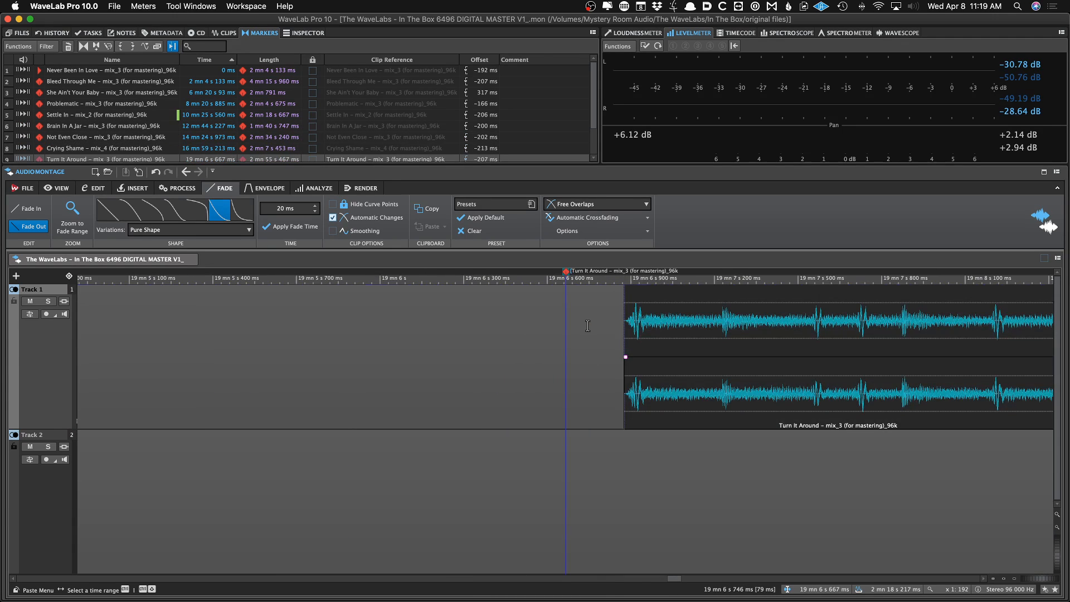
# Jump to the last track's start and audition the transition into Dead By Dawn
pyautogui.scroll(-5, 597, 325)
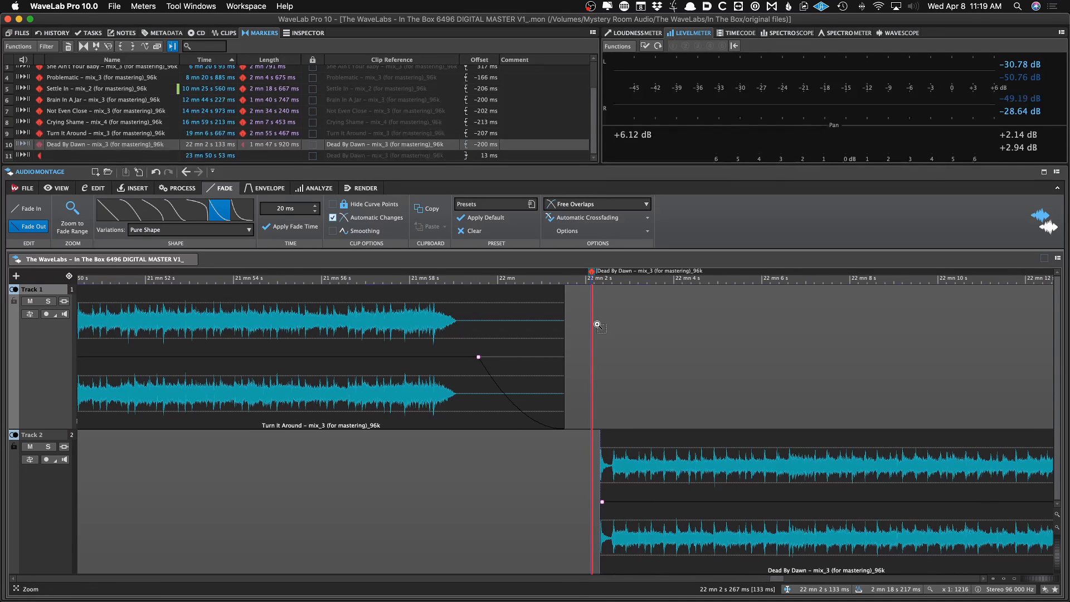
pyautogui.press('super+Right')
pyautogui.press('super+Left')
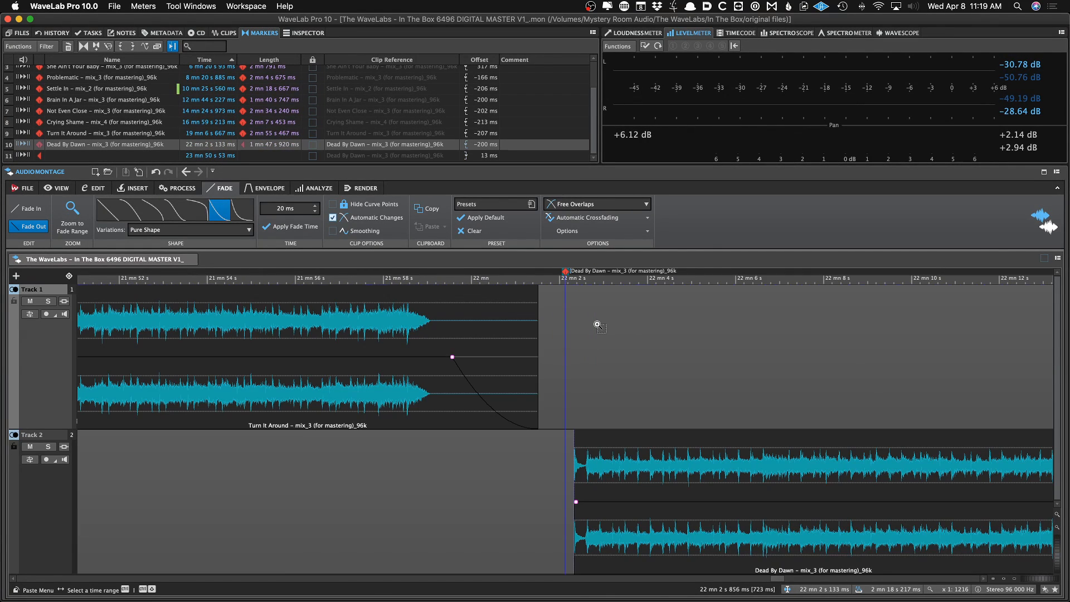
pyautogui.press('space')
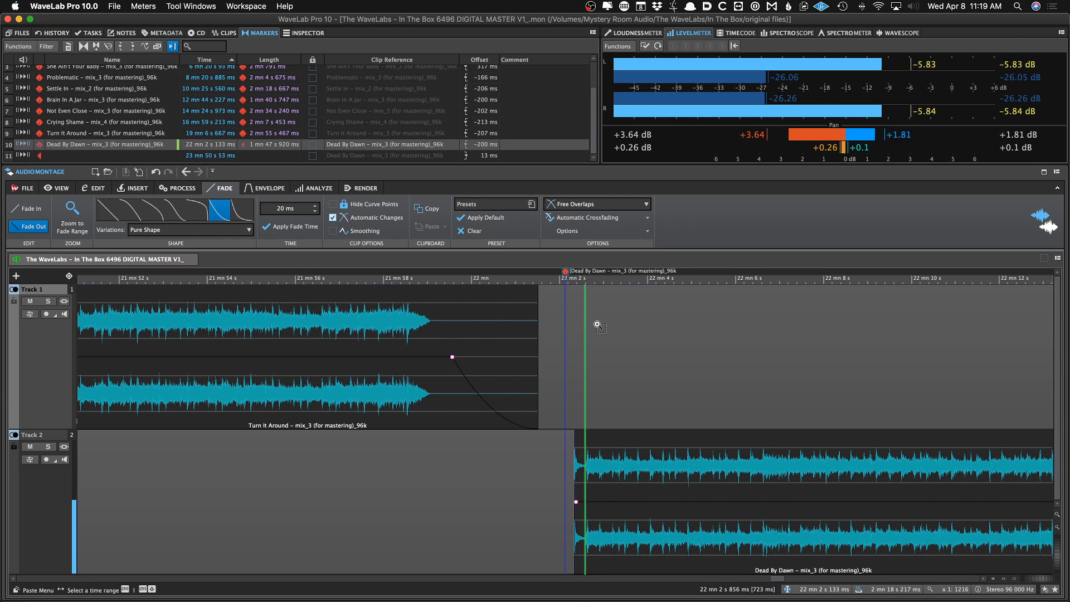
# Move the CD end marker later to about 229 ms after the last clip's end, audition the ending, and save the montage
pyautogui.press('super+Right')
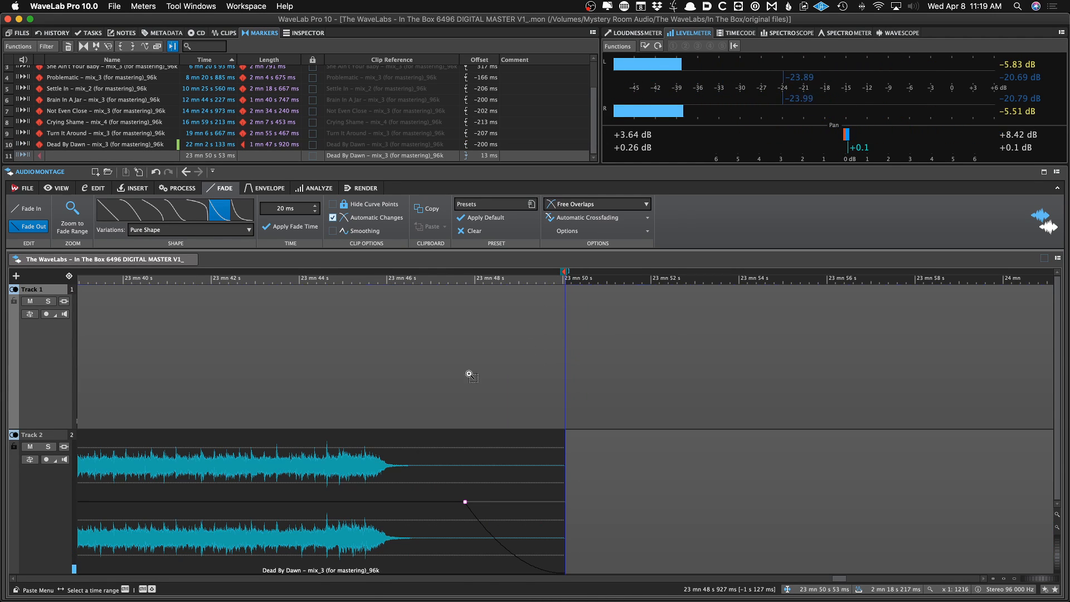
pyautogui.click(441, 390)
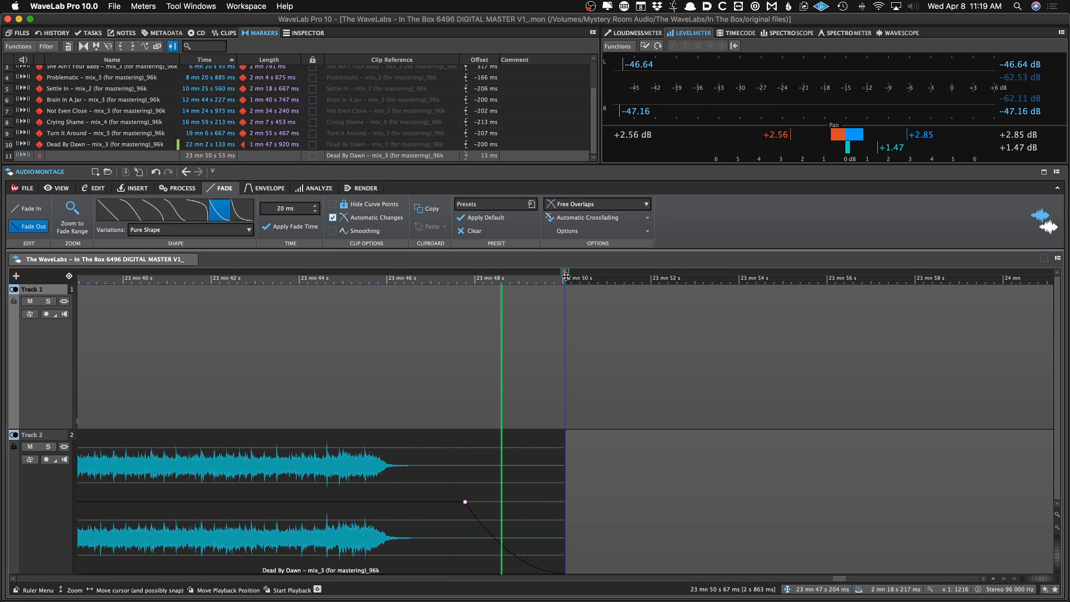
pyautogui.press('space')
pyautogui.moveTo(565, 280); pyautogui.dragTo(574, 279)
pyautogui.moveTo(574, 279)
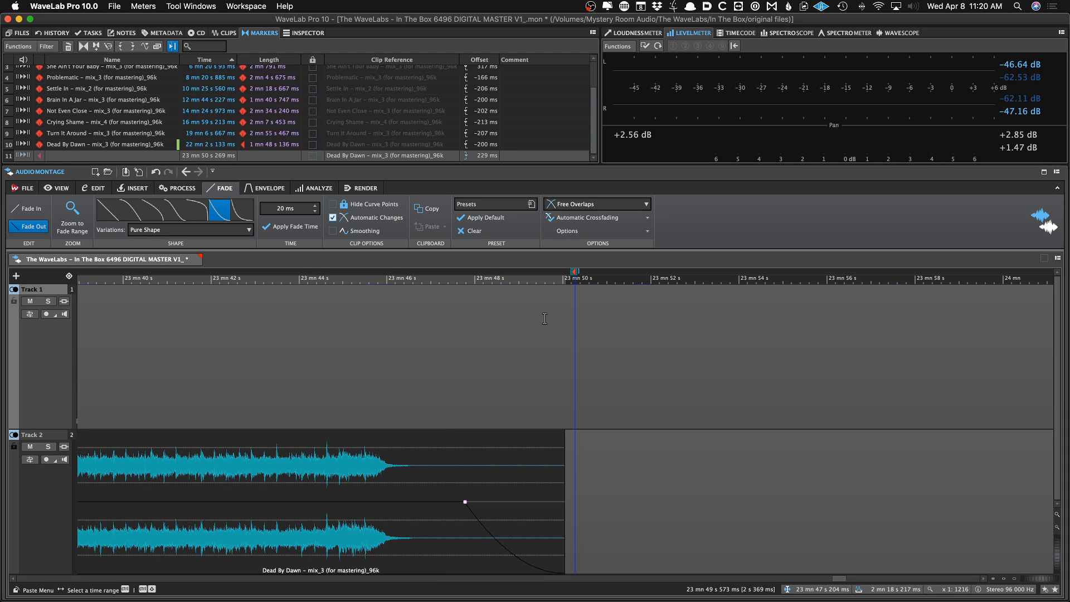
pyautogui.press('super+s')
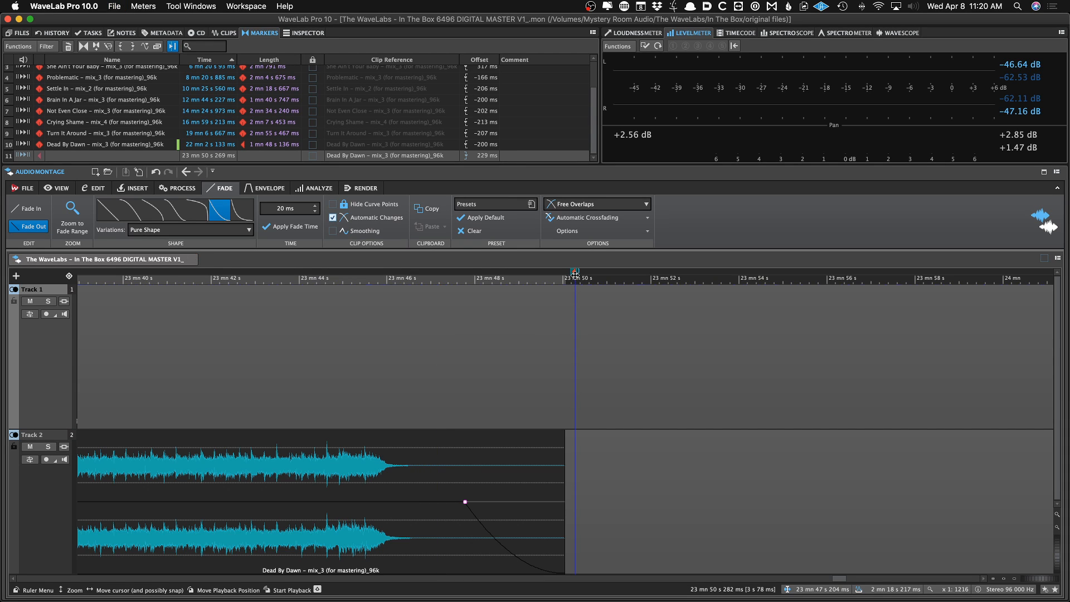
# Zoom out to view the whole montage from its start and scroll the marker list back to the top
pyautogui.press('Home')
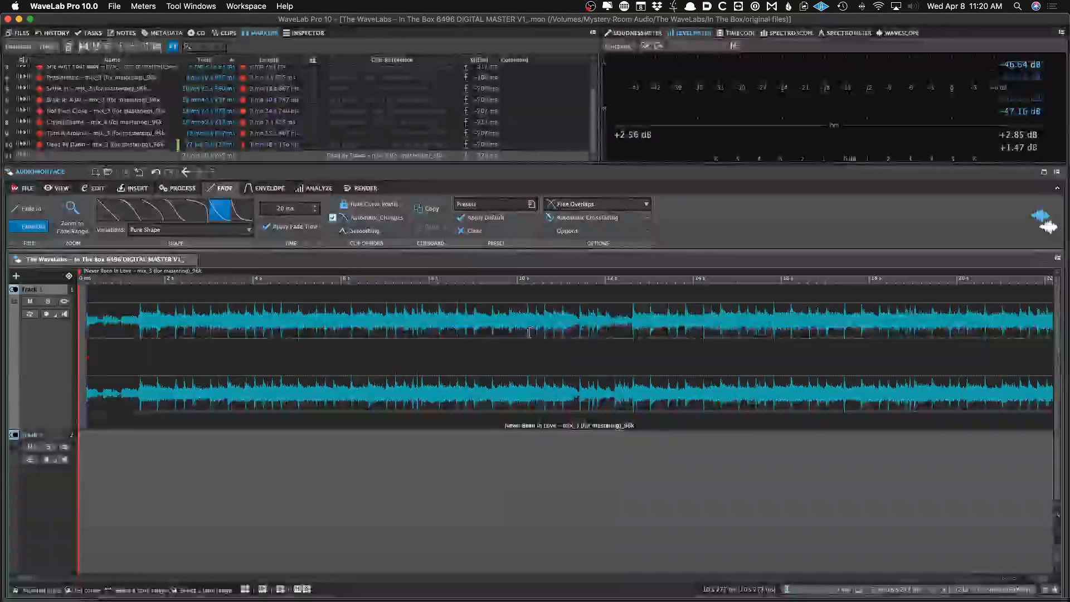
pyautogui.press('Down')
pyautogui.press('Down')
pyautogui.press('Down')
pyautogui.press('Down')
pyautogui.press('Down')
pyautogui.press('Down')
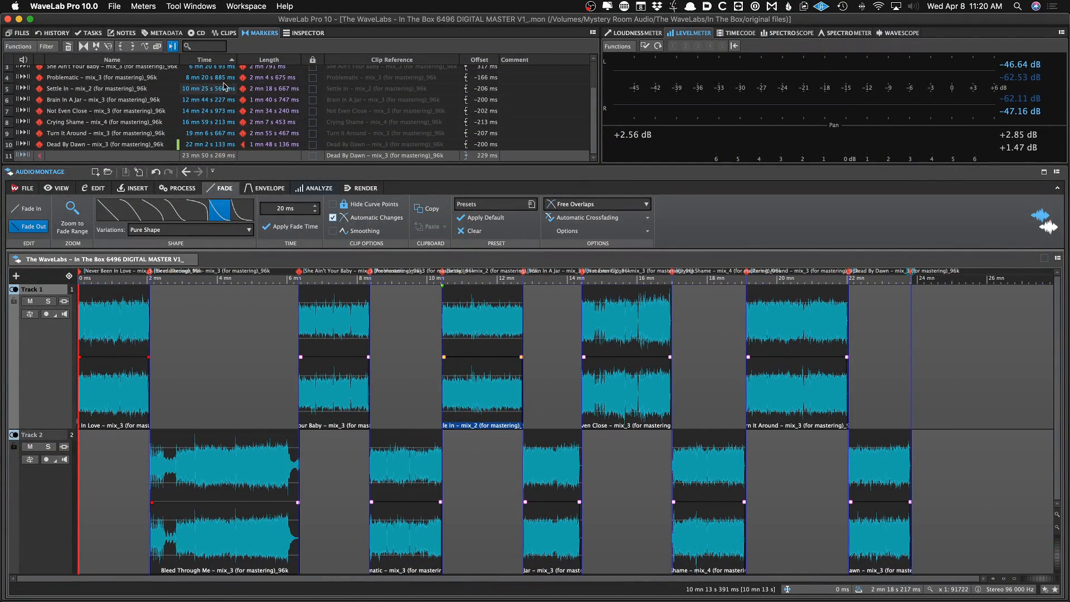
pyautogui.scroll(2, 120, 123)
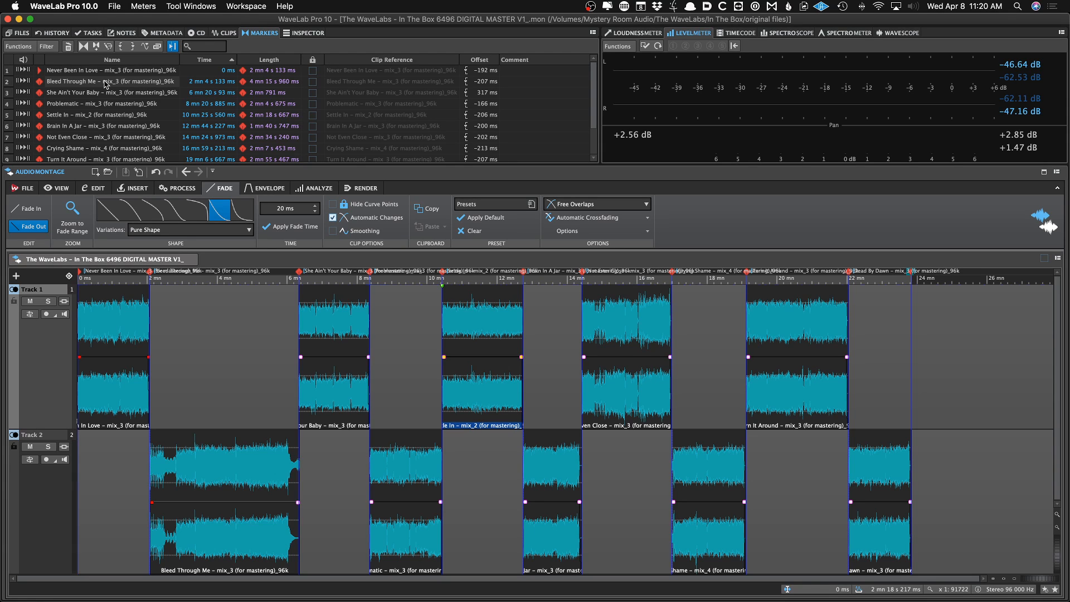
# Rename the first CD track marker as Never Been In Love, copying the title from the tracklist document
pyautogui.press('super+Tab')
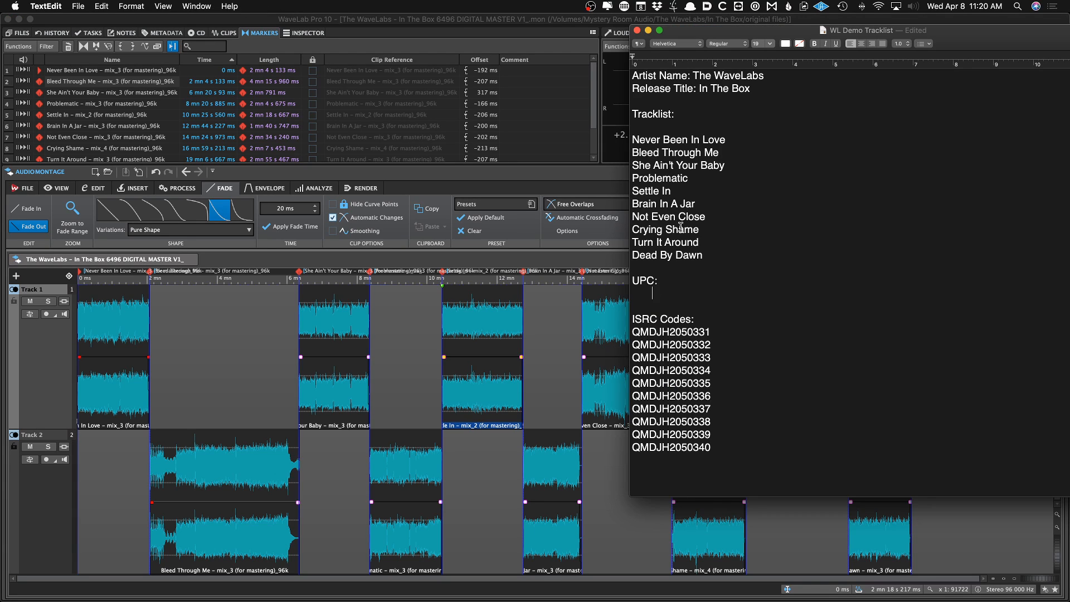
pyautogui.tripleClick(726, 139)
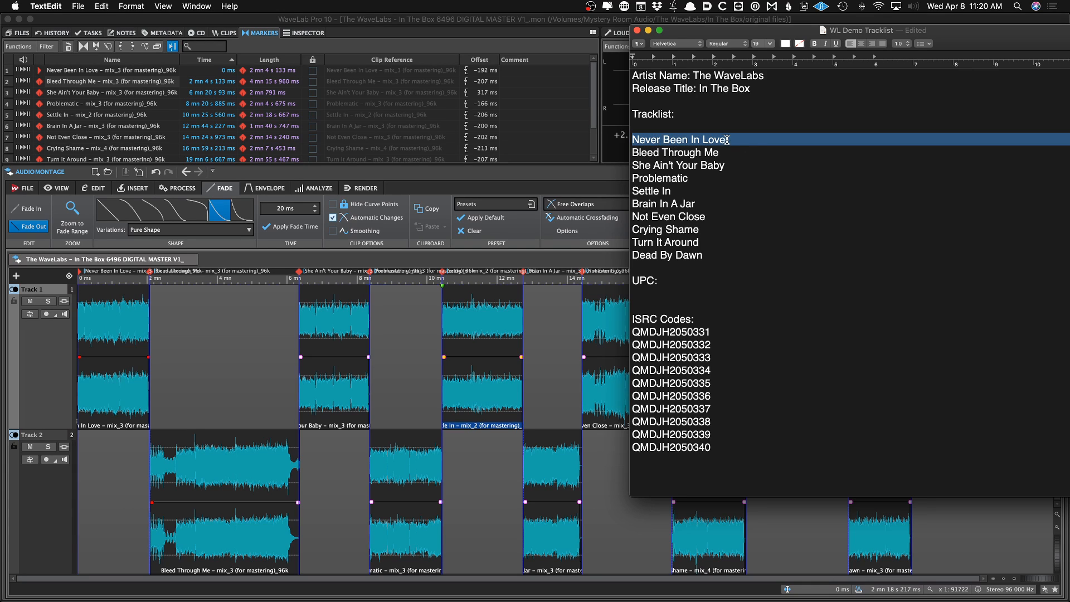
pyautogui.doubleClick(639, 139)
pyautogui.keyDown('shift'); pyautogui.click(722, 141); pyautogui.keyUp('shift')
pyautogui.press('super+c')
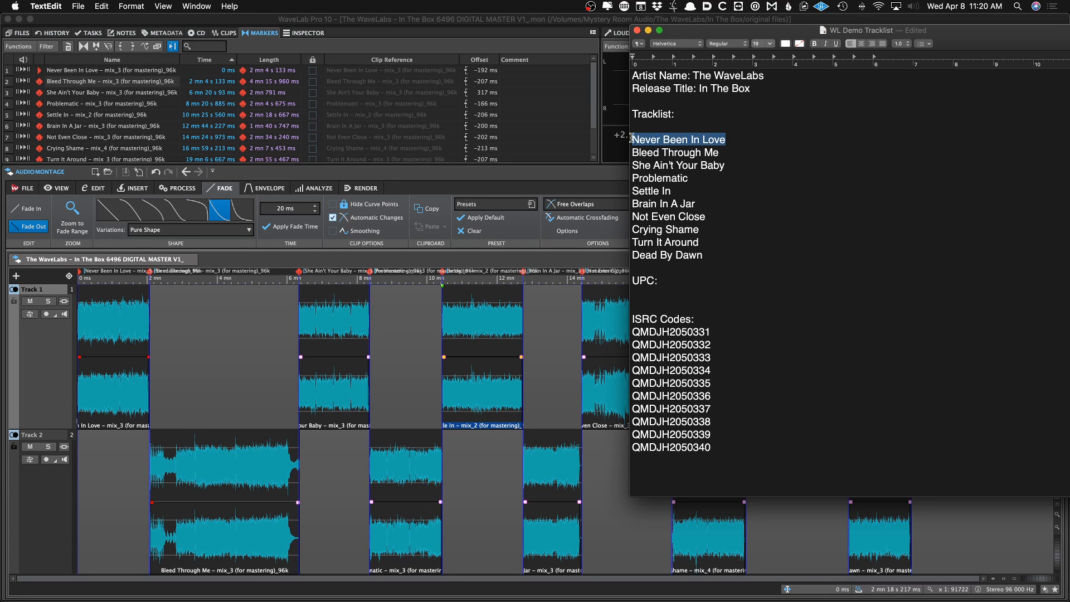
pyautogui.doubleClick(70, 71)
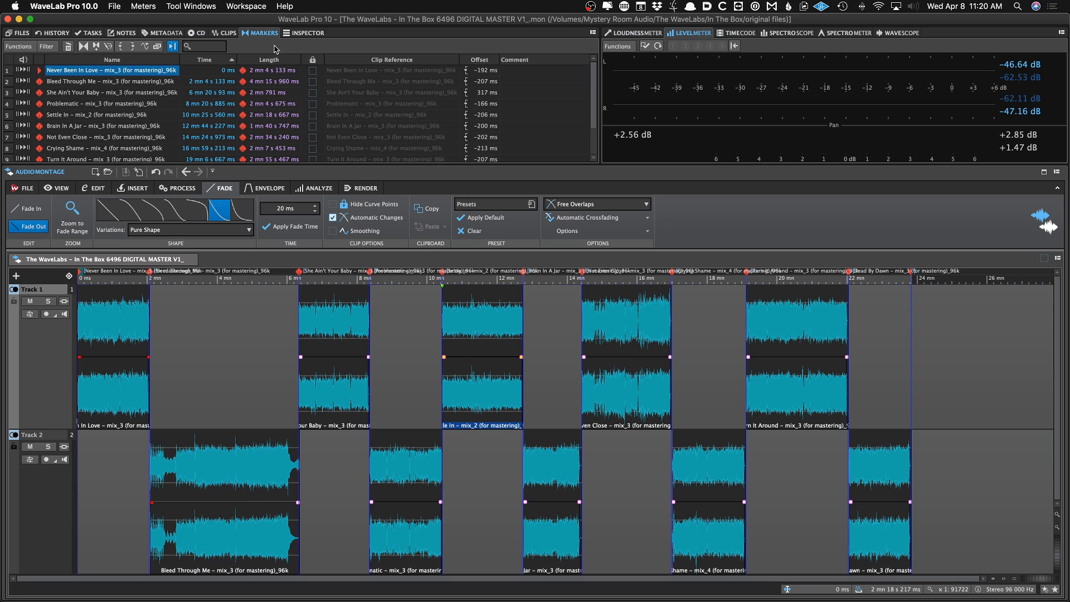
pyautogui.click(198, 34)
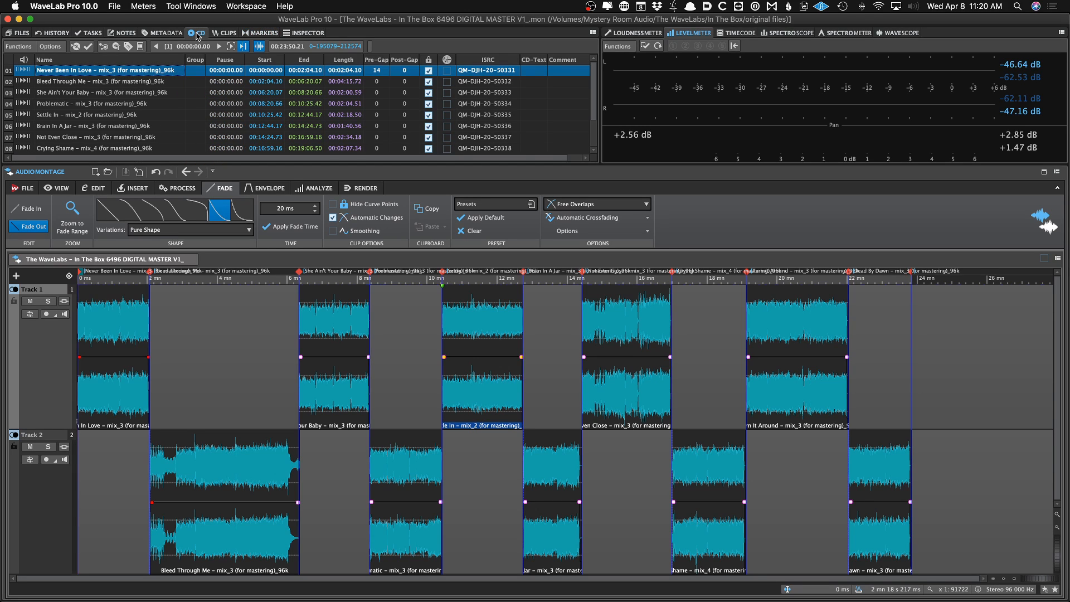
pyautogui.click(225, 34)
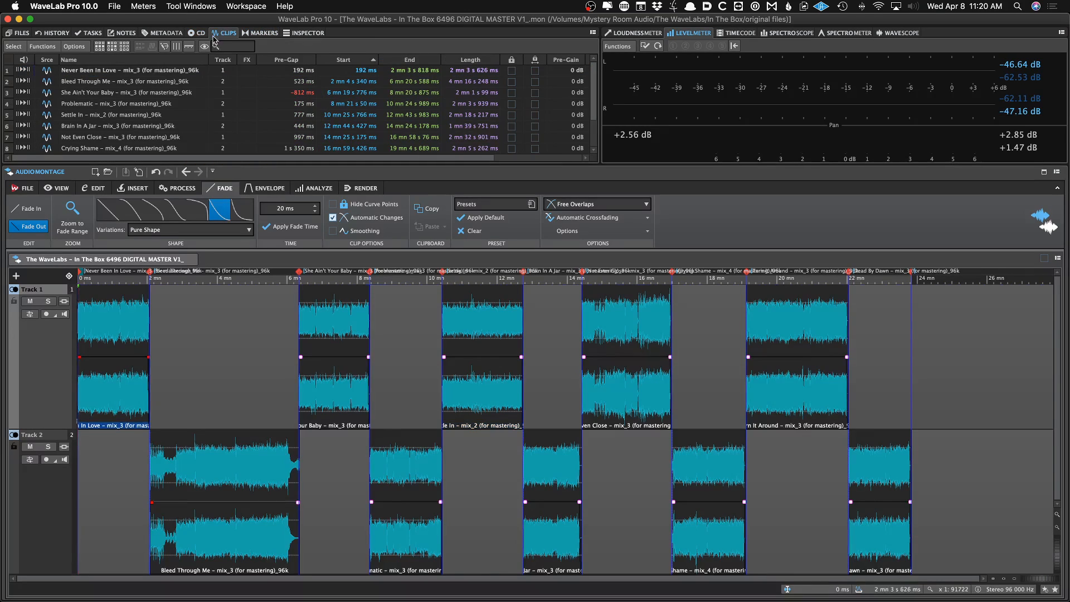
pyautogui.click(253, 35)
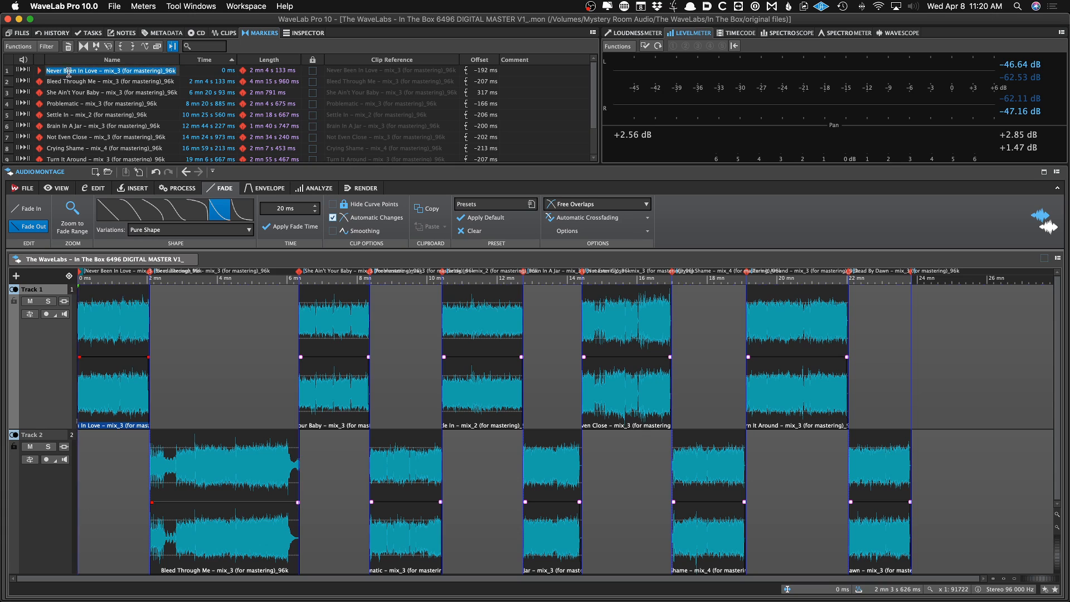
pyautogui.click(137, 83)
pyautogui.doubleClick(127, 73)
pyautogui.press('super+v')
pyautogui.press('Return')
# Copy Bleed Through Me from the tracklist and rename the second track marker with it
pyautogui.press('super+Tab')
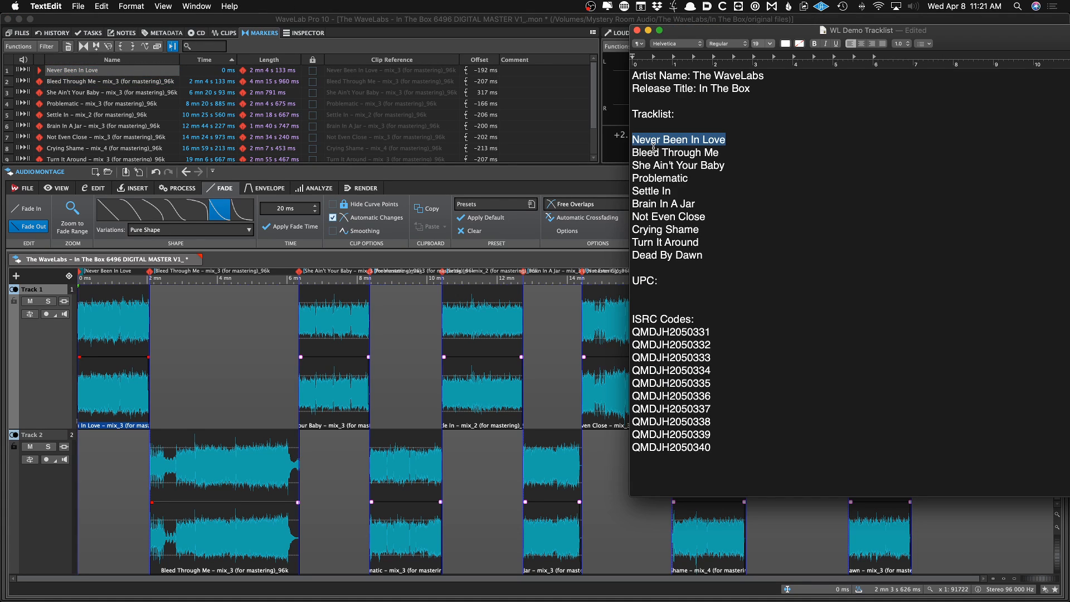
pyautogui.moveTo(632, 152); pyautogui.dragTo(717, 149)
pyautogui.press('super+c')
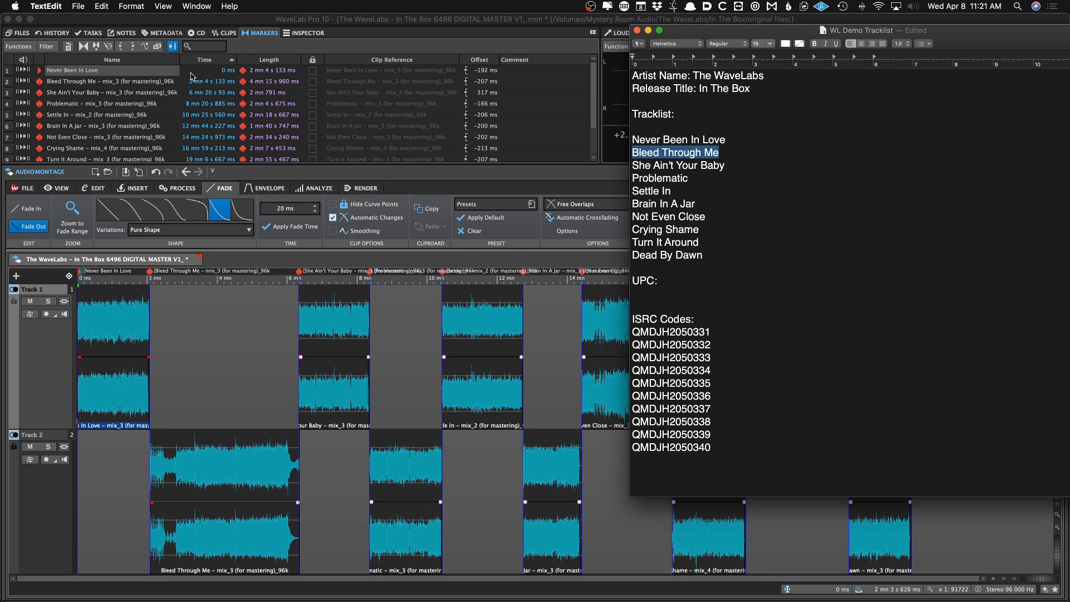
pyautogui.press('super+Tab')
pyautogui.doubleClick(148, 82)
pyautogui.press('super+v')
pyautogui.press('Return')
# Copy She Ain't Your Baby from the tracklist and rename the third track marker with it
pyautogui.press('super+Tab')
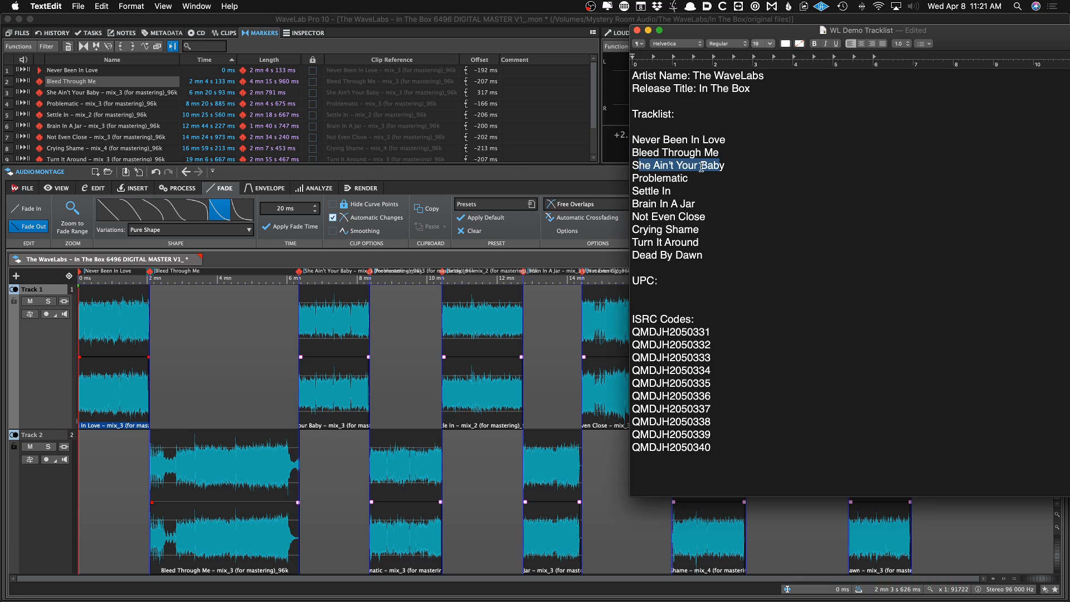
pyautogui.moveTo(735, 165); pyautogui.dragTo(631, 167)
pyautogui.click(156, 95)
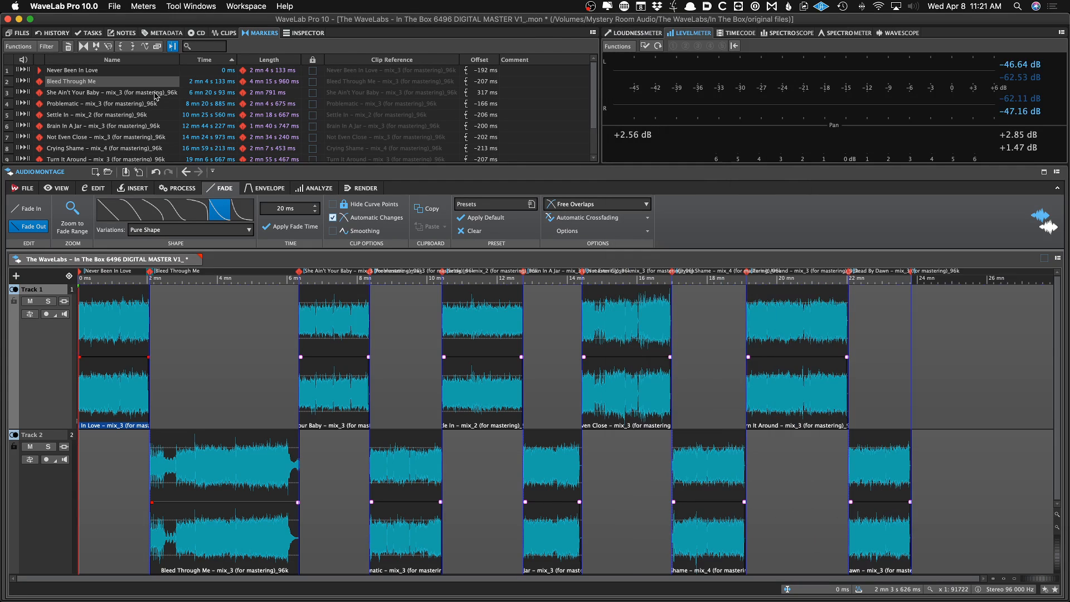
pyautogui.doubleClick(156, 95)
pyautogui.press('super+v')
pyautogui.press('Return')
# Copy Problematic from the tracklist and rename the fourth track marker with it
pyautogui.press('super+Tab')
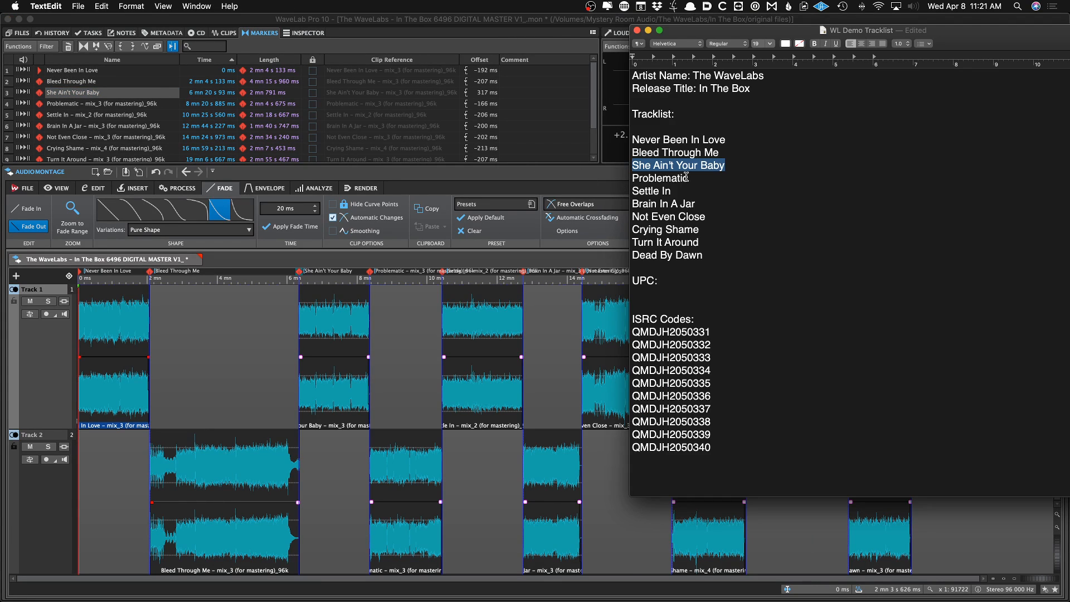
pyautogui.moveTo(686, 176); pyautogui.dragTo(631, 178)
pyautogui.click(103, 113)
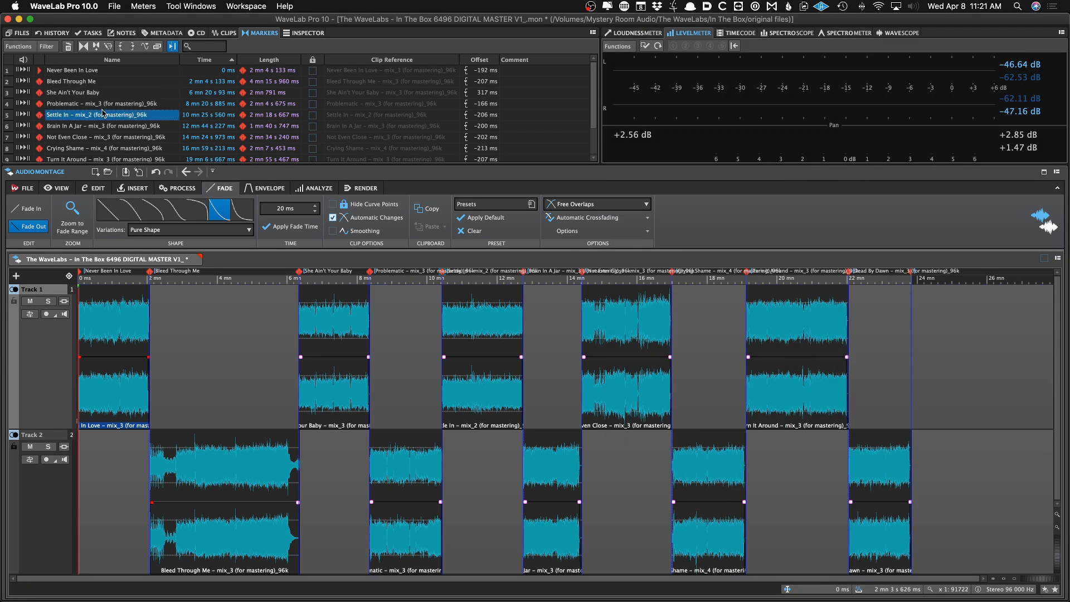
pyautogui.click(106, 106)
pyautogui.doubleClick(109, 105)
pyautogui.press('super+v')
pyautogui.press('Return')
# Copy Settle In from the tracklist and rename the fifth track marker with it
pyautogui.press('super+Tab')
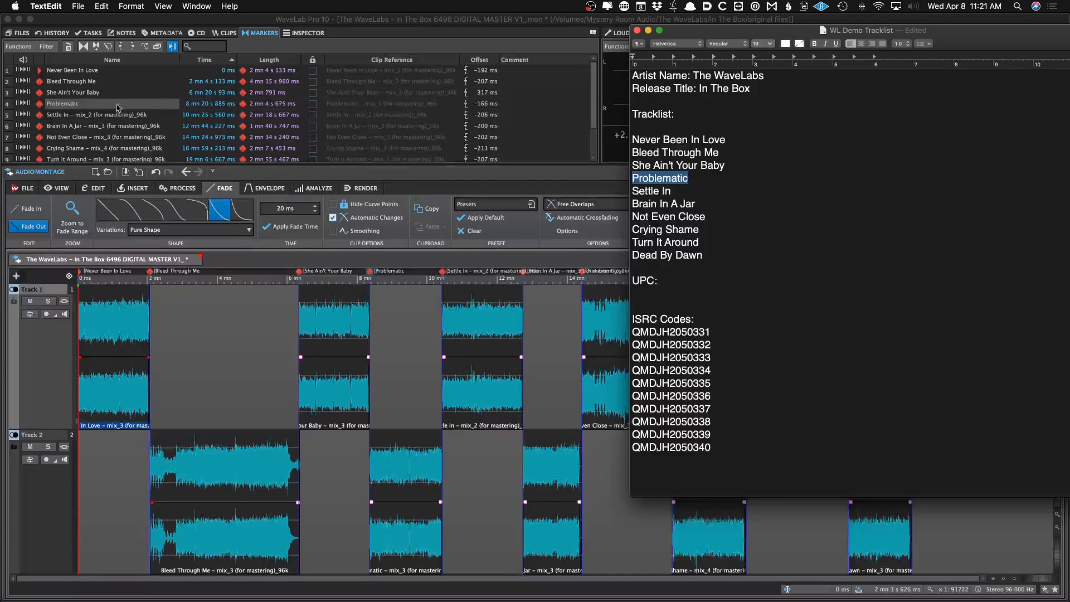
pyautogui.moveTo(671, 191); pyautogui.dragTo(616, 191)
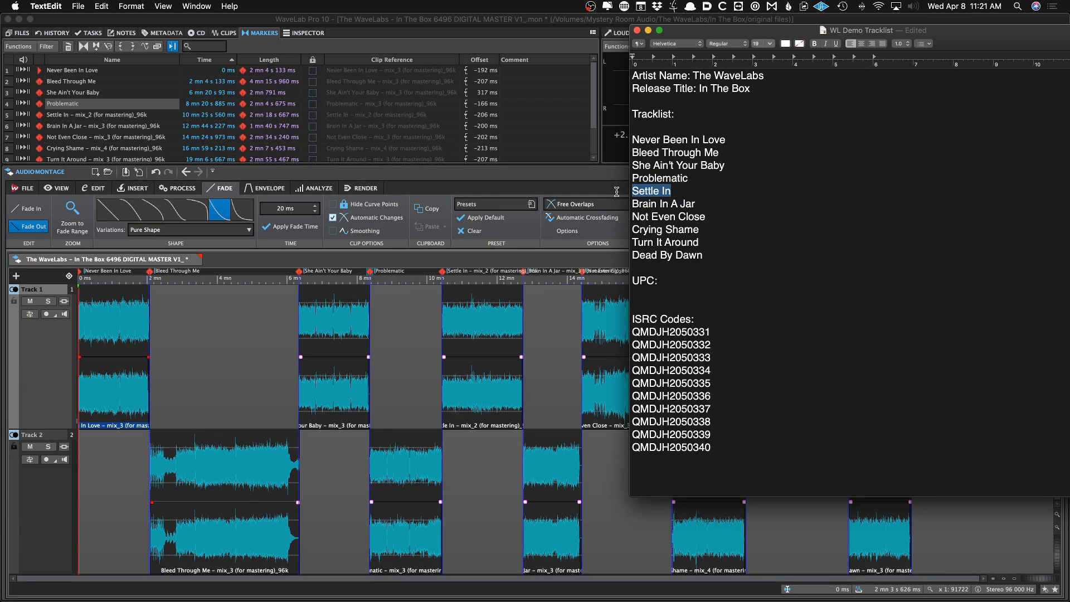
pyautogui.press('super+c')
pyautogui.click(158, 115)
pyautogui.doubleClick(158, 115)
pyautogui.press('super+v')
pyautogui.press('Return')
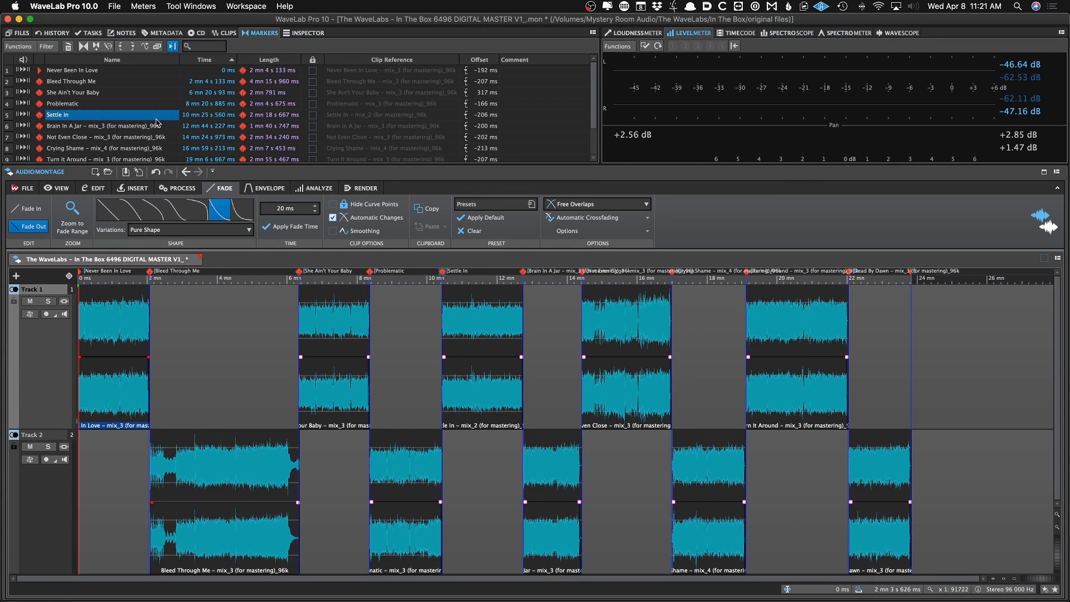
# Copy Brain In A Jar from the tracklist and rename the sixth track marker with it
pyautogui.press('super+Tab')
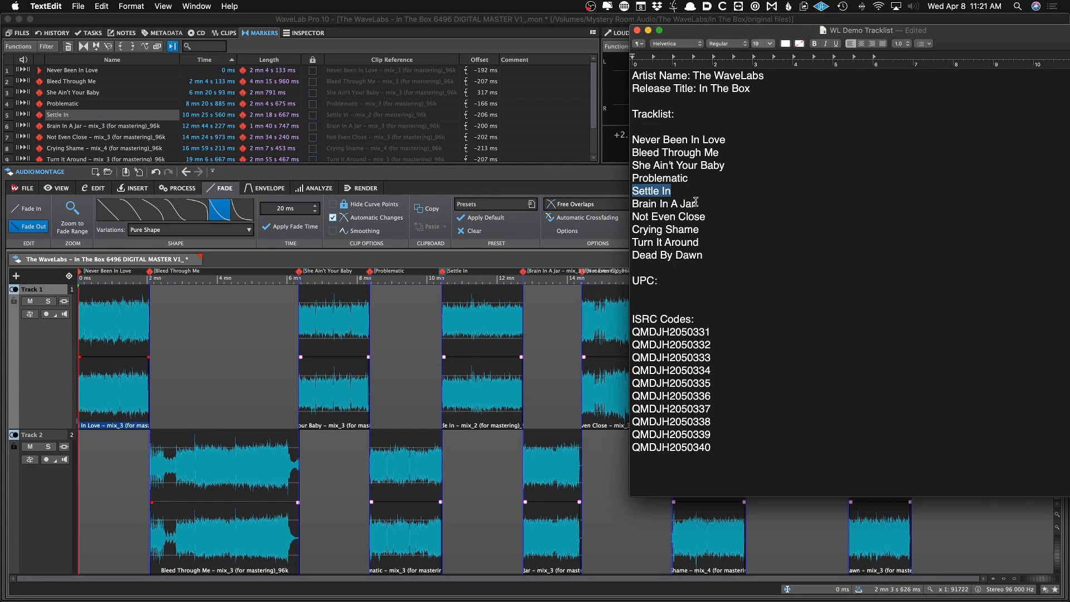
pyautogui.moveTo(695, 202); pyautogui.dragTo(628, 203)
pyautogui.press('super+c')
pyautogui.click(124, 127)
pyautogui.doubleClick(124, 127)
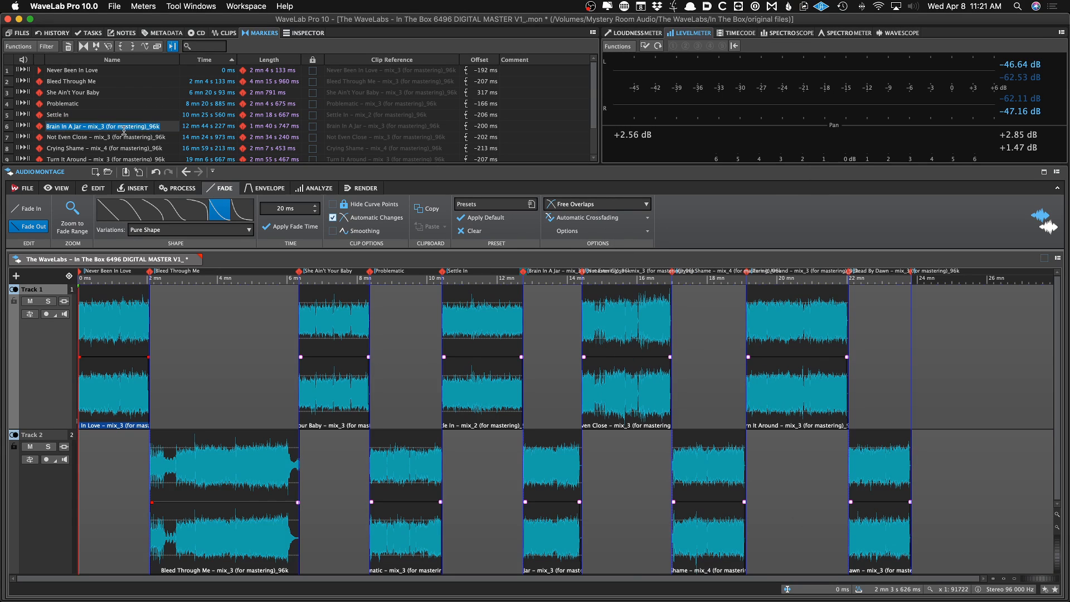
pyautogui.press('super+v')
pyautogui.press('Return')
# Copy Not Even Close from the tracklist and rename the seventh track marker with it
pyautogui.press('super+Tab')
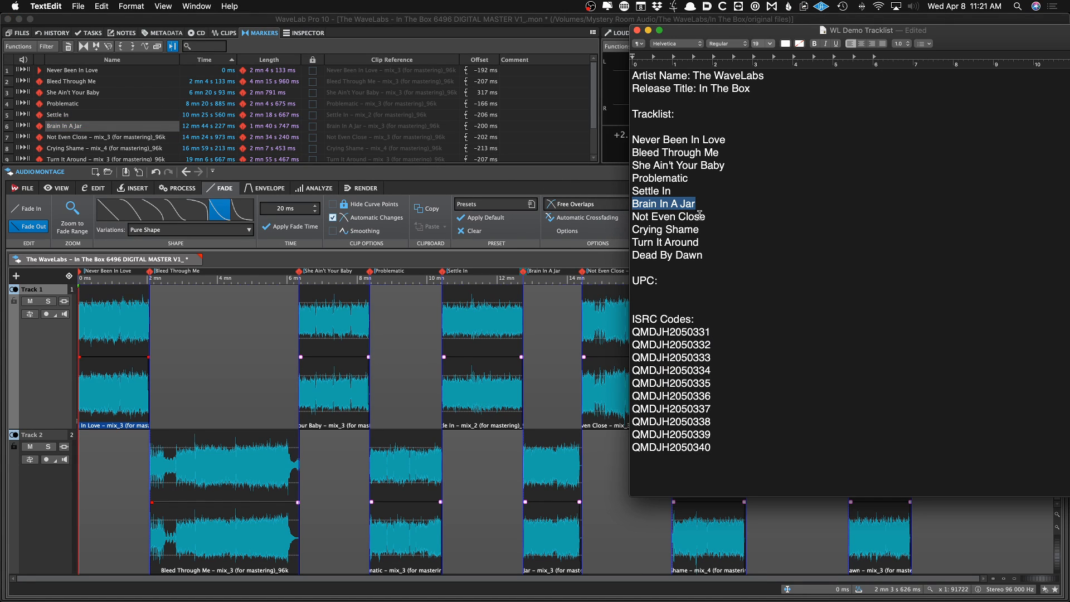
pyautogui.moveTo(706, 216); pyautogui.dragTo(631, 218)
pyautogui.press('super+c')
pyautogui.press('super+Tab')
pyautogui.doubleClick(99, 137)
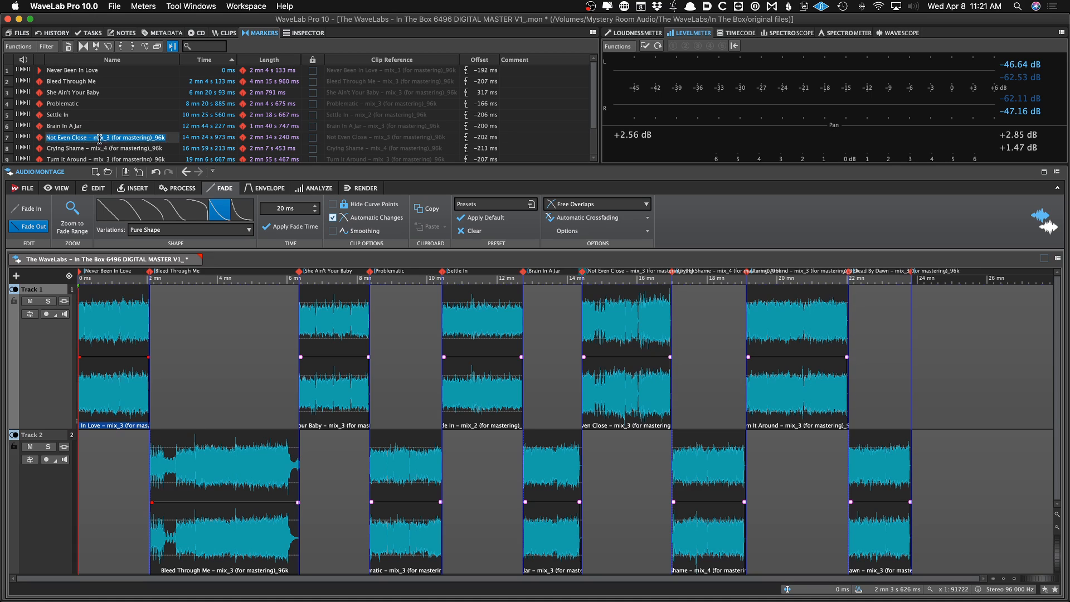
pyautogui.press('super+v')
pyautogui.press('Return')
# Copy Crying Shame from the tracklist and rename the eighth track marker with it
pyautogui.press('super+Tab')
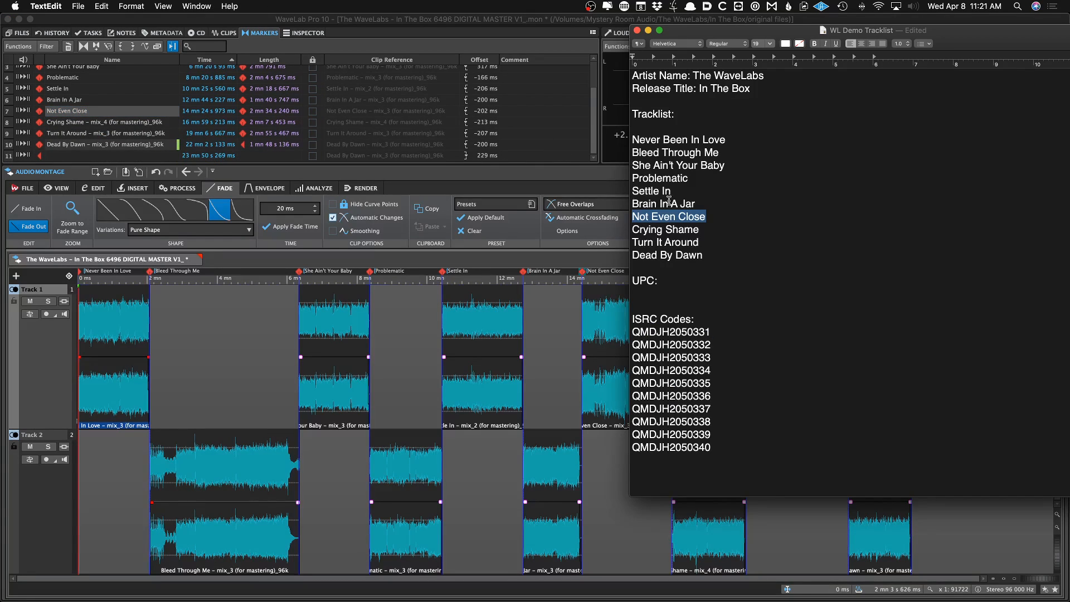
pyautogui.moveTo(700, 229); pyautogui.dragTo(631, 230)
pyautogui.press('super+c')
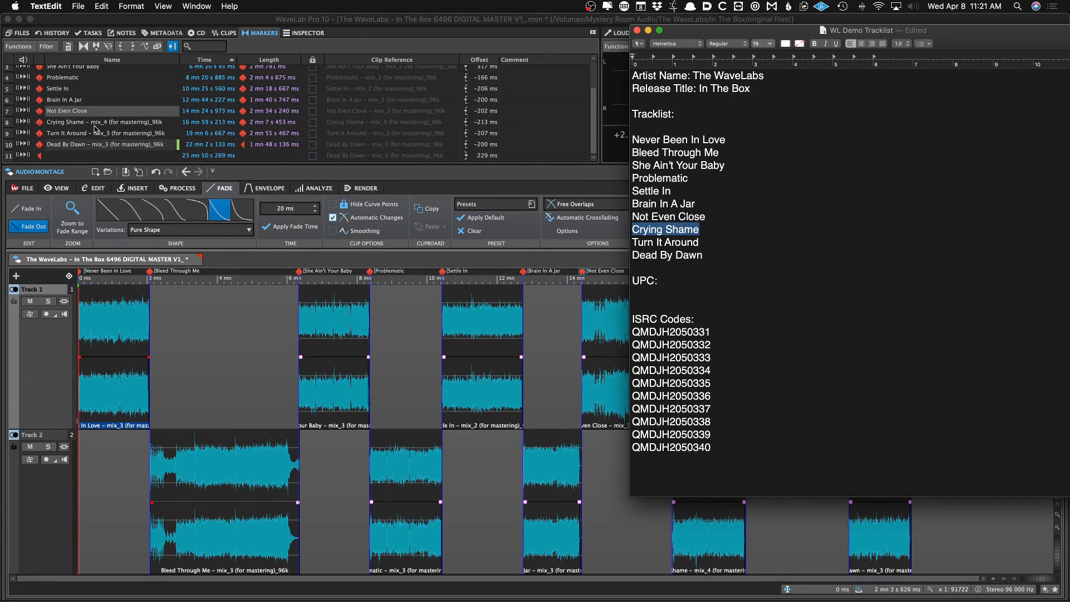
pyautogui.press('super+Tab')
pyautogui.doubleClick(94, 124)
pyautogui.press('super+v')
pyautogui.press('Return')
# Copy Turn It Around from the tracklist and rename the ninth track marker with it
pyautogui.press('super+Tab')
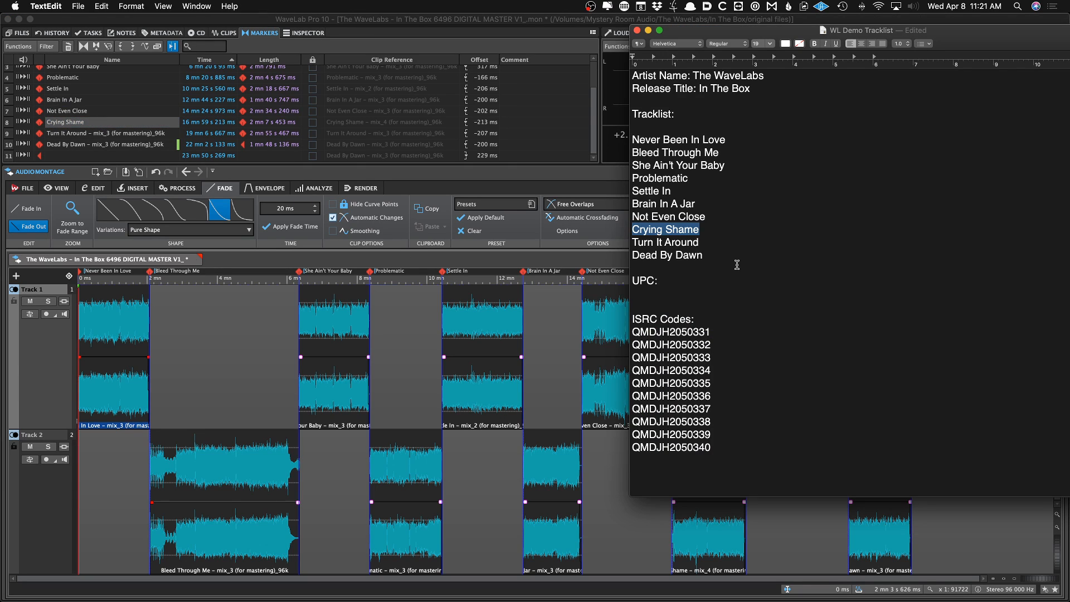
pyautogui.moveTo(702, 242); pyautogui.dragTo(633, 242)
pyautogui.press('super+c')
pyautogui.press('super+Tab')
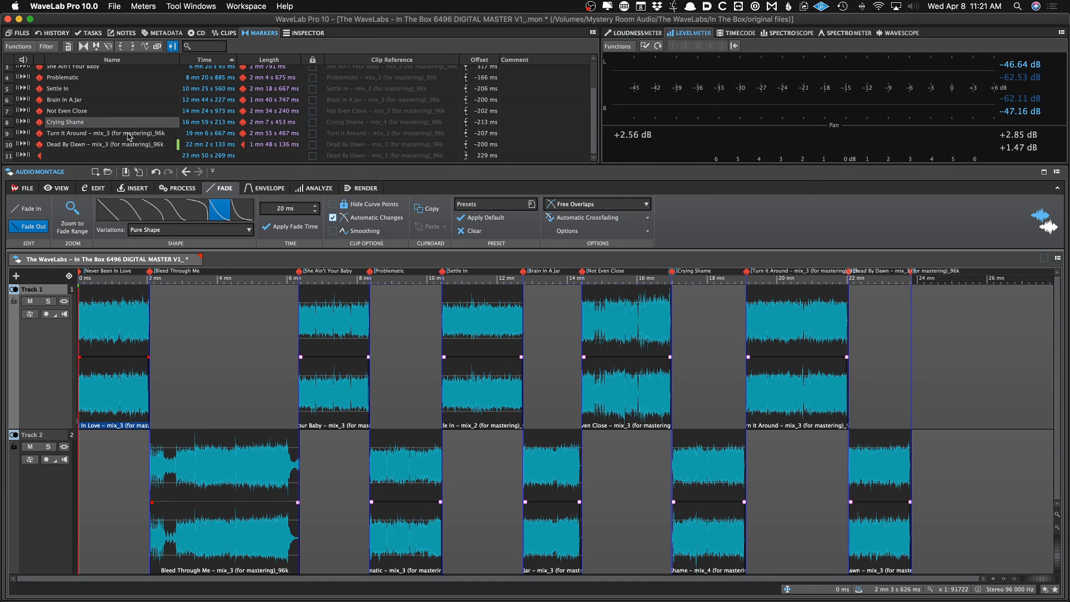
pyautogui.doubleClick(95, 134)
pyautogui.press('super+v')
pyautogui.press('Return')
# Copy Dead By Dawn from the tracklist and rename the tenth track marker with it
pyautogui.press('super+Tab')
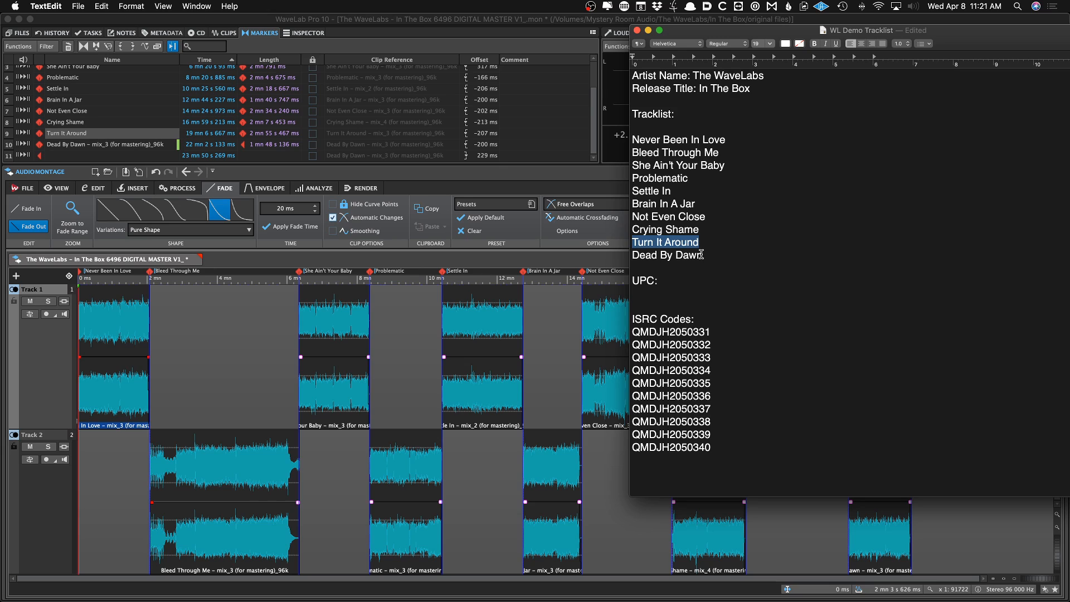
pyautogui.moveTo(701, 254); pyautogui.dragTo(653, 254)
pyautogui.press('super+c')
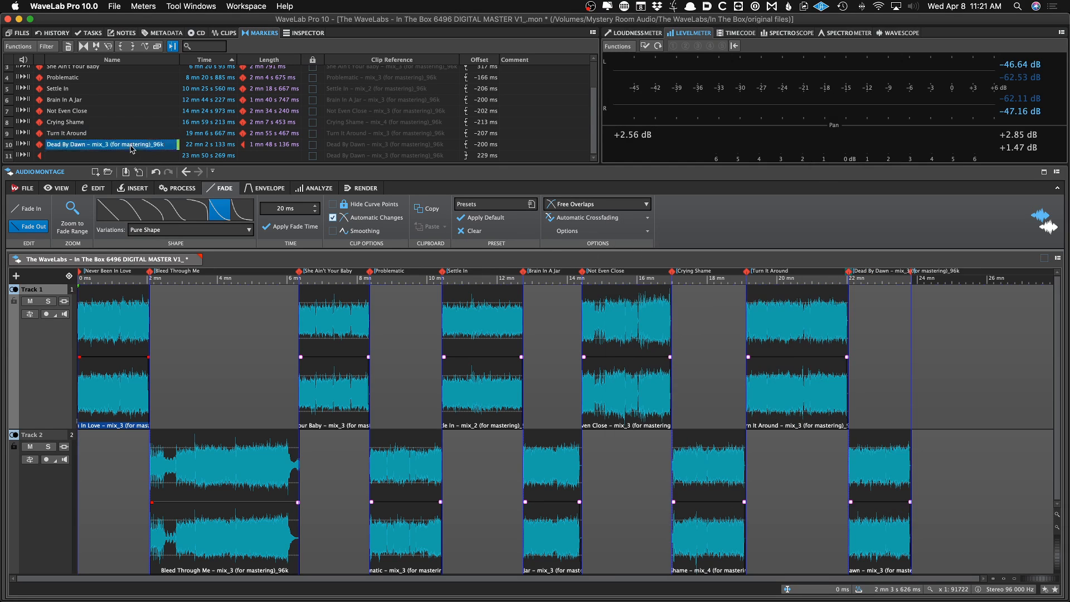
pyautogui.press('super+Tab')
pyautogui.doubleClick(131, 144)
pyautogui.press('super+v')
pyautogui.press('Return')
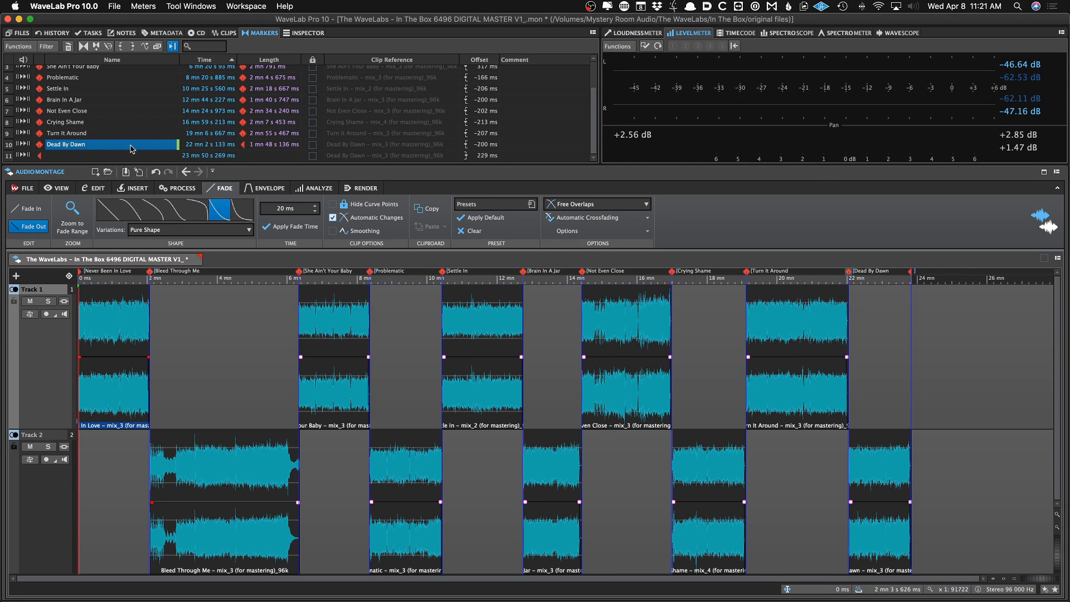
# Save the montage with all track markers named
pyautogui.press('super+s')
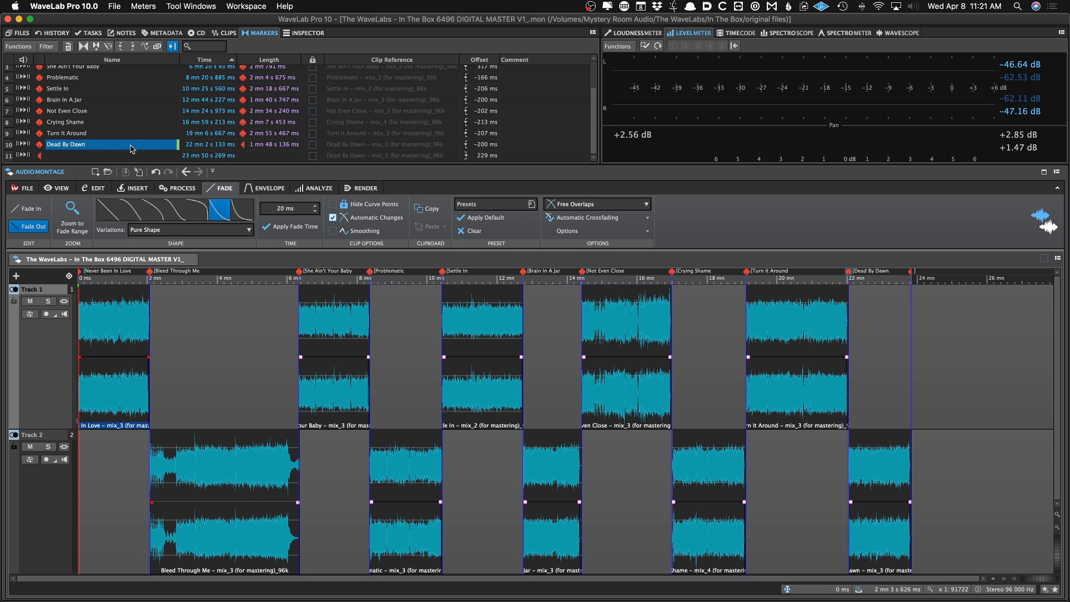
pyautogui.scroll(1, 129, 134)
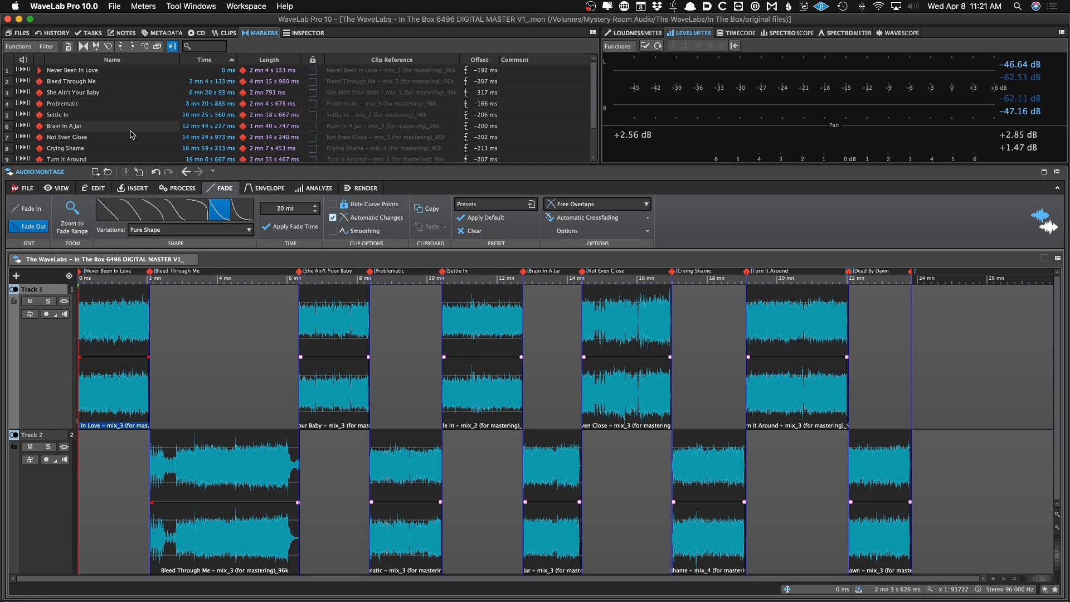
pyautogui.scroll(2, 128, 132)
pyautogui.scroll(-2, 112, 129)
pyautogui.scroll(2, 115, 131)
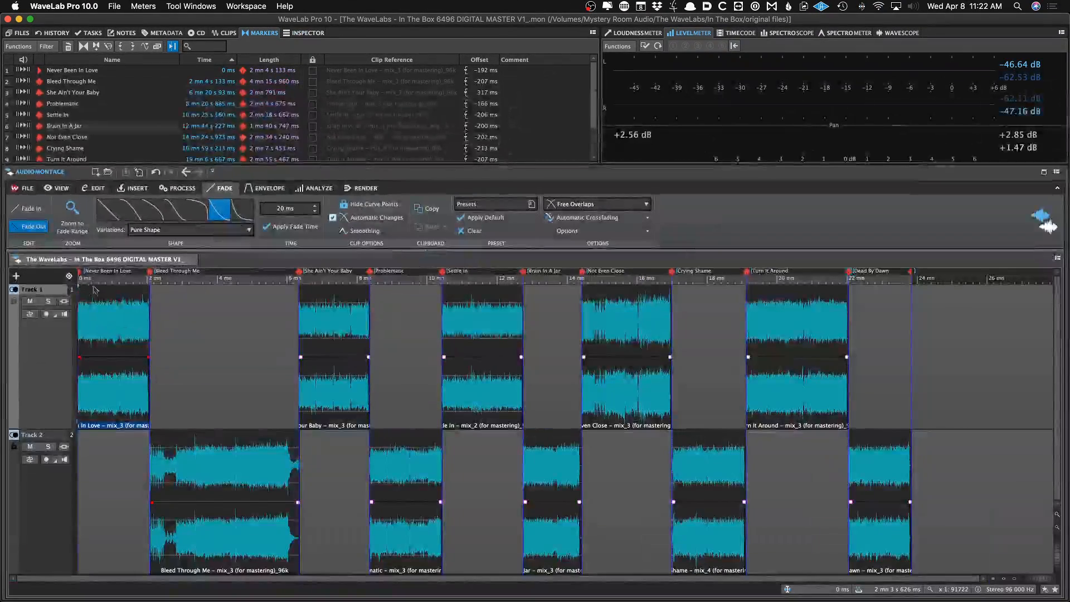
# Try moving the She Ain't Your Baby marker back to the start of its clip, then undo the move
pyautogui.click(121, 299)
pyautogui.press('super+Right')
pyautogui.press('Up')
pyautogui.press('Up')
pyautogui.press('Up')
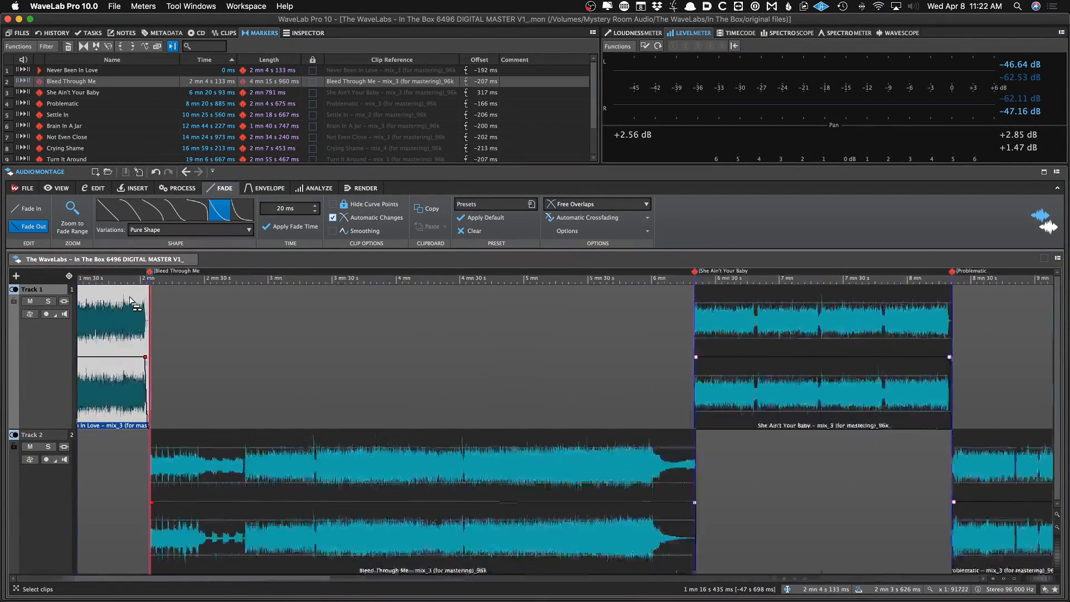
pyautogui.press('super+Right')
pyautogui.press('Up')
pyautogui.press('Up')
pyautogui.press('Up')
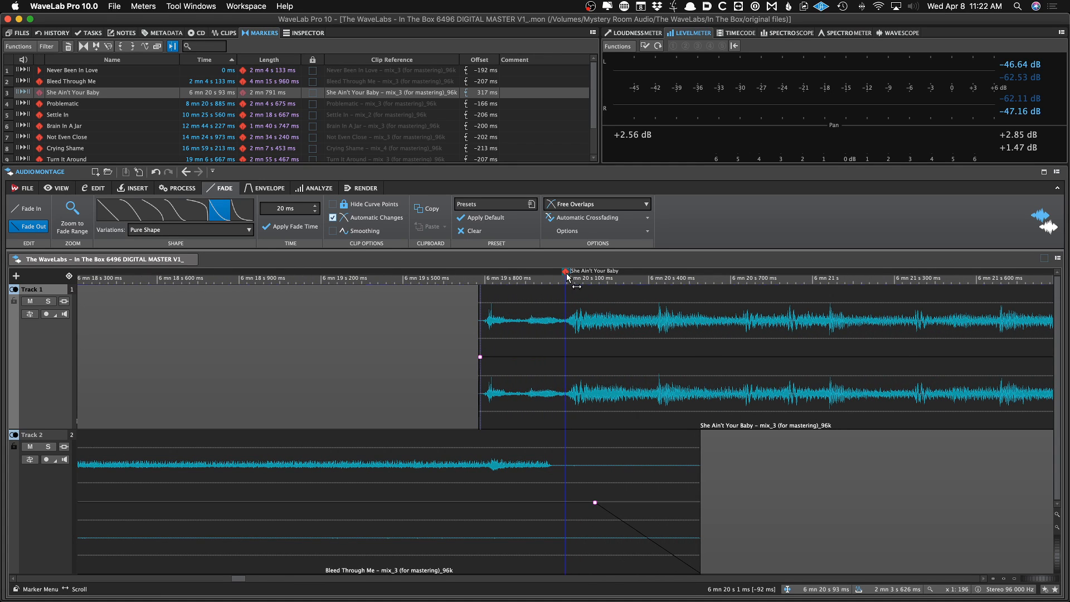
pyautogui.moveTo(565, 273); pyautogui.dragTo(480, 272)
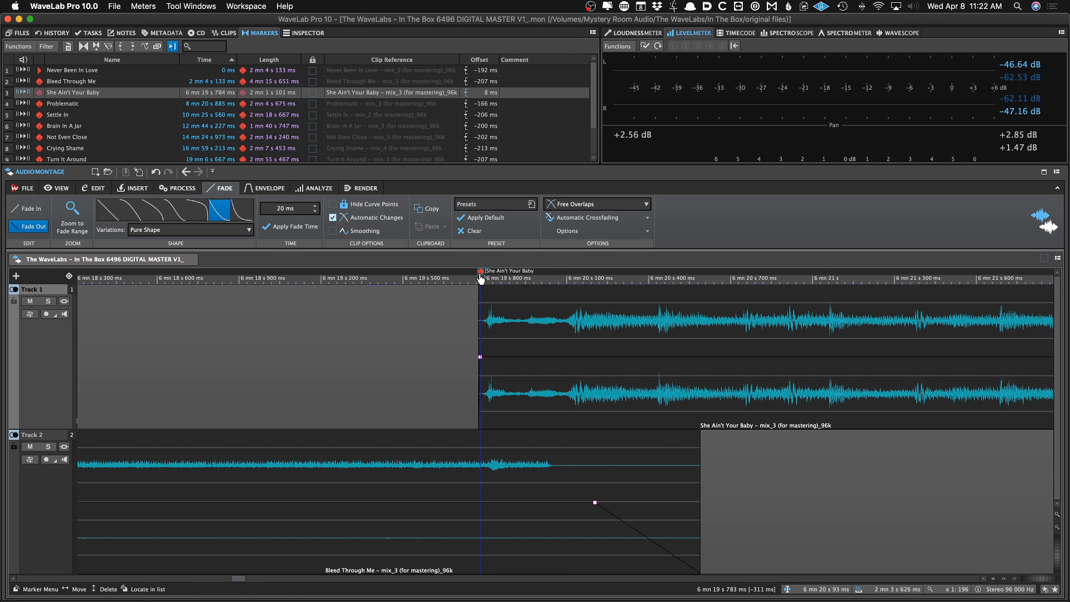
pyautogui.press('Up')
pyautogui.press('Up')
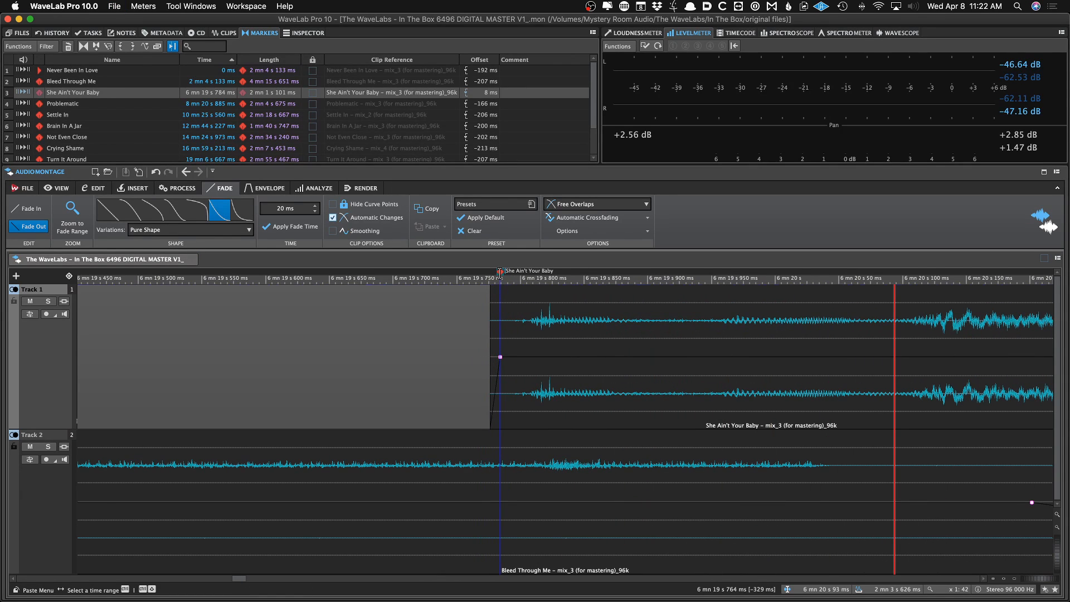
pyautogui.press('super+z')
pyautogui.press('Down')
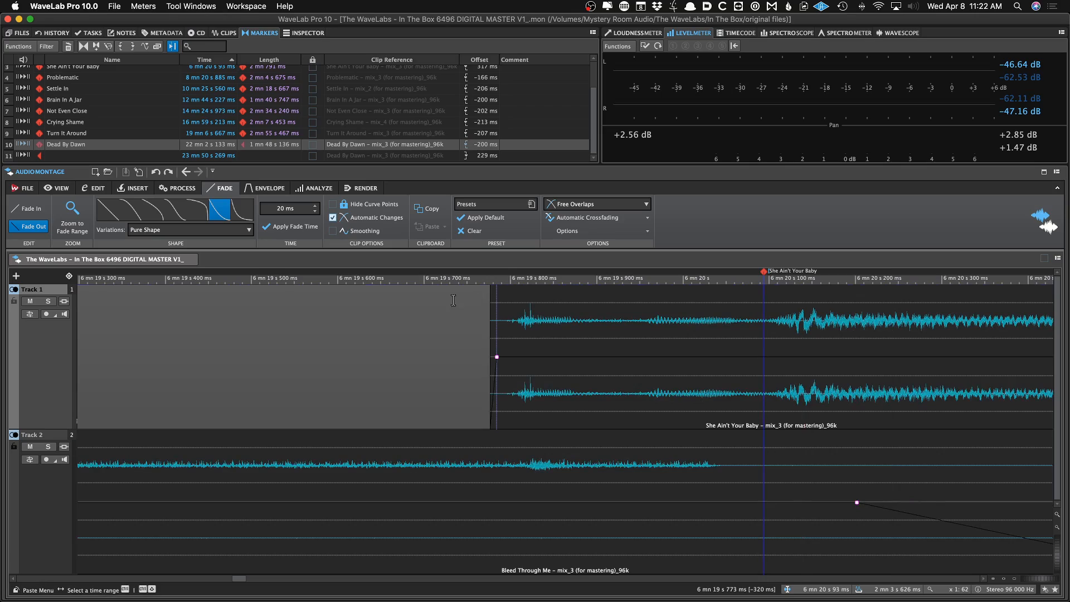
pyautogui.press('Down')
pyautogui.press('Down')
pyautogui.press('Down')
pyautogui.press('Down')
pyautogui.press('Down')
pyautogui.press('Down')
pyautogui.press('Down')
pyautogui.press('Down')
pyautogui.press('Down')
pyautogui.press('Down')
pyautogui.press('Down')
pyautogui.press('Down')
pyautogui.press('Down')
pyautogui.press('Down')
pyautogui.press('Down')
pyautogui.press('Down')
pyautogui.press('Down')
pyautogui.press('Down')
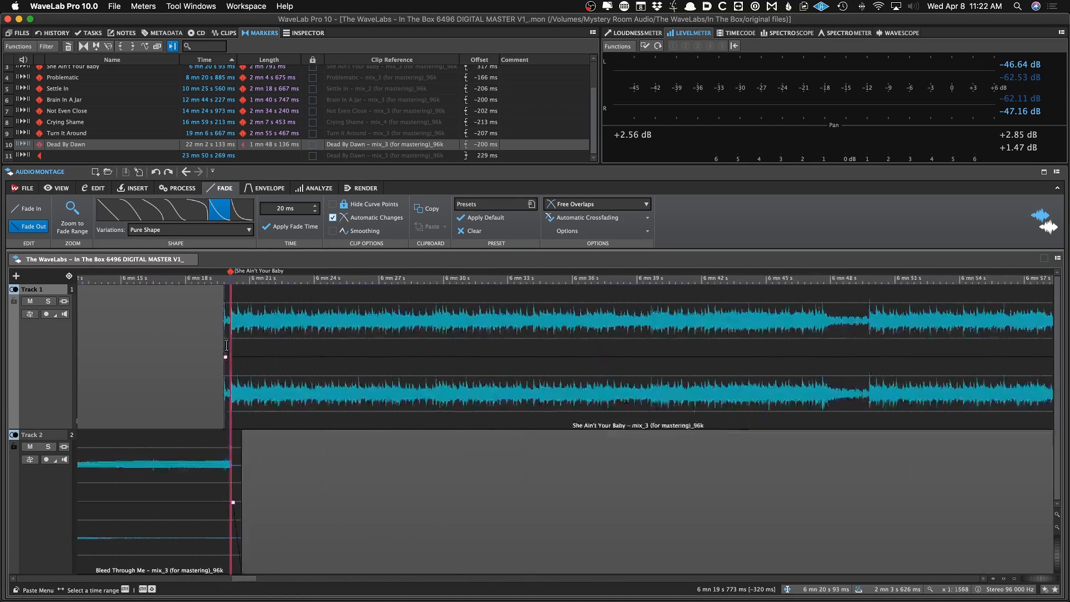
pyautogui.doubleClick(46, 155)
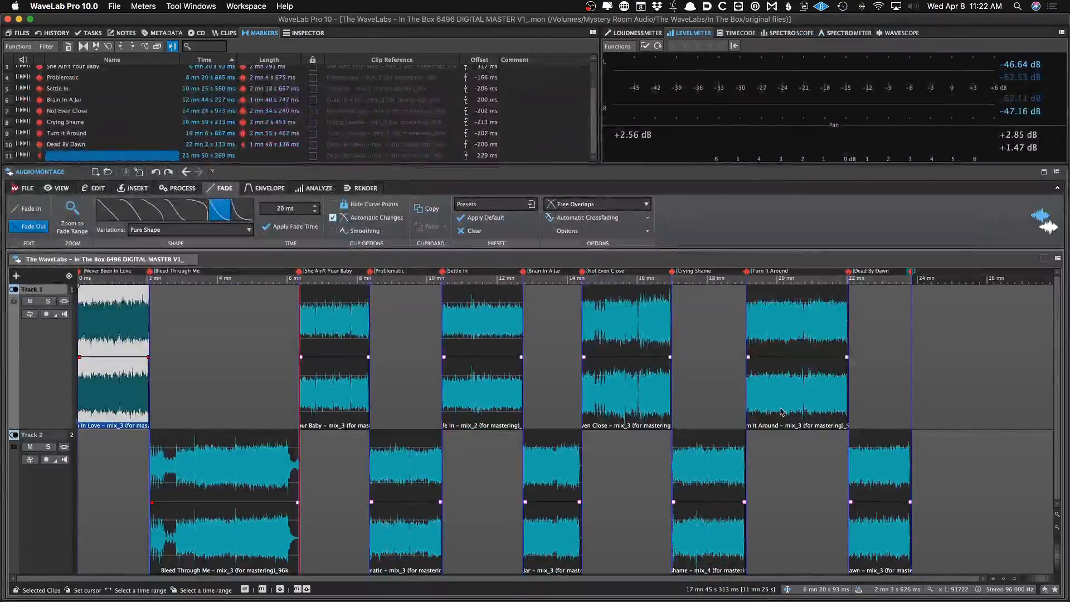
pyautogui.click(1008, 389)
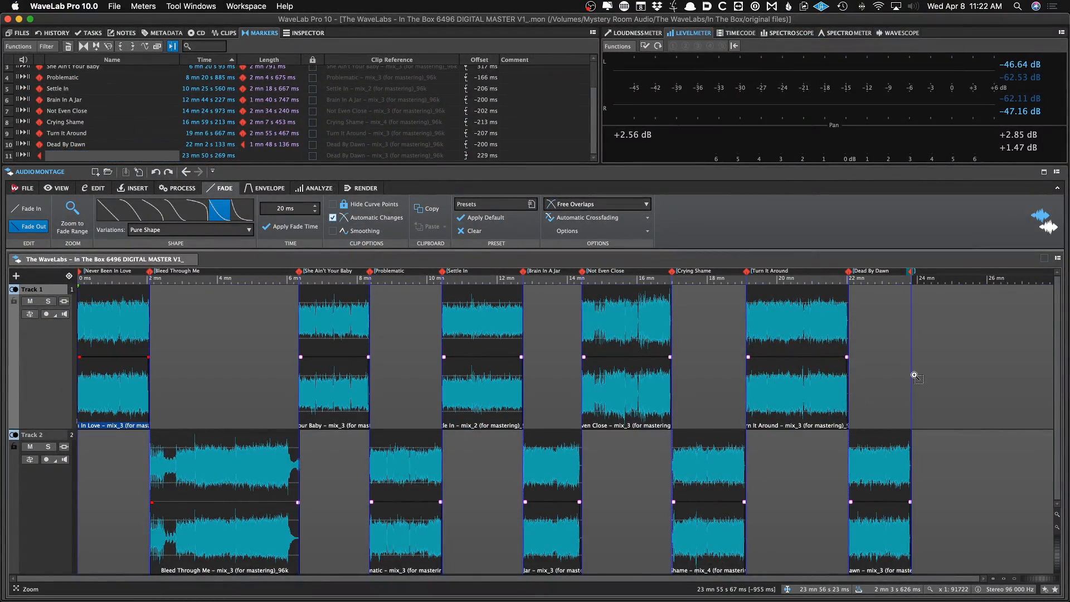
pyautogui.scroll(10, 913, 375)
pyautogui.scroll(-10, 878, 377)
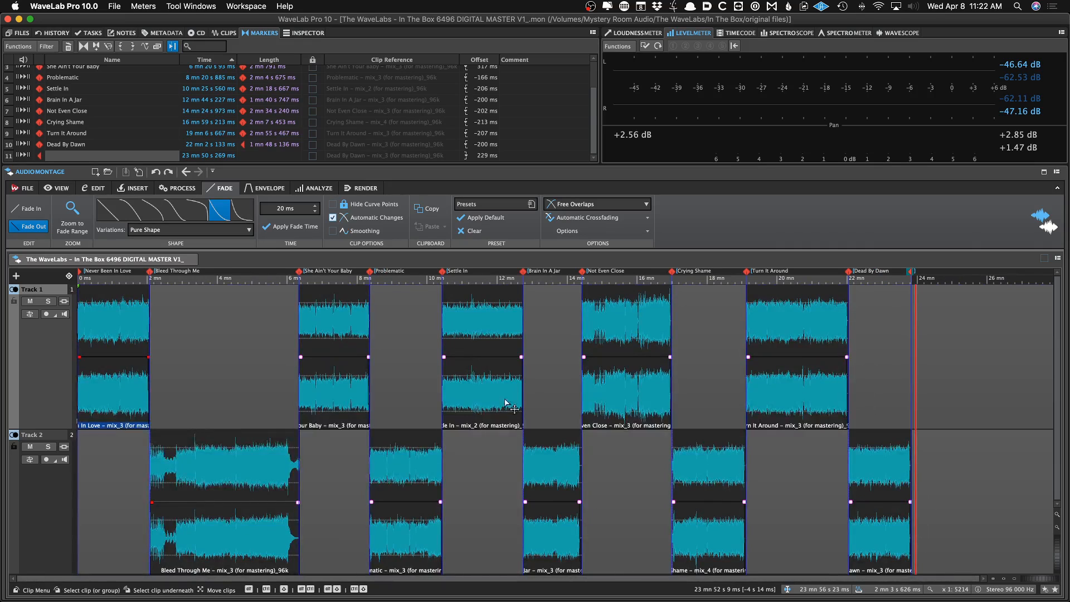
# Examine the clip list's pre-gaps, start and end times for the album's clips
pyautogui.click(238, 365)
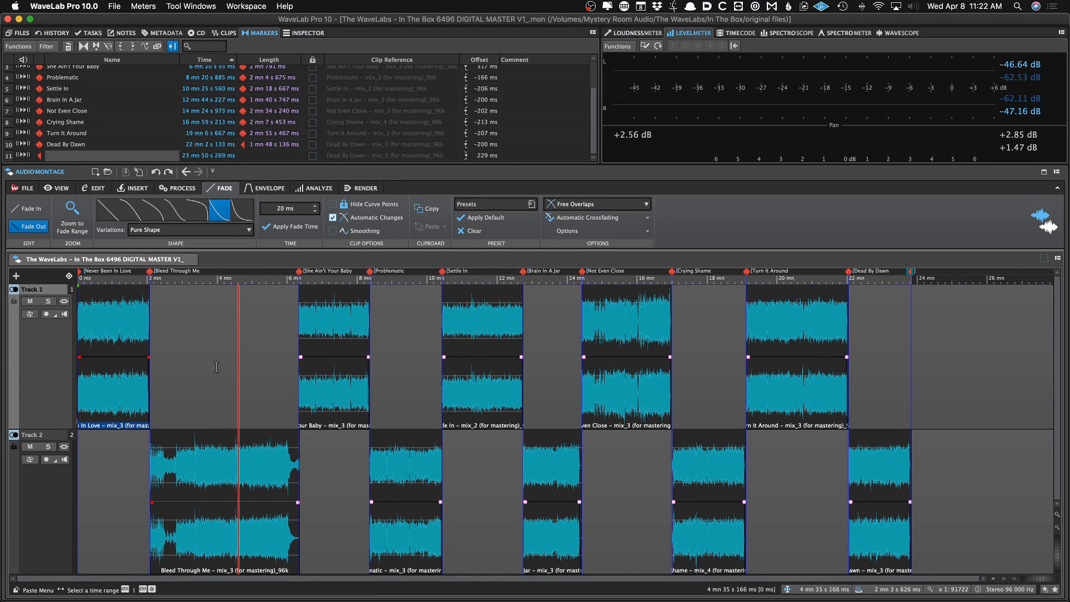
pyautogui.scroll(2, 97, 98)
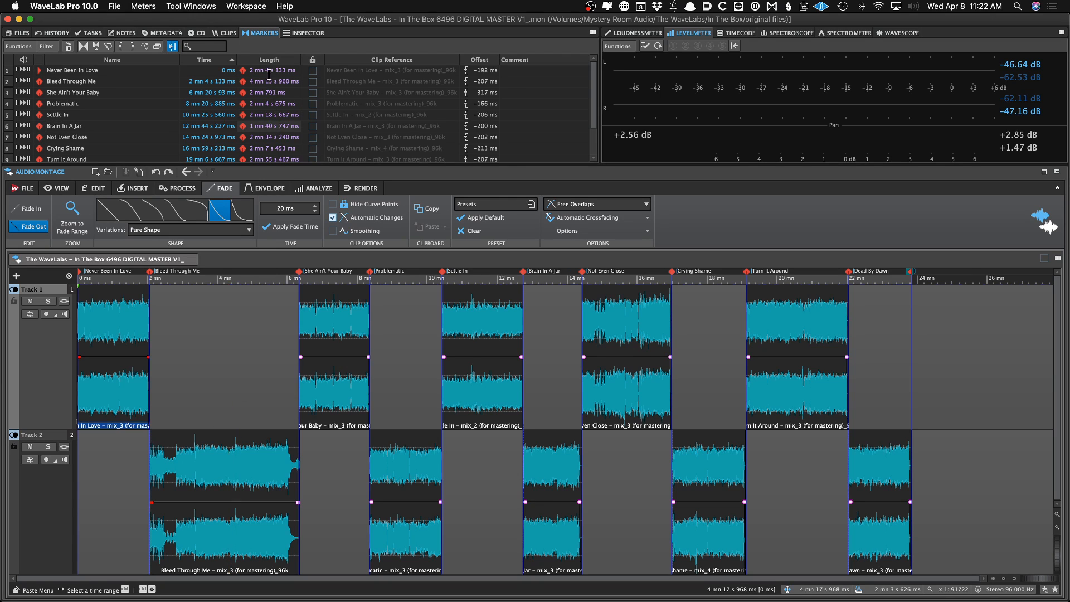
pyautogui.click(228, 33)
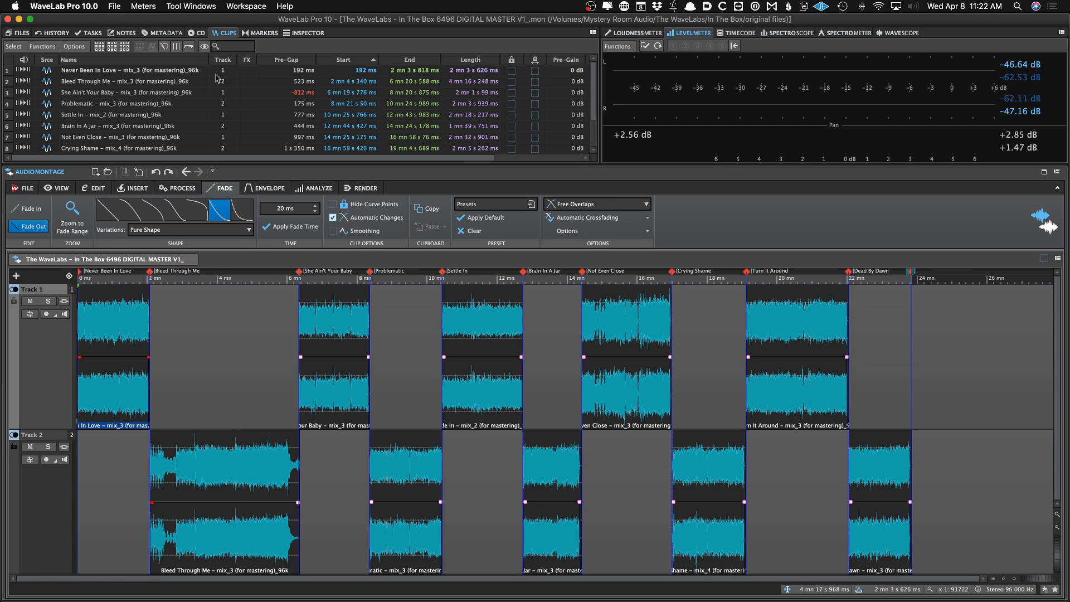
pyautogui.click(132, 324)
pyautogui.hscroll(3, 268, 116)
pyautogui.hscroll(-3, 268, 116)
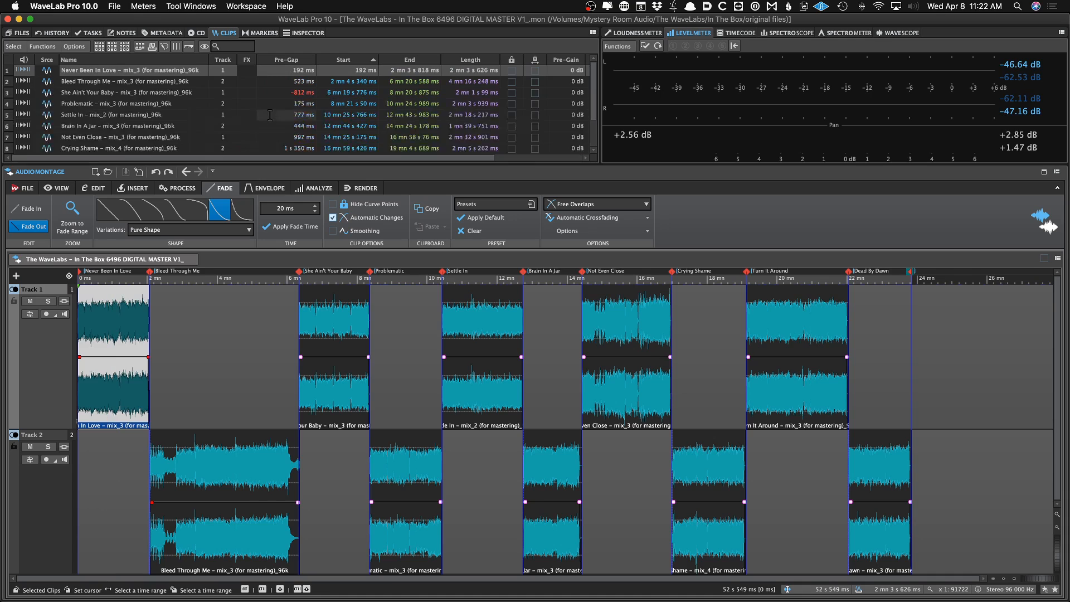
pyautogui.click(131, 319)
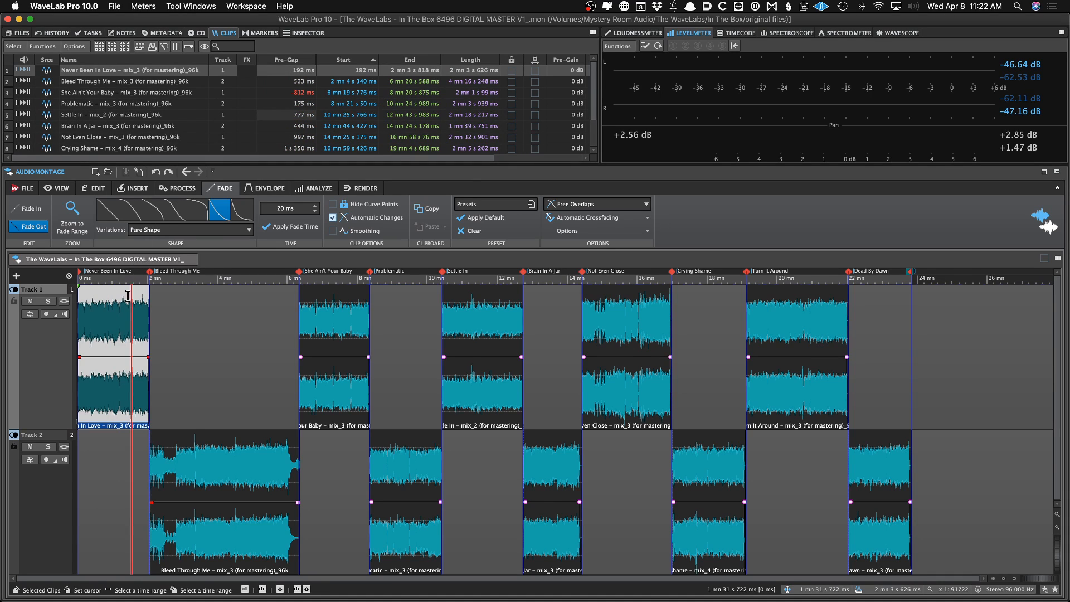
pyautogui.click(109, 322)
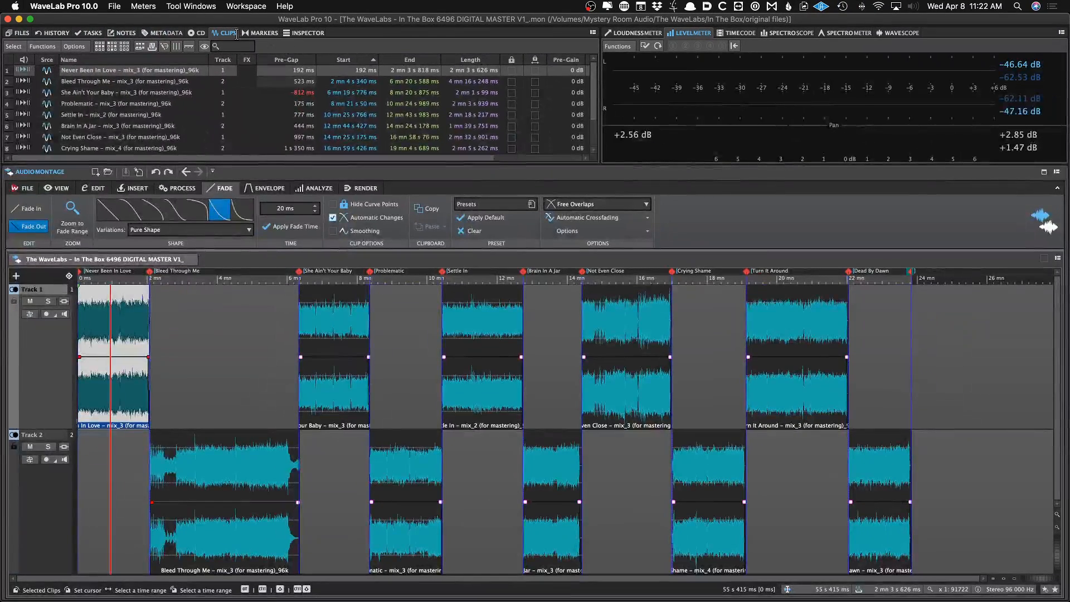
pyautogui.click(259, 33)
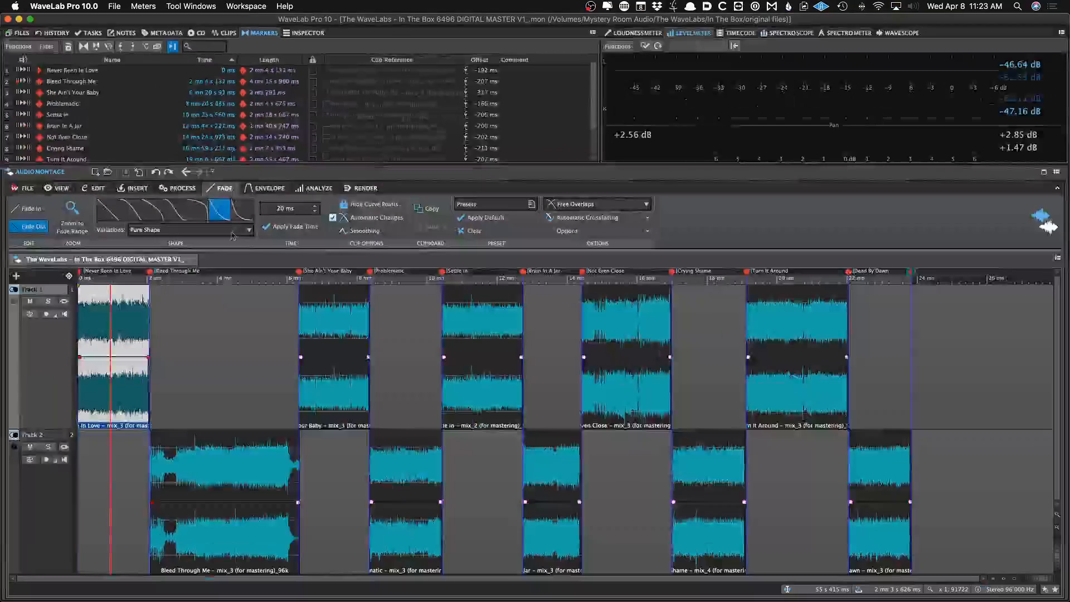
pyautogui.click(206, 287)
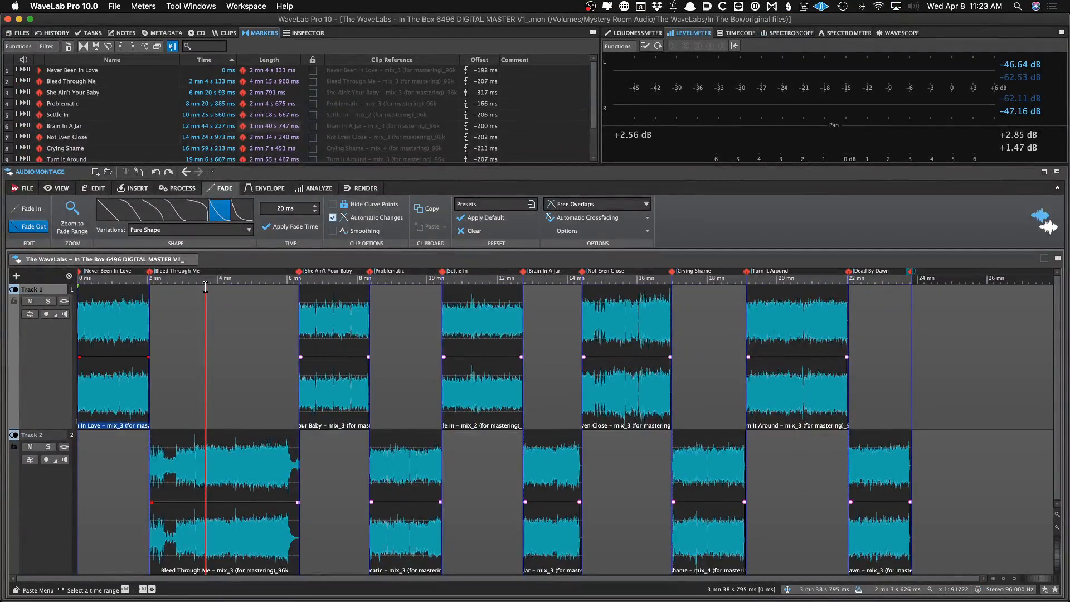
# Audition the album opening and the transition from Never Been In Love into Bleed Through Me
pyautogui.press('Home')
pyautogui.press('Up')
pyautogui.press('Up')
pyautogui.press('Up')
pyautogui.press('Up')
pyautogui.press('Up')
pyautogui.press('Up')
pyautogui.press('Up')
pyautogui.press('Up')
pyautogui.press('Up')
pyautogui.press('Up')
pyautogui.press('Up')
pyautogui.press('Up')
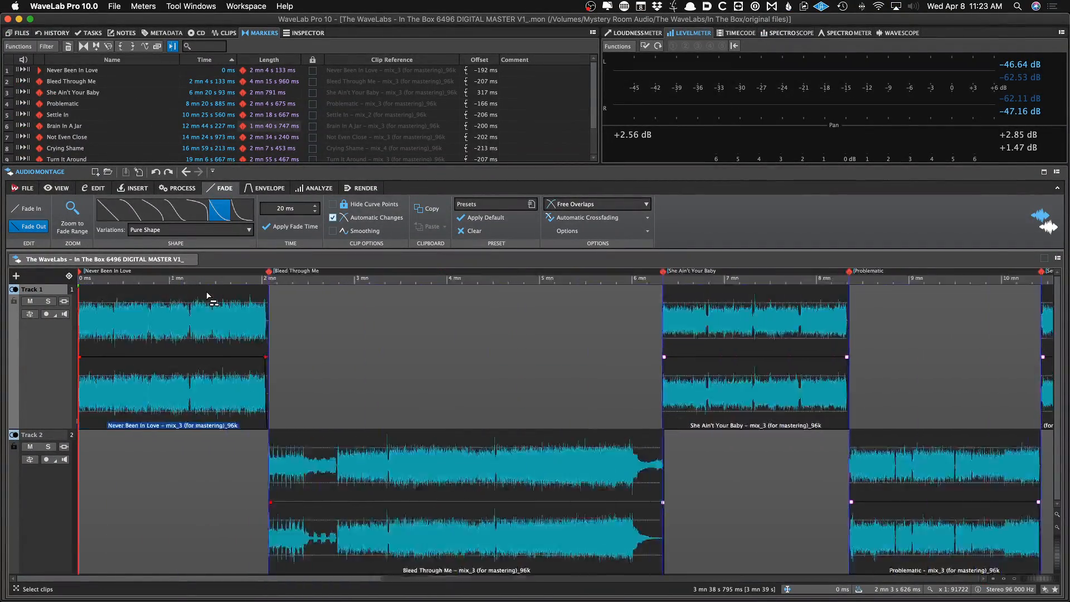
pyautogui.press('space')
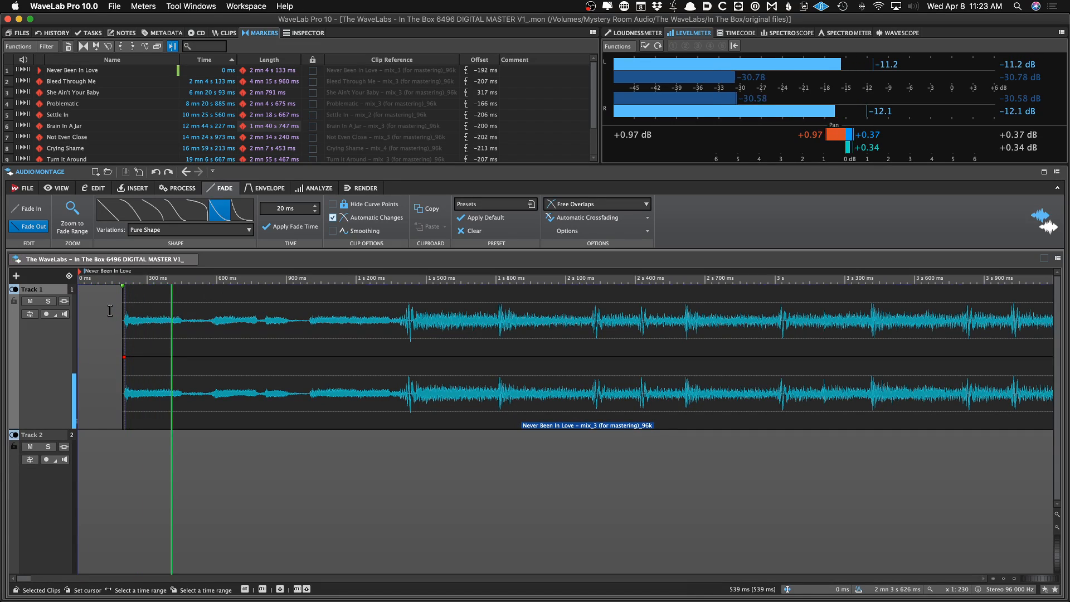
pyautogui.press('space')
pyautogui.press('Up')
pyautogui.press('Up')
pyautogui.press('space')
pyautogui.press('space')
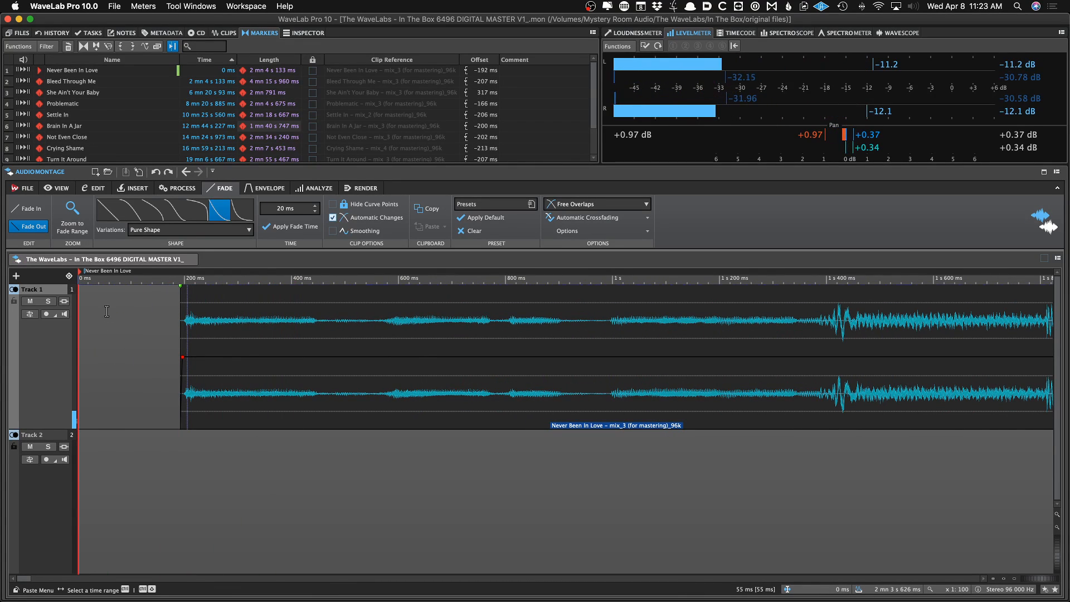
pyautogui.press('space')
pyautogui.press('space')
pyautogui.press('super+Right')
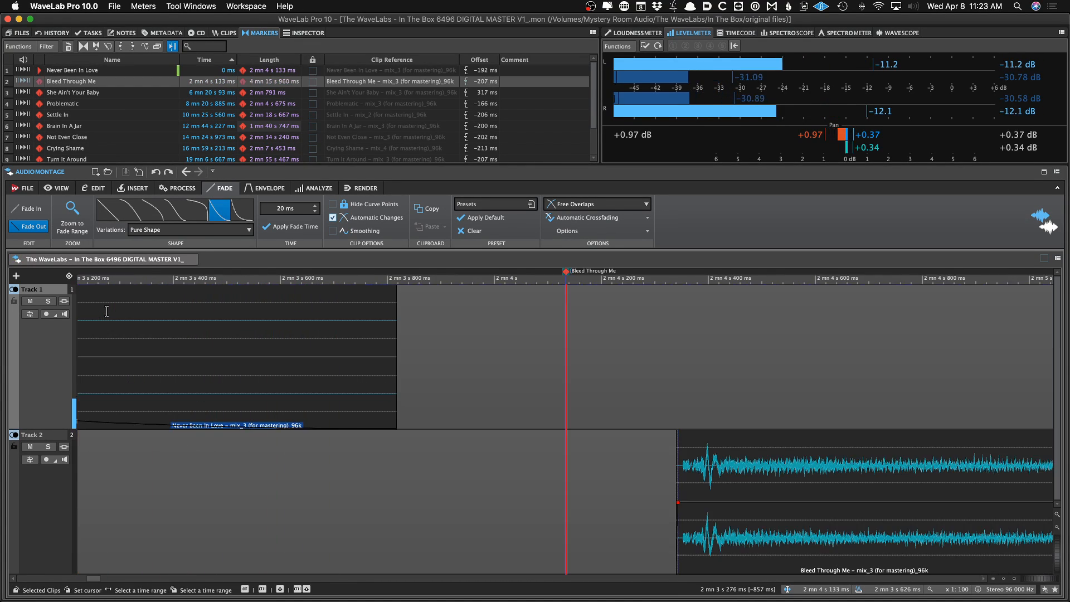
pyautogui.scroll(-3, 107, 310)
pyautogui.scroll(-4, 148, 322)
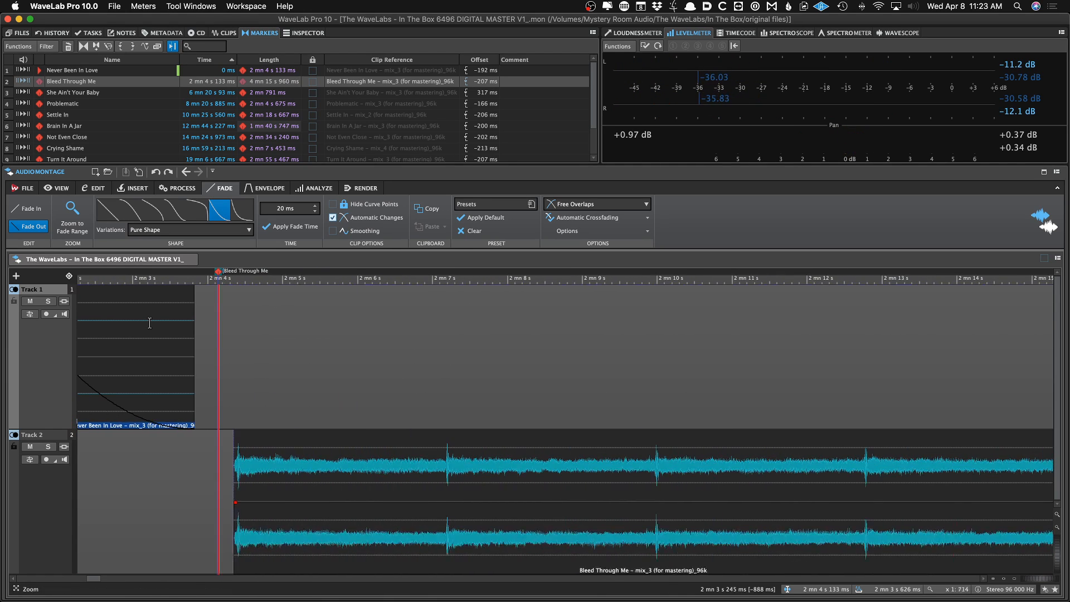
pyautogui.press('space')
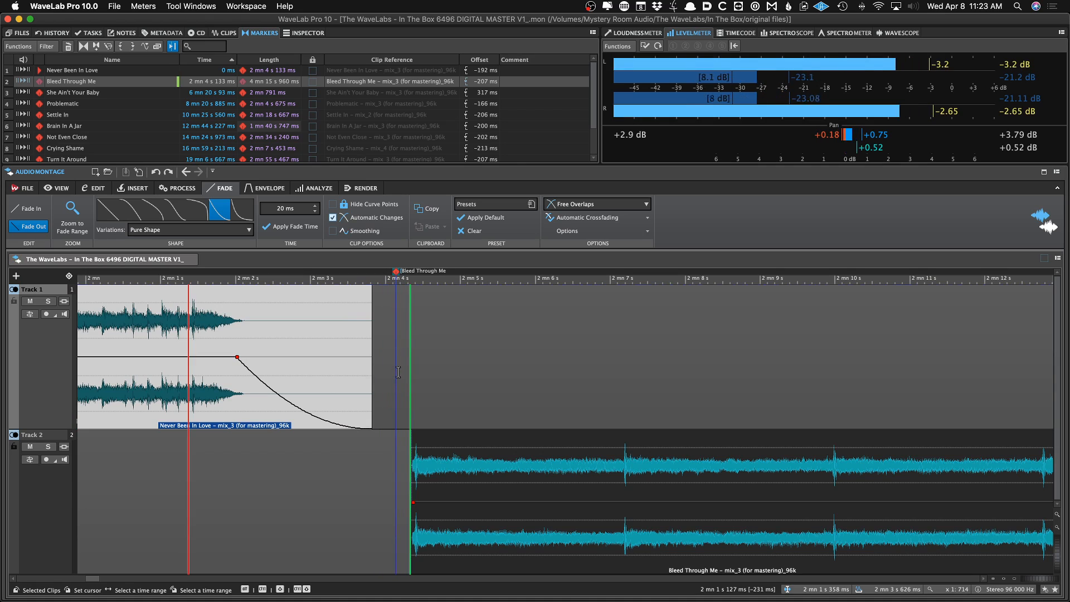
pyautogui.press('space')
pyautogui.press('Home')
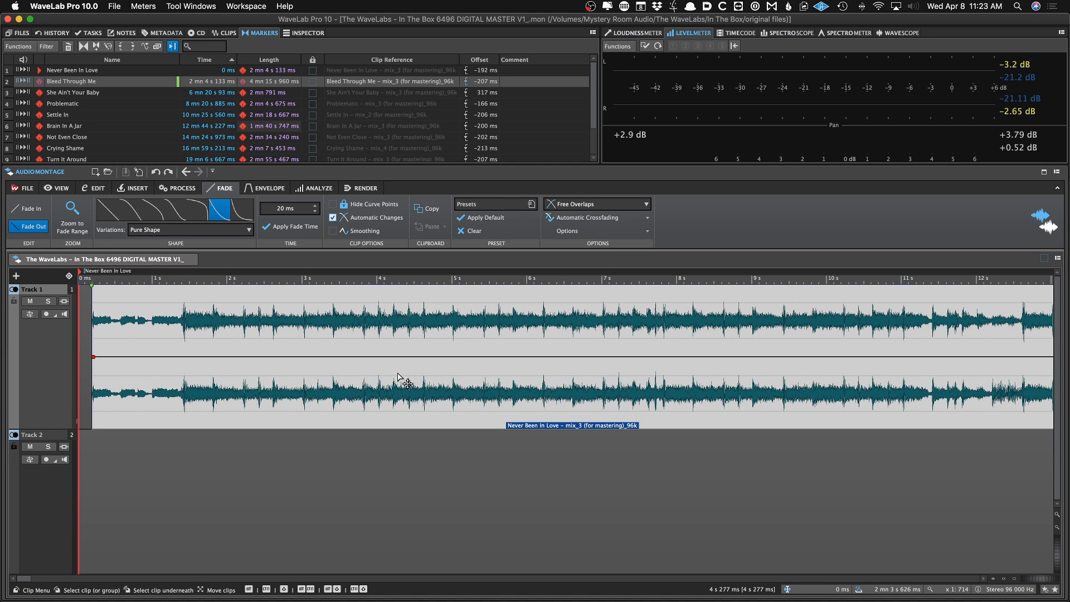
pyautogui.scroll(6, 398, 373)
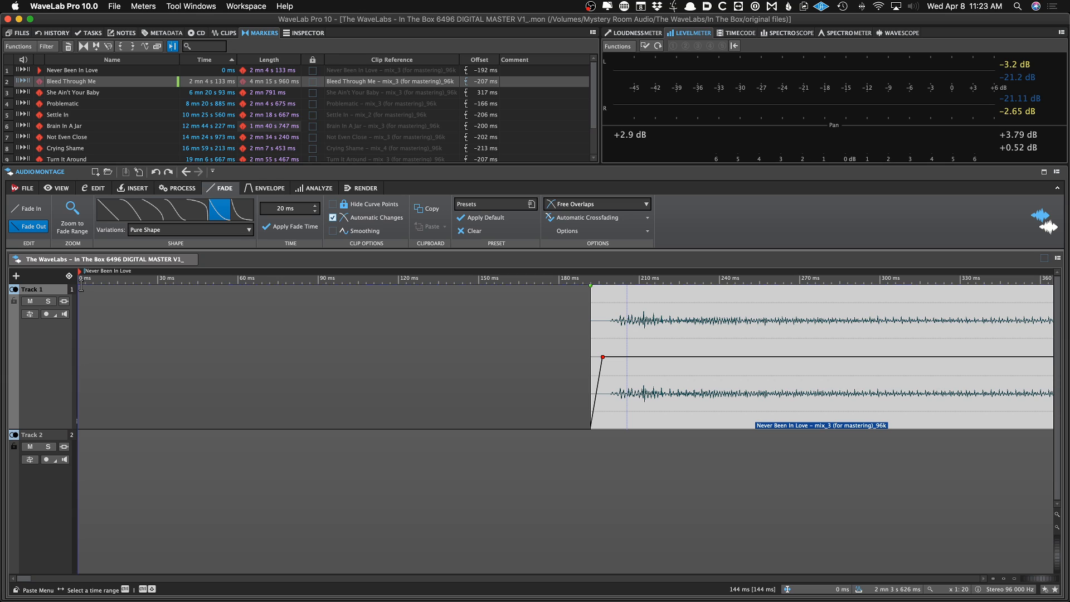
pyautogui.scroll(-5, 217, 288)
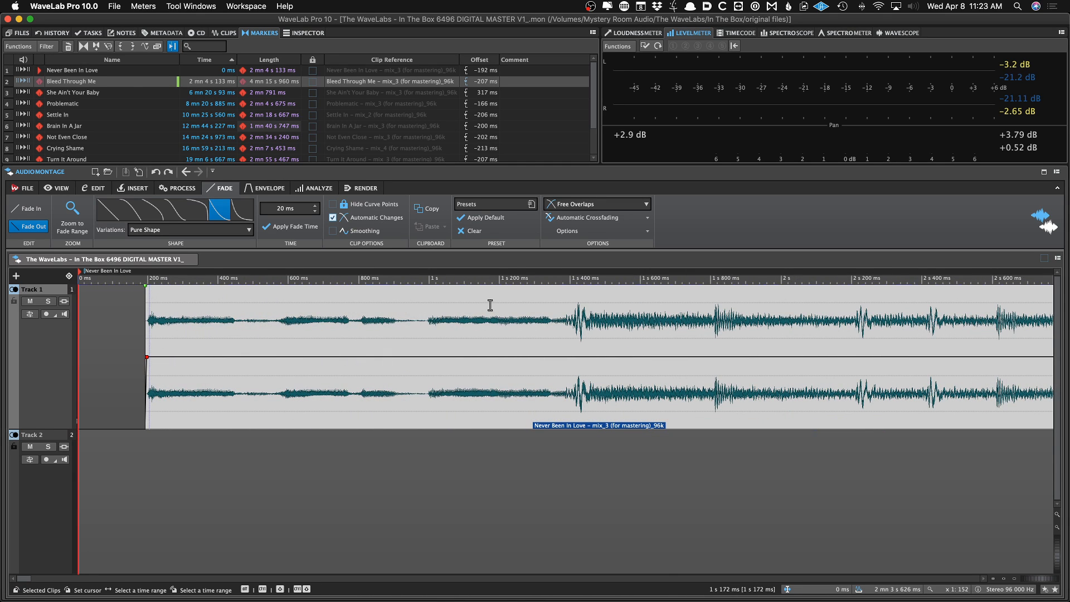
pyautogui.scroll(-4, 489, 304)
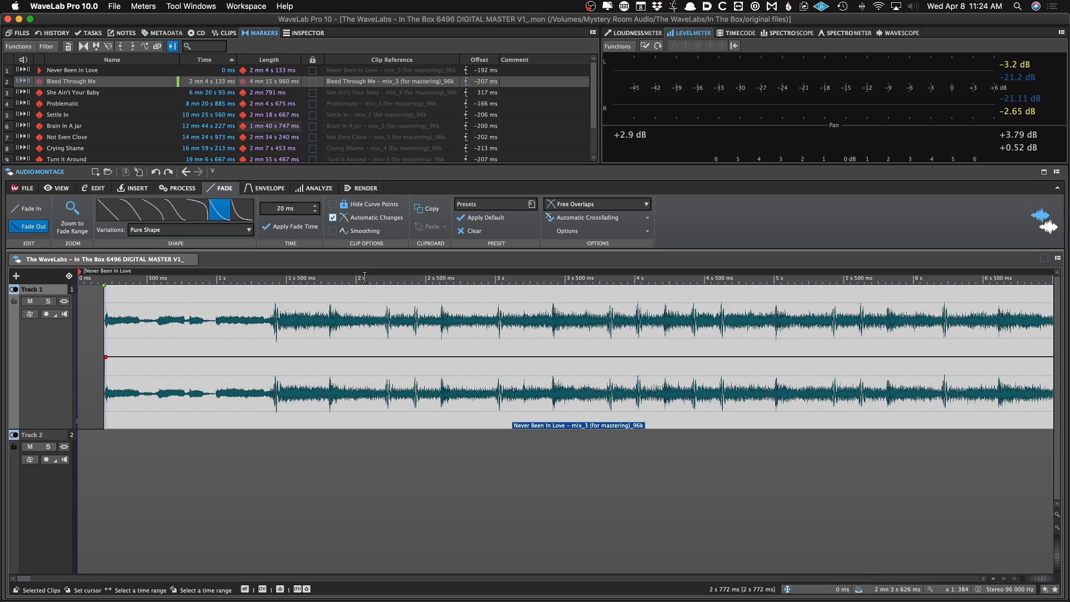
pyautogui.scroll(-20, 356, 292)
# Select clips in the clip list to compare their start and end positions
pyautogui.click(228, 33)
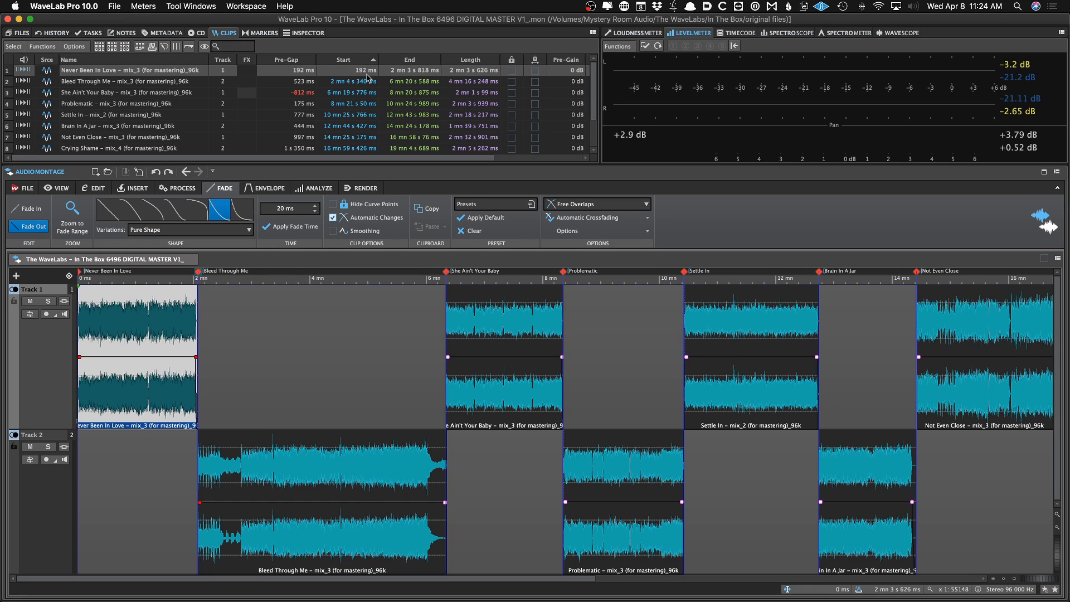
pyautogui.click(364, 127)
pyautogui.click(355, 115)
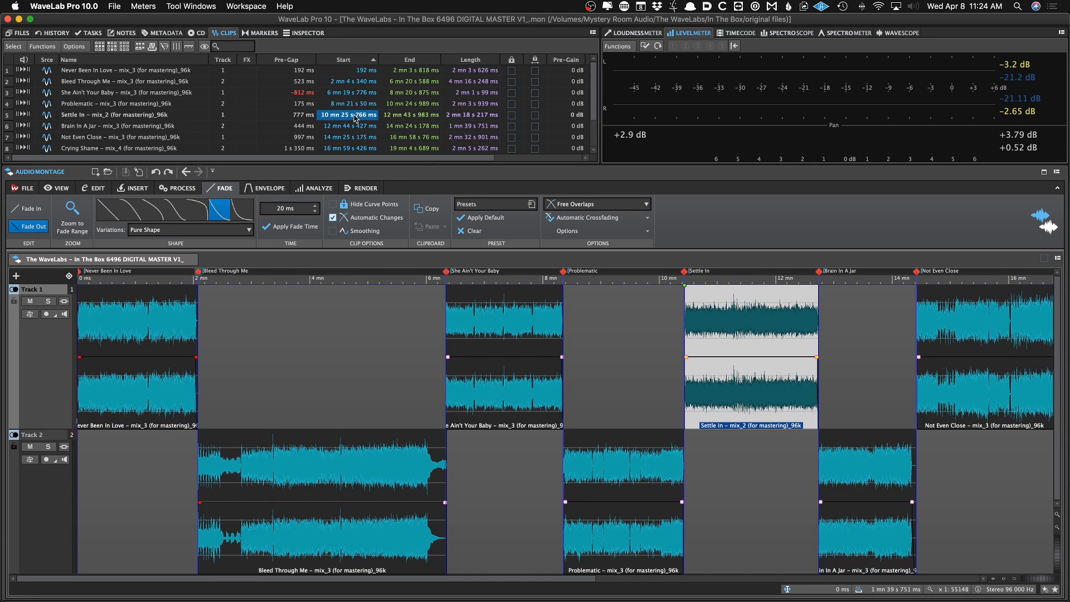
pyautogui.click(400, 105)
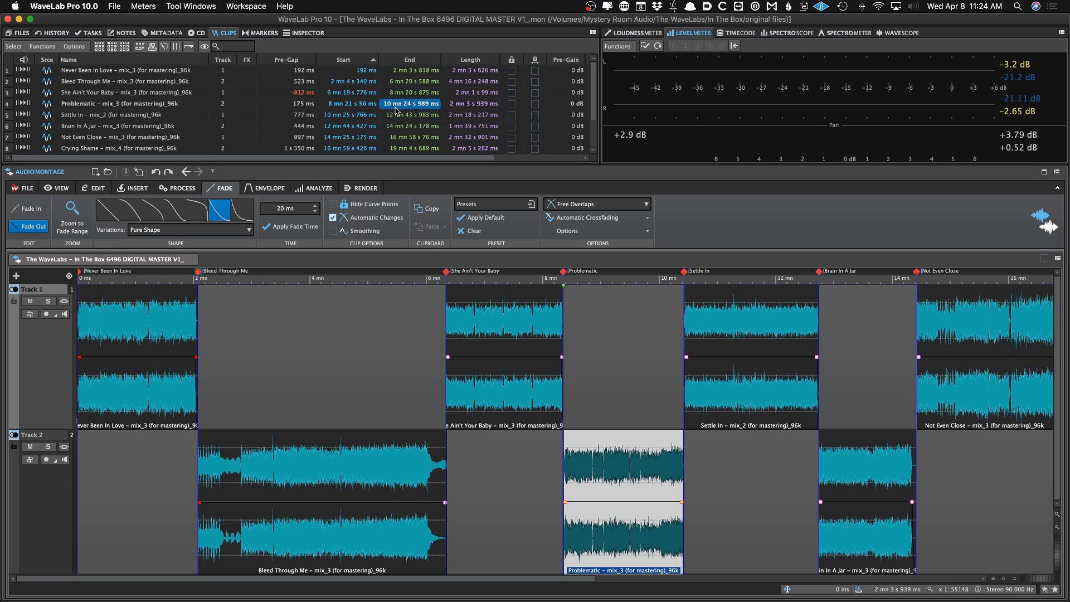
pyautogui.click(393, 115)
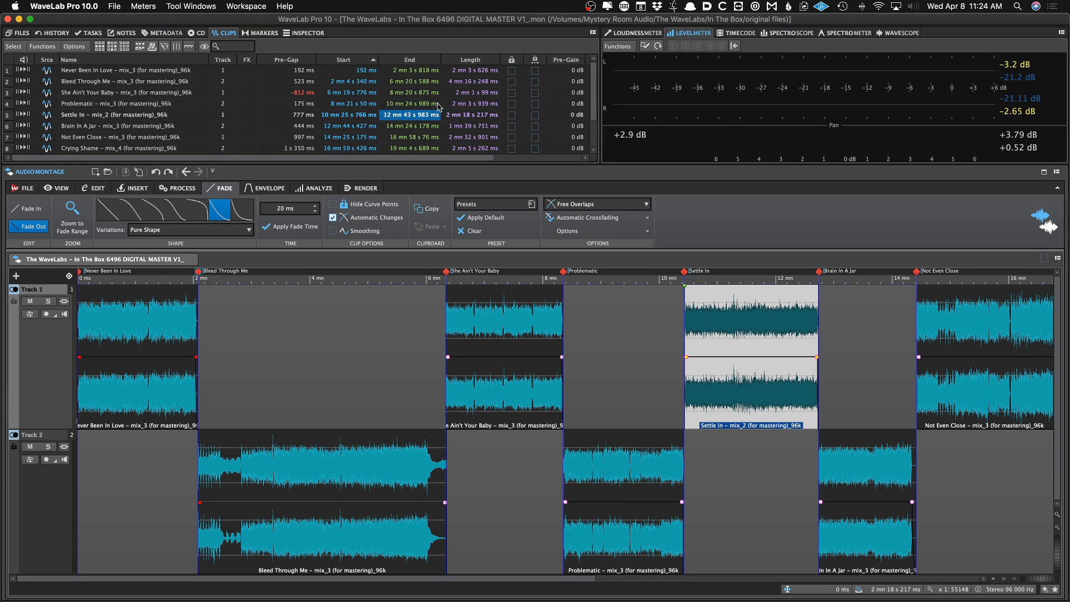
pyautogui.hscroll(5, 441, 105)
pyautogui.hscroll(-5, 466, 92)
# Move the She Ain't Your Baby clip later, giving it a pre-gap of about 9.9 s after Bleed Through Me
pyautogui.click(459, 384)
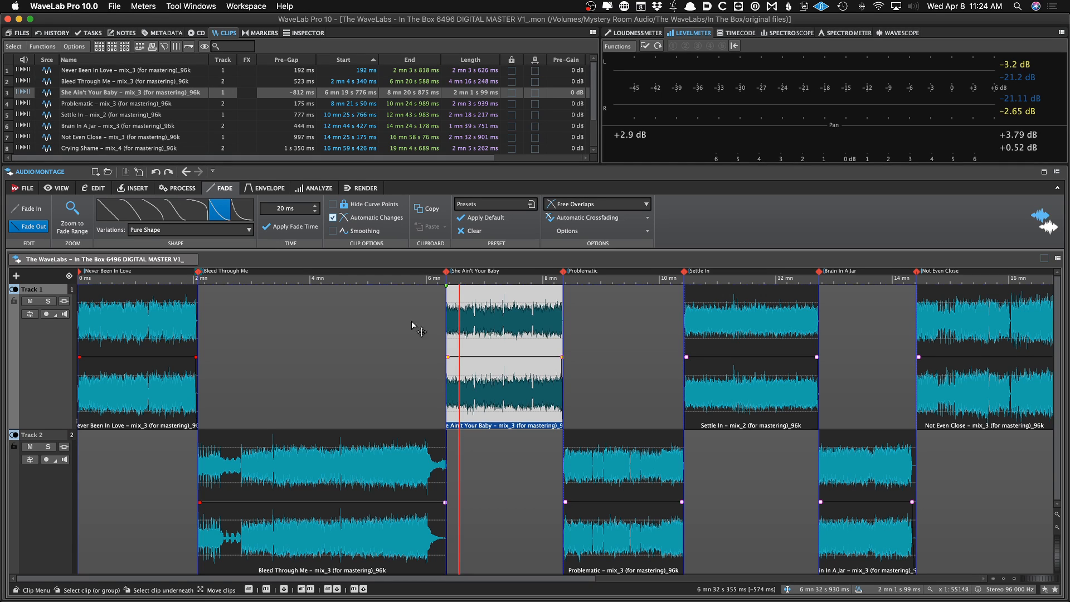
pyautogui.click(457, 404)
pyautogui.click(445, 400)
pyautogui.scroll(3, 445, 400)
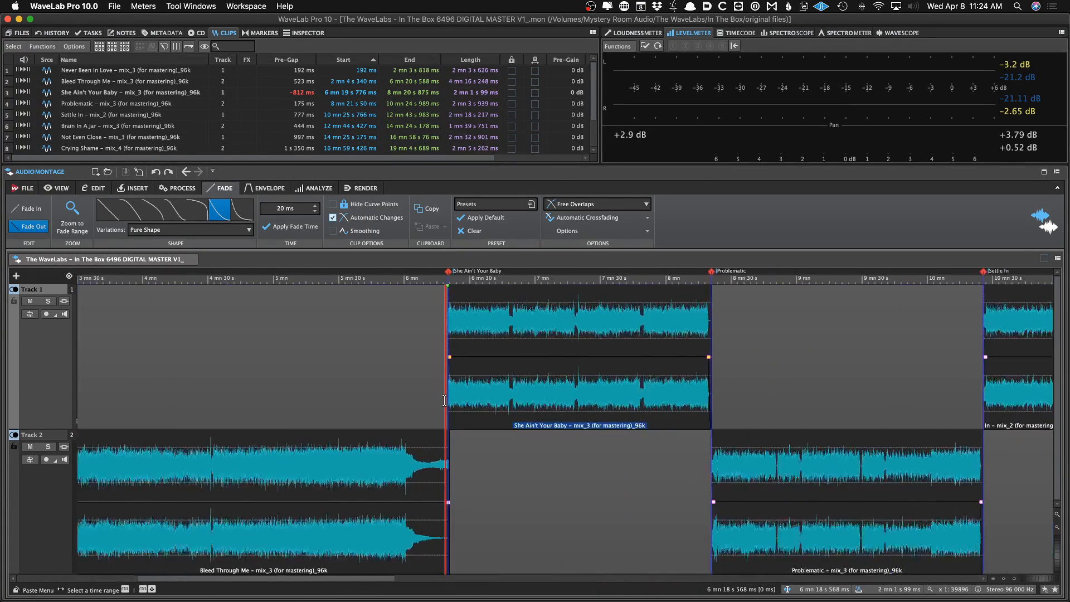
pyautogui.scroll(4, 445, 400)
pyautogui.click(531, 410)
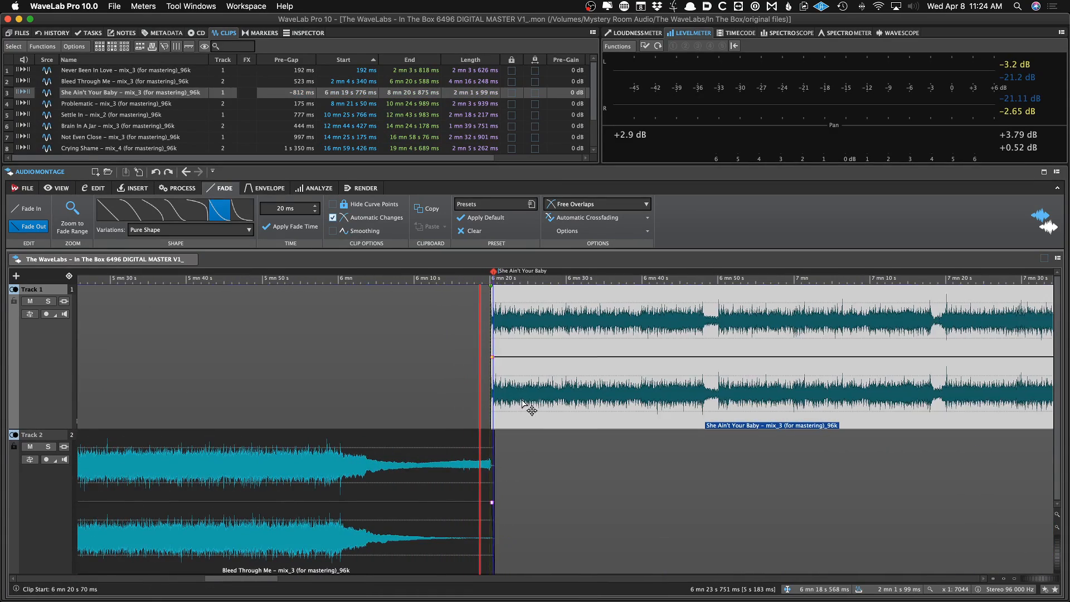
pyautogui.moveTo(531, 410); pyautogui.dragTo(539, 411)
pyautogui.scroll(-10, 532, 410)
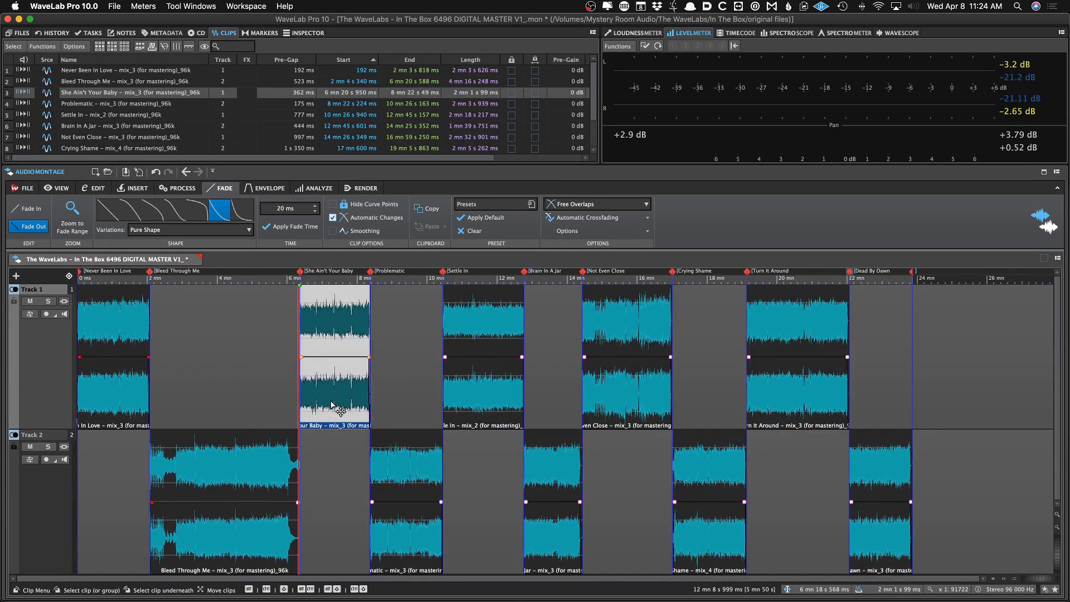
pyautogui.moveTo(332, 403)
pyautogui.mouseDown()
pyautogui.moveTo(357, 402)
pyautogui.moveTo(333, 406)
pyautogui.mouseUp()
pyautogui.moveTo(338, 412); pyautogui.dragTo(343, 413)
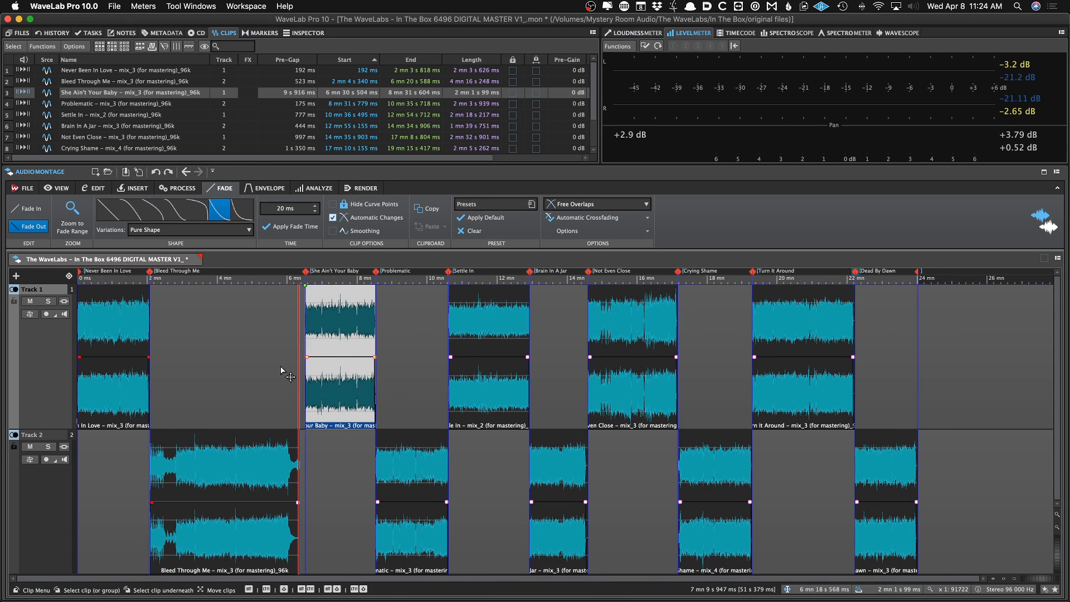
# Play back the silence between Bleed Through Me and She Ain't Your Baby
pyautogui.click(279, 334)
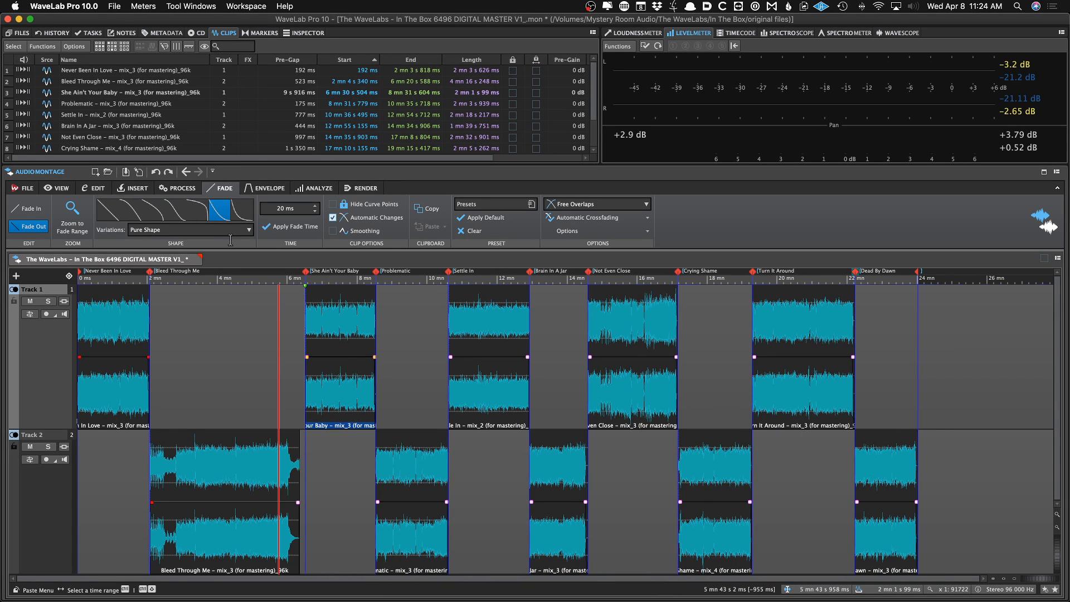
pyautogui.click(28, 188)
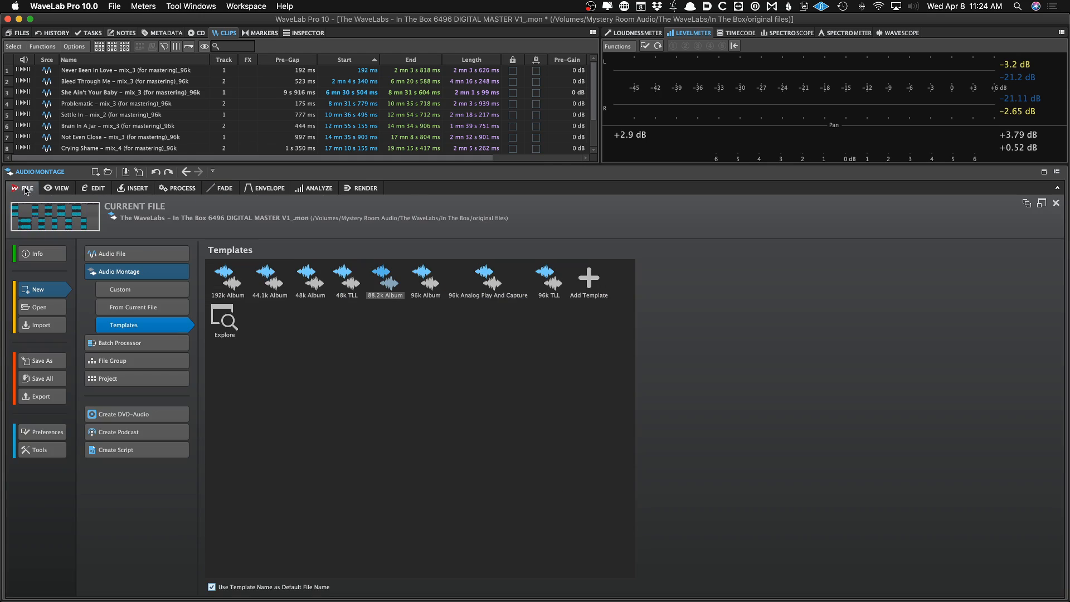
pyautogui.click(57, 189)
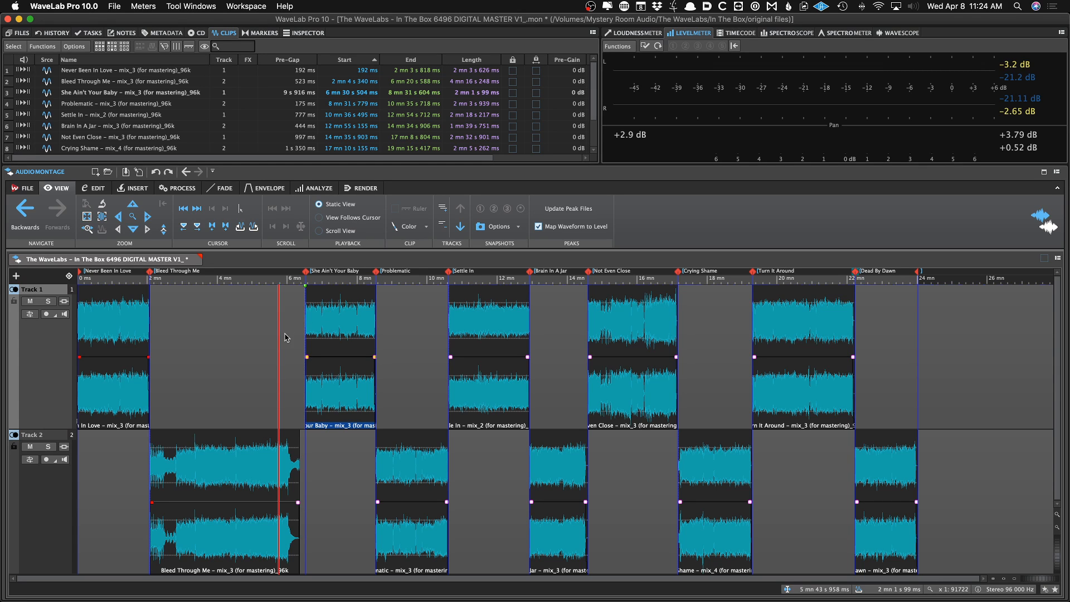
pyautogui.scroll(10, 285, 337)
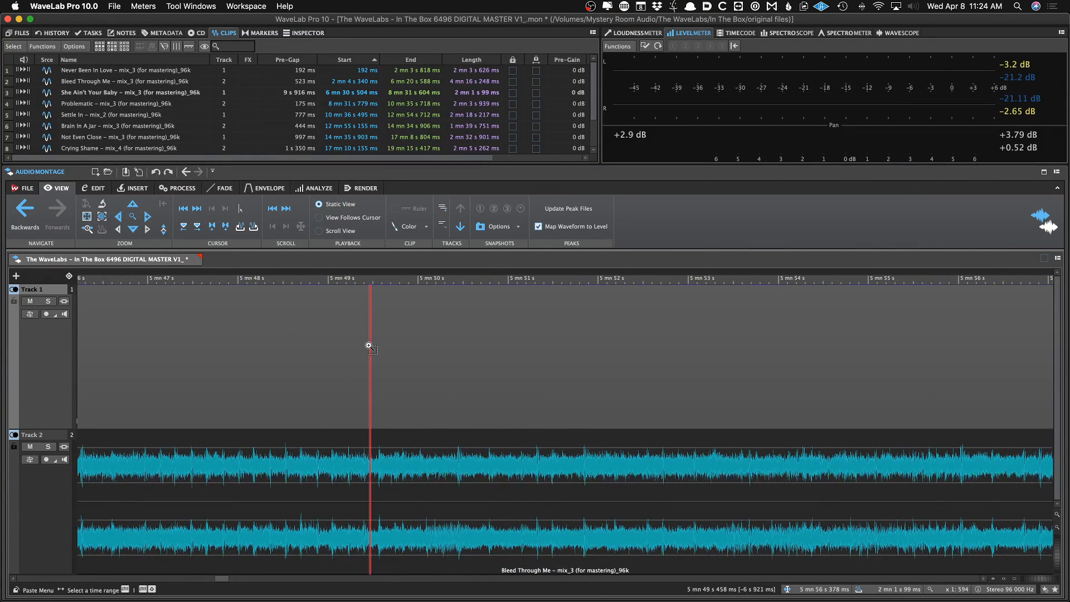
pyautogui.press('space')
pyautogui.click(795, 344)
pyautogui.click(962, 350)
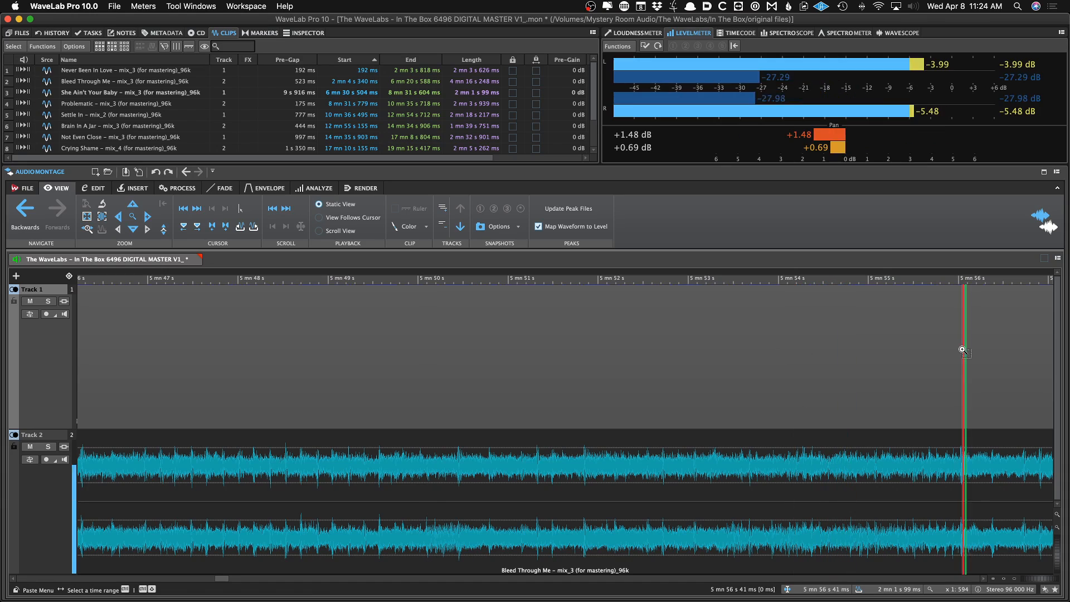
pyautogui.scroll(3, 916, 366)
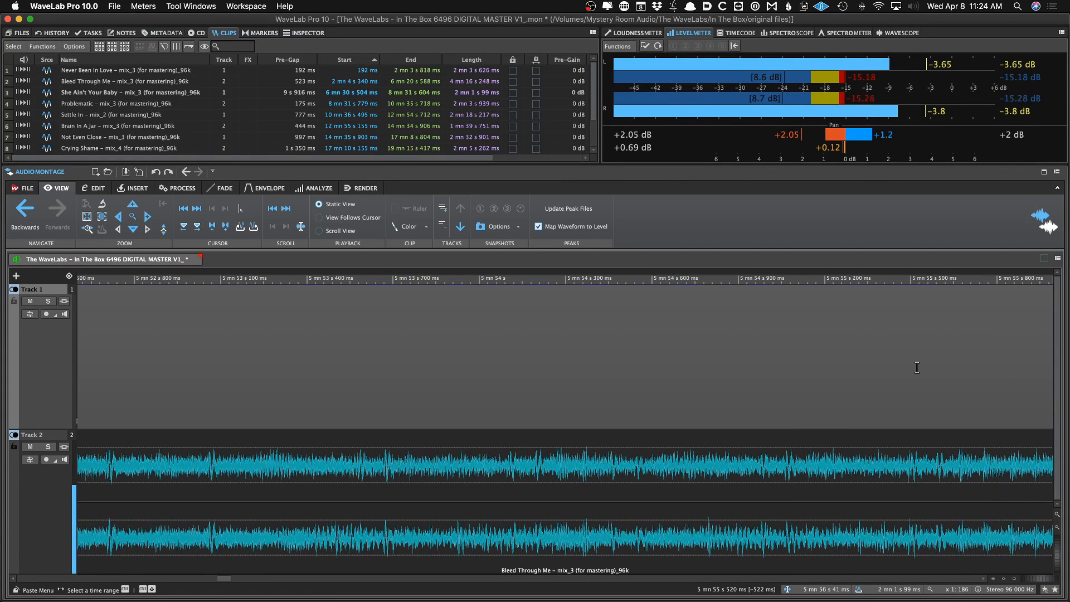
pyautogui.press('space')
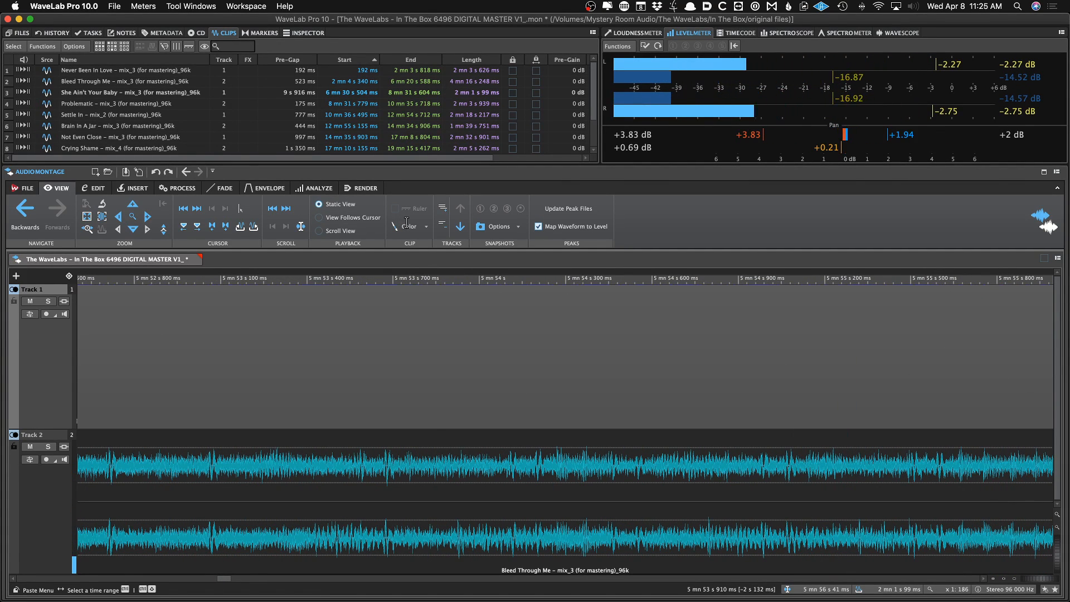
pyautogui.scroll(-10, 461, 332)
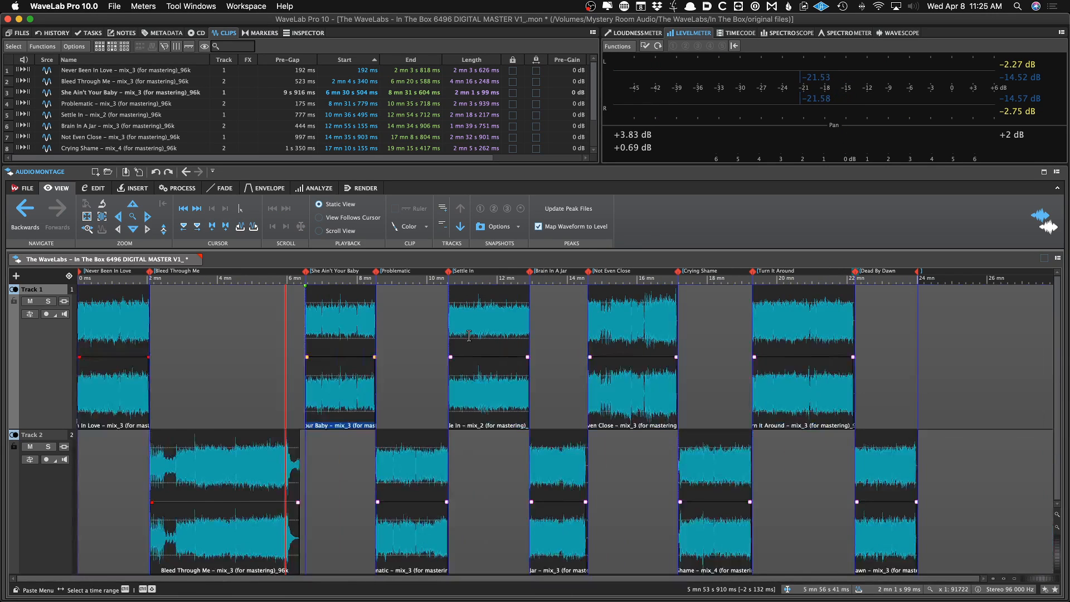
# Colour the She Ain't Your Baby clip magenta and the Settle In clip green
pyautogui.click(356, 334)
pyautogui.click(410, 225)
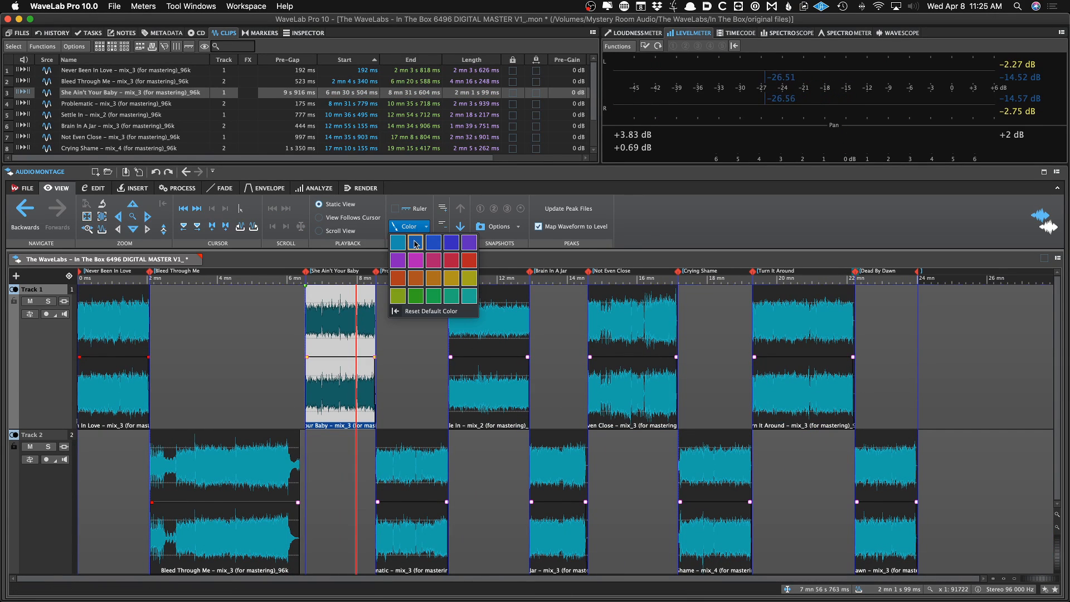
pyautogui.click(415, 259)
pyautogui.click(463, 334)
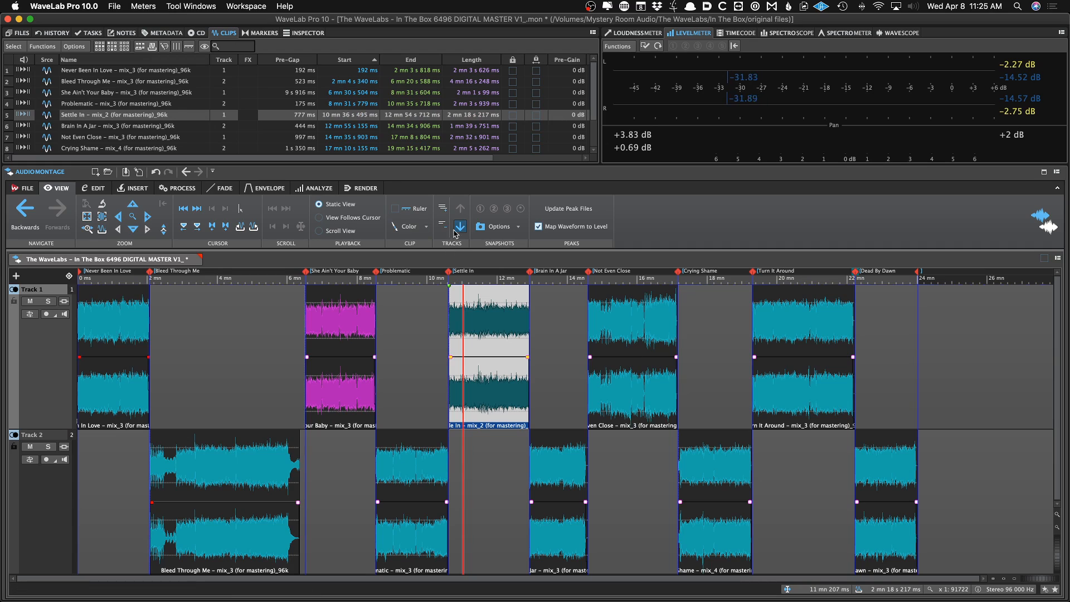
pyautogui.click(410, 226)
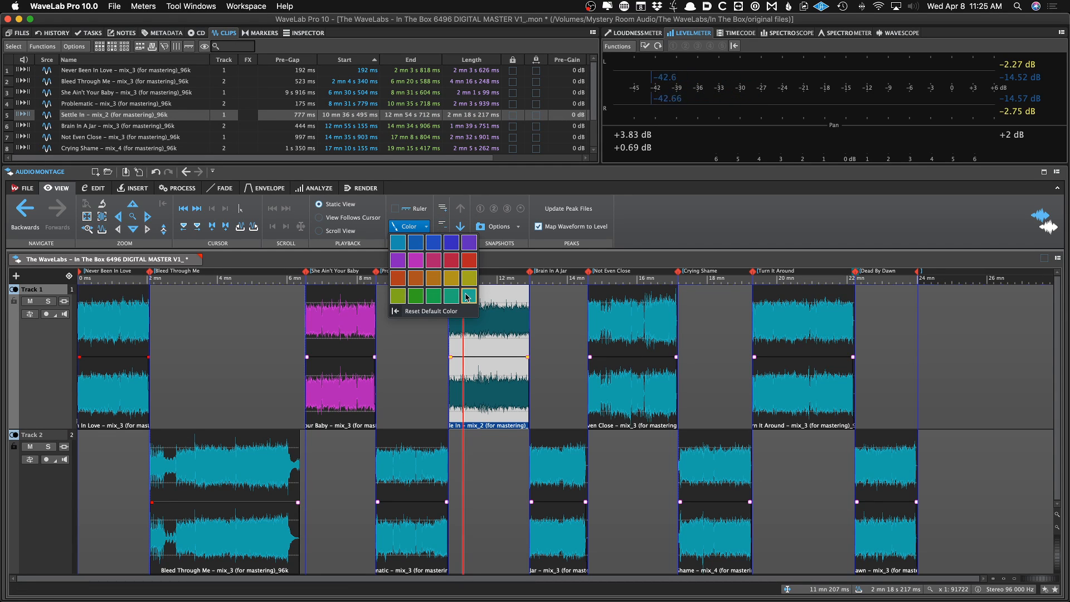
pyautogui.click(466, 297)
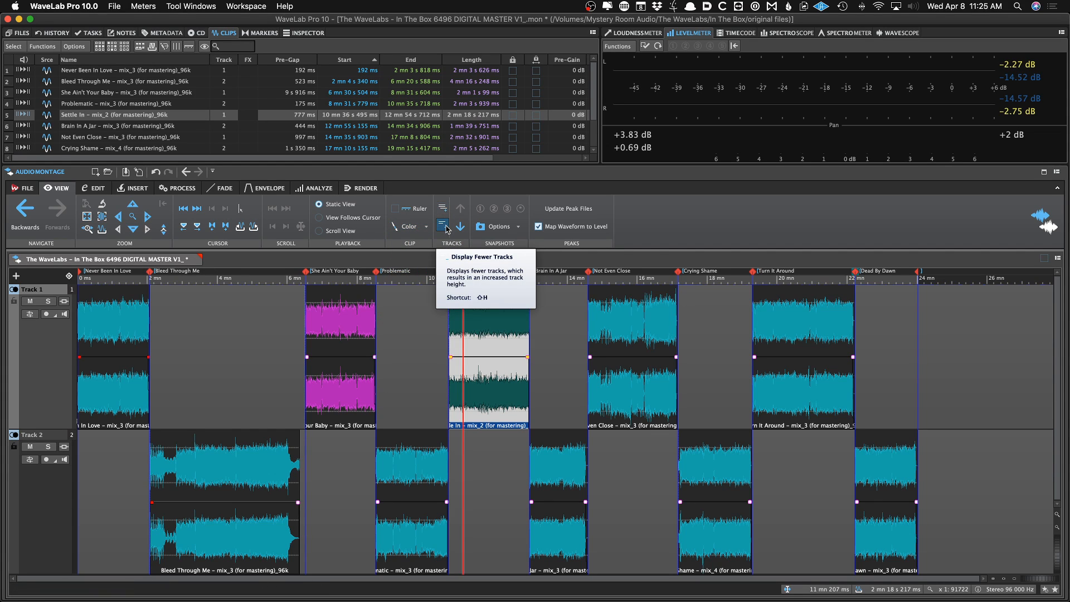
pyautogui.click(392, 328)
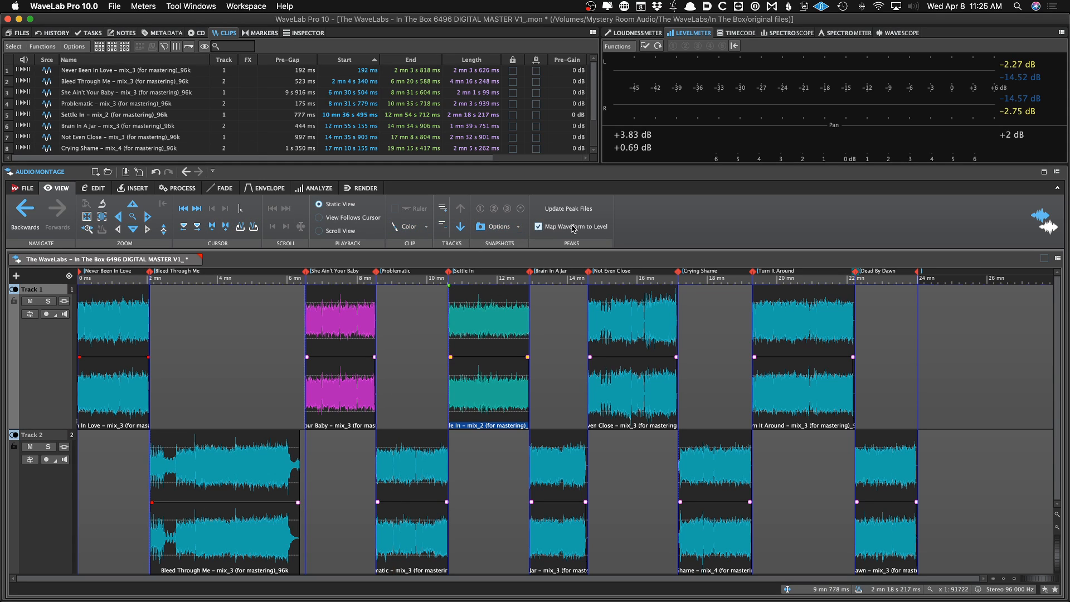
# Open the Never Been In Love clip's source file in the audio editor, close it, and save the montage
pyautogui.click(518, 227)
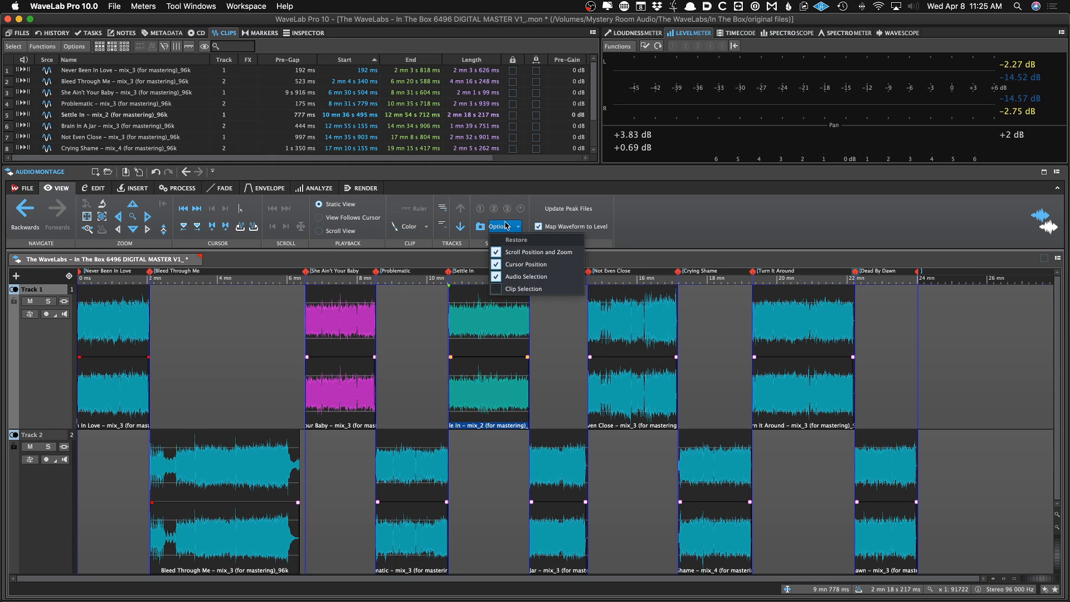
pyautogui.click(94, 188)
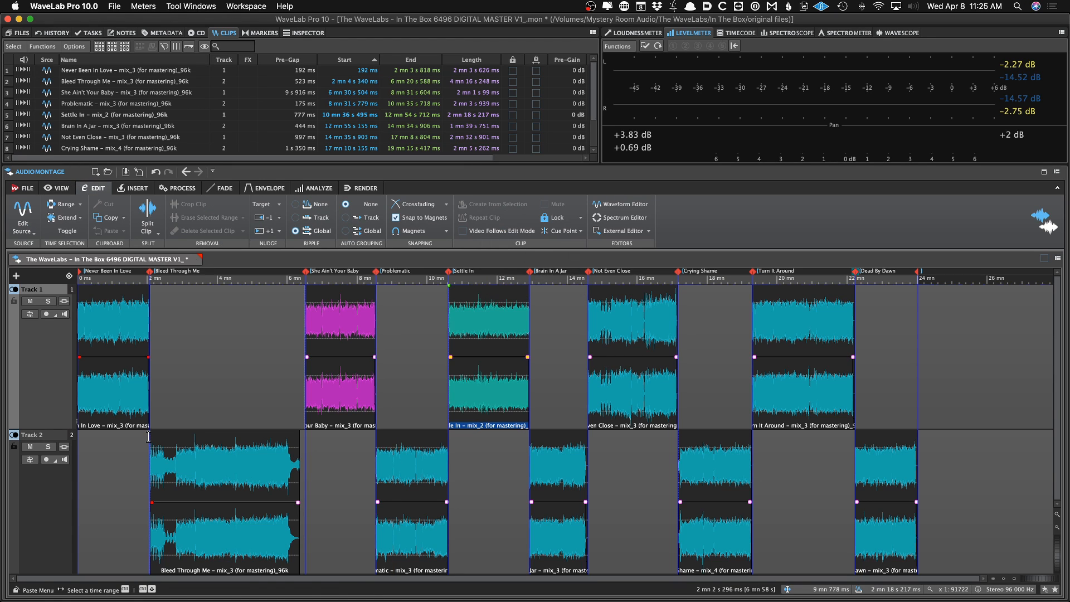
pyautogui.click(28, 225)
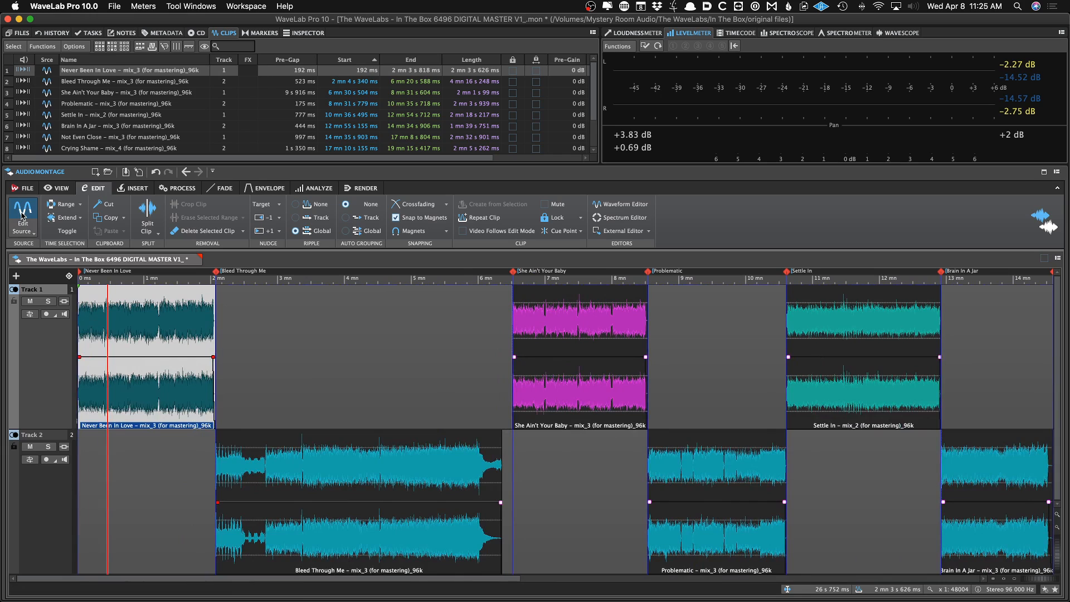
pyautogui.moveTo(103, 332); pyautogui.dragTo(136, 333)
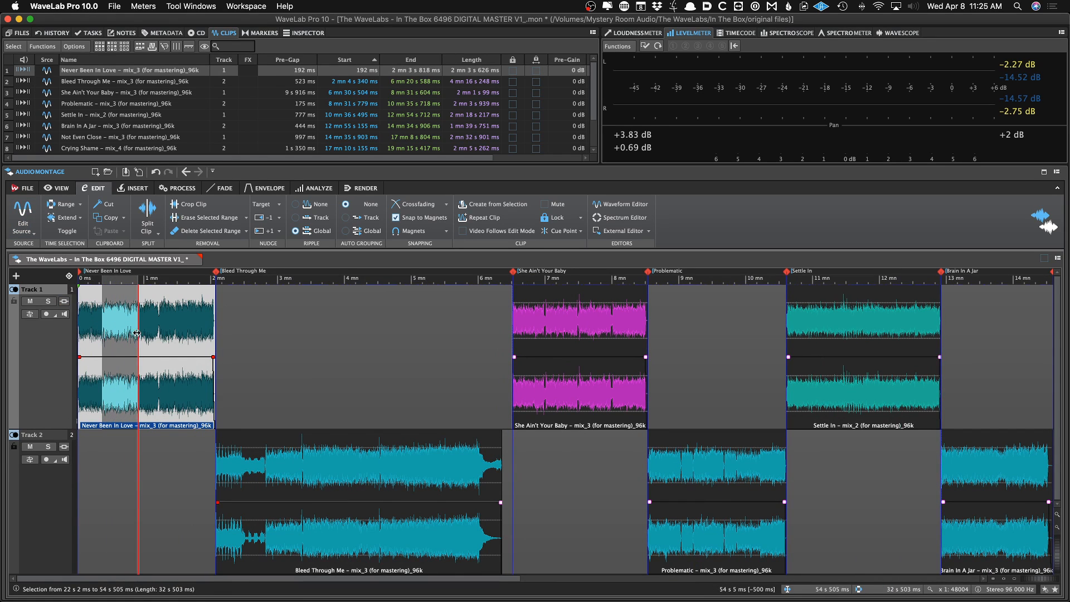
pyautogui.click(23, 223)
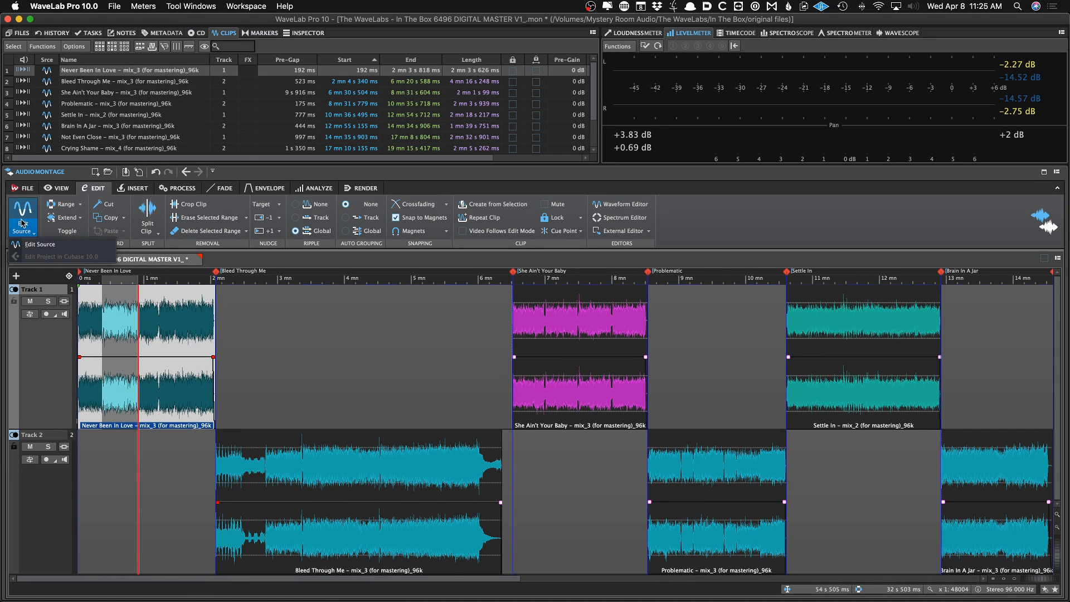
pyautogui.click(39, 244)
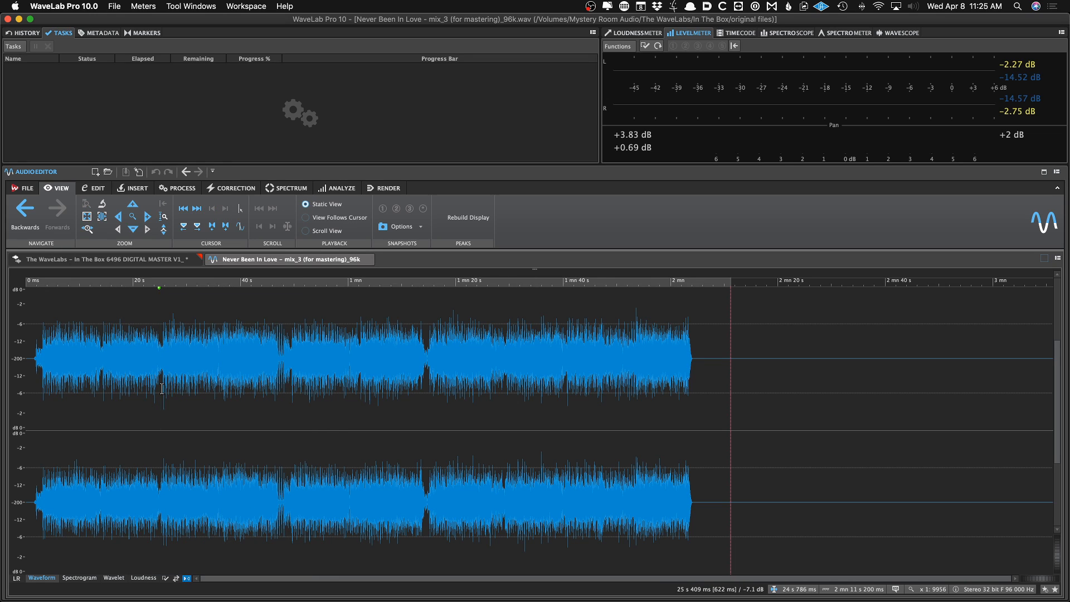
pyautogui.click(369, 260)
pyautogui.click(112, 315)
pyautogui.press('super+s')
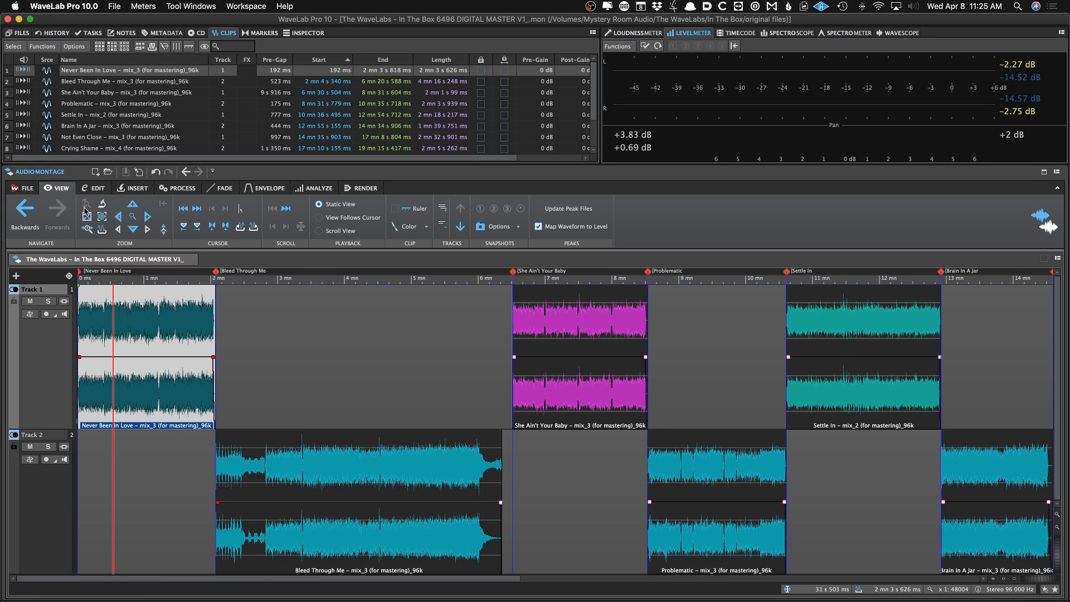
pyautogui.click(93, 188)
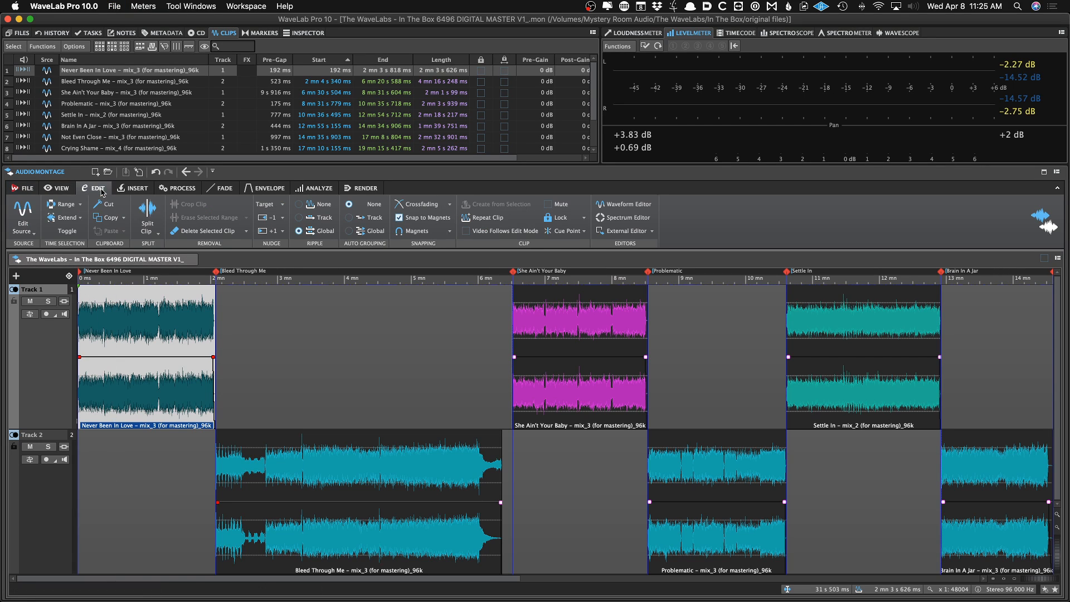
pyautogui.moveTo(98, 315); pyautogui.dragTo(125, 316)
pyautogui.click(75, 203)
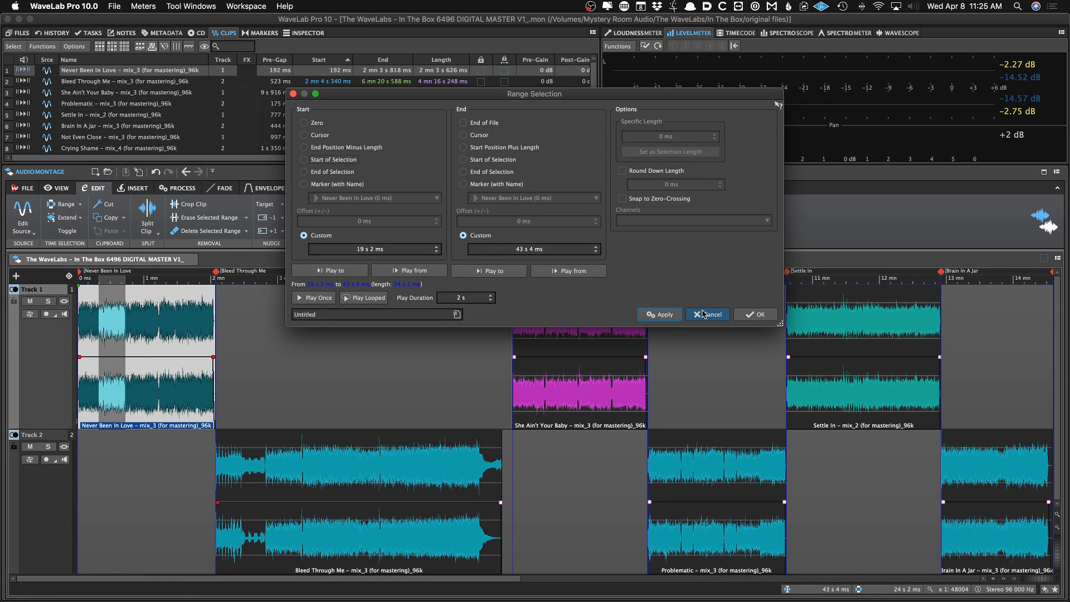
pyautogui.click(703, 314)
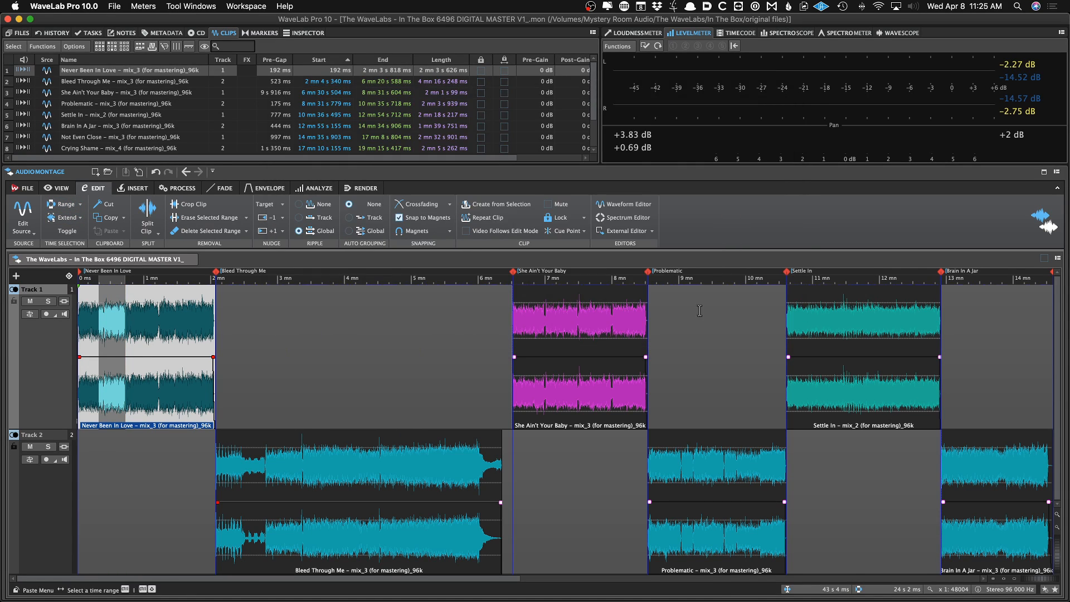
# Split the Never Been In Love clip at 7 s 233 ms
pyautogui.click(134, 343)
pyautogui.click(69, 275)
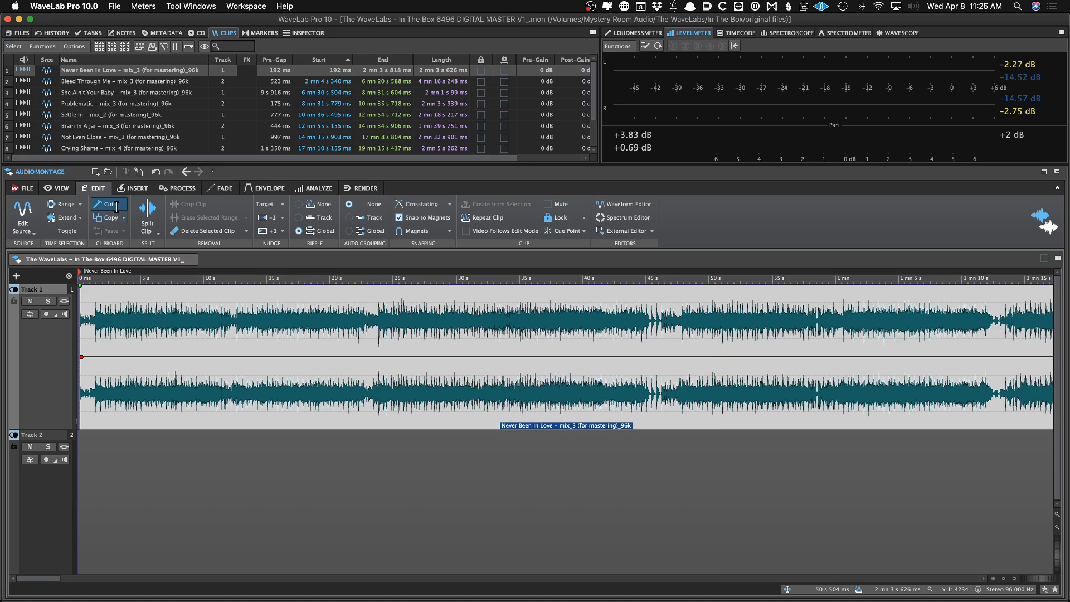
pyautogui.click(131, 334)
pyautogui.click(169, 334)
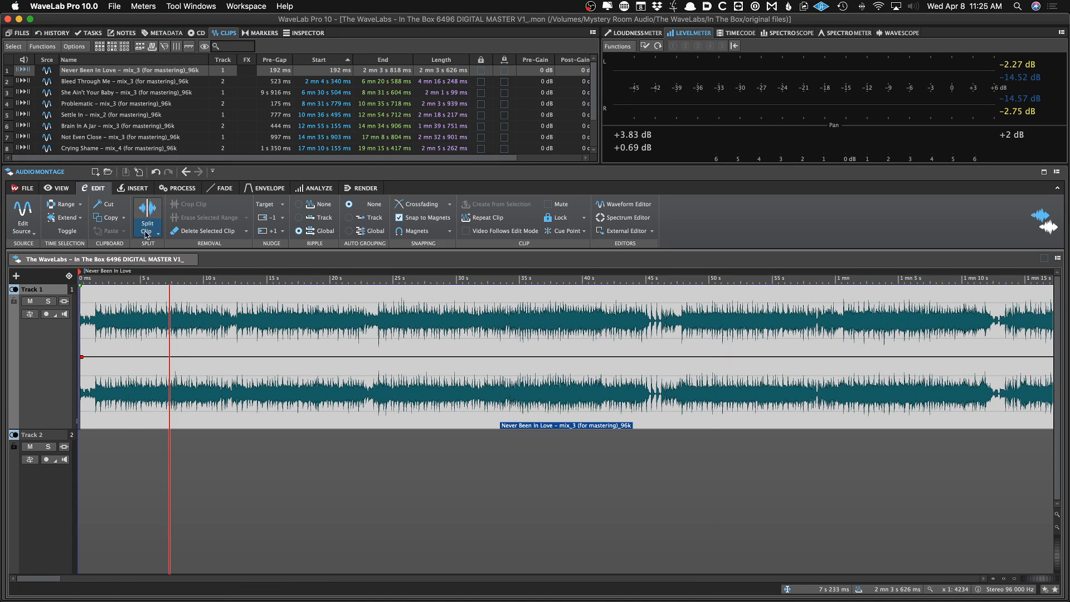
pyautogui.click(146, 226)
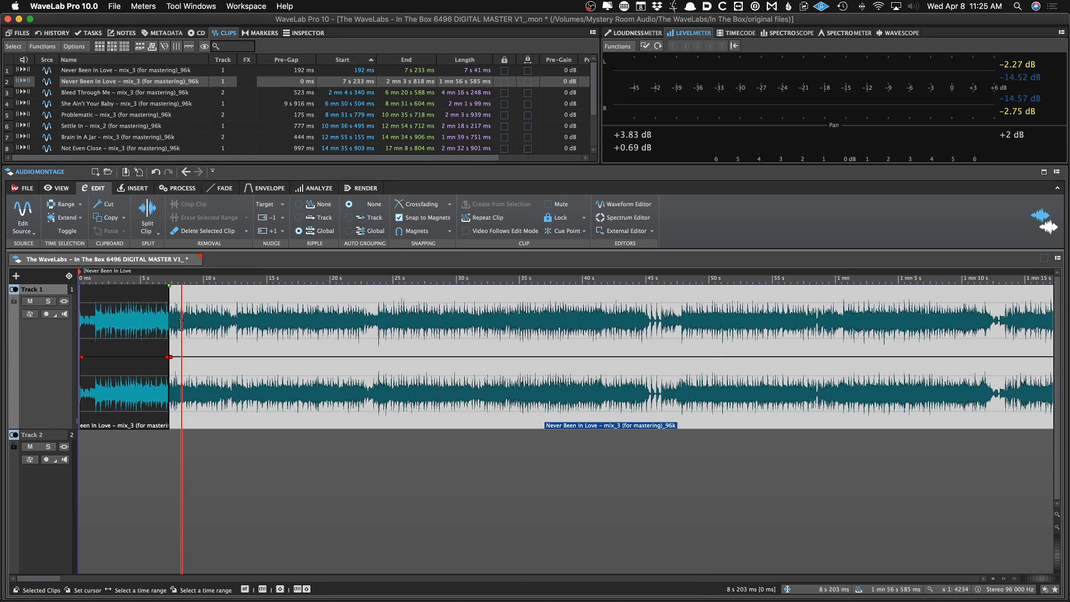
# Undo the 7 s 233 ms split of the Never Been In Love clip, try three further splits, and undo them
pyautogui.press('super+z')
pyautogui.click(211, 325)
pyautogui.press('s')
pyautogui.scroll(-4, 229, 323)
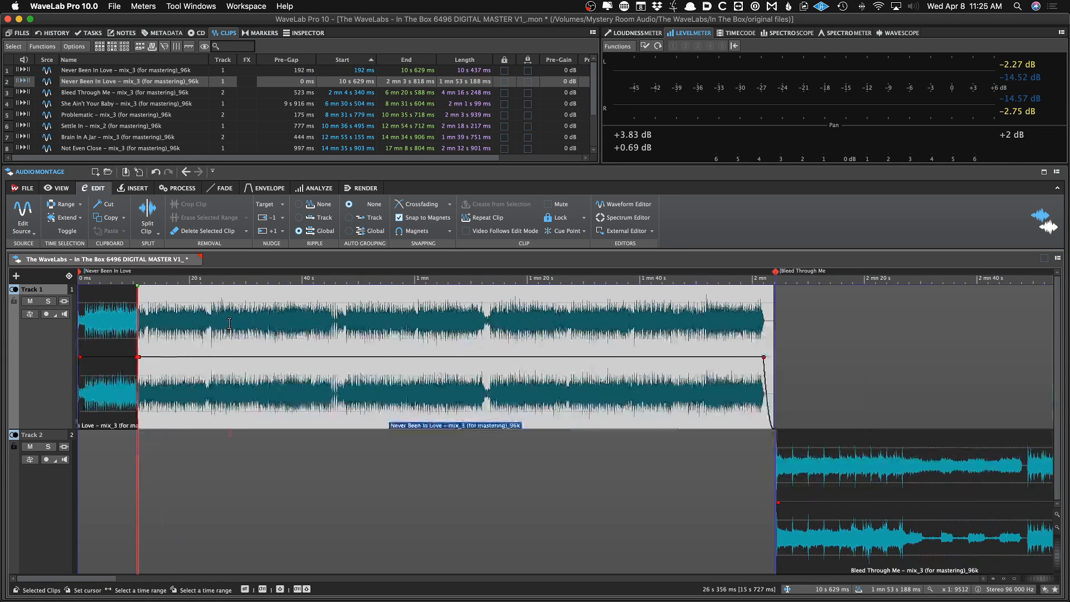
pyautogui.click(229, 323)
pyautogui.press('s')
pyautogui.click(300, 323)
pyautogui.press('s')
pyautogui.click(281, 329)
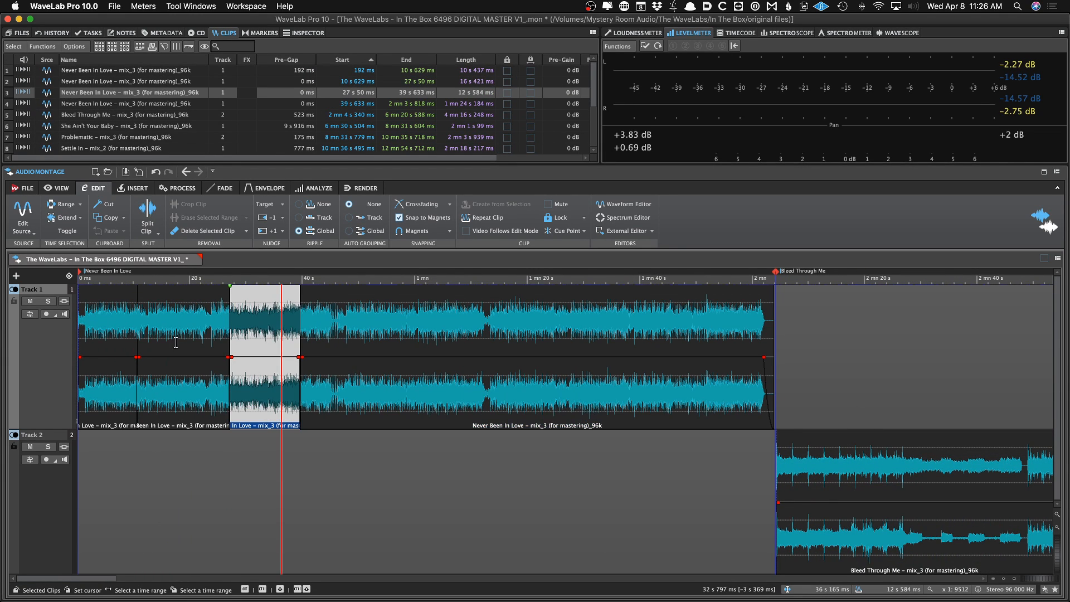
pyautogui.click(175, 341)
pyautogui.click(99, 336)
pyautogui.click(163, 336)
pyautogui.click(285, 336)
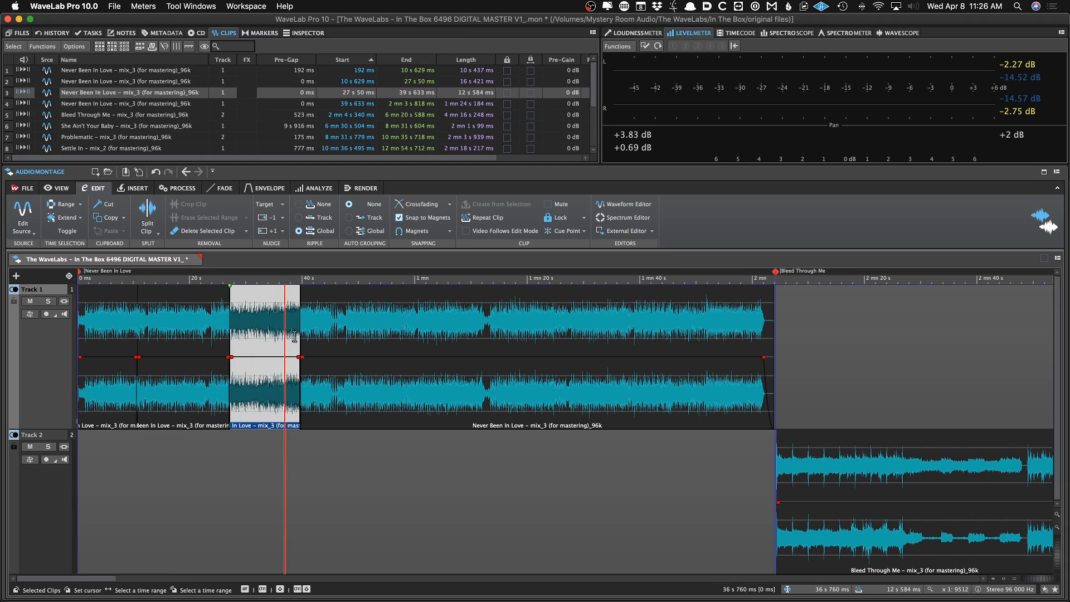
pyautogui.press('super+z')
pyautogui.press('super+z')
pyautogui.press('super+z')
# Try moving the Bleed Through Me clip slightly later and undo the move
pyautogui.click(220, 334)
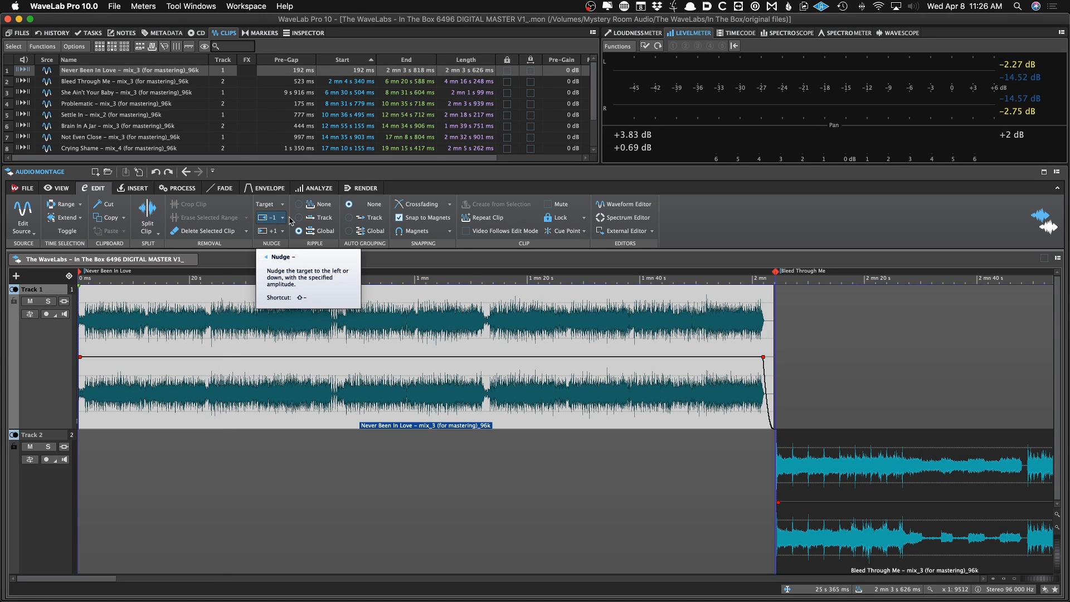
pyautogui.click(271, 330)
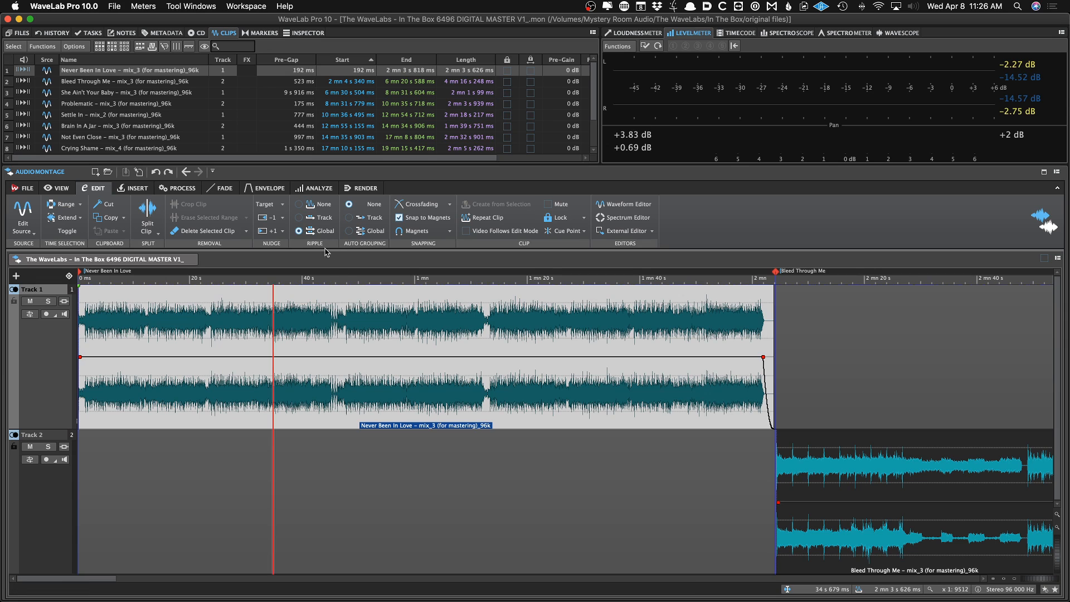
pyautogui.scroll(-10, 315, 325)
pyautogui.click(247, 366)
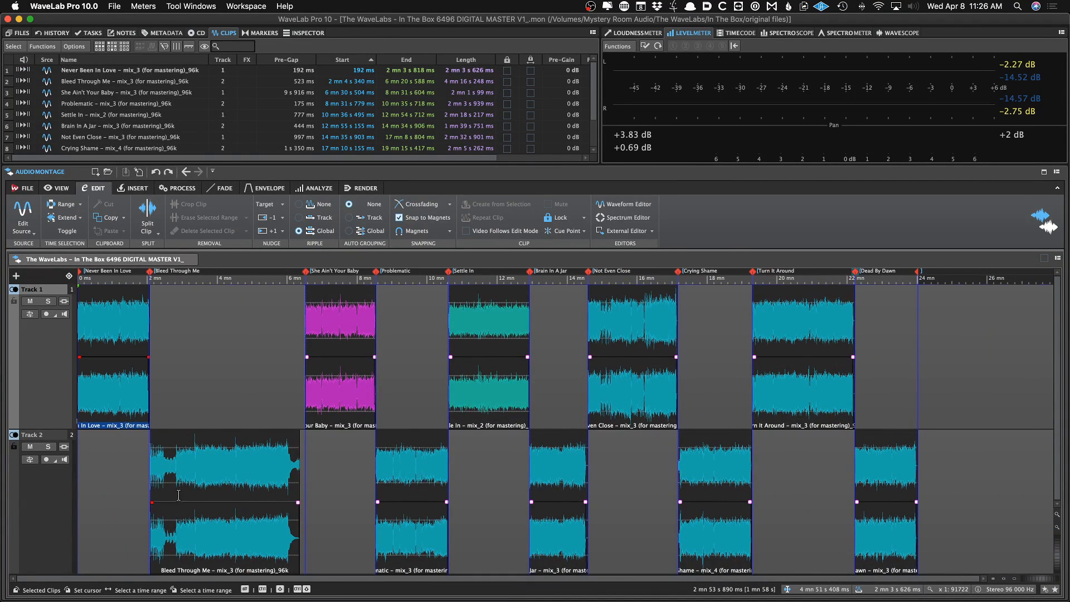
pyautogui.moveTo(201, 529); pyautogui.dragTo(206, 528)
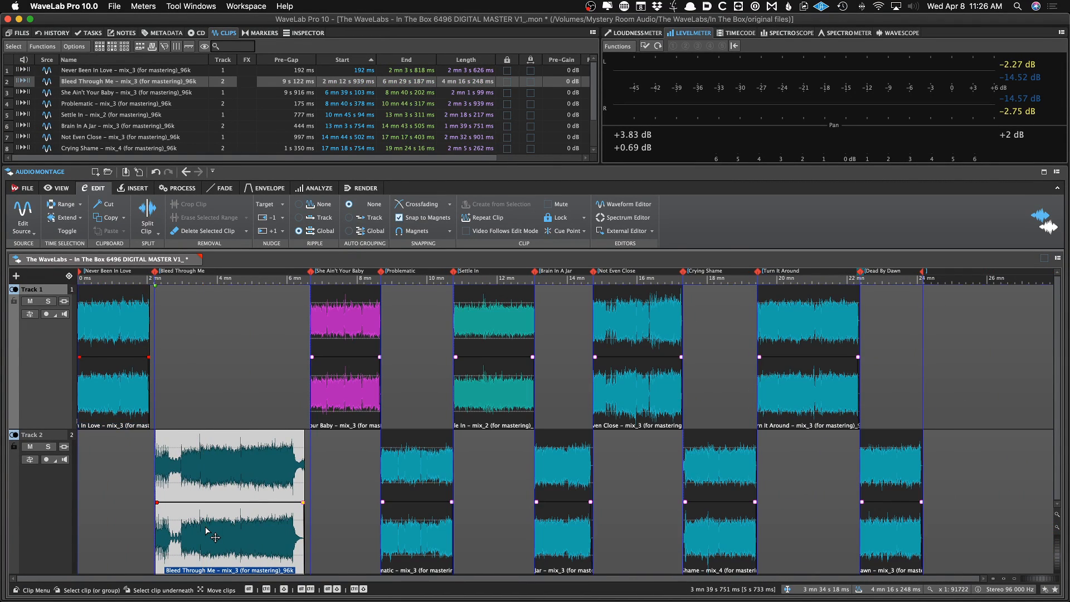
pyautogui.press('super+z')
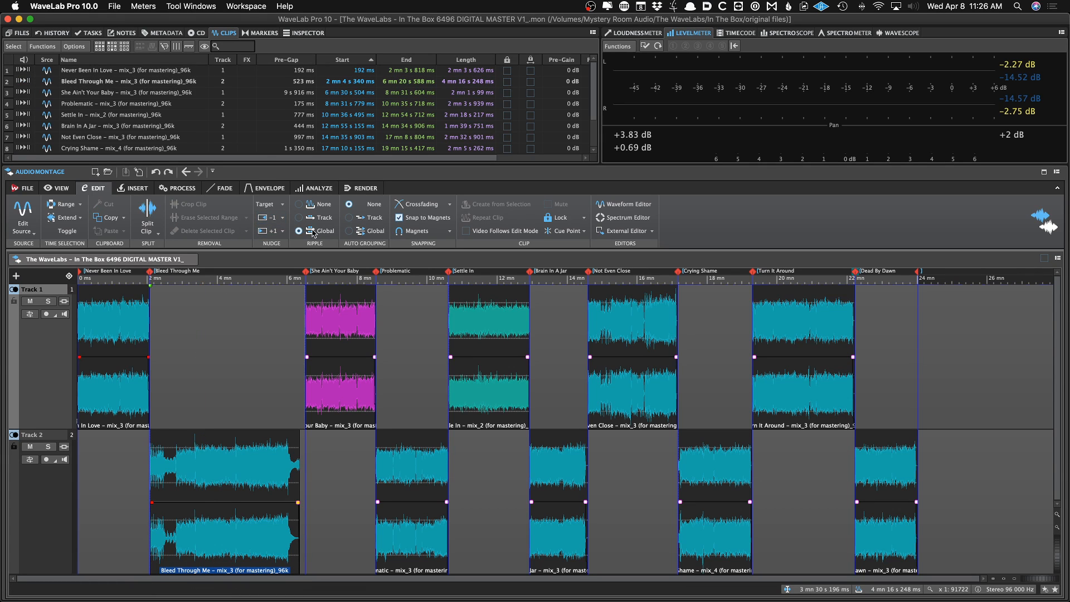
# Try dragging the Problematic clip later on its track, undoing each move
pyautogui.click(419, 554)
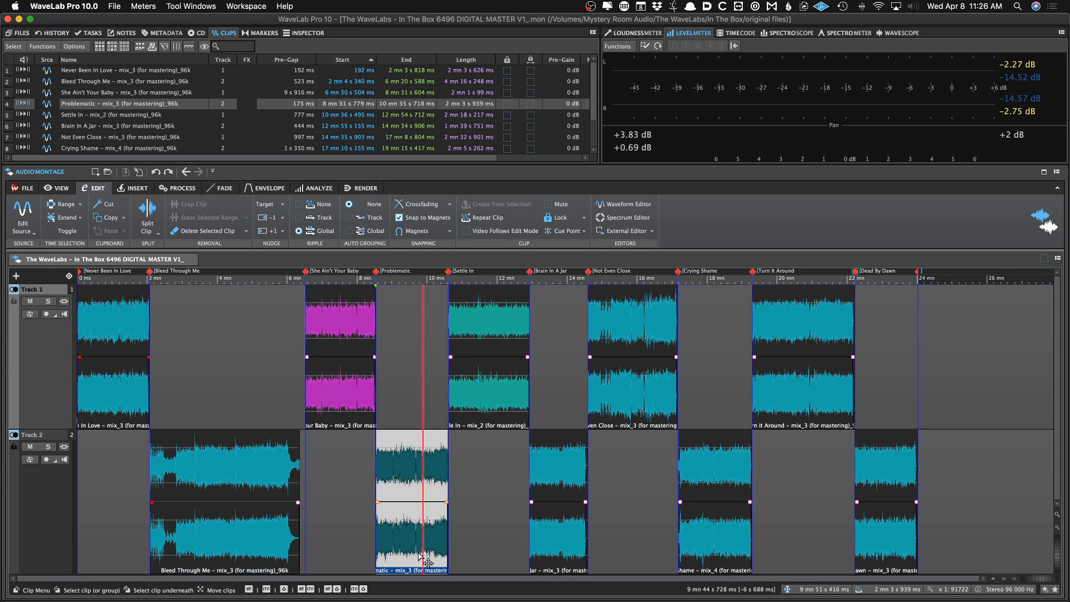
pyautogui.moveTo(418, 557); pyautogui.dragTo(463, 557)
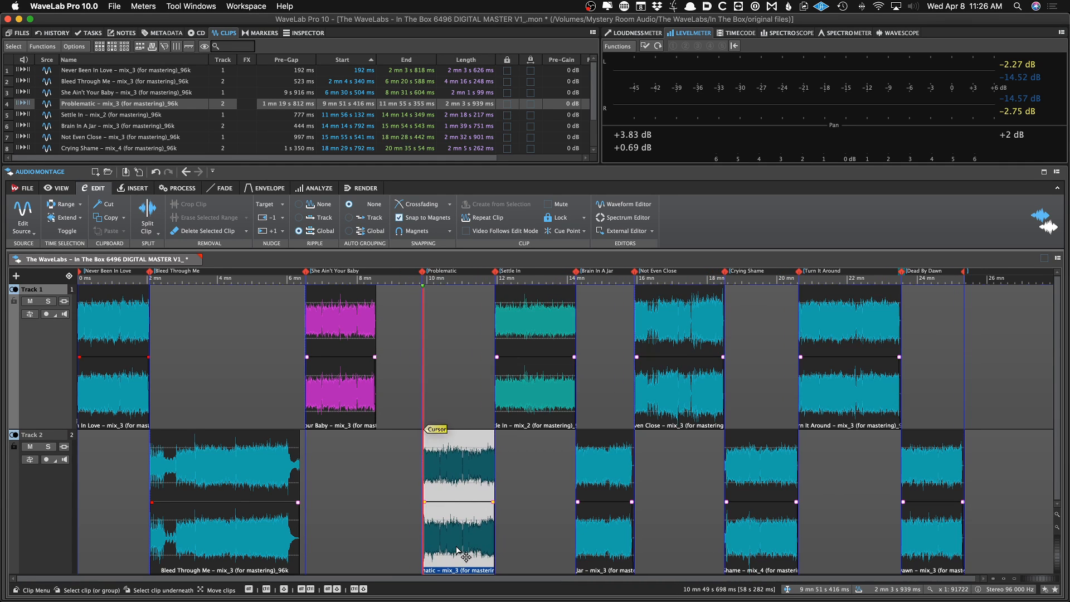
pyautogui.press('super+z')
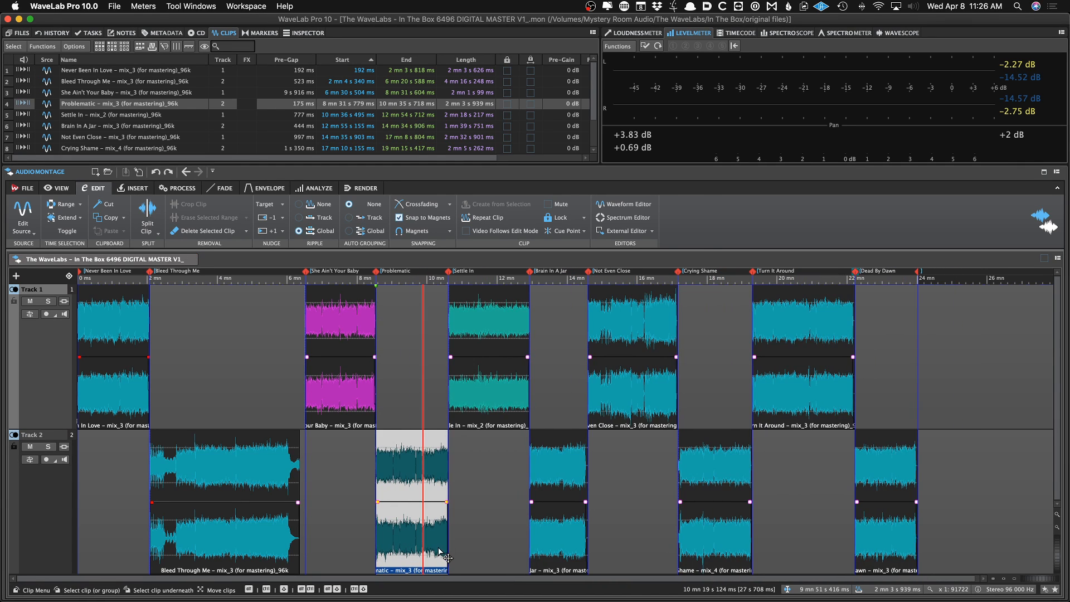
pyautogui.scroll(8, 388, 483)
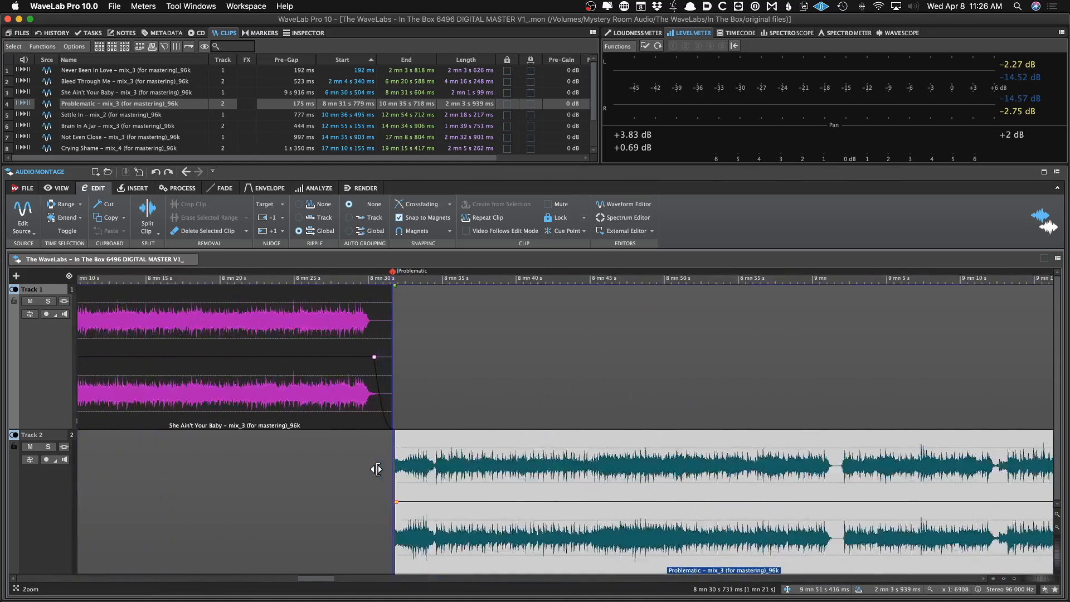
pyautogui.scroll(-10, 377, 469)
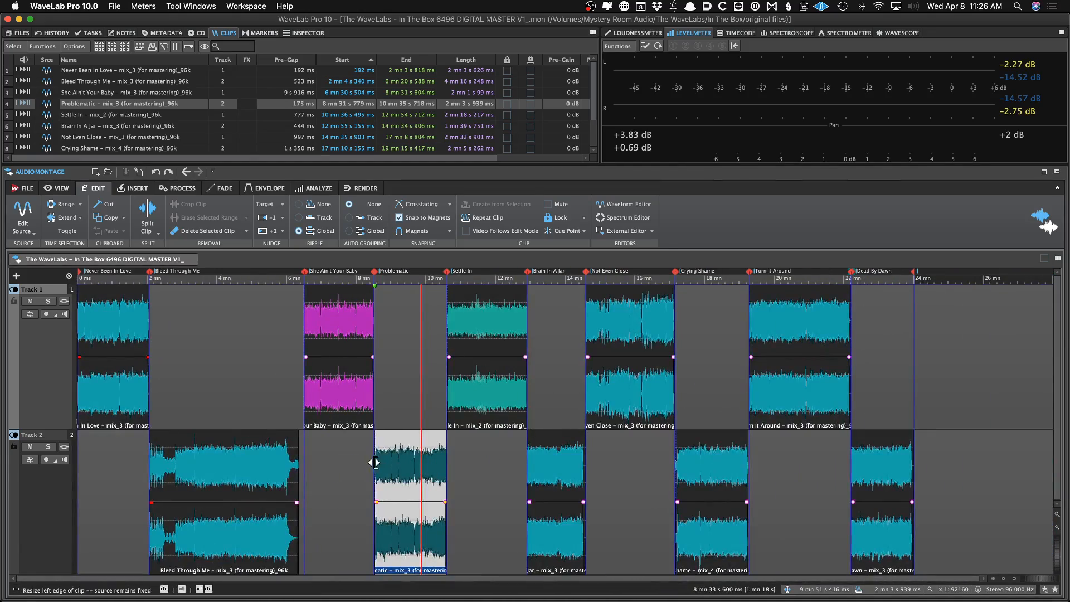
pyautogui.scroll(10, 368, 462)
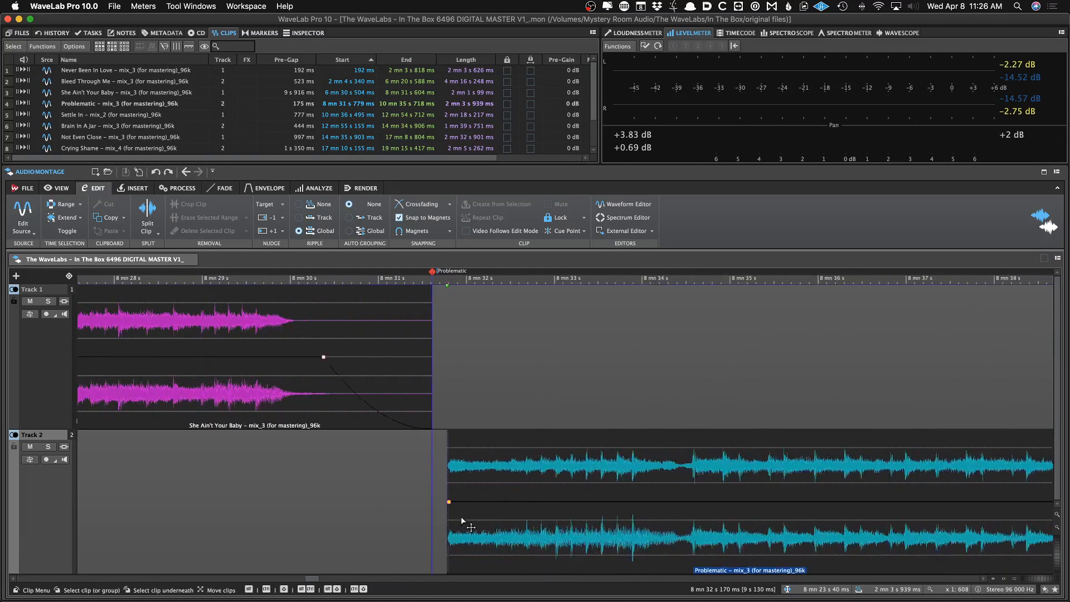
pyautogui.scroll(-2, 660, 534)
pyautogui.moveTo(708, 537); pyautogui.dragTo(898, 536)
pyautogui.press('super+z')
pyautogui.click(611, 508)
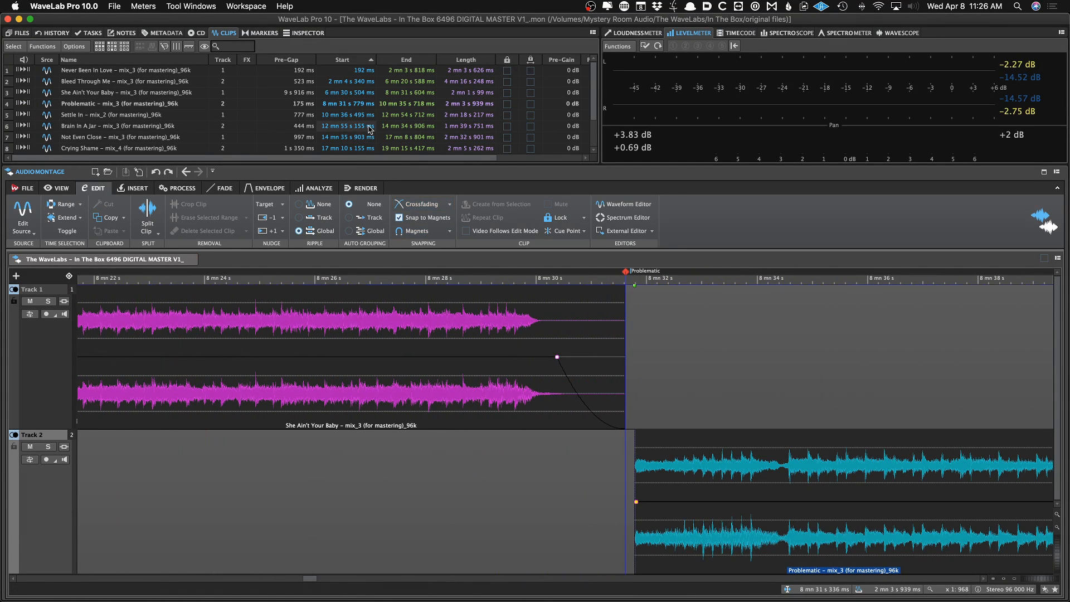
# Set the Problematic clip's start to 8 mn 33 s 779 ms and save the montage
pyautogui.click(783, 548)
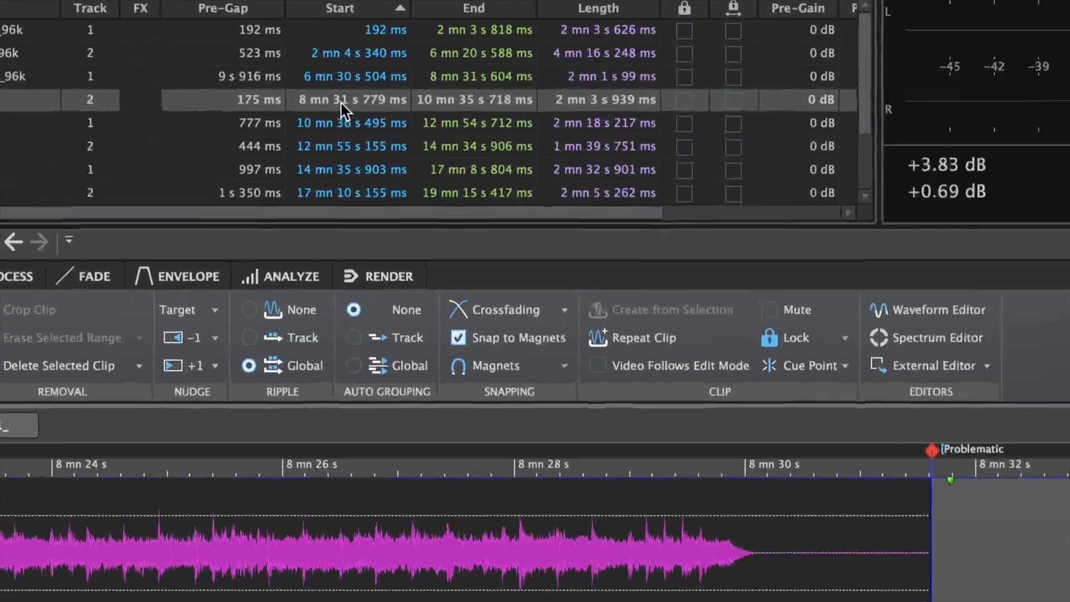
pyautogui.doubleClick(342, 103)
pyautogui.write('3')
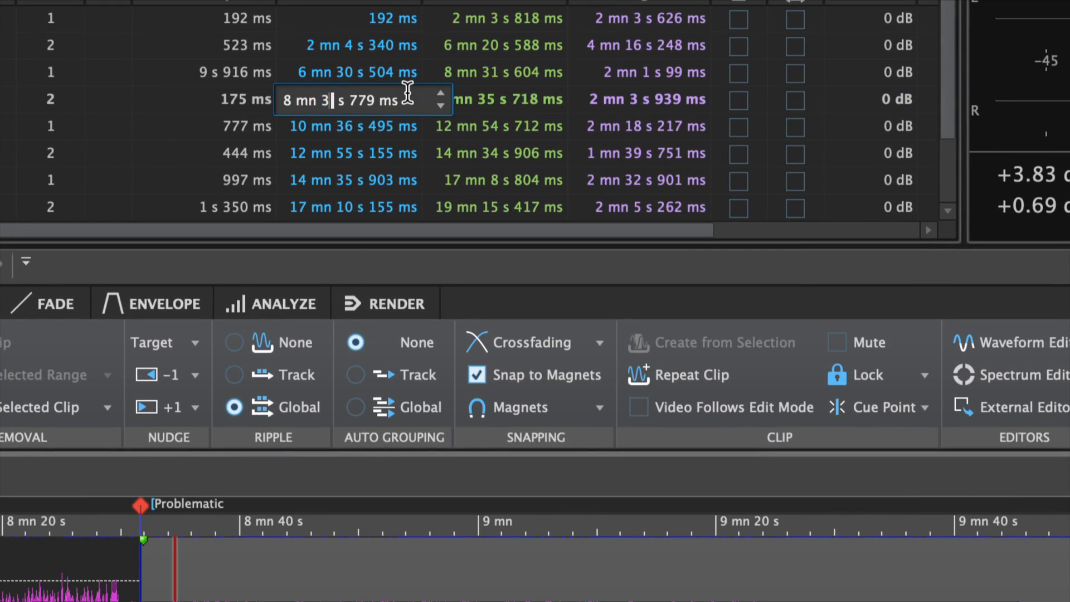
pyautogui.press('Return')
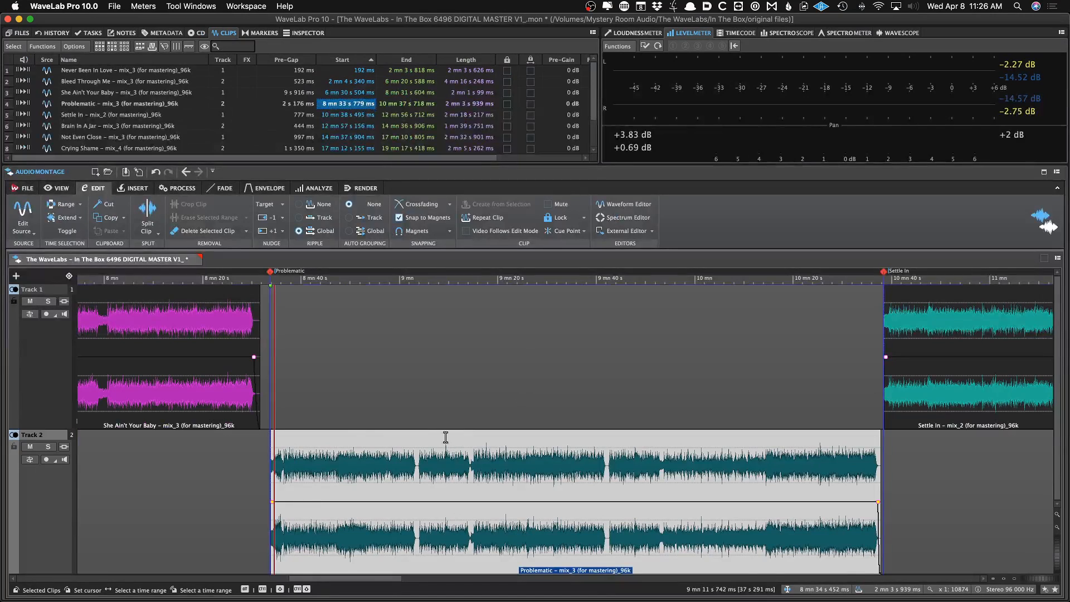
pyautogui.press('super+s')
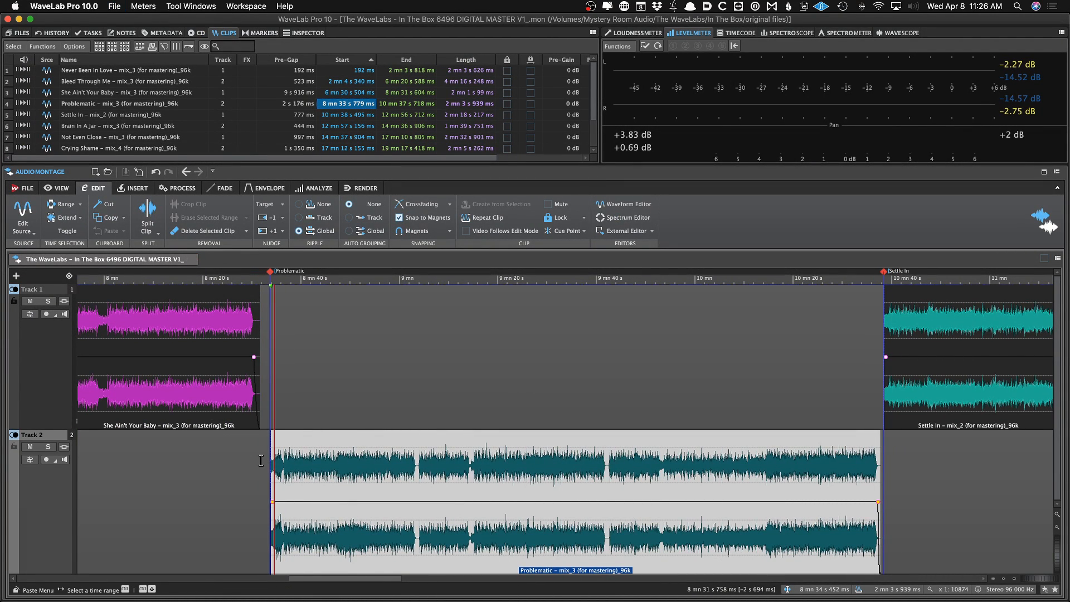
# With global ripple, move the She Ain't Your Baby clip to start right at the end of Bleed Through Me
pyautogui.press('super+Down')
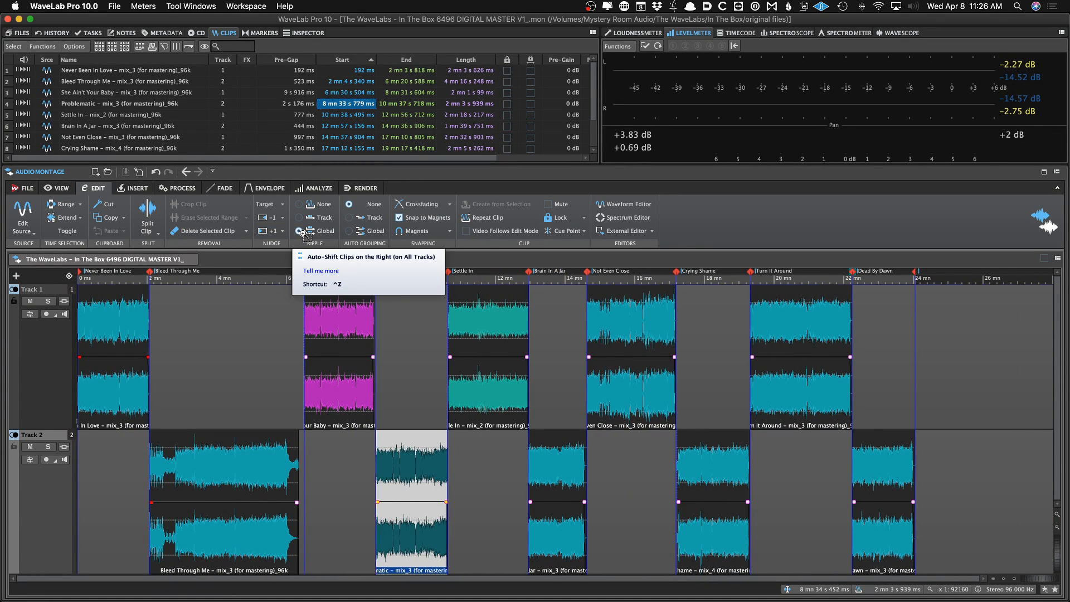
pyautogui.click(300, 231)
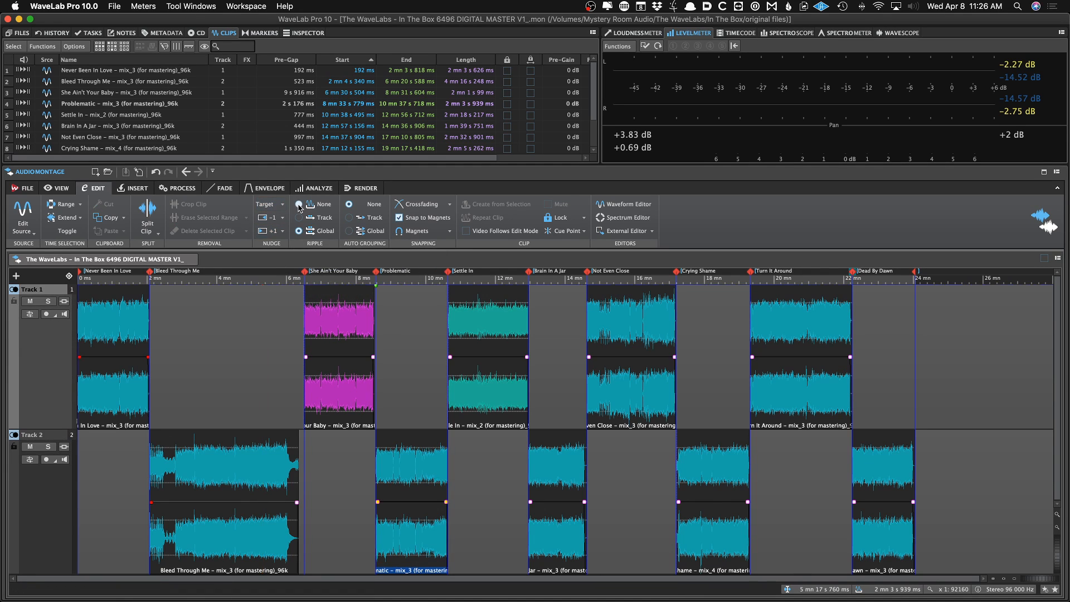
pyautogui.click(299, 204)
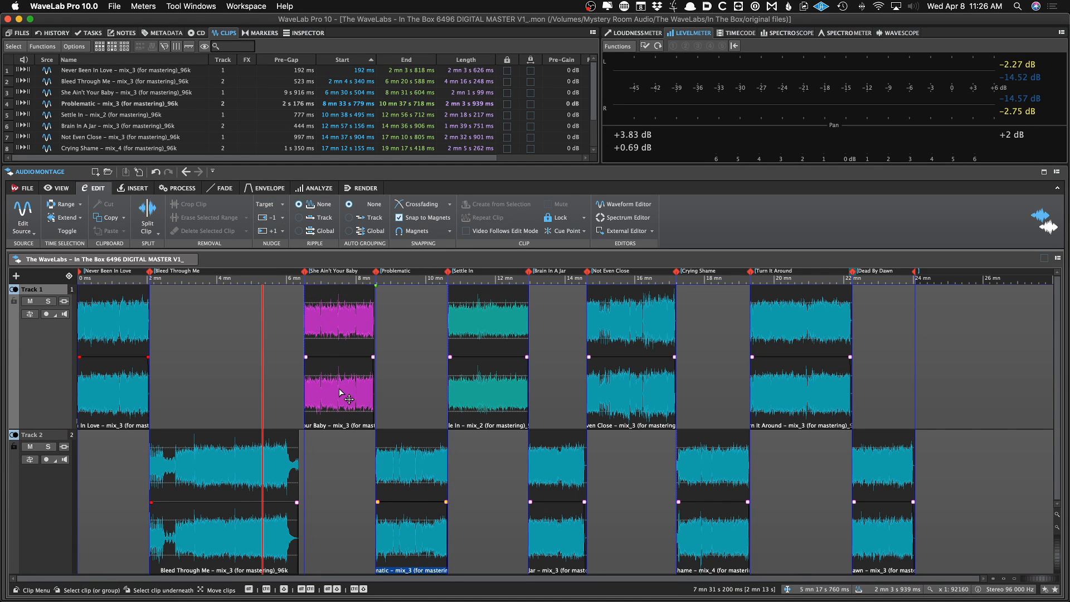
pyautogui.moveTo(341, 389)
pyautogui.mouseDown()
pyautogui.moveTo(310, 393)
pyautogui.moveTo(361, 393)
pyautogui.moveTo(282, 393)
pyautogui.moveTo(437, 393)
pyautogui.moveTo(360, 393)
pyautogui.mouseUp()
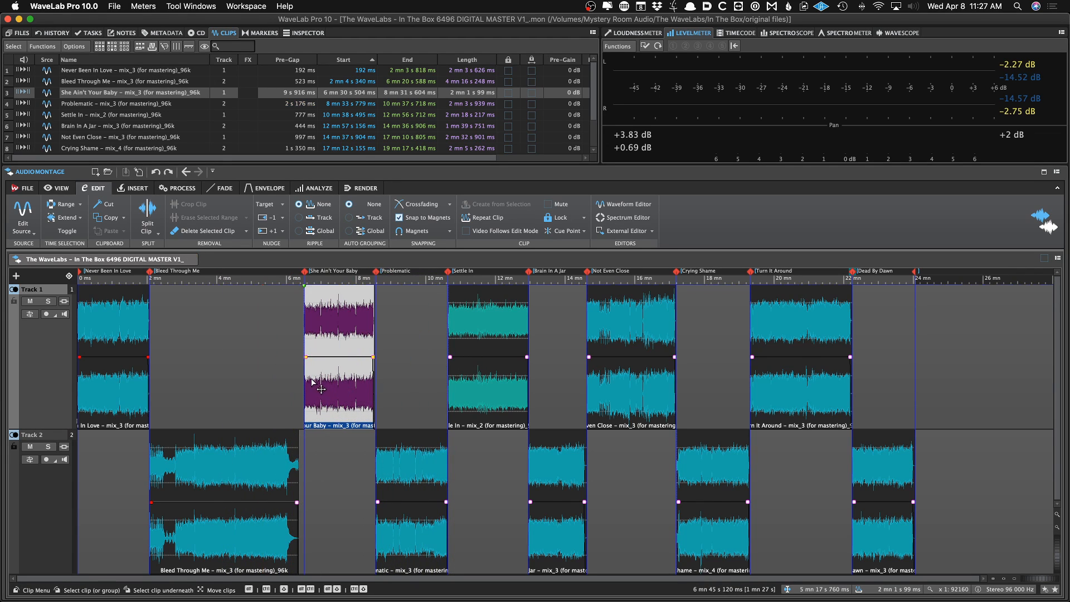
pyautogui.click(322, 218)
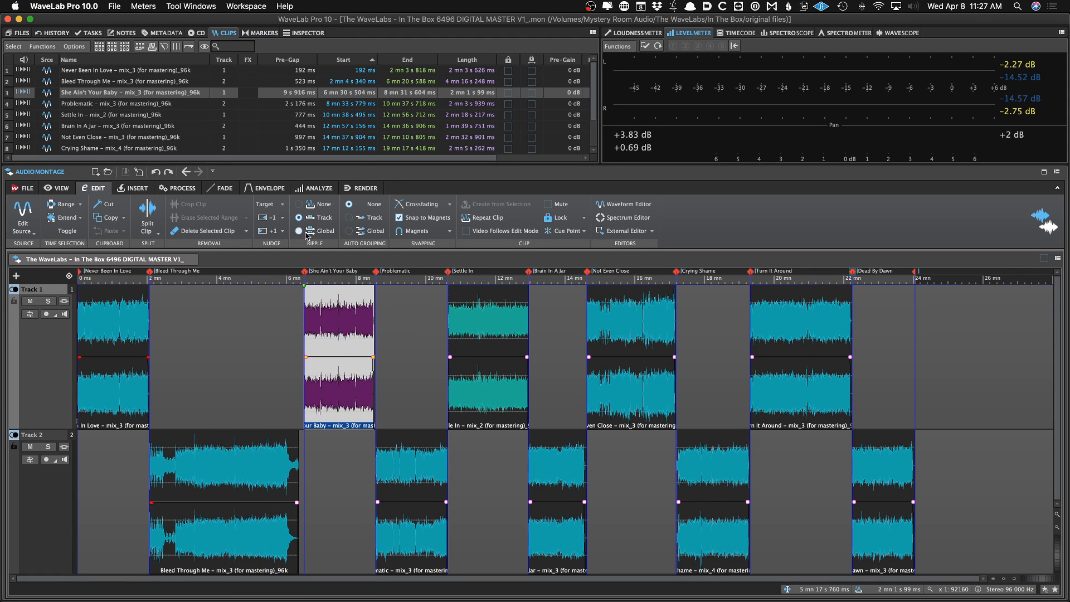
pyautogui.moveTo(329, 383); pyautogui.dragTo(365, 390)
pyautogui.press('super+z')
pyautogui.press('super+z')
pyautogui.press('super+z')
pyautogui.click(272, 374)
pyautogui.click(299, 231)
pyautogui.press('super+z')
pyautogui.click(279, 374)
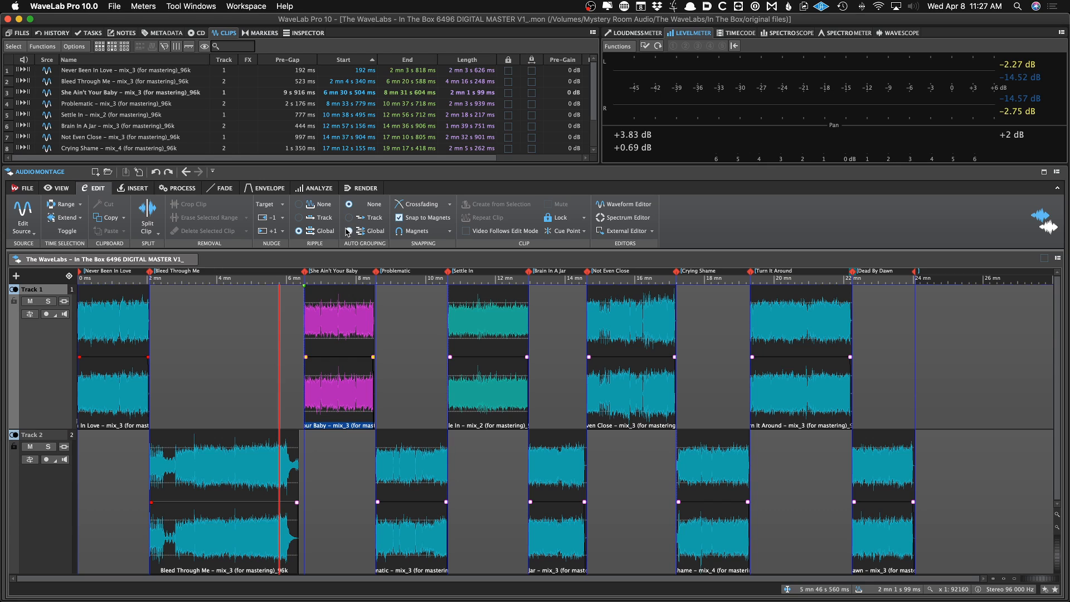
pyautogui.moveTo(336, 385)
pyautogui.mouseDown()
pyautogui.moveTo(357, 384)
pyautogui.moveTo(310, 385)
pyautogui.moveTo(327, 394)
pyautogui.mouseUp()
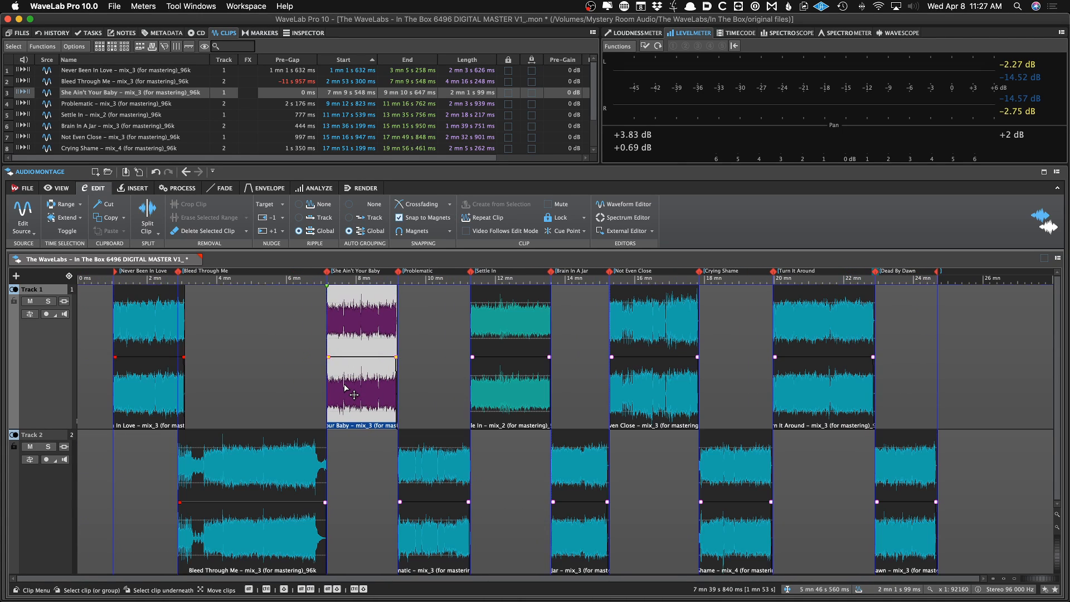
pyautogui.click(275, 371)
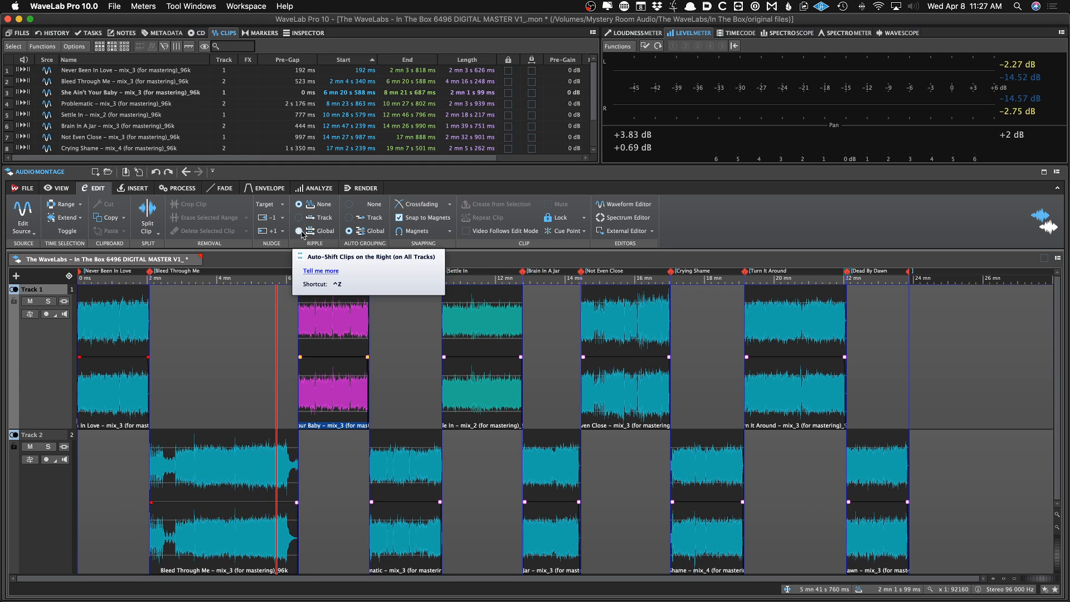
# Examine the ripple, auto-grouping and magnet snapping options on the She Ain't Your Baby clip
pyautogui.click(355, 205)
pyautogui.click(299, 230)
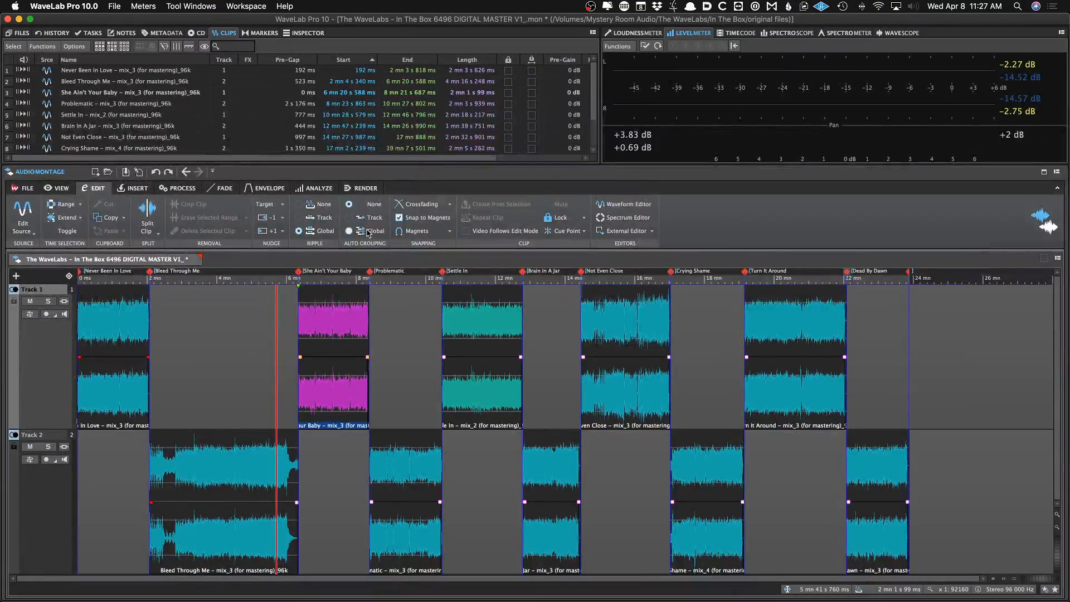
pyautogui.click(349, 231)
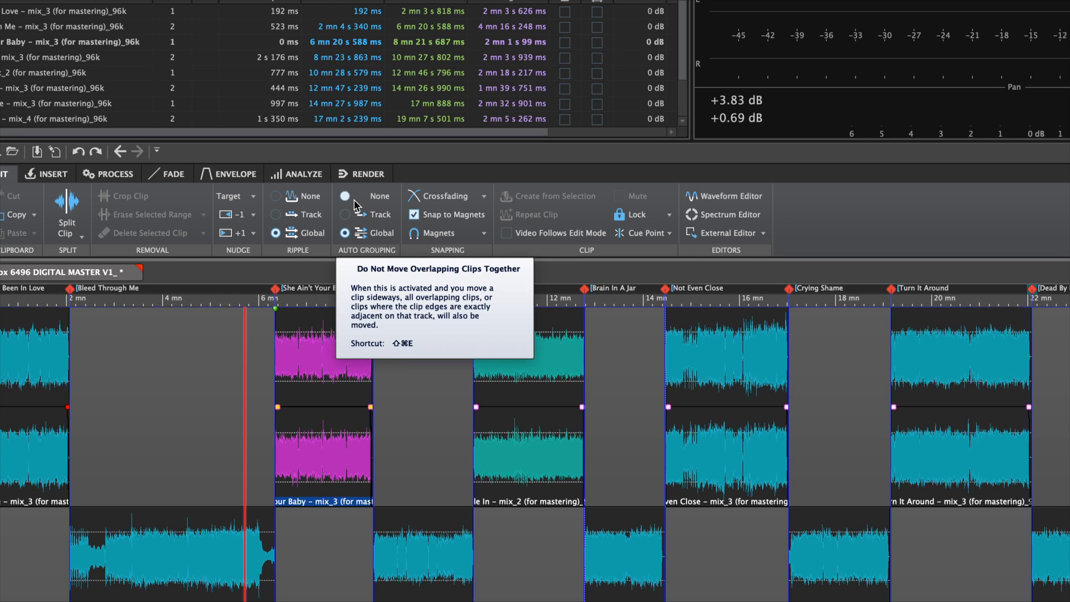
pyautogui.click(355, 199)
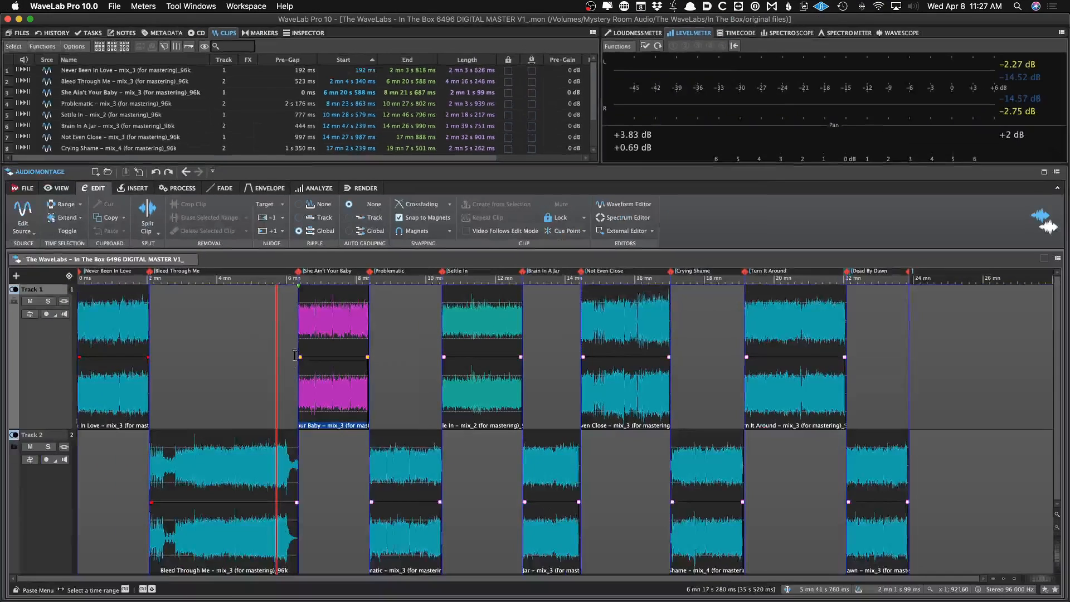
pyautogui.moveTo(333, 378); pyautogui.dragTo(335, 385)
pyautogui.moveTo(303, 387)
pyautogui.mouseDown()
pyautogui.moveTo(294, 389)
pyautogui.moveTo(324, 388)
pyautogui.mouseUp()
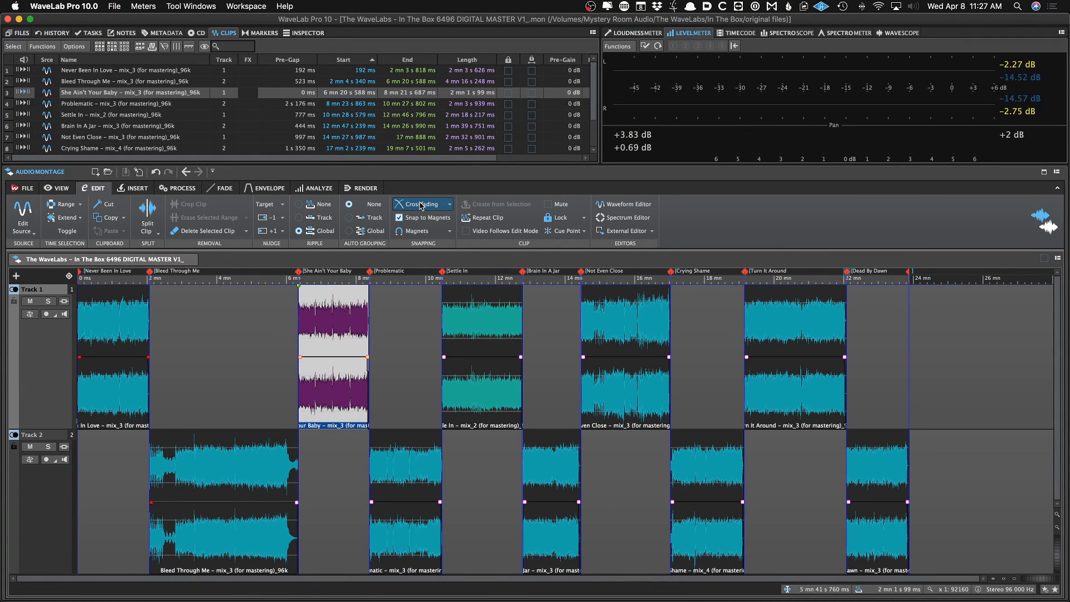
pyautogui.click(422, 231)
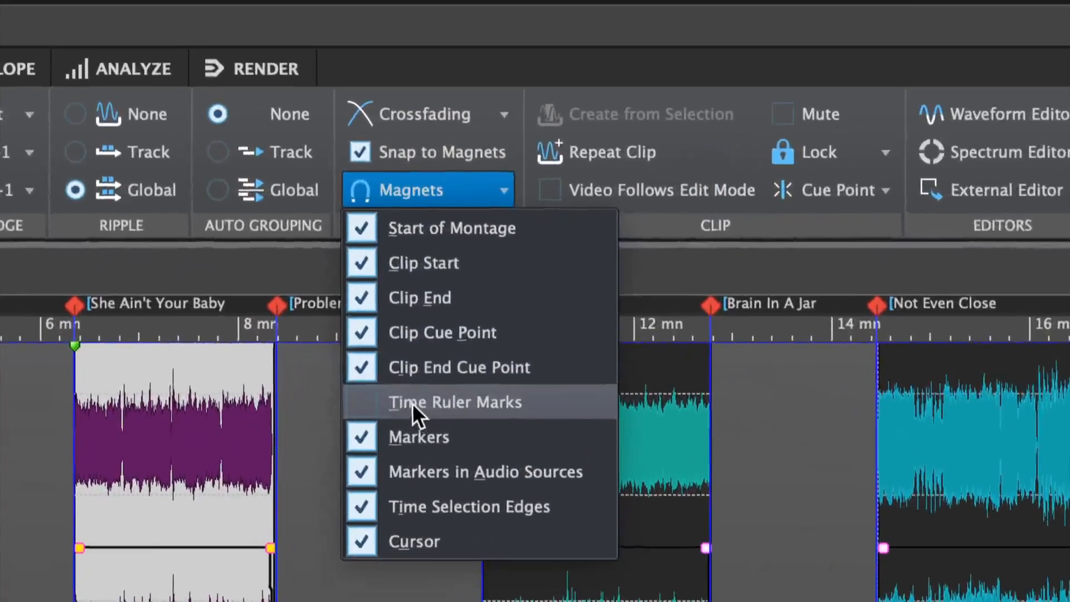
pyautogui.click(417, 306)
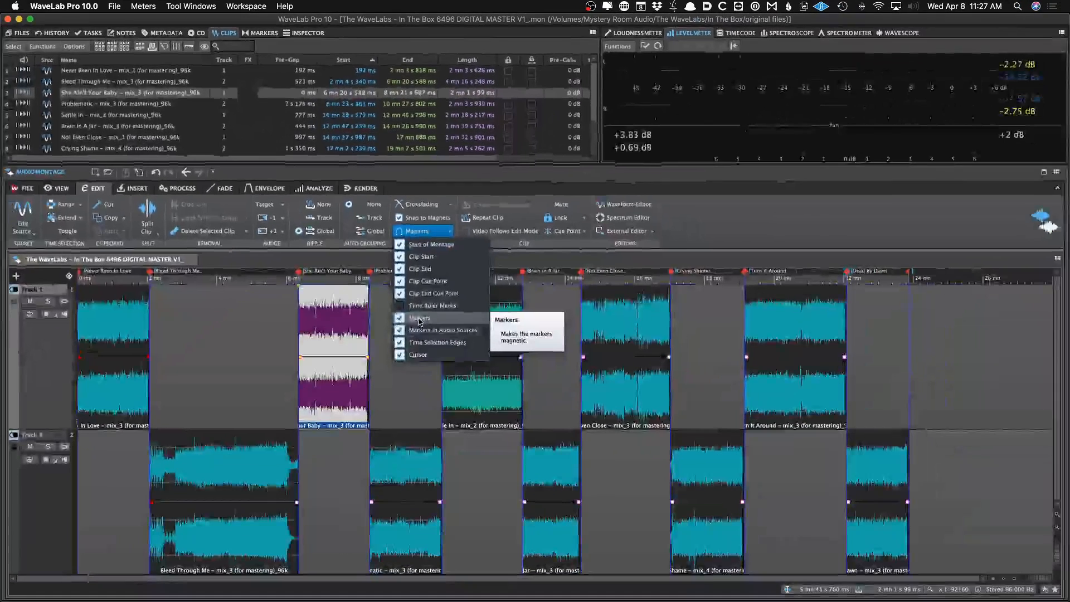
pyautogui.click(737, 170)
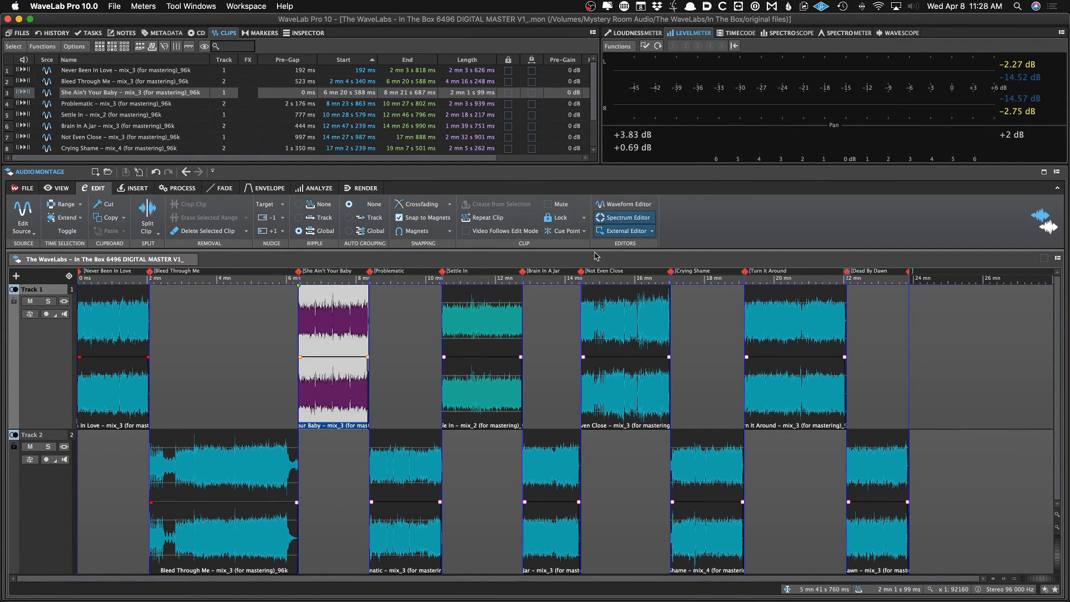
# Select a range of about 1.2 s near 7 mn 15 s in She Ain't Your Baby and open the external editor choices
pyautogui.click(313, 331)
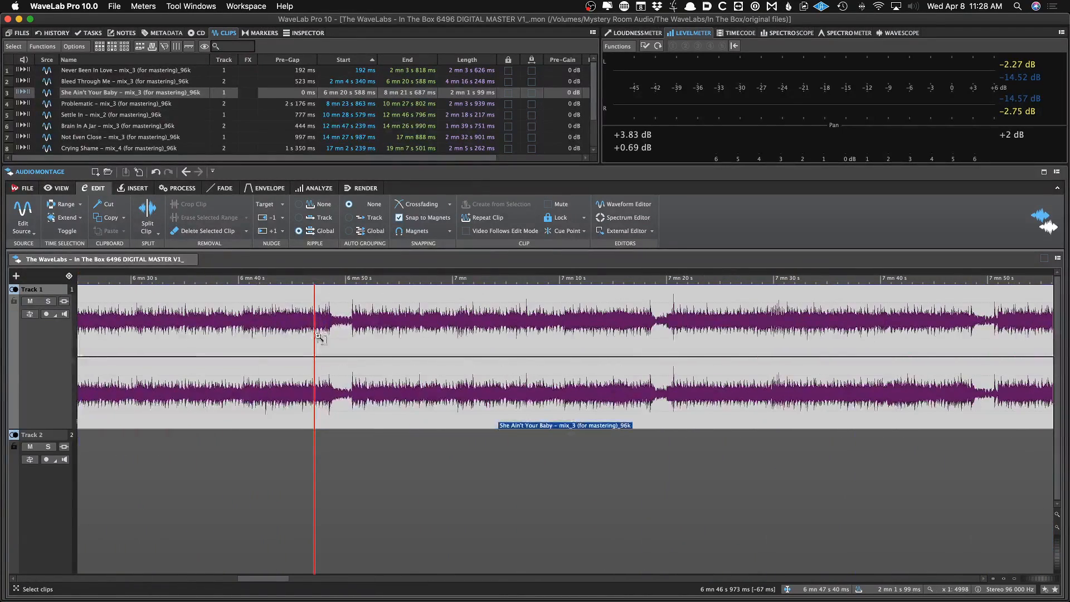
pyautogui.click(341, 343)
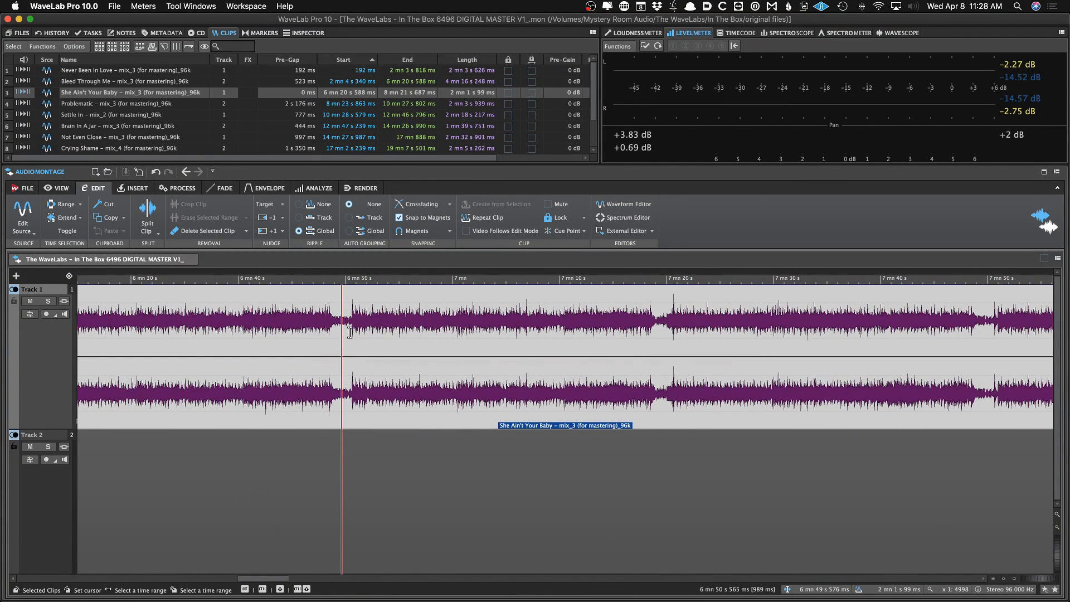
pyautogui.moveTo(349, 332); pyautogui.dragTo(511, 336)
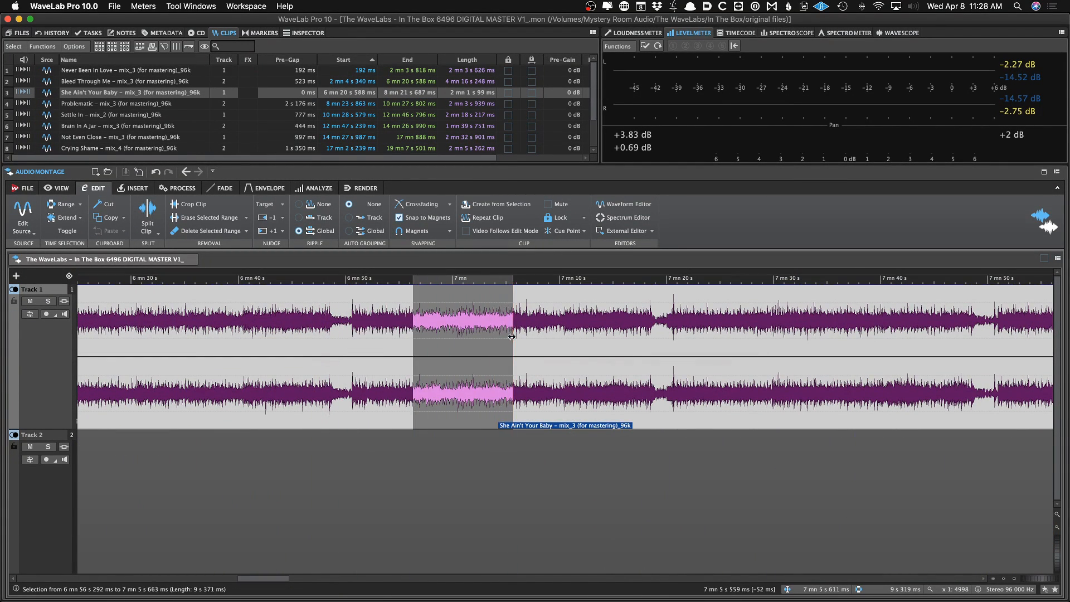
pyautogui.click(580, 330)
pyautogui.scroll(3, 613, 327)
pyautogui.click(605, 329)
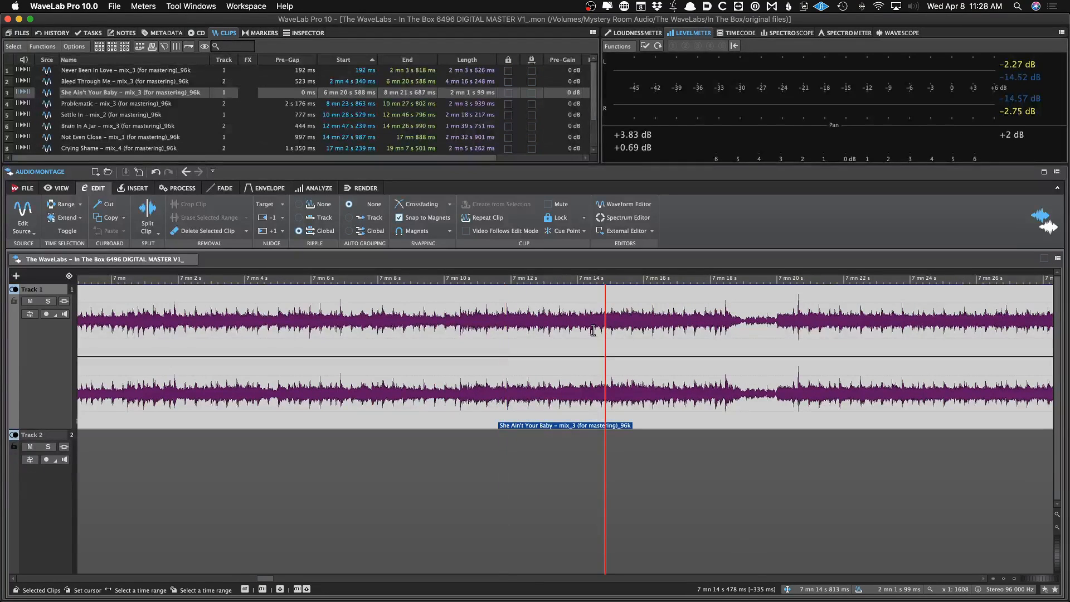
pyautogui.moveTo(593, 330); pyautogui.dragTo(634, 330)
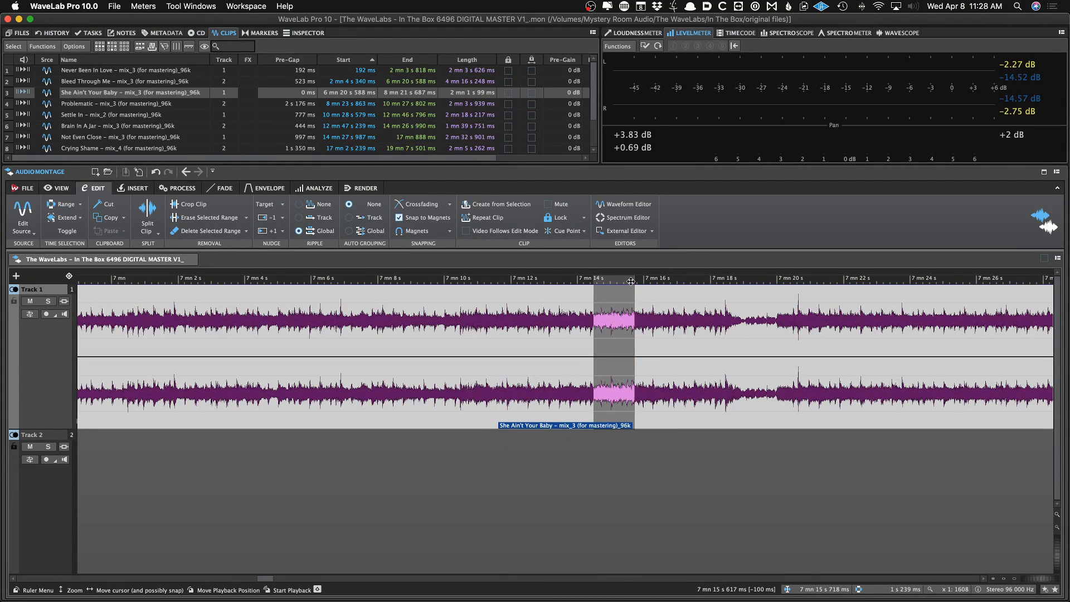
pyautogui.click(651, 231)
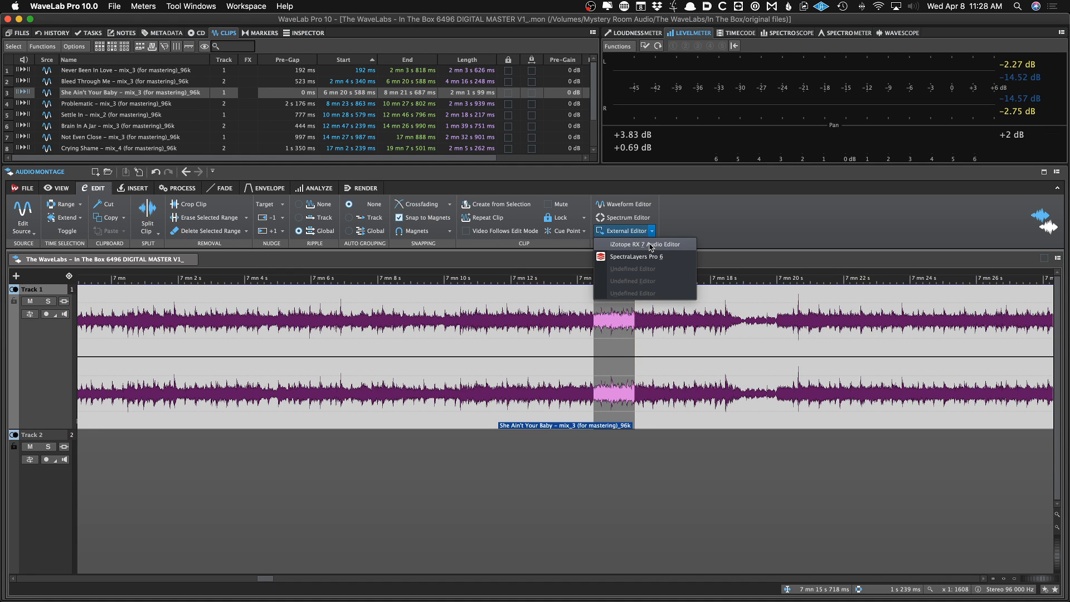
# Insert a generic marker at about 3 minutes inside the Bleed Through Me clip
pyautogui.click(695, 216)
pyautogui.click(656, 309)
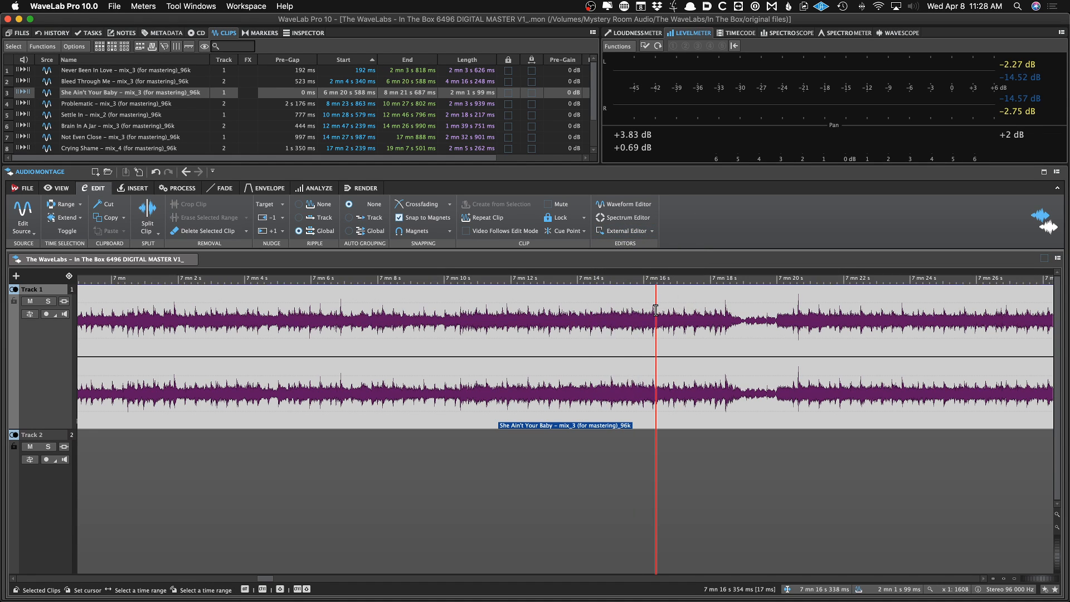
pyautogui.scroll(-5, 656, 310)
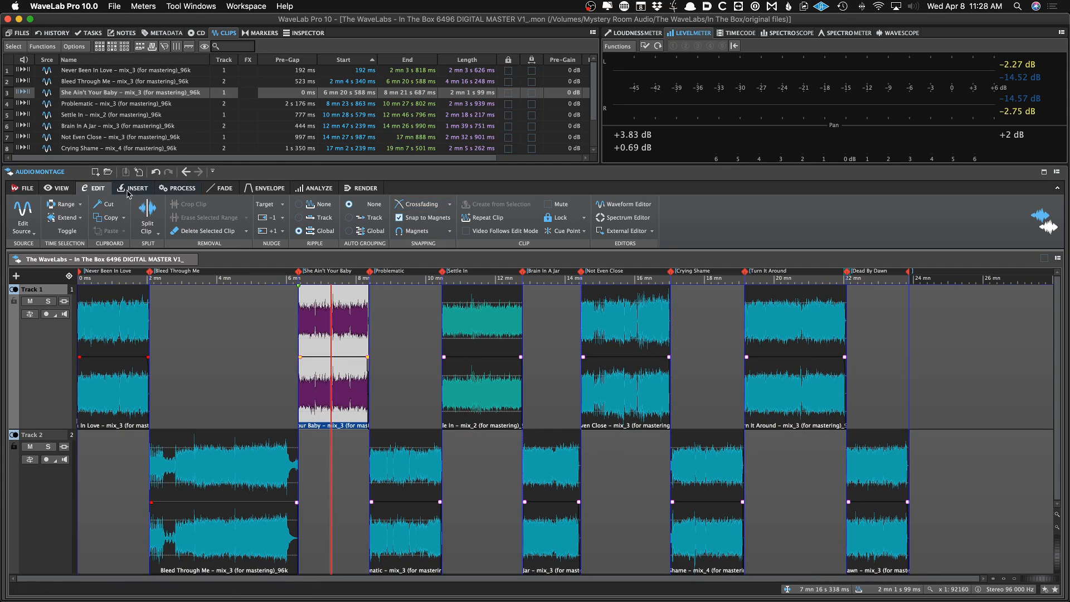
pyautogui.click(132, 189)
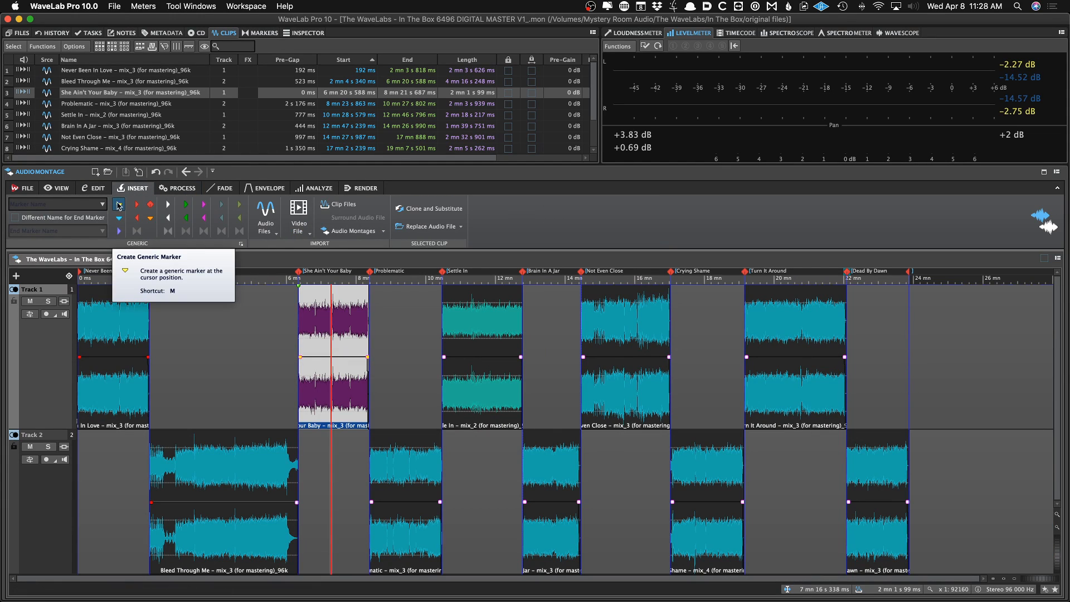
pyautogui.click(174, 304)
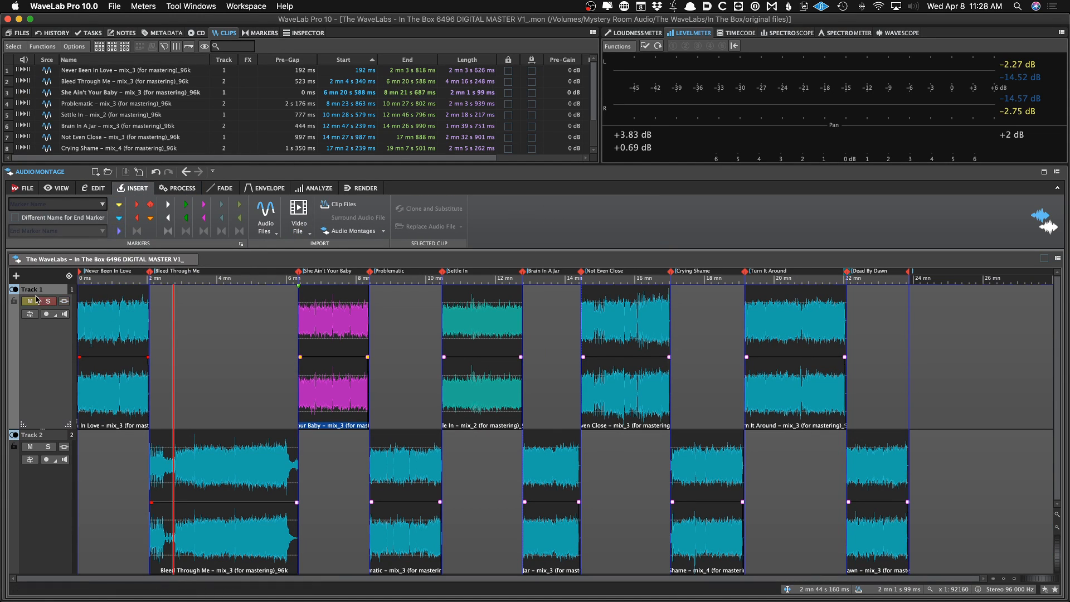
pyautogui.scroll(7, 100, 308)
pyautogui.hscroll(-8, 111, 307)
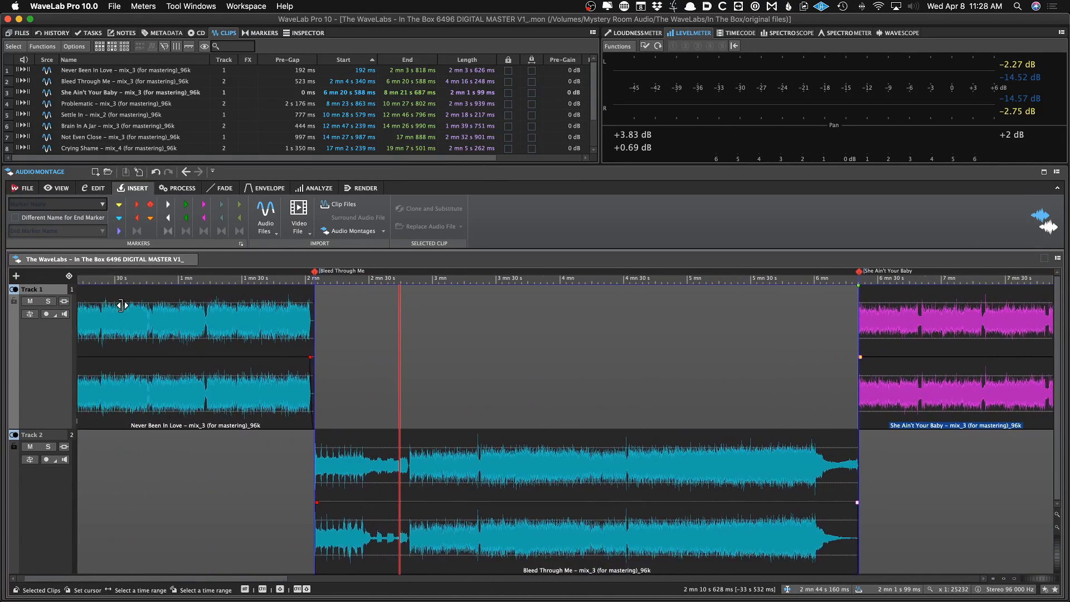
pyautogui.click(110, 314)
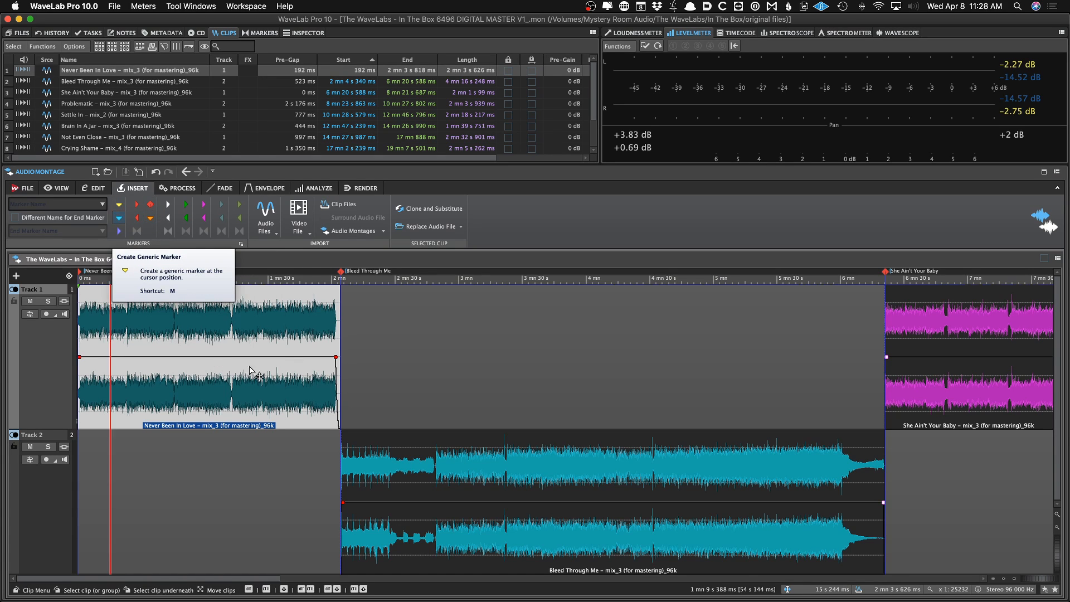
pyautogui.click(463, 371)
pyautogui.press('Insert')
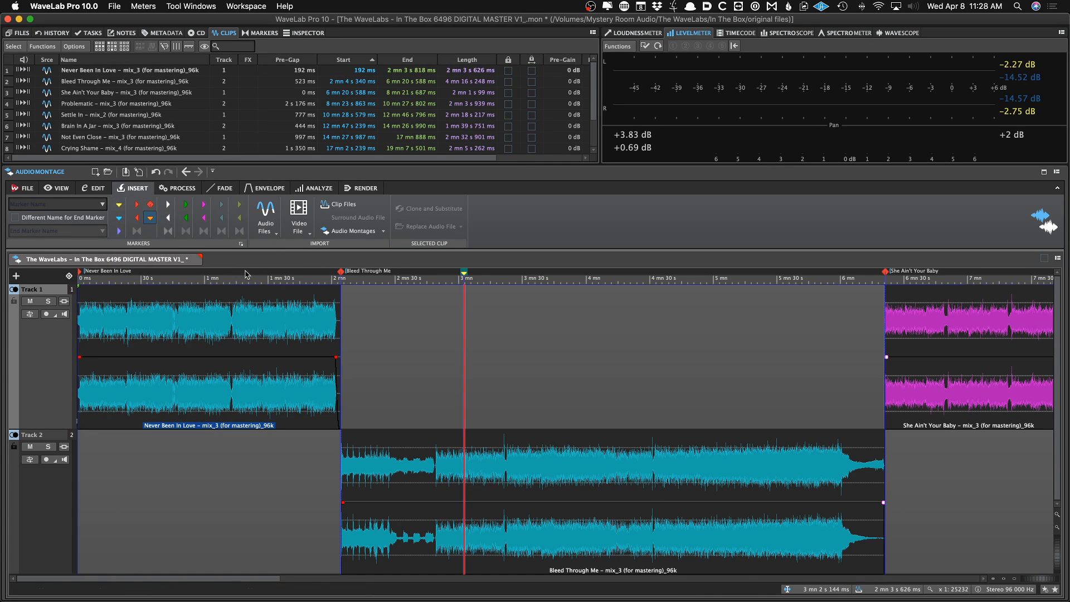
# Delete the generic marker from the ruler and save the montage
pyautogui.click(502, 326)
pyautogui.press('super+s')
pyautogui.scroll(-5, 489, 318)
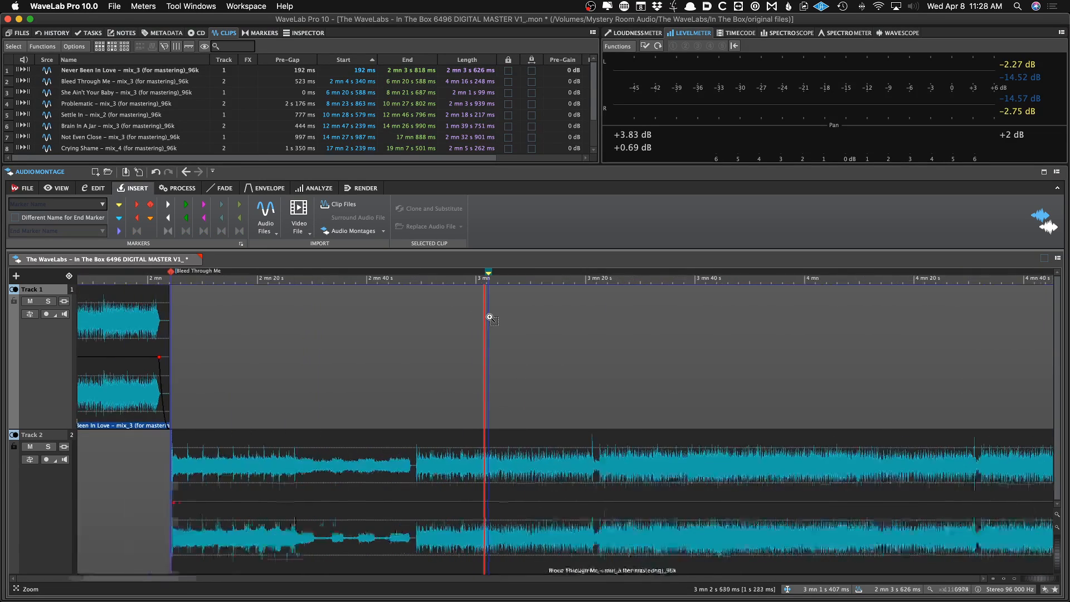
pyautogui.scroll(-5, 490, 319)
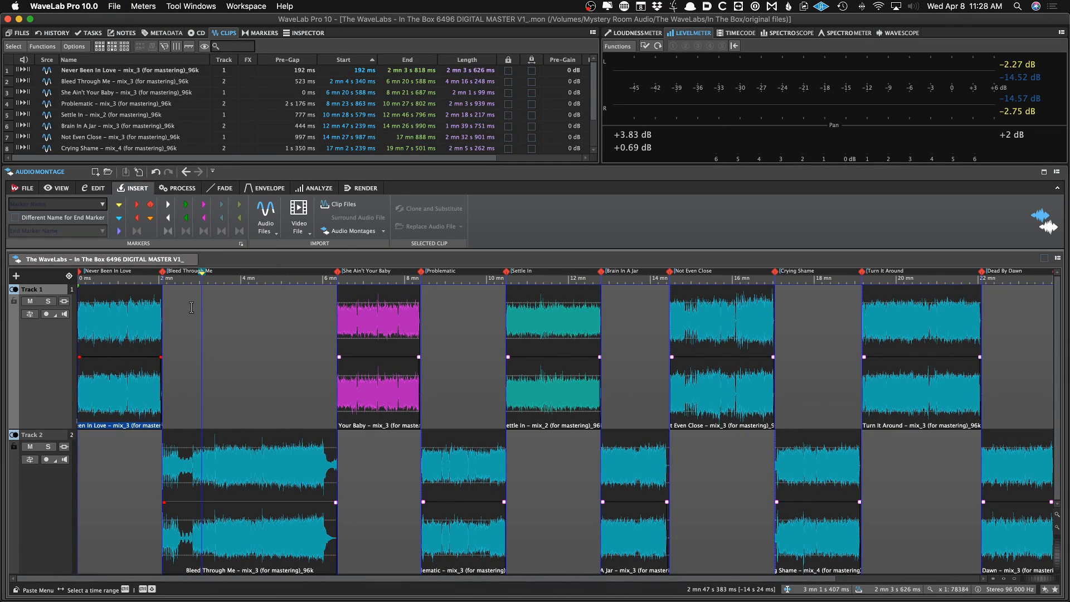
pyautogui.rightClick(202, 278)
pyautogui.click(218, 290)
pyautogui.press('super+s')
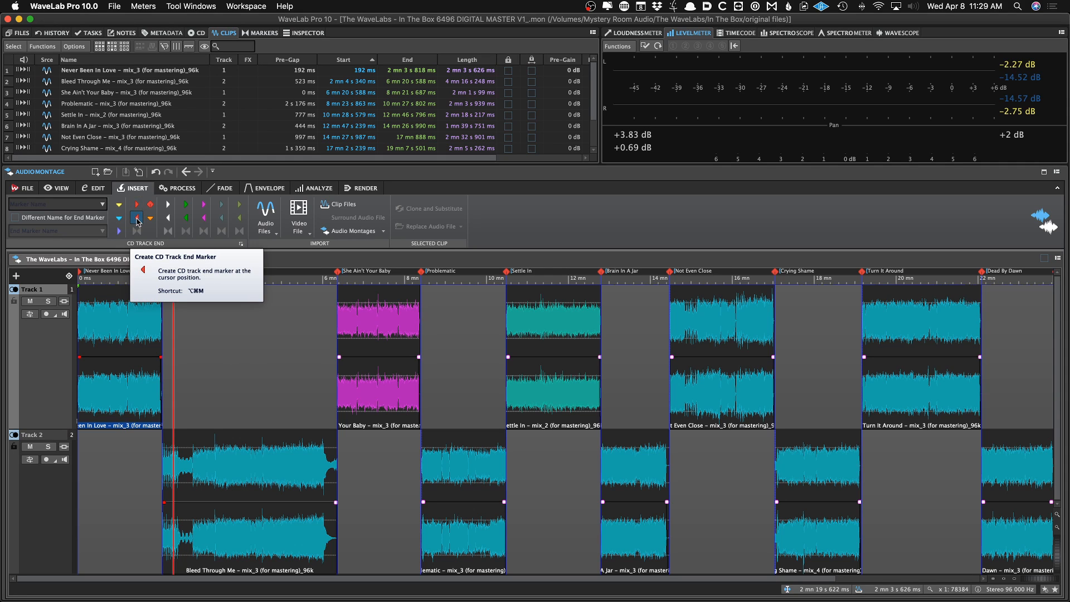
# Add a CD track splice marker at about 4 minutes within the Bleed Through Me clip
pyautogui.click(286, 320)
pyautogui.scroll(-1, 285, 346)
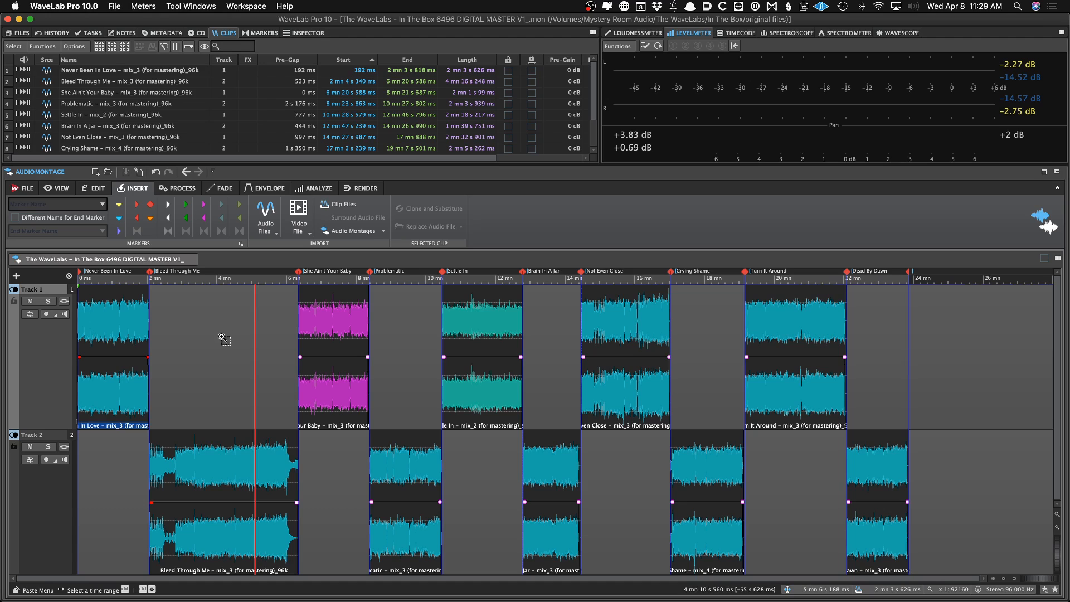
pyautogui.click(219, 340)
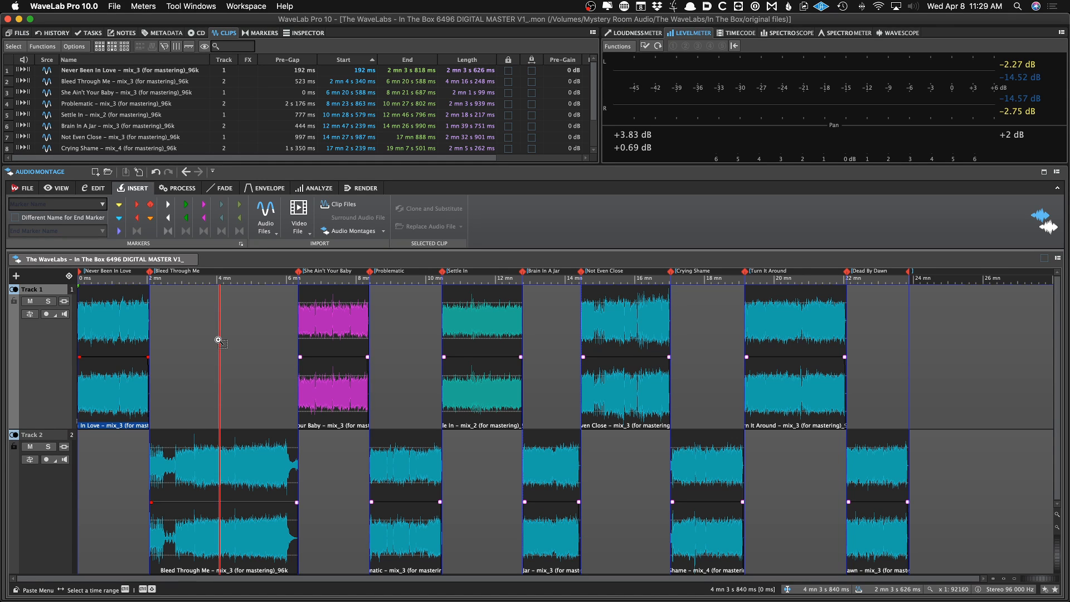
pyautogui.click(218, 341)
pyautogui.hscroll(-4, 218, 340)
pyautogui.click(378, 450)
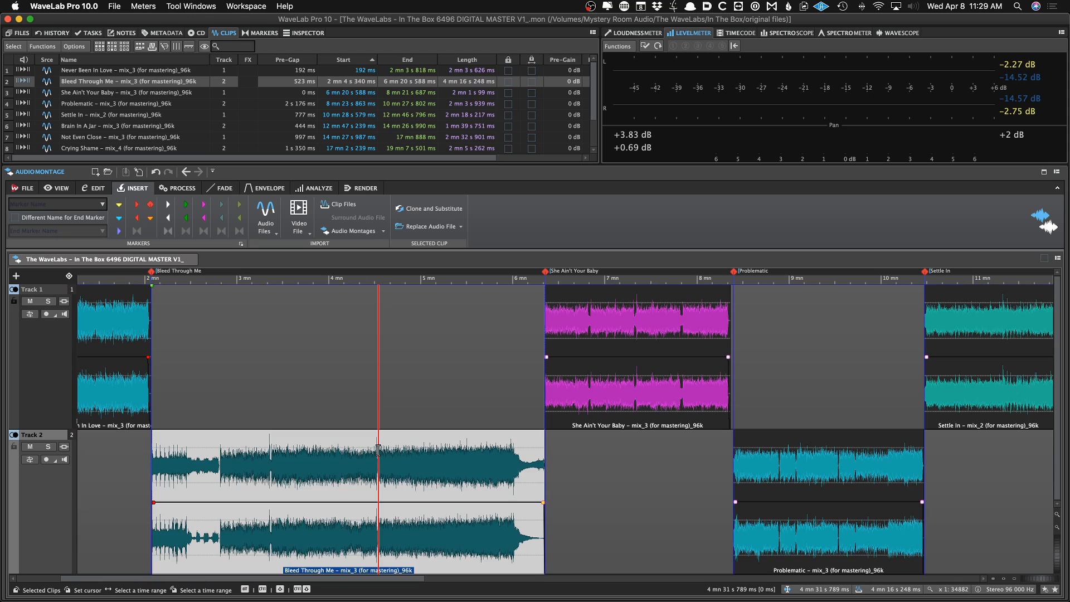
pyautogui.scroll(4, 378, 450)
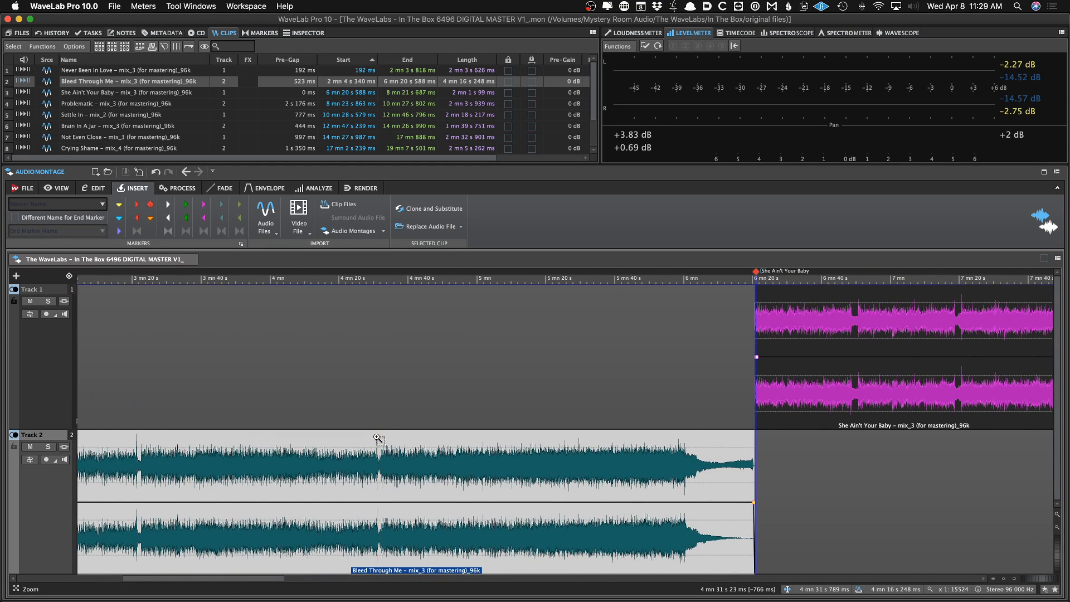
pyautogui.scroll(-1, 377, 437)
pyautogui.hscroll(-4, 357, 440)
pyautogui.scroll(-1, 357, 440)
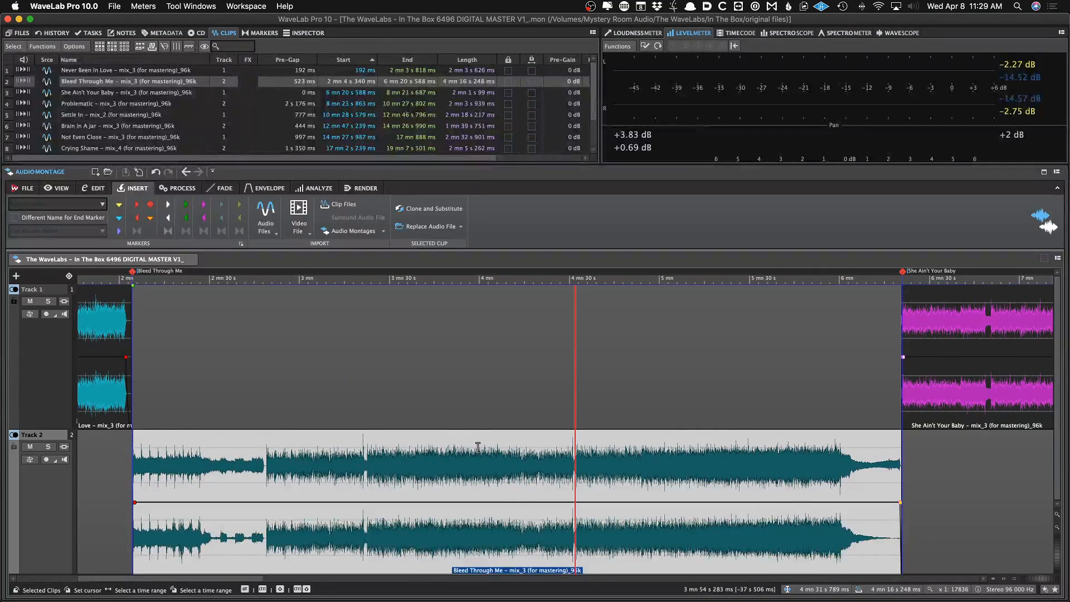
pyautogui.click(509, 452)
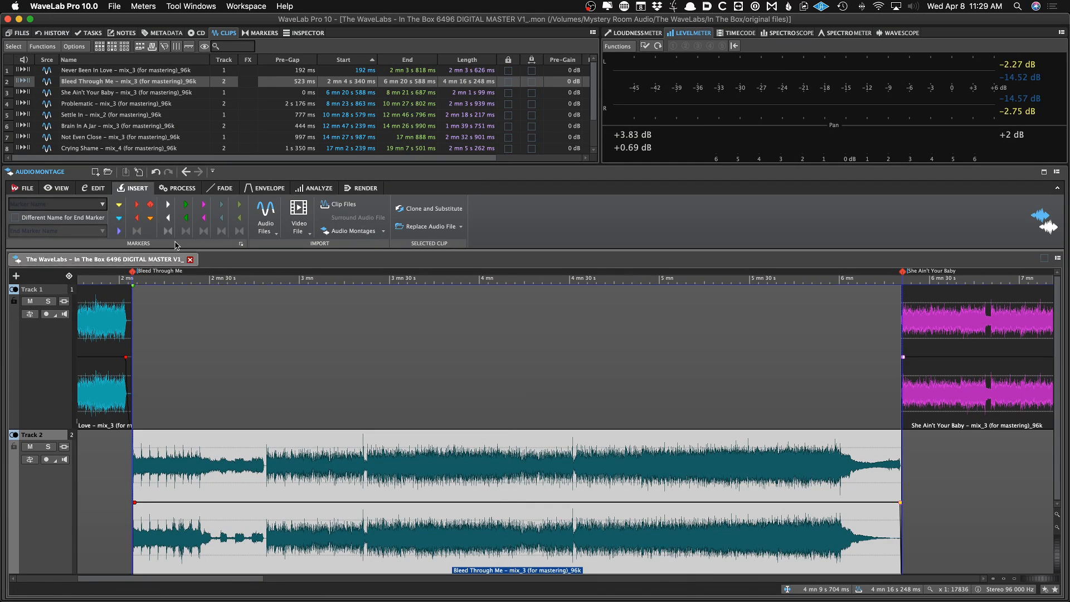
pyautogui.click(477, 449)
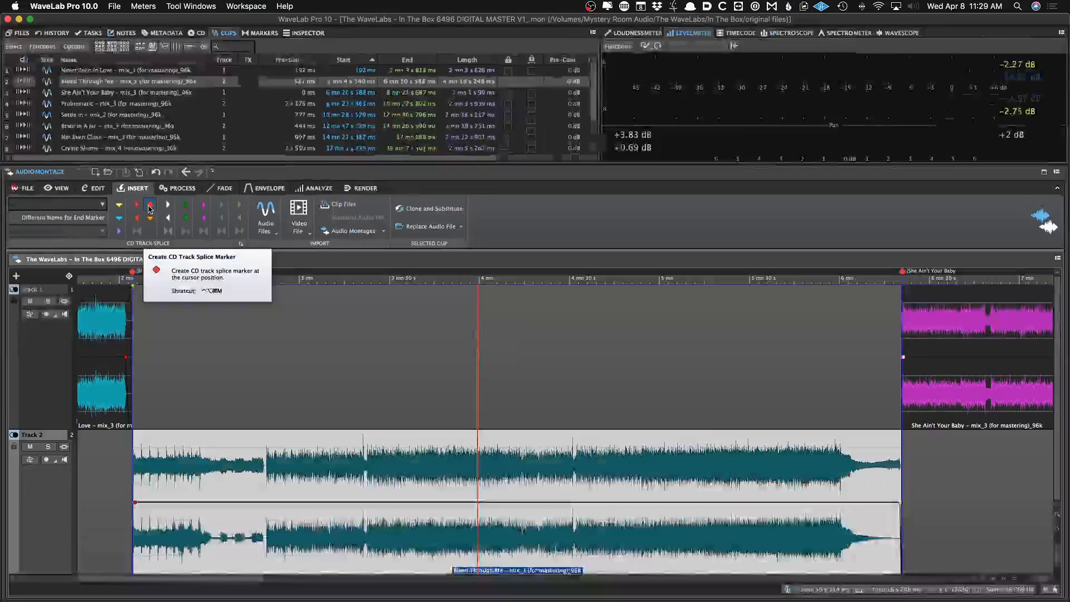
pyautogui.click(150, 208)
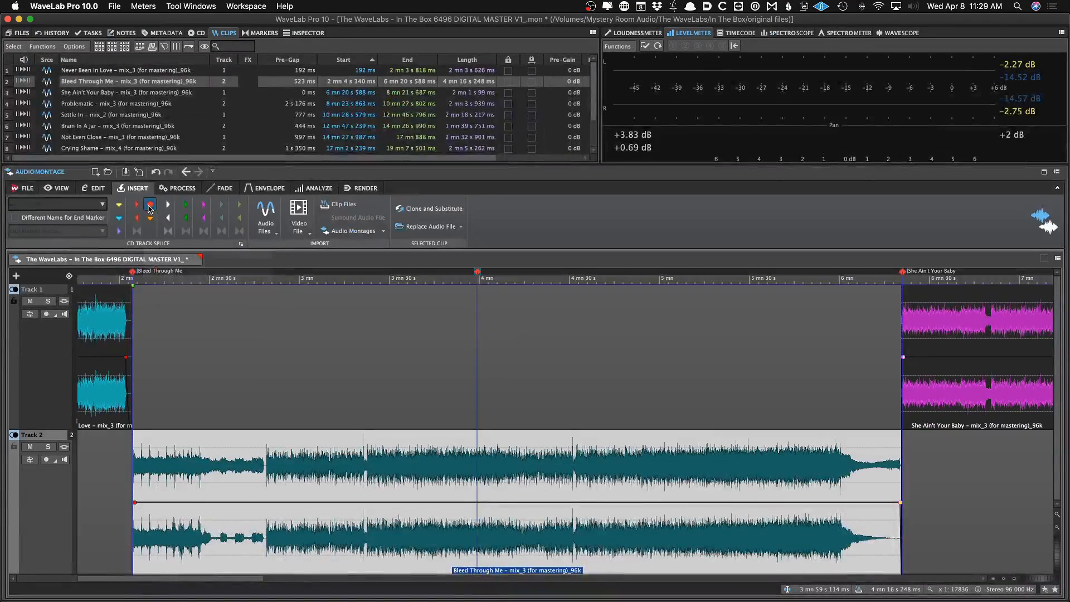
# Undo the CD track splice marker
pyautogui.click(427, 496)
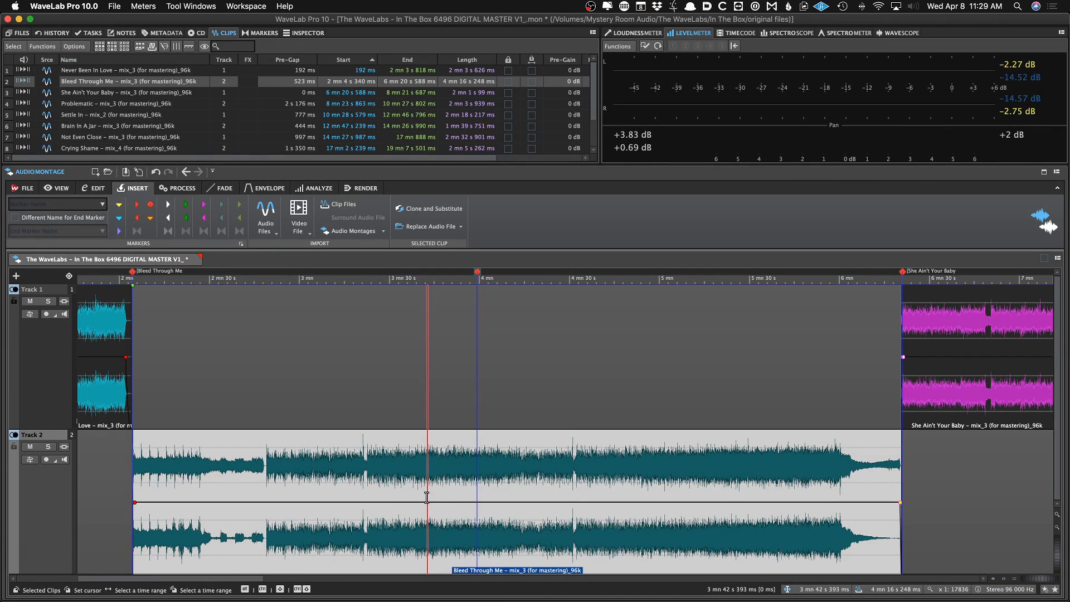
pyautogui.press('super+Right')
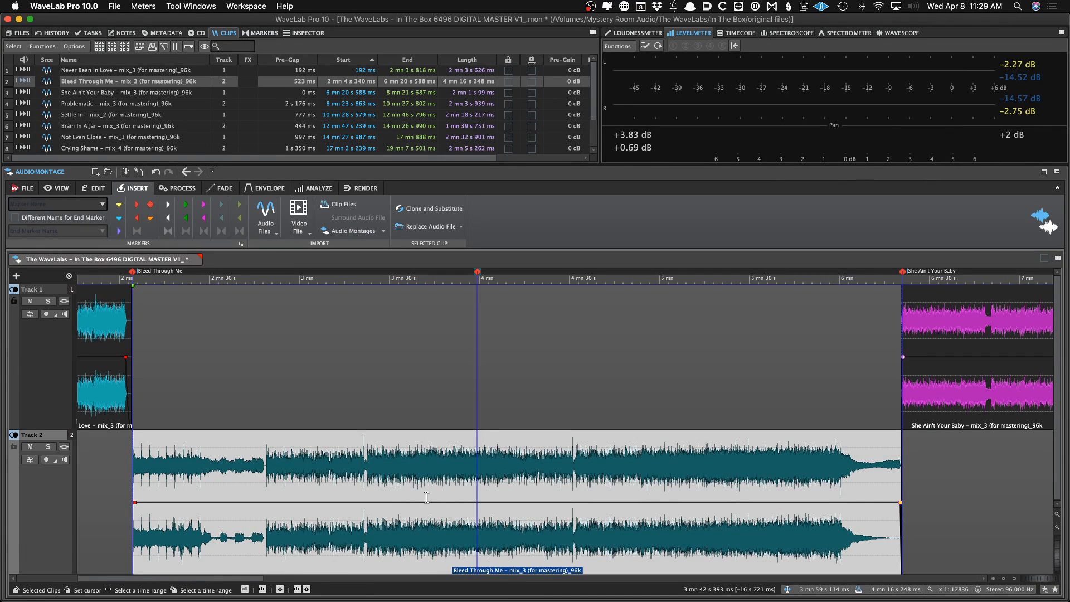
pyautogui.press('super+z')
# Insert a generic marker at about 4 mn 9 s in the Bleed Through Me clip
pyautogui.click(507, 477)
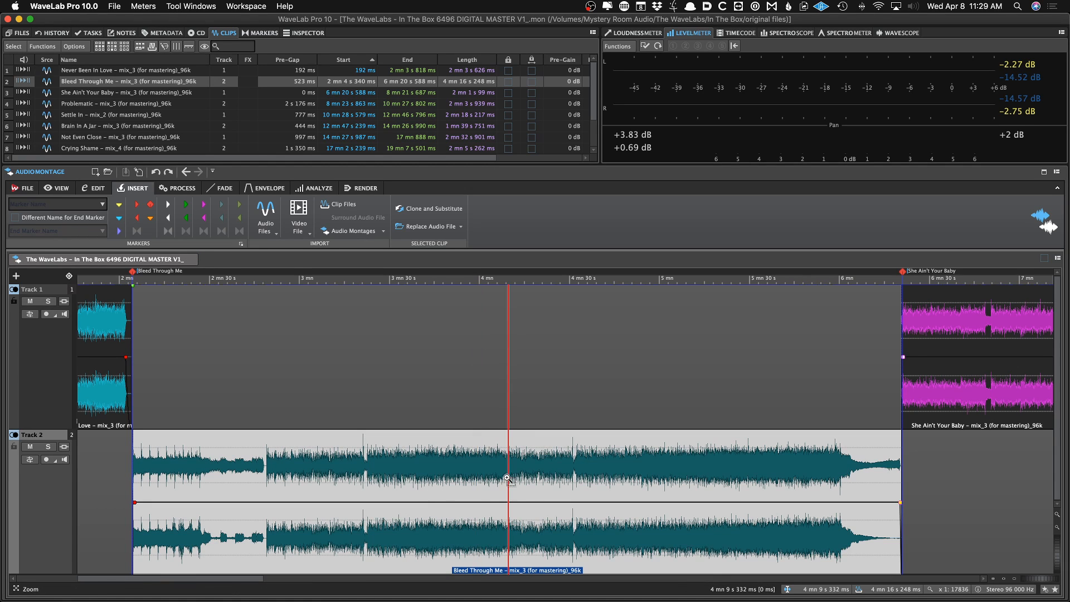
pyautogui.press('m')
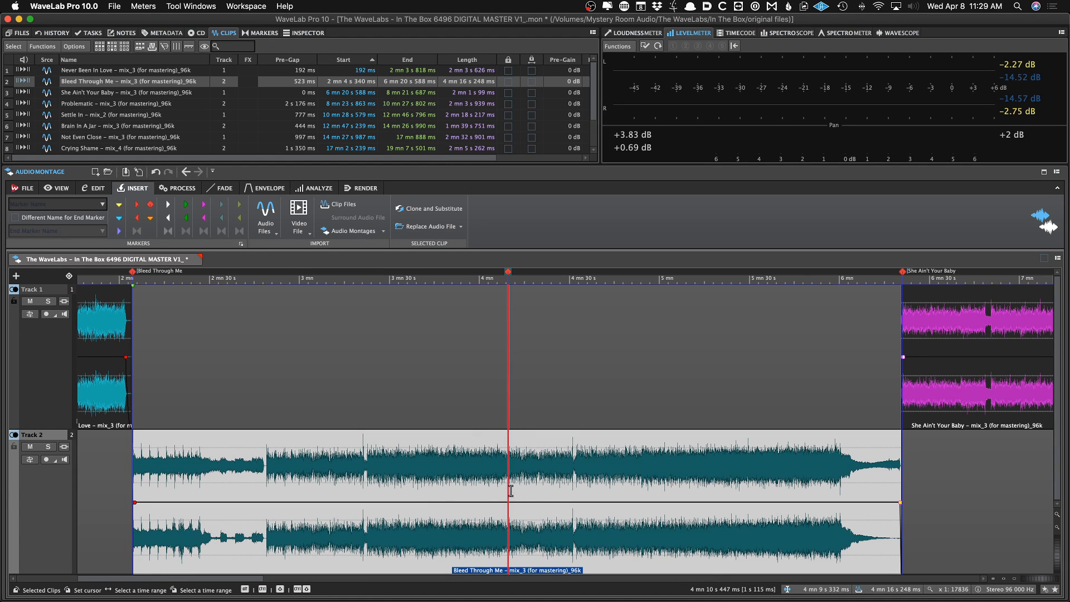
pyautogui.press('super+Down')
pyautogui.moveTo(108, 401); pyautogui.dragTo(174, 400)
pyautogui.press('super+z')
# Bind the new marker to the audio samples of the Bleed Through Me clip
pyautogui.click(219, 475)
pyautogui.scroll(6, 255, 471)
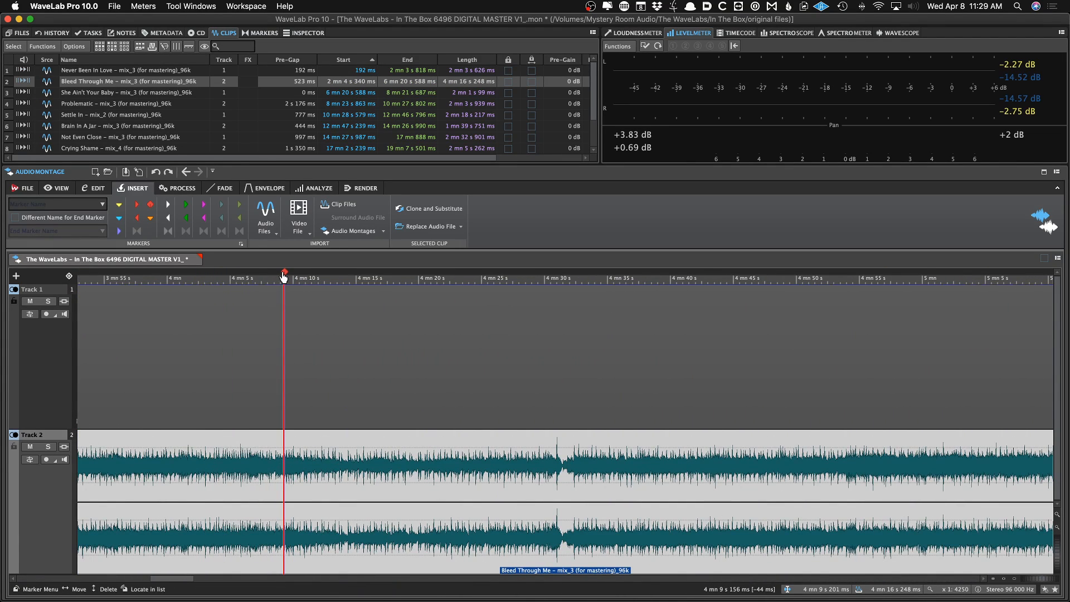
pyautogui.rightClick(284, 273)
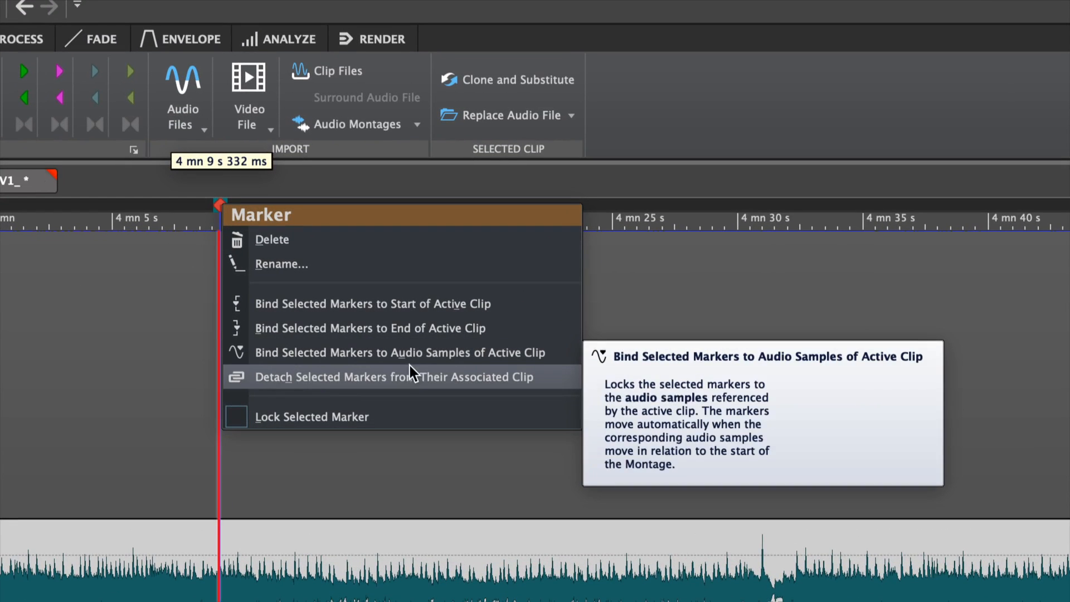
pyautogui.click(441, 354)
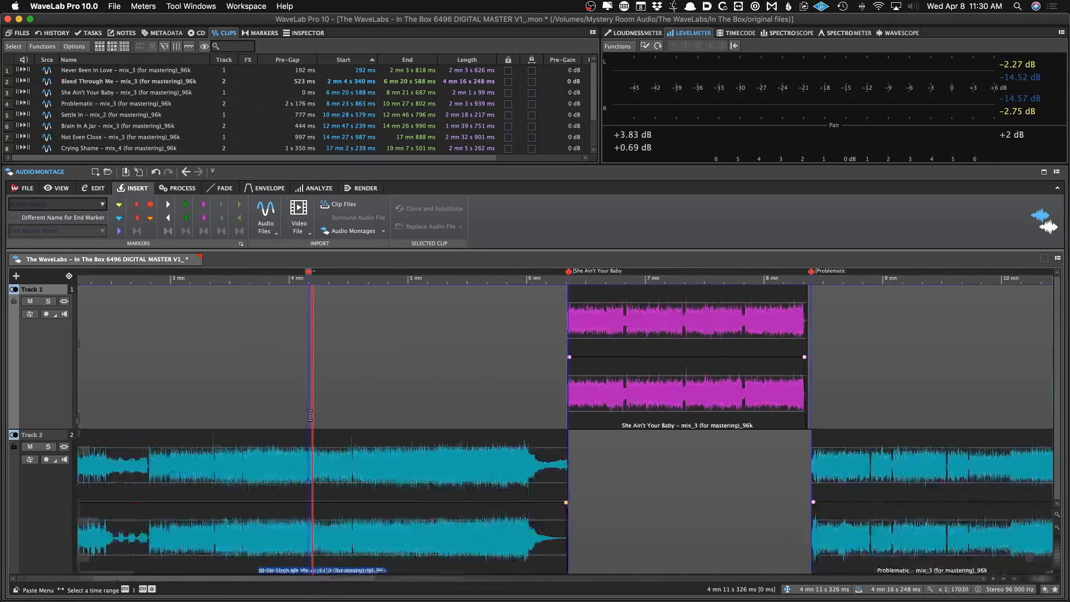
pyautogui.scroll(-5, 310, 415)
pyautogui.moveTo(204, 530)
pyautogui.mouseDown()
pyautogui.moveTo(228, 532)
pyautogui.moveTo(217, 537)
pyautogui.mouseUp()
pyautogui.press('super+z')
pyautogui.press('super+z')
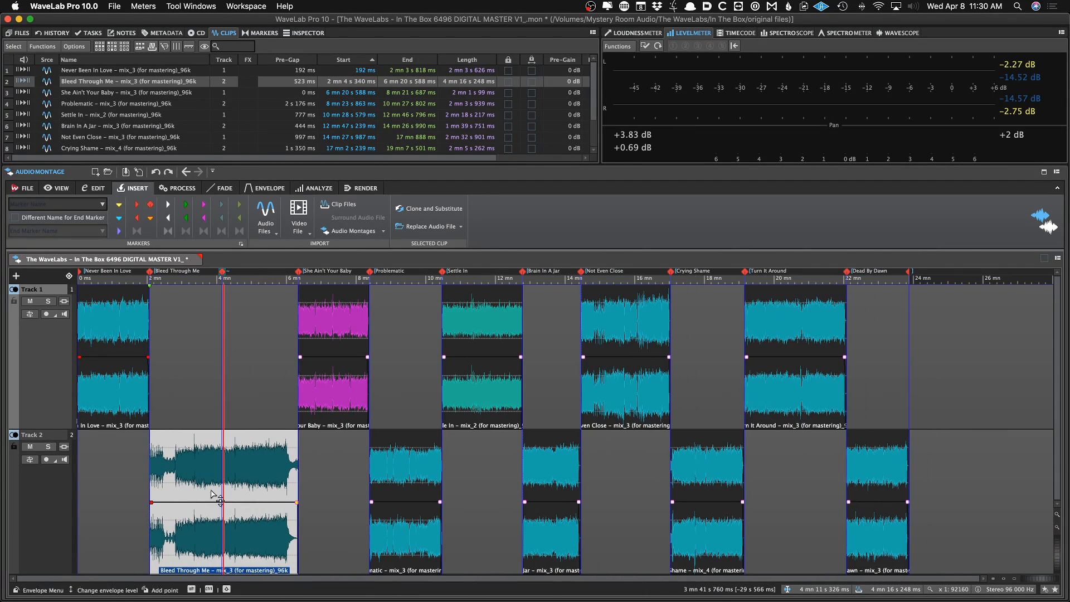
# Open the markers list and undo the last marker edit
pyautogui.click(215, 379)
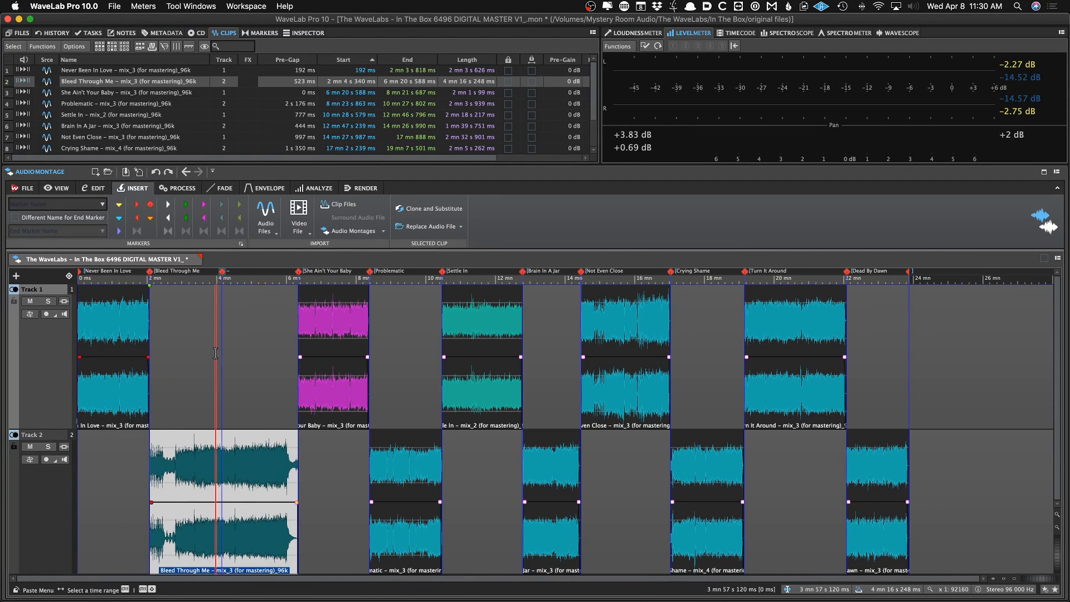
pyautogui.click(259, 33)
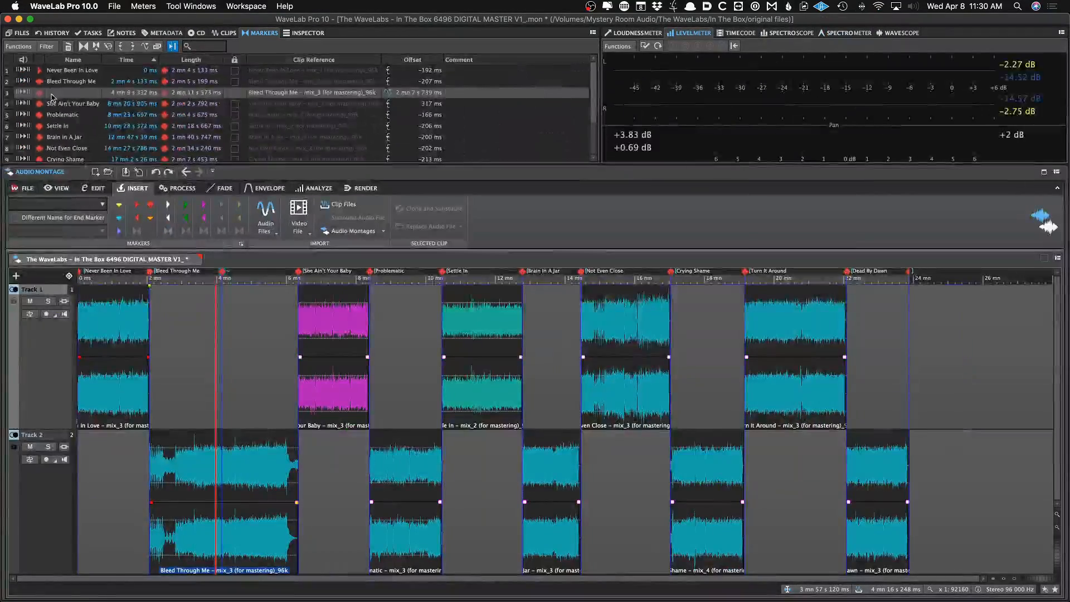
pyautogui.press('super+z')
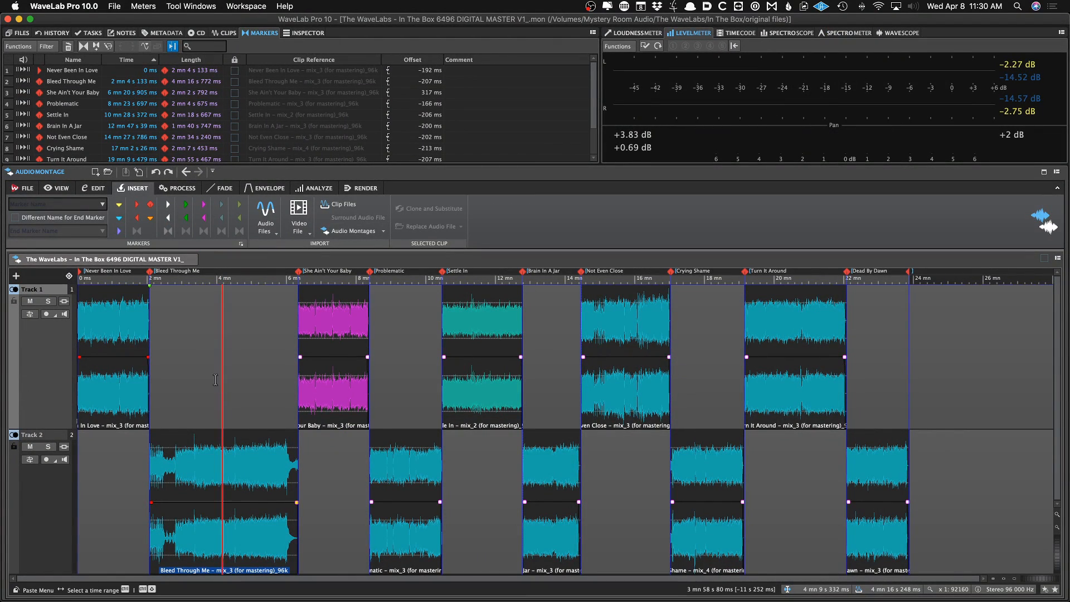
pyautogui.click(210, 375)
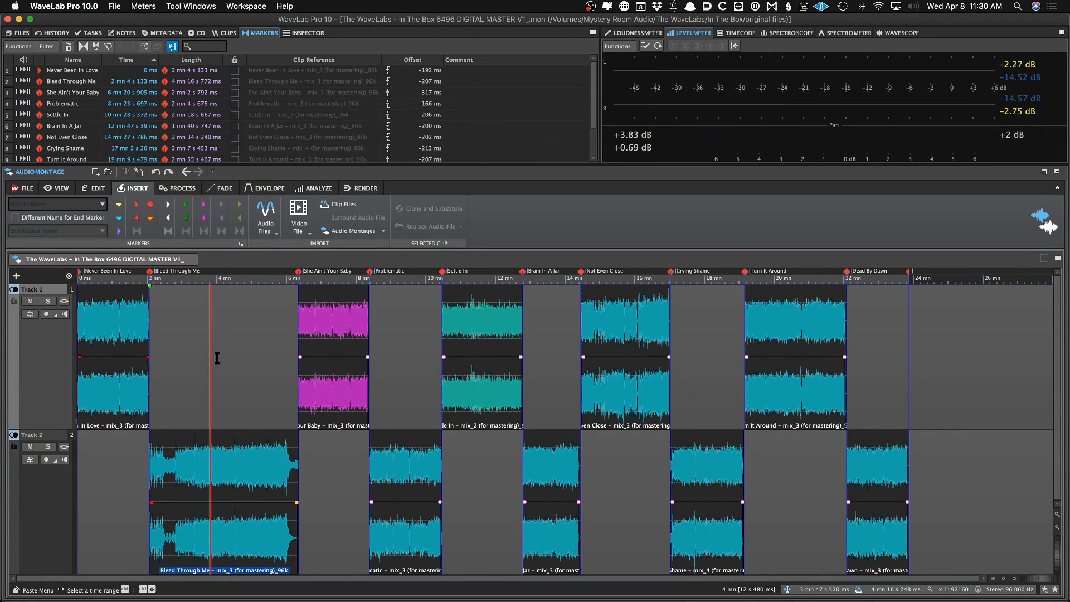
pyautogui.click(217, 357)
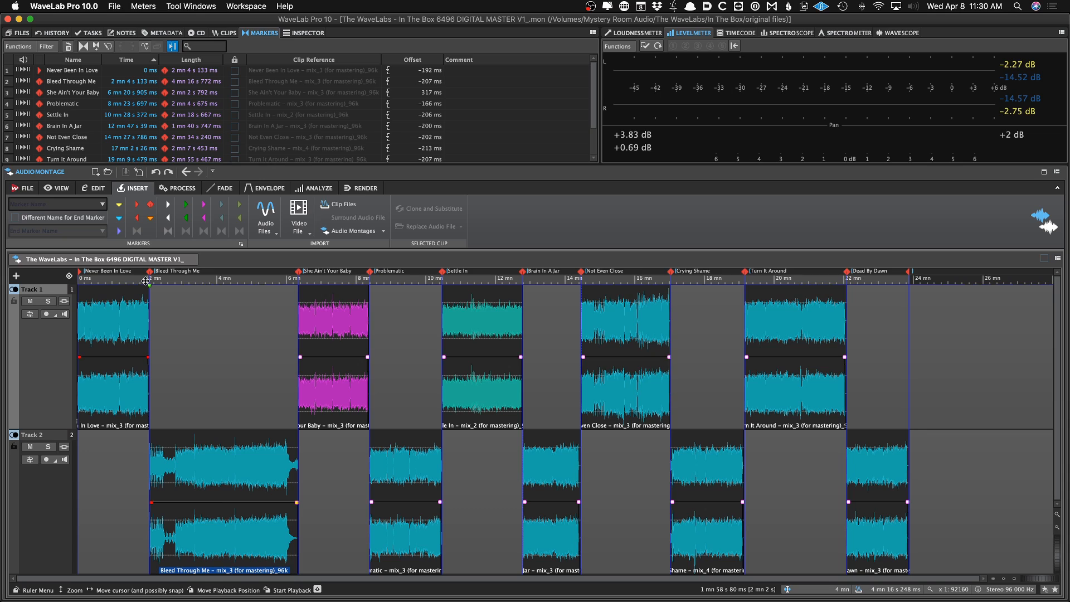
pyautogui.click(218, 458)
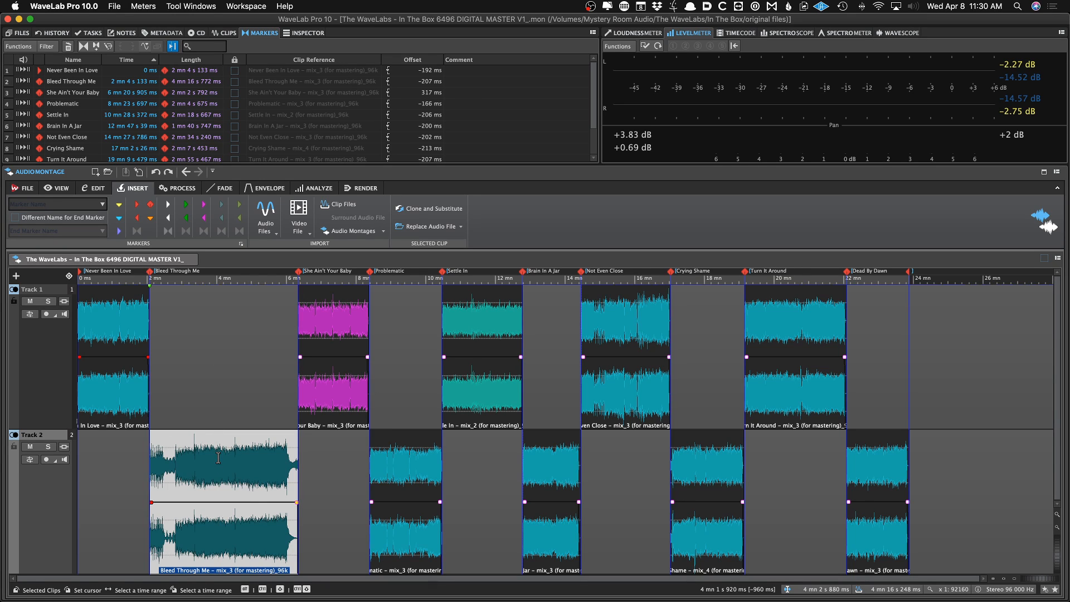
pyautogui.click(193, 450)
pyautogui.click(212, 450)
pyautogui.click(185, 457)
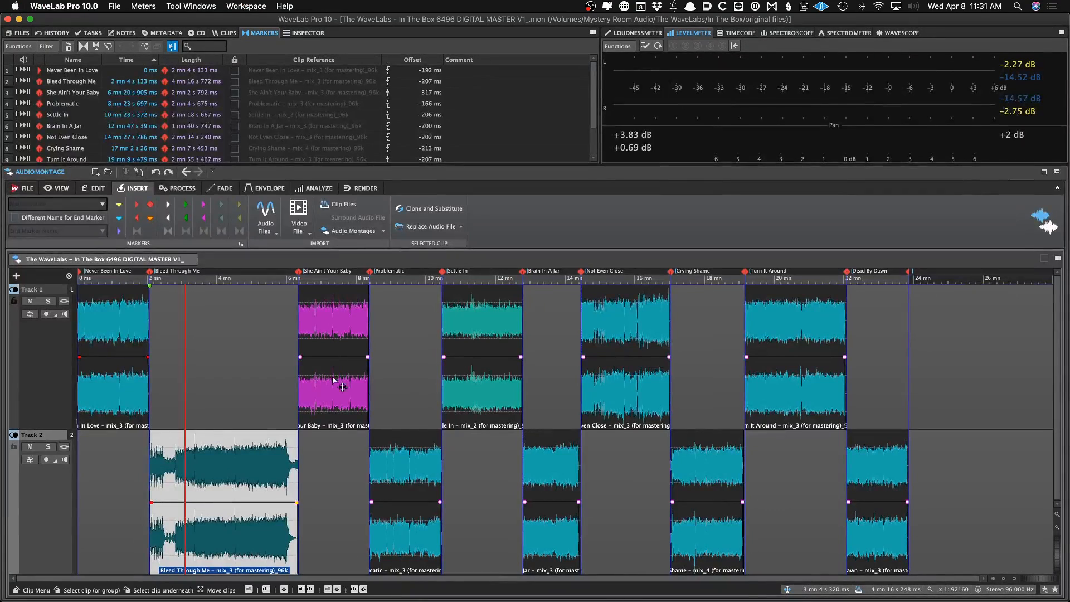
pyautogui.click(262, 379)
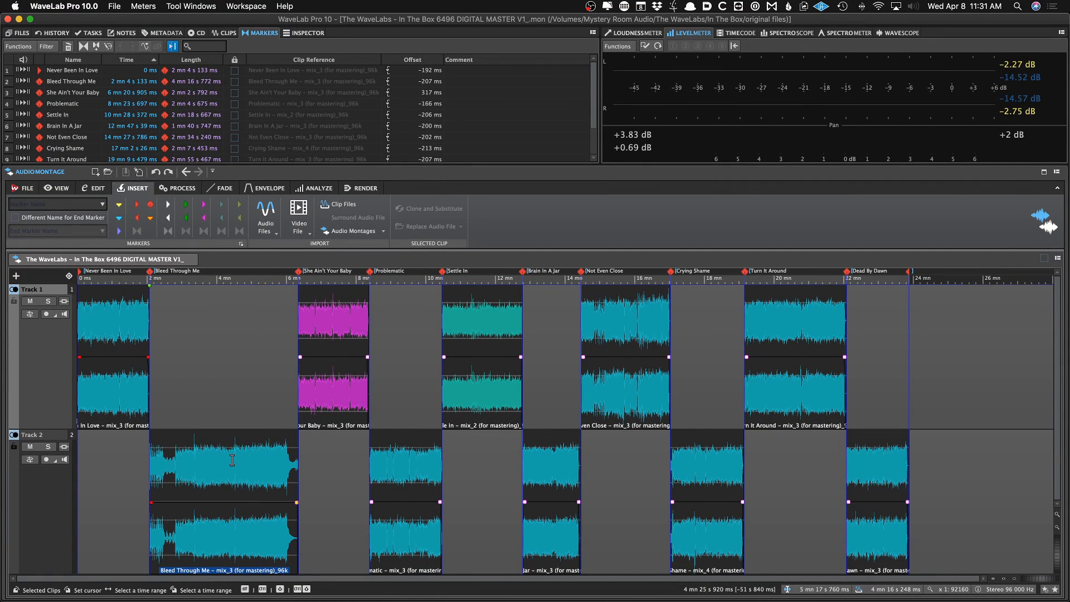
# Switch to Finder to view the montage's original files folder
pyautogui.press('super+Tab')
pyautogui.press('super+Tab')
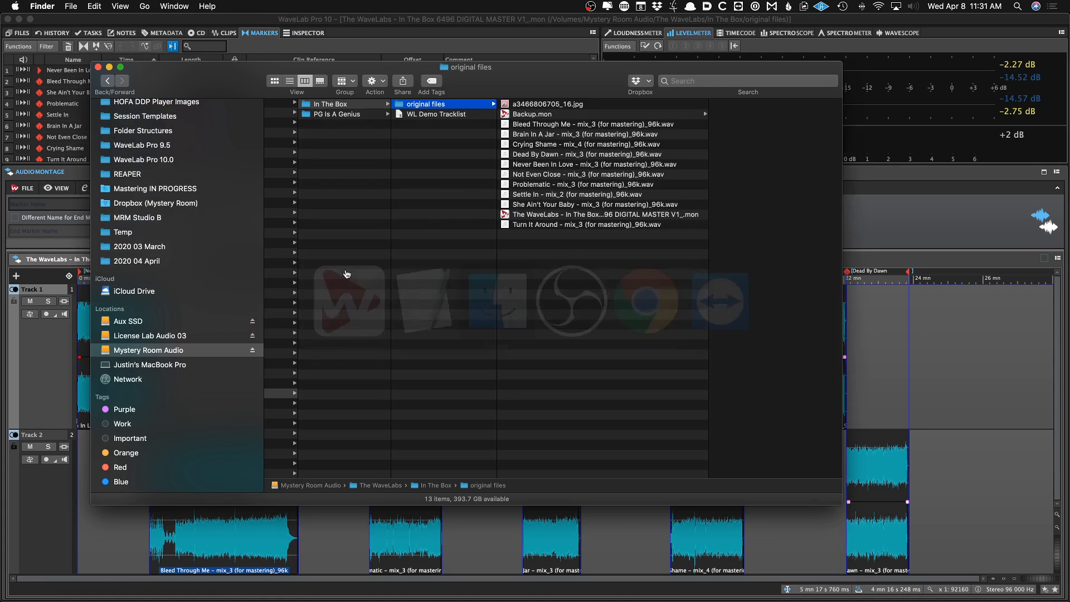
# Copy the Problematic – mix_3 (for mastering)_V2_96k.wav file from Downloads into the montage's original files folder
pyautogui.press('super+t')
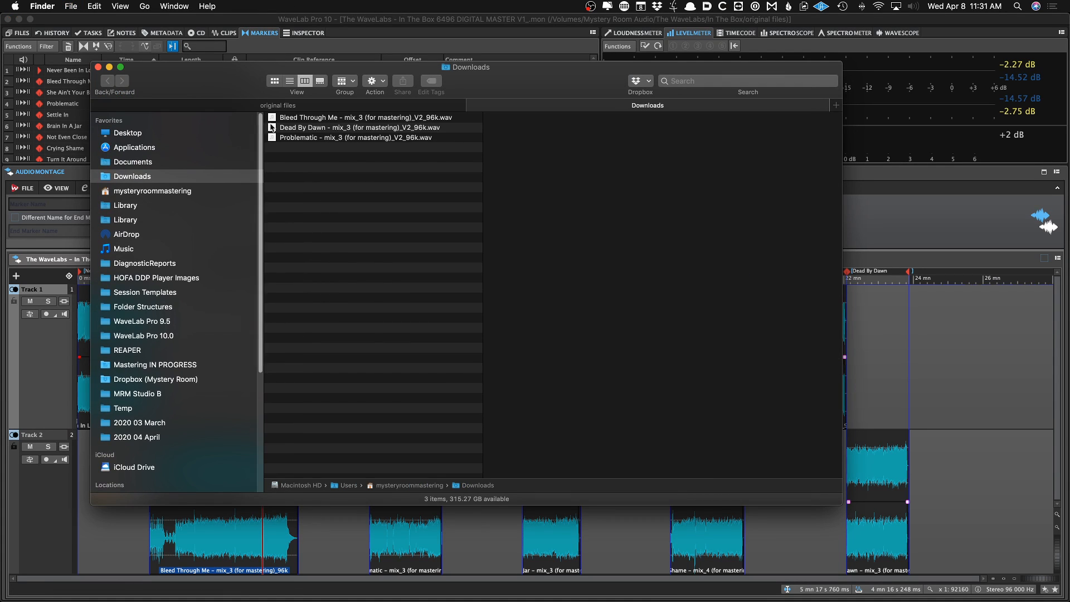
pyautogui.click(322, 137)
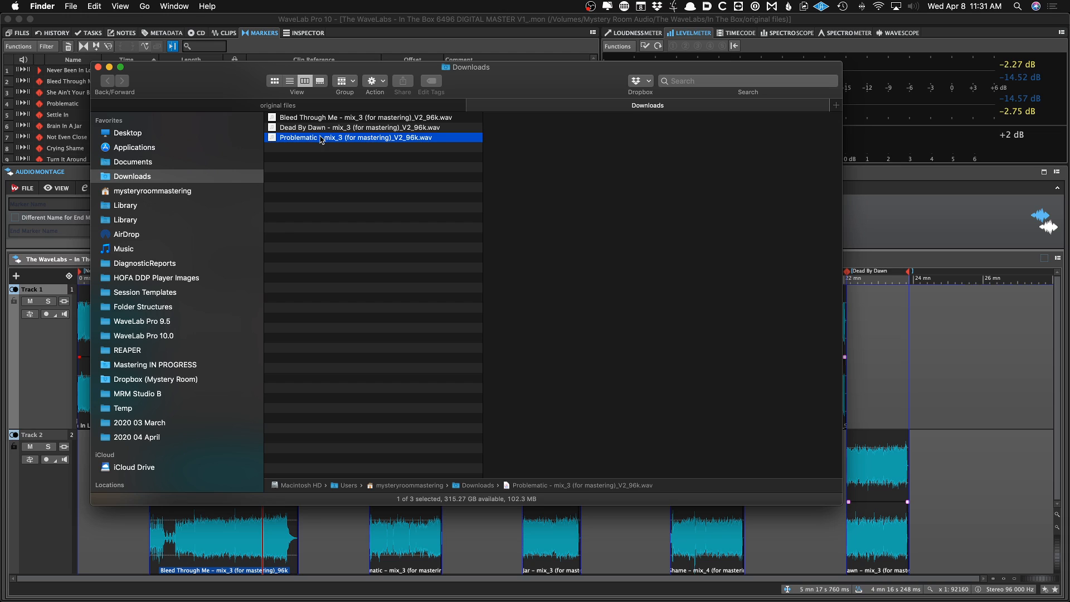
pyautogui.press('super+c')
pyautogui.click(316, 107)
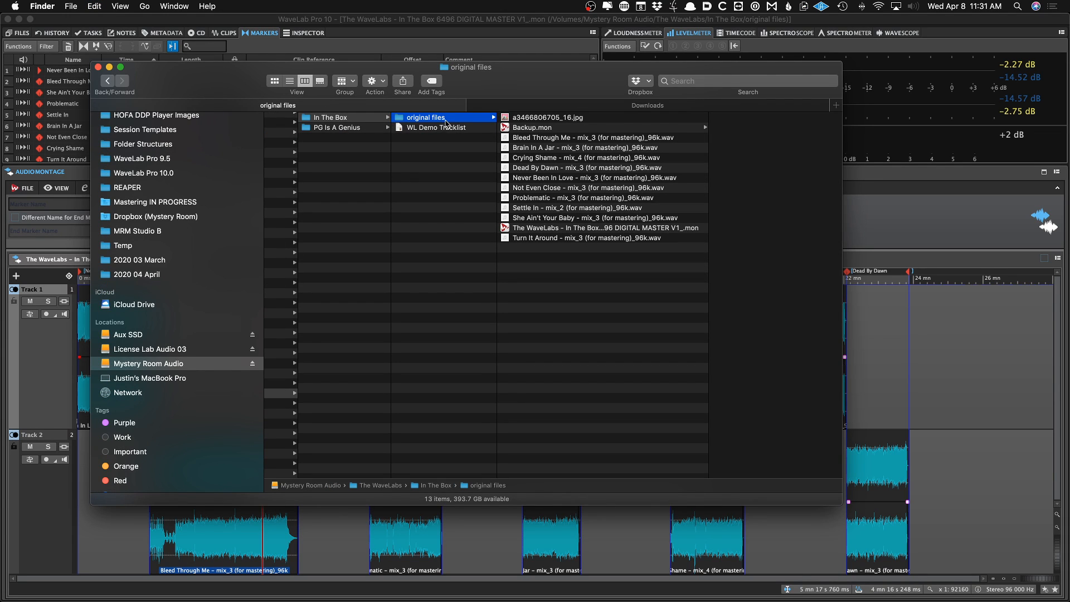
pyautogui.press('super+v')
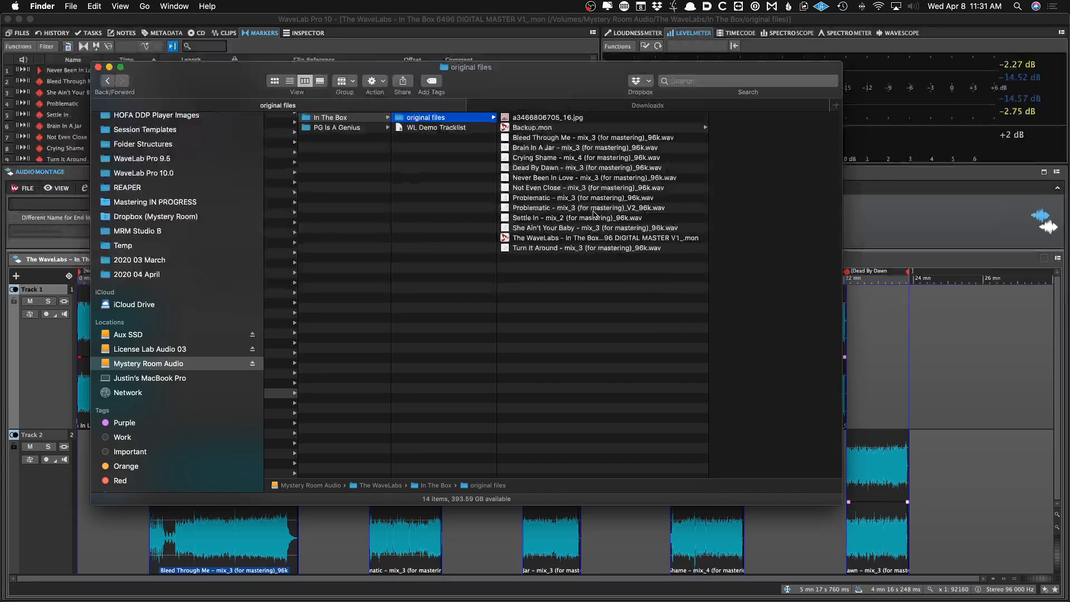
# Replace the audio file of the Problematic clip with Problematic – mix_3 (for mastering)_V2_96k.wav
pyautogui.press('super+Tab')
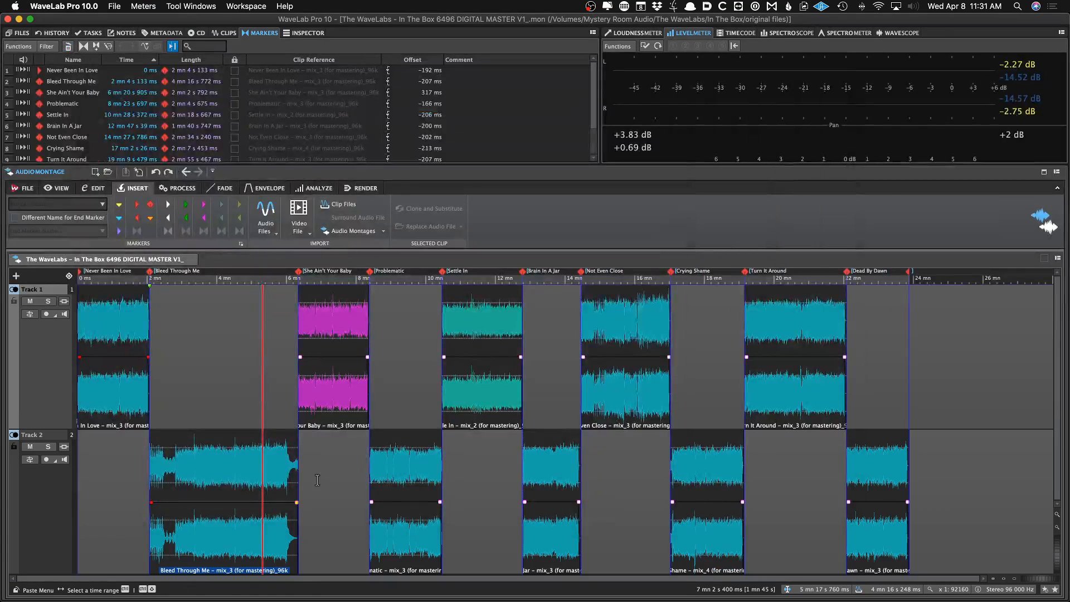
pyautogui.click(328, 411)
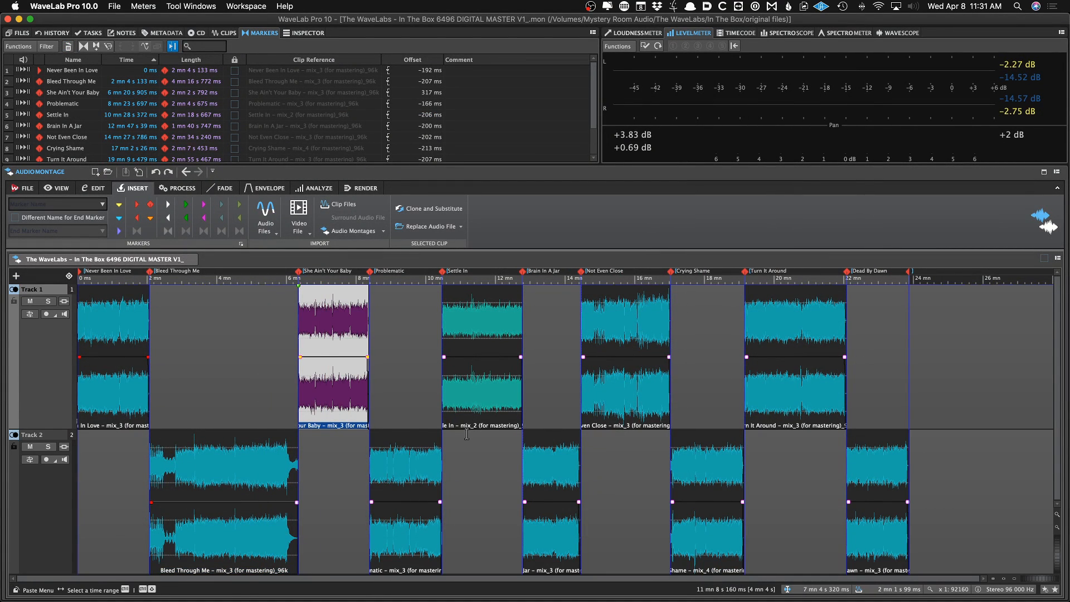
pyautogui.scroll(3, 673, 485)
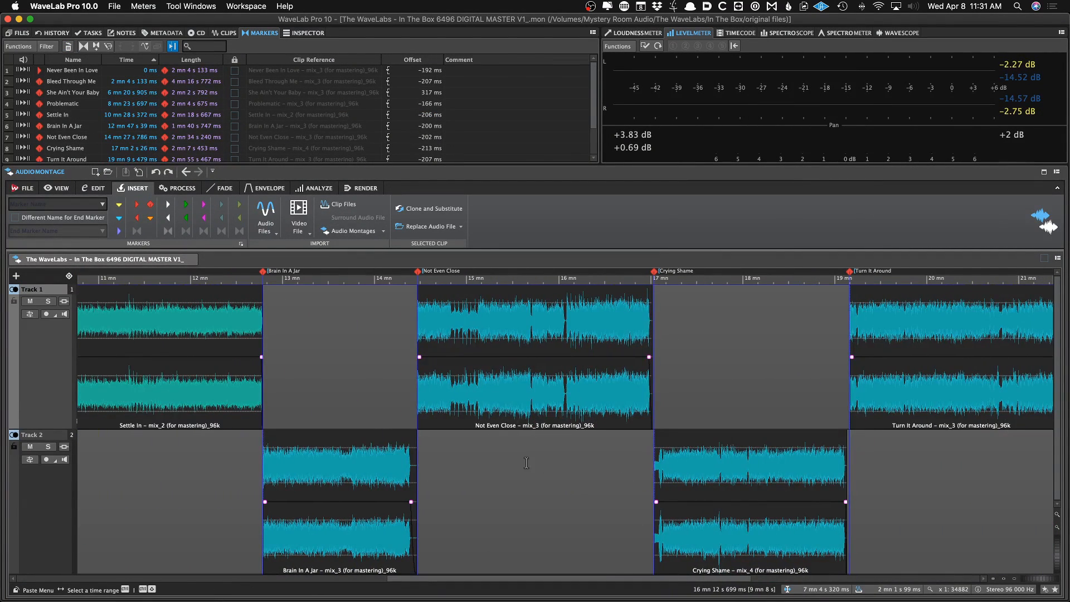
pyautogui.hscroll(-5, 454, 457)
pyautogui.hscroll(-5, 454, 457)
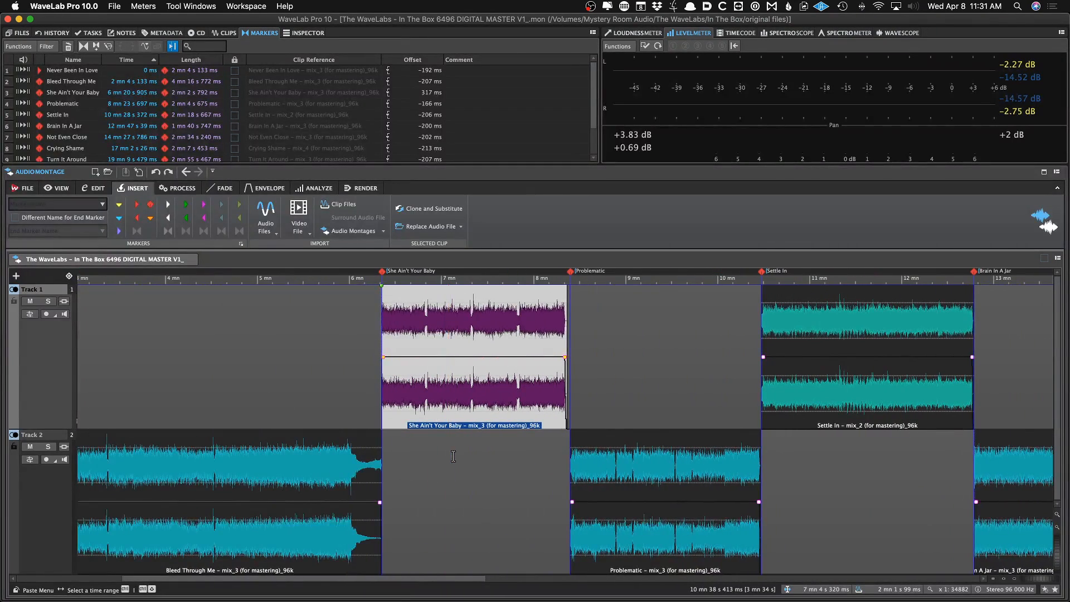
pyautogui.click(583, 479)
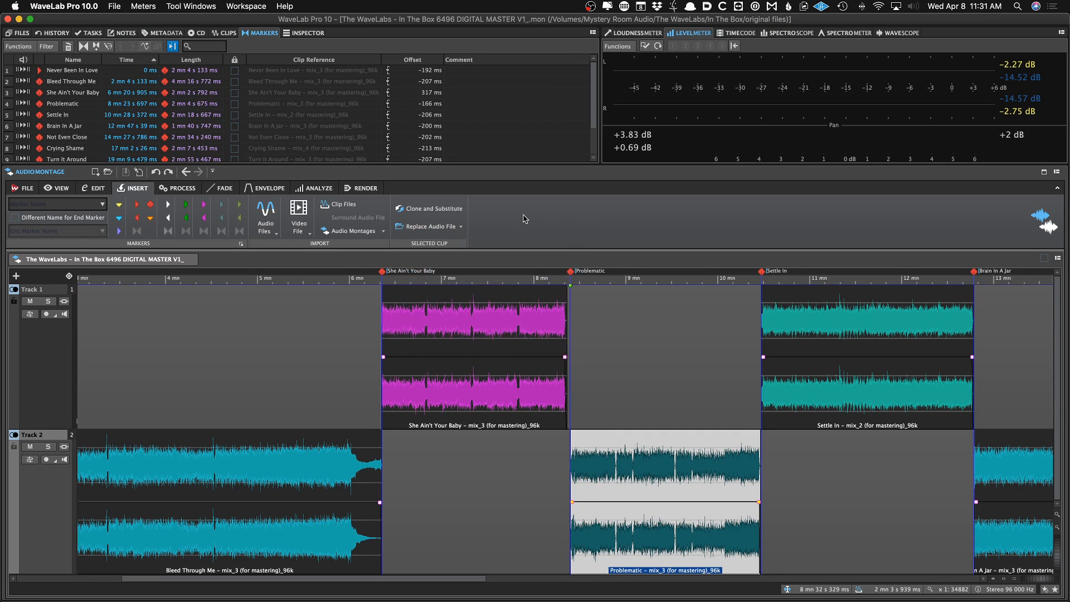
pyautogui.click(622, 485)
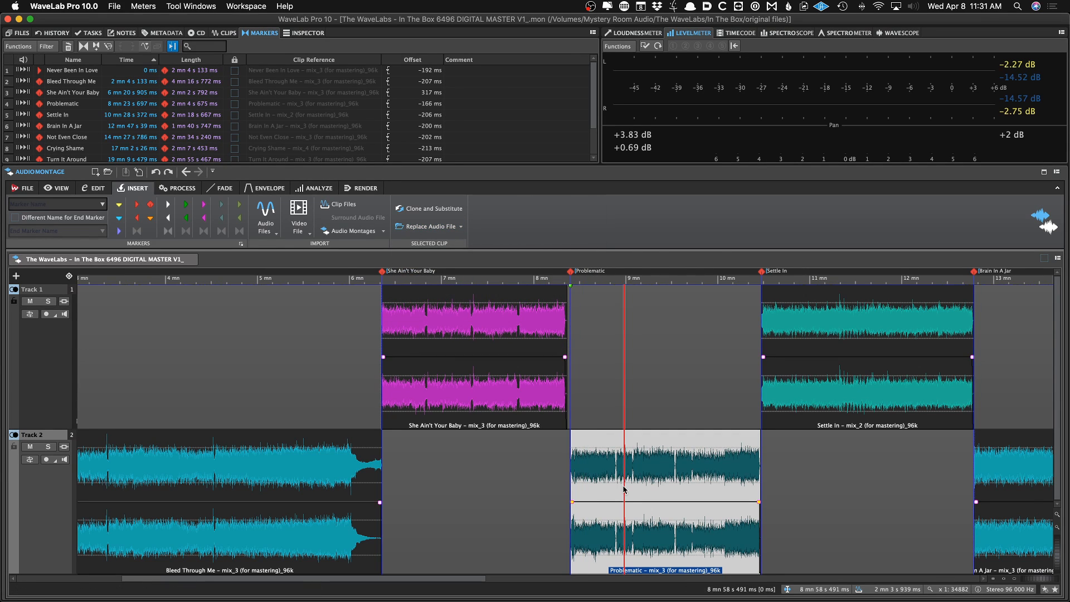
pyautogui.press('super+r')
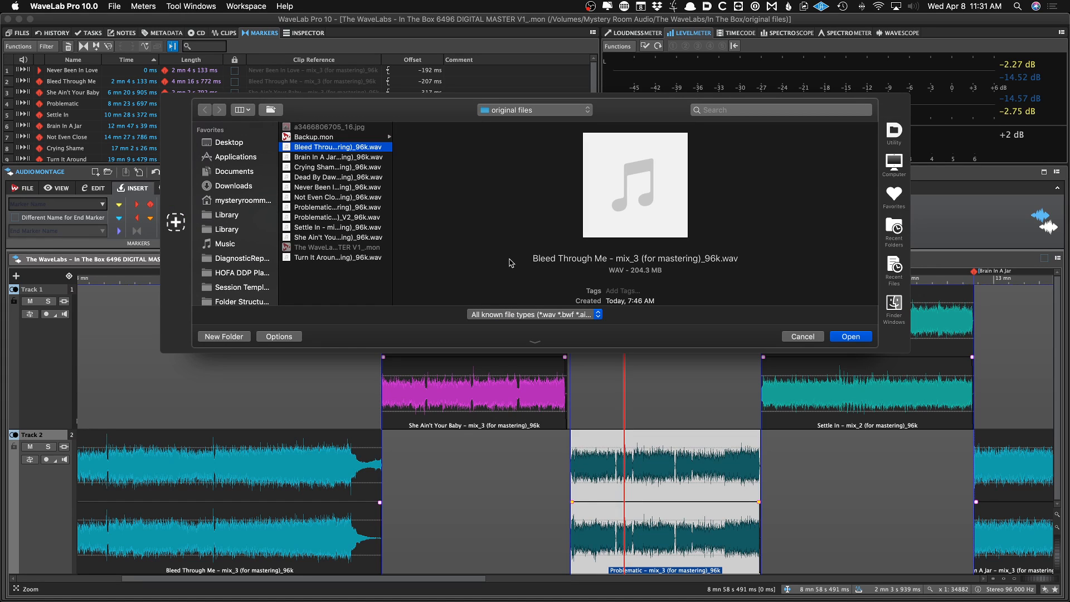
pyautogui.press('Down')
pyautogui.press('Down')
pyautogui.press('Down')
pyautogui.press('Down')
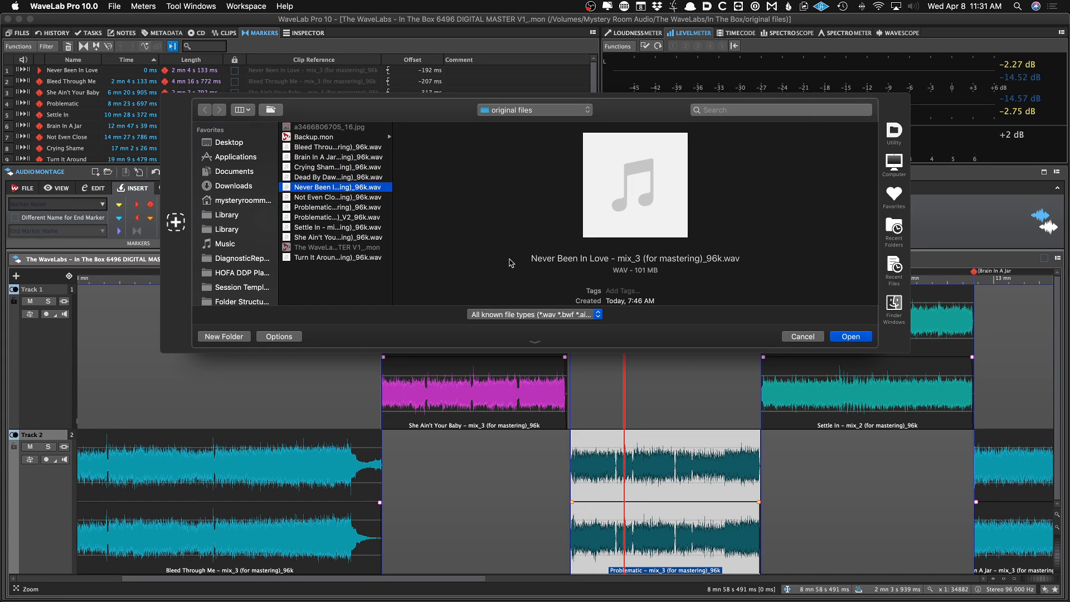
pyautogui.press('Down')
pyautogui.press('Down')
pyautogui.press('Down')
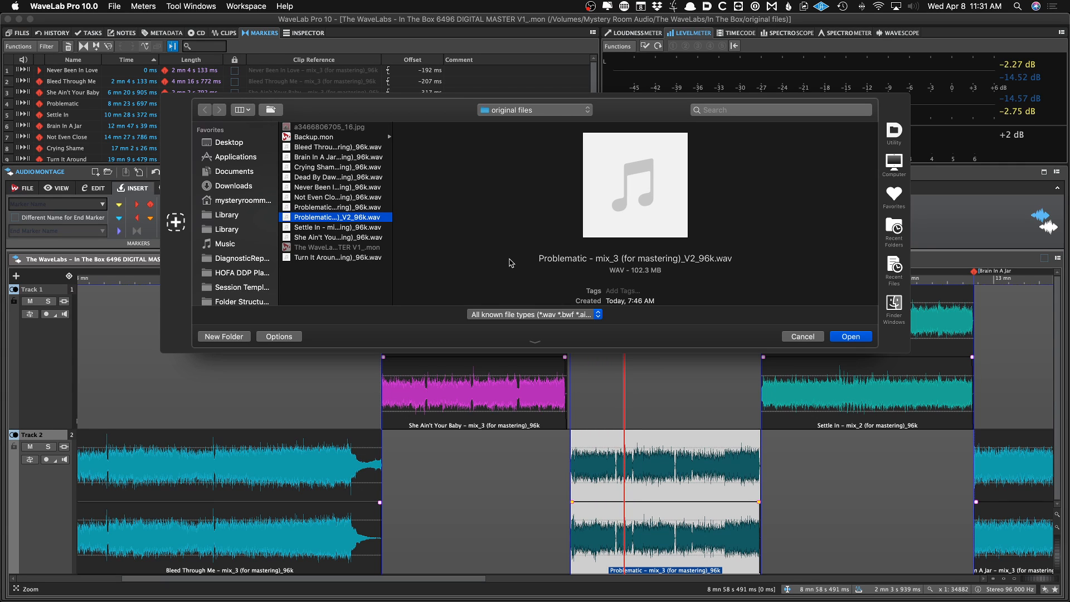
pyautogui.press('Return')
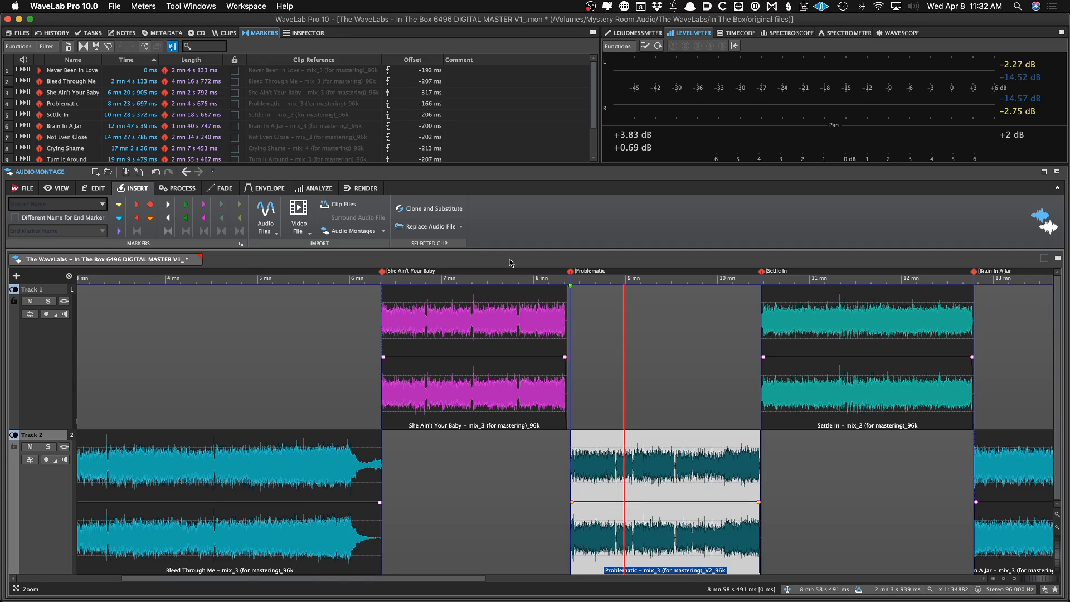
# Zoom in to examine the start of the replaced Problematic clip against its CD marker
pyautogui.press('Up')
pyautogui.press('Up')
pyautogui.press('Up')
pyautogui.press('Up')
pyautogui.press('Up')
pyautogui.press('Up')
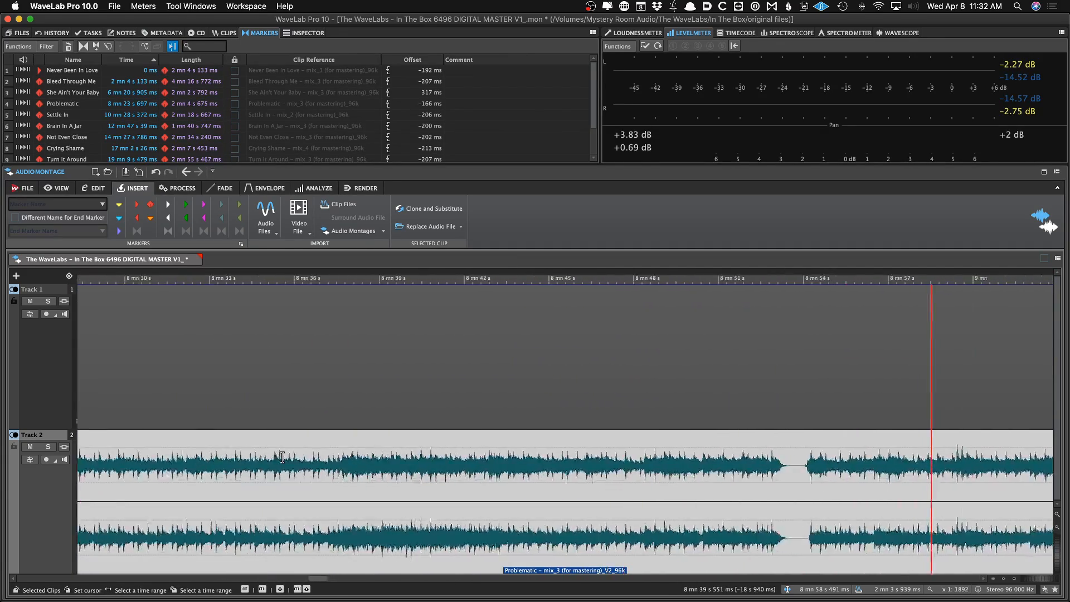
pyautogui.hotkey('ctrl', 'Left')
pyautogui.press('Up')
pyautogui.press('Up')
pyautogui.press('Up')
pyautogui.press('Up')
pyautogui.press('Up')
pyautogui.press('Up')
pyautogui.press('Up')
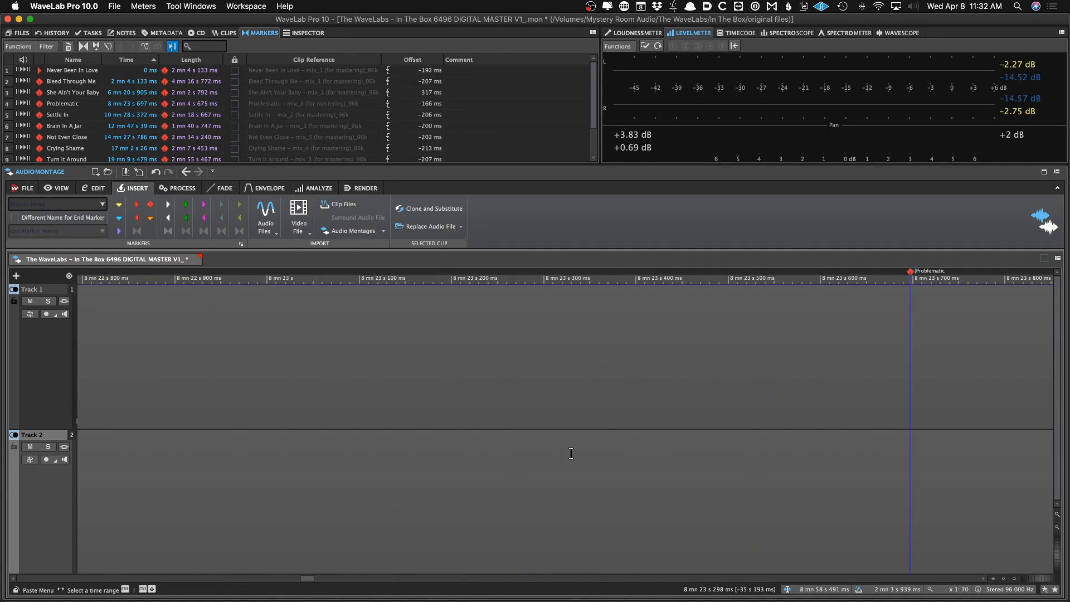
pyautogui.scroll(-3, 571, 453)
pyautogui.scroll(-10, 571, 453)
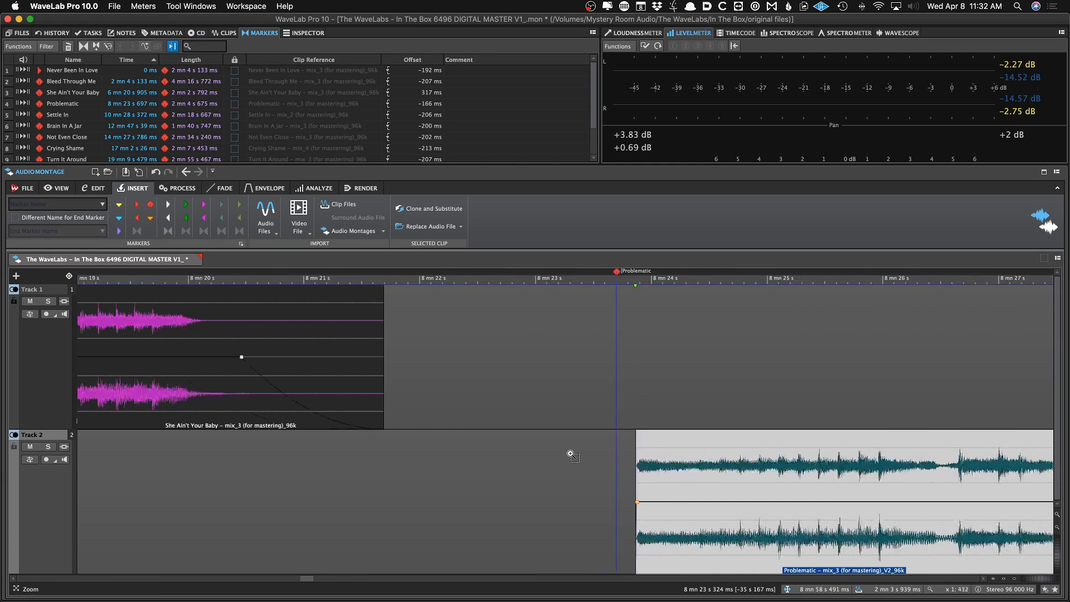
pyautogui.scroll(-5, 652, 454)
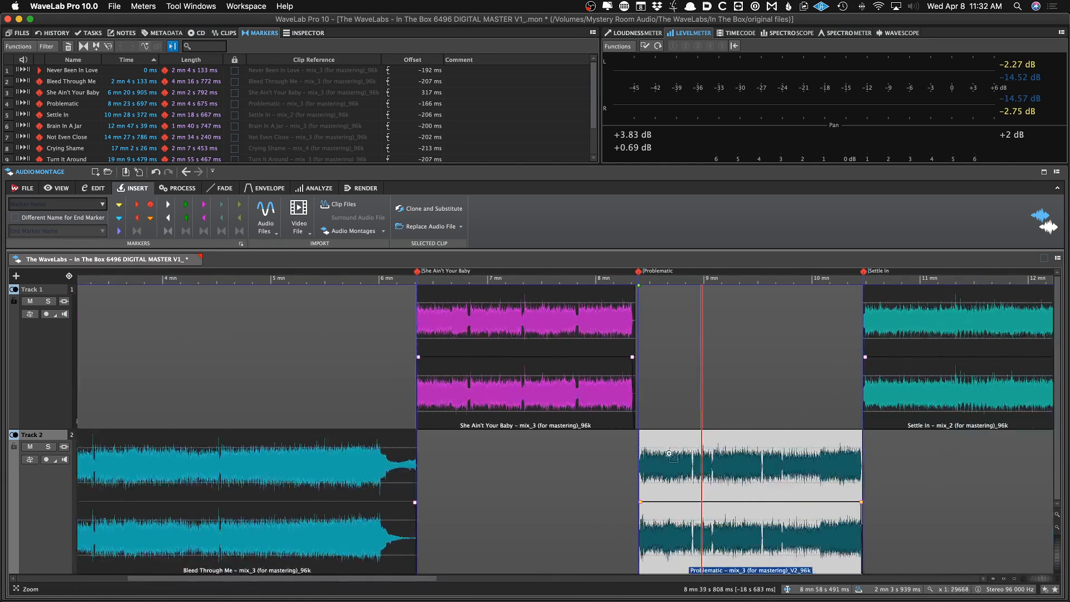
pyautogui.press('super+r')
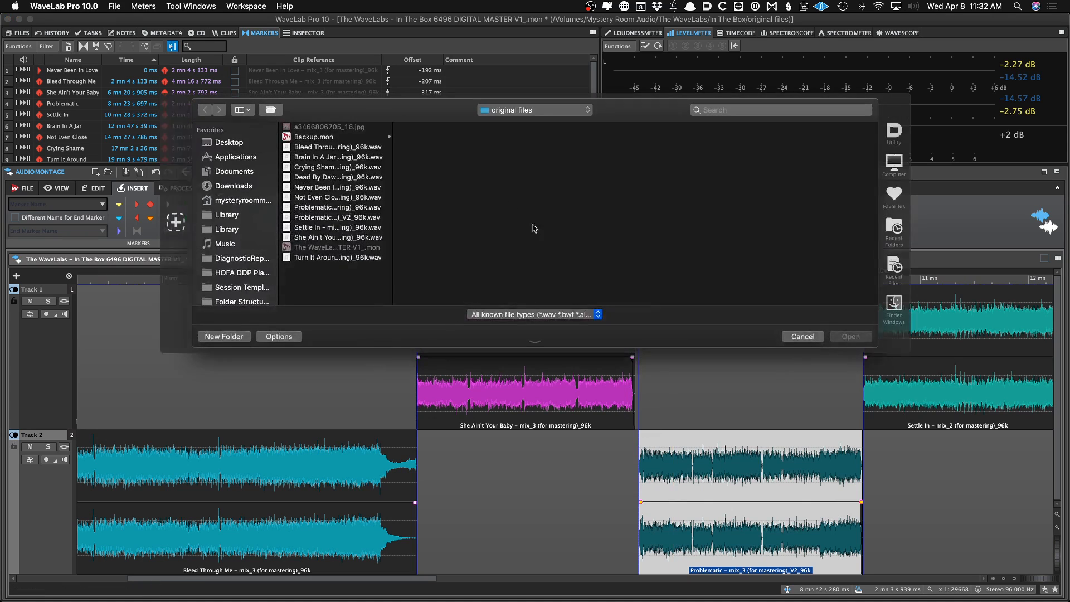
pyautogui.click(351, 219)
pyautogui.press('Escape')
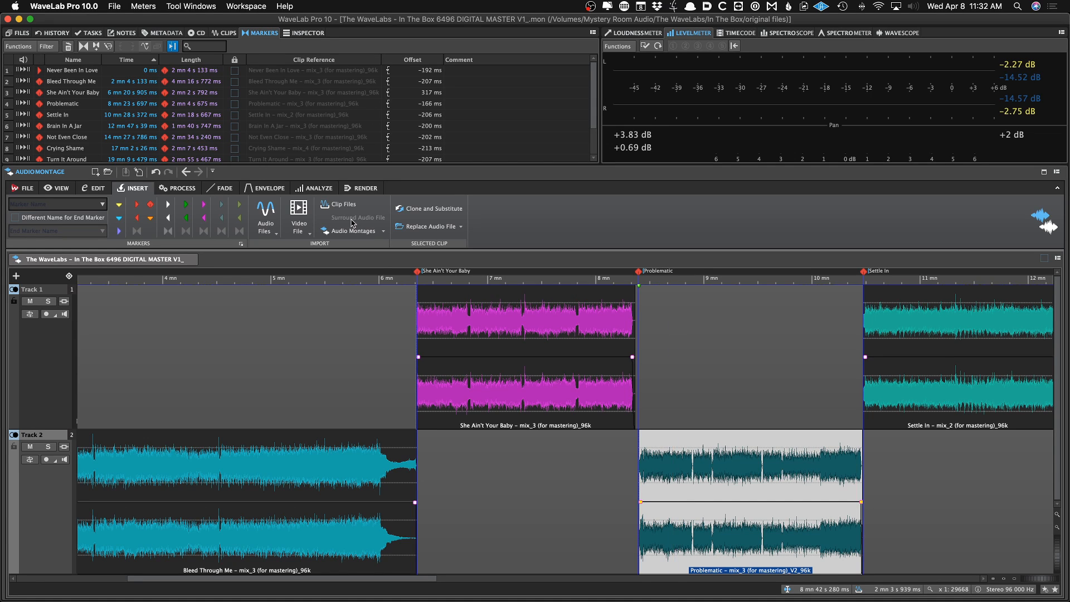
pyautogui.click(163, 188)
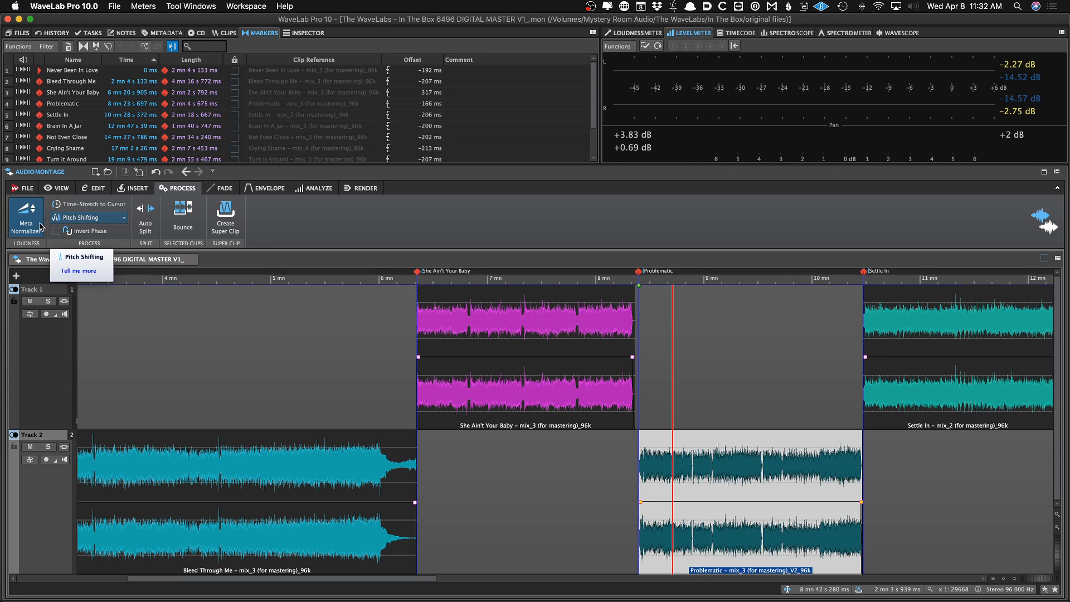
pyautogui.click(199, 341)
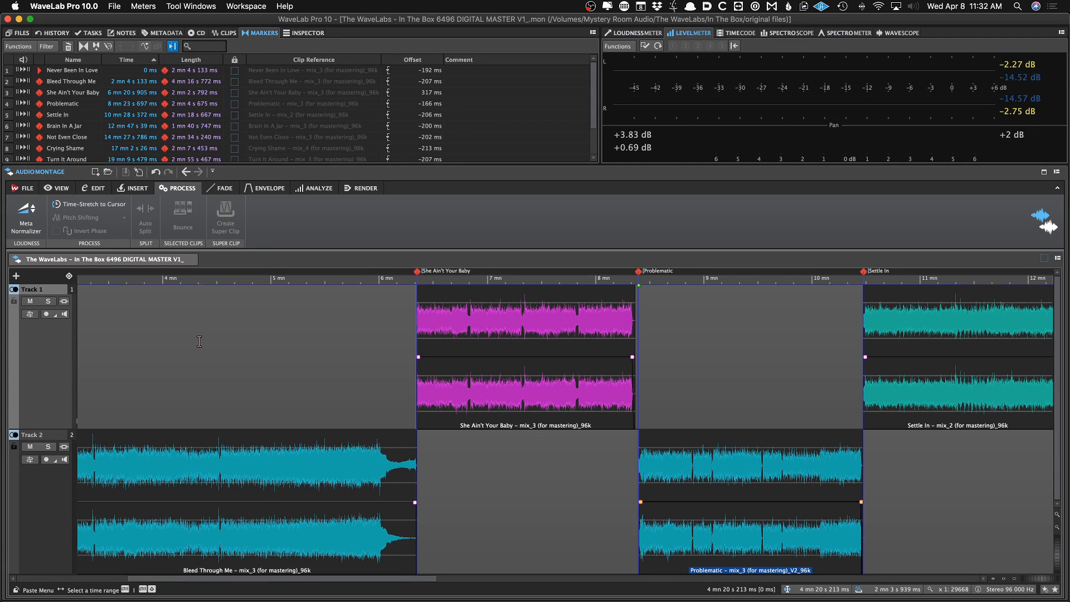
pyautogui.scroll(-5, 199, 341)
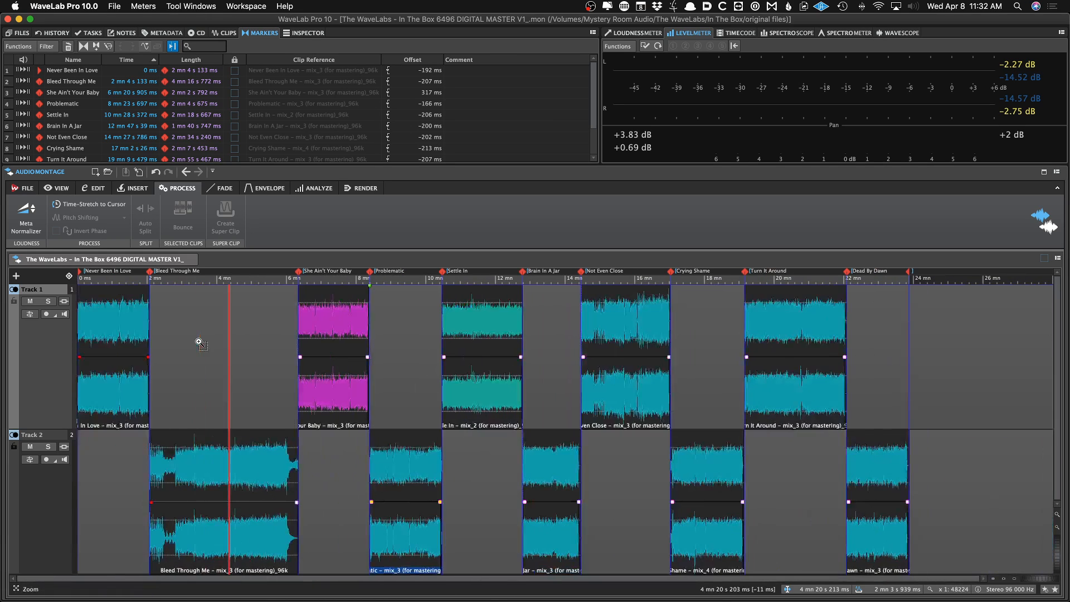
pyautogui.click(199, 340)
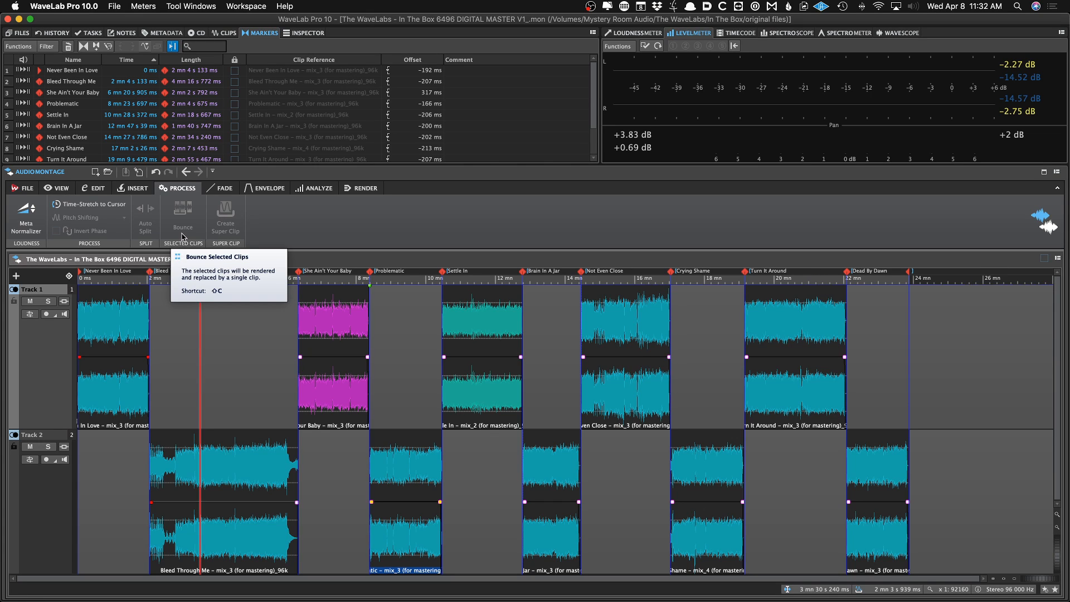
pyautogui.click(131, 298)
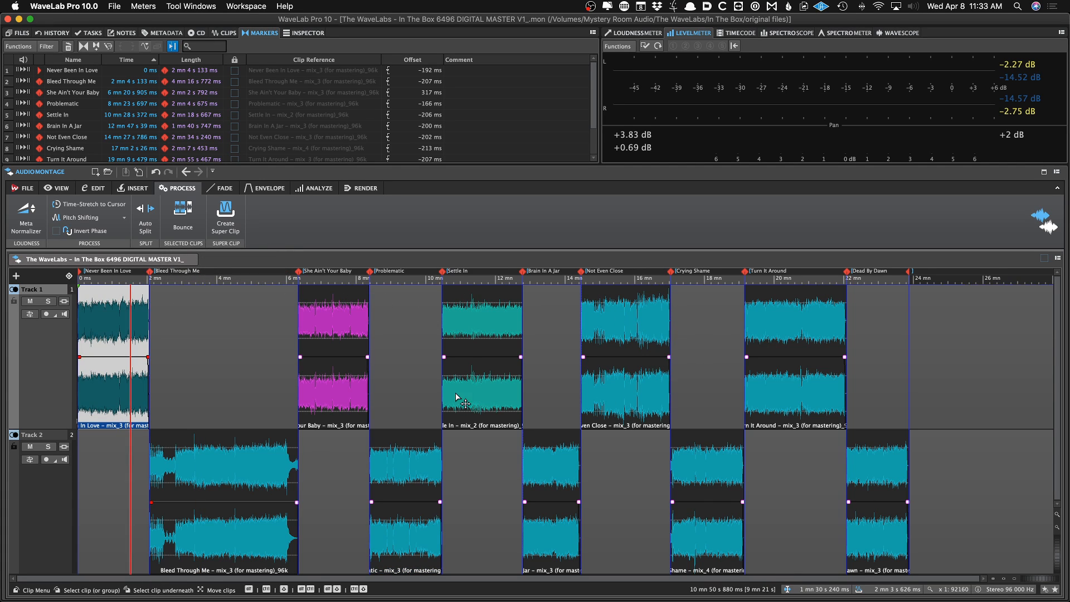
pyautogui.click(237, 382)
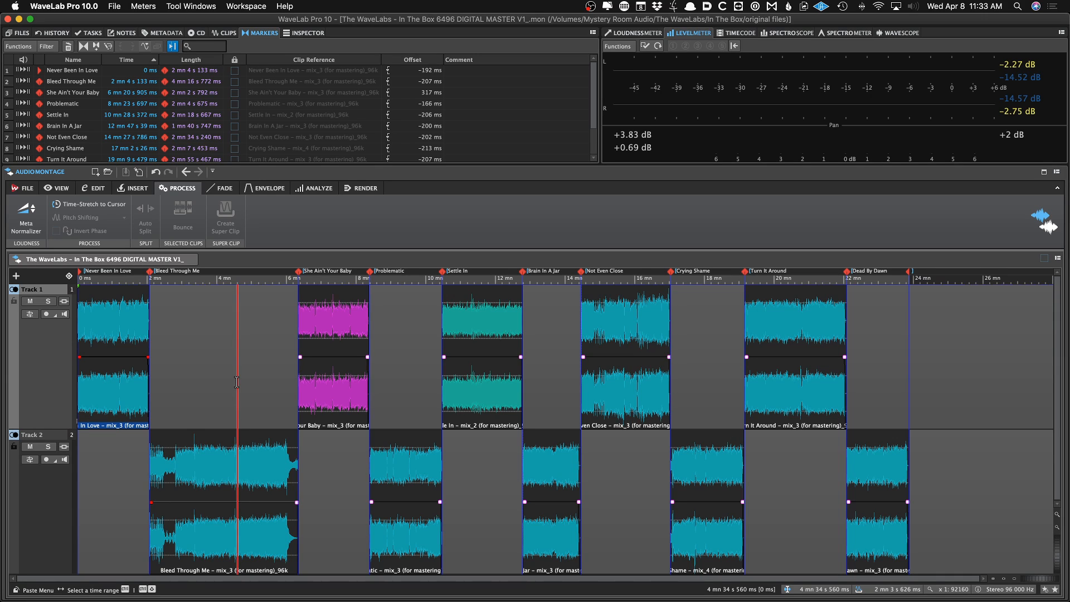
# Extend the left edge of the Never Been In Love clip toward the montage start
pyautogui.click(226, 188)
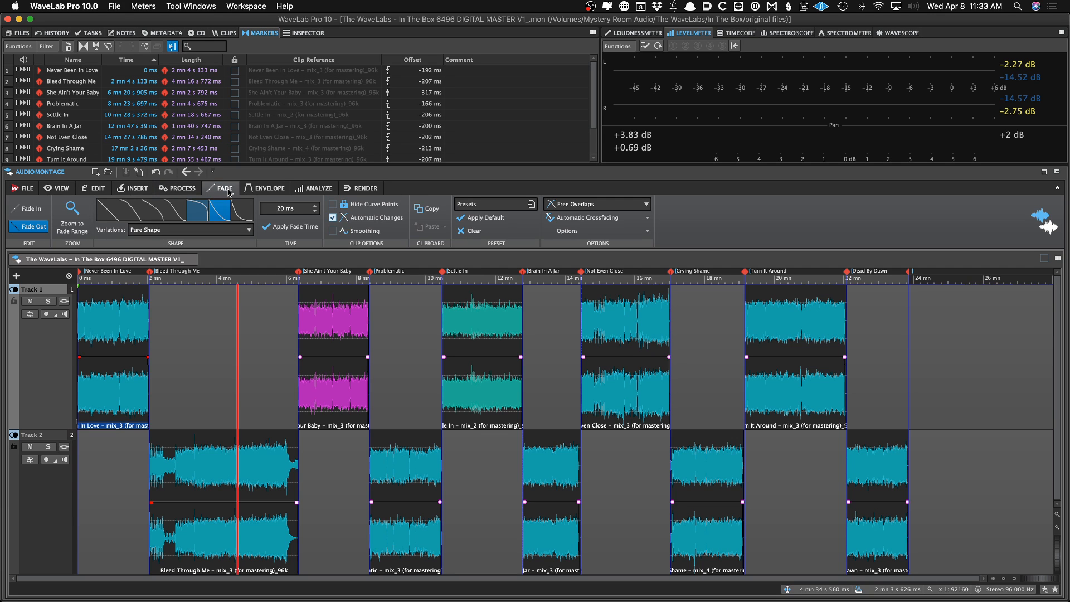
pyautogui.click(196, 350)
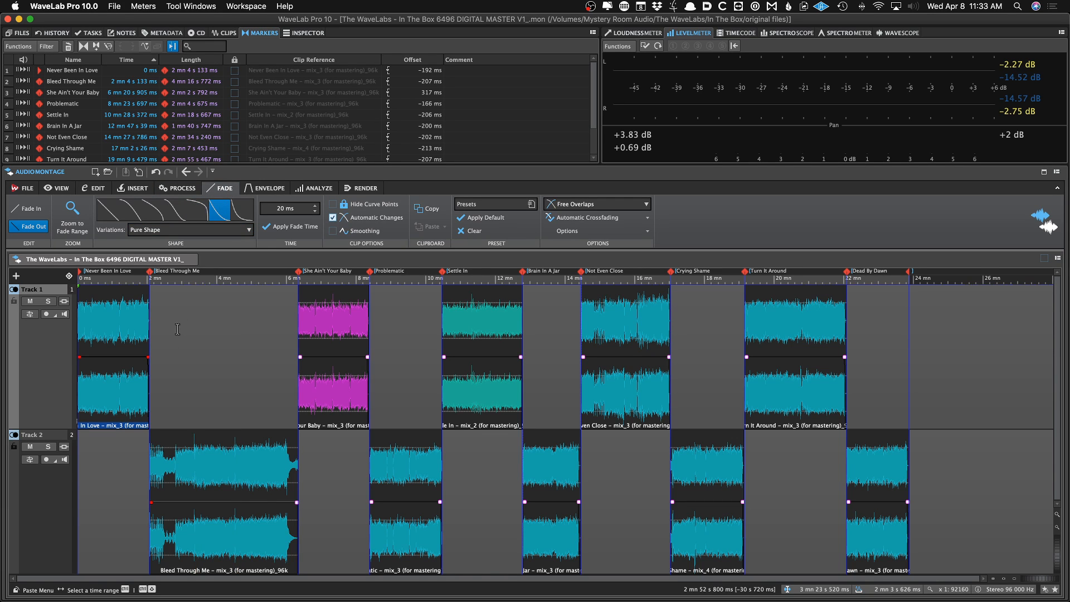
pyautogui.click(141, 333)
pyautogui.scroll(5, 148, 337)
pyautogui.scroll(5, 190, 349)
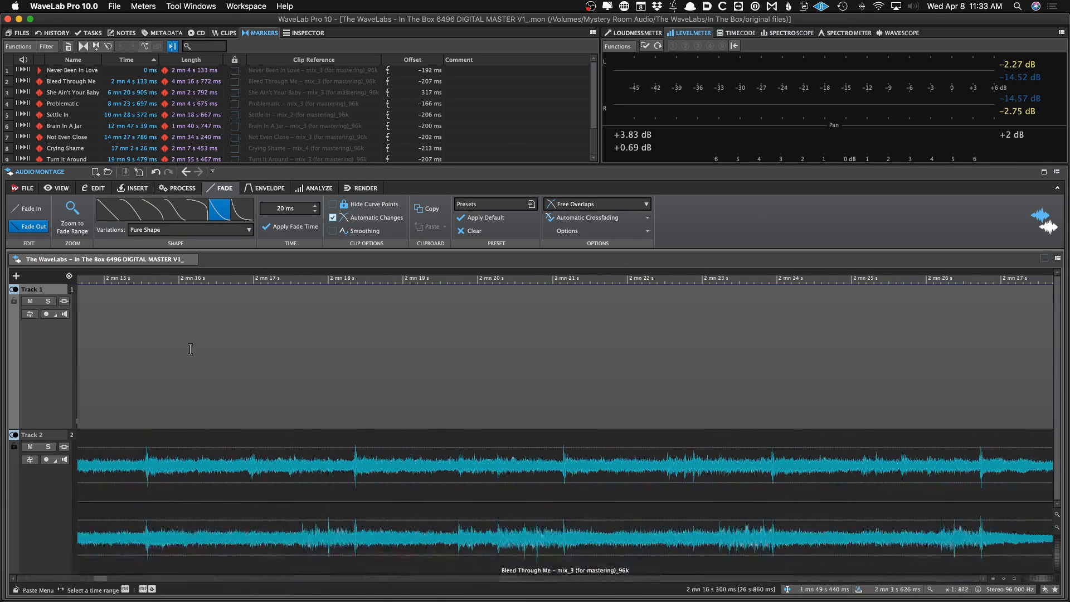
pyautogui.press('Home')
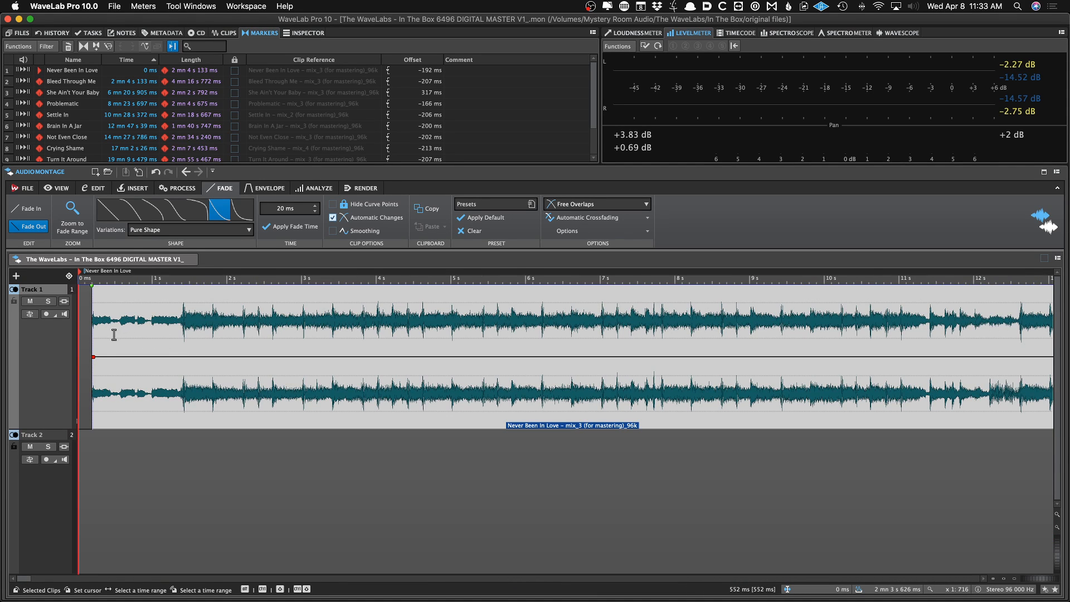
pyautogui.scroll(3, 119, 333)
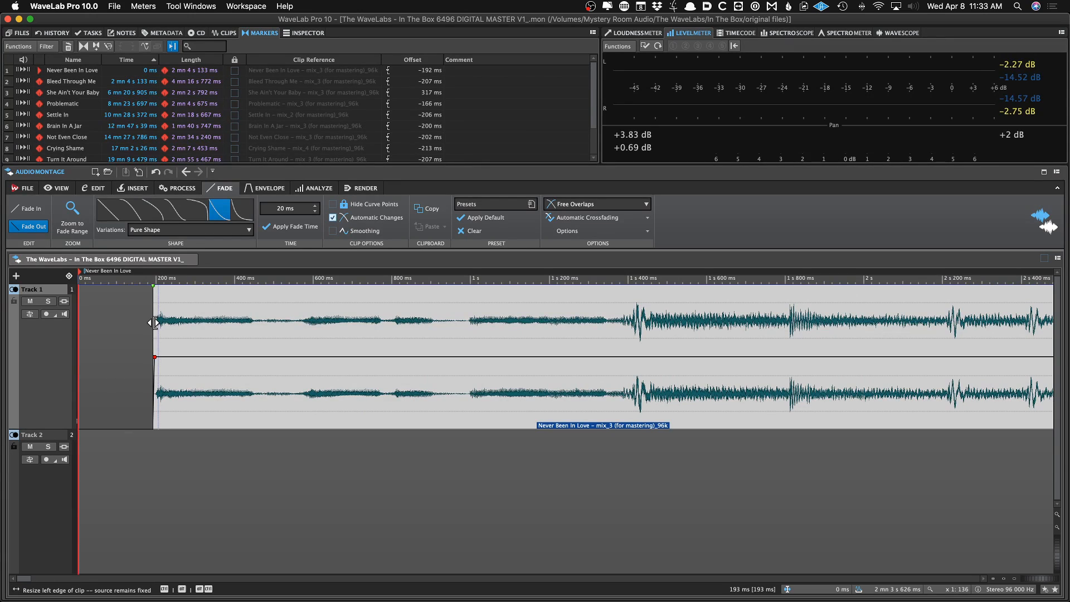
pyautogui.moveTo(155, 322); pyautogui.dragTo(94, 321)
# Adjust the Never Been In Love clip's start edge and fade-in, then save the montage
pyautogui.hscroll(1, 98, 321)
pyautogui.hscroll(-1, 98, 321)
pyautogui.scroll(5, 94, 321)
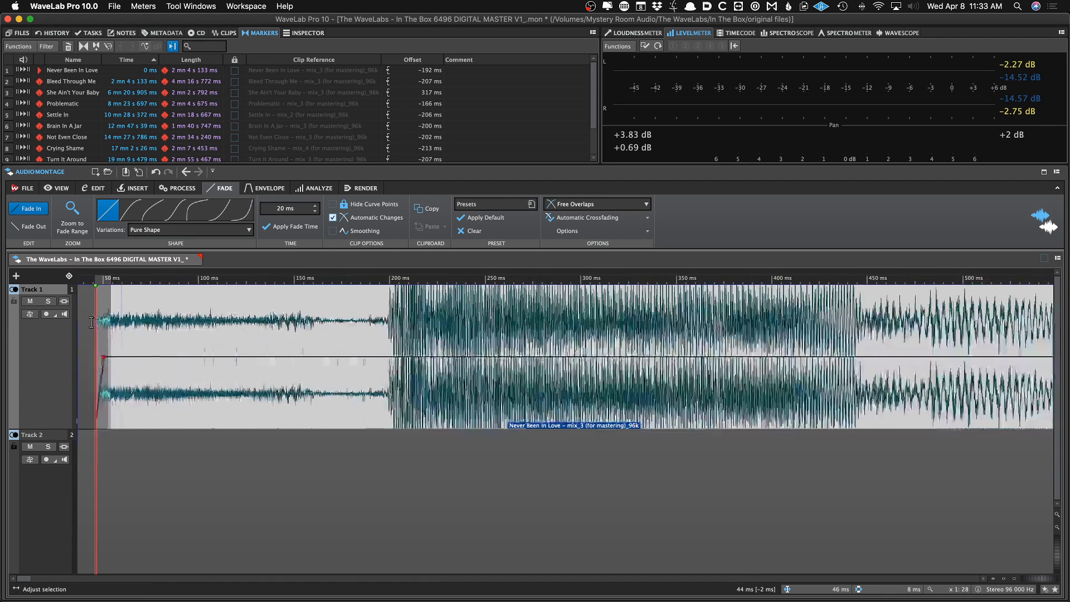
pyautogui.hscroll(-2, 94, 321)
pyautogui.moveTo(164, 325); pyautogui.dragTo(79, 322)
pyautogui.moveTo(156, 413); pyautogui.dragTo(404, 416)
pyautogui.press('super+s')
# Refine the start edge and fade-in of the Never Been In Love clip again, saving the montage
pyautogui.scroll(-2, 310, 337)
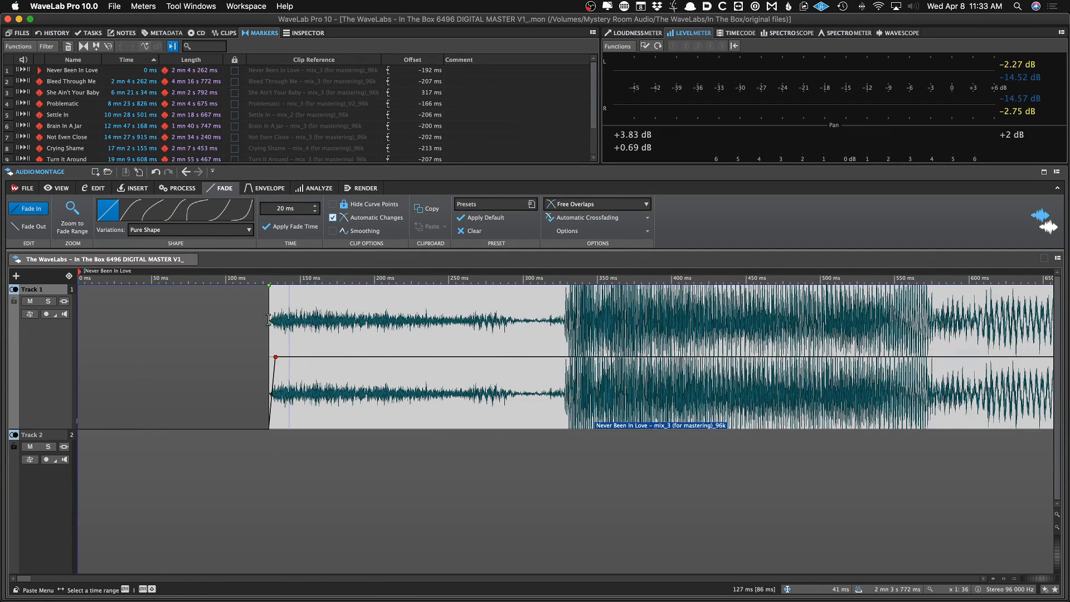
pyautogui.moveTo(269, 320); pyautogui.dragTo(114, 325)
pyautogui.scroll(-2, 140, 347)
pyautogui.moveTo(160, 381); pyautogui.dragTo(200, 387)
pyautogui.press('super+s')
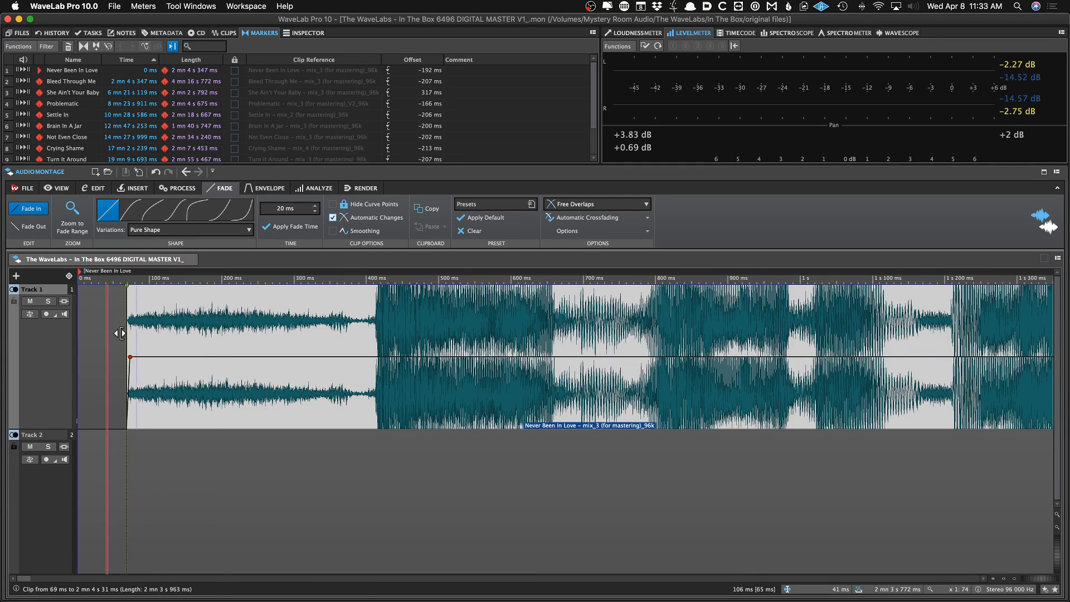
pyautogui.moveTo(120, 333)
pyautogui.mouseDown()
pyautogui.moveTo(104, 333)
pyautogui.moveTo(269, 344)
pyautogui.moveTo(175, 330)
pyautogui.moveTo(204, 330)
pyautogui.mouseUp()
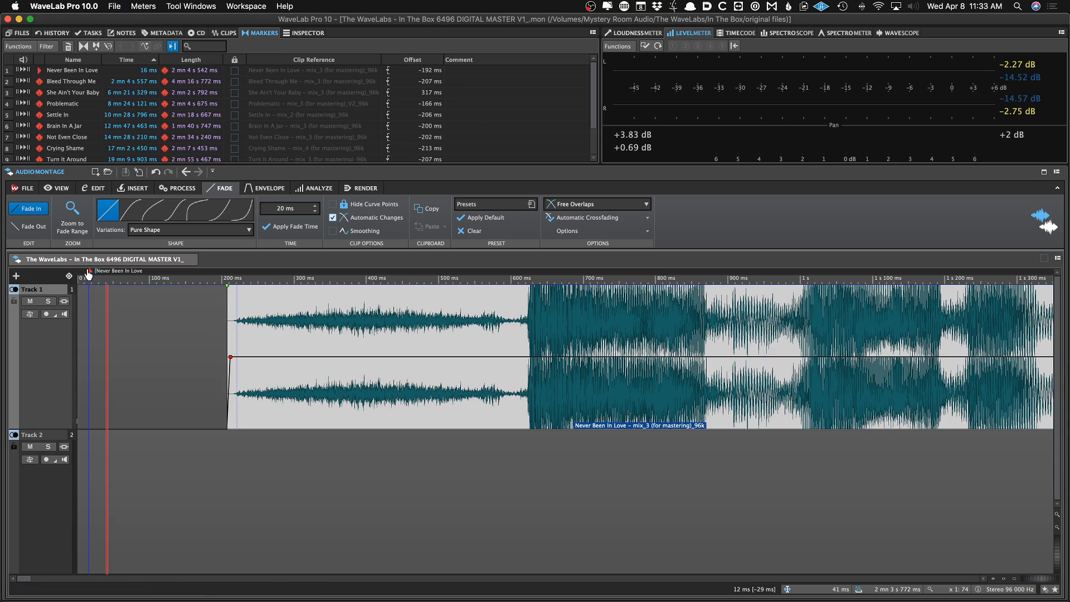
# Move the Never Been In Love CD marker to the montage start at 0 ms
pyautogui.moveTo(89, 273); pyautogui.dragTo(69, 275)
pyautogui.scroll(-1, 165, 318)
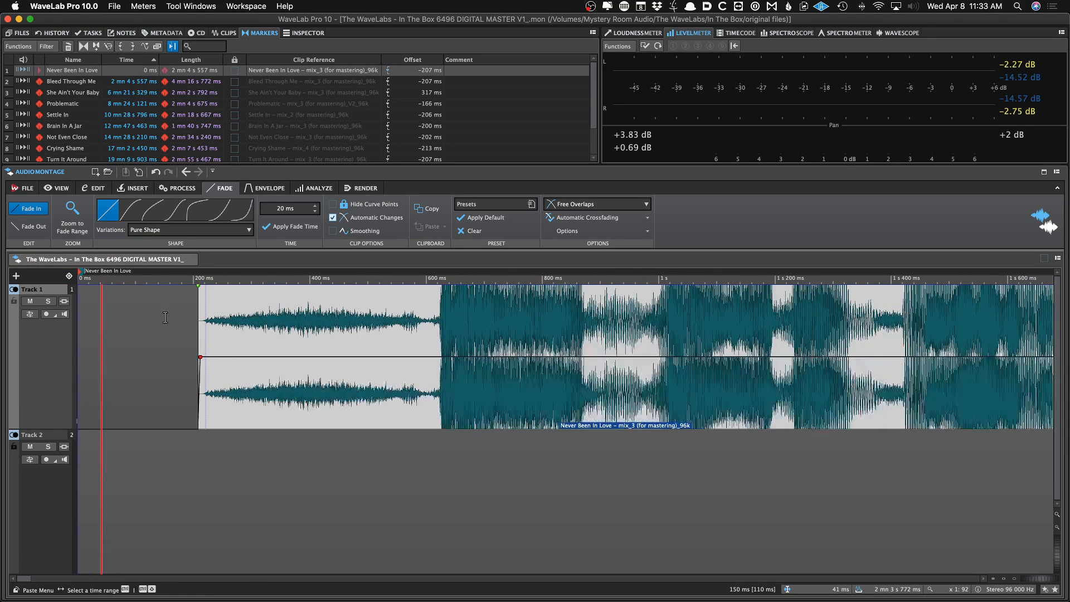
pyautogui.scroll(-10, 166, 318)
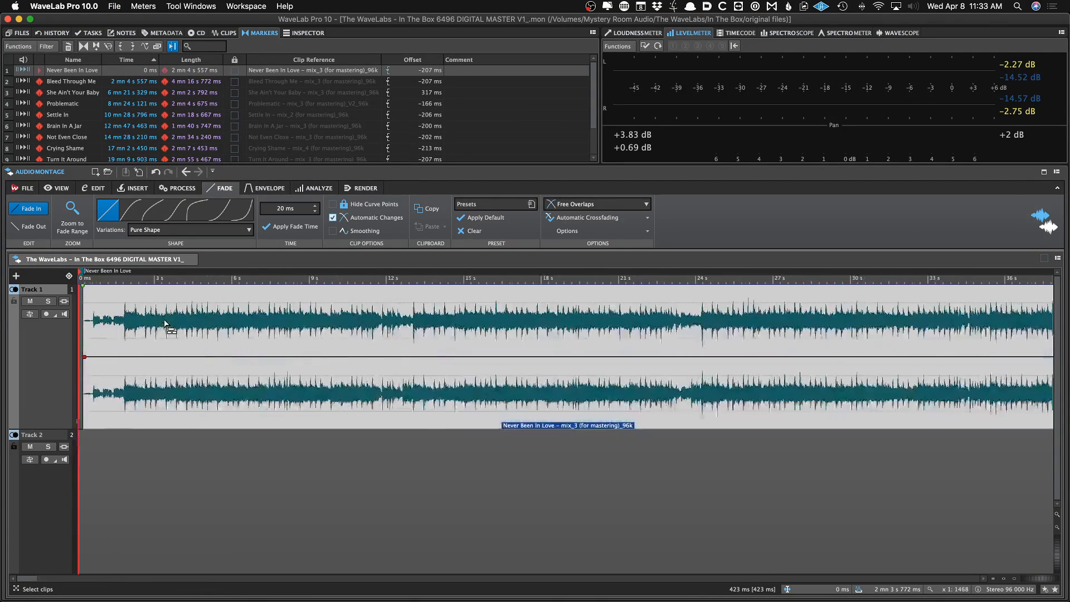
pyautogui.scroll(-10, 165, 318)
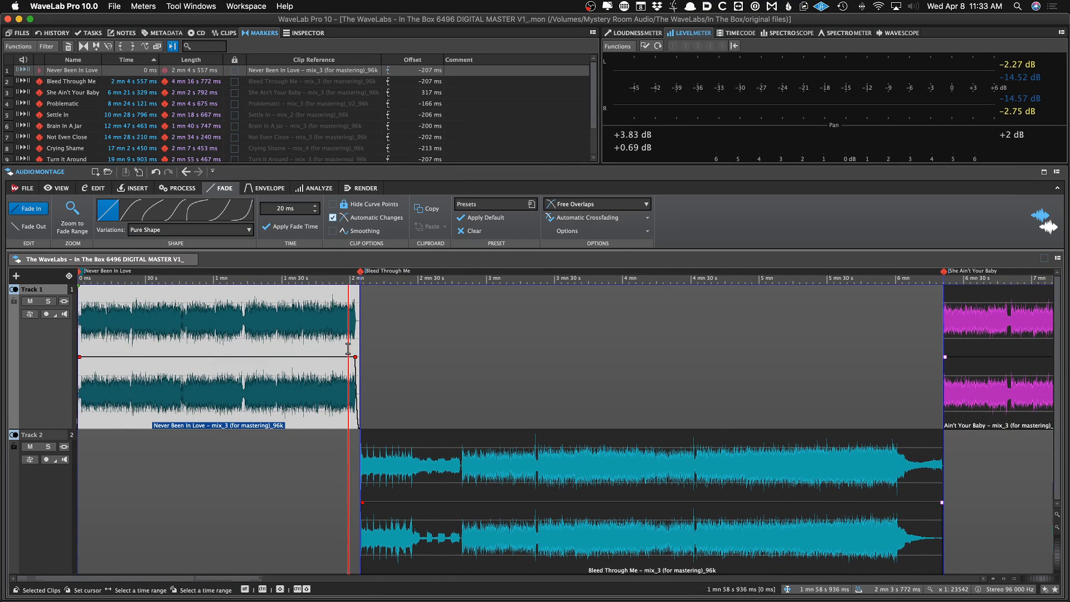
# Extend the right edge of the She Ain't Your Baby clip toward the Problematic marker and save the montage
pyautogui.scroll(10, 348, 349)
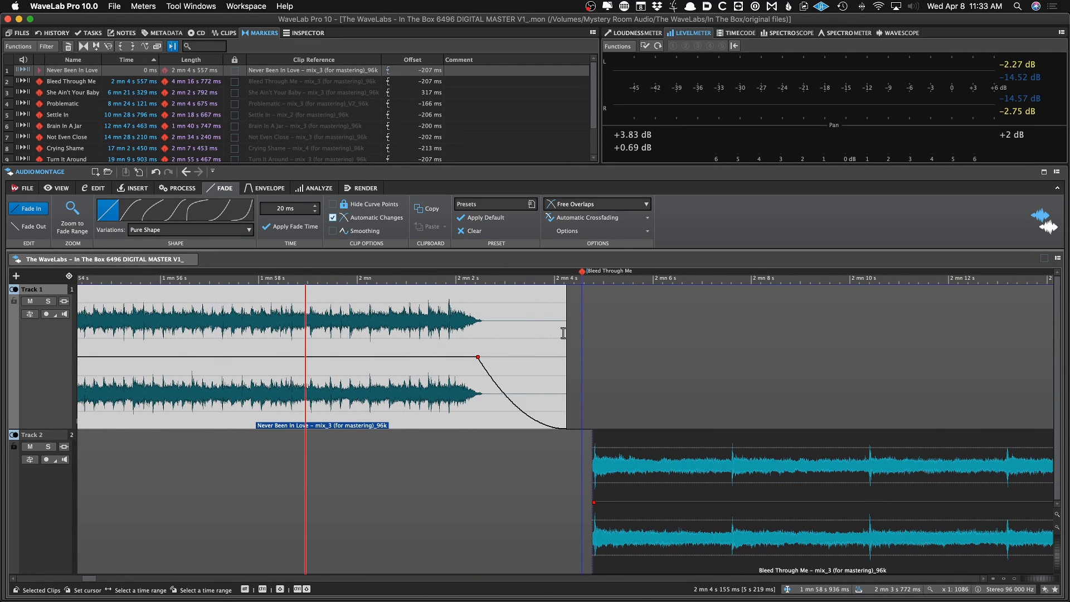
pyautogui.press('Down')
pyautogui.press('Down')
pyautogui.press('Down')
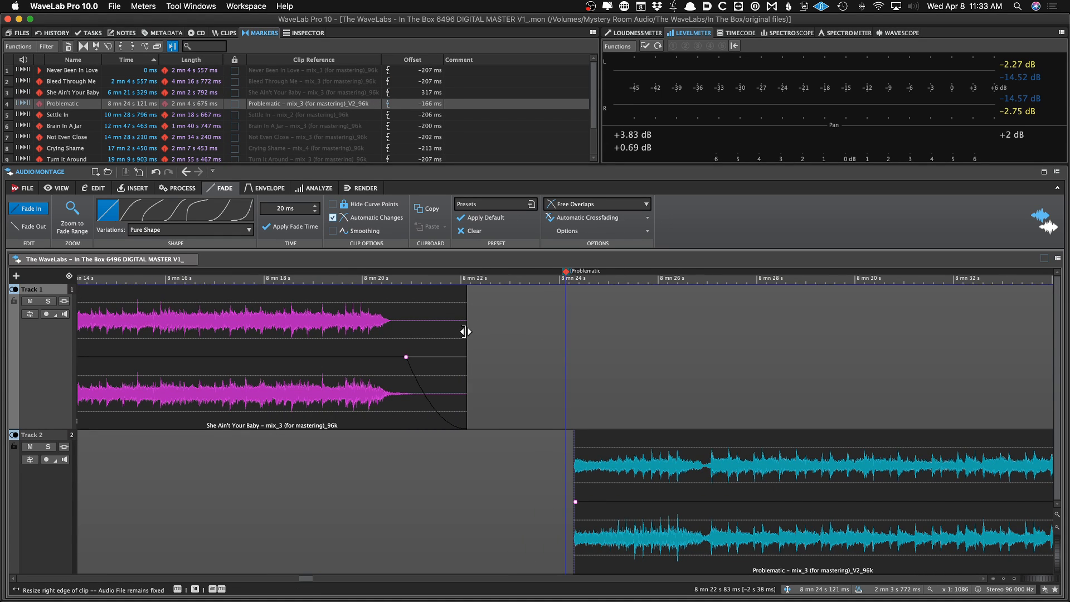
pyautogui.moveTo(466, 332); pyautogui.dragTo(553, 332)
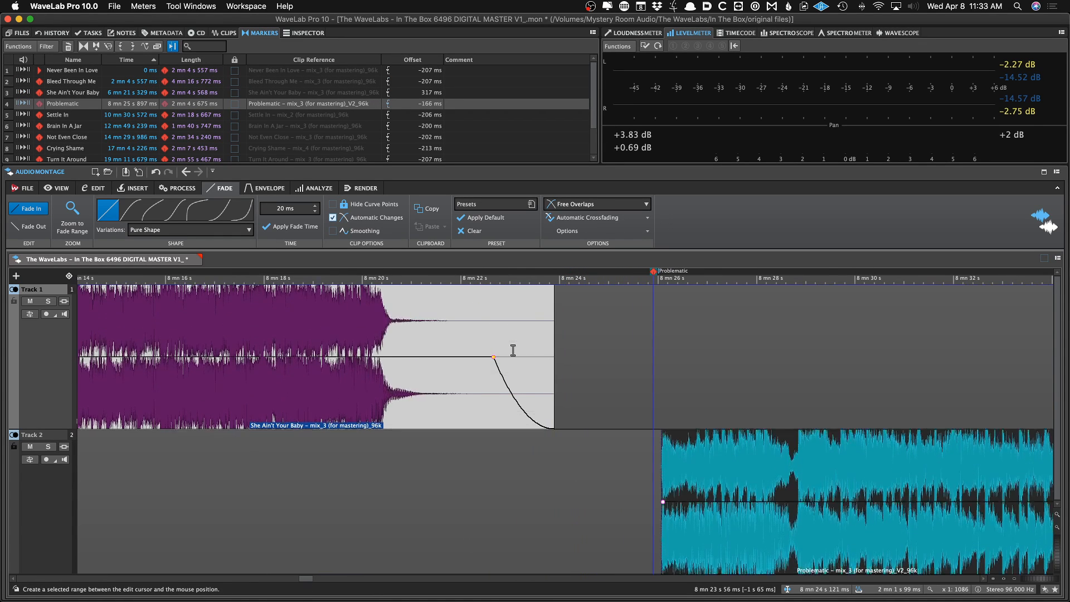
pyautogui.moveTo(495, 358); pyautogui.dragTo(491, 360)
pyautogui.press('super+z')
pyautogui.click(492, 358)
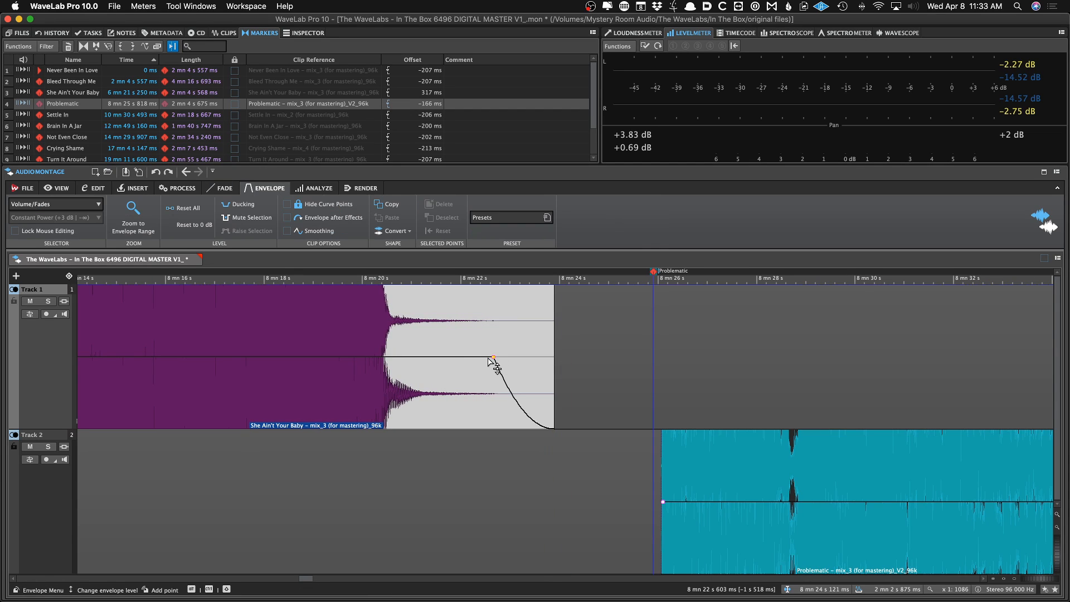
pyautogui.press('super+s')
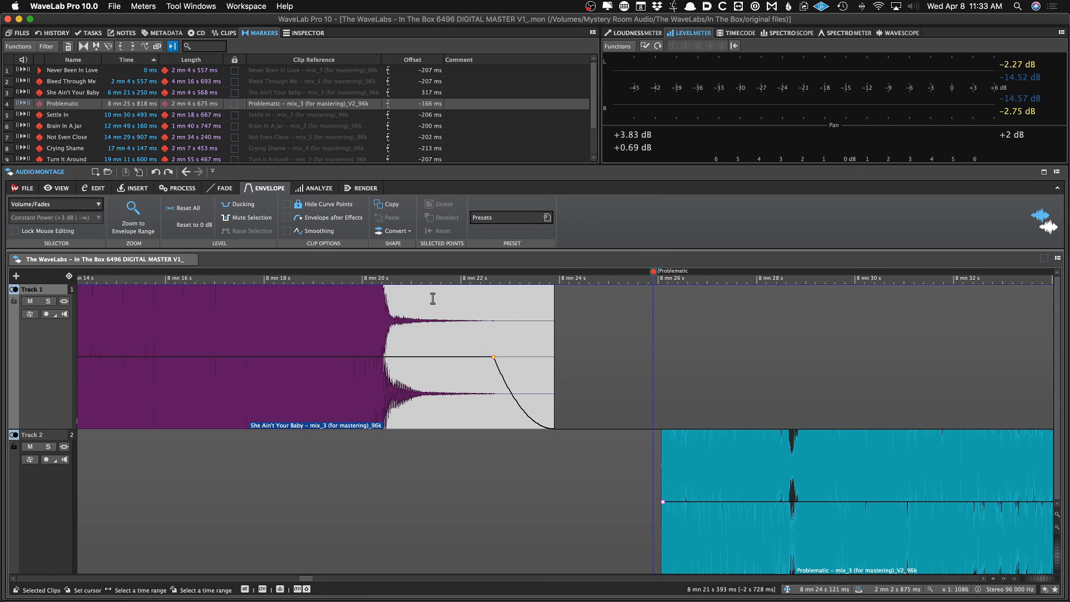
# Switch to envelope editing and browse the clips across the montage
pyautogui.click(219, 189)
pyautogui.click(263, 189)
pyautogui.scroll(-8, 303, 346)
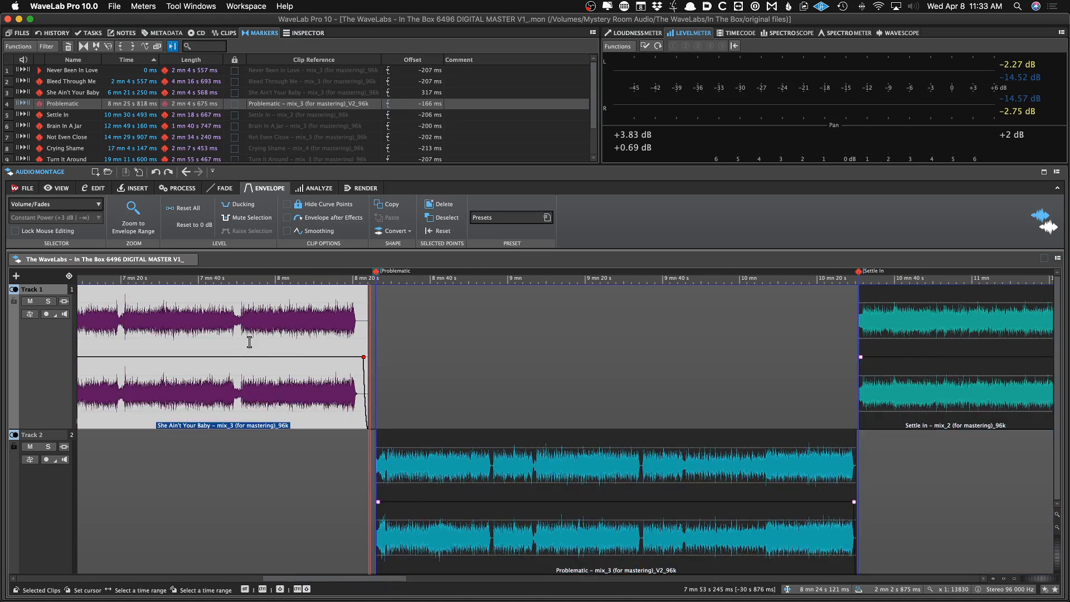
pyautogui.scroll(-5, 244, 346)
pyautogui.scroll(-2, 244, 346)
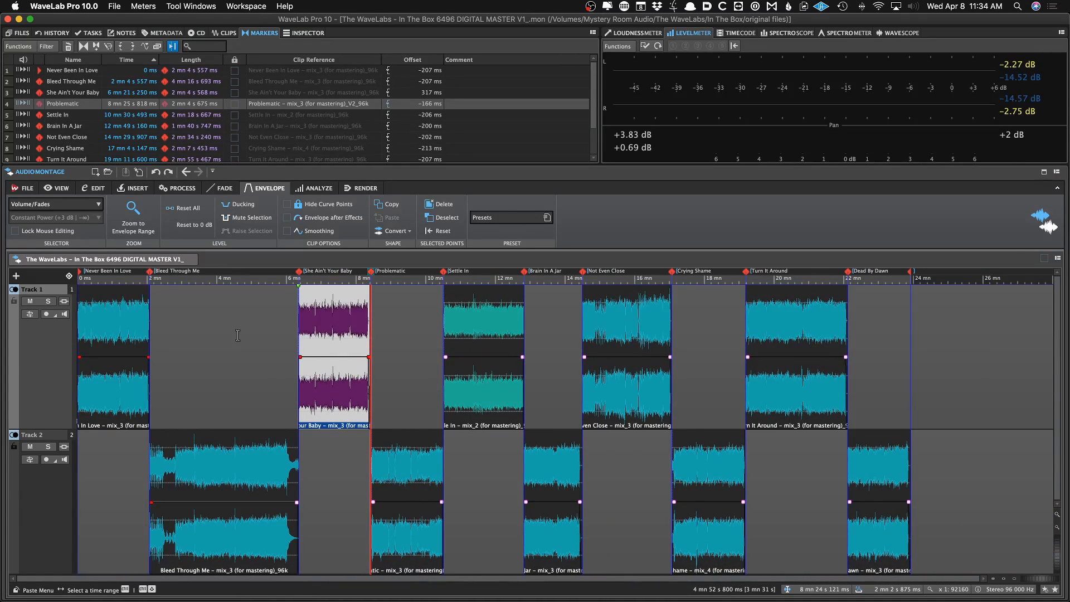
pyautogui.click(106, 342)
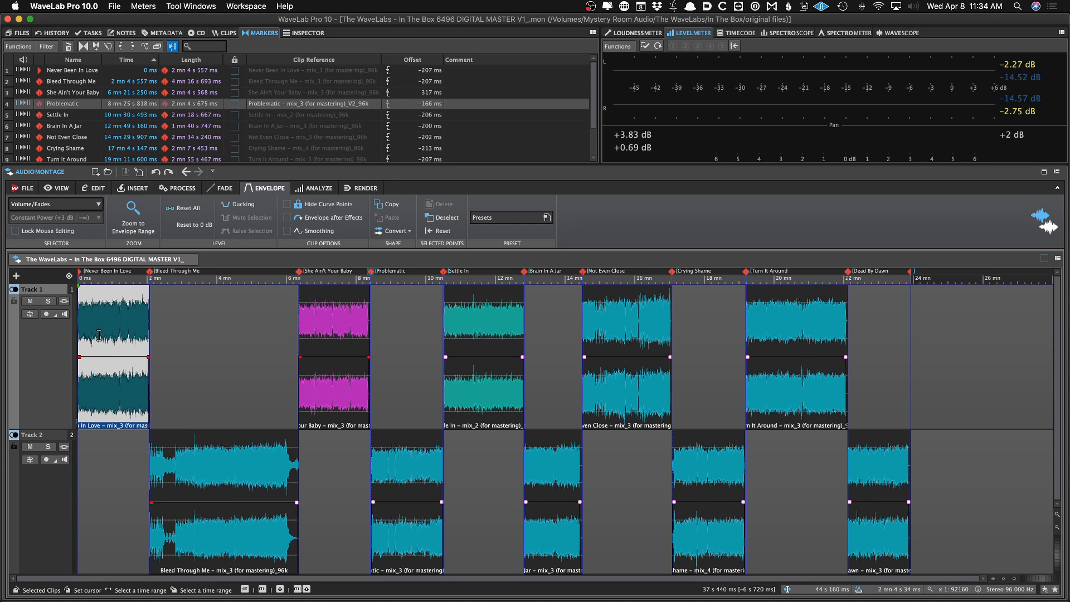
pyautogui.scroll(2, 103, 334)
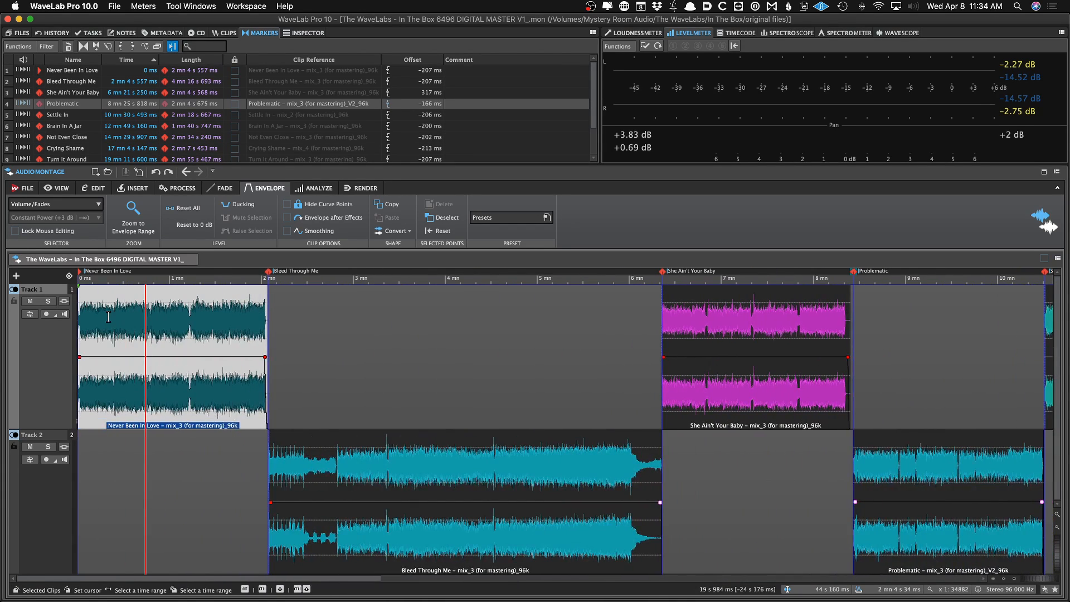
pyautogui.moveTo(122, 355)
pyautogui.mouseDown()
pyautogui.moveTo(120, 371)
pyautogui.moveTo(120, 356)
pyautogui.mouseUp()
pyautogui.hscroll(15, 300, 457)
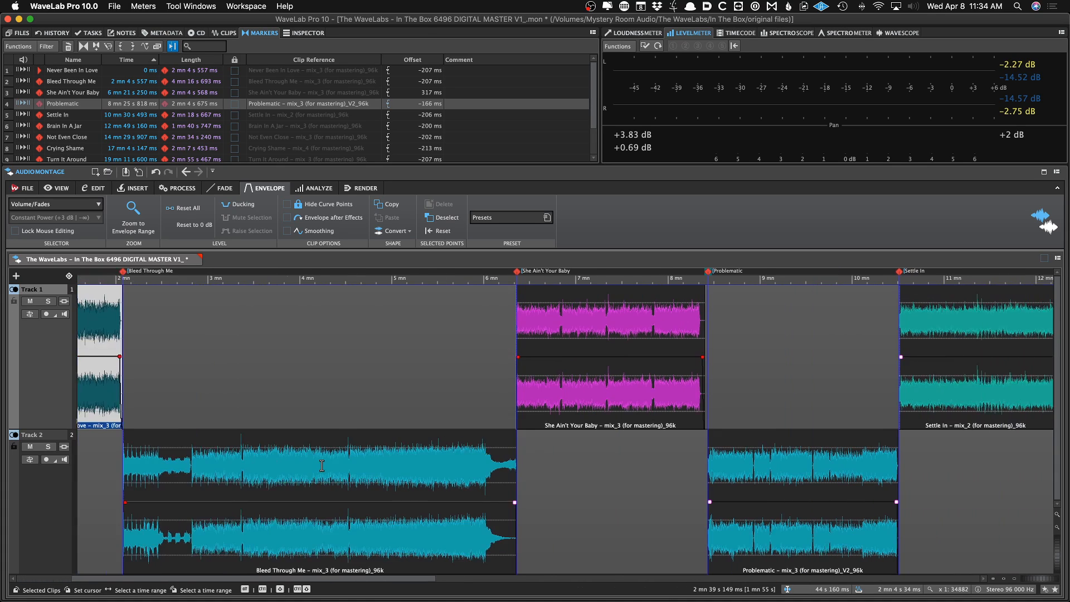
pyautogui.hscroll(-15, 324, 464)
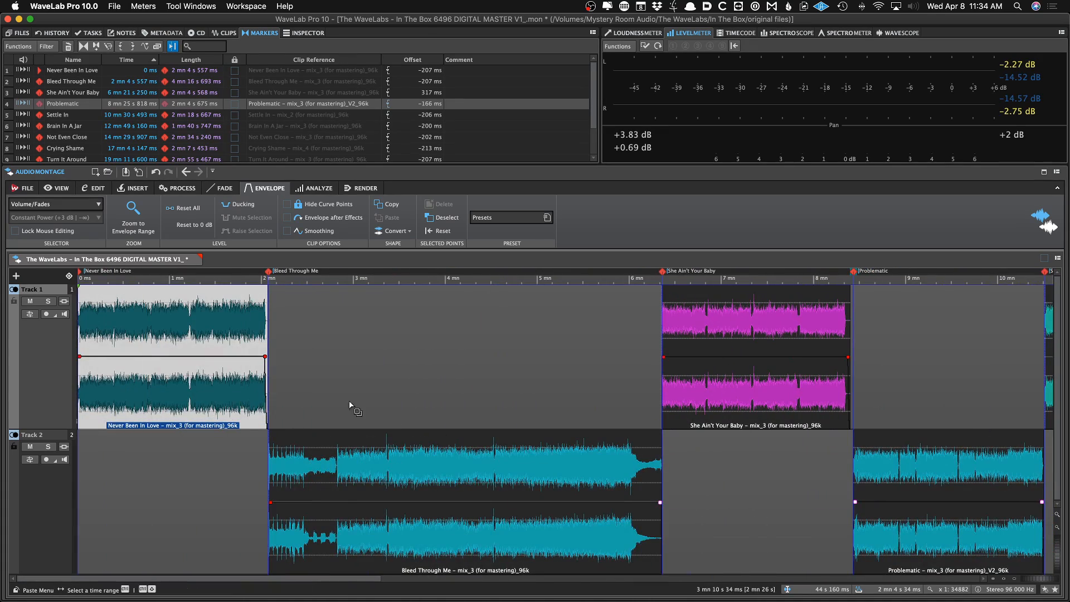
pyautogui.click(303, 397)
pyautogui.scroll(8, 303, 394)
pyautogui.hscroll(-5, 302, 394)
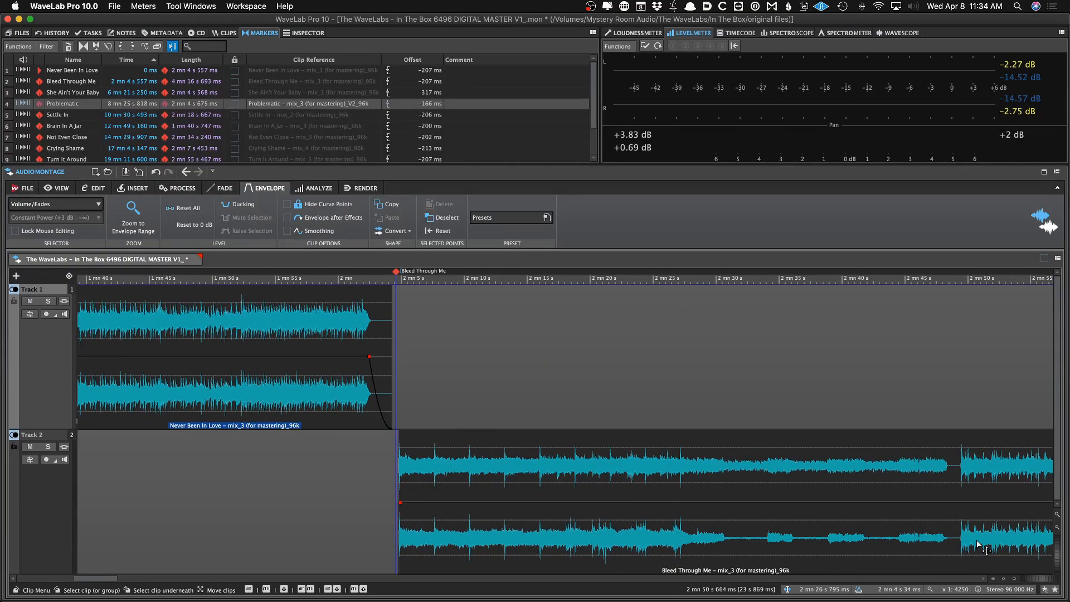
# Add volume envelope points on the Bleed Through Me clip and lower the intro section before them
pyautogui.click(946, 484)
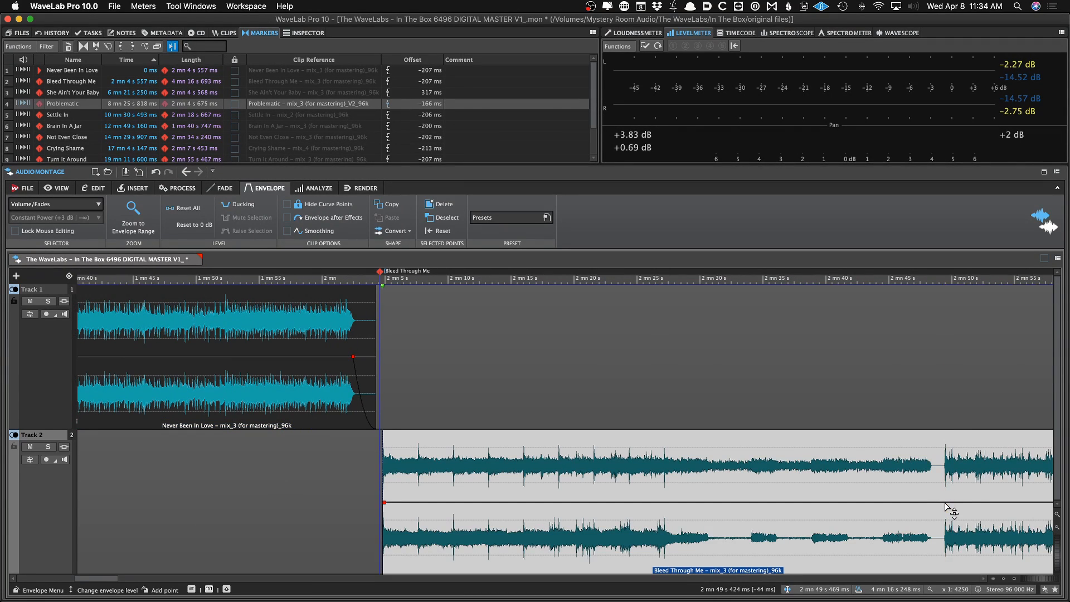
pyautogui.doubleClick(945, 503)
pyautogui.doubleClick(934, 503)
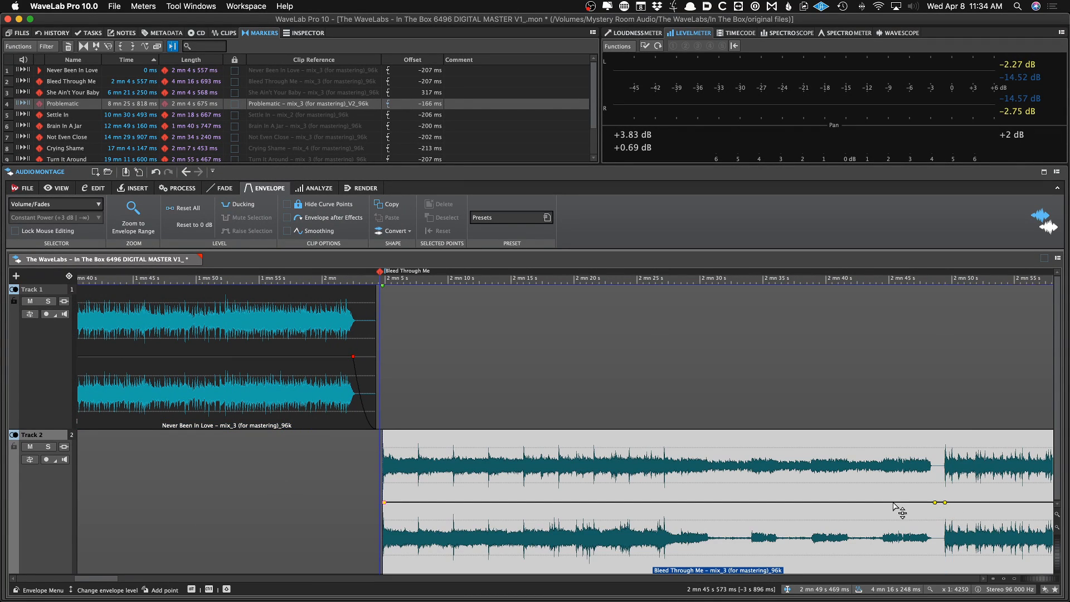
pyautogui.moveTo(880, 505); pyautogui.dragTo(876, 526)
# Add and shape more volume envelope points across the Bleed Through Me intro, then save the montage
pyautogui.scroll(-2, 881, 528)
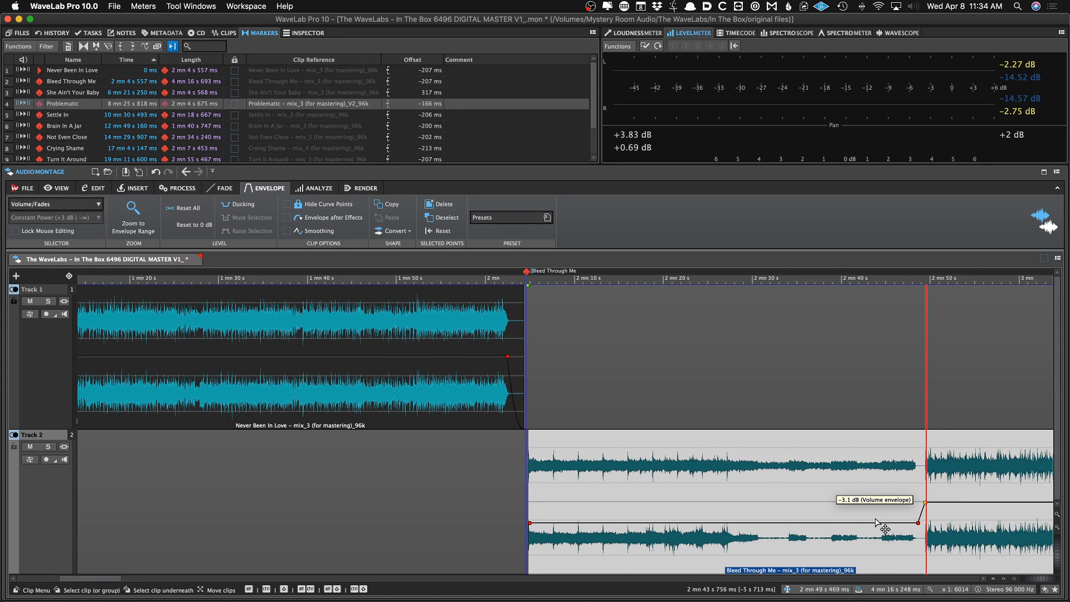
pyautogui.click(727, 522)
pyautogui.click(748, 523)
pyautogui.moveTo(749, 523); pyautogui.dragTo(851, 508)
pyautogui.doubleClick(770, 515)
pyautogui.doubleClick(798, 512)
pyautogui.doubleClick(847, 522)
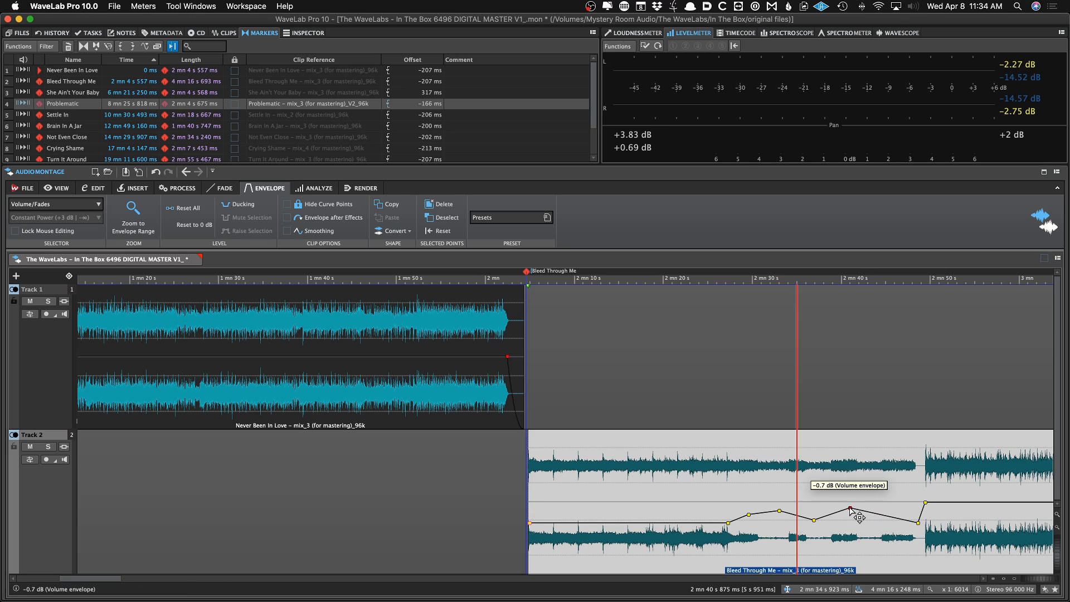
pyautogui.doubleClick(886, 524)
pyautogui.scroll(-1, 887, 527)
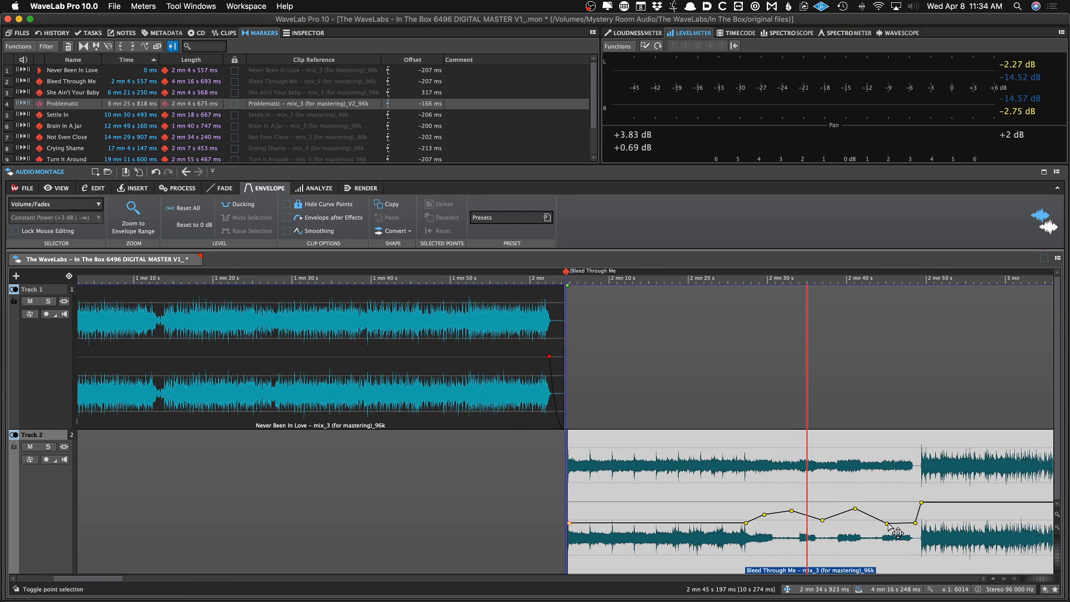
pyautogui.press('super+s')
# Reset all volume envelope points on the Bleed Through Me clip
pyautogui.scroll(-10, 886, 525)
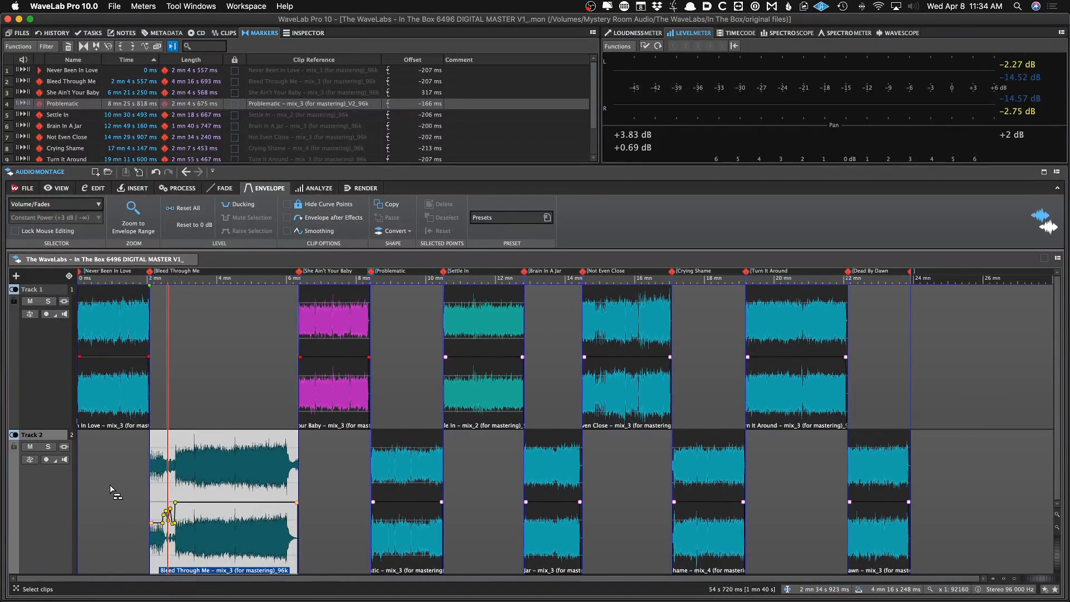
pyautogui.scroll(8, 106, 491)
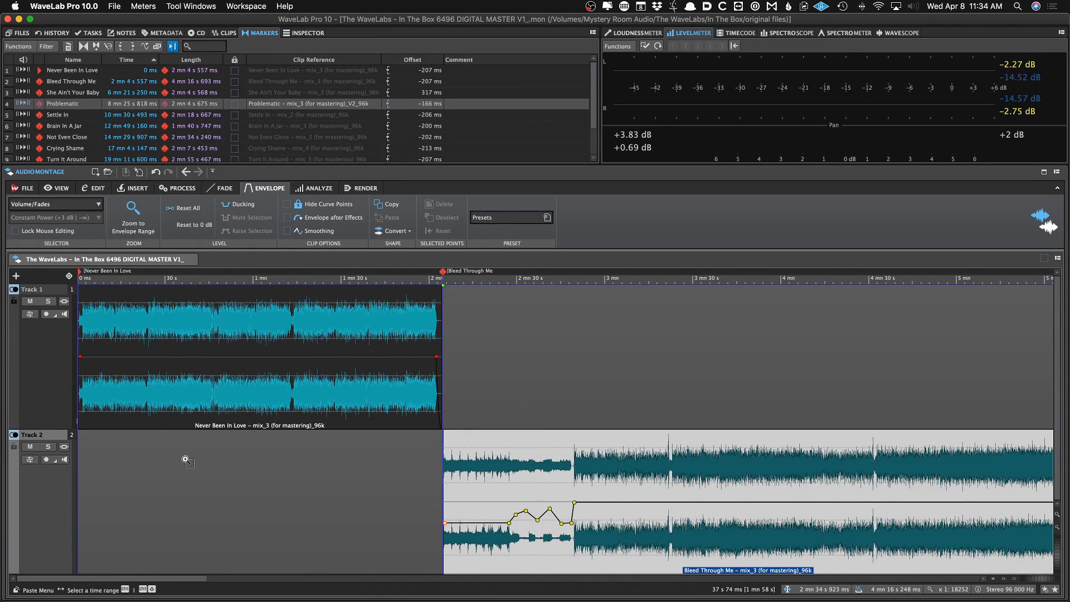
pyautogui.scroll(-3, 187, 461)
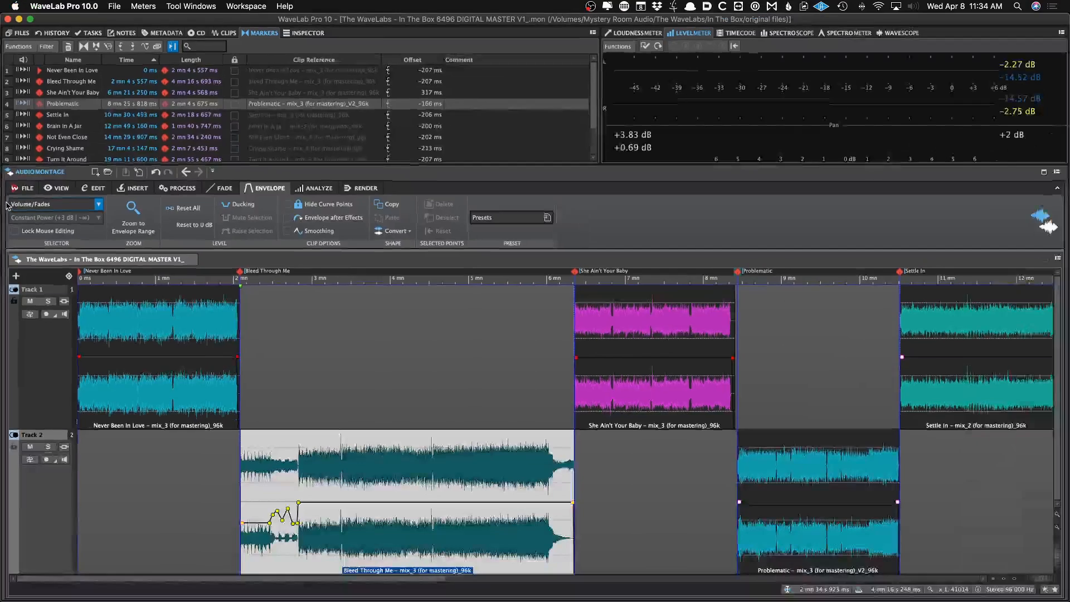
pyautogui.click(12, 207)
pyautogui.click(22, 229)
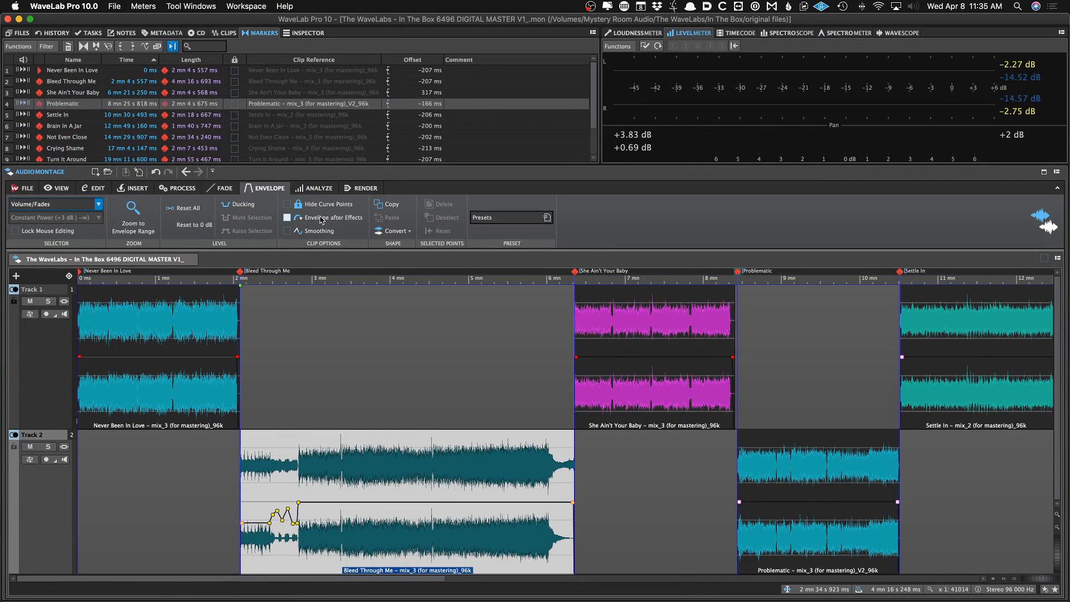
pyautogui.click(322, 219)
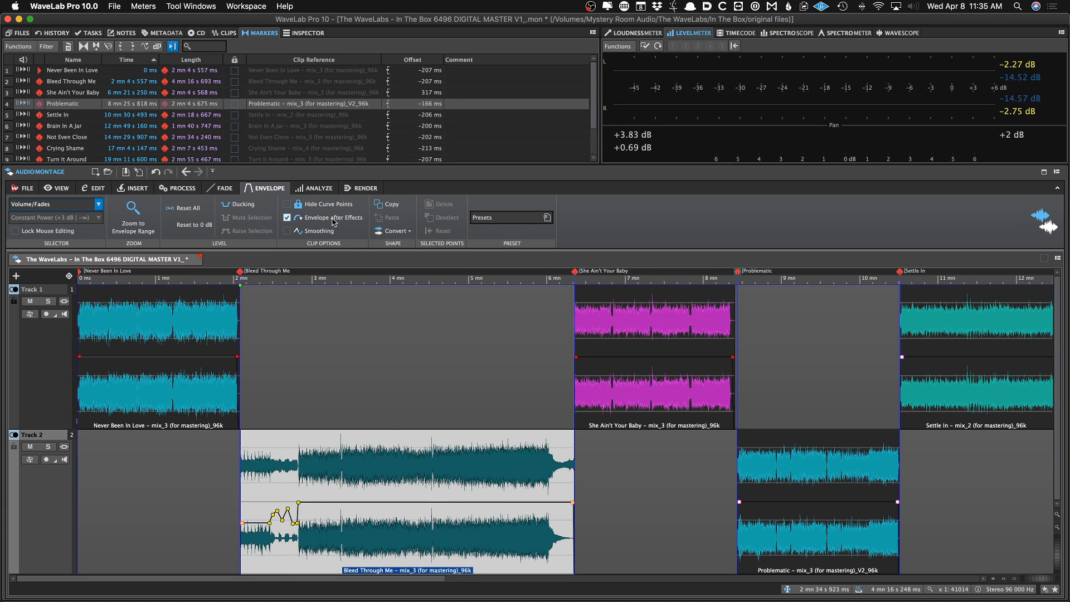
pyautogui.click(333, 218)
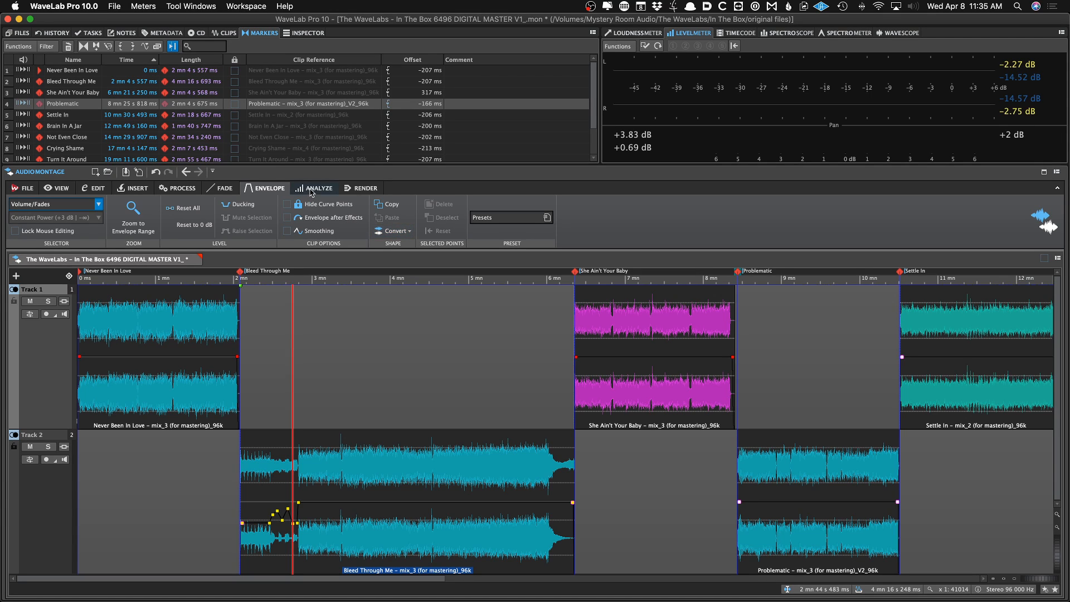
pyautogui.click(206, 211)
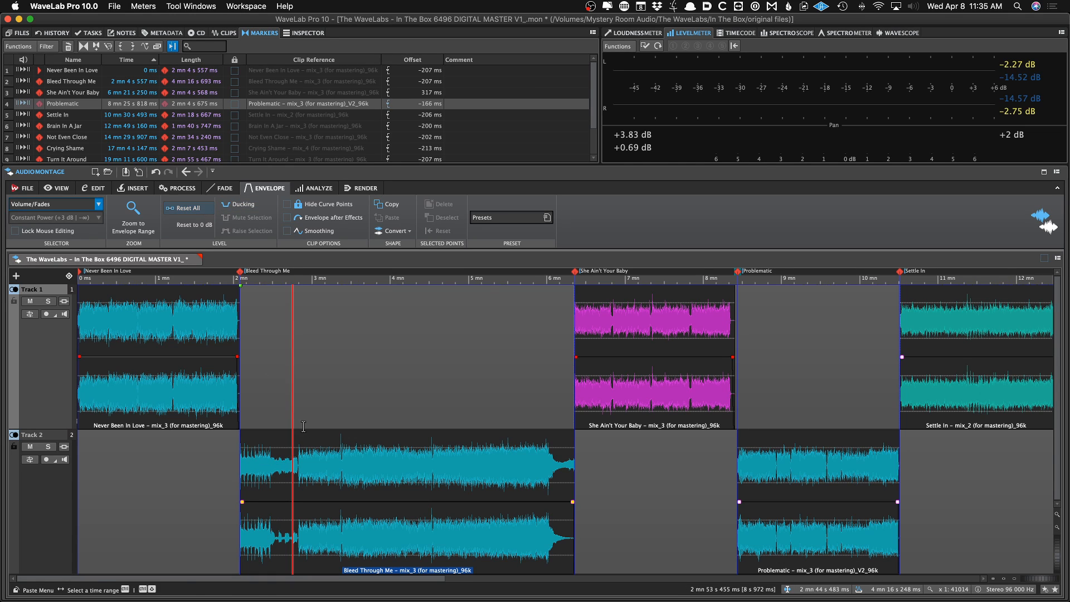
pyautogui.rightClick(334, 506)
pyautogui.click(312, 505)
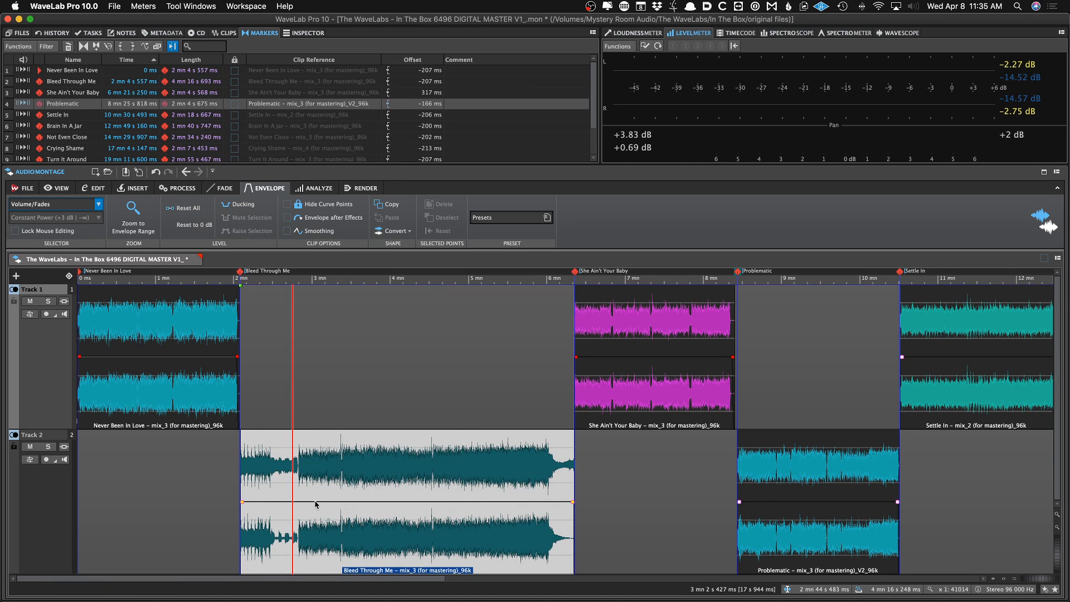
pyautogui.rightClick(312, 504)
pyautogui.click(297, 479)
# Save the montage and play it back from early in the Bleed Through Me clip
pyautogui.click(323, 190)
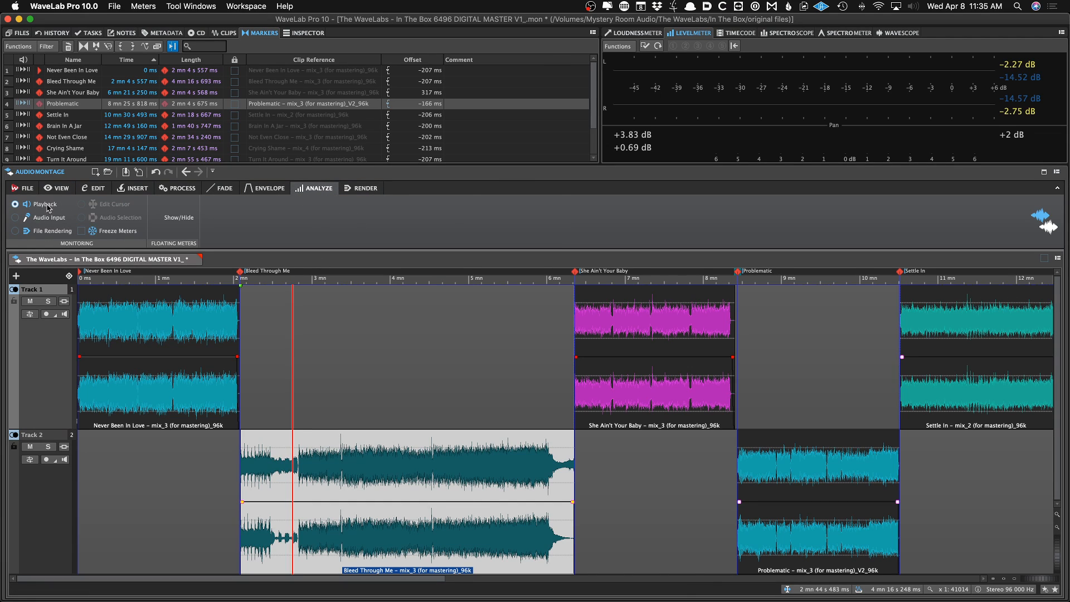
pyautogui.click(268, 336)
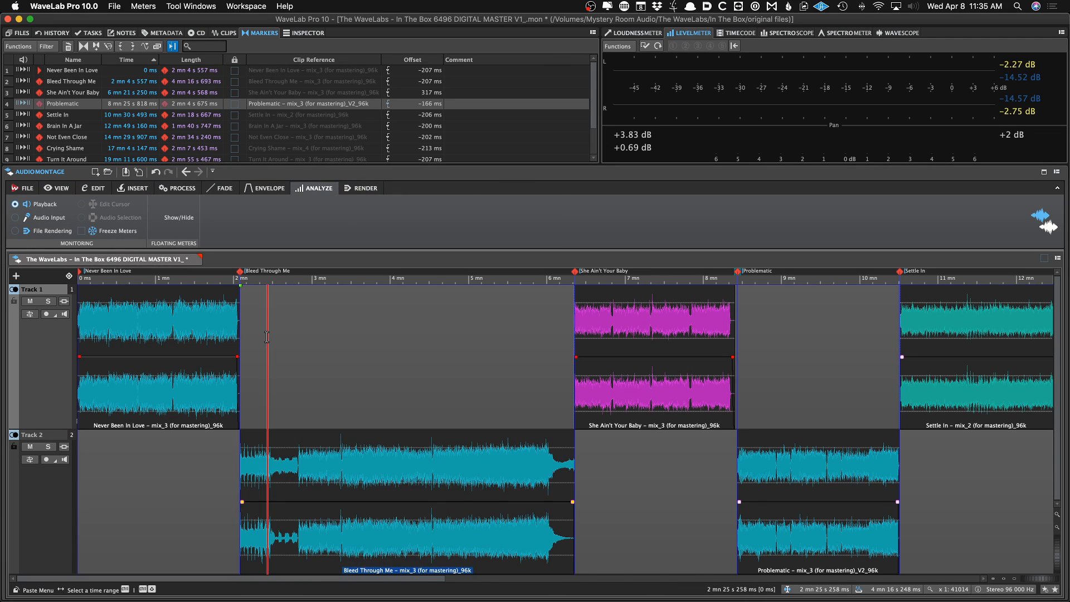
pyautogui.press('super+s')
pyautogui.click(274, 340)
pyautogui.press('space')
# Open the montage rendering settings and select the Never Been In Love clip
pyautogui.click(361, 188)
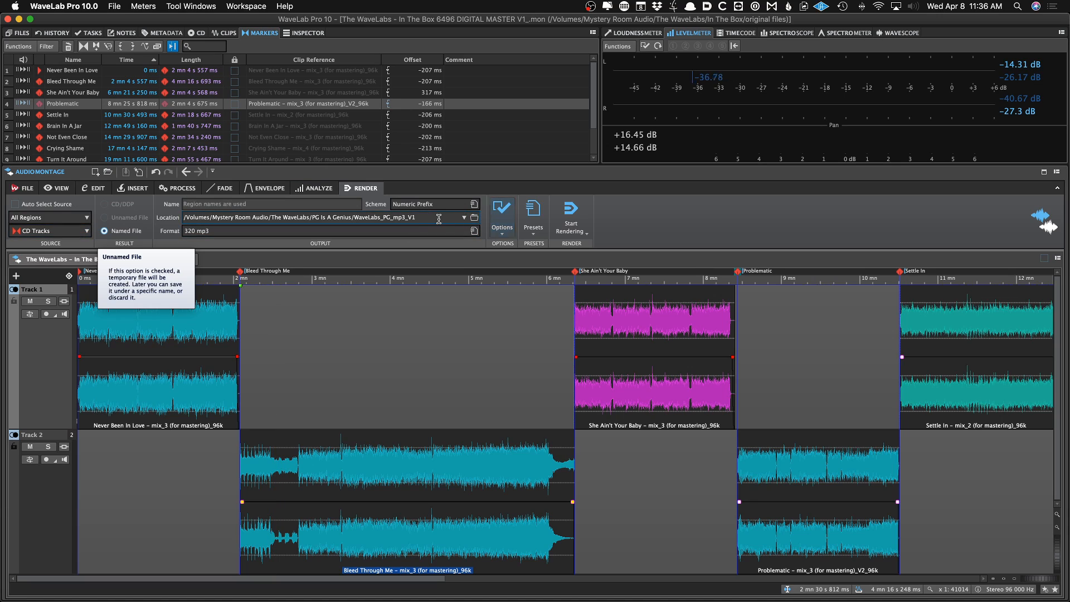
pyautogui.click(253, 400)
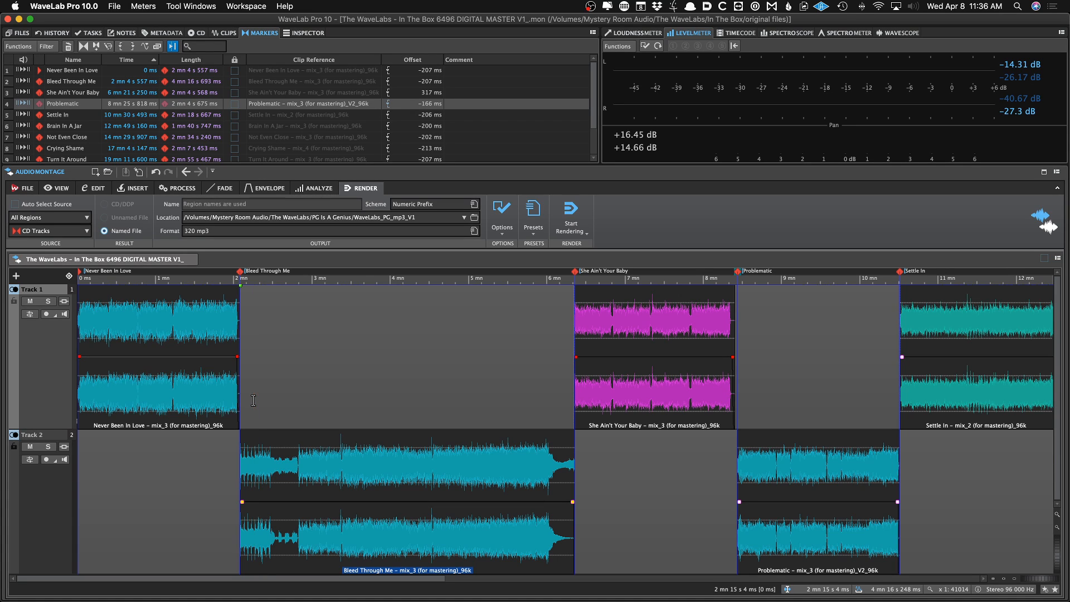
pyautogui.click(143, 338)
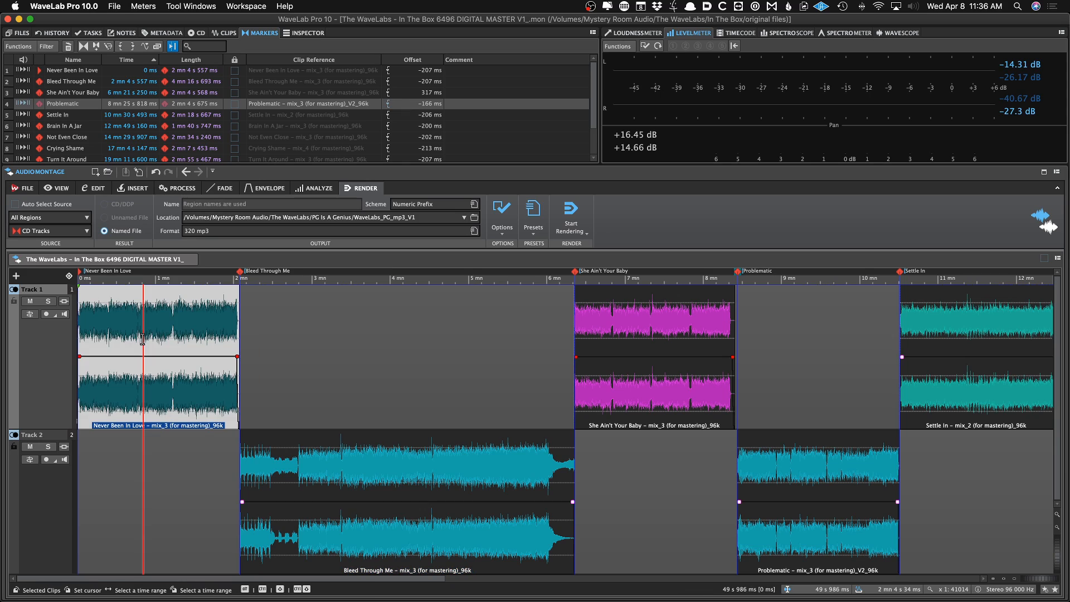
# Inspect the start and the fade-out of the Never Been In Love clip up close, then view the whole montage
pyautogui.scroll(10, 136, 343)
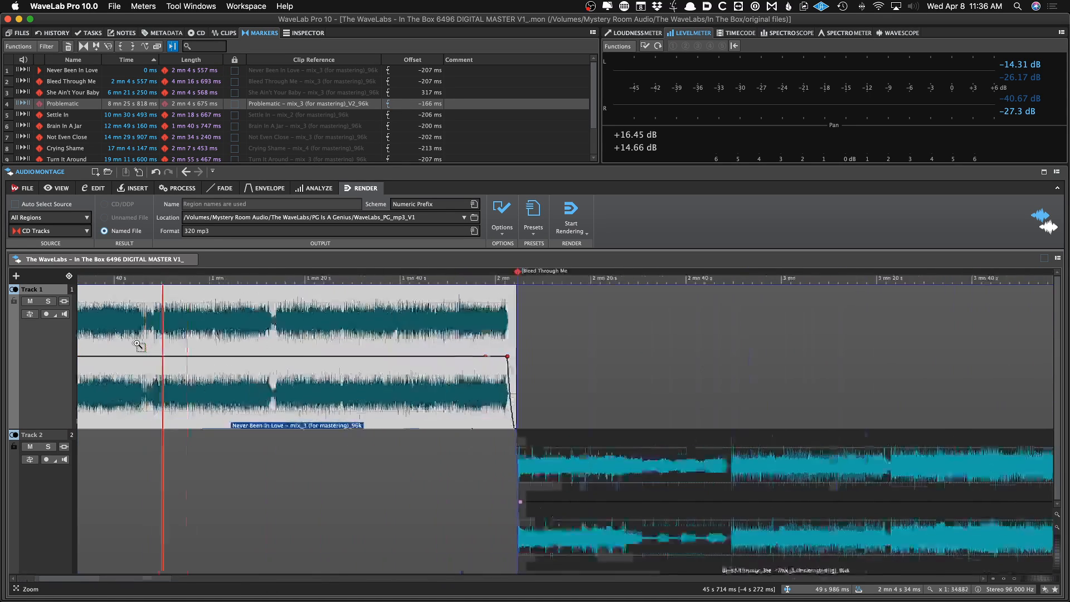
pyautogui.press('Home')
pyautogui.scroll(10, 138, 345)
pyautogui.scroll(-3, 139, 346)
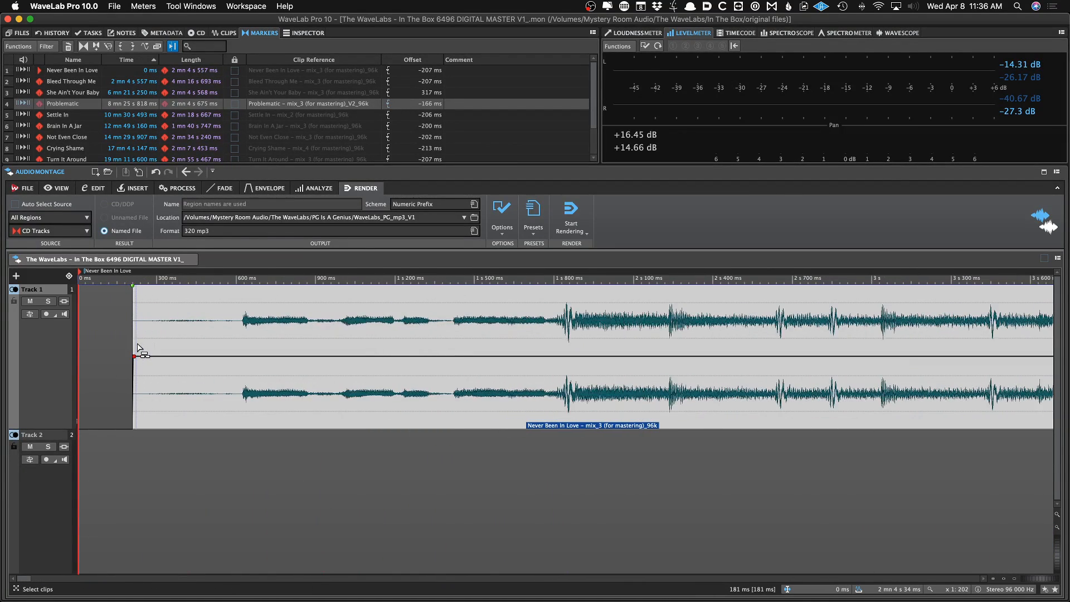
pyautogui.scroll(-5, 126, 343)
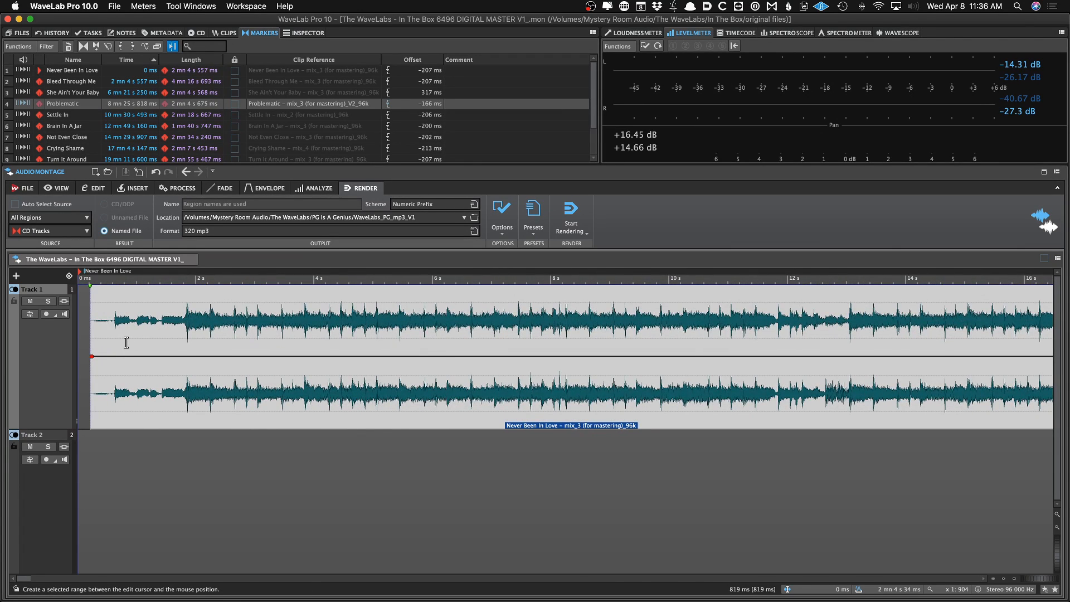
pyautogui.press('super+Right')
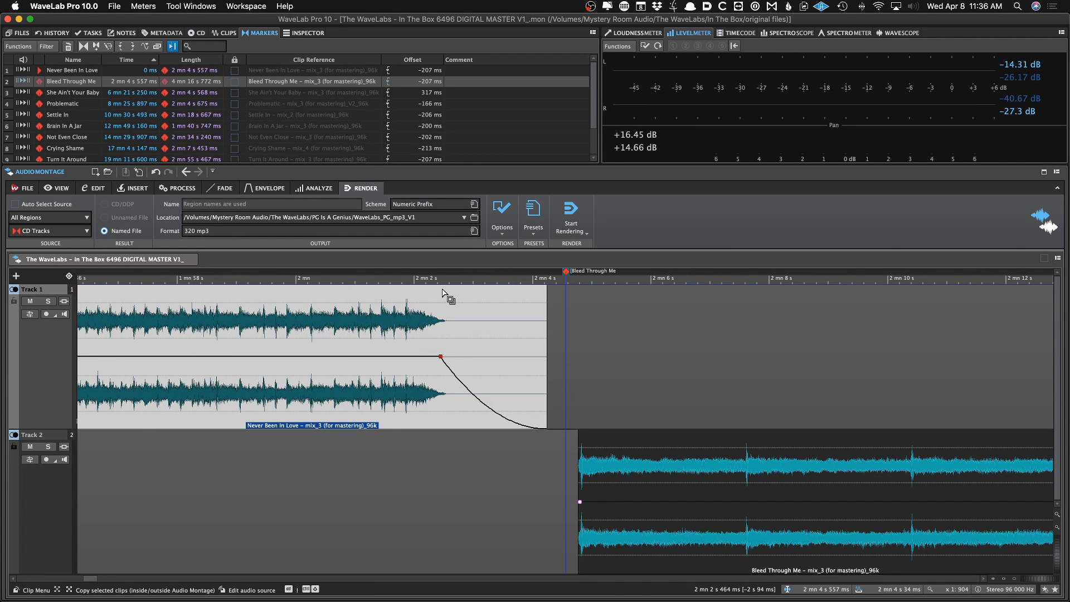
pyautogui.scroll(-4, 179, 301)
pyautogui.scroll(-6, 335, 312)
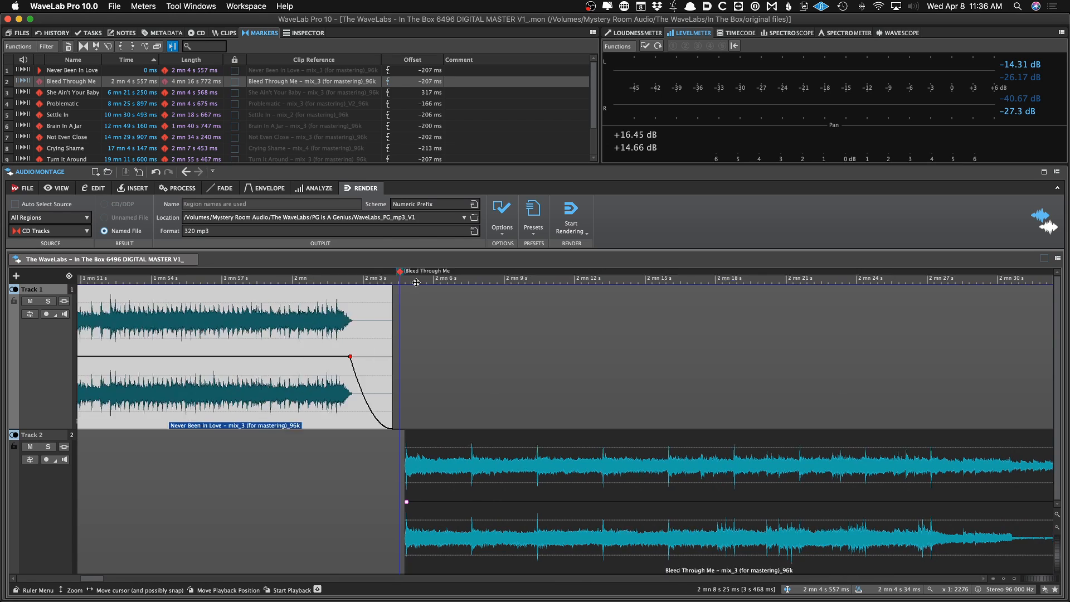
pyautogui.scroll(-5, 393, 311)
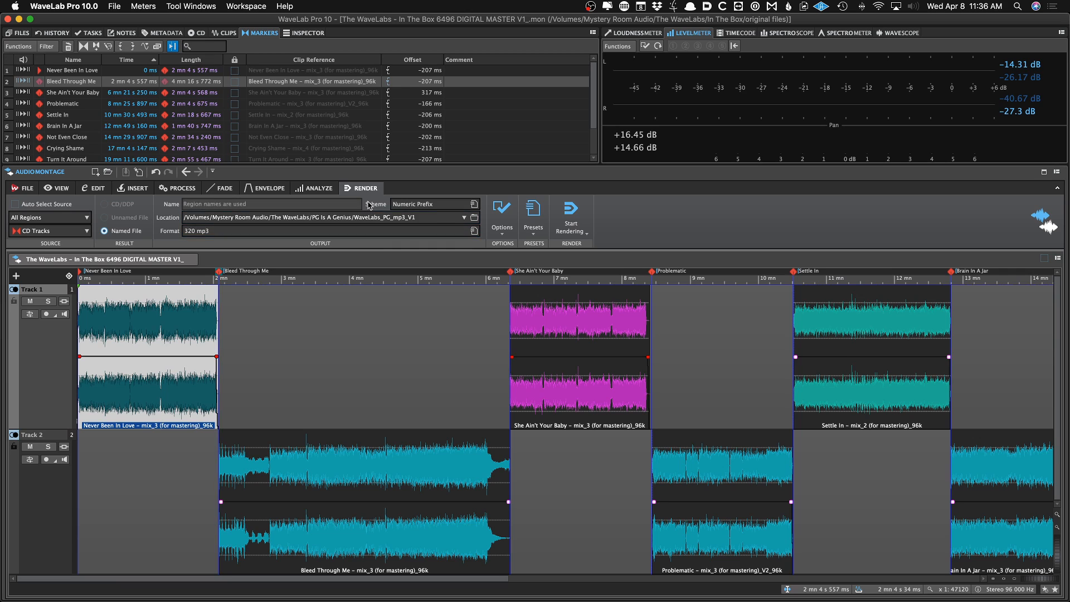
pyautogui.press('super+Down')
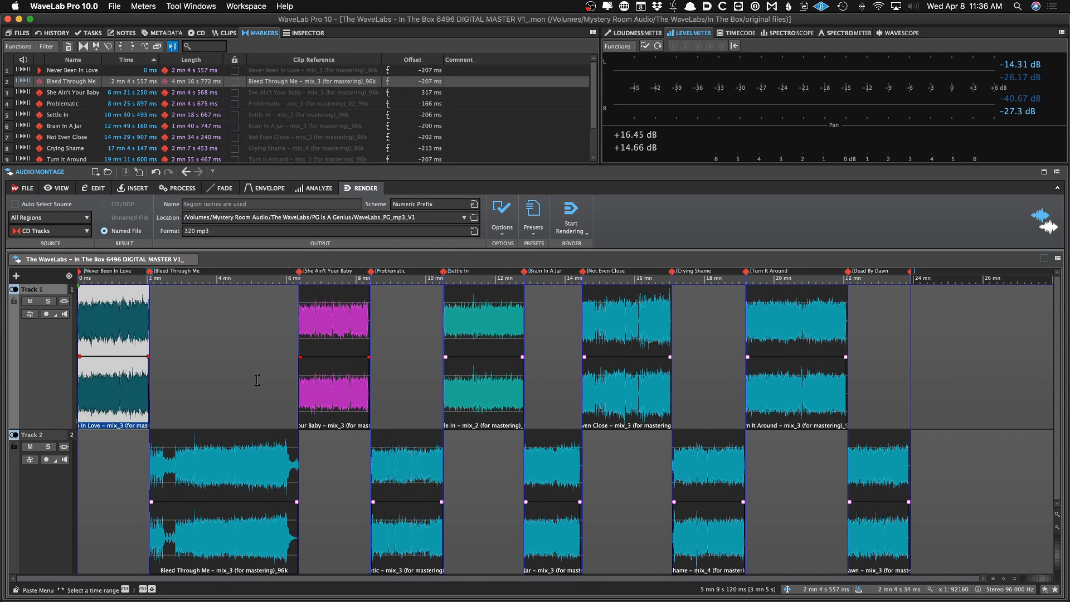
# Review the track markers list, then switch to the CD track list
pyautogui.click(241, 363)
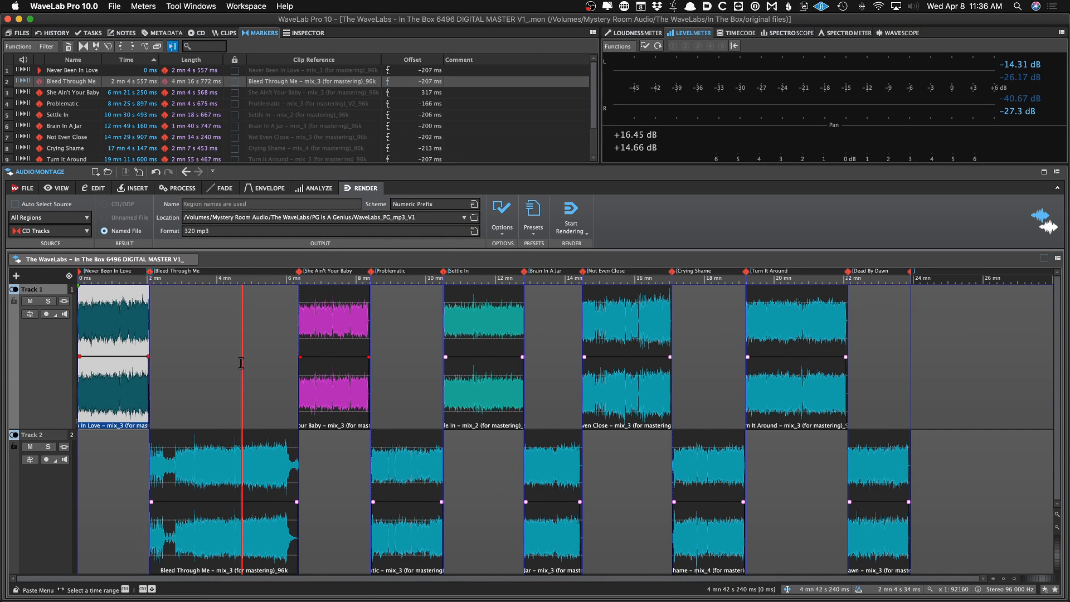
pyautogui.click(213, 364)
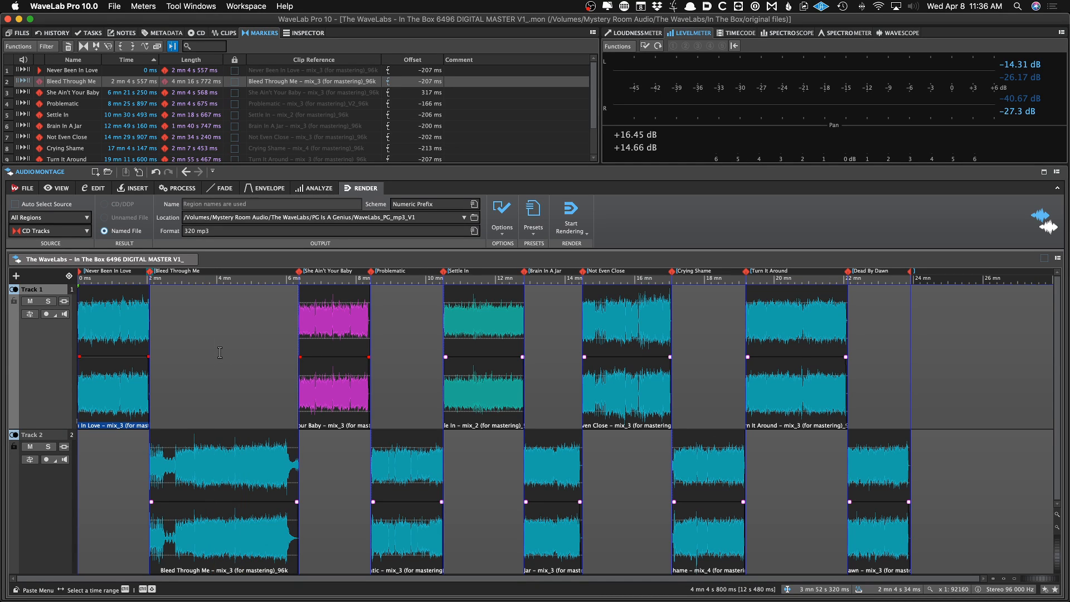
pyautogui.scroll(-3, 63, 94)
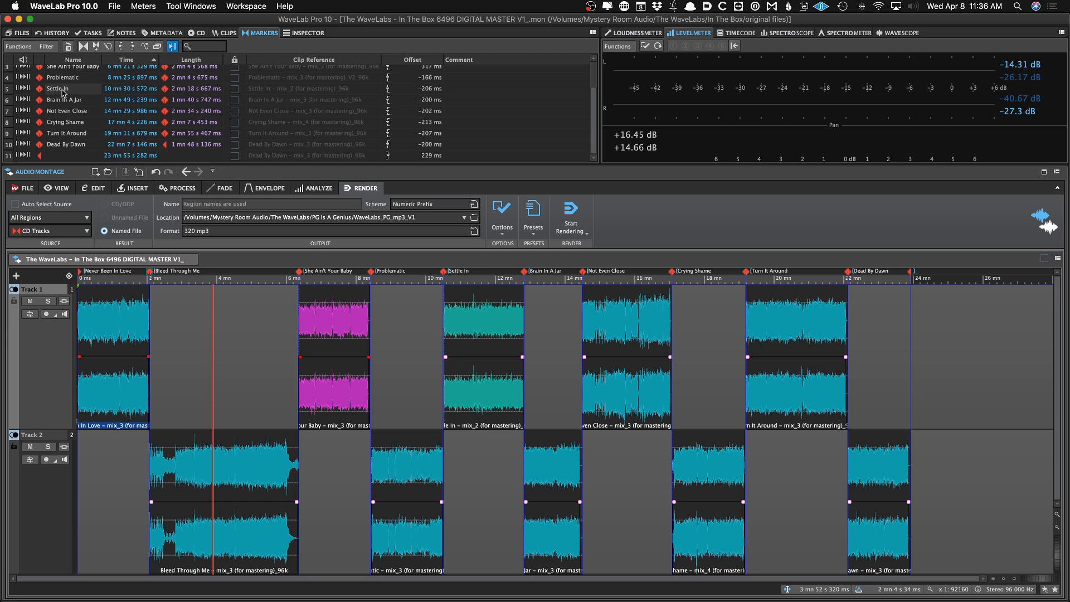
pyautogui.scroll(3, 64, 94)
pyautogui.scroll(-3, 63, 94)
pyautogui.scroll(3, 65, 93)
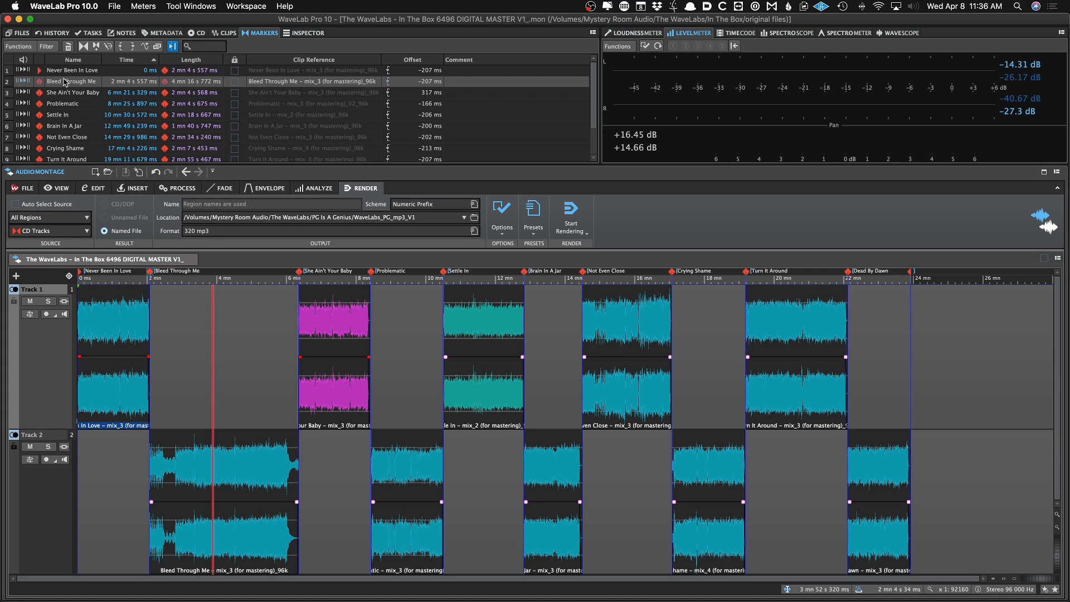
pyautogui.scroll(-1, 63, 133)
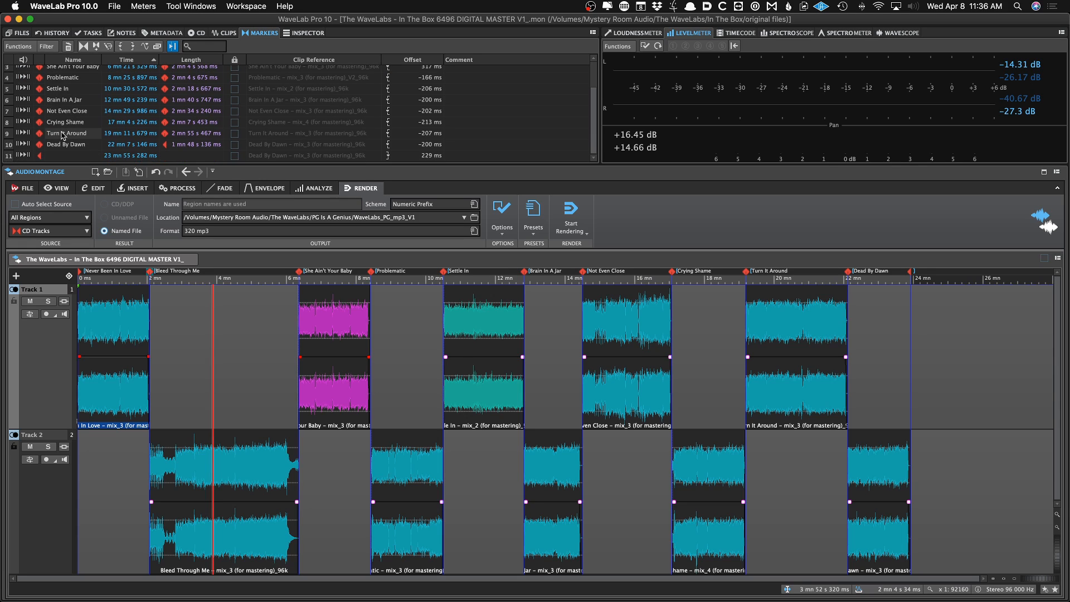
pyautogui.scroll(-1, 63, 134)
pyautogui.scroll(2, 55, 112)
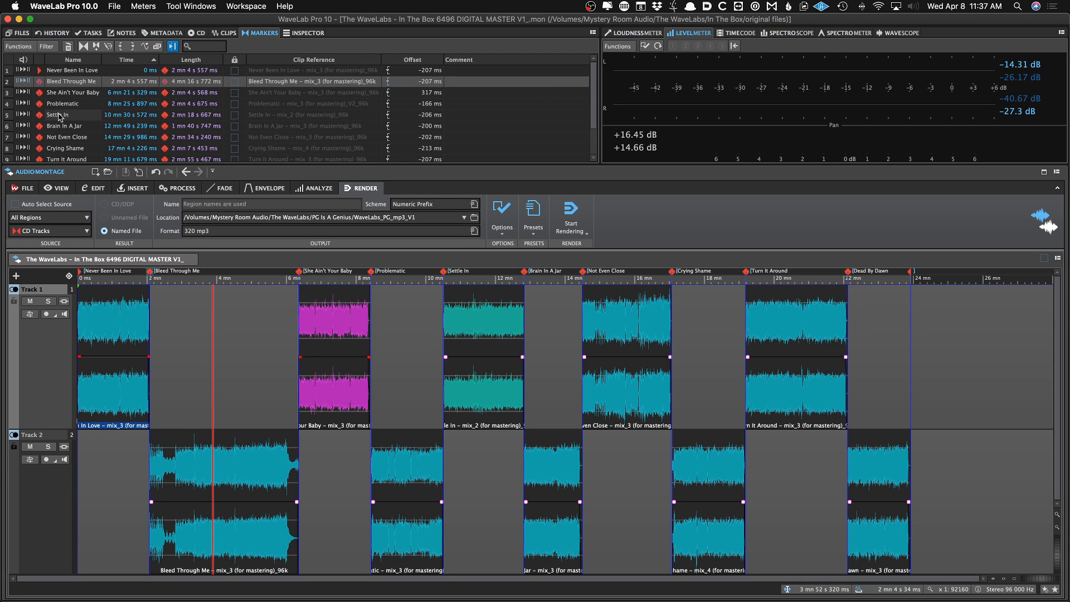
pyautogui.scroll(-1, 61, 115)
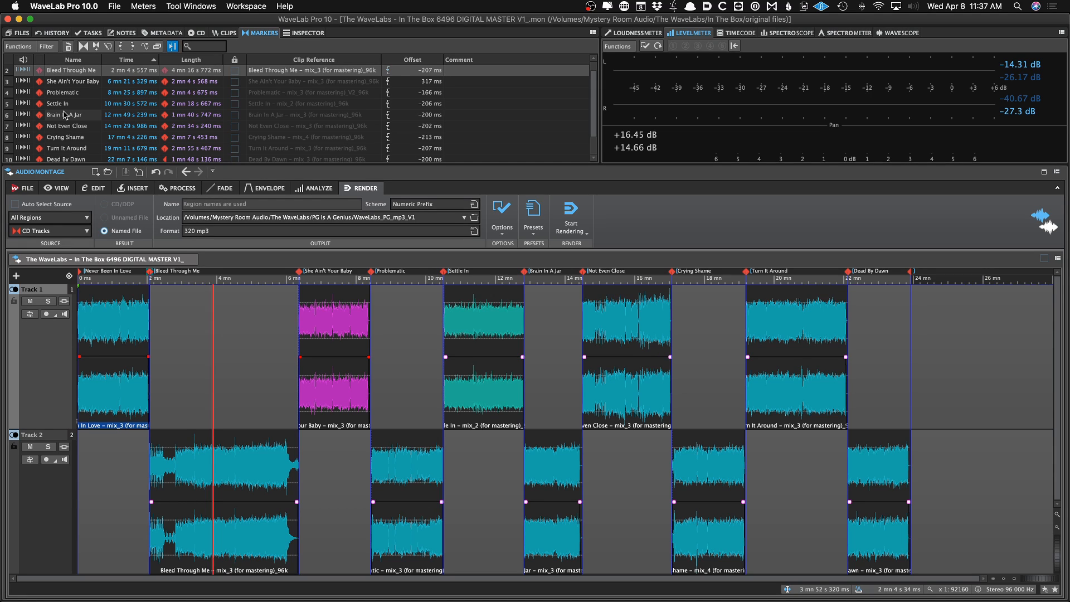
pyautogui.click(179, 302)
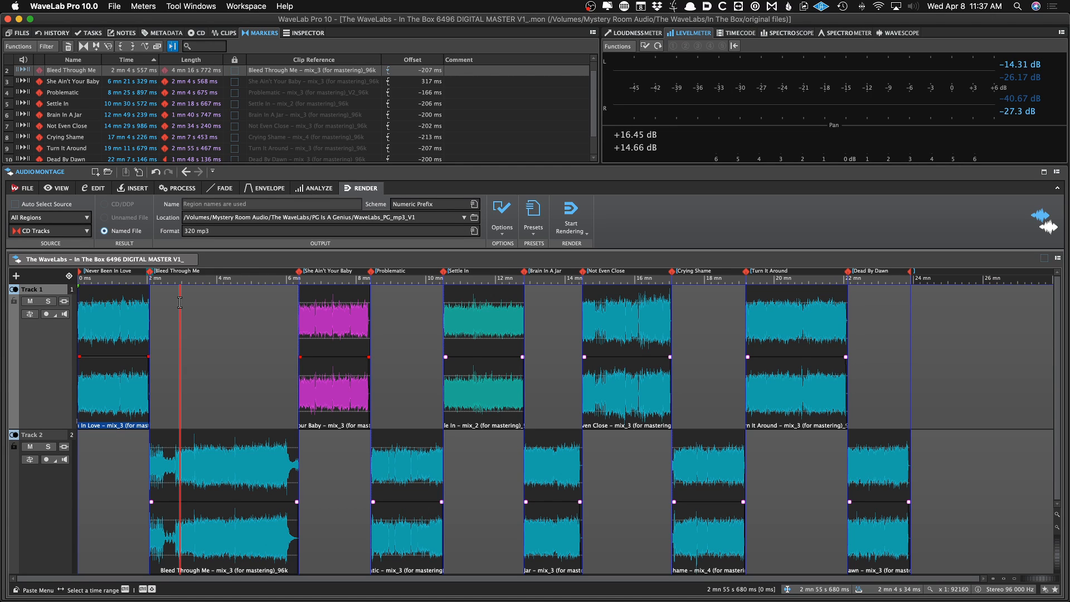
pyautogui.click(195, 33)
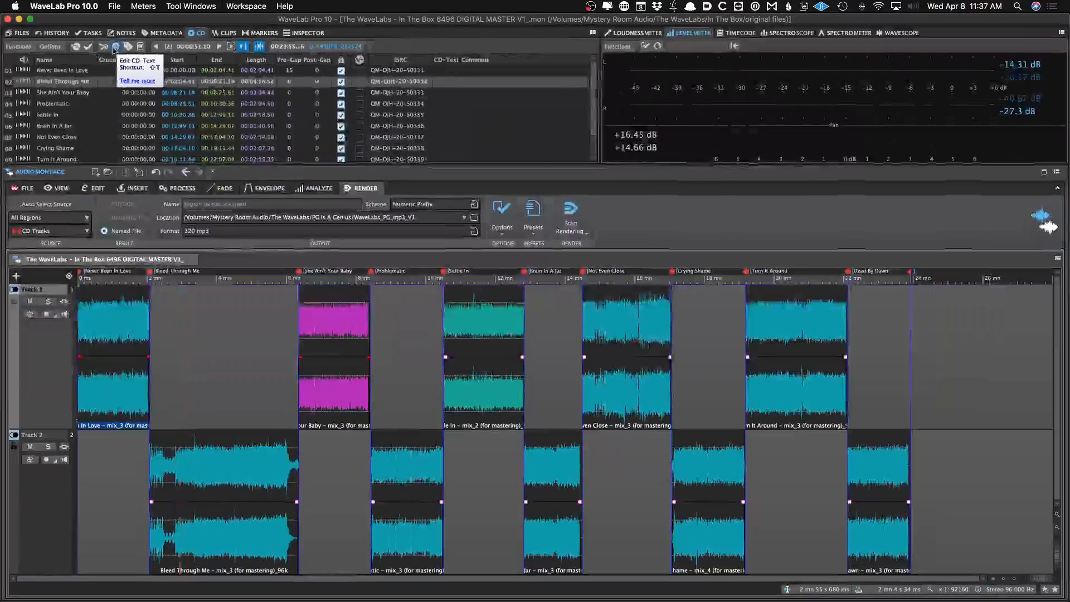
pyautogui.click(18, 46)
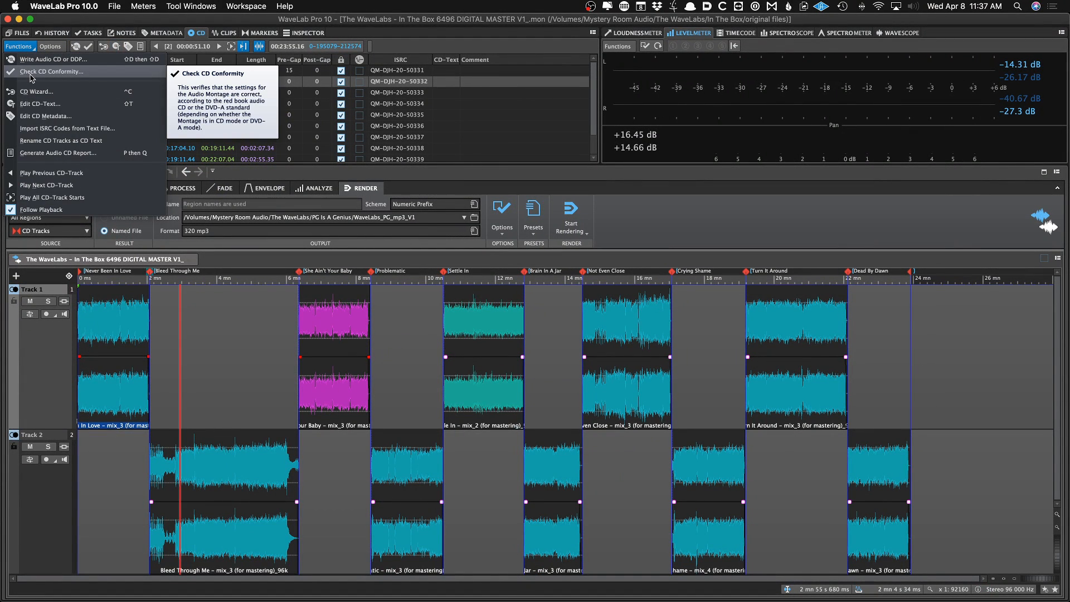
pyautogui.click(67, 105)
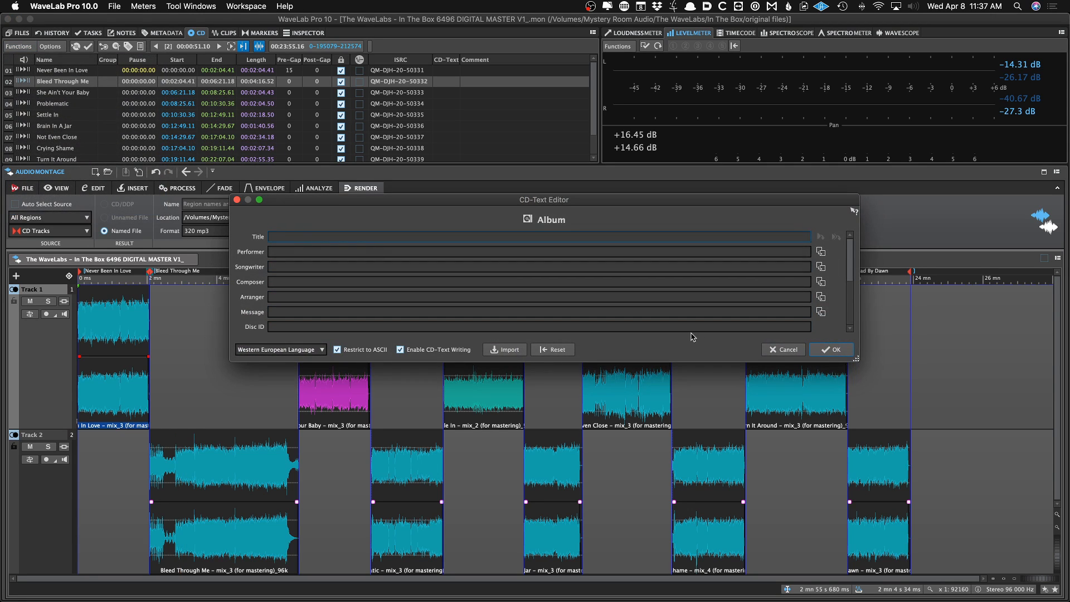
pyautogui.click(785, 349)
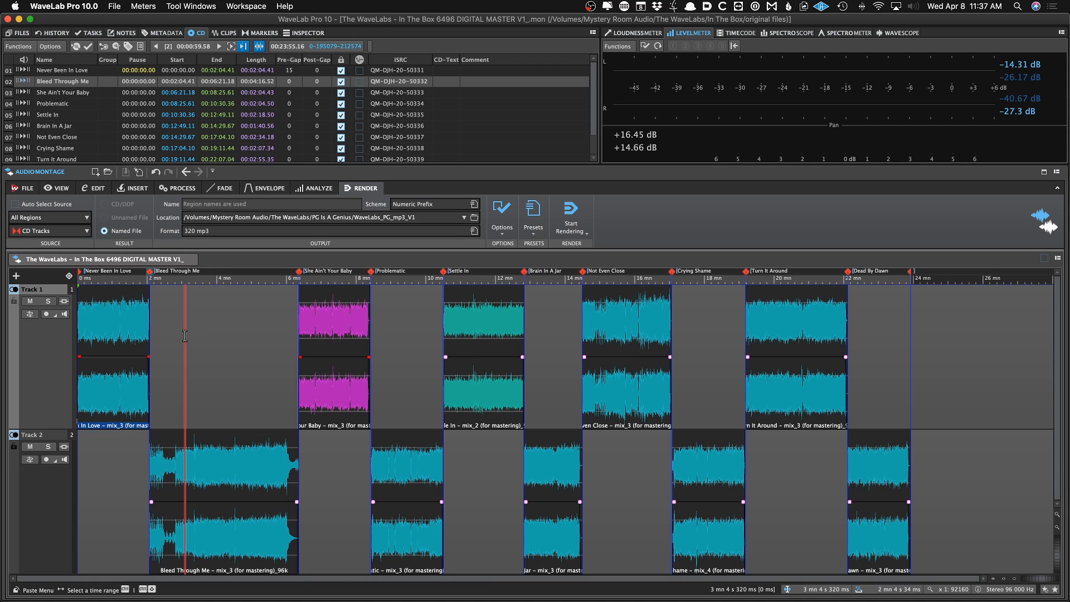
# Open the CD-Text editor and paste the release title In The Box, copied from the tracklist document in TextEdit, as the album title
pyautogui.press('super+t')
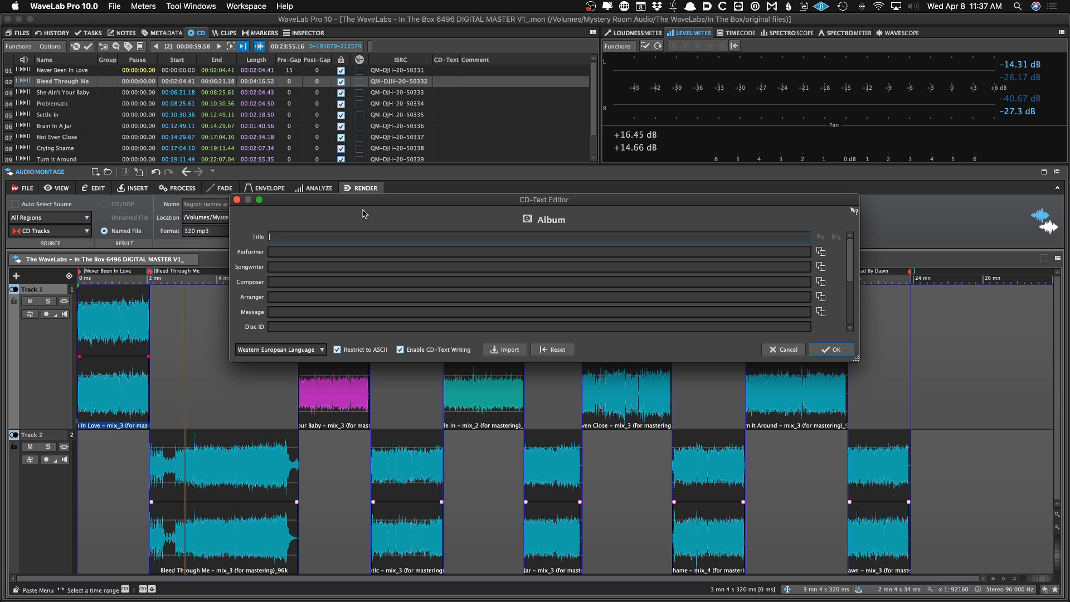
pyautogui.moveTo(850, 246)
pyautogui.mouseDown()
pyautogui.moveTo(850, 295)
pyautogui.moveTo(849, 239)
pyautogui.mouseUp()
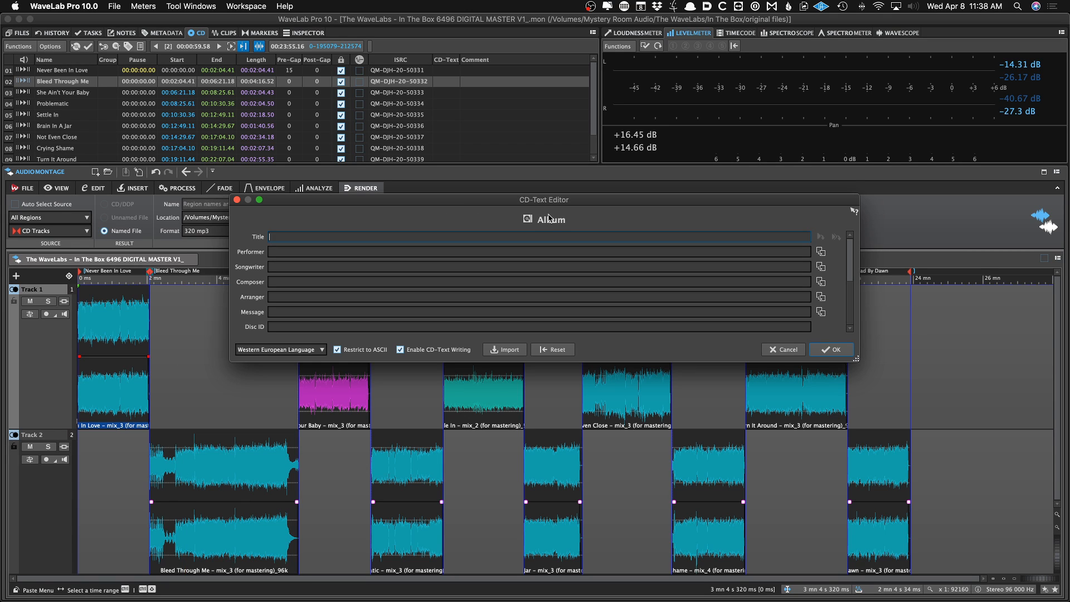
pyautogui.press('super+Tab')
pyautogui.press('super+Tab')
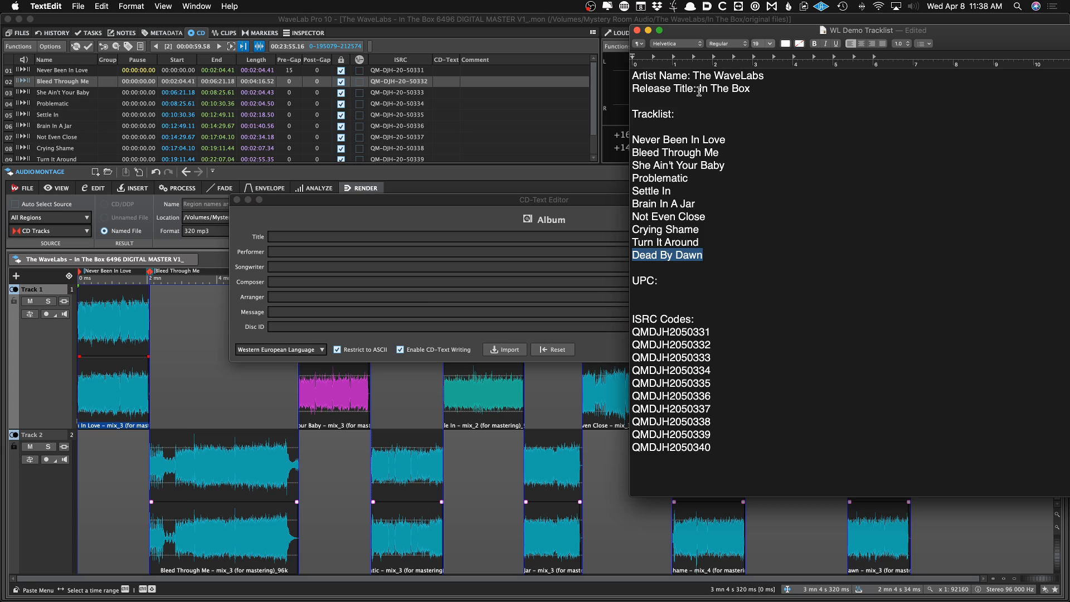
pyautogui.moveTo(699, 88); pyautogui.dragTo(752, 86)
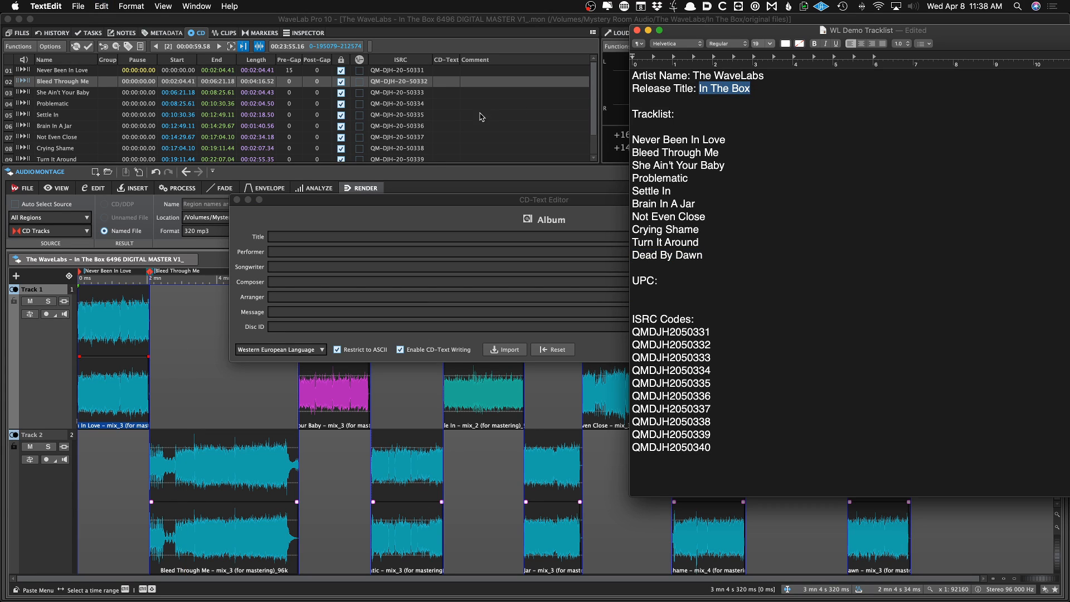
pyautogui.press('super+c')
pyautogui.click(340, 228)
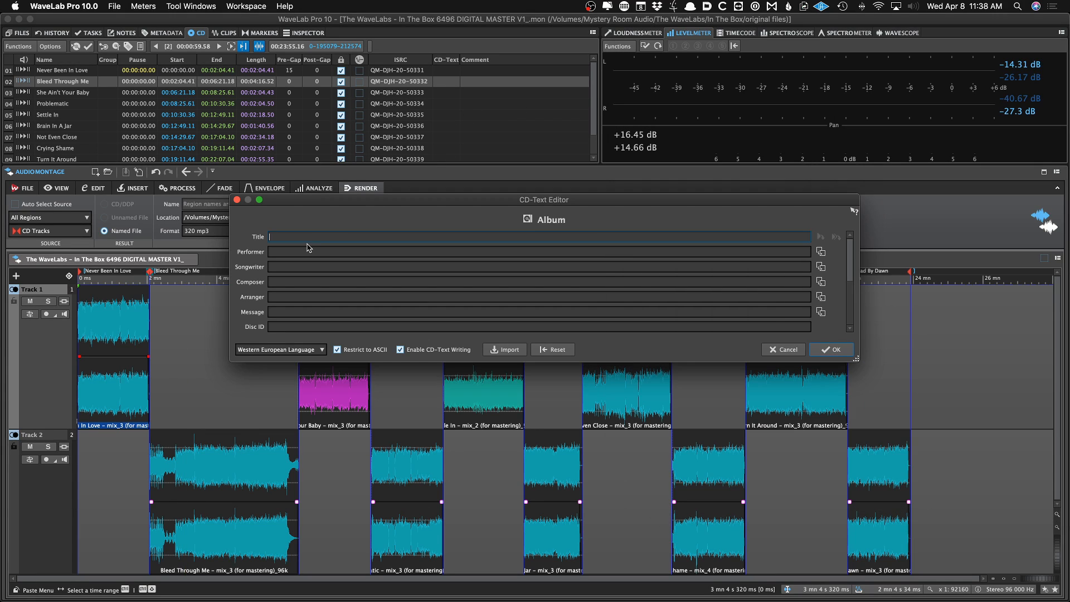
pyautogui.click(309, 244)
pyautogui.press('super+v')
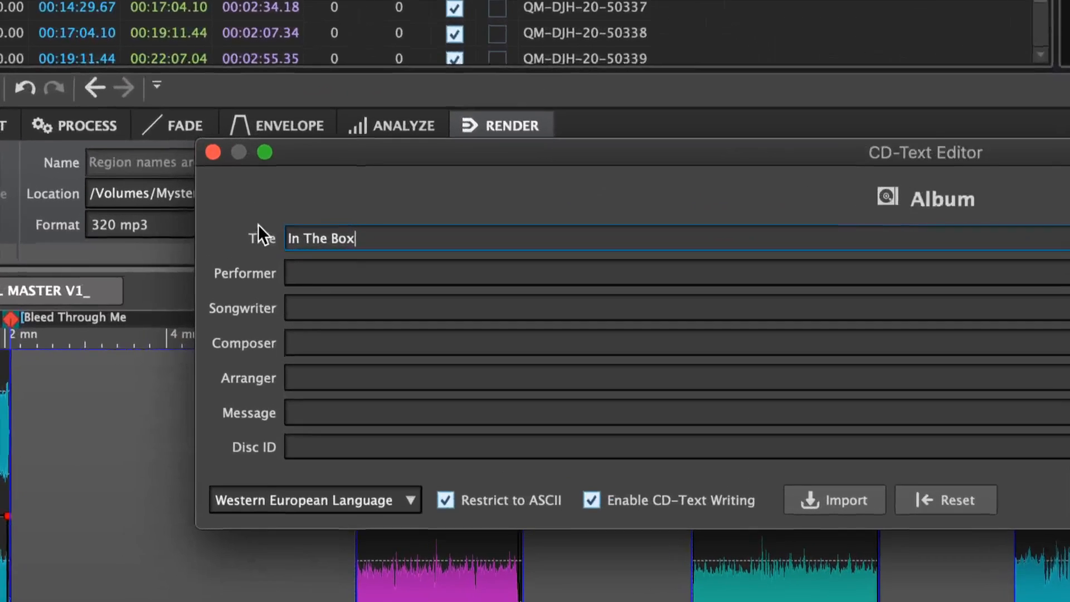
pyautogui.press('BackSpace')
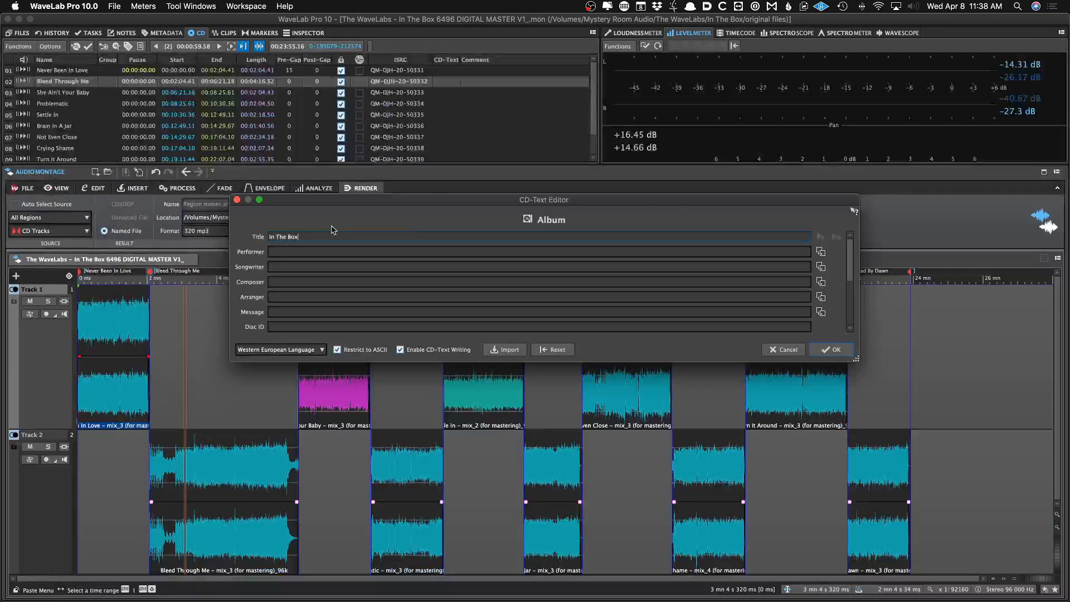
# Paste the artist name The WaveLabs from the tracklist as the album performer and copy it to all following tracks
pyautogui.click(702, 96)
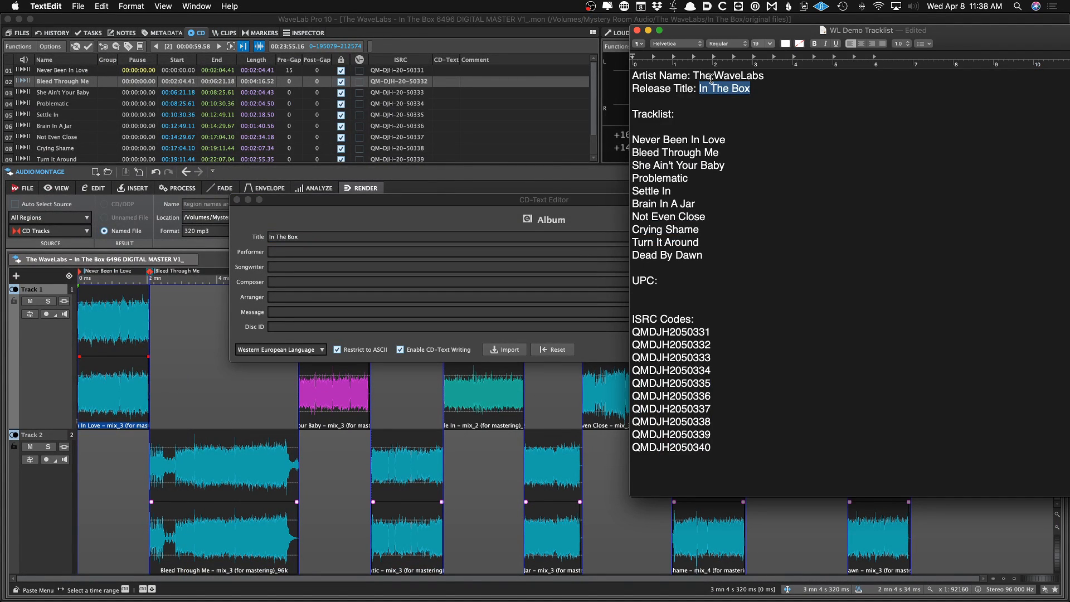
pyautogui.moveTo(693, 75); pyautogui.dragTo(760, 74)
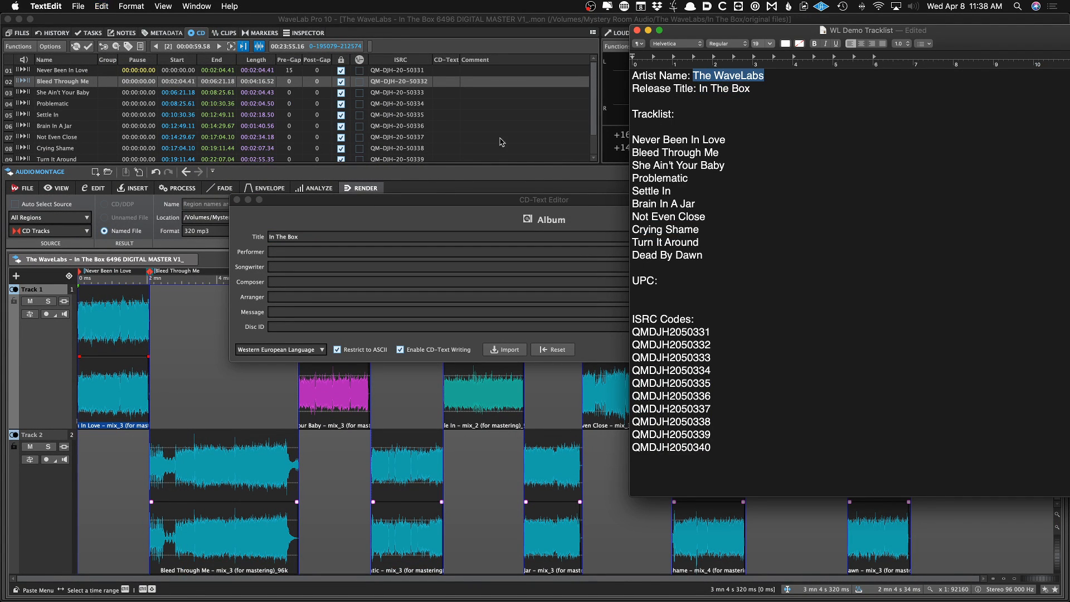
pyautogui.click(320, 220)
pyautogui.click(276, 251)
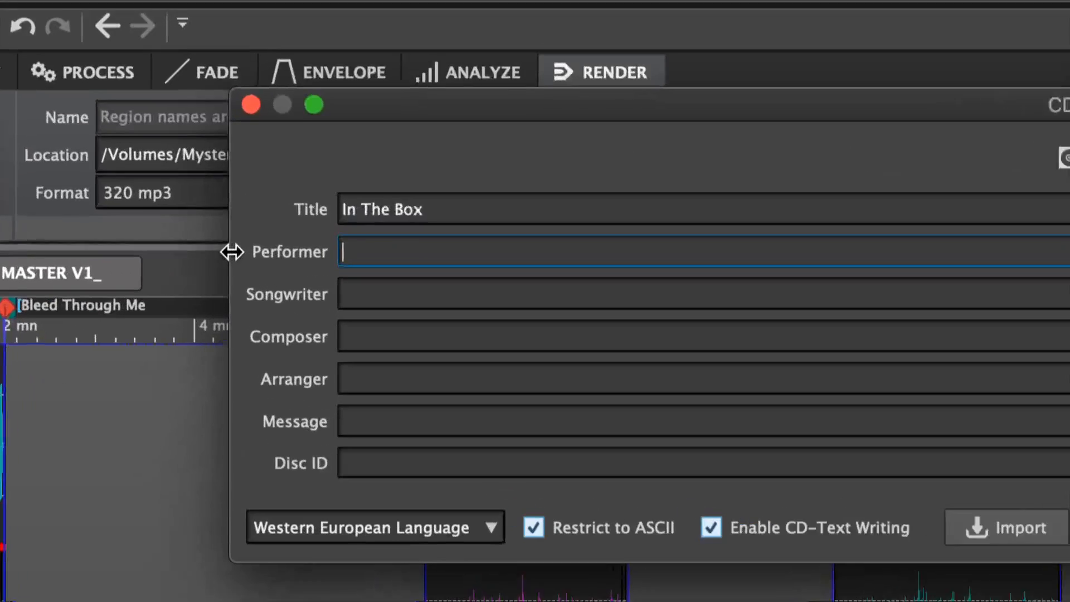
pyautogui.press('super+v')
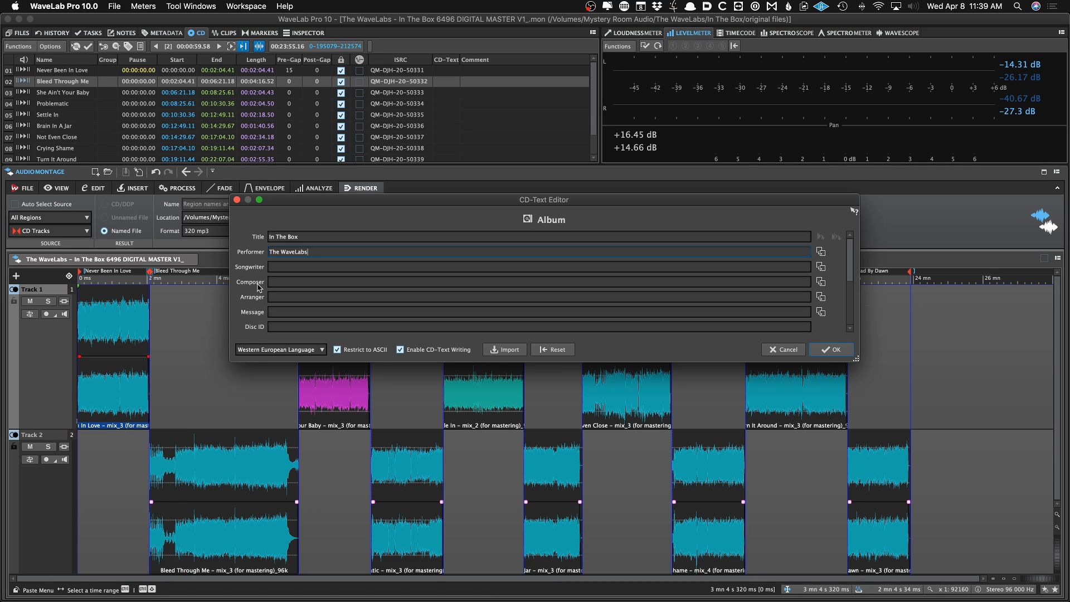
pyautogui.click(286, 280)
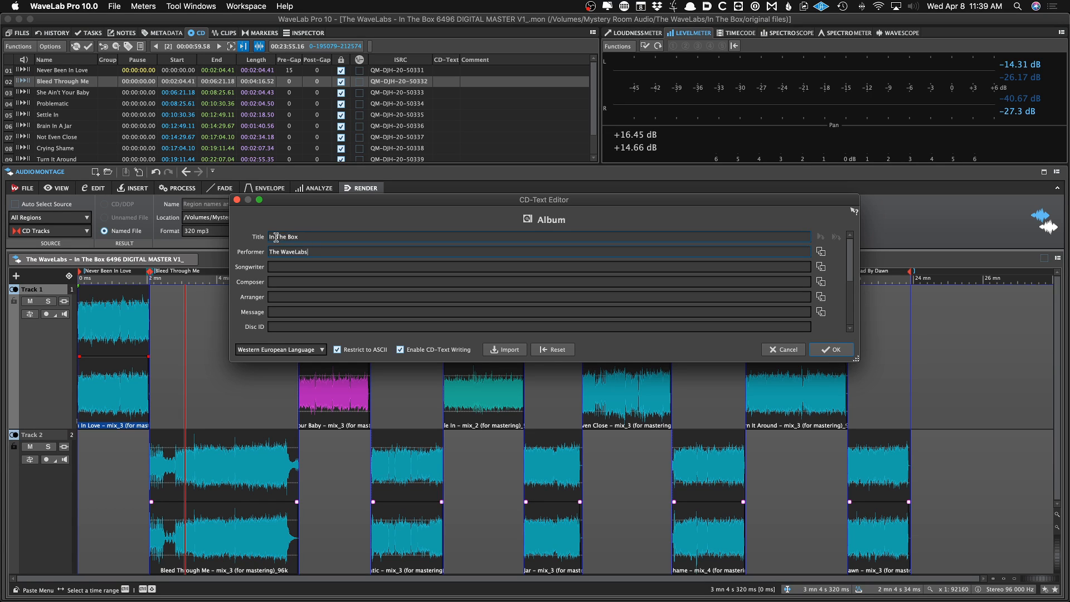
pyautogui.click(820, 252)
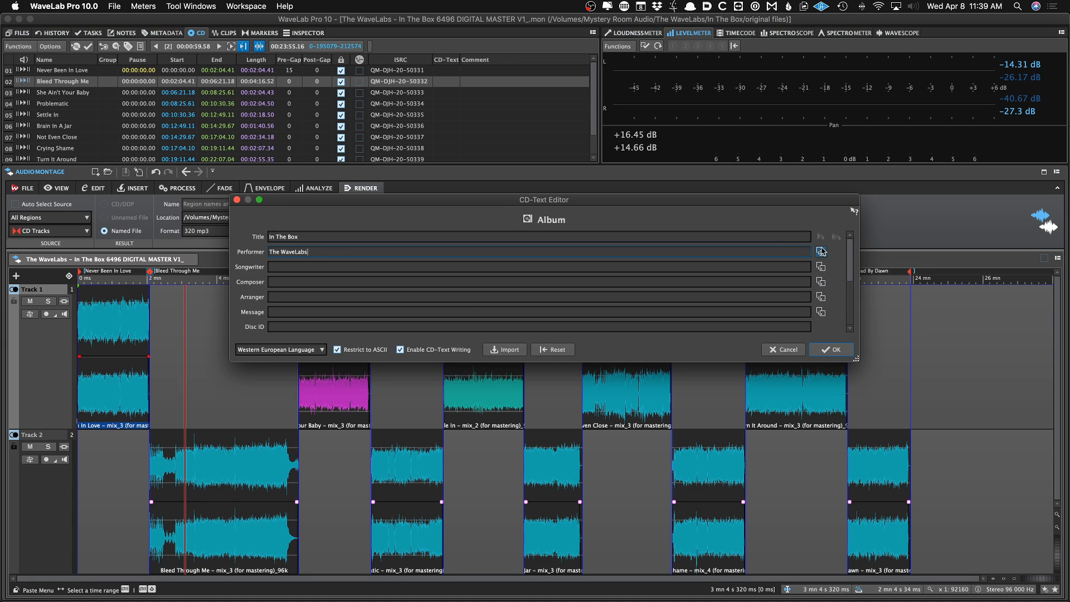
# Step through the album and individual track pages of the CD-Text editor to check each performer field
pyautogui.moveTo(849, 253)
pyautogui.mouseDown()
pyautogui.moveTo(854, 299)
pyautogui.moveTo(855, 254)
pyautogui.mouseUp()
pyautogui.scroll(-6, 855, 253)
pyautogui.scroll(1, 855, 253)
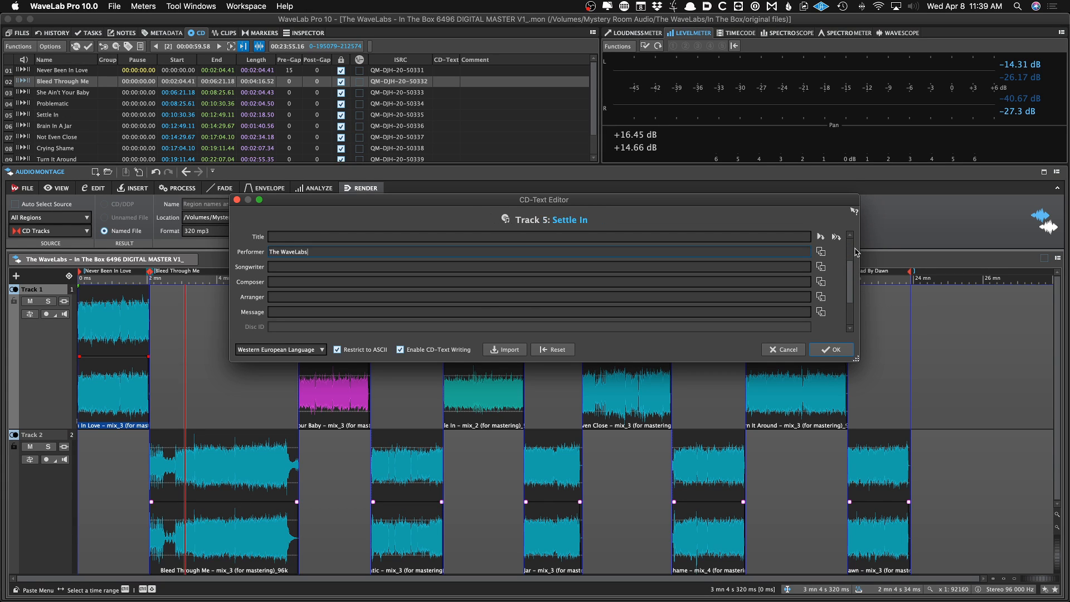
pyautogui.scroll(5, 855, 252)
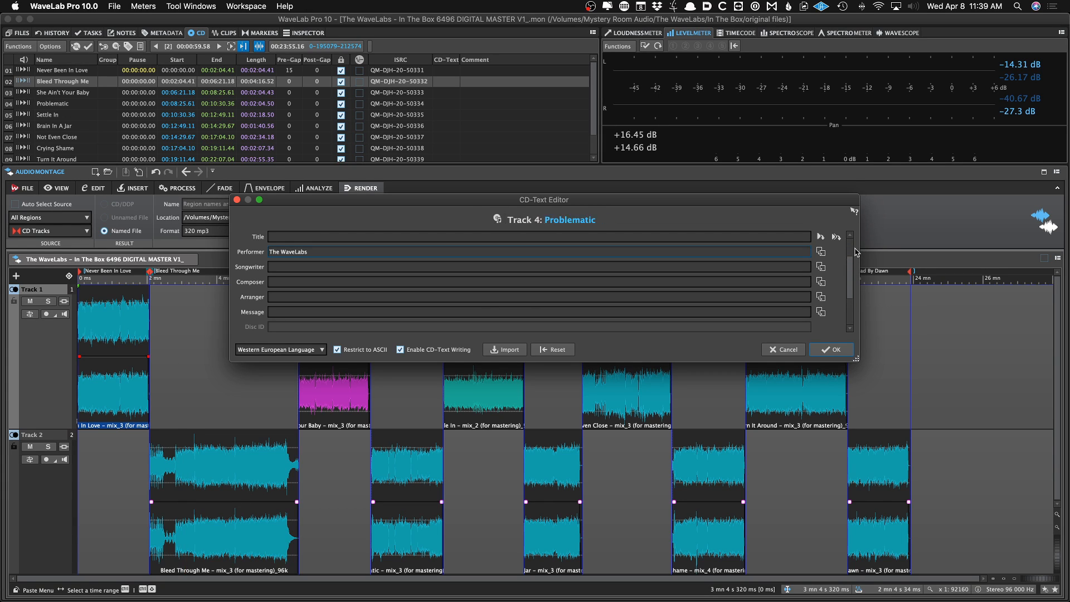
pyautogui.click(822, 251)
pyautogui.scroll(-5, 825, 254)
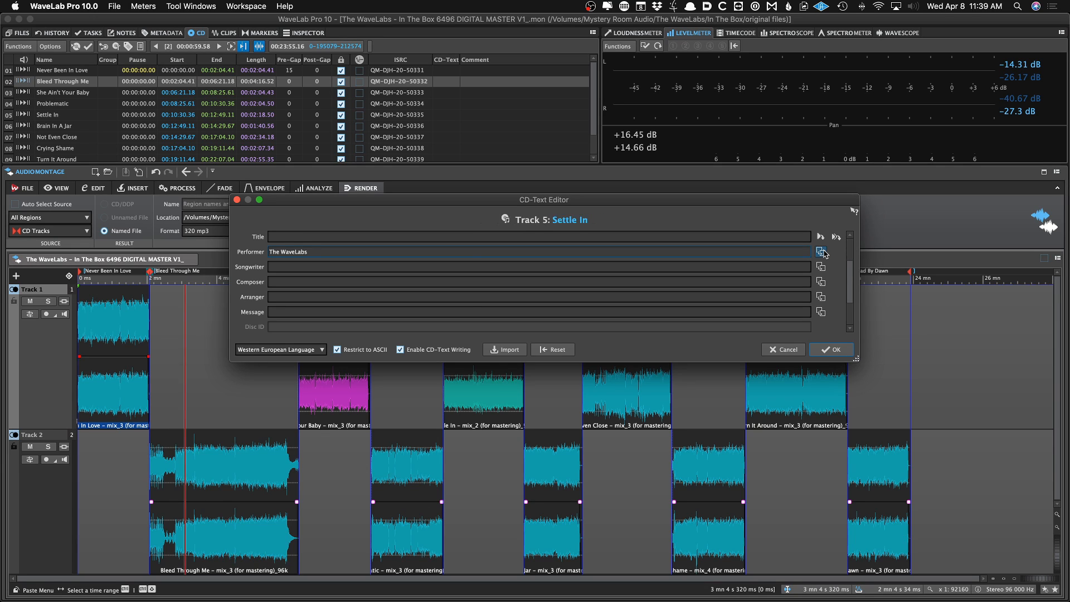
pyautogui.scroll(-5, 823, 254)
pyautogui.scroll(8, 824, 253)
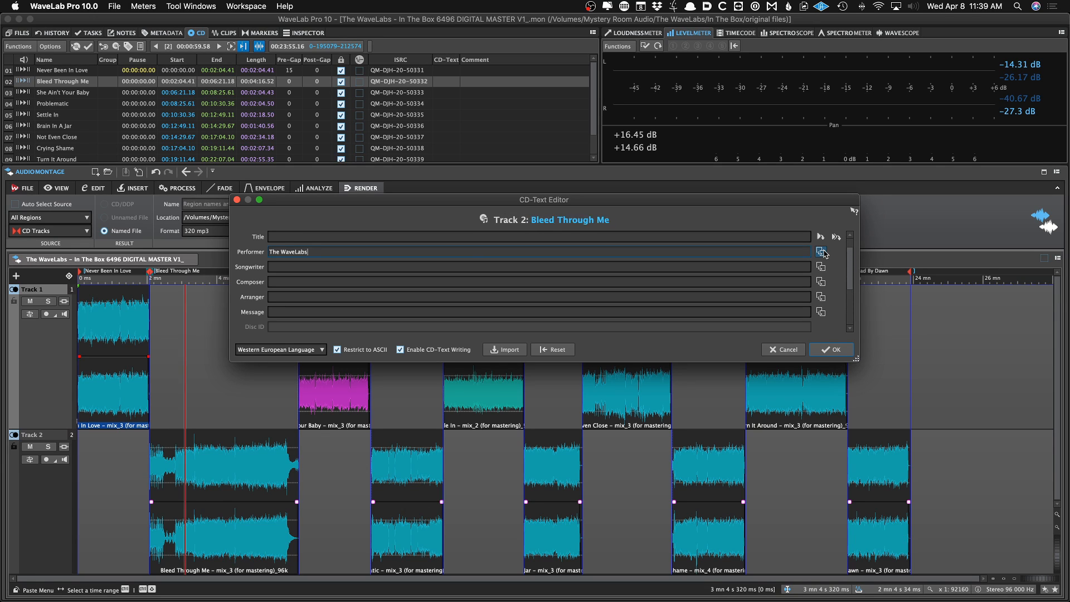
pyautogui.scroll(2, 823, 254)
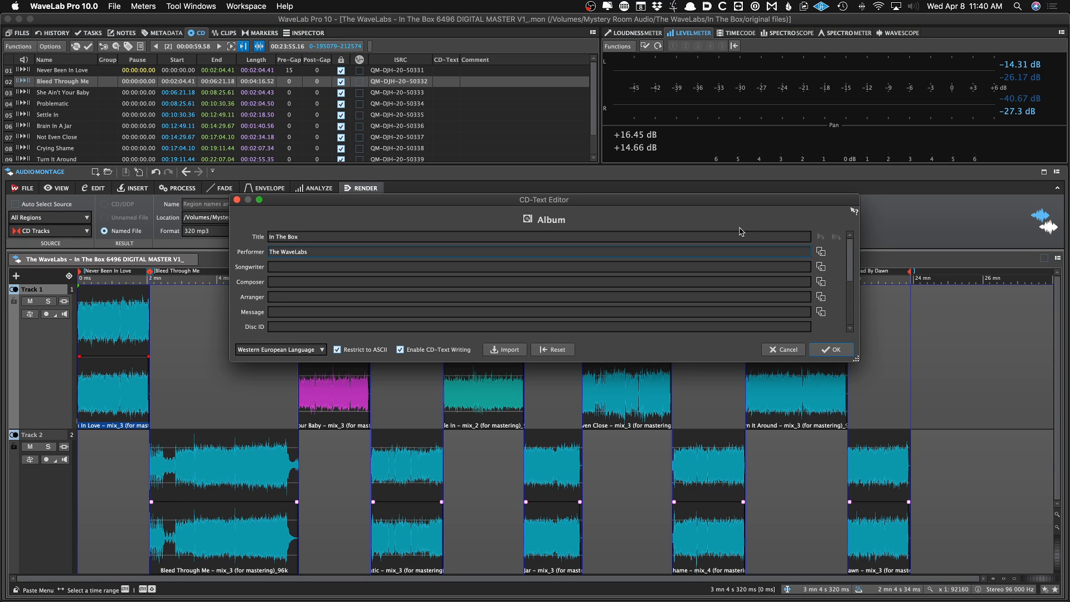
pyautogui.scroll(-1, 741, 231)
pyautogui.scroll(1, 741, 231)
pyautogui.scroll(-1, 741, 231)
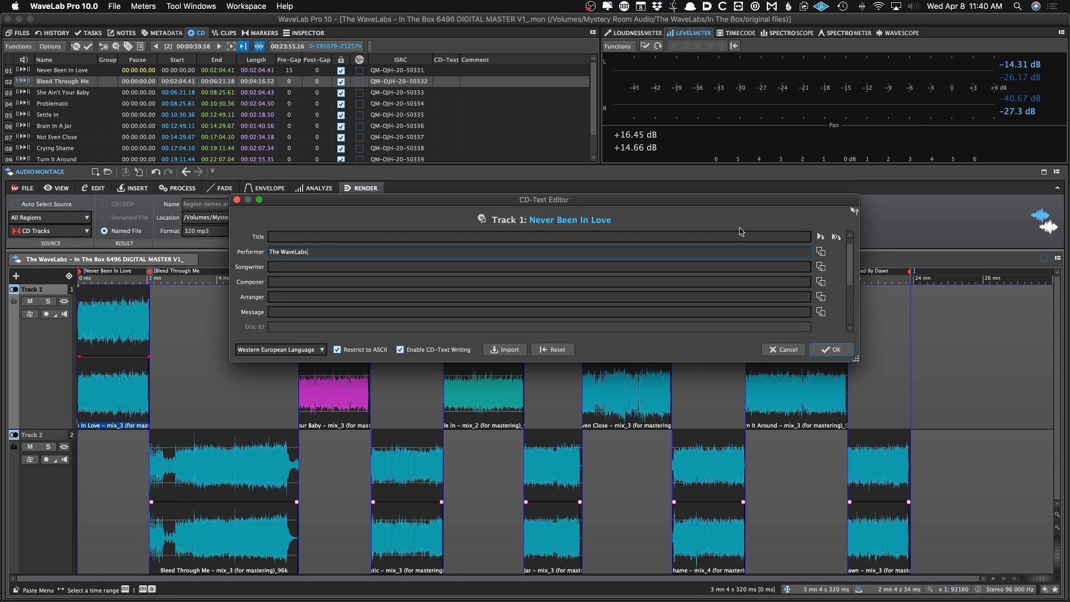
pyautogui.scroll(1, 741, 231)
pyautogui.scroll(-4, 741, 231)
pyautogui.scroll(2, 741, 232)
pyautogui.scroll(2, 741, 231)
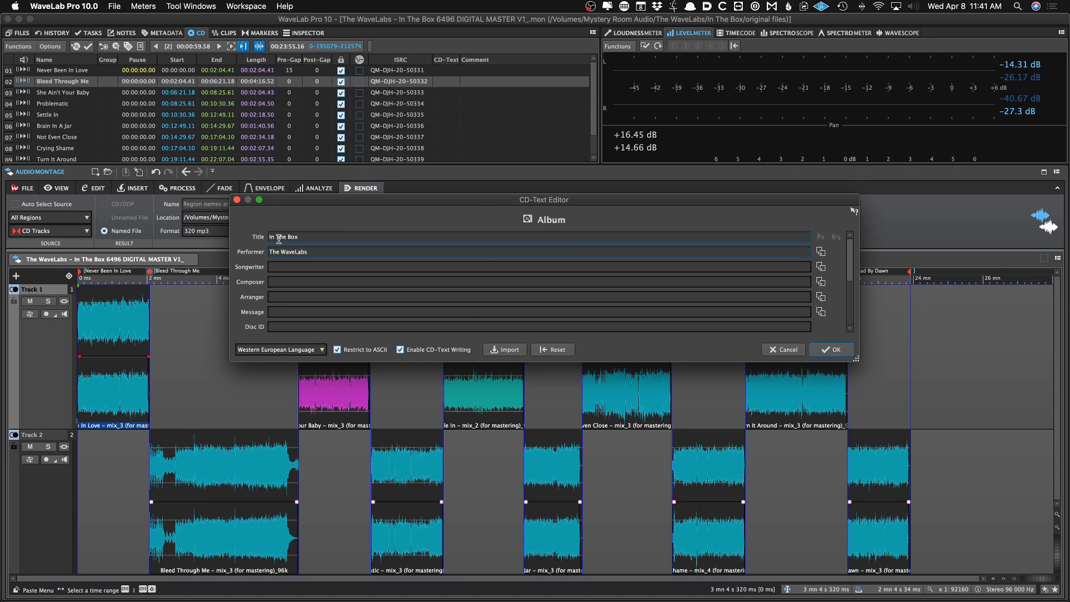
# Copy the CD track start marker names into the CD-Text titles of all tracks
pyautogui.click(307, 237)
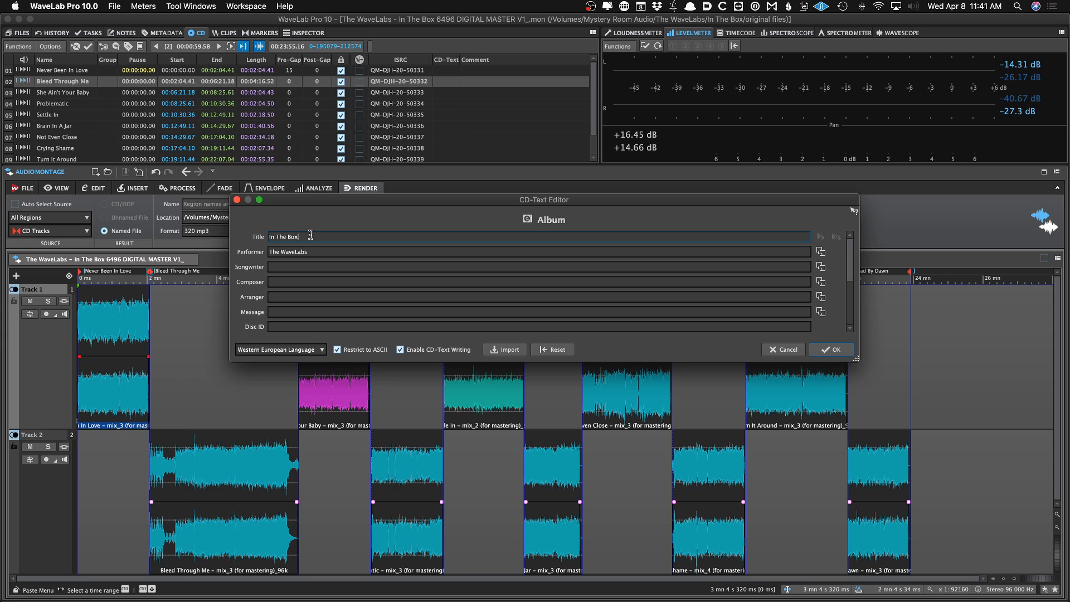
pyautogui.scroll(-1, 311, 234)
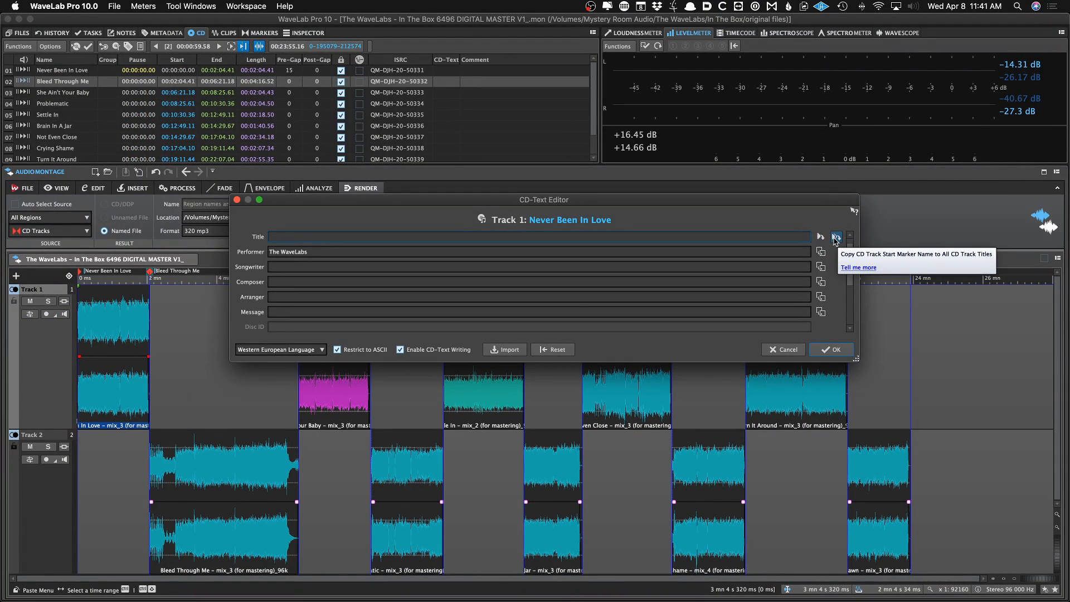
pyautogui.click(836, 237)
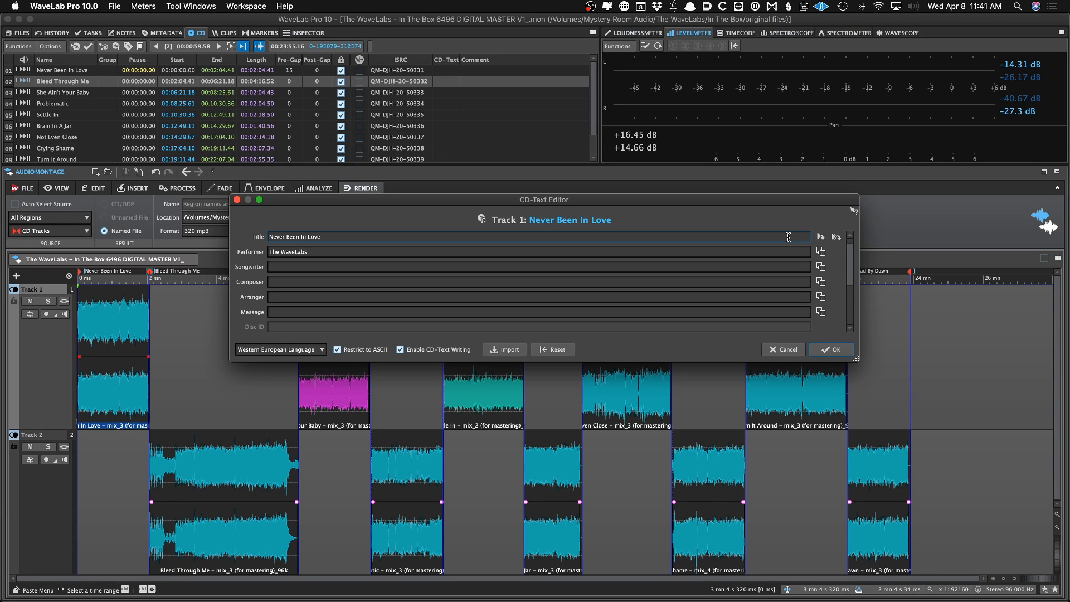
# Page through the album and track pages of the CD-Text editor to review the track titles
pyautogui.scroll(-9, 788, 238)
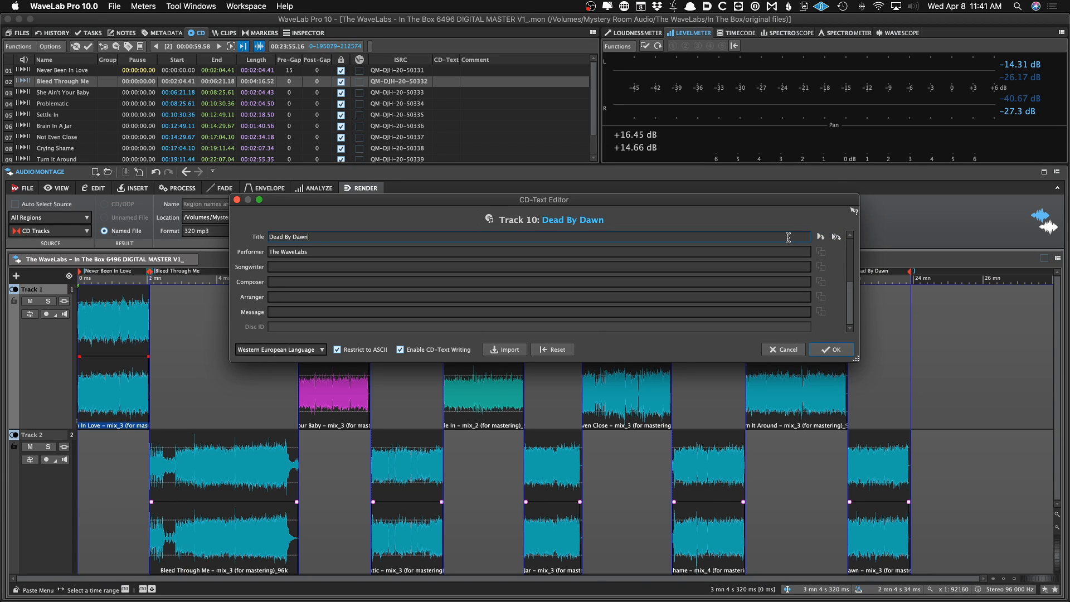
pyautogui.scroll(10, 788, 238)
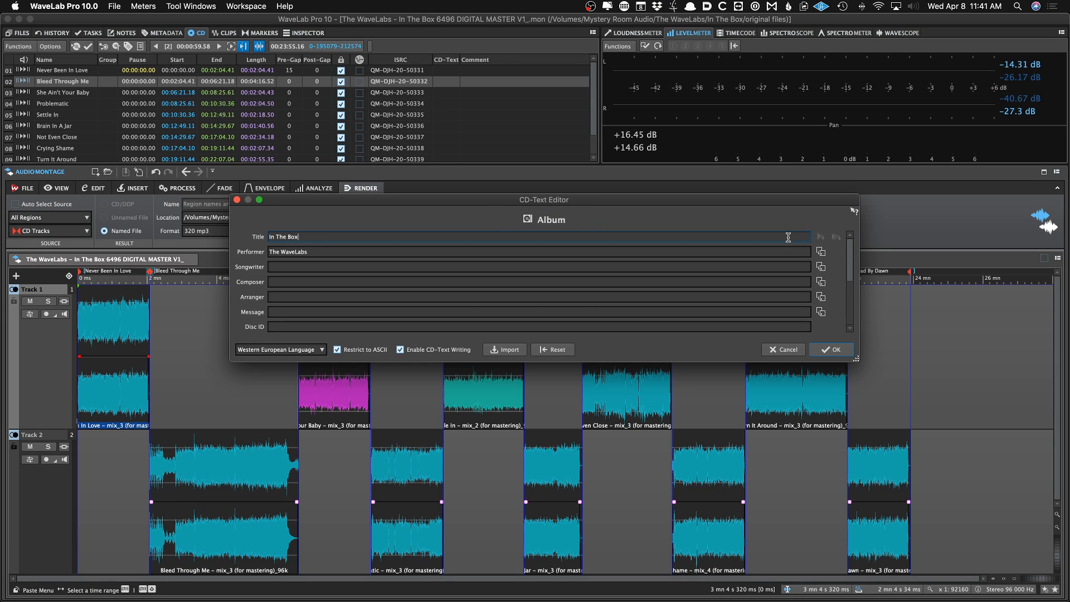
pyautogui.scroll(-9, 788, 237)
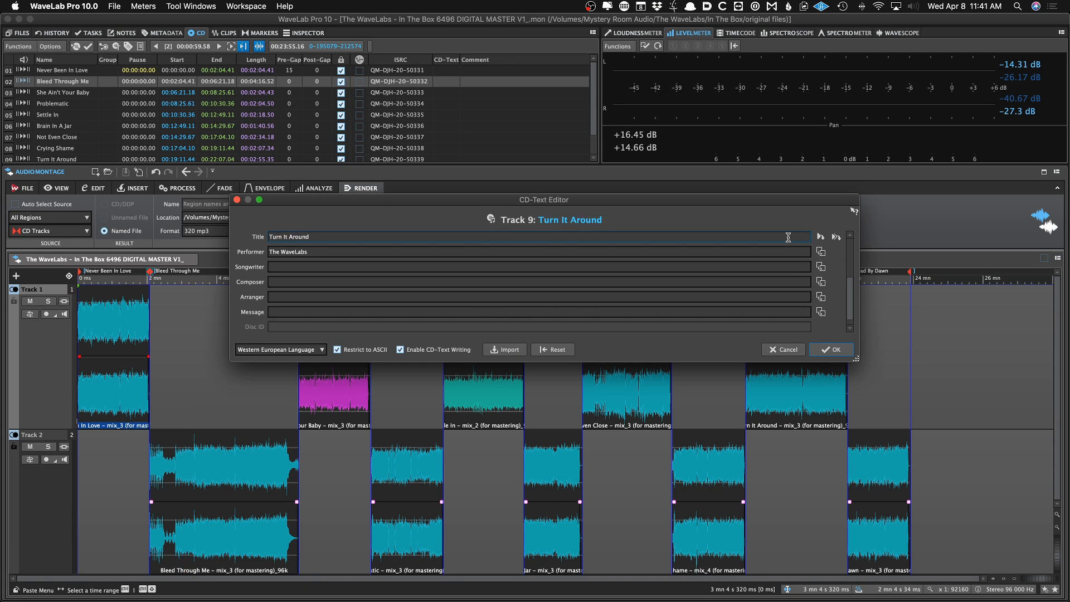
pyautogui.scroll(-1, 788, 238)
pyautogui.scroll(10, 787, 238)
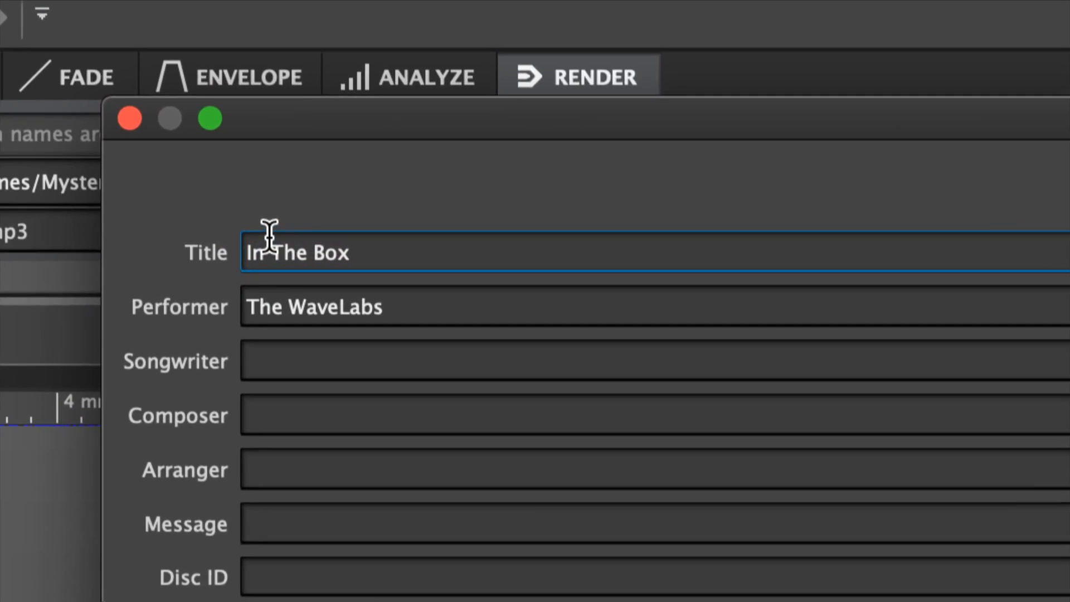
pyautogui.scroll(-2, 270, 234)
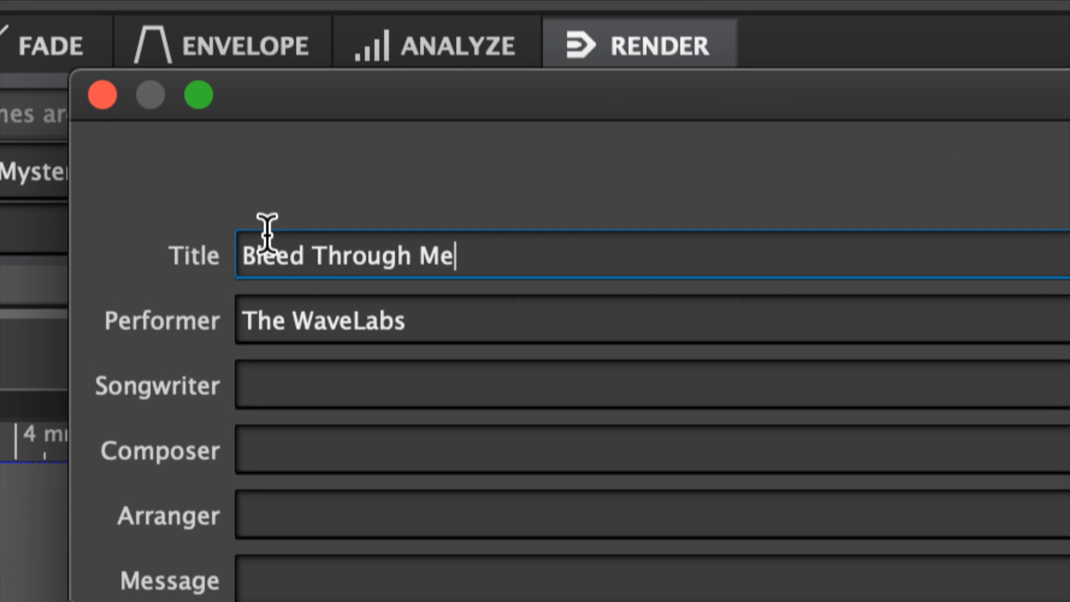
pyautogui.scroll(-1, 267, 233)
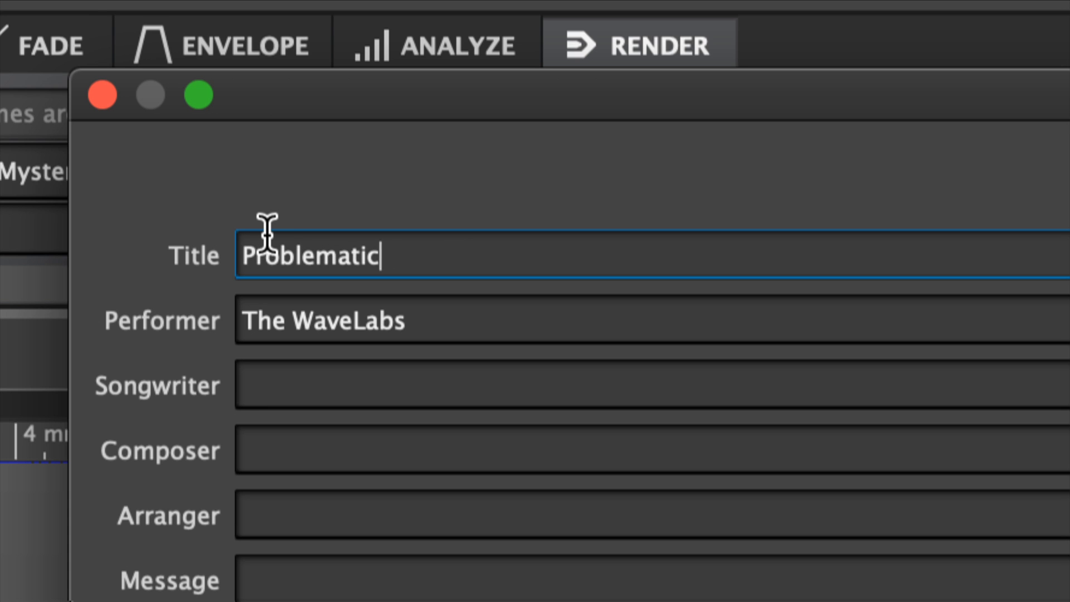
pyautogui.scroll(-4, 267, 233)
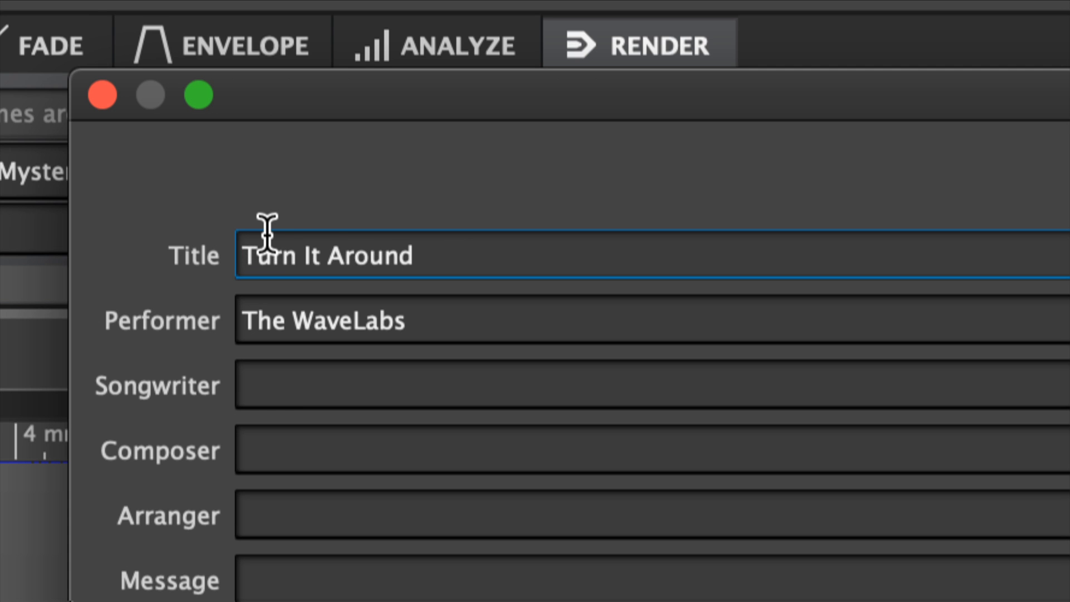
pyautogui.scroll(-1, 267, 233)
pyautogui.scroll(10, 268, 233)
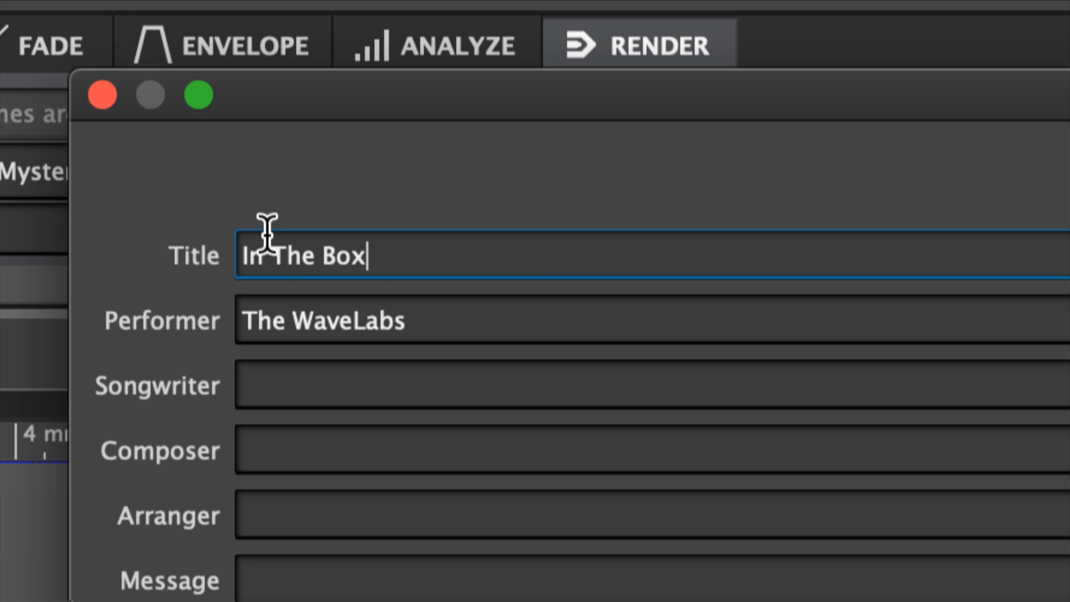
pyautogui.scroll(-4, 267, 233)
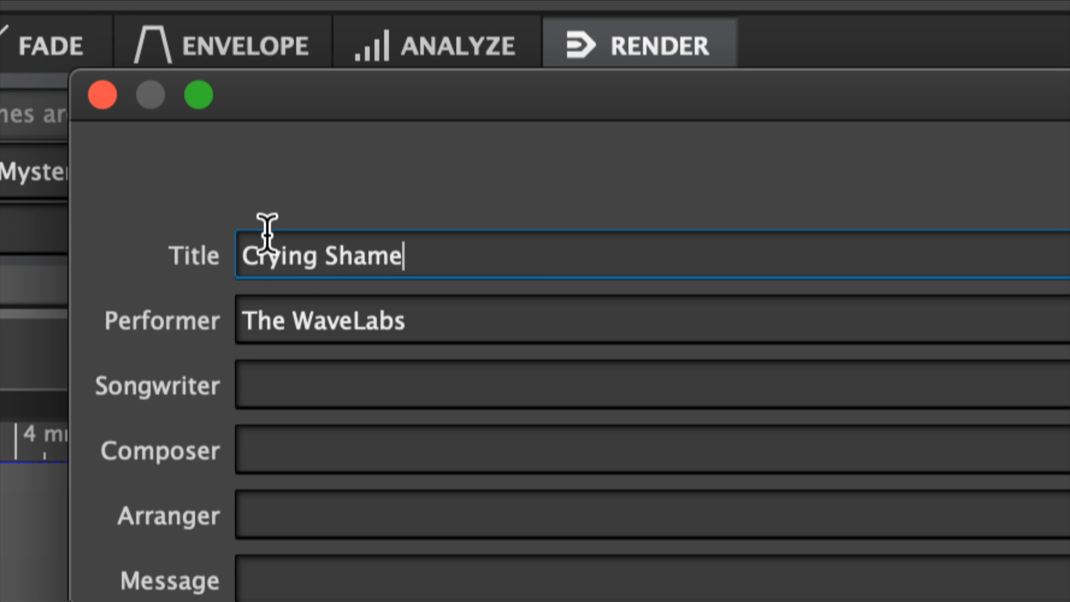
pyautogui.scroll(-2, 267, 232)
pyautogui.scroll(-1, 268, 233)
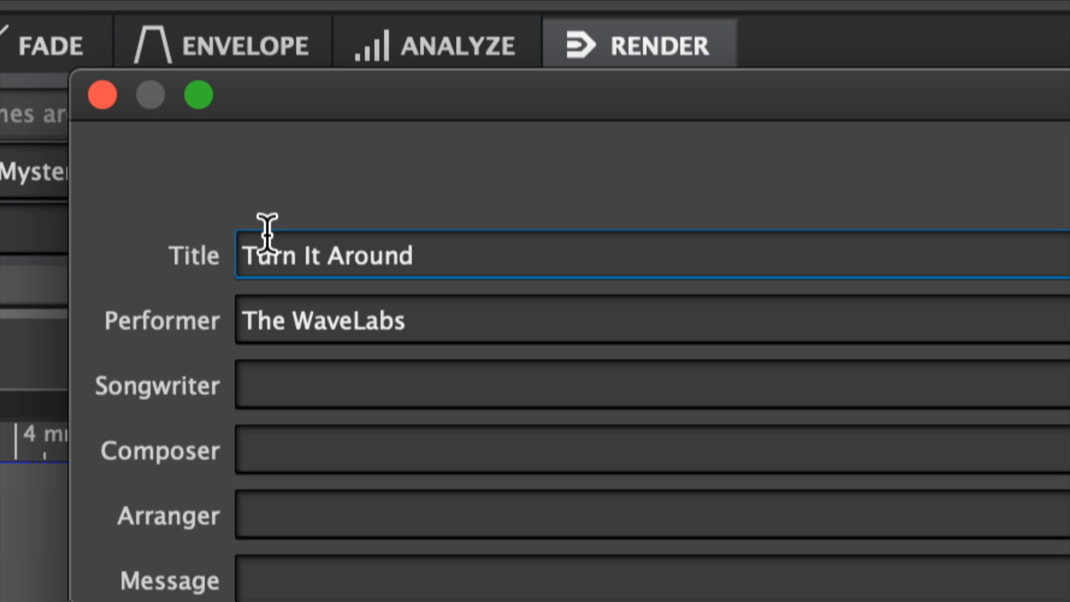
pyautogui.scroll(3, 268, 232)
pyautogui.scroll(-8, 267, 233)
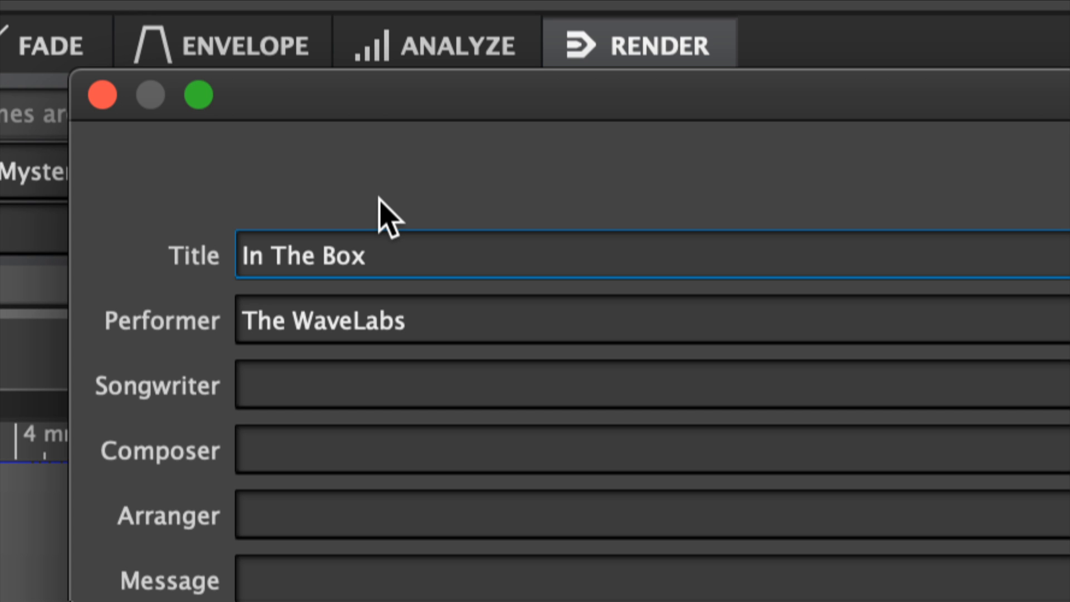
pyautogui.press('pagedown')
pyautogui.press('pageup')
pyautogui.press('pagedown')
pyautogui.press('pageup')
pyautogui.press('pagedown')
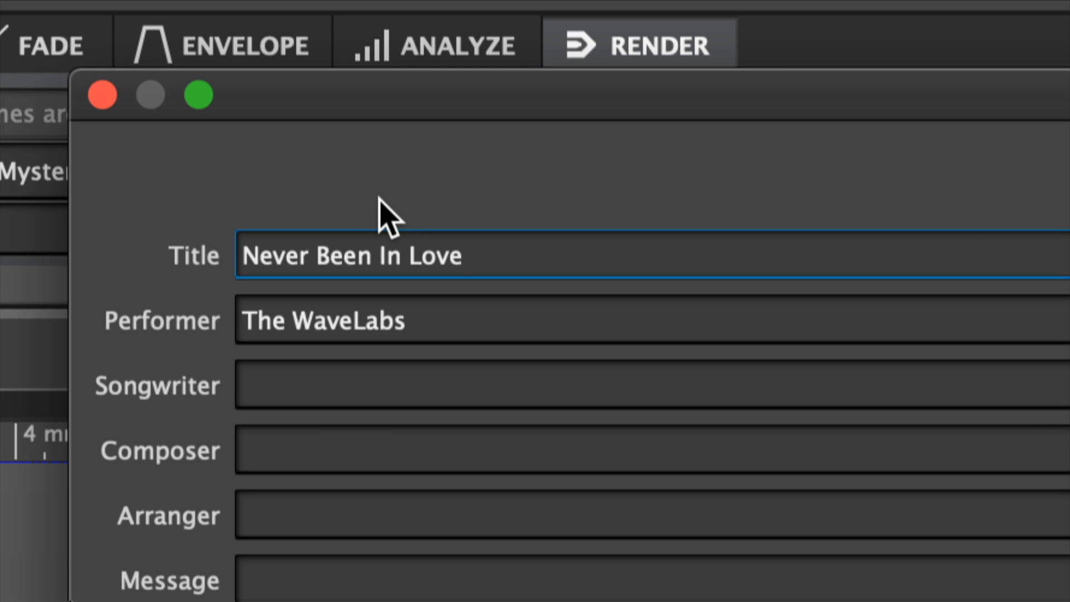
pyautogui.write("'")
pyautogui.press('BackSpace')
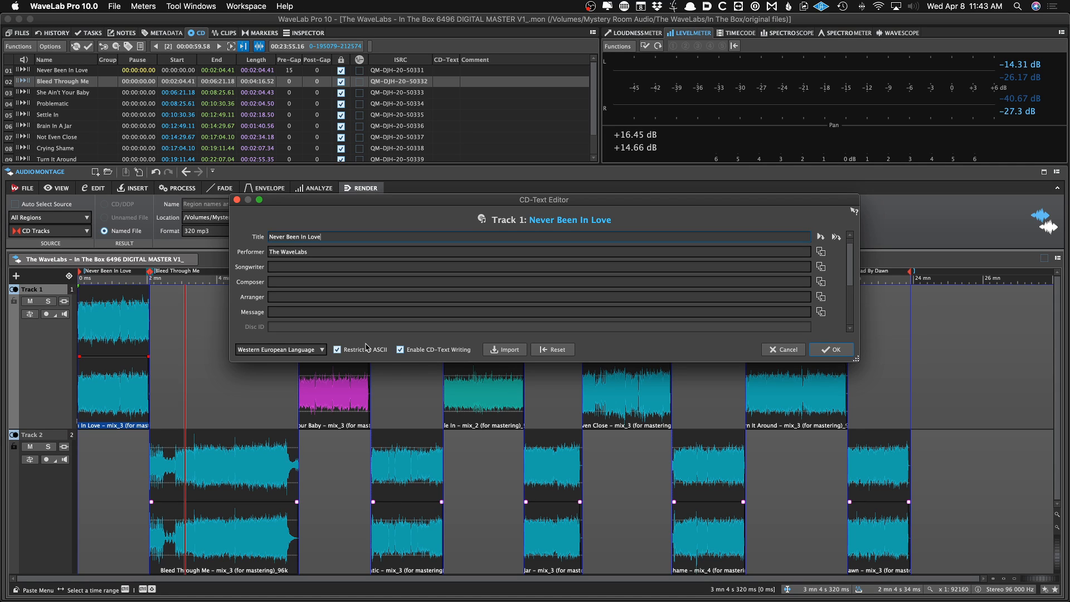
# Review the track titles once more and confirm the CD-Text entries
pyautogui.scroll(-9, 366, 347)
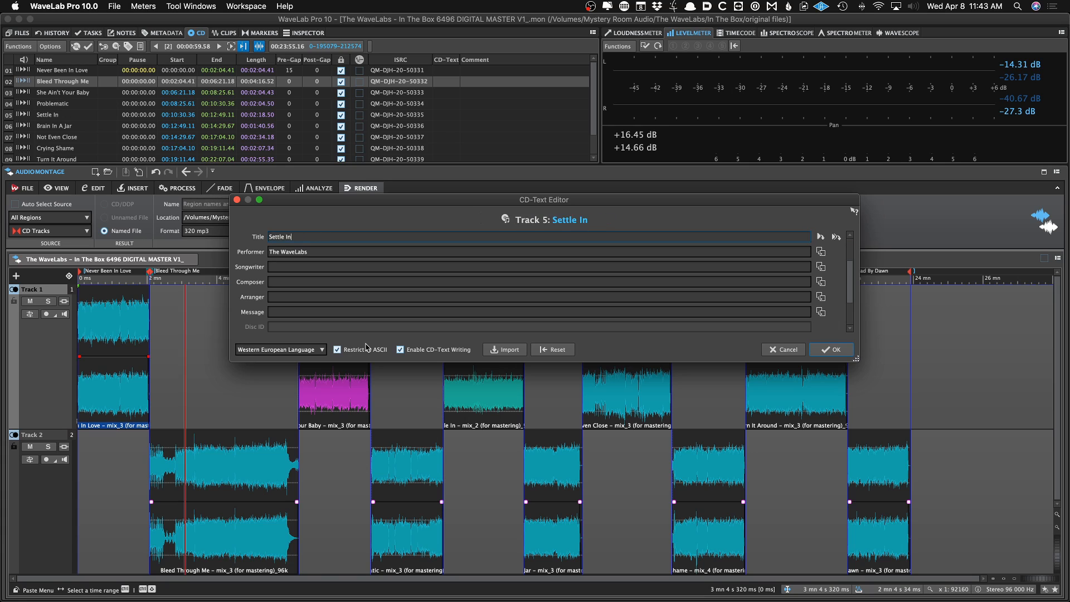
pyautogui.scroll(10, 366, 347)
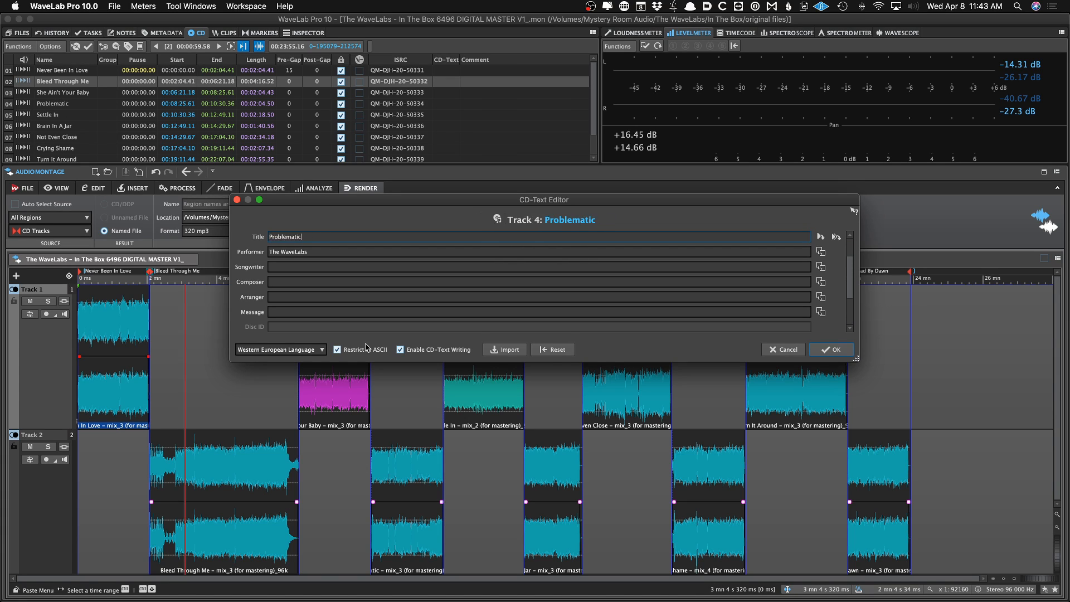
pyautogui.scroll(-10, 366, 347)
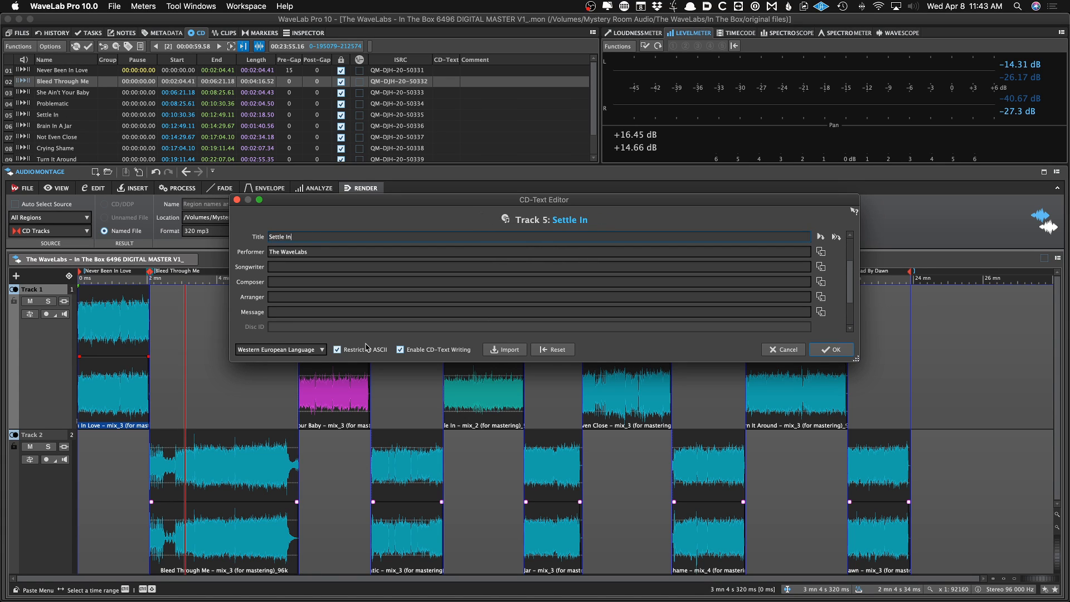
pyautogui.scroll(10, 366, 347)
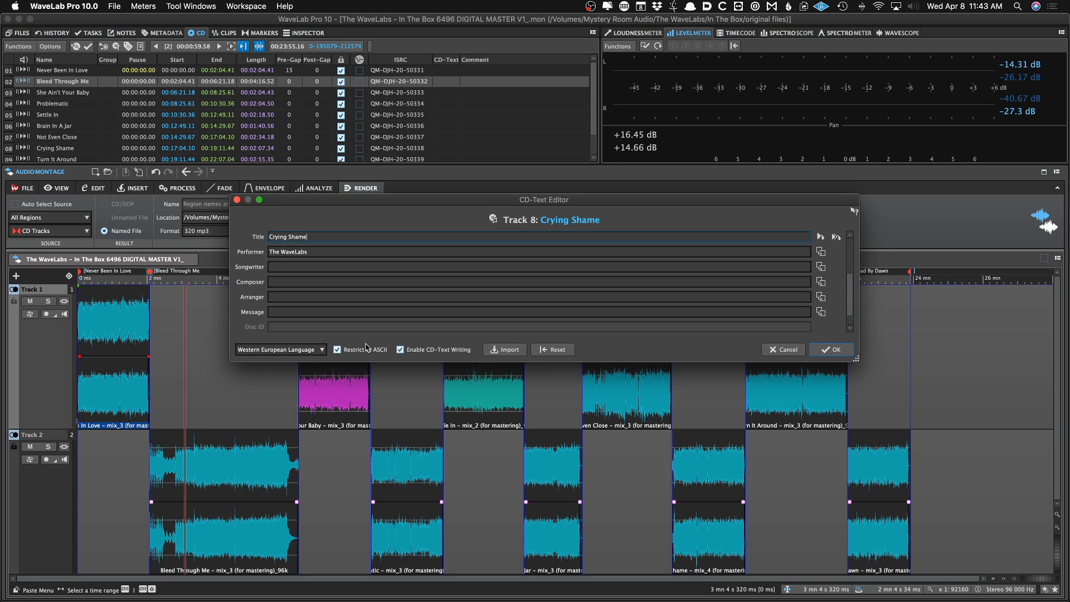
pyautogui.scroll(-9, 366, 347)
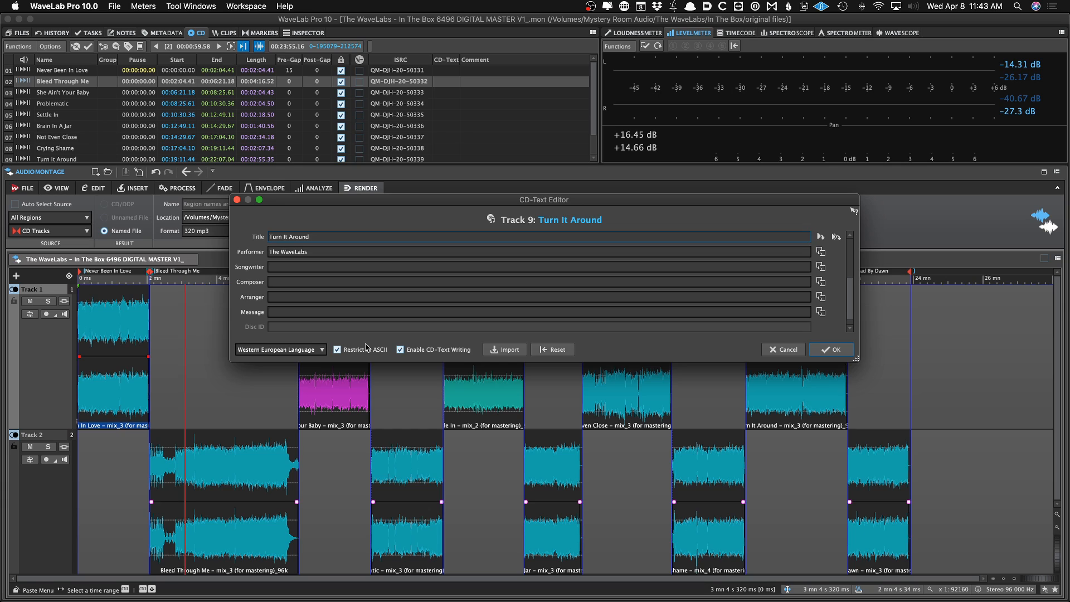
pyautogui.scroll(-1, 366, 347)
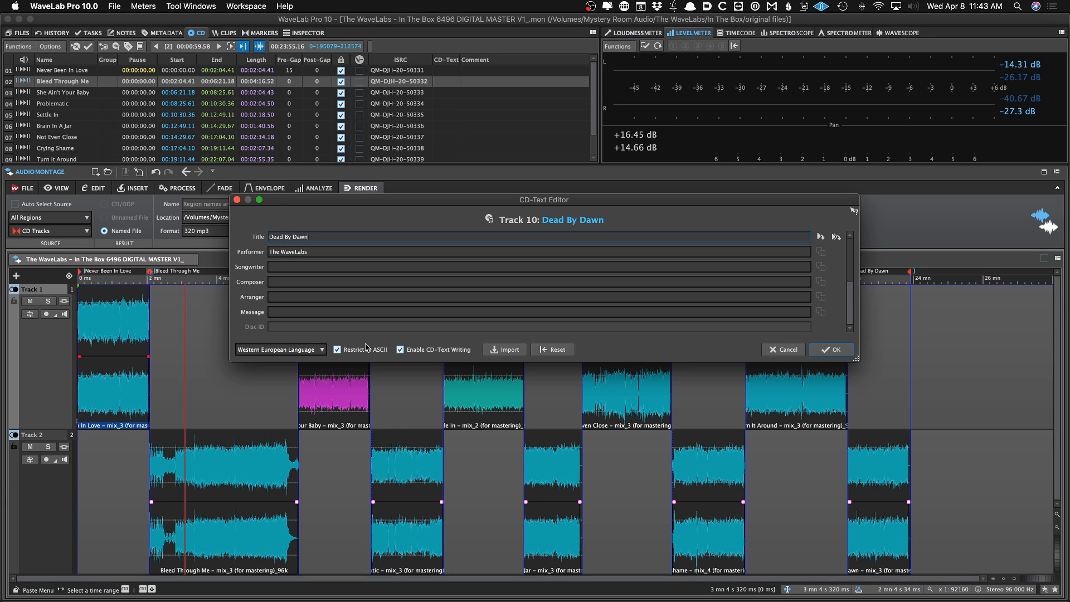
pyautogui.scroll(2, 366, 347)
pyautogui.scroll(8, 366, 347)
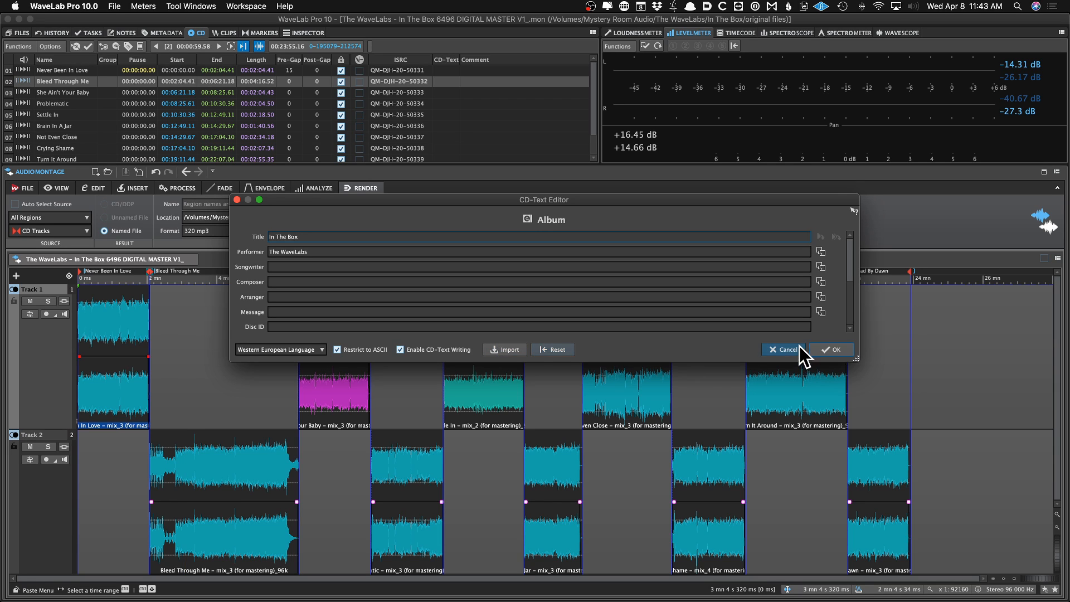
pyautogui.click(827, 349)
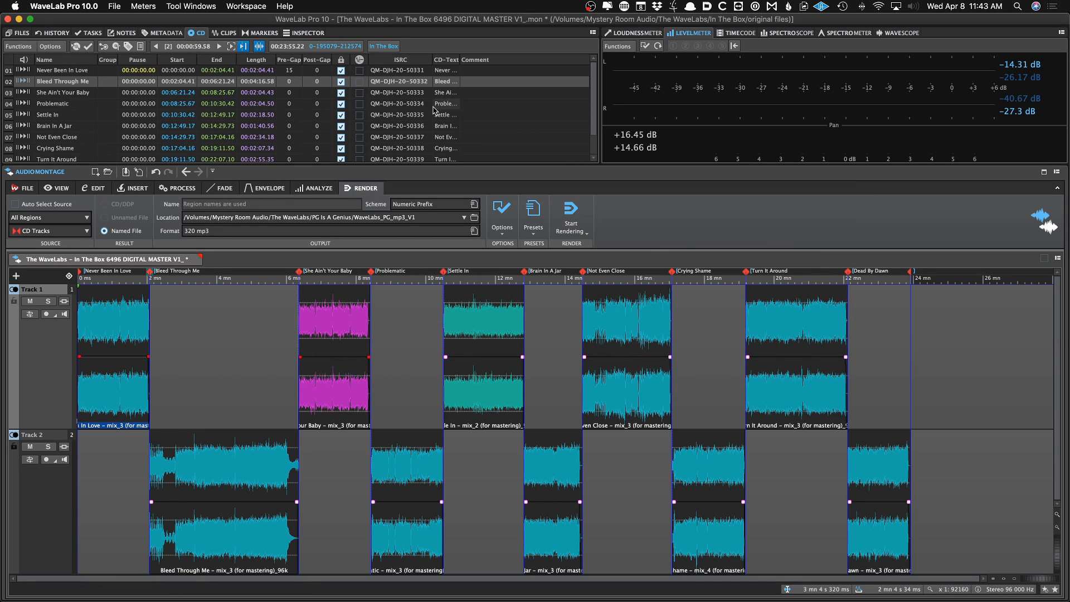
# Show the CD-Text column in the CD track list and save the montage
pyautogui.click(219, 32)
pyautogui.click(196, 32)
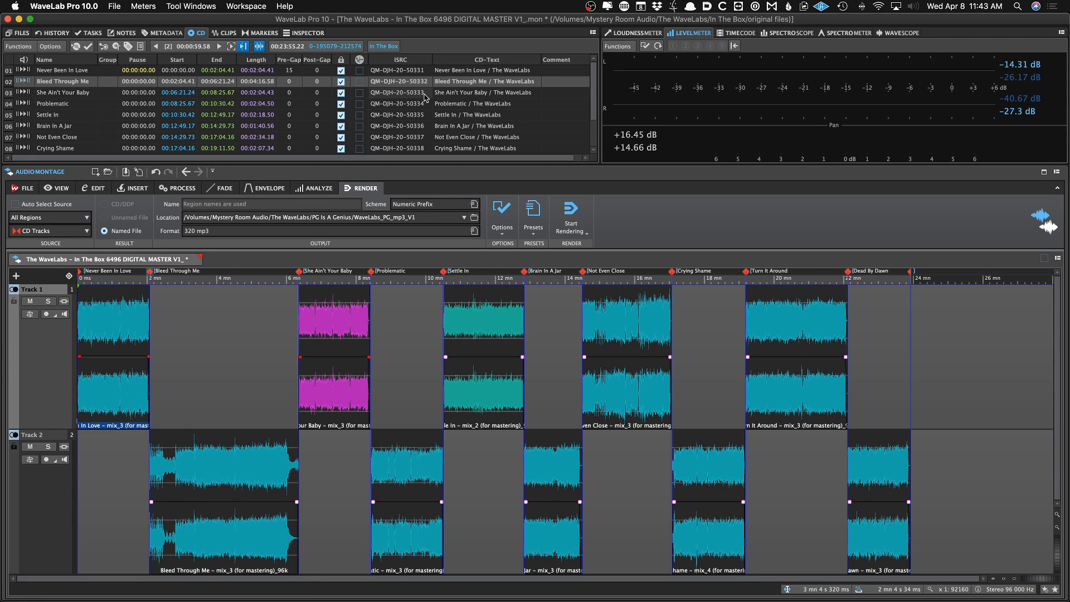
pyautogui.press('super+s')
# Open the CD-Text editor, move to track 5, Settle In, and extend its performer to The WaveLabs Featuring Harold
pyautogui.click(214, 341)
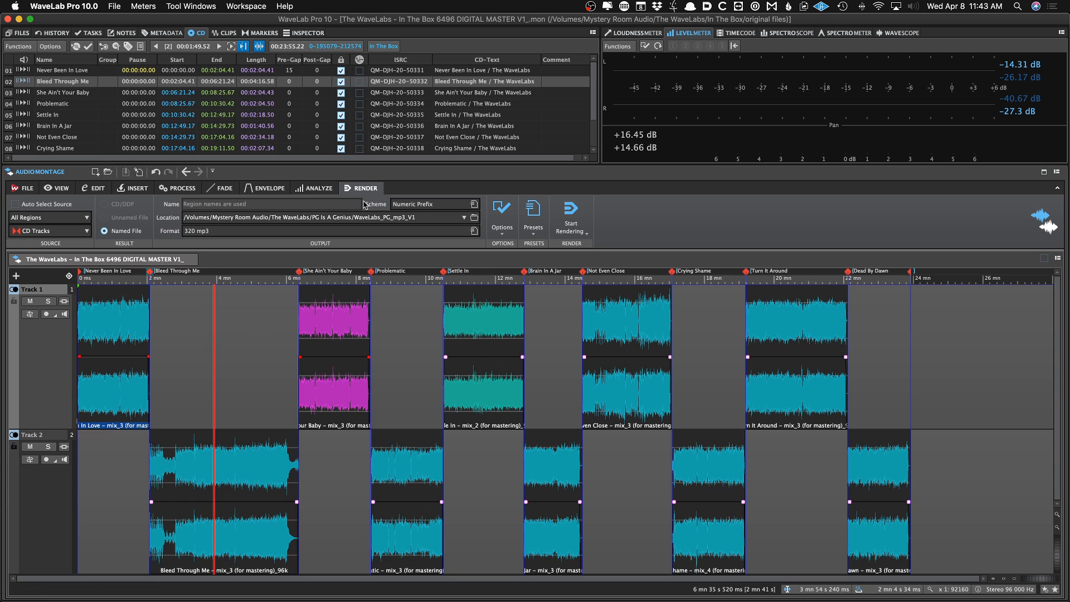
pyautogui.click(264, 316)
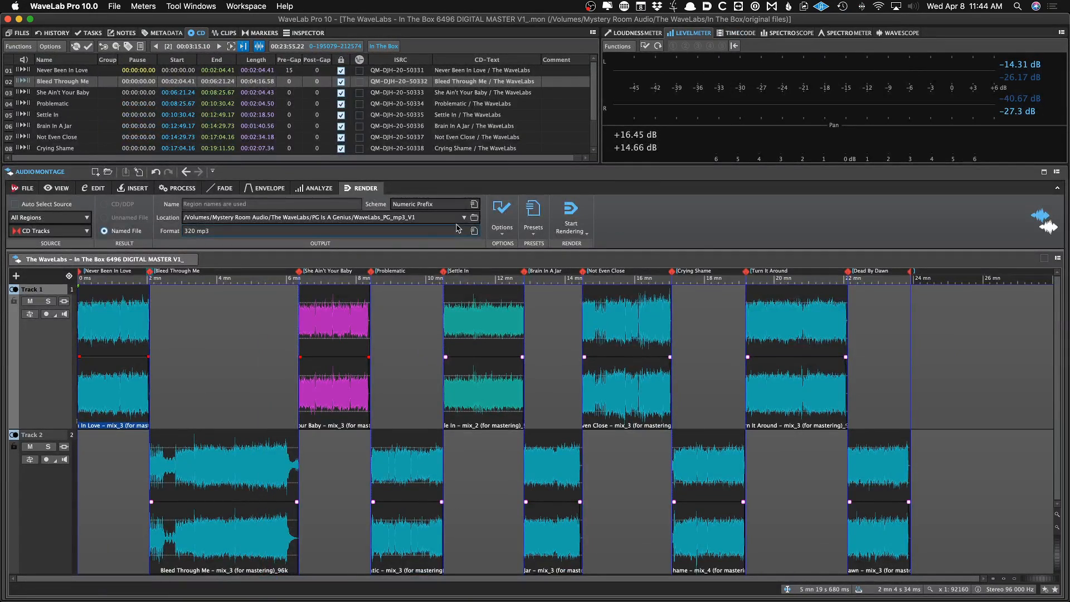
pyautogui.doubleClick(544, 111)
pyautogui.scroll(-4, 456, 228)
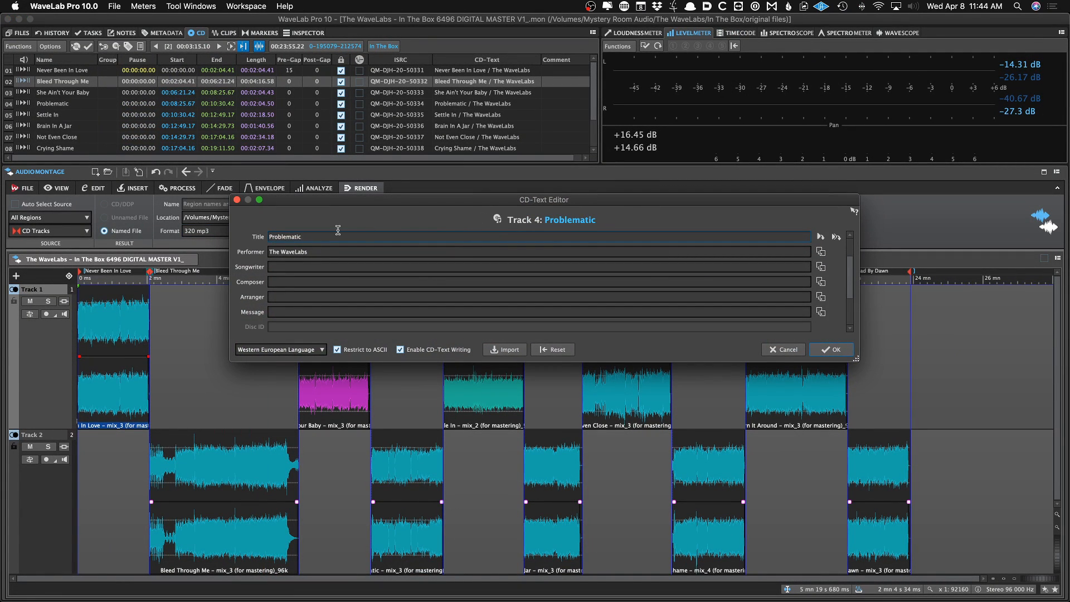
pyautogui.click(322, 249)
pyautogui.scroll(-1, 322, 249)
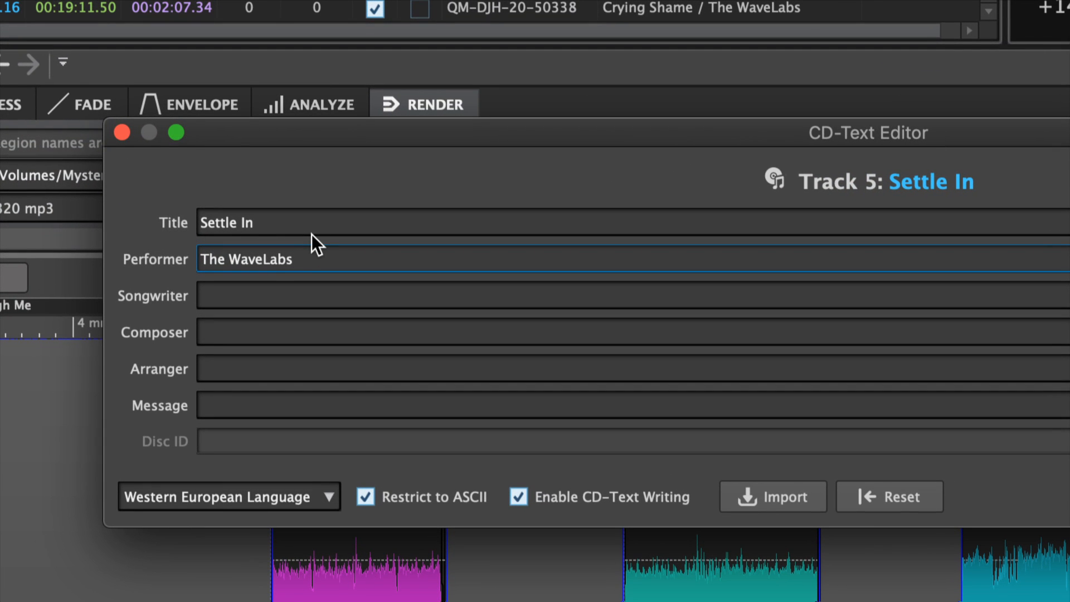
pyautogui.write('Featuring Harld')
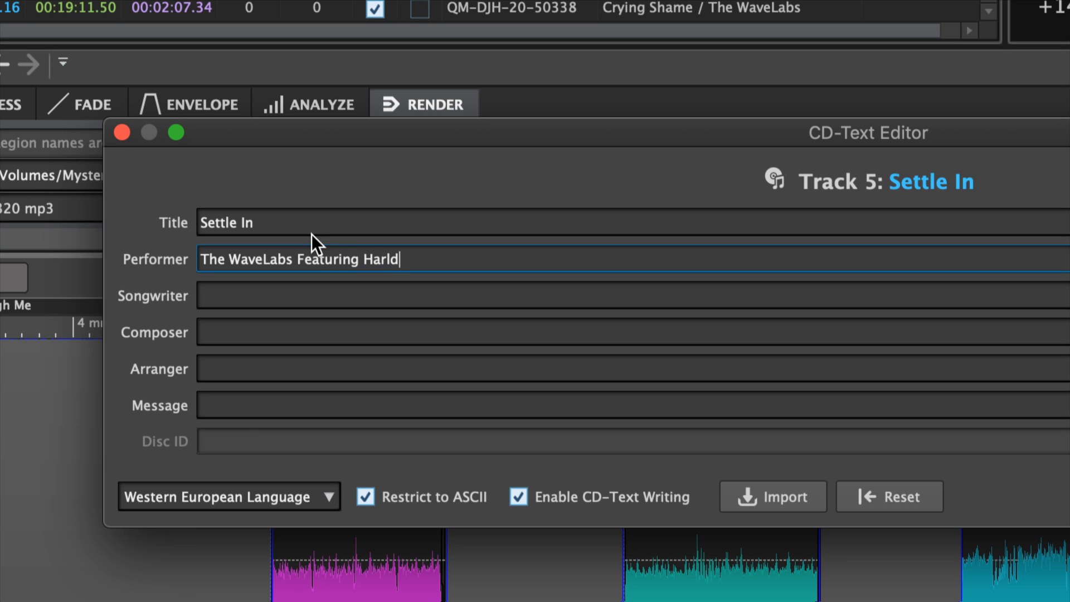
pyautogui.press('BackSpace')
pyautogui.press('BackSpace')
pyautogui.write('ord')
pyautogui.press('BackSpace')
pyautogui.press('BackSpace')
pyautogui.write('ld')
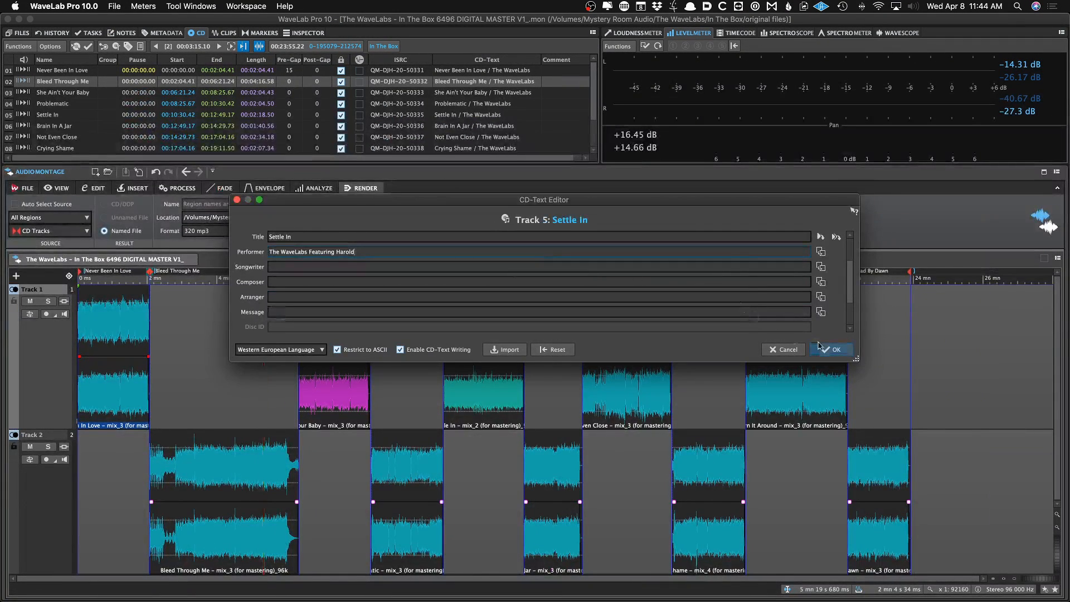
pyautogui.click(829, 349)
# Open the CD-Text editor and step through the album and track pages to review the entries
pyautogui.click(234, 301)
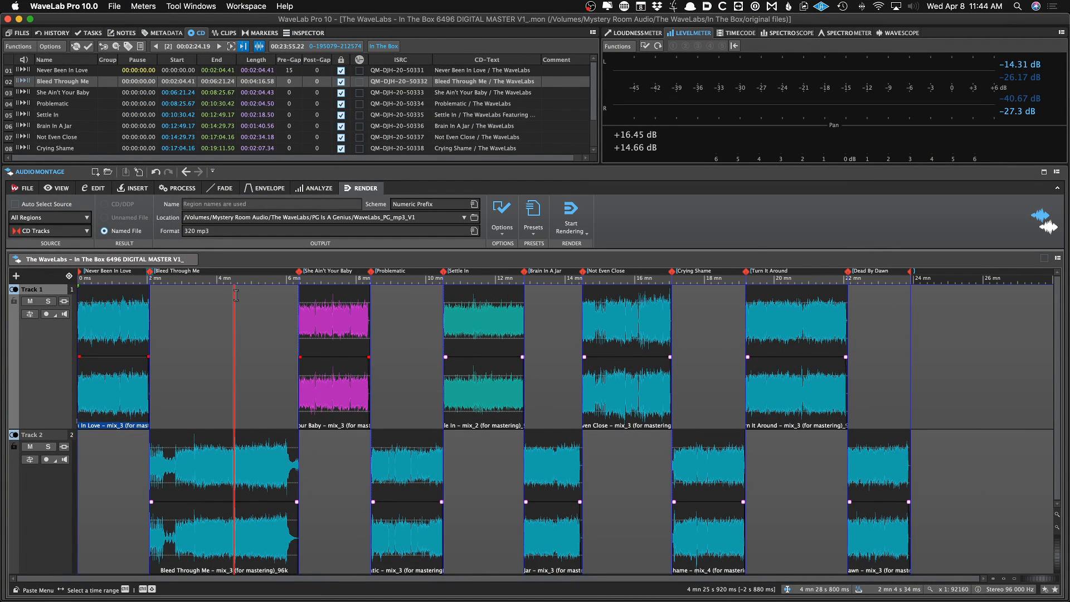
pyautogui.press('super+t')
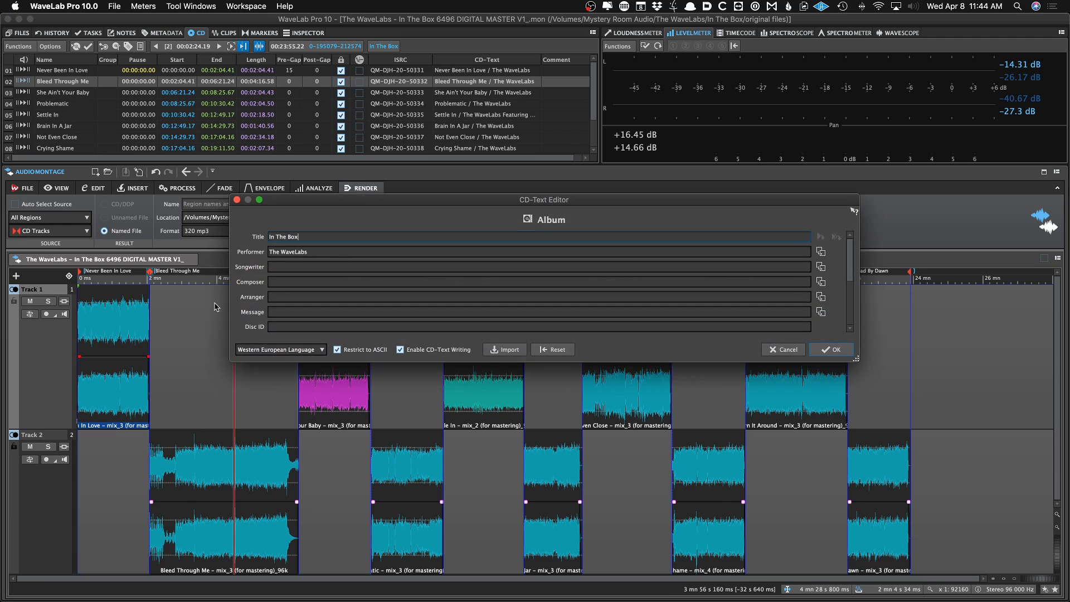
pyautogui.press('Down')
pyautogui.press('Down')
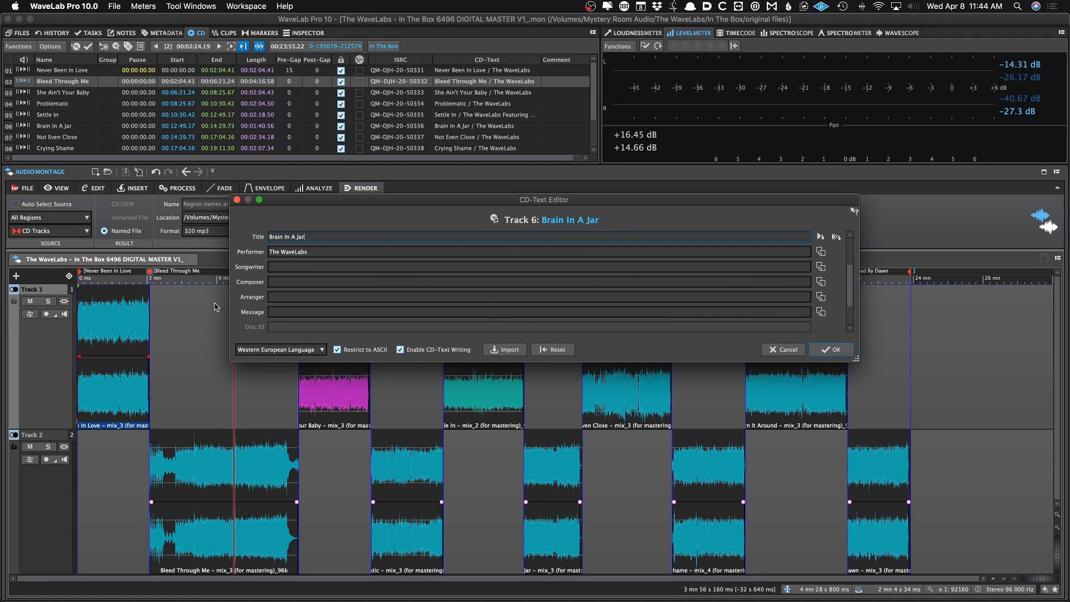
pyautogui.press('Up')
pyautogui.press('Down')
pyautogui.press('Down')
pyautogui.press('Down')
pyautogui.press('Down')
pyautogui.press('Down')
pyautogui.press('Return')
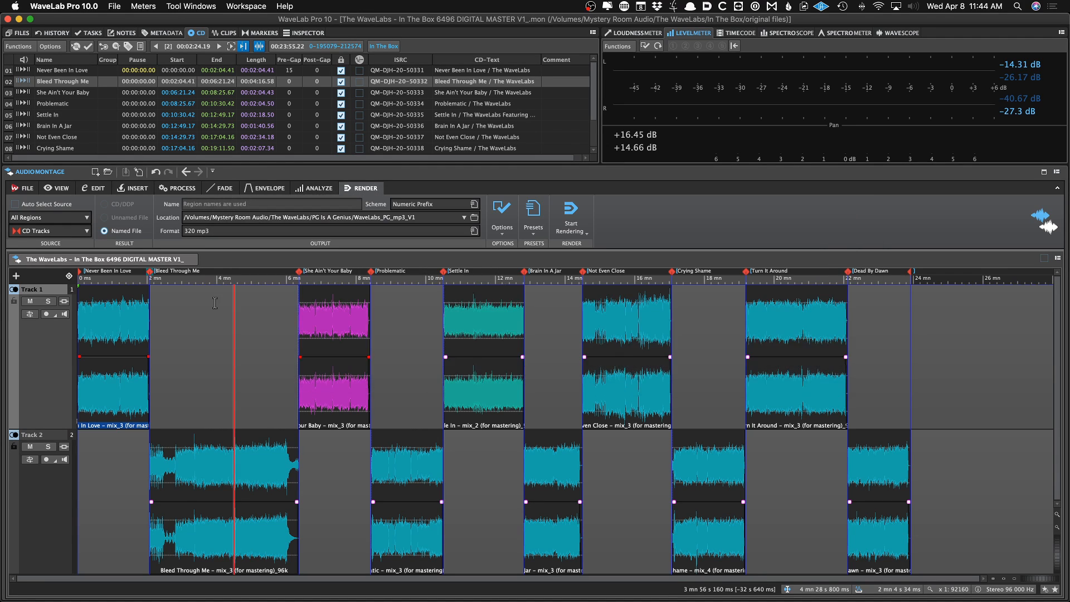
# Open the montage's metadata editor and enlarge and reposition its dialog
pyautogui.click(207, 317)
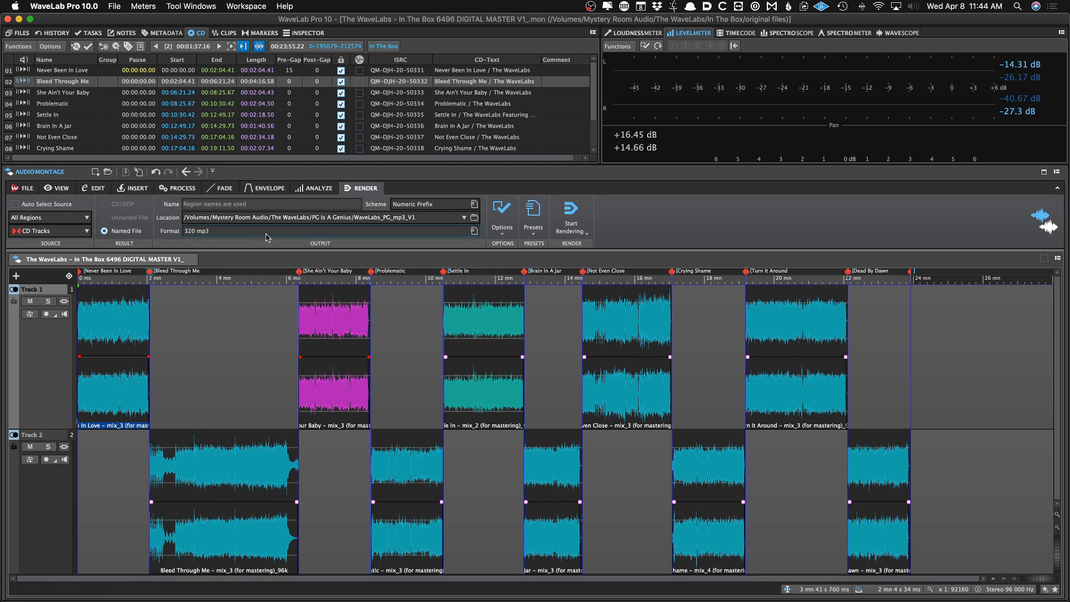
pyautogui.click(250, 309)
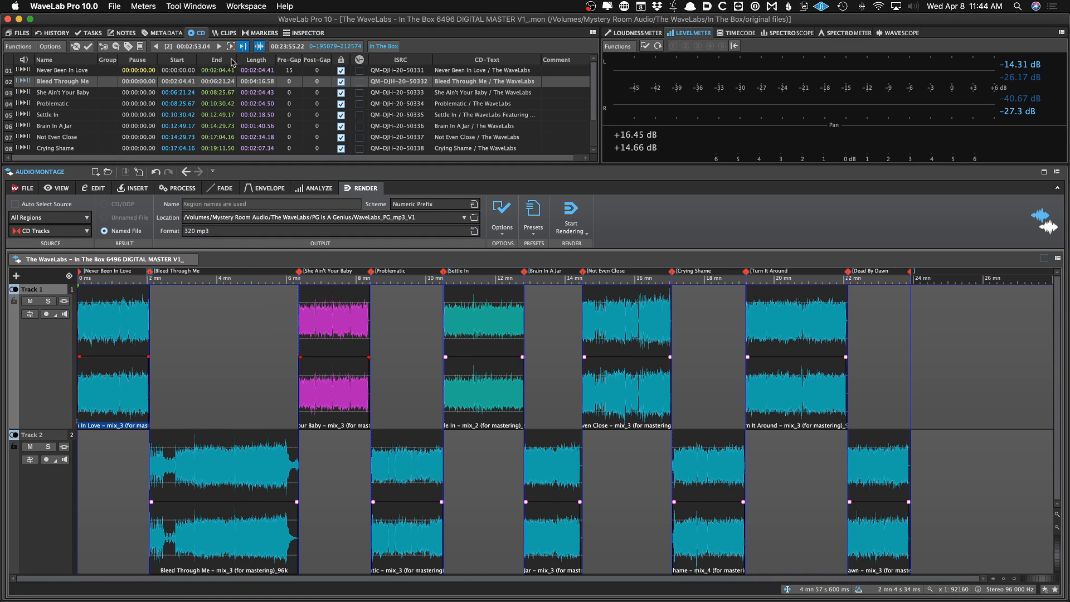
pyautogui.click(172, 34)
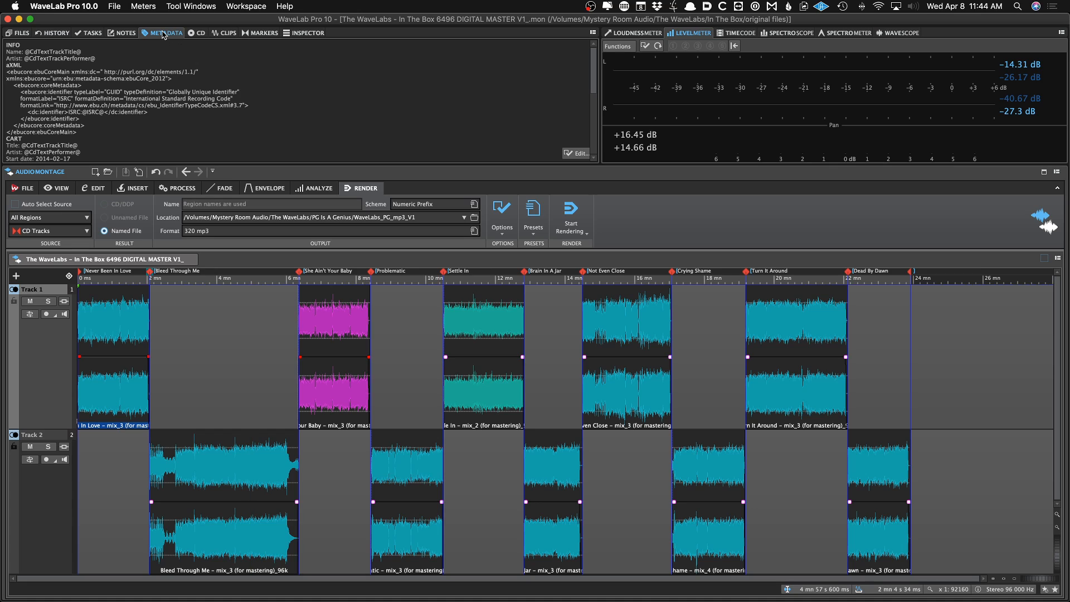
pyautogui.click(577, 153)
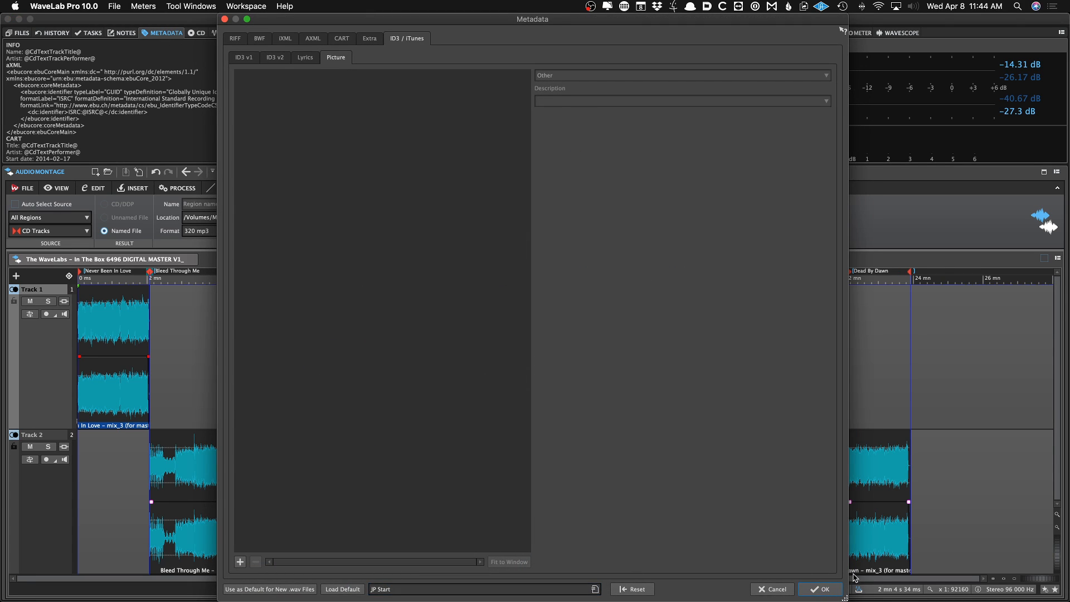
pyautogui.moveTo(844, 595); pyautogui.dragTo(685, 449)
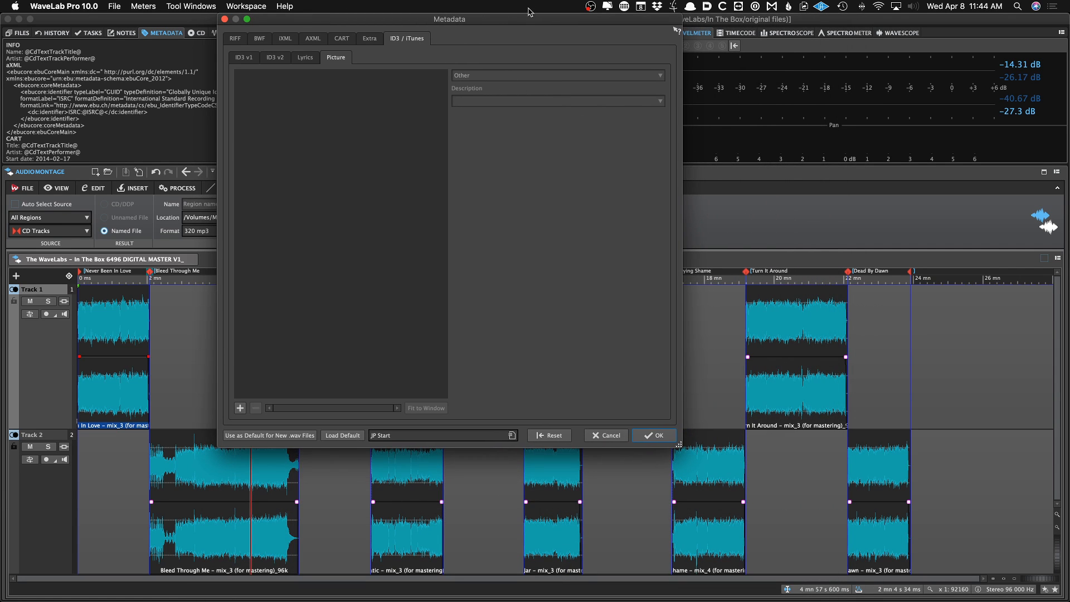
pyautogui.moveTo(524, 24); pyautogui.dragTo(631, 80)
# Open the metadata presets folder in the file browser and compare it with the Downloads folder
pyautogui.click(512, 492)
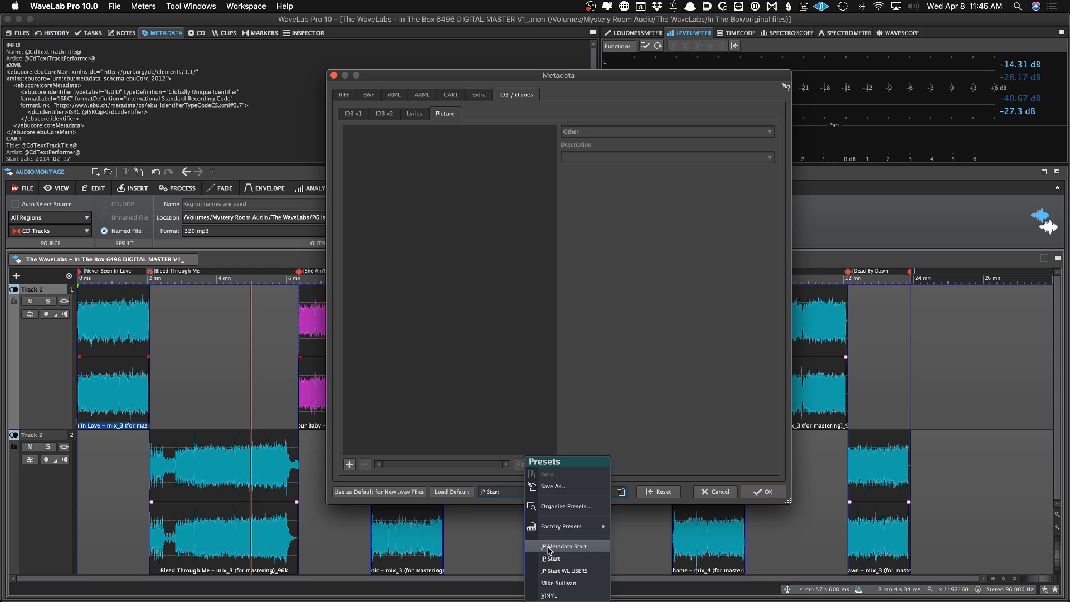
pyautogui.click(633, 378)
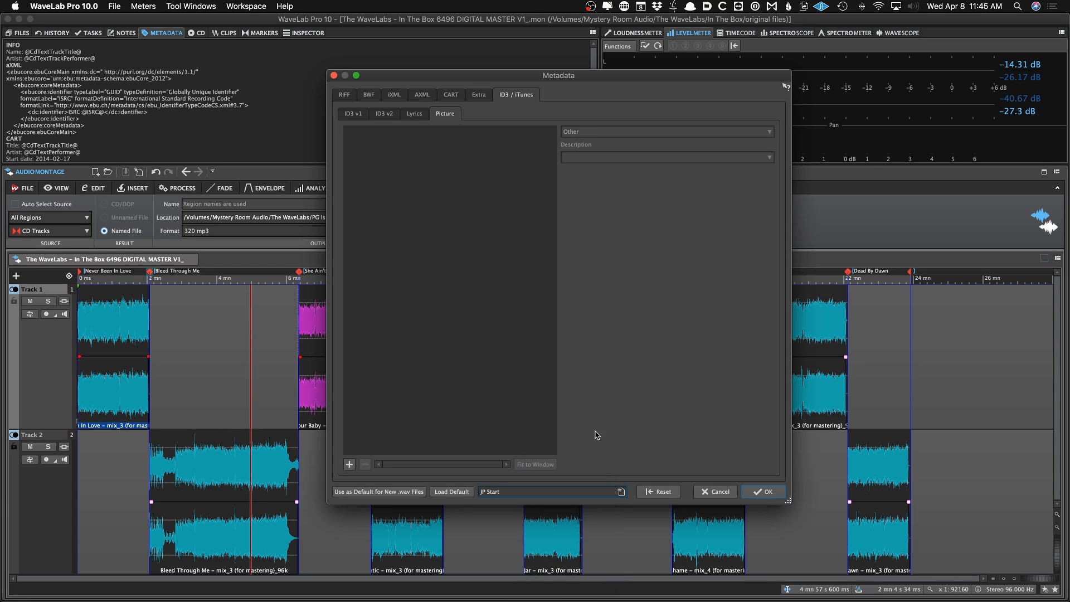
pyautogui.click(620, 492)
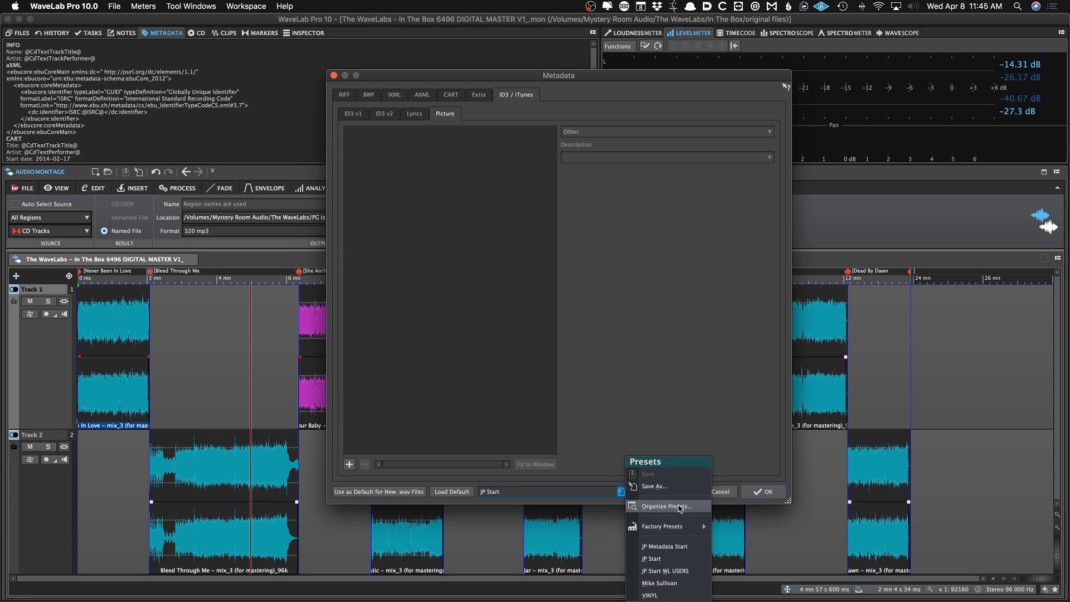
pyautogui.click(684, 507)
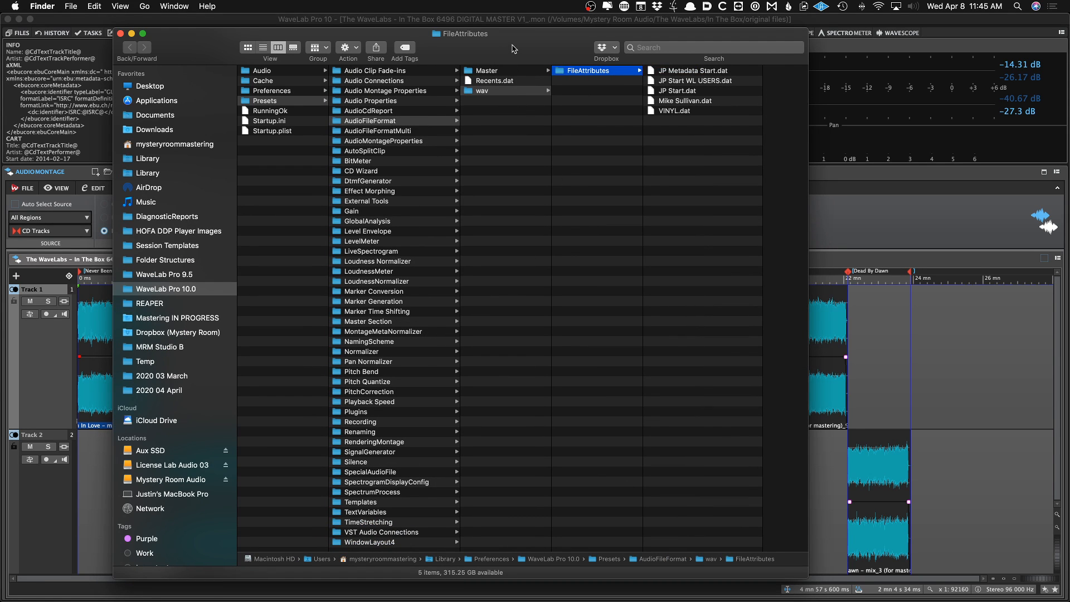
pyautogui.moveTo(514, 49); pyautogui.dragTo(415, 44)
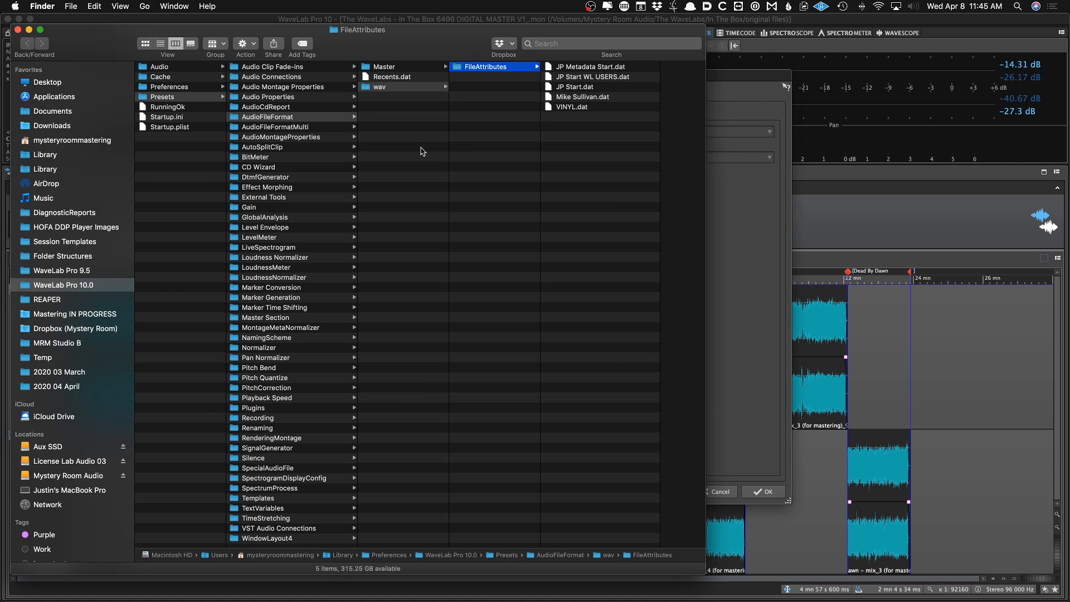
pyautogui.press('super+n')
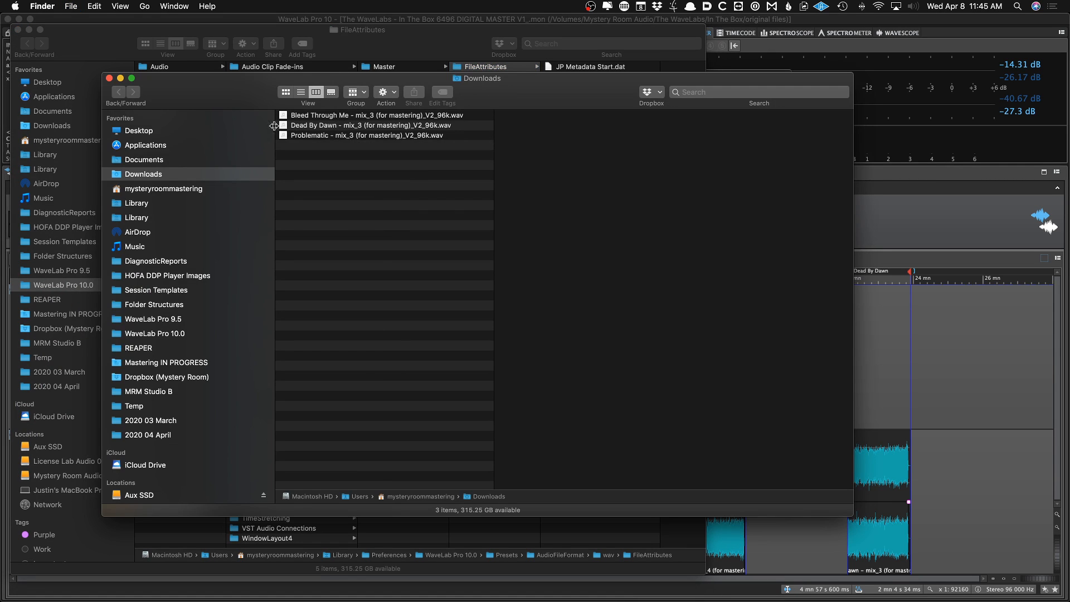
pyautogui.click(222, 133)
pyautogui.moveTo(239, 99); pyautogui.dragTo(690, 186)
pyautogui.click(635, 258)
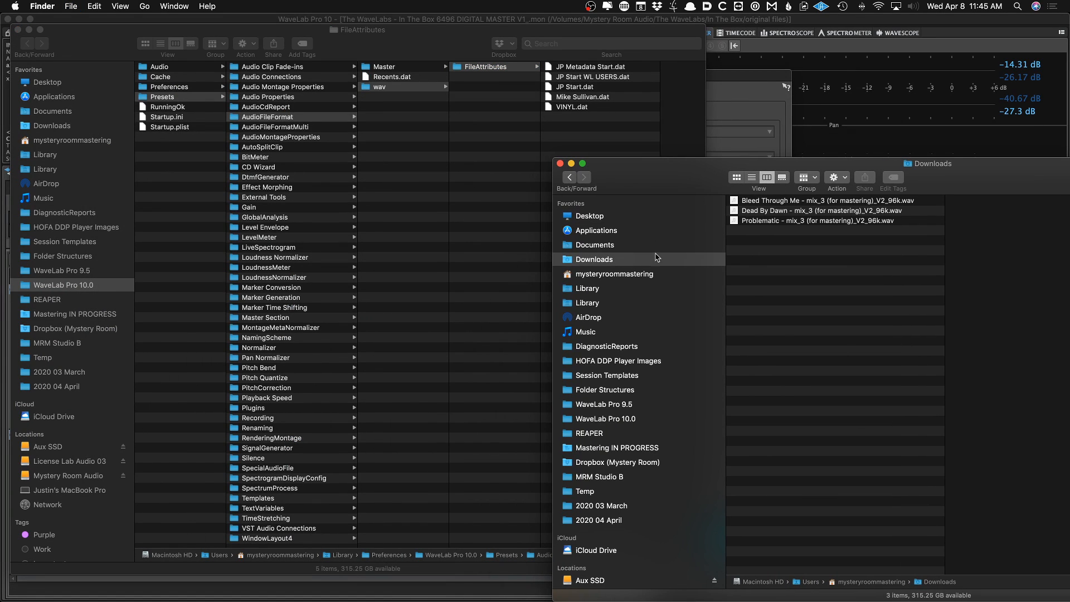
pyautogui.moveTo(820, 218); pyautogui.dragTo(822, 318)
pyautogui.click(794, 107)
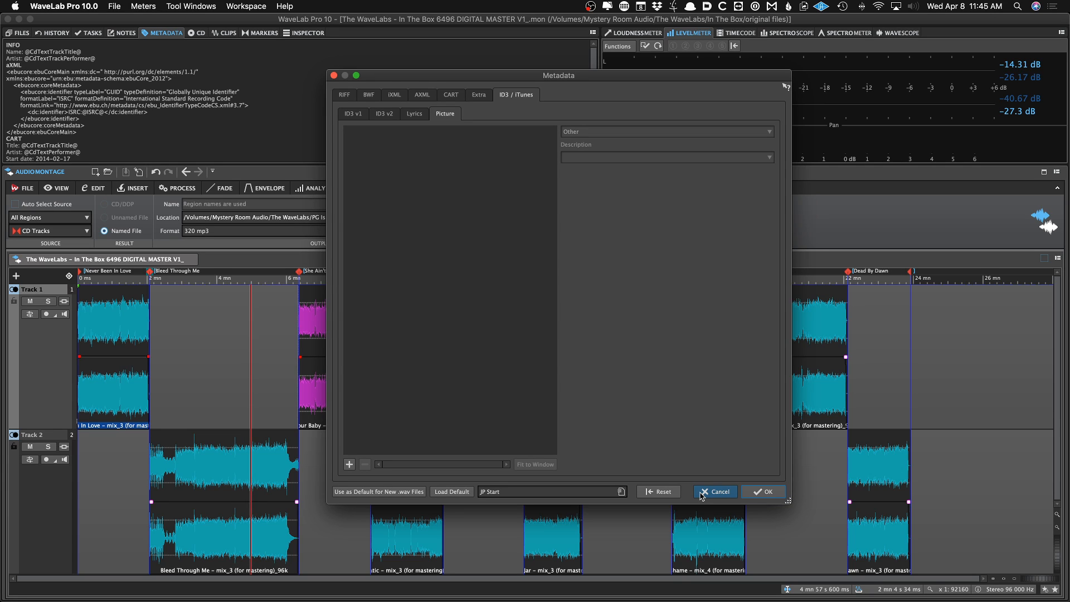
# Reopen the metadata presets folder, close the file browser and cancel the metadata dialog
pyautogui.click(620, 492)
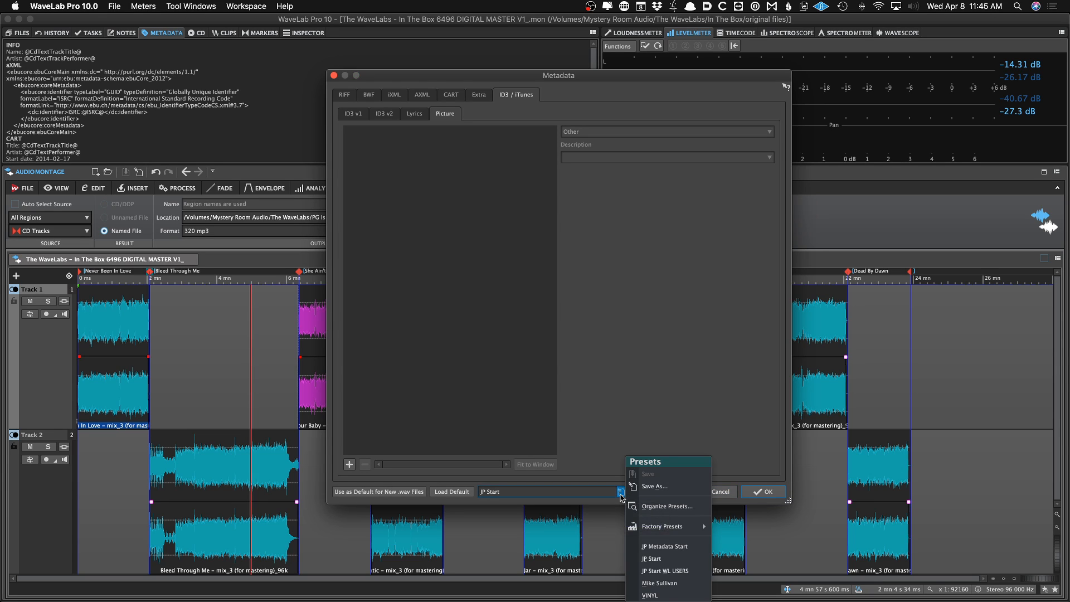
pyautogui.click(662, 507)
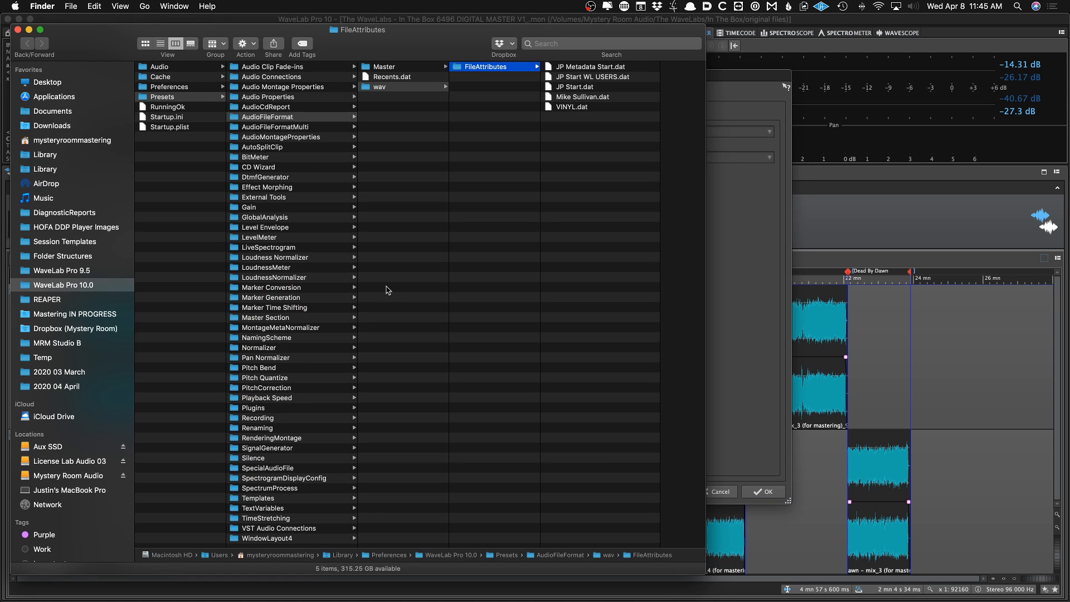
pyautogui.click(714, 276)
pyautogui.click(620, 491)
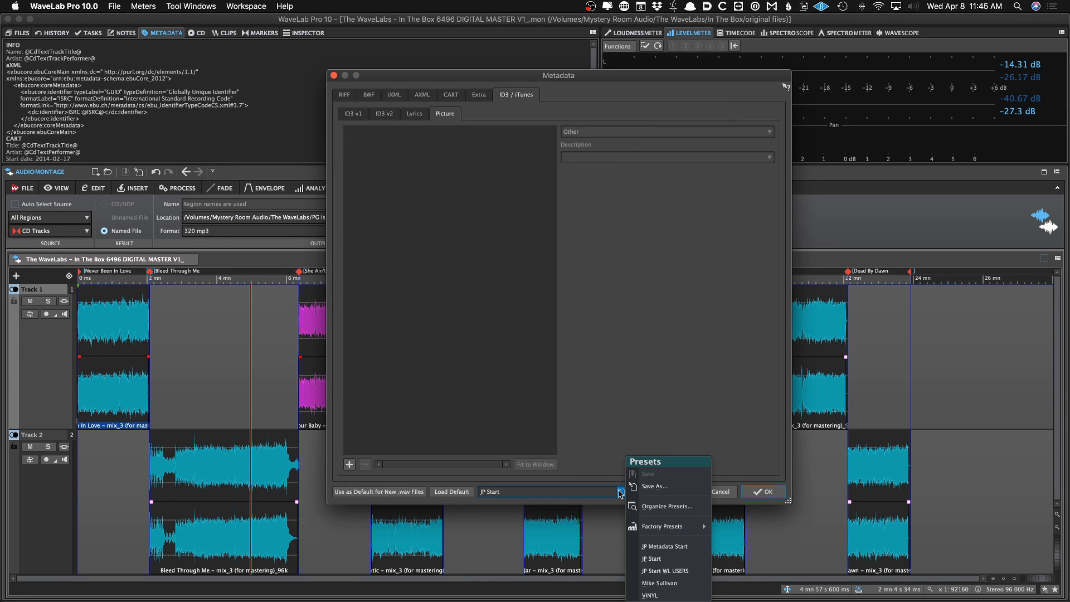
pyautogui.click(655, 507)
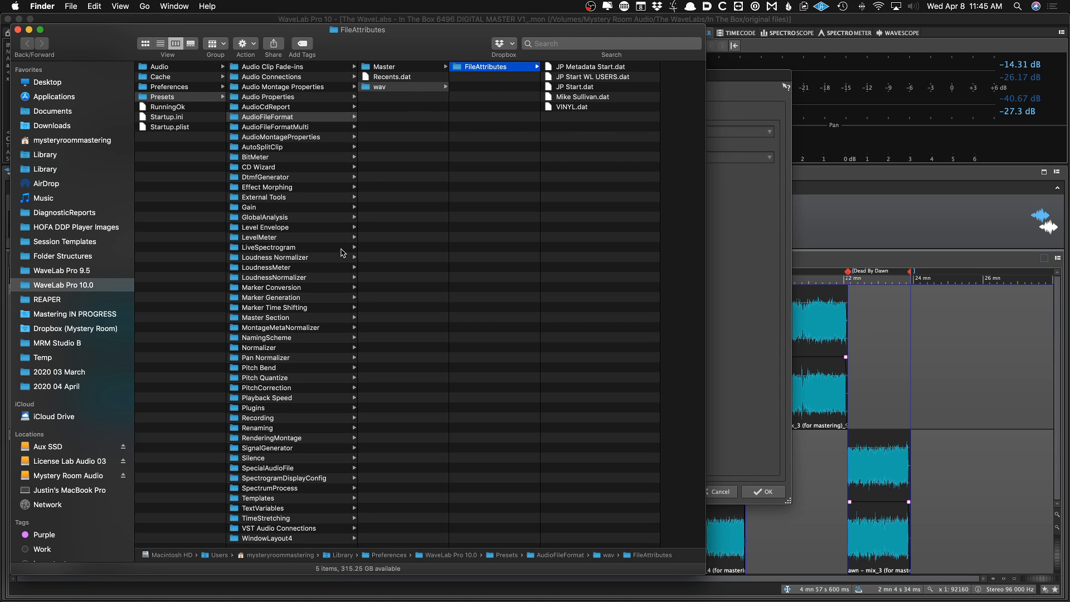
pyautogui.click(17, 29)
pyautogui.click(413, 299)
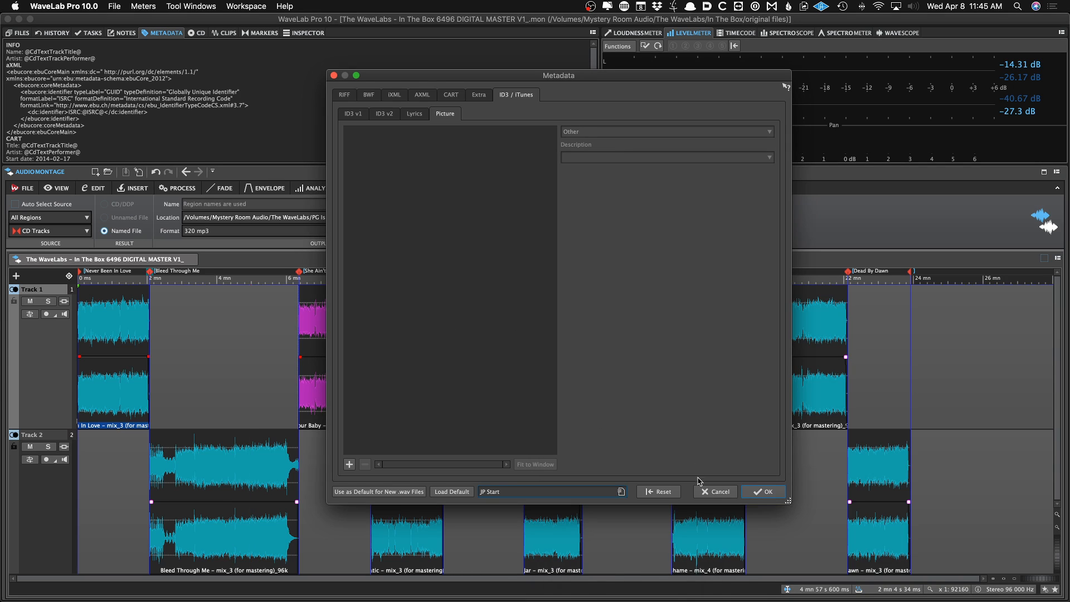
pyautogui.click(719, 492)
# Open the CD Wizard, inspect its presets folder in the file browser, then close both windows
pyautogui.press('w')
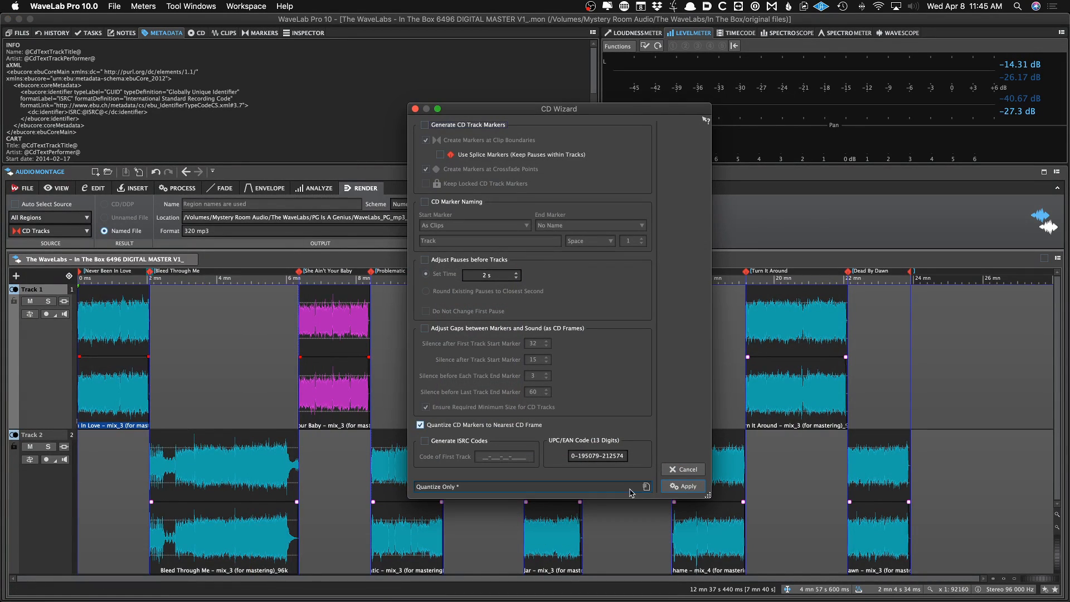
pyautogui.click(645, 486)
pyautogui.click(677, 519)
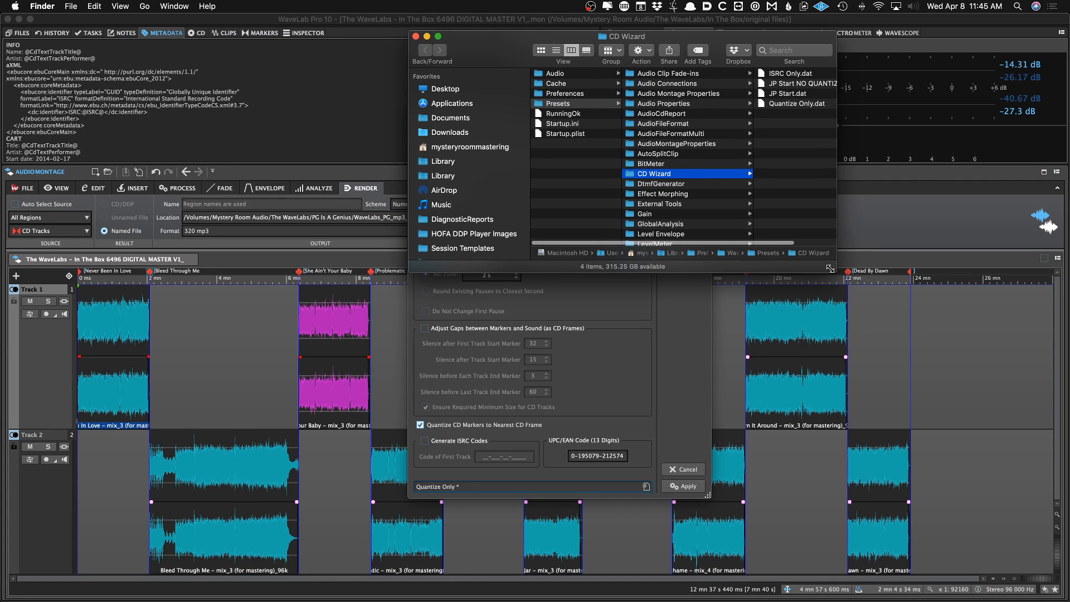
pyautogui.moveTo(834, 271); pyautogui.dragTo(986, 416)
pyautogui.scroll(-2, 685, 223)
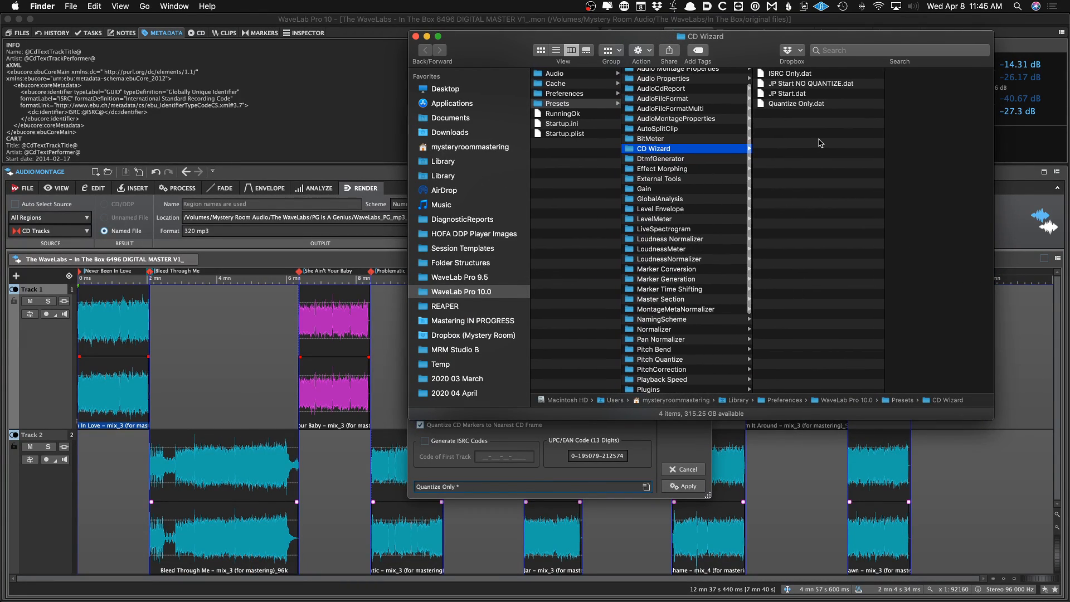
pyautogui.moveTo(718, 59); pyautogui.dragTo(534, 135)
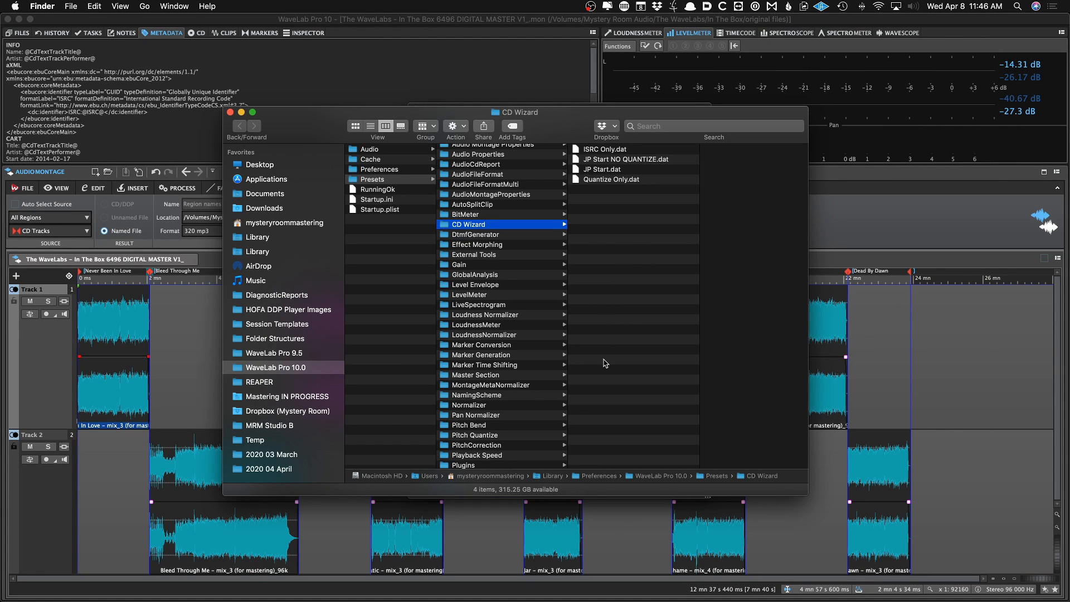
pyautogui.click(230, 112)
pyautogui.click(186, 328)
pyautogui.click(683, 486)
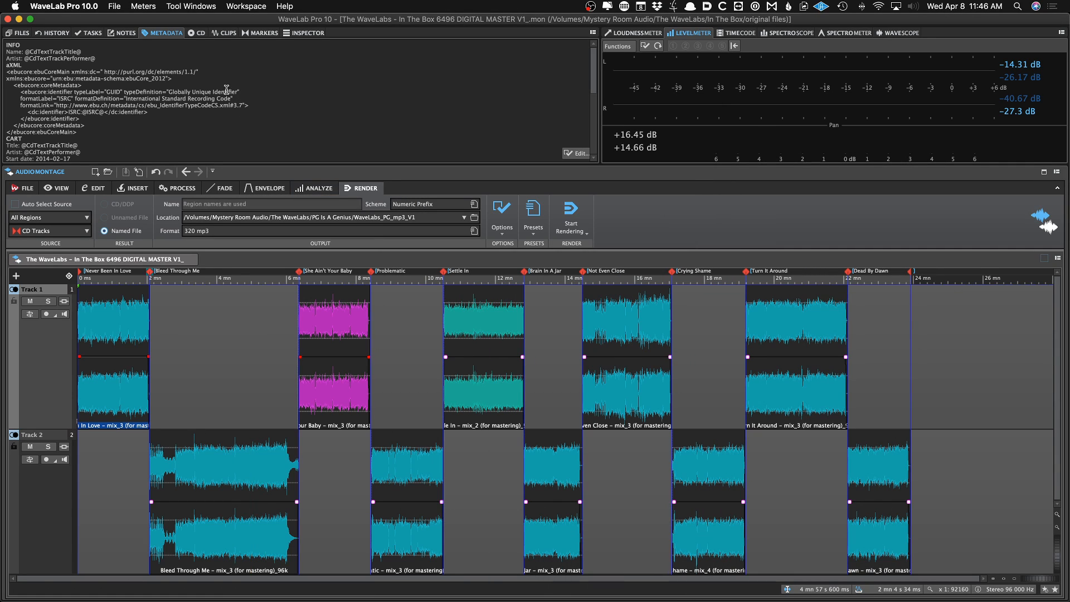
# Reopen the metadata editor, load the JP Start preset and view the ID3 v2 tags
pyautogui.click(573, 153)
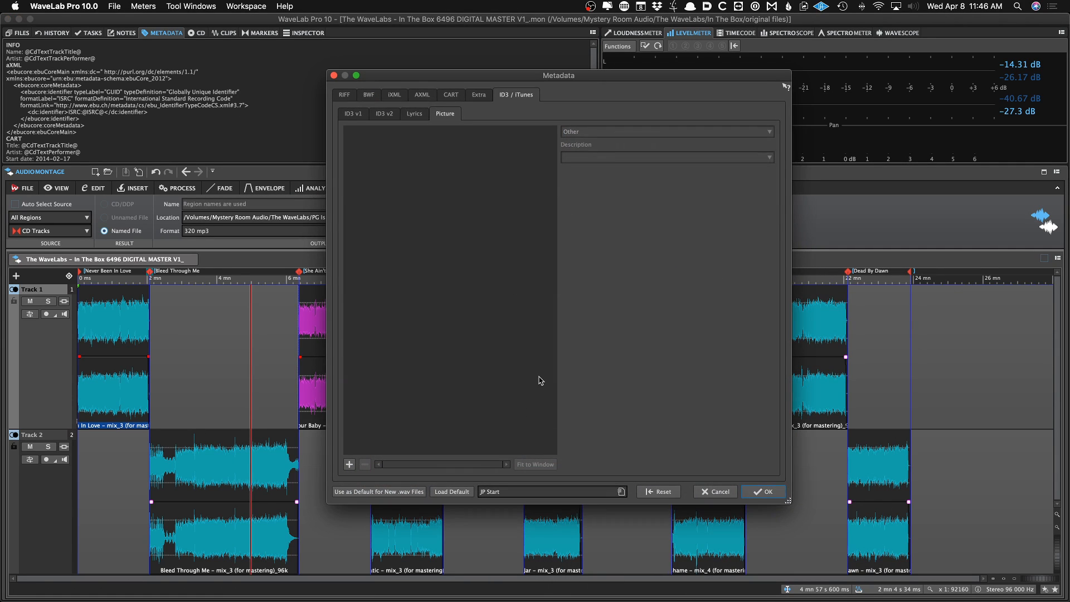
pyautogui.click(492, 492)
pyautogui.click(539, 558)
pyautogui.click(390, 114)
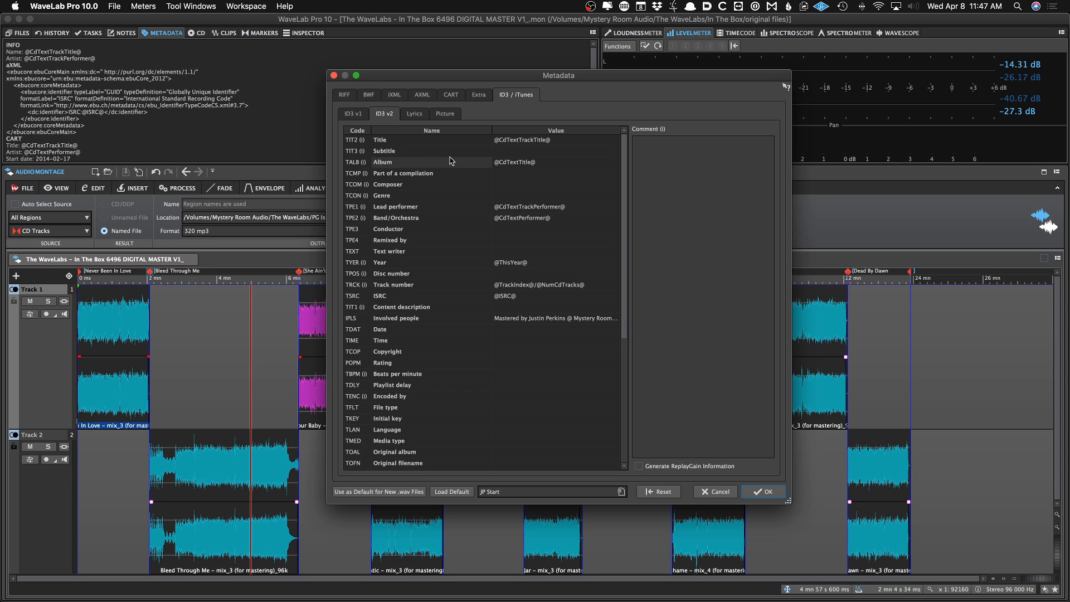
# Reopen the metadata editor and browse its Picture, iXML, BWF and RIFF tabs
pyautogui.click(714, 492)
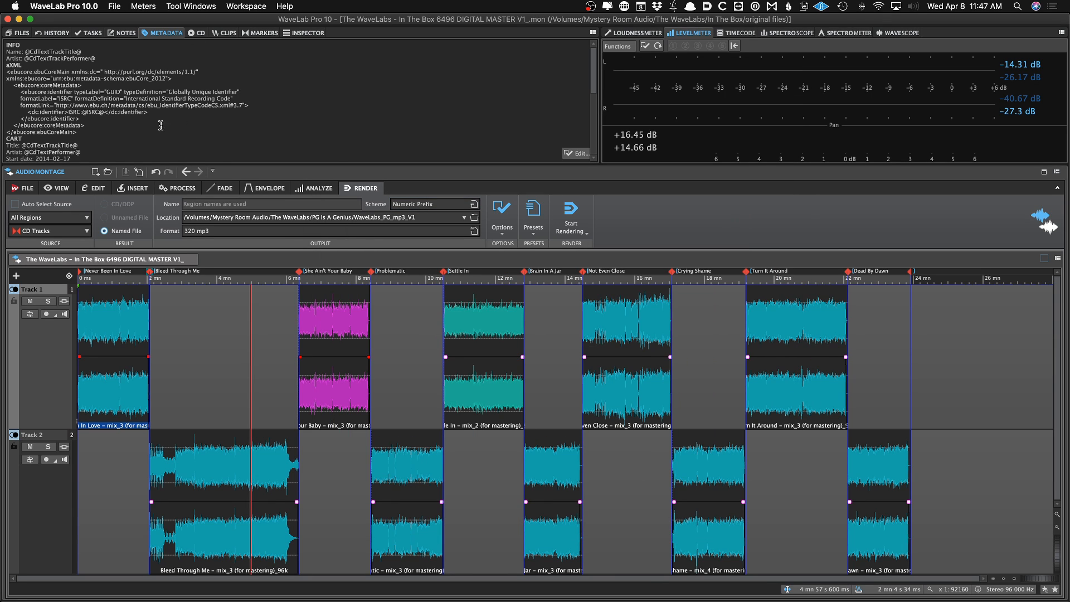
pyautogui.click(575, 153)
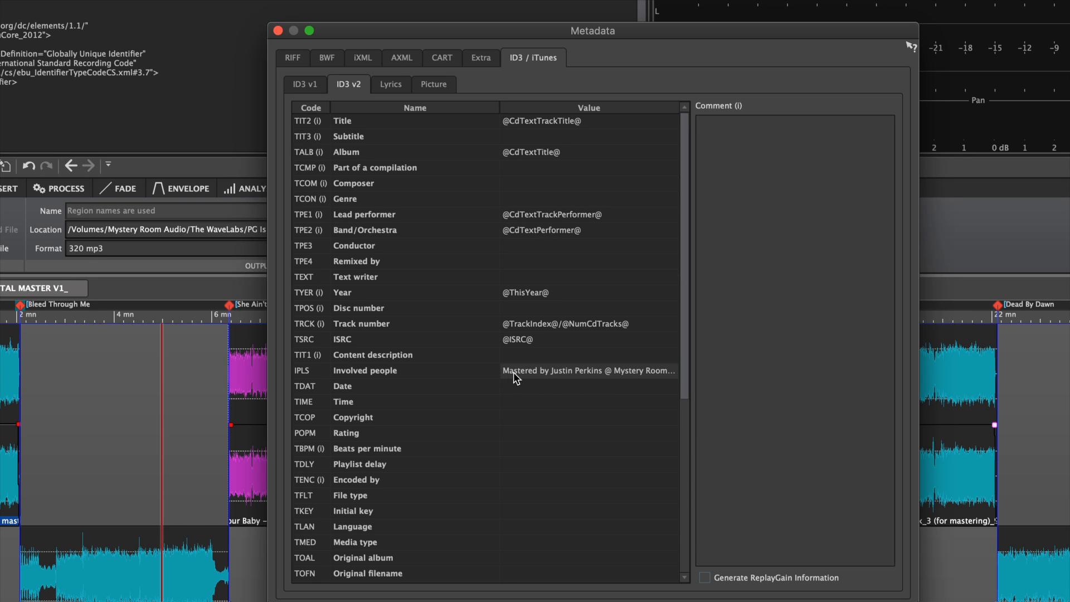
pyautogui.click(432, 85)
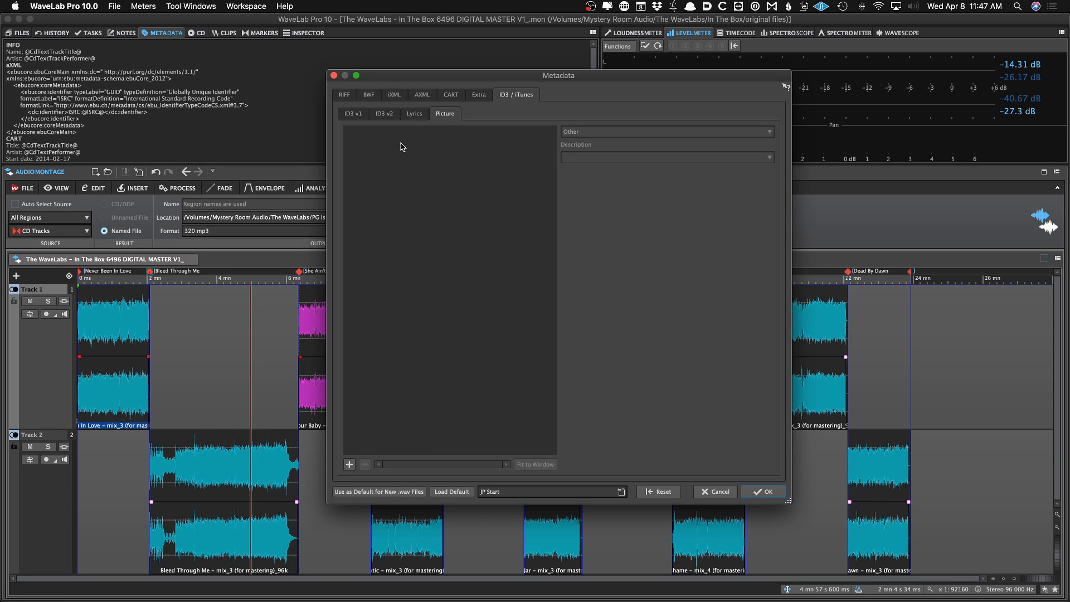
pyautogui.click(419, 95)
pyautogui.click(394, 95)
pyautogui.click(369, 95)
pyautogui.click(351, 95)
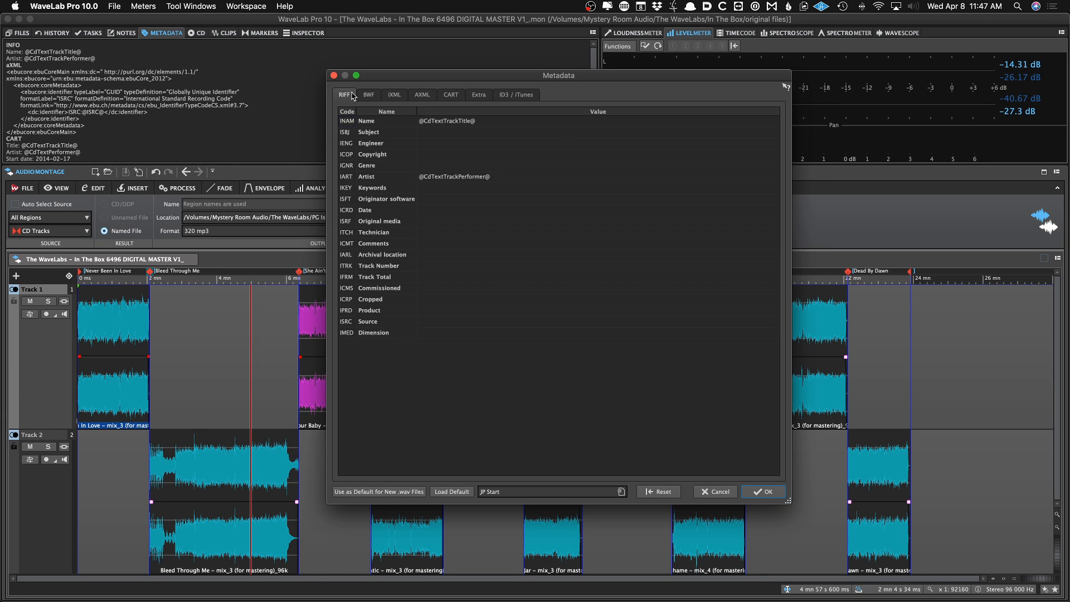
# Review the BWF, iXML, AXML and ID3 v2 metadata tabs, scrolling through the ID3 v2 tag list
pyautogui.click(369, 95)
pyautogui.click(394, 94)
pyautogui.click(418, 95)
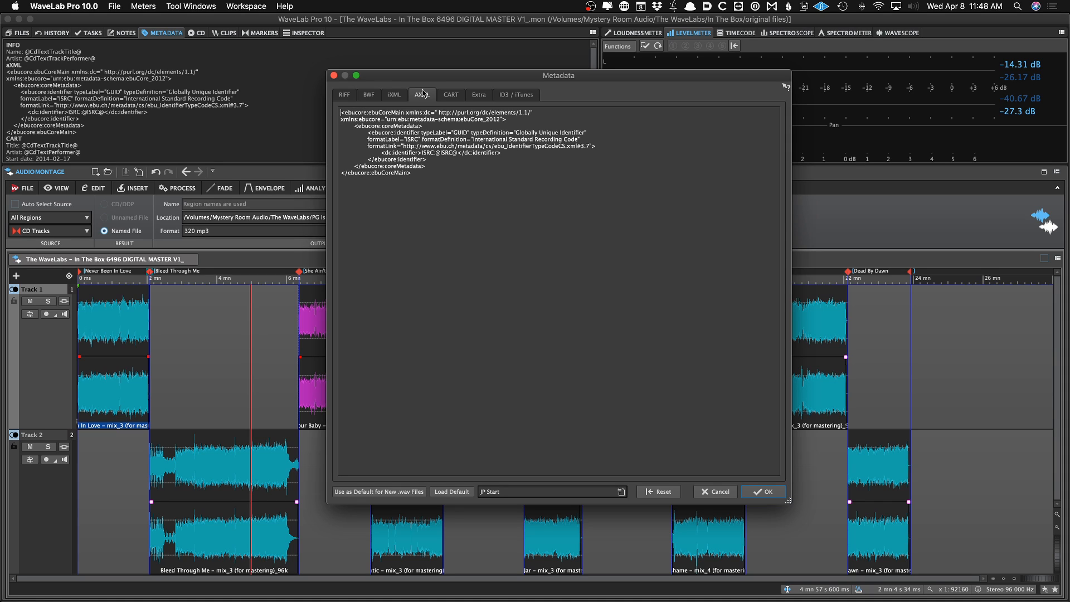
pyautogui.click(503, 95)
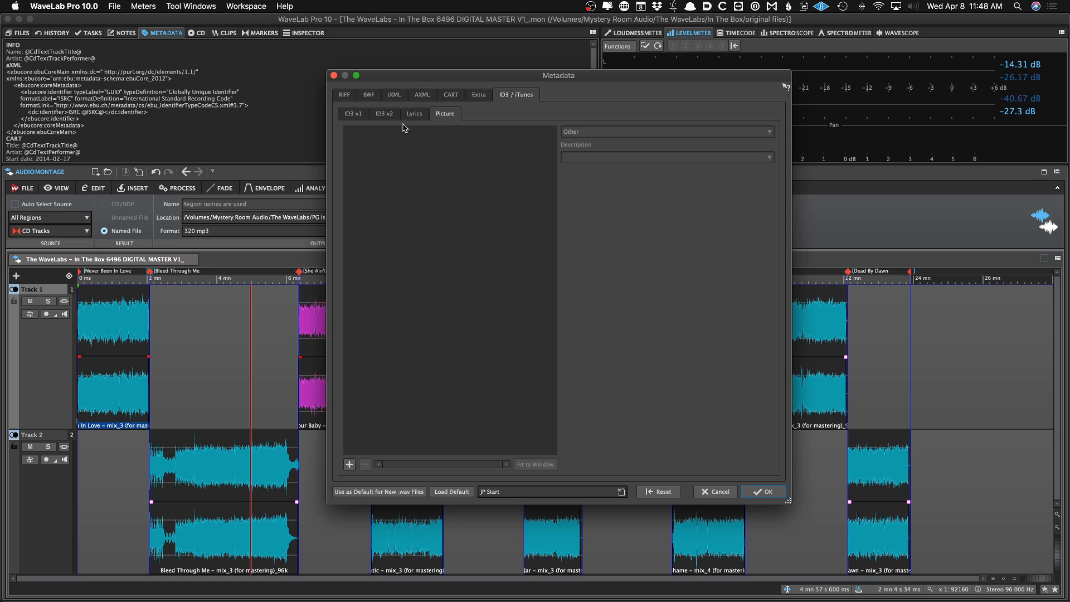
pyautogui.click(384, 113)
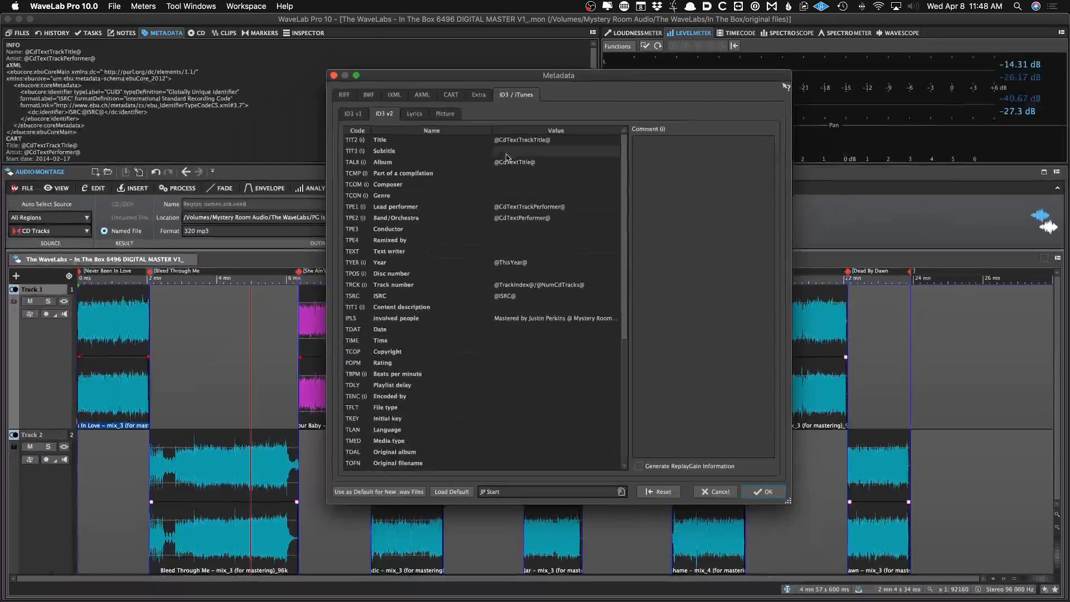
pyautogui.scroll(-5, 508, 167)
pyautogui.scroll(5, 512, 176)
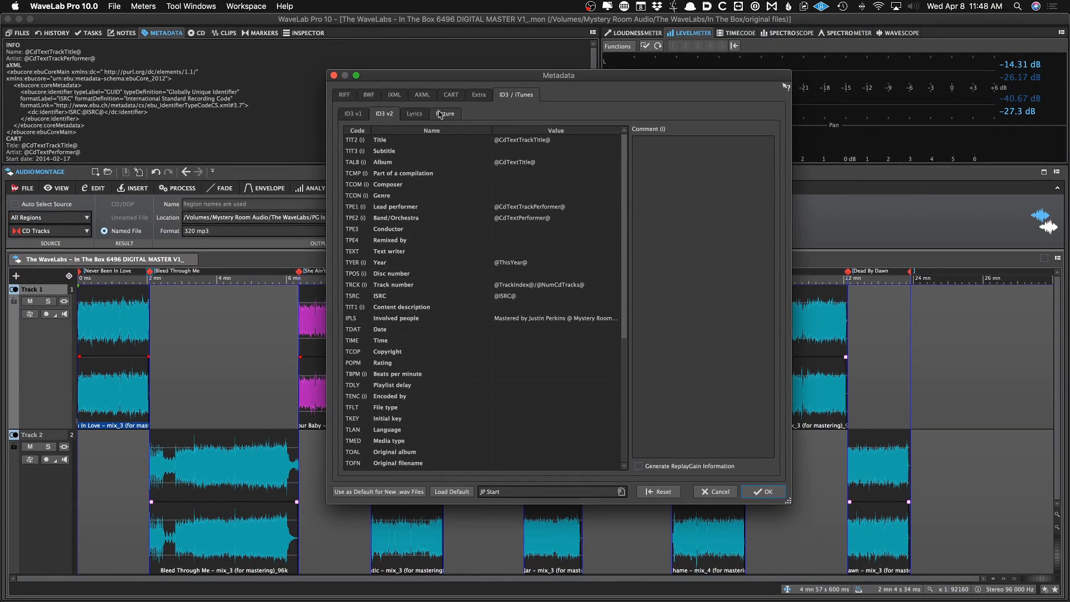
pyautogui.click(431, 96)
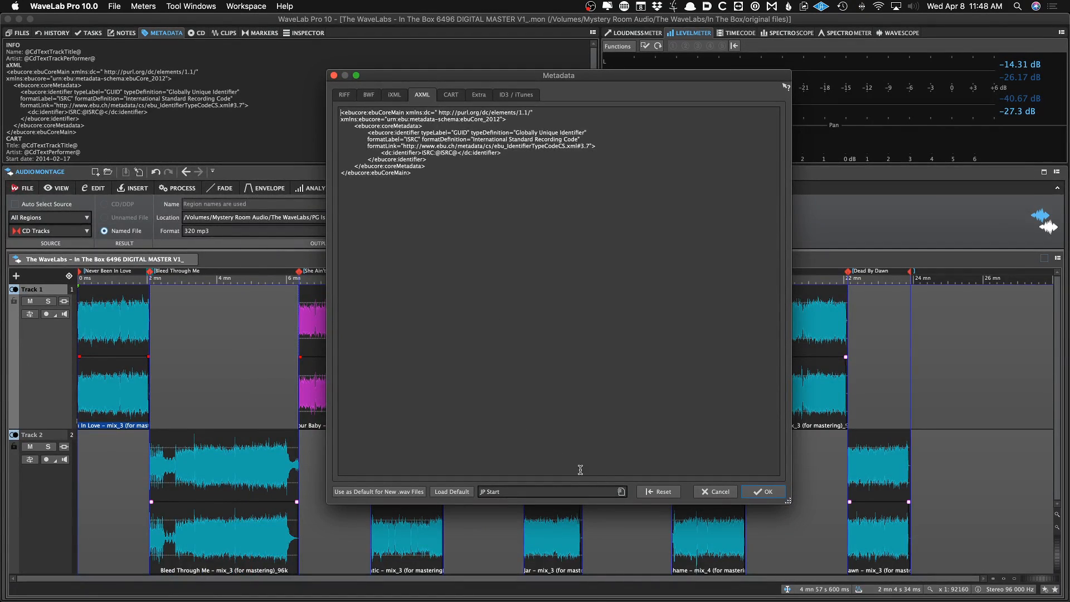
# Reload the JP Start metadata preset, review the CART, Extra and ID3 tabs, and cancel the metadata dialog
pyautogui.click(621, 491)
pyautogui.moveTo(675, 528)
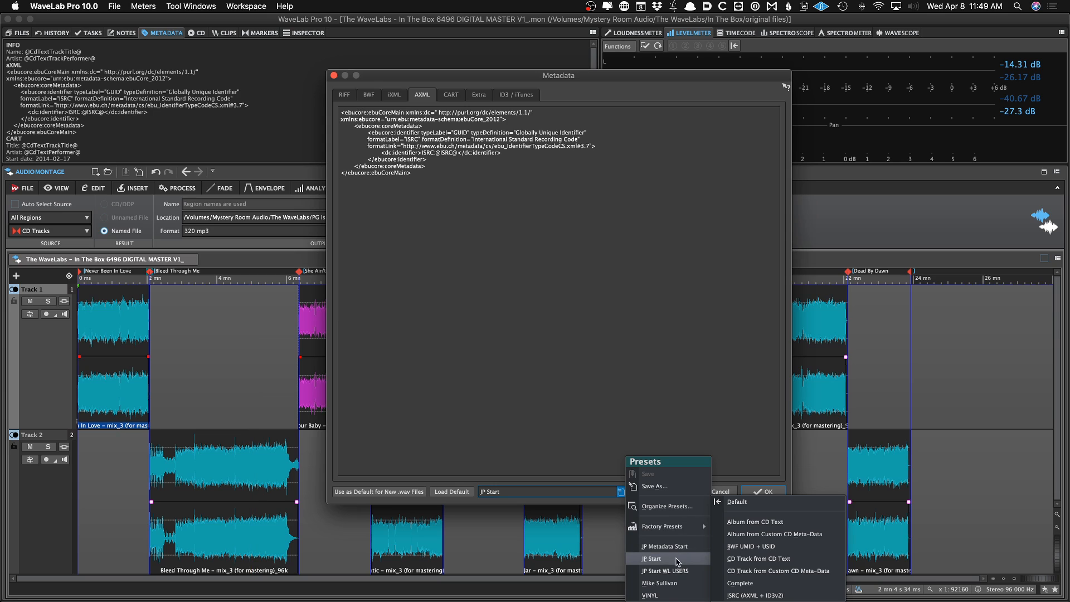
pyautogui.click(650, 559)
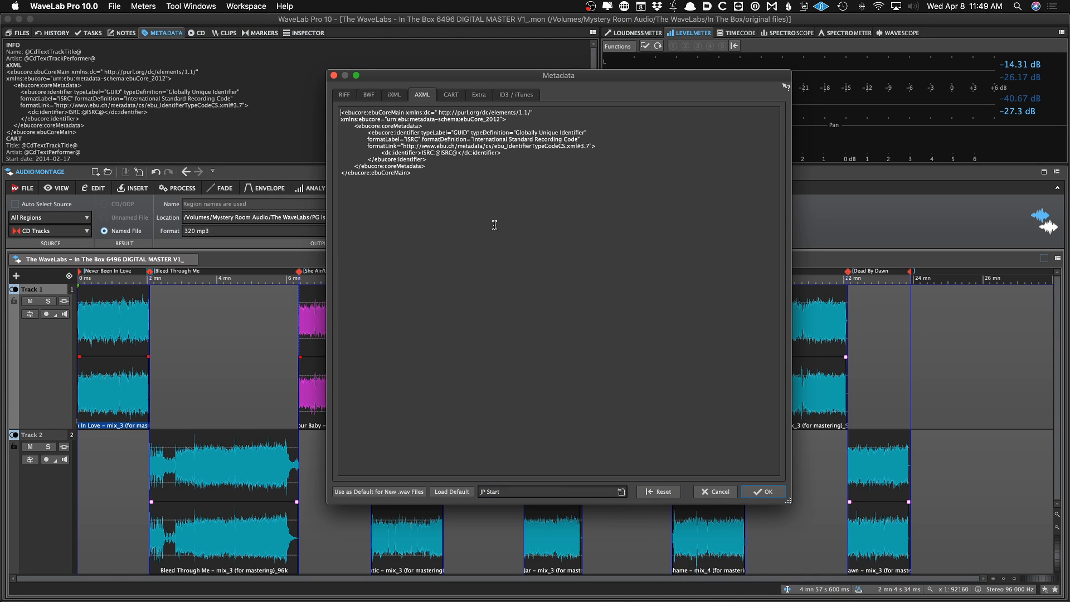
pyautogui.click(449, 95)
pyautogui.click(478, 94)
pyautogui.click(515, 95)
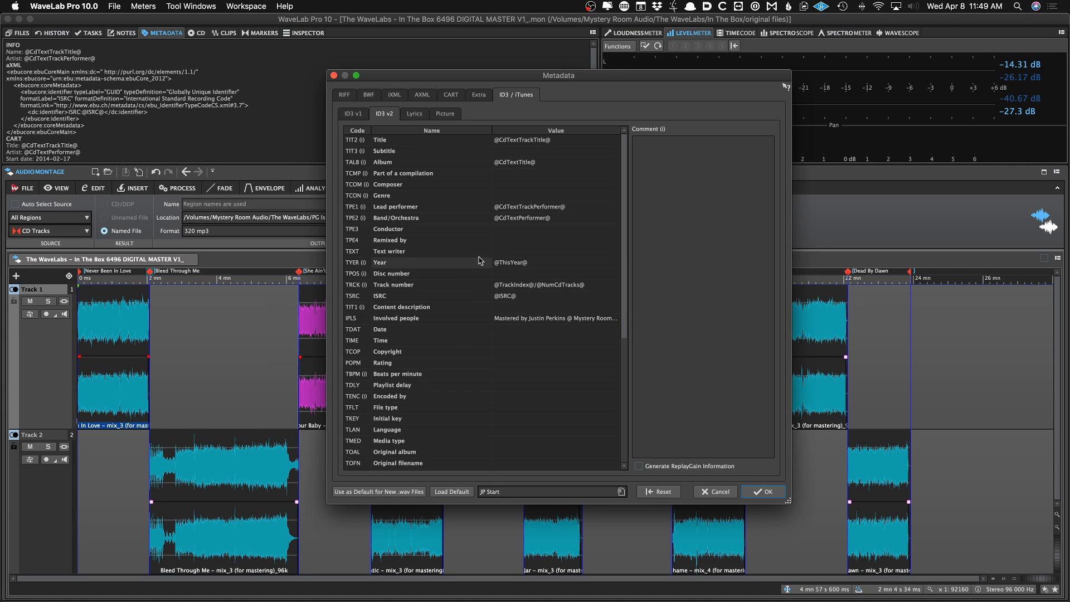
pyautogui.click(717, 492)
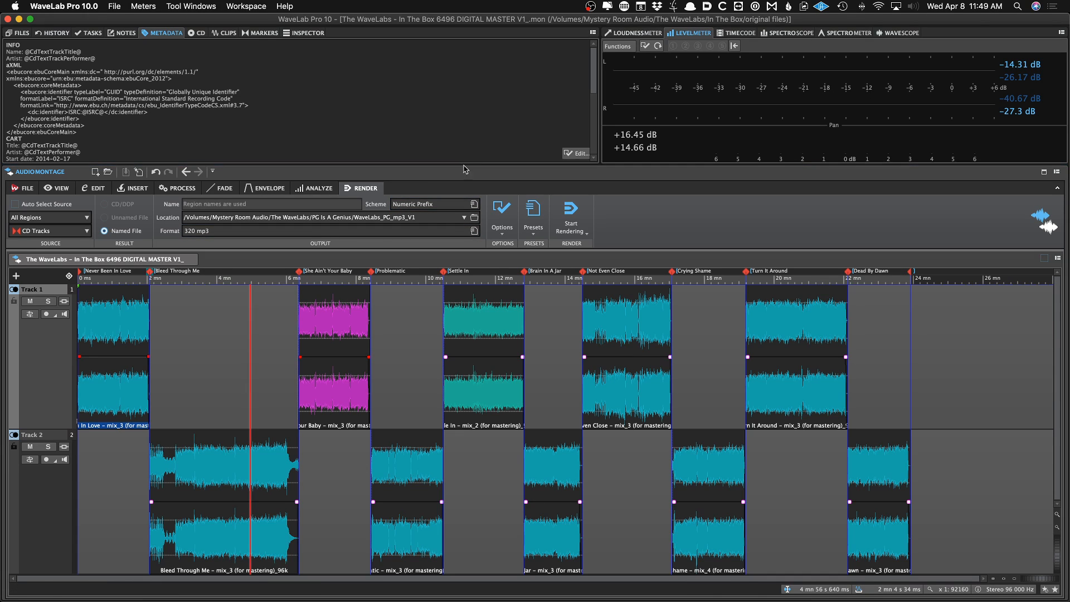
# Switch the meter pane to the Timecode display and place the play cursor in the montage
pyautogui.click(239, 339)
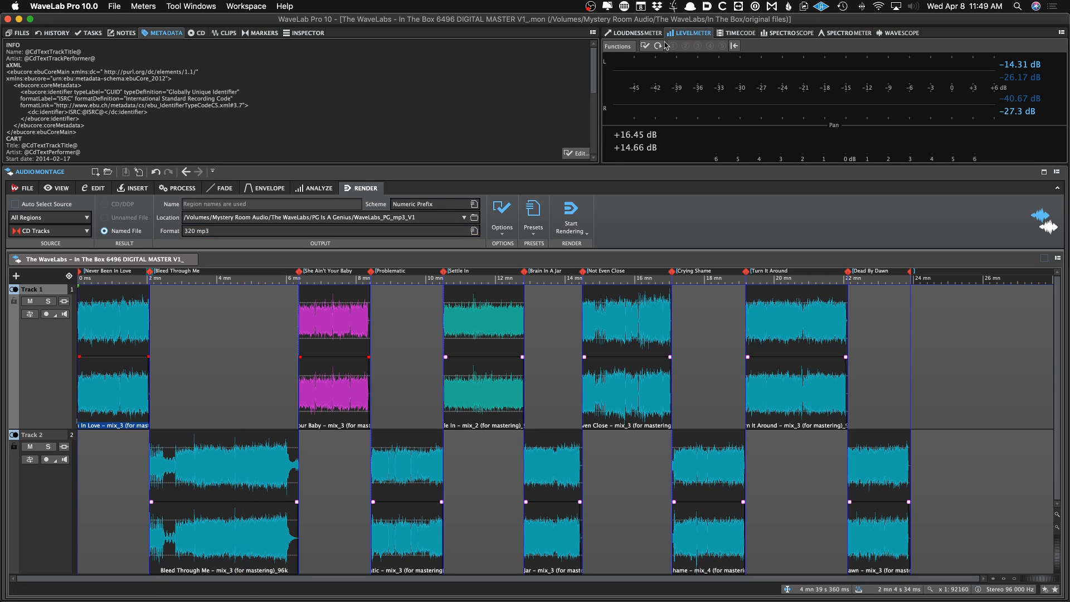
pyautogui.click(644, 35)
pyautogui.click(691, 33)
pyautogui.click(736, 33)
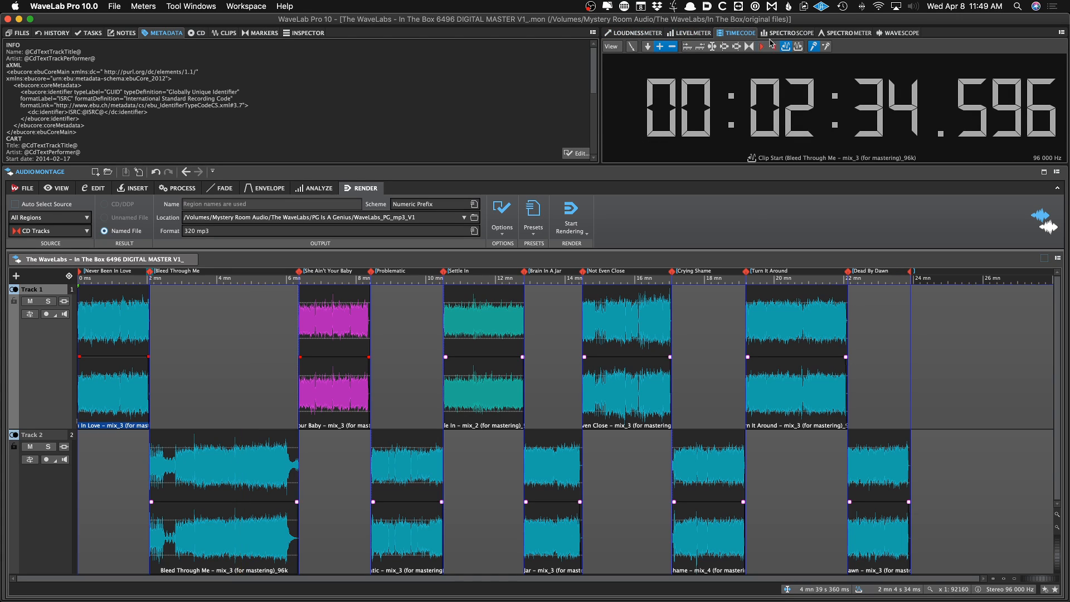
pyautogui.click(265, 298)
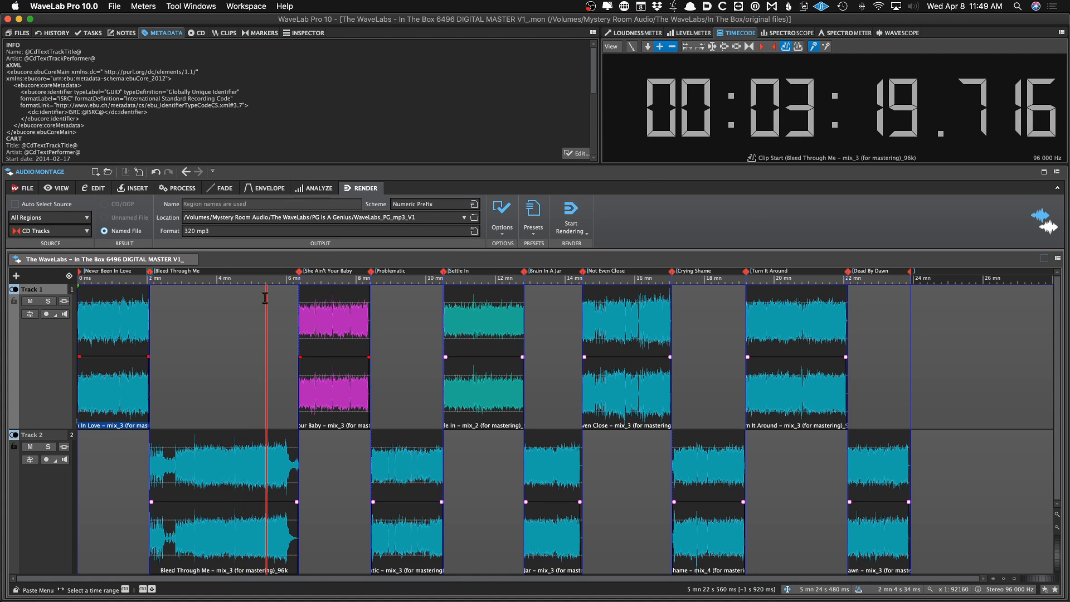
# Open the Master Section and switch the workspace layout to Complete
pyautogui.press('F8')
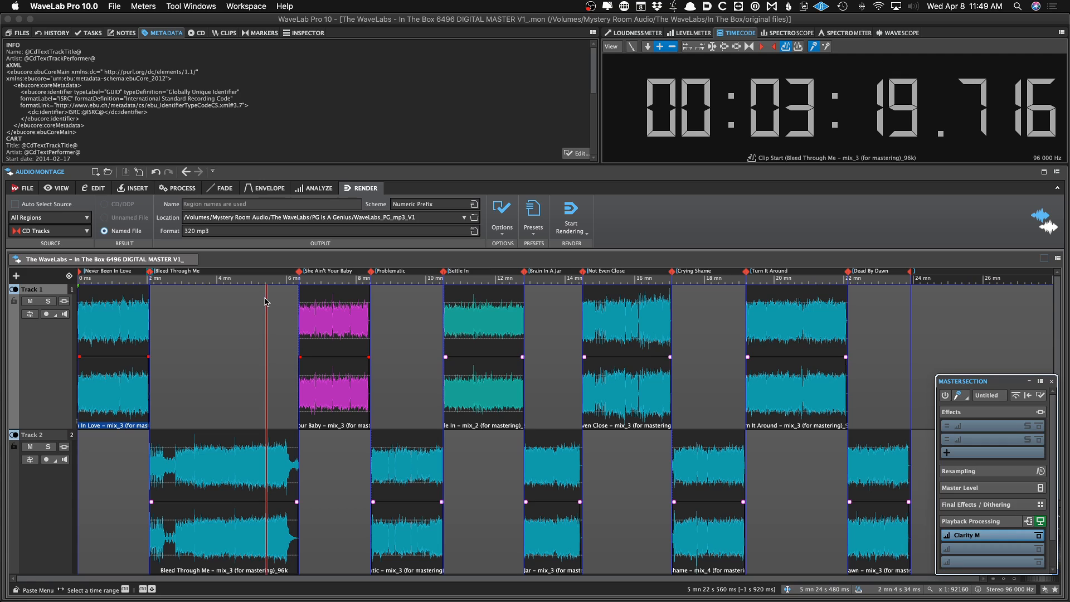
pyautogui.click(212, 5)
pyautogui.moveTo(246, 6)
pyautogui.moveTo(259, 31)
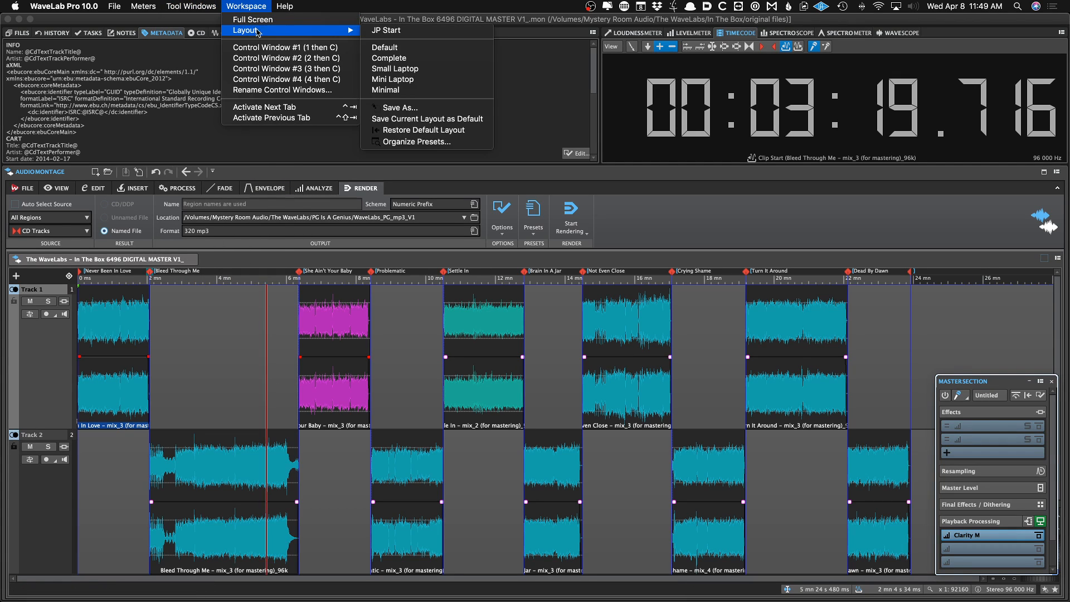
pyautogui.click(379, 58)
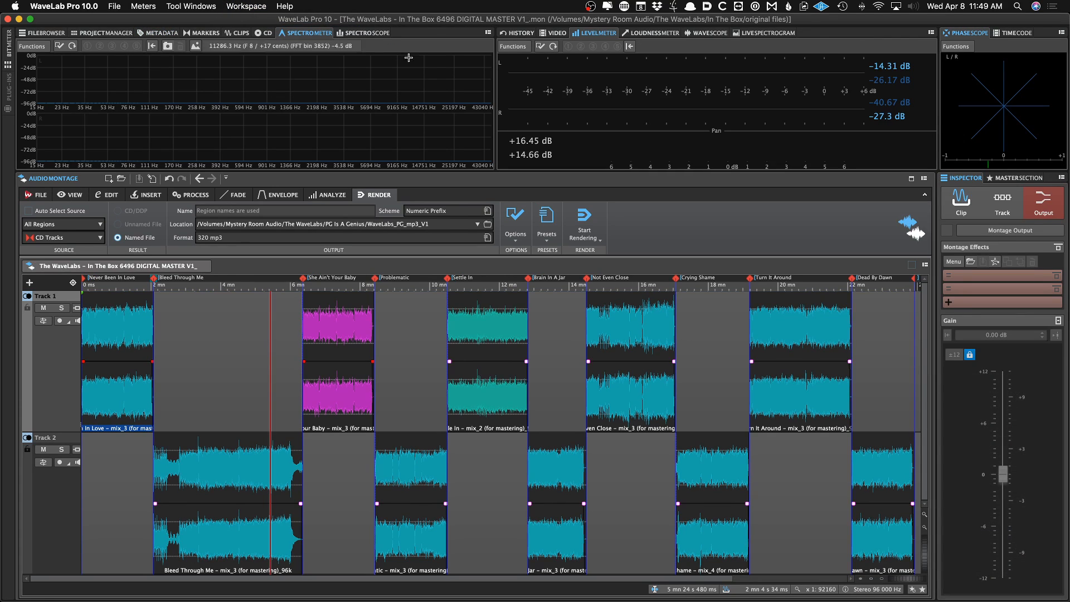
# Insert FabFilter Pro-Q 3 into the first Master Section effects slot
pyautogui.click(1010, 179)
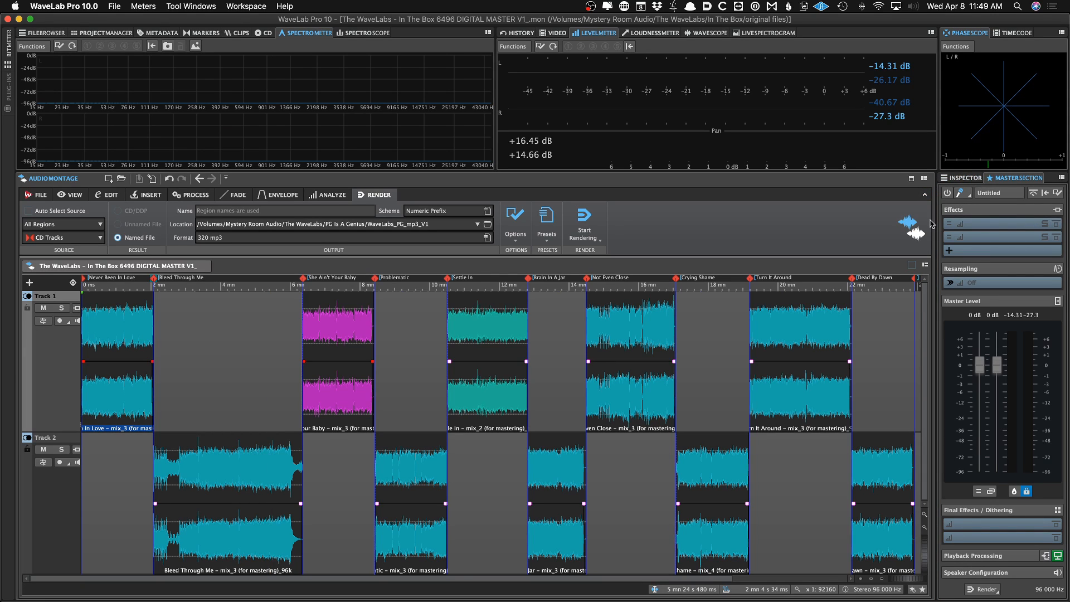
pyautogui.click(989, 225)
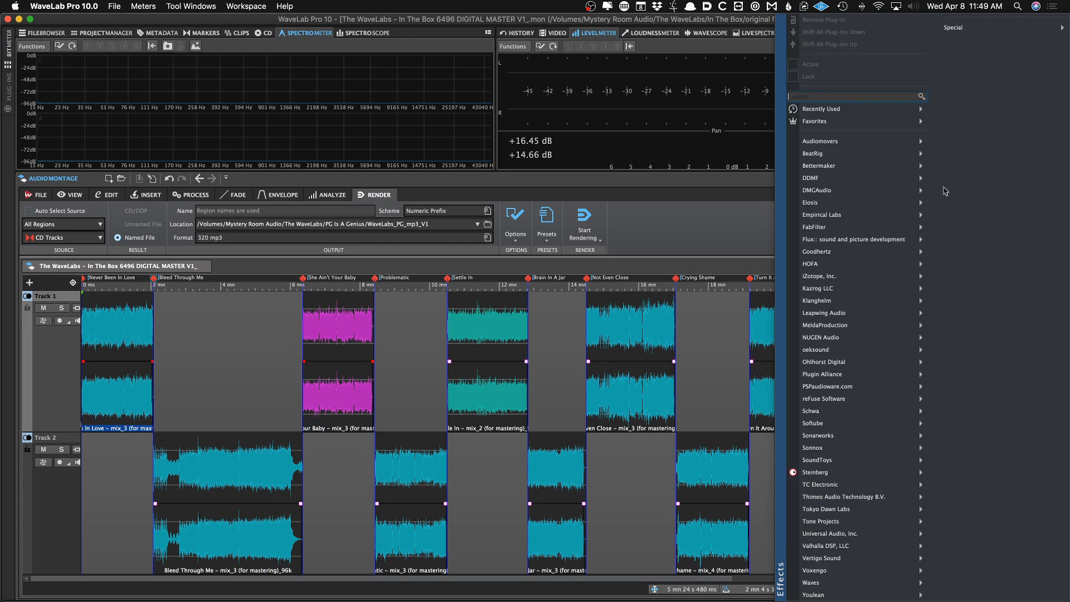
pyautogui.moveTo(858, 109)
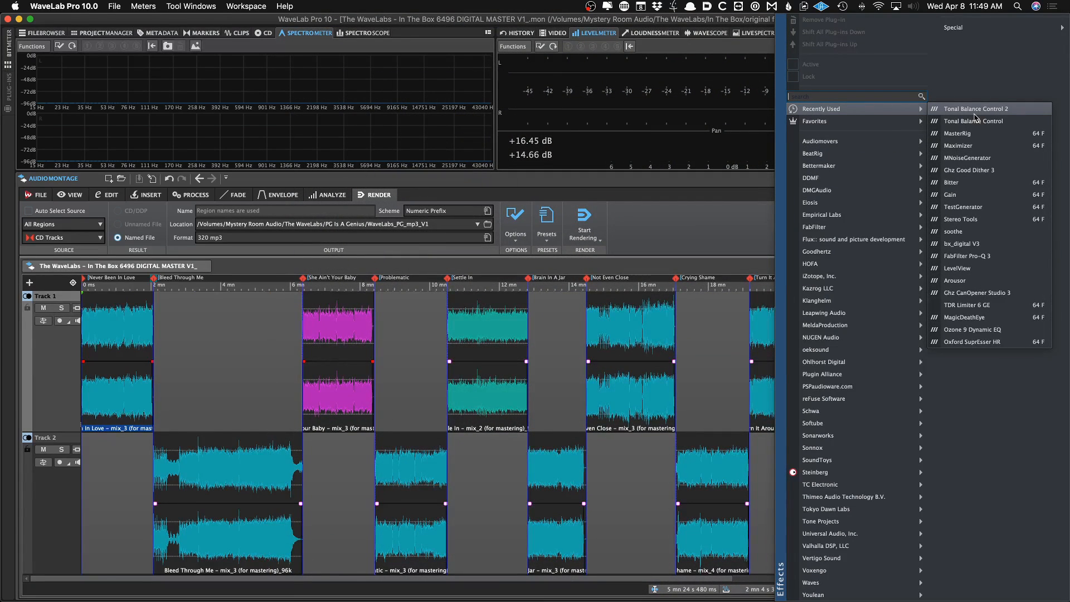
pyautogui.moveTo(889, 123)
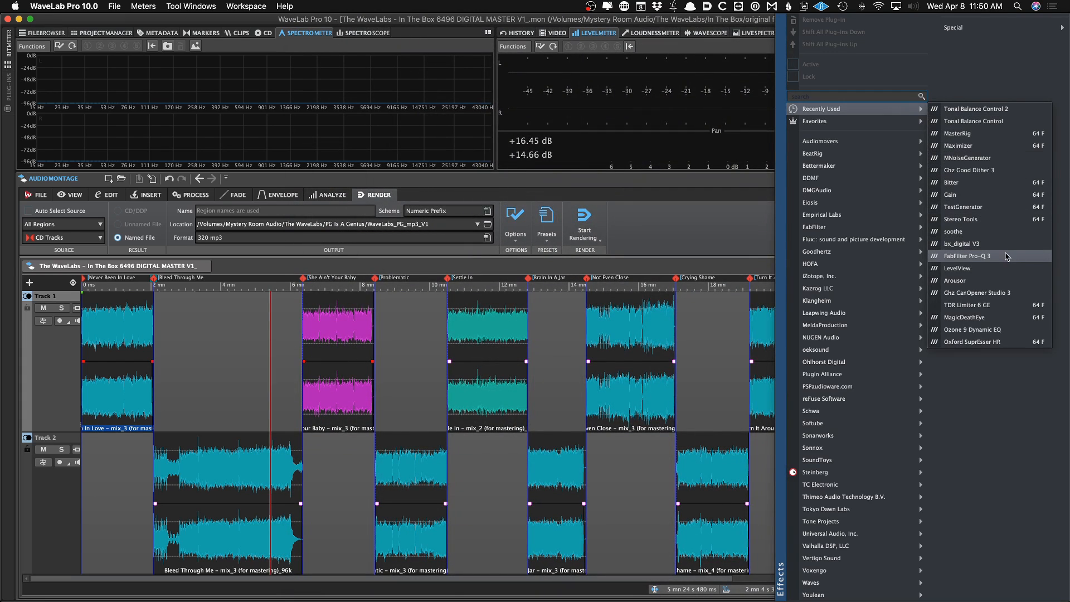
pyautogui.click(1006, 257)
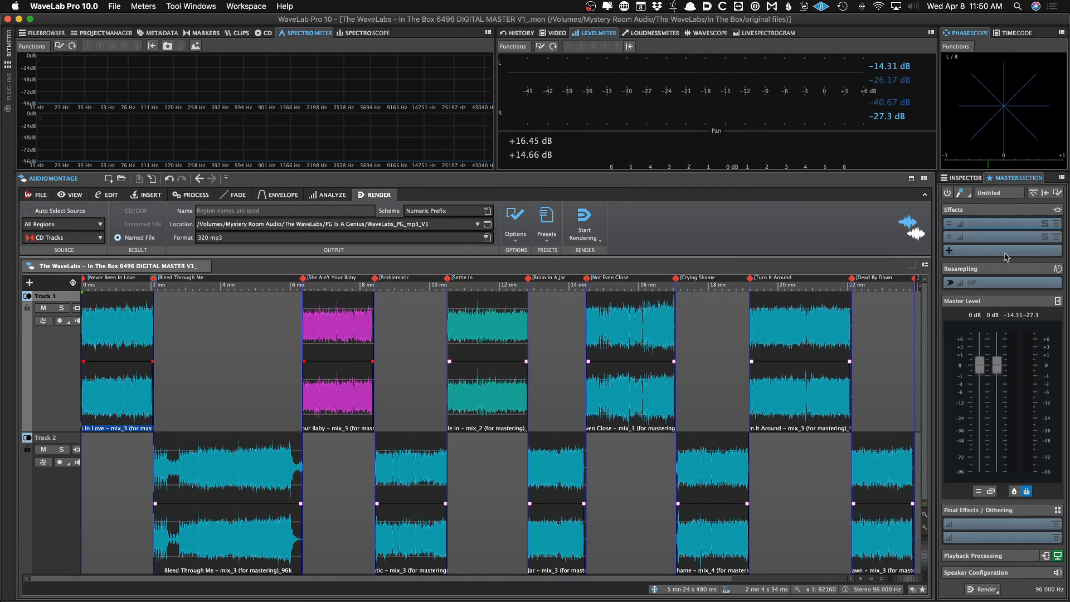
# Open the recent audio file Never Been In Love – mix_3 (for mastering)_96k.wav in the audio editor
pyautogui.click(89, 89)
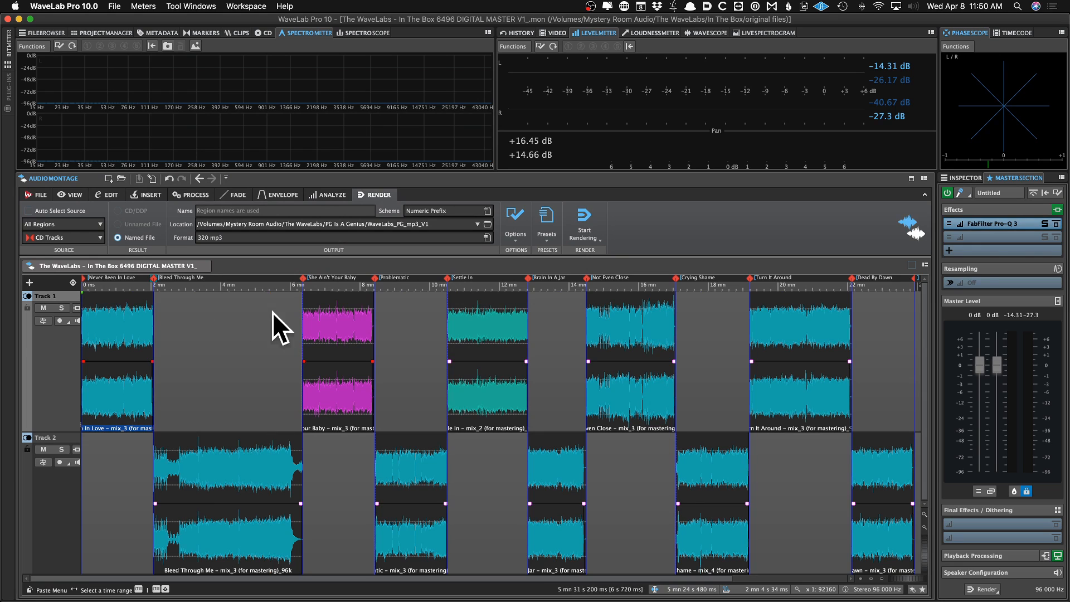
pyautogui.rightClick(269, 268)
pyautogui.moveTo(347, 312)
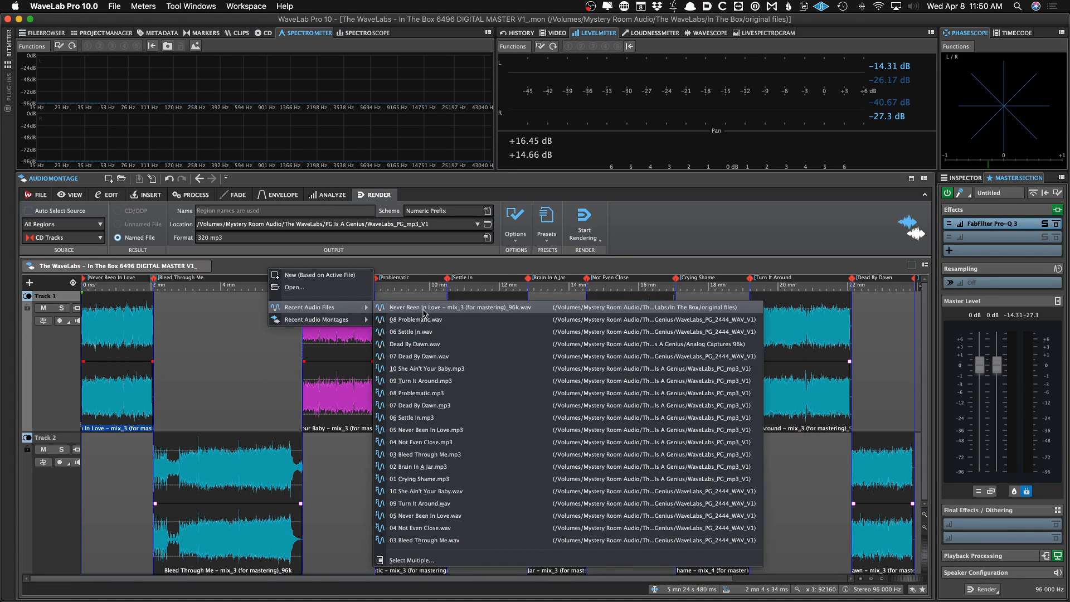
pyautogui.click(436, 307)
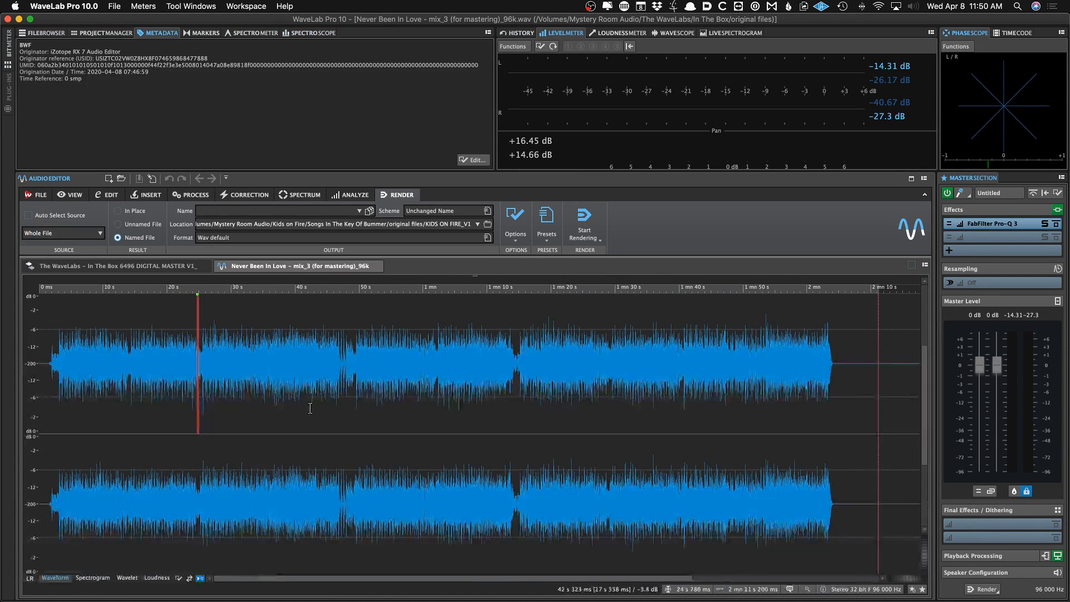
# Play the audio file and open the Pro-Q 3 plug-in window from the Master Section
pyautogui.press('space')
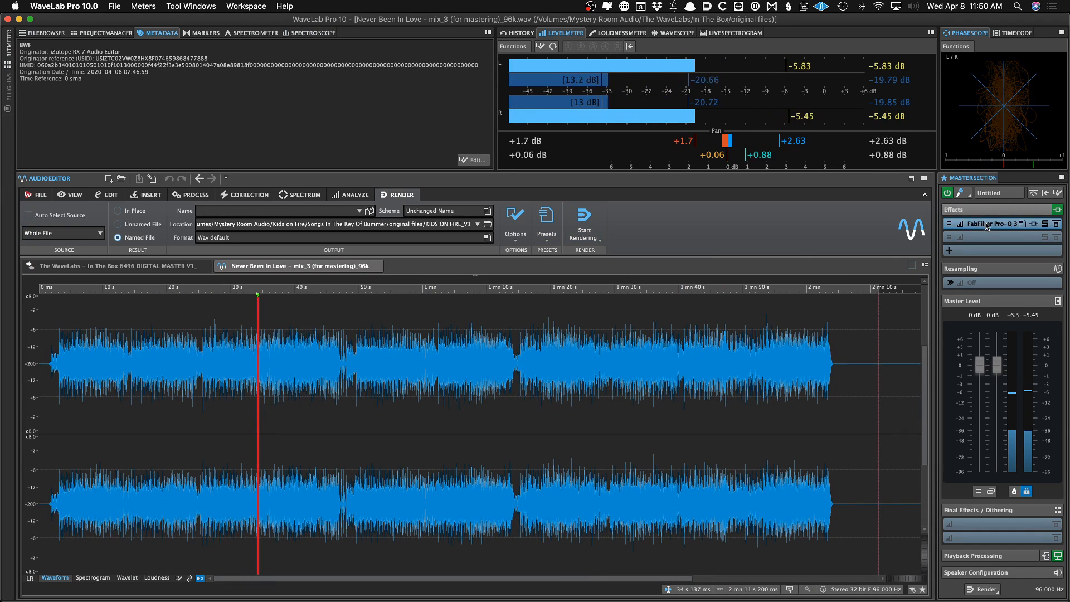
pyautogui.click(991, 223)
pyautogui.press('space')
pyautogui.moveTo(405, 22); pyautogui.dragTo(651, 82)
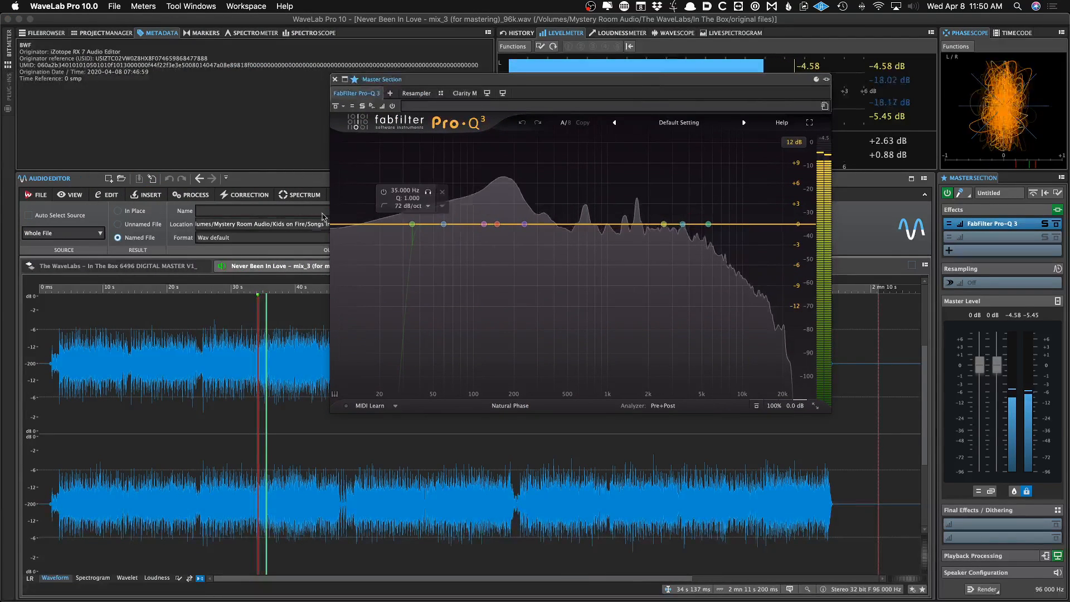
pyautogui.press('space')
# Switch to the montage and audition playback at several positions through the Master Section
pyautogui.click(147, 268)
pyautogui.click(191, 411)
pyautogui.press('space')
pyautogui.press('space')
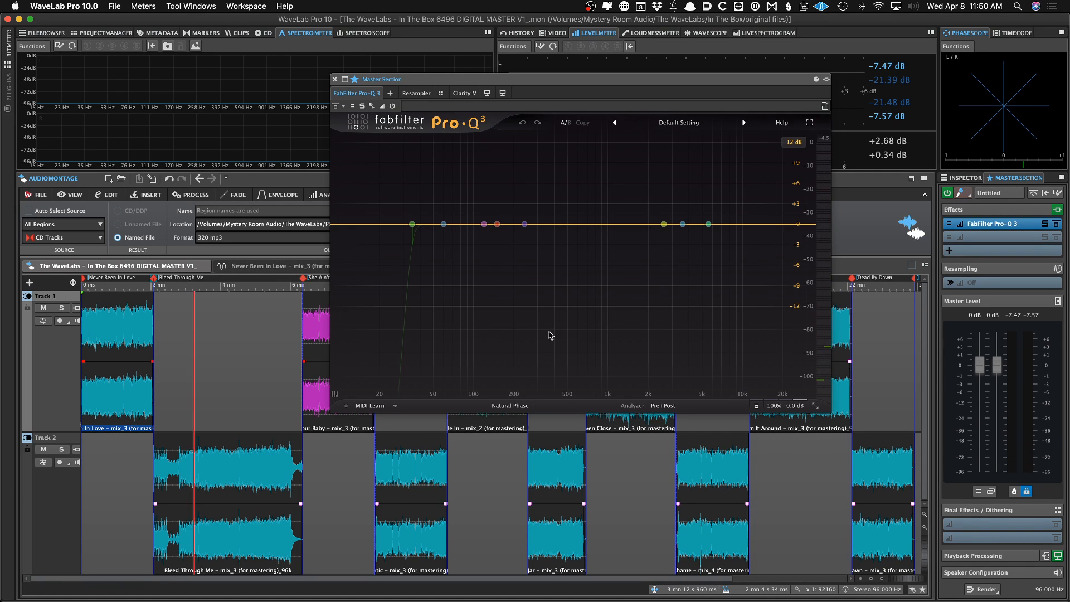
pyautogui.click(241, 357)
pyautogui.press('space')
pyautogui.press('space')
pyautogui.click(127, 356)
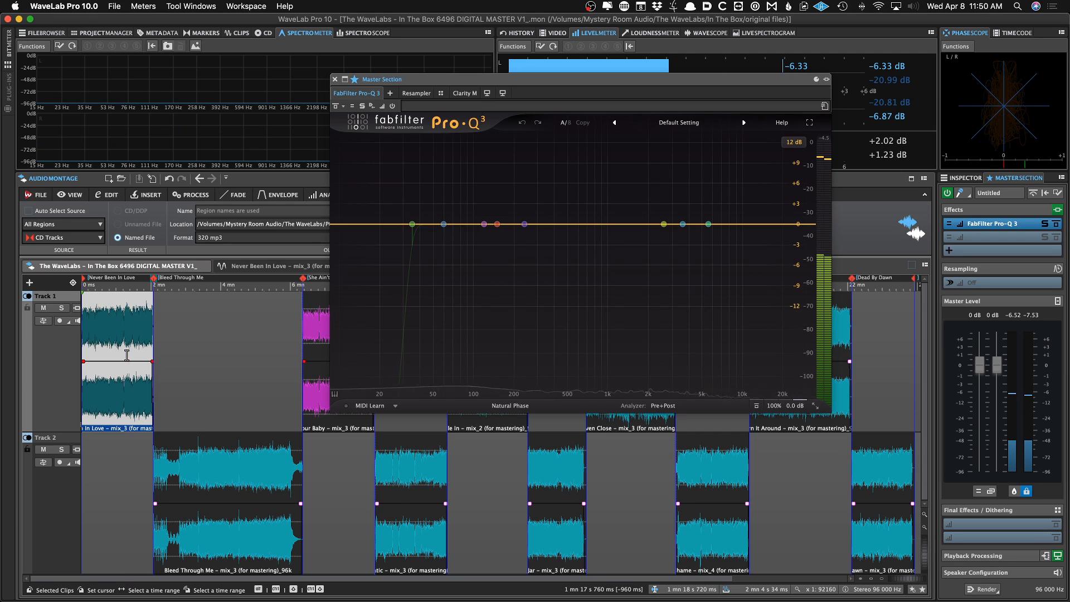
pyautogui.press('space')
pyautogui.click(134, 345)
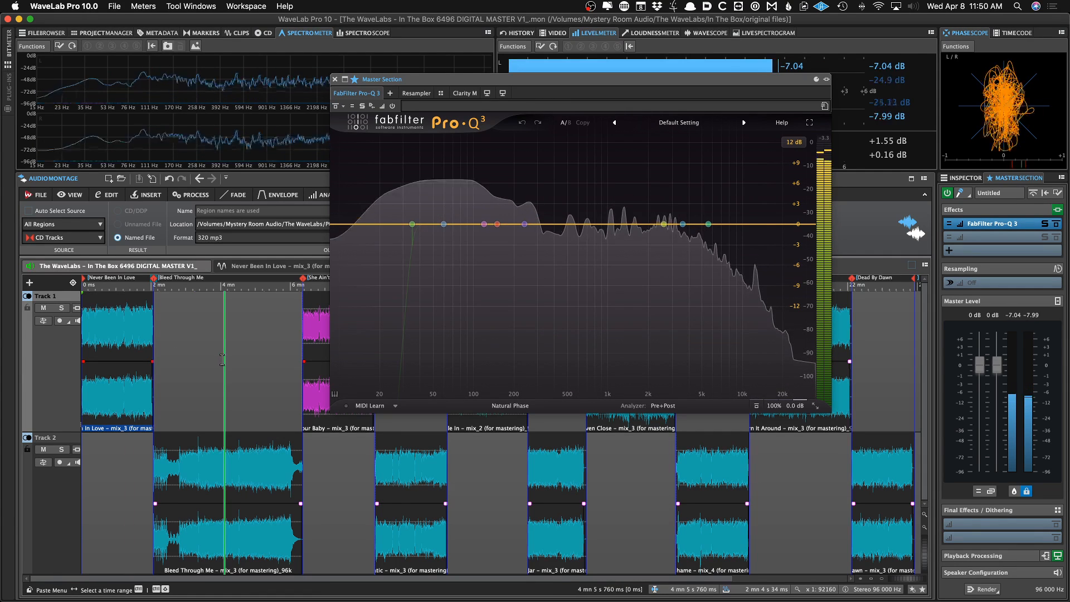
pyautogui.press('space')
pyautogui.press('space')
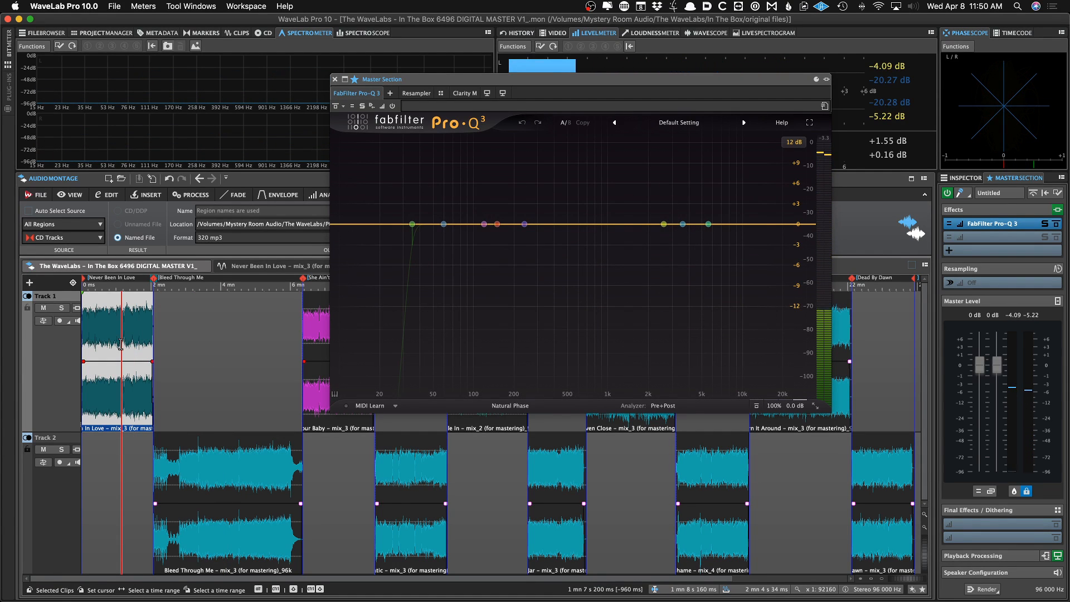
pyautogui.press('space')
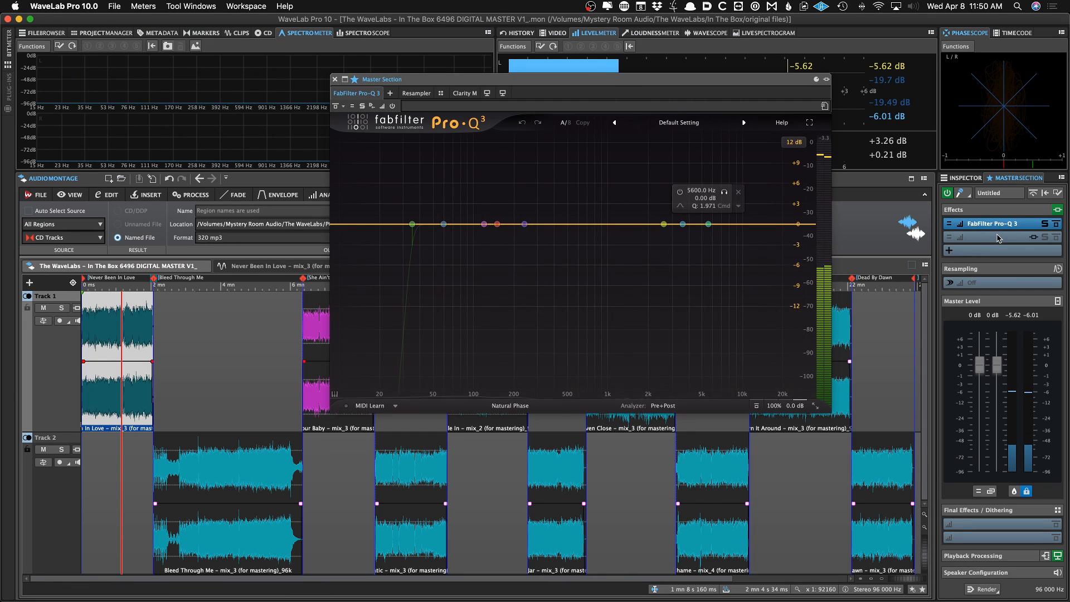
# Return to the audio file tab, play it and close the Pro-Q 3 plug-in window
pyautogui.click(273, 268)
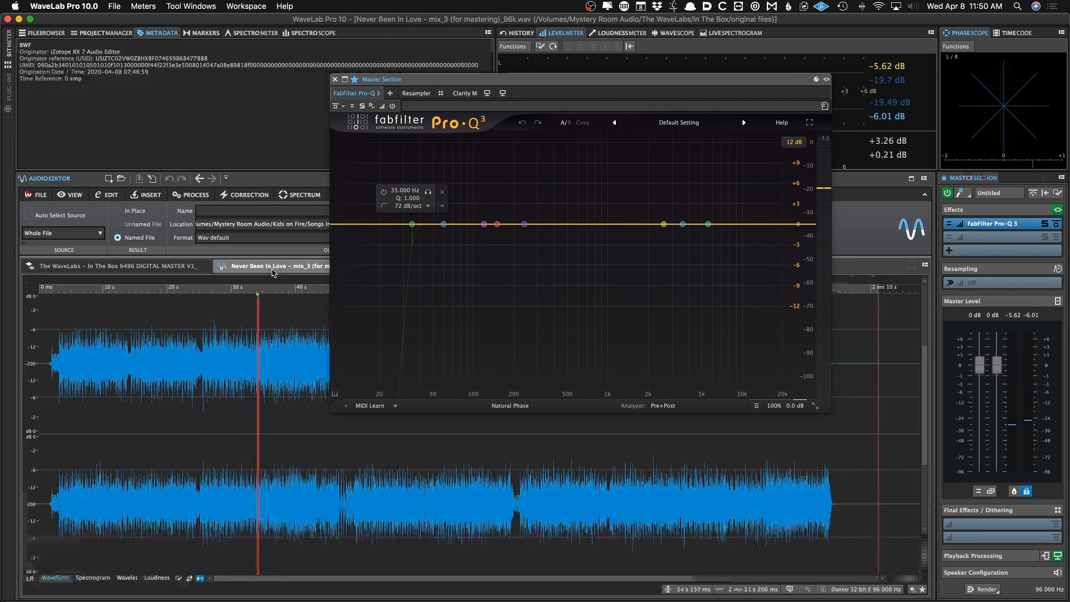
pyautogui.press('space')
pyautogui.click(335, 79)
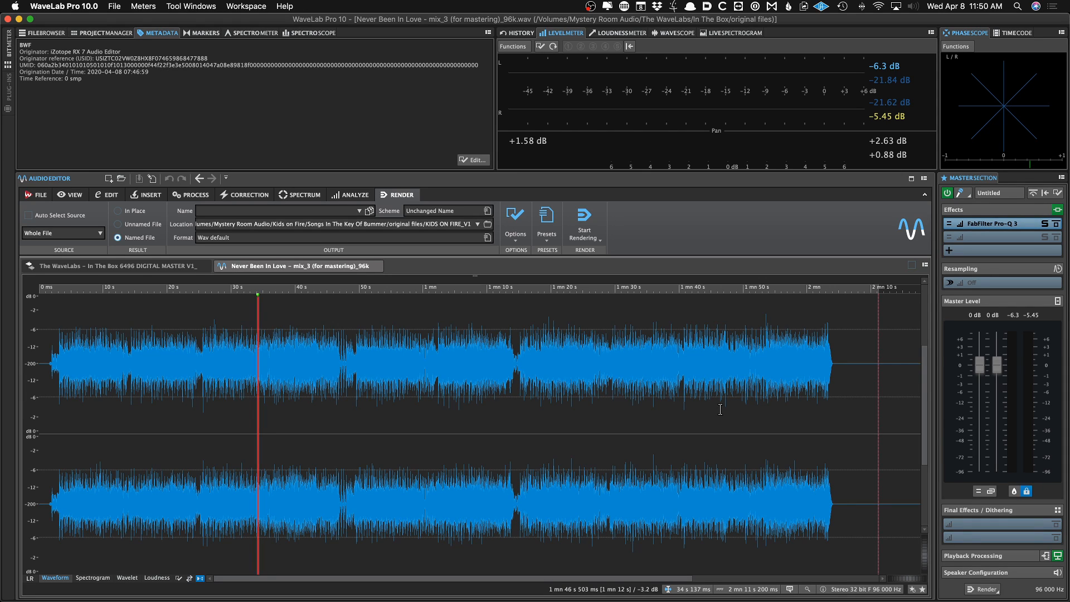
# Remove FabFilter Pro-Q 3 from the Master Section effects slot
pyautogui.click(982, 224)
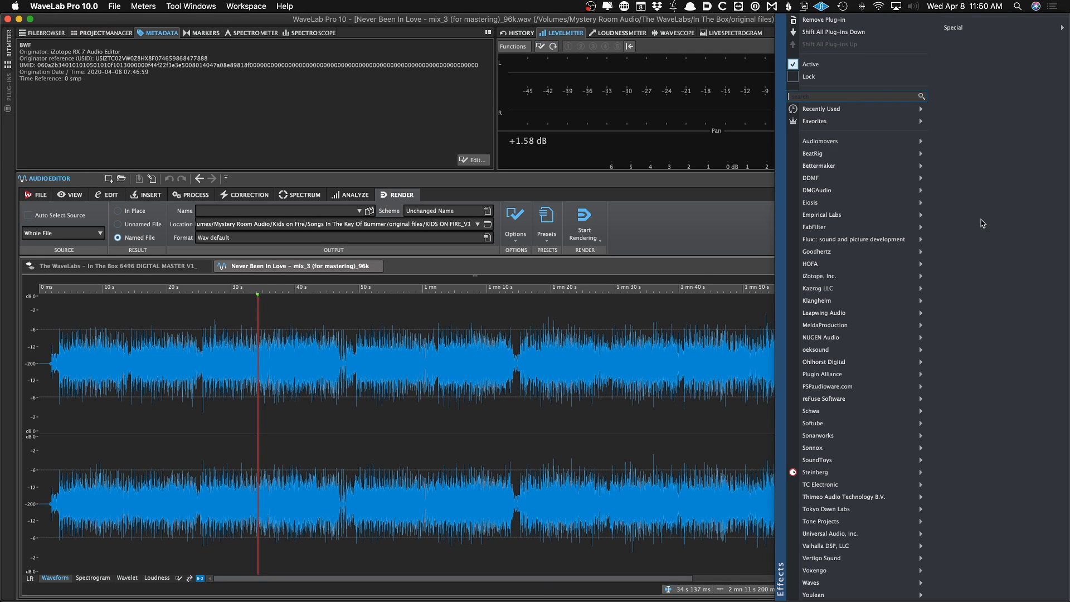
pyautogui.click(845, 21)
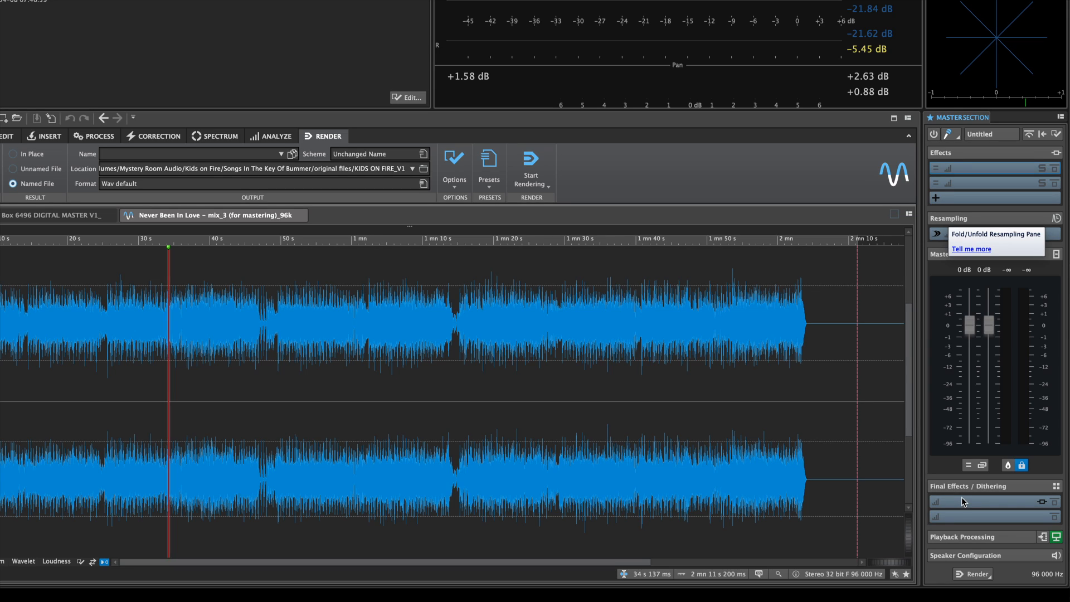
# Unfold the Master Section playback processing and open the Clarity M plug-in window
pyautogui.click(975, 539)
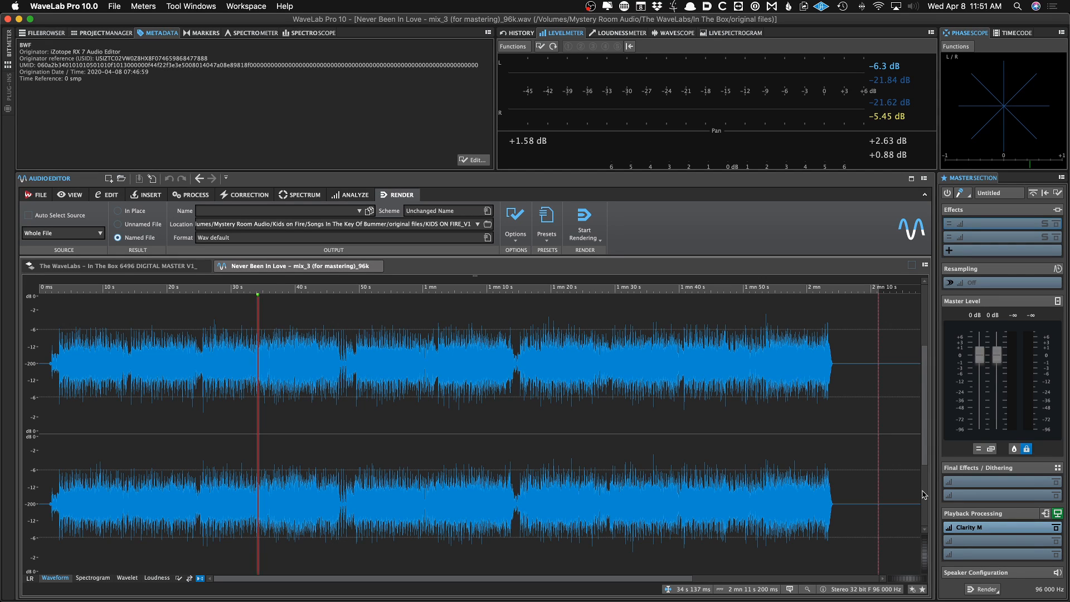
pyautogui.click(969, 527)
pyautogui.moveTo(489, 83); pyautogui.dragTo(473, 98)
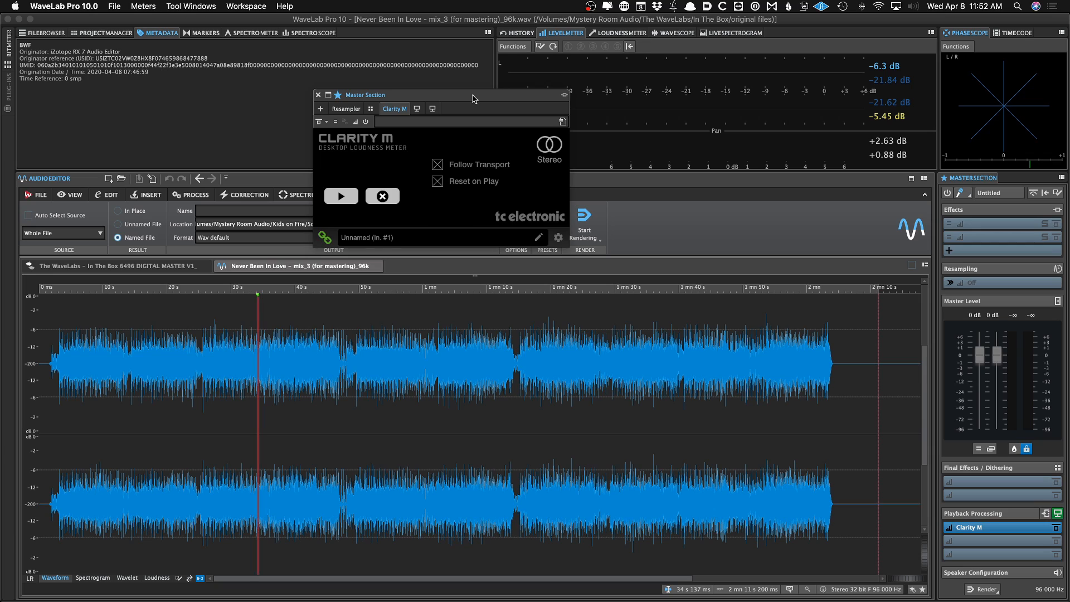
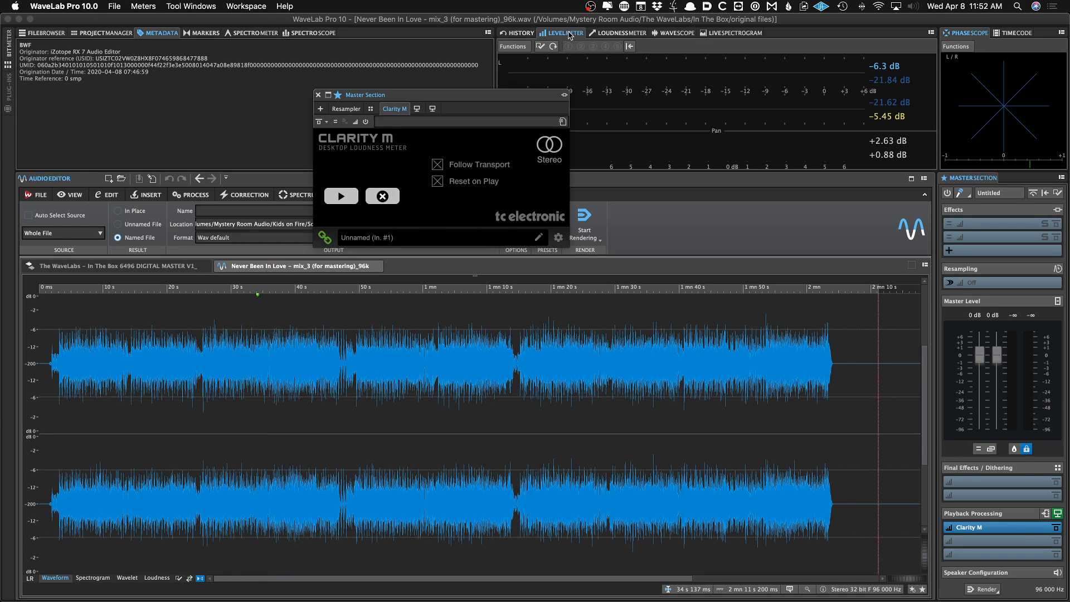
# Switch the meter display to the Loudness Meter and back to the Level Meter
pyautogui.click(641, 34)
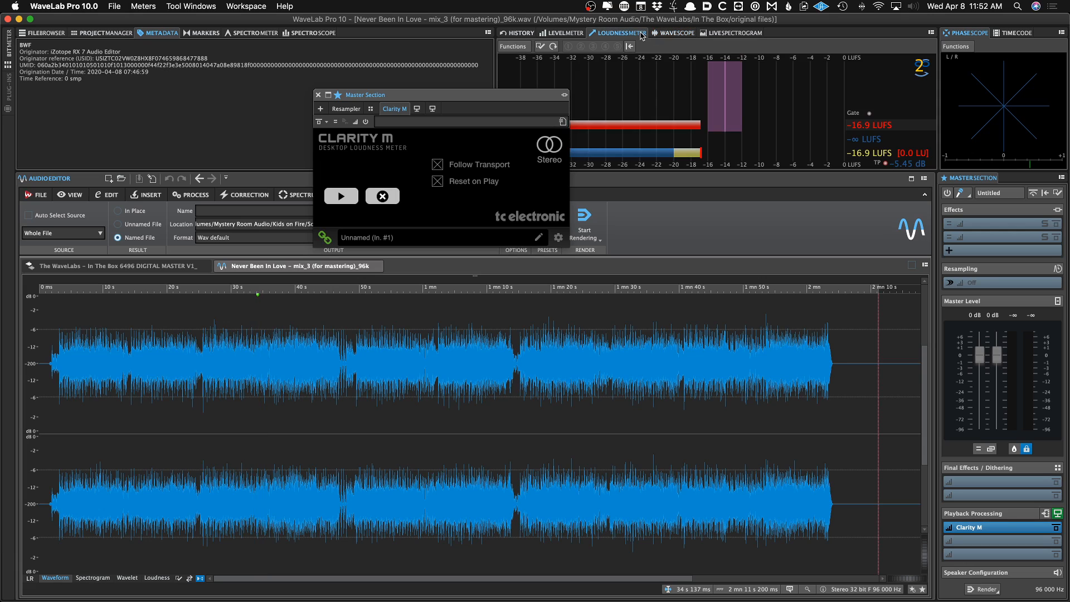
pyautogui.click(567, 34)
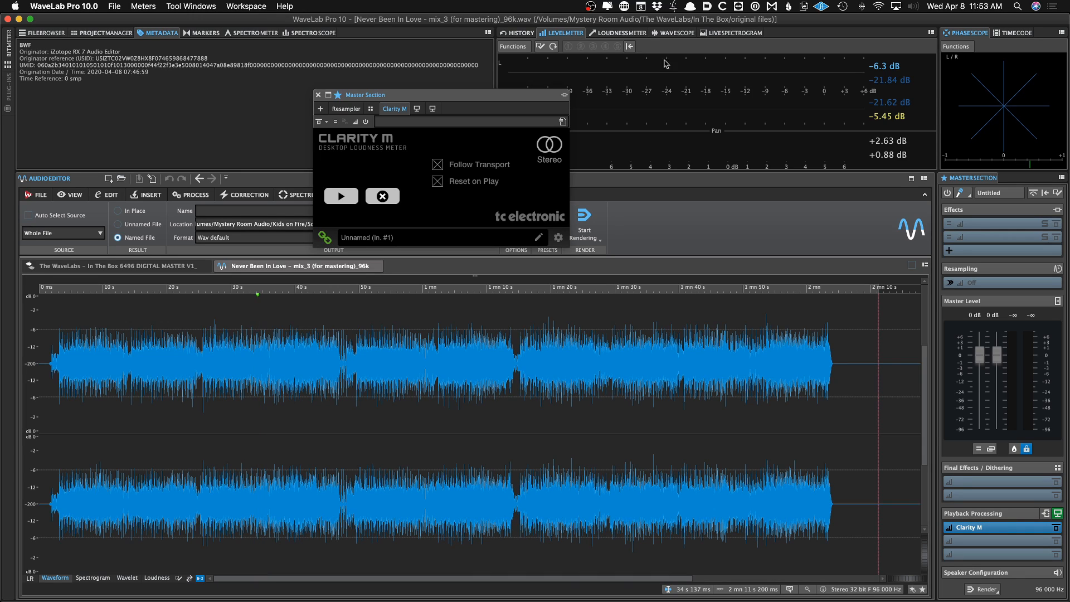
# Insert the Encoder Checker plug-in into the next Playback Processing slot, move its window and open its slot preset list
pyautogui.click(970, 546)
pyautogui.moveTo(997, 583)
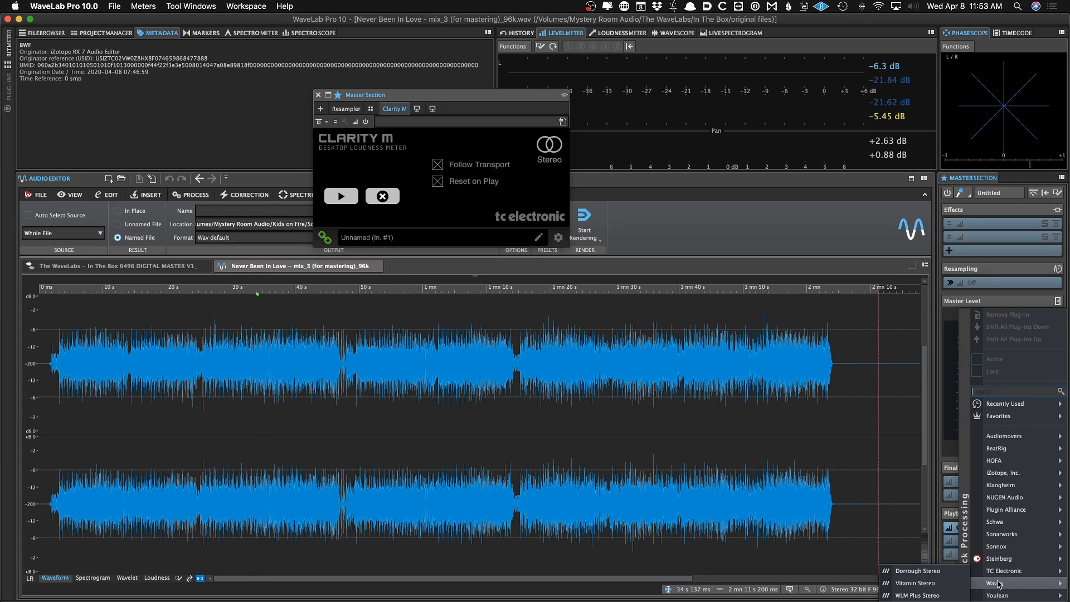
pyautogui.moveTo(997, 559)
pyautogui.click(947, 563)
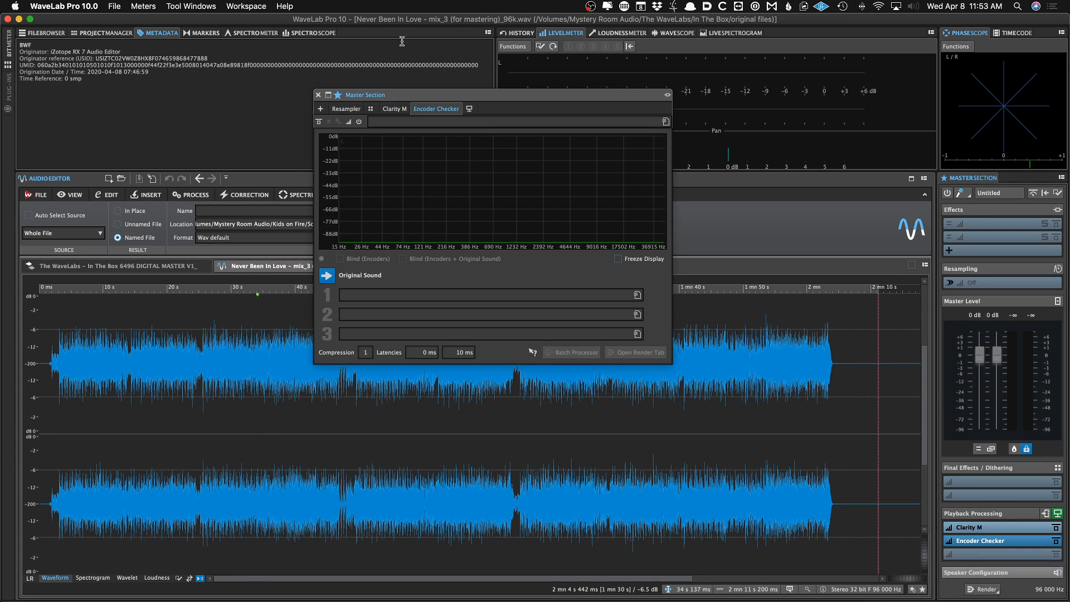
pyautogui.moveTo(429, 97); pyautogui.dragTo(399, 100)
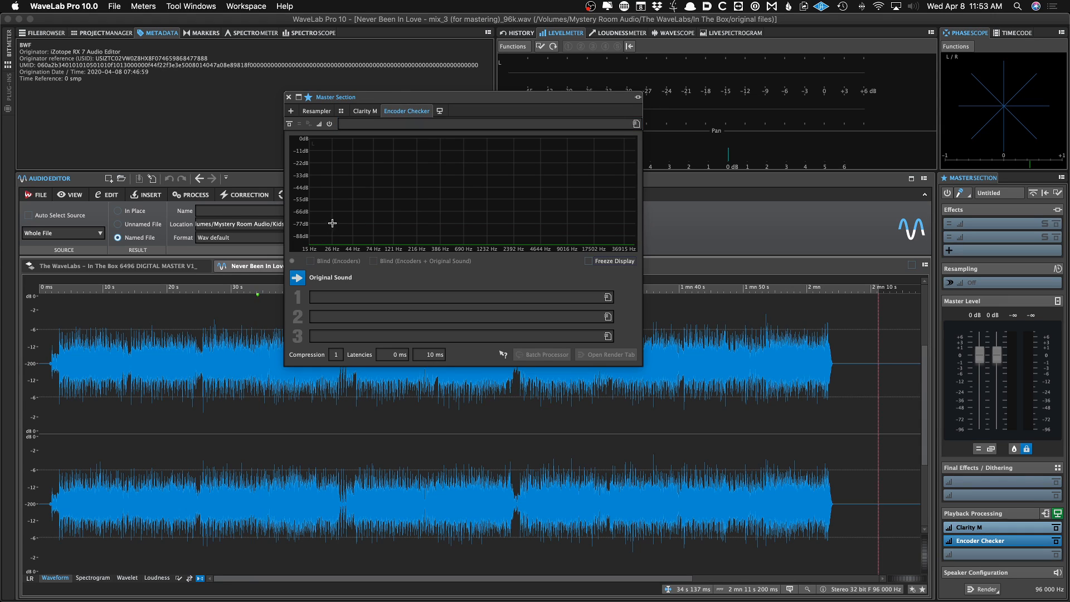
pyautogui.click(335, 299)
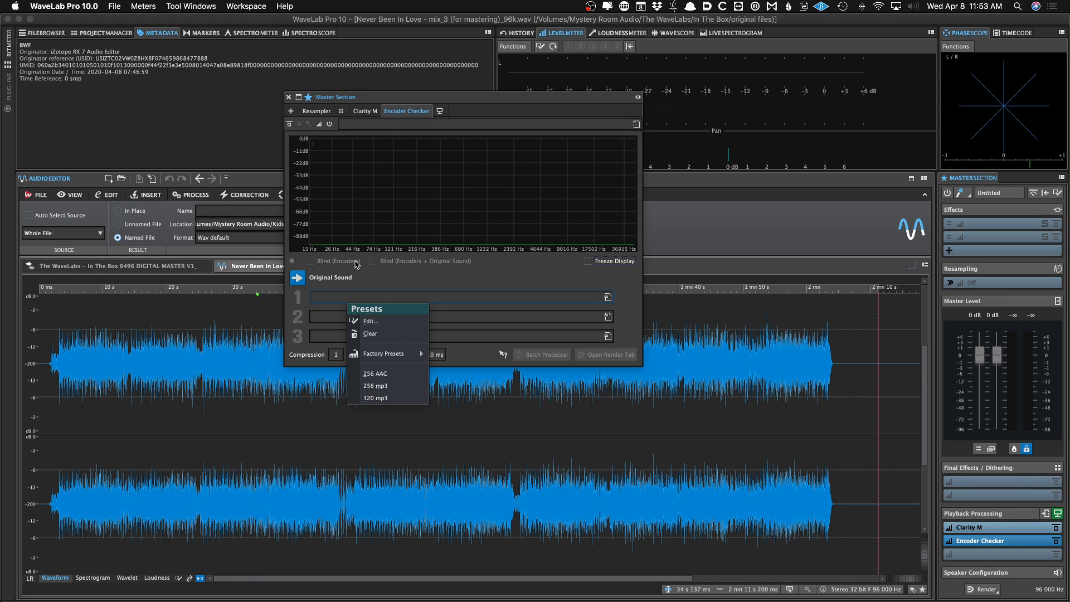
pyautogui.click(367, 275)
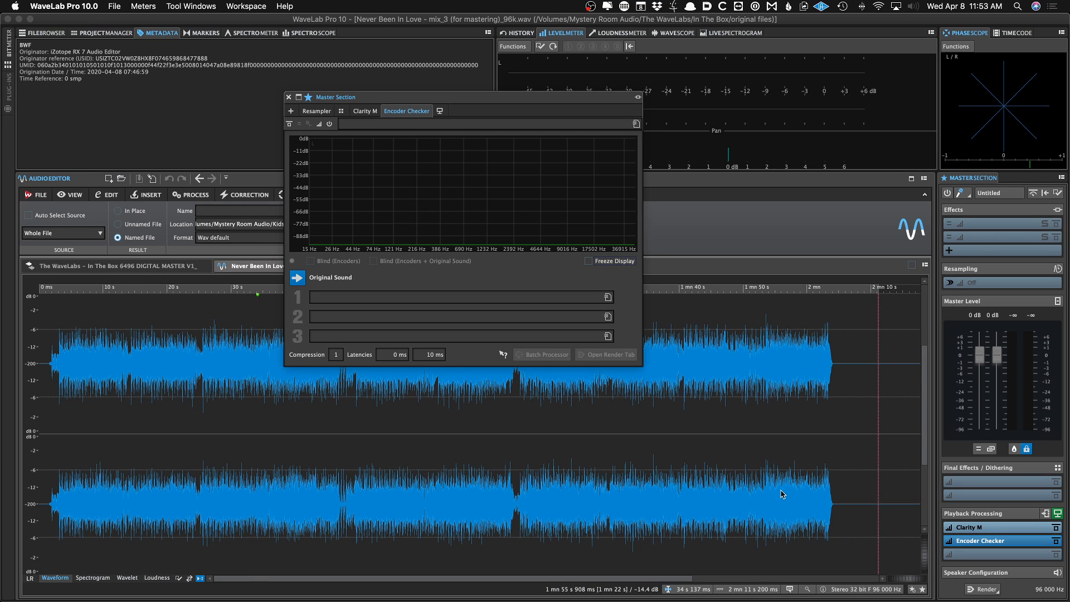
# Remove the Encoder Checker plug-in from Playback Processing
pyautogui.rightClick(982, 543)
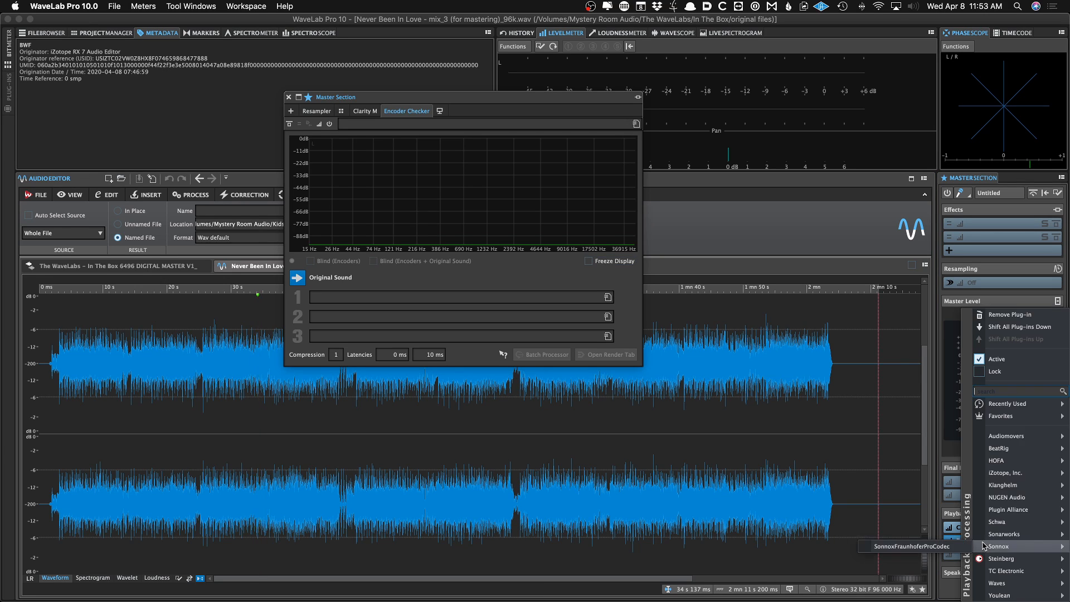
pyautogui.click(1004, 316)
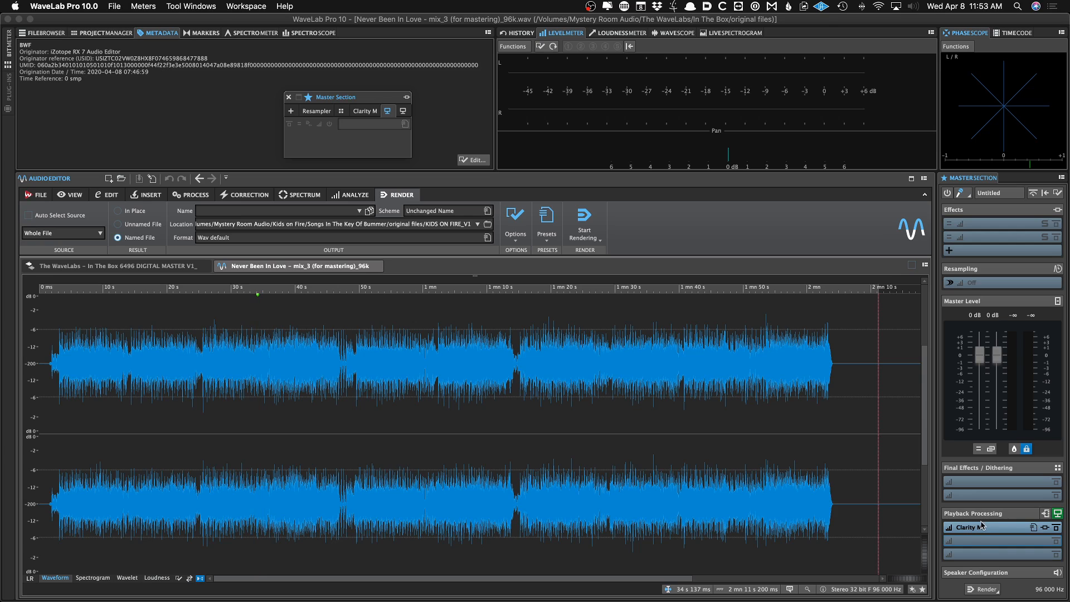
# Unfold and fold the Speaker Configuration pane of the Master Section
pyautogui.click(972, 572)
pyautogui.click(973, 572)
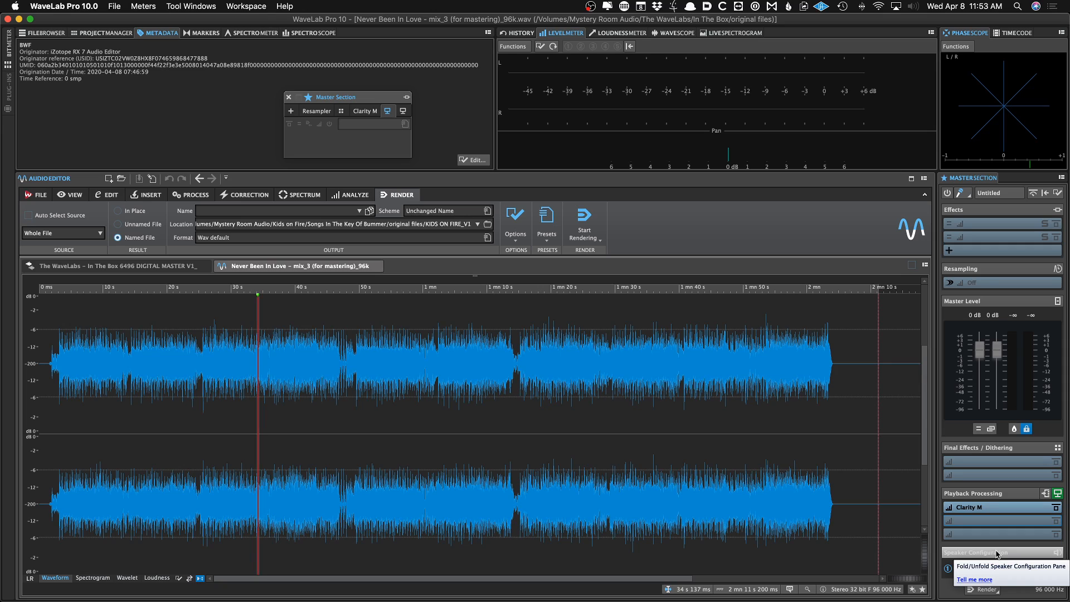
pyautogui.click(966, 551)
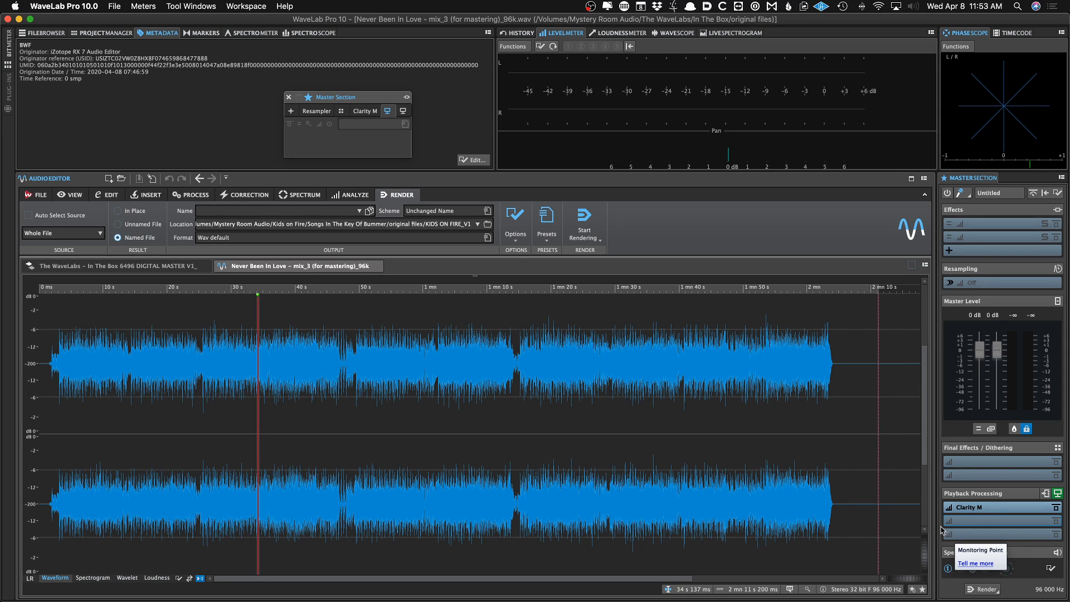
pyautogui.click(976, 551)
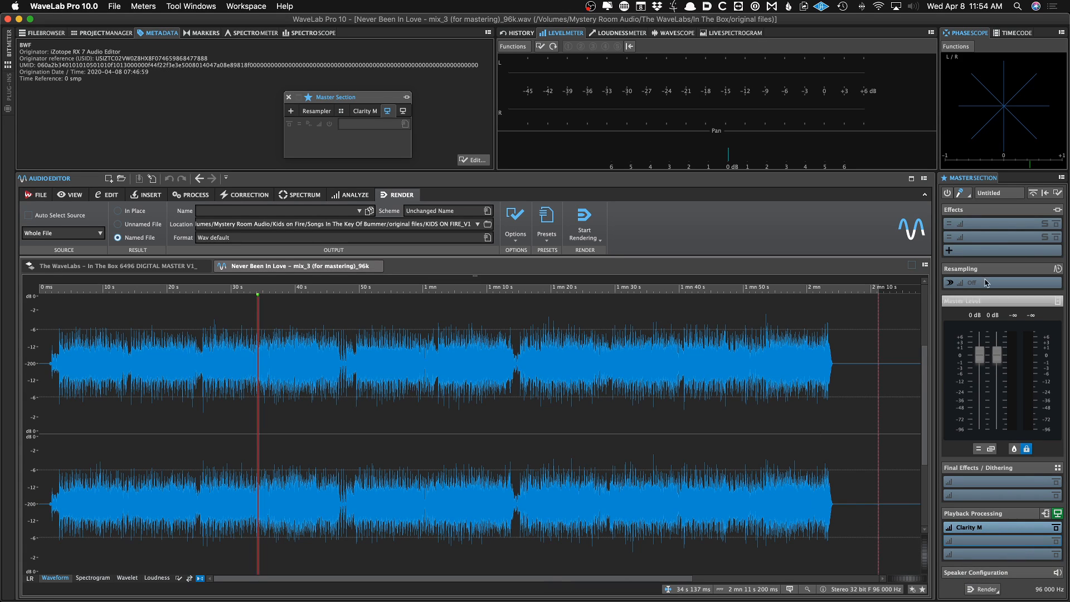
# Open the Master Section options and read the Restore Last Configuration at Next Start-Up description
pyautogui.click(1058, 195)
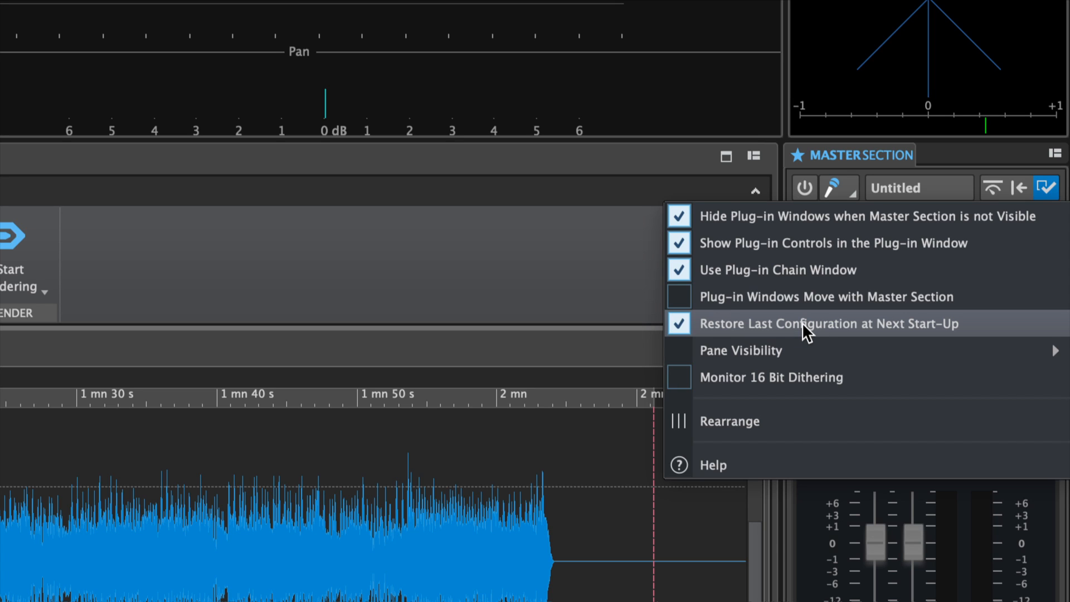
pyautogui.moveTo(802, 325)
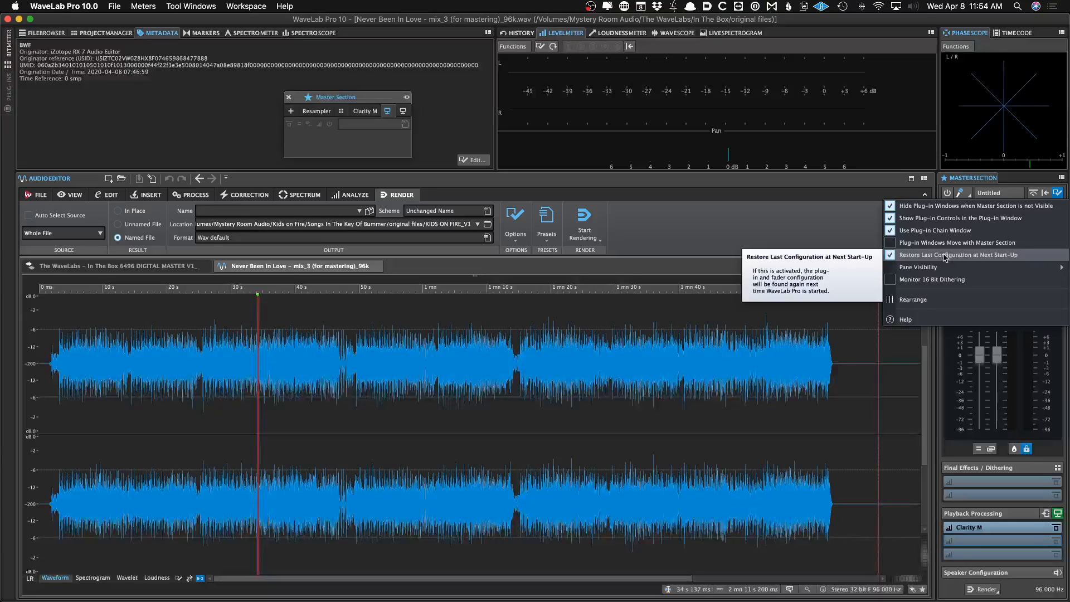
pyautogui.click(596, 214)
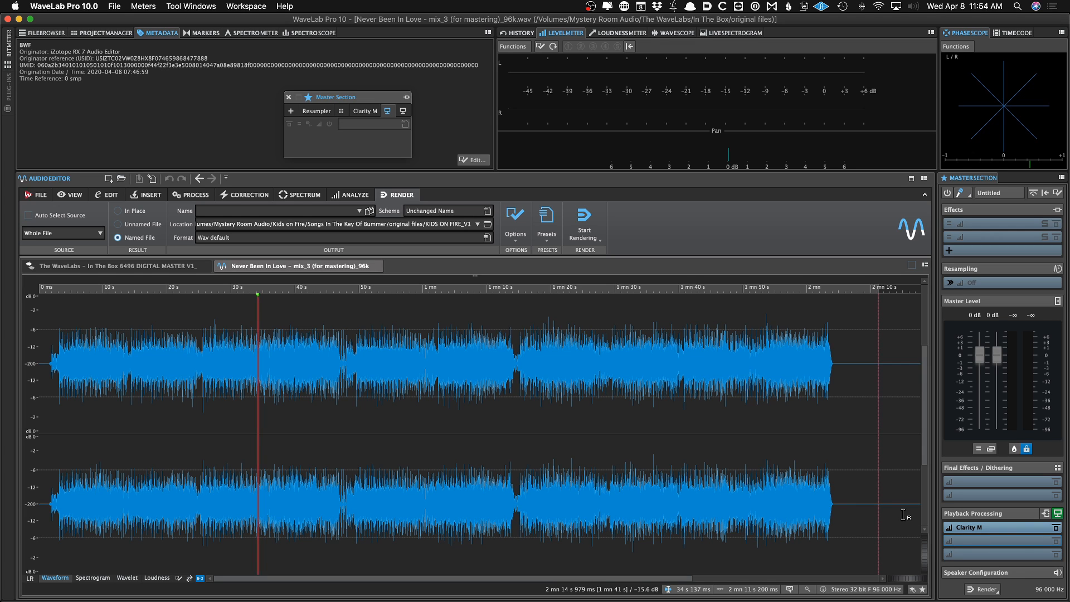
# Rearrange the Master Section panes from its options menu
pyautogui.click(1061, 193)
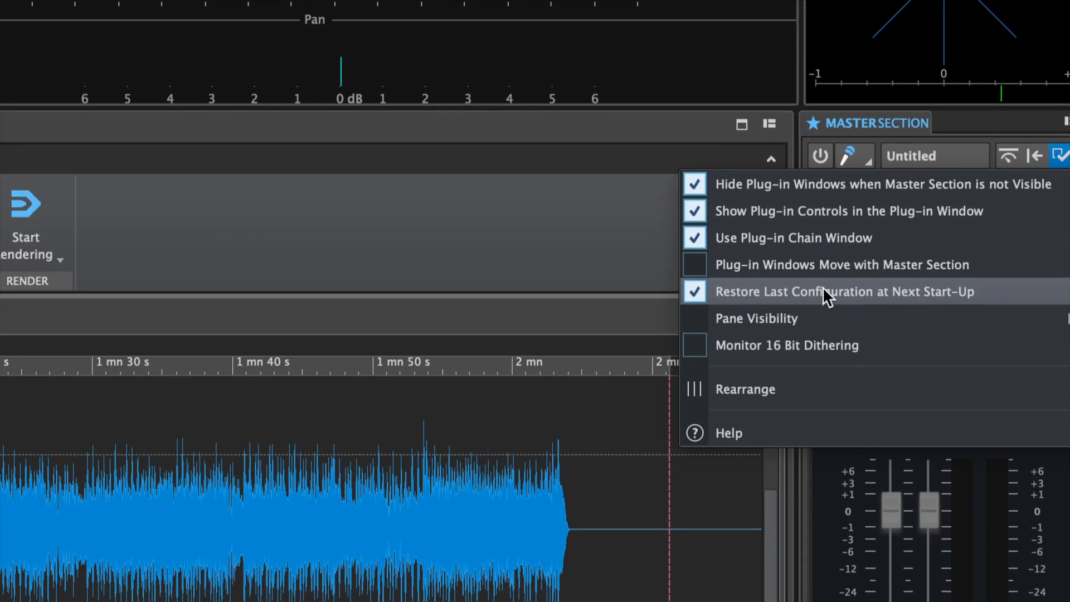
pyautogui.moveTo(822, 292)
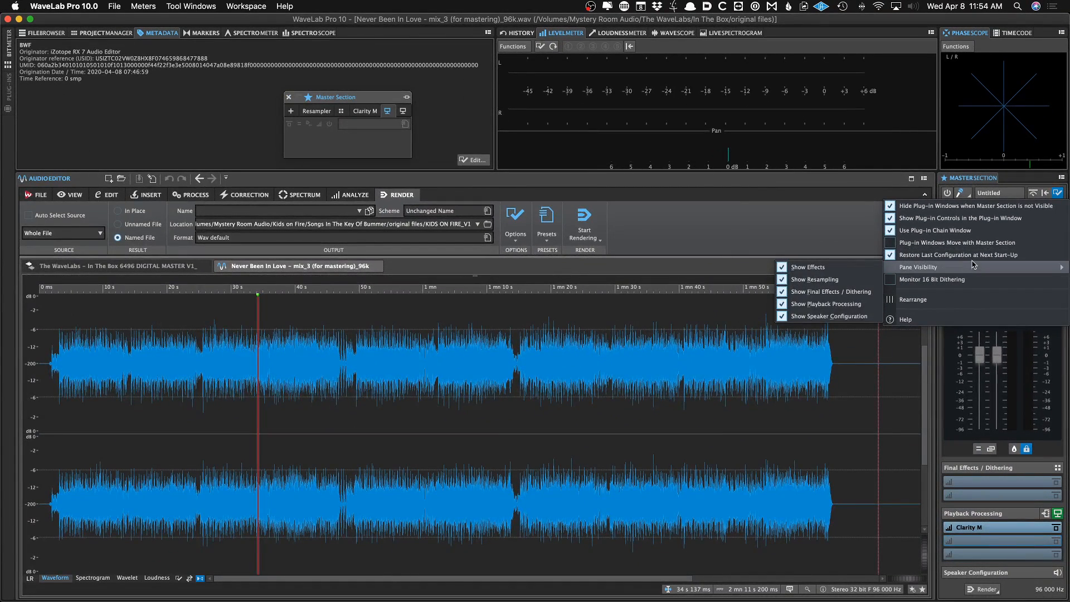
pyautogui.click(954, 302)
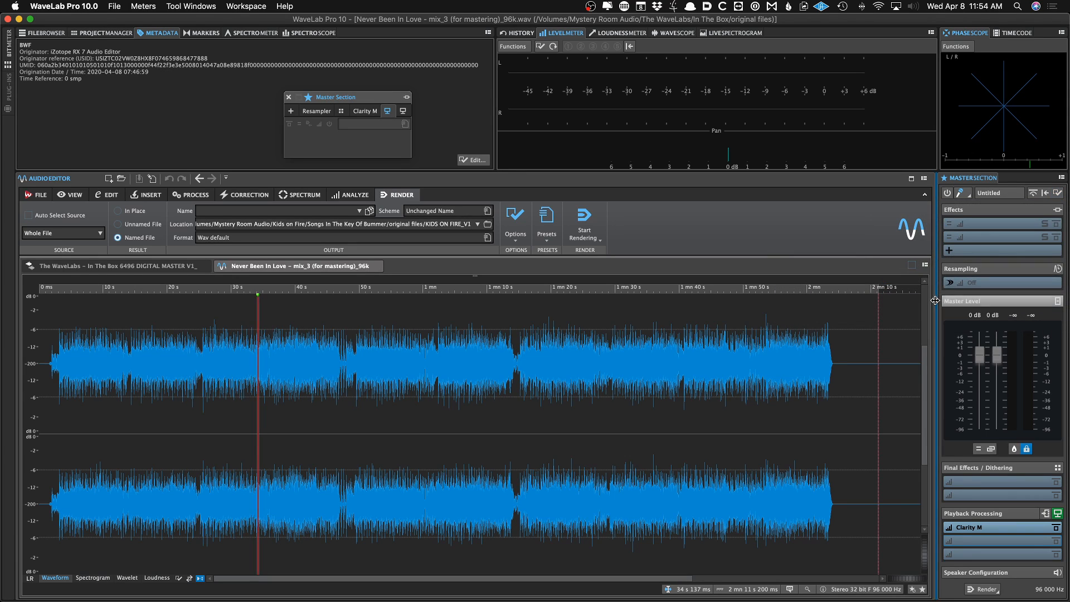
pyautogui.click(1053, 195)
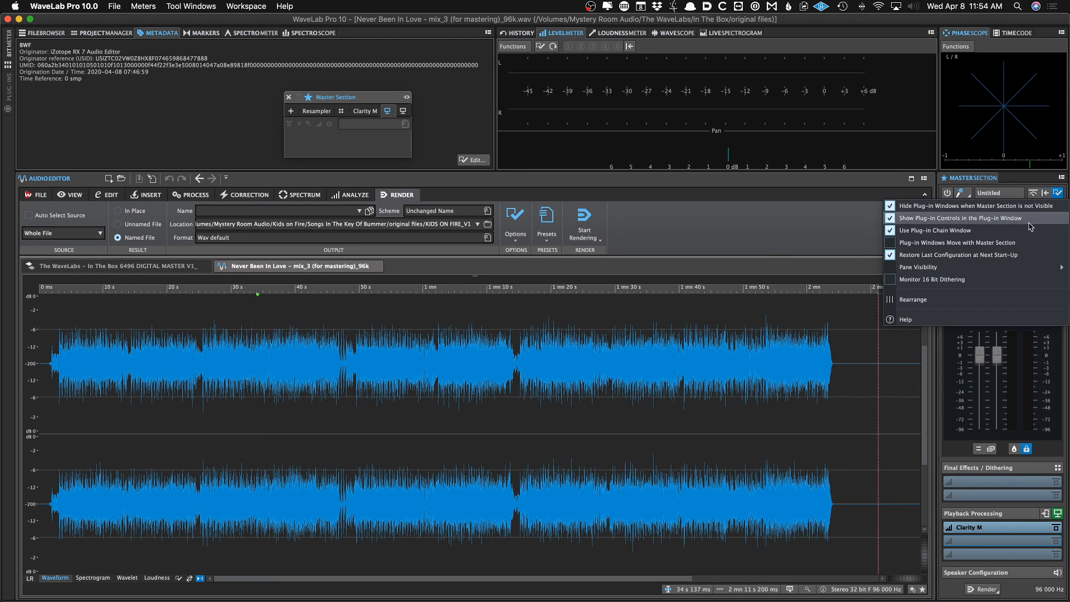
pyautogui.click(969, 302)
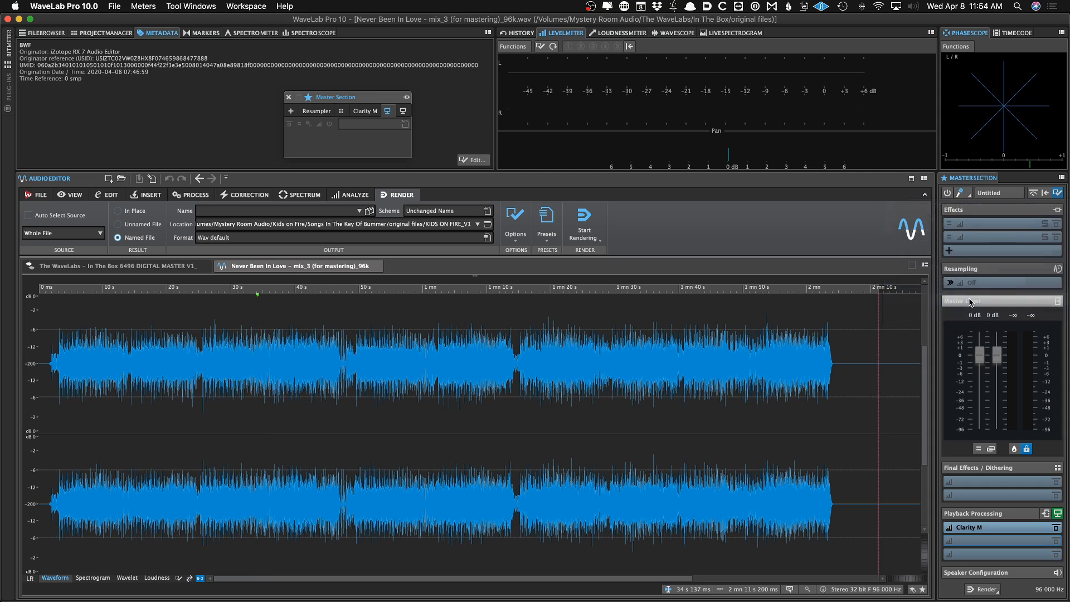
# Hide the Speaker Configuration pane through the Master Section's Pane Visibility options
pyautogui.click(1057, 193)
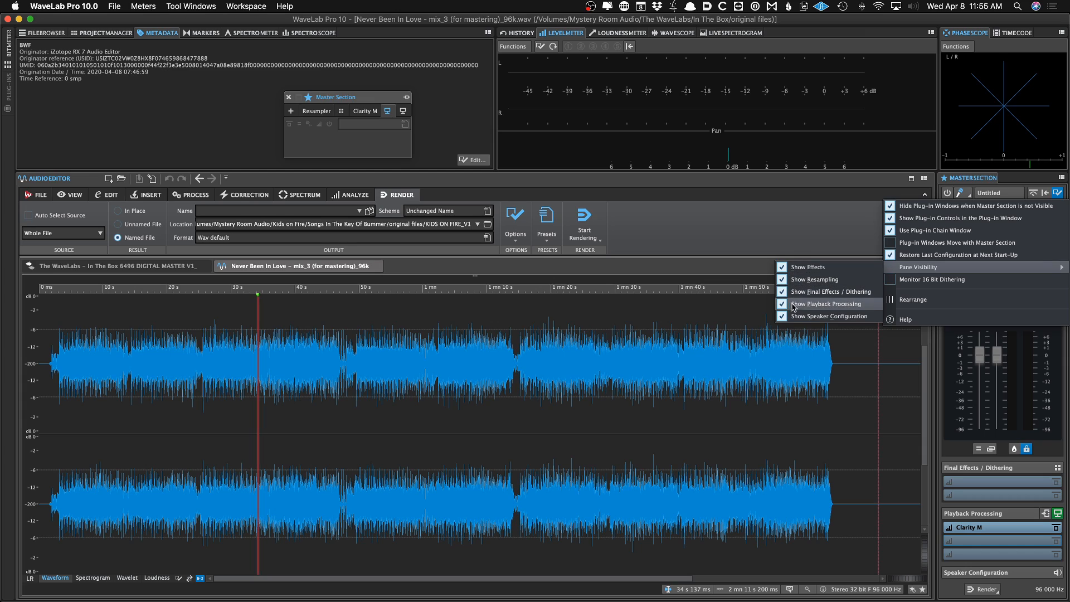
pyautogui.click(783, 316)
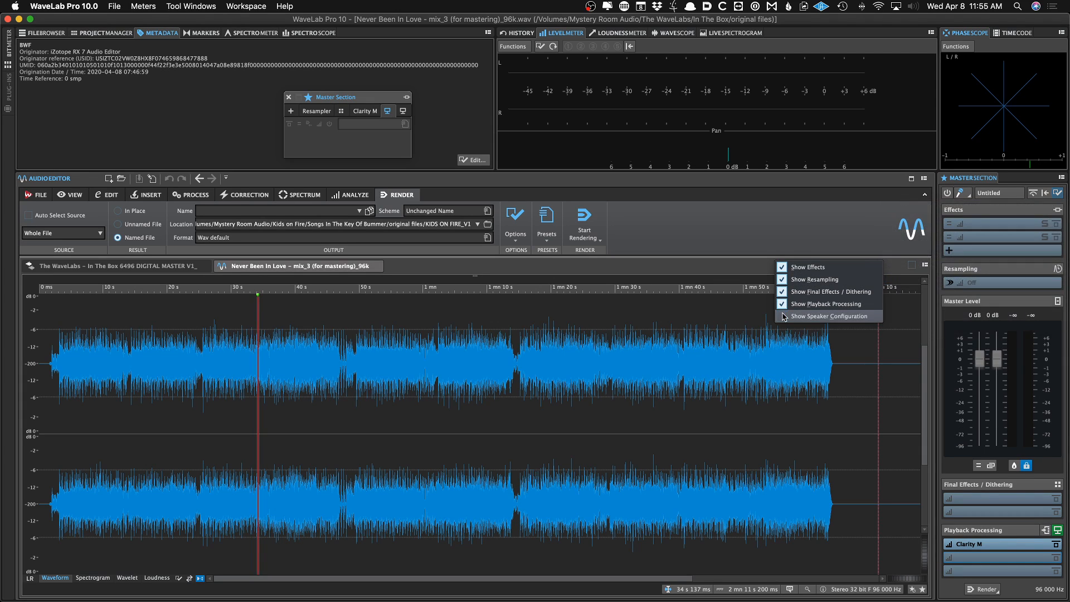
pyautogui.click(1056, 192)
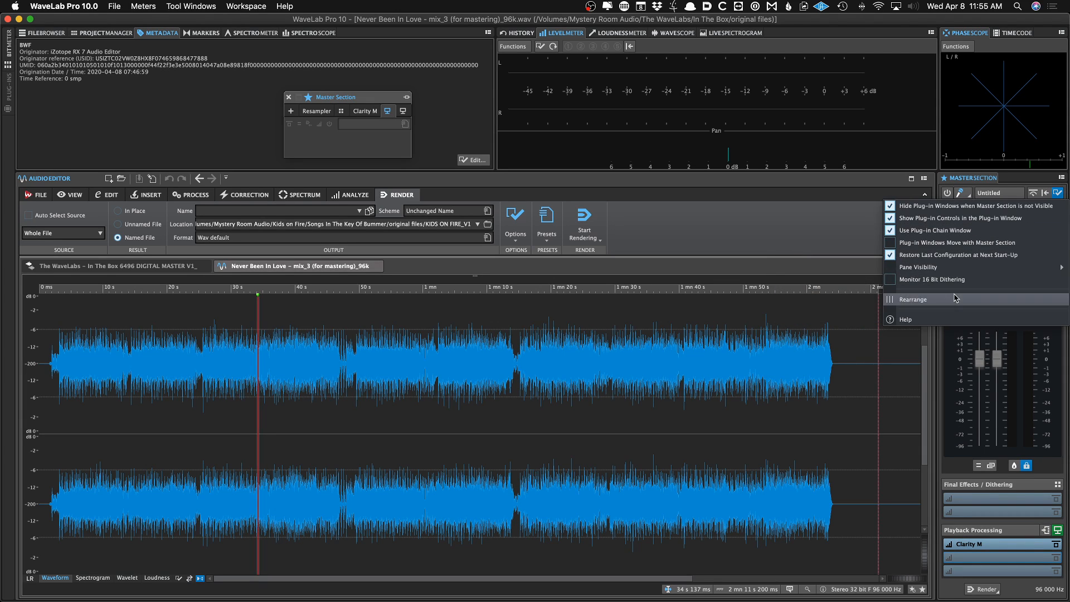
pyautogui.moveTo(947, 267)
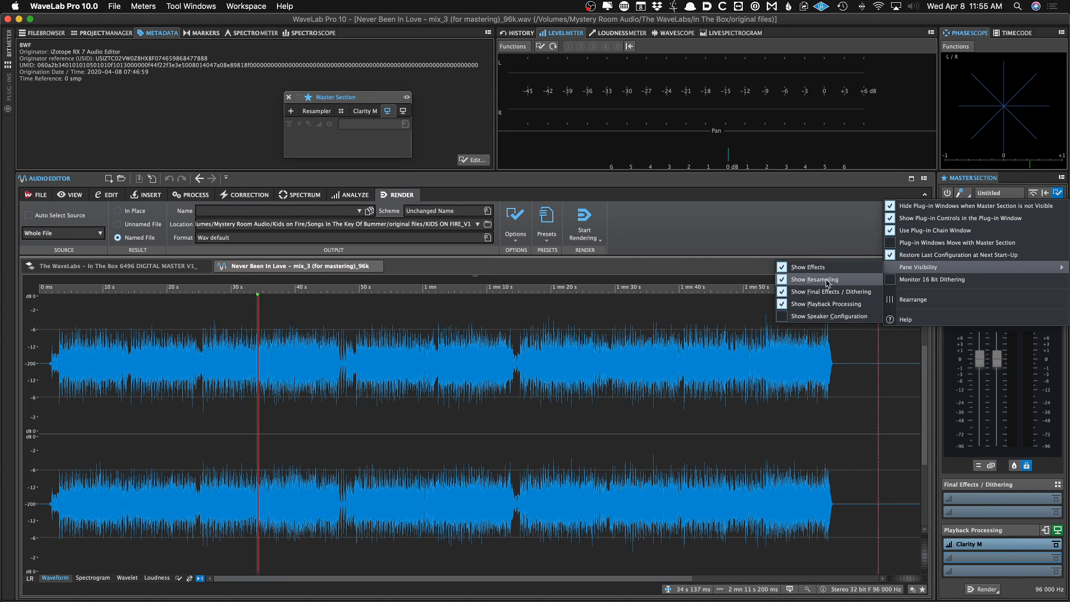
pyautogui.click(816, 241)
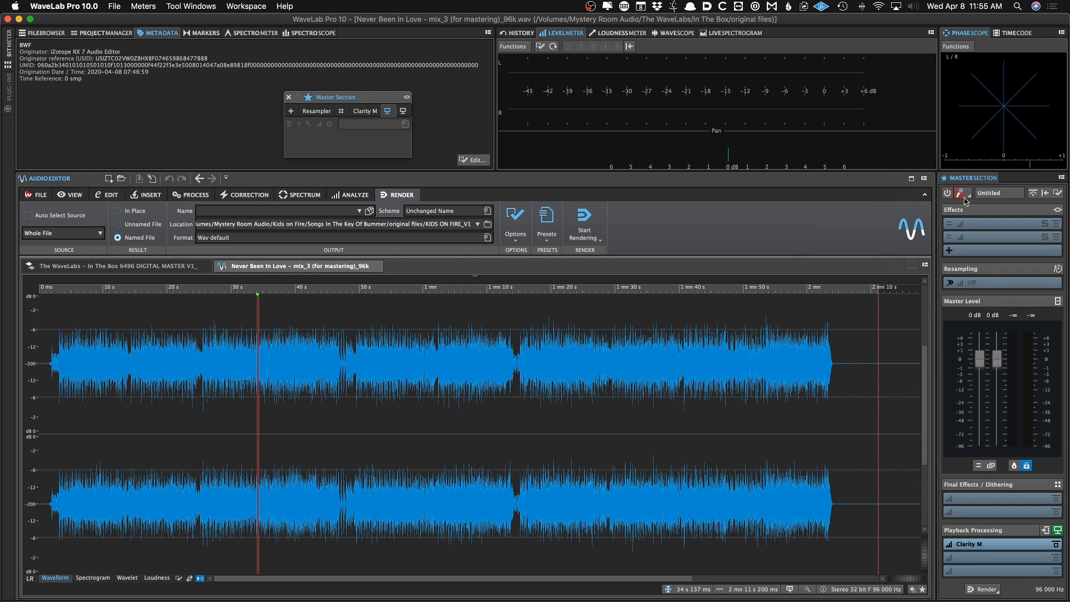
# Reset the Master Section and insert TC Electronic Clarity M into the first Playback Processing slot
pyautogui.click(1046, 194)
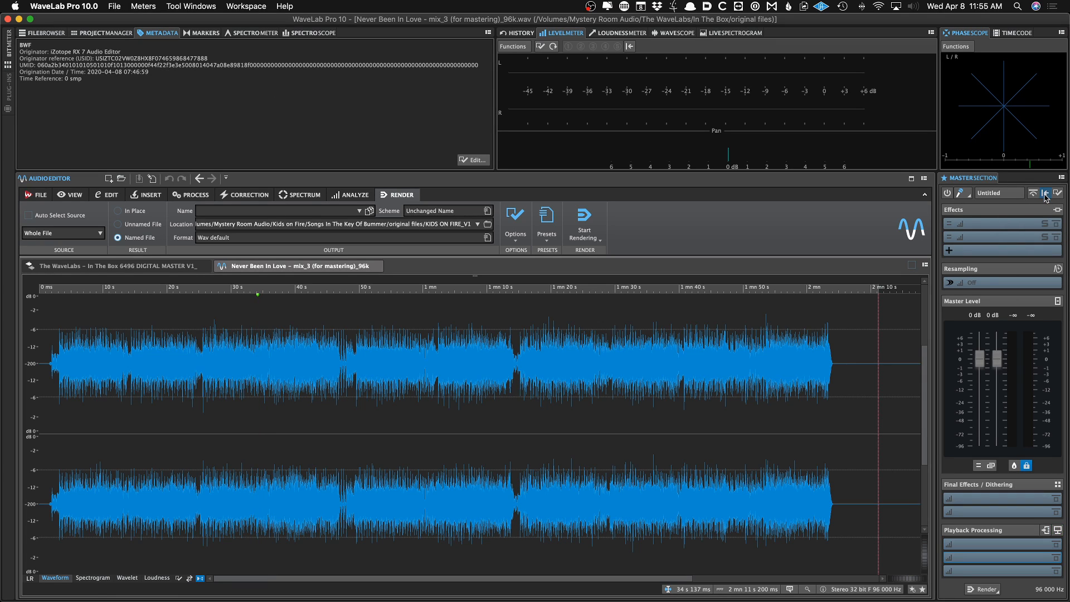
pyautogui.click(989, 545)
pyautogui.moveTo(999, 560)
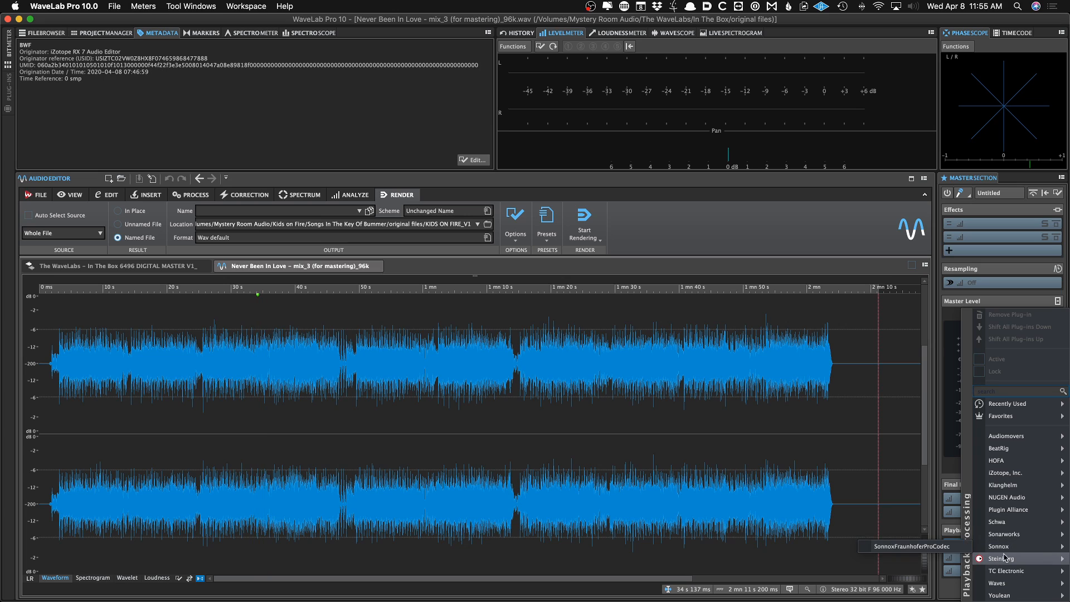
pyautogui.click(925, 570)
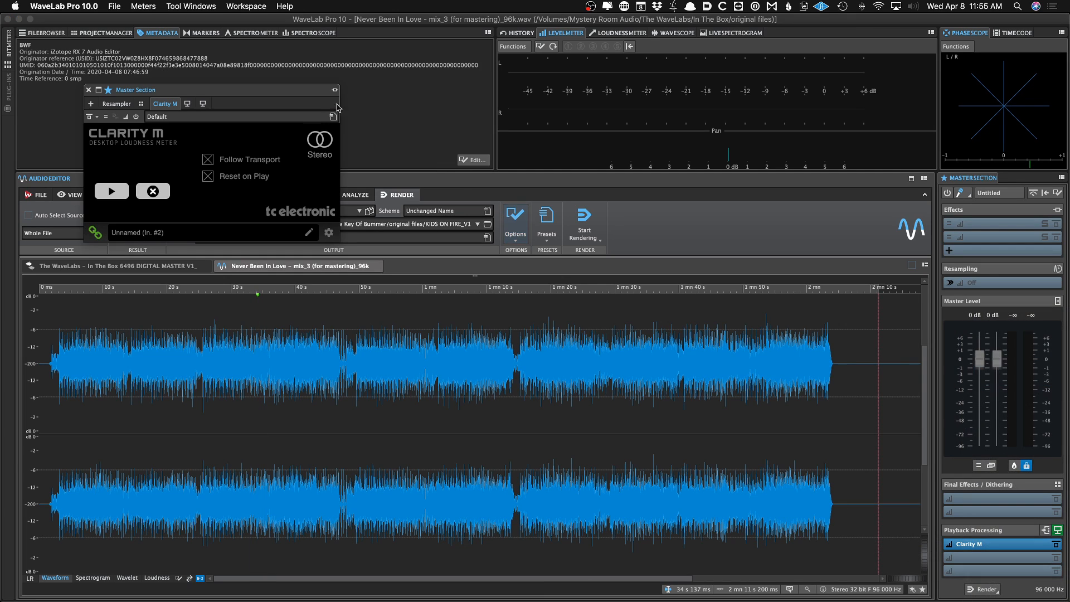
# Load the Clarity M WaveLab preset in the Clarity M plug-in and close its window
pyautogui.click(331, 117)
pyautogui.click(379, 229)
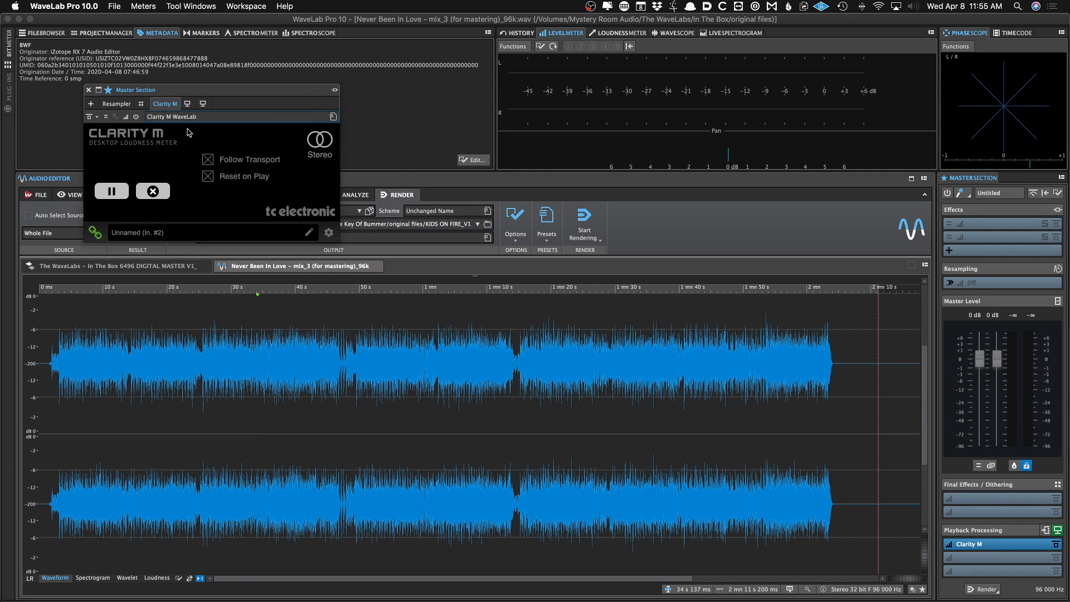
pyautogui.click(332, 117)
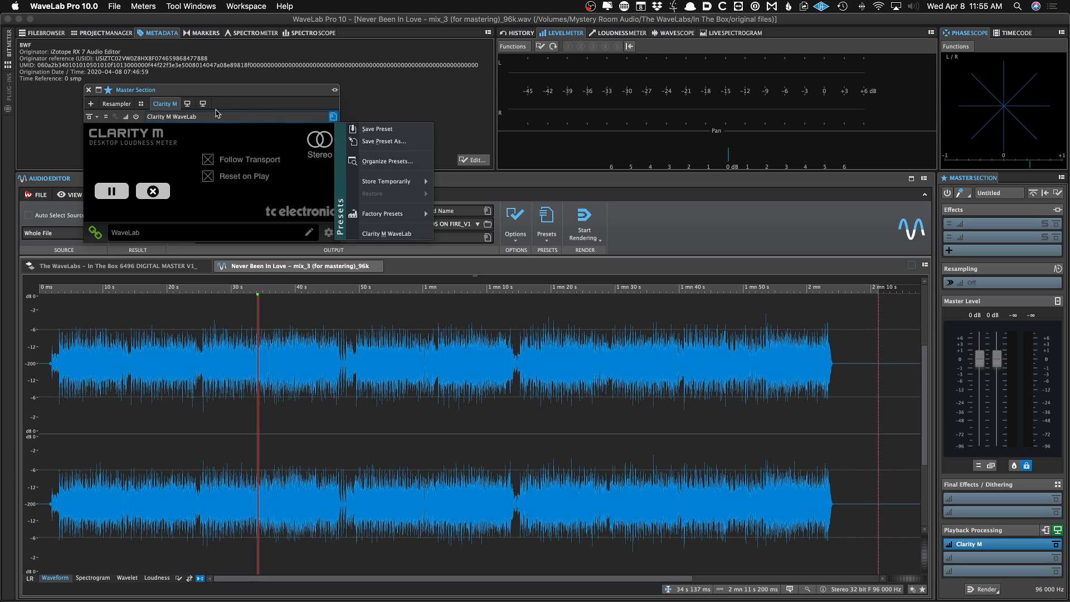
pyautogui.click(88, 92)
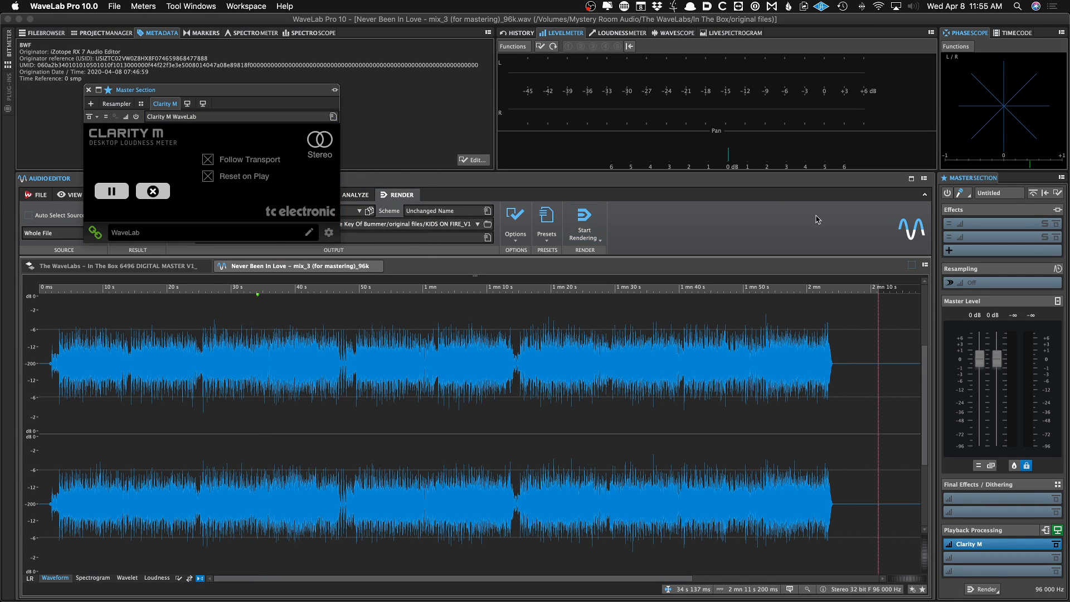
pyautogui.click(88, 89)
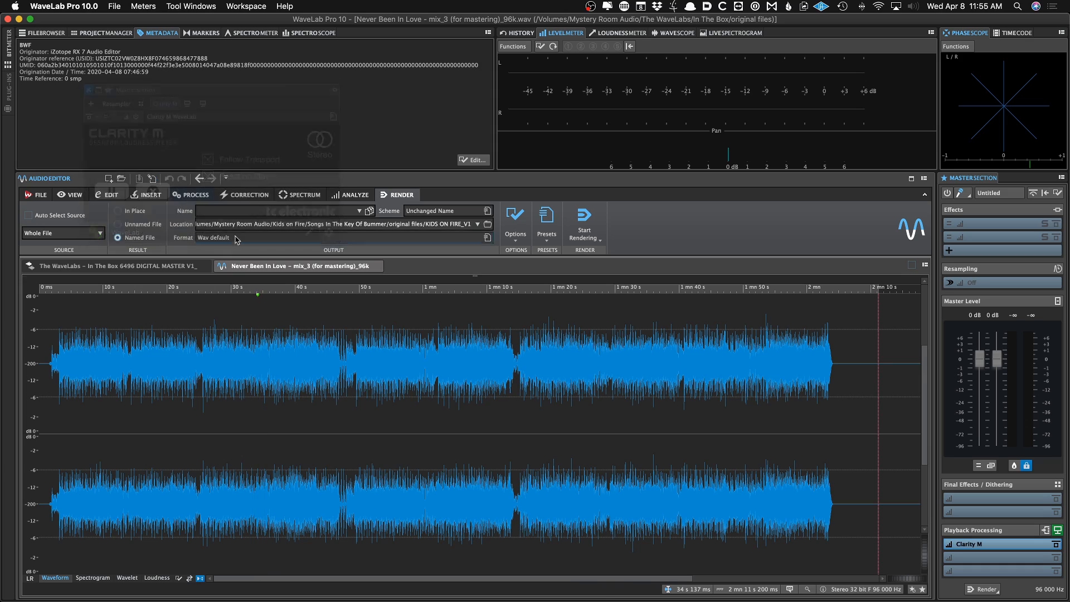
# Switch the workspace layout to JP Start
pyautogui.click(241, 6)
pyautogui.moveTo(267, 30)
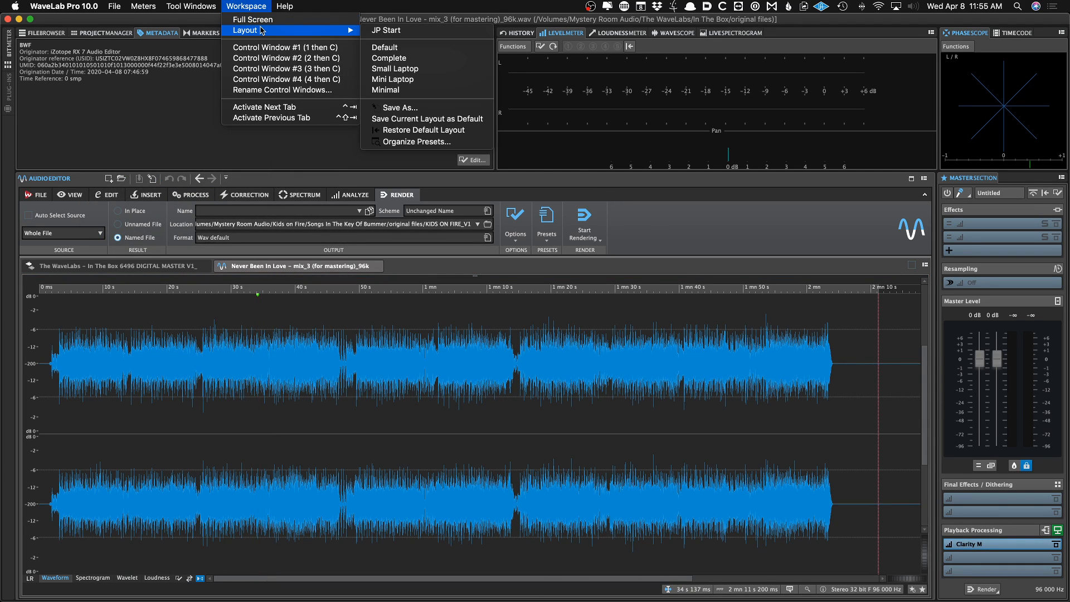
pyautogui.click(390, 30)
# Open the workspace layout presets folder in Finder to view the saved layout file, then return to WaveLab
pyautogui.click(252, 7)
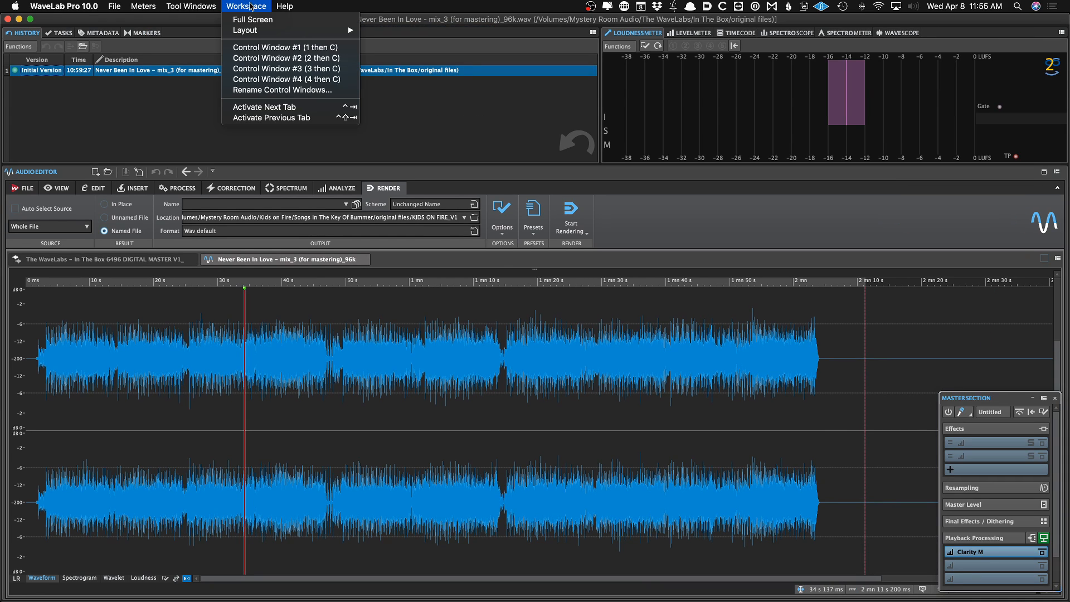
pyautogui.moveTo(263, 32)
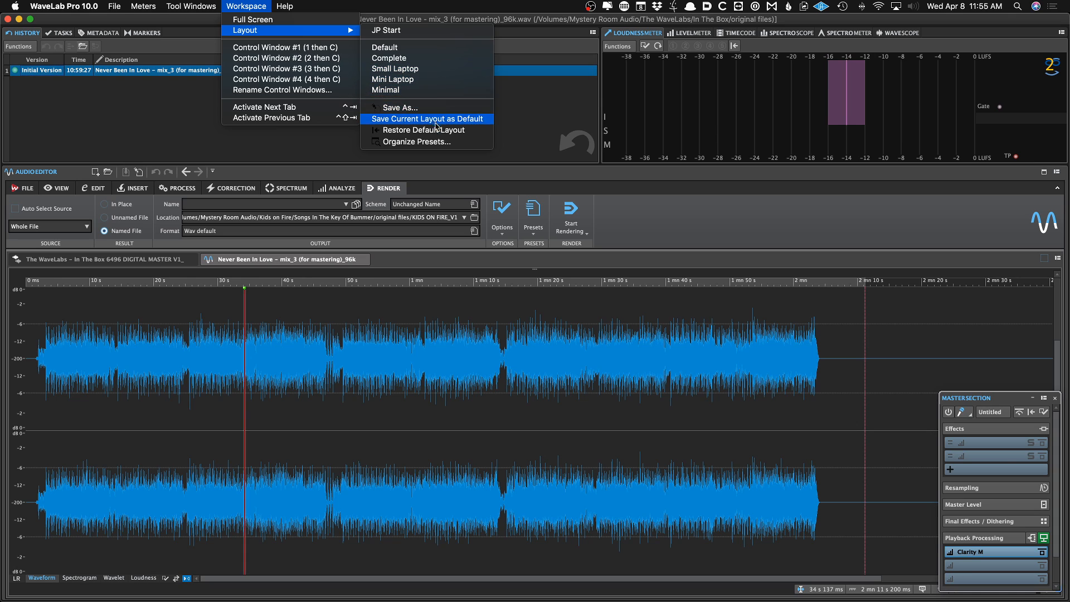
pyautogui.click(428, 147)
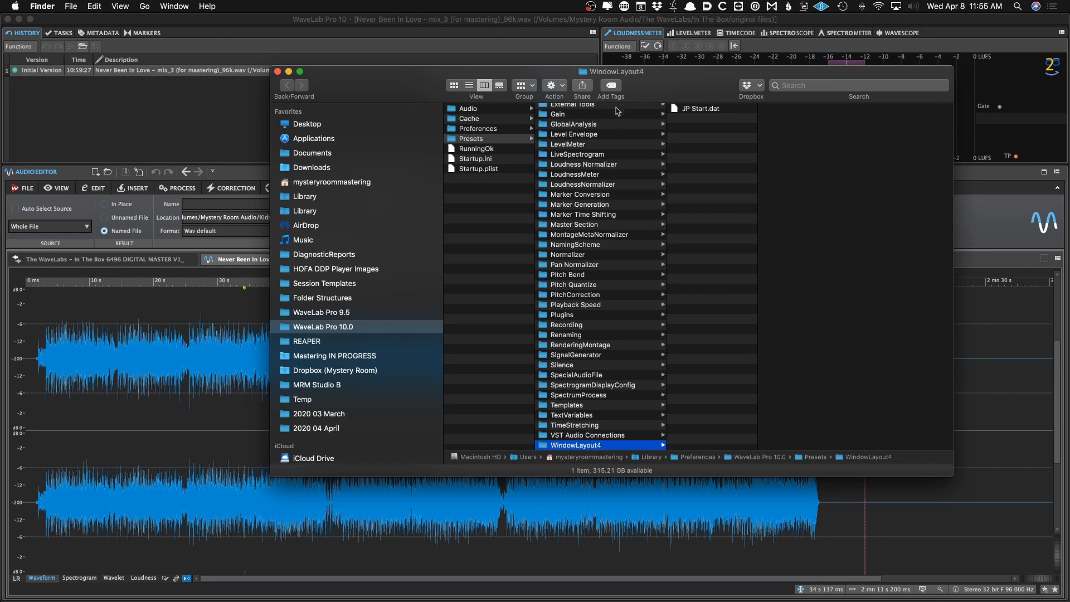
pyautogui.click(253, 70)
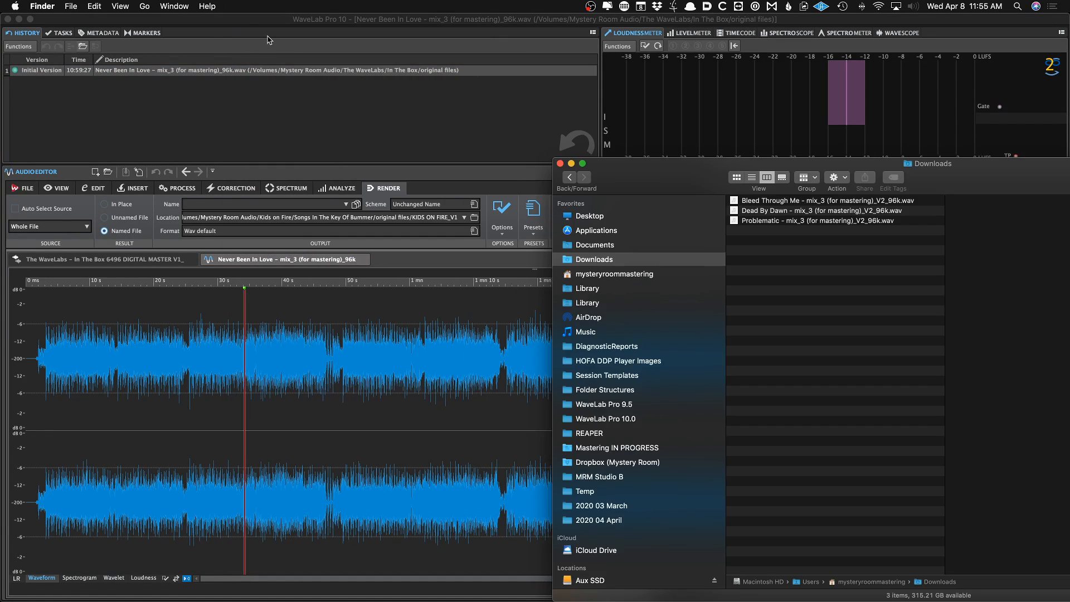
pyautogui.click(284, 35)
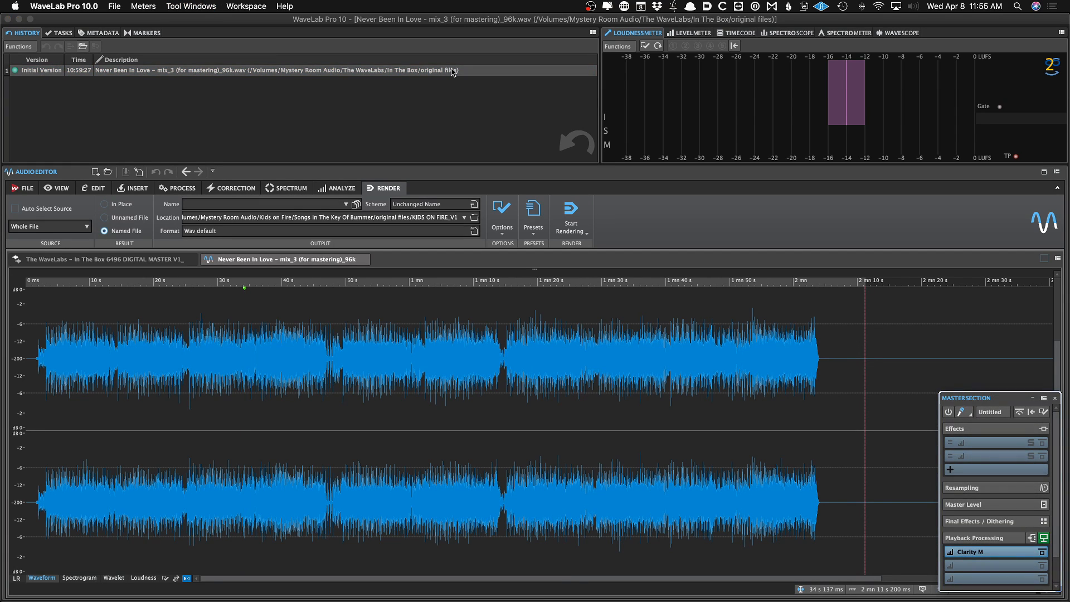
# Toggle the floating Master Section window's visibility on and off several times
pyautogui.click(453, 71)
pyautogui.click(453, 72)
pyautogui.press('F9')
pyautogui.press('F9')
pyautogui.press('F9')
pyautogui.press('F9')
pyautogui.press('F9')
pyautogui.press('F9')
pyautogui.press('F9')
pyautogui.press('F9')
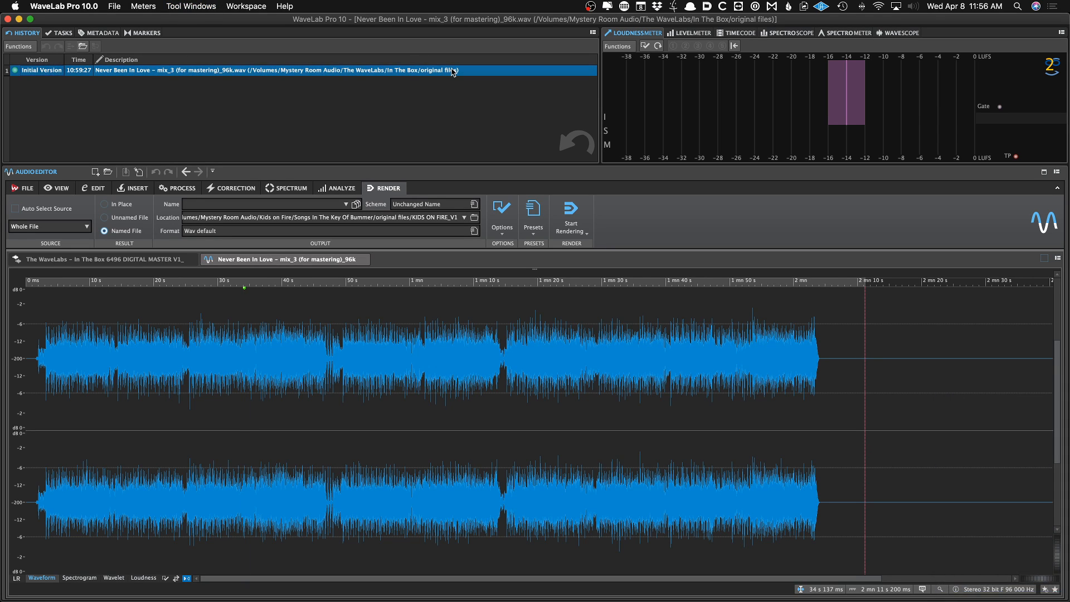
pyautogui.press('F9')
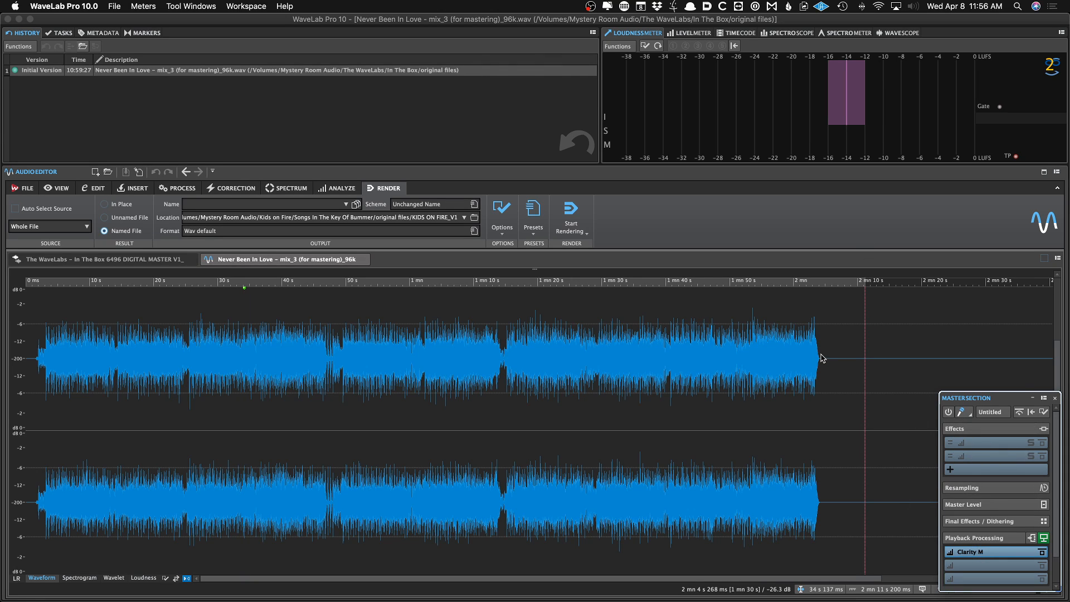
pyautogui.press('F9')
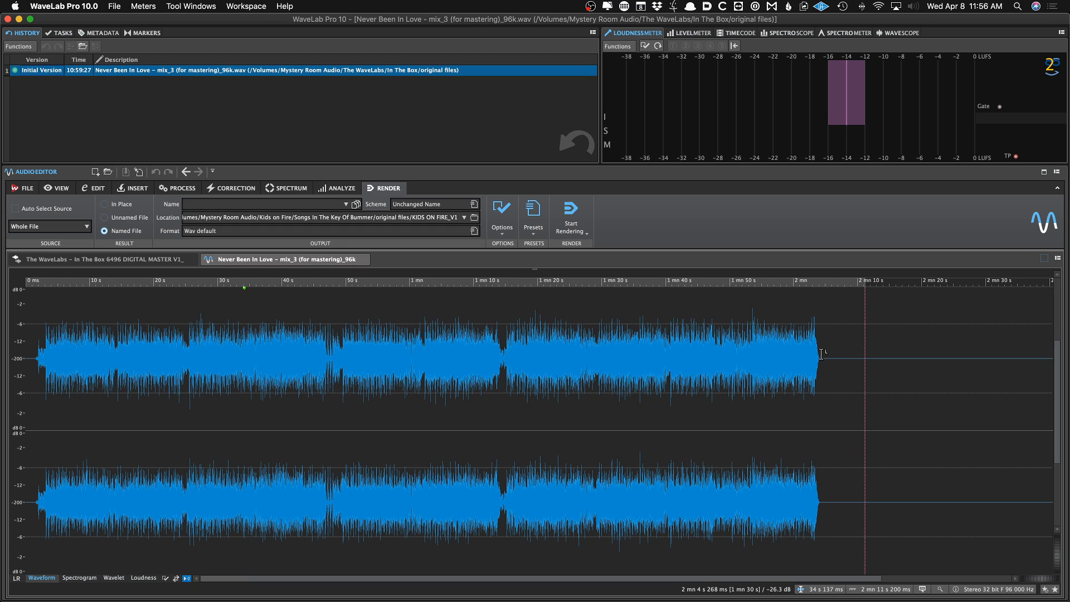
# Review the editor's command bar, transport bar and file tab placement options, then show the Master Section again
pyautogui.click(1056, 172)
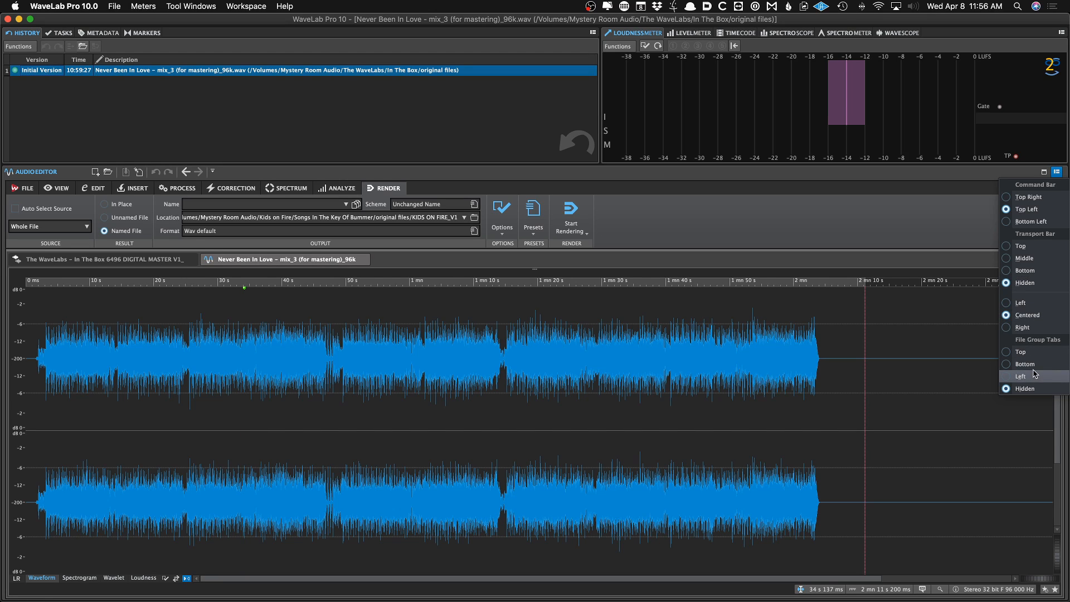
pyautogui.click(972, 229)
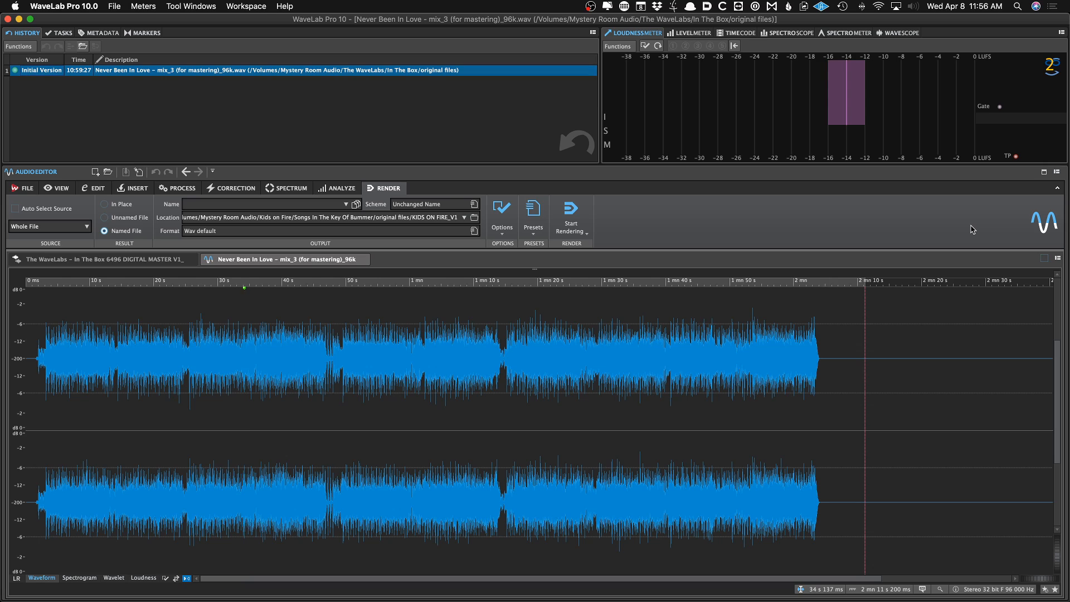
pyautogui.press('F9')
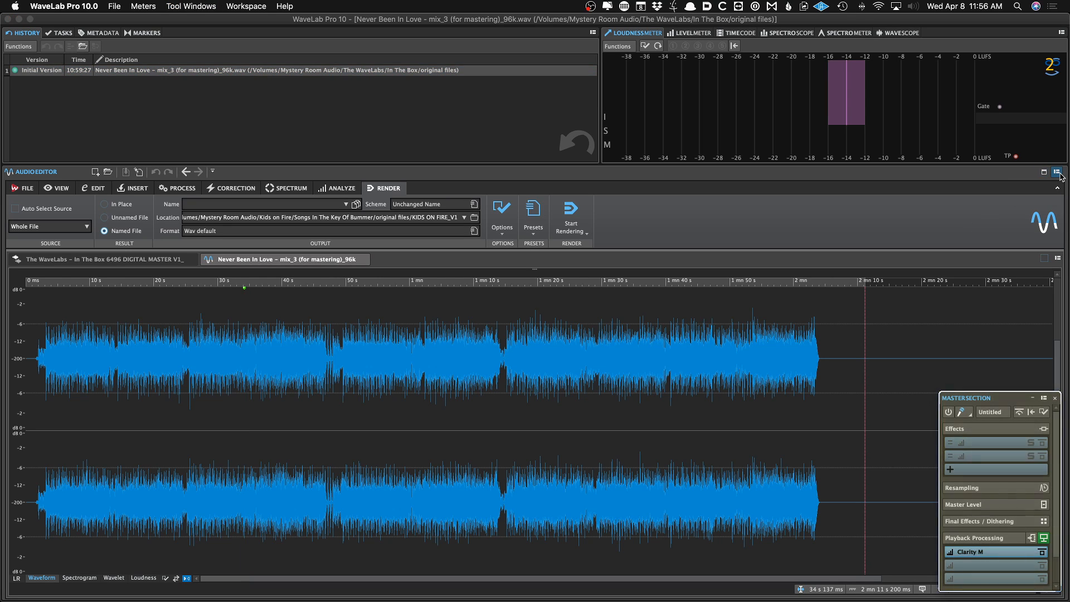
# Insert MasterRig into the first Master Section effects slot and add Compressor A and Equalizer B modules
pyautogui.click(983, 442)
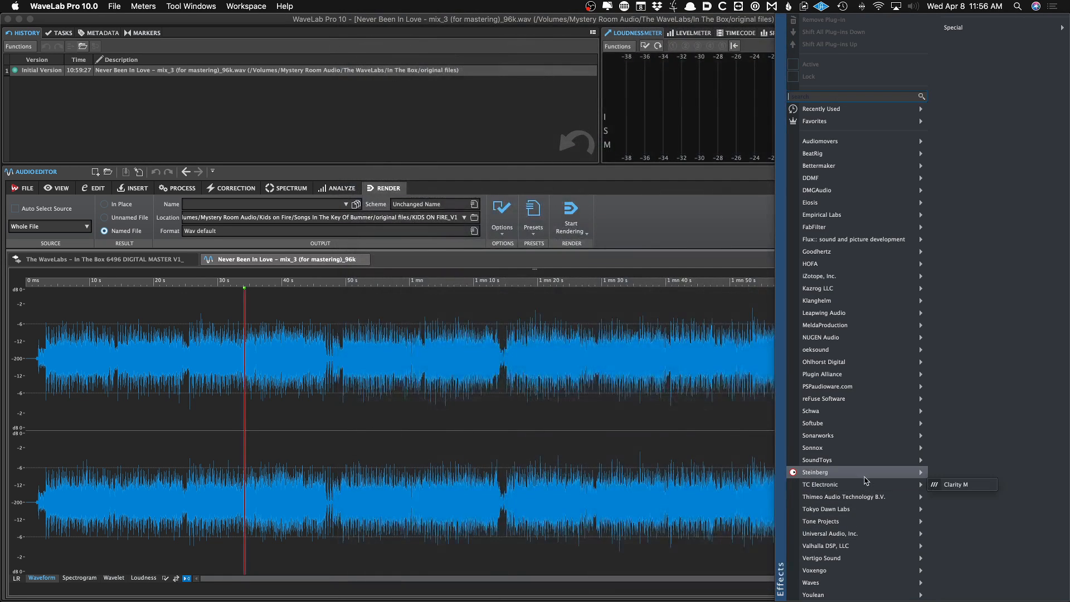
pyautogui.moveTo(867, 473)
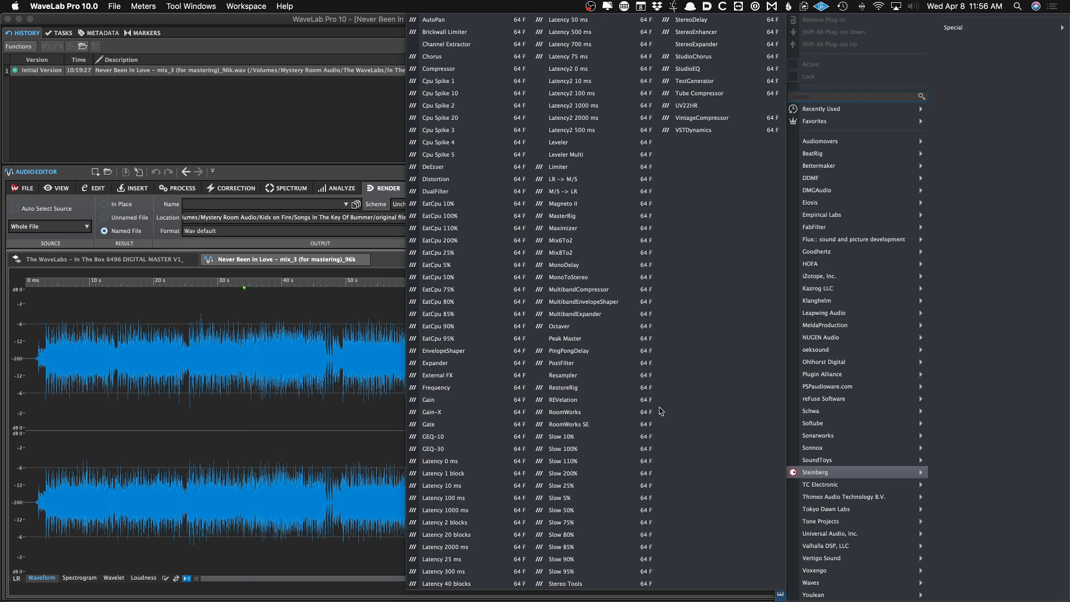
pyautogui.click(584, 217)
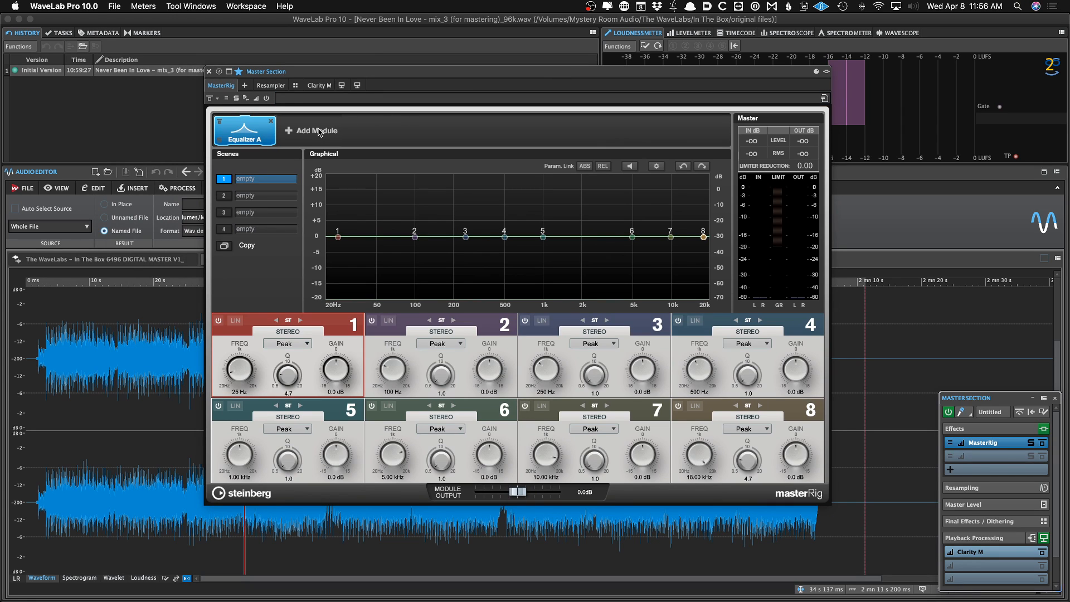
pyautogui.click(320, 132)
pyautogui.click(344, 224)
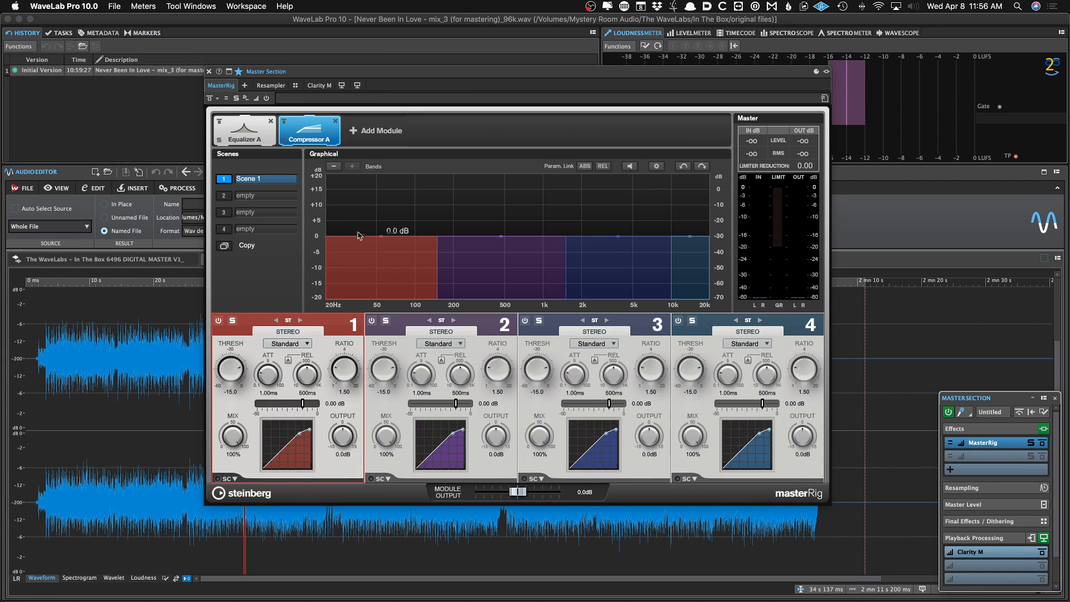
pyautogui.click(378, 132)
pyautogui.click(432, 260)
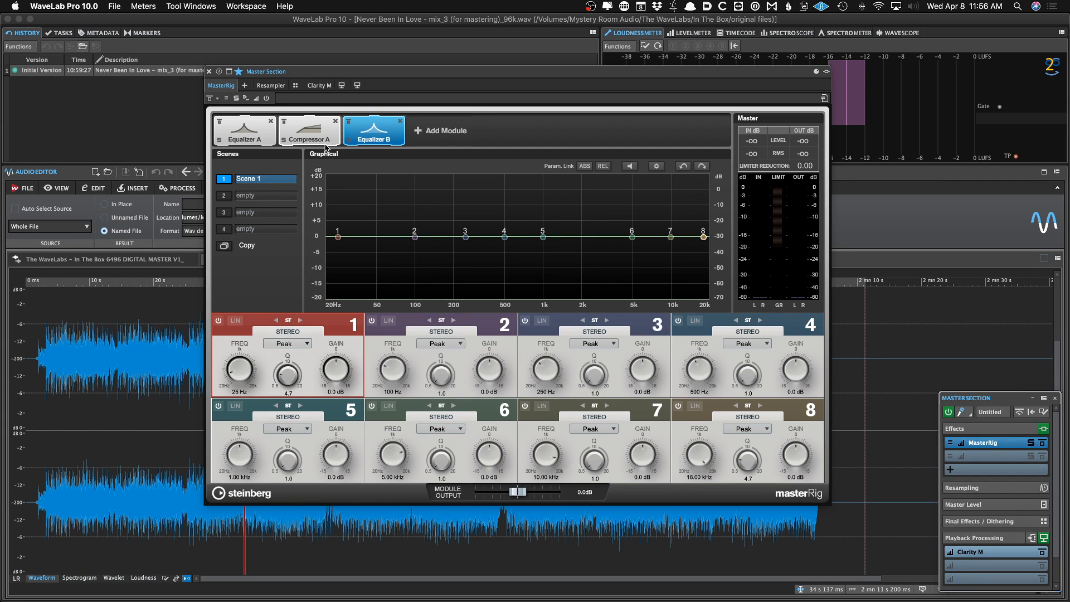
pyautogui.click(209, 72)
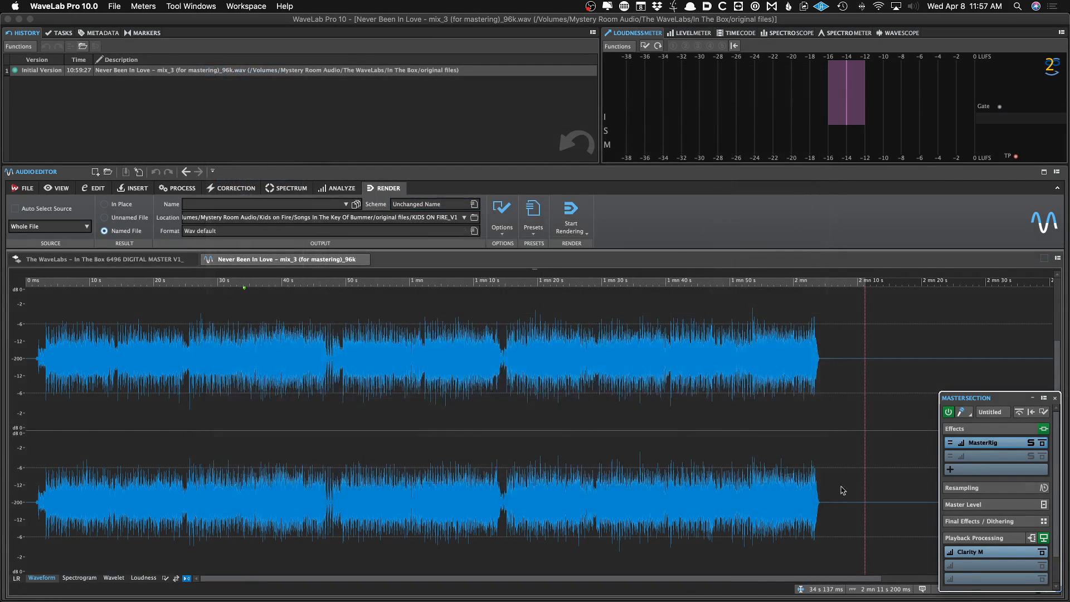
# Remove the MasterRig plug-in from the first effects slot
pyautogui.click(987, 443)
pyautogui.click(824, 20)
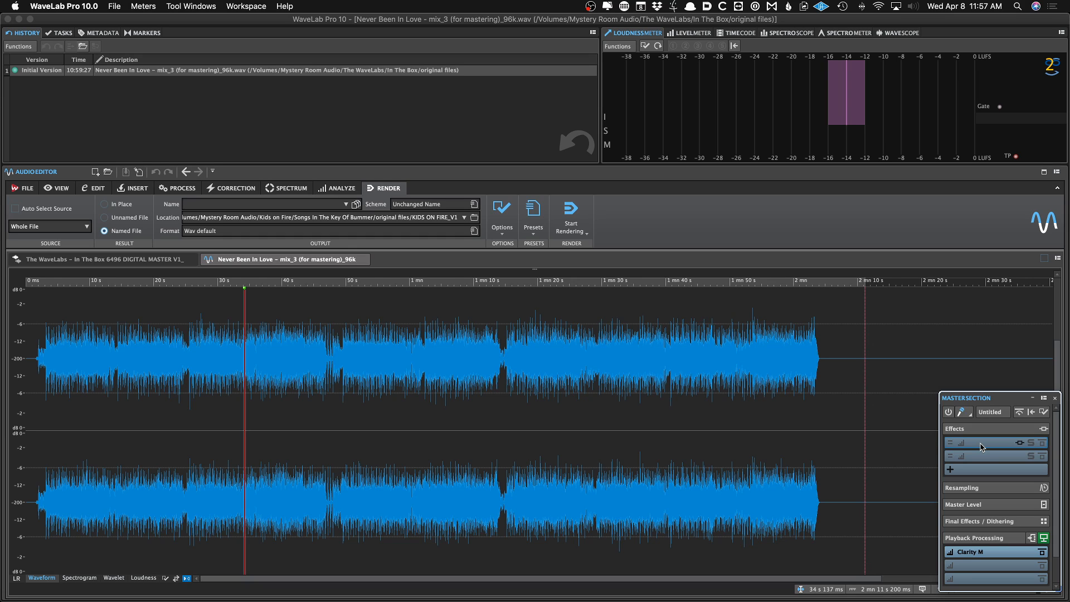
# Expand and collapse the Master Level pane while moving the floating Master Section window up and back
pyautogui.press('F9')
pyautogui.press('F9')
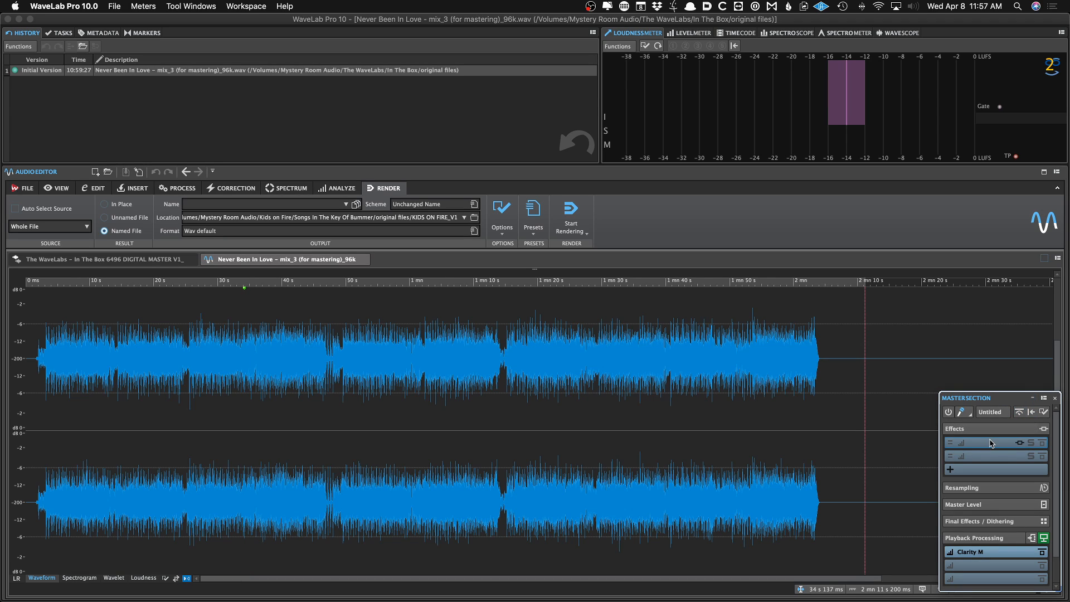
pyautogui.click(989, 504)
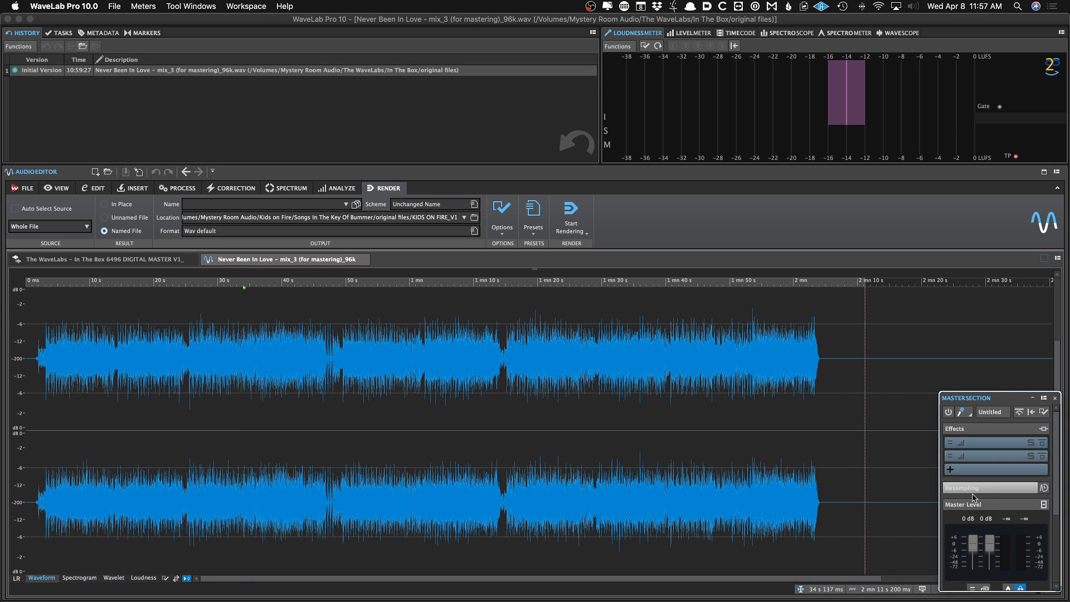
pyautogui.moveTo(984, 399); pyautogui.dragTo(976, 297)
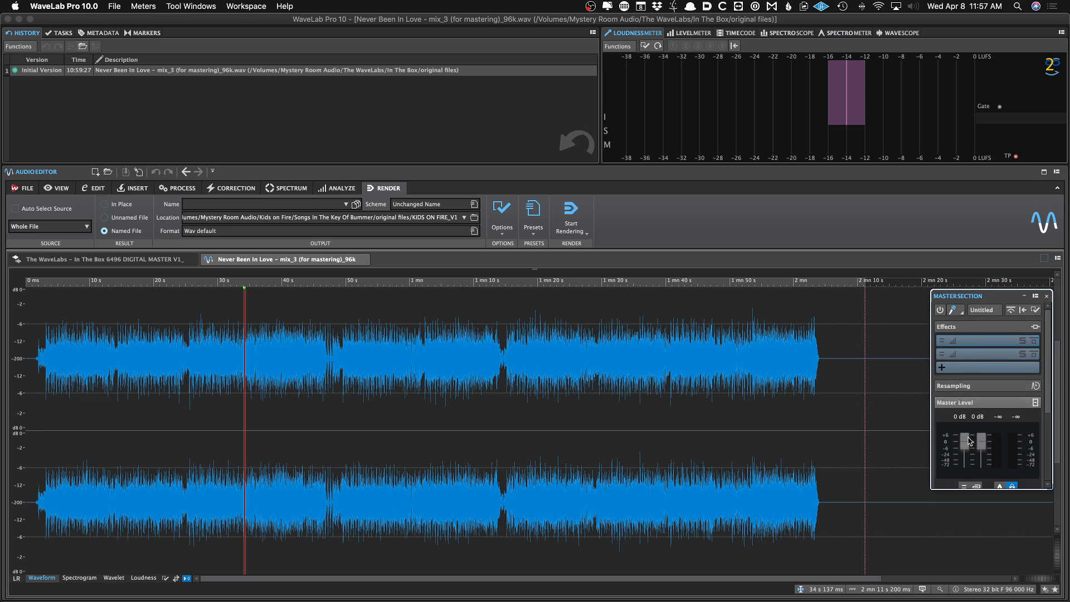
pyautogui.click(968, 403)
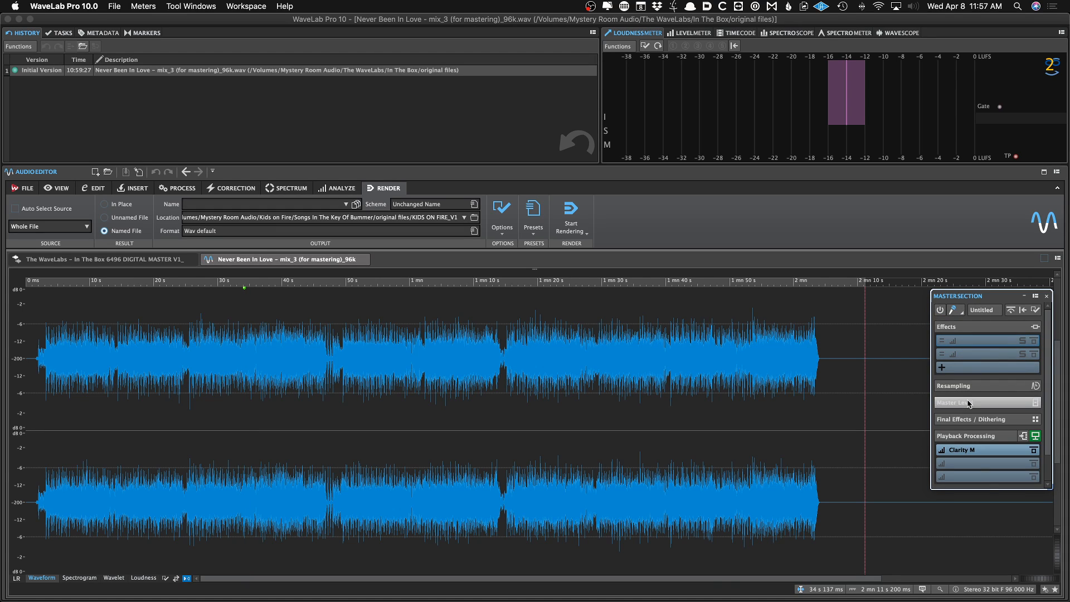
pyautogui.moveTo(976, 295); pyautogui.dragTo(971, 372)
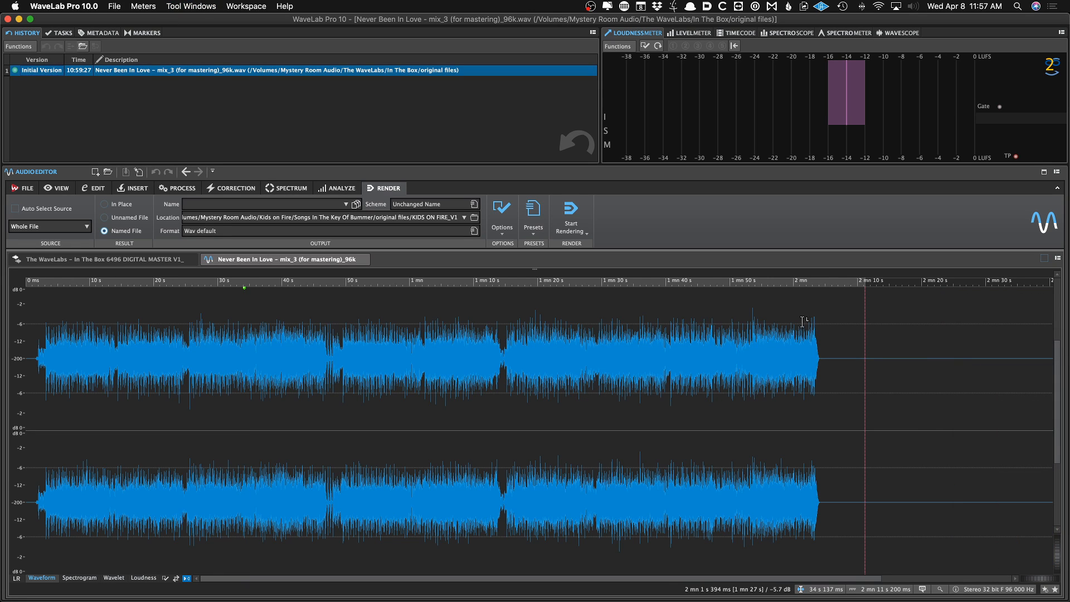
# Close the audio file's tab to return to the montage and start playback
pyautogui.click(362, 259)
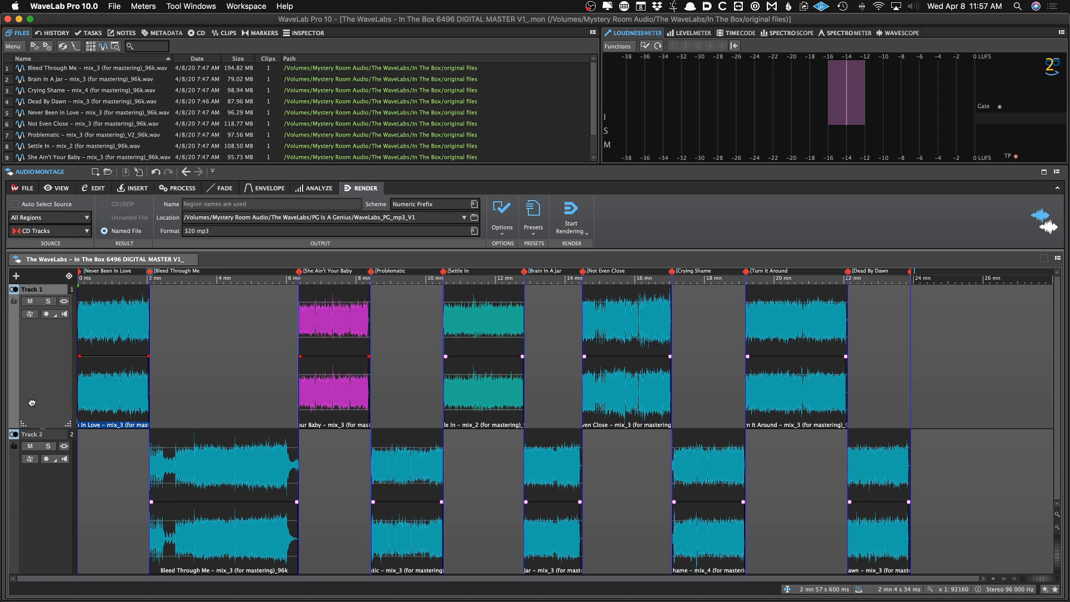
pyautogui.press('space')
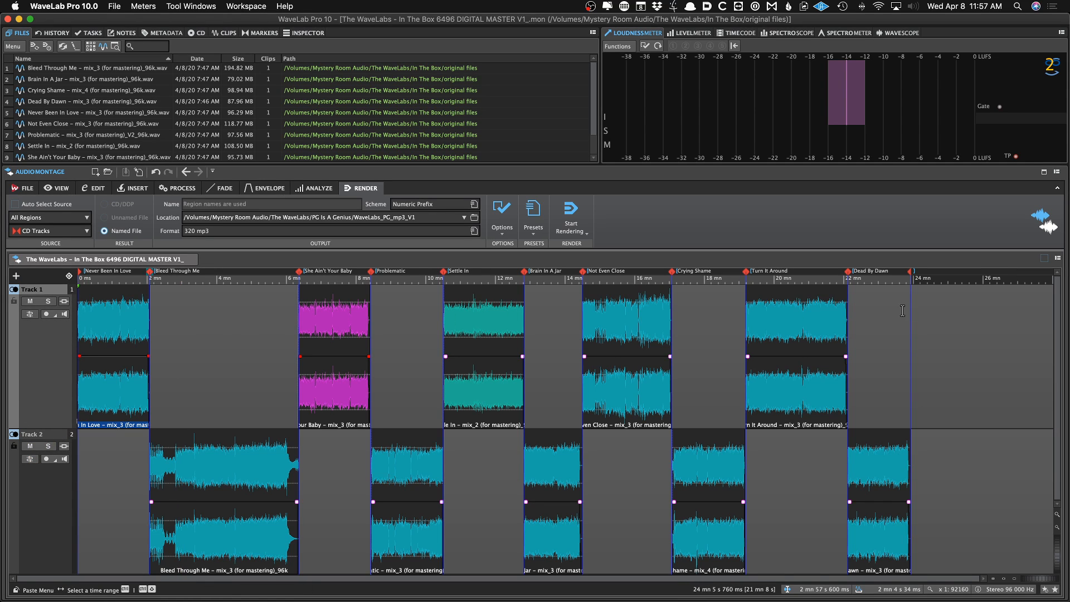
# Raise the first clip's volume envelope by 2 dB, then undo the envelope changes
pyautogui.click(111, 355)
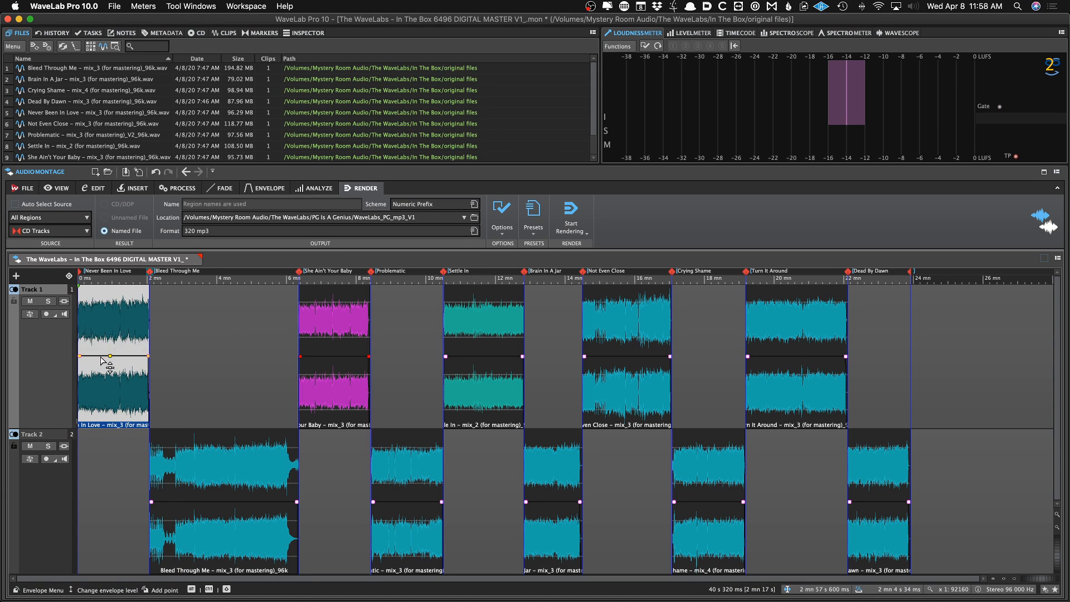
pyautogui.moveTo(99, 355); pyautogui.dragTo(97, 338)
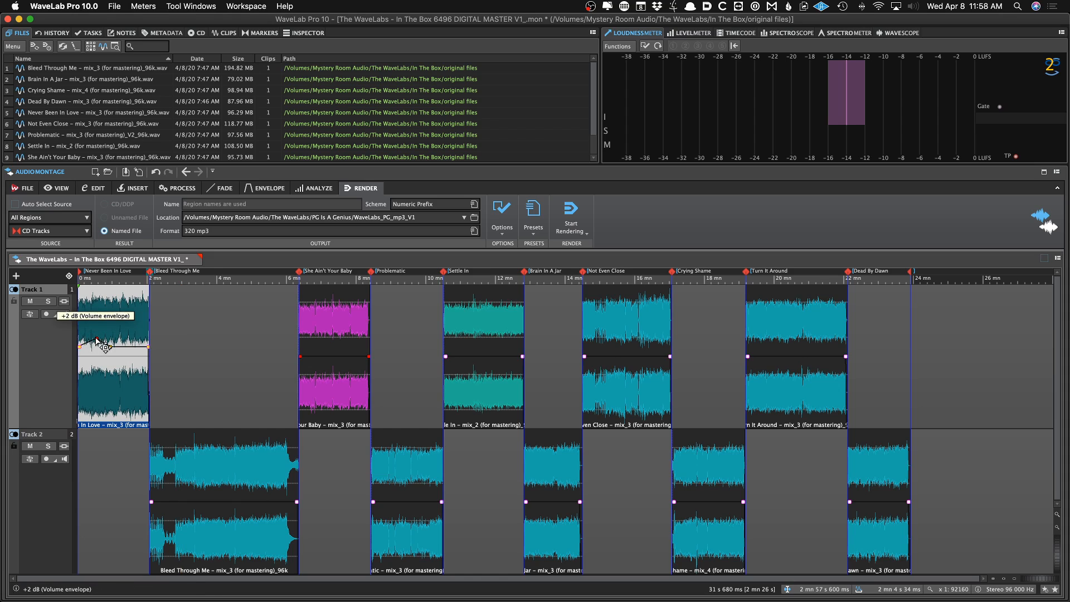
pyautogui.press('super+z')
pyautogui.press('super+z')
pyautogui.press('super+z')
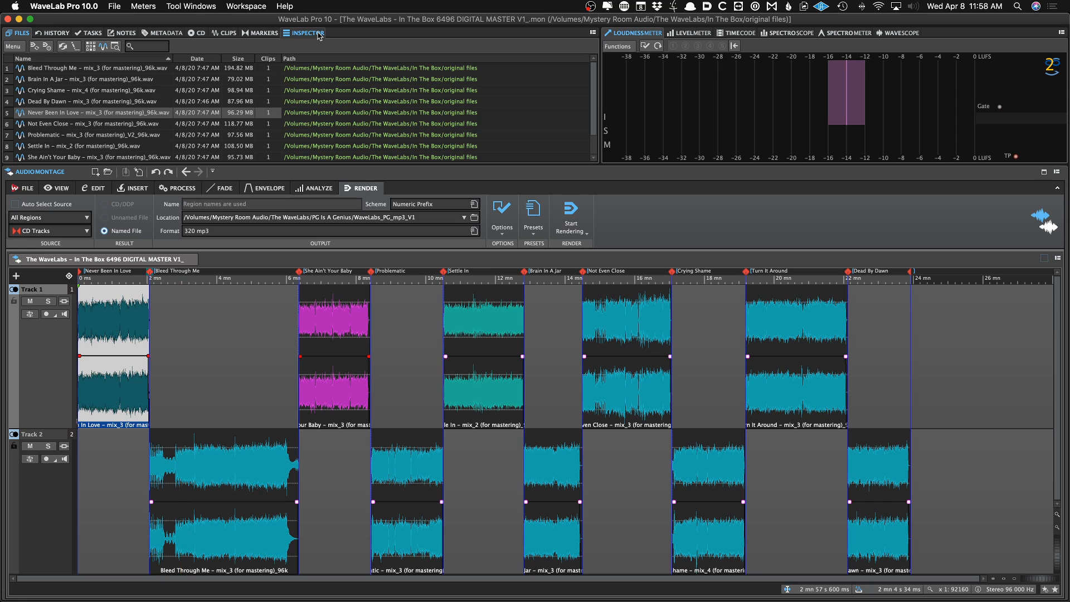
# Switch the workspace layout to Default
pyautogui.click(246, 6)
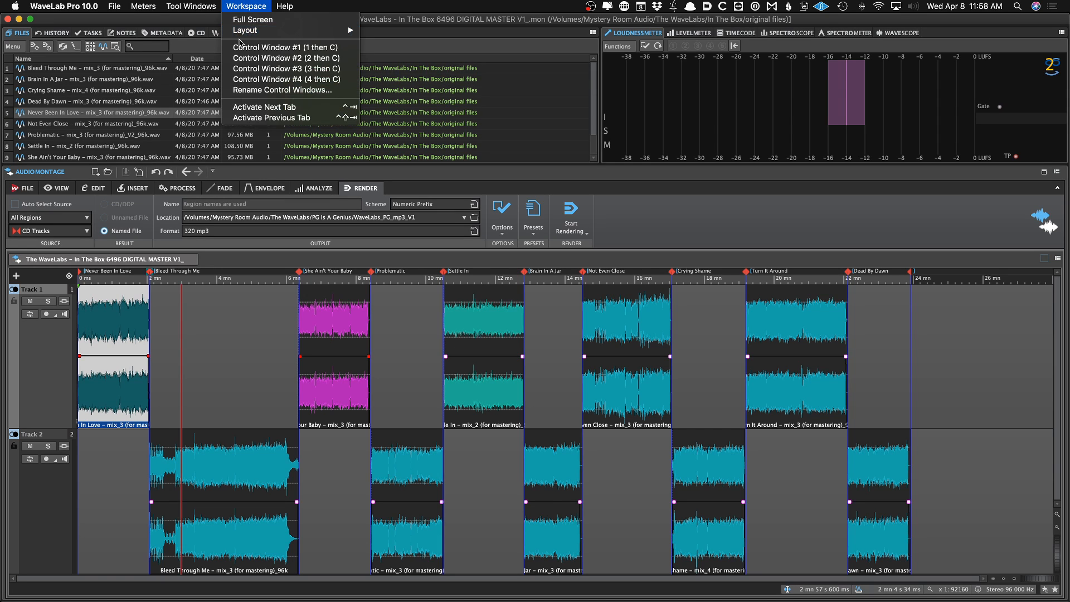
pyautogui.moveTo(312, 30)
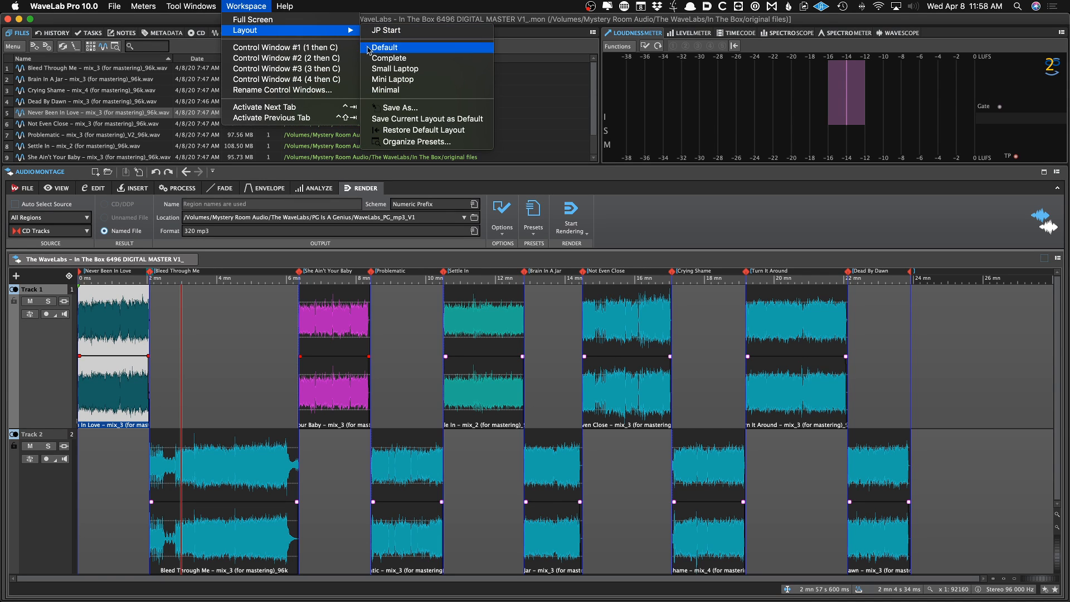
pyautogui.click(384, 47)
# Switch back and forth between the Inspector and Master Section panels to compare them
pyautogui.click(1017, 177)
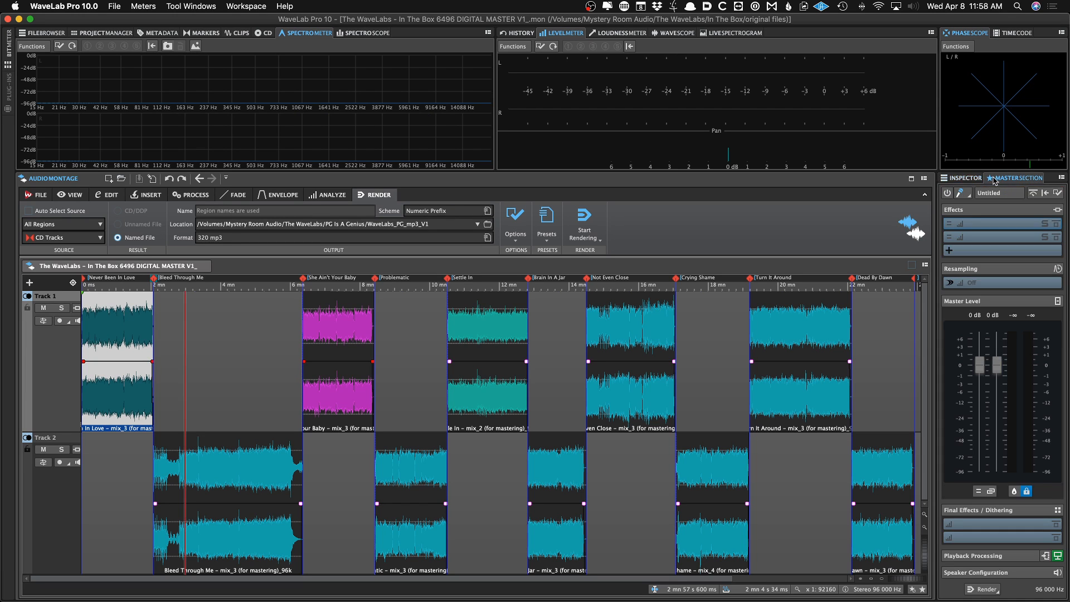
pyautogui.click(970, 178)
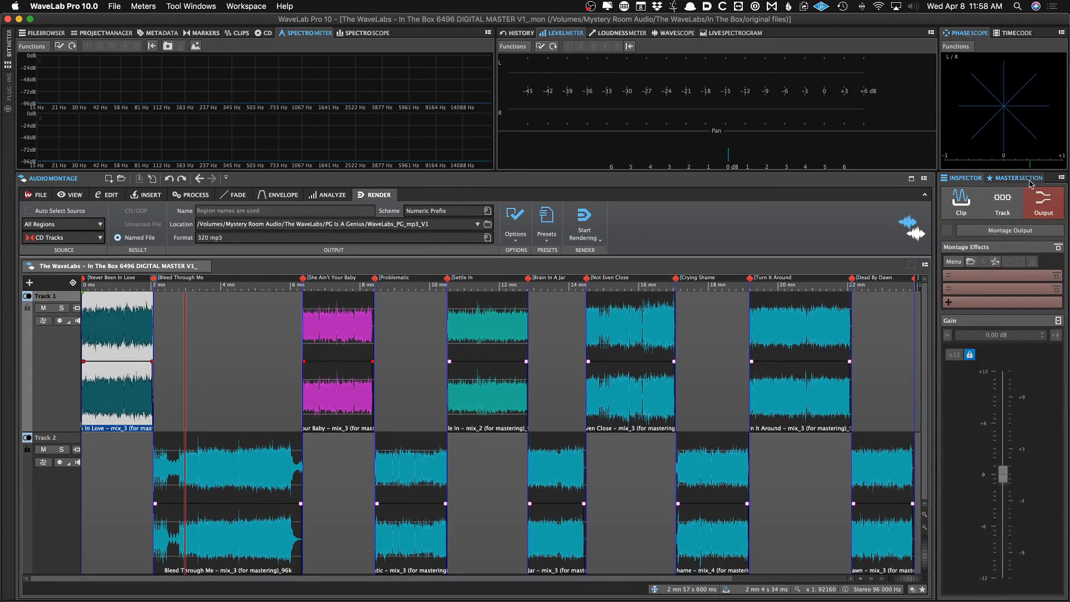
pyautogui.click(1012, 169)
pyautogui.click(981, 179)
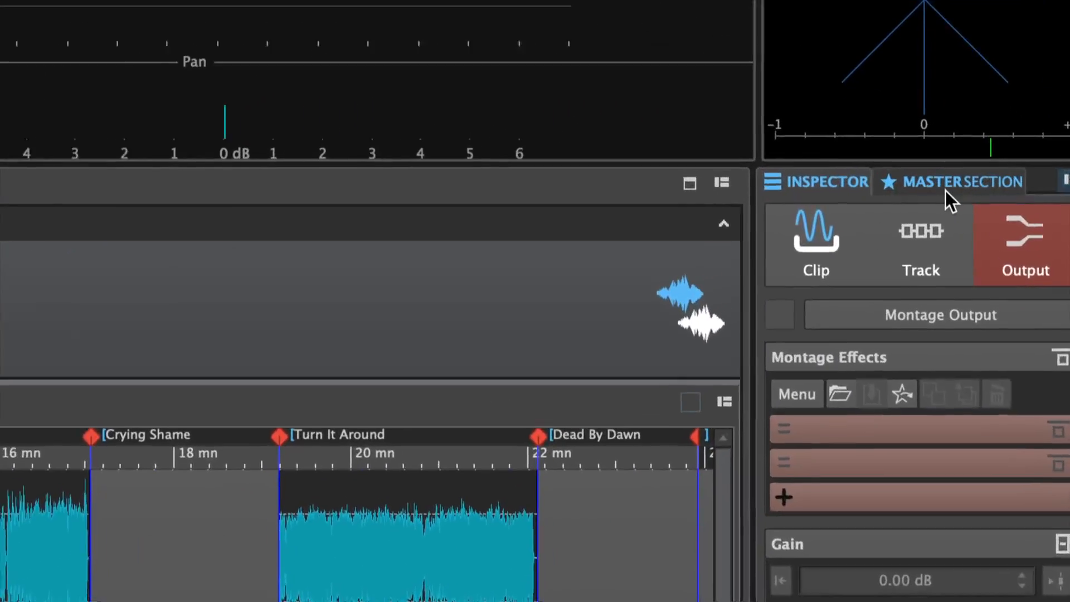
pyautogui.click(993, 178)
pyautogui.click(821, 183)
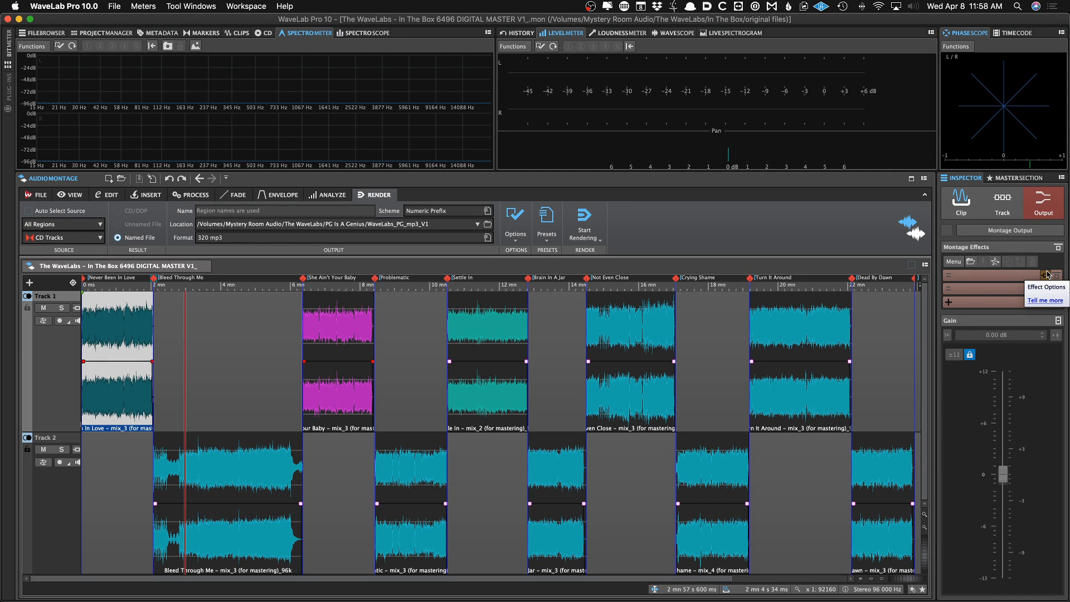
pyautogui.click(984, 177)
pyautogui.click(965, 178)
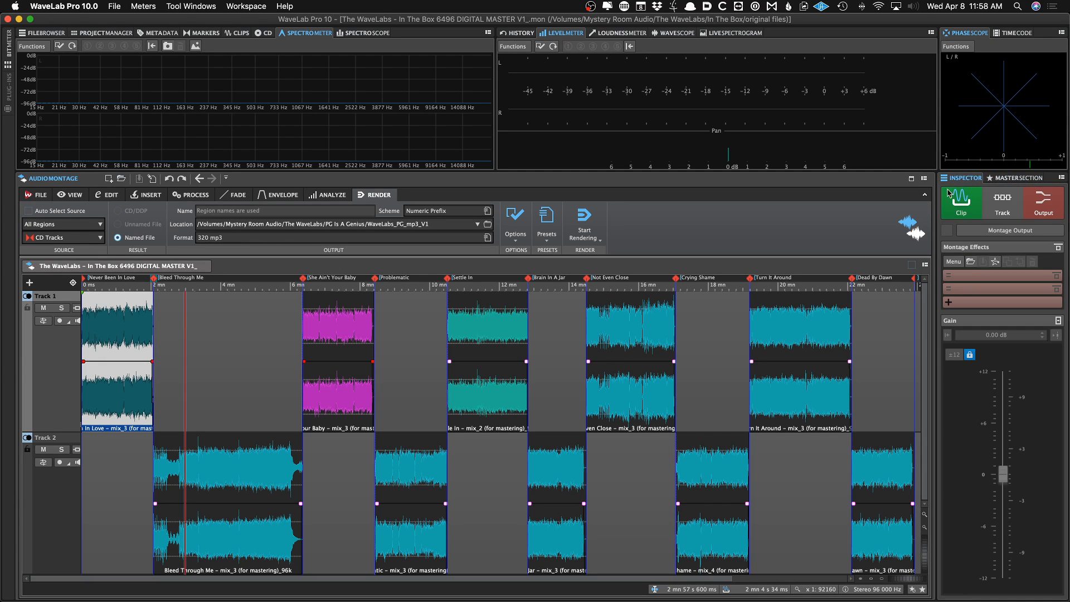
pyautogui.click(246, 6)
pyautogui.moveTo(266, 37)
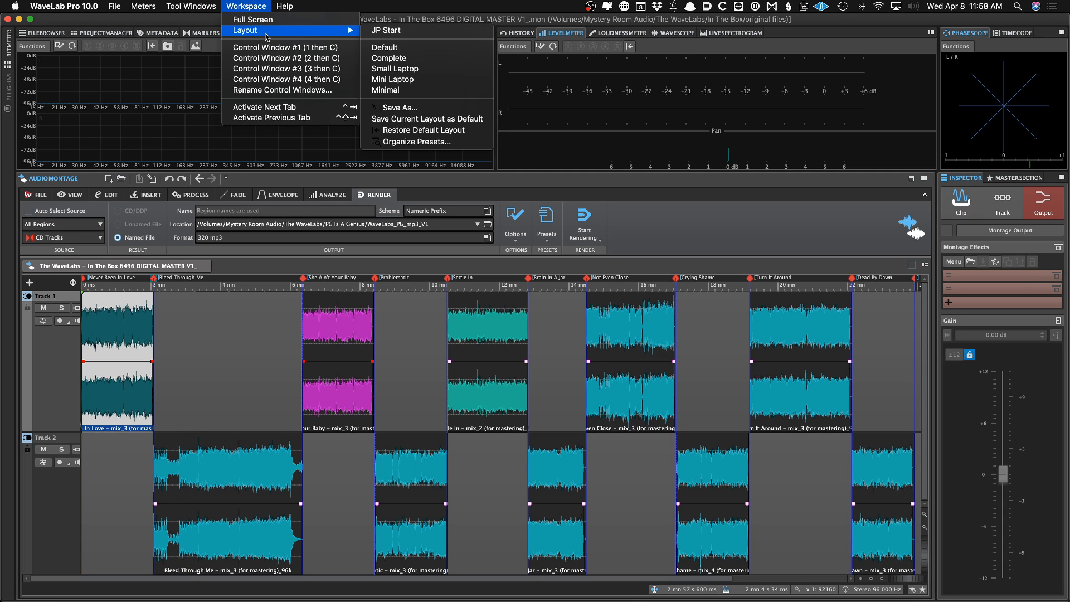
pyautogui.click(893, 184)
# Float the Inspector panel and dock its tab group across the top of the window
pyautogui.rightClick(960, 181)
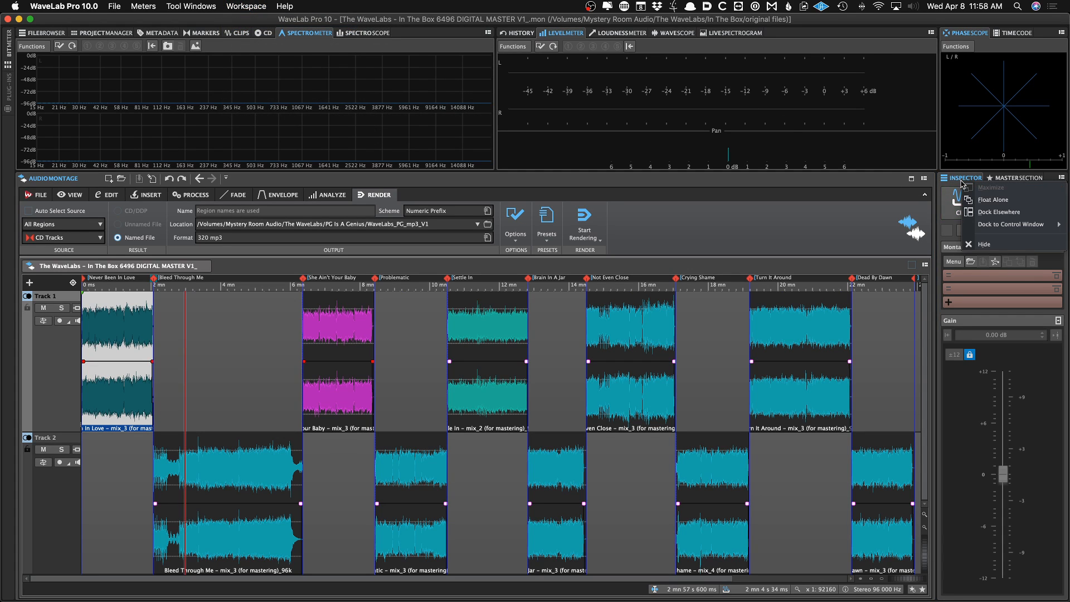
pyautogui.click(993, 199)
pyautogui.moveTo(551, 137); pyautogui.dragTo(547, 137)
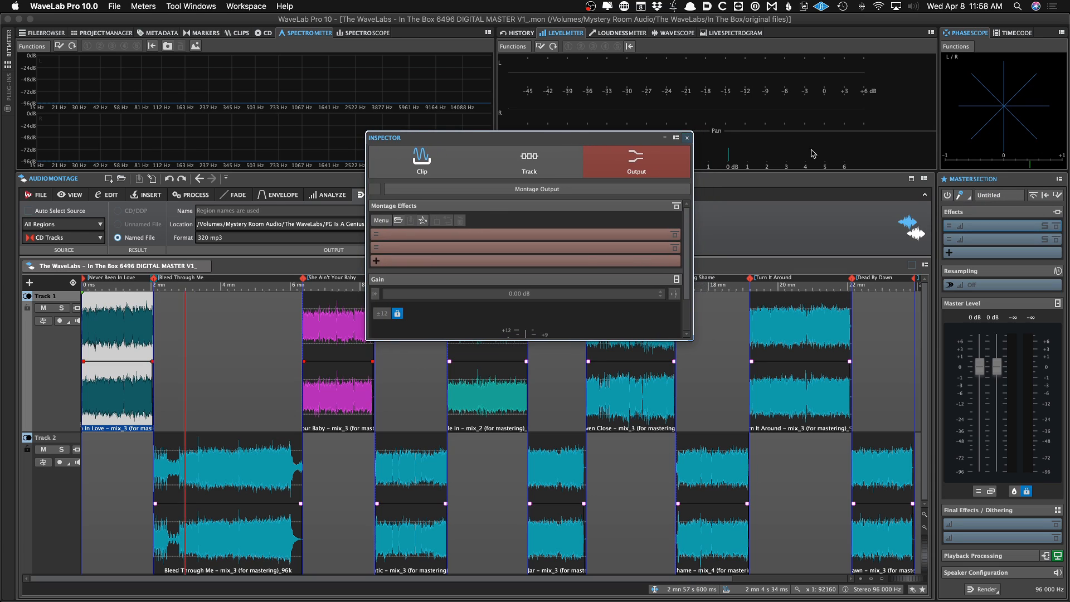
pyautogui.click(677, 138)
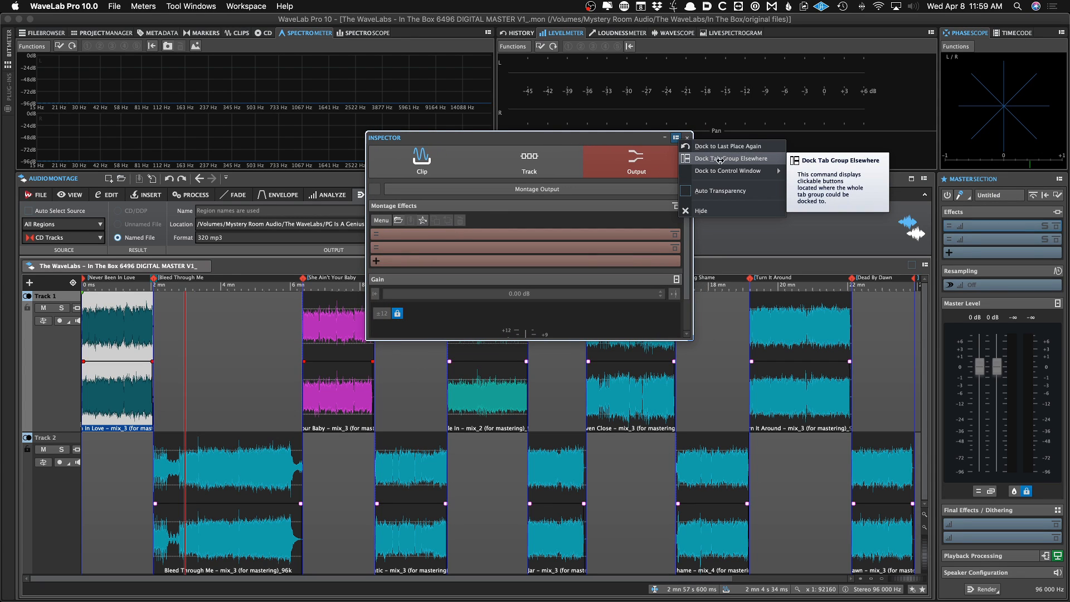
pyautogui.click(721, 158)
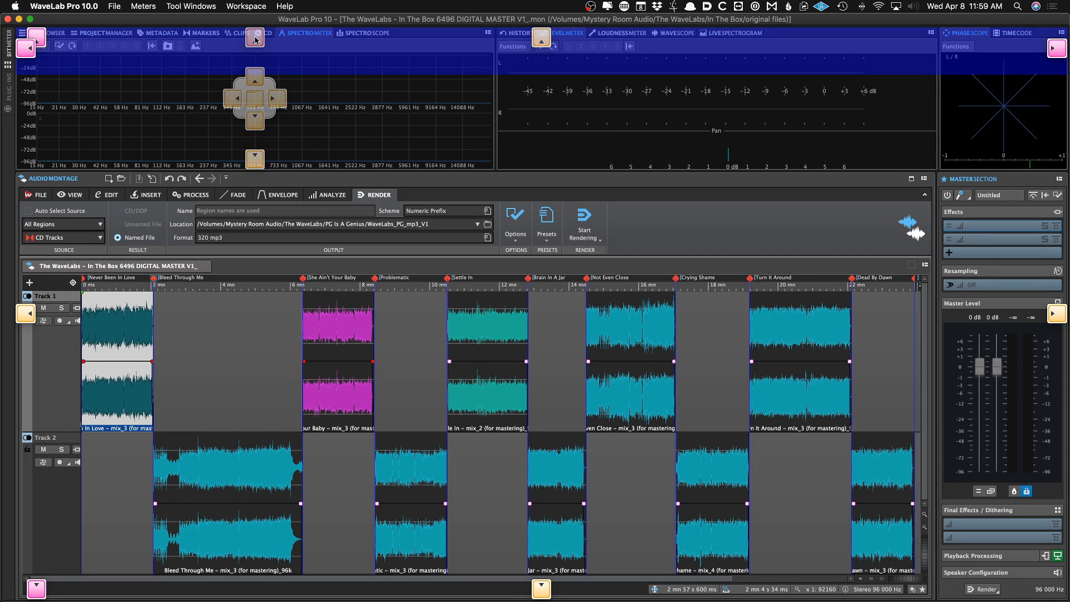
pyautogui.click(254, 39)
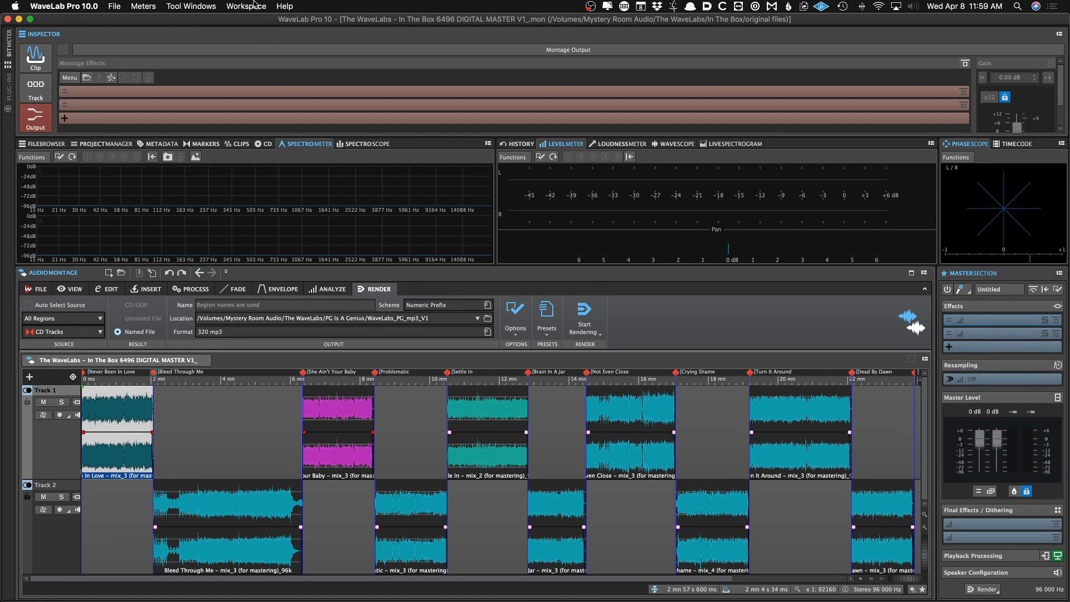
# Switch the workspace layout to the JP Start preset
pyautogui.click(255, 6)
pyautogui.moveTo(258, 30)
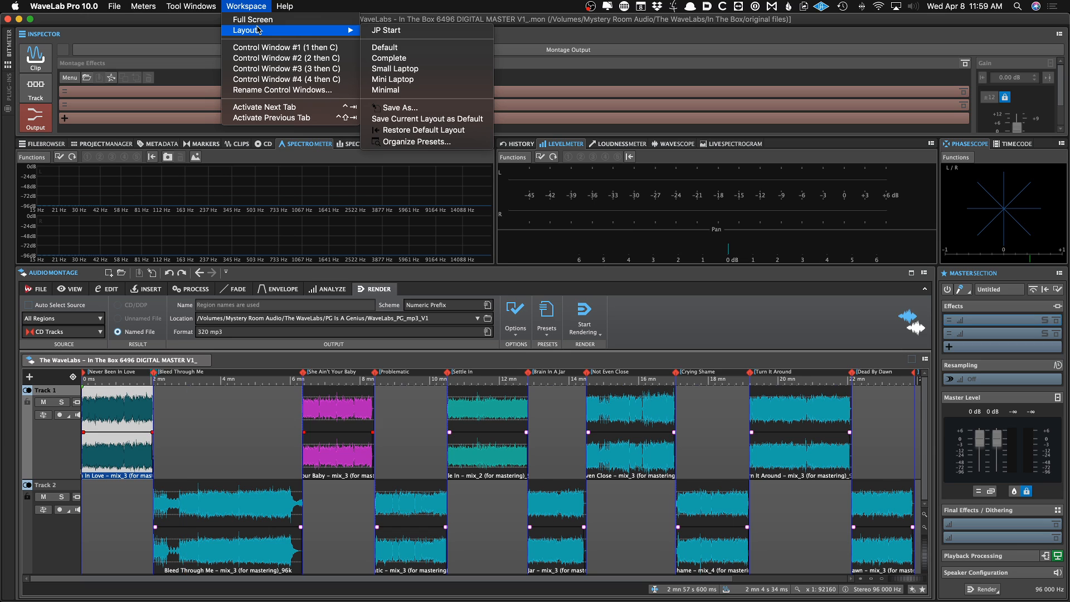
pyautogui.click(420, 30)
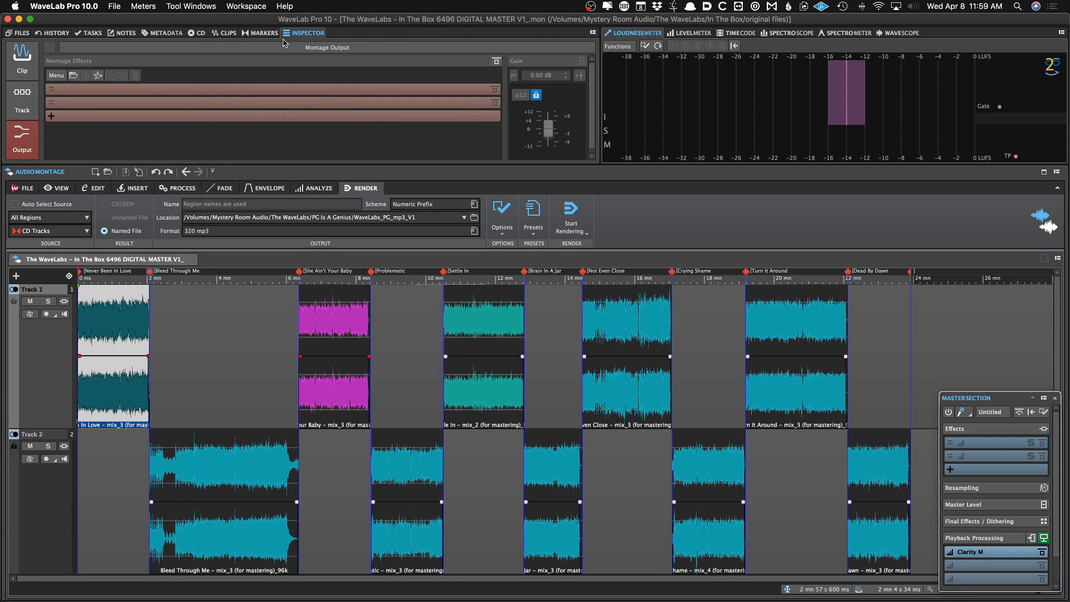
# Switch between the Markers and Inspector tabs to compare them
pyautogui.click(262, 33)
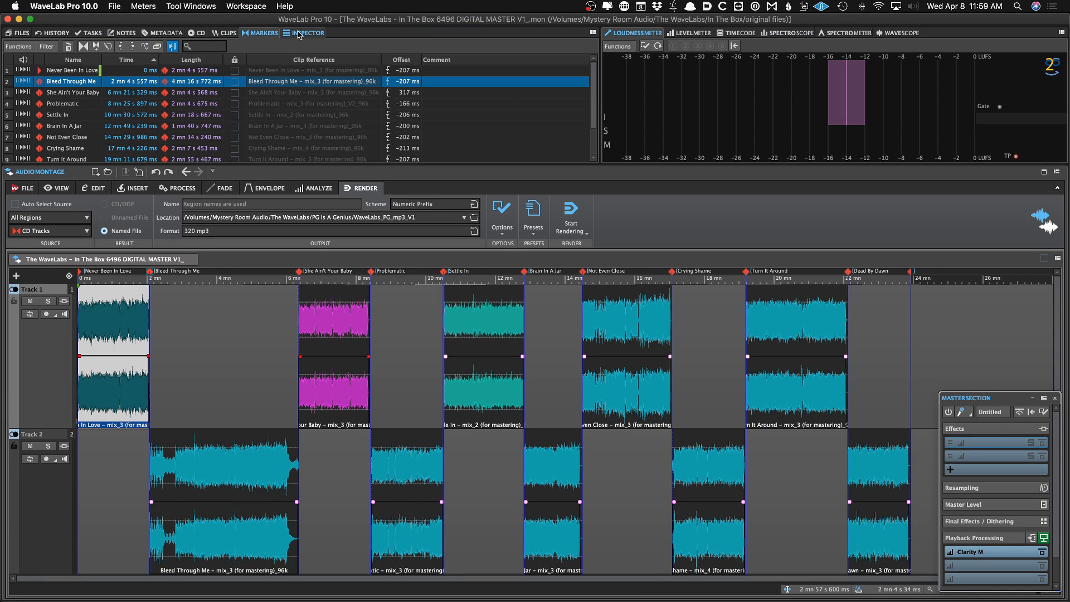
pyautogui.click(299, 34)
pyautogui.click(262, 33)
pyautogui.click(301, 34)
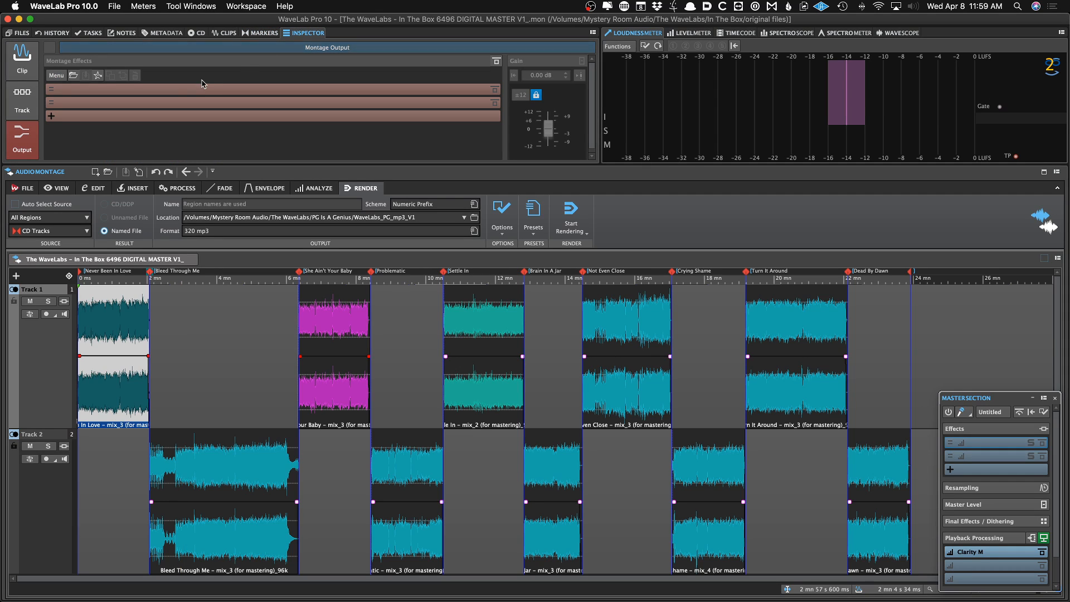
pyautogui.click(293, 47)
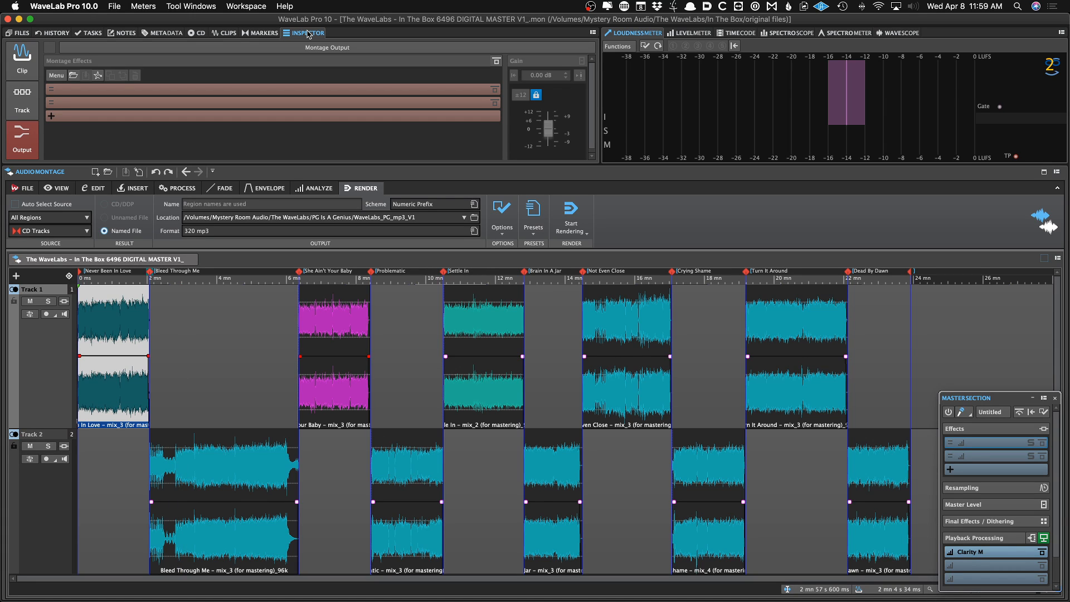
# View the Inspector's Clip and Track panes while selecting Track 2 and Track 1
pyautogui.click(25, 63)
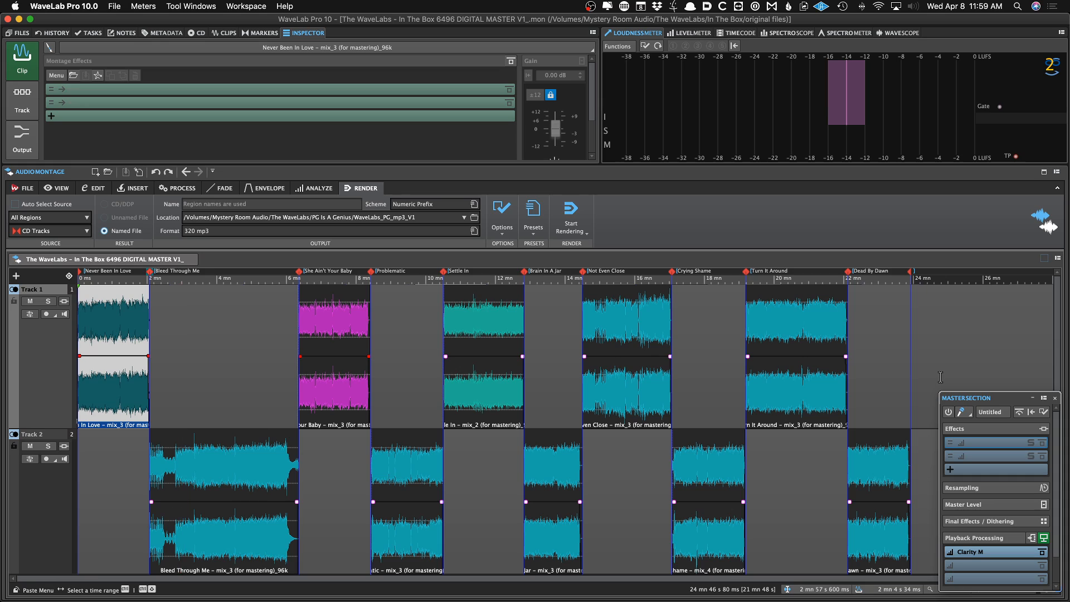
pyautogui.press('F4')
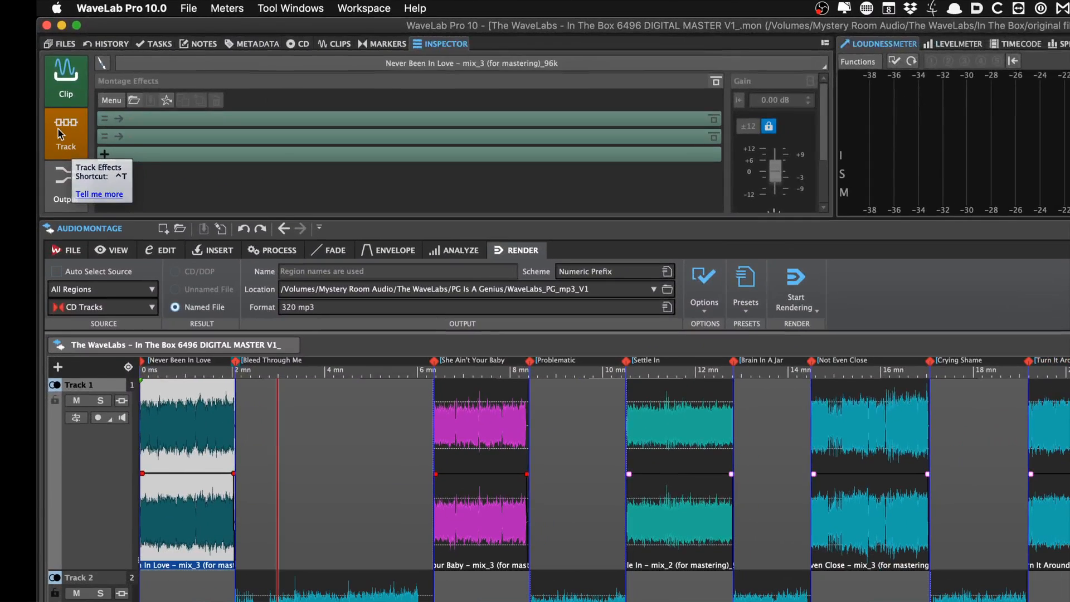
pyautogui.click(71, 279)
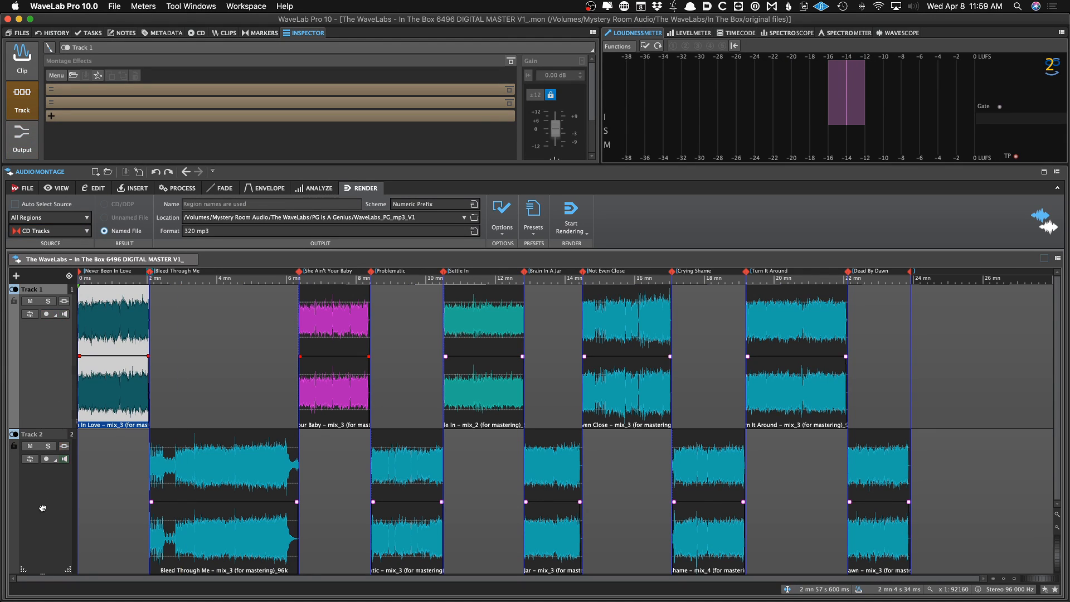
pyautogui.click(42, 508)
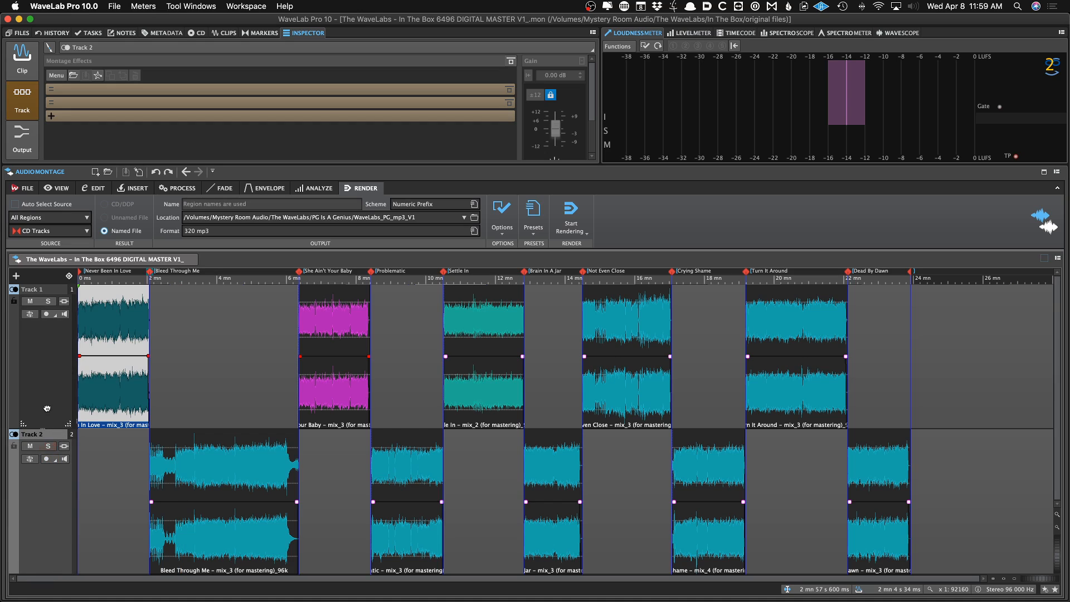
pyautogui.click(47, 408)
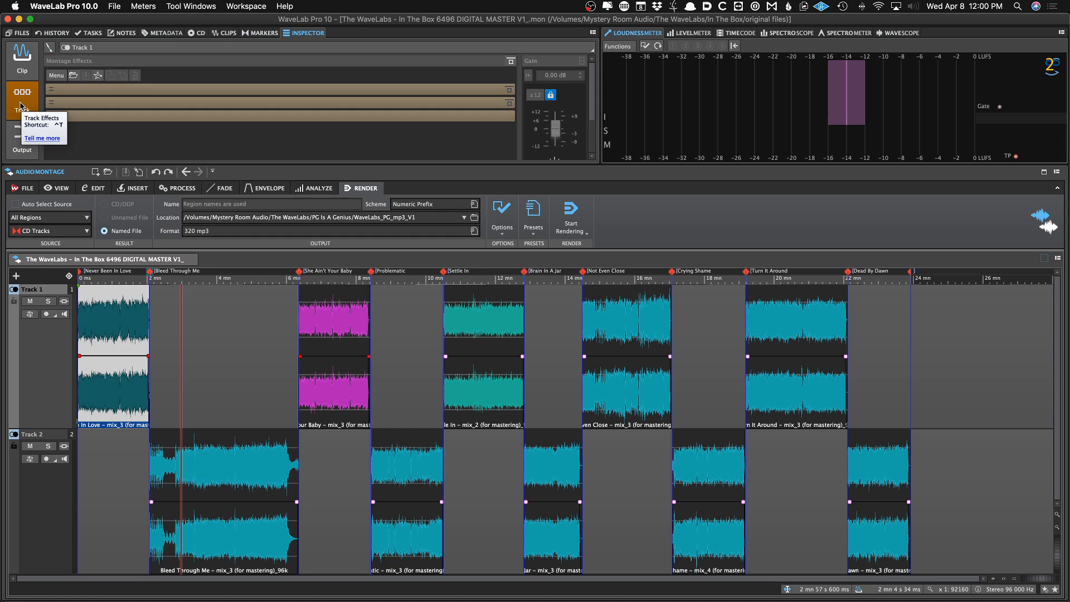
pyautogui.click(22, 70)
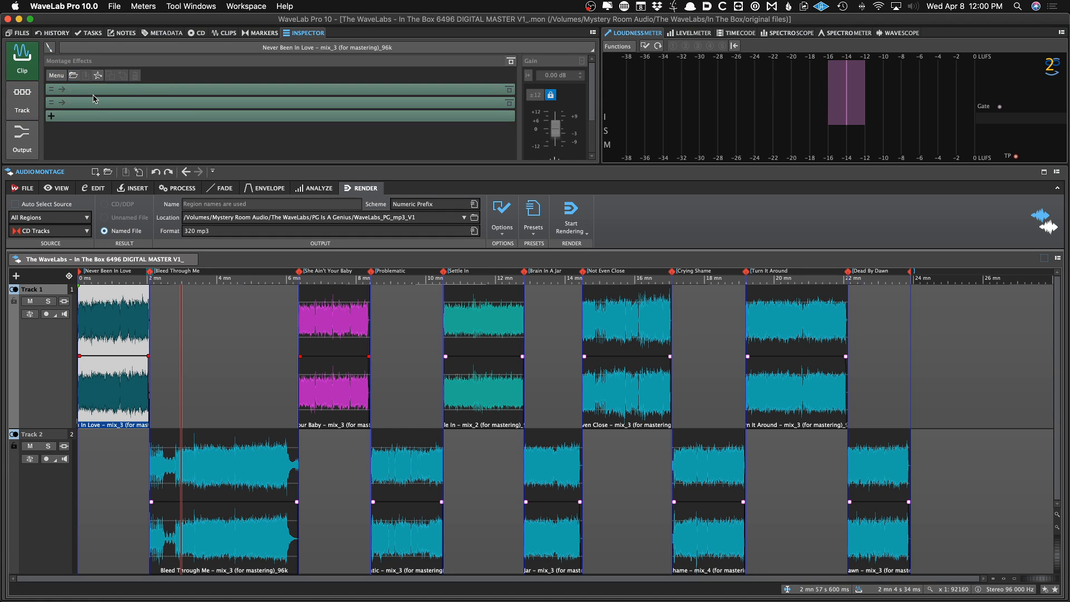
# Select each clip on both tracks in turn to inspect its clip settings
pyautogui.click(191, 457)
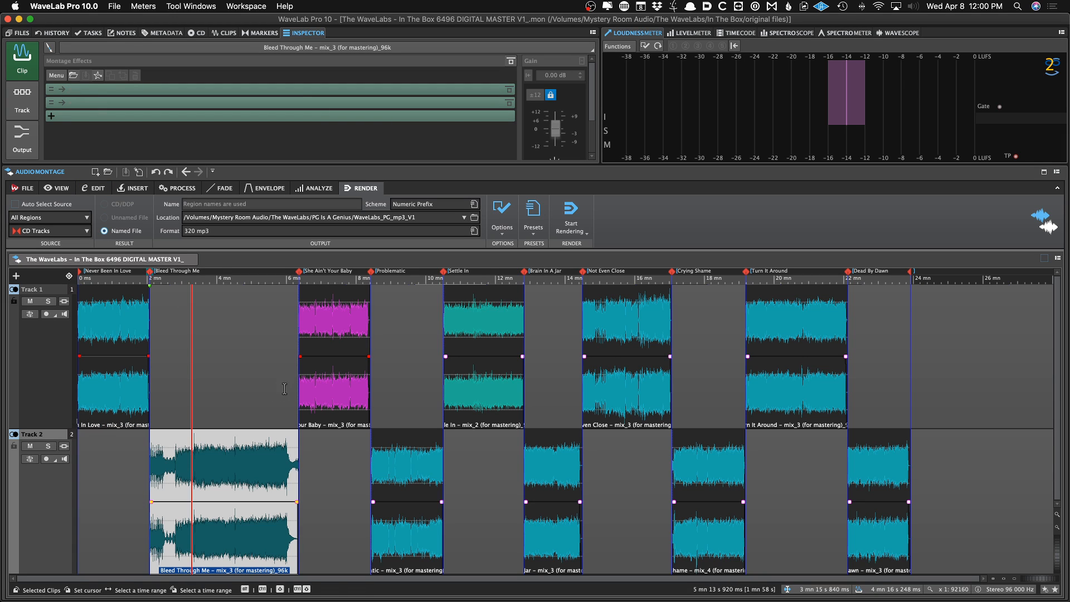
pyautogui.click(327, 377)
pyautogui.click(384, 457)
pyautogui.click(468, 379)
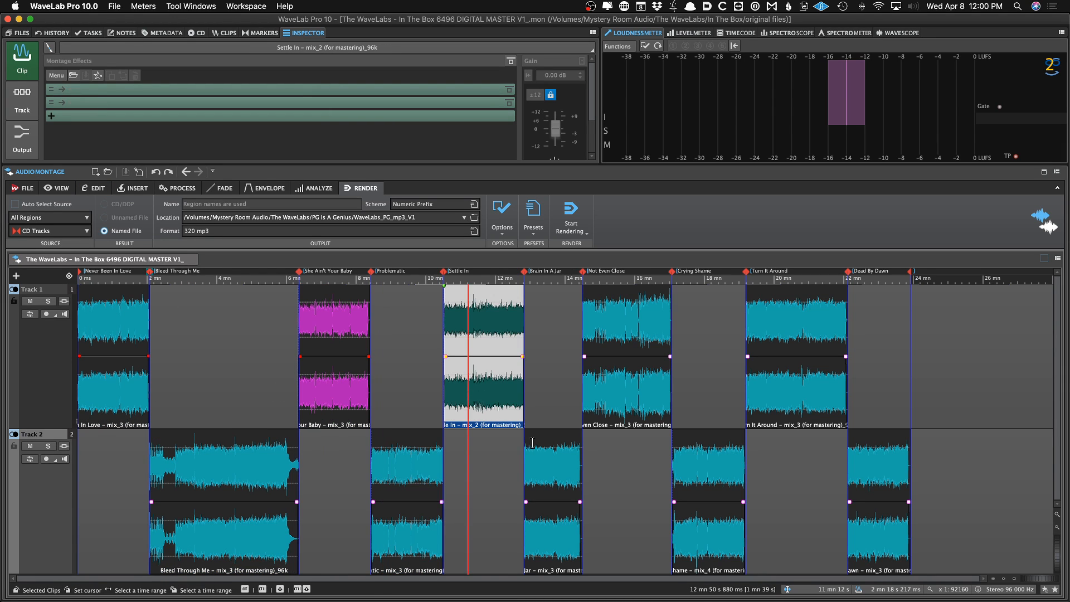
pyautogui.click(557, 454)
pyautogui.click(620, 402)
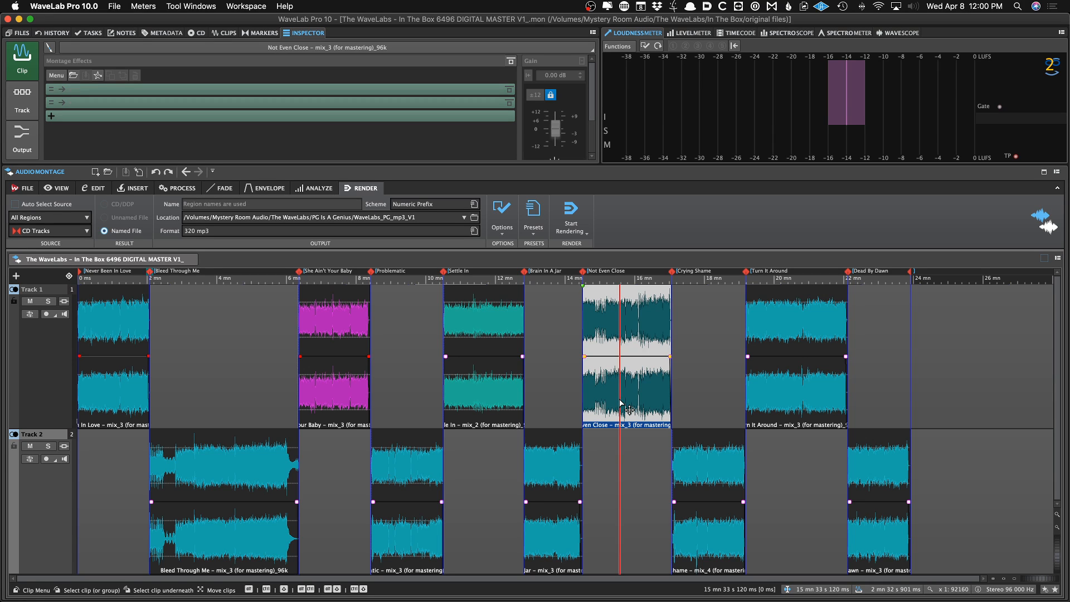
pyautogui.click(681, 390)
pyautogui.click(701, 437)
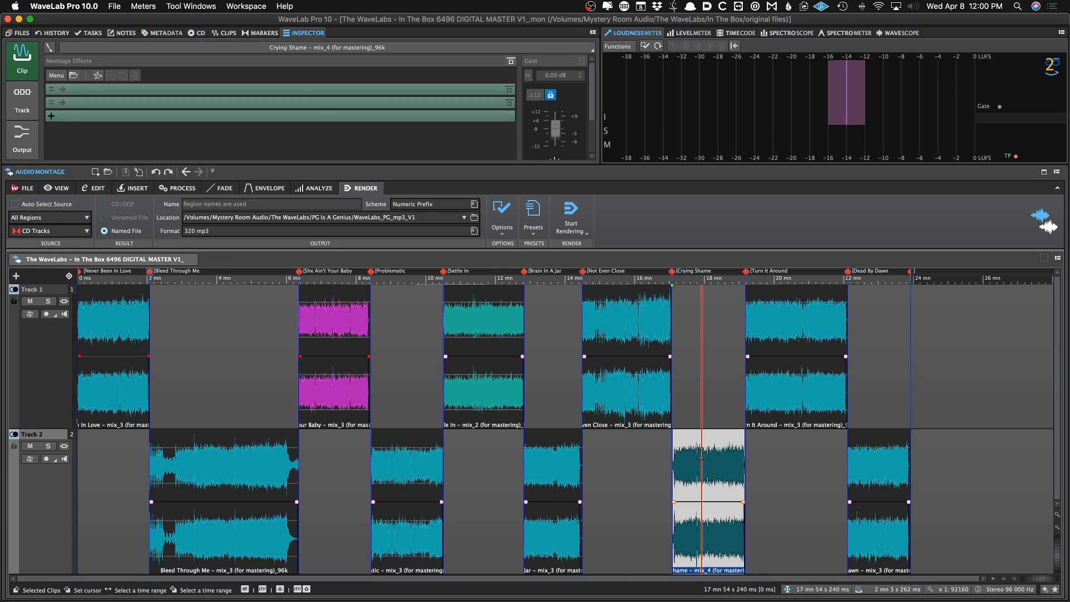
pyautogui.click(777, 405)
pyautogui.click(882, 474)
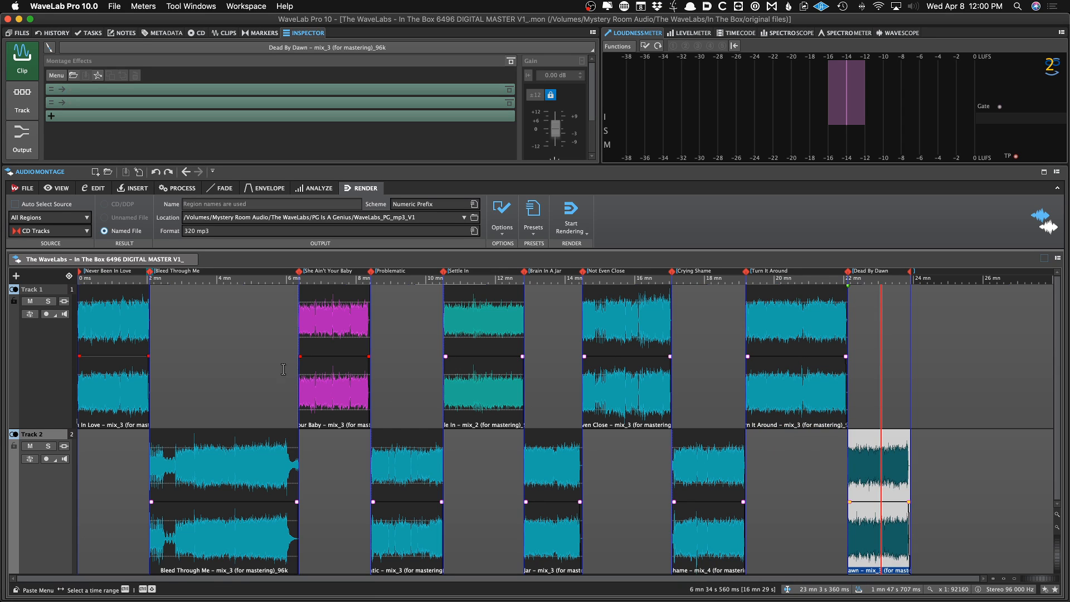
pyautogui.click(125, 331)
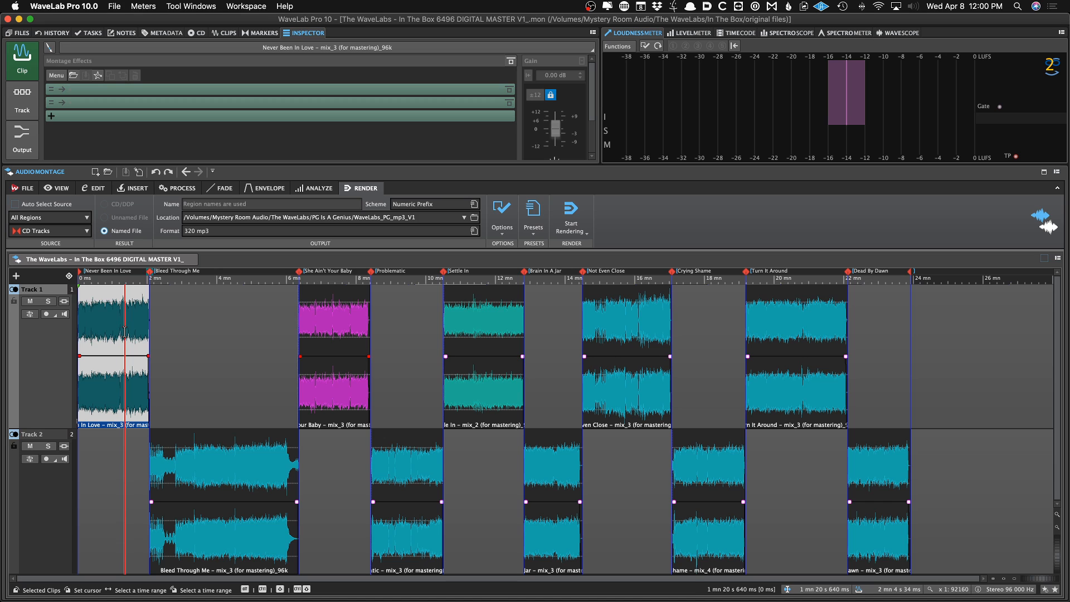
# Insert FabFilter Pro-Q 3 as a clip effect on the first clip, Never Been In Love
pyautogui.press('Home')
pyautogui.press('Up')
pyautogui.press('Up')
pyautogui.press('Up')
pyautogui.press('Up')
pyautogui.press('Up')
pyautogui.press('Up')
pyautogui.press('Up')
pyautogui.press('Up')
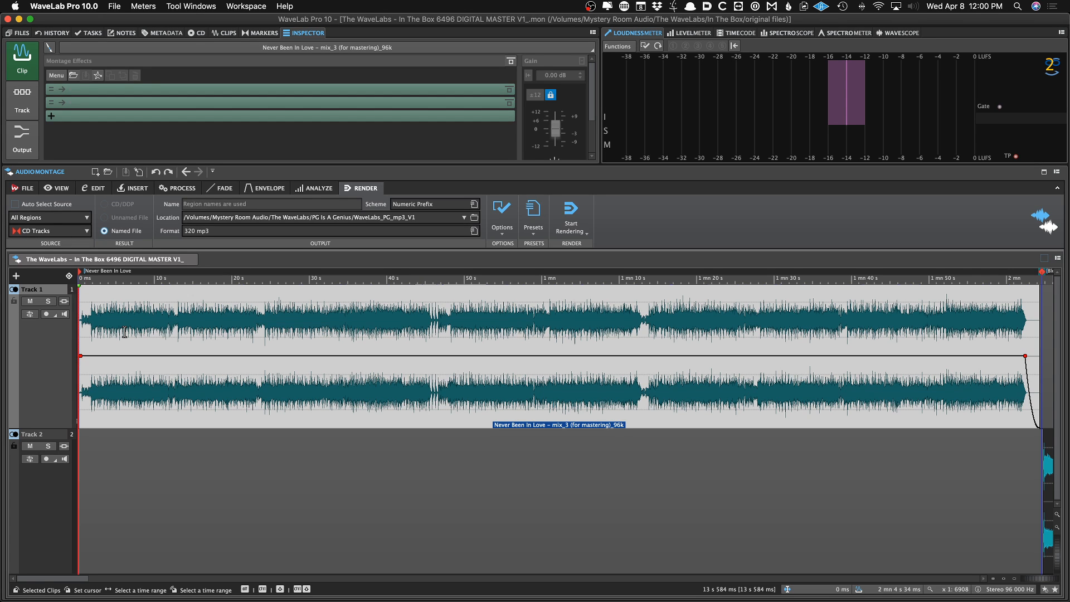
pyautogui.press('Down')
pyautogui.press('Down')
pyautogui.press('Down')
pyautogui.press('Down')
pyautogui.press('Down')
pyautogui.press('Down')
pyautogui.press('Down')
pyautogui.press('Down')
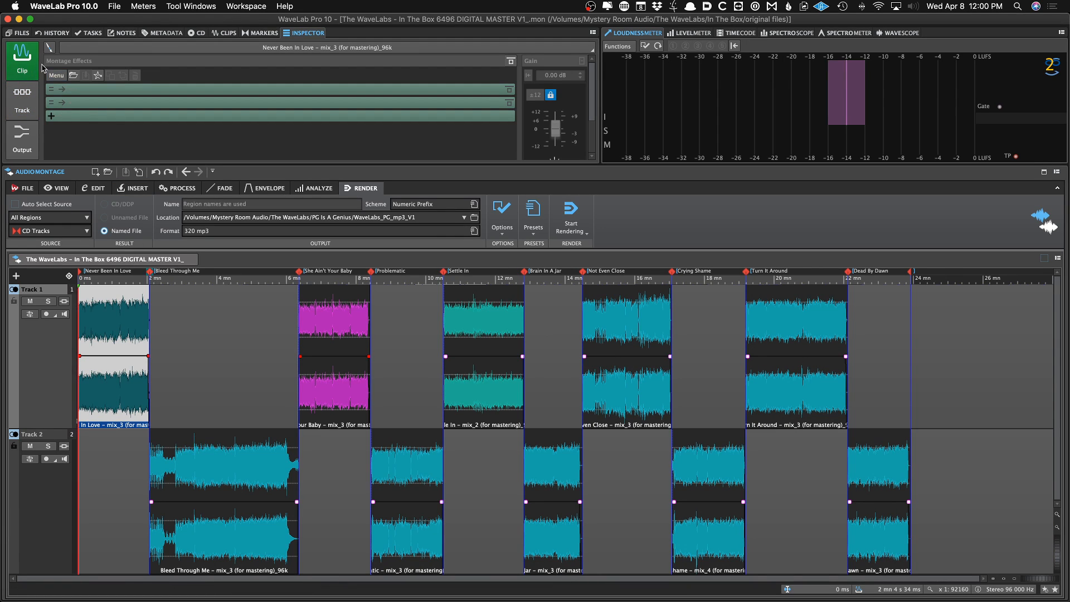
pyautogui.click(81, 89)
pyautogui.moveTo(125, 112)
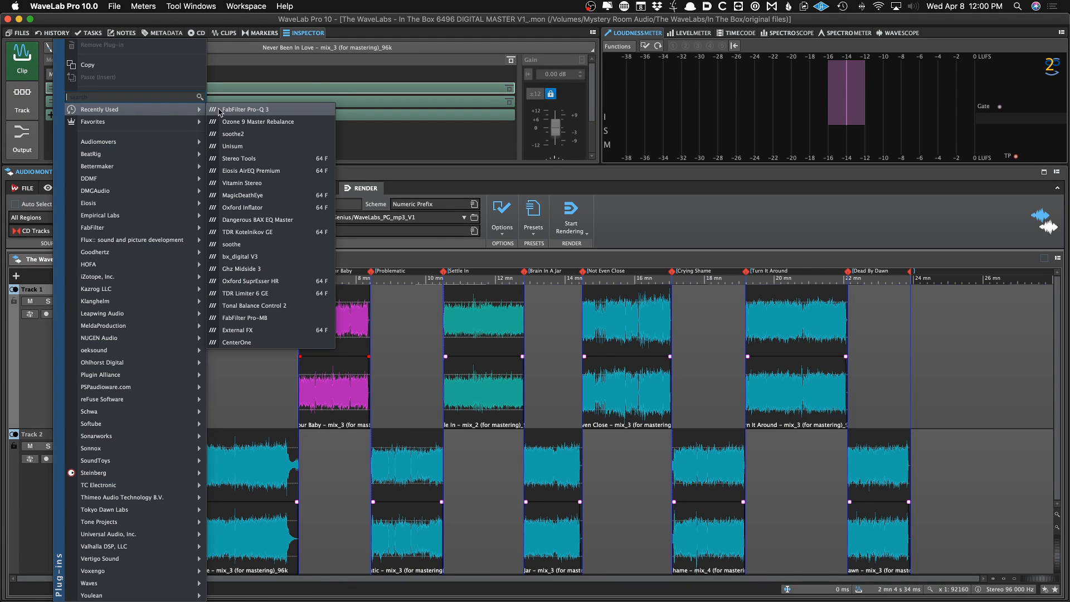
pyautogui.click(219, 112)
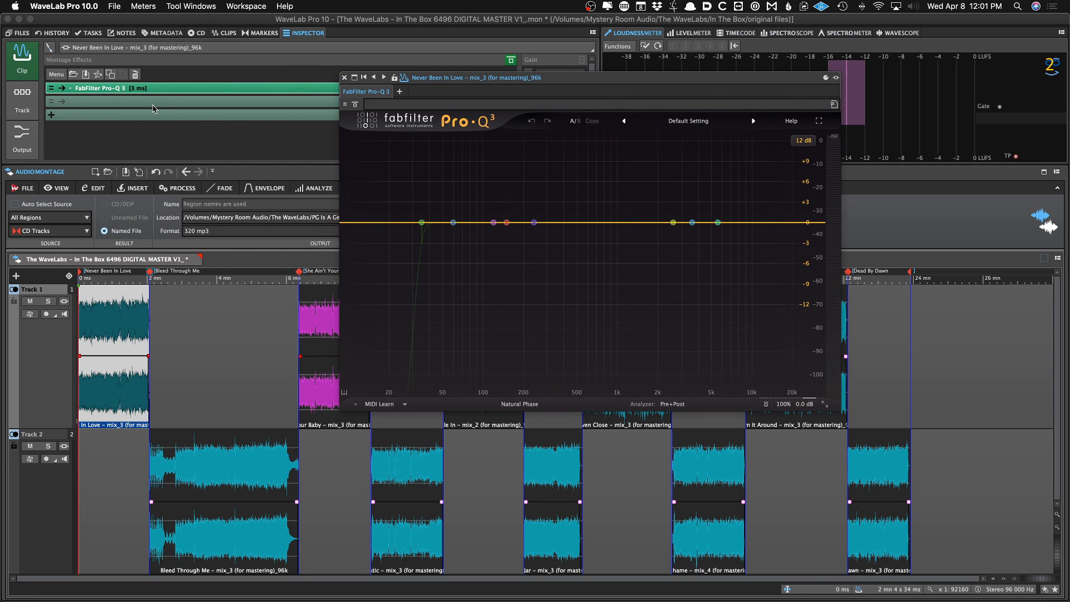
# Play back the start of the montage to audition the clip through Pro-Q 3
pyautogui.click(91, 320)
pyautogui.click(104, 321)
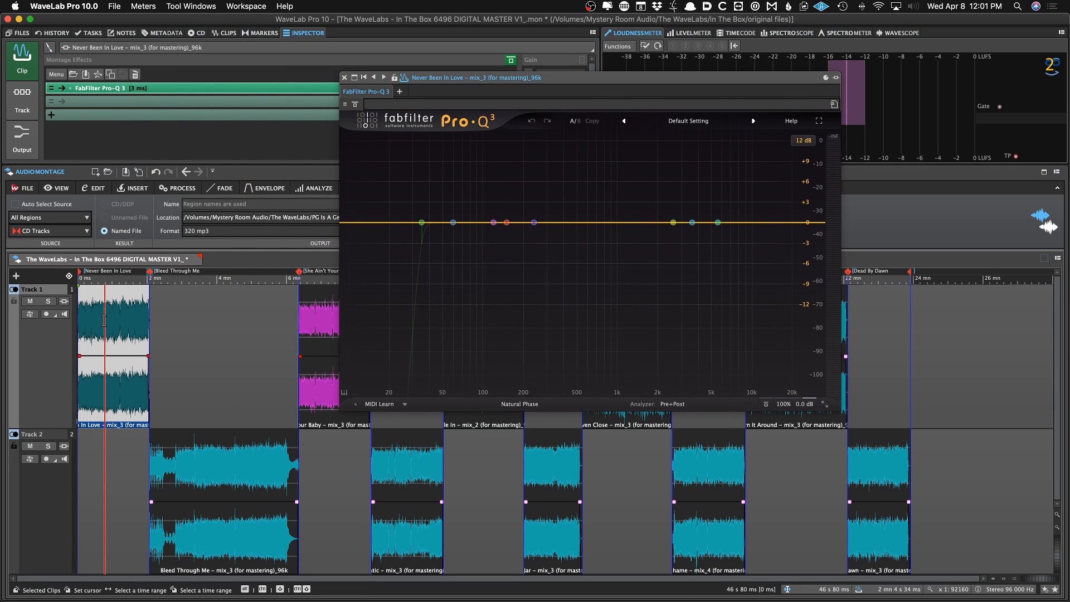
pyautogui.press('space')
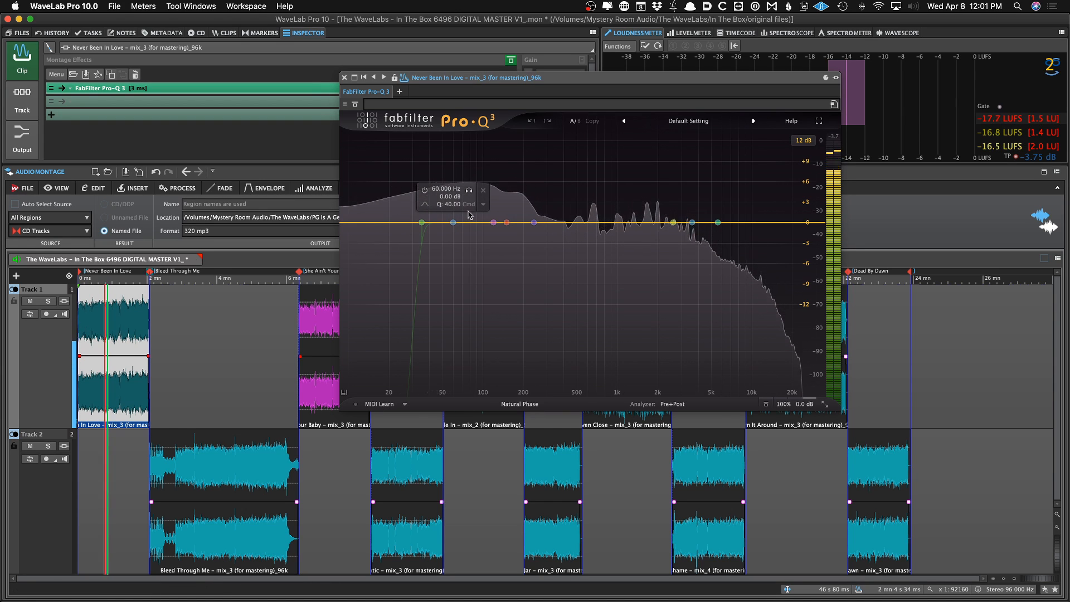
pyautogui.press('space')
pyautogui.click(218, 350)
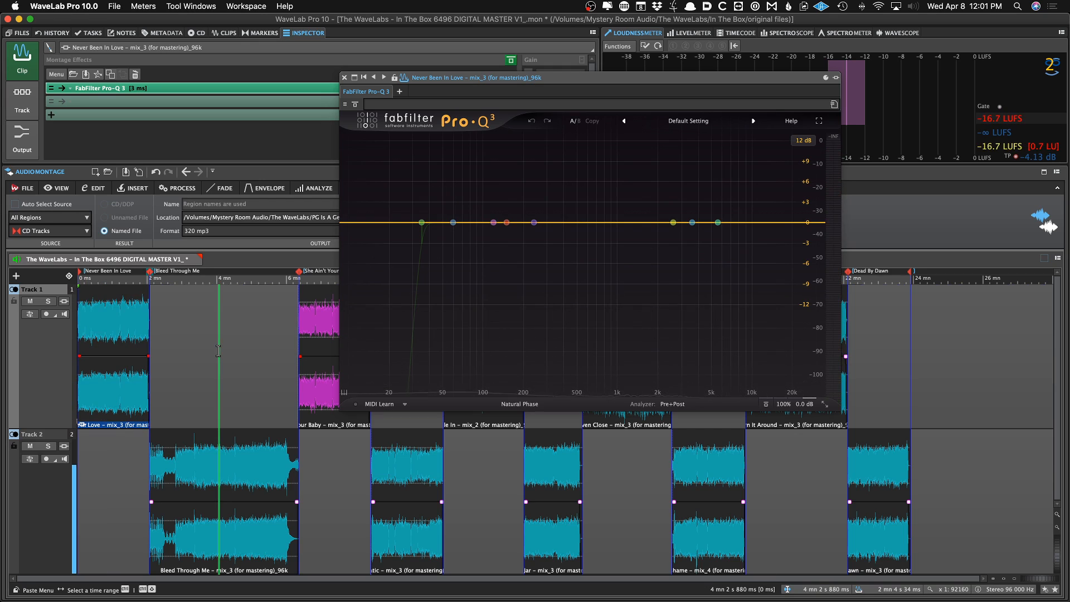
pyautogui.press('space')
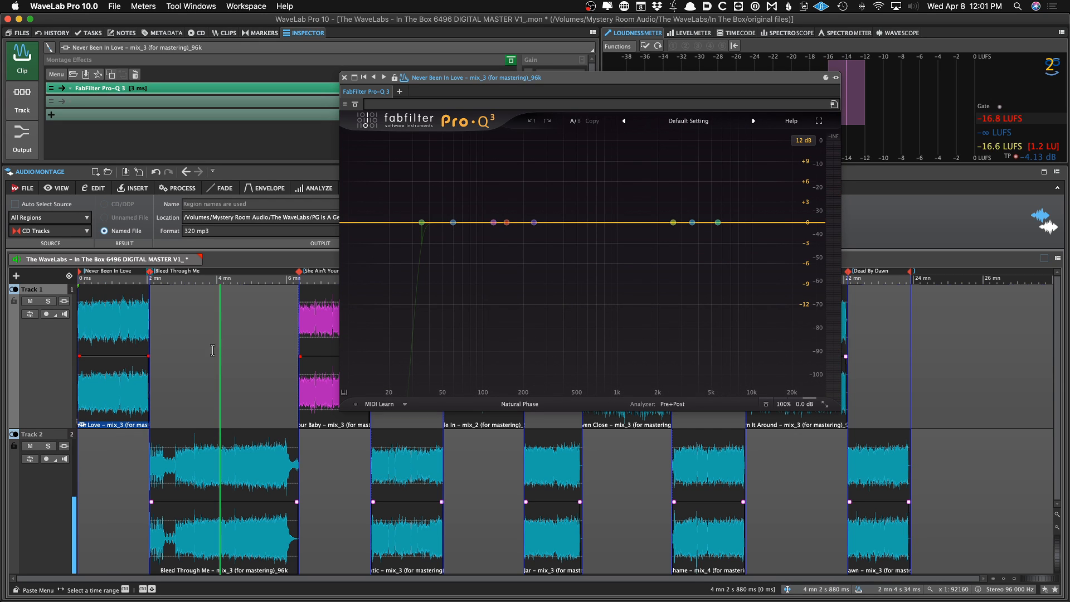
# Open the Inspector's Output pane and save the montage
pyautogui.click(29, 155)
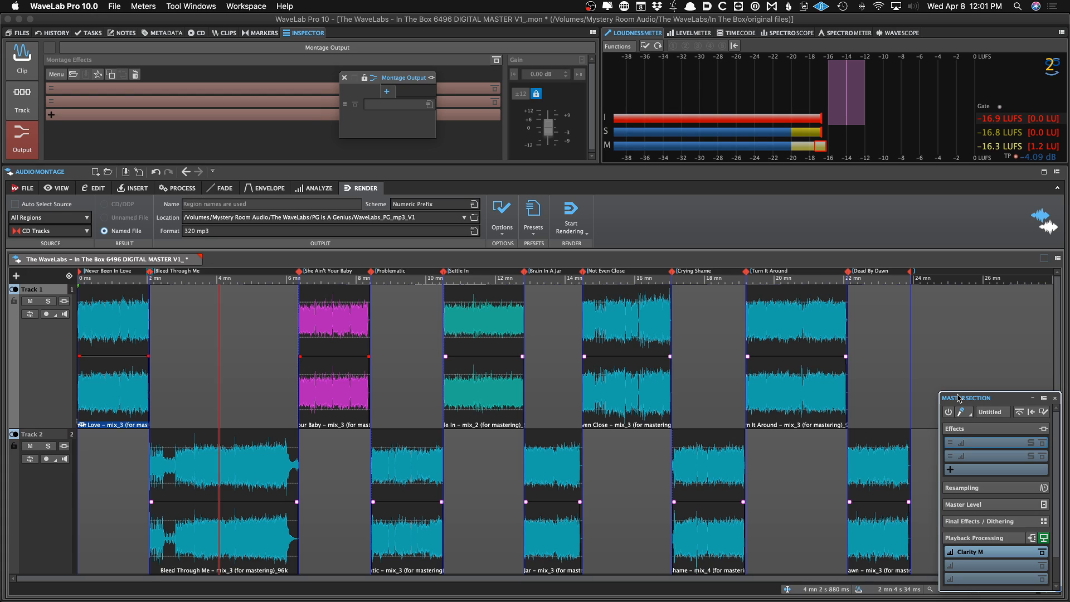
pyautogui.press('super+s')
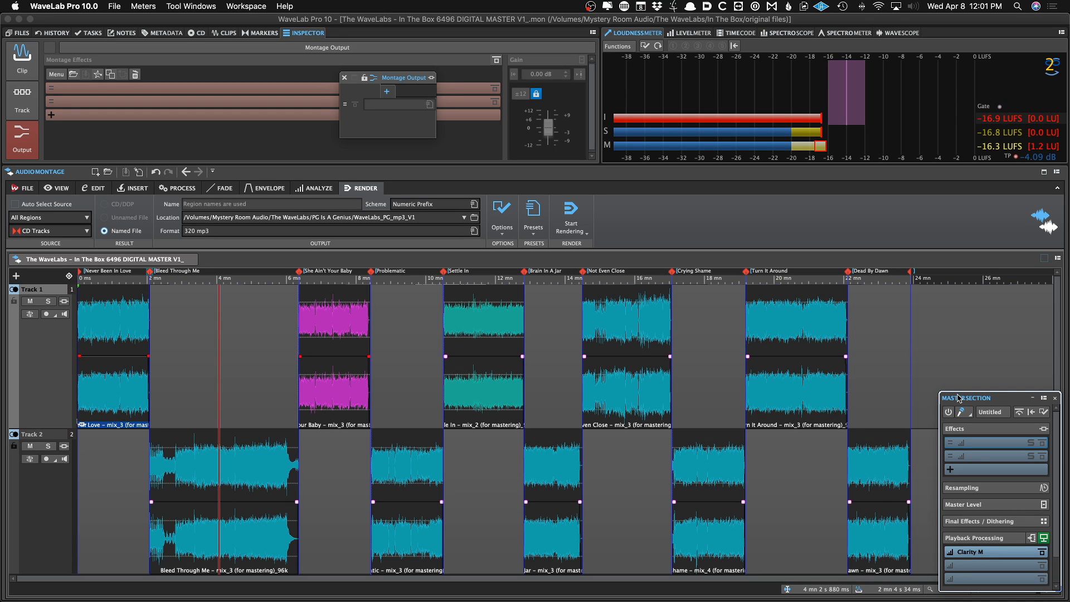
pyautogui.press('super+m')
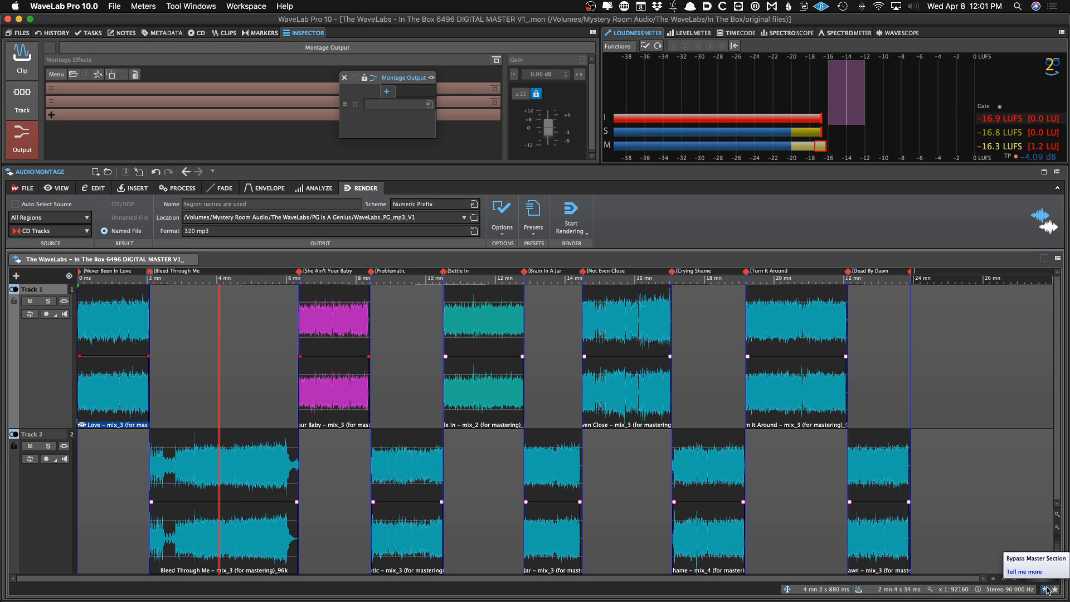
pyautogui.click(997, 426)
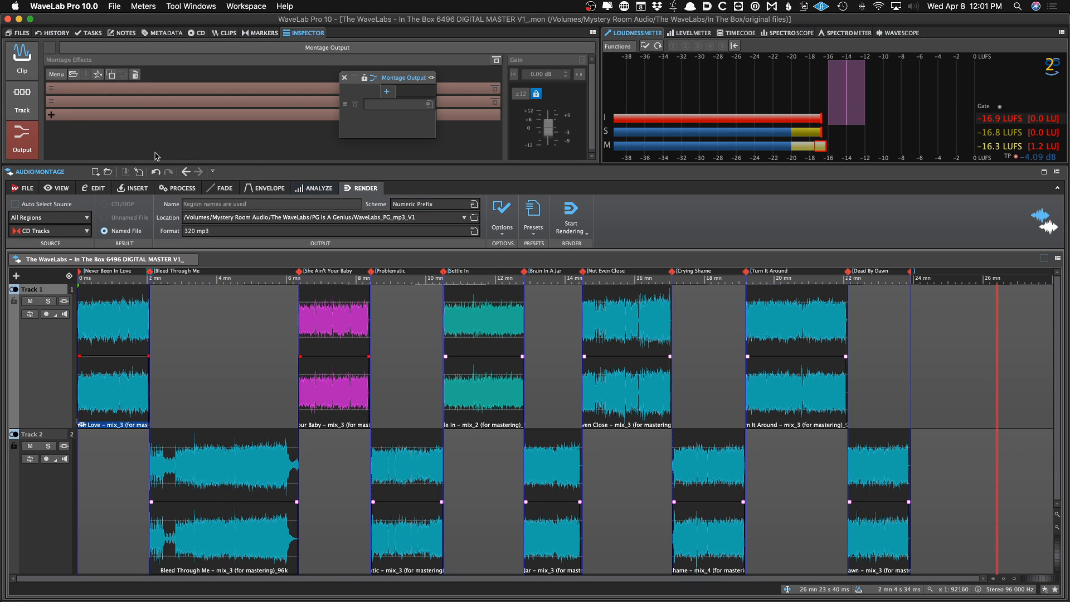
# Insert FabFilter Pro-Q 3 as a Montage Output effect
pyautogui.click(345, 77)
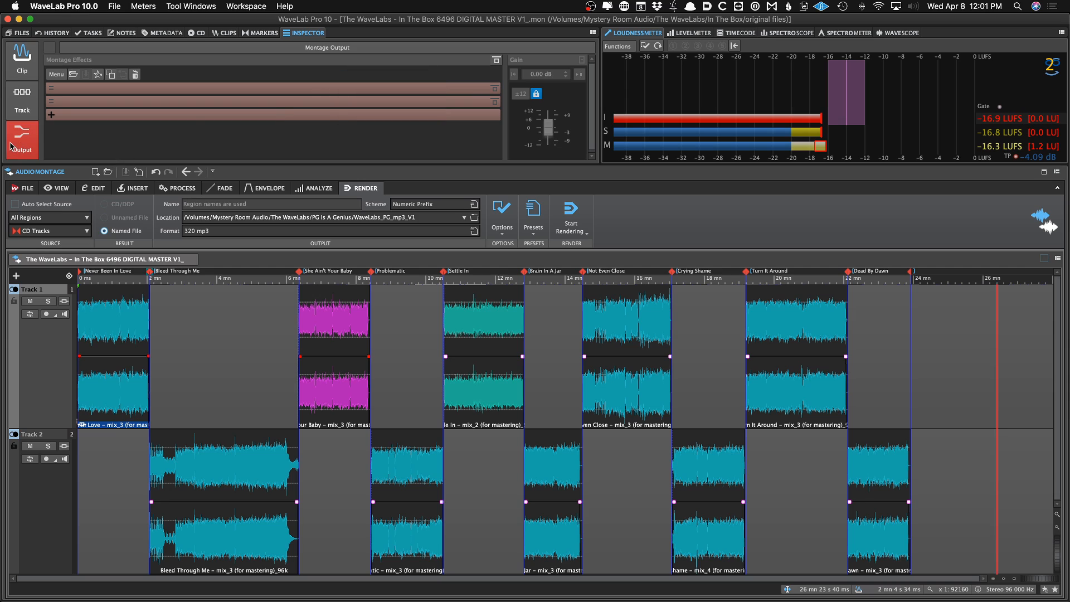
pyautogui.click(91, 306)
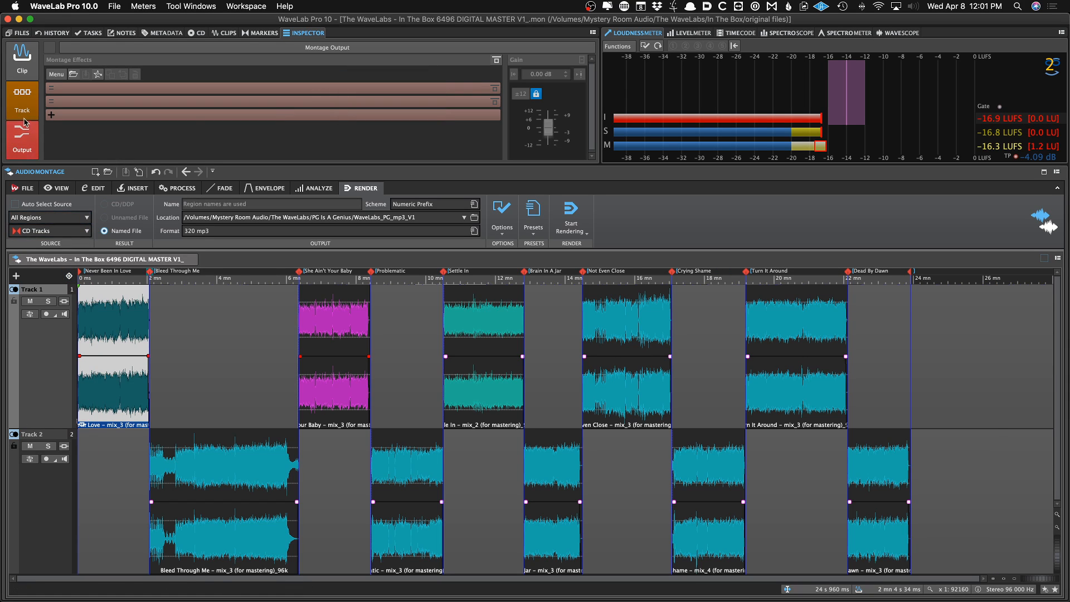
pyautogui.click(78, 97)
pyautogui.moveTo(126, 87)
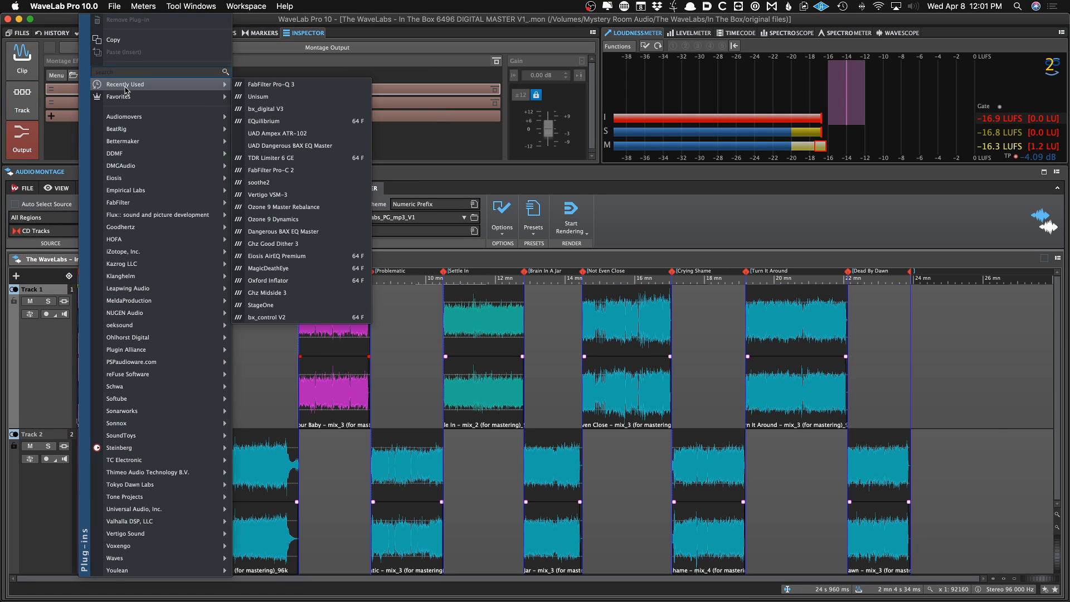
pyautogui.click(262, 84)
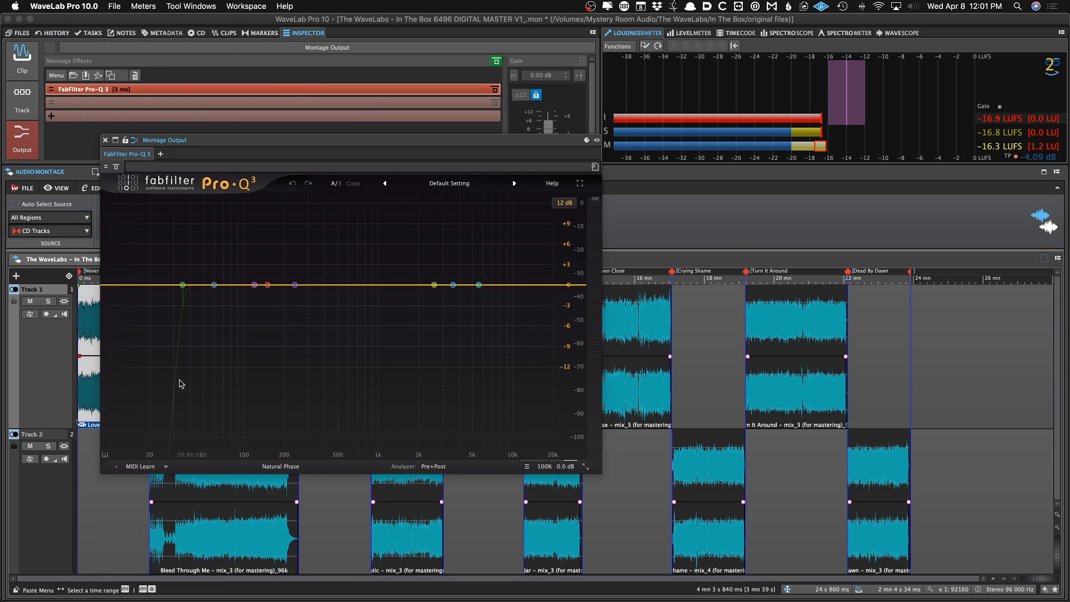
# Play back the montage from the first clip to audition the output through Pro-Q 3
pyautogui.moveTo(247, 128); pyautogui.dragTo(476, 134)
pyautogui.click(234, 390)
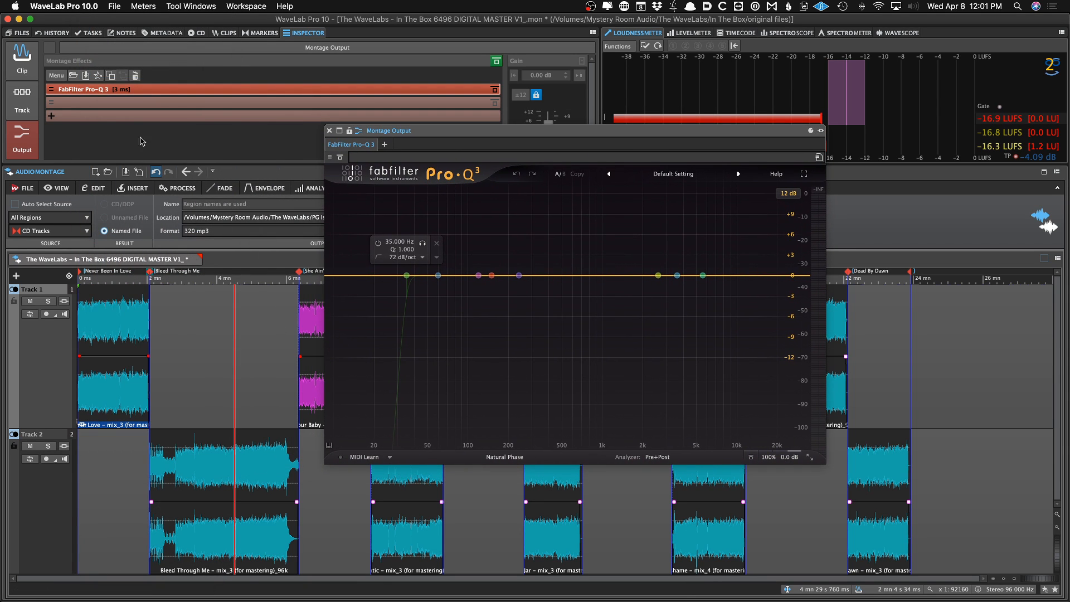
pyautogui.press('space')
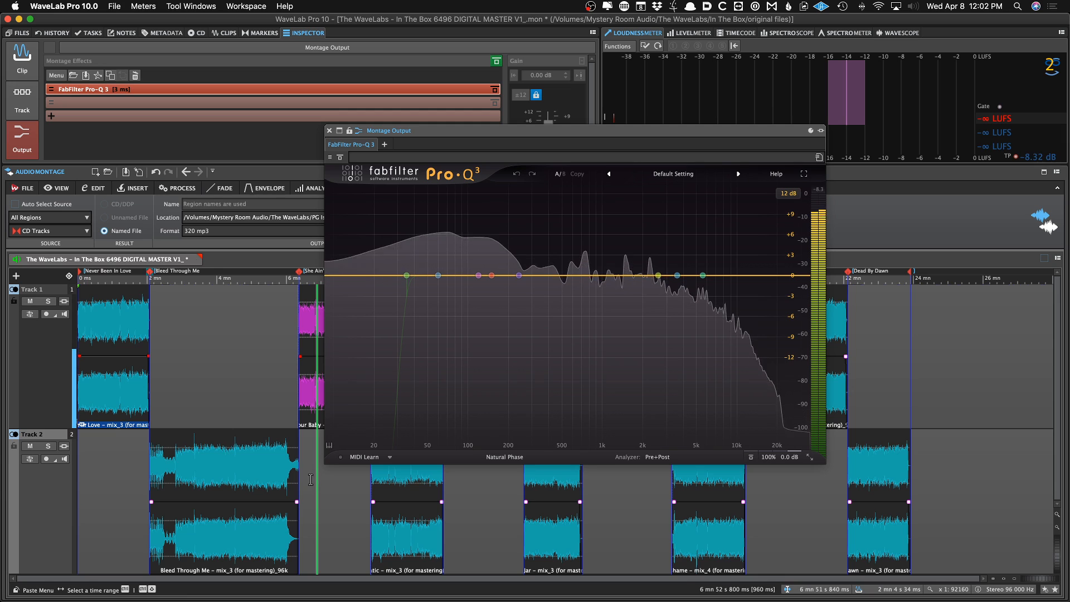
pyautogui.click(391, 485)
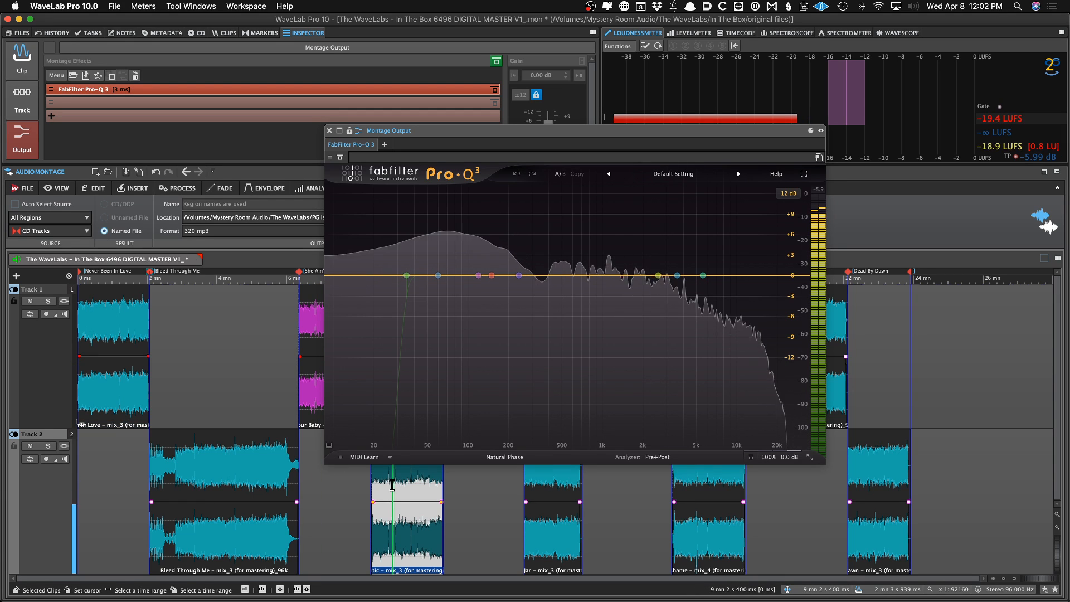
pyautogui.click(453, 493)
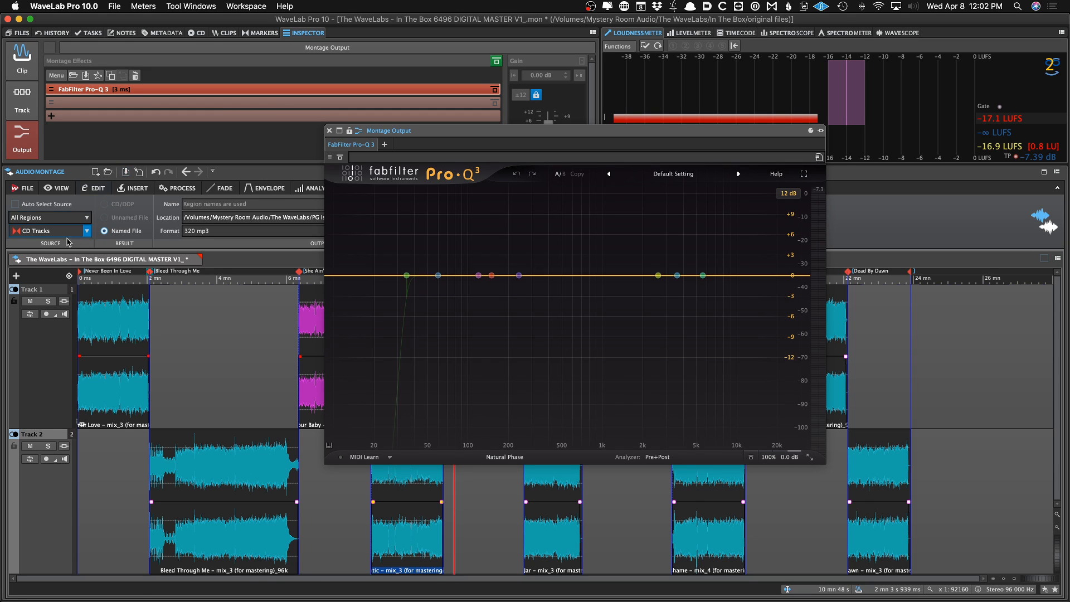
# Close the Pro-Q 3 editor window and save the montage
pyautogui.click(110, 328)
pyautogui.click(189, 330)
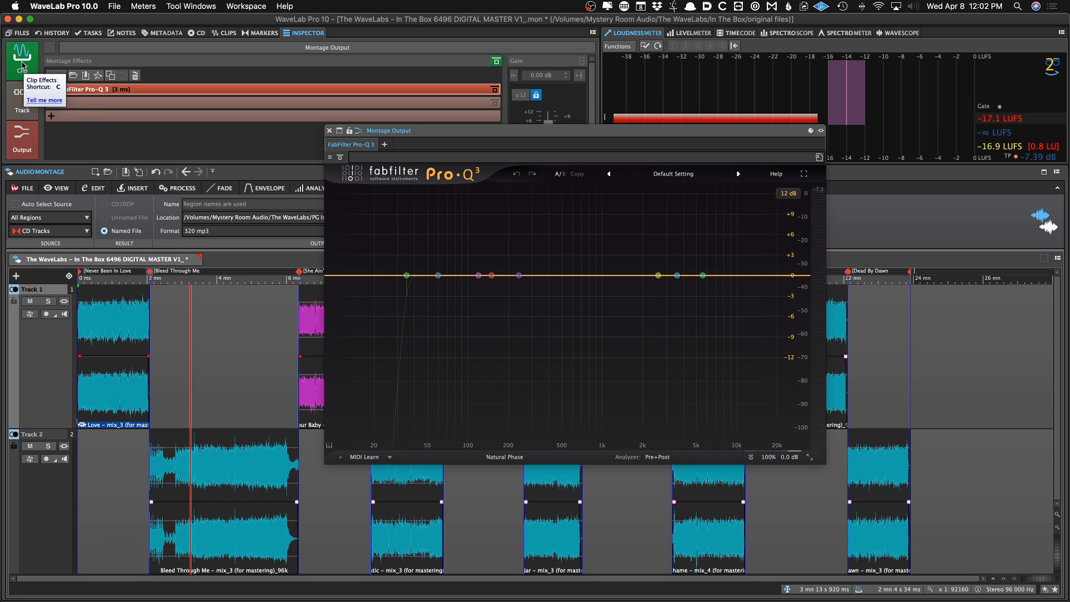
pyautogui.click(27, 101)
pyautogui.click(29, 134)
pyautogui.click(328, 130)
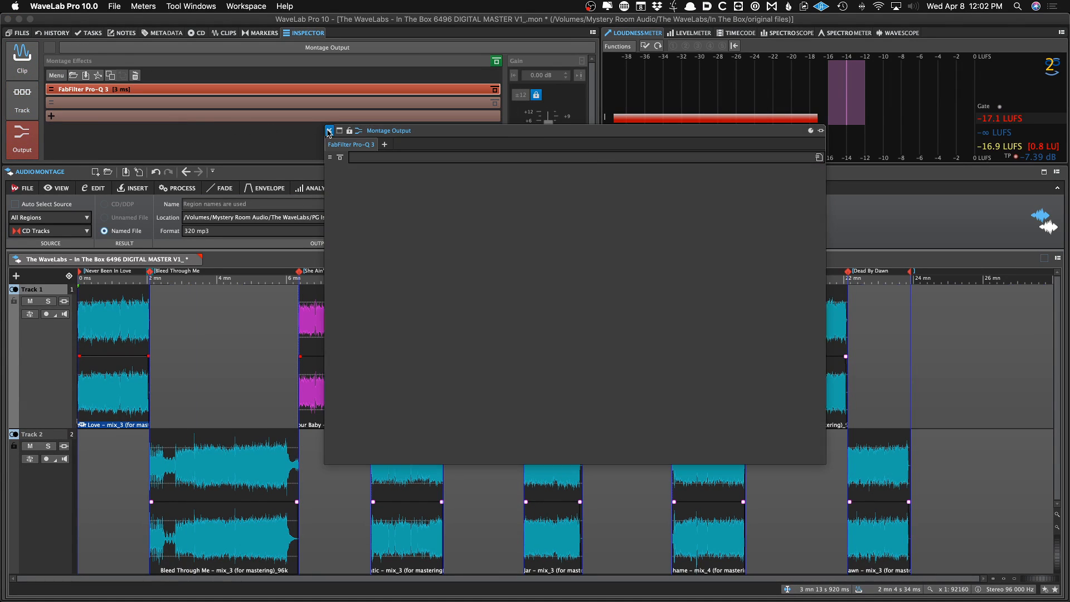
pyautogui.press('super+s')
# Remove the Pro-Q 3 plug-in from the Montage Output effects
pyautogui.click(31, 67)
pyautogui.click(23, 137)
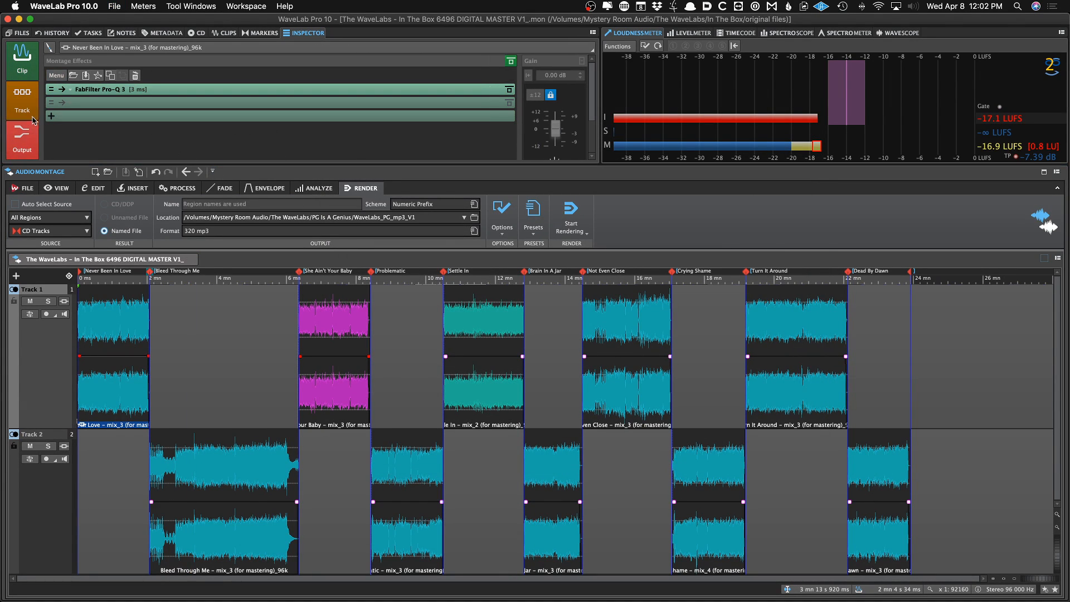
pyautogui.rightClick(106, 92)
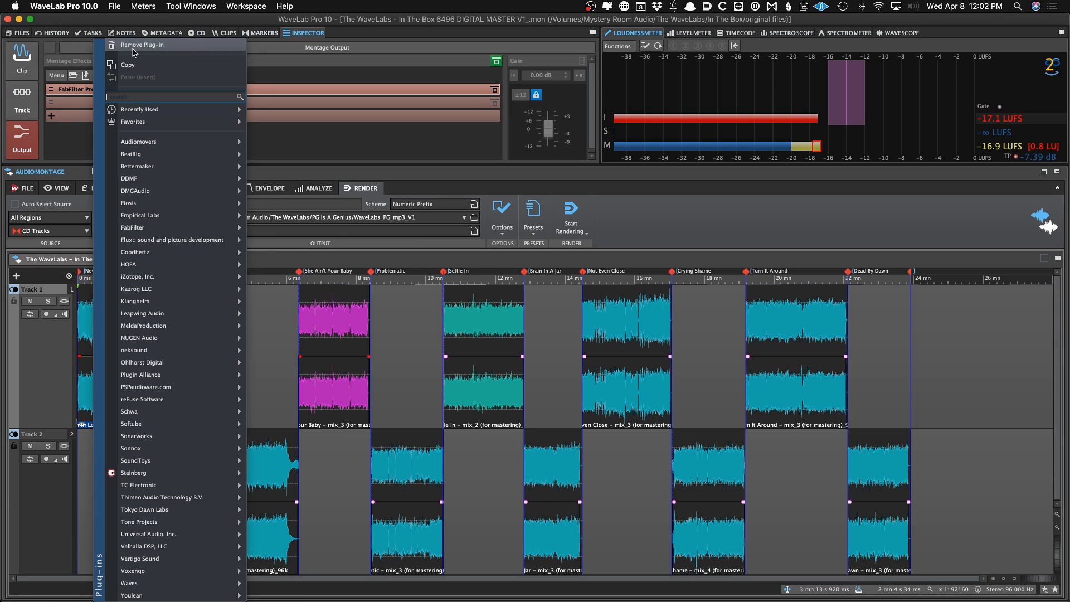
pyautogui.click(134, 47)
# Remove the Pro-Q 3 clip effect from the first clip and save the montage
pyautogui.click(25, 58)
pyautogui.rightClick(83, 91)
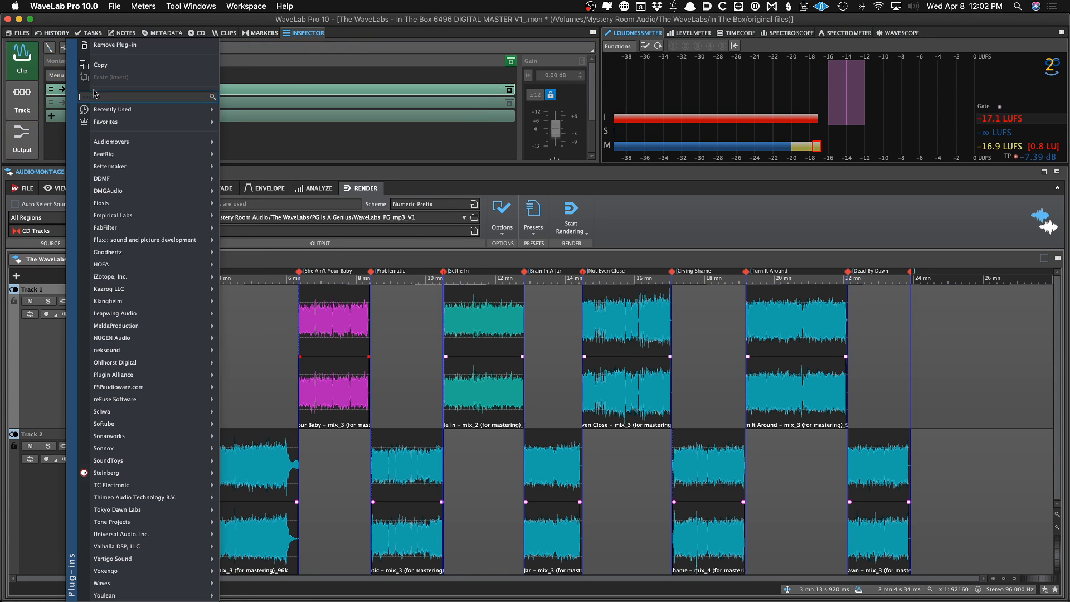
pyautogui.click(123, 45)
pyautogui.press('super+s')
# Return the cursor to the montage start and open the Loudness Meta Normalizer
pyautogui.click(173, 301)
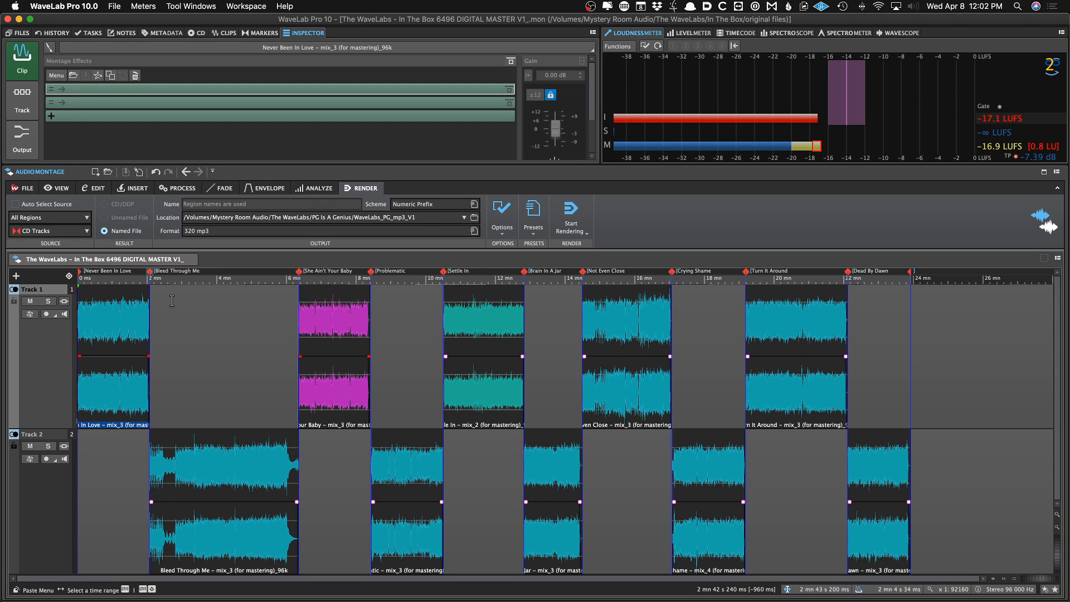
pyautogui.press('Home')
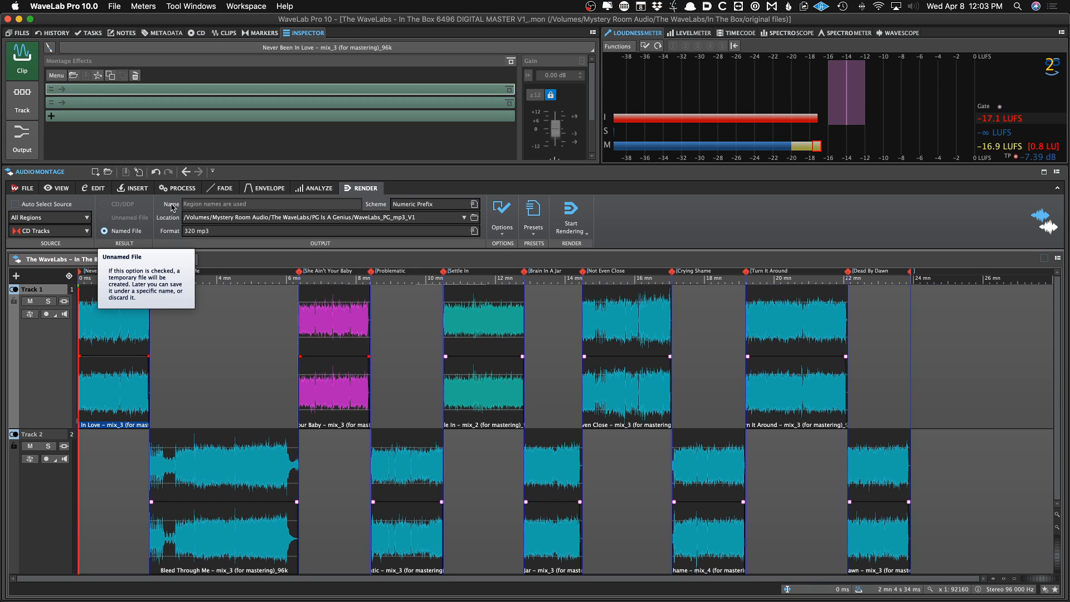
pyautogui.click(263, 188)
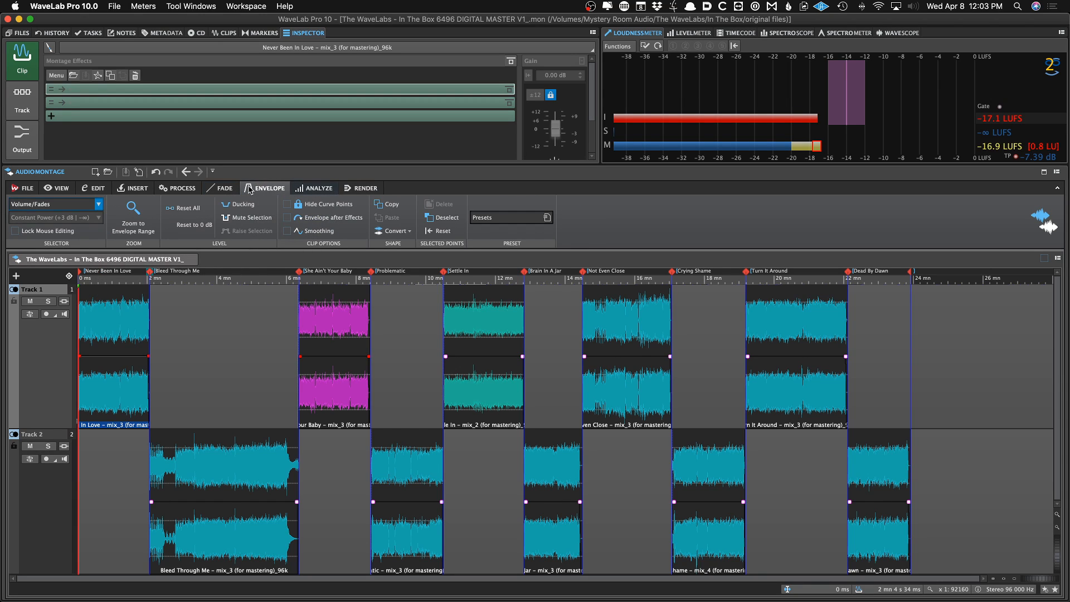
pyautogui.click(185, 189)
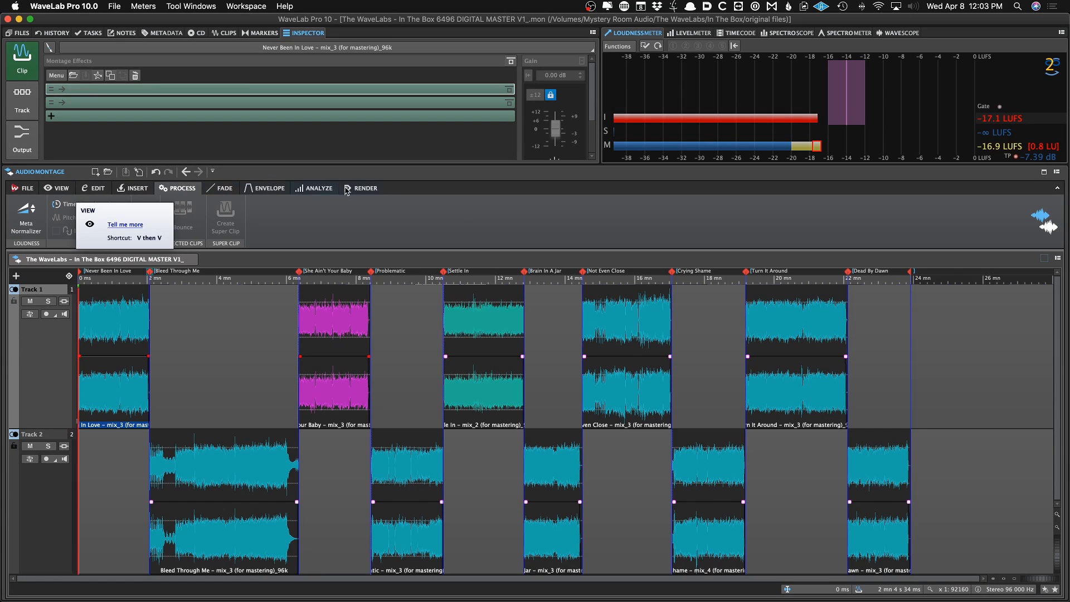
pyautogui.click(26, 215)
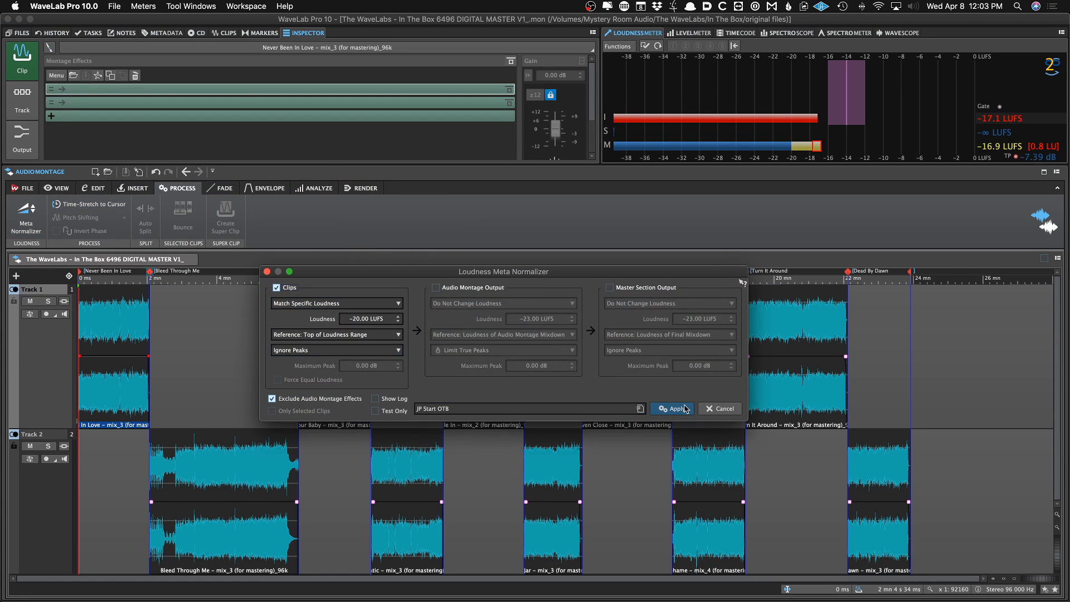
# Load the JP Start ITB preset in the Loudness Meta Normalizer
pyautogui.click(711, 409)
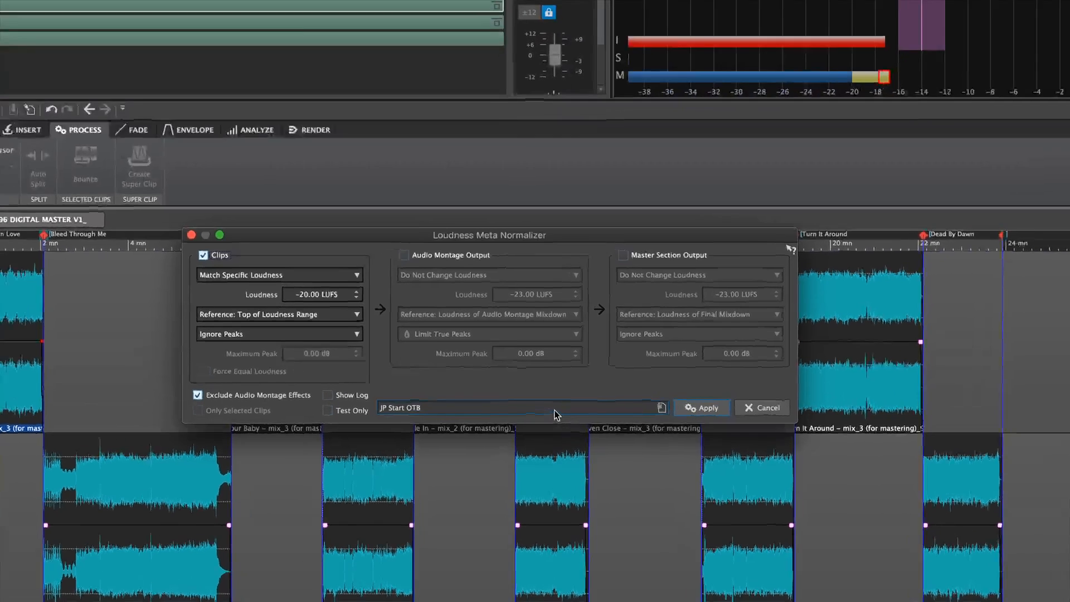
pyautogui.click(552, 409)
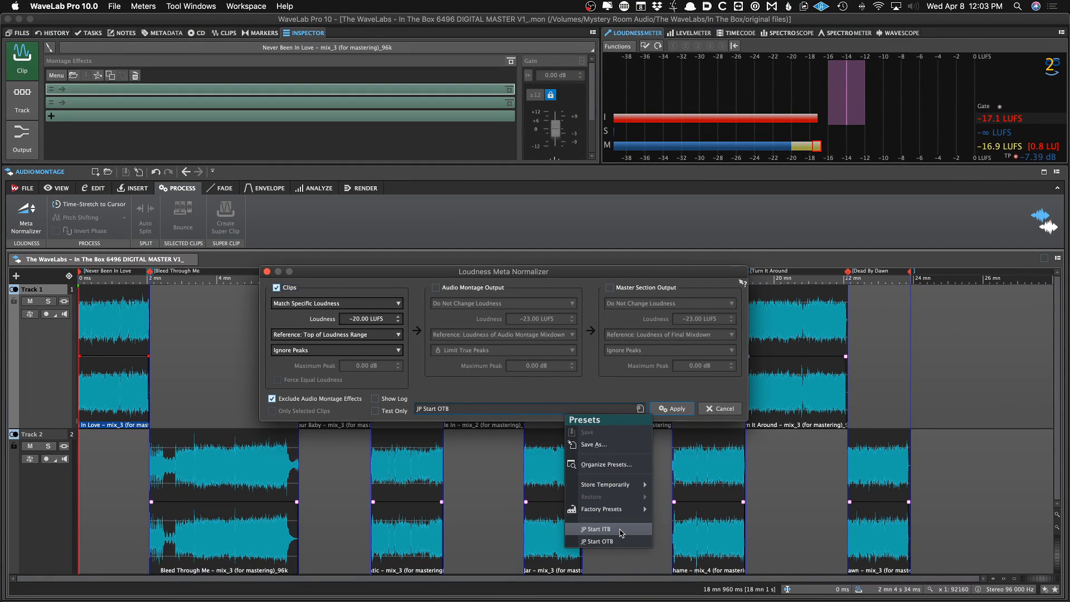
pyautogui.click(621, 530)
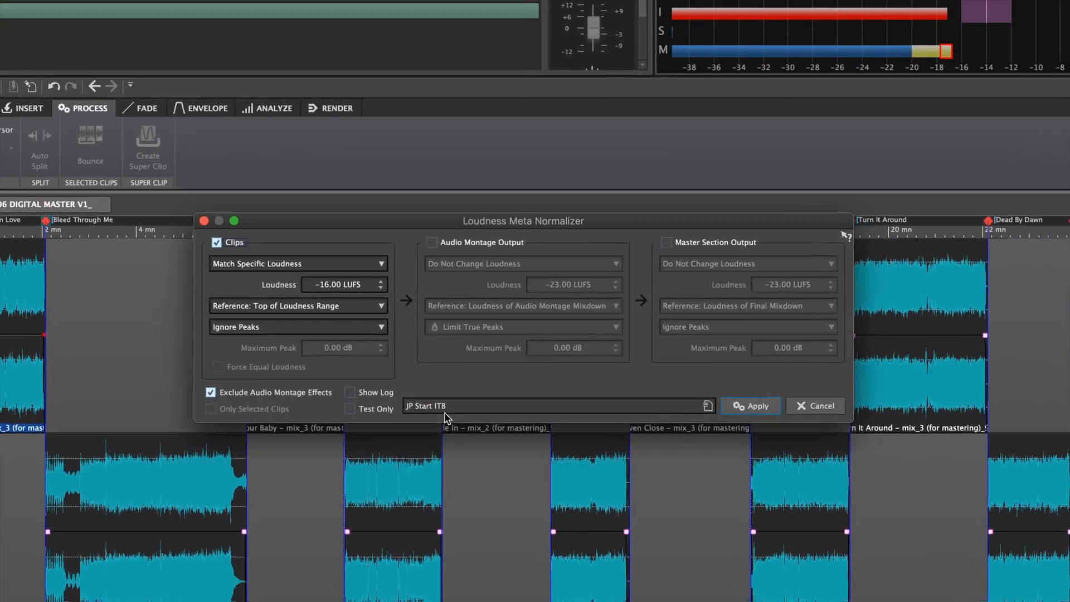
pyautogui.click(445, 409)
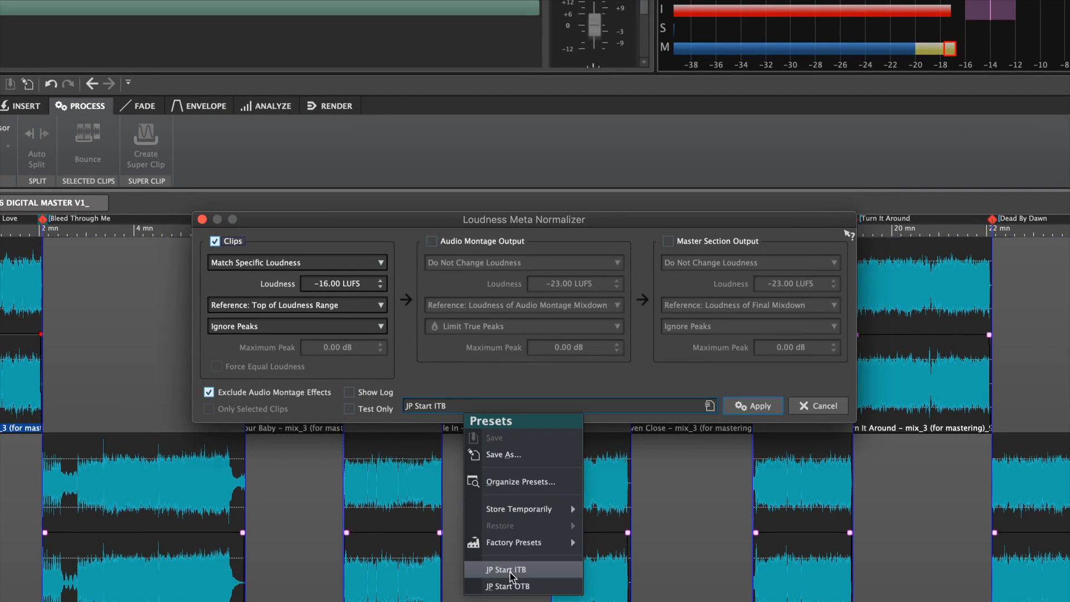
pyautogui.click(512, 579)
pyautogui.click(436, 405)
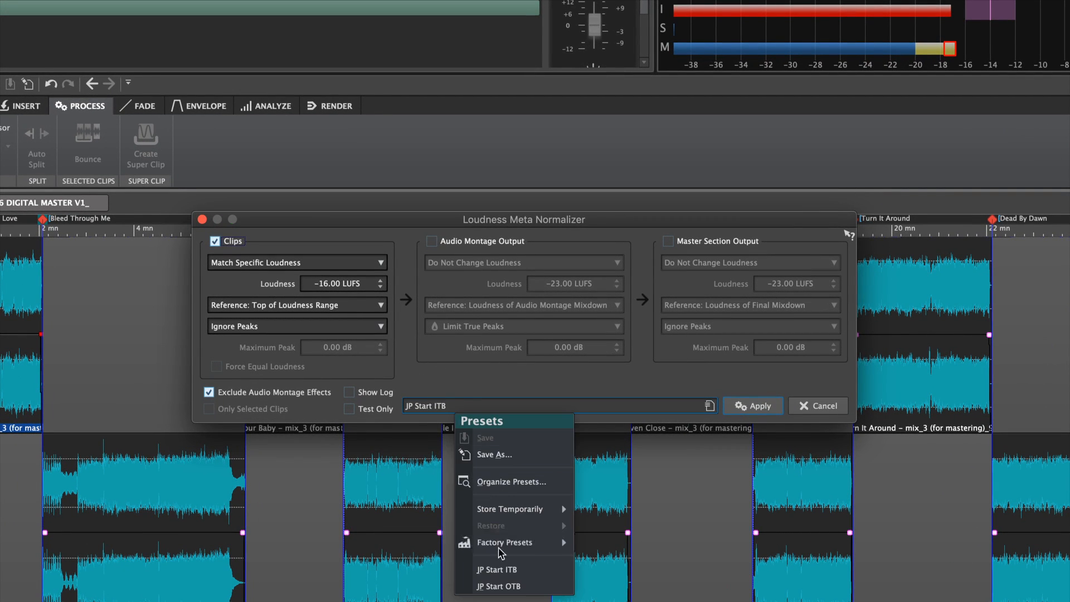
pyautogui.click(503, 569)
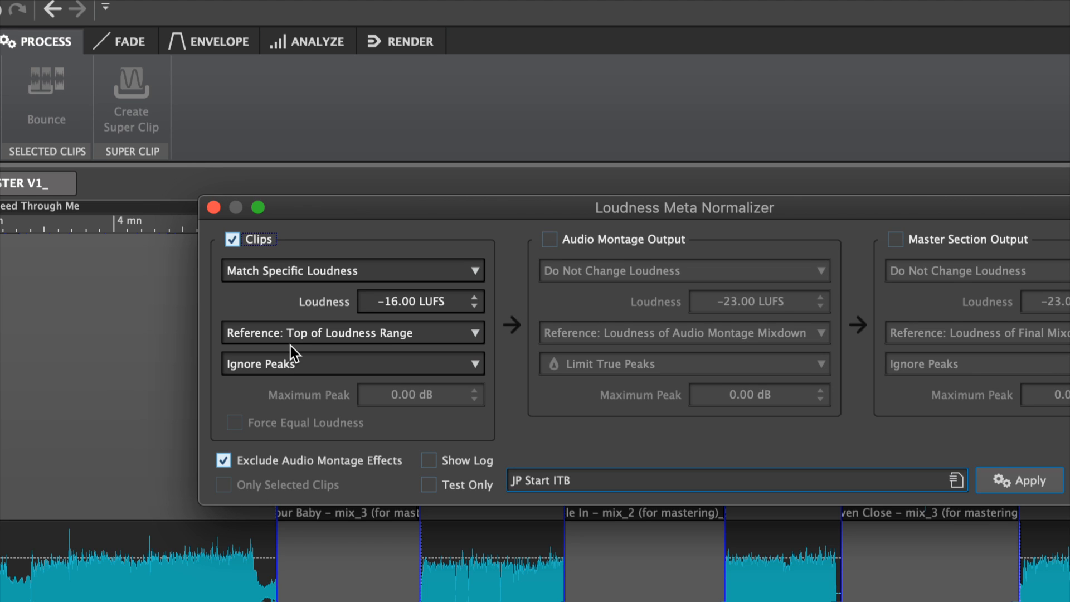
# Review the clip loudness reference options in the normalizer
pyautogui.click(295, 339)
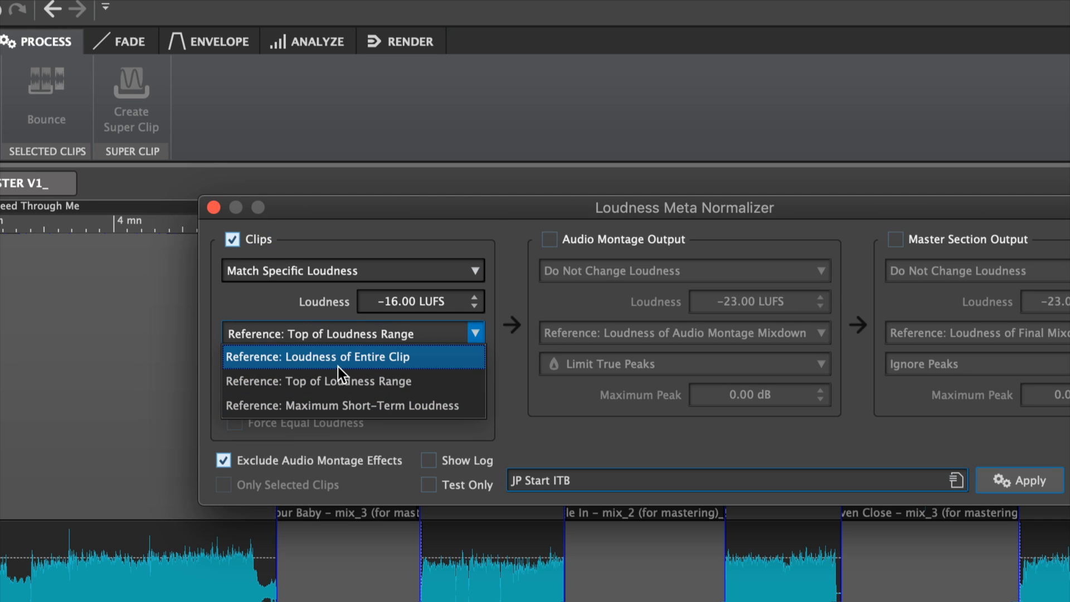
pyautogui.click(302, 328)
pyautogui.click(270, 329)
pyautogui.click(297, 381)
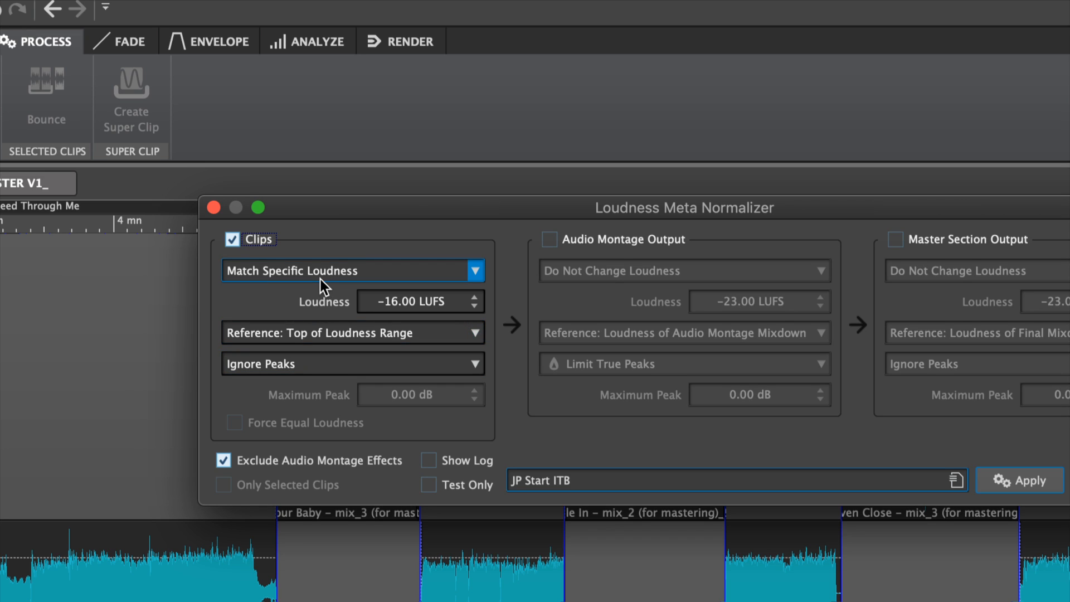
# Try Equalize Peak Levels for the clips, then reload the JP Start ITB preset
pyautogui.click(252, 273)
pyautogui.click(272, 252)
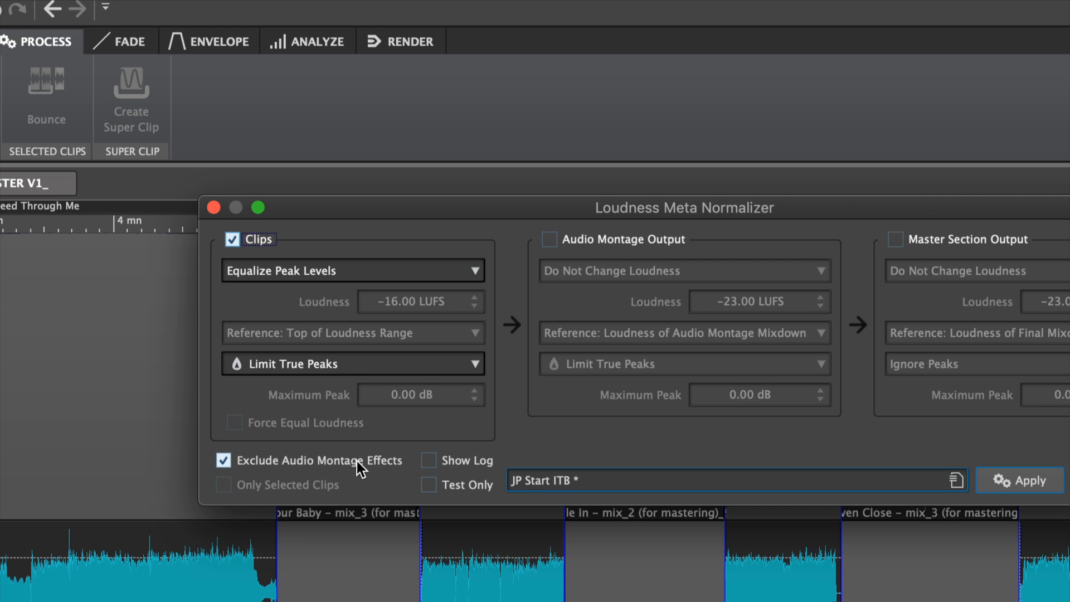
pyautogui.click(592, 482)
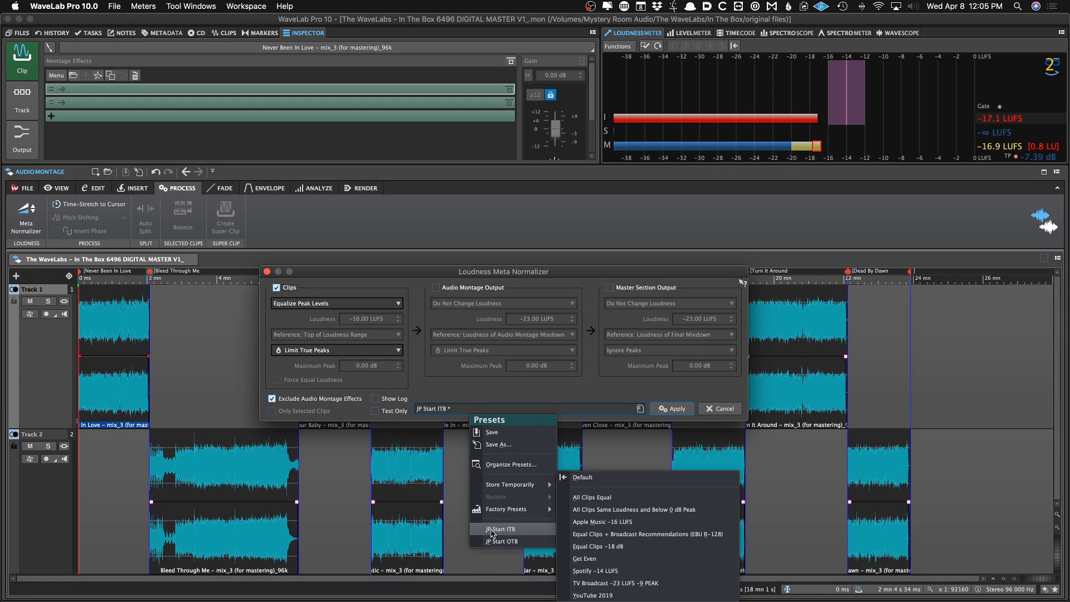
pyautogui.click(492, 532)
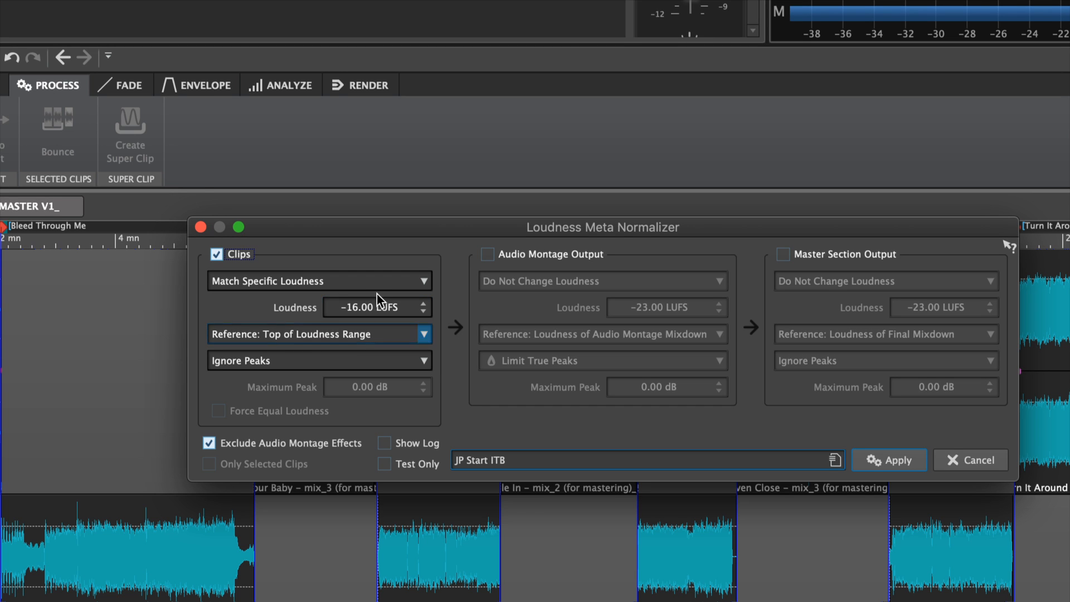
# Enter -18 LUFS as the clip loudness target, then restore -16 LUFS
pyautogui.doubleClick(357, 307)
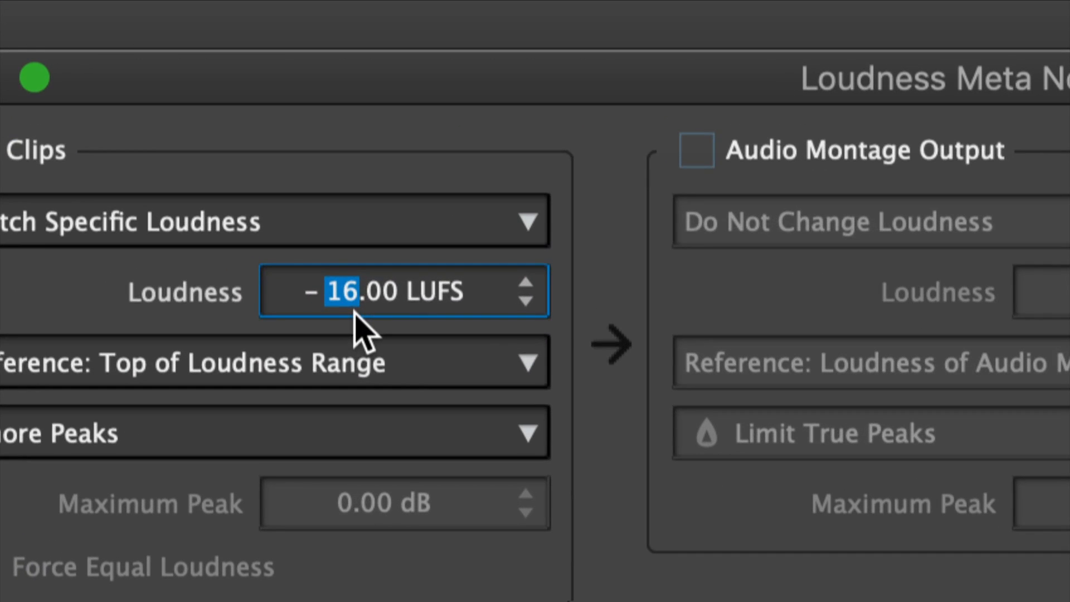
pyautogui.write('18')
pyautogui.click(341, 295)
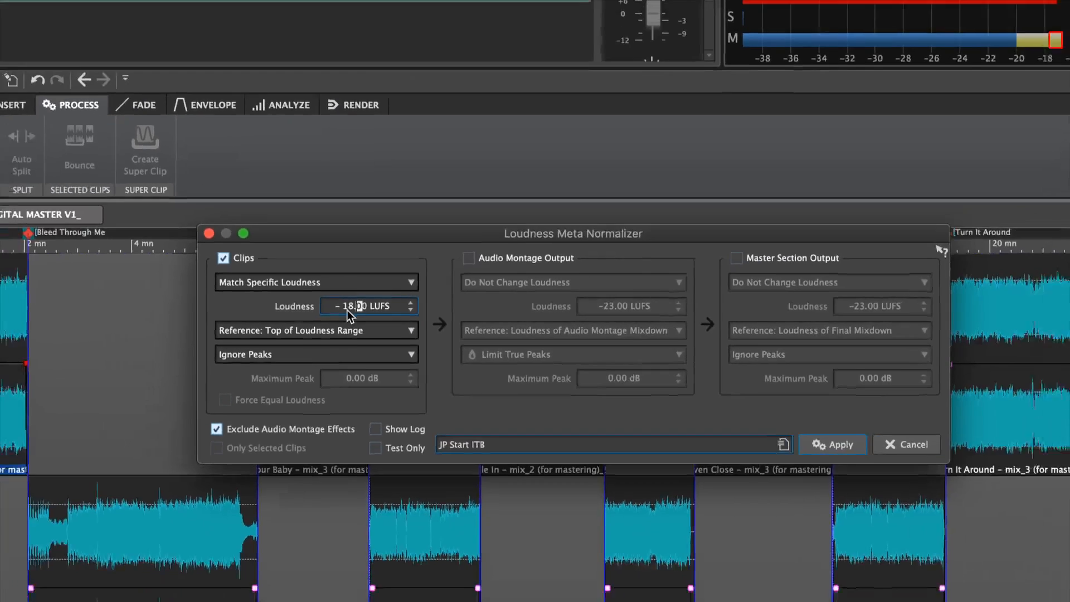
pyautogui.click(328, 290)
pyautogui.press('Right')
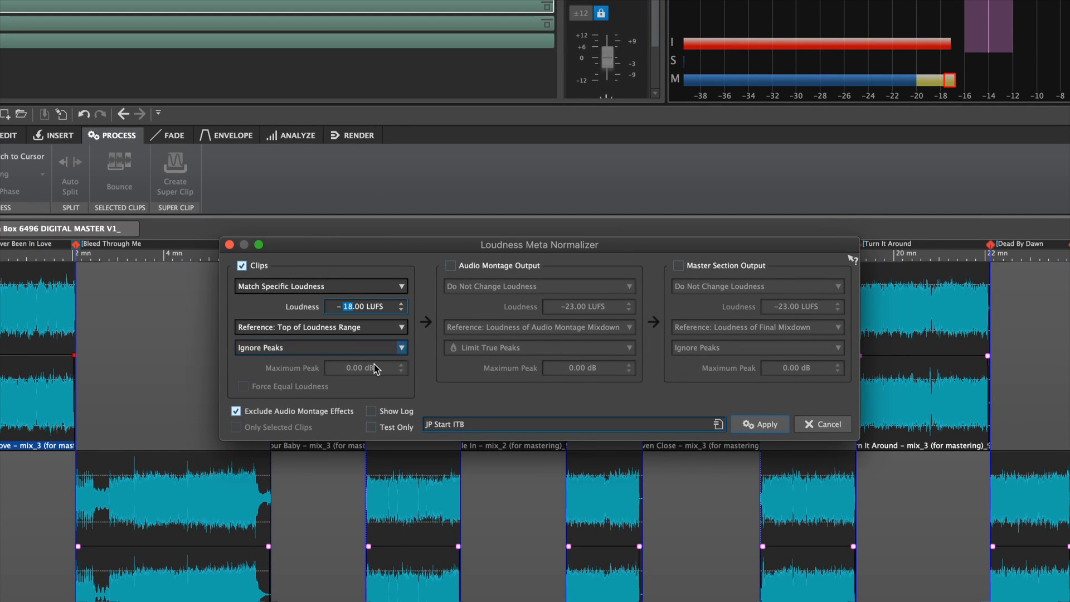
pyautogui.write('16')
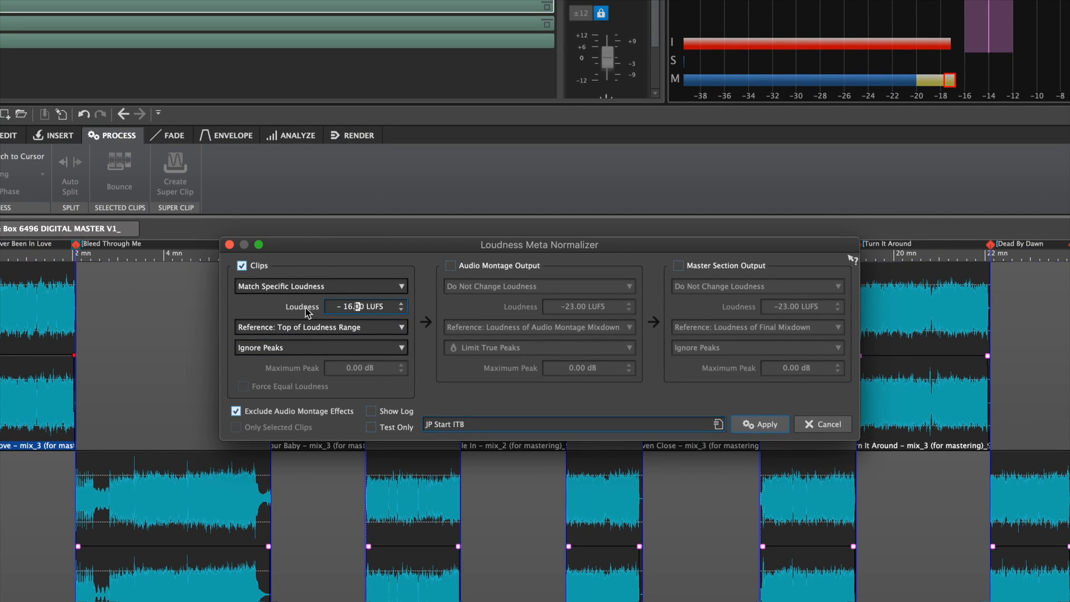
pyautogui.click(306, 313)
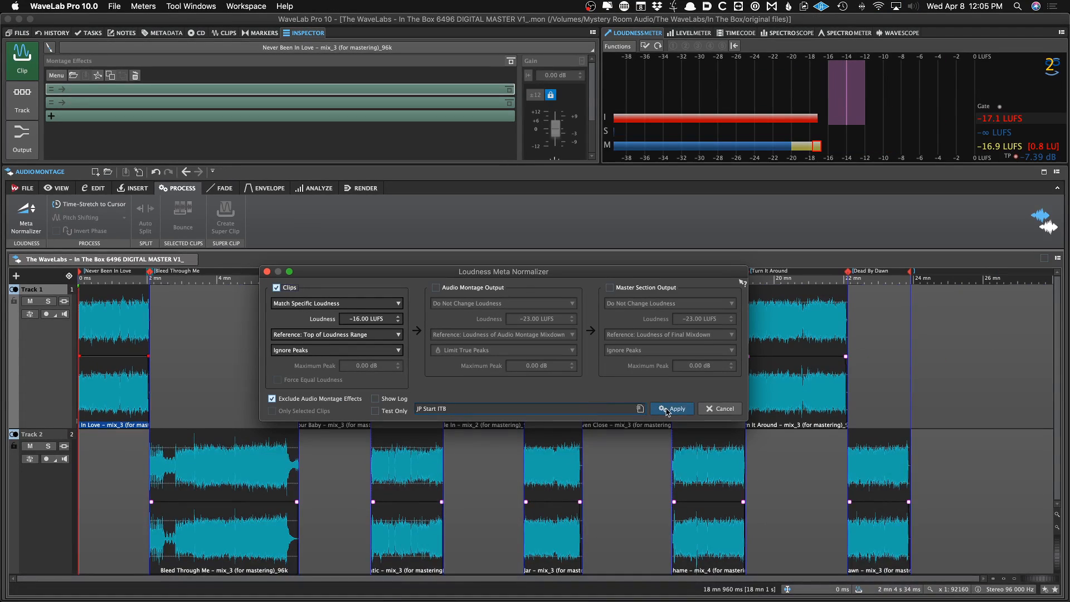
# Apply the loudness normalization to the clips and save the montage
pyautogui.click(671, 409)
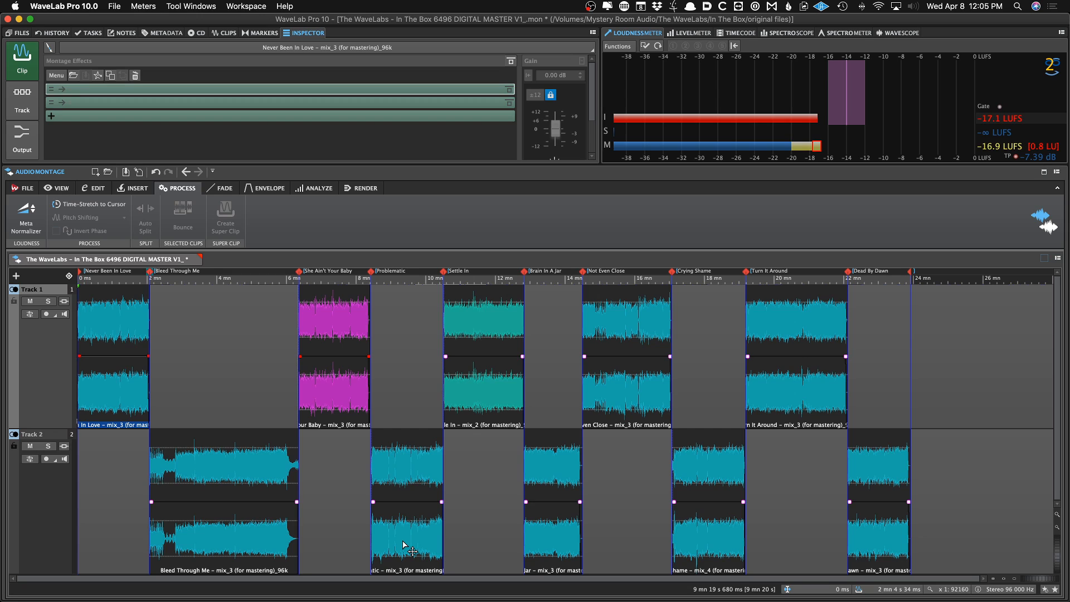
pyautogui.press('super+s')
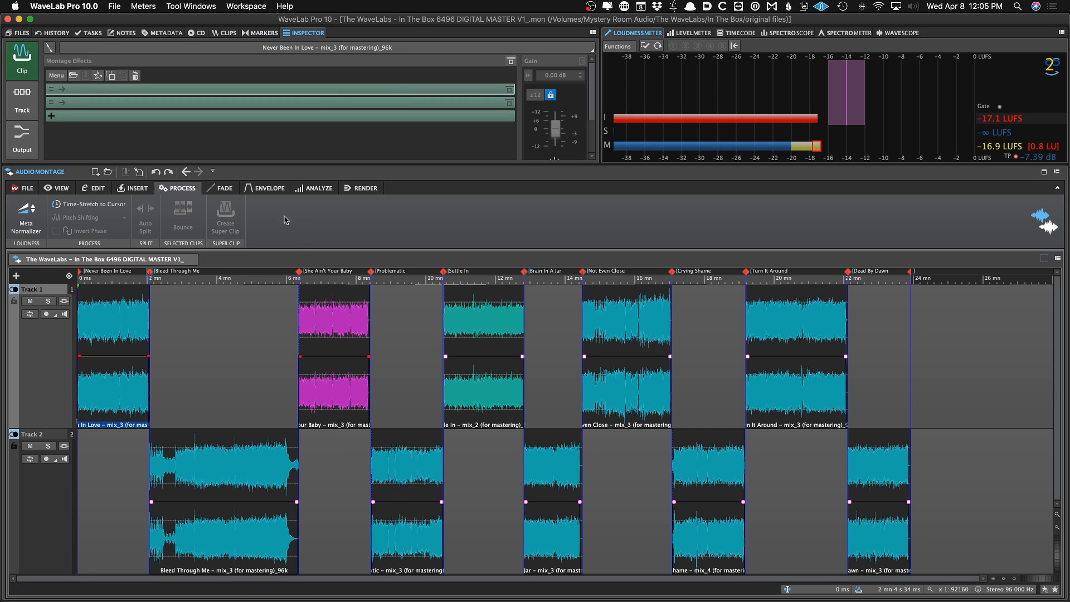
# Rerun the Meta Normalizer on the clips and save the montage
pyautogui.click(21, 207)
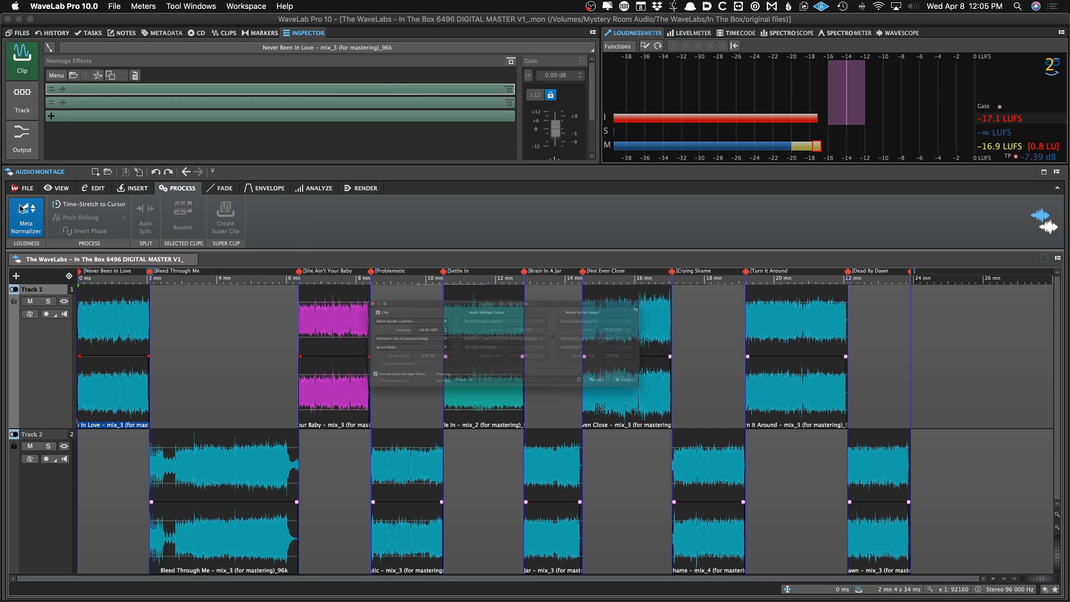
pyautogui.click(674, 411)
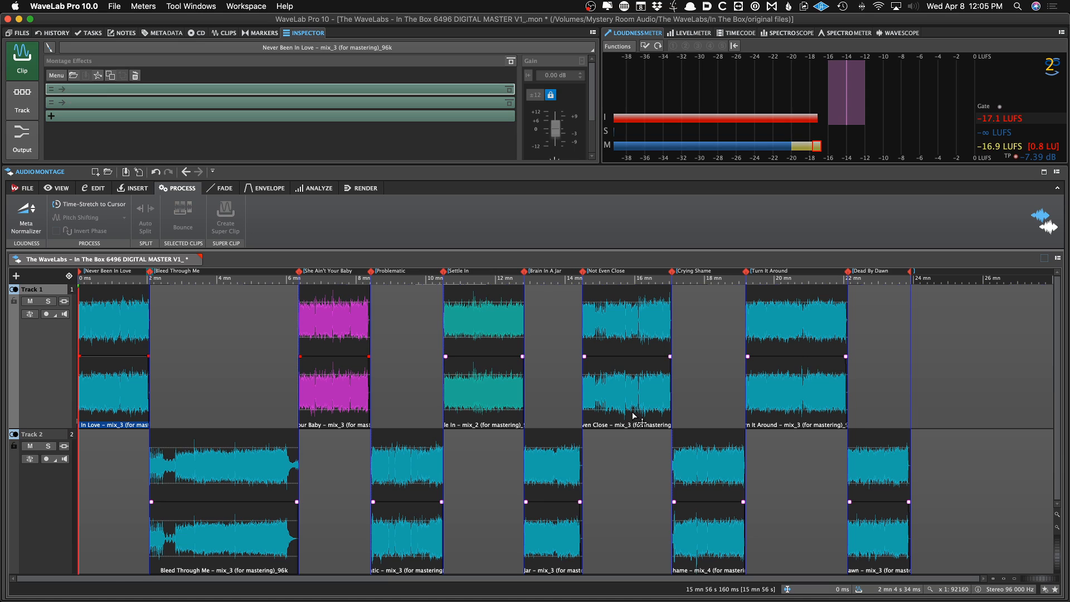
pyautogui.press('super+s')
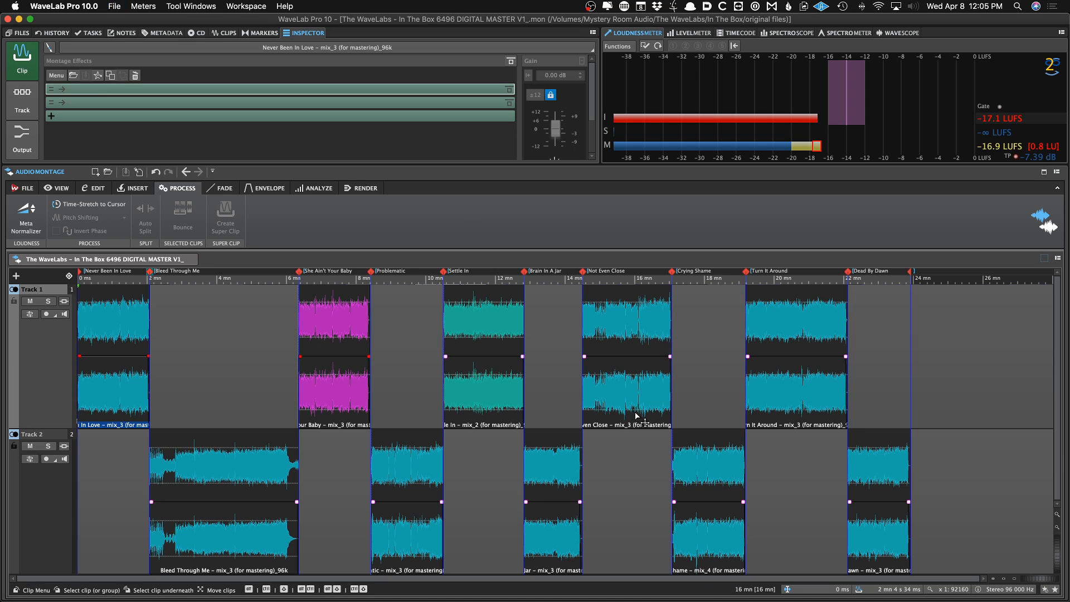
# Open the clip list and enlarge it to examine each clip's pre-gain and post-gain columns
pyautogui.click(224, 33)
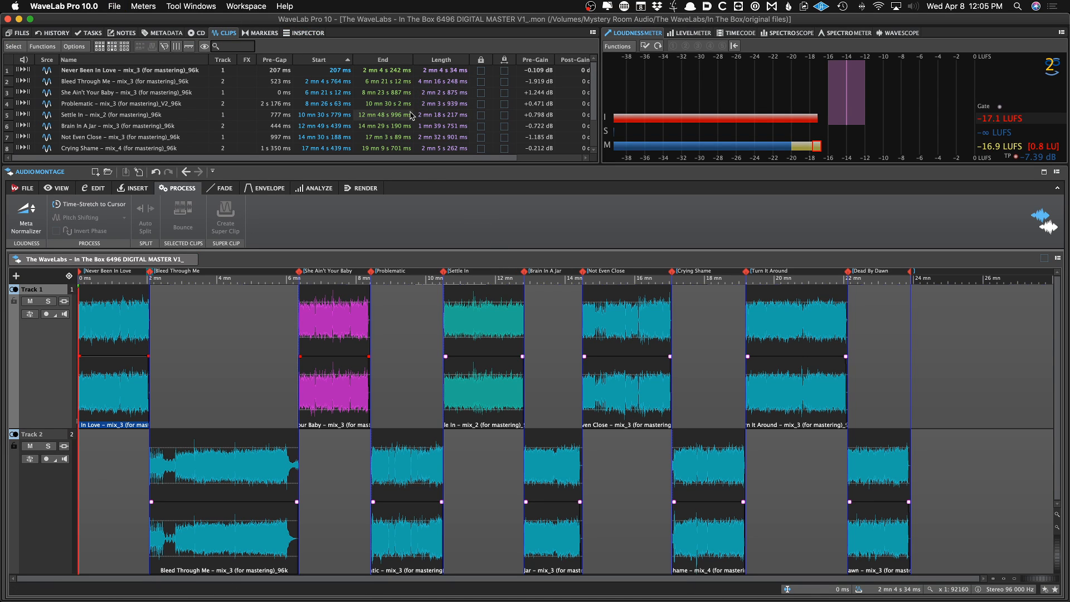
pyautogui.hscroll(2, 411, 115)
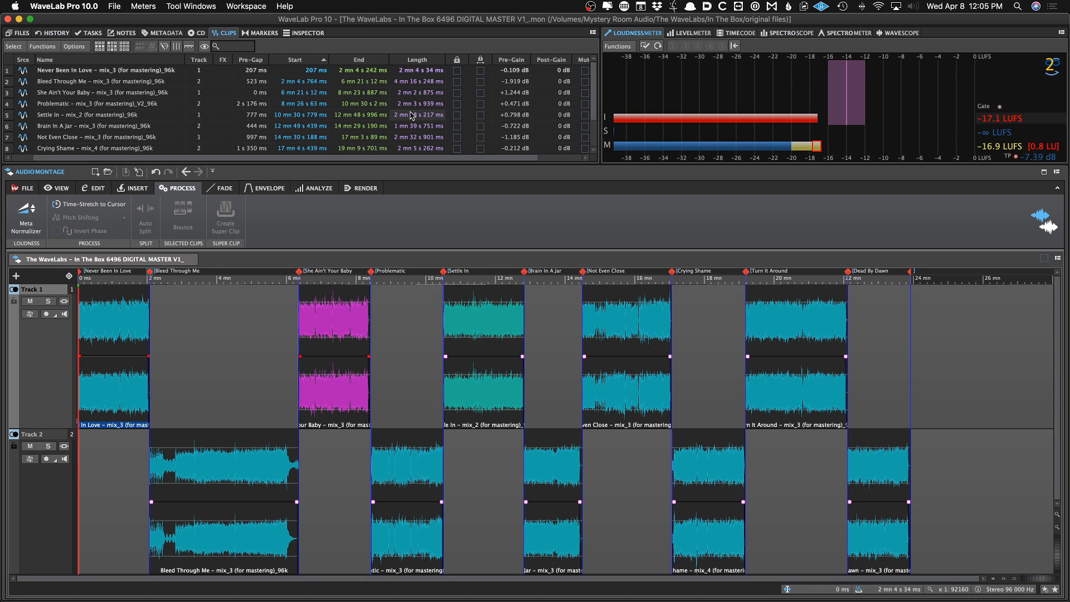
pyautogui.hscroll(-2, 390, 115)
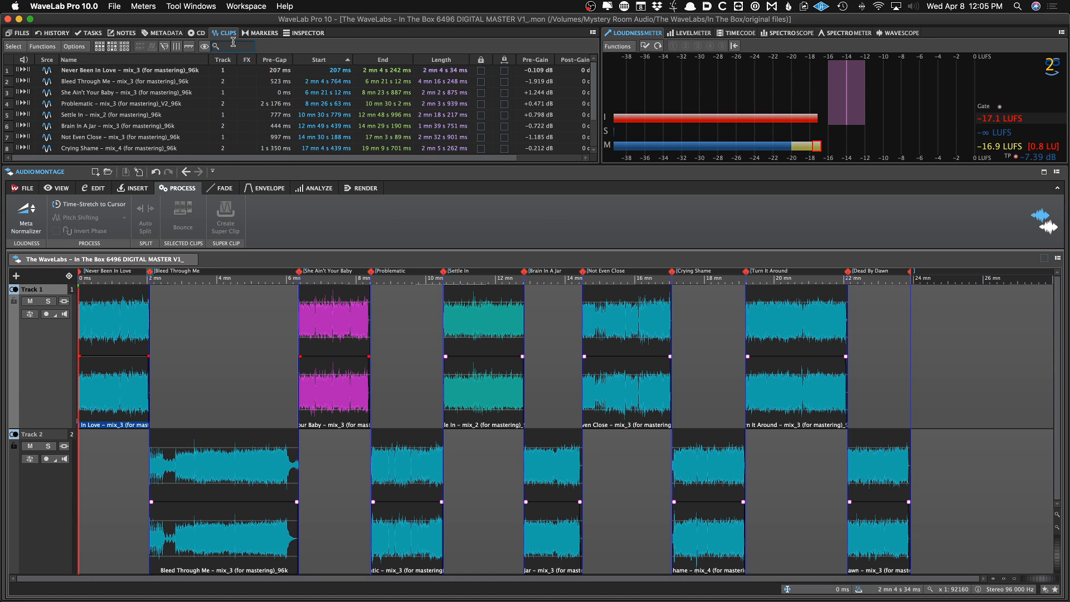
pyautogui.hscroll(2, 261, 91)
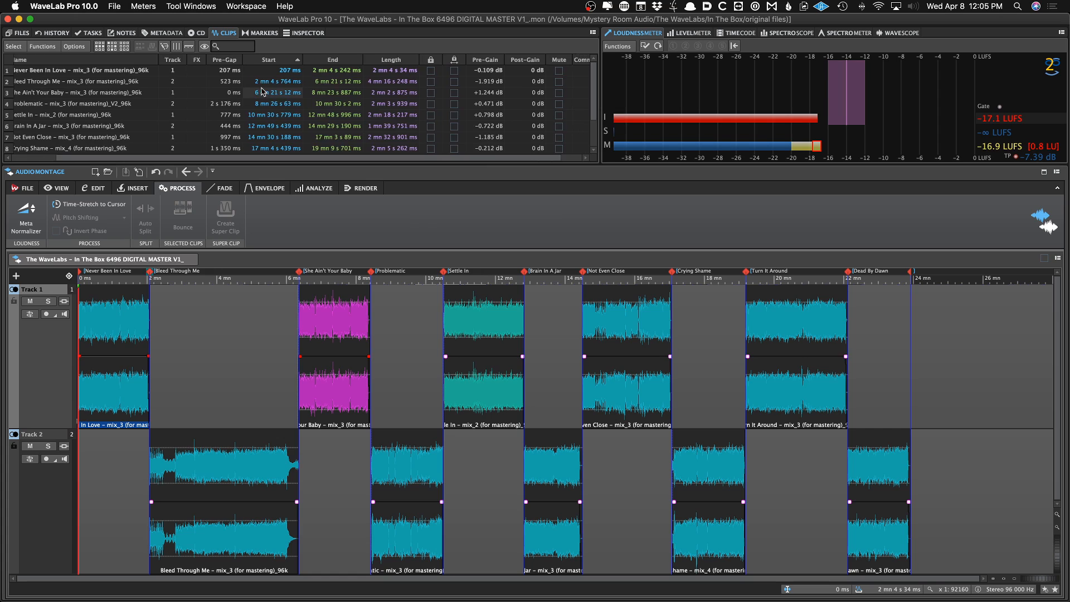
pyautogui.hscroll(2, 261, 91)
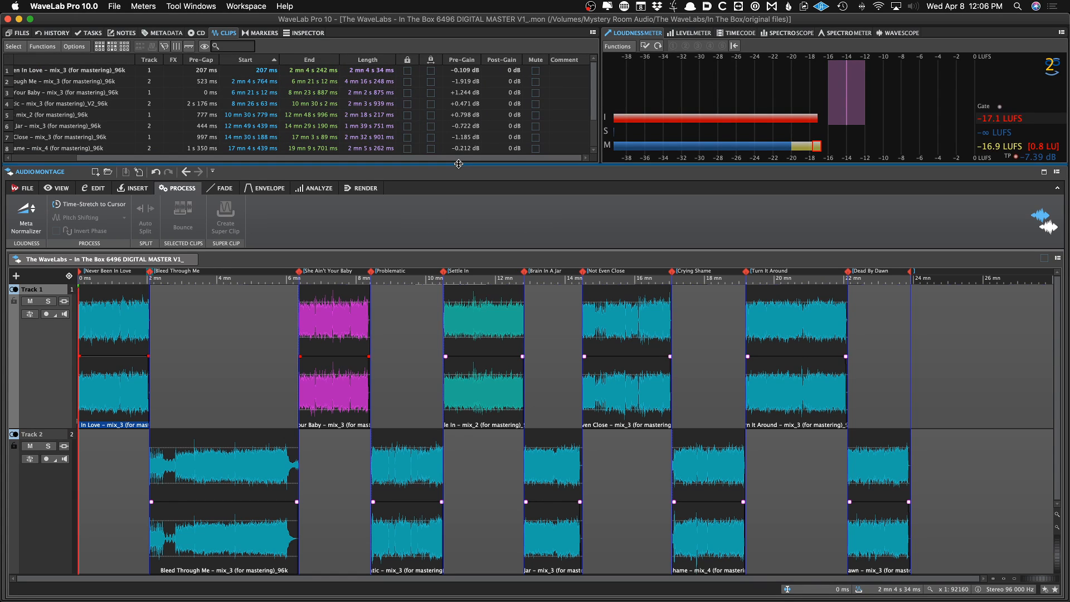
pyautogui.moveTo(458, 163); pyautogui.dragTo(458, 220)
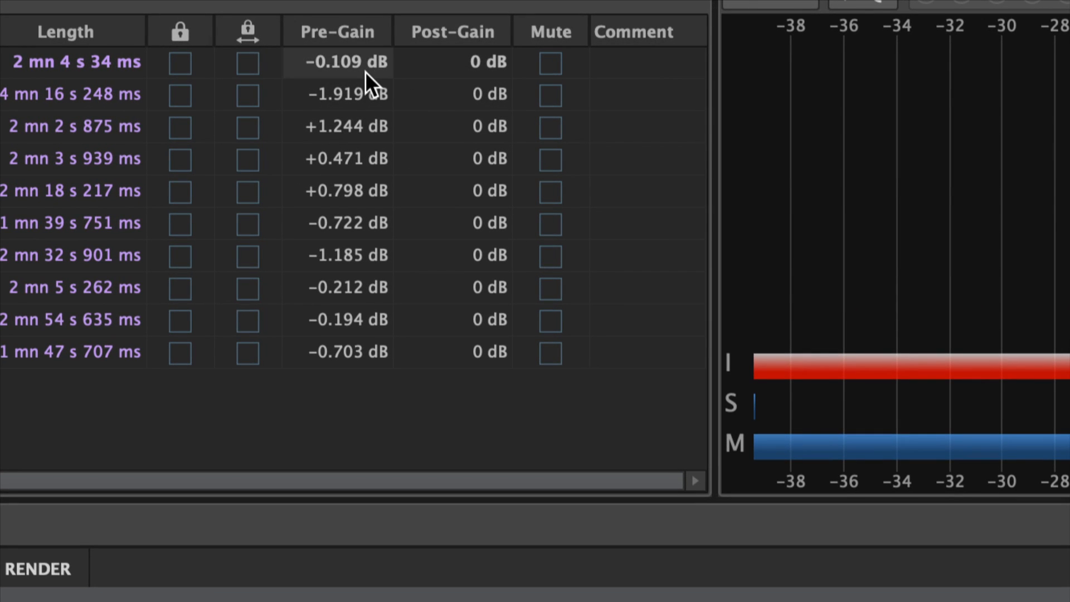
# Twice set the first clip's post-gain to 3 dB and undo the change
pyautogui.doubleClick(465, 62)
pyautogui.write('3')
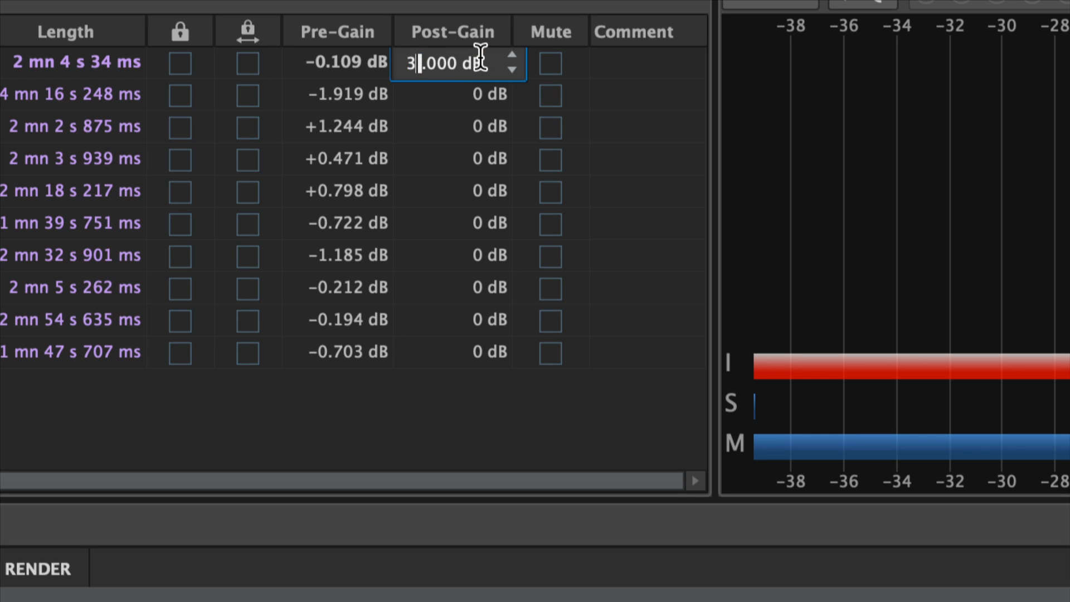
pyautogui.press('Return')
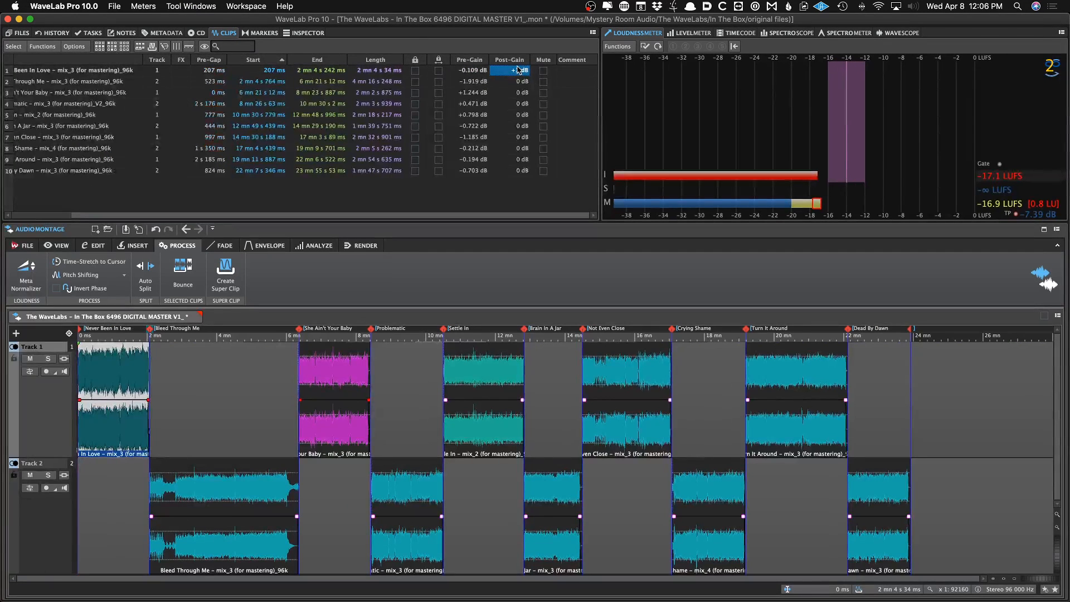
pyautogui.hotkey('ctrl', 'z')
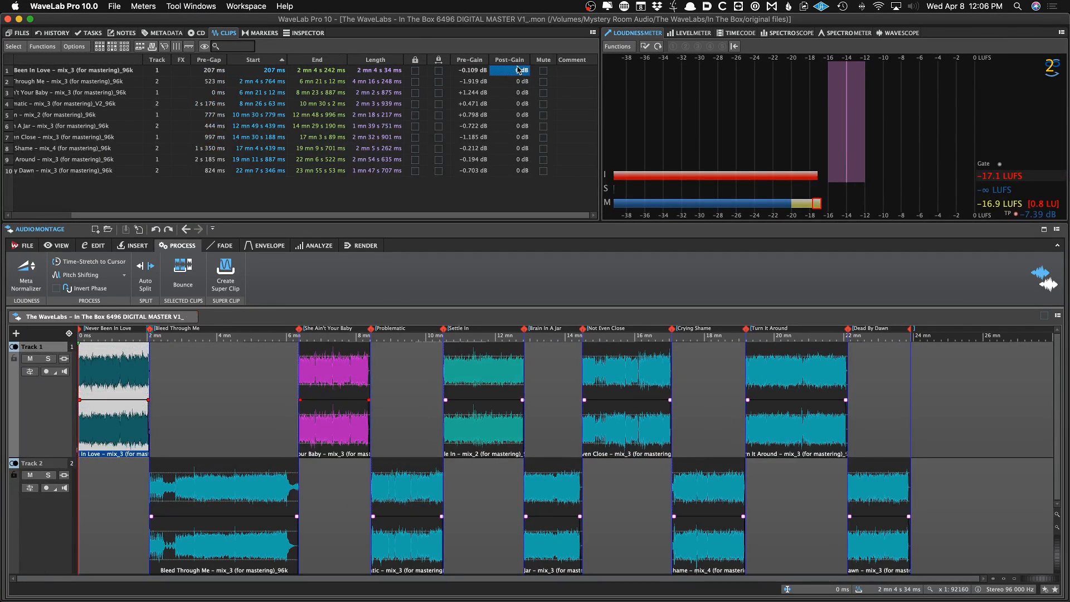
pyautogui.doubleClick(518, 69)
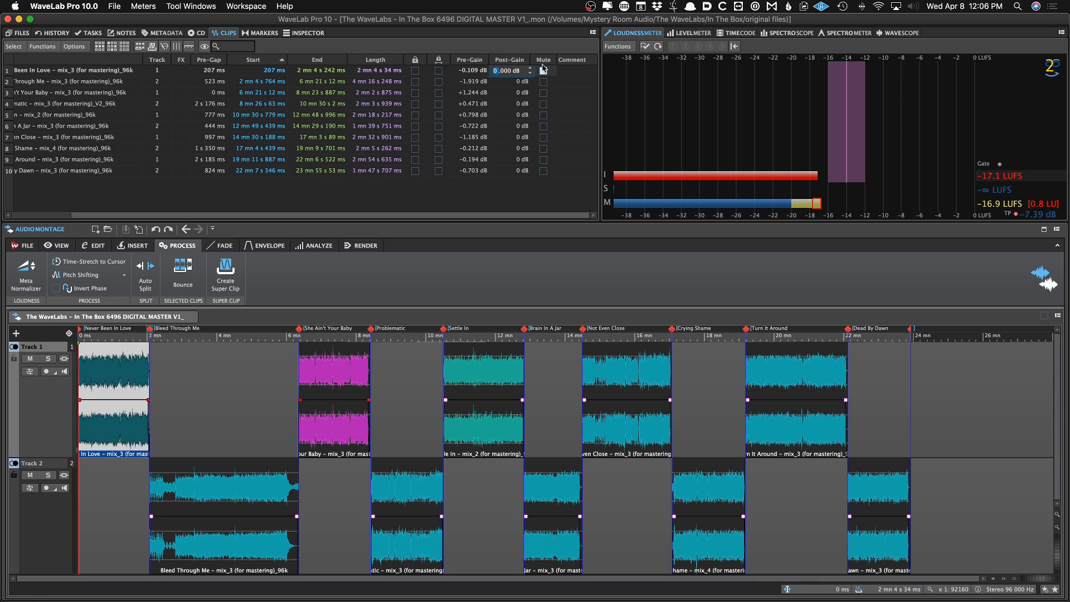
pyautogui.write('3')
pyautogui.press('Return')
pyautogui.hotkey('ctrl', 'z')
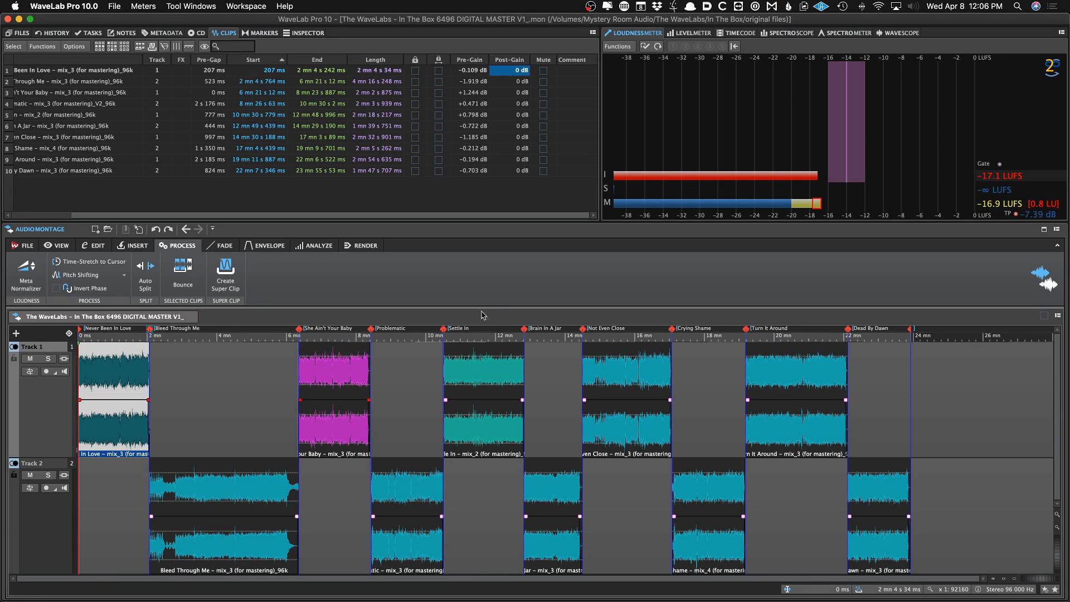
# Play back the montage and audition it at several positions across the clips
pyautogui.click(399, 356)
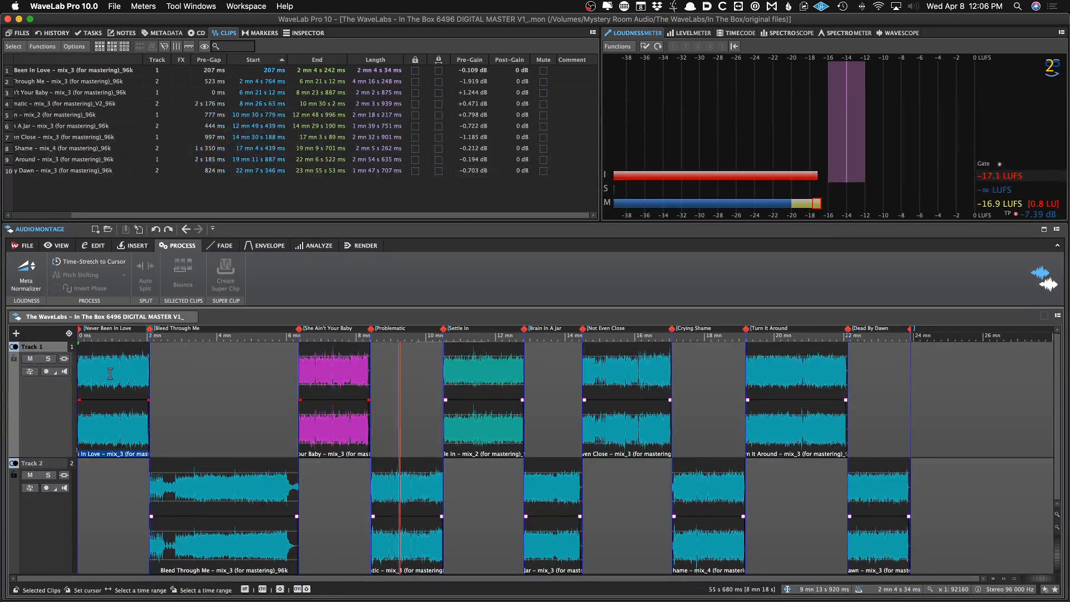
pyautogui.click(109, 374)
pyautogui.press('space')
pyautogui.click(172, 387)
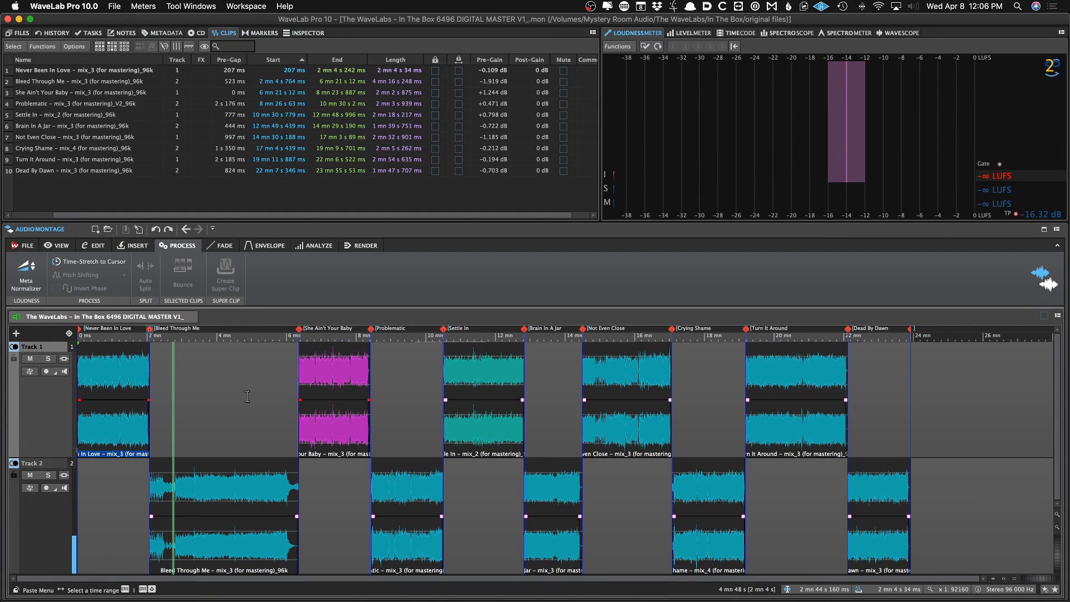
pyautogui.click(250, 396)
pyautogui.click(334, 407)
pyautogui.click(408, 425)
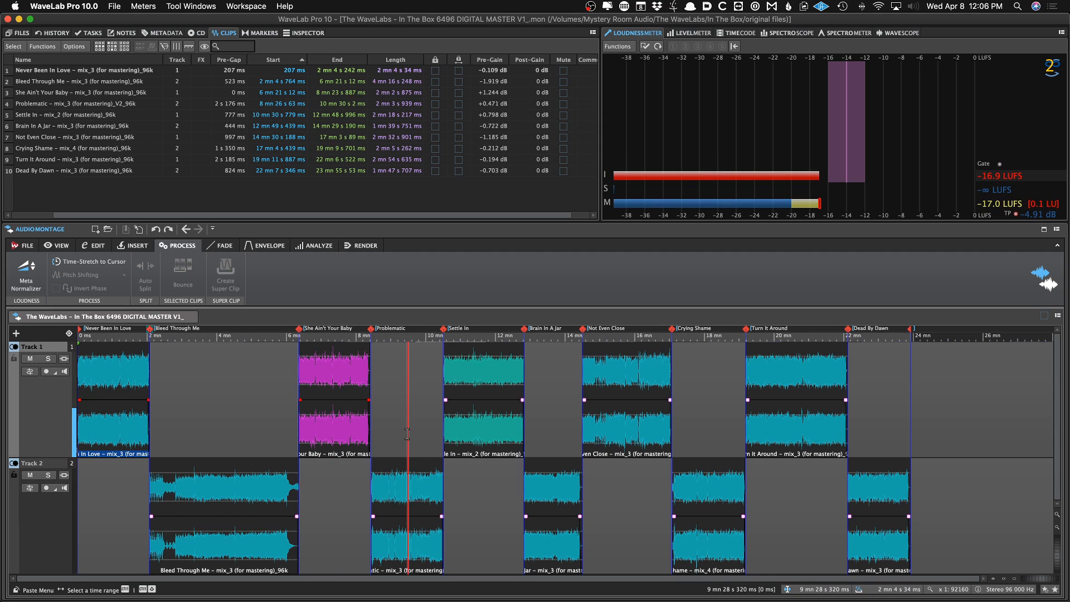
pyautogui.click(473, 453)
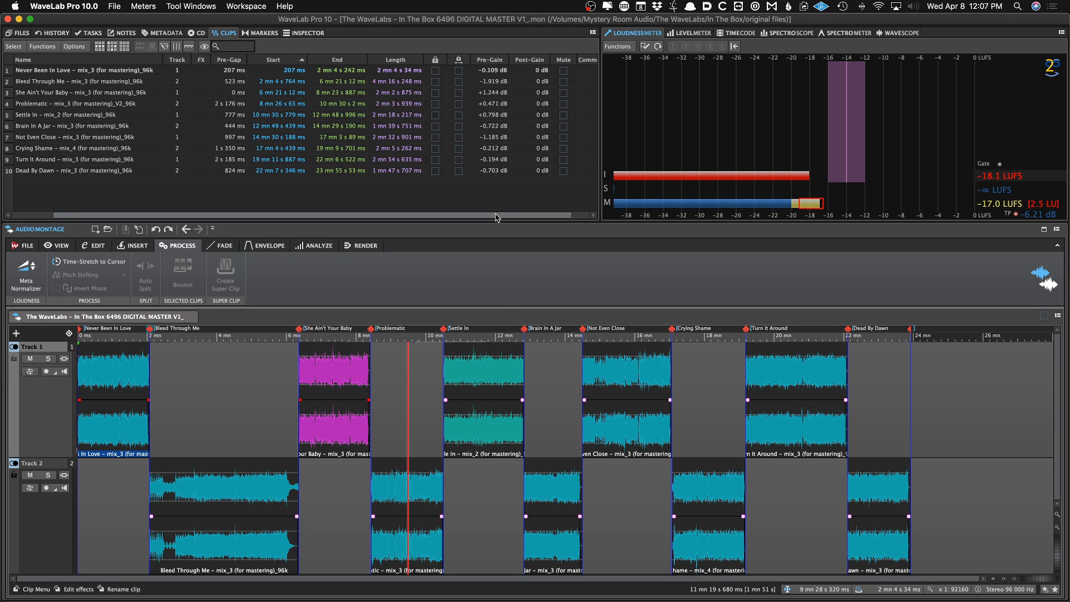
pyautogui.click(278, 384)
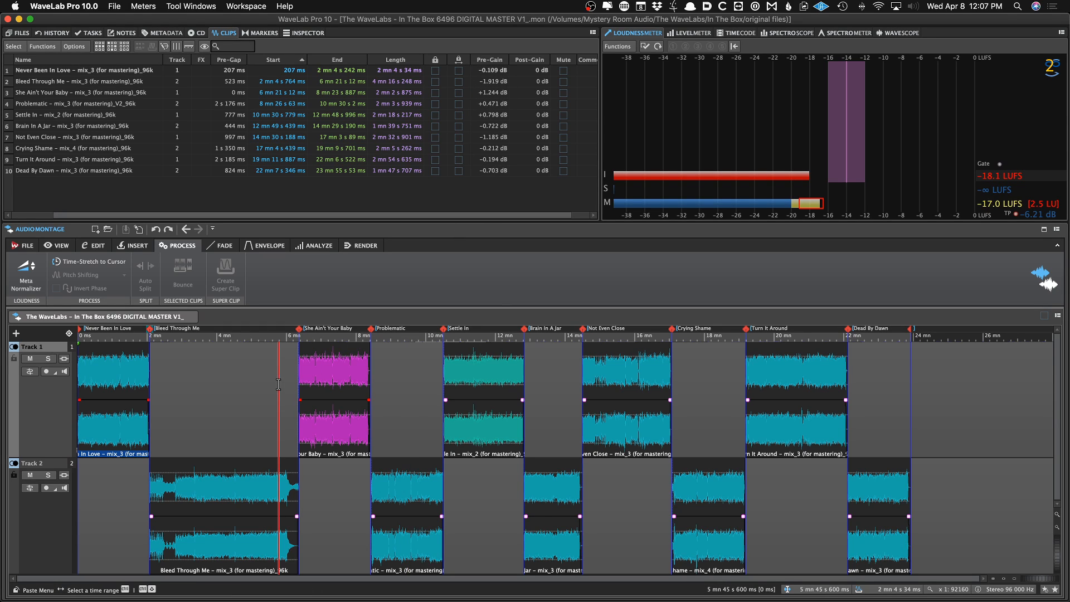
pyautogui.click(266, 376)
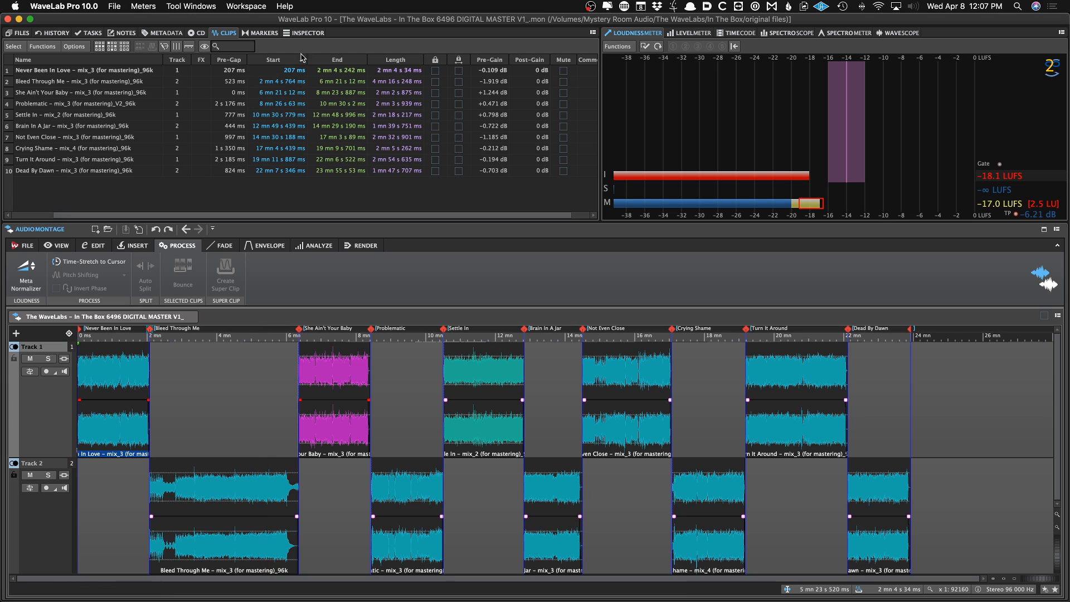
# Switch to the clip Inspector and open the Master Section window
pyautogui.click(304, 33)
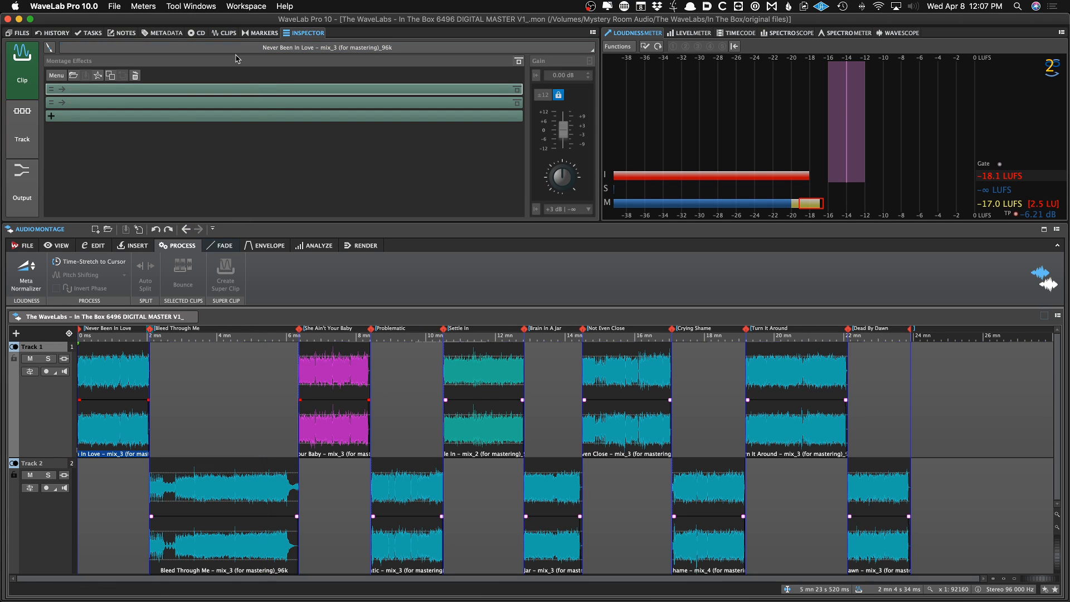
pyautogui.click(226, 7)
pyautogui.moveTo(245, 29)
pyautogui.click(407, 54)
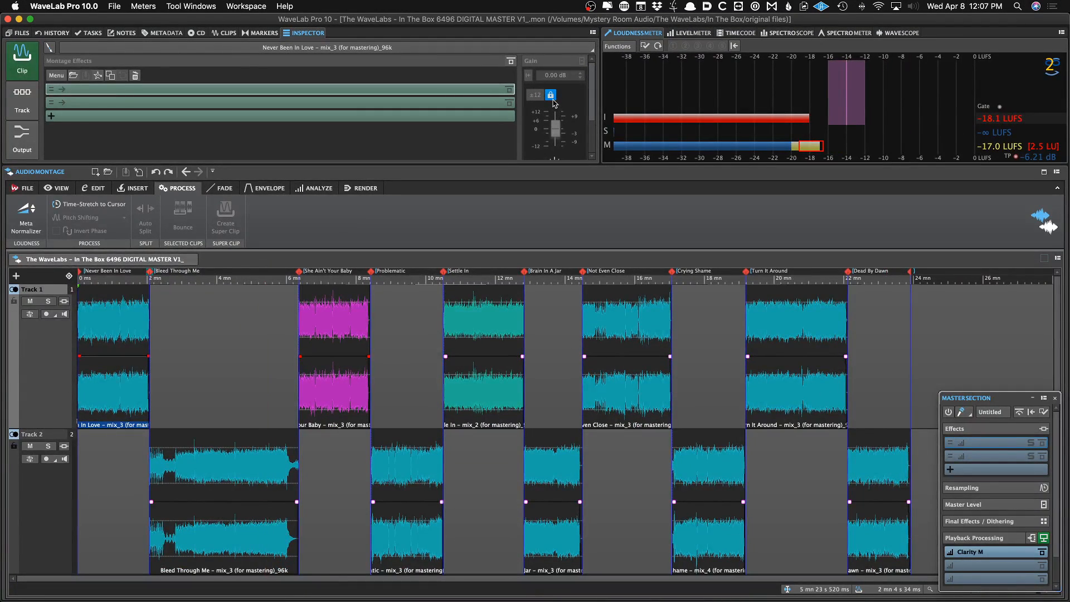
# Try moving the first clip's gain fader to about -7 dB, then reset it to 0 dB
pyautogui.click(552, 98)
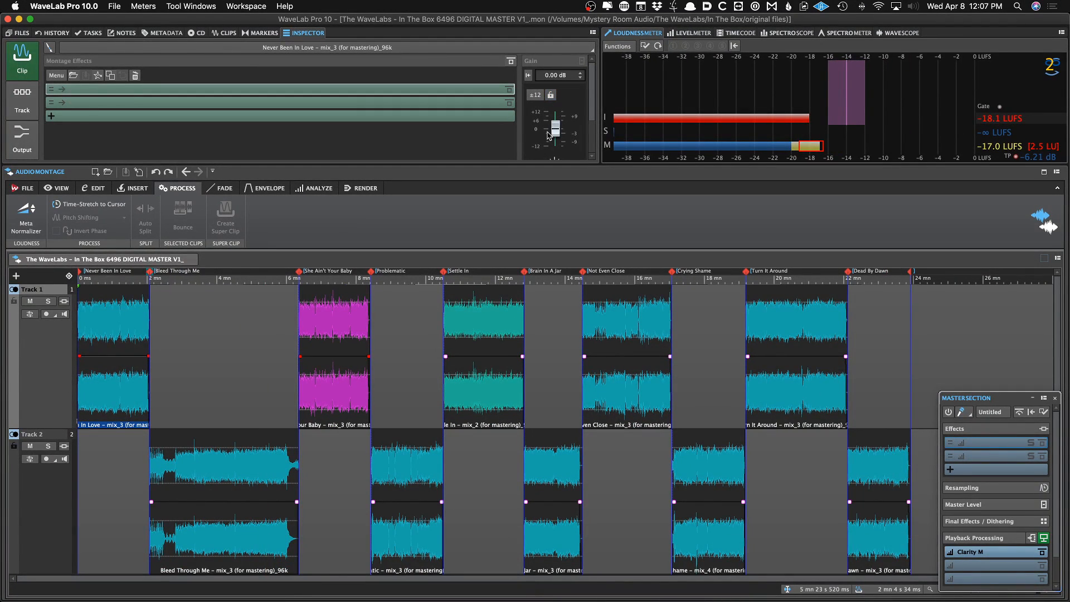
pyautogui.moveTo(555, 133); pyautogui.dragTo(553, 140)
pyautogui.doubleClick(554, 139)
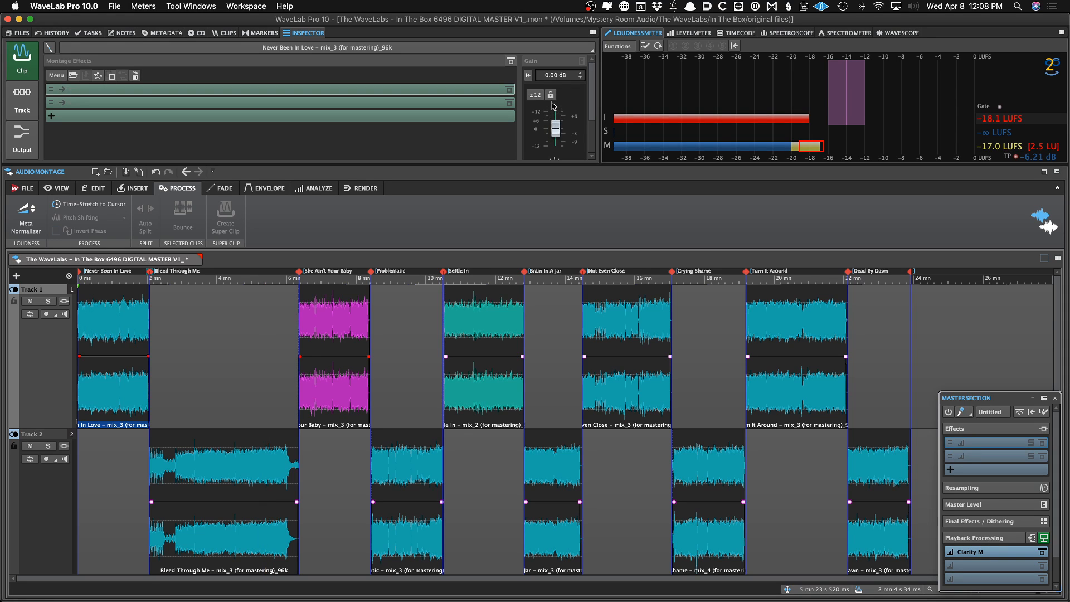
pyautogui.moveTo(559, 137); pyautogui.dragTo(556, 146)
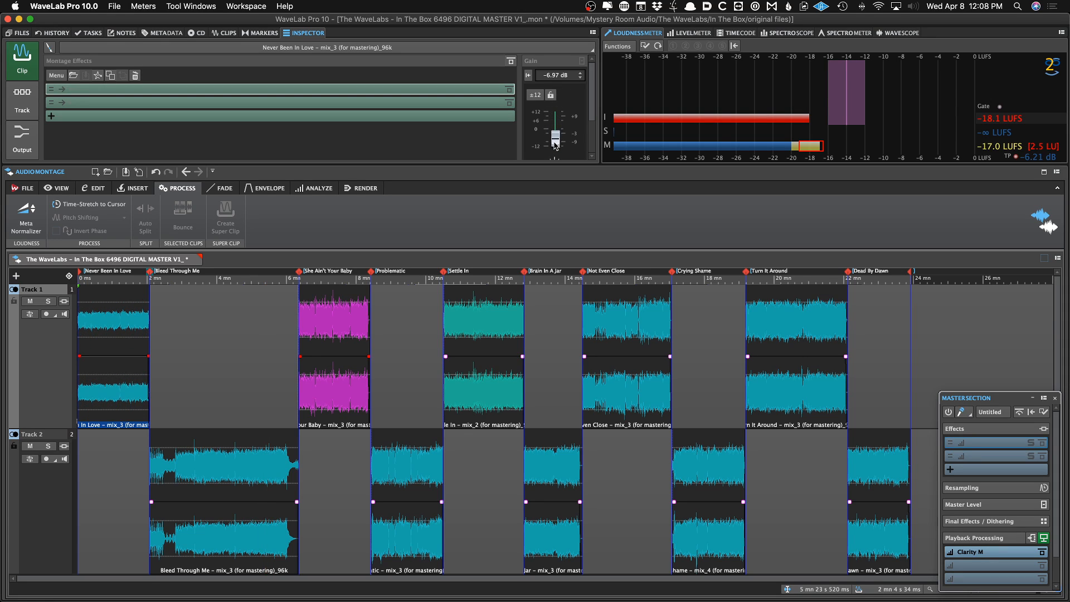
pyautogui.doubleClick(556, 145)
# Lock the clip gain fader
pyautogui.click(551, 95)
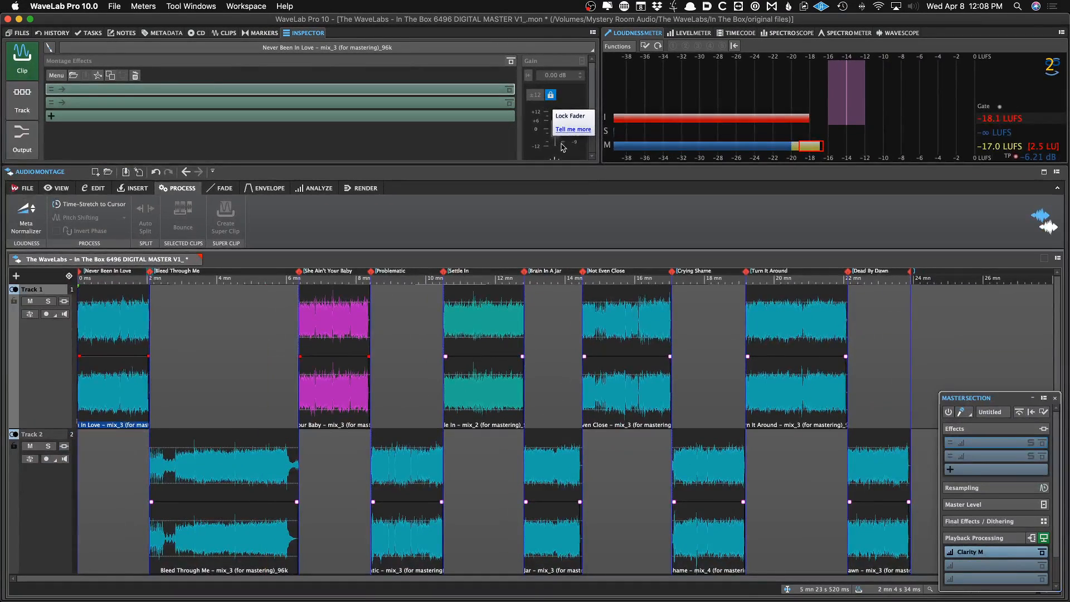
pyautogui.moveTo(592, 116); pyautogui.dragTo(596, 85)
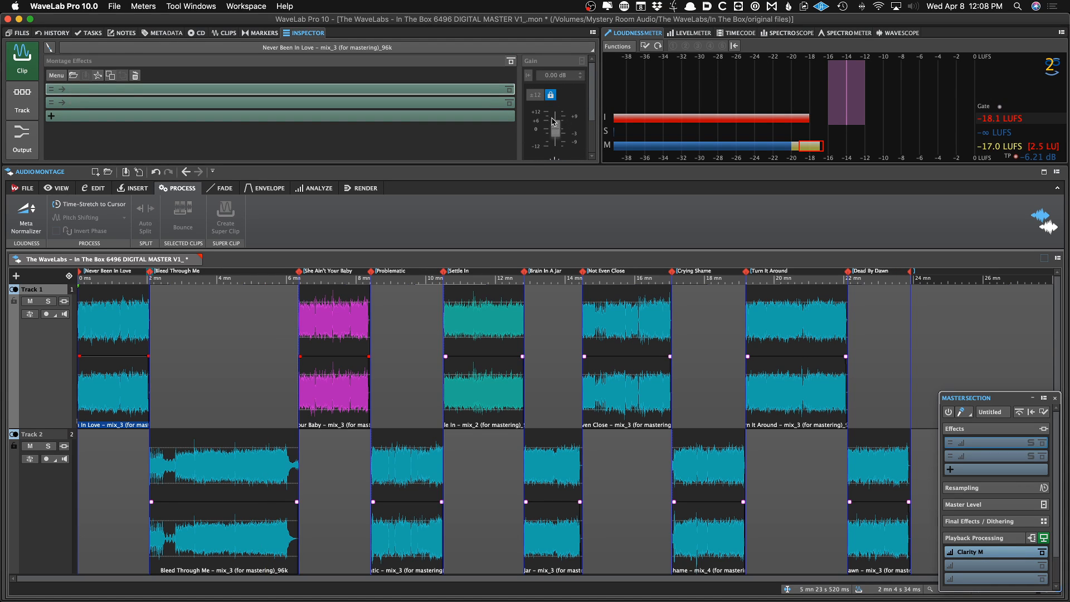
# Set the first clip's pre-gain to -6.109 dB, save the montage, and undo the pre-gain change
pyautogui.click(226, 32)
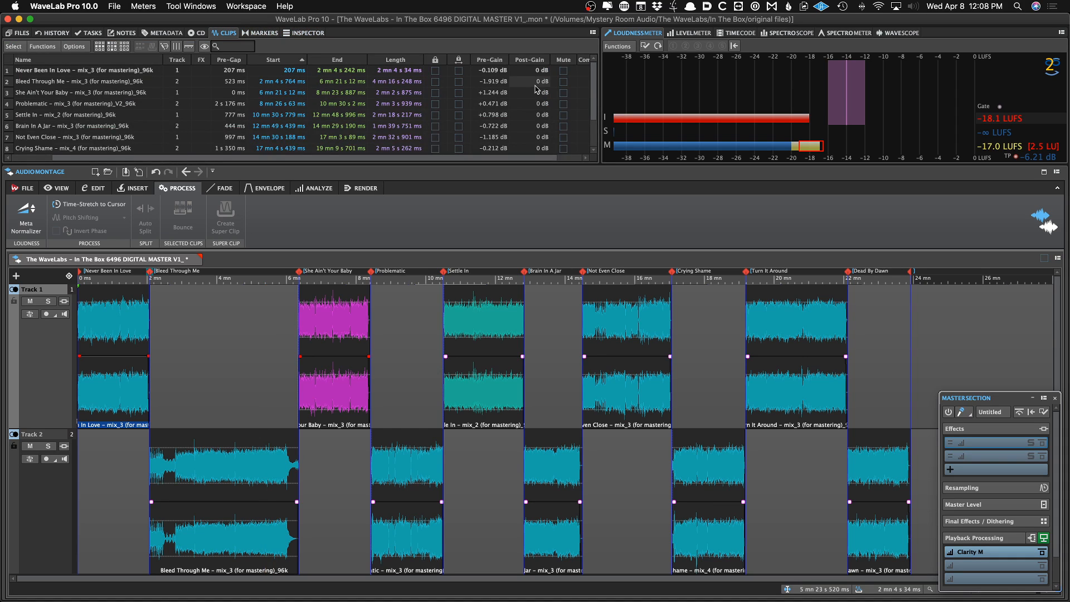
pyautogui.doubleClick(493, 72)
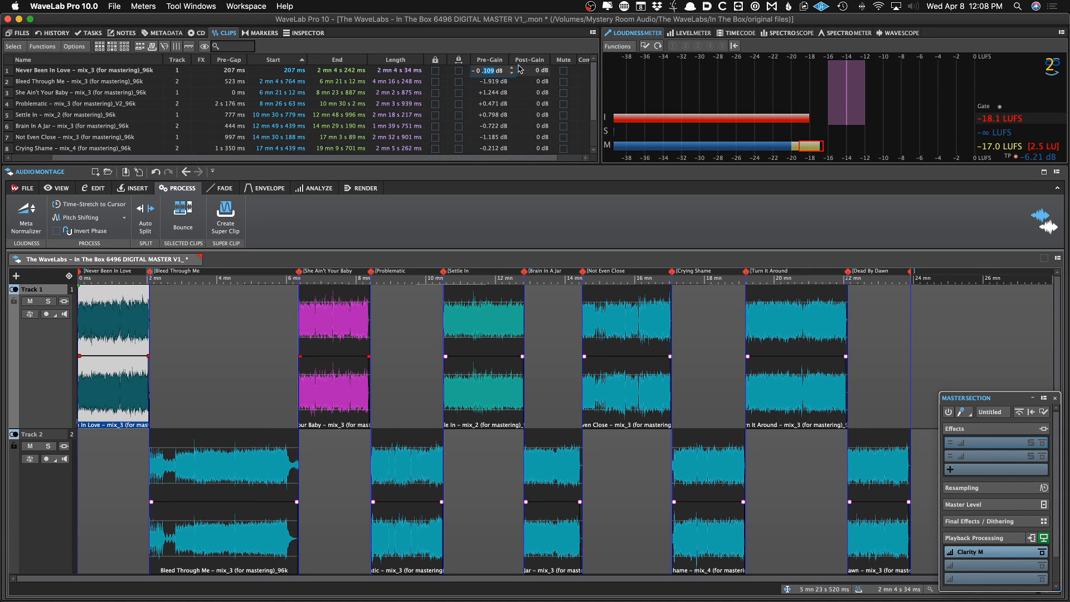
pyautogui.press('Return')
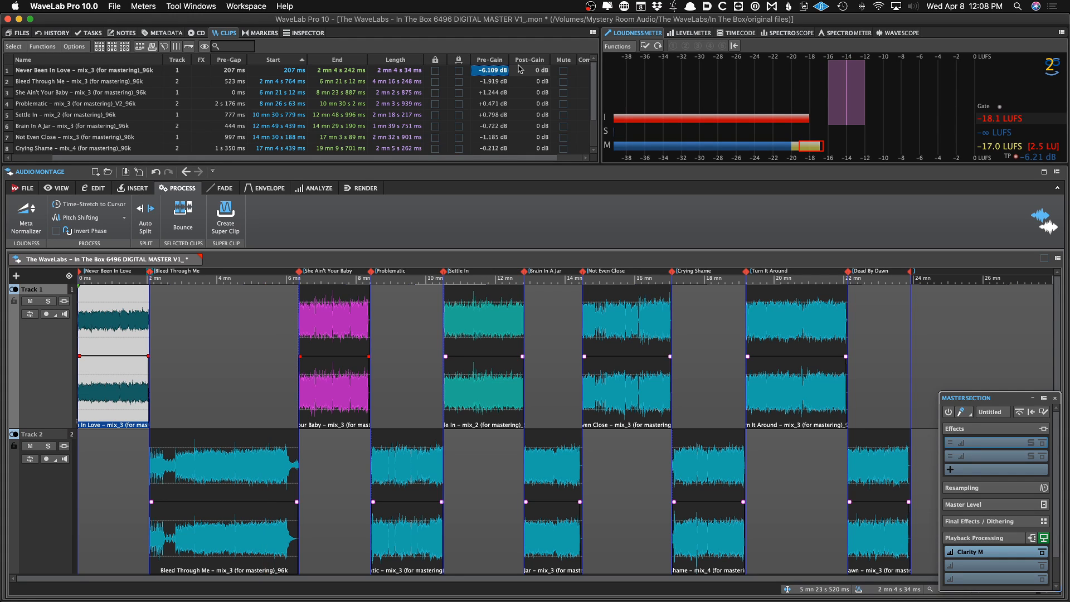
pyautogui.press('super+s')
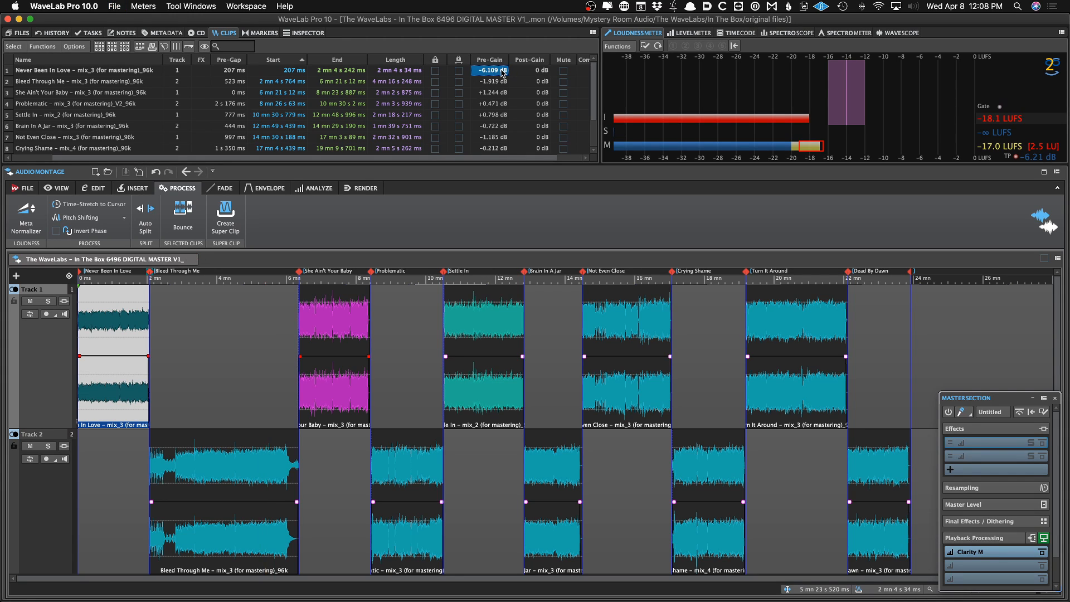
pyautogui.press('super+z')
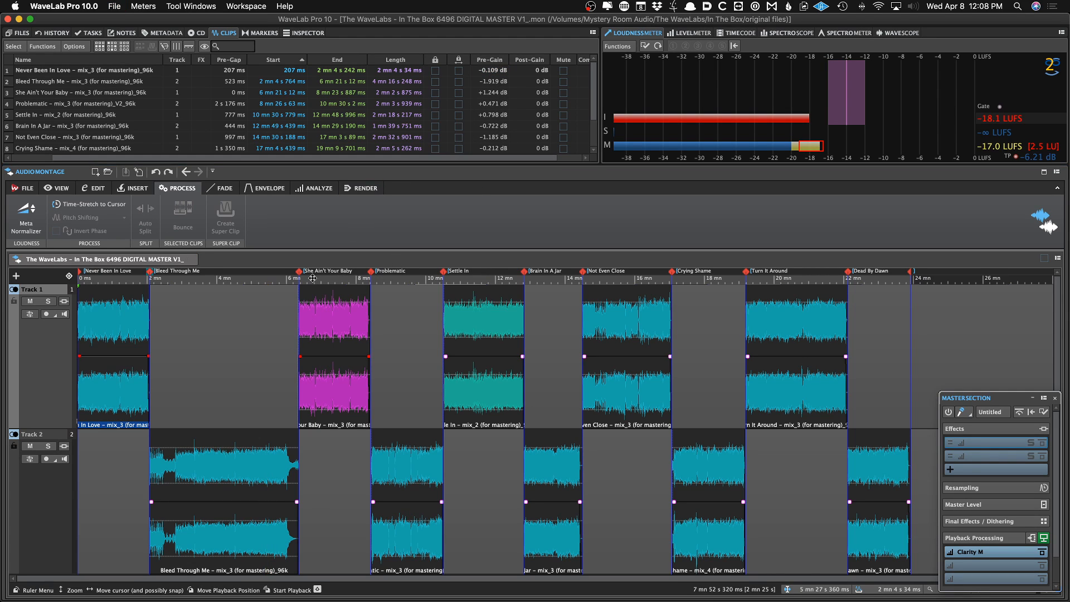
# Switch to the clip Inspector and browse the montage effect plug-in menu, including the Favorites list
pyautogui.click(315, 34)
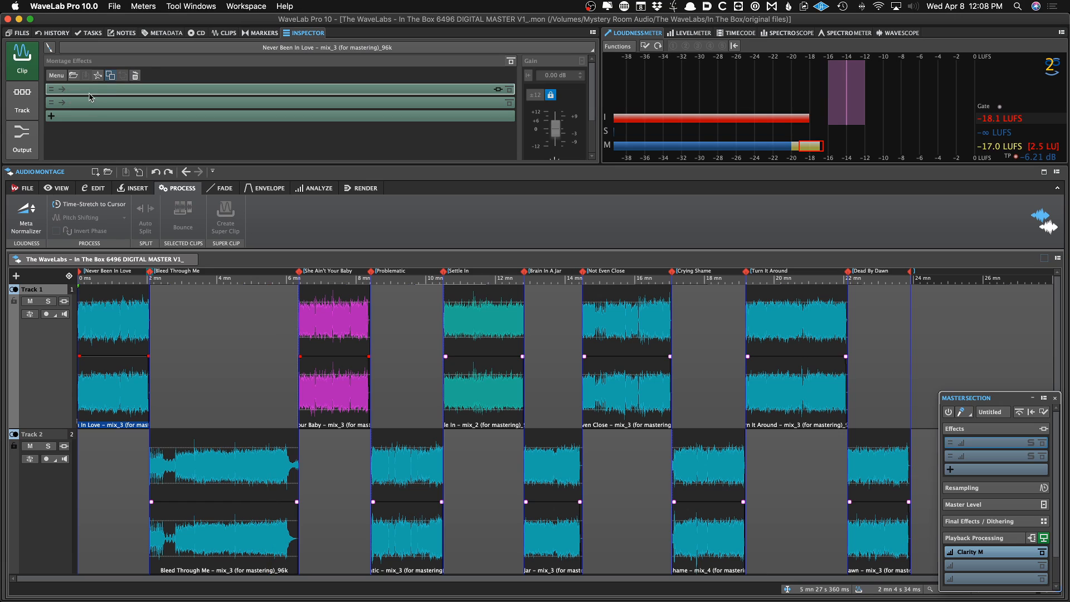
pyautogui.scroll(-1, 88, 96)
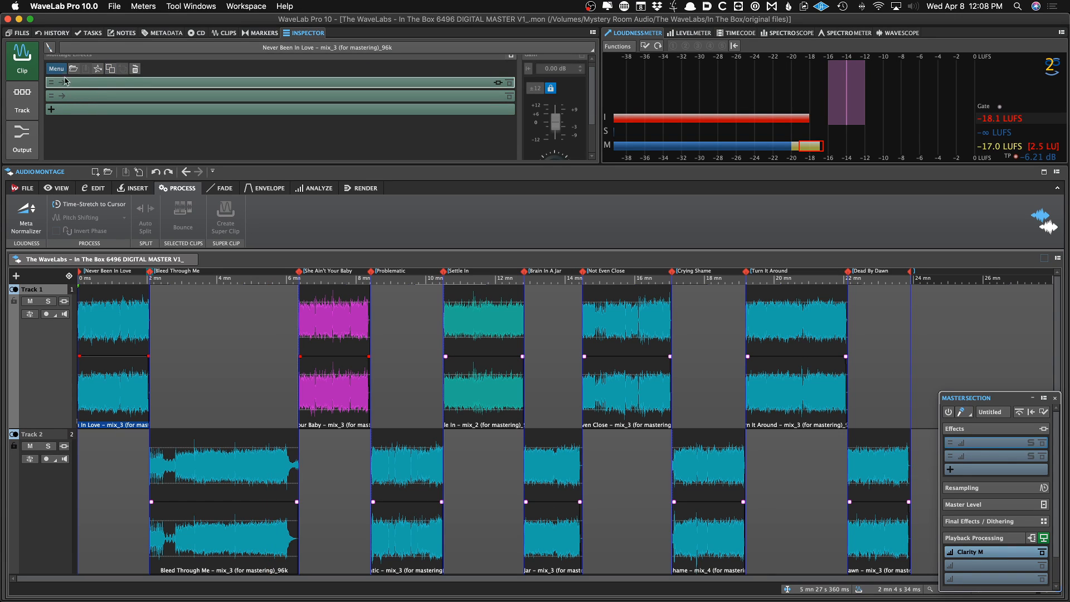
pyautogui.click(81, 88)
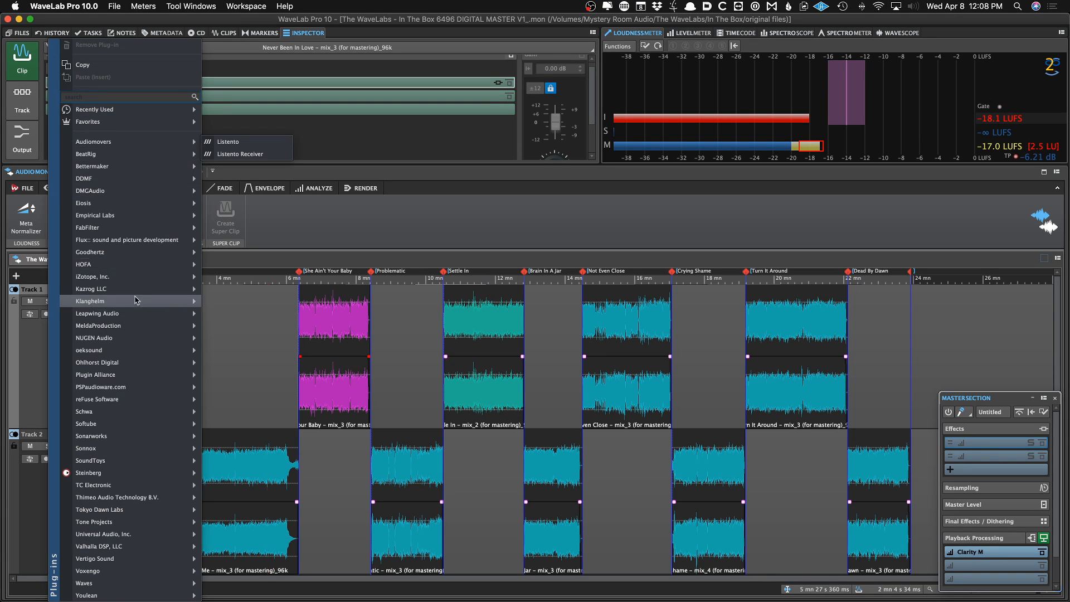
pyautogui.moveTo(123, 439)
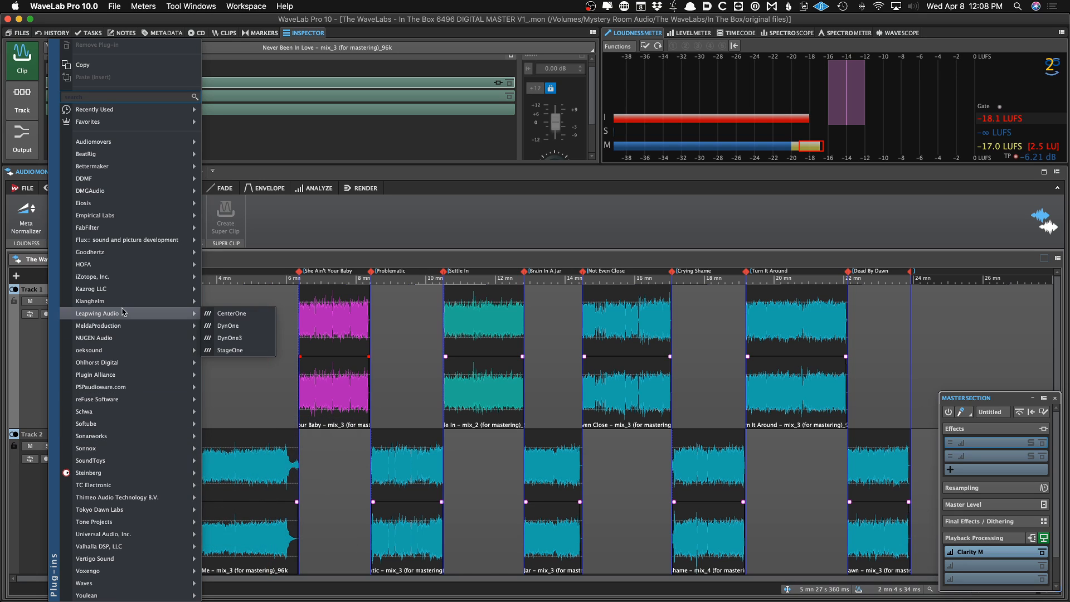
pyautogui.moveTo(141, 191)
pyautogui.moveTo(138, 116)
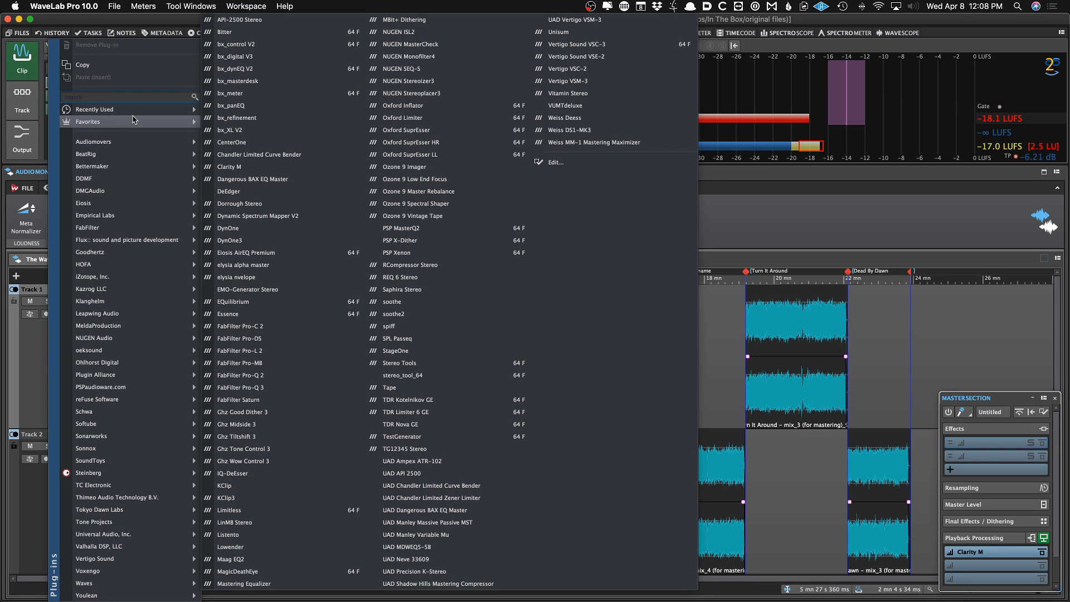
pyautogui.click(859, 246)
# Open the plug-in preferences, expand the FabFilter vendor folder, and return to the montage
pyautogui.press('super+comma')
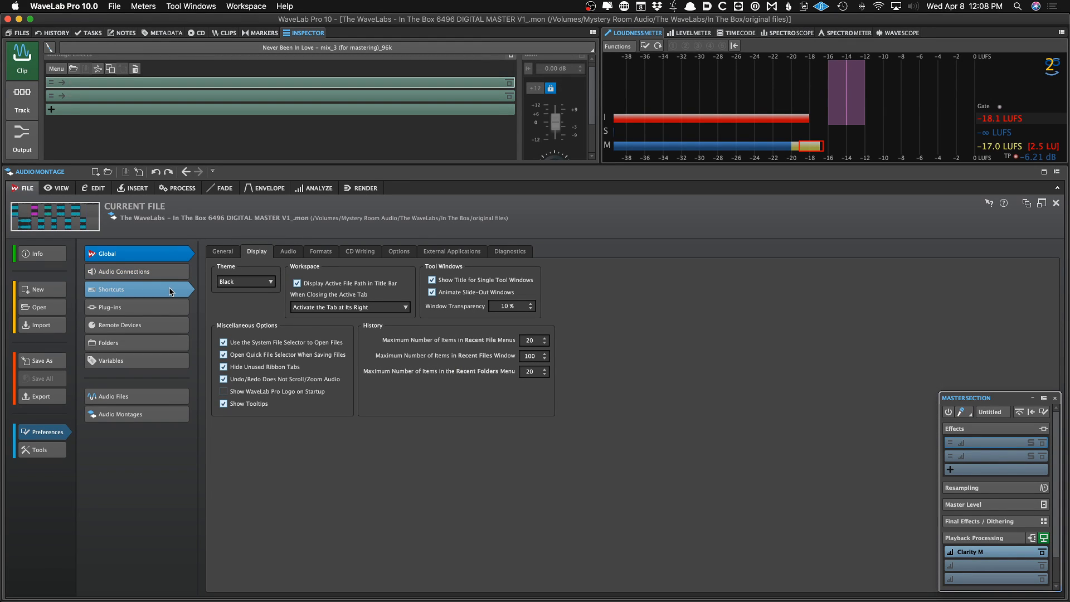
pyautogui.click(162, 272)
pyautogui.click(151, 314)
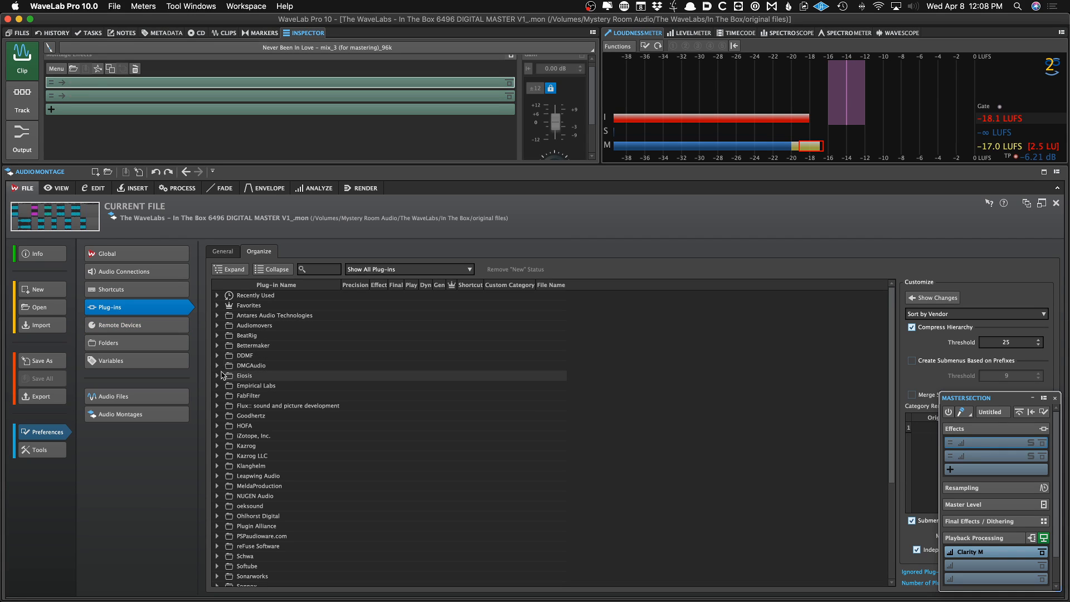
pyautogui.click(216, 396)
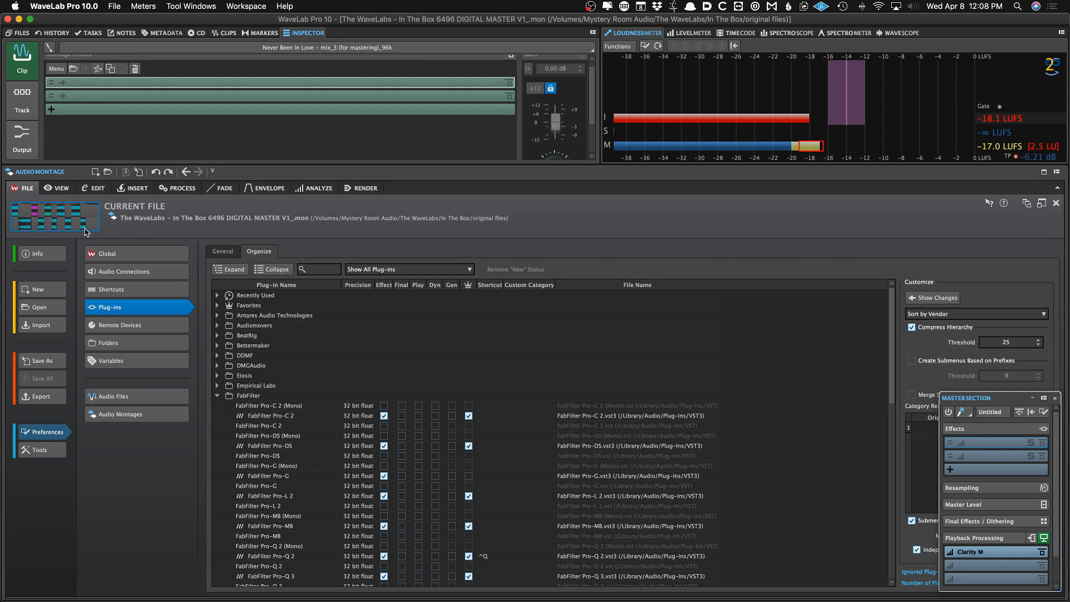
pyautogui.click(177, 188)
# Browse the clip's effect plug-in menu Favorites list again without choosing anything
pyautogui.click(127, 95)
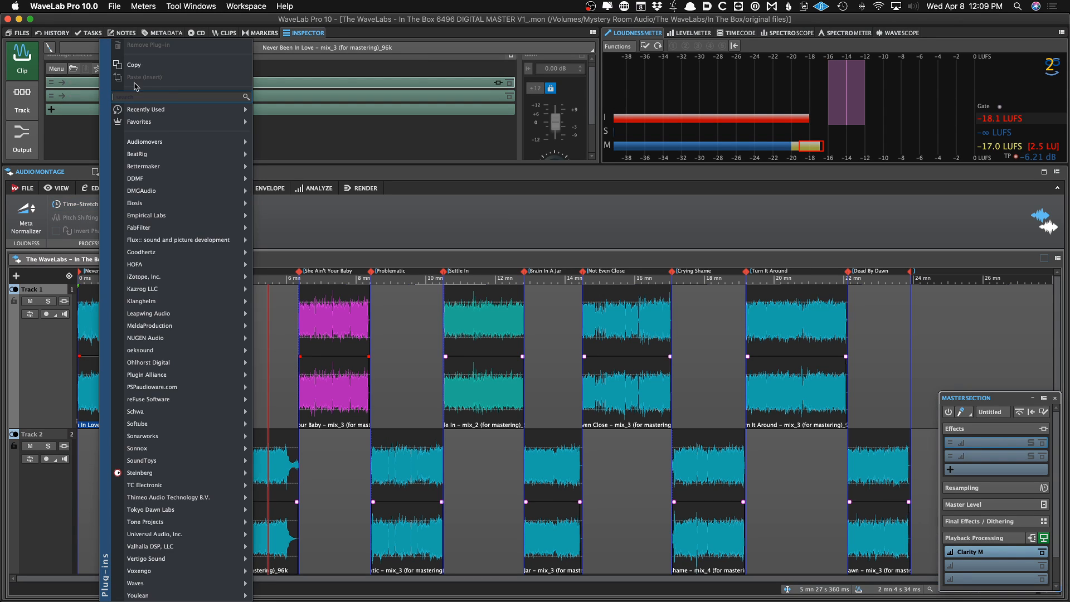
pyautogui.moveTo(170, 123)
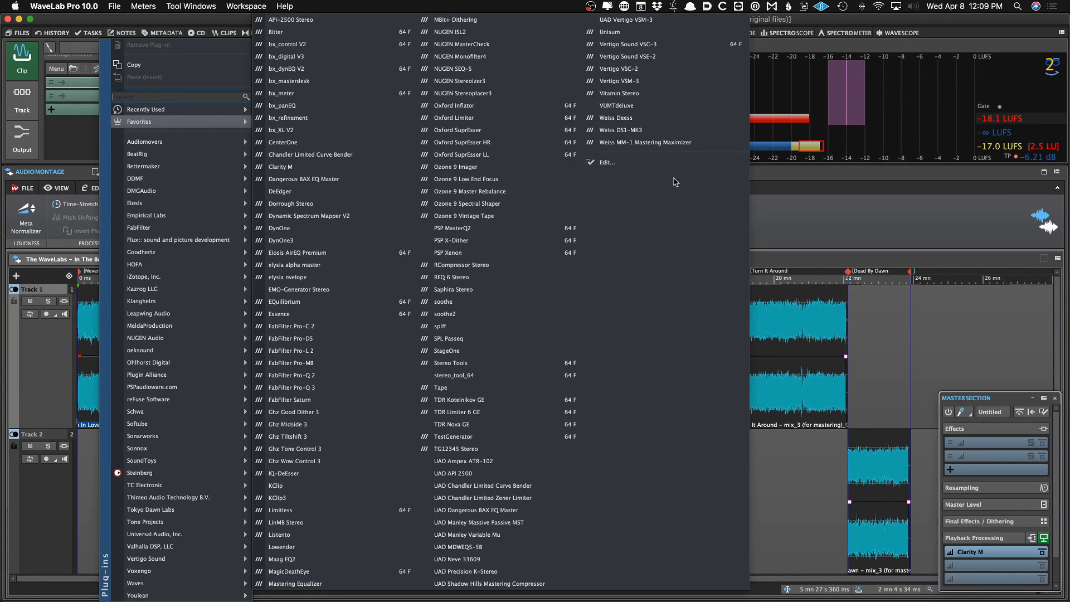
pyautogui.click(774, 210)
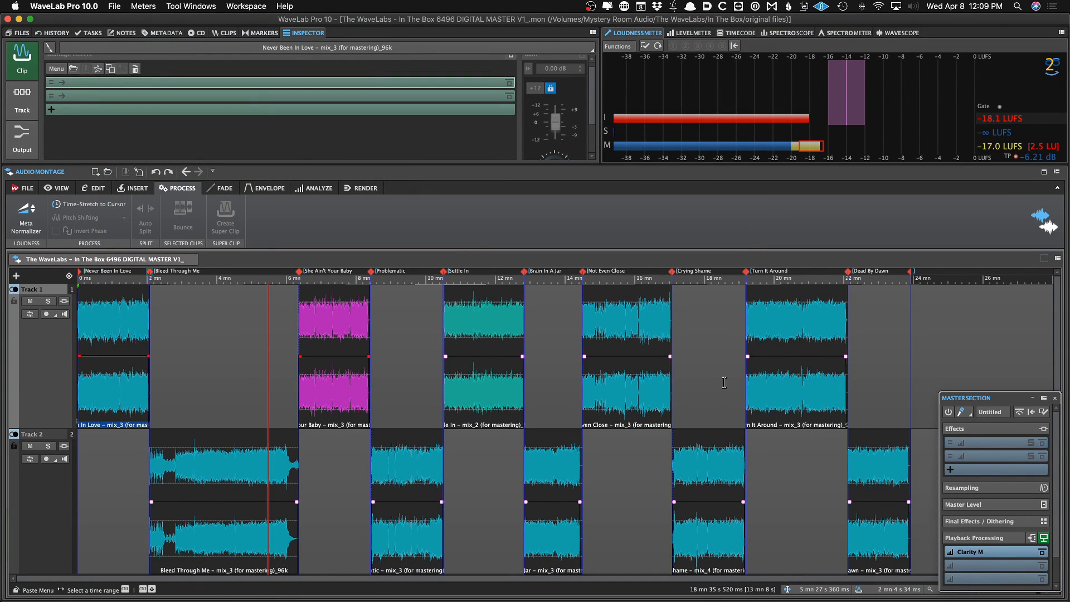
# In the plug-in preferences, expand TC Electronic and toggle the Play option for the Clarity M VST3 plug-in
pyautogui.press('super+comma')
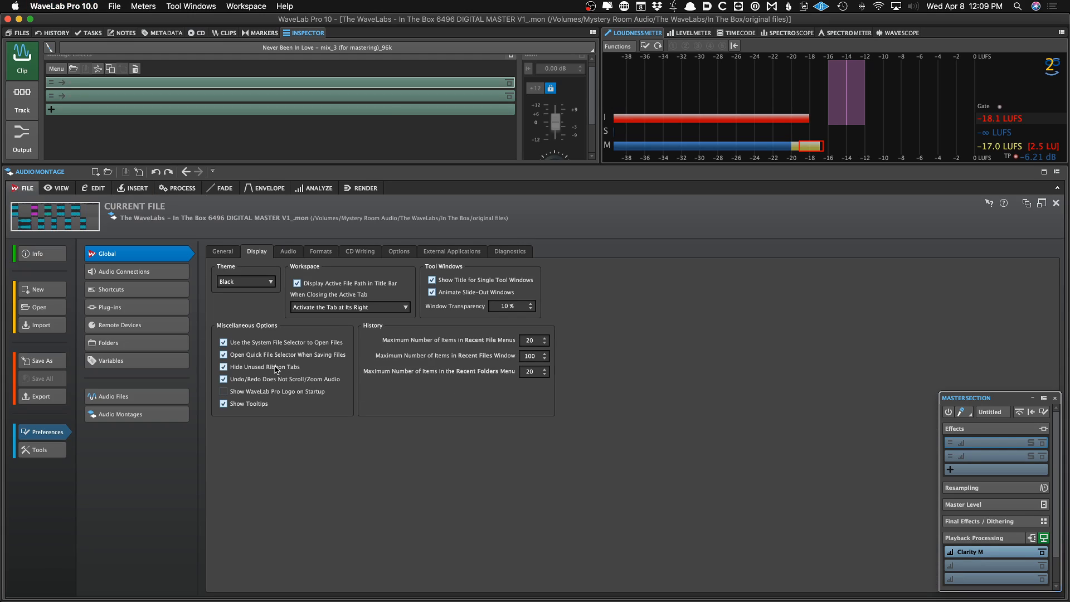
pyautogui.click(109, 307)
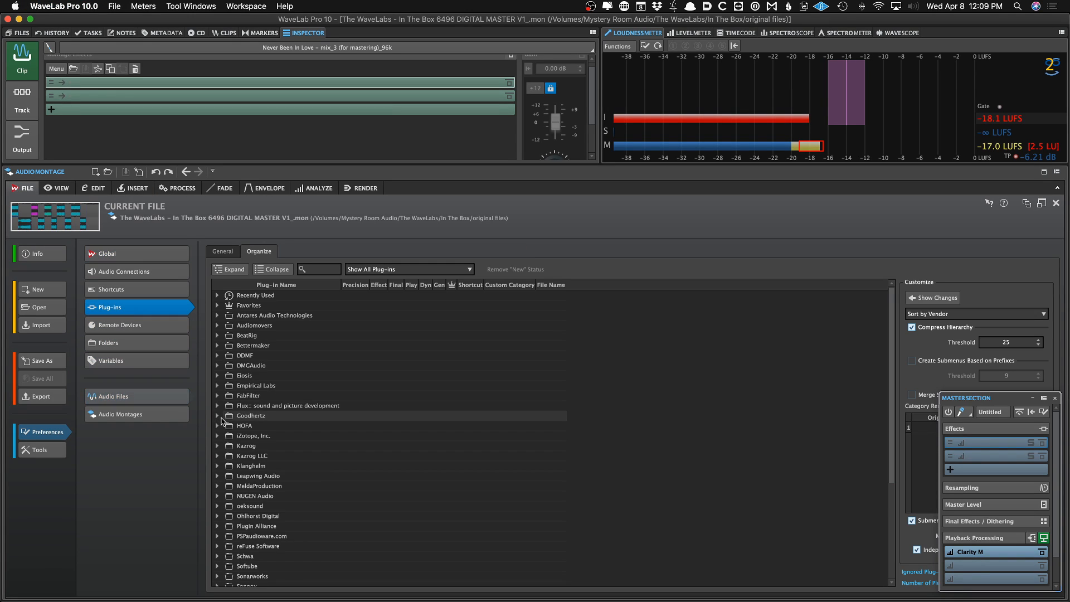
pyautogui.scroll(-5, 222, 422)
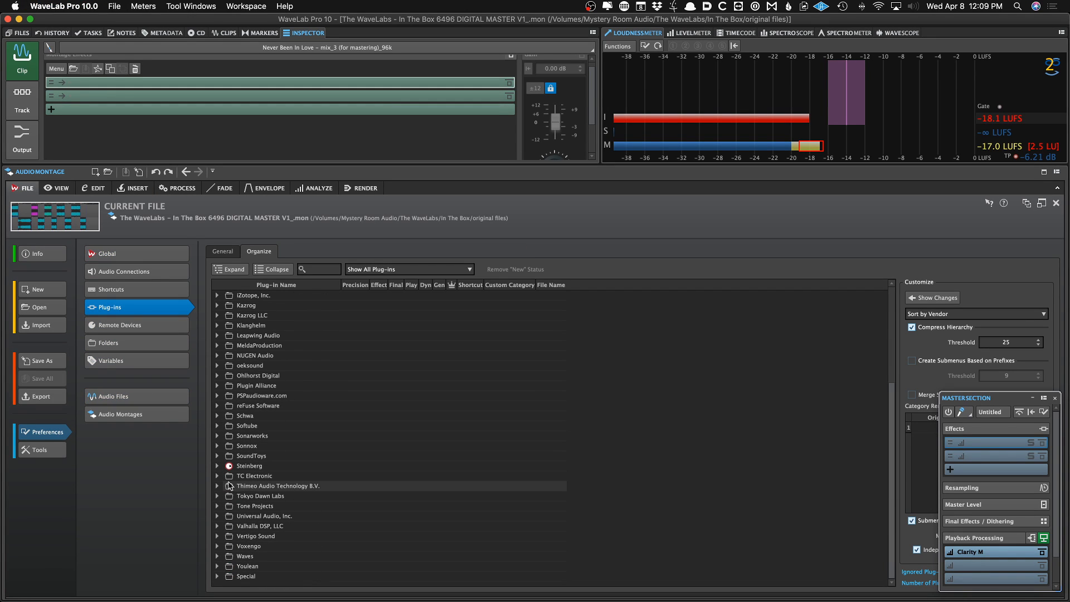
pyautogui.click(216, 475)
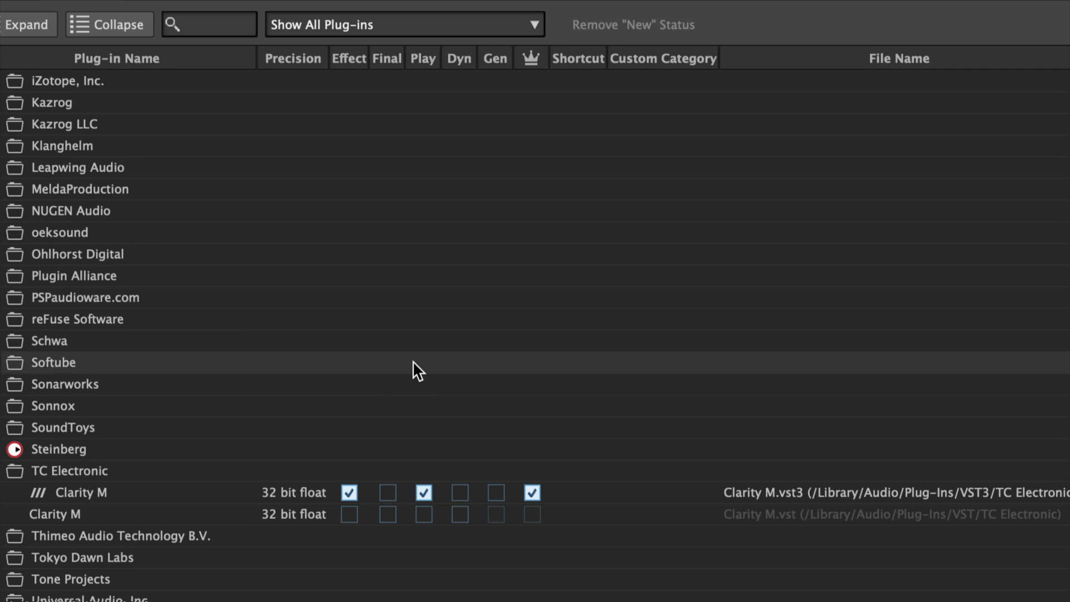
pyautogui.click(424, 491)
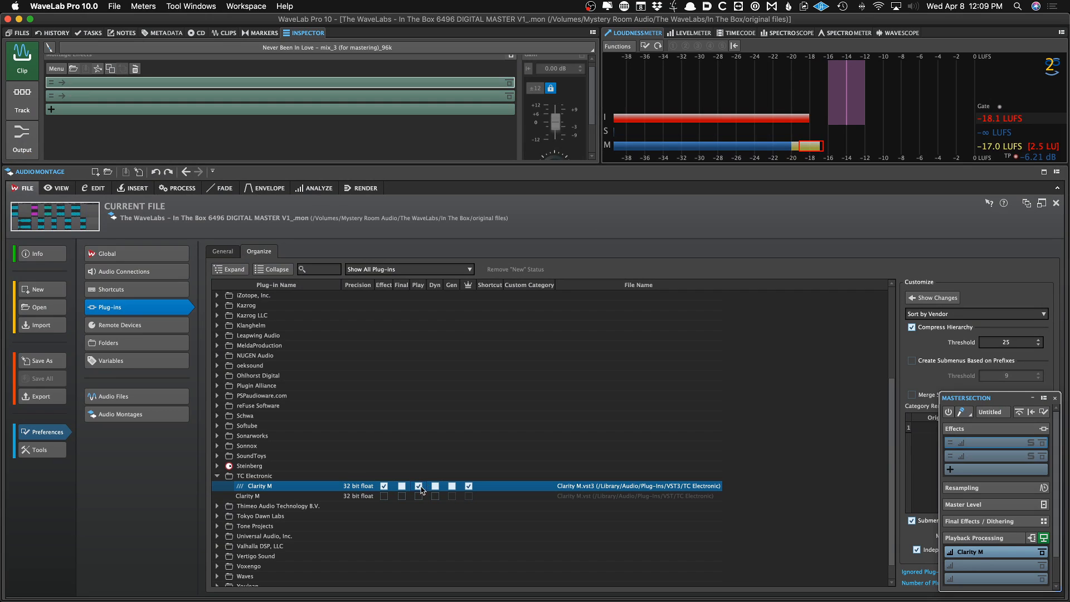
pyautogui.click(420, 488)
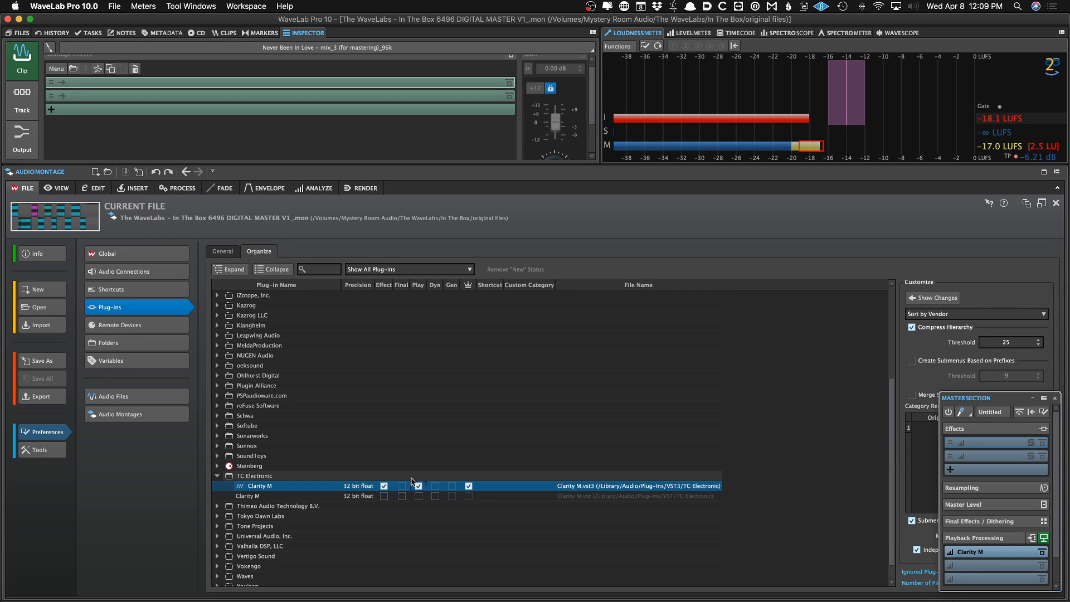
# Browse the Master Section playback processing plug-in menu through its vendor folders
pyautogui.click(970, 570)
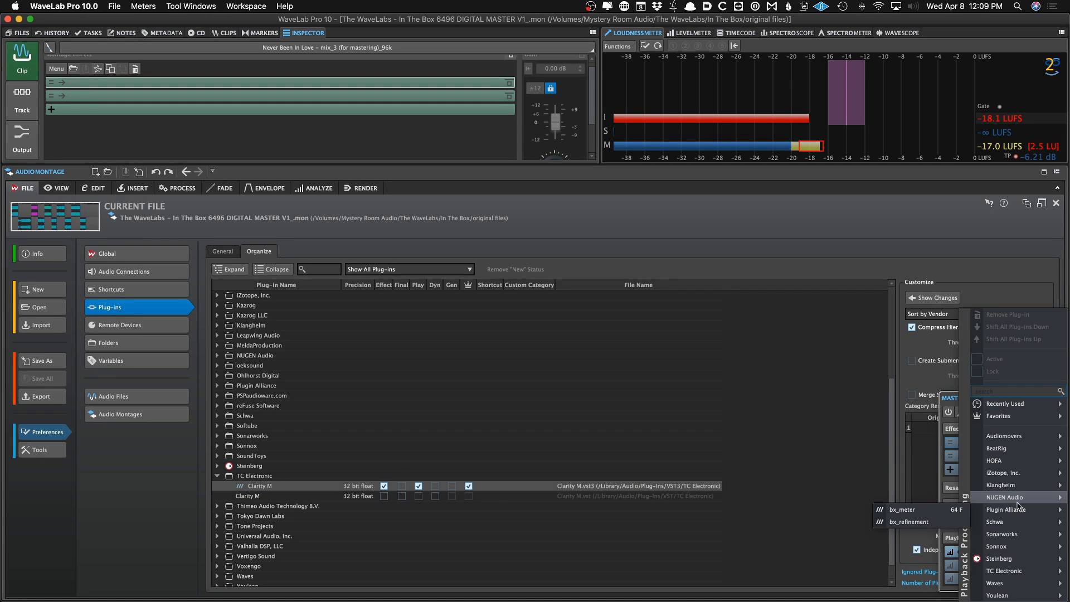
pyautogui.moveTo(1018, 443)
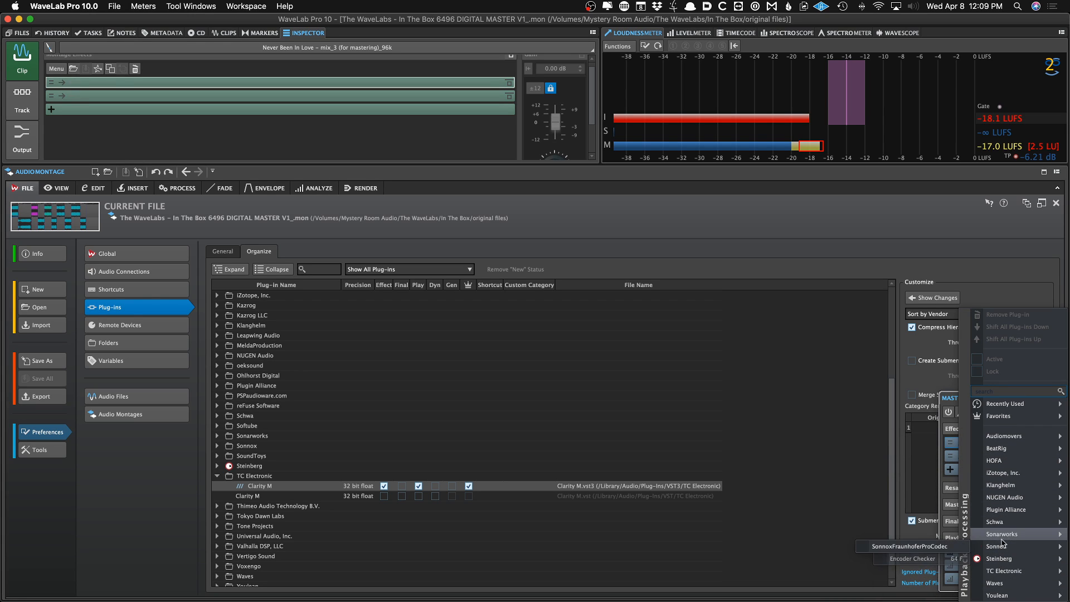
pyautogui.moveTo(1001, 523)
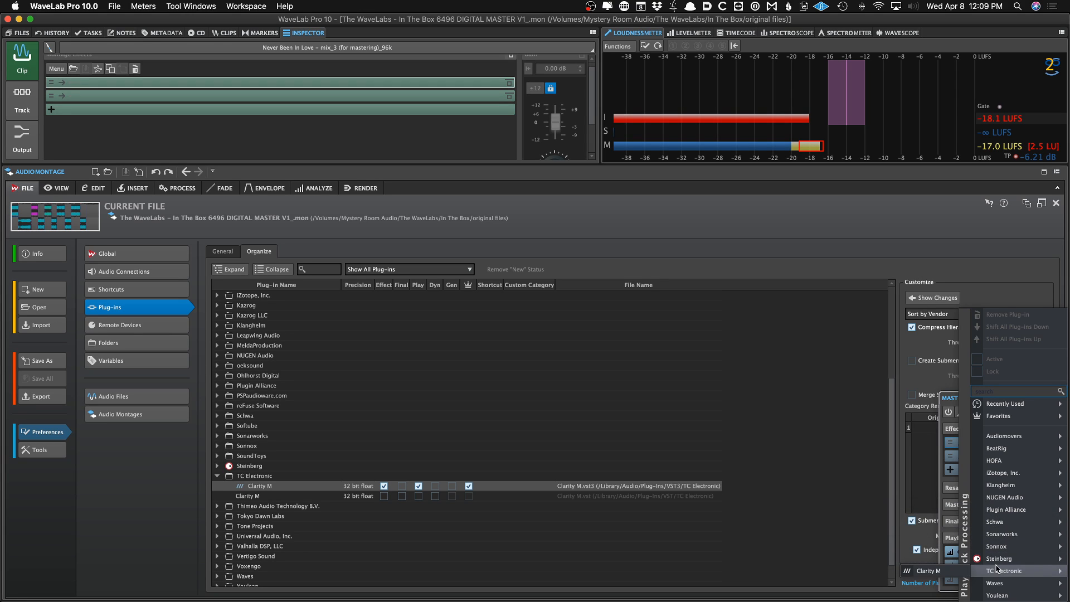
pyautogui.click(786, 445)
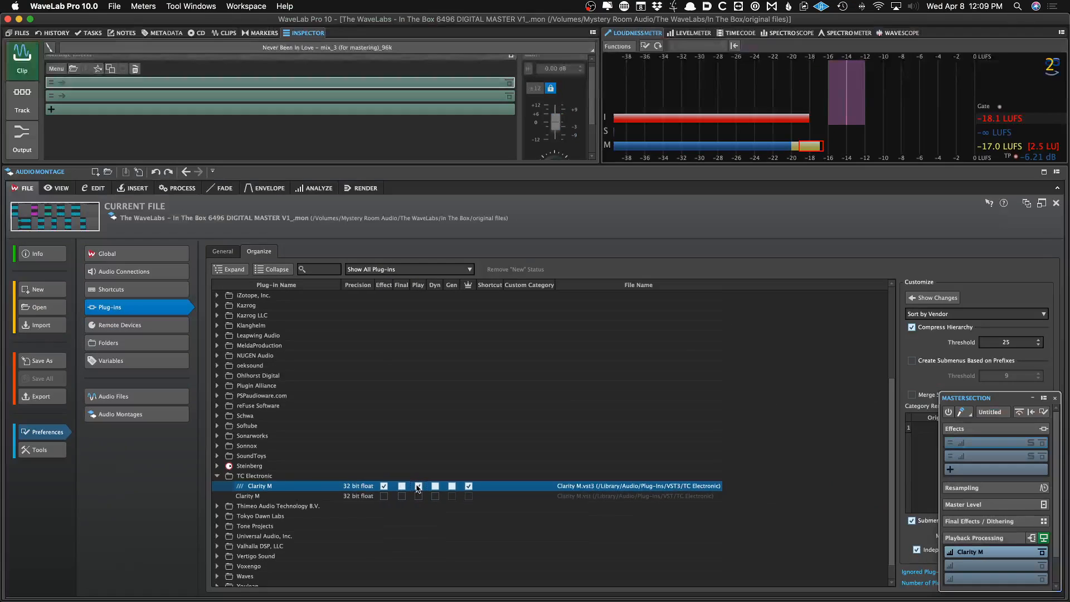
# Return to the montage and insert Steinberg StudioEQ into the clip's first montage effect slot
pyautogui.click(76, 230)
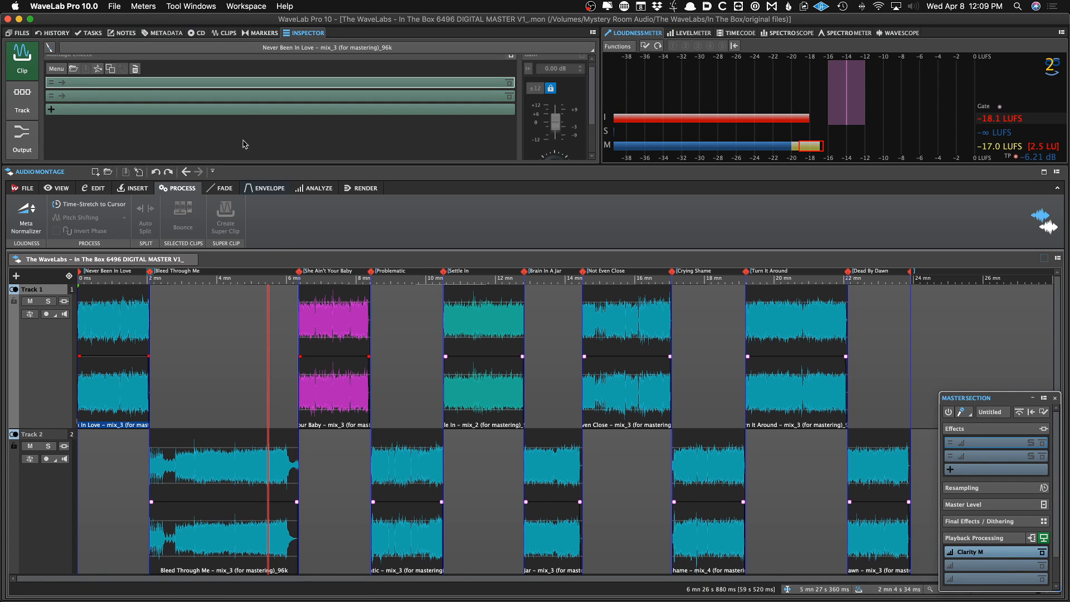
pyautogui.click(109, 96)
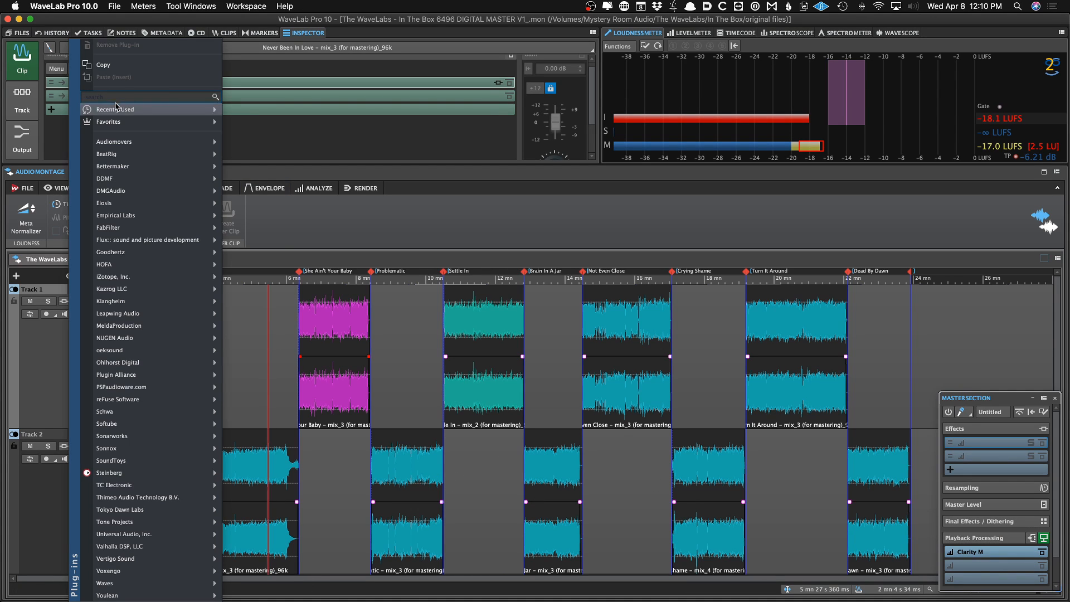
pyautogui.moveTo(133, 301)
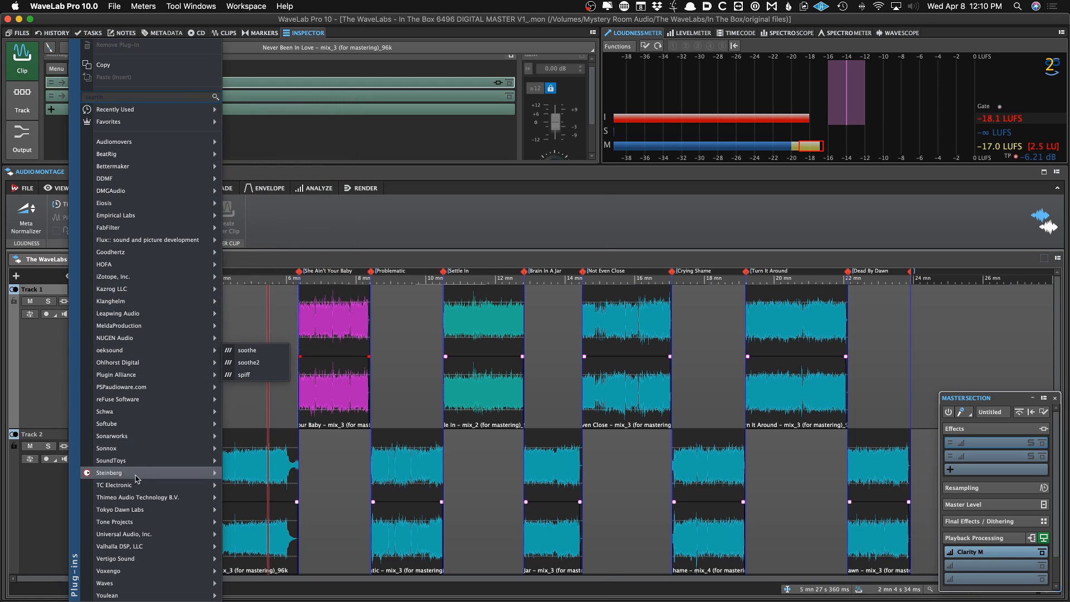
pyautogui.moveTo(133, 473)
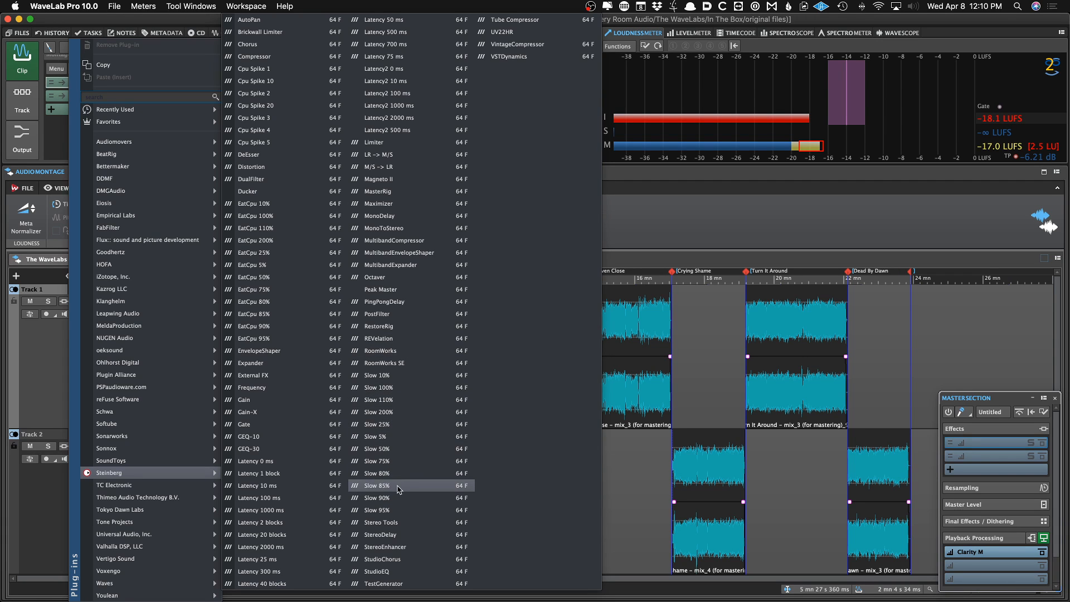
pyautogui.click(385, 571)
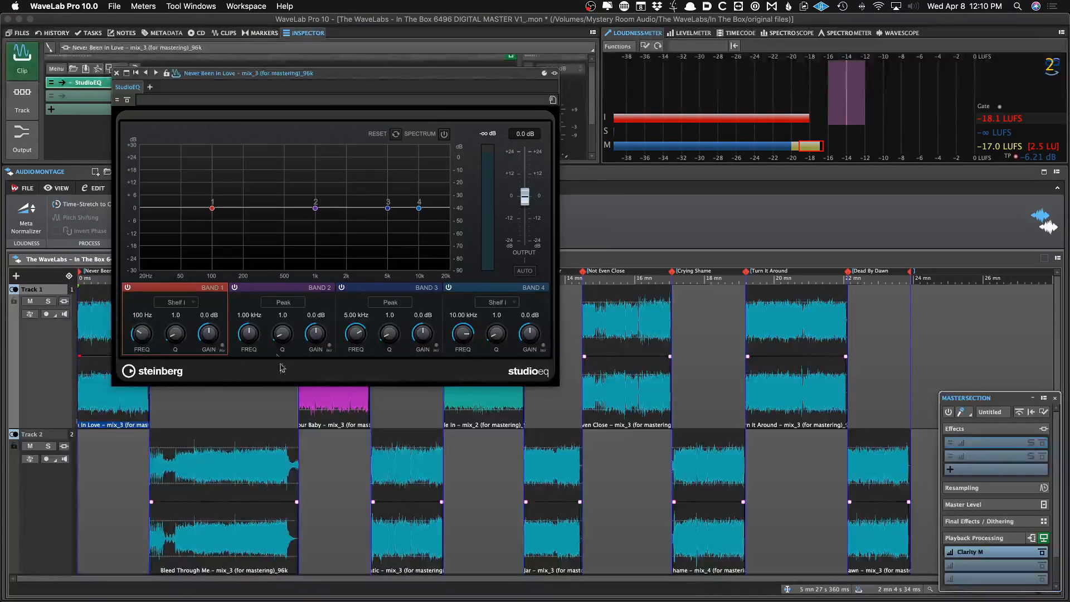
# Add Steinberg MasterRig into the next clip effect slot and close its plug-in window
pyautogui.click(177, 100)
pyautogui.moveTo(186, 91)
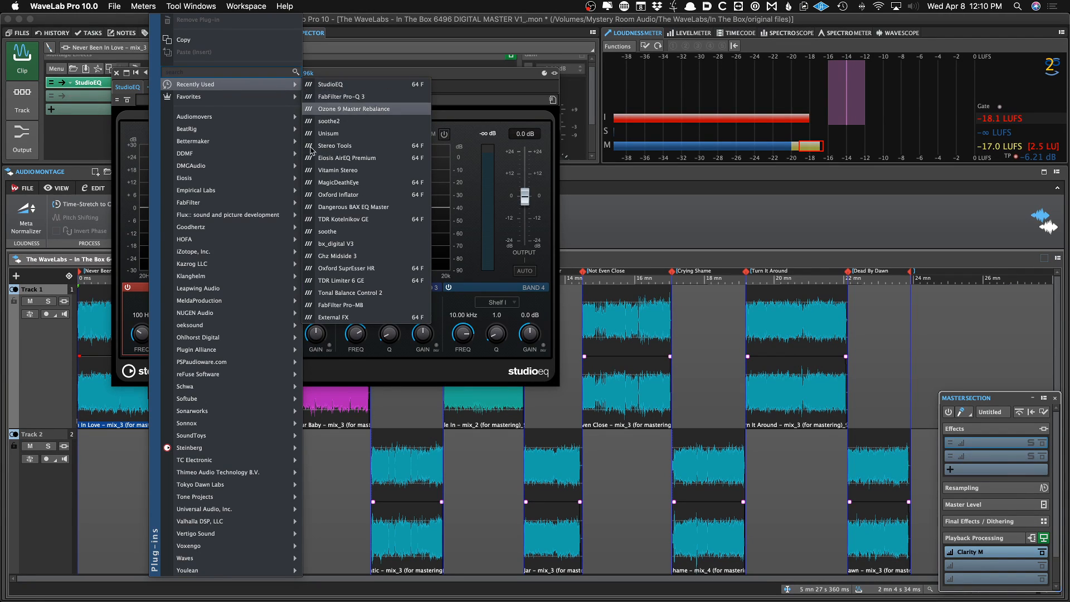
pyautogui.moveTo(212, 450)
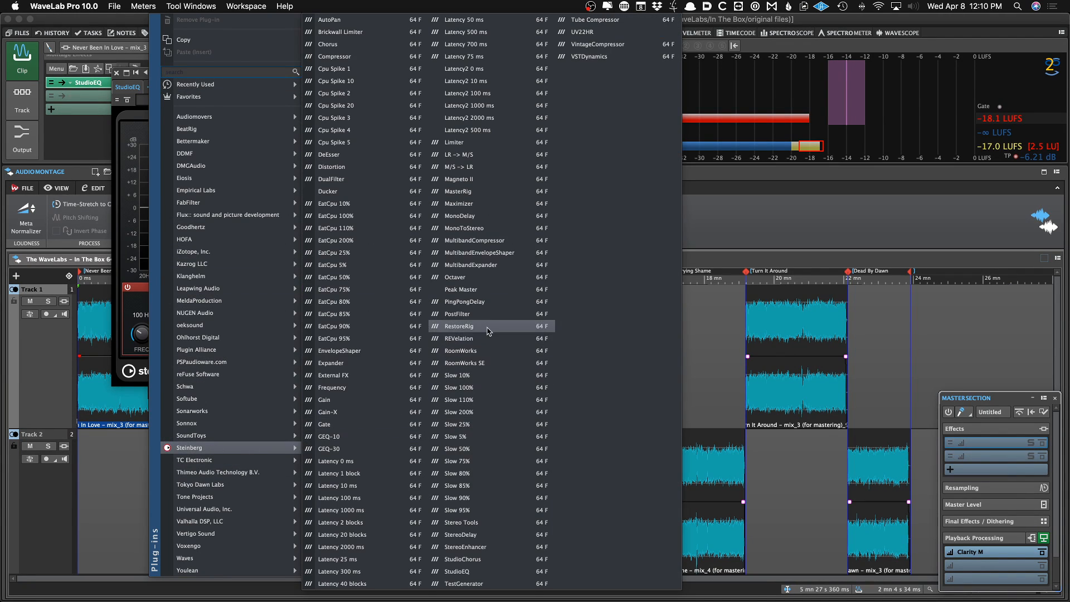
pyautogui.click(470, 193)
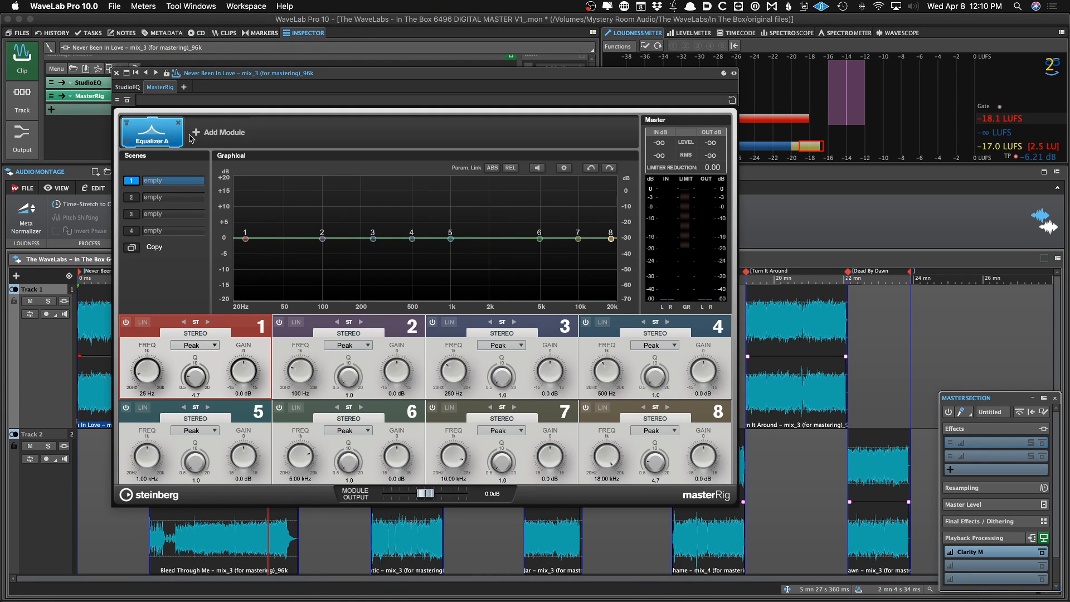
pyautogui.click(118, 74)
# Remove the StudioEQ and MasterRig plug-ins from the clip's effect chain
pyautogui.click(304, 82)
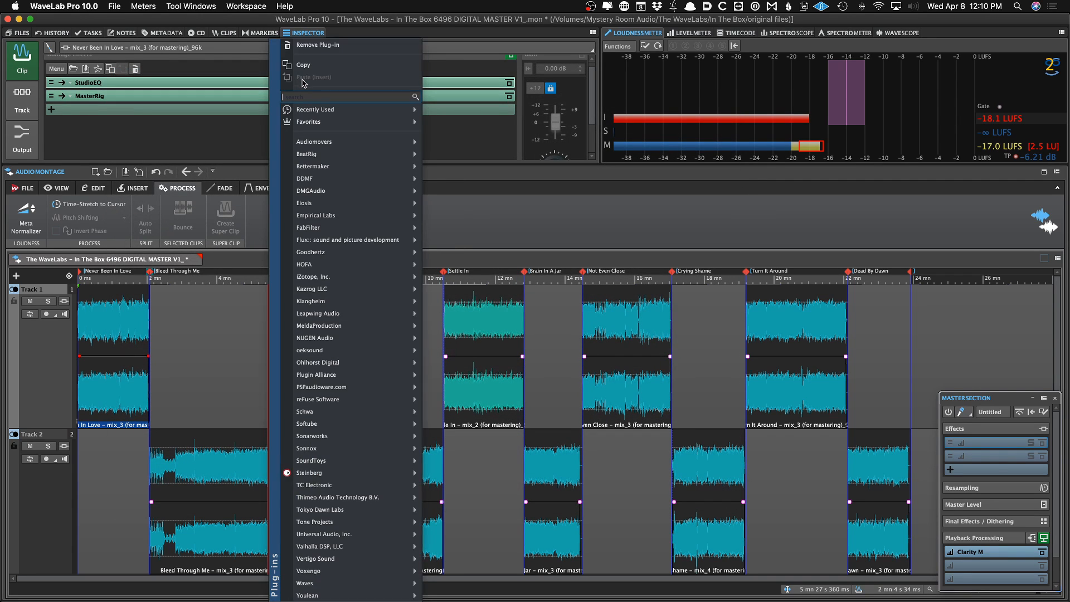
pyautogui.click(313, 46)
pyautogui.rightClick(194, 96)
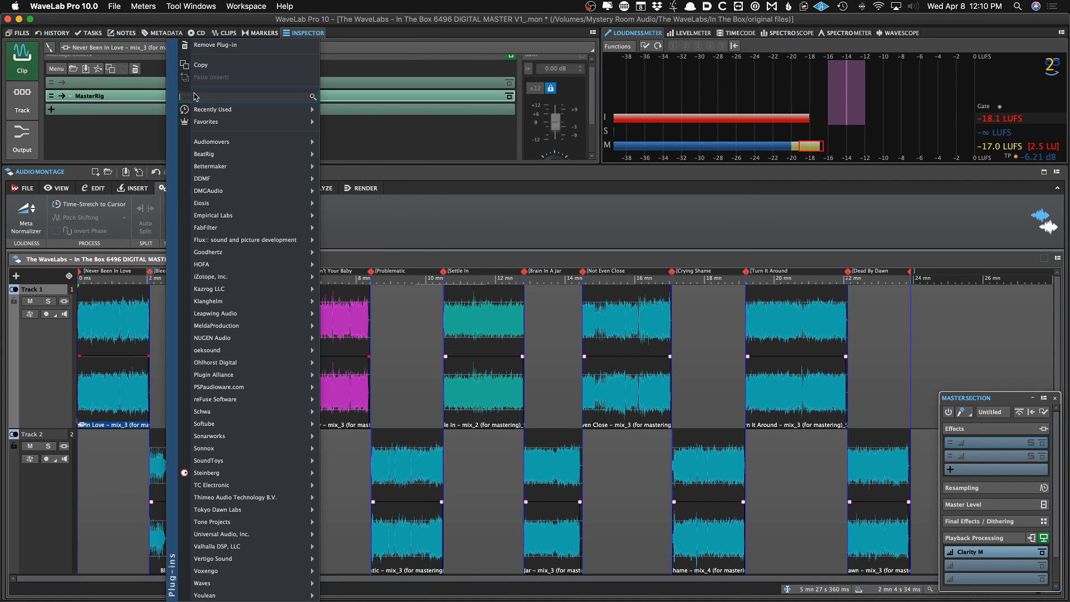
pyautogui.click(214, 46)
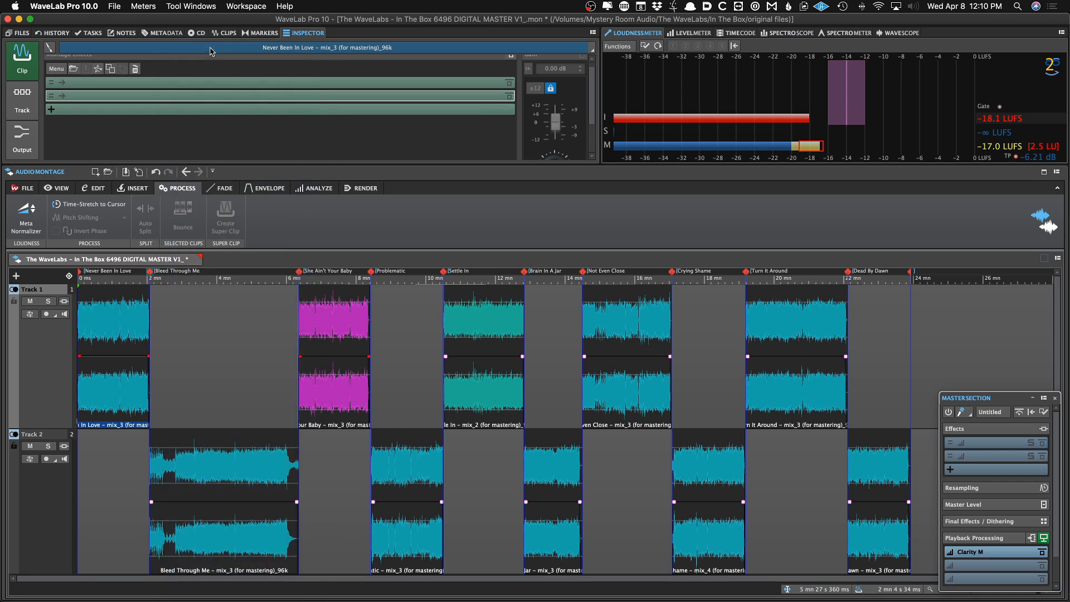
# Select the Never Been In Love clip and load the JP Clip FX Start plug-in chain into its montage effects
pyautogui.click(227, 389)
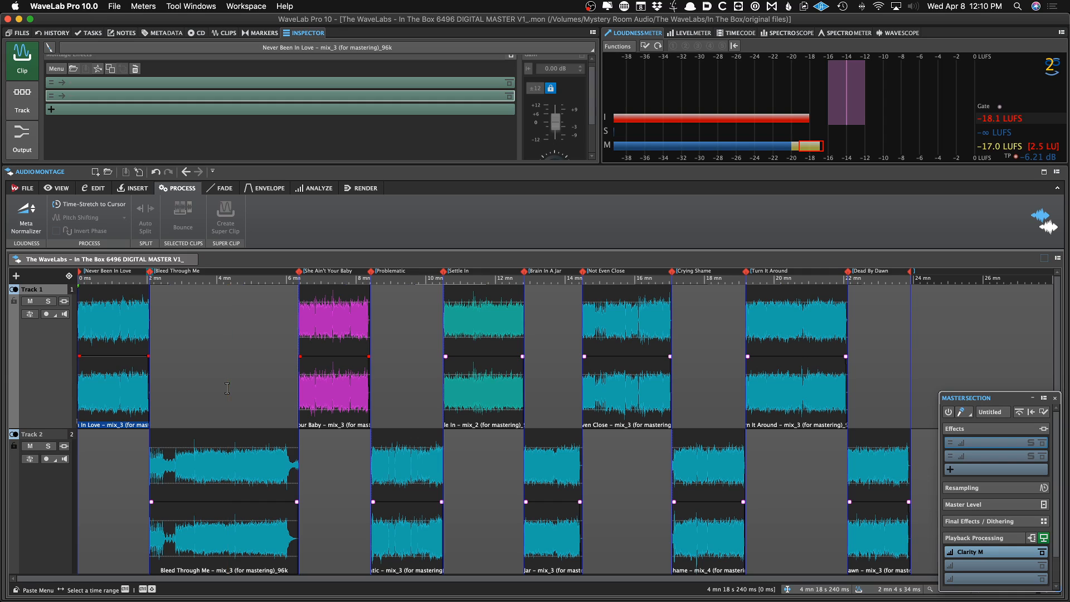
pyautogui.click(164, 337)
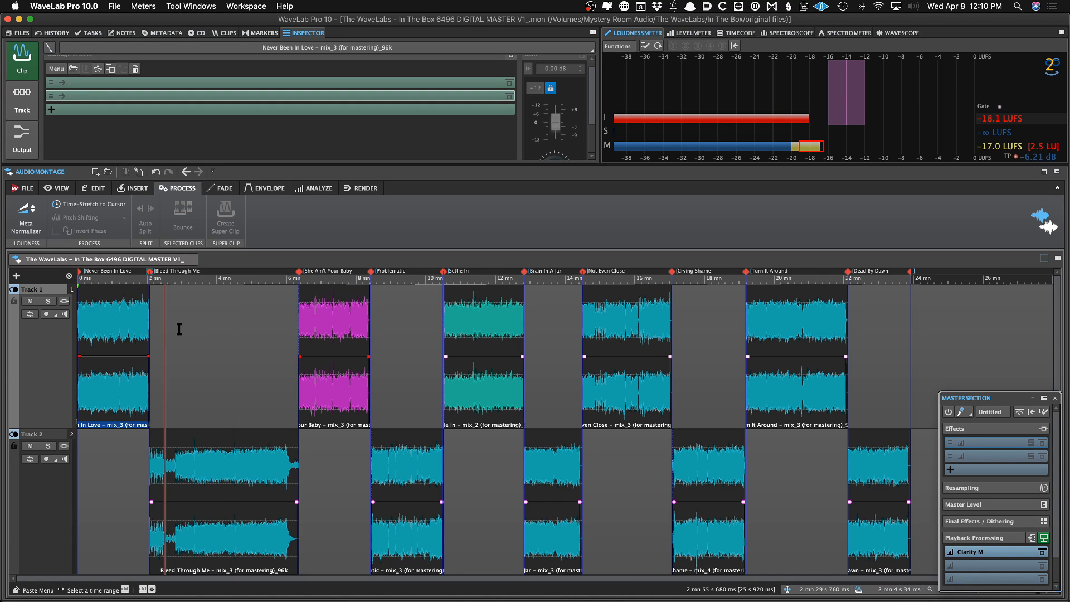
pyautogui.click(126, 324)
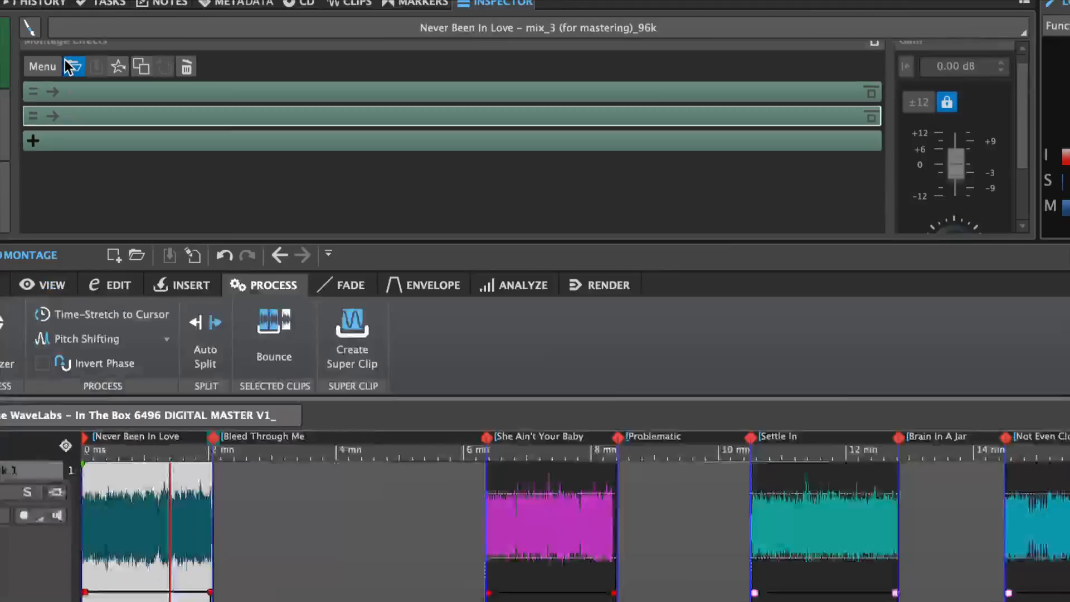
pyautogui.click(67, 62)
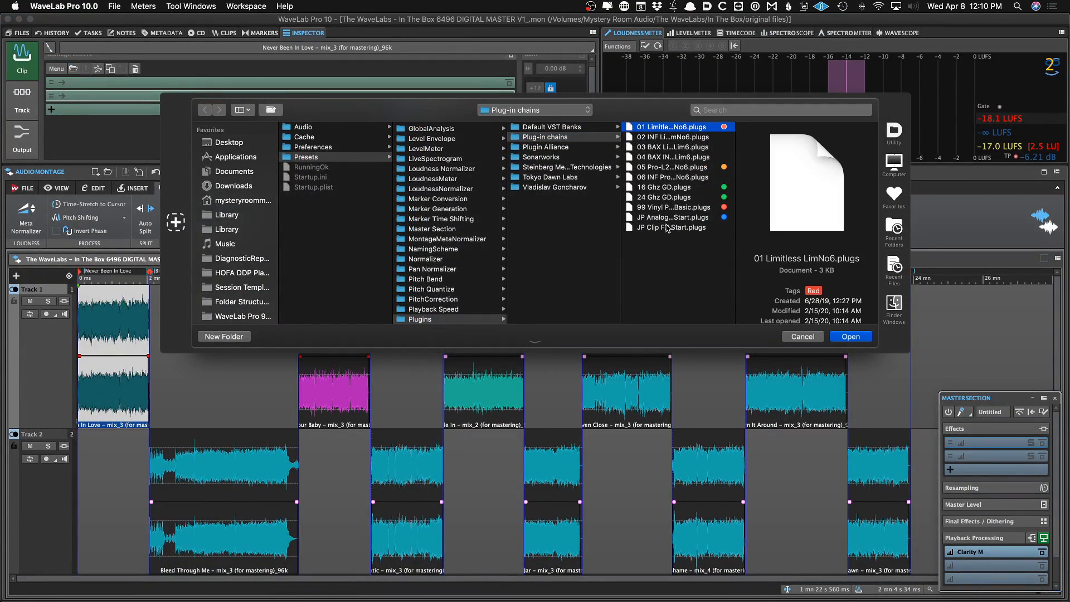
pyautogui.click(681, 219)
pyautogui.doubleClick(681, 227)
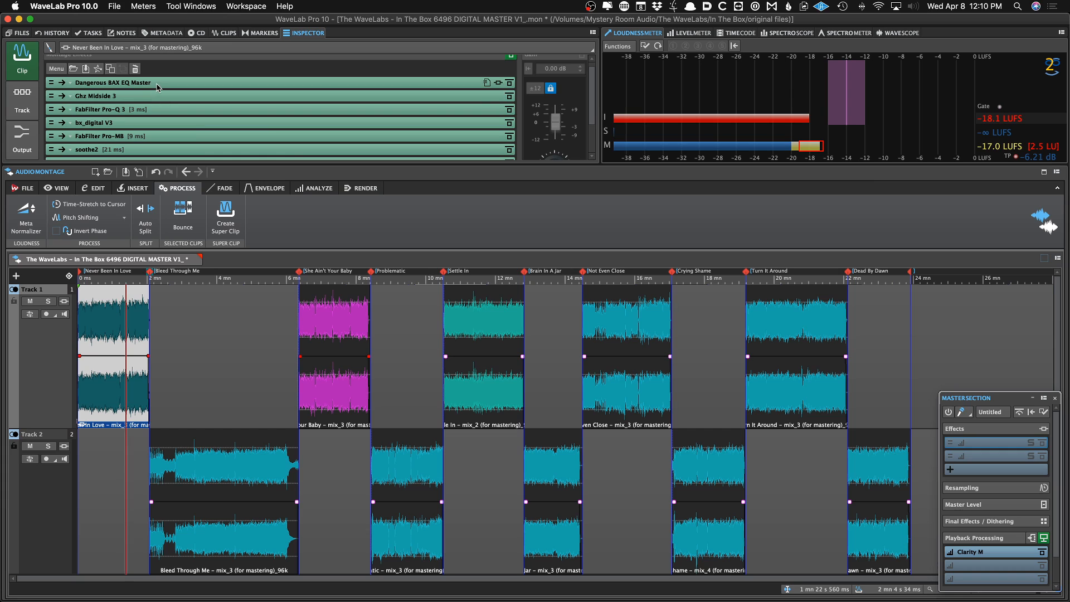
# Open the clip's plug-in window and examine each plug-in of the loaded chain in turn
pyautogui.click(158, 83)
pyautogui.click(206, 89)
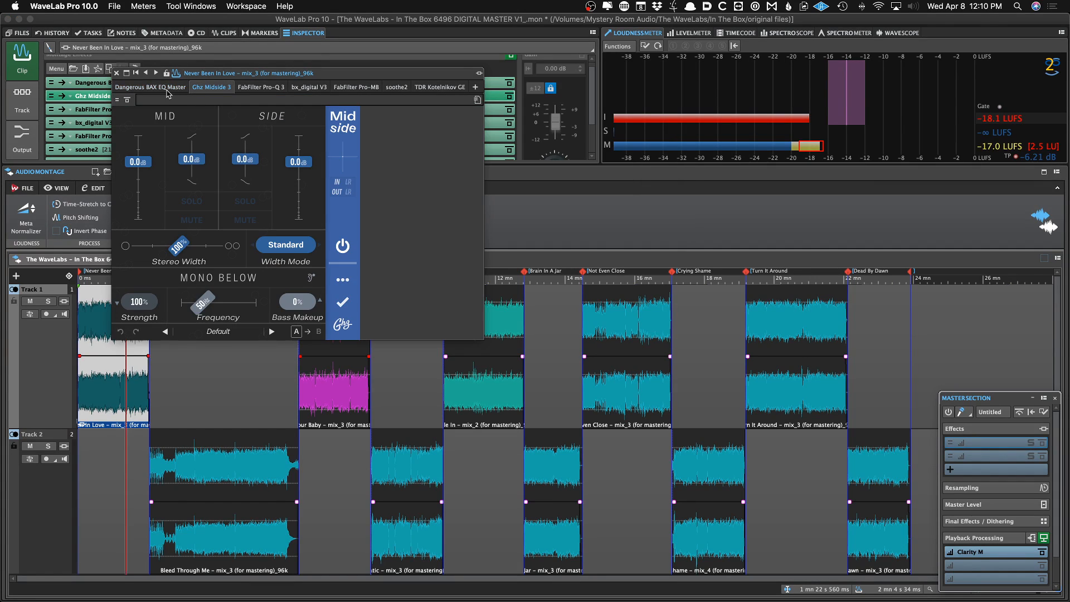
pyautogui.click(167, 91)
pyautogui.click(209, 88)
pyautogui.click(249, 86)
pyautogui.click(308, 87)
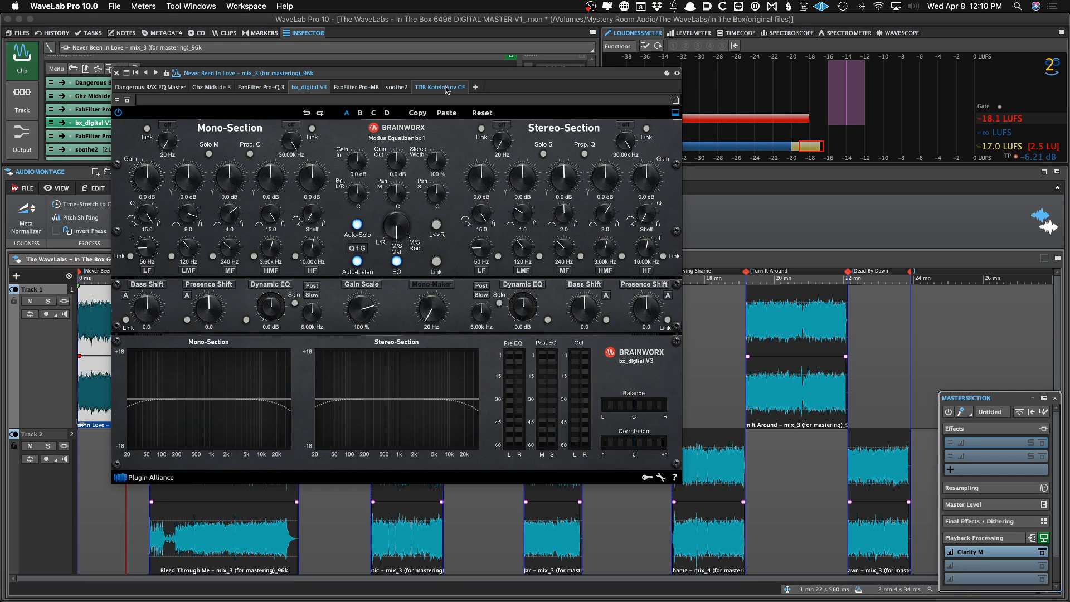
pyautogui.click(446, 88)
pyautogui.click(399, 89)
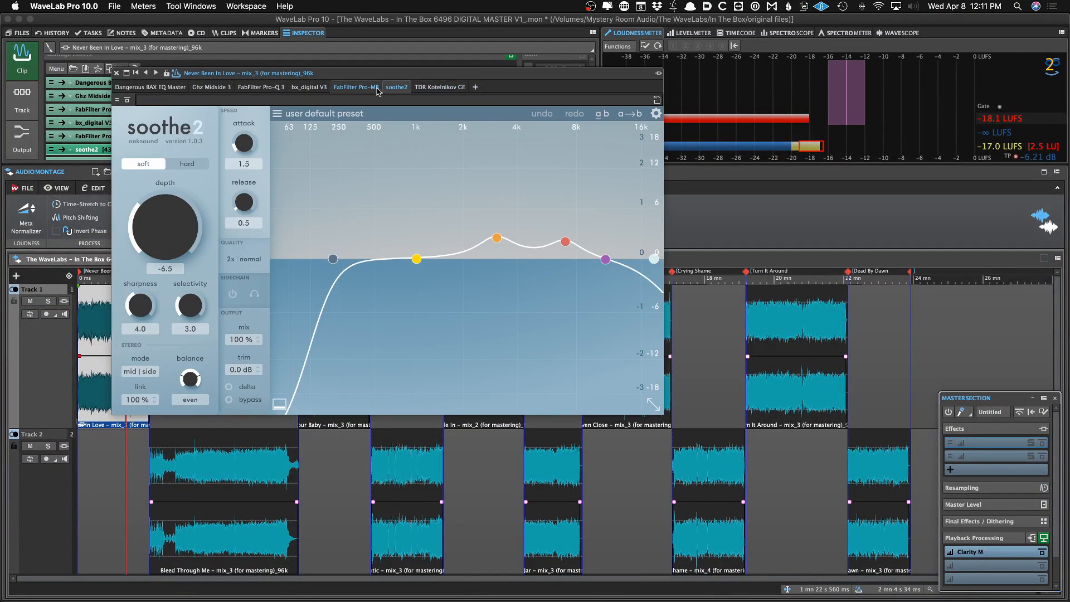
pyautogui.click(311, 87)
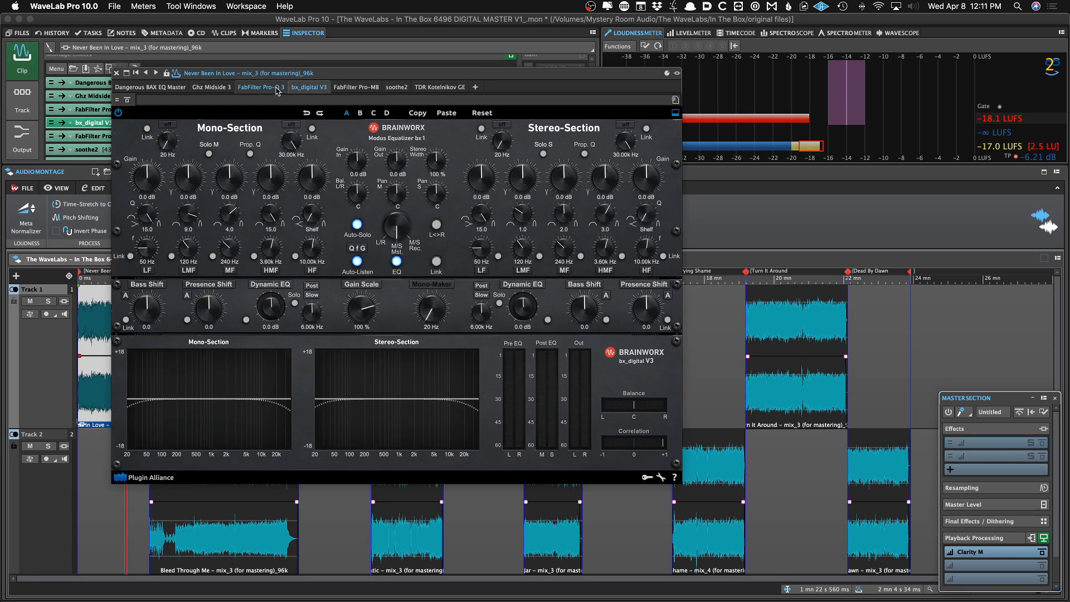
pyautogui.click(277, 88)
pyautogui.click(308, 87)
pyautogui.click(280, 88)
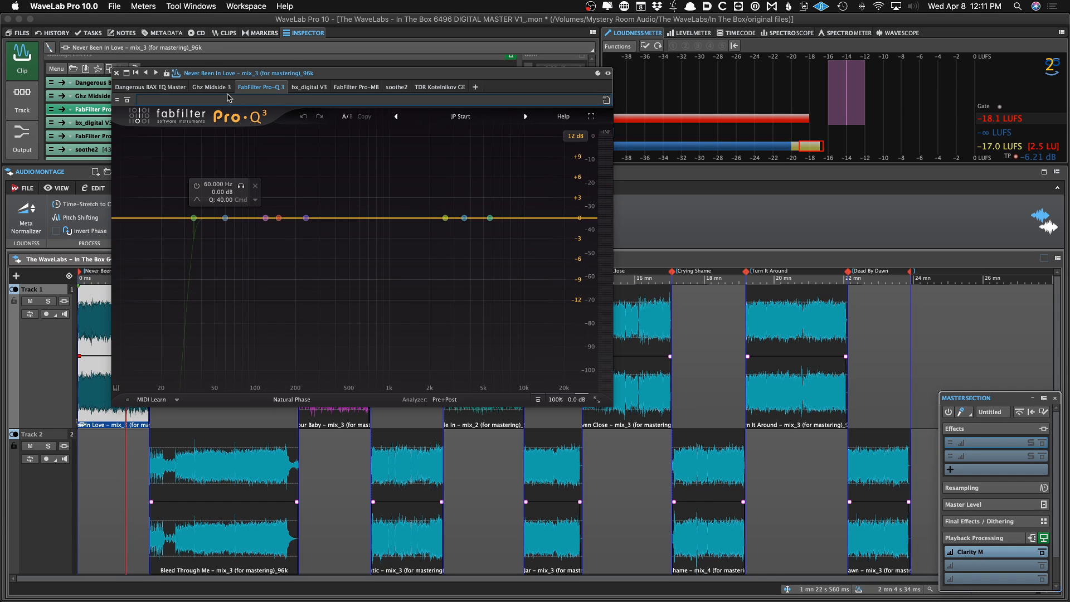
pyautogui.click(308, 87)
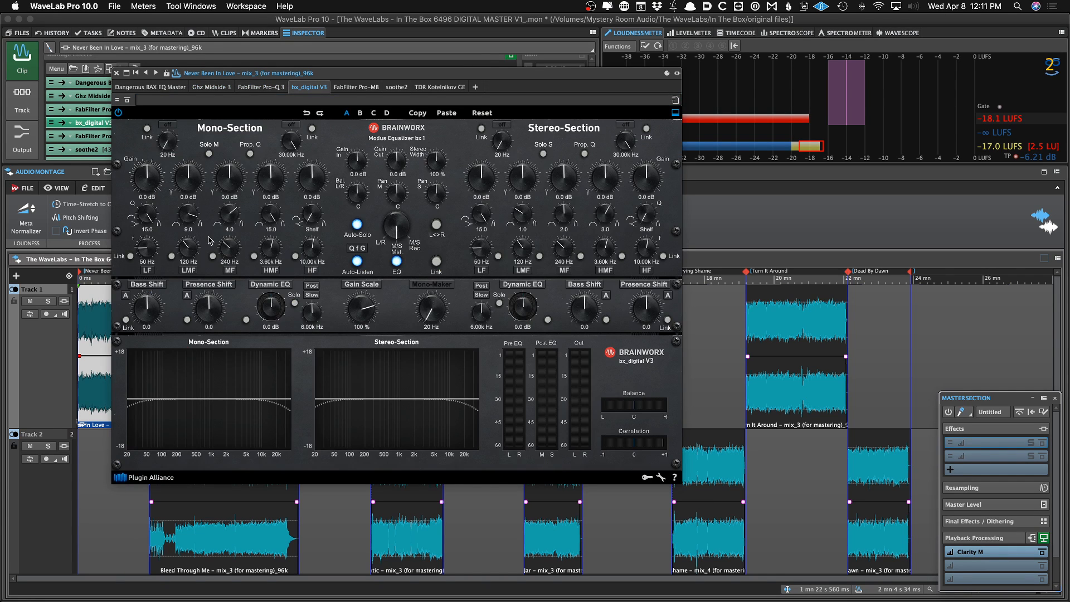
pyautogui.click(397, 88)
pyautogui.click(425, 87)
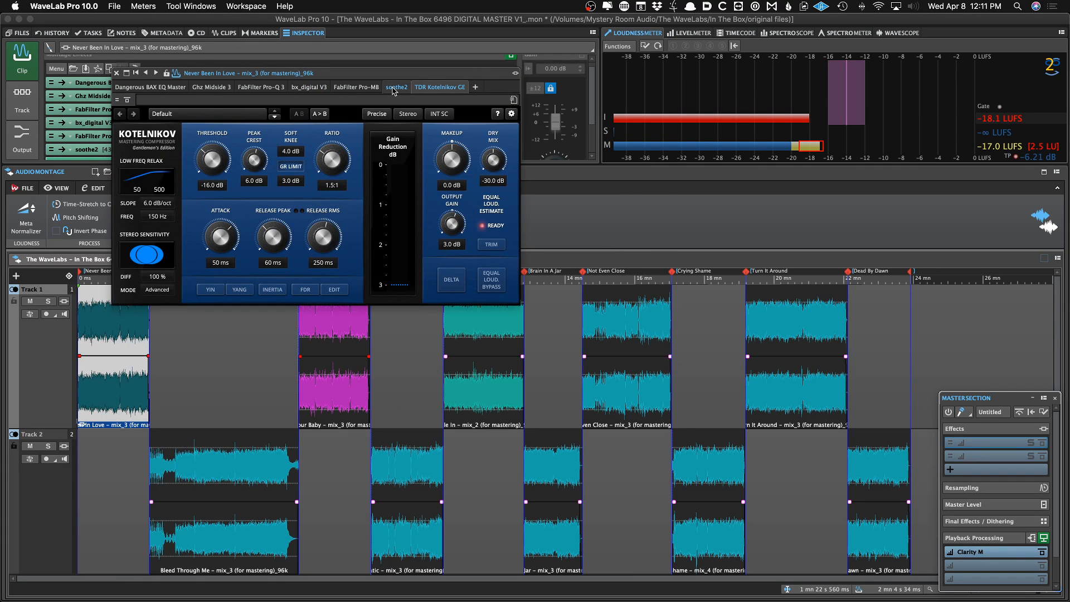
pyautogui.click(148, 88)
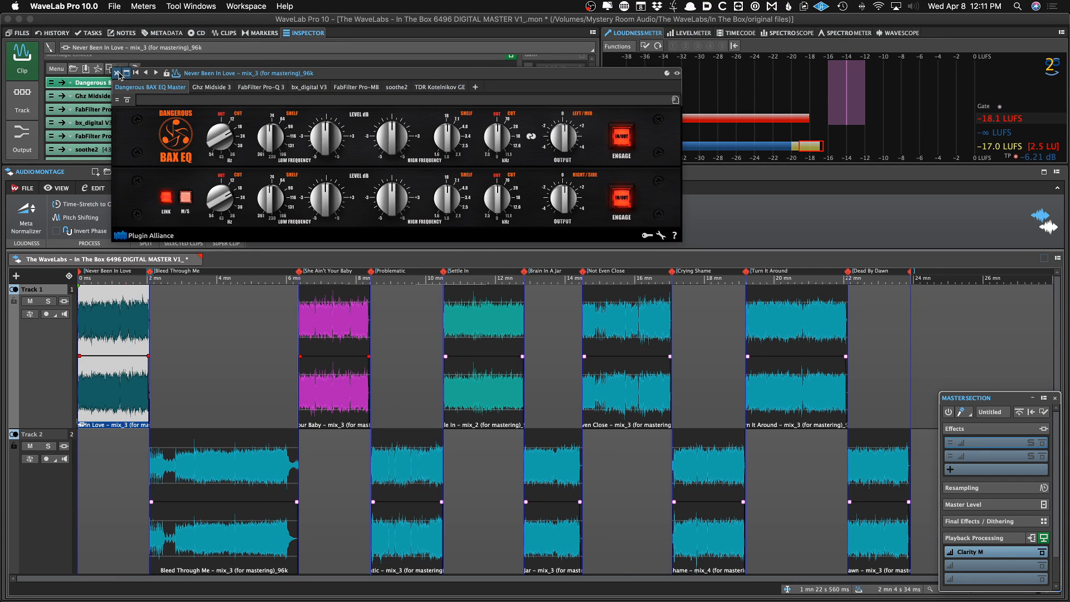
pyautogui.click(116, 73)
# Reveal the plug-in chain save location in Finder and cancel saving the clip's chain
pyautogui.scroll(-1, 109, 123)
pyautogui.scroll(-2, 108, 124)
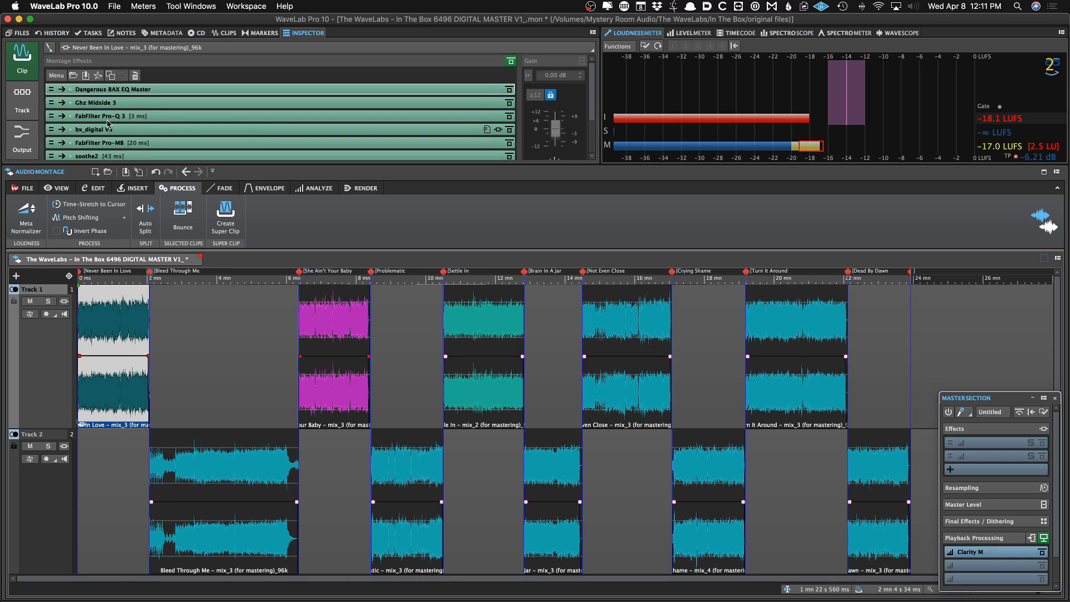
pyautogui.scroll(3, 108, 124)
pyautogui.press('space')
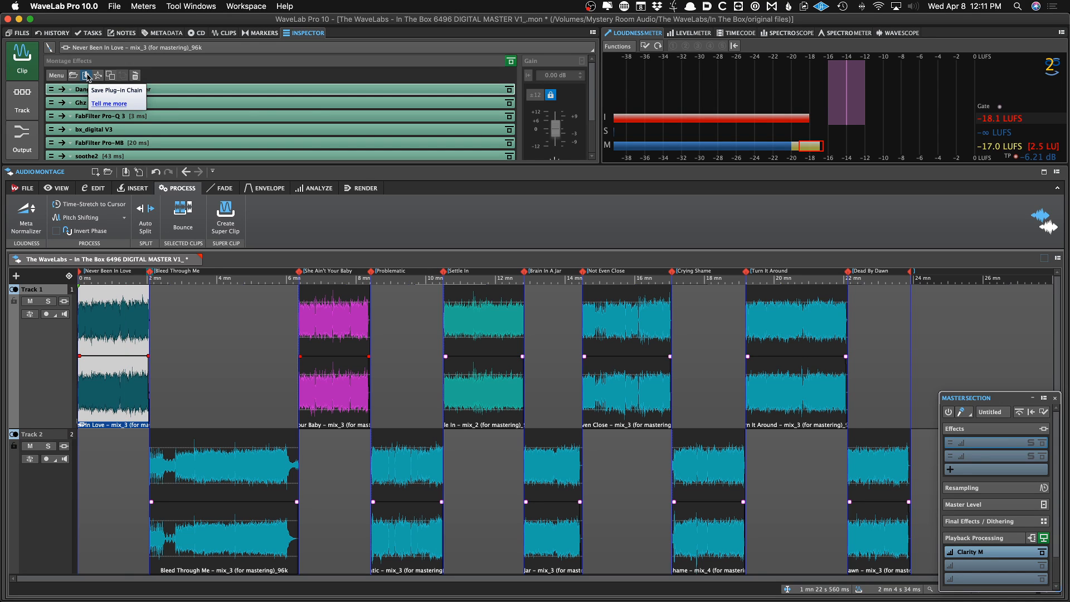
pyautogui.click(87, 76)
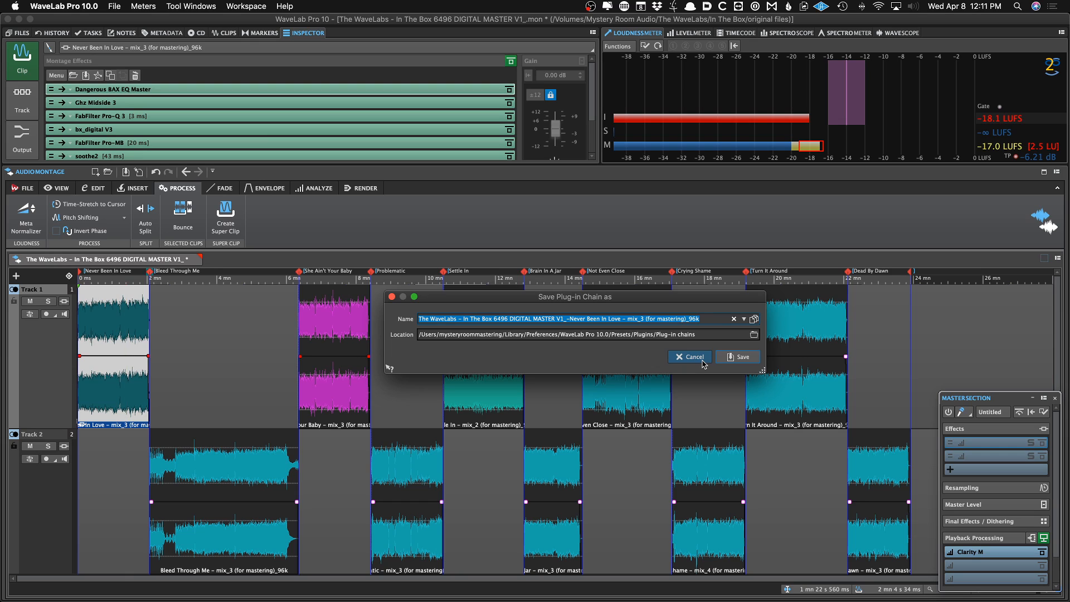
pyautogui.click(753, 335)
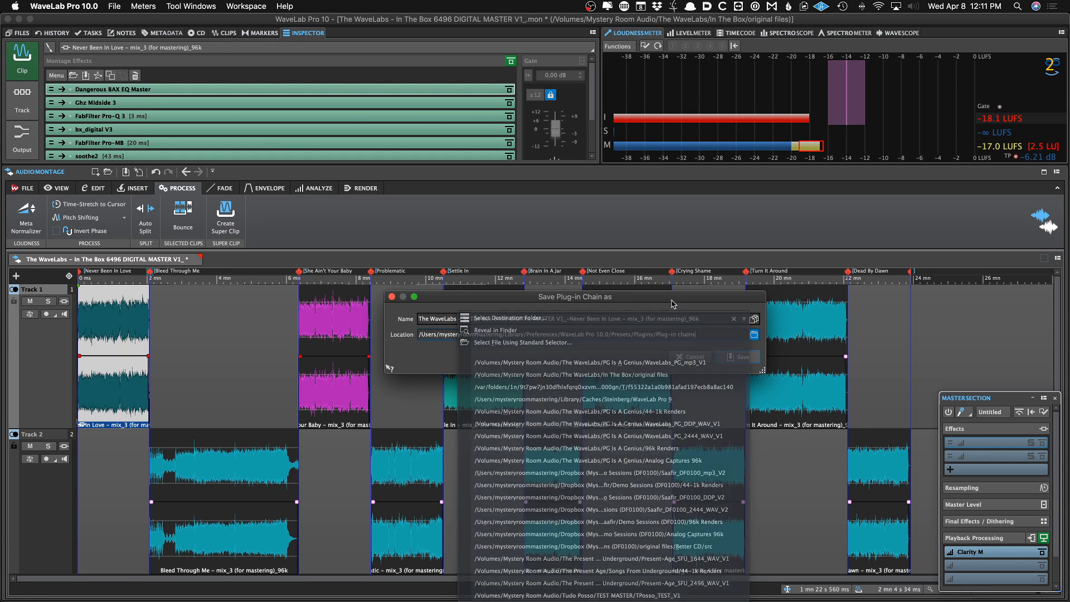
pyautogui.click(753, 334)
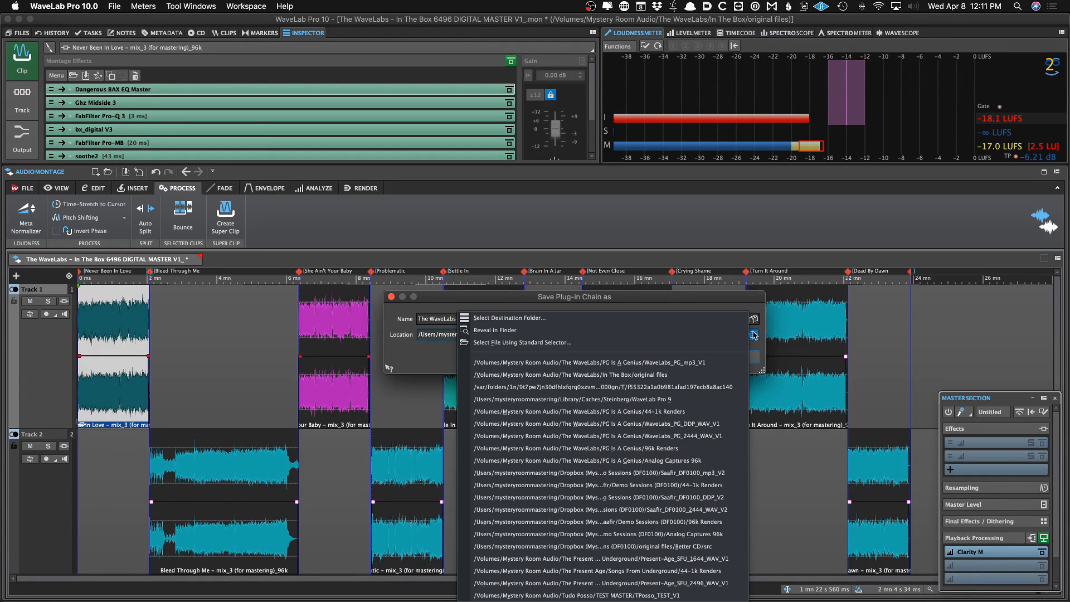
pyautogui.click(721, 330)
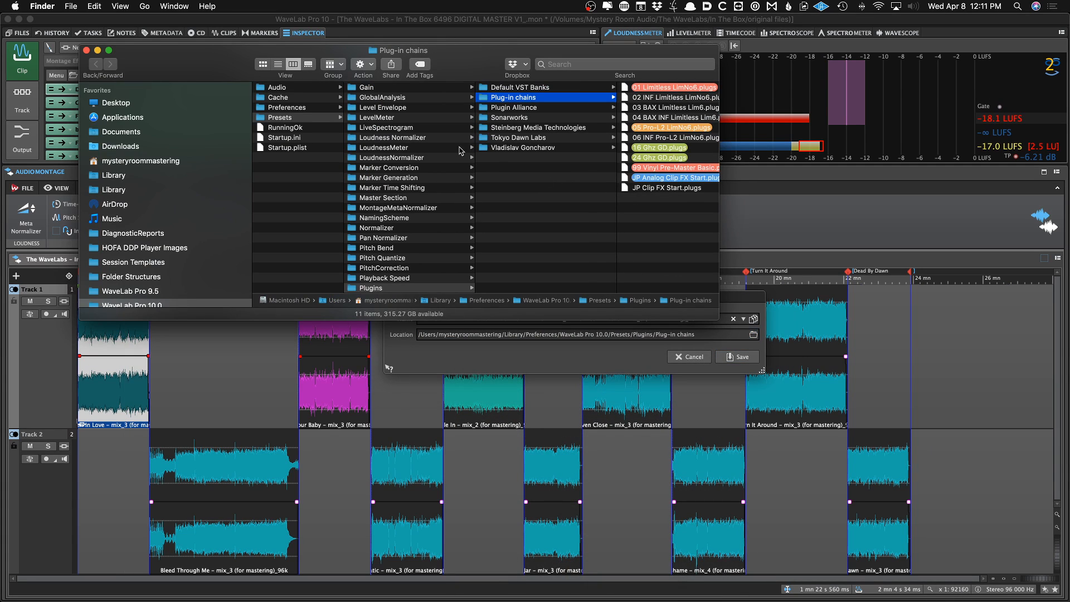
pyautogui.scroll(-3, 428, 214)
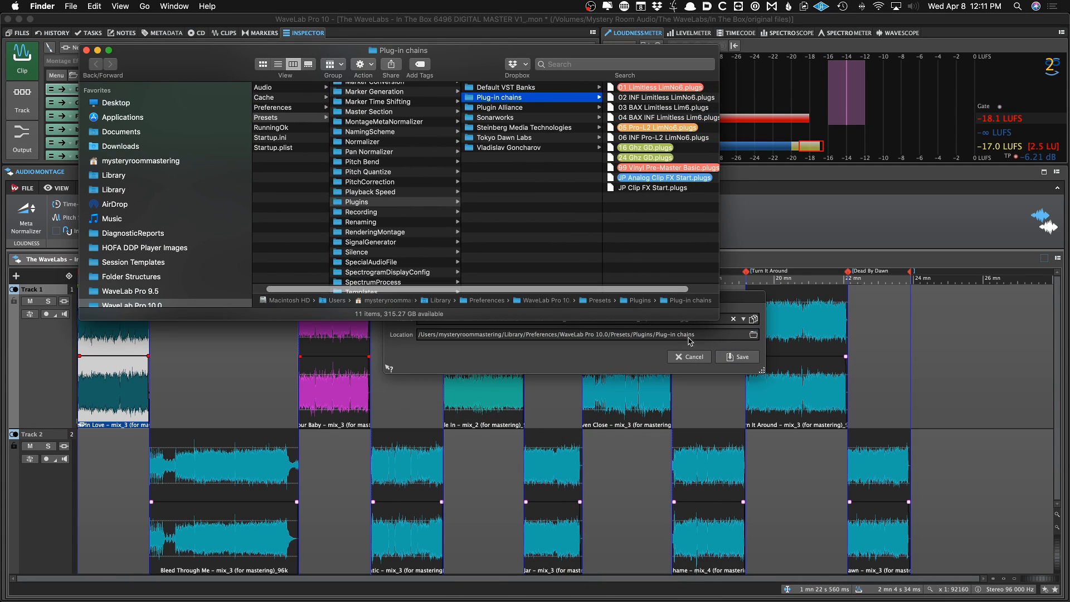
pyautogui.click(86, 50)
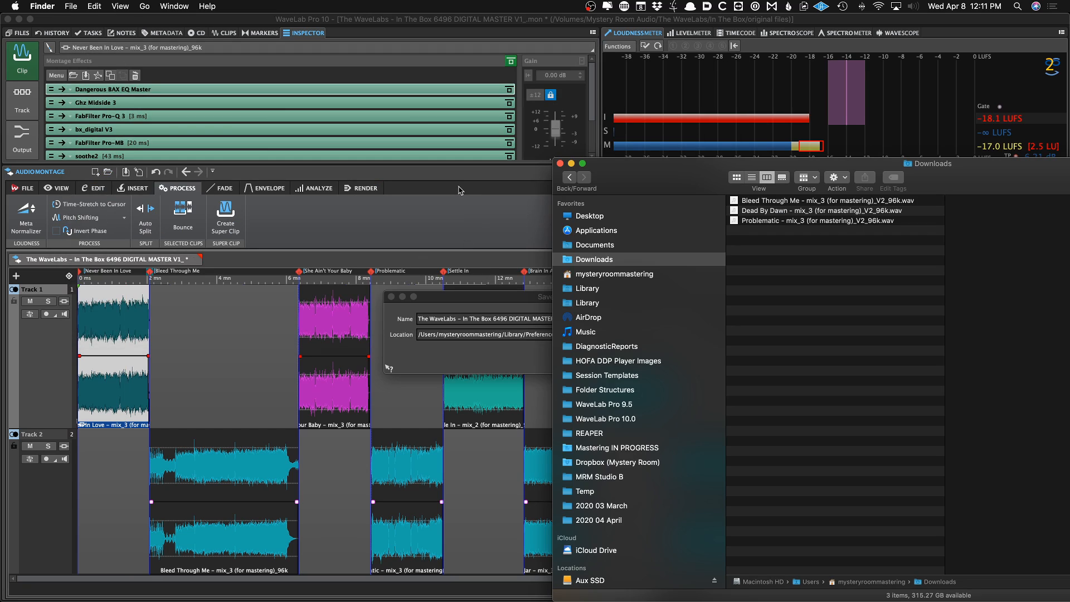
pyautogui.click(438, 213)
pyautogui.click(679, 357)
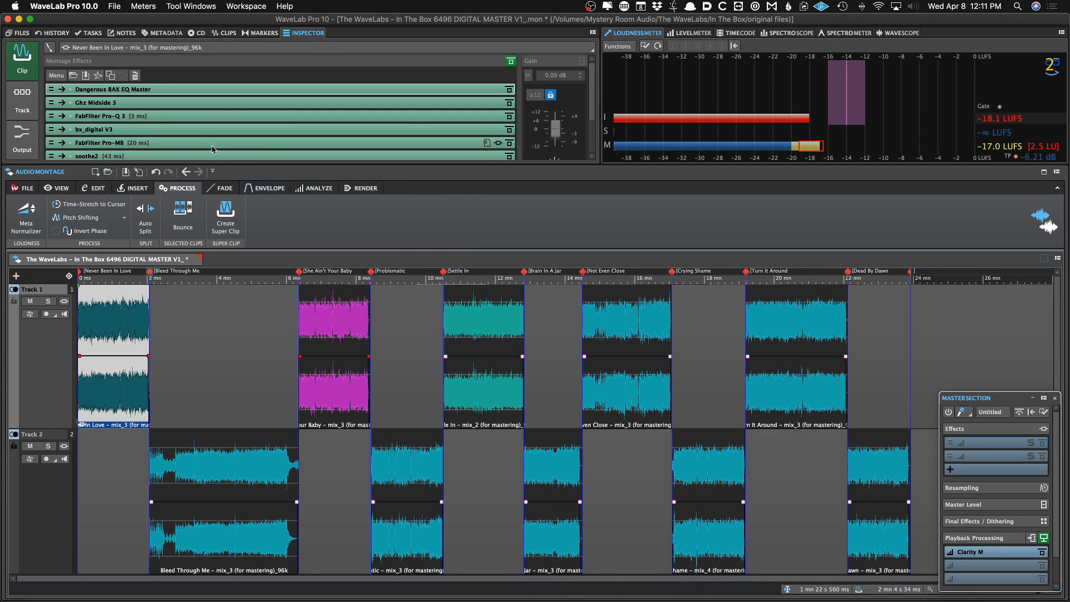
# Place the cursor on the first clip and save the montage, starting playback
pyautogui.scroll(-3, 214, 147)
pyautogui.click(110, 278)
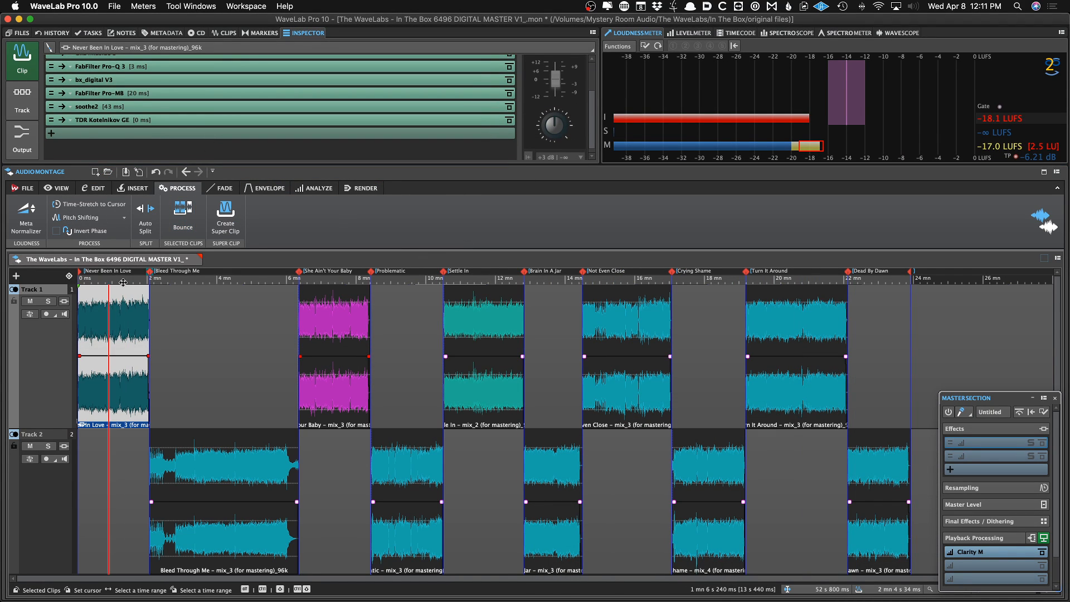
pyautogui.press('super+s')
pyautogui.press('space')
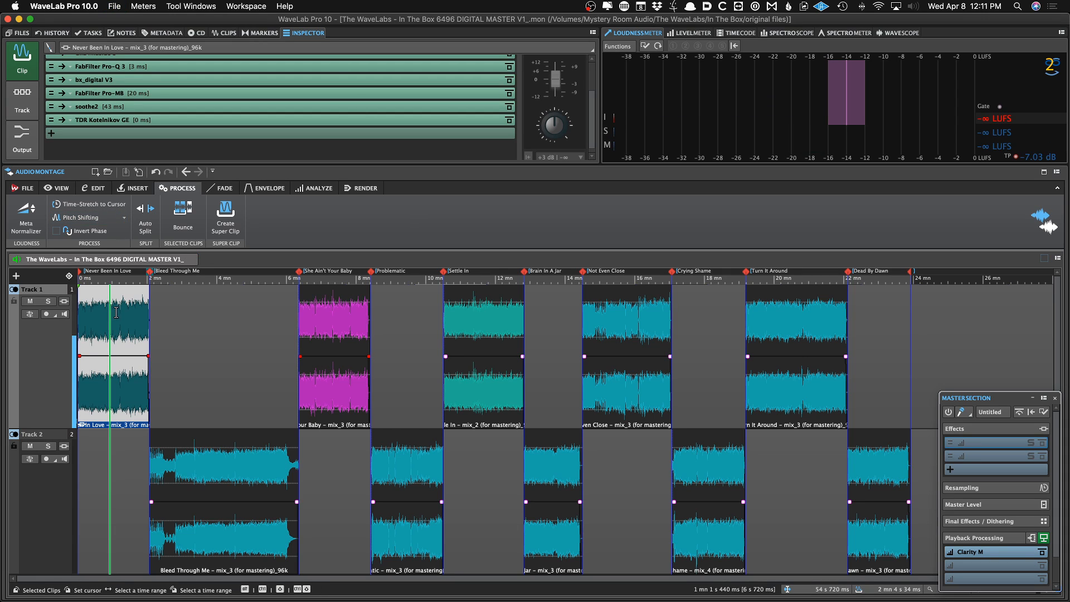
# Select the other clips in turn to compare their effect chains while auditioning the montage
pyautogui.click(207, 312)
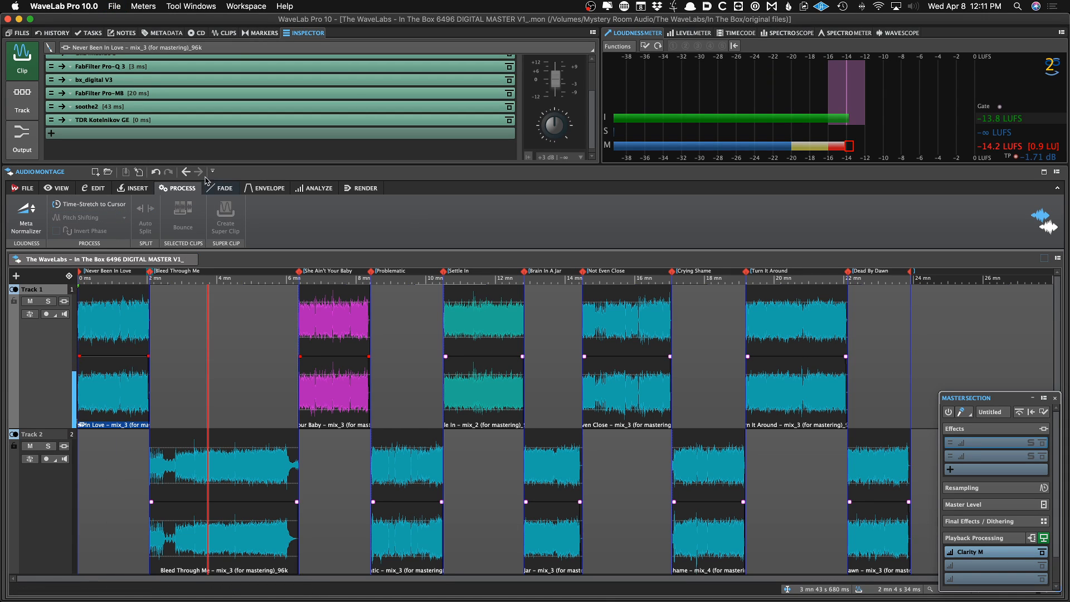
pyautogui.click(236, 323)
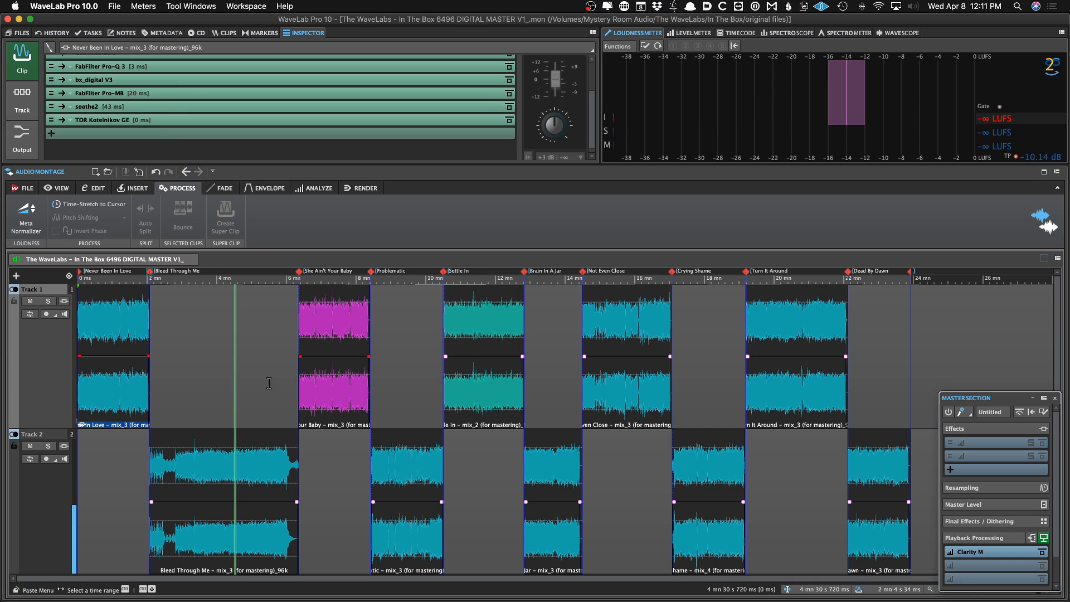
pyautogui.click(326, 332)
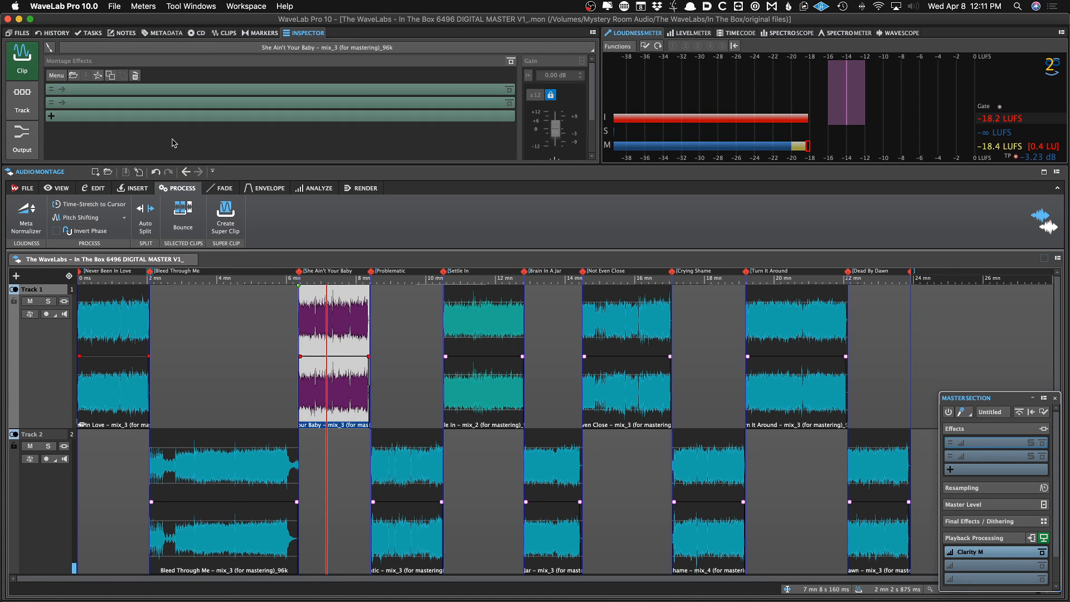
pyautogui.click(210, 449)
pyautogui.click(329, 384)
pyautogui.click(401, 461)
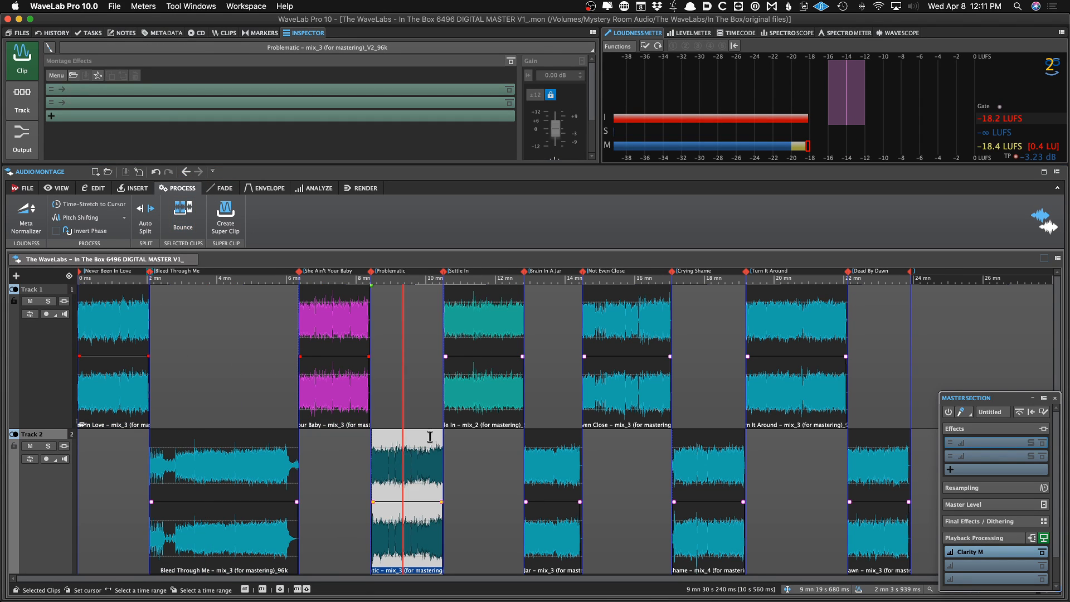
pyautogui.click(476, 413)
pyautogui.click(537, 474)
pyautogui.click(476, 413)
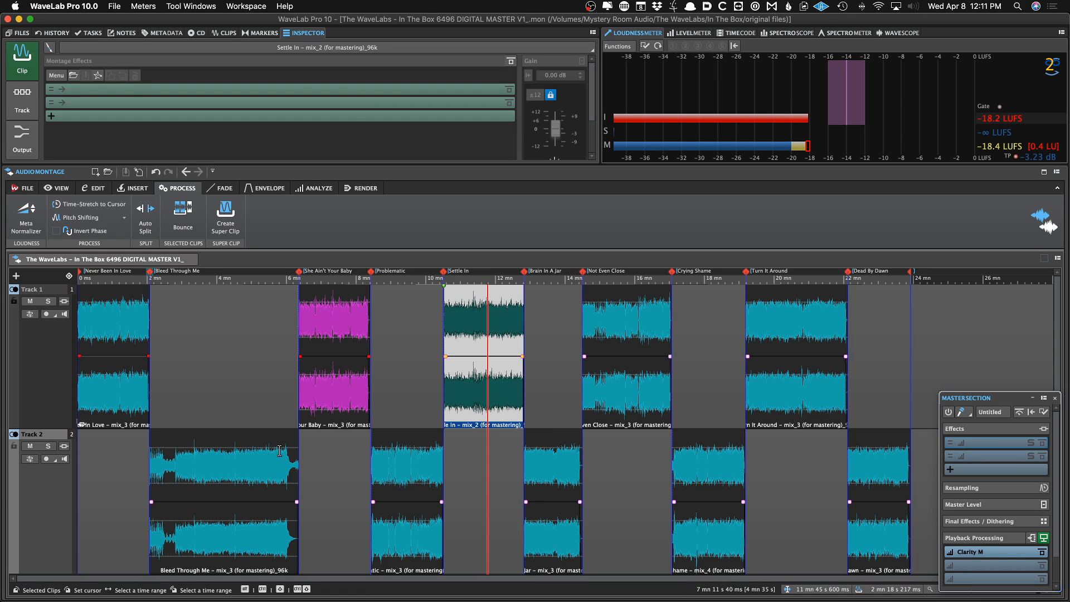
pyautogui.click(268, 460)
pyautogui.click(129, 385)
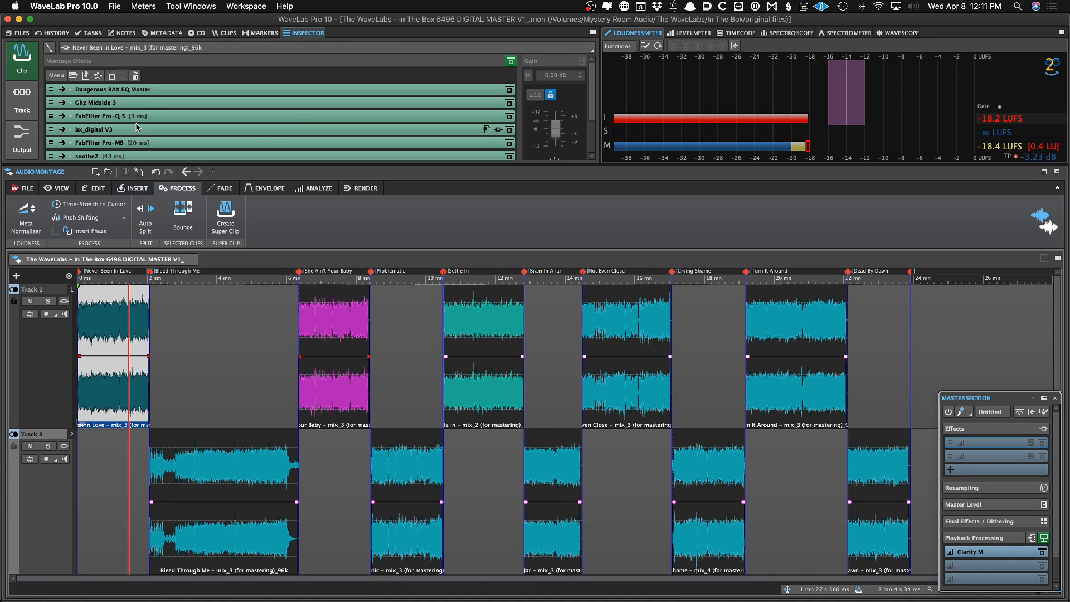
# Load the 01 Limitless LimNo6 plug-in chain into the montage output effects
pyautogui.scroll(3, 134, 128)
pyautogui.click(26, 155)
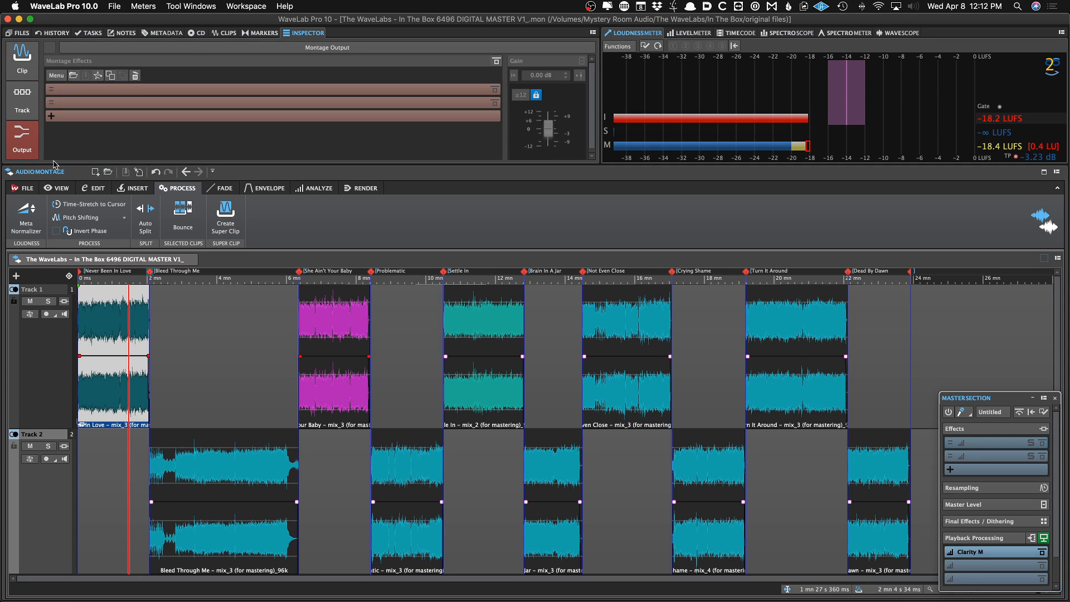
pyautogui.click(73, 75)
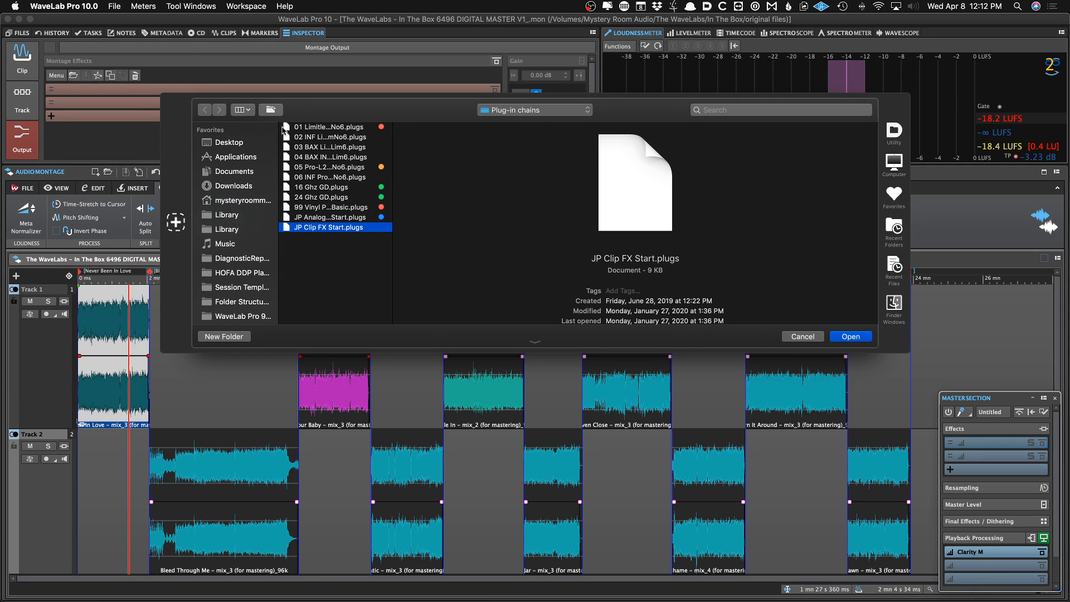
pyautogui.click(298, 128)
pyautogui.doubleClick(298, 127)
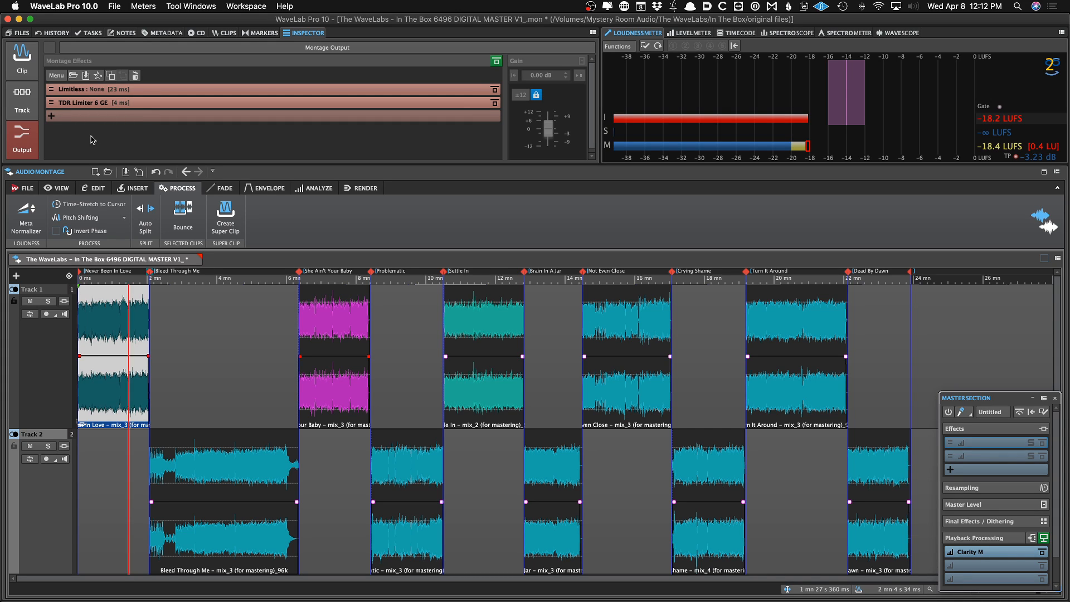
# Save the montage and lower the montage output Limitless threshold to about -3.1 dB
pyautogui.press('super+s')
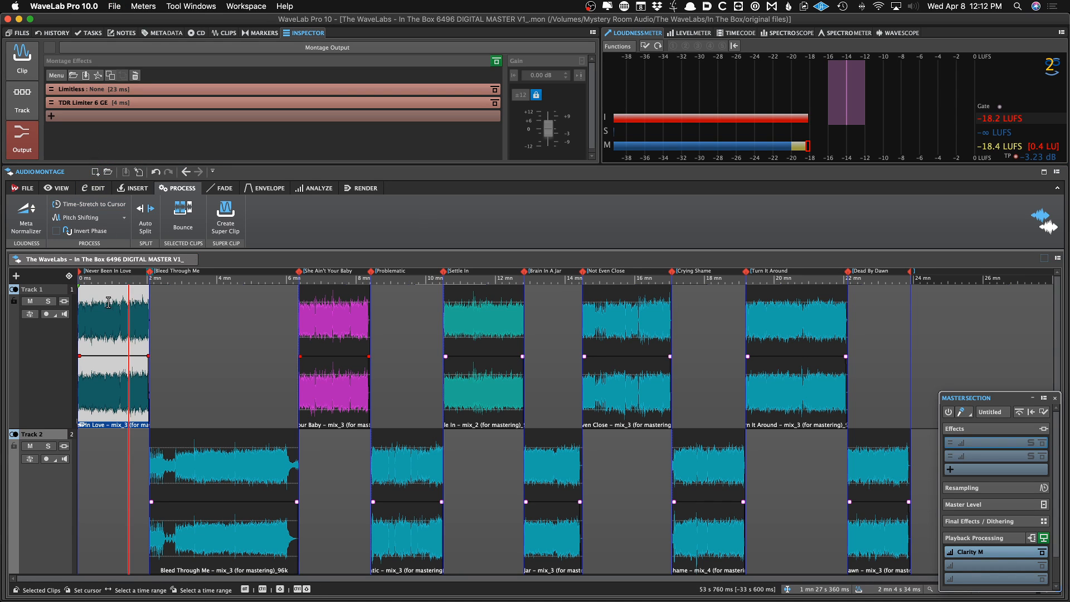
pyautogui.click(164, 91)
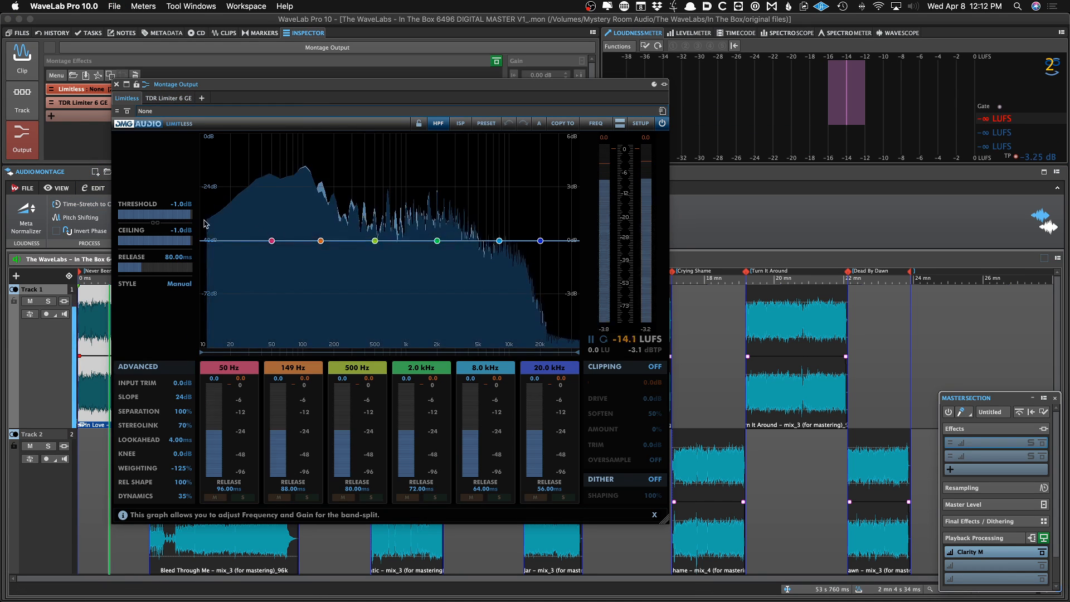
pyautogui.moveTo(178, 217); pyautogui.dragTo(176, 218)
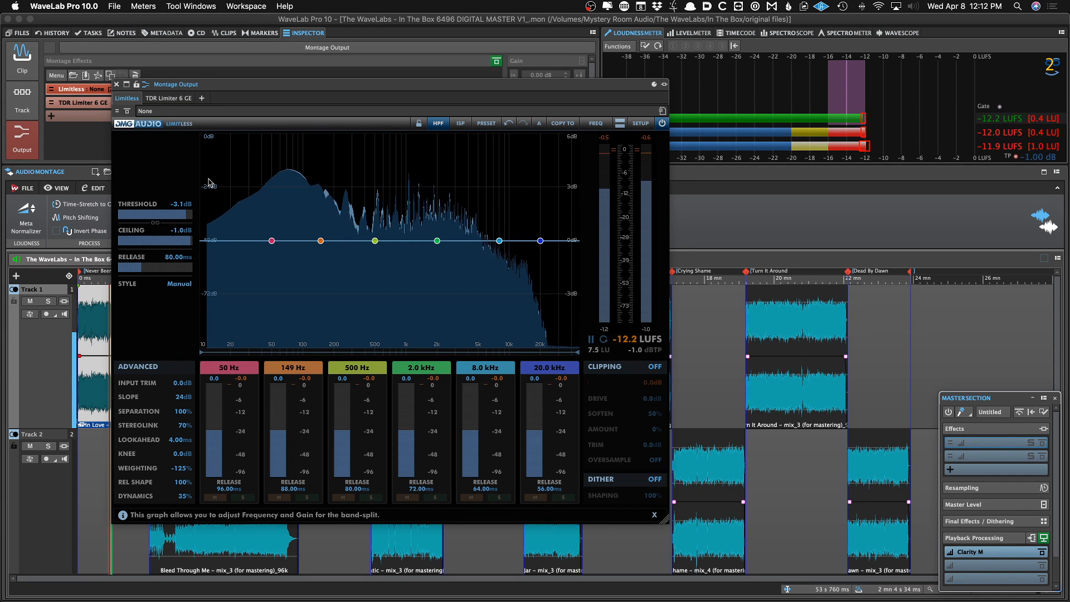
pyautogui.moveTo(184, 216); pyautogui.dragTo(183, 216)
pyautogui.click(116, 84)
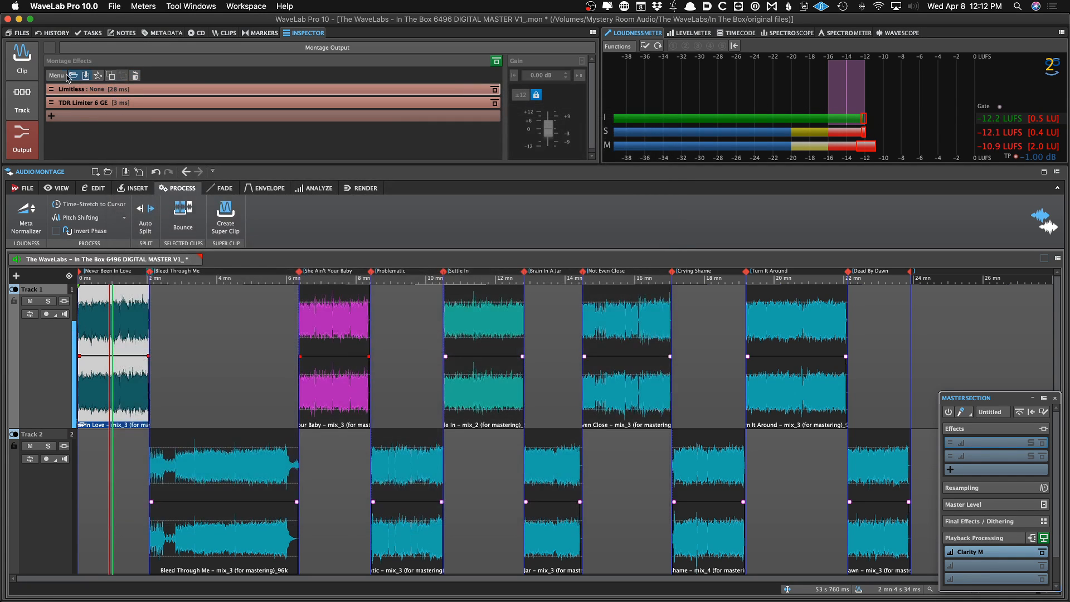
# Open the first clip's TDR Kotelnikov GE plug-in to review its settings while toggling playback
pyautogui.click(22, 61)
pyautogui.scroll(-3, 135, 120)
pyautogui.scroll(-1, 137, 121)
pyautogui.click(137, 114)
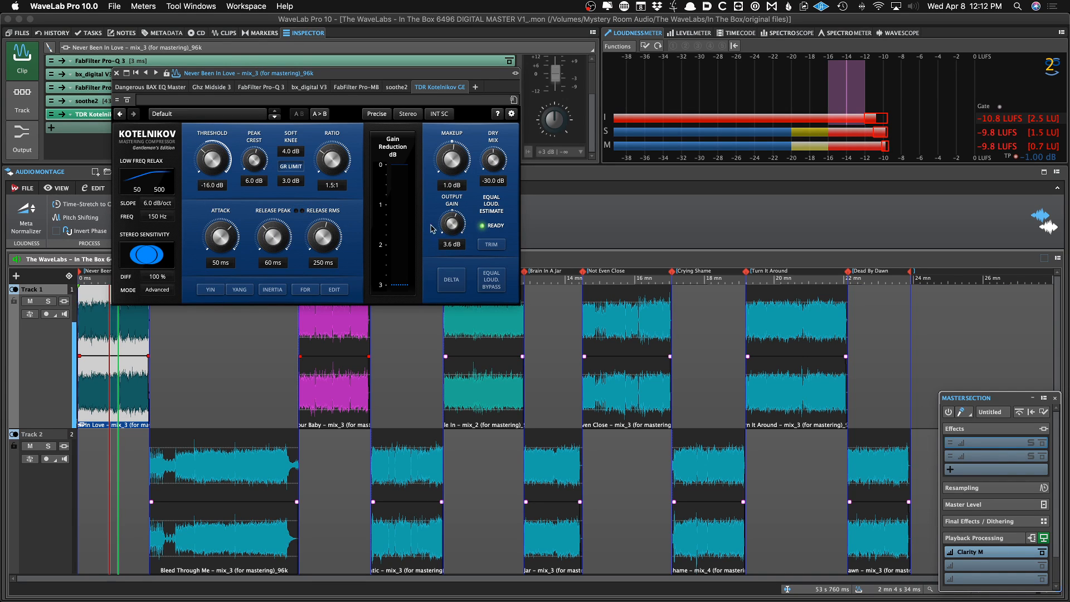
pyautogui.click(114, 71)
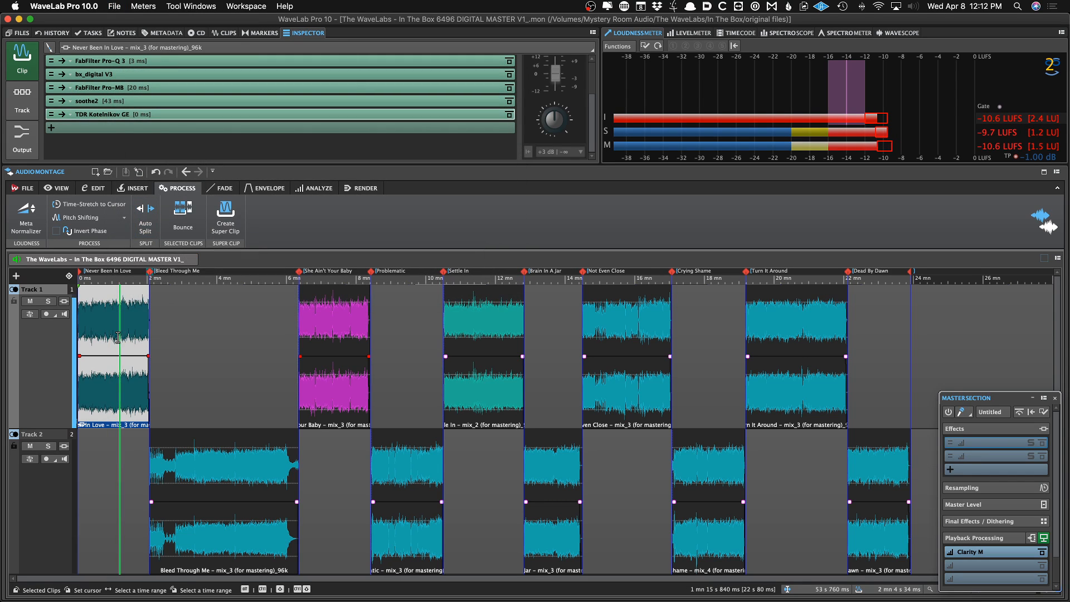
pyautogui.press('space')
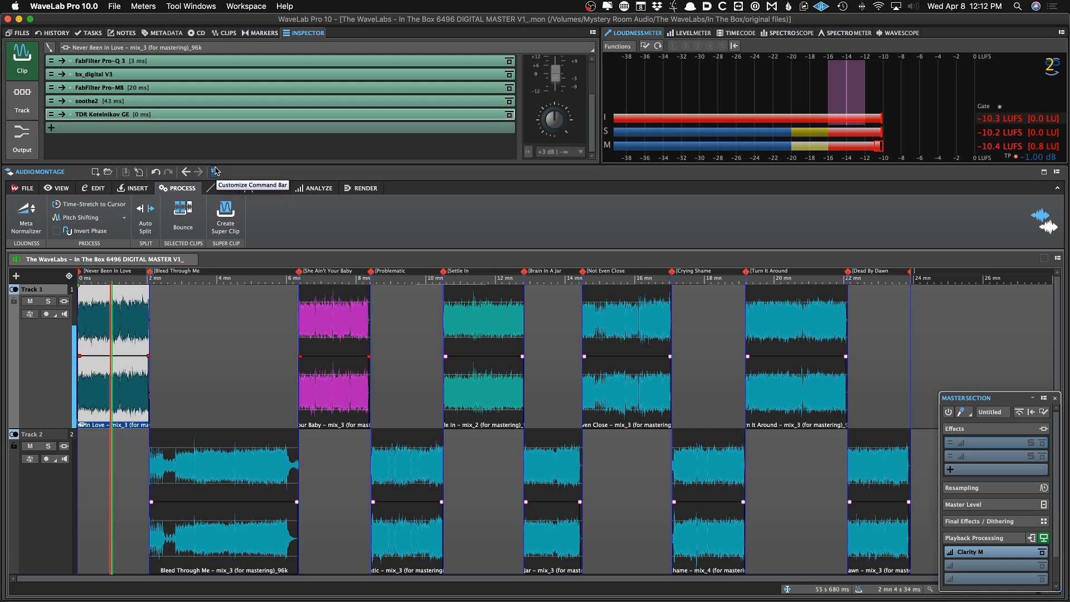
# Set the montage output Limitless threshold to about -3.0 dB
pyautogui.scroll(3, 120, 118)
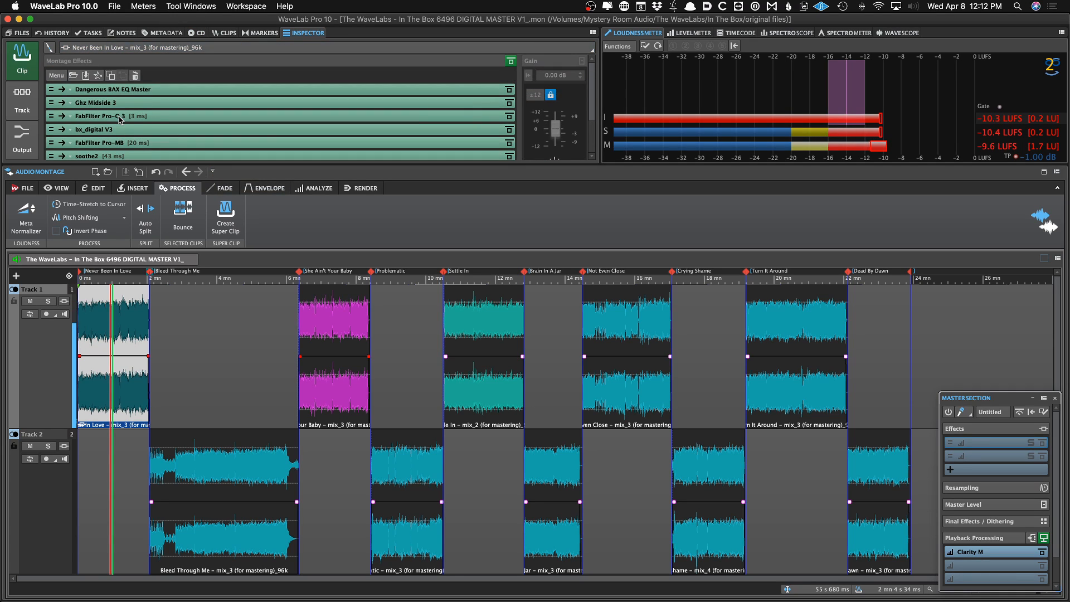
pyautogui.click(22, 135)
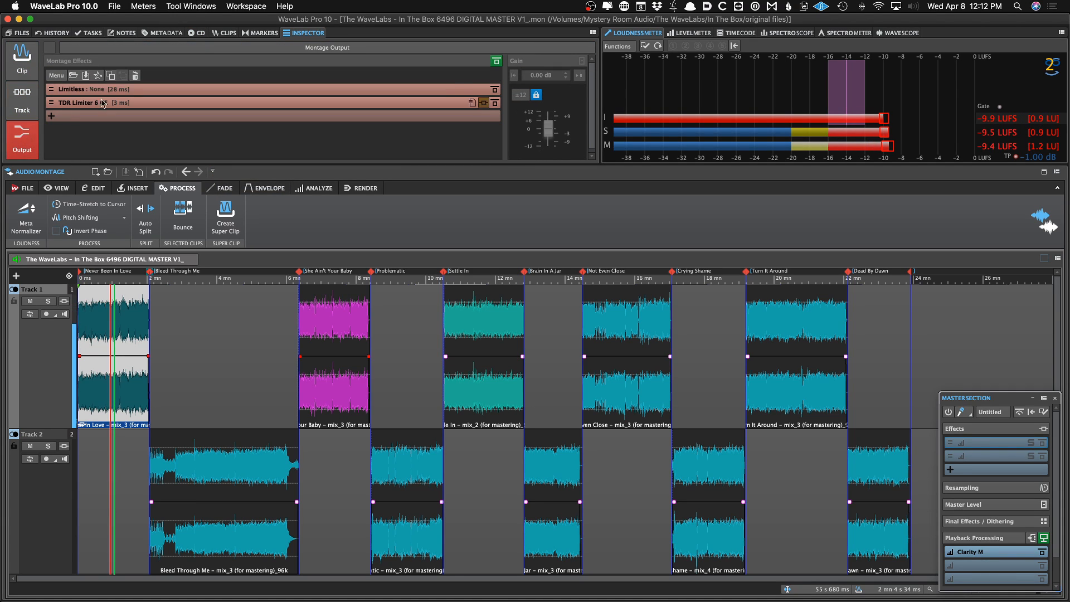
pyautogui.click(137, 89)
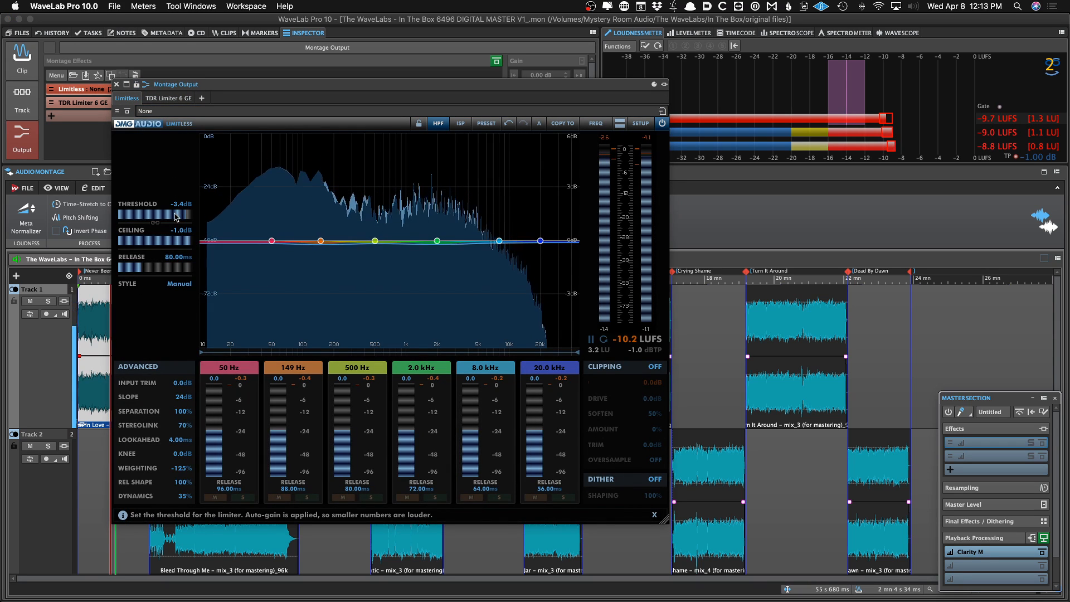
pyautogui.moveTo(174, 214); pyautogui.dragTo(177, 213)
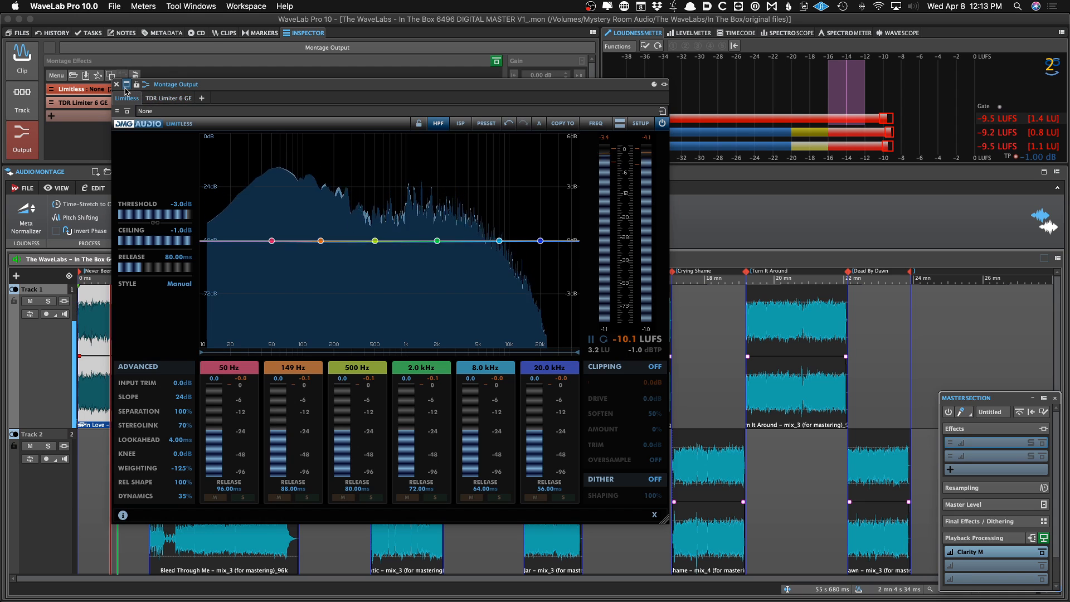
pyautogui.click(116, 86)
# Add two points to the first clip's volume envelope, raise the final section after them, and save the montage
pyautogui.scroll(5, 124, 303)
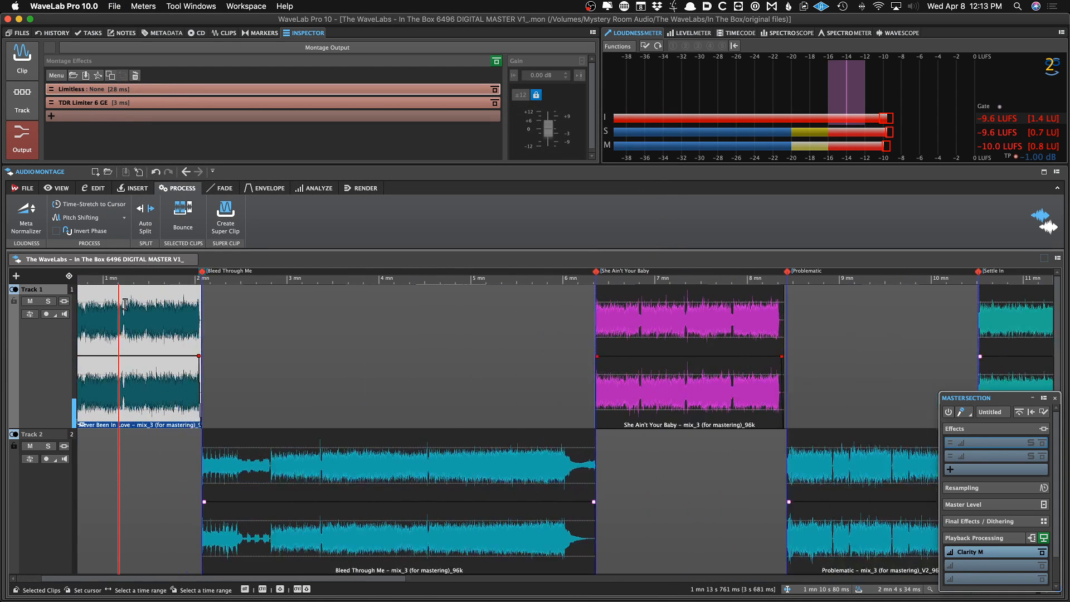
pyautogui.scroll(1, 125, 304)
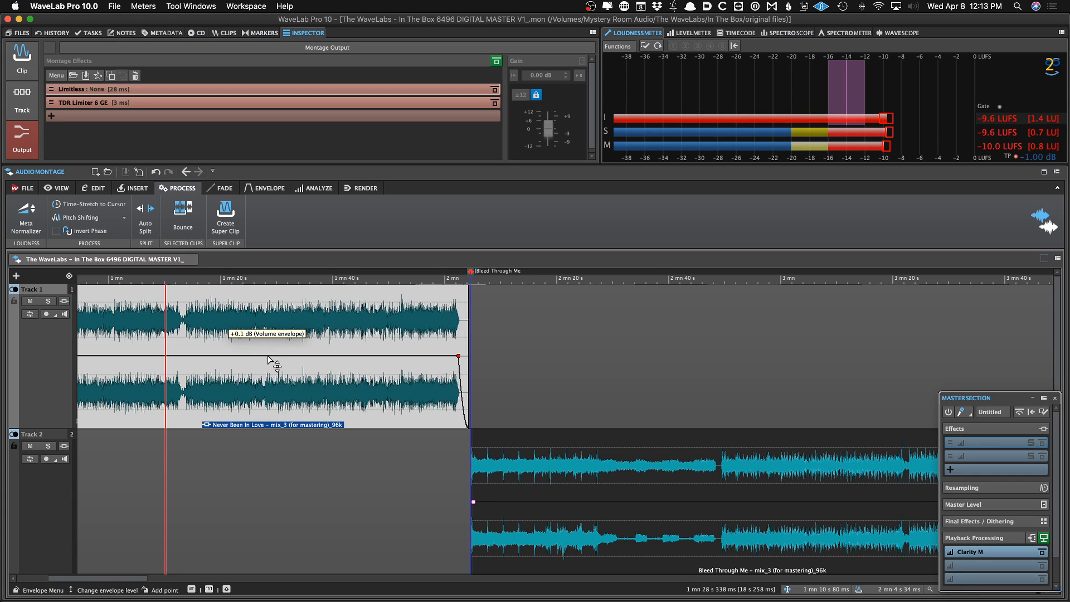
pyautogui.doubleClick(268, 356)
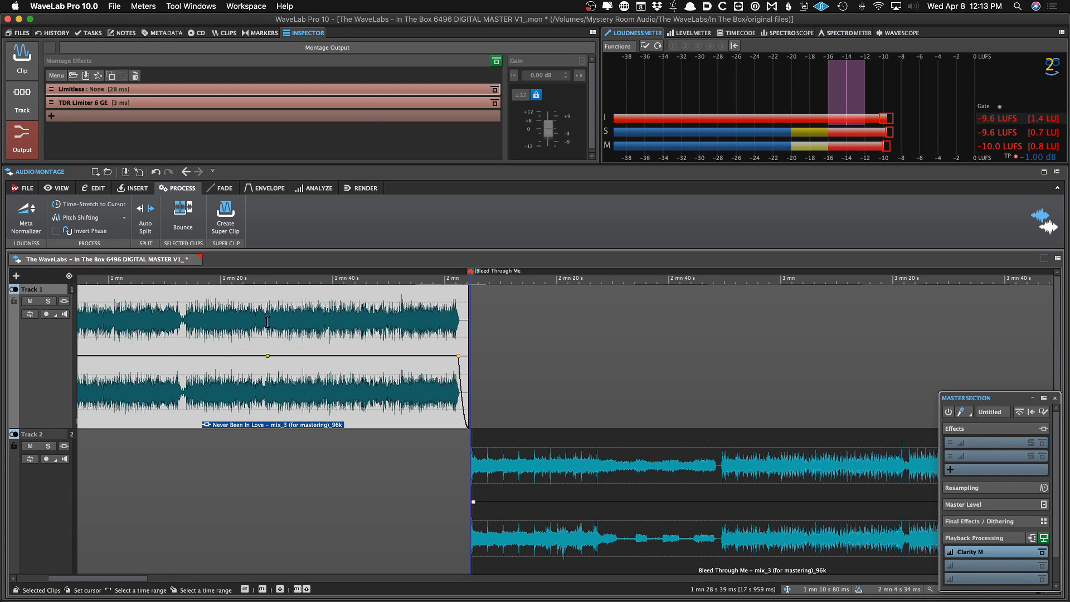
pyautogui.click(265, 188)
pyautogui.click(286, 217)
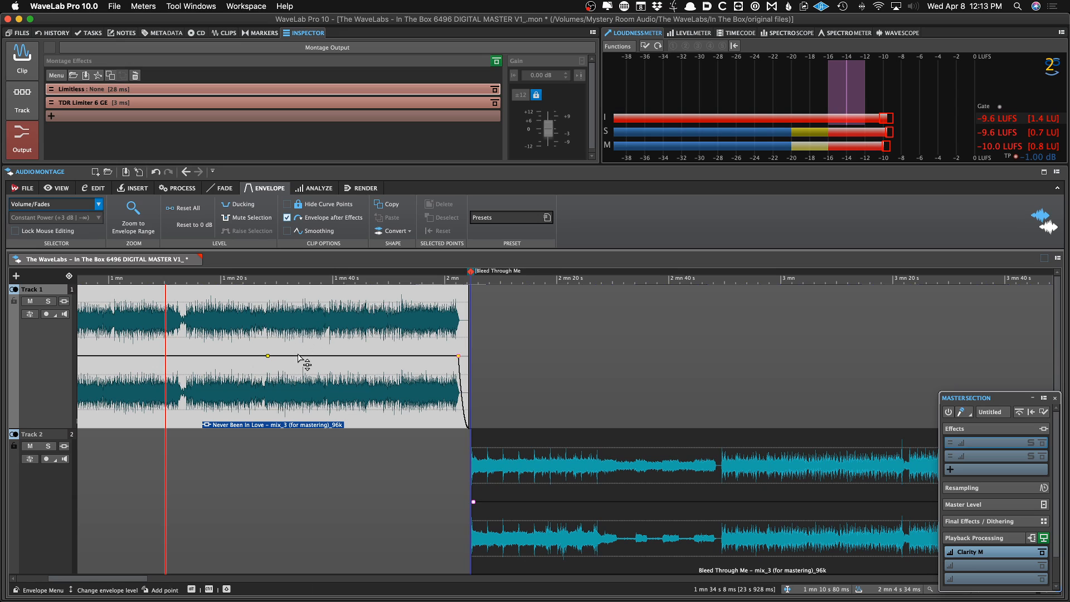
pyautogui.click(262, 361)
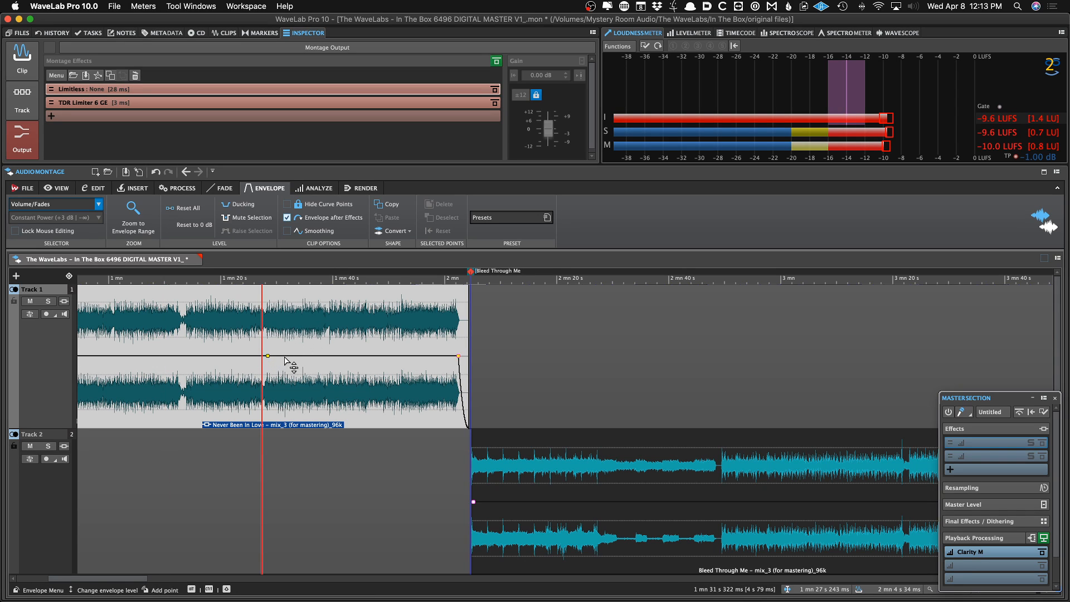
pyautogui.doubleClick(262, 356)
pyautogui.click(290, 357)
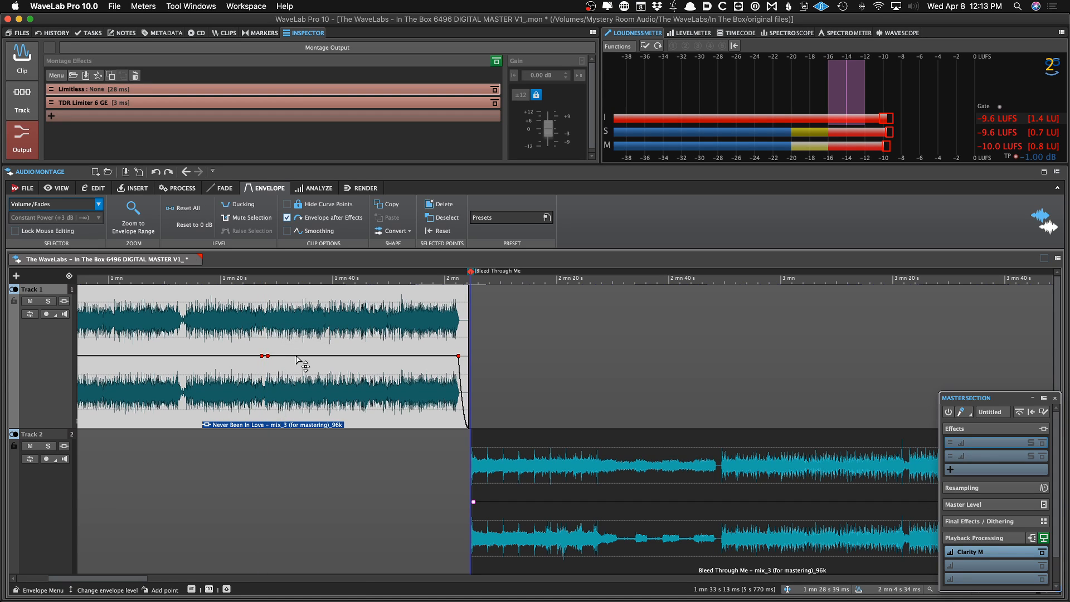
pyautogui.moveTo(296, 359); pyautogui.dragTo(296, 346)
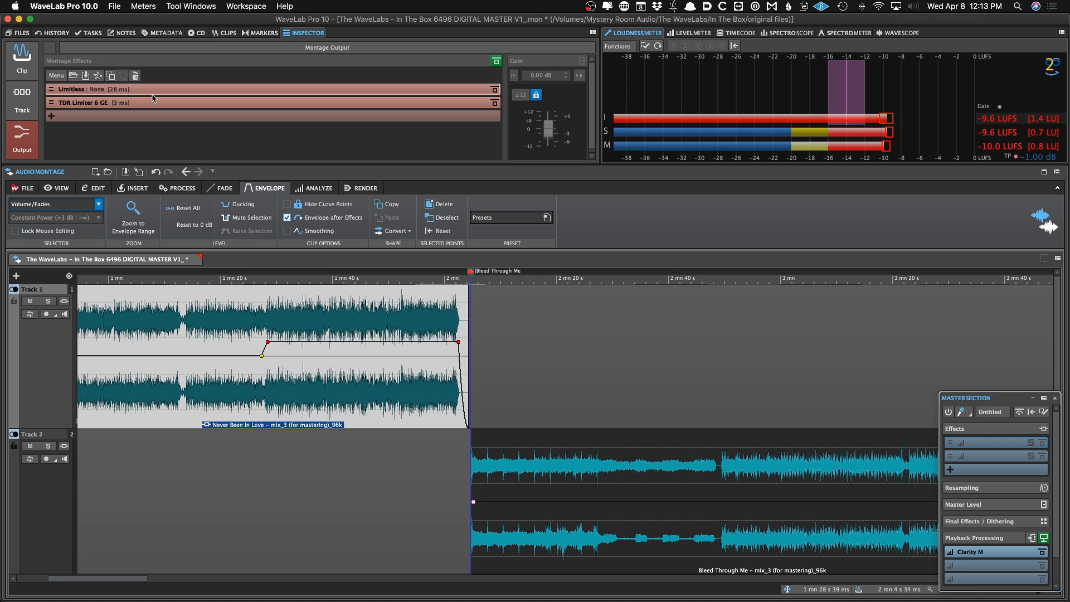
pyautogui.press('super+s')
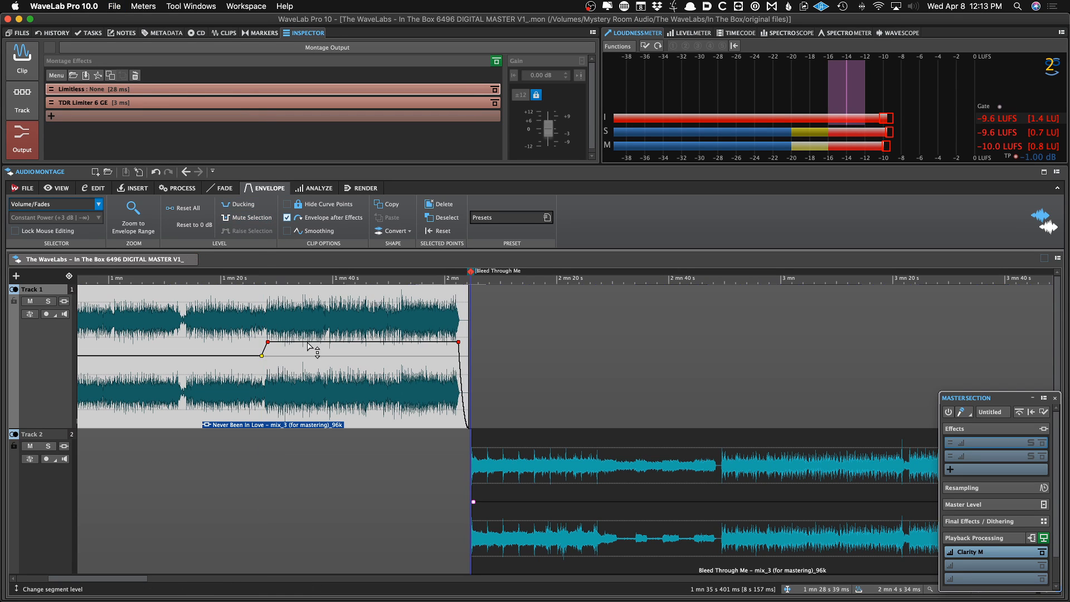
pyautogui.moveTo(307, 347); pyautogui.dragTo(304, 349)
pyautogui.press('super+s')
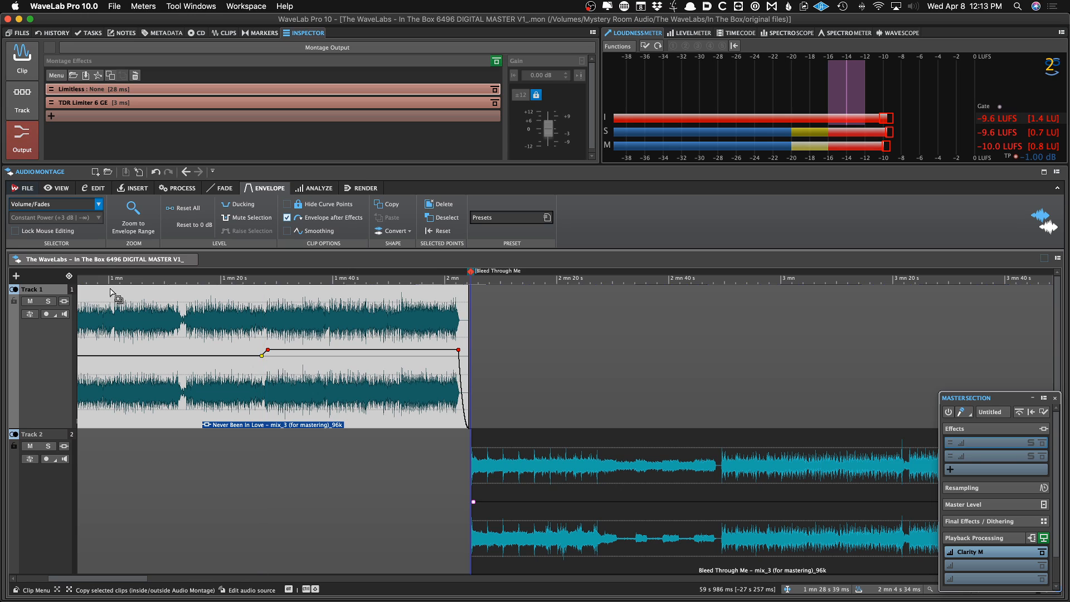
# Select clips across the montage in turn to check their effect chains while auditioning playback
pyautogui.click(16, 51)
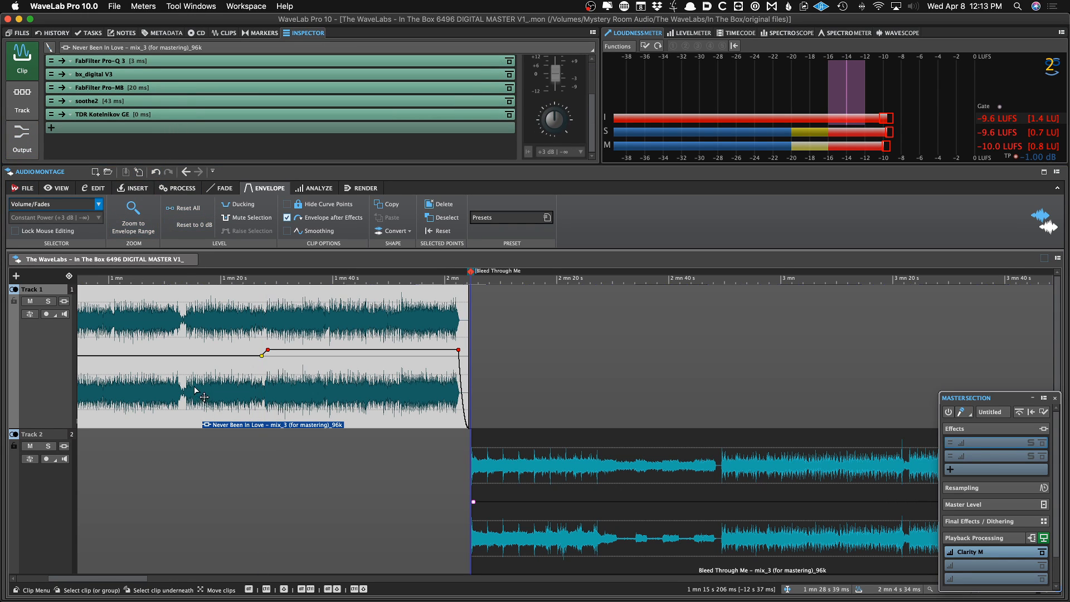
pyautogui.scroll(-3, 345, 351)
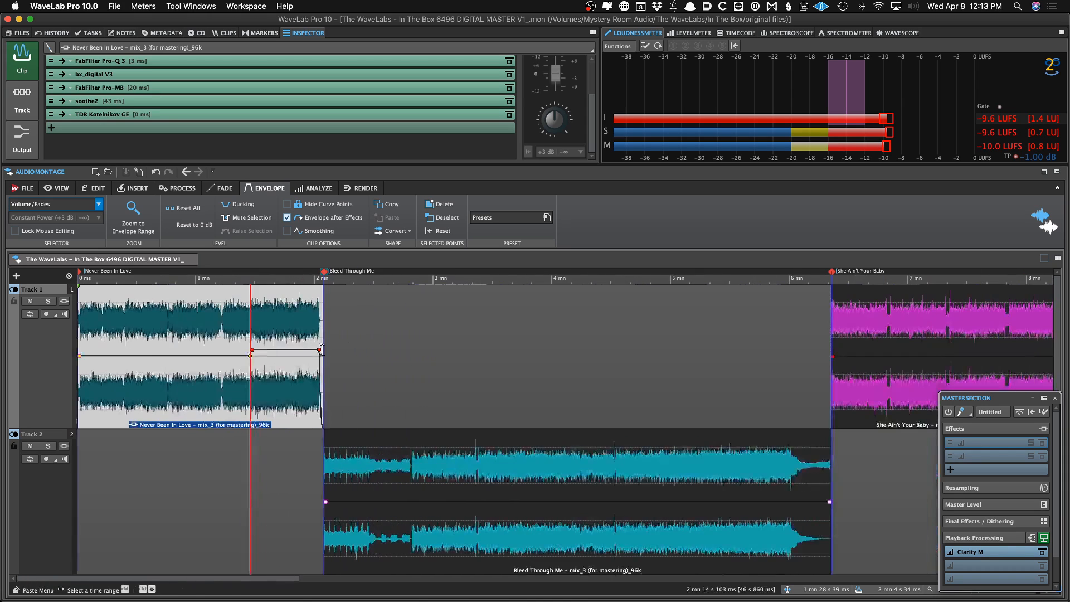
pyautogui.click(283, 328)
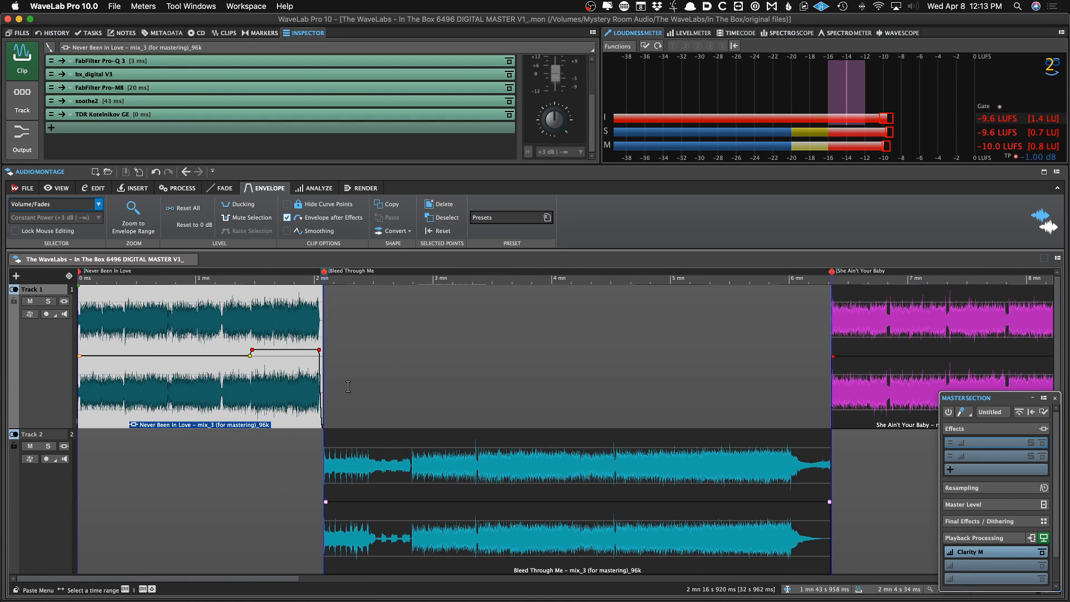
pyautogui.scroll(-3, 348, 386)
pyautogui.click(246, 360)
pyautogui.click(110, 316)
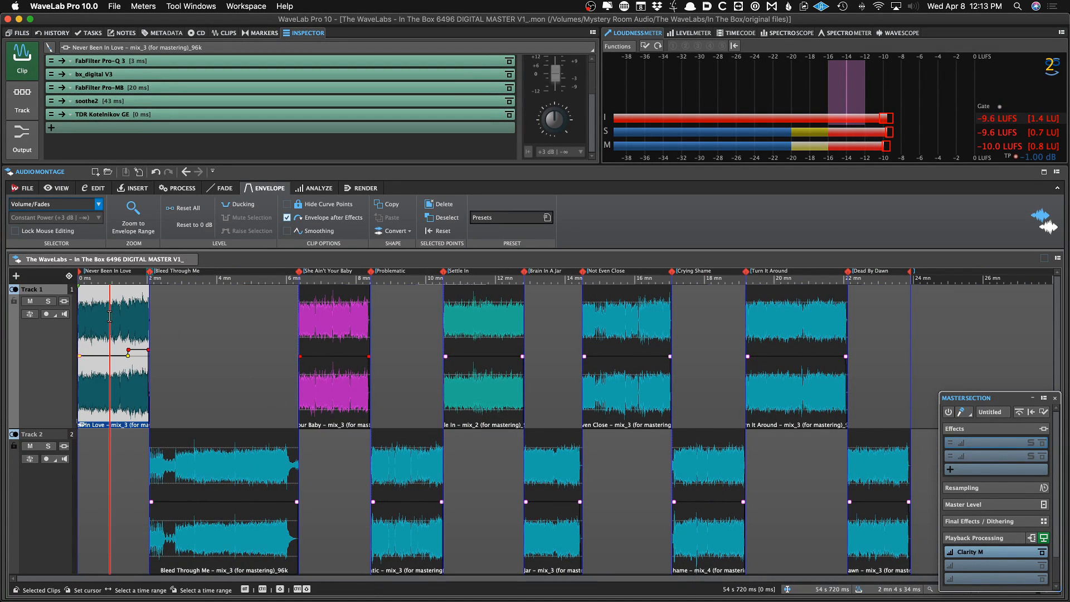
pyautogui.click(183, 368)
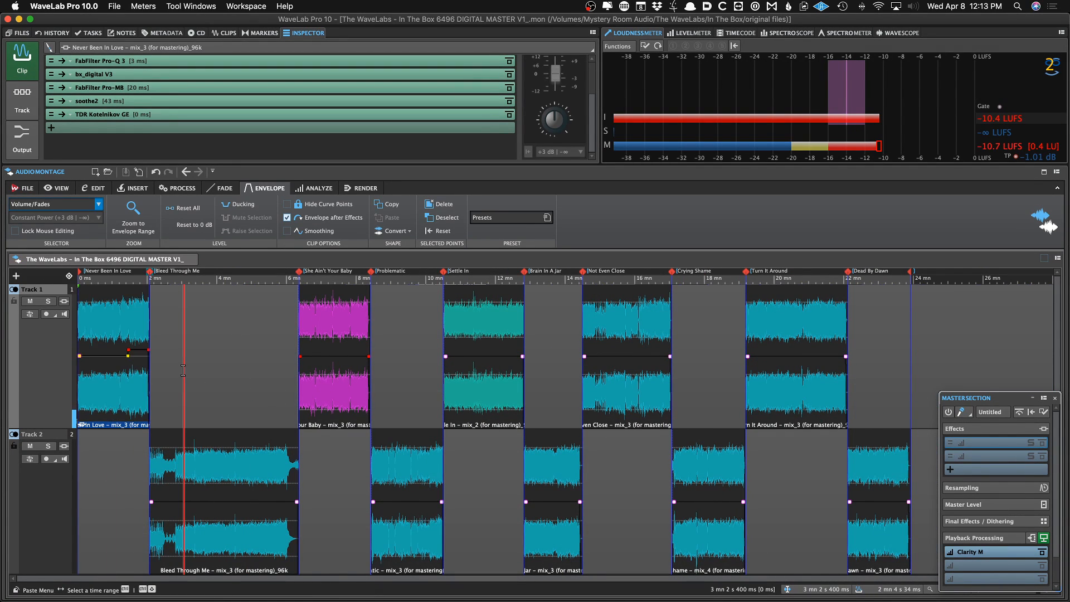
pyautogui.click(188, 448)
pyautogui.click(318, 328)
pyautogui.click(385, 371)
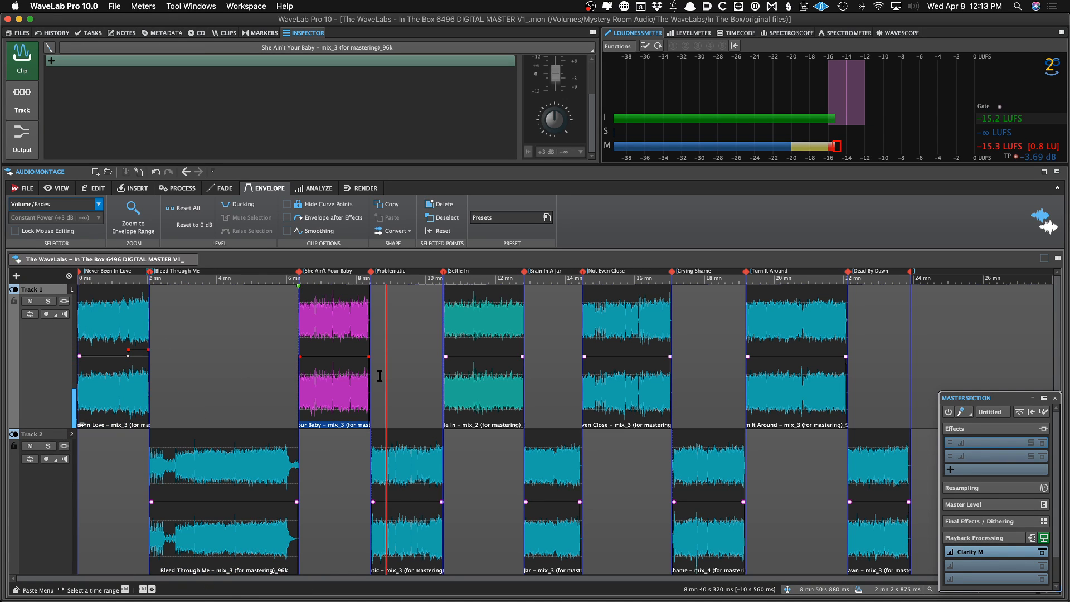
pyautogui.click(473, 336)
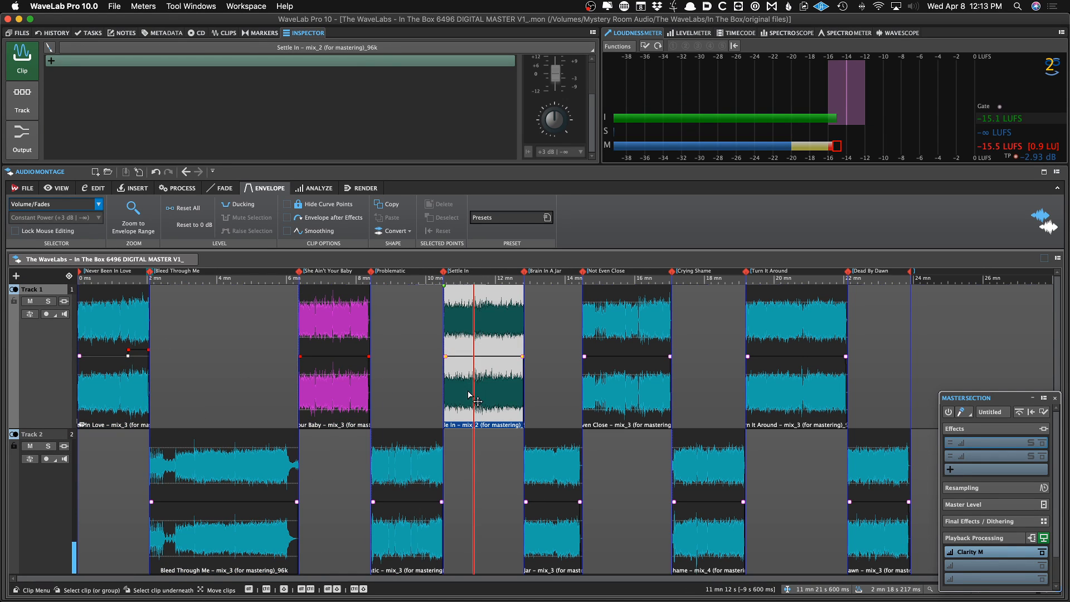
pyautogui.press('space')
pyautogui.press('space')
pyautogui.scroll(5, 161, 107)
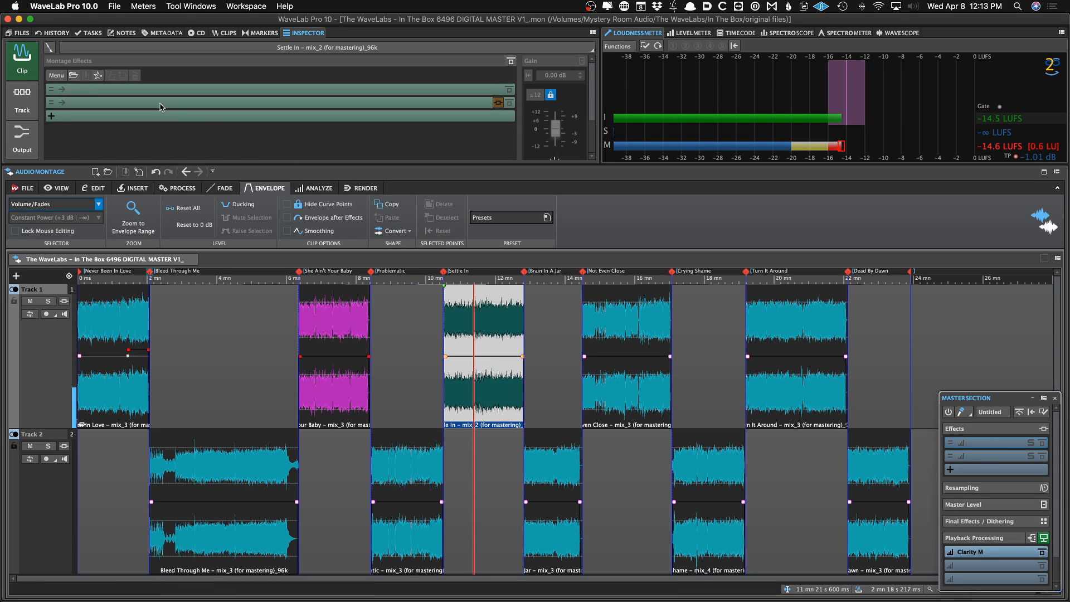
pyautogui.click(548, 354)
pyautogui.press('space')
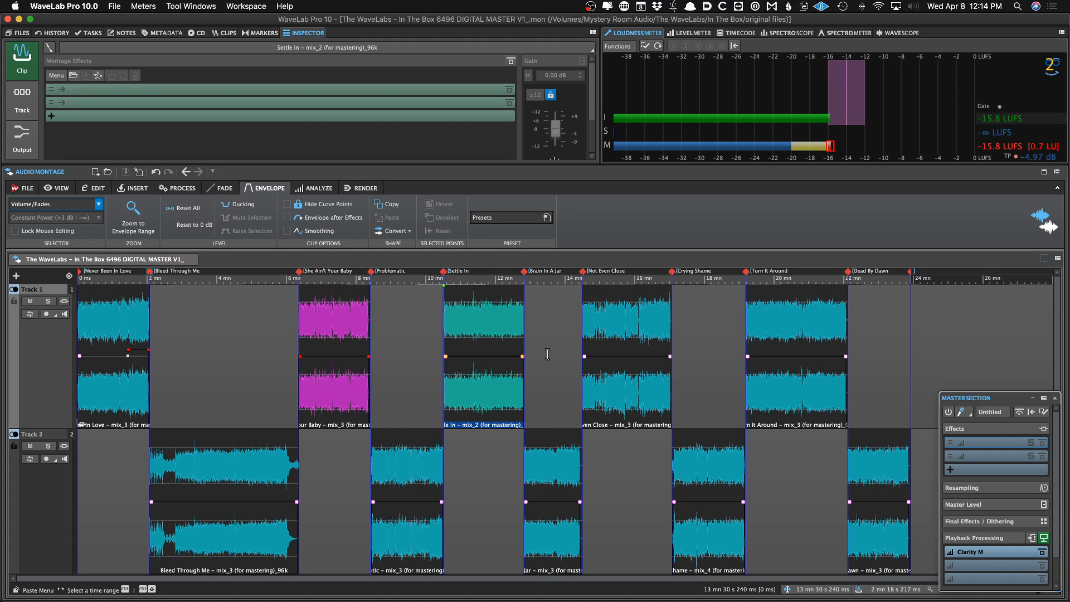
# Select the first clip, place the cursor in it, and set the envelope display to Hide All
pyautogui.click(103, 387)
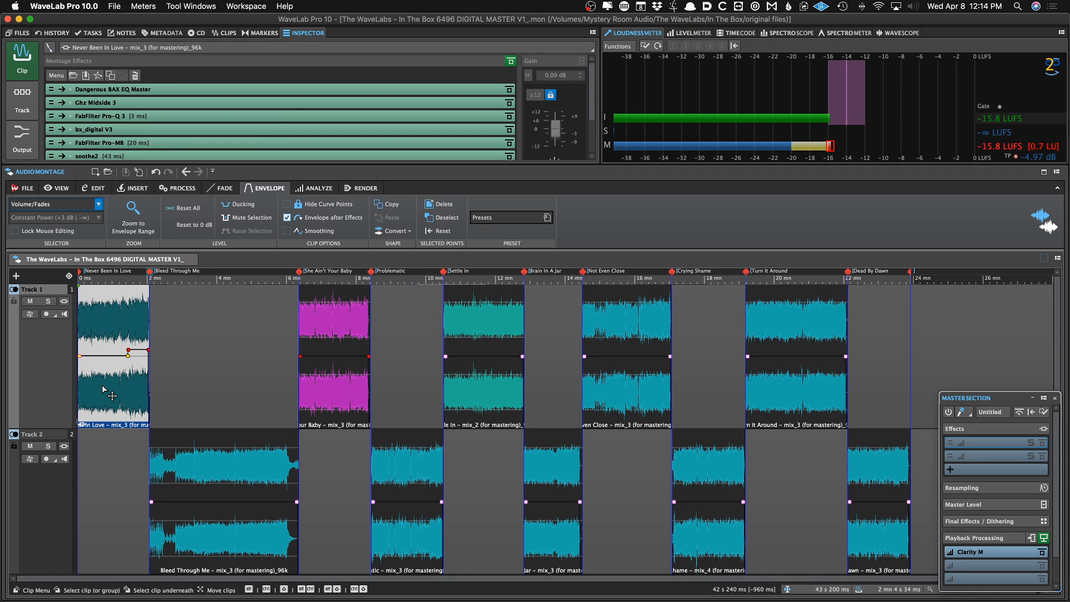
pyautogui.click(114, 337)
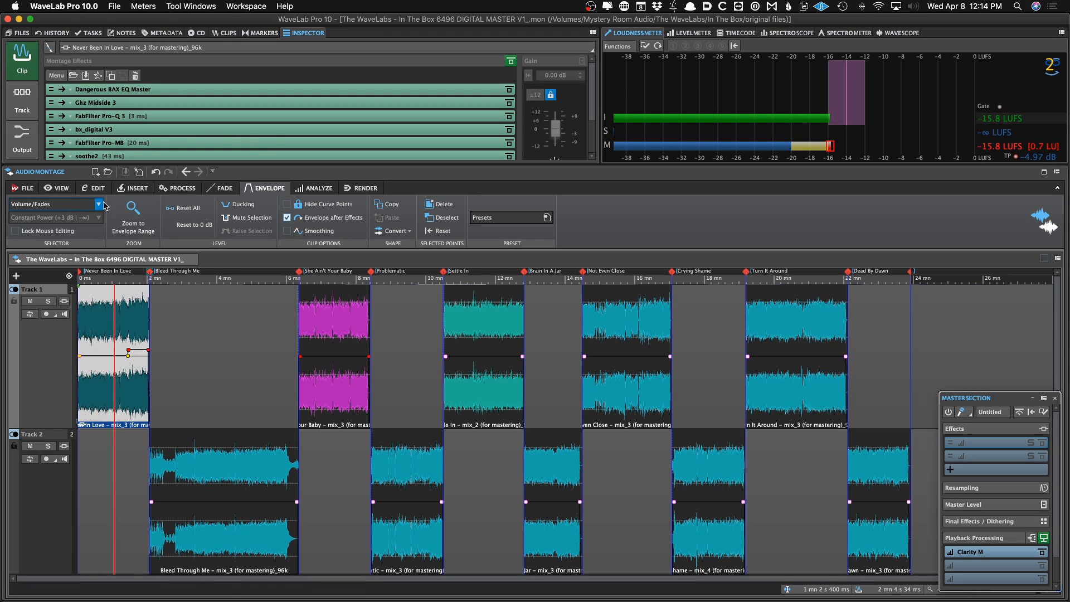
pyautogui.scroll(1, 97, 204)
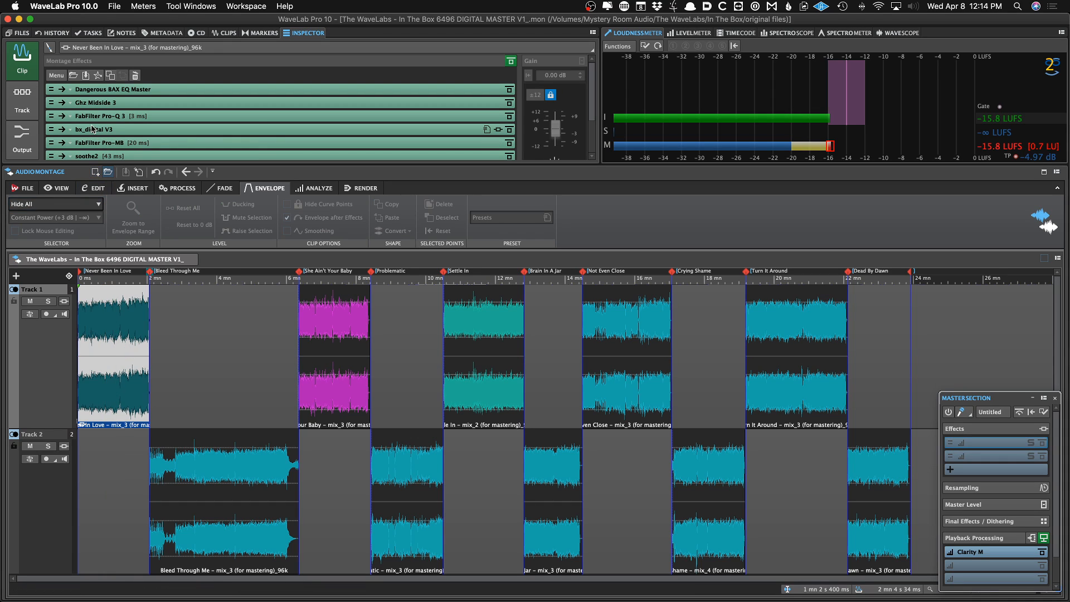
# Copy the first clip's montage effects plug-in chain, then close the Ghz Midside 3 window
pyautogui.click(65, 77)
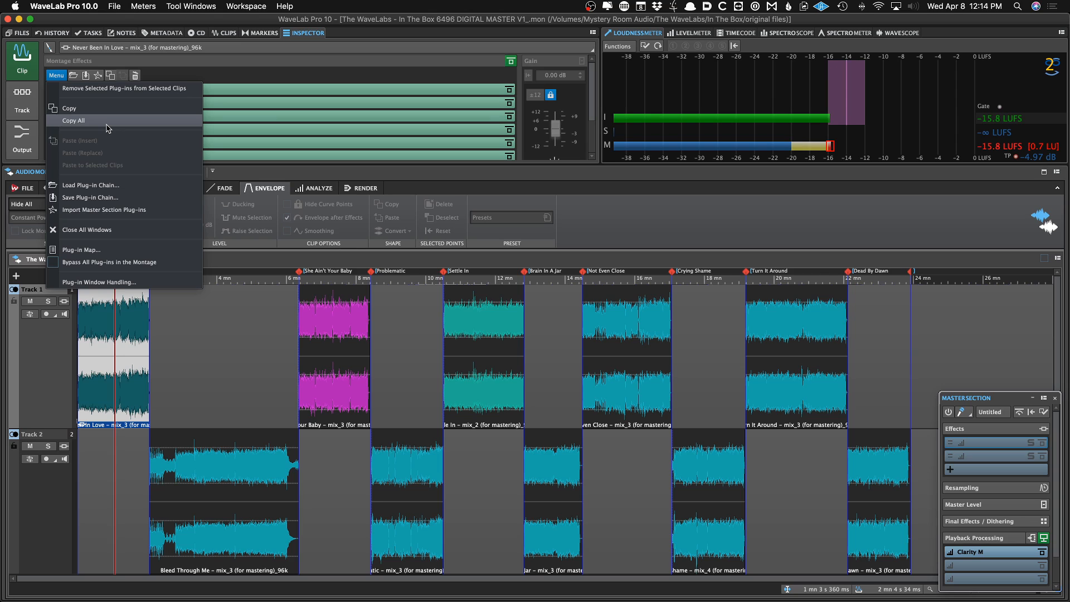
pyautogui.click(265, 116)
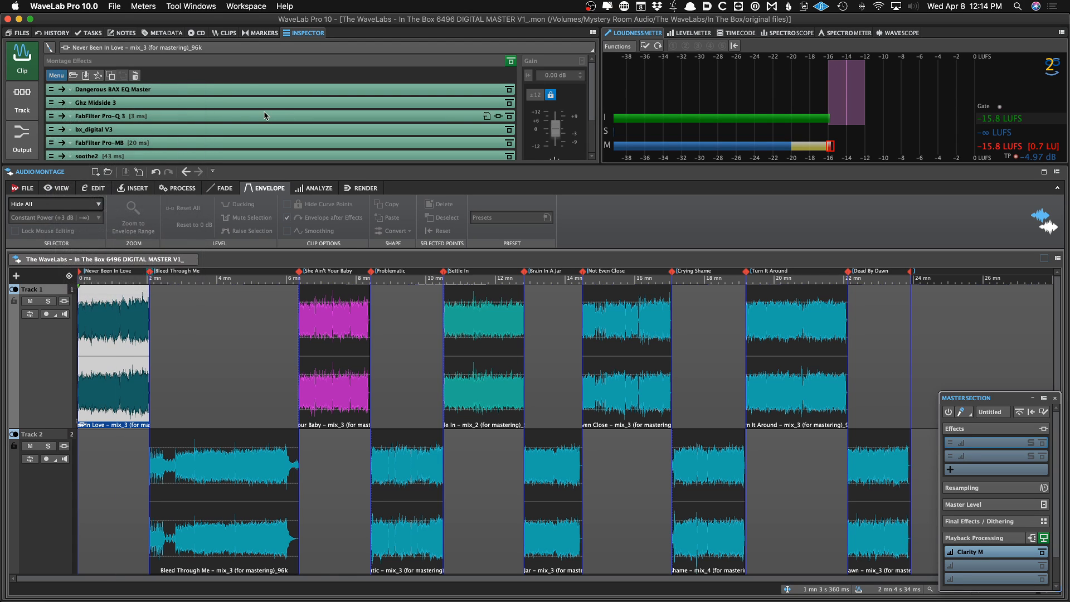
pyautogui.click(204, 104)
pyautogui.click(60, 75)
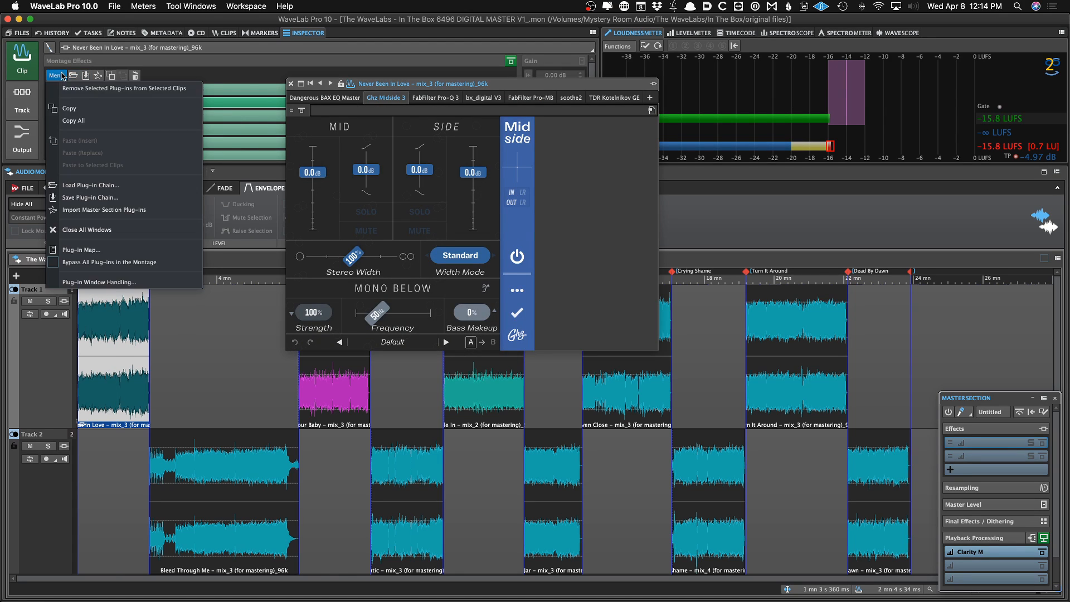
pyautogui.click(82, 107)
pyautogui.click(58, 75)
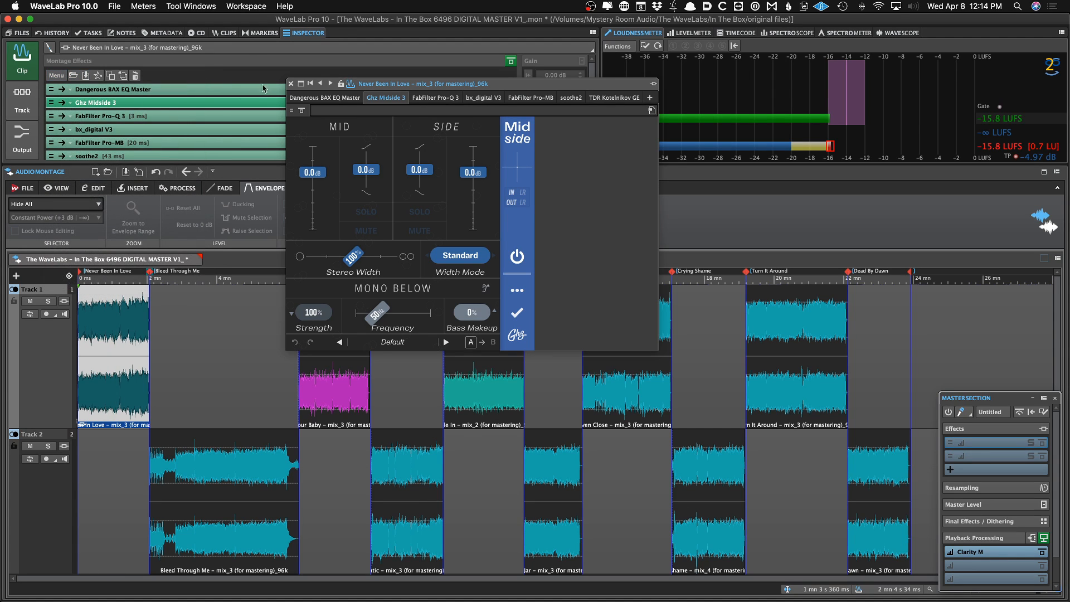
pyautogui.click(290, 83)
# Save the montage
pyautogui.click(130, 336)
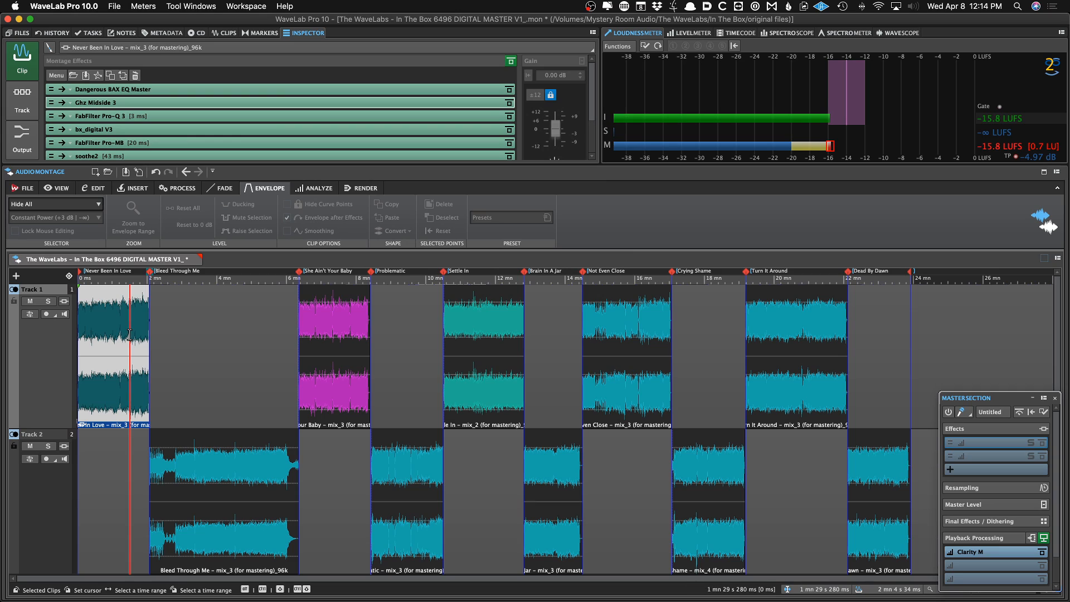
pyautogui.press('super+s')
pyautogui.click(127, 332)
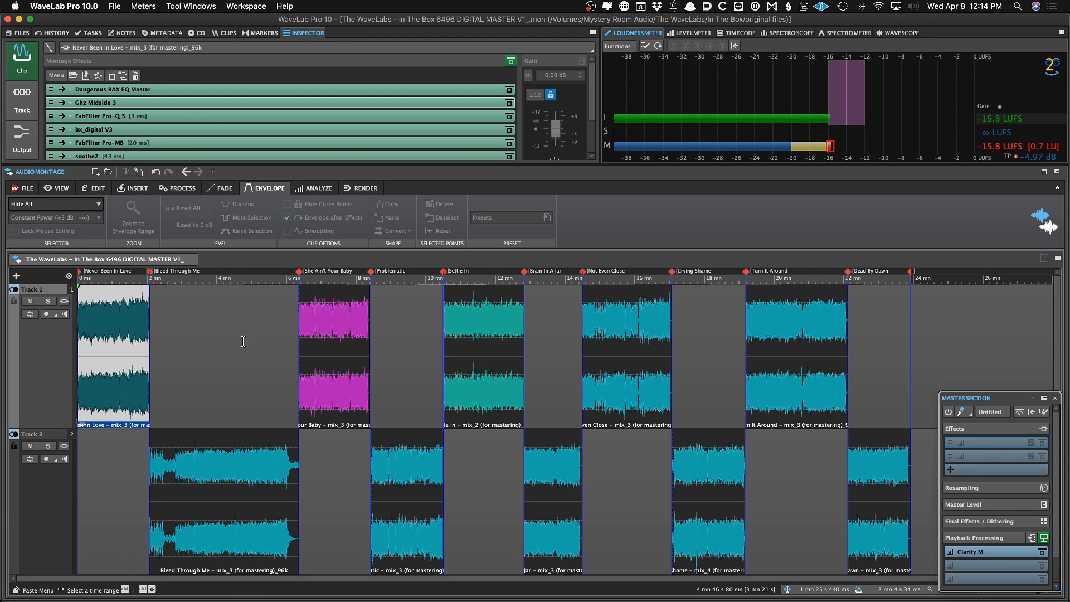
# Select every clip after the first one across both tracks
pyautogui.click(231, 479)
pyautogui.click(337, 416)
pyautogui.click(398, 514)
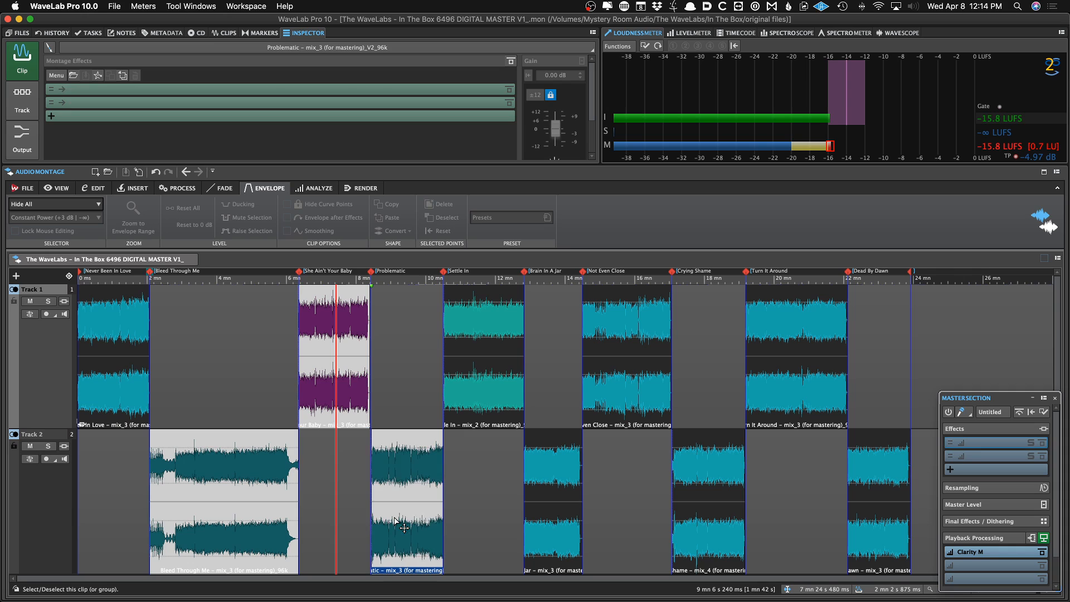
pyautogui.click(475, 395)
pyautogui.click(539, 508)
pyautogui.click(598, 415)
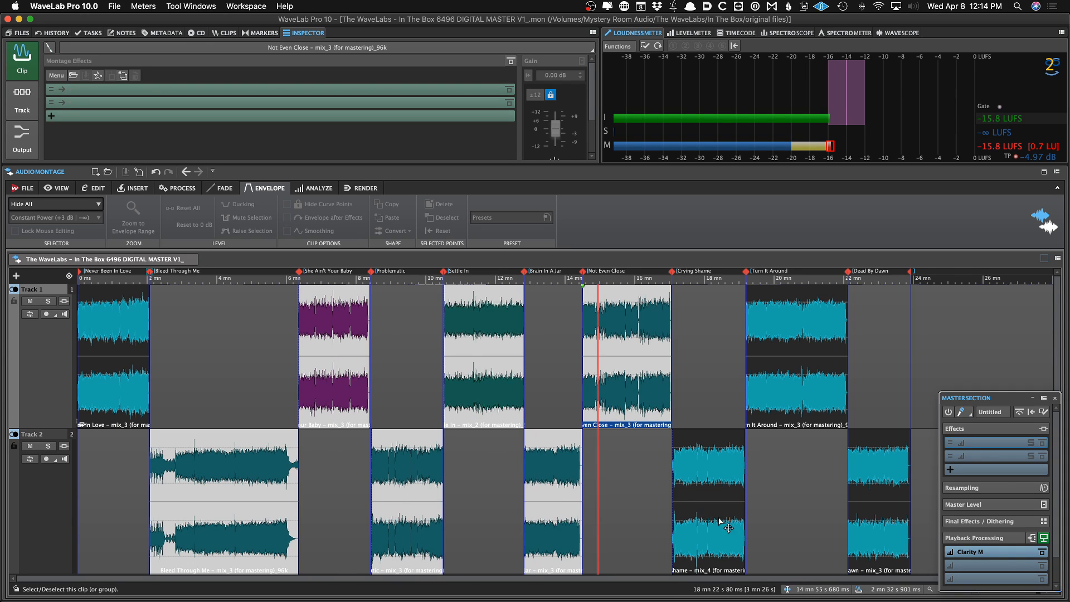
pyautogui.click(724, 523)
pyautogui.click(773, 423)
pyautogui.click(863, 525)
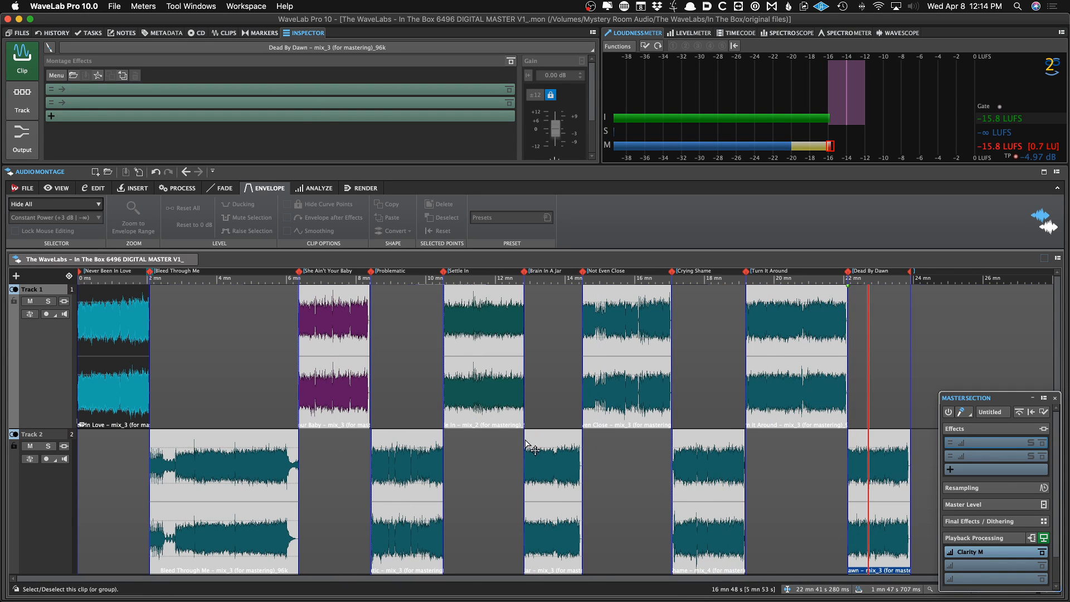
pyautogui.click(231, 356)
pyautogui.click(127, 383)
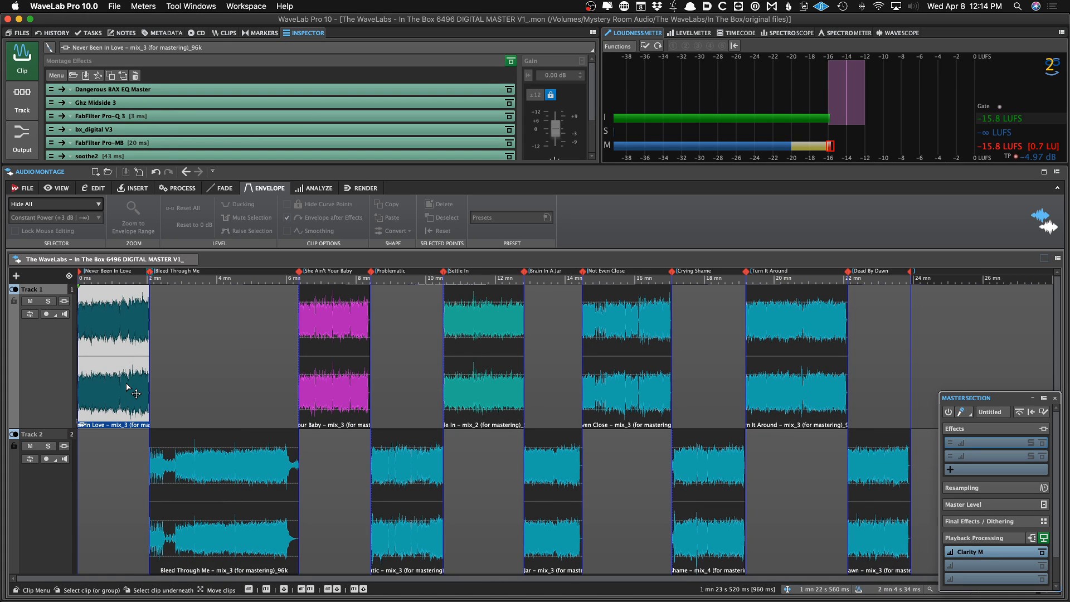
pyautogui.press('super+shift+i')
pyautogui.click(127, 385)
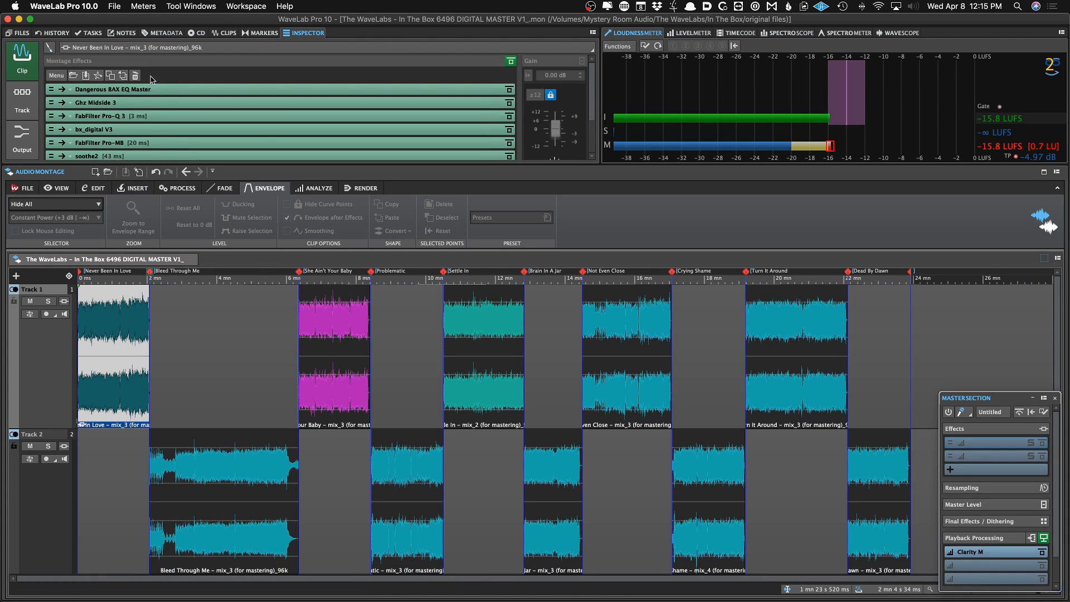
pyautogui.click(225, 33)
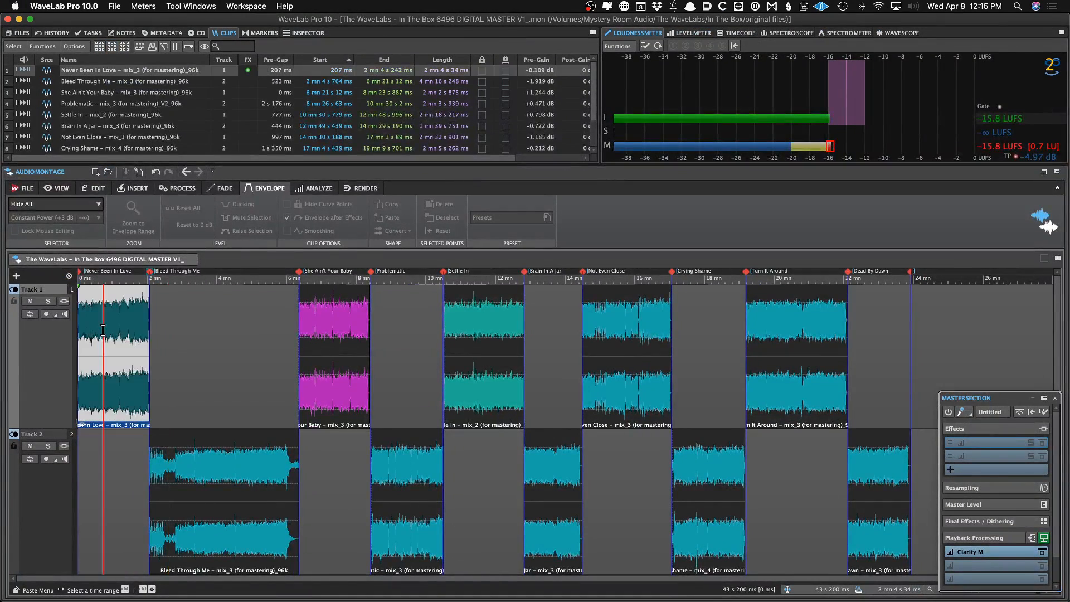
pyautogui.click(113, 48)
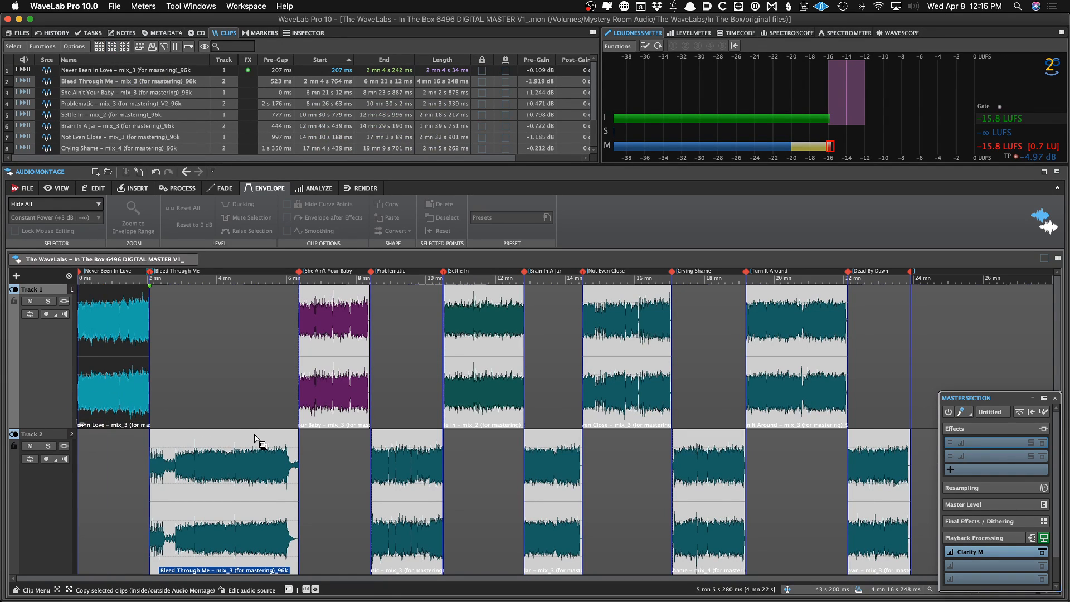
pyautogui.click(251, 362)
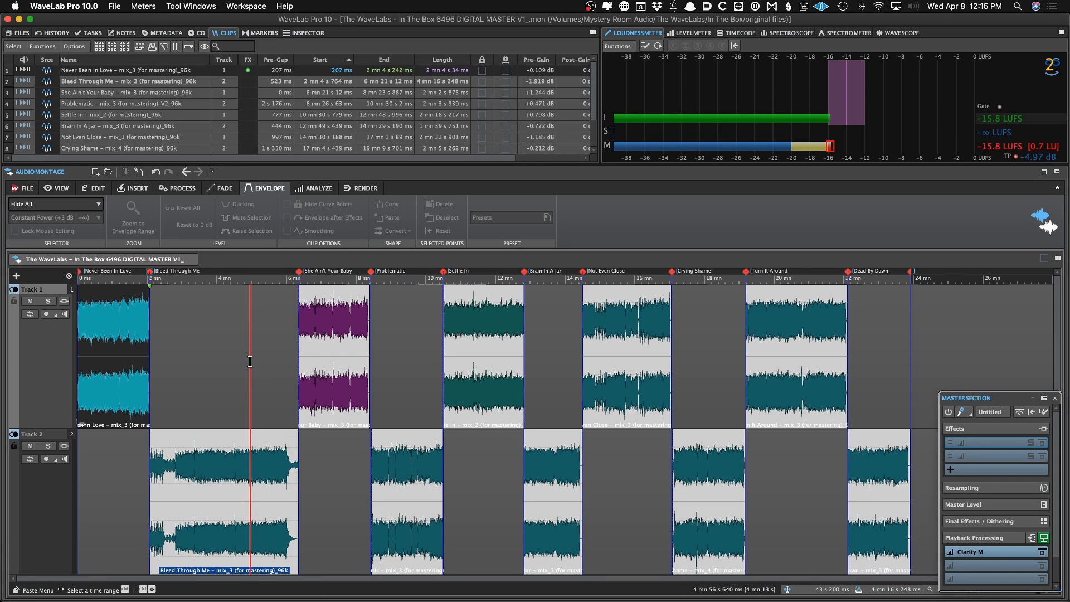
# Select the first clip and invert the selection so all other clips are selected
pyautogui.click(108, 332)
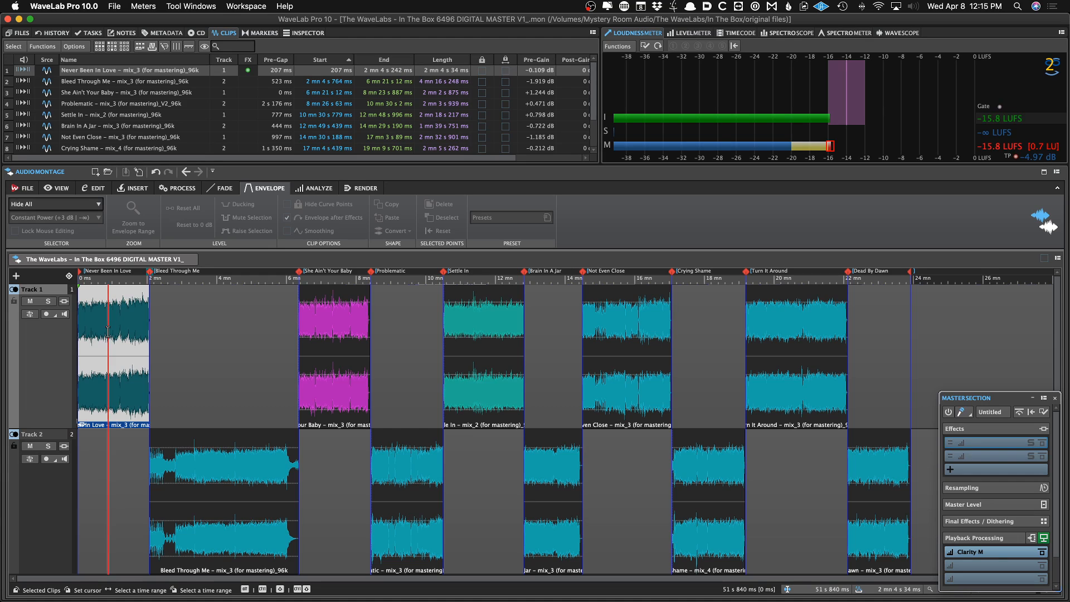
pyautogui.press('super+shift+i')
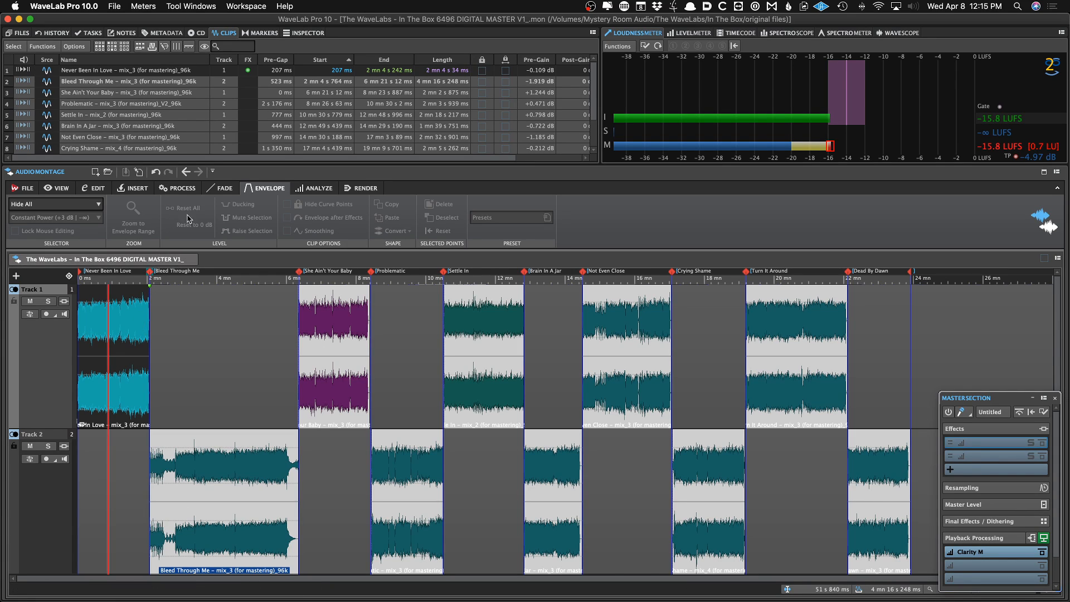
# Paste the copied plug-in chain to all selected clips
pyautogui.click(293, 33)
pyautogui.click(57, 76)
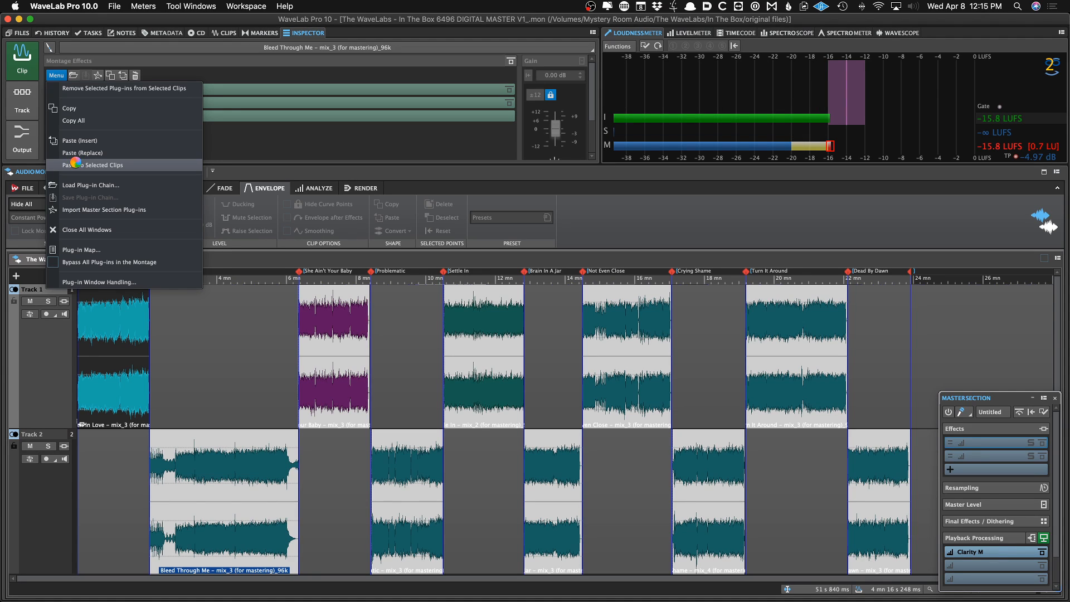
pyautogui.click(202, 312)
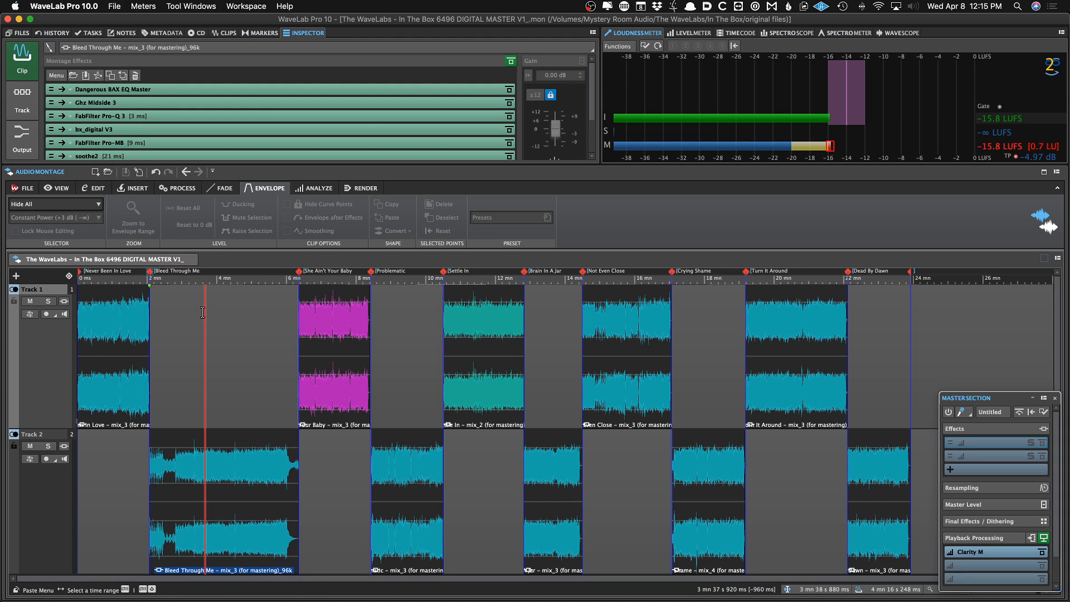
# Select each clip in turn to check its pasted effects chain
pyautogui.click(240, 467)
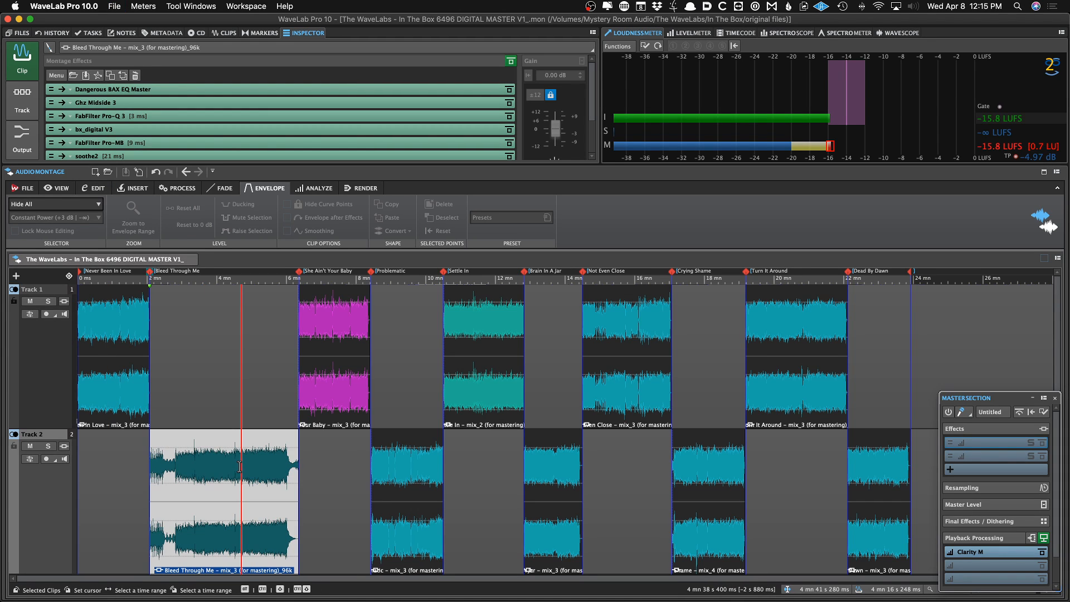
pyautogui.click(327, 363)
pyautogui.click(405, 485)
pyautogui.click(472, 410)
pyautogui.click(555, 470)
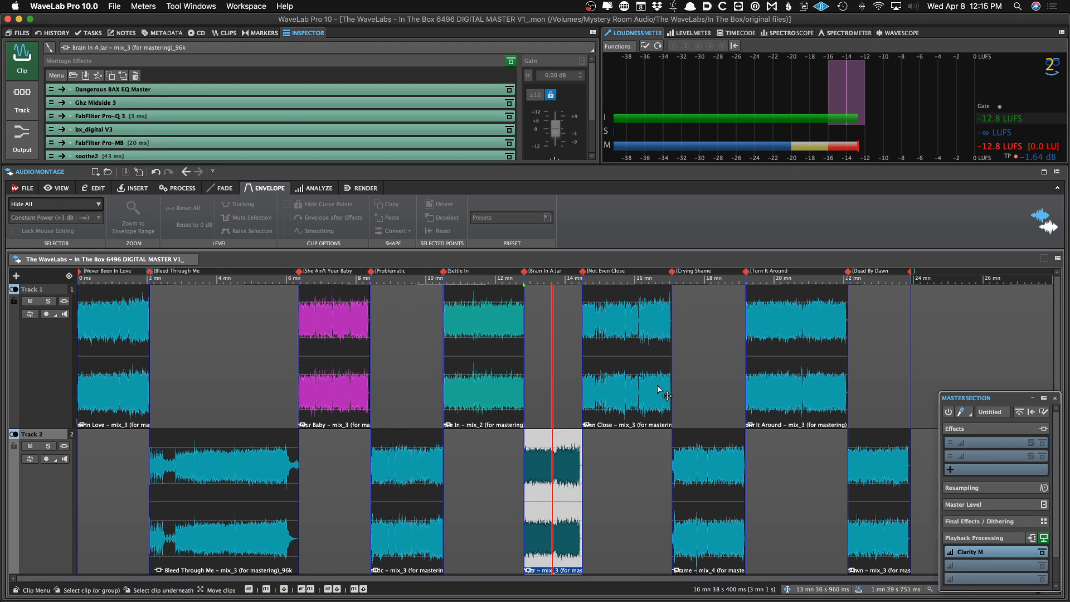
pyautogui.click(658, 390)
pyautogui.click(709, 462)
pyautogui.click(781, 357)
pyautogui.click(859, 484)
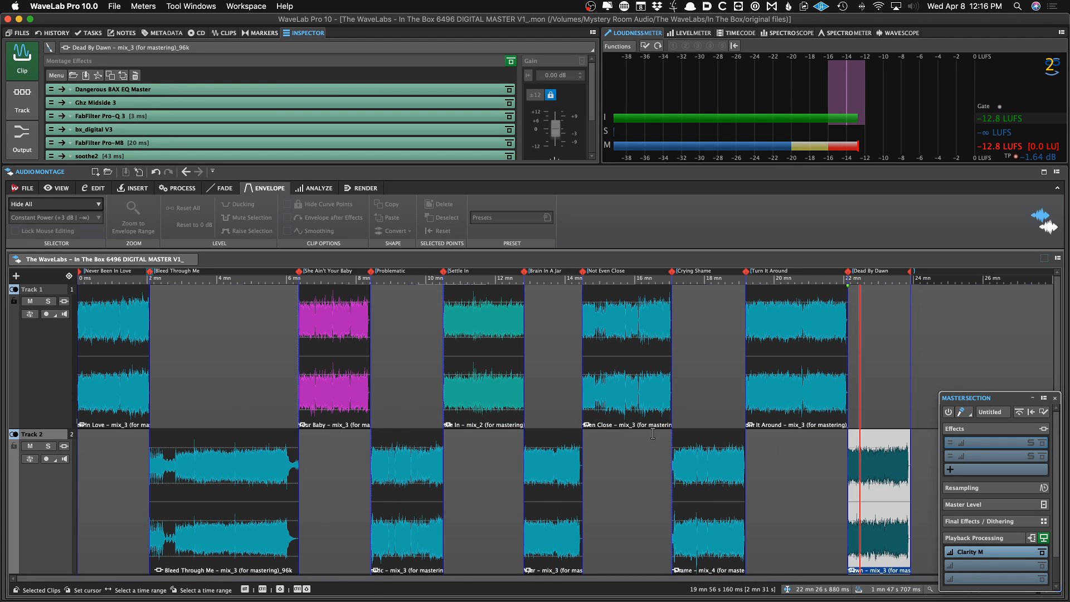
pyautogui.click(350, 382)
# In the She Ain't Your Baby clip's Pro-Q 3, add a bell boost of about 1.5 dB near 60 Hz
pyautogui.click(200, 102)
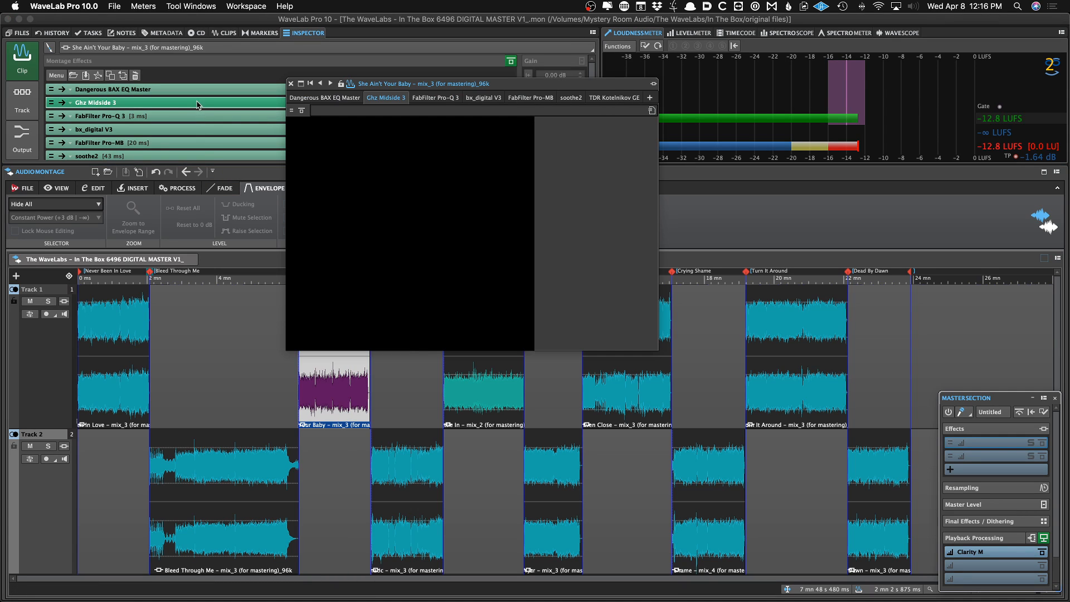
pyautogui.click(179, 117)
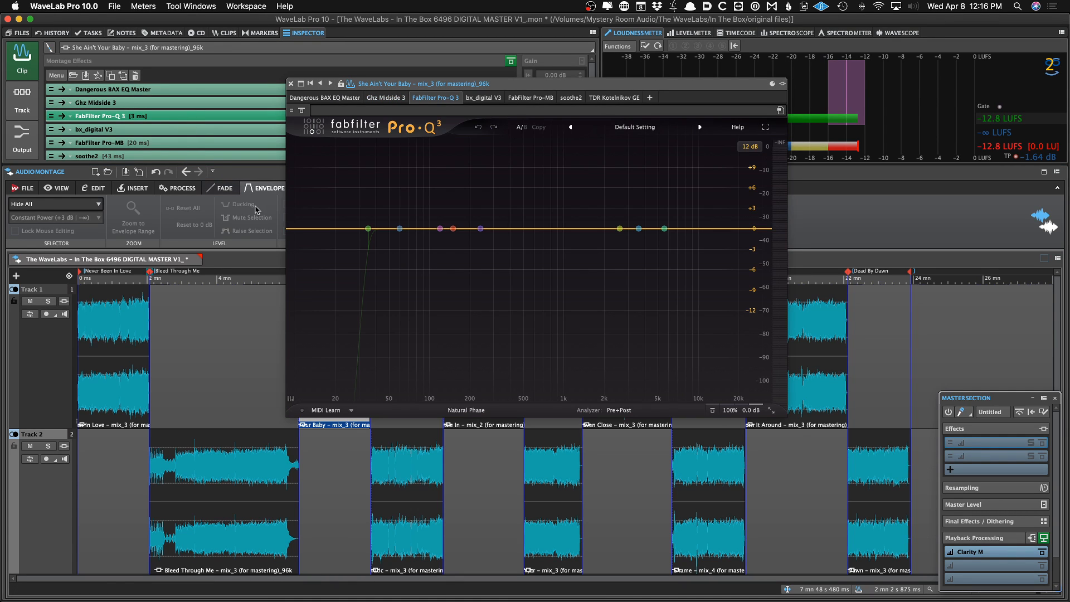
pyautogui.moveTo(376, 228); pyautogui.dragTo(388, 219)
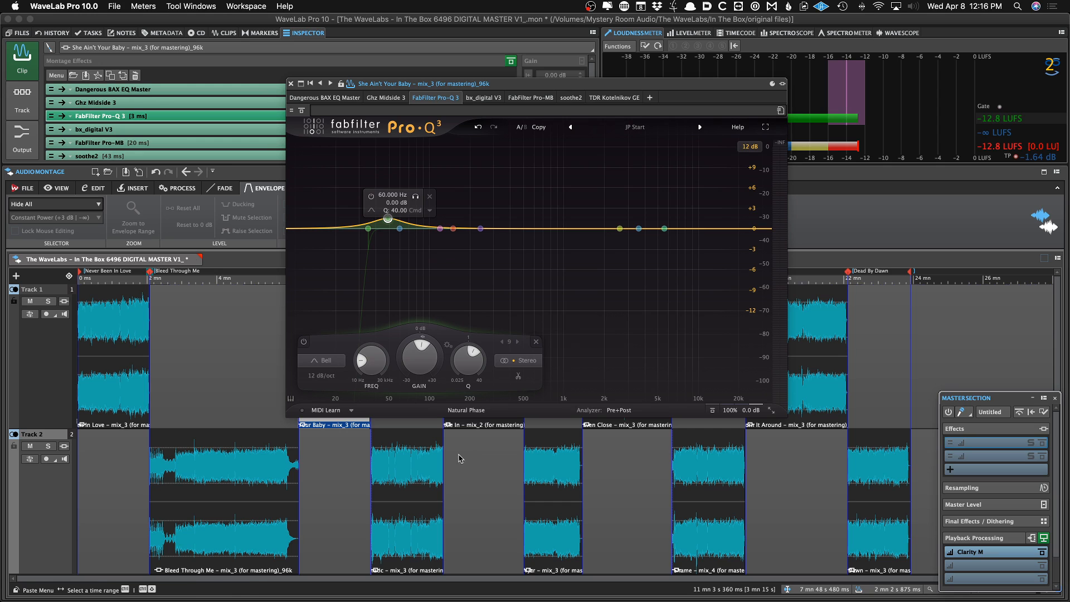
# In the Problematic clip's Pro-Q 3, add a bell boost of about 1 dB near 2.6 kHz, adjust its width, and save the montage
pyautogui.click(393, 470)
pyautogui.press('space')
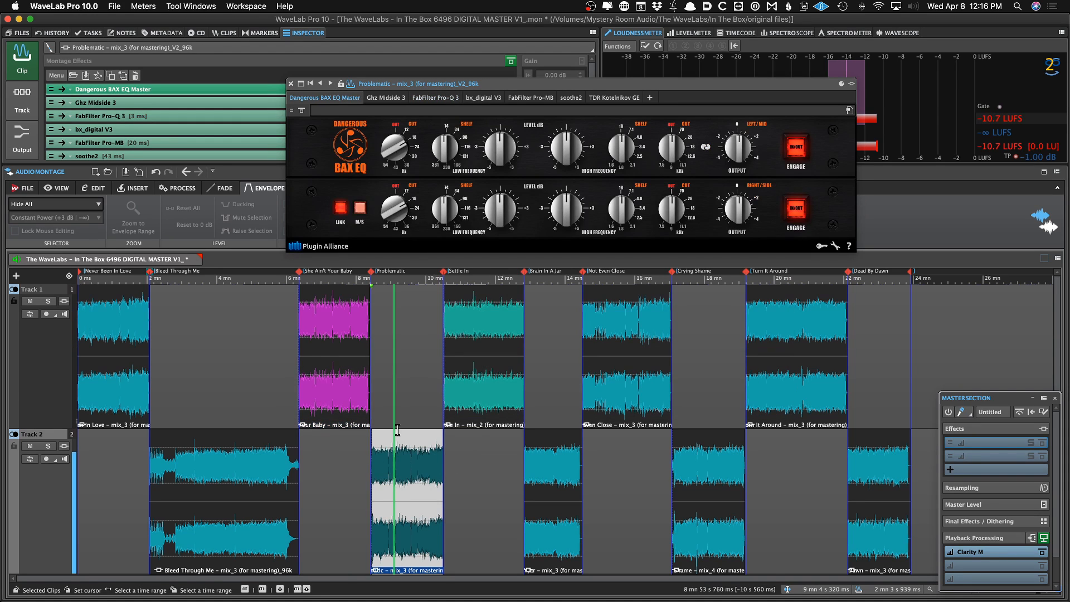
pyautogui.click(435, 97)
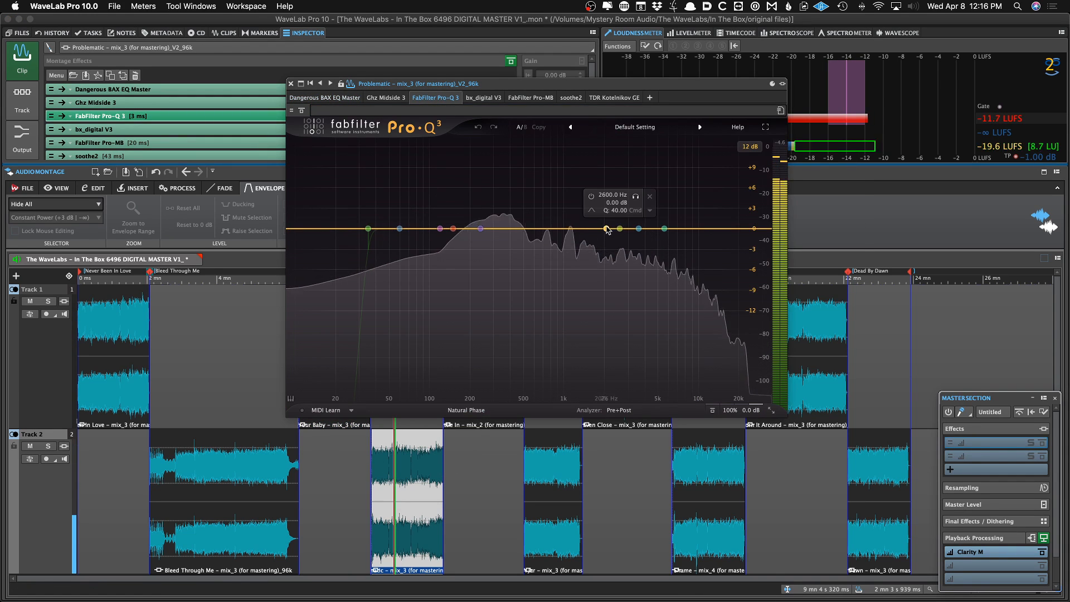
pyautogui.moveTo(664, 228)
pyautogui.mouseDown()
pyautogui.moveTo(664, 215)
pyautogui.moveTo(676, 221)
pyautogui.mouseUp()
pyautogui.scroll(-3, 675, 217)
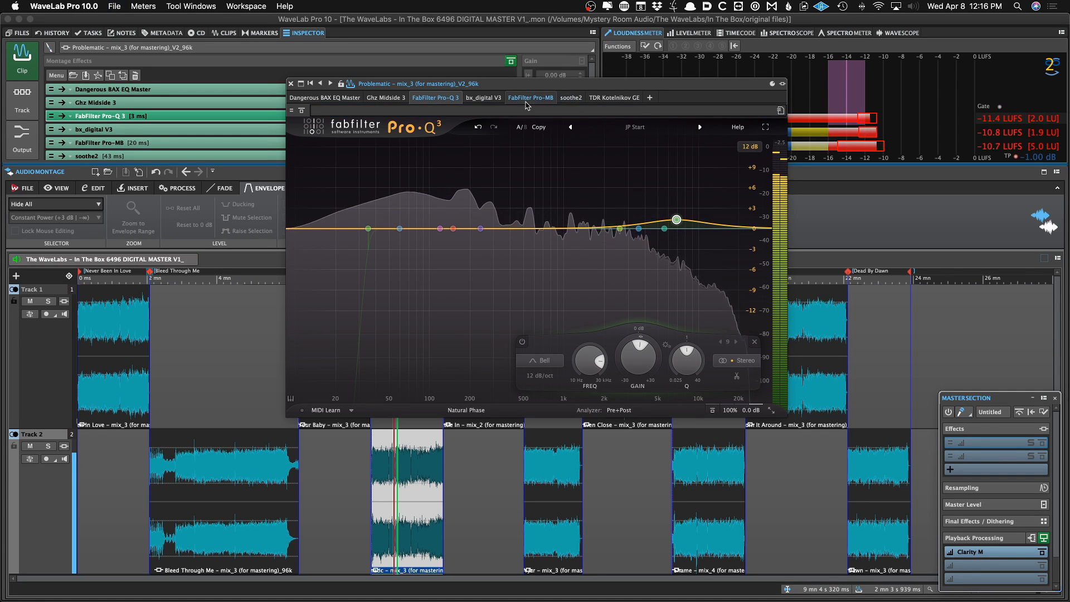
pyautogui.click(291, 84)
pyautogui.press('space')
pyautogui.press('super+s')
# Audition the Settle In and Brain In A Jar clips
pyautogui.click(495, 368)
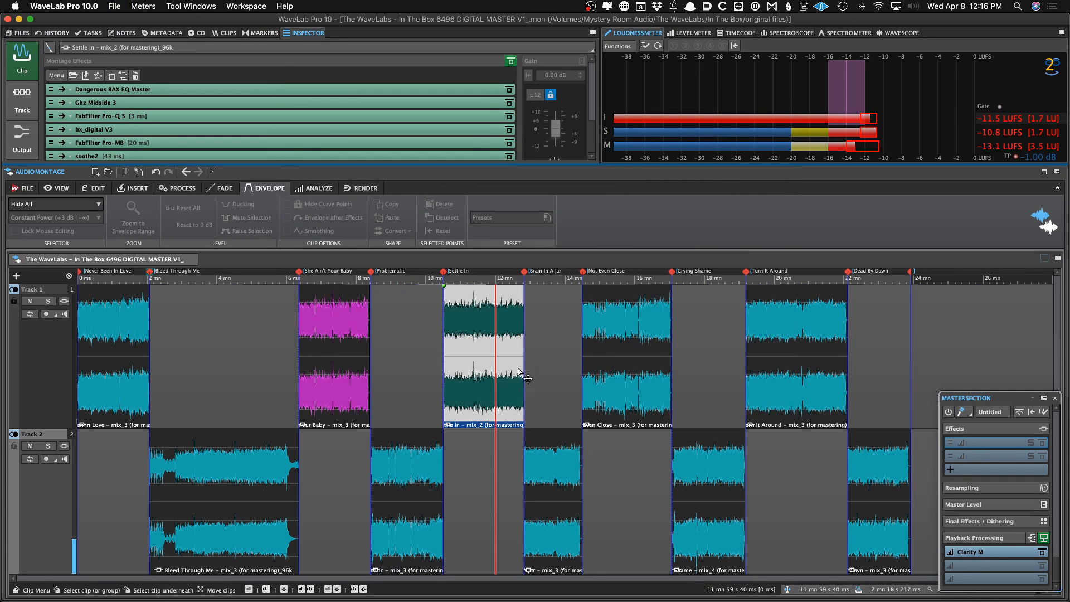
pyautogui.press('space')
pyautogui.click(540, 388)
pyautogui.press('Return')
pyautogui.click(547, 458)
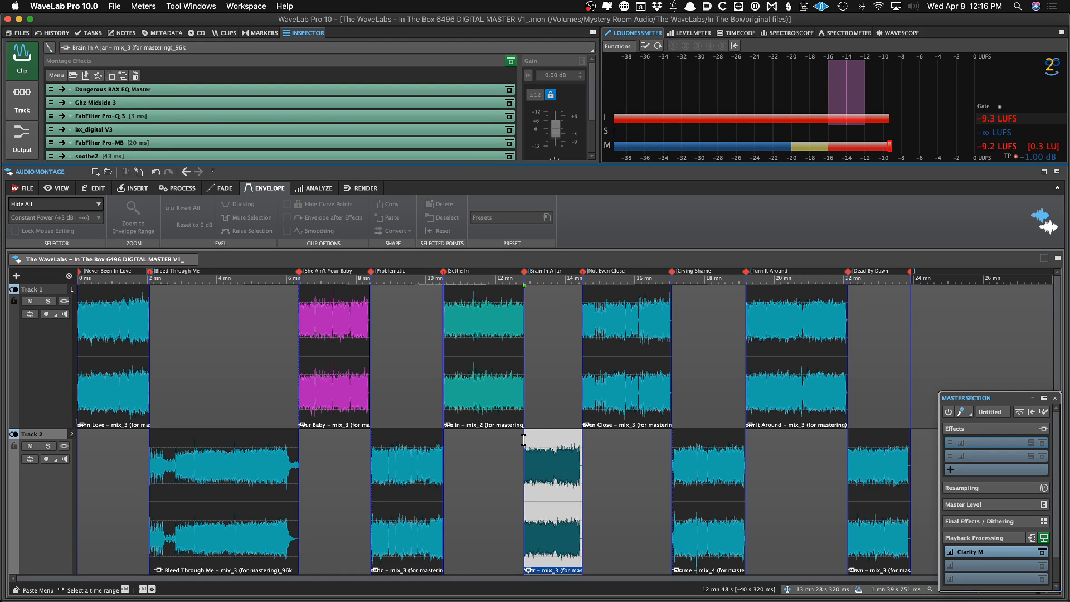
pyautogui.click(192, 391)
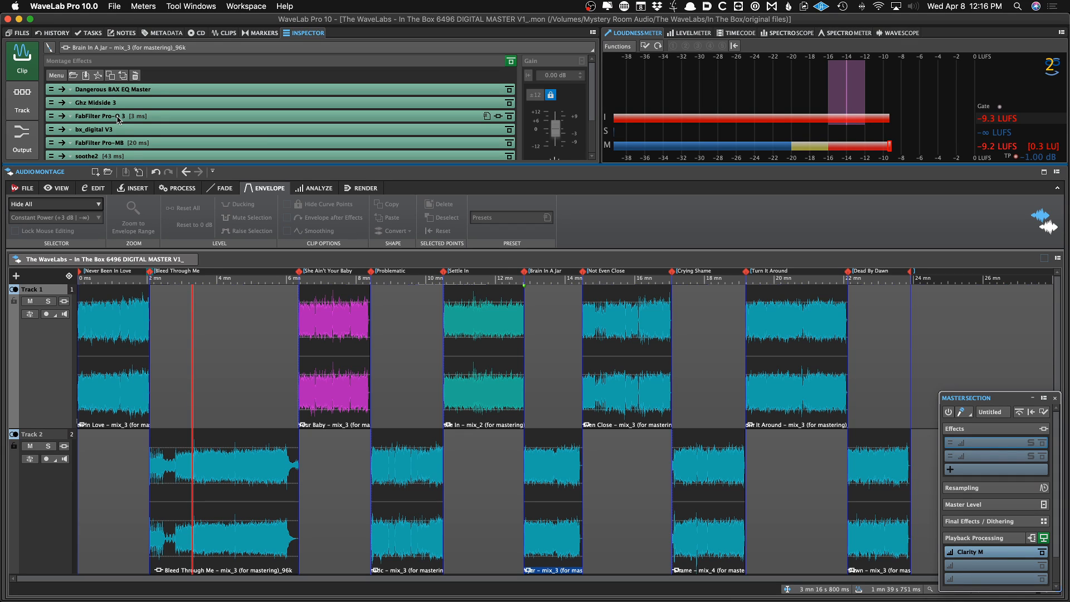
pyautogui.press('F9')
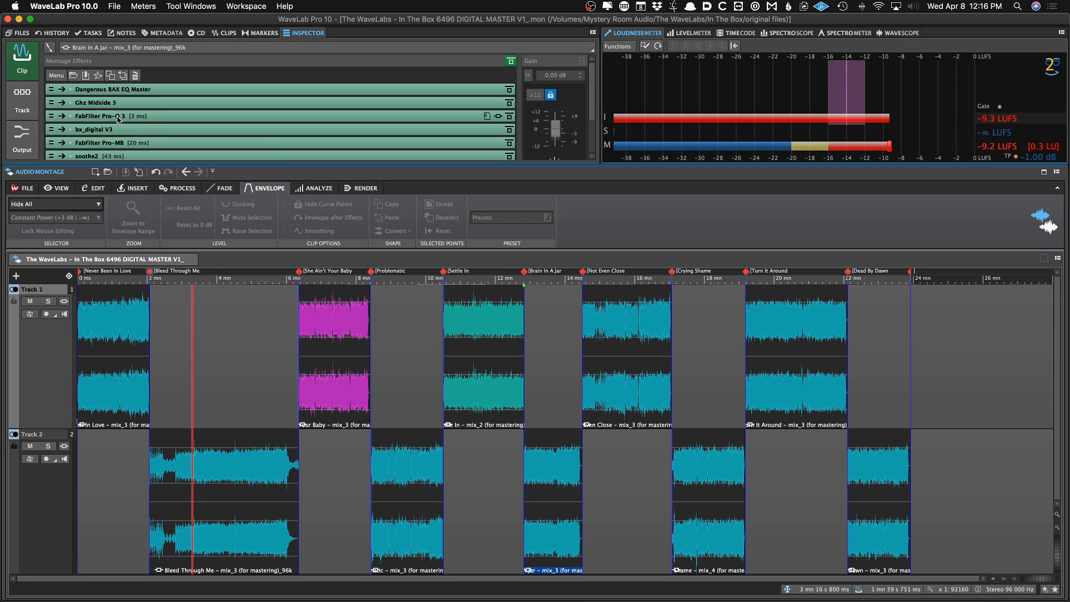
pyautogui.click(192, 347)
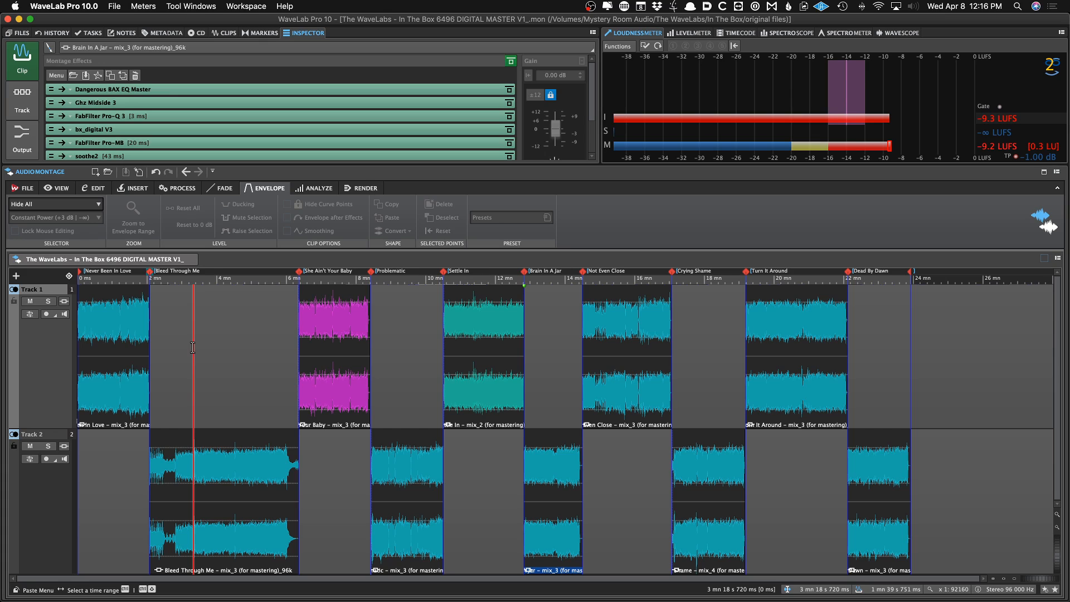
# Audition the transition from the Never Been In Love clip into the Bleed Through Me clip
pyautogui.click(221, 189)
pyautogui.click(221, 347)
pyautogui.press('space')
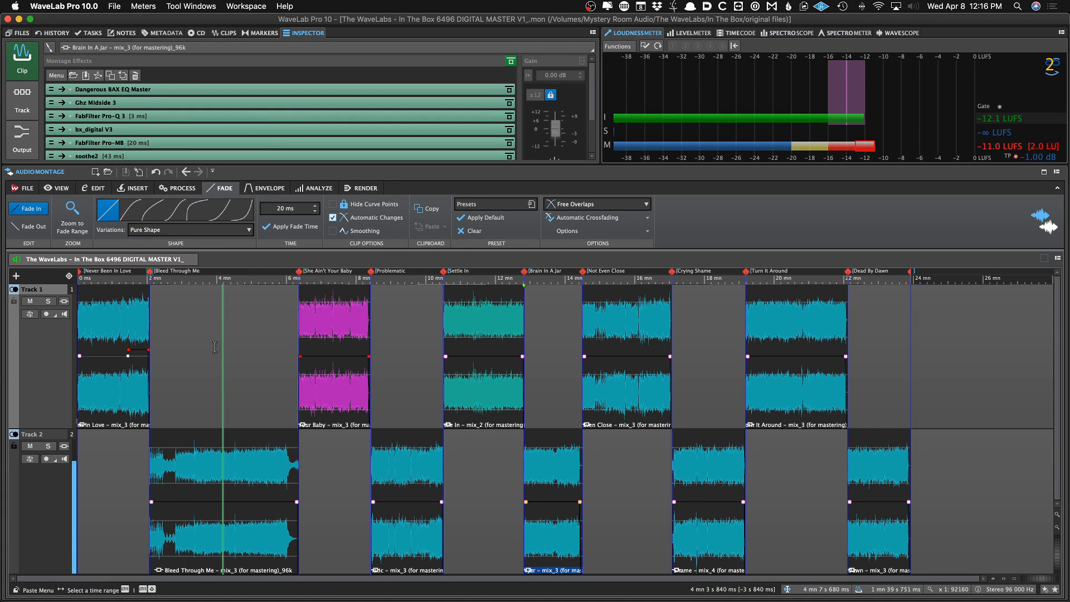
pyautogui.click(127, 338)
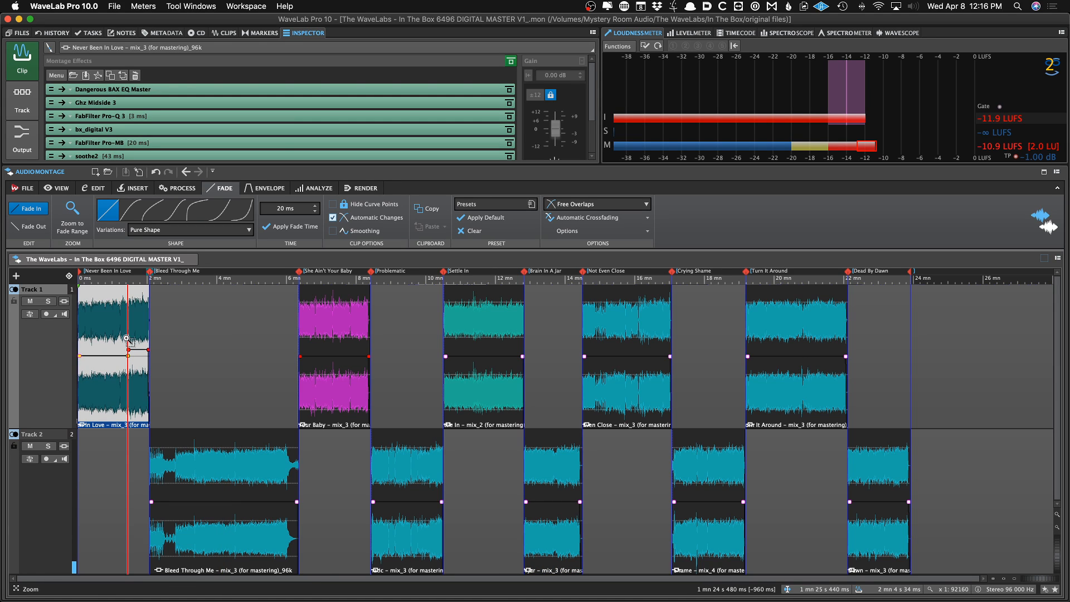
pyautogui.scroll(3, 128, 339)
pyautogui.click(144, 339)
pyautogui.click(189, 337)
pyautogui.press('space')
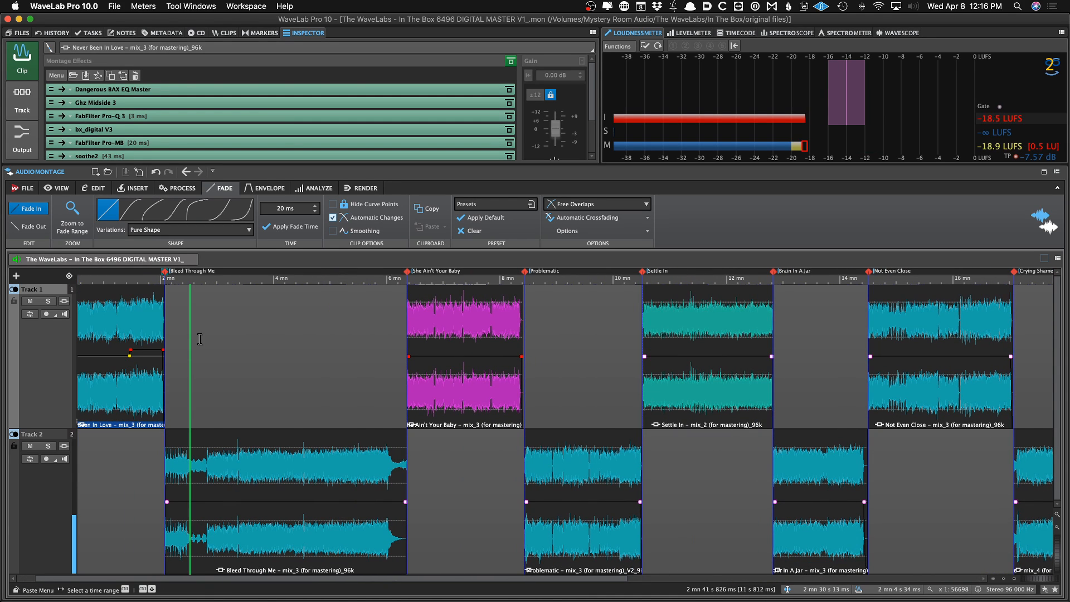
pyautogui.press('space')
pyautogui.click(305, 348)
pyautogui.press('space')
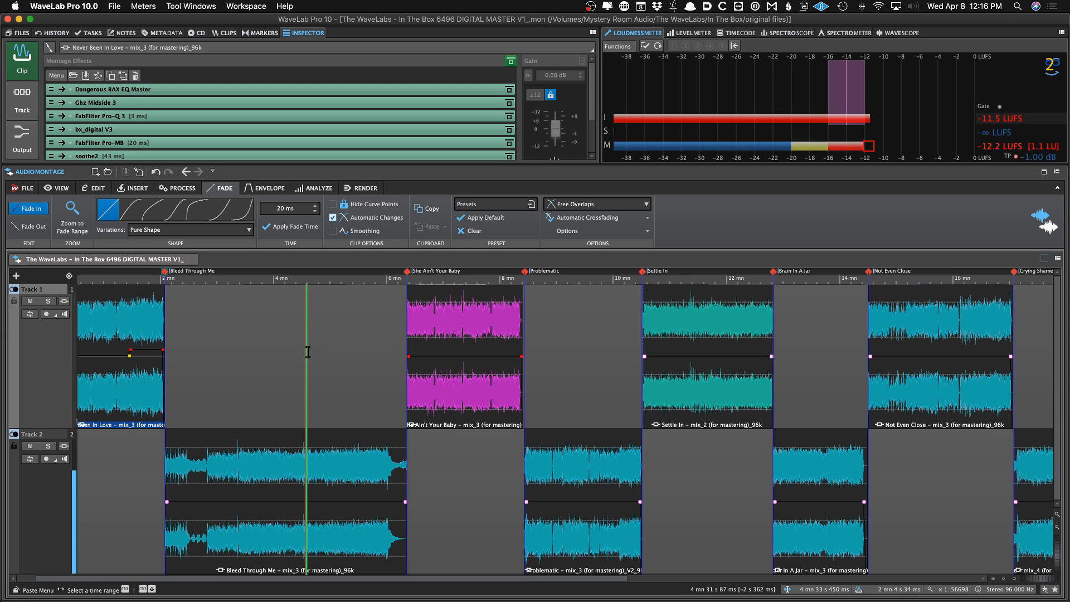
pyautogui.press('space')
# Remove the Ghz Midside 3 plug-in from the She Ain't Your Baby clip's effects chain
pyautogui.scroll(-3, 308, 450)
pyautogui.click(250, 454)
pyautogui.click(321, 395)
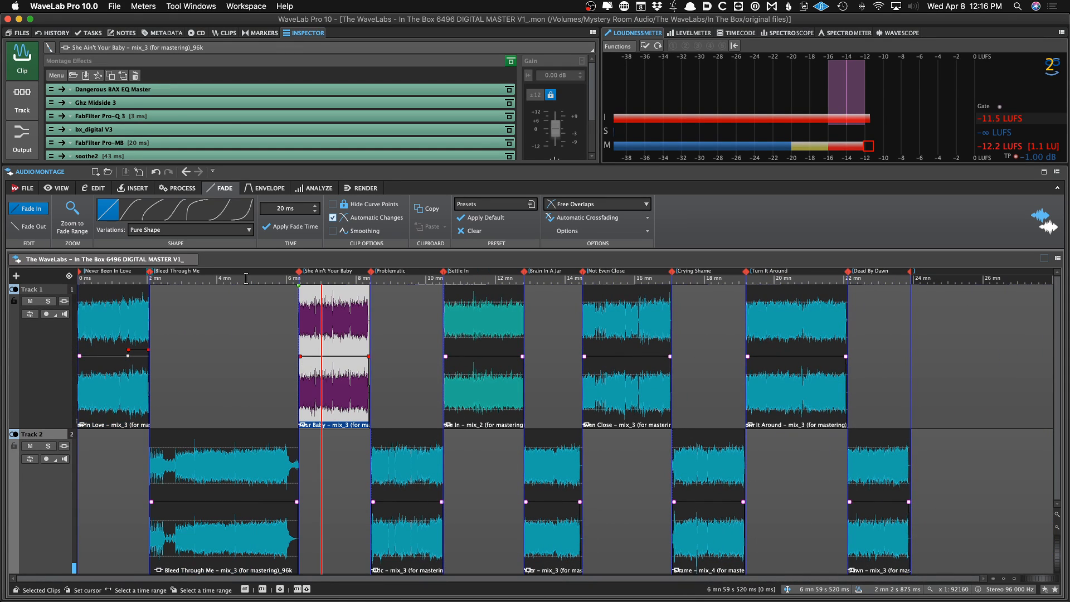
pyautogui.scroll(-2, 136, 94)
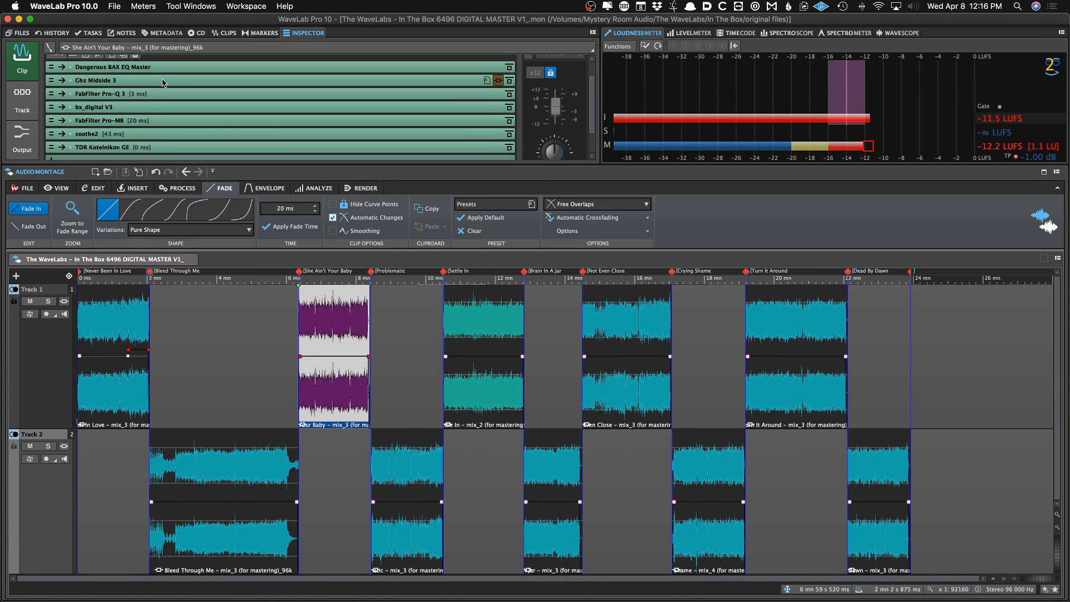
pyautogui.click(342, 337)
pyautogui.rightClick(191, 84)
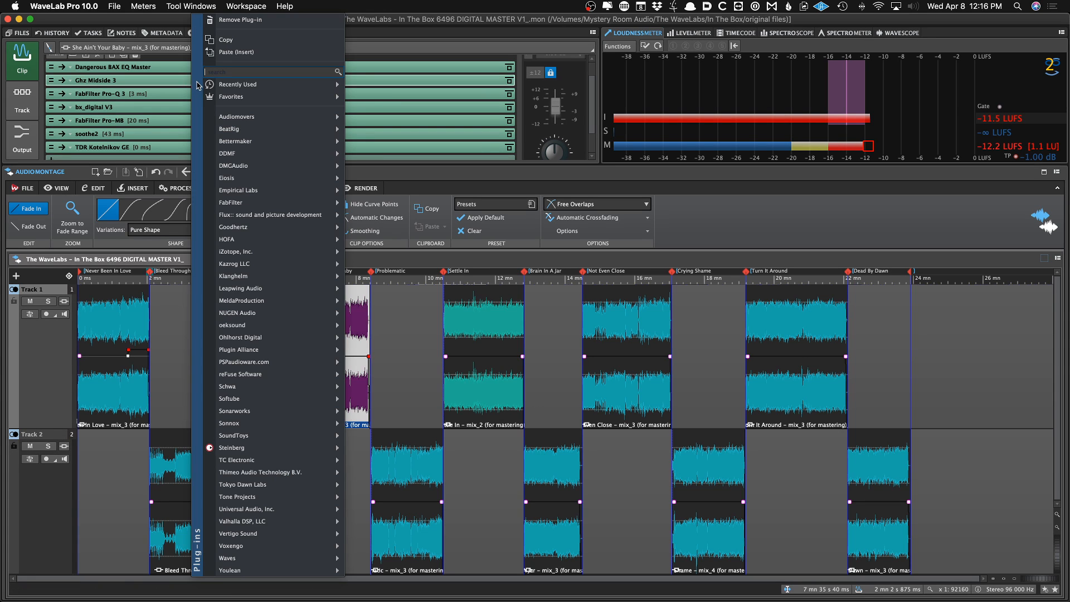
pyautogui.click(171, 82)
pyautogui.rightClick(167, 82)
pyautogui.click(215, 22)
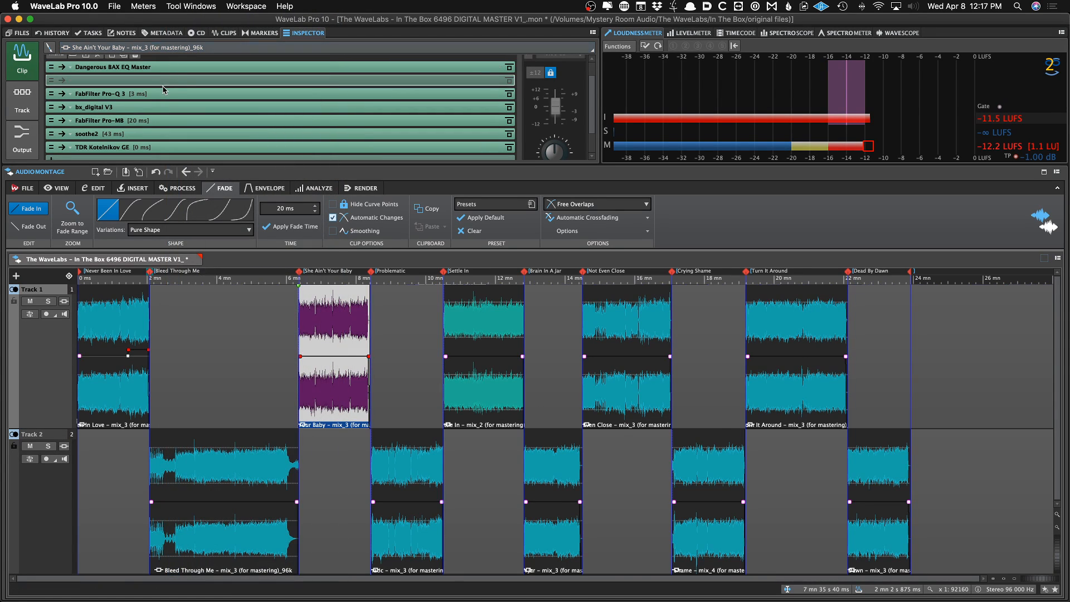
# Move bx_digital V3 ahead of FabFilter Pro-Q 3 in the She Ain't Your Baby chain, open it, and save
pyautogui.moveTo(151, 95); pyautogui.dragTo(148, 109)
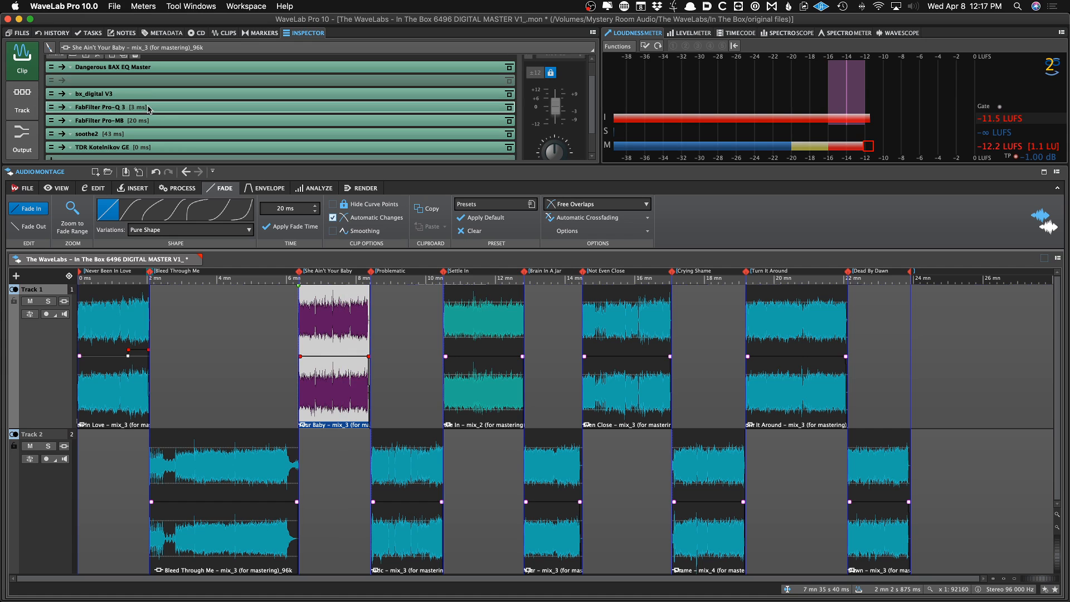
pyautogui.click(134, 95)
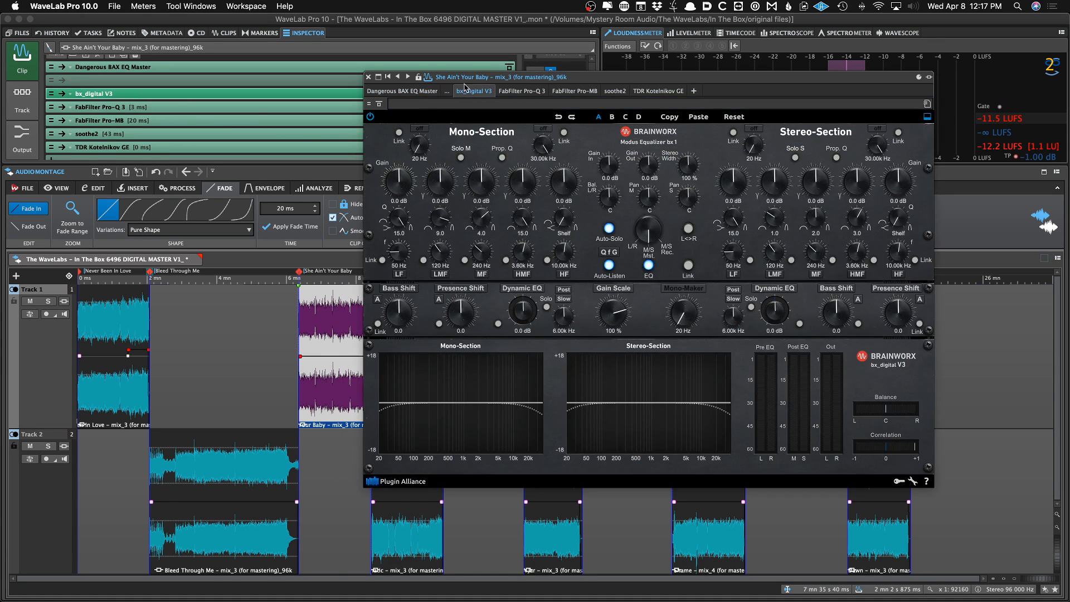
pyautogui.moveTo(593, 78); pyautogui.dragTo(591, 103)
pyautogui.press('super+s')
# Play the clip and move FabFilter Pro-Q 3 back ahead of bx_digital V3 in the chain
pyautogui.click(326, 346)
pyautogui.press('space')
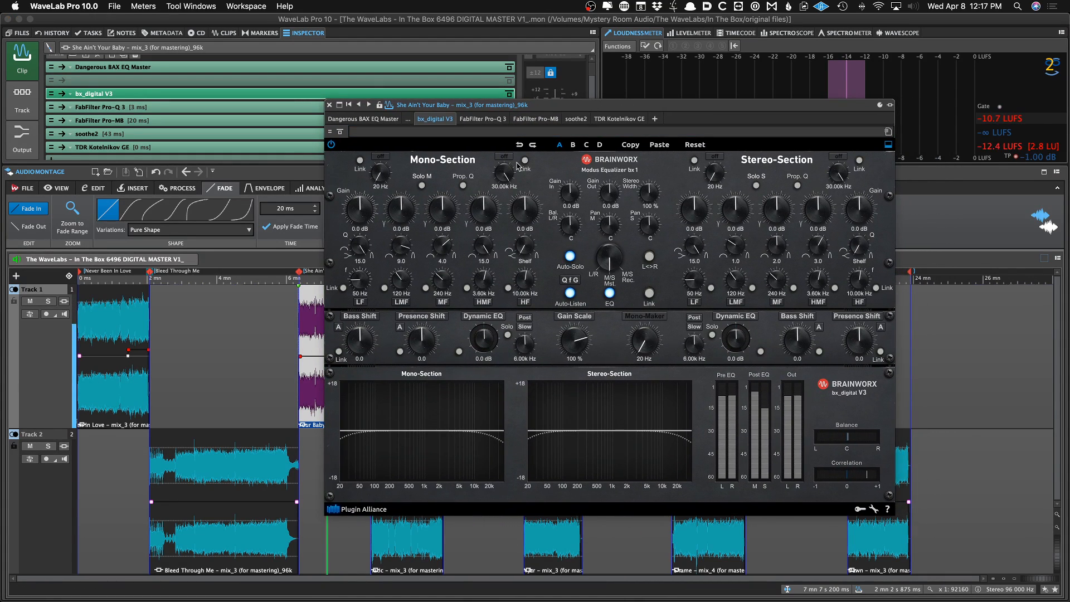
pyautogui.click(483, 131)
pyautogui.click(483, 123)
pyautogui.click(483, 122)
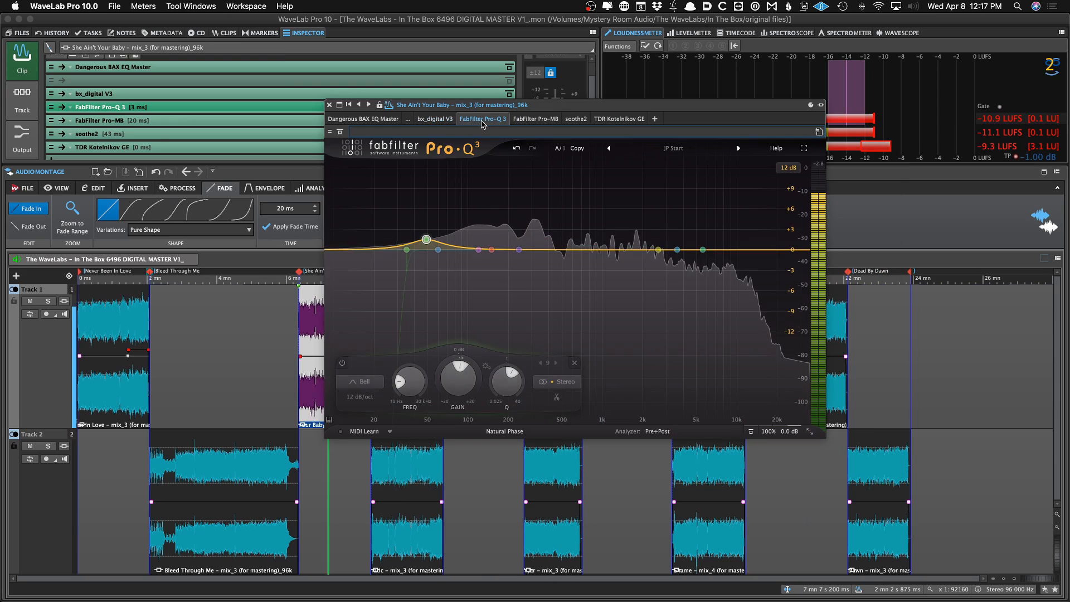
pyautogui.moveTo(483, 124); pyautogui.dragTo(453, 121)
pyautogui.moveTo(539, 120); pyautogui.dragTo(510, 121)
# Add the MagicDeathEye compressor to the end of the She Ain't Your Baby clip's effects chain
pyautogui.click(654, 118)
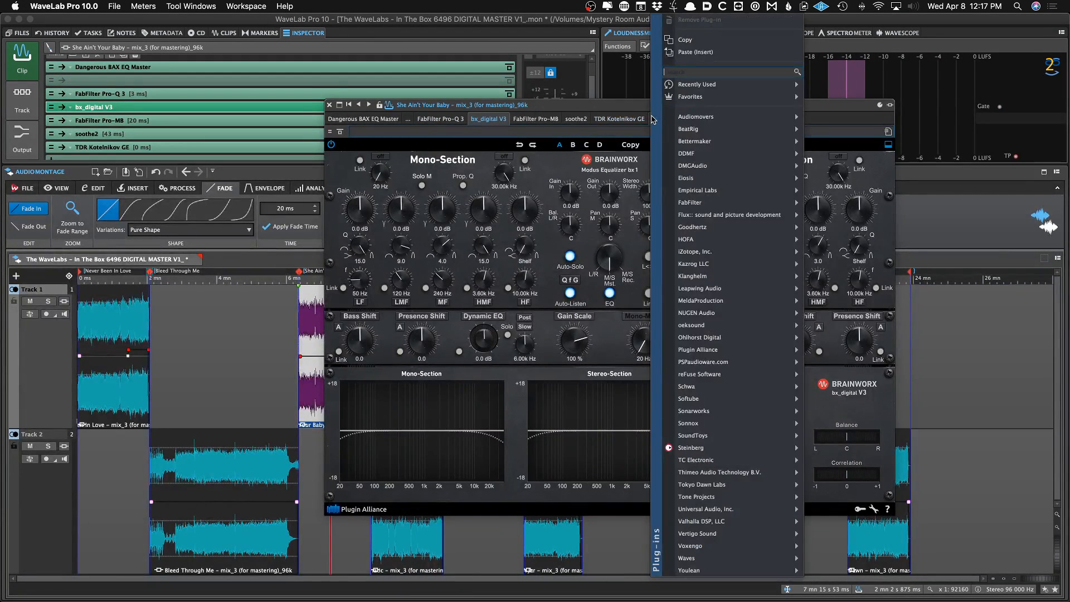
pyautogui.moveTo(716, 153)
pyautogui.click(820, 155)
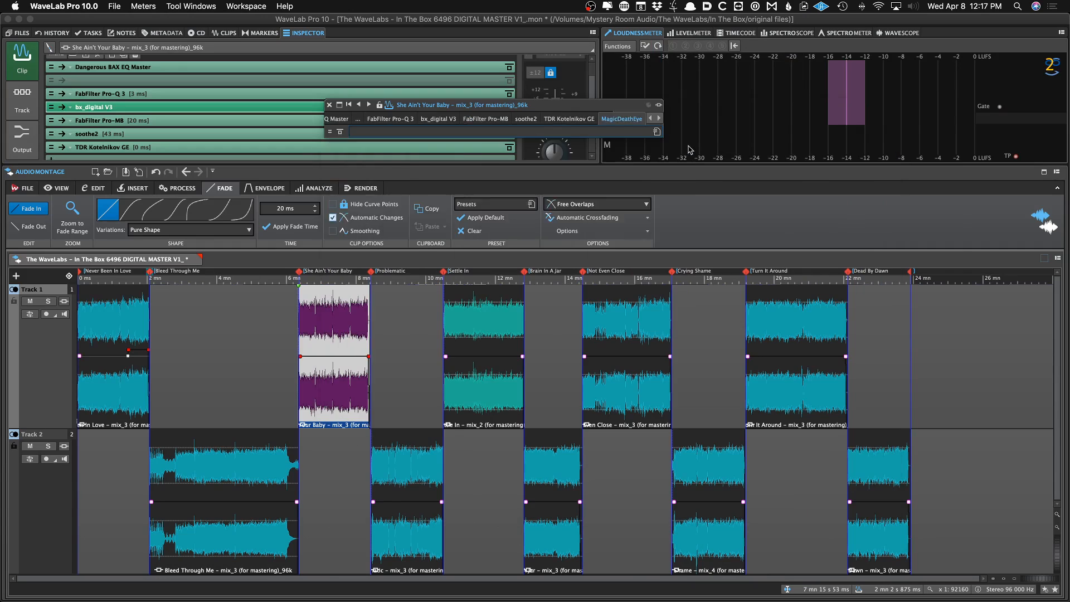
pyautogui.click(701, 119)
pyautogui.moveTo(813, 220)
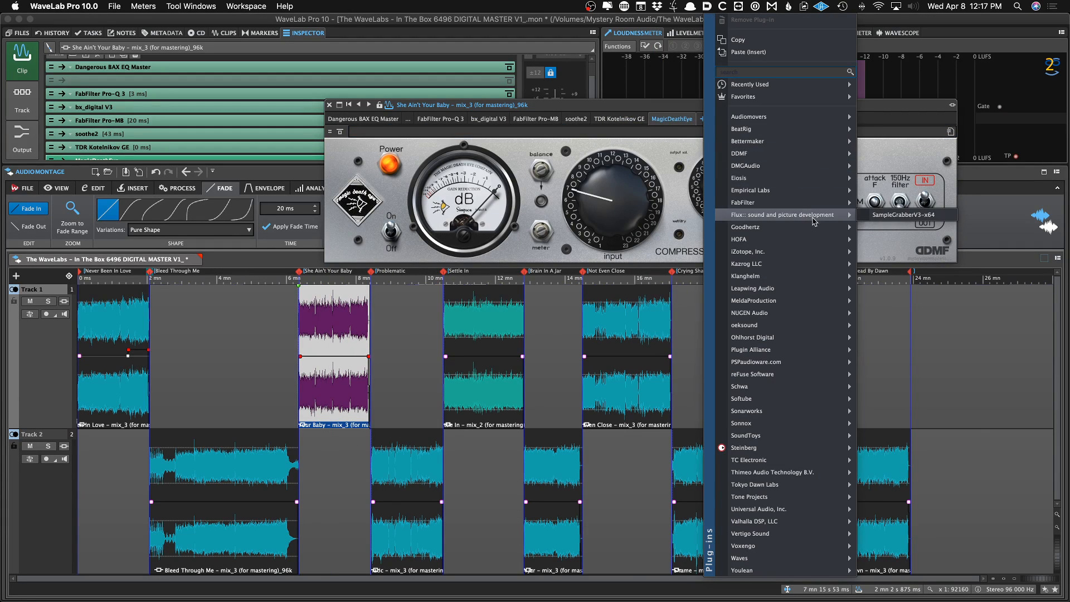
pyautogui.click(576, 108)
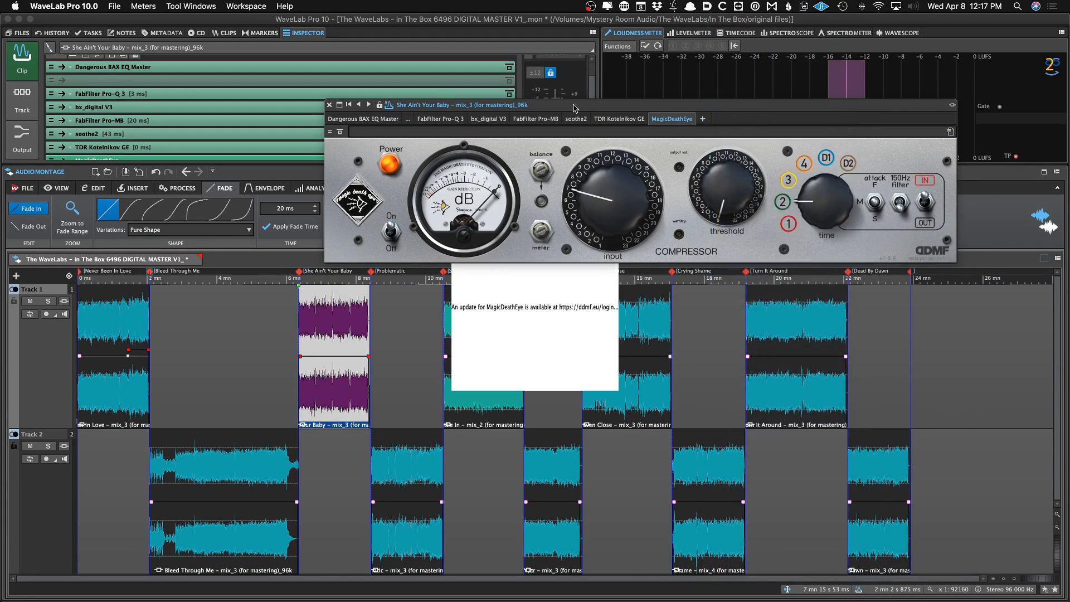
pyautogui.click(488, 328)
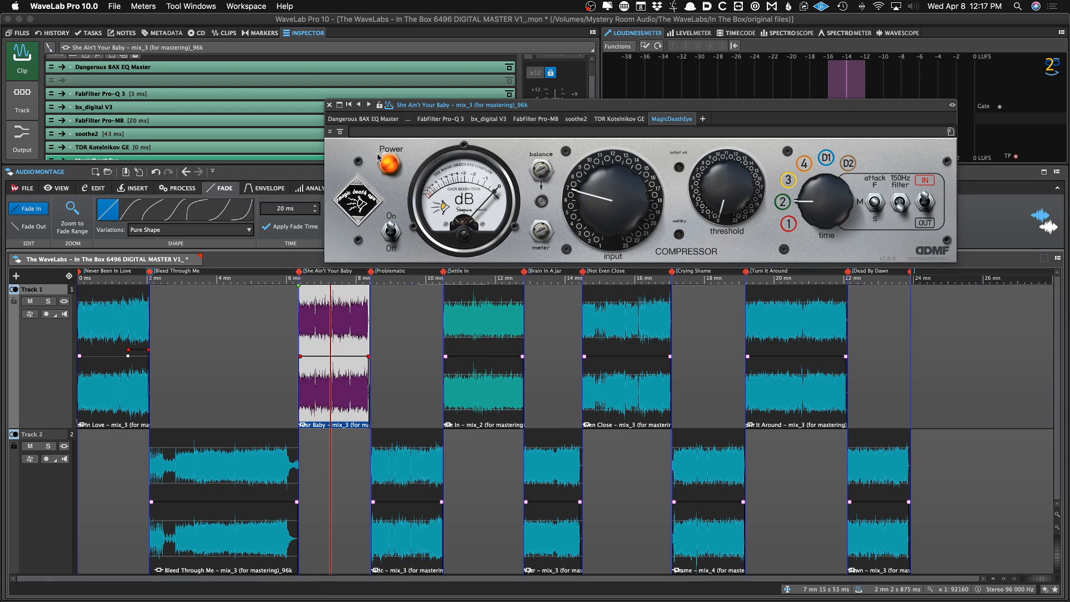
pyautogui.click(338, 105)
# Open the She Ain't Your Baby clip's Pro-Q 3 and compare it with the Bleed Through Me chain
pyautogui.doubleClick(256, 95)
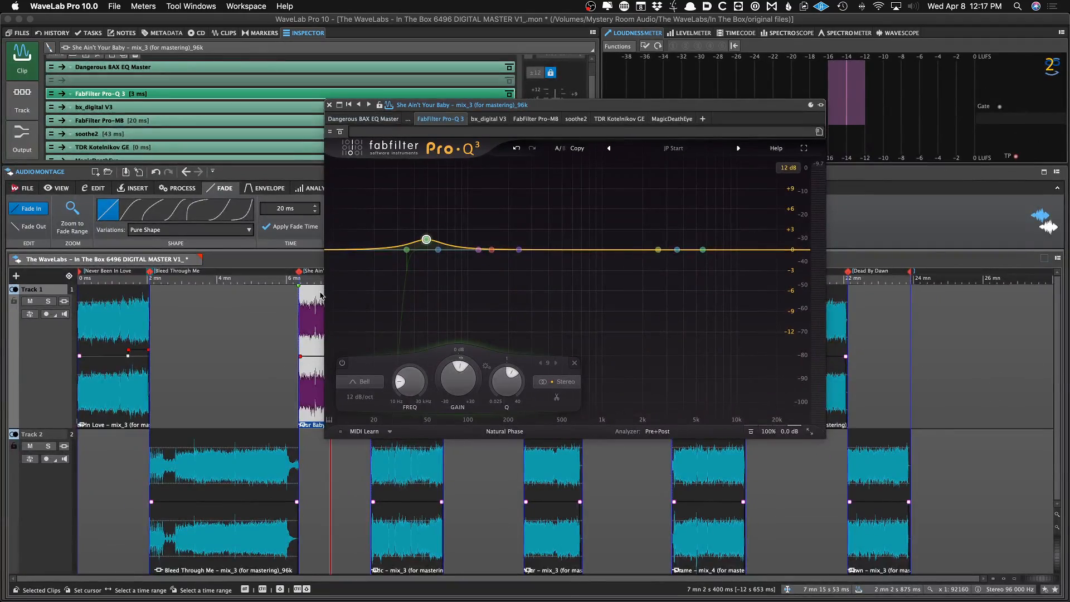
pyautogui.scroll(2, 197, 61)
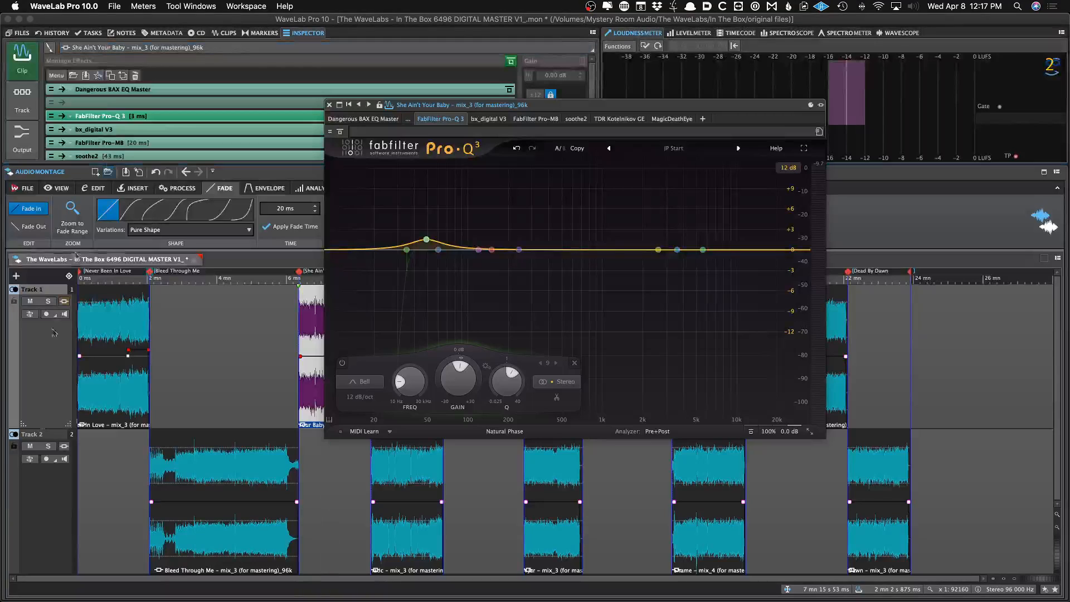
pyautogui.click(124, 344)
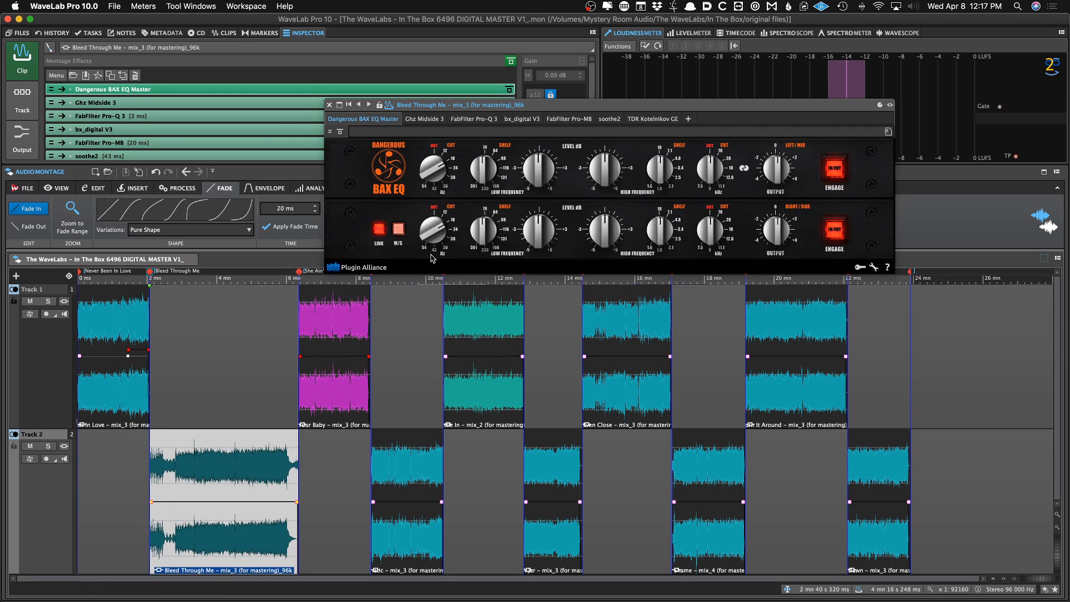
pyautogui.click(359, 373)
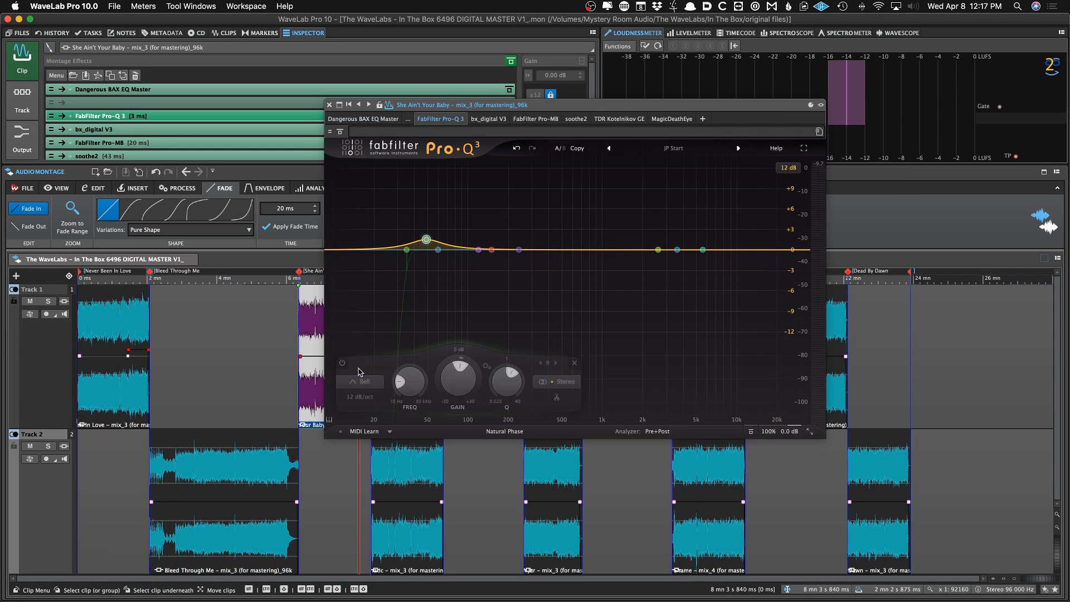
pyautogui.click(330, 105)
# Step through the Problematic, Settle In, Bleed Through Me and Never Been In Love clips to compare their effects
pyautogui.click(400, 479)
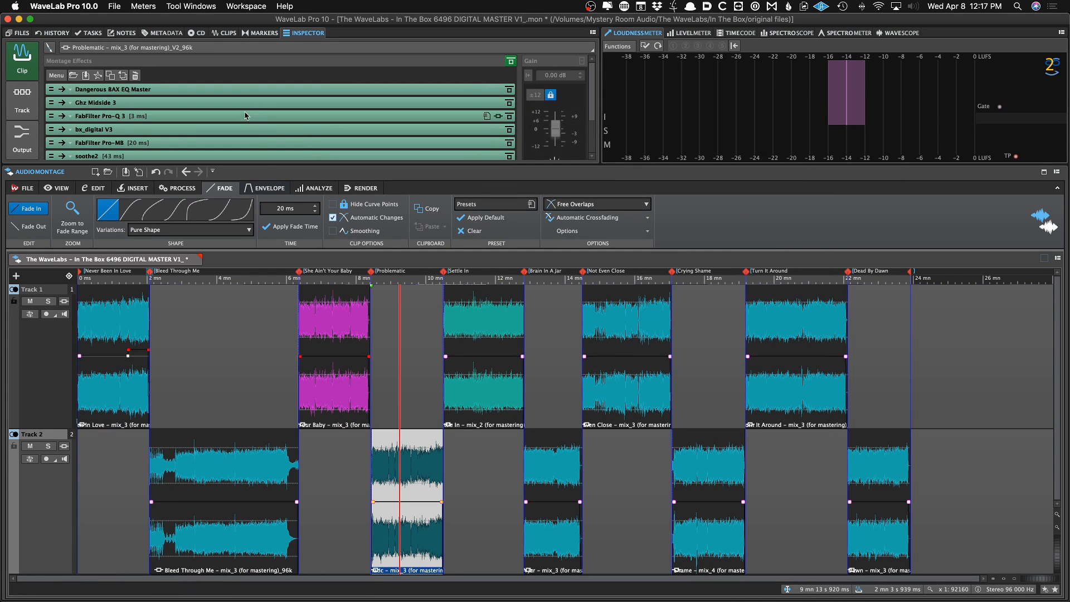
pyautogui.doubleClick(245, 89)
pyautogui.click(491, 389)
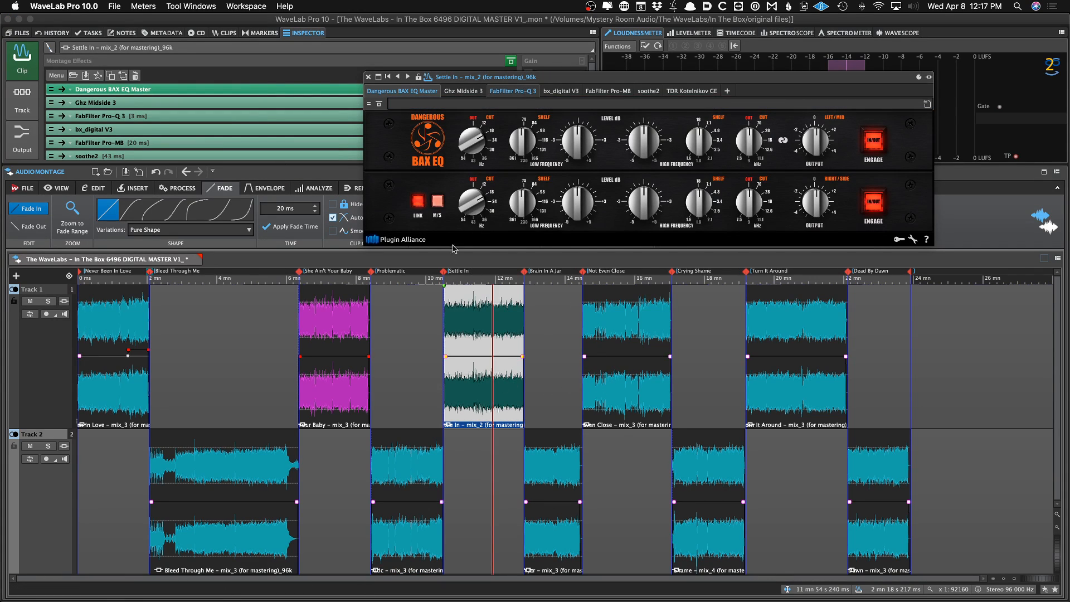
pyautogui.click(526, 92)
pyautogui.click(344, 394)
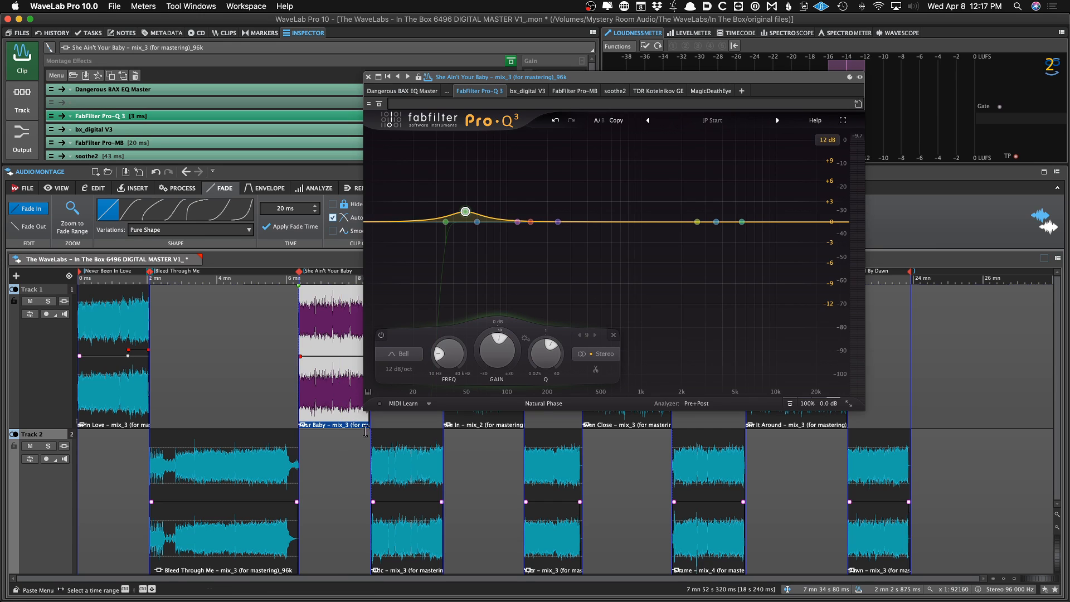
pyautogui.click(393, 466)
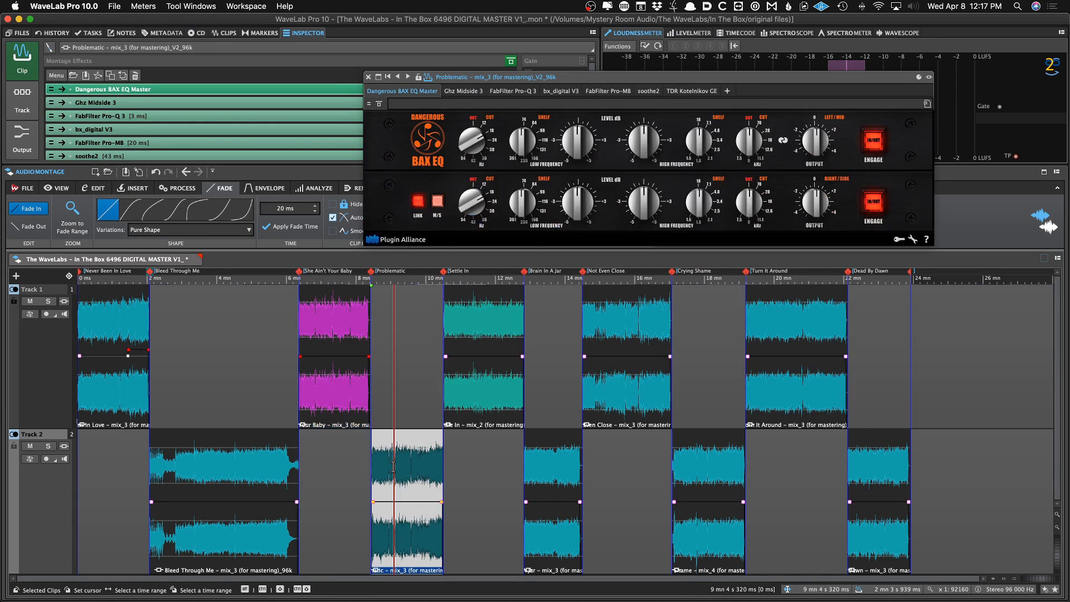
pyautogui.click(499, 92)
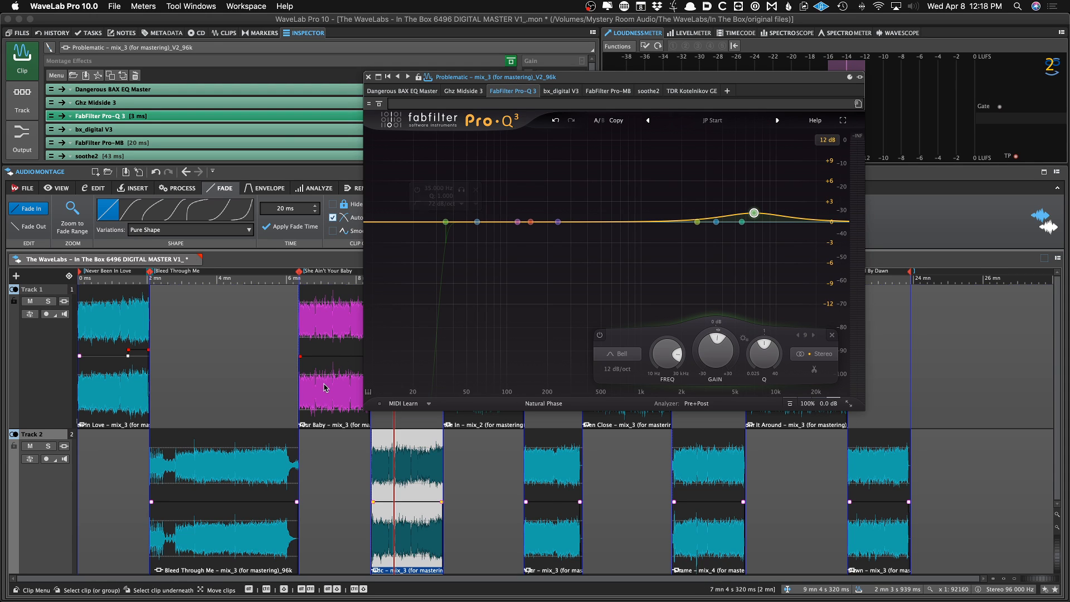
pyautogui.click(325, 362)
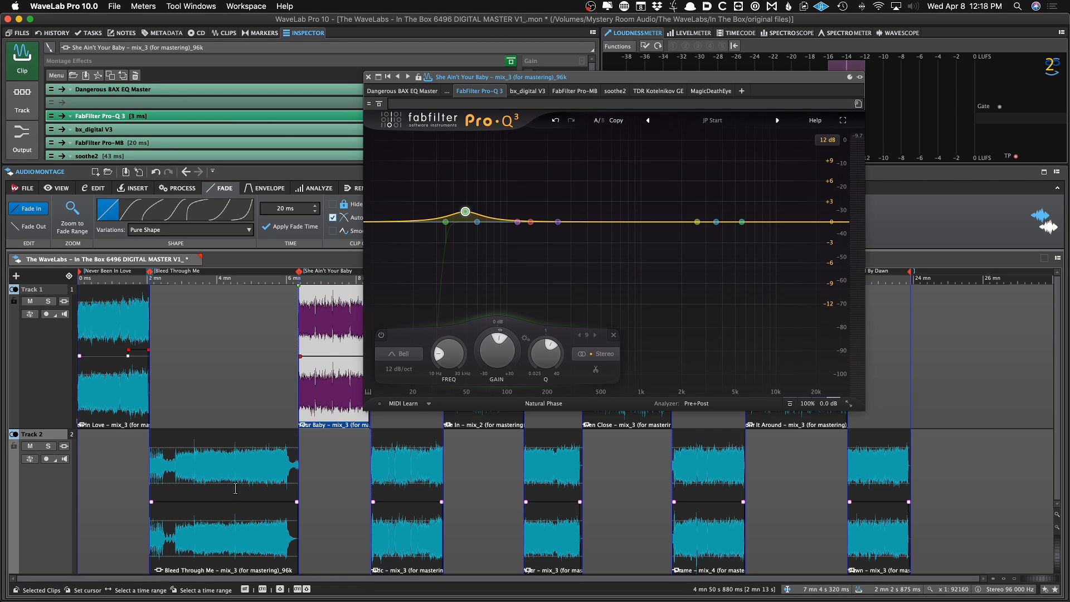
pyautogui.click(228, 504)
pyautogui.click(108, 355)
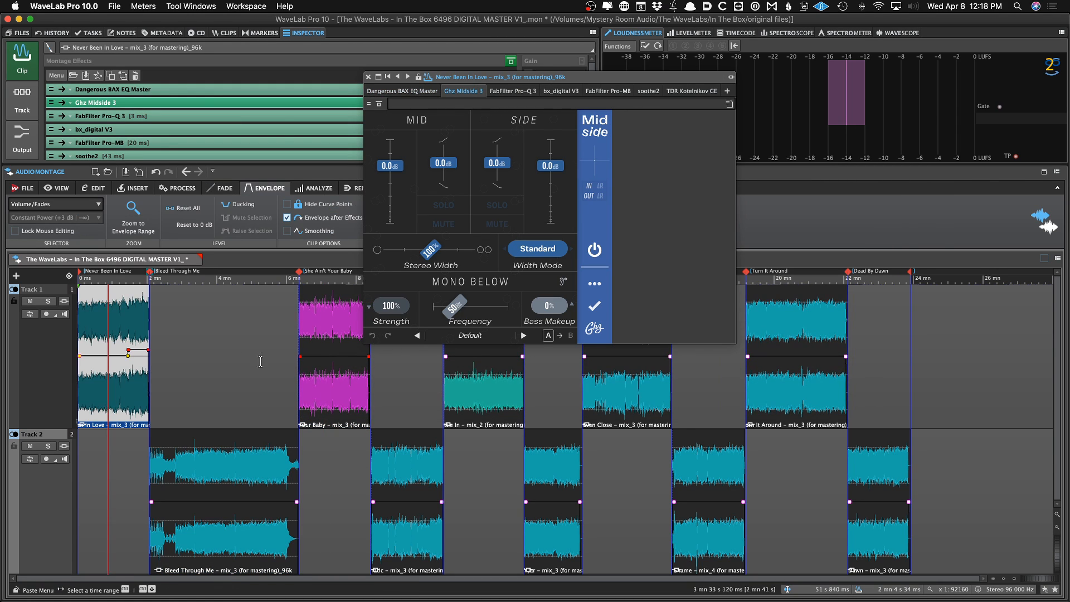
pyautogui.click(320, 373)
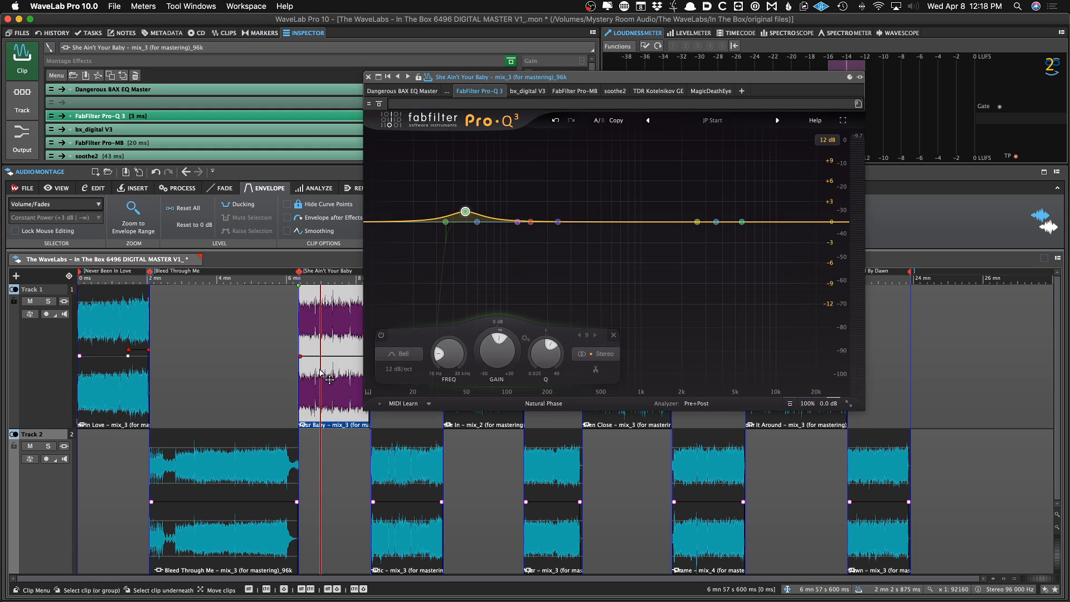
pyautogui.click(369, 77)
# Save the montage and reopen the She Ain't Your Baby clip's Pro-Q 3 to check it
pyautogui.press('super+s')
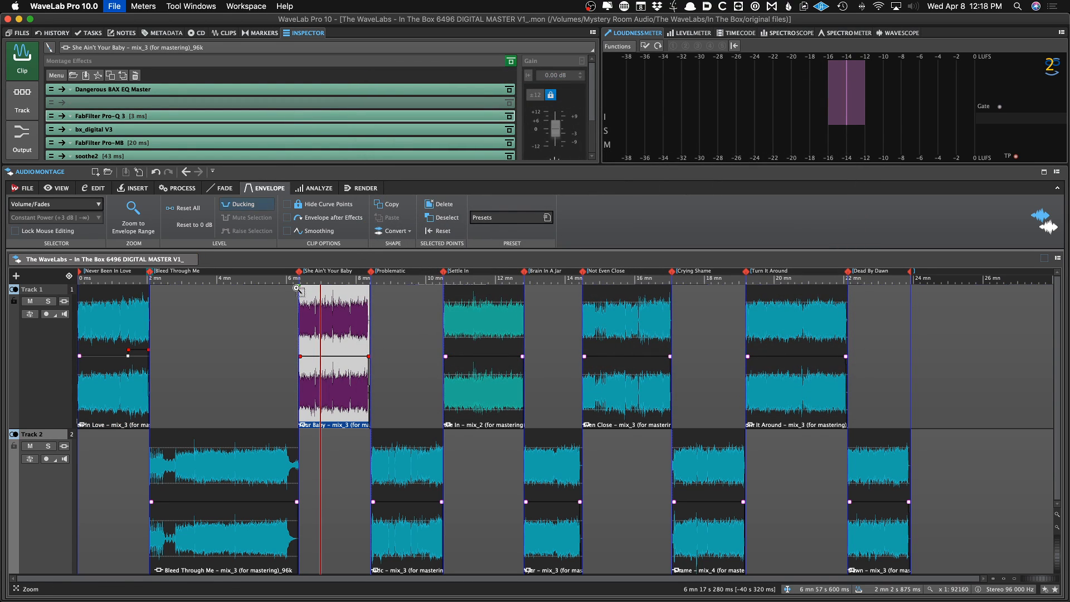
pyautogui.click(217, 117)
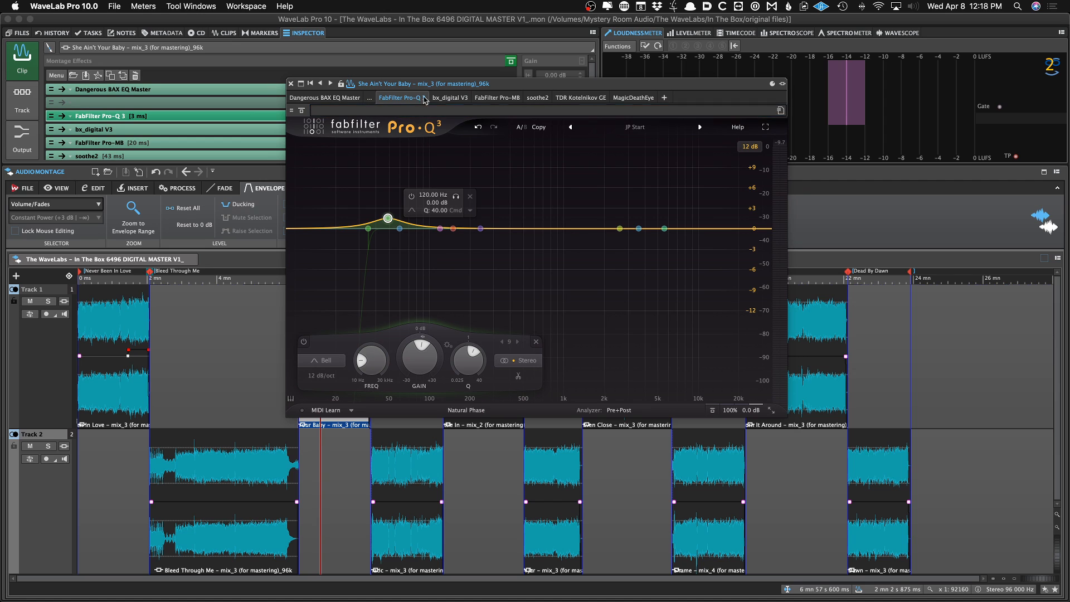
pyautogui.moveTo(495, 87); pyautogui.dragTo(518, 73)
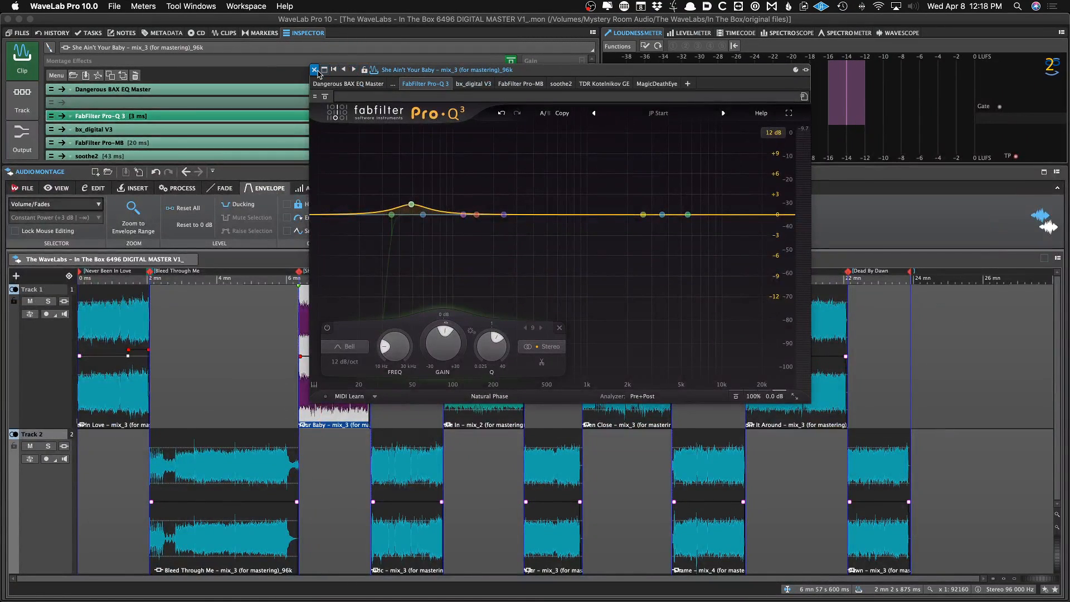
pyautogui.click(314, 69)
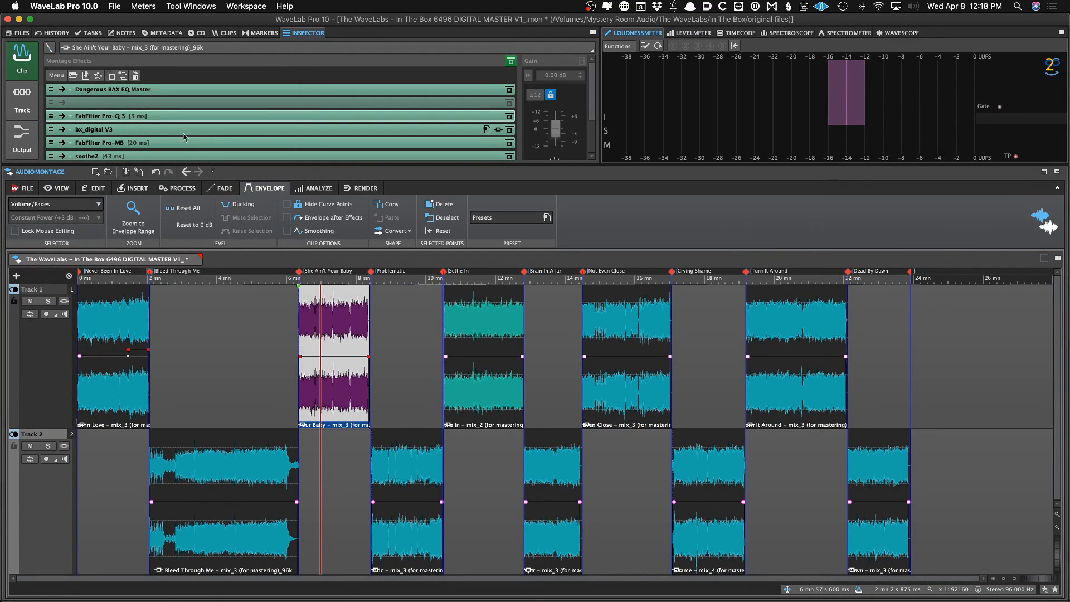
# Lower the Limitless limiter's threshold on the montage output to -5.5 dB
pyautogui.press('space')
pyautogui.click(31, 145)
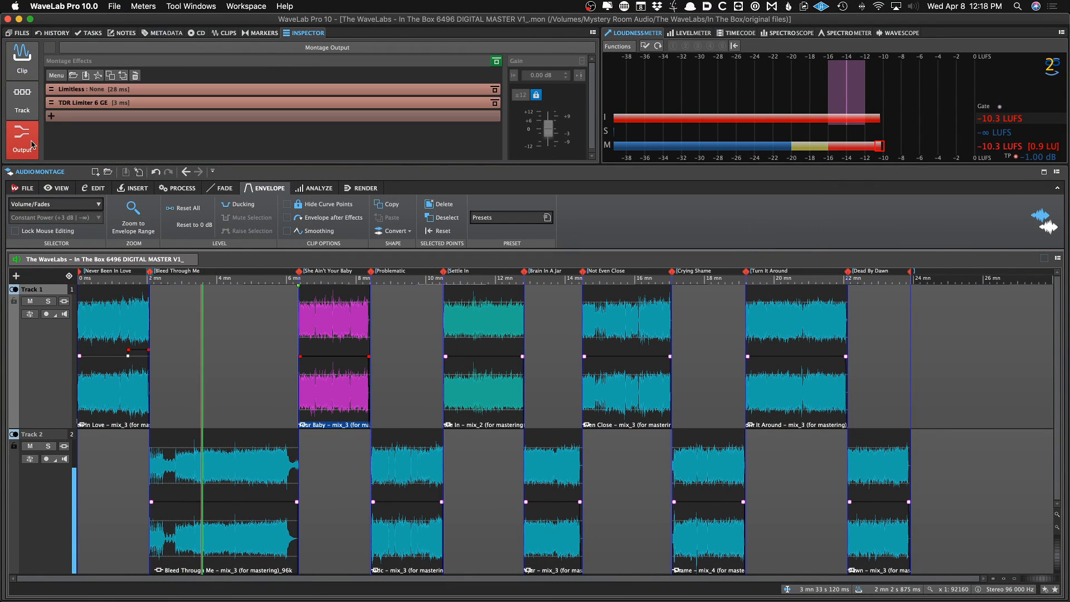
pyautogui.click(165, 92)
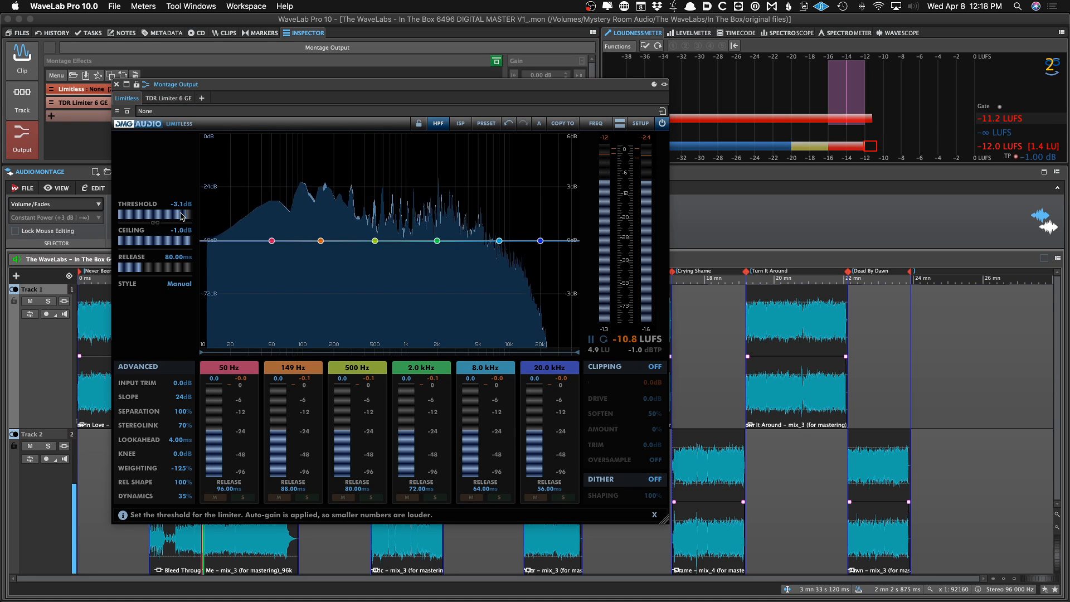
pyautogui.moveTo(182, 217); pyautogui.dragTo(172, 220)
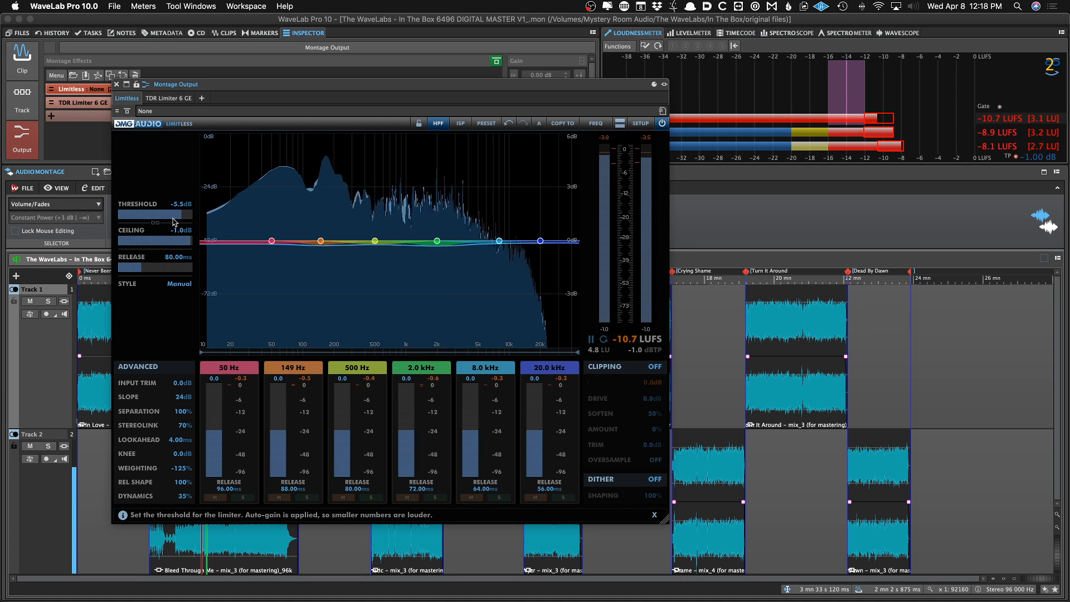
pyautogui.press('Escape')
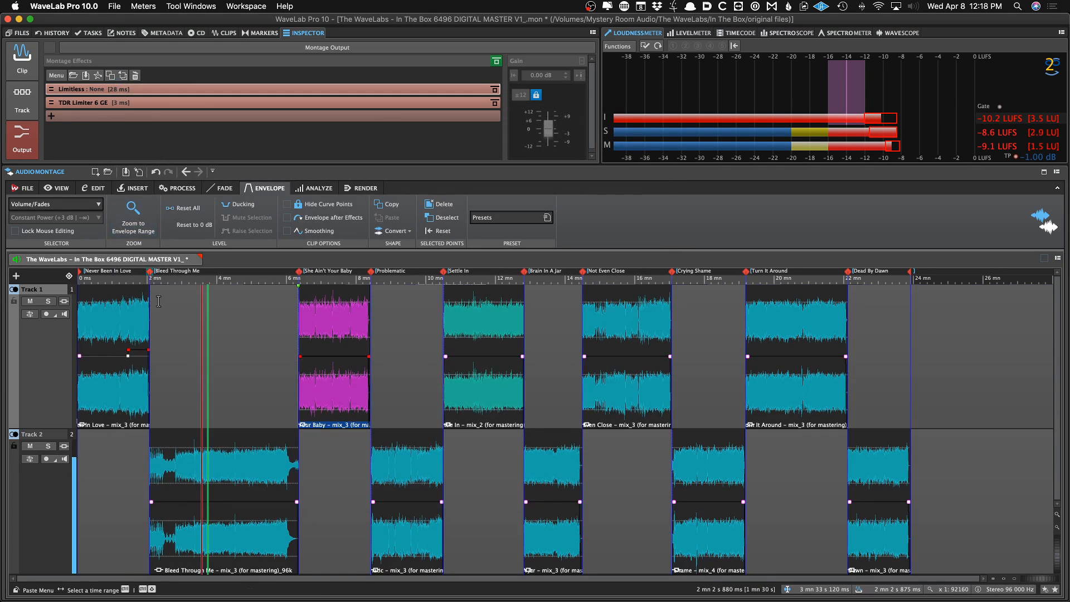
# Split the Bleed Through Me clip at about 2 min 49 s
pyautogui.click(196, 374)
pyautogui.click(173, 374)
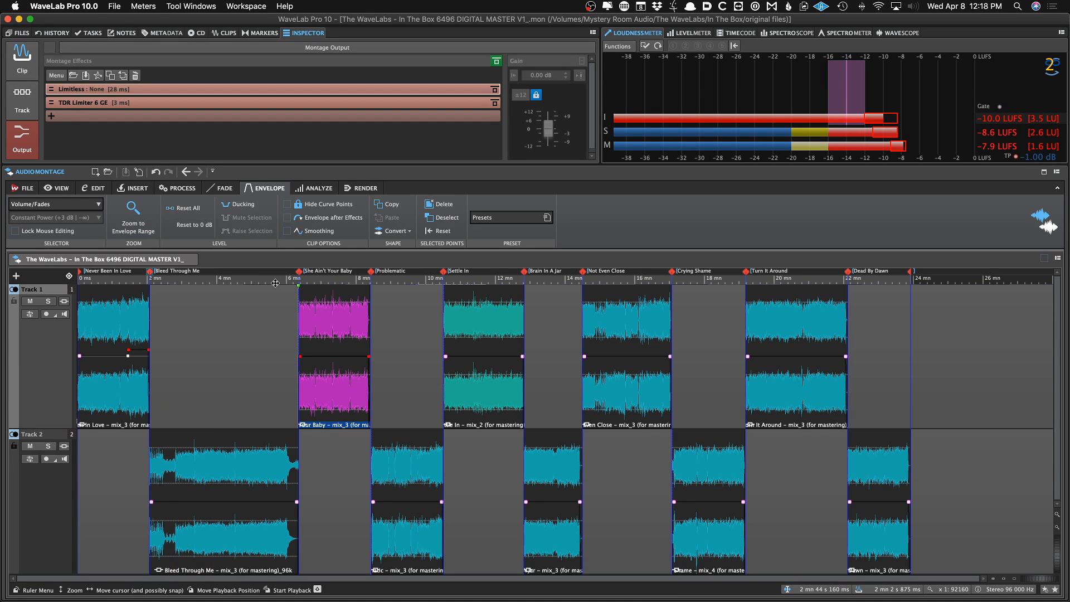
pyautogui.moveTo(141, 461); pyautogui.dragTo(182, 462)
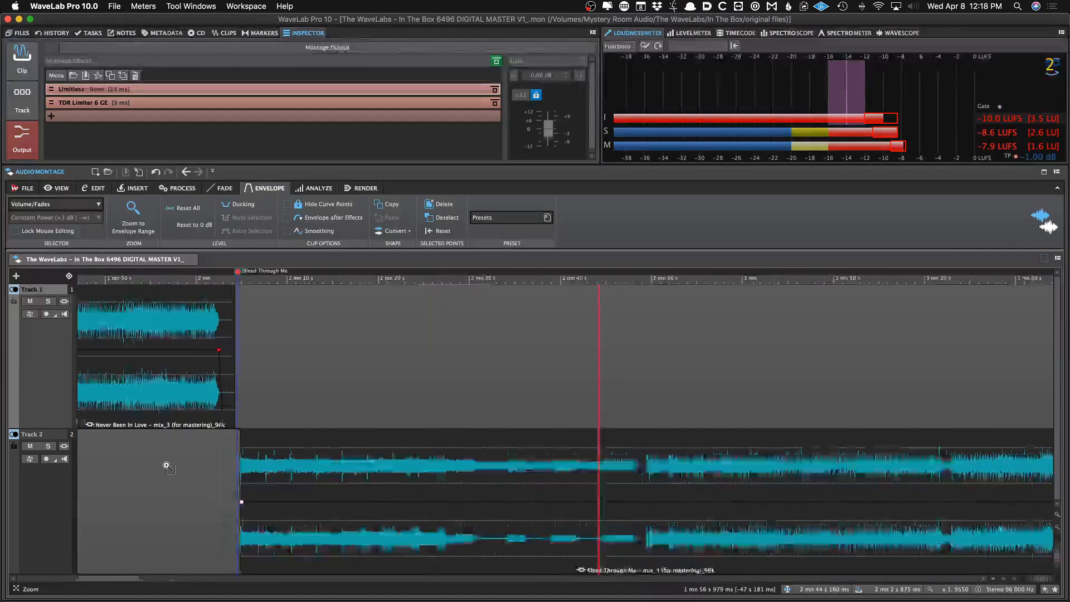
pyautogui.click(942, 460)
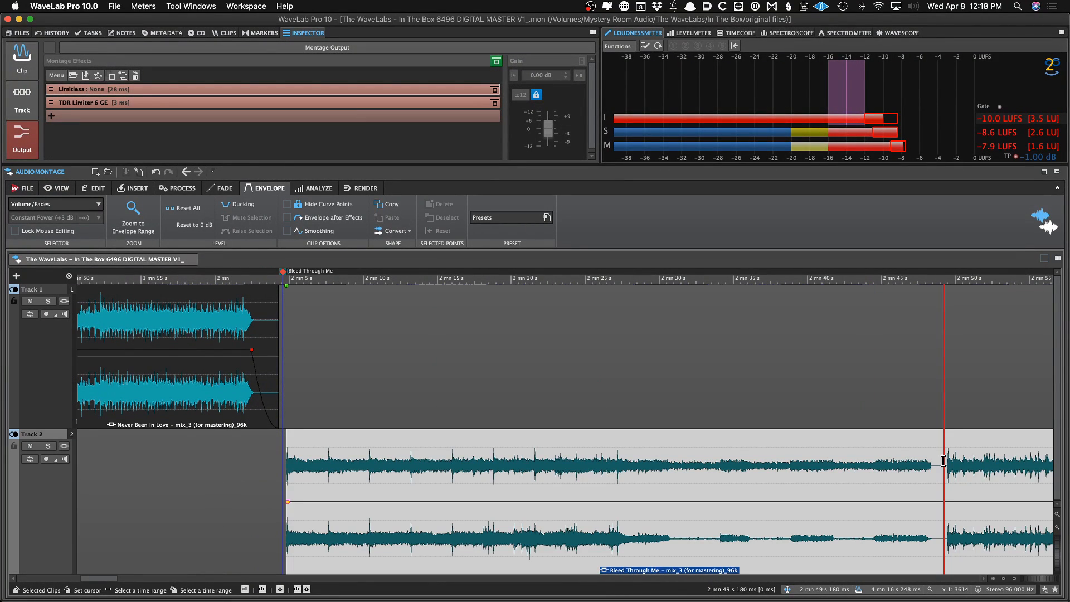
pyautogui.press('s')
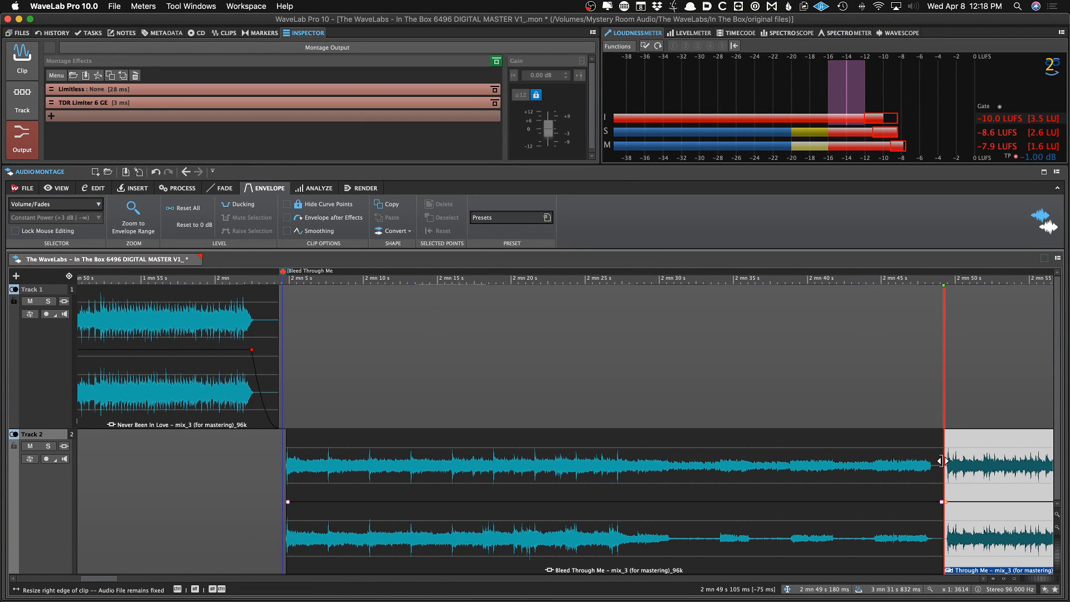
# Overlap the two Bleed Through Me sections at the split to create a short crossfade
pyautogui.scroll(5, 941, 460)
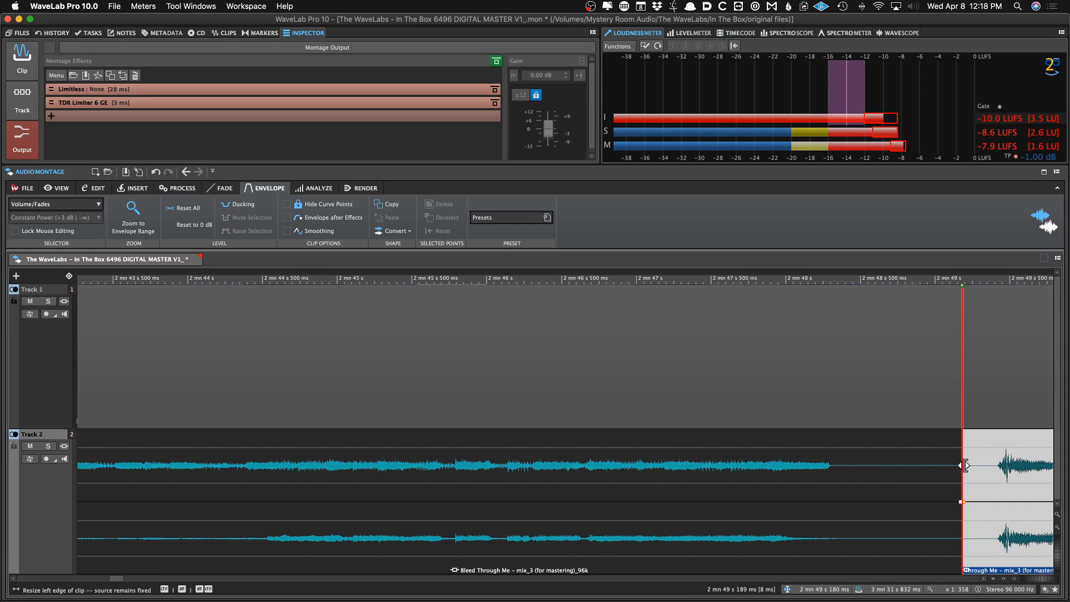
pyautogui.moveTo(965, 465); pyautogui.dragTo(987, 468)
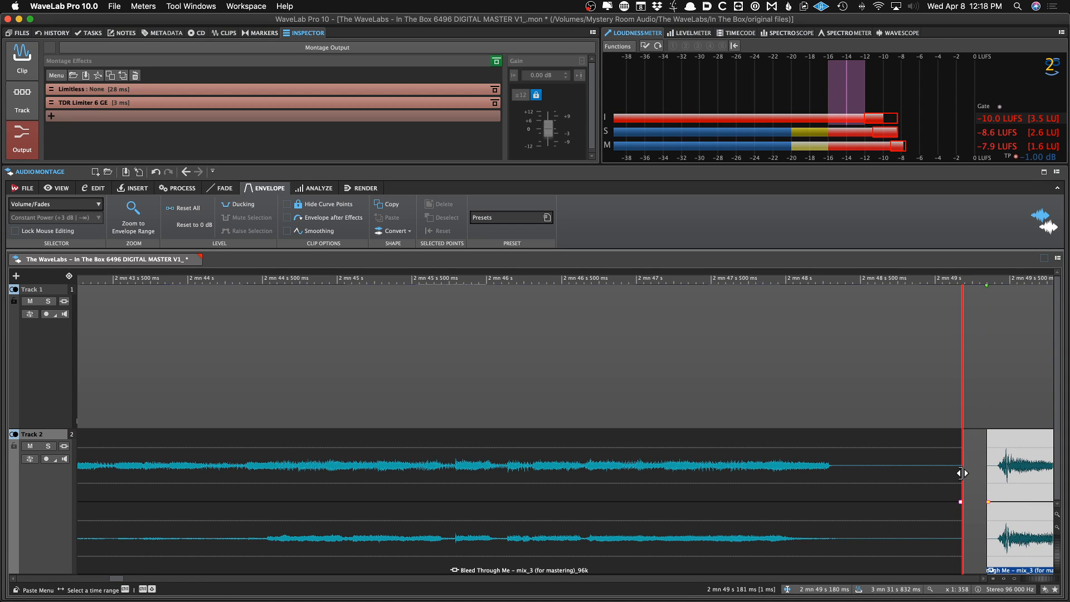
pyautogui.click(959, 473)
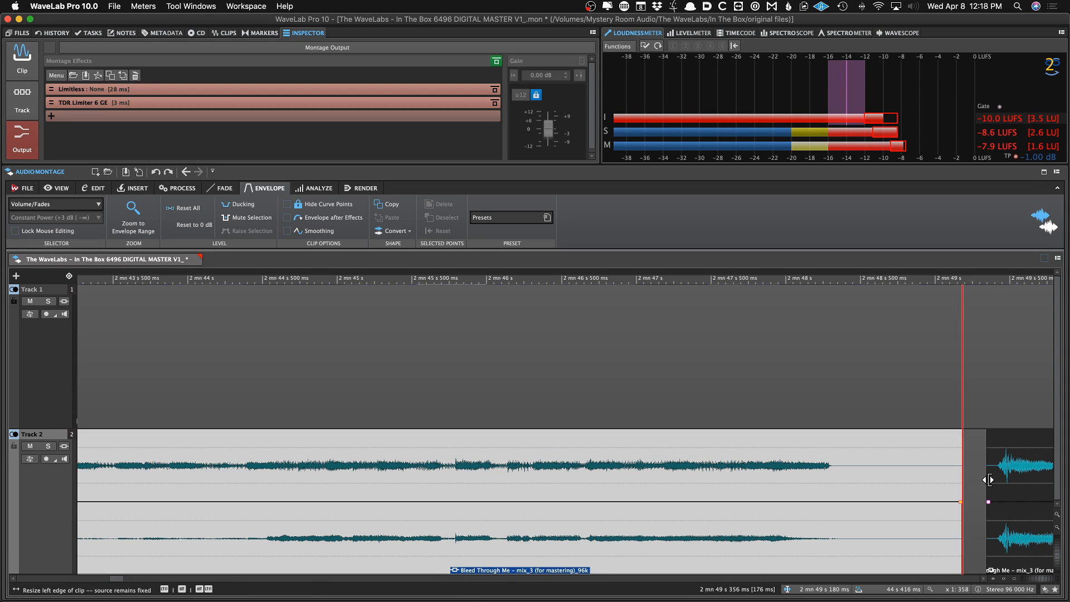
pyautogui.moveTo(987, 479); pyautogui.dragTo(936, 485)
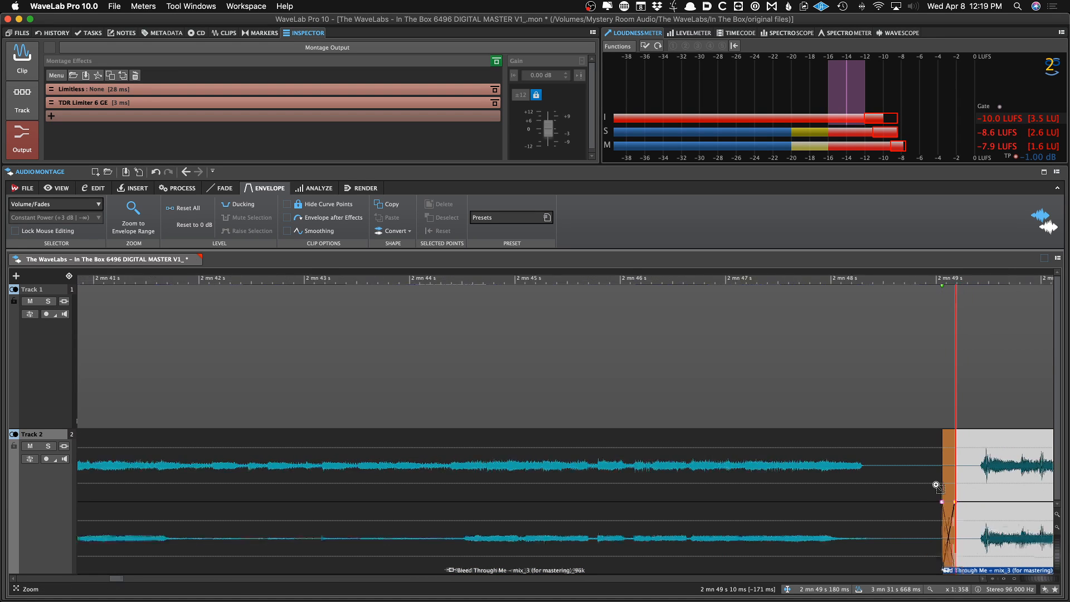
# Open the first Bleed Through Me section's Pro-Q 3, move the low cut to about 500 Hz and lower the high shelf
pyautogui.scroll(-10, 936, 486)
pyautogui.click(885, 482)
pyautogui.scroll(-5, 883, 480)
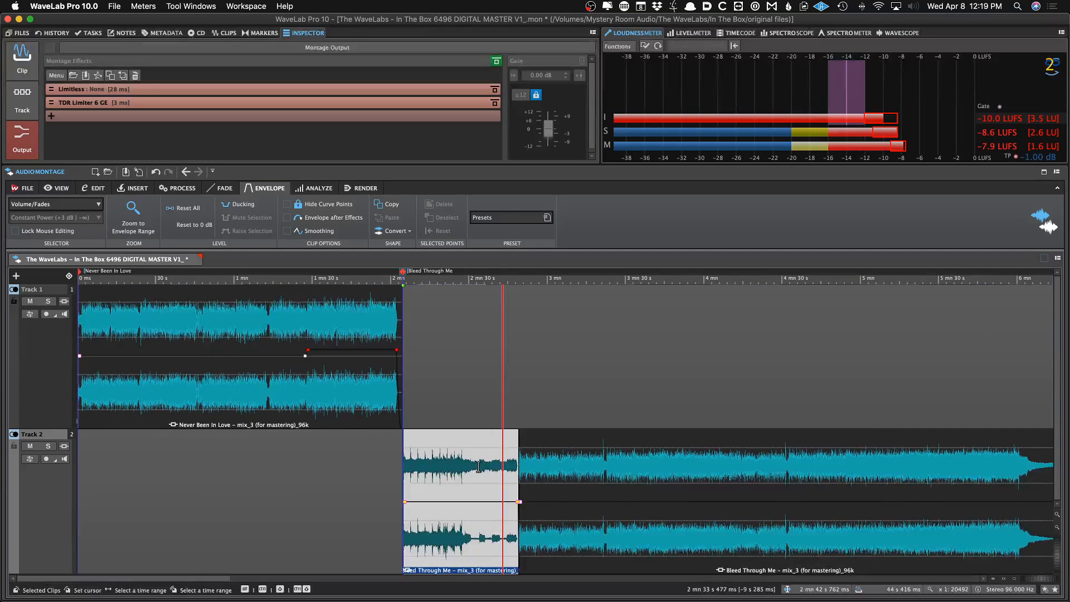
pyautogui.click(33, 60)
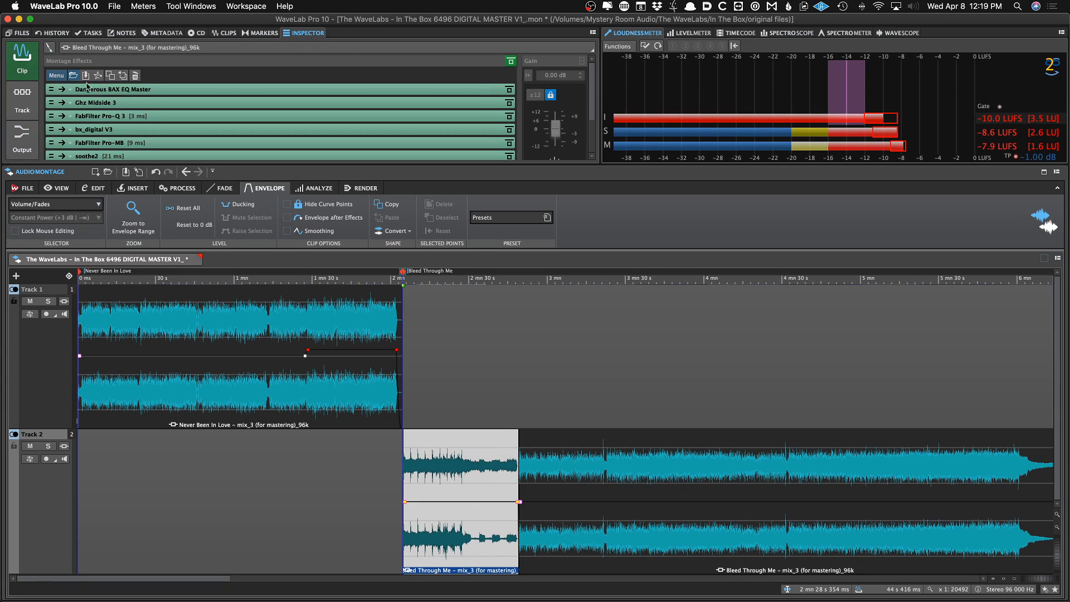
pyautogui.click(133, 121)
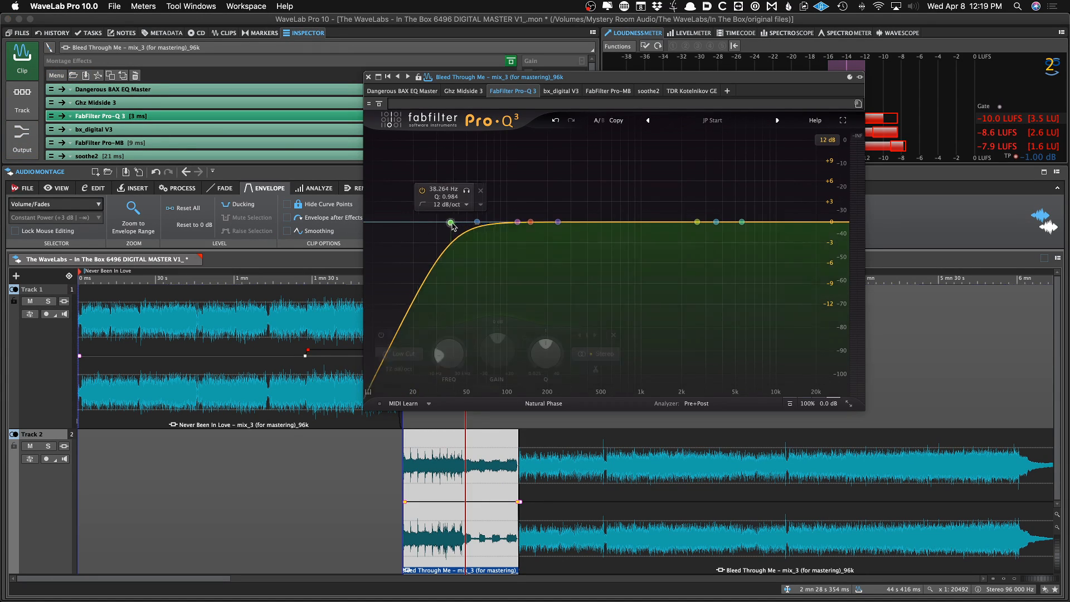
pyautogui.moveTo(445, 222); pyautogui.dragTo(607, 233)
pyautogui.moveTo(764, 233); pyautogui.dragTo(710, 257)
pyautogui.press('space')
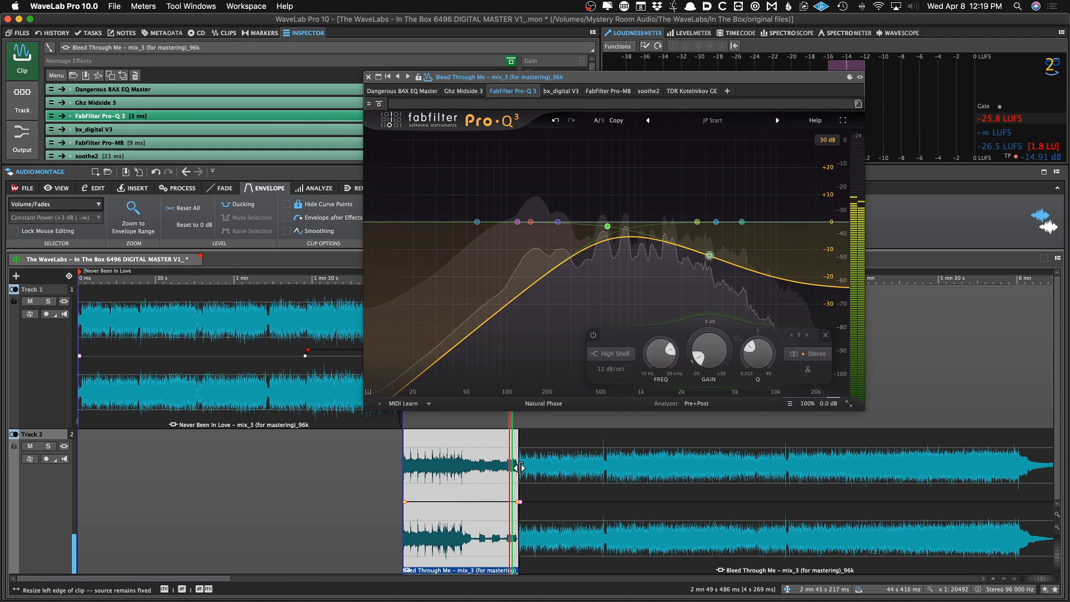
# Move the crossfade between the two Bleed Through Me sections slightly later and play the transition
pyautogui.scroll(5, 518, 470)
pyautogui.scroll(4, 522, 468)
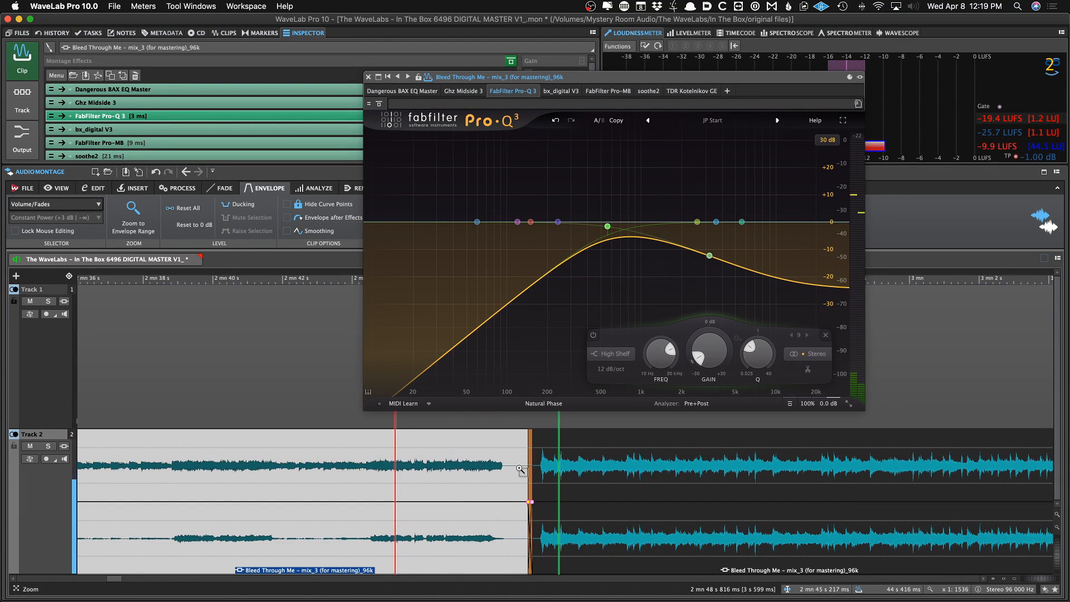
pyautogui.scroll(5, 521, 470)
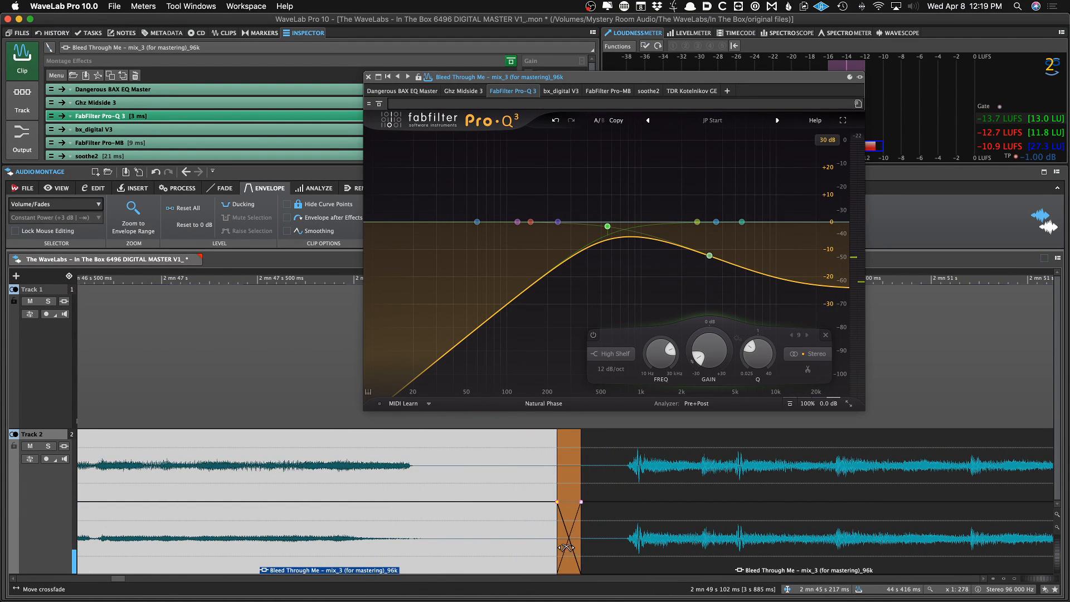
pyautogui.moveTo(565, 547); pyautogui.dragTo(621, 531)
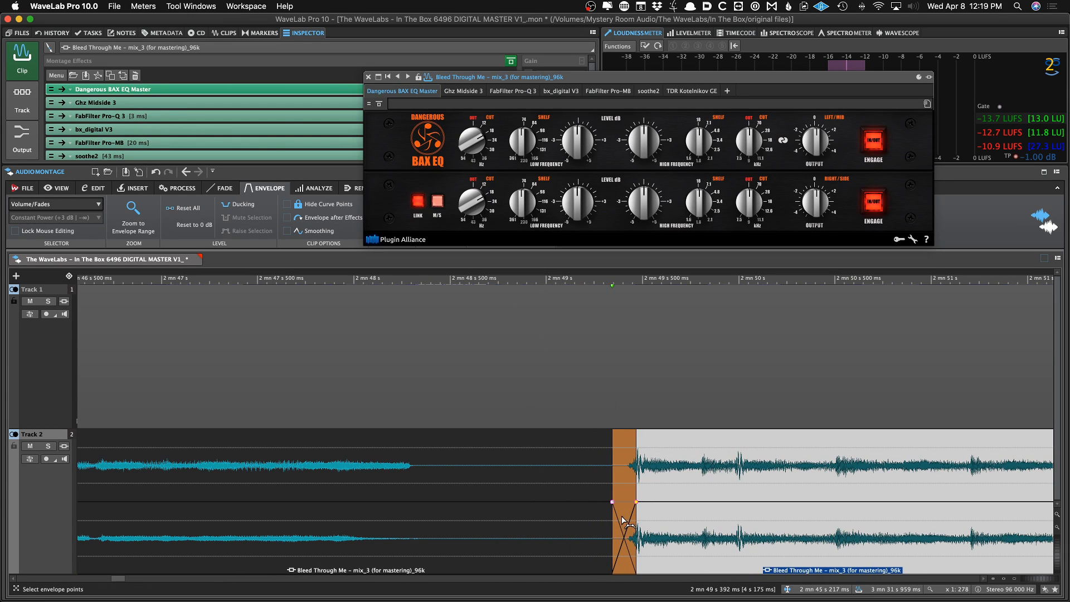
pyautogui.moveTo(623, 521); pyautogui.dragTo(610, 525)
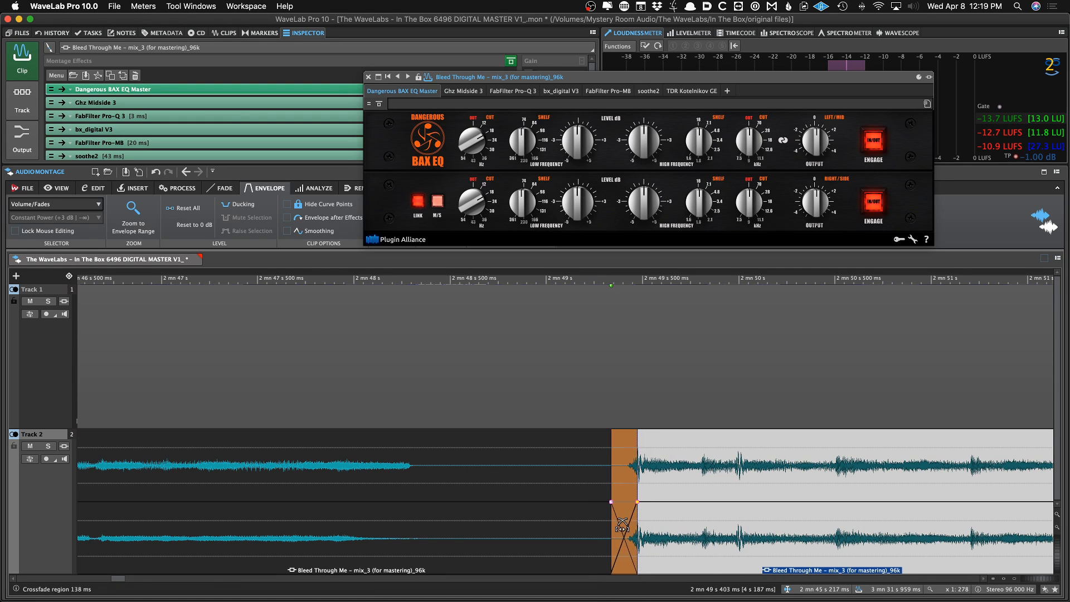
pyautogui.scroll(-5, 604, 524)
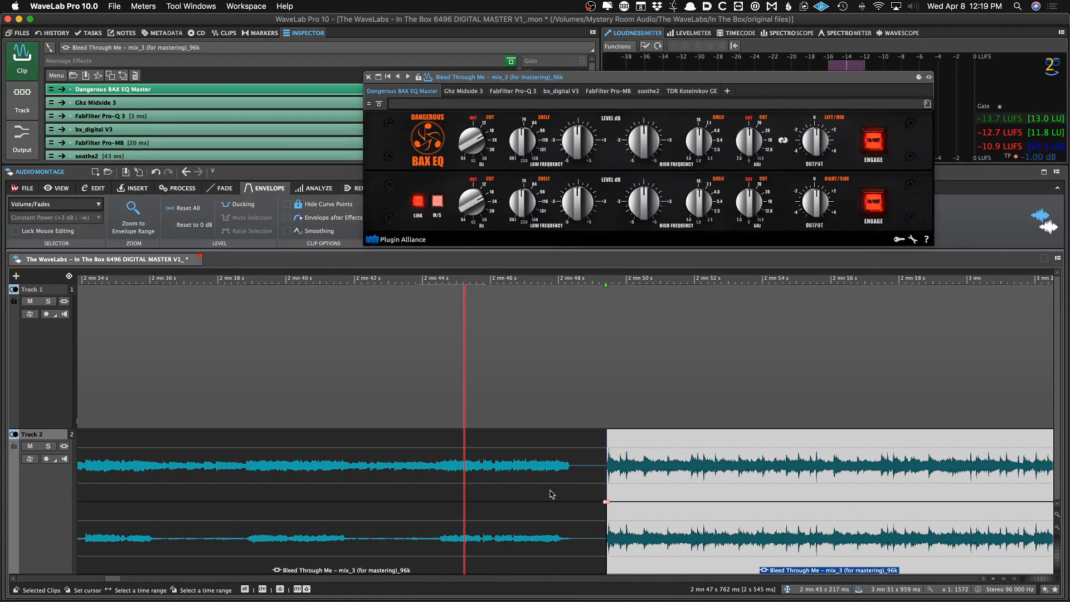
pyautogui.click(550, 491)
pyautogui.press('space')
# Play back the transition between the Bleed Through Me sections and close the plugin window
pyautogui.scroll(-6, 544, 491)
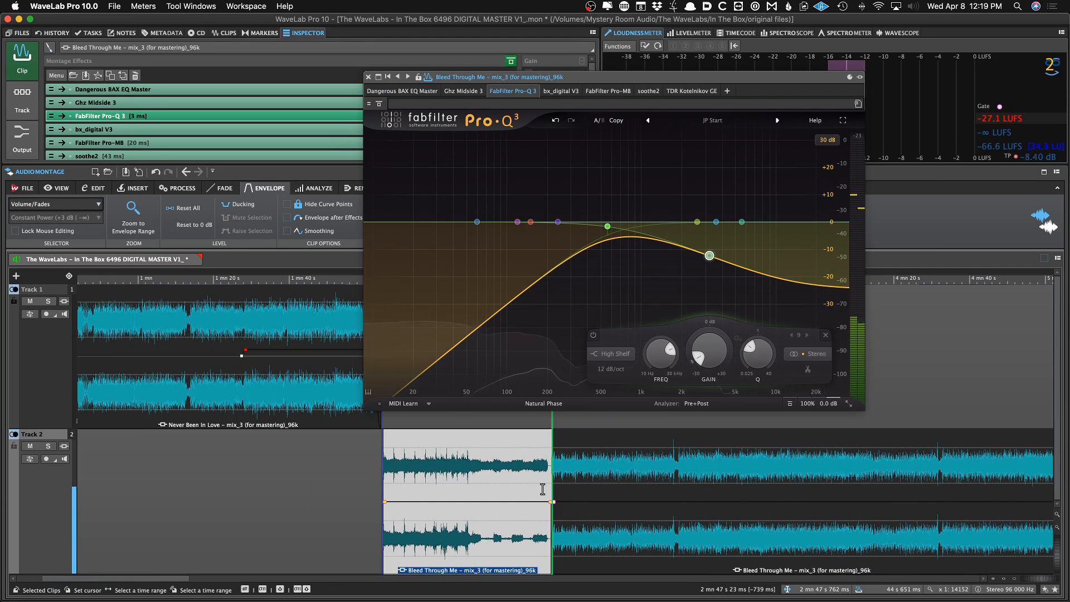
pyautogui.click(539, 476)
pyautogui.press('space')
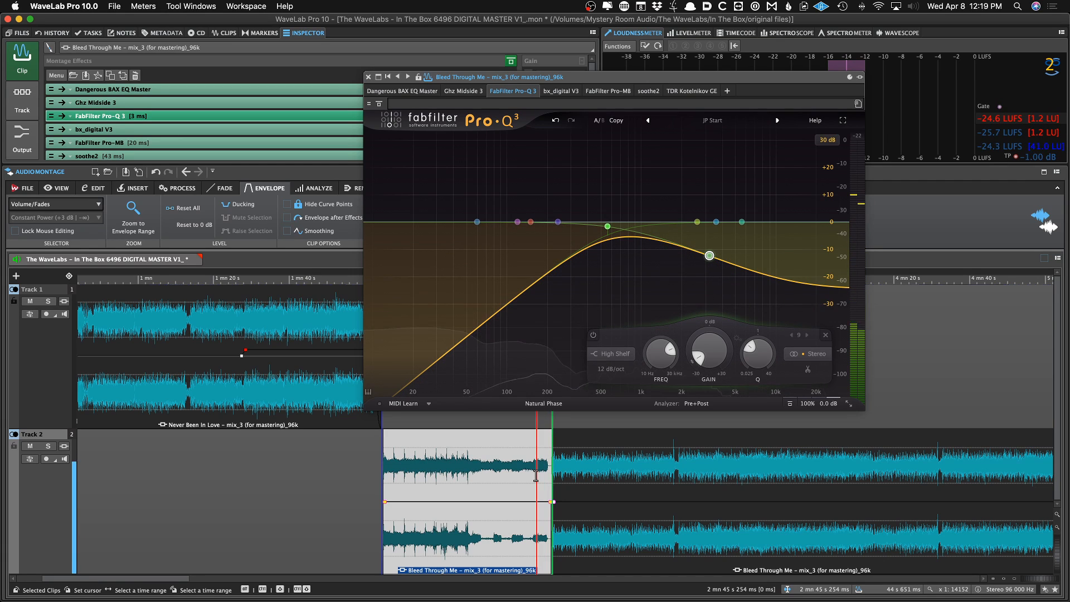
pyautogui.click(563, 473)
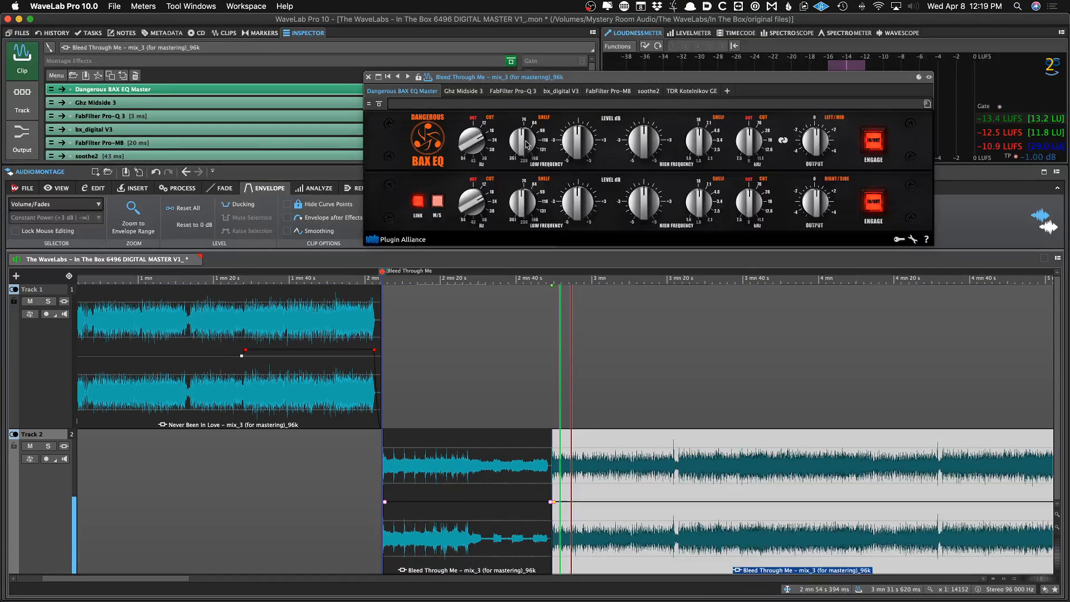
pyautogui.click(522, 93)
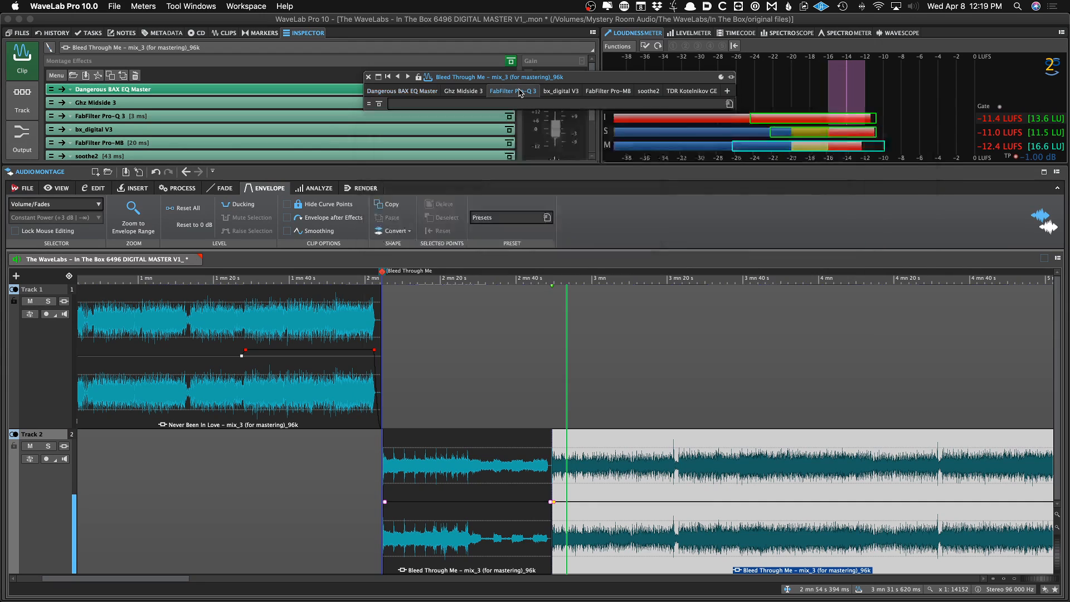
pyautogui.click(369, 77)
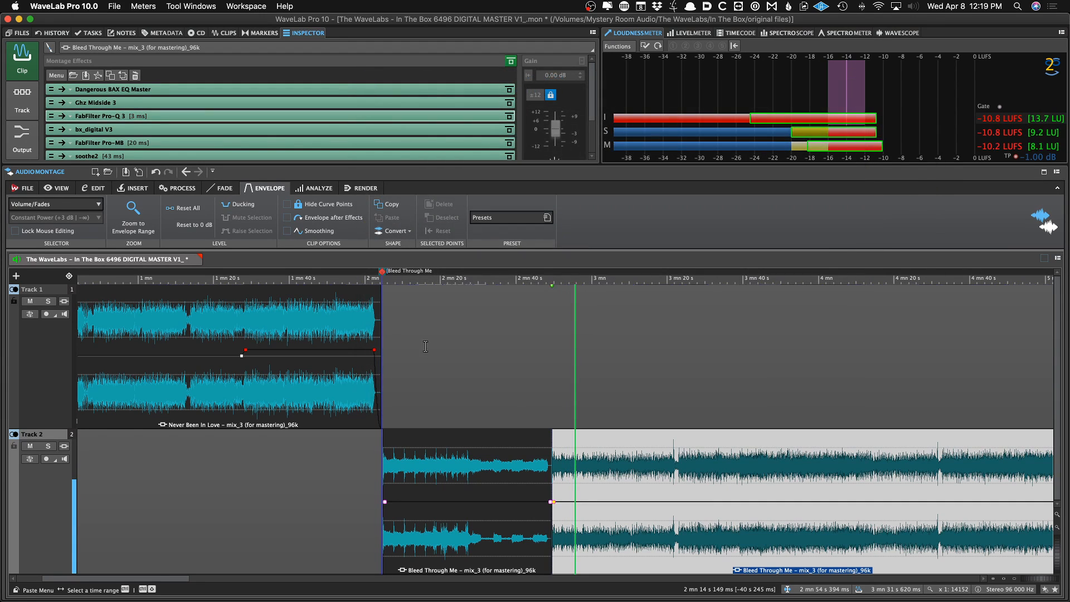
# Save the montage
pyautogui.press('super+s')
pyautogui.scroll(-5, 513, 403)
pyautogui.click(637, 464)
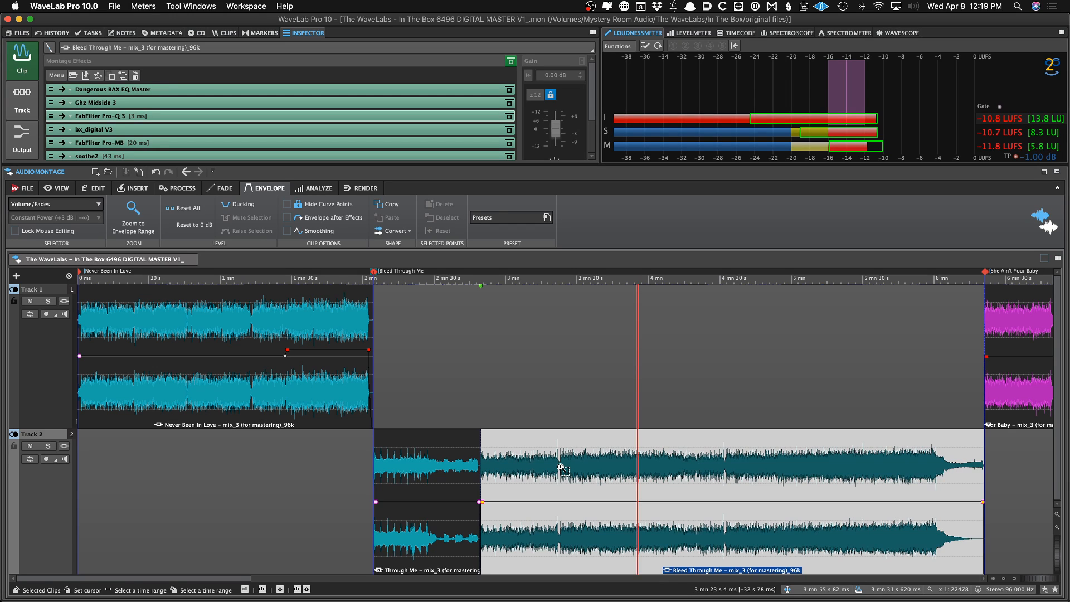
# Compare the Kotelnikov and Pro-Q 3 settings of the two Bleed Through Me sections
pyautogui.click(434, 469)
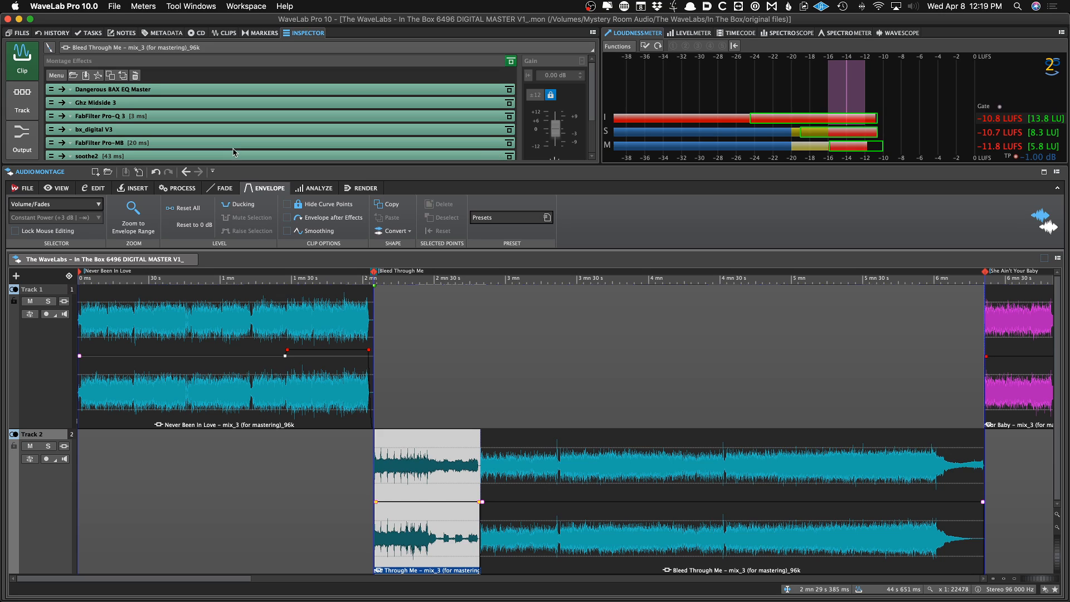
pyautogui.click(550, 478)
pyautogui.scroll(-3, 218, 115)
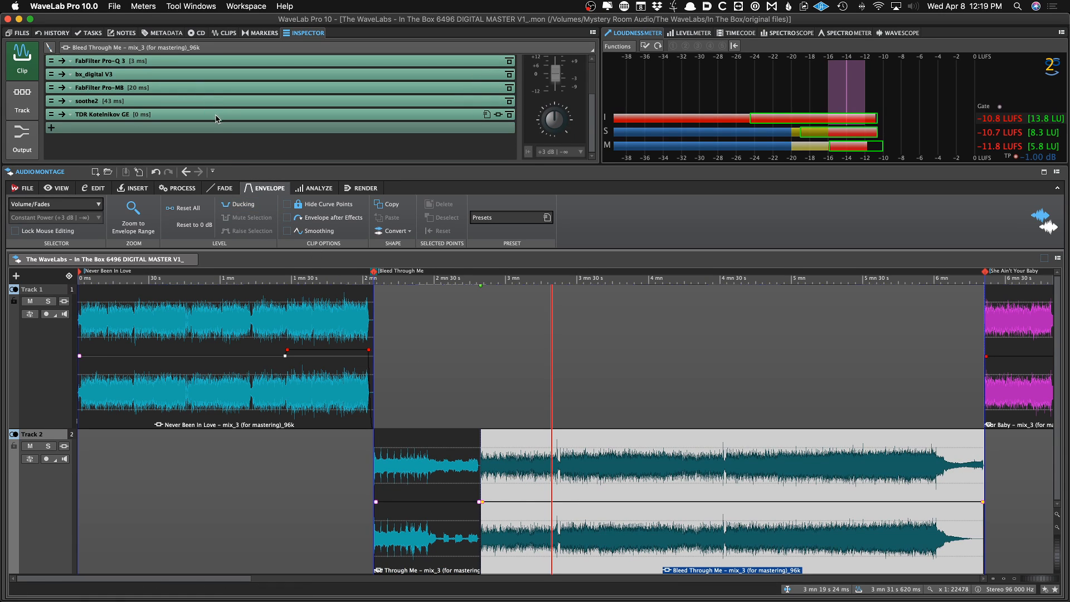
pyautogui.click(218, 115)
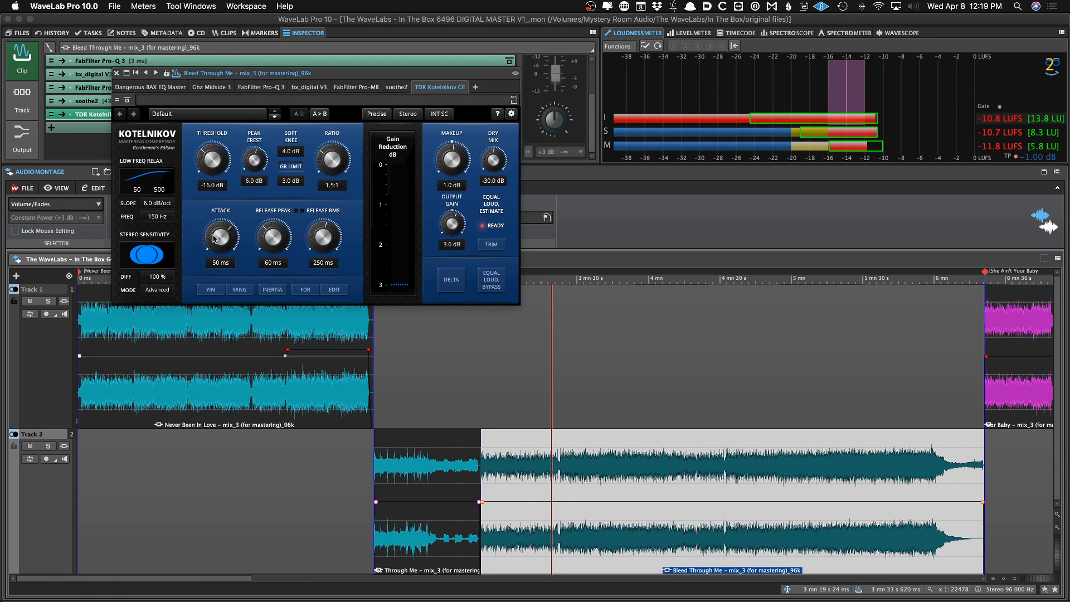
pyautogui.click(419, 485)
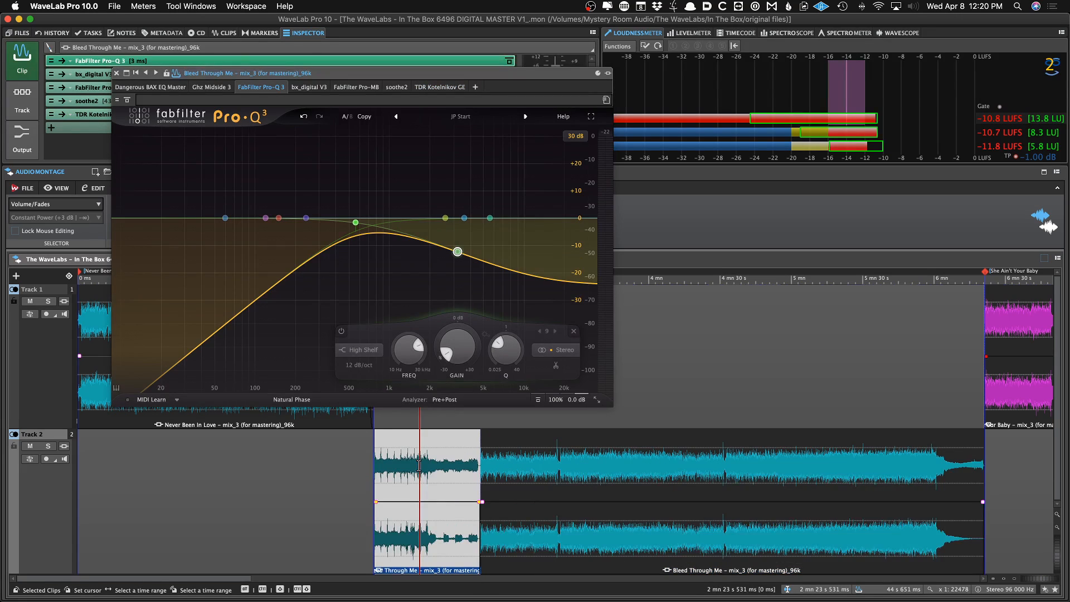
pyautogui.click(426, 89)
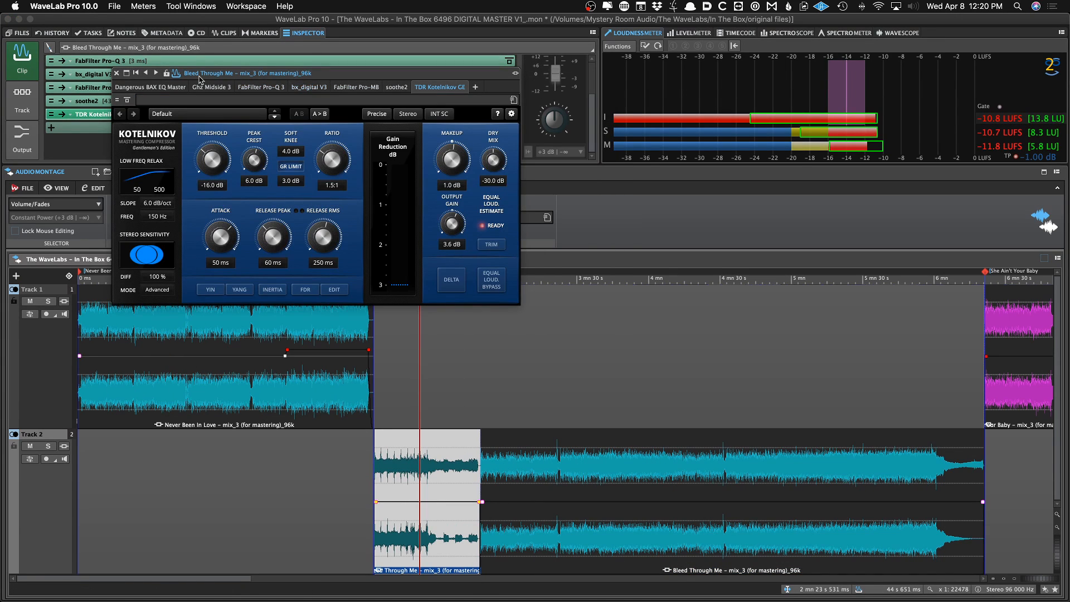
pyautogui.click(117, 74)
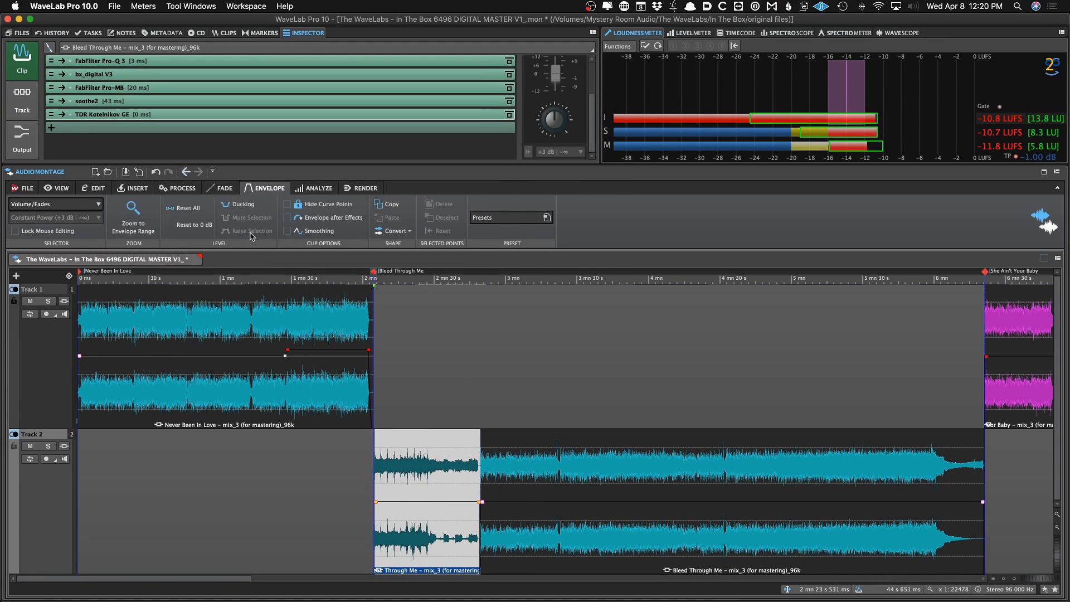
# Select the She Ain't Your Baby clip and play from the Problematic clip
pyautogui.scroll(-8, 439, 375)
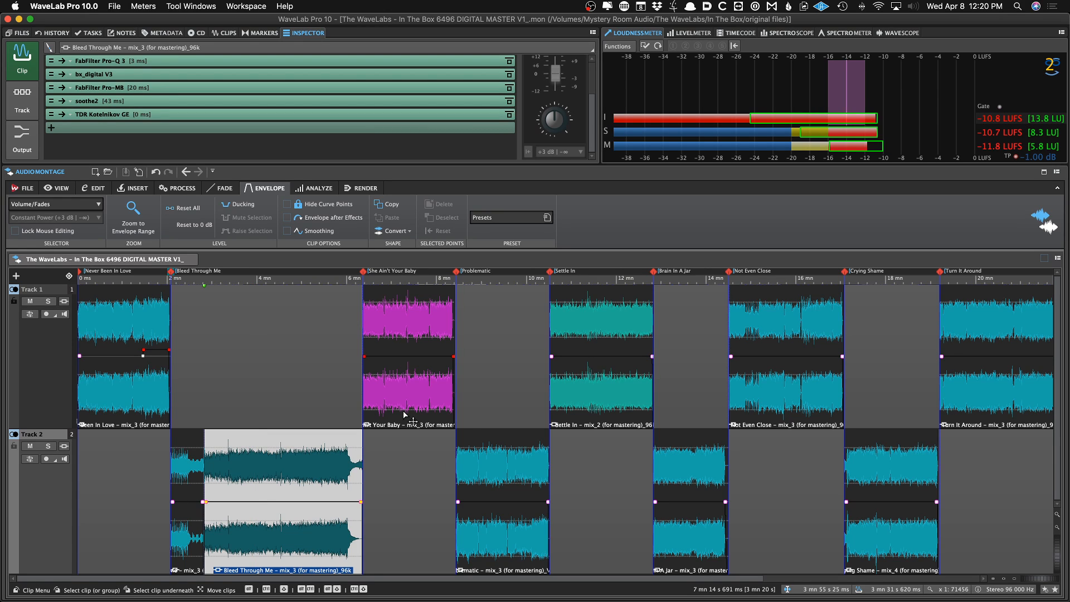
pyautogui.press('Down')
pyautogui.click(357, 329)
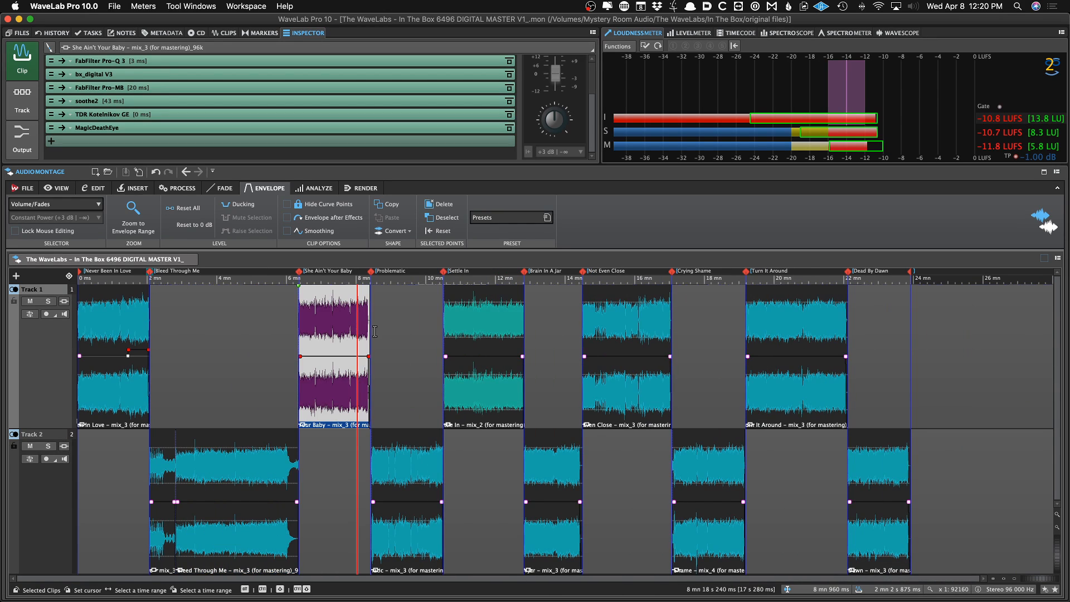
pyautogui.click(389, 333)
pyautogui.press('space')
pyautogui.scroll(3, 400, 350)
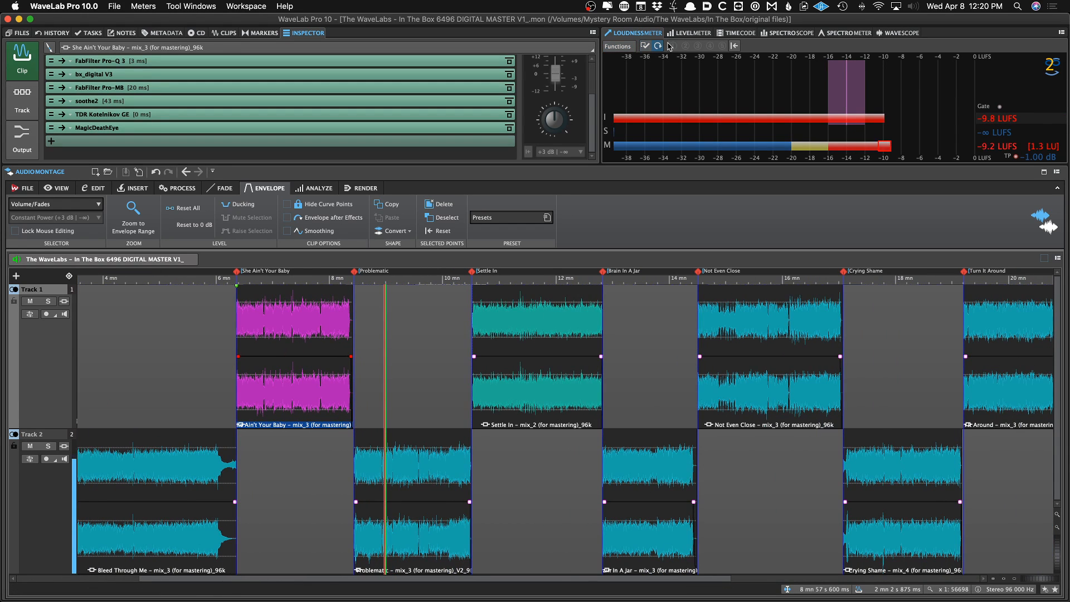
# Check the level meter, live spectrogram and bit meter displays, closing the spectrogram and bit meter afterwards
pyautogui.click(689, 32)
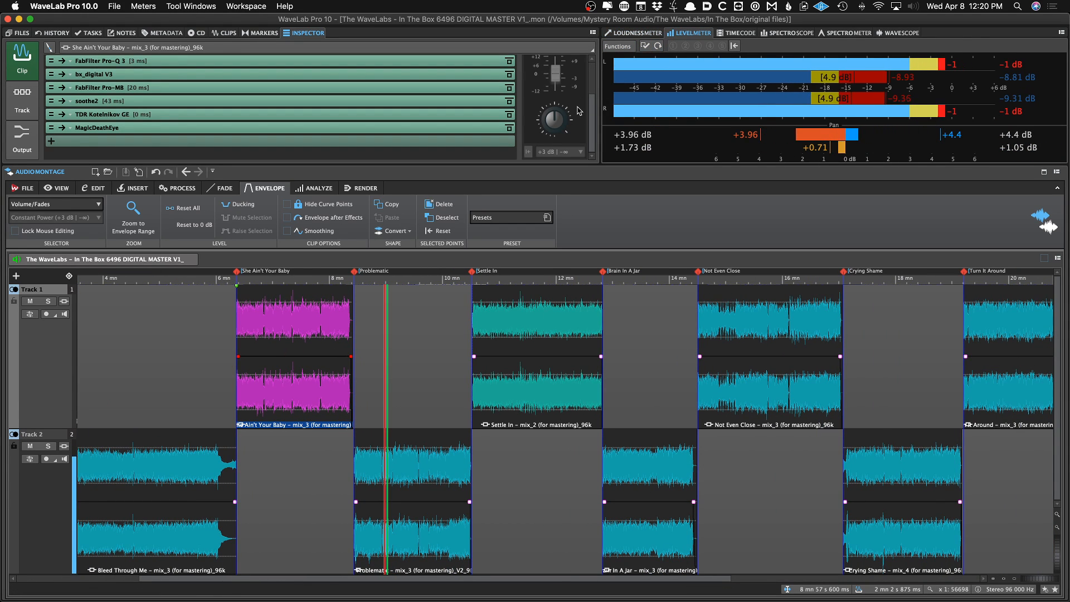
pyautogui.press('F4')
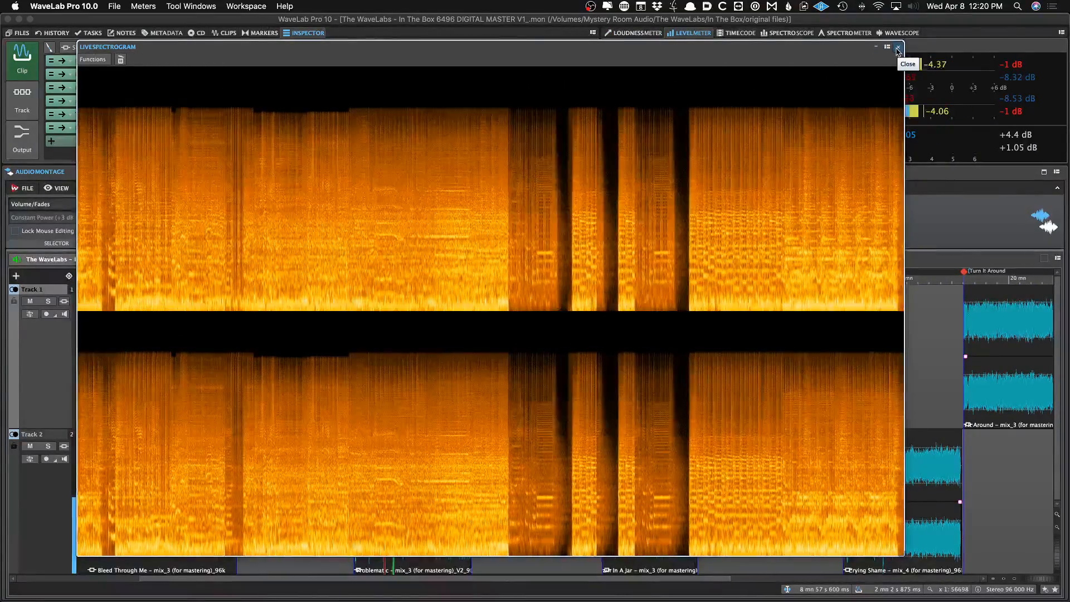
pyautogui.click(898, 49)
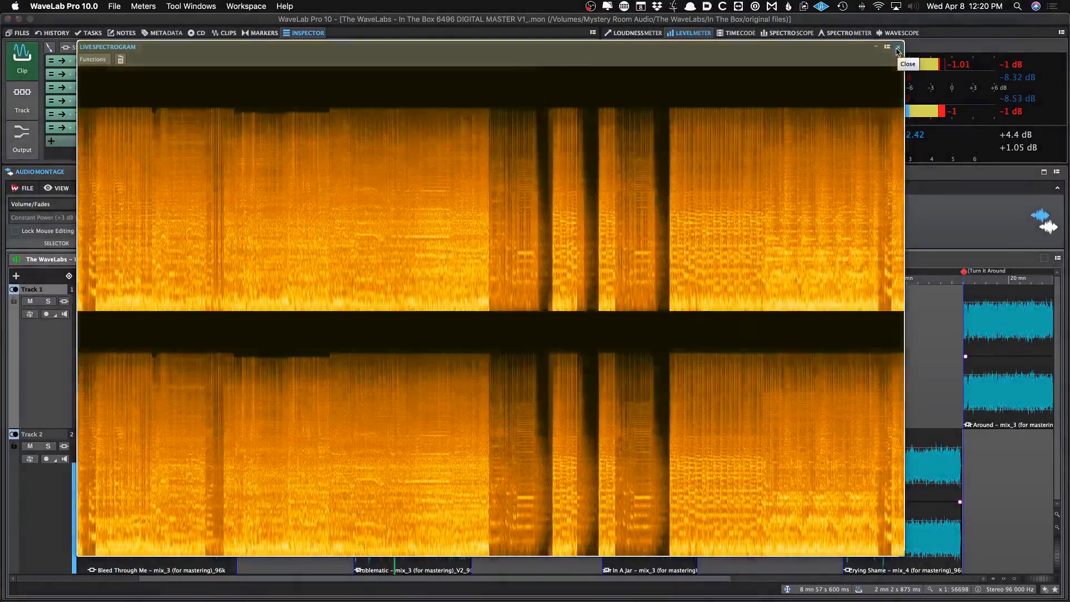
pyautogui.click(897, 49)
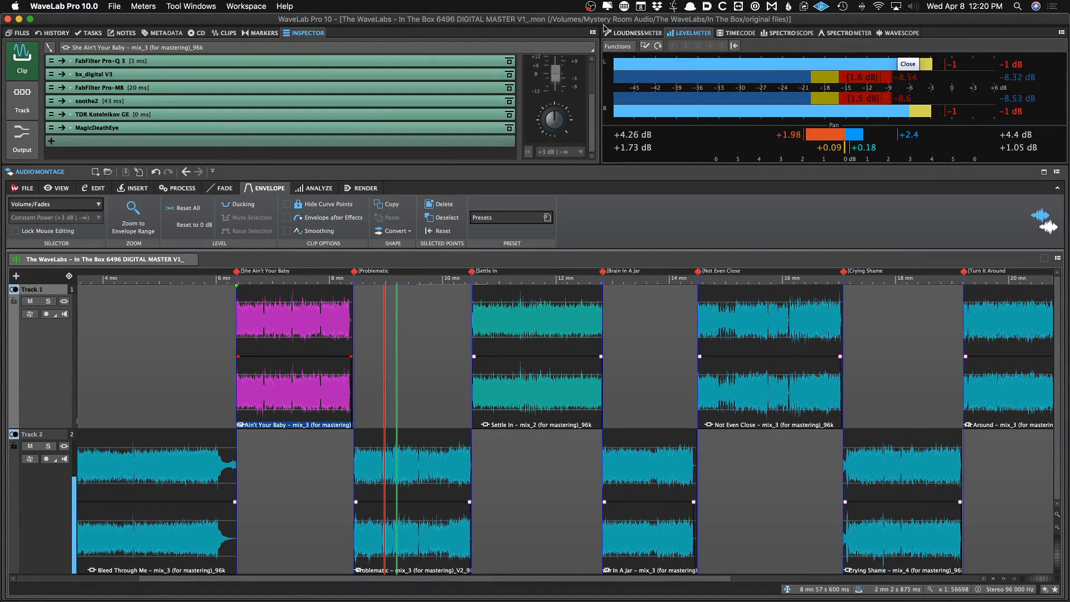
pyautogui.press('b')
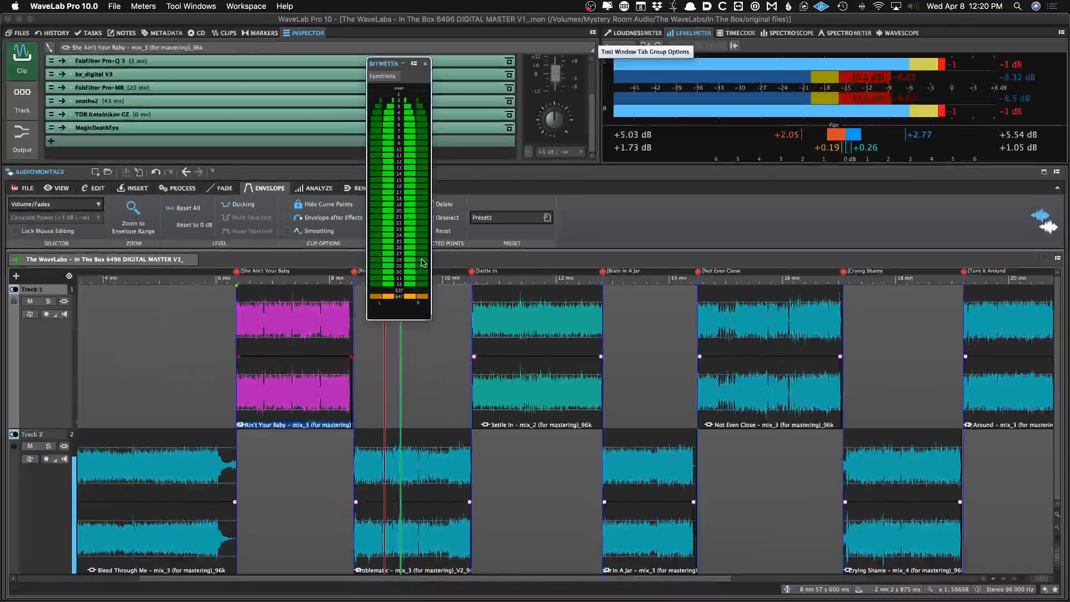
pyautogui.press('b')
pyautogui.press('b')
pyautogui.press('b')
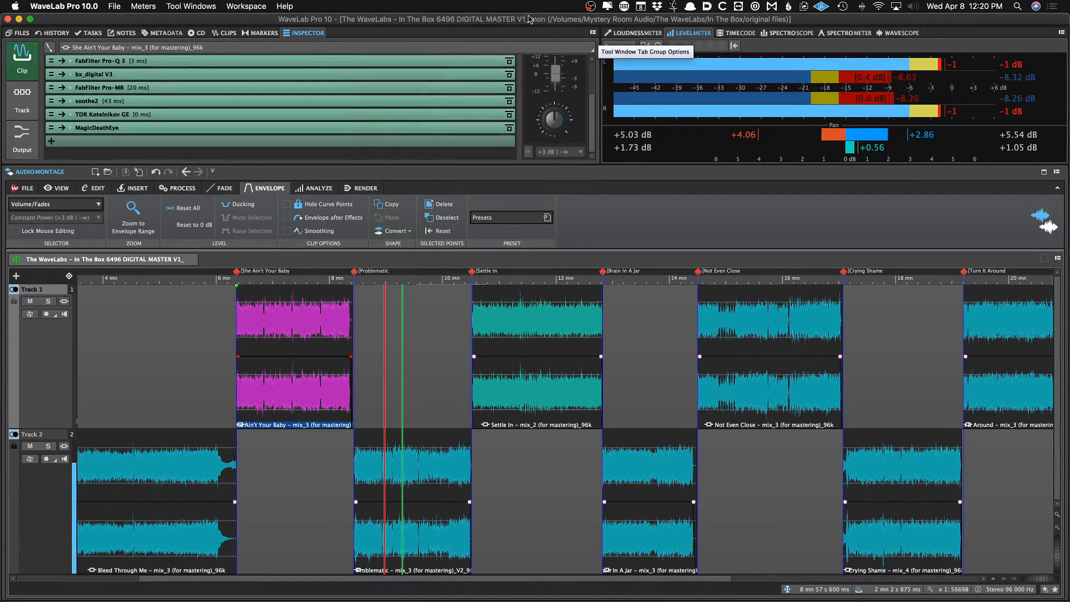
# Open the loudness meter settings and close them with OK
pyautogui.click(660, 34)
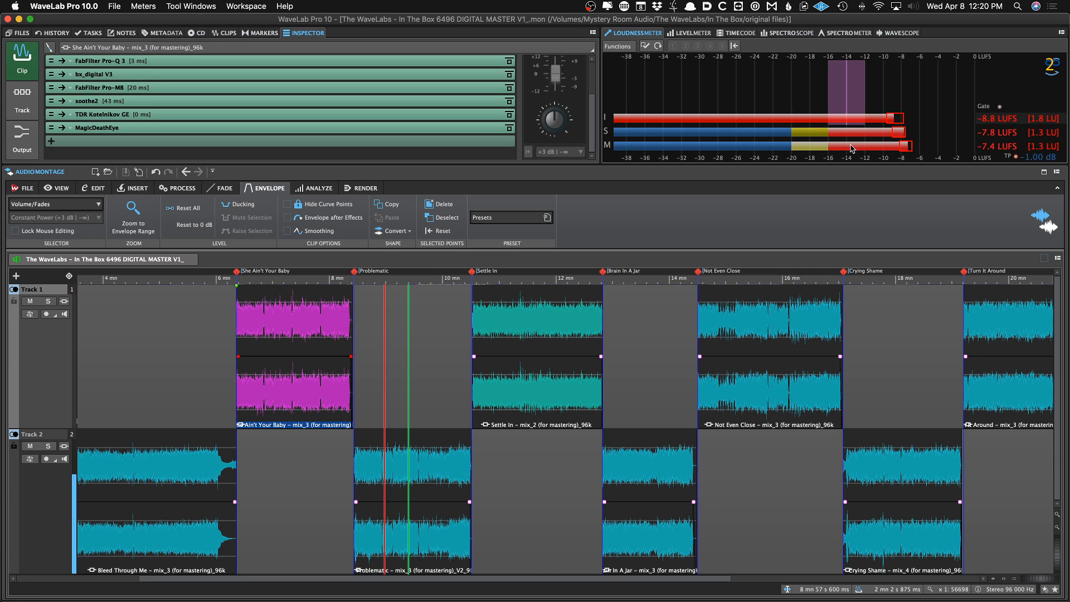
pyautogui.rightClick(715, 90)
pyautogui.click(741, 93)
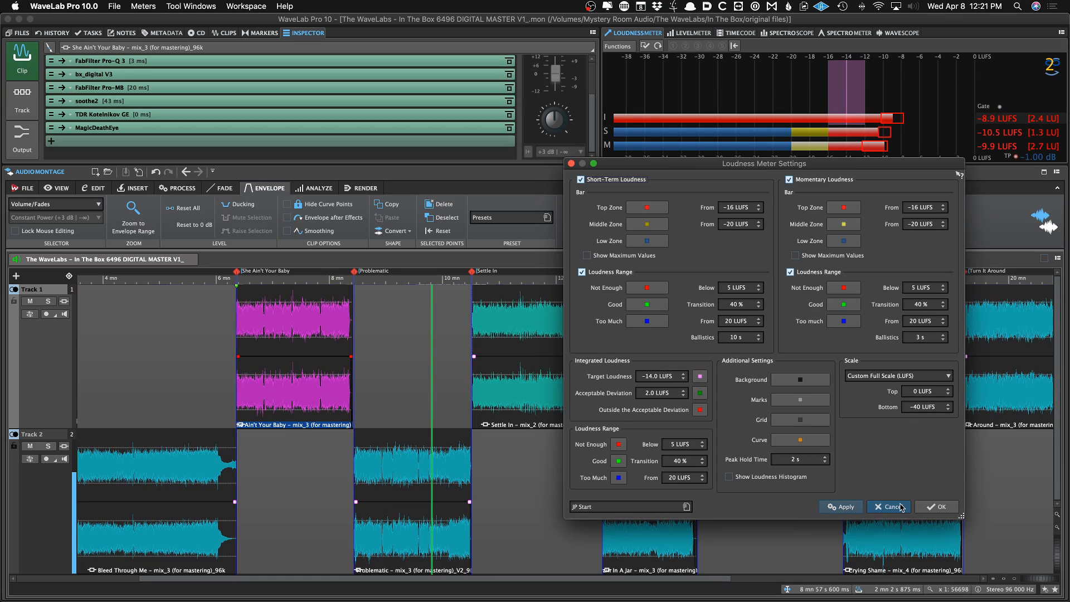
pyautogui.click(936, 514)
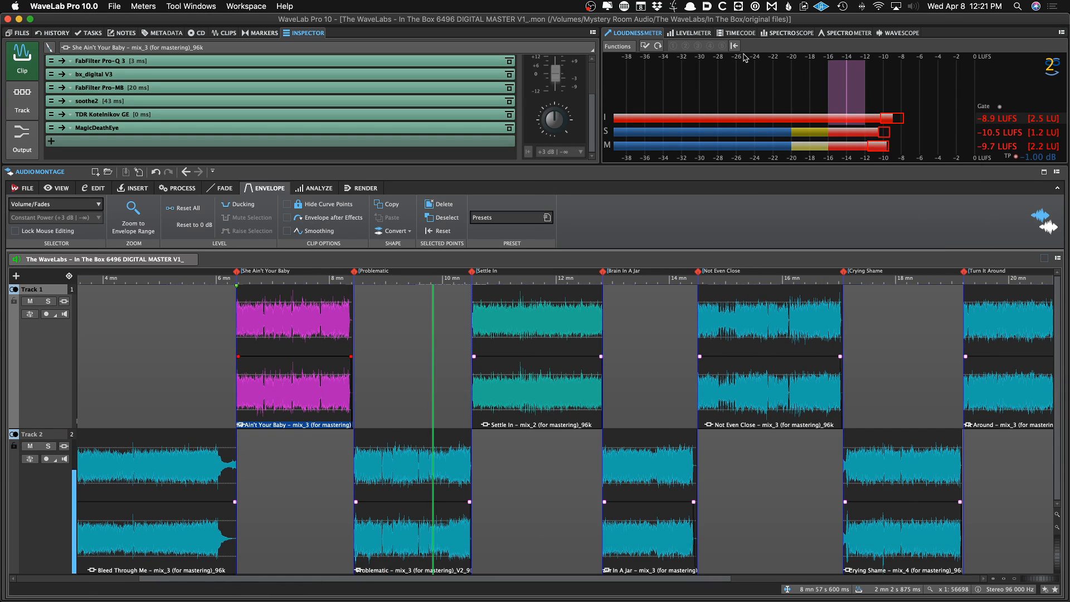
# Cycle through the level meter, timecode and spectroscope displays and return to the loudness meter
pyautogui.click(705, 34)
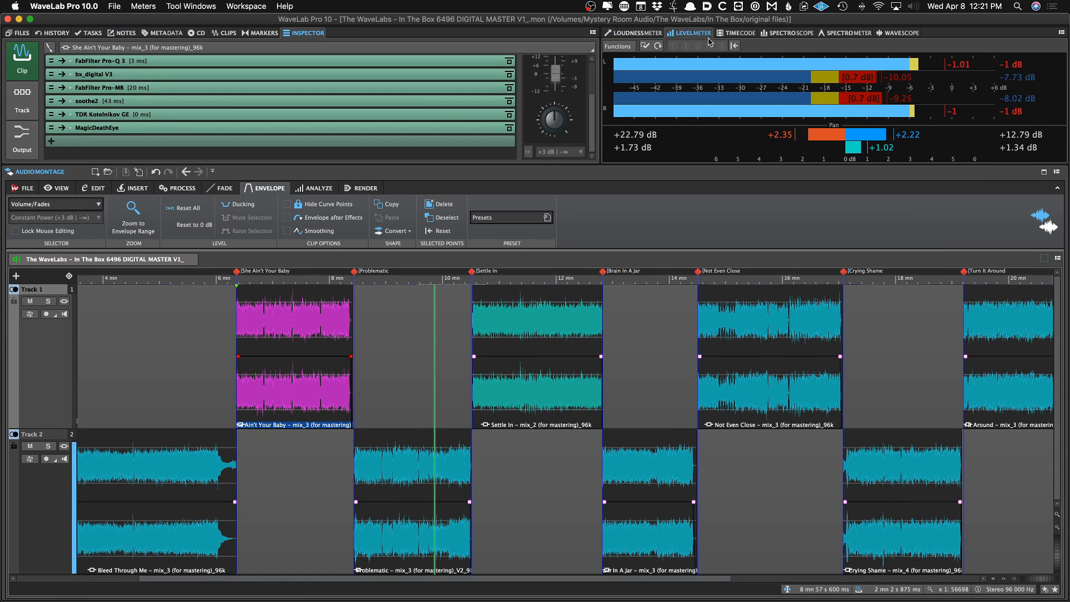
pyautogui.click(730, 34)
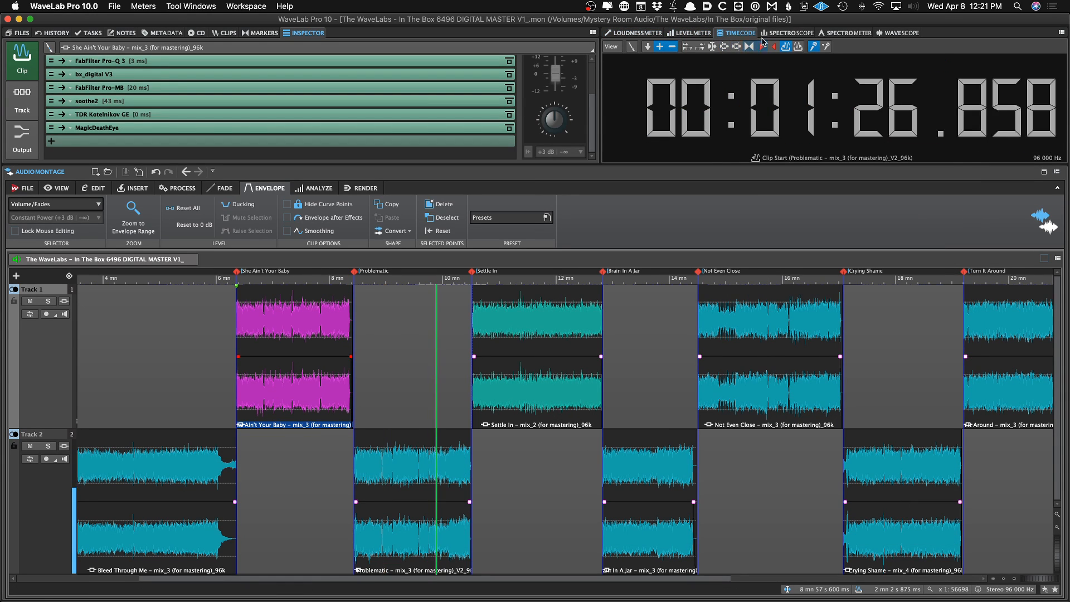
pyautogui.click(787, 33)
pyautogui.click(745, 33)
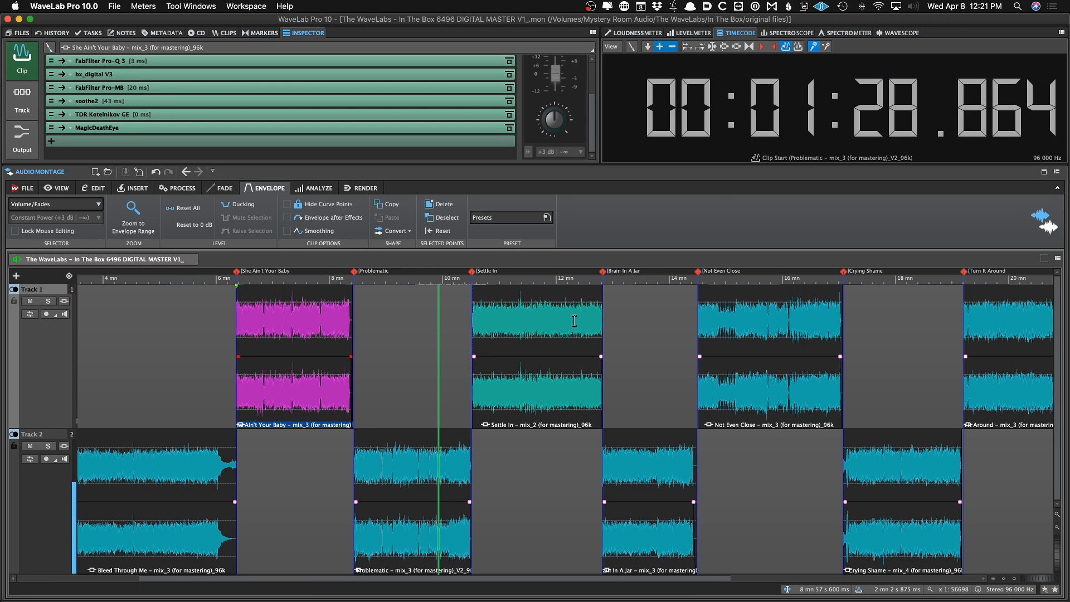
pyautogui.click(652, 34)
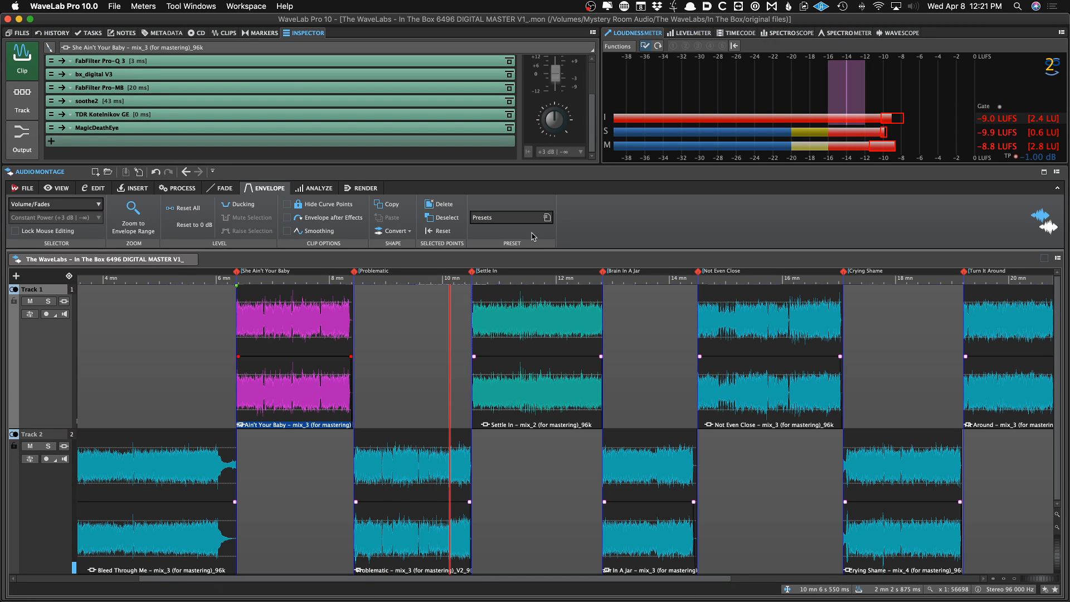
# Play back different passages of the She Ain't Your Baby and Problematic clips while watching the loudness meter
pyautogui.click(326, 327)
pyautogui.click(303, 335)
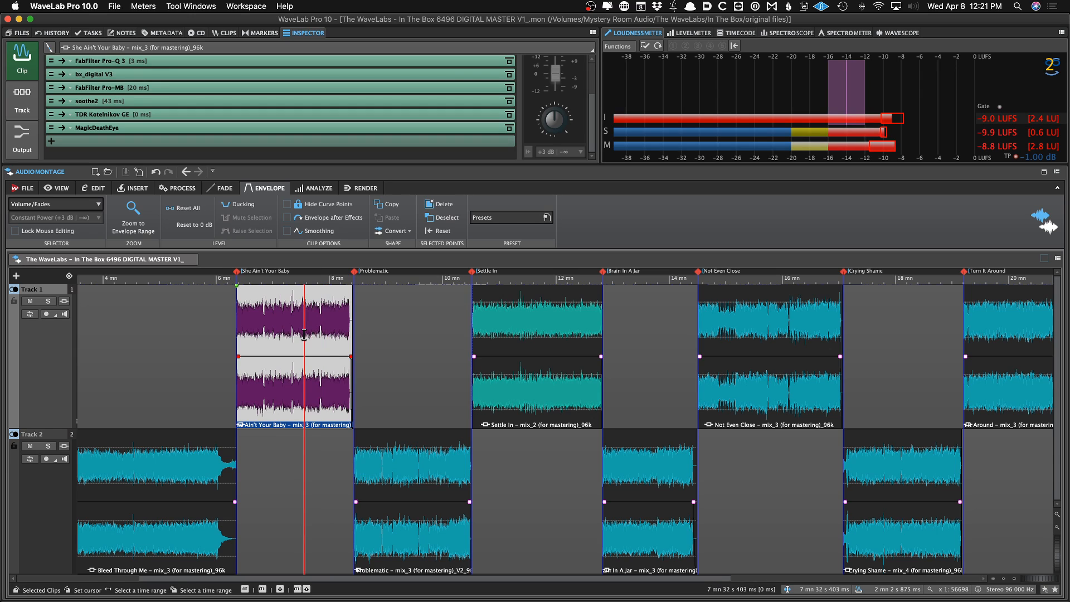
pyautogui.press('space')
pyautogui.scroll(2, 310, 333)
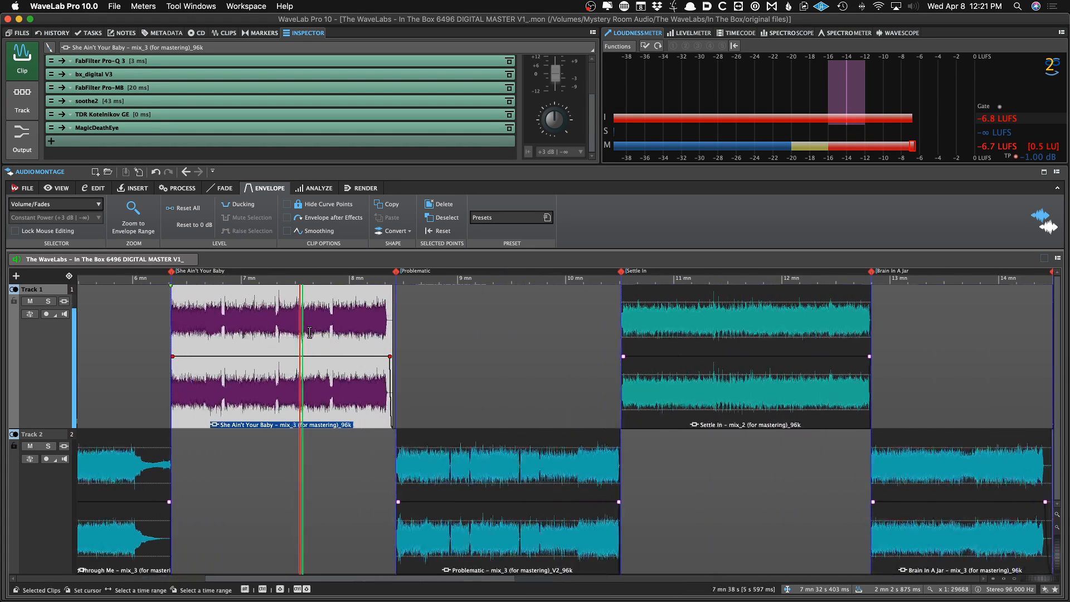
pyautogui.click(273, 323)
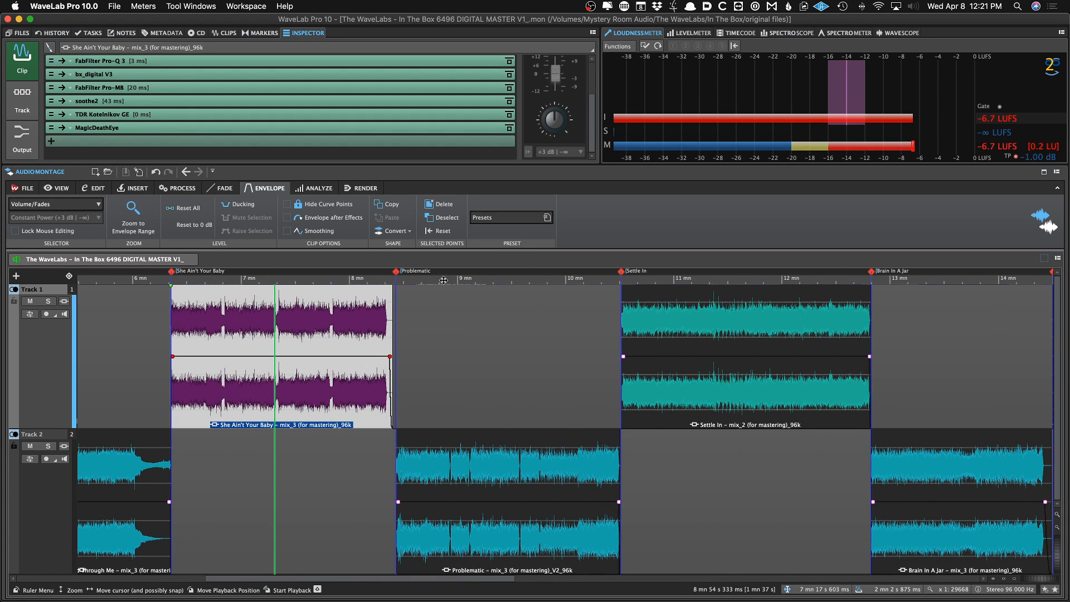
pyautogui.click(256, 321)
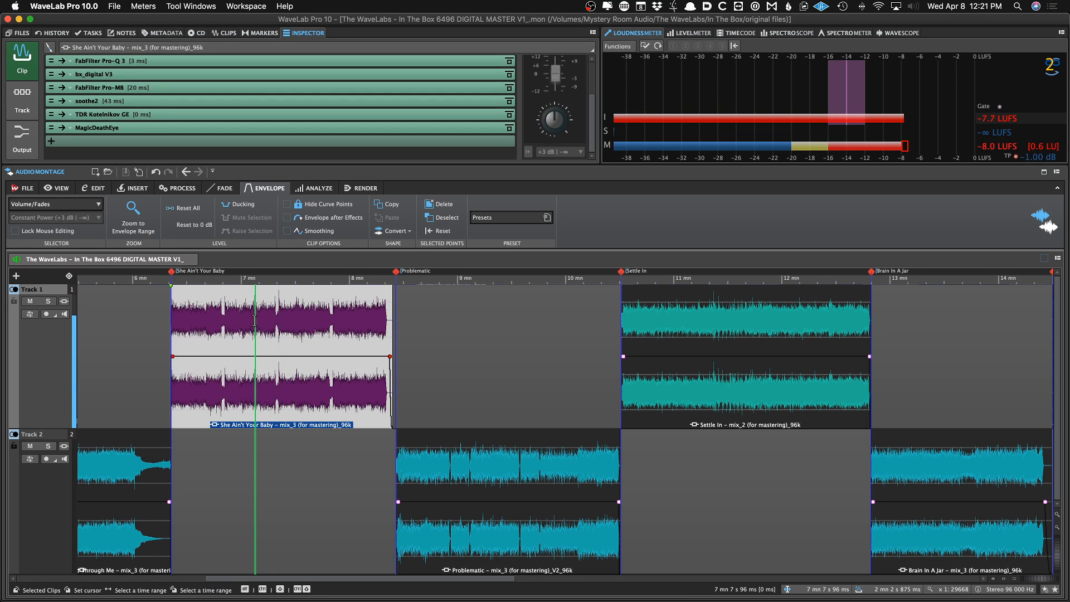
pyautogui.click(203, 312)
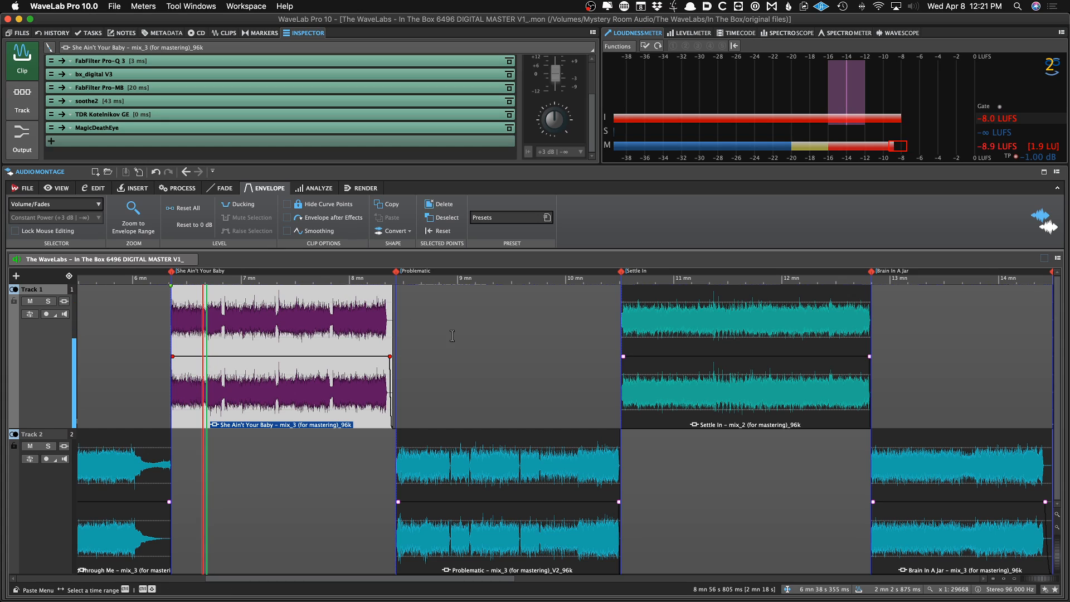
pyautogui.click(480, 336)
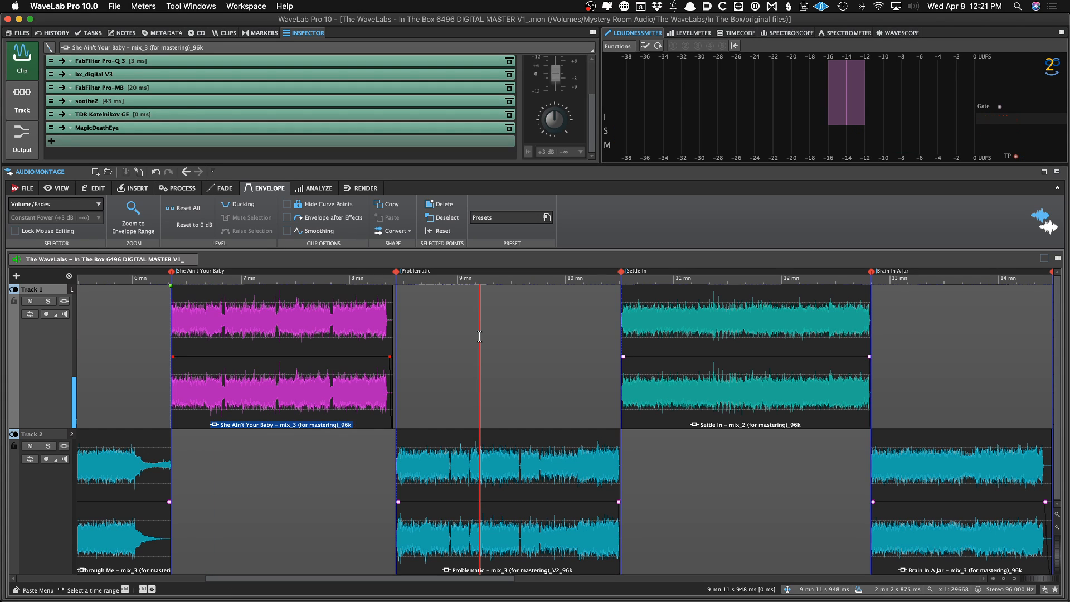
pyautogui.press('space')
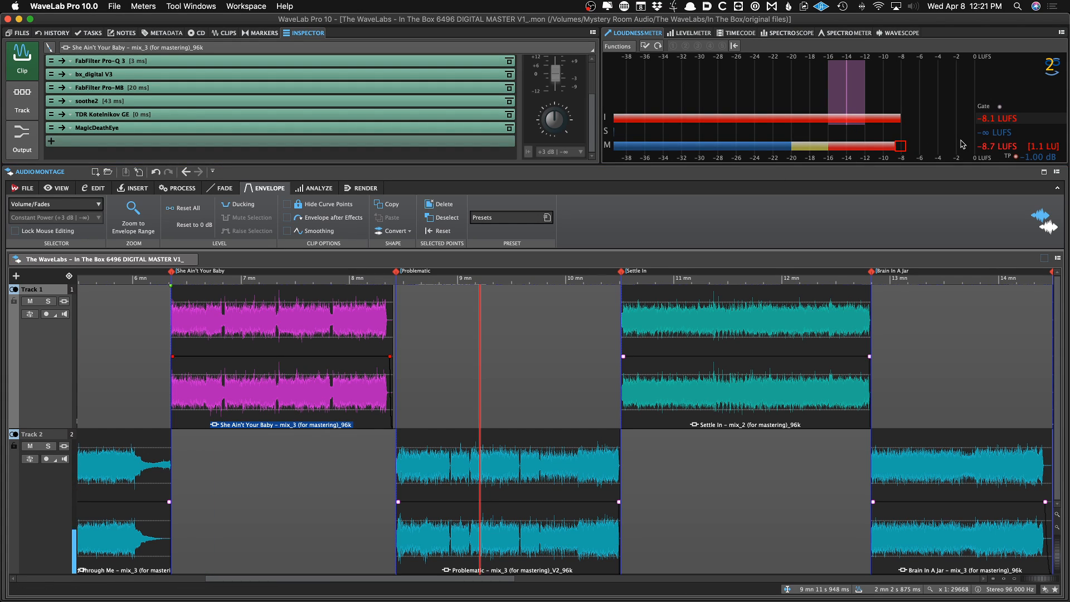
pyautogui.click(465, 328)
pyautogui.press('space')
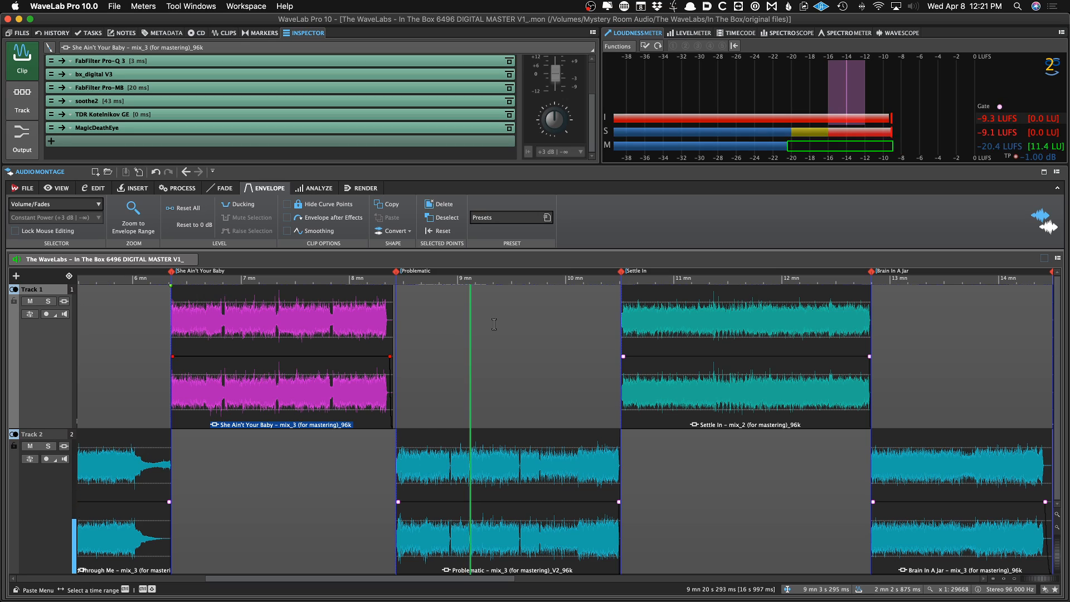
pyautogui.click(539, 335)
pyautogui.press('space')
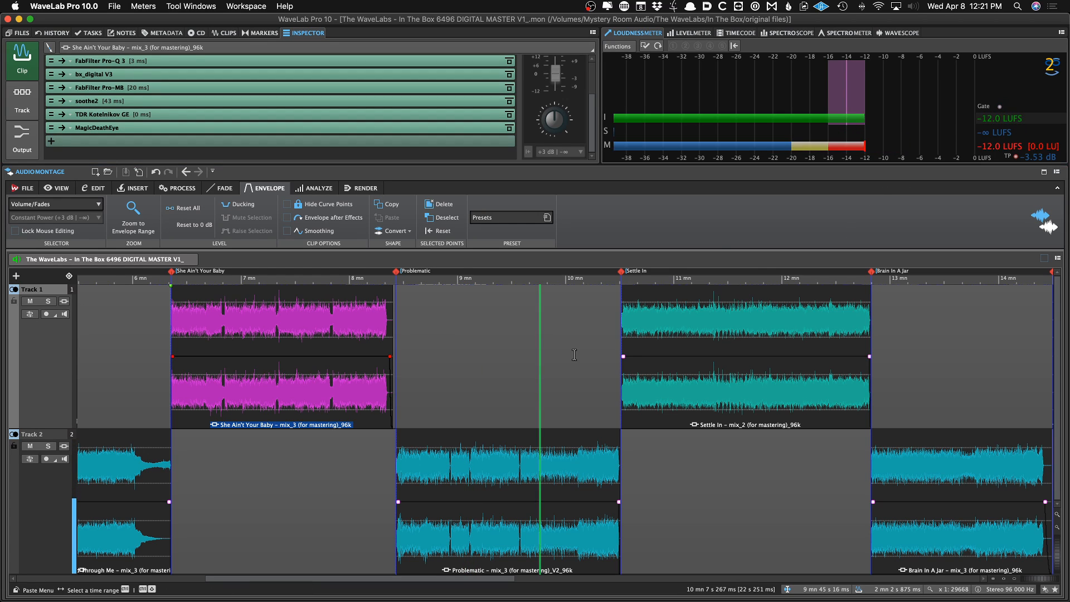
pyautogui.click(583, 353)
pyautogui.press('space')
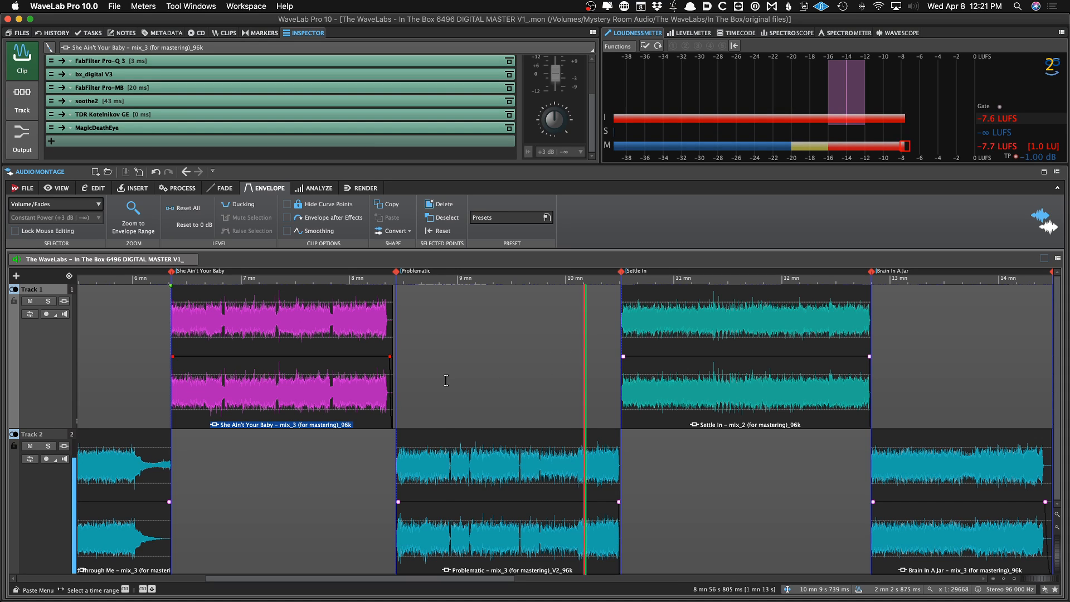
pyautogui.click(444, 381)
pyautogui.press('space')
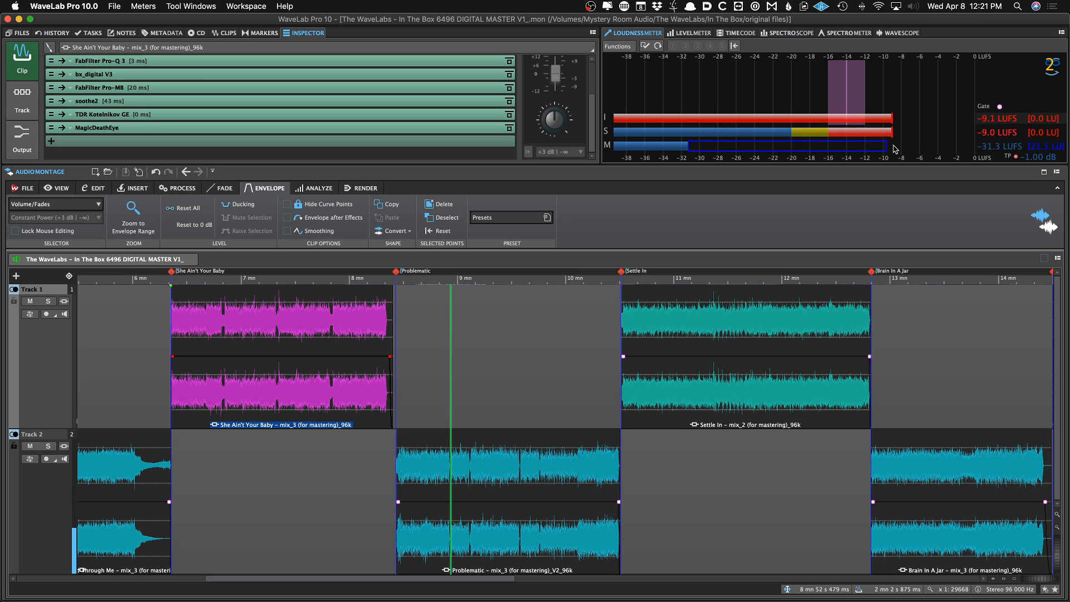
# Switch the timecode display to show time relative to CD Track Start
pyautogui.click(693, 34)
pyautogui.click(556, 278)
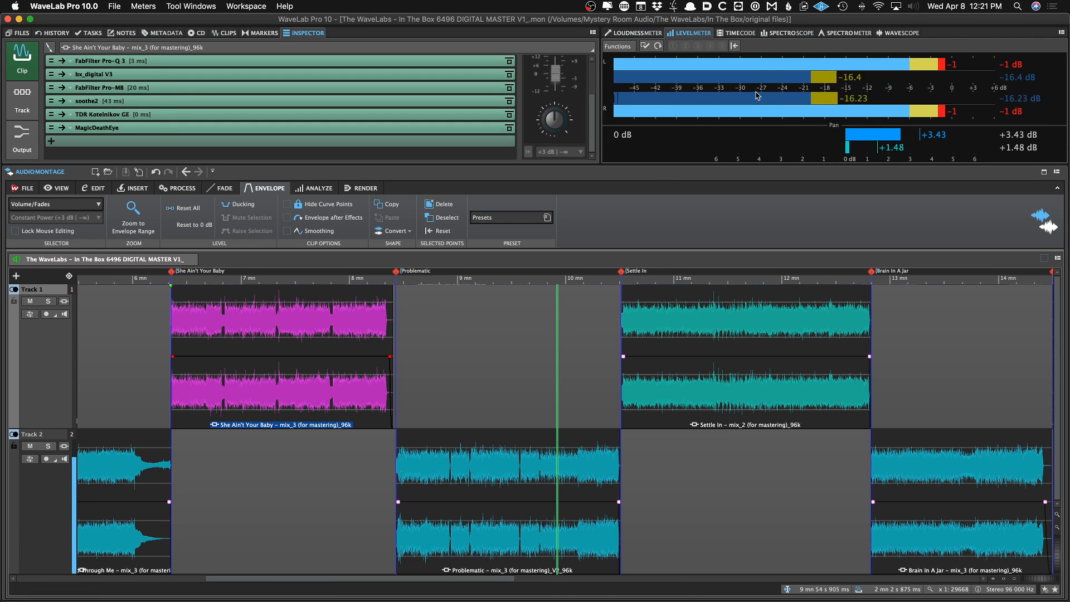
pyautogui.click(744, 34)
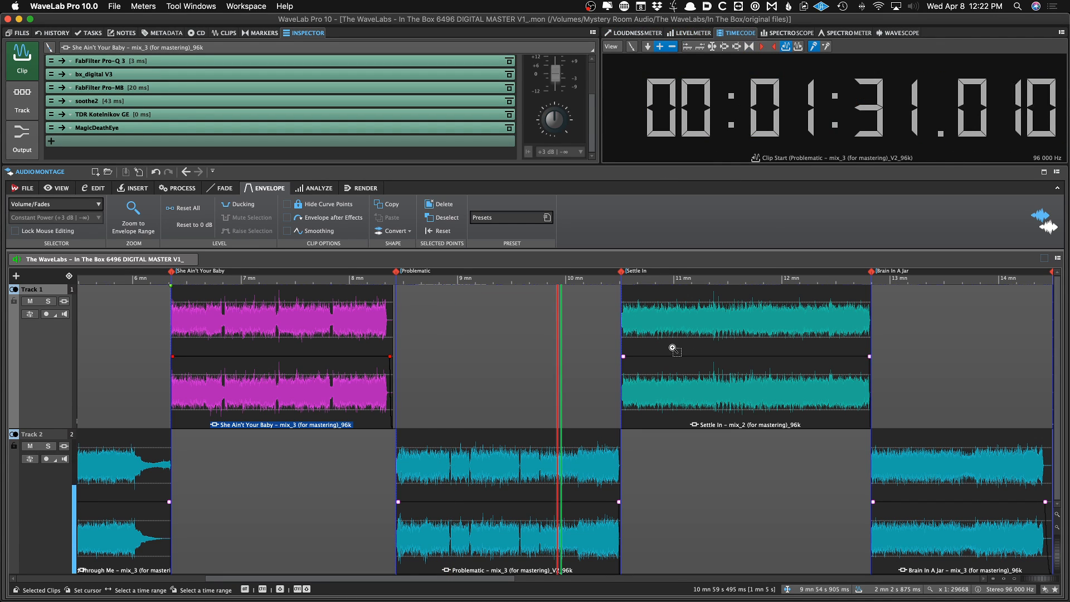
pyautogui.scroll(-2, 639, 358)
pyautogui.scroll(2, 640, 357)
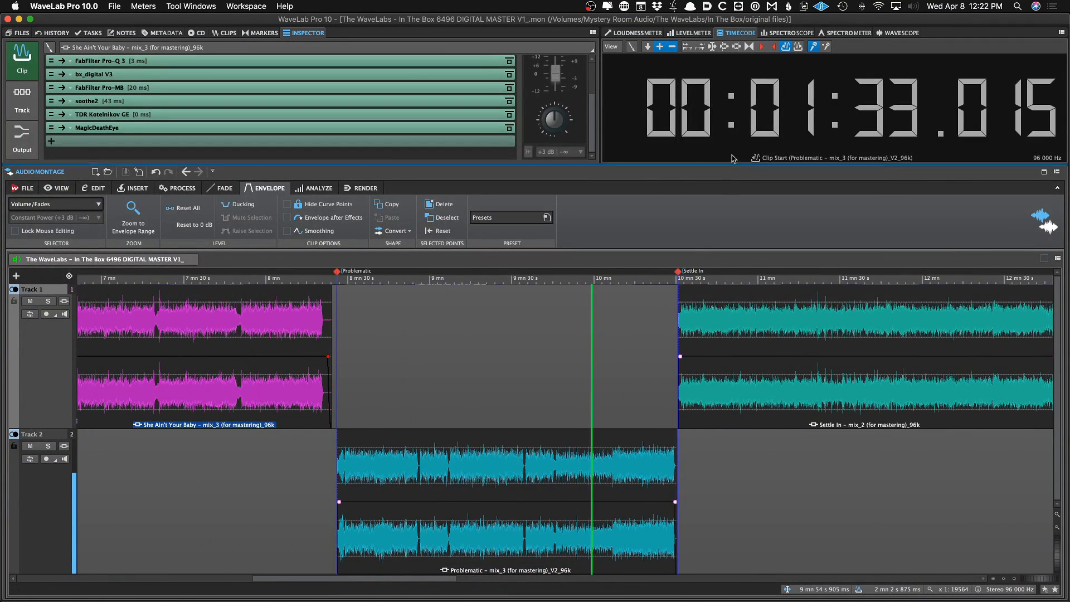
pyautogui.click(778, 154)
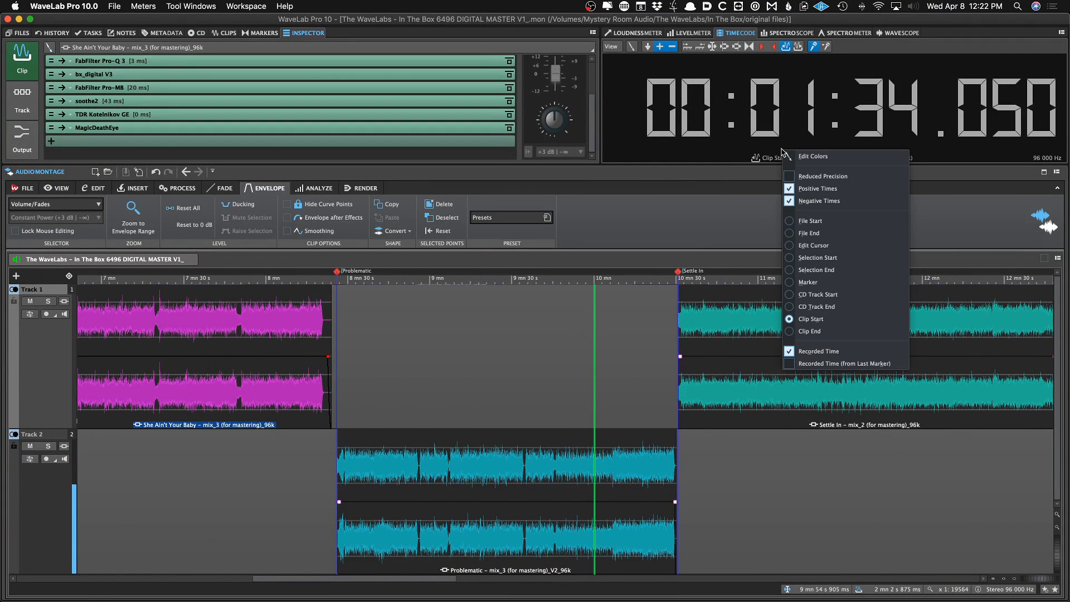
pyautogui.click(836, 294)
# Zoom in and play back the transition from She Ain't Your Baby into the Problematic clip
pyautogui.press('space')
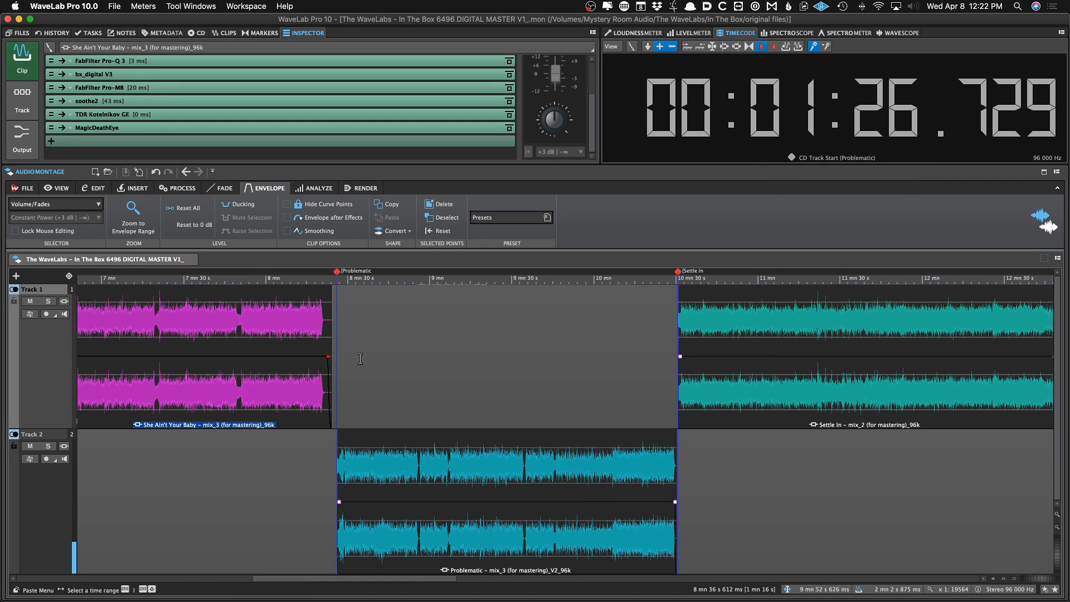
pyautogui.click(333, 361)
pyautogui.scroll(10, 333, 368)
pyautogui.scroll(-8, 503, 381)
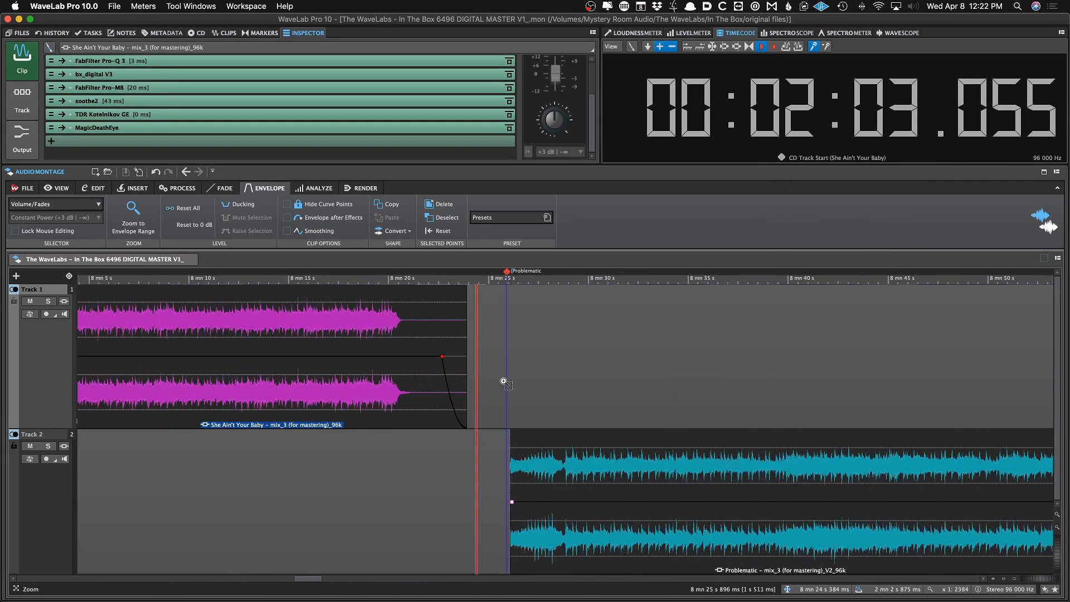
pyautogui.press('space')
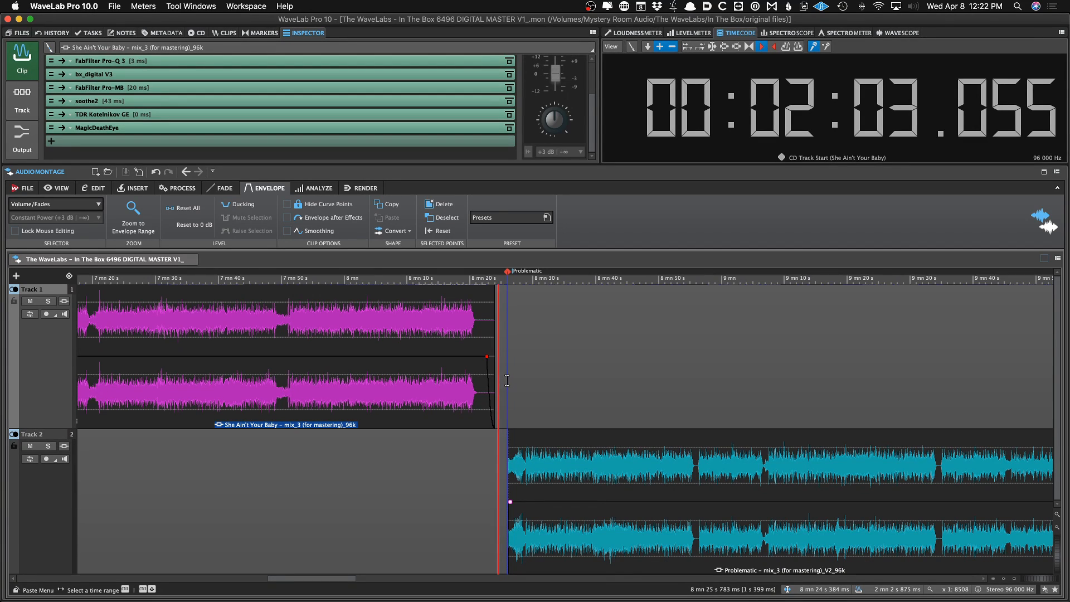
pyautogui.press('space')
pyautogui.scroll(10, 510, 378)
pyautogui.moveTo(526, 435); pyautogui.dragTo(553, 435)
pyautogui.click(538, 362)
pyautogui.scroll(-10, 520, 356)
pyautogui.scroll(-12, 520, 356)
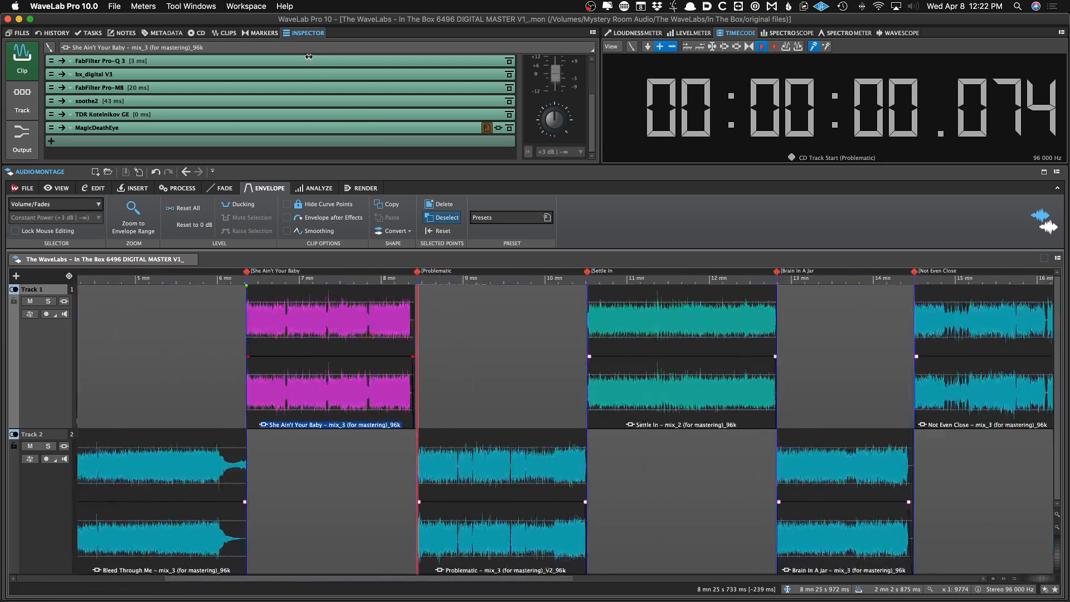
# Change the Bleed Through Me CD track marker time to 2 mn 5 s 557 ms, then undo the change
pyautogui.click(272, 32)
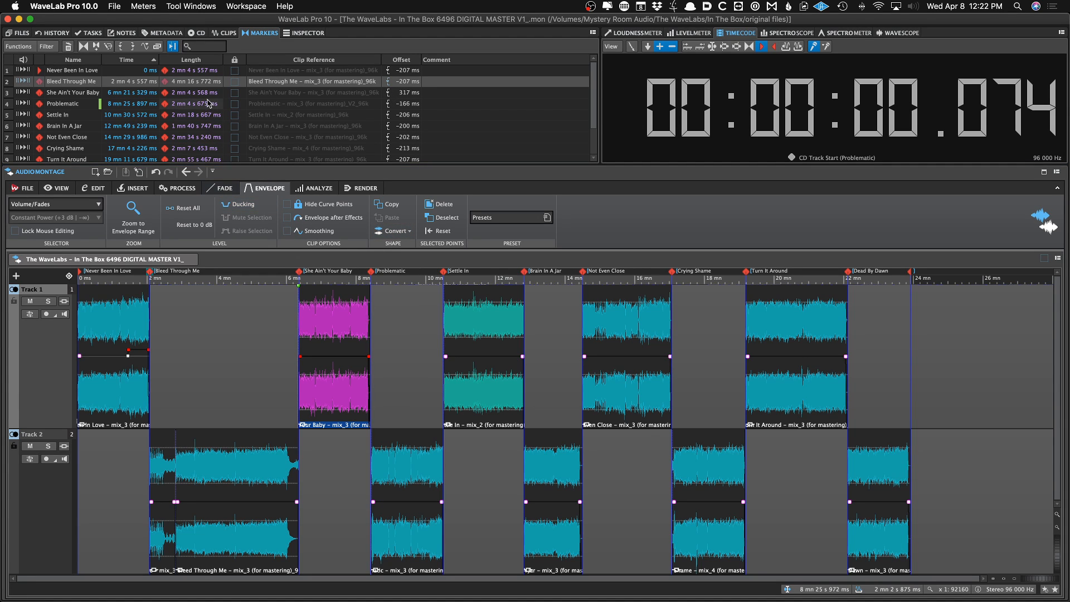
pyautogui.click(212, 81)
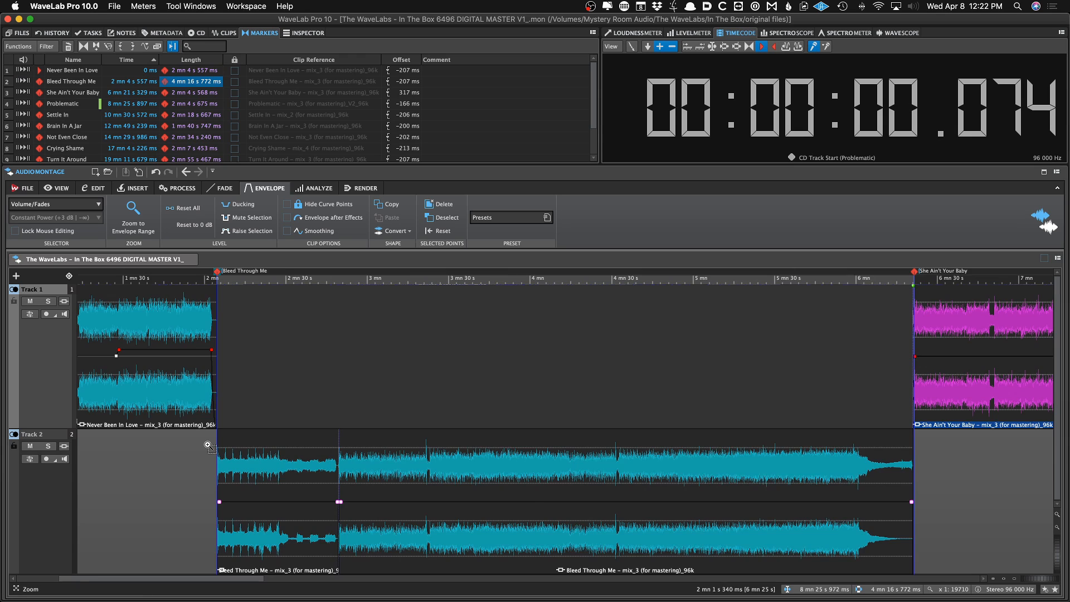
pyautogui.scroll(10, 209, 444)
pyautogui.click(737, 468)
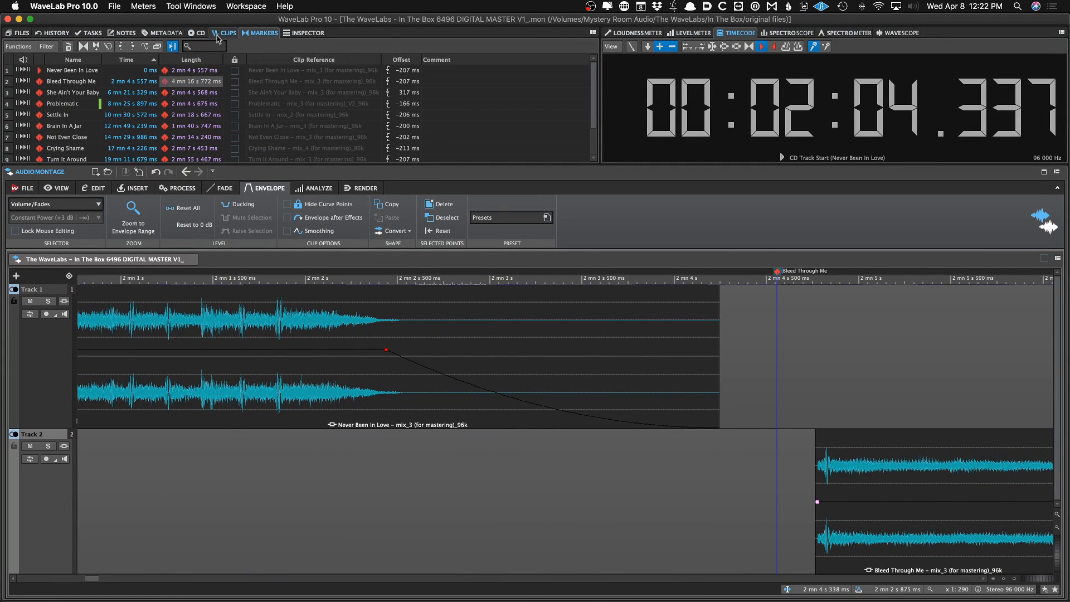
pyautogui.doubleClick(184, 82)
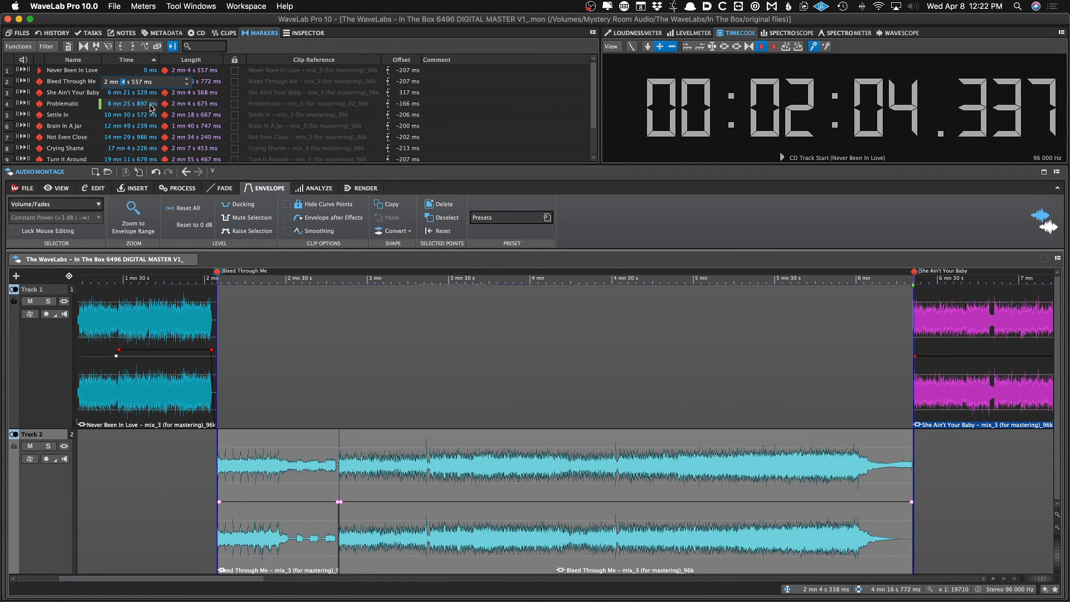
pyautogui.scroll(8, 221, 317)
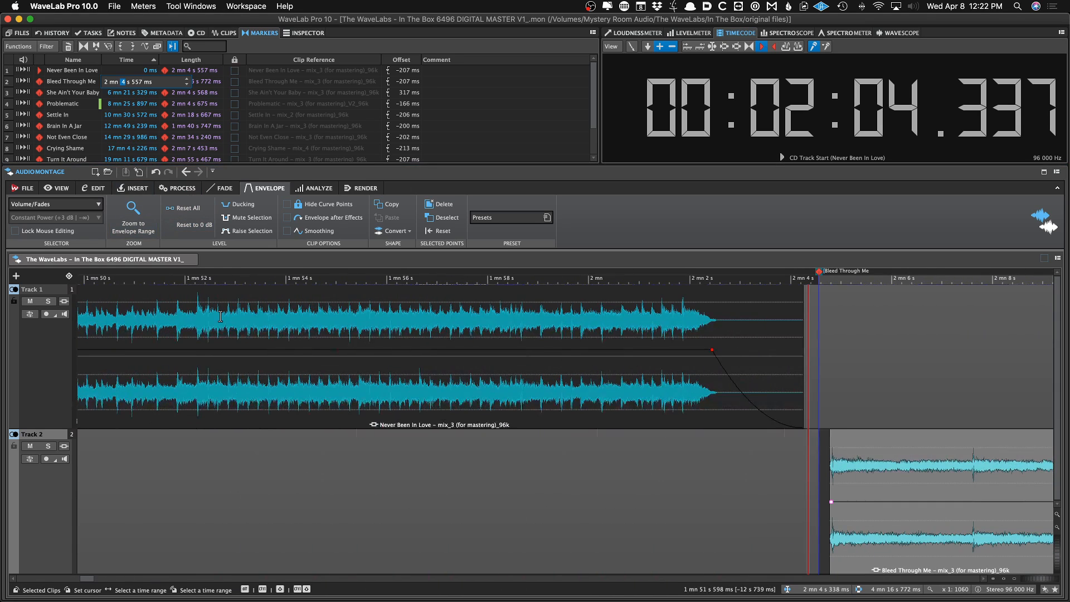
pyautogui.write('5')
pyautogui.press('Return')
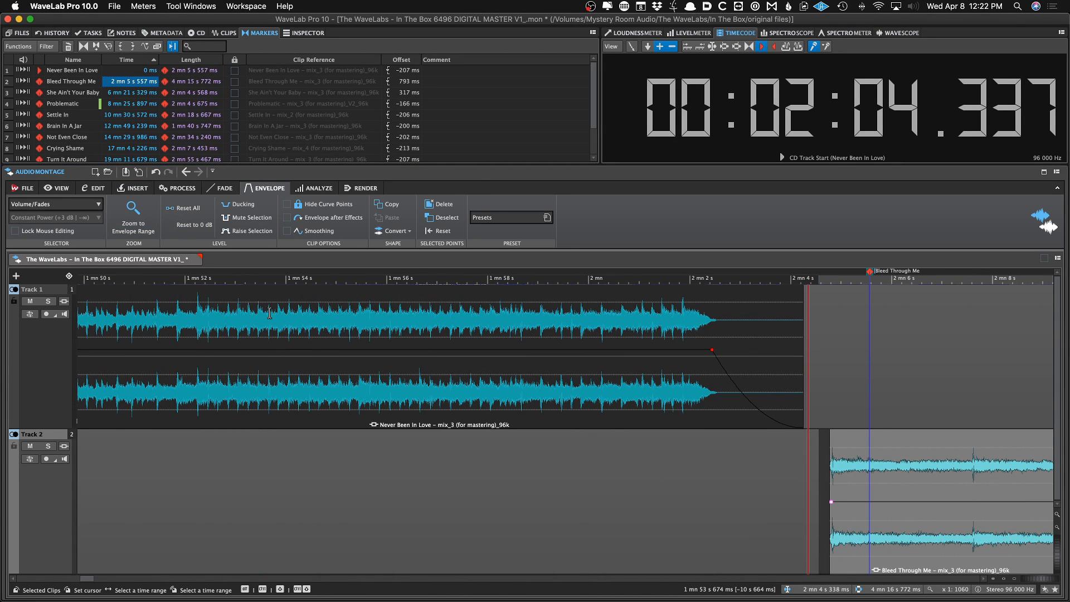
pyautogui.press('super+z')
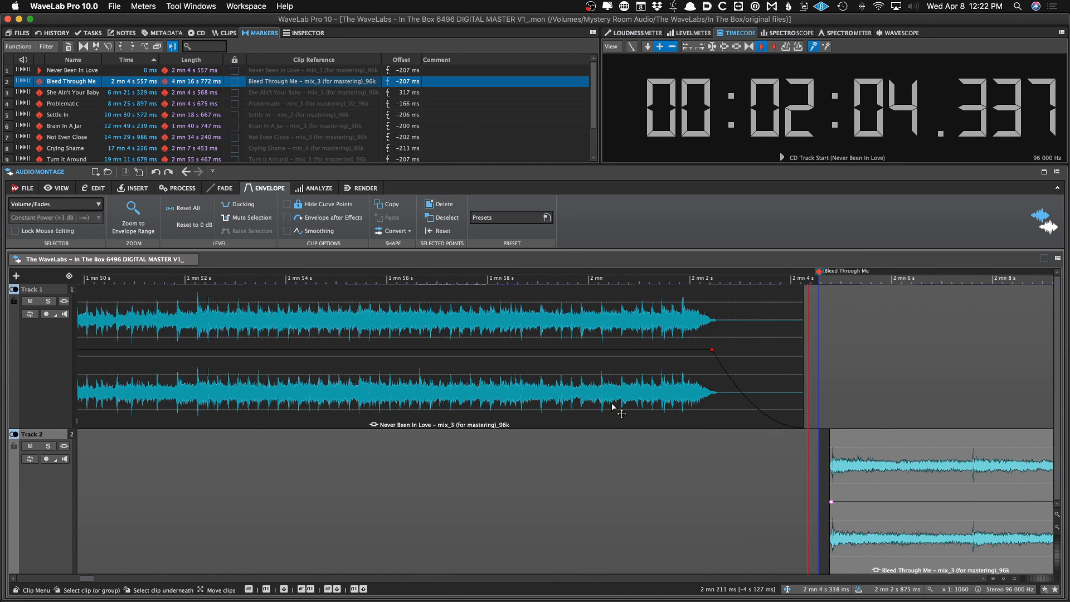
# Move the Bleed Through Me track start marker slightly later, closer to the start of its clip
pyautogui.click(823, 334)
pyautogui.scroll(7, 822, 334)
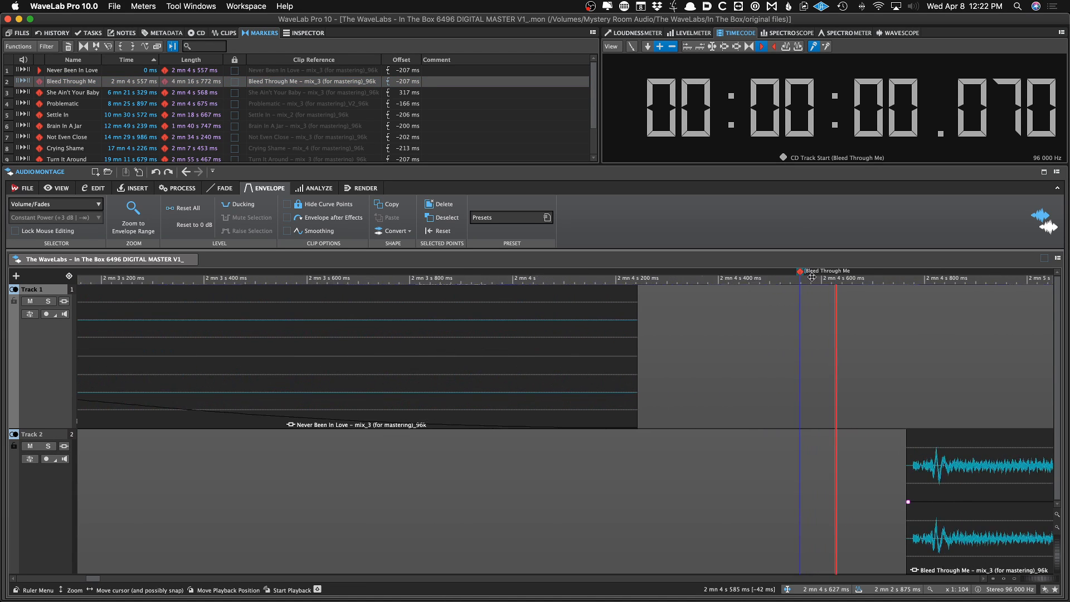
pyautogui.moveTo(798, 274)
pyautogui.mouseDown()
pyautogui.moveTo(787, 279)
pyautogui.moveTo(802, 276)
pyautogui.mouseUp()
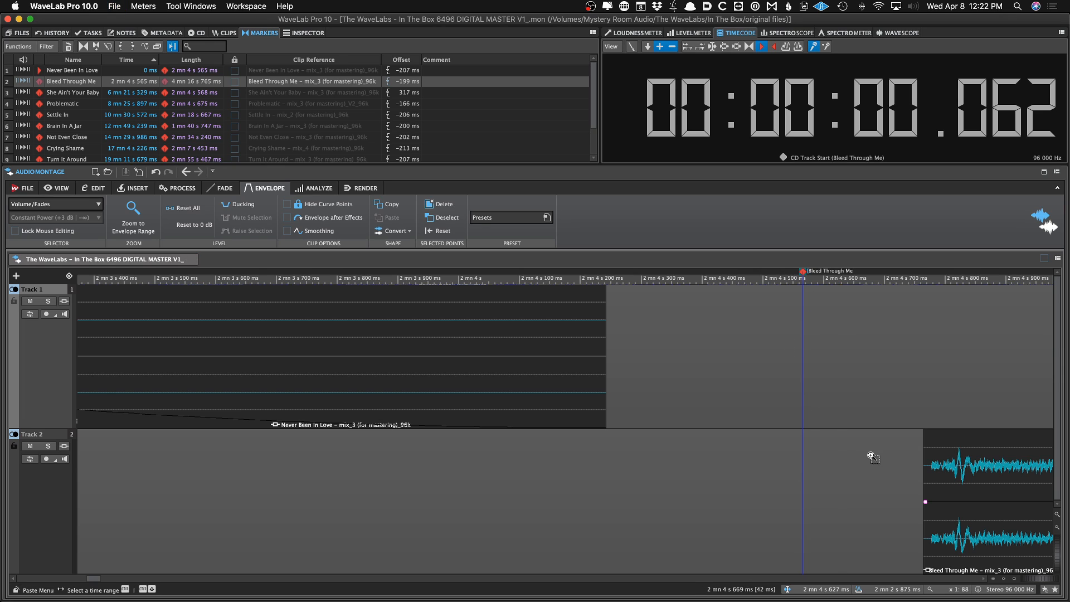
pyautogui.scroll(-4, 865, 455)
pyautogui.scroll(-15, 865, 455)
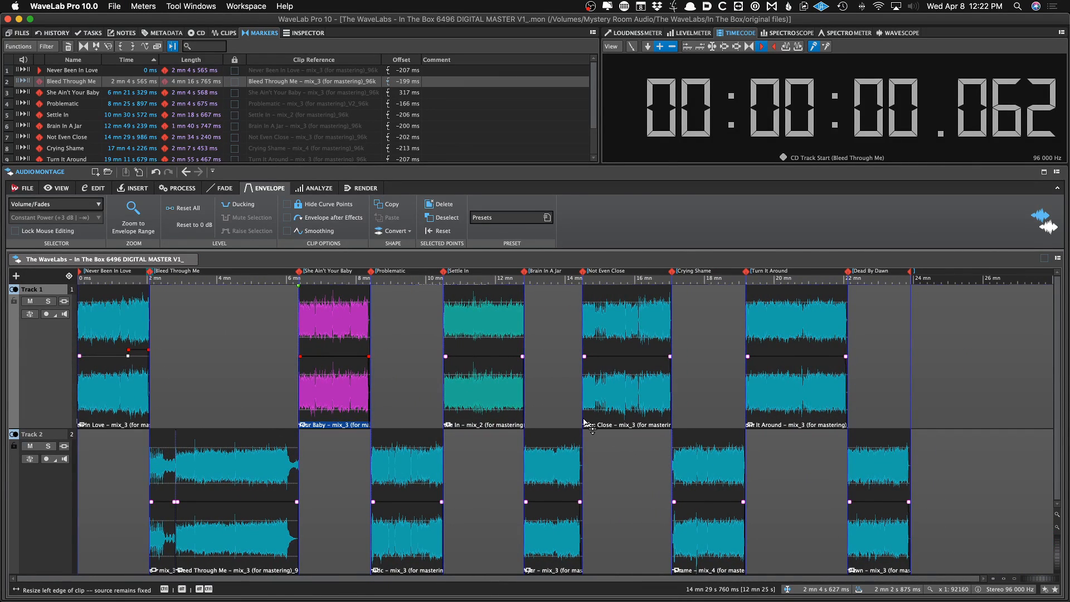
# Select the She Ain't Your Baby clip and browse the Clips, Metadata, Notes, Tasks, History and Files panels
pyautogui.click(253, 344)
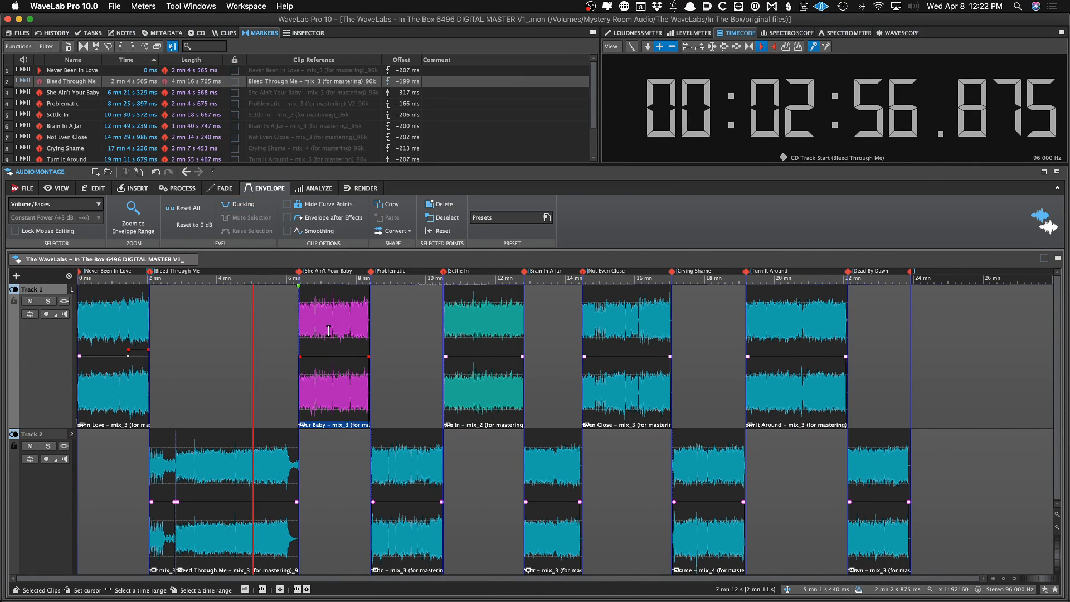
pyautogui.click(328, 304)
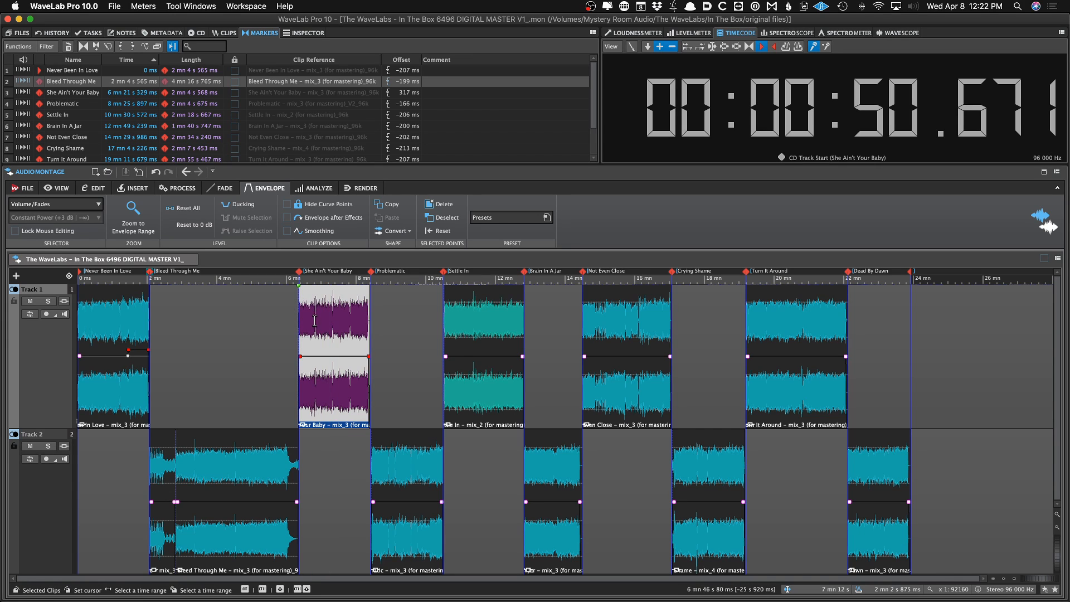
pyautogui.click(226, 33)
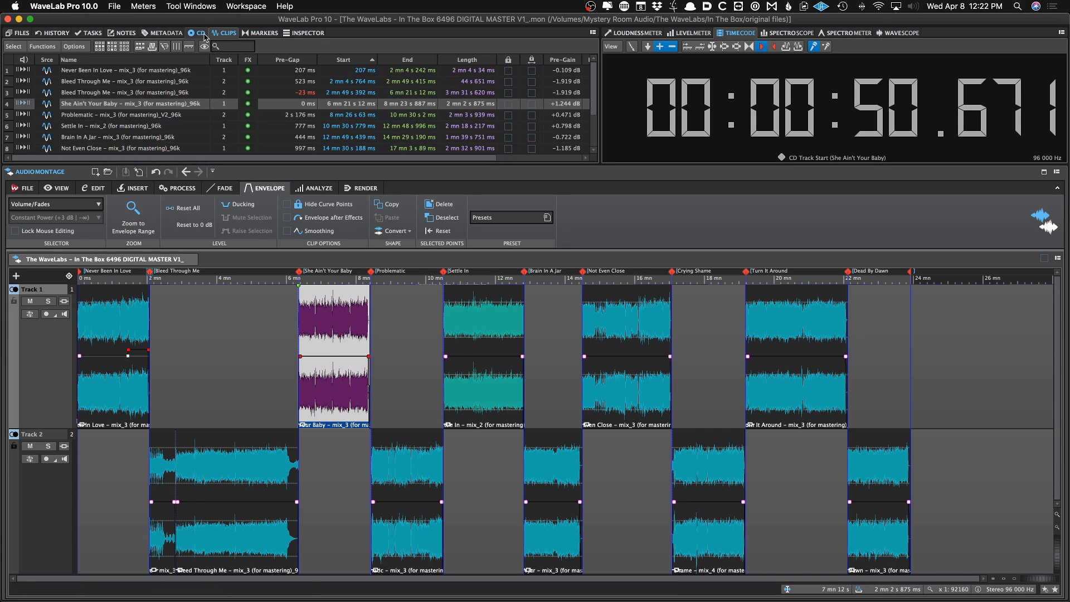
pyautogui.click(167, 33)
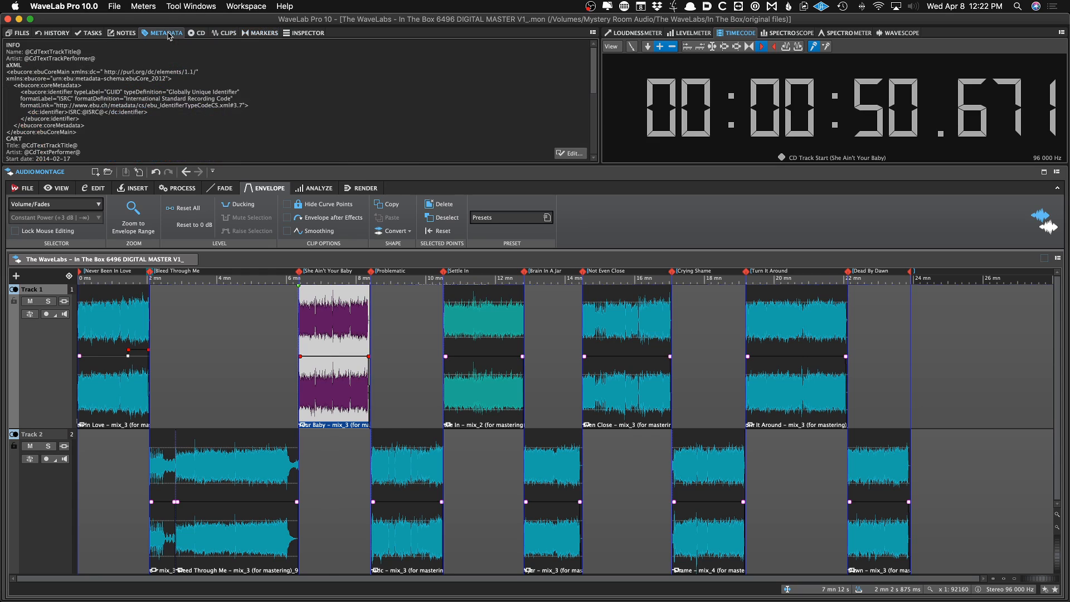
pyautogui.click(131, 34)
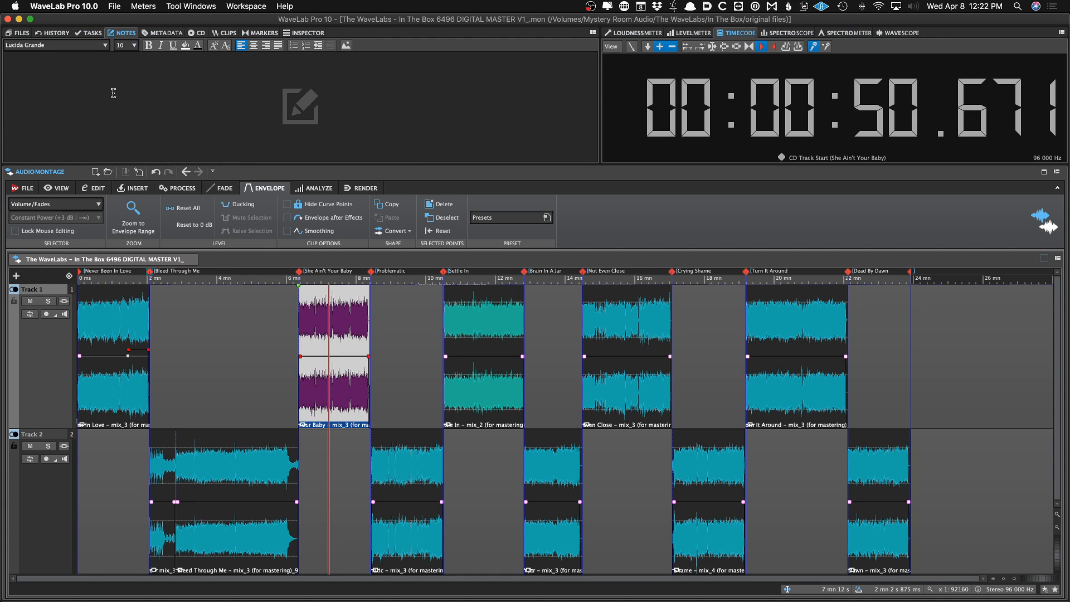
pyautogui.click(93, 33)
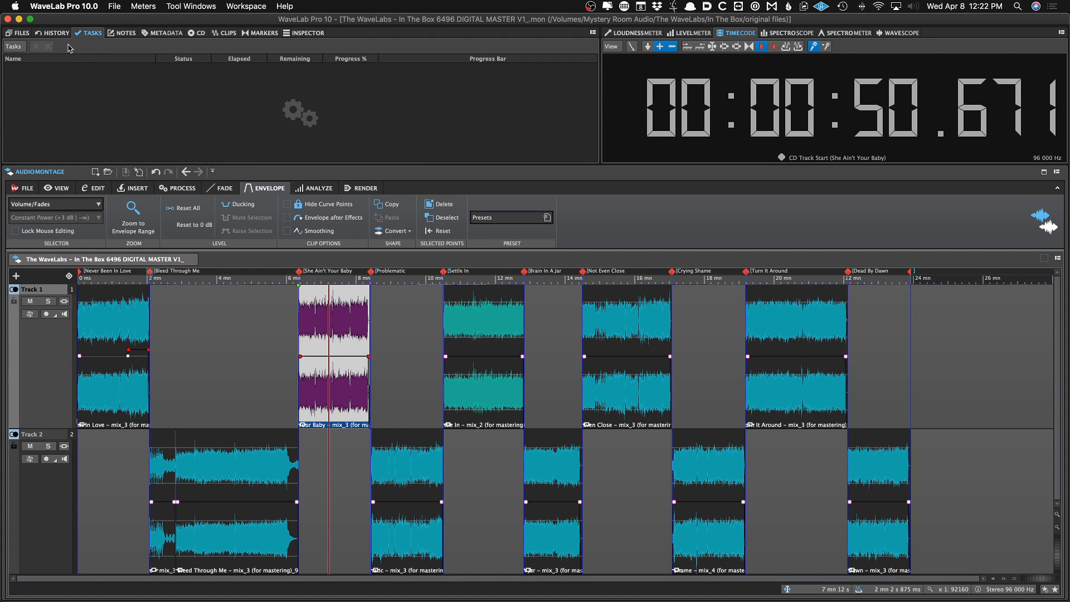
pyautogui.click(53, 34)
pyautogui.click(24, 33)
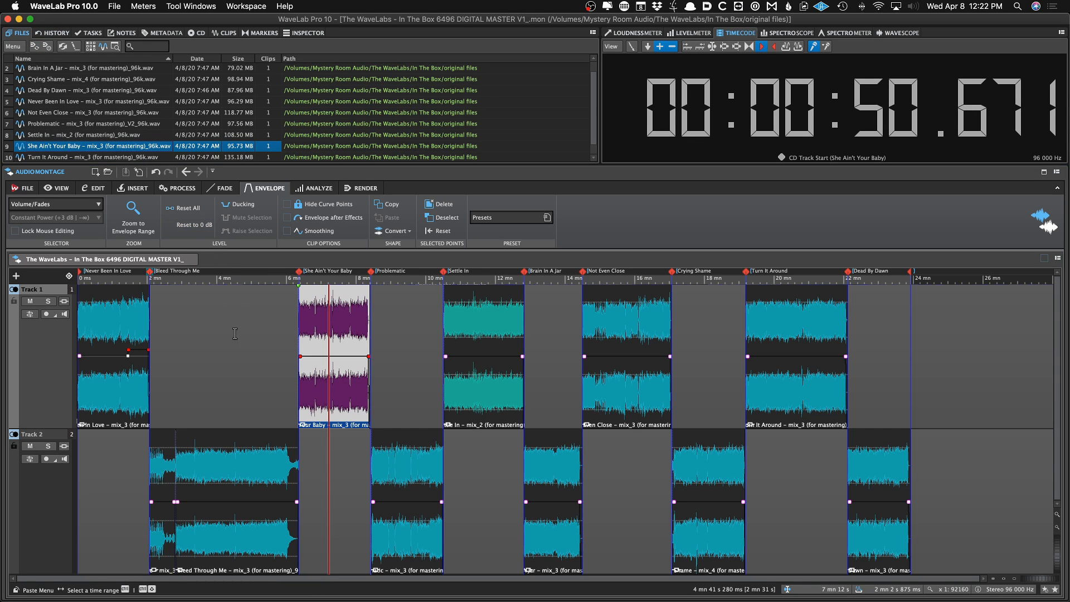
# Reveal the Not Even Close source file in Finder, then switch back to WaveLab
pyautogui.click(112, 328)
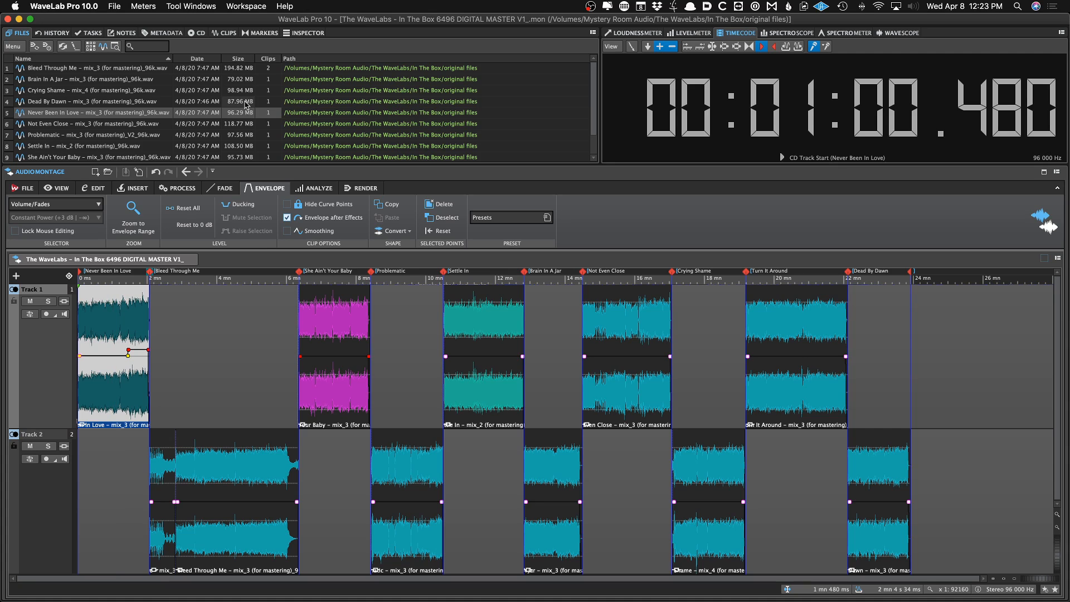
pyautogui.scroll(-2, 256, 104)
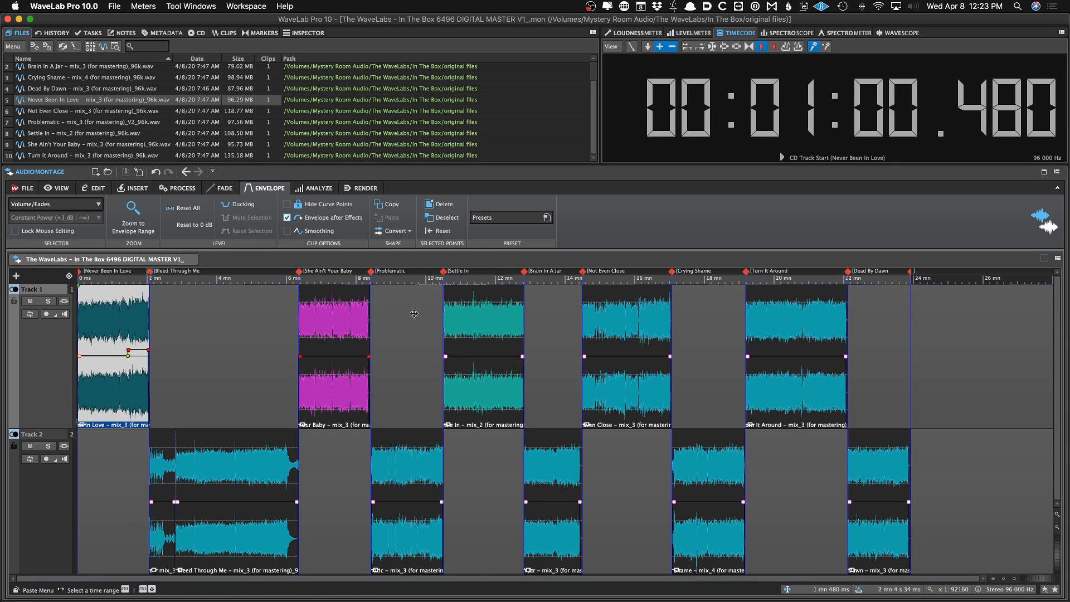
pyautogui.click(513, 319)
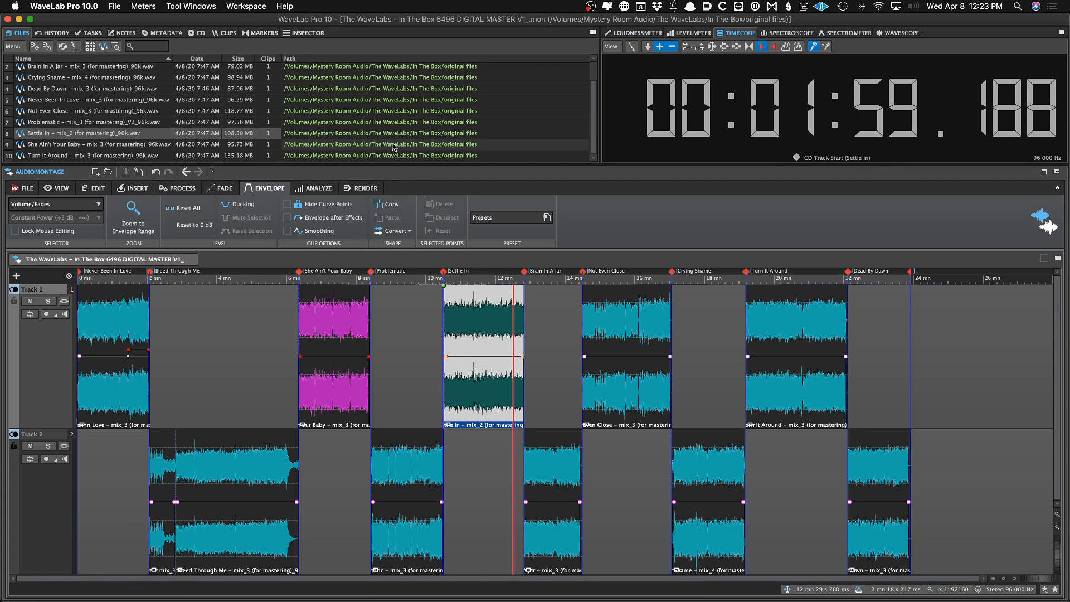
pyautogui.click(612, 319)
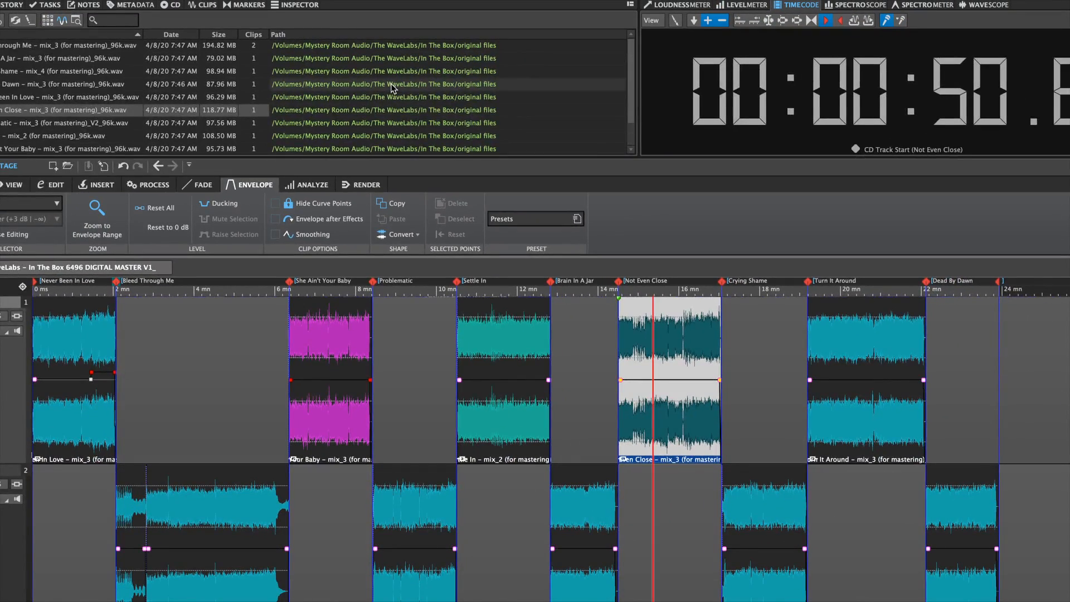
pyautogui.scroll(-1, 393, 88)
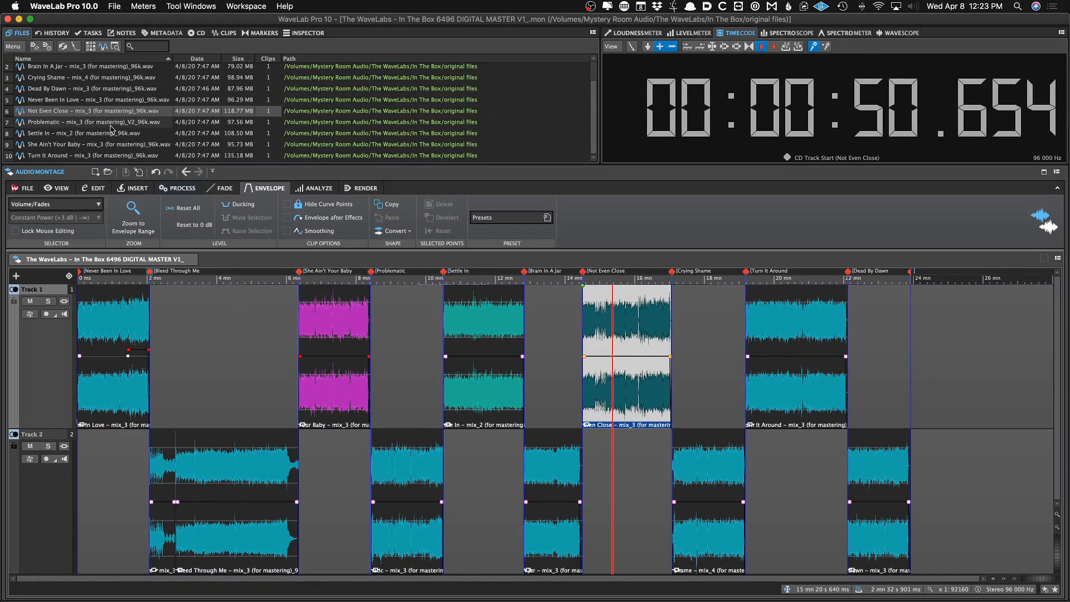
pyautogui.rightClick(92, 111)
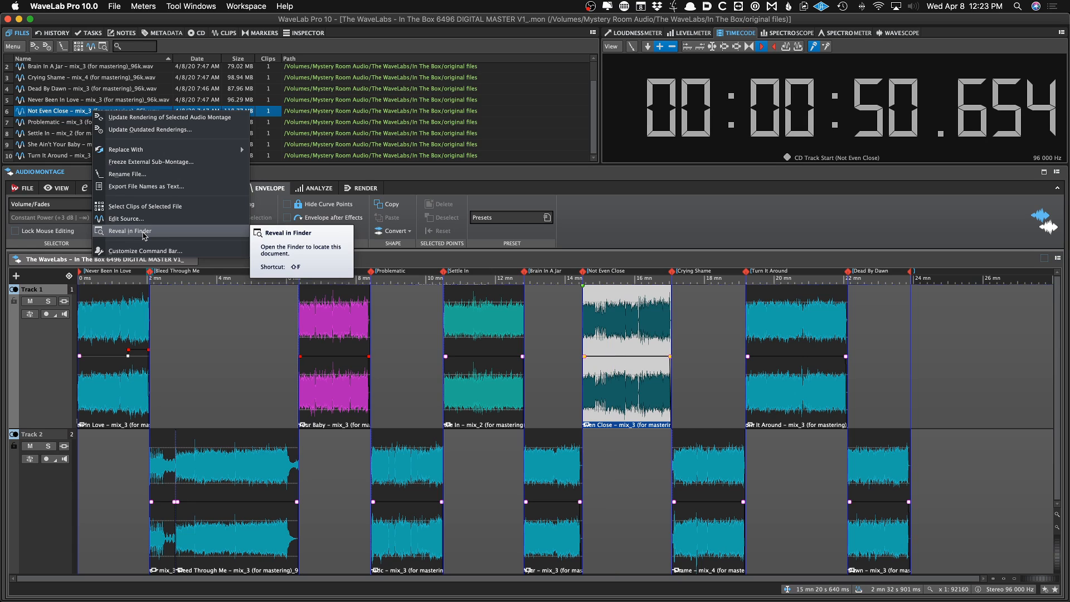
pyautogui.click(143, 231)
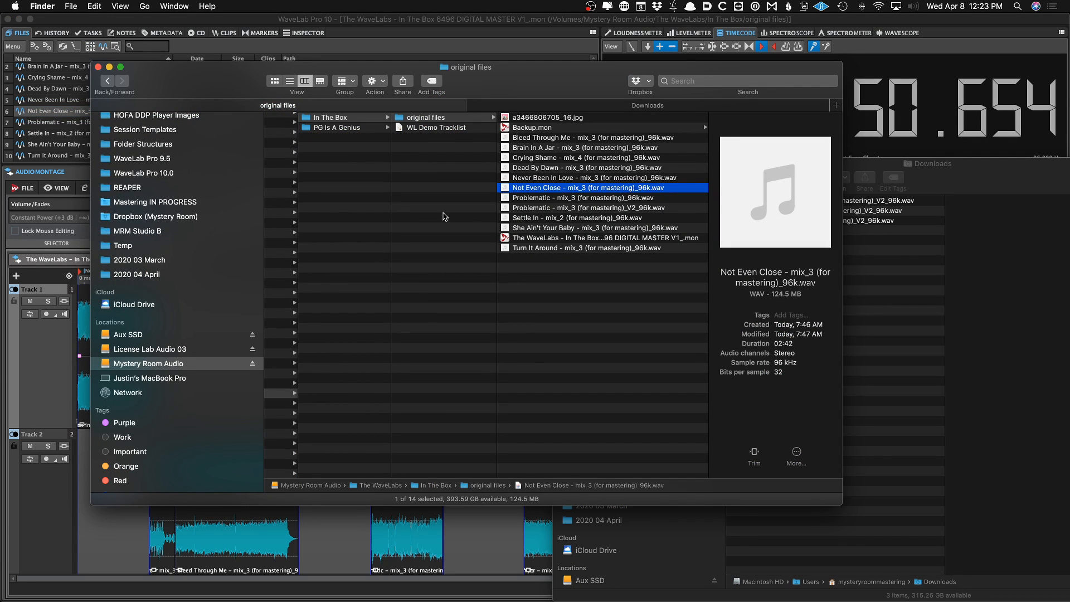
pyautogui.press('super+Tab')
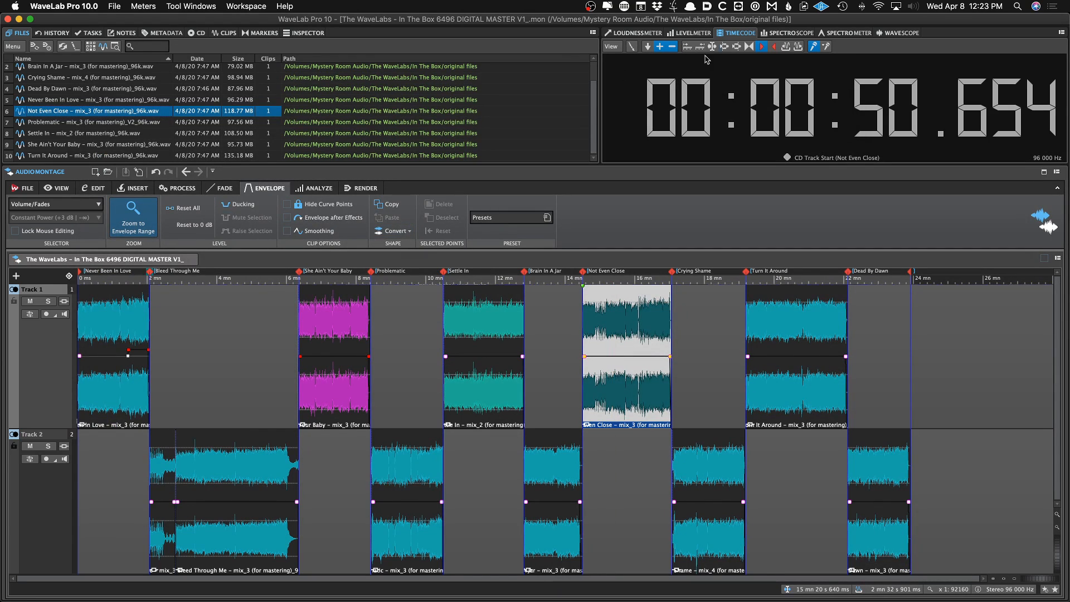
# Switch to the spectroscope, insert a reference track and reorder it up and down among the montage tracks
pyautogui.click(782, 33)
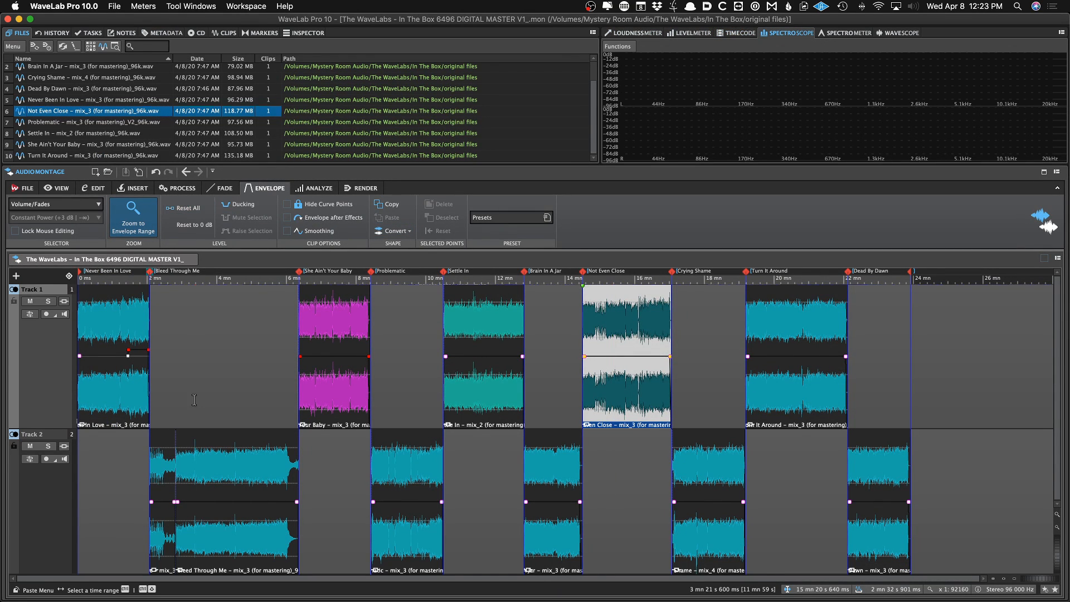
pyautogui.click(196, 379)
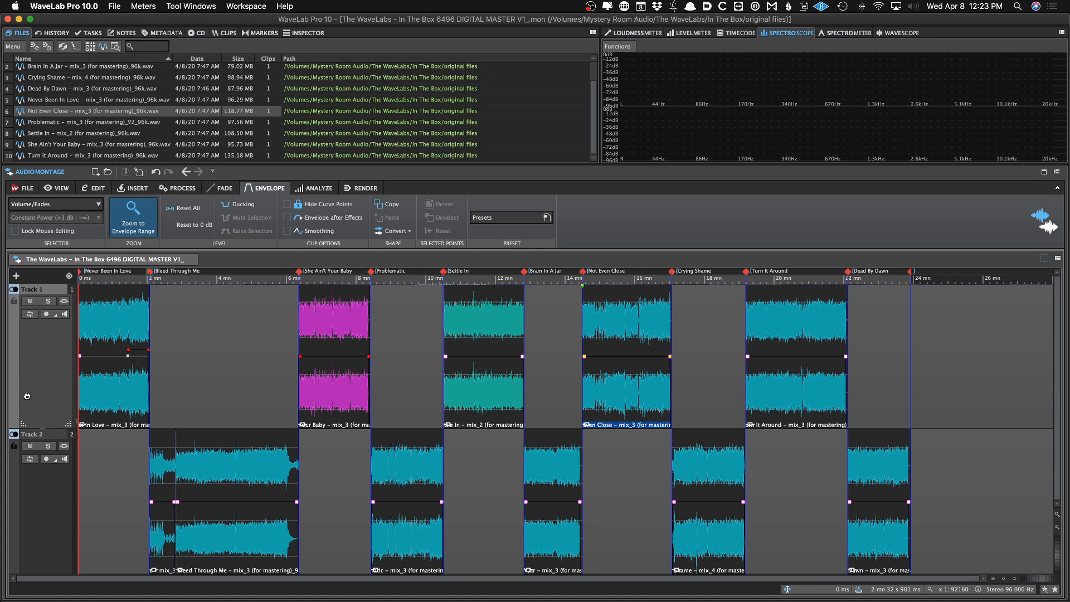
pyautogui.press('r')
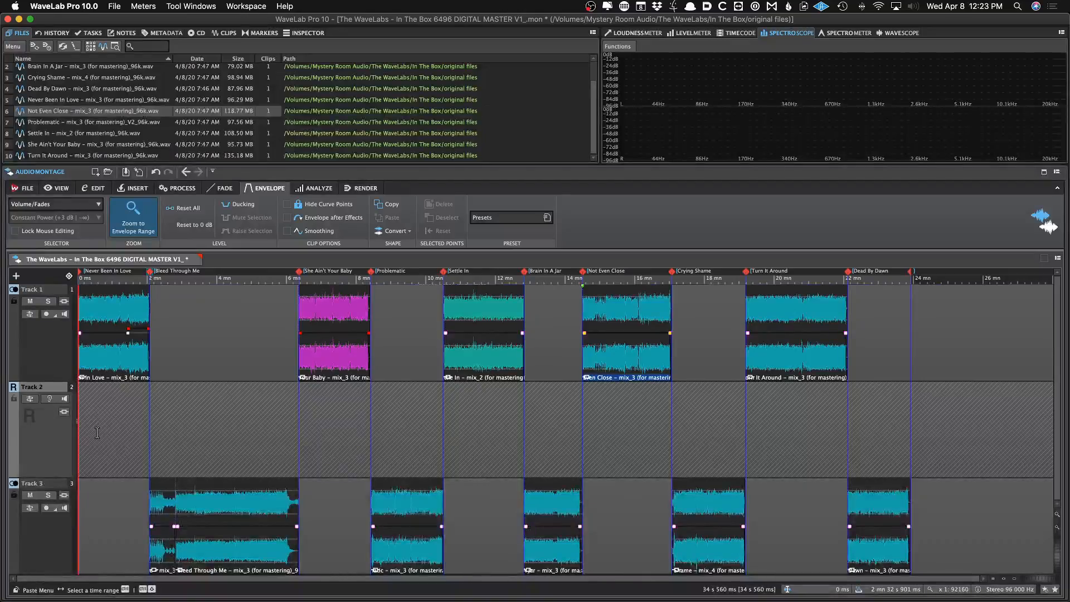
pyautogui.hotkey('alt', 'Down')
pyautogui.hotkey('alt', 'Up')
pyautogui.hotkey('alt', 'Up')
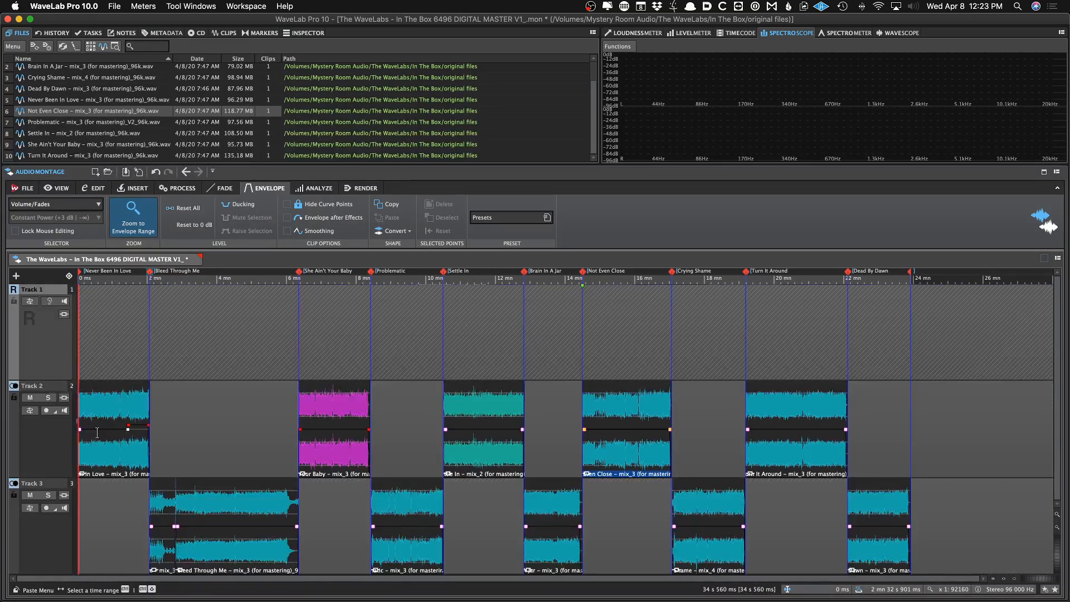
pyautogui.hotkey('alt', 'Down')
pyautogui.hotkey('alt', 'Down')
pyautogui.hotkey('alt', 'Up')
pyautogui.hotkey('alt', 'Up')
pyautogui.hotkey('alt', 'Down')
pyautogui.hotkey('alt', 'Down')
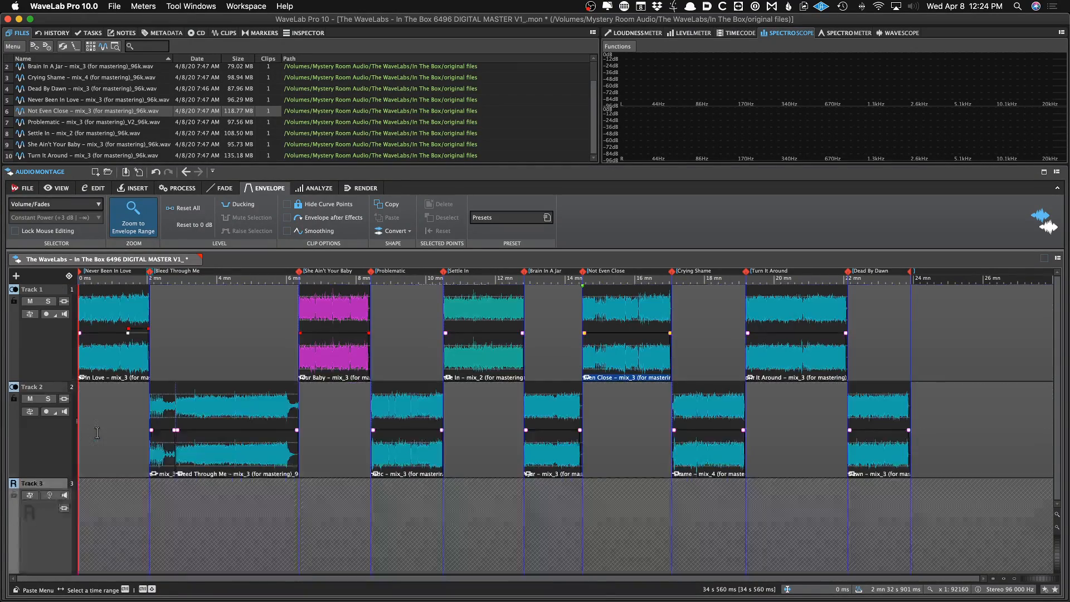
pyautogui.hotkey('alt', 'Up')
pyautogui.hotkey('alt', 'Up')
pyautogui.hotkey('alt', 'Down')
pyautogui.hotkey('alt', 'Down')
pyautogui.hotkey('alt', 'Up')
pyautogui.hotkey('alt', 'Up')
pyautogui.hotkey('alt', 'Down')
pyautogui.hotkey('alt', 'Down')
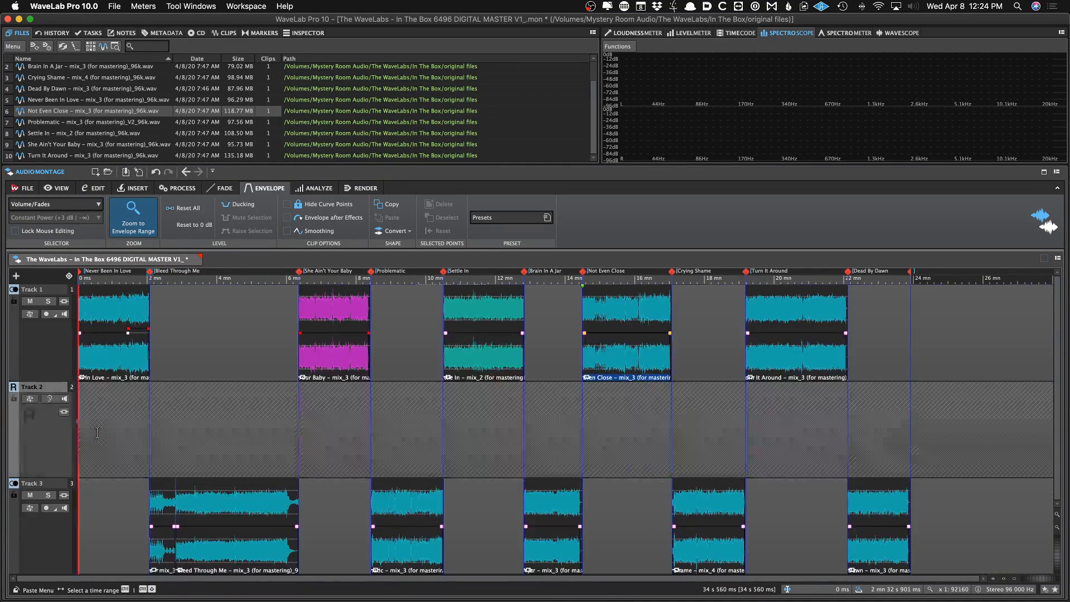
# Move the second Bleed Through Me clip from track 2 to track 1
pyautogui.click(203, 401)
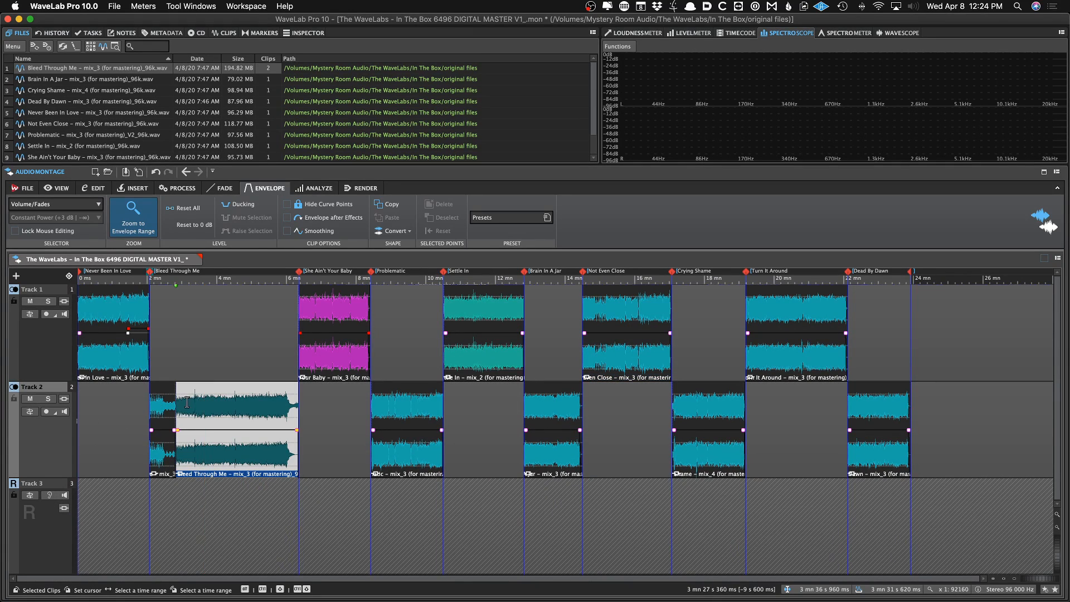
pyautogui.click(191, 401)
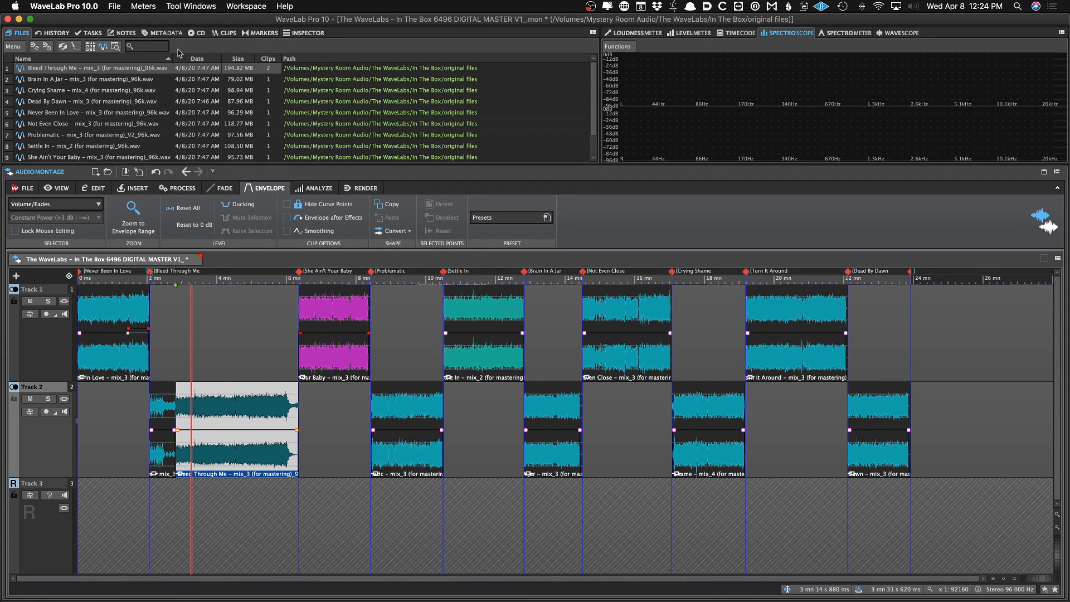
pyautogui.click(227, 33)
pyautogui.click(227, 96)
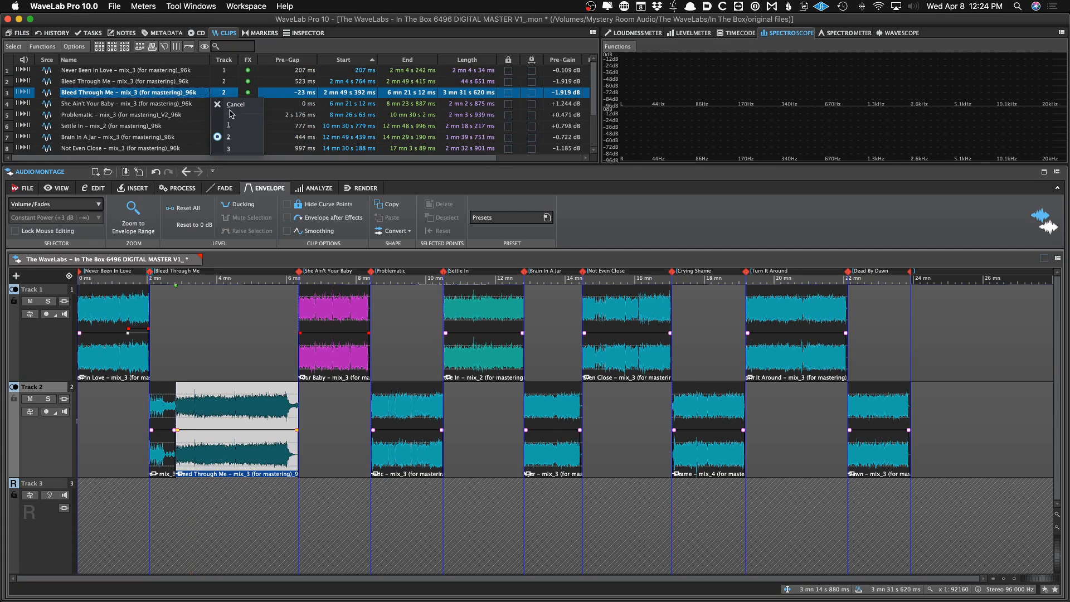
pyautogui.click(227, 119)
# Reassign the She Ain't Your Baby and Settle In clips to track 2 in the clips list
pyautogui.click(225, 104)
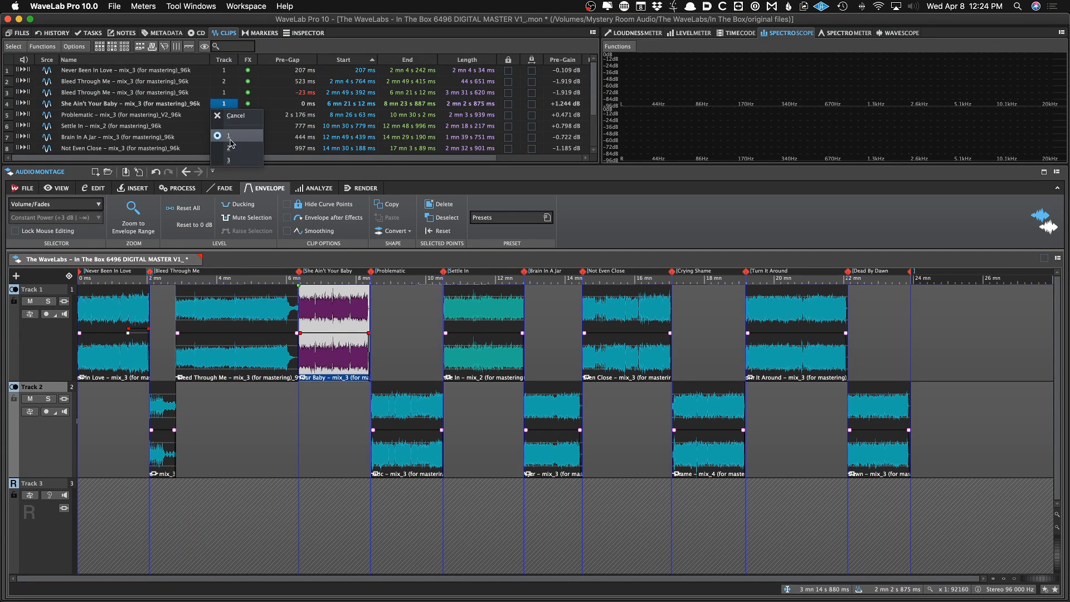
pyautogui.click(225, 138)
pyautogui.click(224, 130)
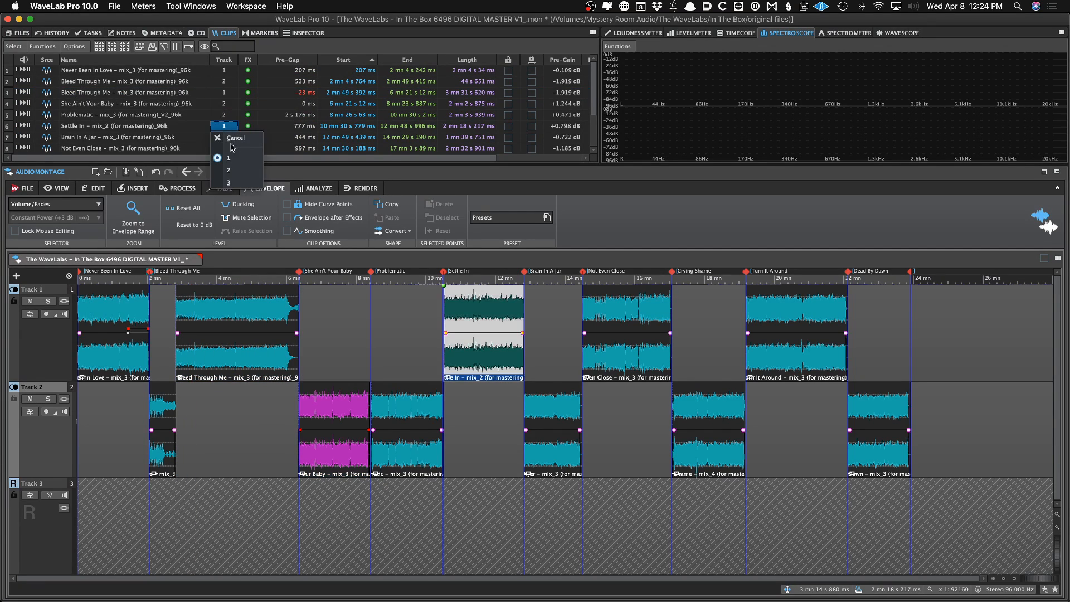
pyautogui.click(226, 161)
pyautogui.click(223, 129)
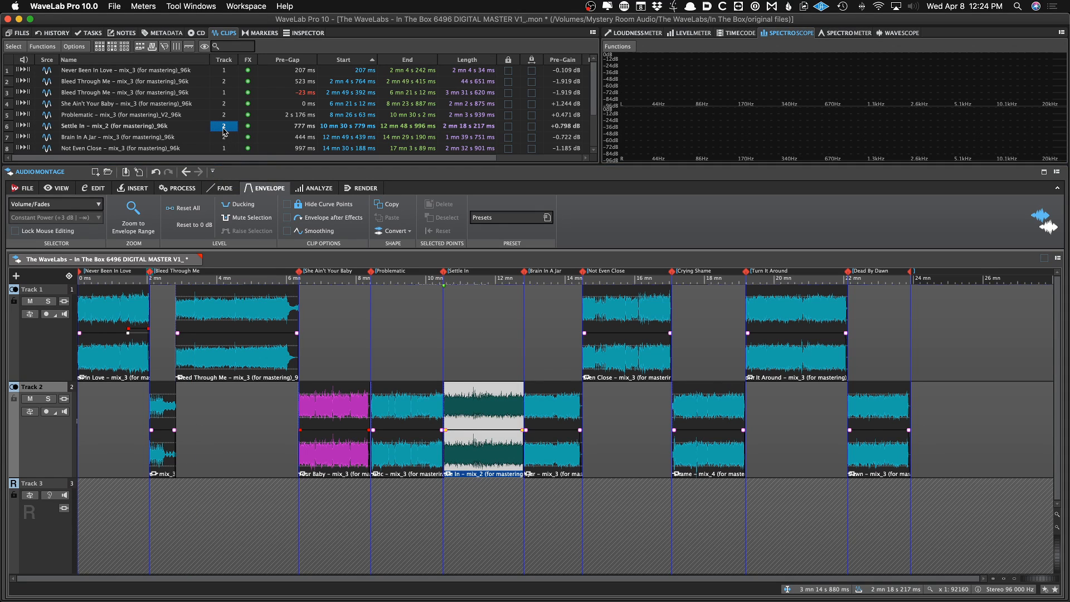
# Undo the recent clip track reassignments and track reordering
pyautogui.click(402, 320)
pyautogui.press('super+z')
pyautogui.press('super+z')
pyautogui.press('super+z')
pyautogui.press('super+z')
pyautogui.press('super+z')
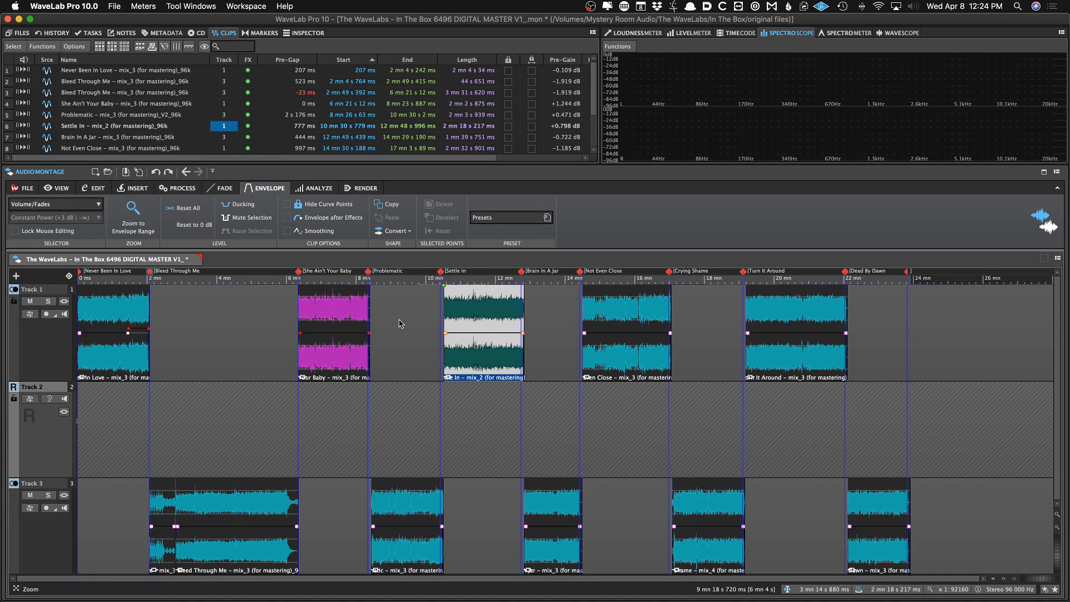
pyautogui.press('super+z')
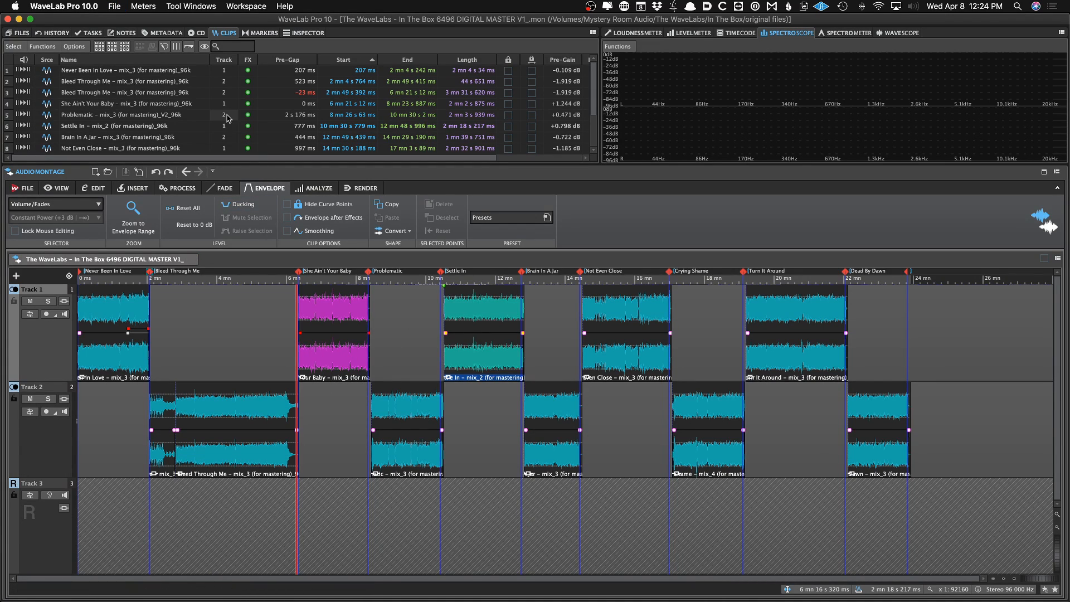
# Select the Bleed Through Me clip and examine the track context menu options for track 2
pyautogui.click(193, 397)
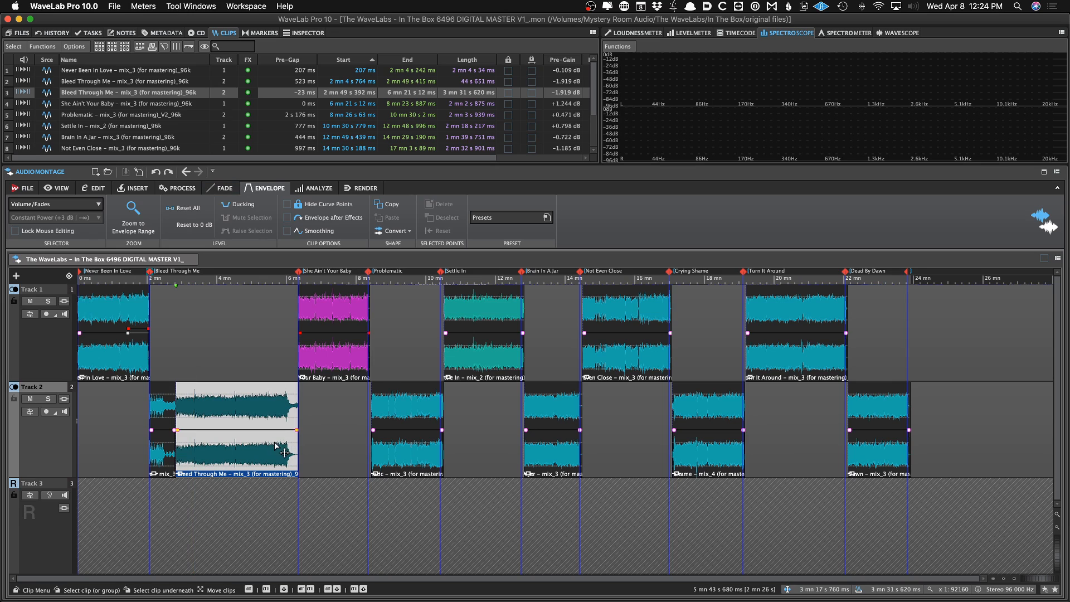
pyautogui.rightClick(59, 441)
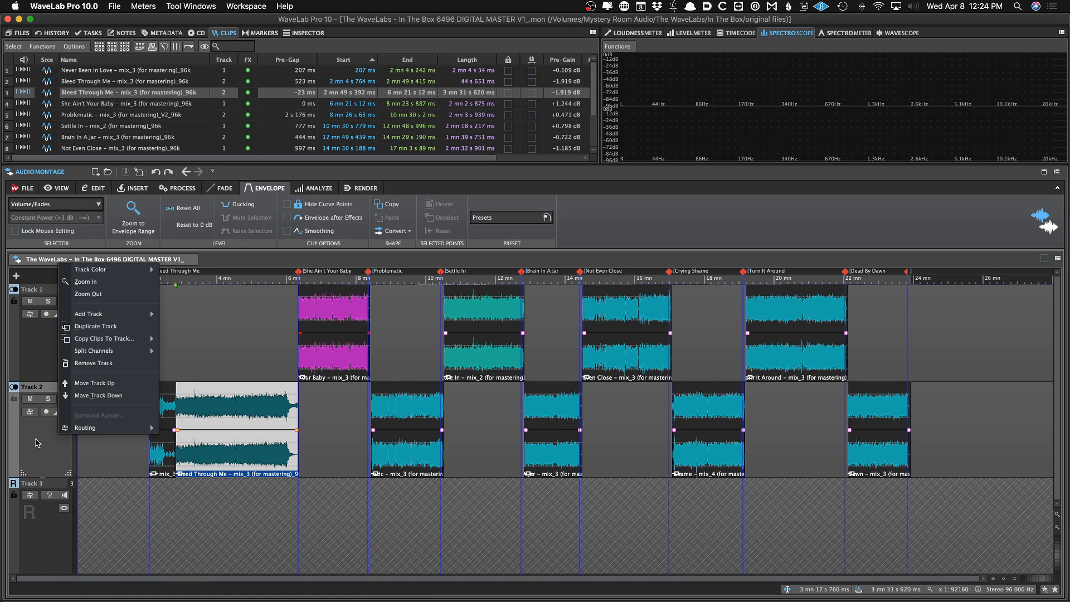
pyautogui.click(36, 443)
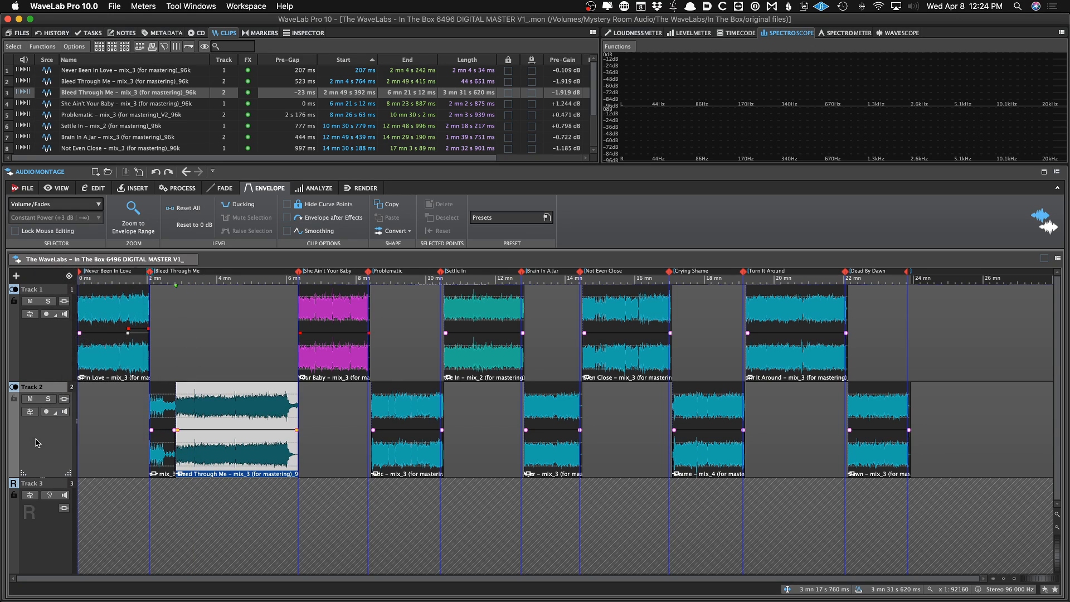
pyautogui.rightClick(37, 443)
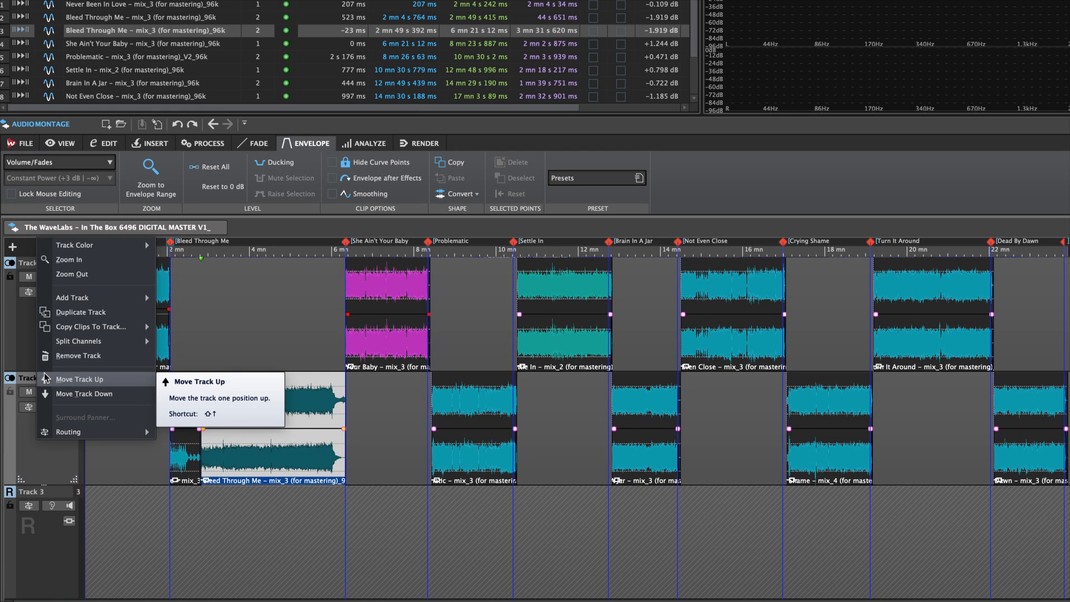
pyautogui.press('Escape')
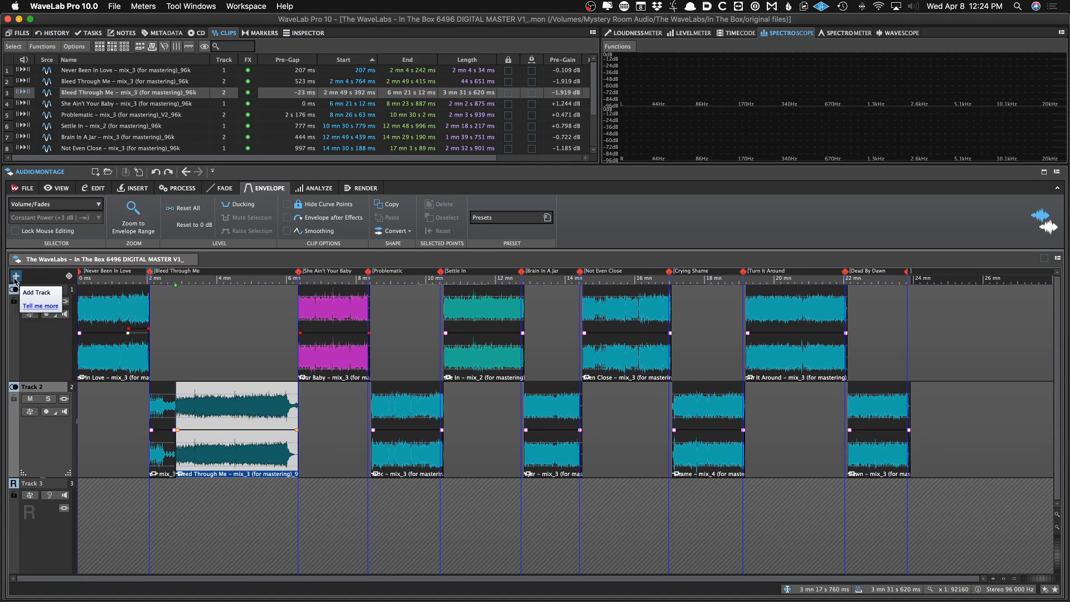
pyautogui.click(15, 277)
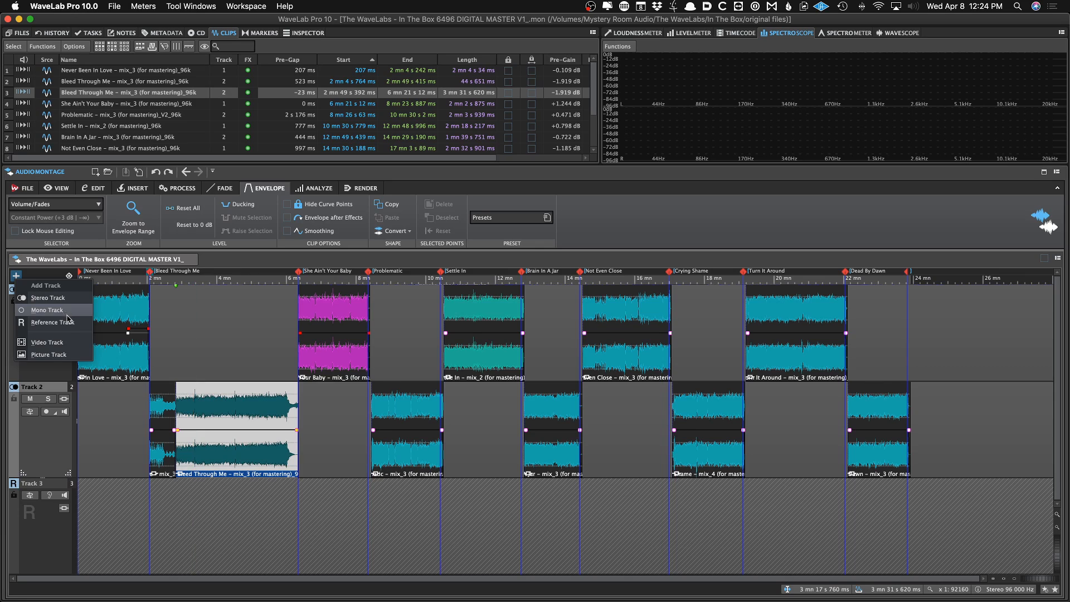
pyautogui.click(92, 543)
pyautogui.click(92, 543)
pyautogui.press('Home')
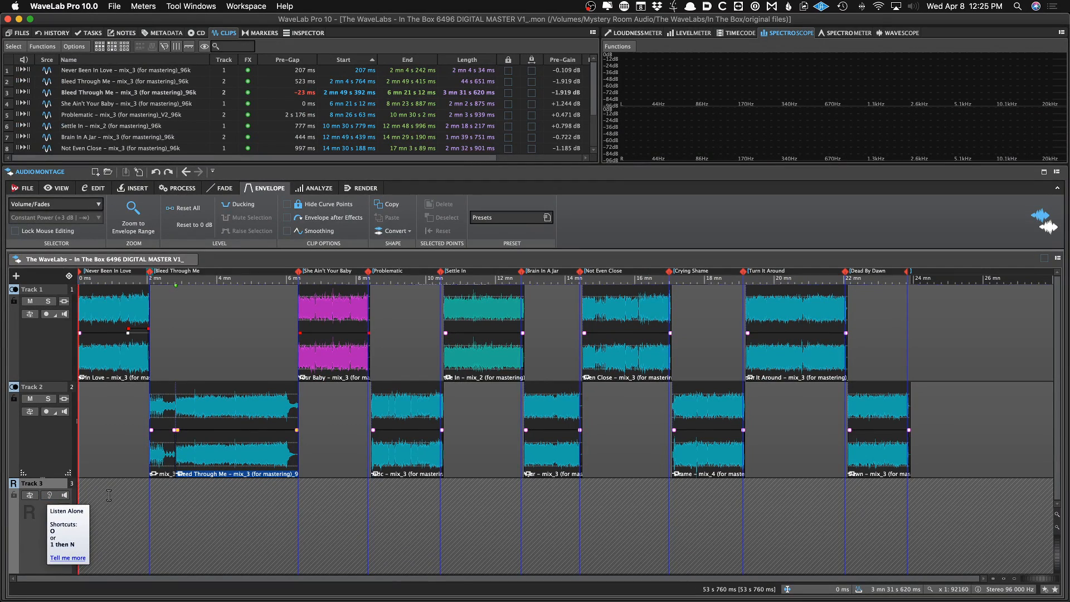
pyautogui.click(108, 494)
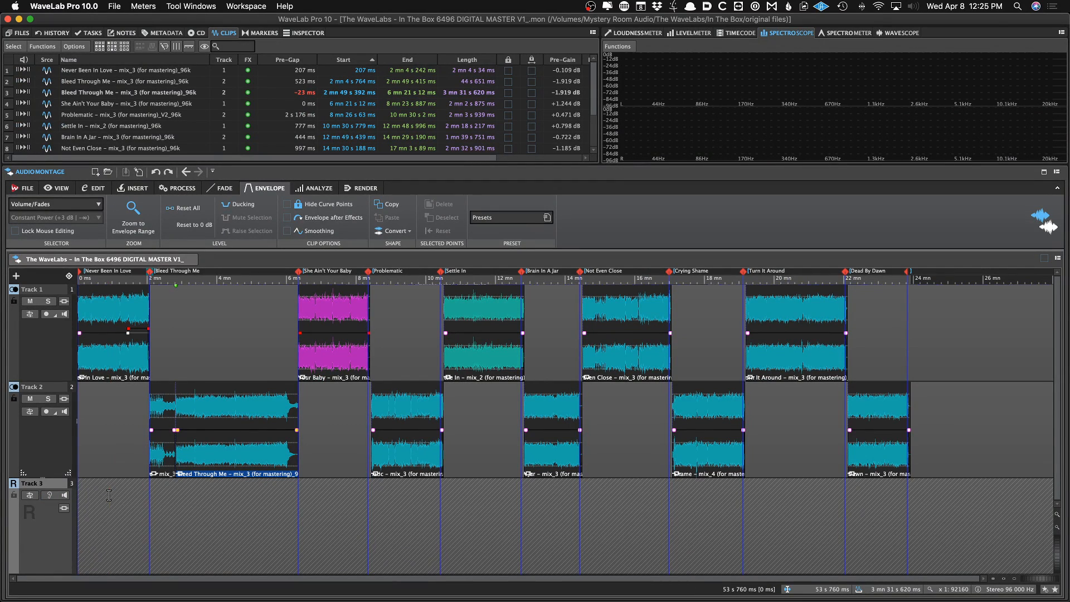
pyautogui.press('Home')
# Copy all clips from track 1 to the reference track, Track 3
pyautogui.rightClick(58, 344)
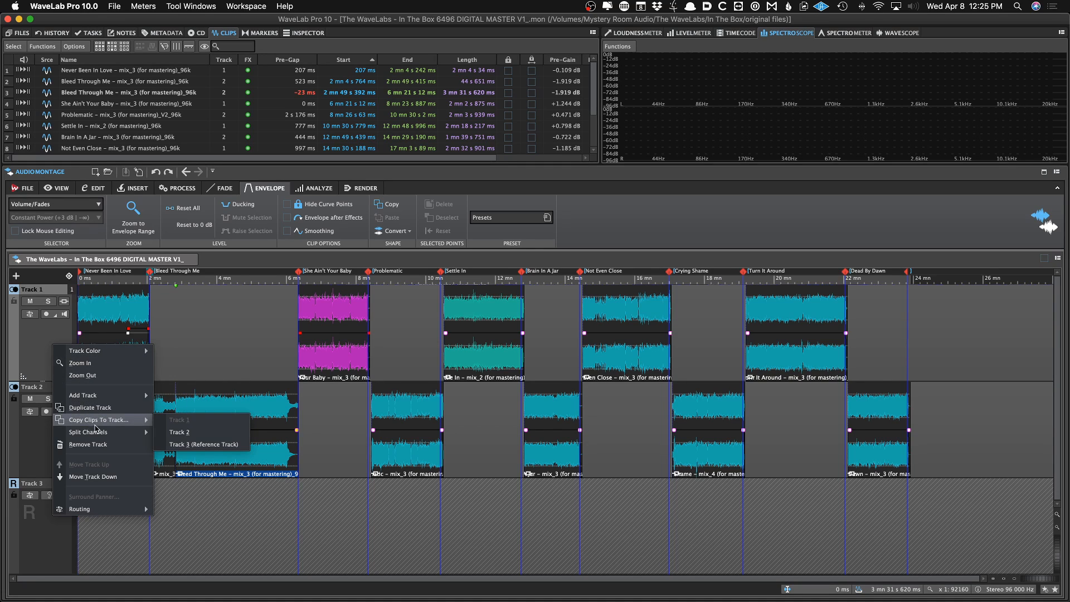
pyautogui.moveTo(109, 427)
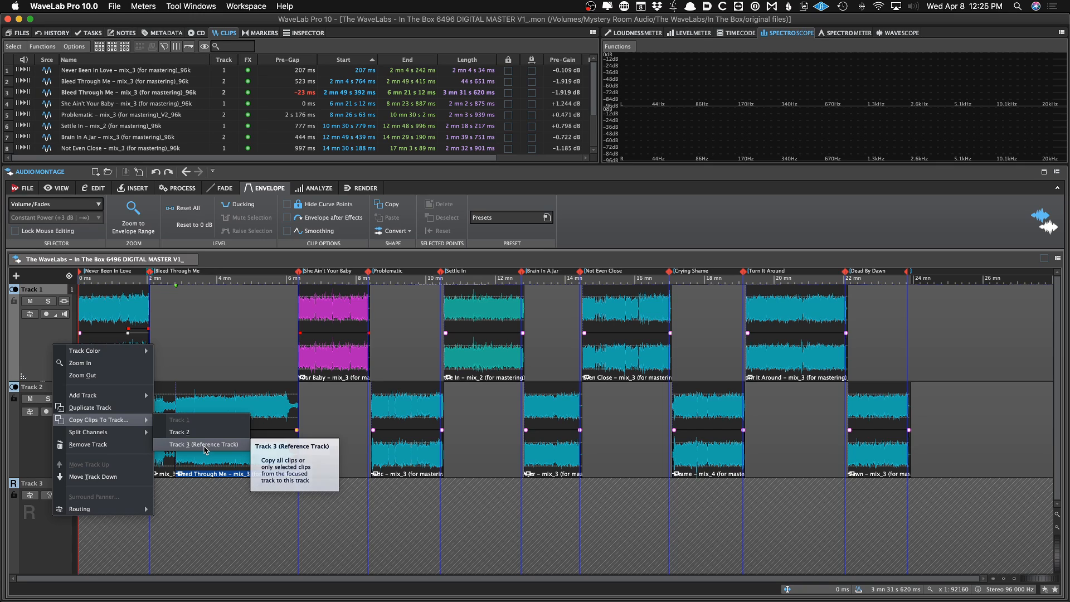
pyautogui.click(206, 449)
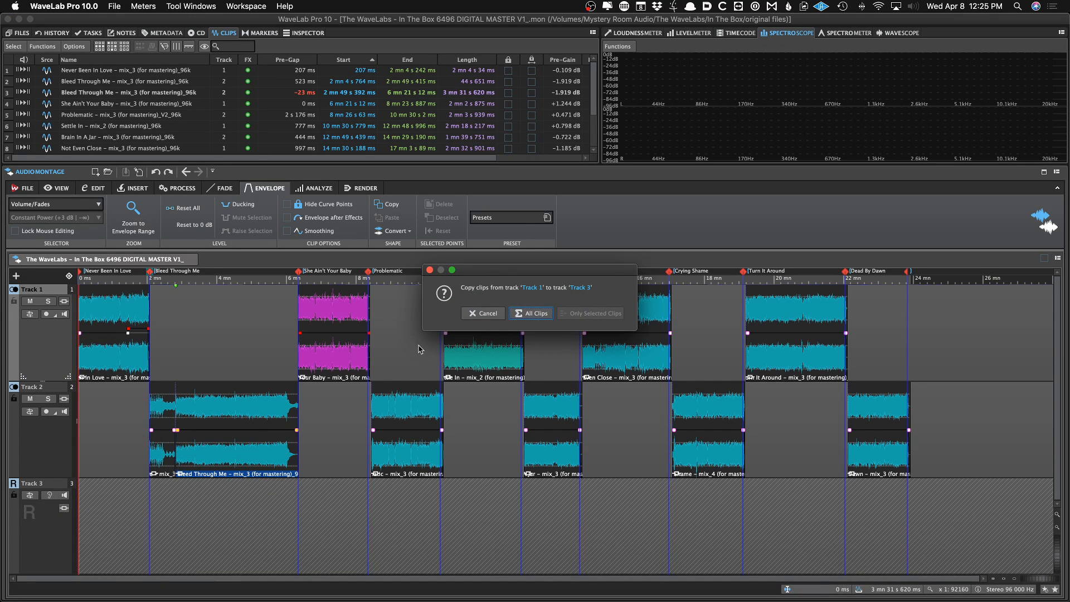
pyautogui.click(535, 314)
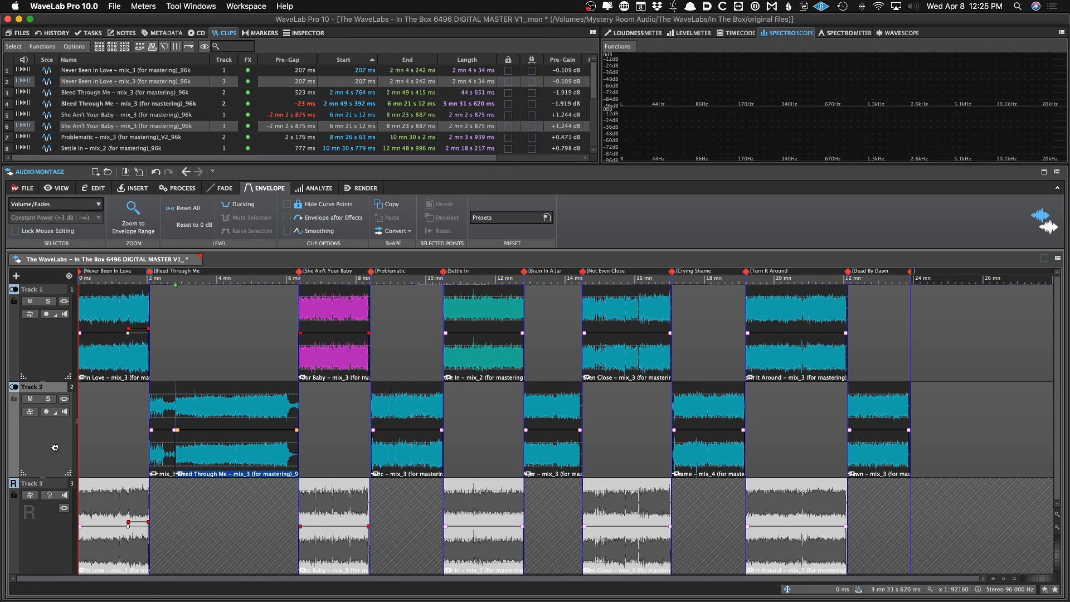
# Copy all clips from track 2 to the reference track, Track 3
pyautogui.rightClick(56, 448)
pyautogui.moveTo(112, 351)
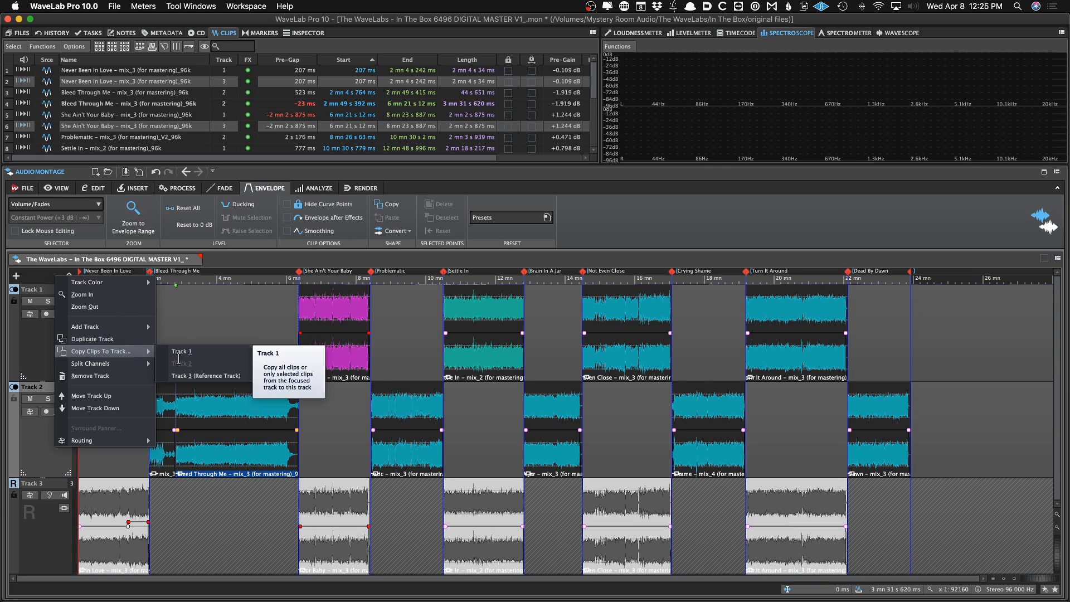
pyautogui.click(185, 372)
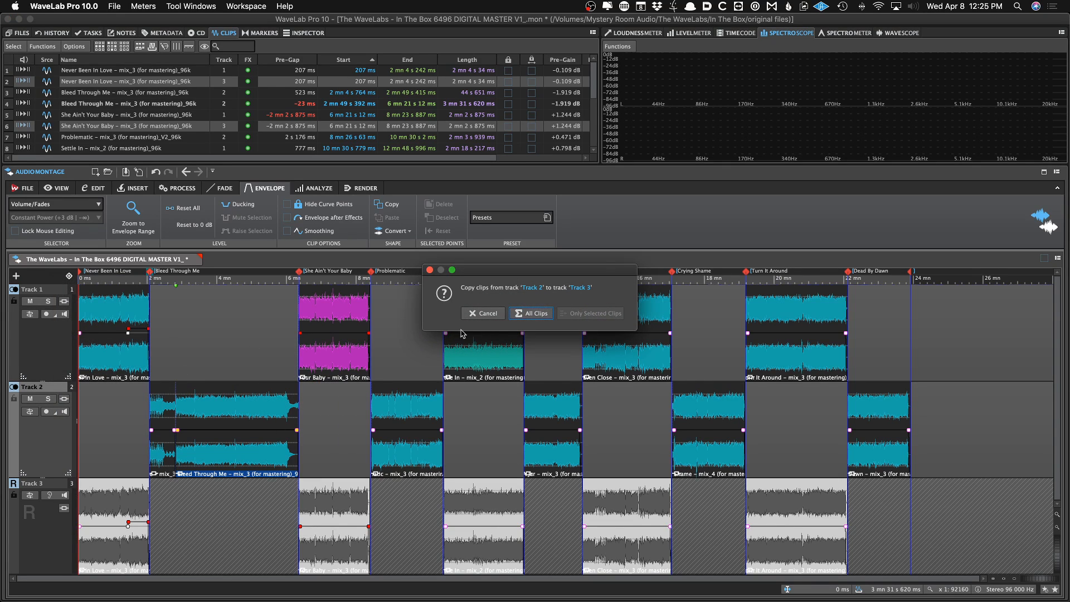
pyautogui.click(527, 316)
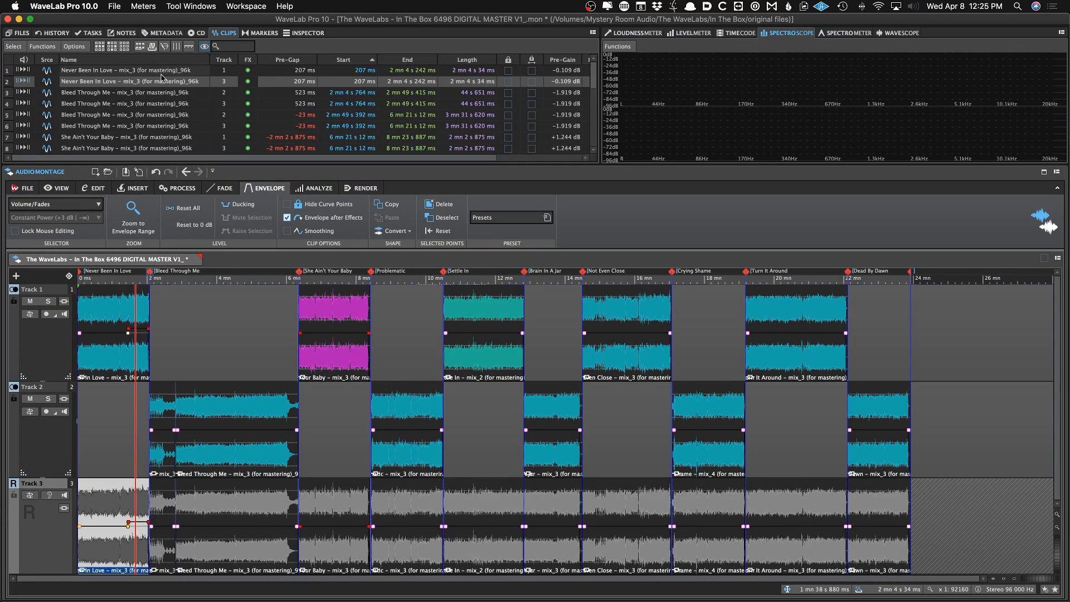
# Remove all plug-ins from the Never Been In Love clip on the reference track
pyautogui.click(295, 33)
pyautogui.scroll(4, 189, 75)
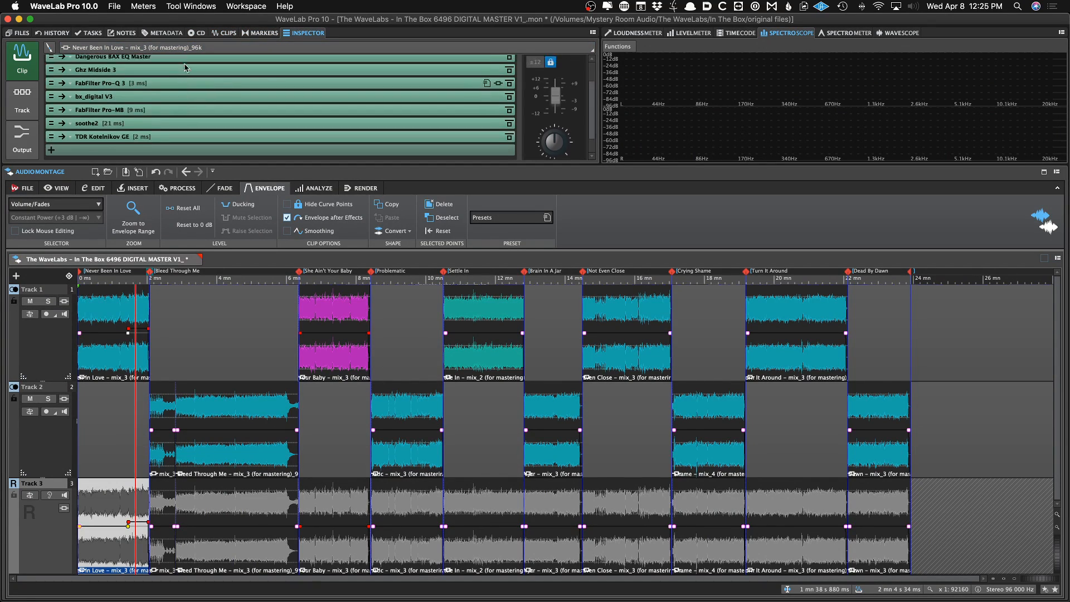
pyautogui.click(135, 76)
pyautogui.click(147, 102)
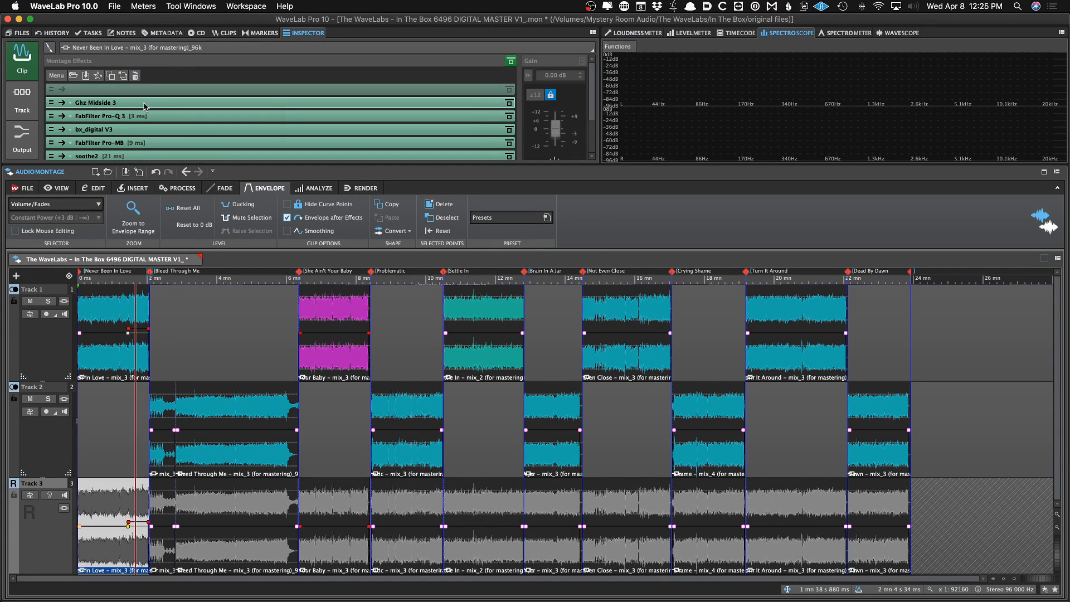
pyautogui.scroll(-2, 188, 94)
pyautogui.click(187, 94)
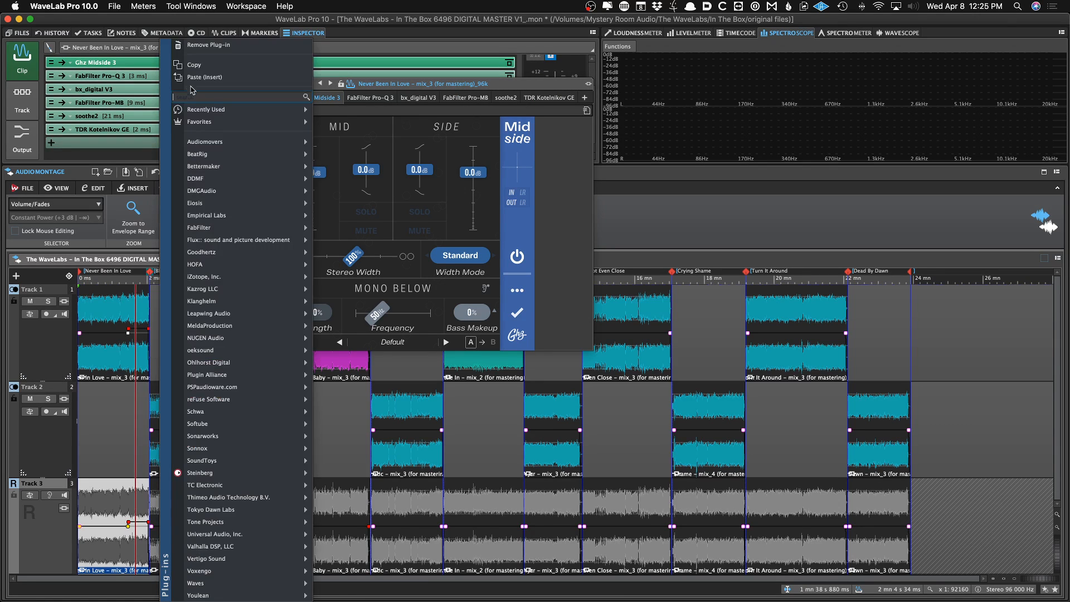
pyautogui.click(265, 92)
pyautogui.click(290, 83)
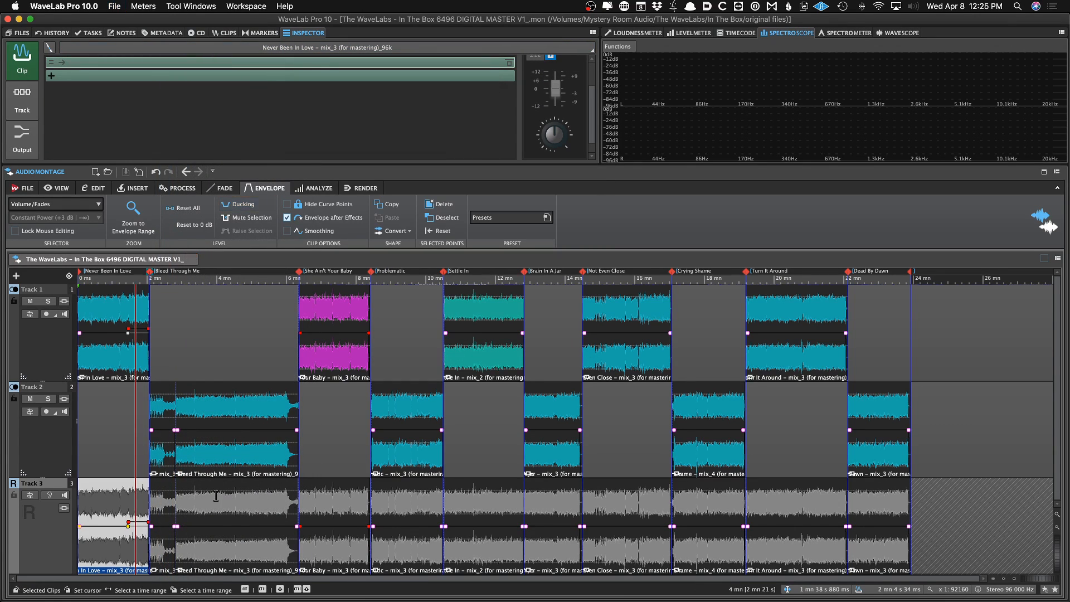
# Remove all plug-ins from the Bleed Through Me clip on the reference track
pyautogui.click(215, 498)
pyautogui.click(196, 63)
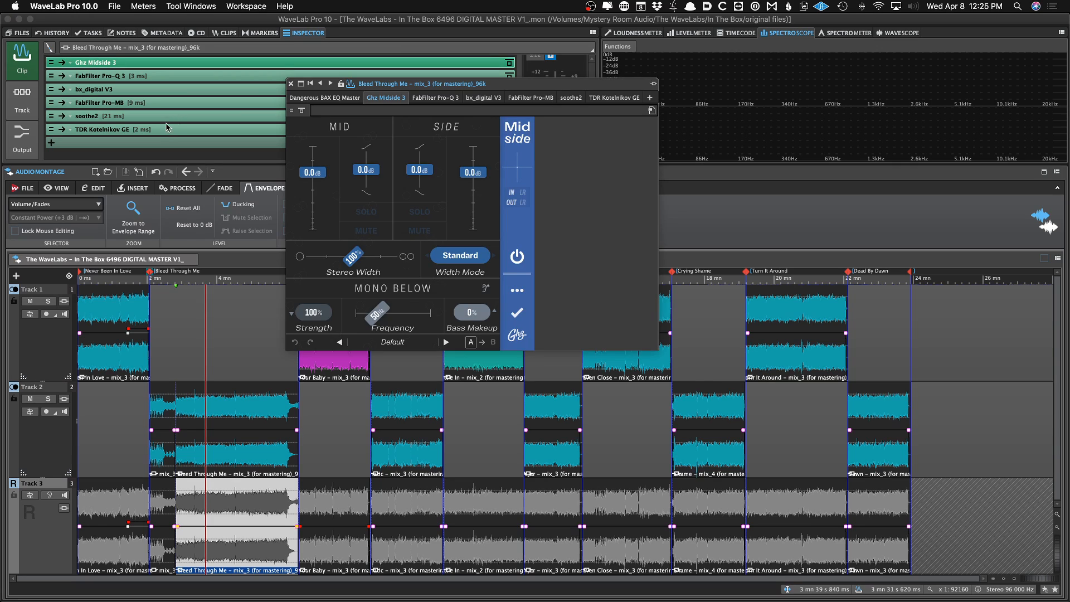
pyautogui.keyDown('shift'); pyautogui.click(164, 129); pyautogui.keyUp('shift')
pyautogui.rightClick(165, 129)
pyautogui.click(189, 46)
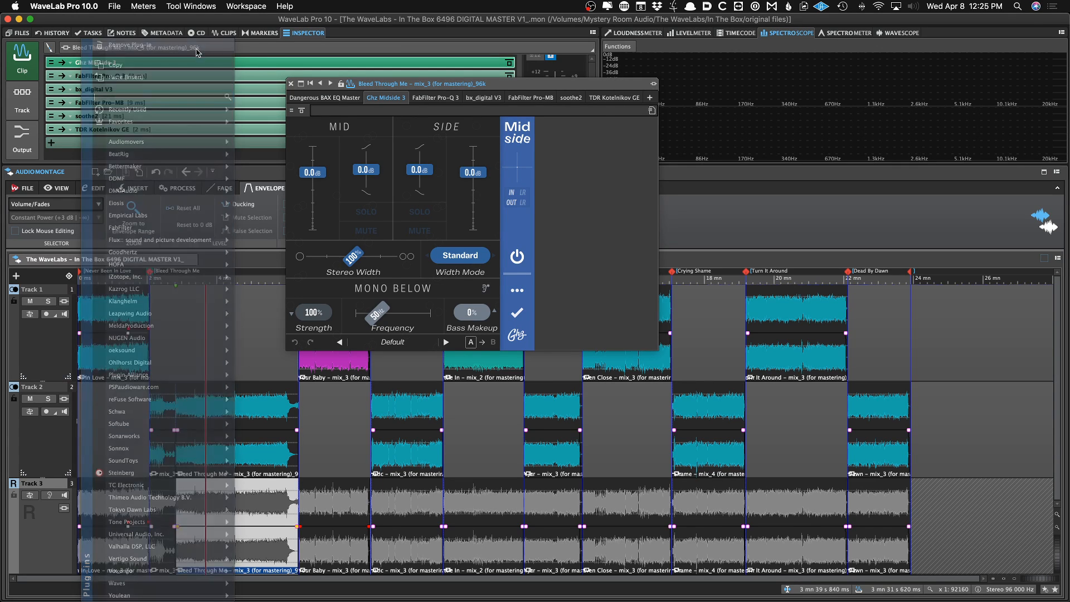
# Remove all plug-ins from the She Ain't Your Baby clip and save the montage
pyautogui.click(330, 500)
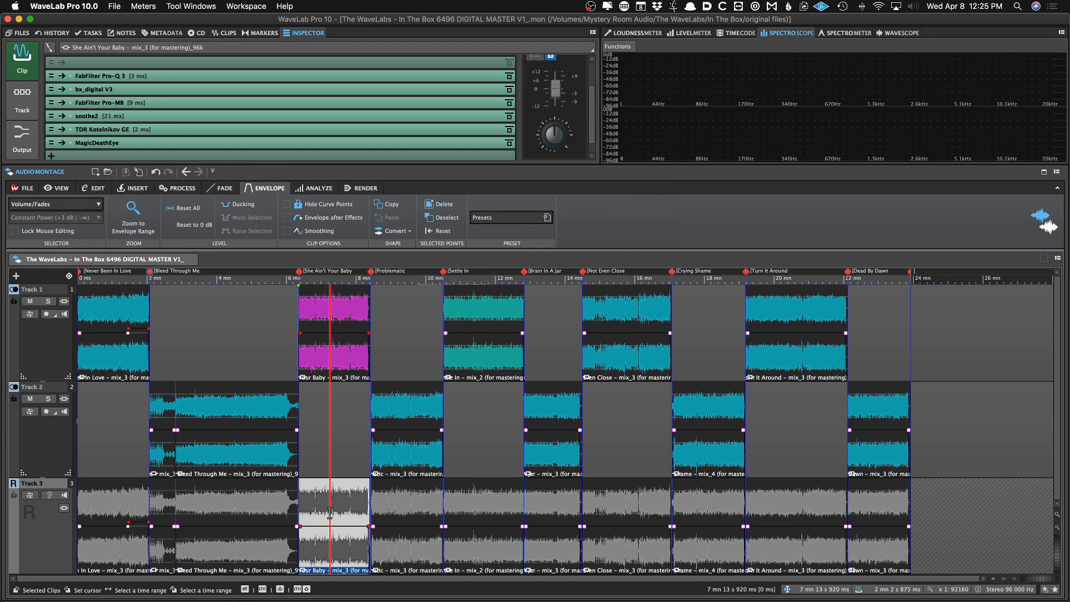
pyautogui.click(350, 360)
pyautogui.click(240, 144)
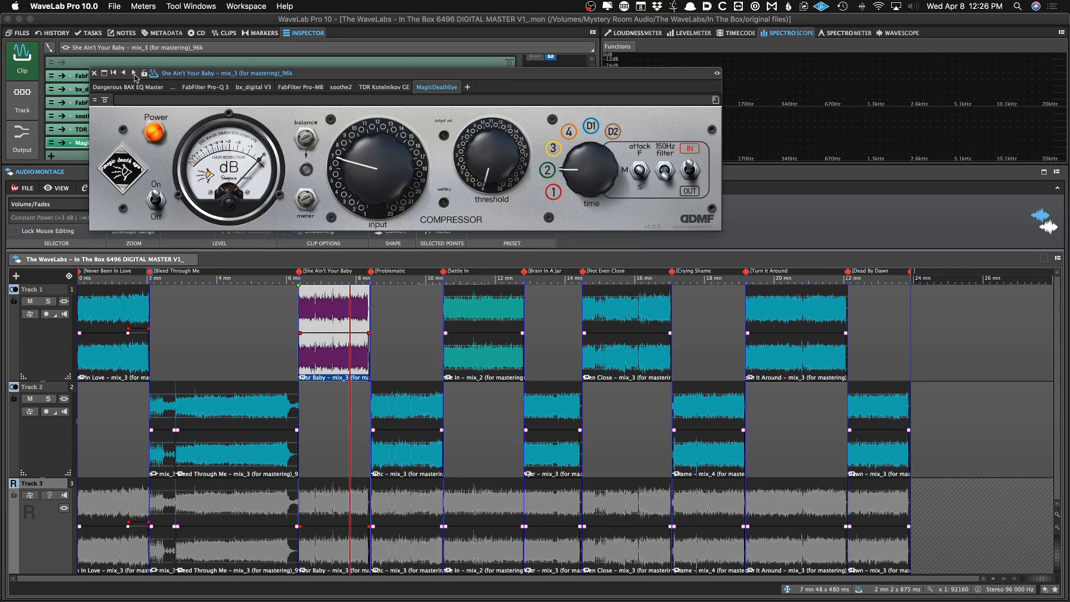
pyautogui.keyDown('shift'); pyautogui.click(86, 77); pyautogui.keyUp('shift')
pyautogui.click(97, 73)
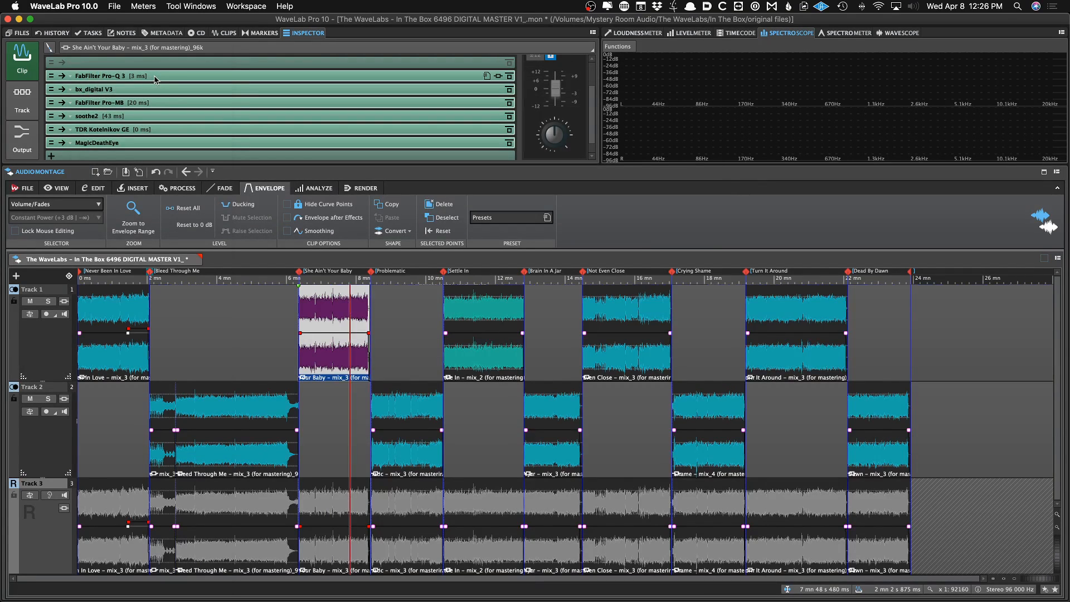
pyautogui.rightClick(154, 81)
pyautogui.click(172, 45)
pyautogui.press('super+s')
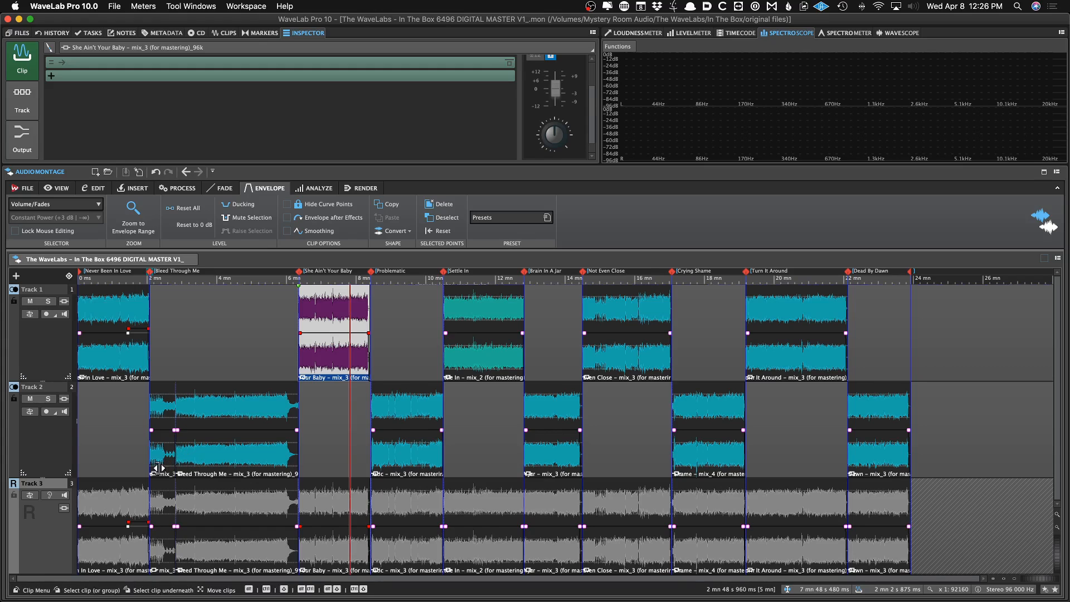
# Play the montage from the start to audition the tracks against the reference
pyautogui.click(107, 458)
pyautogui.scroll(4, 105, 458)
pyautogui.click(121, 458)
pyautogui.press('Home')
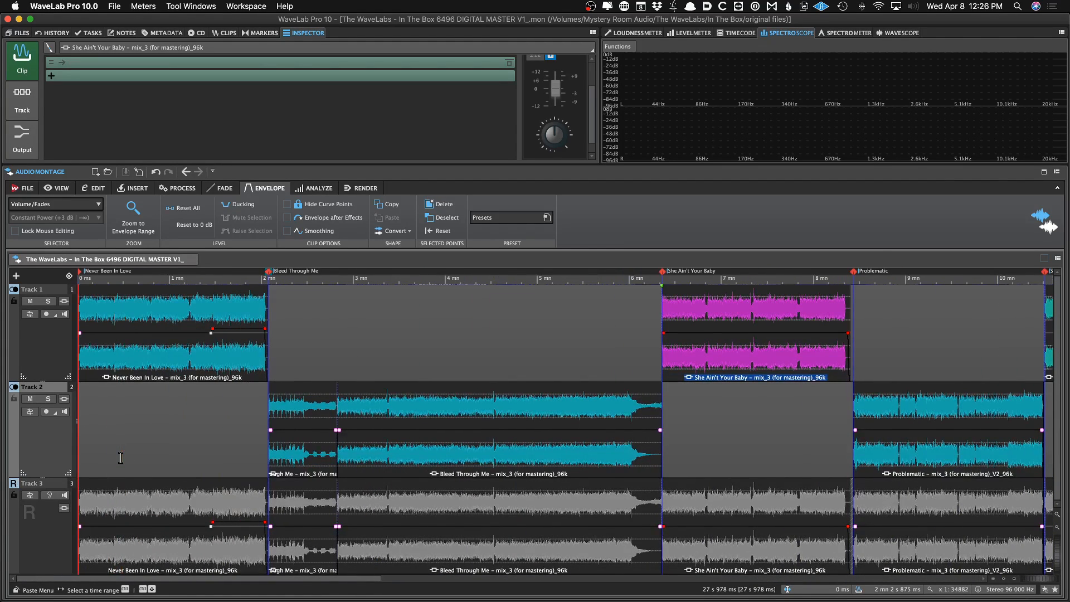
pyautogui.hscroll(1, 97, 470)
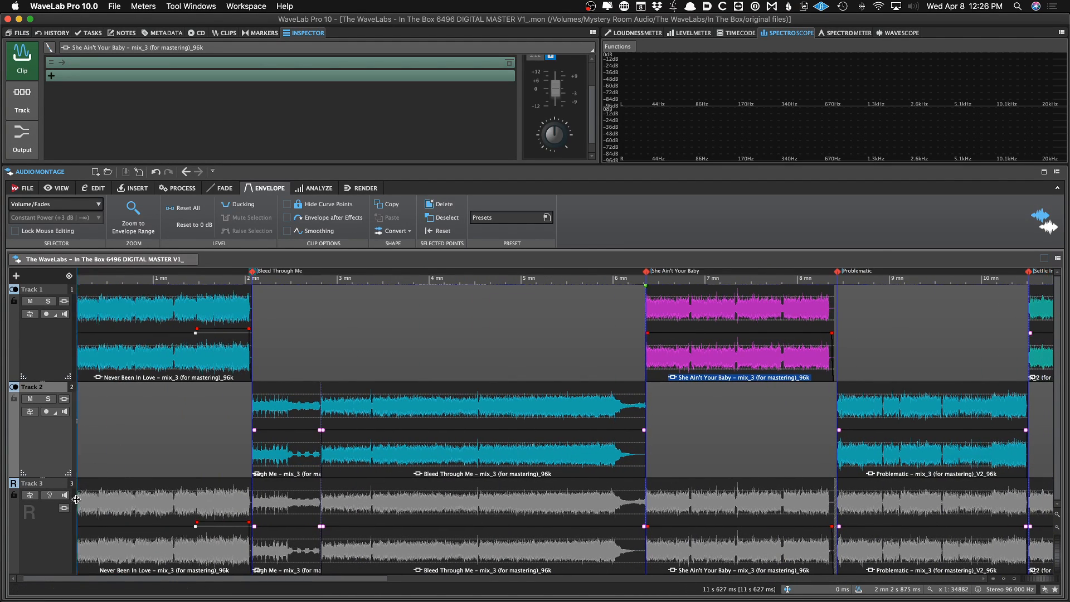
pyautogui.scroll(-5, 185, 519)
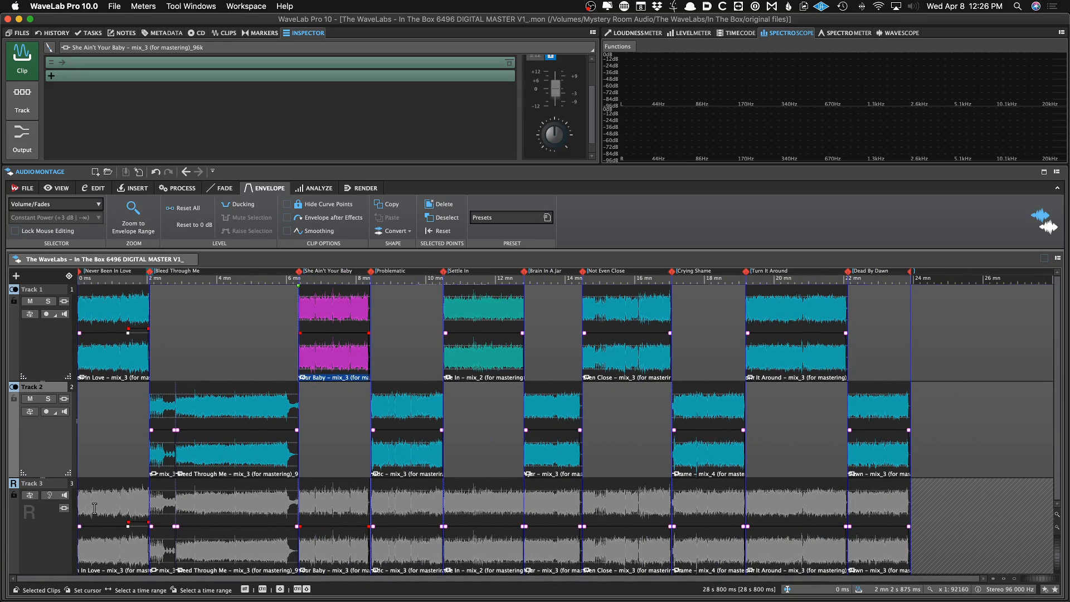
pyautogui.press('space')
pyautogui.scroll(12, 94, 508)
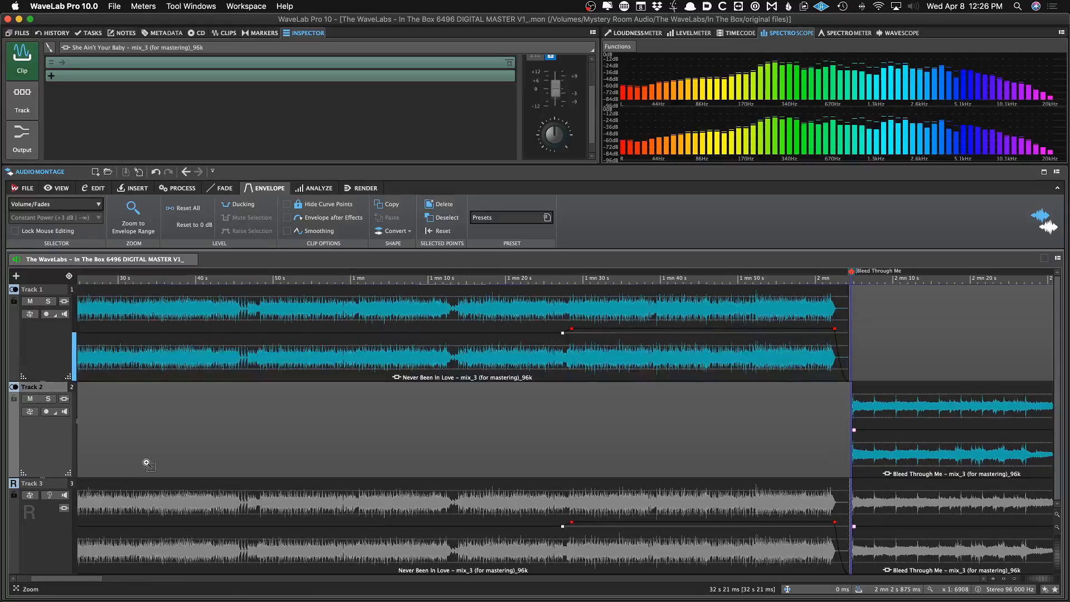
pyautogui.scroll(3, 148, 464)
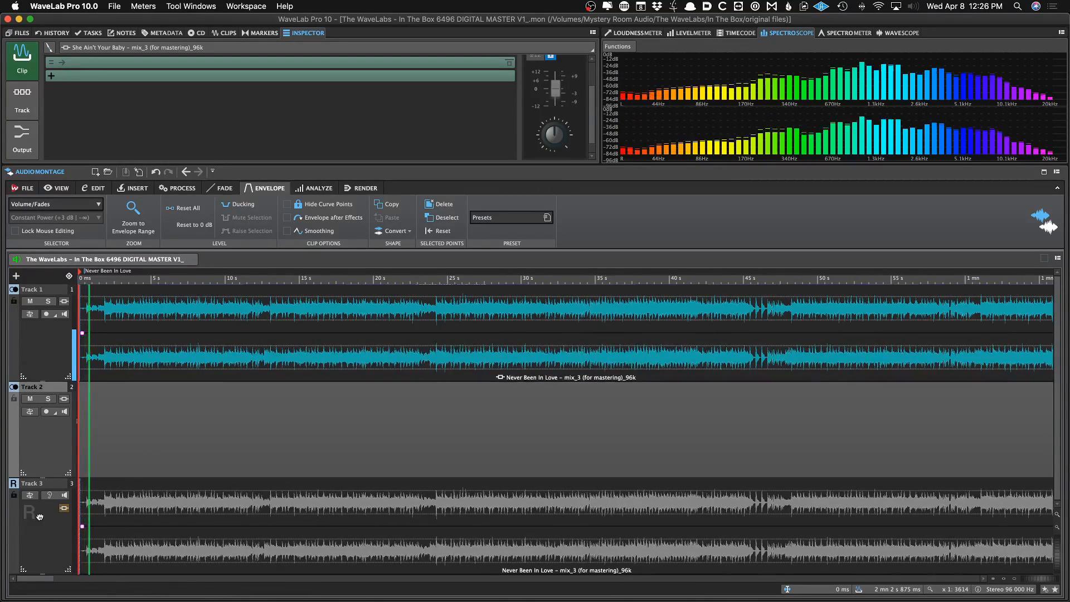
# Zoom out on the montage and solo the reference track so only its unprocessed clips play
pyautogui.scroll(-2, 107, 357)
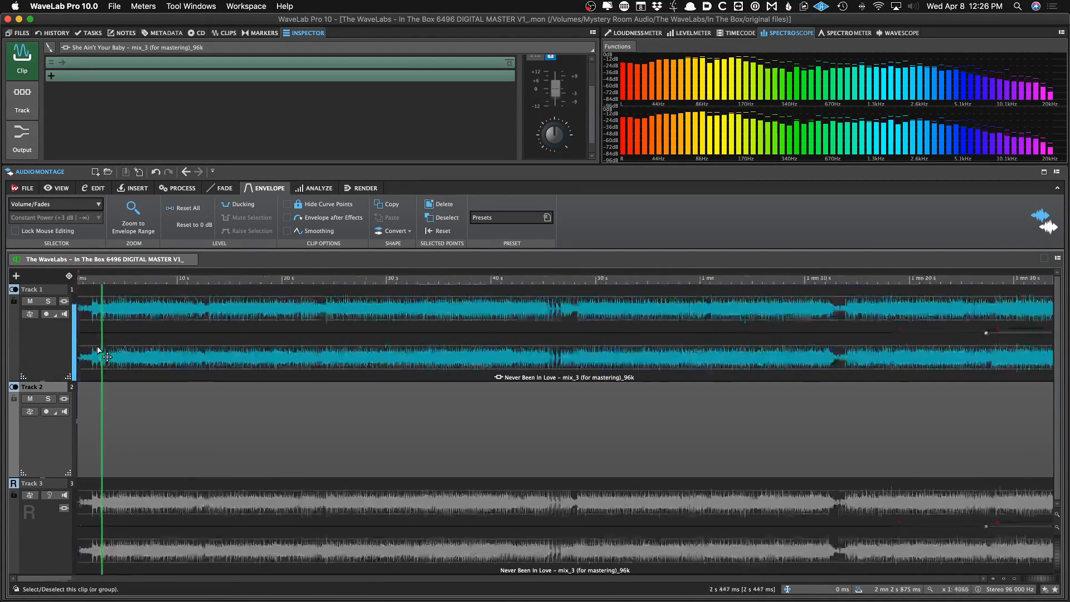
pyautogui.scroll(-4, 107, 357)
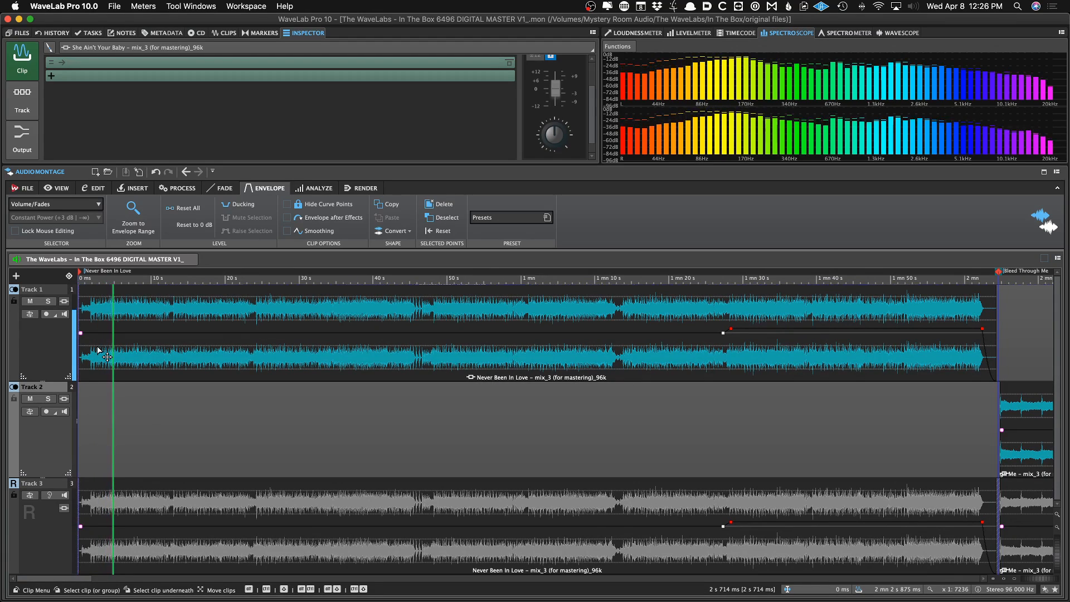
pyautogui.scroll(-3, 107, 356)
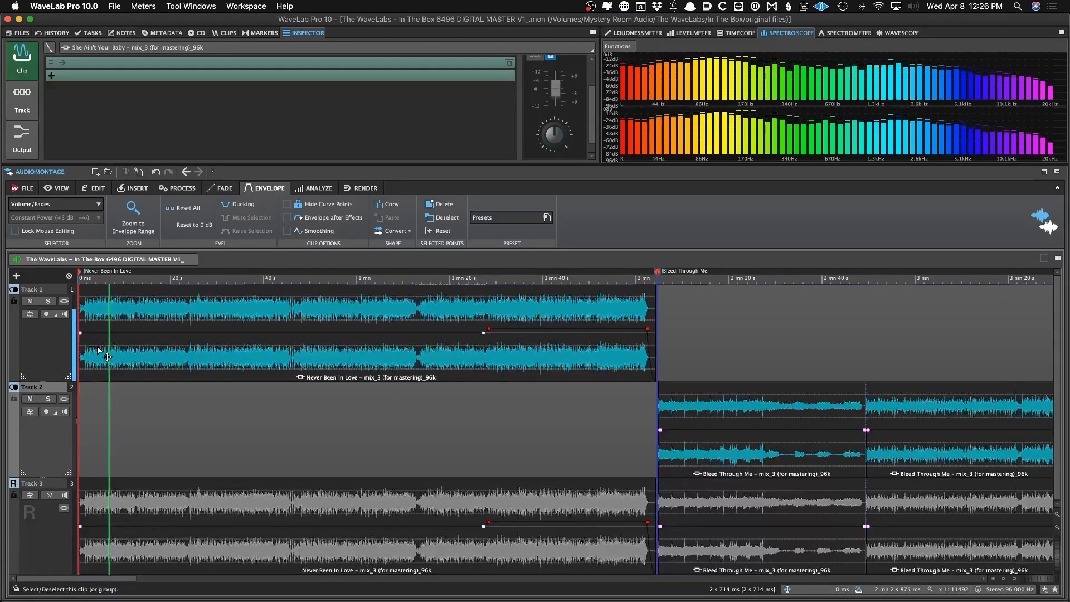
pyautogui.scroll(-2, 129, 419)
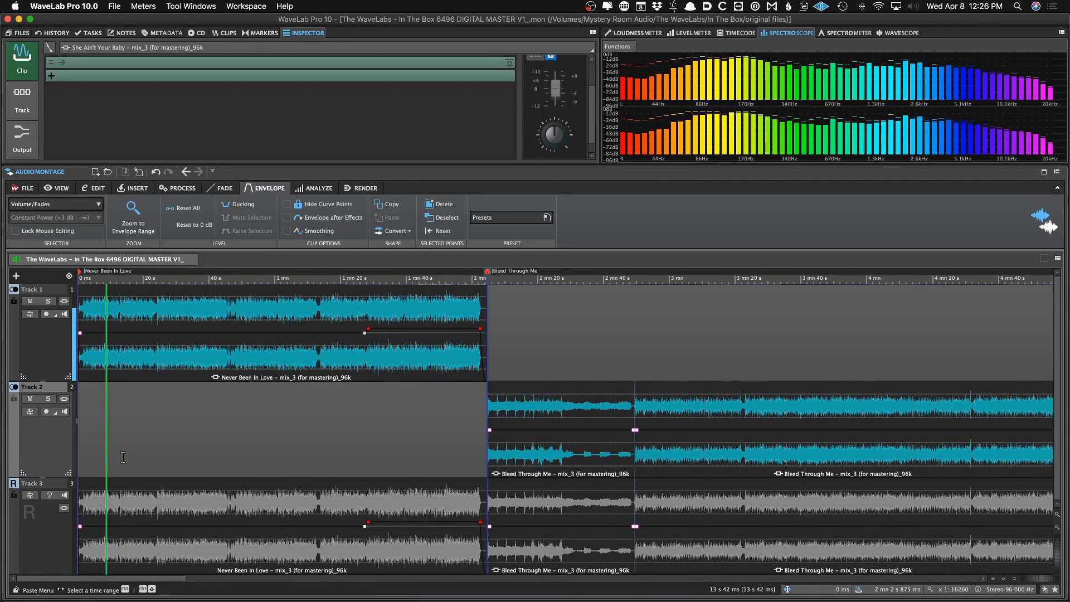
pyautogui.click(50, 495)
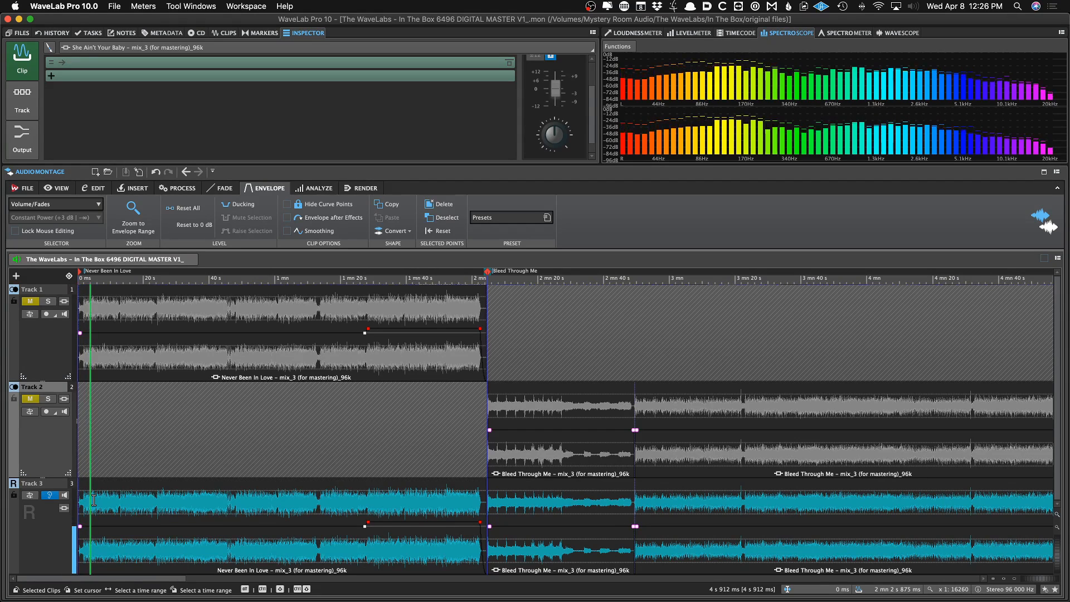
# Open the Limitless plug-in on the montage output, close it and stop playback
pyautogui.click(25, 147)
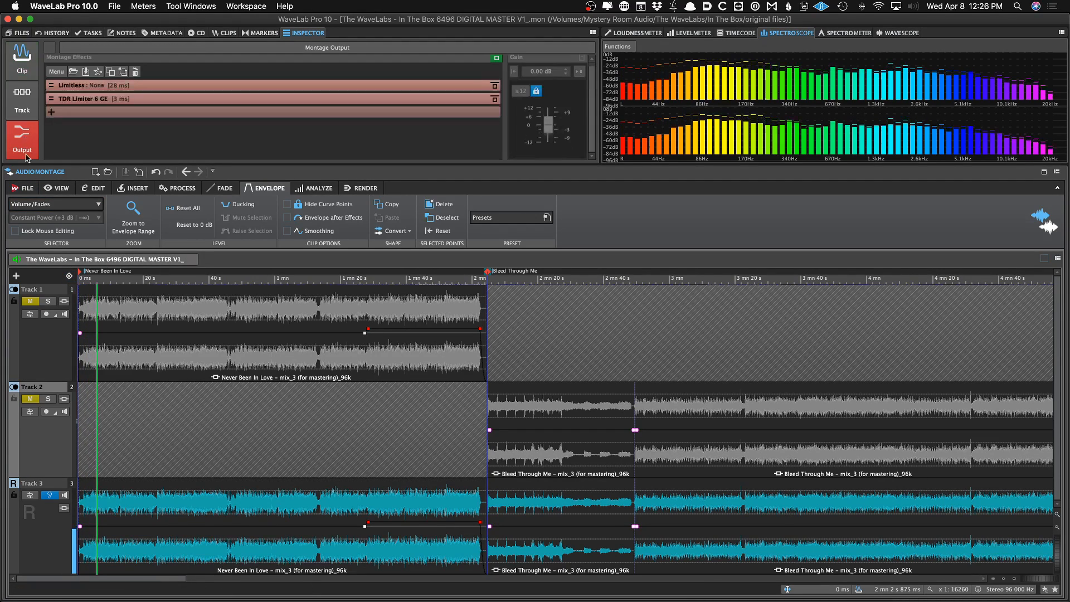
pyautogui.click(167, 85)
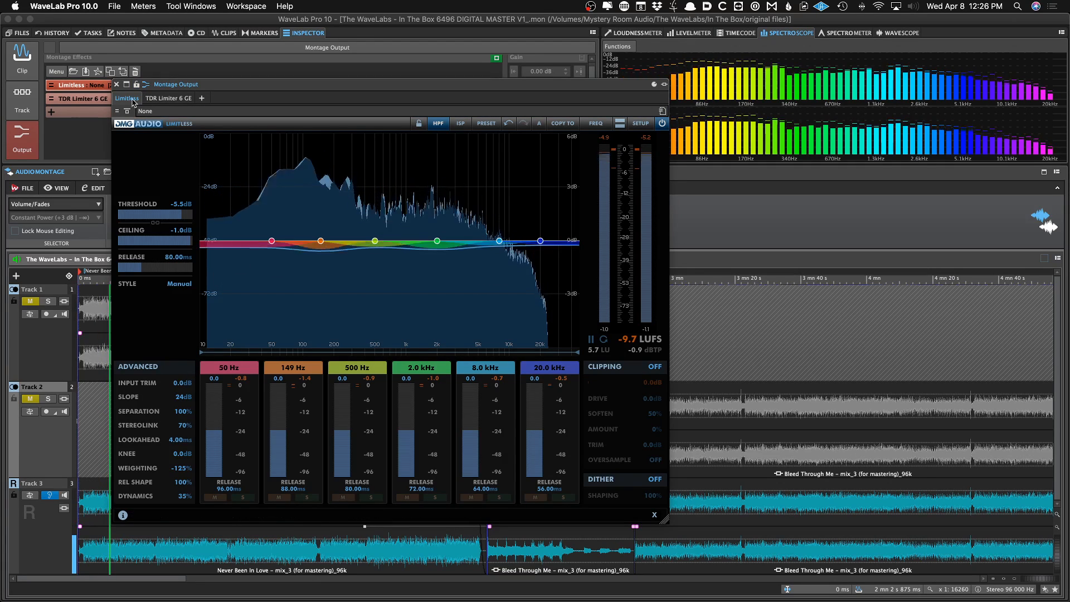
pyautogui.click(116, 84)
pyautogui.press('space')
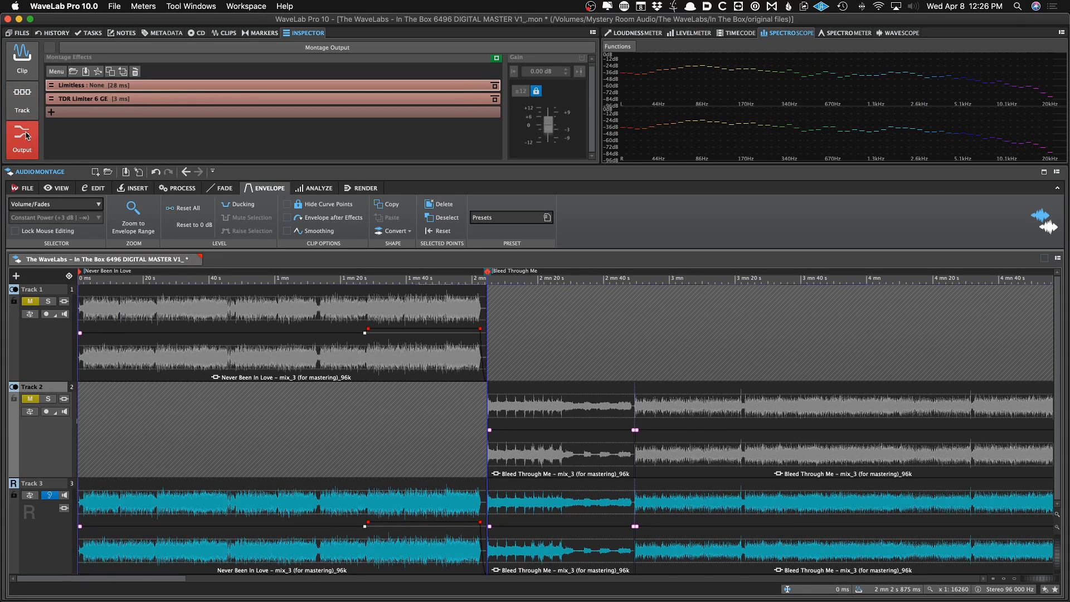
# Switch monitoring between the mix tracks and the reference track to compare them from the montage start
pyautogui.scroll(-10, 400, 412)
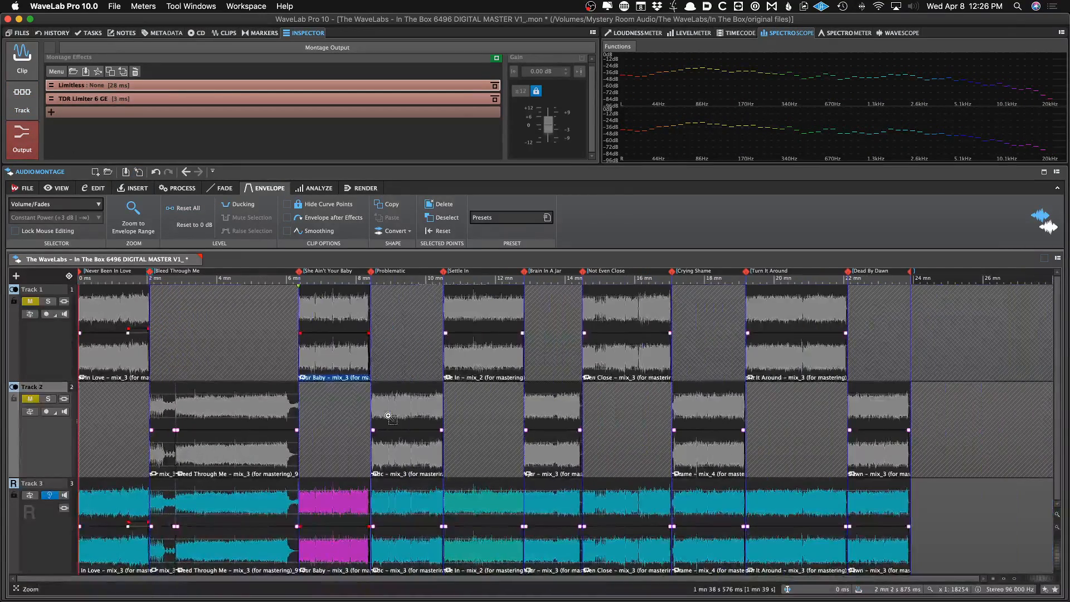
pyautogui.scroll(6, 191, 435)
pyautogui.scroll(10, 192, 433)
pyautogui.press('Home')
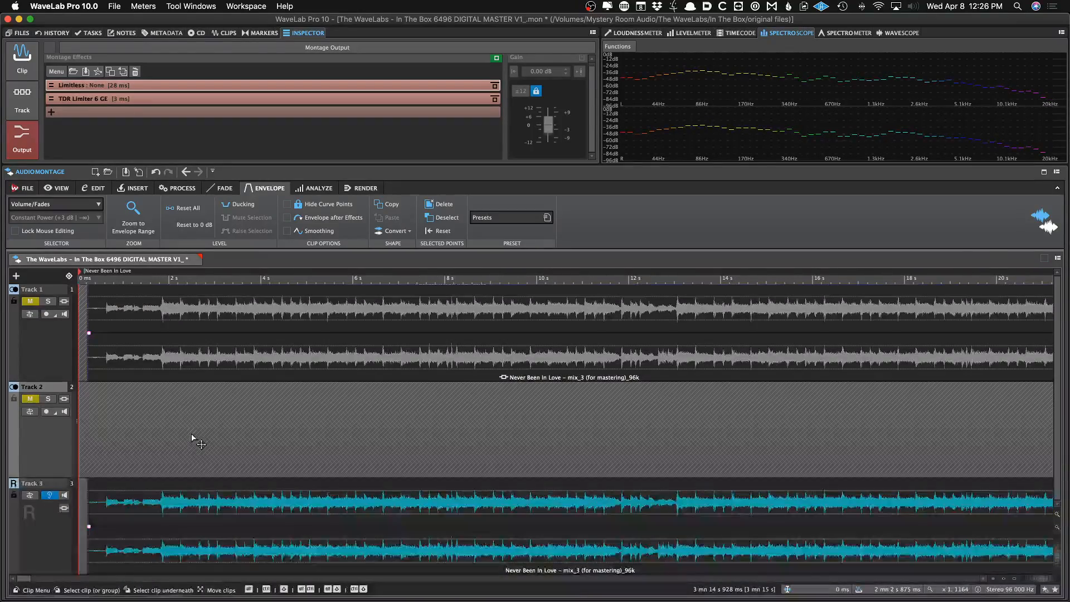
pyautogui.scroll(-1, 192, 433)
pyautogui.scroll(-3, 191, 433)
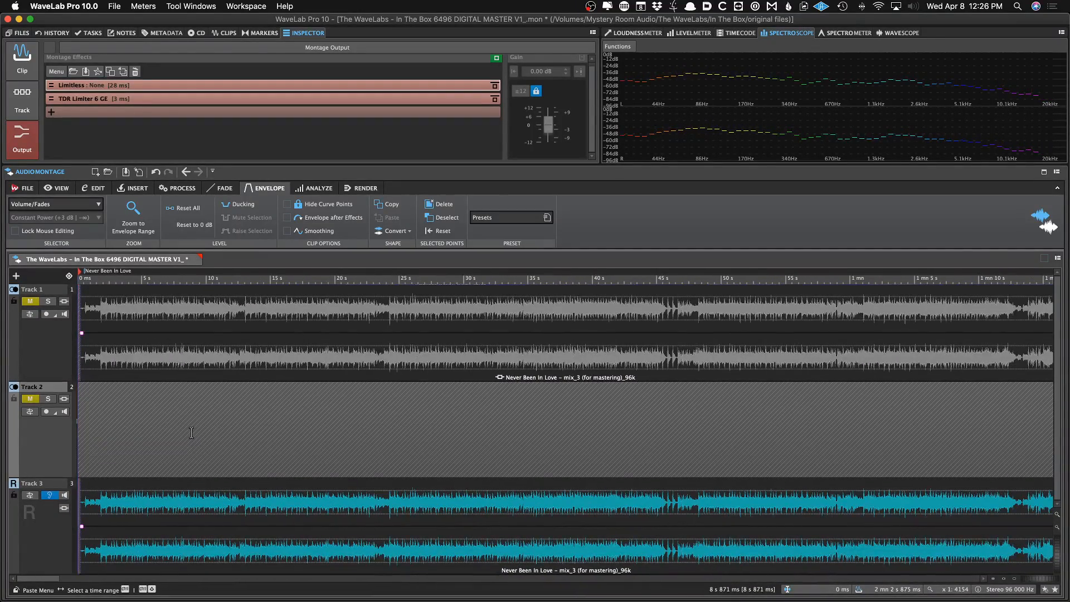
pyautogui.click(50, 495)
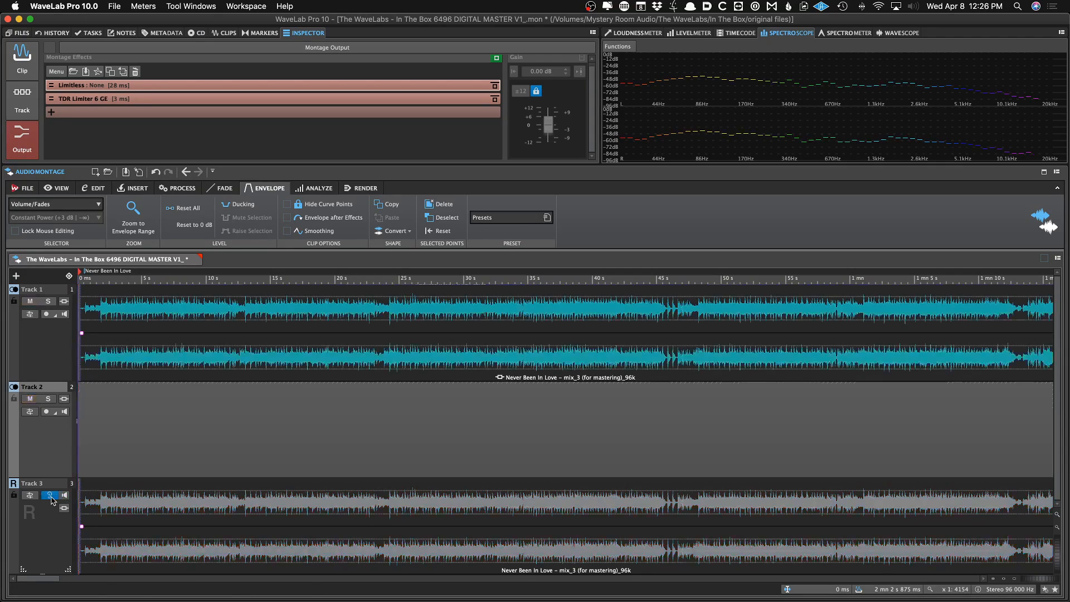
pyautogui.click(50, 496)
# Select the reference Never Been In Love clip and save the montage
pyautogui.click(134, 503)
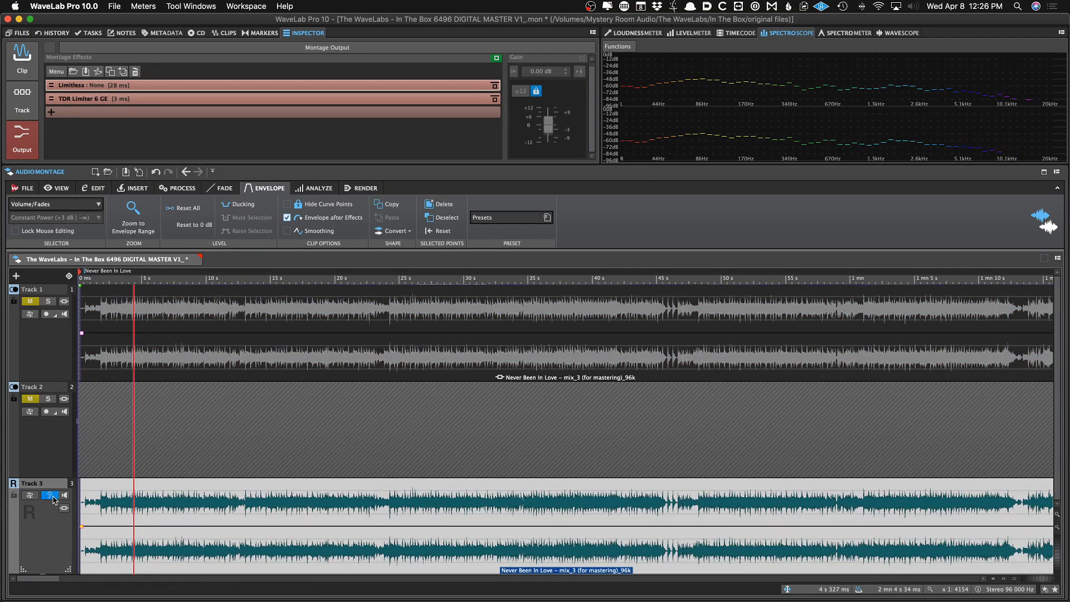
pyautogui.scroll(-10, 105, 504)
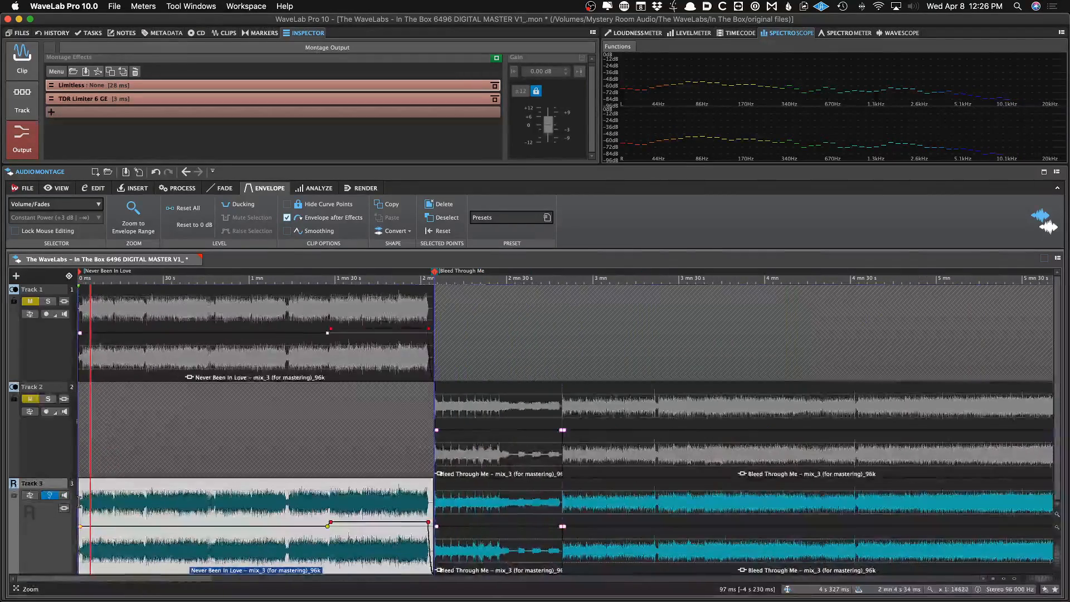
pyautogui.scroll(-2, 106, 504)
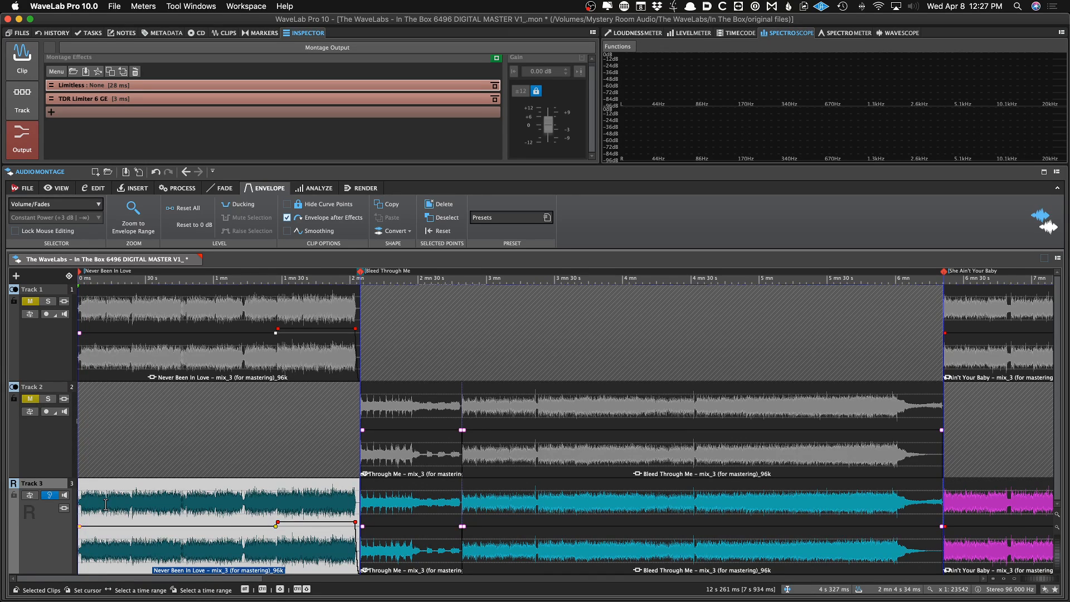
pyautogui.press('super+s')
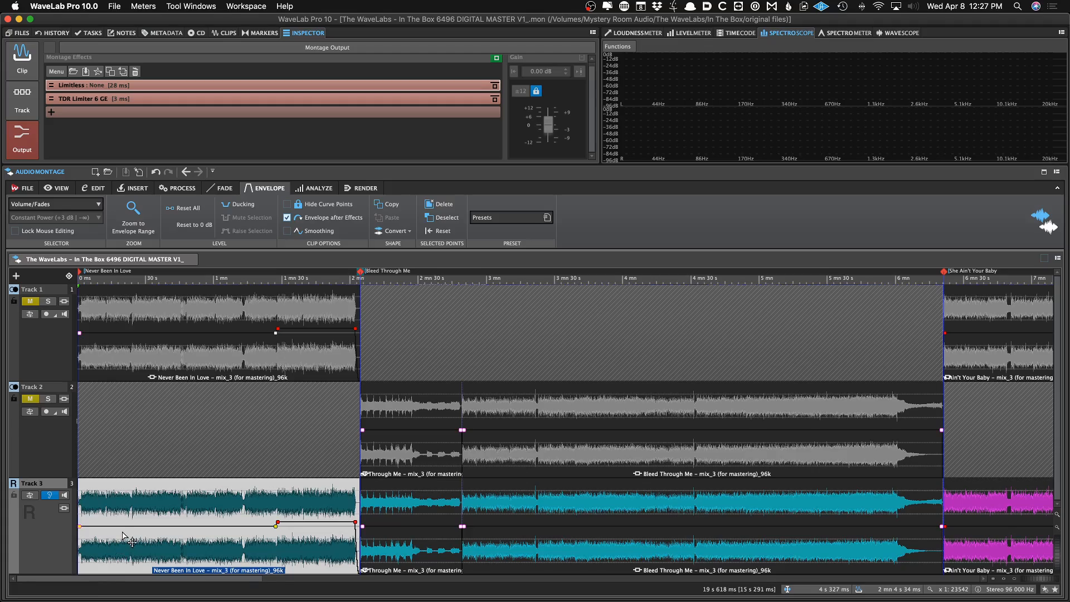
# Inspect the Bleed Through Me clips on the mix and reference tracks around the song transitions
pyautogui.scroll(-5, 126, 539)
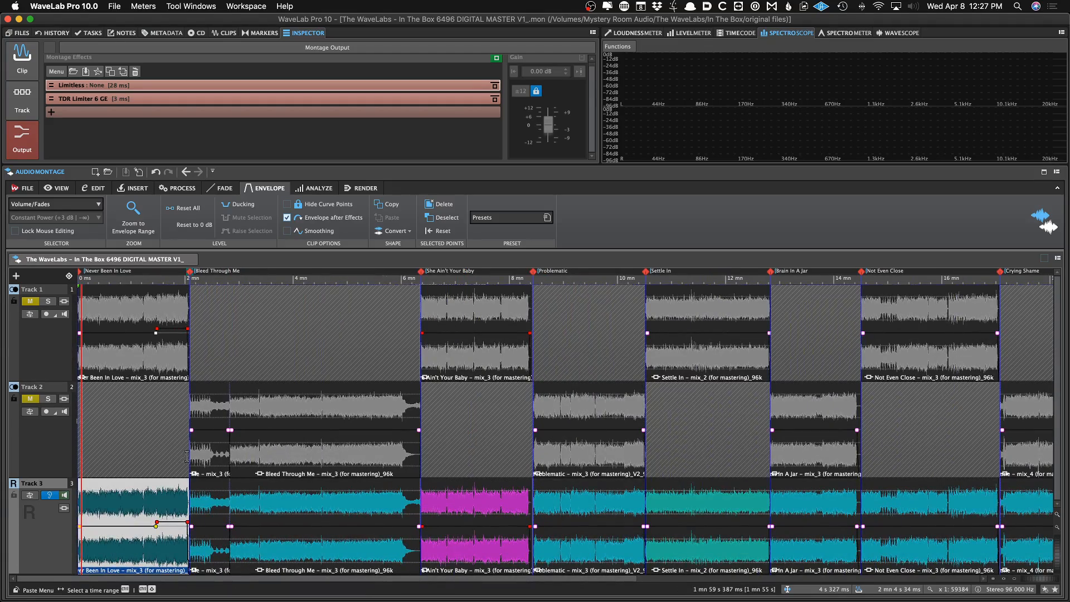
pyautogui.click(198, 416)
pyautogui.scroll(10, 198, 416)
pyautogui.scroll(15, 197, 415)
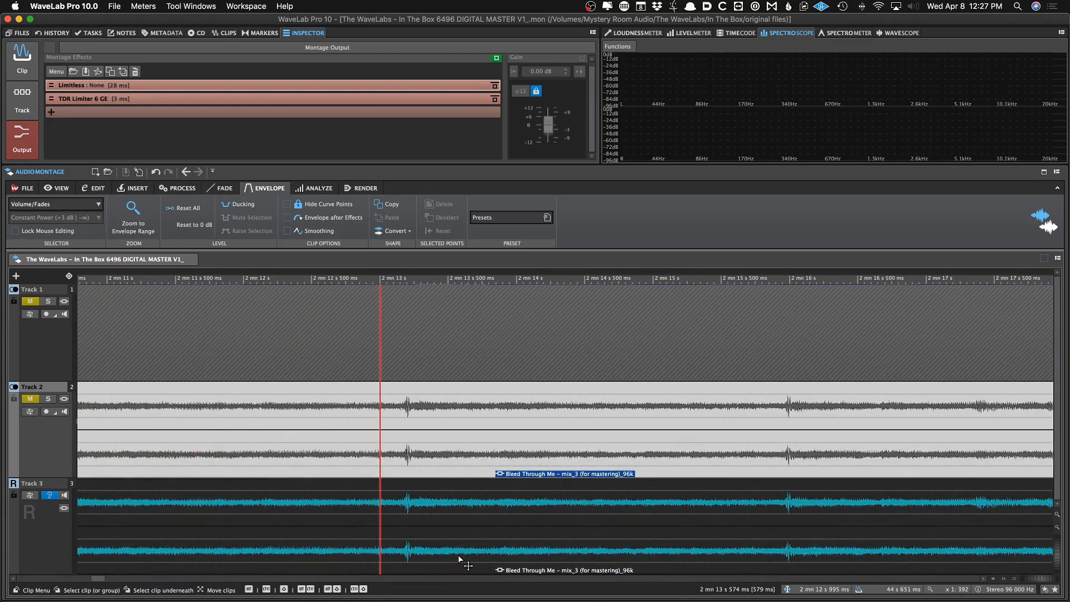
pyautogui.scroll(-12, 458, 554)
pyautogui.click(824, 529)
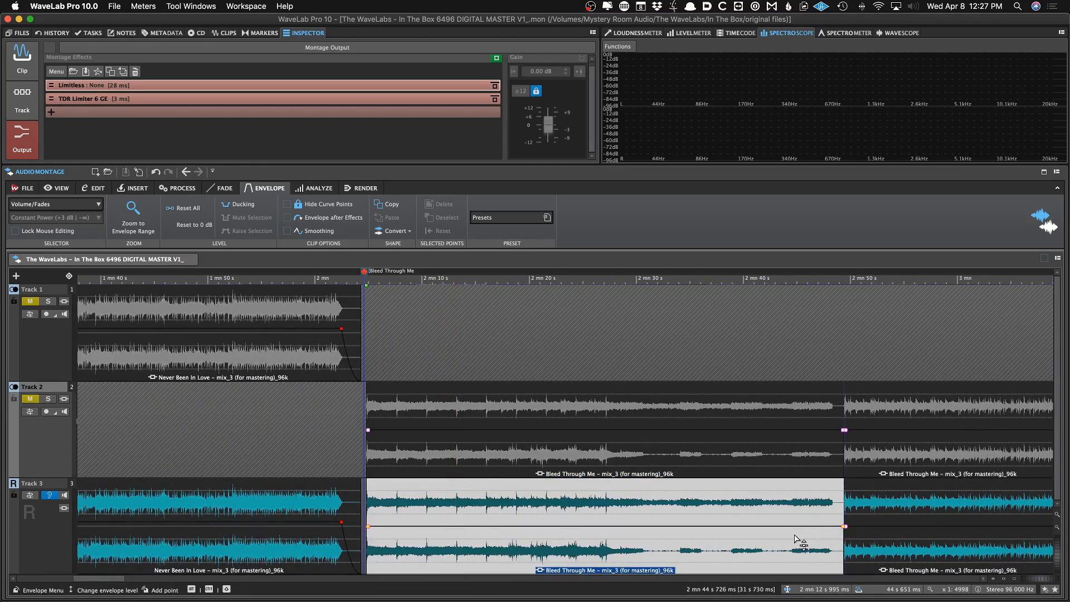
pyautogui.scroll(-1, 824, 530)
pyautogui.click(889, 452)
pyautogui.scroll(-6, 883, 451)
pyautogui.hscroll(15, 886, 454)
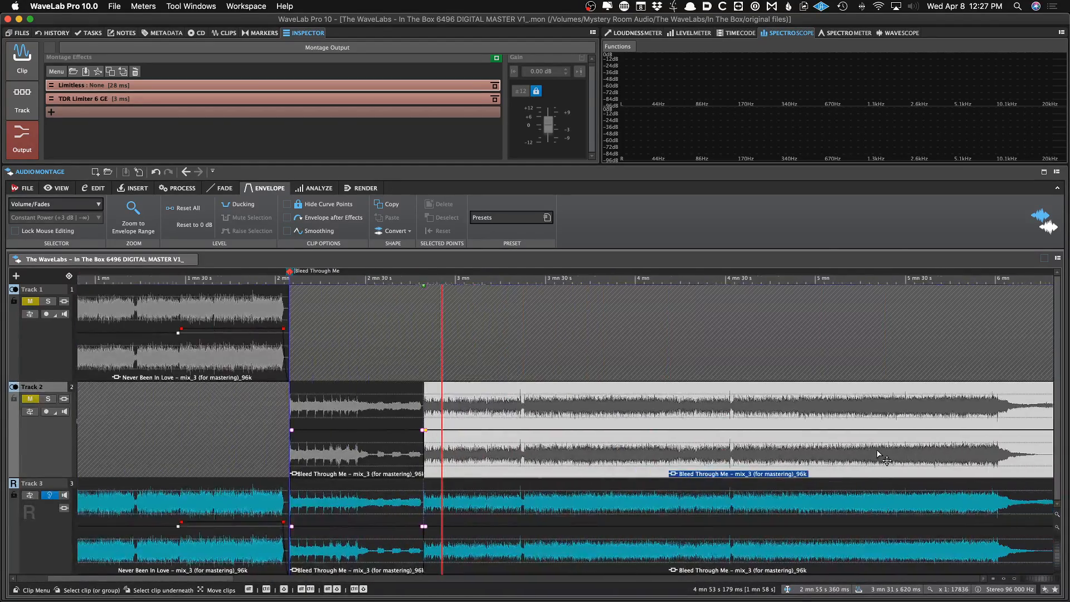
# Shift the She Ain't Your Baby clip on Track 1 to line up with its reference copy
pyautogui.click(531, 363)
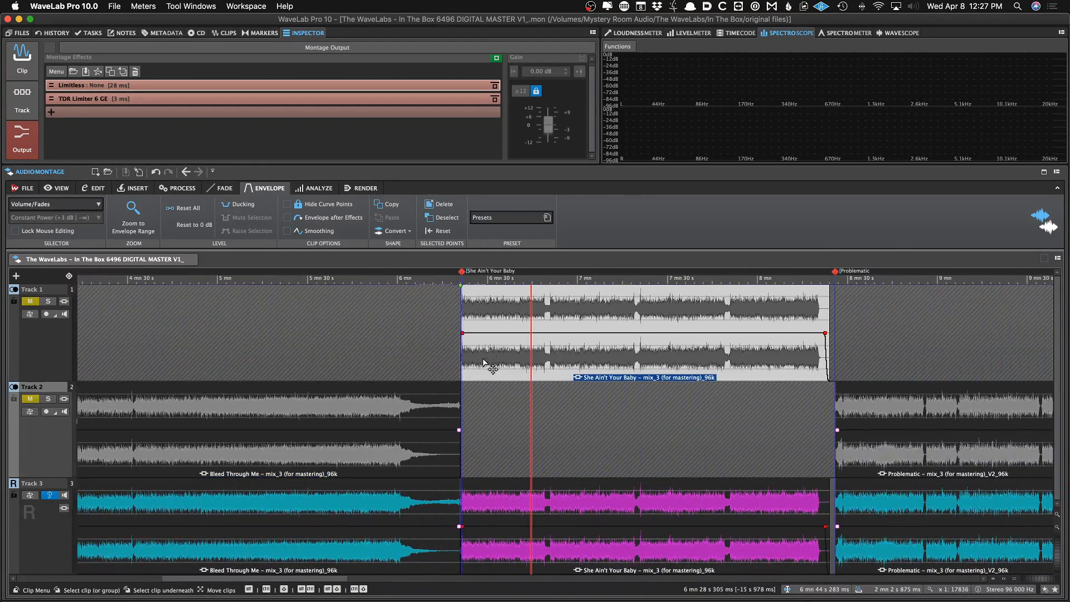
pyautogui.click(495, 553)
pyautogui.moveTo(520, 363); pyautogui.dragTo(544, 365)
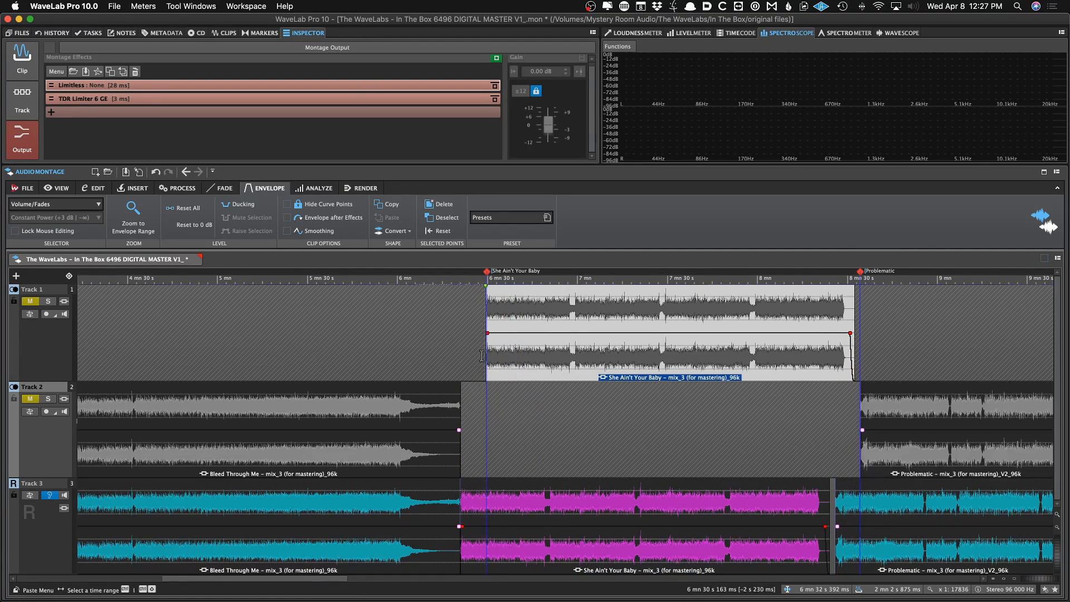
pyautogui.click(481, 364)
pyautogui.scroll(6, 472, 365)
pyautogui.click(602, 358)
pyautogui.scroll(10, 602, 357)
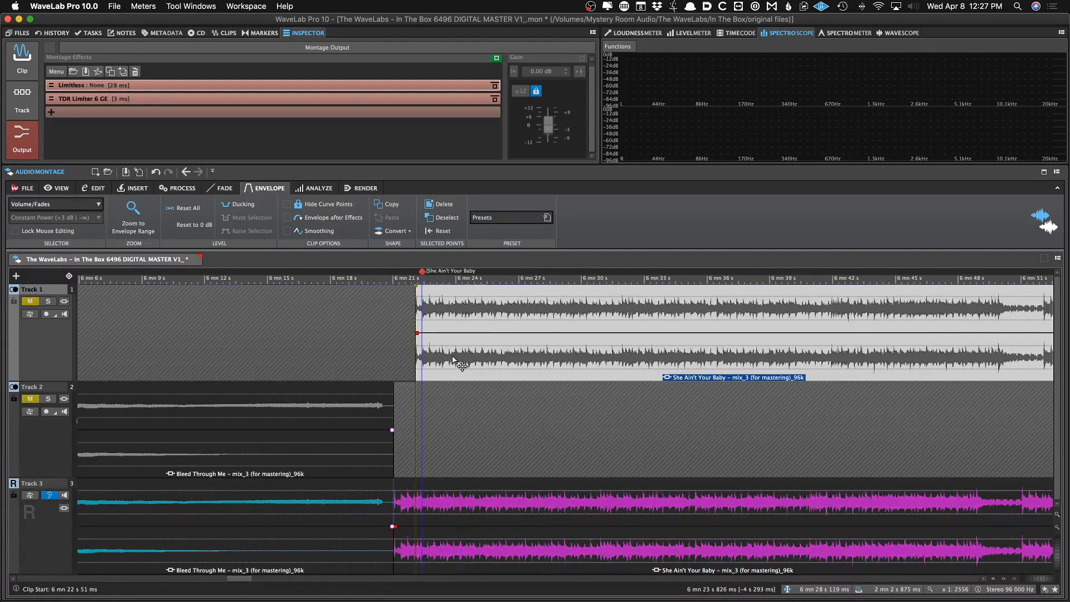
pyautogui.moveTo(791, 361); pyautogui.dragTo(484, 308)
pyautogui.scroll(10, 483, 308)
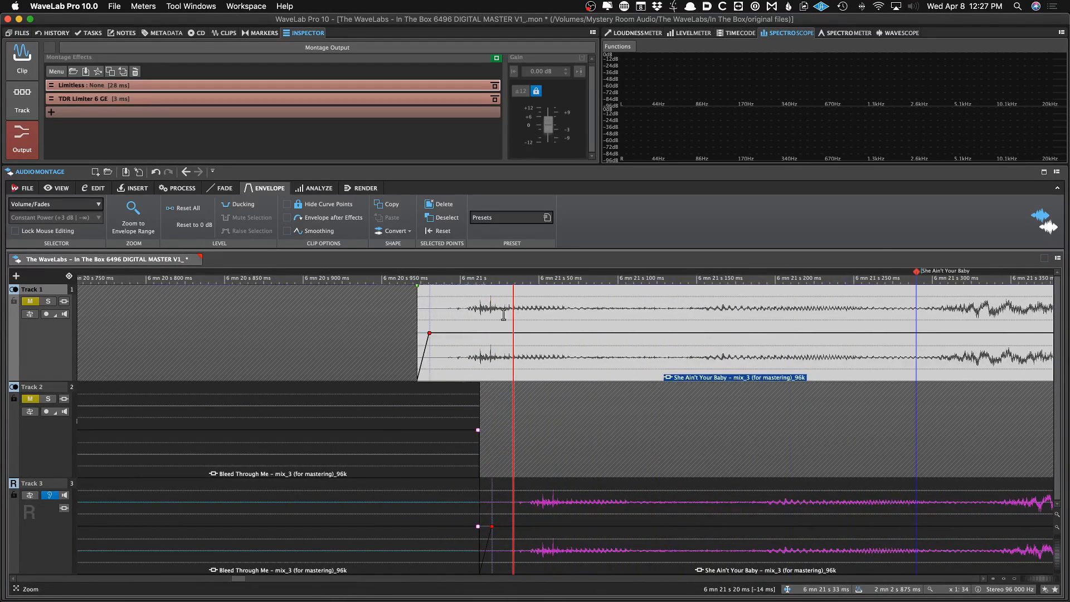
pyautogui.moveTo(501, 355); pyautogui.dragTo(627, 365)
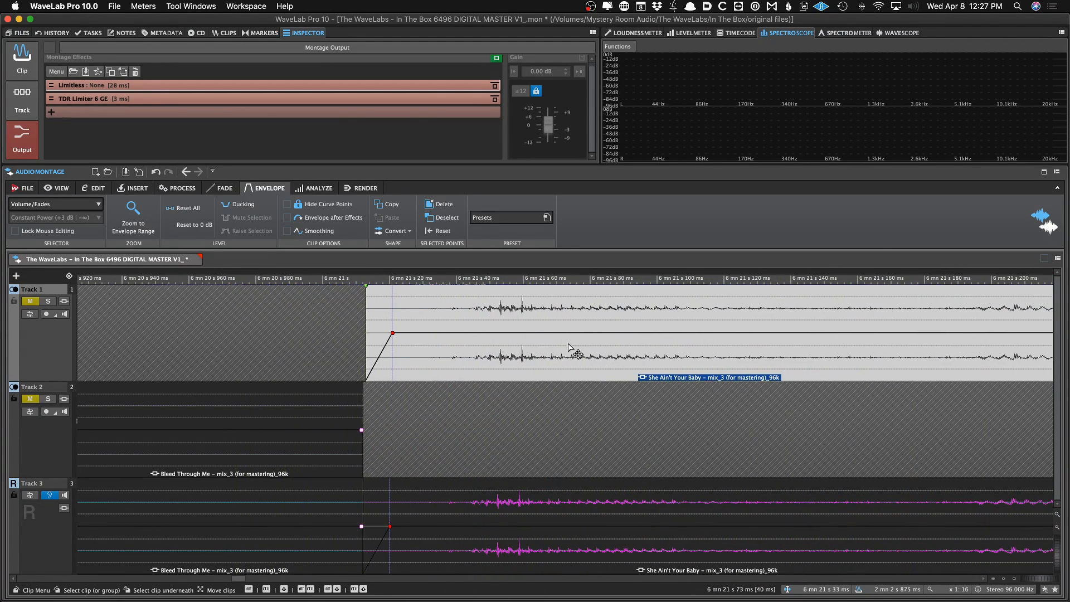
# Zoom to sample level, nudge the She Ain't Your Baby clip until its waveform aligns with the reference, and save
pyautogui.scroll(12, 525, 322)
pyautogui.moveTo(494, 357); pyautogui.dragTo(382, 375)
pyautogui.click(299, 411)
pyautogui.scroll(3, 299, 412)
pyautogui.scroll(5, 363, 386)
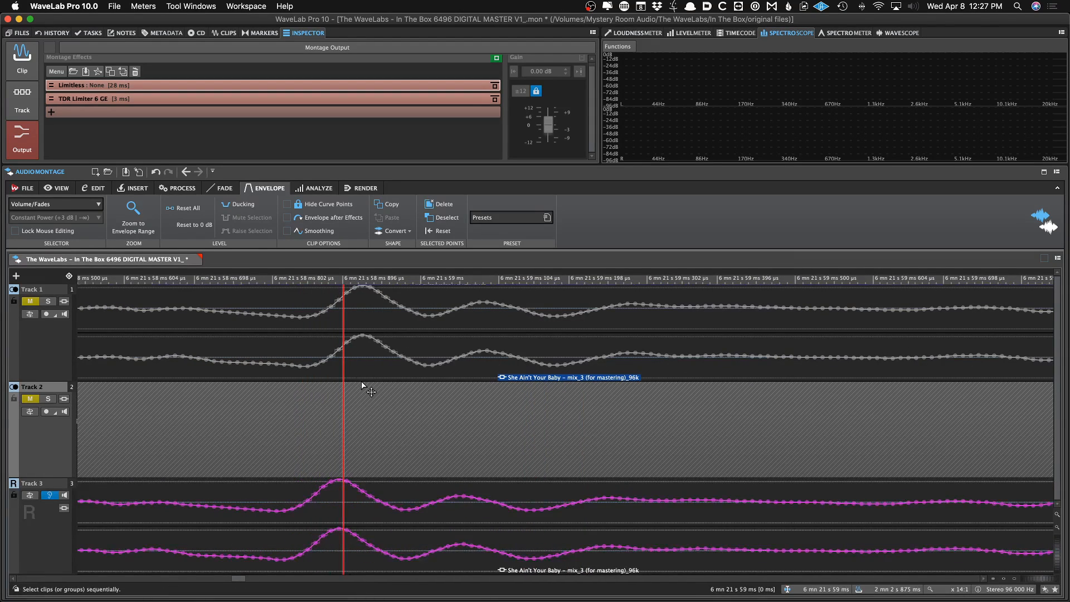
pyautogui.click(375, 370)
pyautogui.moveTo(369, 369); pyautogui.dragTo(360, 368)
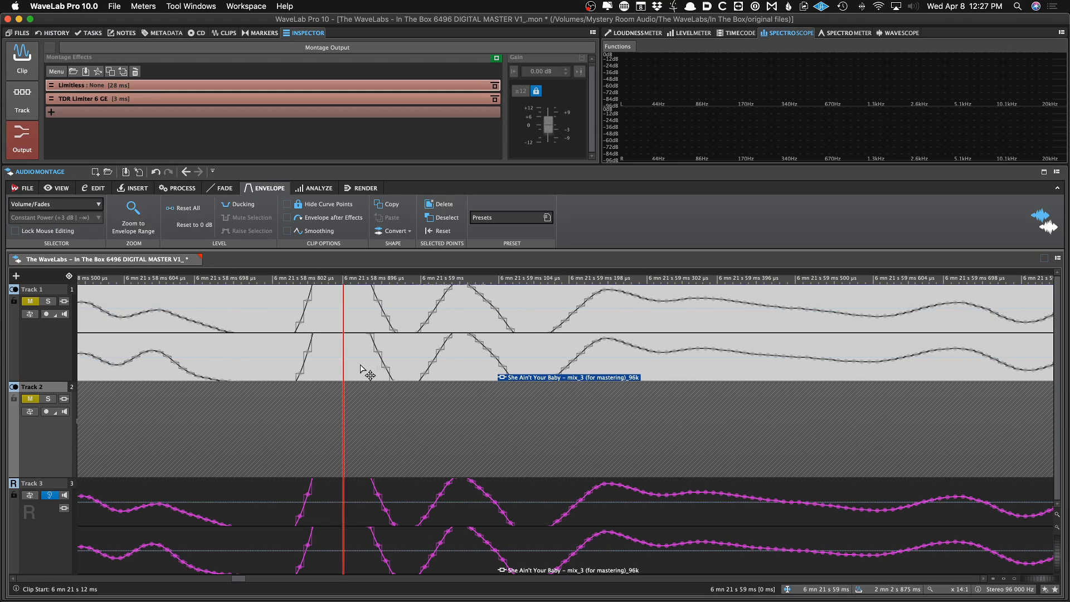
pyautogui.hotkey('shift', 'Down')
pyautogui.hotkey('shift', 'Down')
pyautogui.hotkey('shift', 'Down')
pyautogui.moveTo(368, 372); pyautogui.dragTo(375, 370)
pyautogui.press('super+s')
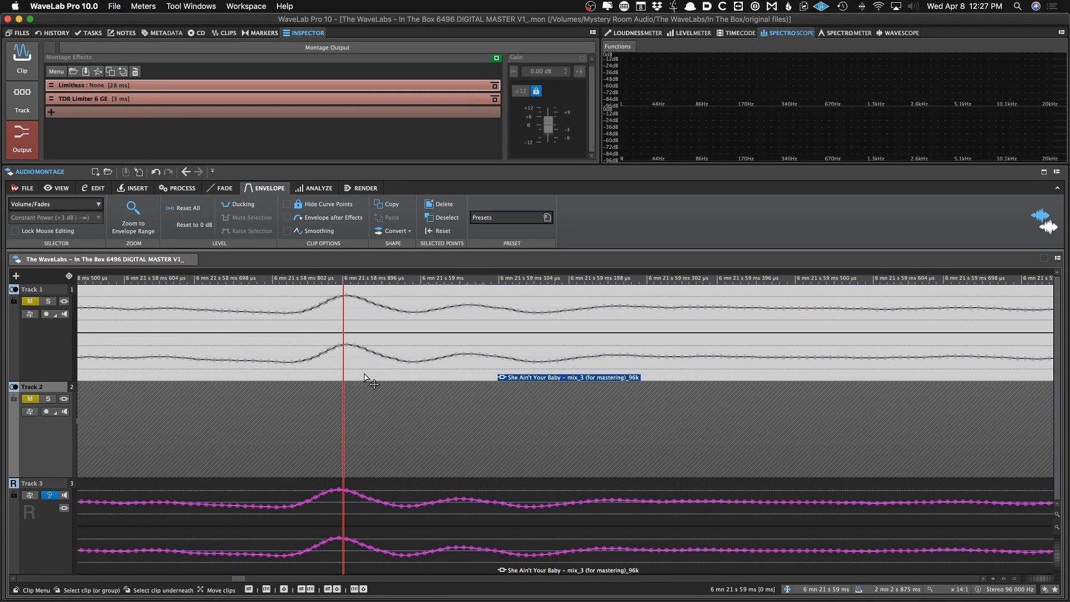
# Zoom out and switch monitoring between the mix tracks and the reference track to compare them
pyautogui.scroll(-12, 367, 374)
pyautogui.scroll(-10, 376, 383)
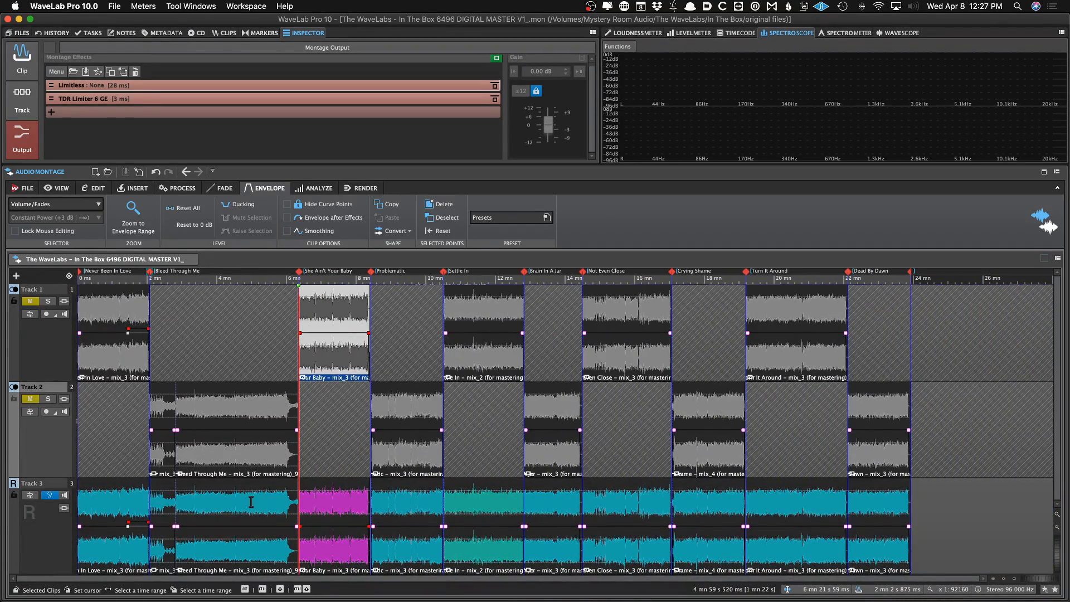
pyautogui.click(47, 496)
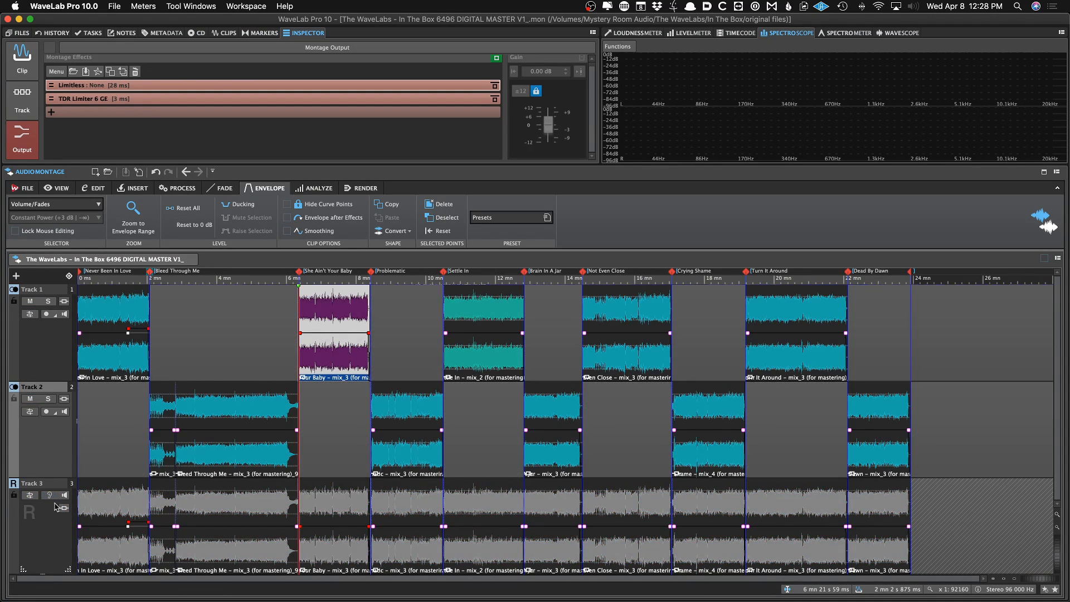
pyautogui.click(48, 495)
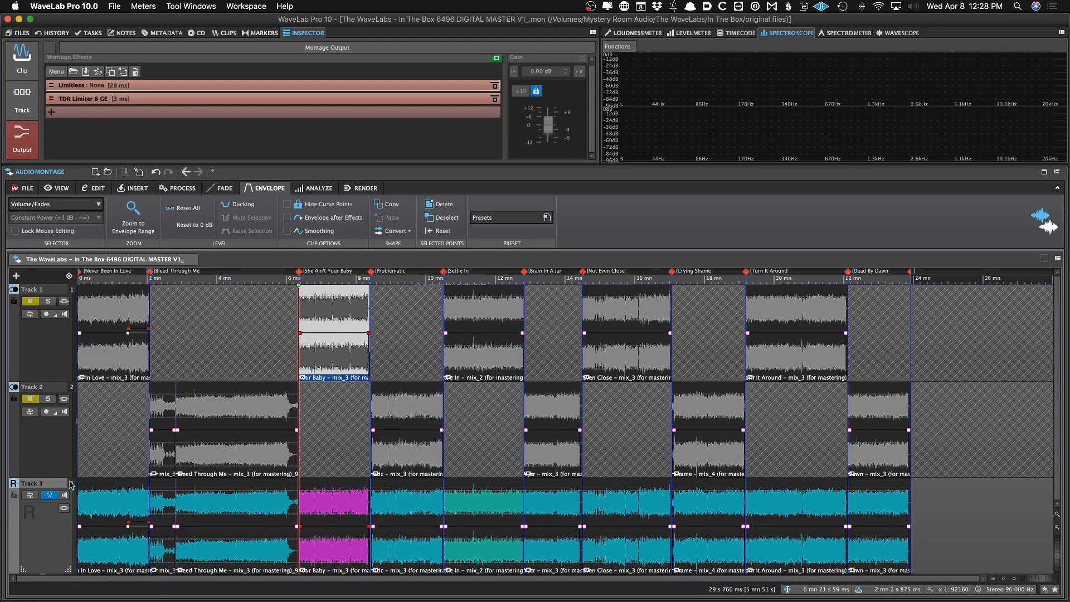
pyautogui.click(99, 456)
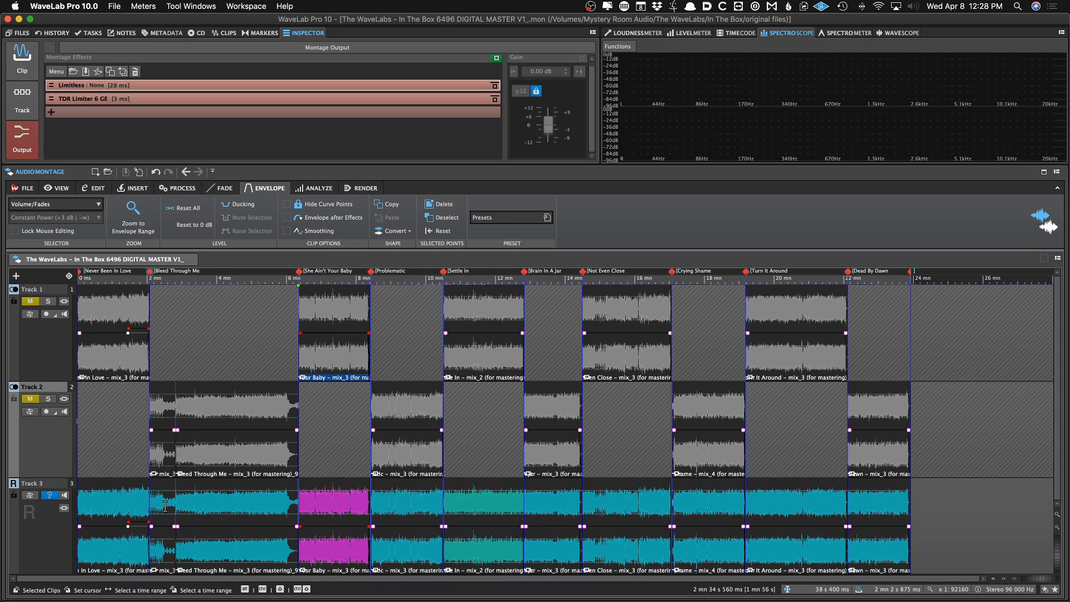
# Route the reference track's output to the additional Raw Output bus and save the montage
pyautogui.click(33, 495)
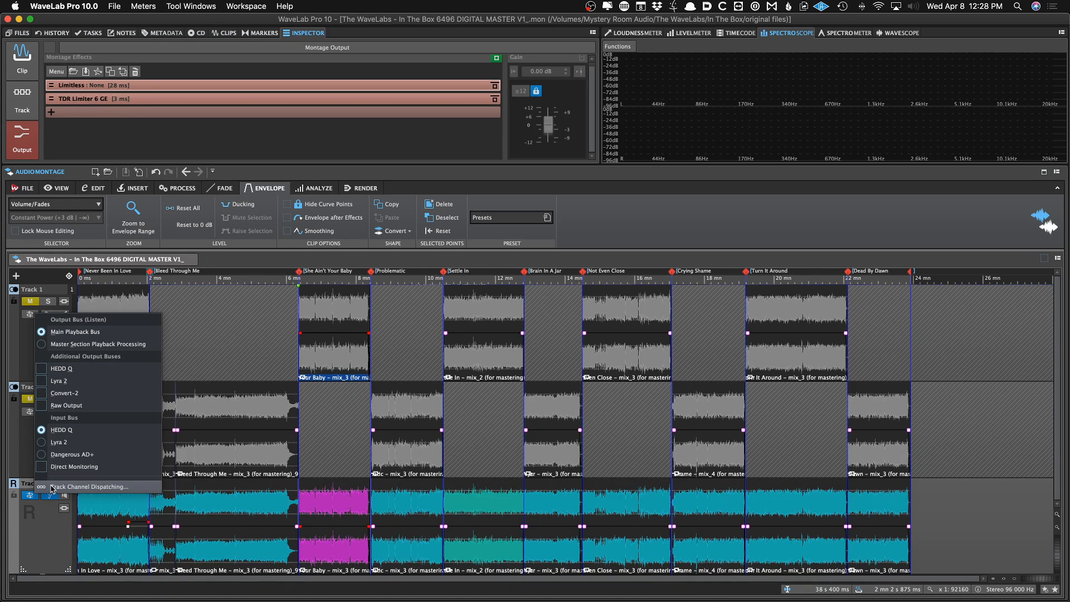
pyautogui.click(39, 527)
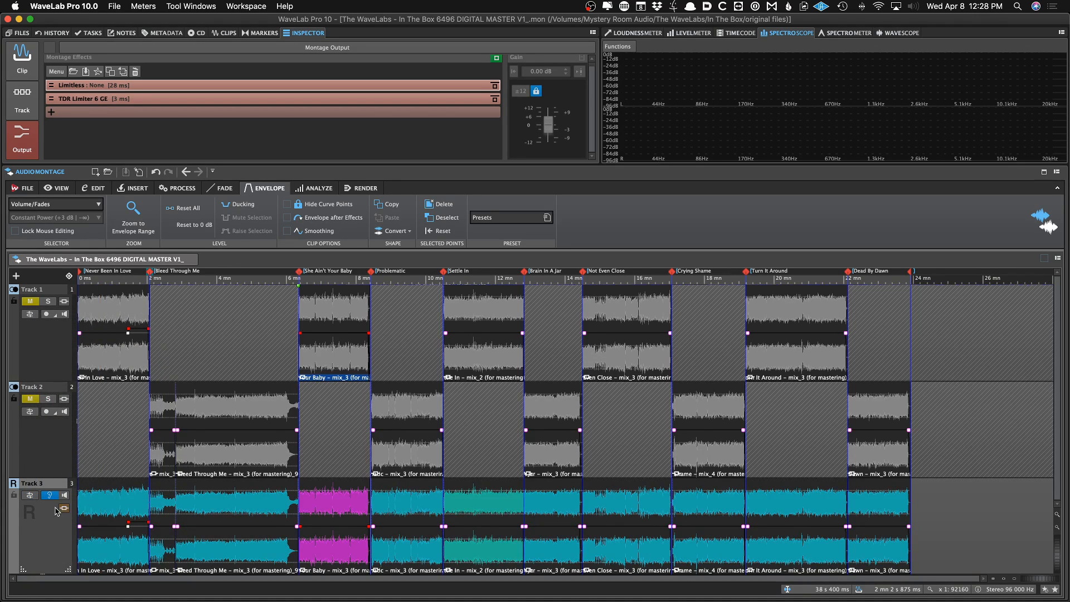
pyautogui.click(31, 495)
pyautogui.click(38, 522)
pyautogui.click(30, 495)
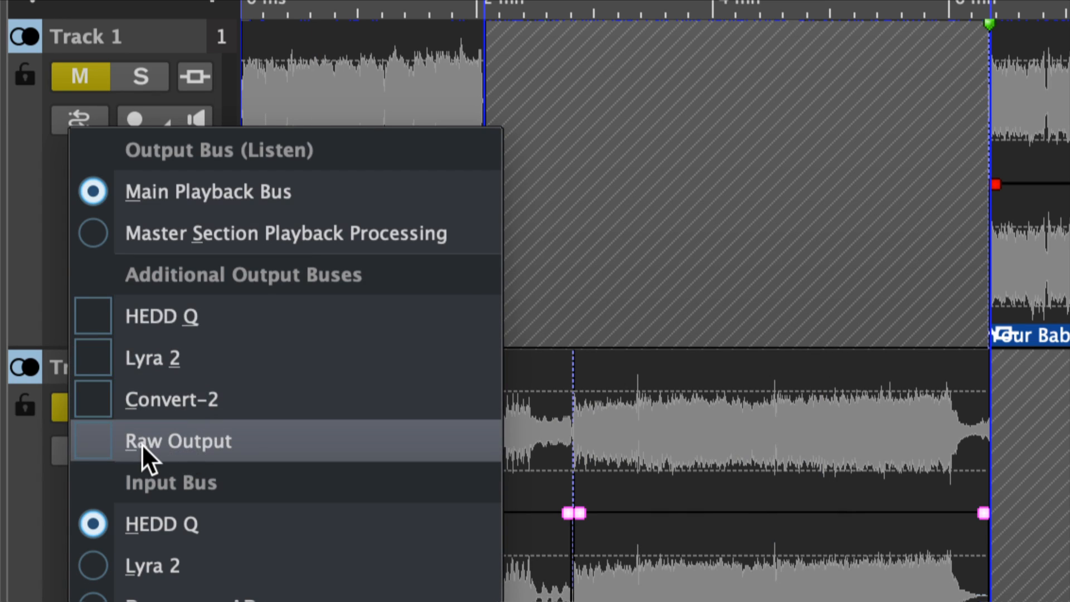
pyautogui.click(142, 444)
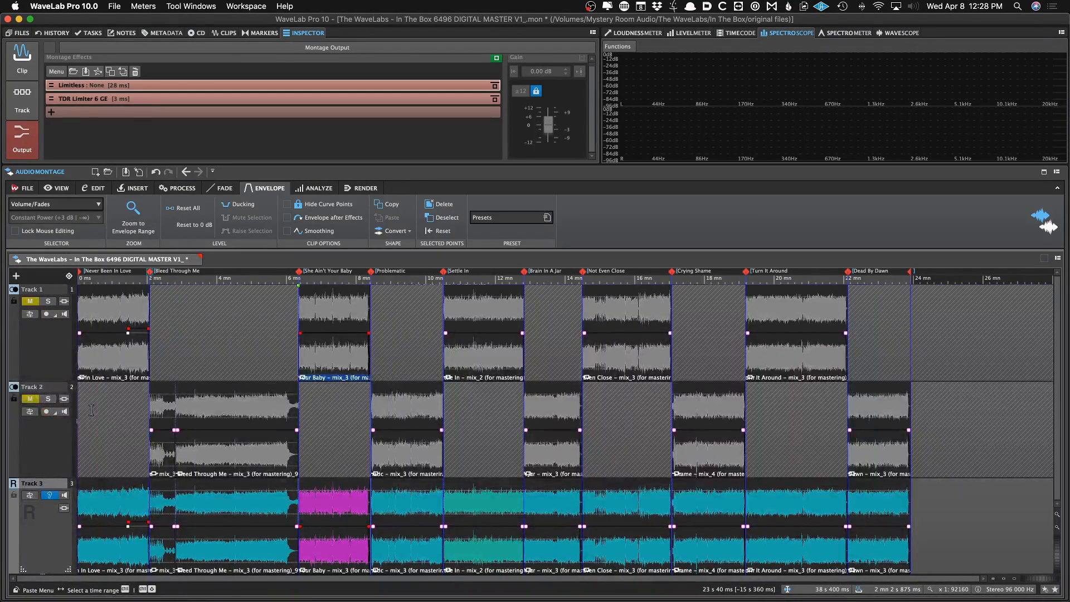
pyautogui.press('super+s')
# Play the montage from the start and switch monitoring from the reference track to the mix tracks
pyautogui.press('Home')
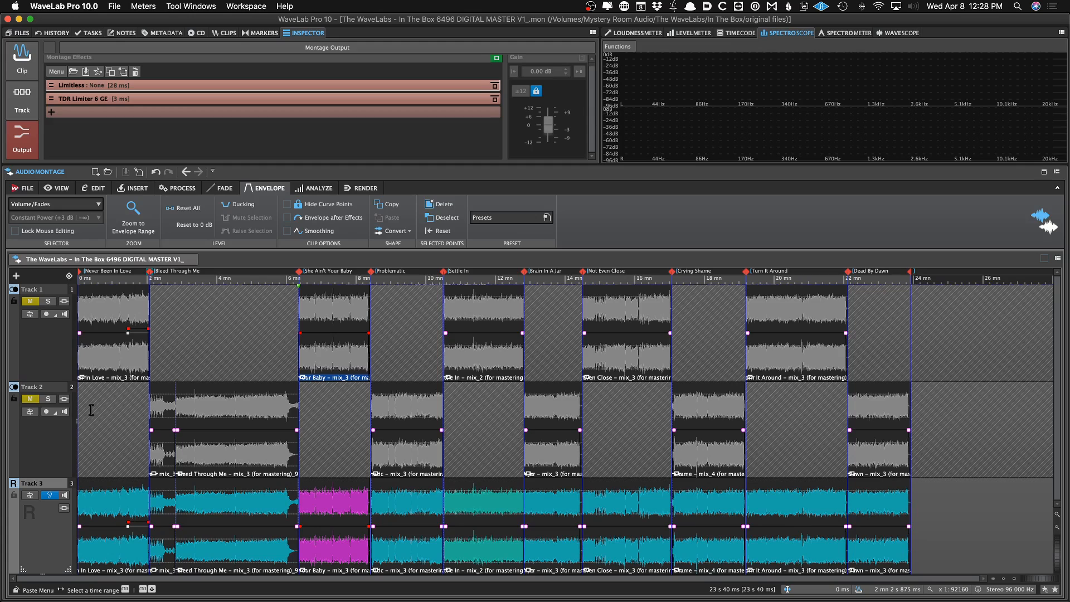
pyautogui.press('space')
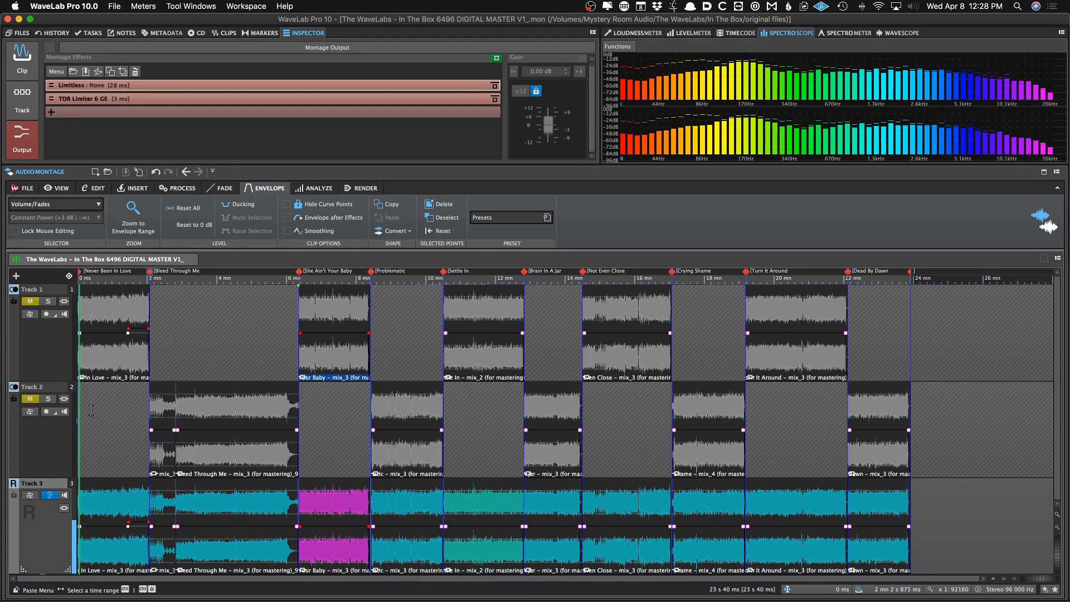
pyautogui.click(50, 494)
pyautogui.click(126, 427)
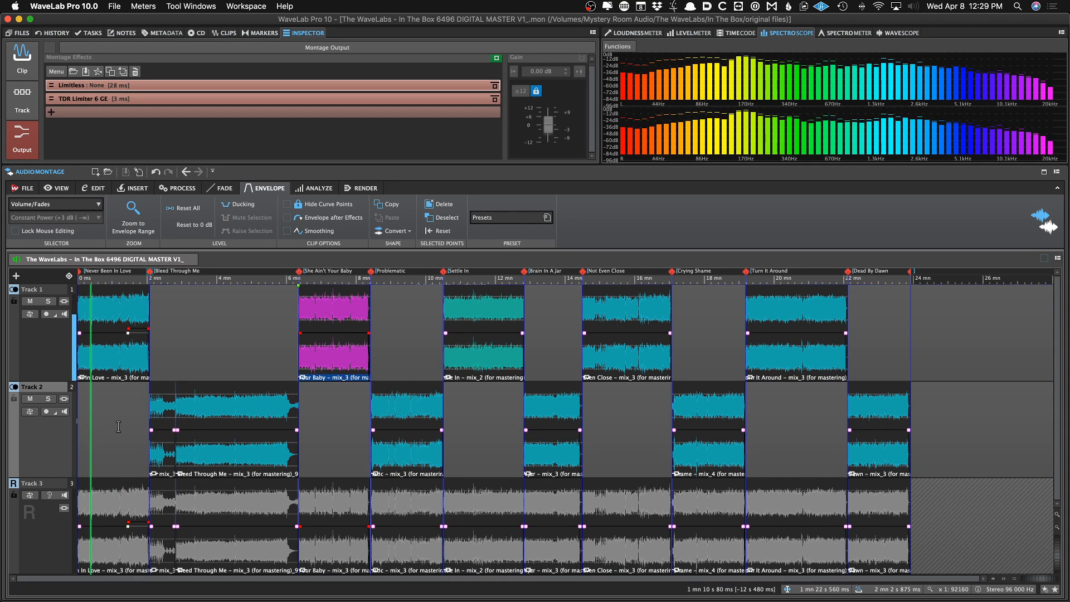
pyautogui.click(118, 426)
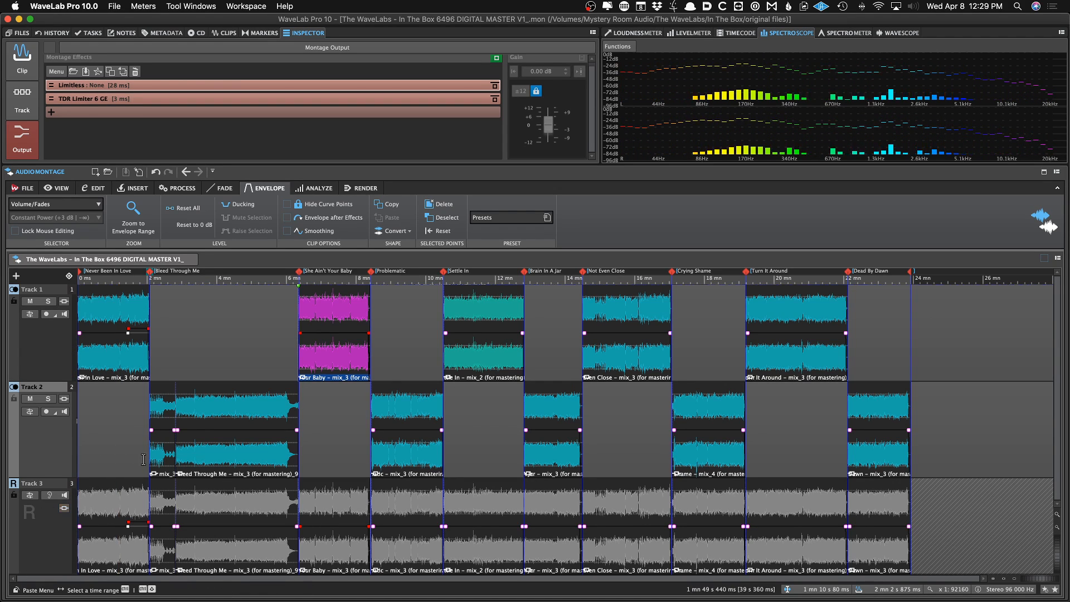
# Move the Bleed Through Me clip on Track 2, then undo and redo until it returns to its original position
pyautogui.moveTo(204, 454); pyautogui.dragTo(230, 457)
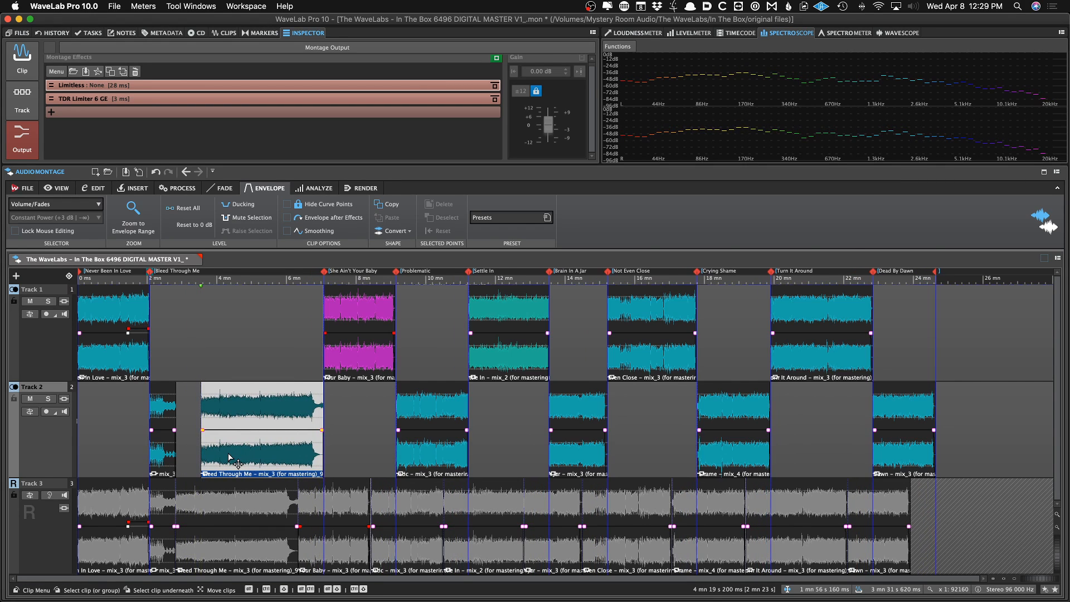
pyautogui.press('super+z')
pyautogui.press('super+z')
pyautogui.press('super+z')
pyautogui.press('super+z')
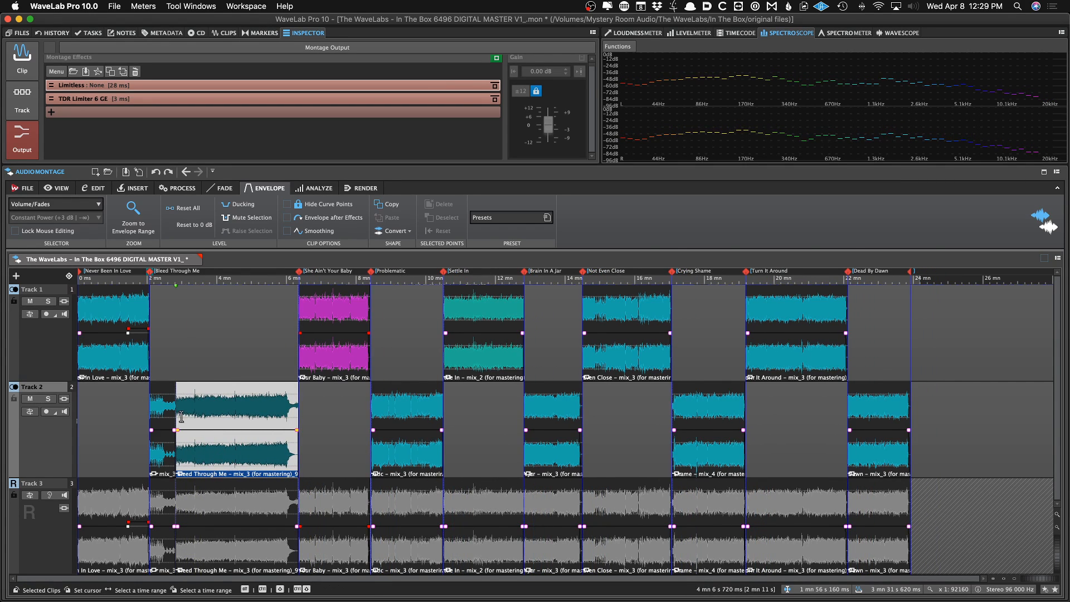
pyautogui.press('super+shift+z')
pyautogui.press('super+shift+z')
pyautogui.press('super+shift+z')
pyautogui.press('super+shift+z')
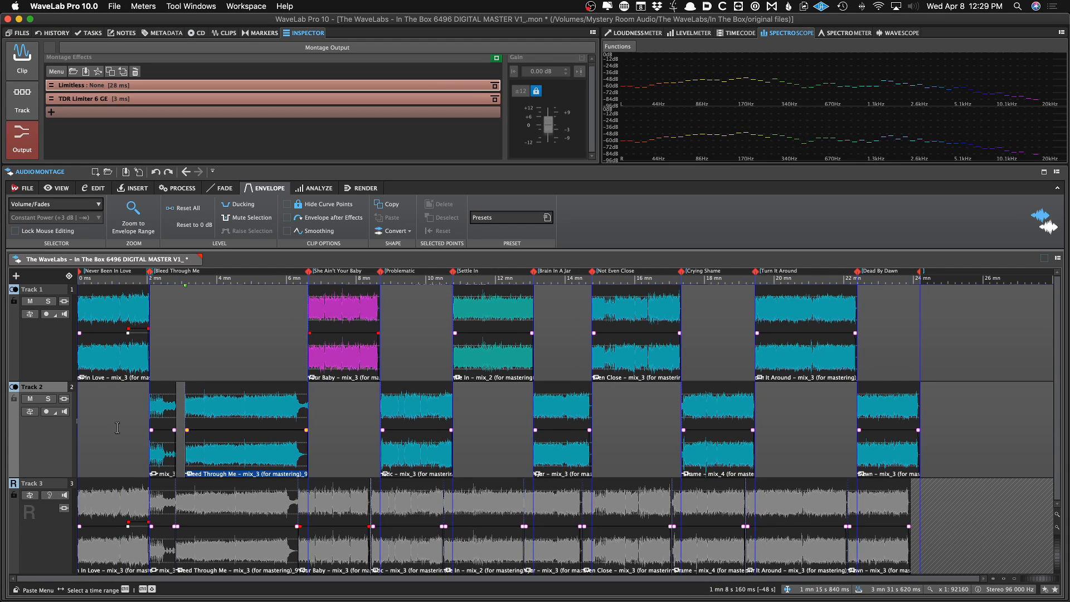
pyautogui.press('super+z')
pyautogui.press('super+z')
# Select the Bleed Through Me clip on the reference track and save the montage
pyautogui.click(117, 428)
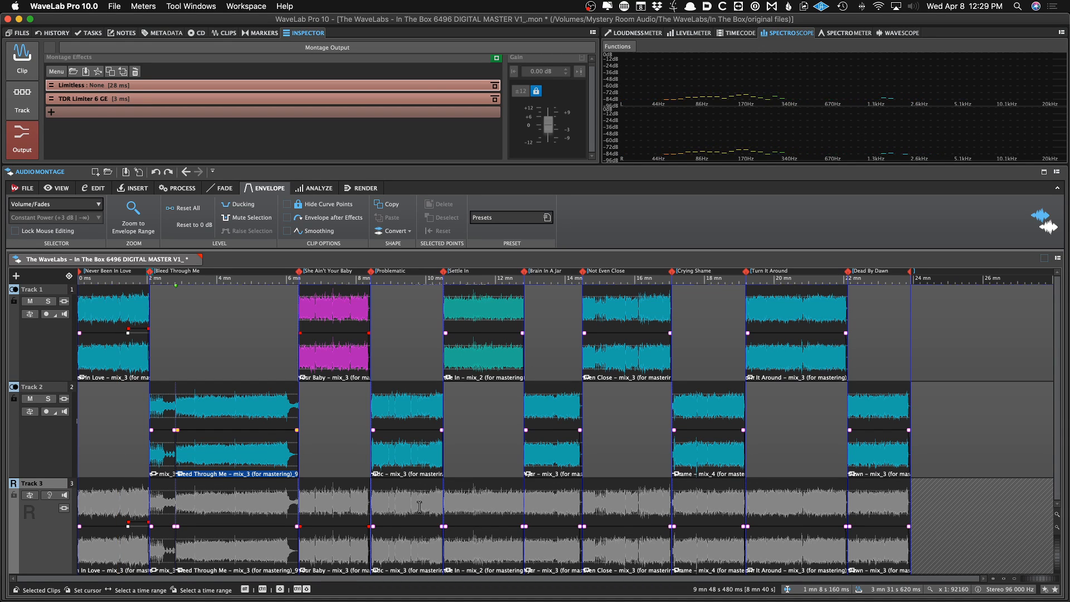
pyautogui.click(230, 507)
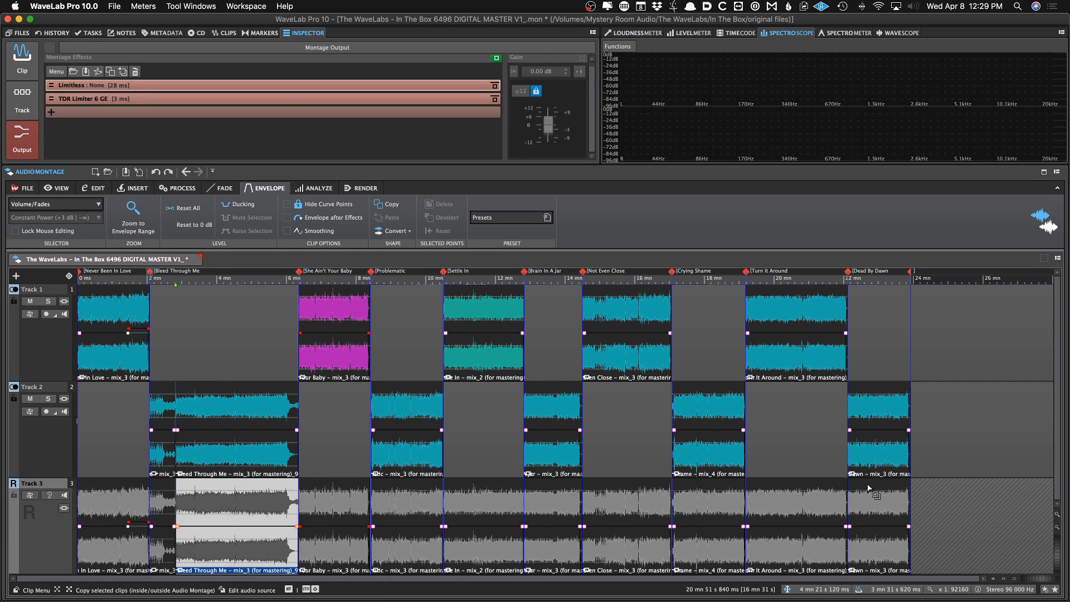
pyautogui.click(605, 454)
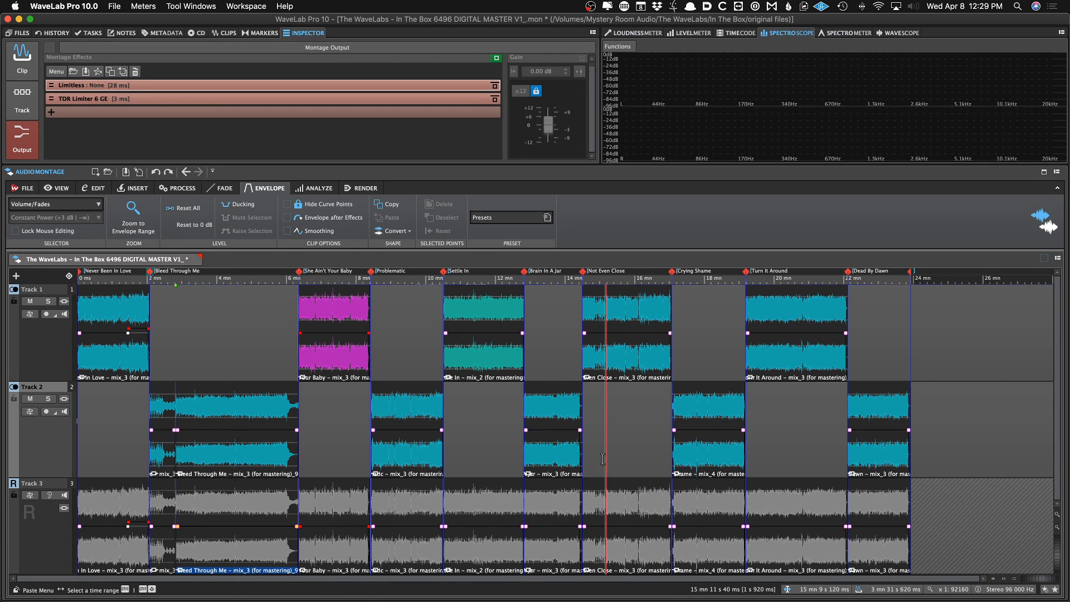
pyautogui.click(220, 518)
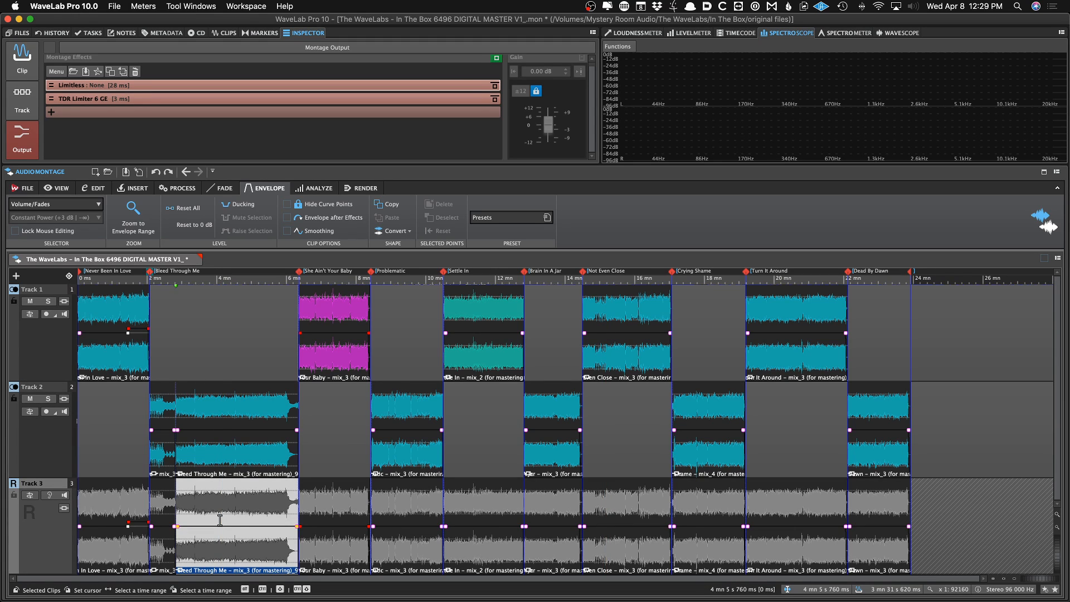
pyautogui.press('super+s')
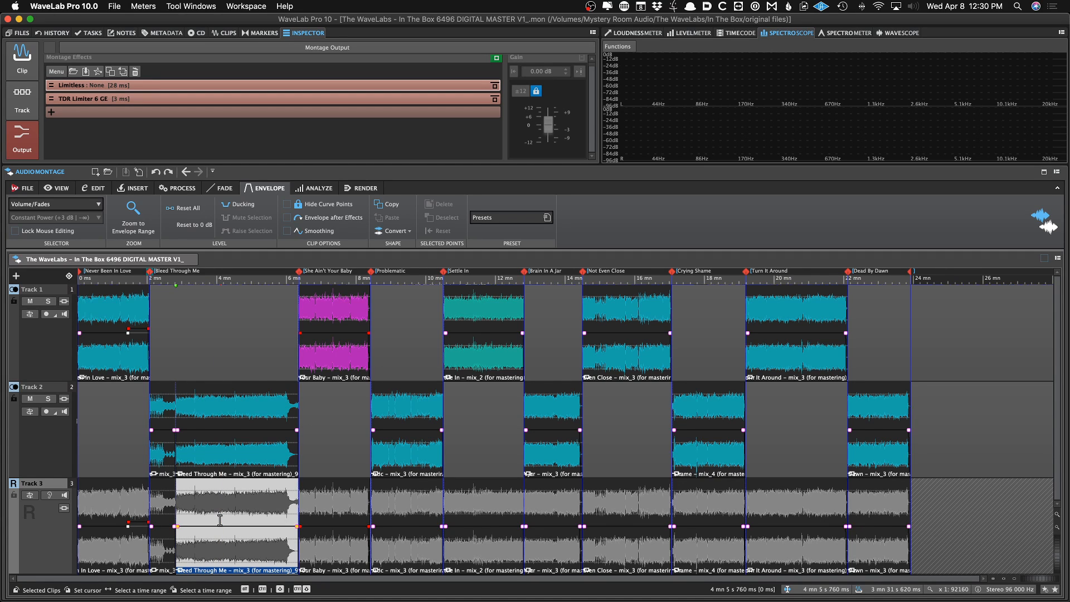
# Remove the reference track, Track 3, together with all its clips from the montage
pyautogui.click(112, 468)
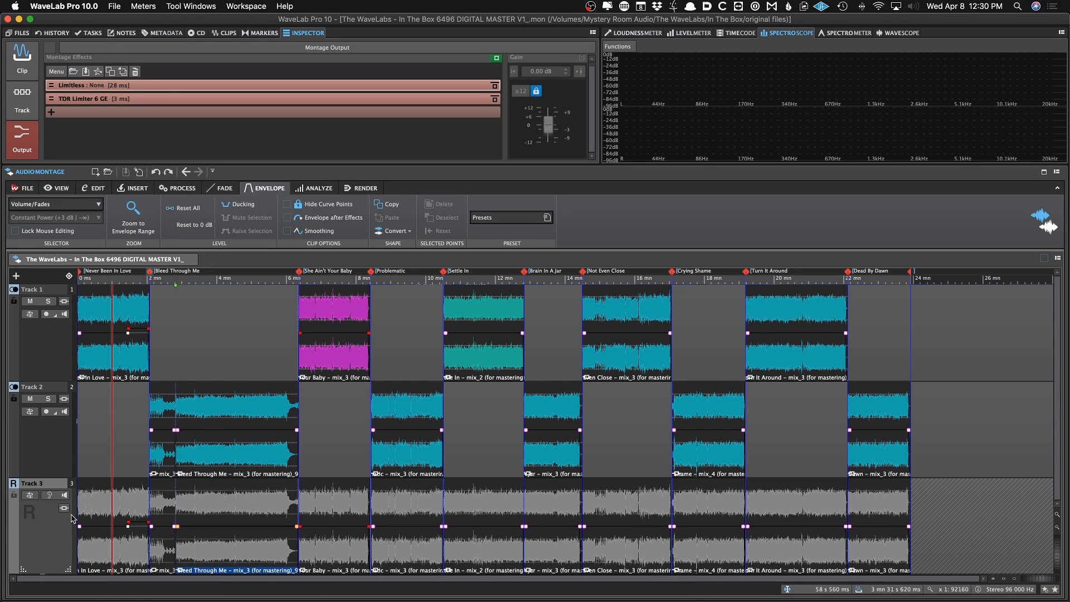
pyautogui.rightClick(47, 540)
pyautogui.rightClick(30, 543)
pyautogui.moveTo(106, 424)
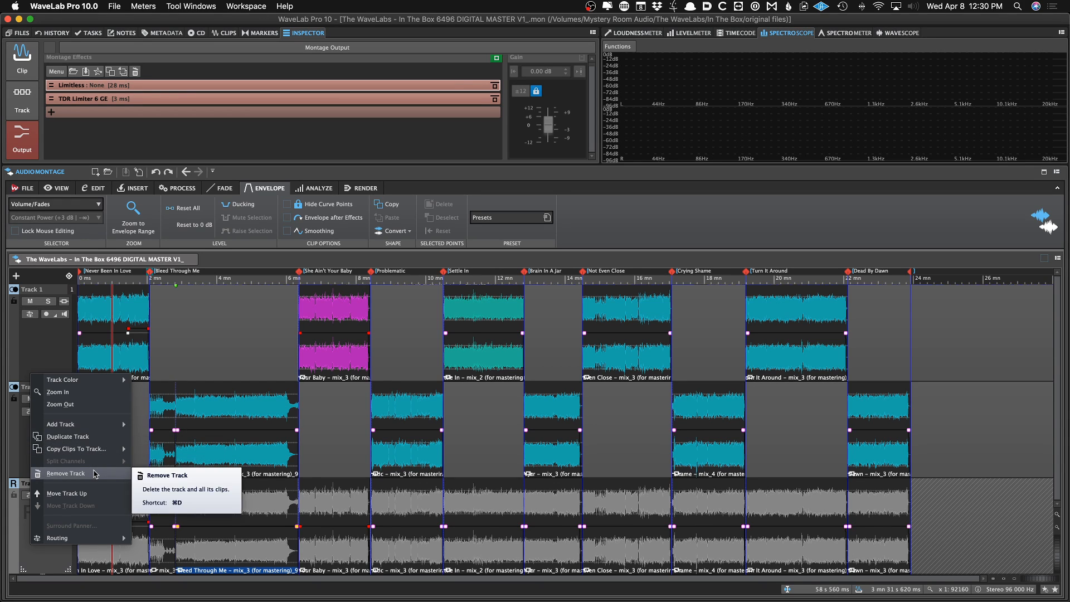
pyautogui.click(94, 473)
pyautogui.click(595, 313)
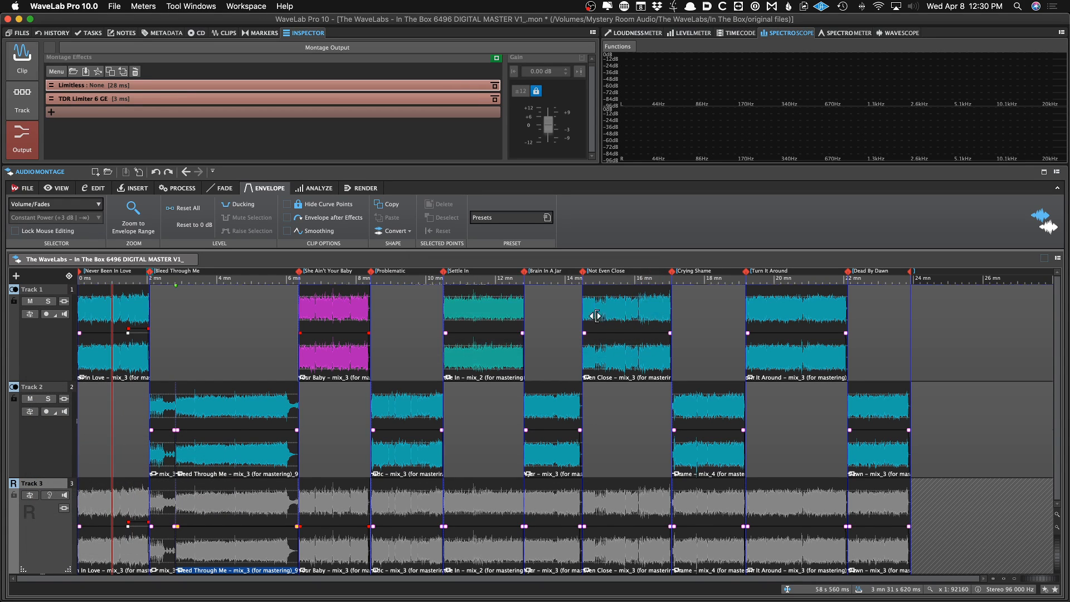
pyautogui.click(129, 390)
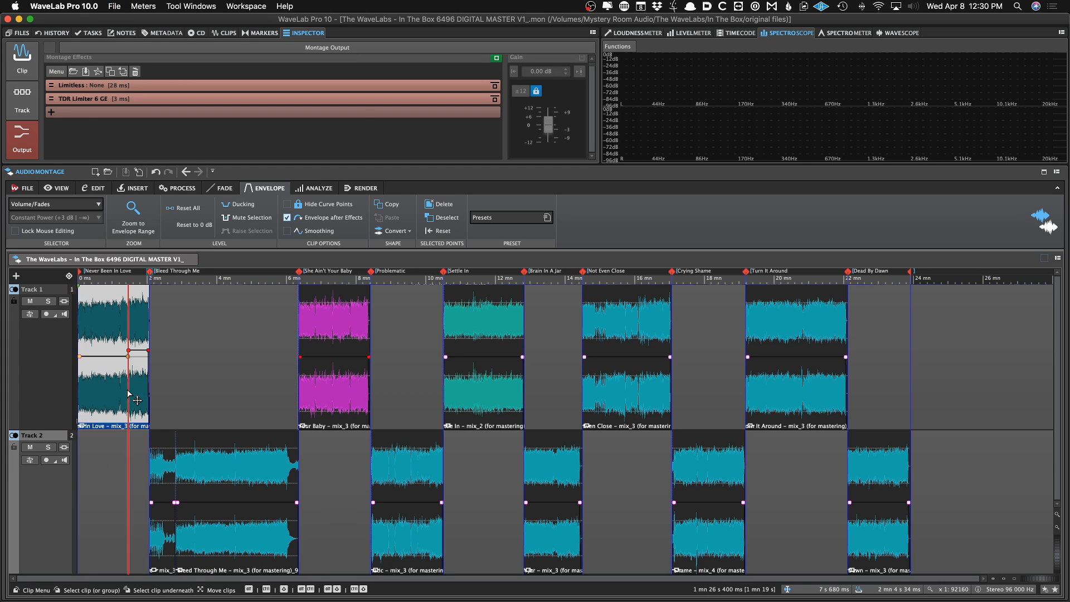
# Show the clip effects of the Never Been In Love clip and play the montage from about 3 minutes
pyautogui.click(31, 102)
pyautogui.click(23, 56)
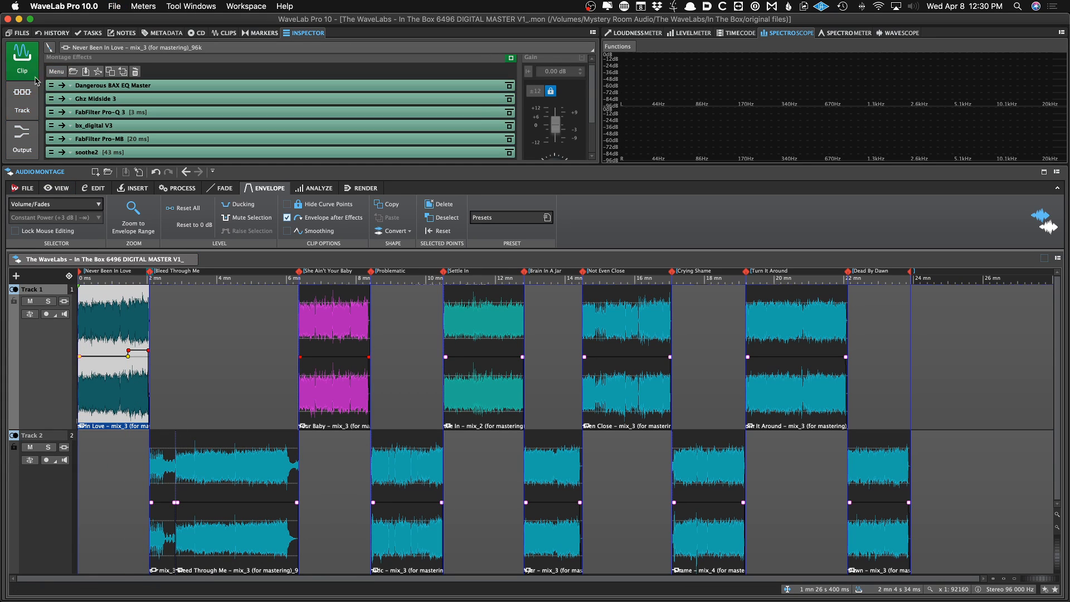
pyautogui.click(210, 360)
pyautogui.click(230, 362)
pyautogui.press('space')
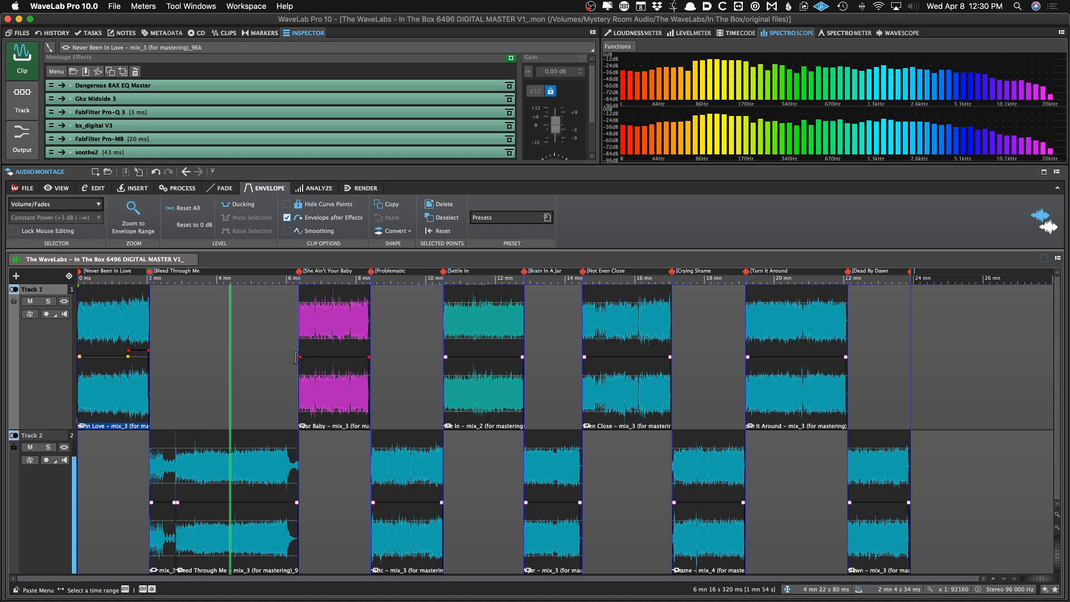
# Switch to the loudness meter and select each Track 1 clip in turn to compare their effect chains while playing
pyautogui.click(352, 362)
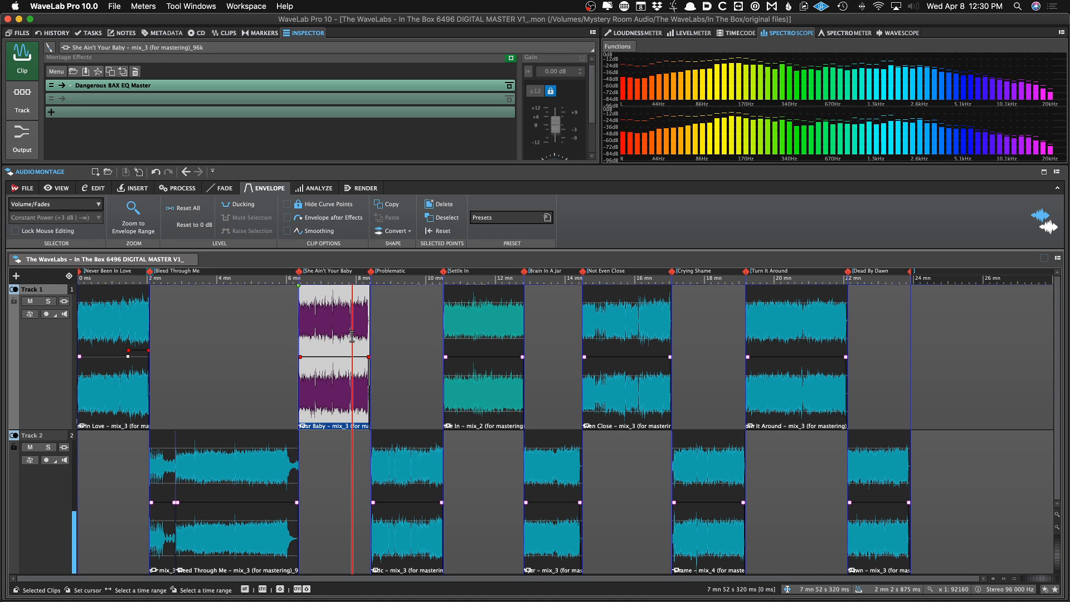
pyautogui.click(703, 34)
pyautogui.click(660, 35)
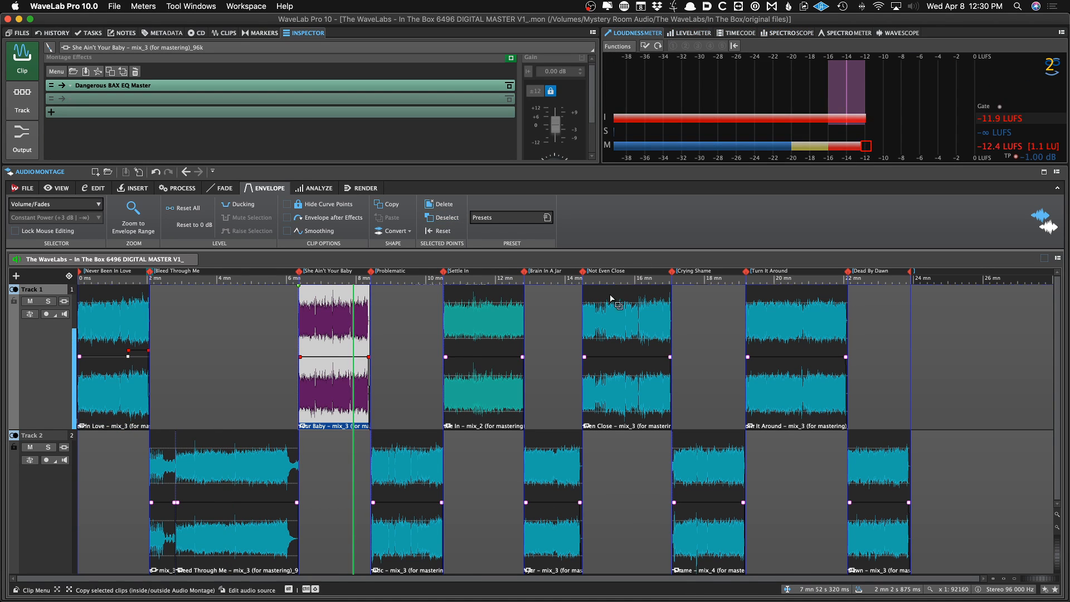
pyautogui.click(408, 362)
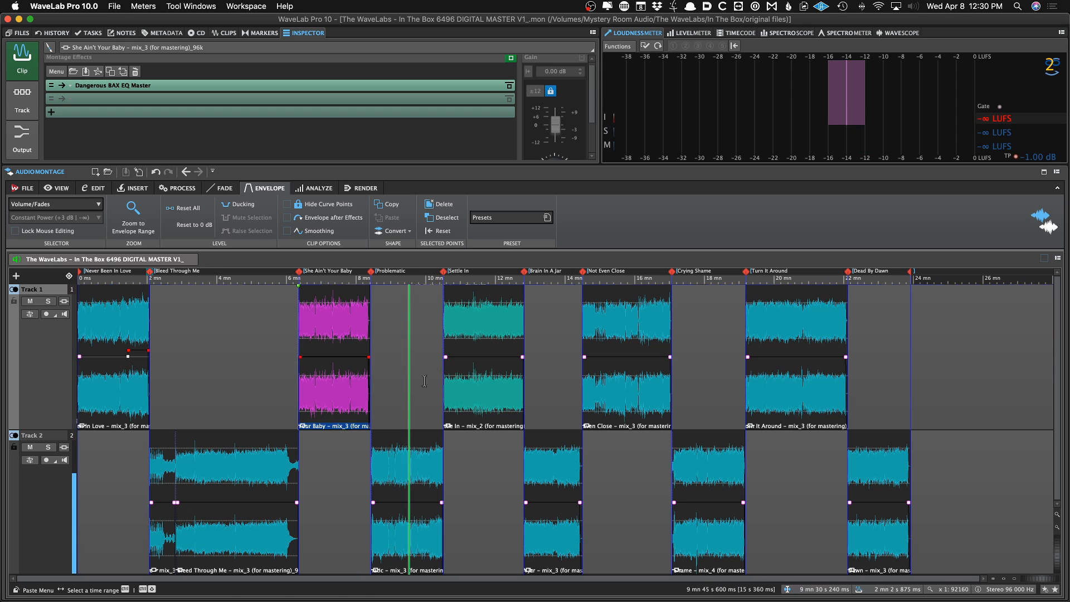
pyautogui.click(465, 345)
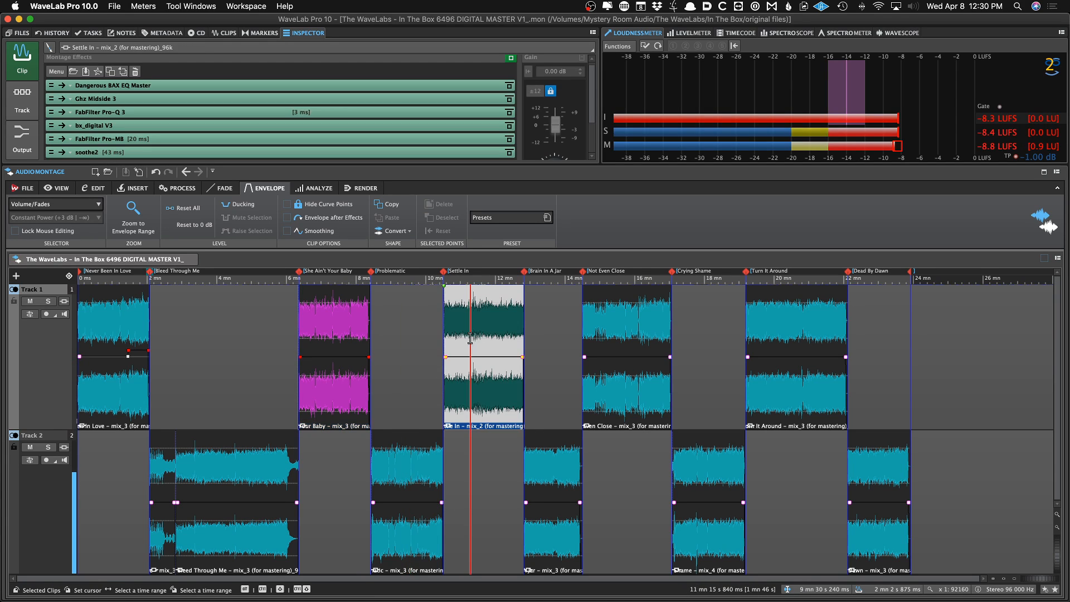
pyautogui.click(543, 355)
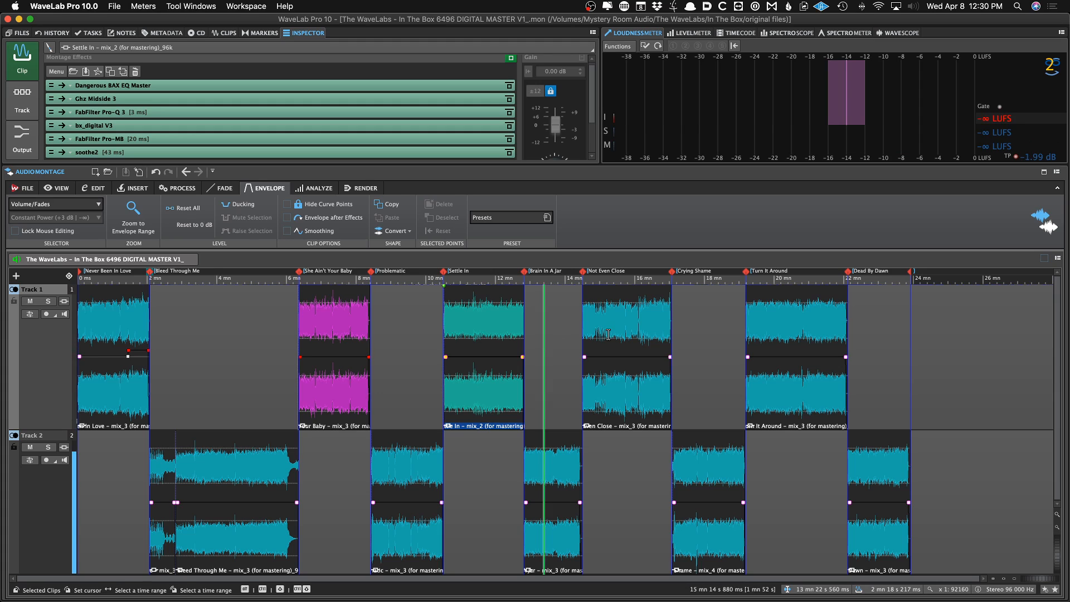
pyautogui.click(622, 355)
pyautogui.click(705, 354)
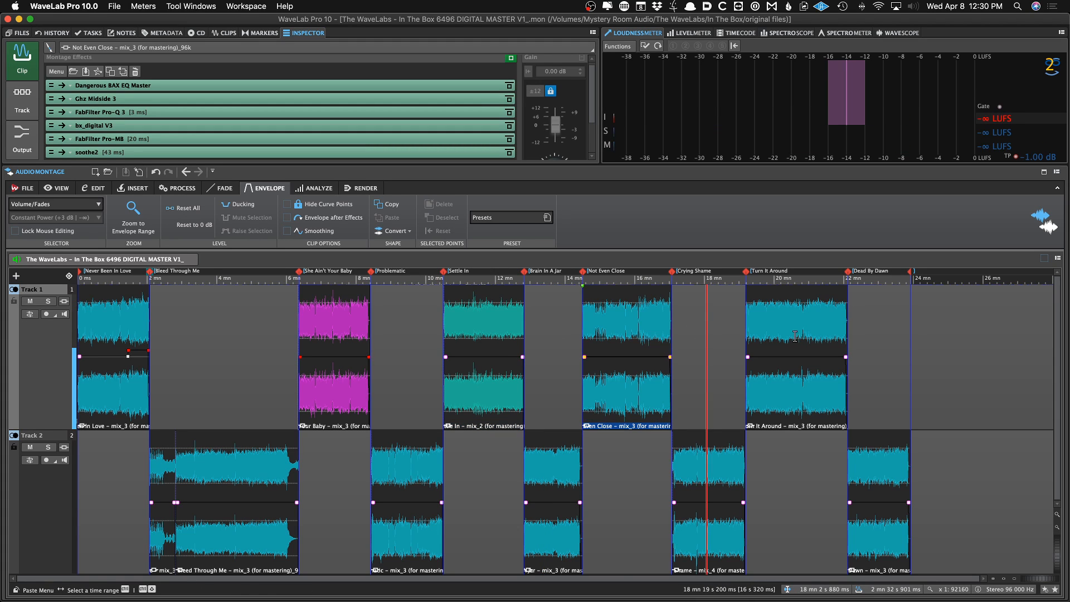
pyautogui.click(817, 333)
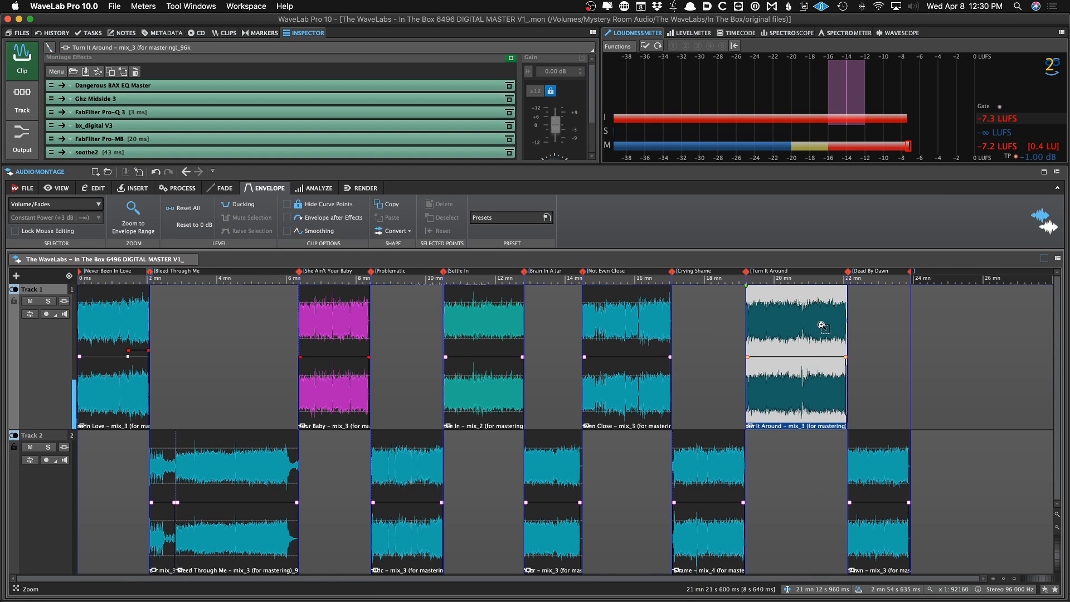
# Audition the end of the montage, then reselect the Never Been In Love and She Ain't Your Baby clips
pyautogui.scroll(2, 820, 318)
pyautogui.click(932, 376)
pyautogui.scroll(-2, 933, 376)
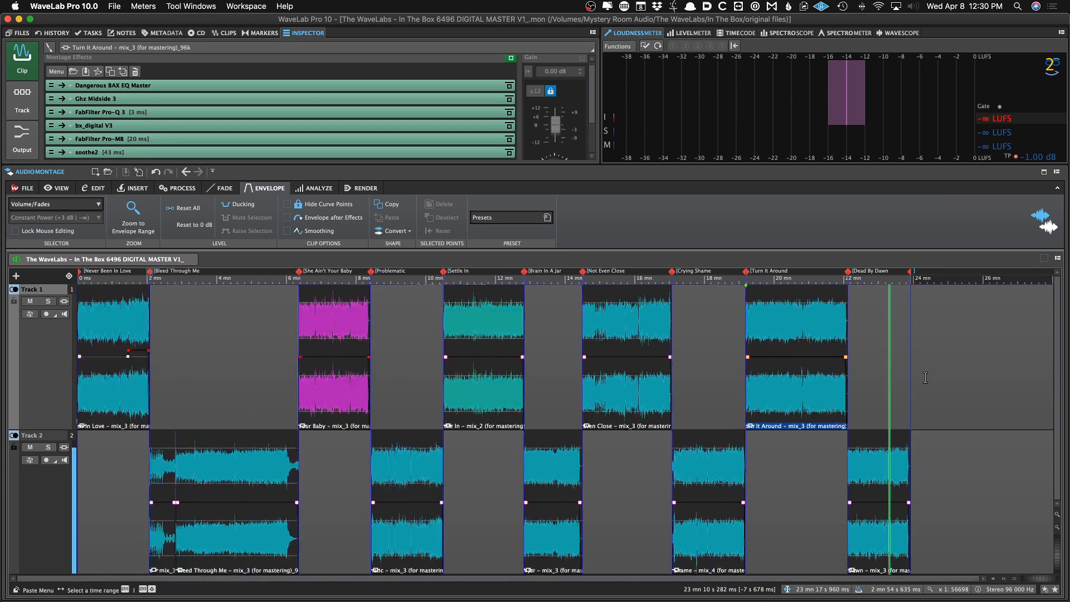
pyautogui.click(98, 350)
pyautogui.click(189, 329)
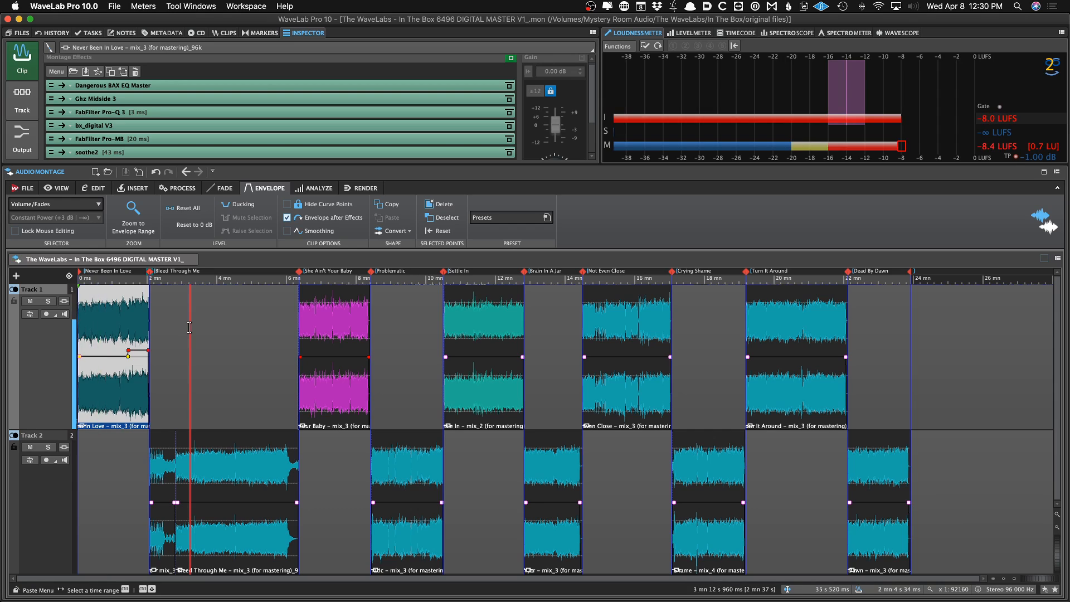
pyautogui.click(325, 317)
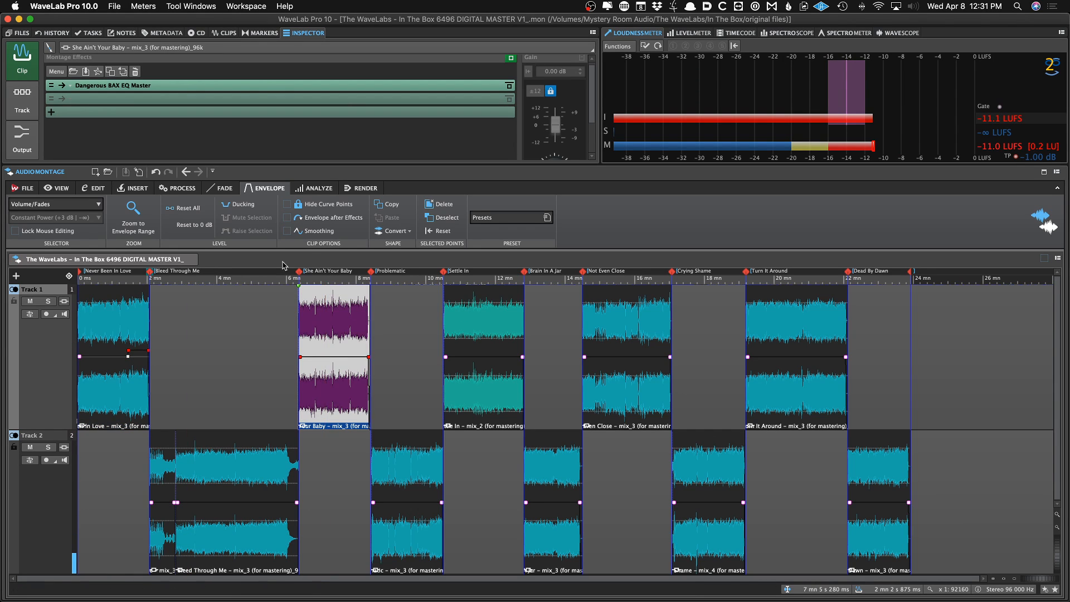
pyautogui.click(98, 334)
# Open FabFilter Pro-Q 3 on the Never Been In Love clip and adjust one of its EQ bands
pyautogui.click(142, 112)
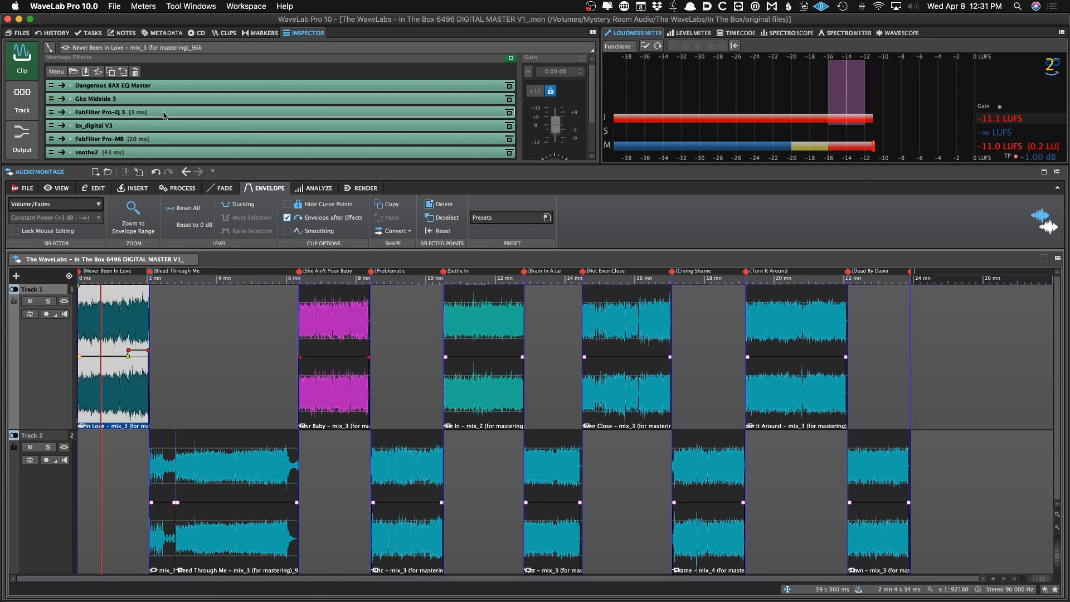
pyautogui.press('space')
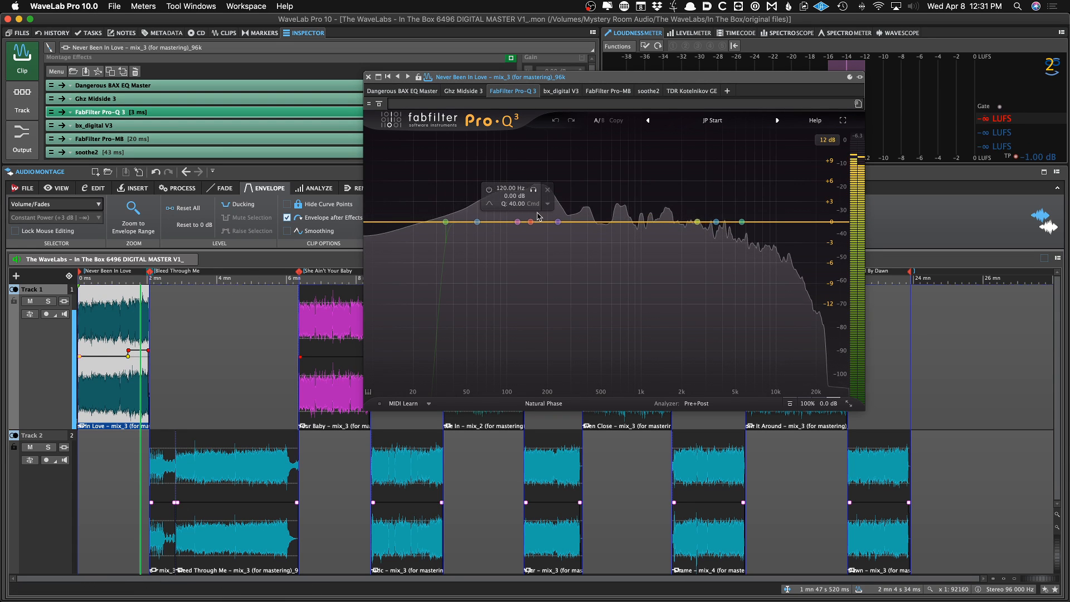
pyautogui.moveTo(538, 223); pyautogui.dragTo(496, 228)
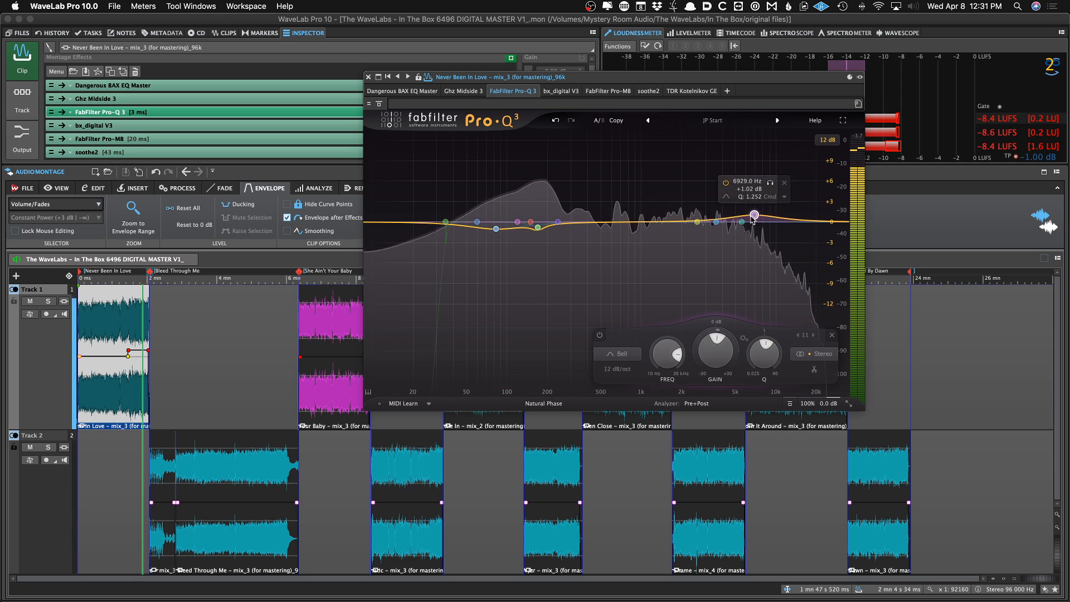
# Inspect the bx_digital V3 and FabFilter Pro-MB plug-ins of the same clip, then close the plug-in window
pyautogui.click(561, 91)
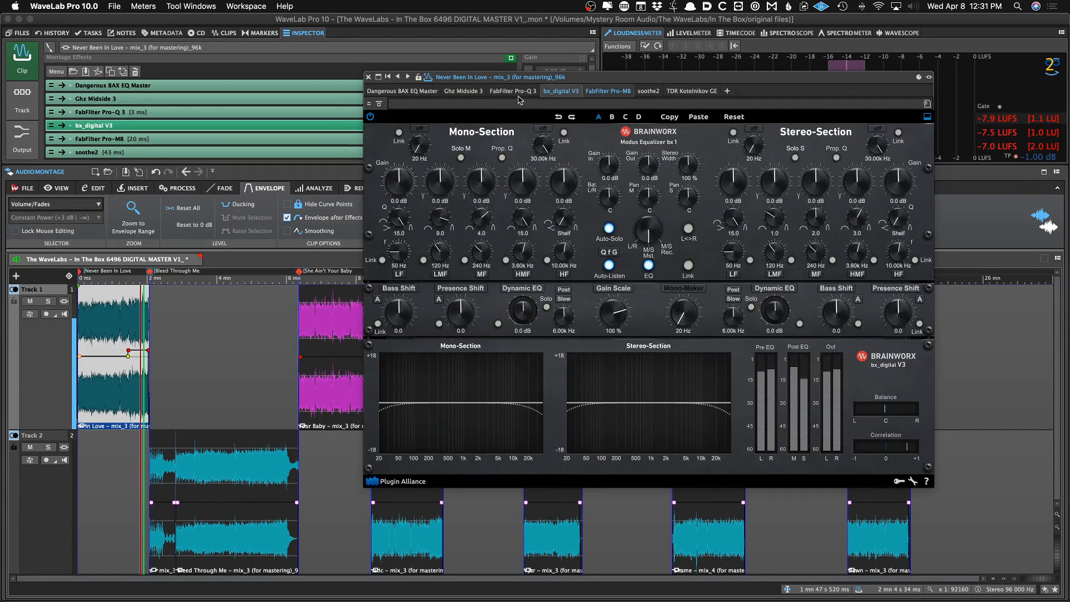
pyautogui.click(607, 91)
pyautogui.click(369, 77)
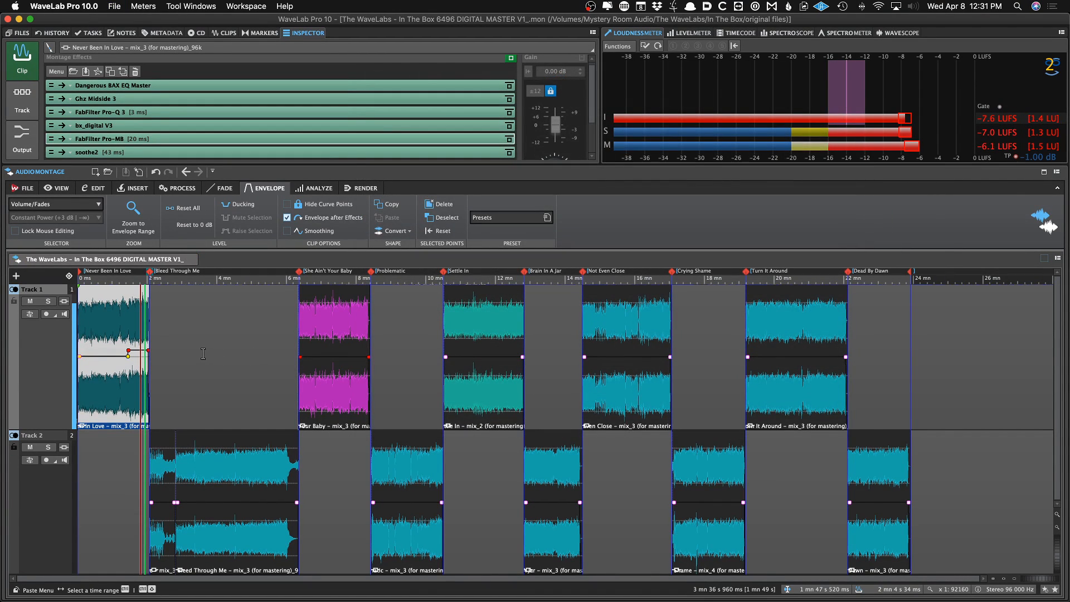
# Close the montage and reopen The WaveLabs – In The Box 6496 DIGITAL MASTER V1_ from the recent audio montages
pyautogui.click(193, 260)
pyautogui.rightClick(172, 288)
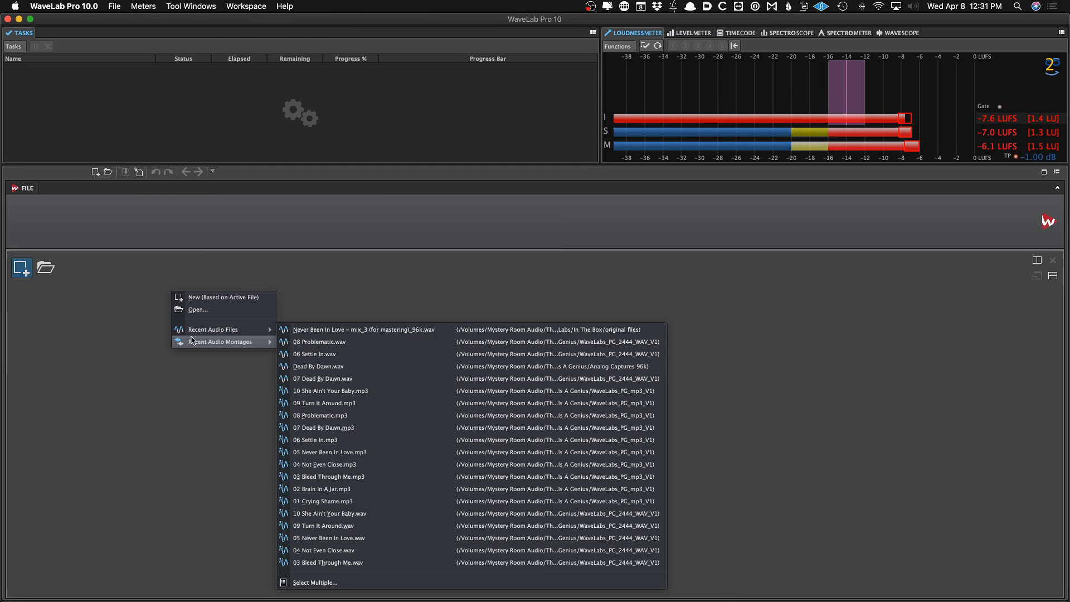
pyautogui.click(294, 288)
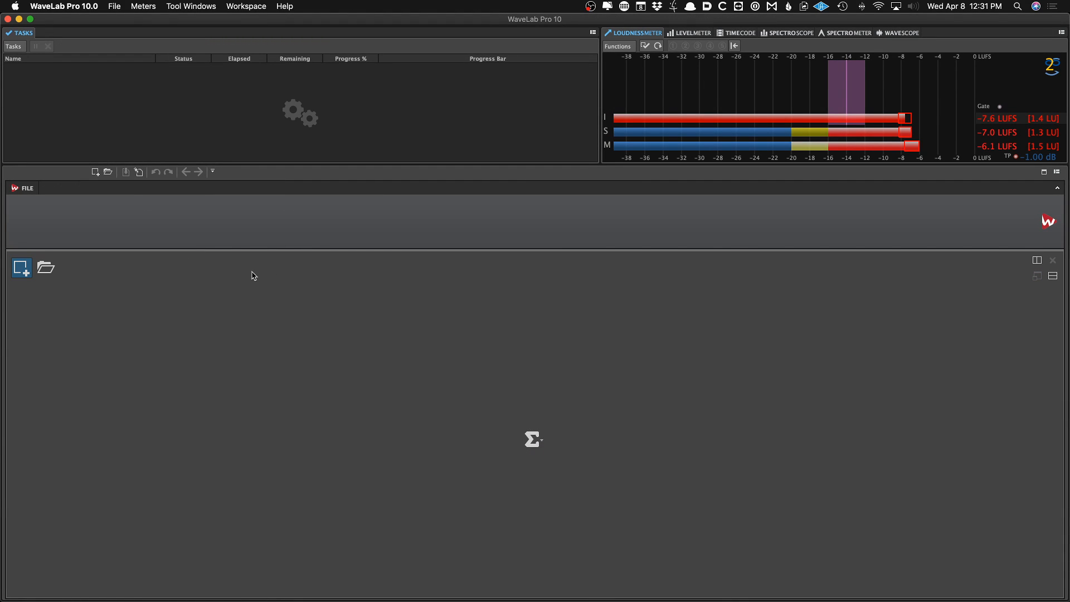
pyautogui.rightClick(242, 328)
pyautogui.moveTo(273, 376)
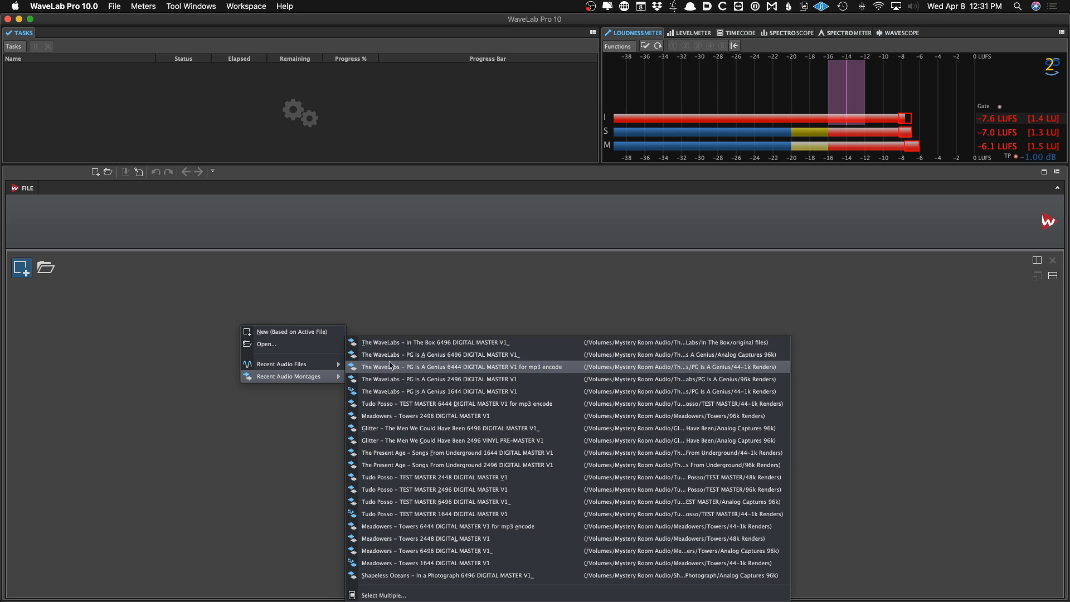
pyautogui.click(459, 344)
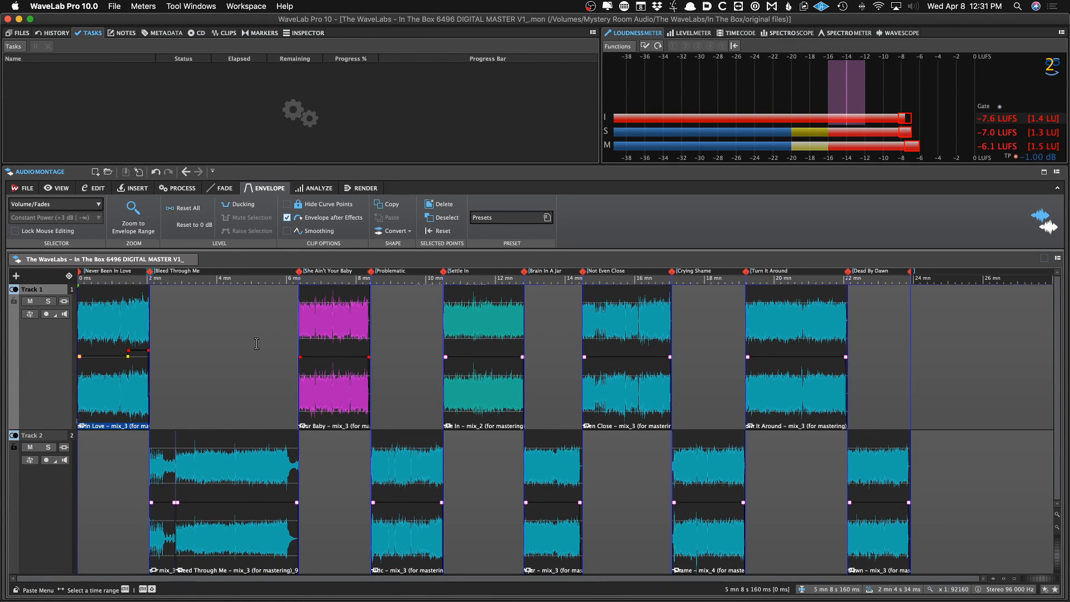
# Select the Never Been In Love clip and open its Ghz Midside 3 plug-in to review the settings
pyautogui.click(108, 385)
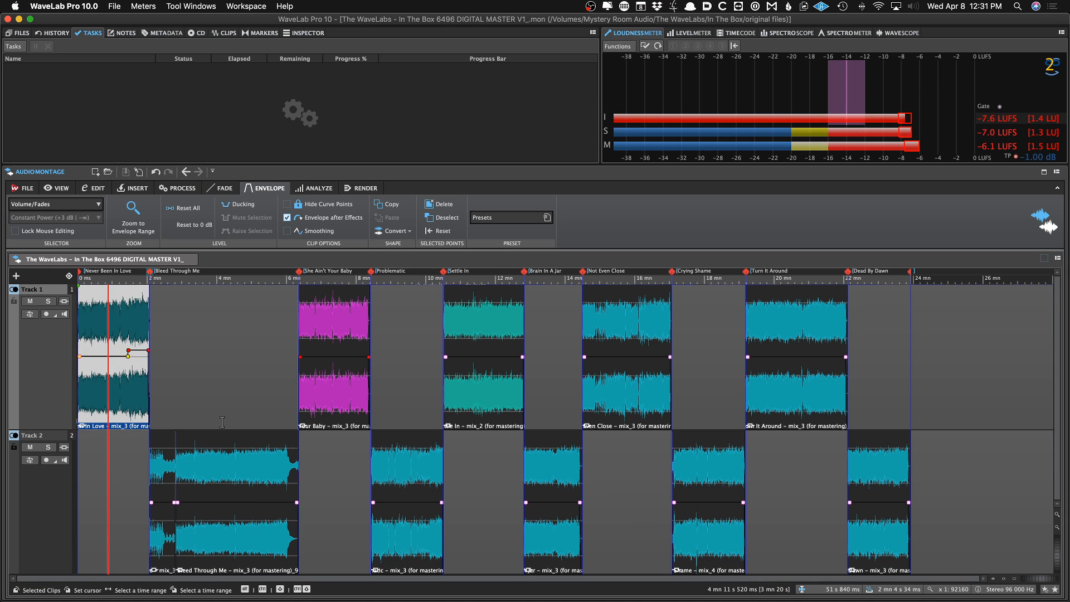
pyautogui.click(216, 446)
pyautogui.click(327, 388)
pyautogui.click(133, 314)
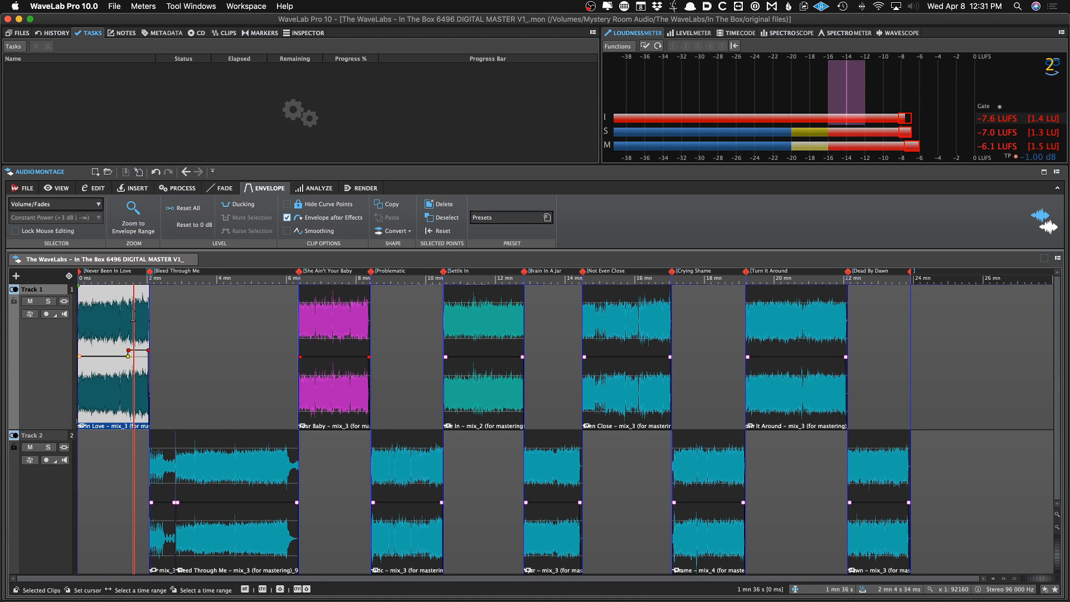
pyautogui.click(303, 33)
pyautogui.click(144, 103)
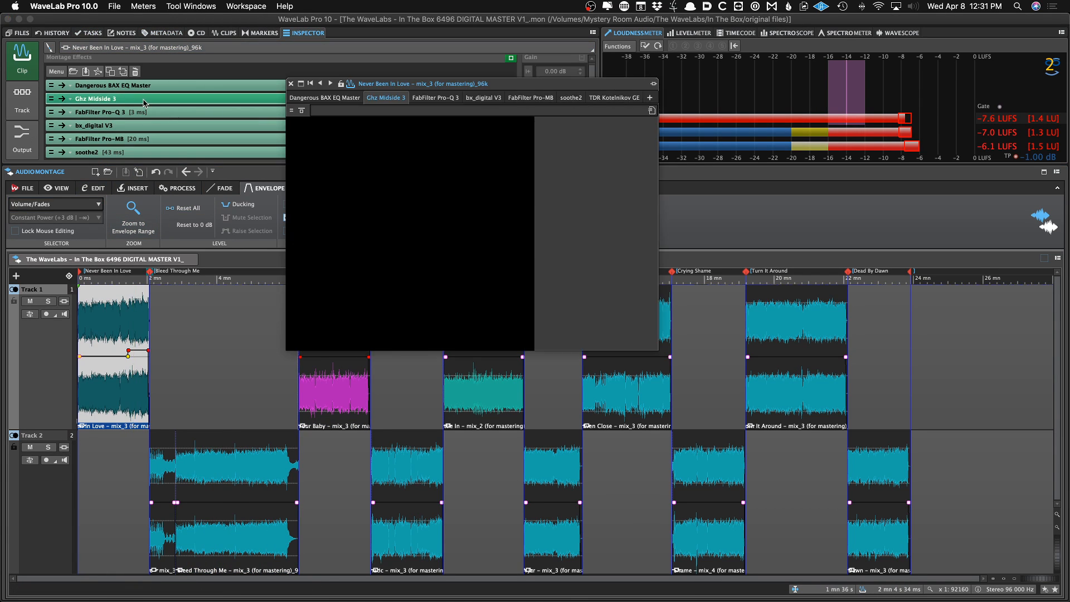
pyautogui.click(196, 114)
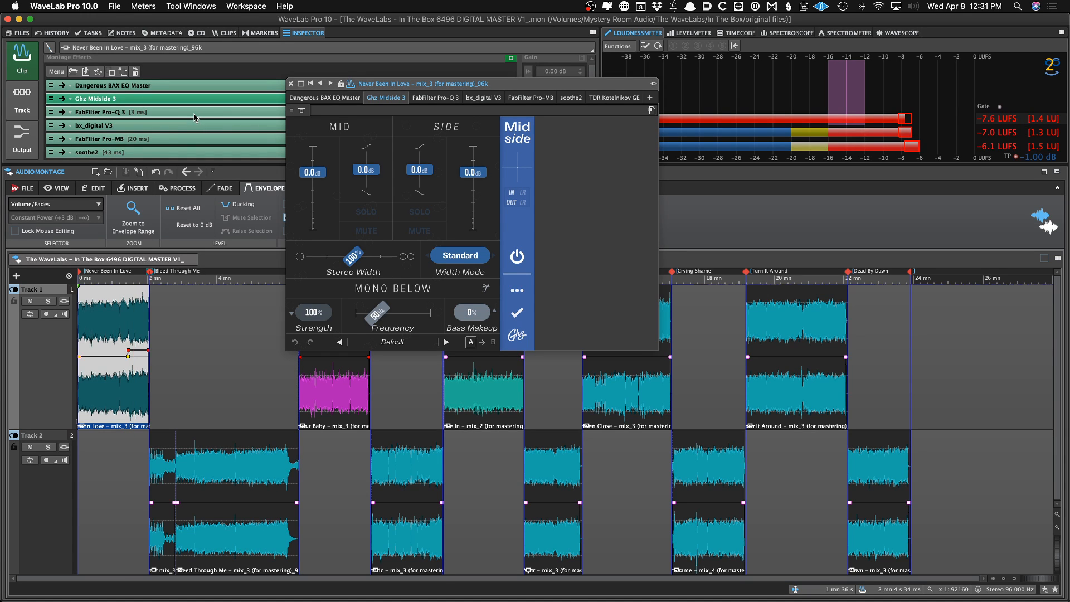
pyautogui.click(291, 84)
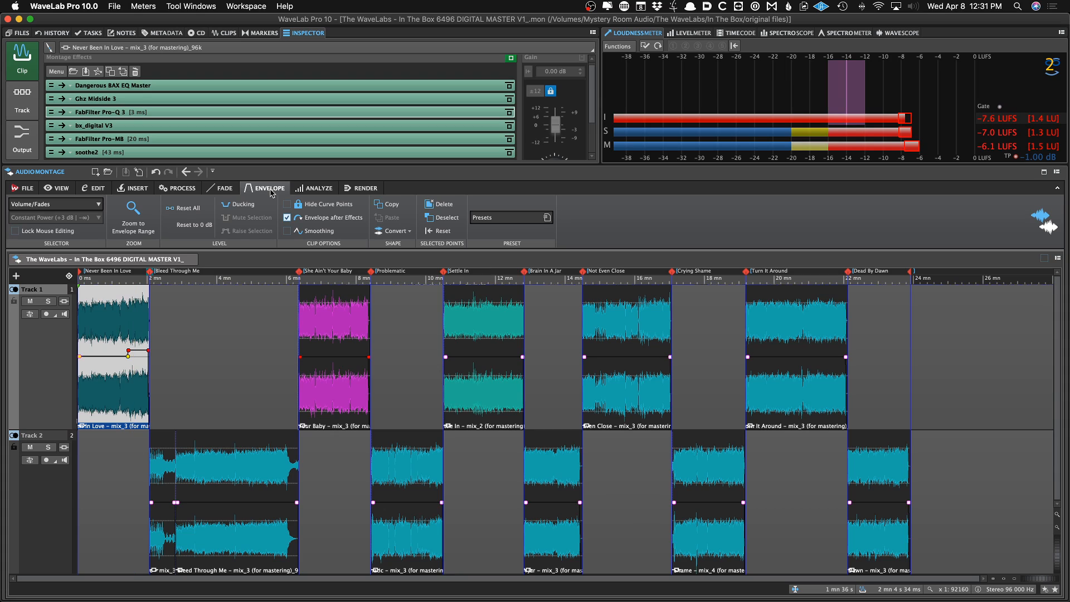
# Open the Master Section panel to review its playback processing, then hide it
pyautogui.hotkey('ctrl', 'm')
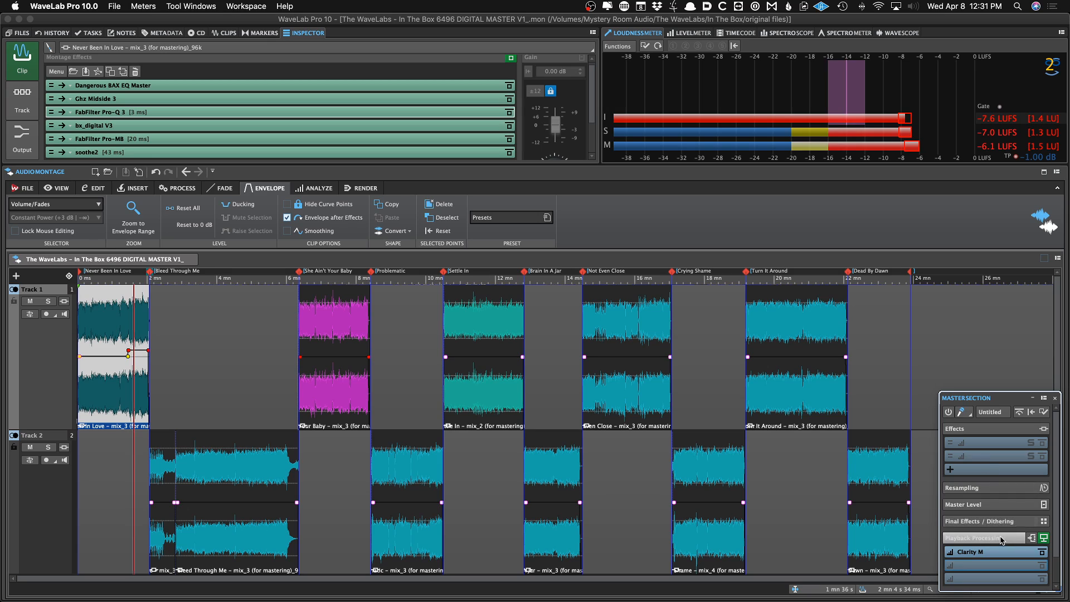
pyautogui.moveTo(989, 398); pyautogui.dragTo(988, 387)
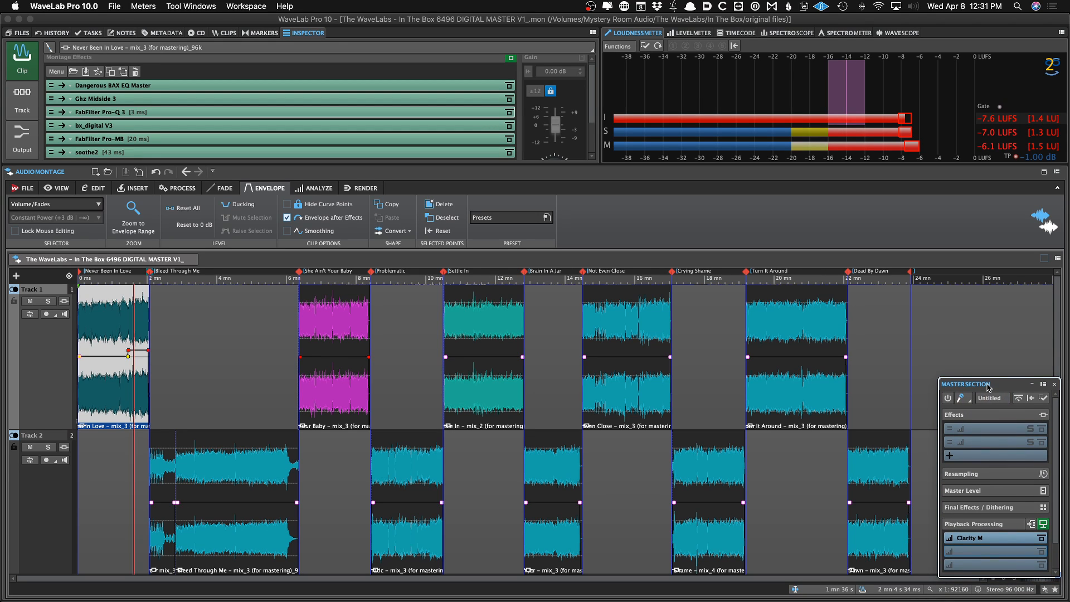
pyautogui.press('F9')
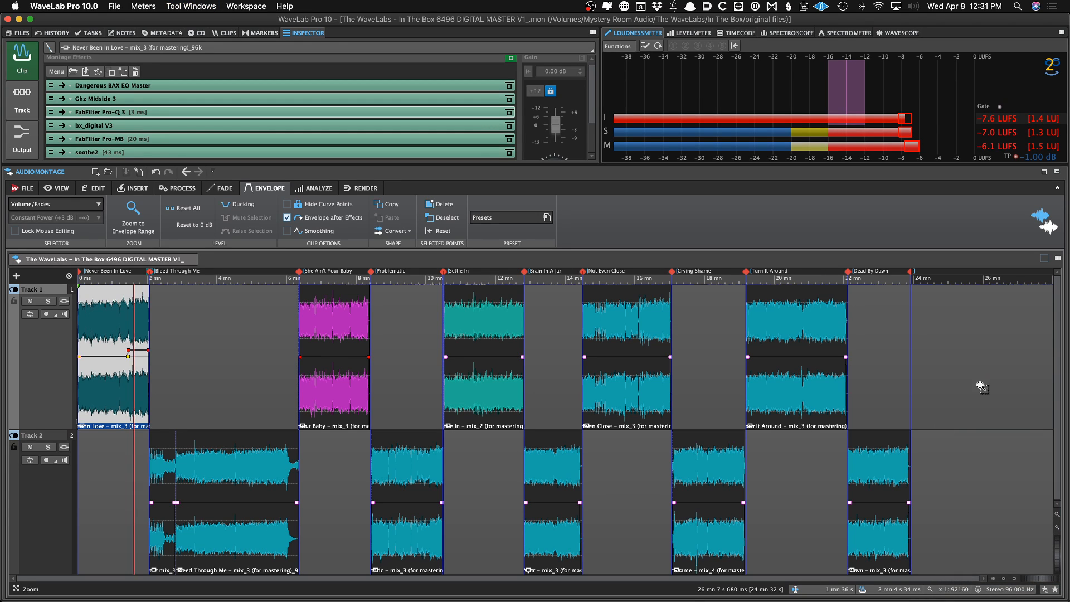
# Play the montage from about 4 minutes and check the Dangerous BAX EQ Master clip effect
pyautogui.click(254, 411)
pyautogui.press('space')
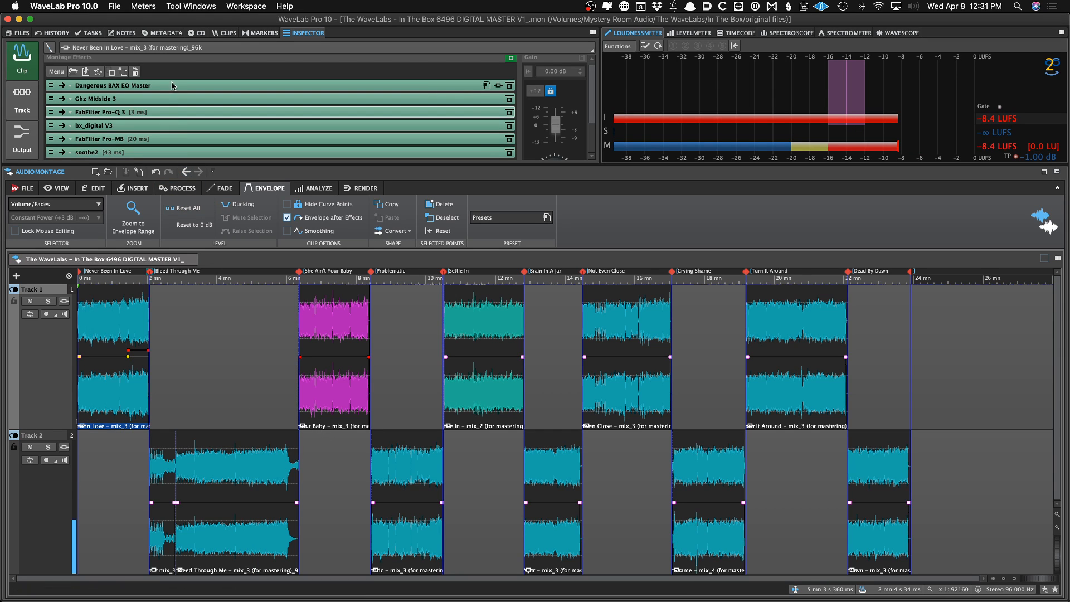
pyautogui.rightClick(173, 83)
pyautogui.click(199, 48)
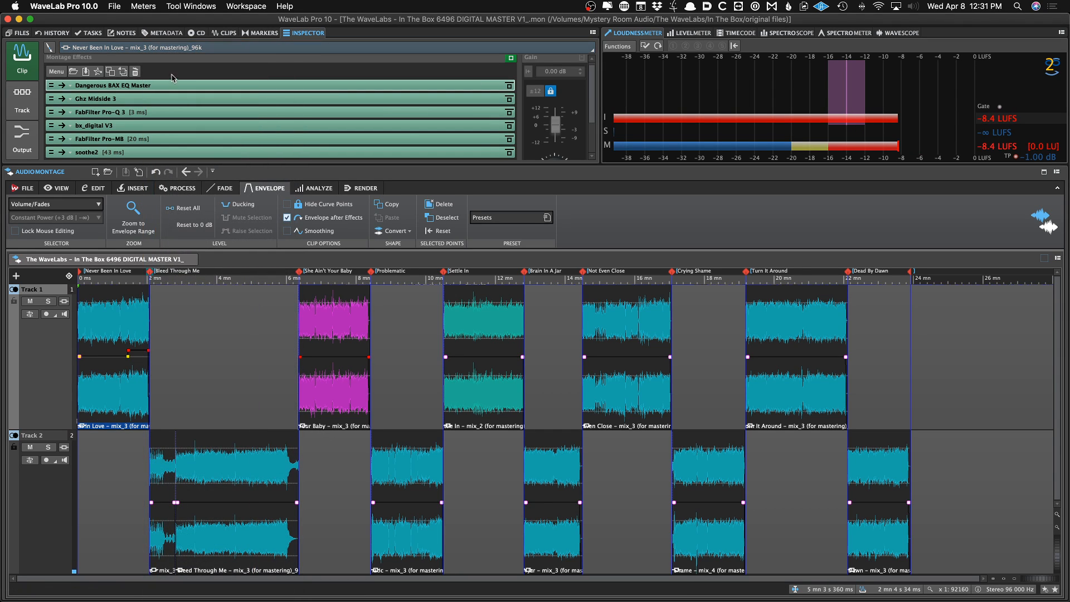
# Remove the TDR Kotelnikov GE plug-in from the Never Been In Love clip's effects chain
pyautogui.click(190, 48)
pyautogui.click(190, 49)
pyautogui.scroll(-3, 172, 96)
pyautogui.keyDown('shift'); pyautogui.click(165, 120); pyautogui.keyUp('shift')
pyautogui.rightClick(166, 119)
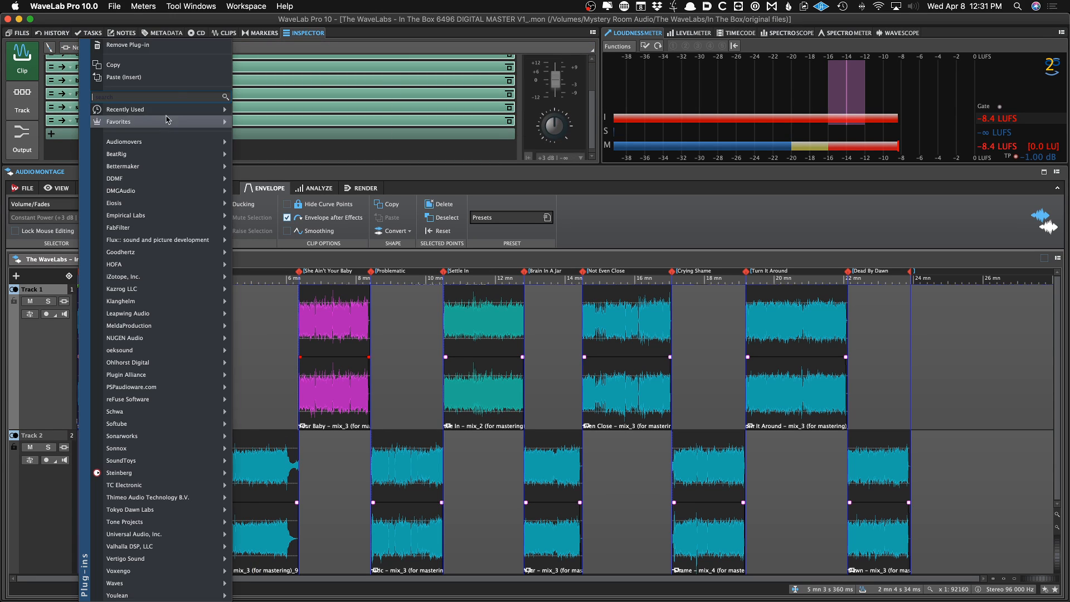
pyautogui.click(183, 48)
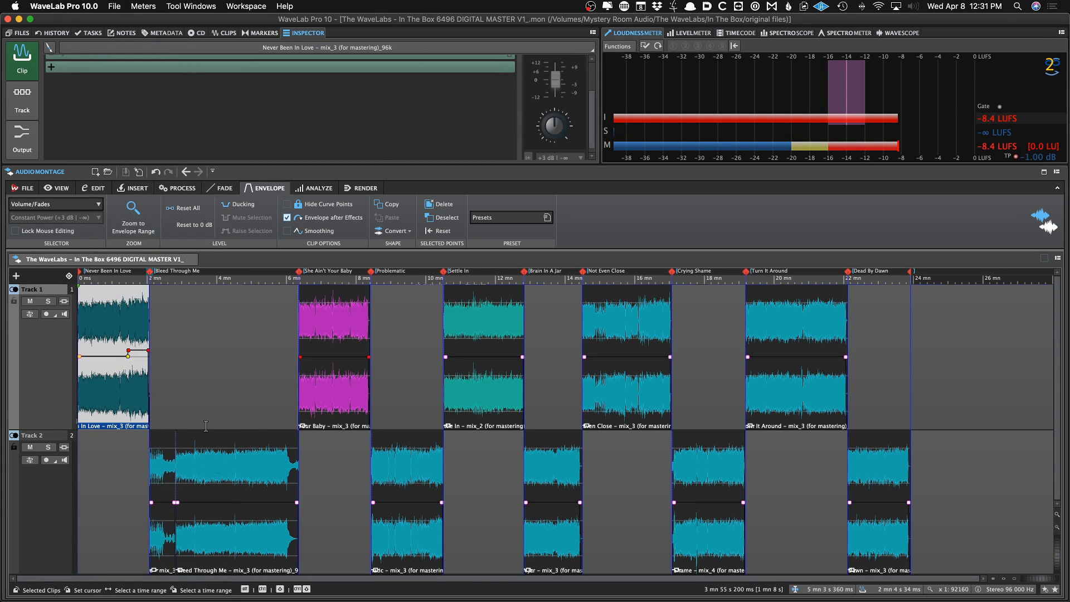
# Select the Bleed Through Me clip and remove a plug-in from its clip effects chain
pyautogui.click(220, 472)
pyautogui.scroll(-3, 197, 132)
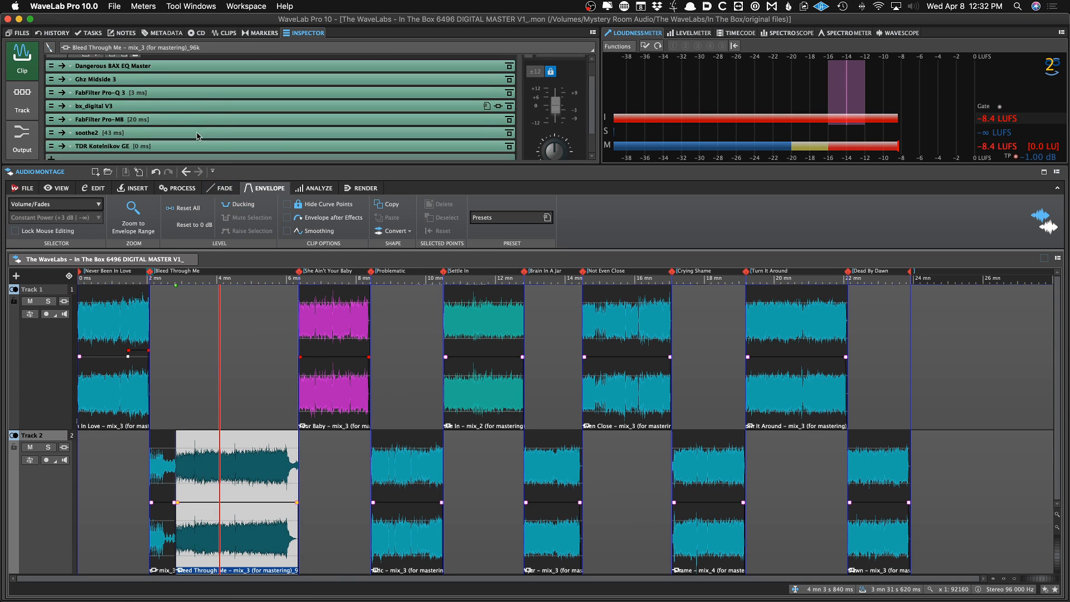
pyautogui.doubleClick(198, 132)
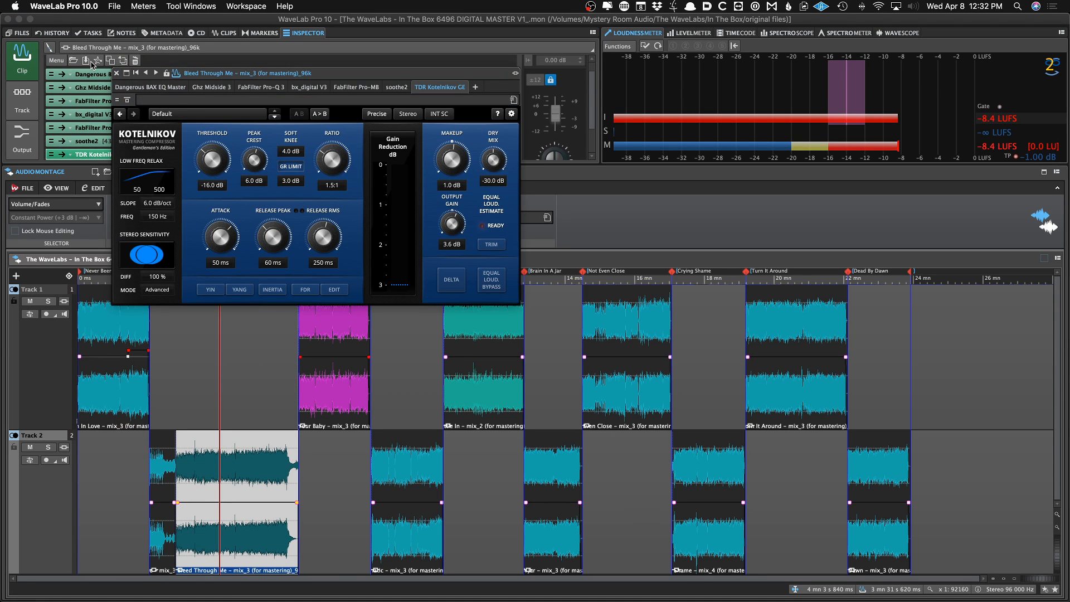
pyautogui.rightClick(92, 79)
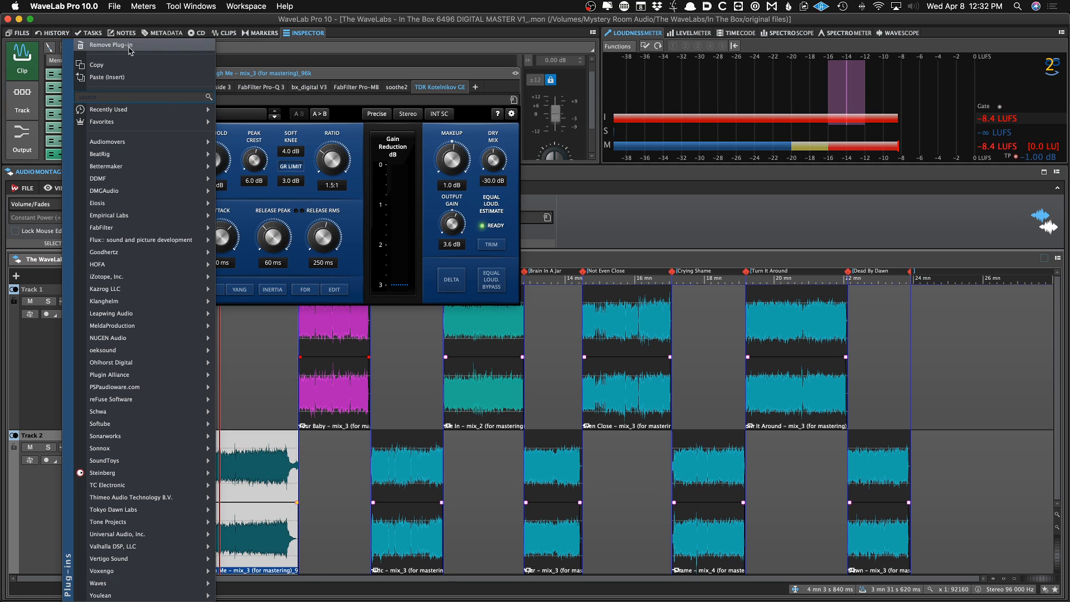
pyautogui.click(124, 99)
pyautogui.press('super+z')
pyautogui.press('super+z')
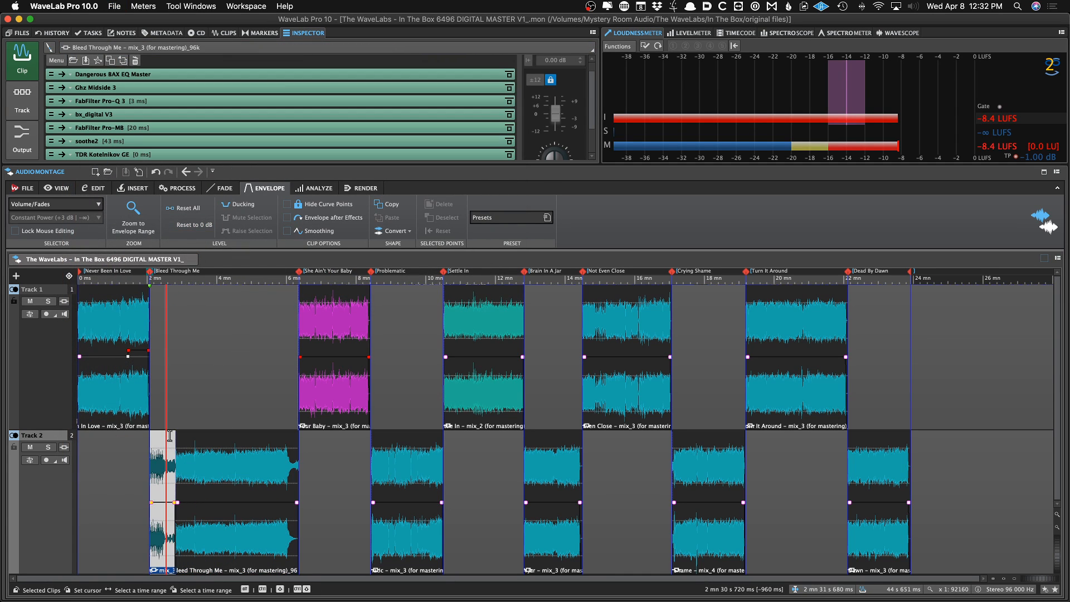
pyautogui.doubleClick(144, 149)
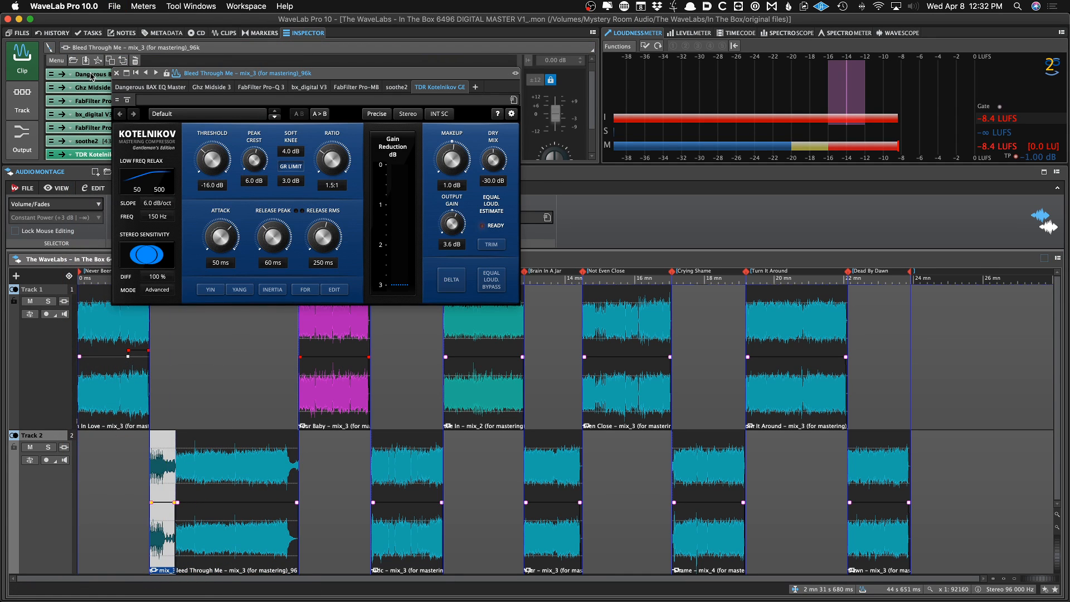
pyautogui.rightClick(92, 78)
pyautogui.click(117, 46)
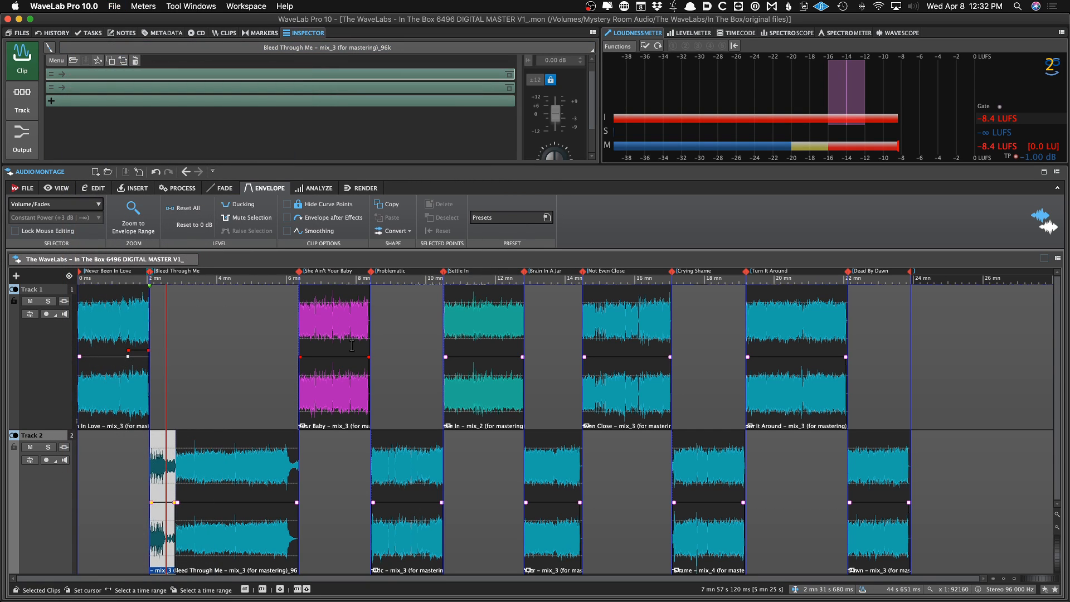
# Select the She Ain't Your Baby clip to check its clip effects
pyautogui.click(207, 74)
pyautogui.click(239, 465)
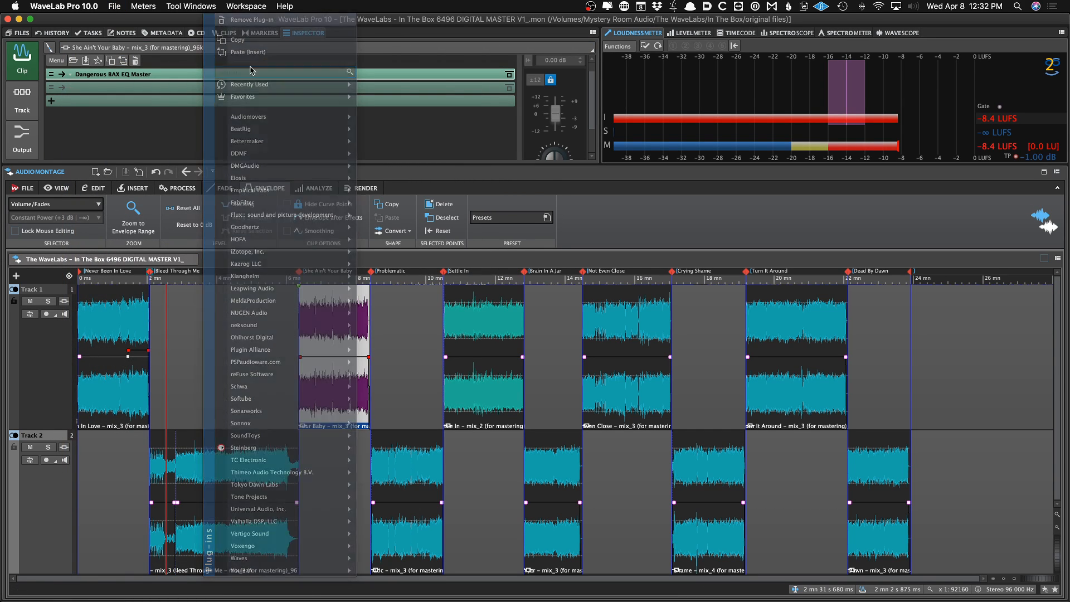
pyautogui.click(327, 389)
# Select the Problematic clip and remove its TDR Kotelnikov GE clip effect
pyautogui.click(428, 474)
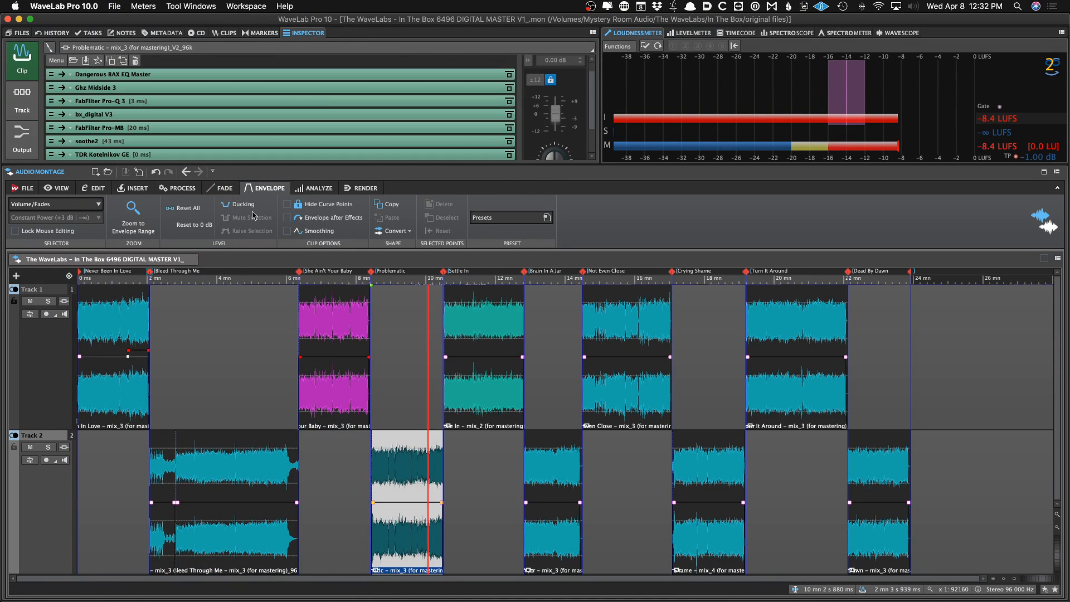
pyautogui.click(230, 74)
pyautogui.scroll(-3, 229, 77)
pyautogui.rightClick(205, 120)
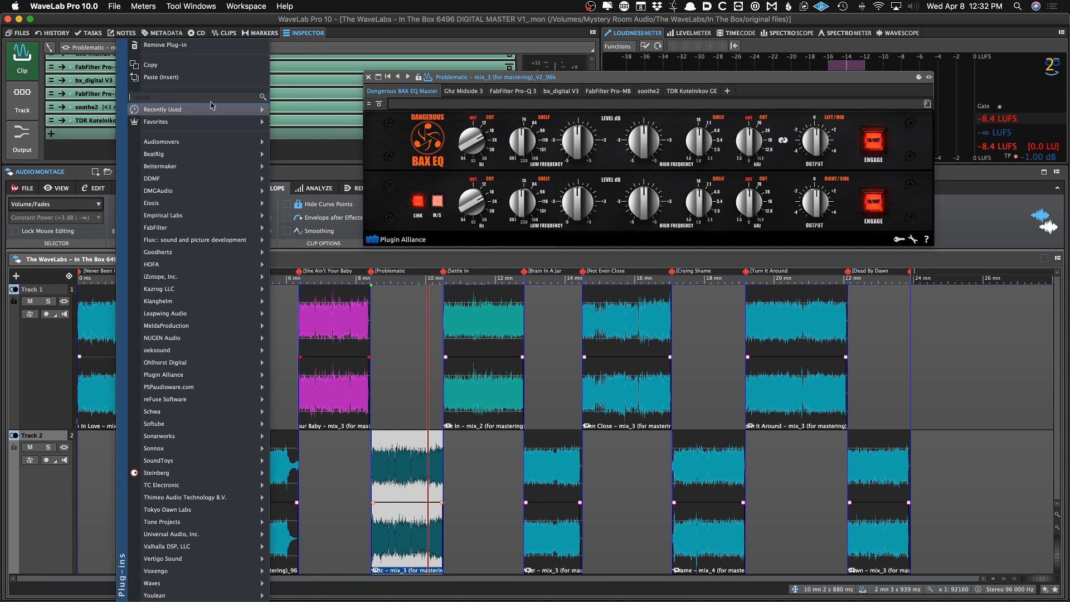
pyautogui.click(216, 44)
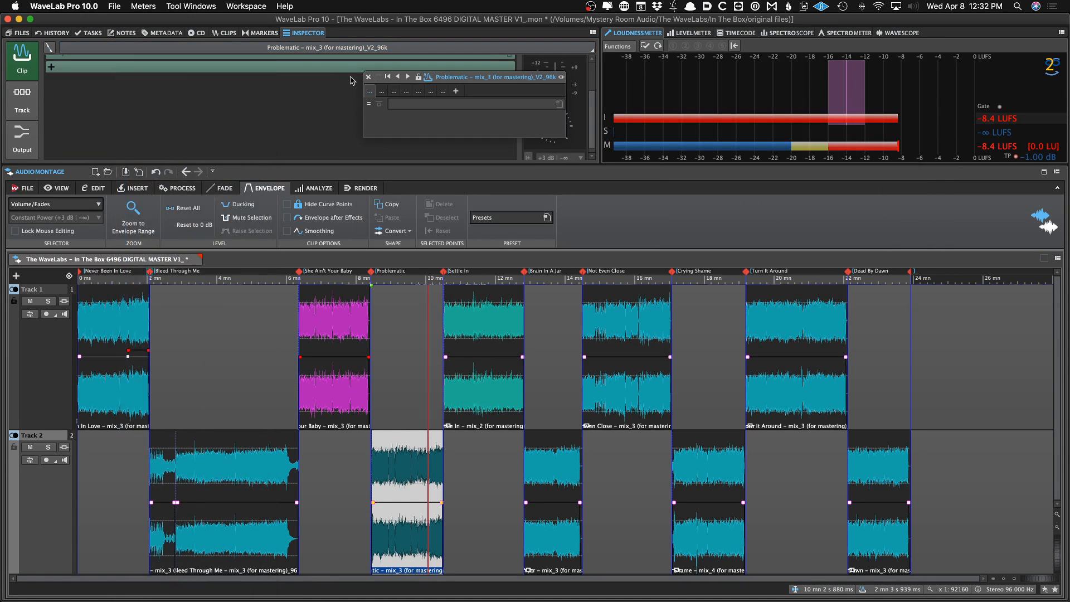
# Select the Settle In clip, remove its TDR Kotelnikov GE clip effect, and save the montage
pyautogui.click(466, 378)
pyautogui.click(140, 107)
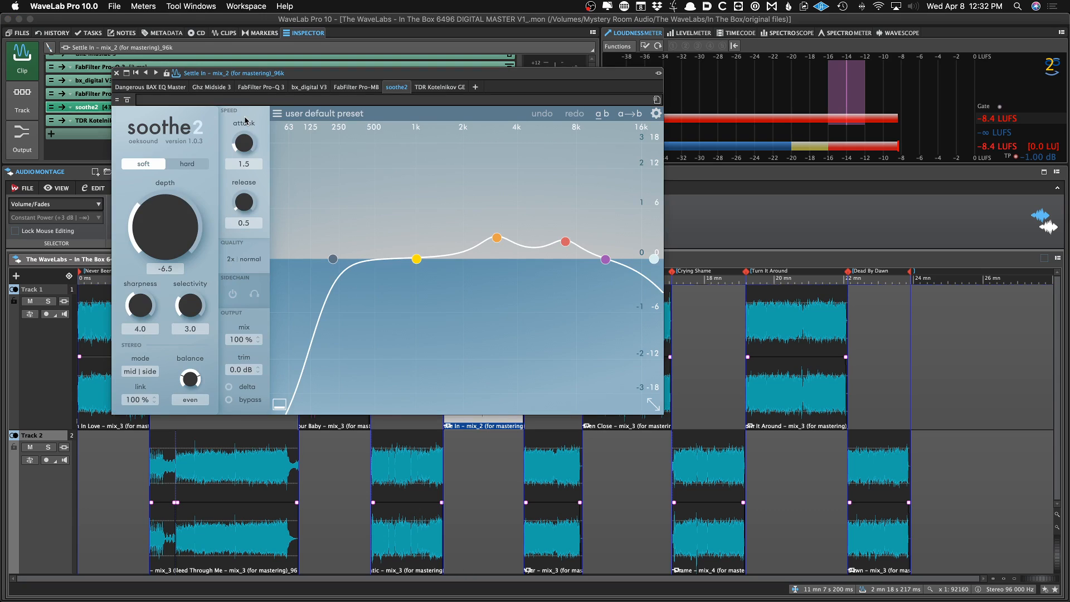
pyautogui.click(118, 72)
pyautogui.scroll(3, 141, 119)
pyautogui.click(199, 89)
pyautogui.scroll(-3, 190, 116)
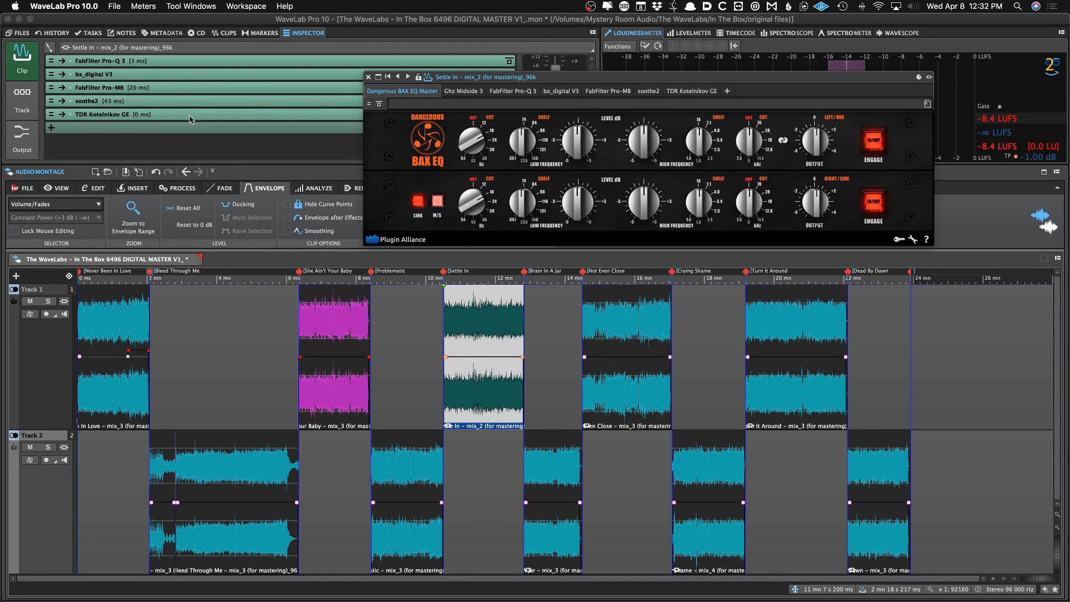
pyautogui.rightClick(190, 117)
pyautogui.click(200, 45)
pyautogui.press('super+s')
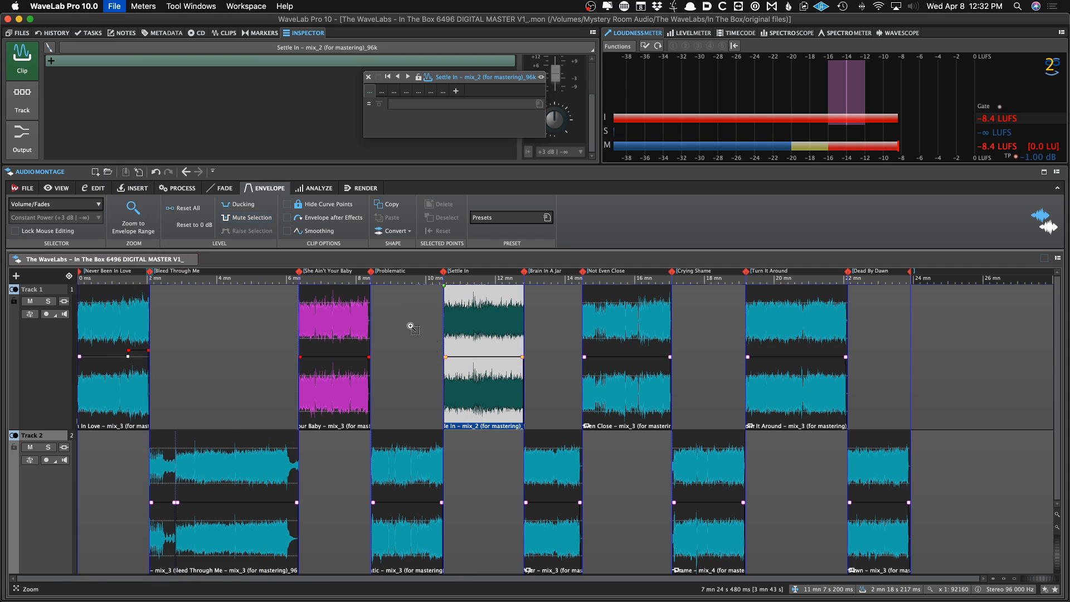
# Select the Brain In A Jar clip and remove a plug-in from its clip effects chain
pyautogui.click(552, 490)
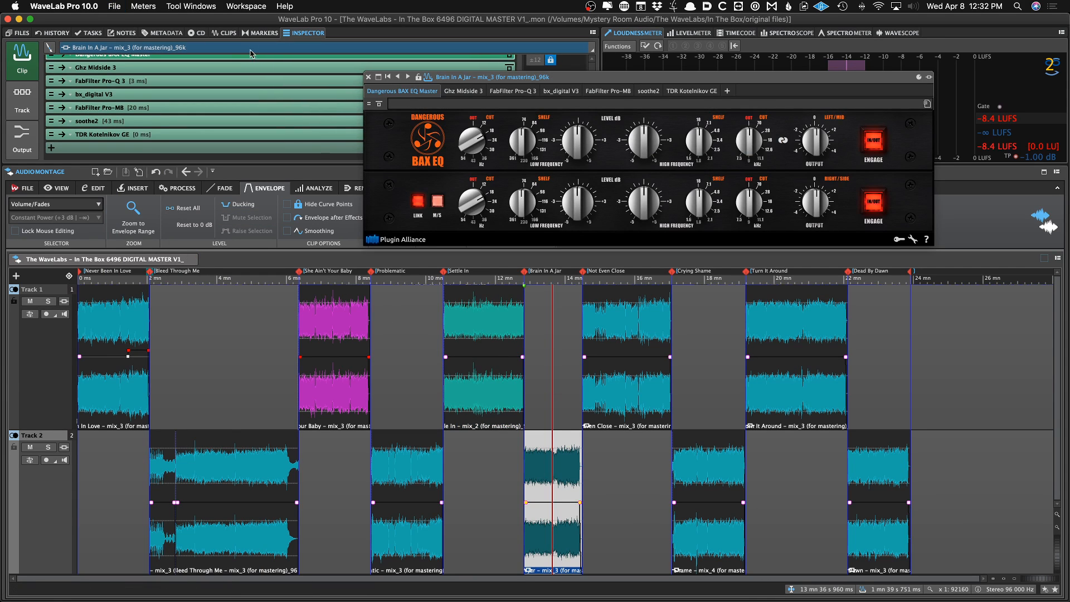
pyautogui.scroll(1, 223, 58)
pyautogui.rightClick(196, 61)
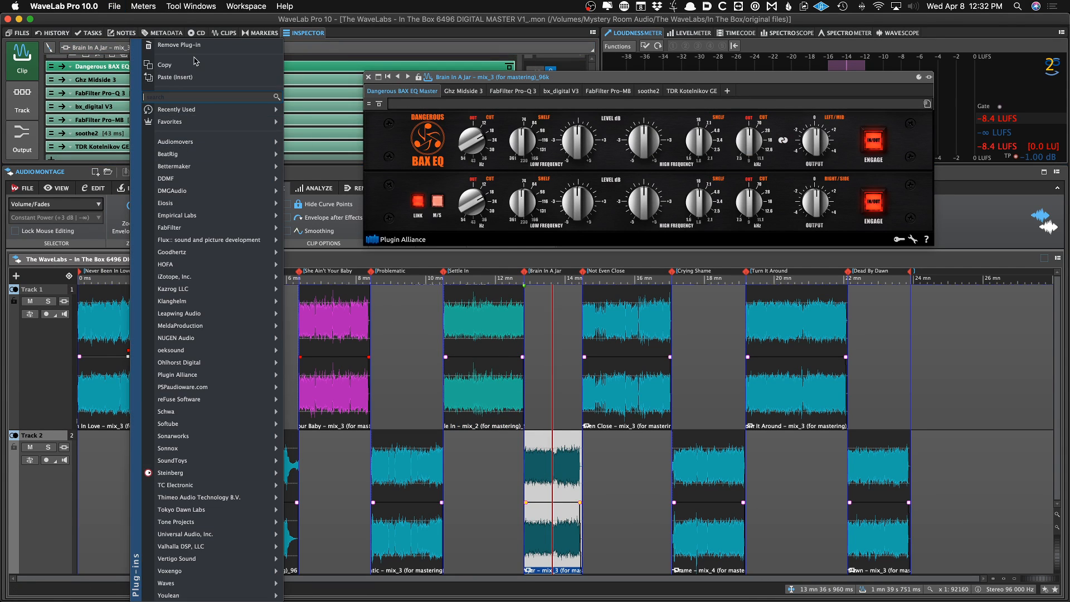
pyautogui.click(195, 45)
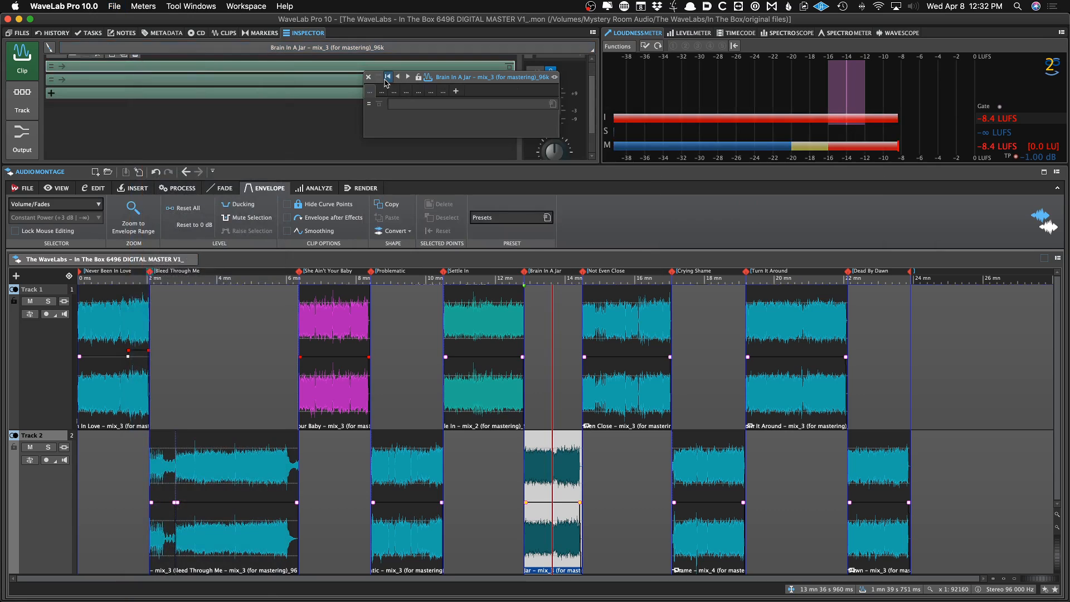
# Select the Not Even Close clip and remove its TDR Kotelnikov GE clip effect
pyautogui.click(605, 335)
pyautogui.scroll(-1, 230, 147)
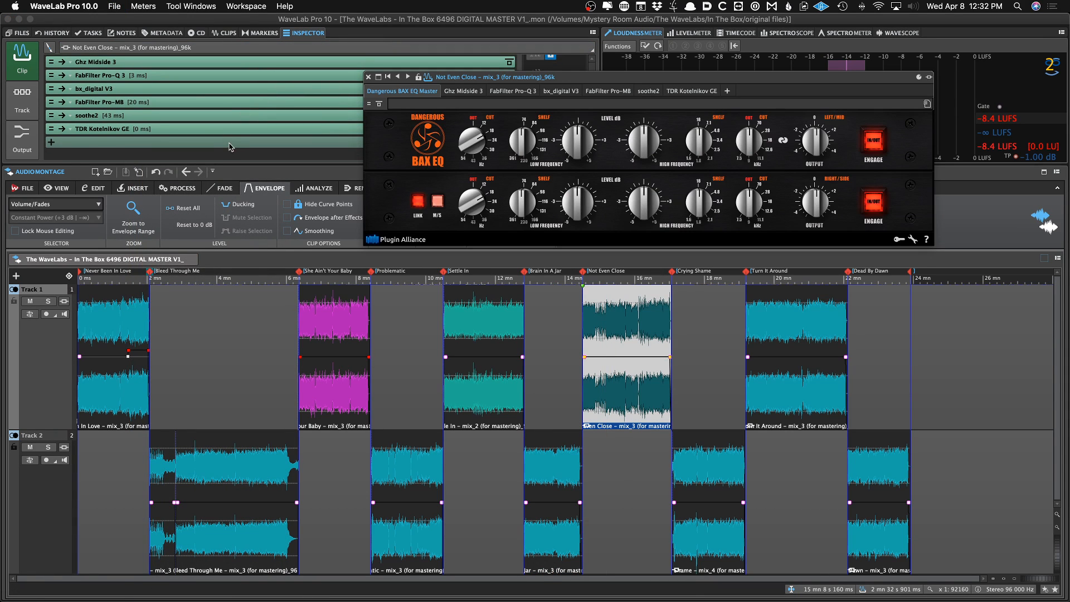
pyautogui.rightClick(234, 133)
pyautogui.click(195, 45)
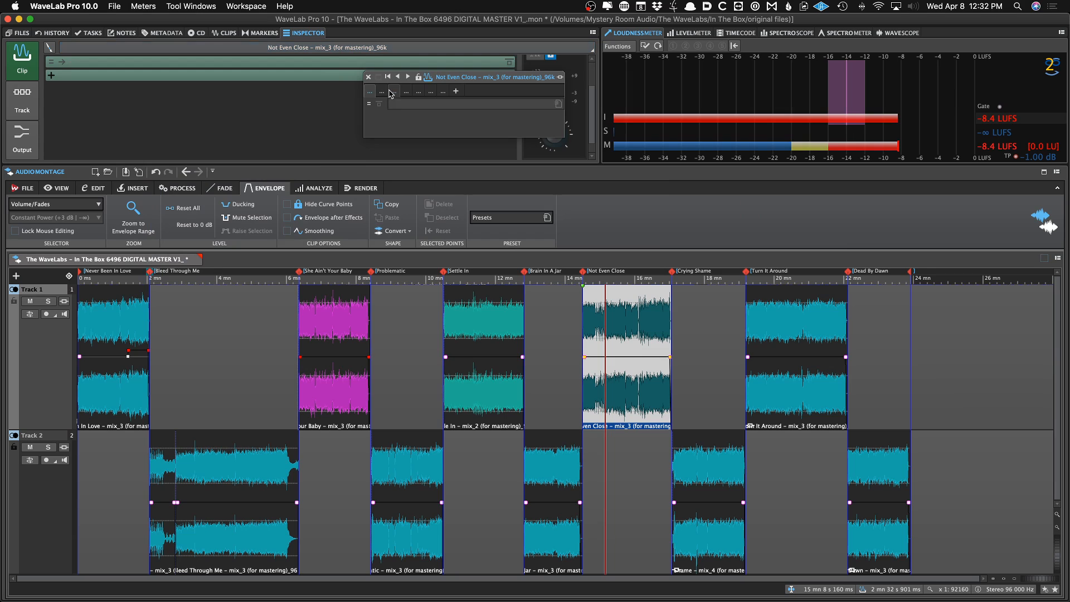
# Select the Crying Shame clip and remove its TDR Kotelnikov GE clip effect
pyautogui.click(709, 468)
pyautogui.scroll(1, 163, 96)
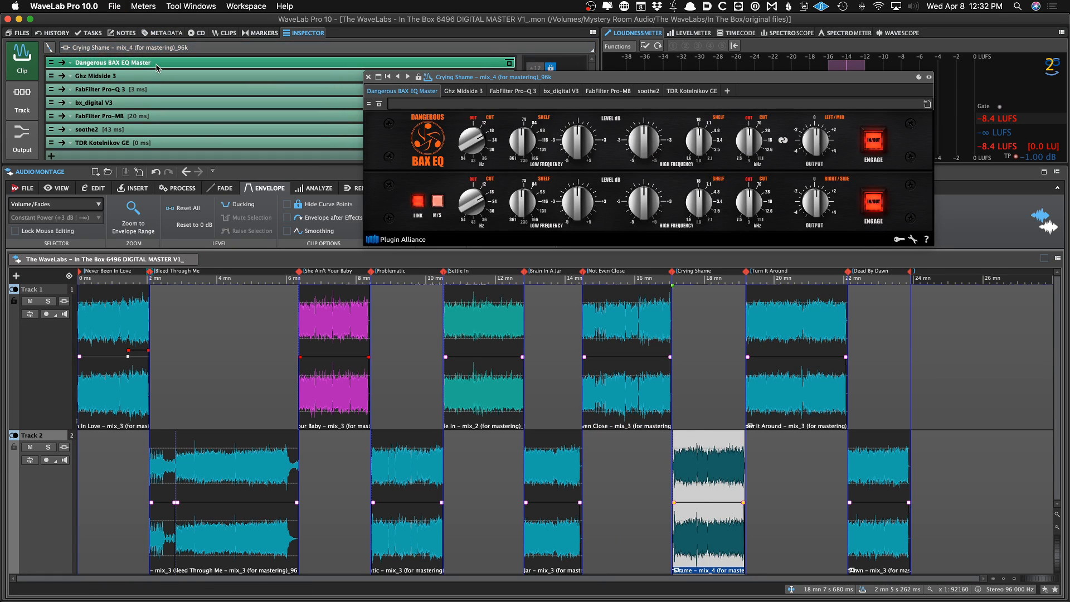
pyautogui.keyDown('shift'); pyautogui.click(178, 146); pyautogui.keyUp('shift')
pyautogui.rightClick(178, 146)
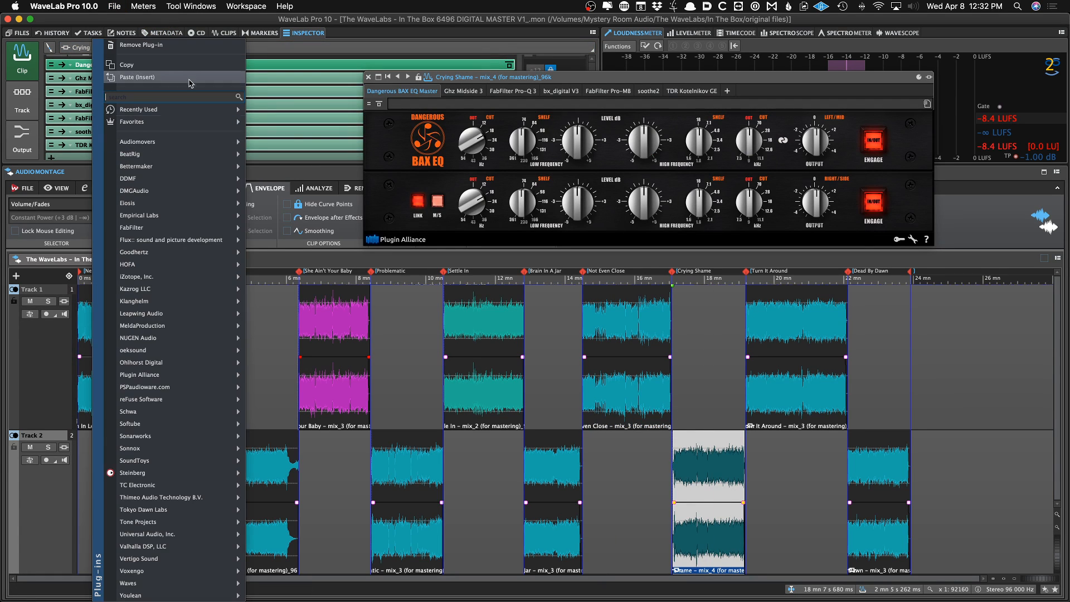
pyautogui.click(188, 52)
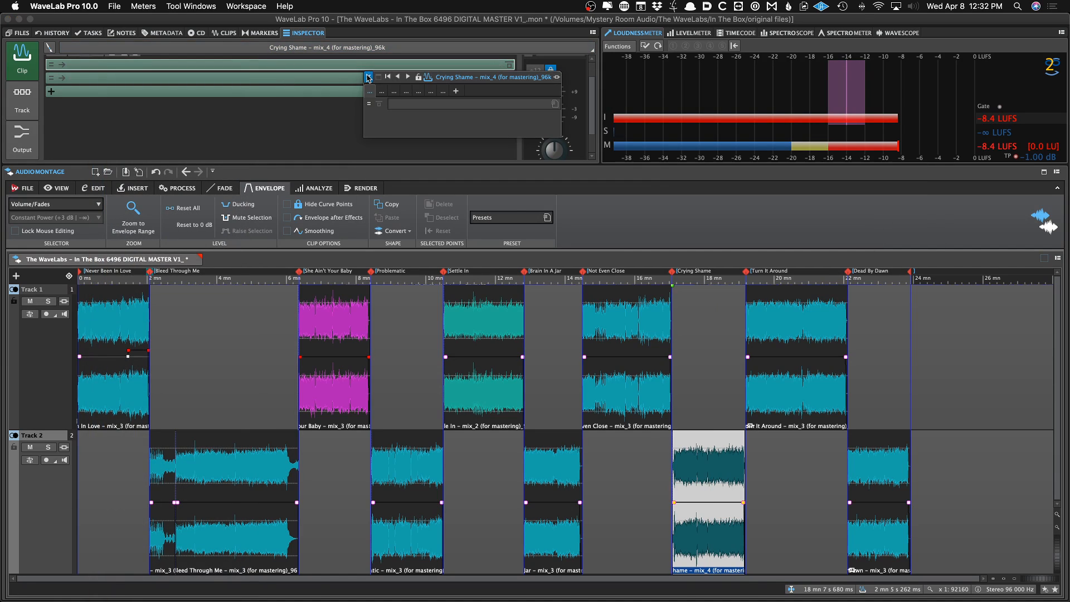
# Select the Turn It Around clip and remove its TDR Kotelnikov GE clip effect
pyautogui.click(780, 385)
pyautogui.click(258, 66)
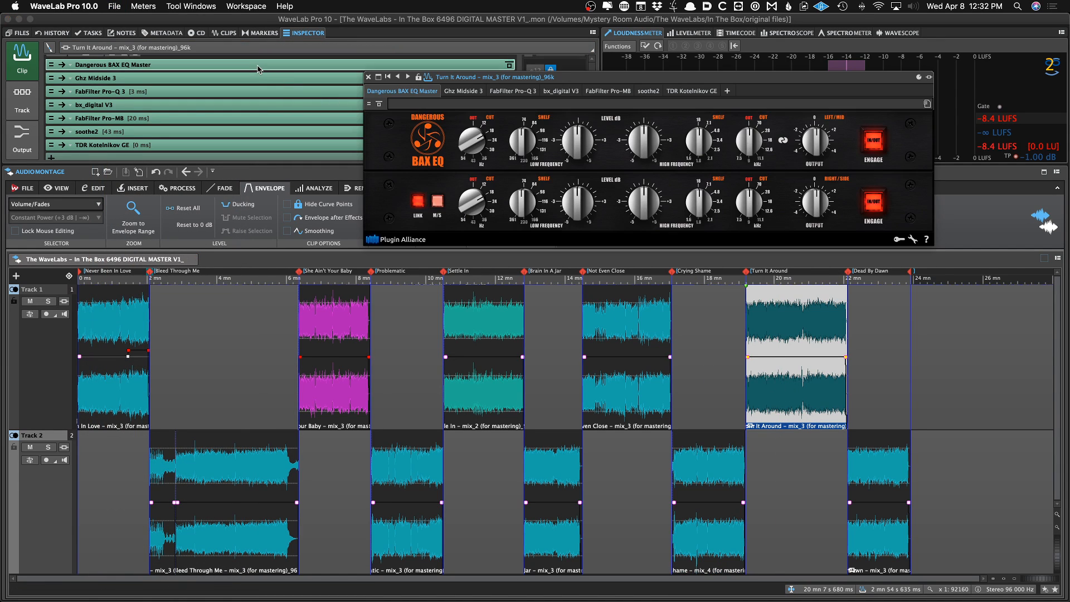
pyautogui.scroll(-1, 234, 118)
pyautogui.rightClick(214, 139)
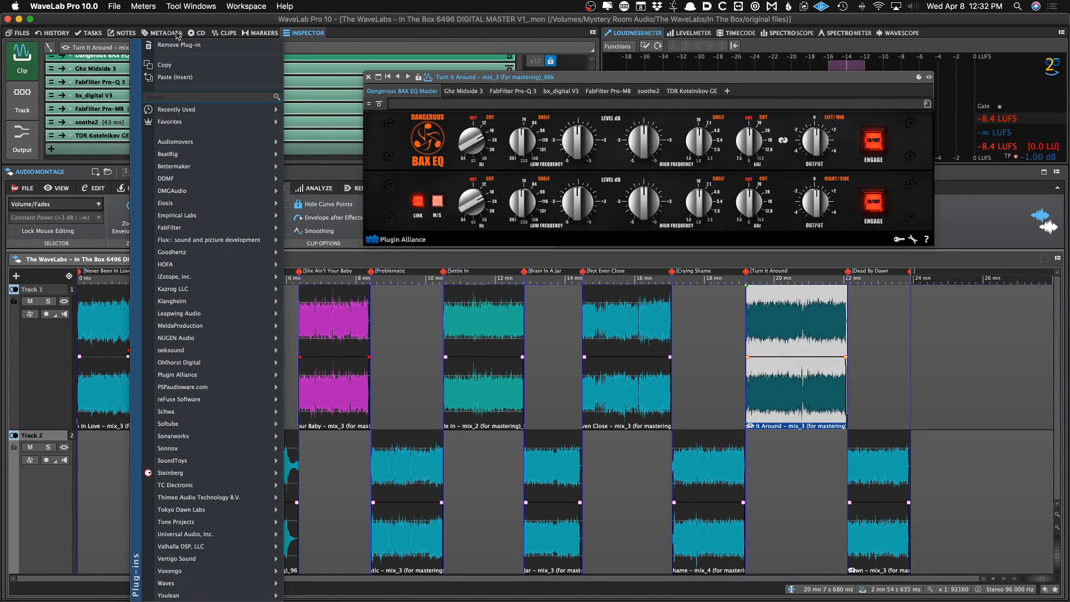
pyautogui.click(211, 45)
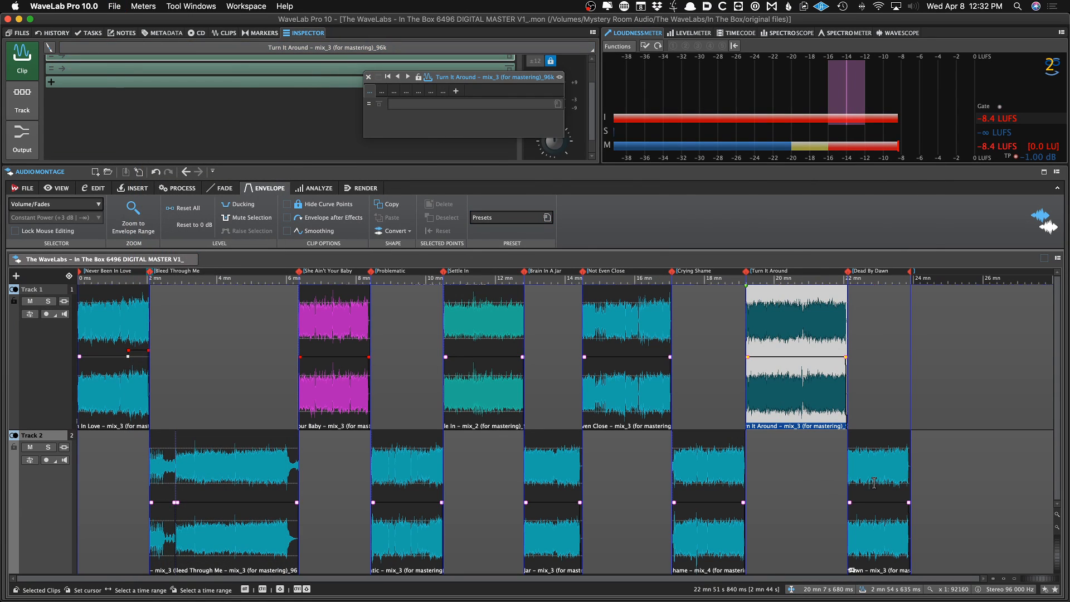
# Select the Dead By Dawn clip, remove a plug-in from its clip effects chain, and save the montage
pyautogui.click(874, 483)
pyautogui.click(241, 134)
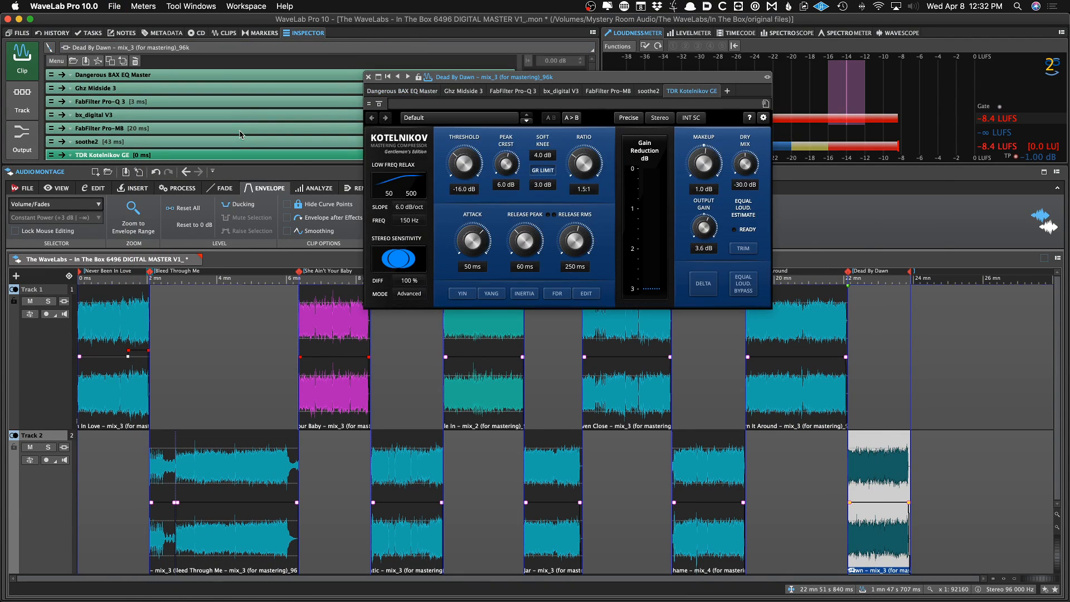
pyautogui.rightClick(216, 78)
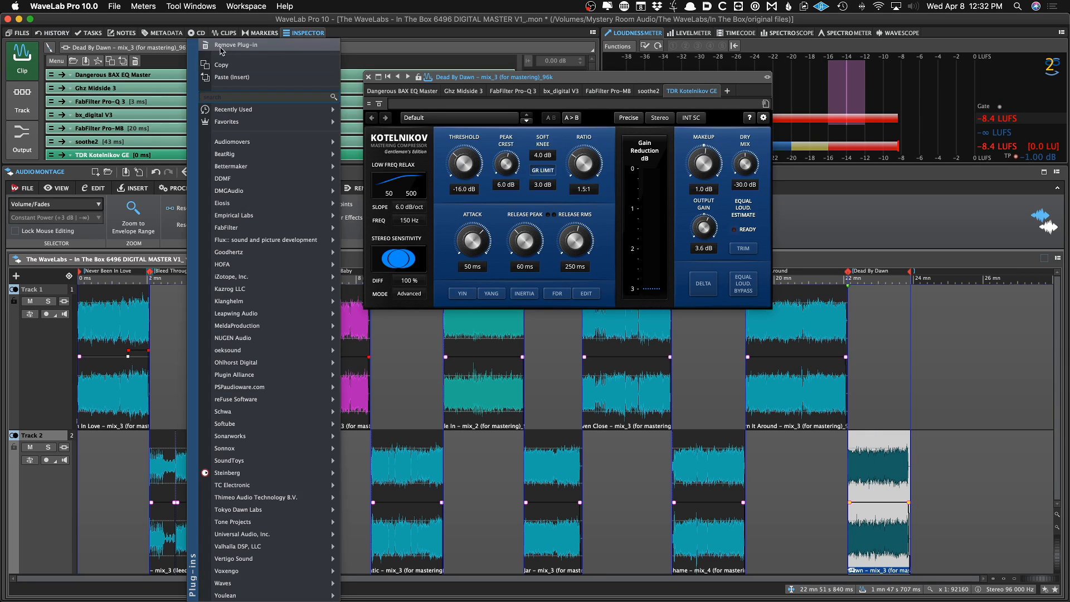
pyautogui.click(220, 59)
pyautogui.press('super+s')
# Select the She Ain't Your Baby clip and zoom in to inspect its ending fade-out
pyautogui.click(361, 390)
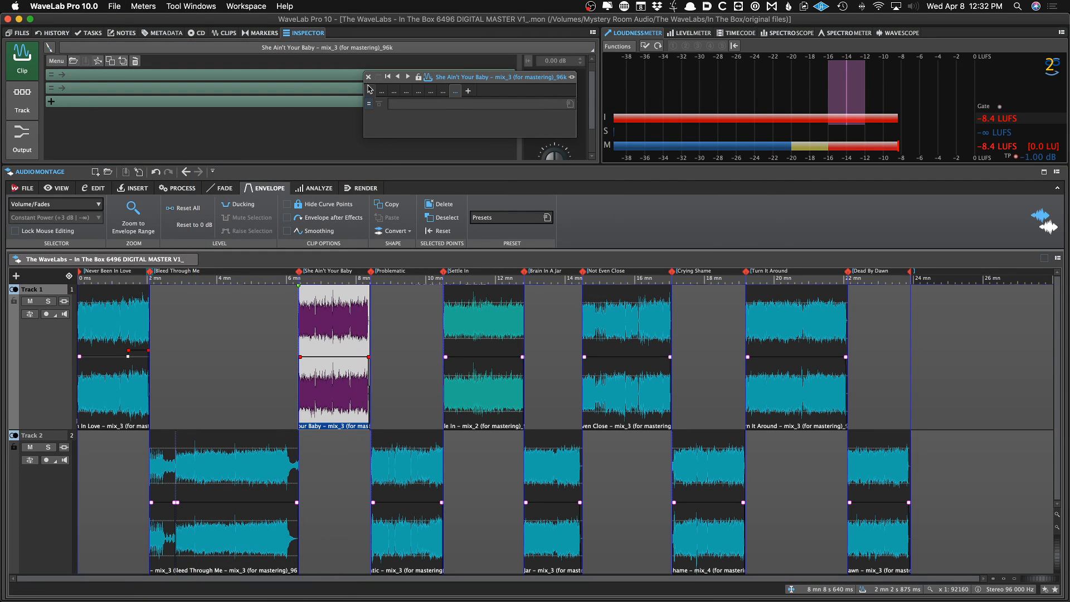
pyautogui.press('Up')
pyautogui.press('Up')
pyautogui.press('Up')
pyautogui.press('Up')
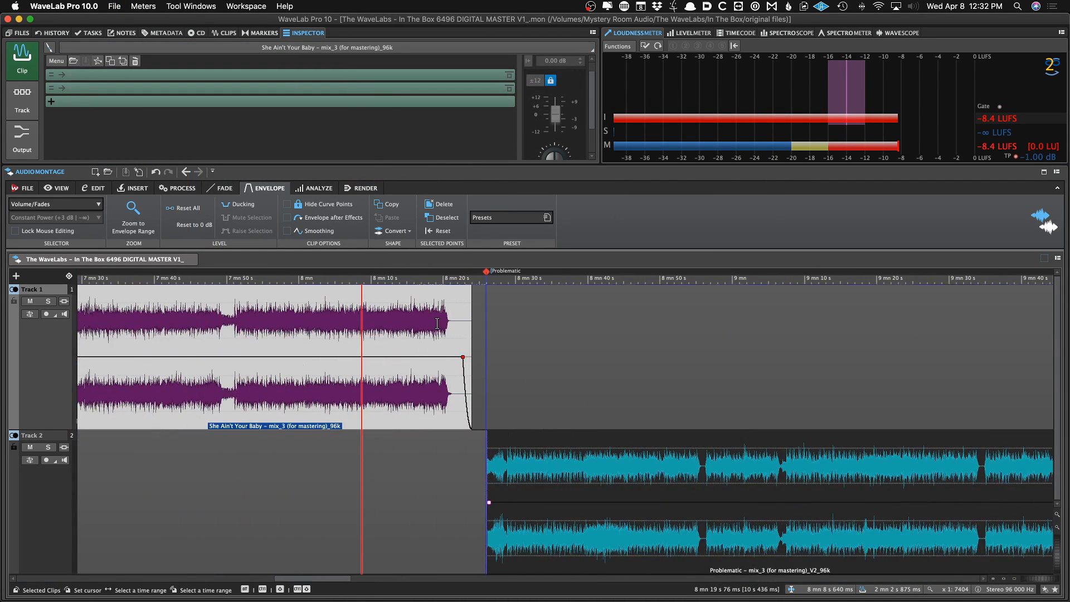
pyautogui.press('Down')
pyautogui.press('Down')
pyautogui.press('Down')
pyautogui.press('Down')
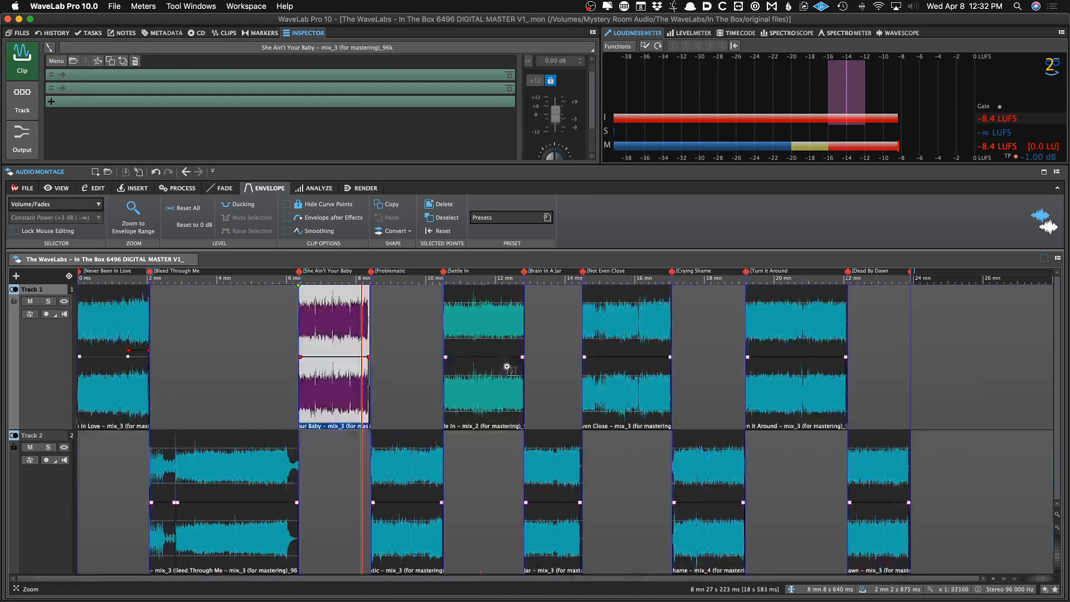
# Remove the Limitless plug-in from the montage output effects
pyautogui.click(23, 136)
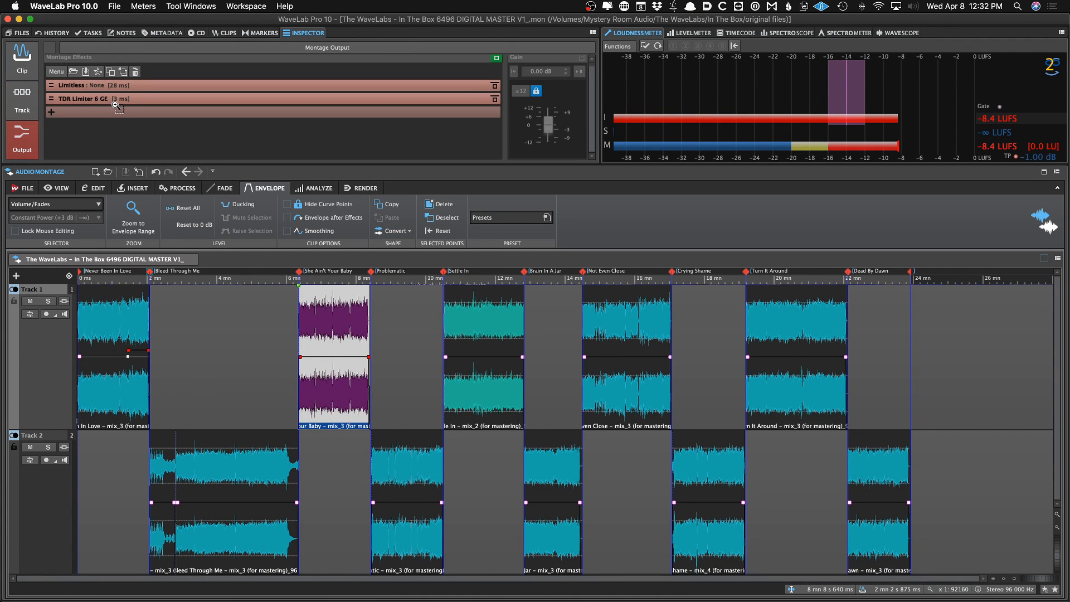
pyautogui.click(119, 99)
pyautogui.click(116, 84)
pyautogui.rightClick(144, 84)
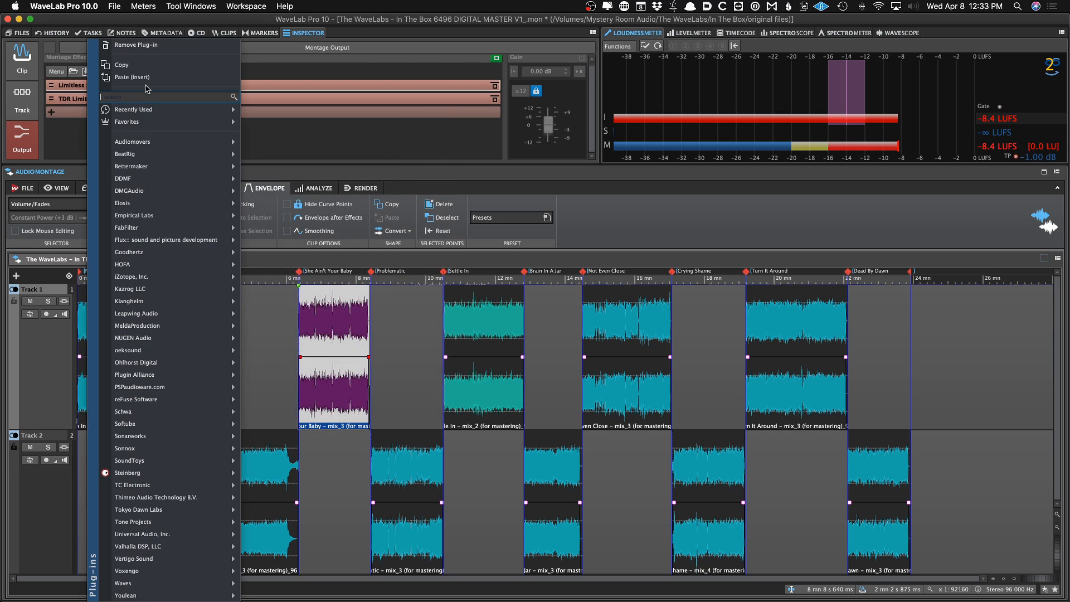
pyautogui.click(144, 45)
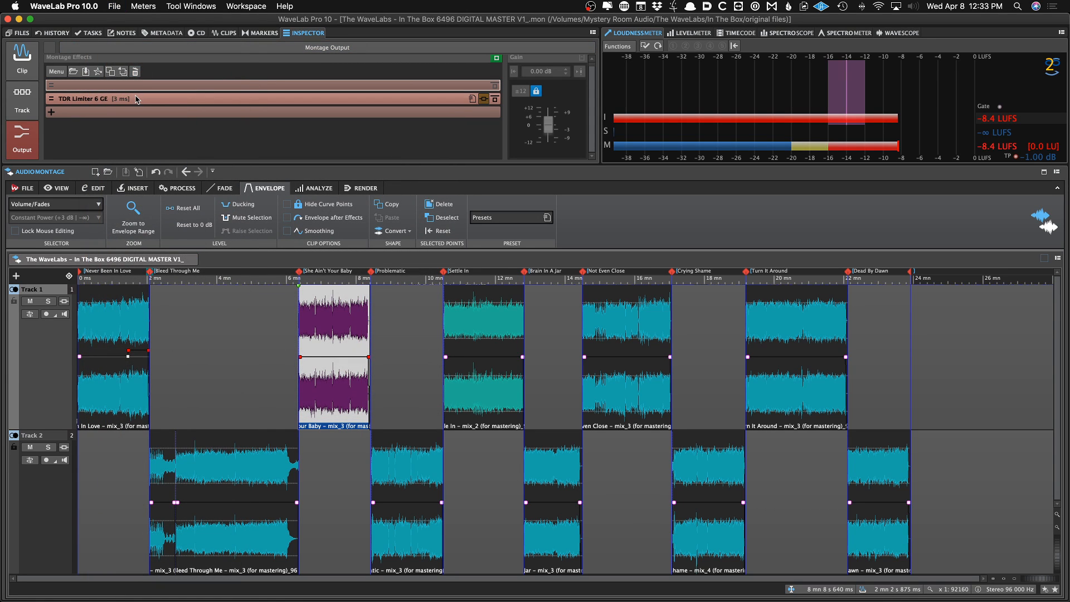
# Open the TDR Limiter 6 GE output plug-in to review its settings
pyautogui.click(135, 98)
pyautogui.rightClick(136, 98)
pyautogui.click(93, 99)
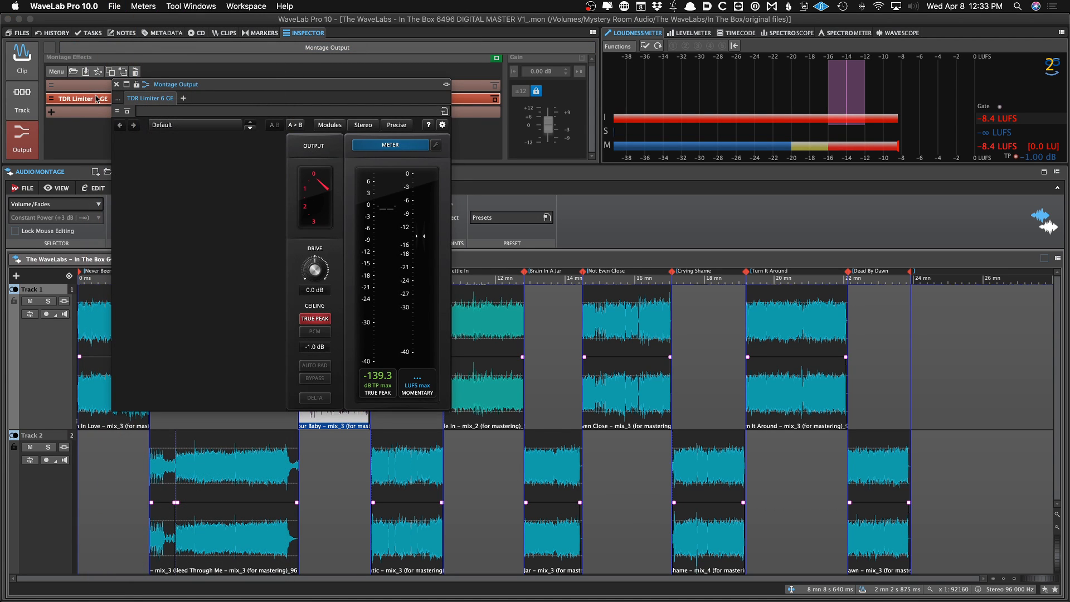
# Close the limiter plug-in window and audition the montage at several points around the first two songs
pyautogui.click(116, 85)
pyautogui.click(155, 332)
pyautogui.press('space')
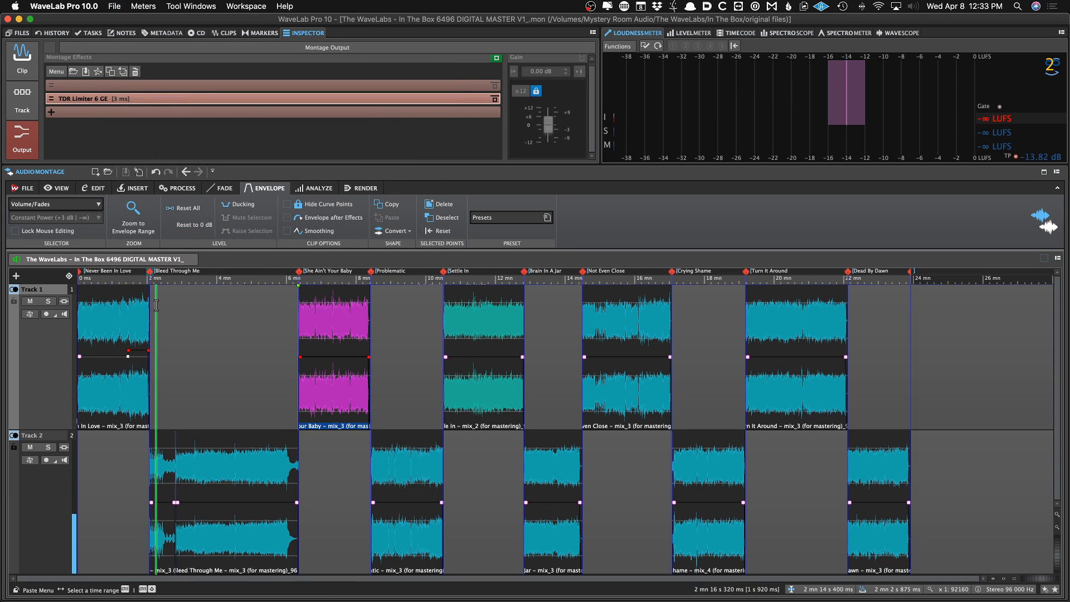
pyautogui.click(123, 334)
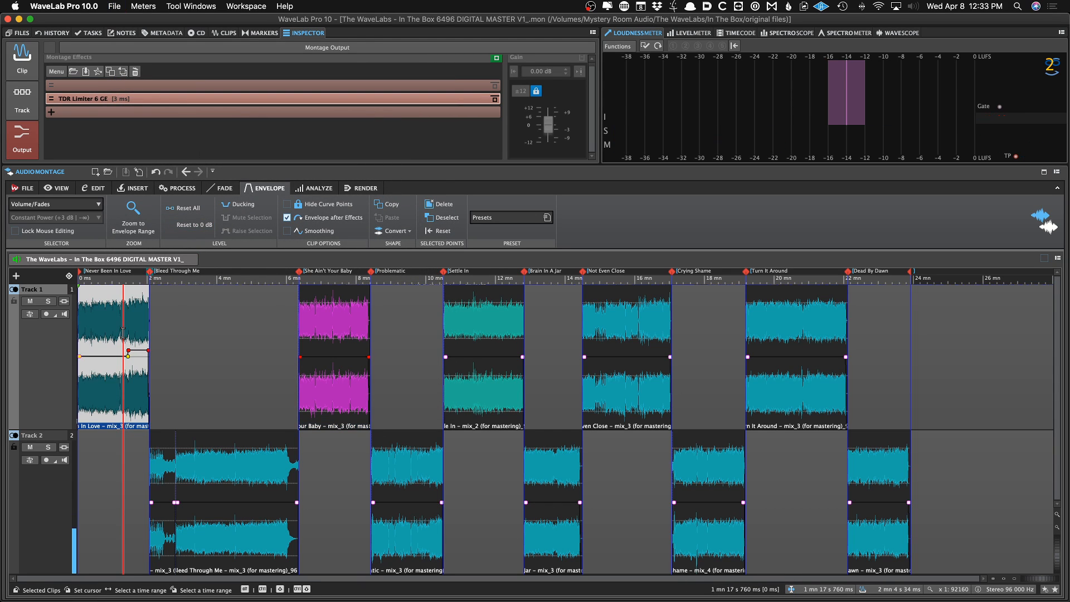
pyautogui.click(214, 332)
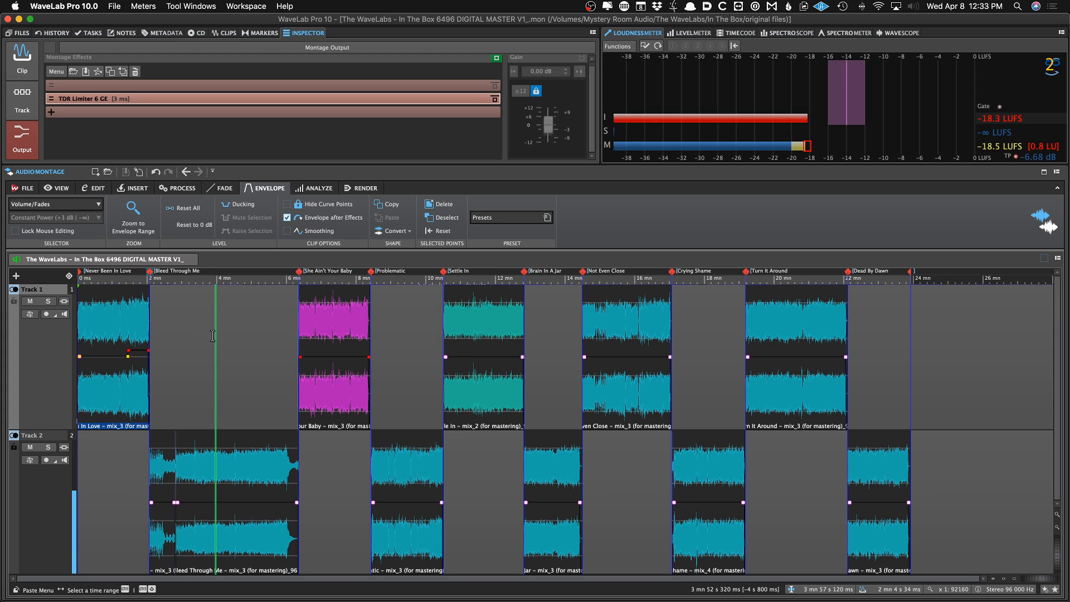
pyautogui.click(185, 300)
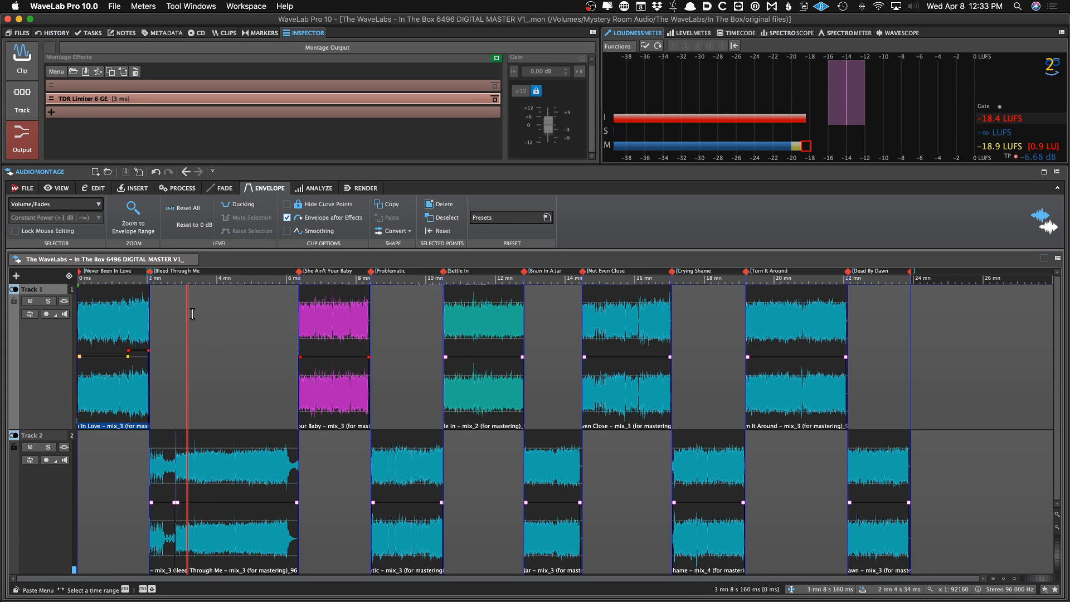
pyautogui.click(22, 100)
pyautogui.click(26, 70)
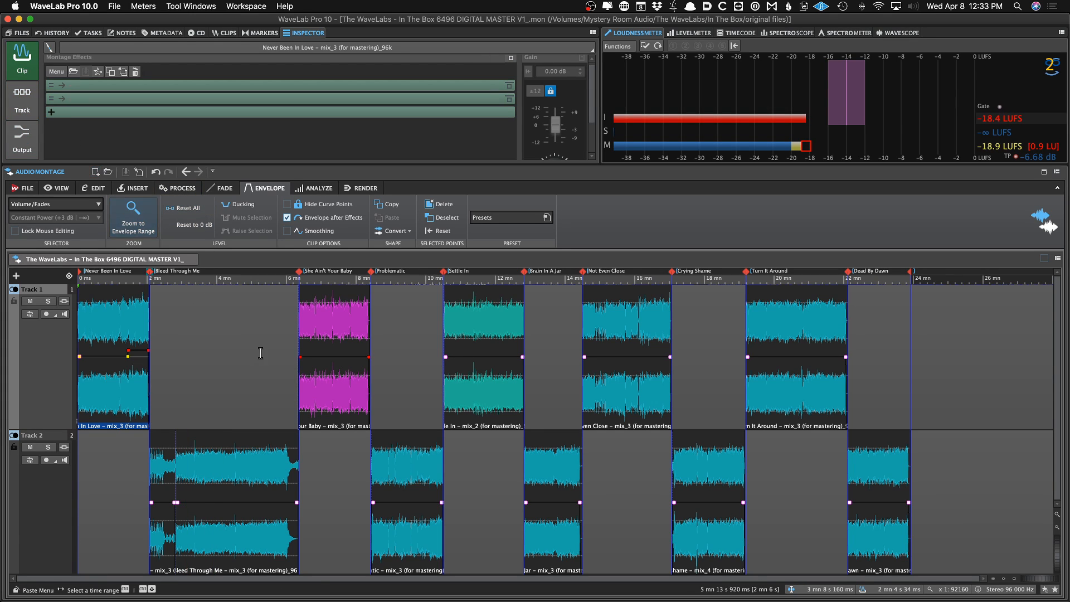
pyautogui.click(361, 188)
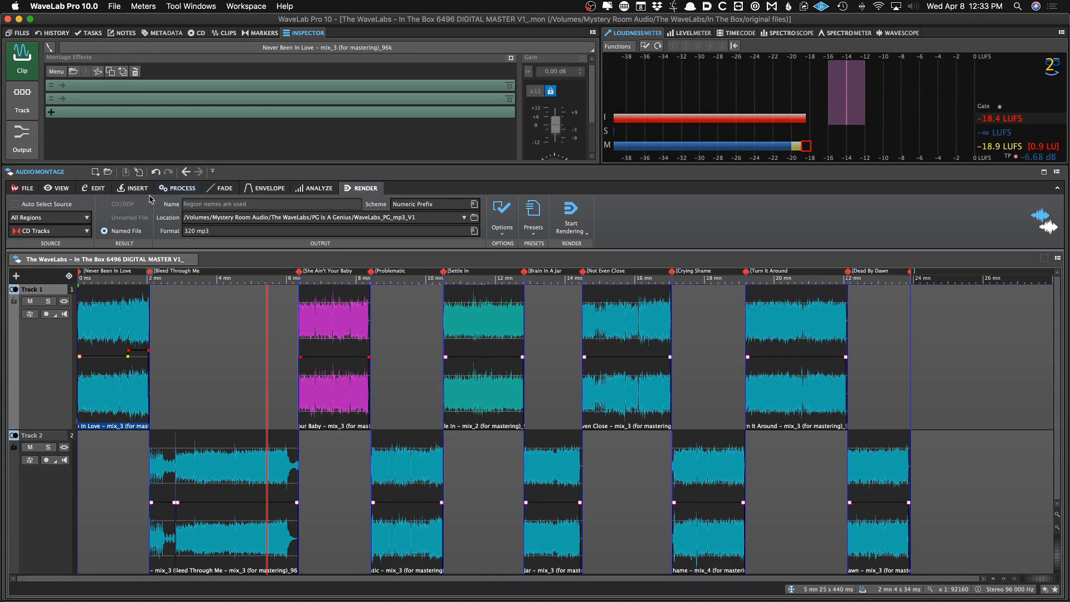
pyautogui.click(132, 188)
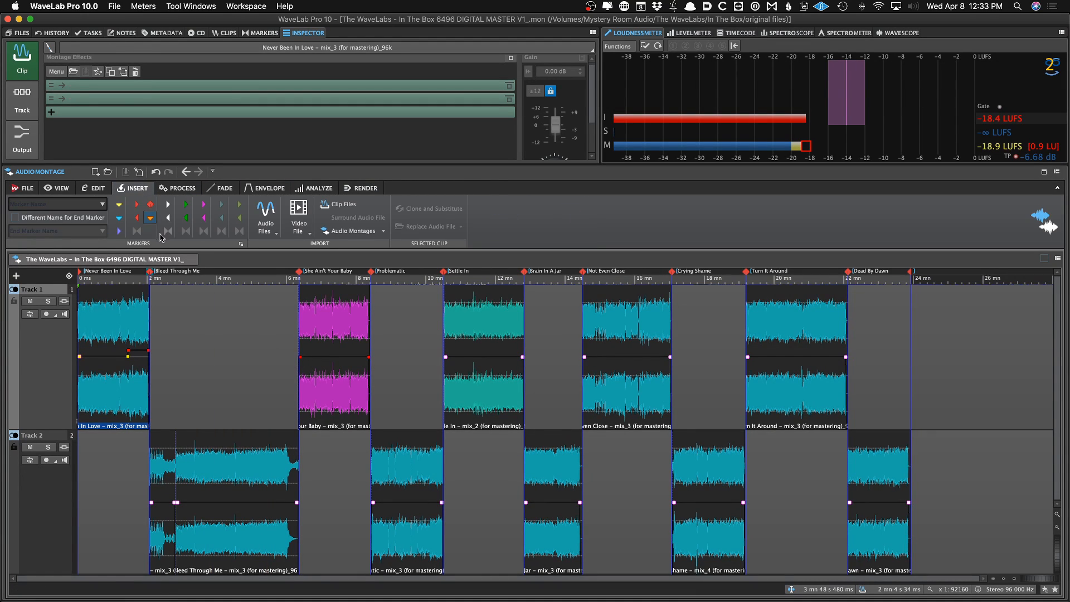
pyautogui.click(61, 188)
pyautogui.click(175, 352)
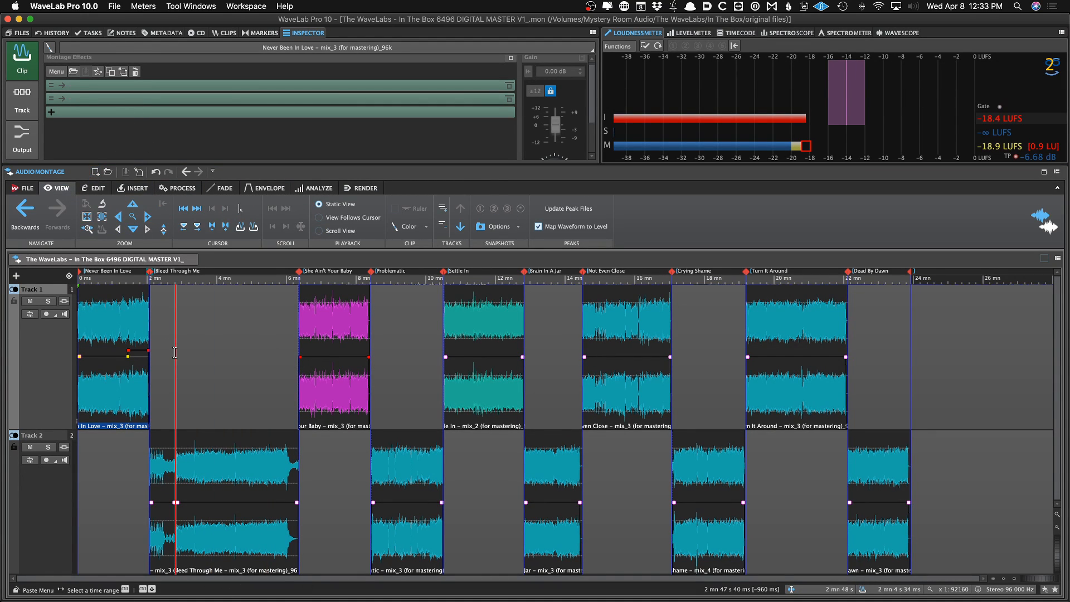
# Load a render preset that renders the whole montage as a named 32-Bit Float WAV file
pyautogui.click(368, 189)
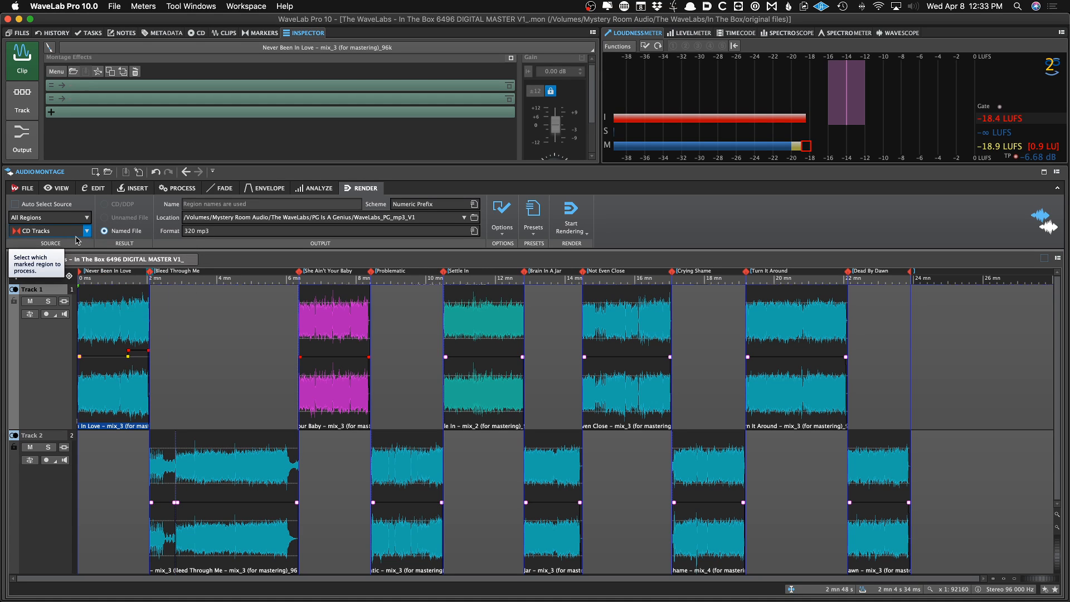
pyautogui.click(533, 213)
pyautogui.click(577, 277)
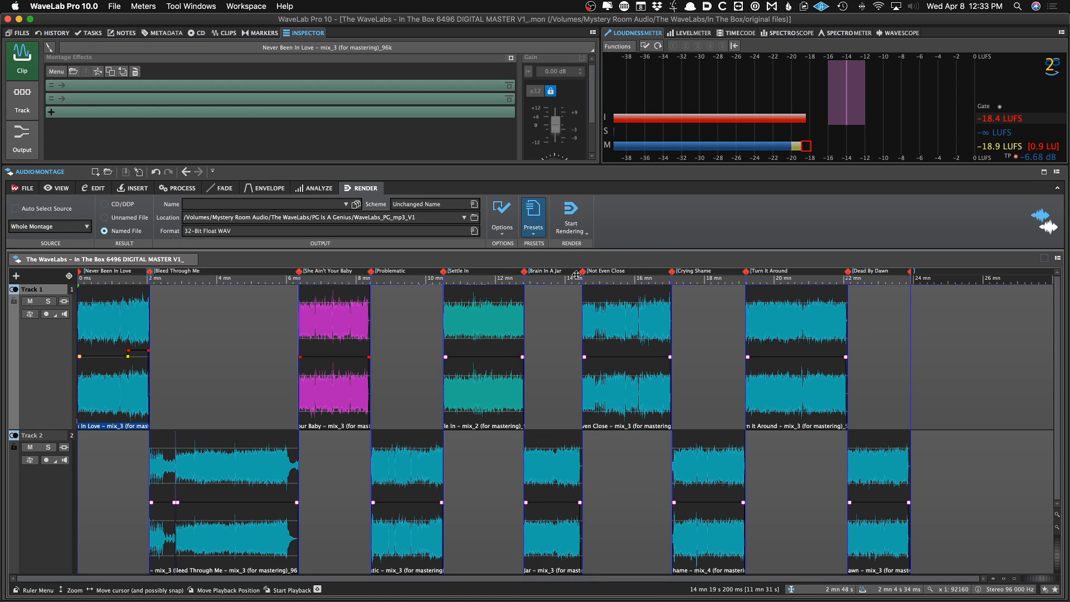
# Review the render source options without changing the selection
pyautogui.click(65, 233)
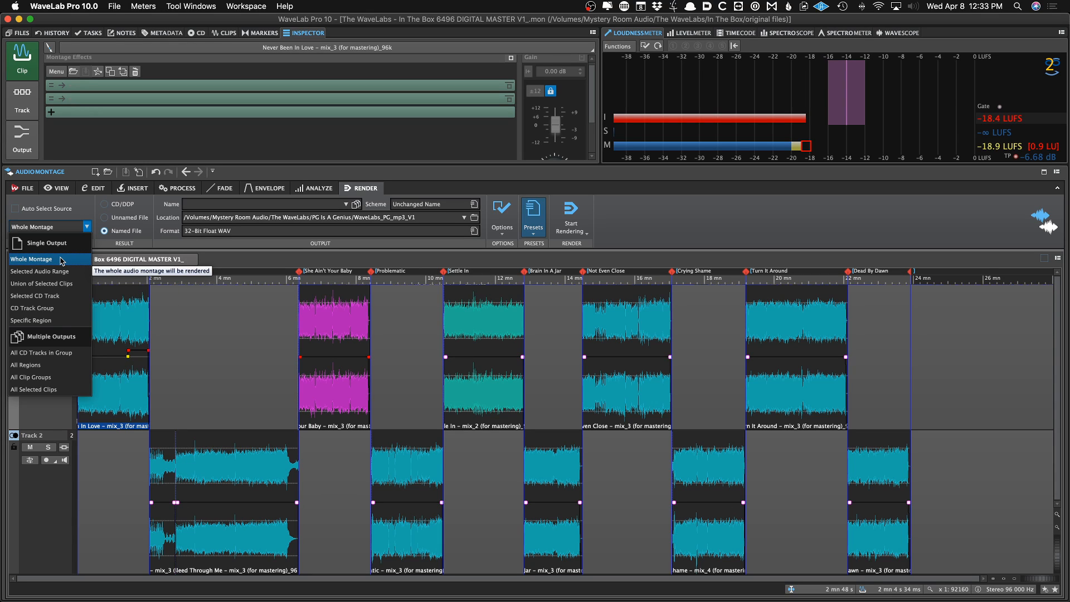
pyautogui.click(607, 205)
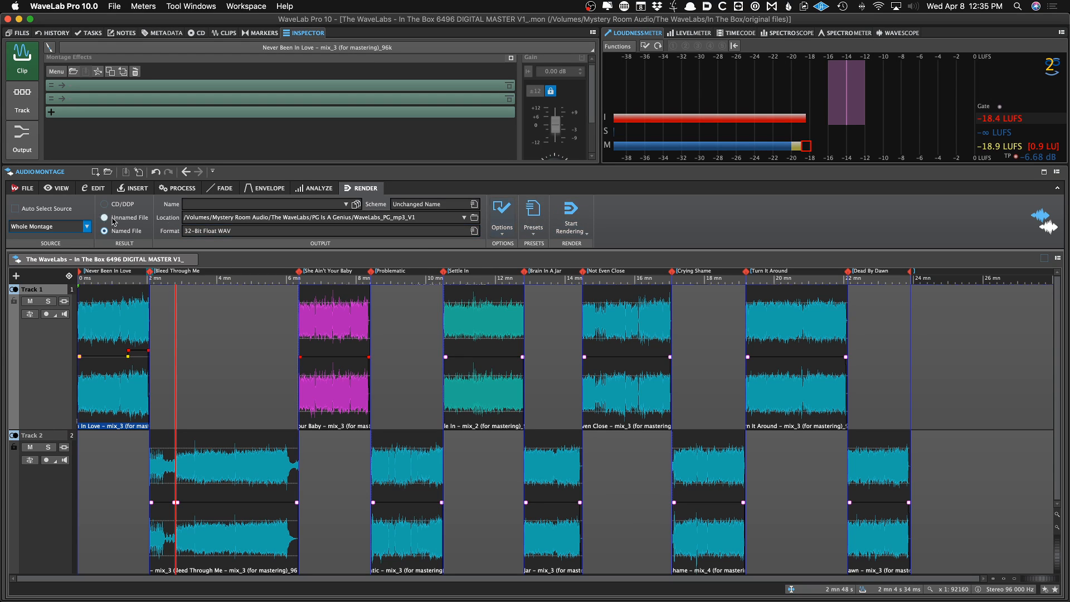
pyautogui.click(59, 225)
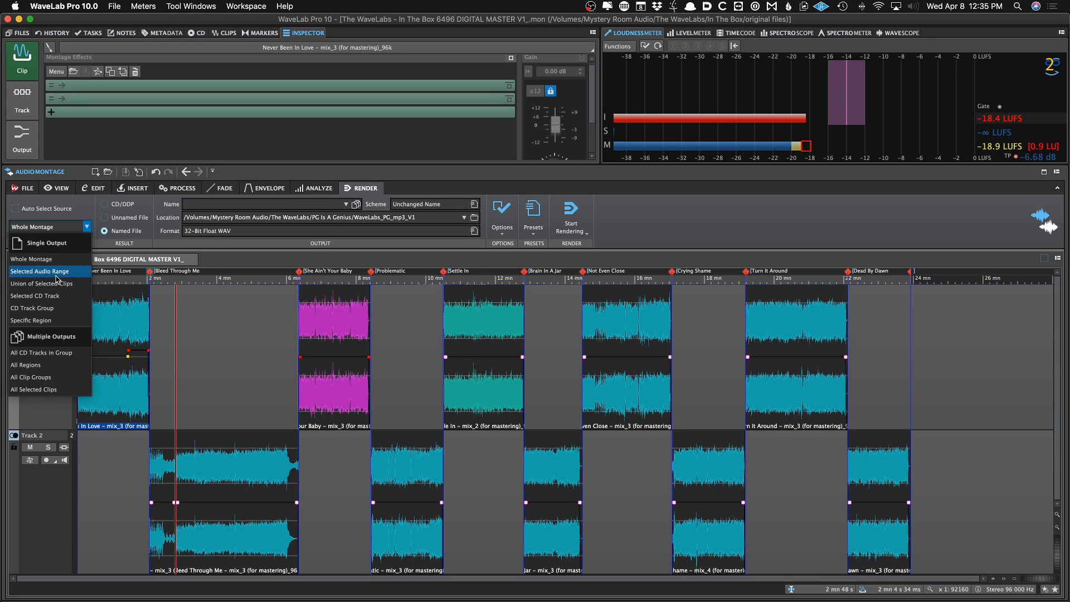
pyautogui.click(162, 323)
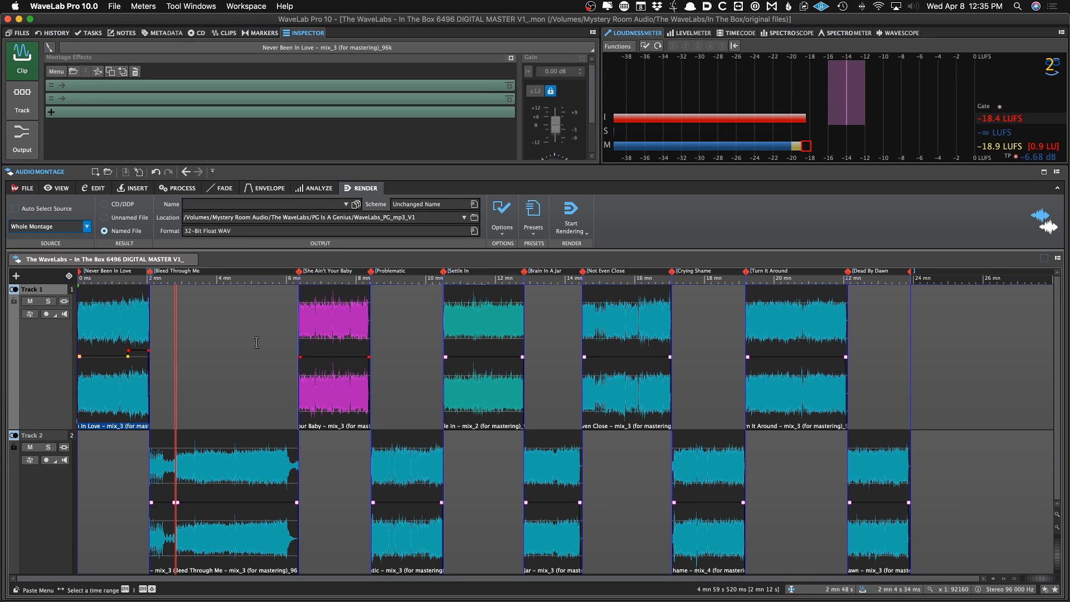
# Move the She Ain't Your Baby CD track marker about 300 ms later past the clip's start, and save the montage
pyautogui.scroll(5, 273, 343)
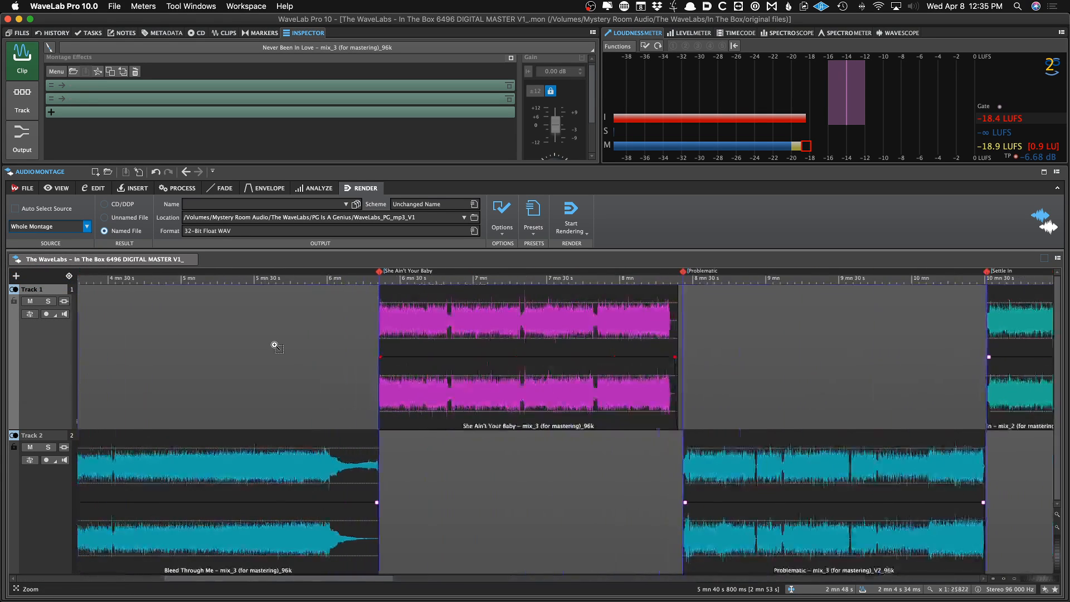
pyautogui.click(587, 339)
pyautogui.scroll(5, 376, 376)
pyautogui.scroll(3, 376, 377)
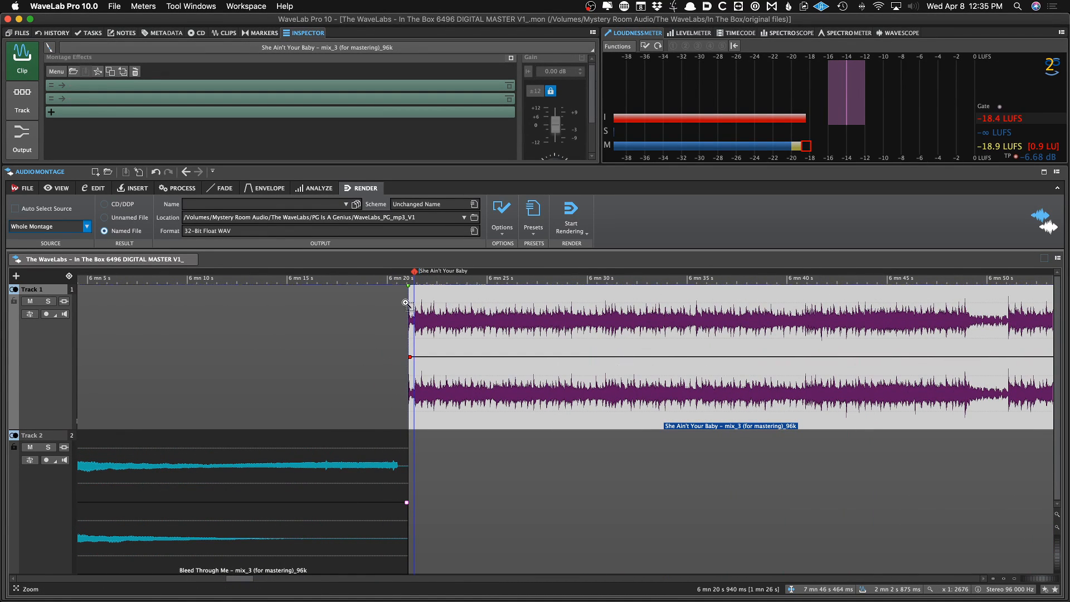
pyautogui.scroll(7, 410, 295)
pyautogui.scroll(2, 425, 292)
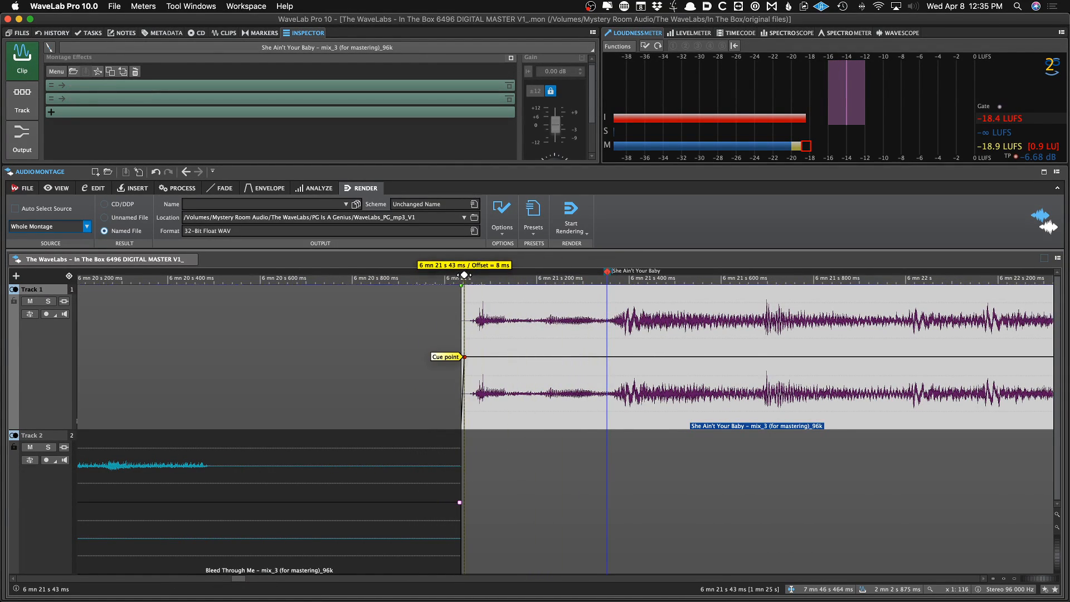
pyautogui.scroll(-12, 452, 292)
pyautogui.scroll(-8, 451, 292)
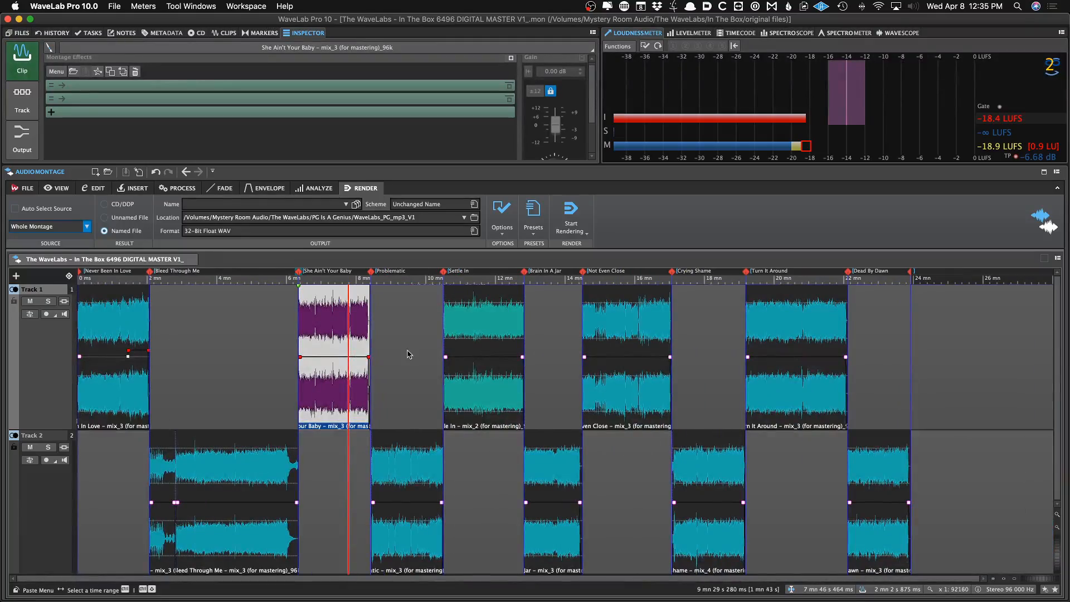
pyautogui.scroll(15, 306, 334)
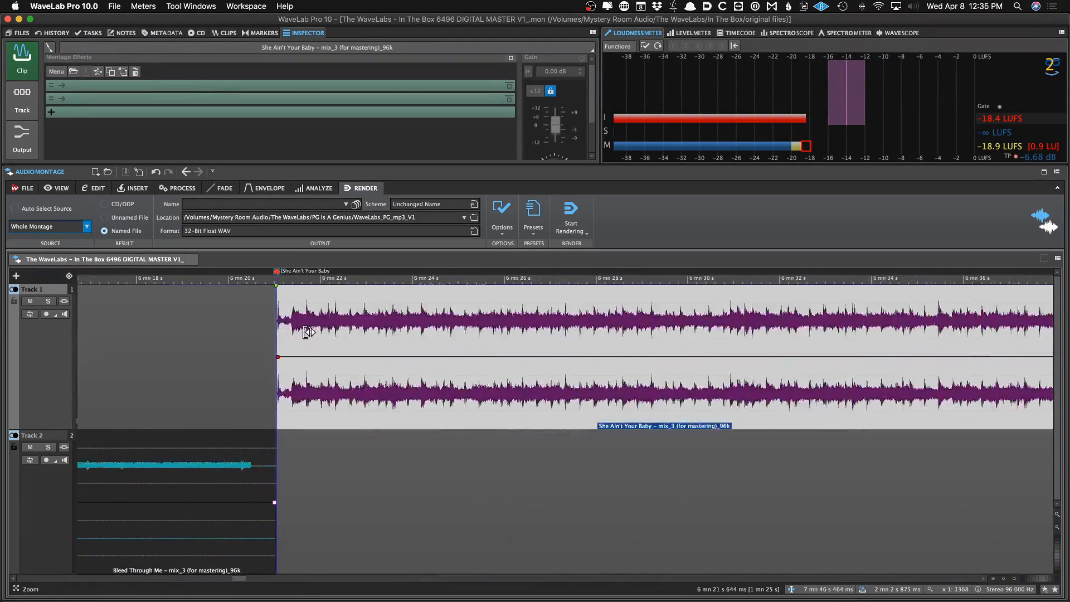
pyautogui.scroll(-10, 291, 364)
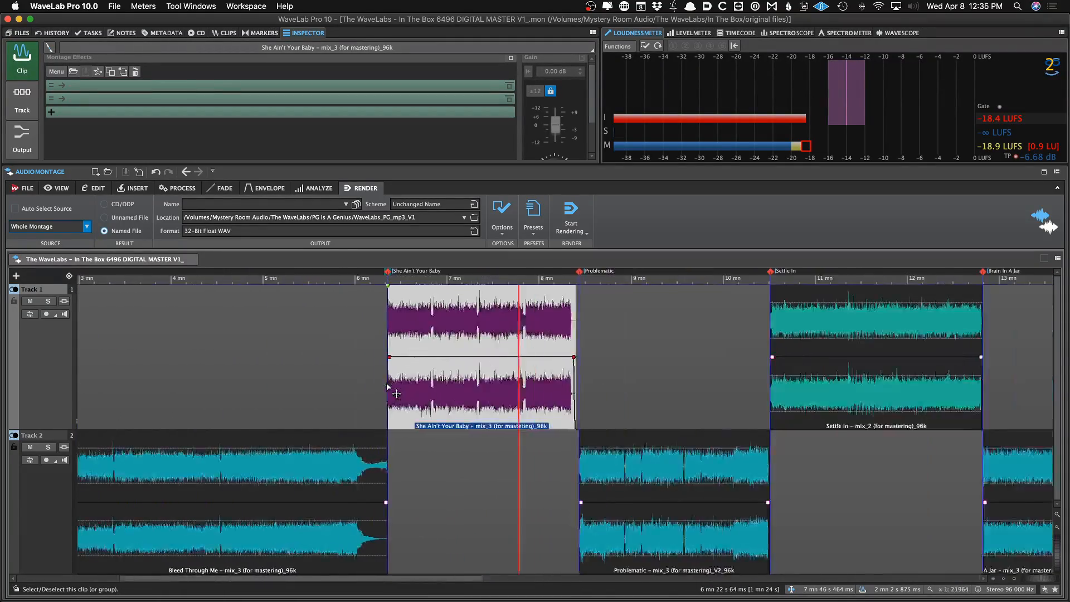
pyautogui.scroll(10, 291, 364)
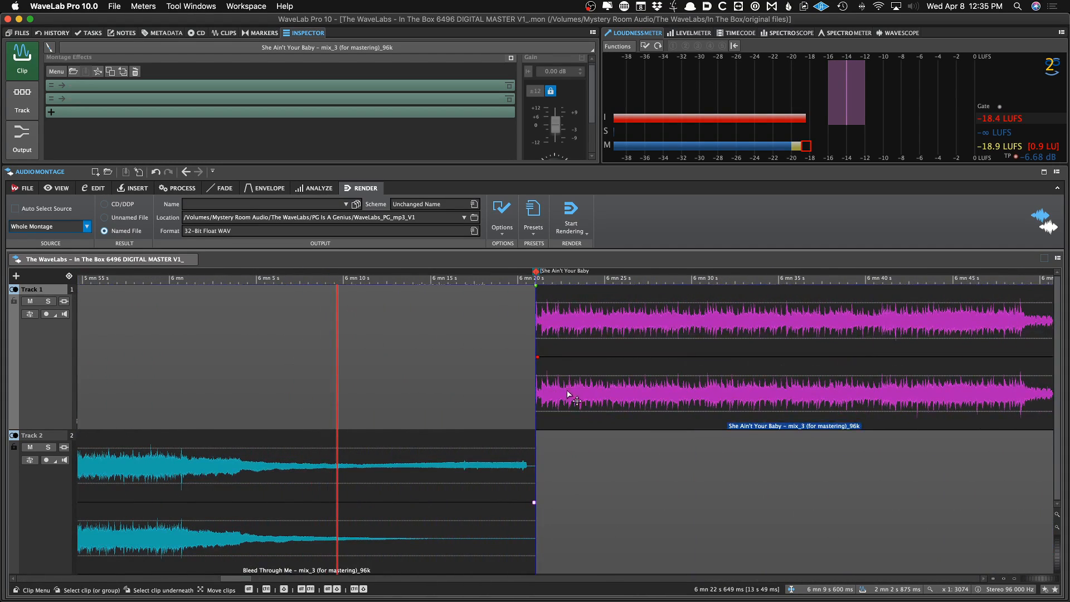
pyautogui.scroll(8, 521, 353)
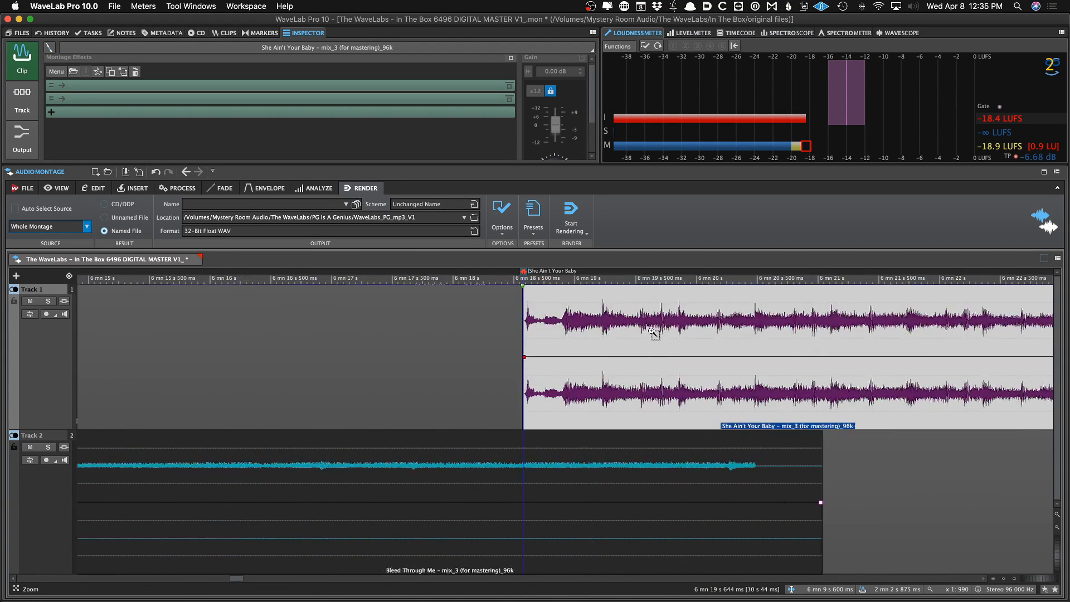
pyautogui.moveTo(364, 275); pyautogui.dragTo(444, 274)
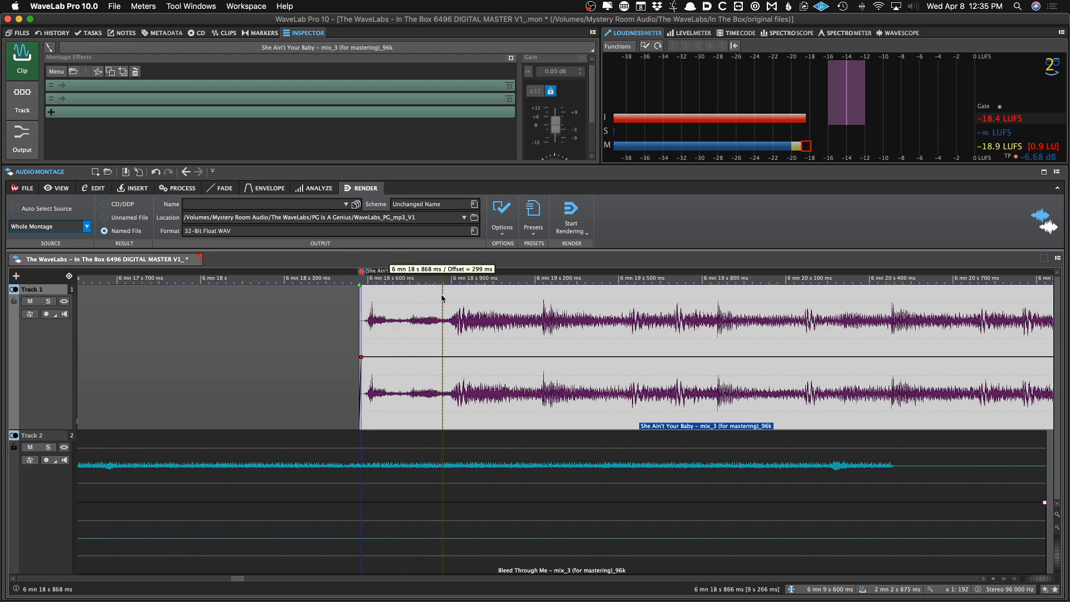
pyautogui.click(431, 293)
pyautogui.press('super+s')
# Apply the CD Wizard with the Quantize Only preset to quantize CD markers to the nearest CD frame
pyautogui.press('super+shift+w')
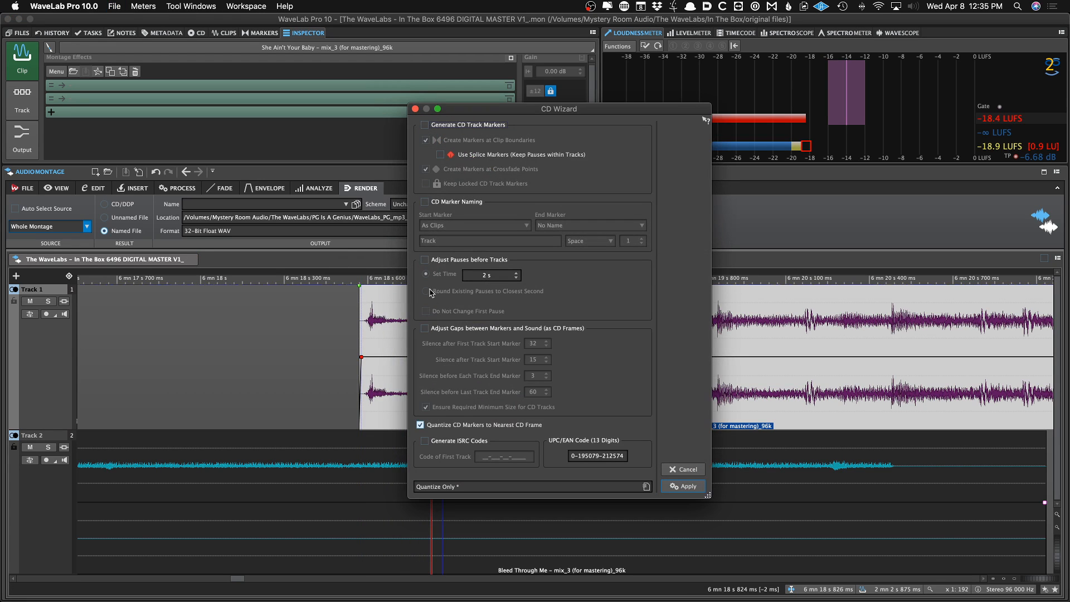
pyautogui.click(443, 486)
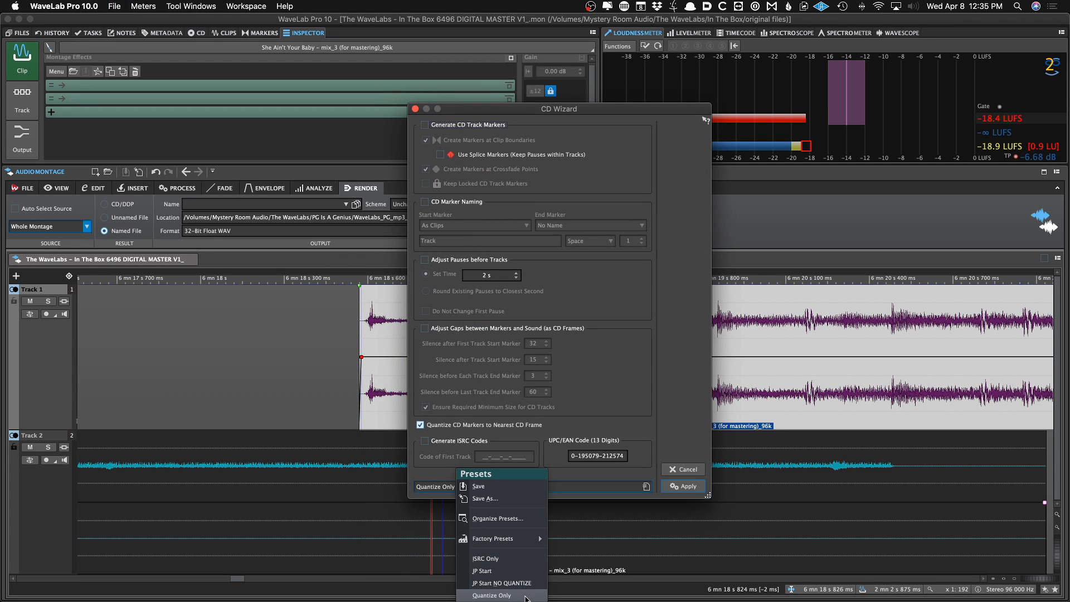
pyautogui.click(501, 595)
pyautogui.click(683, 486)
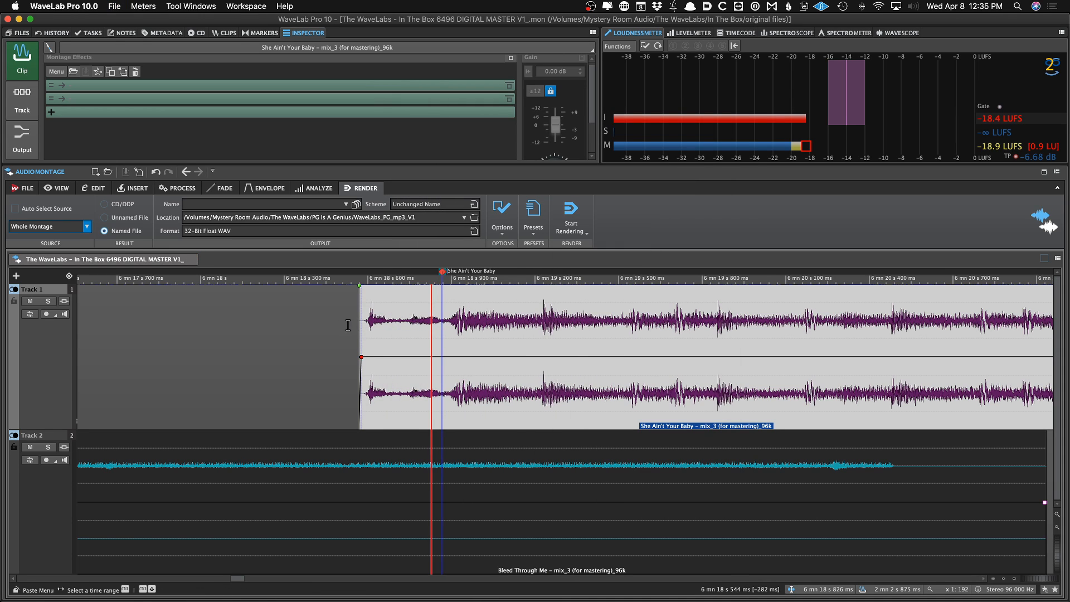
# Open the markers list and step through the track markers to inspect each track start
pyautogui.click(310, 328)
pyautogui.scroll(-5, 310, 327)
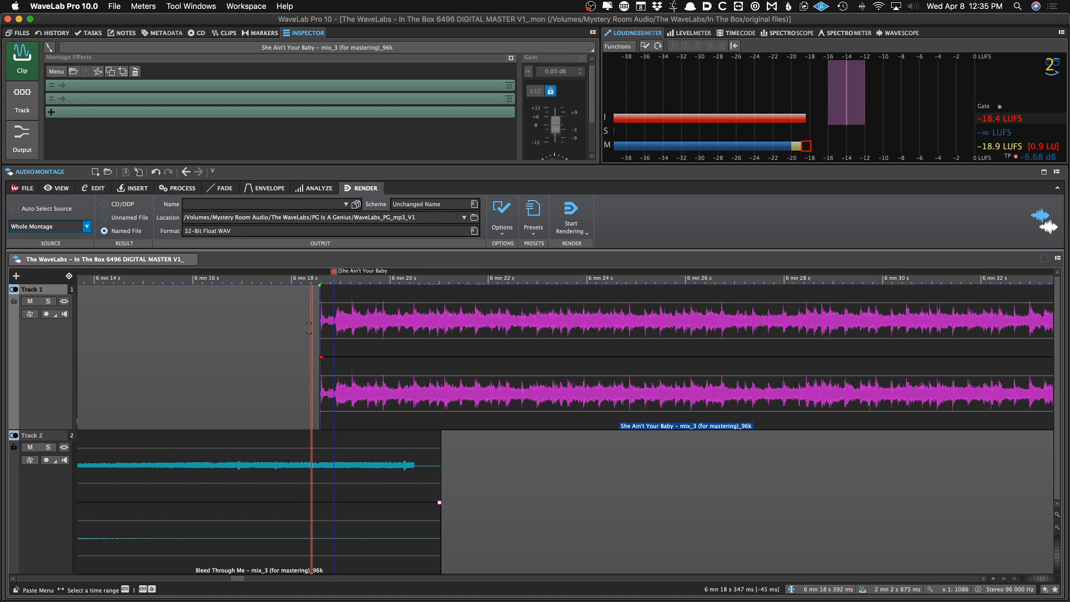
pyautogui.scroll(6, 337, 319)
pyautogui.press('Home')
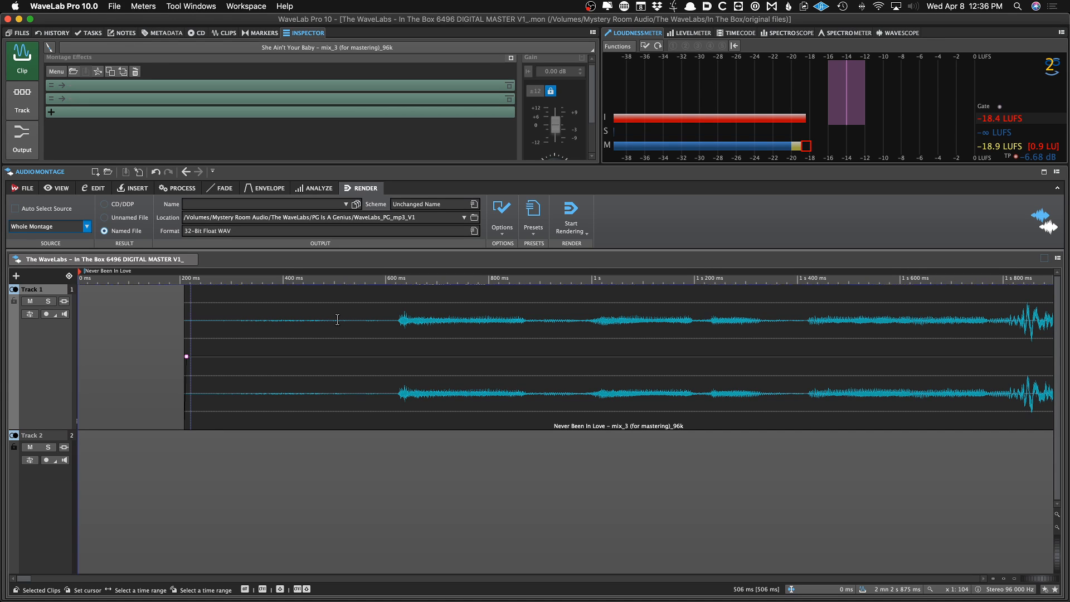
pyautogui.moveTo(69, 275); pyautogui.dragTo(59, 275)
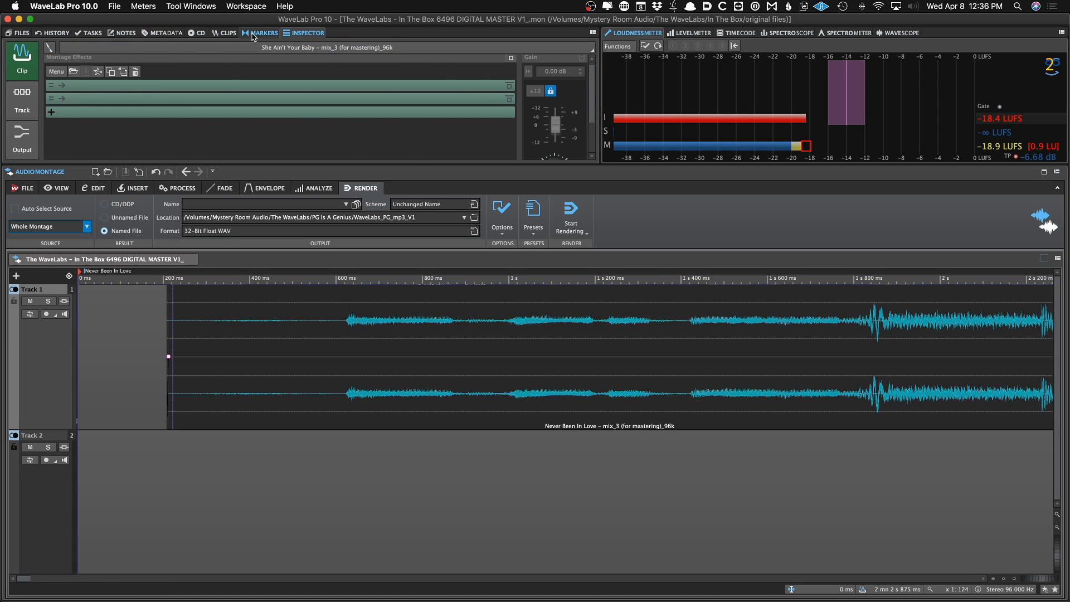
pyautogui.click(227, 31)
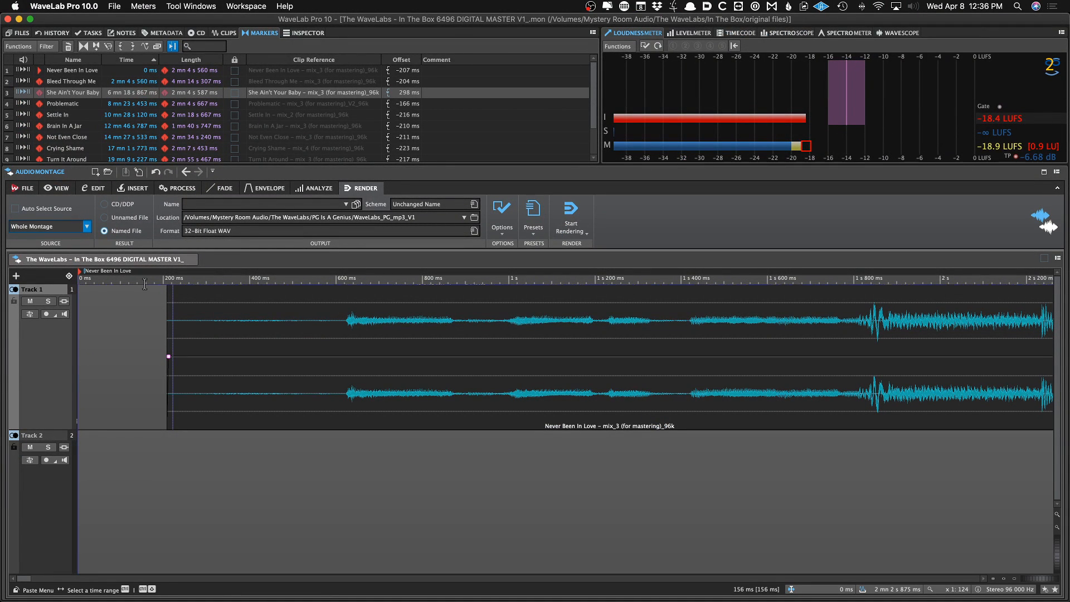
pyautogui.press('super+Right')
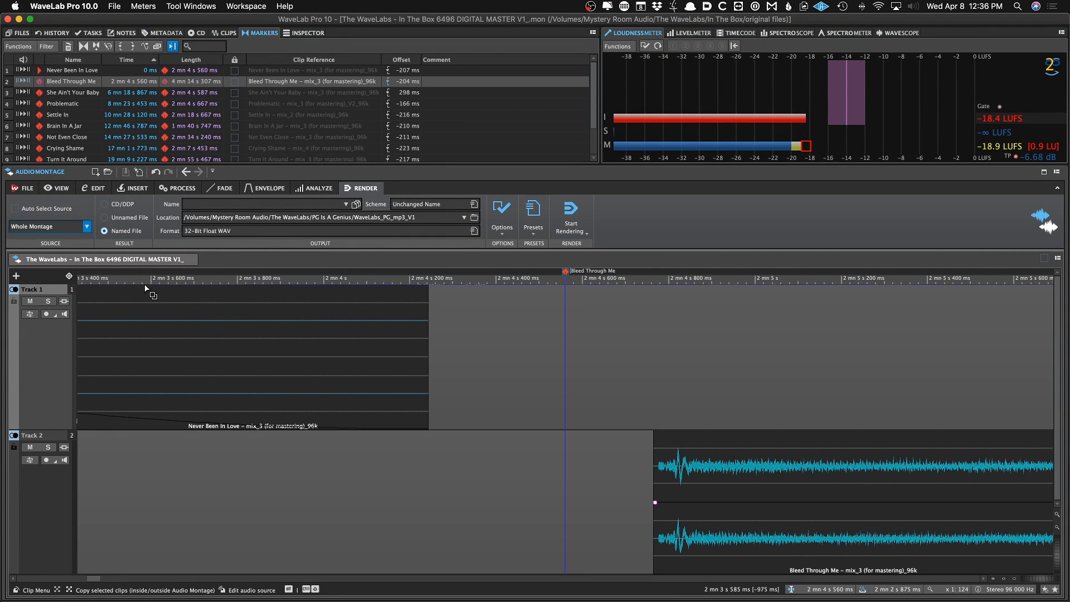
pyautogui.press('super+Left')
pyautogui.press('super+Right')
pyautogui.press('super+Left')
pyautogui.press('super+Right')
pyautogui.press('super+Right')
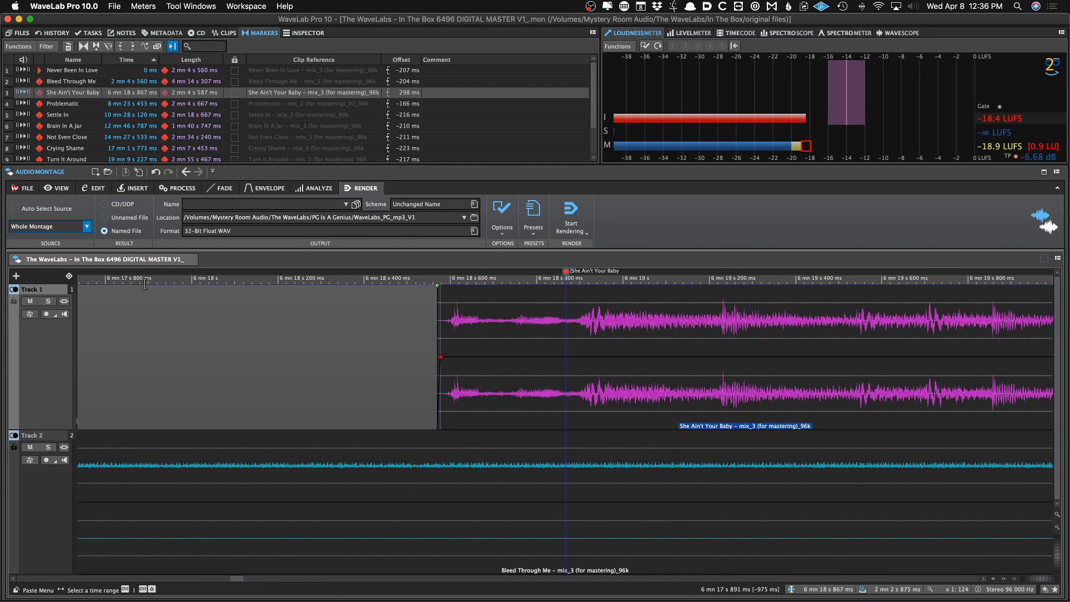
pyautogui.press('super+Left')
pyautogui.press('super+Left')
pyautogui.press('super+Right')
pyautogui.press('super+Right')
pyautogui.press('super+Right')
pyautogui.press('super+Right')
pyautogui.press('super+Right')
pyautogui.press('super+Right')
pyautogui.press('super+Right')
pyautogui.press('super+Right')
pyautogui.press('super+Right')
pyautogui.press('super+Right')
pyautogui.press('super+Left')
pyautogui.press('super+Left')
pyautogui.press('super+Left')
pyautogui.press('super+Left')
pyautogui.press('super+Left')
pyautogui.press('super+Left')
pyautogui.press('super+Left')
pyautogui.press('super+Left')
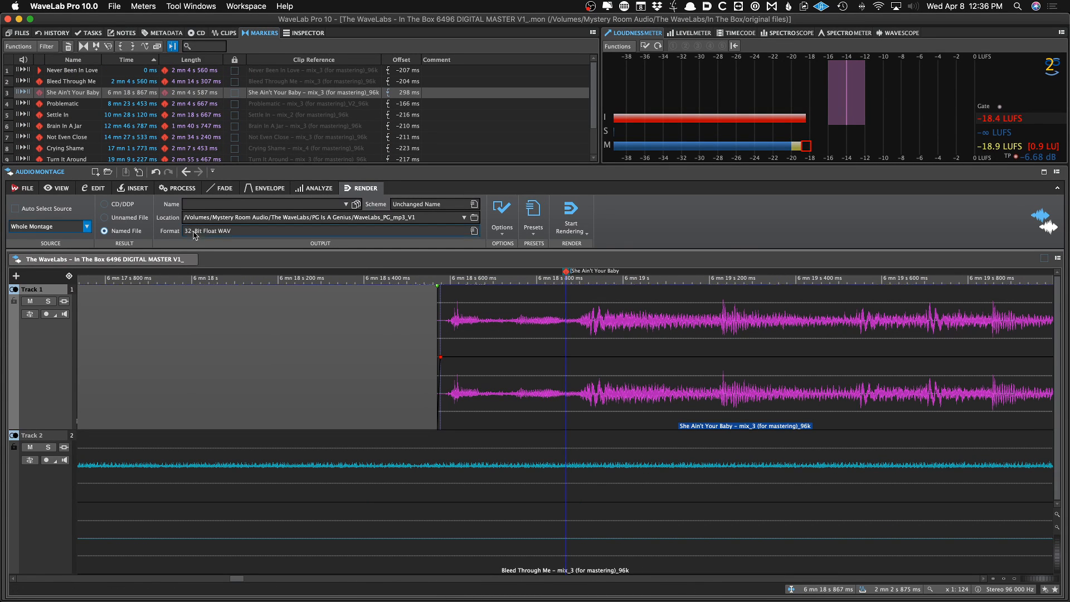
# Nudge the She Ain't Your Baby marker slightly later and quantize it again with the CD Wizard
pyautogui.scroll(3, 513, 306)
pyautogui.moveTo(657, 274); pyautogui.dragTo(691, 274)
pyautogui.click(673, 303)
pyautogui.press('w')
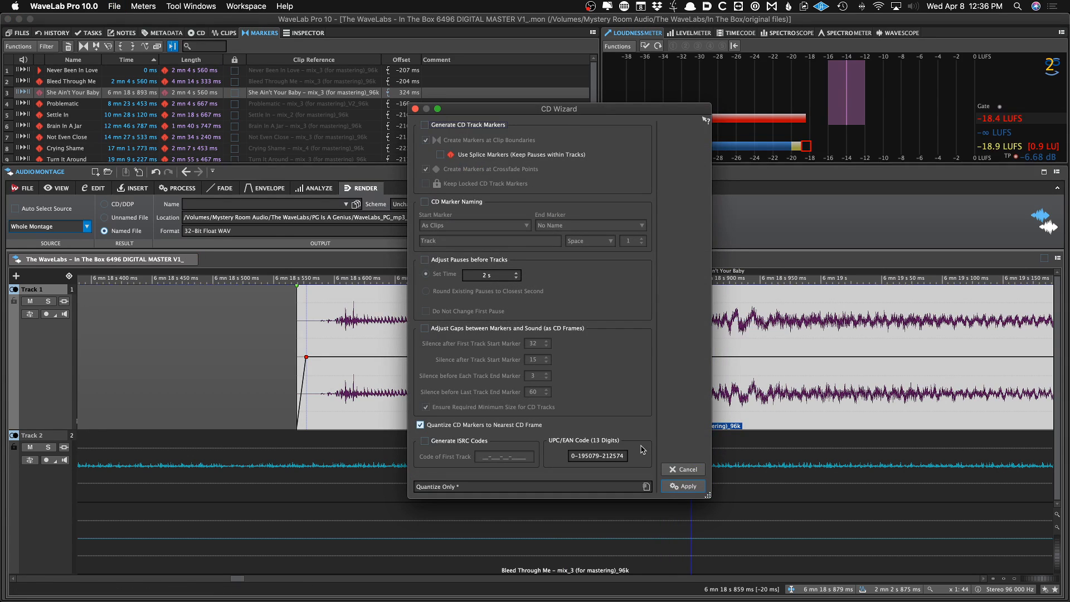
pyautogui.click(683, 486)
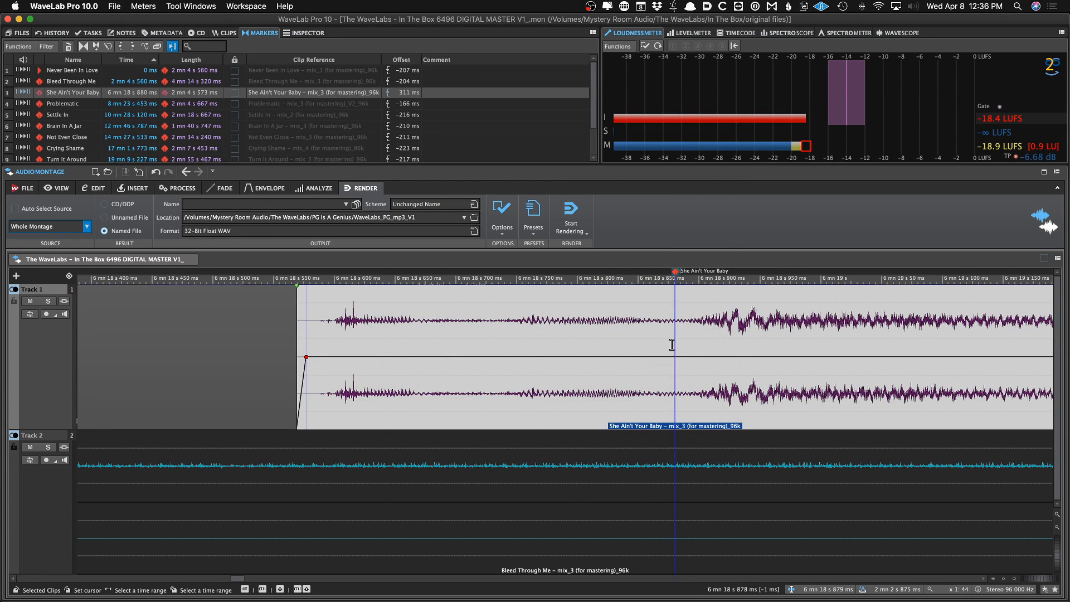
# Play back the montage around the She Ain't Your Baby track marker
pyautogui.press('space')
pyautogui.press('space')
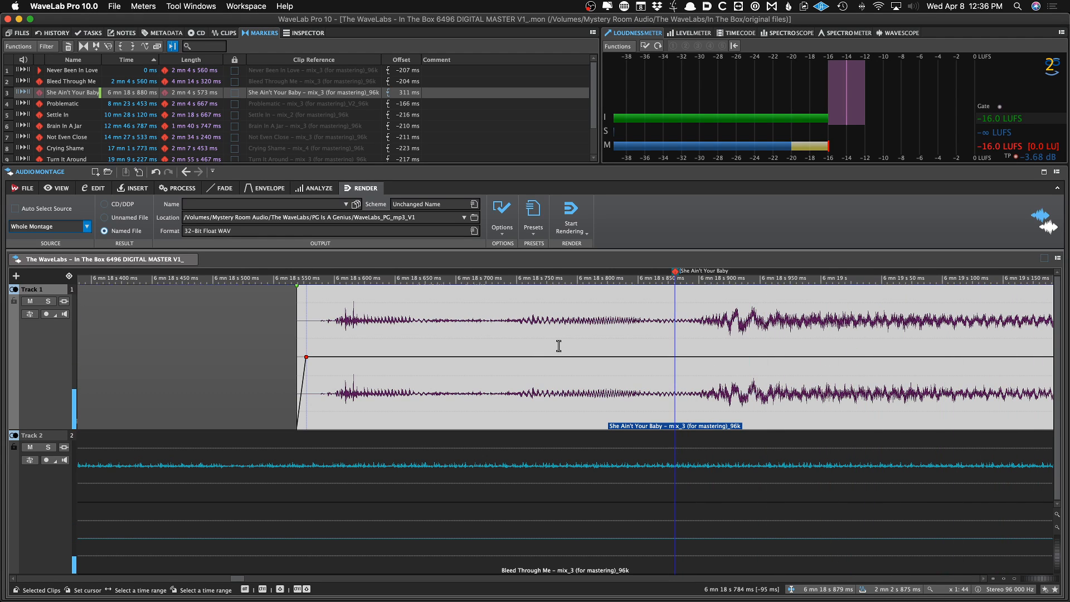
pyautogui.press('space')
# Survey the montage clips and the render source options for the She Ain't Your Baby clip
pyautogui.scroll(-3, 383, 348)
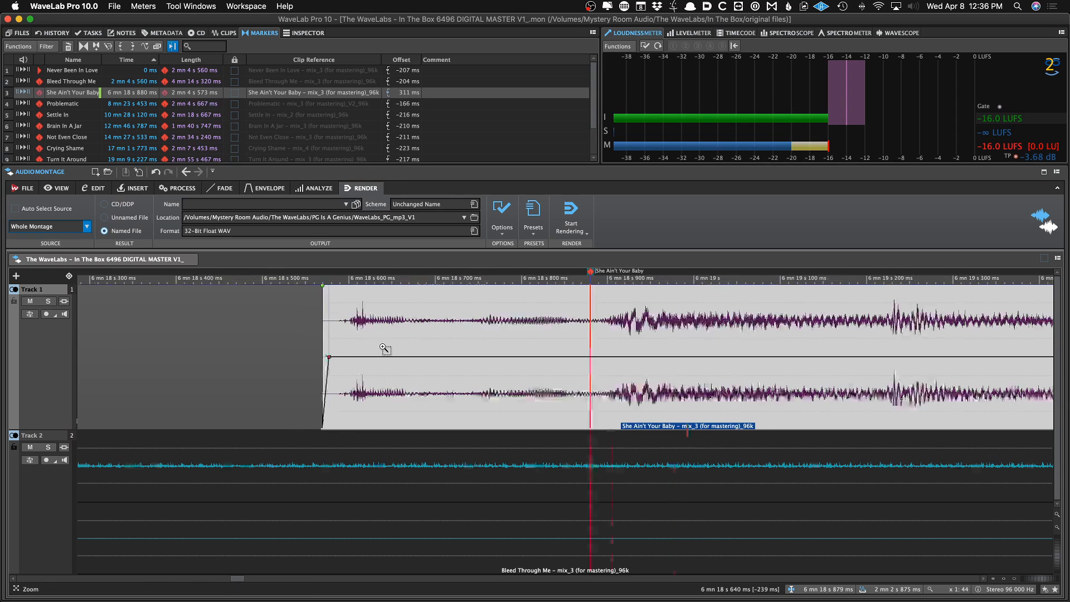
pyautogui.scroll(-10, 383, 347)
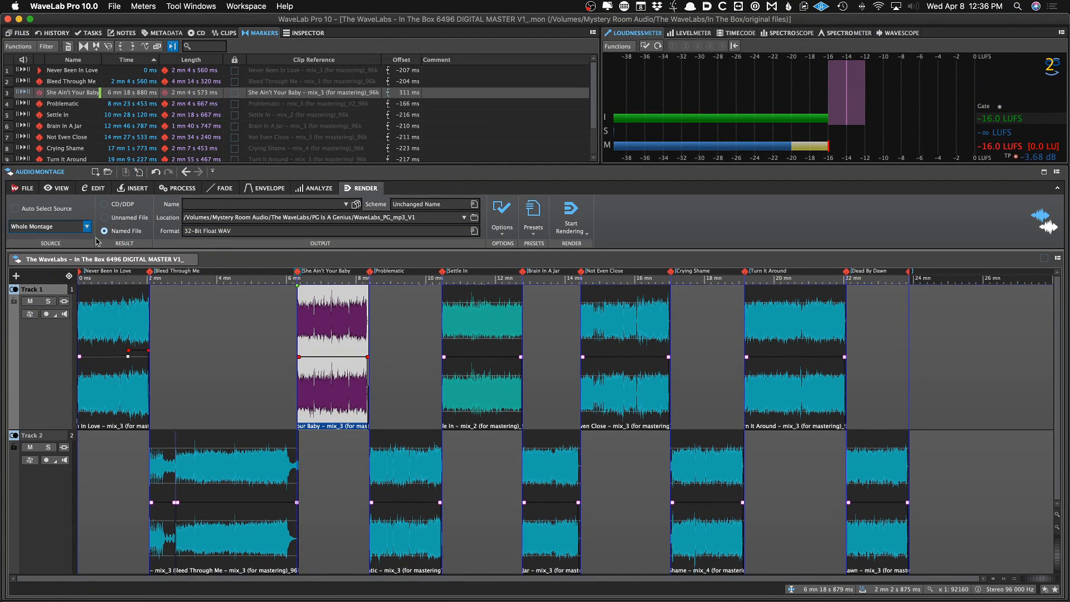
pyautogui.click(277, 367)
pyautogui.scroll(2, 277, 367)
pyautogui.click(49, 226)
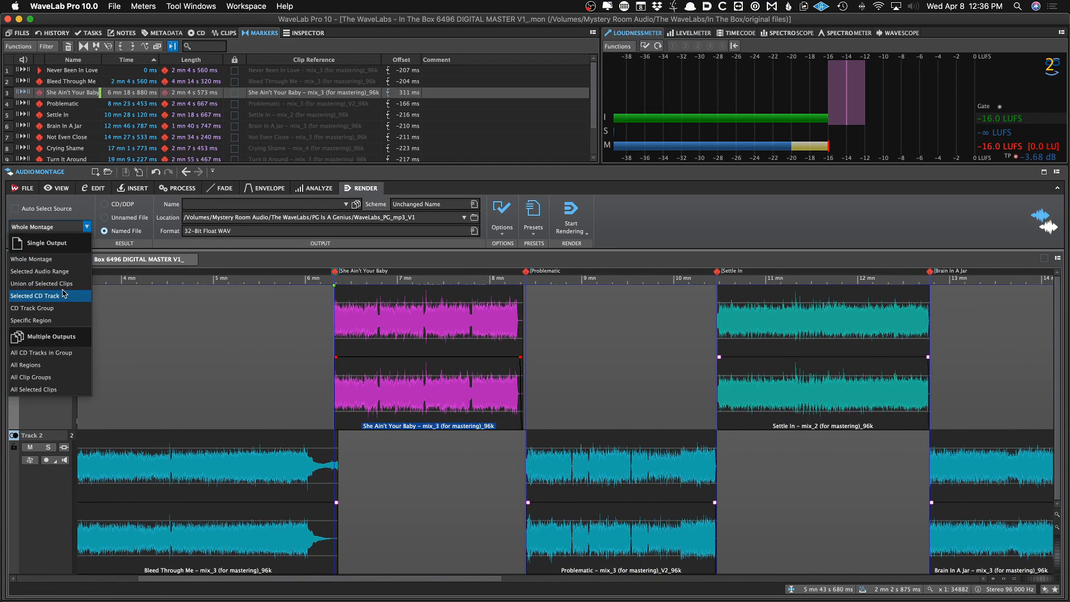
pyautogui.click(141, 322)
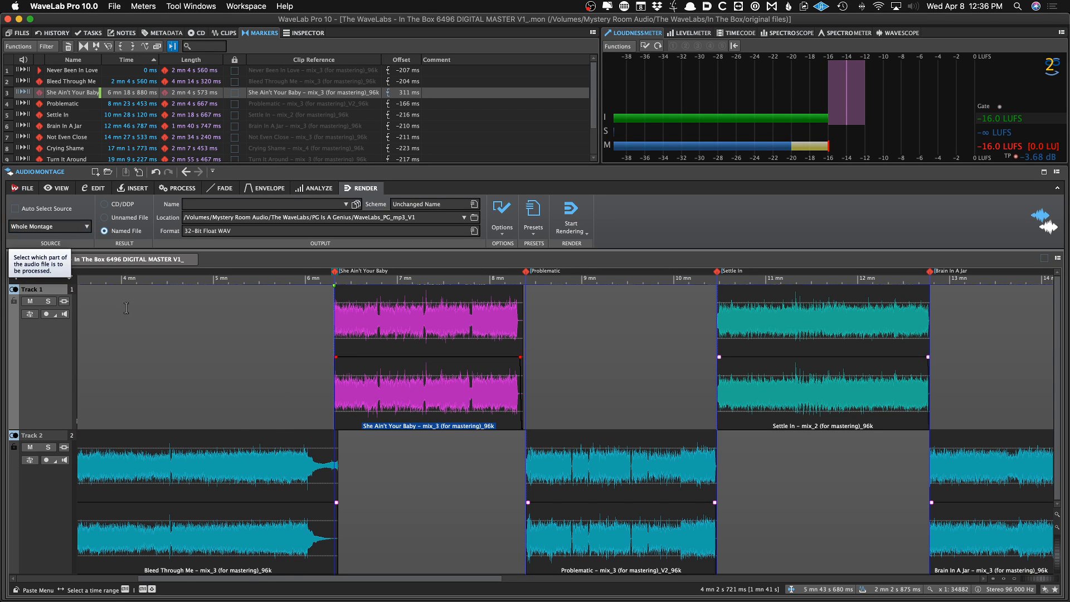
pyautogui.click(520, 466)
pyautogui.scroll(5, 520, 466)
pyautogui.scroll(-10, 520, 466)
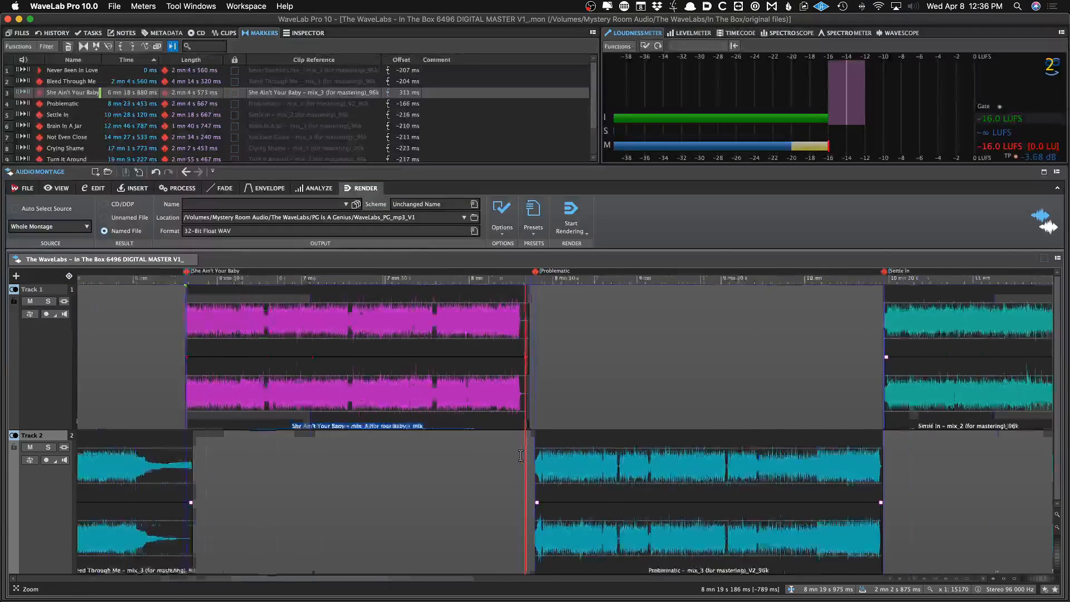
pyautogui.click(293, 396)
pyautogui.scroll(5, 295, 396)
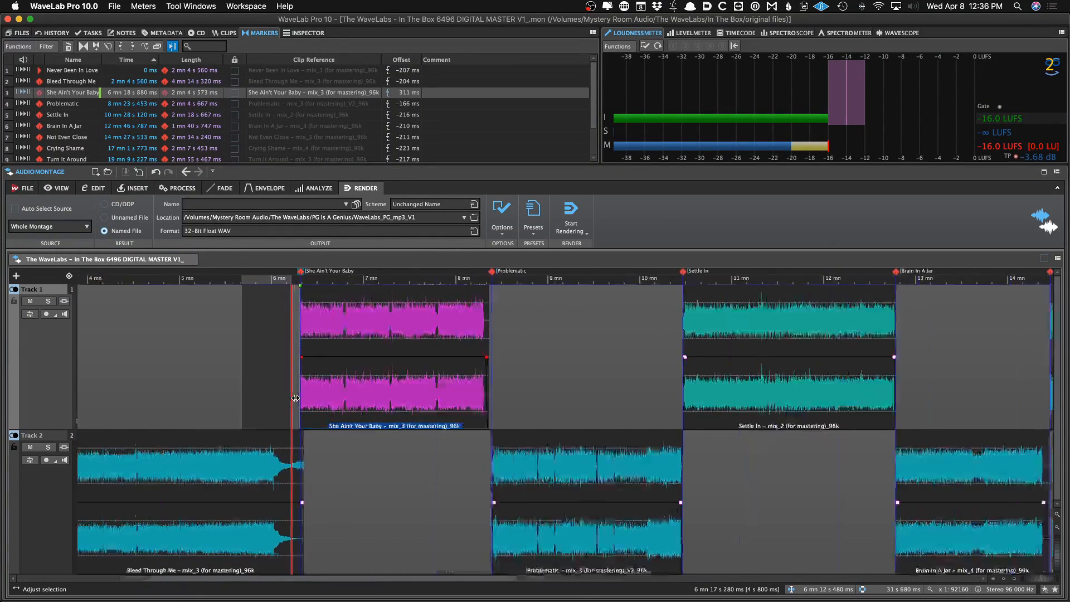
pyautogui.scroll(5, 340, 396)
pyautogui.scroll(-3, 418, 384)
# Select a time range across the start of the She Ain't Your Baby clip
pyautogui.moveTo(521, 384); pyautogui.dragTo(1042, 383)
pyautogui.scroll(-3, 704, 382)
pyautogui.scroll(-1, 704, 382)
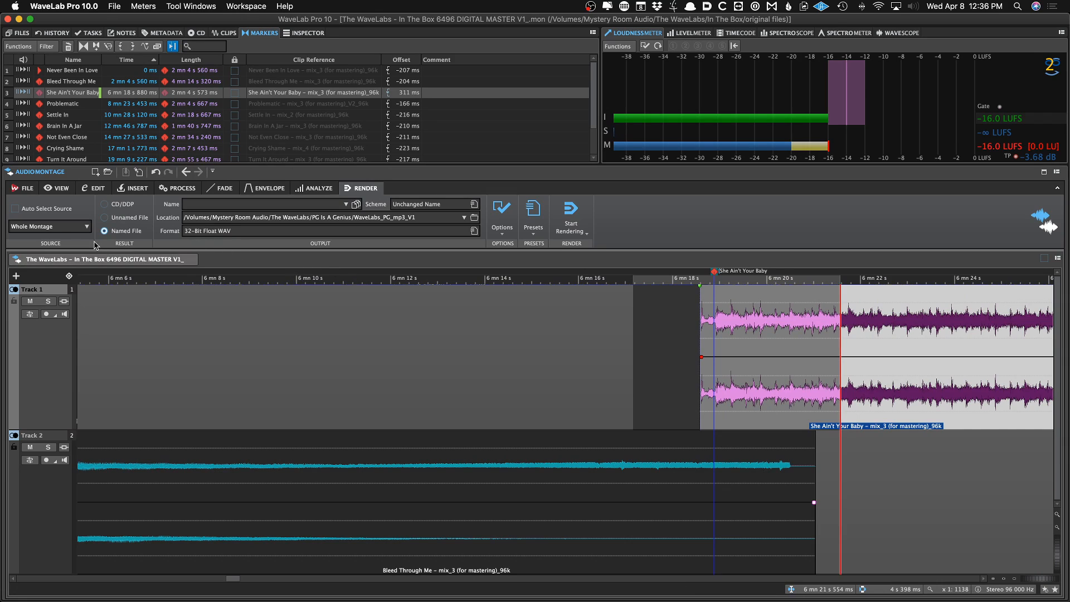
pyautogui.click(54, 230)
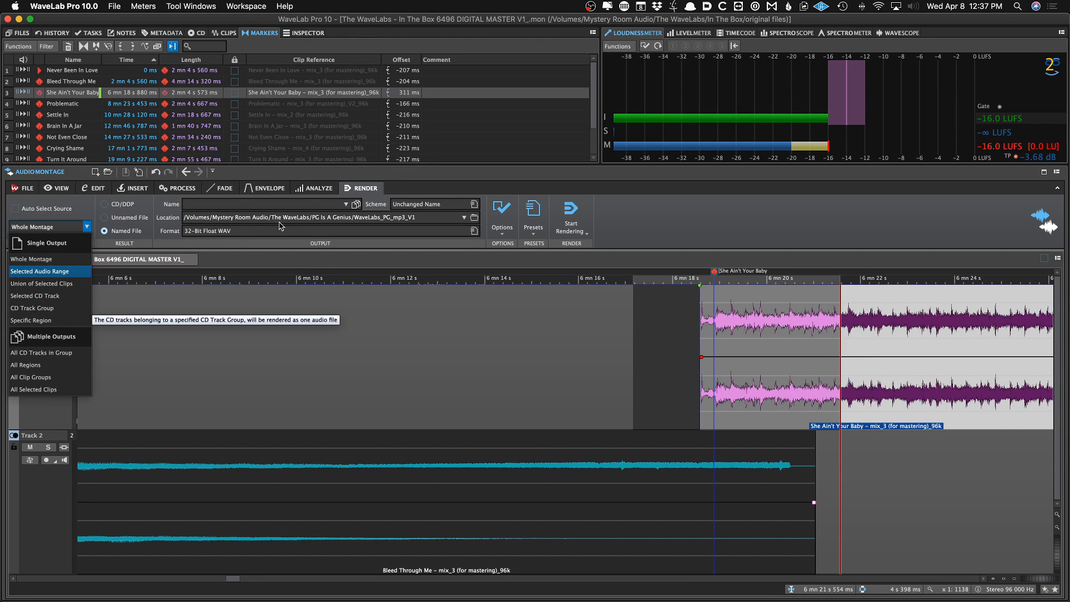
pyautogui.click(690, 216)
# Browse the render presets and load the 16-Bit WAV Tracks preset
pyautogui.click(537, 224)
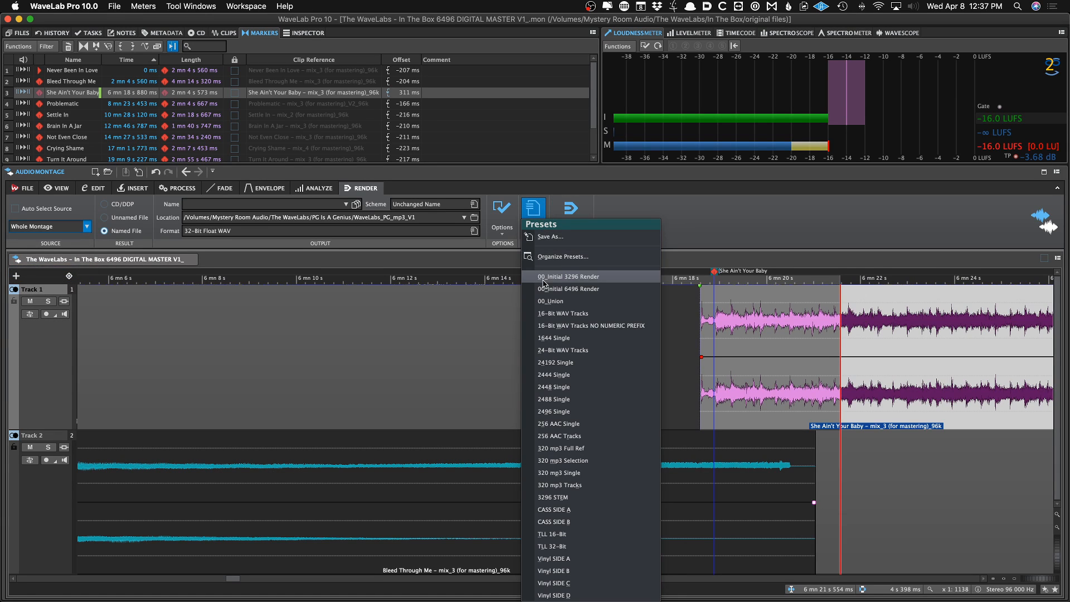
pyautogui.click(60, 229)
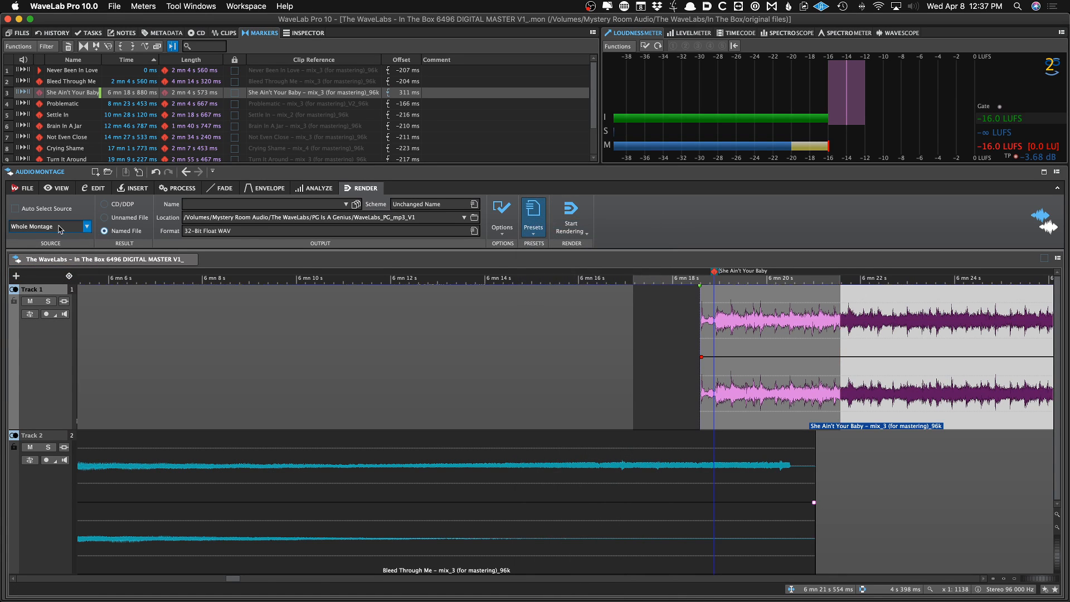
pyautogui.click(528, 217)
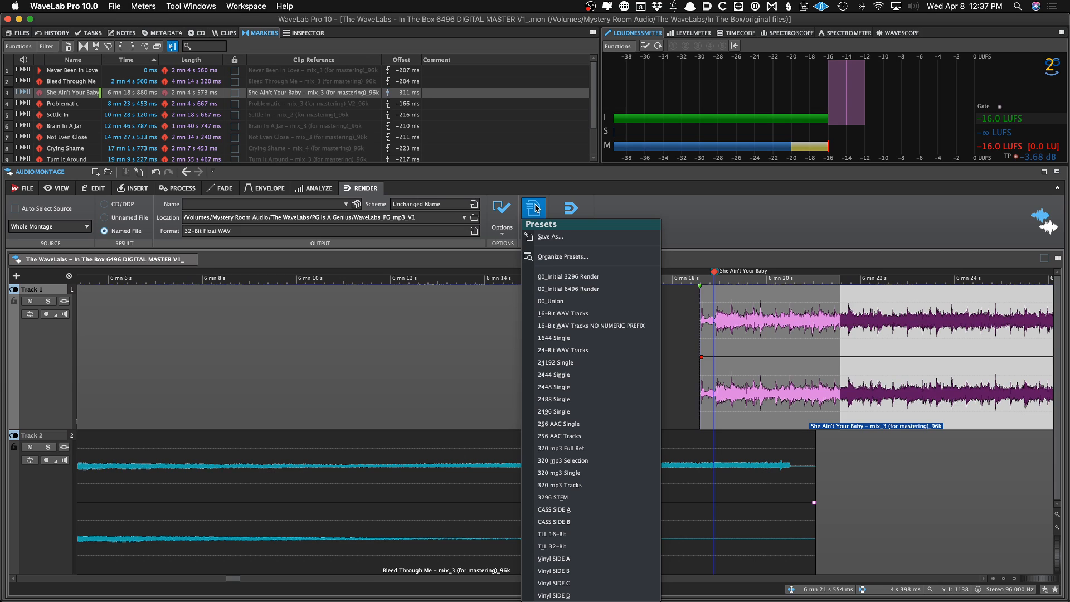
pyautogui.click(712, 214)
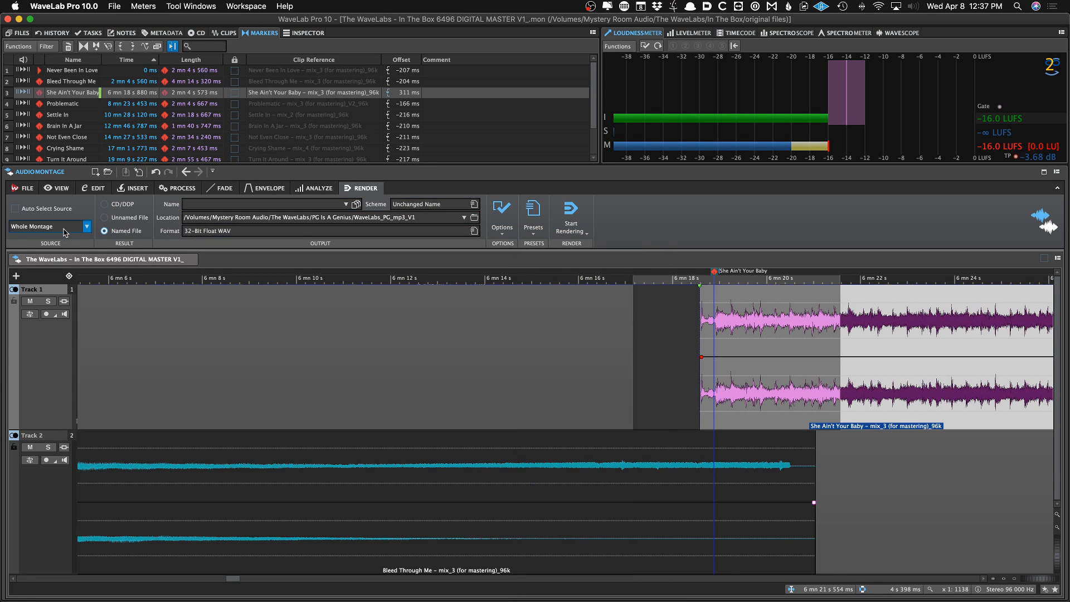
pyautogui.click(533, 213)
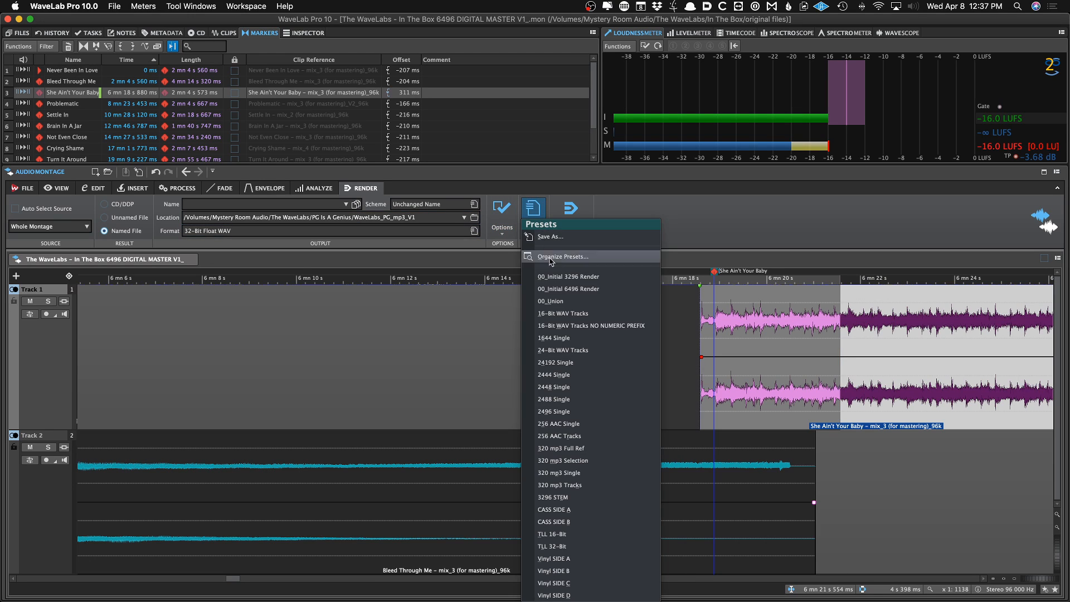
pyautogui.click(554, 276)
pyautogui.click(536, 224)
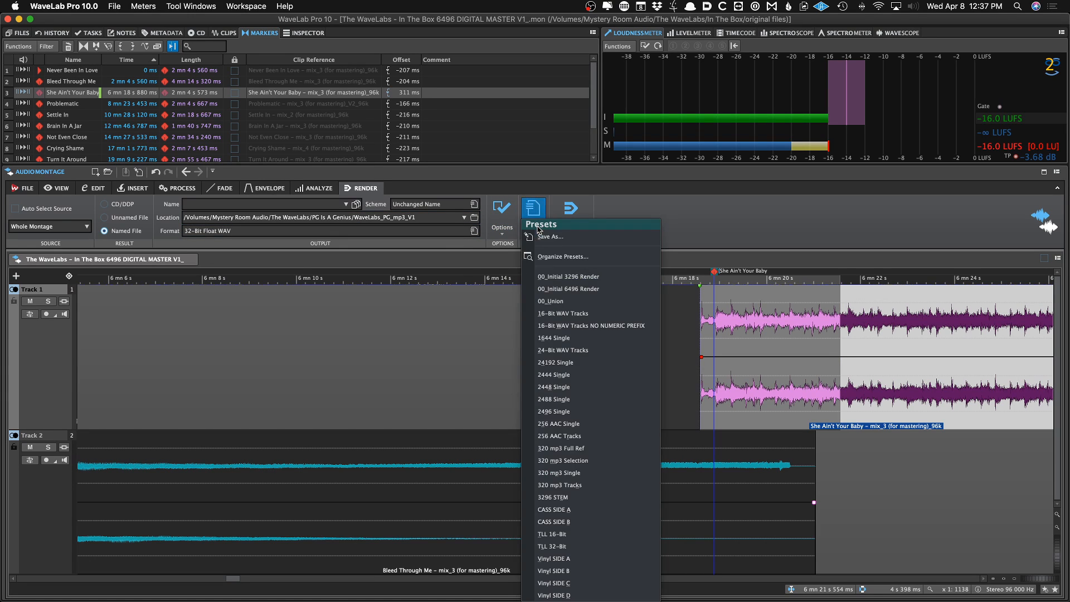
pyautogui.click(549, 276)
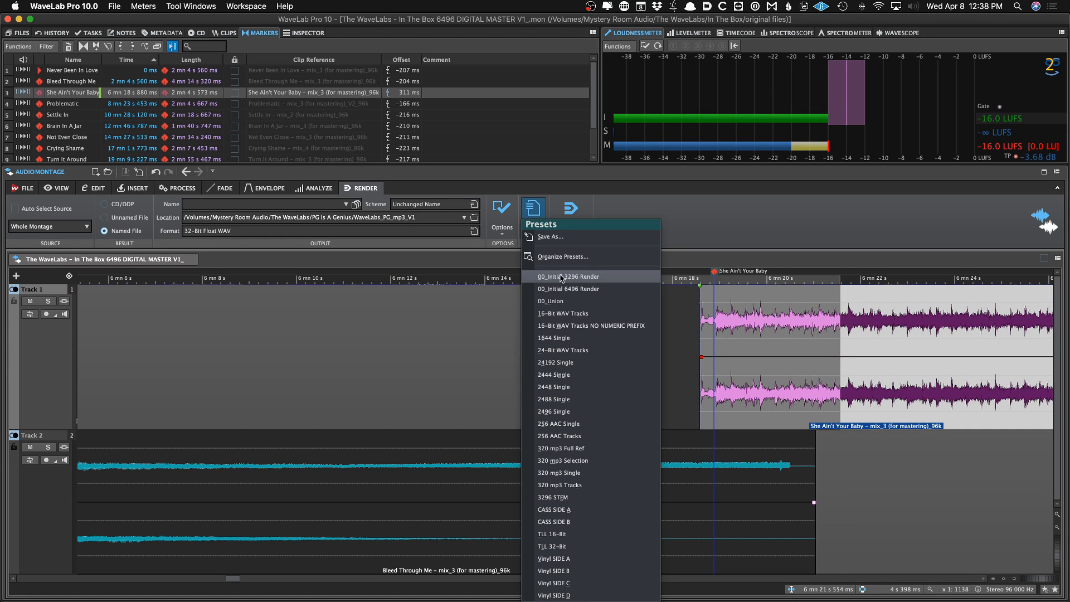
pyautogui.click(663, 230)
pyautogui.click(533, 211)
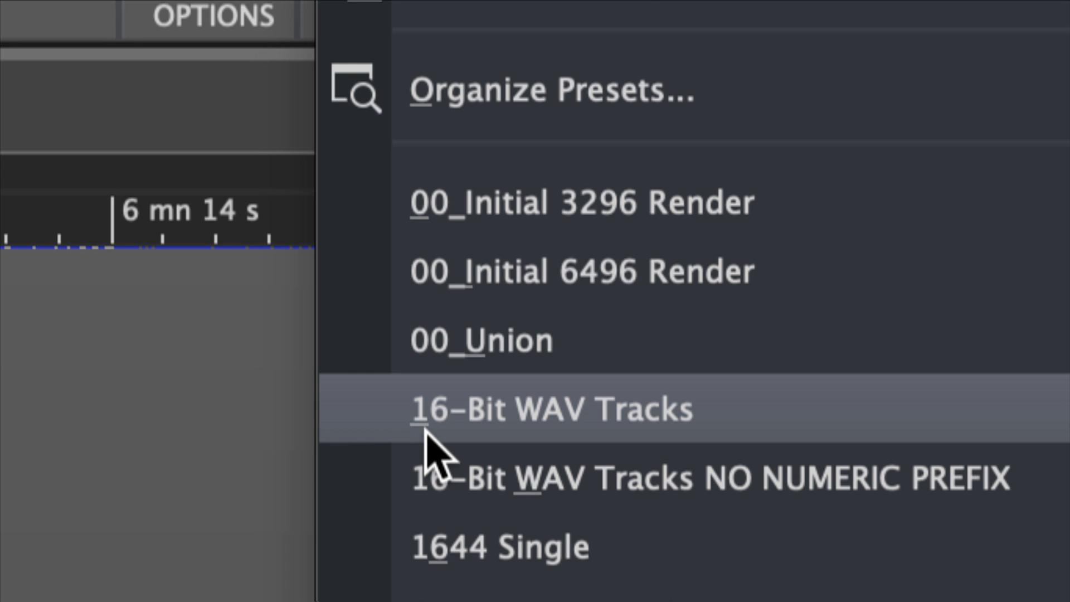
pyautogui.click(425, 430)
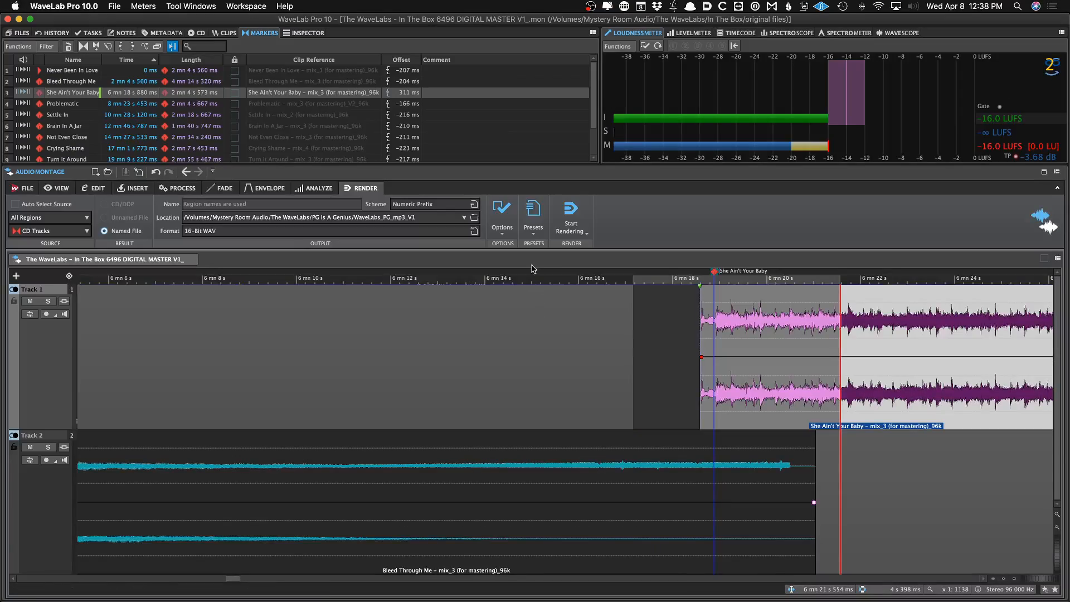
# Load the 00_Initial 3296 Render preset for rendering
pyautogui.click(532, 212)
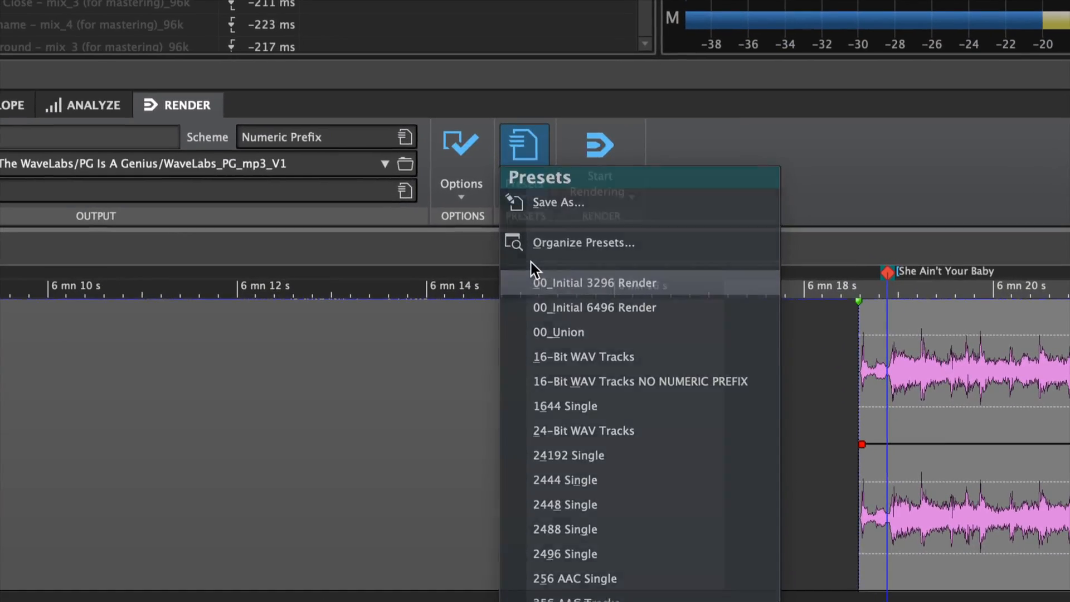
pyautogui.click(539, 275)
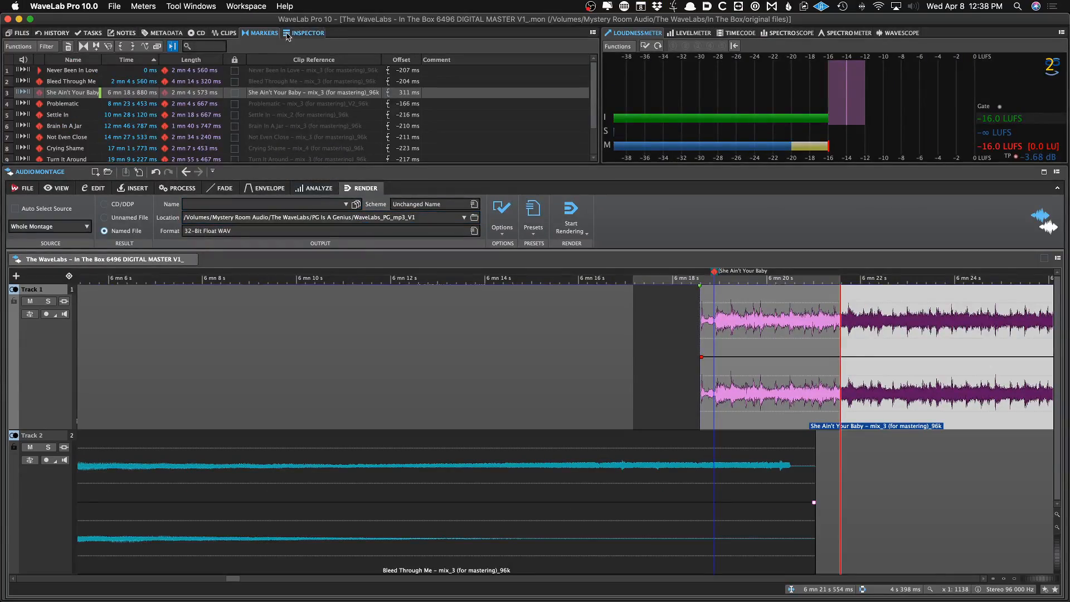
# Open the clip's inspector and insert FabFilter Pro-Q 3 as a clip effect
pyautogui.click(304, 33)
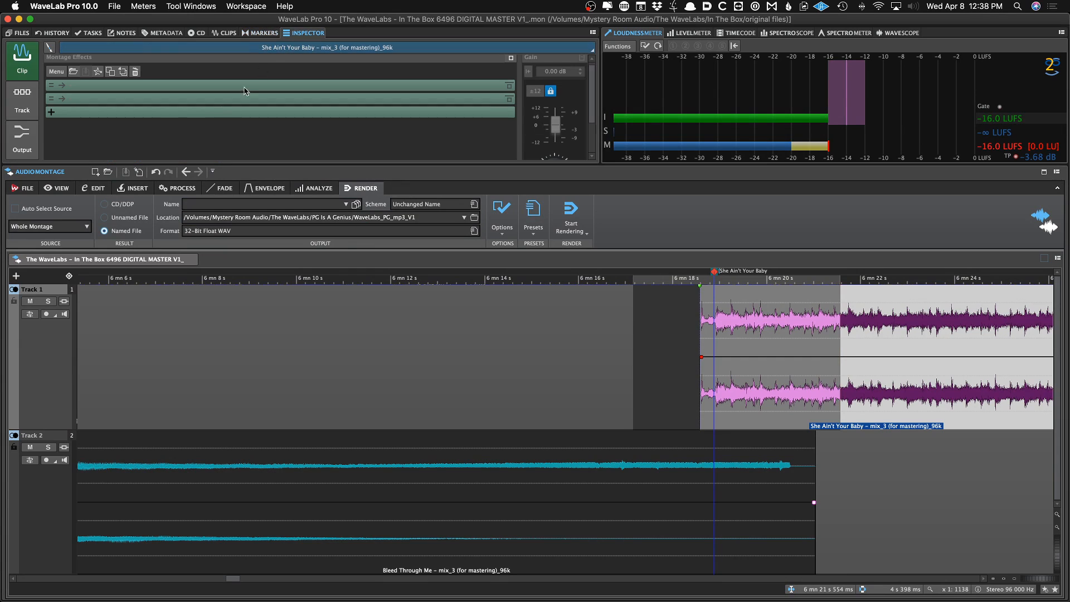
pyautogui.click(92, 87)
pyautogui.moveTo(167, 109)
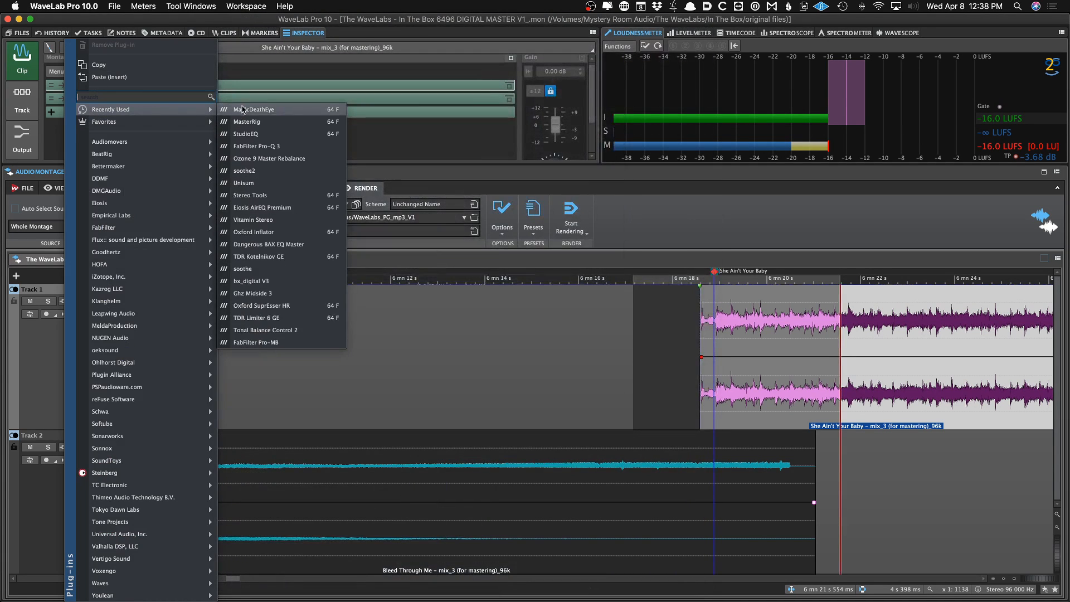
pyautogui.click(251, 146)
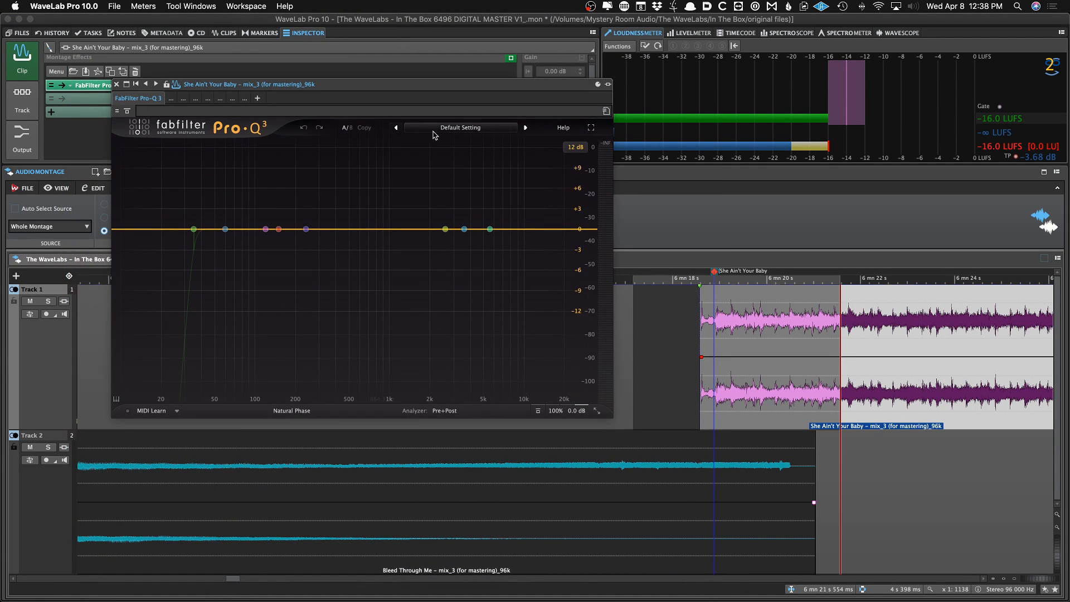
# Inspect Pro-Q 3's own preset list and the host Save Preset As dialog without saving
pyautogui.click(468, 135)
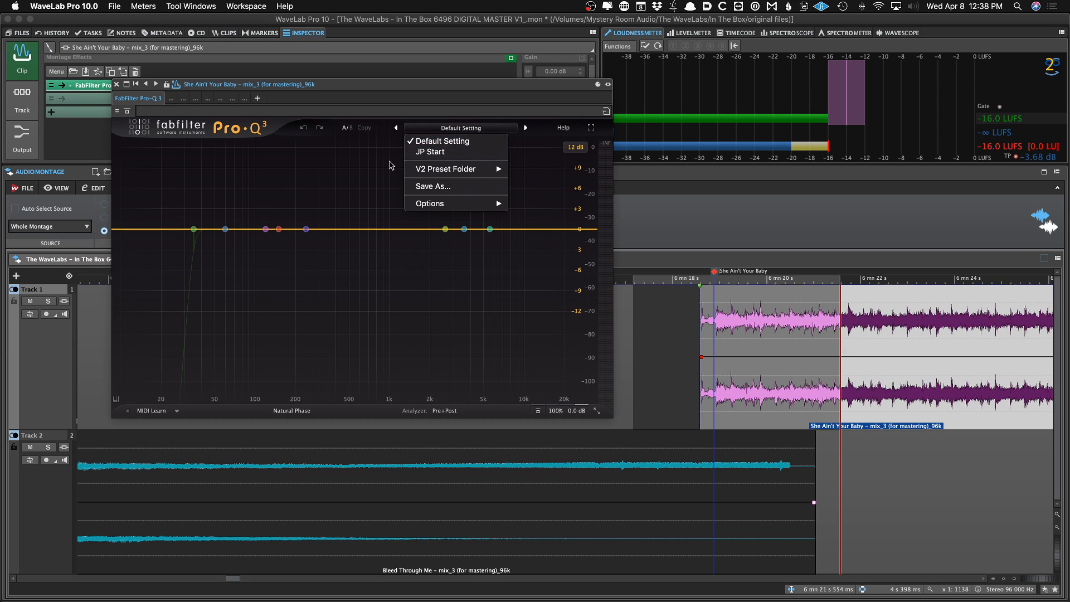
pyautogui.click(390, 165)
pyautogui.click(606, 111)
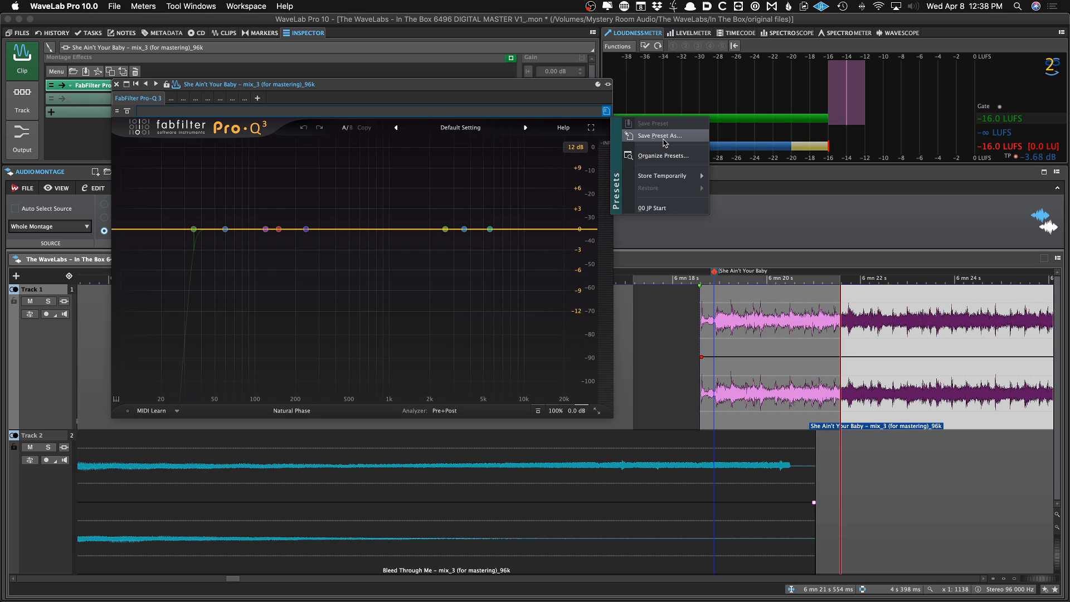
pyautogui.click(660, 140)
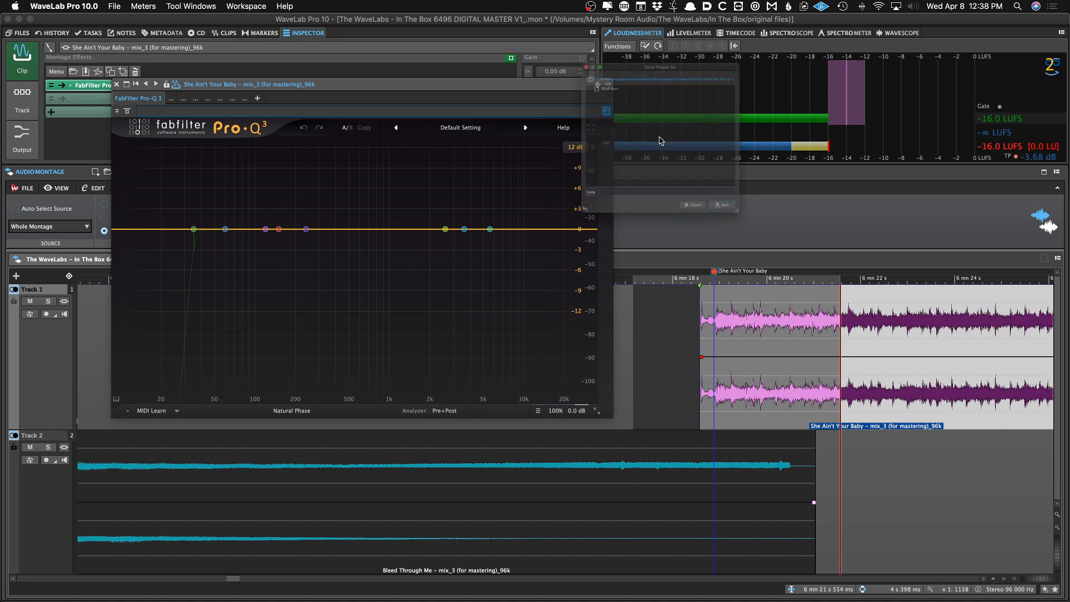
pyautogui.click(708, 248)
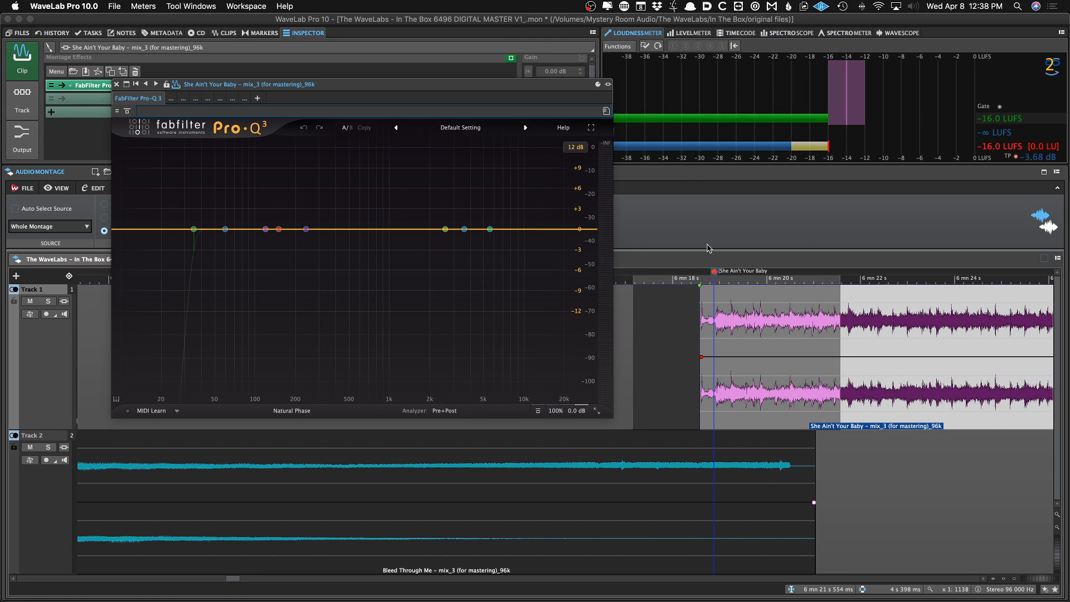
pyautogui.click(608, 111)
pyautogui.click(608, 111)
# Replace the clip's Pro-Q 3 effect with Vertigo VSM-3 from the favorite plug-ins
pyautogui.click(141, 103)
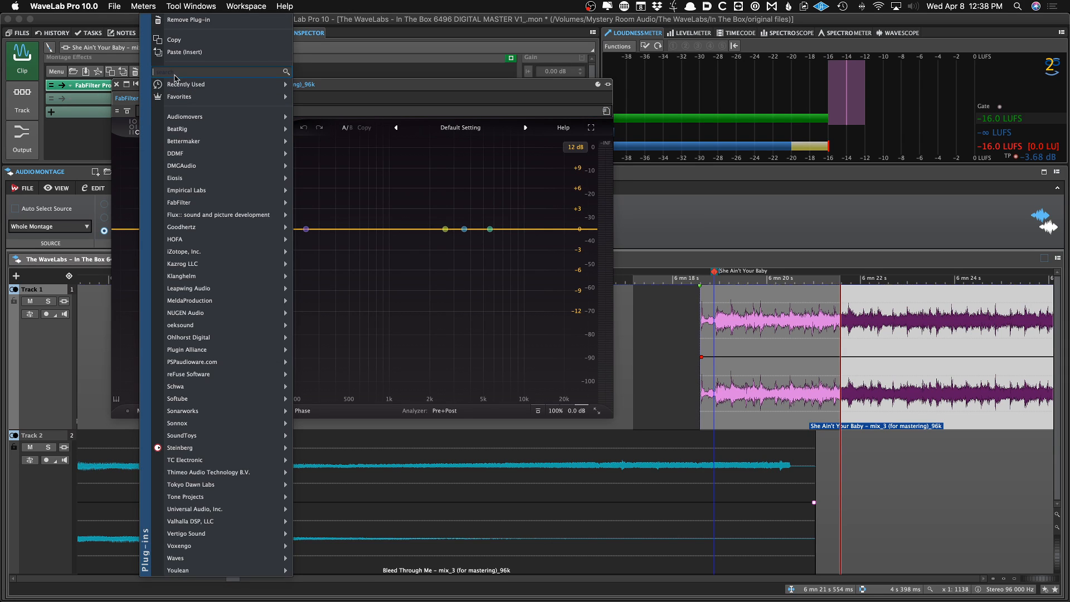
pyautogui.moveTo(174, 84)
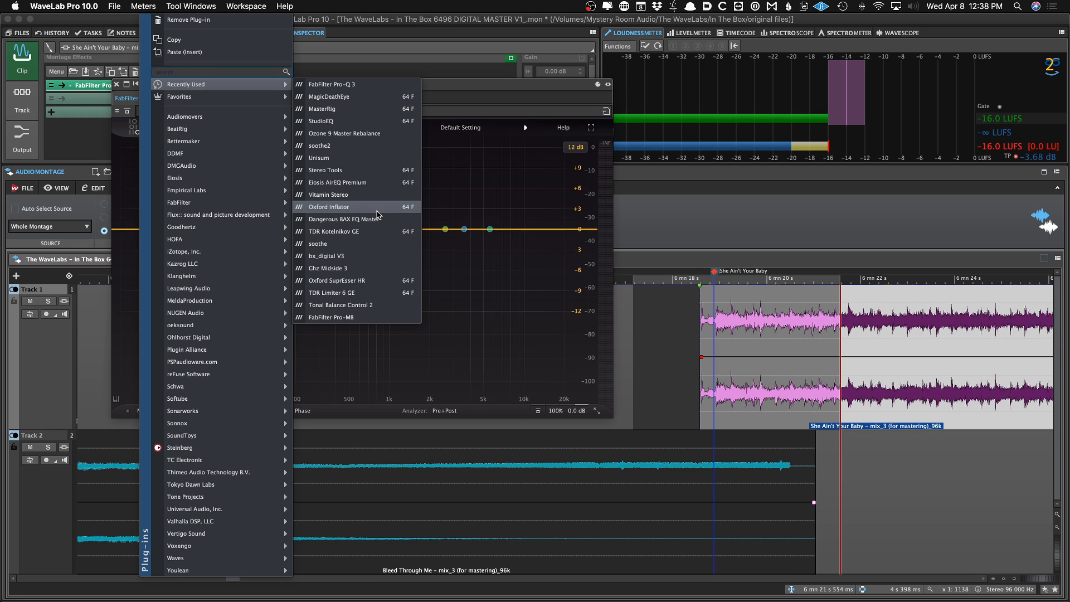
pyautogui.moveTo(248, 98)
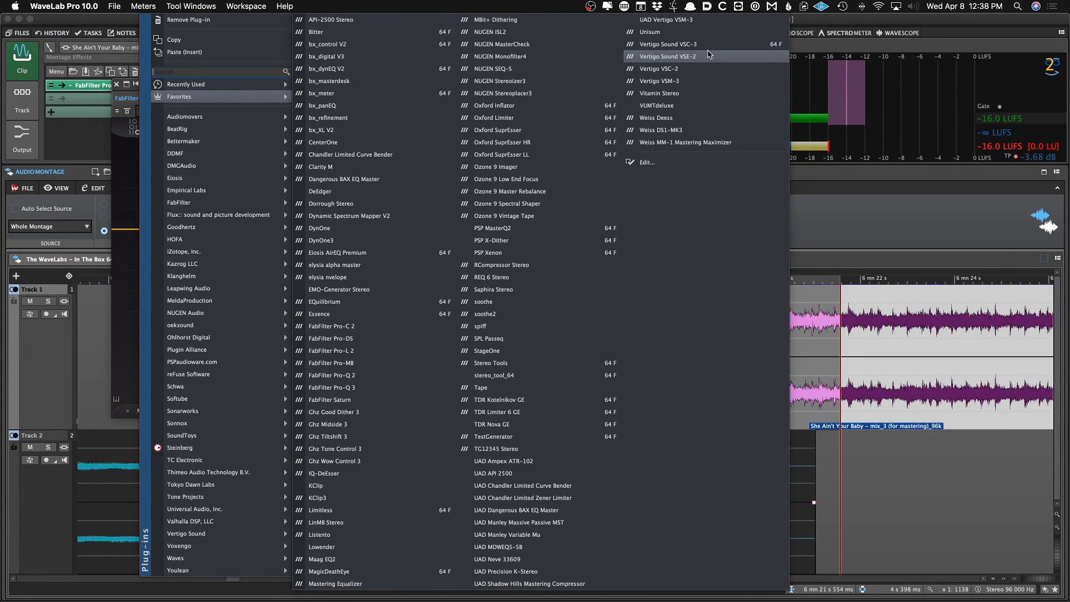
pyautogui.click(690, 82)
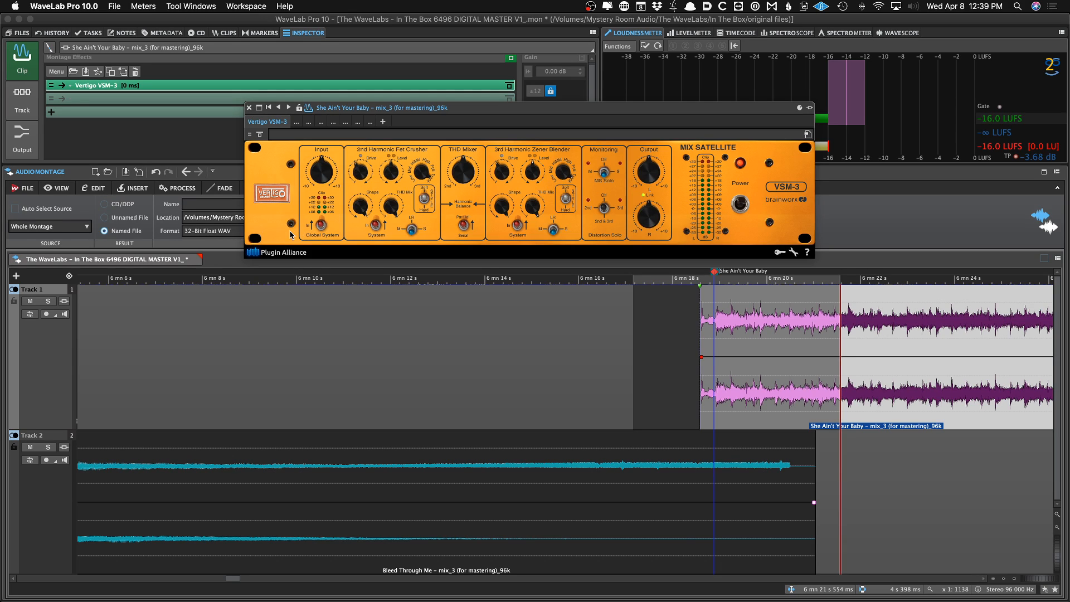
# Load the 00 JP Start preset in Vertigo VSM-3's plug-in preset list
pyautogui.click(806, 134)
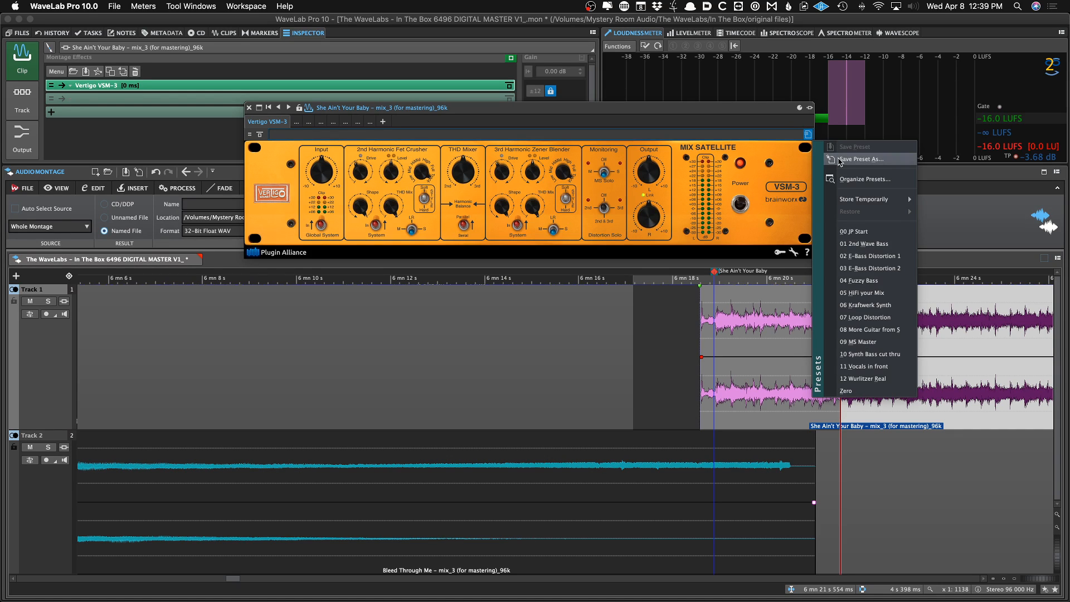
pyautogui.click(860, 159)
pyautogui.click(896, 270)
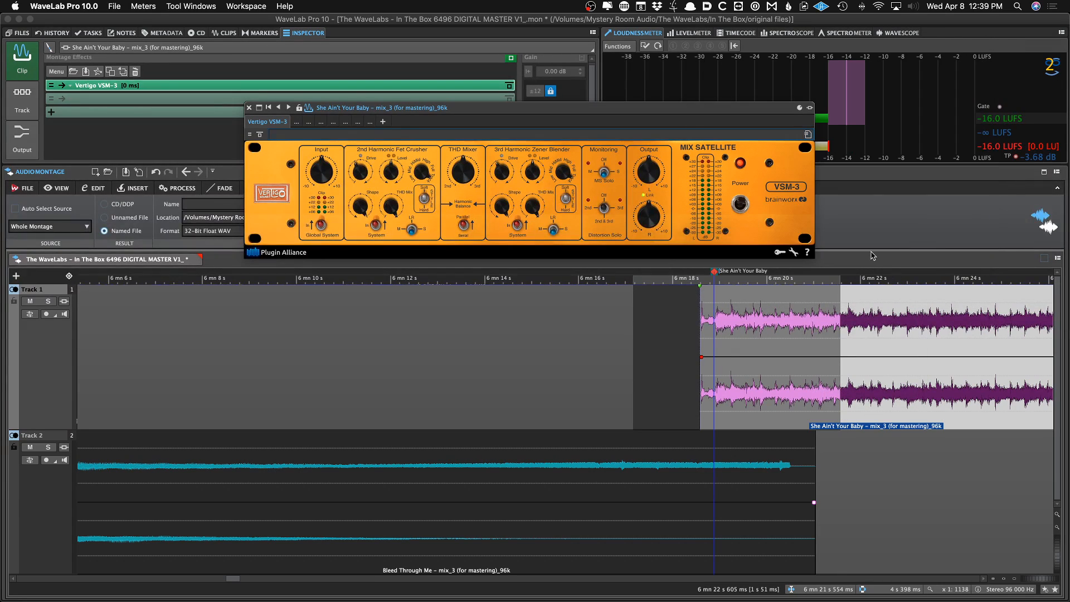
pyautogui.click(809, 135)
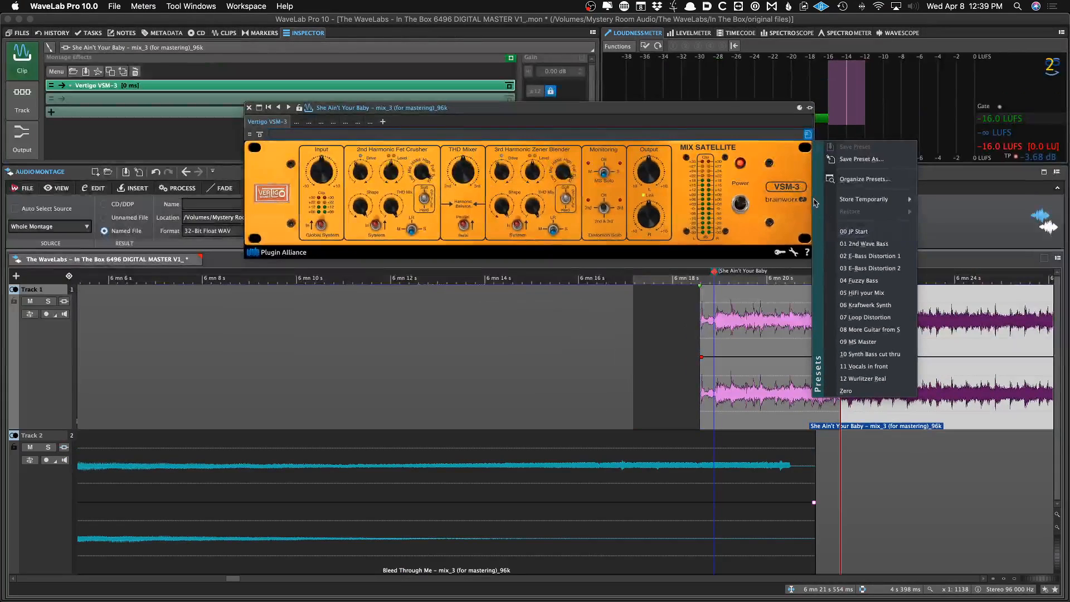
pyautogui.click(809, 135)
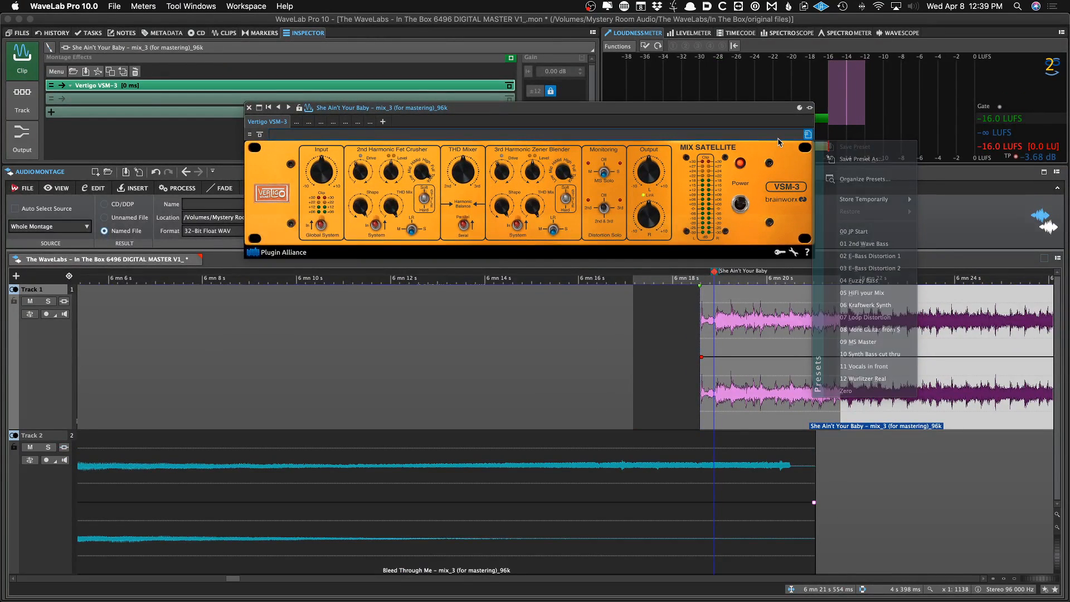
pyautogui.click(809, 136)
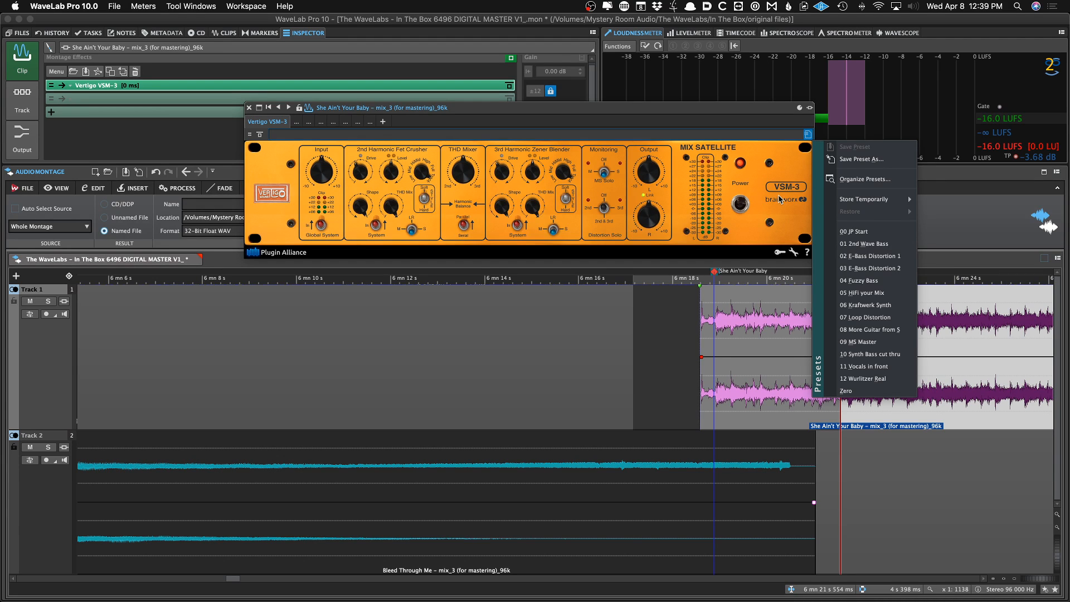
pyautogui.click(853, 231)
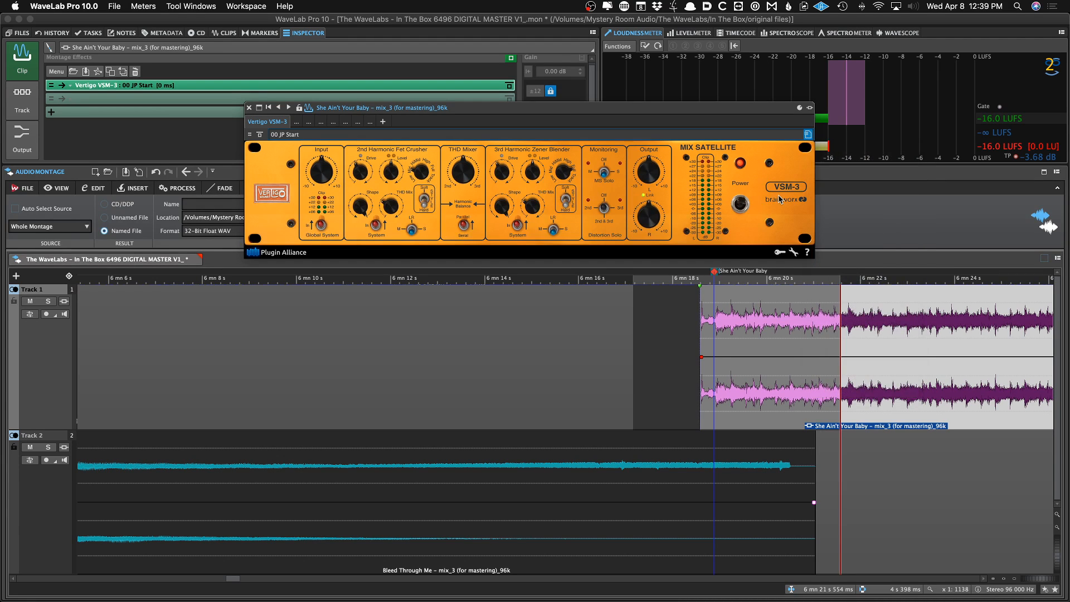
# Switch the VSM-3 preset to 03 E-Bass Distortion 2
pyautogui.click(807, 135)
pyautogui.click(807, 134)
pyautogui.click(807, 135)
pyautogui.click(808, 134)
pyautogui.click(807, 135)
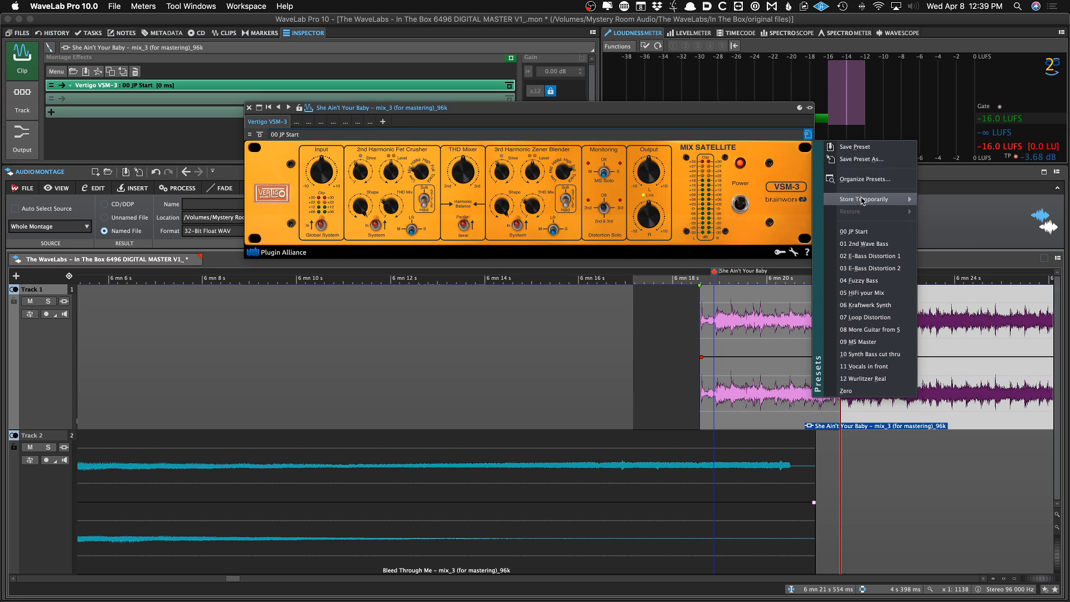
pyautogui.click(803, 144)
pyautogui.click(807, 135)
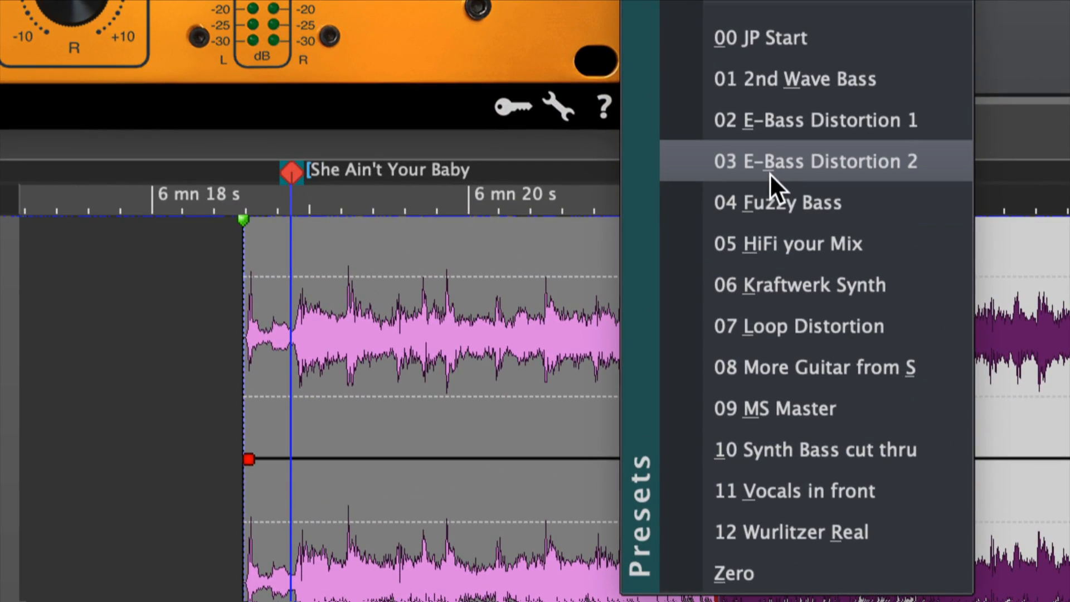
pyautogui.click(770, 172)
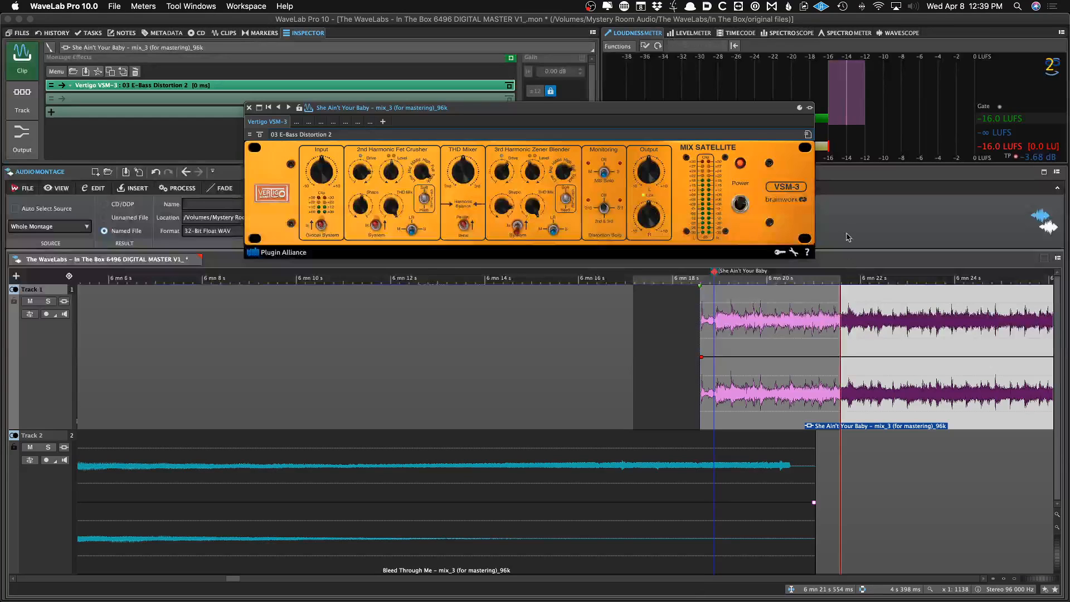
# Return the VSM-3 preset to 00 JP Start
pyautogui.click(808, 135)
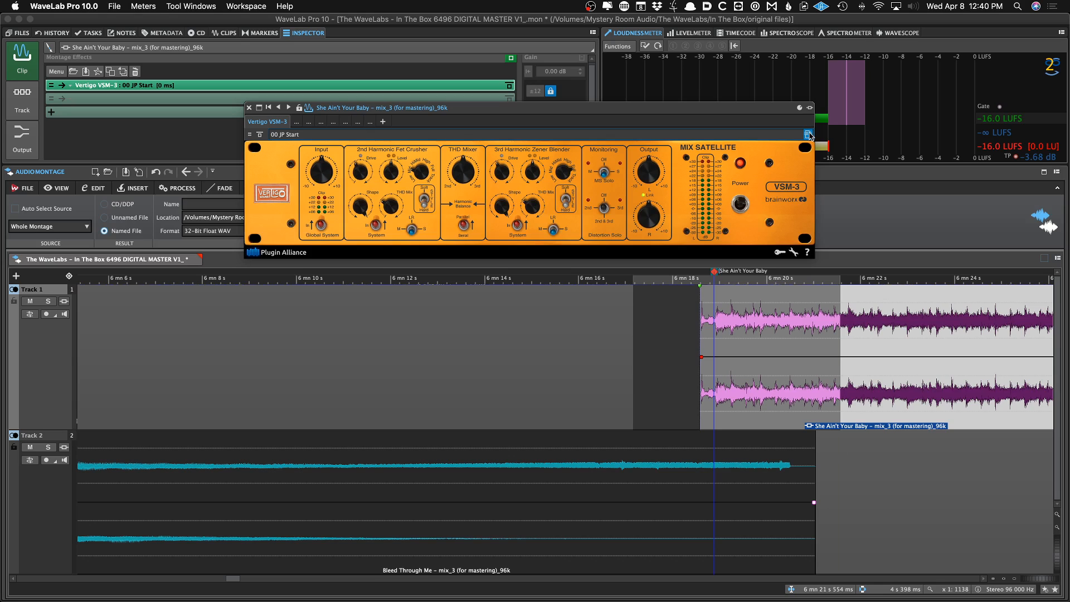
pyautogui.click(808, 135)
pyautogui.click(808, 135)
pyautogui.click(808, 135)
pyautogui.click(807, 135)
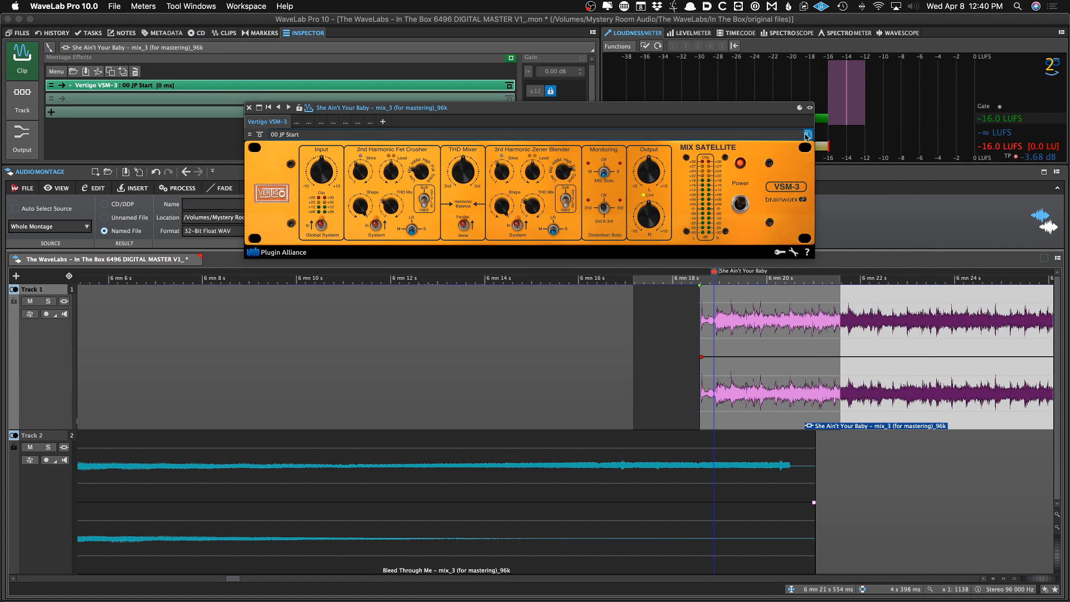
# Remove the Vertigo VSM-3 clip effect and close its plug-in window
pyautogui.click(174, 87)
pyautogui.click(173, 54)
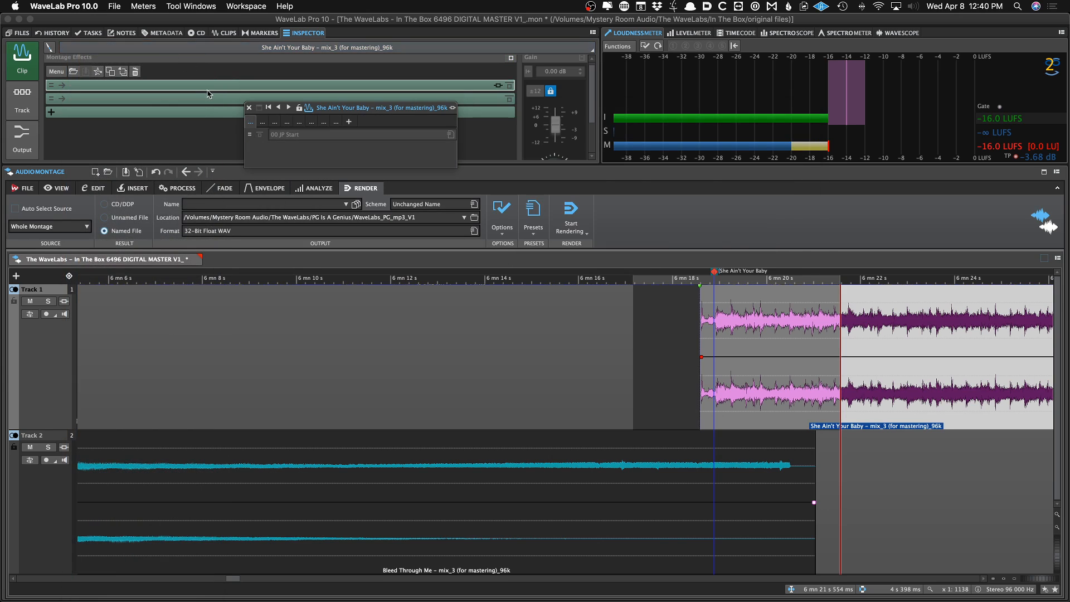
pyautogui.click(249, 109)
pyautogui.click(204, 87)
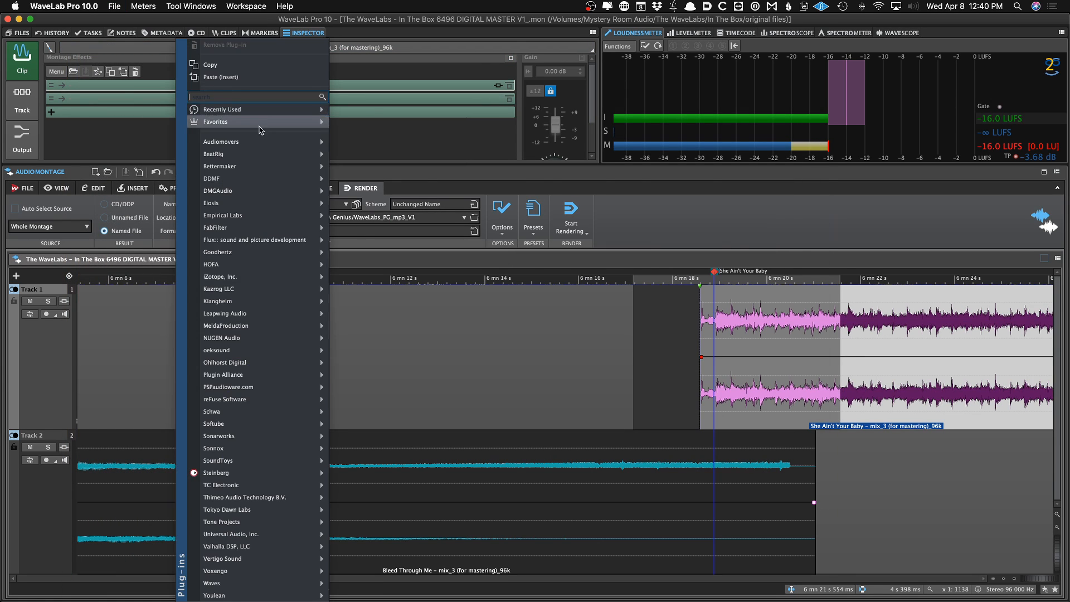
pyautogui.moveTo(259, 144)
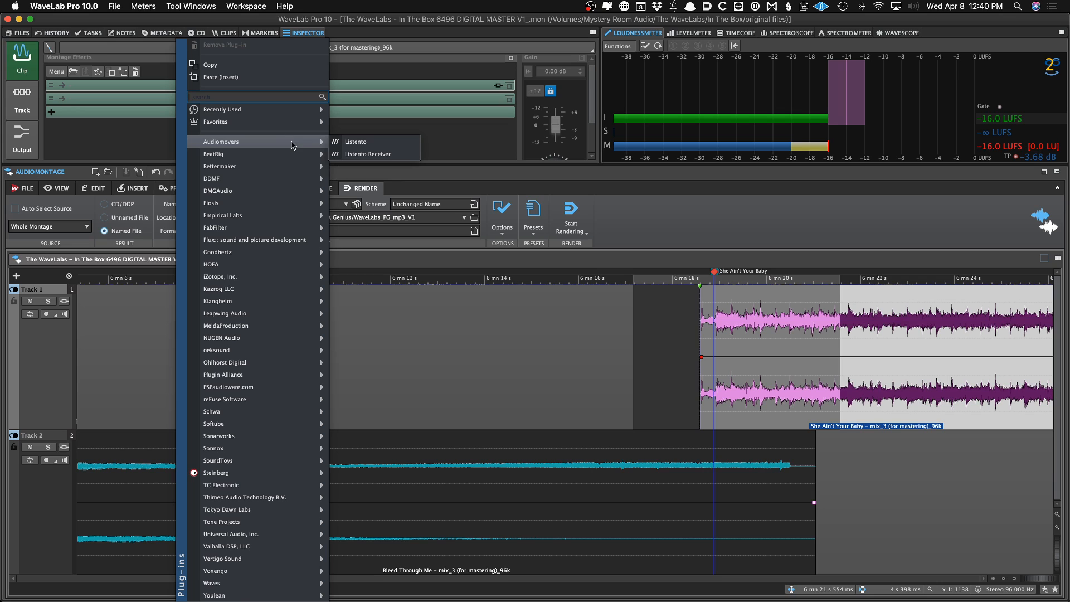
pyautogui.moveTo(295, 153)
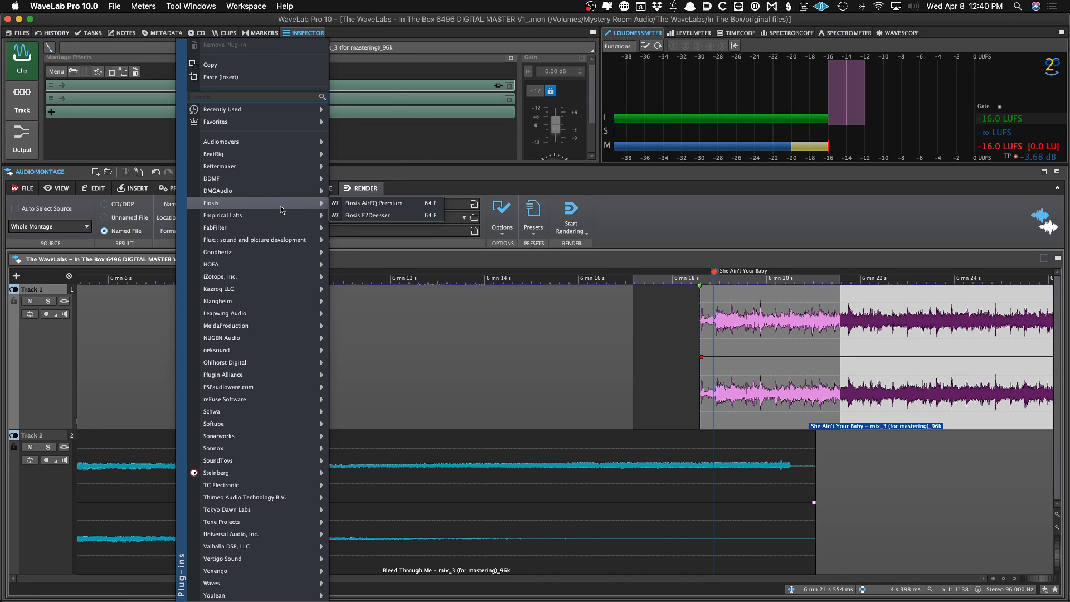
pyautogui.moveTo(312, 277)
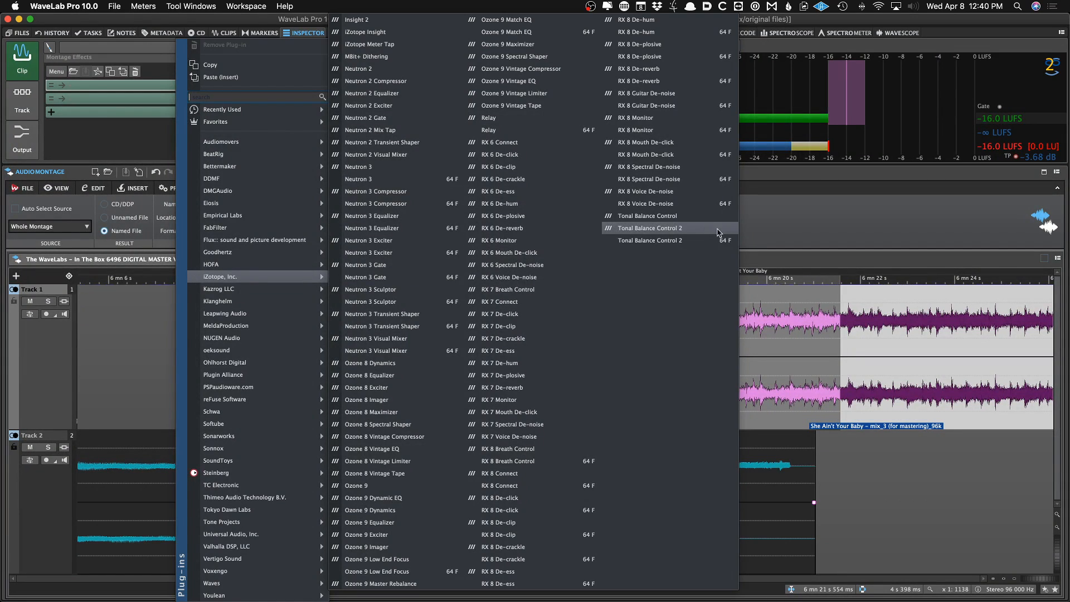
pyautogui.click(802, 220)
# Load the 00_Initial 3296 Render preset for the render settings
pyautogui.click(540, 222)
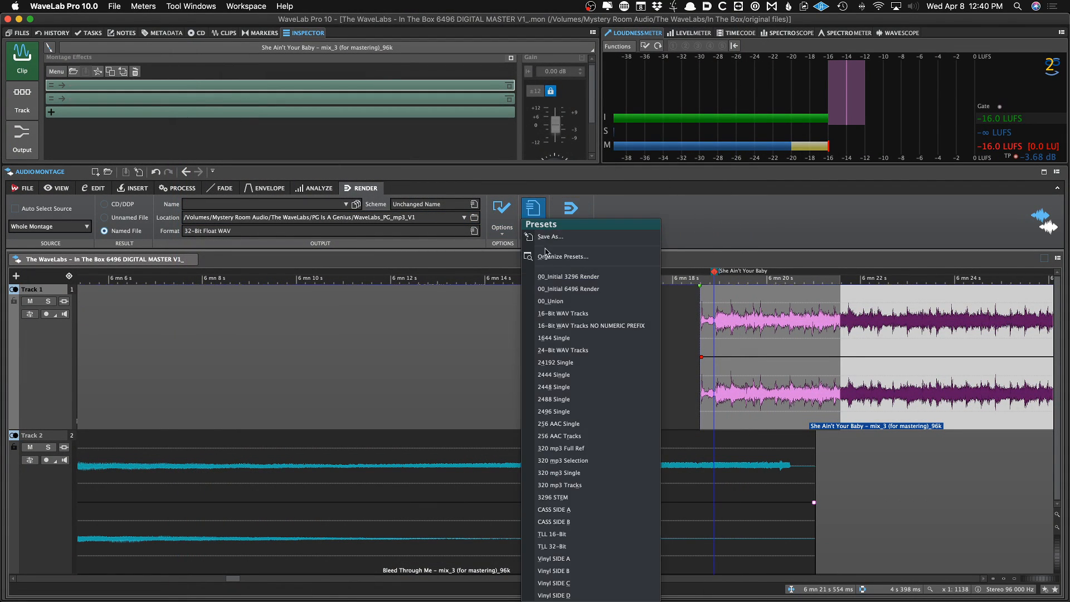
pyautogui.click(541, 223)
pyautogui.click(543, 225)
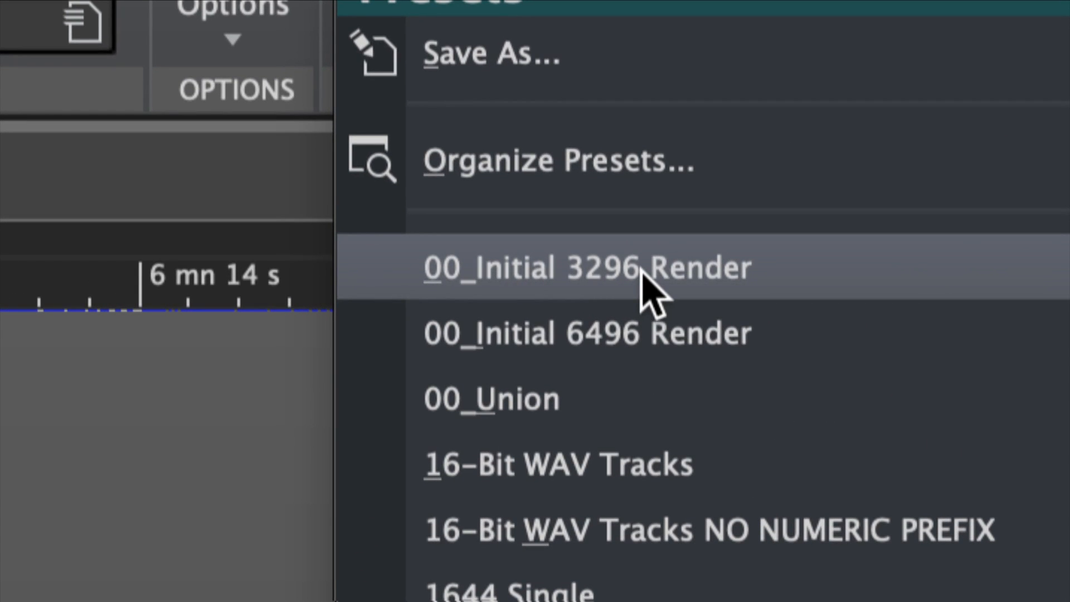
pyautogui.click(641, 270)
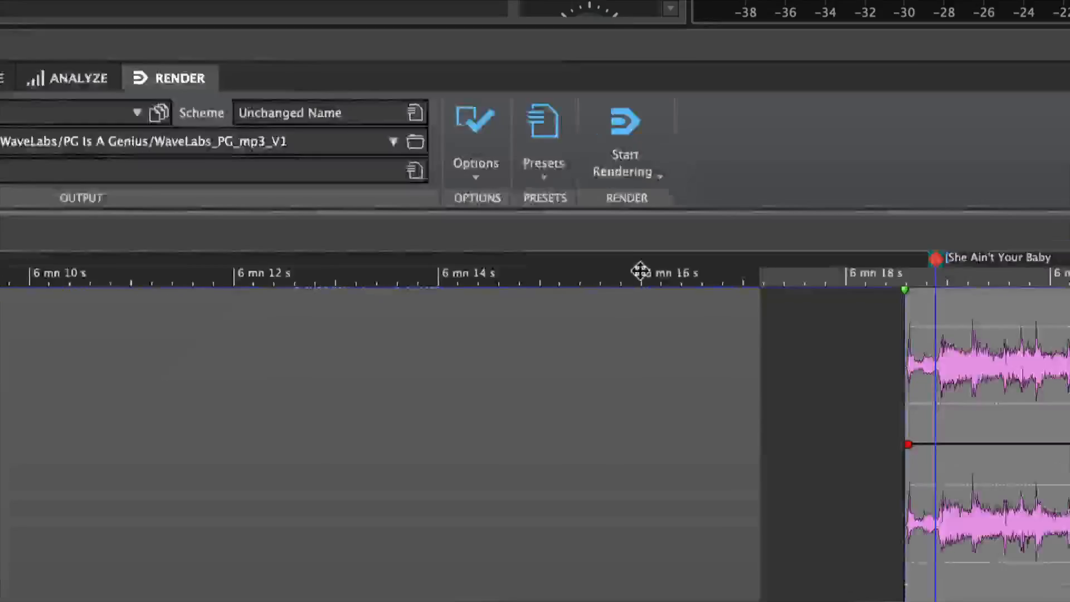
pyautogui.click(535, 220)
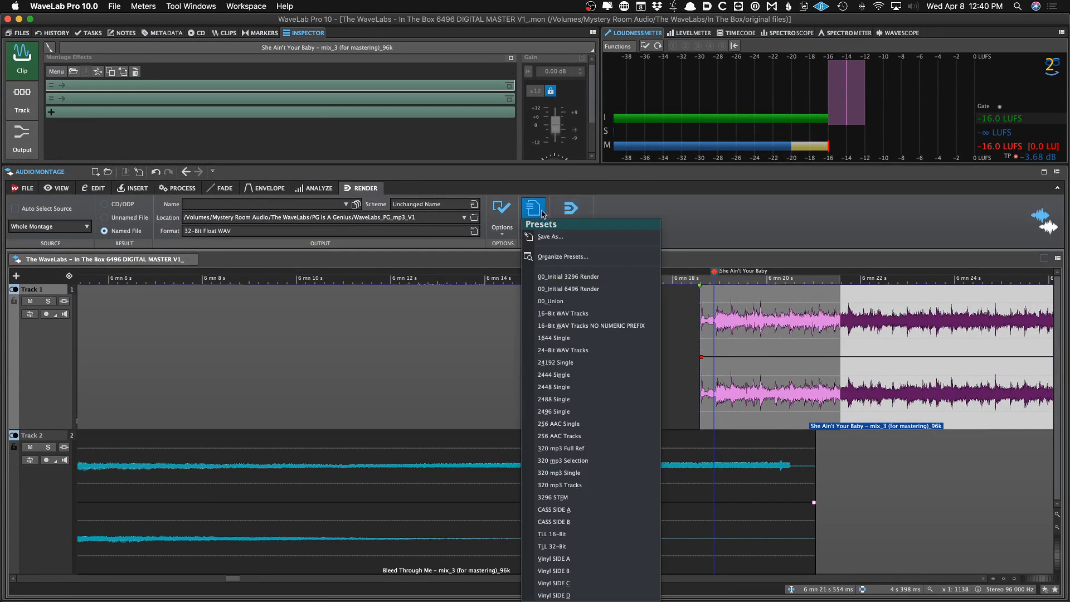
pyautogui.click(559, 276)
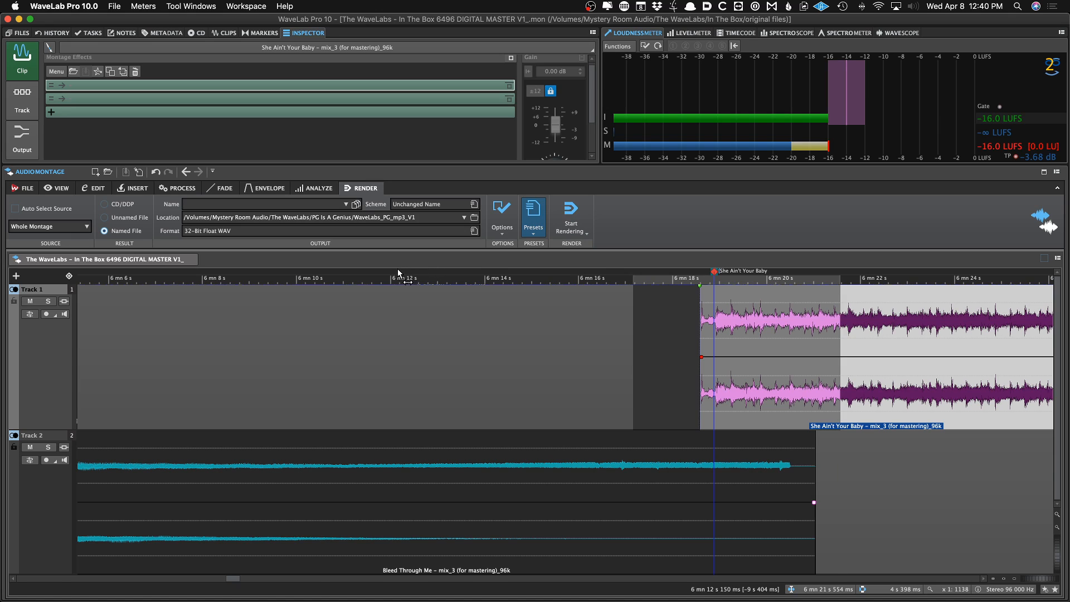
# Create a new 96k Renders folder inside In The Box and select it as the render destination
pyautogui.scroll(-10, 358, 300)
pyautogui.scroll(-8, 358, 299)
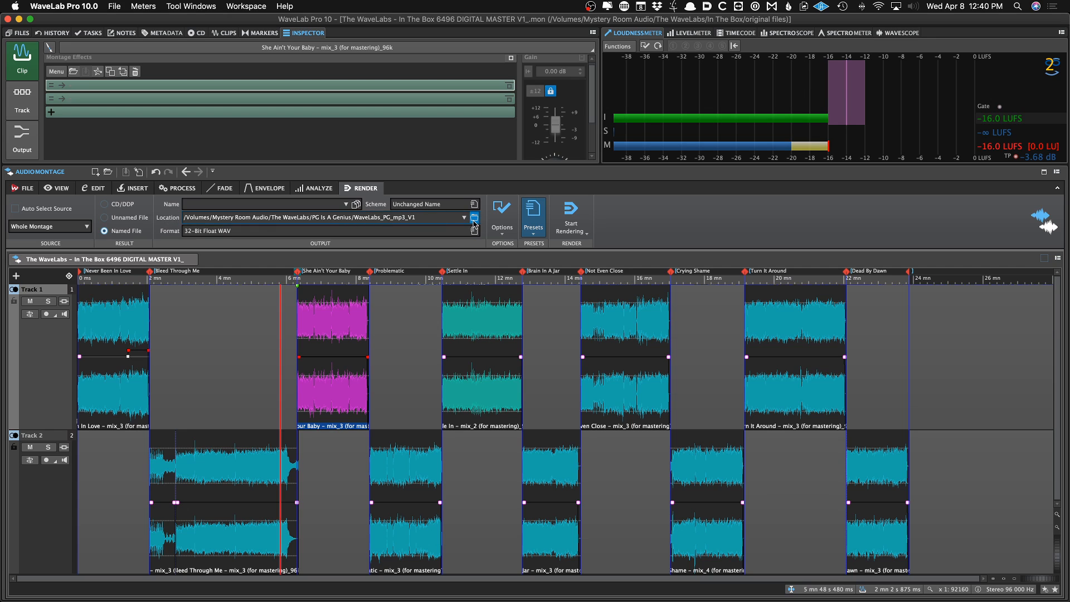
pyautogui.click(474, 217)
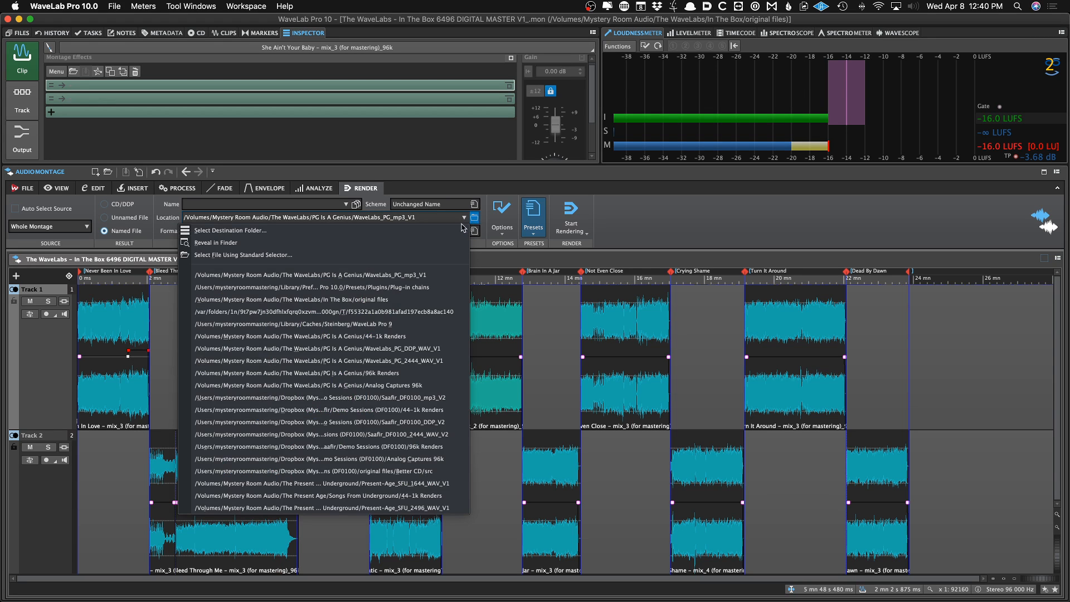
pyautogui.click(219, 232)
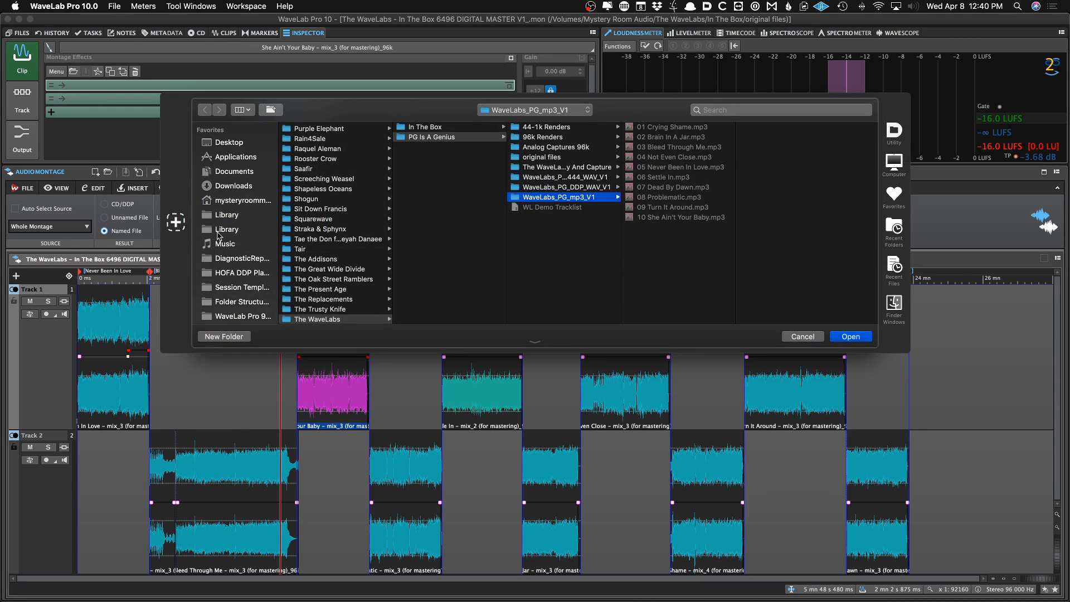
pyautogui.press('Left')
pyautogui.press('Up')
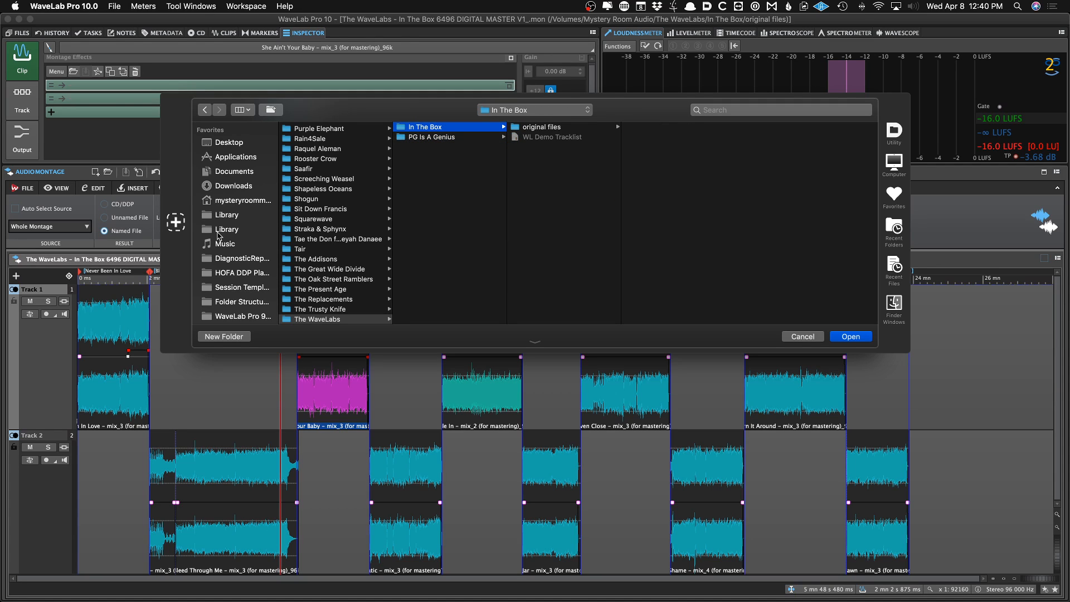
pyautogui.press('Left')
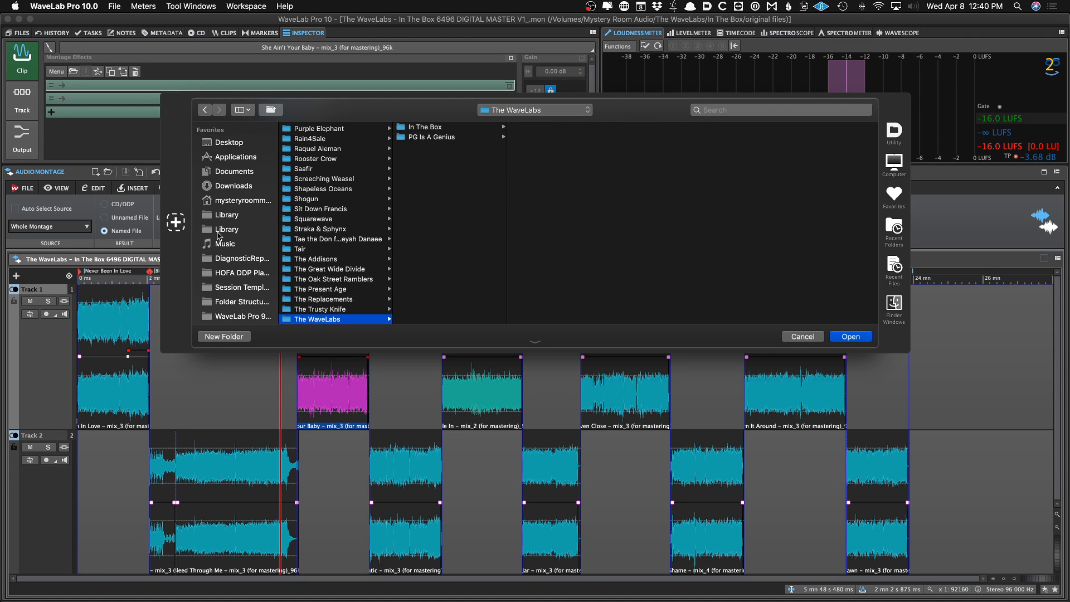
pyautogui.press('Right')
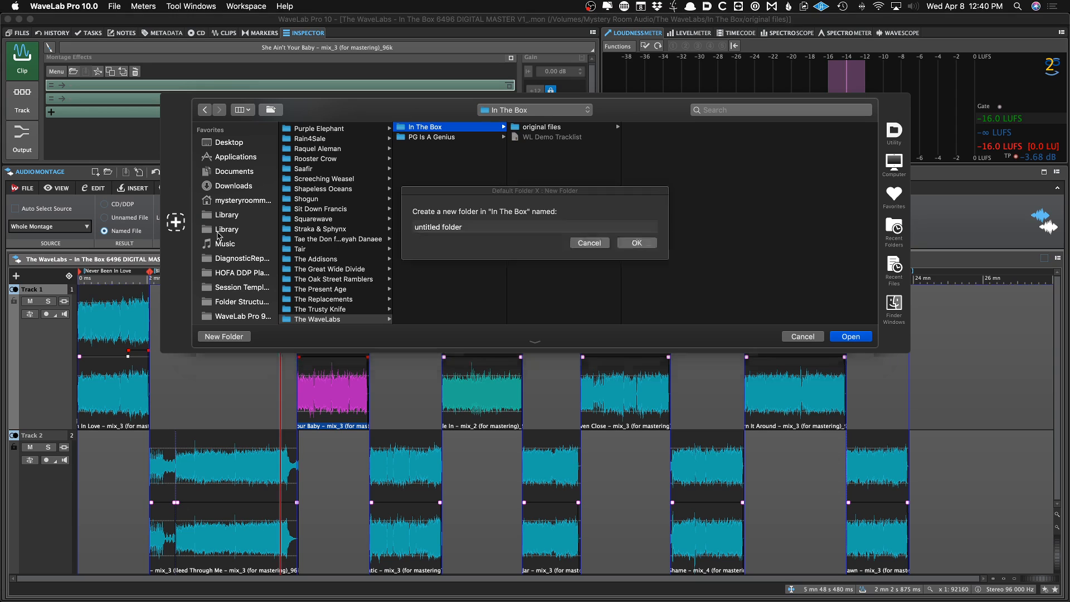
pyautogui.press('super+shift+n')
pyautogui.write('96k Renders')
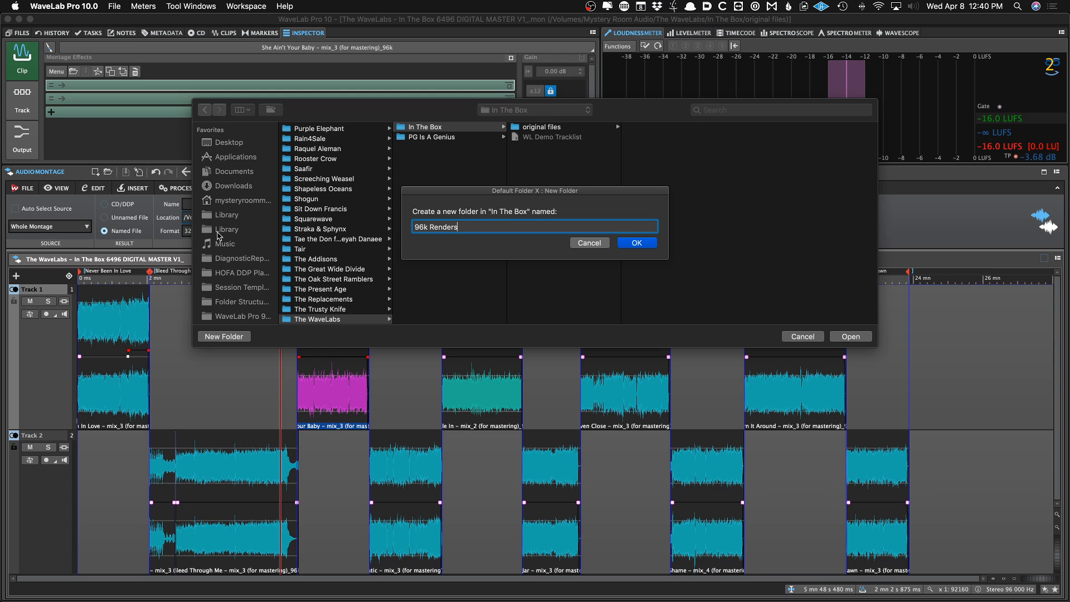
pyautogui.press('Return')
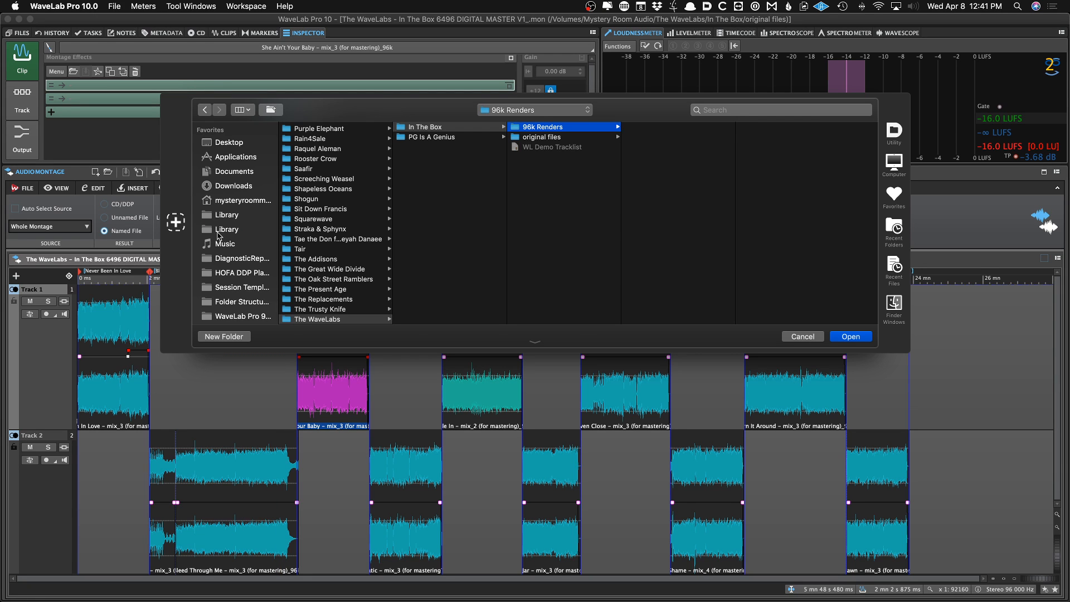
pyautogui.press('Return')
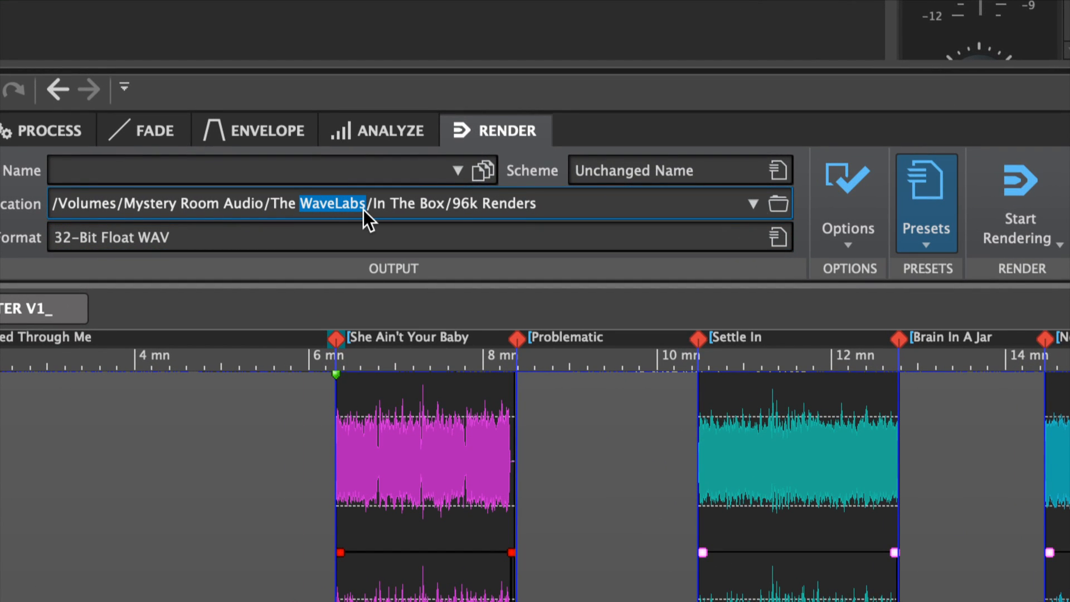
# Name the rendered output WaveLabs_ITB_V1
pyautogui.click(285, 172)
pyautogui.write('WaveLabs')
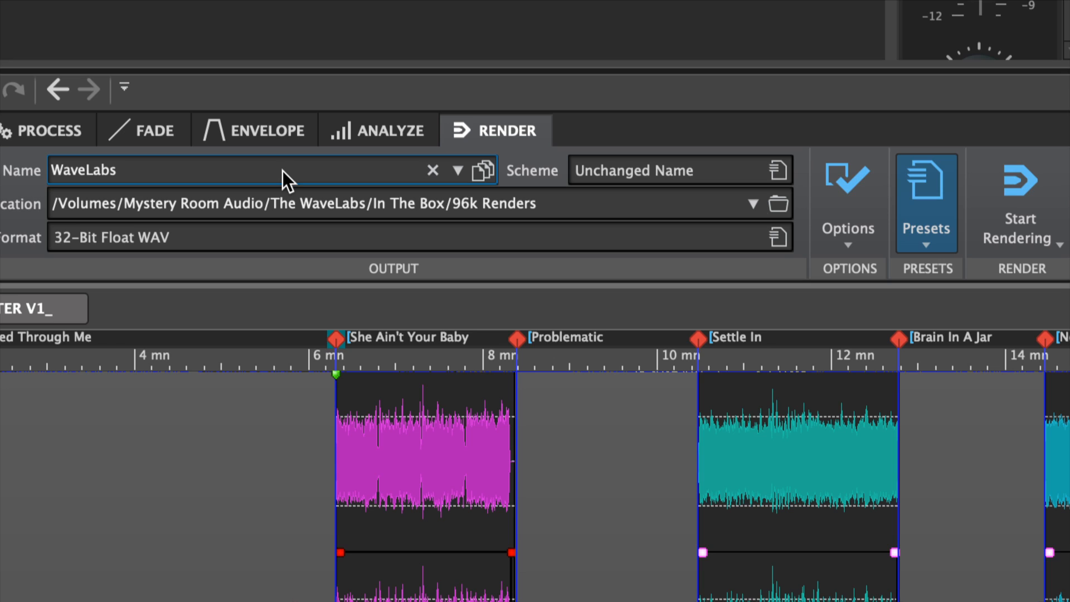
pyautogui.write('_IBT')
pyautogui.press('BackSpace')
pyautogui.press('BackSpace')
pyautogui.press('BackSpace')
pyautogui.write('ITB')
pyautogui.write('_E')
pyautogui.press('BackSpace')
pyautogui.write('V1')
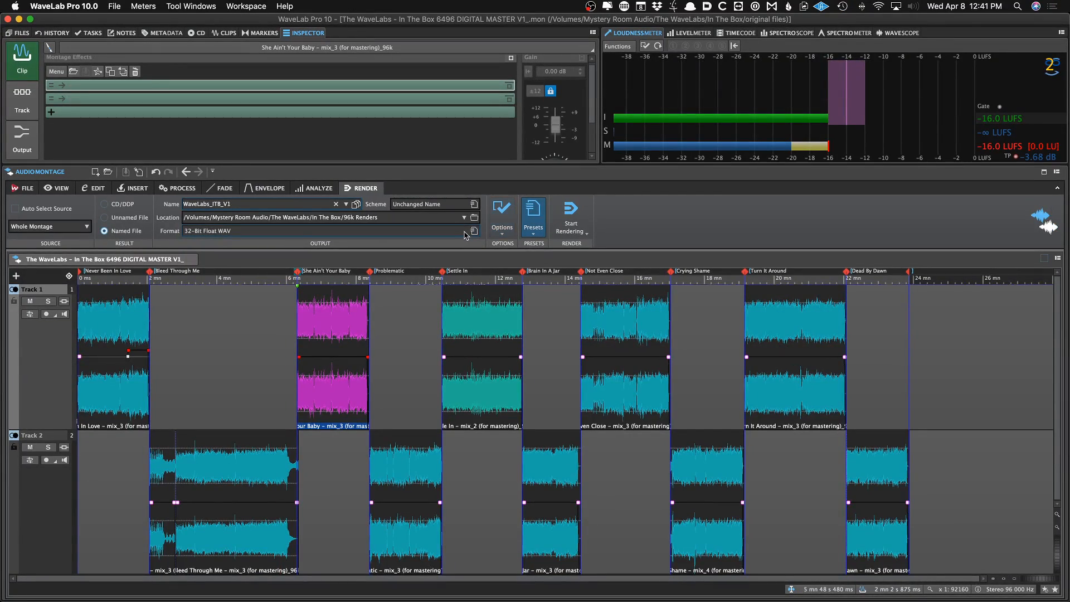
# Inspect the single-file audio format settings for type, channels, sample rate and bit depth, then dismiss the dialog
pyautogui.click(473, 231)
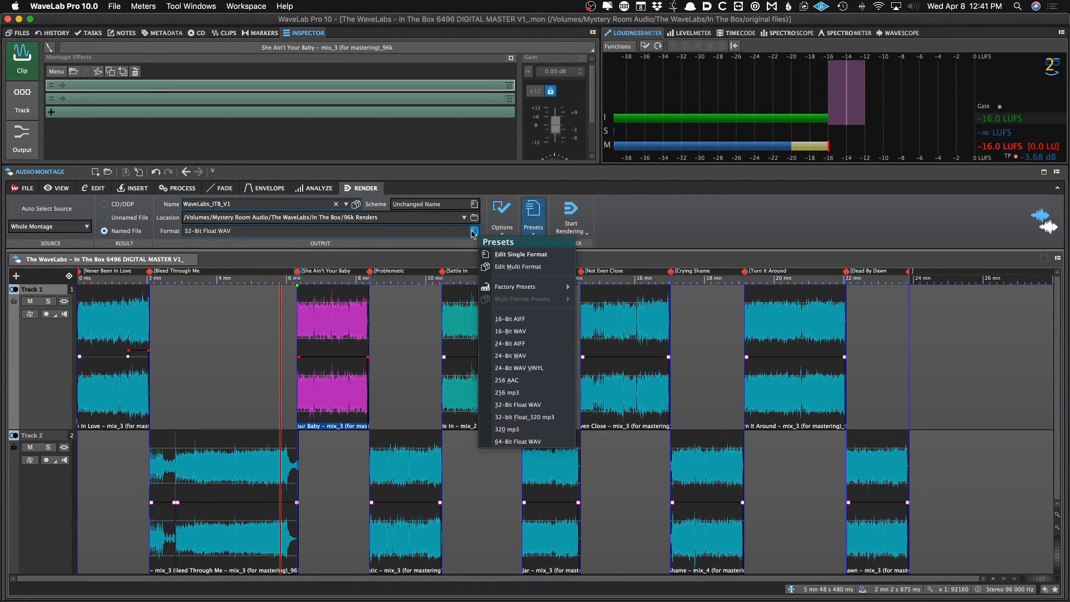
pyautogui.click(508, 256)
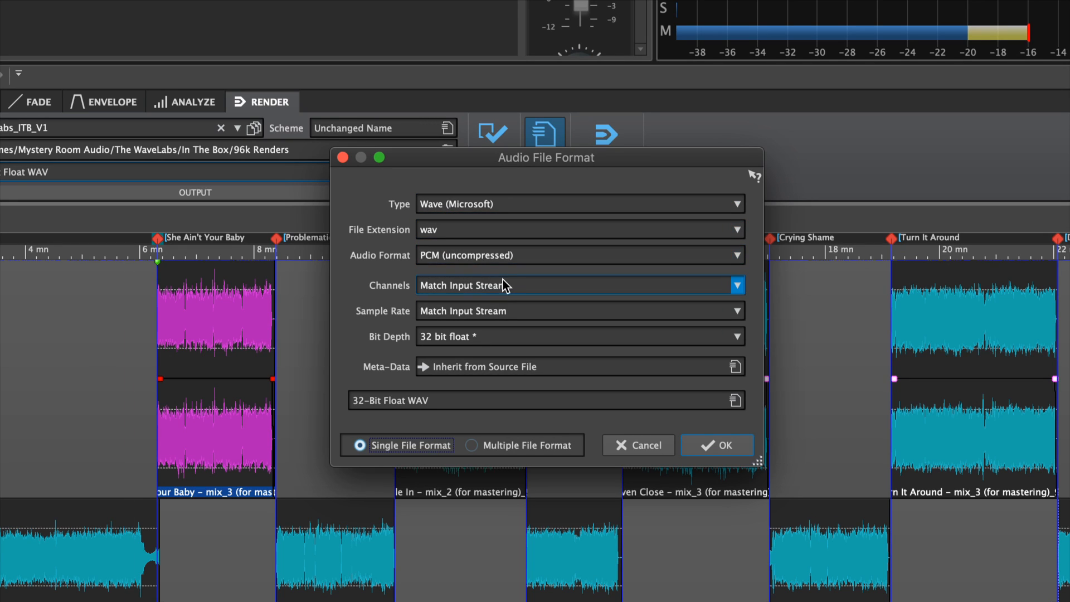
pyautogui.click(450, 288)
pyautogui.click(440, 305)
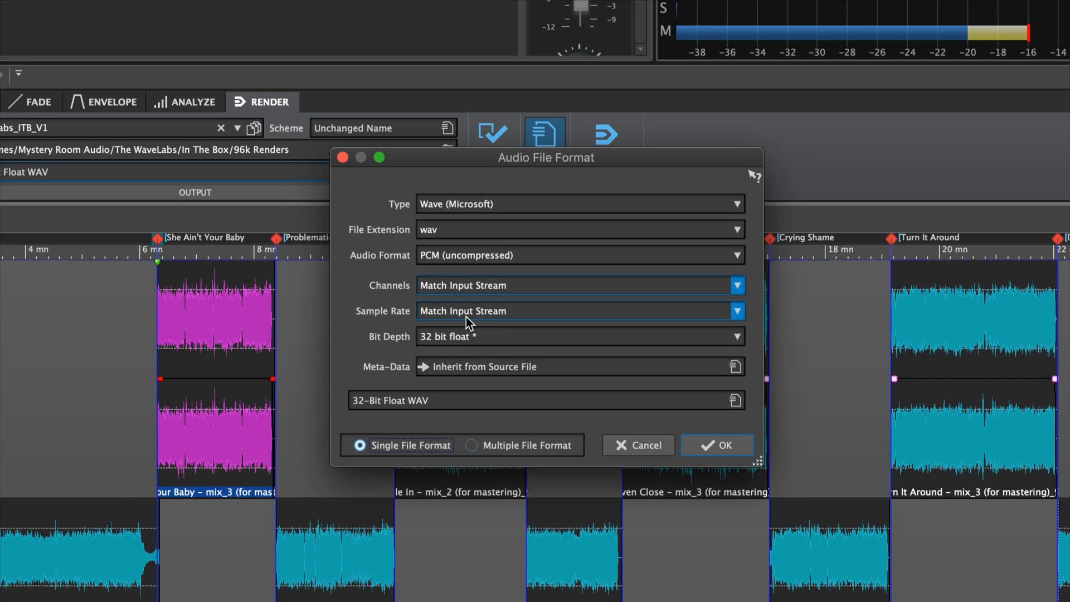
pyautogui.click(466, 316)
pyautogui.click(392, 312)
pyautogui.click(444, 336)
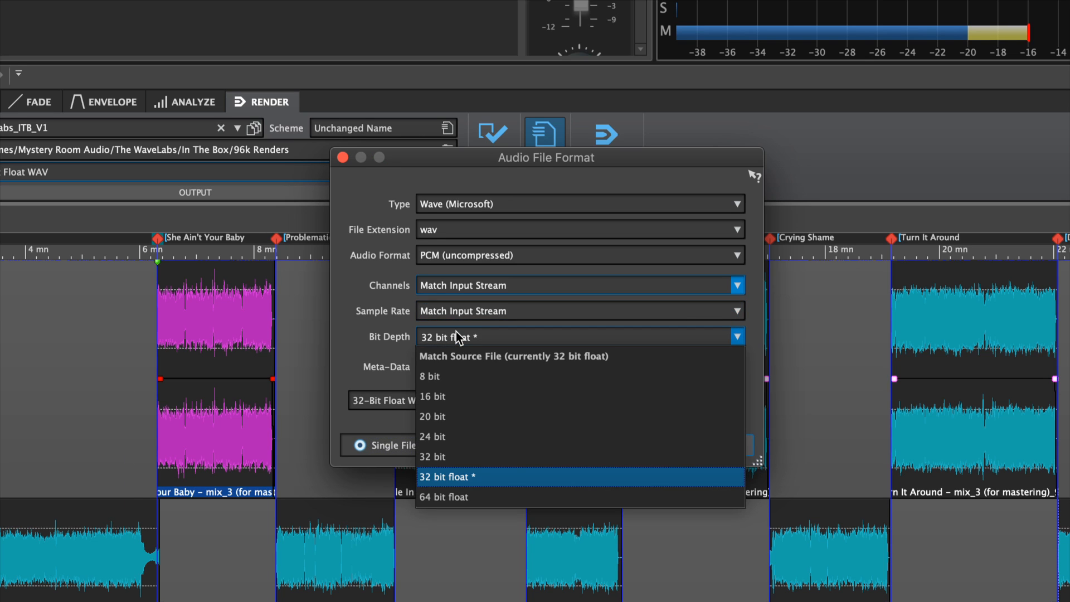
pyautogui.click(446, 476)
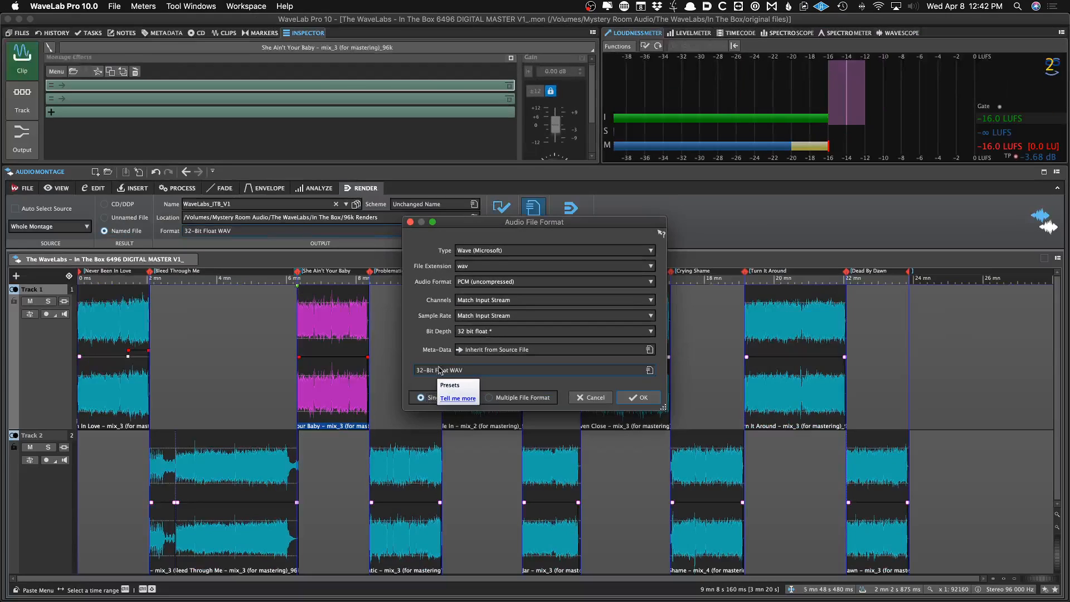
pyautogui.click(582, 397)
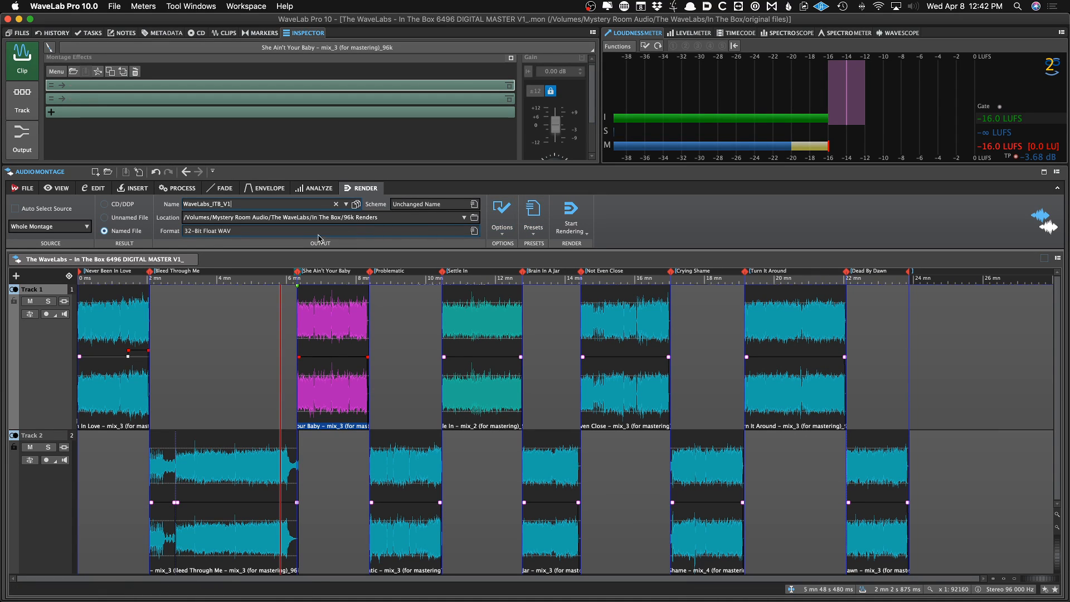
# Review the render preset list, the naming scheme presets and the rendering options
pyautogui.click(536, 219)
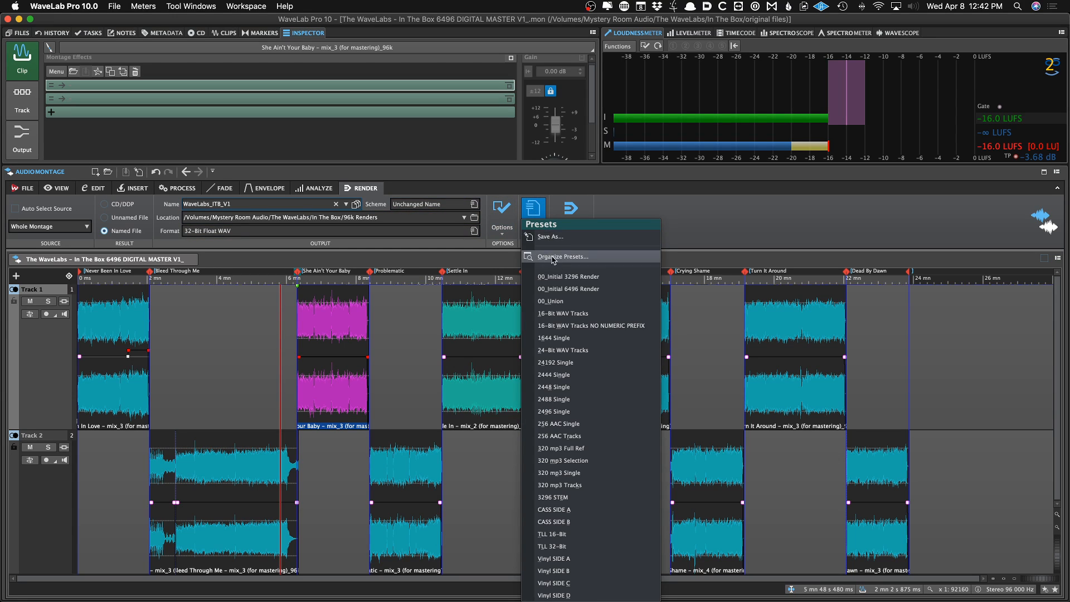
pyautogui.click(553, 276)
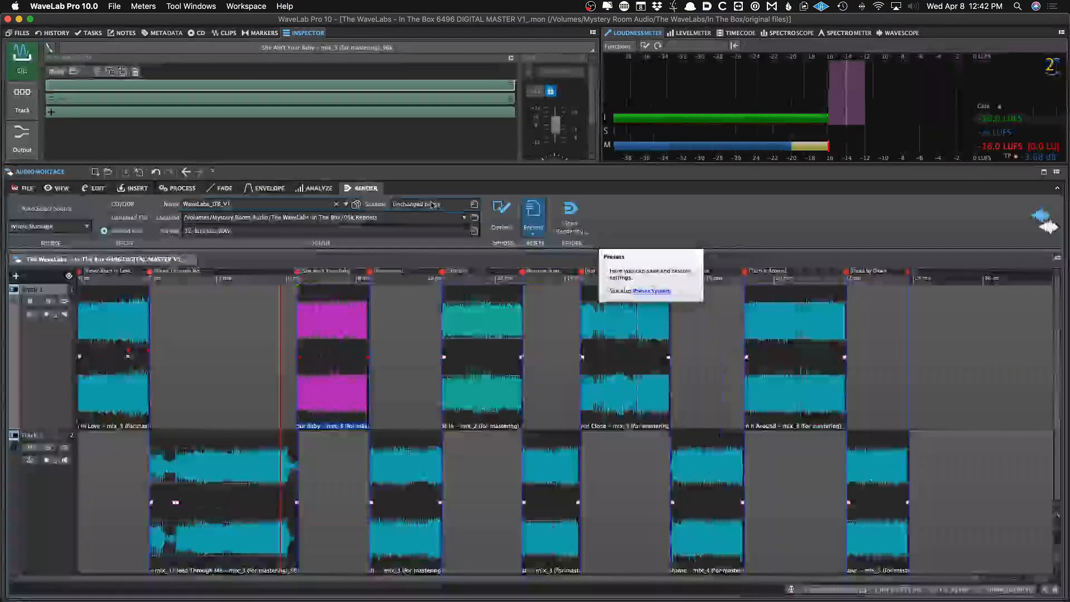
pyautogui.click(432, 204)
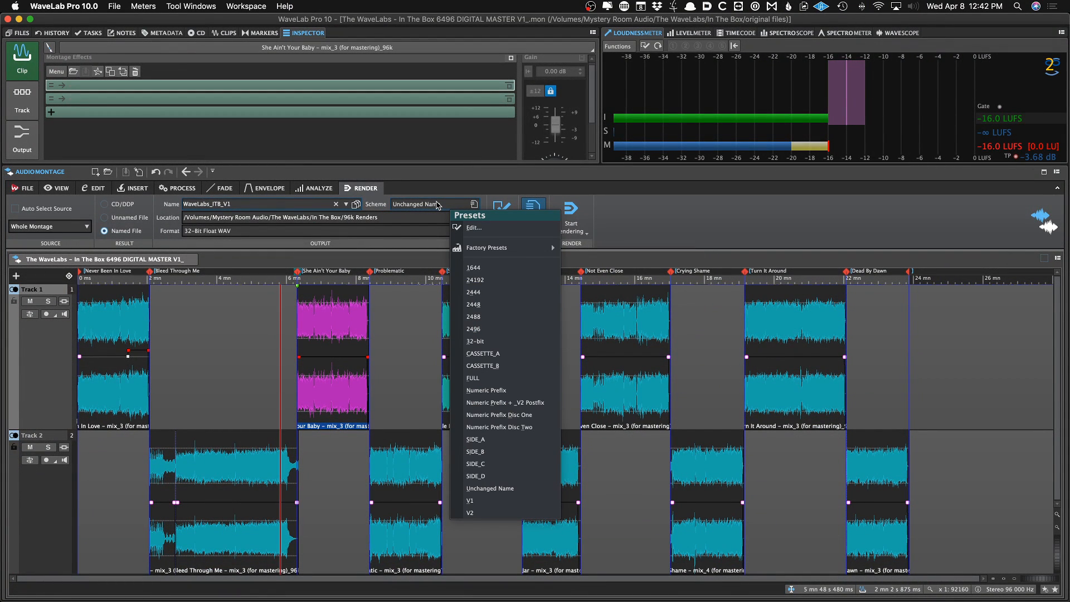
pyautogui.click(451, 192)
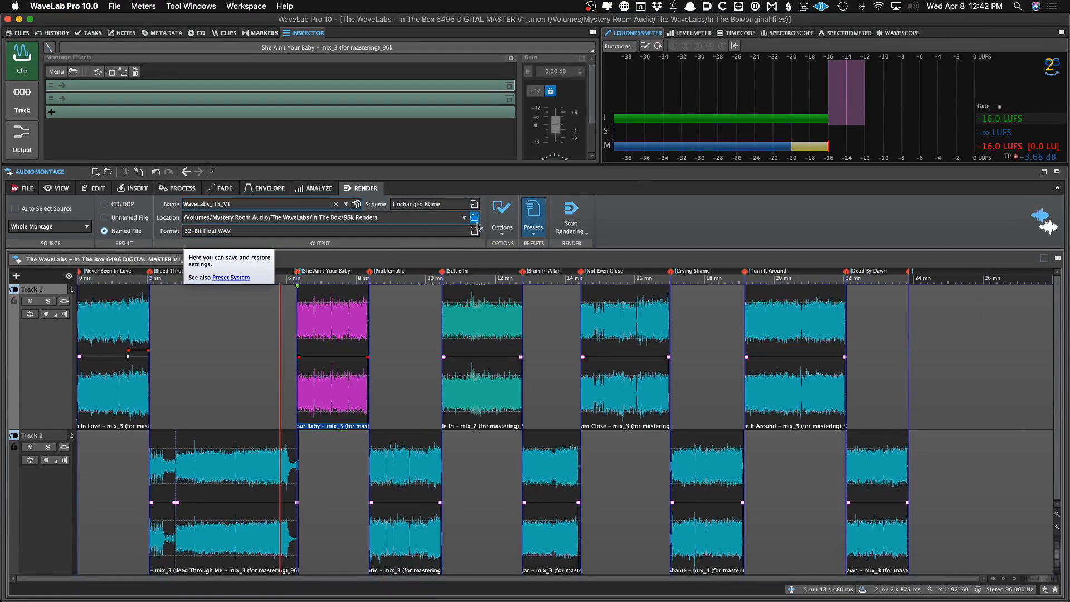
pyautogui.click(852, 220)
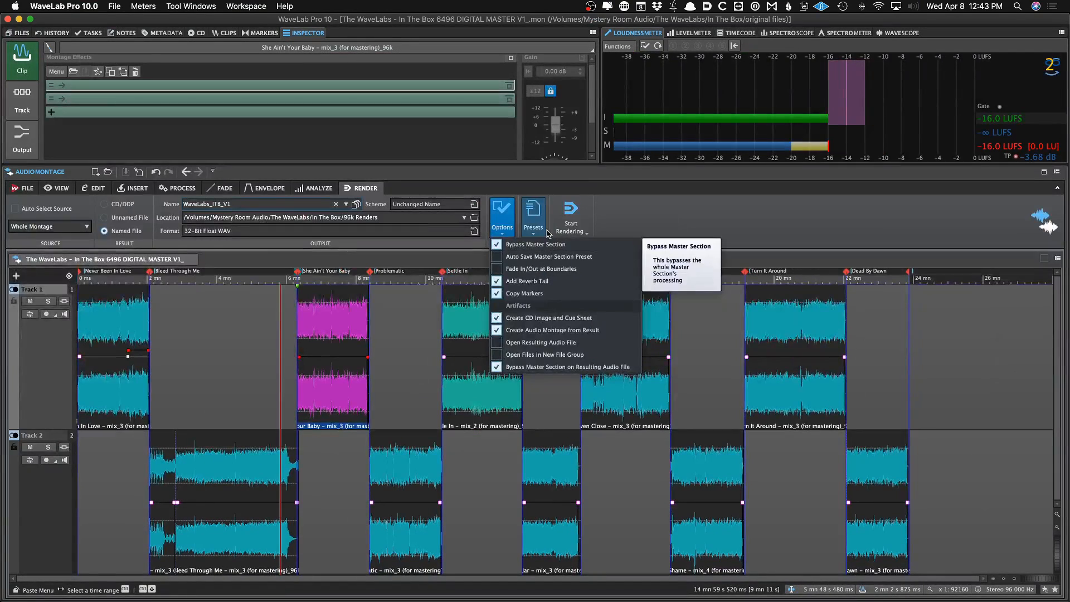
pyautogui.click(513, 89)
# Reapply the 00_Initial 3296 Render preset and start rendering the whole montage
pyautogui.click(545, 226)
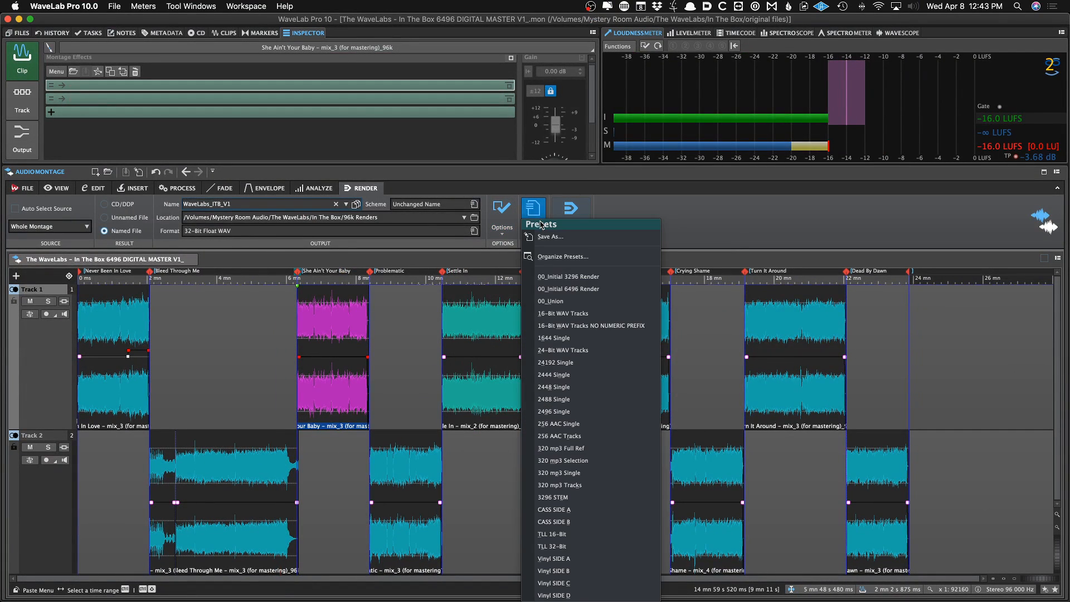
pyautogui.click(531, 207)
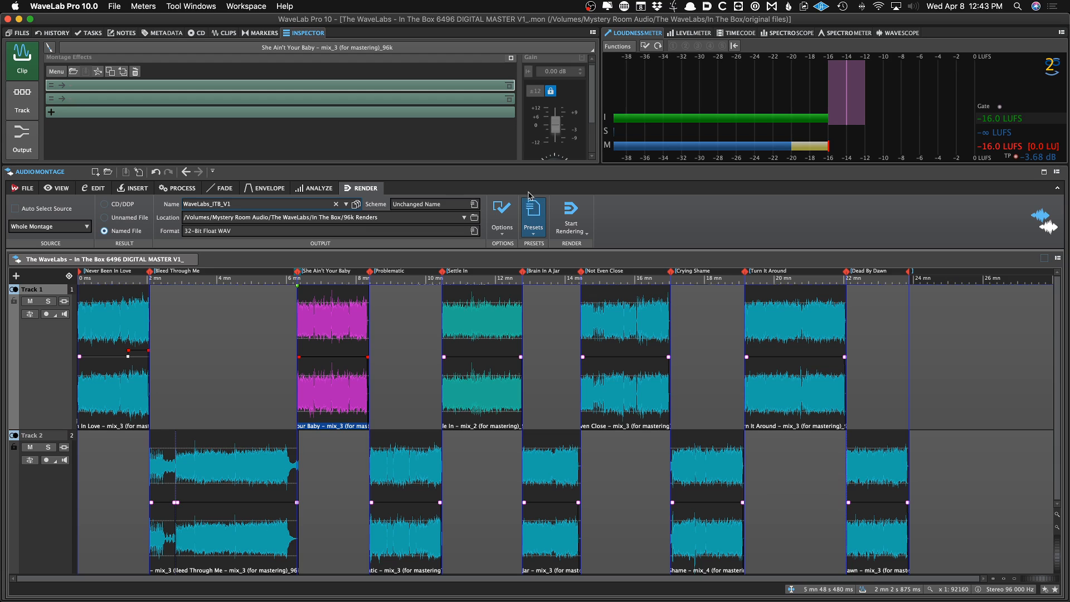
pyautogui.click(545, 220)
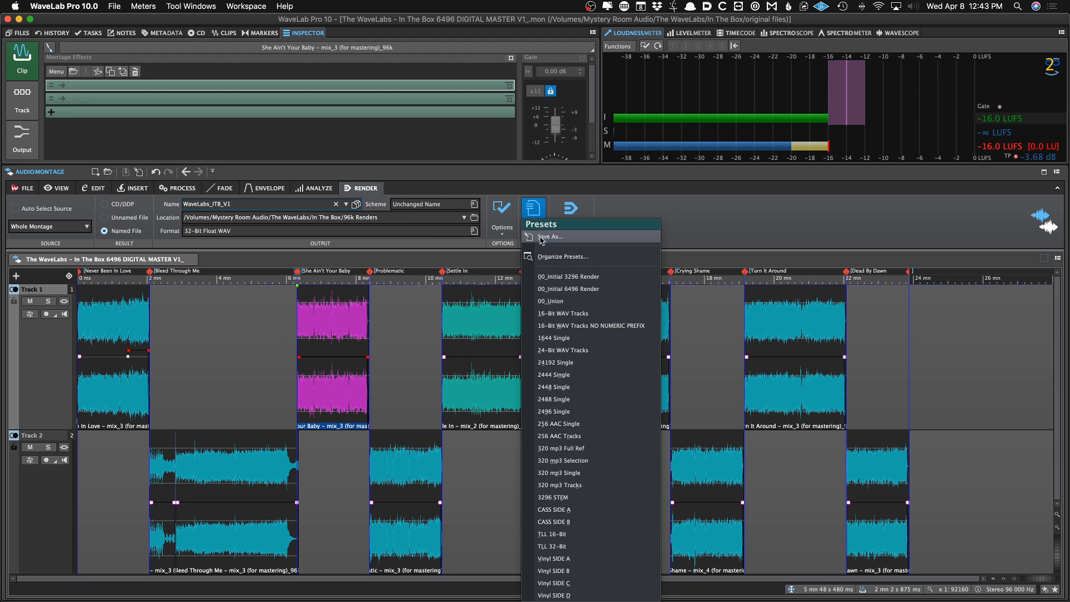
pyautogui.click(561, 277)
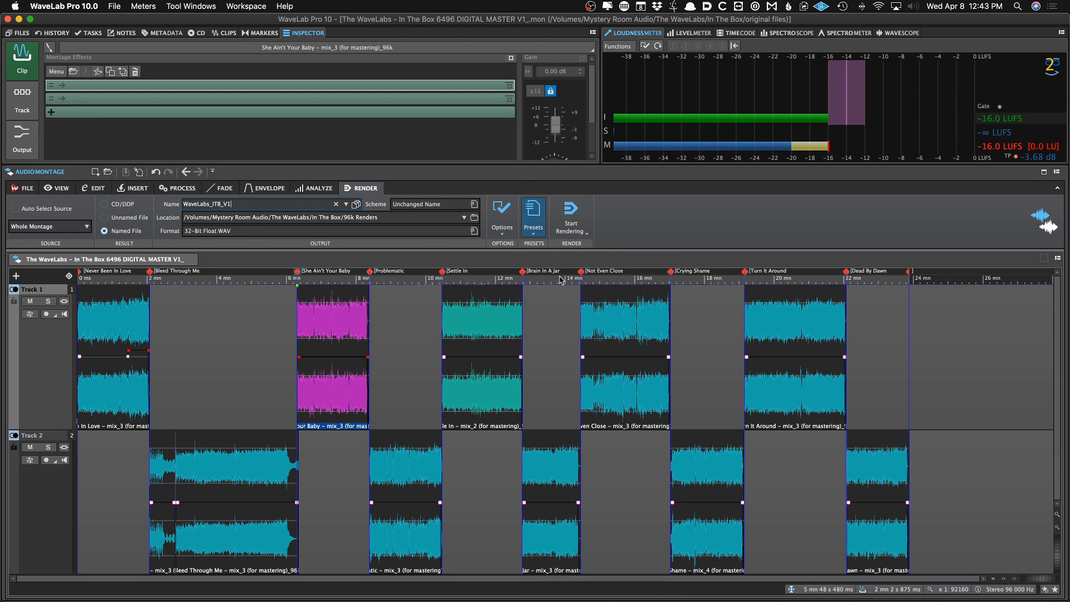
pyautogui.click(533, 209)
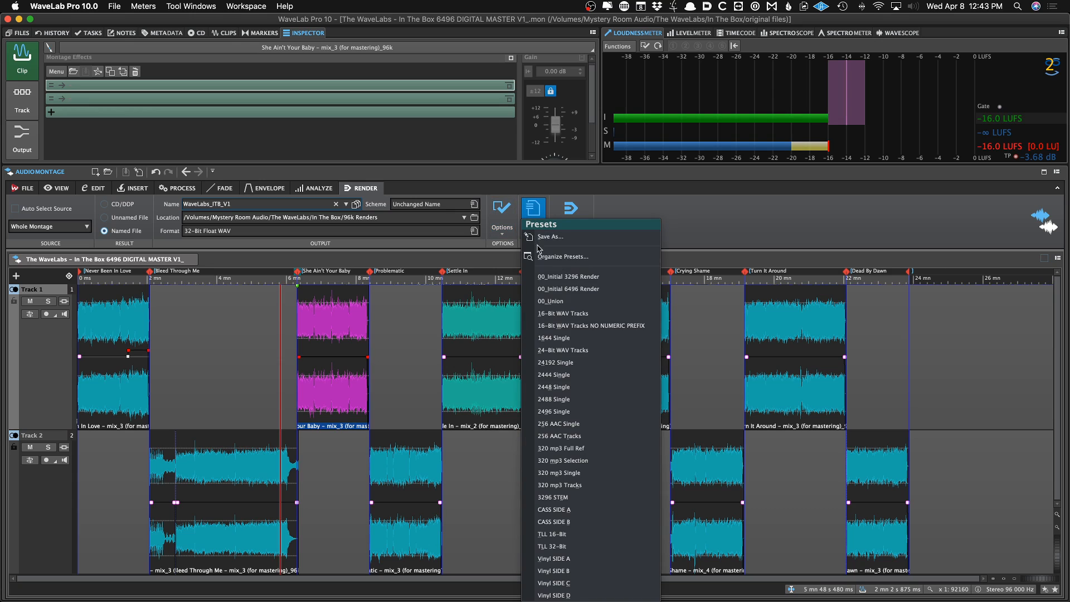
pyautogui.click(541, 277)
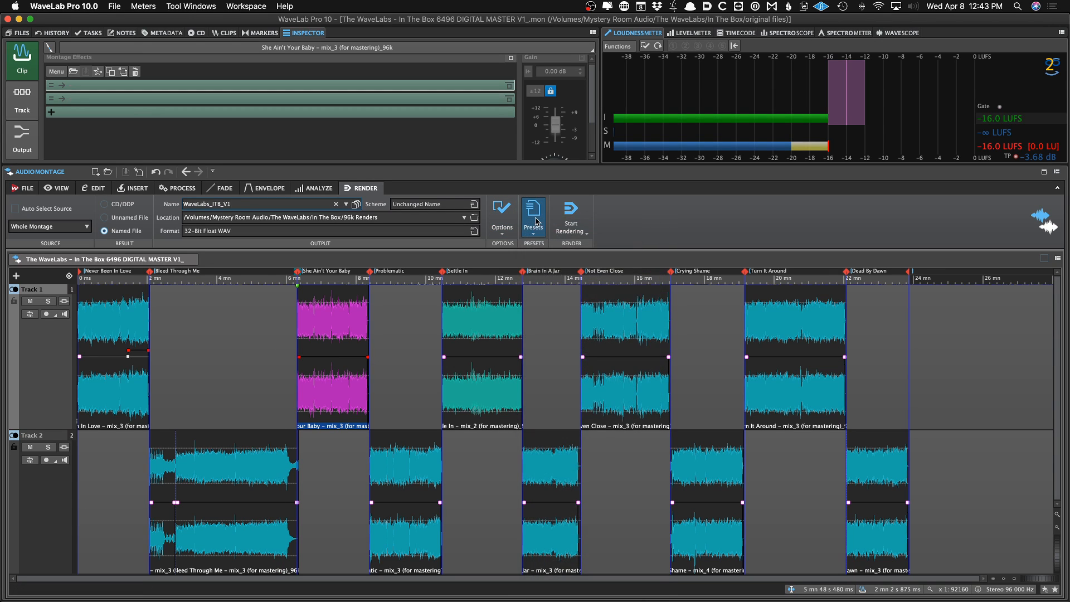
pyautogui.click(535, 219)
pyautogui.click(560, 276)
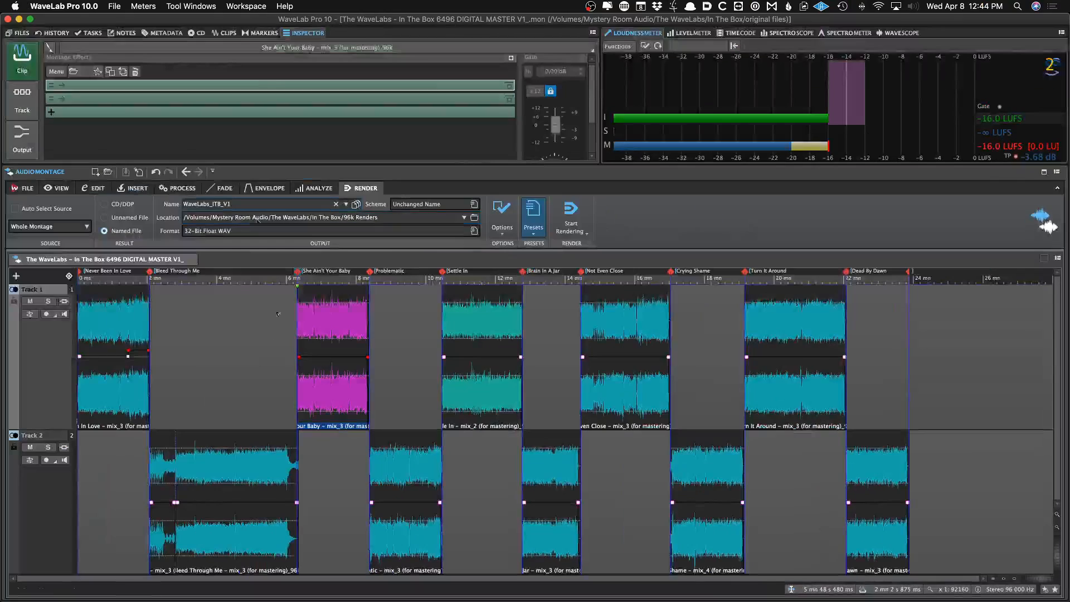
pyautogui.press('super+r')
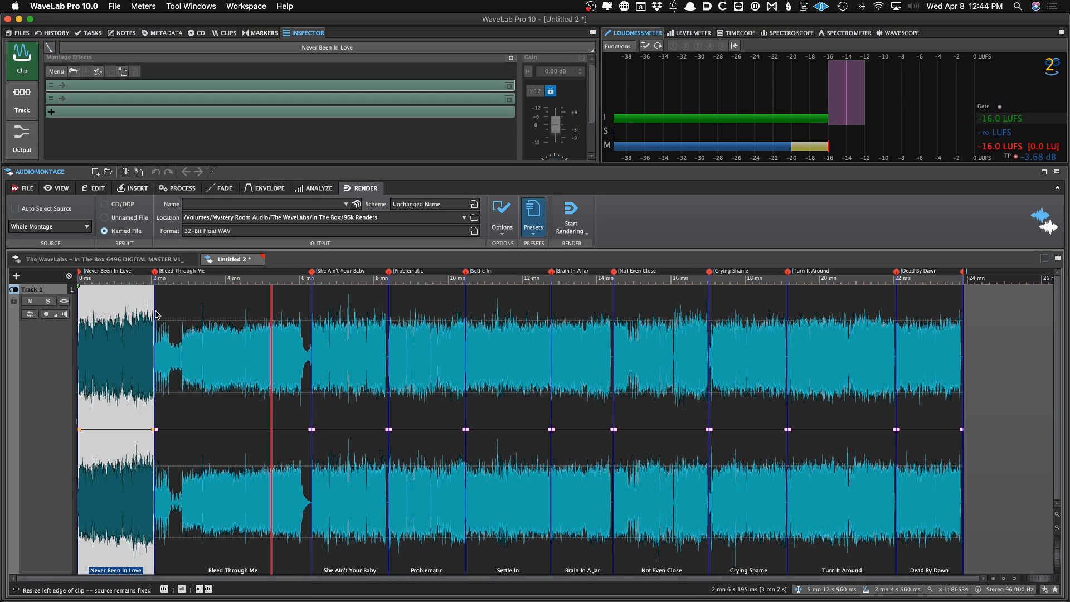
# Zoom into the rendered montage and step through its track boundaries
pyautogui.press('Home')
pyautogui.press('Up')
pyautogui.press('Up')
pyautogui.press('Up')
pyautogui.press('Up')
pyautogui.press('Up')
pyautogui.press('Up')
pyautogui.press('Up')
pyautogui.press('Up')
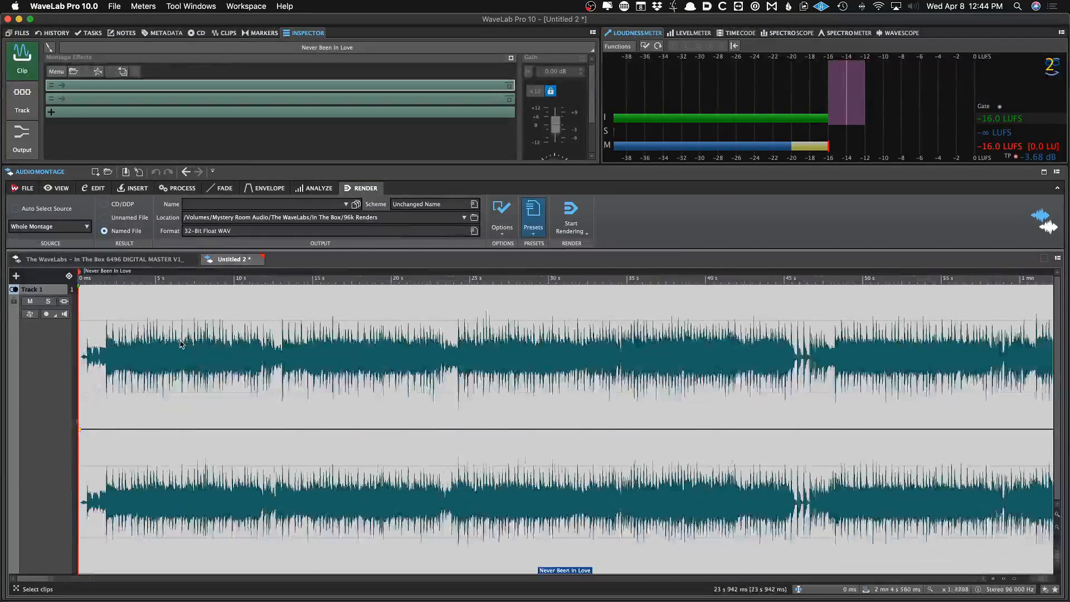
pyautogui.press('Up')
pyautogui.press('Up')
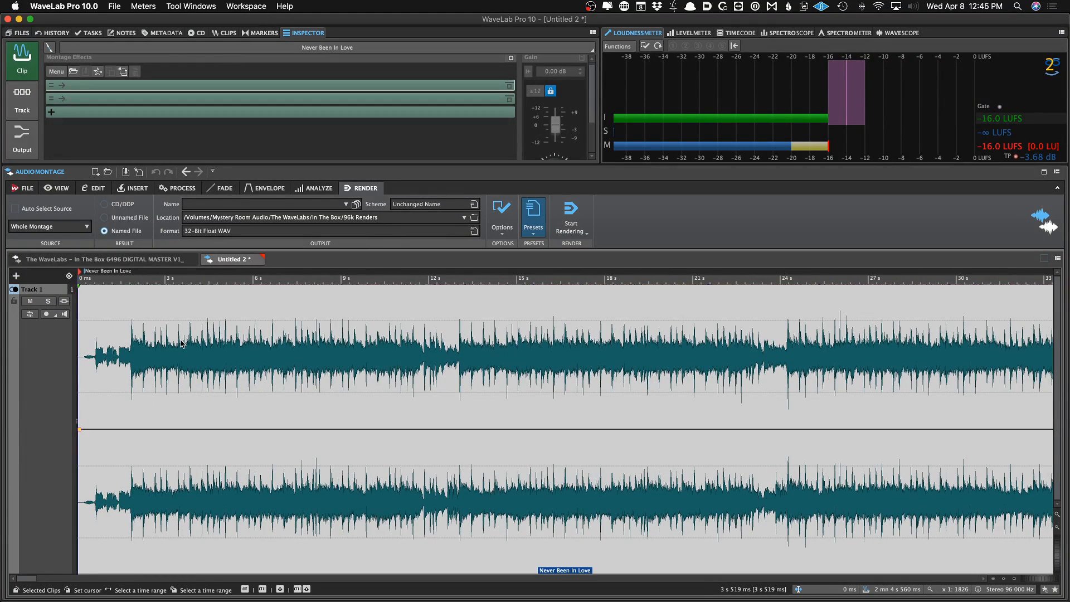
pyautogui.hotkey('shift', 'Right')
pyautogui.hotkey('shift', 'Right')
pyautogui.hotkey('shift', 'Right')
pyautogui.hotkey('shift', 'Right')
pyautogui.hotkey('shift', 'Right')
pyautogui.hotkey('shift', 'Right')
pyautogui.hotkey('shift', 'Right')
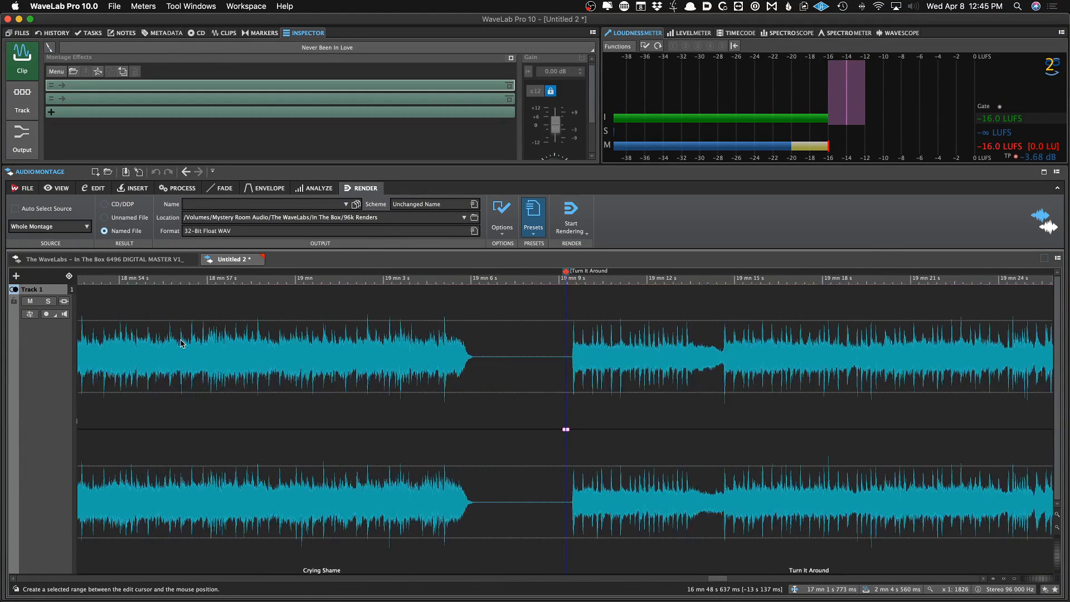
pyautogui.hotkey('shift', 'Right')
pyautogui.hotkey('shift', 'Right')
pyautogui.hotkey('shift', 'Left')
pyautogui.hotkey('shift', 'Left')
pyautogui.hotkey('shift', 'Left')
pyautogui.hotkey('shift', 'Left')
pyautogui.hotkey('shift', 'Left')
pyautogui.hotkey('shift', 'Left')
pyautogui.hotkey('shift', 'Left')
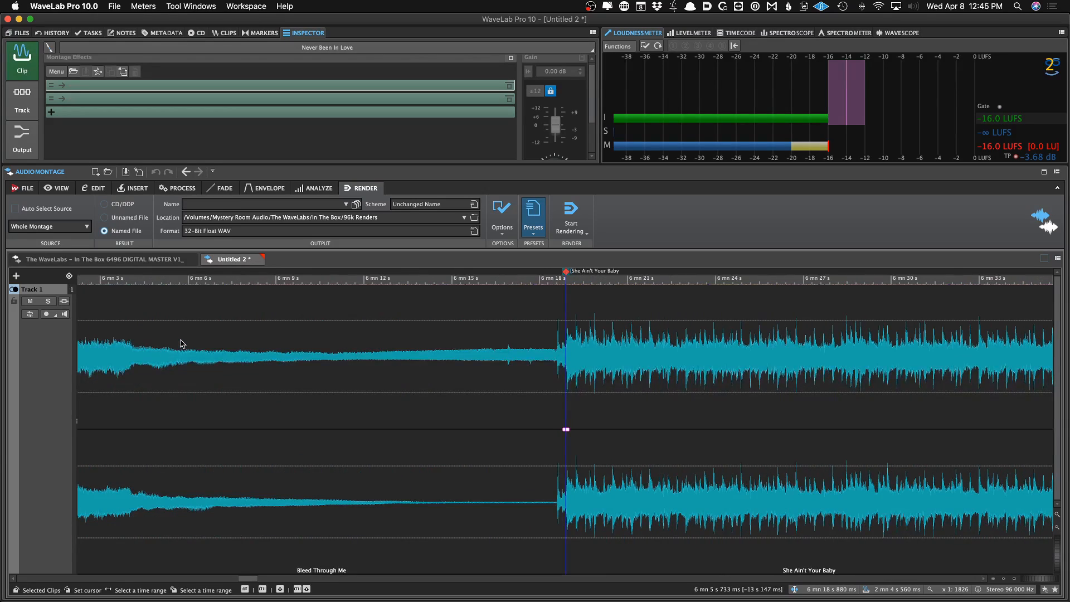
# Open the CD track list and play back the transition from Bleed Through Me into She Ain't Your Baby
pyautogui.click(197, 33)
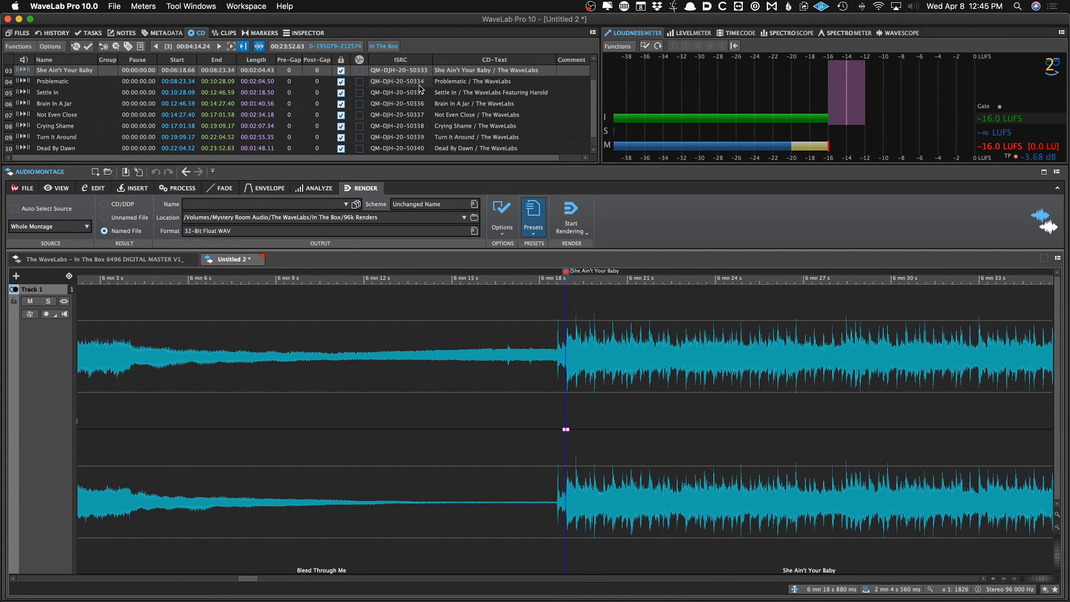
pyautogui.scroll(-1, 419, 88)
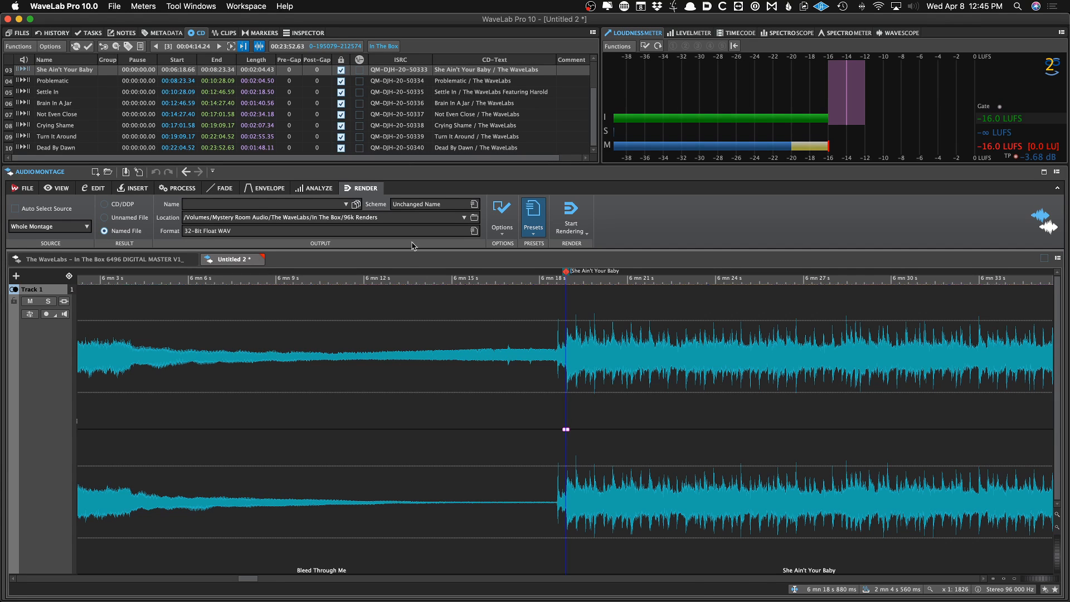
pyautogui.scroll(5, 574, 398)
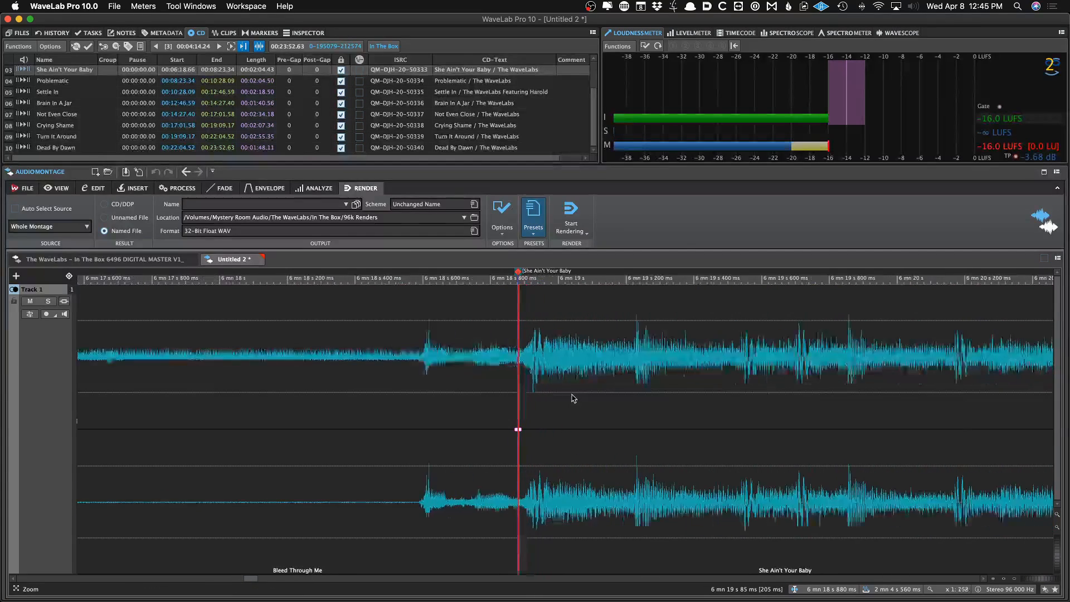
pyautogui.scroll(-2, 574, 398)
pyautogui.click(361, 386)
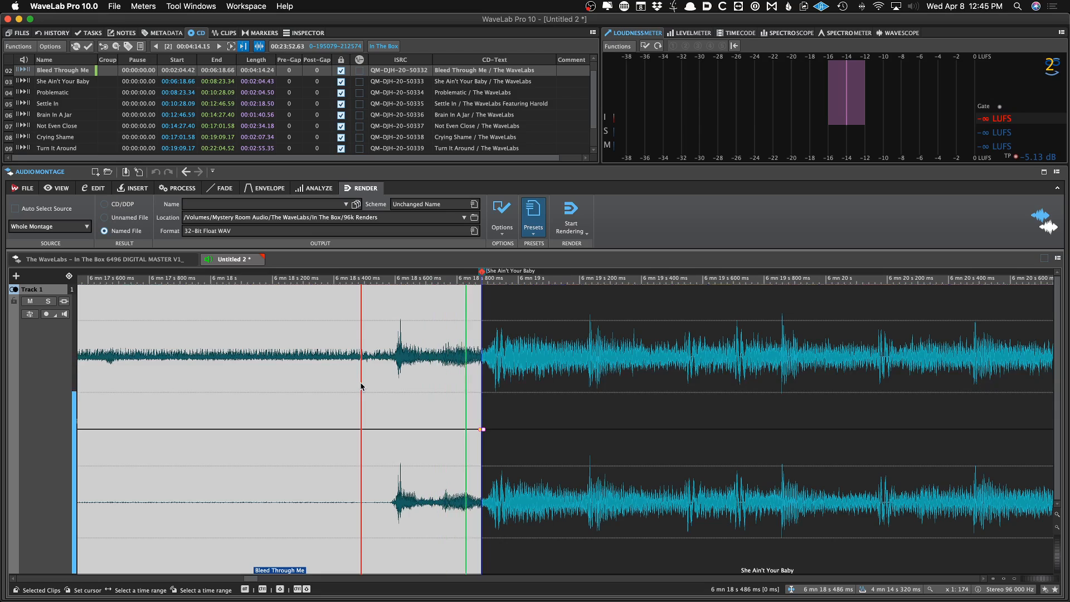
pyautogui.press('space')
pyautogui.click(240, 373)
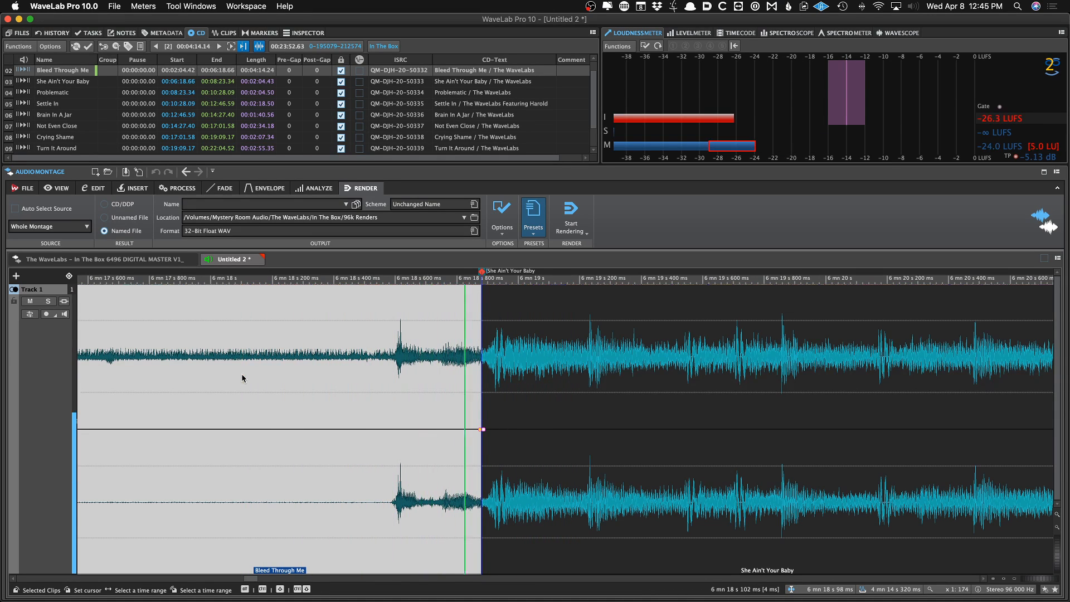
pyautogui.click(231, 376)
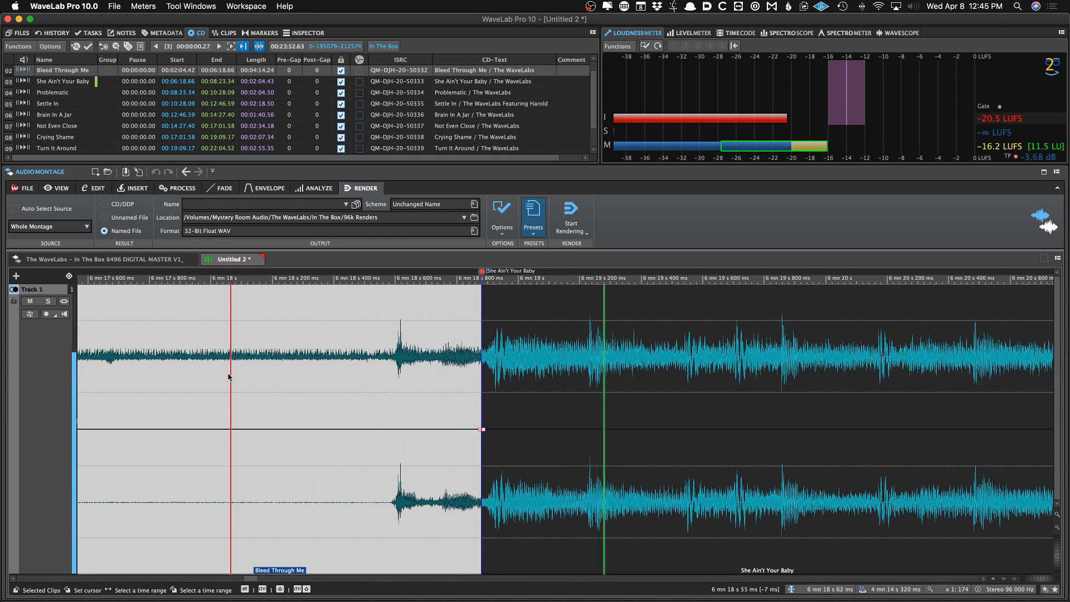
pyautogui.click(228, 377)
pyautogui.click(224, 378)
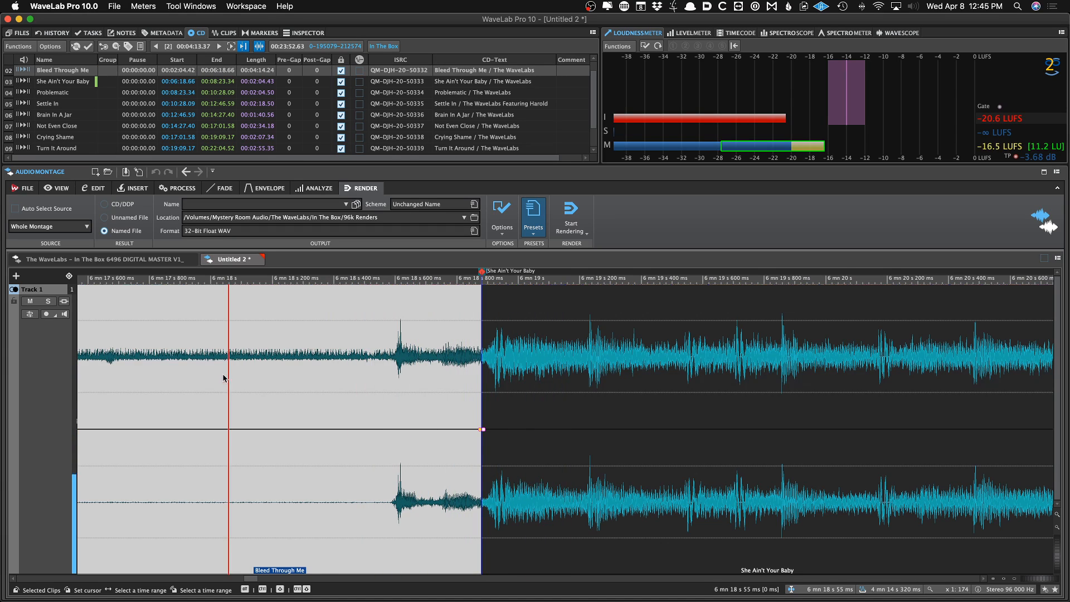
pyautogui.click(220, 378)
pyautogui.press('space')
pyautogui.press('space')
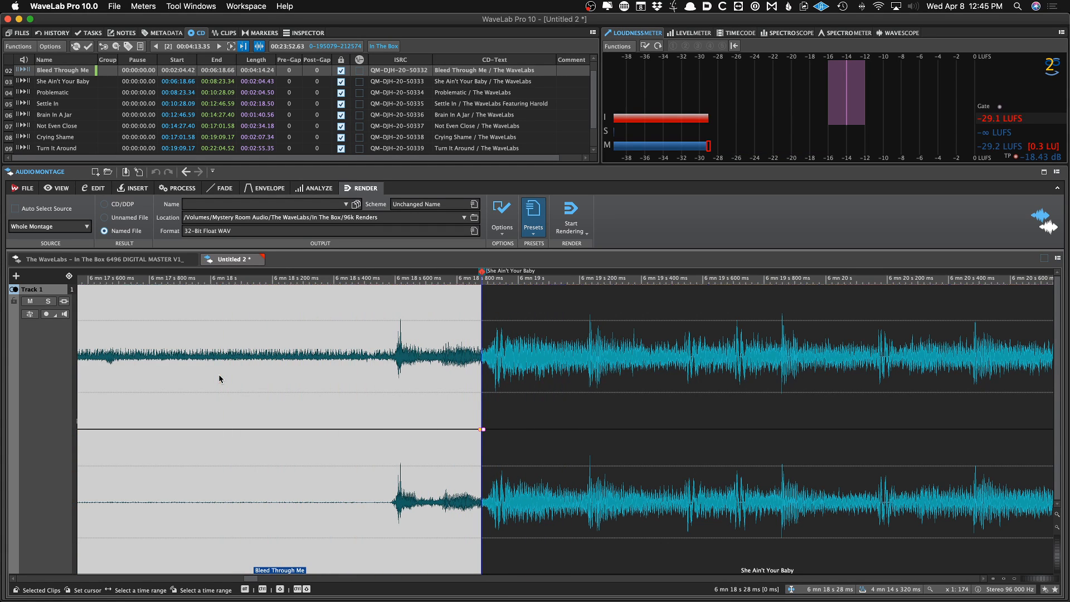
# Copy the original master montage's name without extension to the clipboard
pyautogui.click(169, 260)
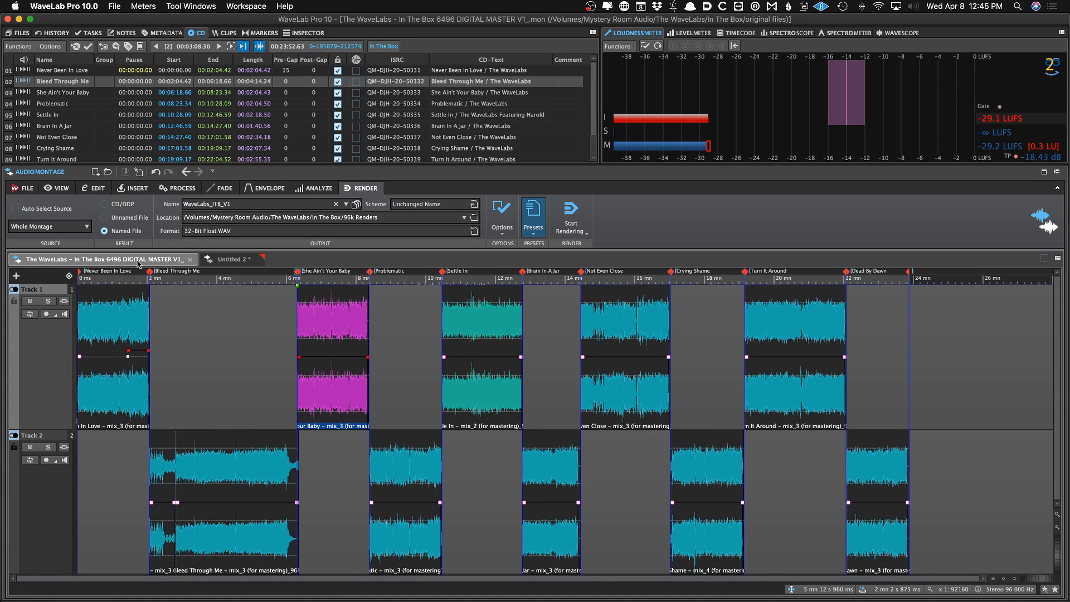
pyautogui.rightClick(170, 260)
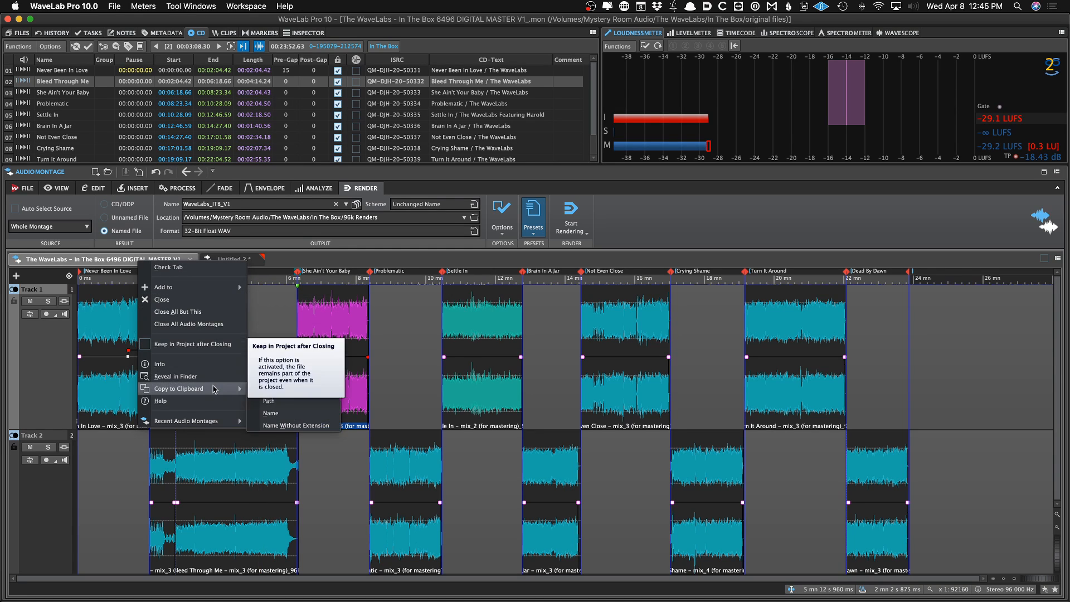
pyautogui.click(112, 259)
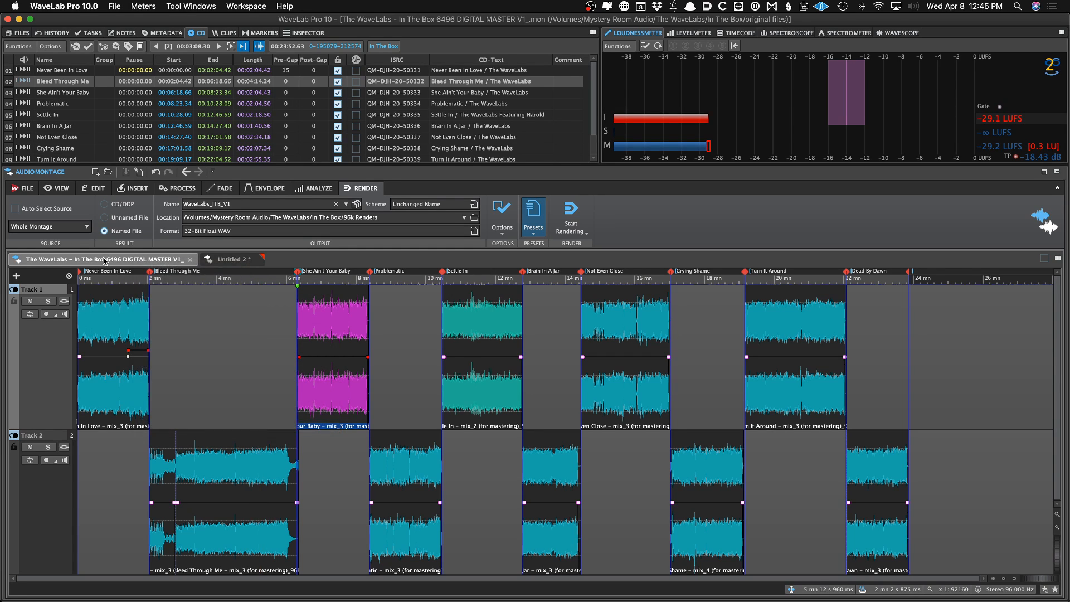
pyautogui.rightClick(92, 261)
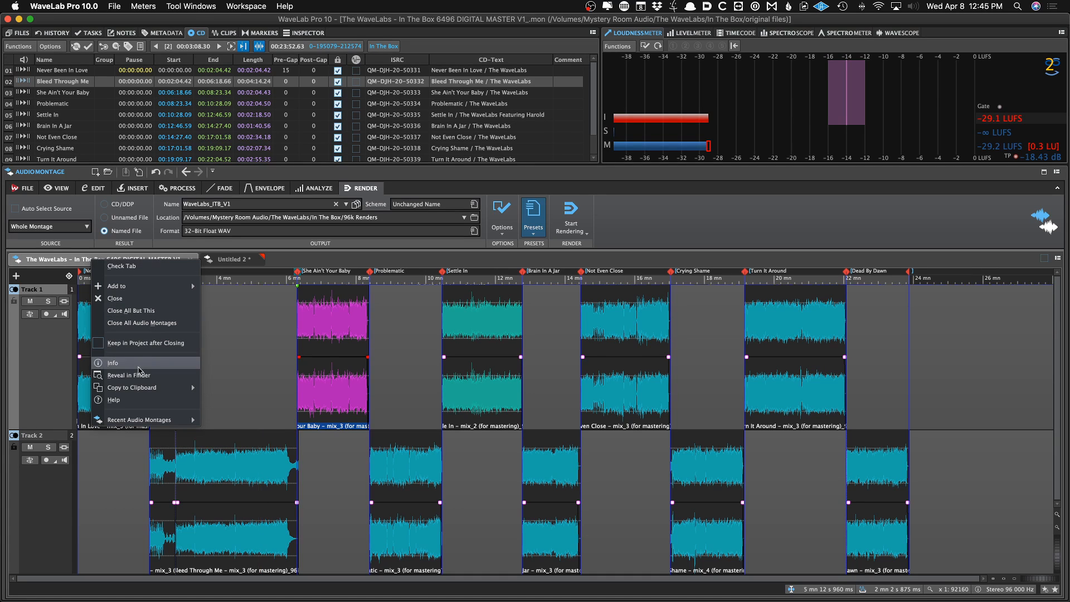
pyautogui.moveTo(187, 389)
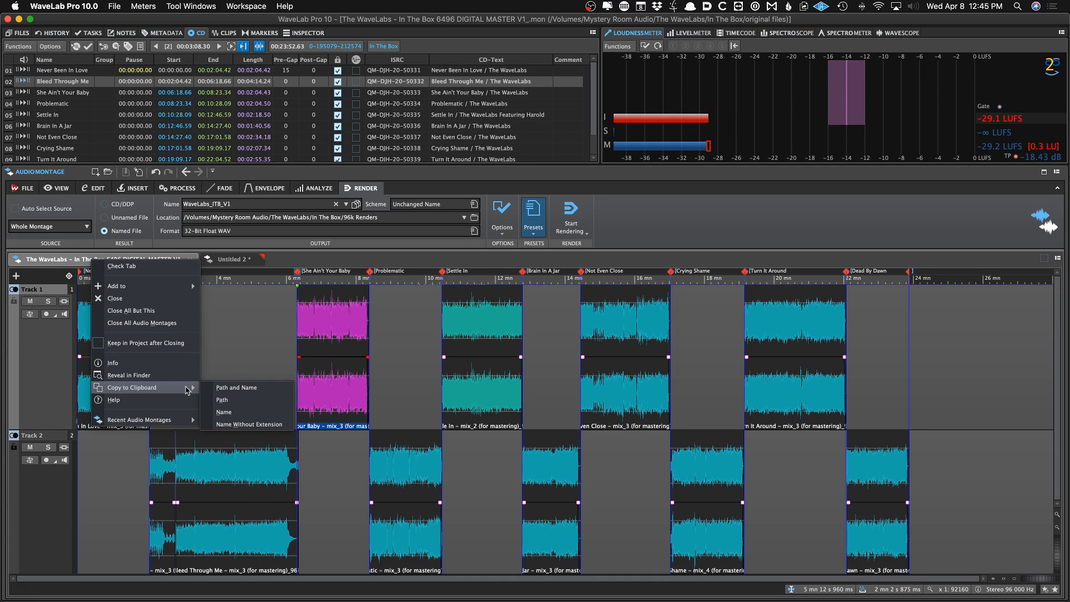
pyautogui.click(278, 427)
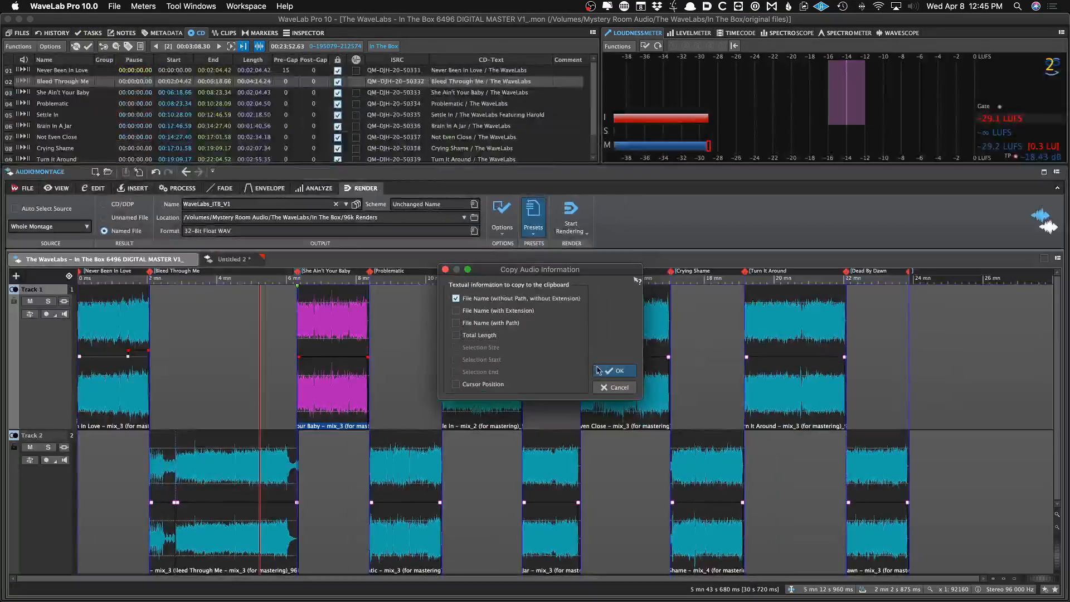
pyautogui.click(686, 412)
# Save the untitled montage in 96k Renders as The WaveLabs – In The Box 2496 DIGITAL MASTER V1
pyautogui.click(241, 265)
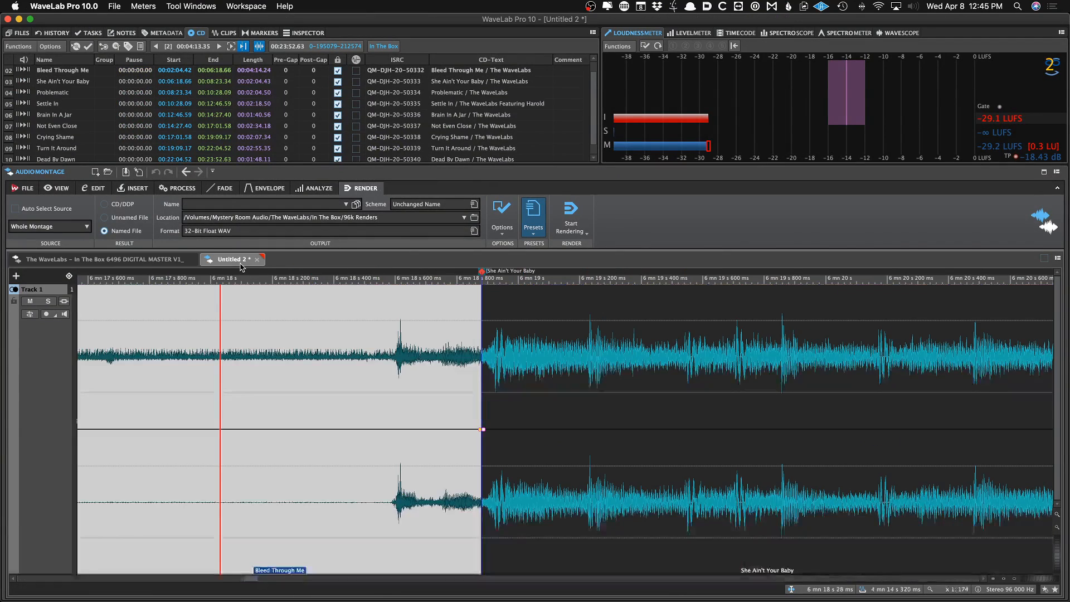
pyautogui.press('super+s')
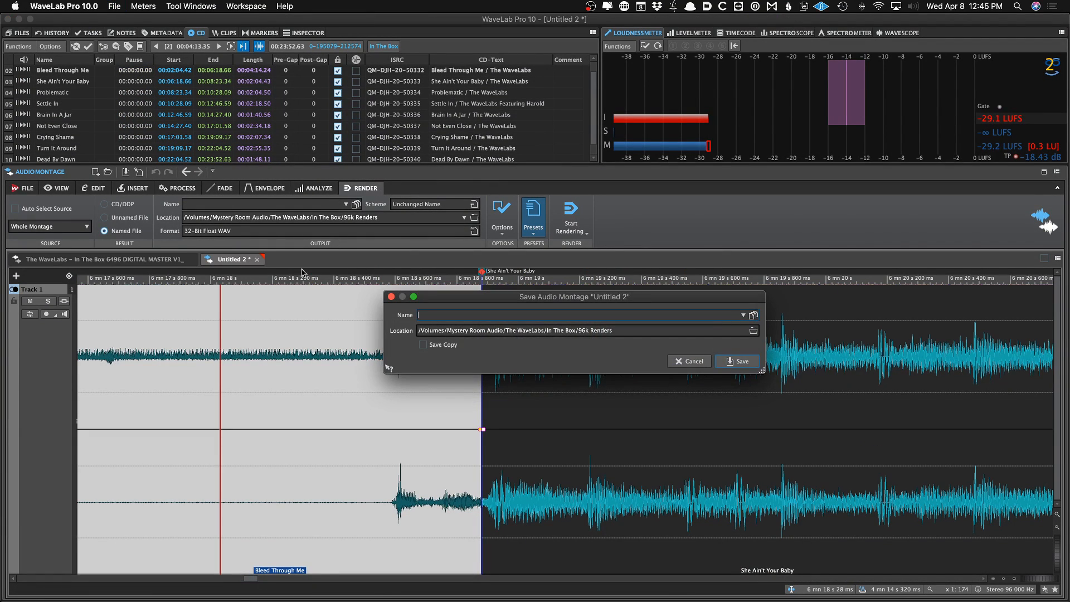
pyautogui.write('The WaveLabs – In The Box 6496 DIGITAL MASTER V1_')
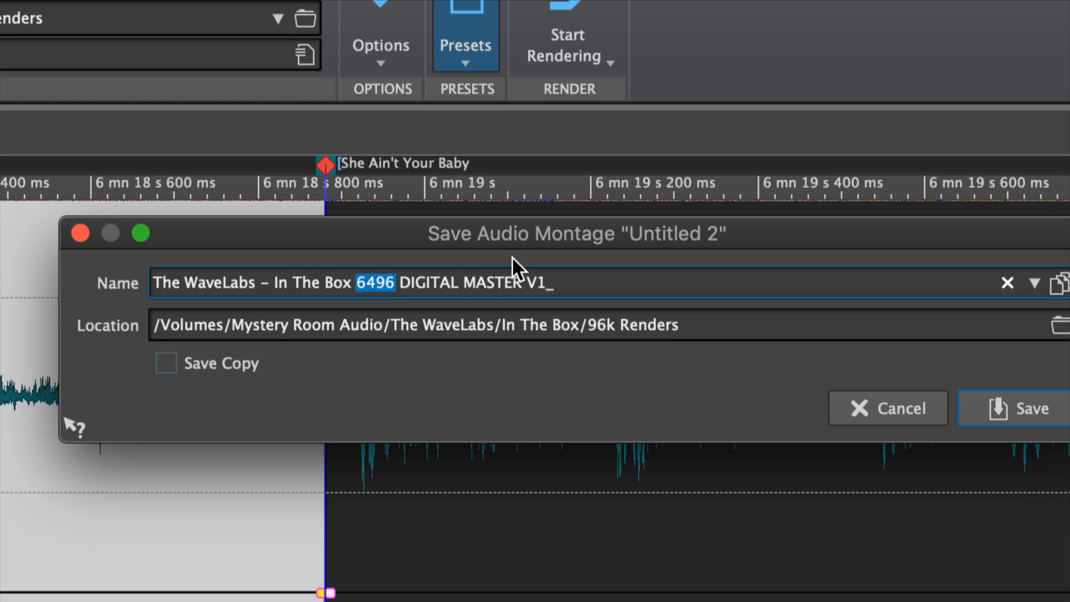
pyautogui.write('2496')
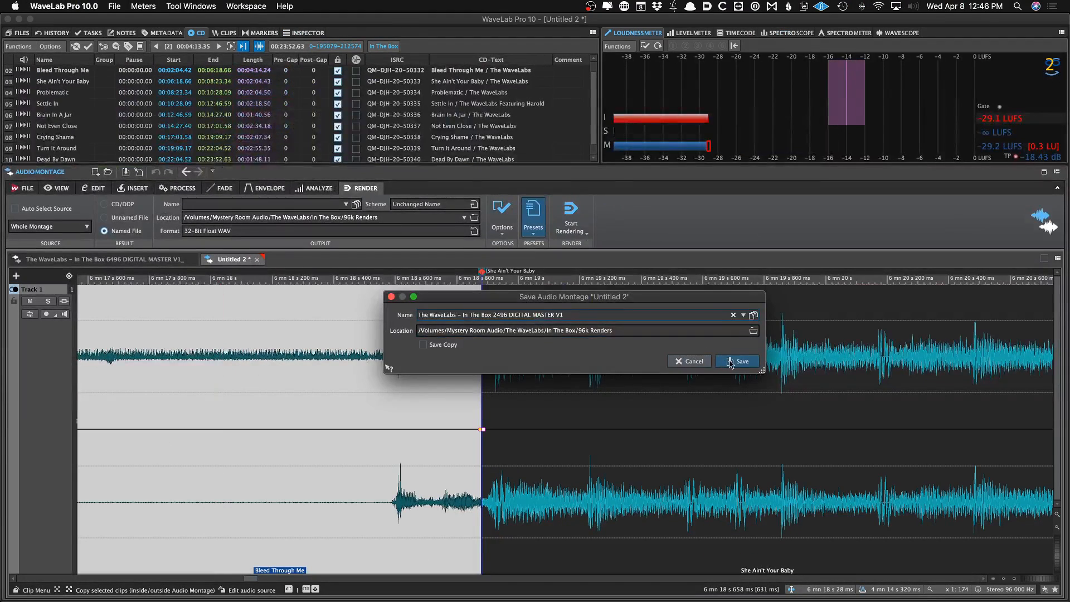
pyautogui.click(730, 362)
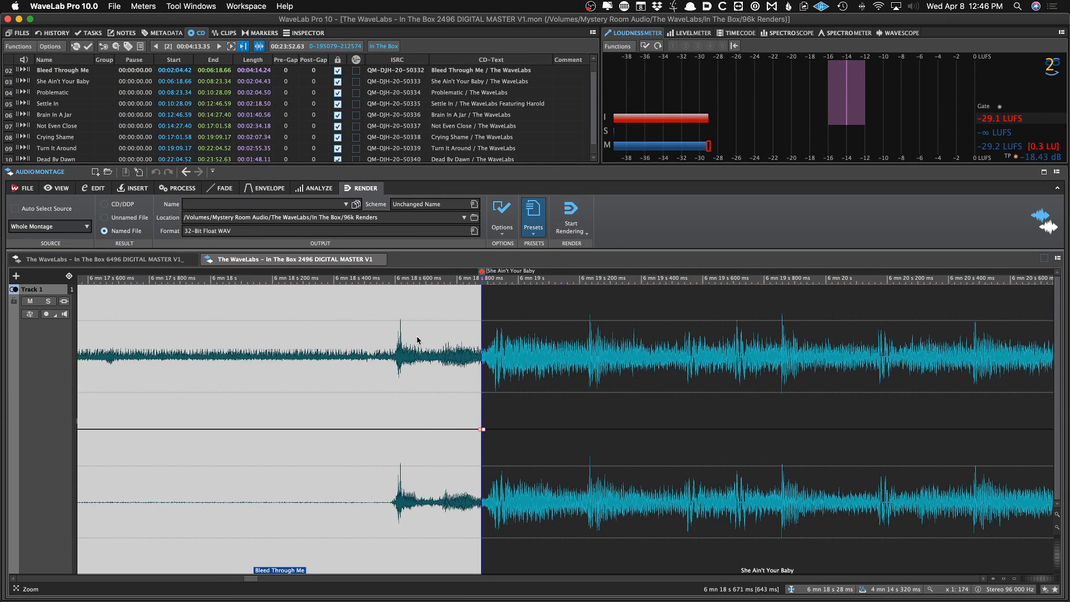
# Load the 24 Ghz GD plug-in chain into the montage output effects
pyautogui.click(262, 332)
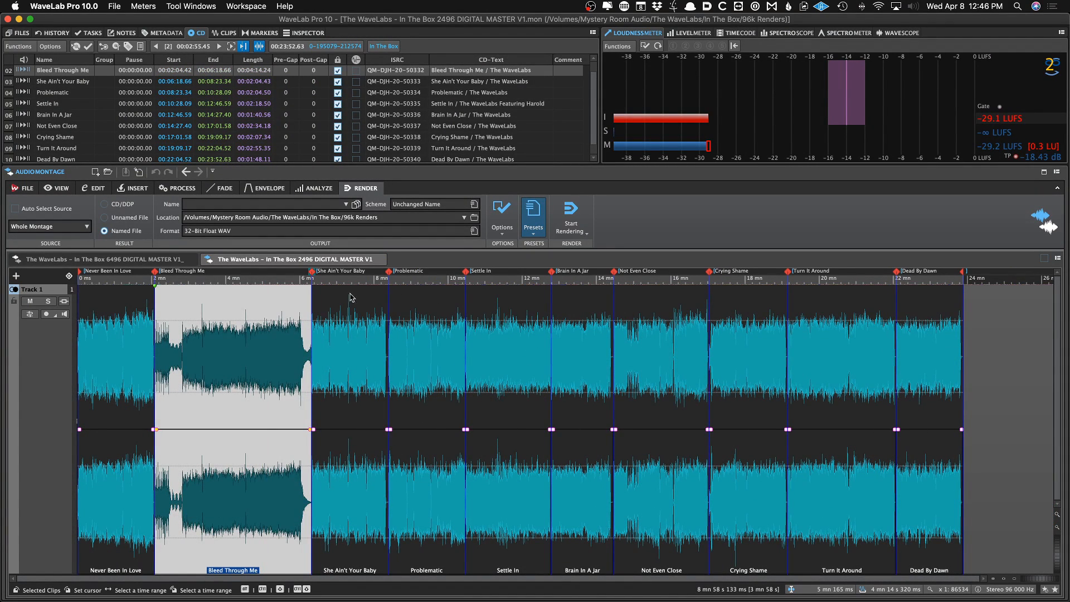
pyautogui.click(289, 326)
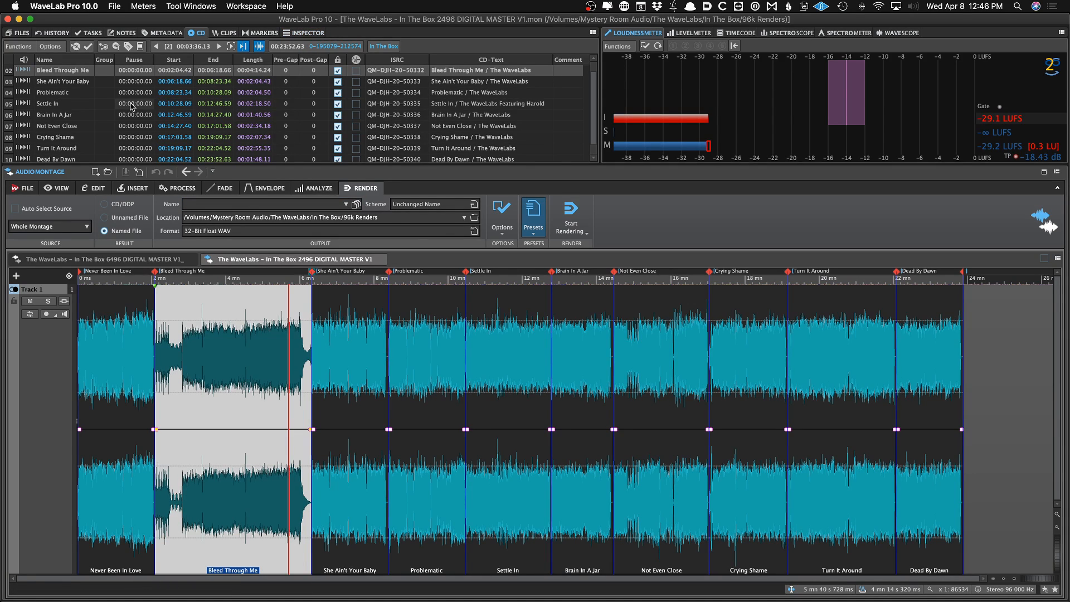
pyautogui.press('i')
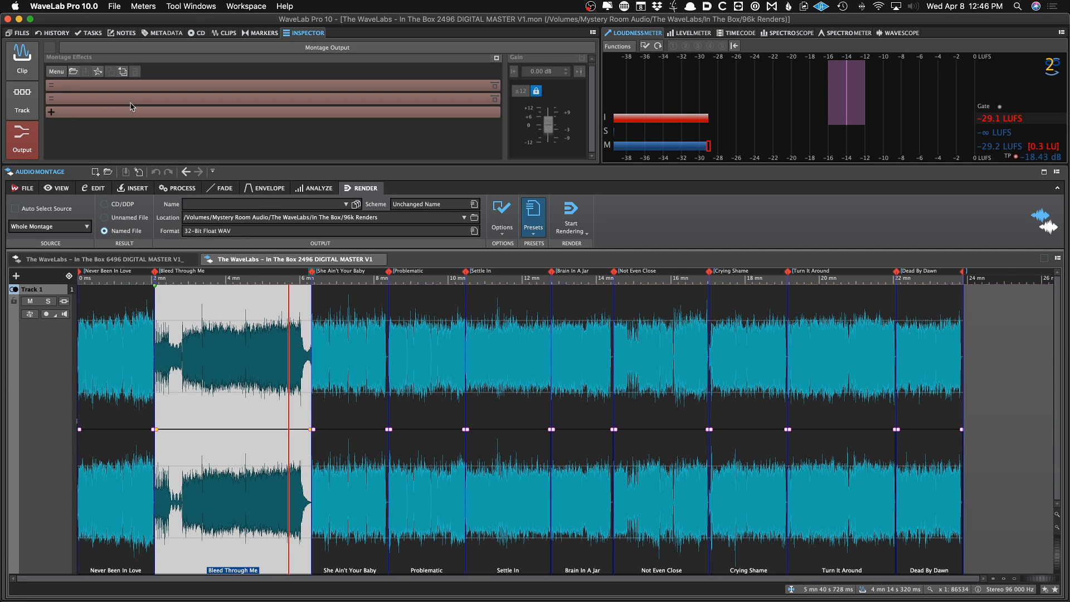
pyautogui.press('super+o')
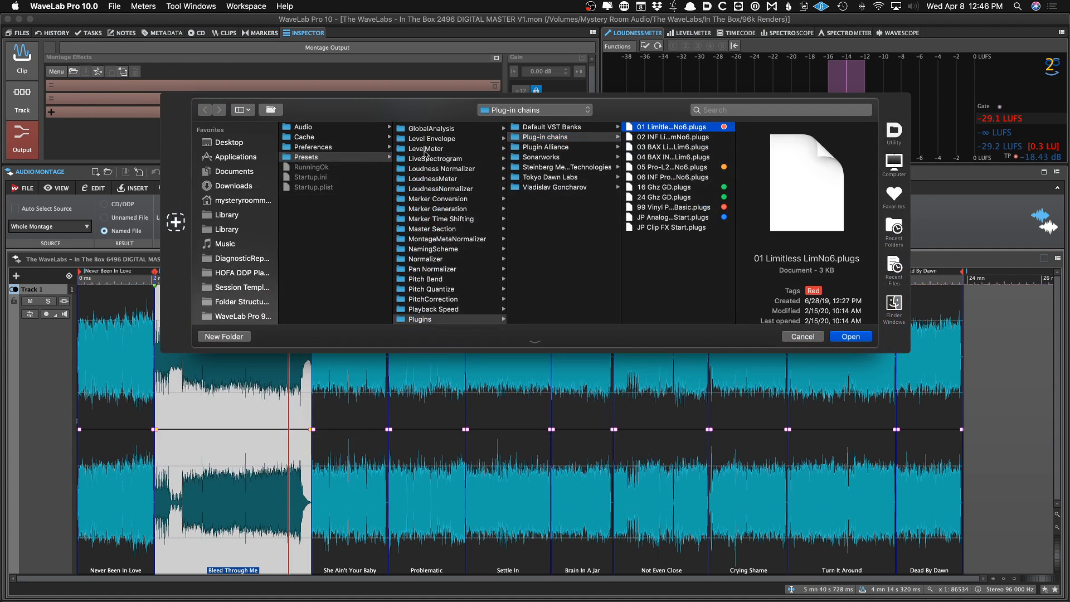
pyautogui.click(652, 198)
pyautogui.doubleClick(652, 199)
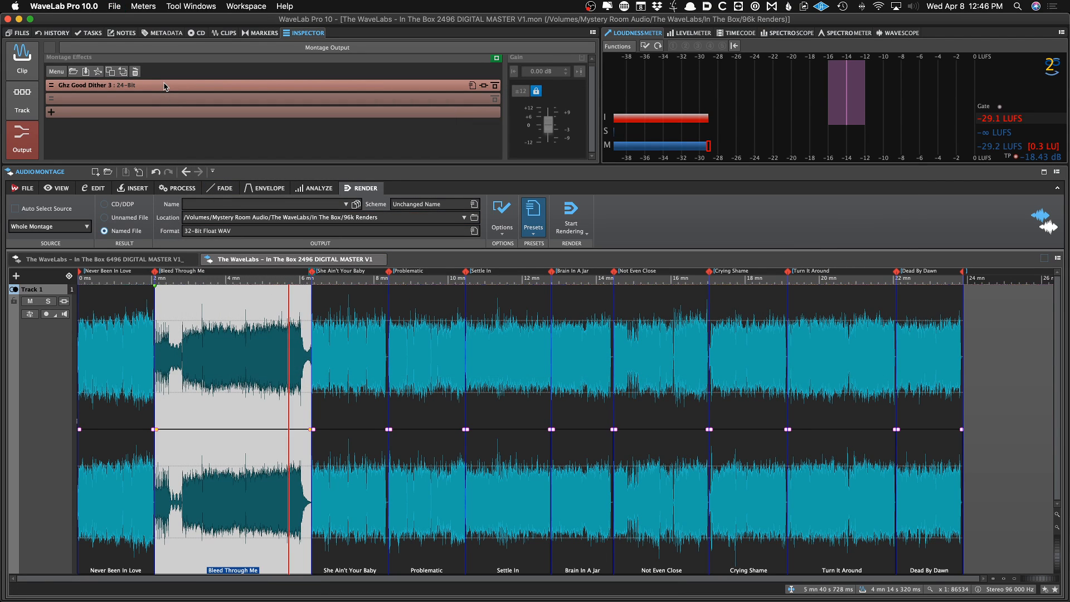
# Try adding iZotope MBit+ Dithering to the montage output, then remove it again
pyautogui.click(99, 100)
pyautogui.moveTo(154, 281)
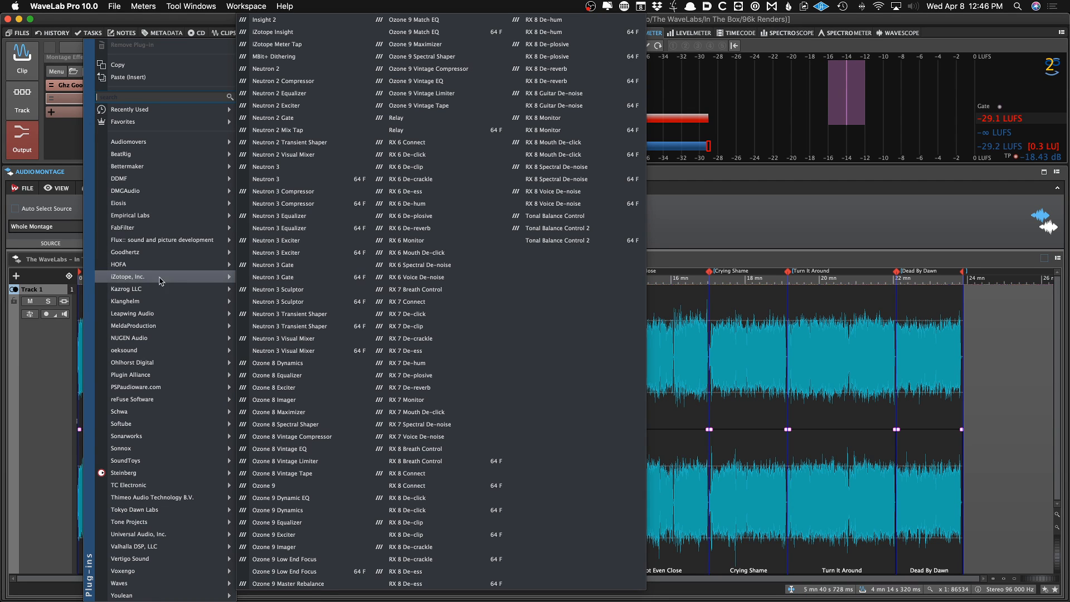
pyautogui.click(267, 57)
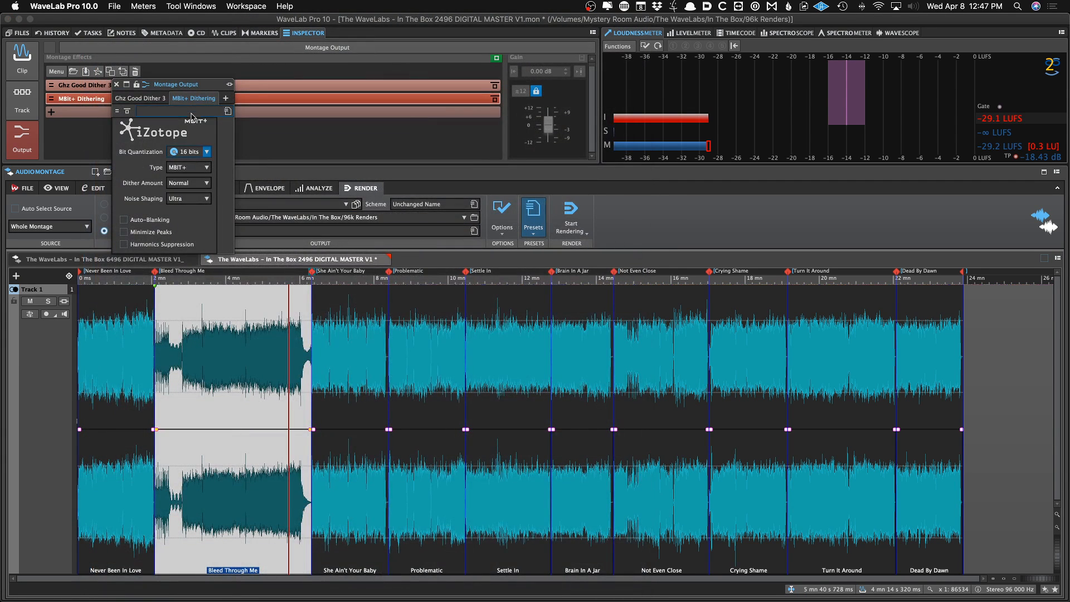
pyautogui.moveTo(189, 85); pyautogui.dragTo(348, 88)
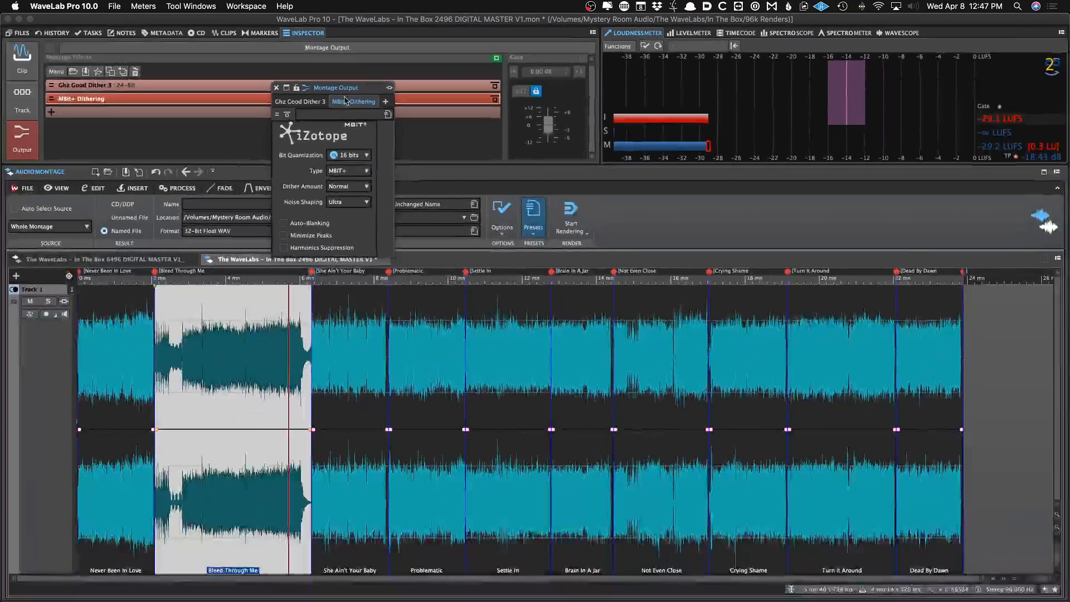
pyautogui.rightClick(353, 48)
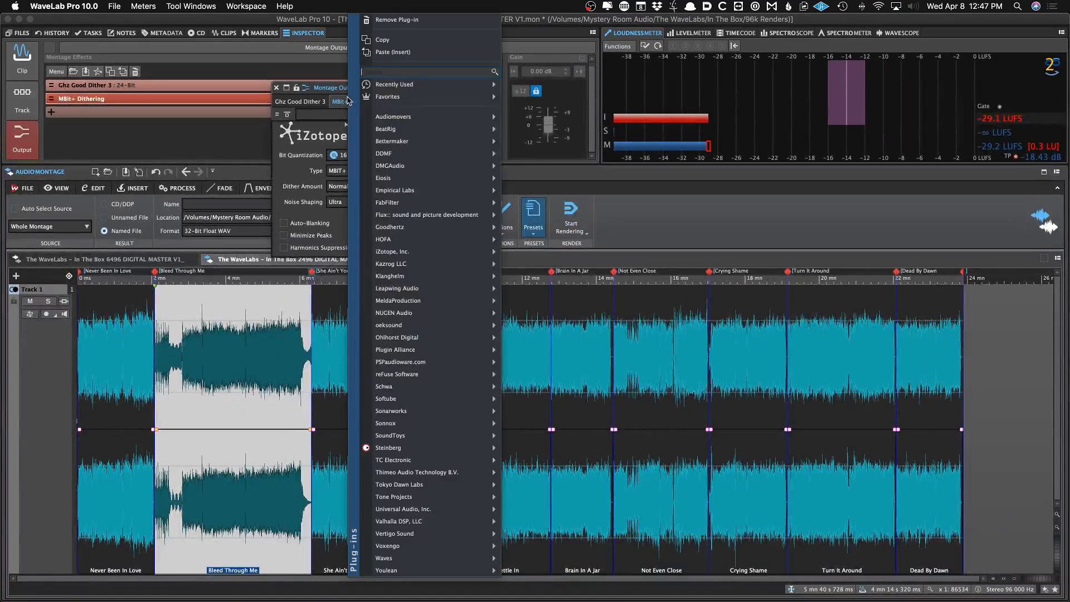
pyautogui.click(384, 20)
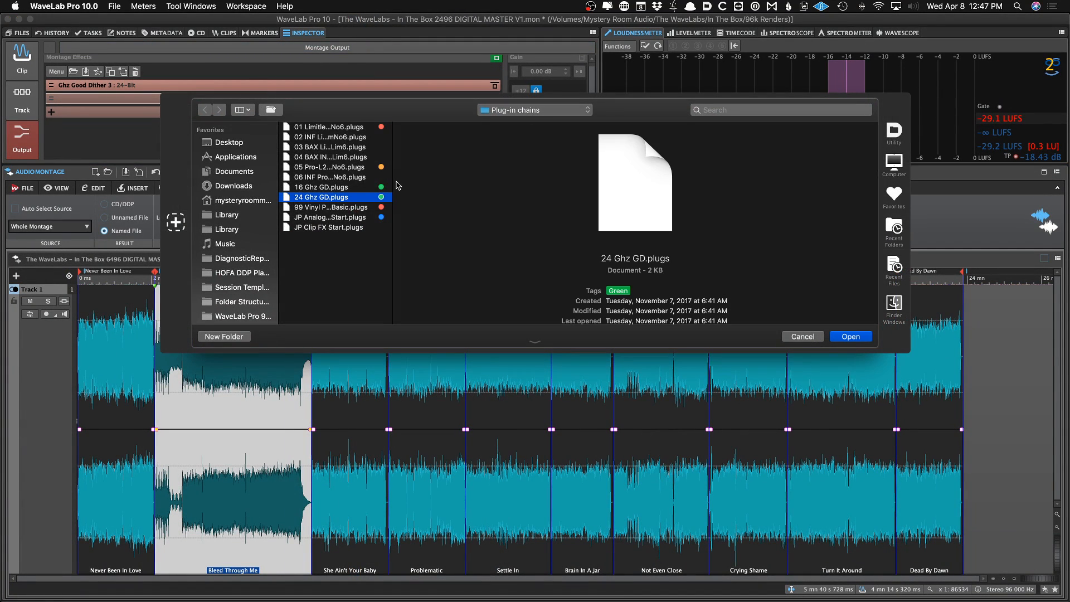
# Reload the 24 Ghz GD plug-in chain and toggle the montage output effects bypass
pyautogui.doubleClick(352, 197)
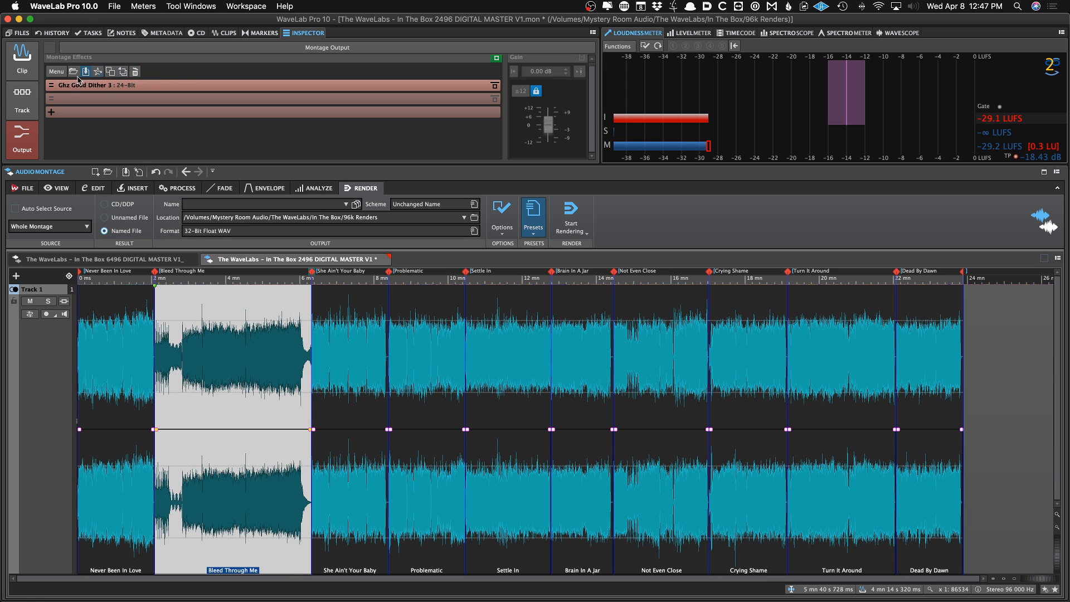
pyautogui.click(495, 61)
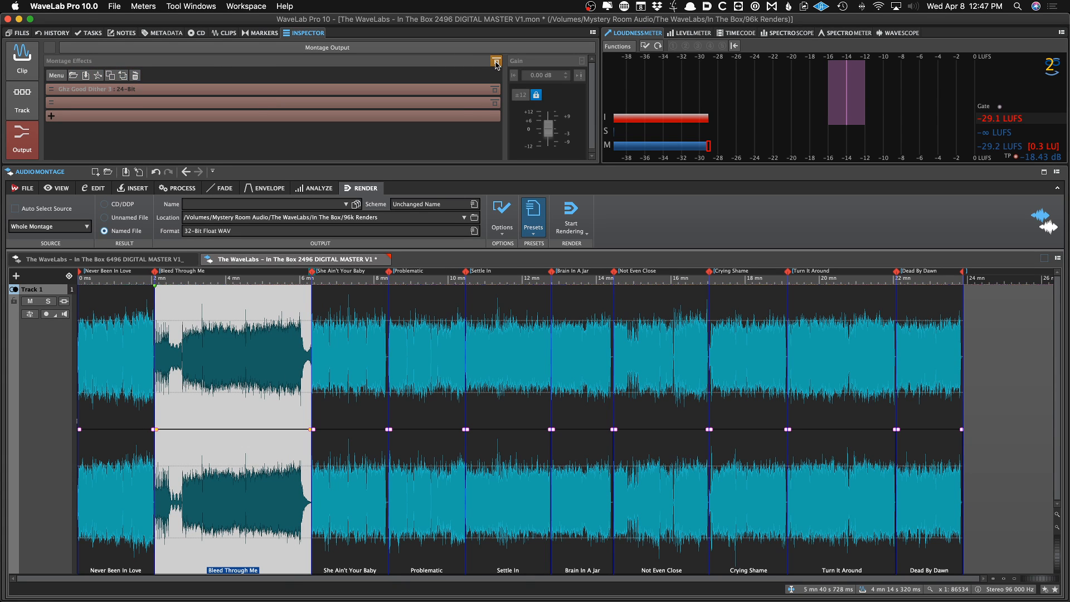
pyautogui.click(496, 63)
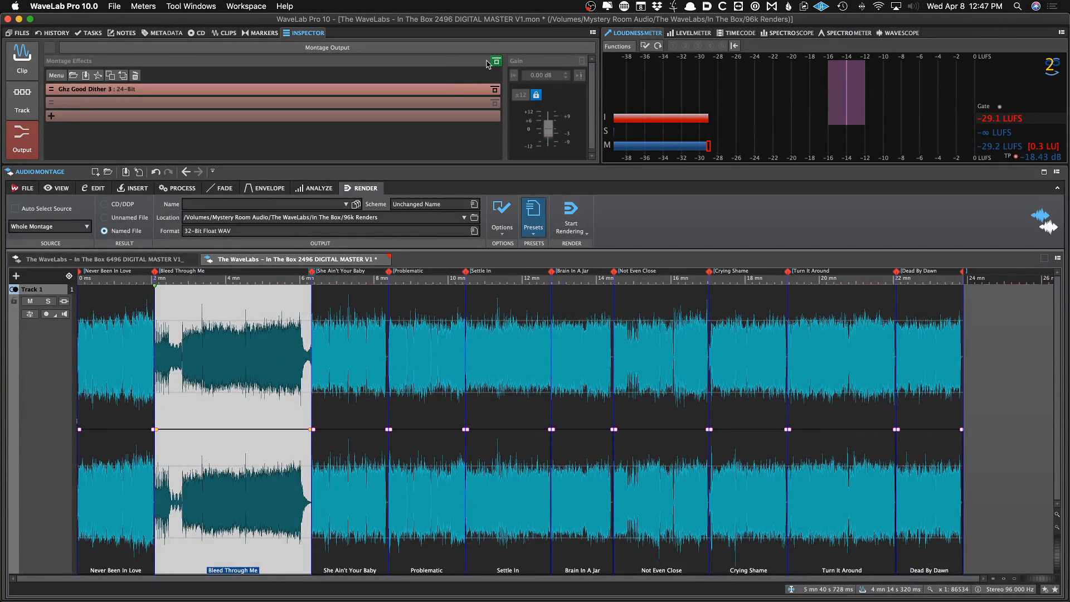
pyautogui.click(651, 71)
pyautogui.click(495, 62)
pyautogui.click(495, 62)
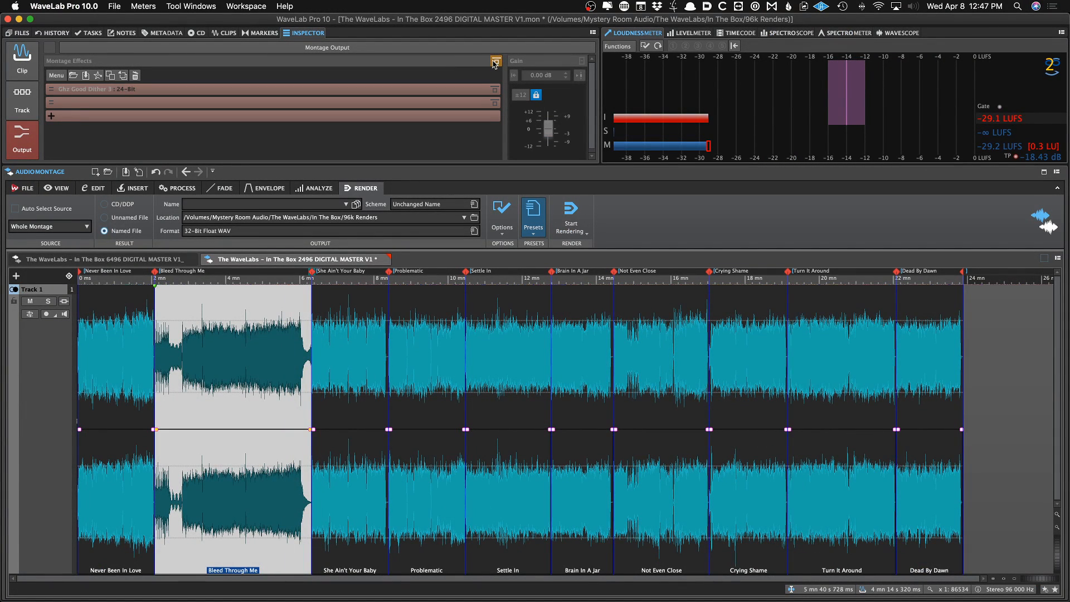
# Play back the montage from within Bleed Through Me to check the output
pyautogui.click(219, 375)
pyautogui.press('space')
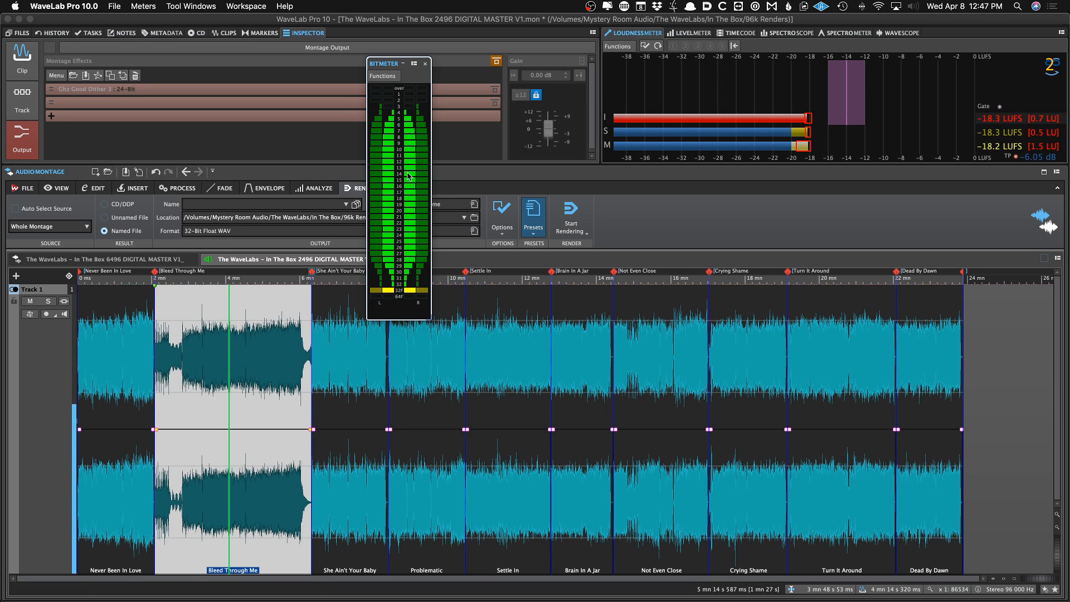
# Re-enable the montage output effects, close the Bit Meter and save the montage
pyautogui.click(496, 61)
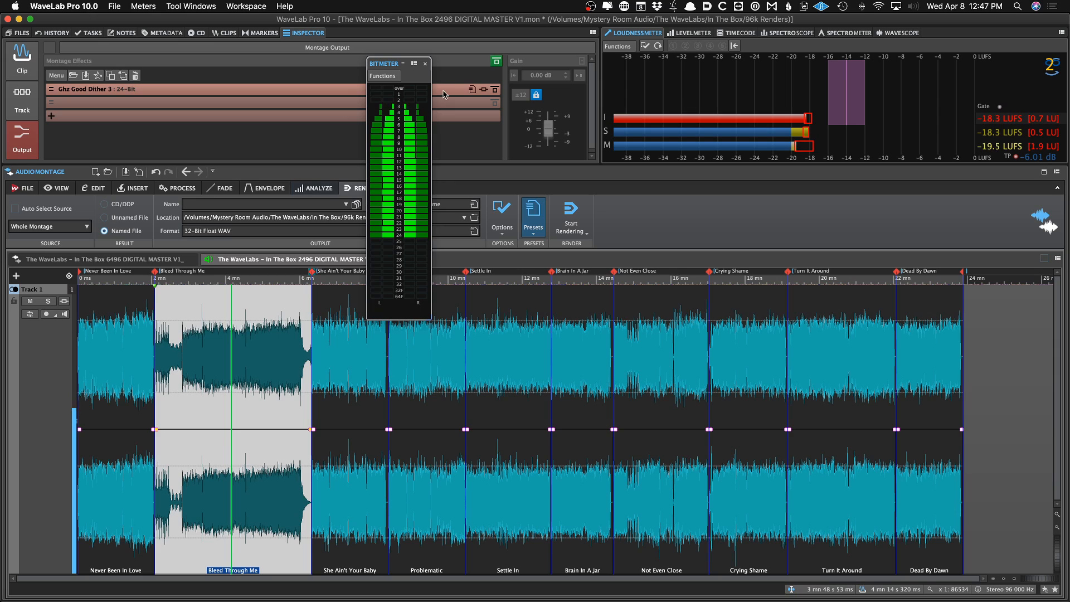
pyautogui.click(425, 64)
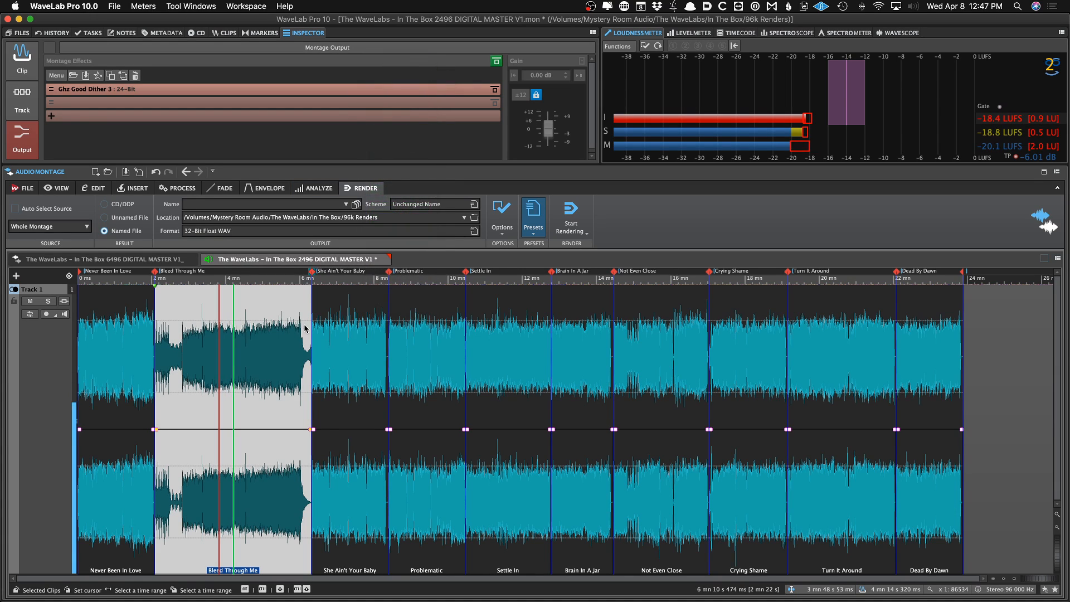
pyautogui.click(276, 350)
pyautogui.press('super+s')
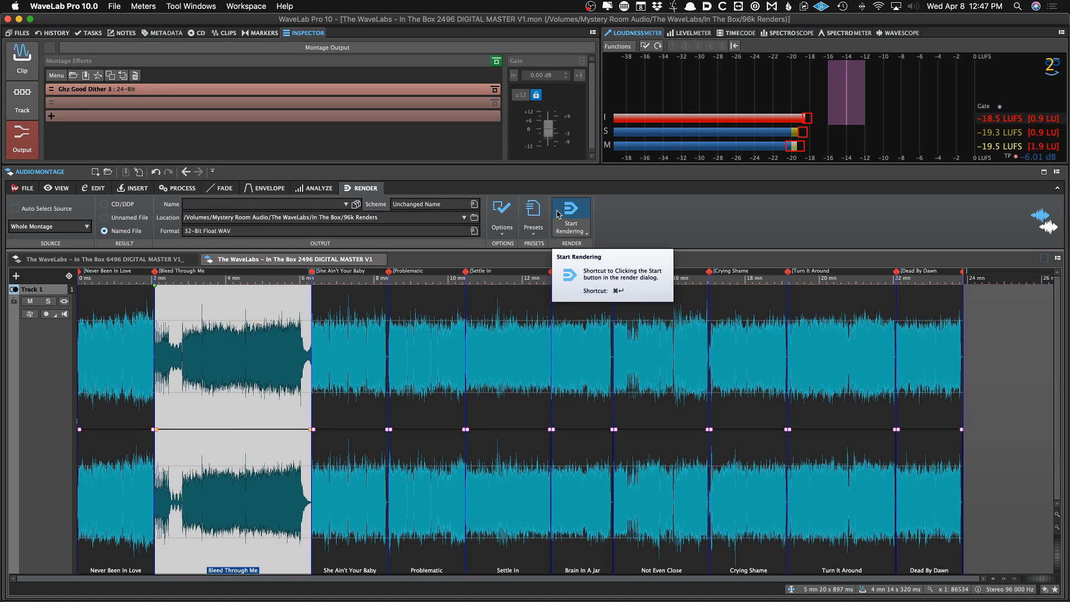
# Apply the 24-Bit WAV Tracks render preset
pyautogui.click(540, 216)
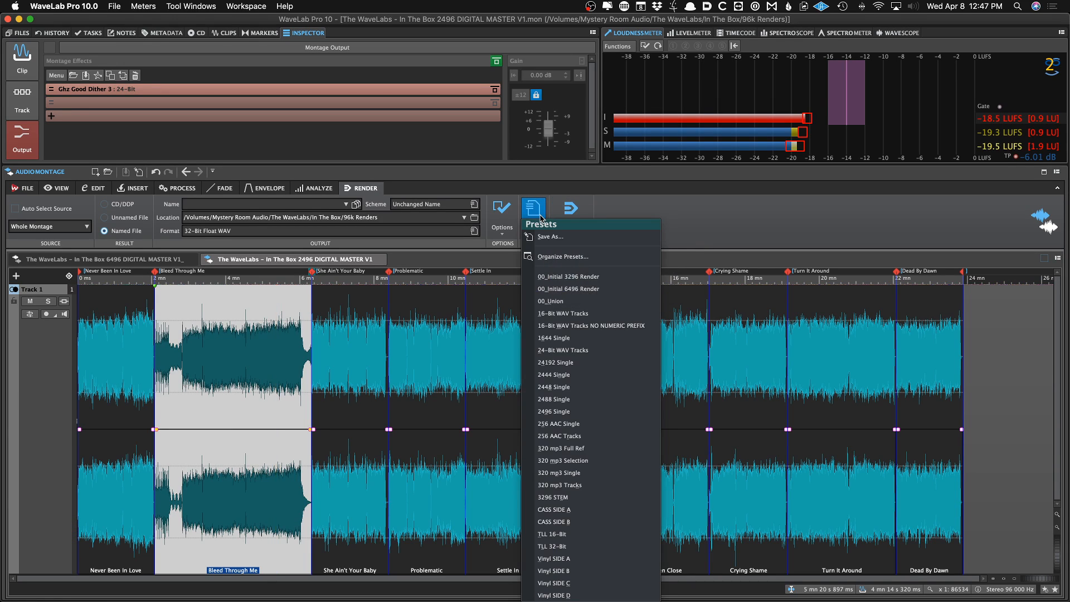
pyautogui.click(562, 350)
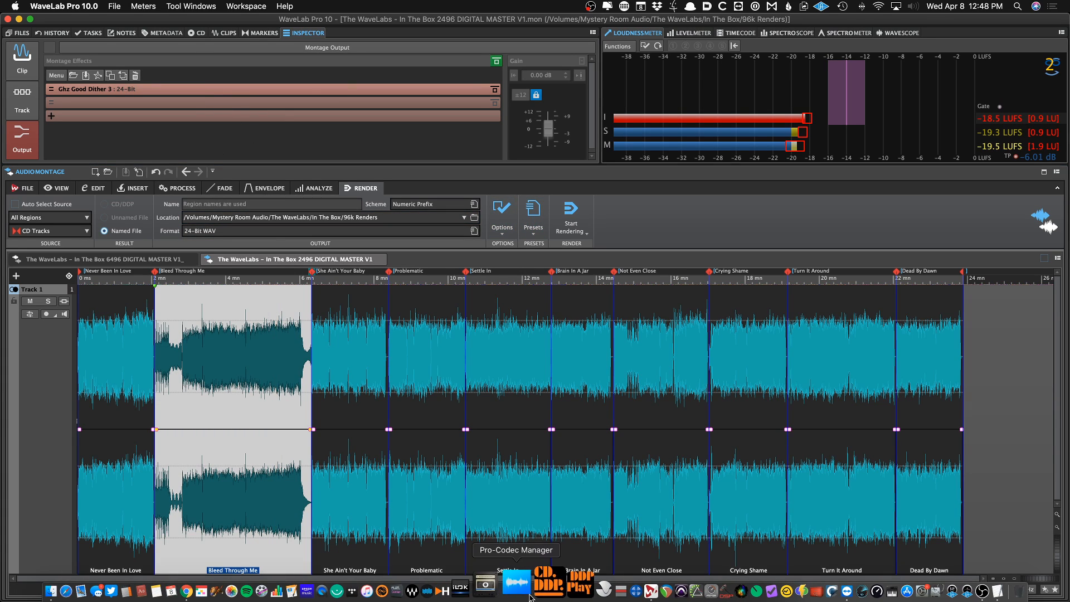
# Switch to iZotope RX 7, select the Downsample batch job and add WaveLabs_ITB_V1.wav from the 96k Renders folder as input
pyautogui.click(573, 591)
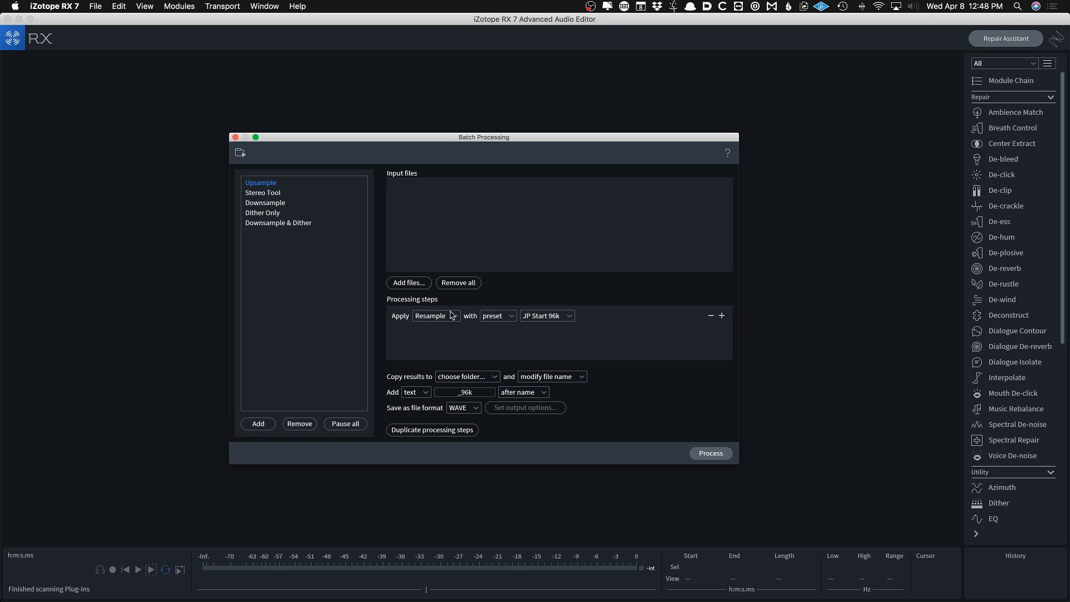
pyautogui.click(308, 205)
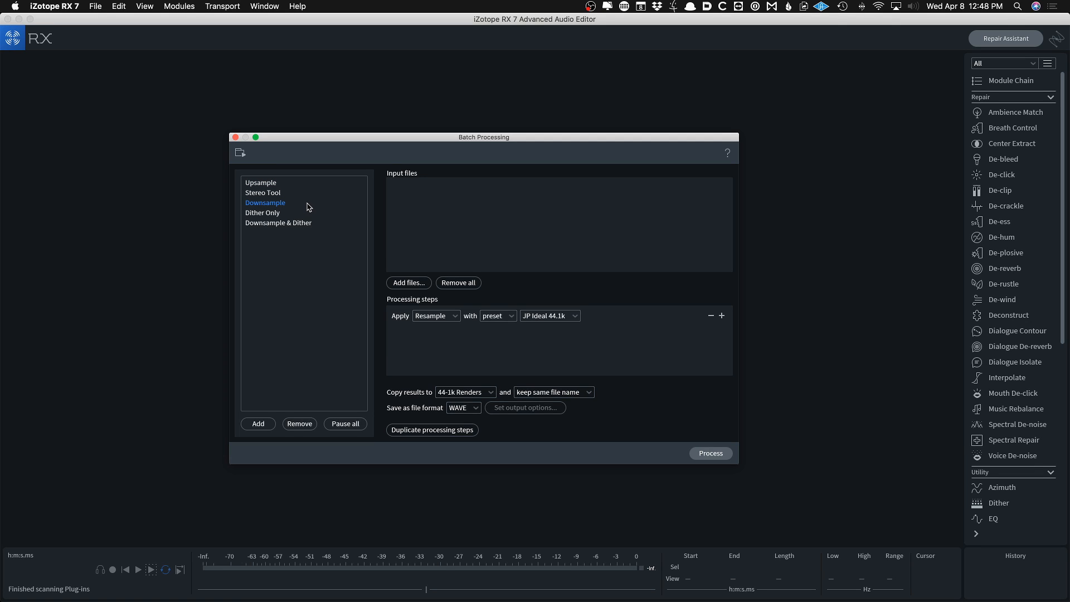
pyautogui.click(408, 283)
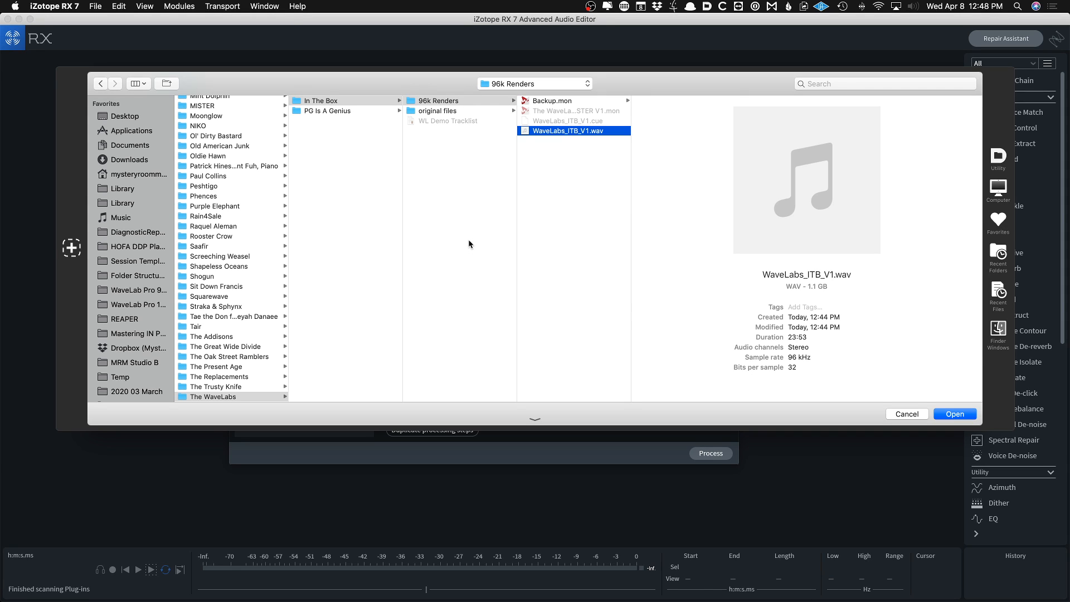
pyautogui.press('Left')
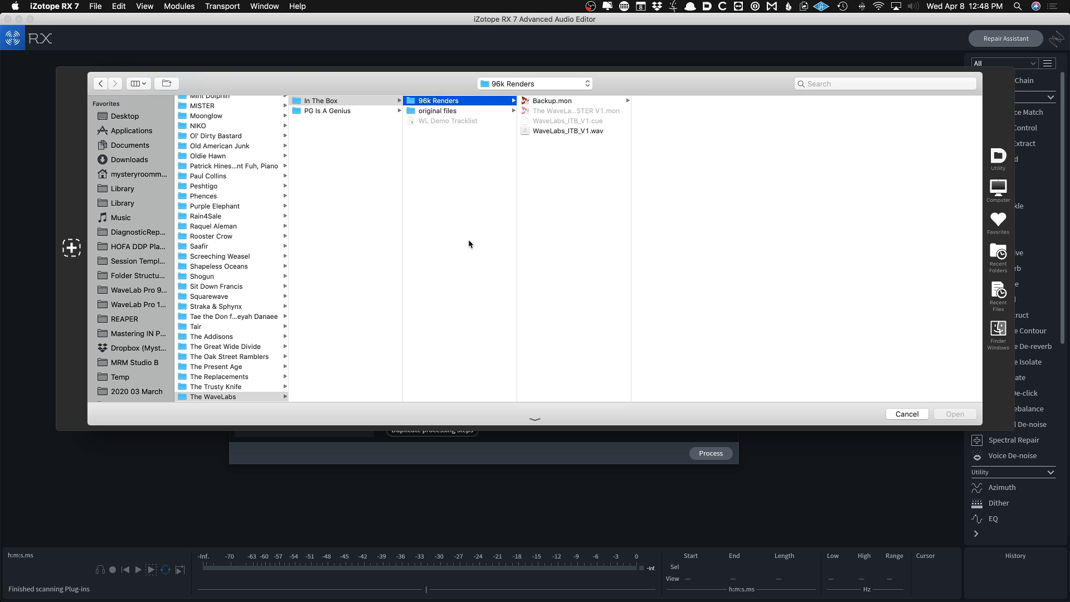
pyautogui.press('Right')
pyautogui.press('Down')
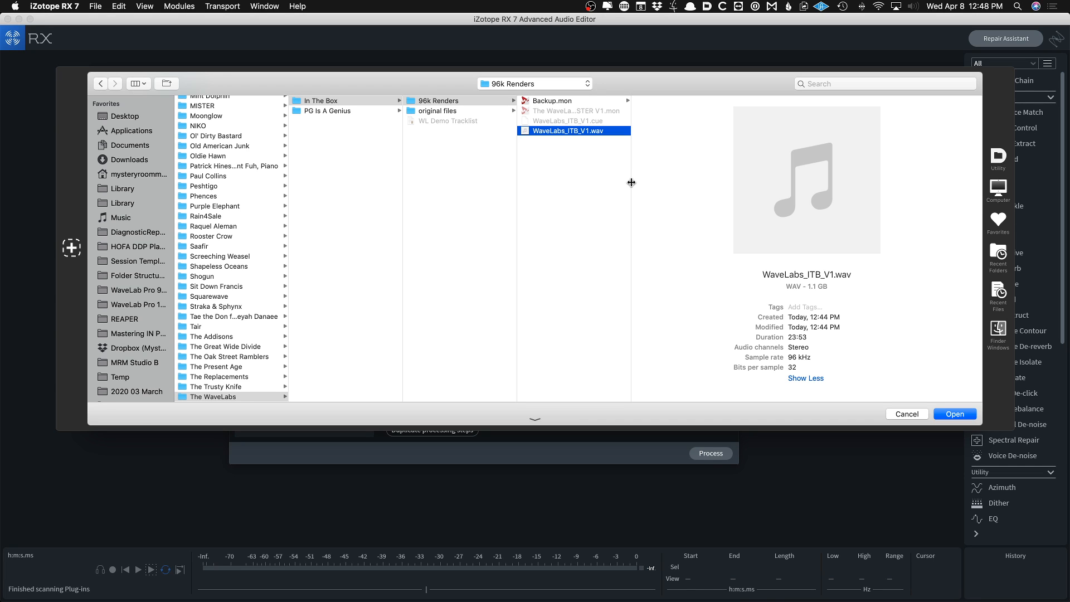
pyautogui.press('Return')
# Set the output destination to a new folder named 44-1k Renders inside In The Box
pyautogui.click(457, 393)
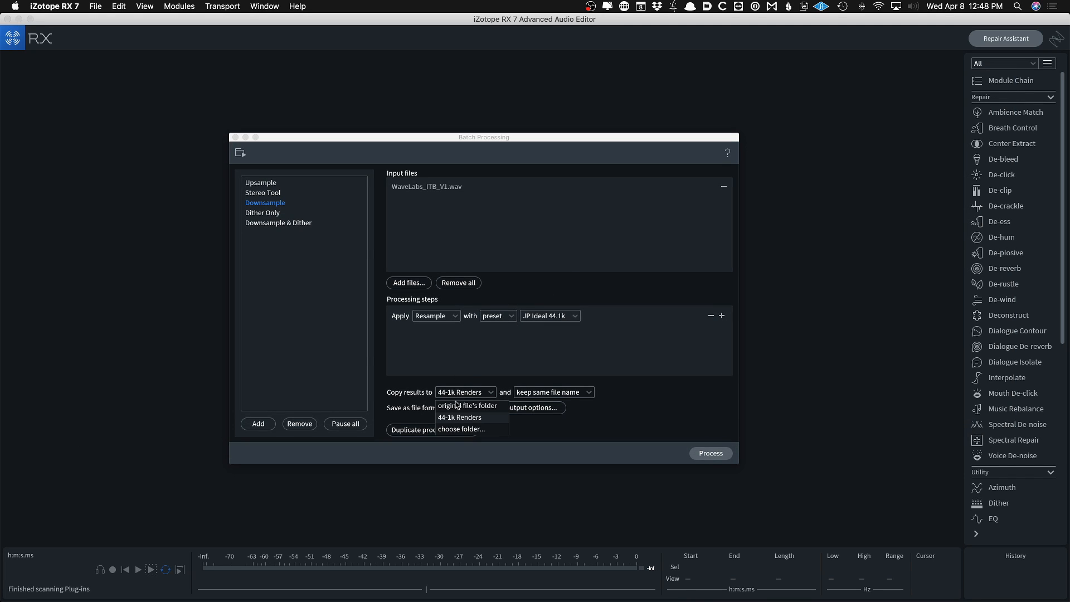
pyautogui.click(457, 429)
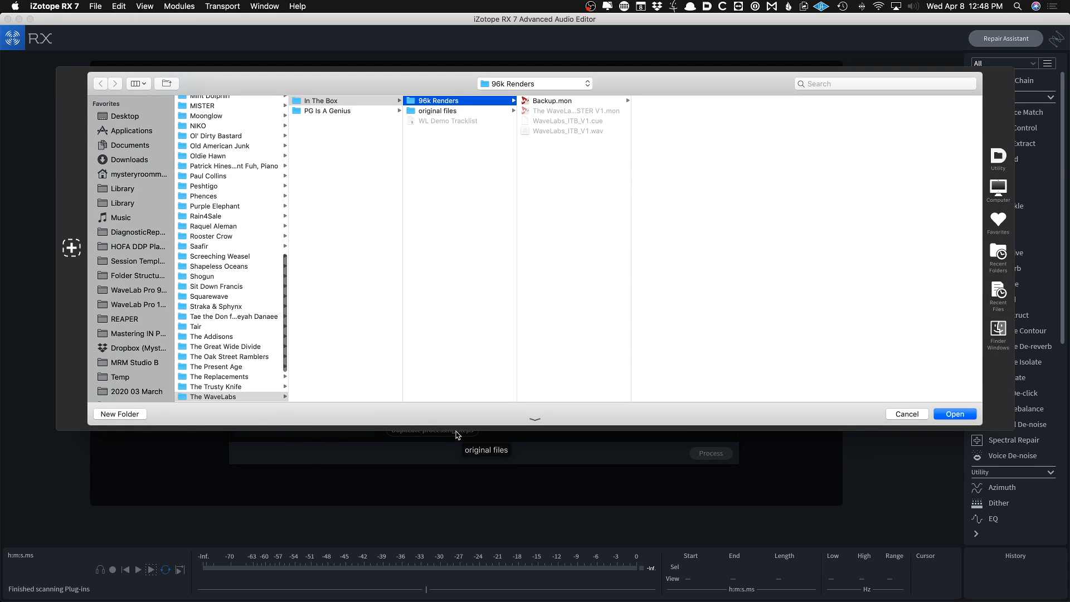
pyautogui.press('Left')
pyautogui.press('super+shift+n')
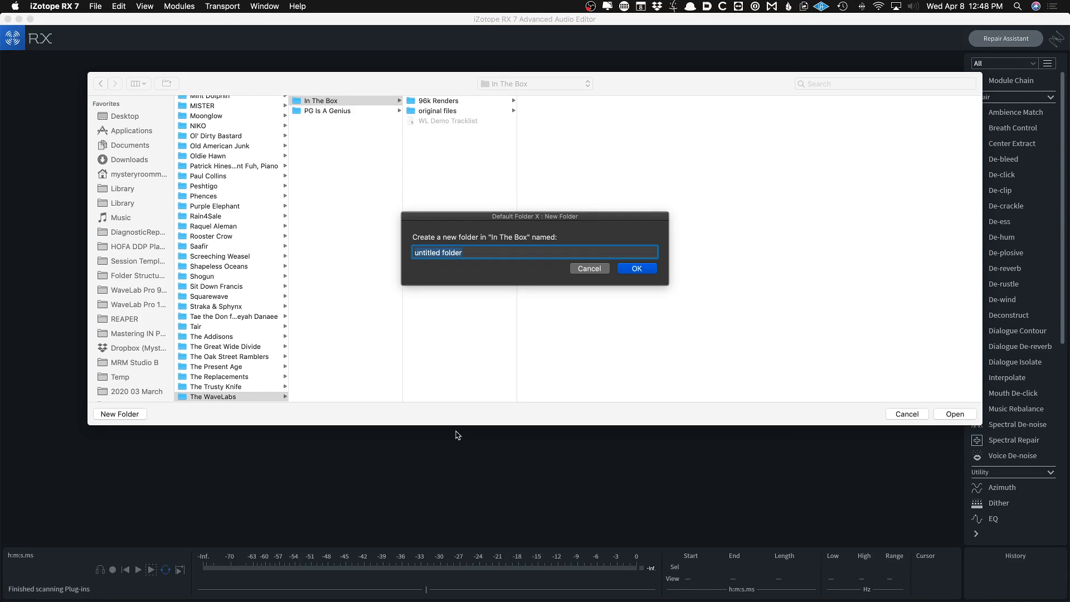
pyautogui.write('44-1k Renders')
pyautogui.press('Return')
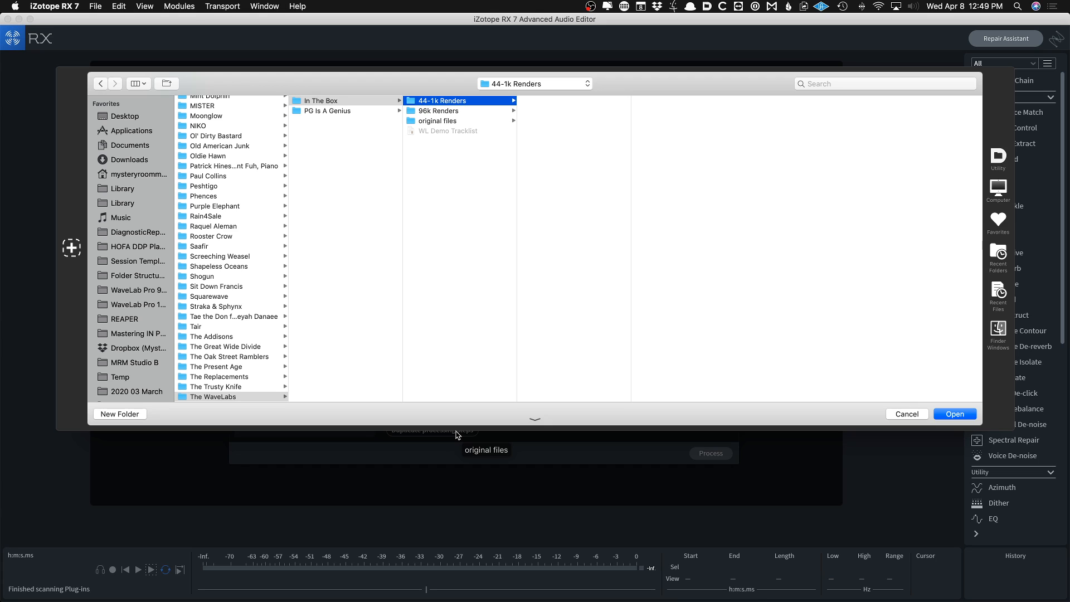
pyautogui.press('Return')
# Start the batch downsample processing and switch back to WaveLab
pyautogui.click(711, 453)
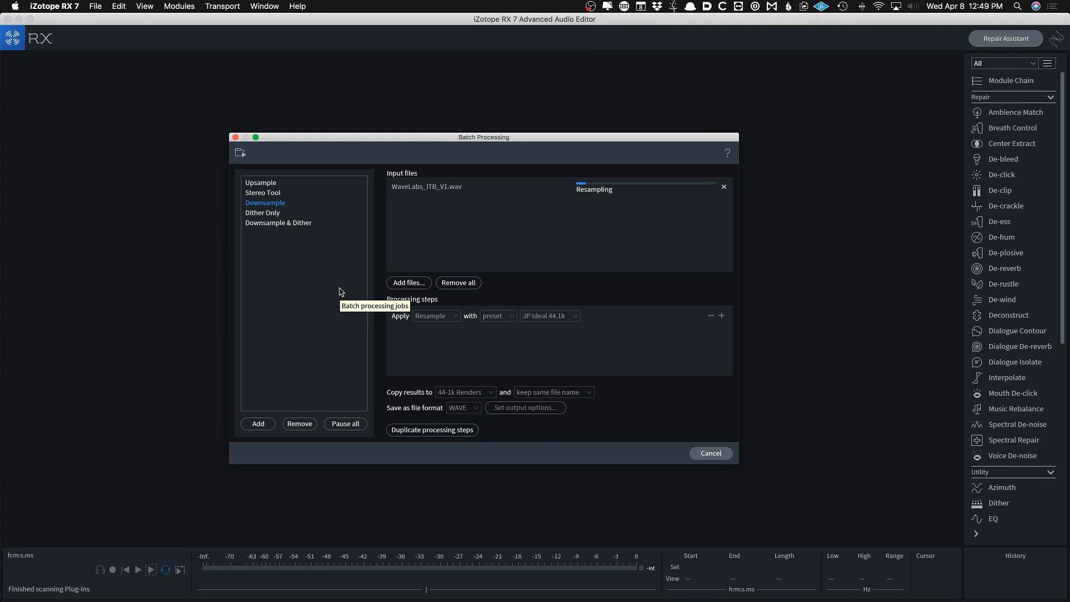
pyautogui.press('super+Tab')
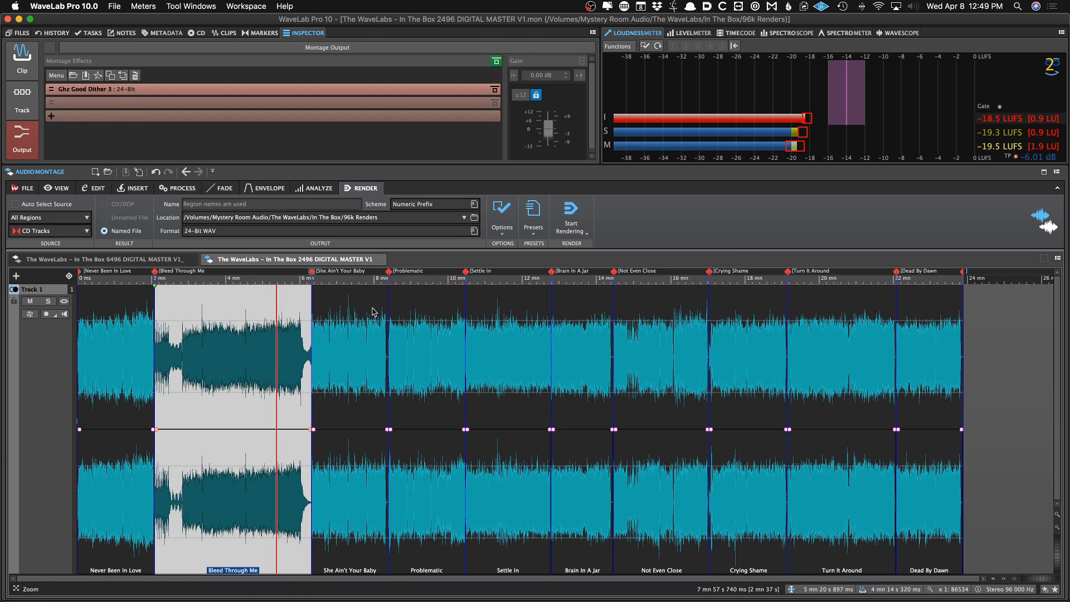
pyautogui.press('super+Tab')
pyautogui.press('super+Tab')
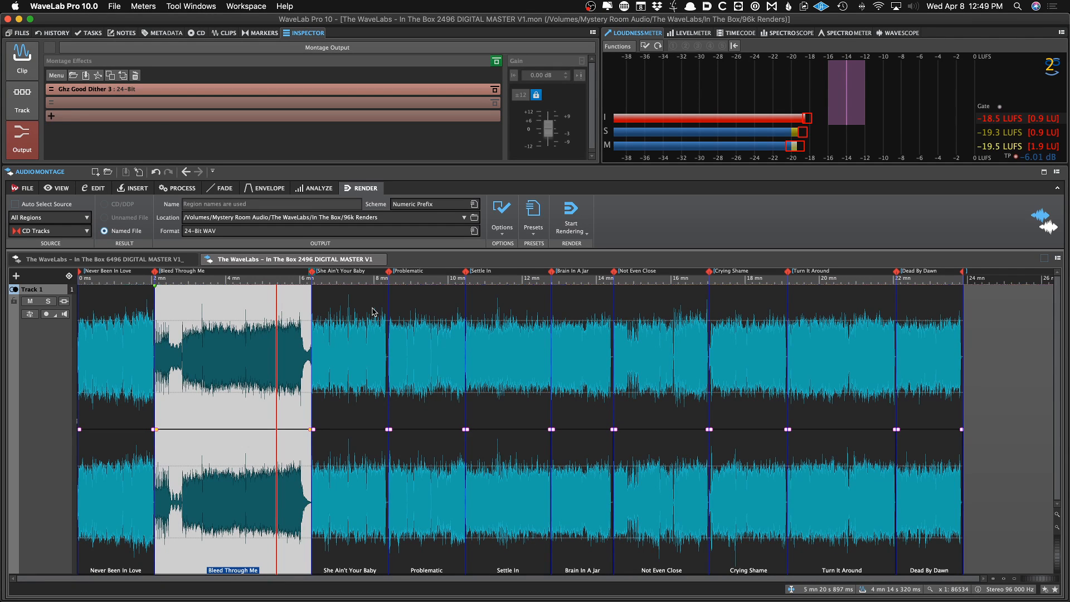
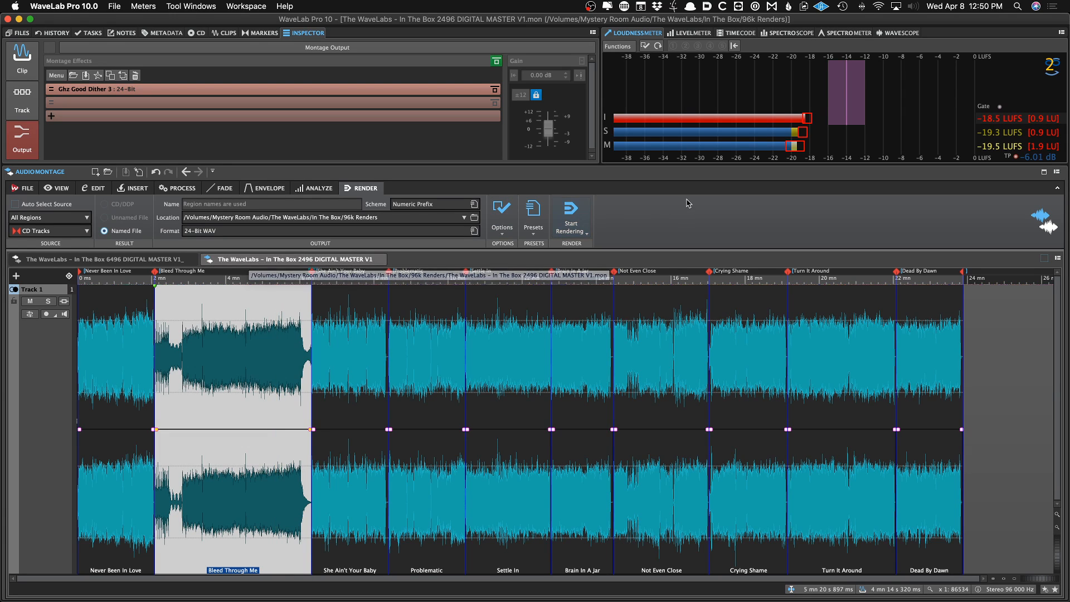
# Copy the current montage's file name, without path or extension, to the clipboard
pyautogui.press('super+shift+c')
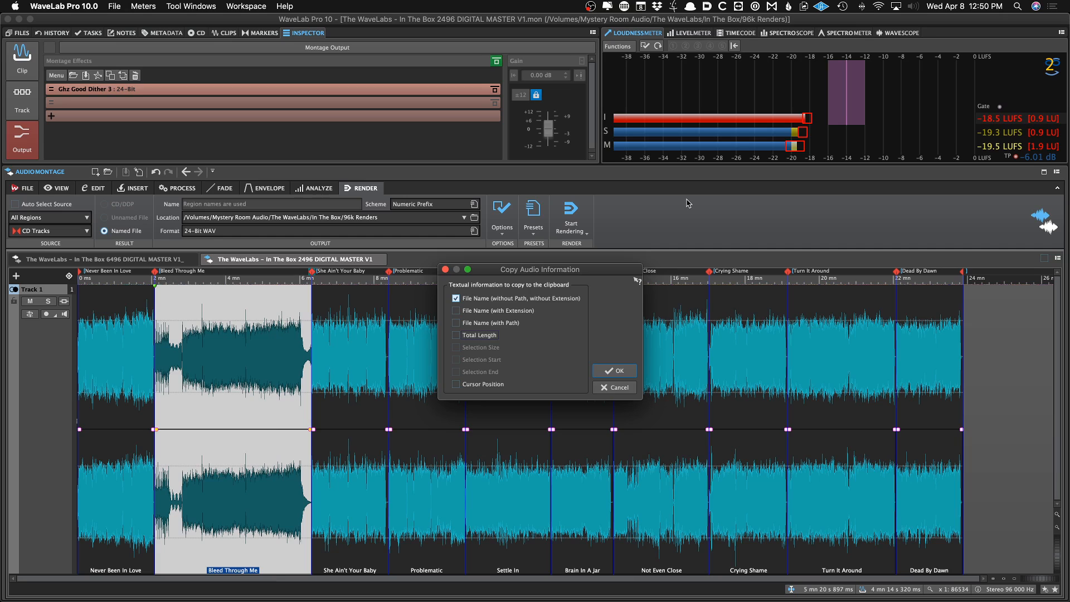
pyautogui.press('Return')
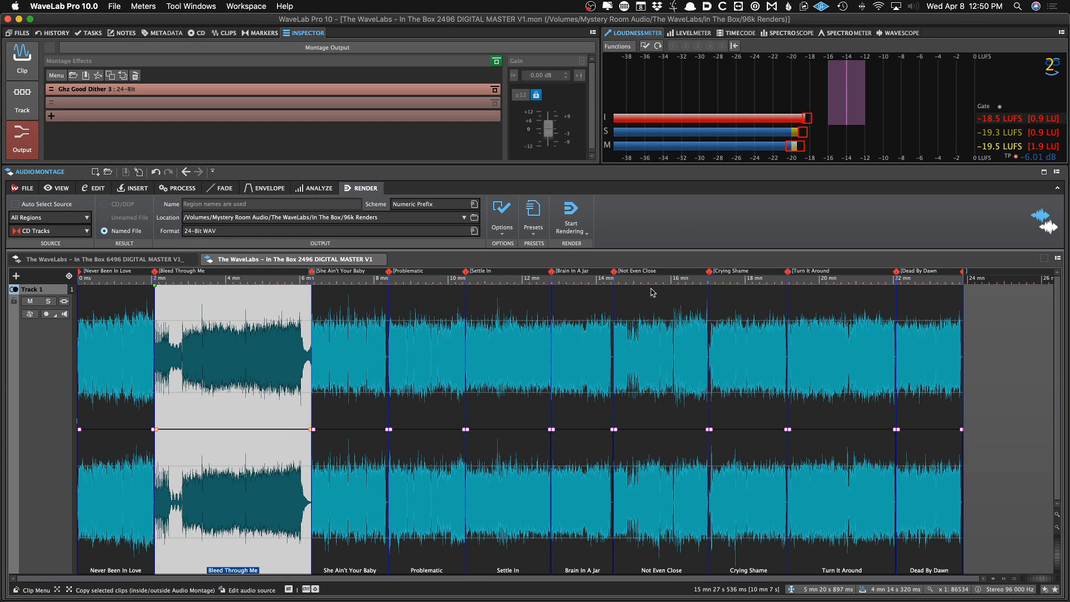
pyautogui.scroll(10, 585, 349)
pyautogui.scroll(-5, 585, 350)
pyautogui.scroll(10, 584, 349)
pyautogui.scroll(12, 584, 350)
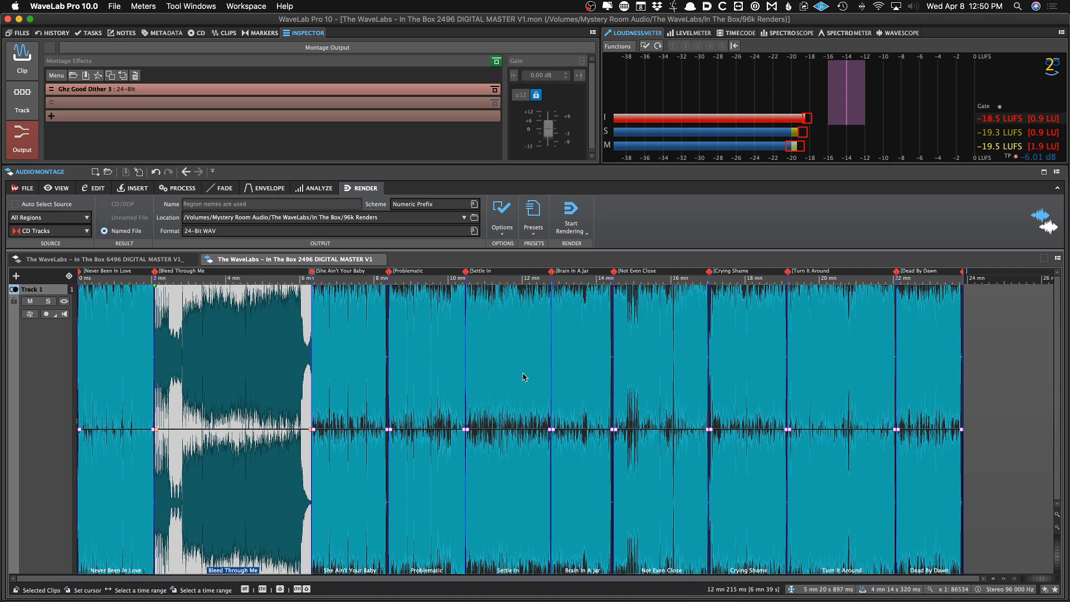
pyautogui.scroll(-5, 522, 376)
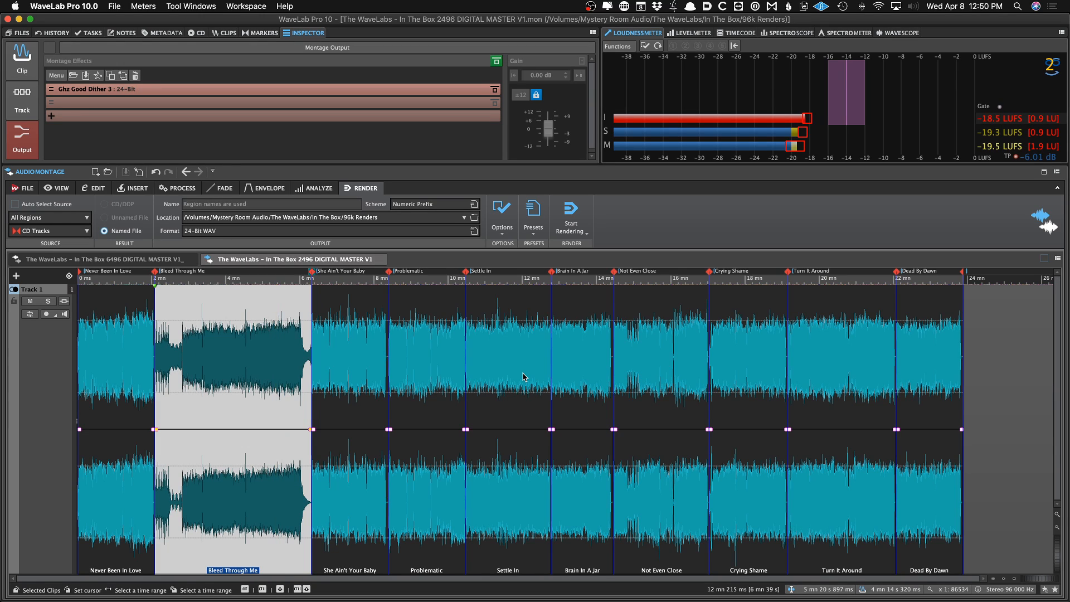
pyautogui.press('super+shift+c')
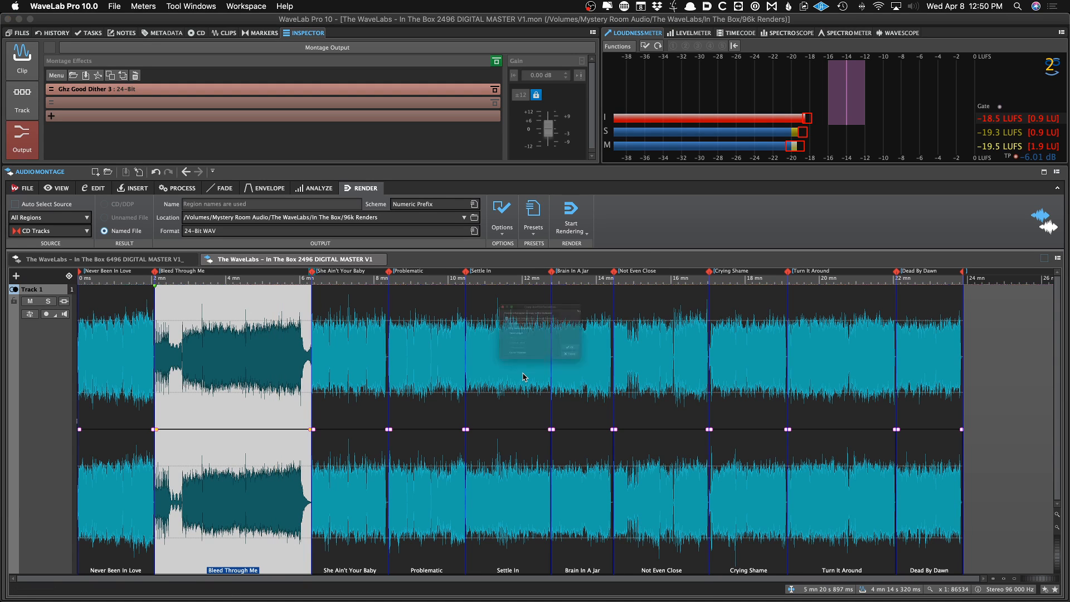
pyautogui.press('Return')
pyautogui.press('super+shift+d')
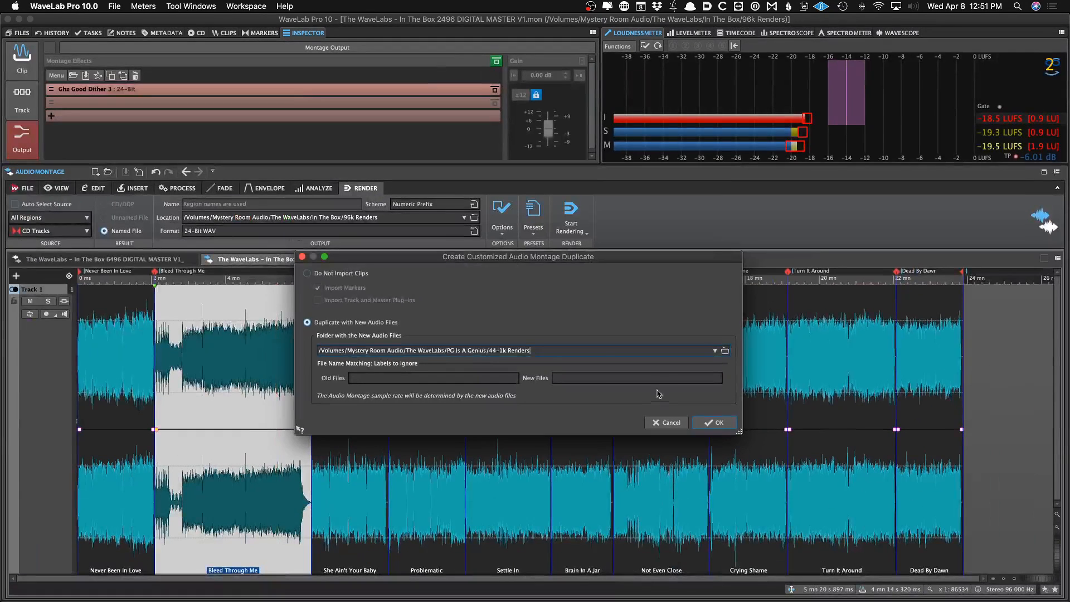
pyautogui.click(689, 458)
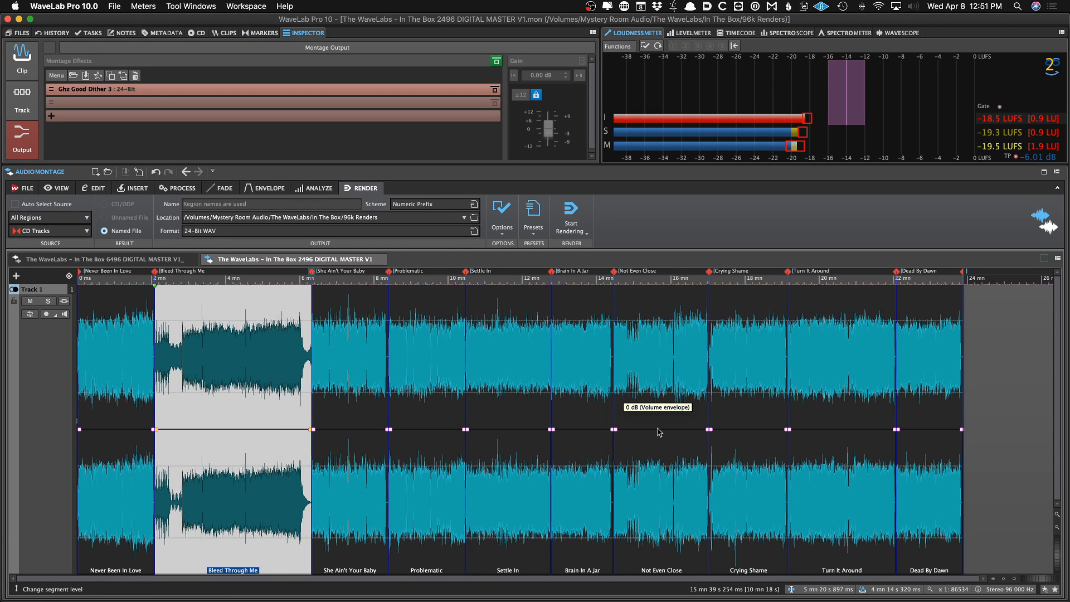
pyautogui.press('super+shift+d')
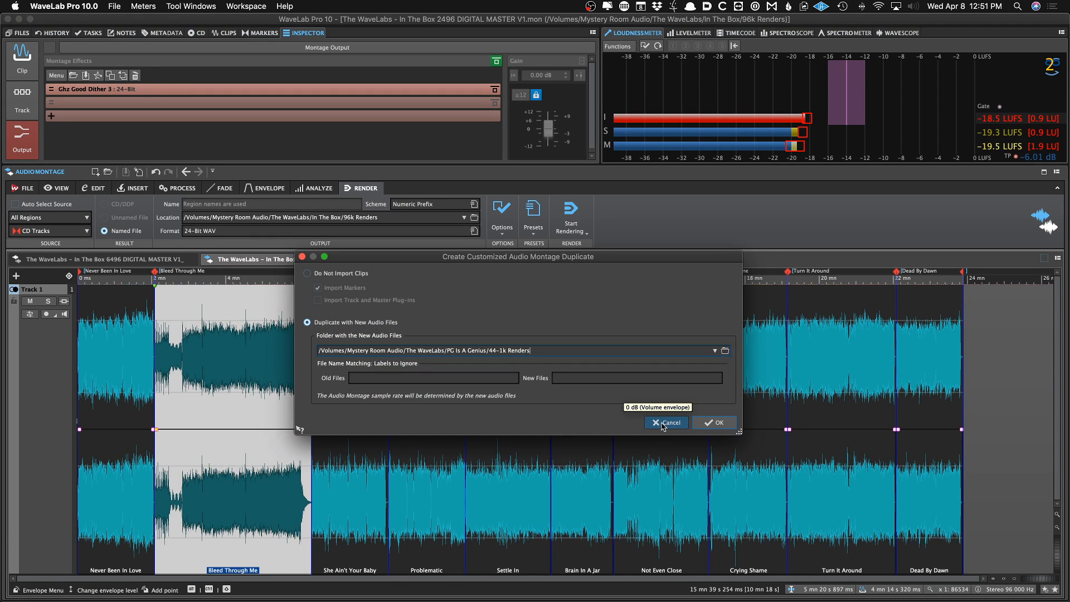
pyautogui.click(663, 423)
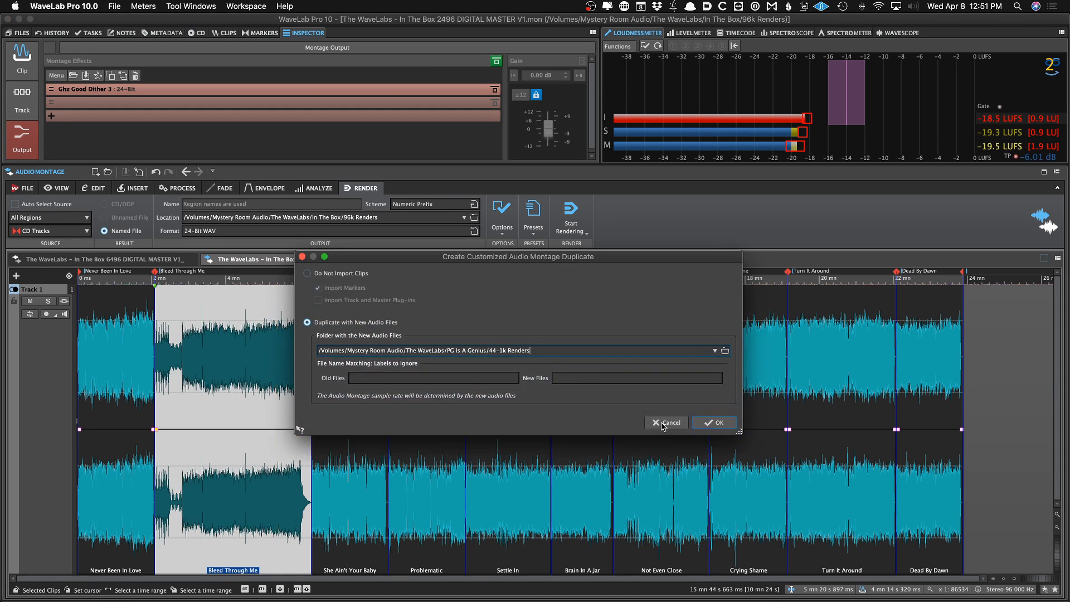
pyautogui.click(662, 423)
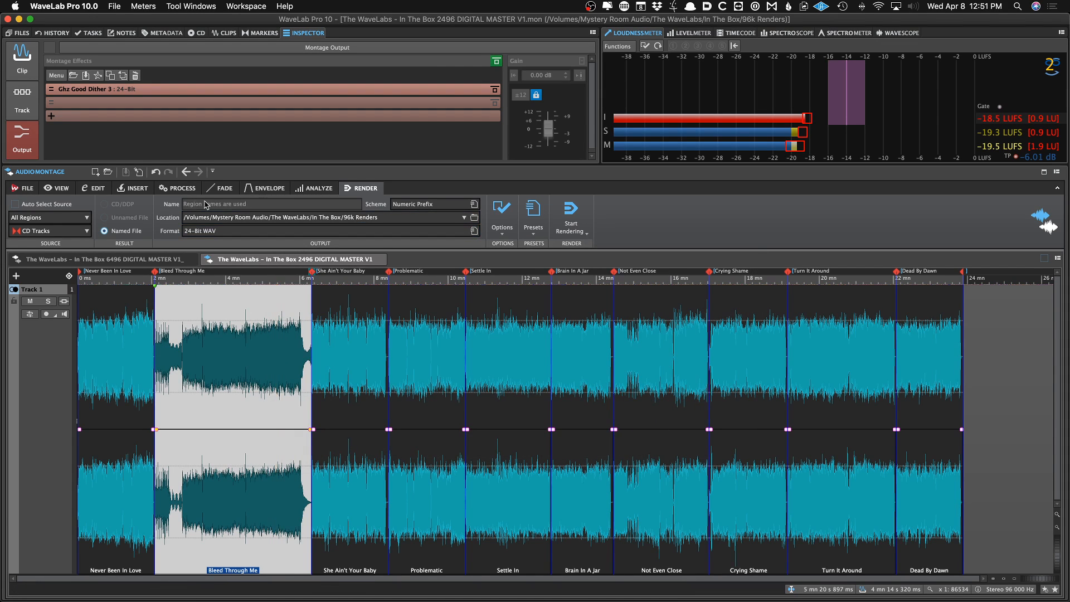
pyautogui.click(29, 192)
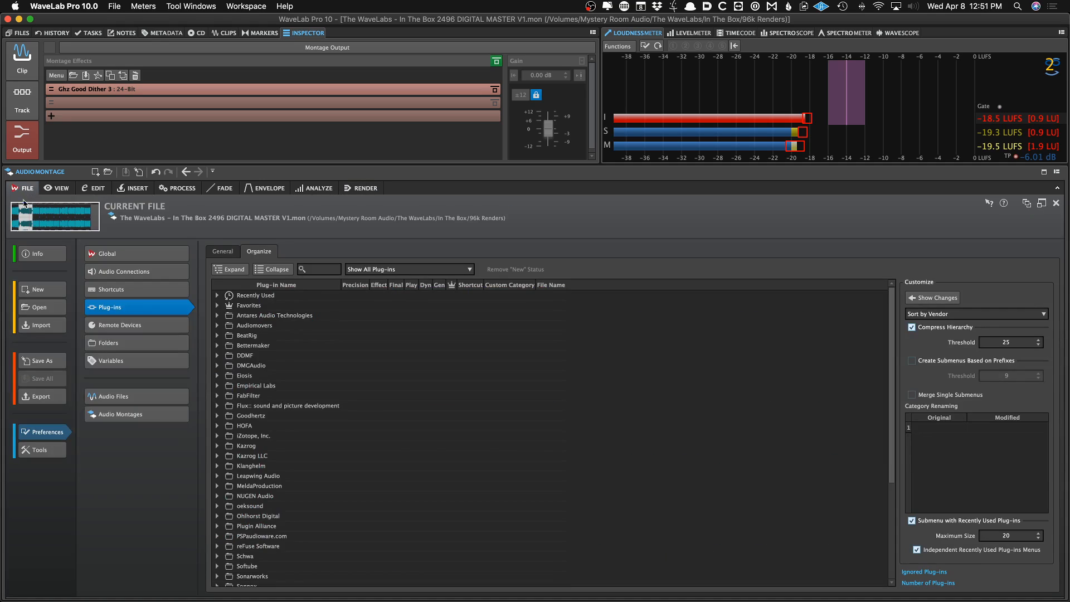
pyautogui.click(49, 287)
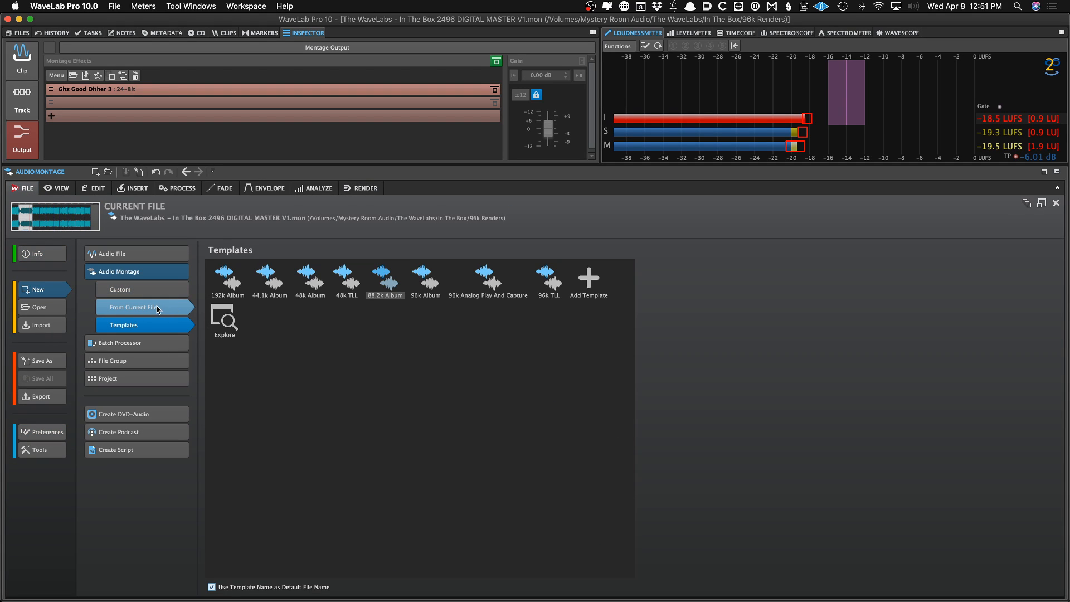
pyautogui.click(158, 309)
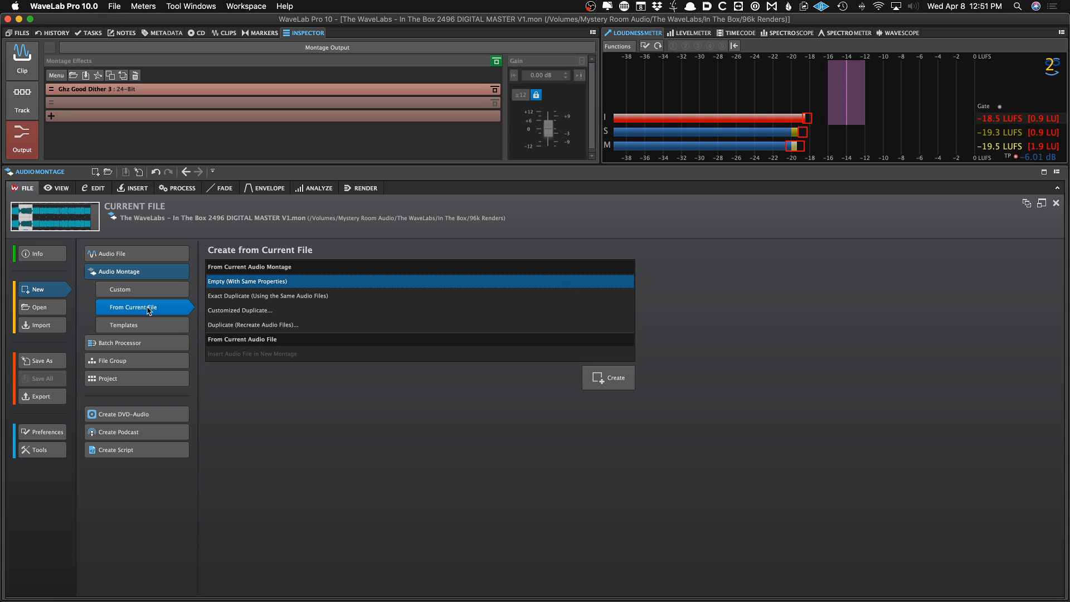
pyautogui.click(266, 325)
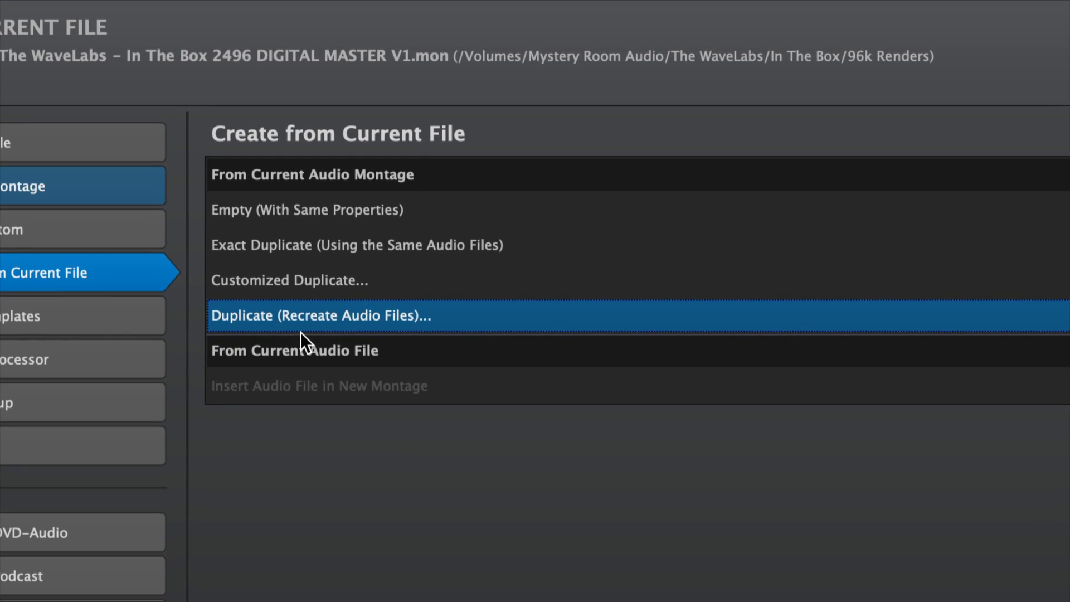
pyautogui.click(308, 281)
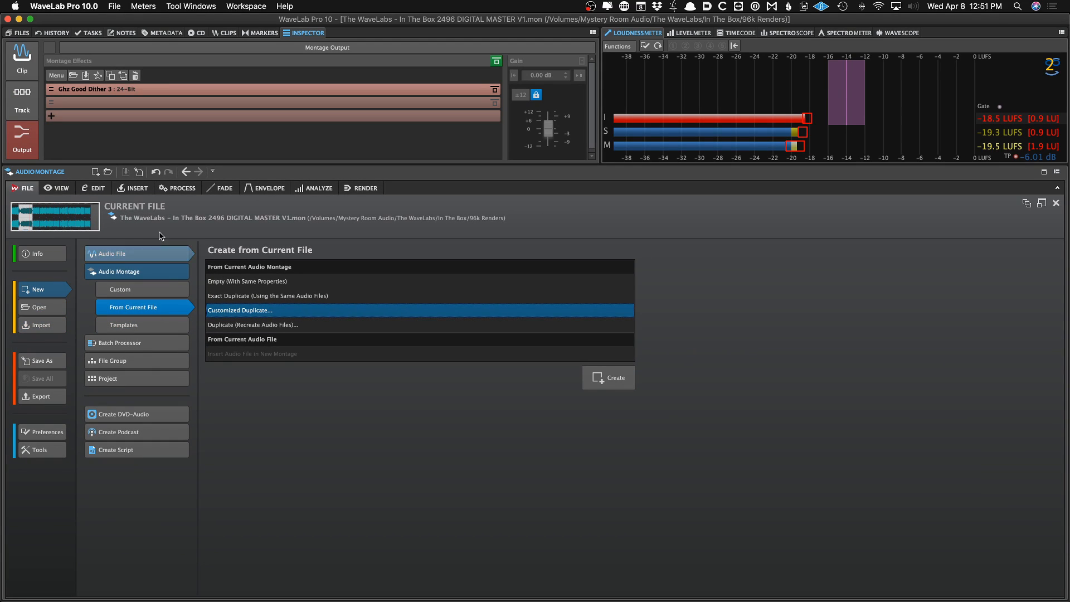
pyautogui.click(596, 372)
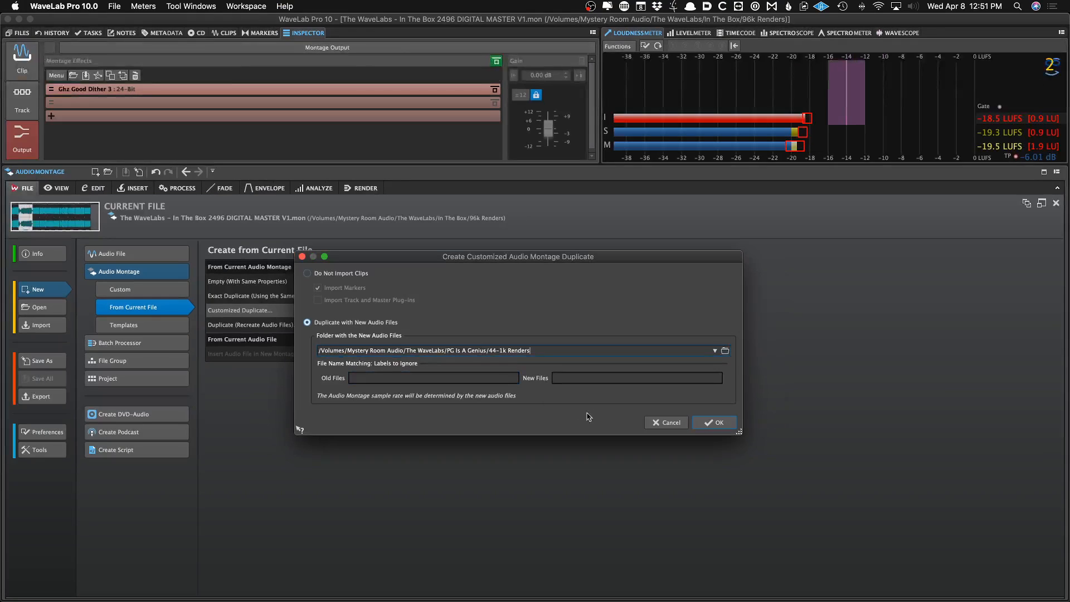
pyautogui.click(671, 423)
pyautogui.click(74, 224)
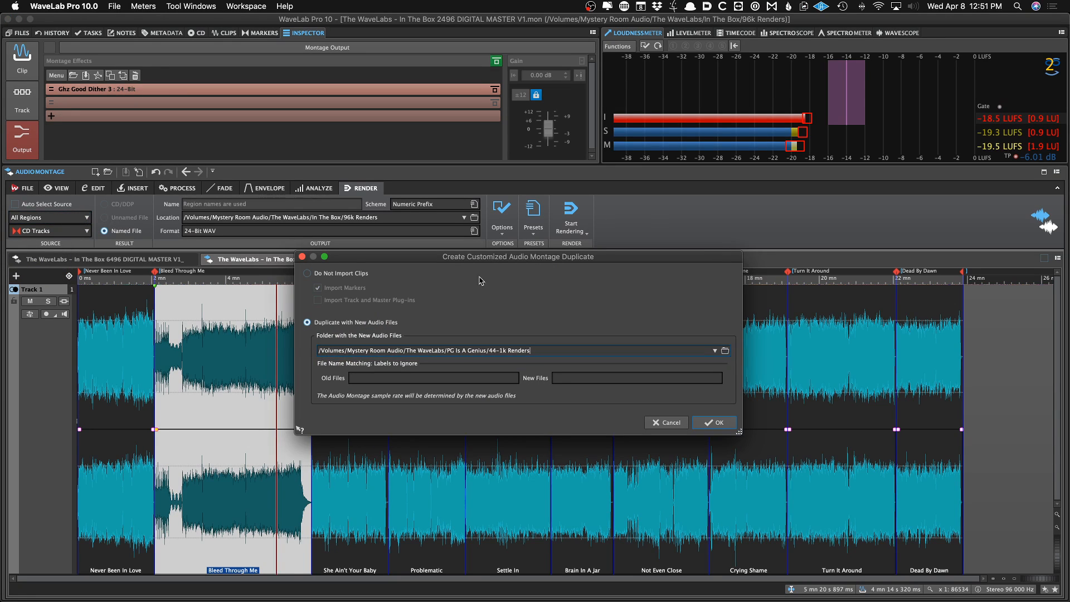
pyautogui.click(666, 423)
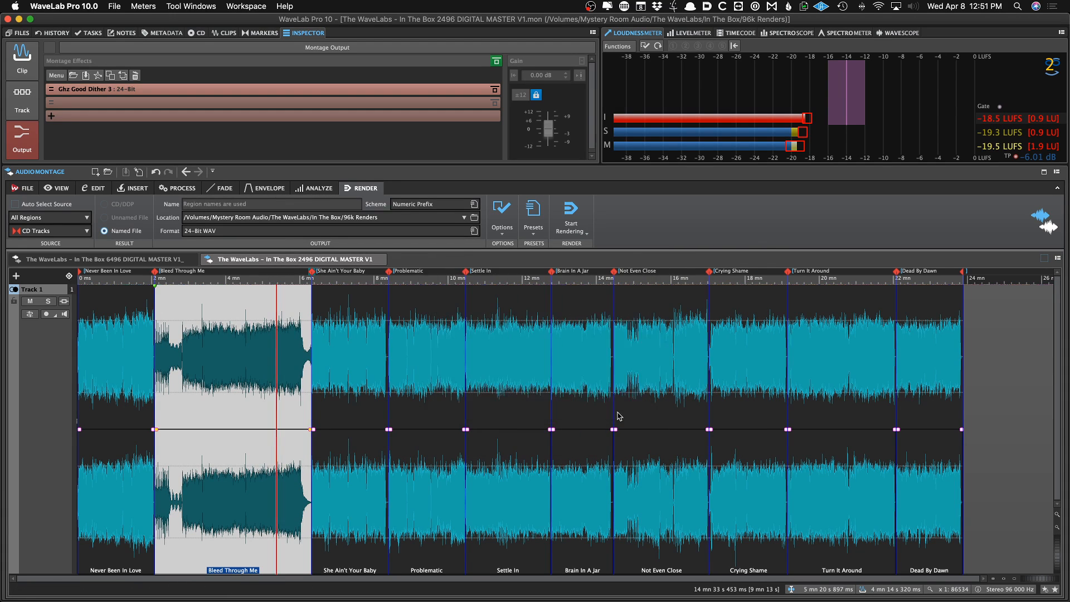
pyautogui.press('super+shift+d')
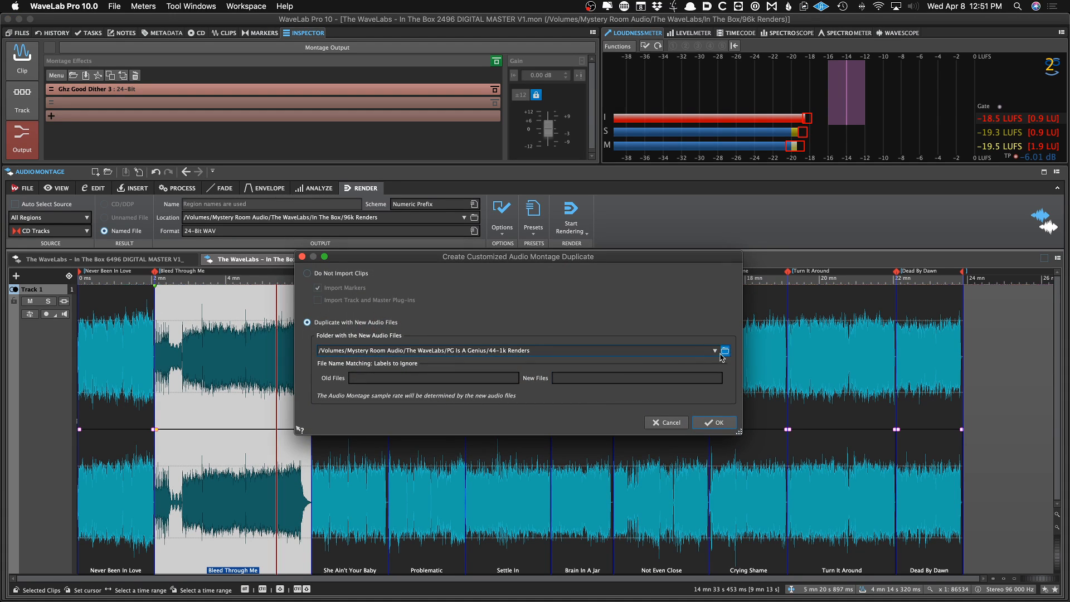
pyautogui.click(669, 421)
# Create a customized montage duplicate with new audio files from the In The Box/44-1k Renders folder
pyautogui.click(576, 397)
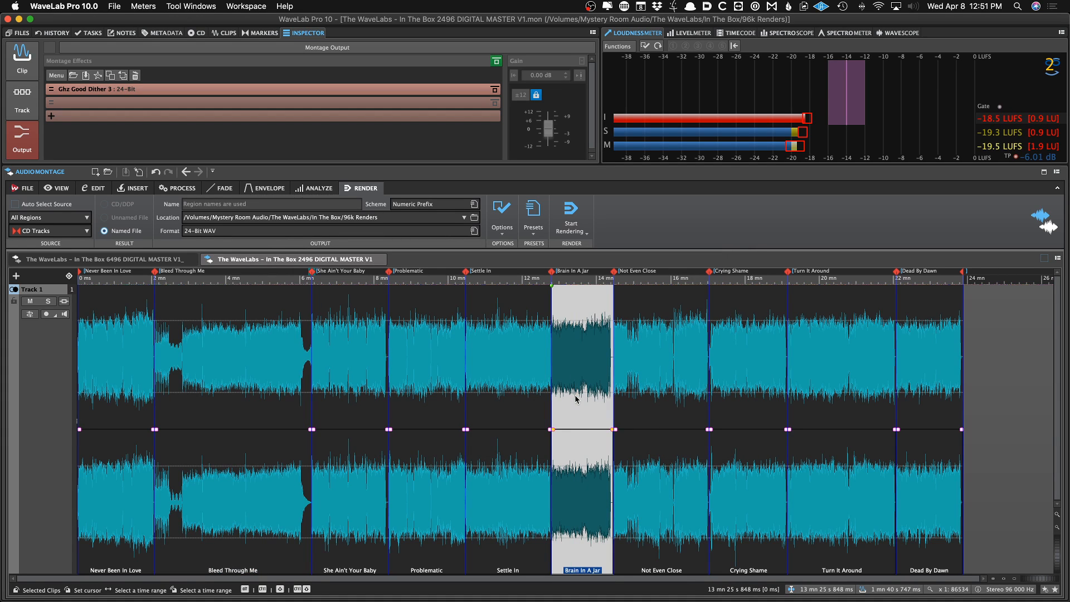
pyautogui.press('super+shift+d')
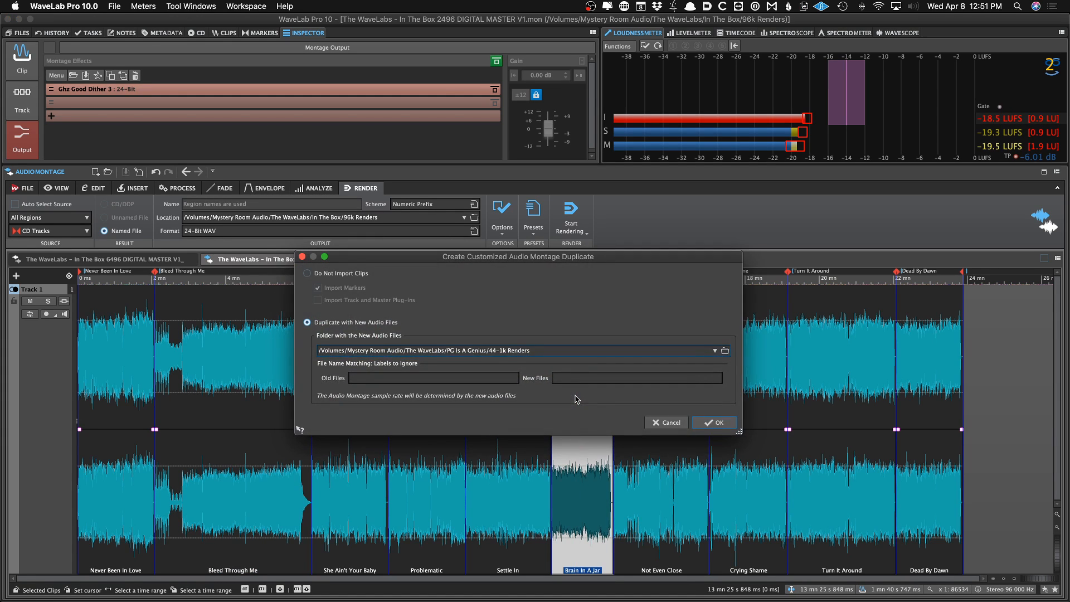
pyautogui.click(724, 350)
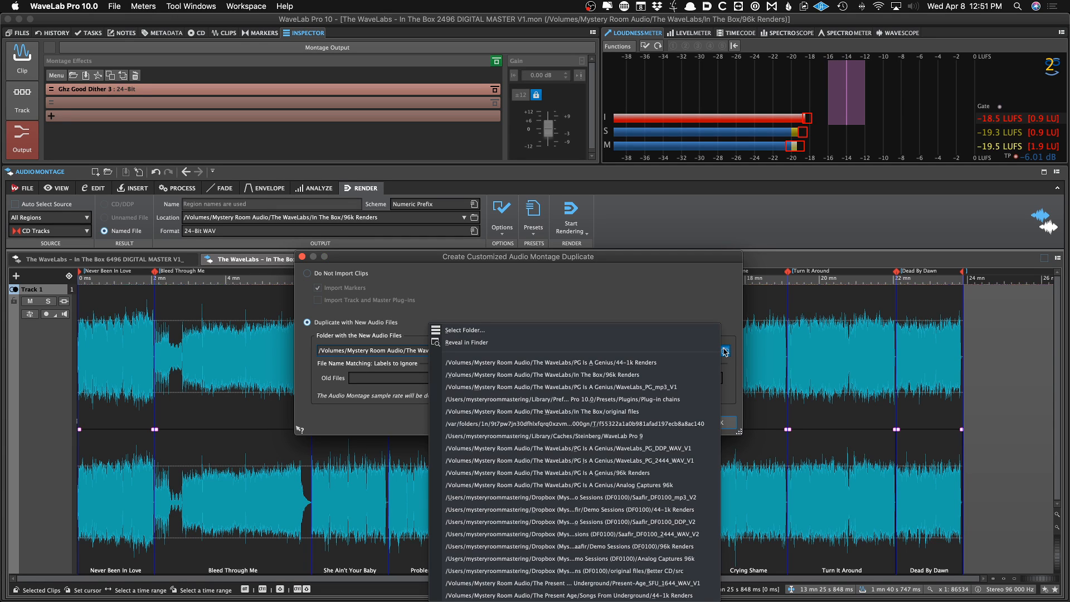
pyautogui.click(735, 315)
pyautogui.click(725, 351)
pyautogui.click(697, 330)
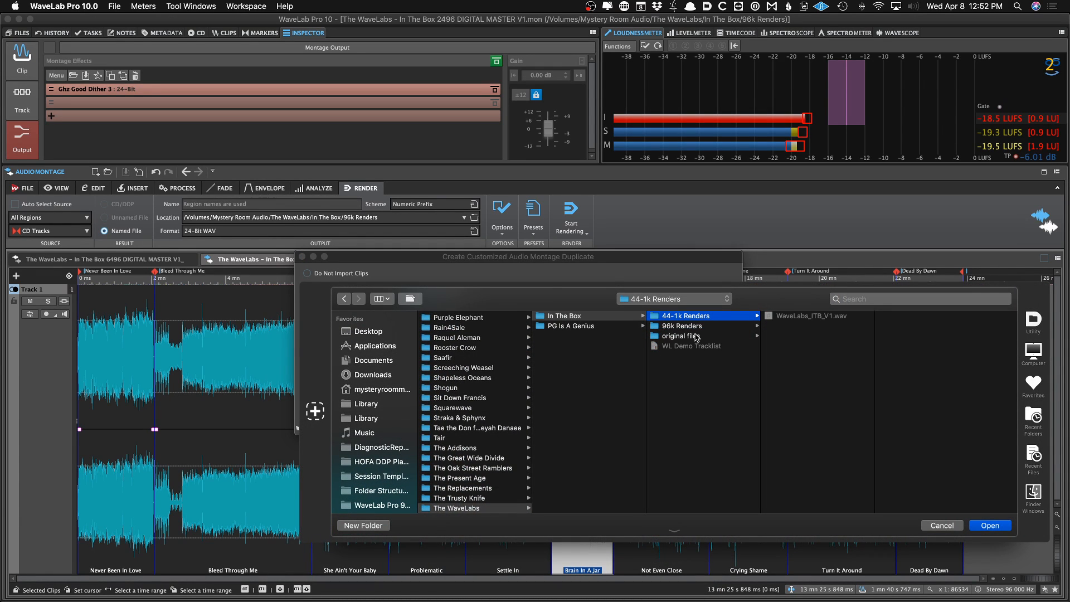
pyautogui.press('Return')
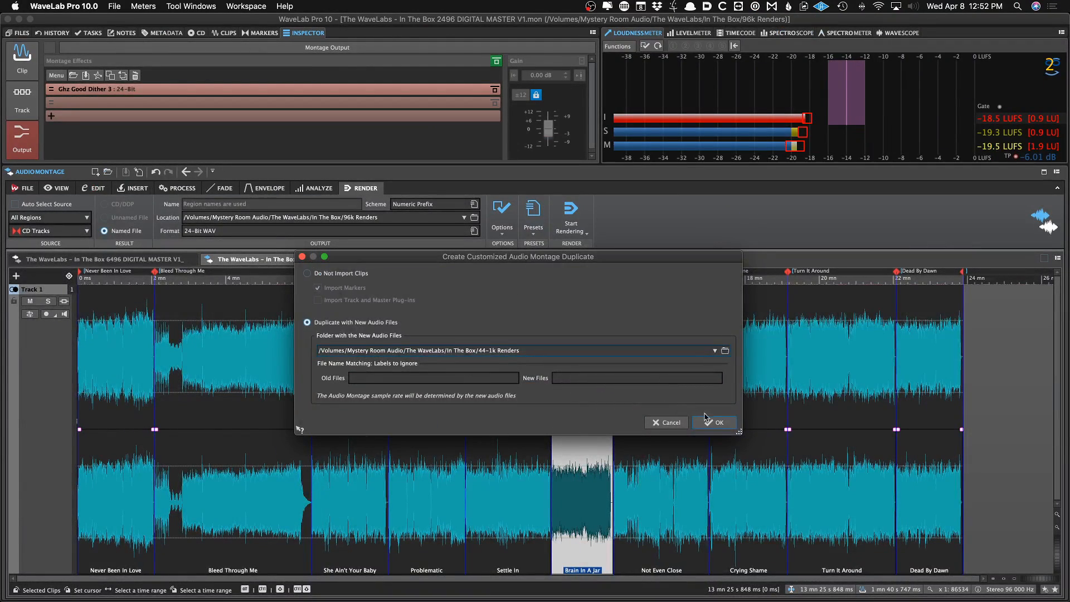
pyautogui.click(708, 421)
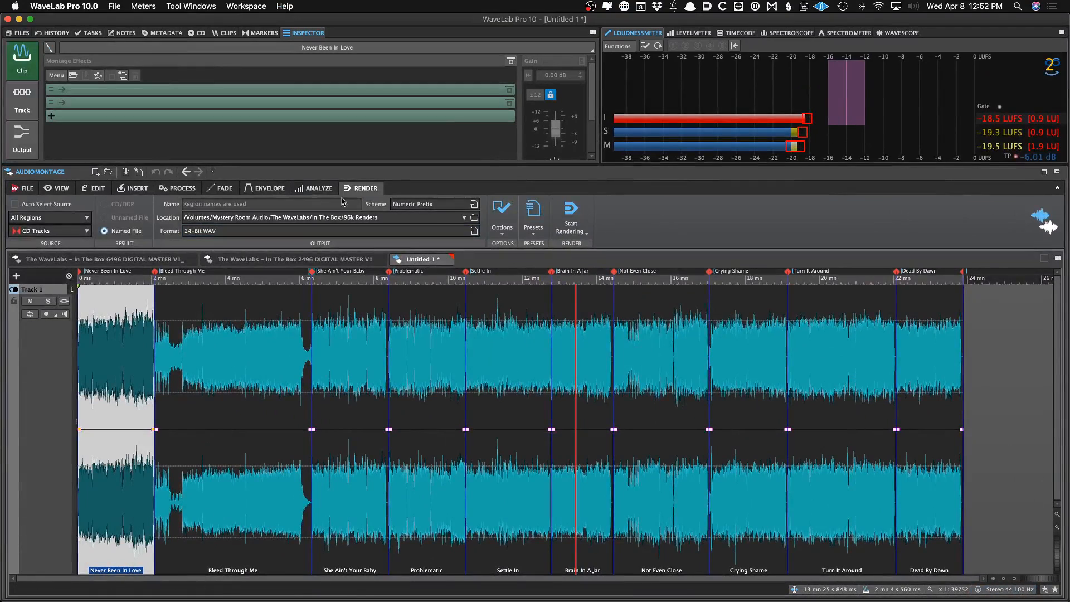
# Save the new montage as The WaveLabs - In The Box 2444 DIGITAL MASTER V1
pyautogui.click(22, 136)
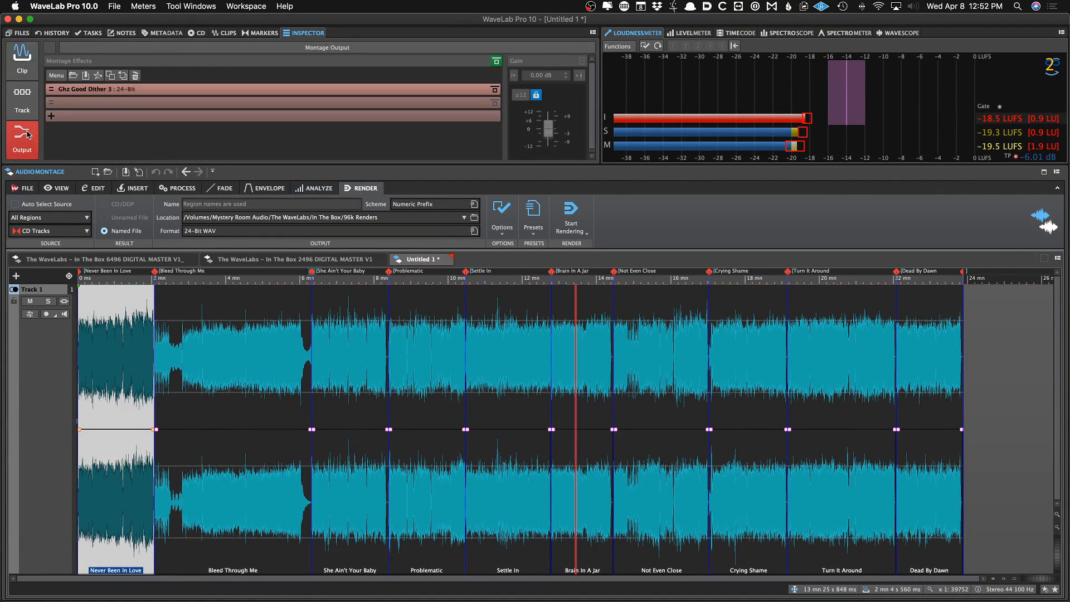
pyautogui.click(301, 259)
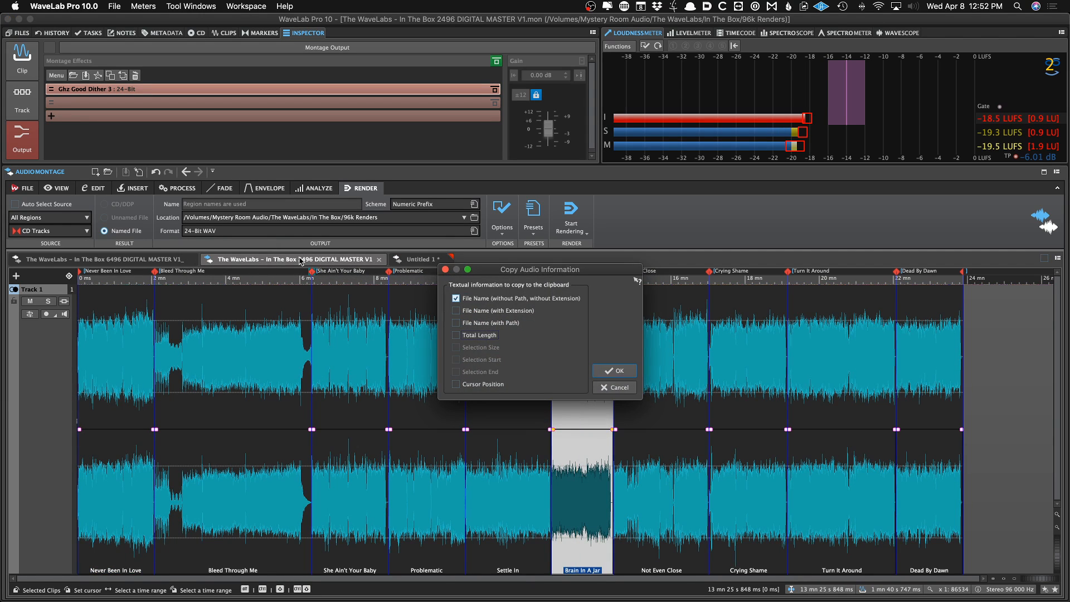
pyautogui.hotkey('ctrl', 'Tab')
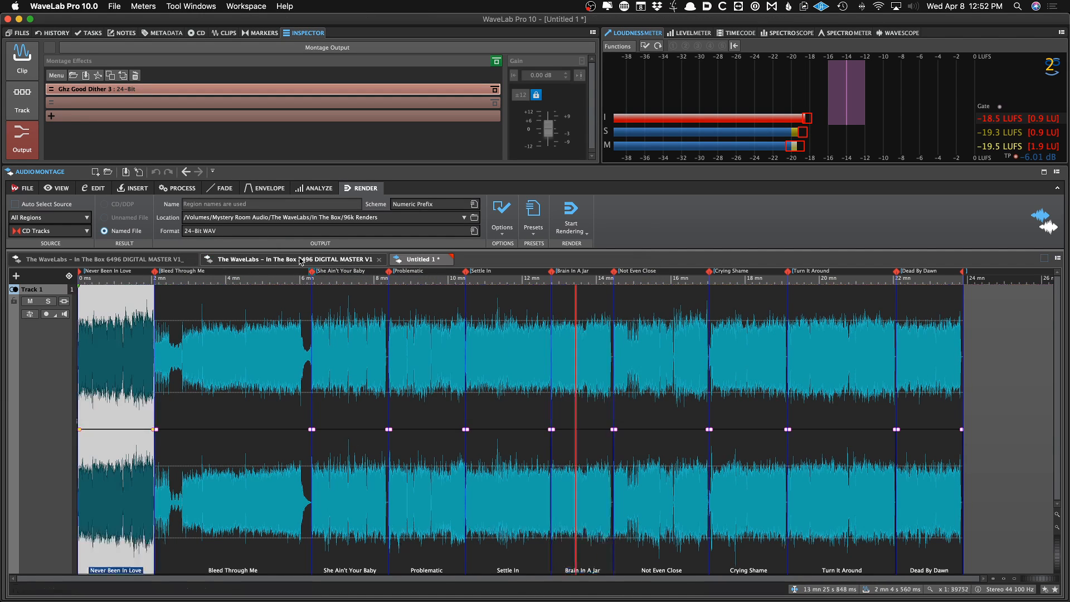
pyautogui.press('super+s')
pyautogui.press('super+v')
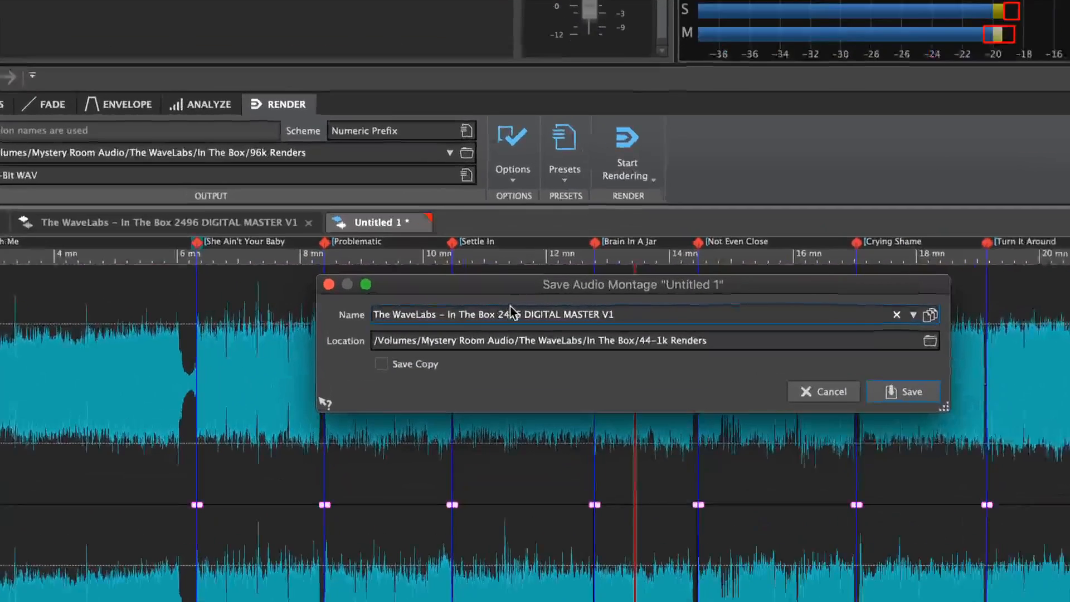
pyautogui.moveTo(493, 314); pyautogui.dragTo(500, 315)
pyautogui.hotkey('shift', 'Right')
pyautogui.hotkey('shift', 'Right')
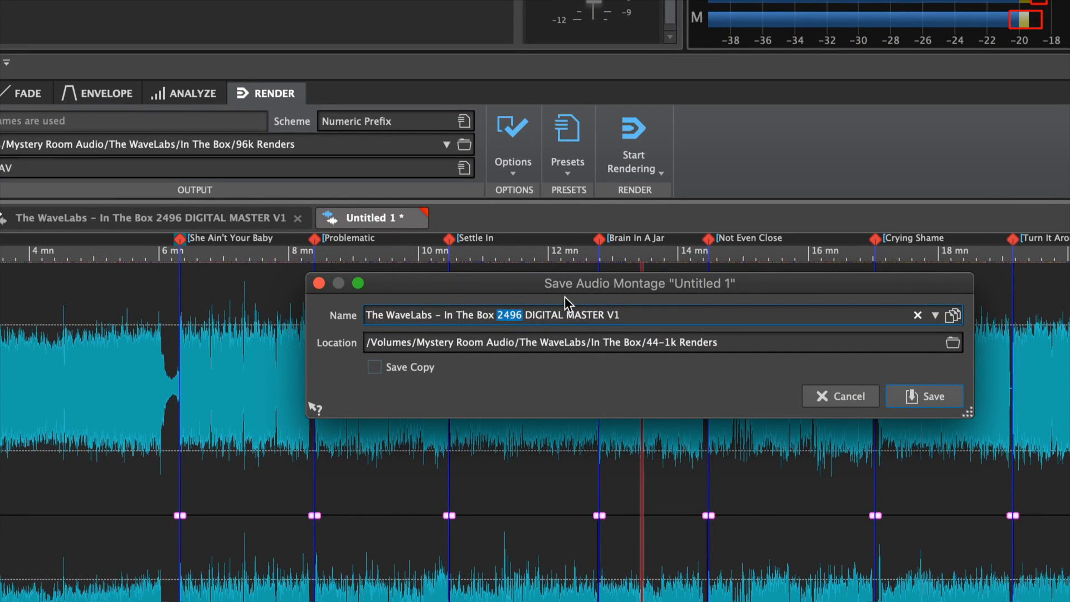
pyautogui.write('2444')
pyautogui.press('Return')
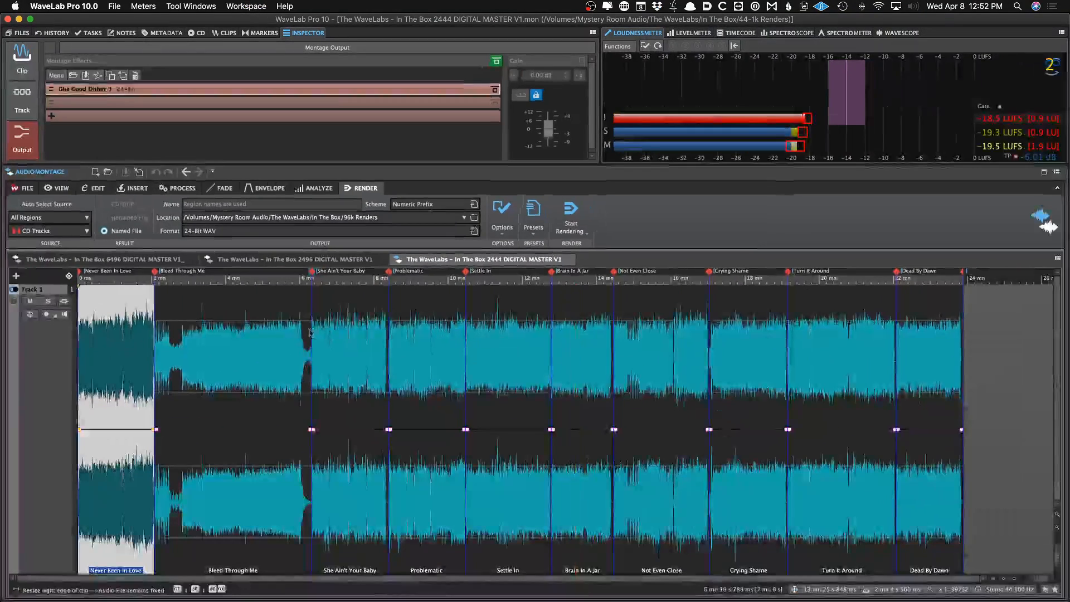
# Load the 24-Bit WAV Tracks render preset for the new montage
pyautogui.doubleClick(134, 348)
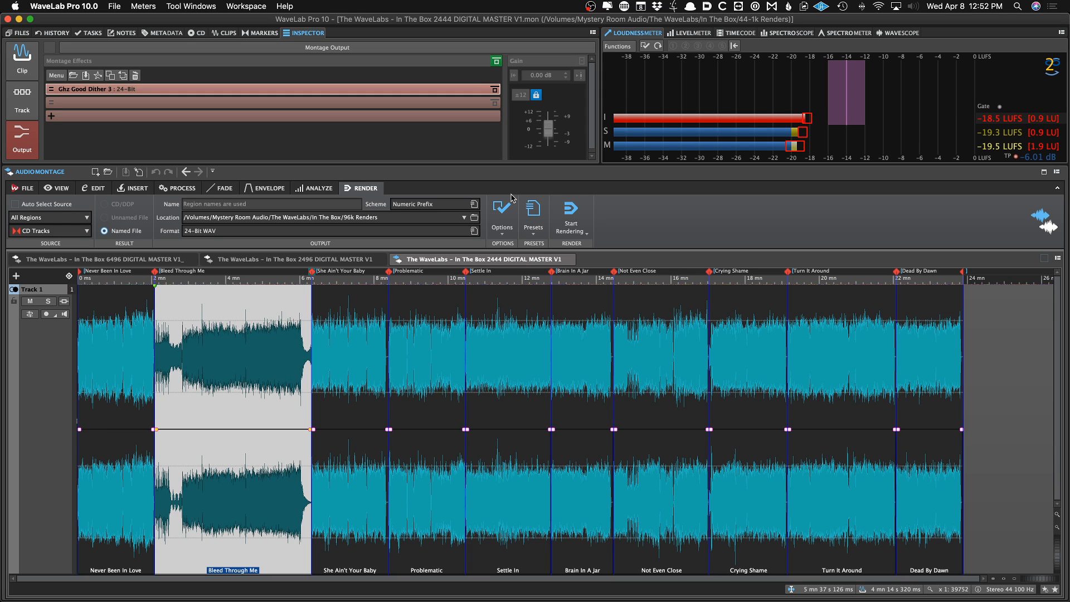
pyautogui.click(535, 215)
pyautogui.click(539, 216)
pyautogui.click(538, 217)
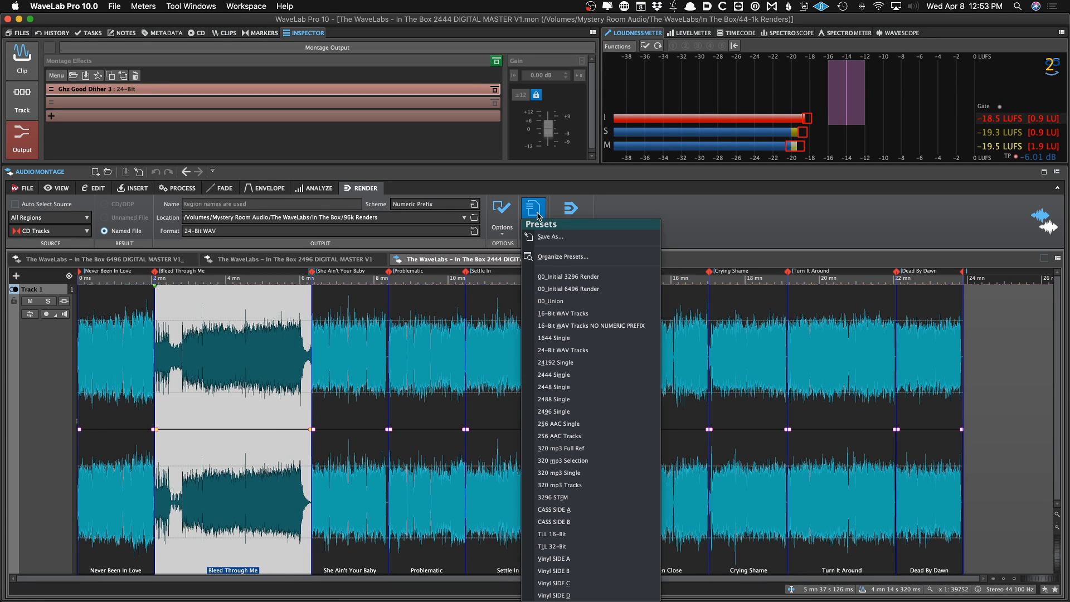
pyautogui.click(539, 216)
pyautogui.click(539, 217)
pyautogui.click(540, 218)
pyautogui.click(540, 220)
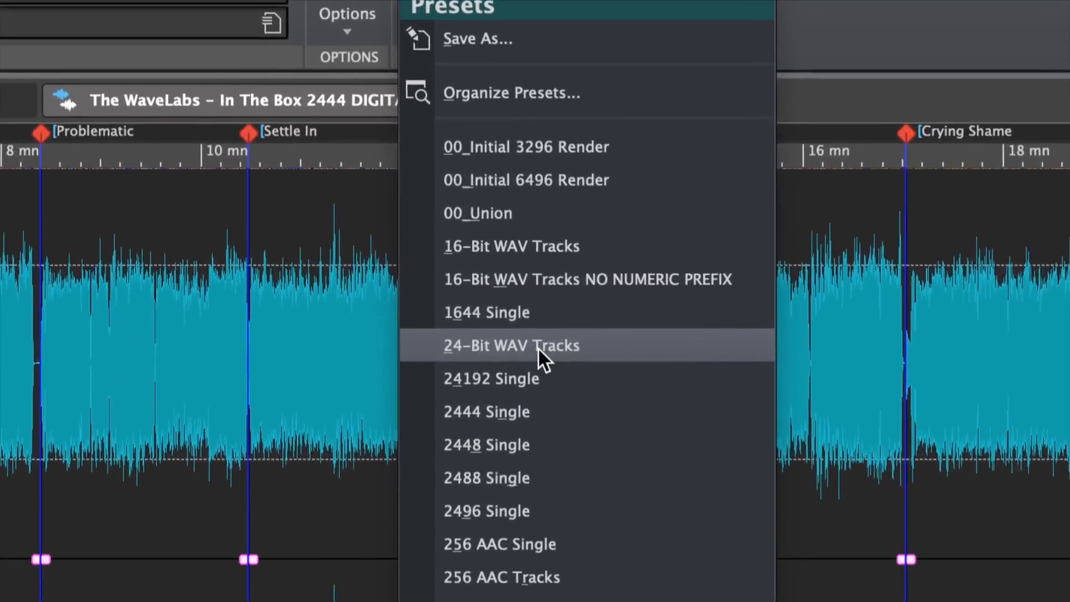
pyautogui.click(526, 346)
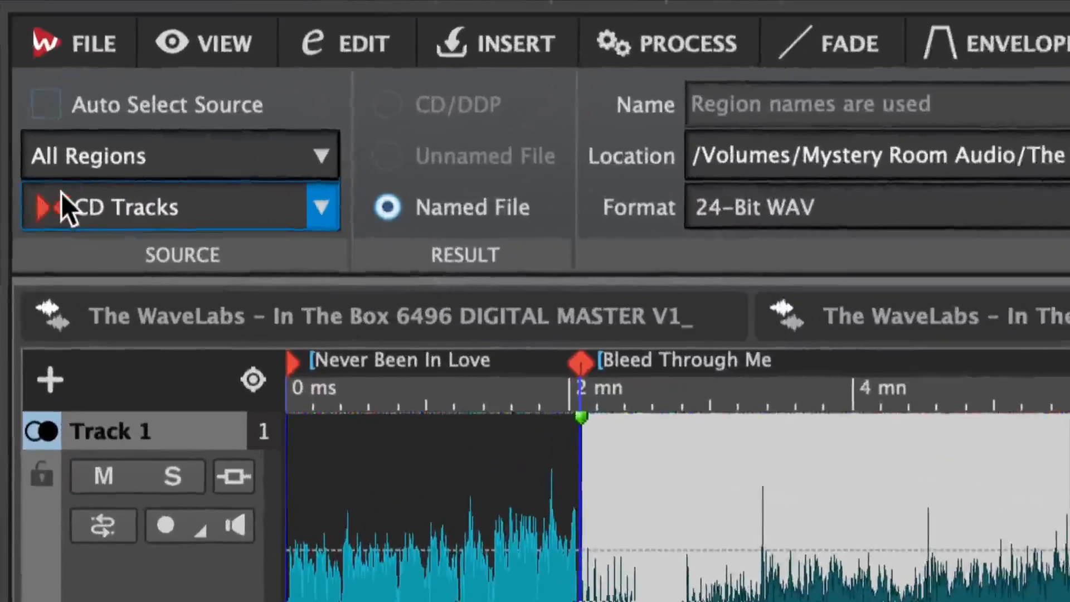
# Set the render source to All Regions with CD Tracks
pyautogui.click(164, 158)
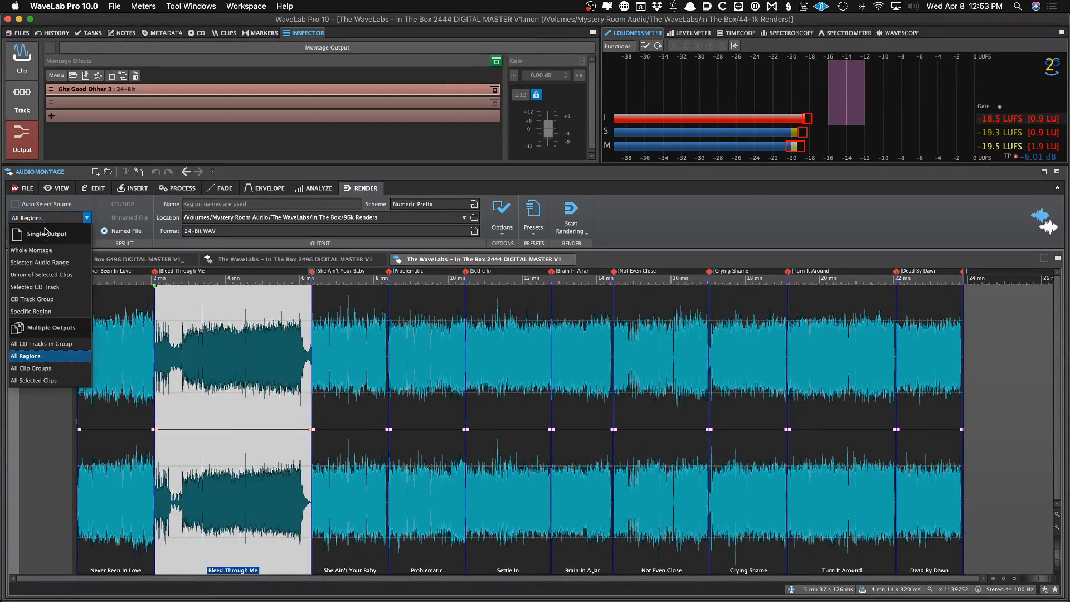
pyautogui.click(34, 358)
pyautogui.click(47, 231)
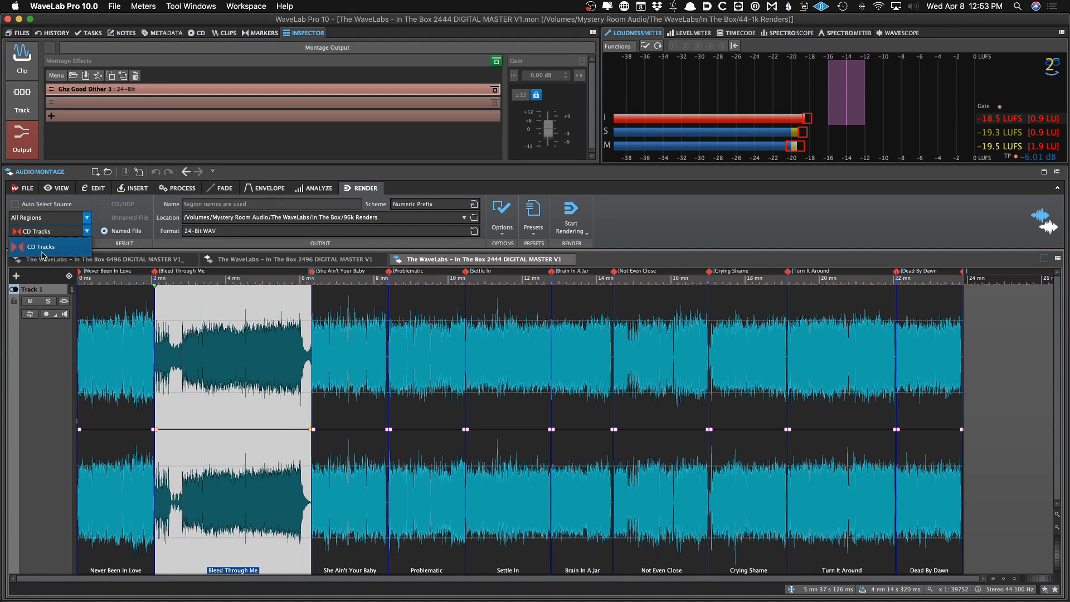
pyautogui.click(42, 247)
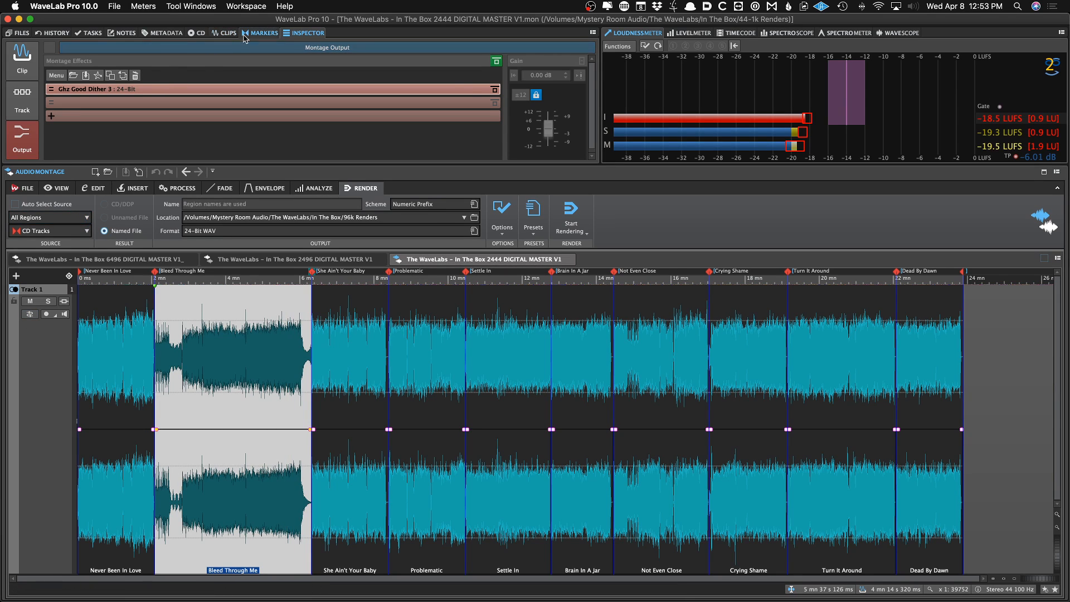
# Apply the Numeric Prefix file naming scheme for the rendered tracks
pyautogui.click(260, 33)
pyautogui.scroll(-1, 111, 98)
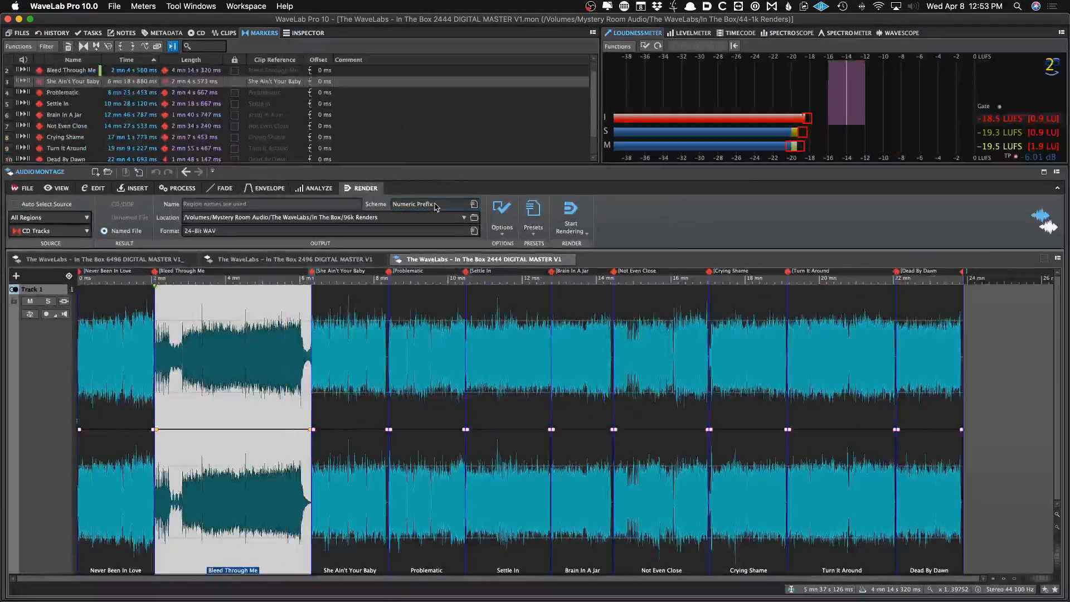
pyautogui.click(435, 207)
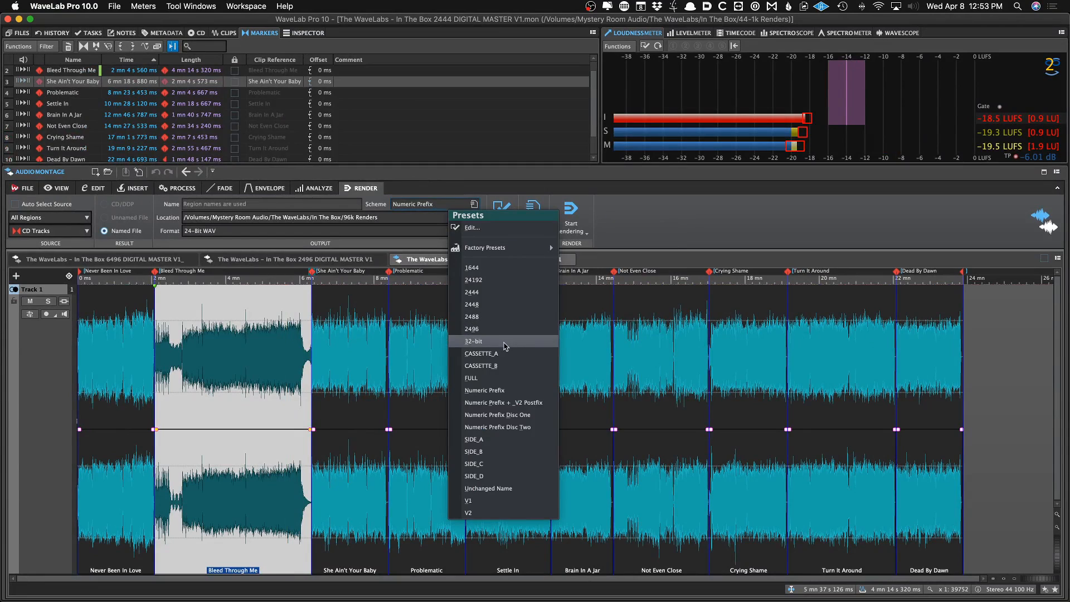
pyautogui.click(503, 390)
# Open the Numeric Prefix naming scheme editor to review its counter and separator settings
pyautogui.click(448, 209)
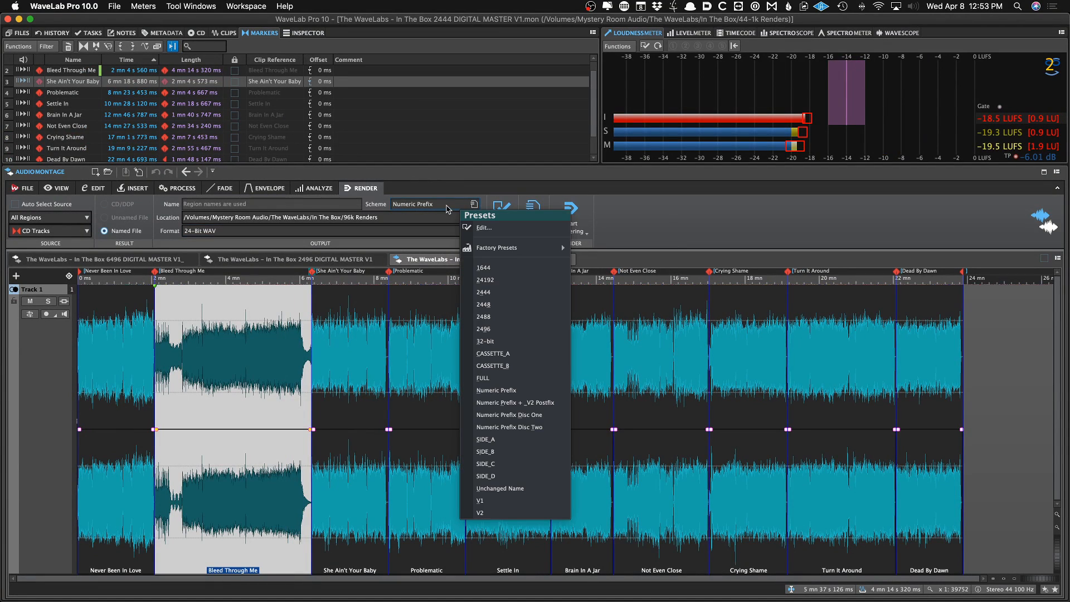
pyautogui.click(449, 202)
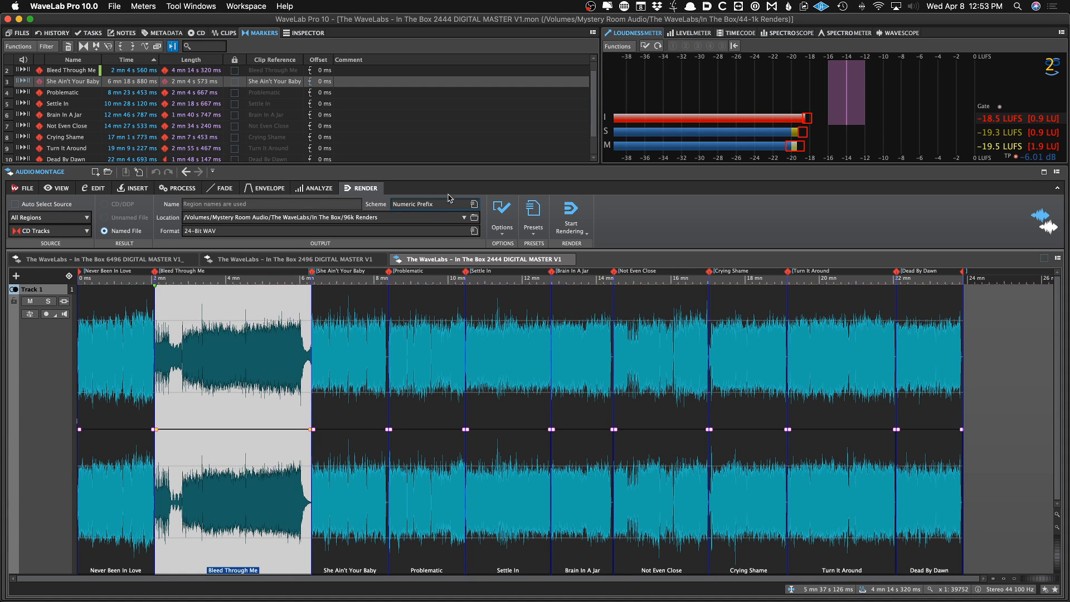
pyautogui.click(450, 199)
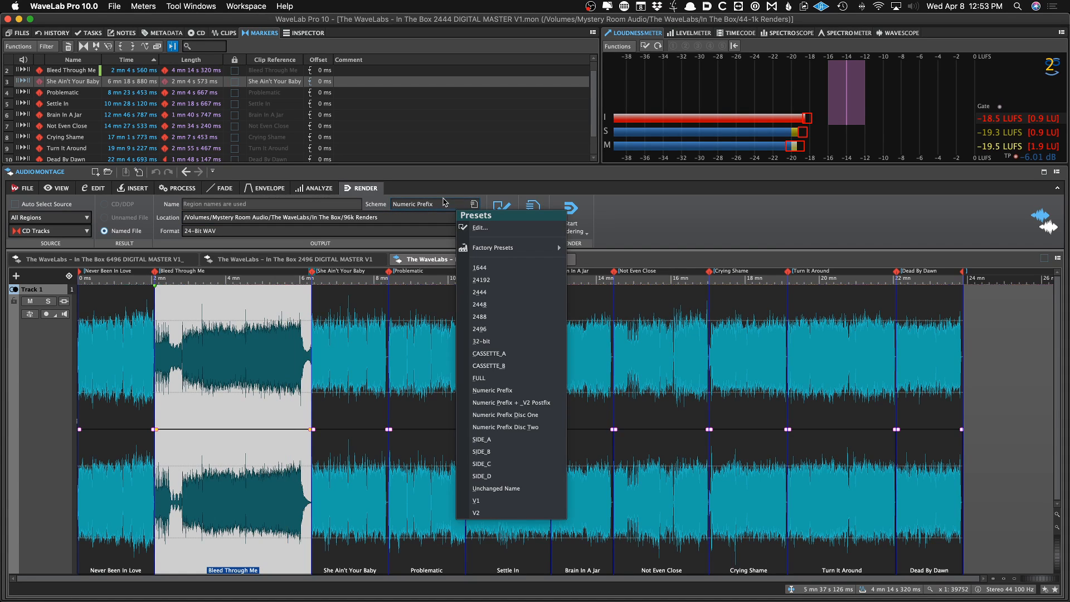
pyautogui.click(515, 228)
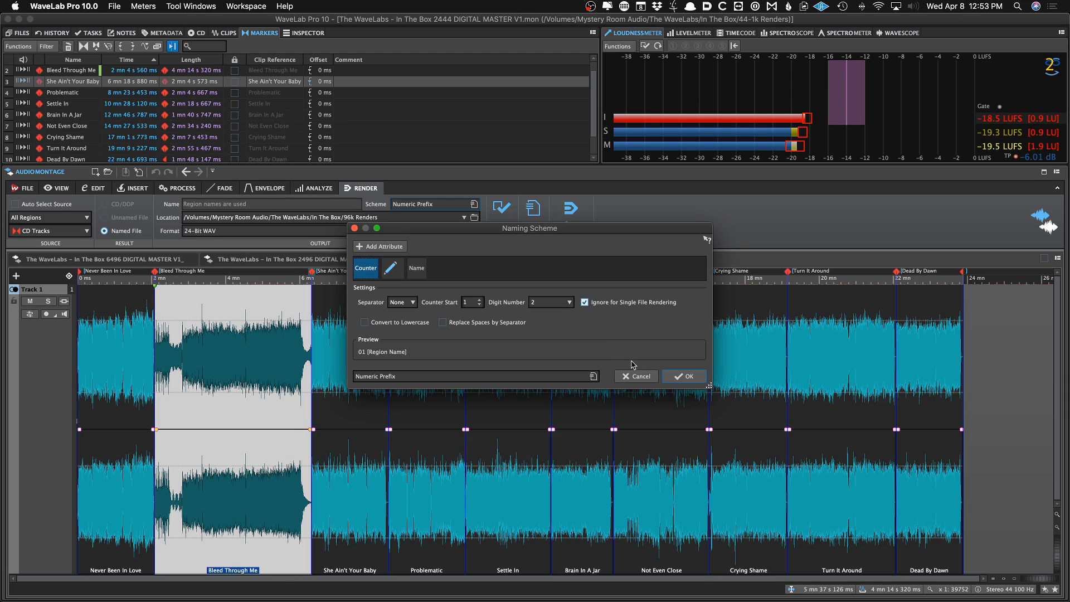
pyautogui.click(634, 376)
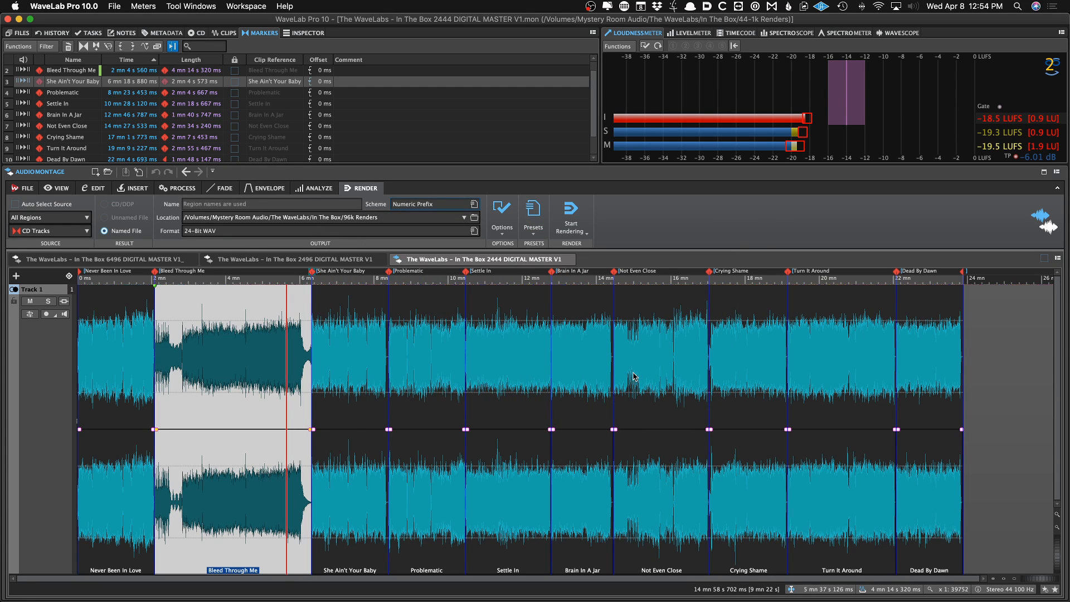
pyautogui.click(438, 206)
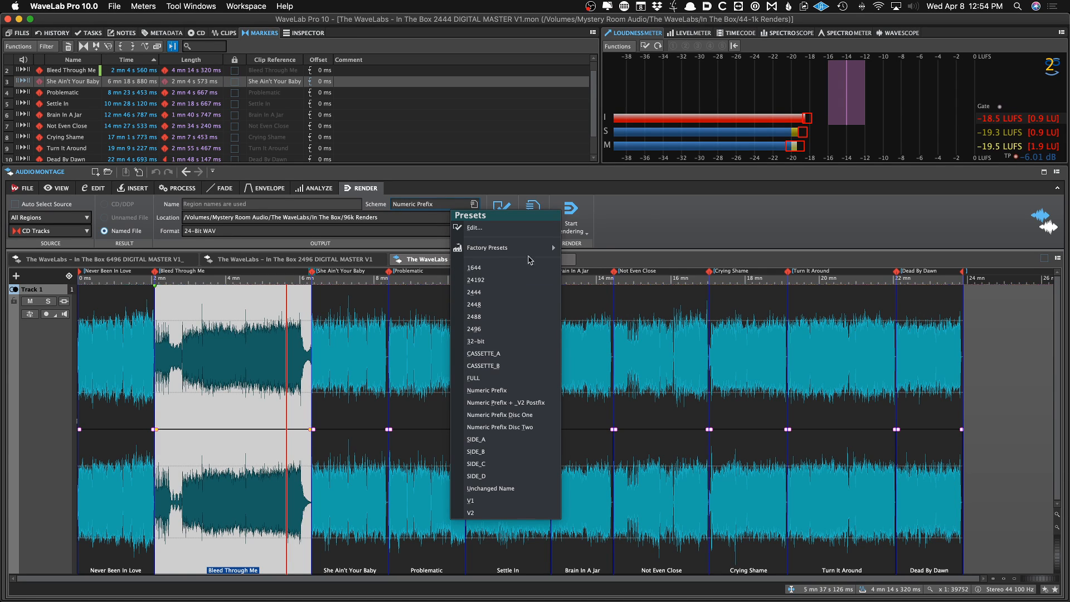
pyautogui.click(644, 216)
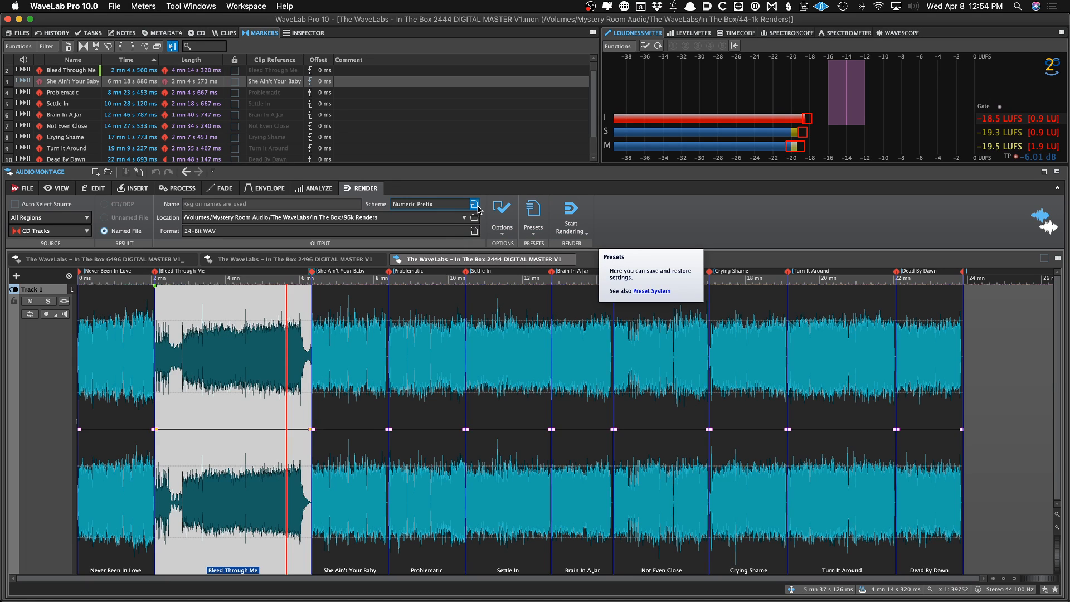
# Reload the 24-Bit WAV Tracks preset and play back the montage while monitoring the Bit Meter
pyautogui.click(533, 212)
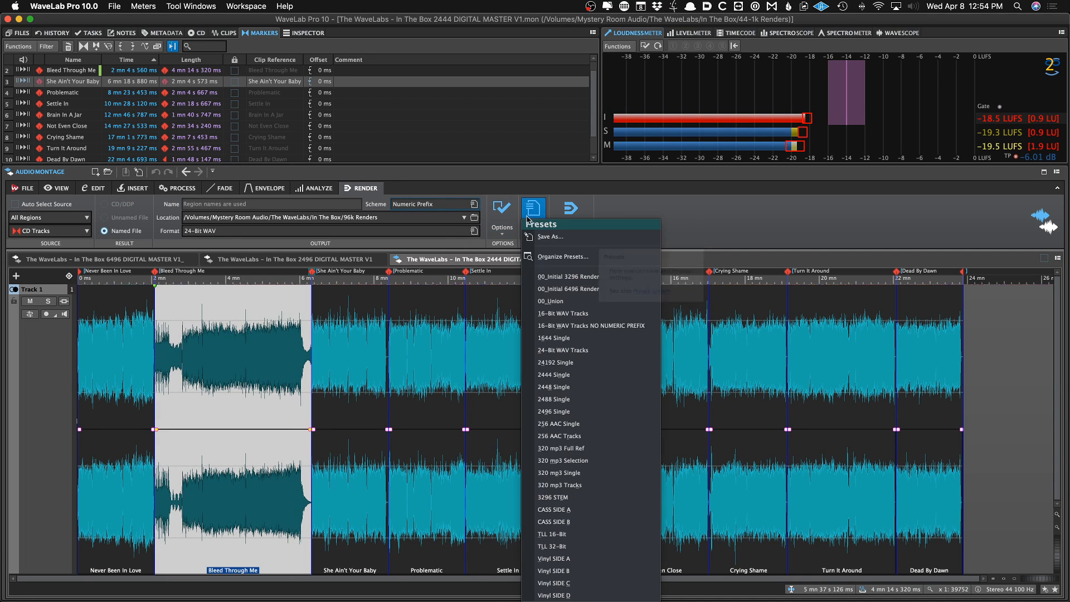
pyautogui.click(589, 351)
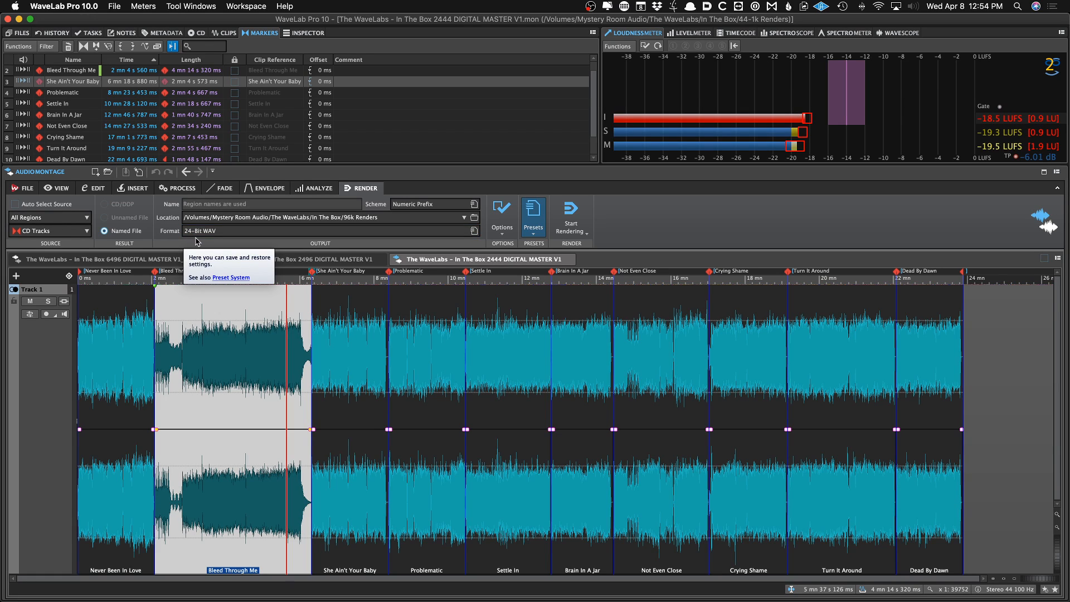
pyautogui.press('i')
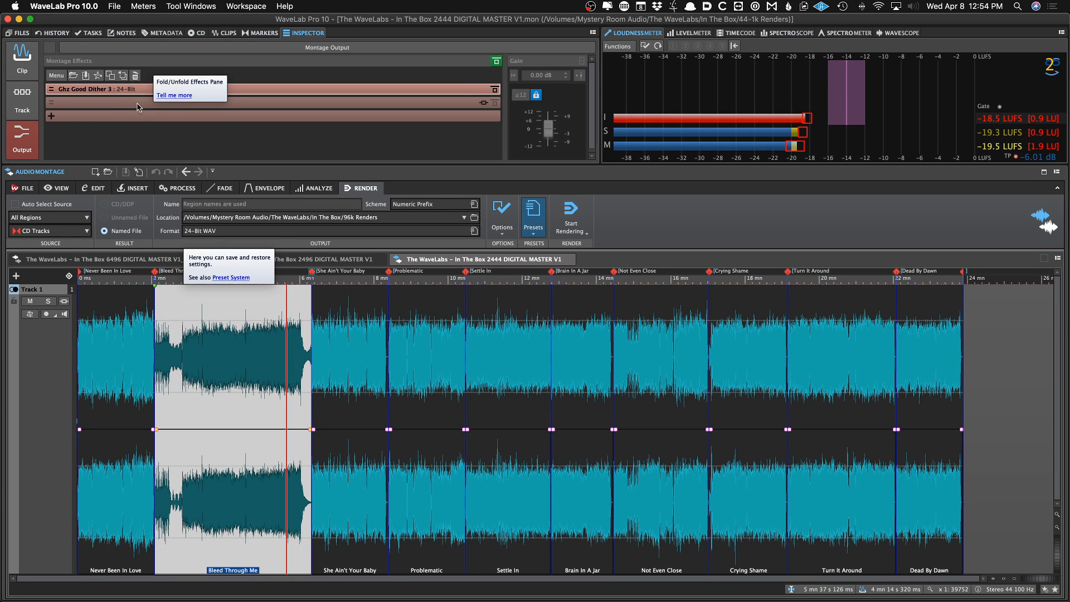
pyautogui.click(215, 277)
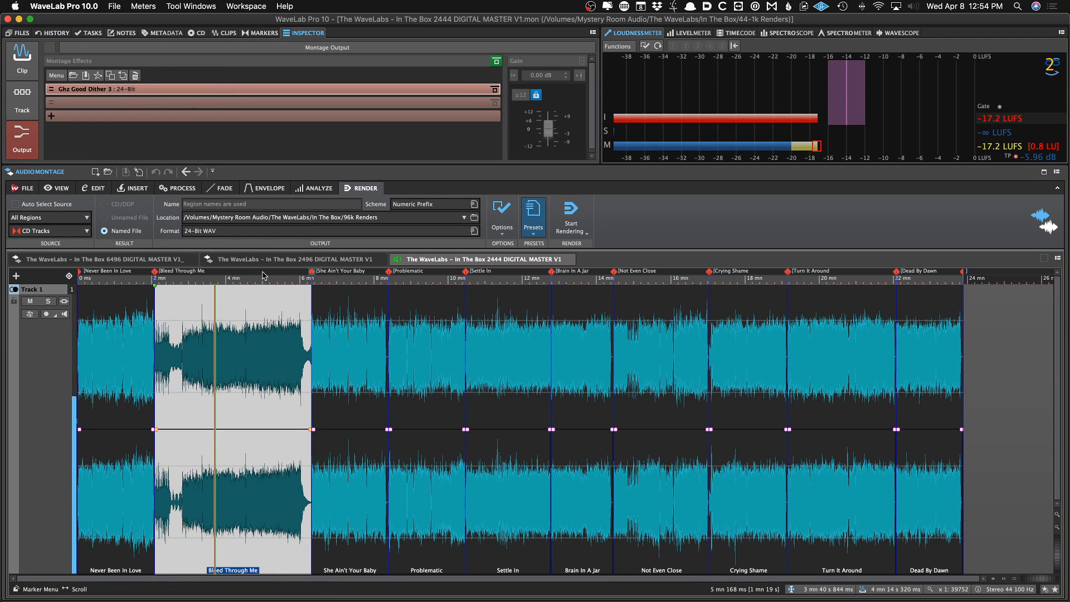
pyautogui.press('space')
pyautogui.press('b')
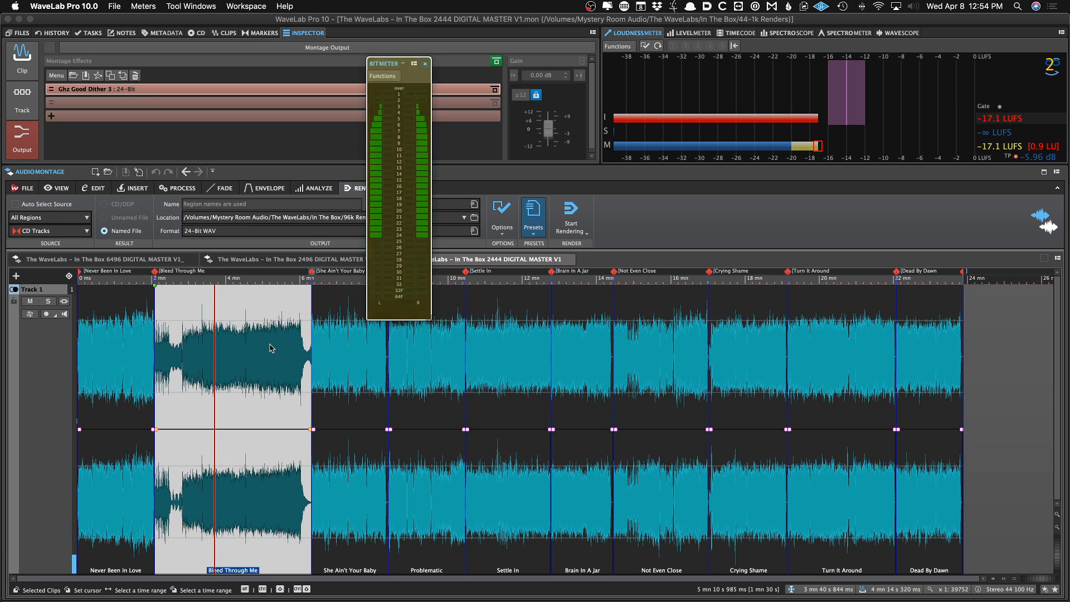
pyautogui.press('space')
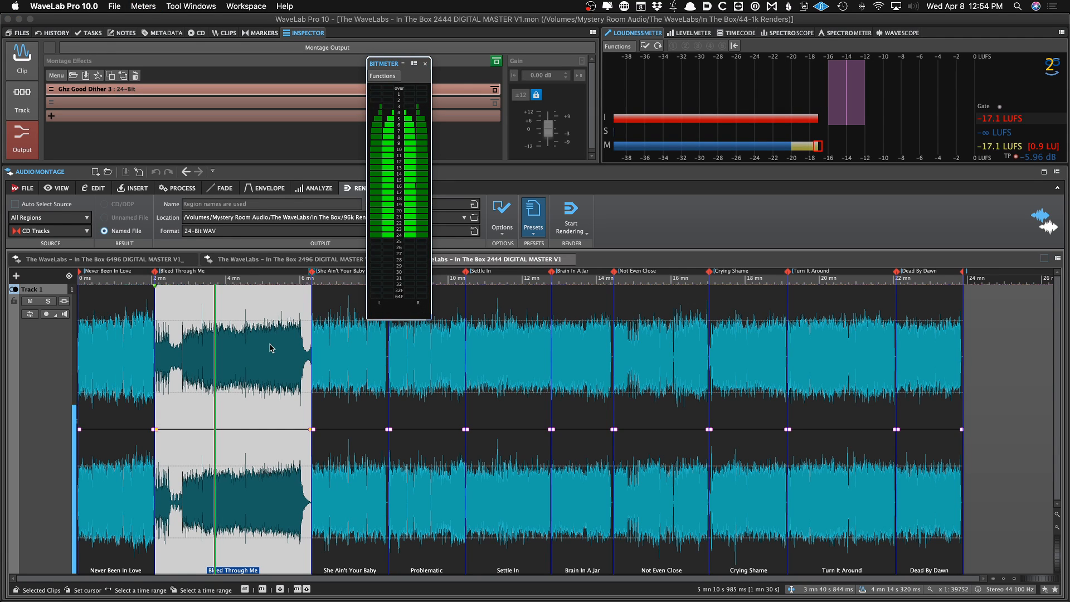
pyautogui.press('space')
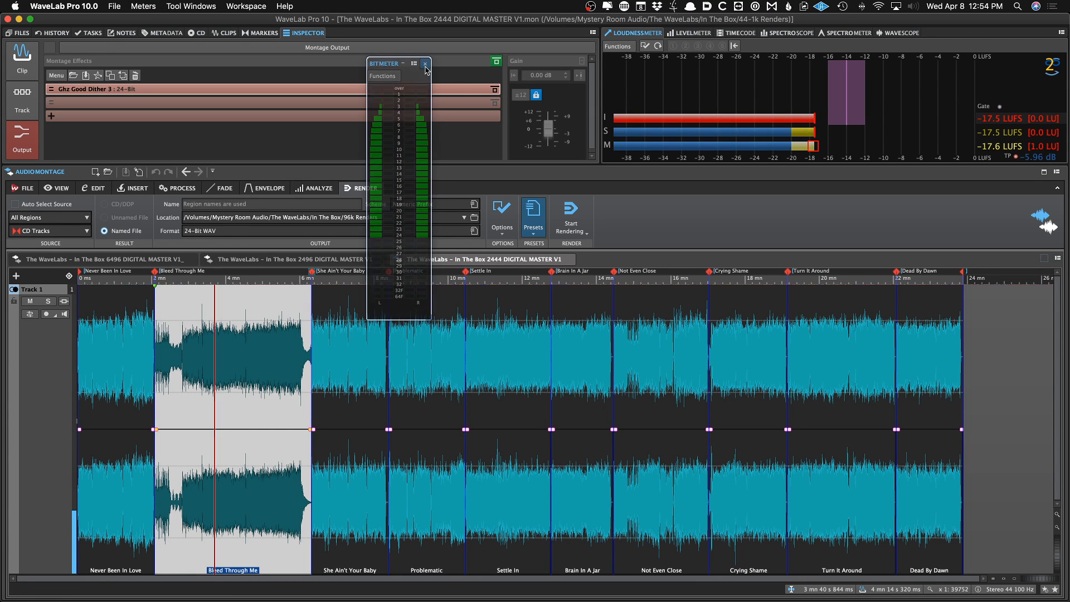
pyautogui.click(425, 64)
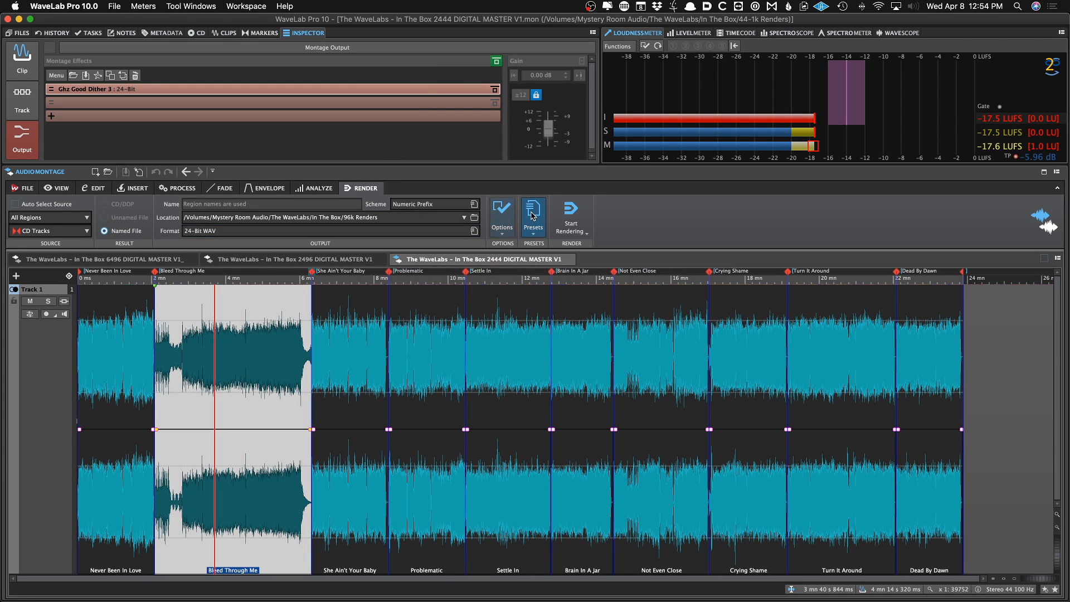
# Review the render options and reapply the 24-Bit WAV Tracks render preset
pyautogui.click(513, 219)
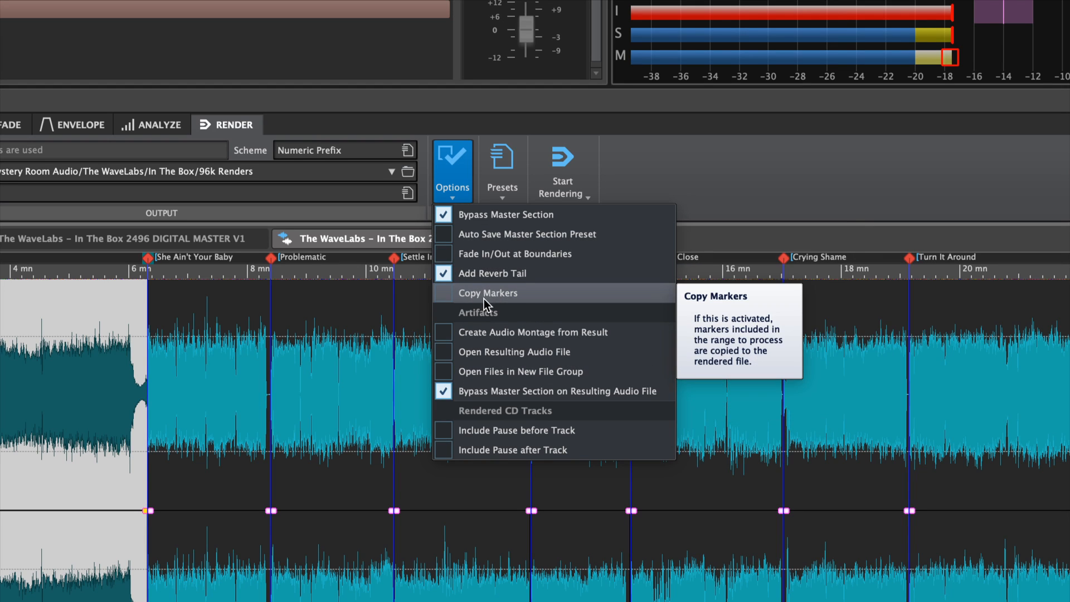
pyautogui.click(716, 187)
pyautogui.click(502, 159)
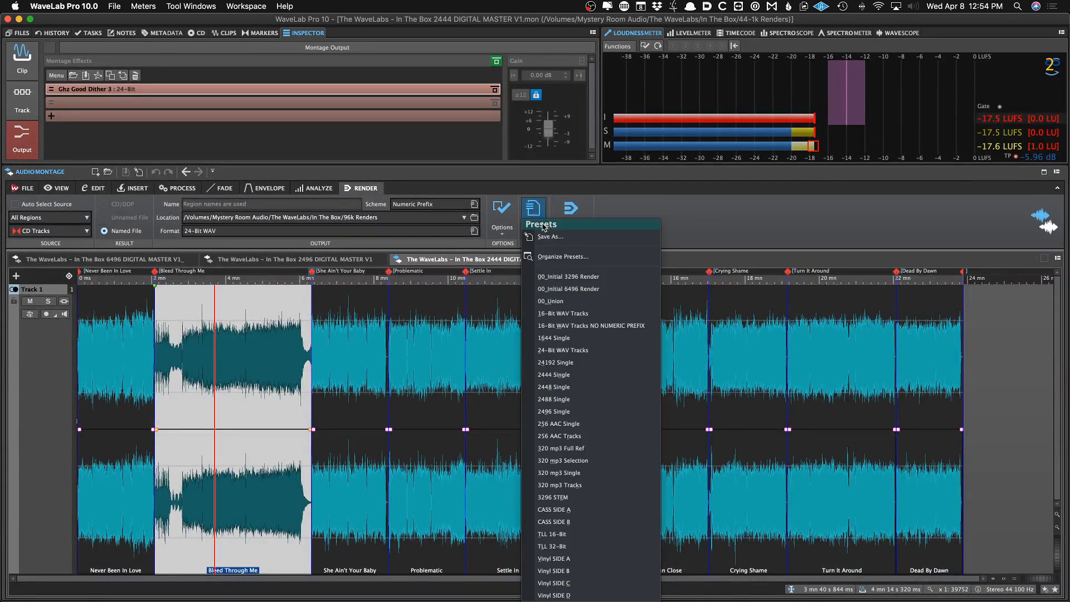
pyautogui.click(593, 351)
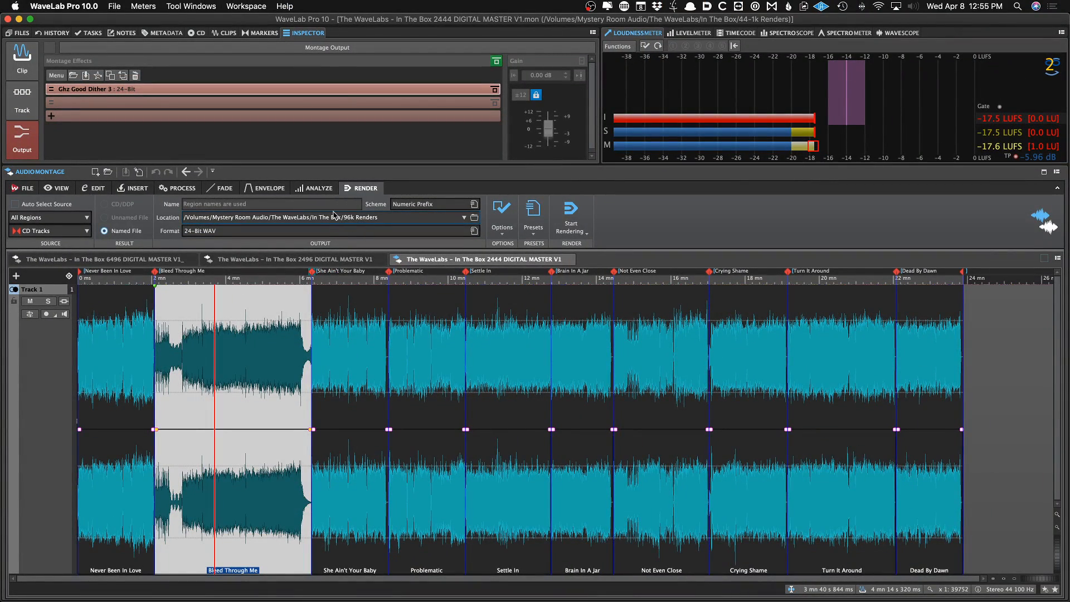
# Rename the output folder in the location path to WaveLabs_ITB_2444_WAV_V1 and start rendering the tracks
pyautogui.click(19, 33)
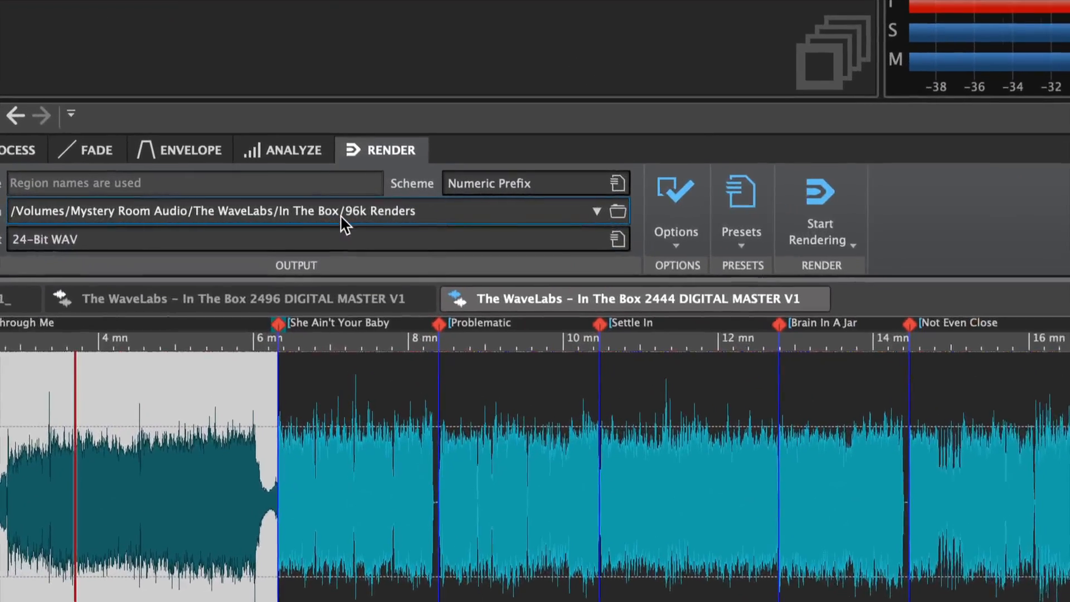
pyautogui.moveTo(342, 216); pyautogui.dragTo(423, 216)
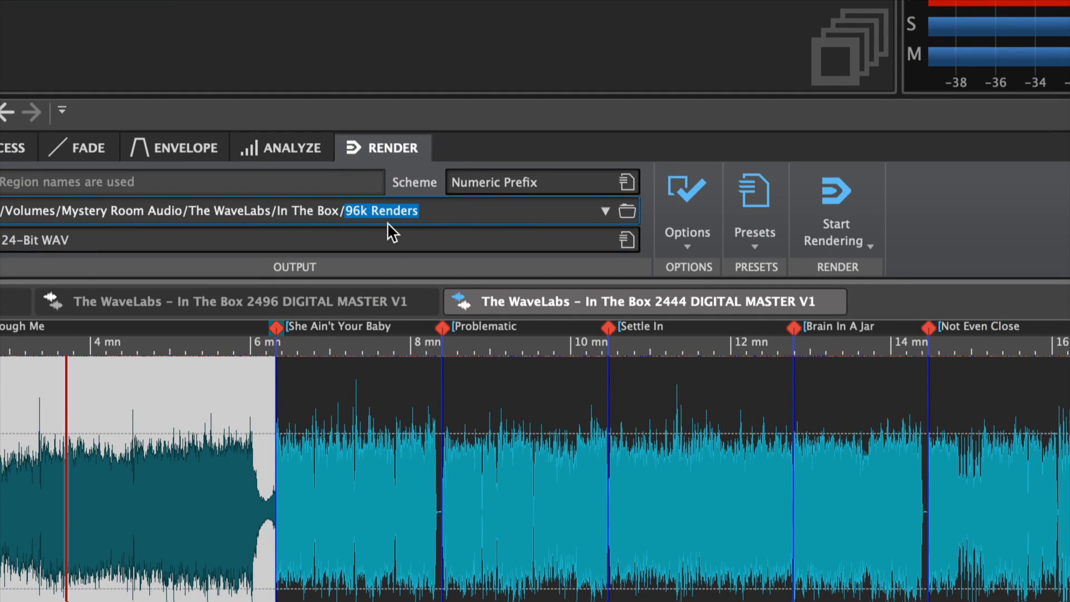
pyautogui.write('WaveLabs_ITB_V1.wav')
pyautogui.press('BackSpace')
pyautogui.press('BackSpace')
pyautogui.press('BackSpace')
pyautogui.press('BackSpace')
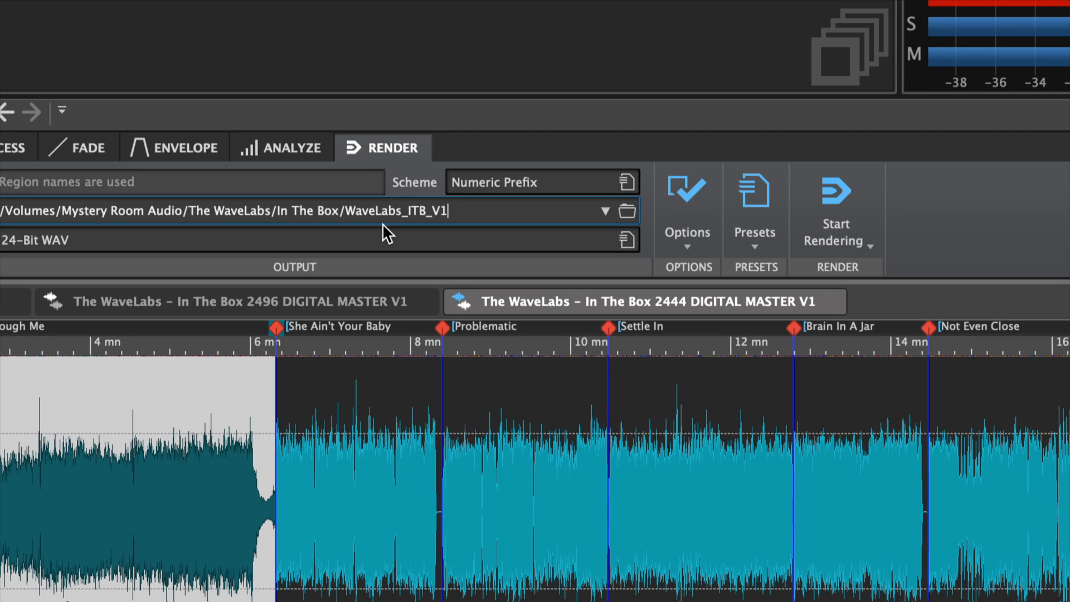
pyautogui.press('Left')
pyautogui.press('Left')
pyautogui.write('2444_WAV_')
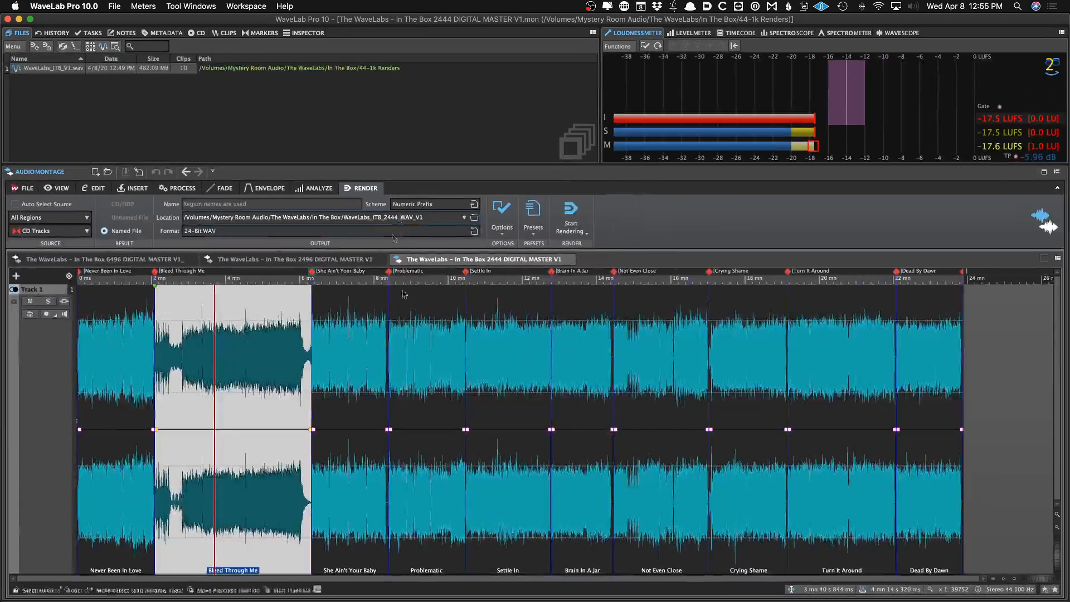
pyautogui.doubleClick(360, 467)
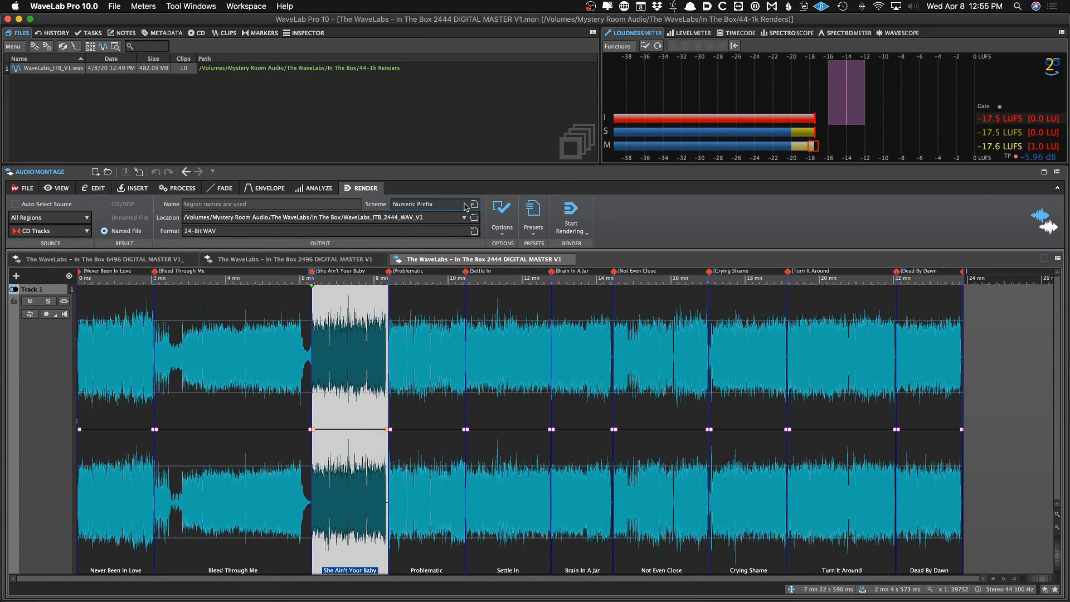
pyautogui.click(572, 213)
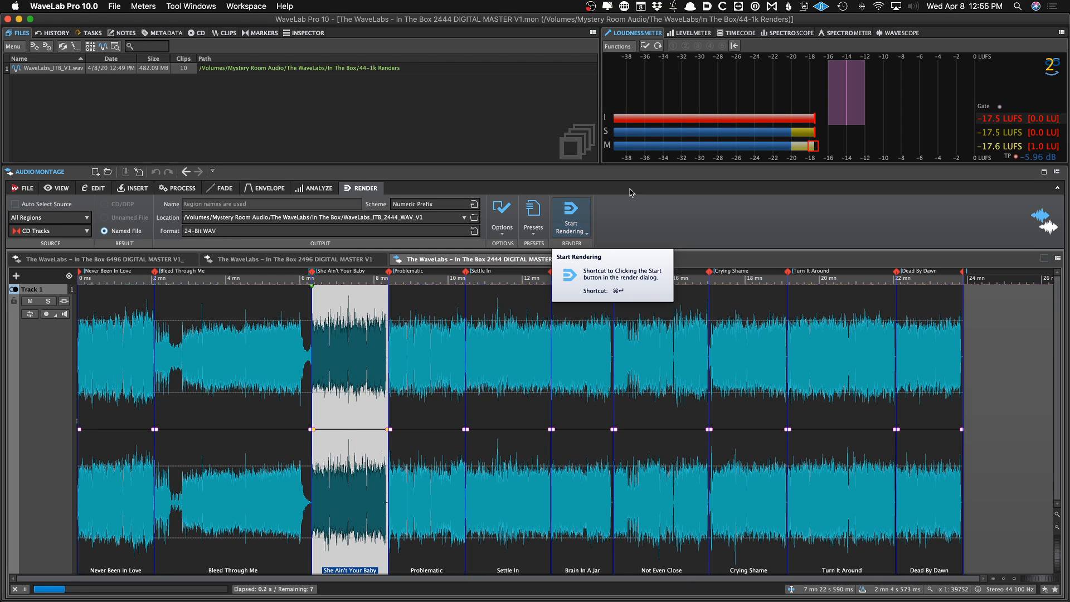
# Switch to Finder and preview the rendered WAV files in the WaveLabs_ITB_2444_WAV_V1 folder
pyautogui.press('super+Tab')
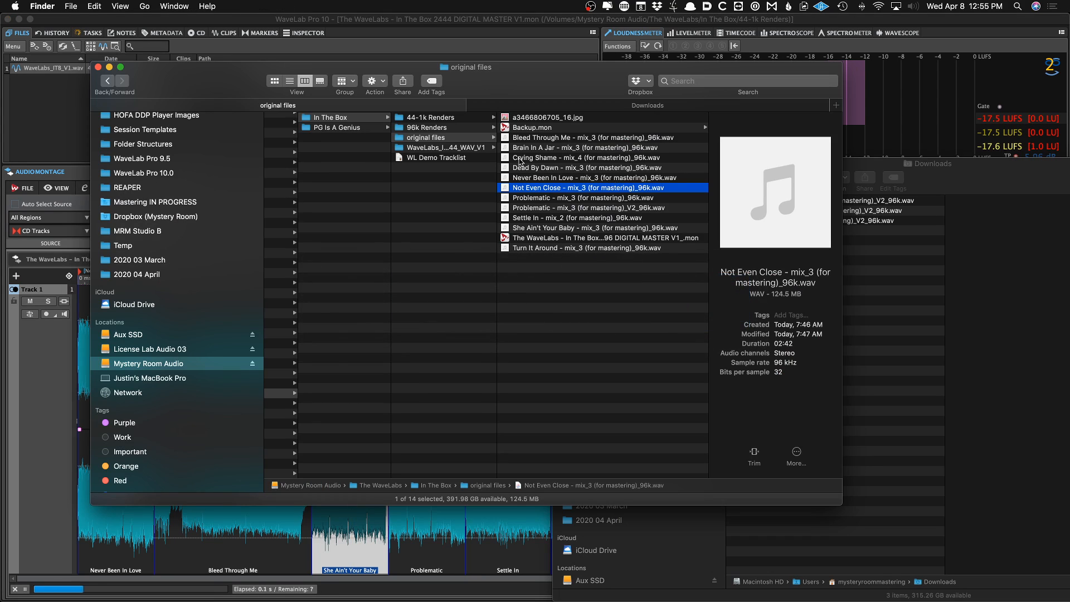
pyautogui.click(419, 148)
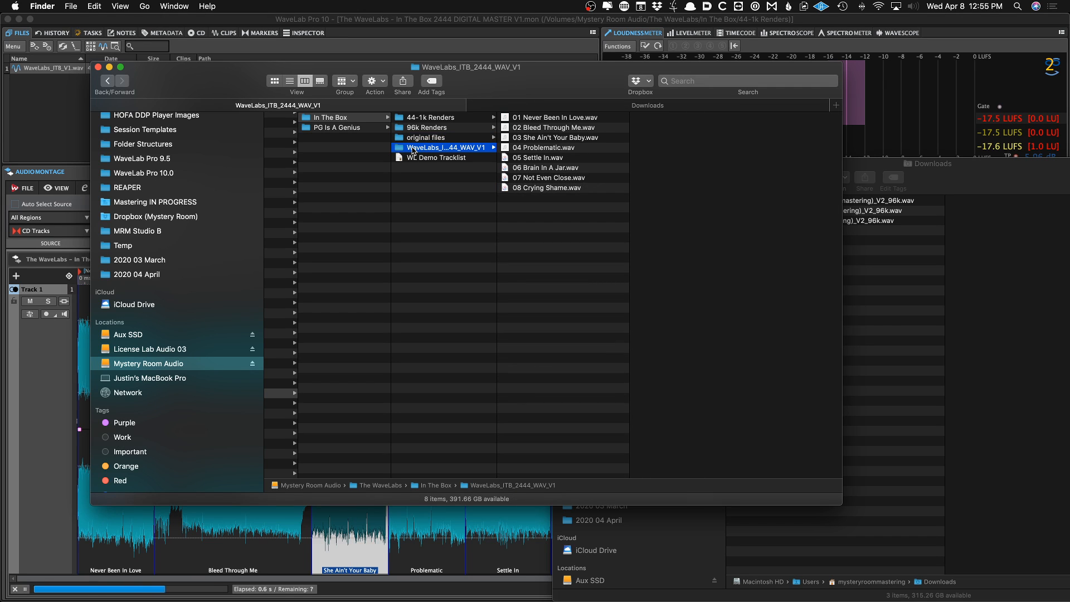
pyautogui.press('Right')
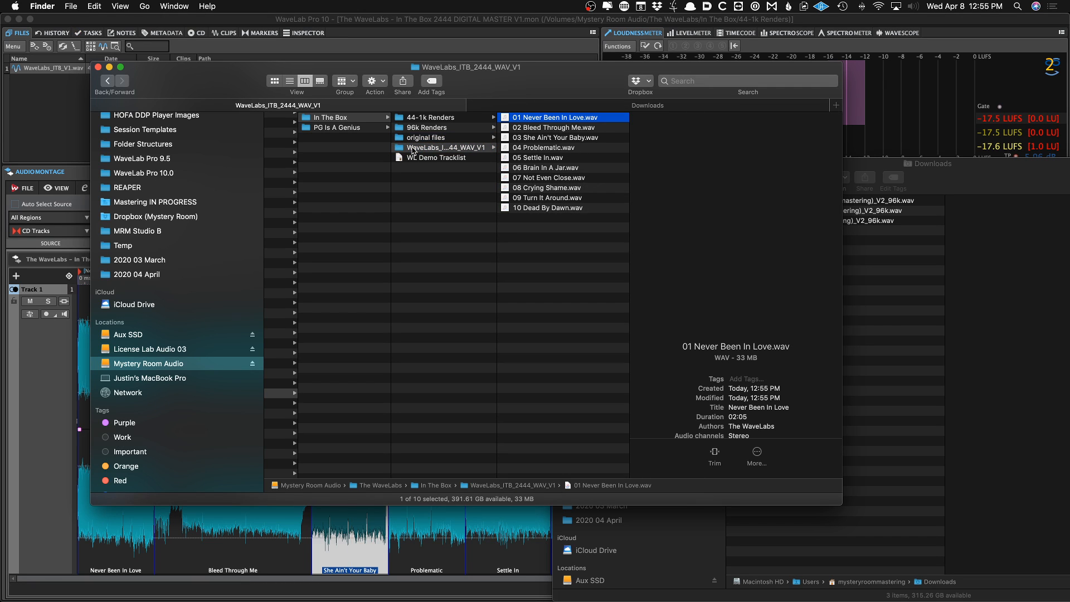
pyautogui.press('space')
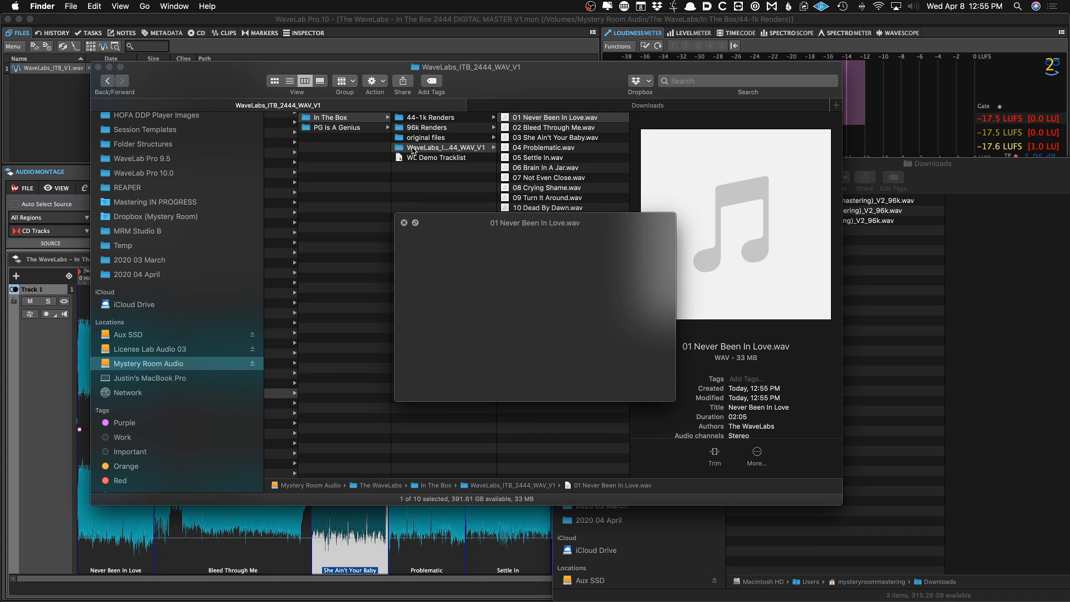
pyautogui.press('space')
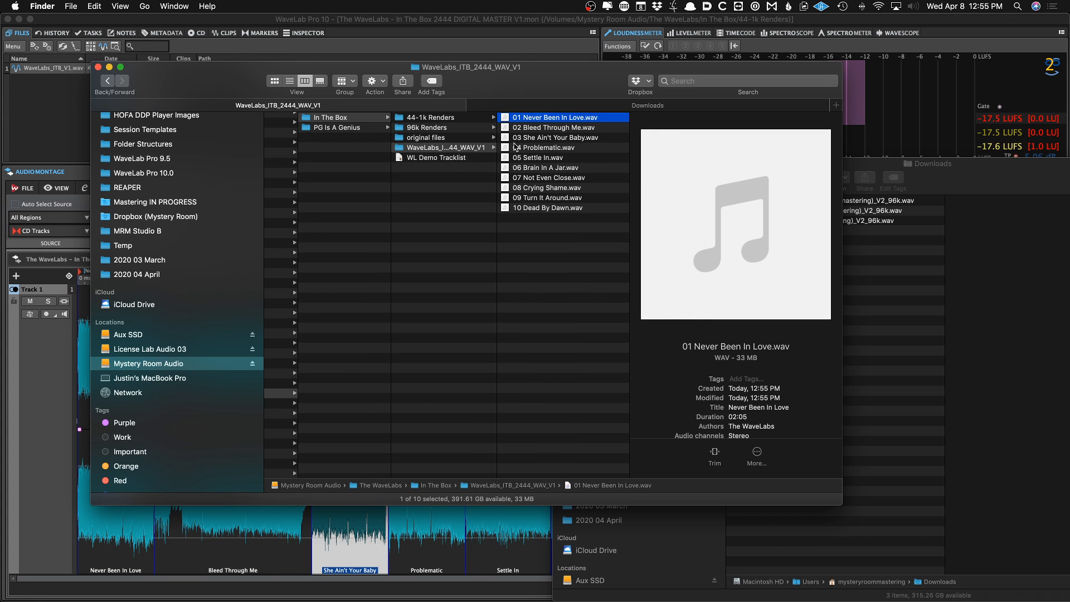
pyautogui.press('space')
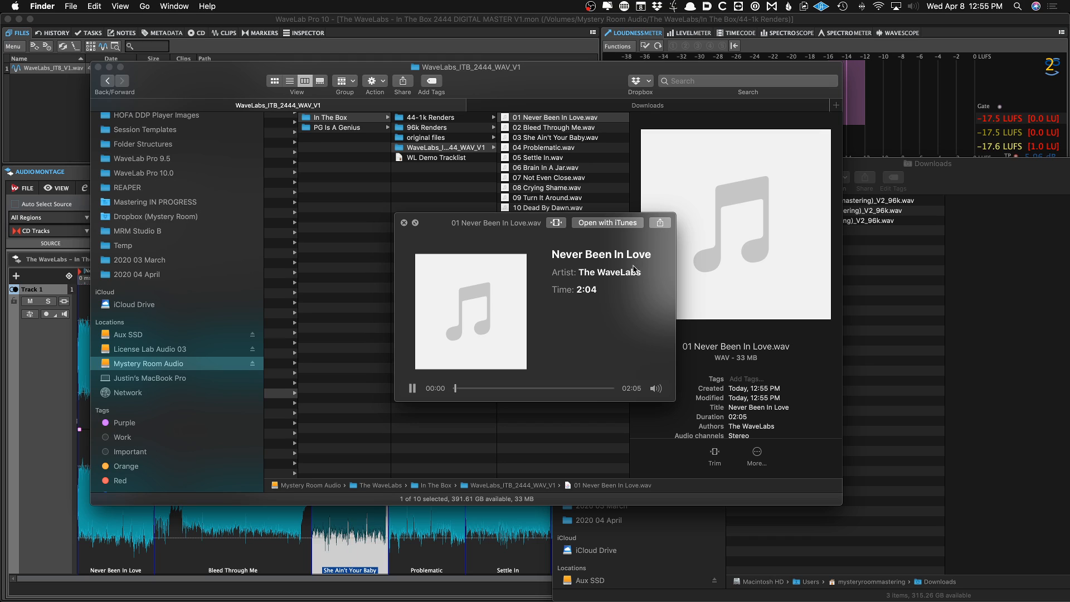
pyautogui.press('space')
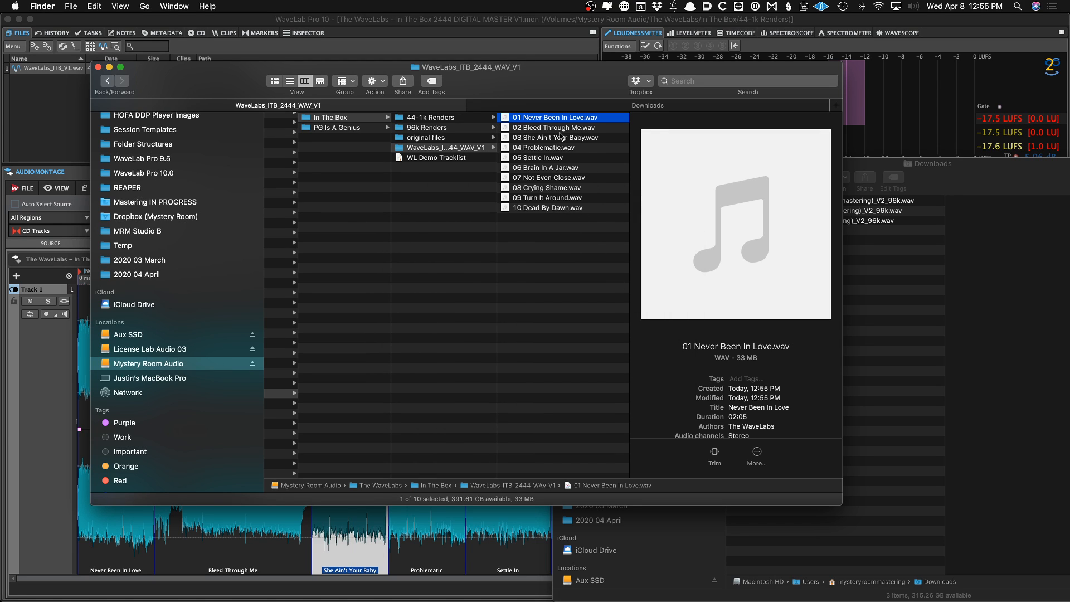
# Check the first rendered WAV file's sample rate and bit depth, then load all ten rendered tracks into Meta to review their tags
pyautogui.scroll(-3, 680, 383)
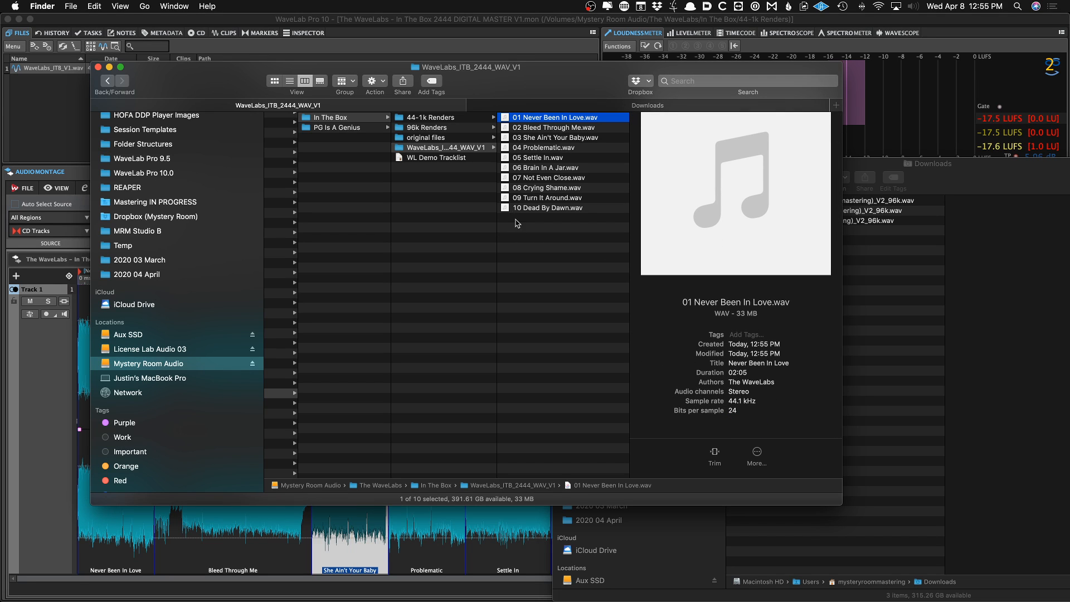
pyautogui.click(503, 583)
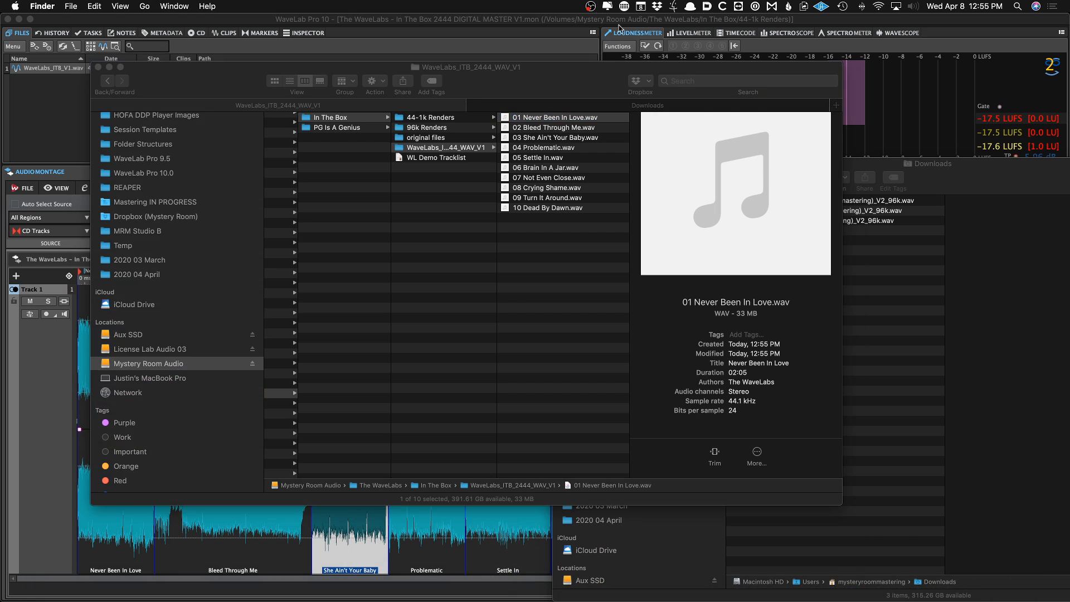
pyautogui.press('super+Tab')
pyautogui.press('super+Tab')
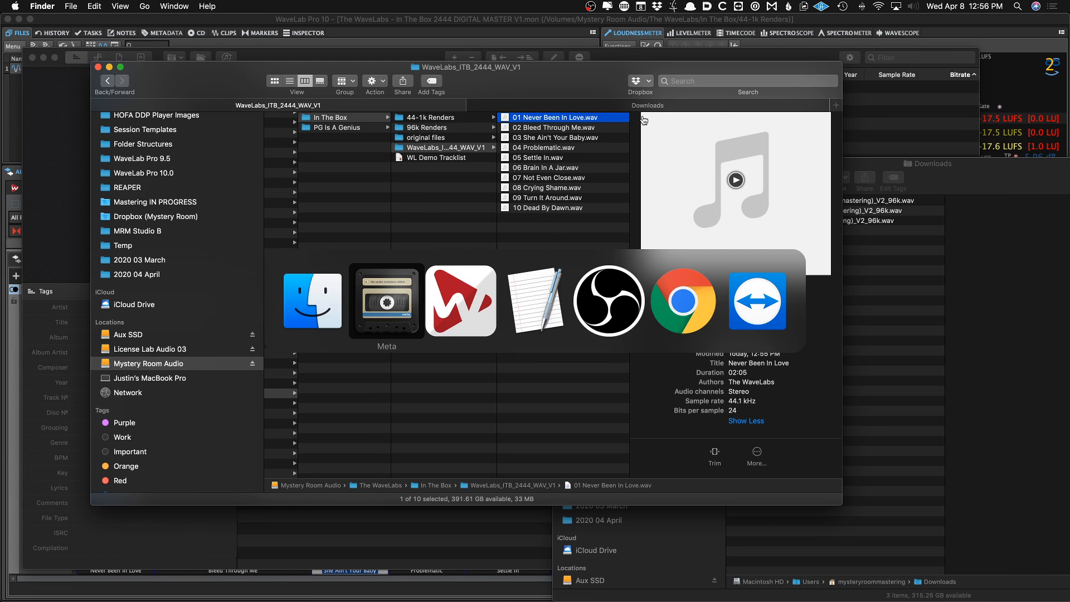
pyautogui.press('super+Tab')
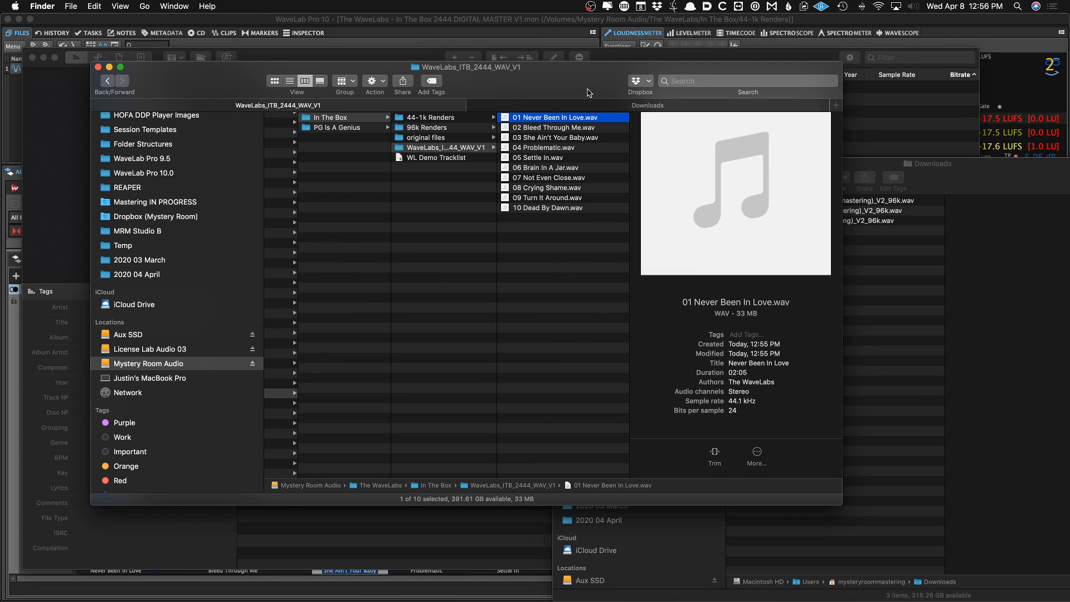
pyautogui.moveTo(587, 89); pyautogui.dragTo(710, 359)
pyautogui.click(684, 399)
pyautogui.press('super+a')
pyautogui.moveTo(684, 399); pyautogui.dragTo(457, 220)
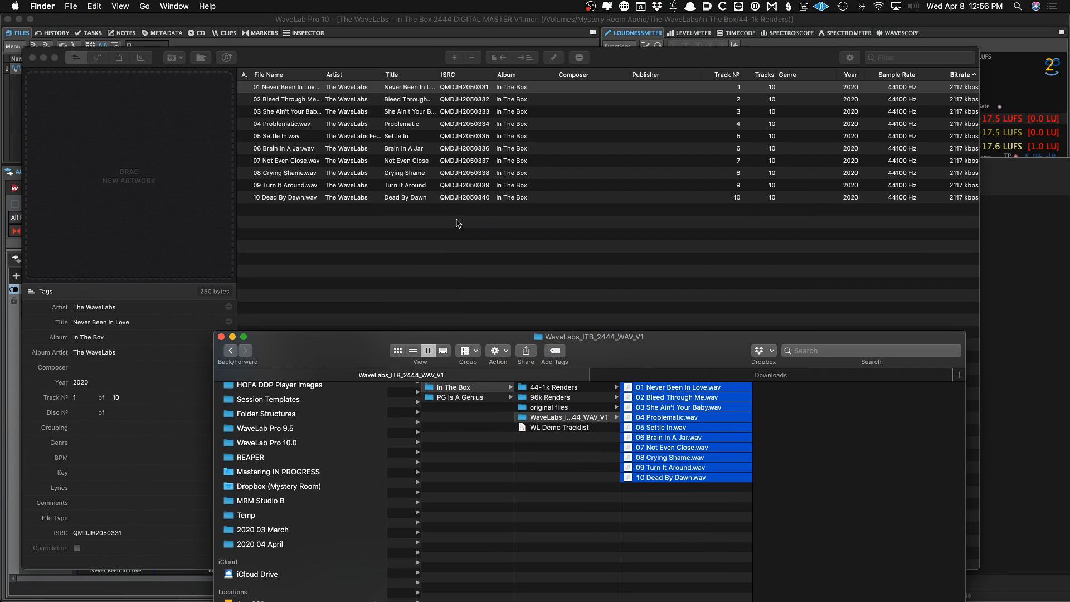
# Remove all ten files from the Meta list and quit Meta
pyautogui.click(473, 218)
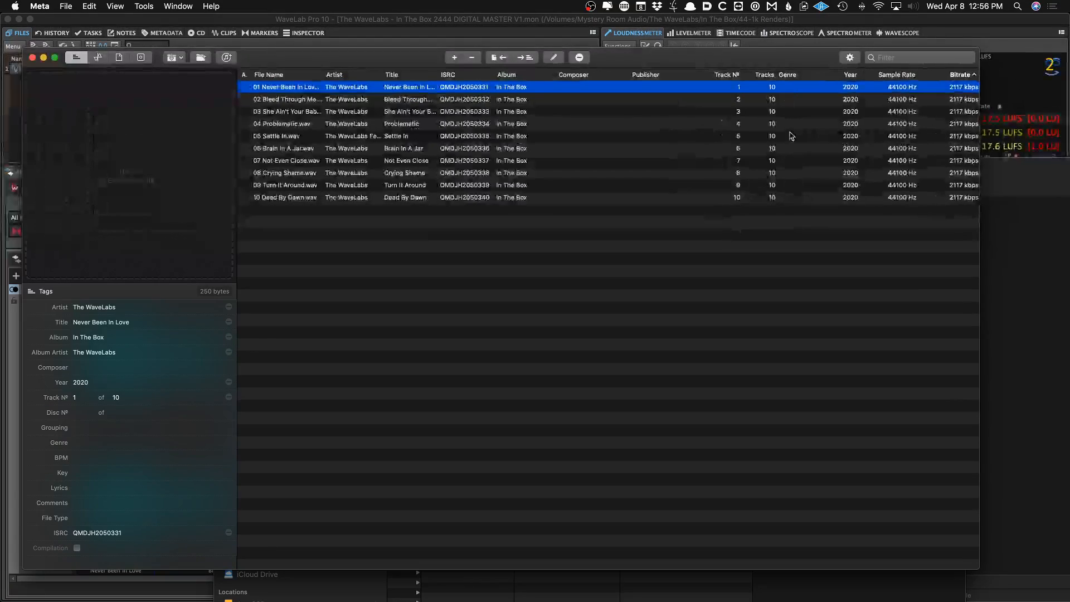
pyautogui.press('super+a')
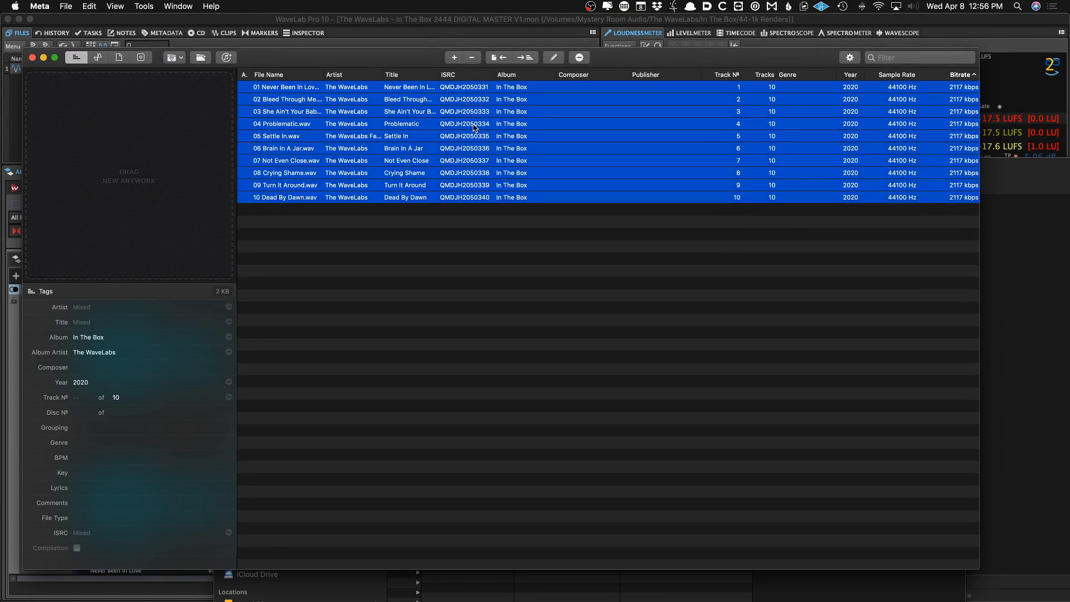
pyautogui.press('Delete')
pyautogui.press('super+q')
# Save the montage under the name The WaveLabs – In The Box 1644 DIGITAL MASTER V1
pyautogui.click(443, 215)
pyautogui.click(361, 398)
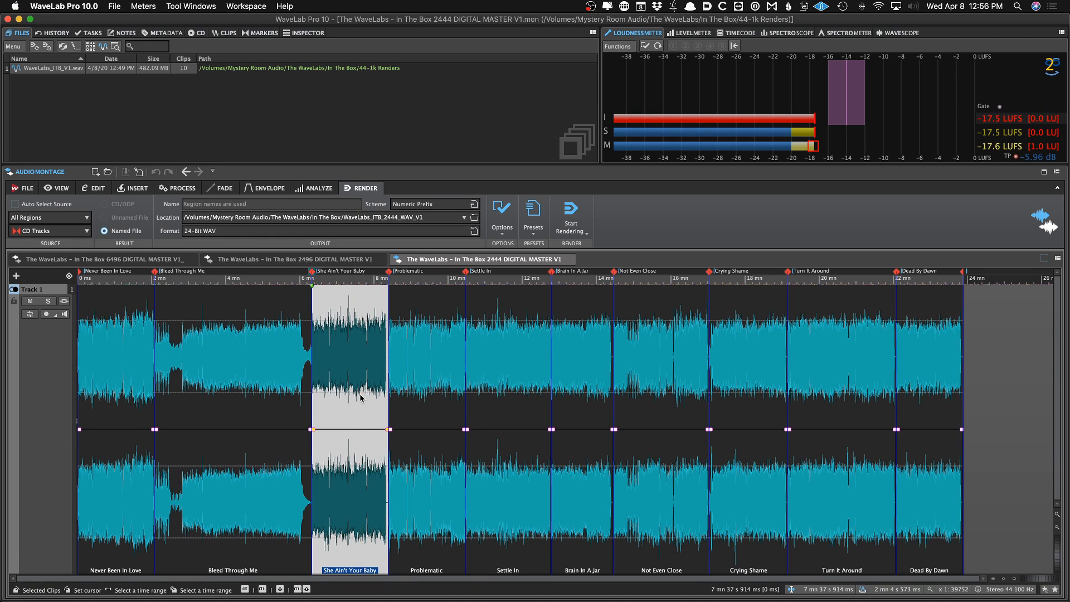
pyautogui.click(275, 397)
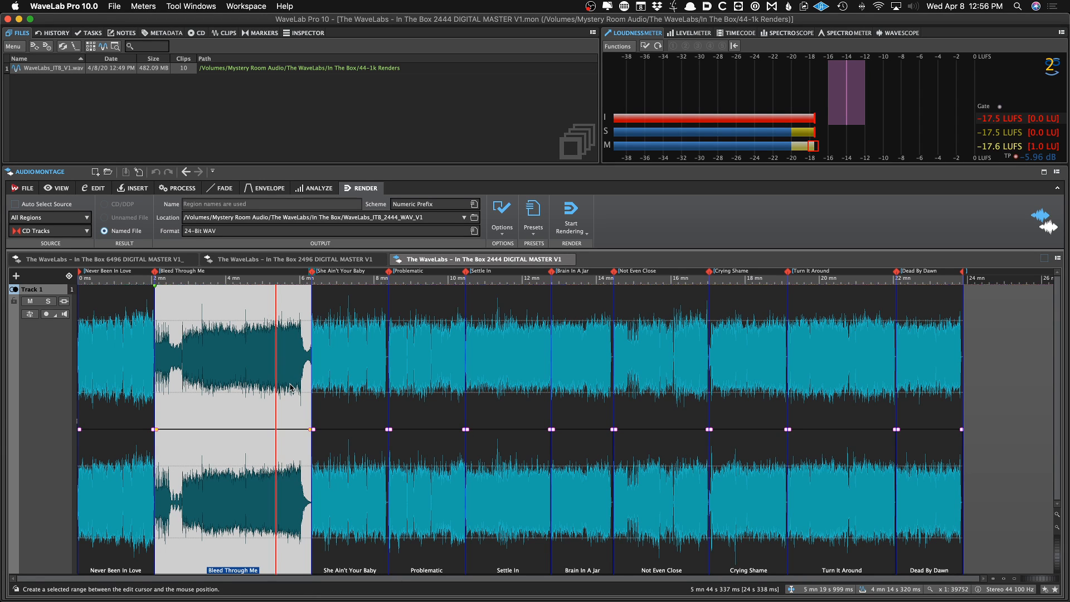
pyautogui.press('super+s')
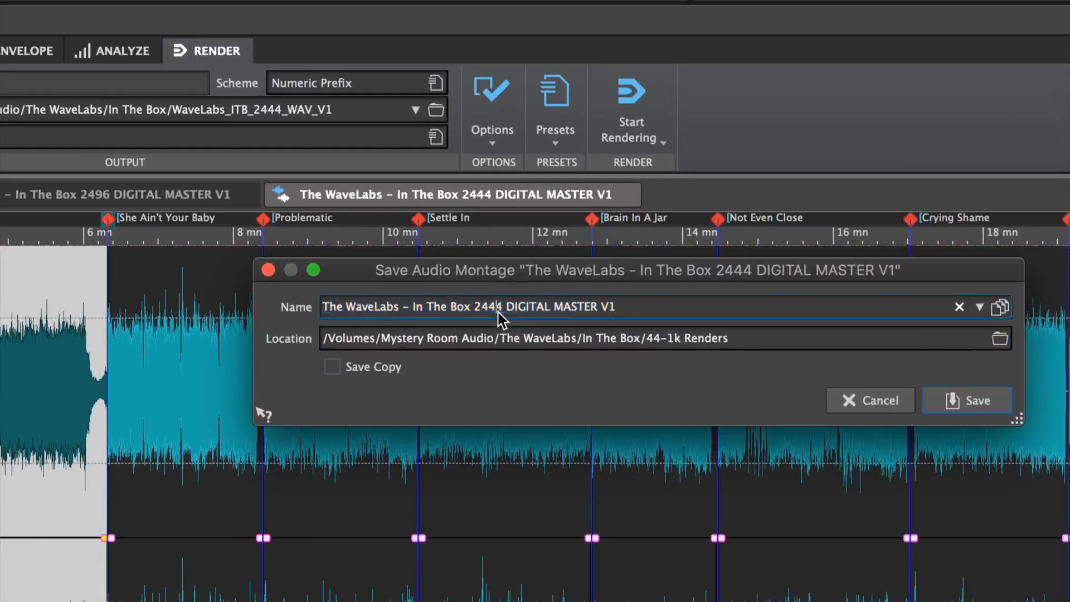
pyautogui.doubleClick(504, 315)
pyautogui.write('1644')
pyautogui.press('Return')
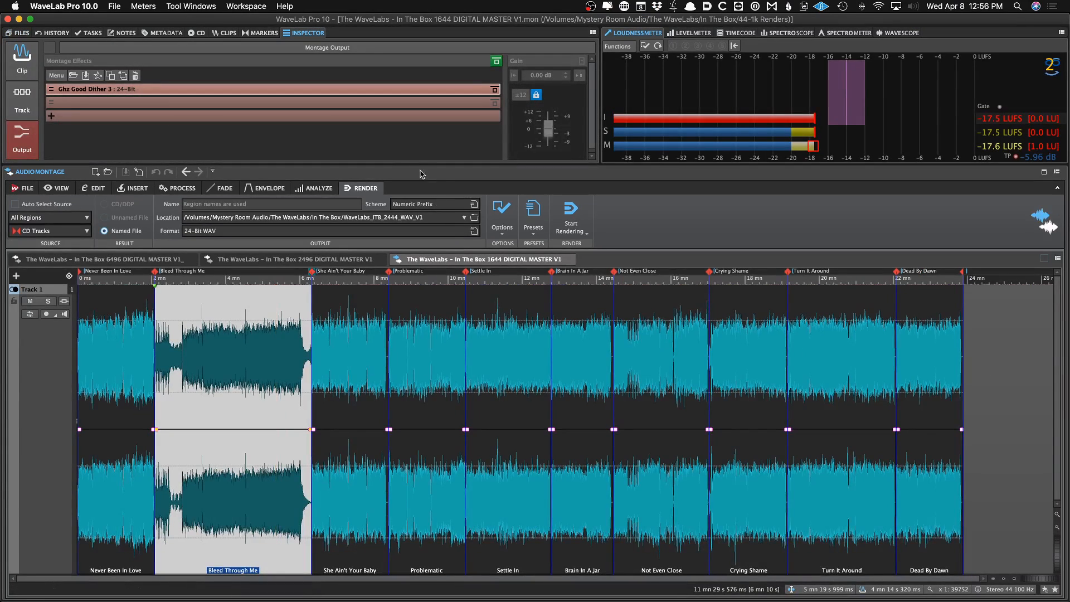
# Load the 16 Ghz GD plug-in chain into the montage output effects for 16-bit dithering
pyautogui.click(653, 190)
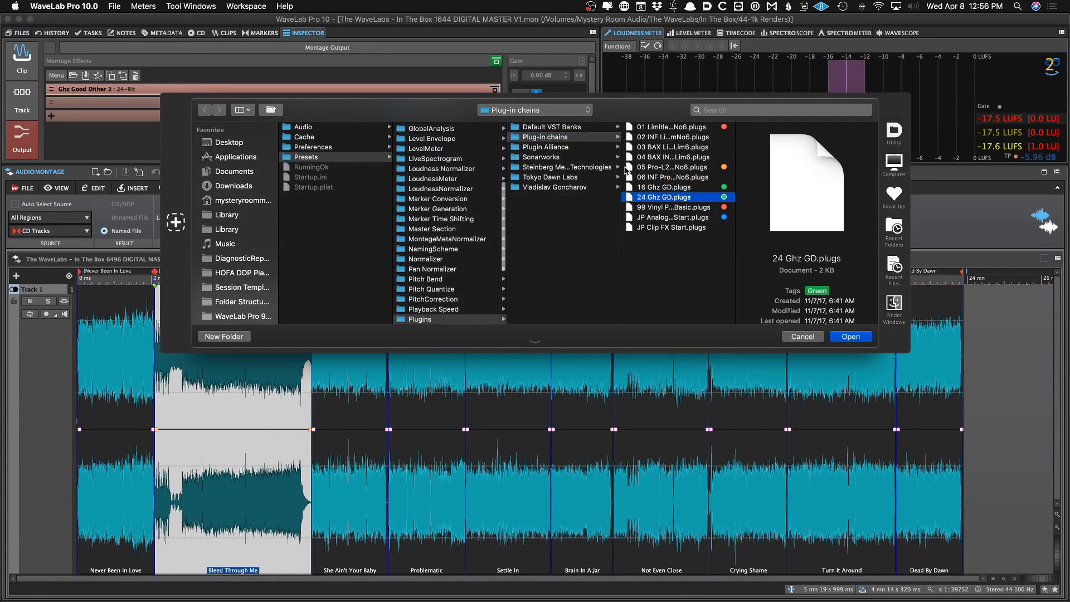
pyautogui.doubleClick(653, 189)
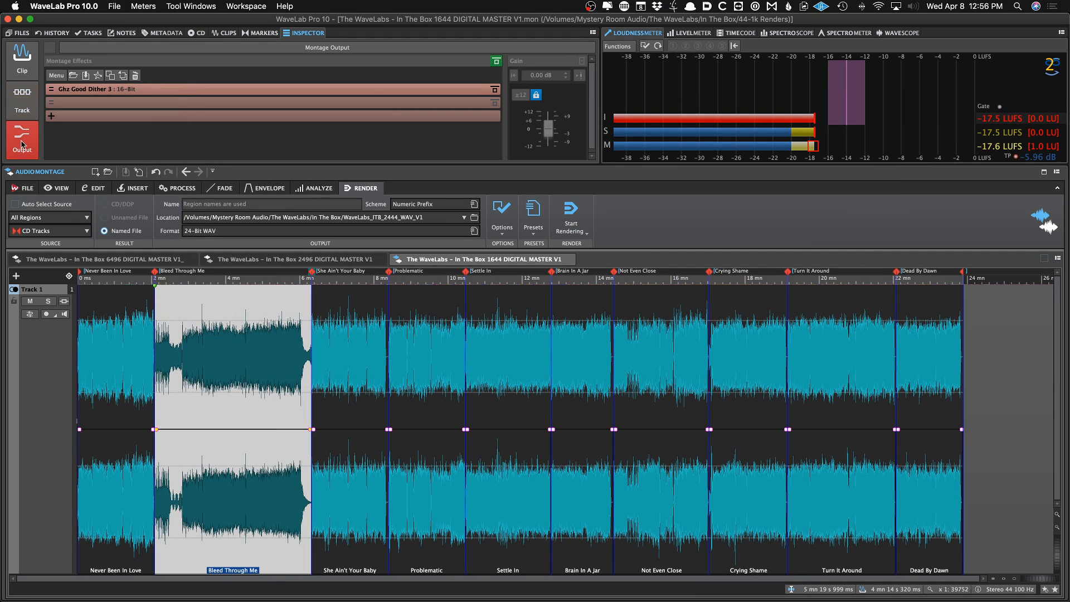
pyautogui.click(186, 349)
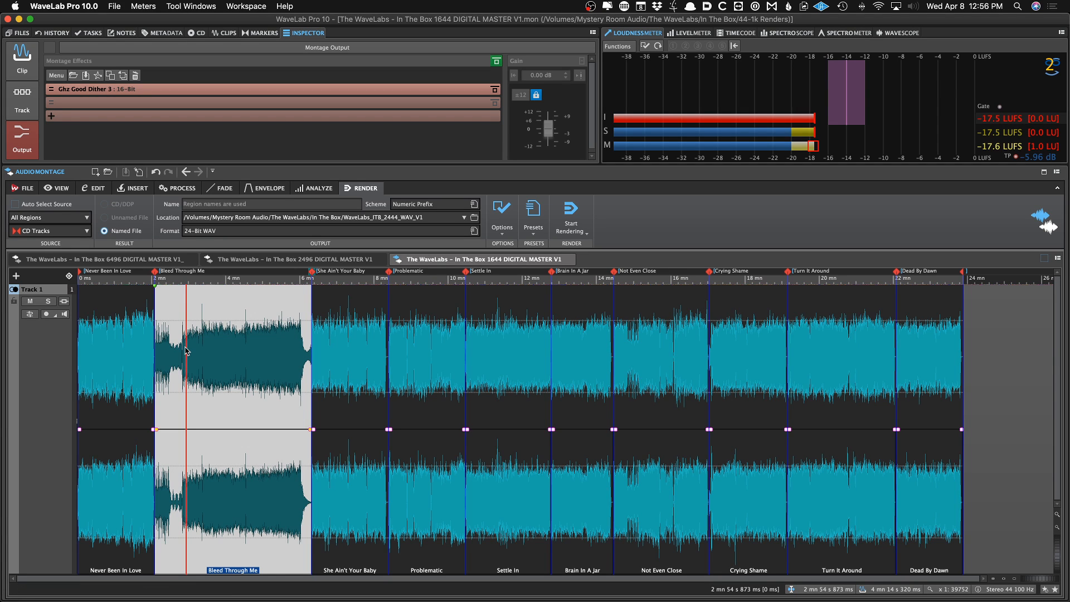
pyautogui.press('super+d')
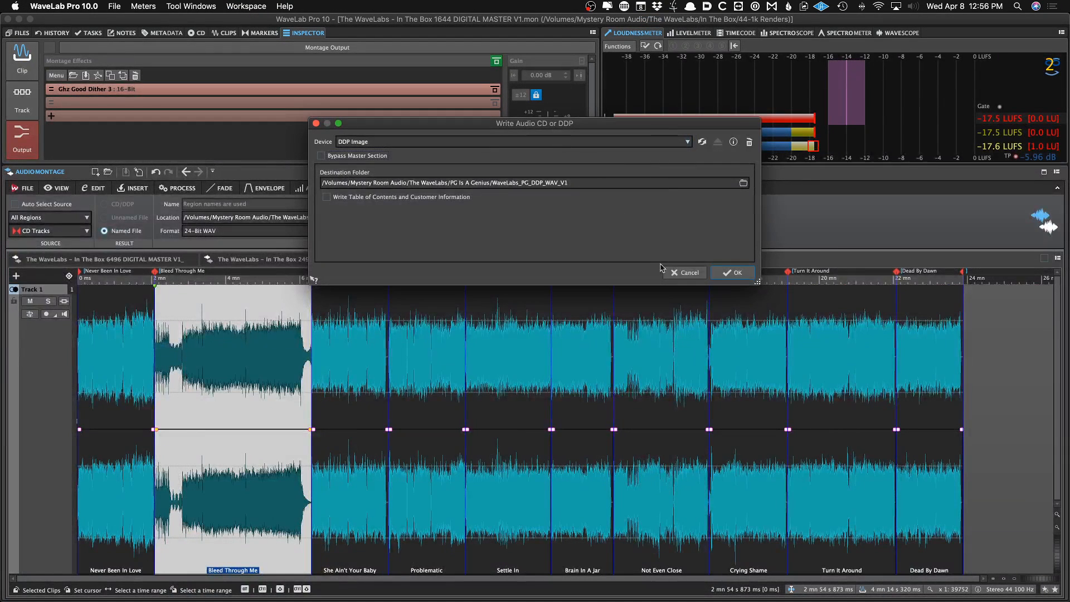
pyautogui.click(891, 487)
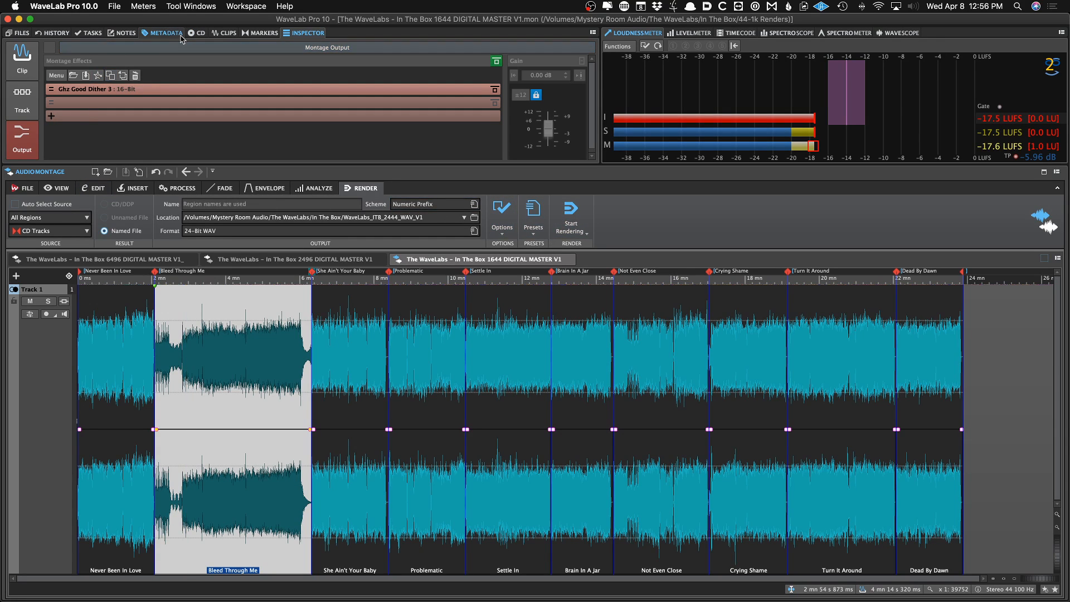
# Open the CD track list and review the render source options
pyautogui.click(196, 33)
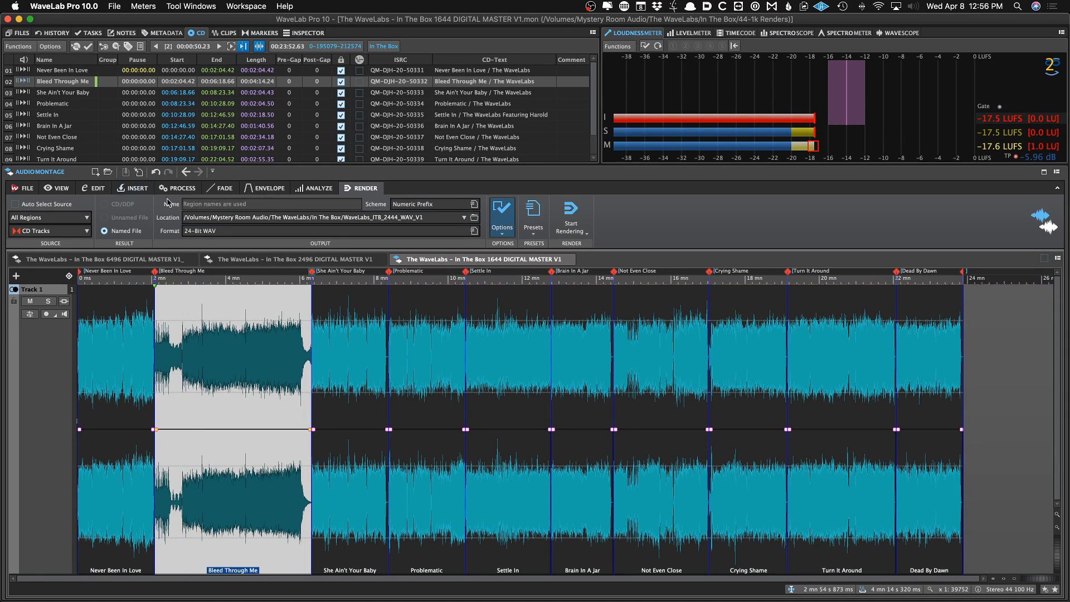
pyautogui.click(20, 217)
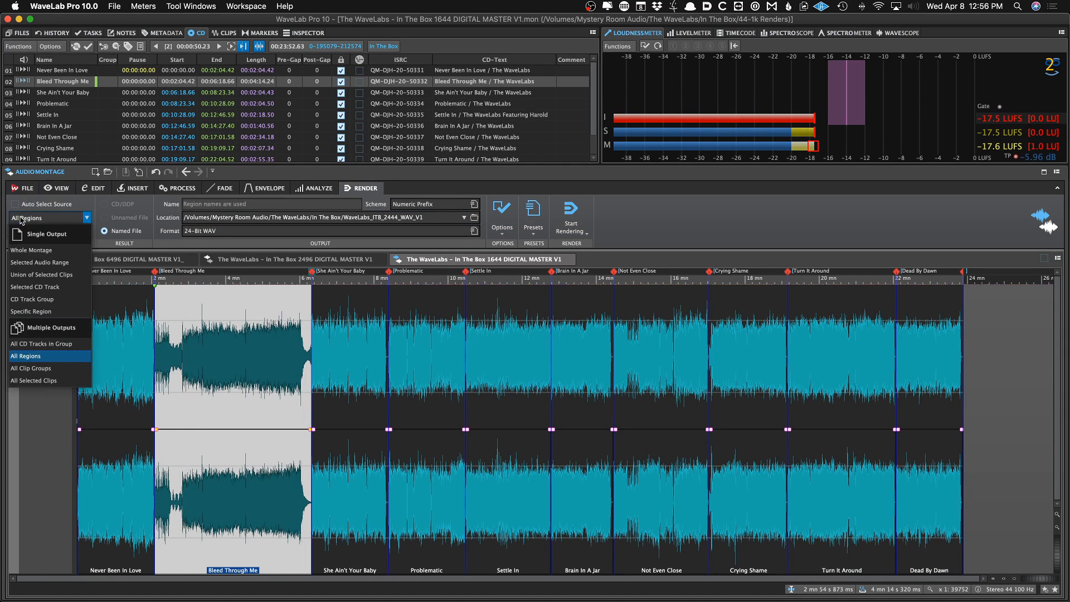
pyautogui.click(351, 189)
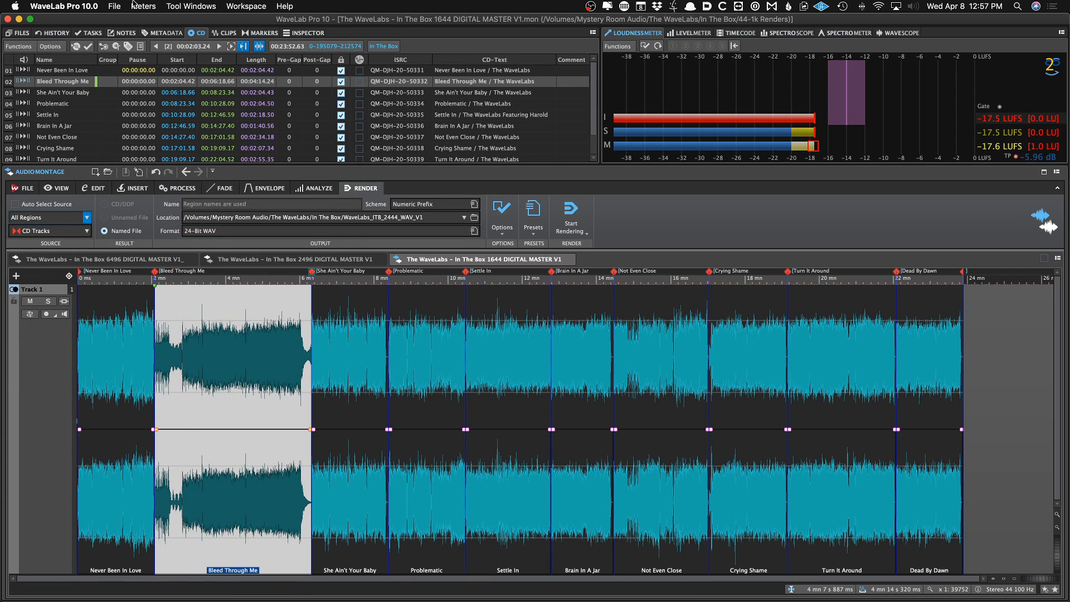
pyautogui.click(113, 6)
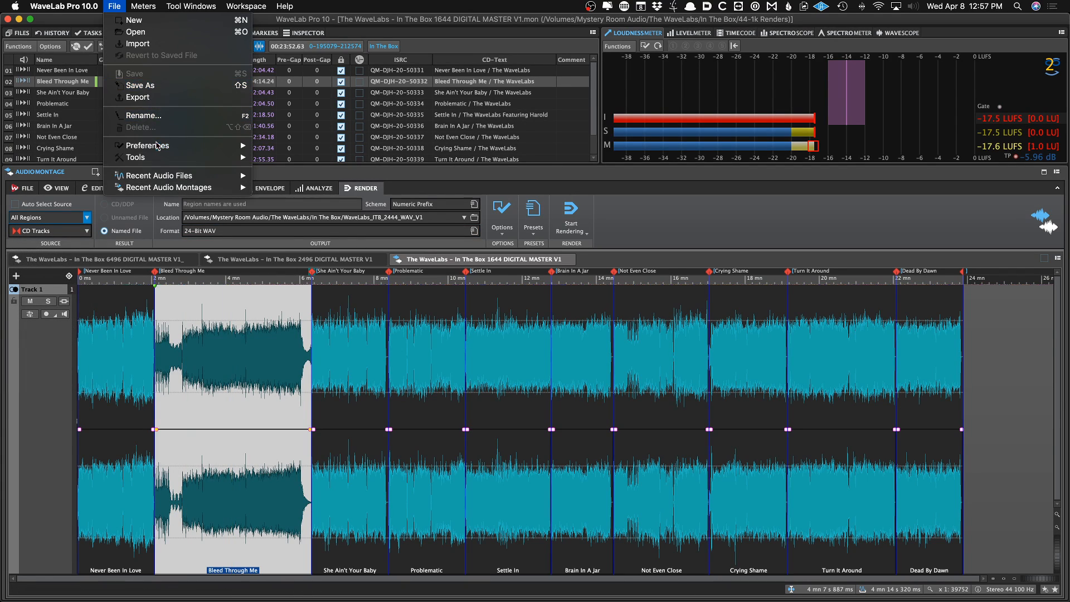
pyautogui.moveTo(158, 157)
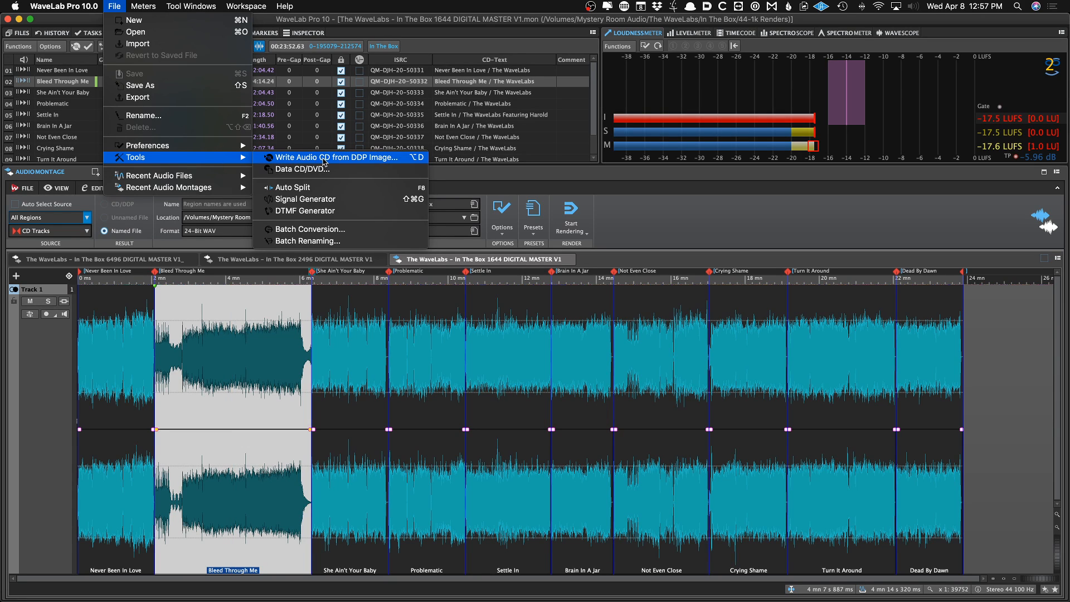
pyautogui.click(325, 159)
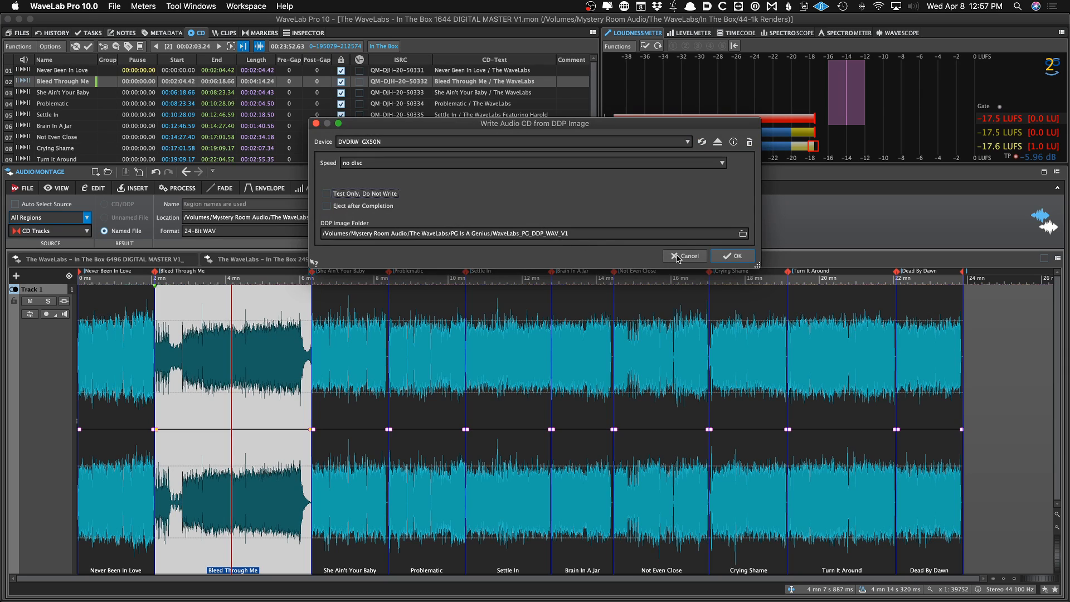
pyautogui.click(683, 255)
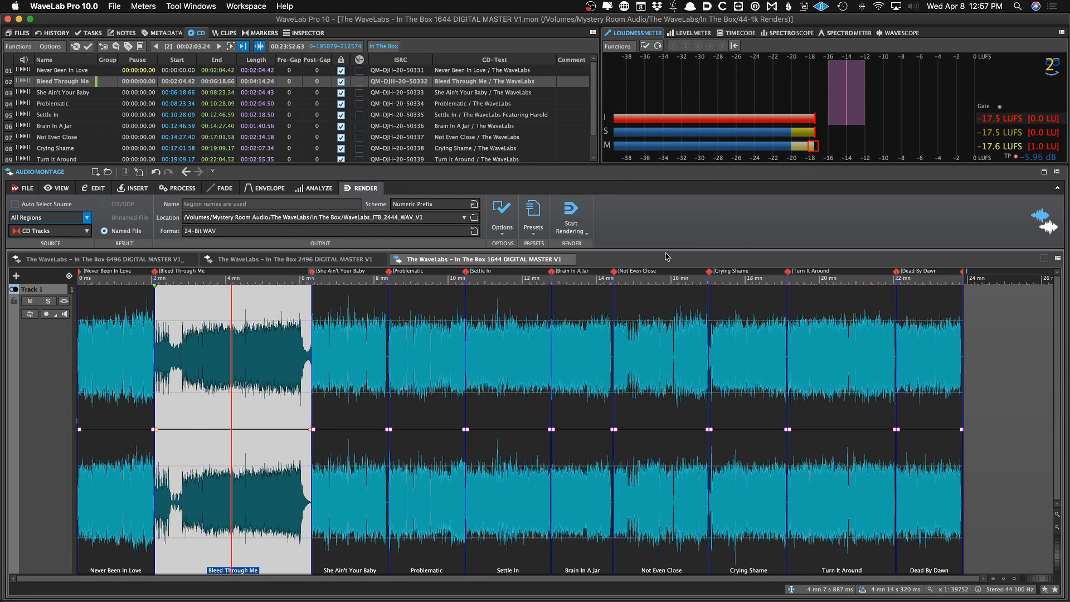
# Write a DDP image of the montage into a new destination folder WaveLabs_ITB_DDP_V1 inside In The Box
pyautogui.press('super+b')
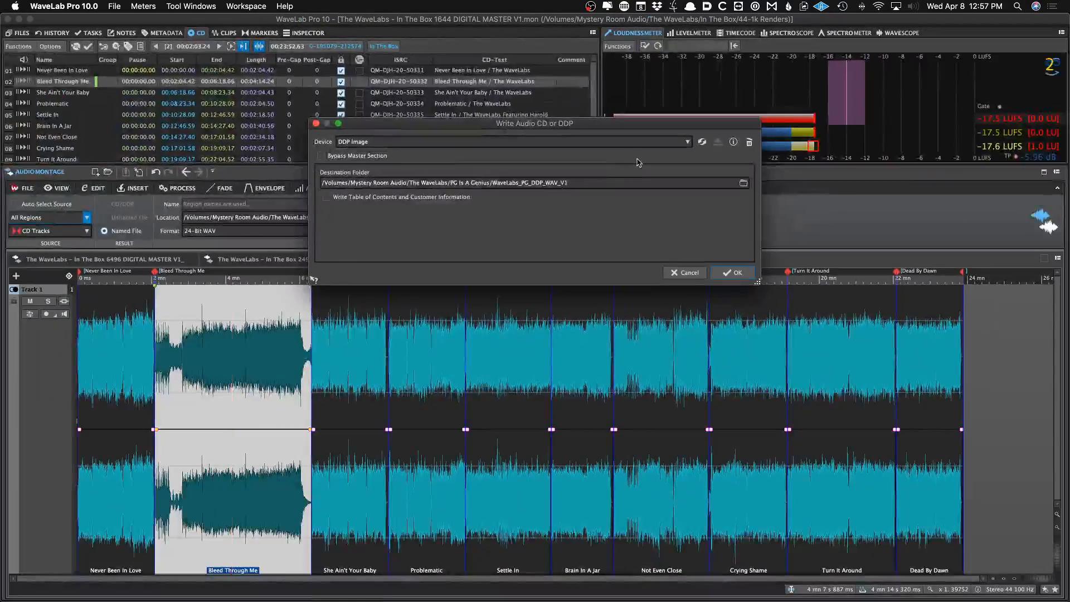
pyautogui.click(743, 183)
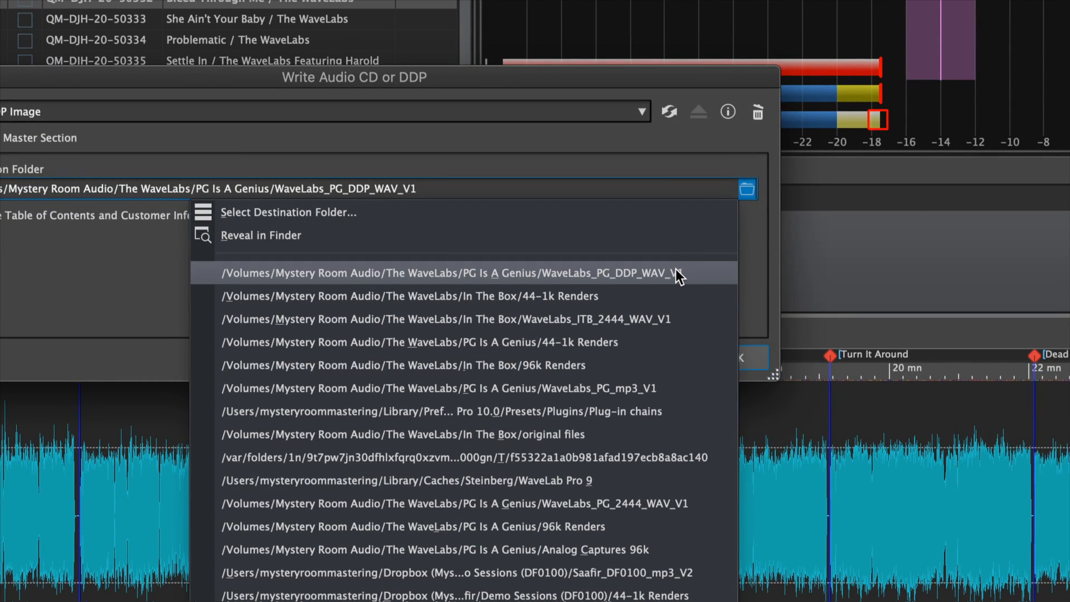
pyautogui.click(552, 321)
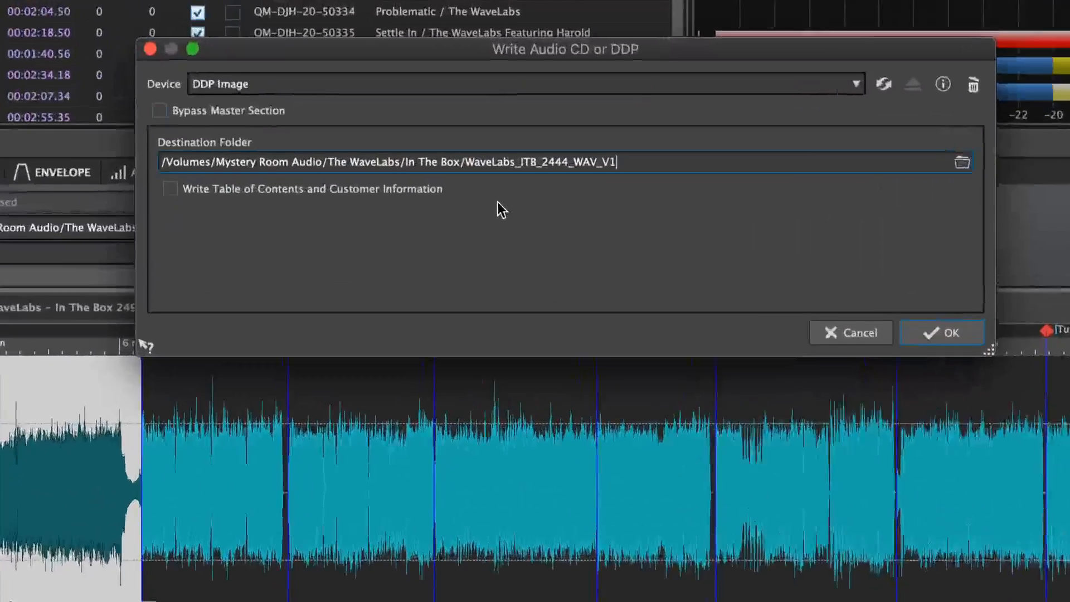
pyautogui.doubleClick(587, 162)
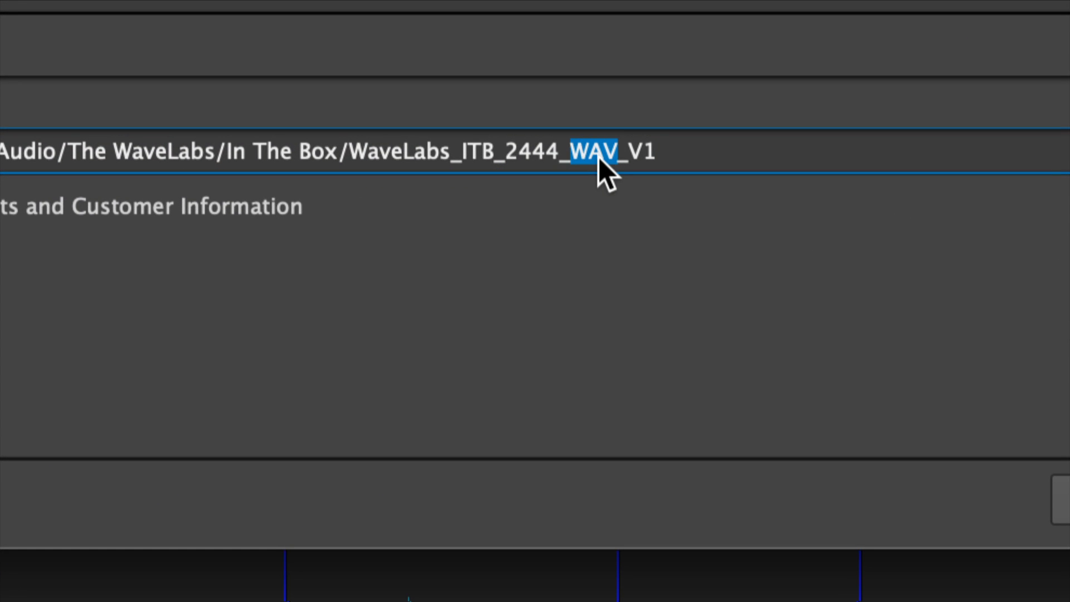
pyautogui.hotkey('shift', 'Left')
pyautogui.hotkey('shift', 'Left')
pyautogui.hotkey('shift', 'Left')
pyautogui.hotkey('shift', 'Left')
pyautogui.hotkey('shift', 'Left')
pyautogui.write('DDP')
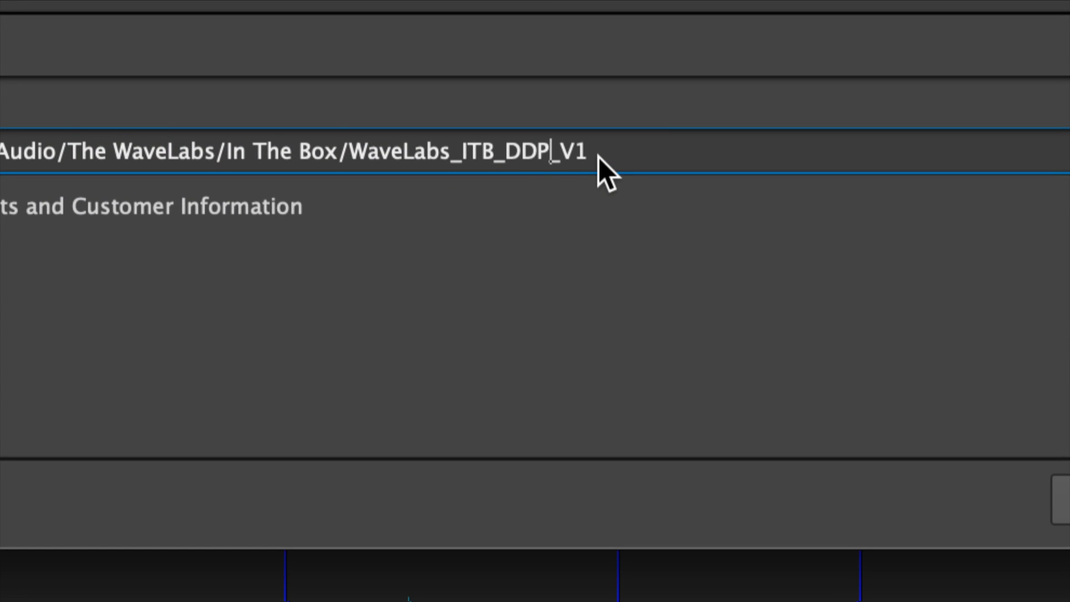
pyautogui.rightClick(598, 157)
pyautogui.click(587, 158)
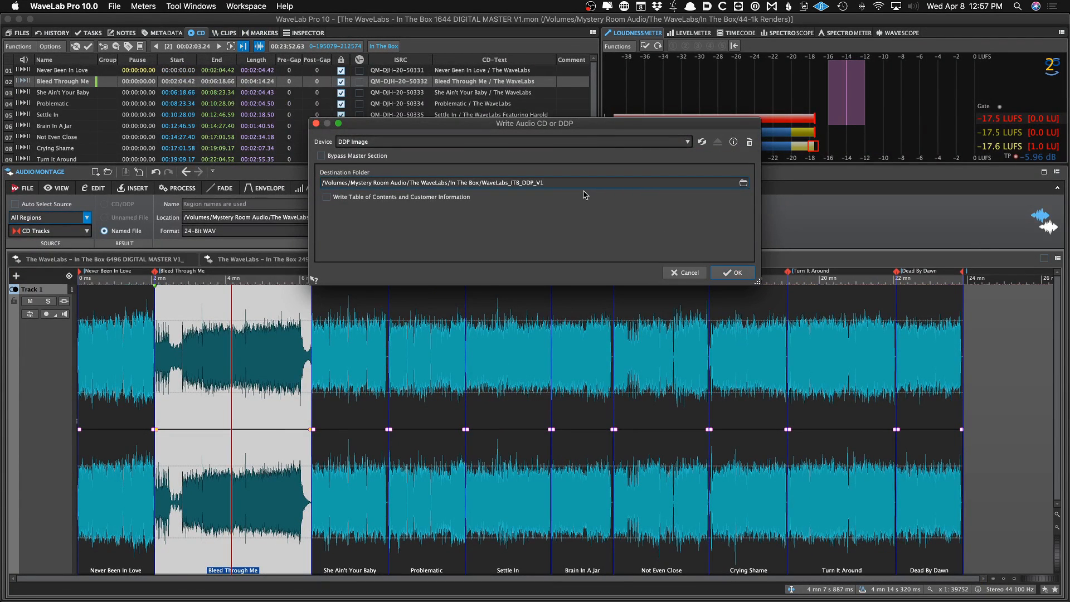
pyautogui.click(734, 273)
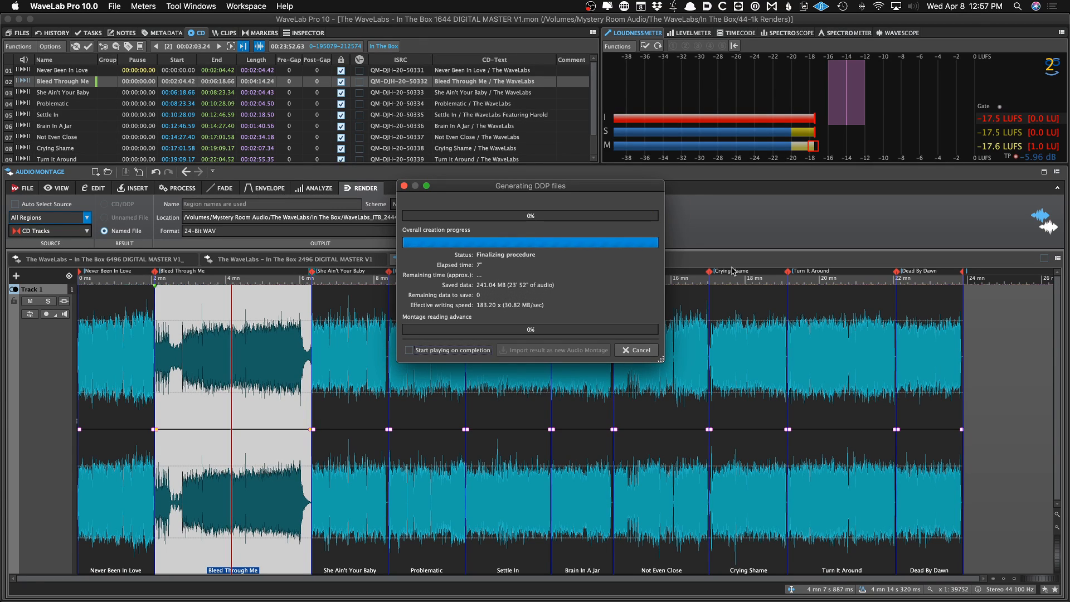
pyautogui.click(638, 350)
# Switch to Finder and browse the DDP image files in the WaveLabs_ITB_DDP_V1 folder
pyautogui.press('super+Tab')
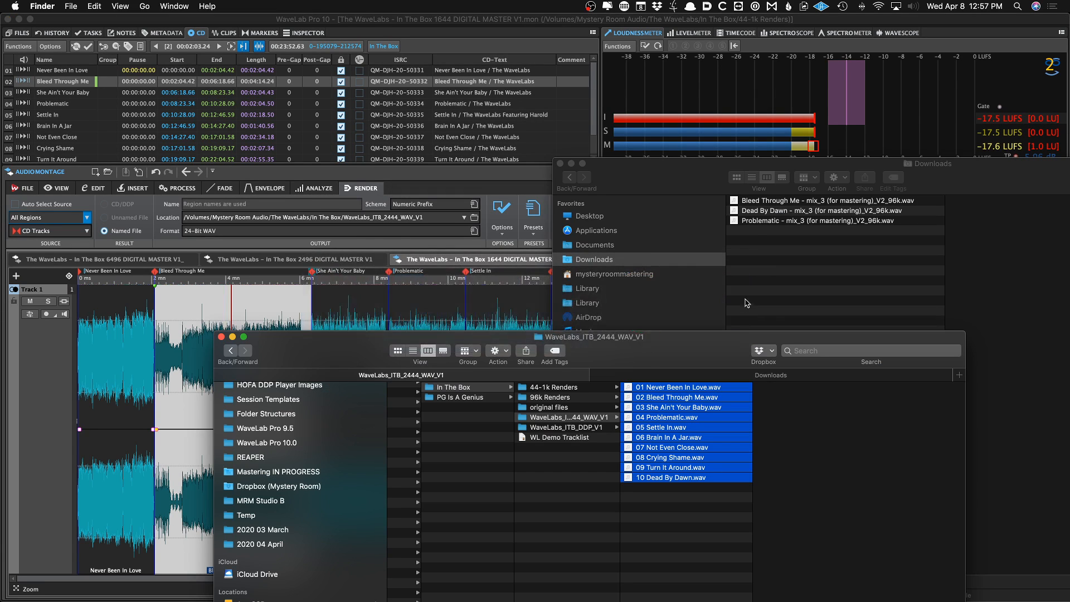
pyautogui.moveTo(702, 345); pyautogui.dragTo(705, 273)
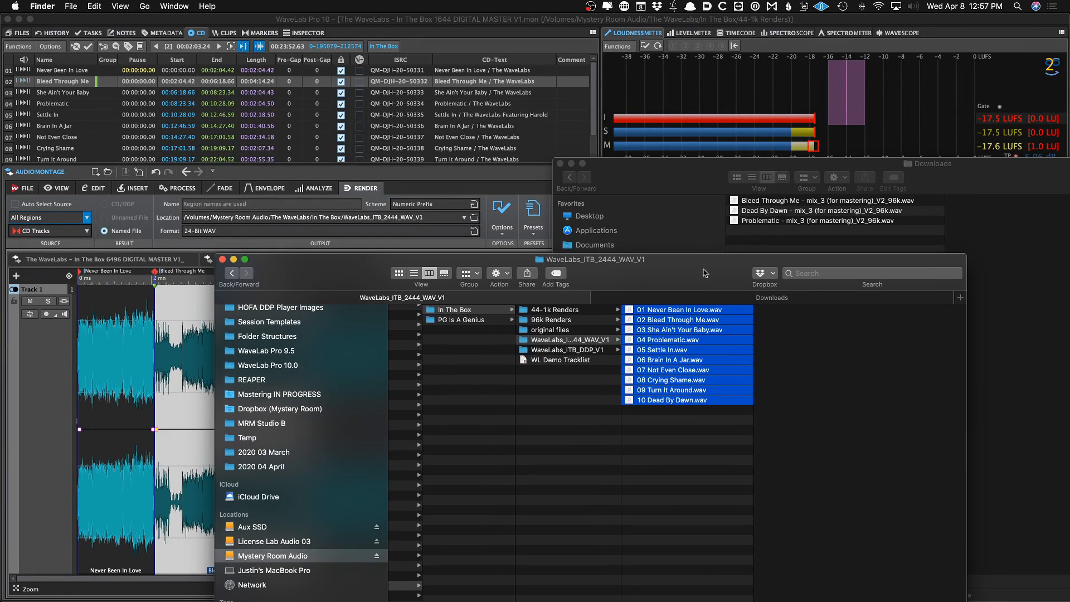
pyautogui.click(473, 322)
pyautogui.click(473, 312)
pyautogui.click(578, 352)
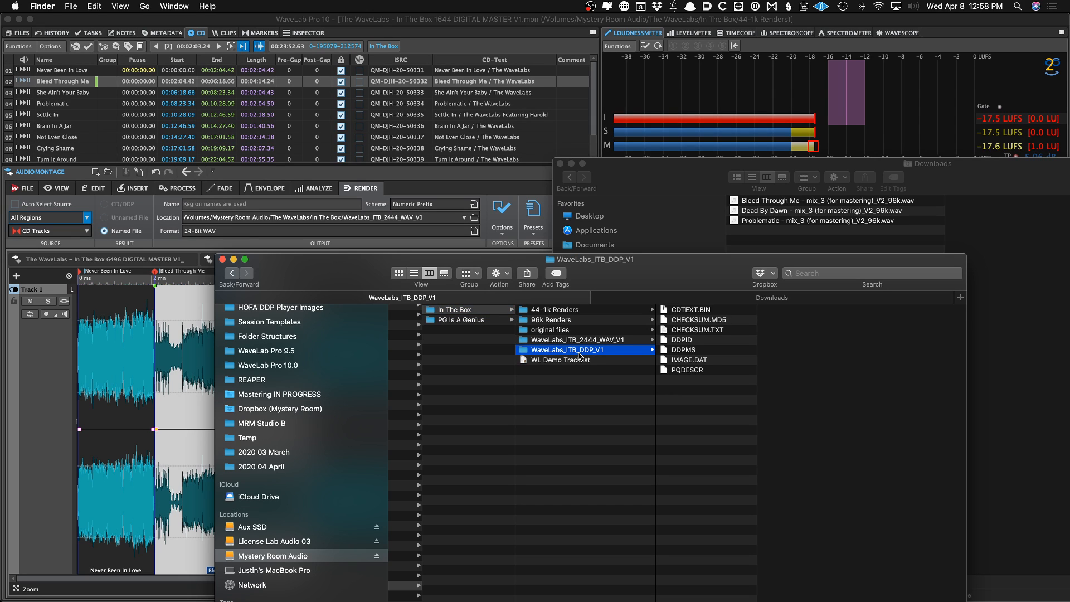
pyautogui.click(206, 334)
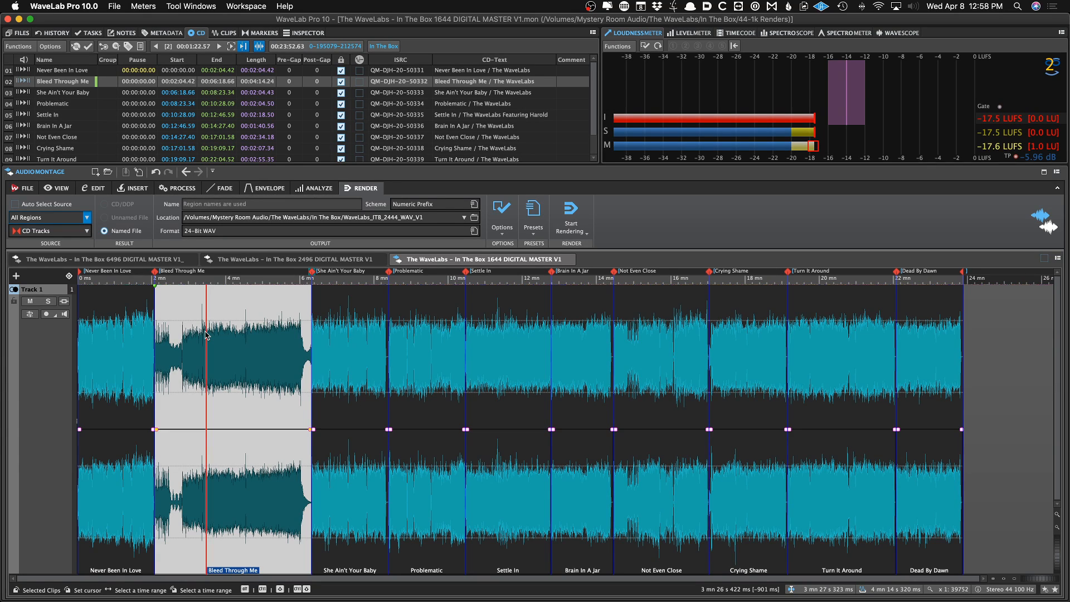
pyautogui.click(205, 335)
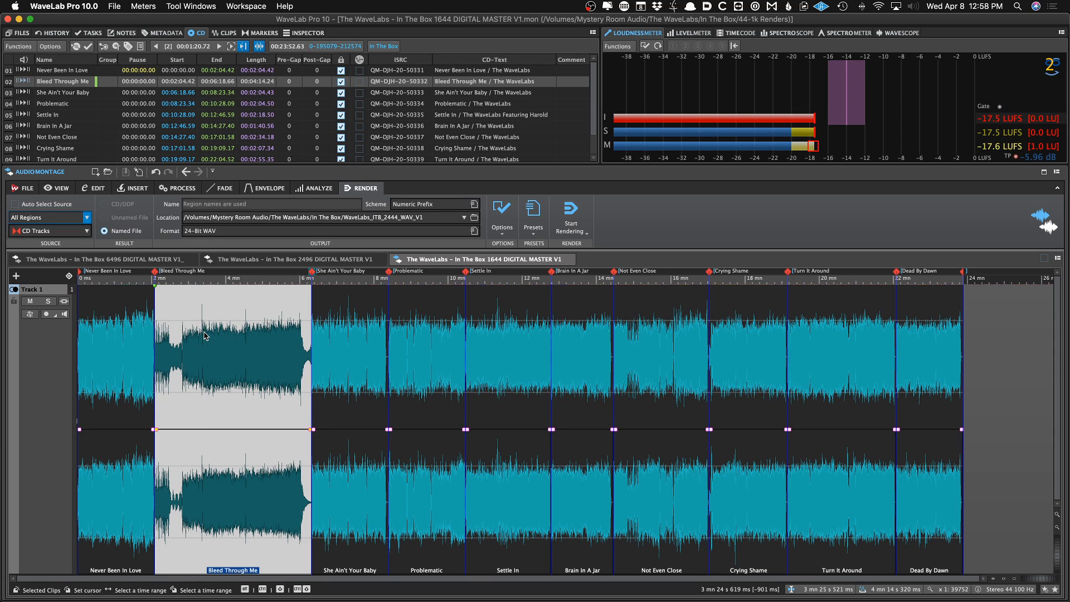
# Save the montage under the new name "The WaveLabs – In The Box 6444 DIGITAL MASTER V1 for mp3 encode"
pyautogui.press('super+shift+s')
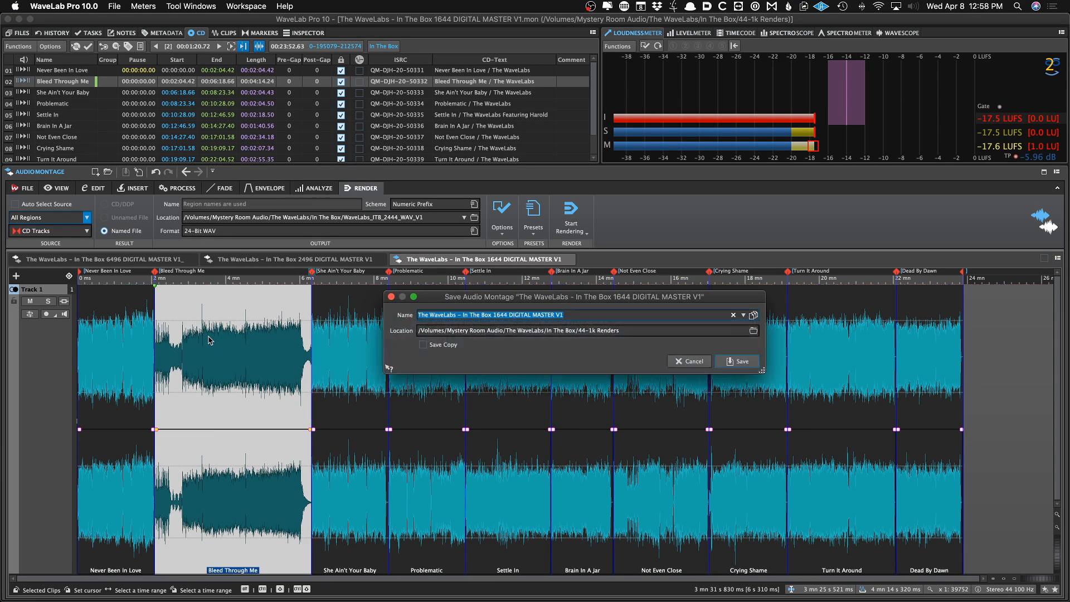
pyautogui.press('Right')
pyautogui.write('for mp3 encode')
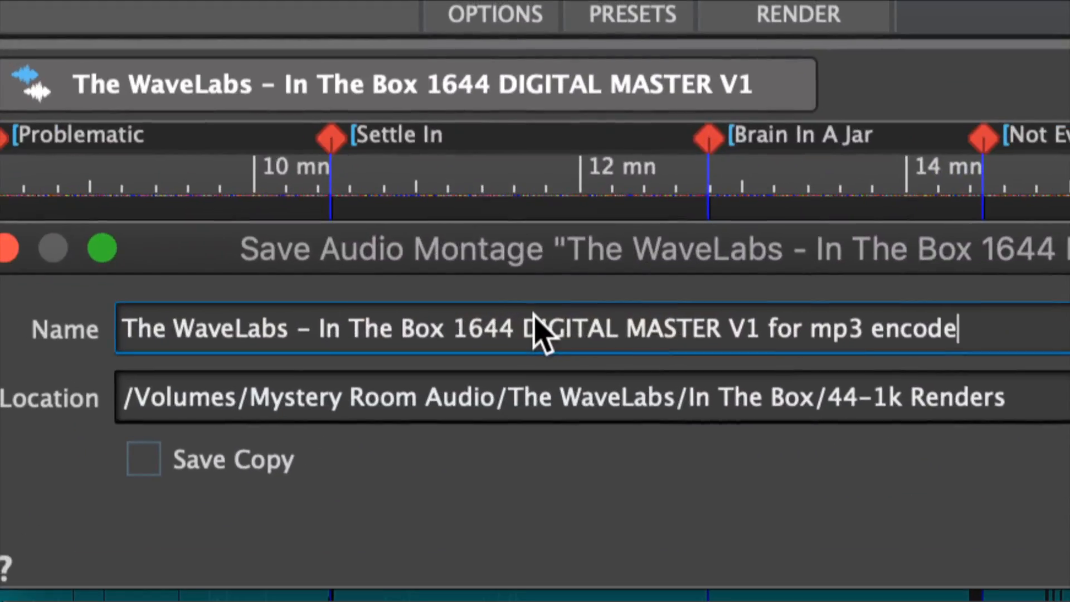
pyautogui.doubleClick(507, 328)
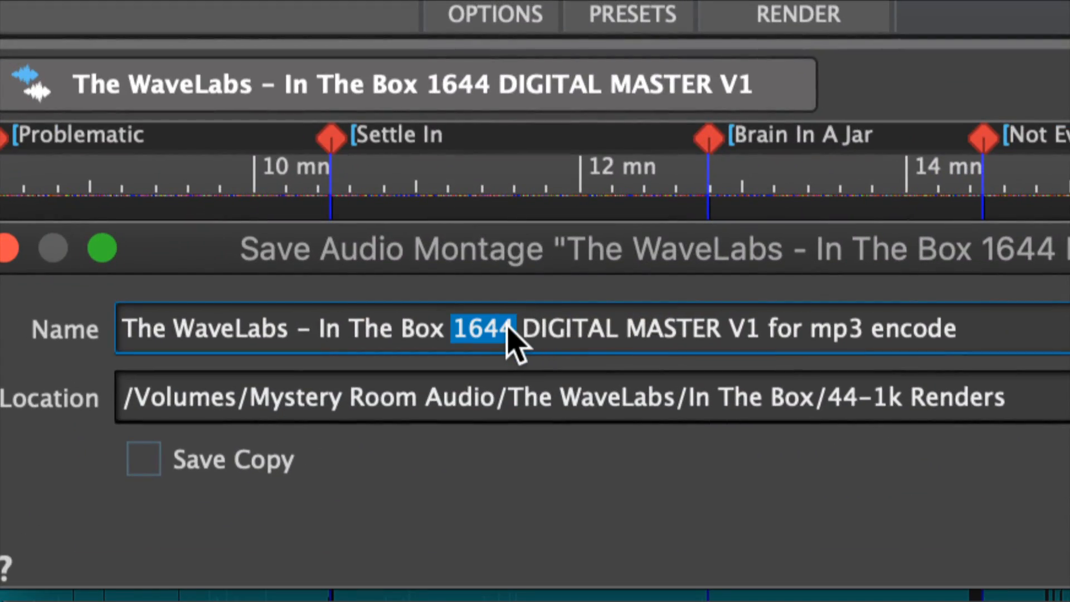
pyautogui.write('6444')
pyautogui.press('Return')
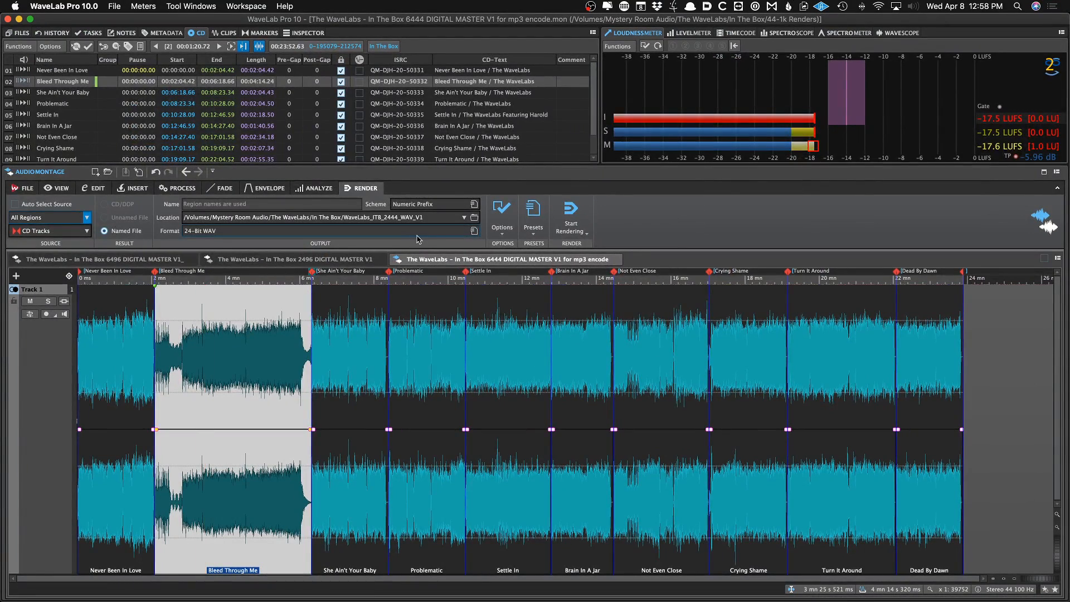
# Remove the dither plug-in chain from this montage's output effects
pyautogui.press('i')
pyautogui.click(135, 77)
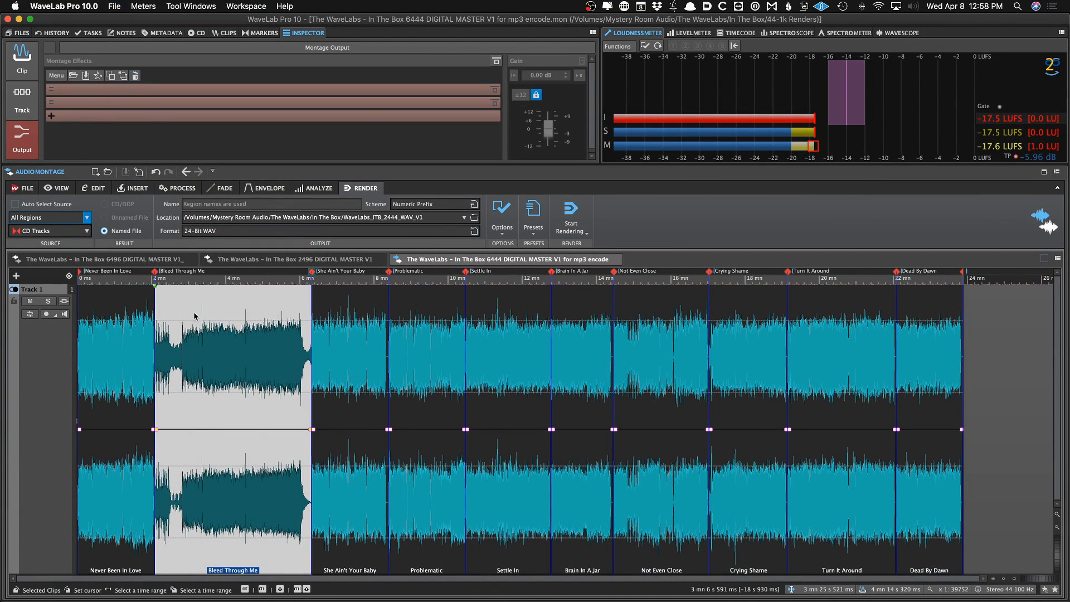
pyautogui.click(195, 318)
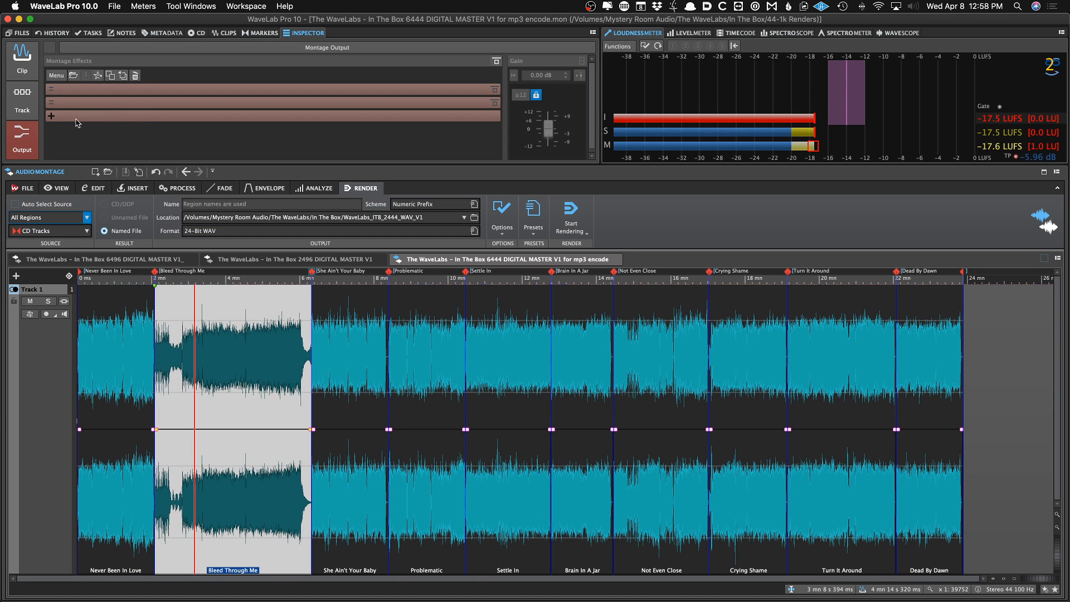
# Reopen the In The Box 1644 DIGITAL MASTER V1 montage from the recent montages list
pyautogui.rightClick(618, 214)
pyautogui.moveTo(634, 231)
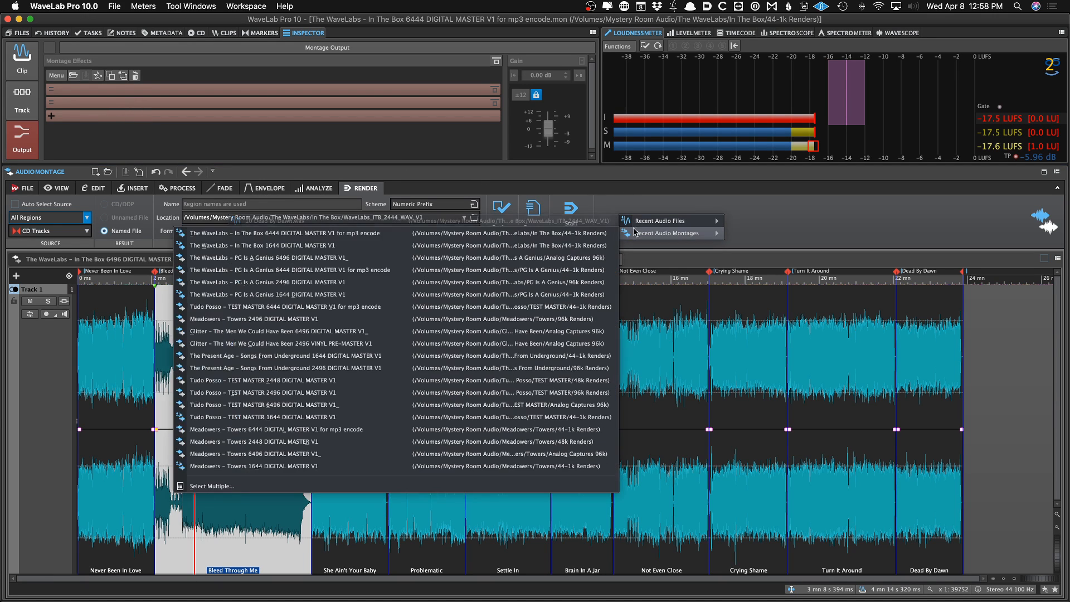
pyautogui.click(557, 244)
# Render the 1644 montage with the 16-Bit WAV Tracks preset into a new folder WaveLabs_ITB_1644_WAV_V1
pyautogui.click(531, 213)
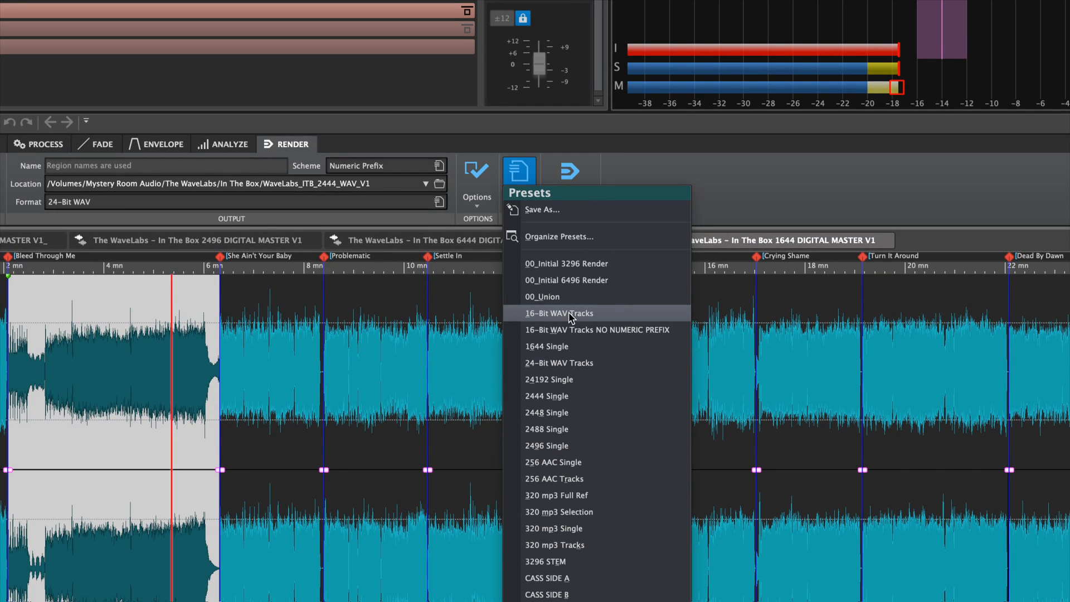
pyautogui.click(584, 314)
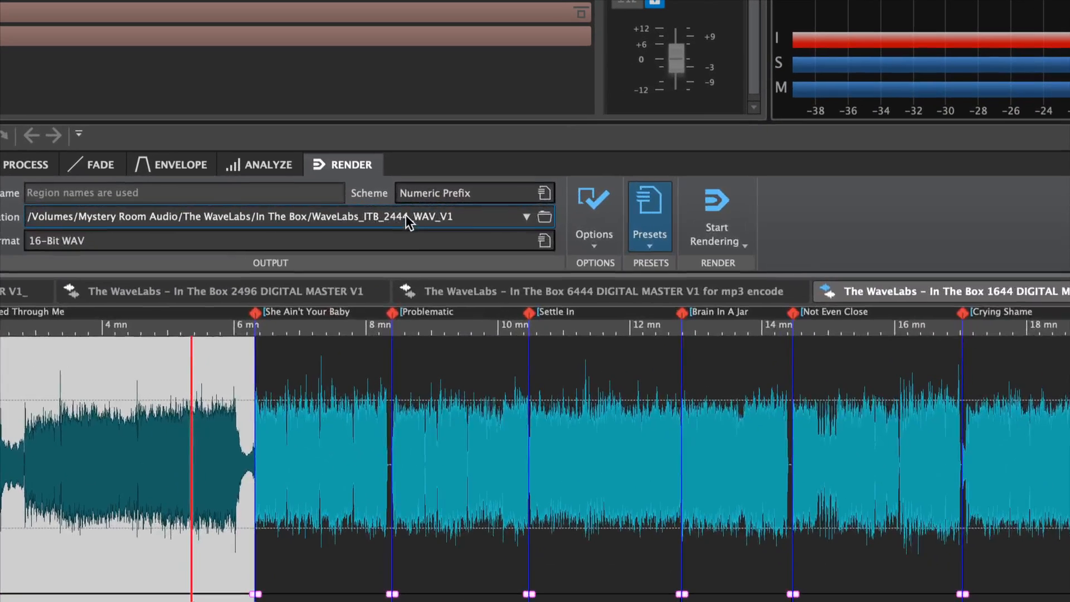
pyautogui.doubleClick(398, 217)
pyautogui.write('16')
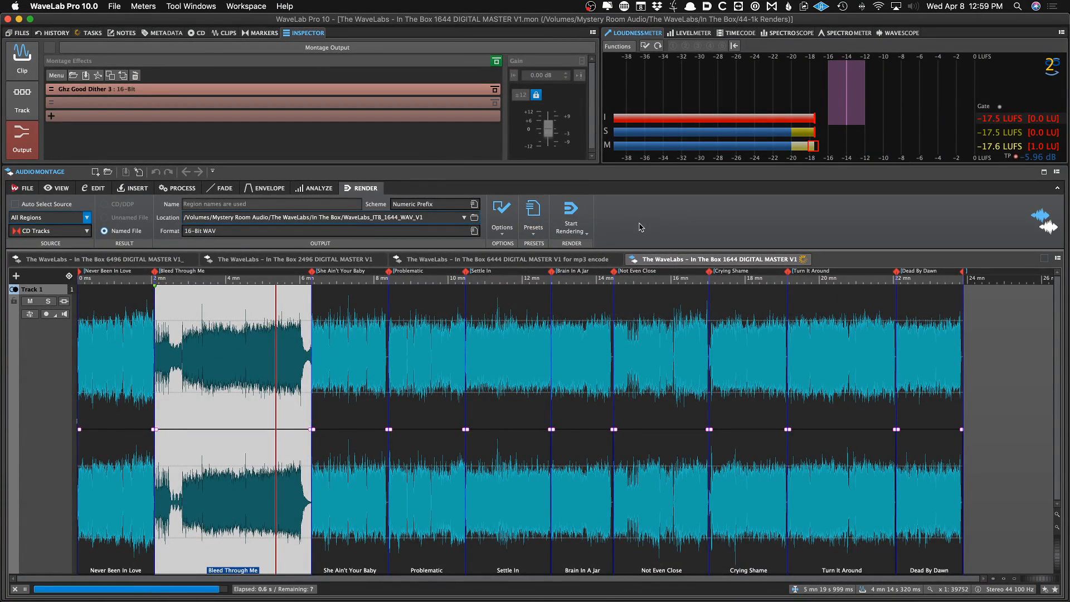
# Switch to Finder and inspect the rendered WAV files in the WaveLabs_ITB_1644_WAV_V1 folder
pyautogui.press('super+Tab')
pyautogui.click(594, 342)
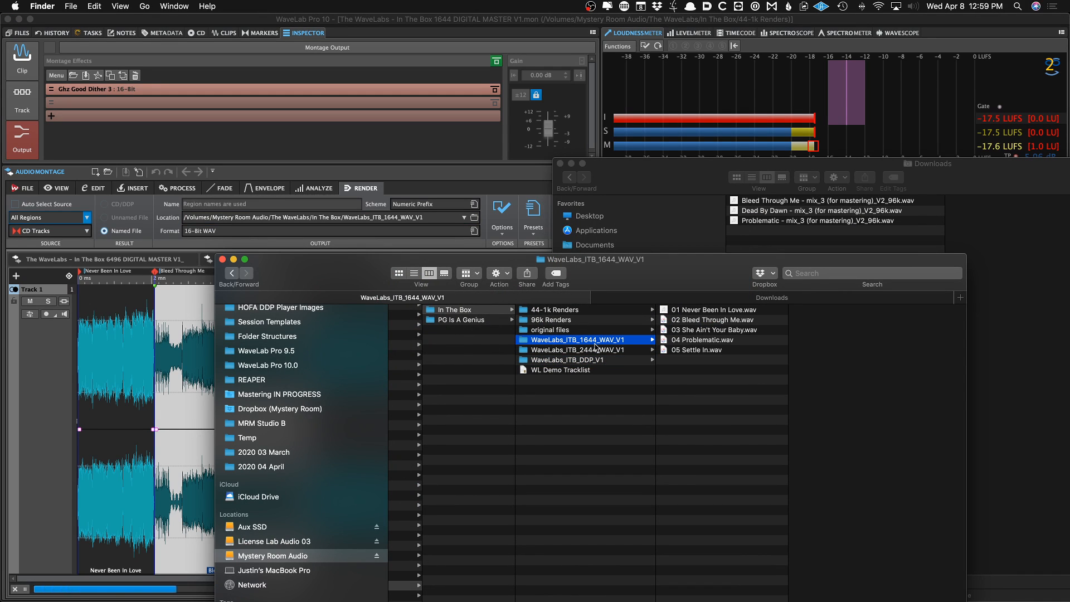
pyautogui.click(713, 310)
pyautogui.moveTo(711, 284); pyautogui.dragTo(616, 144)
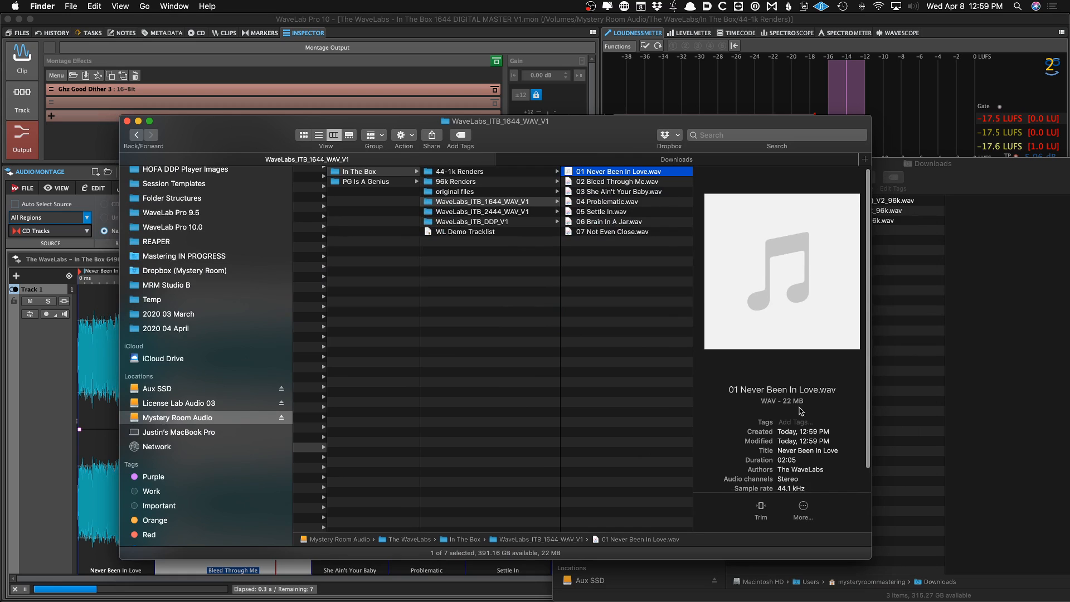
pyautogui.scroll(-3, 800, 412)
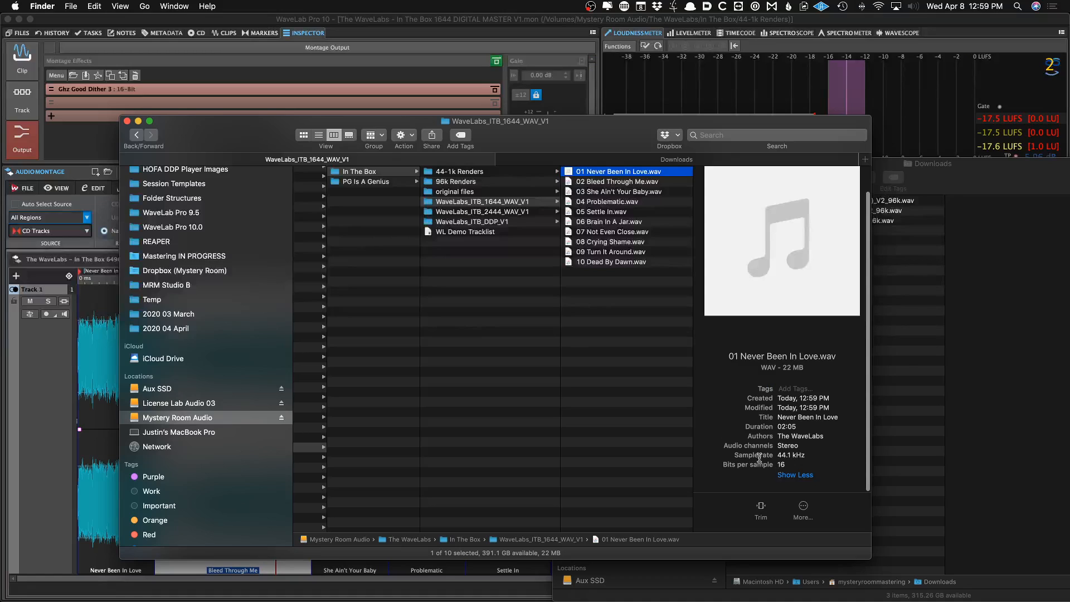
pyautogui.click(108, 437)
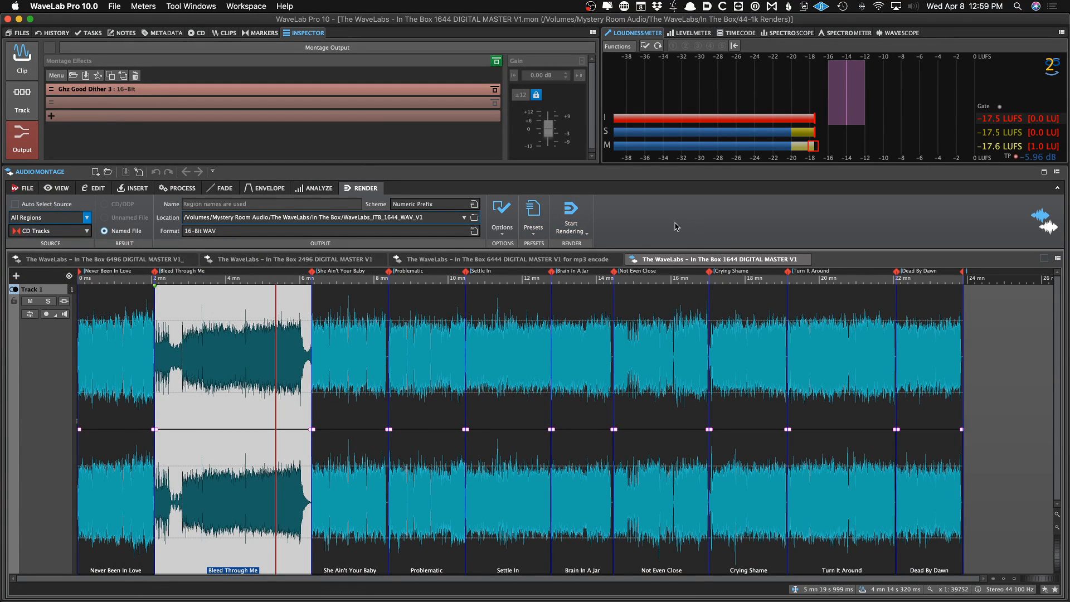
pyautogui.click(507, 259)
pyautogui.click(264, 323)
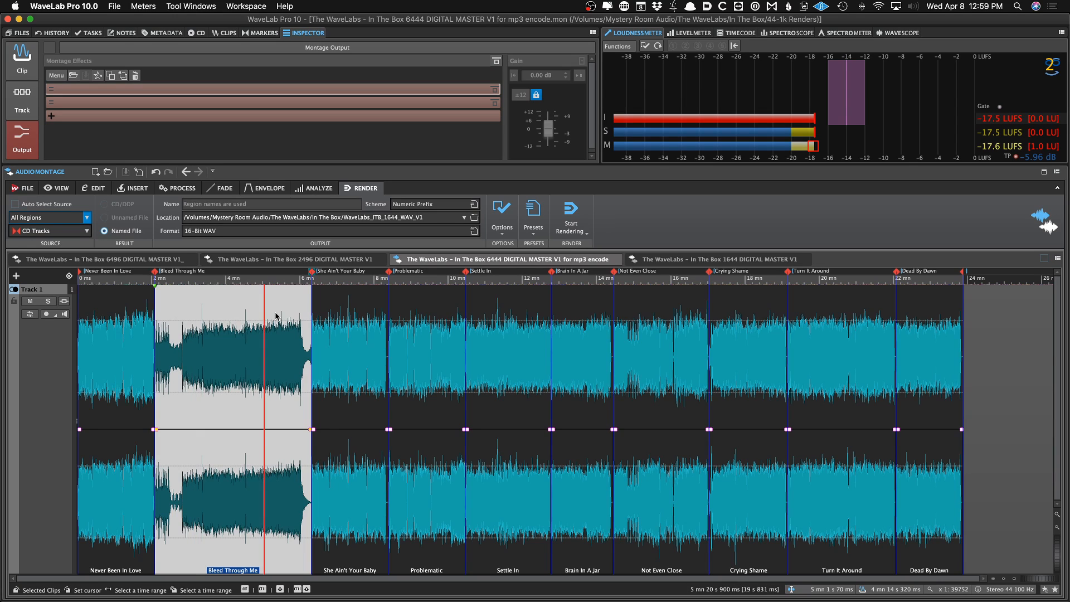
pyautogui.click(158, 34)
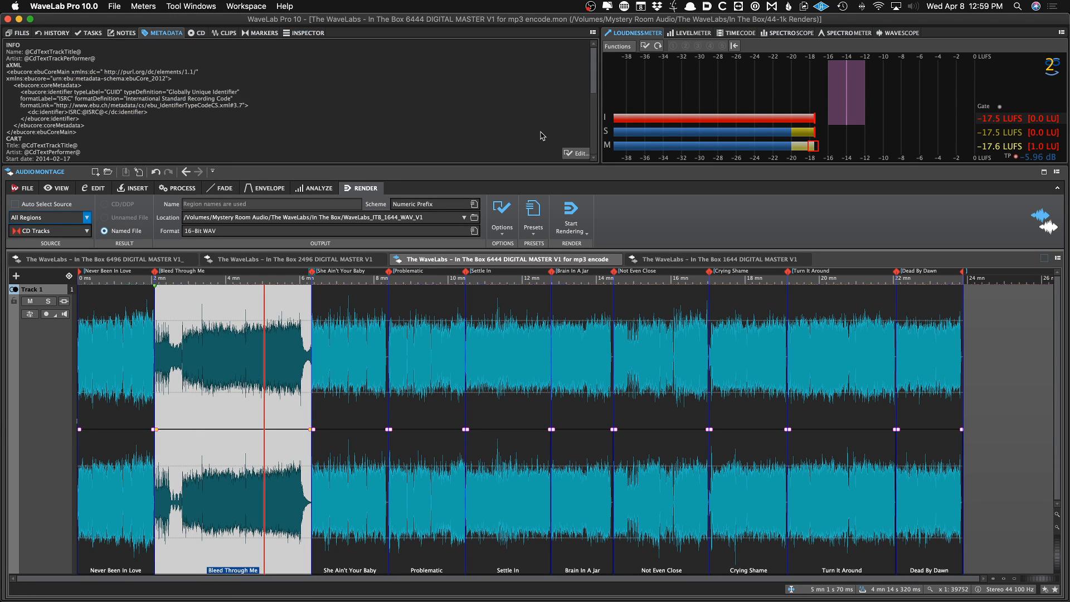
pyautogui.click(575, 153)
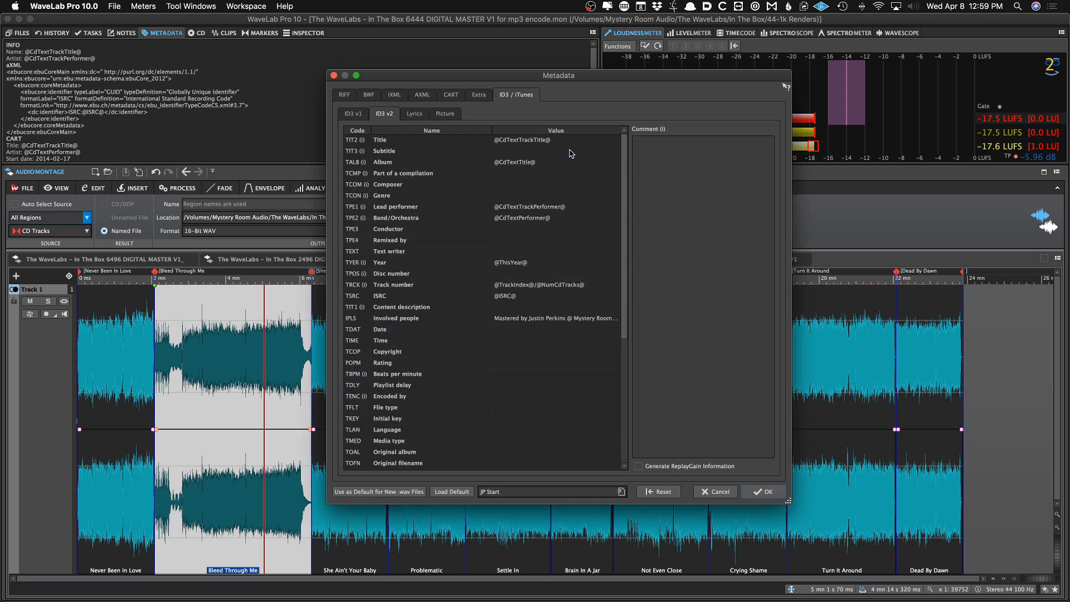
pyautogui.click(453, 117)
pyautogui.click(350, 465)
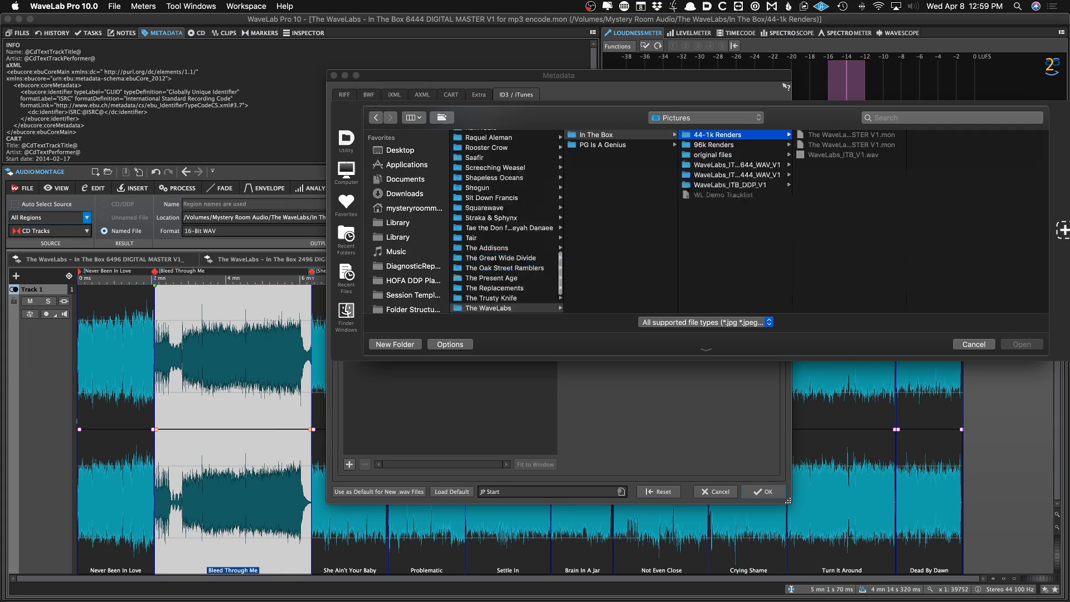
pyautogui.press('Down')
pyautogui.press('Down')
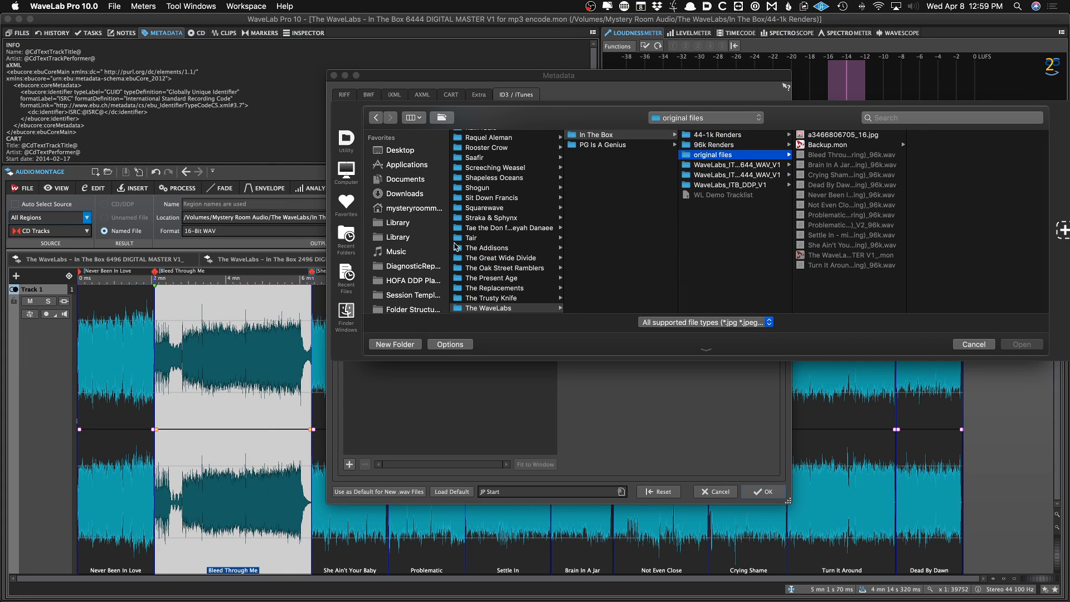
pyautogui.press('Up')
pyautogui.press('Up')
pyautogui.press('Down')
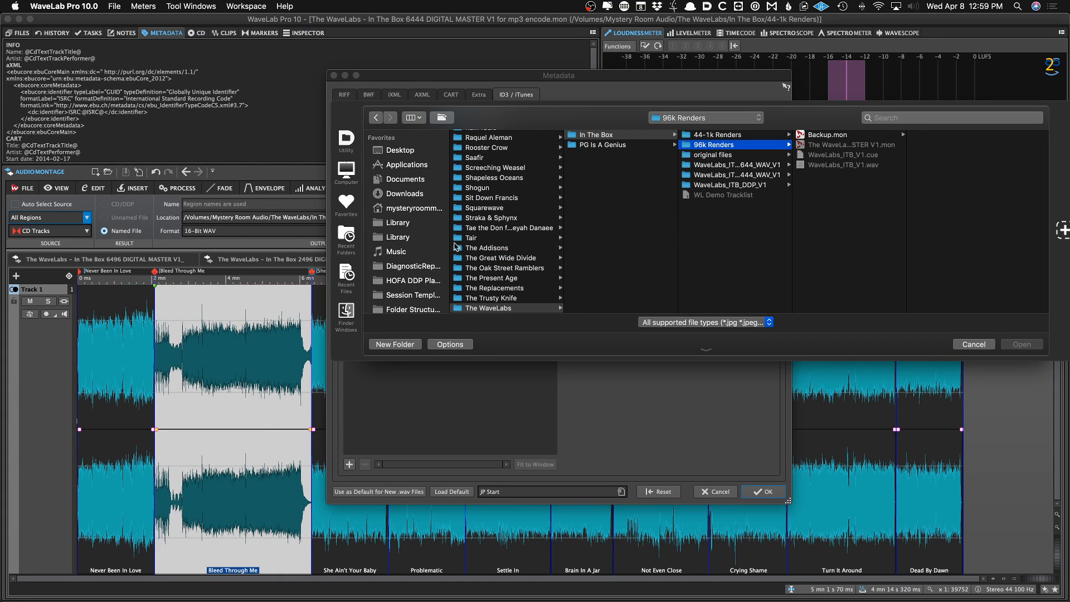
pyautogui.press('Down')
pyautogui.press('Right')
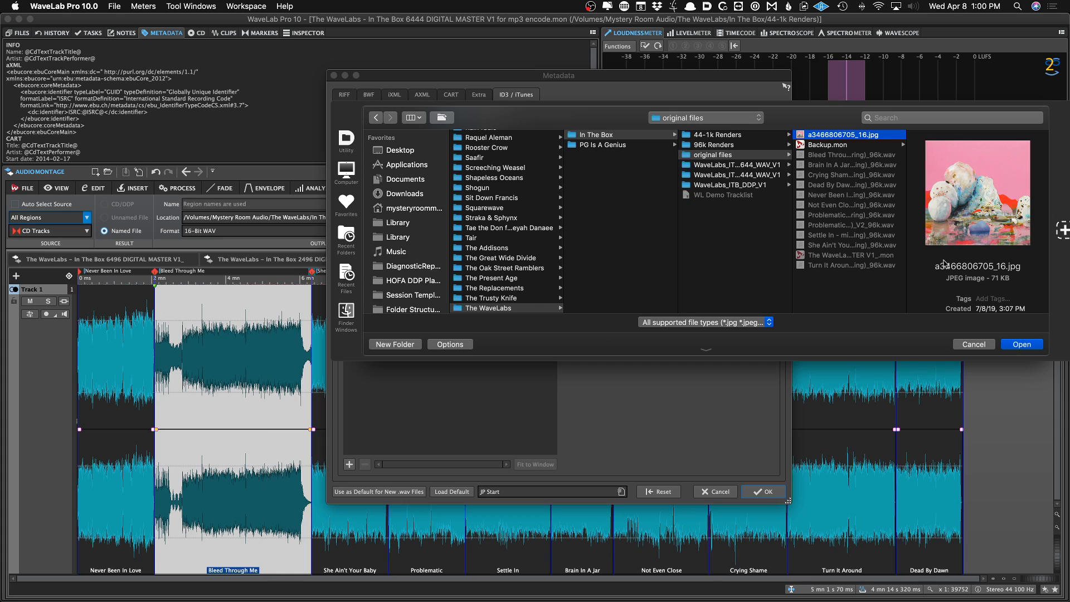
pyautogui.click(1021, 343)
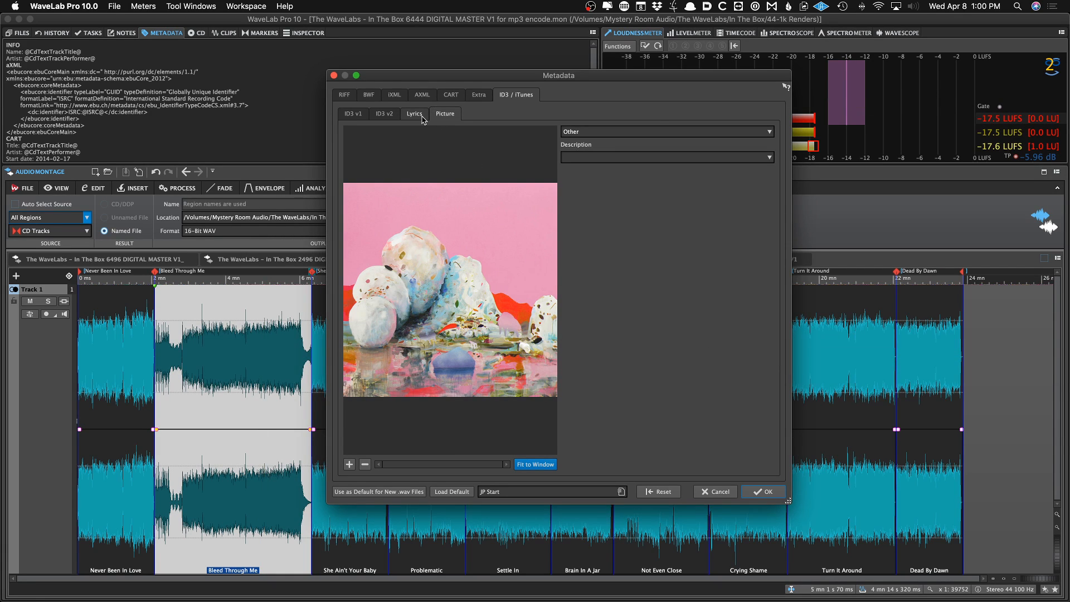
pyautogui.click(764, 492)
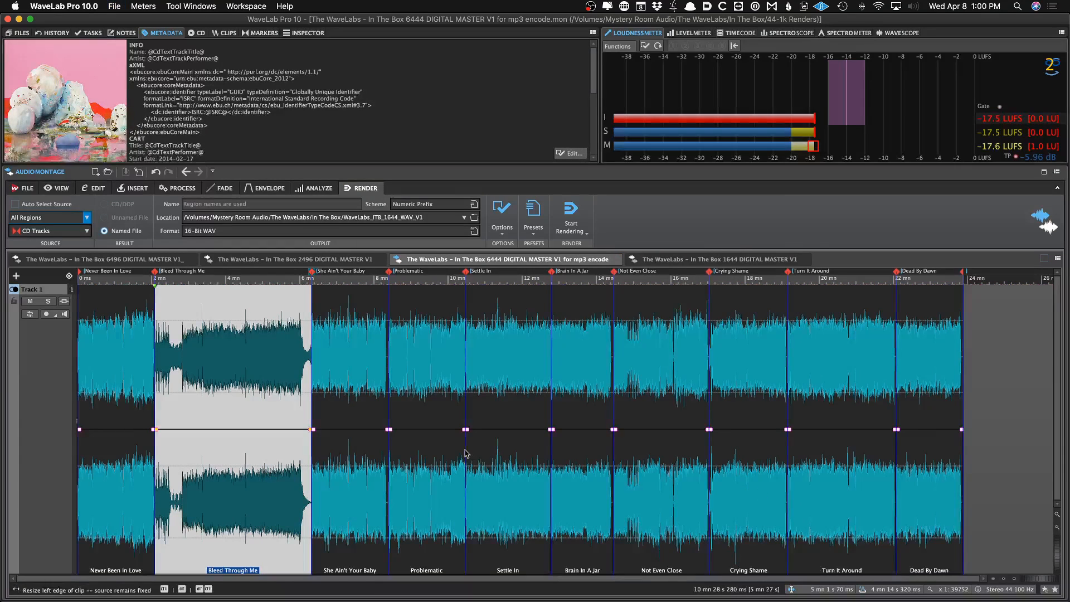
# Render the mp3 encode montage with the 320 mp3 Tracks preset into a new folder WaveLabs_ITB_mp3_V1
pyautogui.click(534, 217)
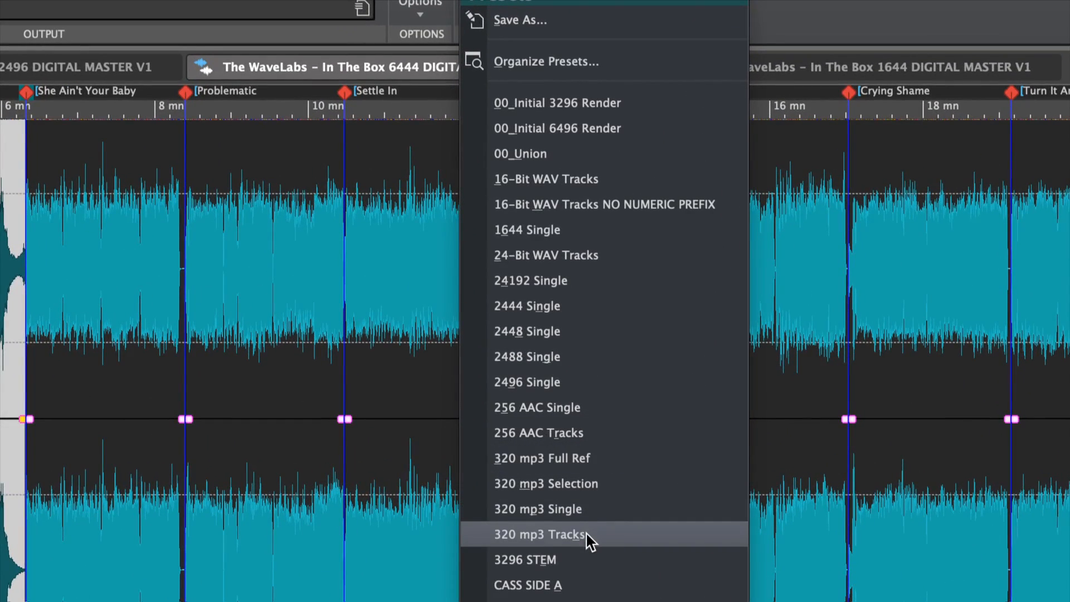
pyautogui.click(505, 540)
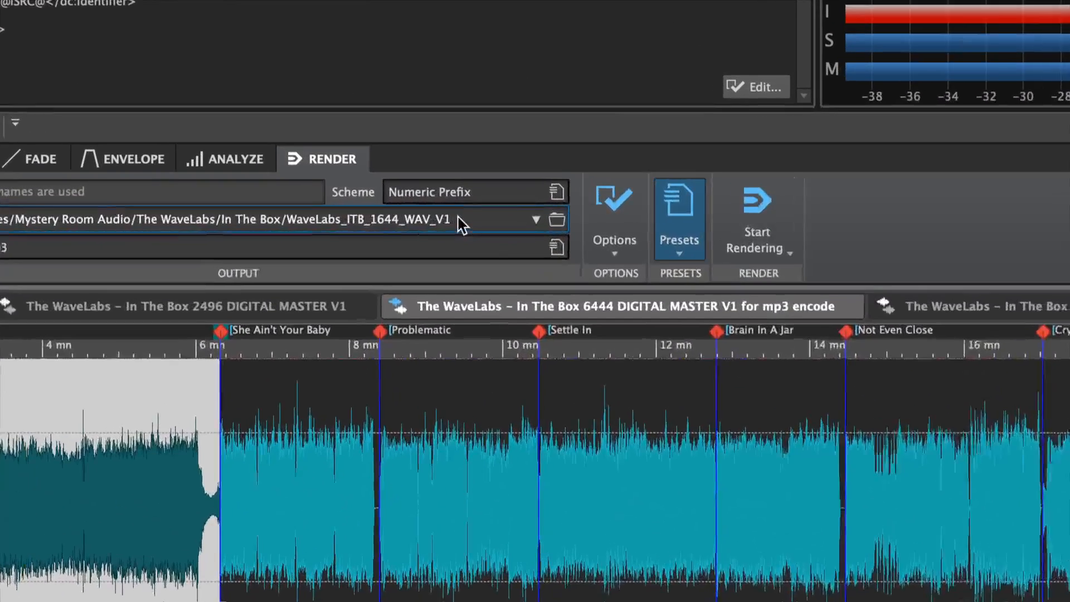
pyautogui.click(425, 216)
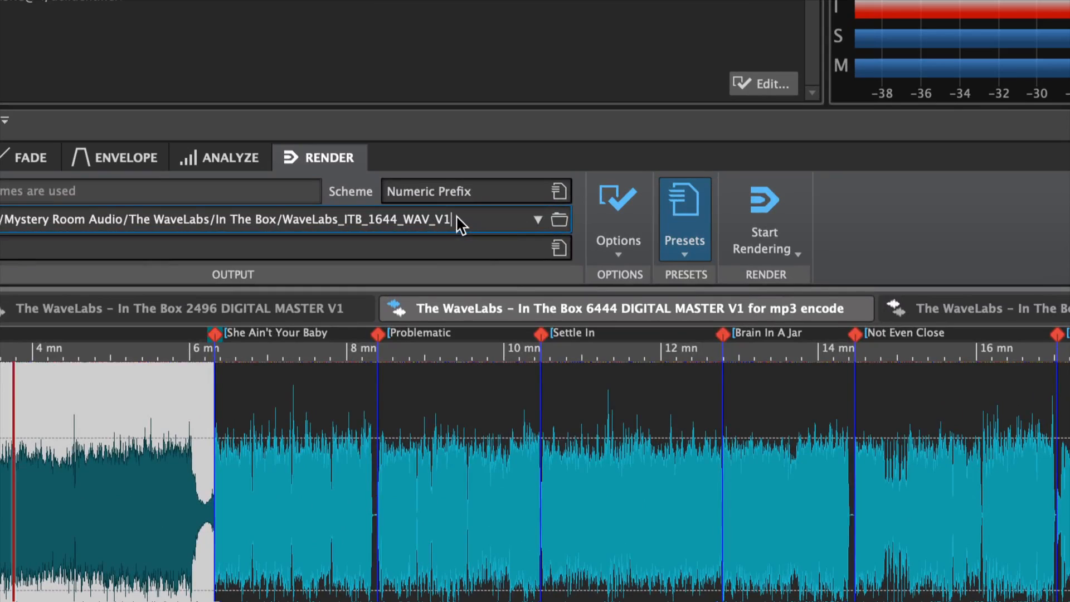
pyautogui.press('Left')
pyautogui.press('Left')
pyautogui.press('Left')
pyautogui.hotkey('shift', 'Left')
pyautogui.hotkey('shift', 'Left')
pyautogui.hotkey('shift', 'Left')
pyautogui.hotkey('shift', 'Left')
pyautogui.hotkey('shift', 'Left')
pyautogui.hotkey('shift', 'Left')
pyautogui.hotkey('shift', 'Left')
pyautogui.hotkey('shift', 'Left')
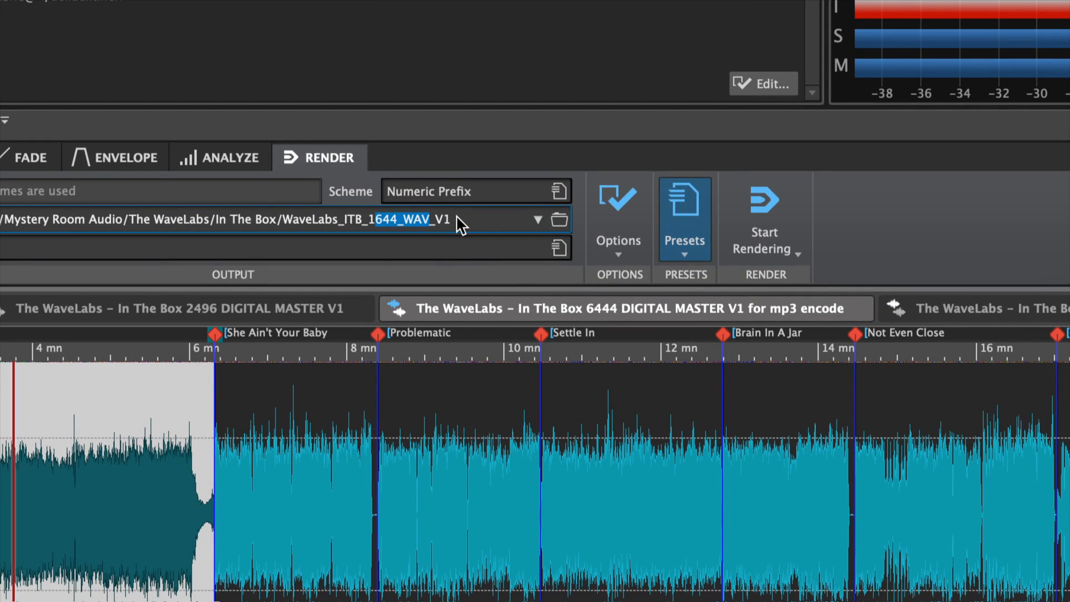
pyautogui.write('mp3')
pyautogui.press('End')
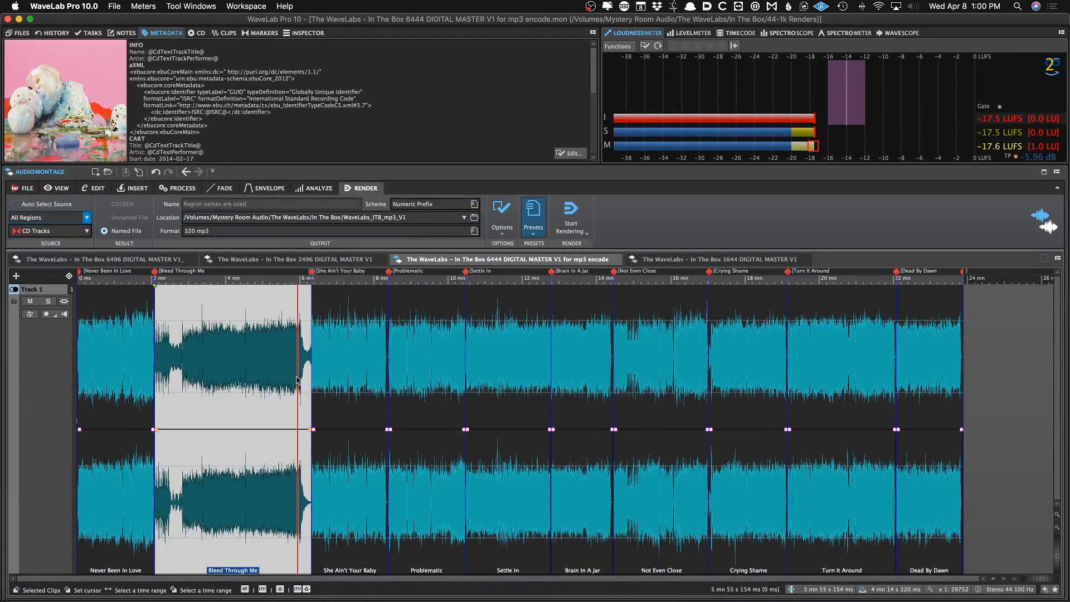
pyautogui.press('super+r')
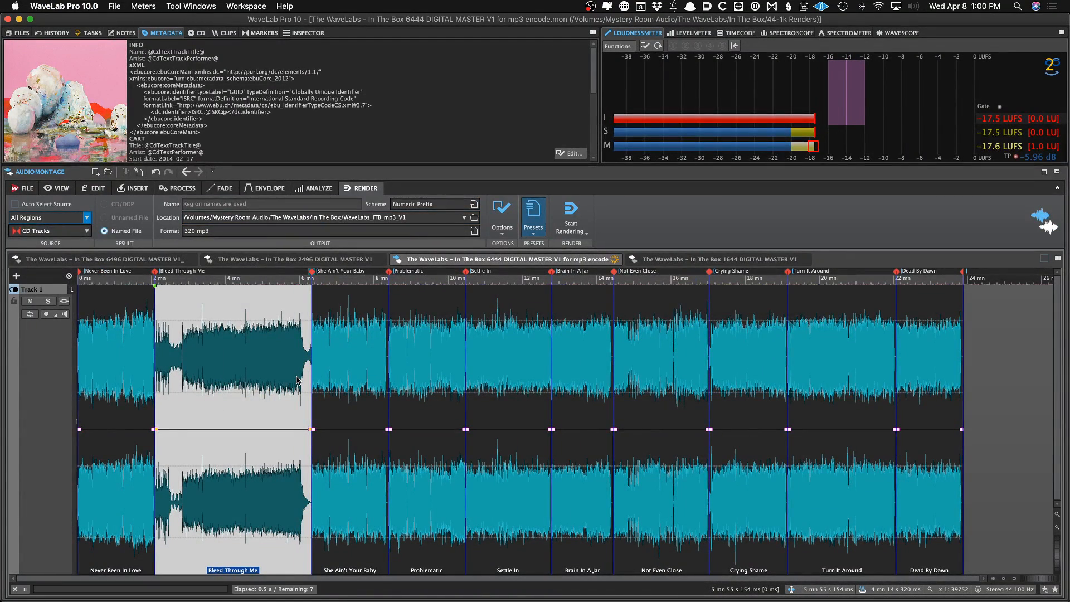
# Switch to Finder and preview the mp3 files in the WaveLabs_ITB_mp3_V1 folder, checking their artwork and tags
pyautogui.press('super+Tab')
pyautogui.press('super+Tab')
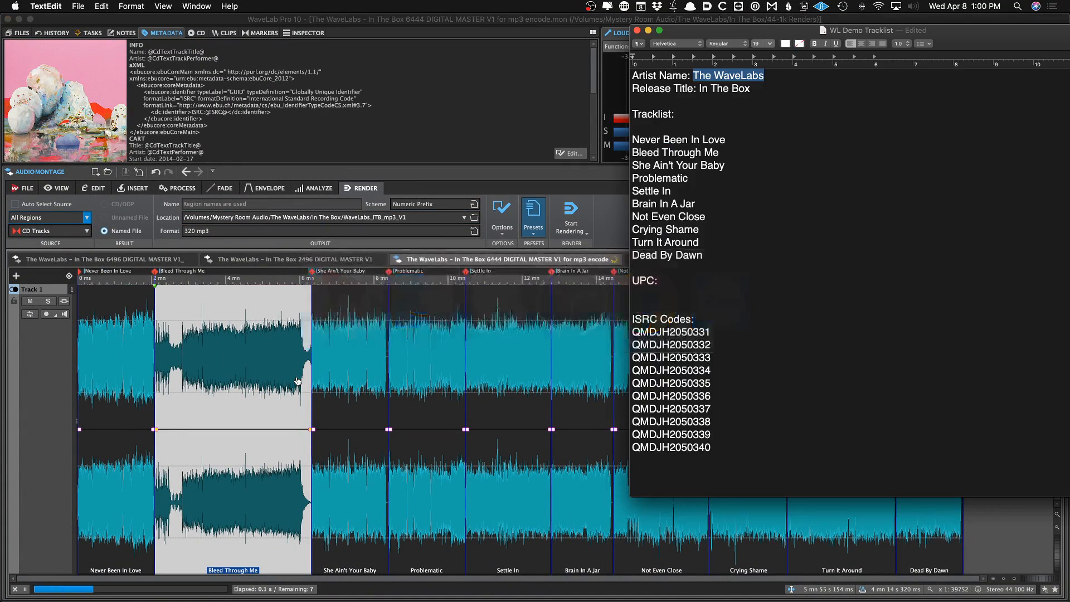
pyautogui.press('super+Tab')
pyautogui.press('super+Tab')
pyautogui.press('Left')
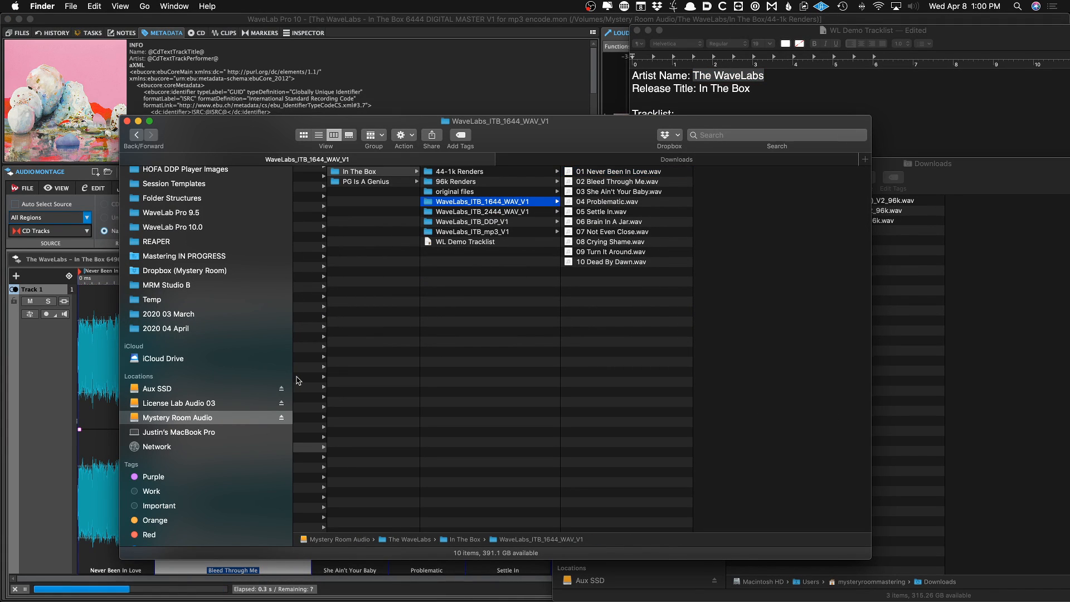
pyautogui.press('Down')
pyautogui.press('Down')
pyautogui.press('Down')
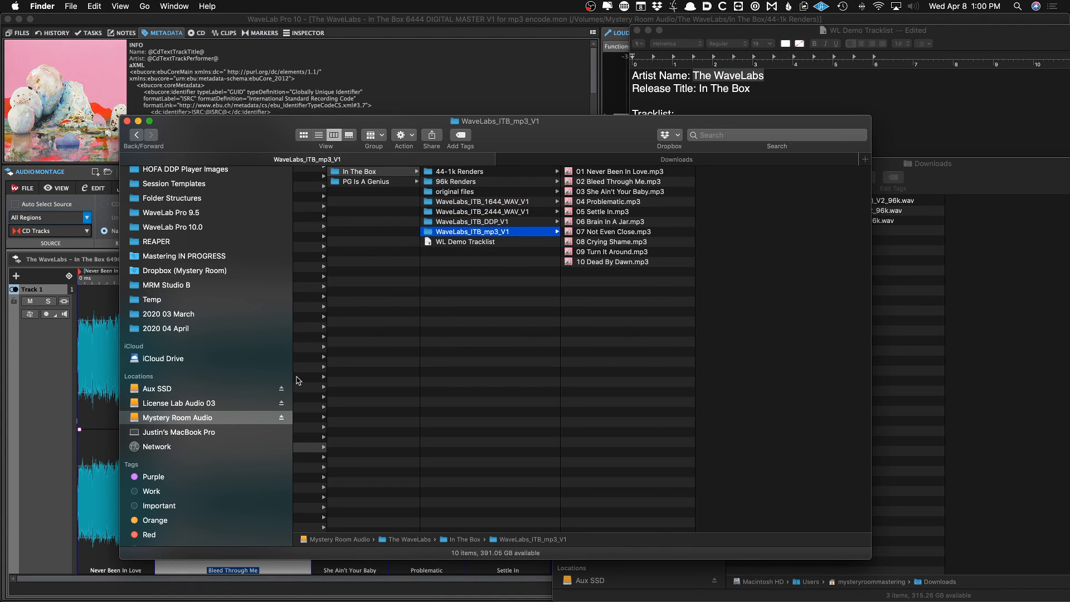
pyautogui.press('Right')
pyautogui.press('space')
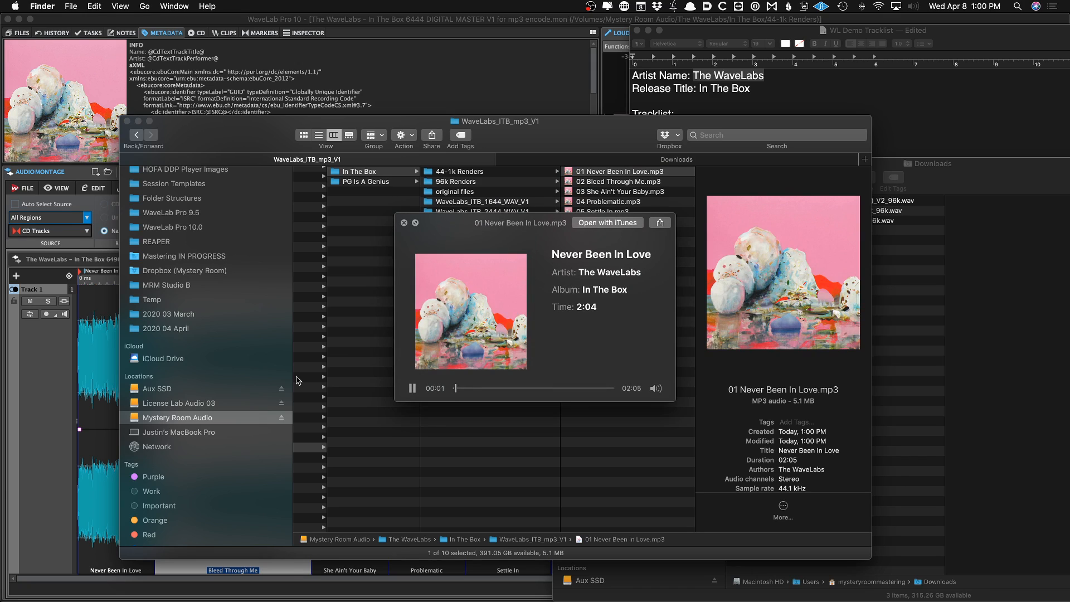
pyautogui.press('Down')
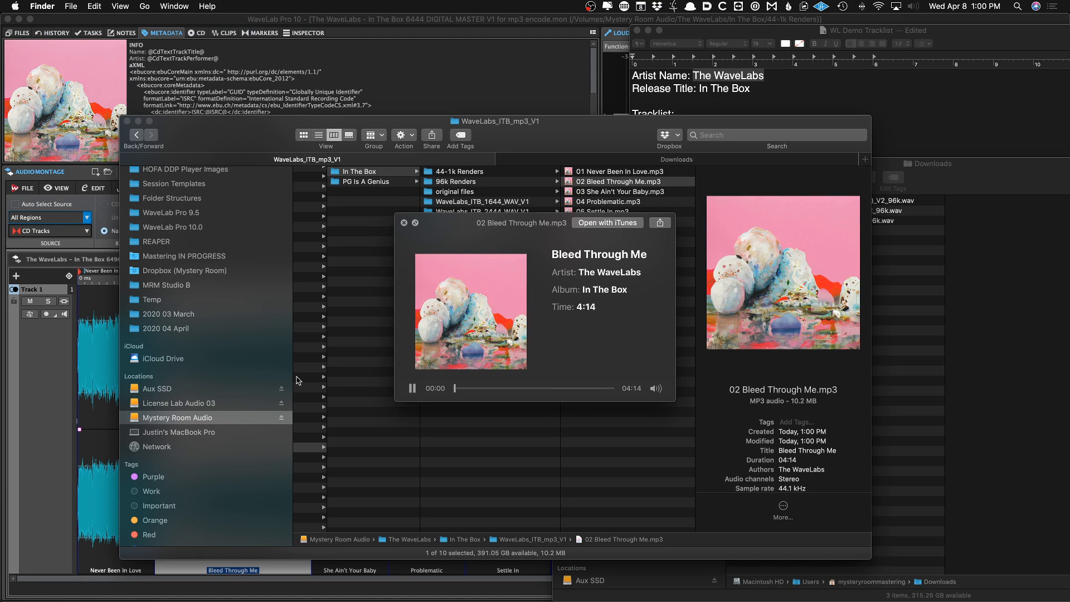
pyautogui.press('space')
pyautogui.press('Down')
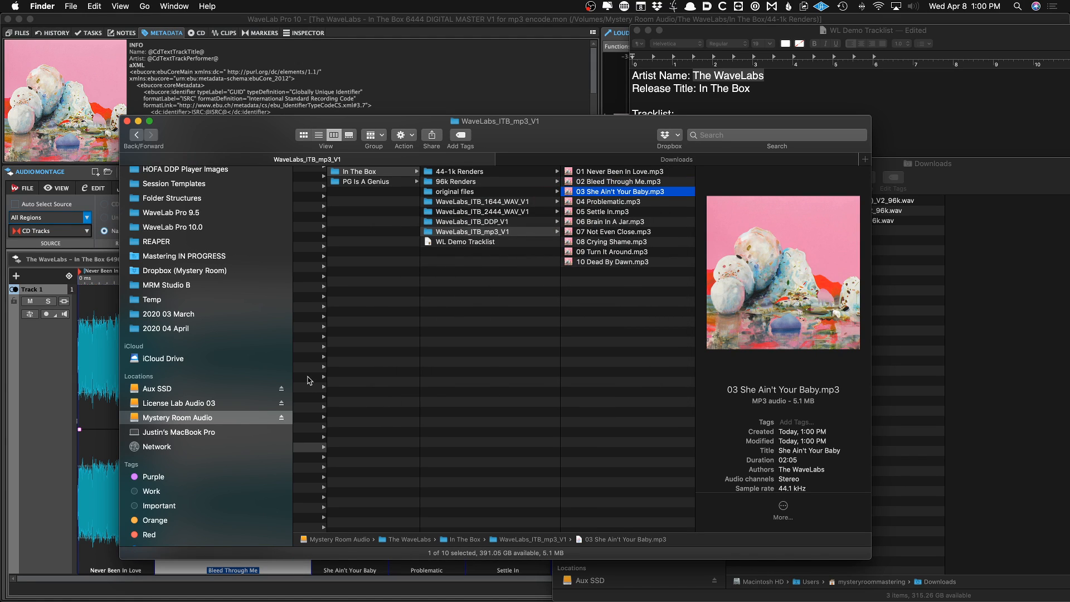
# Return to WaveLab and render the whole mp3 encode montage with the 320 mp3 Full Ref preset, named WaveLabs_ITB_V1
pyautogui.press('super+Tab')
pyautogui.click(91, 365)
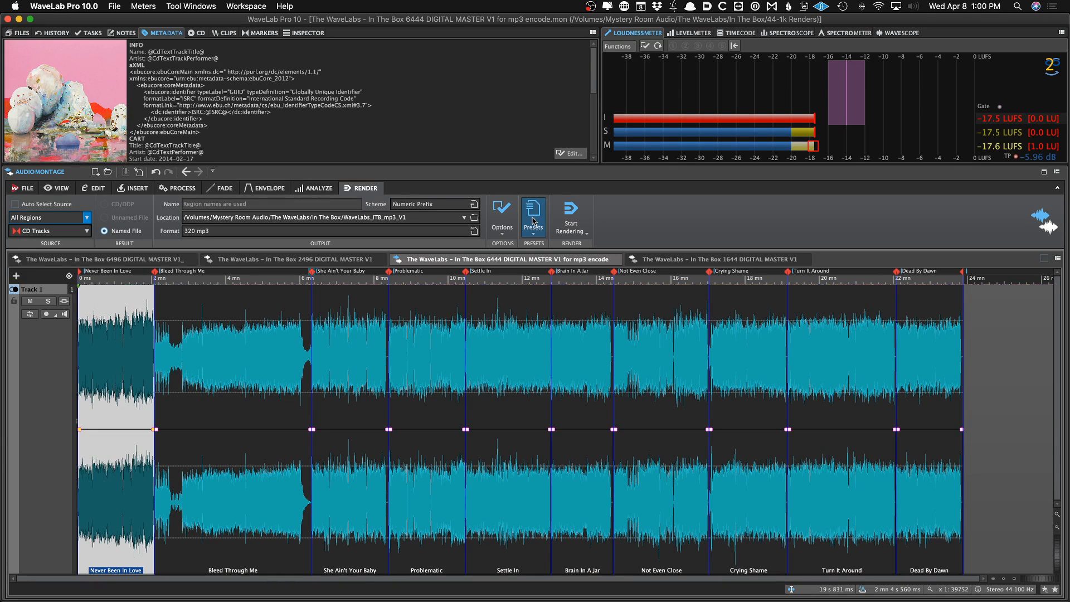
pyautogui.click(533, 221)
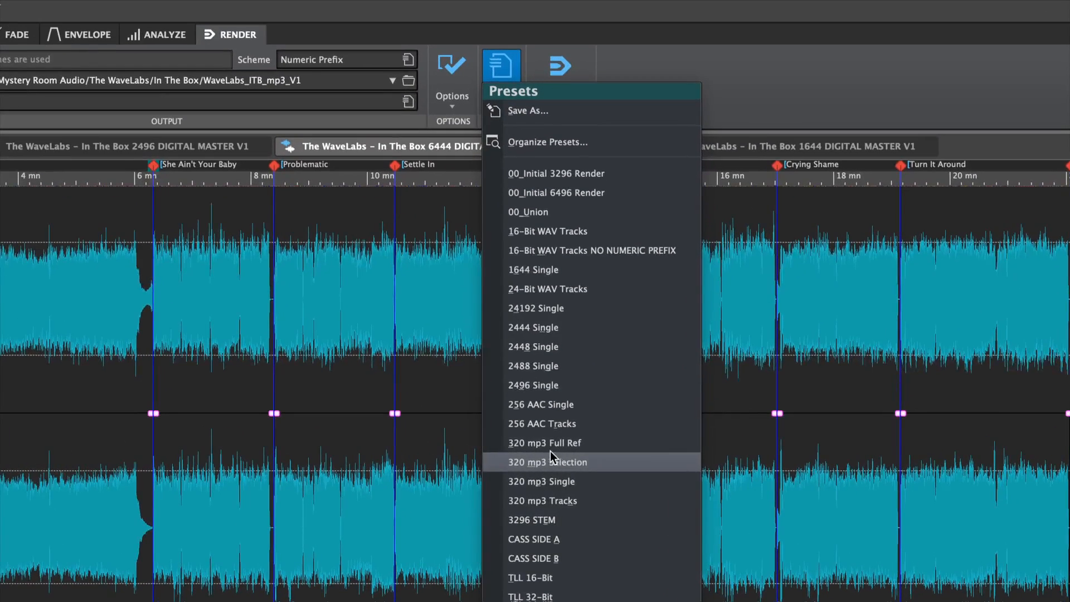
pyautogui.click(528, 449)
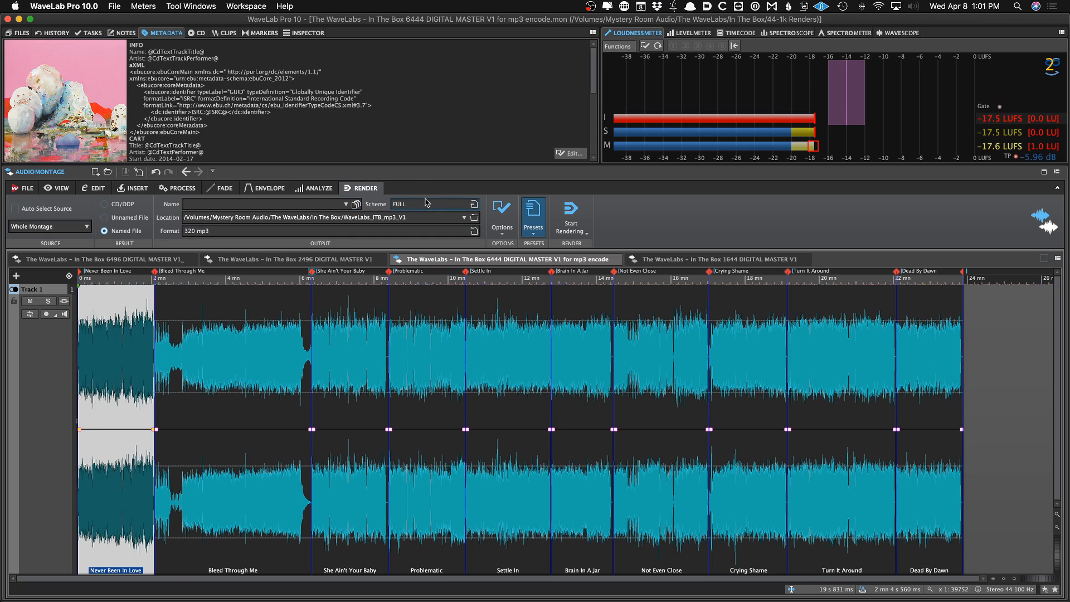
pyautogui.click(346, 205)
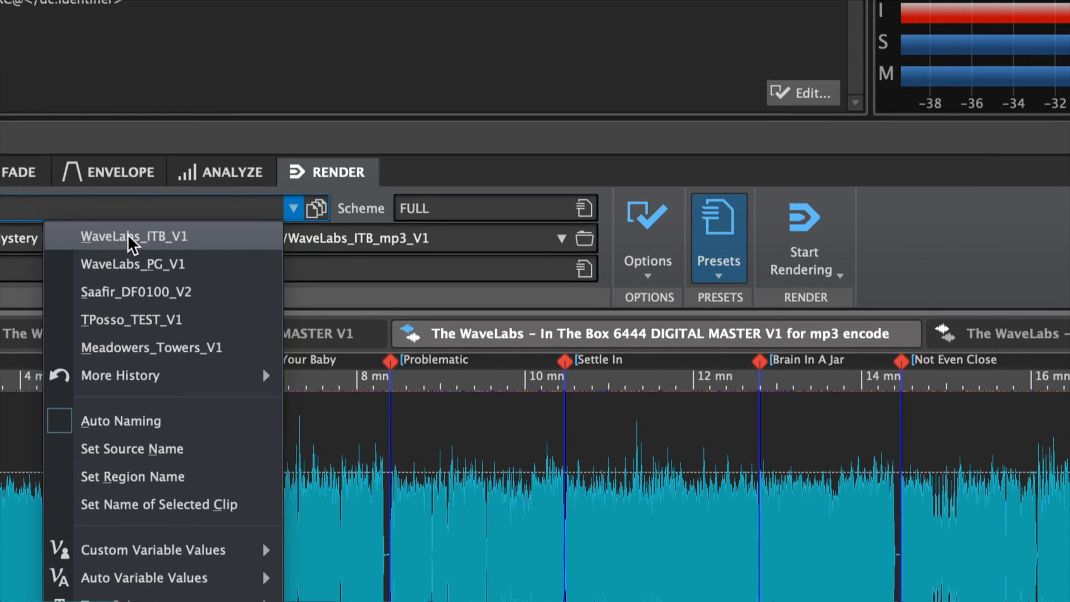
pyautogui.click(104, 236)
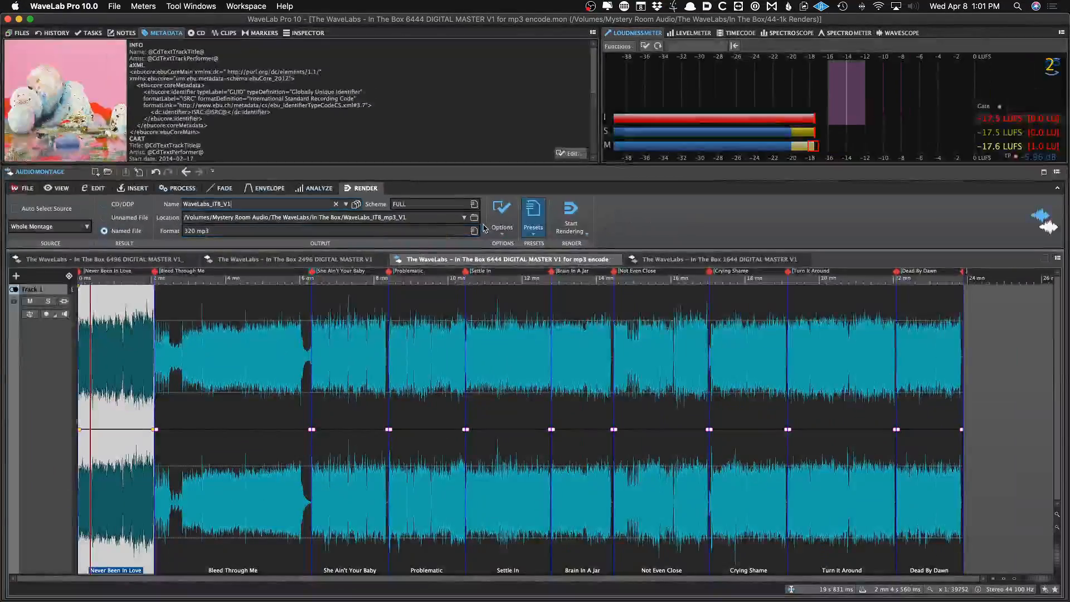
pyautogui.press('super+r')
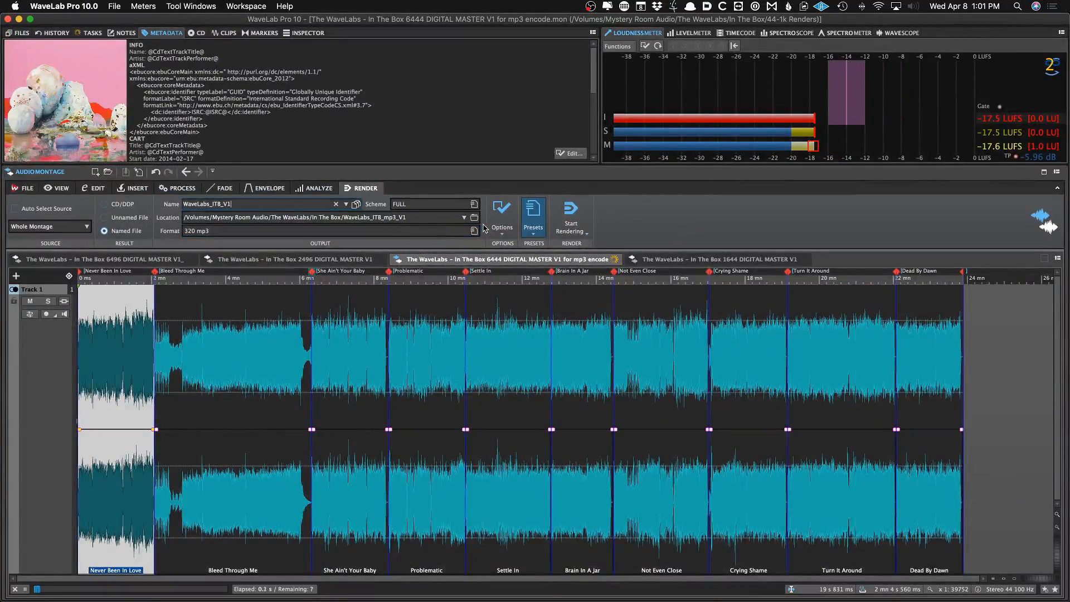
# Switch to Finder and inspect the new full-album mp3 and the track mp3s in the WaveLabs_ITB_mp3_V1 folder
pyautogui.press('super+Tab')
pyautogui.press('super+Tab')
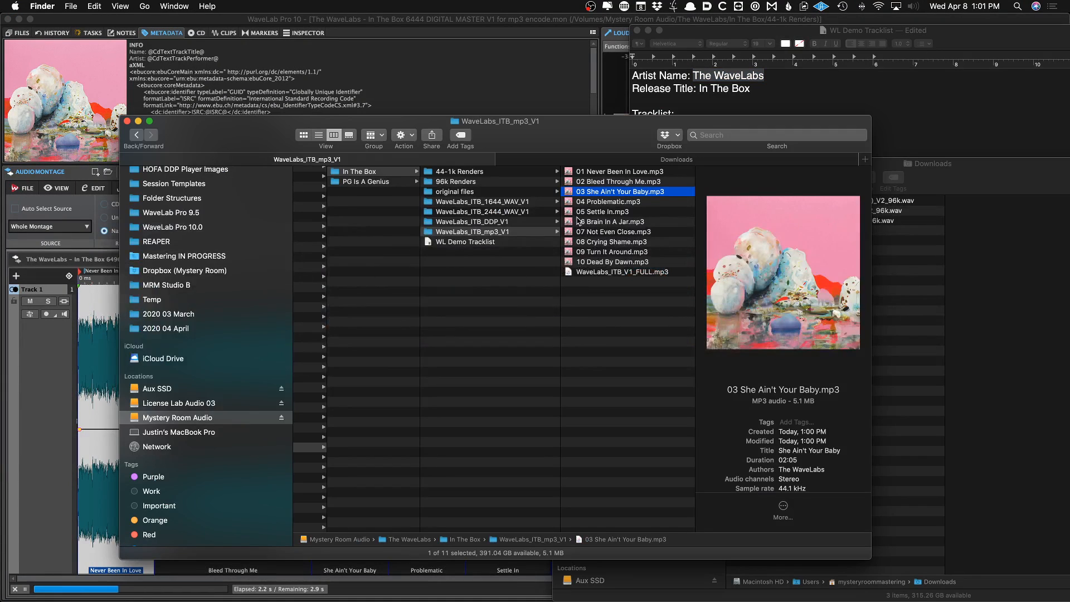
pyautogui.press('super+Tab')
pyautogui.press('super+Tab')
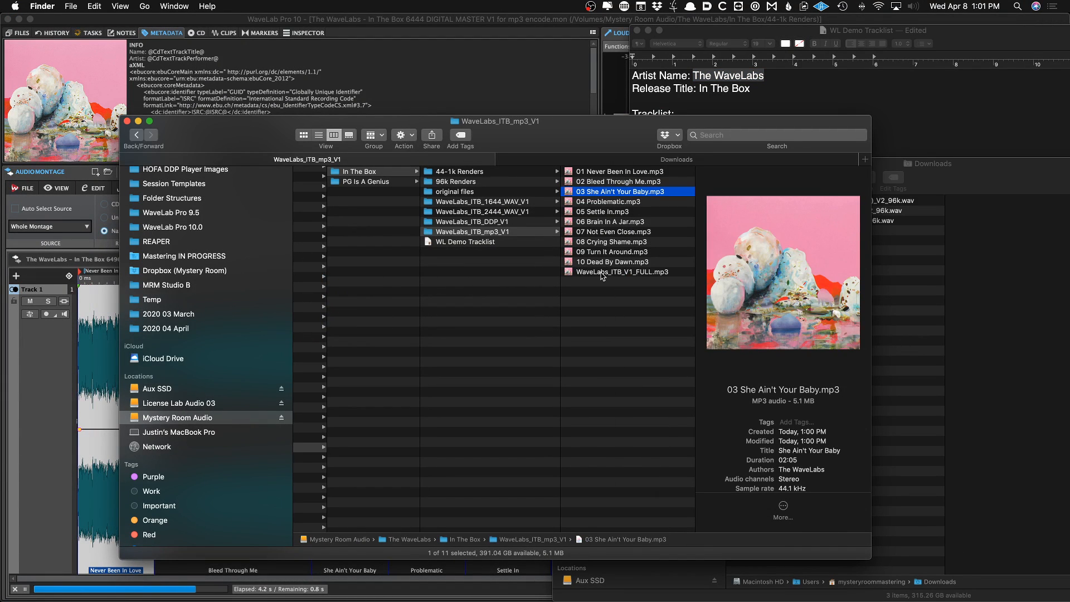
pyautogui.click(603, 272)
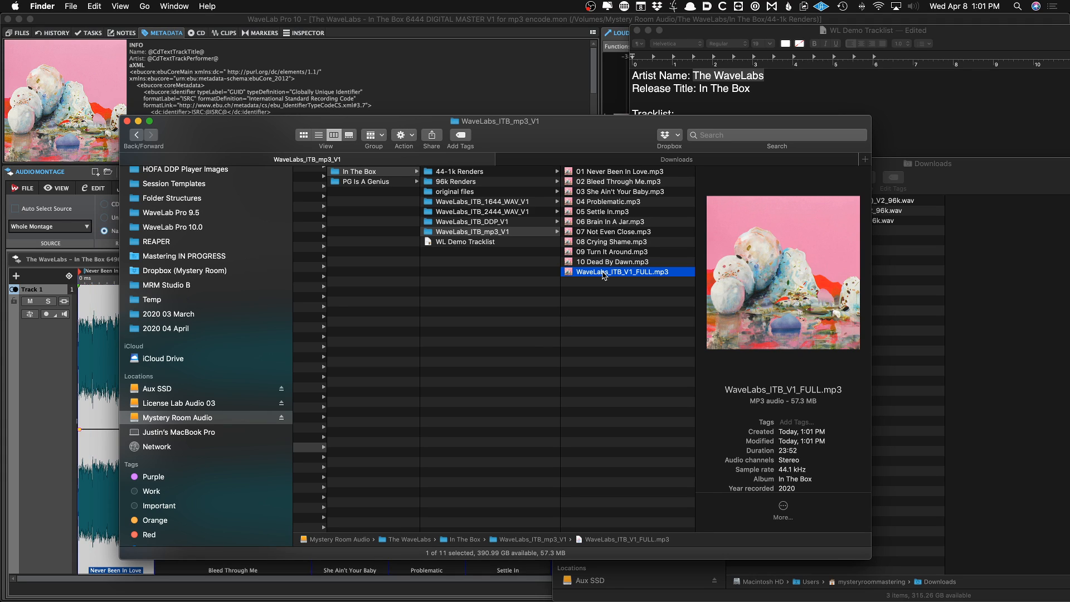
pyautogui.click(578, 172)
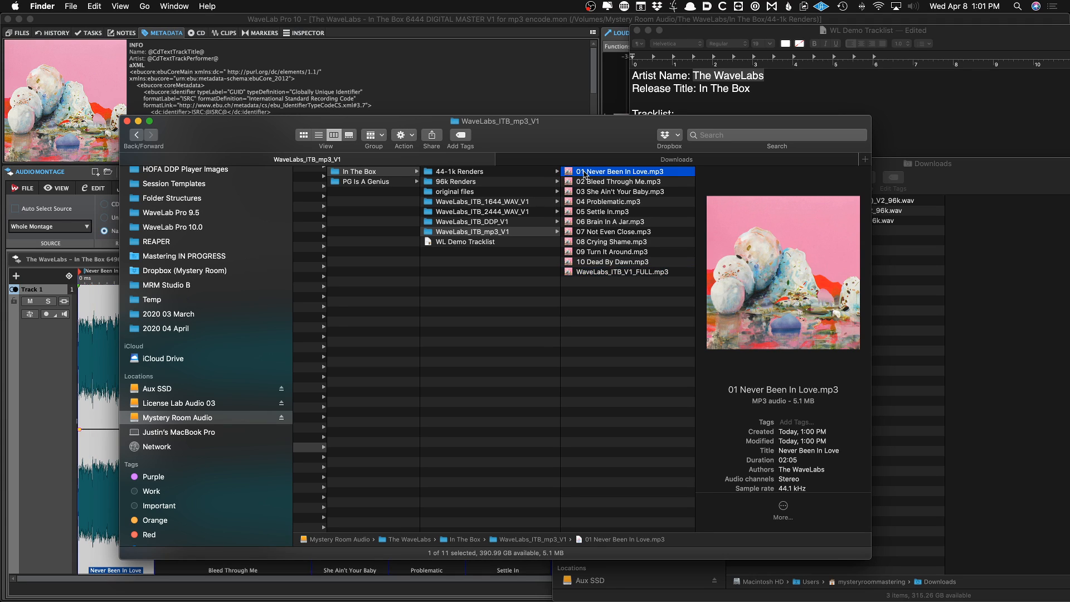
pyautogui.click(592, 183)
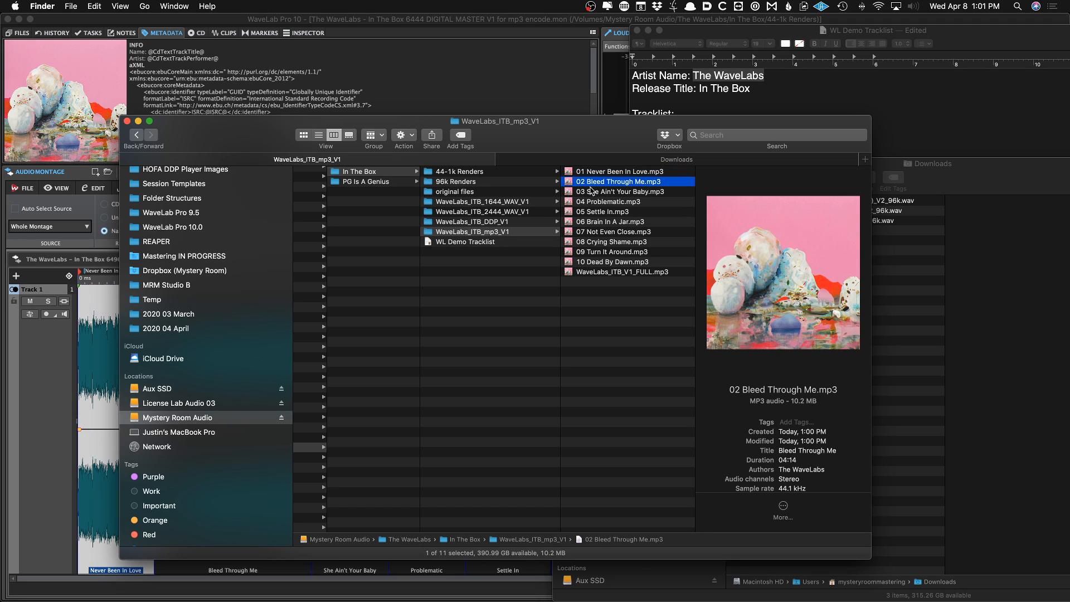
pyautogui.click(597, 272)
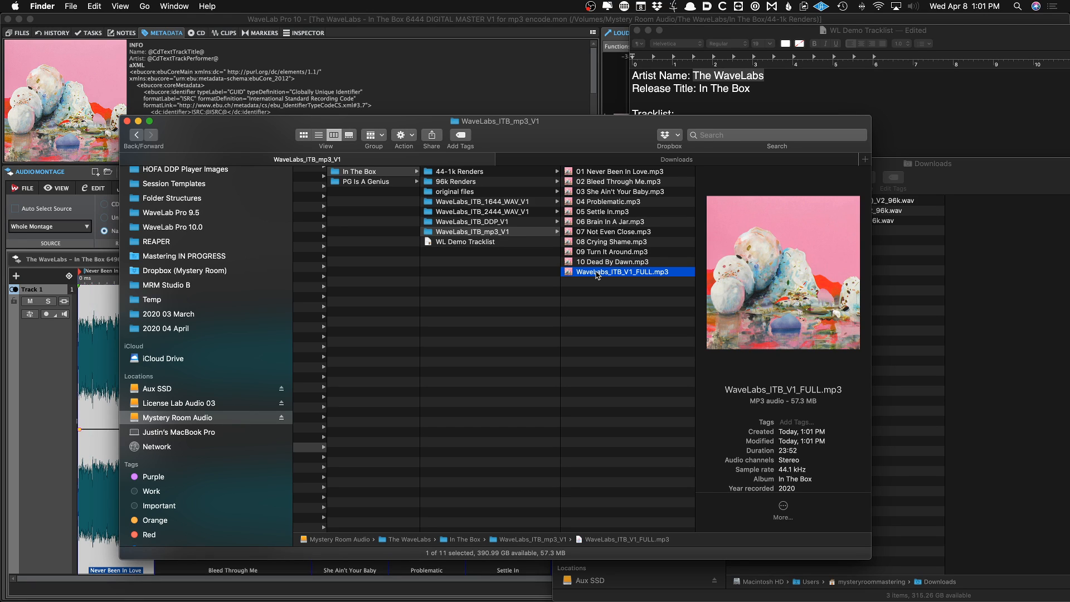
# Move the WaveLabs_ITB_1644_WAV_V1 folder to the Trash
pyautogui.click(504, 214)
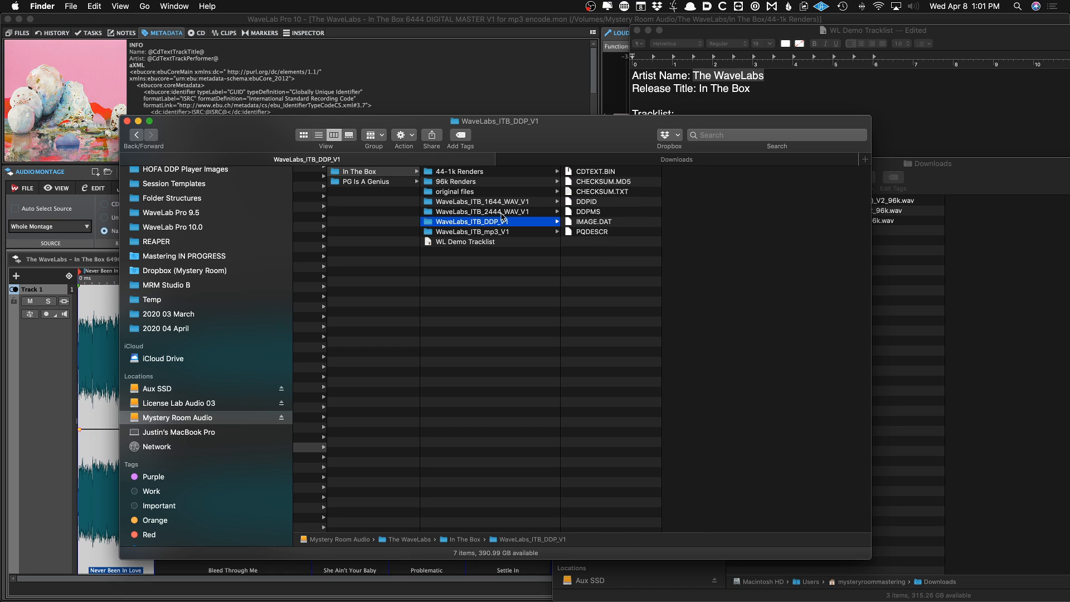
pyautogui.click(505, 204)
pyautogui.press('super+BackSpace')
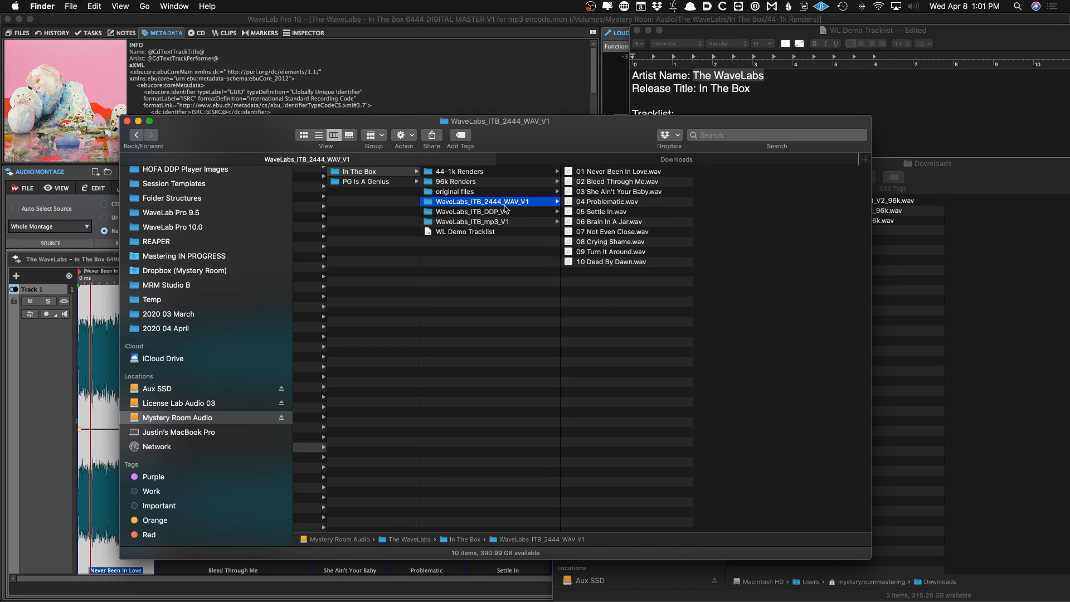
# Step through the remaining render folders in the In The Box folder to review their contents
pyautogui.press('Down')
pyautogui.press('Down')
pyautogui.press('Up')
pyautogui.press('Down')
pyautogui.press('Up')
pyautogui.press('Up')
pyautogui.press('Down')
pyautogui.press('Down')
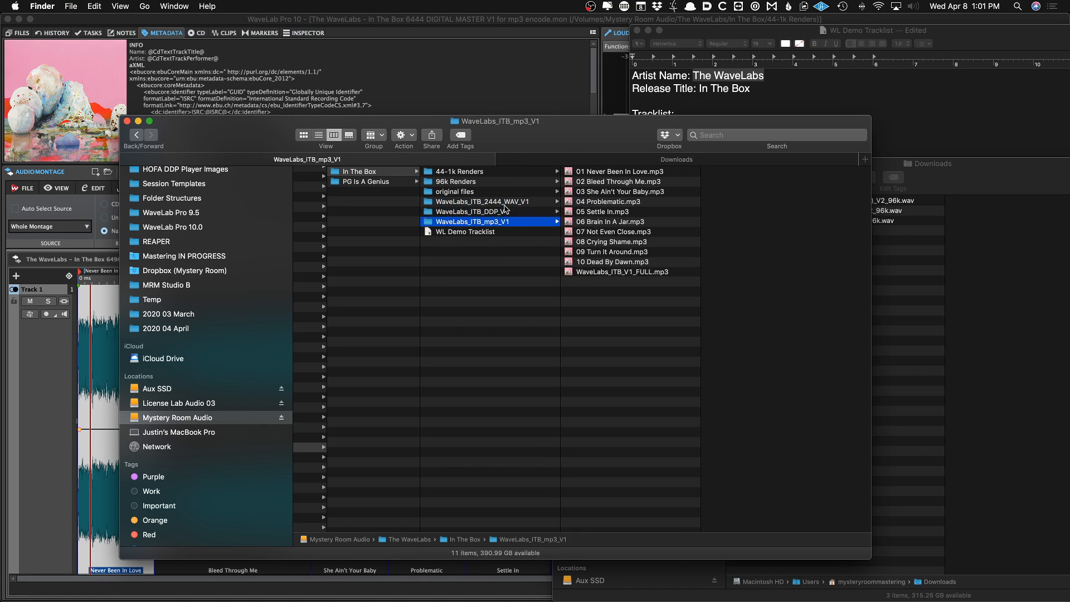
pyautogui.press('Up')
pyautogui.press('Up')
pyautogui.press('Down')
pyautogui.press('Down')
pyautogui.press('Up')
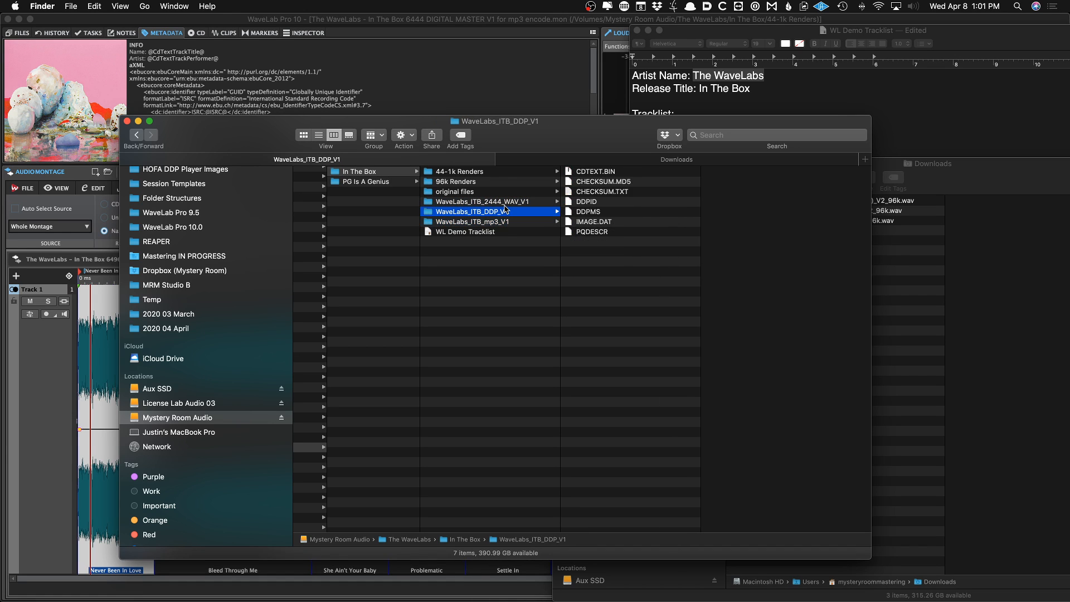
pyautogui.press('Down')
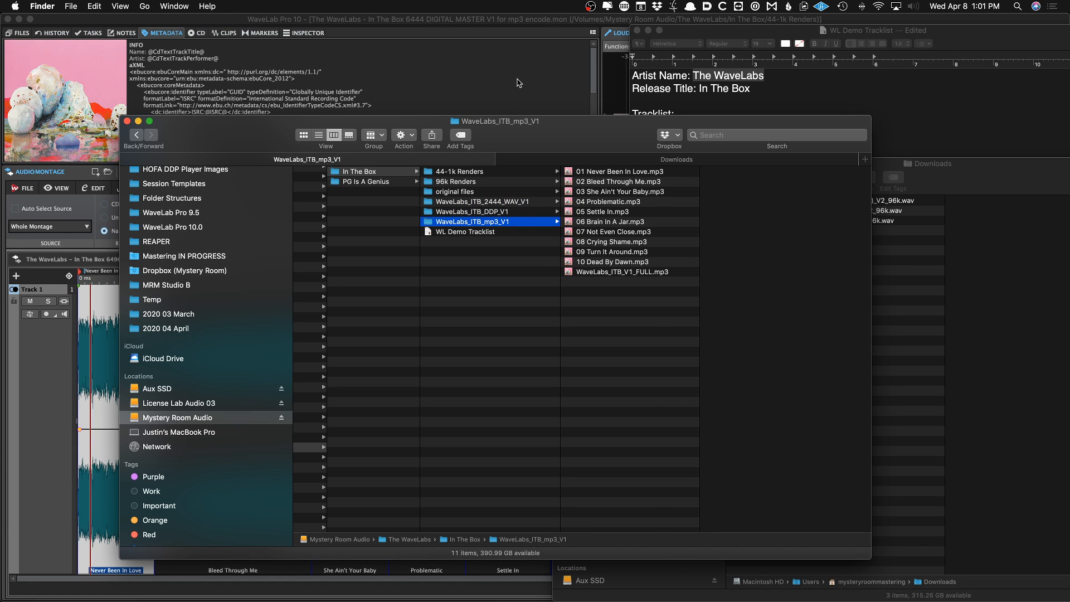
# Return to WaveLab and close the open audio montages
pyautogui.press('super+Tab')
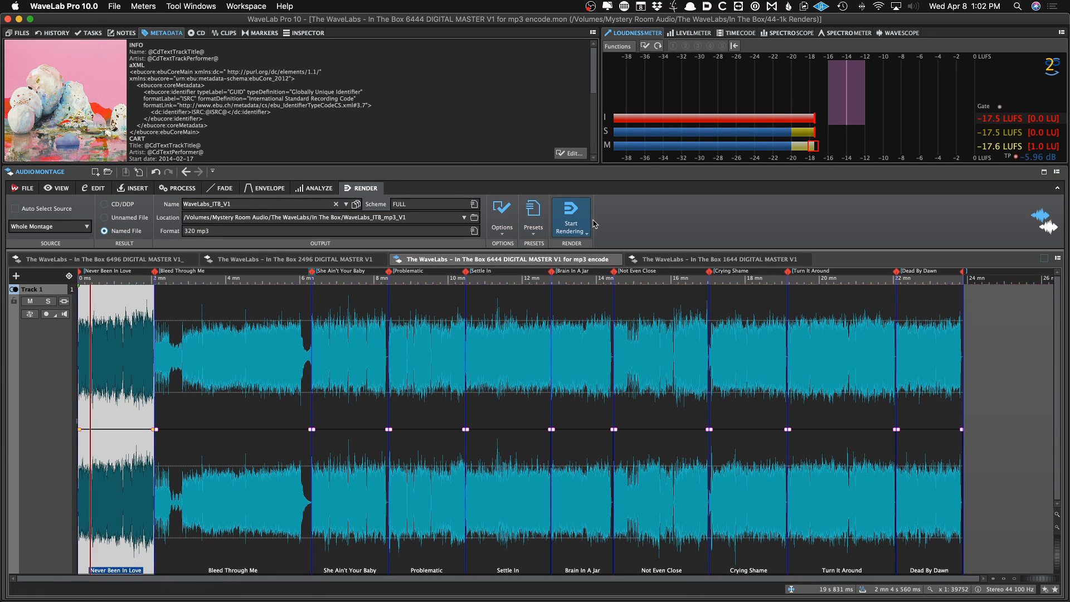
pyautogui.rightClick(655, 224)
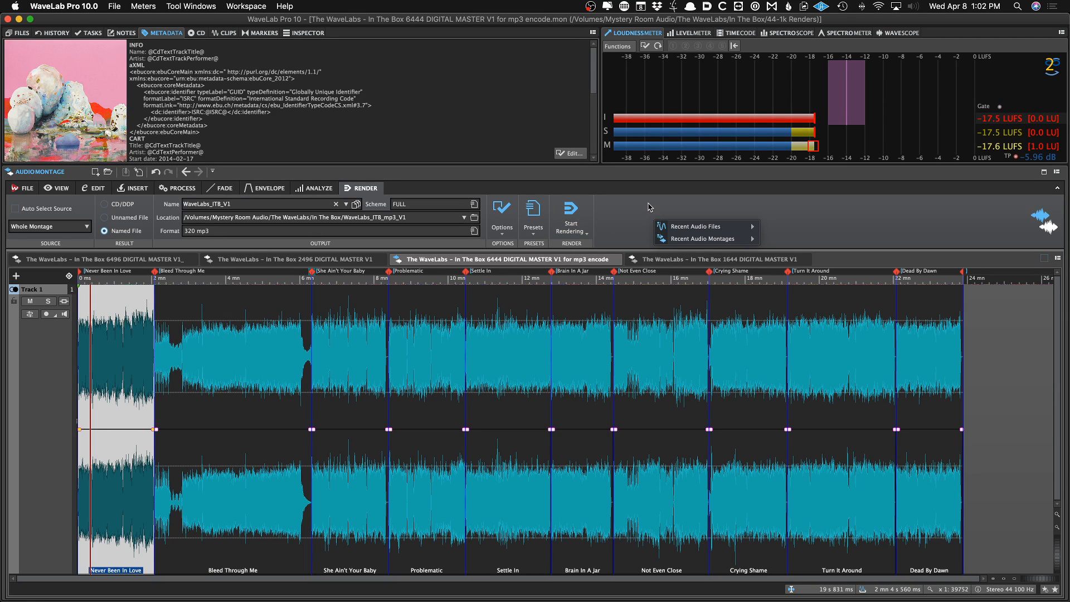
pyautogui.click(649, 207)
pyautogui.rightClick(541, 257)
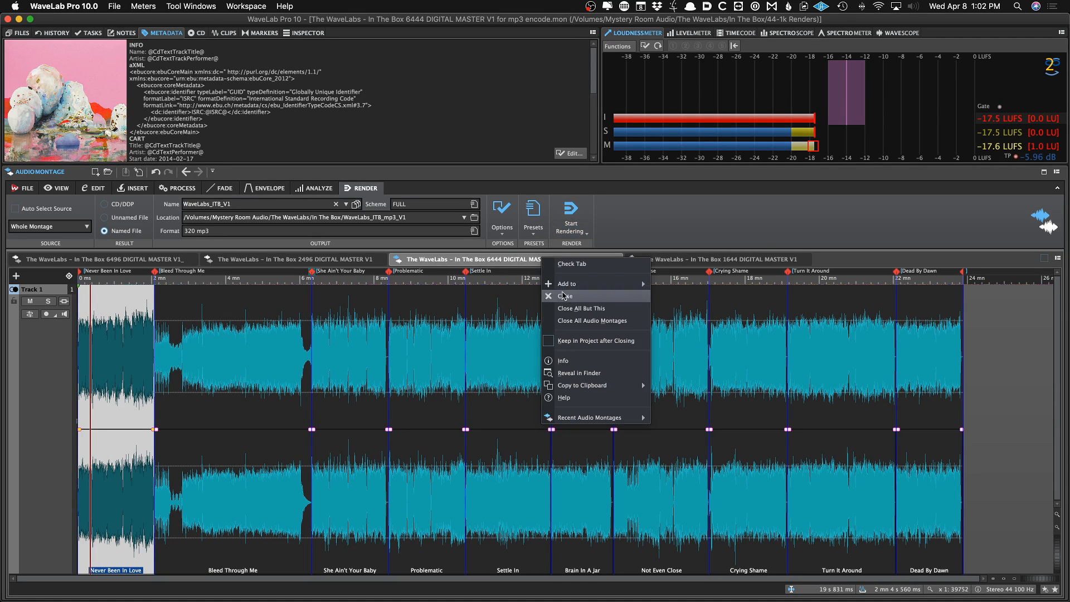
pyautogui.click(629, 216)
# Hide WaveLab, close the Finder window and minimize the tracklist document
pyautogui.press('super+h')
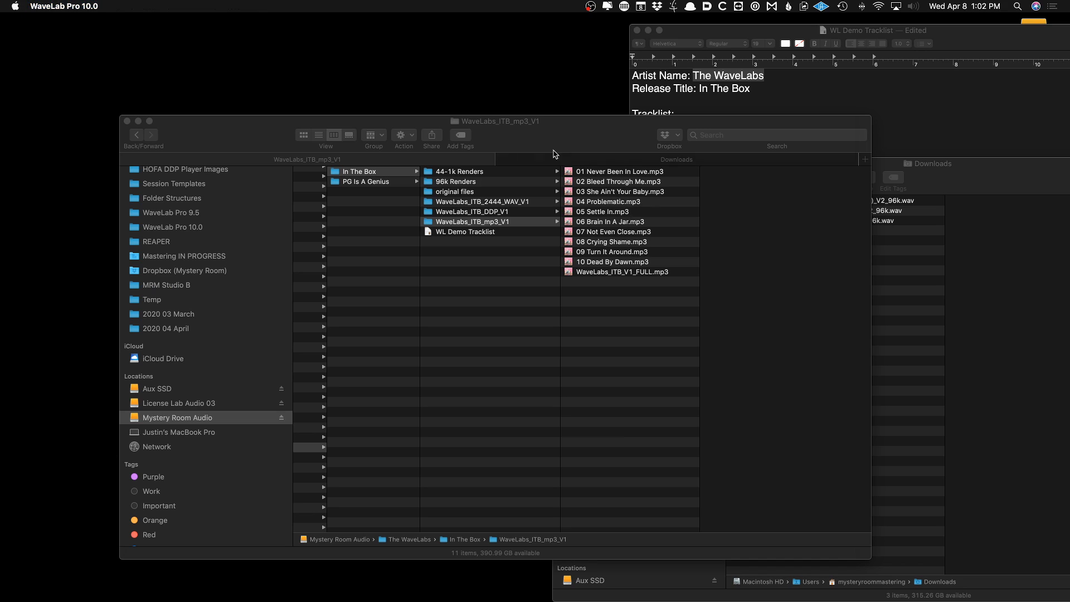
pyautogui.keyDown('alt'); pyautogui.click(127, 121); pyautogui.keyUp('alt')
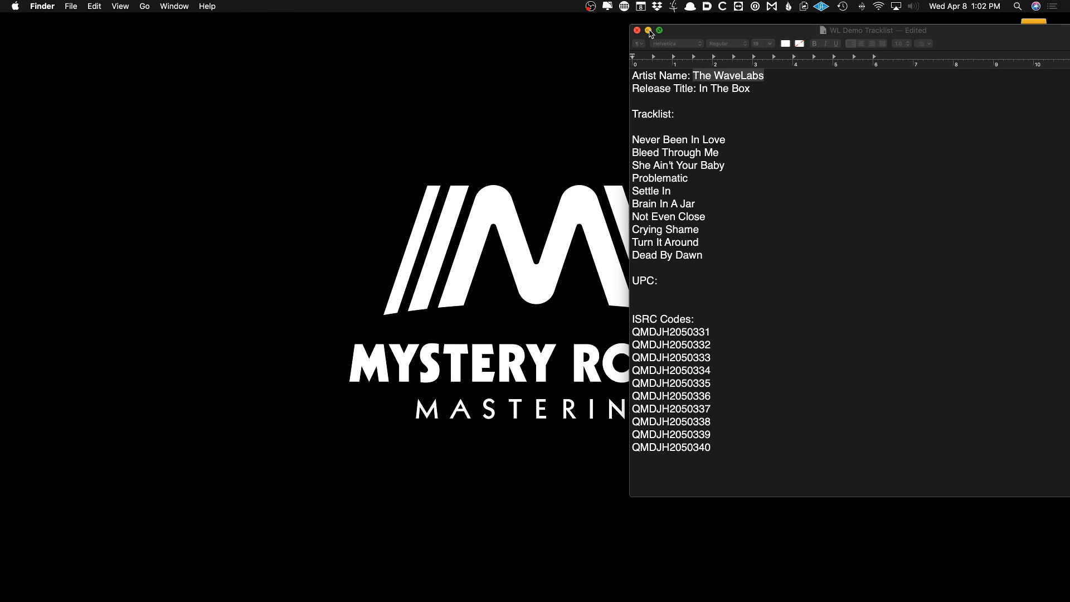
pyautogui.click(648, 31)
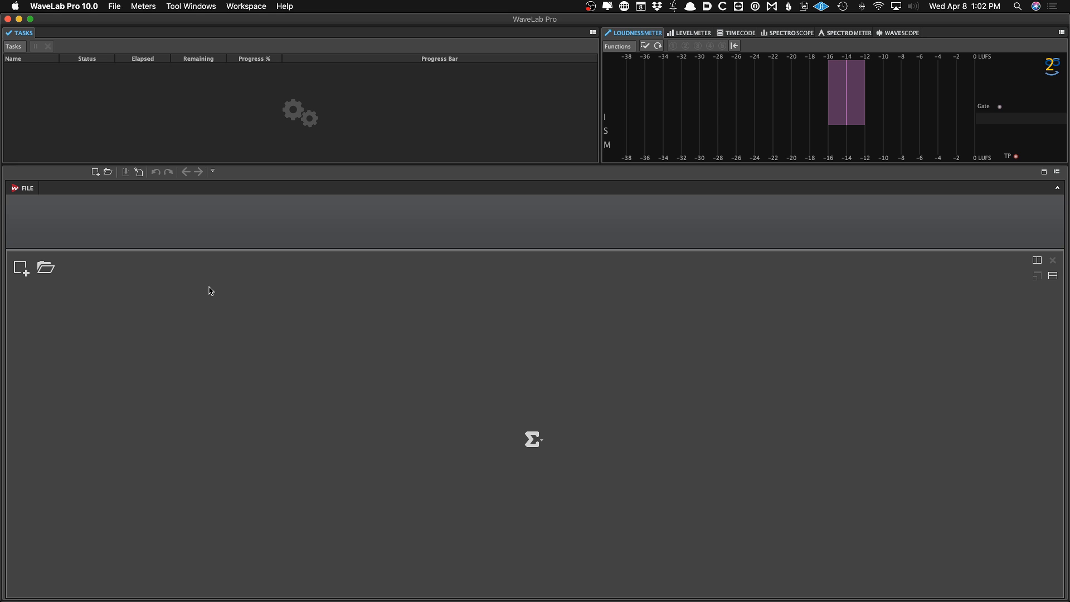
# Open the recent montage The WaveLabs - In The Box 2496 DIGITAL MASTER V1
pyautogui.rightClick(211, 290)
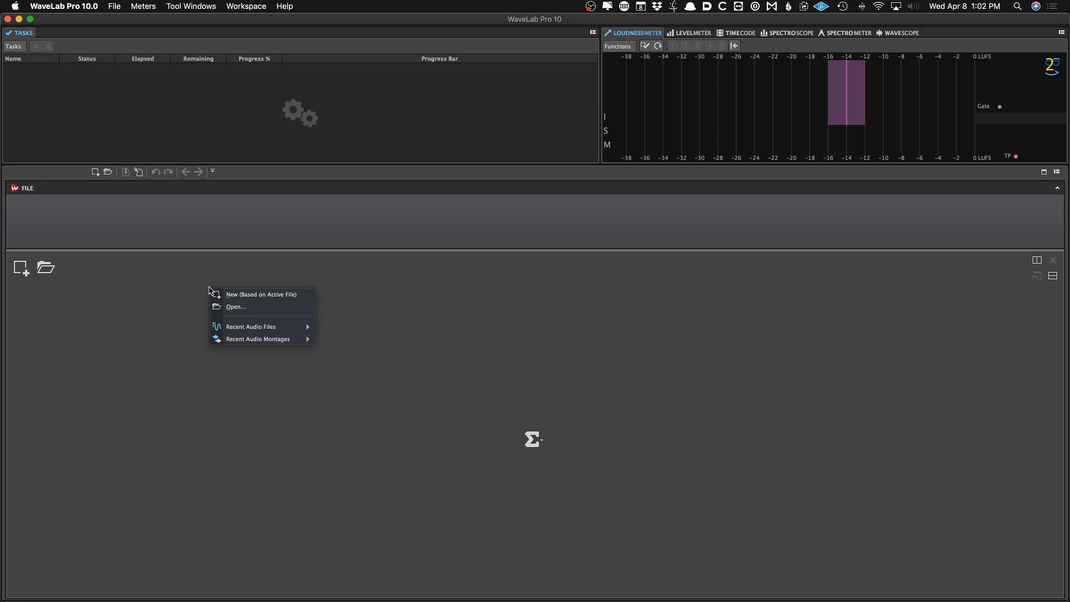
pyautogui.moveTo(261, 338)
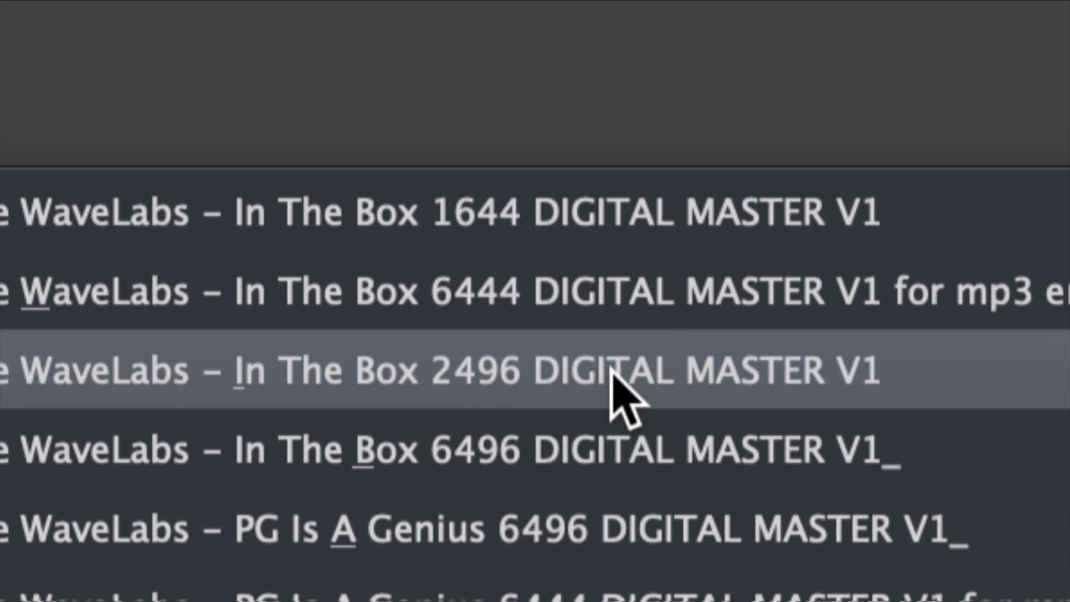
pyautogui.click(475, 371)
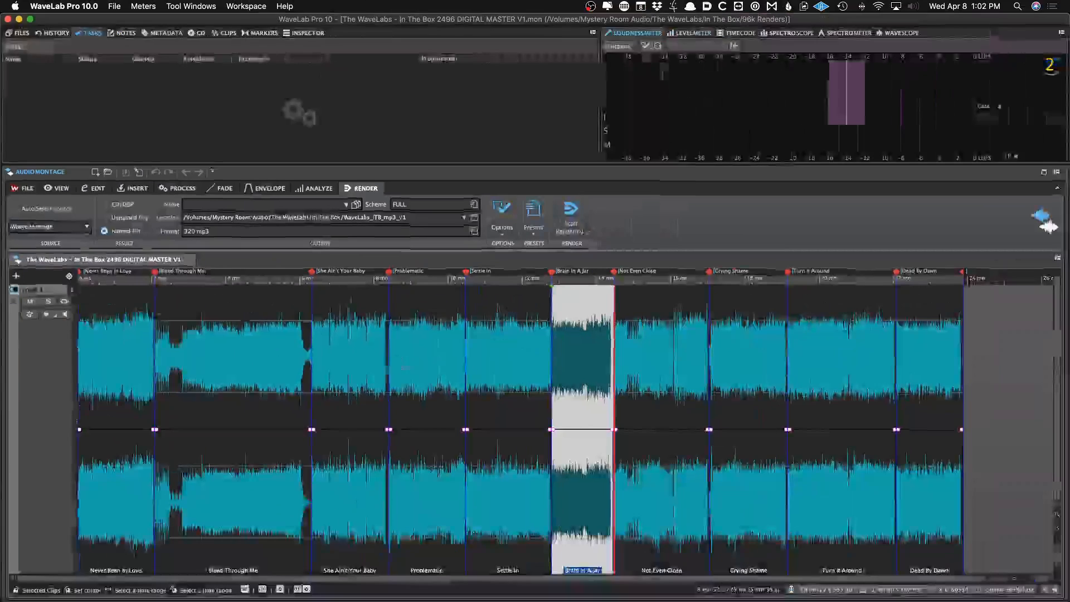
# Render the 2496 montage with the 24-Bit WAV Tracks preset into a new folder WaveLabs_ITB_2496_WAV_V1
pyautogui.click(339, 356)
pyautogui.click(539, 216)
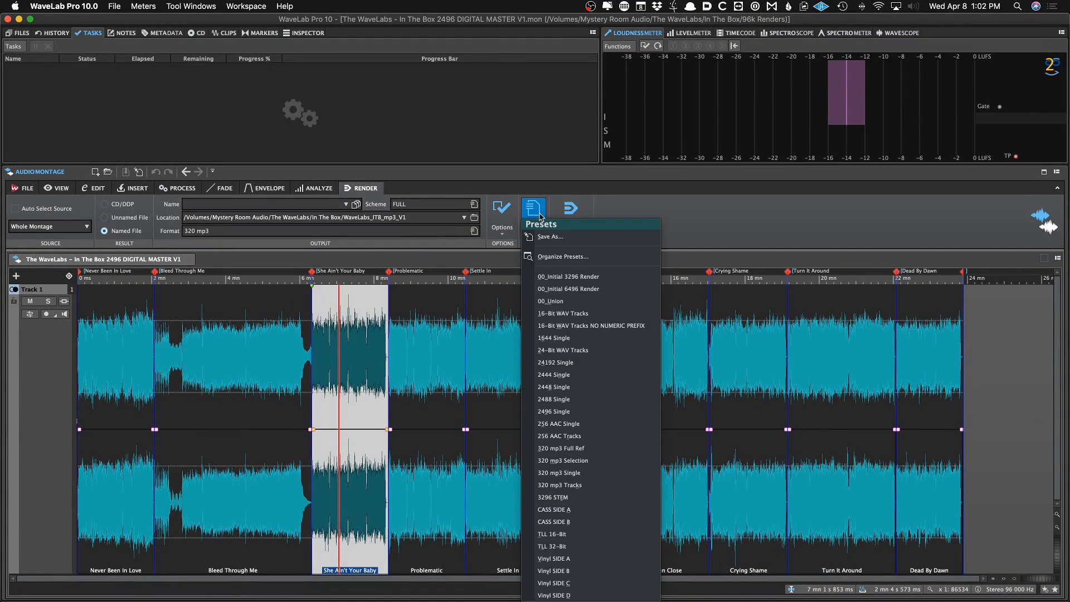
pyautogui.click(562, 350)
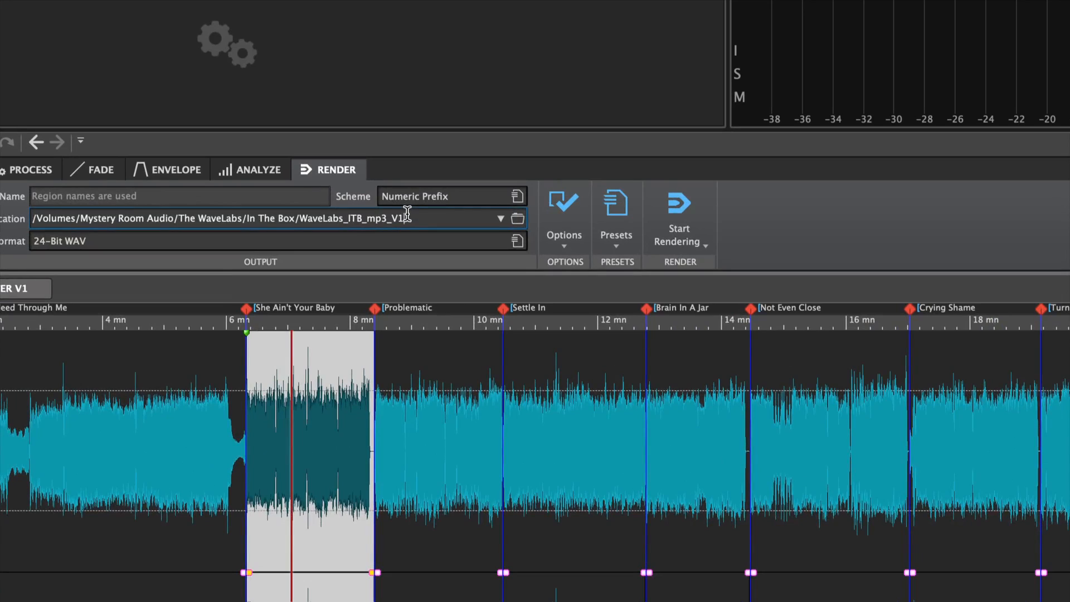
pyautogui.press('Left')
pyautogui.press('Left')
pyautogui.press('Left')
pyautogui.hotkey('shift', 'Left')
pyautogui.hotkey('shift', 'Left')
pyautogui.hotkey('shift', 'Left')
pyautogui.write('2496_WAV')
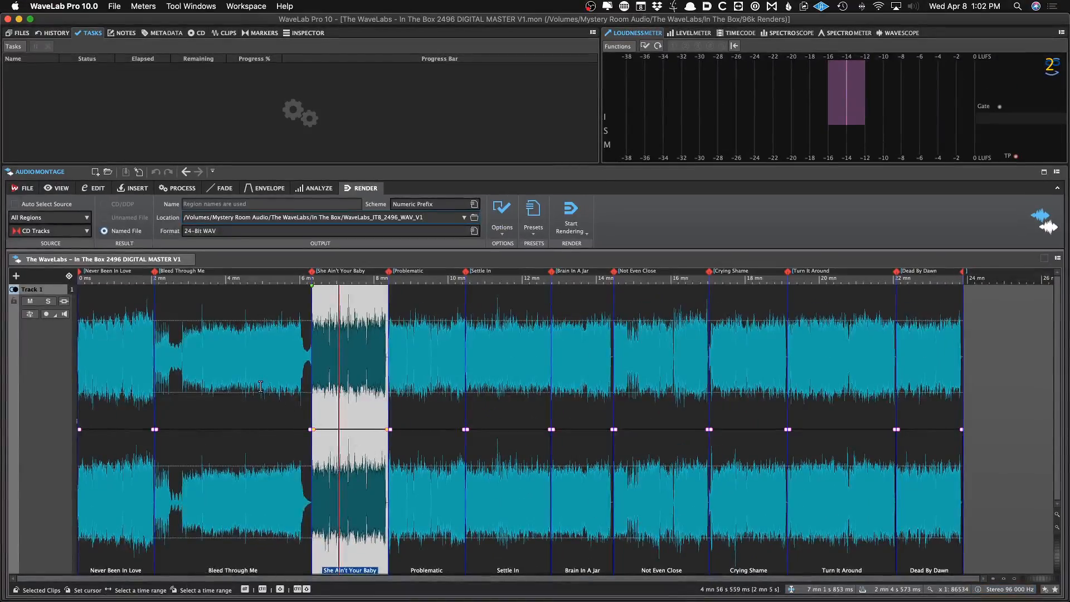
pyautogui.doubleClick(261, 386)
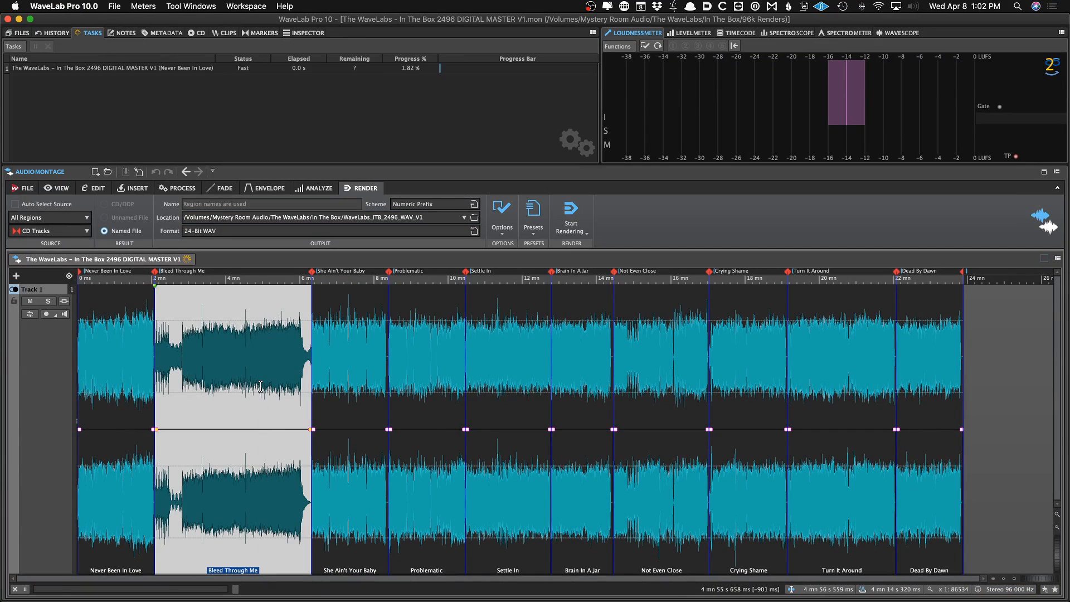
# Check the rendered WAV tracks in the WaveLabs_ITB_2496_WAV_V1 folder in Finder, previewing the first file, and return to WaveLab
pyautogui.press('super+Tab')
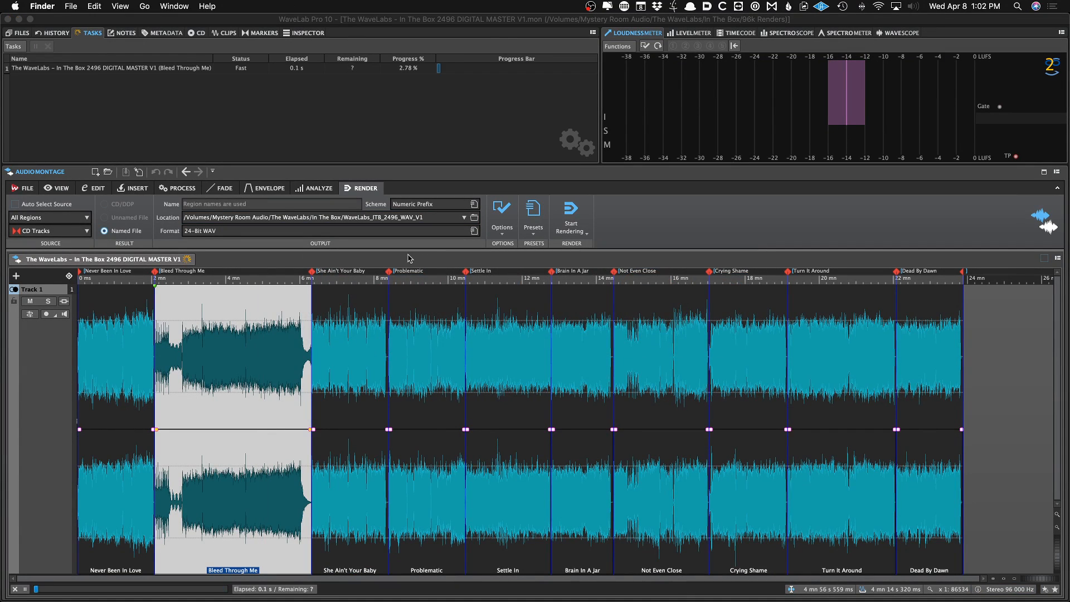
pyautogui.press('super+n')
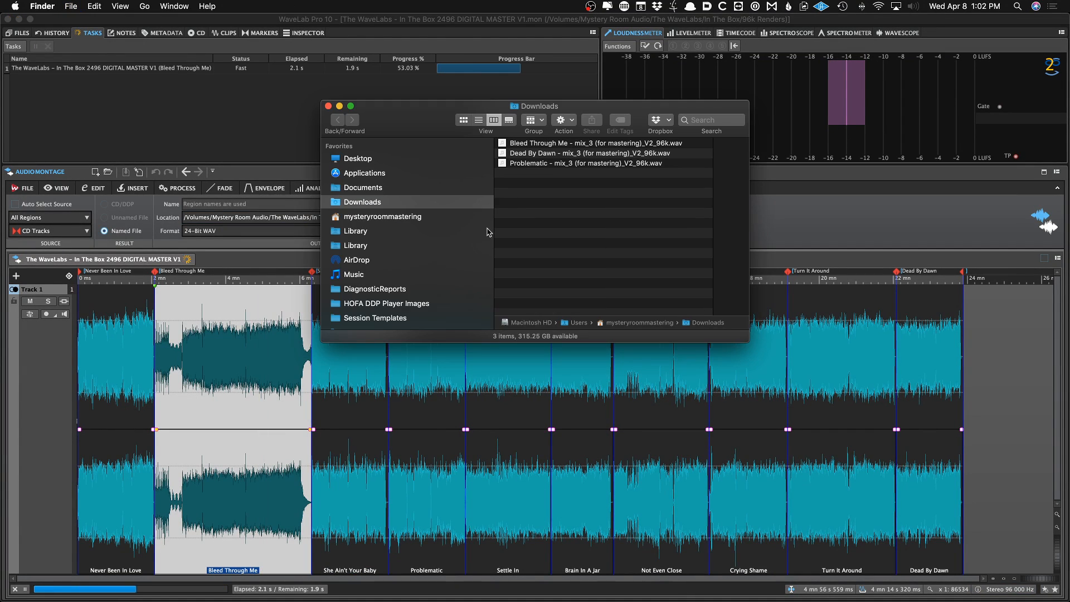
pyautogui.scroll(-10, 390, 279)
pyautogui.click(390, 275)
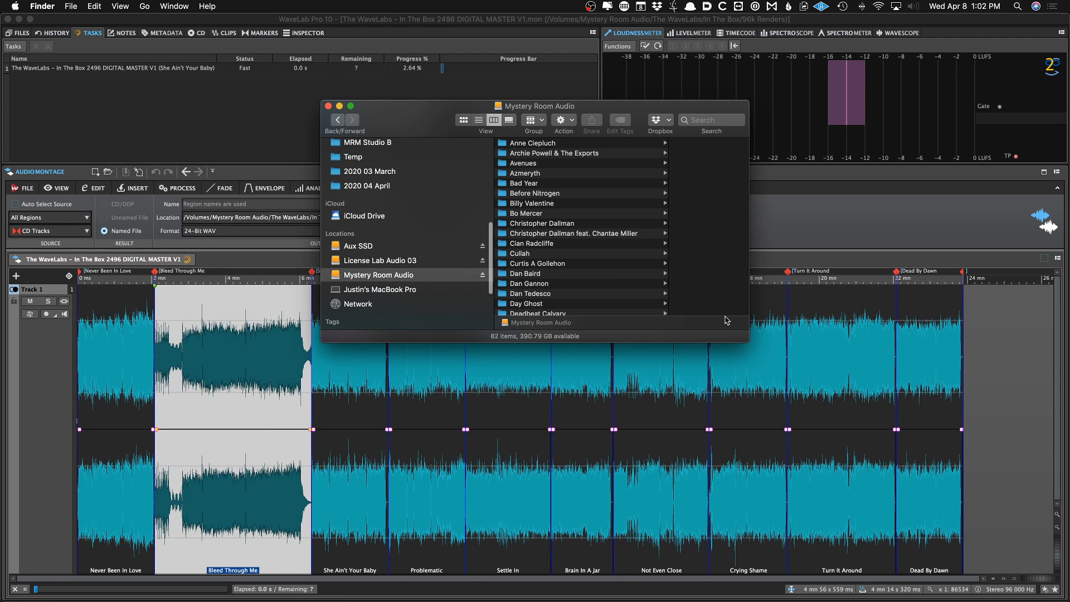
pyautogui.scroll(-10, 574, 334)
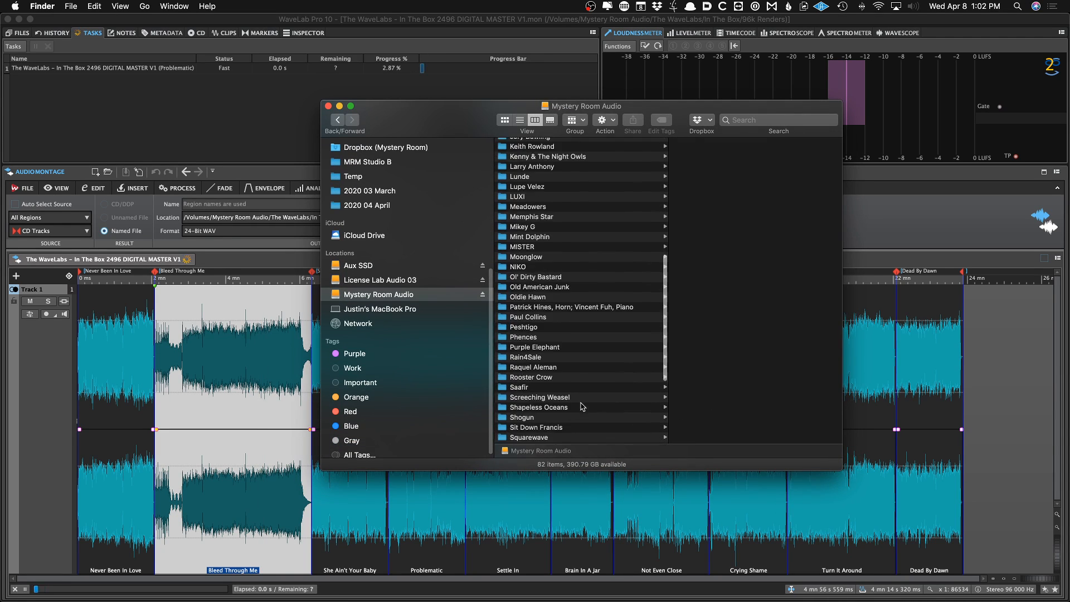
pyautogui.click(571, 401)
pyautogui.scroll(-2, 571, 398)
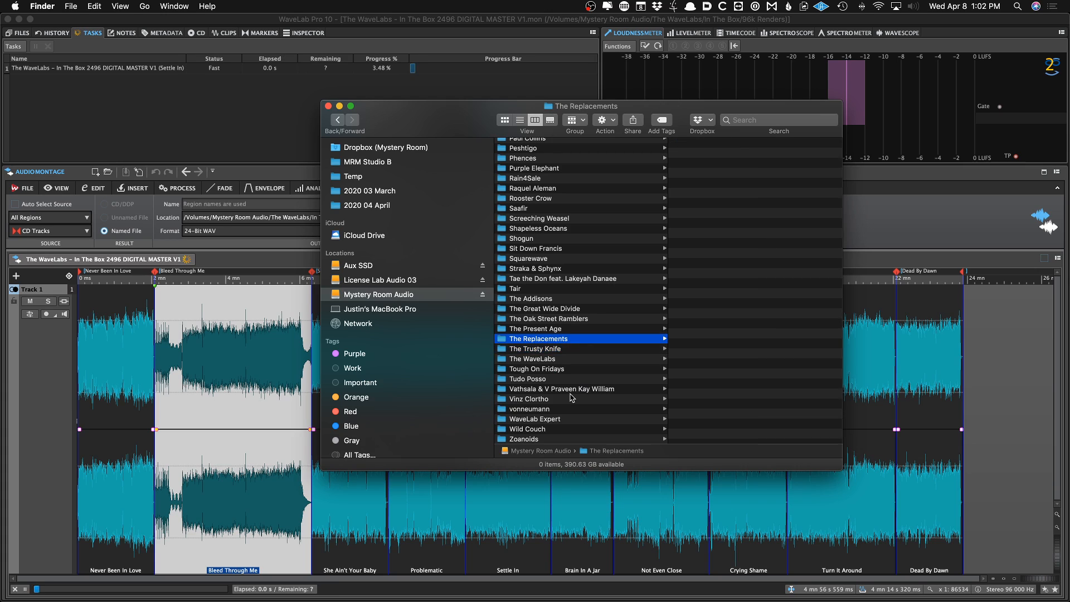
pyautogui.press('Right')
pyautogui.press('Right')
pyautogui.press('Down')
pyautogui.press('Down')
pyautogui.press('Down')
pyautogui.press('Down')
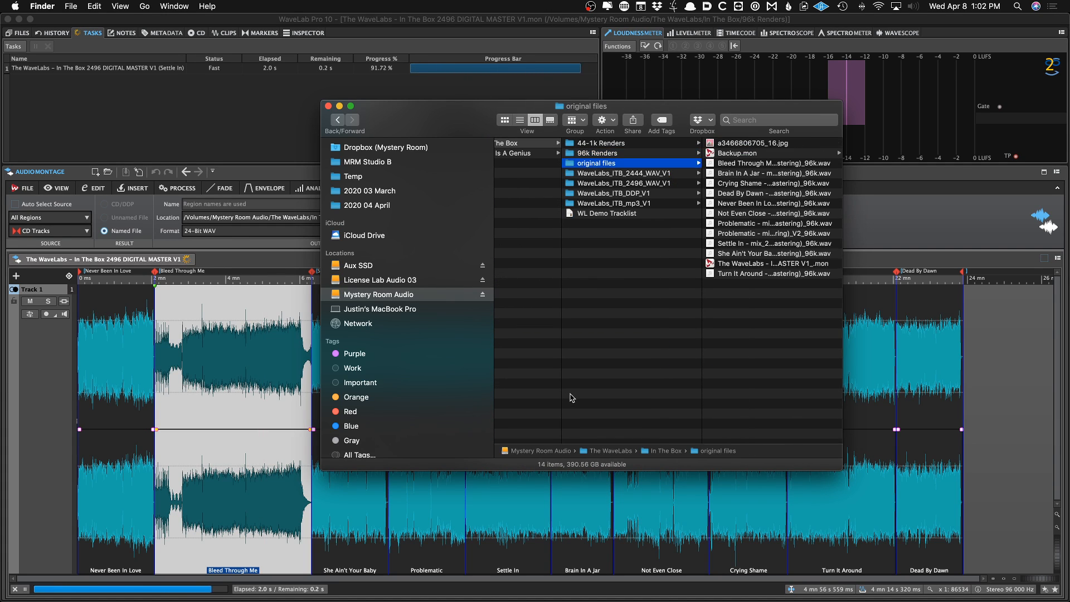
pyautogui.press('Right')
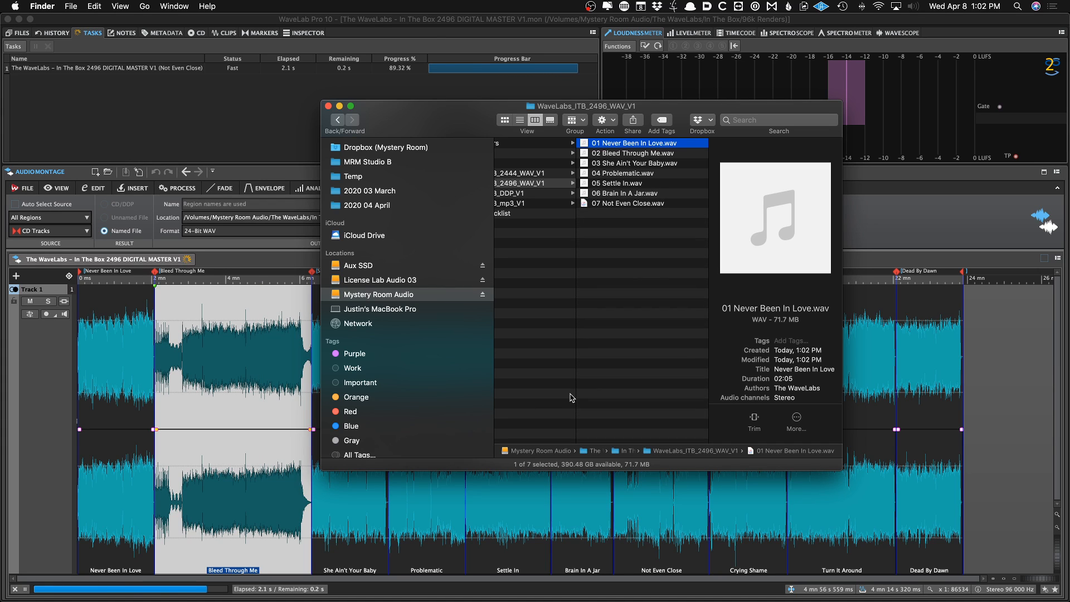
pyautogui.press('space')
pyautogui.press('space')
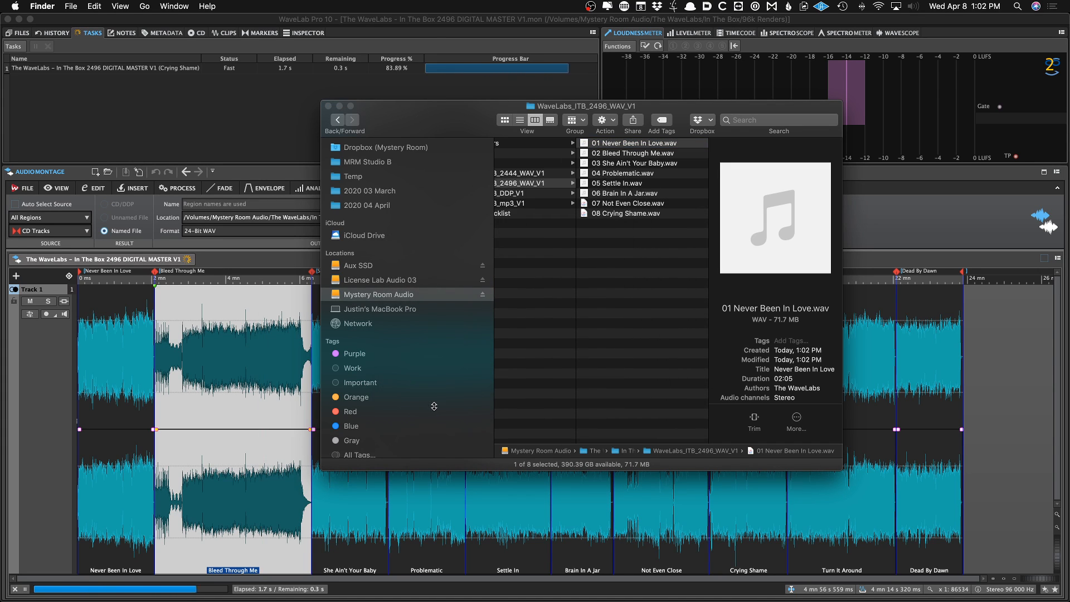
pyautogui.click(251, 260)
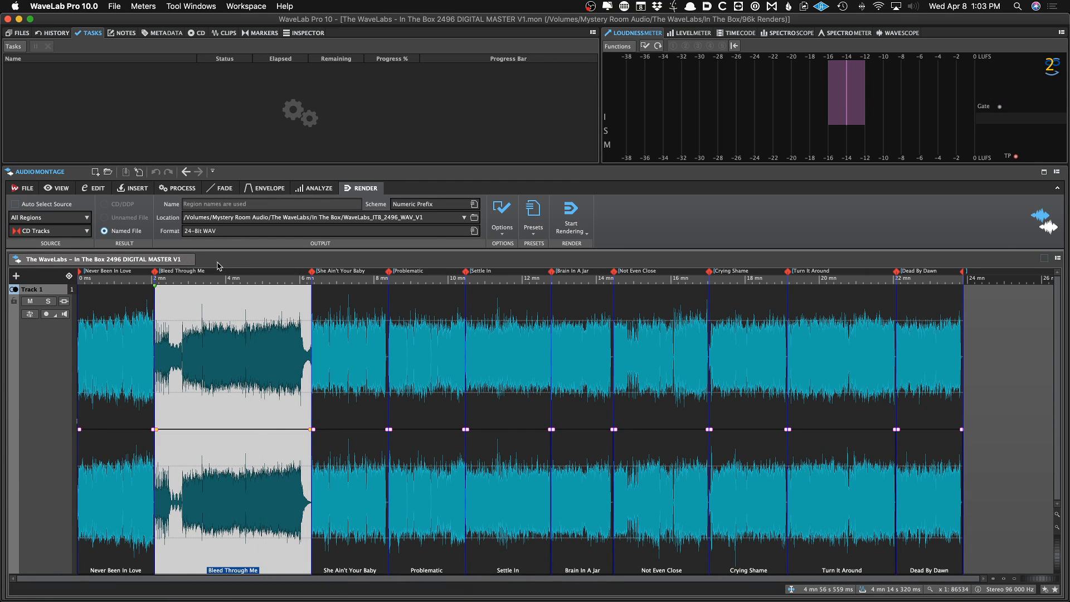
# Close the 2496 montage and open the recent montage The WaveLabs - In The Box 6496 DIGITAL MASTER V1_
pyautogui.click(188, 260)
pyautogui.rightClick(169, 298)
pyautogui.moveTo(176, 350)
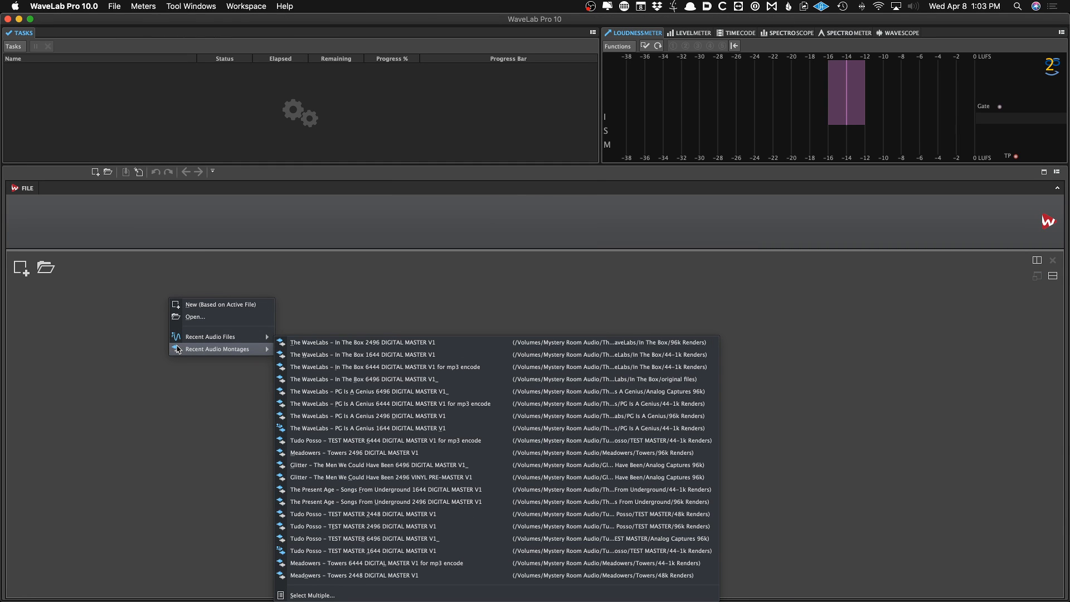
pyautogui.click(303, 379)
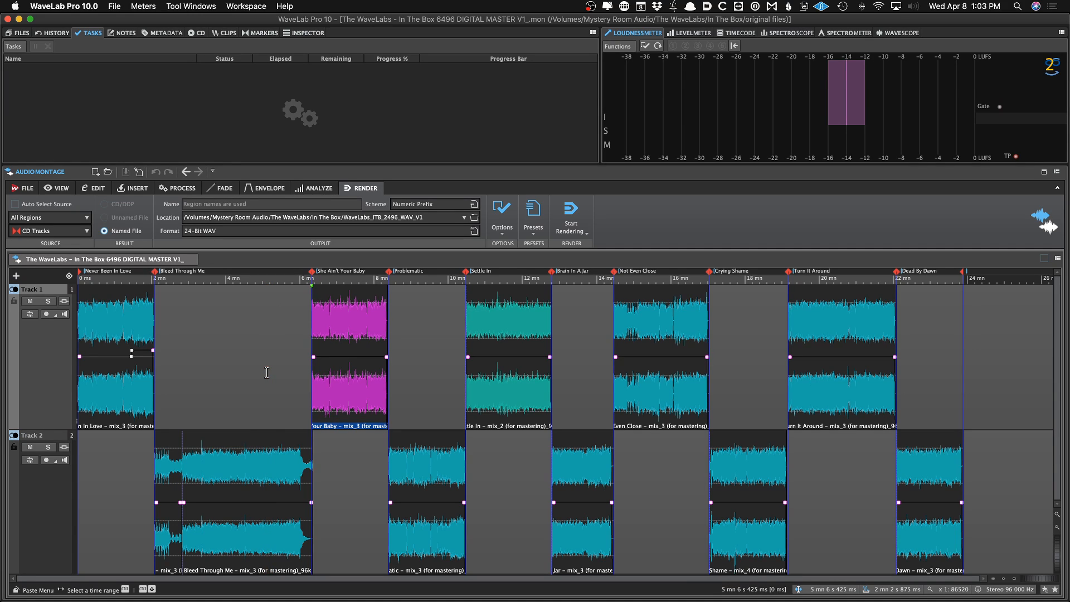
# Open the montage output effects in the Inspector and toggle the TDR Limiter 6 GE plug-in
pyautogui.press('i')
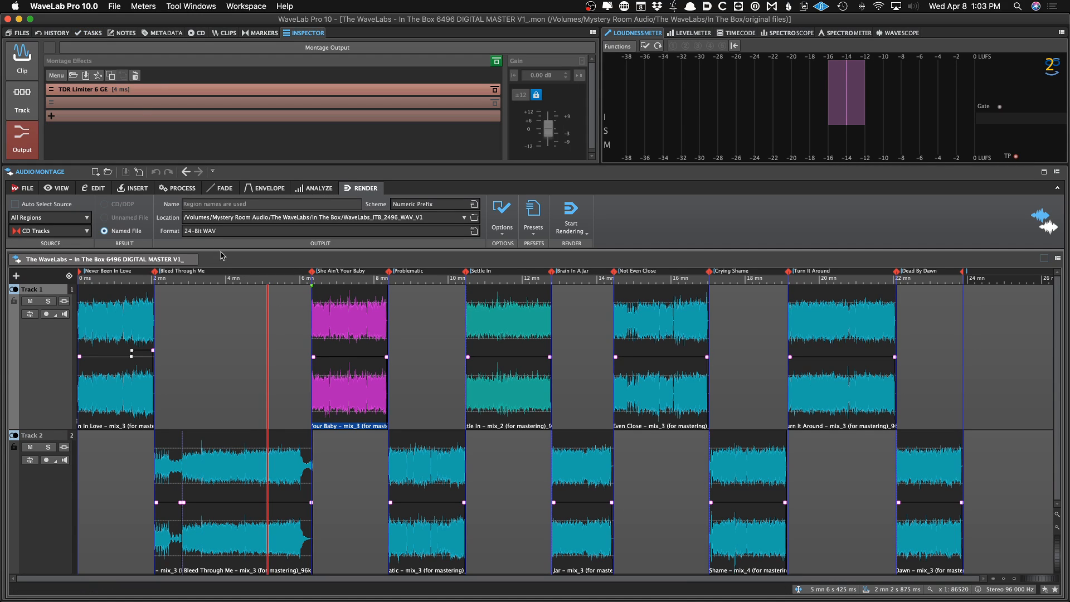
pyautogui.click(162, 91)
pyautogui.click(116, 85)
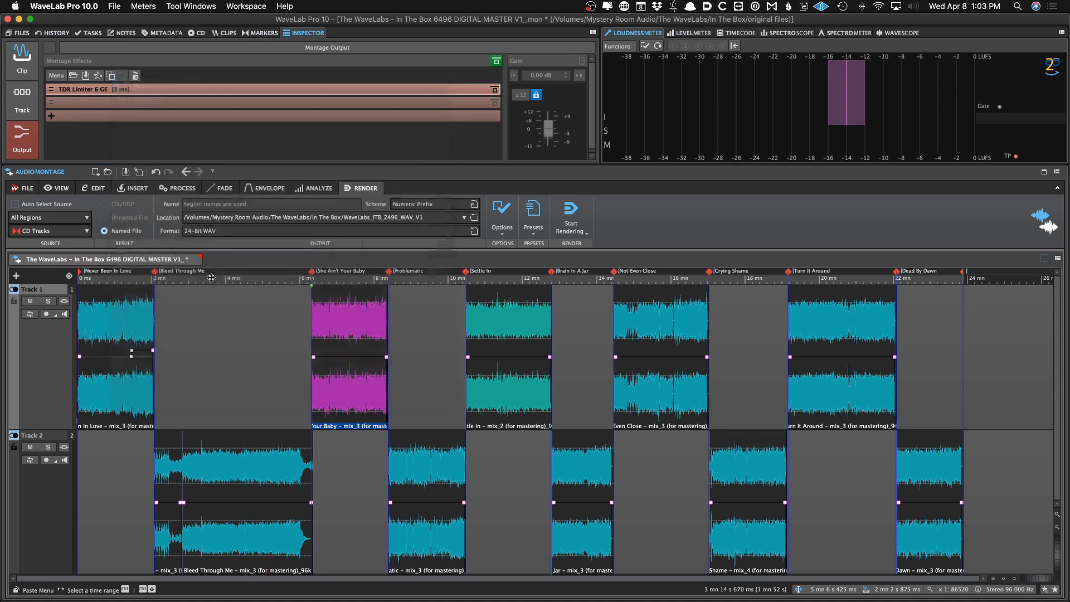
pyautogui.click(240, 323)
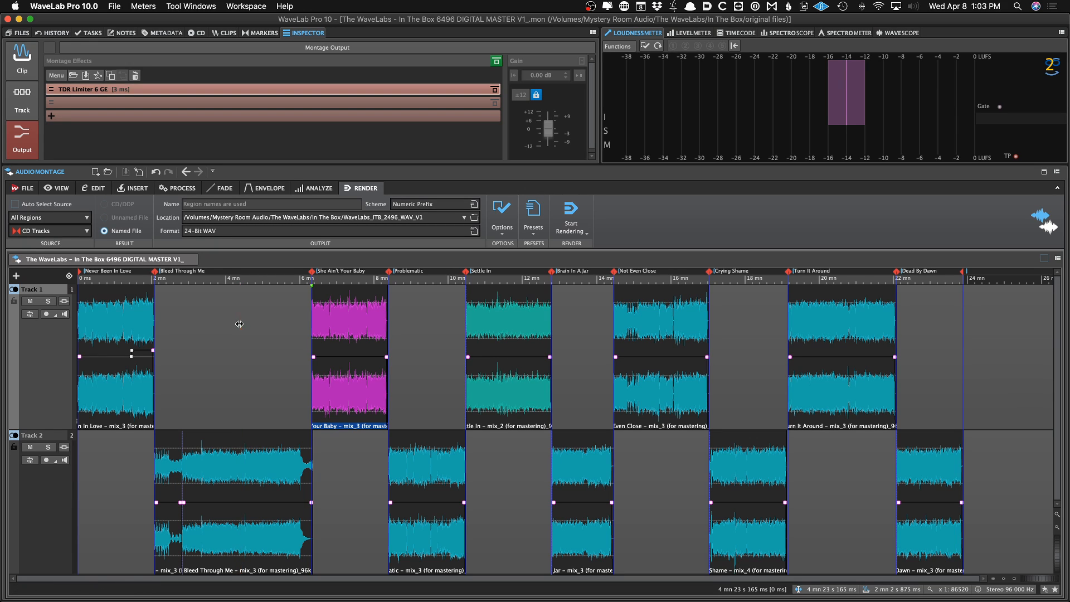
# Save the montage as The WaveLabs - In The Box 6496 DIGITAL MASTER V2_
pyautogui.press('super+shift+s')
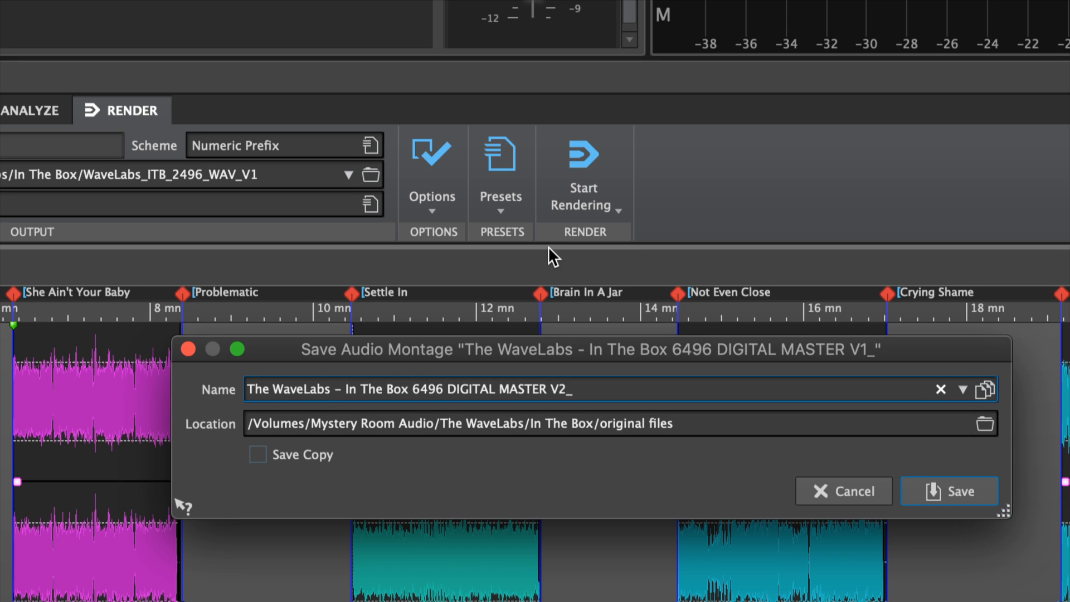
pyautogui.press('Return')
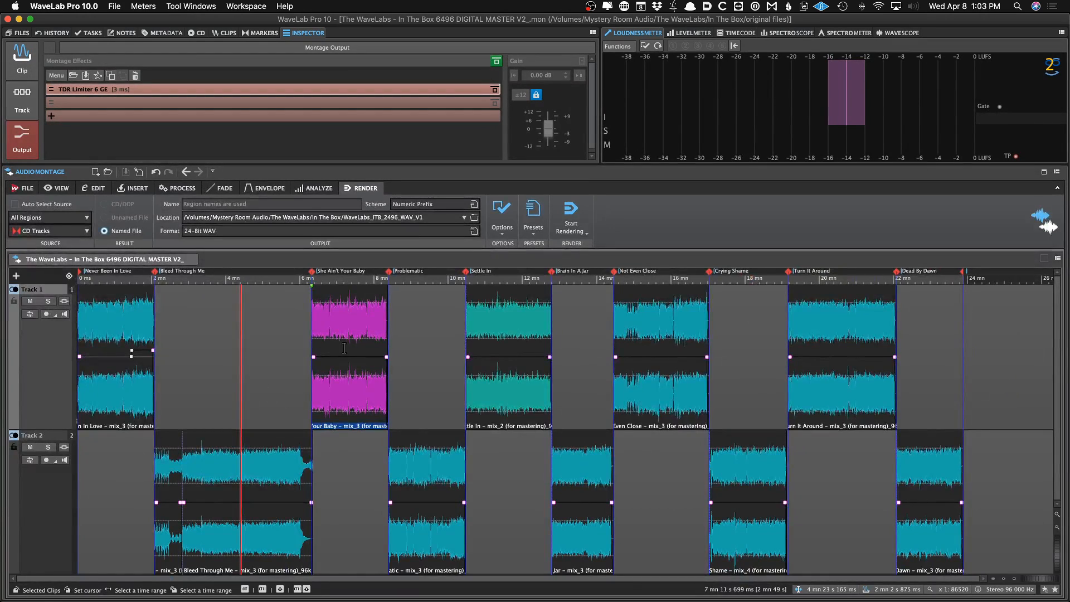
# Raise the volume envelope of the She Ain't Your Baby clip by about 0.6 dB
pyautogui.click(345, 350)
pyautogui.click(301, 377)
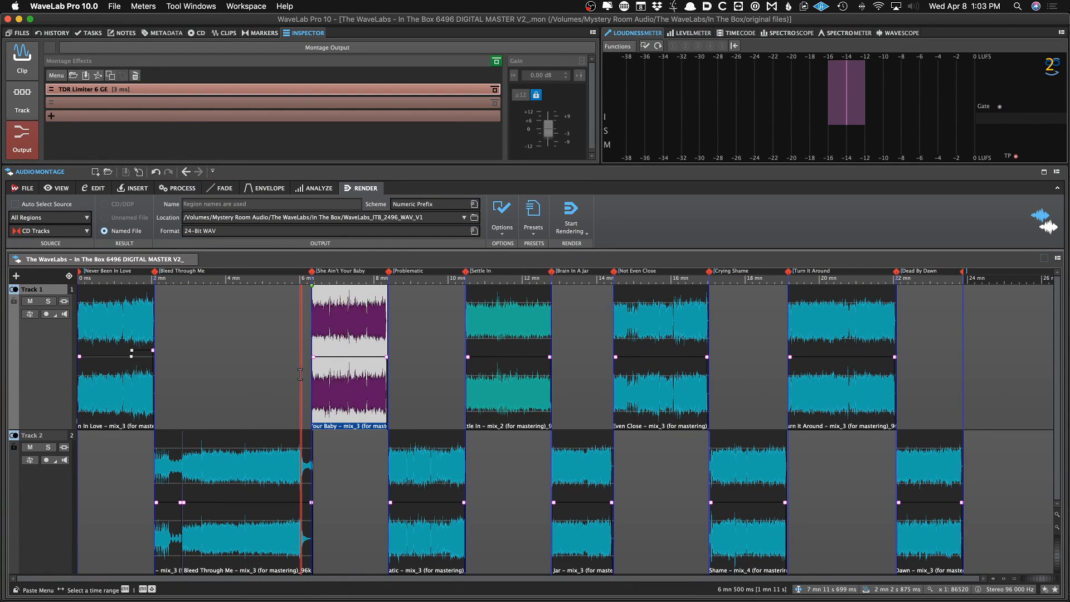
pyautogui.scroll(6, 303, 377)
pyautogui.scroll(3, 308, 378)
pyautogui.click(517, 415)
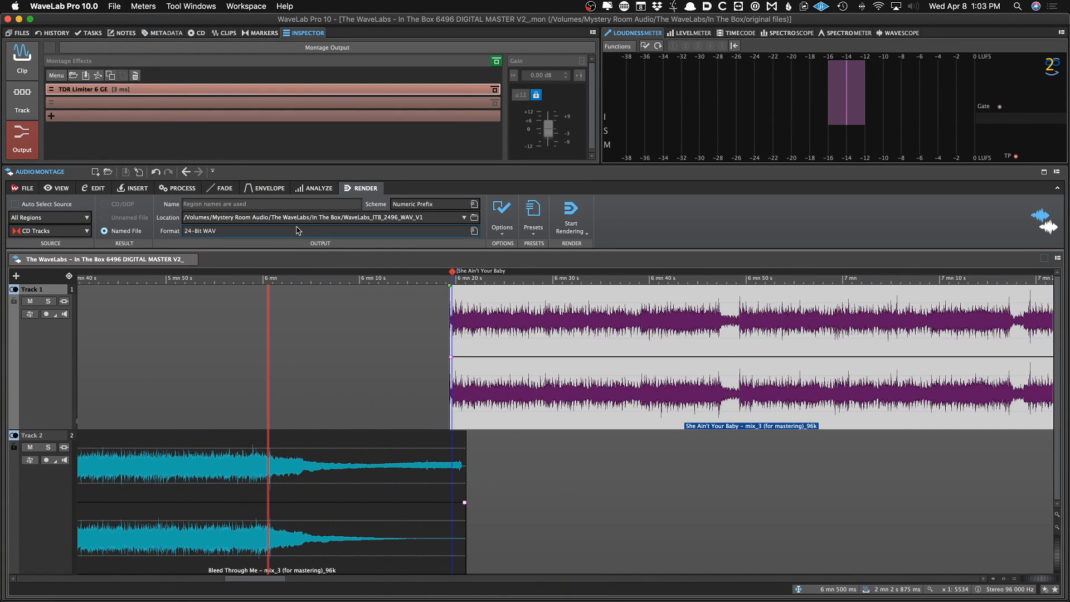
pyautogui.moveTo(501, 357); pyautogui.dragTo(542, 353)
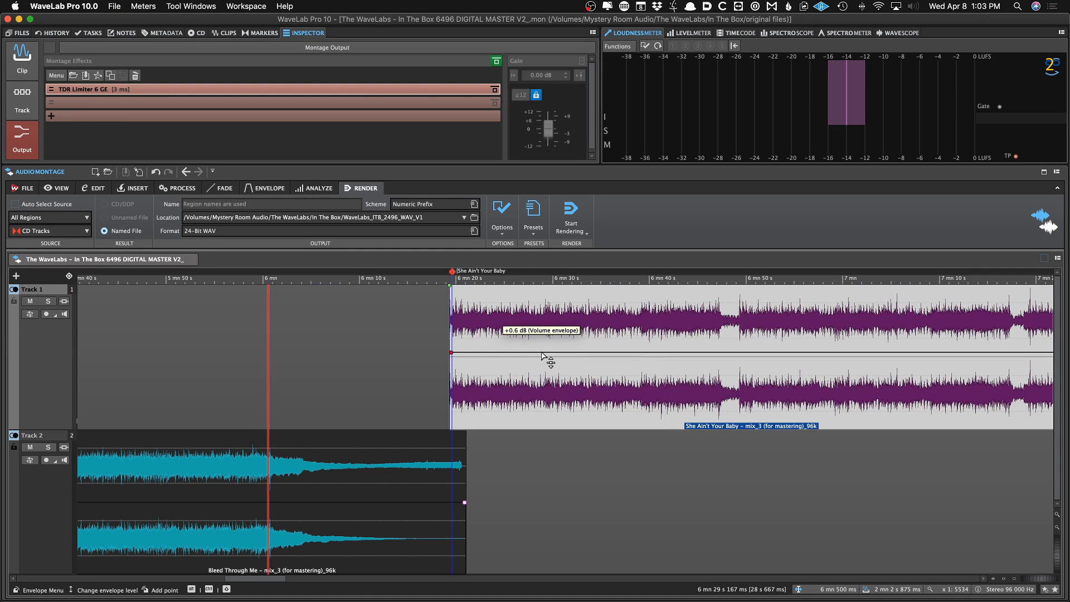
pyautogui.scroll(-9, 538, 353)
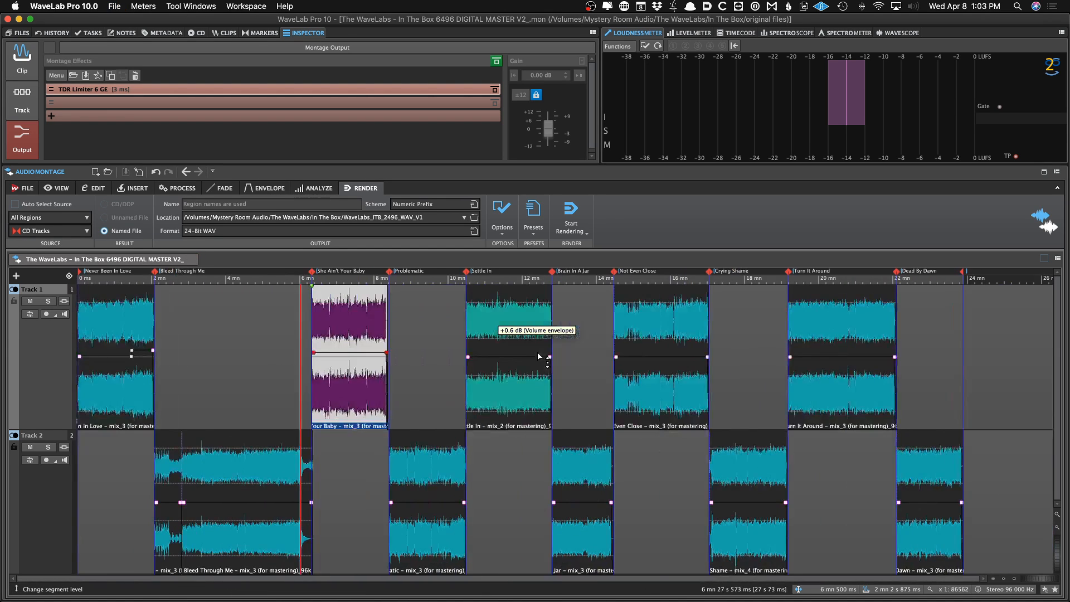
# Reorder the clip list so the Problematic clip follows Bleed Through Me in the montage
pyautogui.click(228, 33)
pyautogui.click(151, 115)
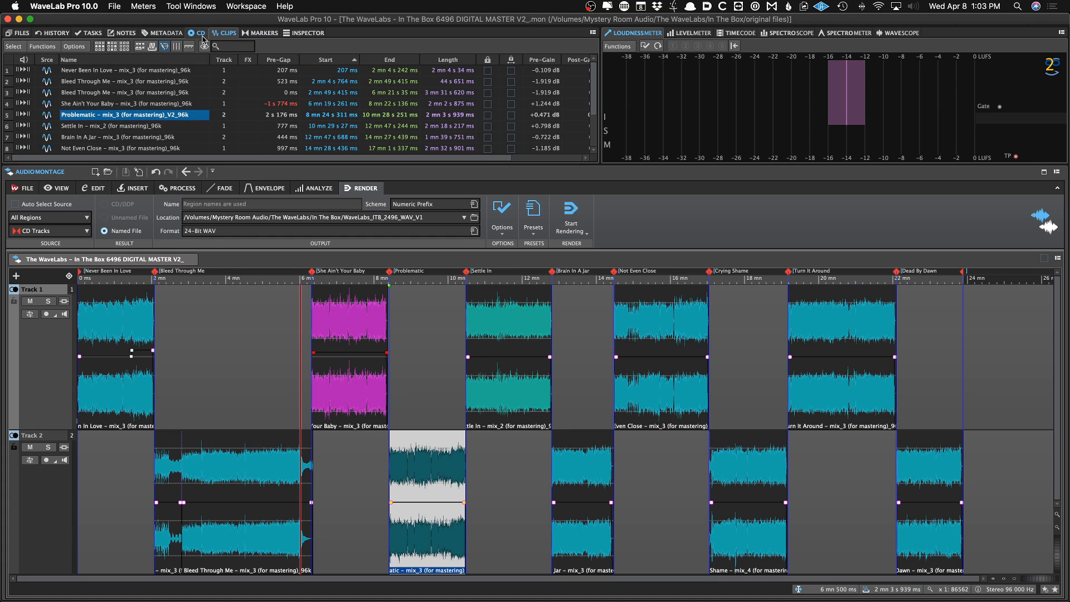
pyautogui.click(147, 74)
pyautogui.moveTo(112, 115); pyautogui.dragTo(83, 99)
pyautogui.click(212, 353)
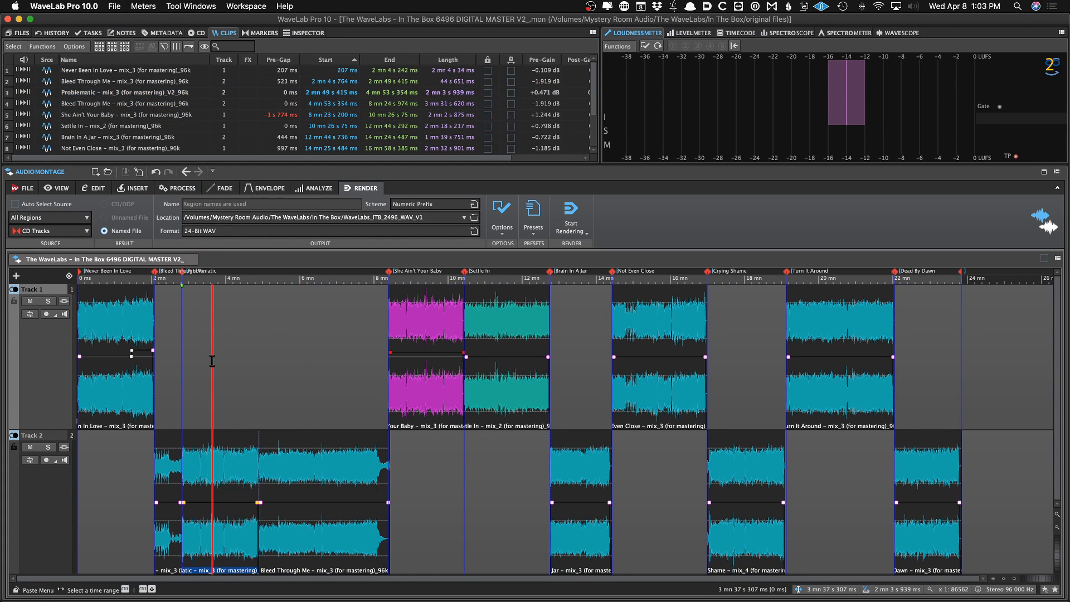
# Move the Problematic clip to track 1
pyautogui.click(223, 92)
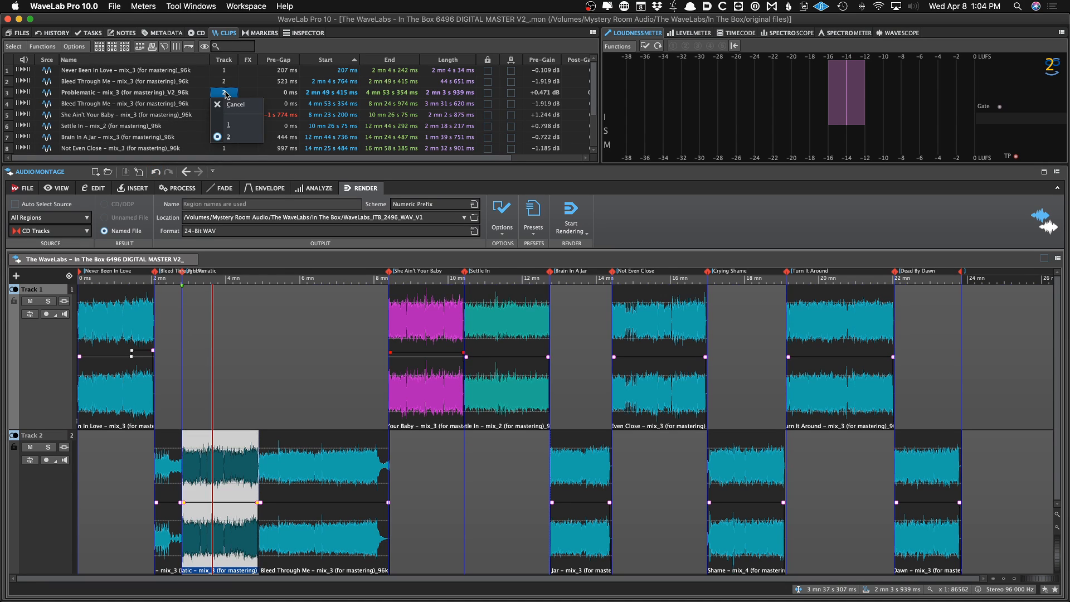
pyautogui.click(228, 127)
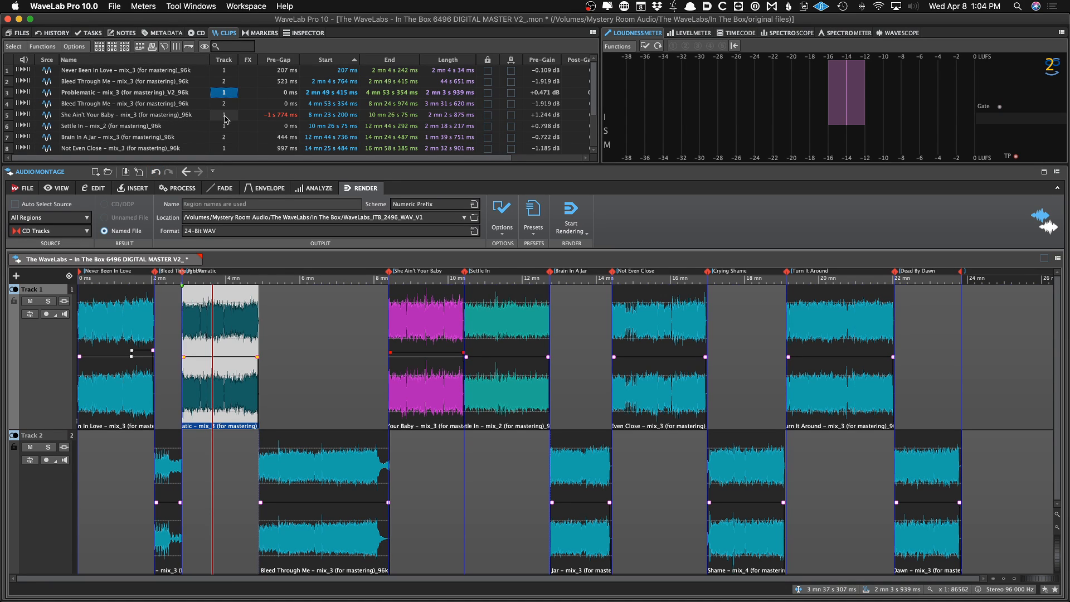
pyautogui.click(225, 115)
pyautogui.click(229, 157)
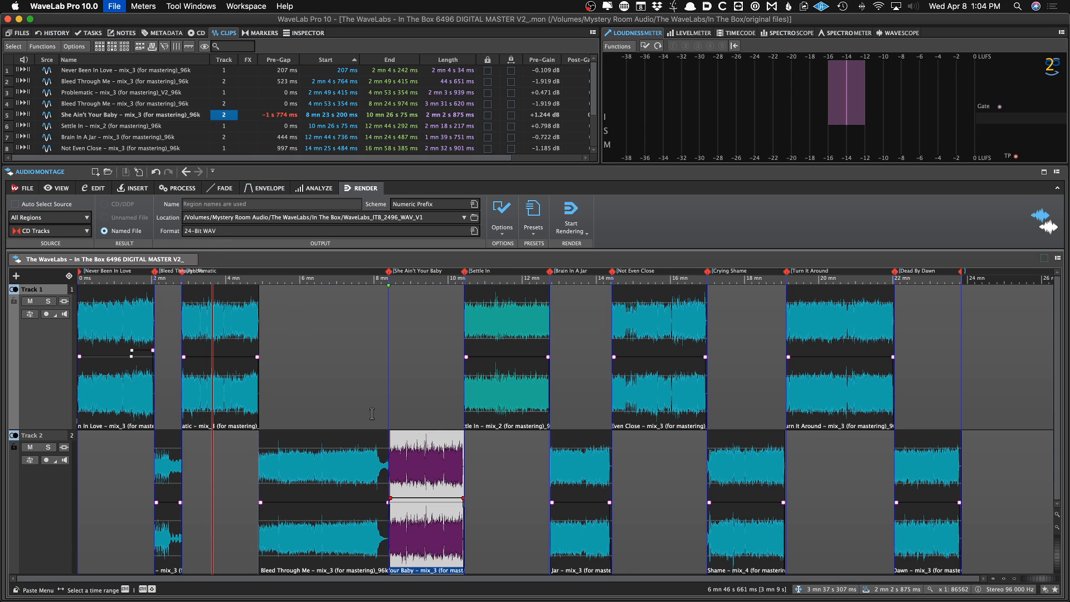
pyautogui.click(235, 118)
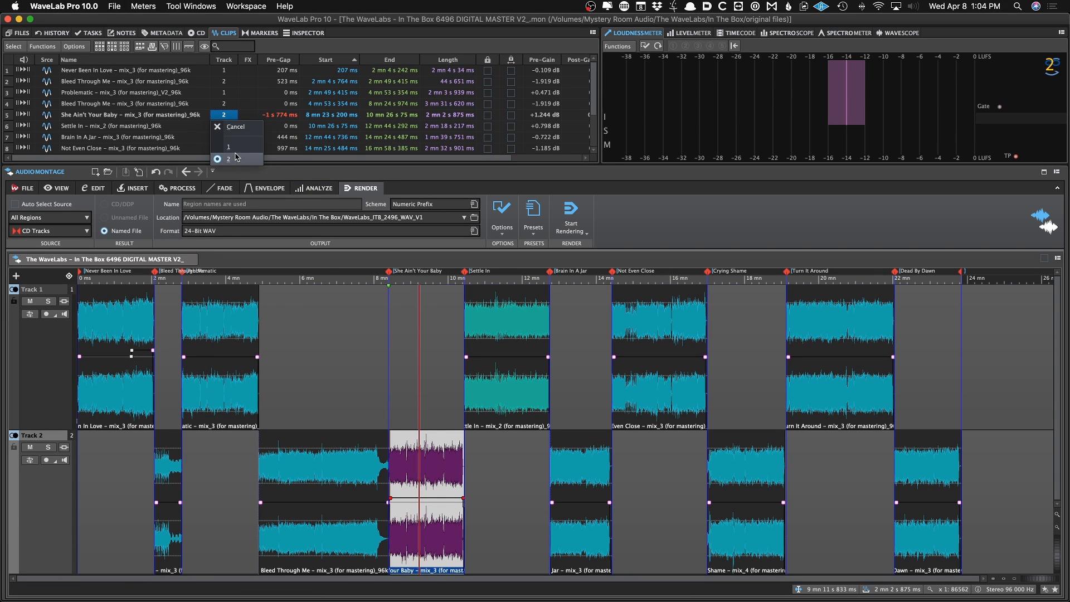
pyautogui.click(228, 146)
# Move the Settle In clip to track 2
pyautogui.click(480, 352)
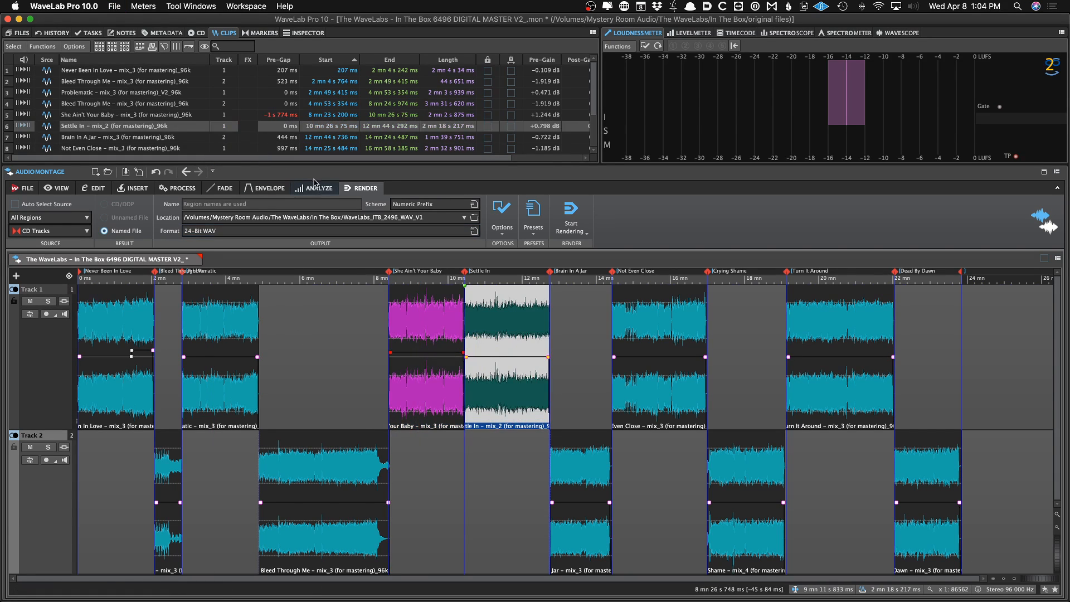
pyautogui.click(225, 126)
pyautogui.click(230, 169)
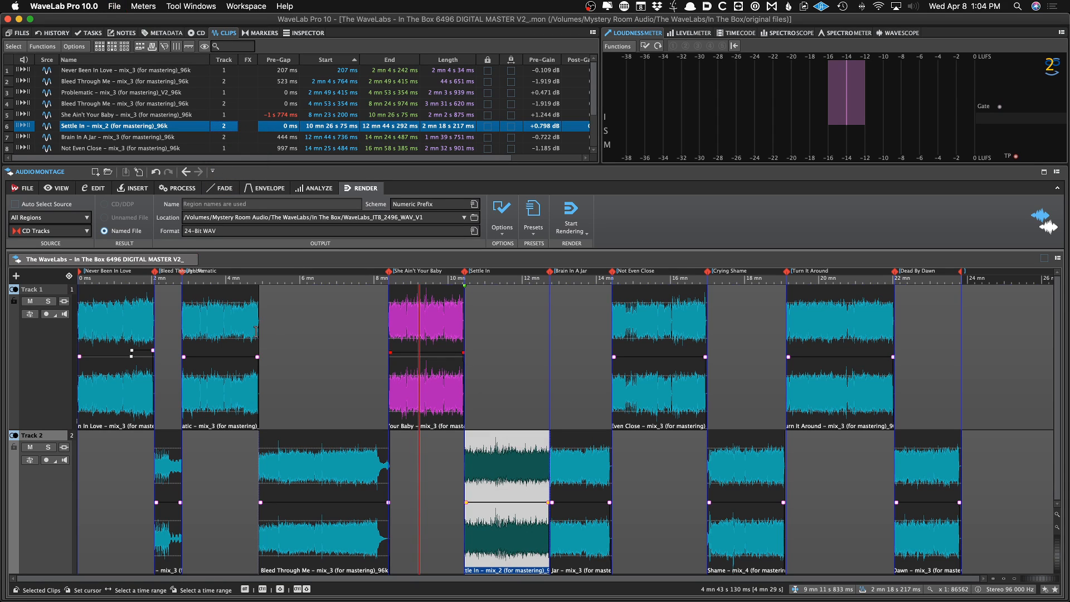
# Rename the She Ain't Your Baby marker to She Is Your Baby
pyautogui.click(262, 32)
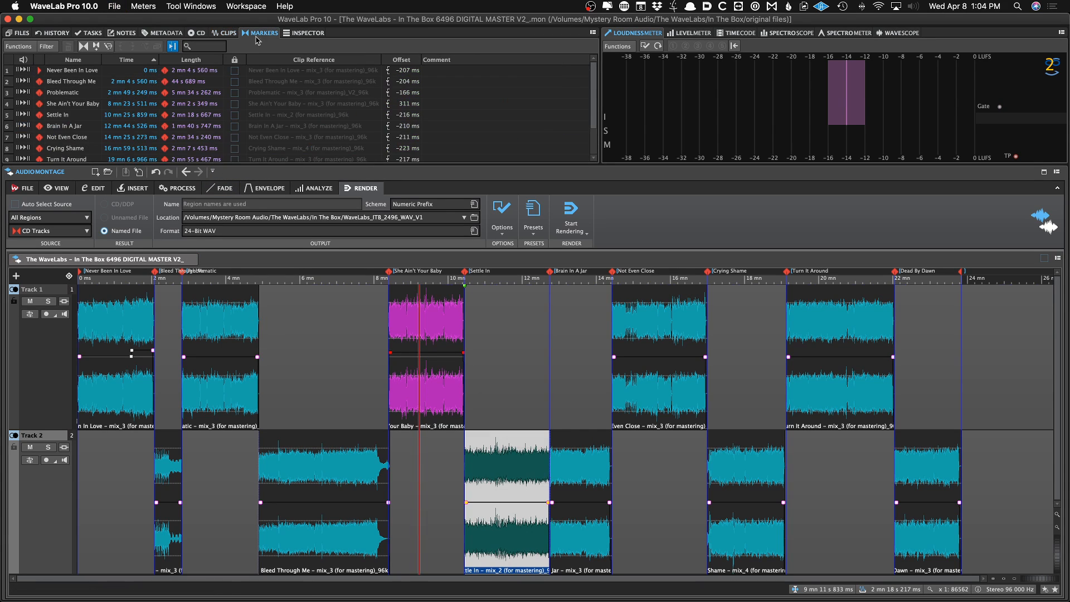
pyautogui.doubleClick(59, 104)
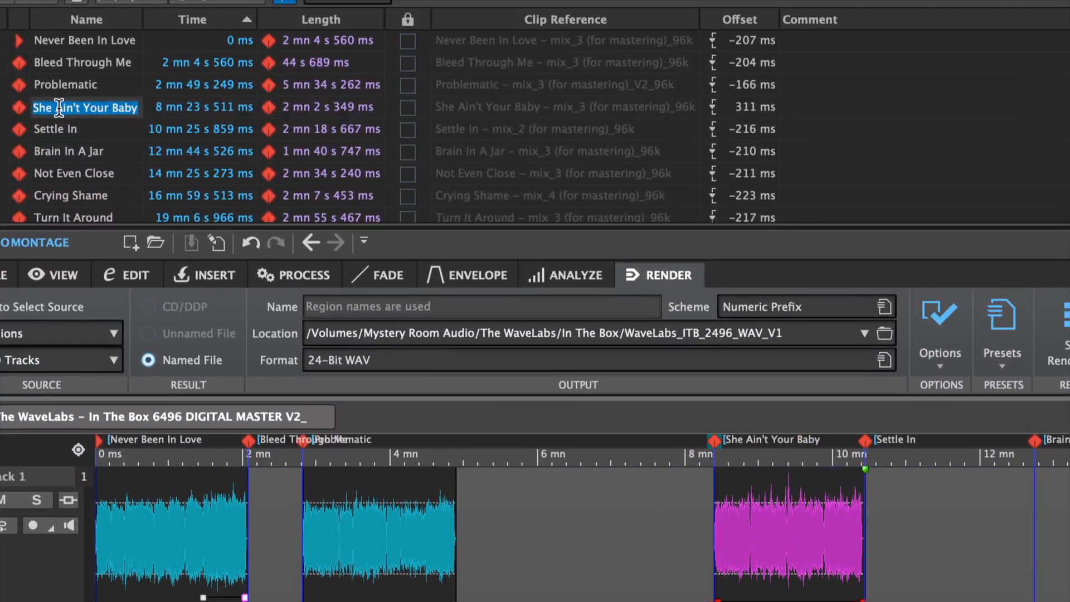
pyautogui.moveTo(55, 102); pyautogui.dragTo(75, 102)
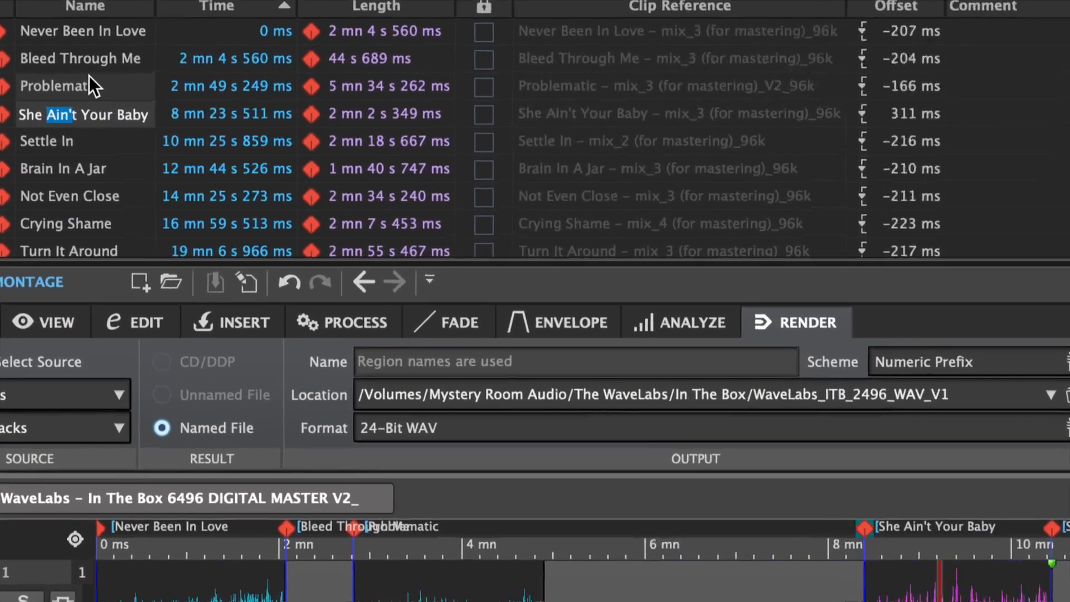
pyautogui.write('Is')
pyautogui.press('Return')
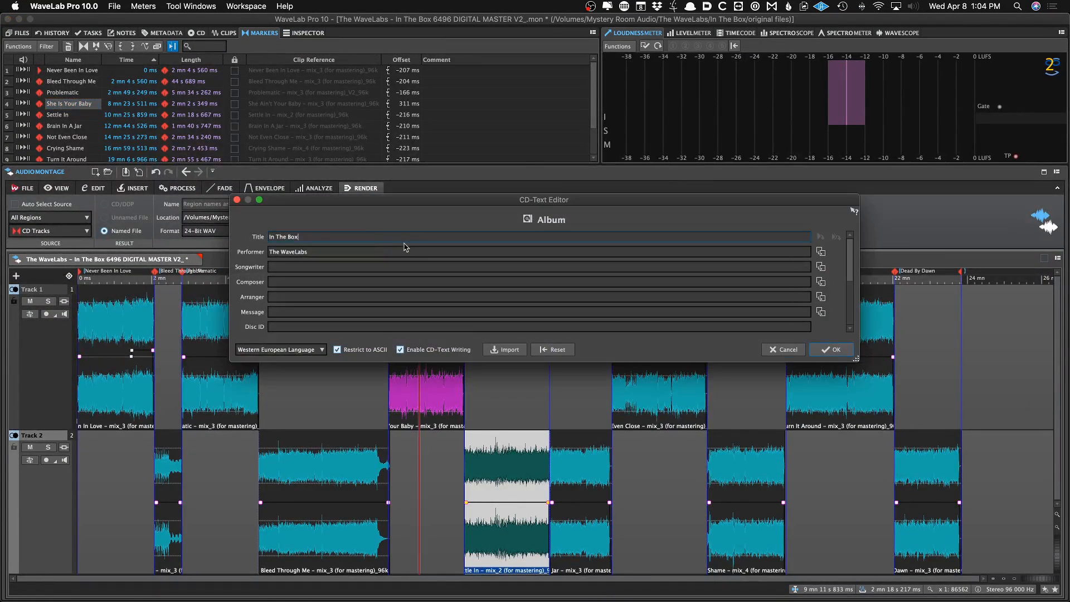
# Inspect track 4's CD-Text title and close the CD-Text editor
pyautogui.scroll(-2, 565, 286)
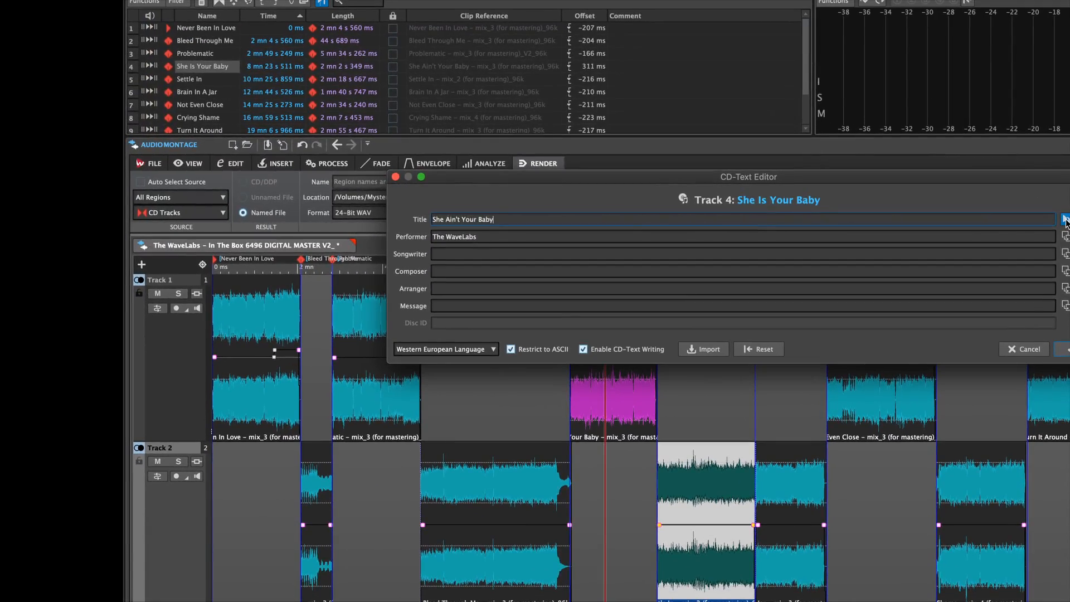
pyautogui.click(1063, 349)
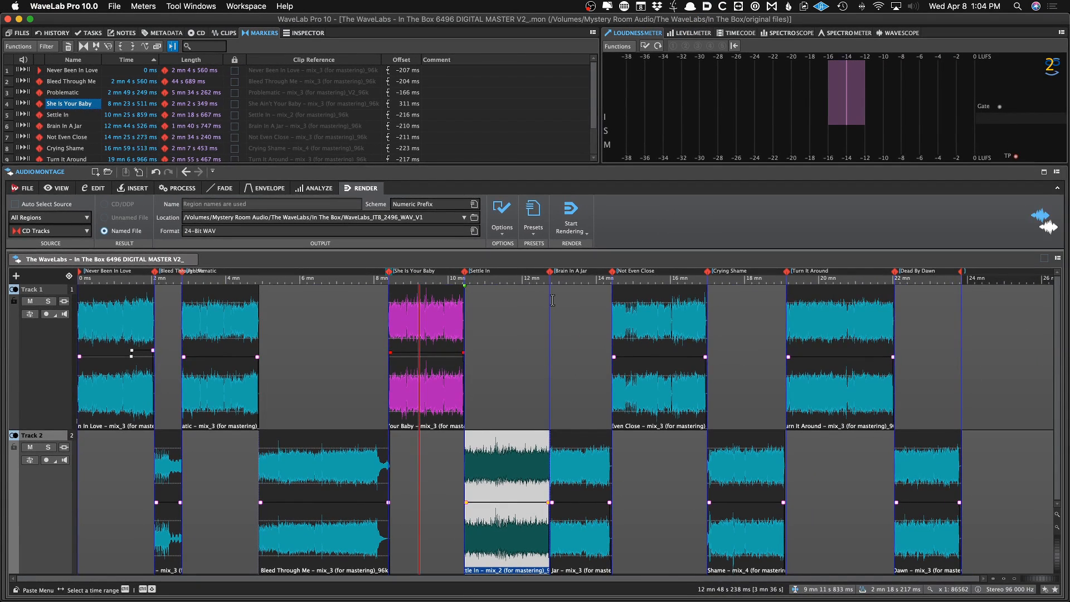
pyautogui.click(497, 365)
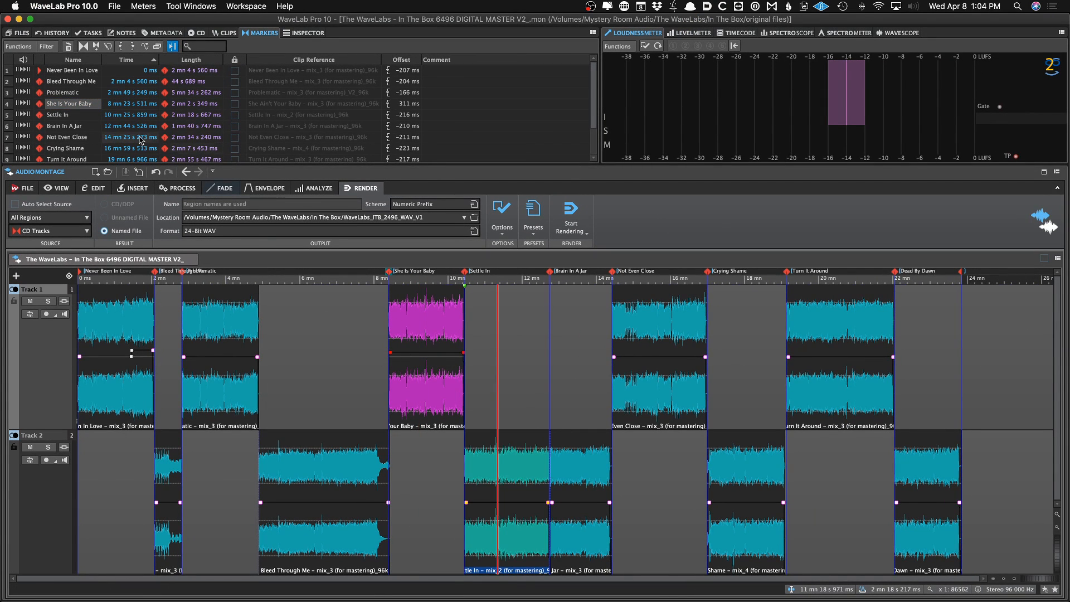
# Change track 2's CD-Text title to Bleed Through You in the CD-Text editor
pyautogui.click(296, 318)
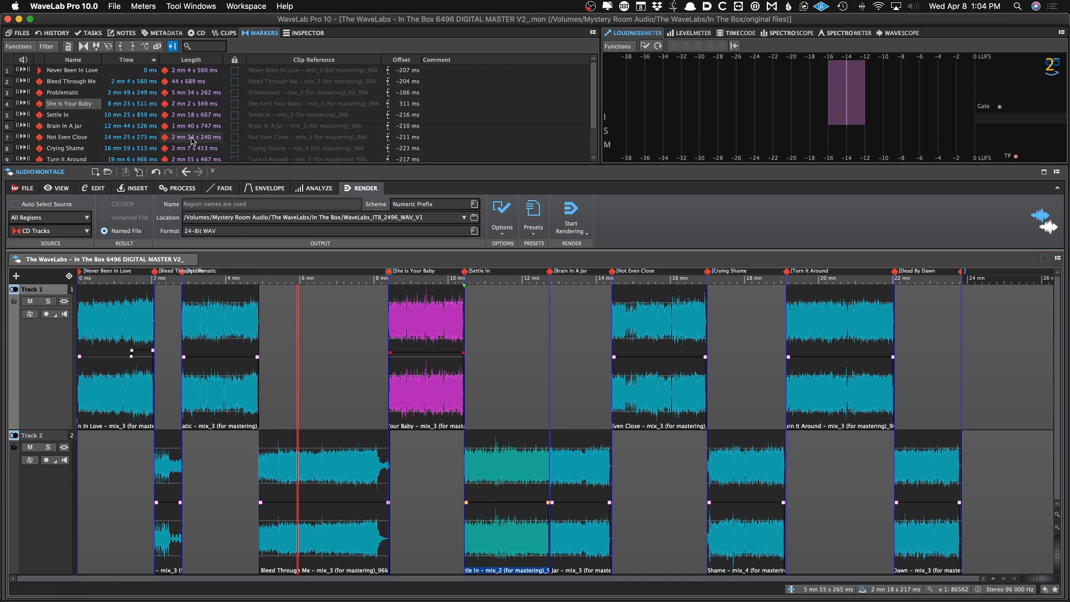
pyautogui.press('super+t')
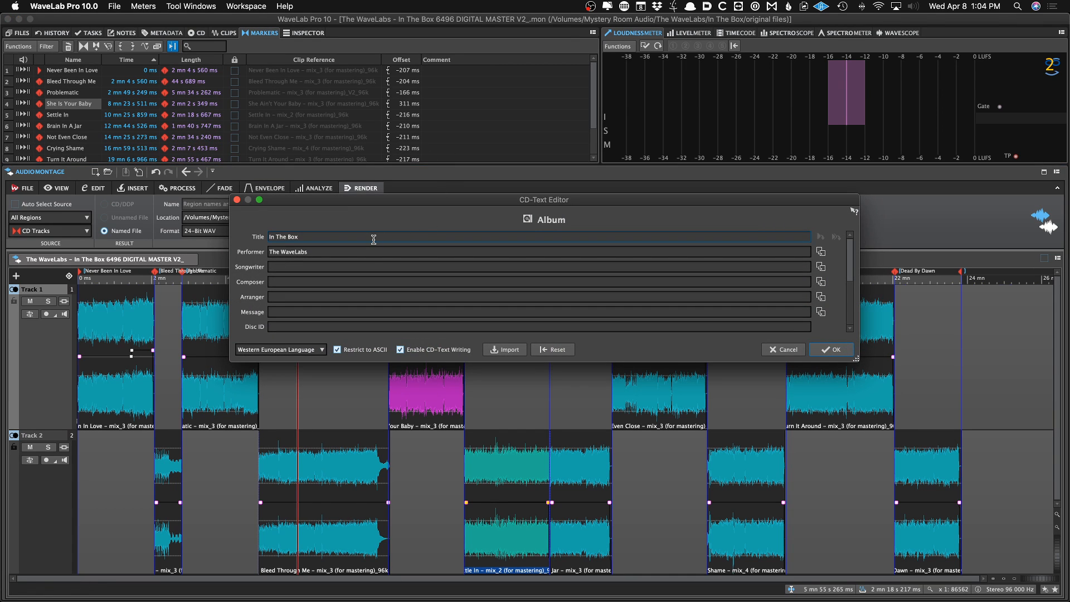
pyautogui.press('pagedown')
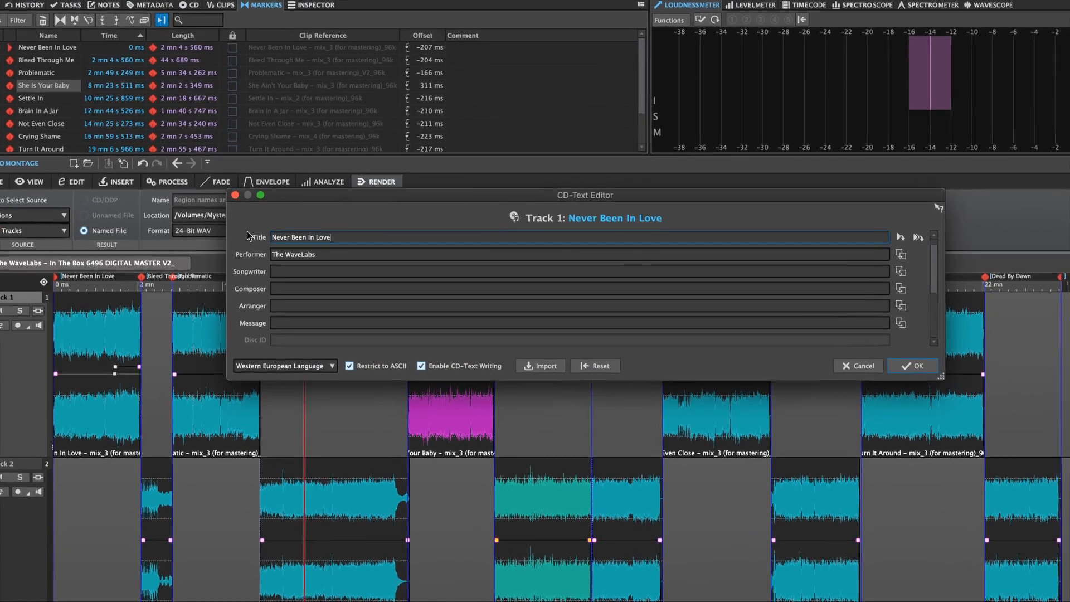
pyautogui.press('pagedown')
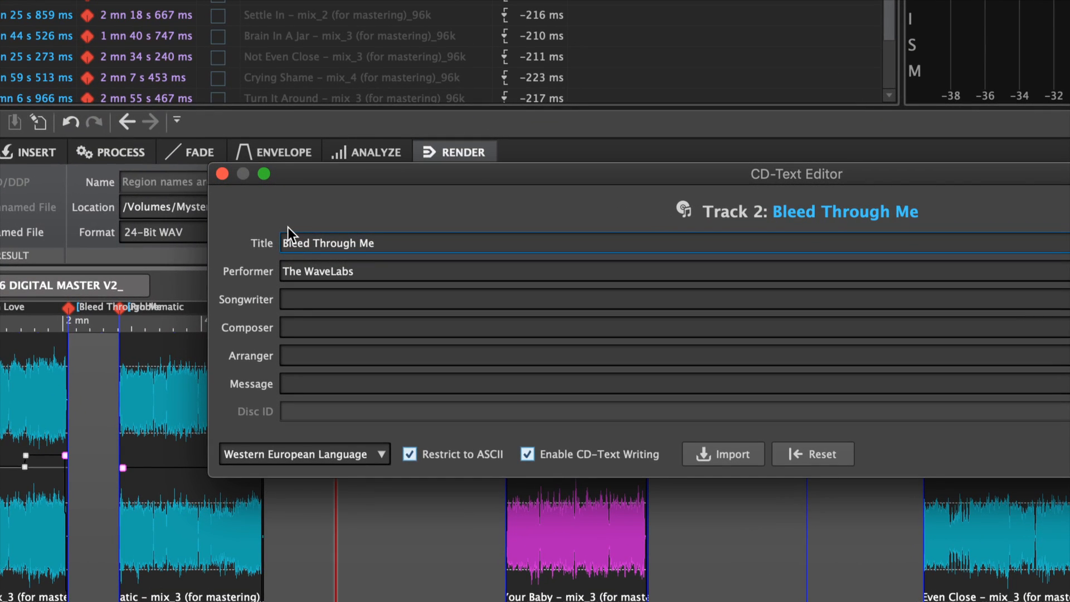
pyautogui.press('BackSpace')
pyautogui.press('BackSpace')
pyautogui.write('You')
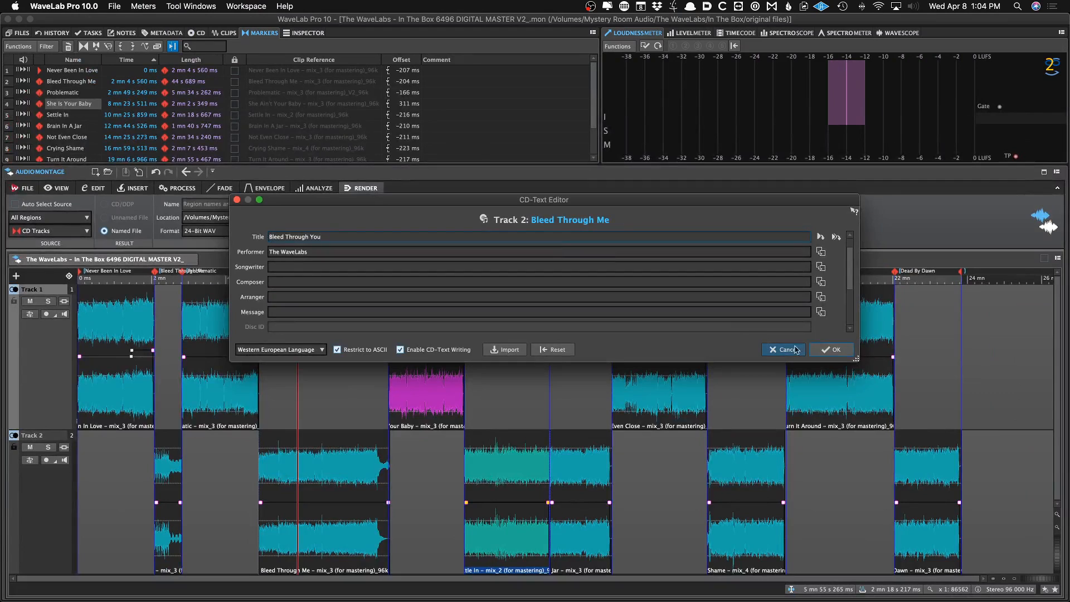
pyautogui.click(832, 349)
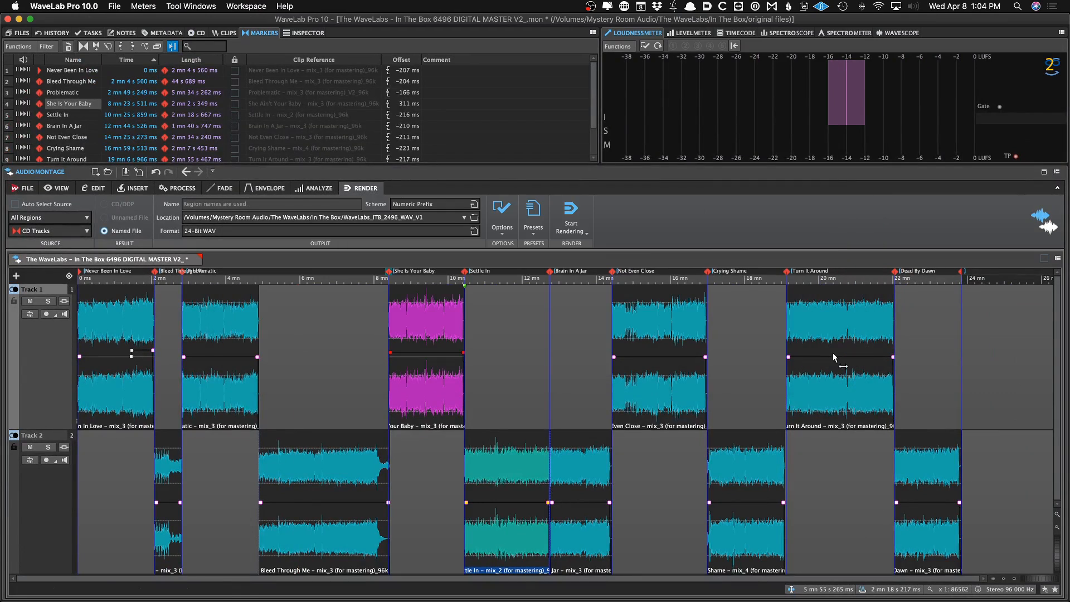
# Rename the CD tracks to match their CD-Text titles
pyautogui.click(205, 34)
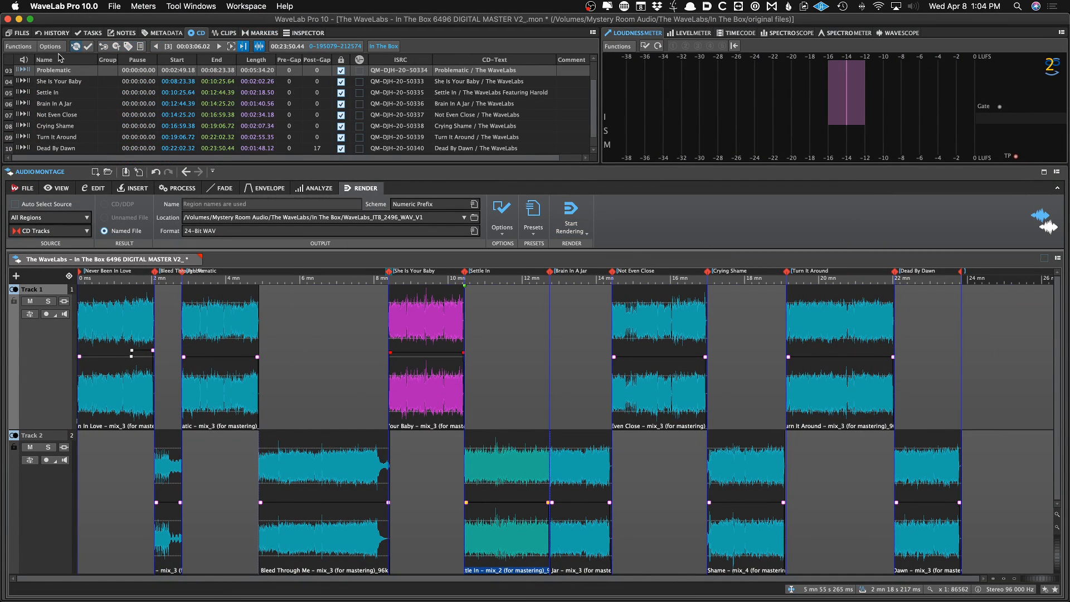
pyautogui.click(18, 47)
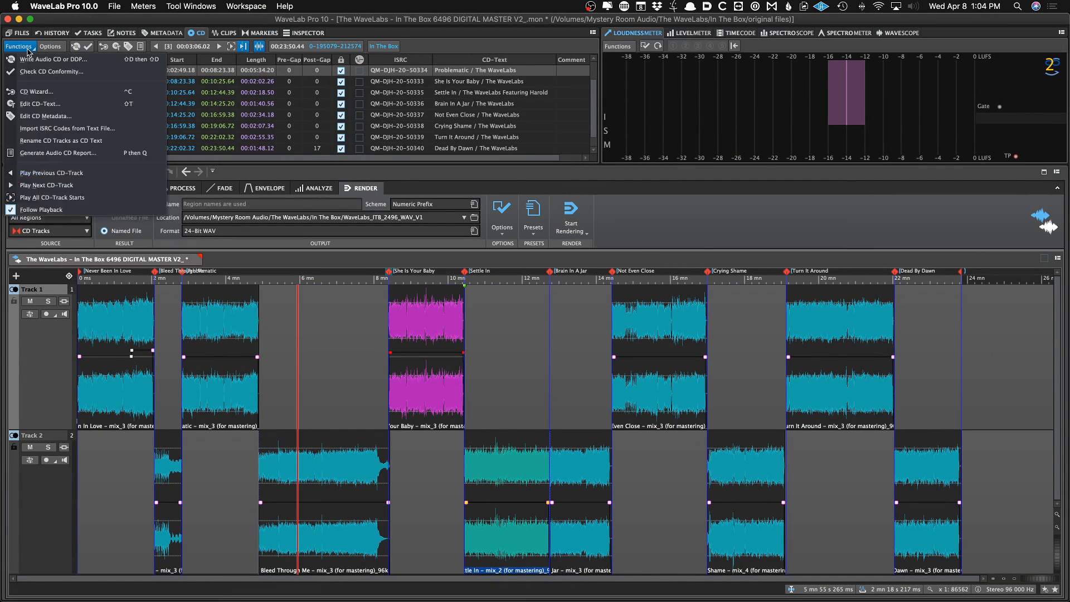
pyautogui.click(75, 141)
pyautogui.scroll(4, 158, 300)
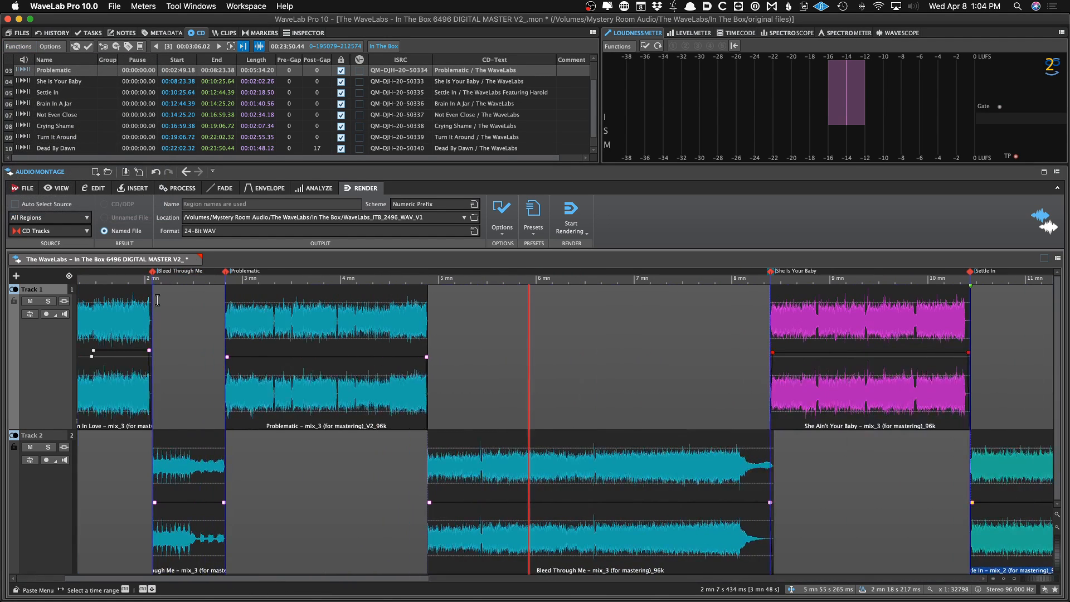
pyautogui.scroll(6, 156, 298)
pyautogui.hscroll(-5, 245, 291)
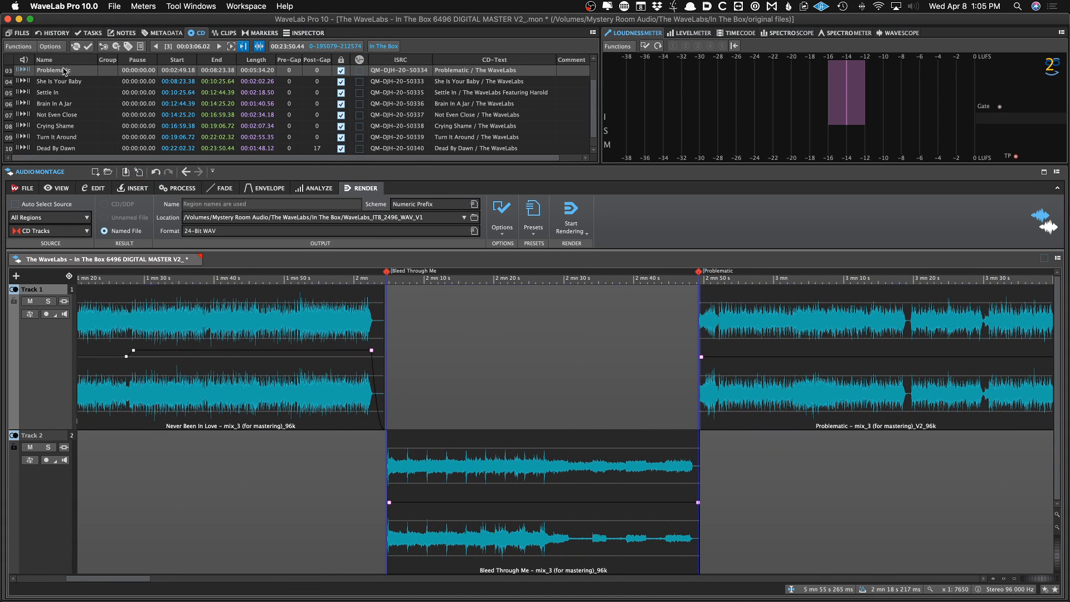
pyautogui.click(24, 47)
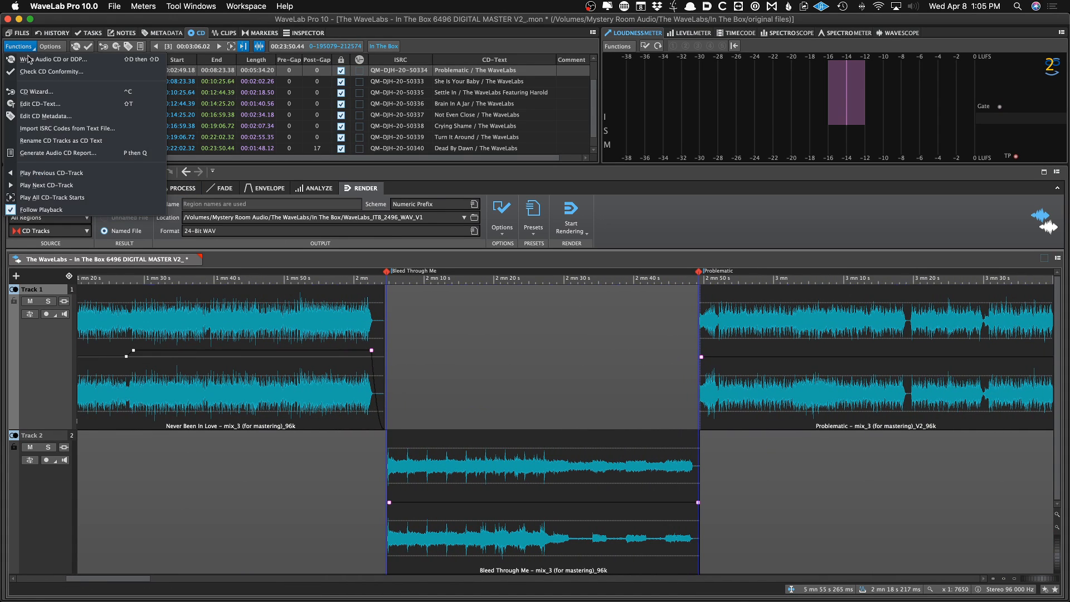
pyautogui.click(62, 142)
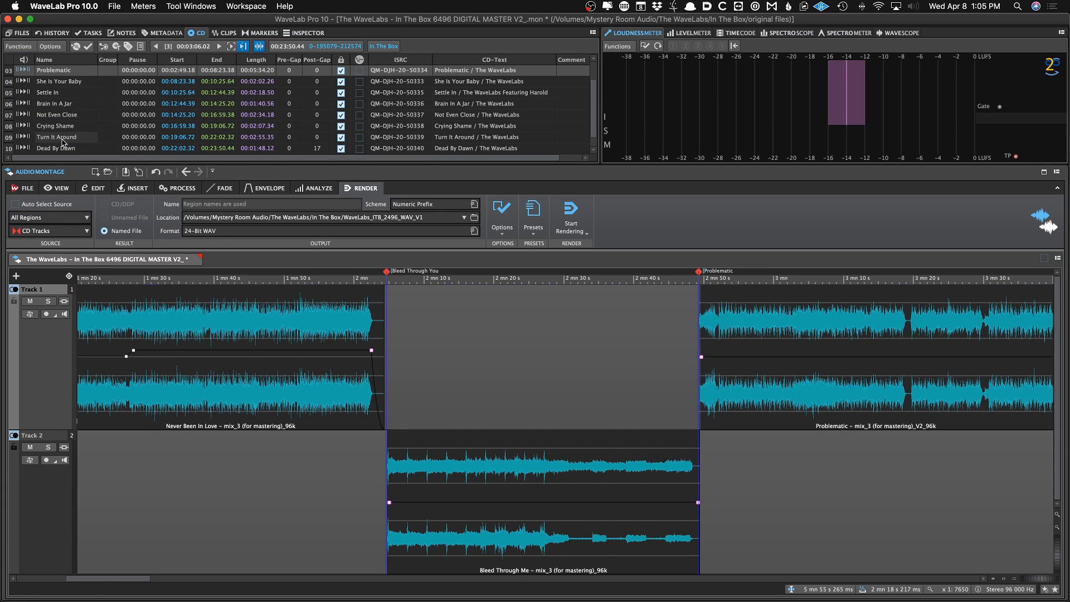
pyautogui.scroll(-4, 413, 336)
pyautogui.scroll(-6, 412, 336)
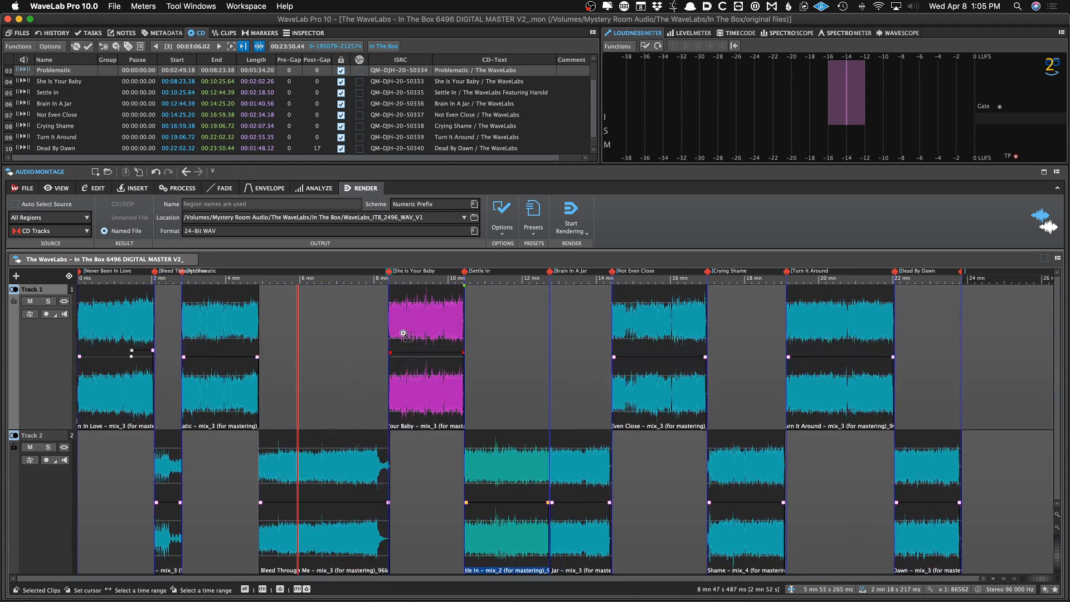
pyautogui.click(365, 330)
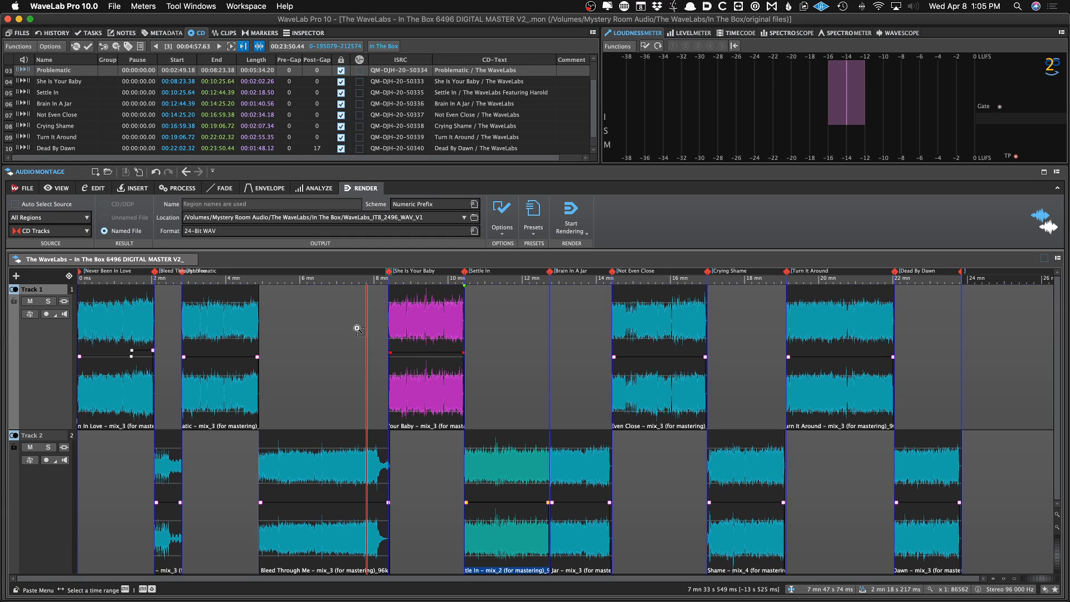
pyautogui.click(348, 325)
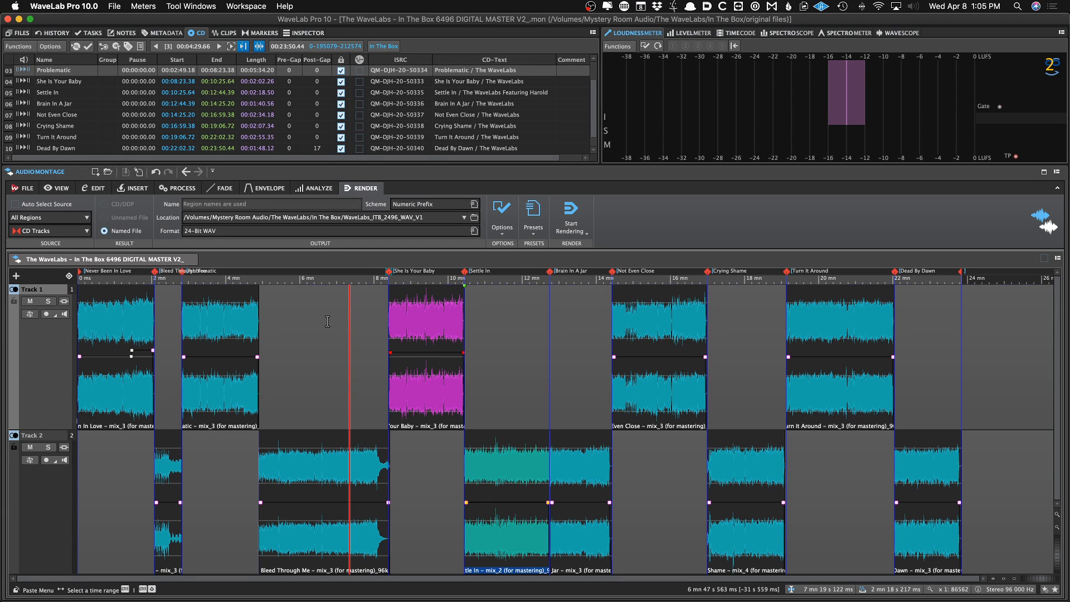
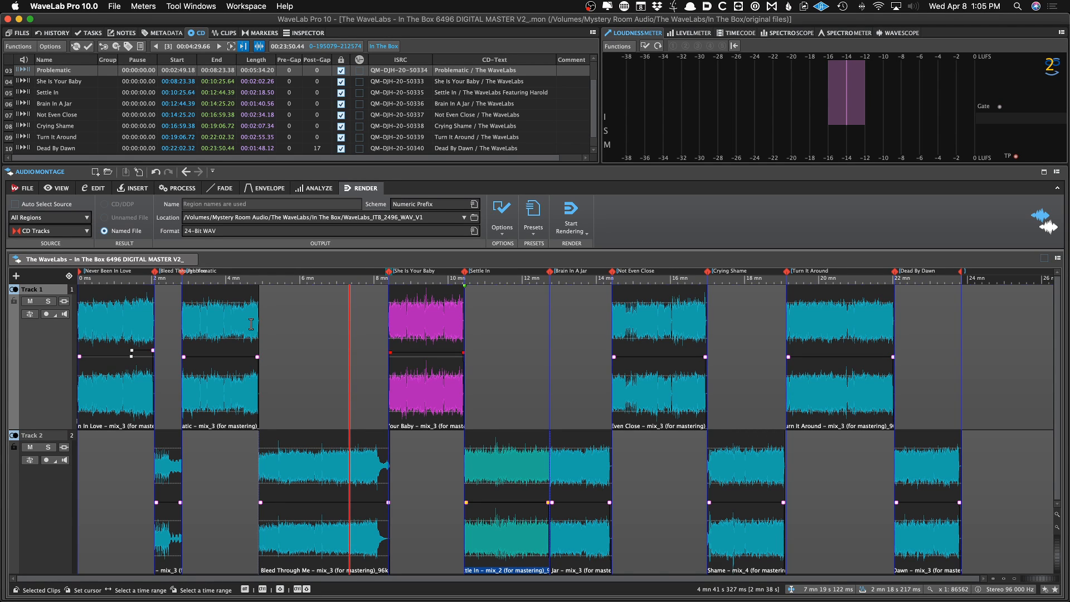
# Zoom in on the She Is Your Baby clip to inspect it
pyautogui.doubleClick(403, 328)
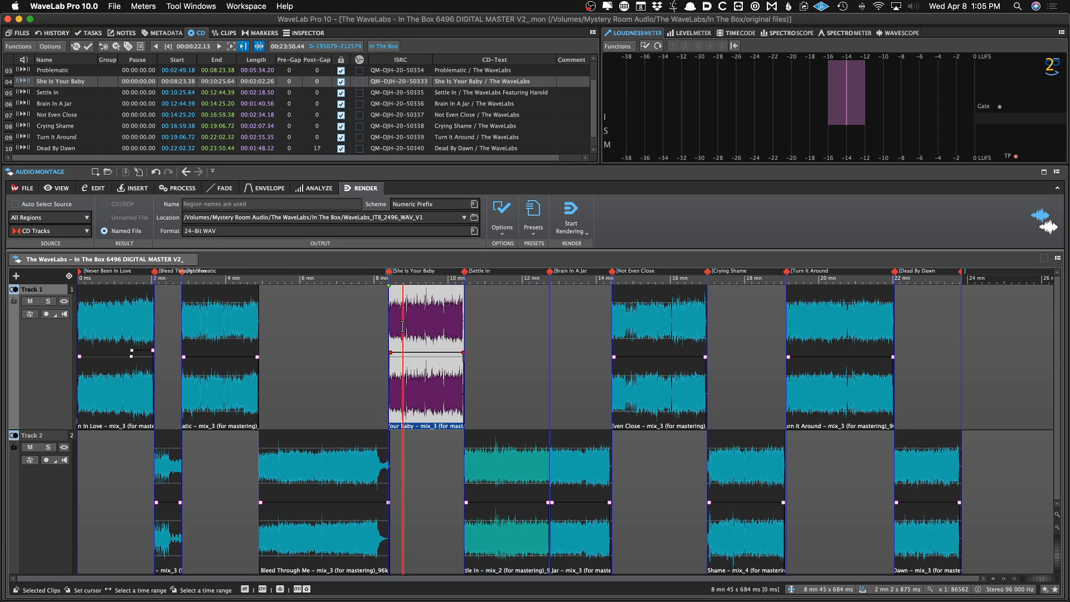
pyautogui.scroll(10, 402, 327)
pyautogui.scroll(-10, 402, 327)
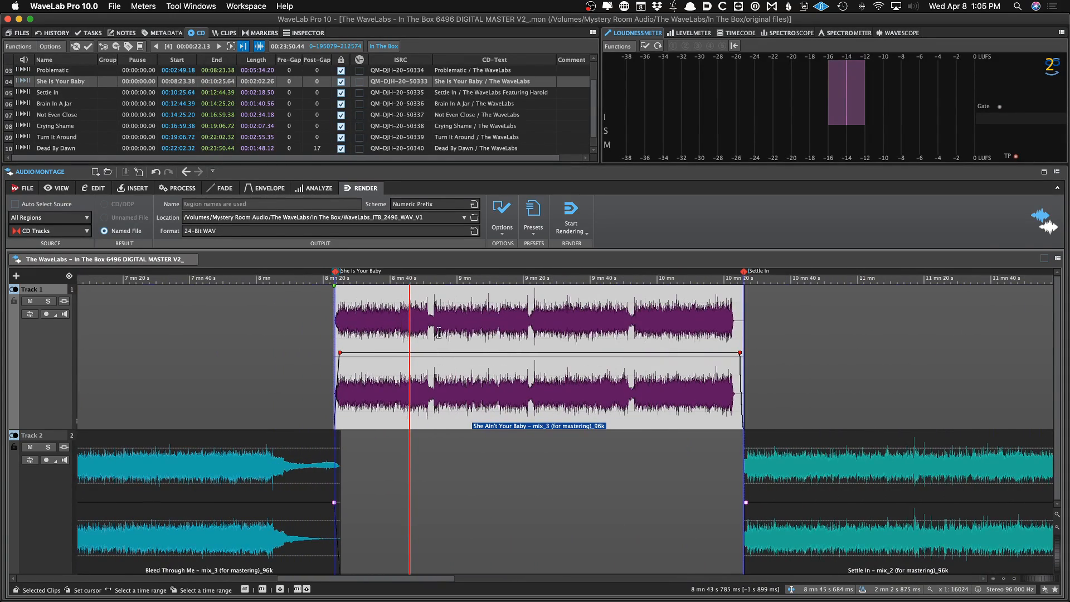
pyautogui.scroll(-3, 445, 334)
# Switch to Finder and select the three V2 mix files in the Downloads folder
pyautogui.press('super+Tab')
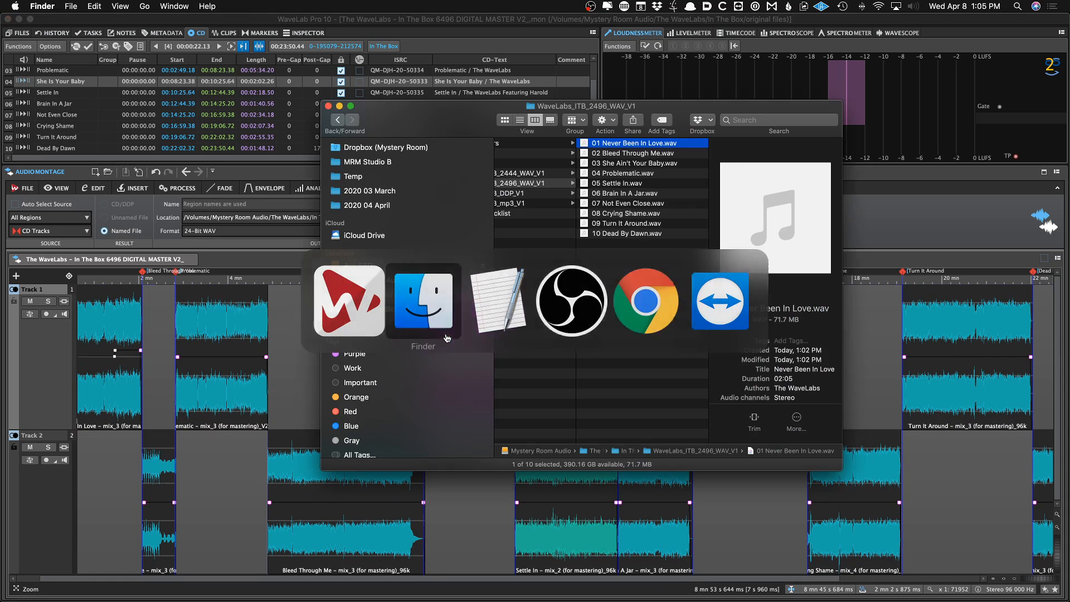
pyautogui.click(389, 203)
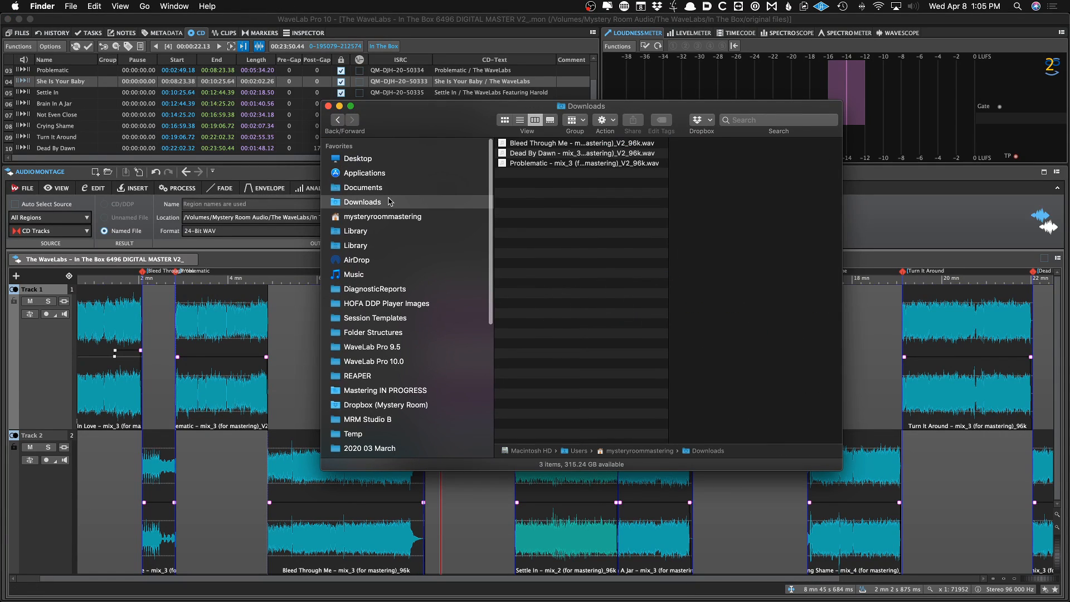
pyautogui.click(537, 156)
pyautogui.press('super+a')
pyautogui.moveTo(846, 469); pyautogui.dragTo(902, 494)
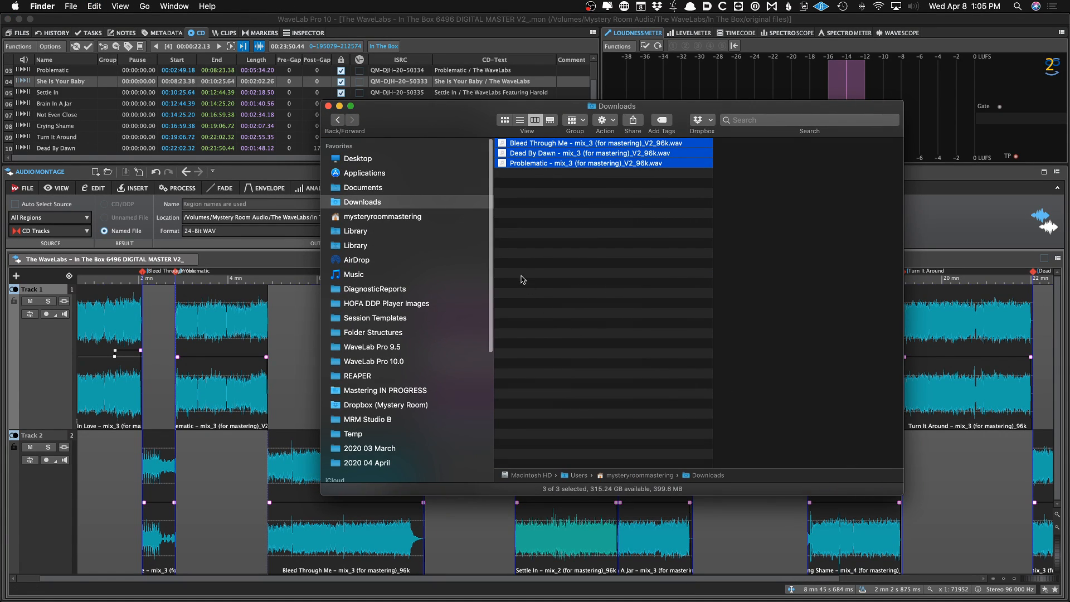
# Paste the V2 mix files into The WaveLabs / In The Box / original files folder
pyautogui.scroll(-5, 461, 353)
pyautogui.click(402, 403)
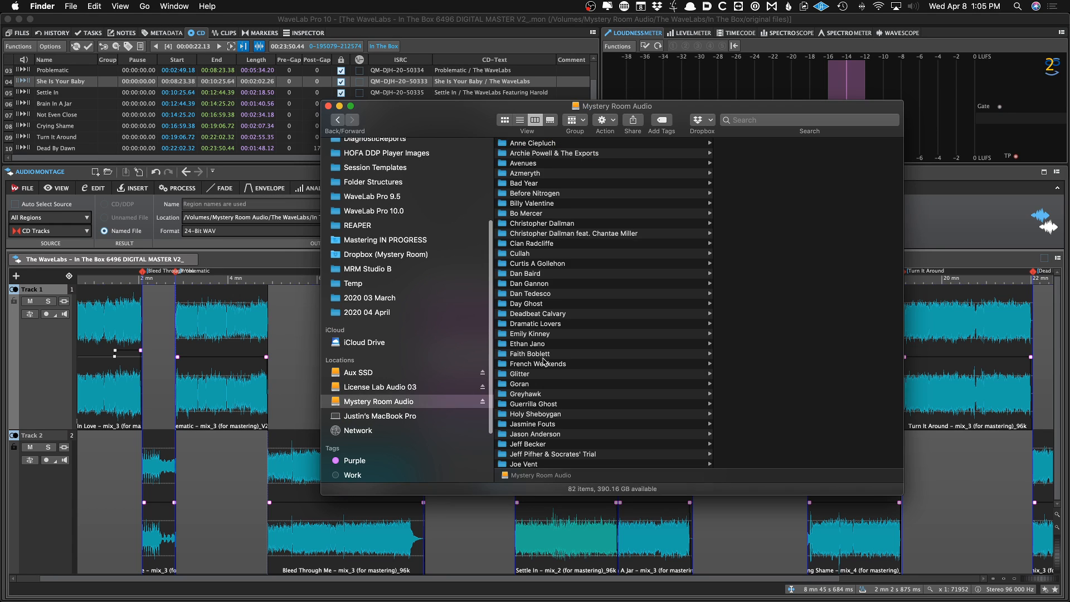
pyautogui.scroll(-15, 557, 335)
pyautogui.click(554, 384)
pyautogui.press('Right')
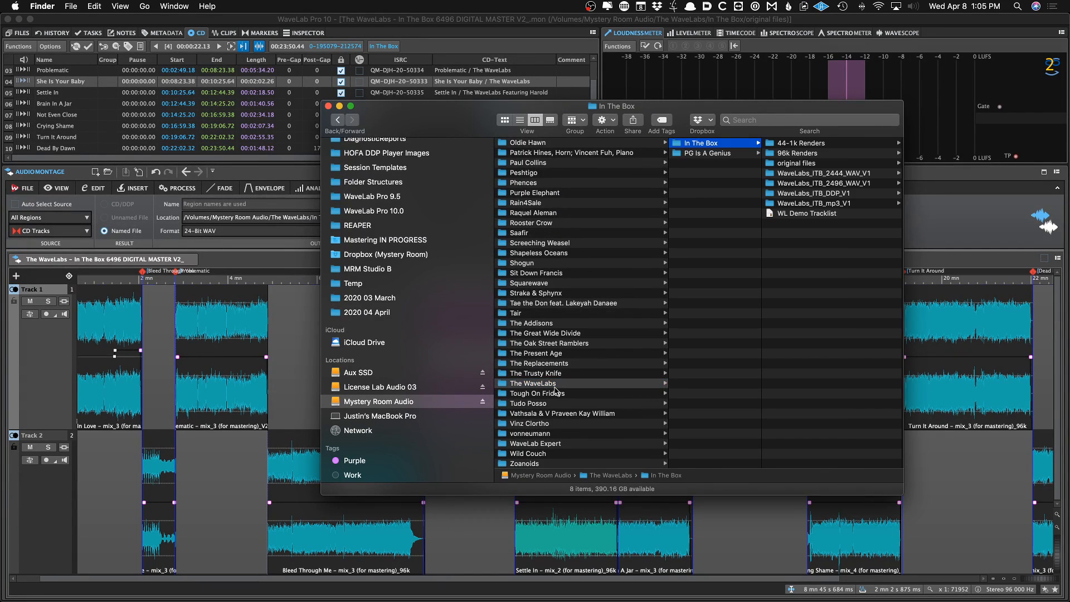
pyautogui.press('Right')
pyautogui.press('Down')
pyautogui.press('Down')
pyautogui.press('Down')
pyautogui.press('Down')
pyautogui.press('Down')
pyautogui.press('Up')
pyautogui.press('Up')
pyautogui.press('Up')
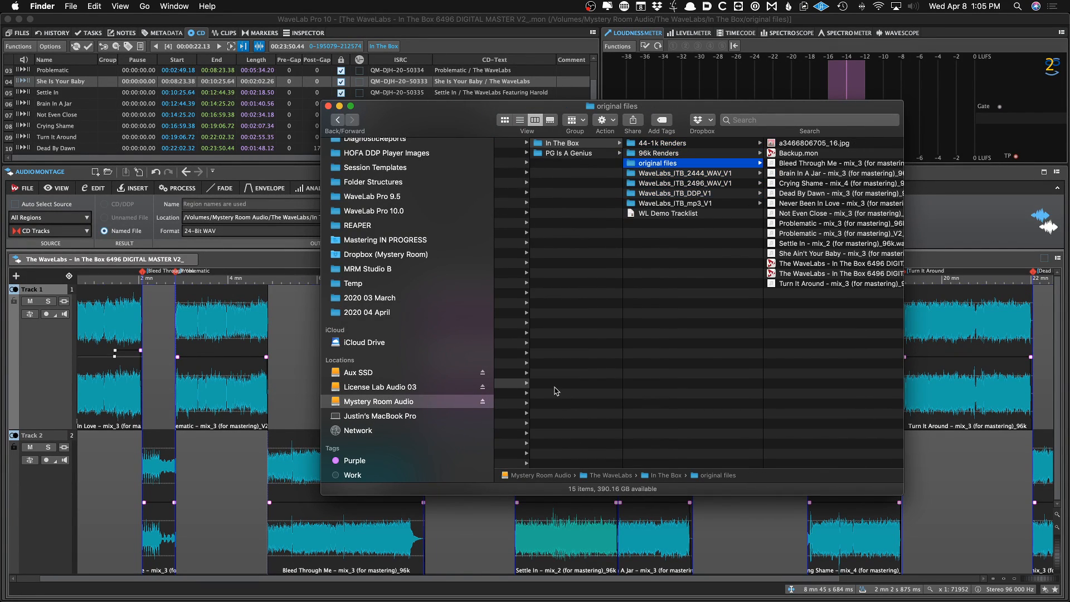
pyautogui.press('super+v')
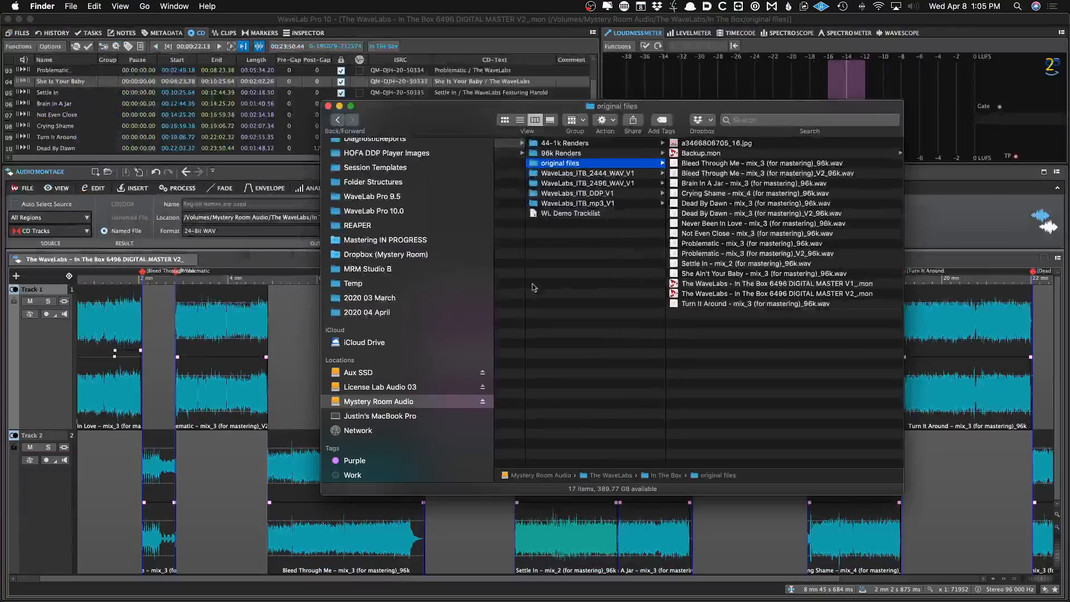
# Return to the montage and locate the Problematic clip on Track 1
pyautogui.click(296, 336)
pyautogui.hscroll(3, 676, 410)
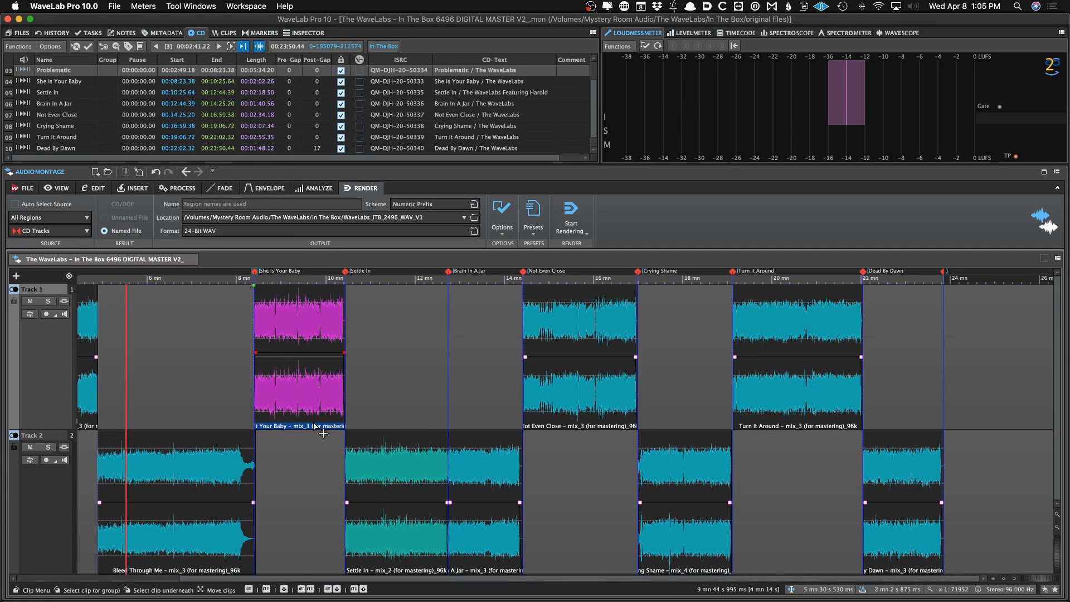
pyautogui.hscroll(-4, 314, 424)
pyautogui.click(254, 410)
pyautogui.scroll(5, 249, 407)
pyautogui.scroll(5, 249, 408)
pyautogui.hscroll(-5, 249, 407)
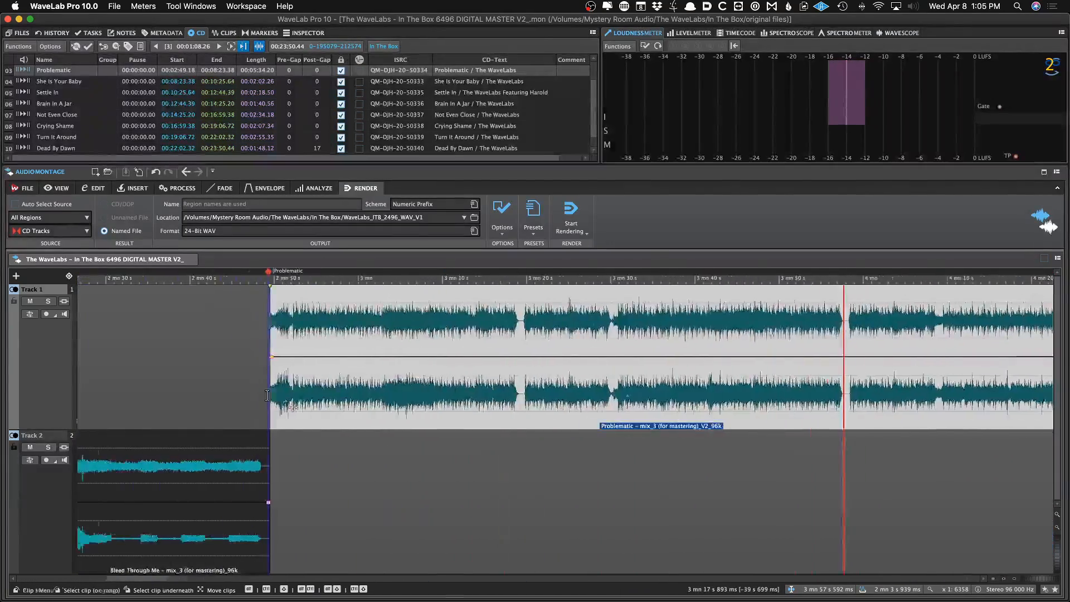
pyautogui.scroll(-4, 269, 390)
pyautogui.rightClick(394, 342)
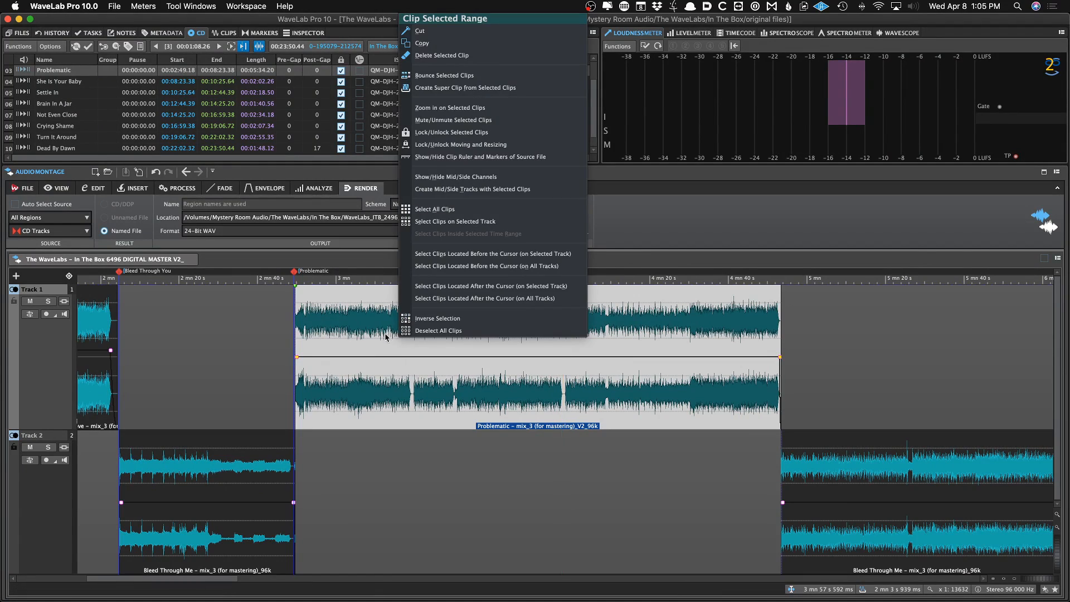
pyautogui.press('Escape')
# Replace the Problematic clip's audio with Problematic - mix_3 (for mastering)_V2_96k.wav from the original files folder
pyautogui.click(222, 188)
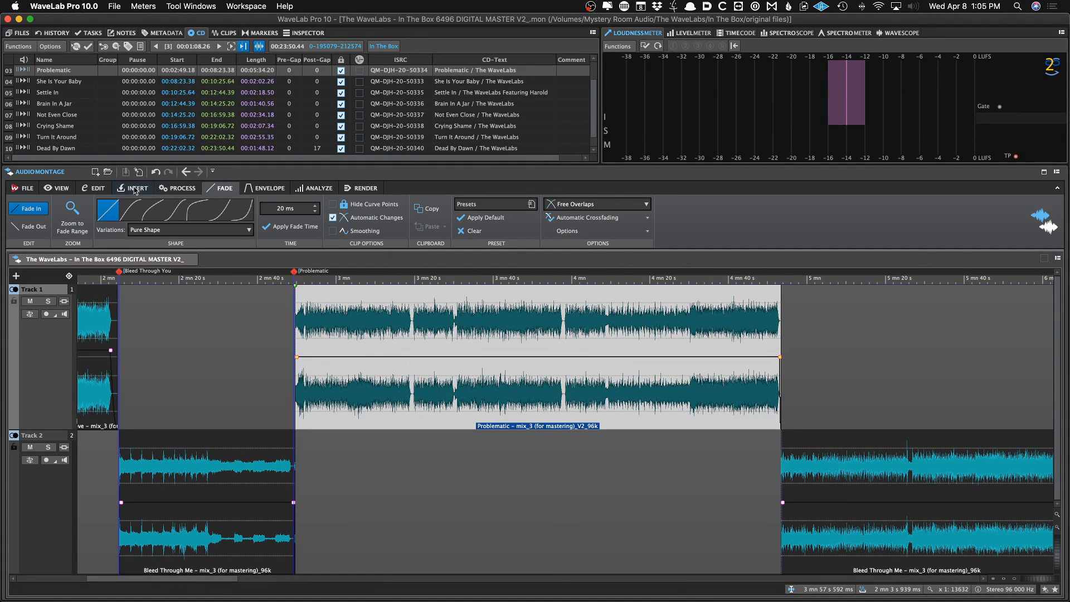
pyautogui.click(109, 189)
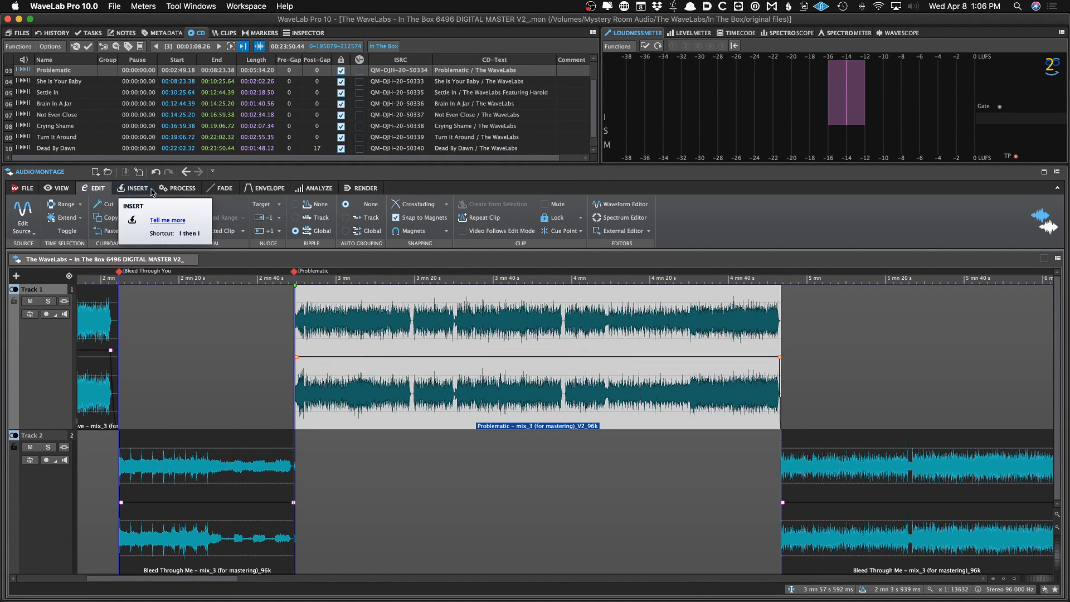
pyautogui.click(128, 189)
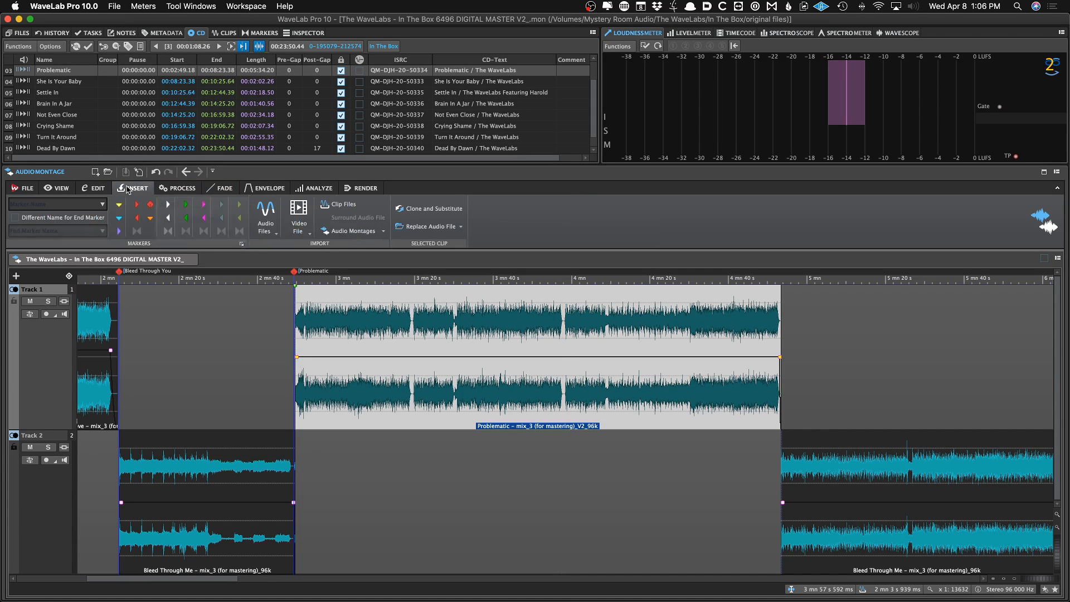
pyautogui.click(407, 229)
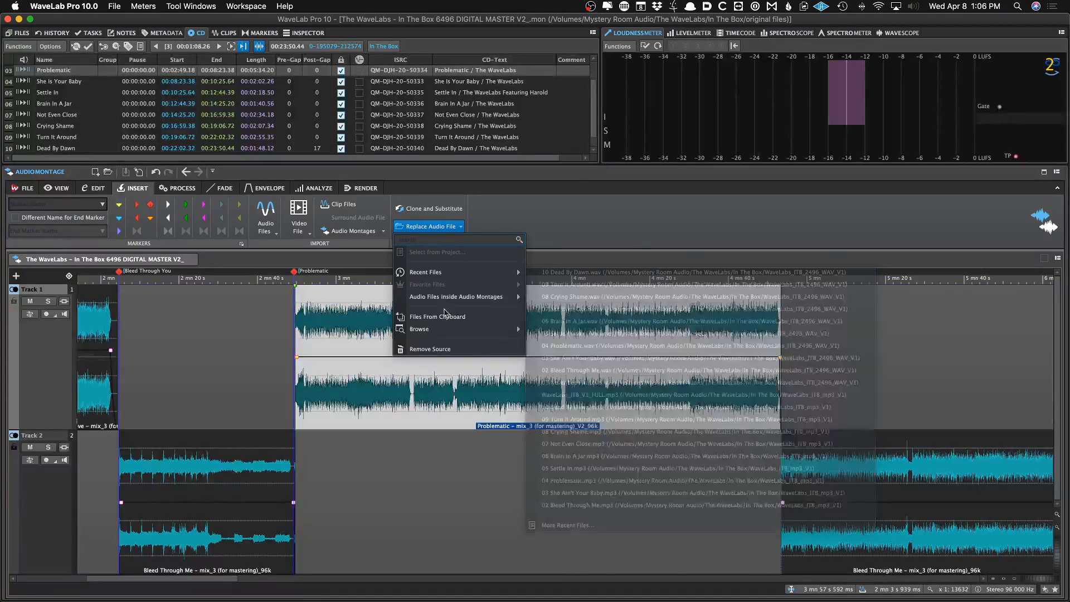
pyautogui.click(562, 227)
pyautogui.click(431, 336)
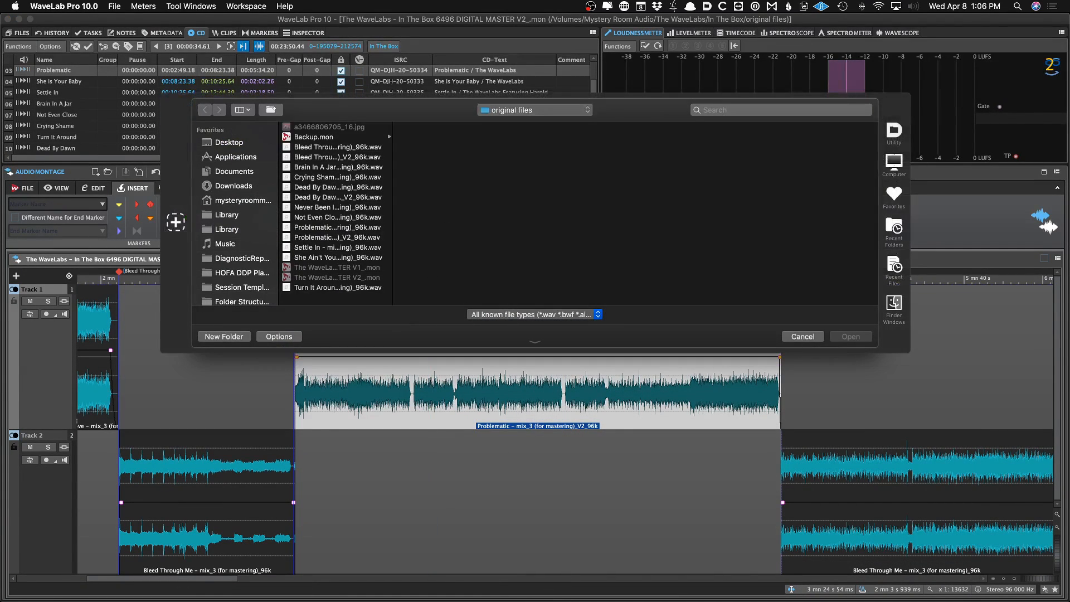
pyautogui.click(341, 207)
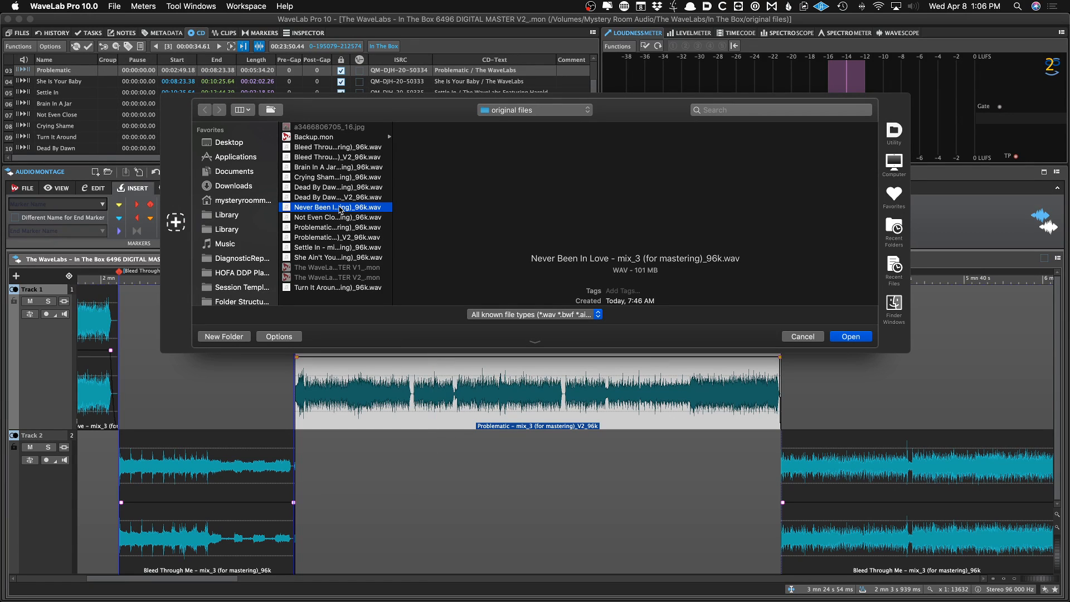
pyautogui.press('Down')
pyautogui.press('Down')
pyautogui.press('Down')
pyautogui.press('Return')
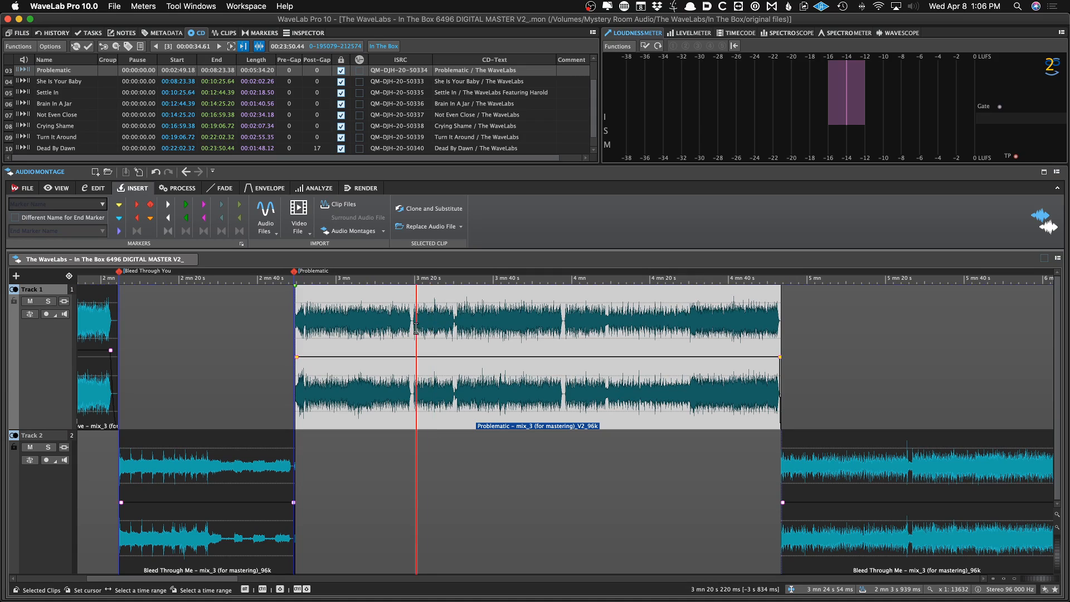
# Zoom in to inspect the start of the Problematic clip against its marker
pyautogui.scroll(5, 412, 328)
pyautogui.scroll(-4, 412, 329)
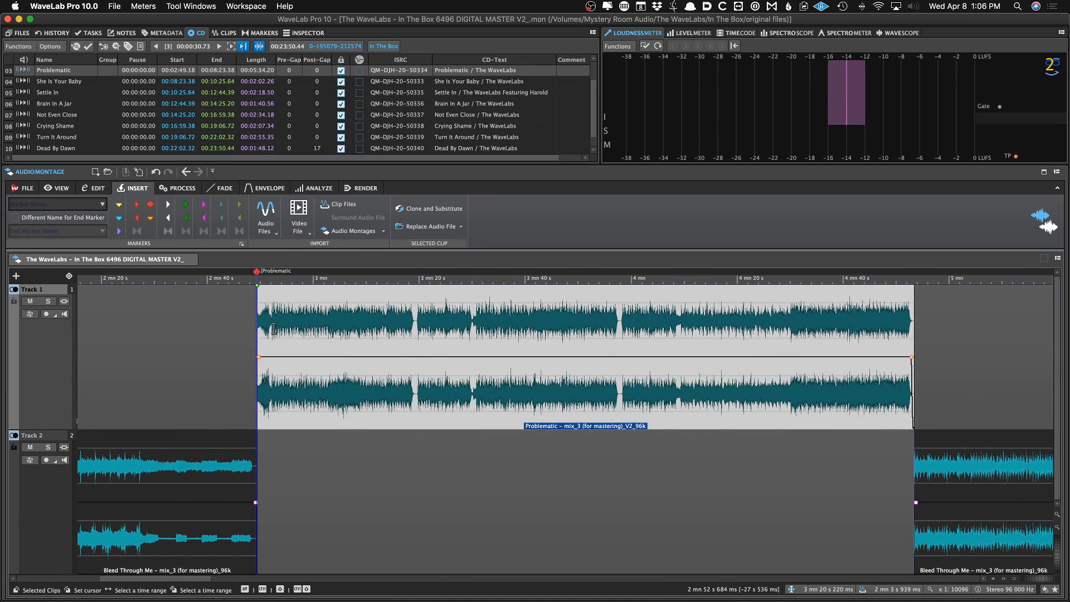
pyautogui.click(253, 325)
pyautogui.scroll(10, 253, 325)
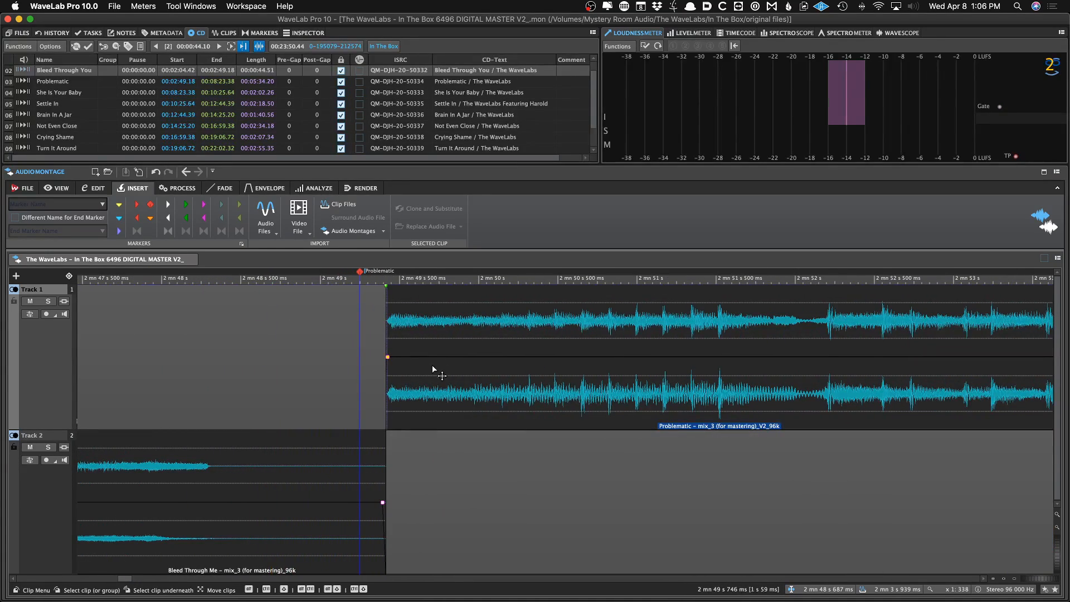
pyautogui.scroll(-2, 420, 367)
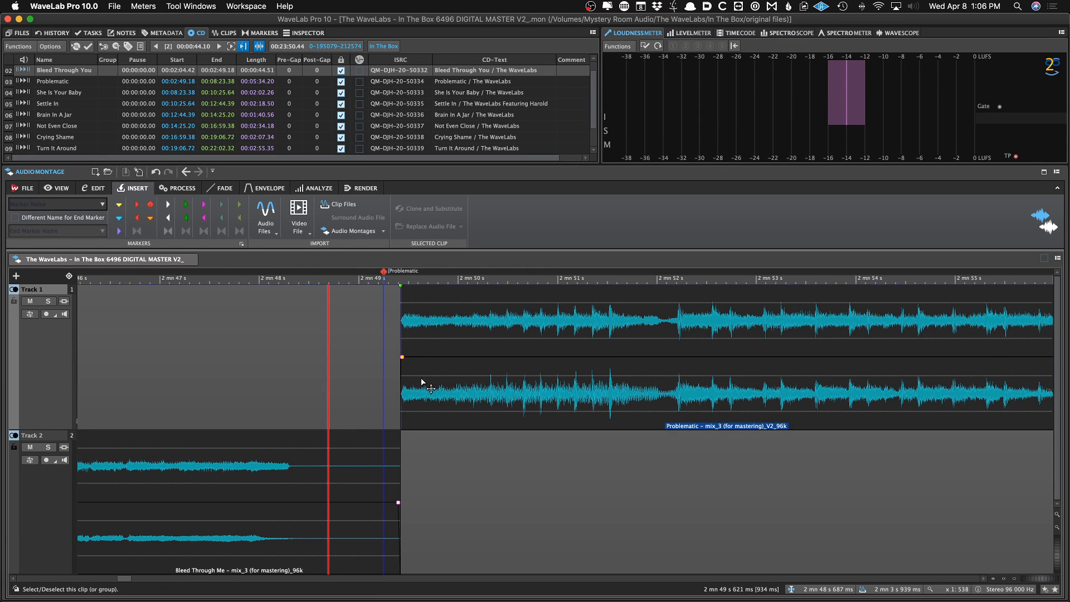
pyautogui.scroll(-4, 421, 379)
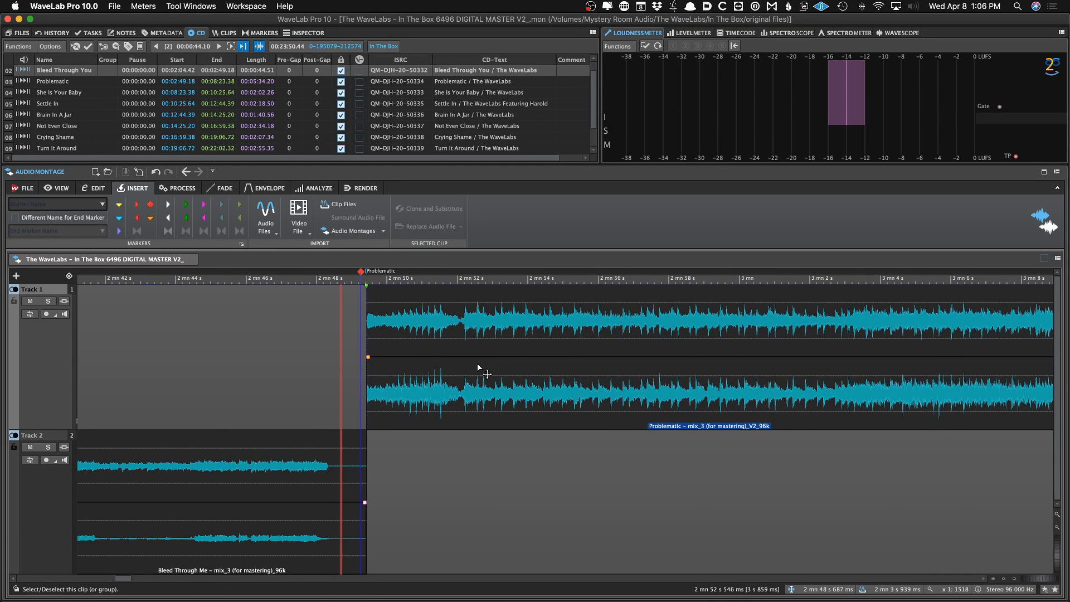
pyautogui.scroll(-5, 477, 362)
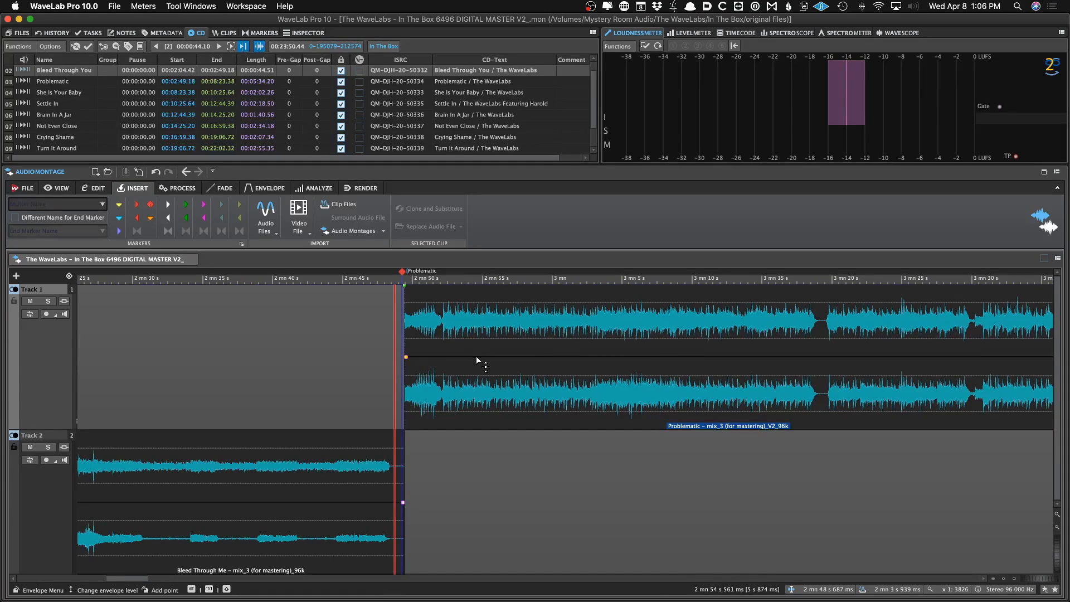
pyautogui.scroll(2, 473, 351)
pyautogui.click(488, 338)
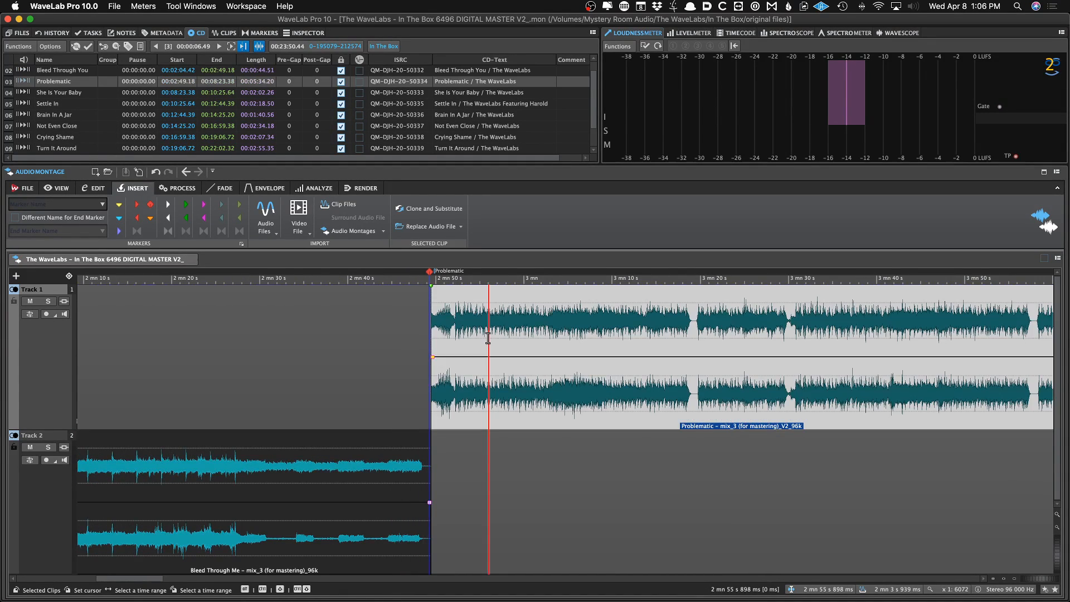
pyautogui.scroll(-1, 488, 338)
# Open the markers list and review the whole montage layout
pyautogui.click(260, 33)
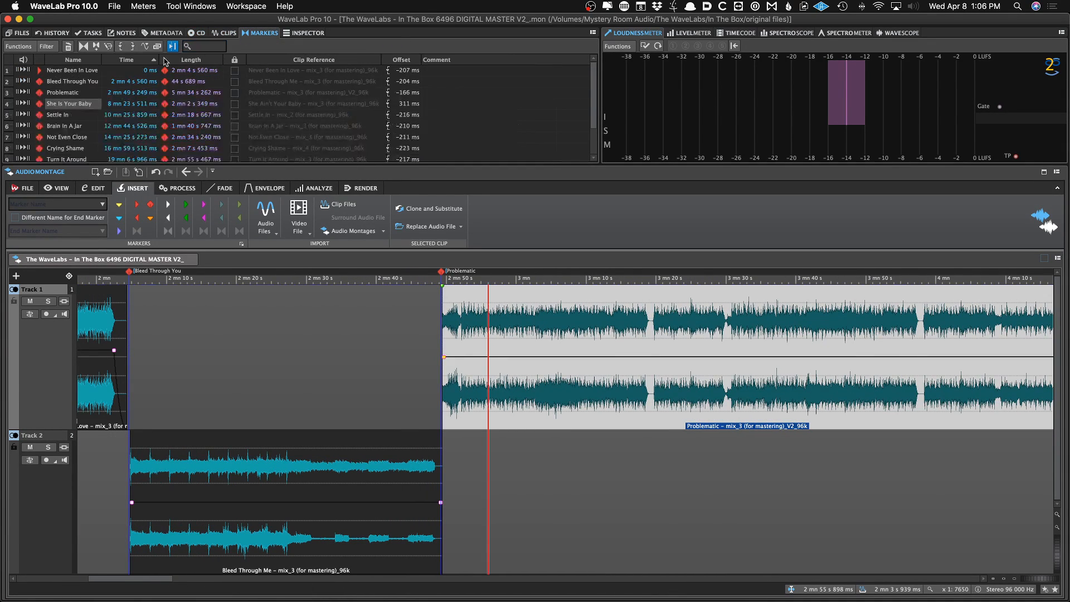
pyautogui.scroll(-3, 533, 322)
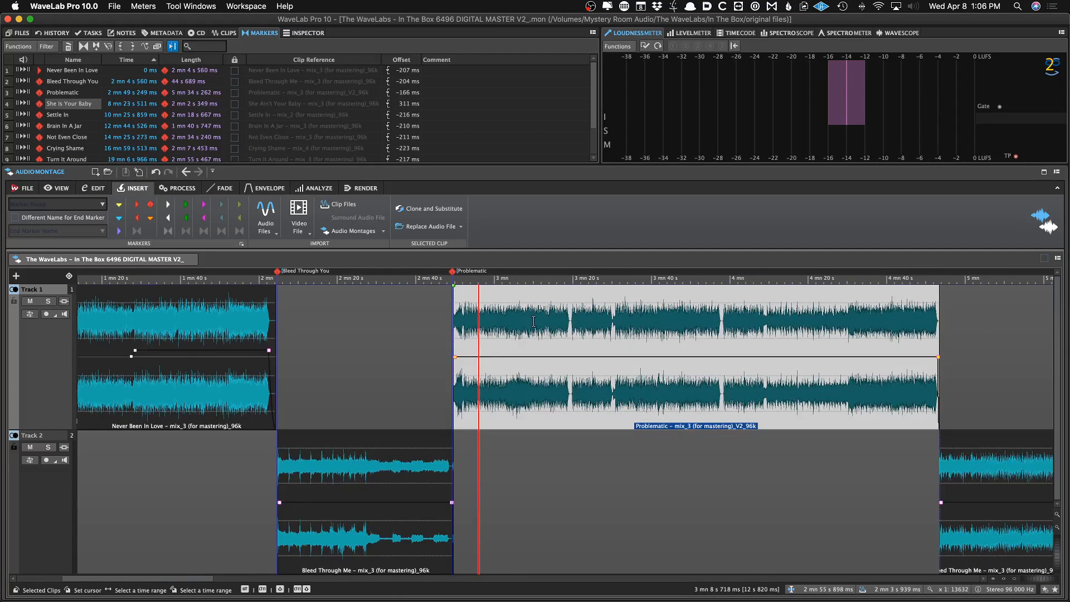
pyautogui.scroll(-6, 426, 332)
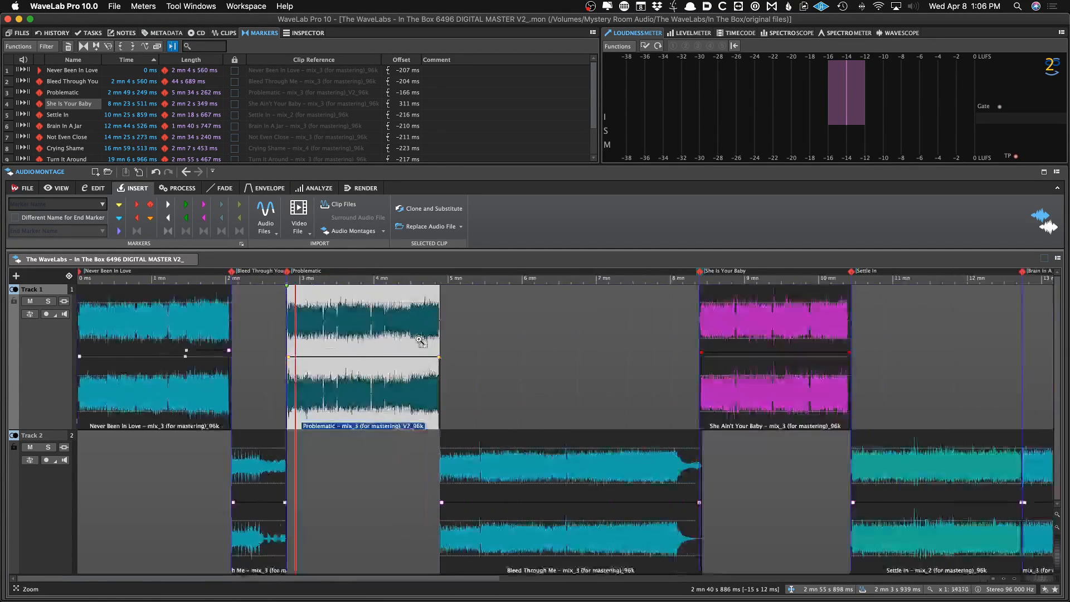
pyautogui.click(429, 327)
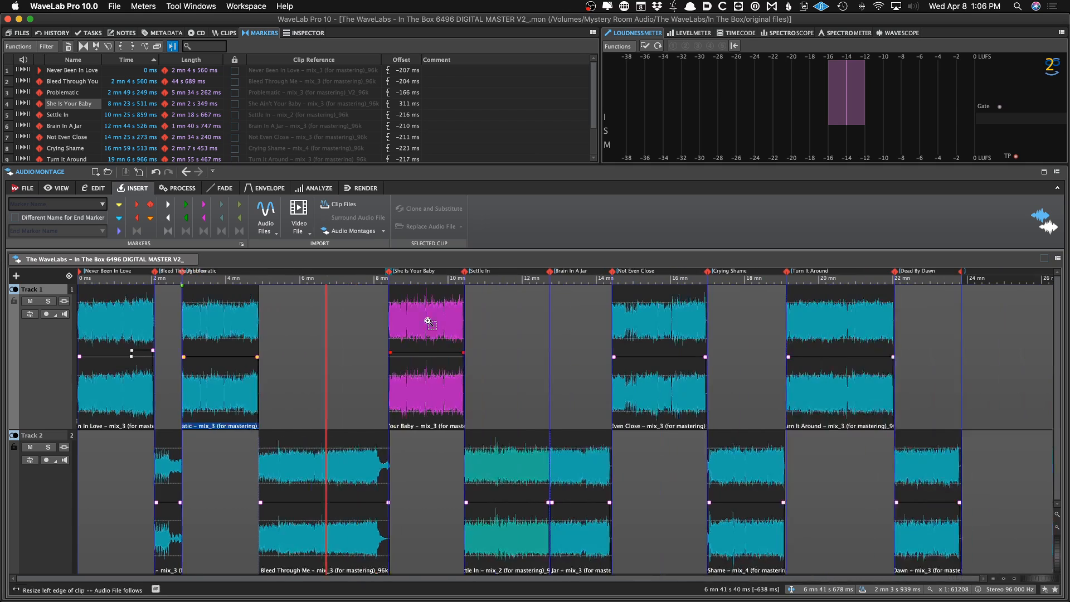
pyautogui.scroll(-2, 411, 317)
pyautogui.click(342, 335)
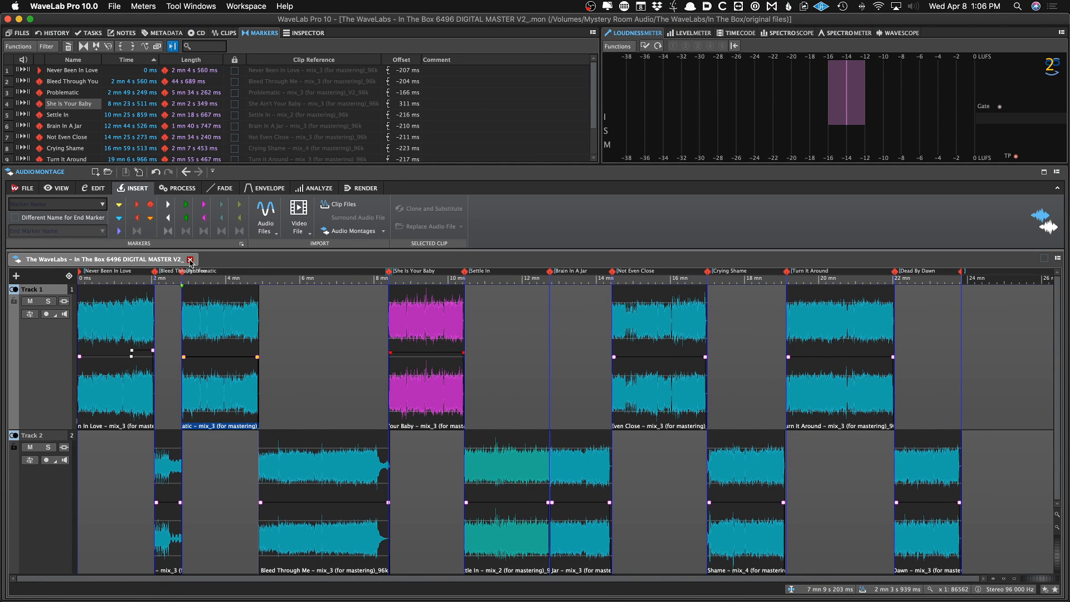
# Close the V2 montage and reopen it from the recent audio montages
pyautogui.click(190, 259)
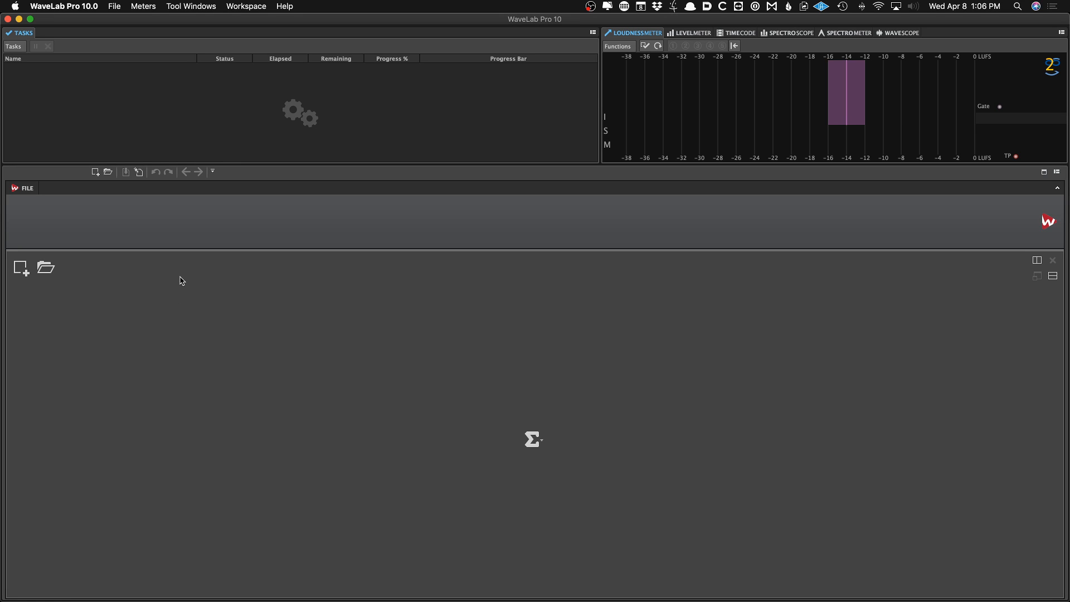
pyautogui.rightClick(181, 280)
pyautogui.moveTo(228, 328)
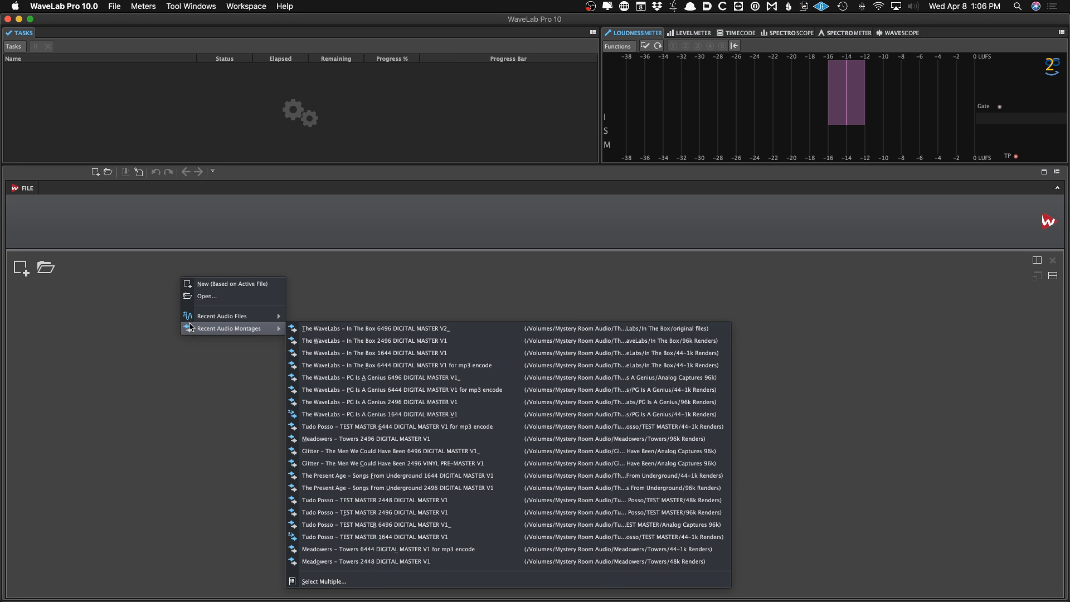
pyautogui.click(312, 328)
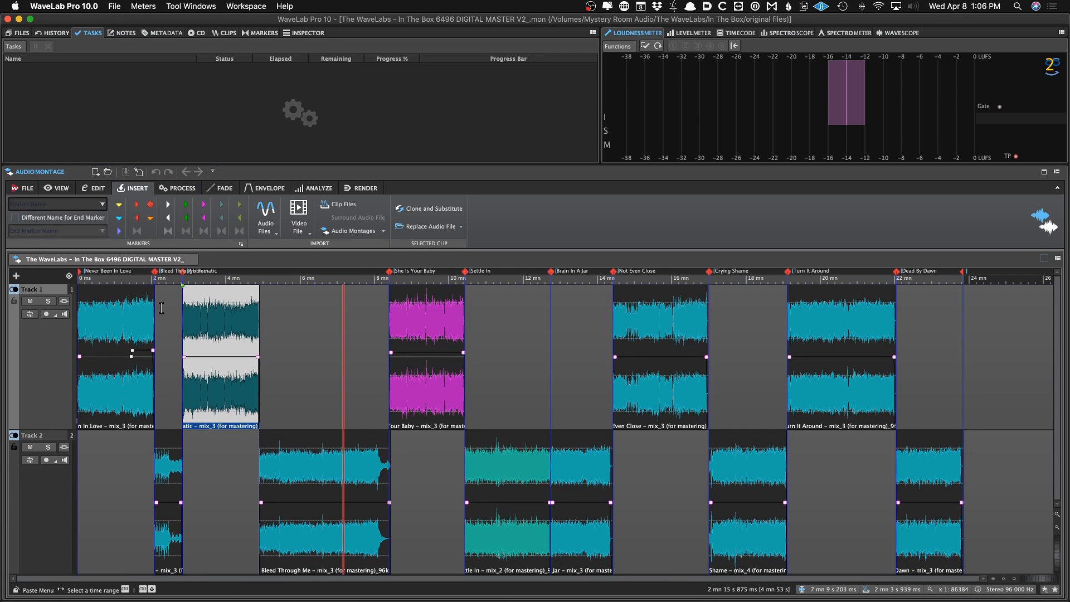
# Save the montage under a new name, The WaveLabs – In The Box 2496 VINYL PRE-MASTER V2
pyautogui.press('super+shift+s')
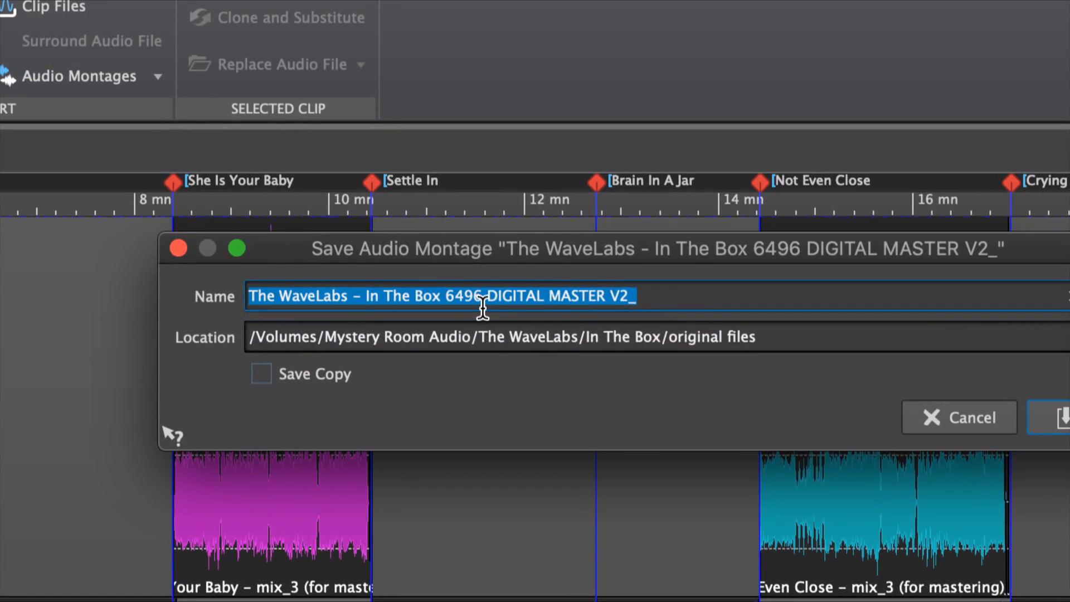
pyautogui.click(482, 309)
pyautogui.moveTo(445, 298); pyautogui.dragTo(737, 301)
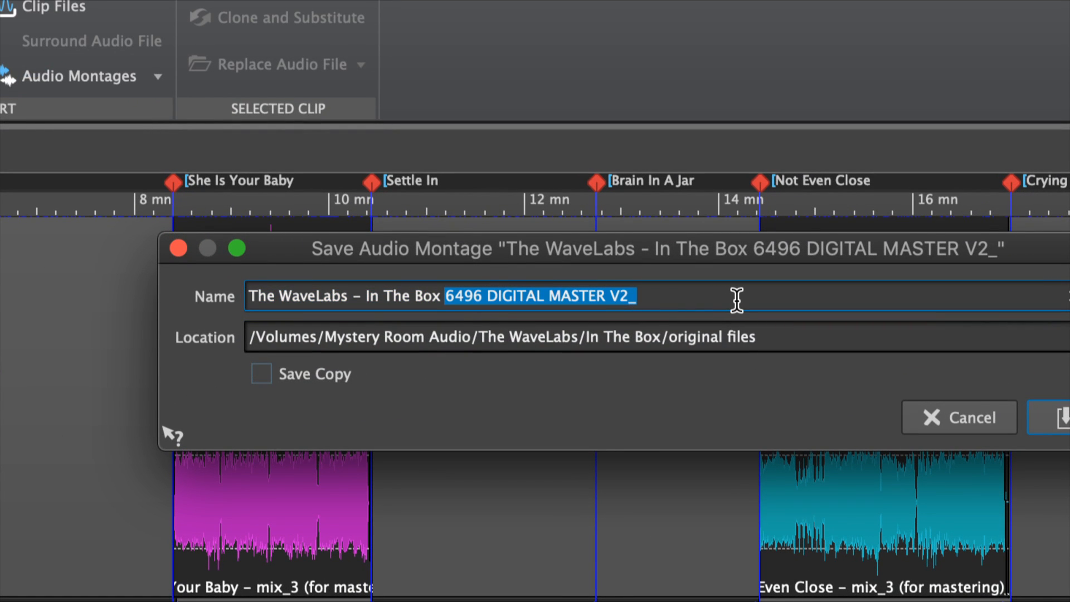
pyautogui.write('2496 VINYL PRE-MASTER')
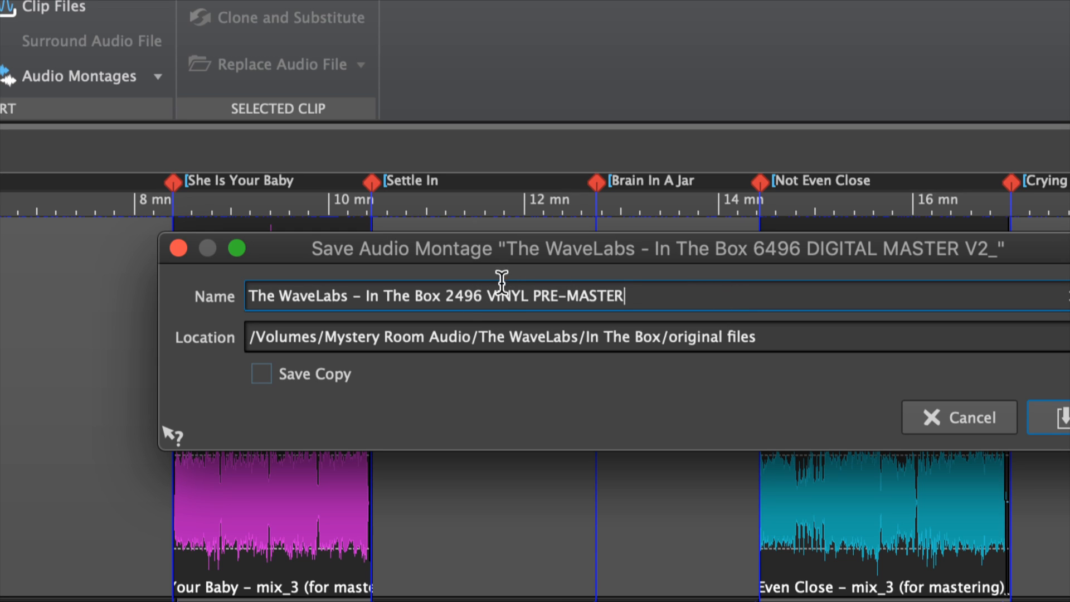
pyautogui.write('V2')
pyautogui.press('Return')
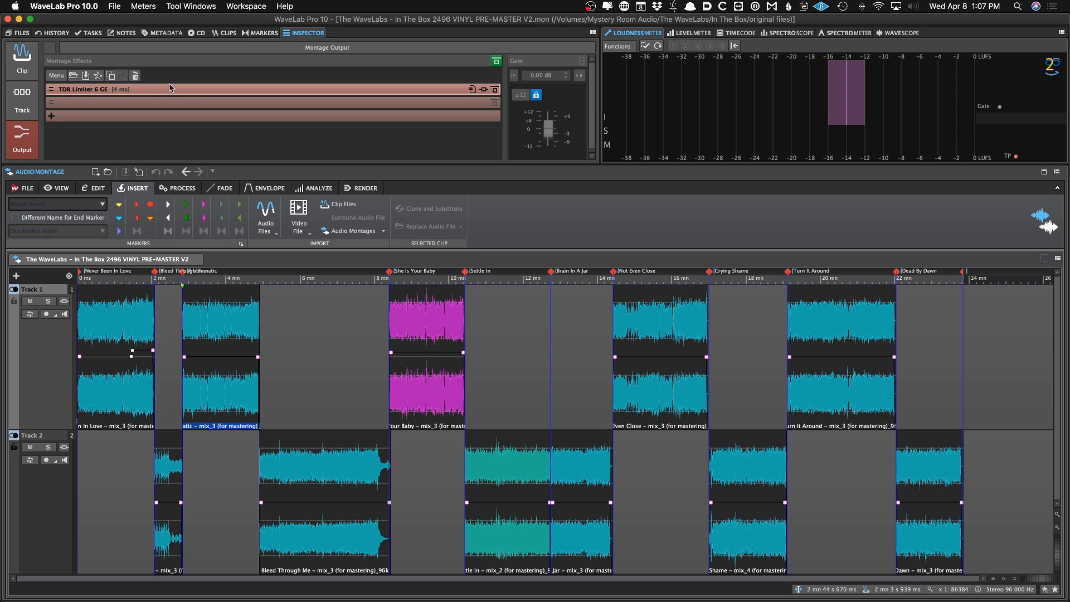
# Remove the TDR Limiter 6 GE plug-in from the montage output effects
pyautogui.rightClick(163, 90)
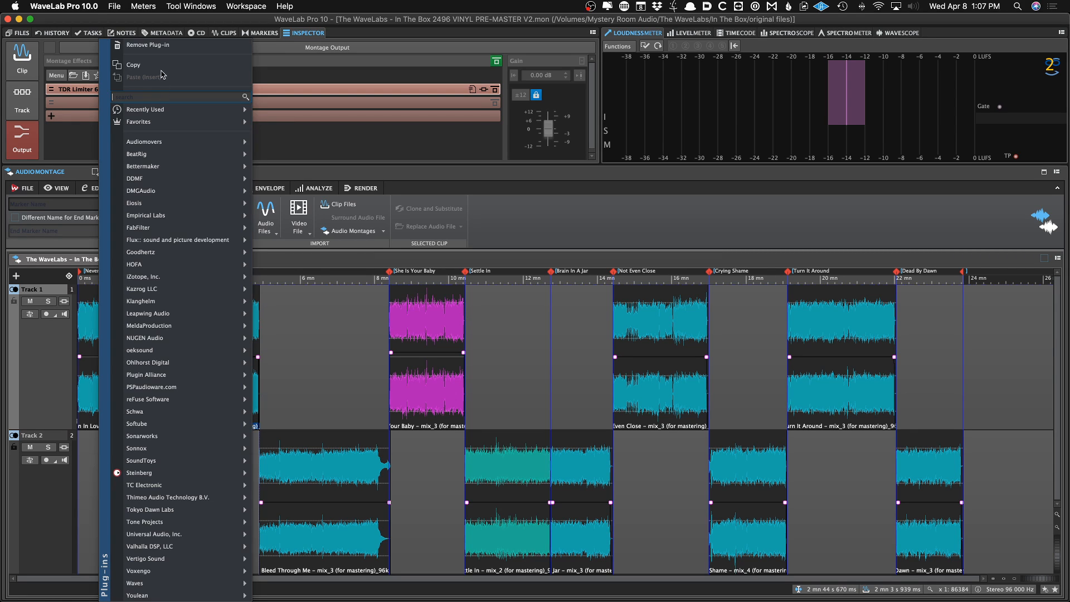
pyautogui.click(161, 45)
pyautogui.click(127, 320)
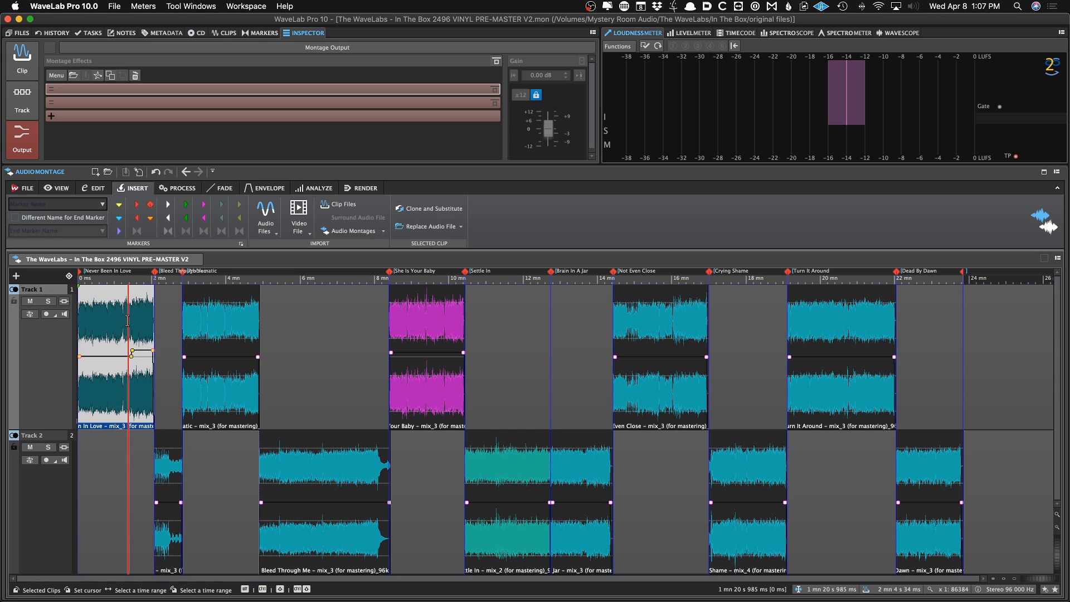
# Open the CD track list and zoom in to inspect the transition between Settle In and Brain In A Jar
pyautogui.click(196, 33)
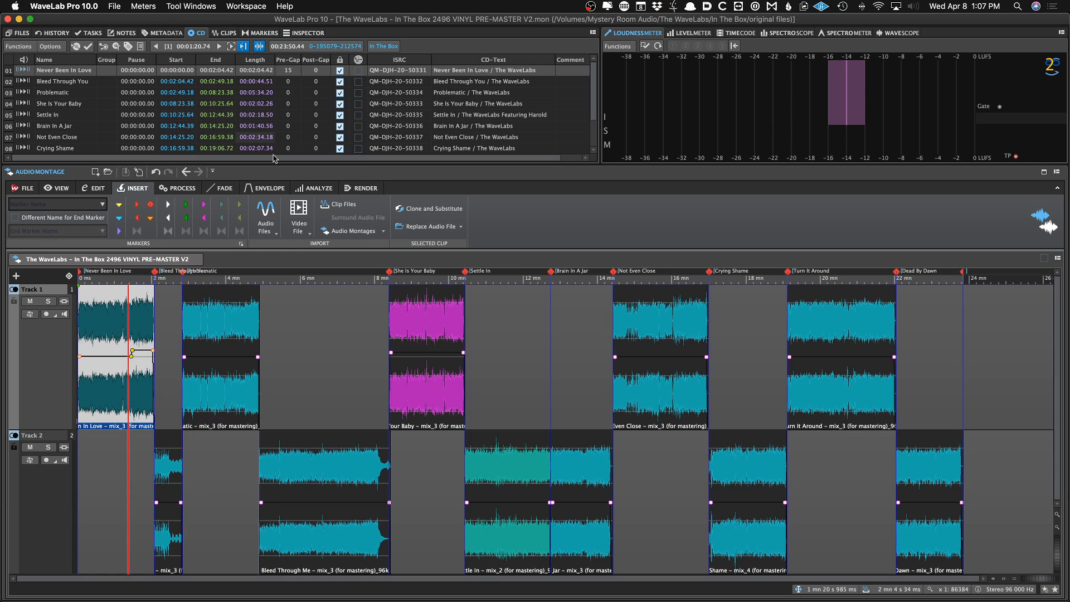
pyautogui.click(349, 337)
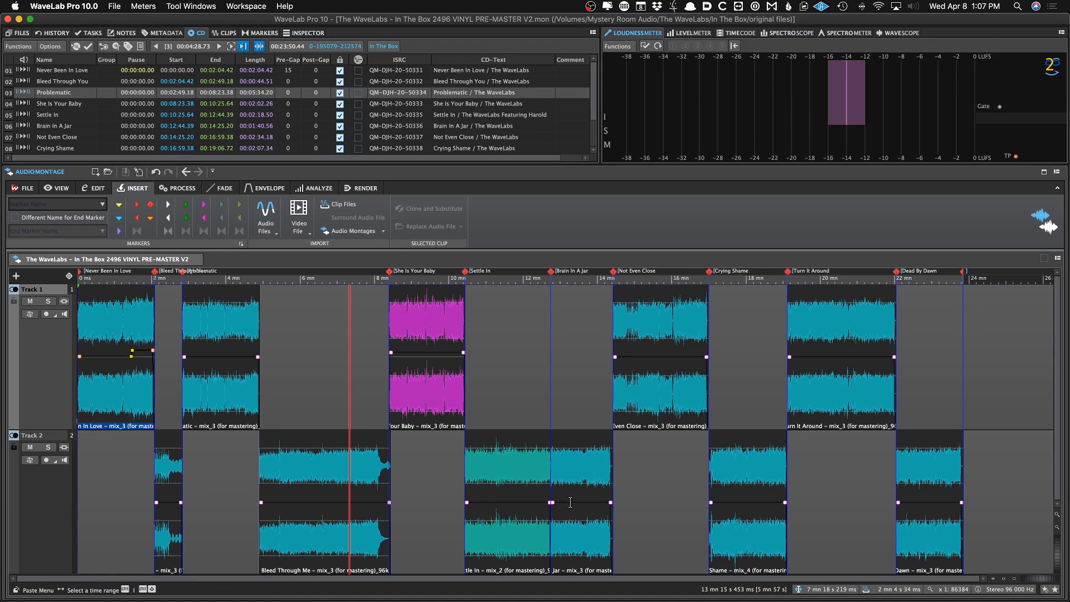
pyautogui.click(549, 408)
pyautogui.scroll(10, 549, 408)
pyautogui.scroll(-15, 551, 409)
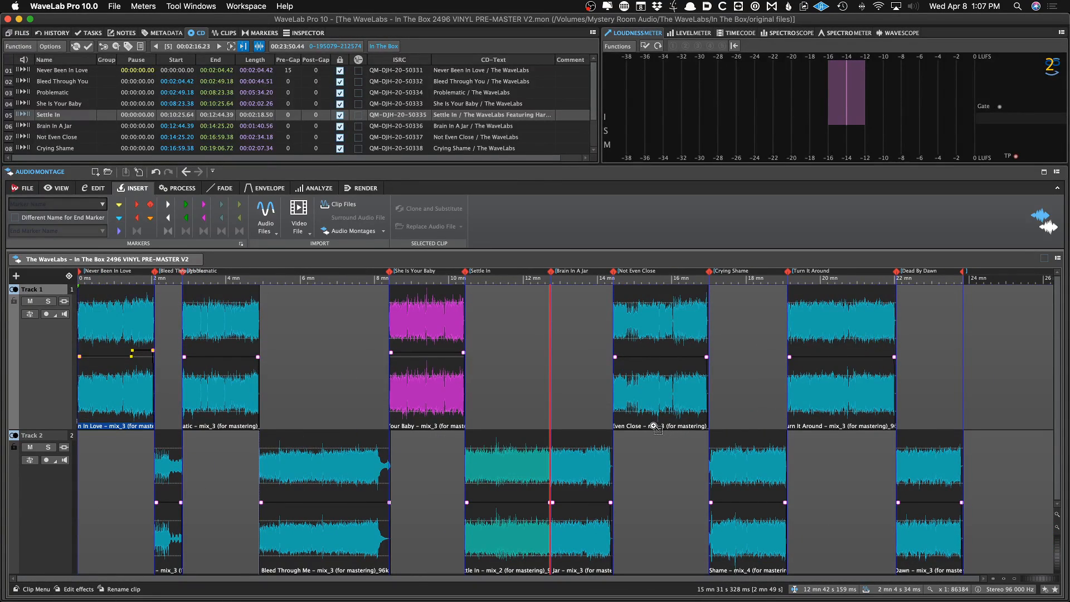
pyautogui.click(571, 419)
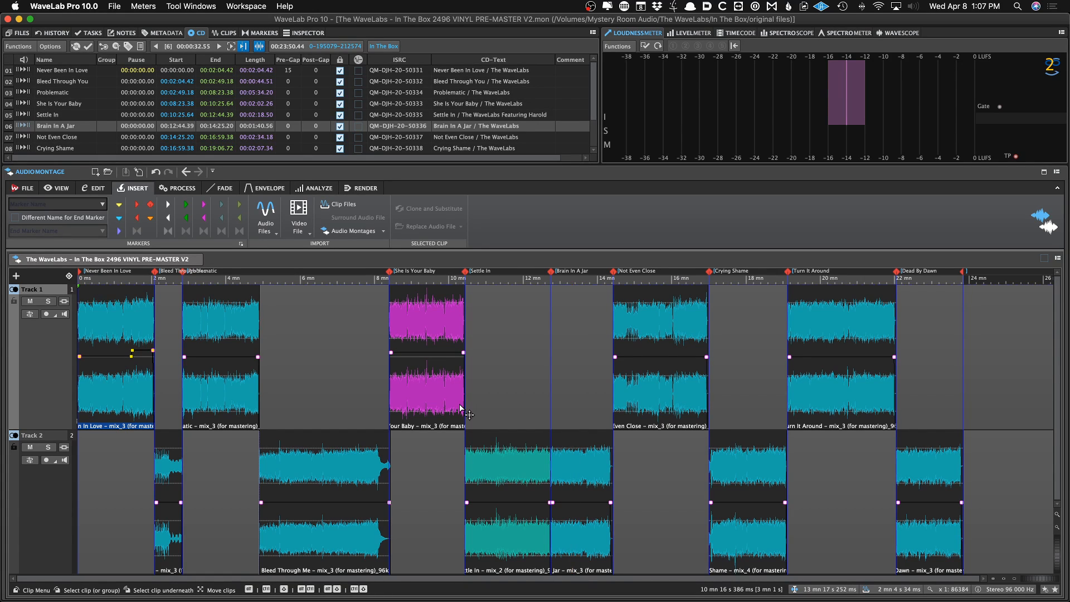
pyautogui.click(548, 371)
pyautogui.press('Up')
pyautogui.press('Up')
pyautogui.press('Up')
pyautogui.press('Up')
pyautogui.press('Up')
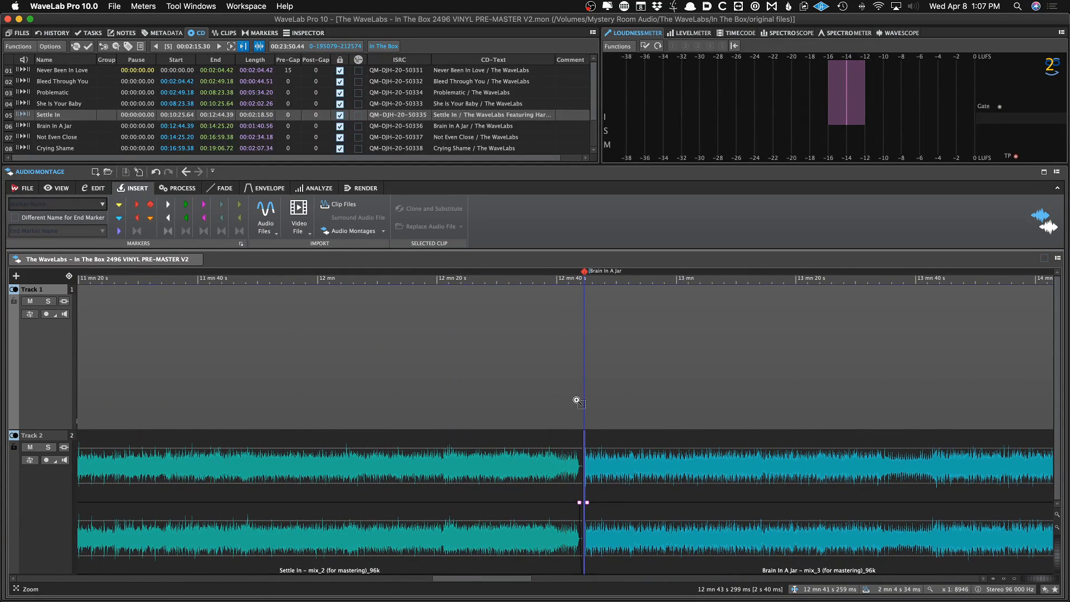
pyautogui.click(579, 398)
pyautogui.press('Up')
pyautogui.press('Up')
pyautogui.press('Up')
pyautogui.press('Up')
pyautogui.press('Up')
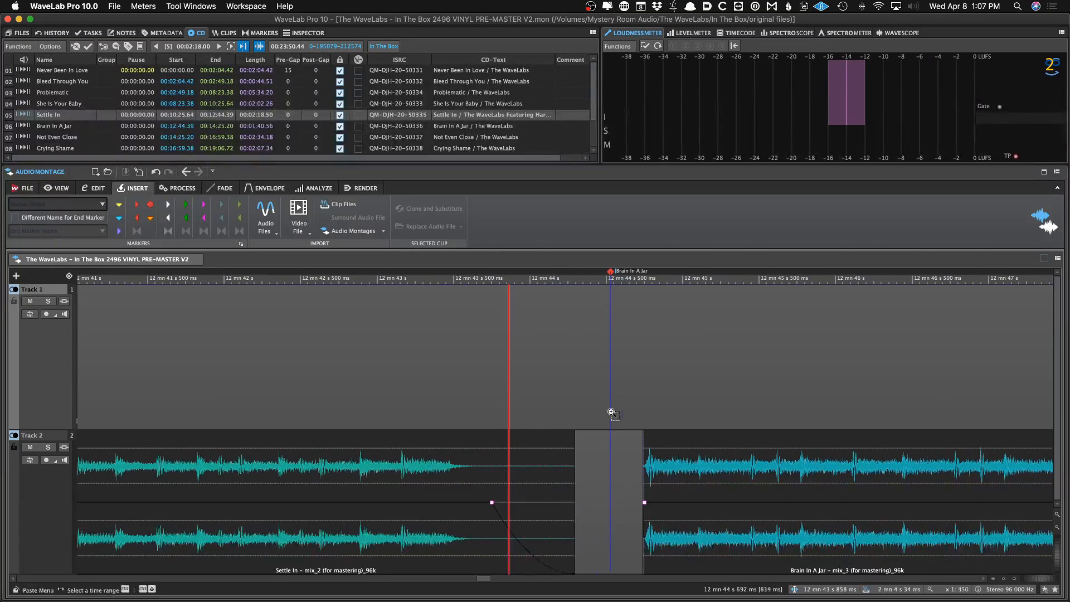
pyautogui.hscroll(1, 542, 416)
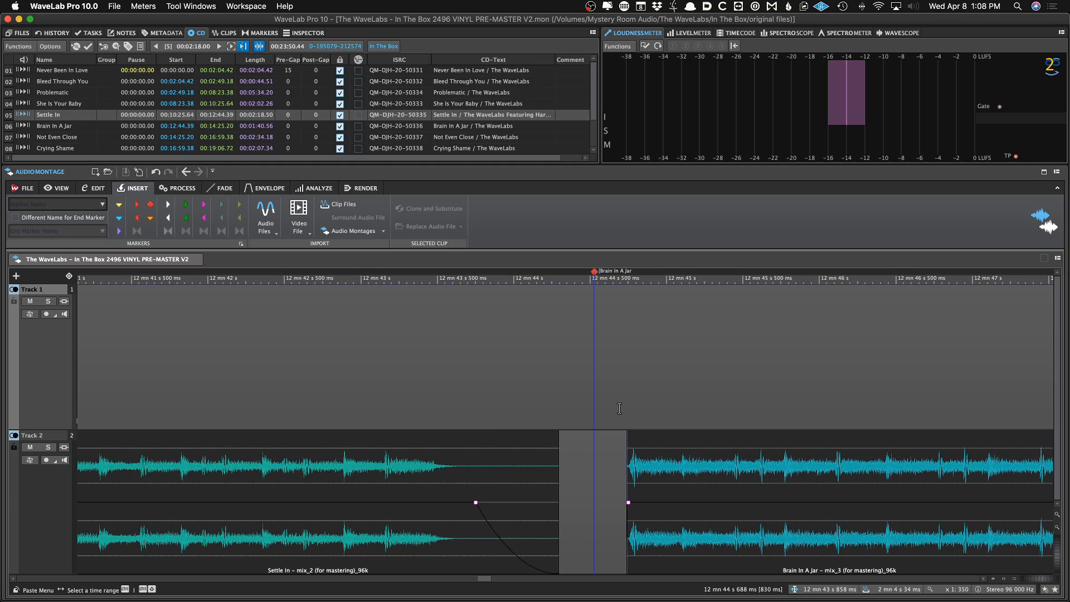
pyautogui.scroll(-10, 603, 407)
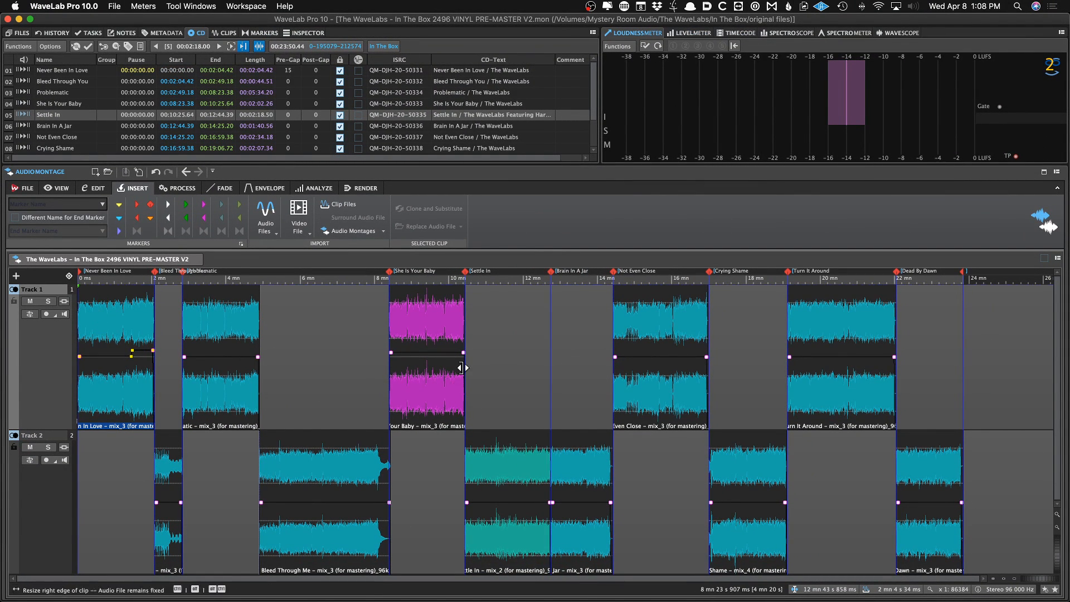
# Assign the CD tracks to group A
pyautogui.click(164, 33)
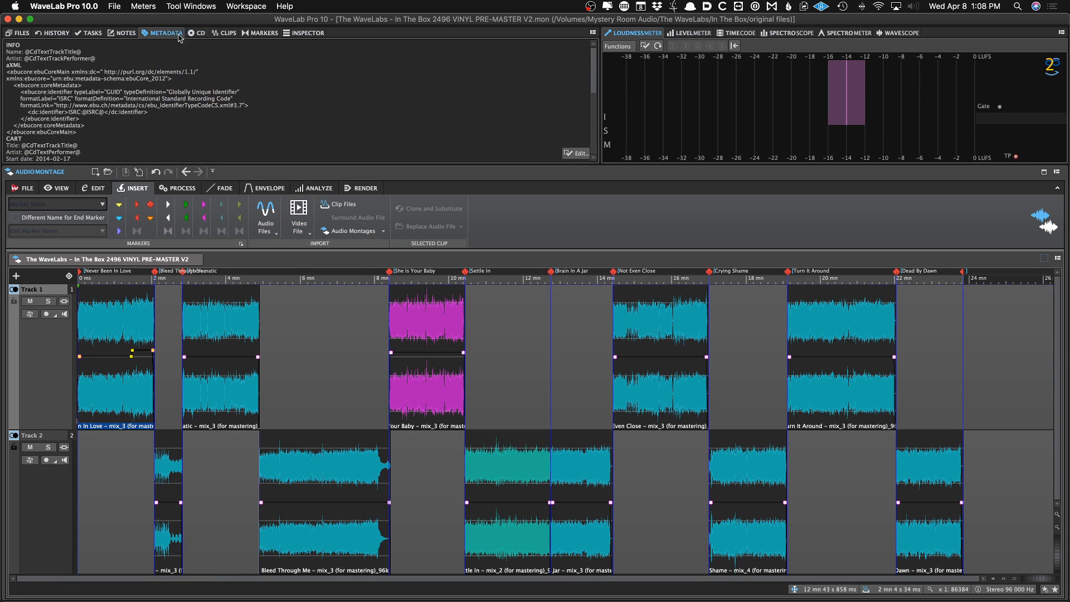
pyautogui.click(242, 33)
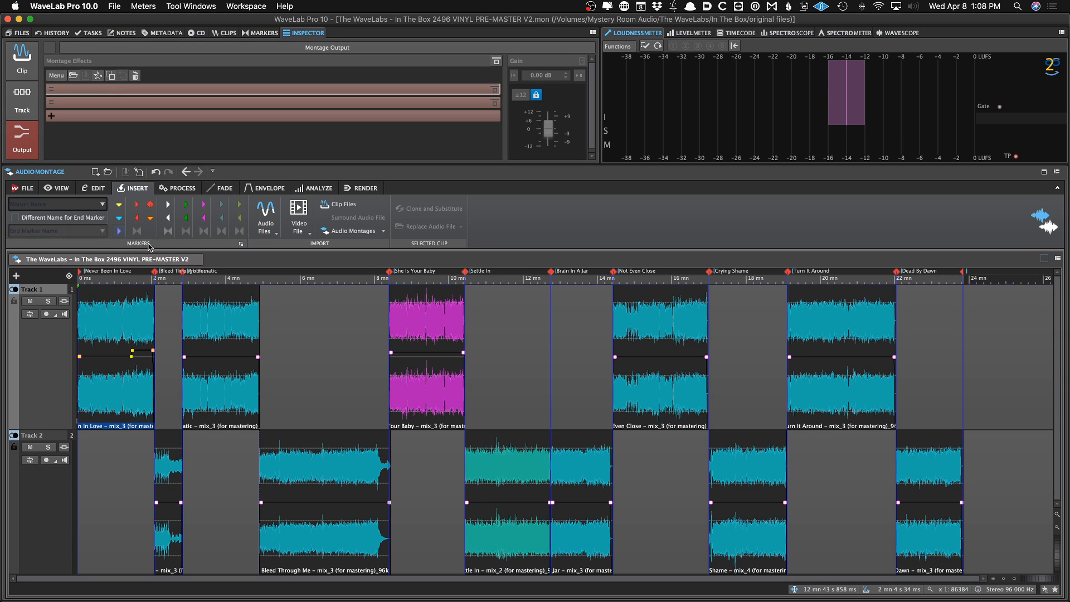
pyautogui.click(196, 34)
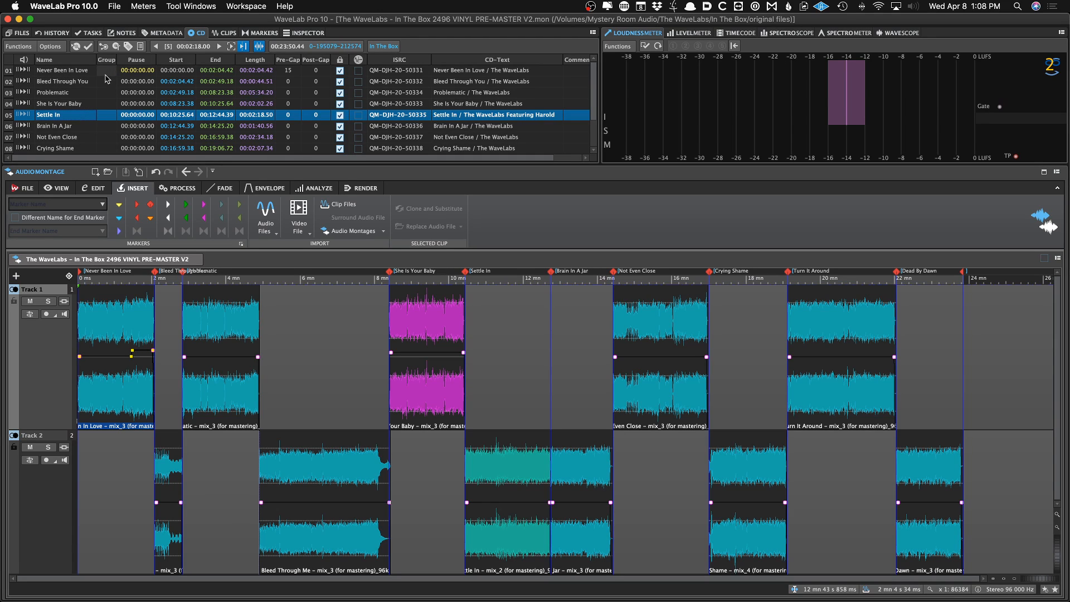
pyautogui.click(109, 73)
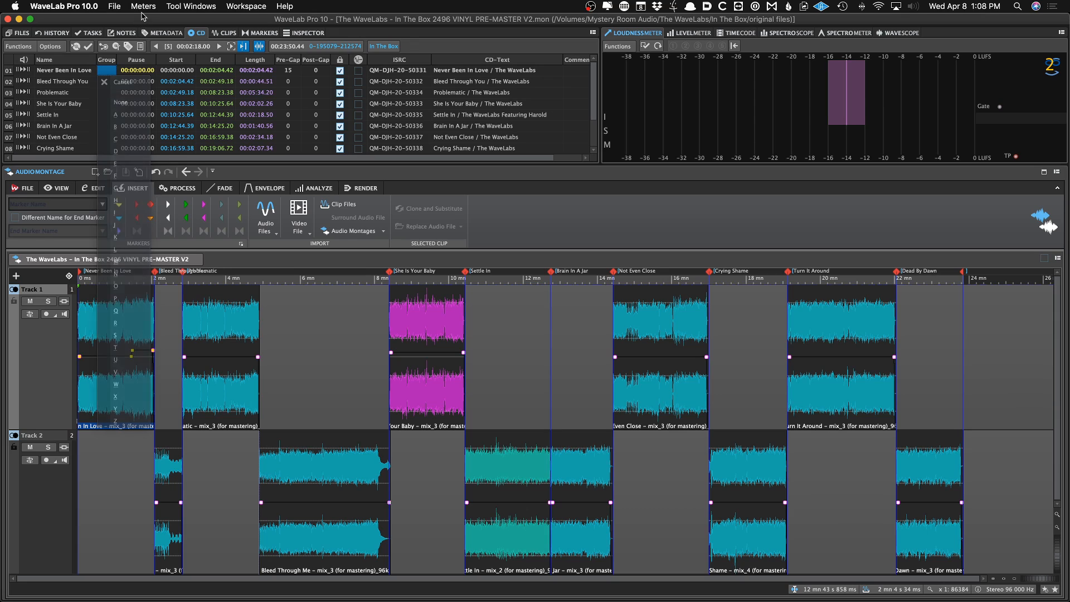
pyautogui.click(115, 114)
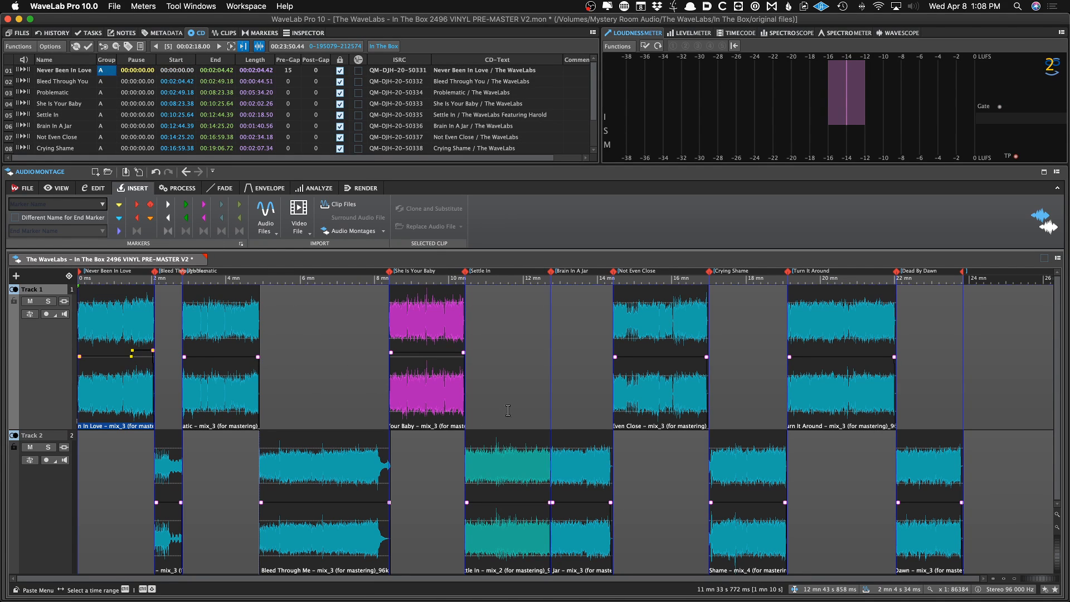
# Set the group of Brain In A Jar and the following CD tracks to B, then save the montage
pyautogui.click(550, 398)
pyautogui.scroll(5, 550, 398)
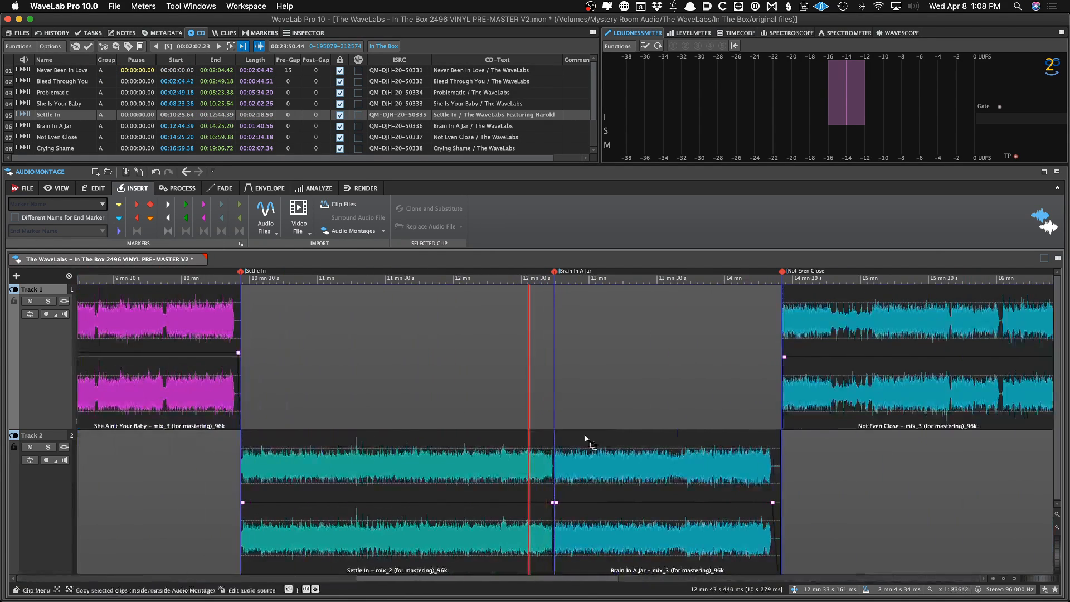
pyautogui.click(600, 529)
pyautogui.scroll(3, 568, 490)
pyautogui.scroll(-4, 560, 426)
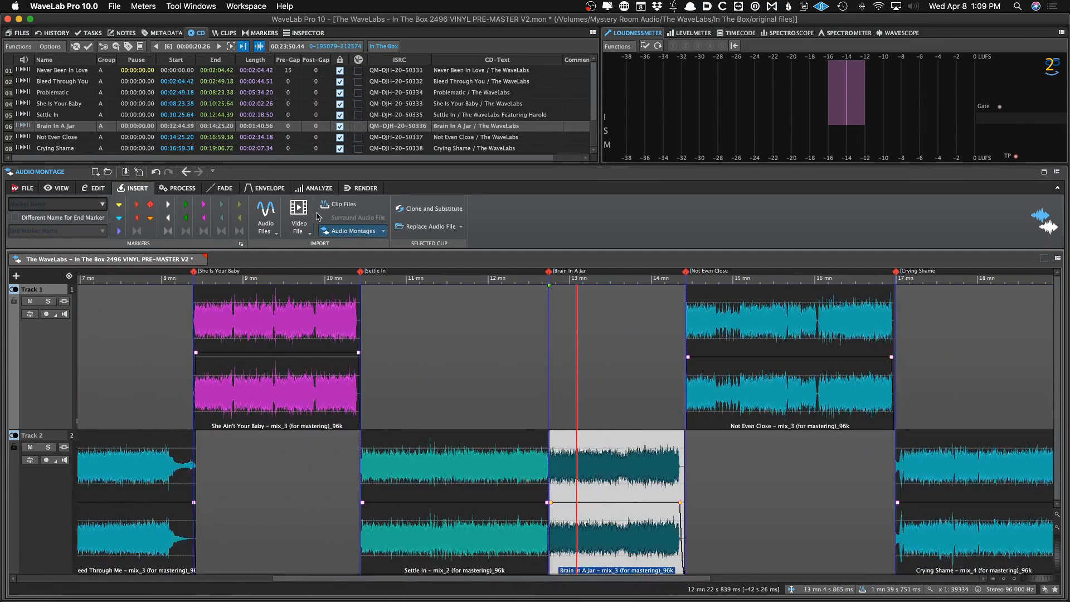
pyautogui.click(101, 127)
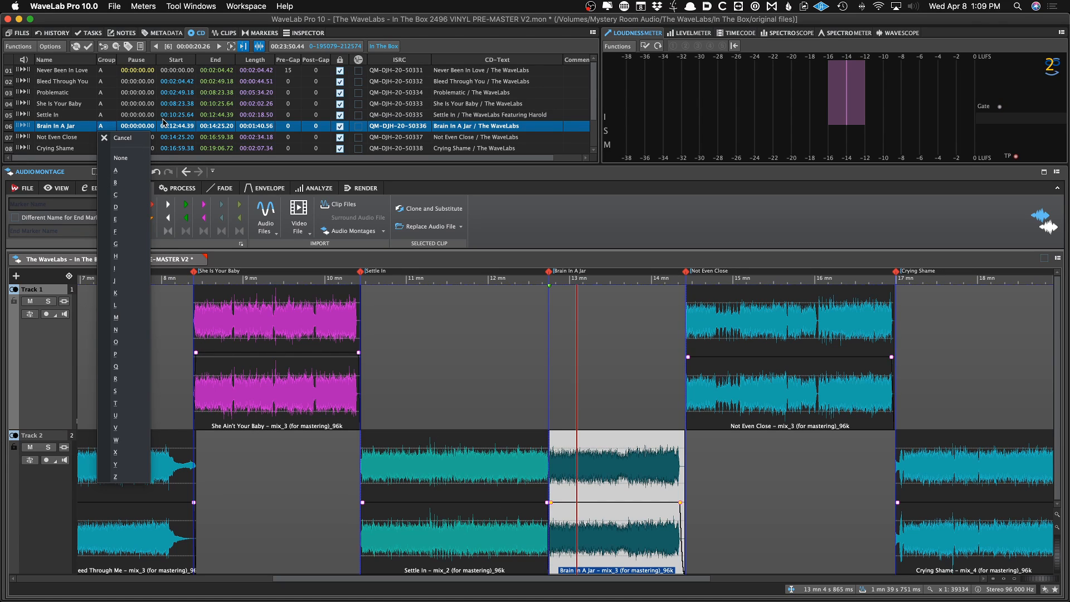
pyautogui.click(127, 186)
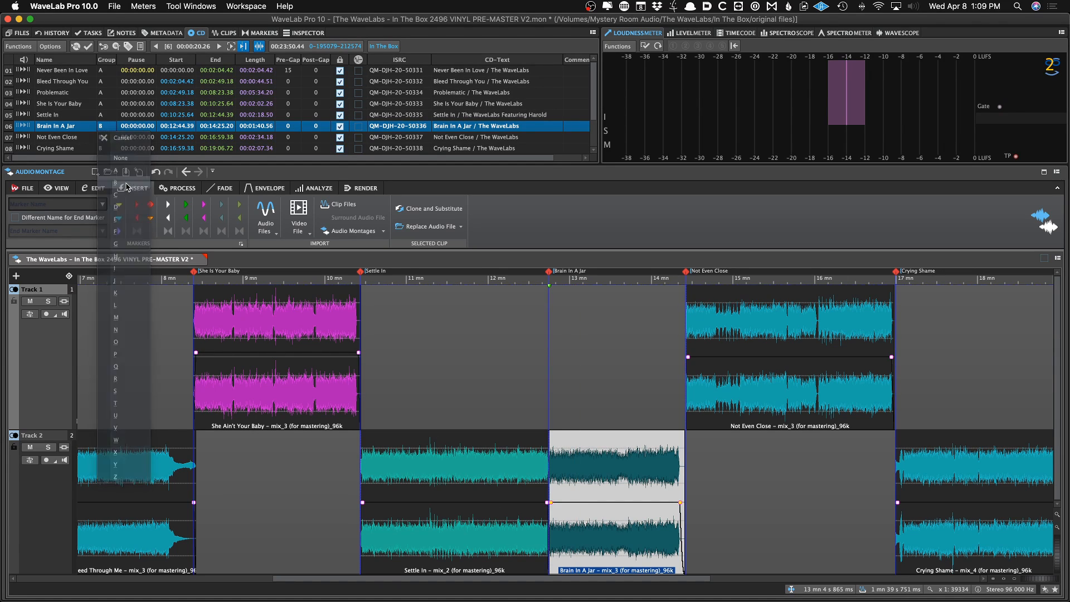
pyautogui.scroll(-1, 101, 128)
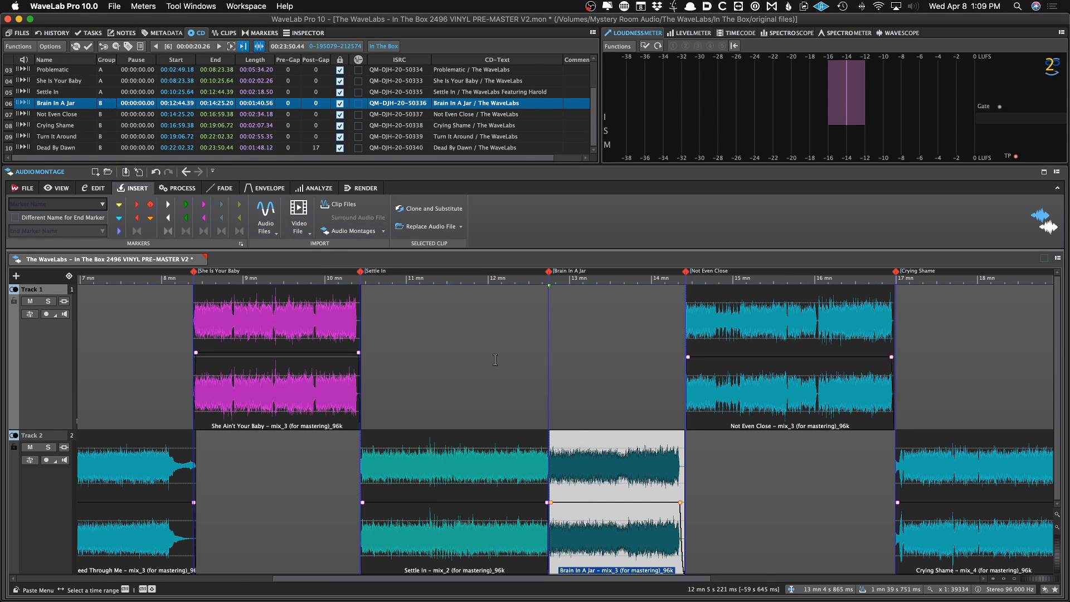
pyautogui.press('super+s')
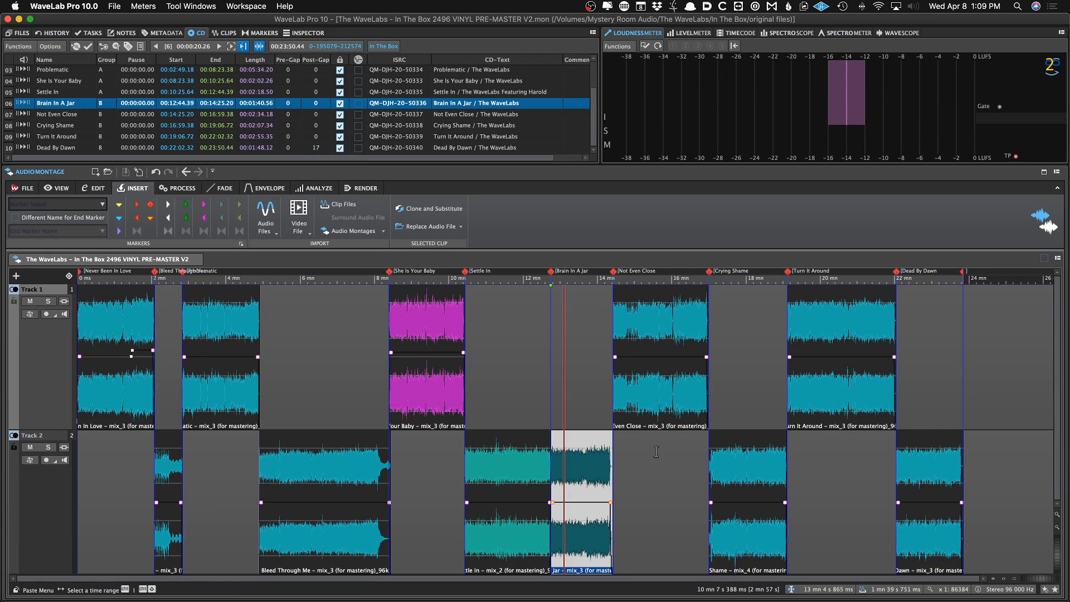
# Select the range from Brain In A Jar to the montage end and zoom in to inspect its start
pyautogui.click(556, 404)
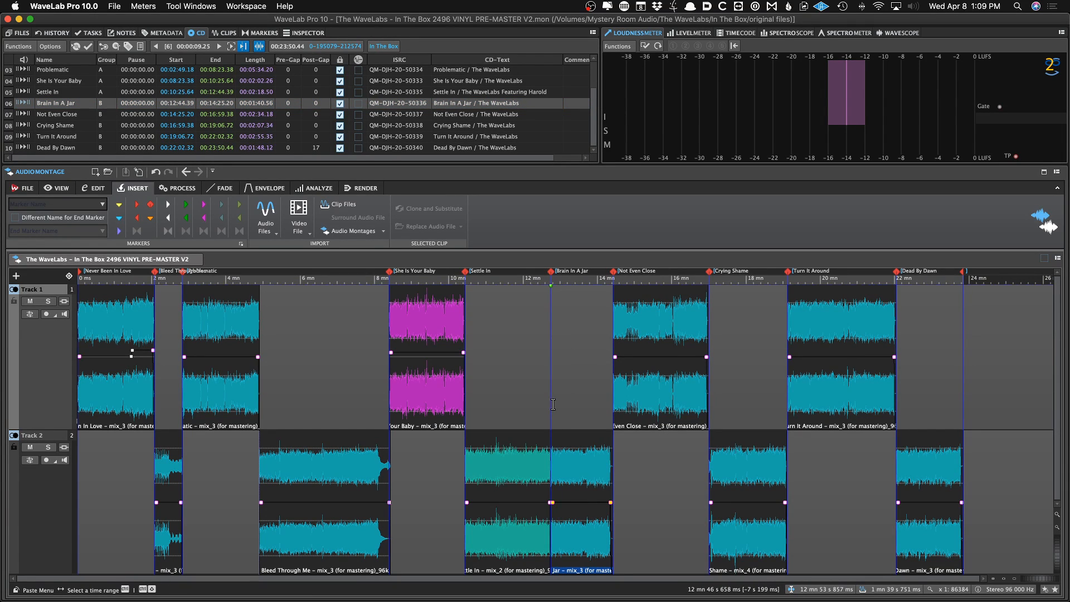
pyautogui.click(553, 403)
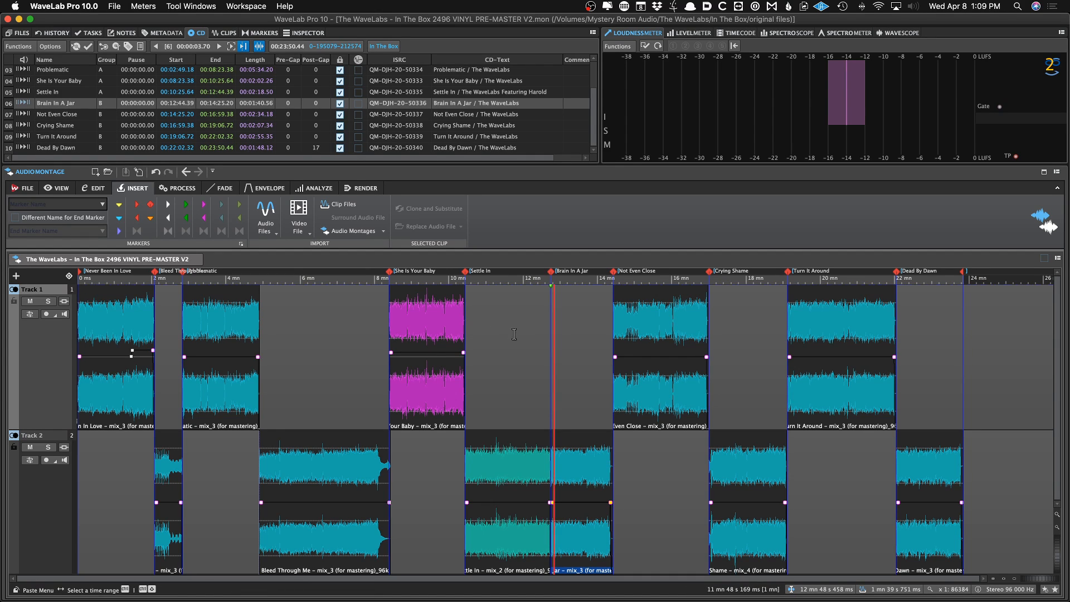
pyautogui.moveTo(552, 319); pyautogui.dragTo(1001, 380)
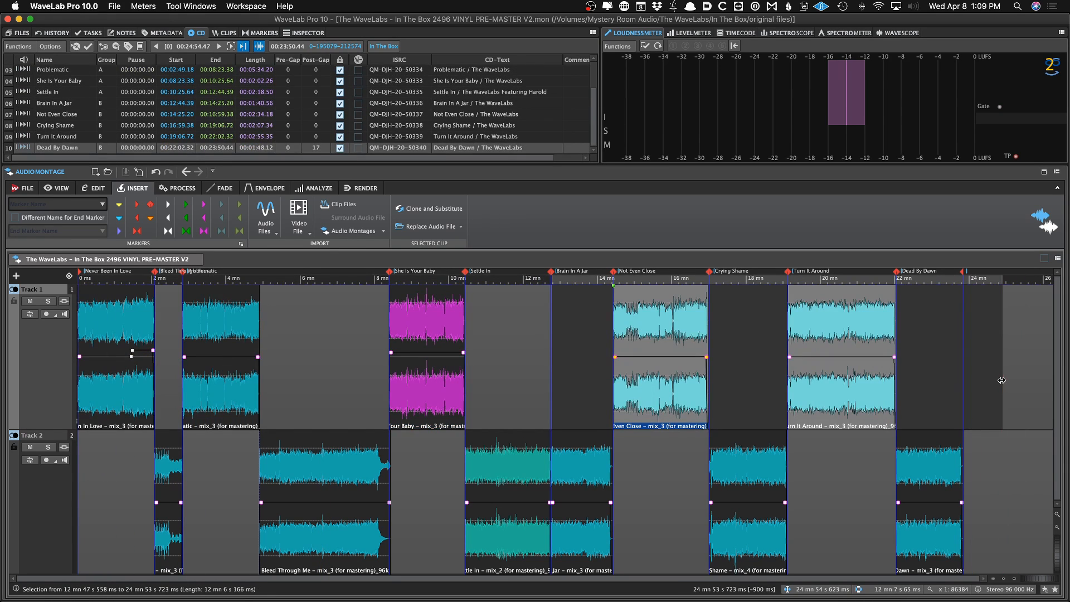
pyautogui.click(492, 343)
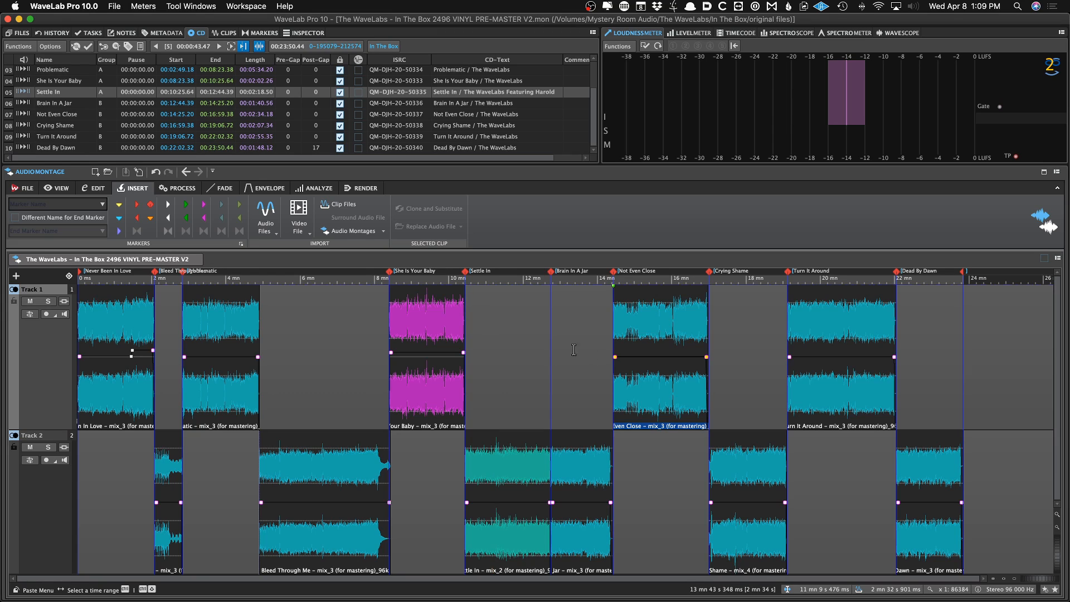
pyautogui.moveTo(549, 346); pyautogui.dragTo(962, 422)
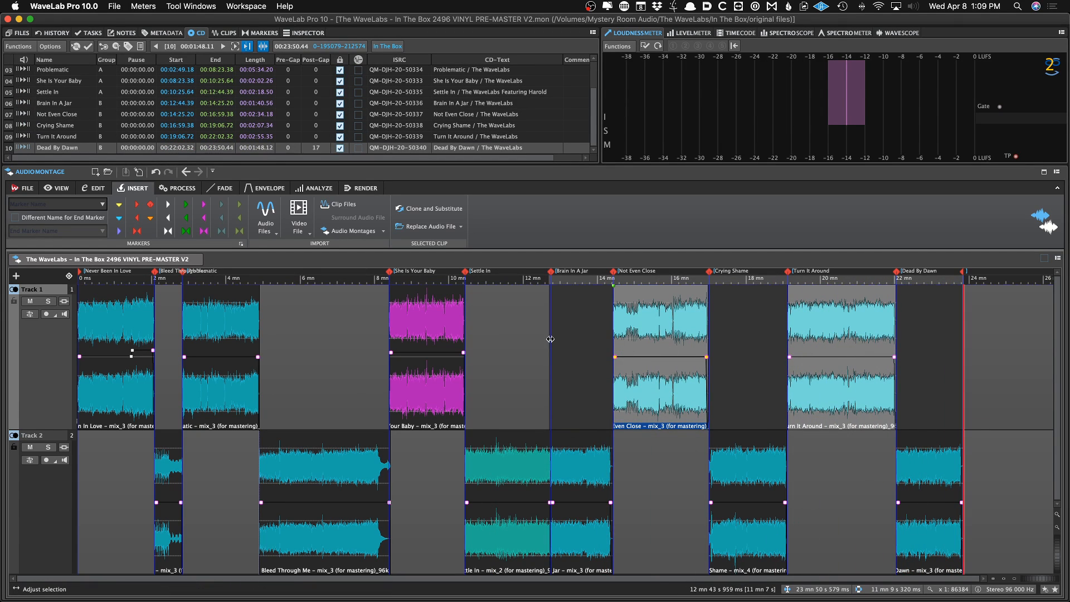
pyautogui.scroll(2, 550, 339)
pyautogui.scroll(4, 550, 339)
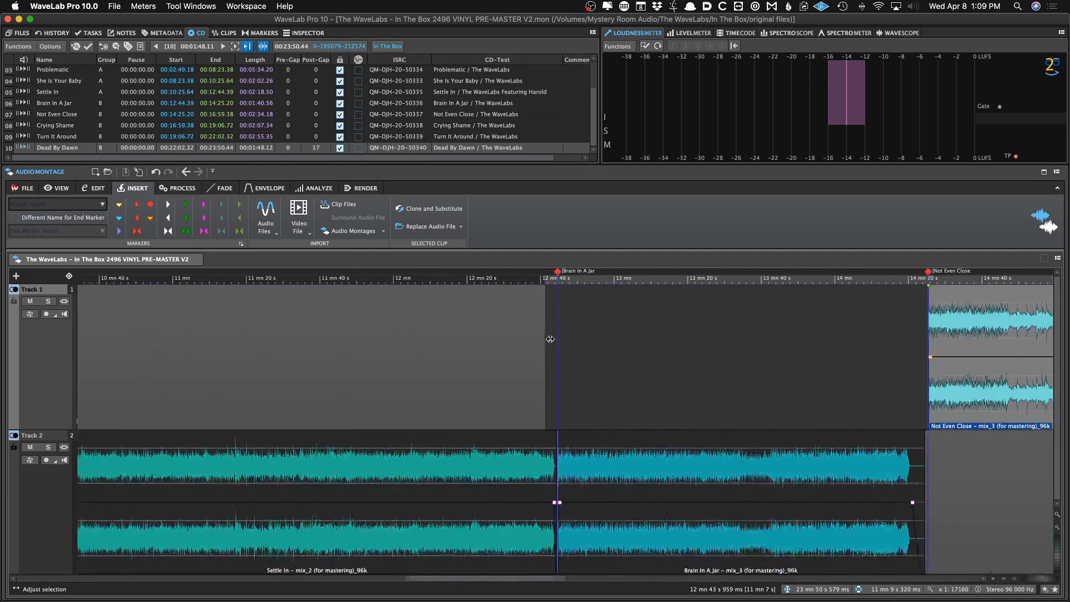
pyautogui.click(571, 333)
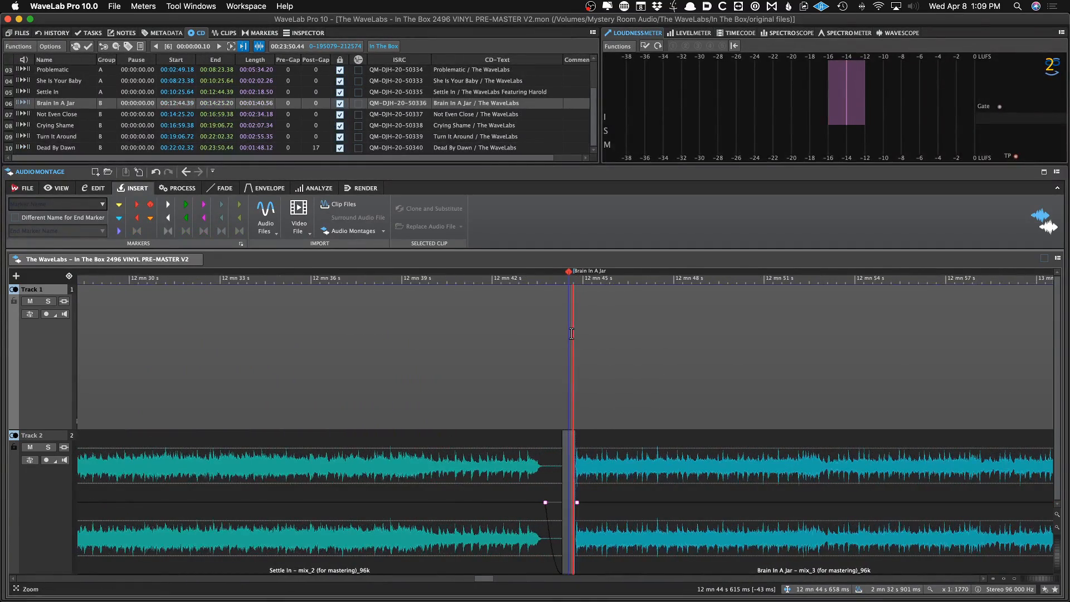
pyautogui.scroll(-3, 571, 333)
pyautogui.scroll(-1, 571, 333)
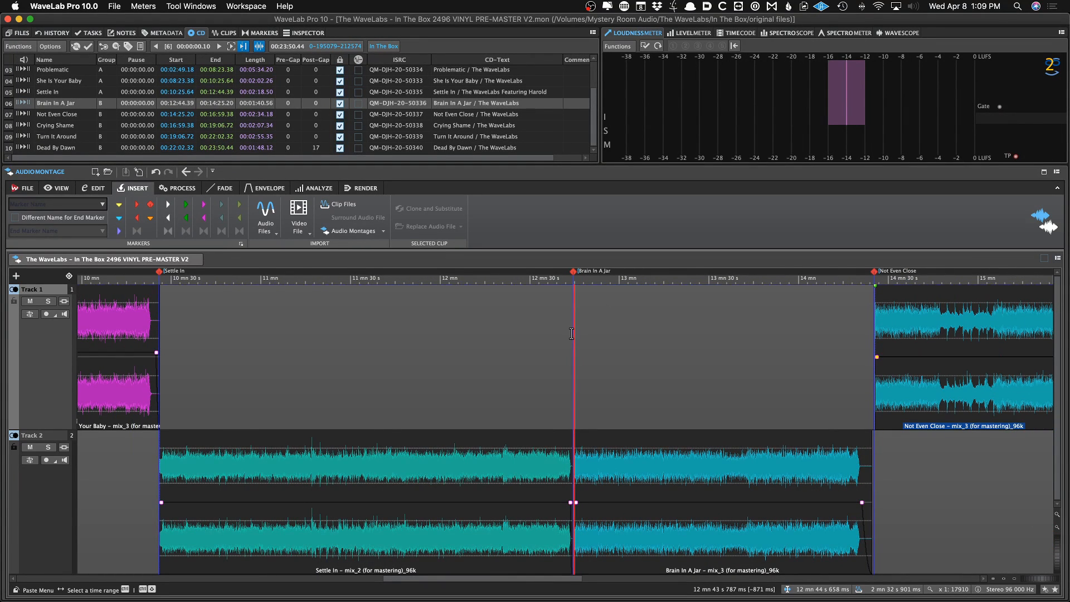
pyautogui.scroll(-4, 571, 333)
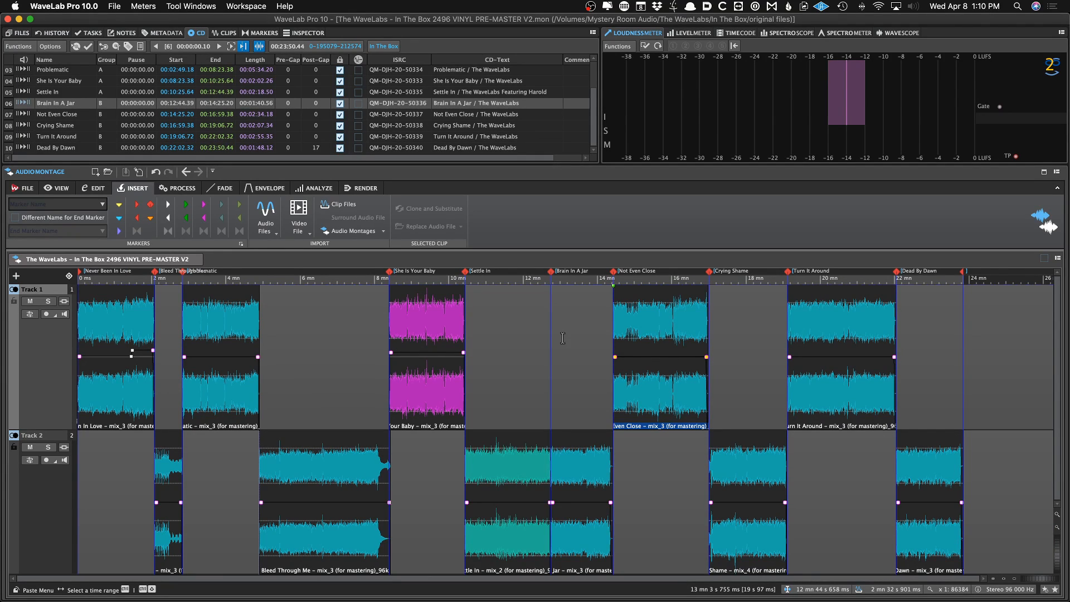
pyautogui.click(305, 317)
pyautogui.scroll(1, 106, 104)
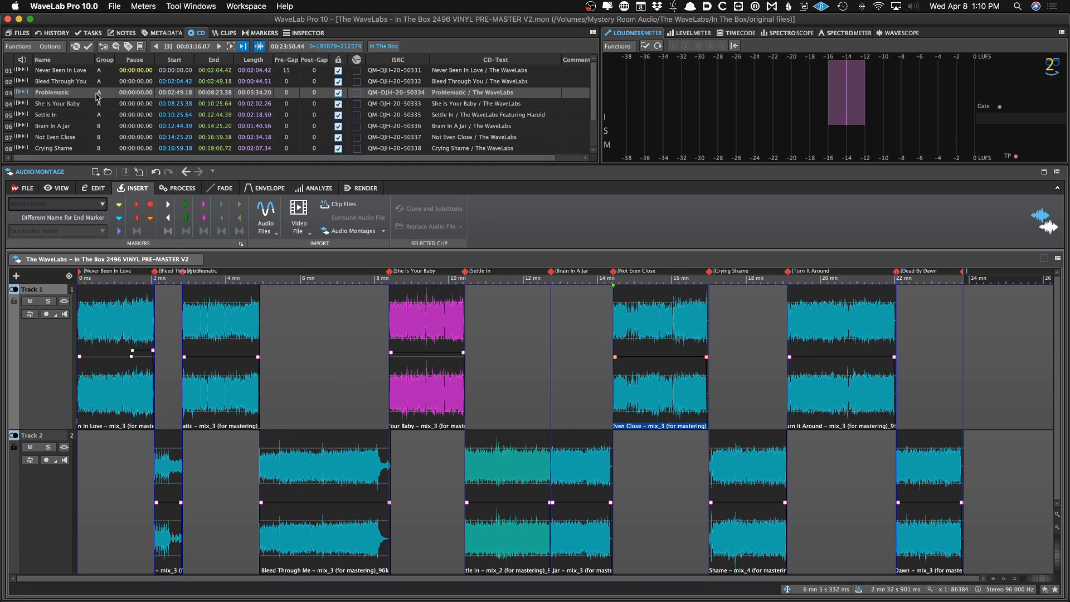
# Review the group assignments of the tracks in the CD track list
pyautogui.scroll(-1, 101, 77)
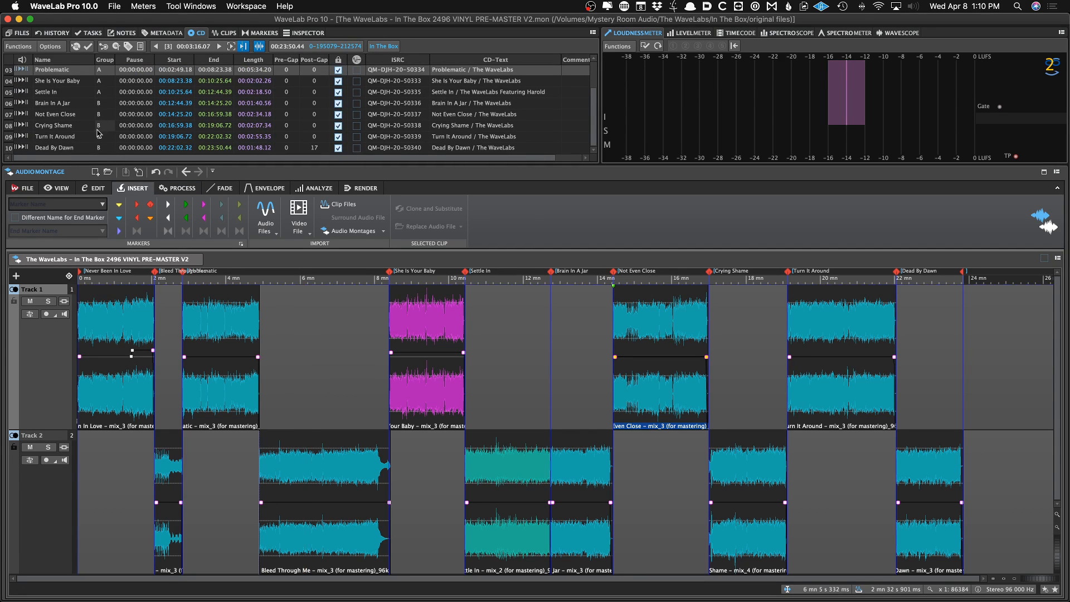
pyautogui.scroll(1, 96, 106)
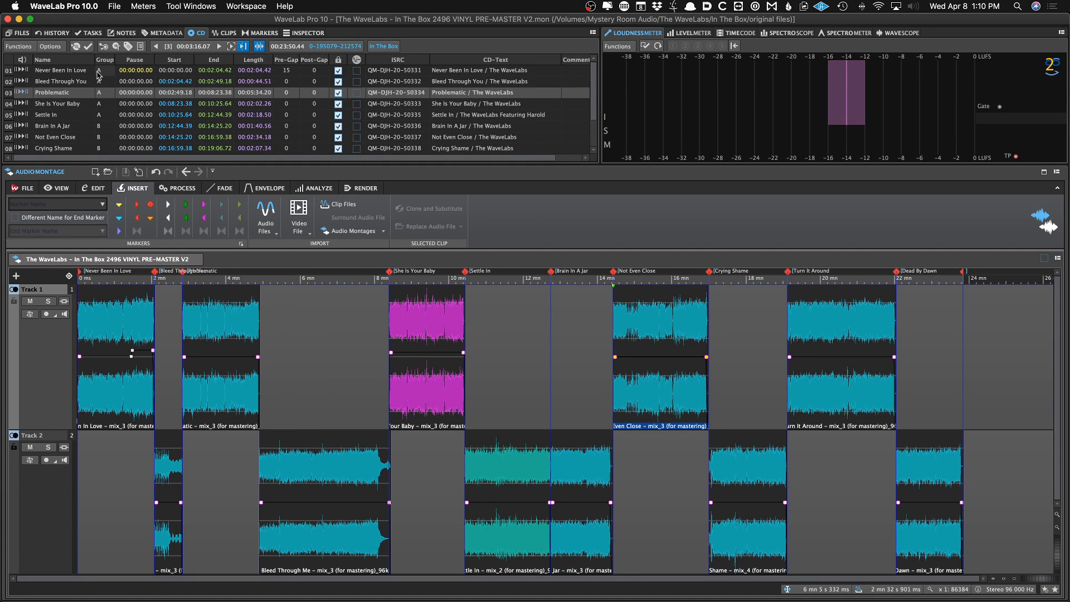
pyautogui.scroll(-1, 104, 137)
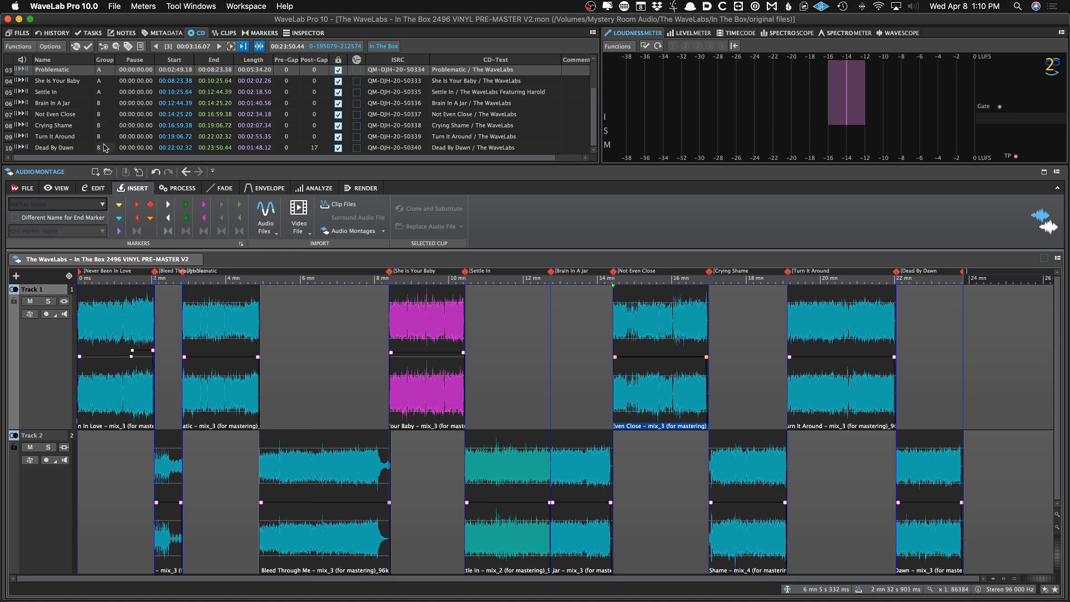
pyautogui.scroll(2, 95, 78)
pyautogui.click(99, 73)
pyautogui.click(298, 339)
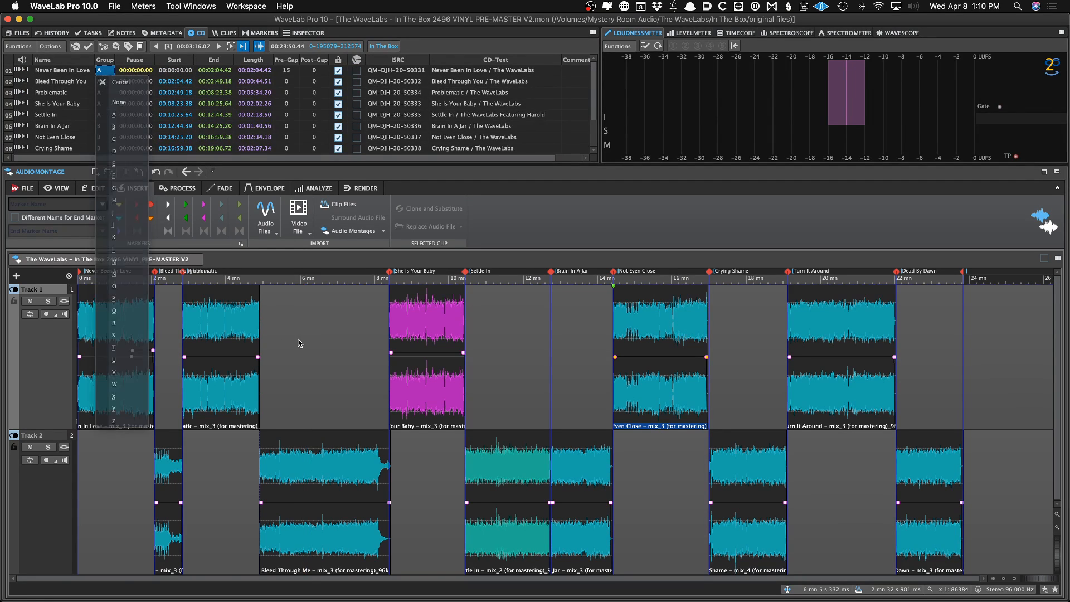
pyautogui.click(298, 342)
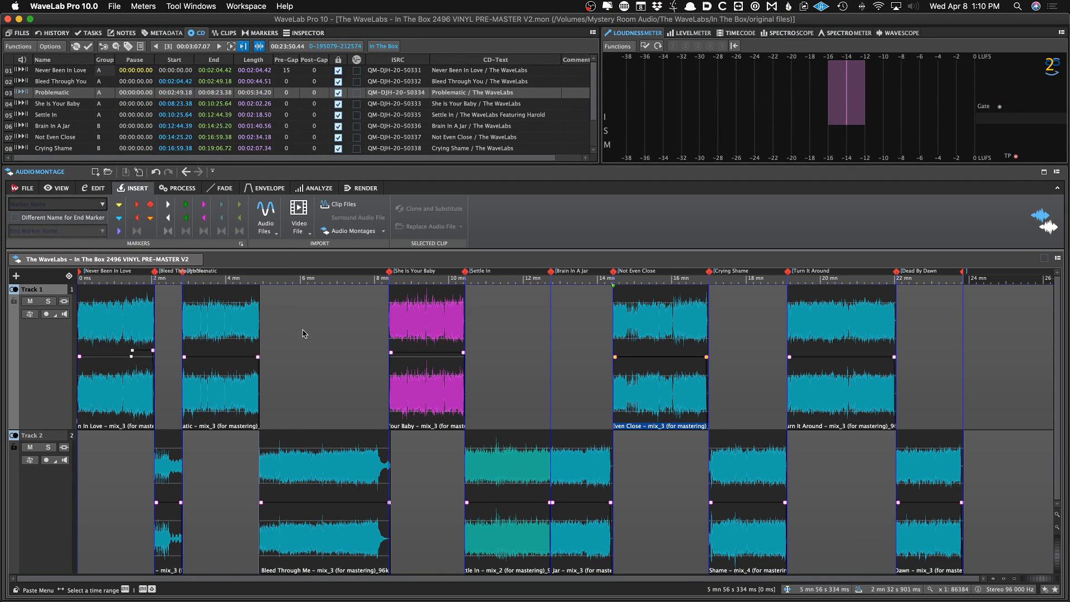
# Load the Vinyl SIDE A render preset so CD track group A renders with the SIDE_A naming scheme
pyautogui.click(361, 188)
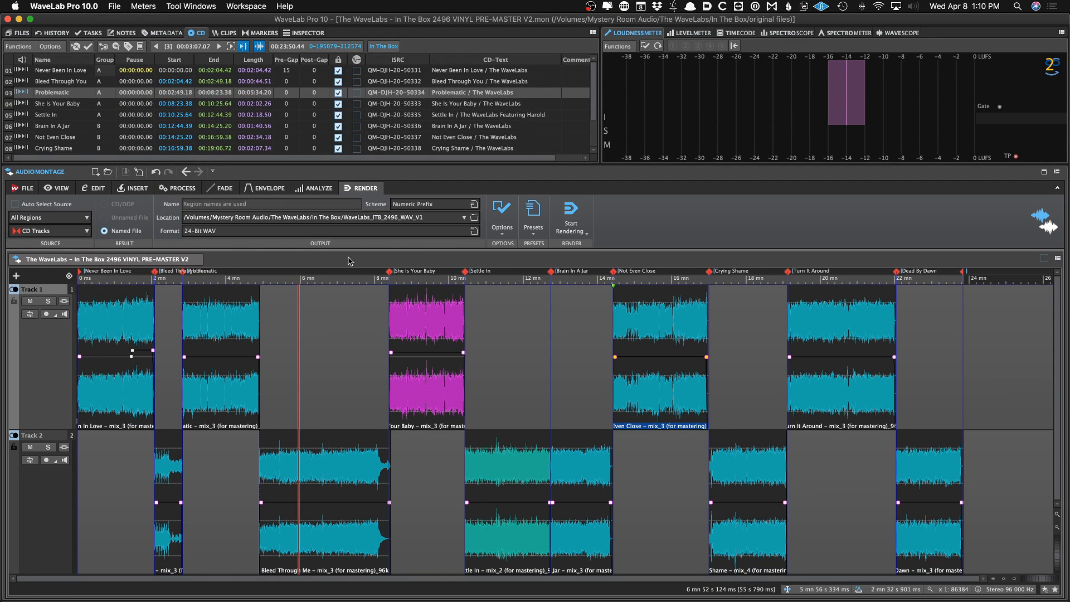
pyautogui.click(535, 216)
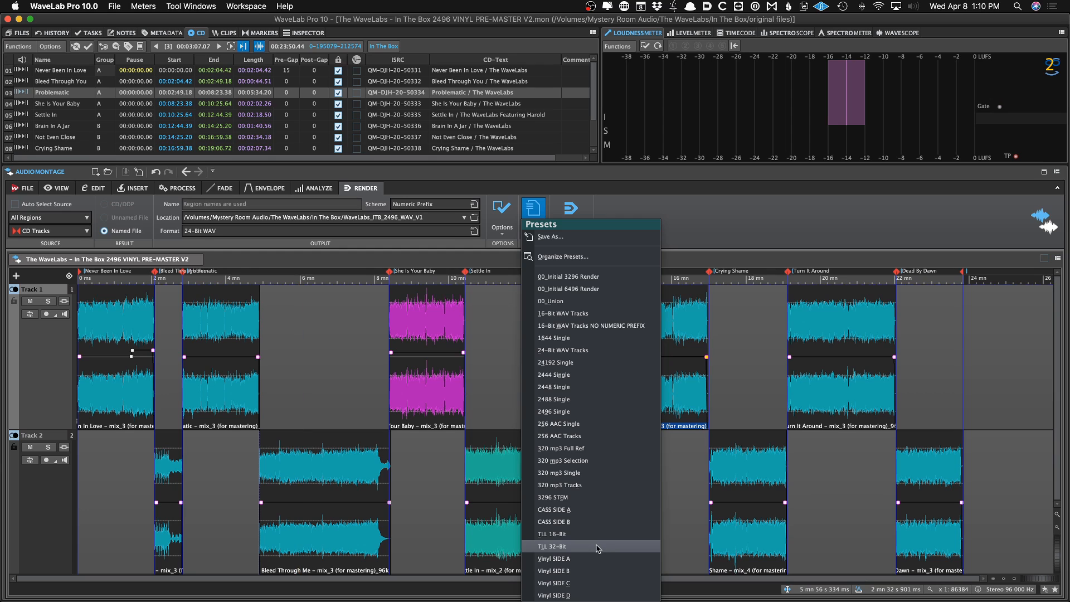
pyautogui.click(543, 562)
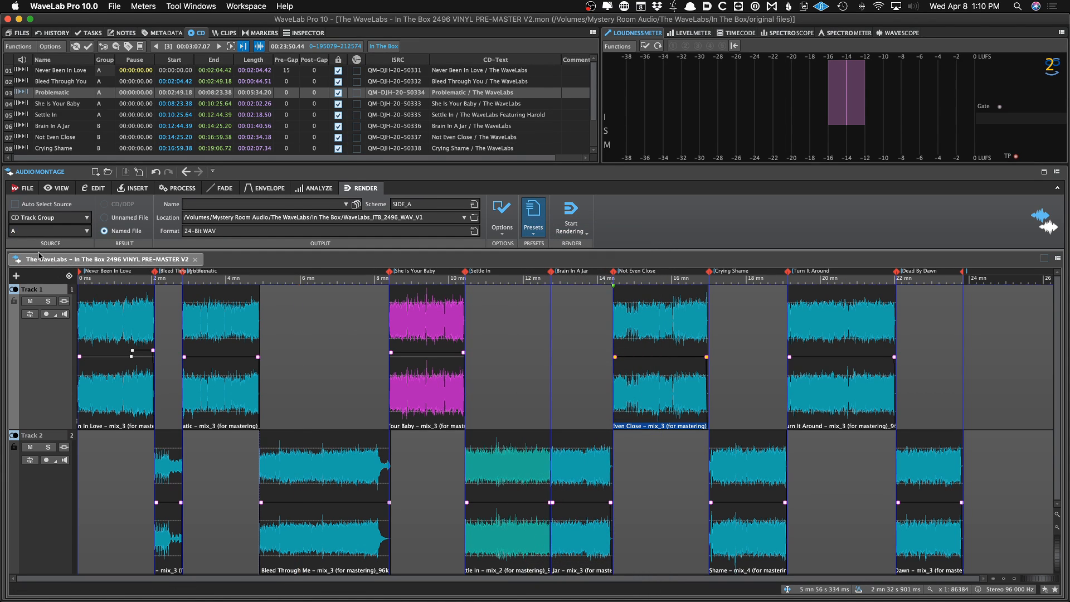
pyautogui.click(27, 221)
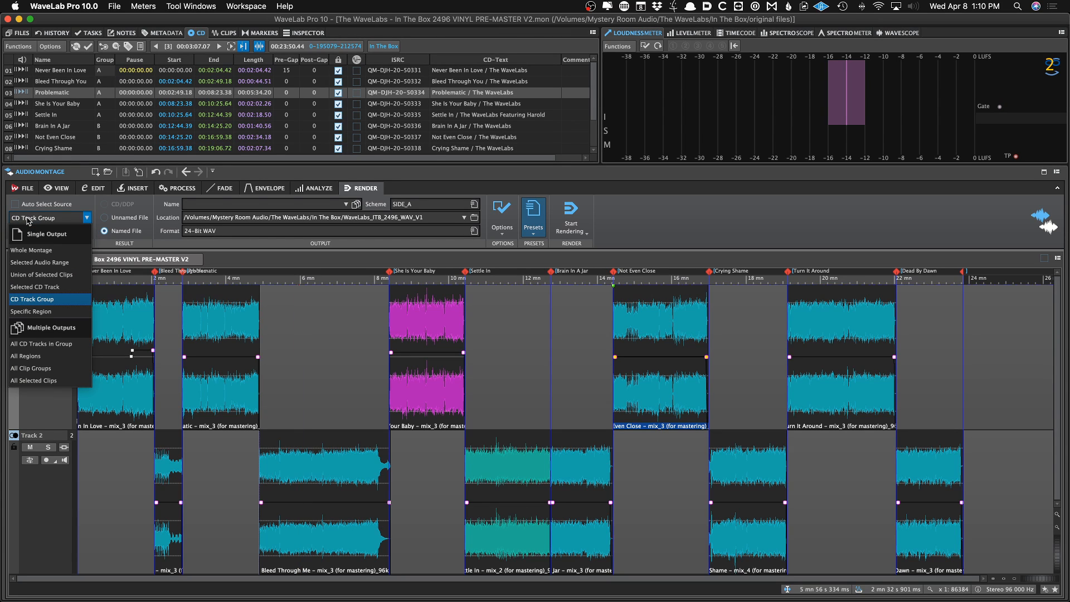
pyautogui.press('Up')
pyautogui.press('Up')
pyautogui.press('Up')
pyautogui.press('Up')
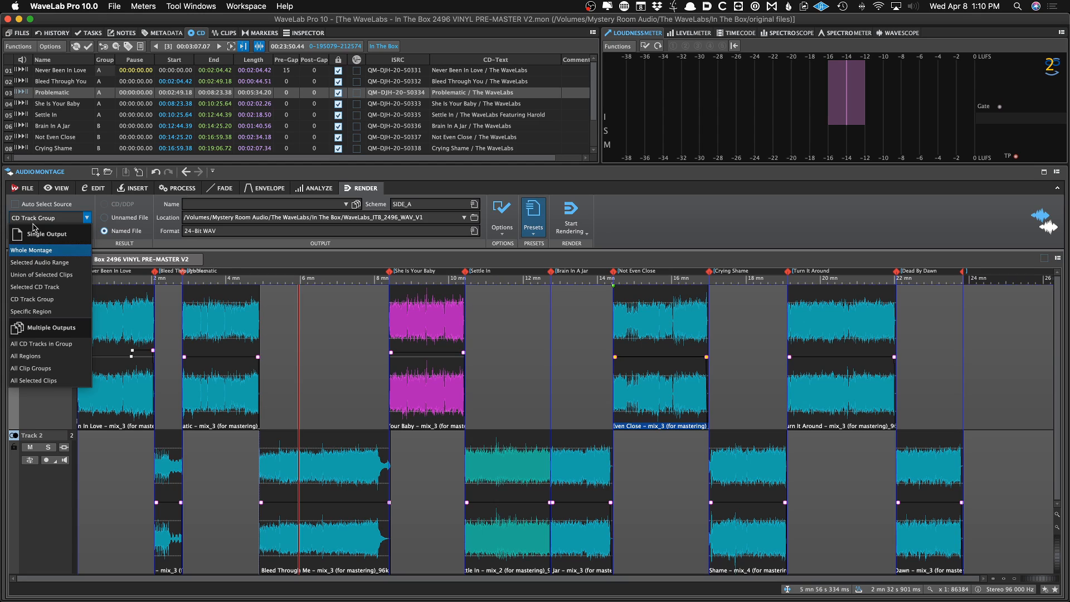
pyautogui.click(21, 199)
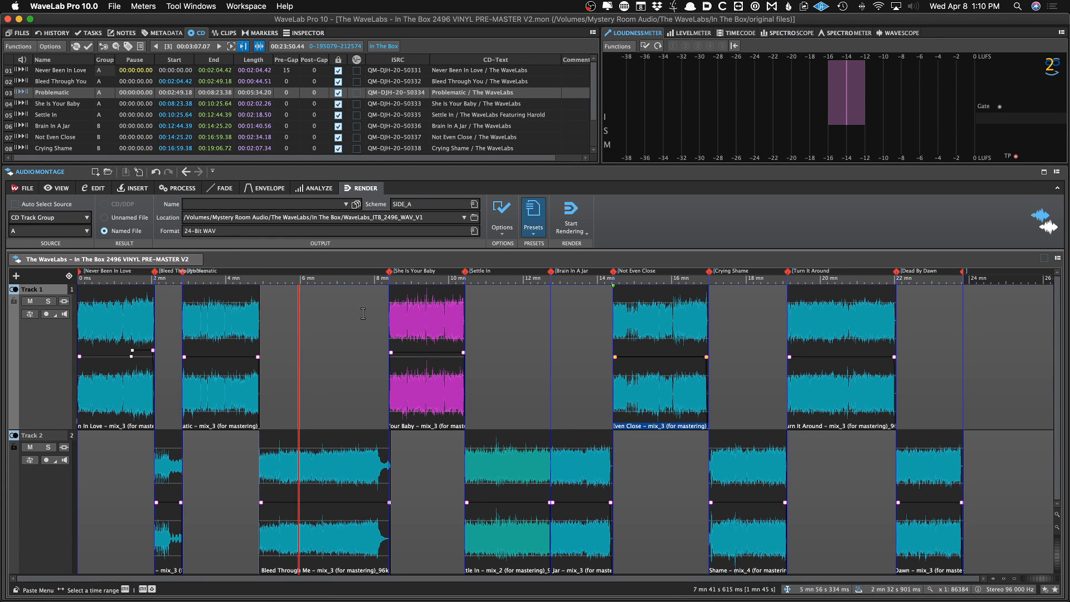
# Check the render options and the preset list
pyautogui.click(501, 214)
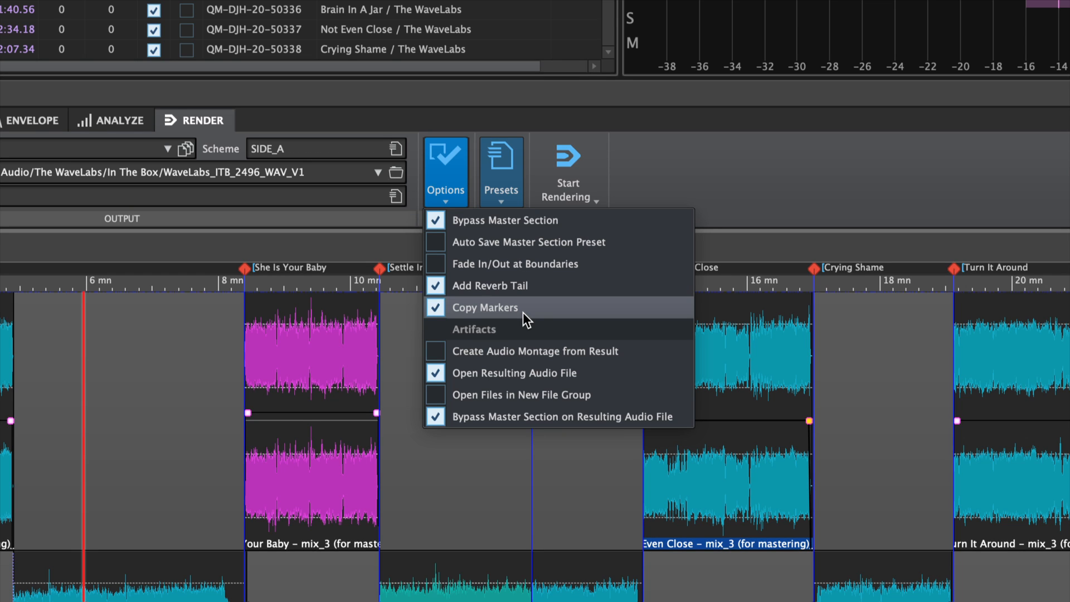
pyautogui.click(665, 178)
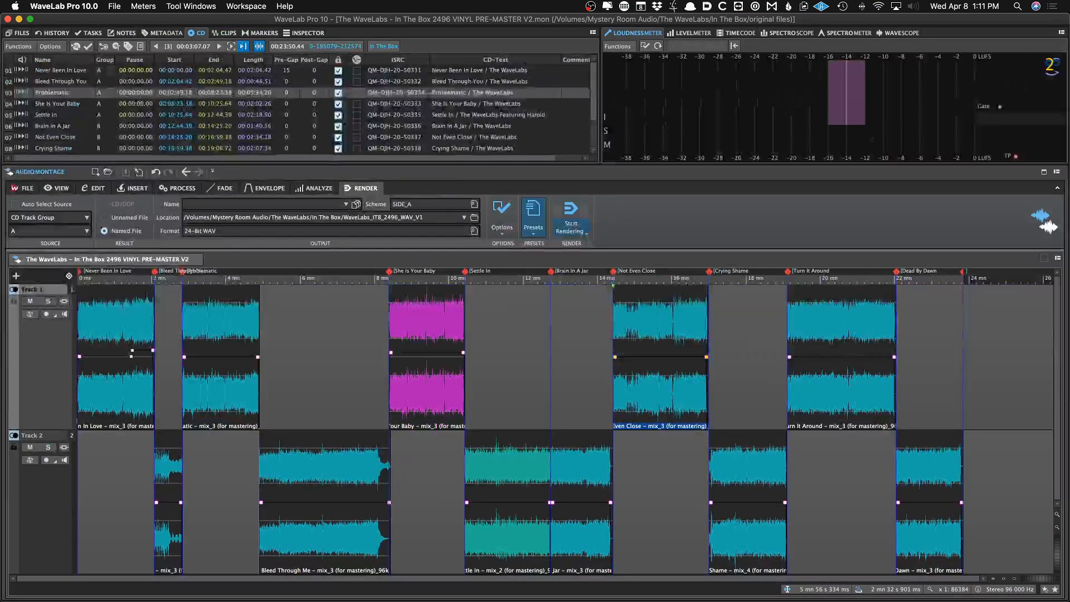
pyautogui.click(533, 215)
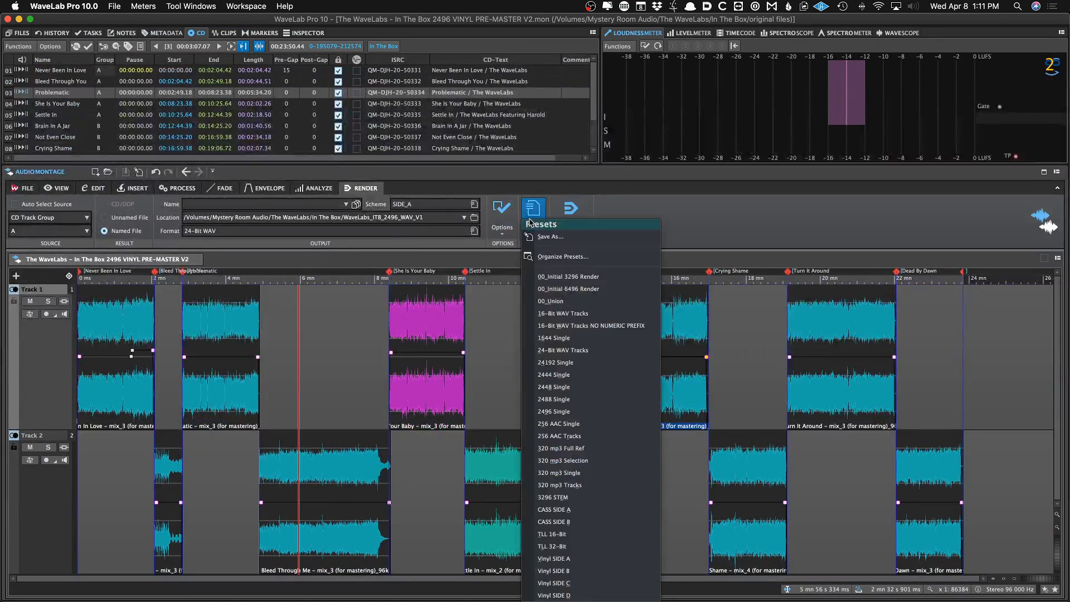
pyautogui.click(160, 305)
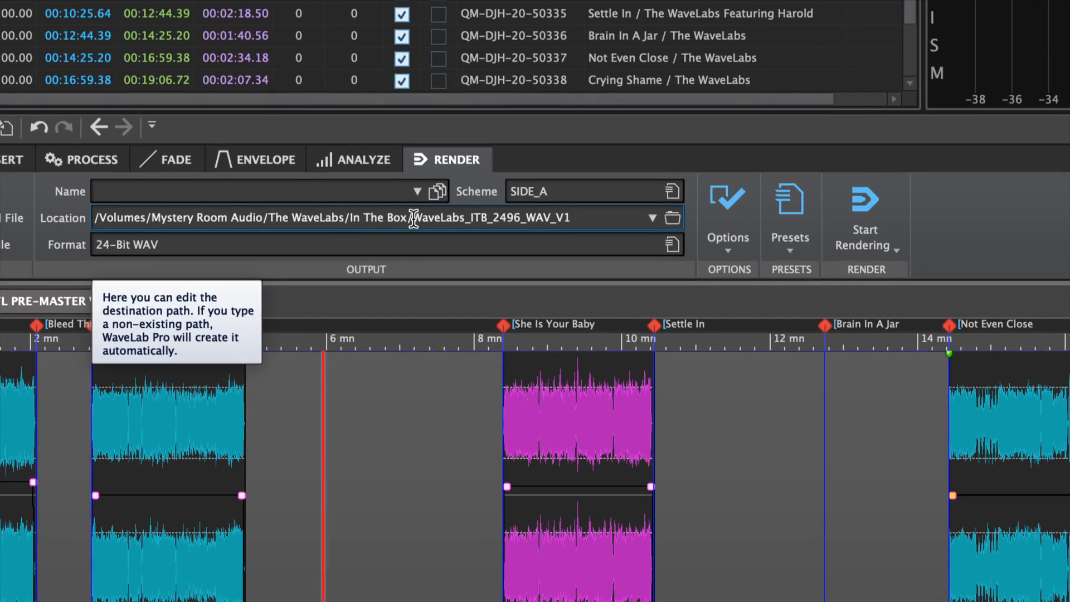
# Set the output name to WaveLabs_ITB, copied from the location folder name
pyautogui.moveTo(407, 218); pyautogui.dragTo(486, 218)
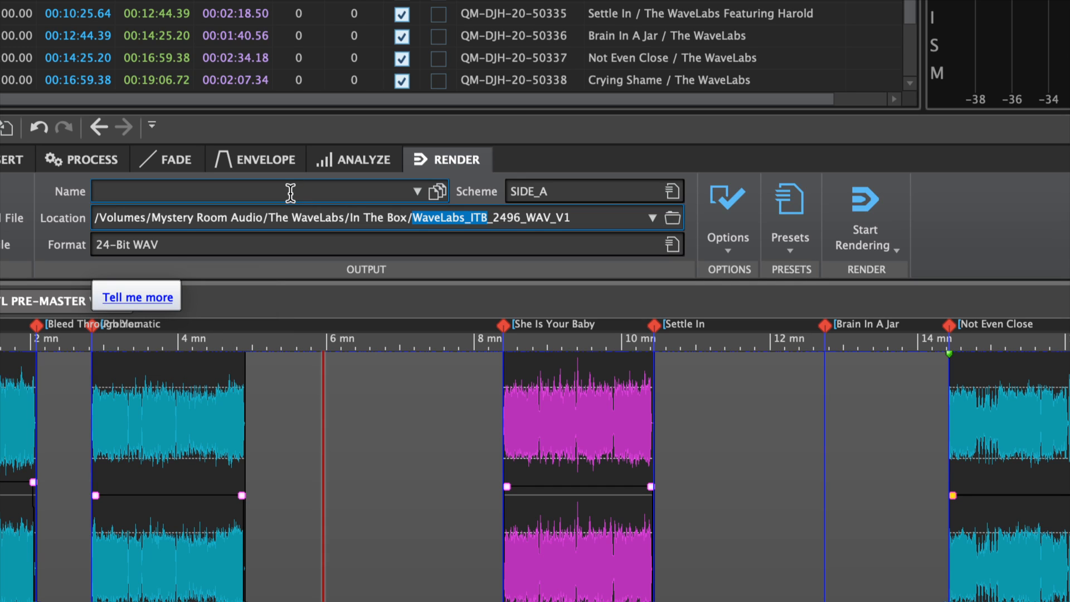
pyautogui.click(289, 193)
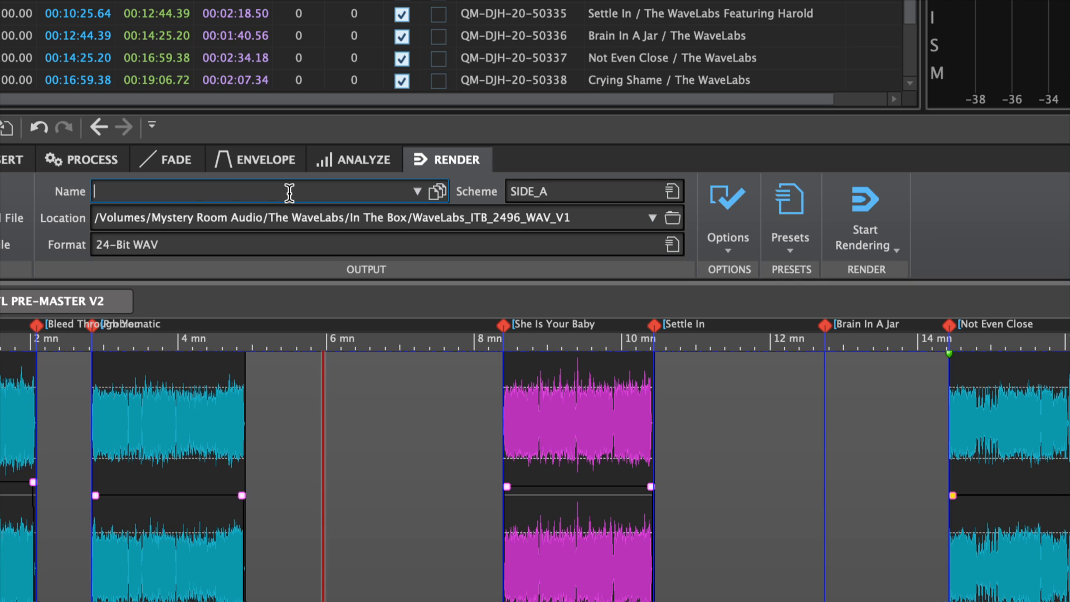
pyautogui.write('2496 VINYL PRE-MASTER')
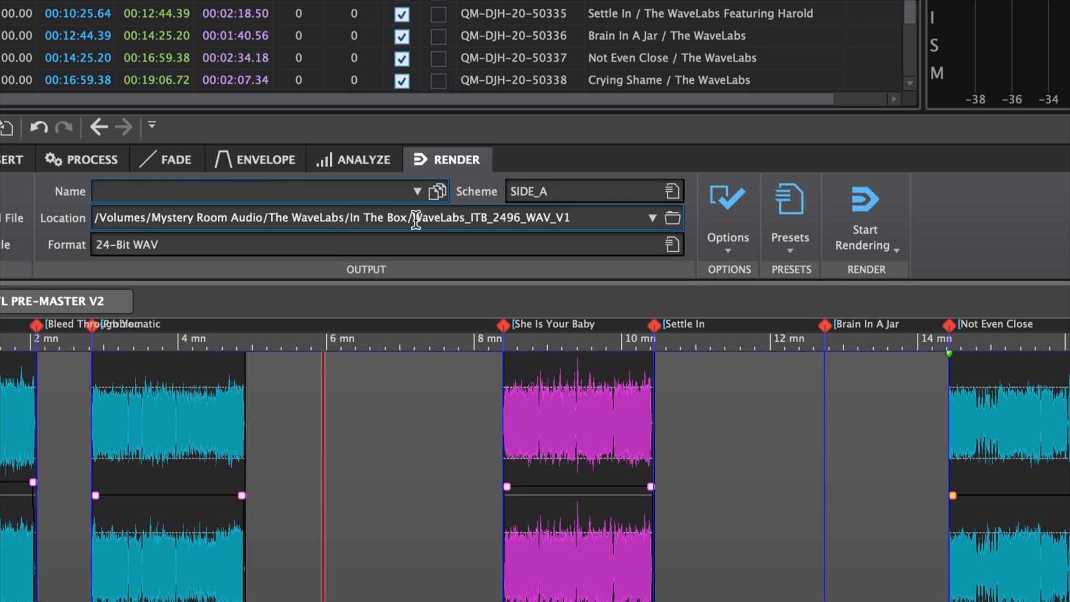
pyautogui.moveTo(412, 217); pyautogui.dragTo(489, 216)
pyautogui.press('super+c')
pyautogui.click(284, 194)
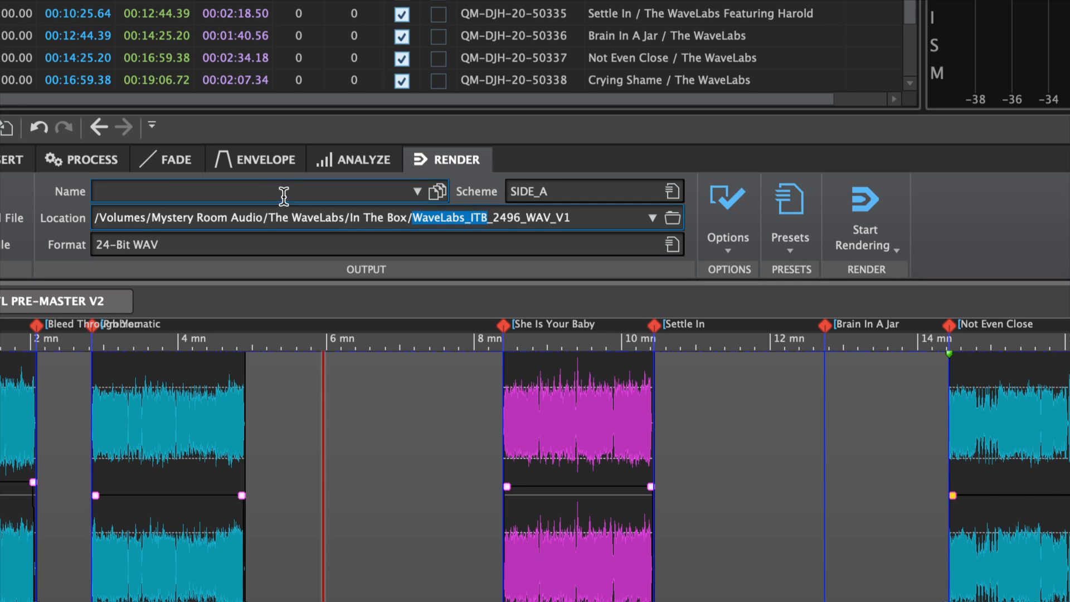
pyautogui.press('super+v')
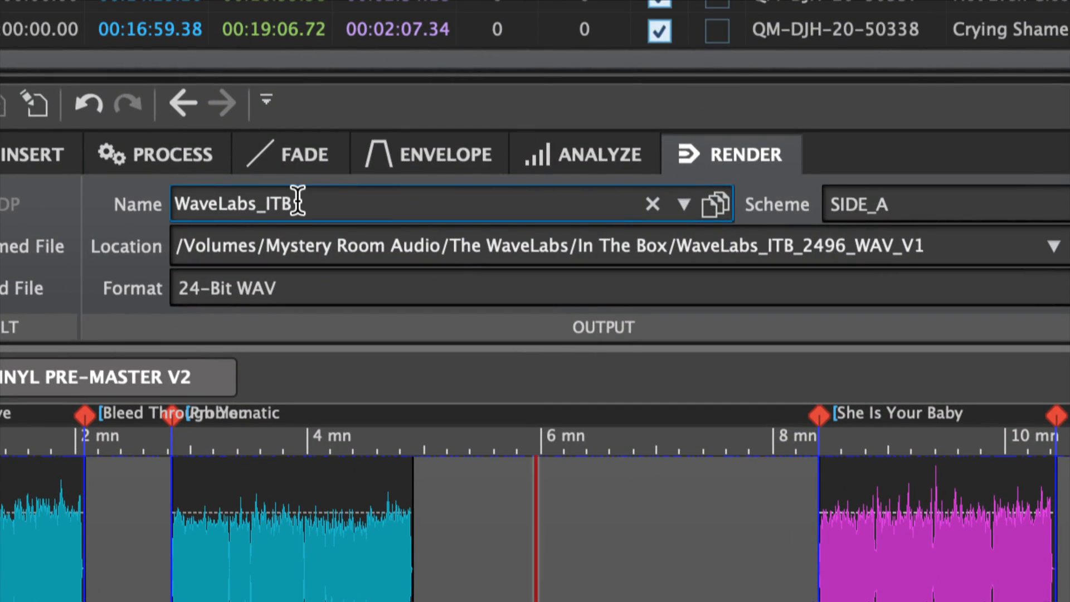
pyautogui.press('BackSpace')
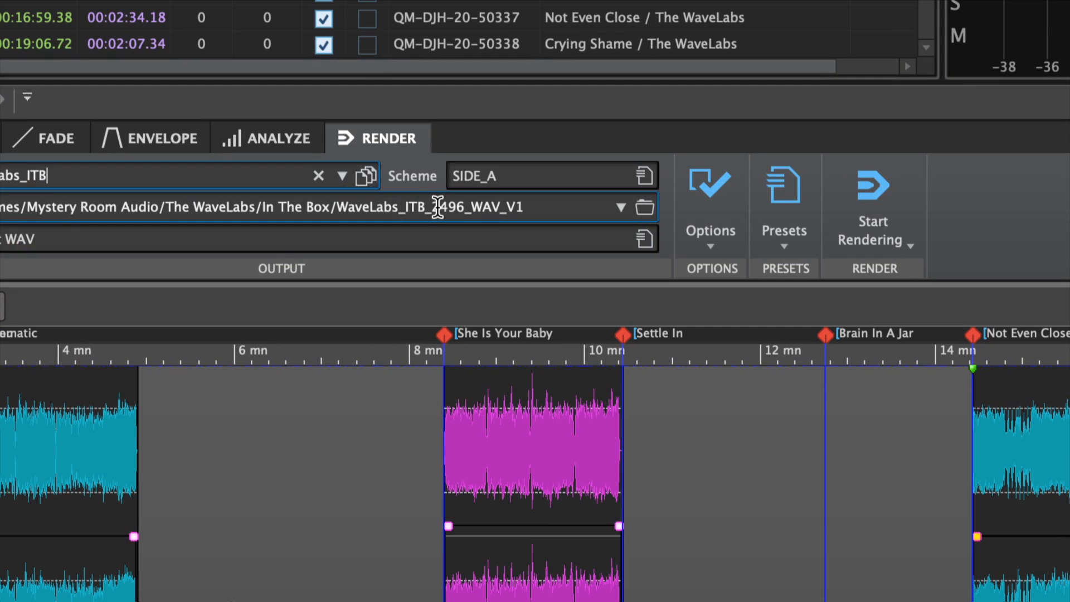
# Change the output folder to WaveLabs_ITB_VINYL_V1 and render CD track group A
pyautogui.moveTo(431, 206); pyautogui.dragTo(496, 193)
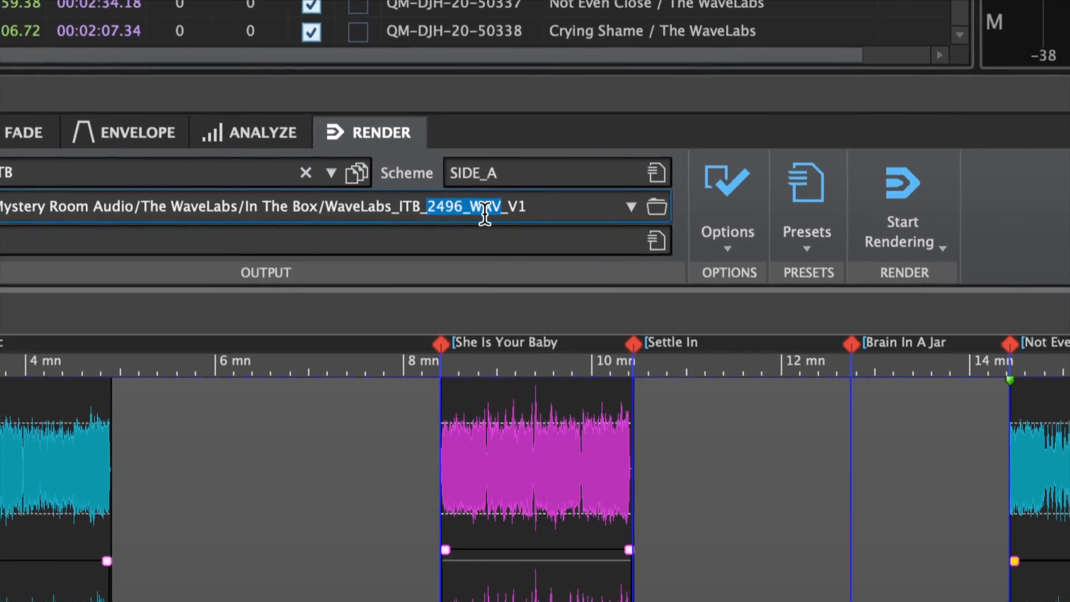
pyautogui.write('VINYL')
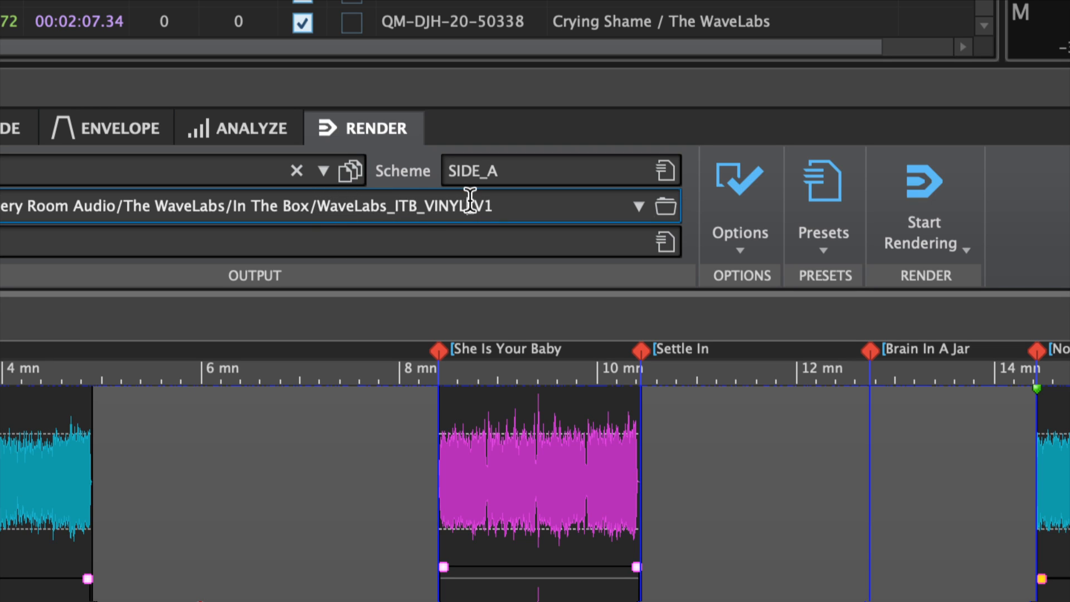
pyautogui.click(520, 203)
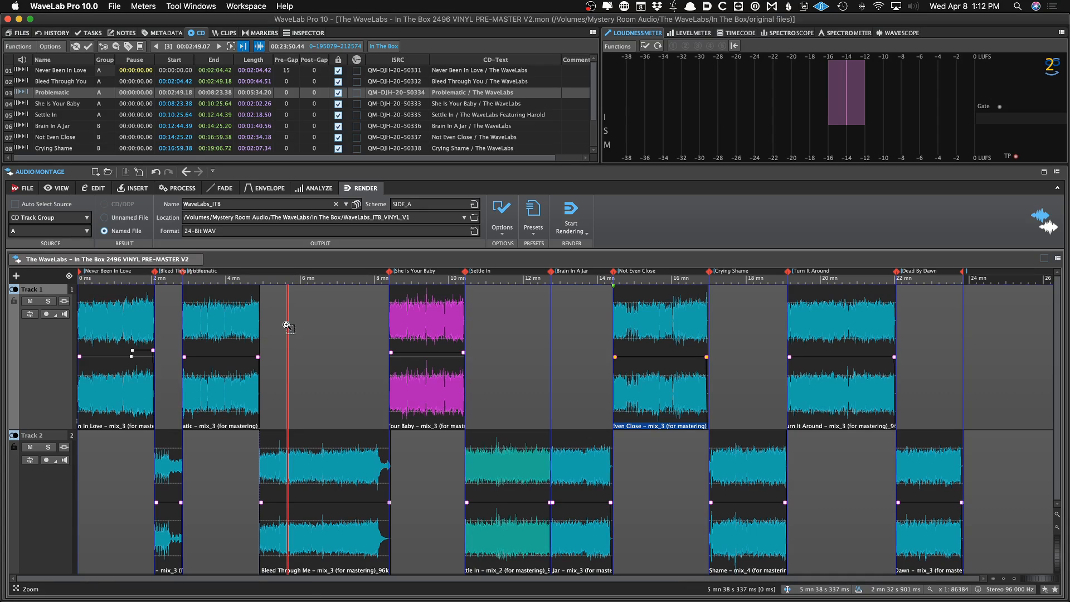
pyautogui.press('super+r')
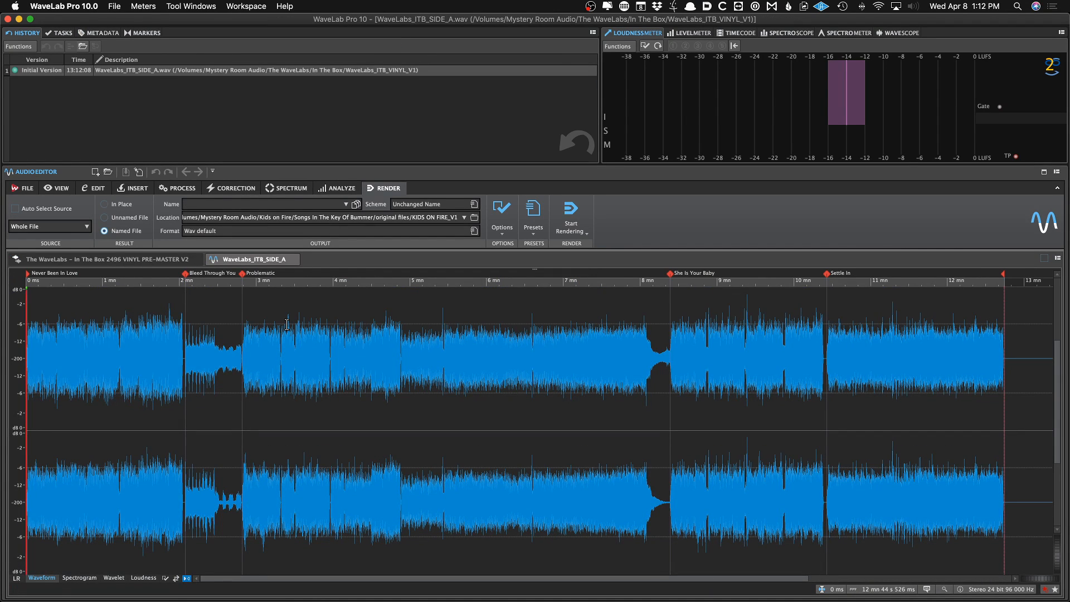
# Zoom into the rendered side A file to inspect its start
pyautogui.press('Up')
pyautogui.press('Up')
pyautogui.press('Up')
pyautogui.press('Up')
pyautogui.press('Up')
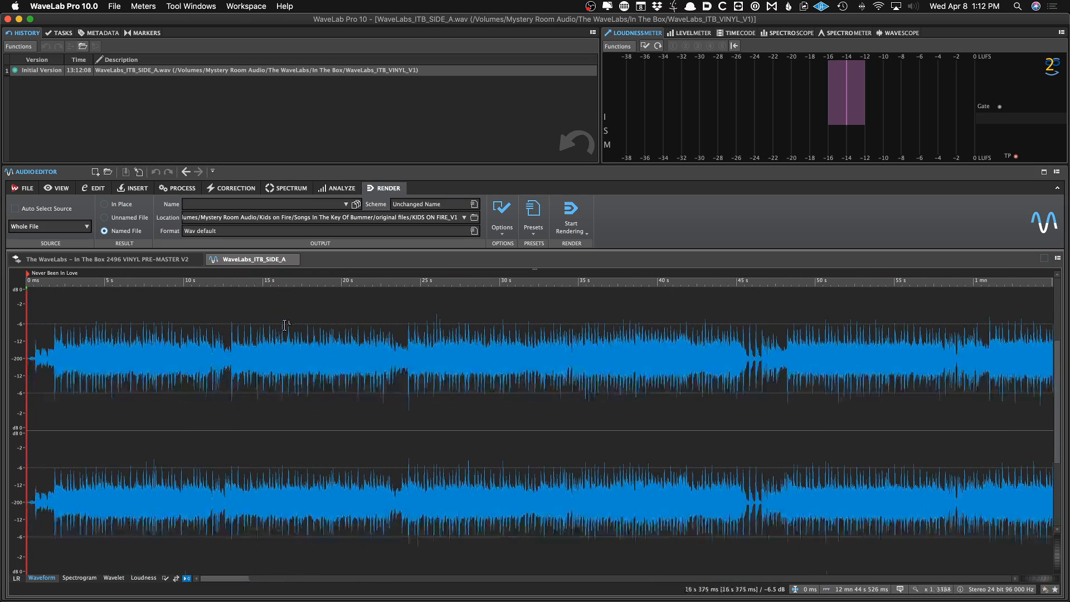
pyautogui.press('Up')
pyautogui.press('Up')
pyautogui.press('Up')
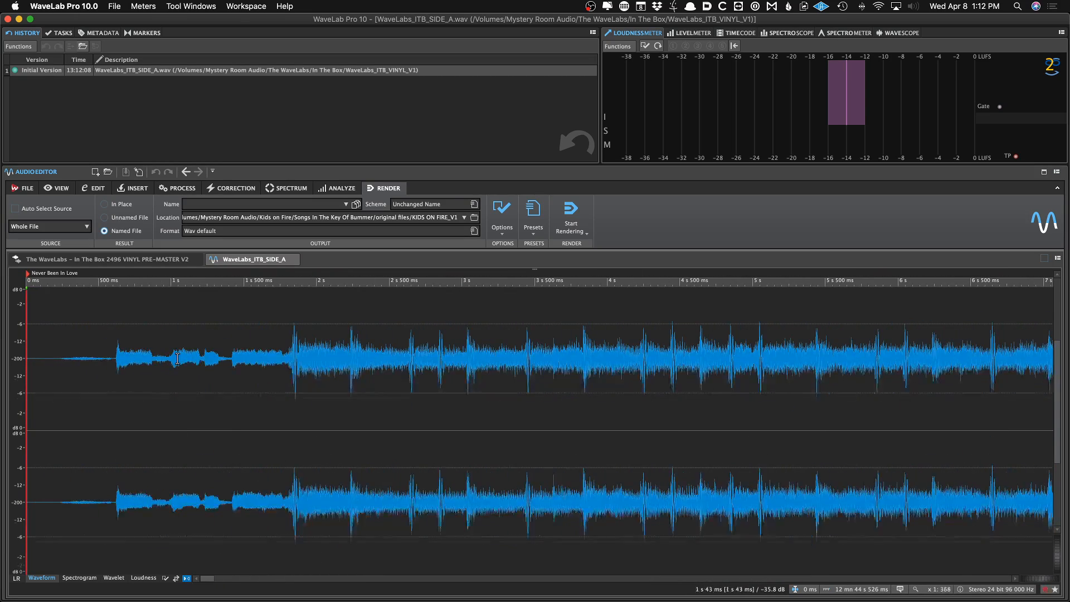
pyautogui.hotkey('shift', 'Up')
pyautogui.hotkey('shift', 'Up')
pyautogui.hotkey('shift', 'Up')
pyautogui.hotkey('shift', 'Up')
pyautogui.hotkey('shift', 'Down')
pyautogui.hotkey('shift', 'Down')
pyautogui.hotkey('shift', 'Down')
pyautogui.hotkey('shift', 'Down')
pyautogui.press('Down')
pyautogui.press('Down')
pyautogui.press('Down')
pyautogui.press('Down')
pyautogui.press('Down')
pyautogui.press('Down')
pyautogui.press('Down')
pyautogui.press('Down')
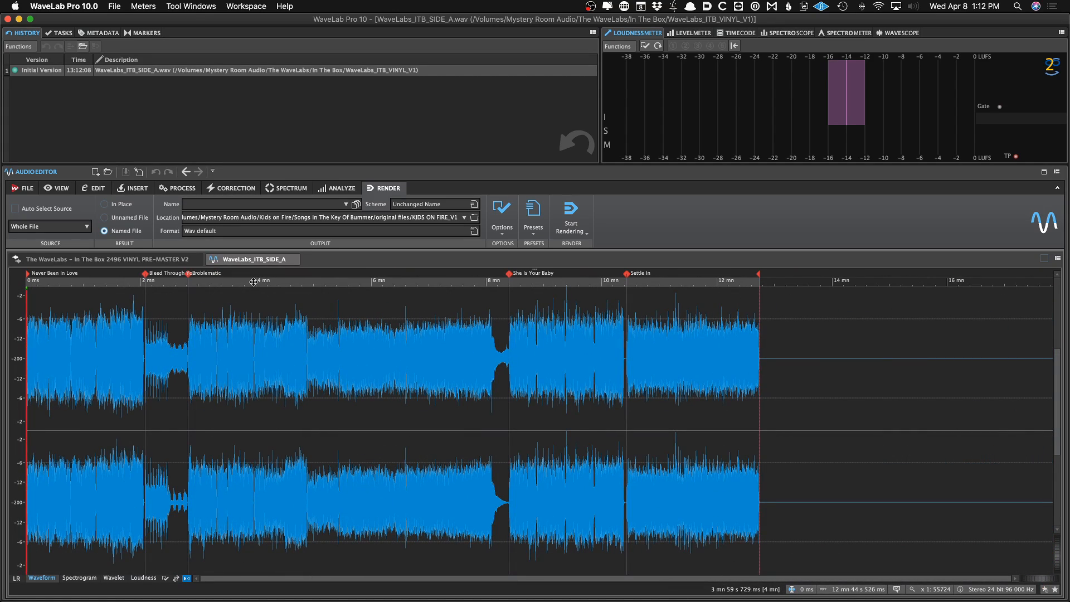
# Render CD track group B with the Vinyl SIDE B preset and open the resulting side B file
pyautogui.click(167, 259)
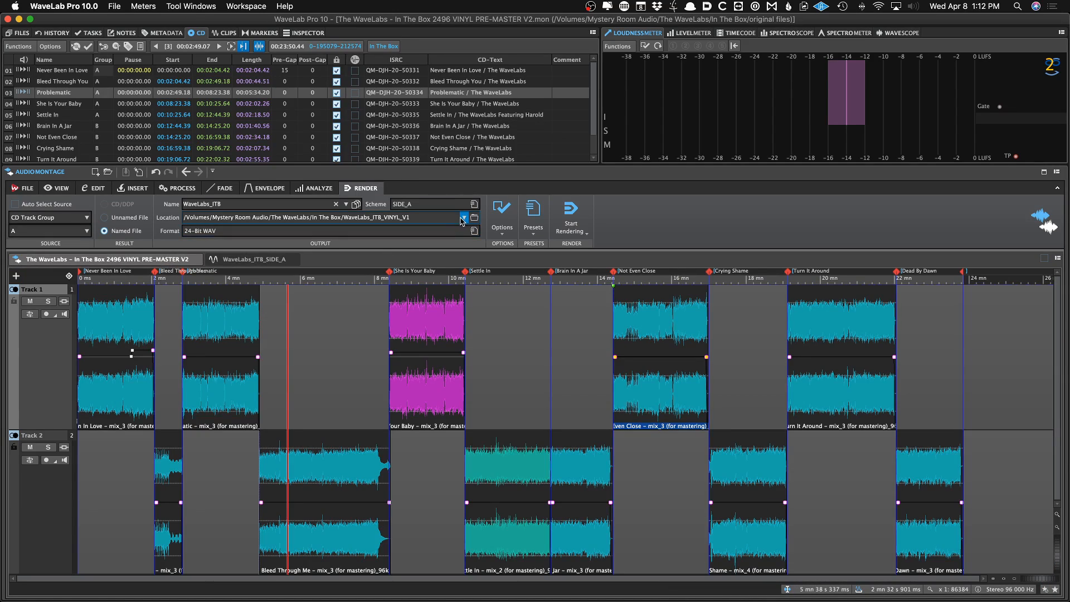
pyautogui.click(533, 212)
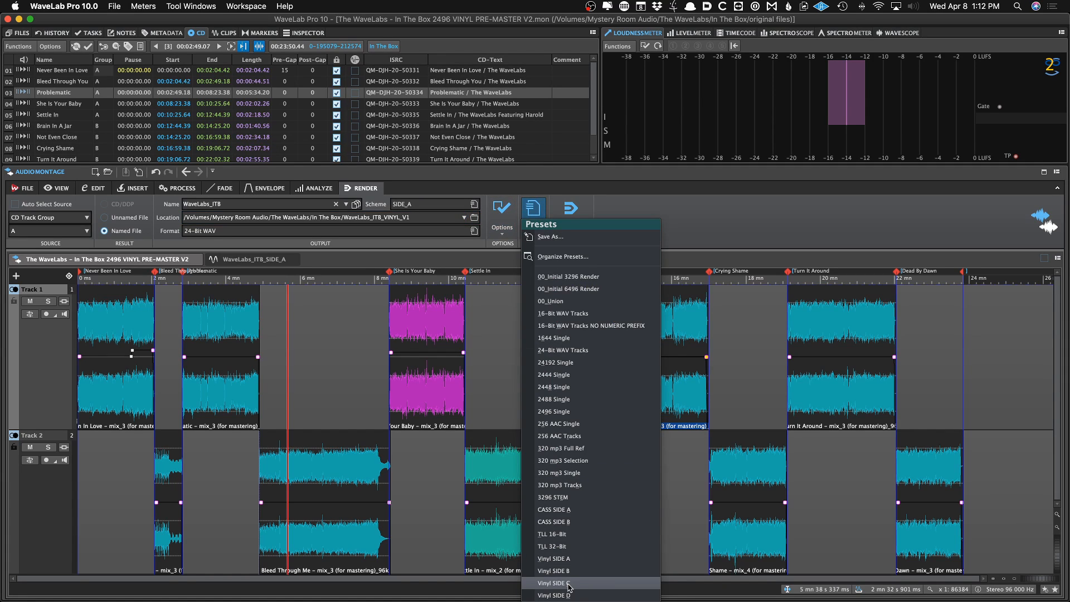
pyautogui.click(577, 574)
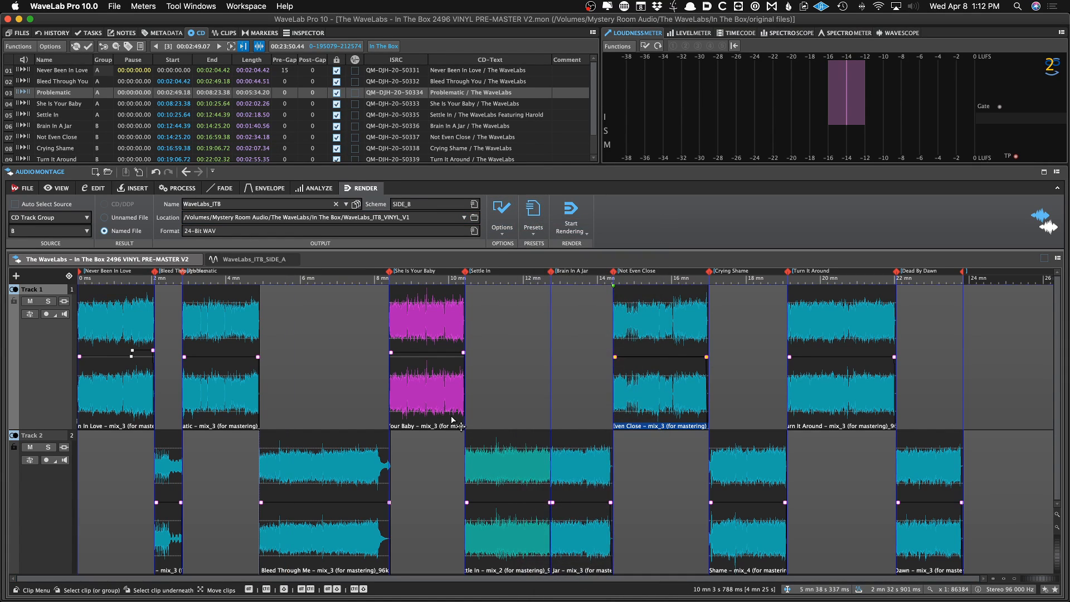
pyautogui.click(334, 362)
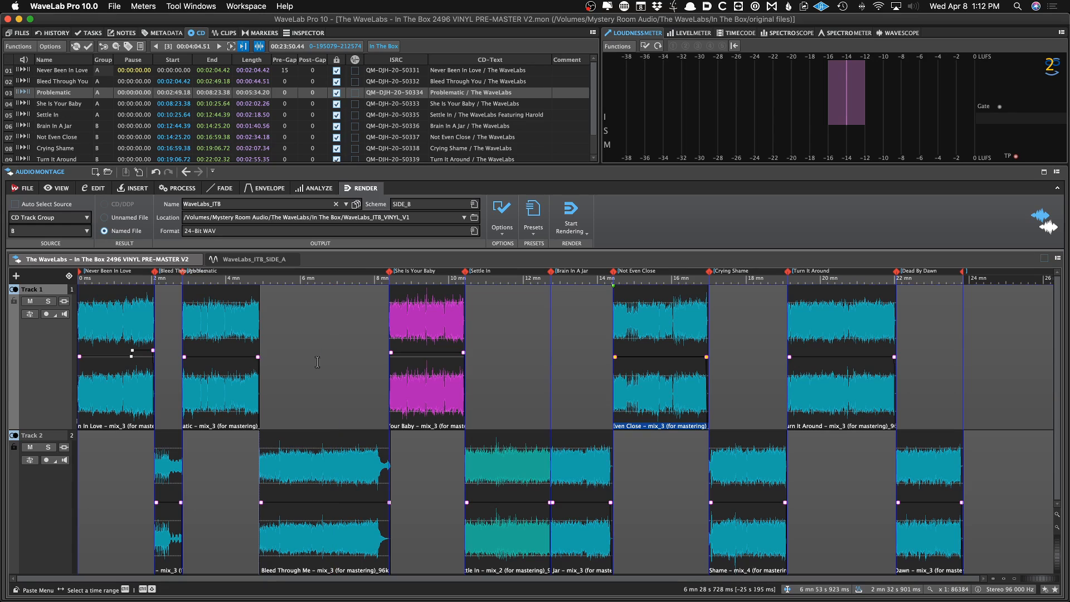
pyautogui.click(533, 212)
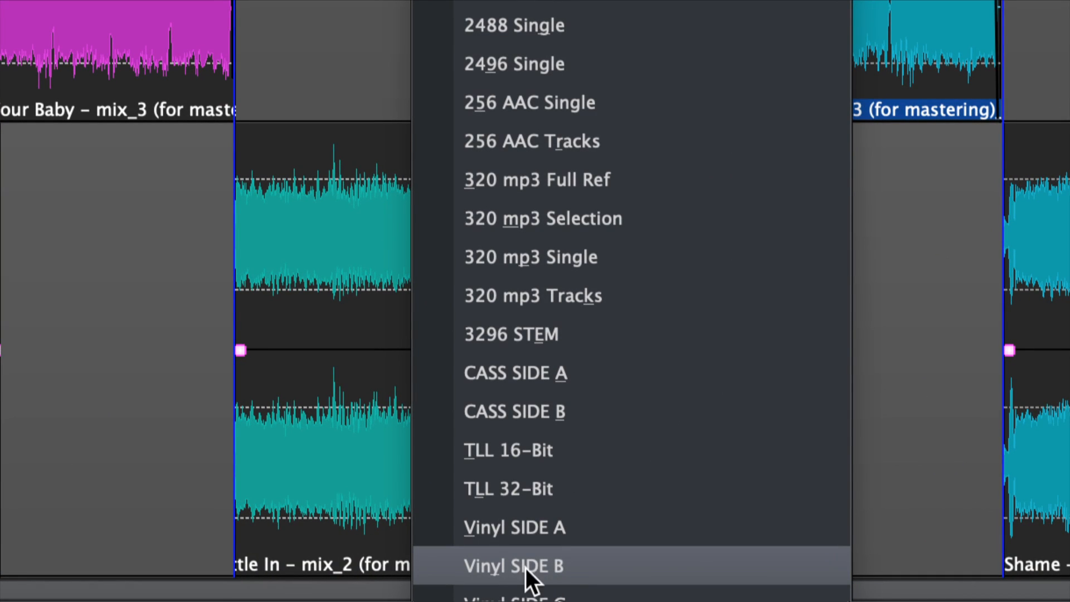
pyautogui.click(500, 567)
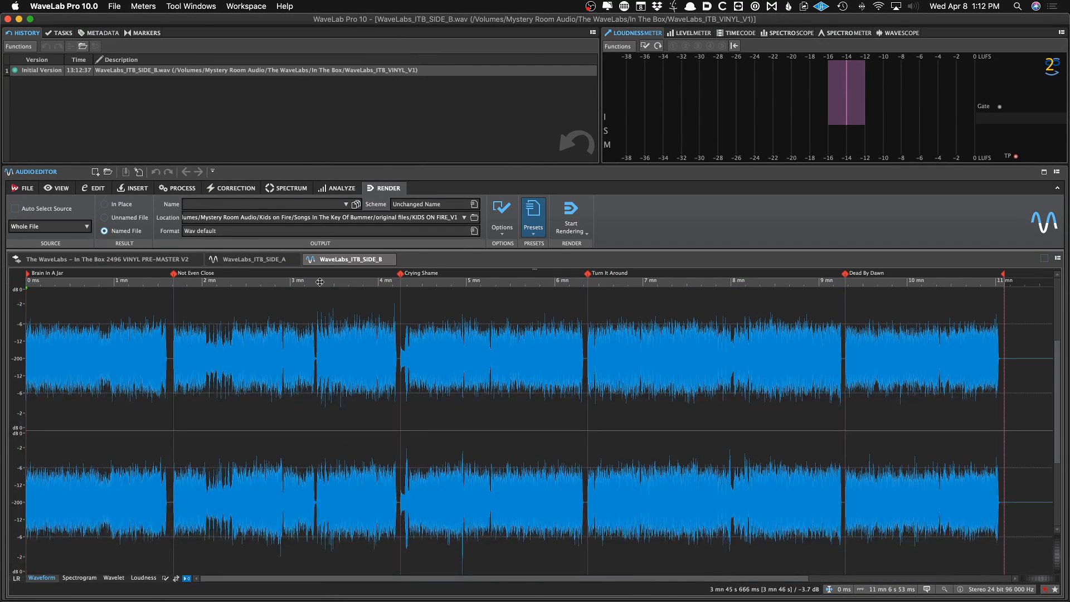
pyautogui.click(268, 261)
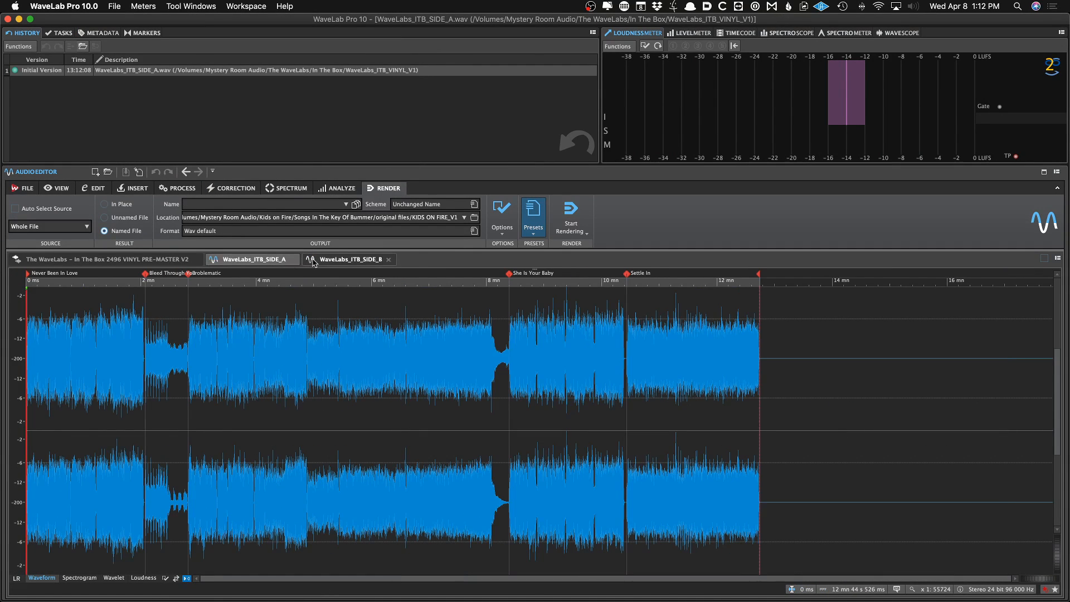
pyautogui.click(332, 260)
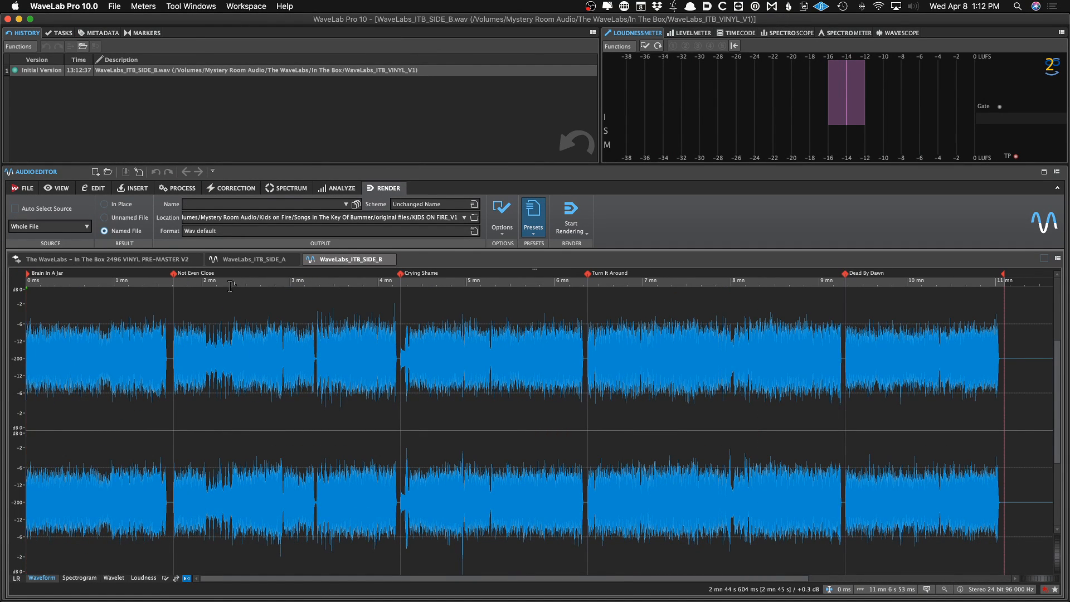
# Compare the rendered side A and side B files, zooming out on the side B waveform
pyautogui.click(257, 260)
pyautogui.click(316, 261)
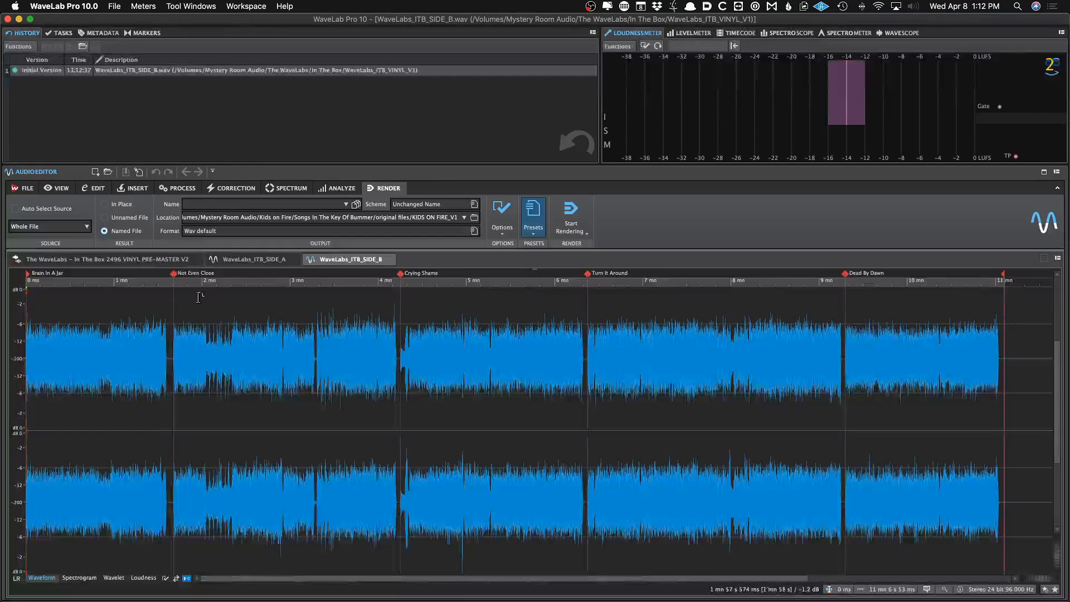
pyautogui.click(235, 262)
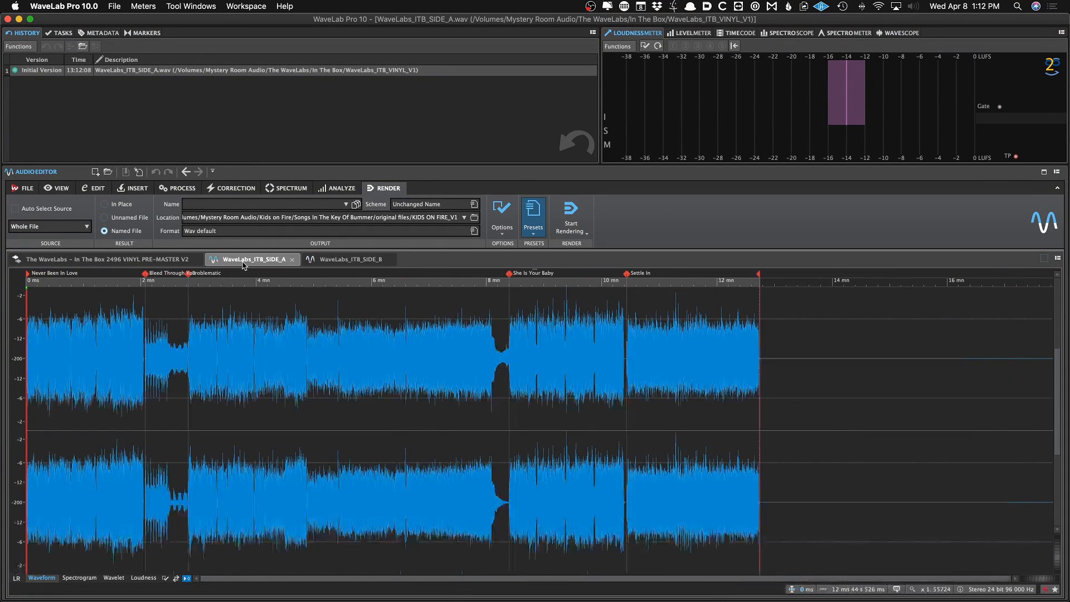
pyautogui.click(348, 260)
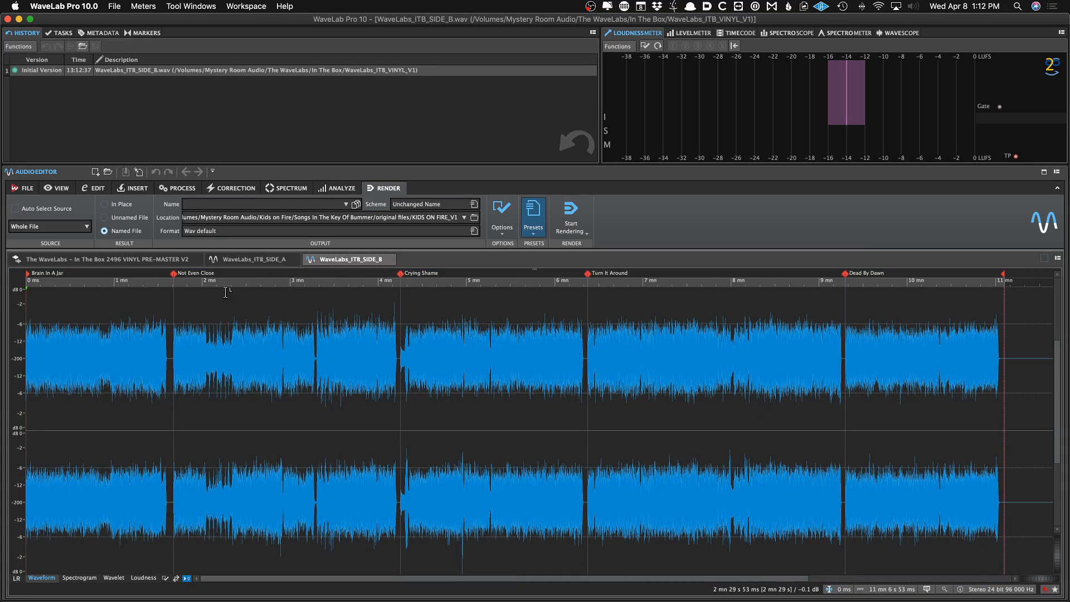
pyautogui.click(157, 323)
pyautogui.press('Up')
pyautogui.press('Up')
pyautogui.press('Up')
pyautogui.scroll(-5, 200, 333)
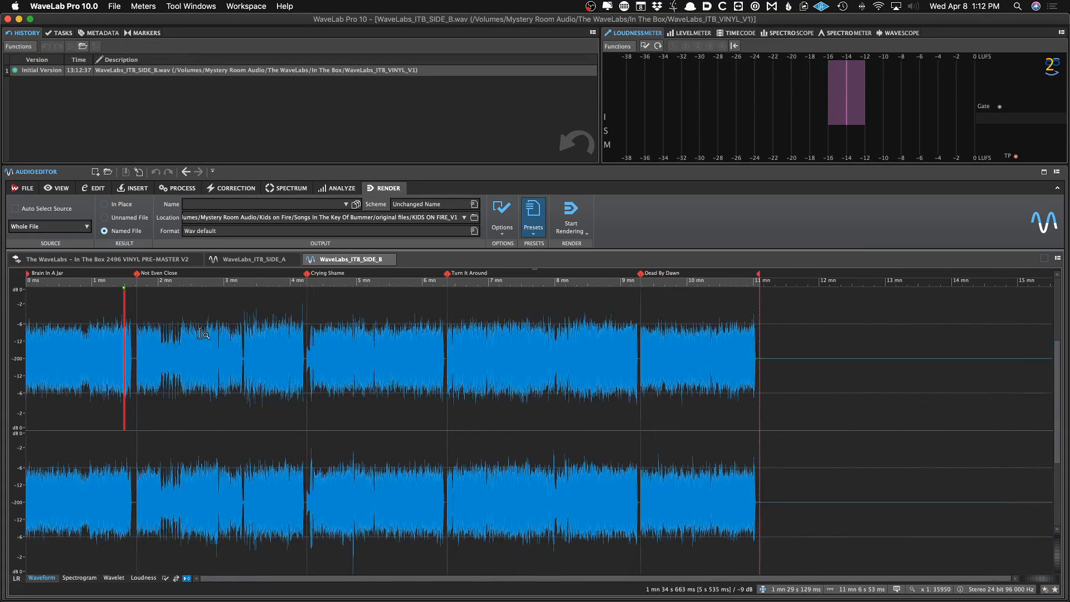
pyautogui.click(278, 259)
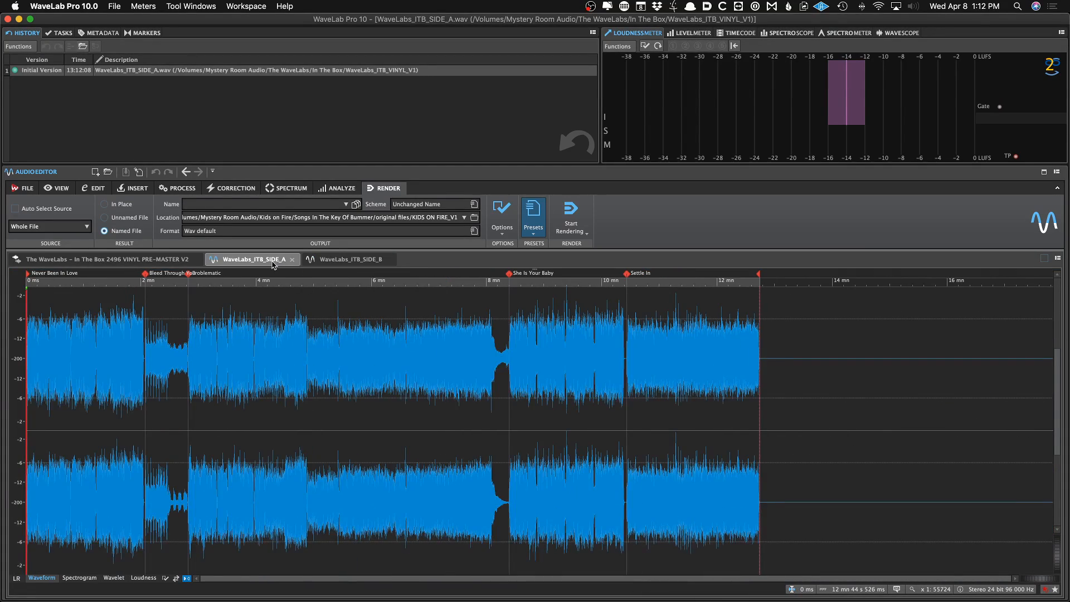
pyautogui.click(148, 259)
pyautogui.click(309, 330)
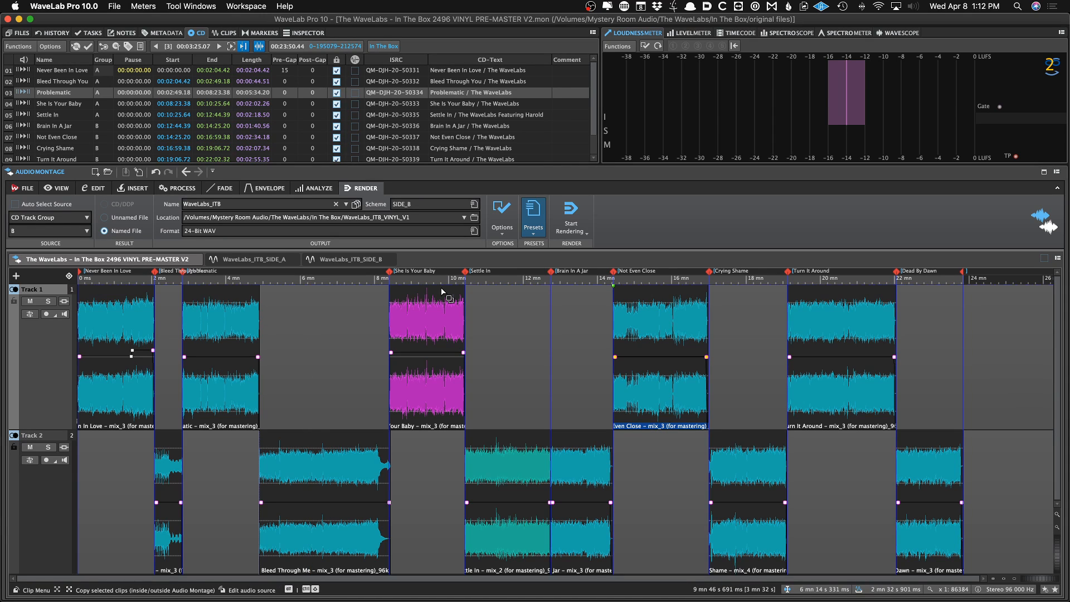
pyautogui.click(364, 335)
pyautogui.click(336, 337)
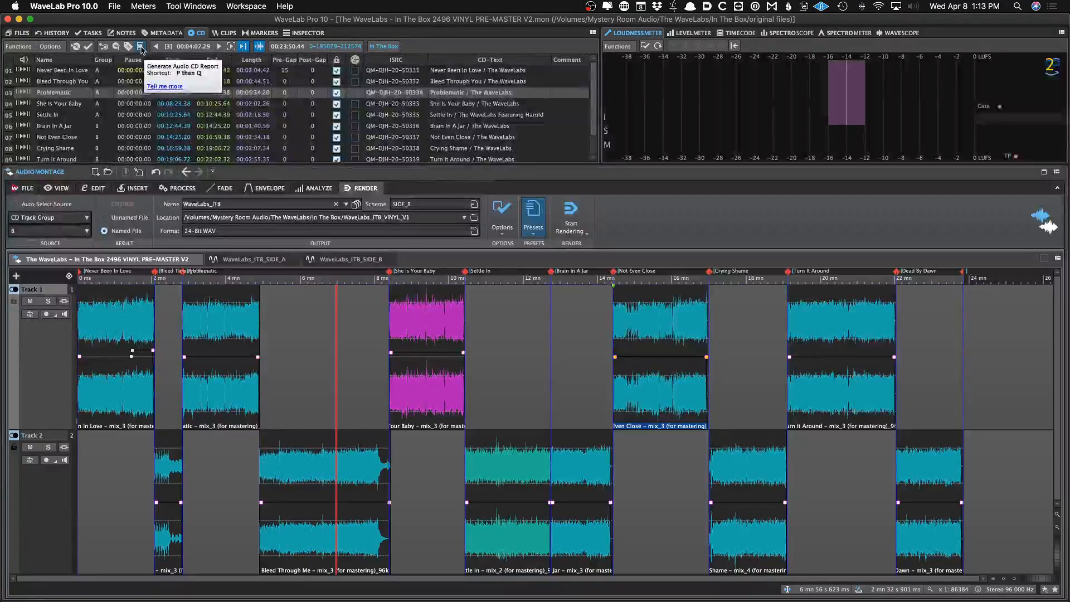
pyautogui.click(174, 46)
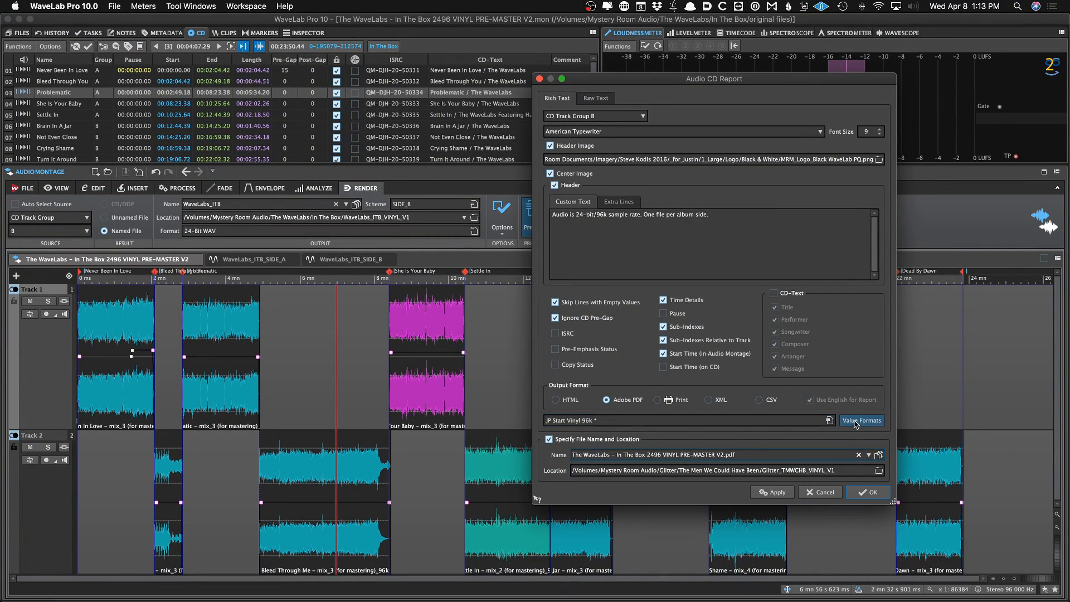
pyautogui.click(830, 420)
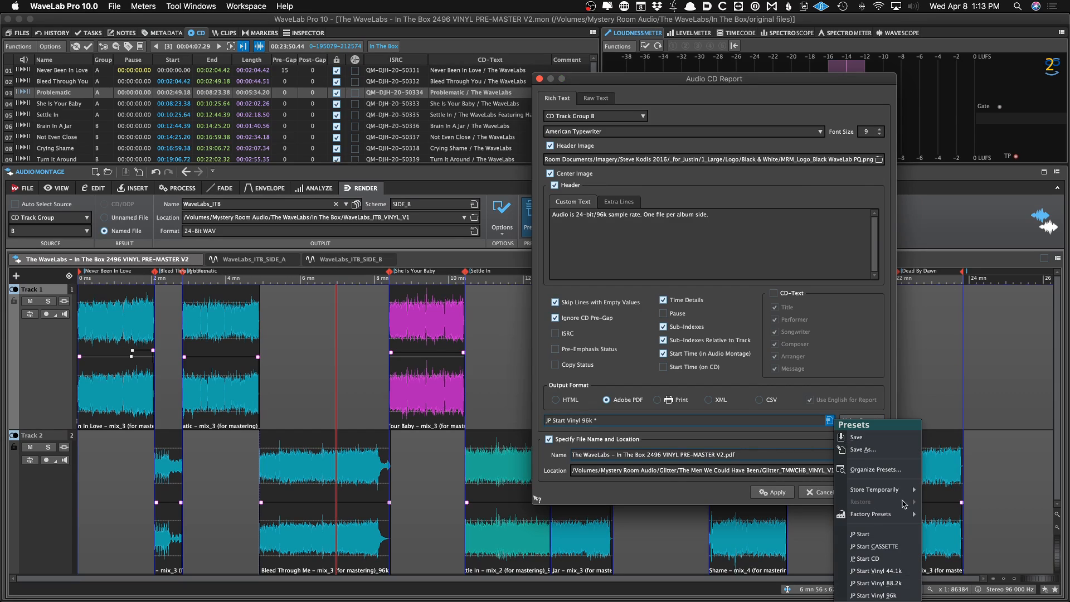
pyautogui.click(904, 595)
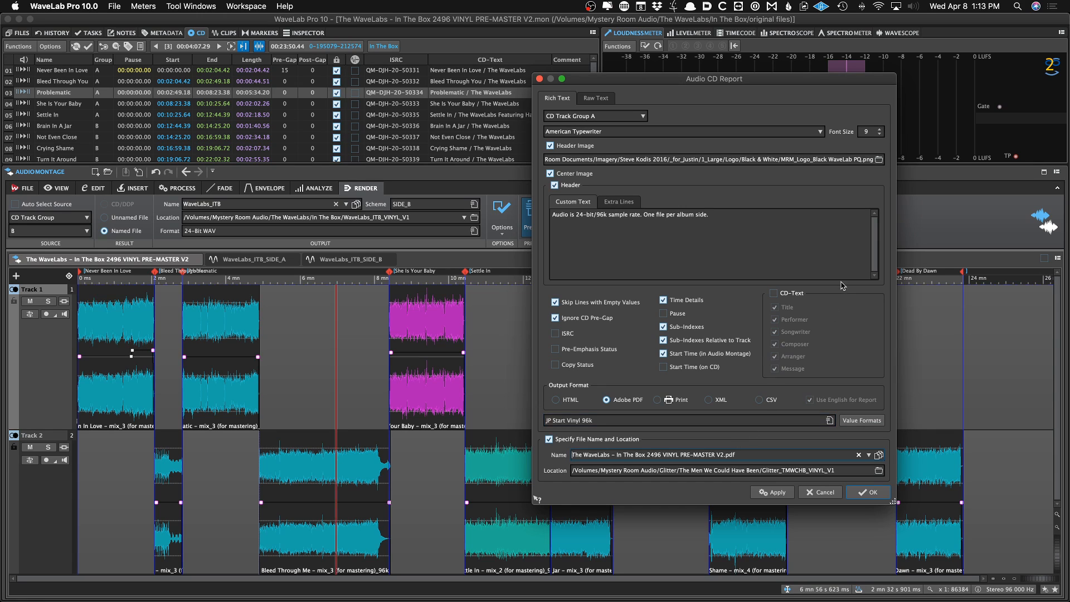
pyautogui.click(830, 421)
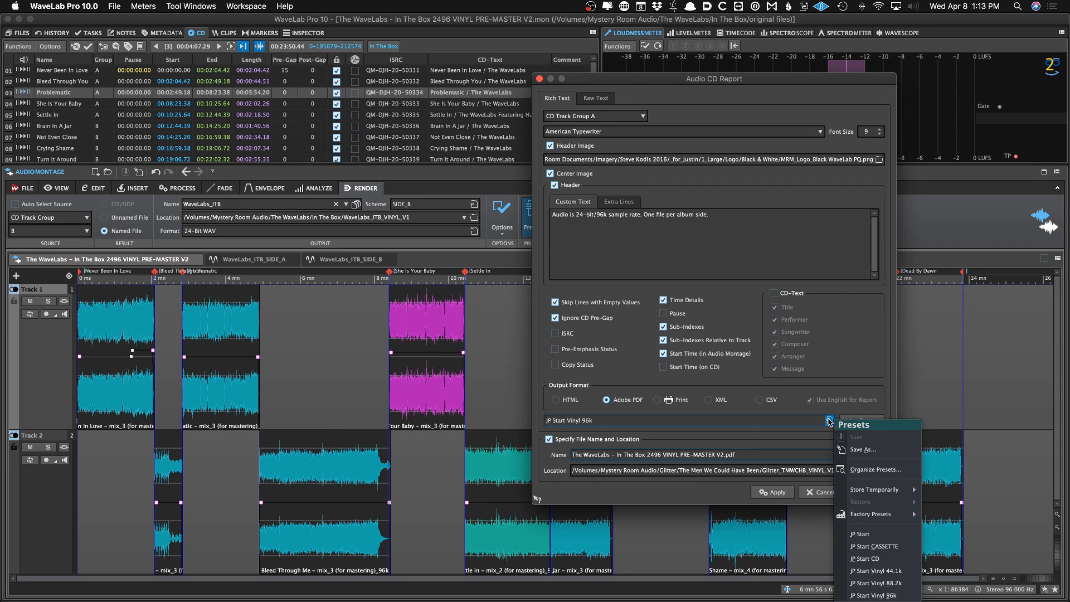
pyautogui.click(891, 595)
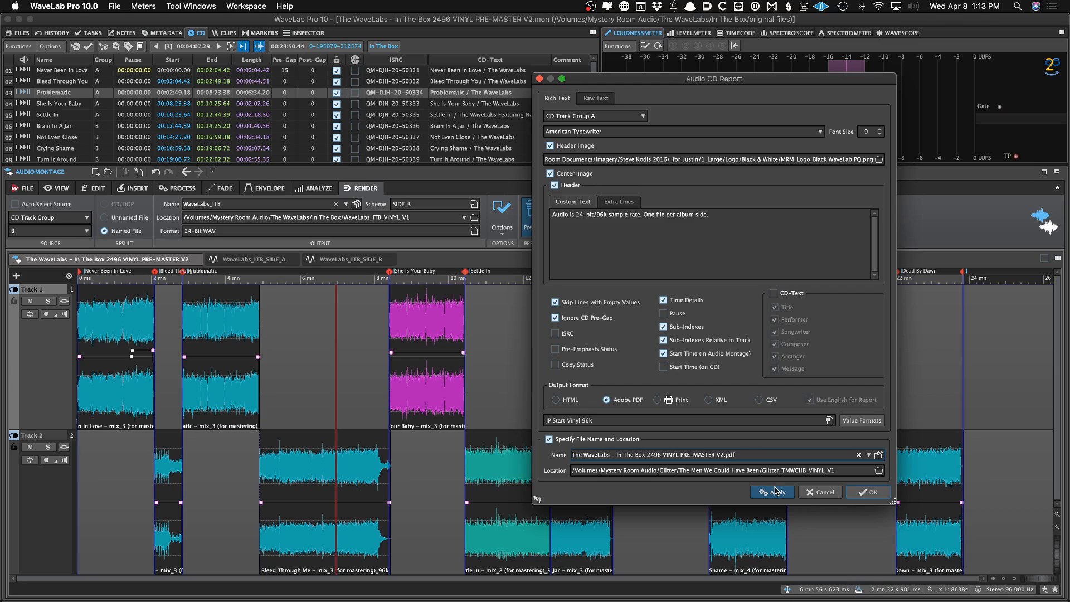
pyautogui.click(800, 493)
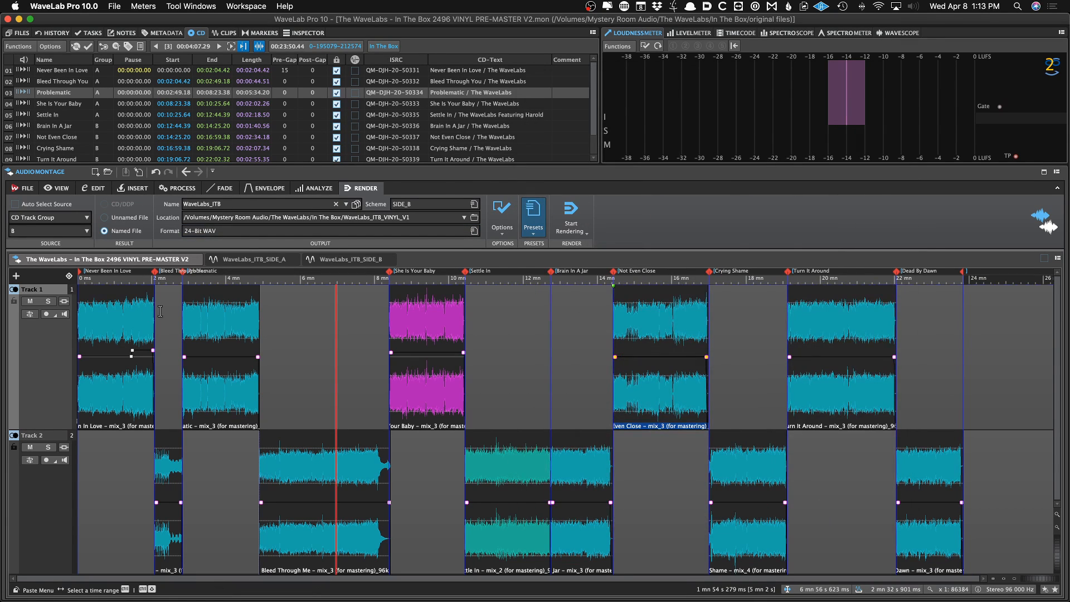
# Load the 99 Vinyl plug-in chain into the montage output effects
pyautogui.click(304, 33)
pyautogui.click(74, 75)
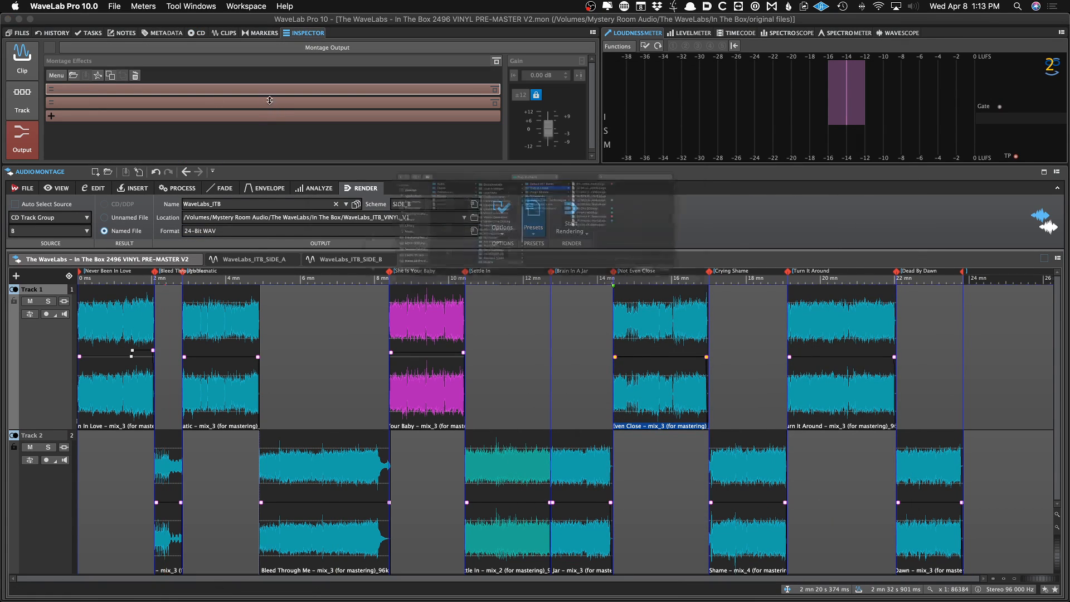
pyautogui.click(648, 188)
pyautogui.click(648, 197)
pyautogui.doubleClick(649, 198)
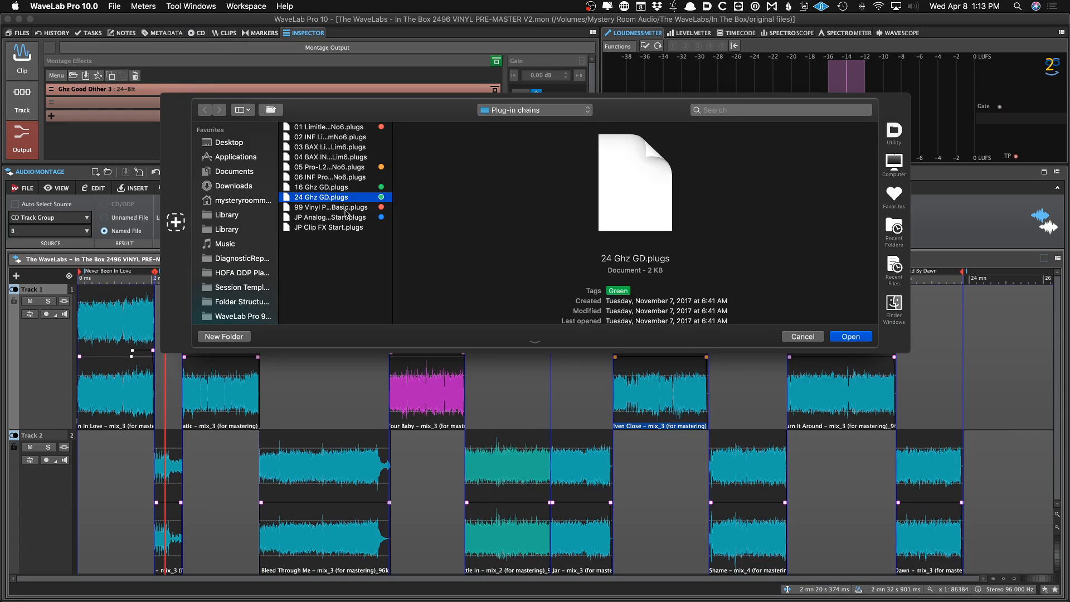
pyautogui.click(346, 207)
pyautogui.doubleClick(346, 208)
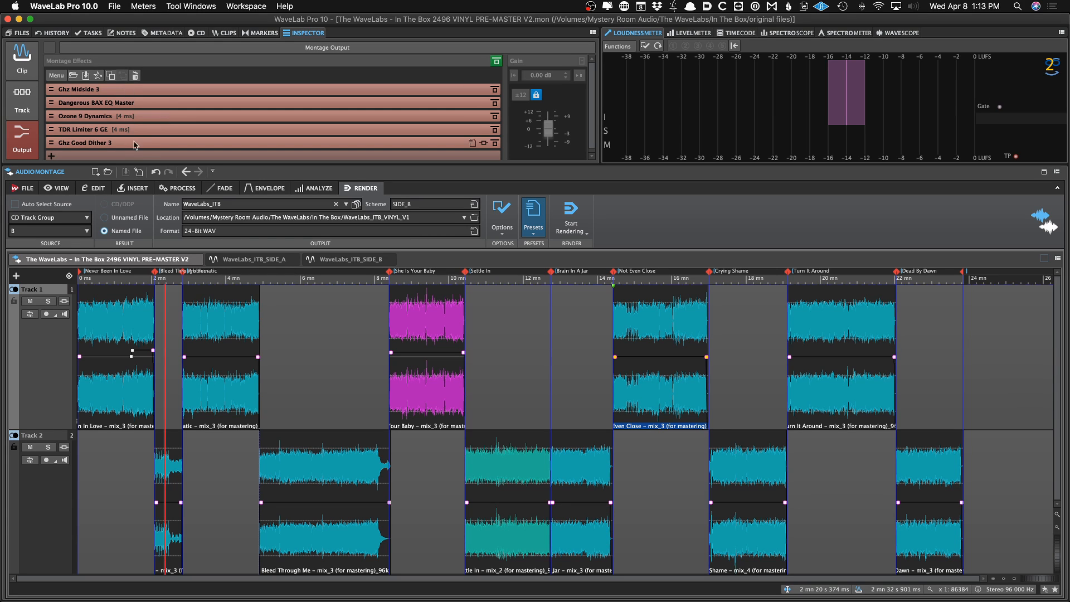
# Check the Ghz Good Dither 3 settings, then remove all plug-ins from the montage output effects
pyautogui.doubleClick(135, 144)
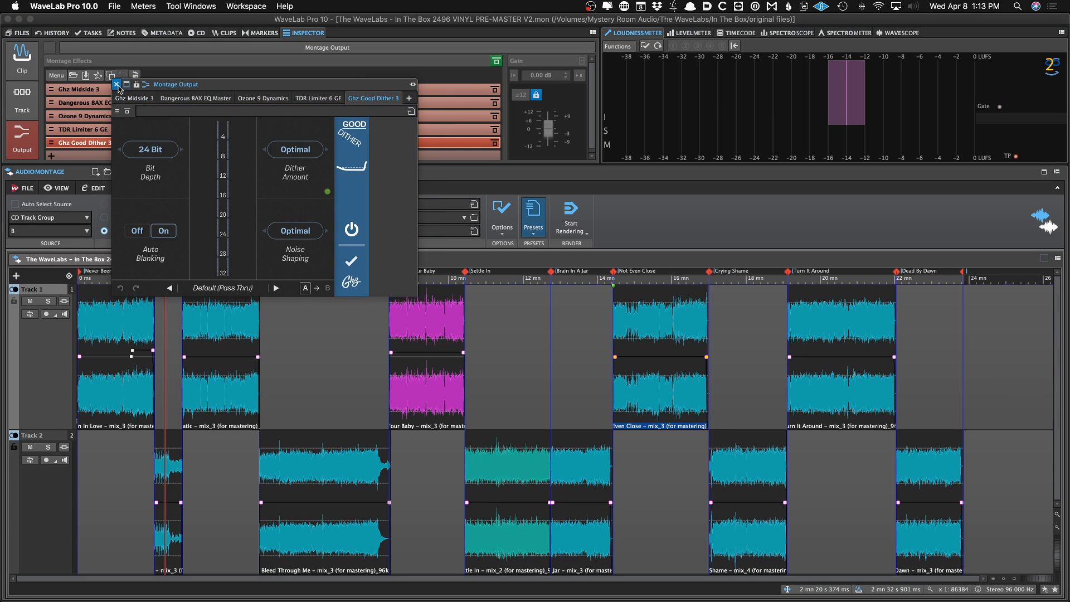
pyautogui.click(116, 85)
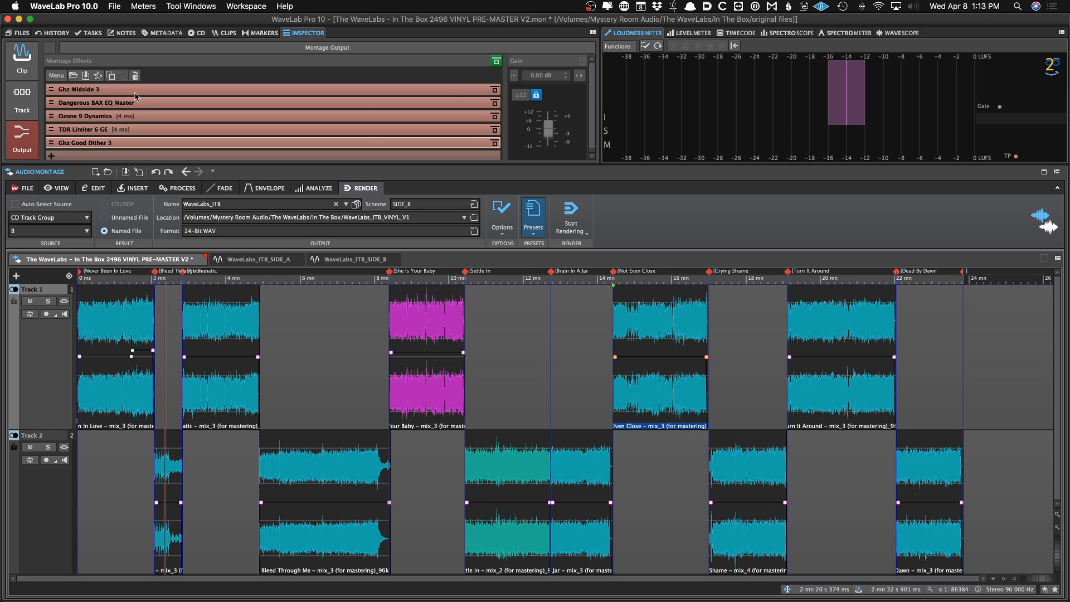
pyautogui.click(135, 77)
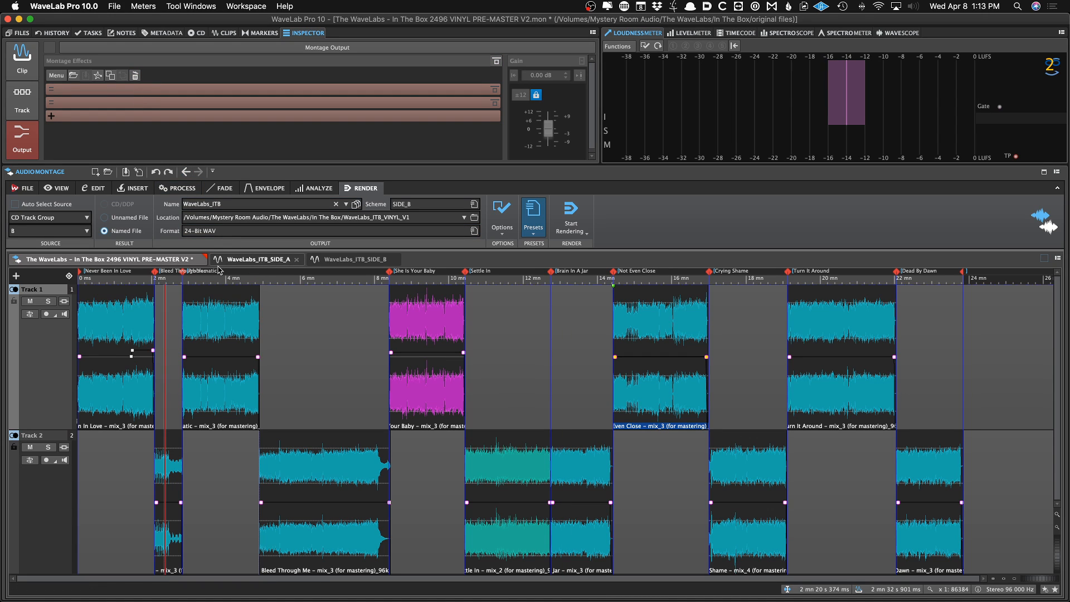
pyautogui.click(291, 302)
pyautogui.press('super+r')
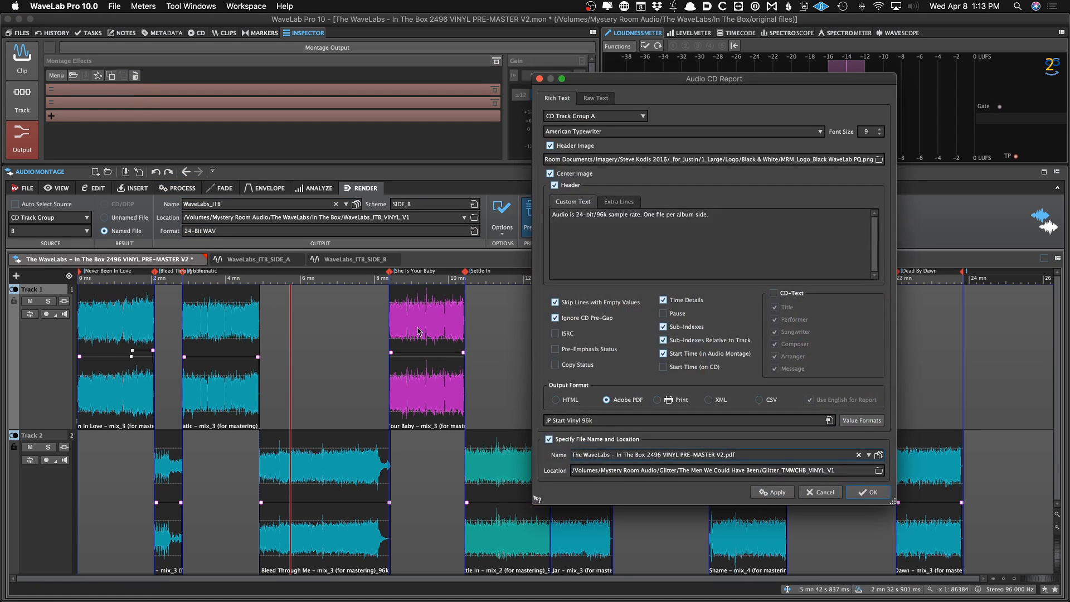
pyautogui.click(817, 492)
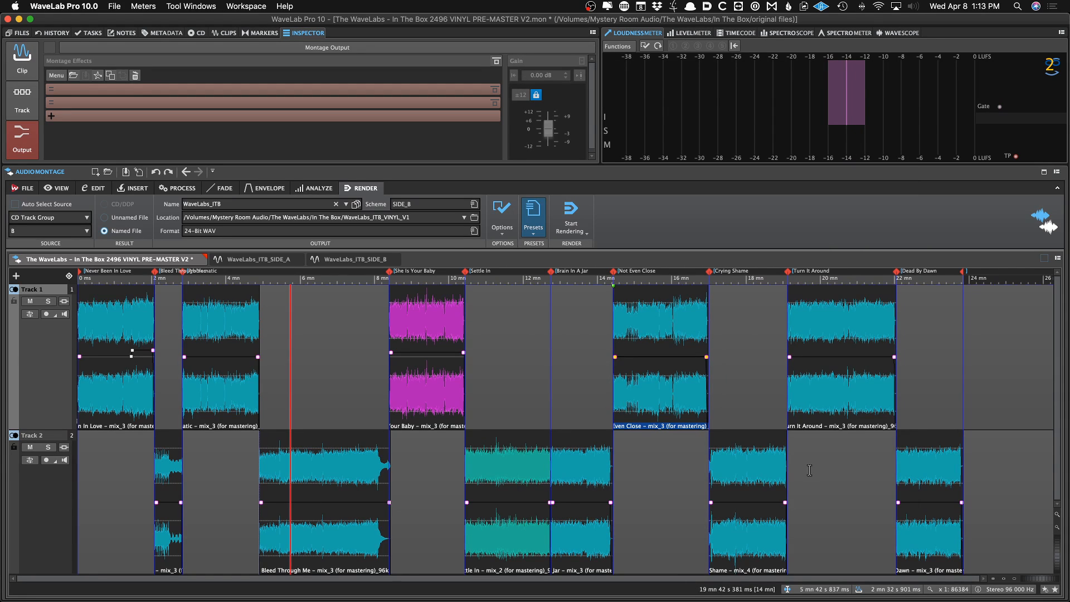
pyautogui.press('super+r')
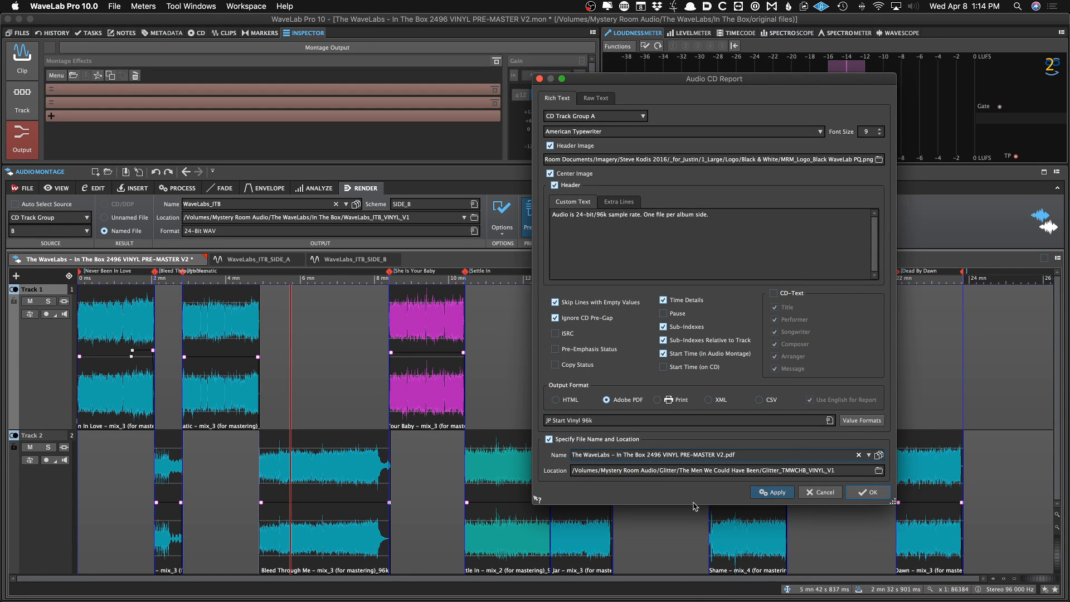
pyautogui.click(814, 493)
# Open the Audio CD Report for CD track group A and load the JP Start Vinyl 96k preset
pyautogui.click(634, 488)
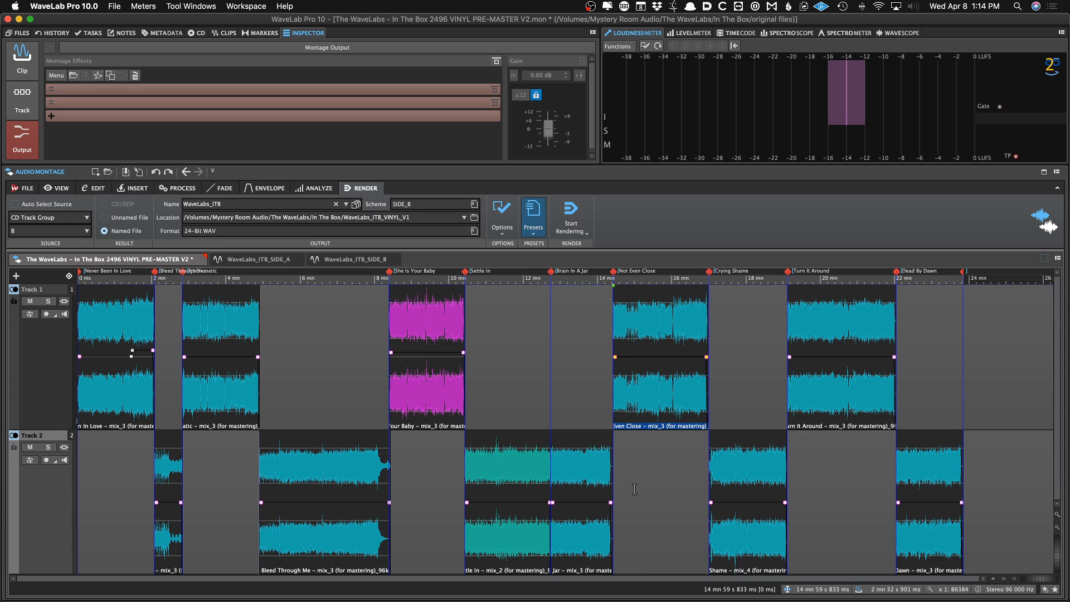
pyautogui.press('super+r')
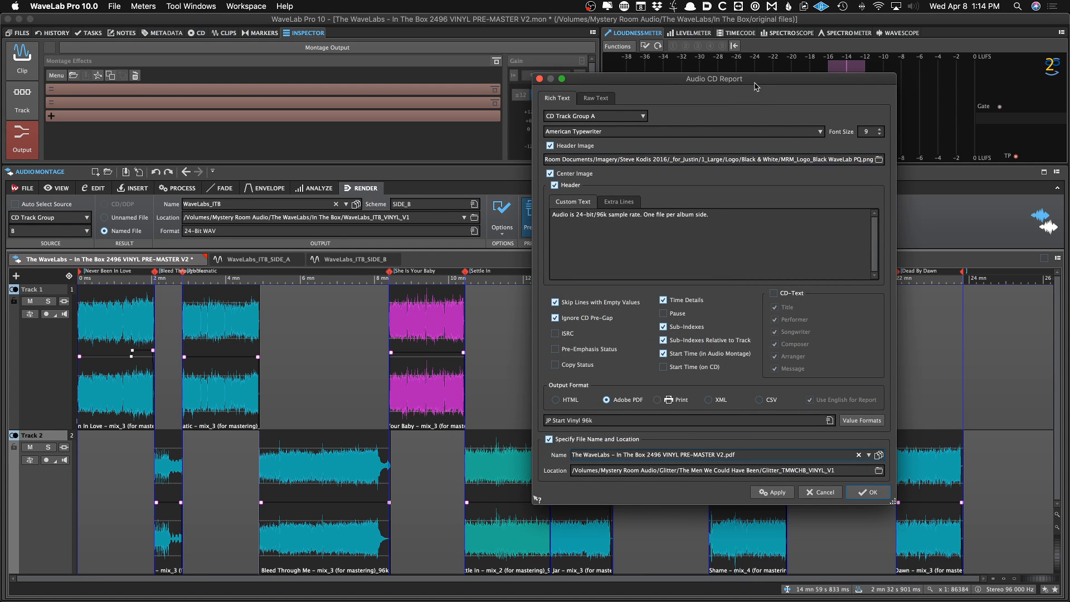
pyautogui.moveTo(756, 86); pyautogui.dragTo(622, 79)
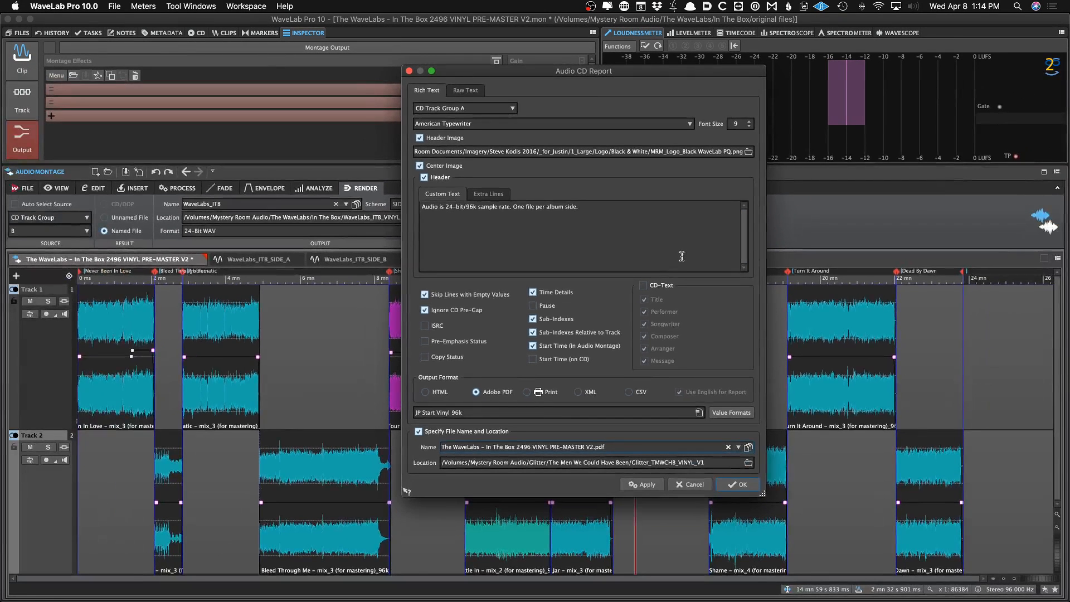
pyautogui.click(698, 412)
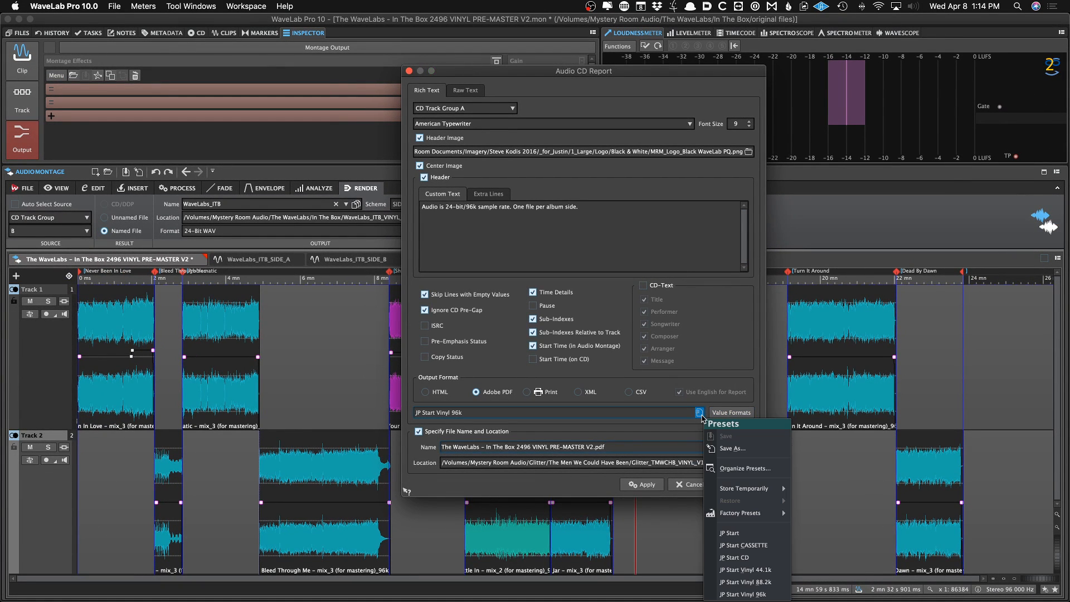
pyautogui.click(770, 594)
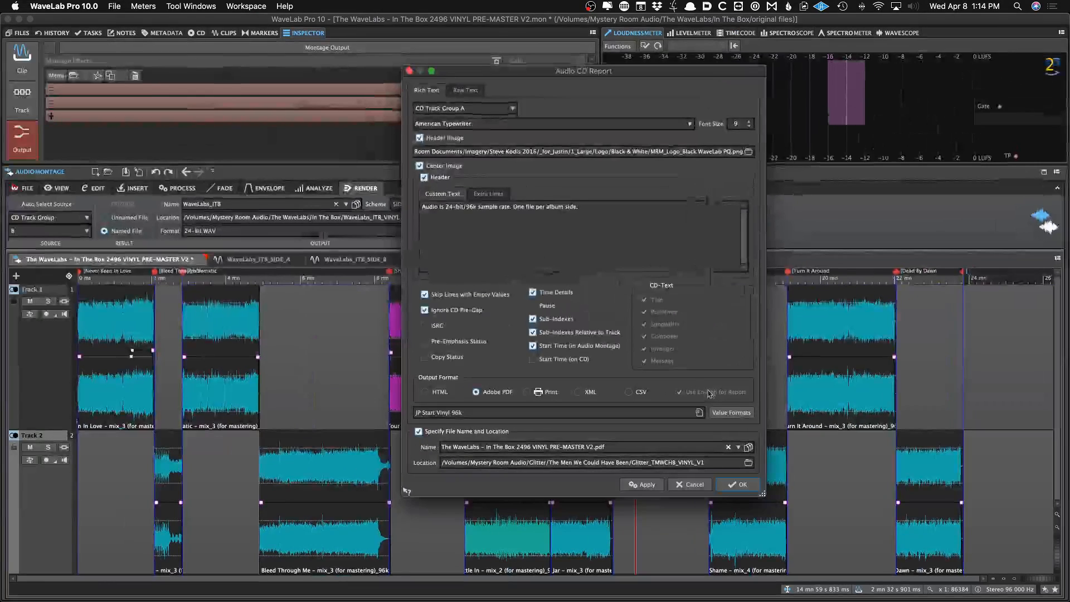
pyautogui.click(700, 412)
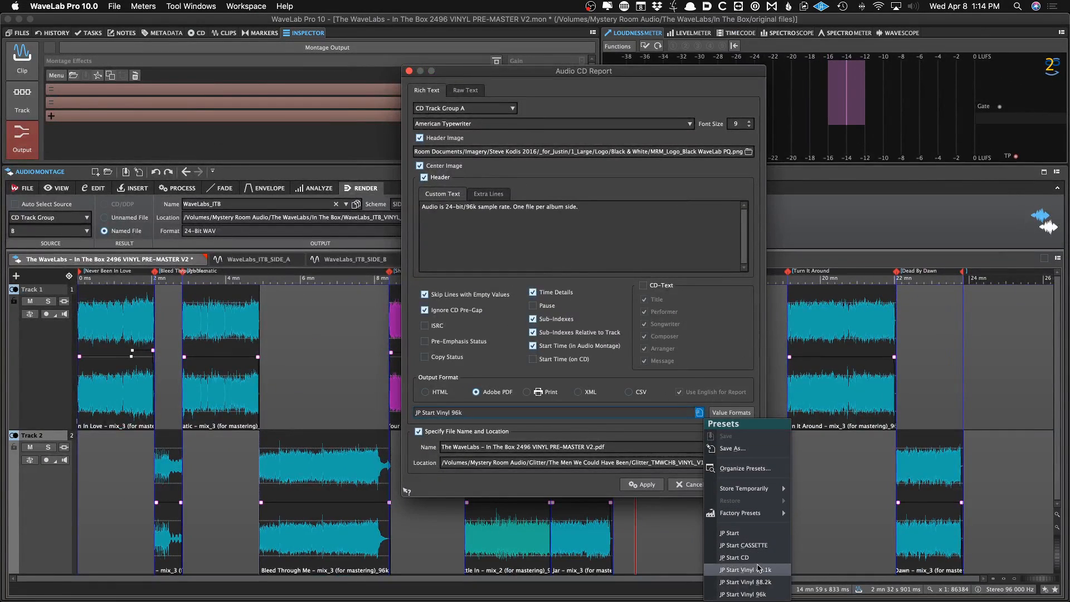
pyautogui.click(752, 582)
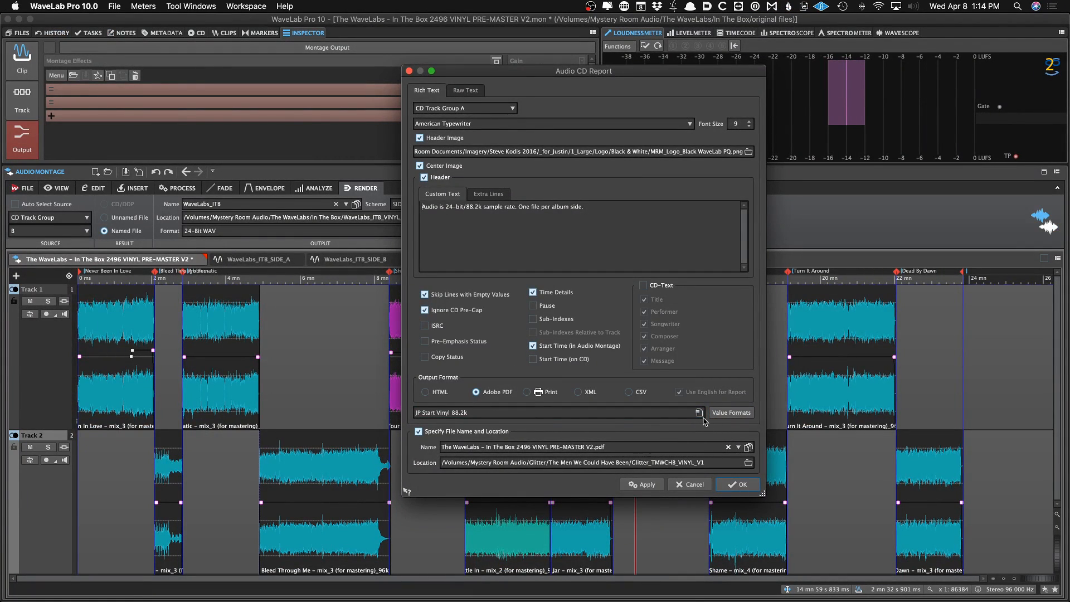
pyautogui.click(700, 414)
pyautogui.click(762, 593)
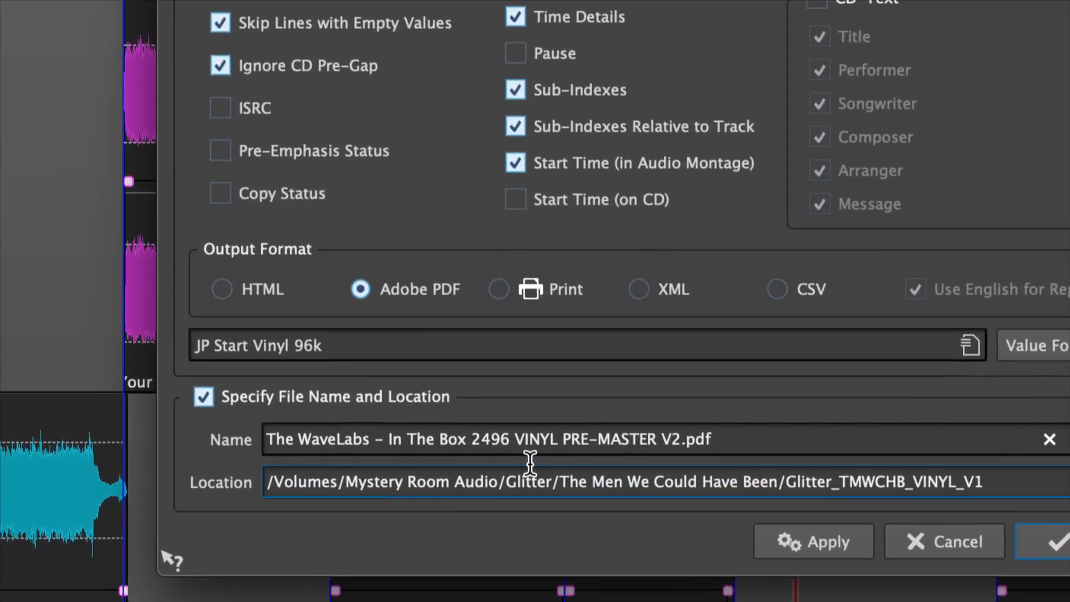
# Name the report WaveLabs_ITB_SIDE_A and generate the side A PDF report
pyautogui.tripleClick(525, 441)
pyautogui.write('WaveLabs_ITB')
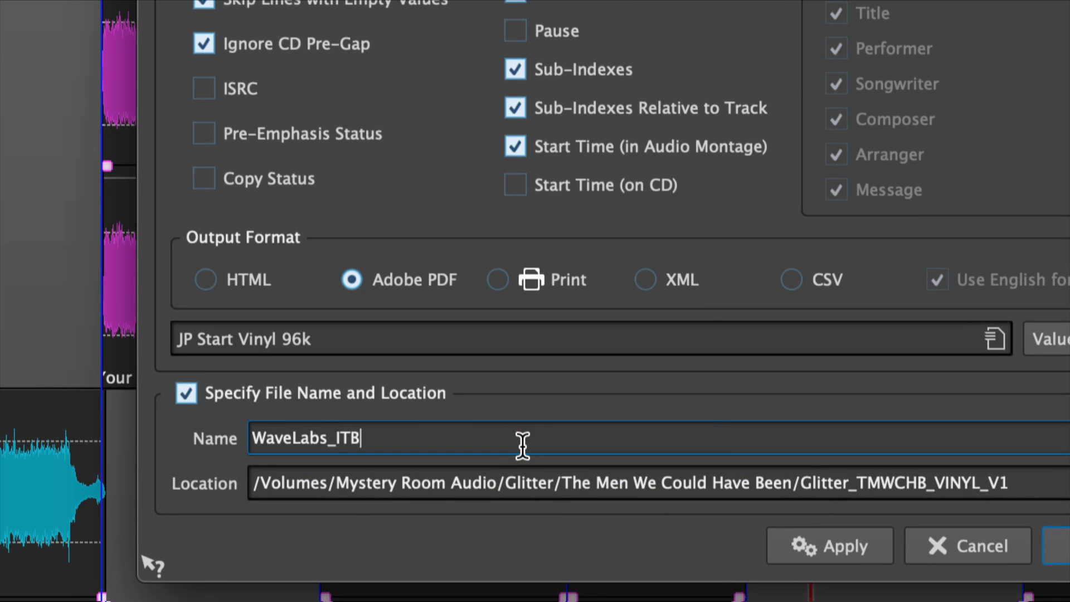
pyautogui.write('_S')
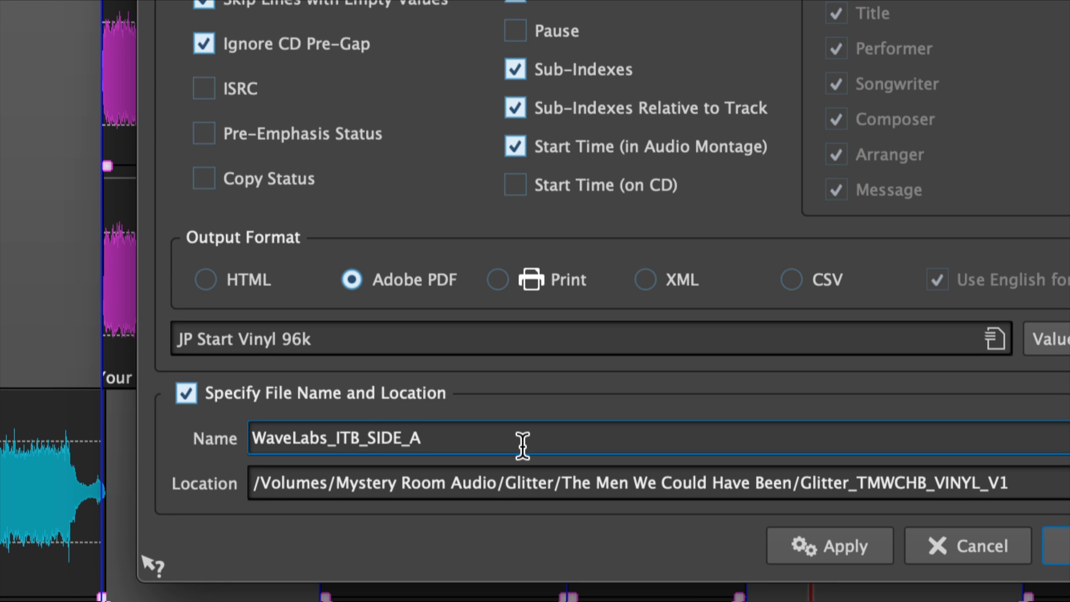
pyautogui.write('IDE_A')
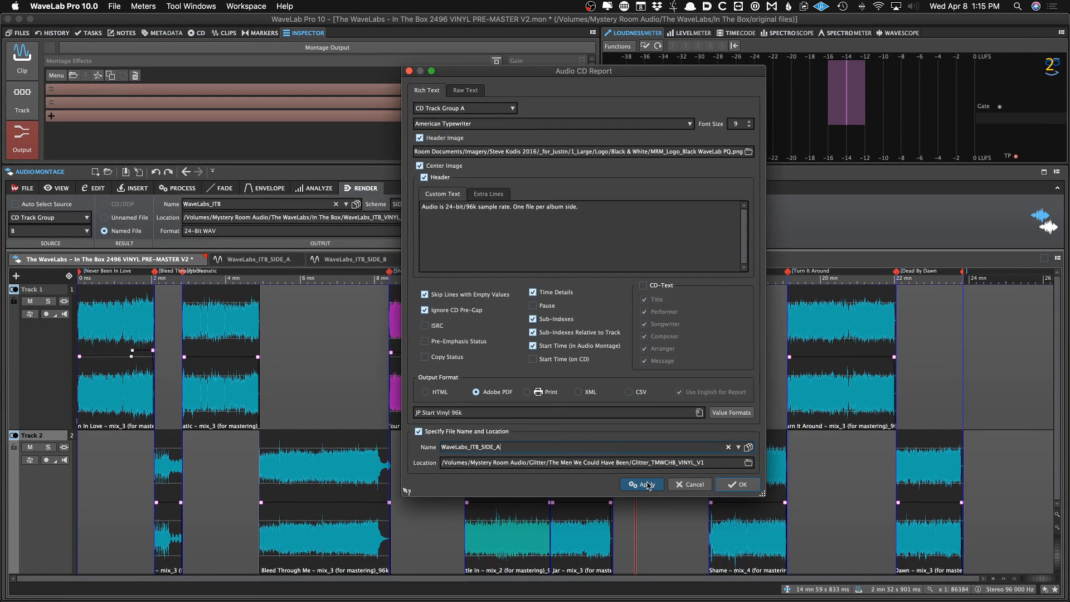
pyautogui.click(647, 484)
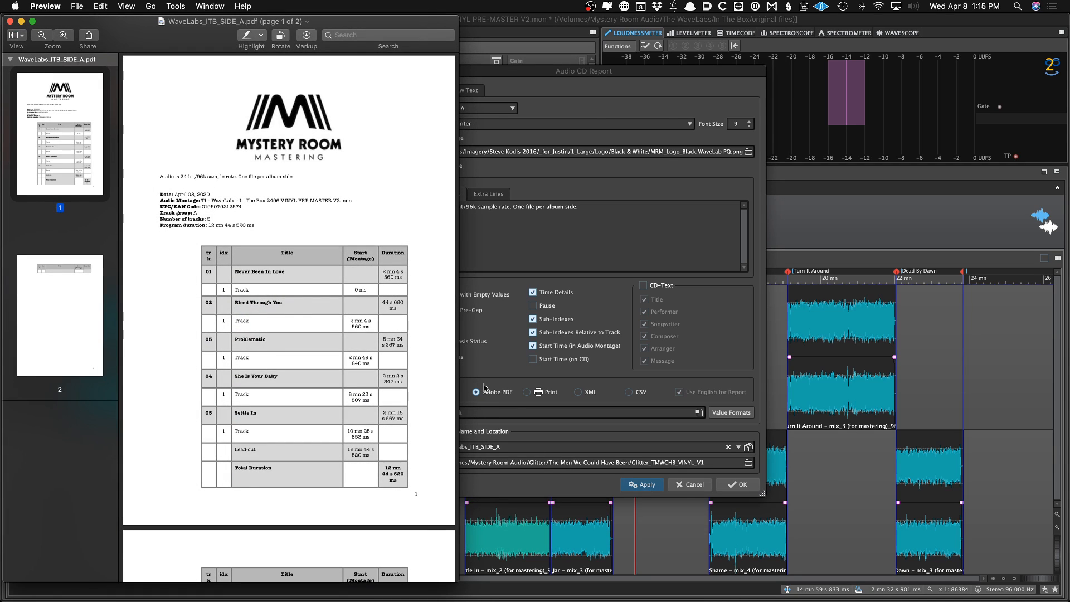
pyautogui.scroll(-3, 385, 289)
pyautogui.scroll(3, 384, 289)
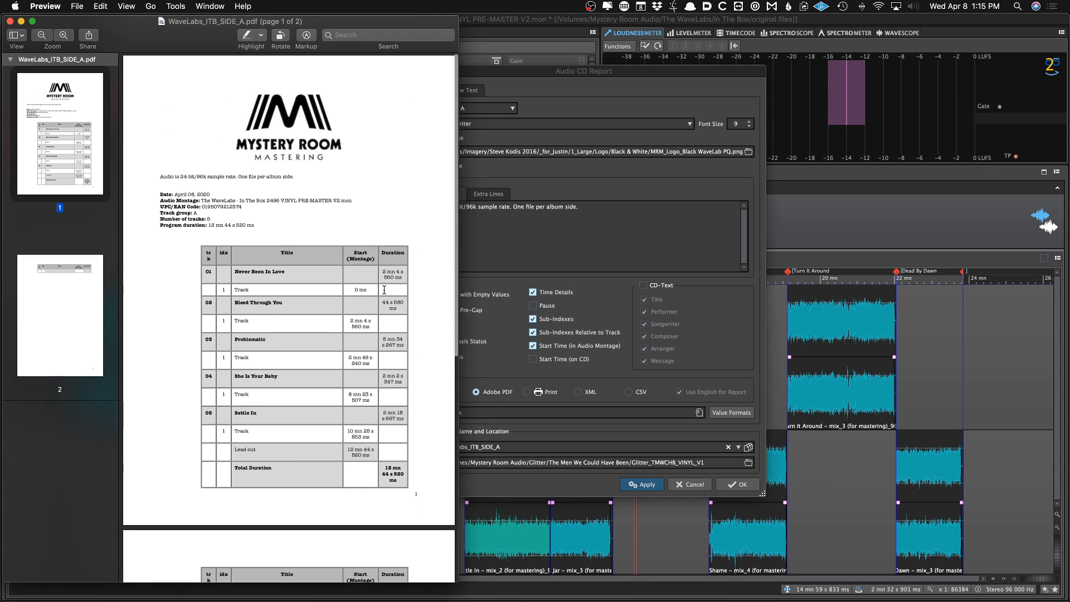
# Add a "SIDE A" text label beside the header of the side A PDF report and save the PDF
pyautogui.press('ctrl+super+t')
pyautogui.write('SIDE')
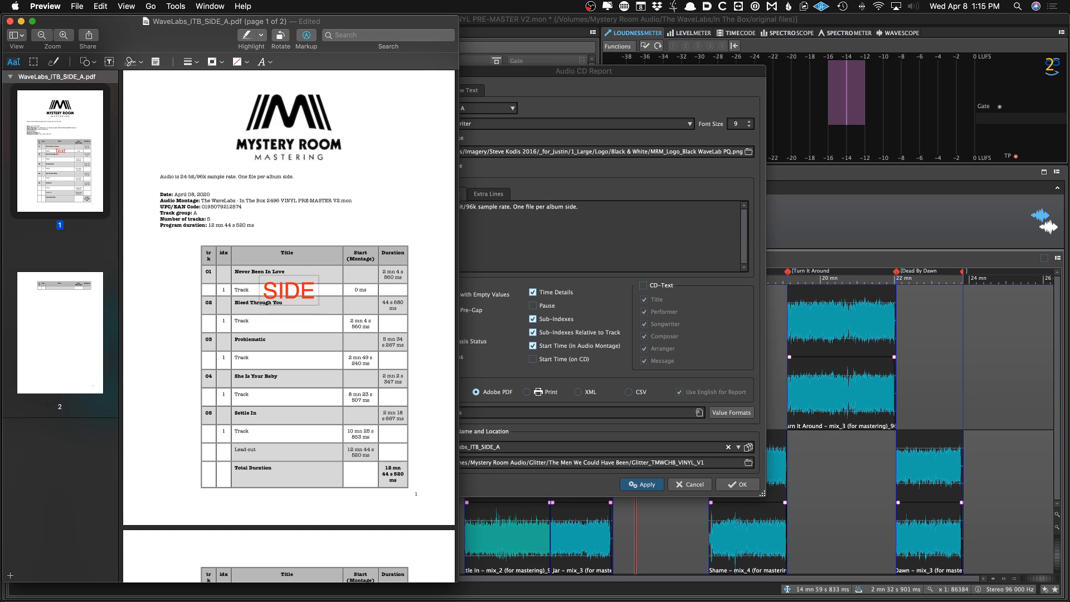
pyautogui.write(' A')
pyautogui.scroll(-2, 242, 264)
pyautogui.click(242, 264)
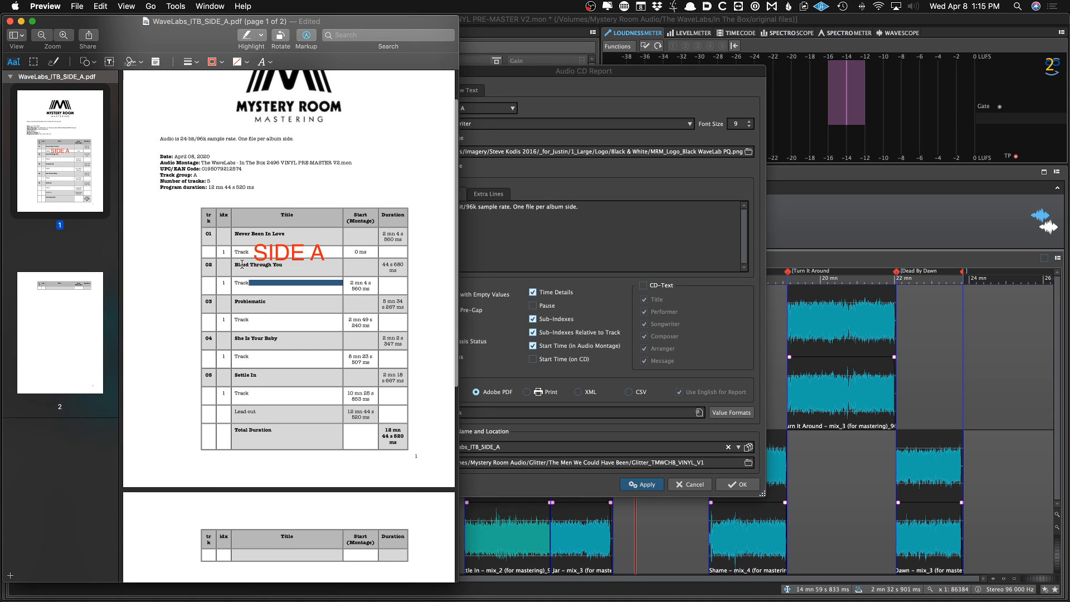
pyautogui.moveTo(281, 255); pyautogui.dragTo(326, 143)
pyautogui.click(324, 163)
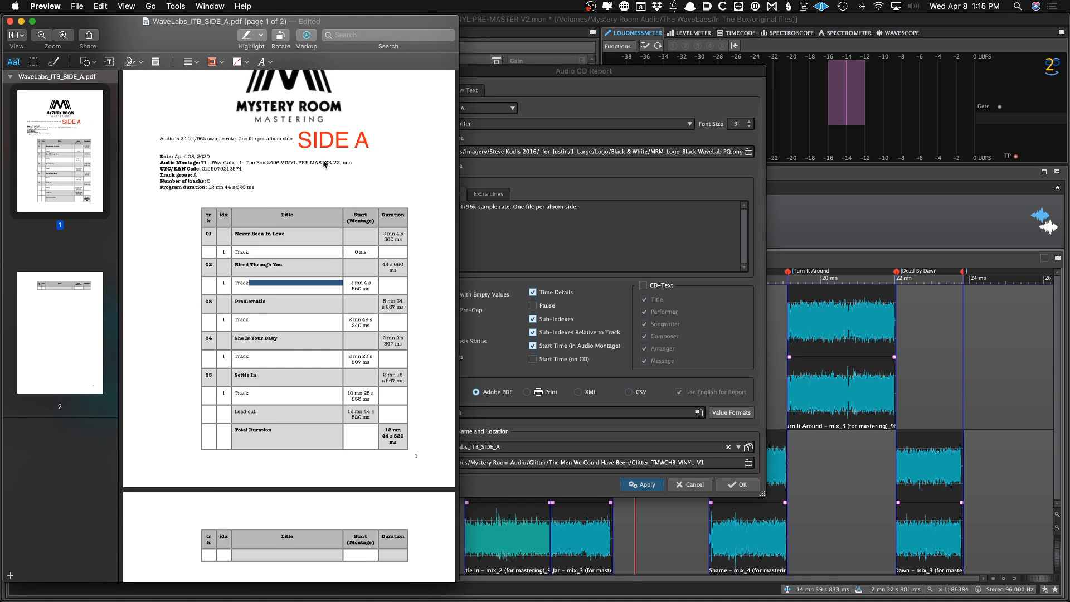
pyautogui.press('super+s')
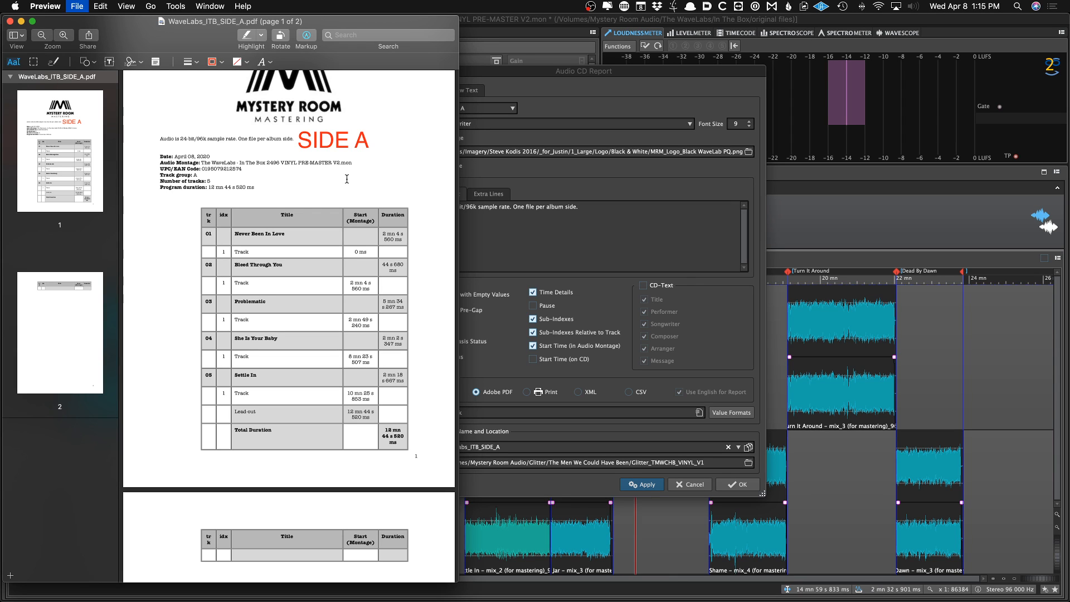
# Switch the report to CD Track Group B, rename it WaveLabs_ITB_SIDE_B, and generate the side B PDF report
pyautogui.click(619, 182)
pyautogui.click(455, 110)
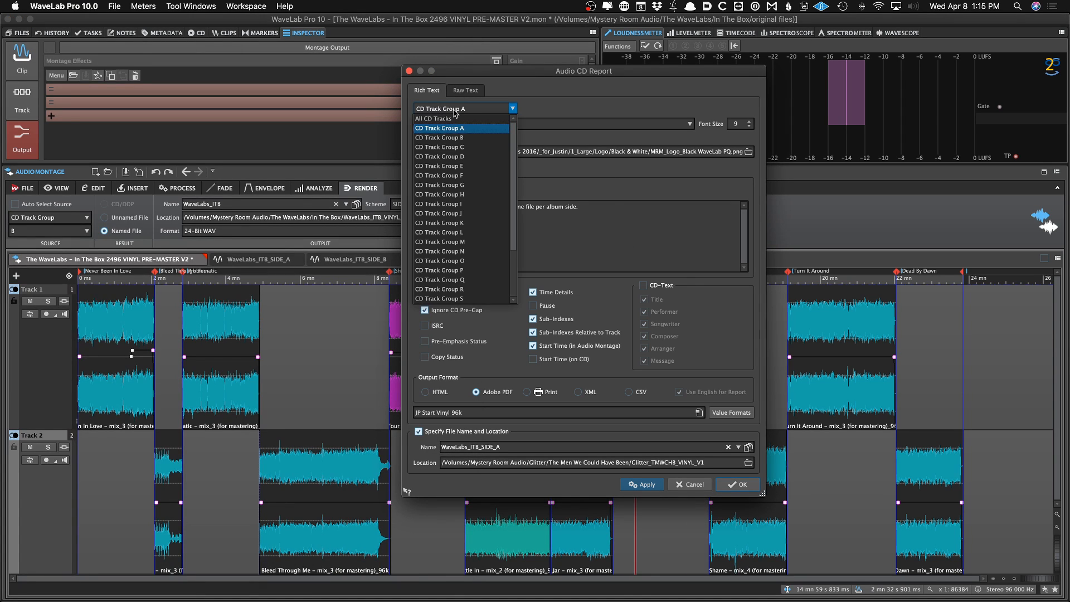
pyautogui.click(444, 139)
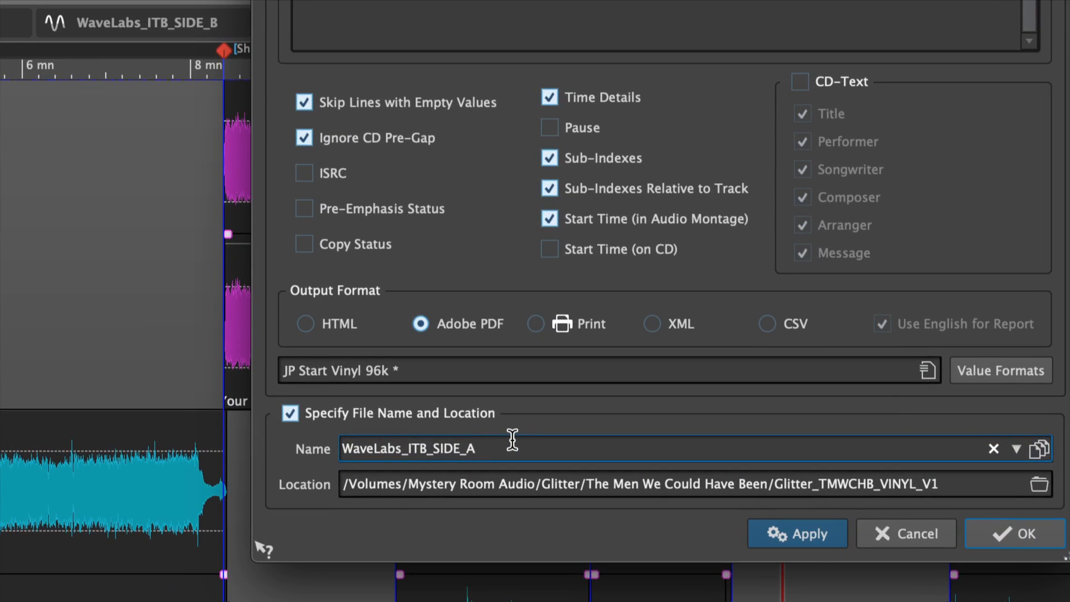
pyautogui.press('BackSpace')
pyautogui.write('B')
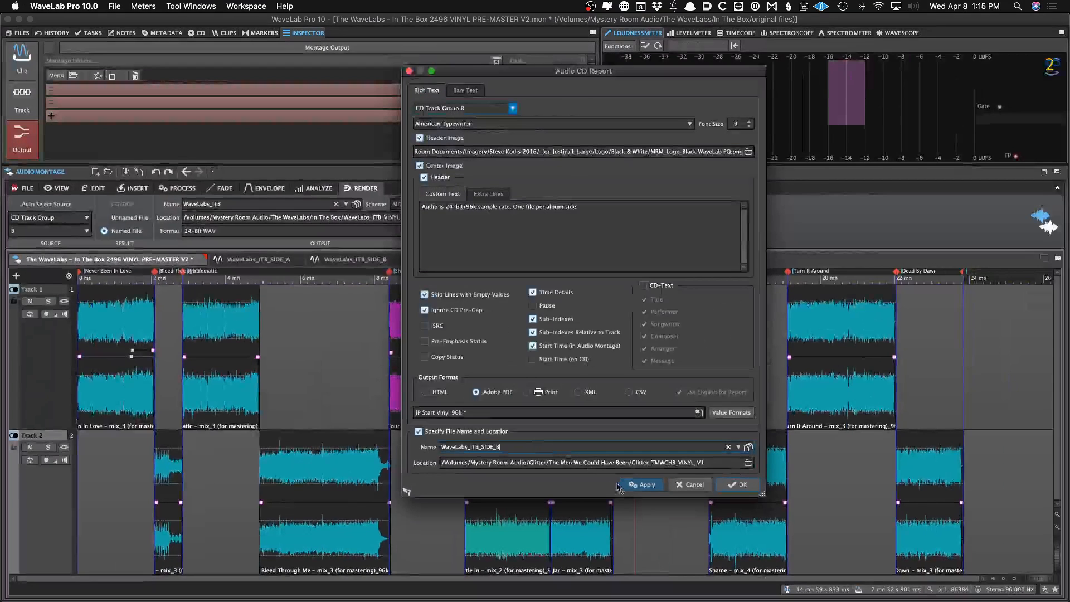
pyautogui.click(634, 484)
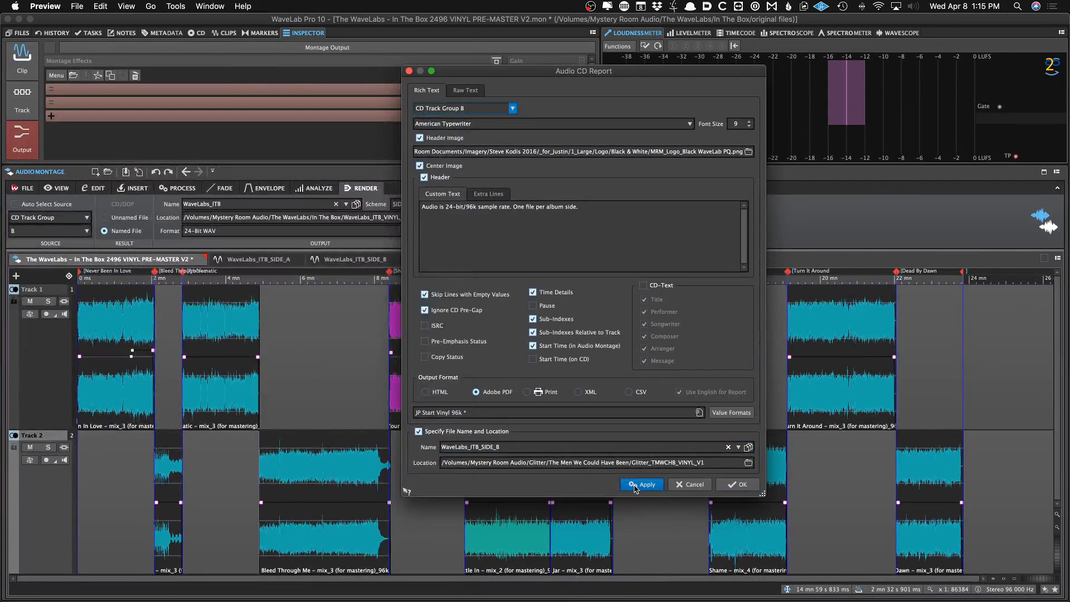
# Add a "SIDE B" text label beside the header of the side B PDF report and save the PDF
pyautogui.write('SIDE B')
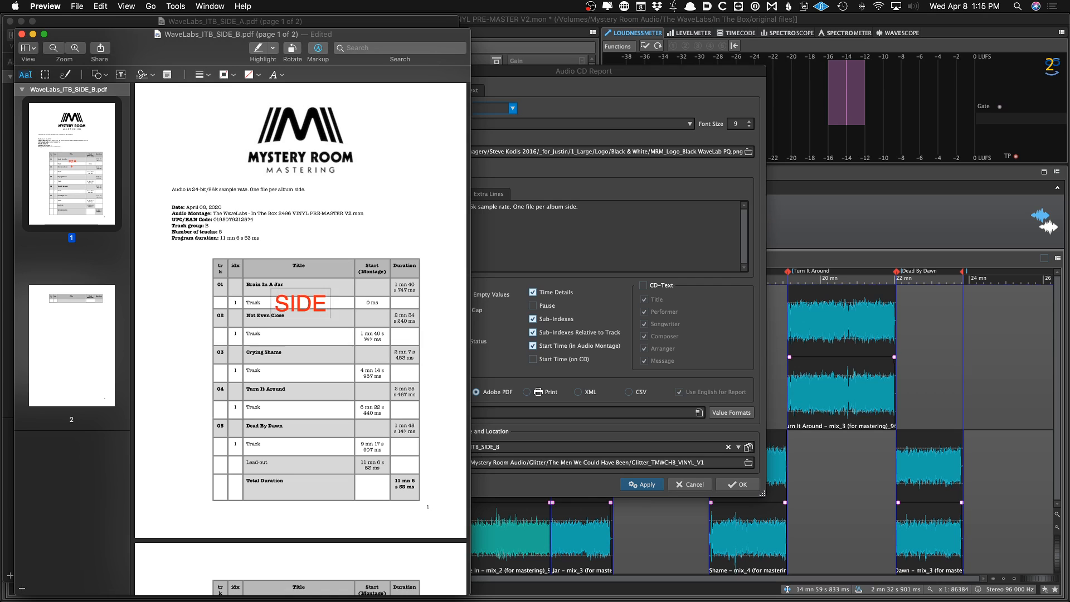
pyautogui.click(202, 363)
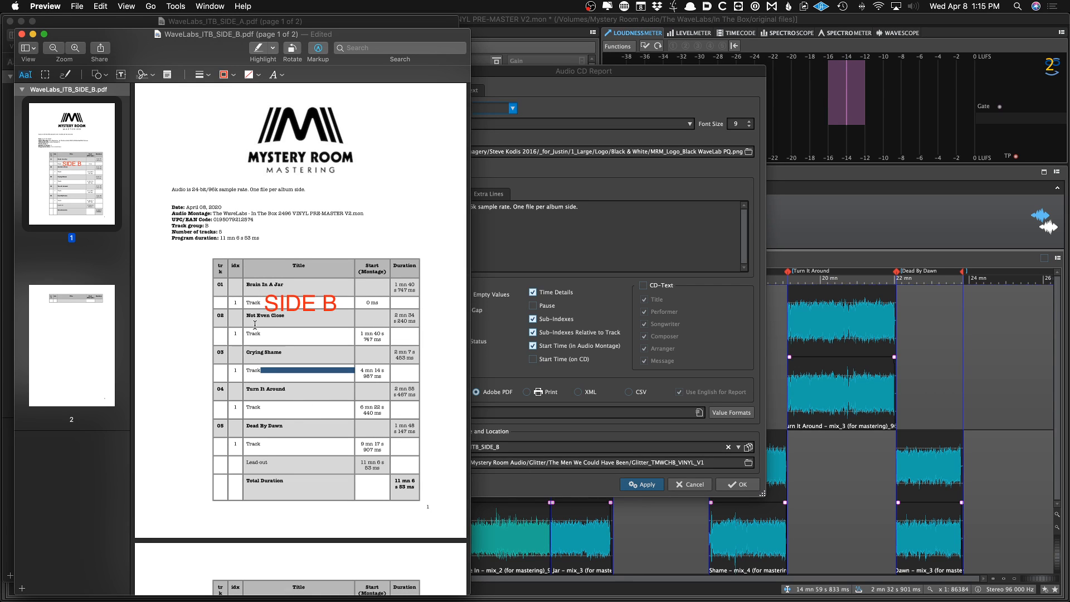
pyautogui.moveTo(288, 311); pyautogui.dragTo(332, 200)
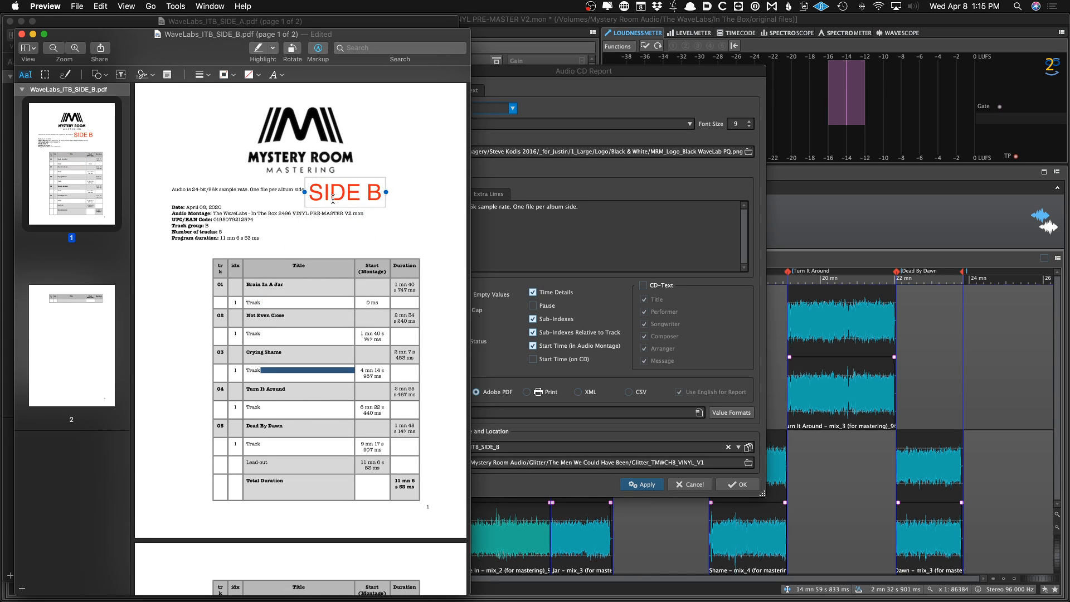
pyautogui.press('super+s')
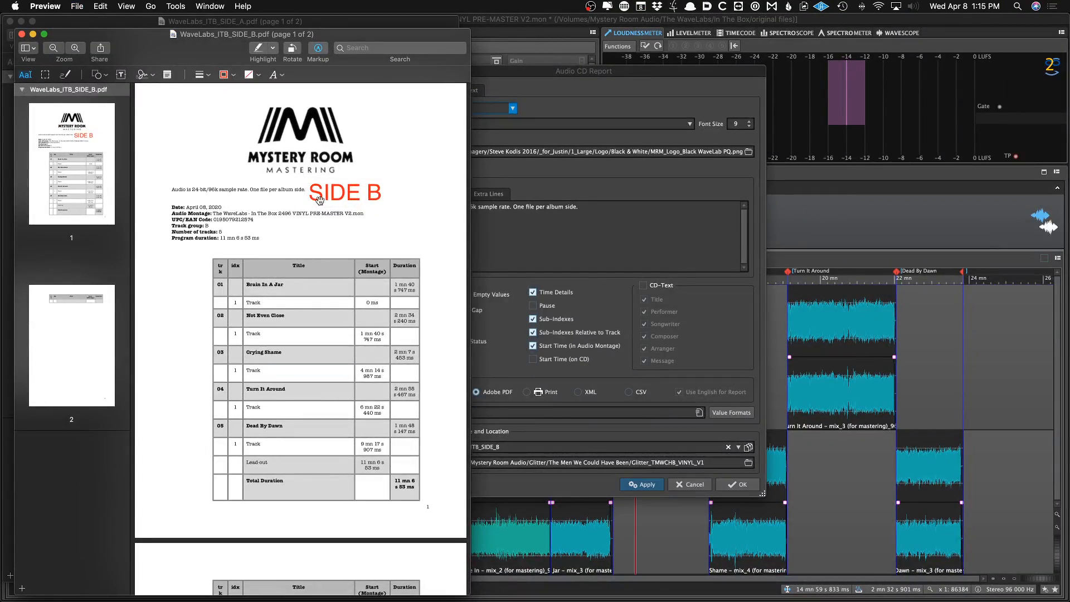
pyautogui.moveTo(320, 199); pyautogui.dragTo(318, 197)
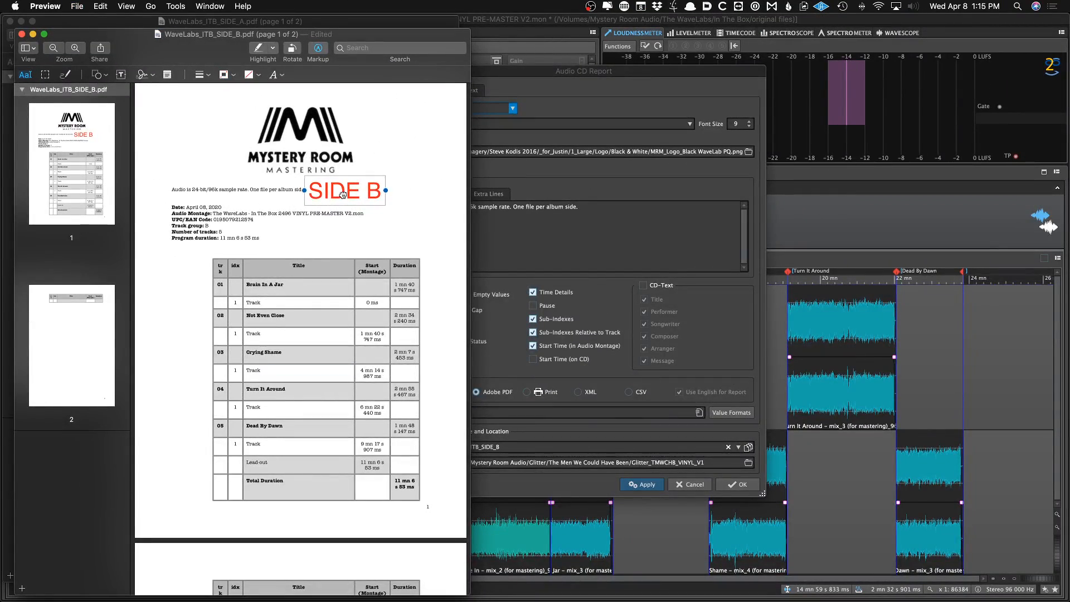
pyautogui.press('super+s')
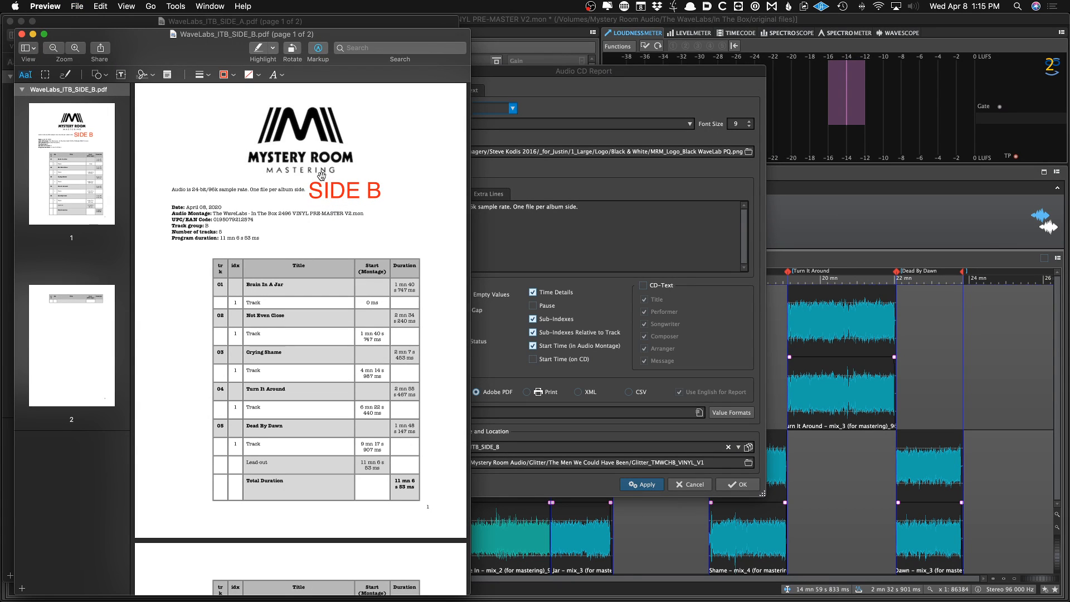
# Compare the side A and side B PDF reports, scrolling through the side B track list
pyautogui.press('super+grave')
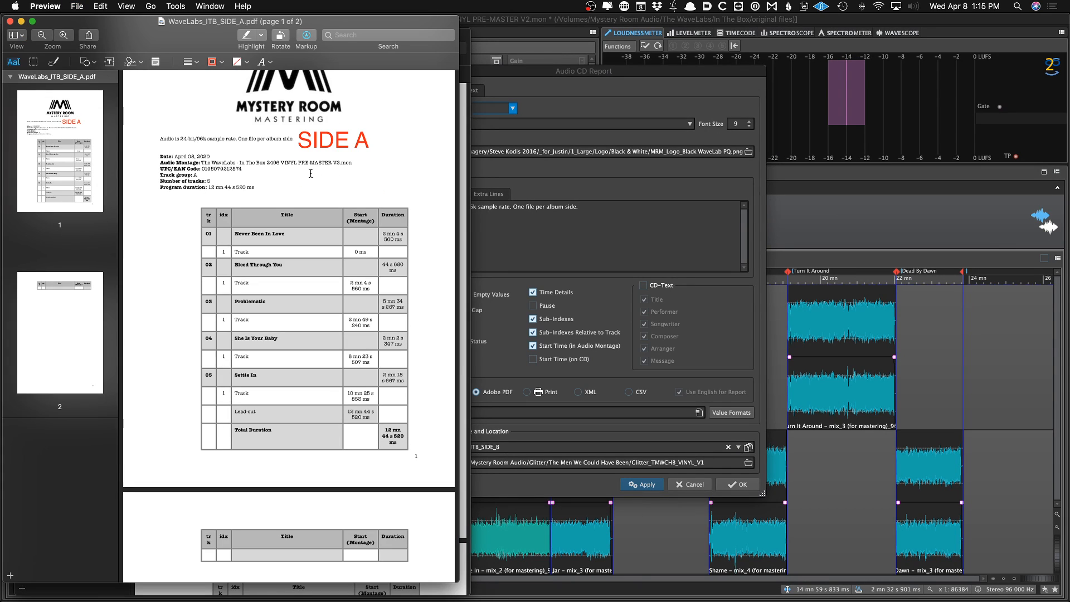
pyautogui.press('super+grave')
pyautogui.scroll(-2, 200, 223)
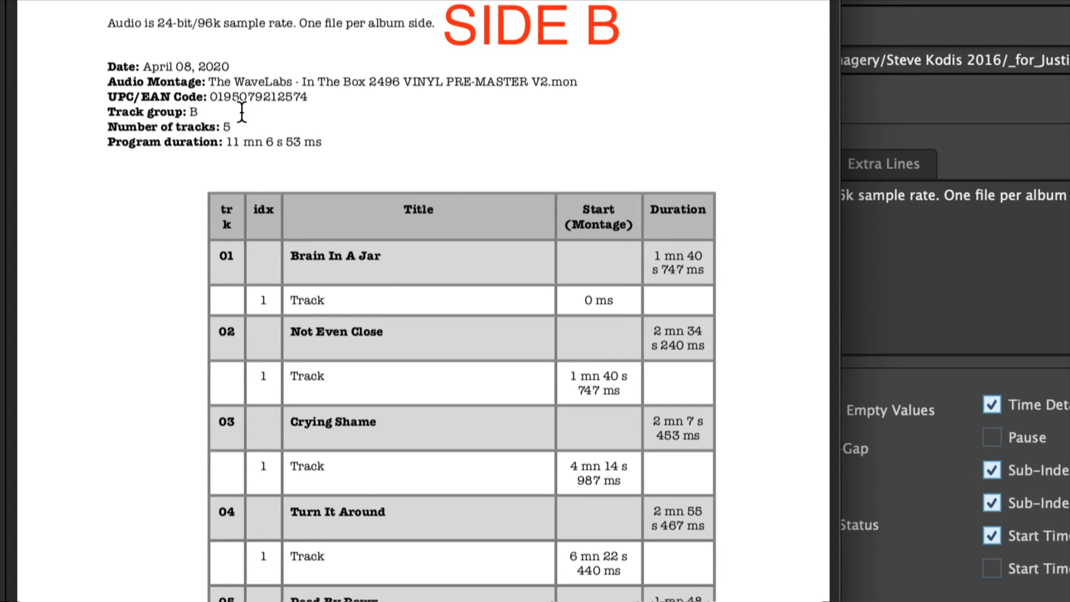
pyautogui.scroll(-5, 291, 153)
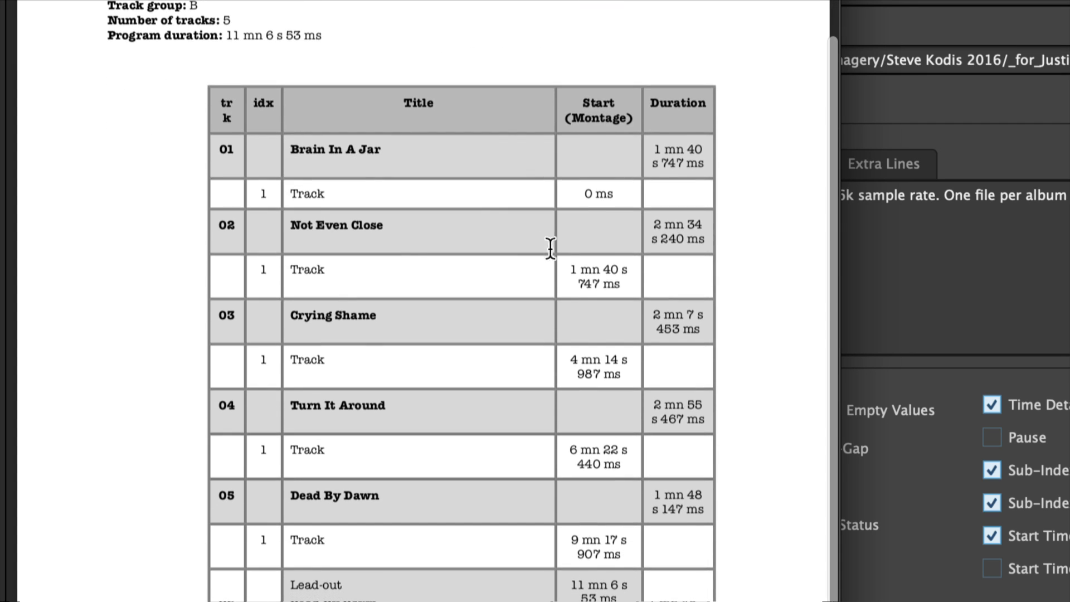
pyautogui.scroll(-1, 588, 265)
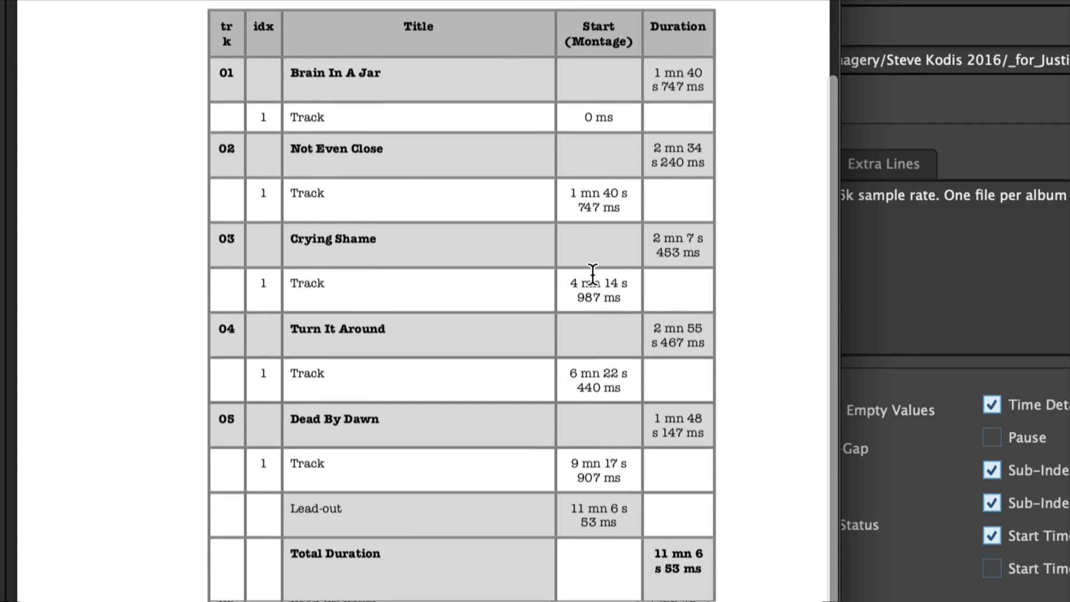
pyautogui.scroll(-4, 593, 273)
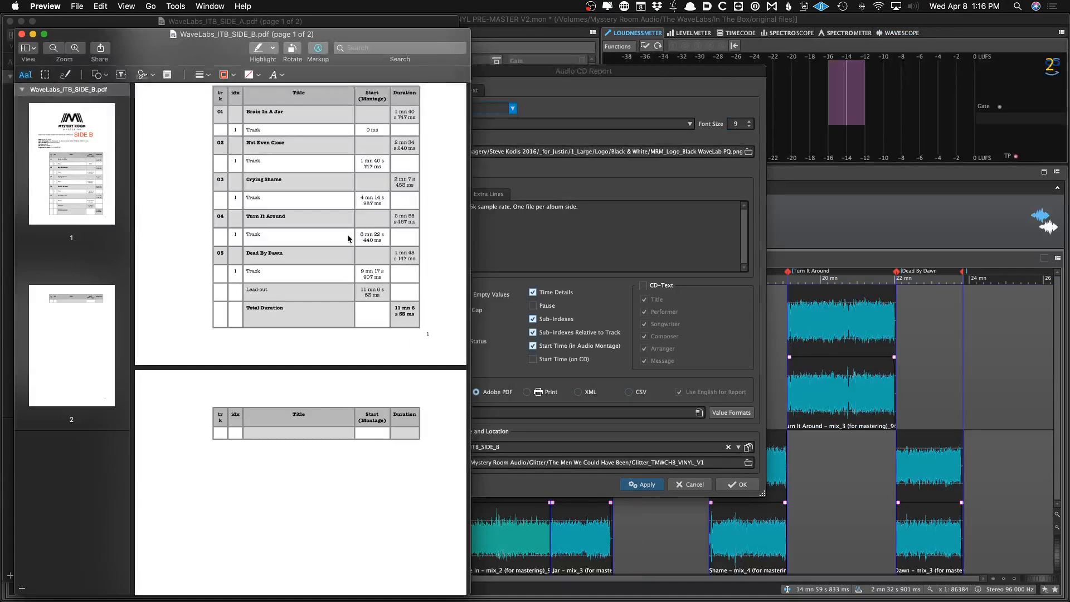
pyautogui.scroll(5, 397, 249)
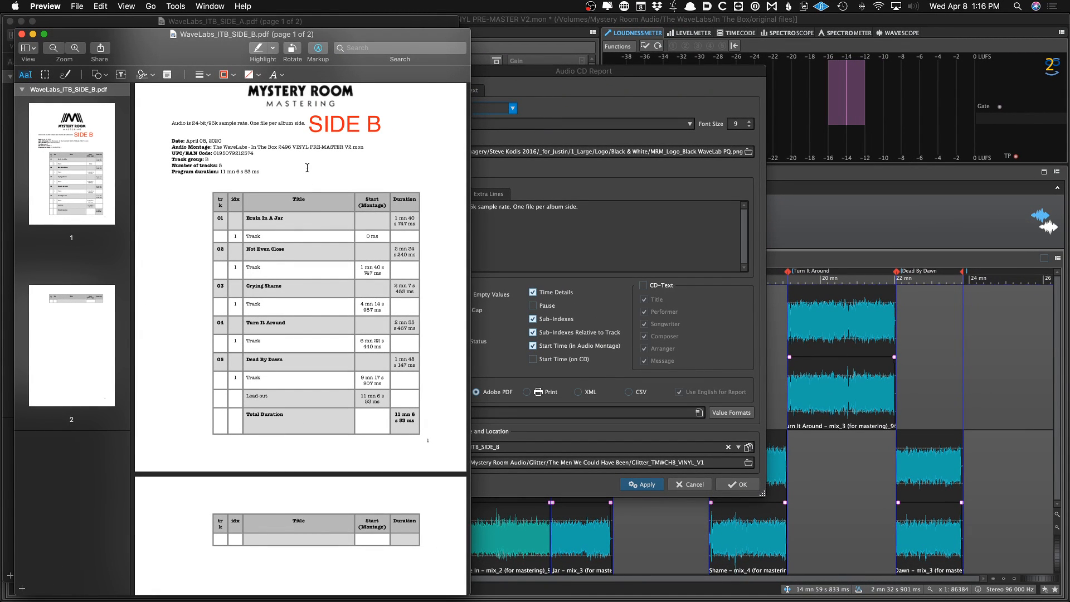
# Close the Audio CD Report dialog and locate the WaveLabs_ITB_VINYL_V1 folder in Finder
pyautogui.press('super+Tab')
pyautogui.click(690, 484)
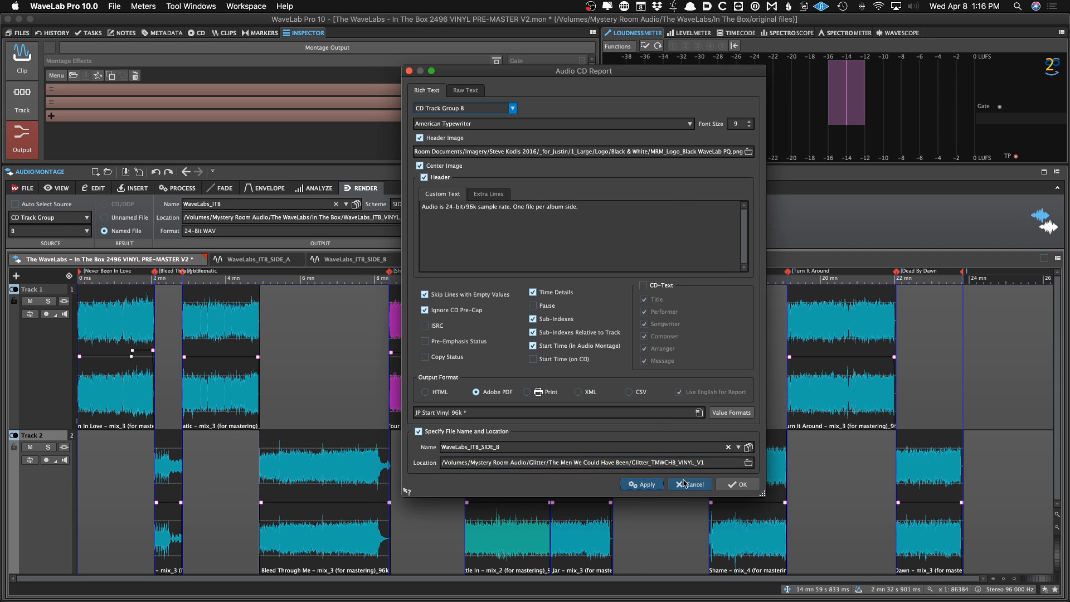
pyautogui.press('super+Tab')
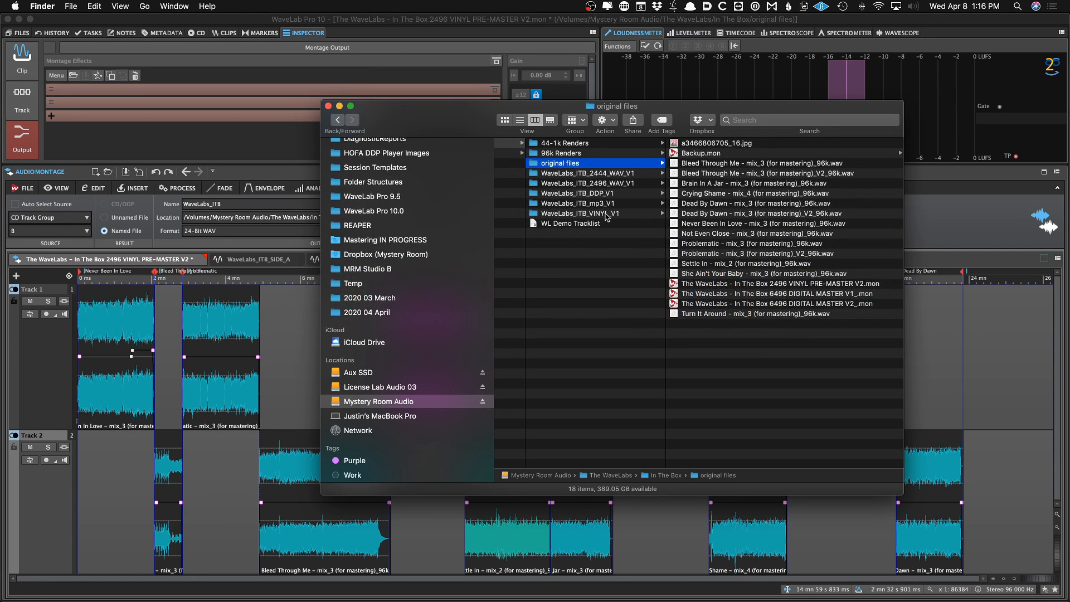
pyautogui.click(606, 214)
pyautogui.press('super+Tab')
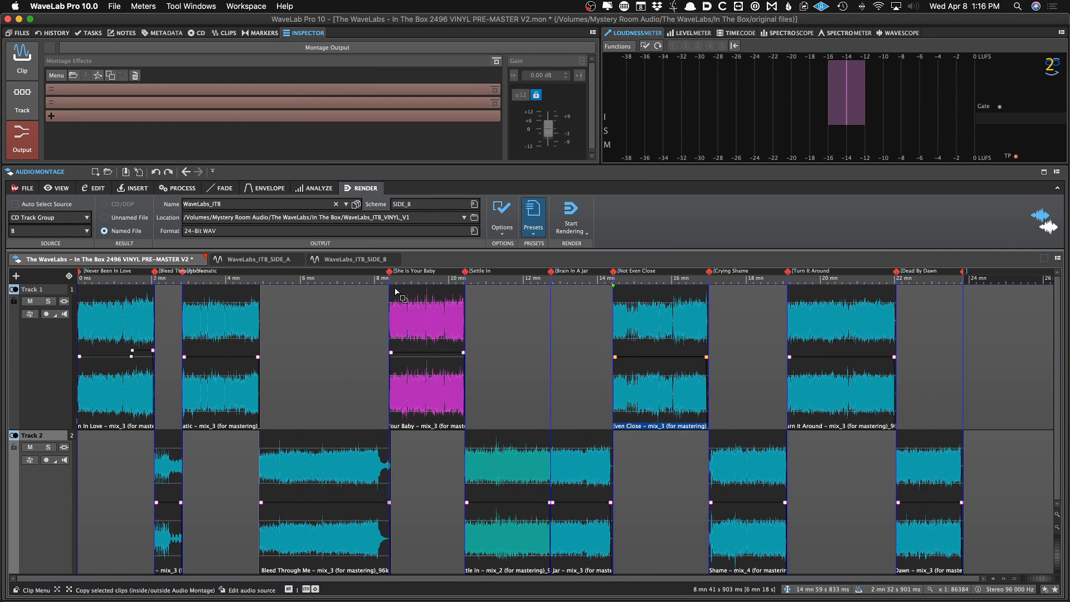
pyautogui.click(342, 295)
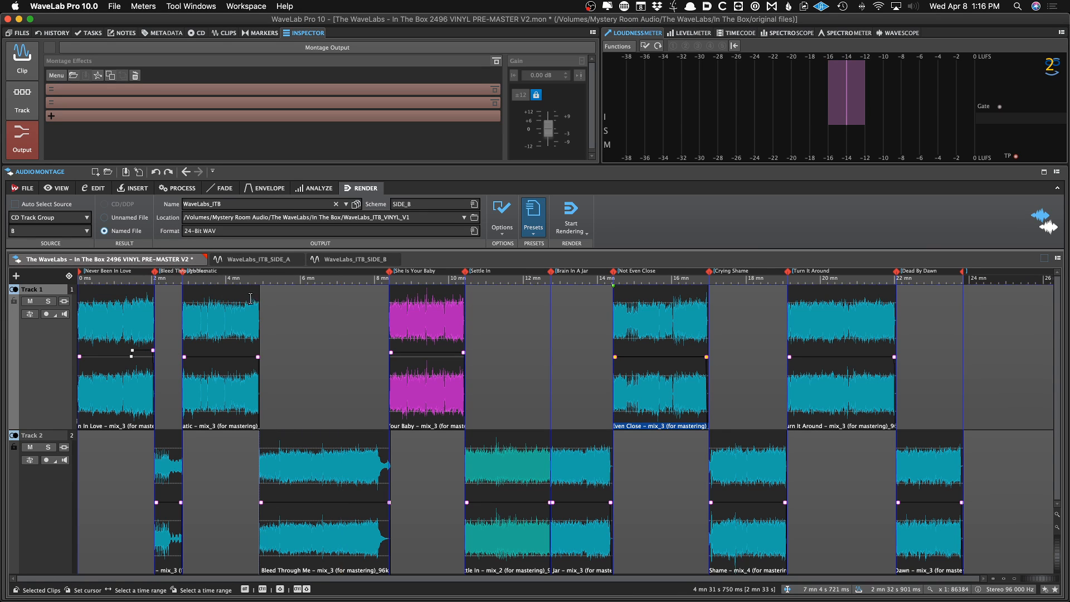
# Browse the mp3 and vinyl deliverable folders and preview the WL Demo Tracklist file
pyautogui.press('super+Tab')
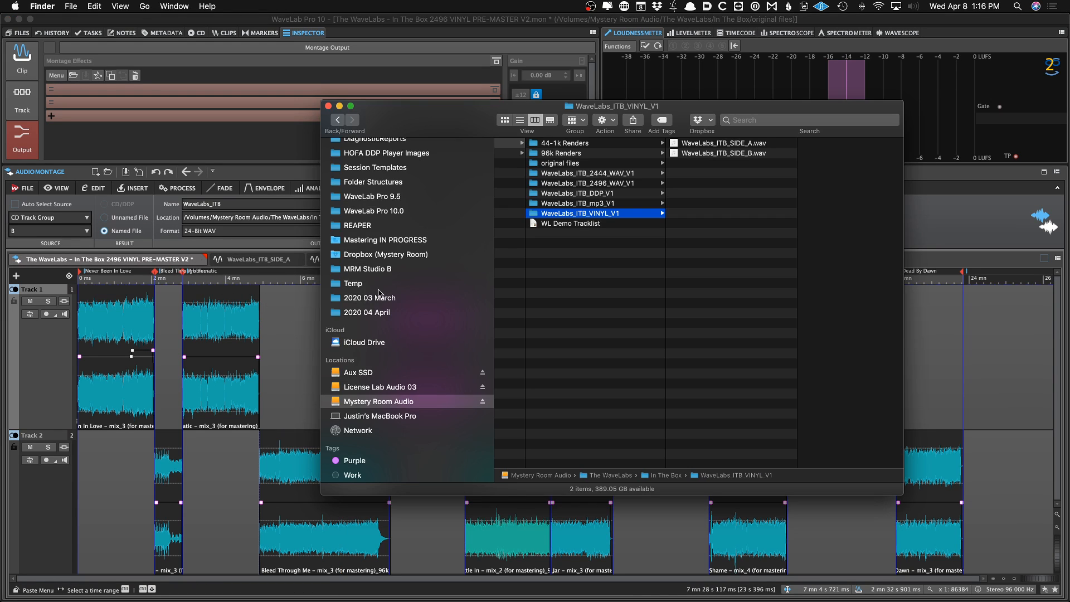
pyautogui.click(593, 204)
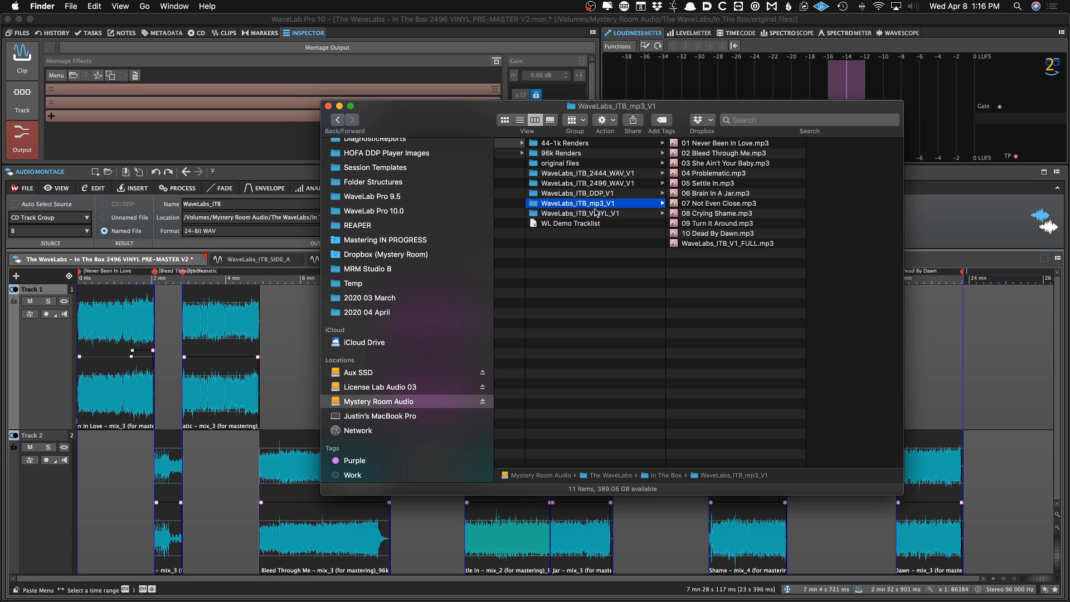
pyautogui.click(595, 212)
pyautogui.click(701, 153)
pyautogui.moveTo(544, 223); pyautogui.dragTo(586, 213)
pyautogui.click(684, 163)
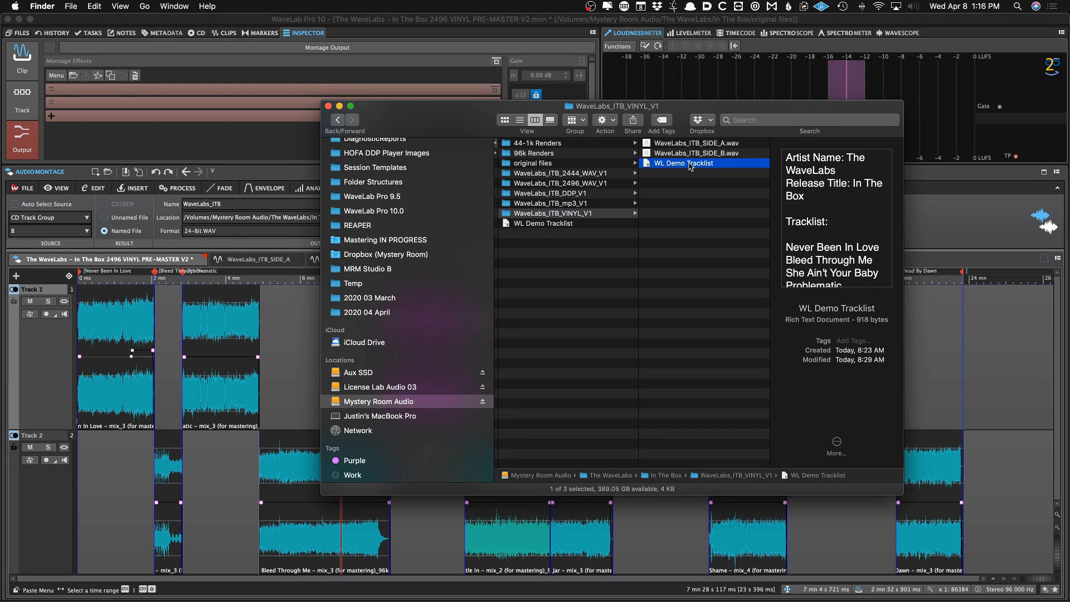
pyautogui.press('super+Tab')
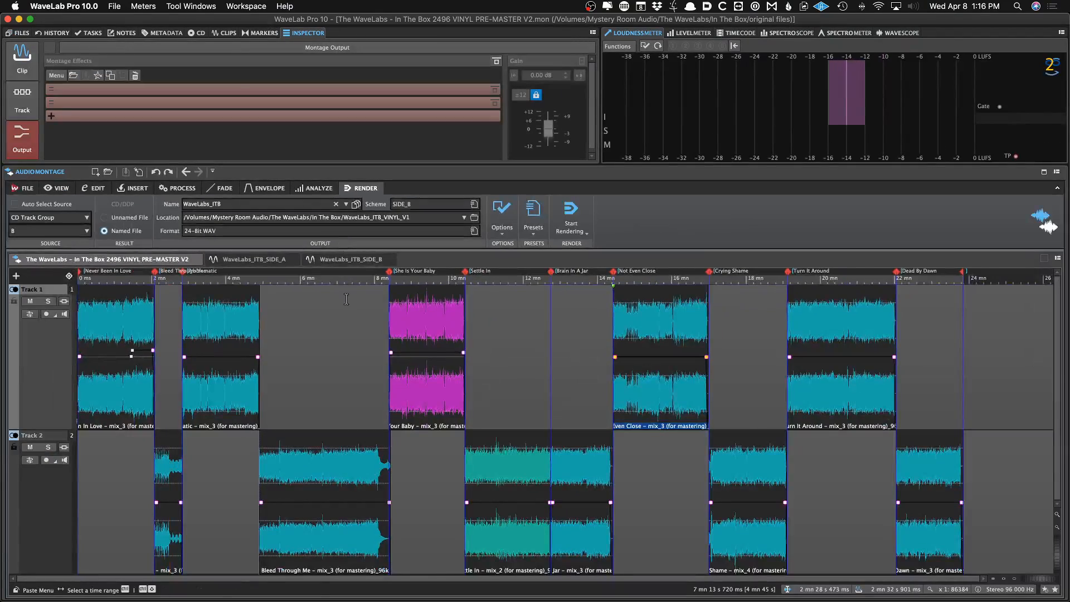
pyautogui.click(344, 299)
pyautogui.press('super+Tab')
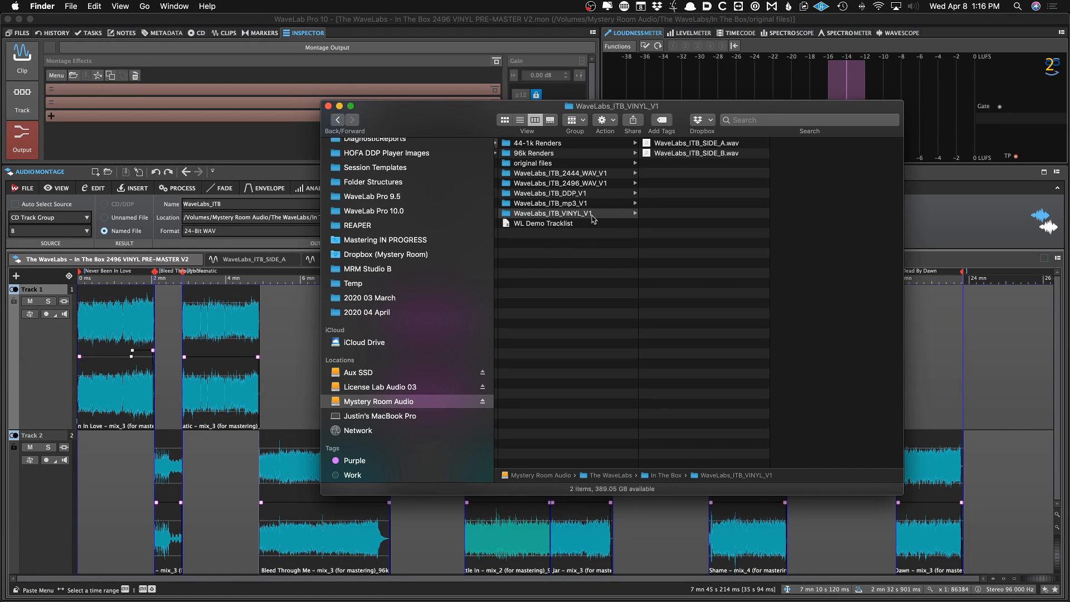
# In the Audio CD Report, set the location to the WaveLabs_ITB_VINYL_V1 folder and reload the JP Start Vinyl 96k preset
pyautogui.click(301, 359)
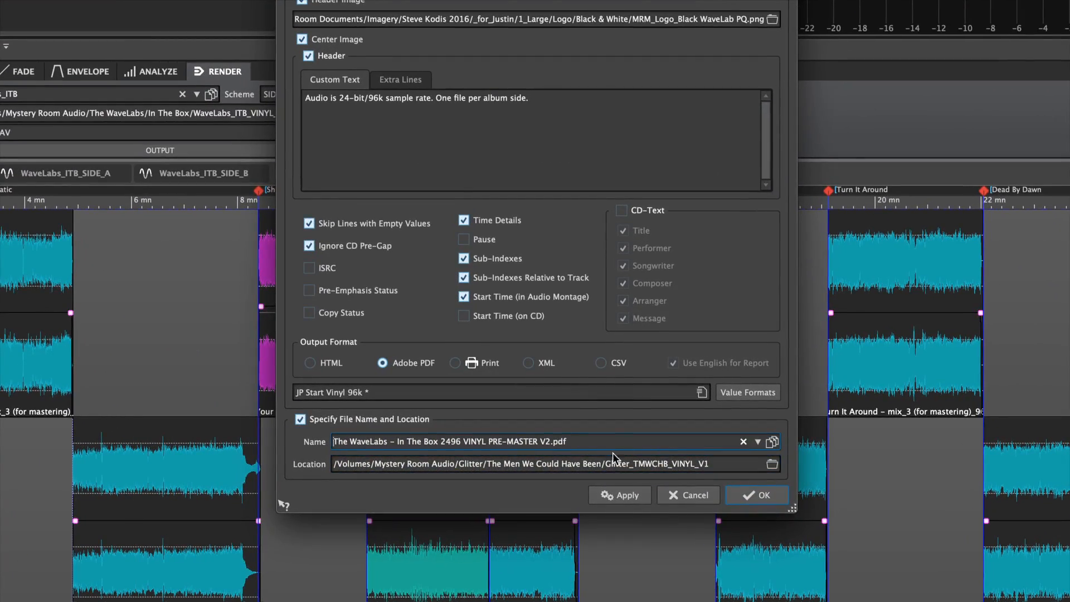
pyautogui.click(772, 464)
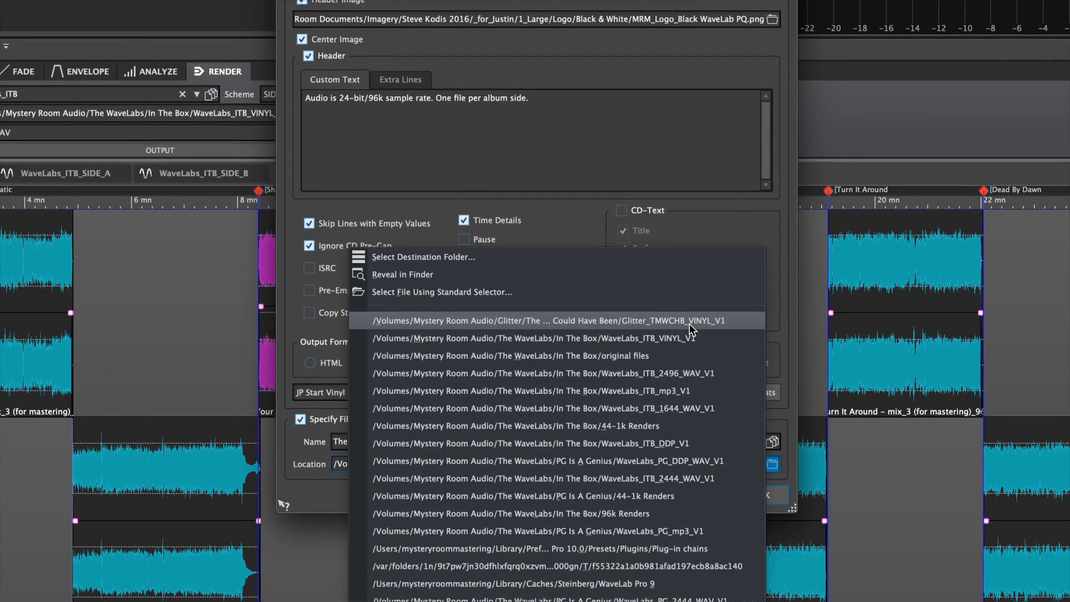
pyautogui.click(697, 338)
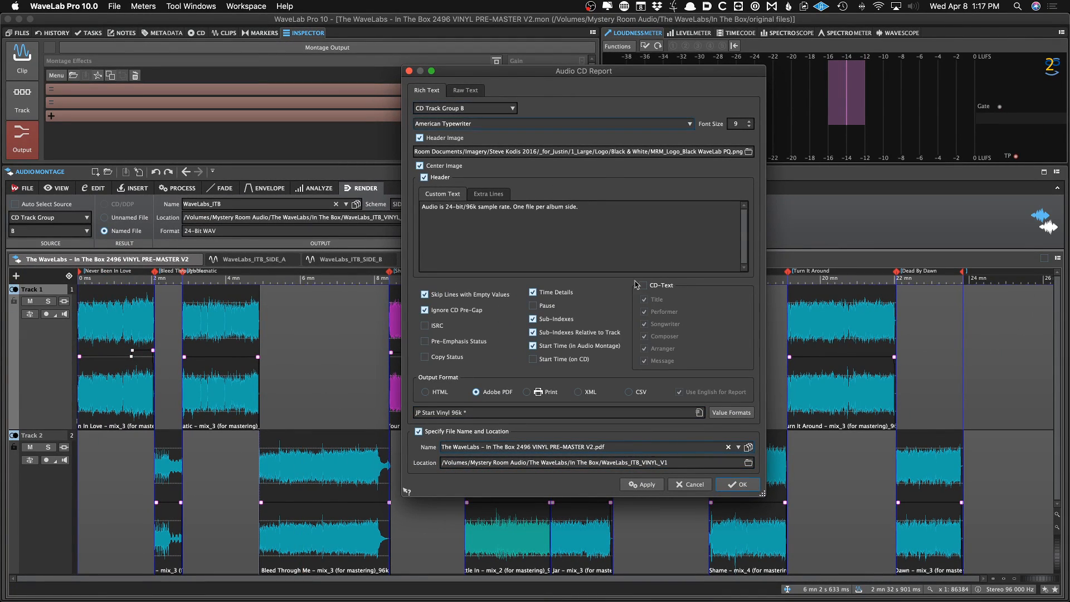
pyautogui.click(699, 413)
pyautogui.click(744, 592)
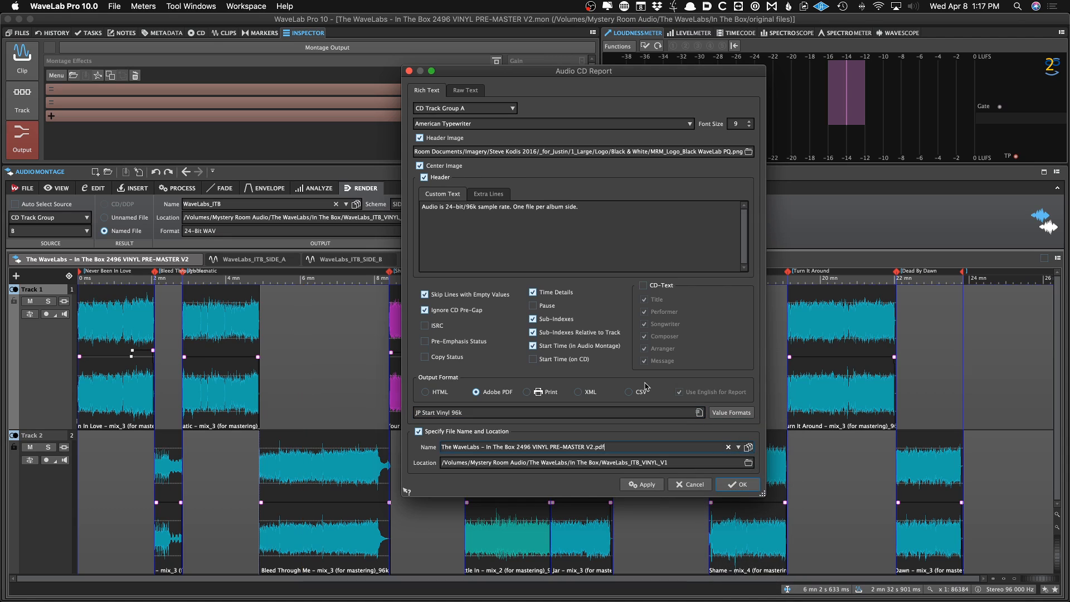
# Name the CD report WaveLabs_ITB_SIDE_A and generate the side A PDF
pyautogui.click(737, 446)
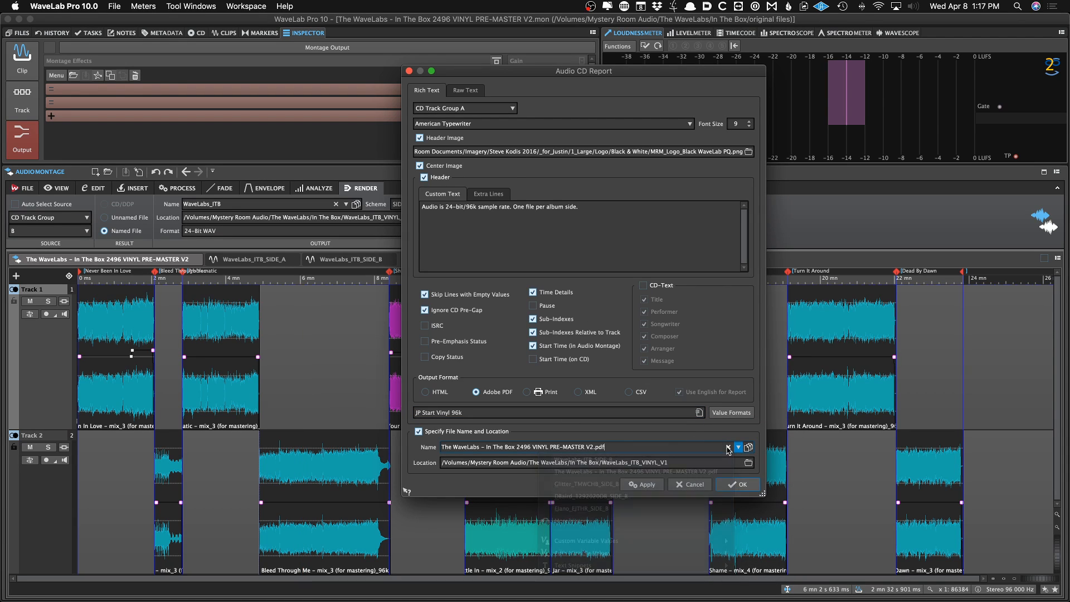
pyautogui.click(728, 448)
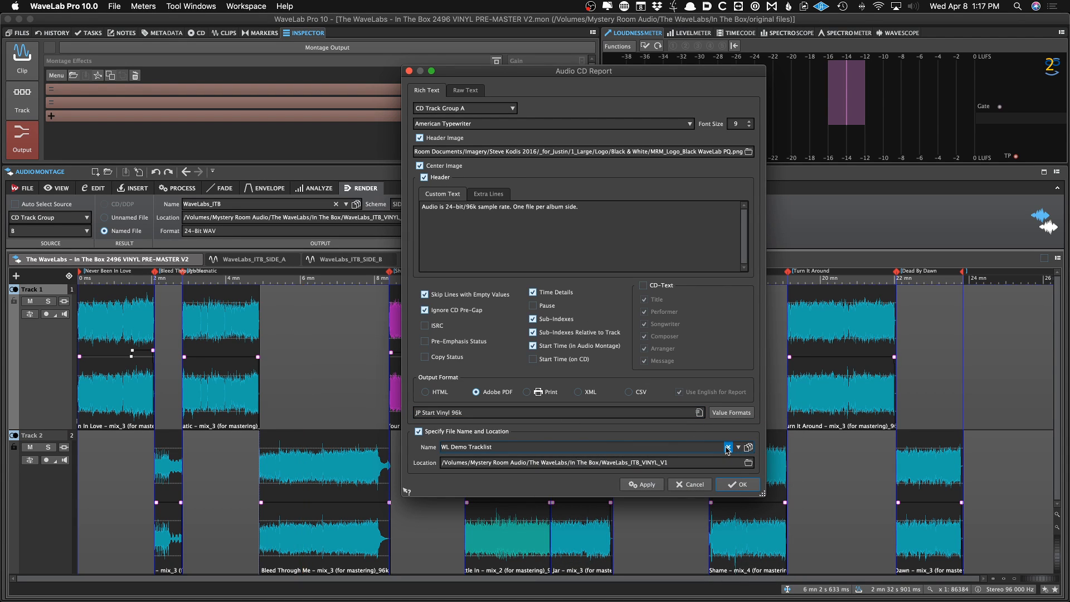
pyautogui.click(728, 448)
pyautogui.press('alt+super+c')
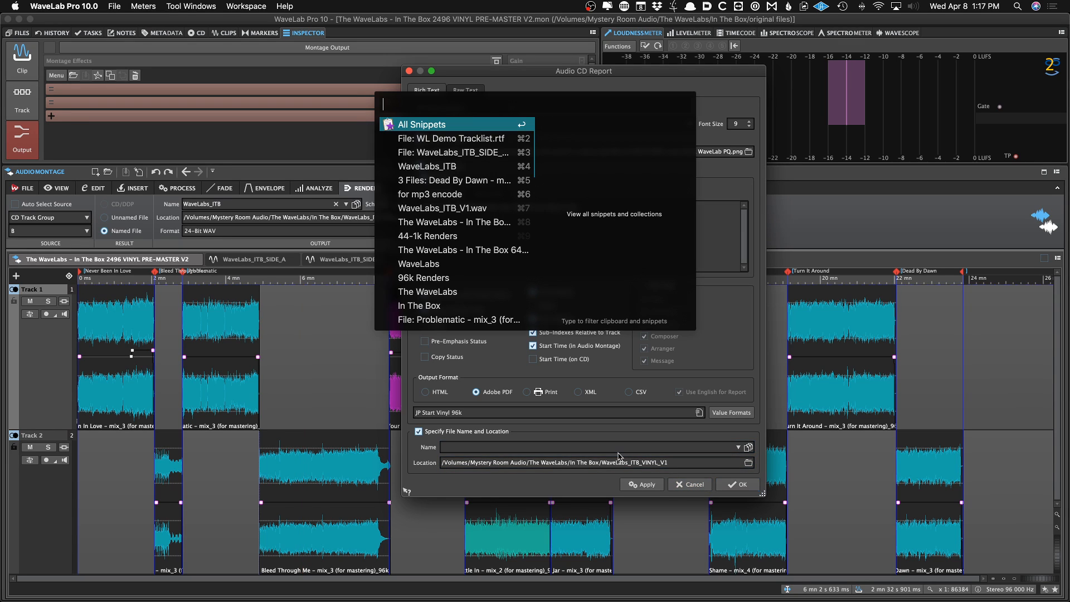
pyautogui.press('Down')
pyautogui.press('Down')
pyautogui.press('Down')
pyautogui.press('Return')
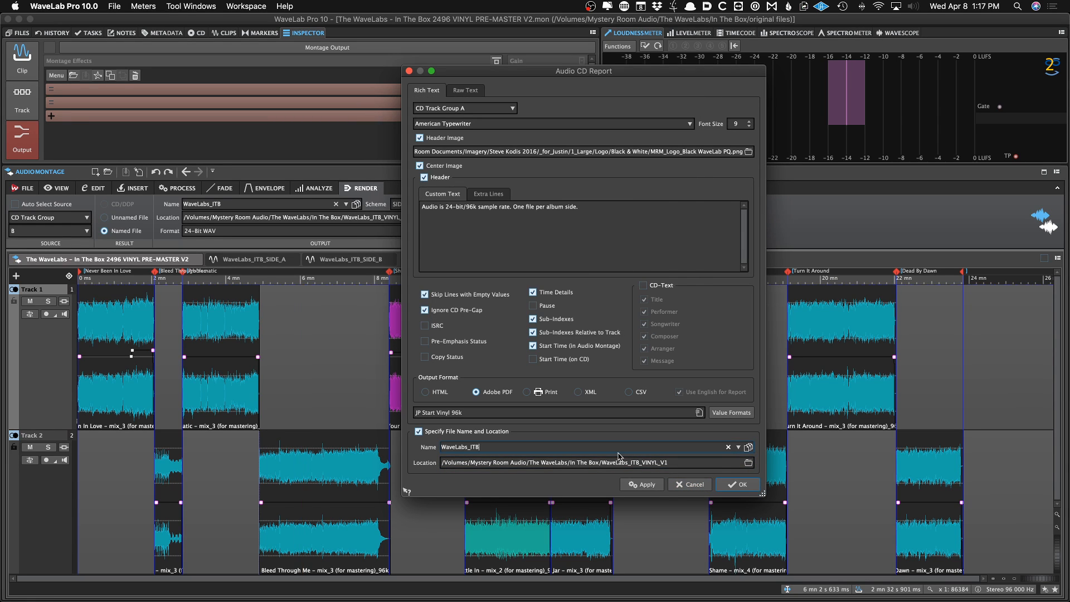
pyautogui.write('_SIDE_A')
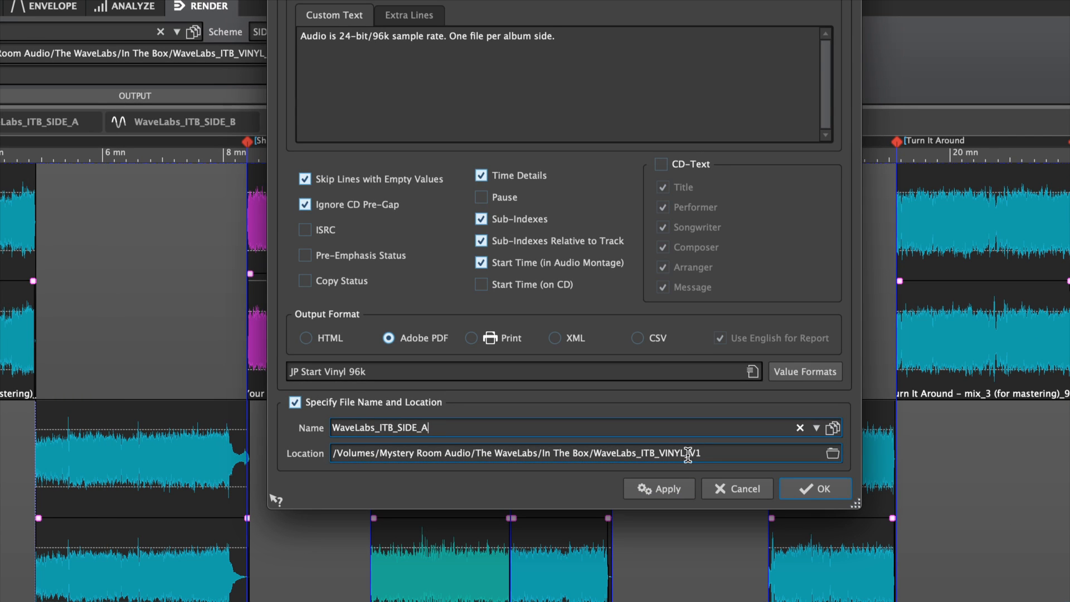
pyautogui.click(666, 490)
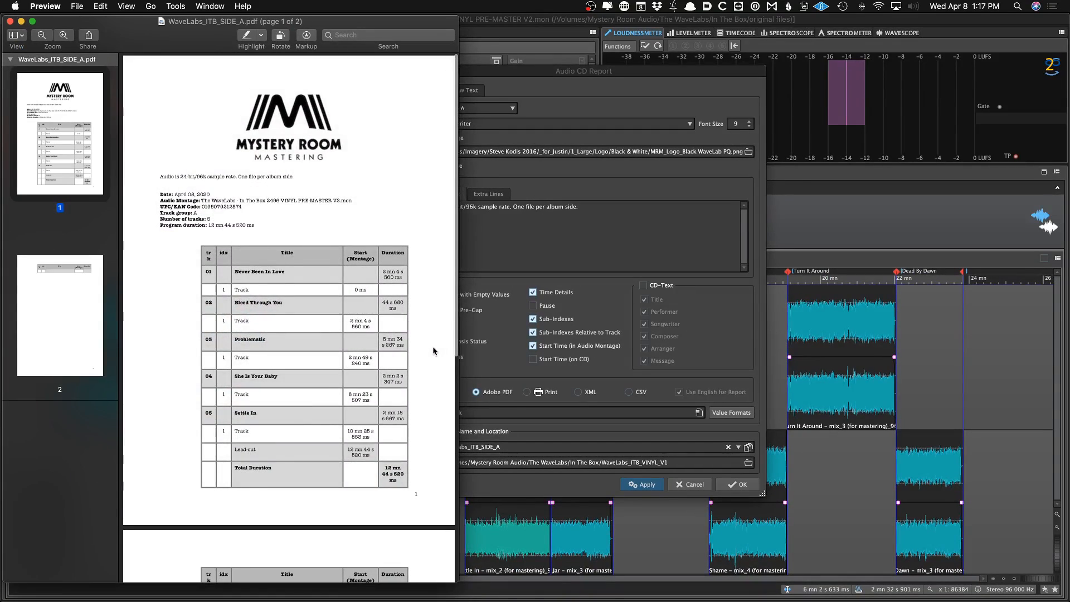
# Add a "SIDE A" text label beside the header of the side A PDF report
pyautogui.press('ctrl+super+t')
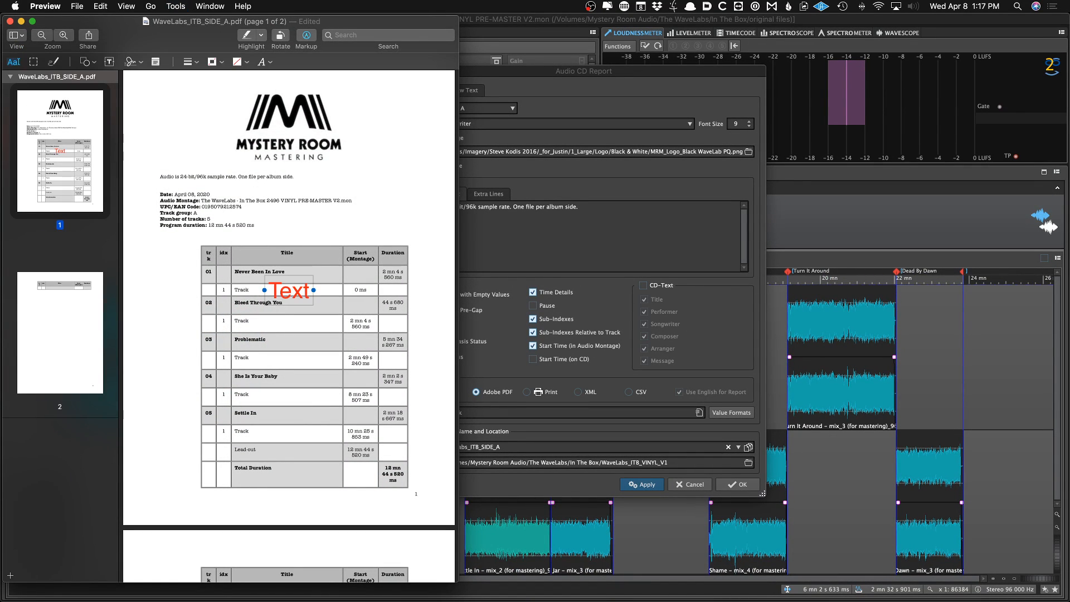
pyautogui.write('SIDE A')
pyautogui.moveTo(290, 289); pyautogui.dragTo(332, 179)
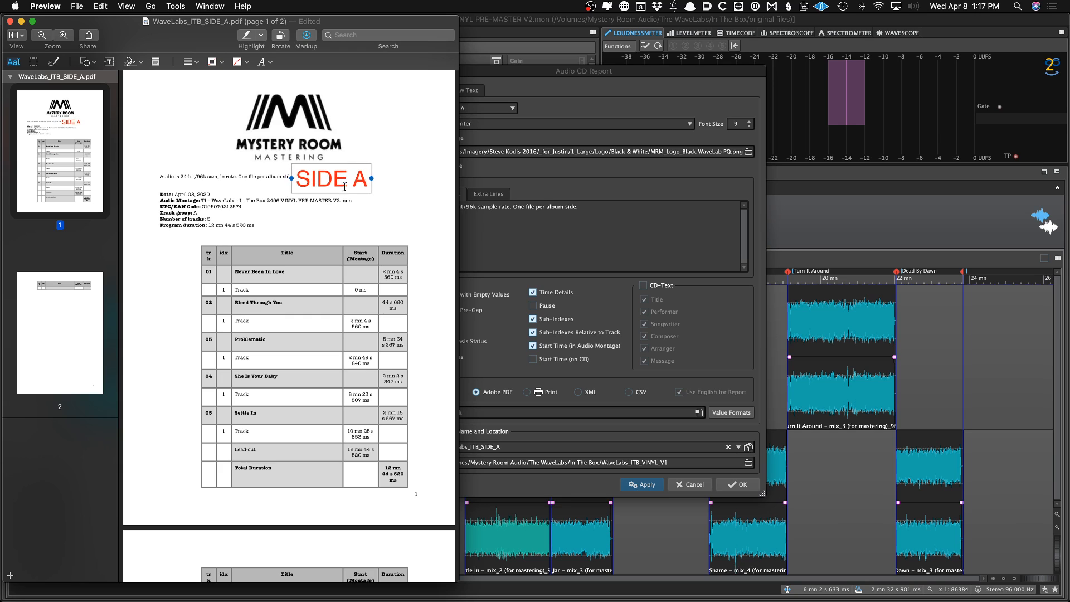
# Switch the report to CD Track Group B and generate it as WaveLabs_ITB_SIDE_B
pyautogui.click(526, 278)
pyautogui.click(473, 109)
pyautogui.click(470, 138)
pyautogui.click(545, 449)
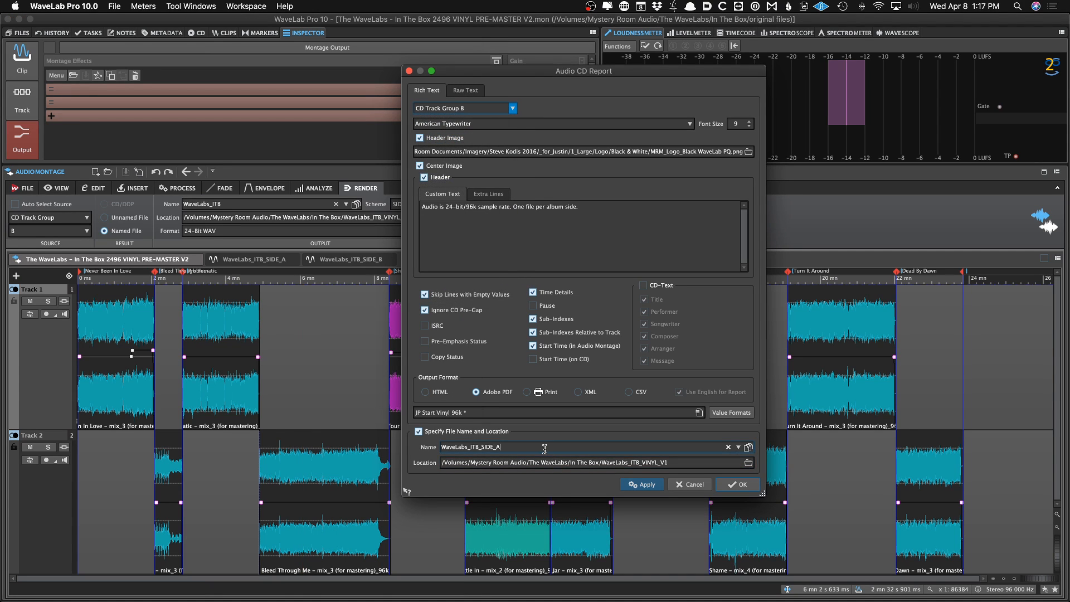
pyautogui.press('BackSpace')
pyautogui.write('B')
pyautogui.click(645, 484)
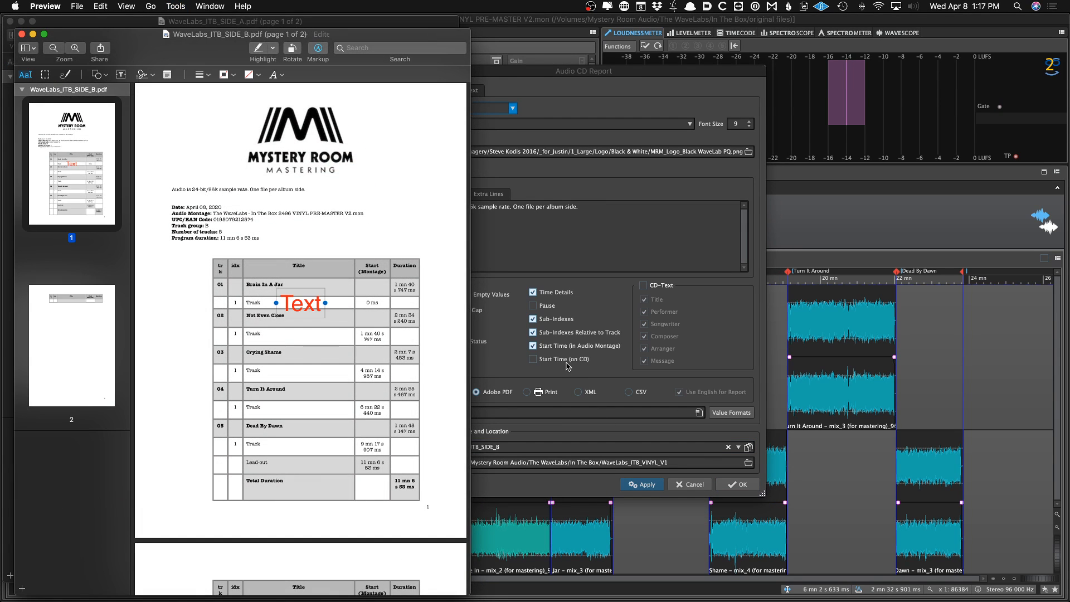
# Add a "SIDE B" text label beside the header of the side B PDF report
pyautogui.write('SIDE V')
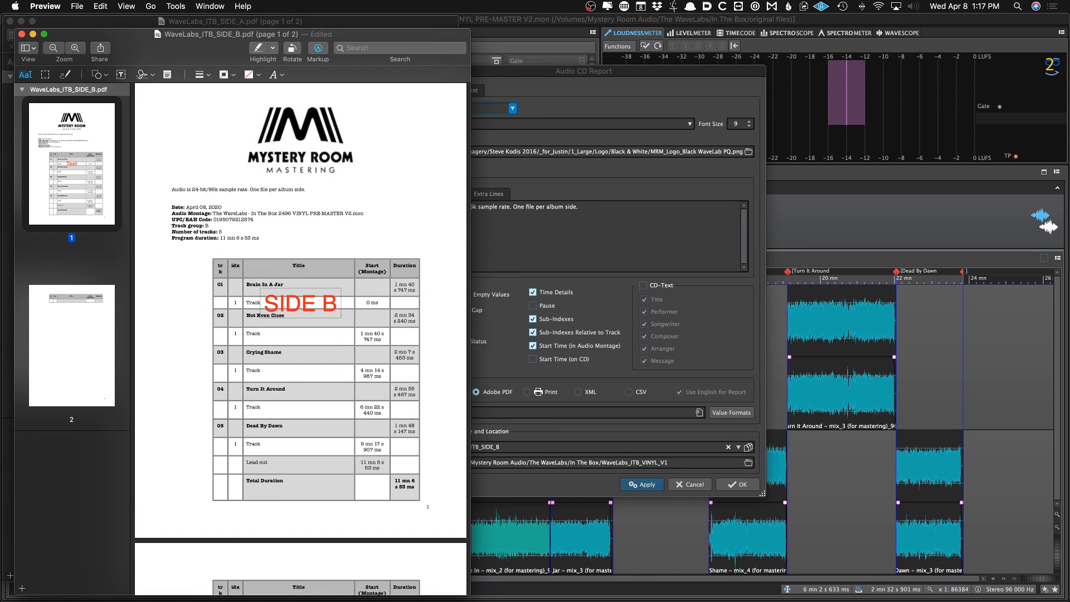
pyautogui.moveTo(312, 303); pyautogui.dragTo(357, 193)
# Preview the side A PDF and WAV files, then compress the WaveLabs_ITB_VINYL_V1 folder into a zip archive
pyautogui.press('super+Tab')
pyautogui.press('super+Tab')
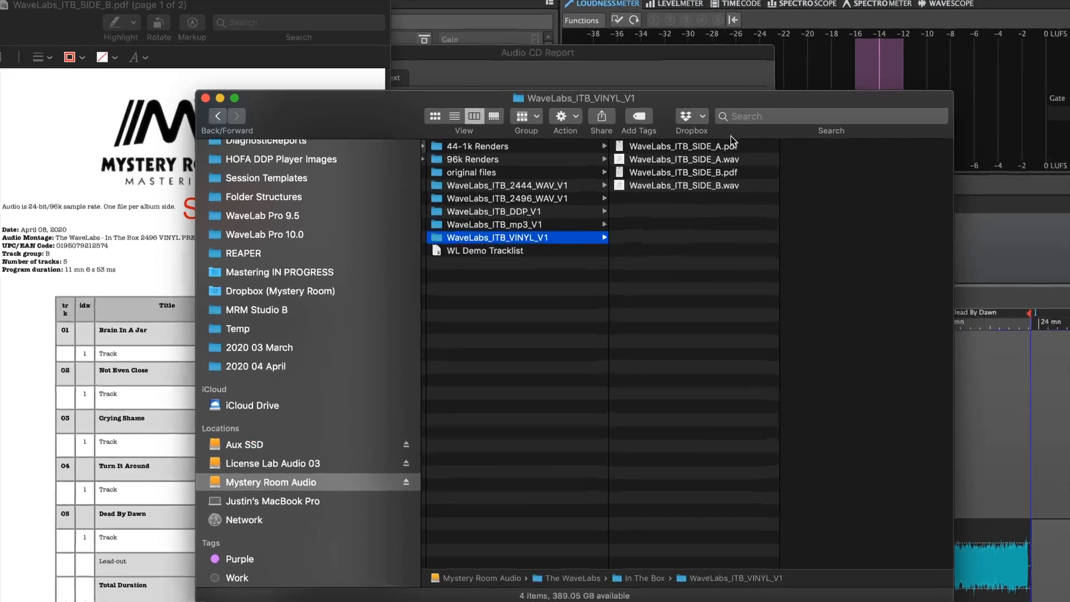
pyautogui.click(727, 142)
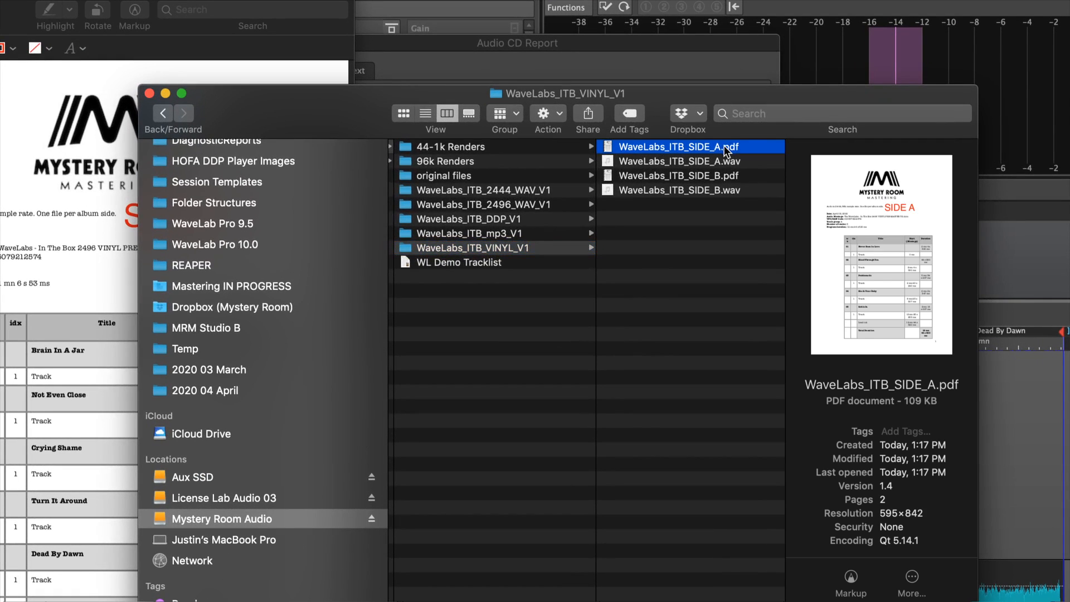
pyautogui.click(732, 151)
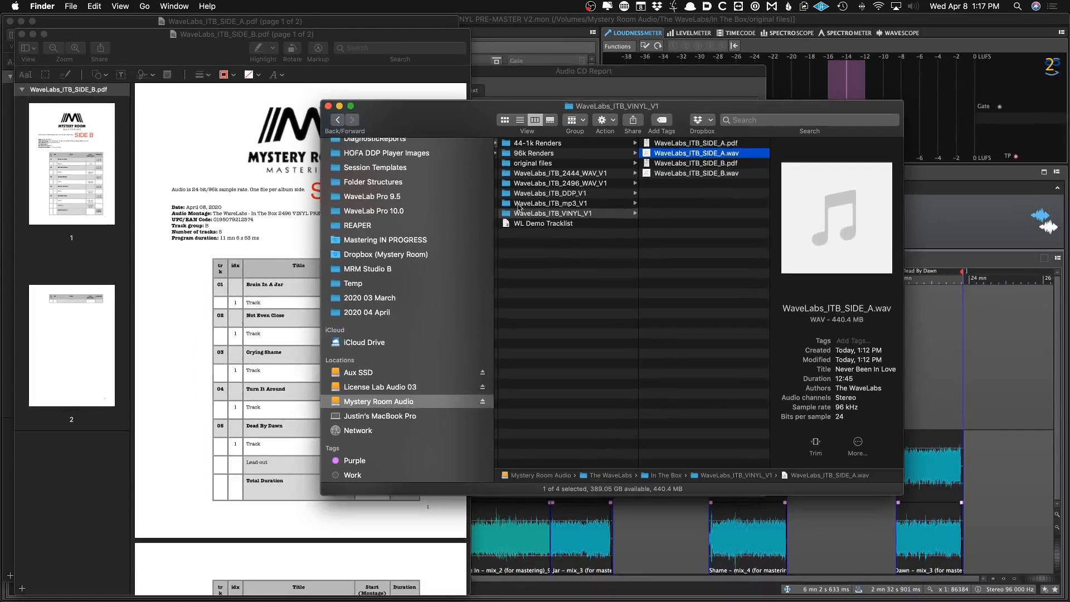
pyautogui.click(408, 251)
pyautogui.rightClick(506, 214)
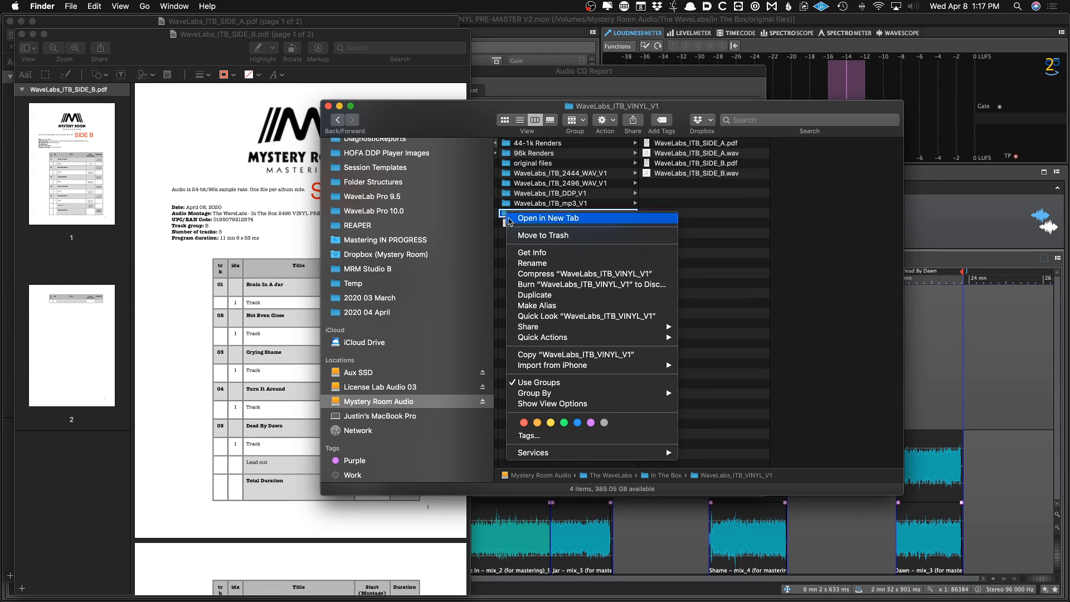
pyautogui.click(545, 277)
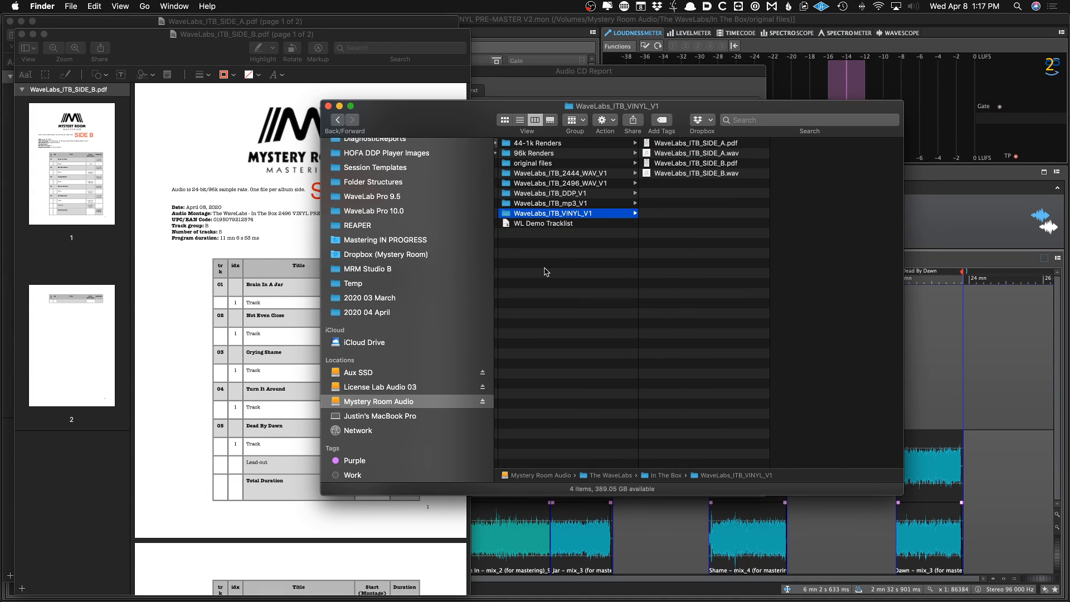
# Close the Audio CD Report dialog and load the CASS SIDE A render preset
pyautogui.click(717, 96)
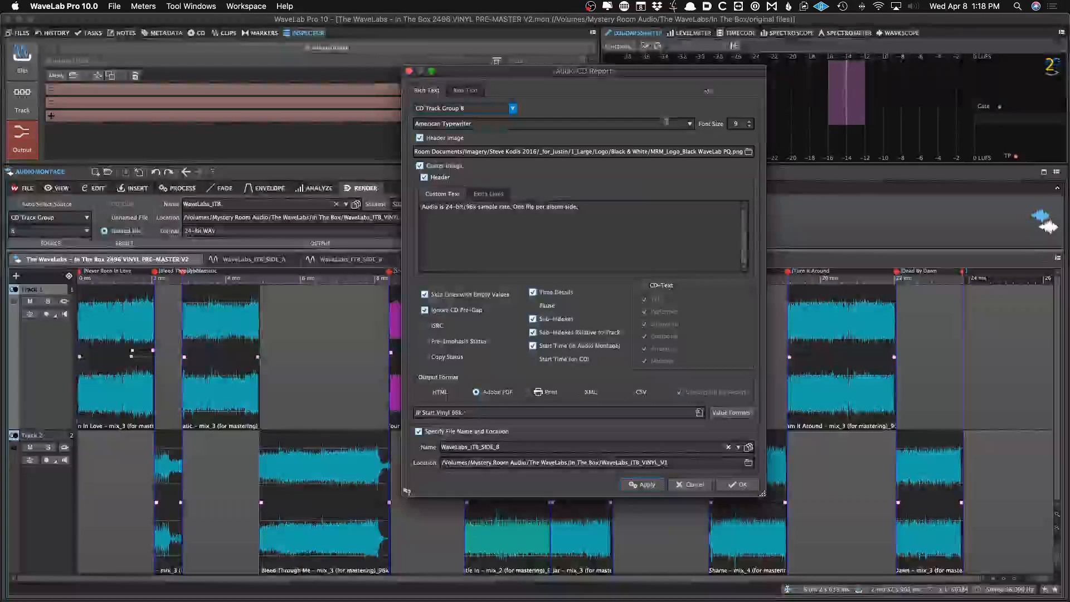
pyautogui.click(698, 485)
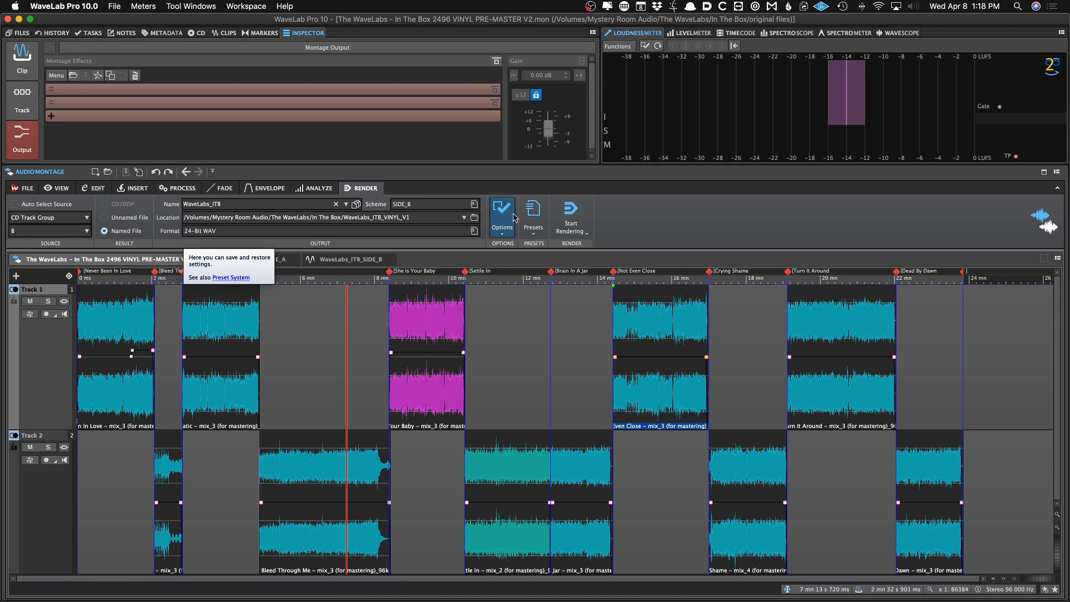
pyautogui.click(534, 215)
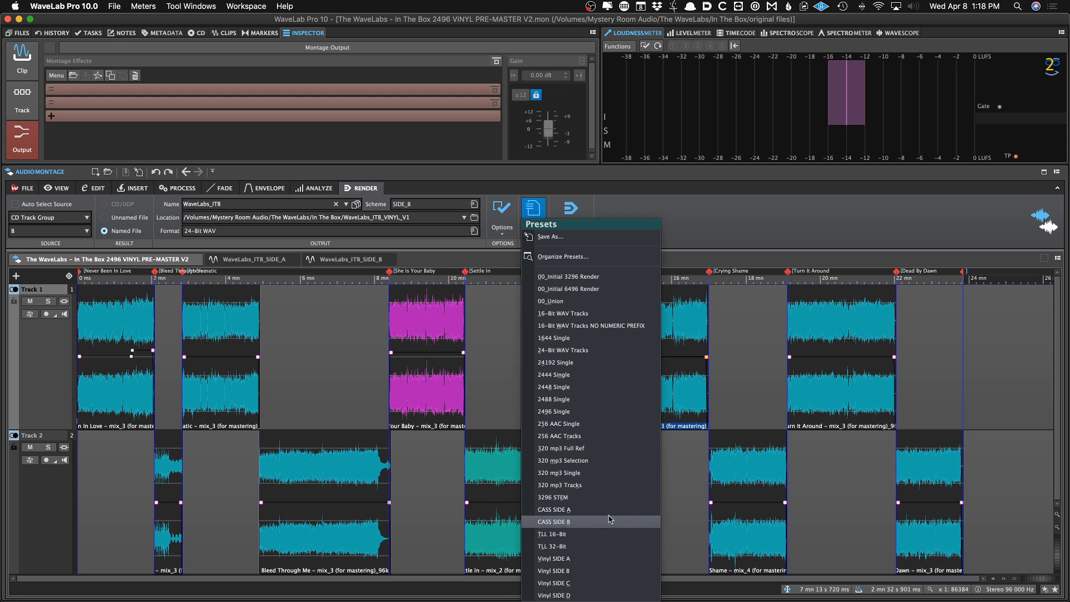
pyautogui.click(561, 515)
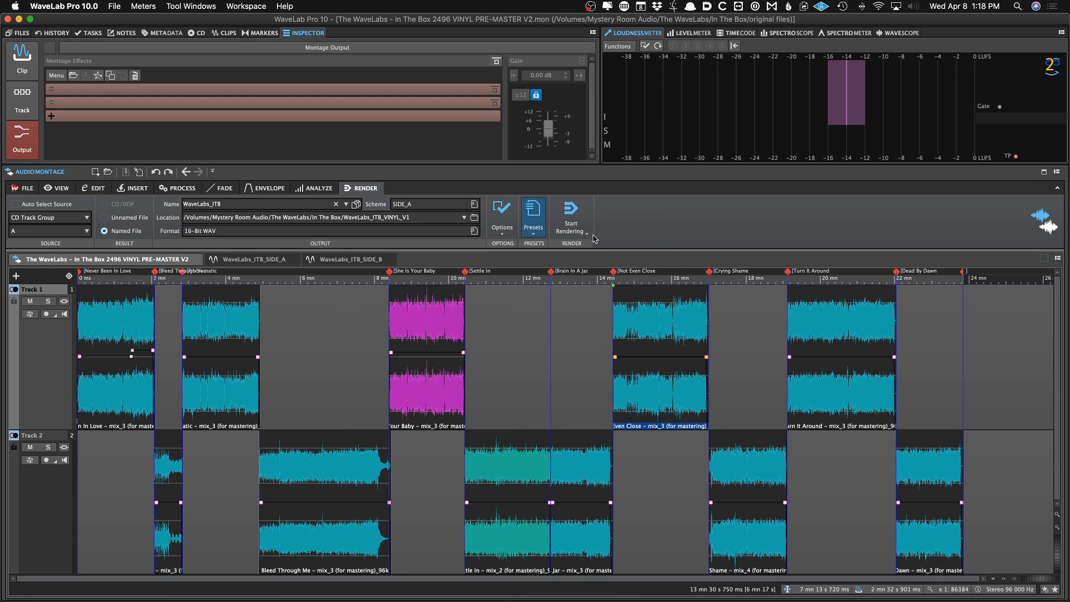
pyautogui.click(533, 209)
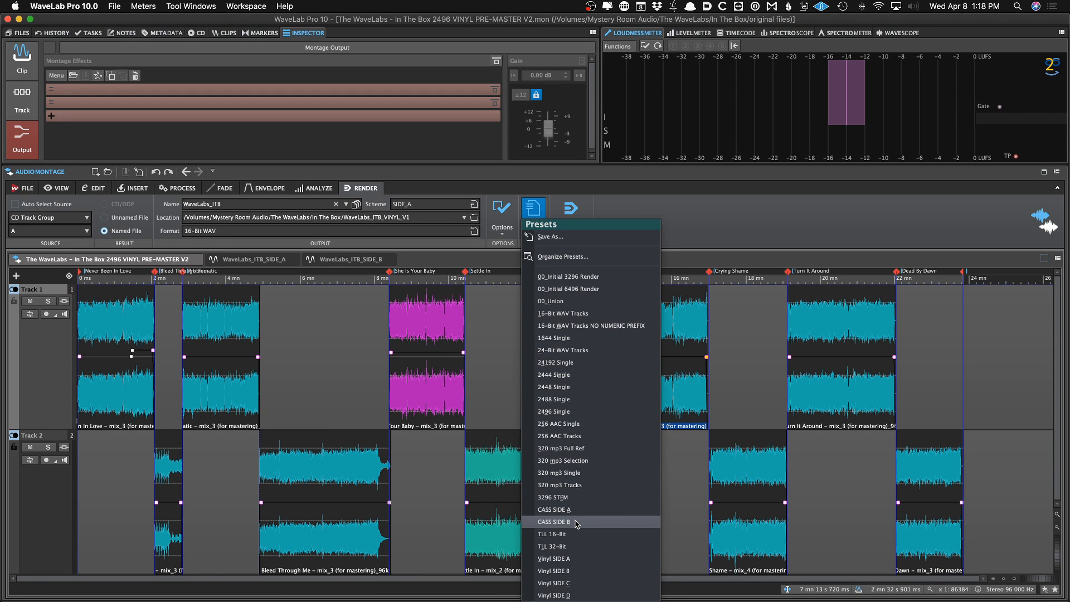
pyautogui.click(458, 344)
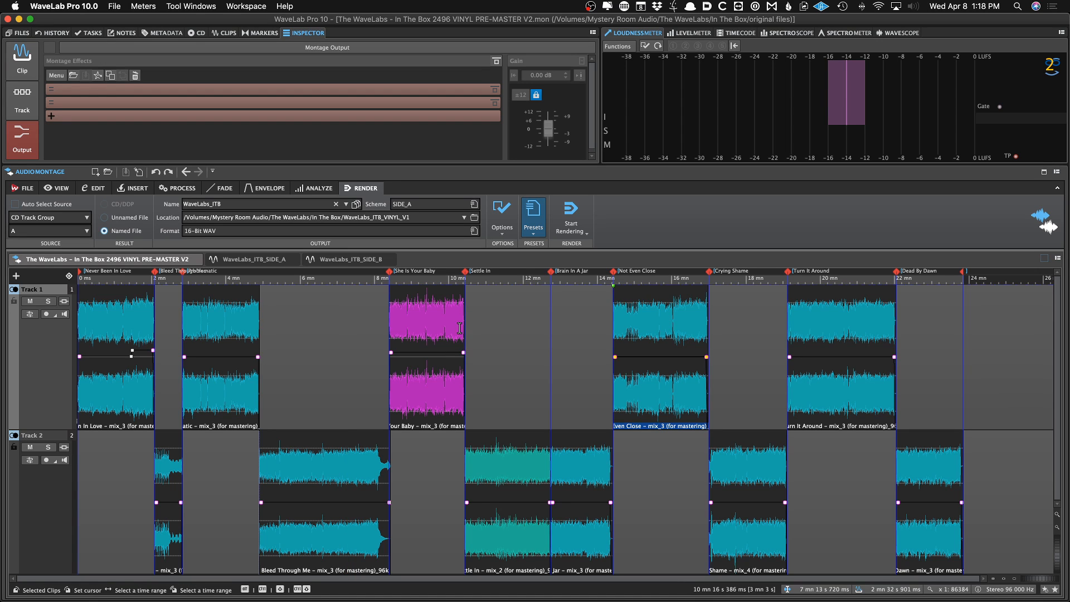
# Open the WaveLabs_ITB_SIDE_A file tab and close it again
pyautogui.click(325, 332)
pyautogui.click(389, 260)
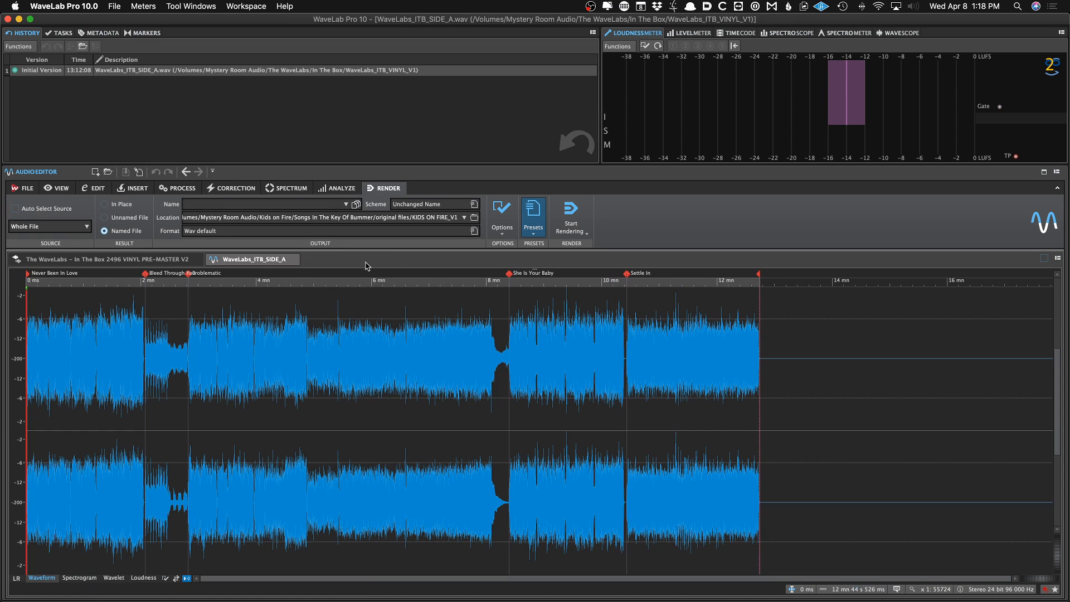
pyautogui.click(295, 259)
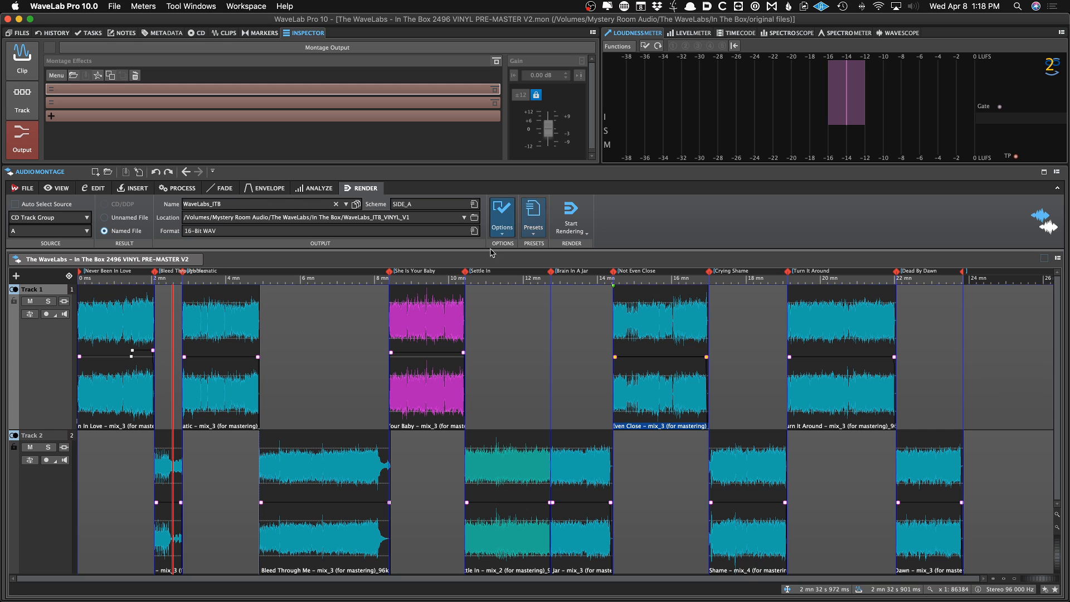
pyautogui.rightClick(348, 257)
pyautogui.moveTo(371, 300)
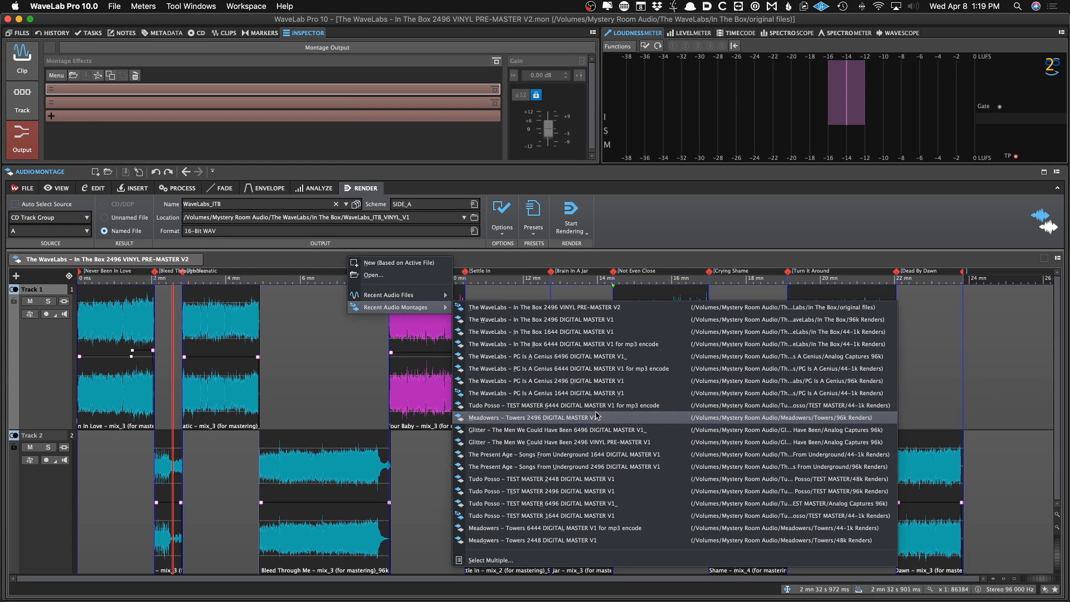
pyautogui.click(375, 396)
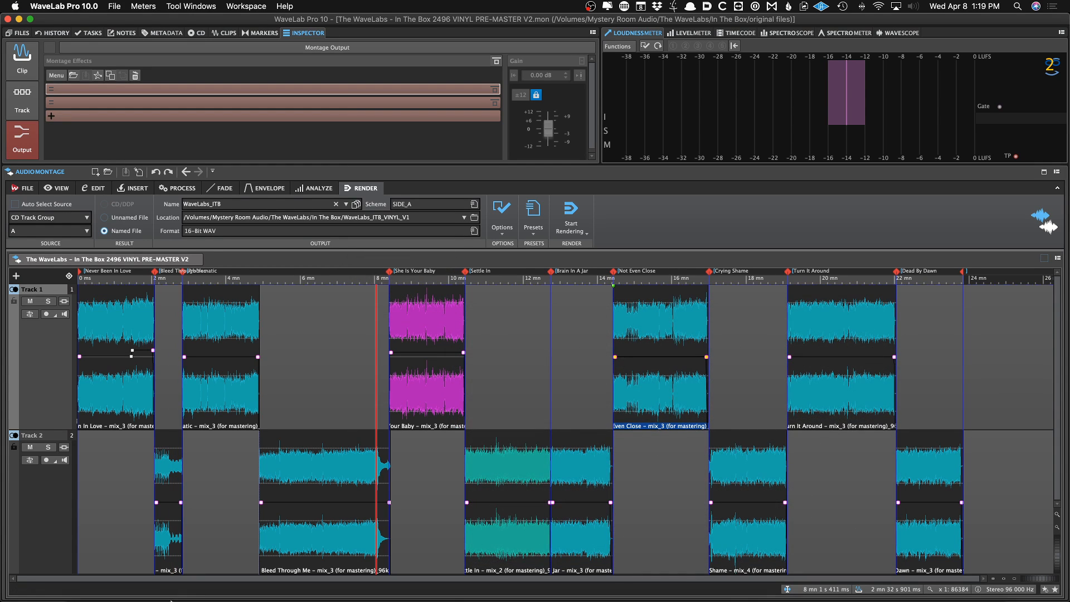
# Move all files in the Meadowers > Towers > Meadowers_Towers_V1 folder to the Trash
pyautogui.click(61, 582)
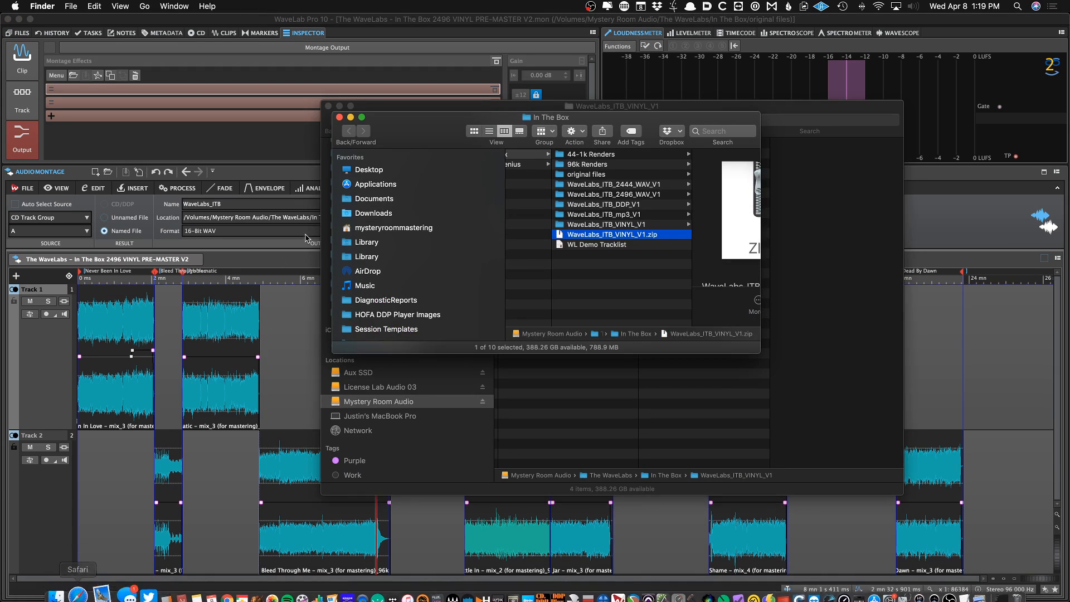
pyautogui.scroll(-5, 412, 396)
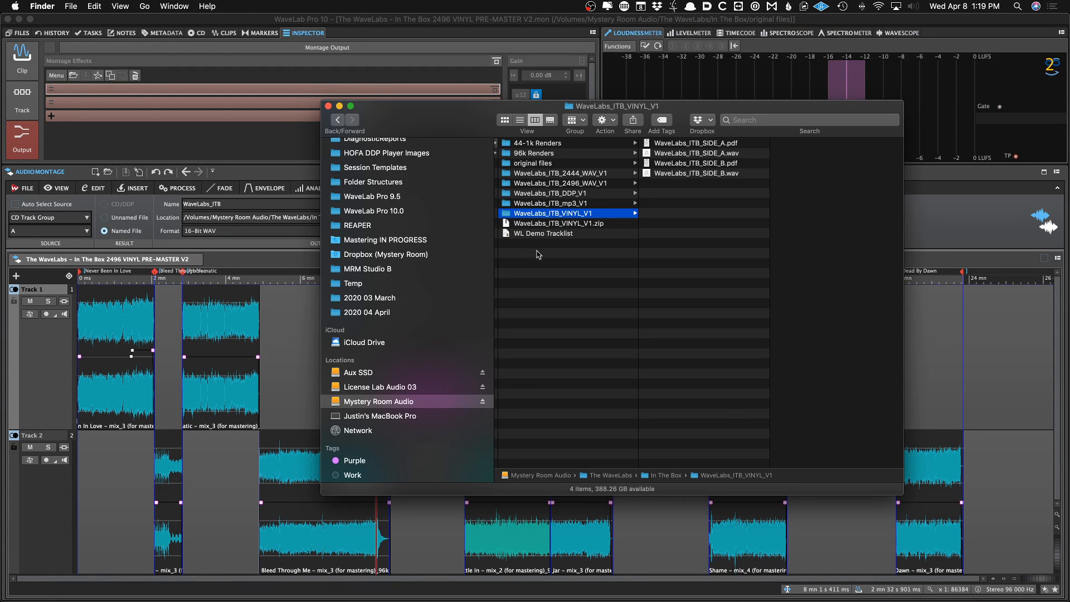
pyautogui.hscroll(-10, 566, 205)
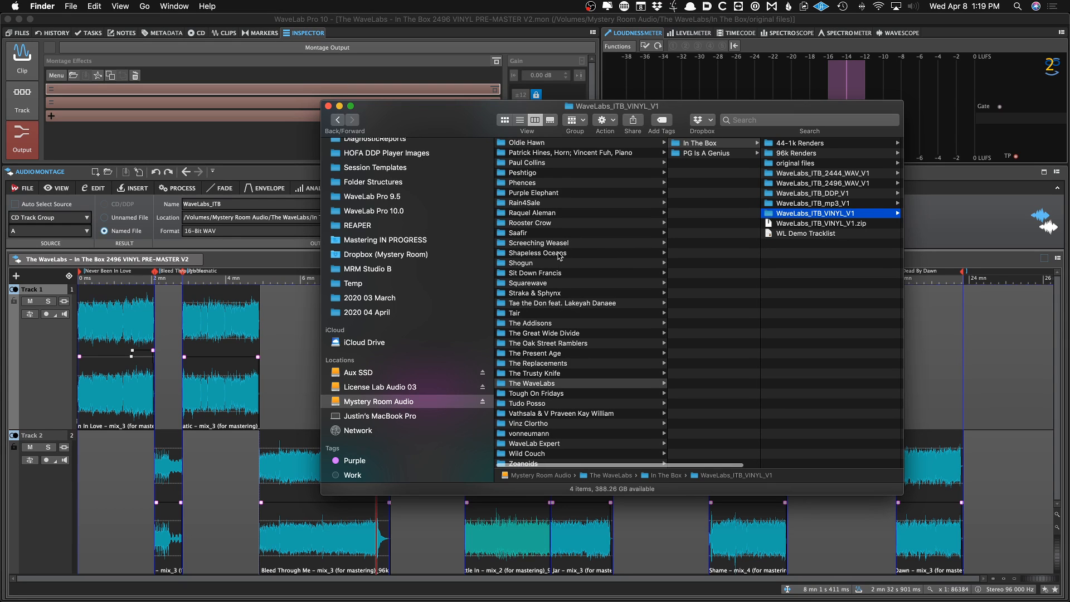
pyautogui.scroll(8, 559, 255)
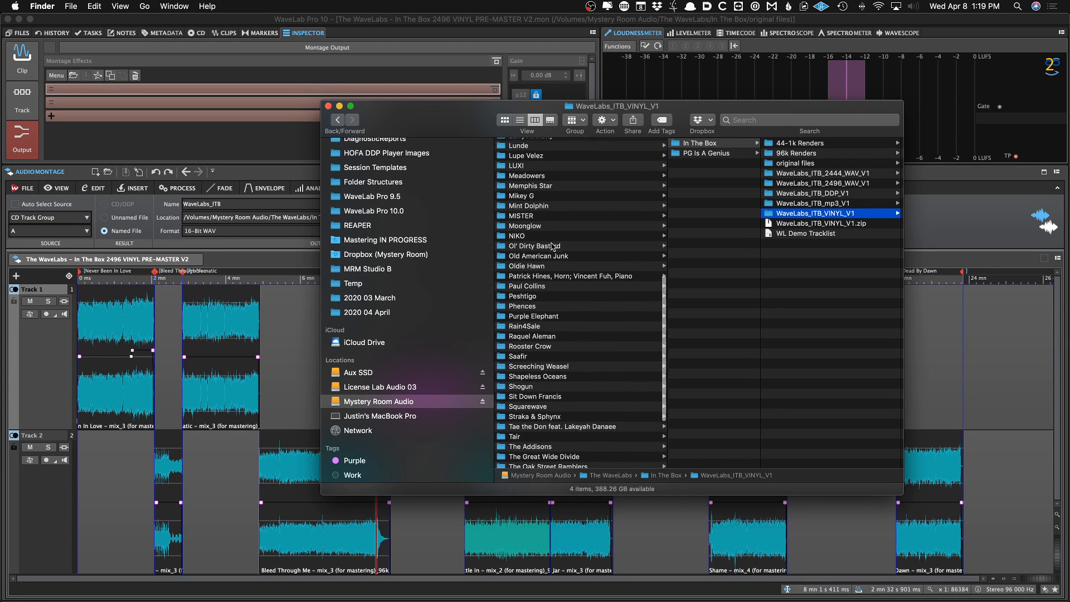
pyautogui.scroll(2, 551, 247)
pyautogui.scroll(1, 550, 251)
pyautogui.click(532, 211)
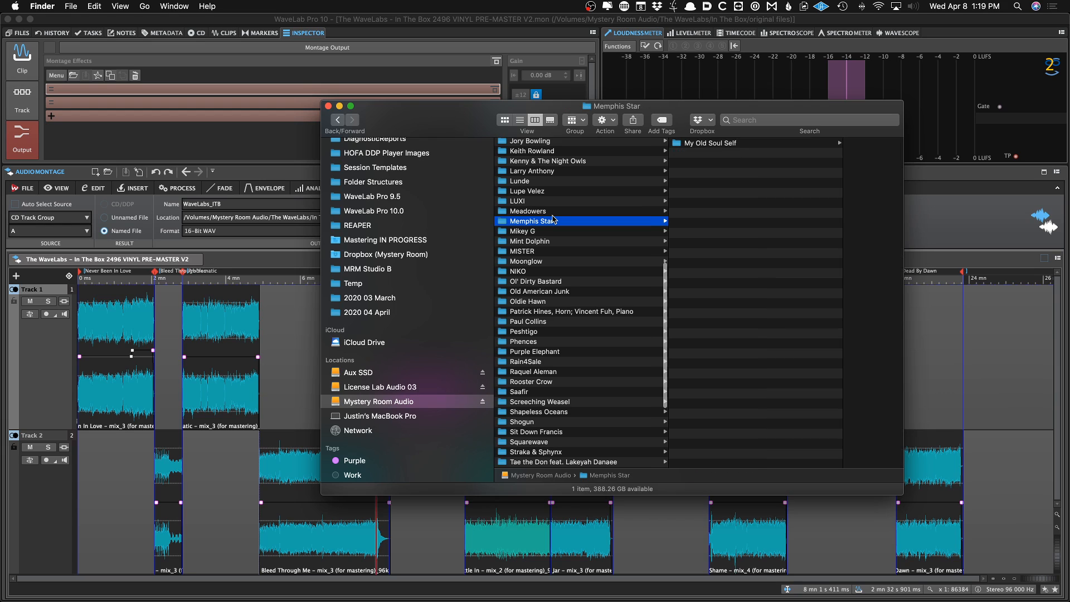
pyautogui.click(744, 145)
pyautogui.click(807, 193)
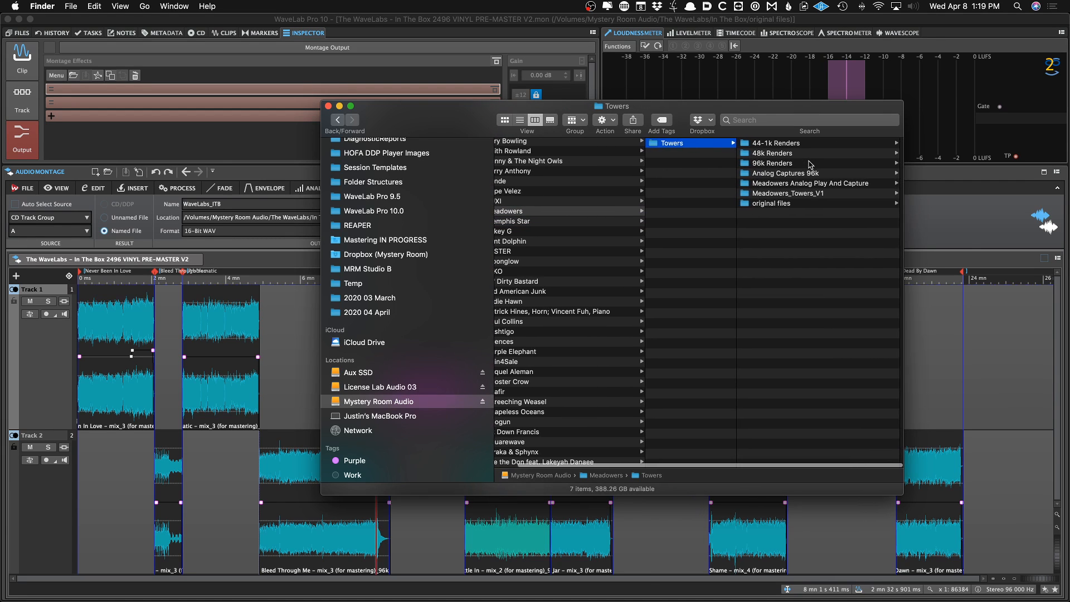
pyautogui.click(812, 176)
pyautogui.press('super+a')
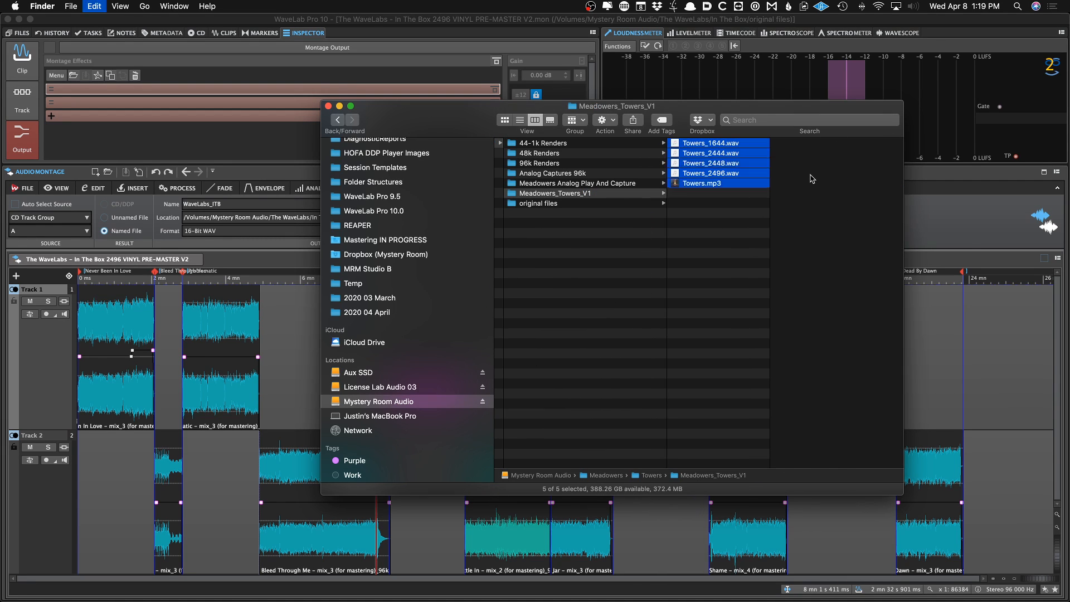
pyautogui.press('super+BackSpace')
# Open the Meadowers - Towers 6496 DIGITAL MASTER V1_ montage from the Analog Captures 96k folder
pyautogui.click(663, 172)
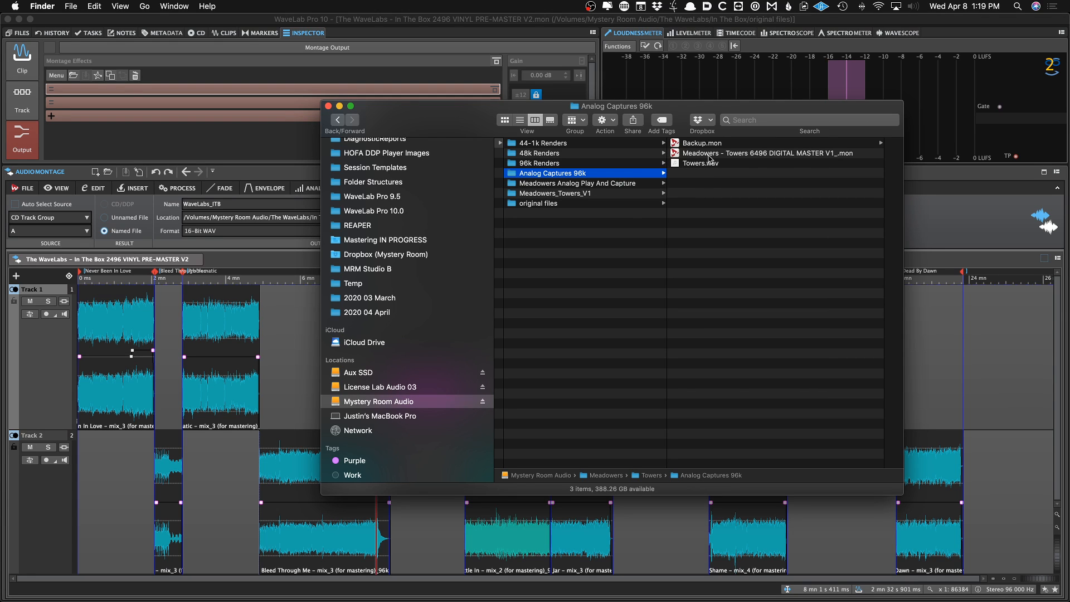
pyautogui.doubleClick(710, 155)
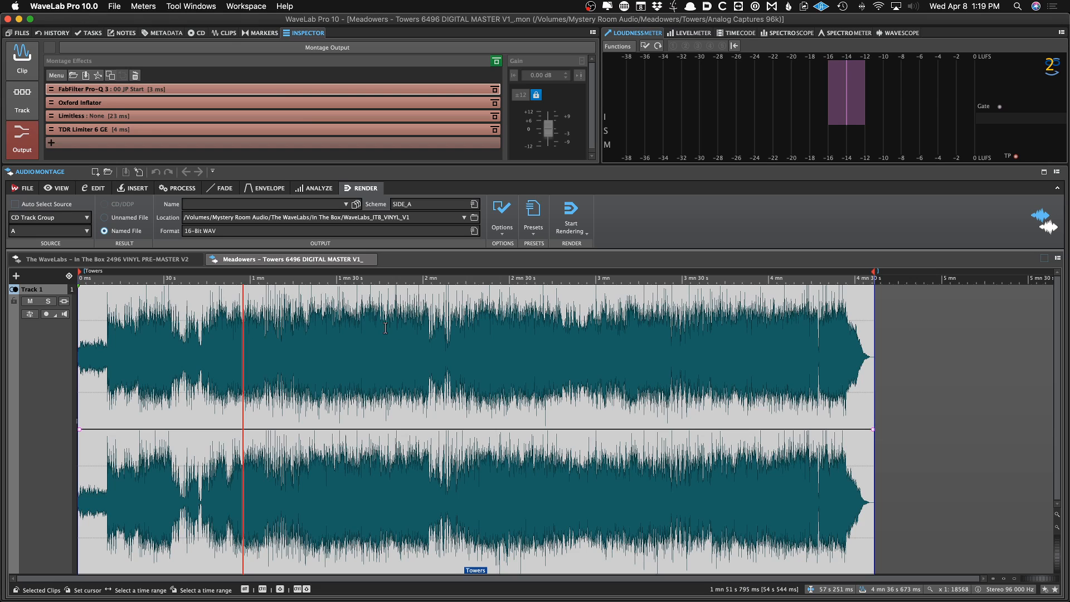
# Close the WaveLabs vinyl pre-master montage and the Meadowers 6496 digital master montage
pyautogui.click(170, 261)
pyautogui.click(194, 259)
pyautogui.click(242, 312)
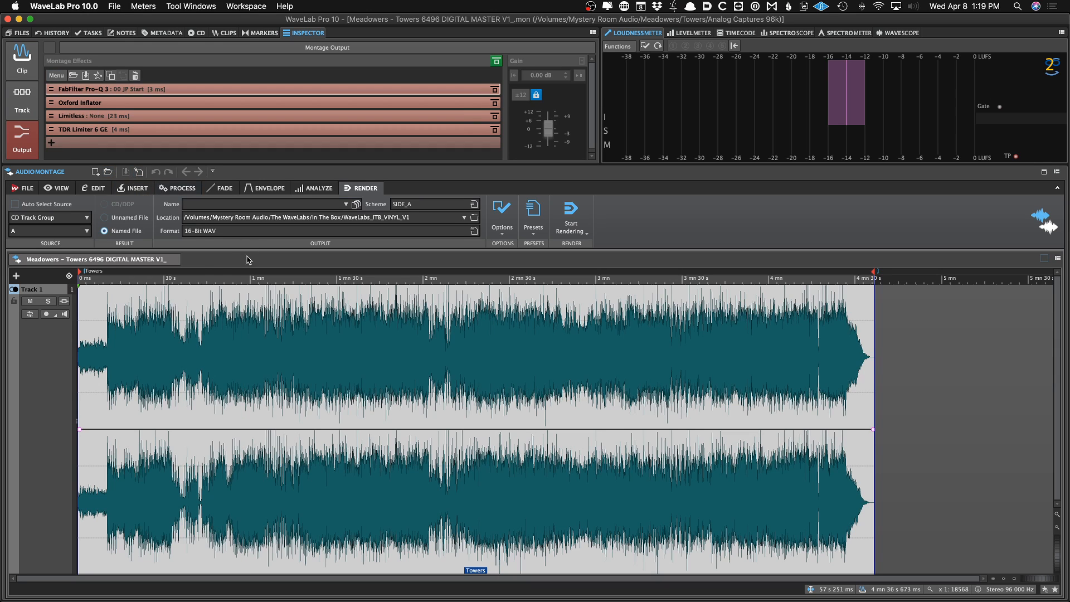
pyautogui.click(172, 261)
# Open the Meadowers - Towers 2496 DIGITAL MASTER V1 montage from the 96k Renders folder
pyautogui.press('super+Tab')
pyautogui.hscroll(-5, 585, 158)
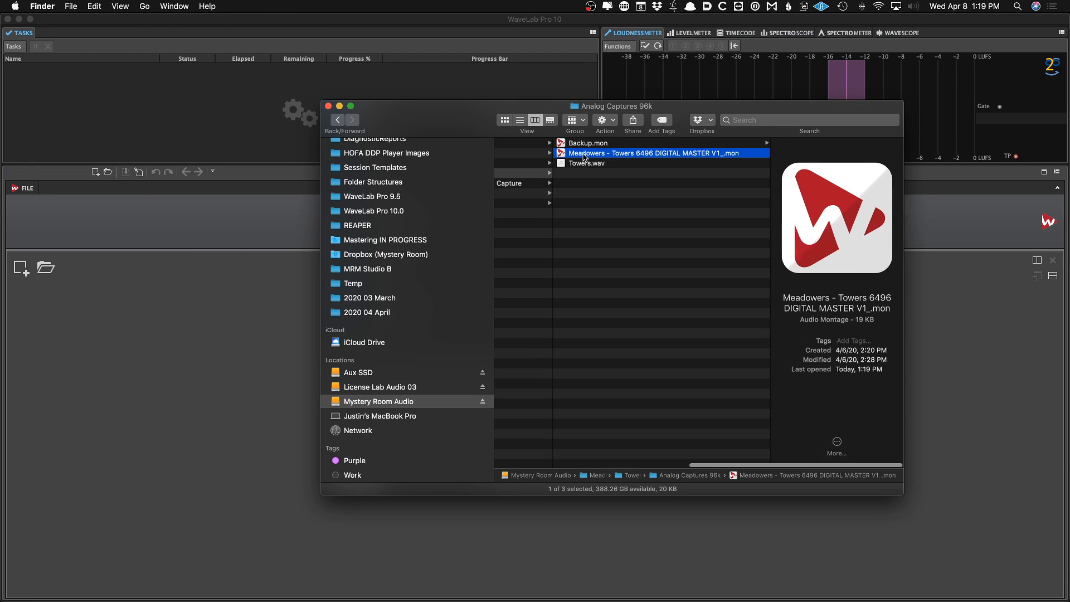
pyautogui.click(587, 162)
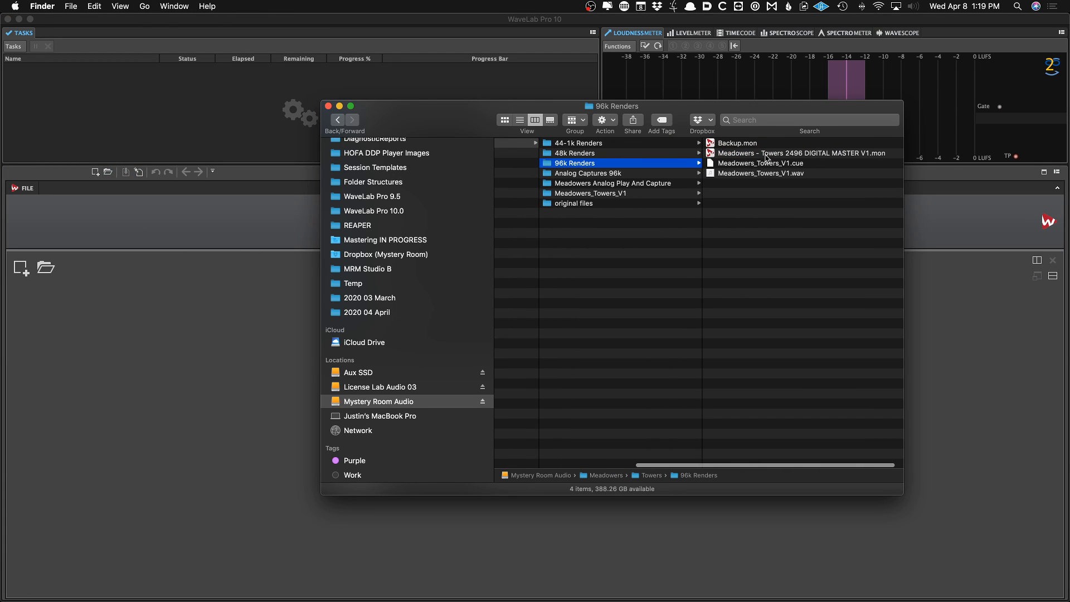
pyautogui.doubleClick(765, 154)
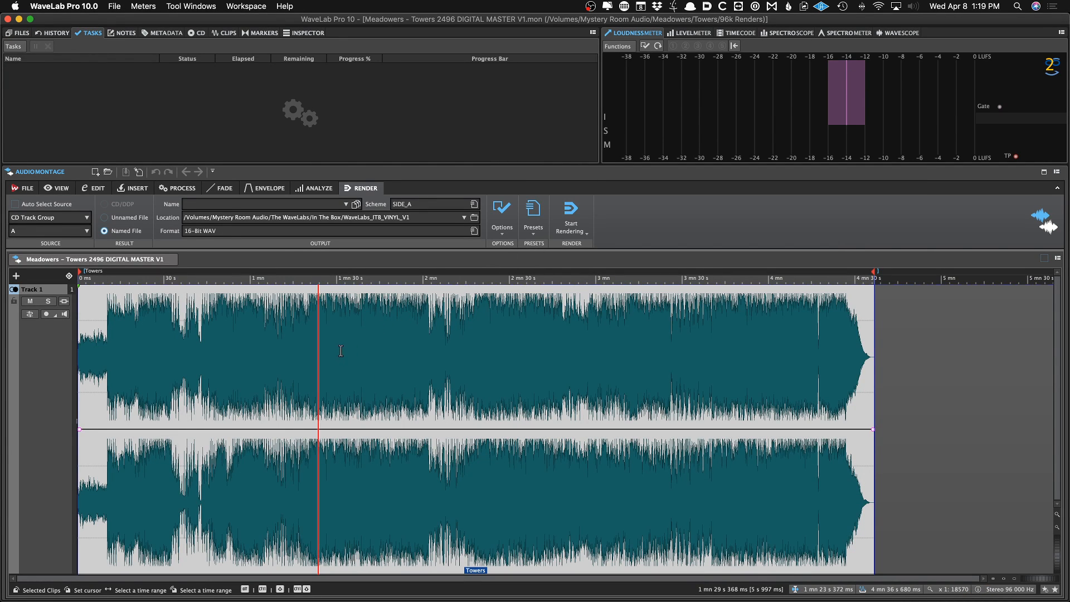
# Load the 2496 Single render preset
pyautogui.click(533, 216)
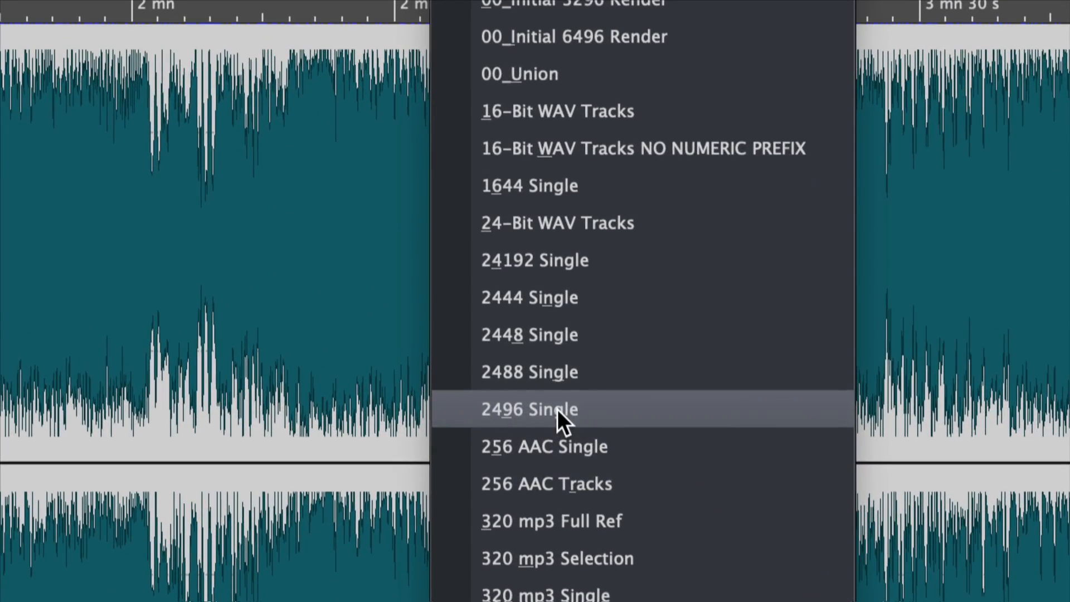
pyautogui.click(557, 409)
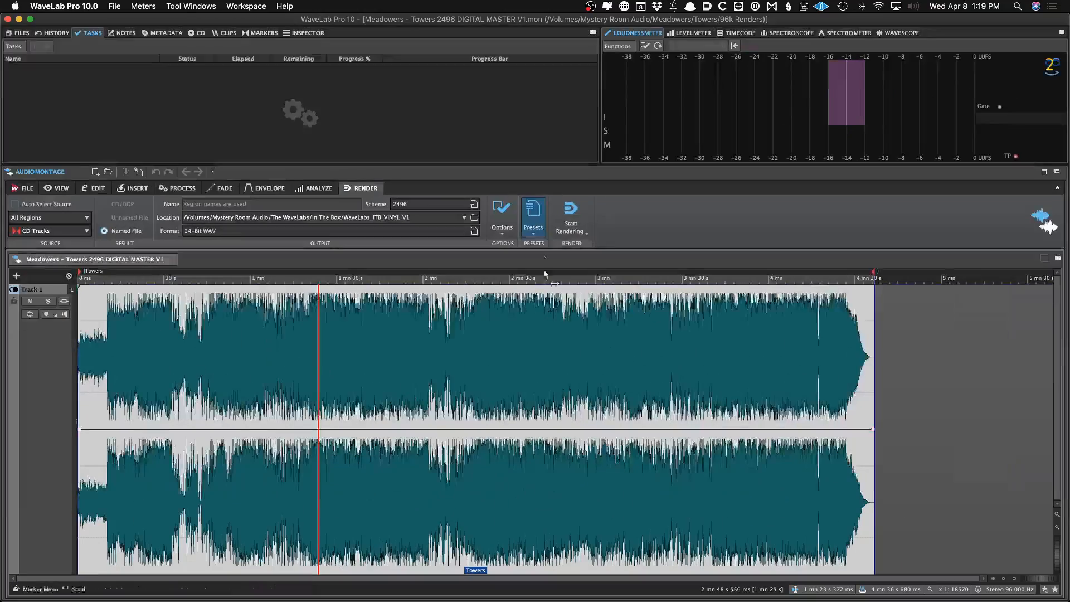
pyautogui.click(528, 210)
pyautogui.click(528, 210)
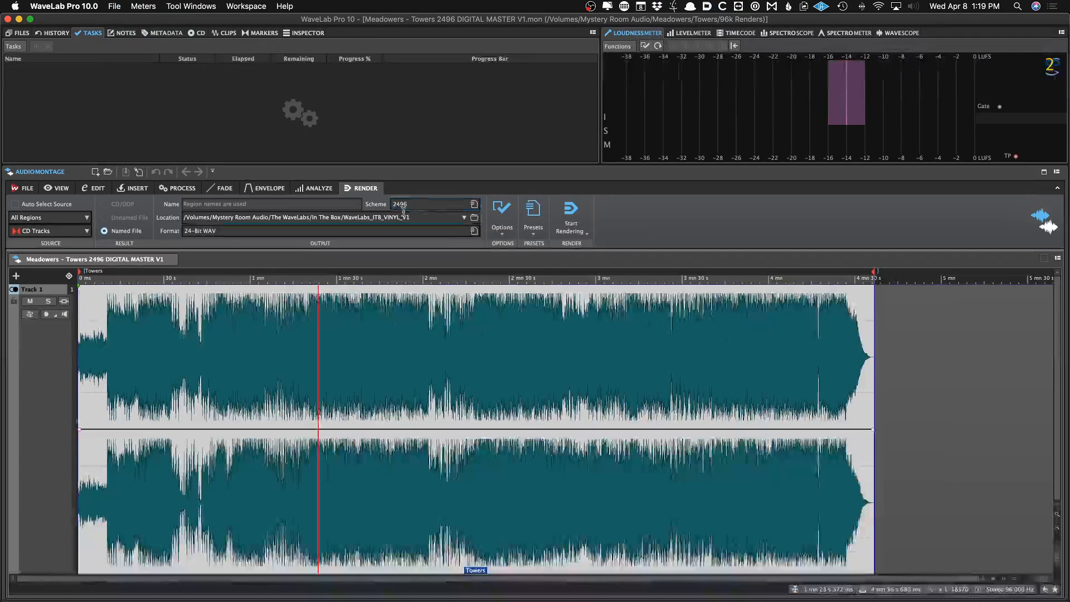
# Set the render location to the Meadowers > Towers > Meadowers_Towers_V1 folder and start rendering
pyautogui.click(20, 32)
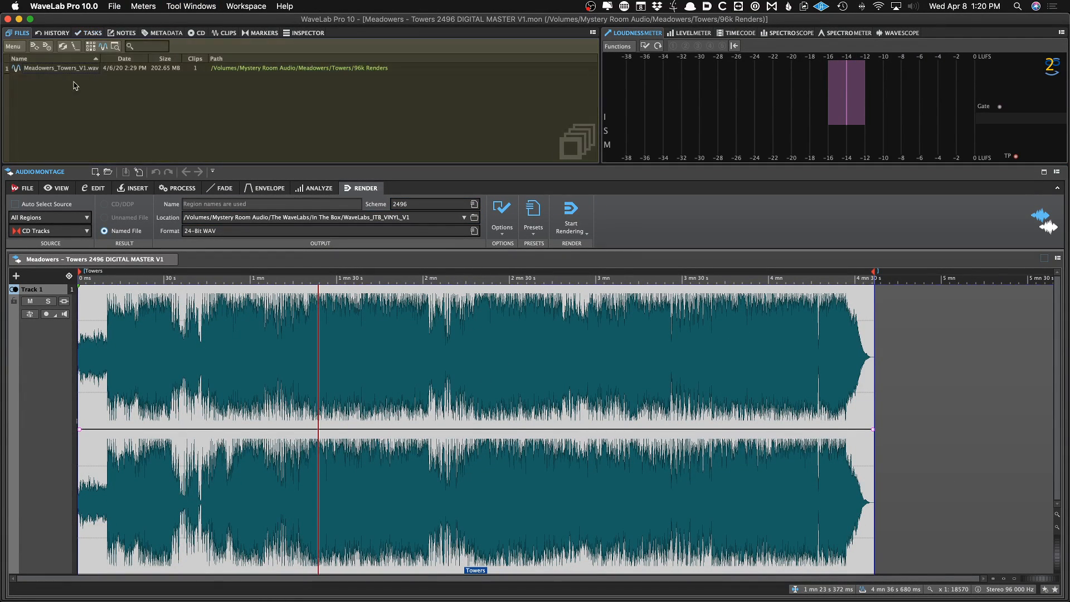
pyautogui.click(55, 70)
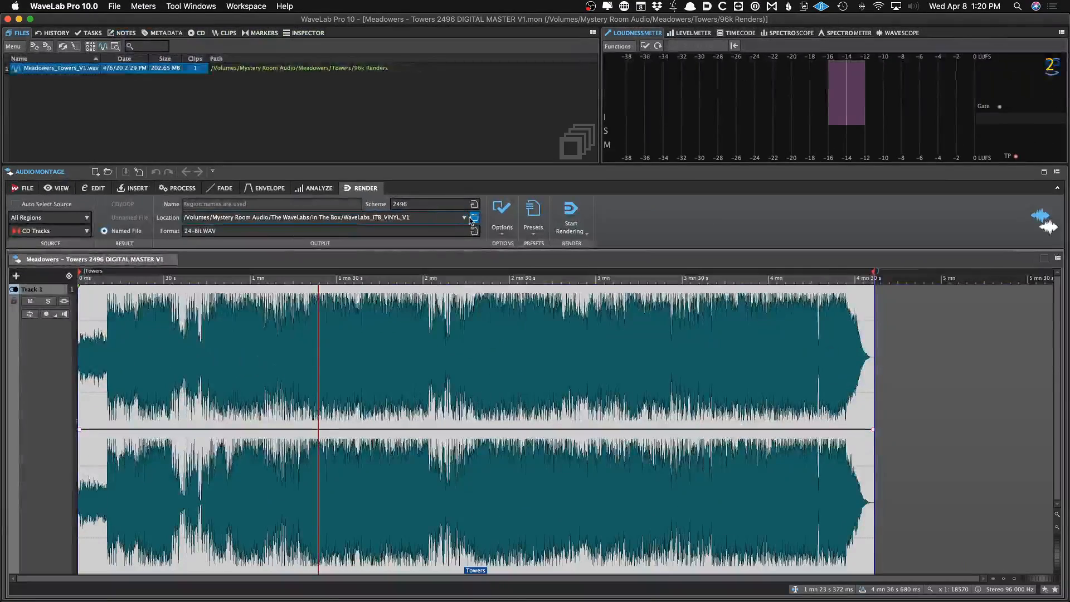
pyautogui.click(536, 223)
pyautogui.click(553, 224)
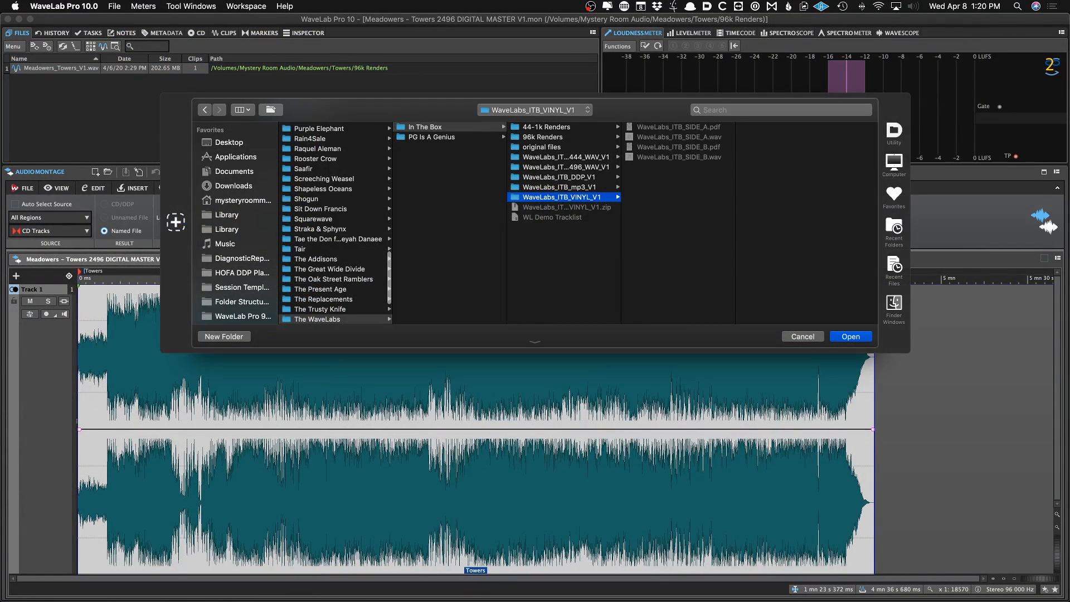
pyautogui.press('Down')
pyautogui.press('Down')
pyautogui.press('Down')
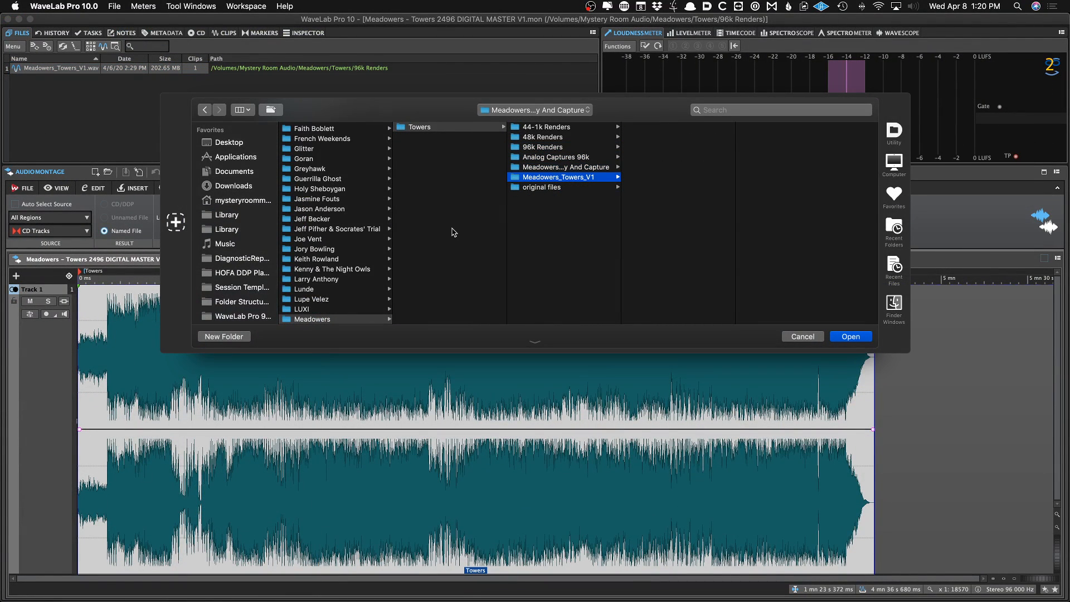
pyautogui.press('Return')
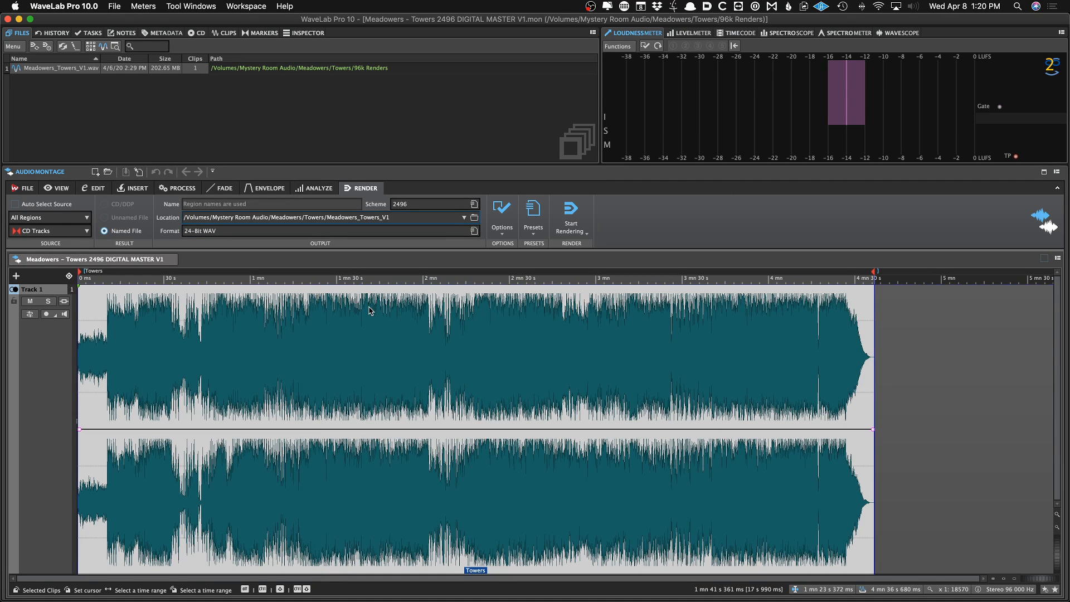
pyautogui.press('super+r')
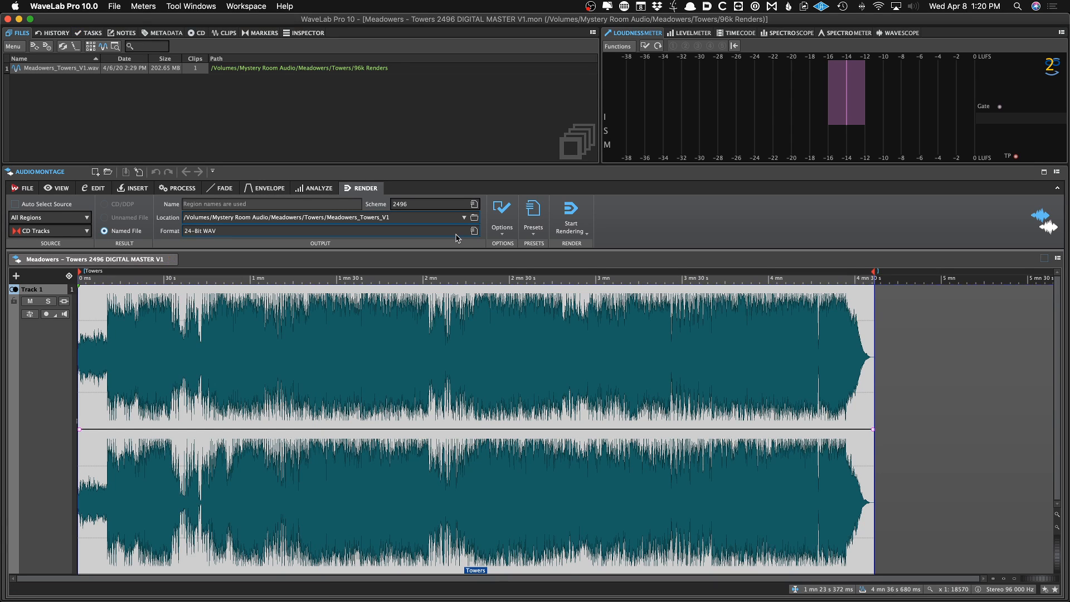
# Open the Meadowers - Towers 2448 DIGITAL MASTER V1 montage from the 48k Renders folder
pyautogui.press('super+Tab')
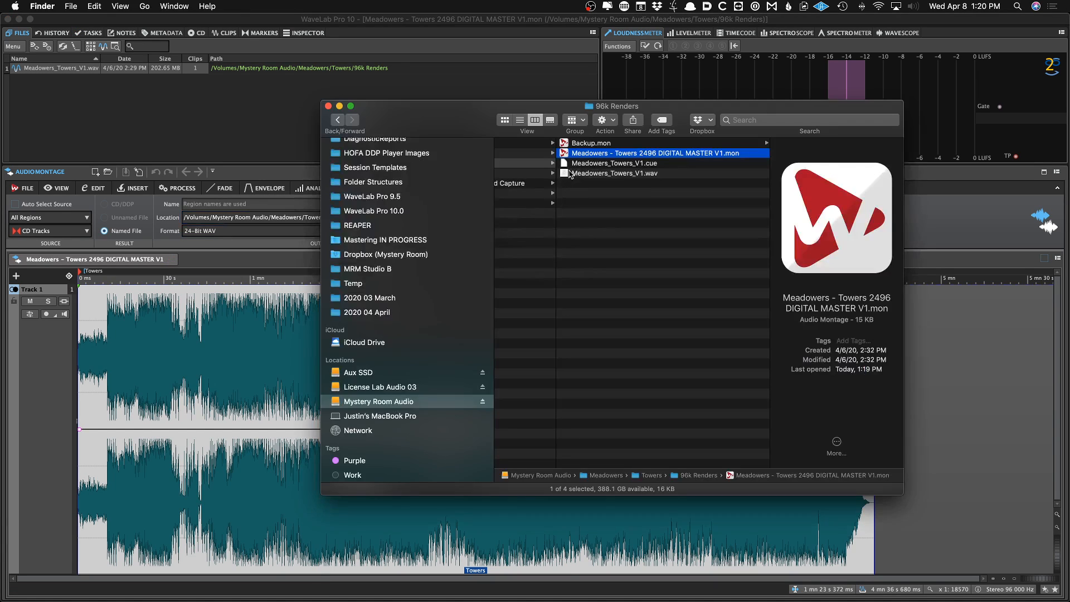
pyautogui.hscroll(-3, 567, 170)
pyautogui.click(584, 155)
pyautogui.doubleClick(692, 143)
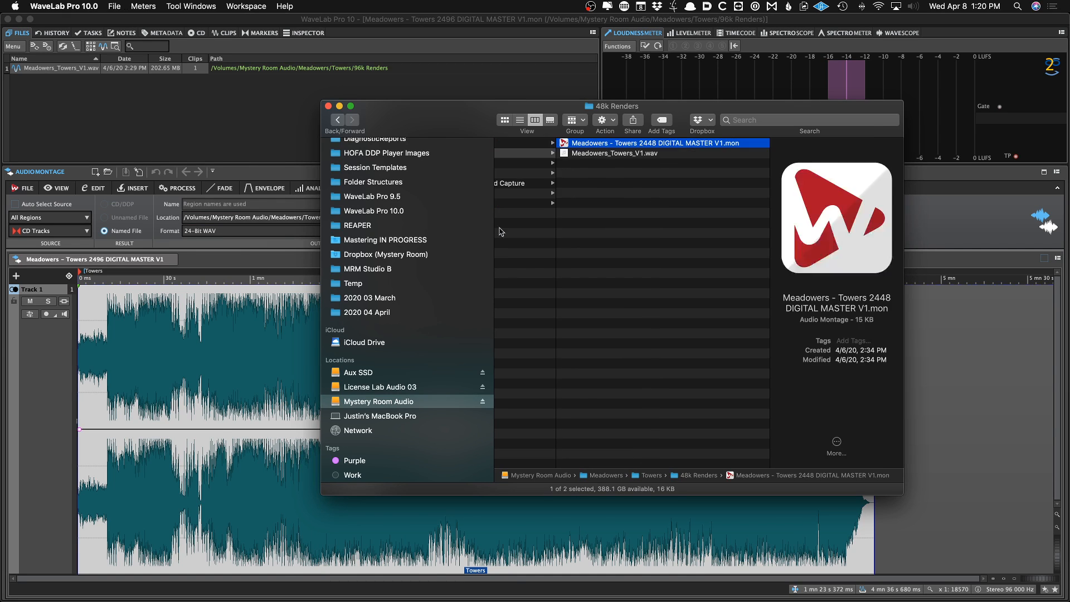
# Load the 2448 Single render preset and start rendering
pyautogui.click(532, 210)
pyautogui.click(553, 386)
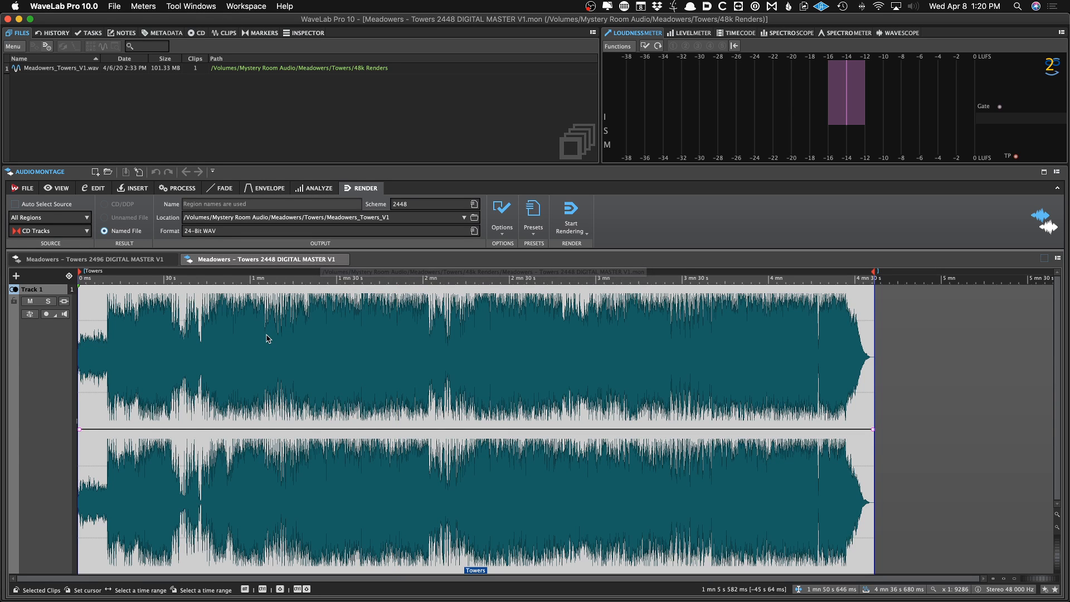
pyautogui.click(533, 211)
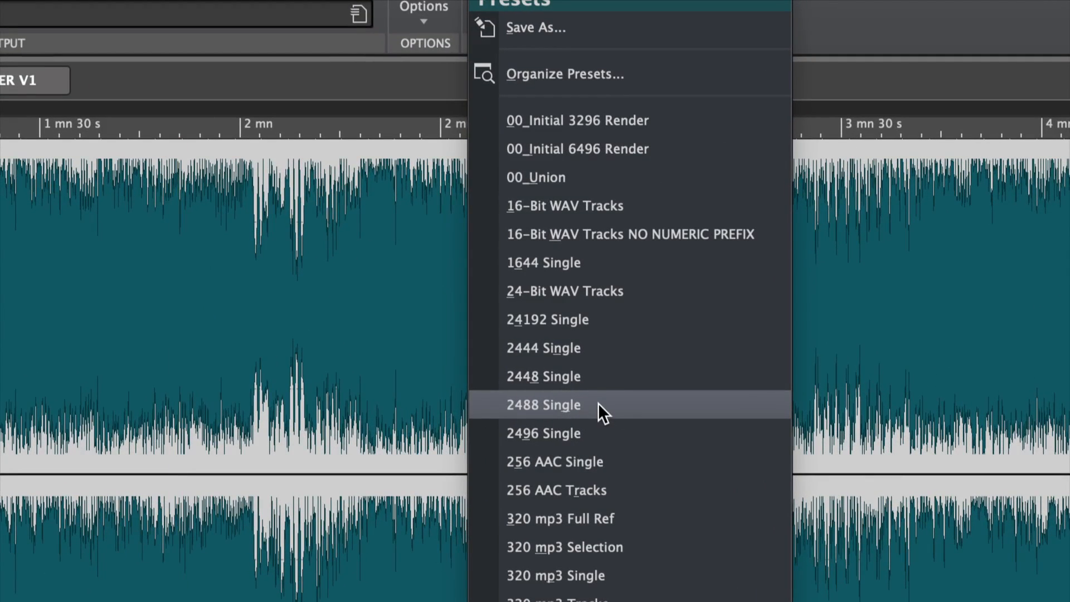
pyautogui.click(528, 377)
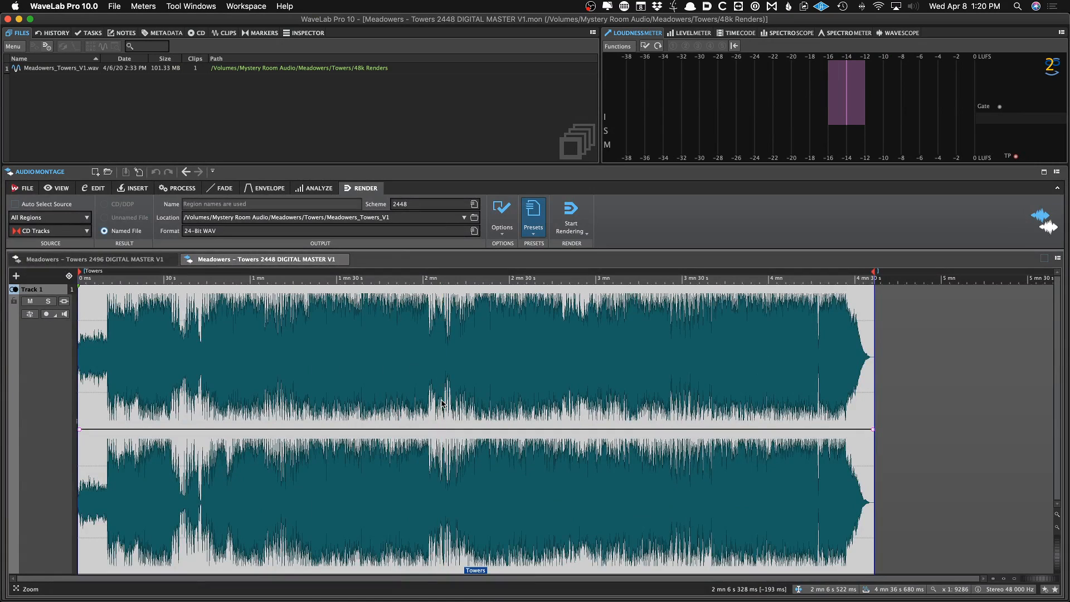
pyautogui.press('super+r')
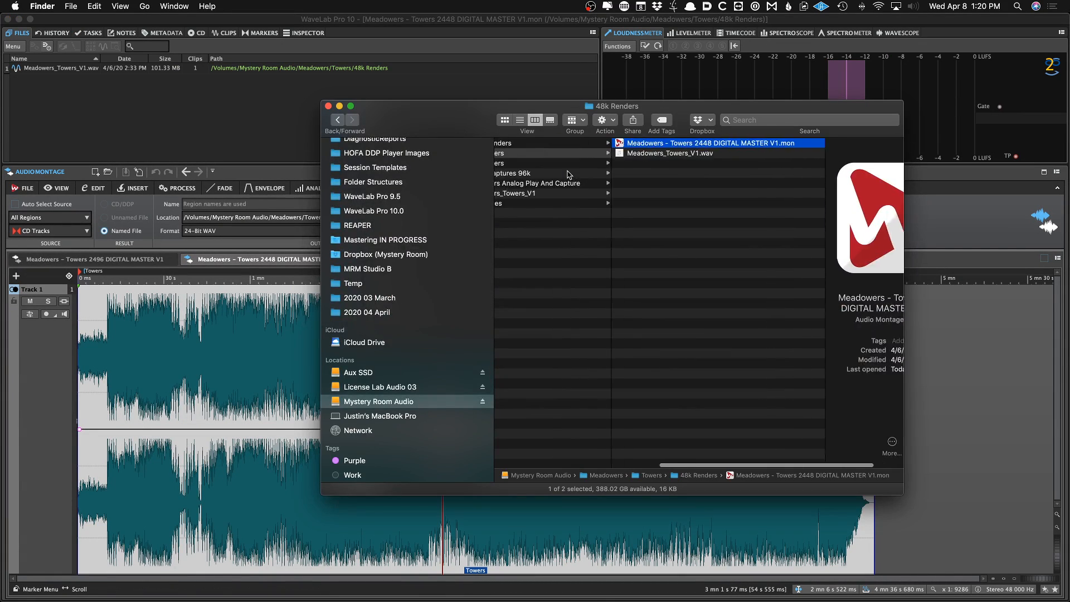
# Browse the Meadowers_Towers_V1 folder to check the rendered files
pyautogui.click(567, 174)
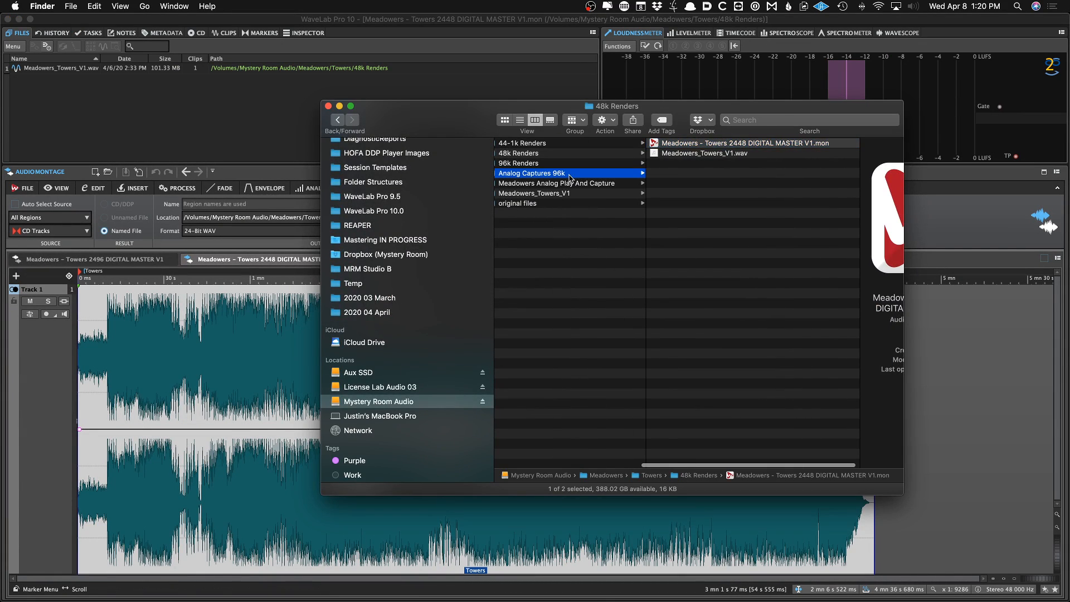
pyautogui.click(567, 193)
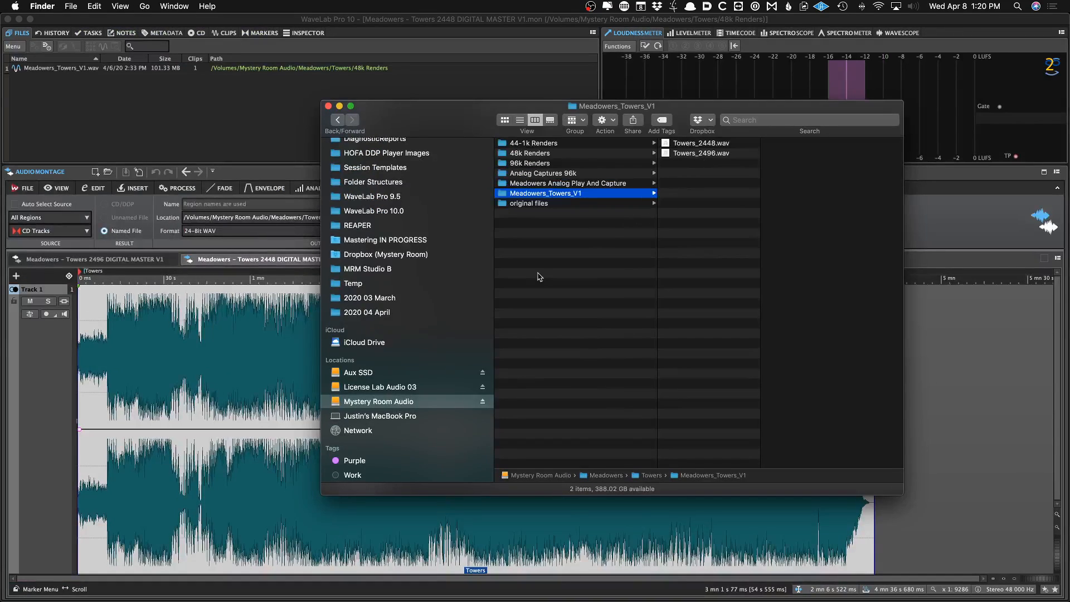
pyautogui.press('super+Tab')
pyautogui.press('super+Tab')
# Open the Meadowers - Towers 2444 DIGITAL MASTER V1 montage from the 44-1k Renders folder
pyautogui.click(550, 145)
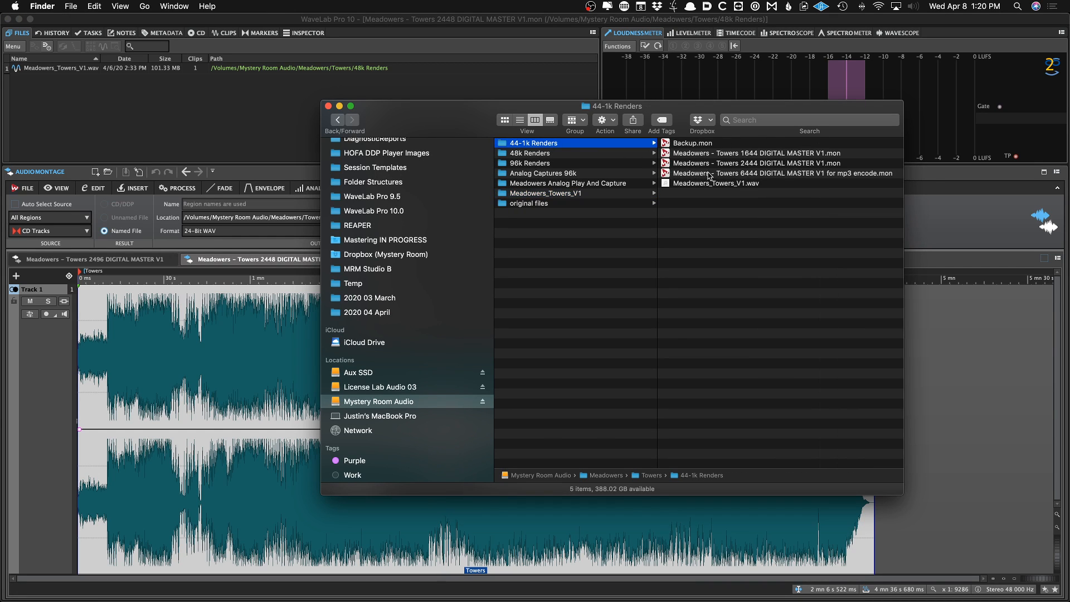
pyautogui.doubleClick(753, 161)
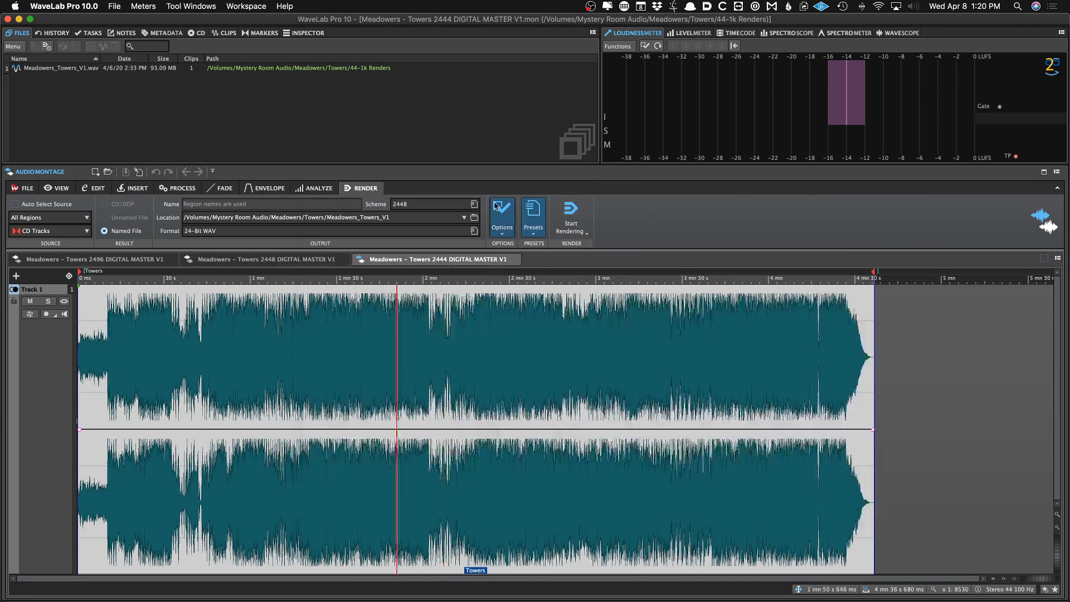
# Load the 2444 Single render preset and start rendering
pyautogui.click(534, 209)
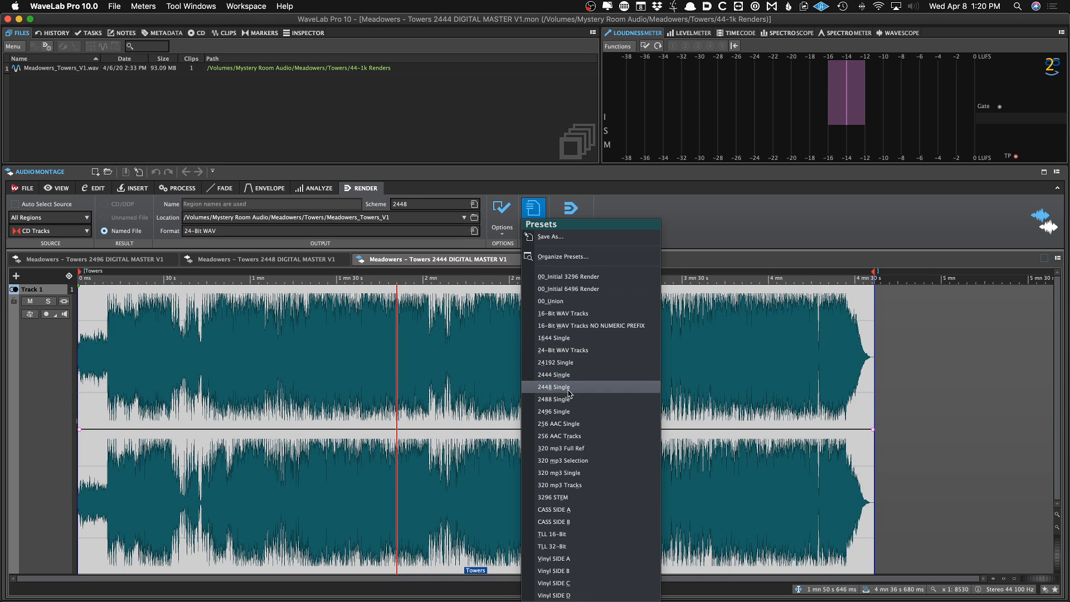
pyautogui.click(537, 374)
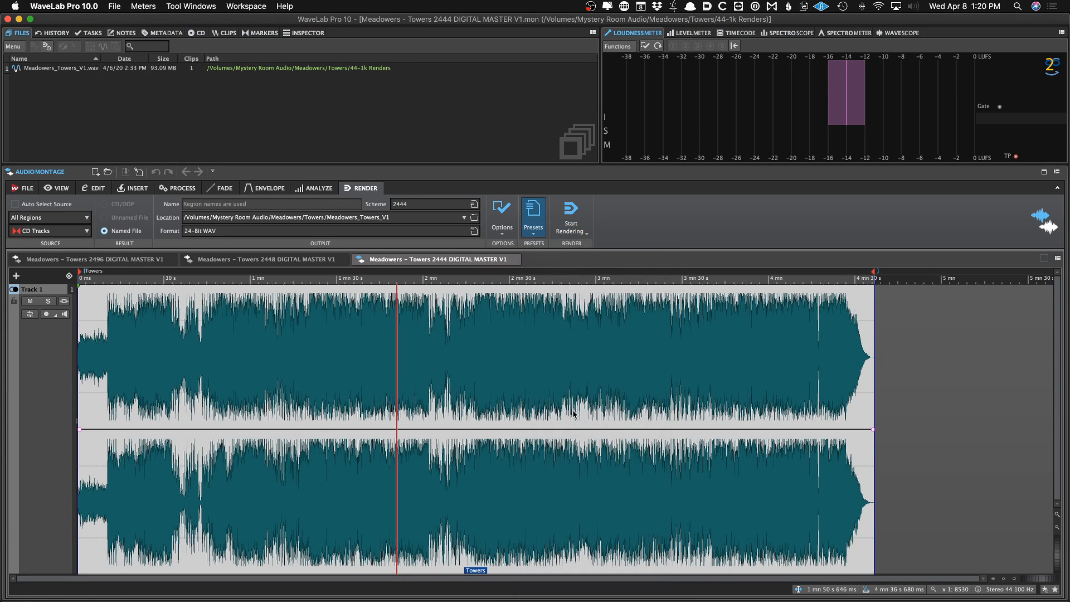
pyautogui.press('super+r')
# Open the Meadowers - Towers 1644 DIGITAL MASTER V1 montage from the 44-1k Renders folder
pyautogui.press('super+Tab')
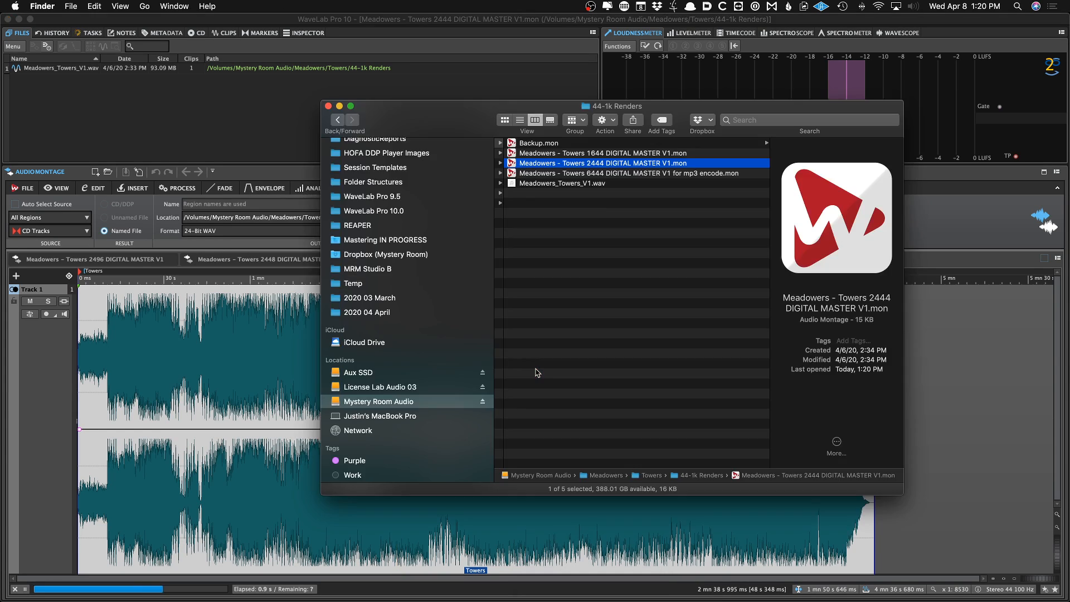
pyautogui.click(616, 153)
pyautogui.doubleClick(616, 153)
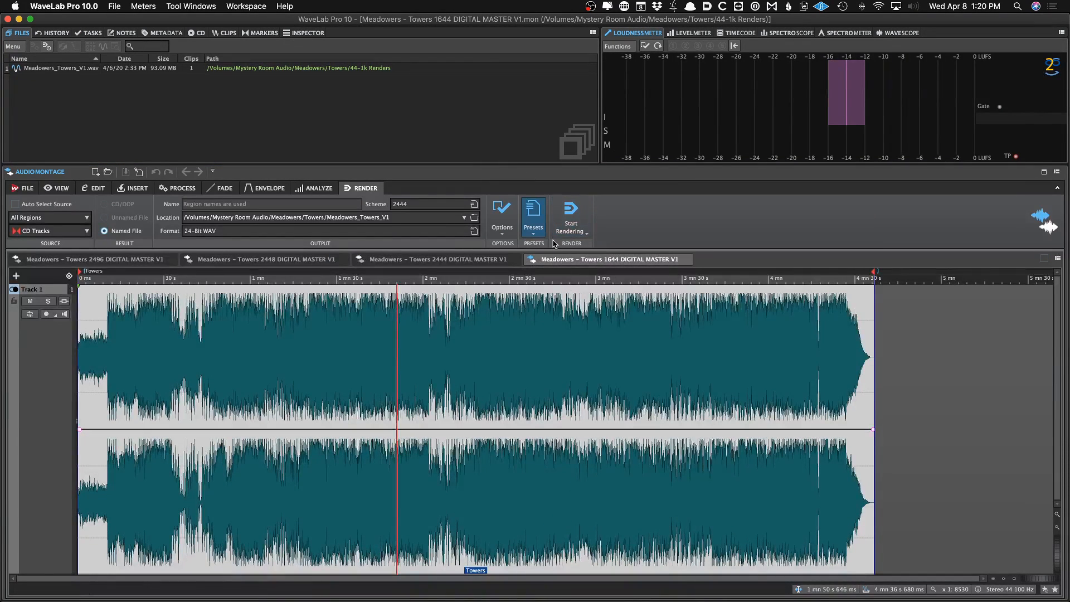
# Load the 1644 Single render preset and start rendering
pyautogui.click(534, 215)
pyautogui.click(539, 227)
pyautogui.press('super+r')
# Open the Meadowers - Towers 6444 DIGITAL MASTER V1 for mp3 encode montage
pyautogui.press('super+Tab')
pyautogui.click(599, 173)
pyautogui.doubleClick(598, 173)
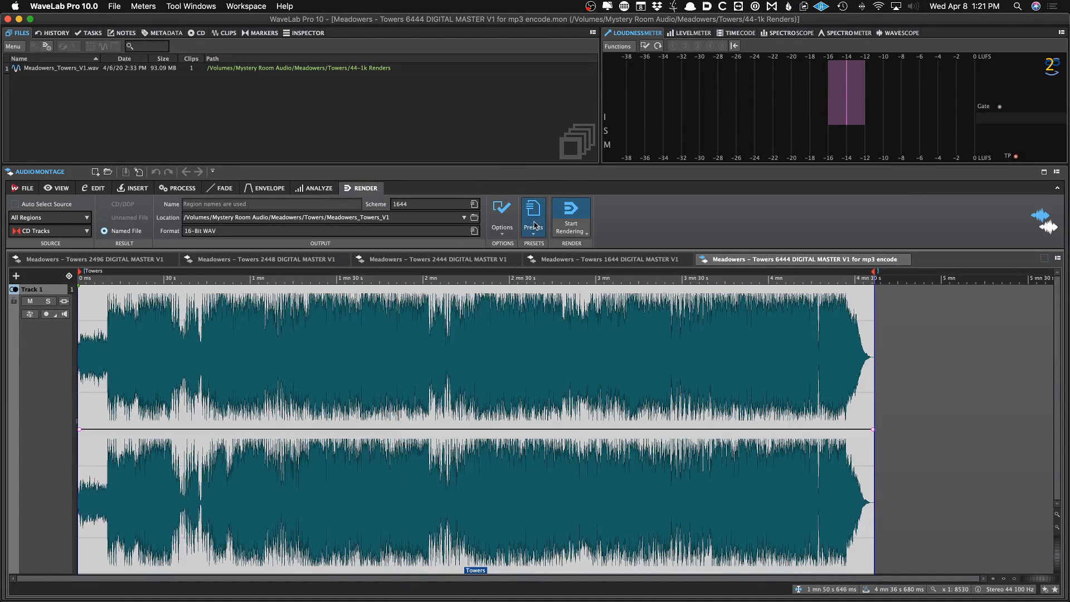
# Load the 320 mp3 Single render preset
pyautogui.click(535, 225)
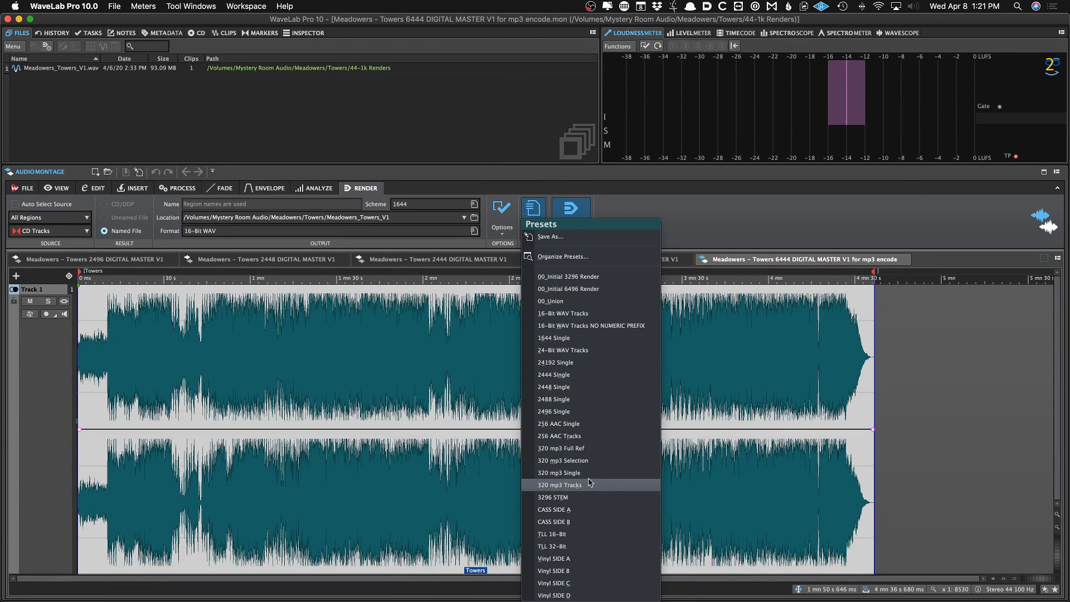
pyautogui.click(558, 472)
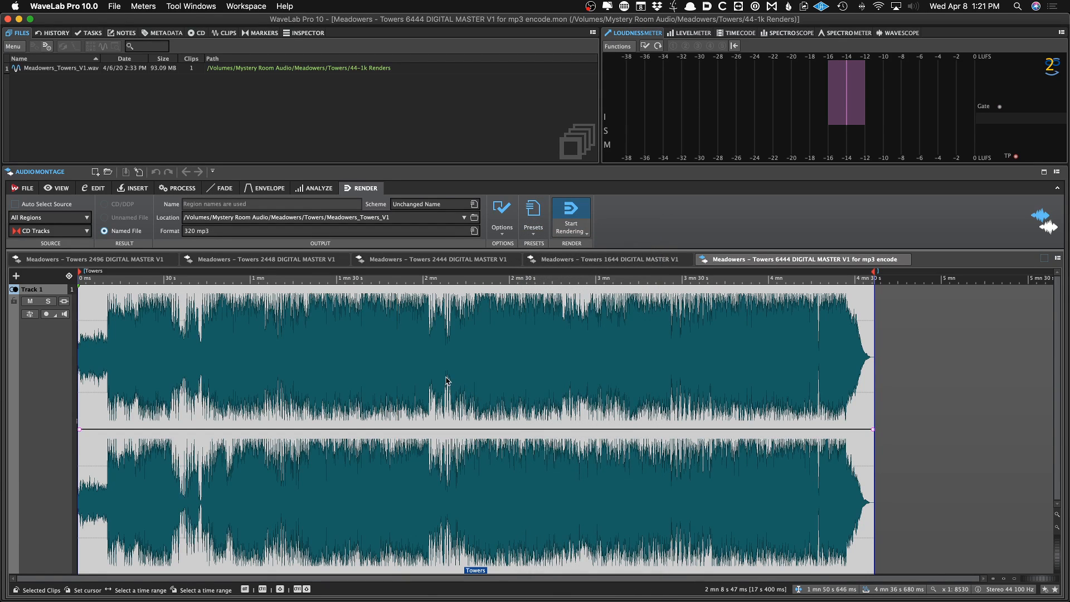
# Add the Towers cover artwork as the ID3 picture in the output file's metadata
pyautogui.click(420, 392)
pyautogui.click(715, 491)
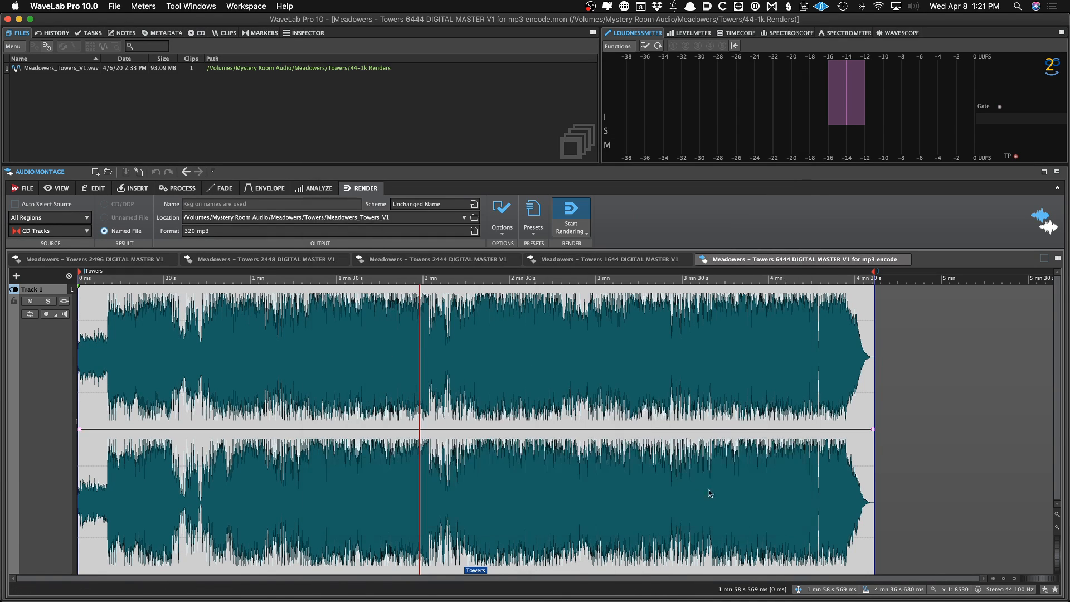
pyautogui.click(499, 434)
pyautogui.click(351, 465)
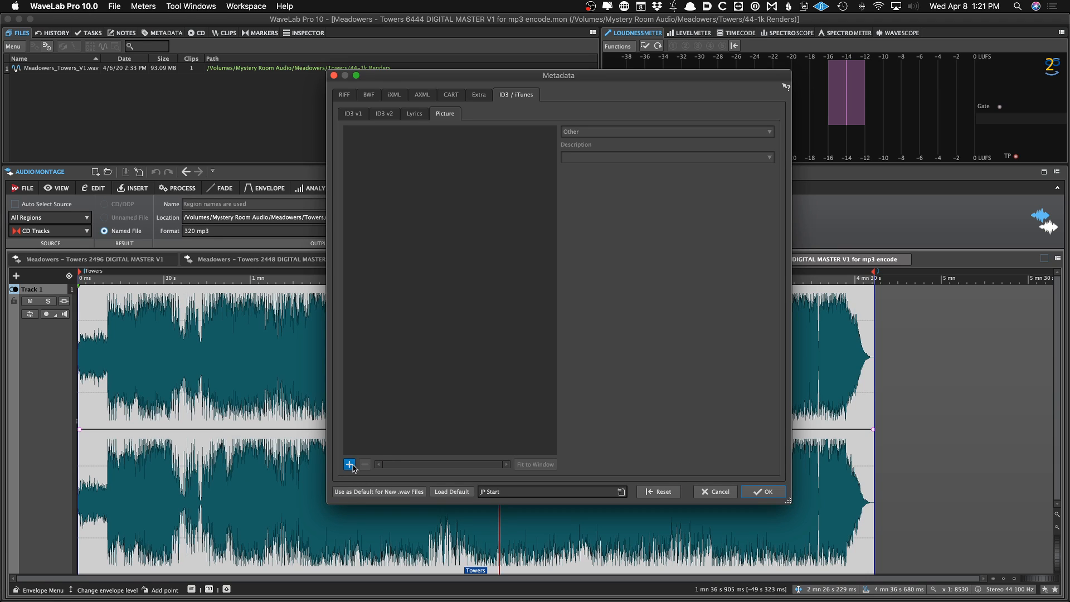
pyautogui.press('Down')
pyautogui.press('Down')
pyautogui.press('Down')
pyautogui.press('Down')
pyautogui.press('Down')
pyautogui.press('Down')
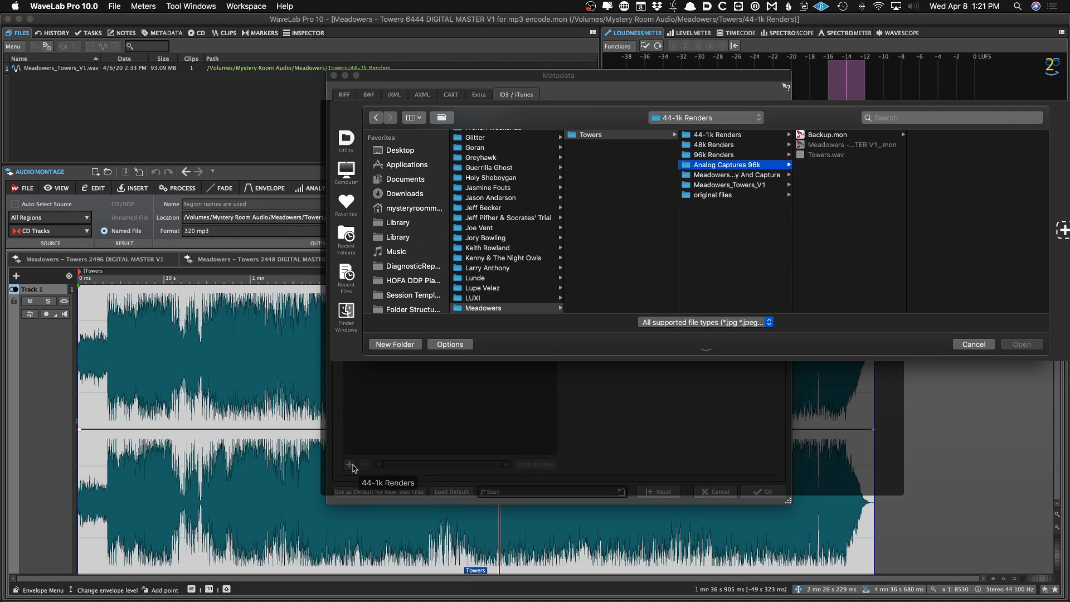
pyautogui.press('Right')
pyautogui.press('Down')
pyautogui.press('Down')
pyautogui.press('Return')
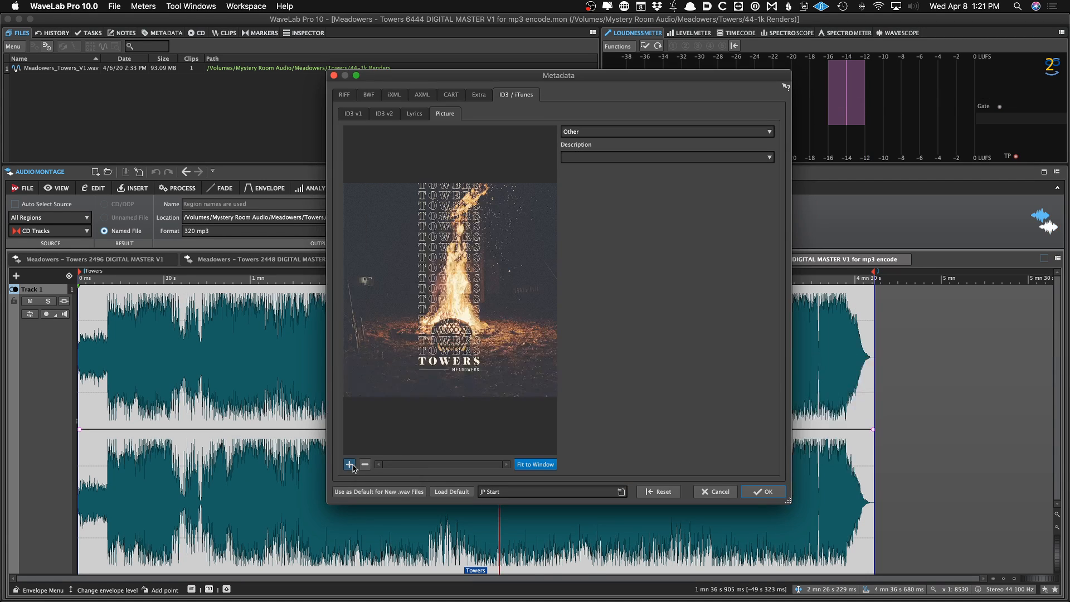
pyautogui.press('Return')
pyautogui.click(362, 412)
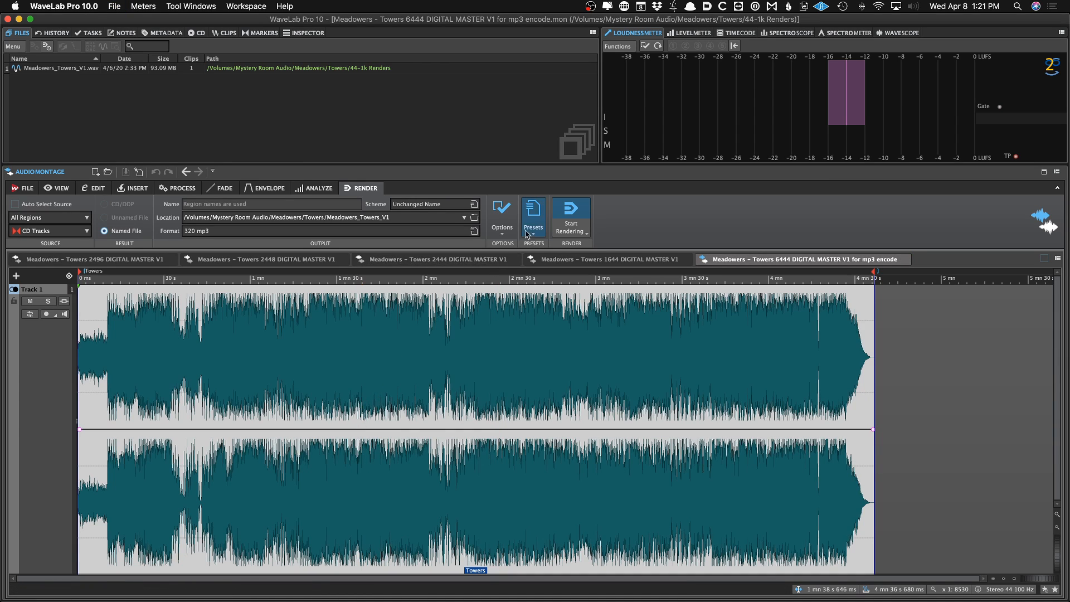
# Load the 320 mp3 Selection render preset
pyautogui.click(532, 212)
pyautogui.click(562, 460)
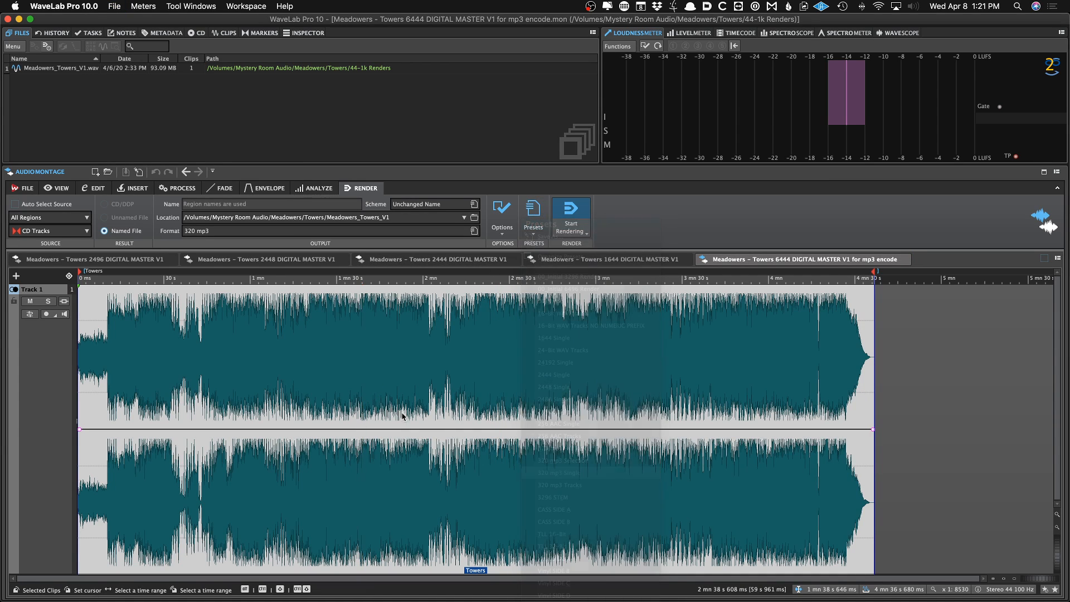
# Switch to Finder and select Towers.mp3 inside the Meadowers_Towers_V1 folder under Towers
pyautogui.click(341, 395)
pyautogui.press('super+Tab')
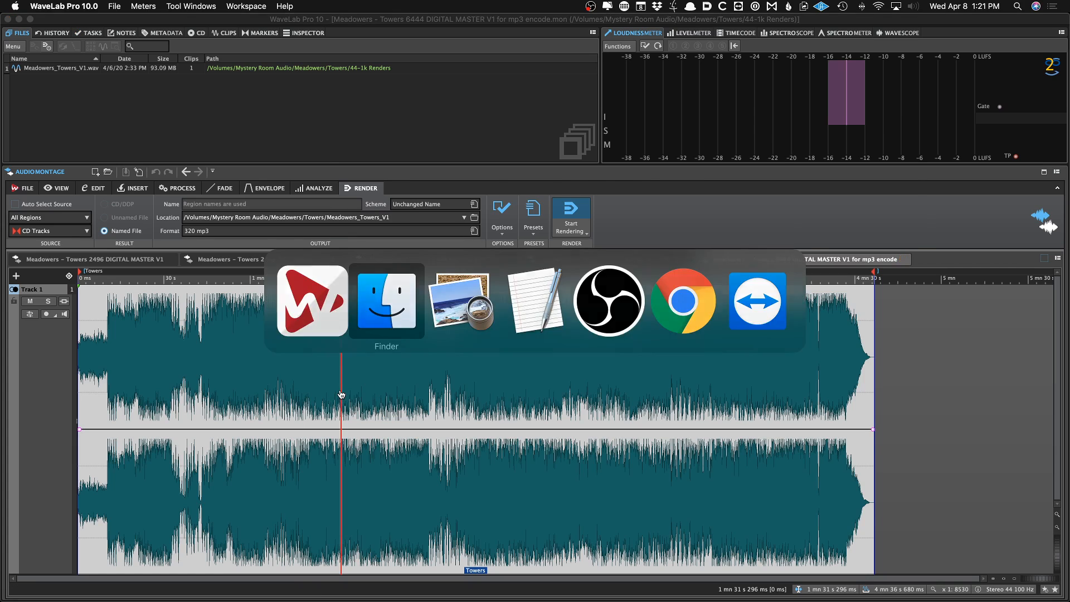
pyautogui.press('Left')
pyautogui.press('Down')
pyautogui.press('Down')
pyautogui.press('Down')
pyautogui.press('Down')
pyautogui.press('Down')
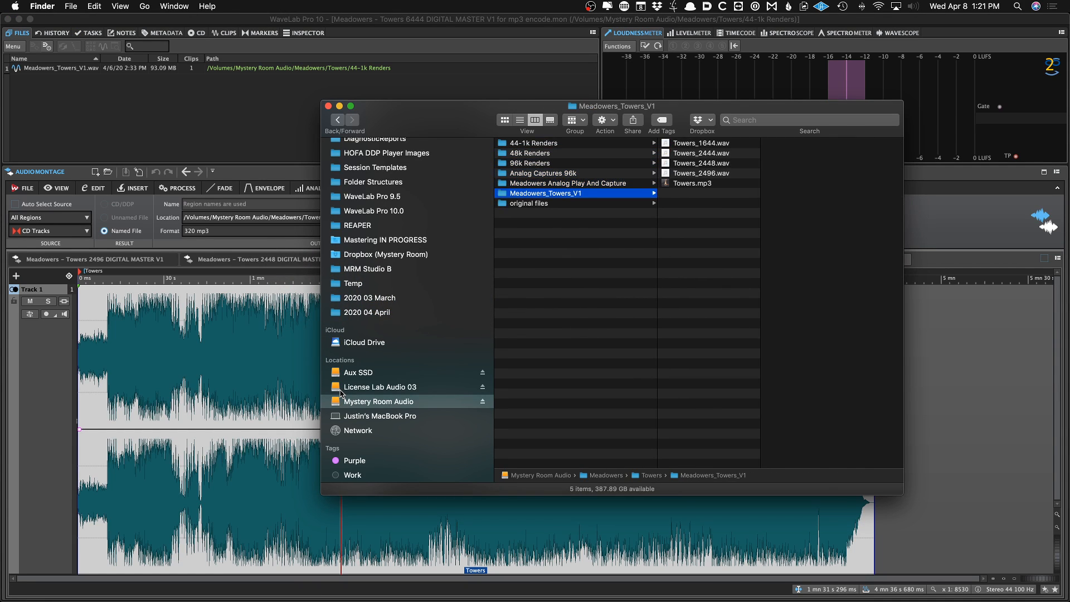
pyautogui.press('Right')
pyautogui.press('Down')
pyautogui.press('Down')
pyautogui.press('Down')
pyautogui.press('Down')
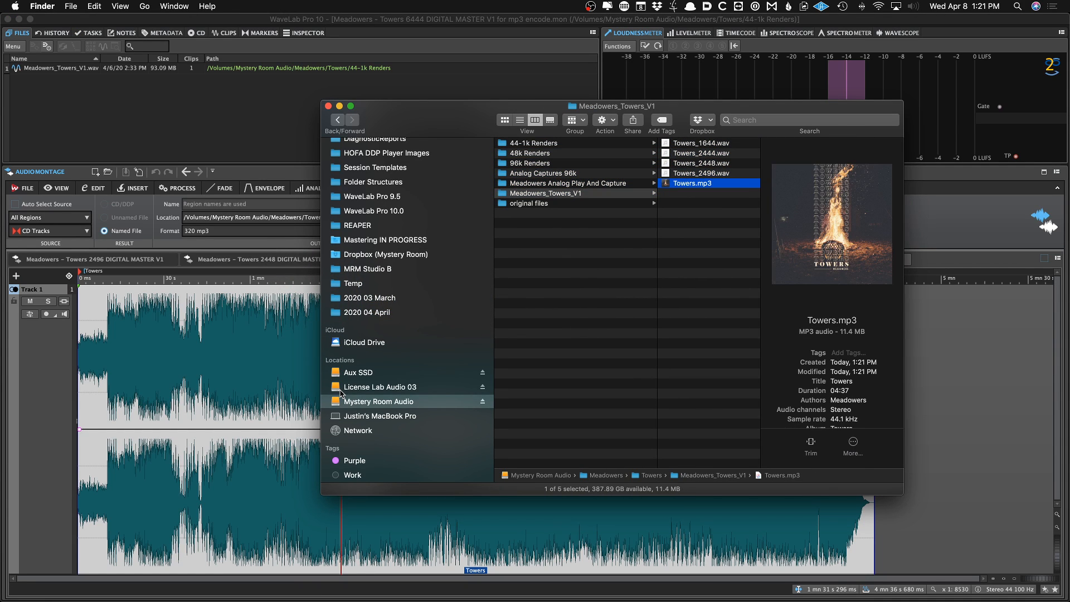
# Preview Towers.mp3 with Quick Look and browse up through the rendered WAV files to check them
pyautogui.press('space')
pyautogui.press('space')
pyautogui.press('Up')
pyautogui.press('Up')
pyautogui.press('Up')
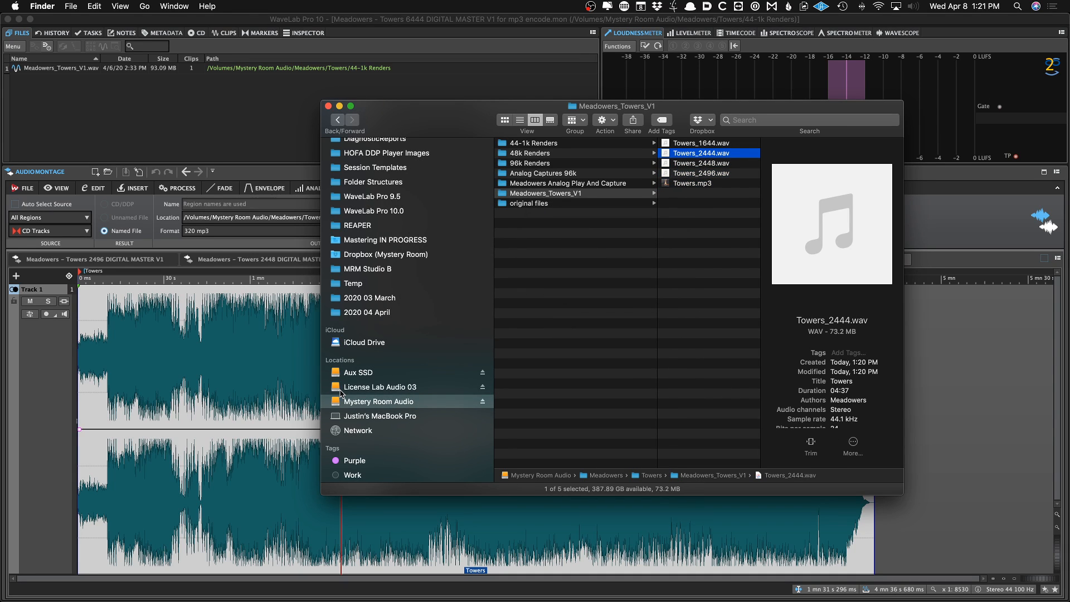
# Return to the audio montage window and then switch to Chrome
pyautogui.click(244, 137)
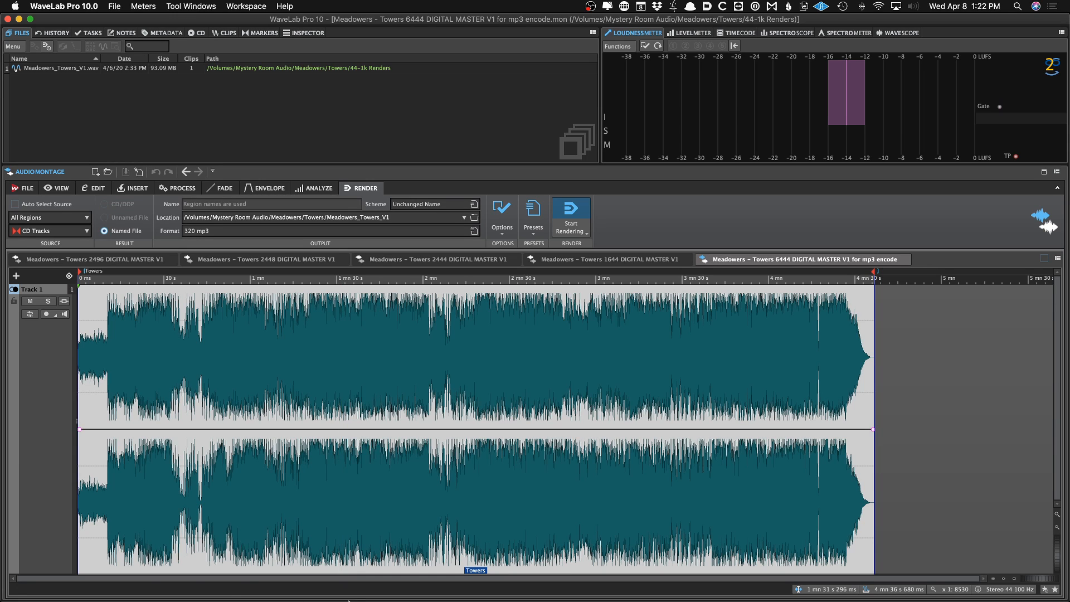
pyautogui.moveTo(383, 596)
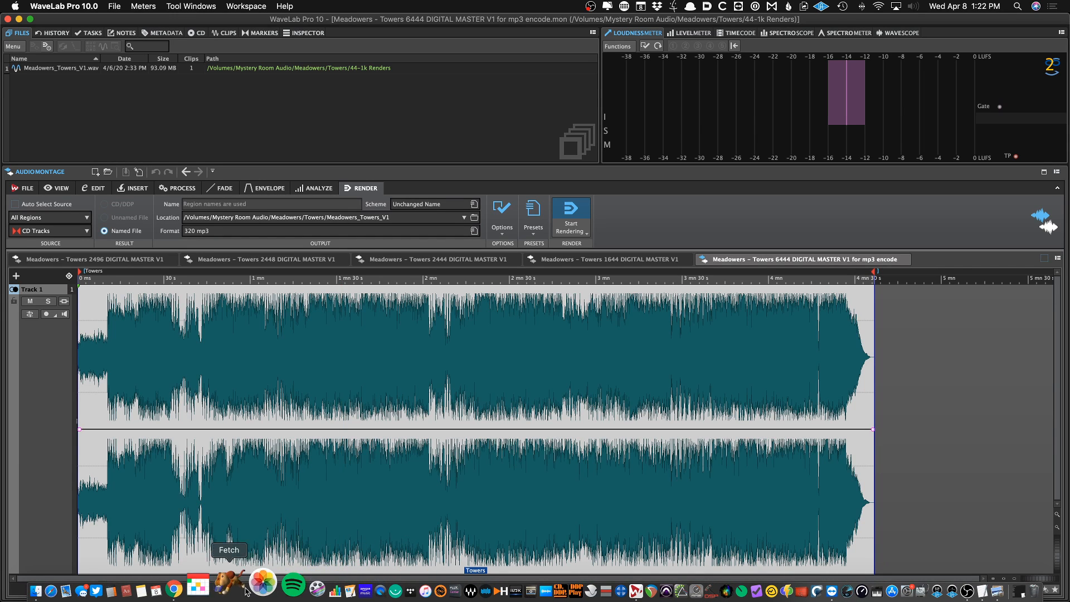
pyautogui.click(214, 591)
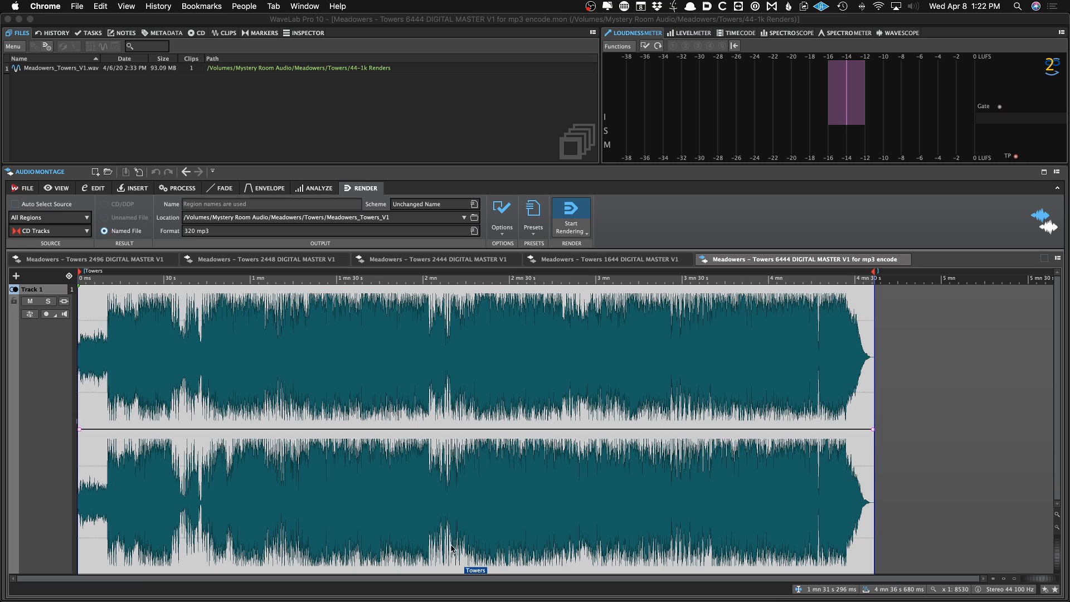